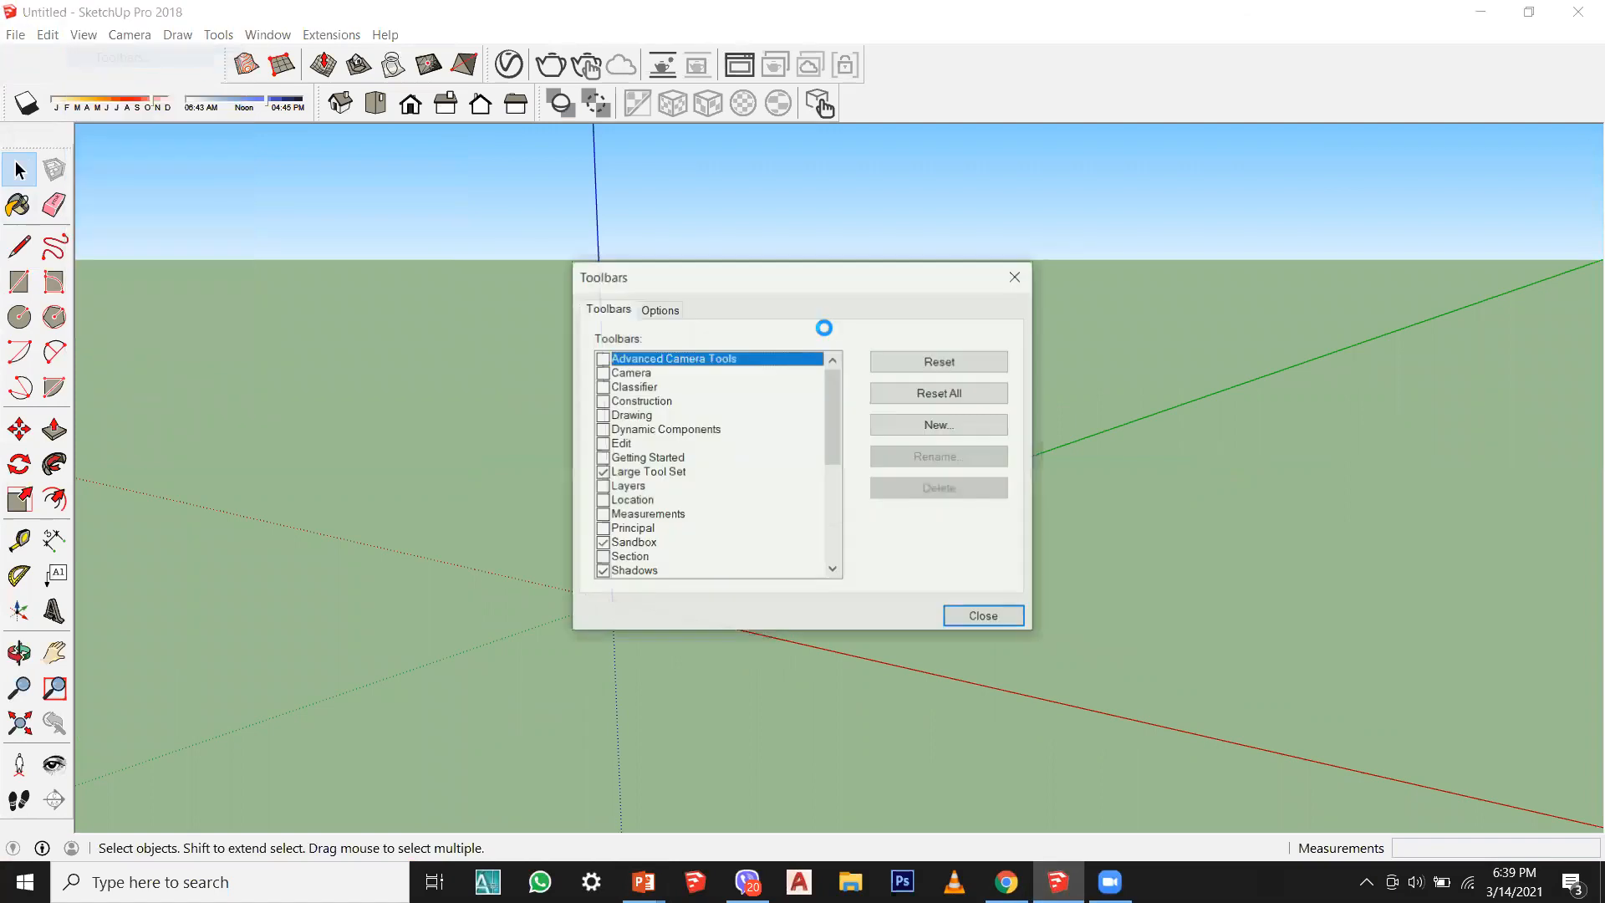
Step: Hide the Large Tool Set, Sandbox, Shadows, Views, V-Ray for SketchUp and V-Ray Utilities toolbars
left_click(601, 471)
left_click(601, 543)
left_click(600, 571)
scroll(636, 551, "down", 4)
left_click(601, 499)
left_click(601, 514)
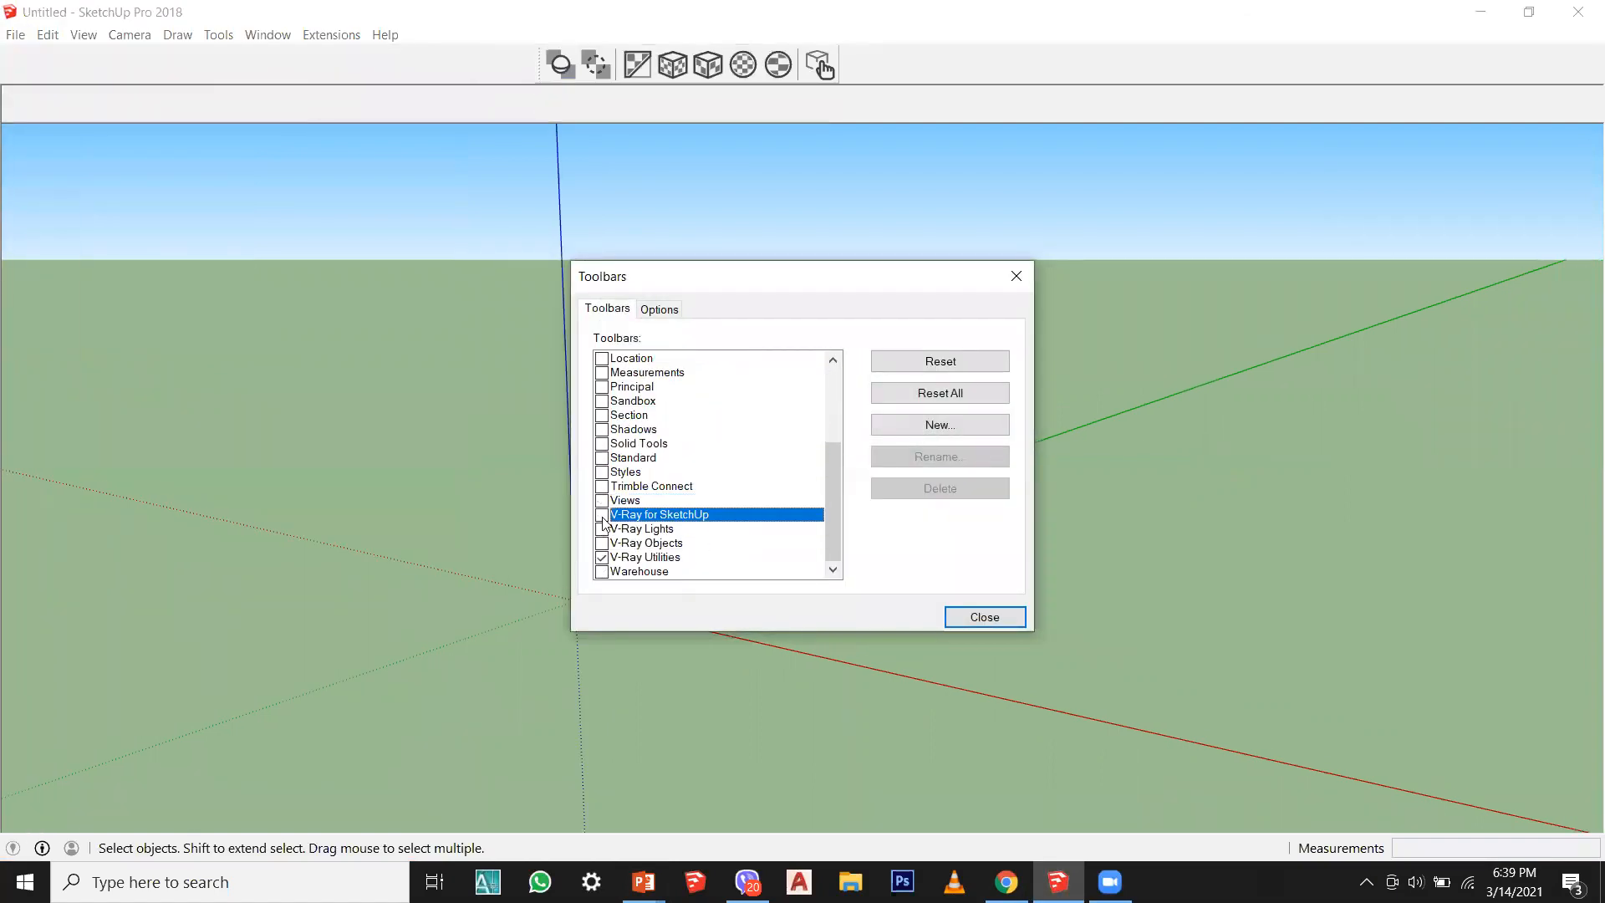
left_click(601, 557)
left_click(974, 615)
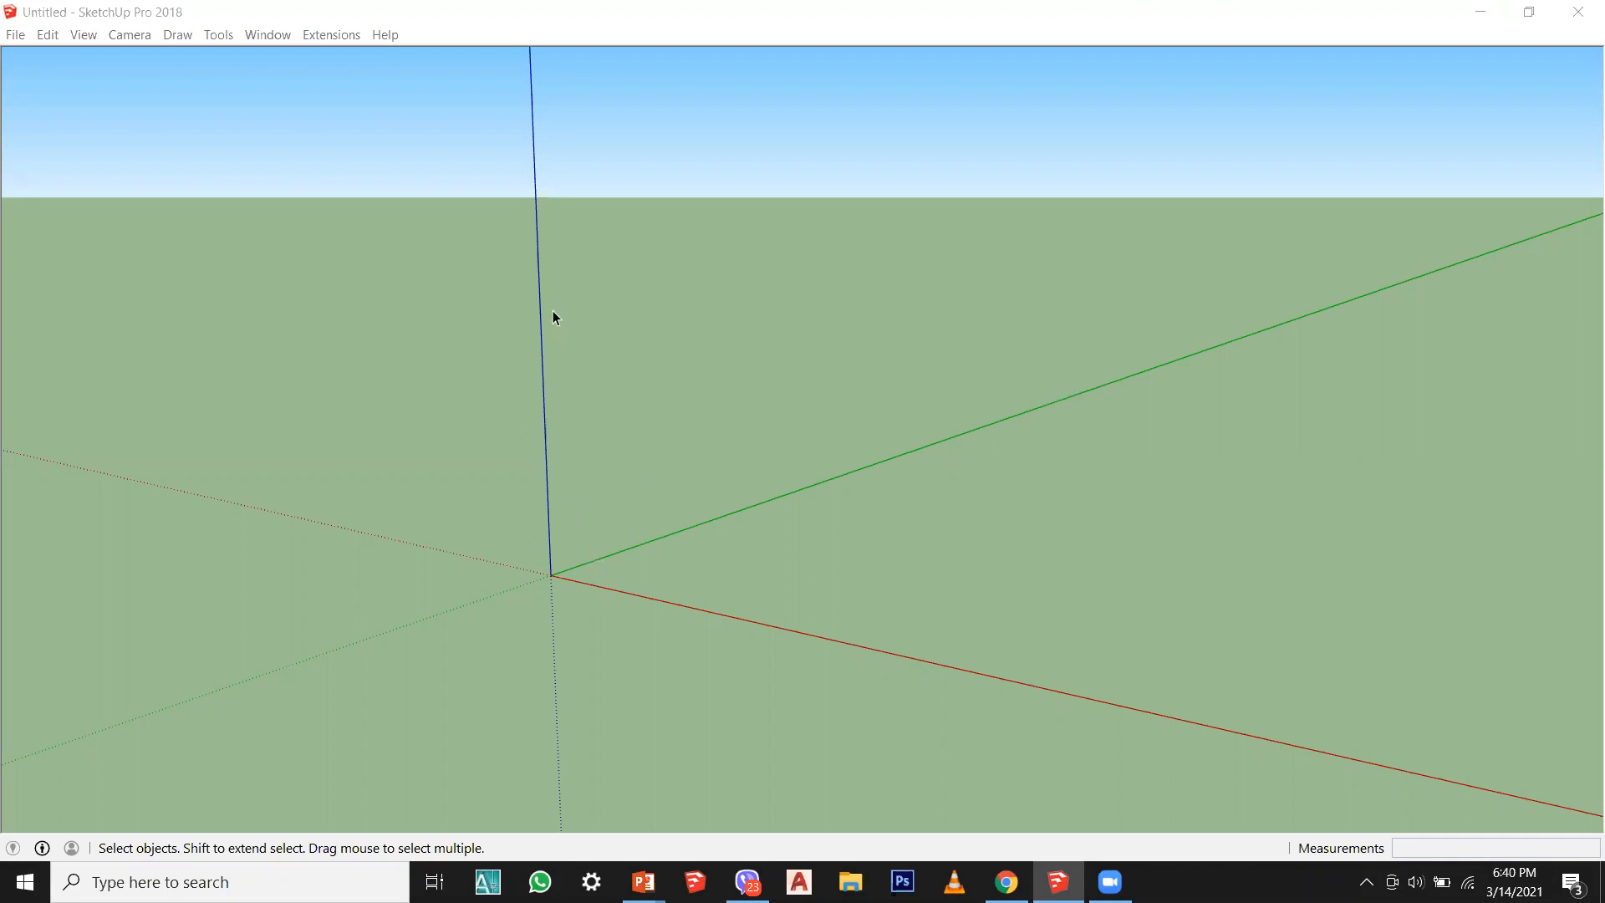
Step: Show the Large Tool Set toolbar
left_click(94, 35)
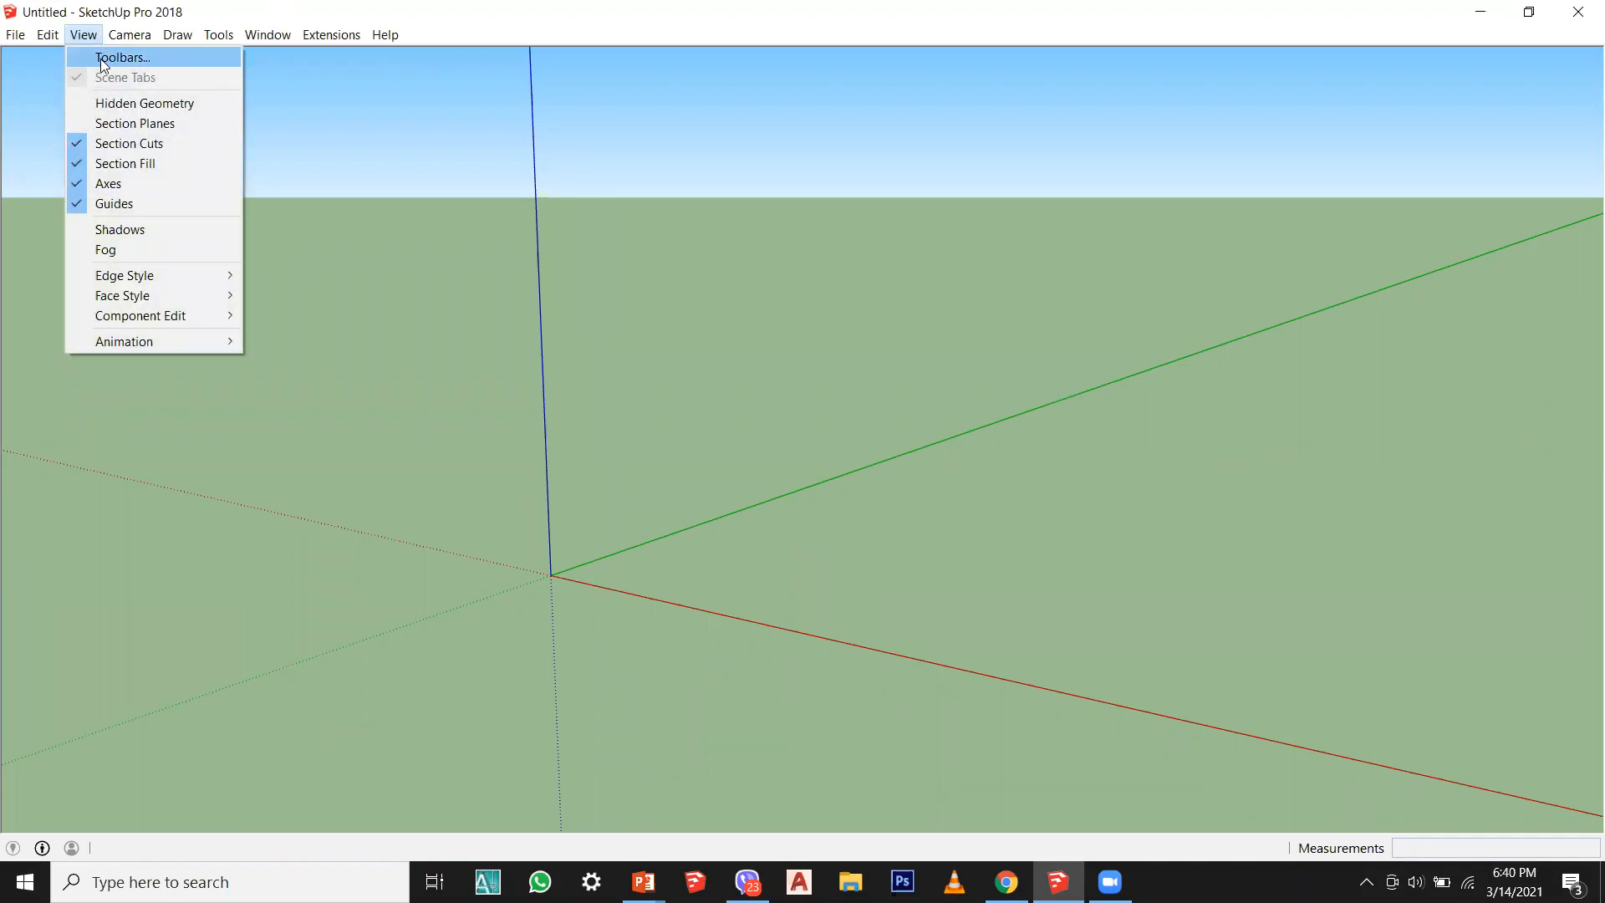
left_click(104, 59)
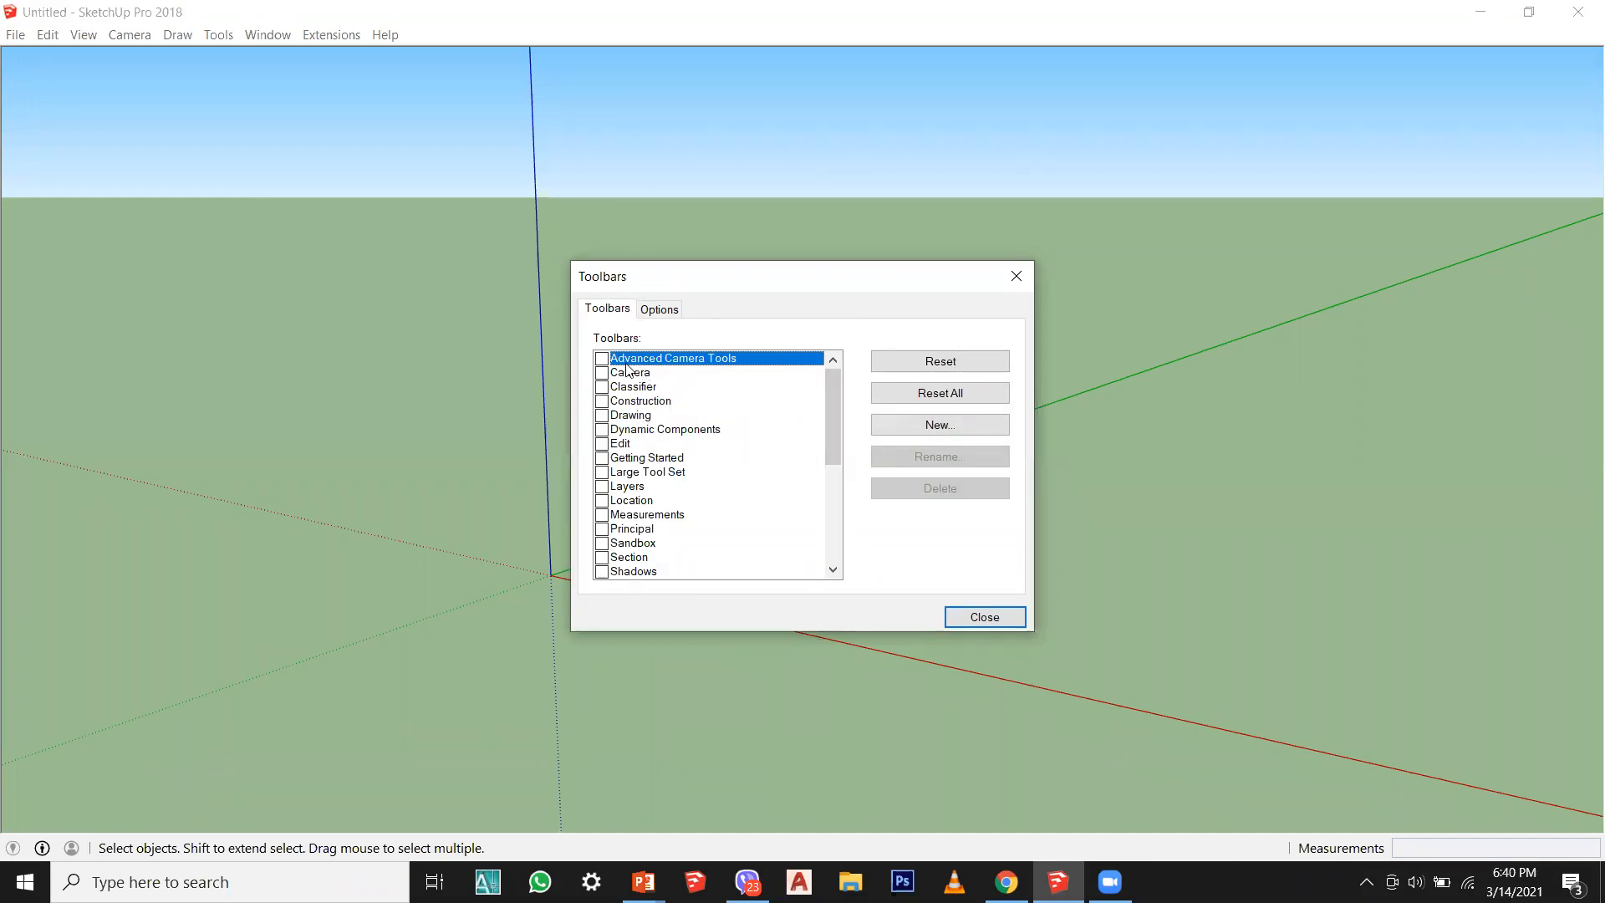
left_click(601, 473)
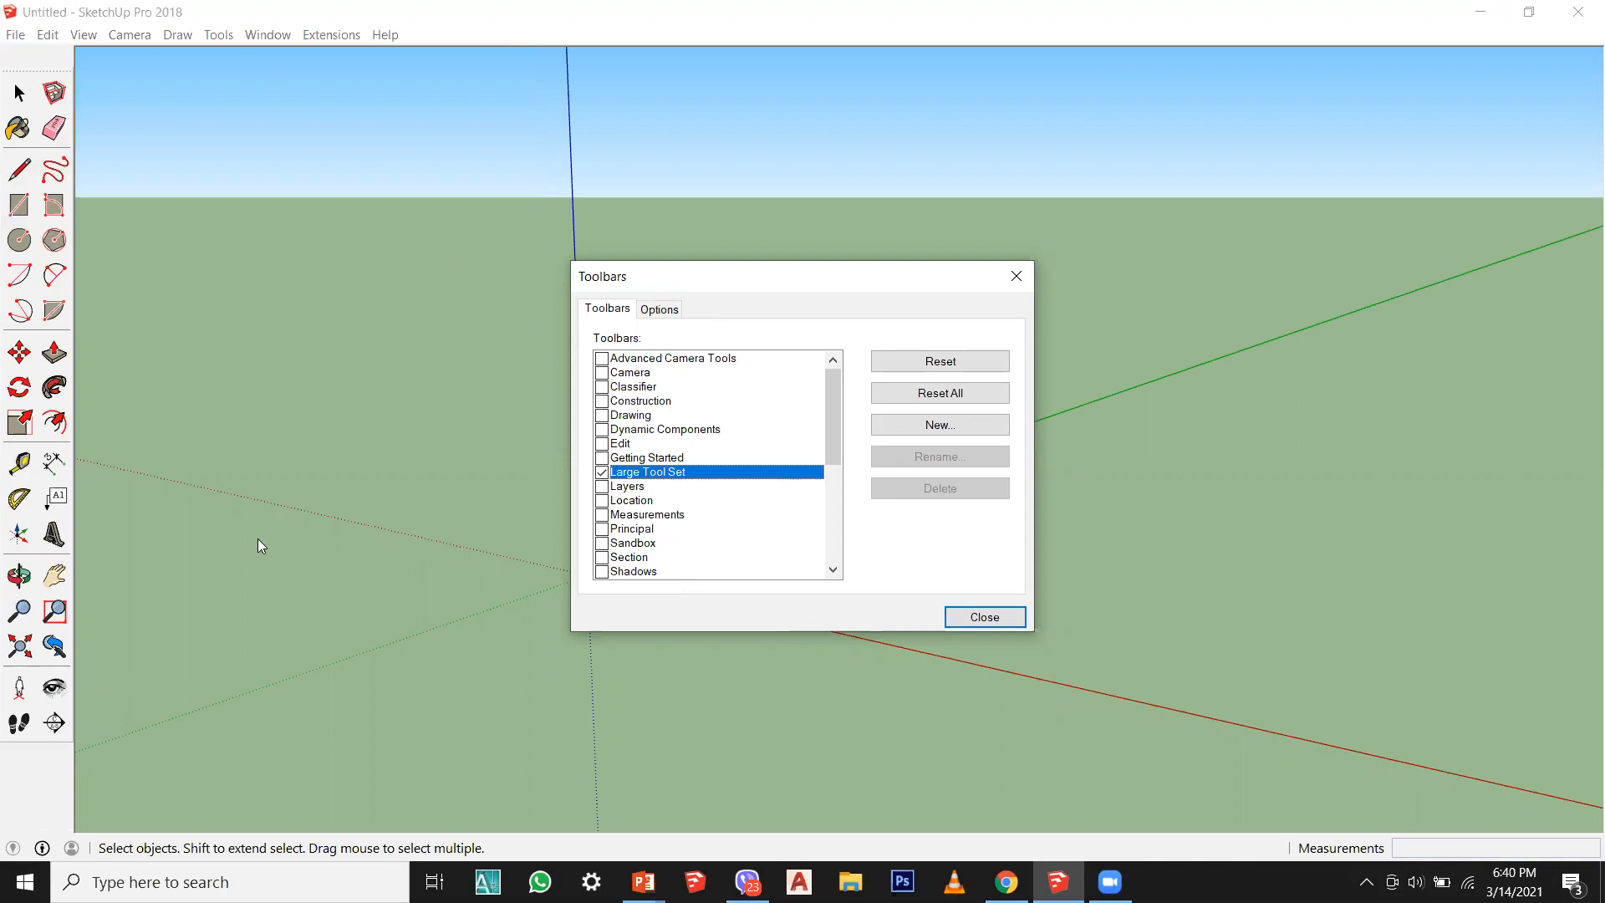
left_click(275, 14)
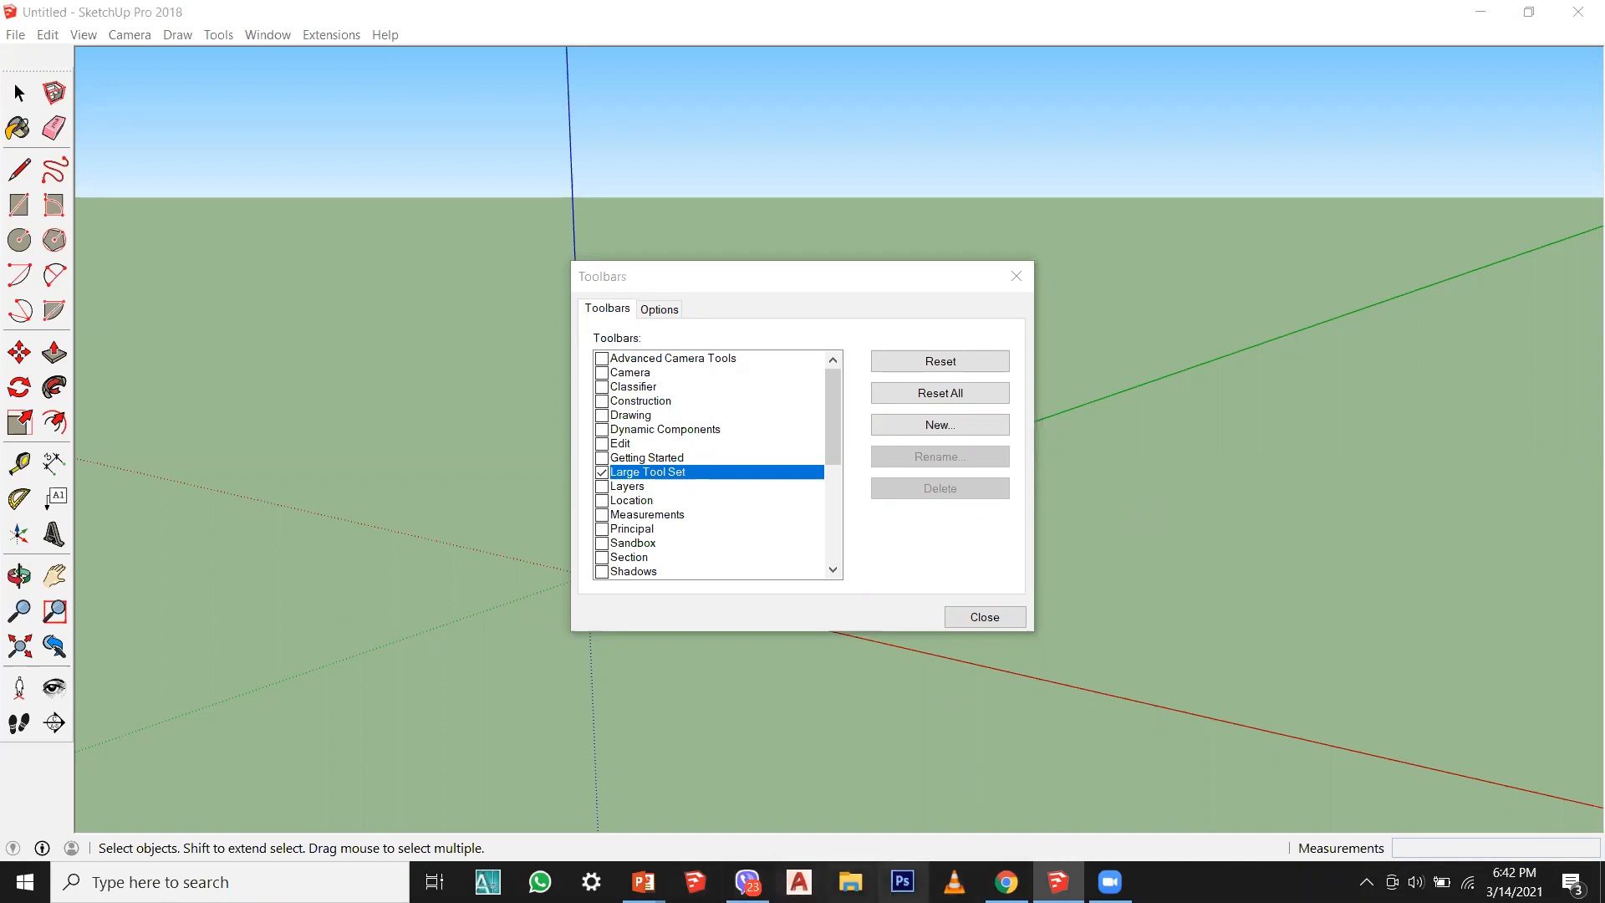
Step: Switch to the class Day 1 presentation in PowerPoint and view the welcome slide and the Basic Toolbars slide
mouse_move(643, 882)
left_click(737, 814)
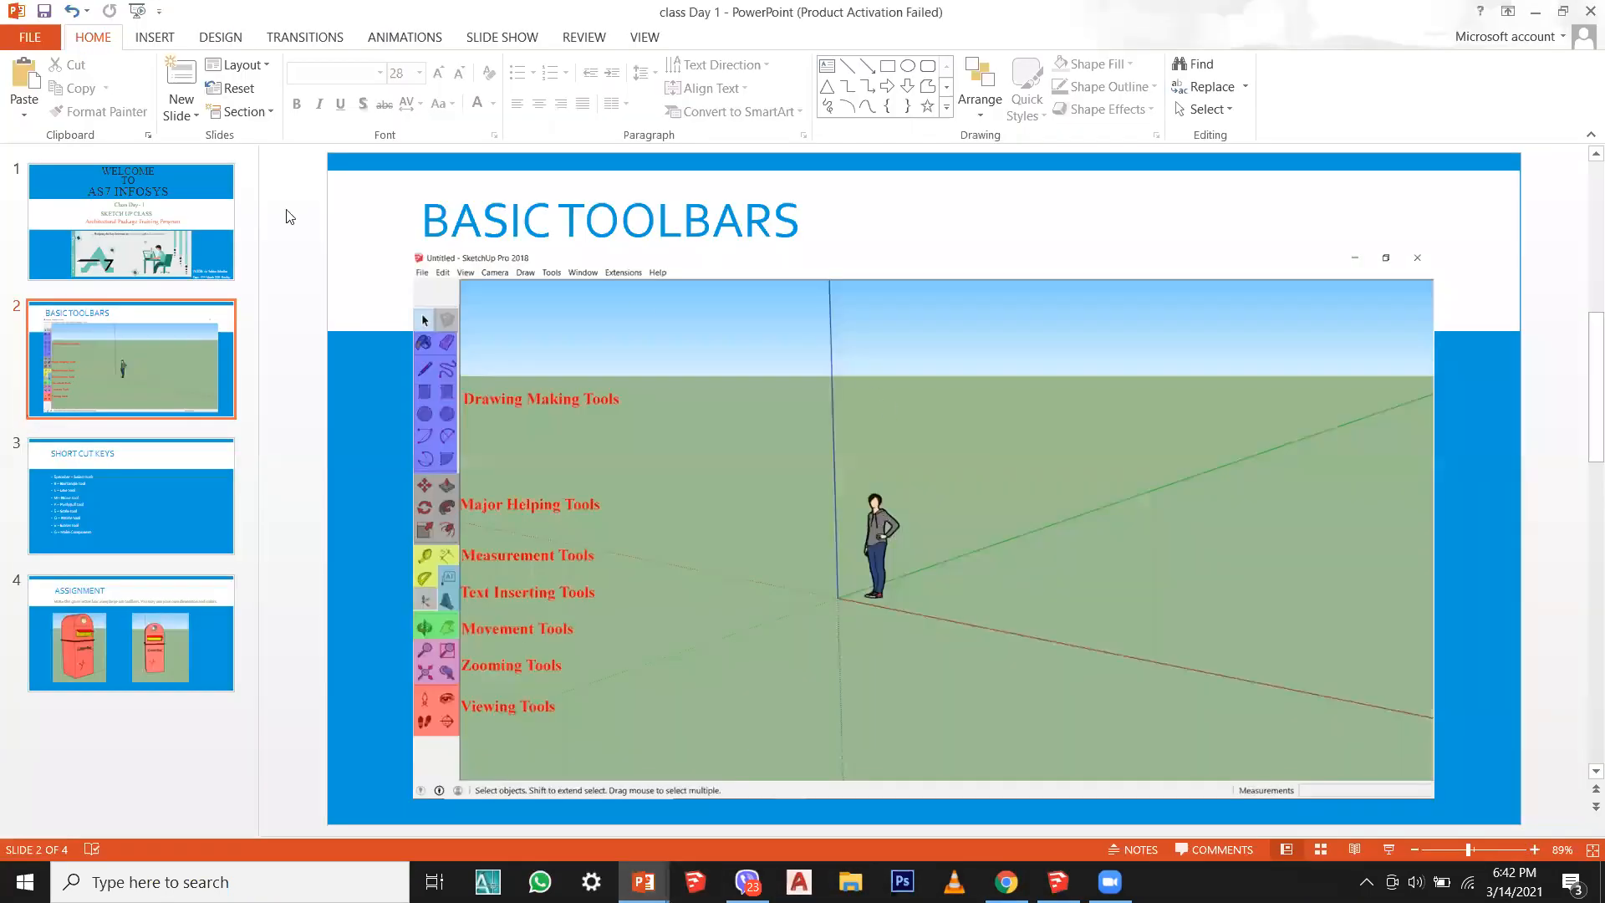
left_click(134, 242)
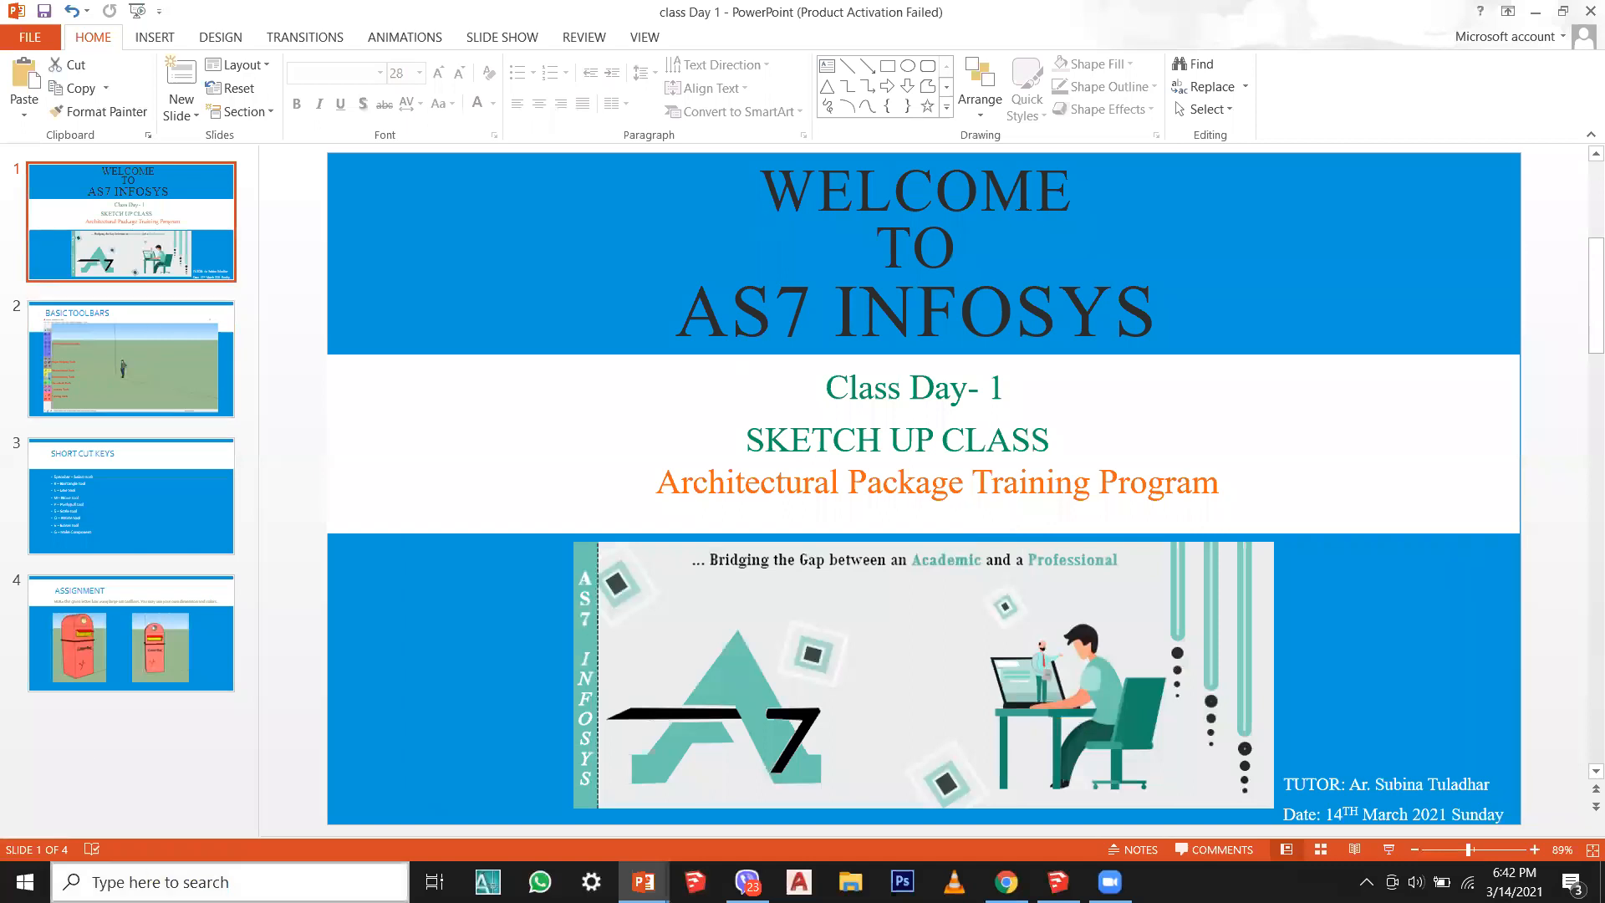
left_click(61, 365)
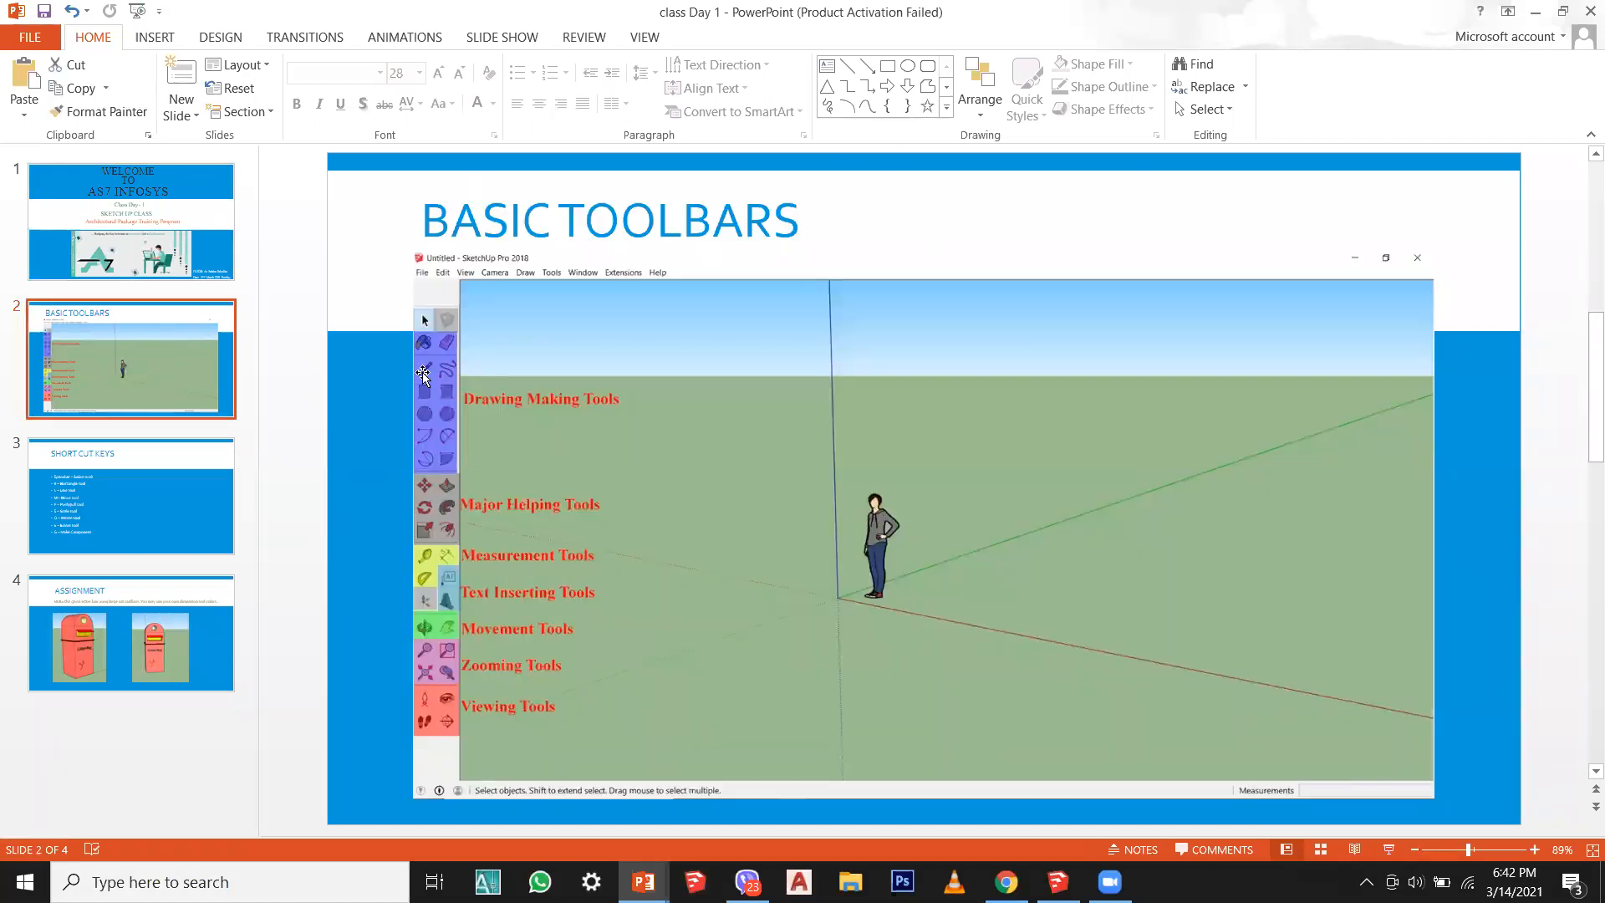
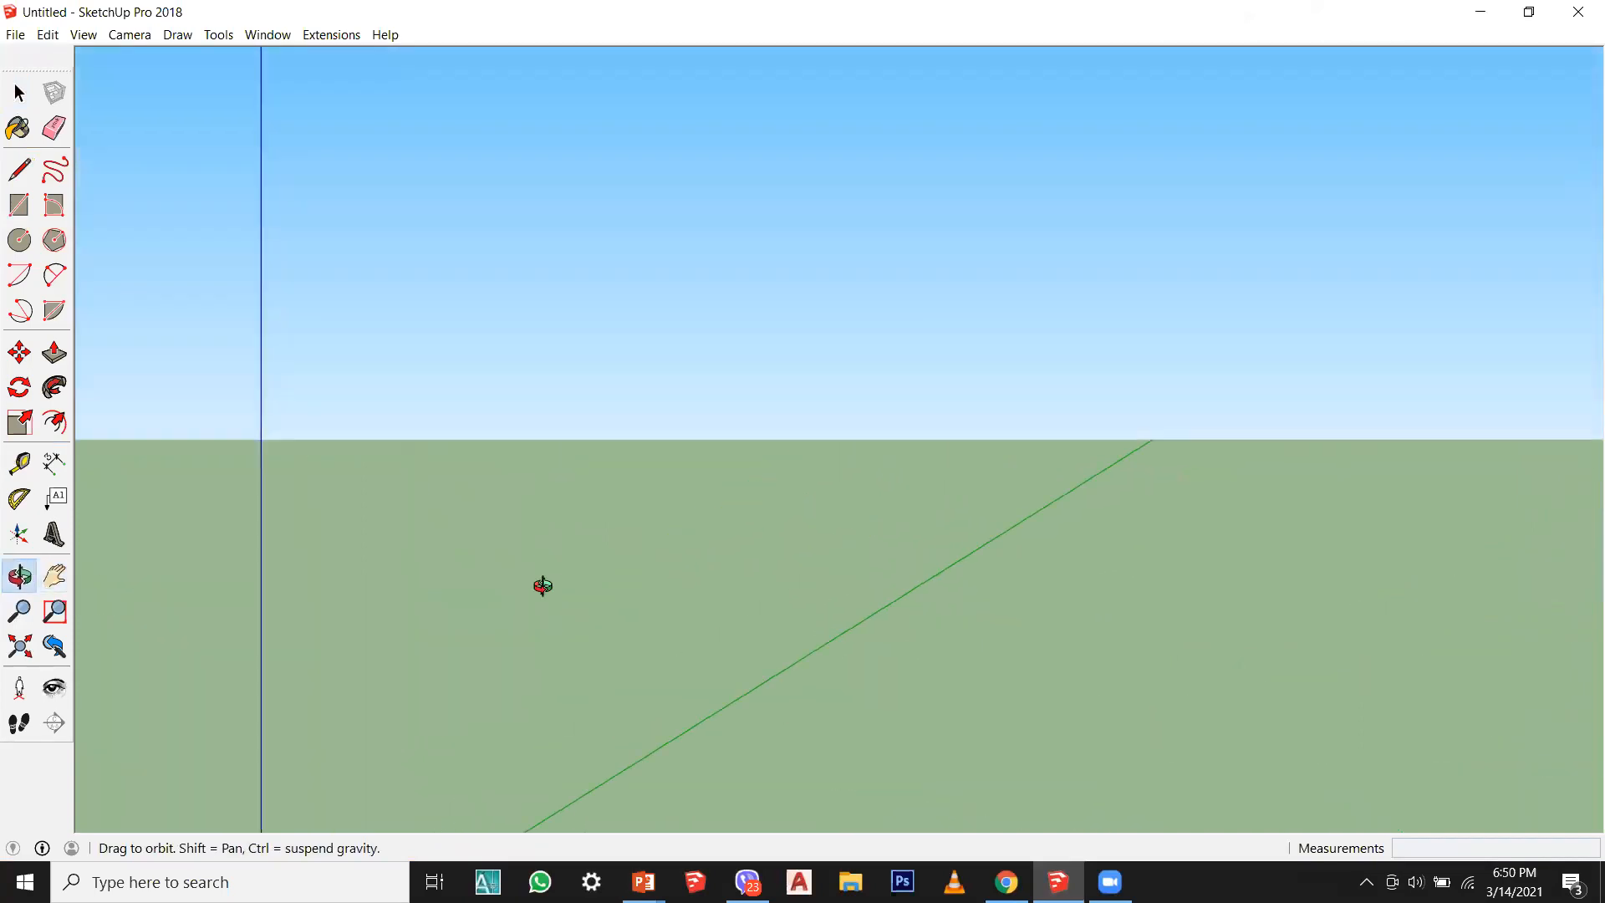
Step: Switch to PowerPoint to check the Movement Tools on the Basic Toolbars slide, and return to SketchUp
scroll(502, 645, "down", 3)
left_click_drag(404, 705, 455, 702)
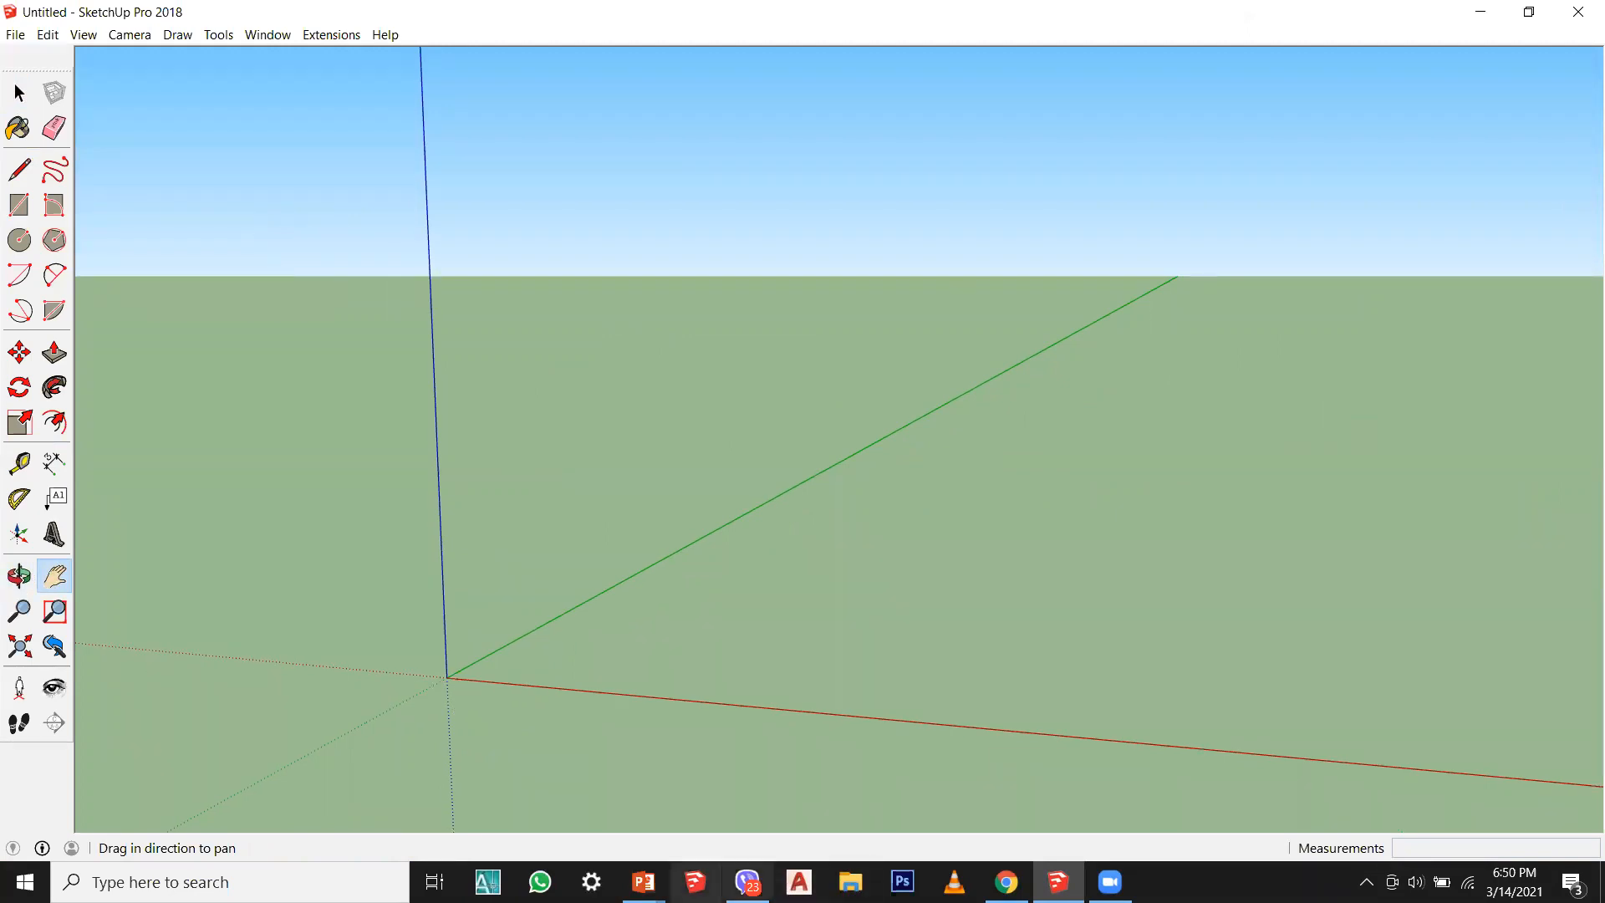
mouse_move(643, 882)
left_click(653, 815)
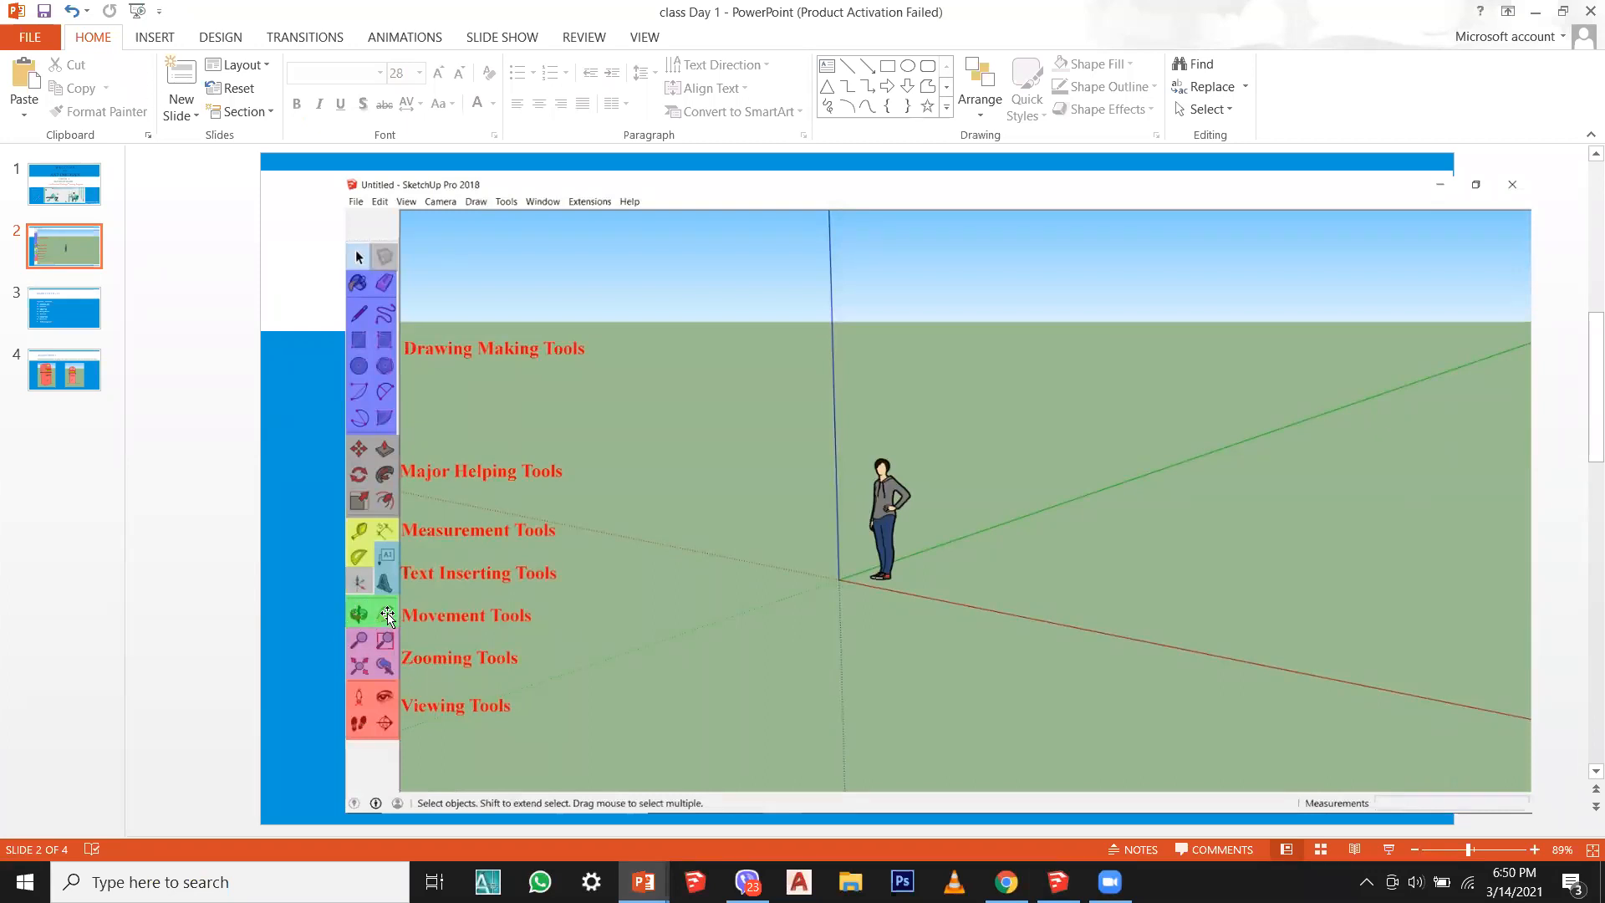
left_click(1058, 882)
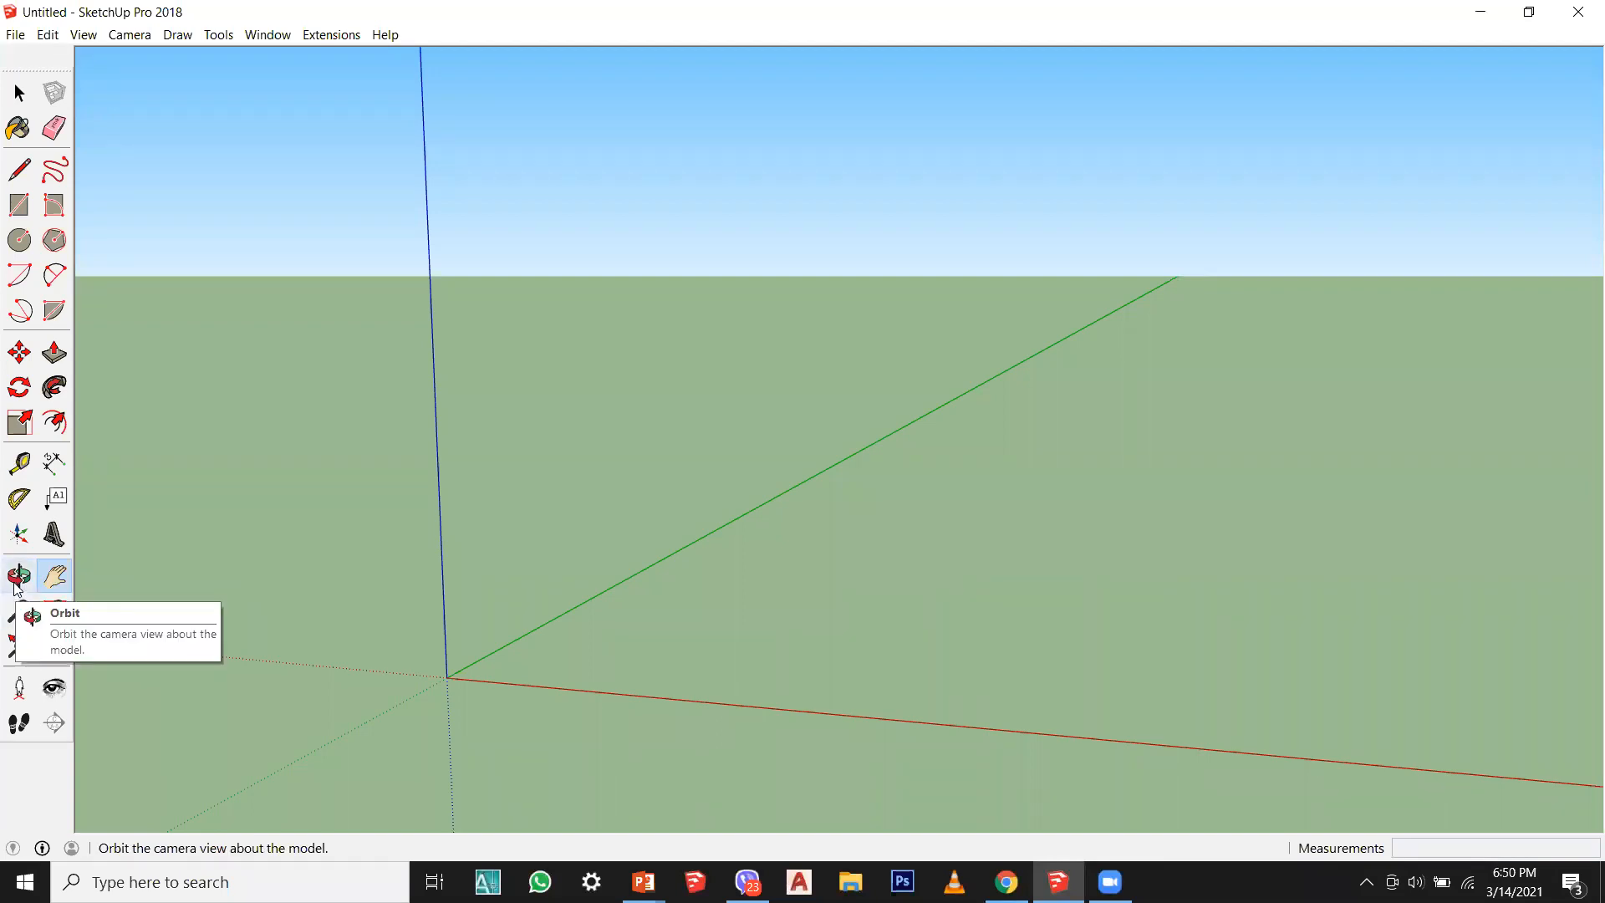
Step: Orbit the camera around the empty model's axes, both sideways and up and down, with the Orbit tool
left_click(15, 581)
left_click_drag(354, 638, 1107, 576)
left_click_drag(689, 571, 722, 559)
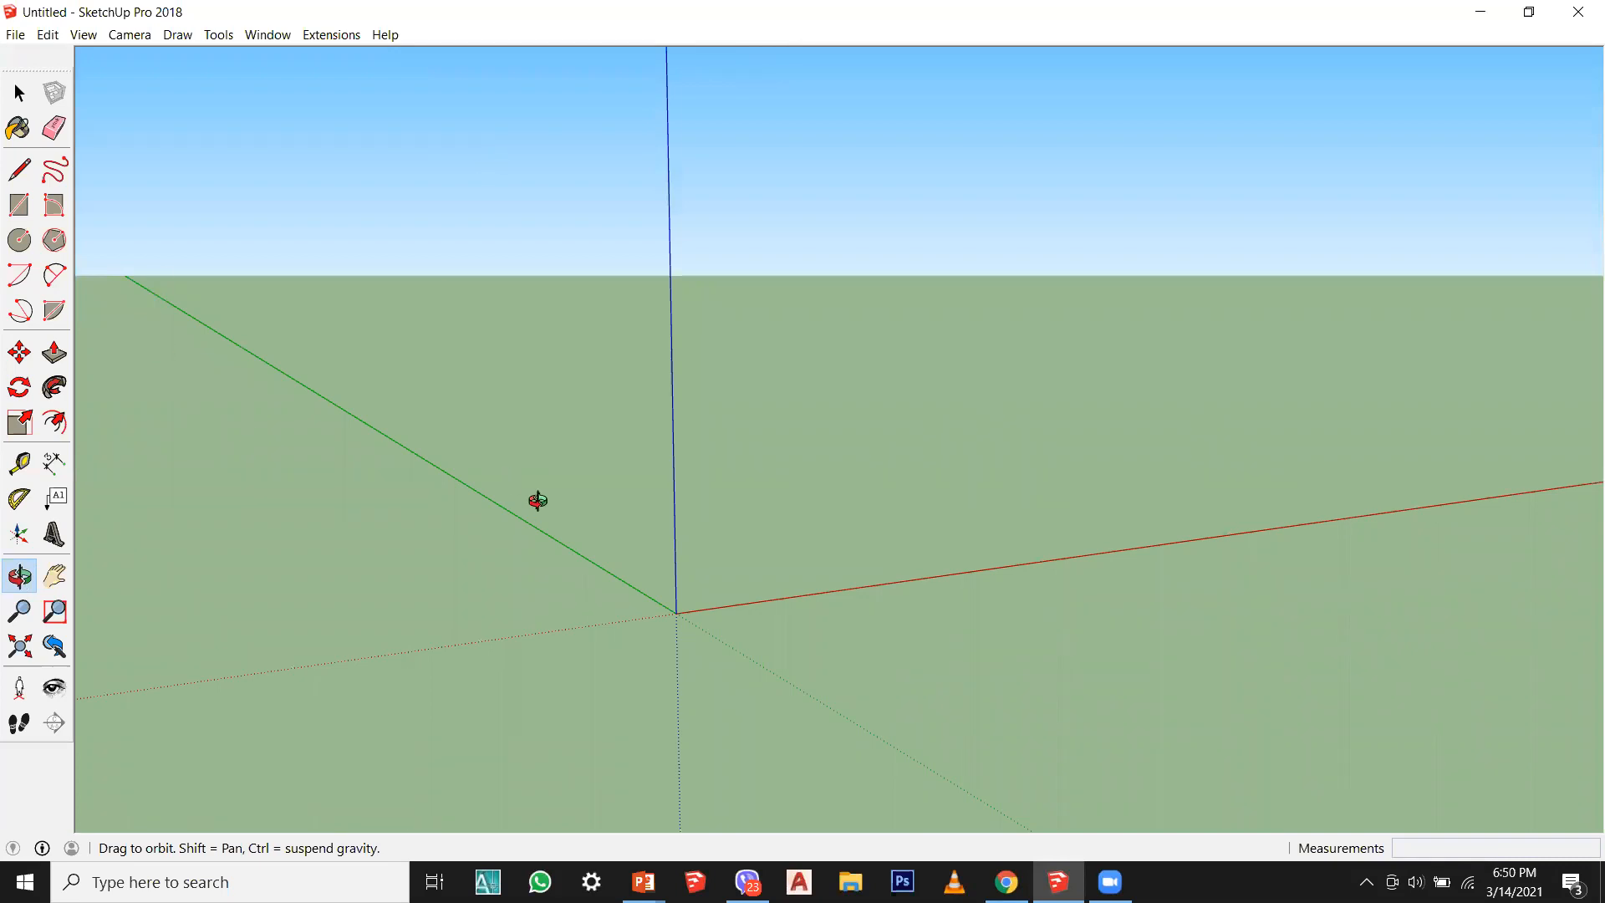
left_click_drag(484, 484, 529, 589)
left_click_drag(617, 619, 601, 541)
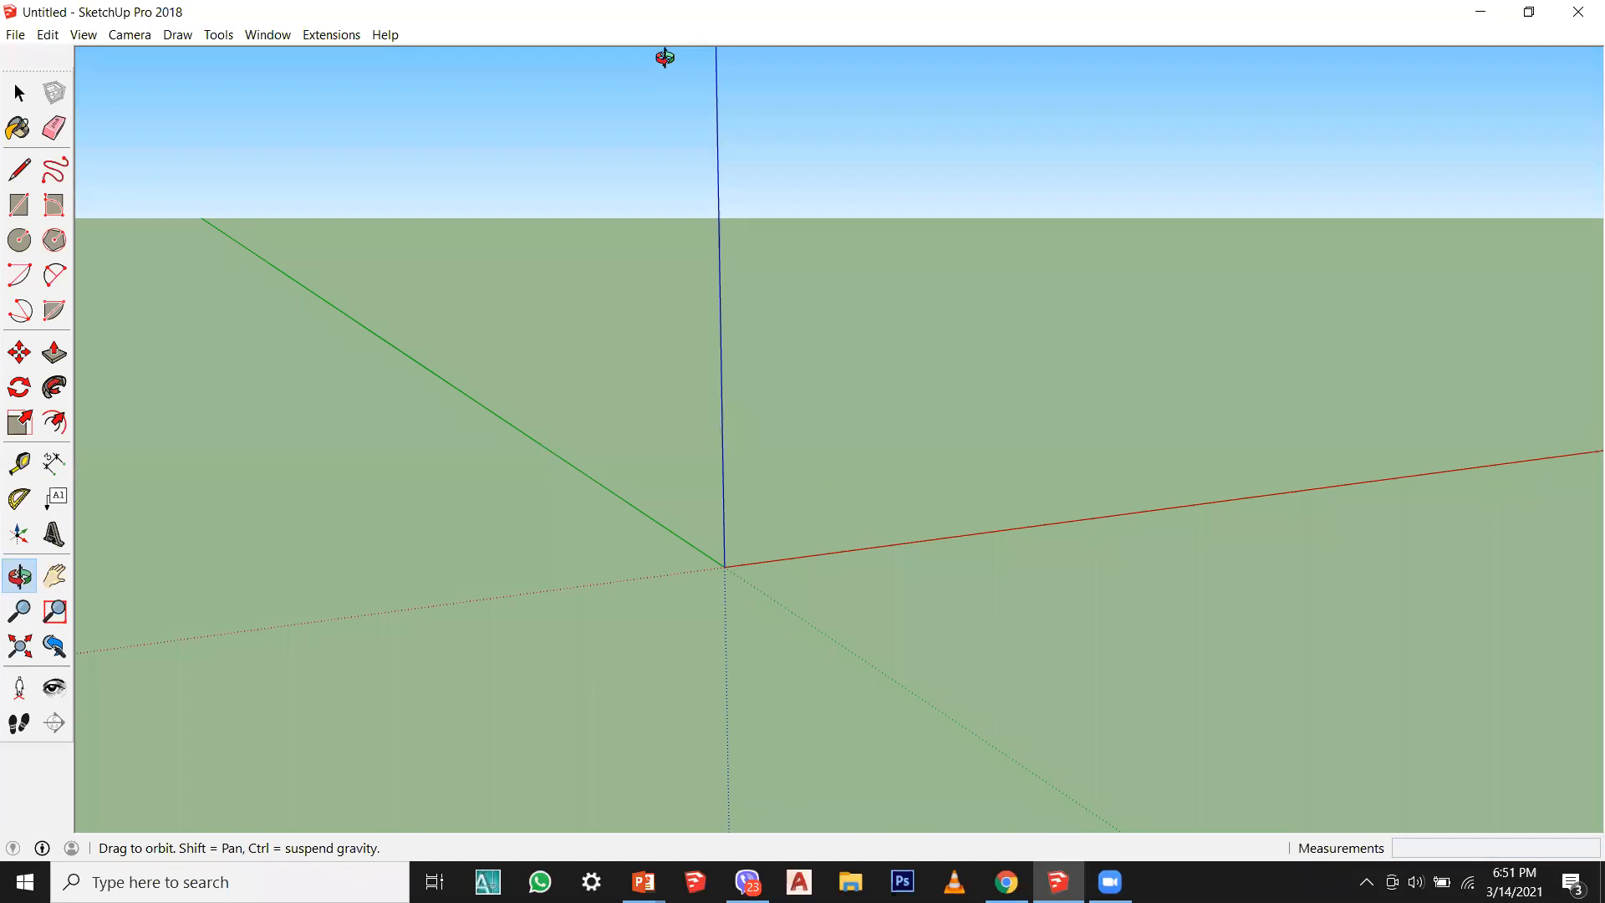
left_click_drag(527, 454, 476, 462)
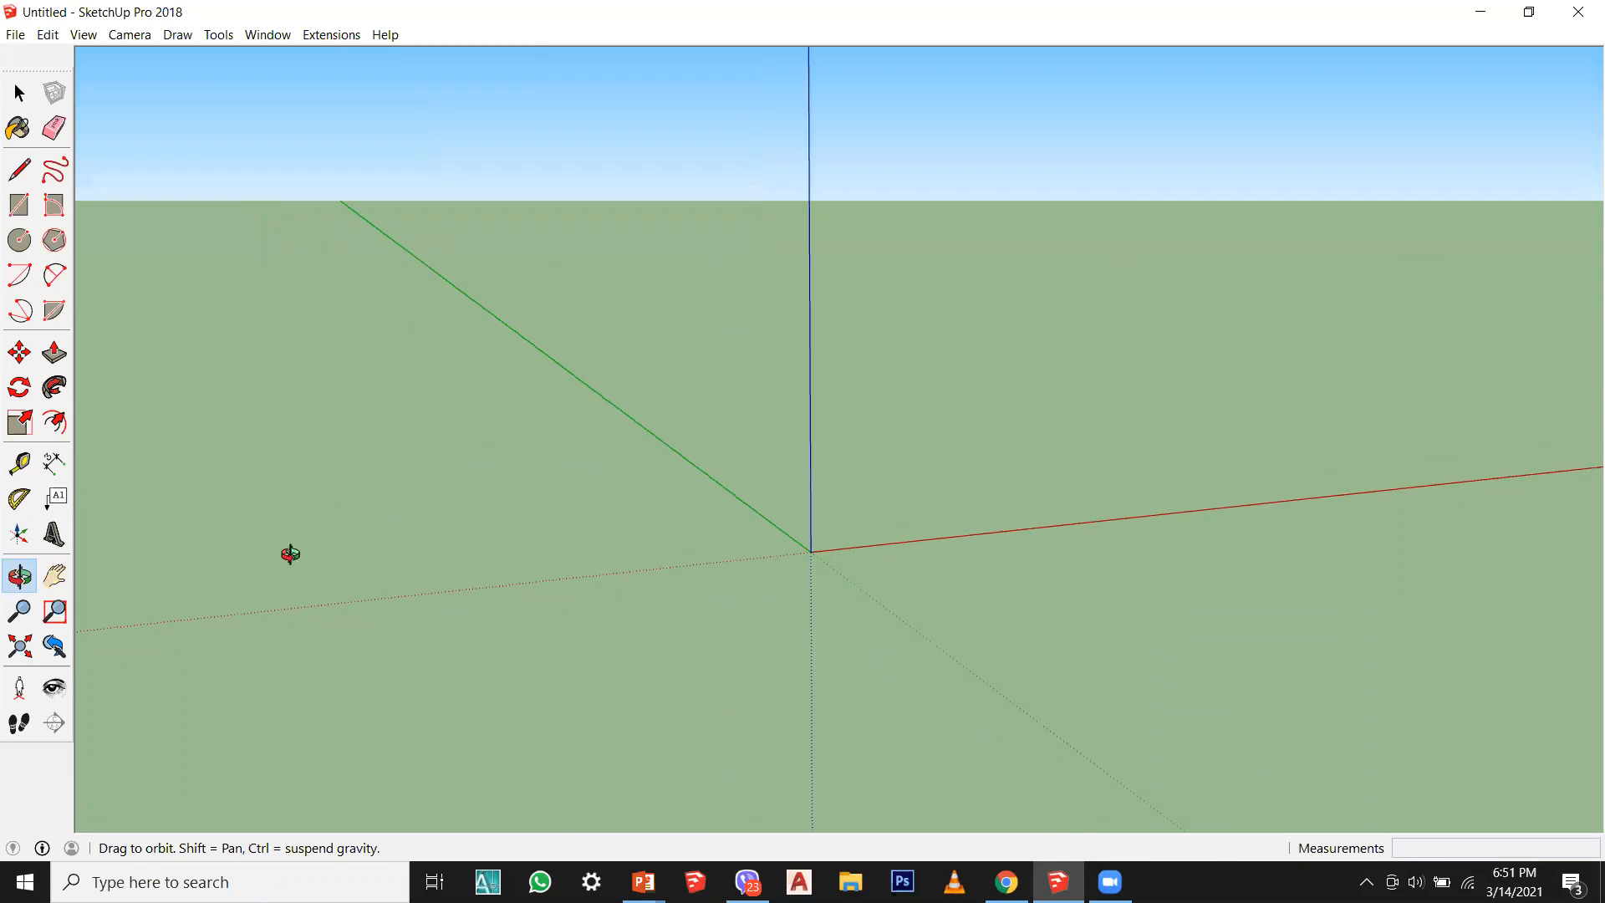
left_click_drag(951, 390, 562, 393)
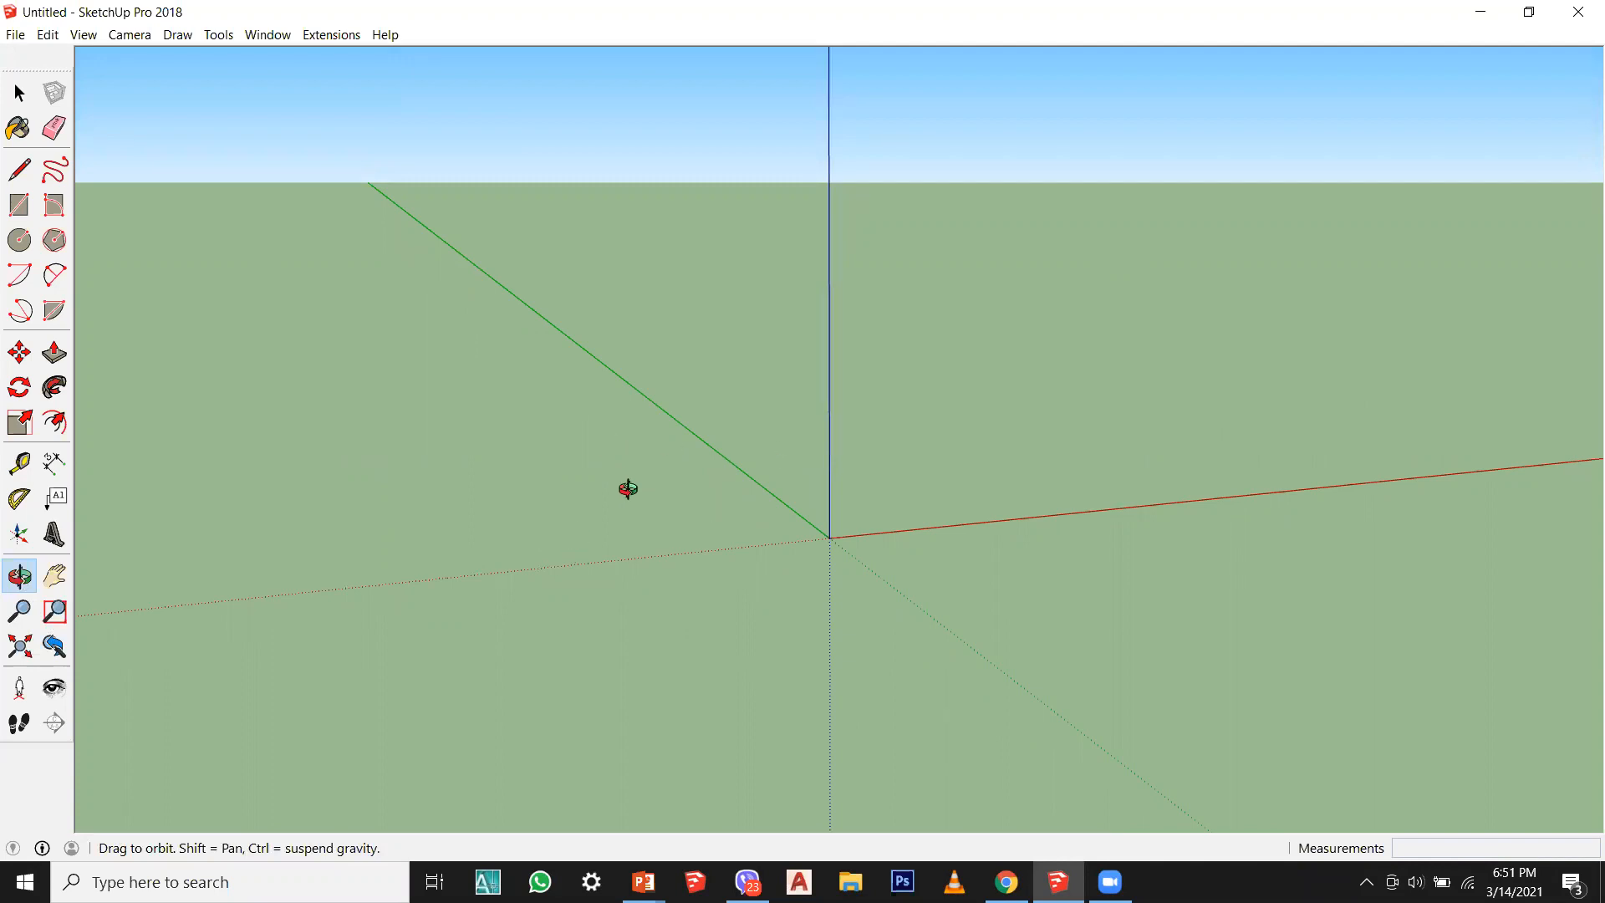
Step: Orbit around the axes temporarily from the Select tool and with the Orbit tool, returning to Select
left_click(19, 92)
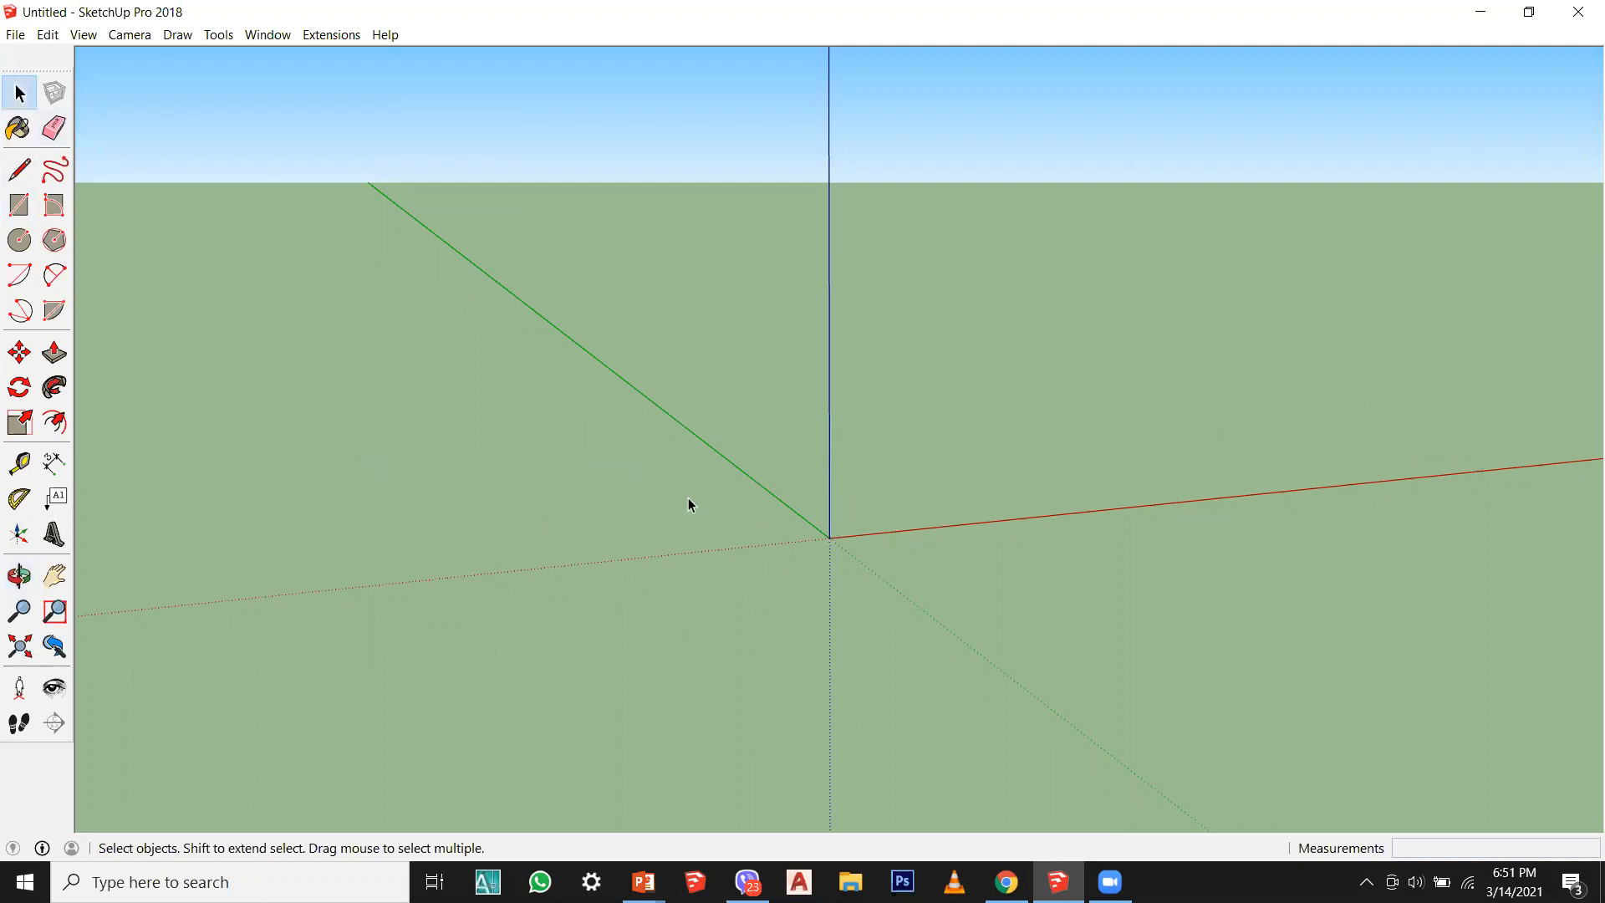
middle_click_drag(689, 504, 729, 496)
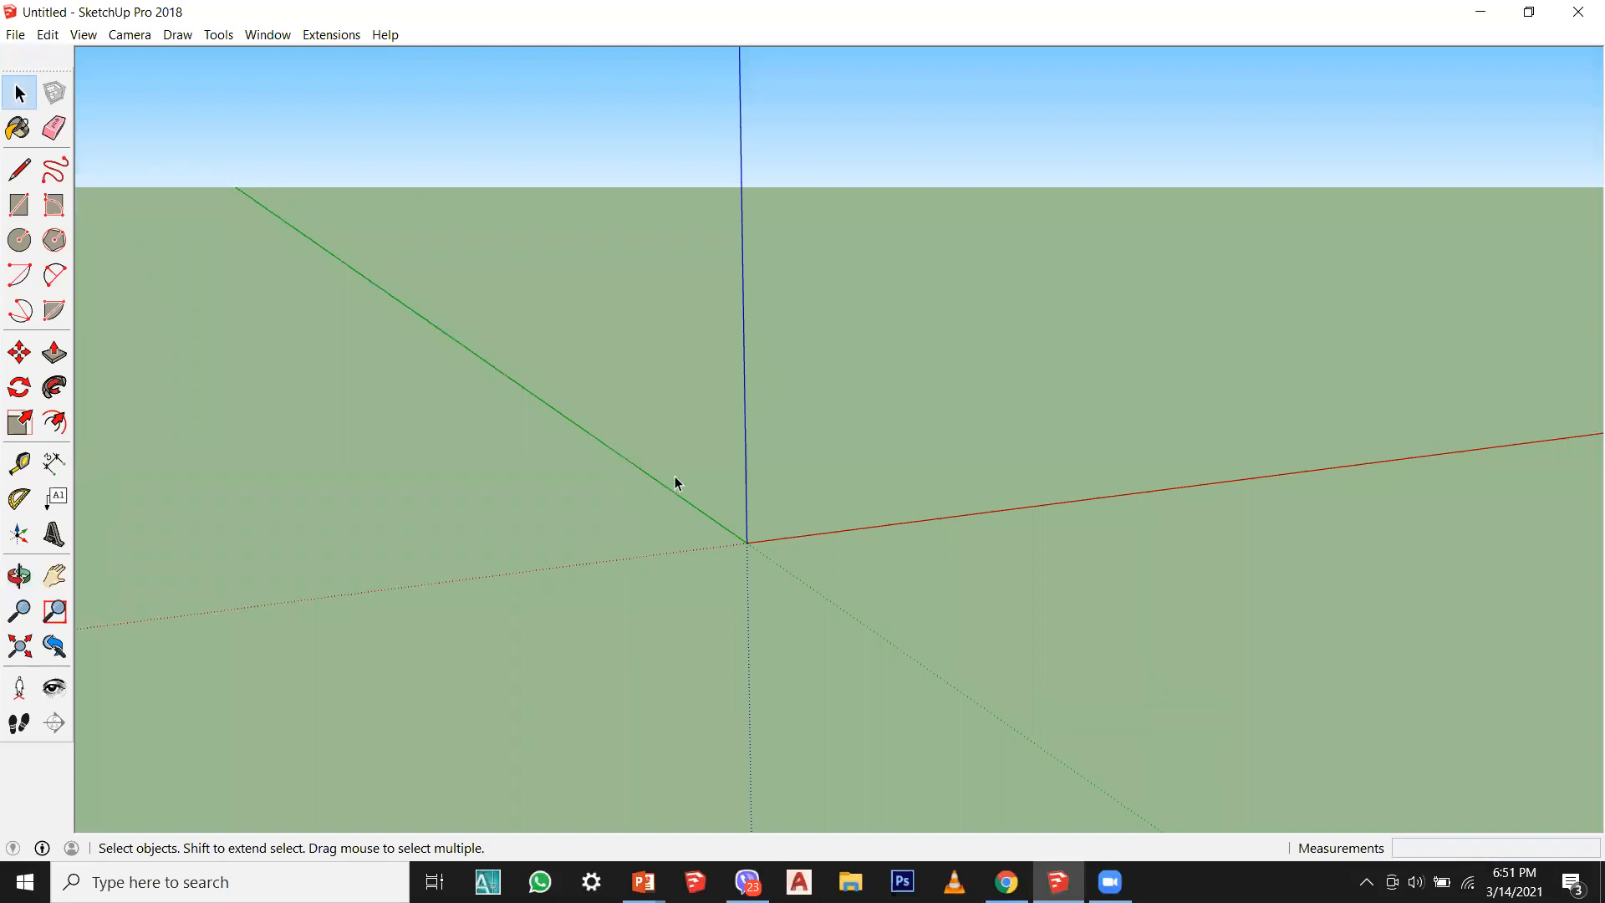
key("o")
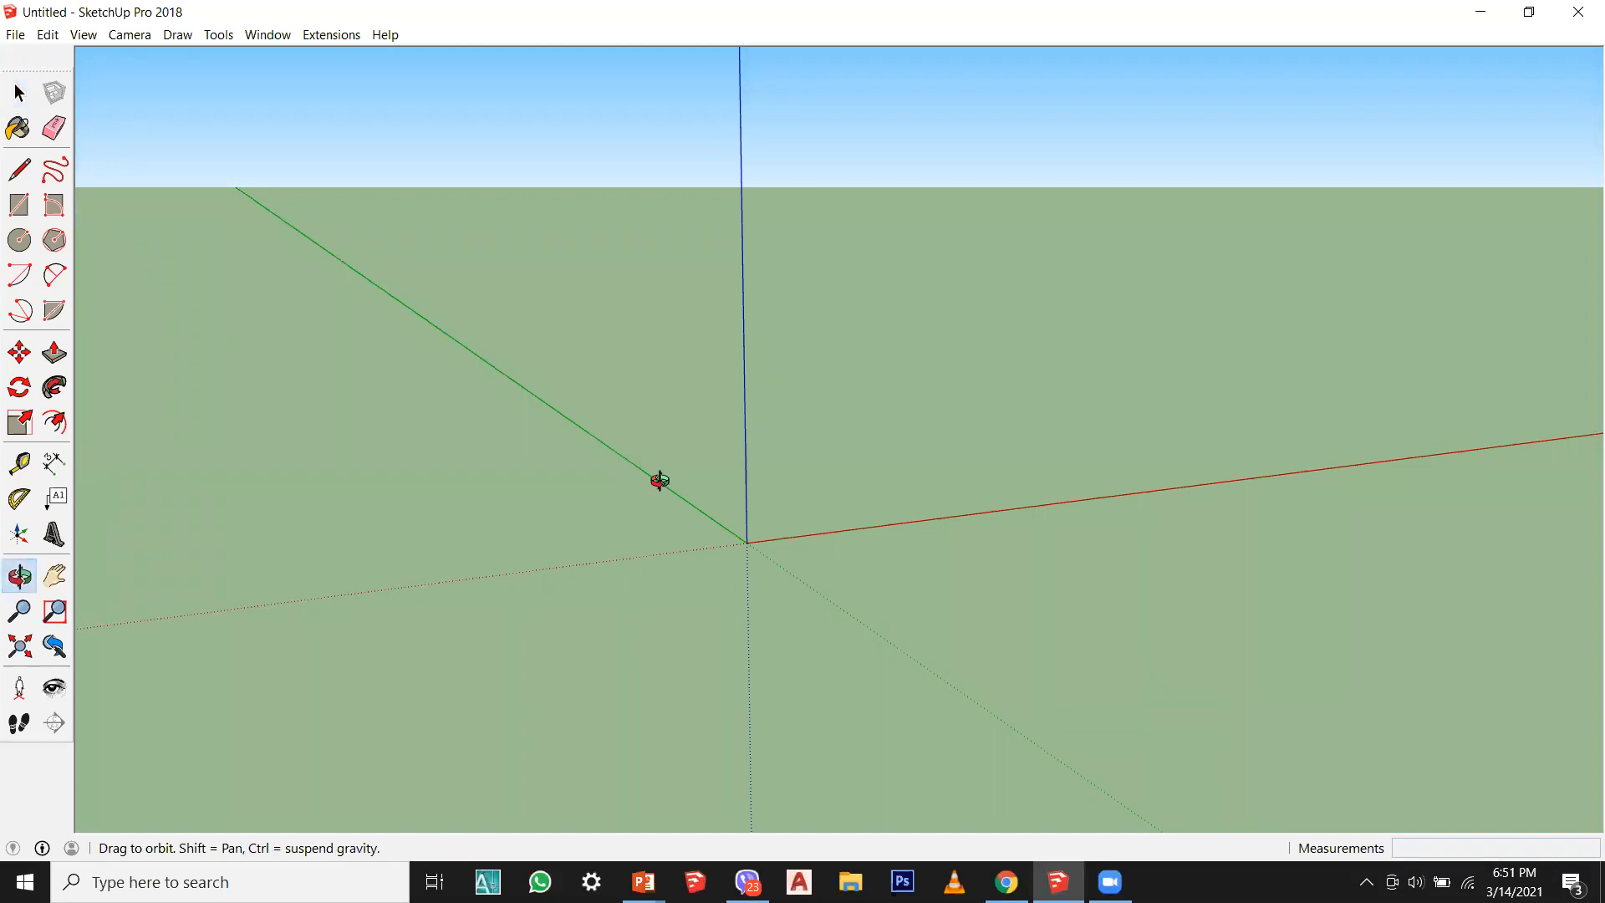
left_click_drag(660, 480, 667, 426)
key("space")
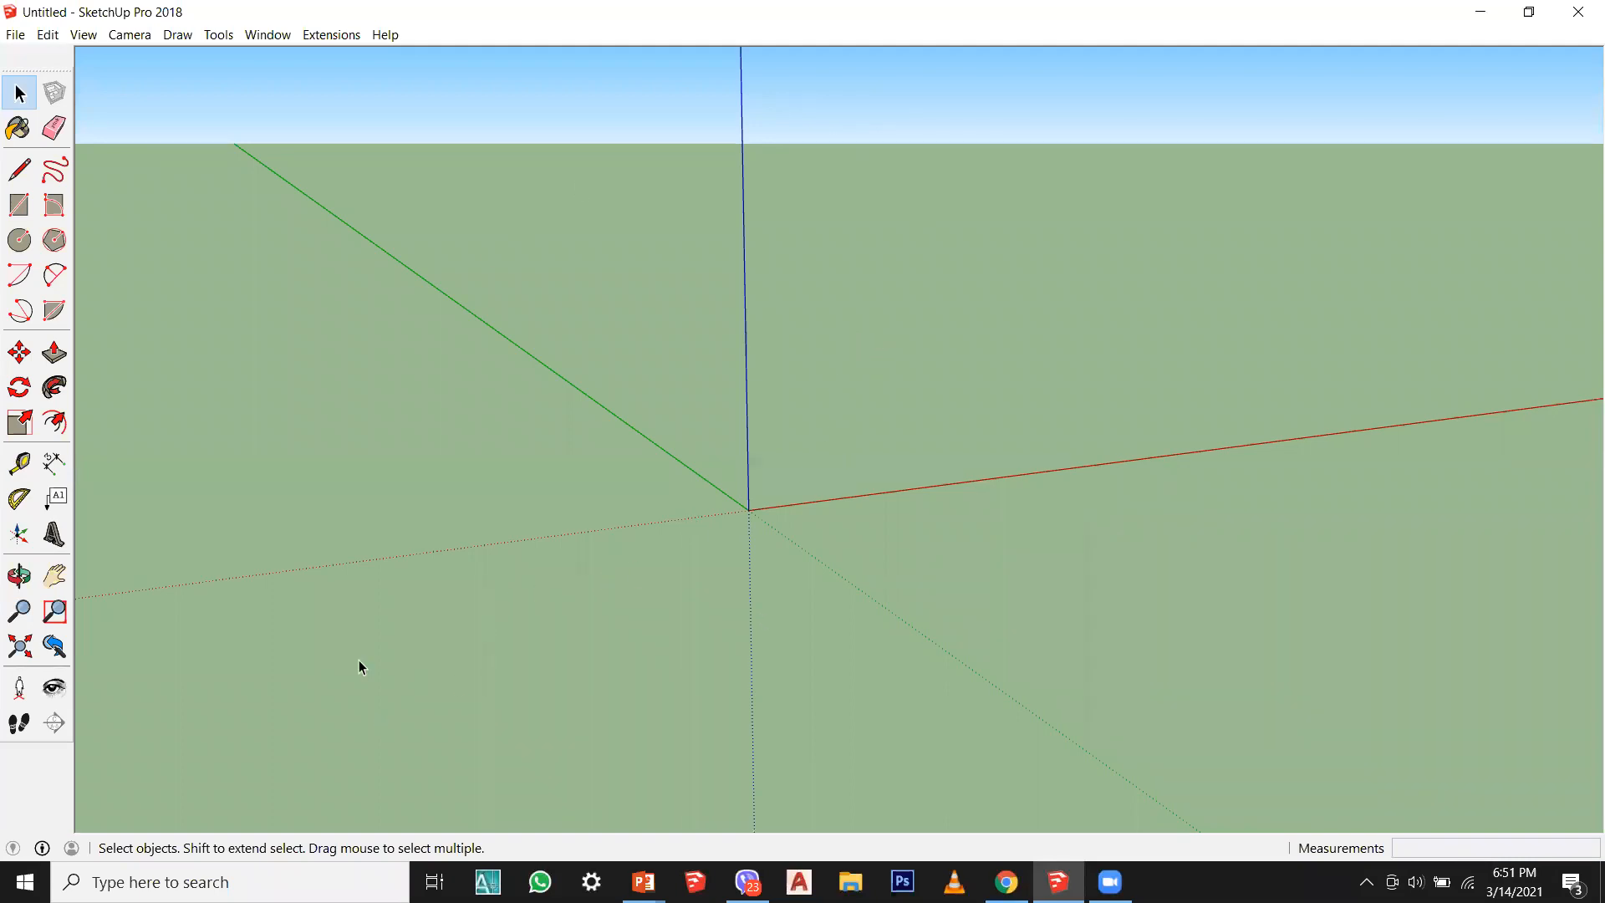
middle_click_drag(689, 484, 473, 502)
key("space")
Step: Draw a rectangle of about 132' 8" by 86' 9" on the ground, starting at the axes origin
left_click(54, 575)
left_click_drag(528, 558, 489, 576)
left_click_drag(702, 630, 698, 632)
left_click(20, 204)
middle_click_drag(591, 494, 845, 694)
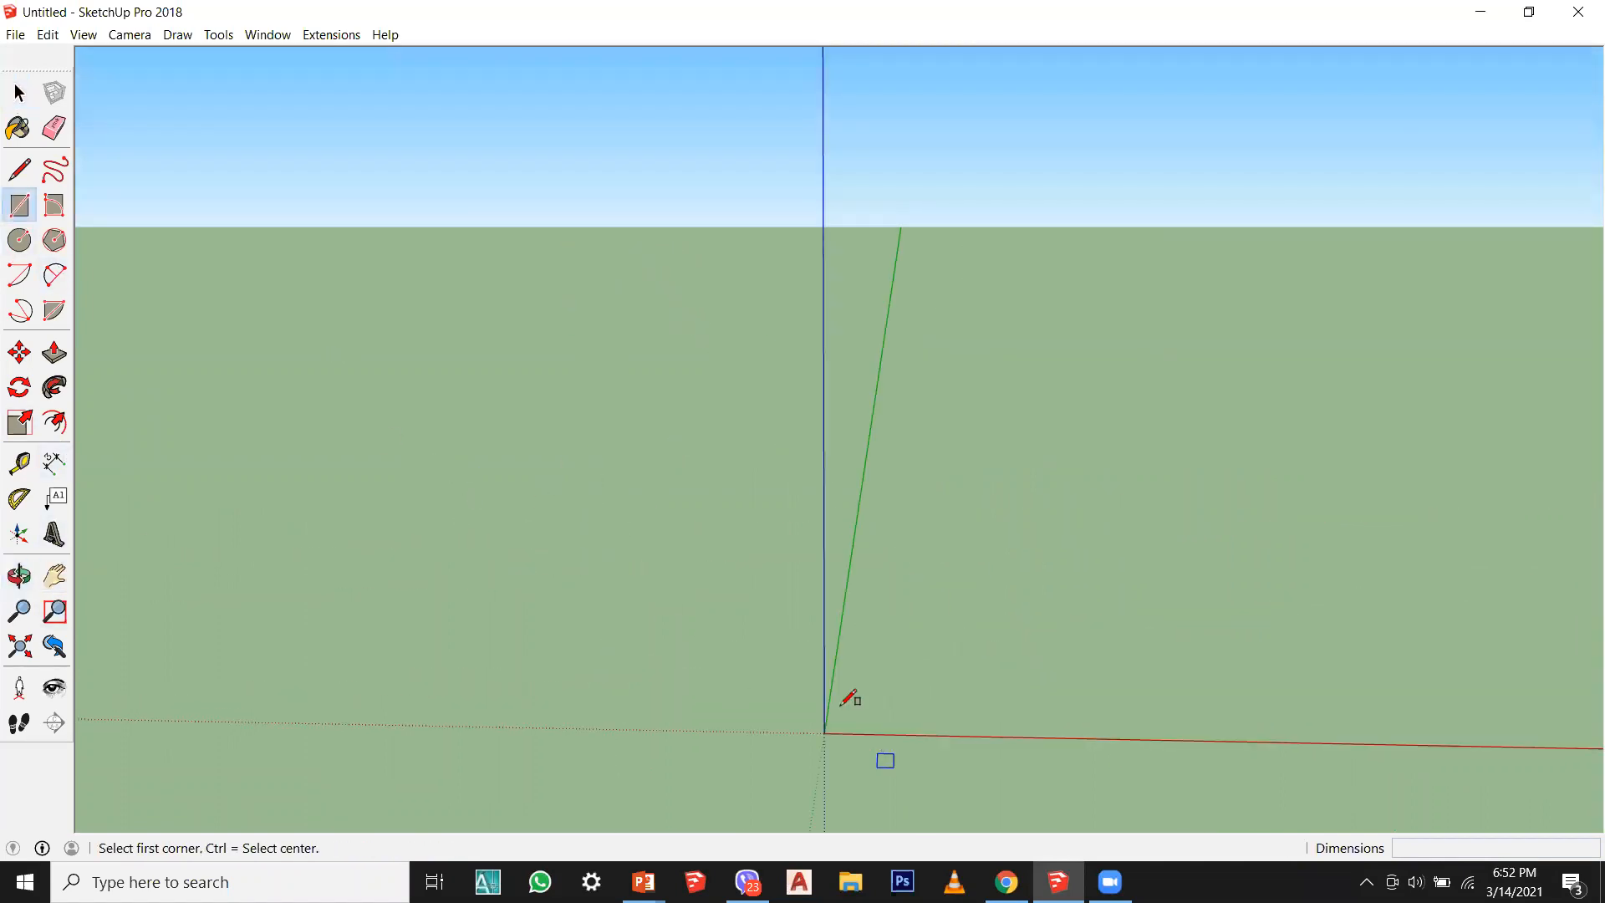
left_click(824, 732)
left_click(1234, 637)
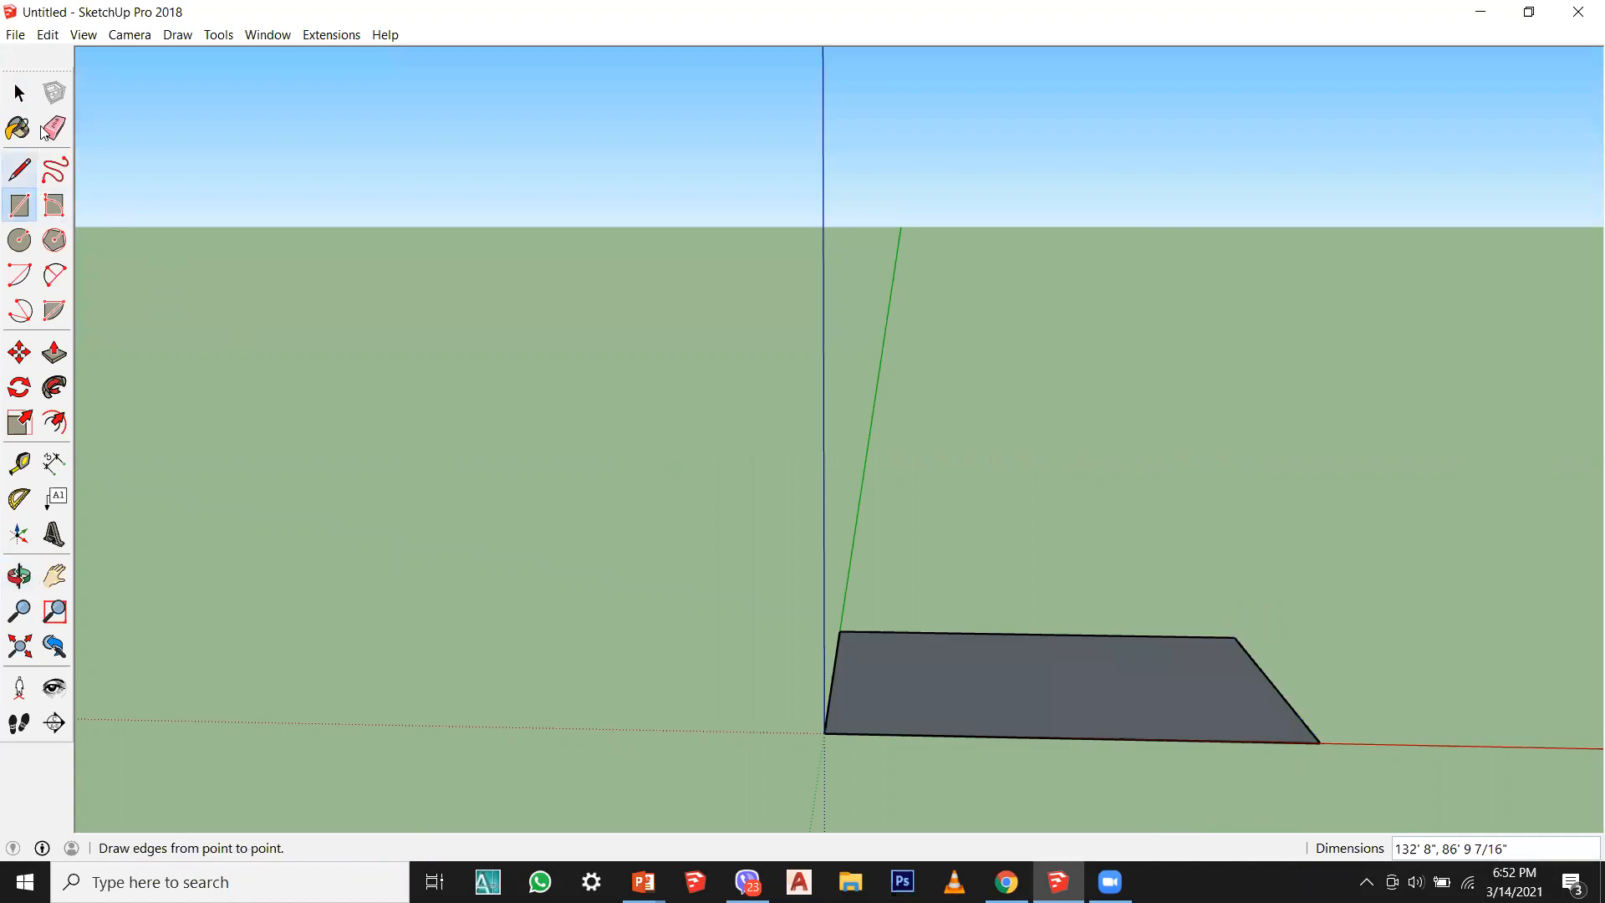
Step: Push/Pull the rectangle upward into a low box
left_click(54, 352)
left_click(1021, 734)
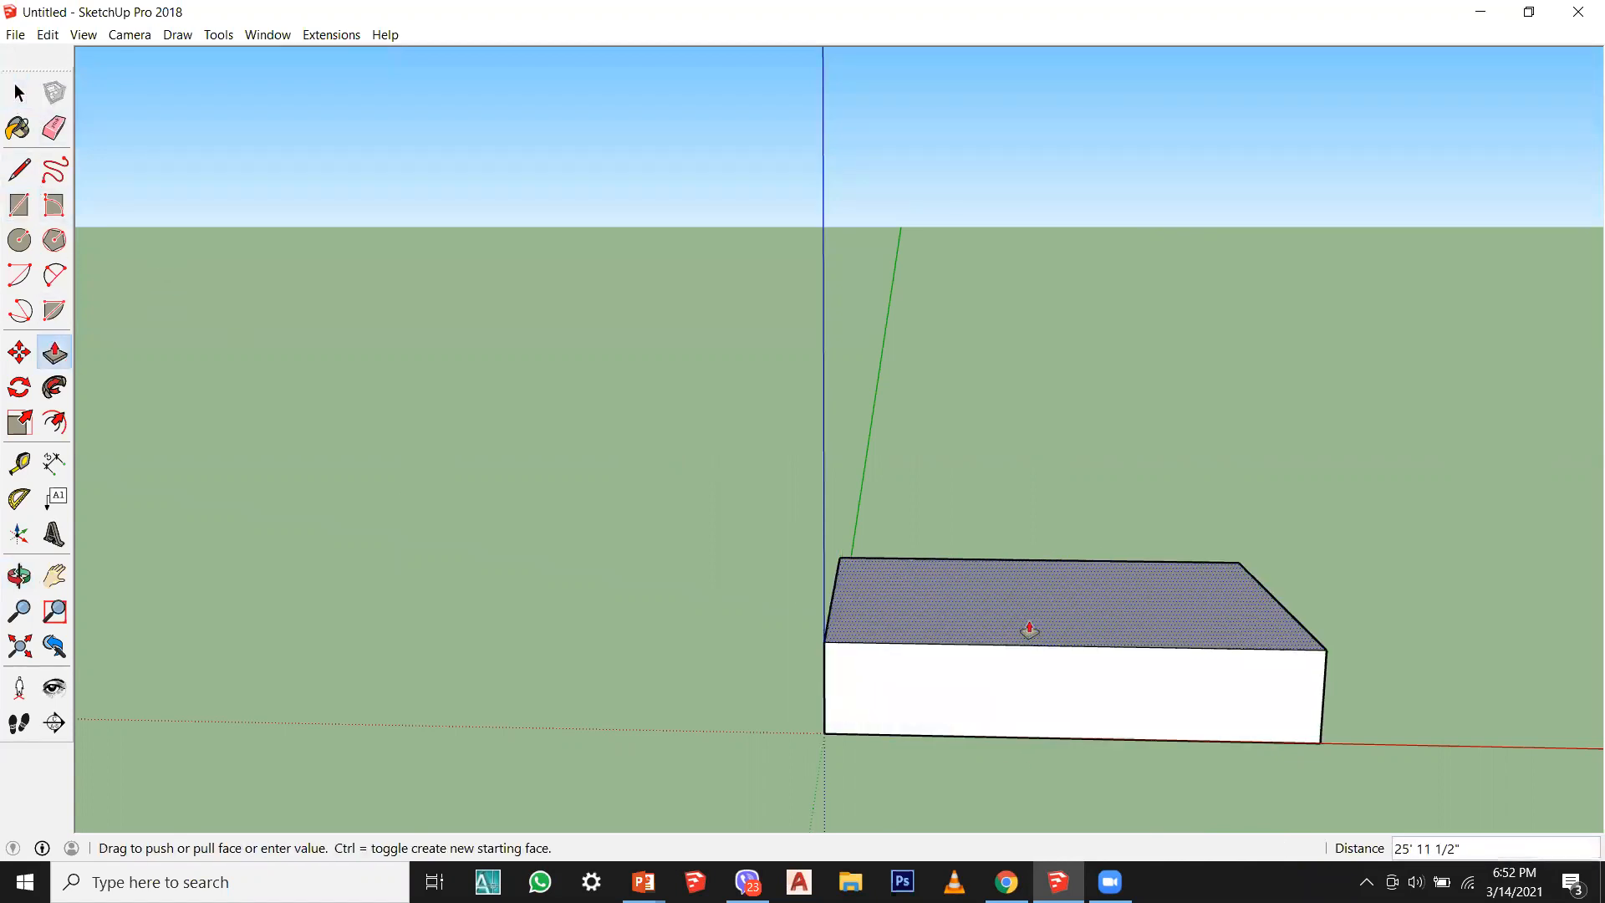
left_click(1024, 590)
Step: Draw a line about 86' 9" long across the box's top face, from the front edge to the back edge, parallel to the green axis
left_click(19, 169)
mouse_move(1045, 611)
middle_mouse_down()
mouse_move(1060, 591)
mouse_move(1030, 632)
middle_mouse_up()
left_click(1031, 639)
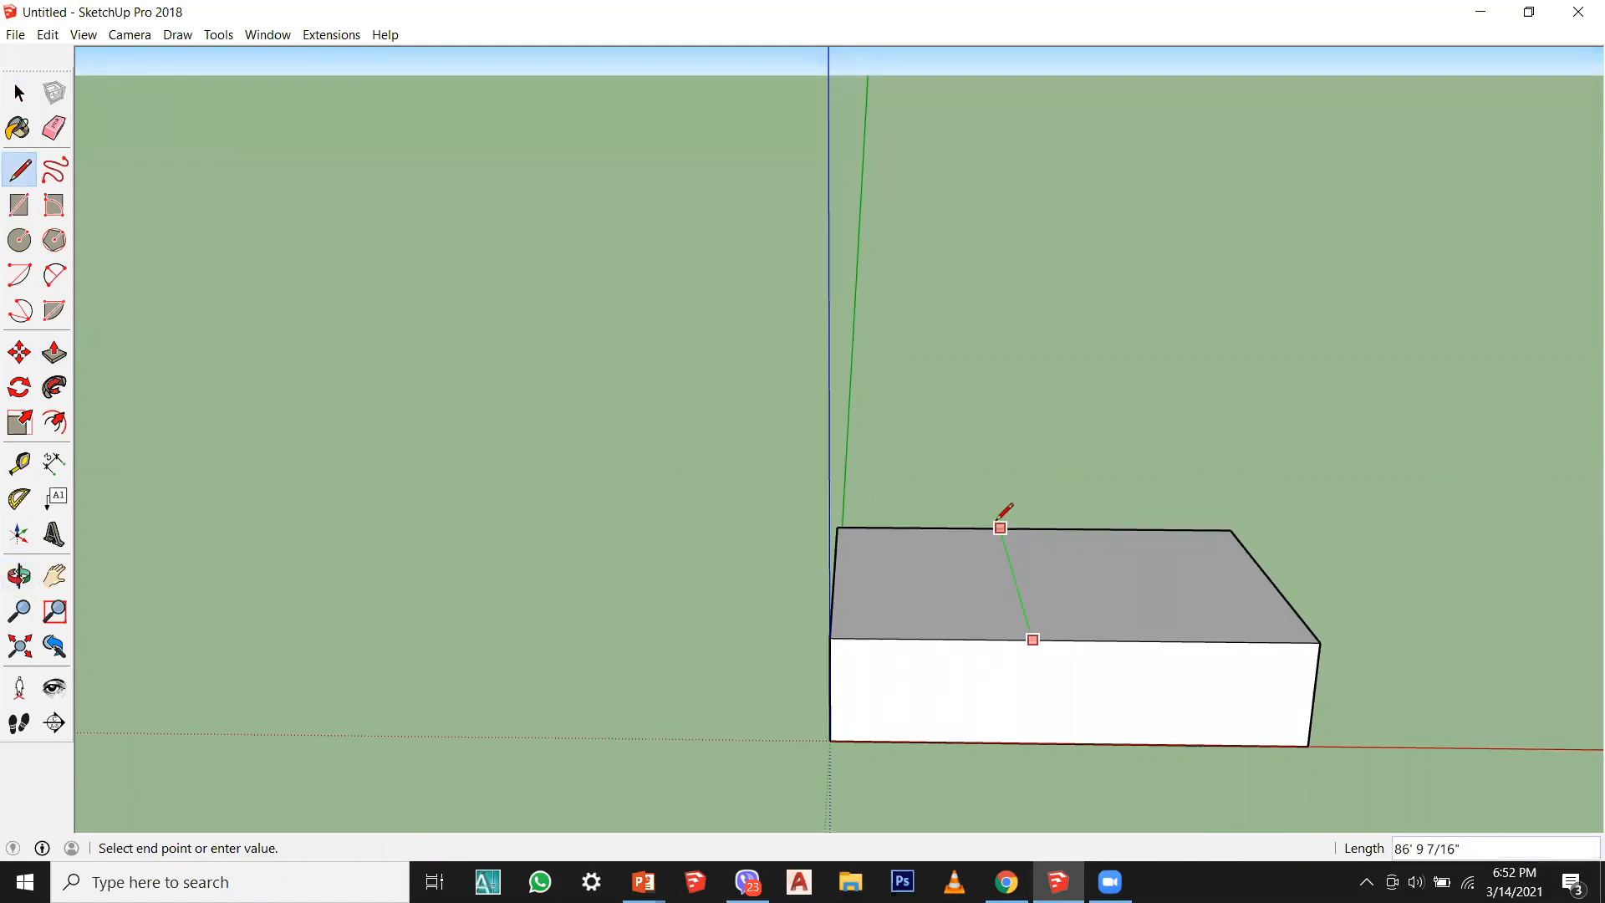
left_click(1000, 527)
Step: Push/Pull the larger part of the divided top face, away from the origin, up by about 24' 10" to form a step
left_click(54, 352)
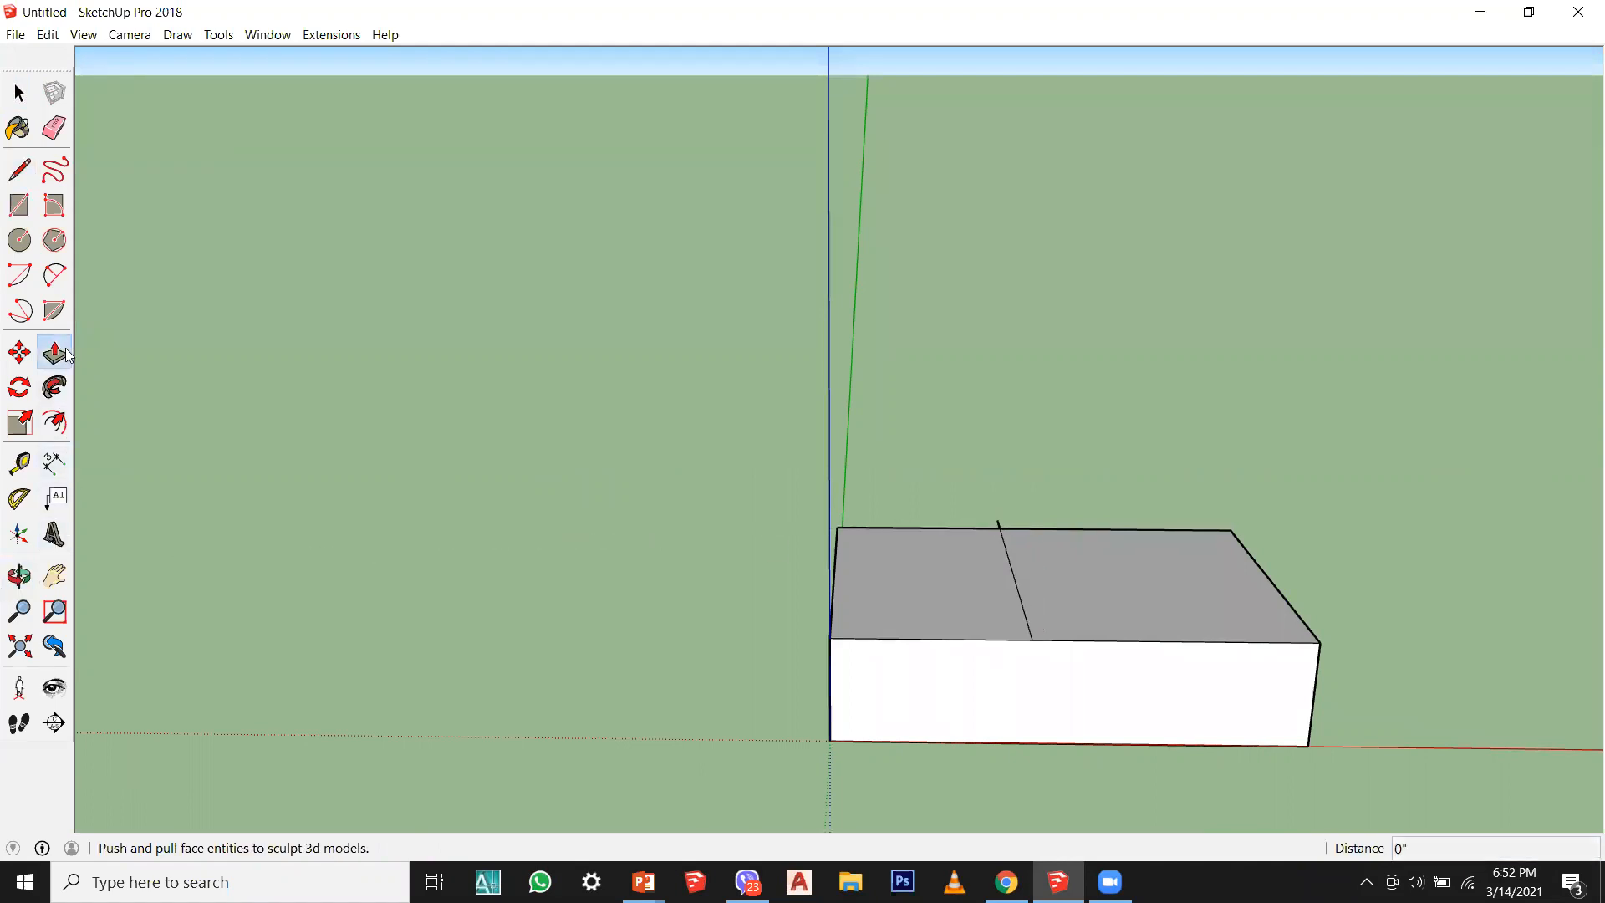
left_click(1111, 598)
left_click(1109, 532)
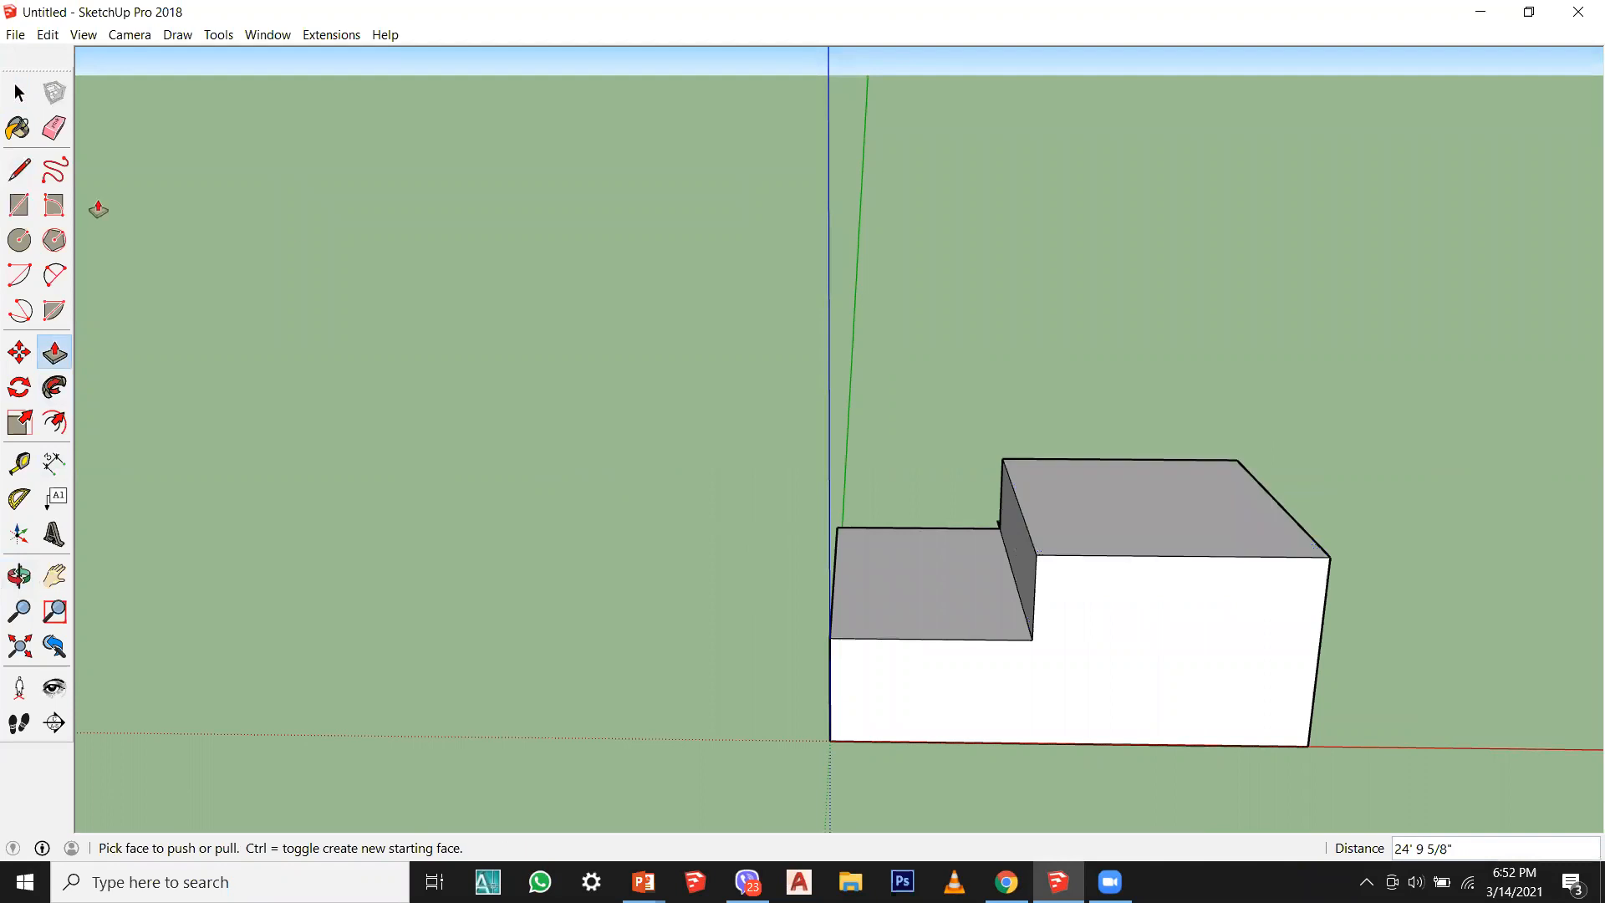
left_click(19, 92)
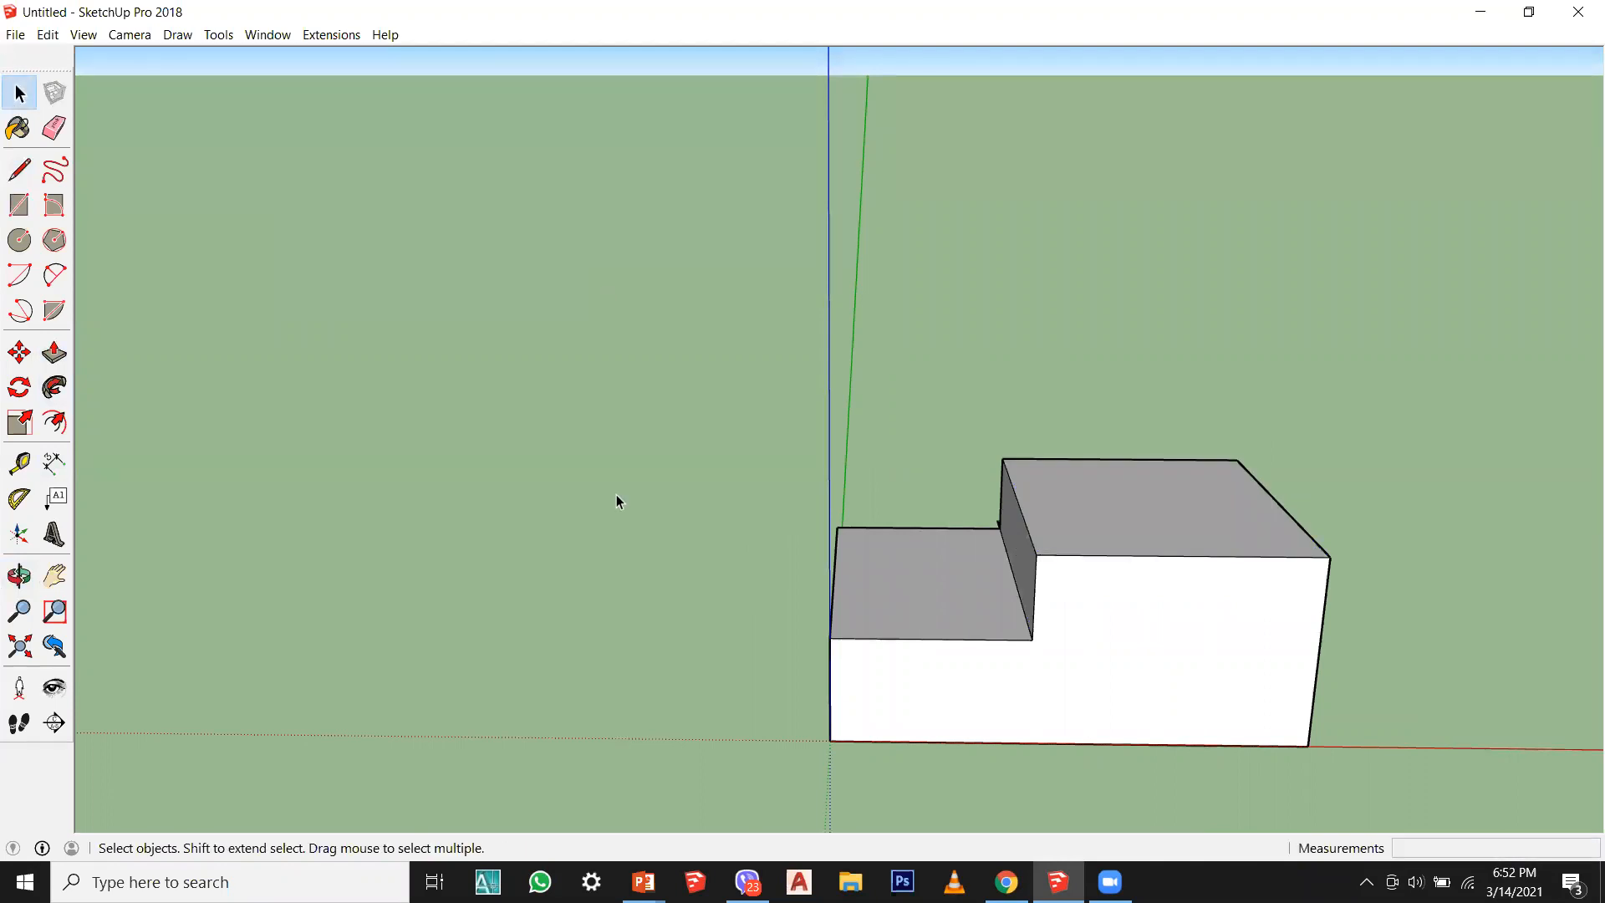
Step: Orbit and pan around the stepped block to examine it from the front, from above and from its opposite side
left_click(19, 575)
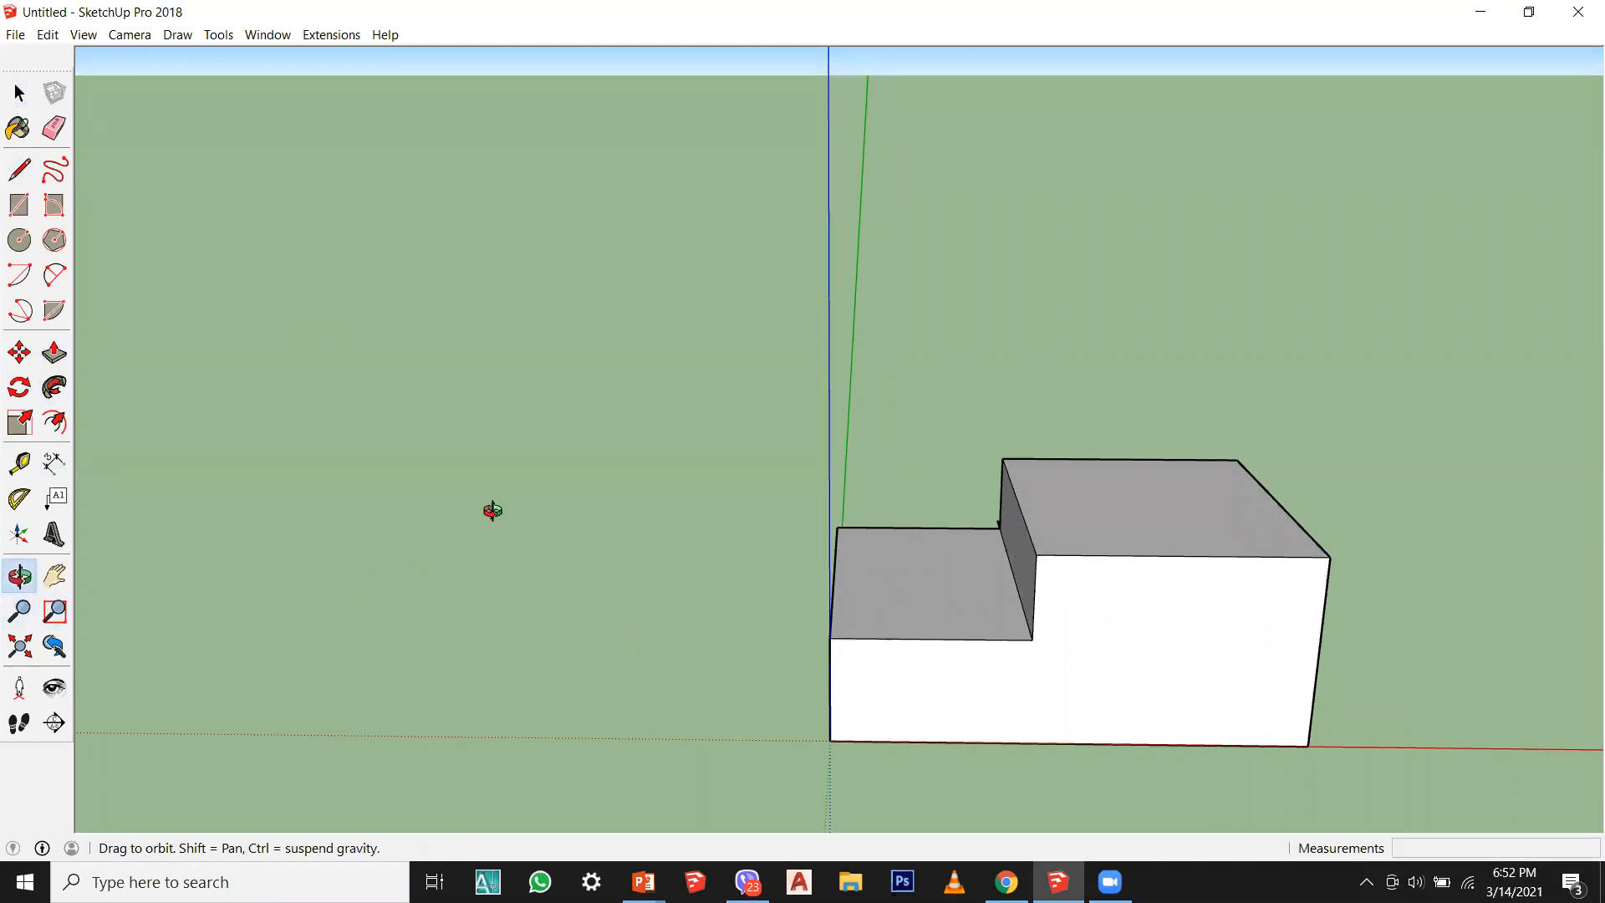
left_click_drag(352, 509, 981, 506)
left_click_drag(874, 519, 620, 588)
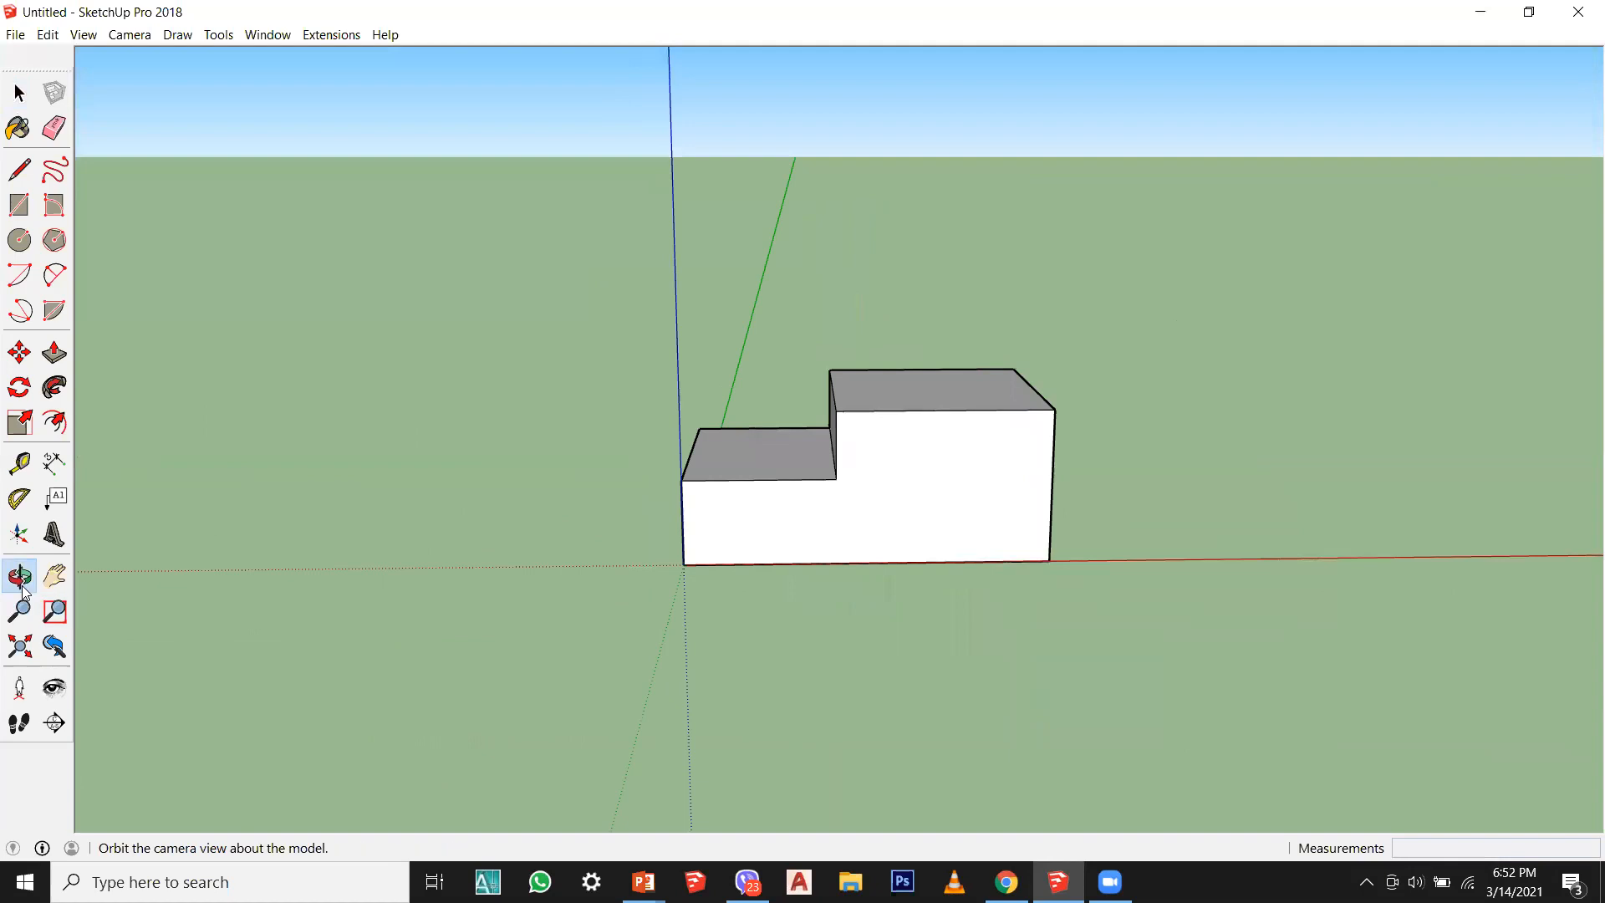
key("space")
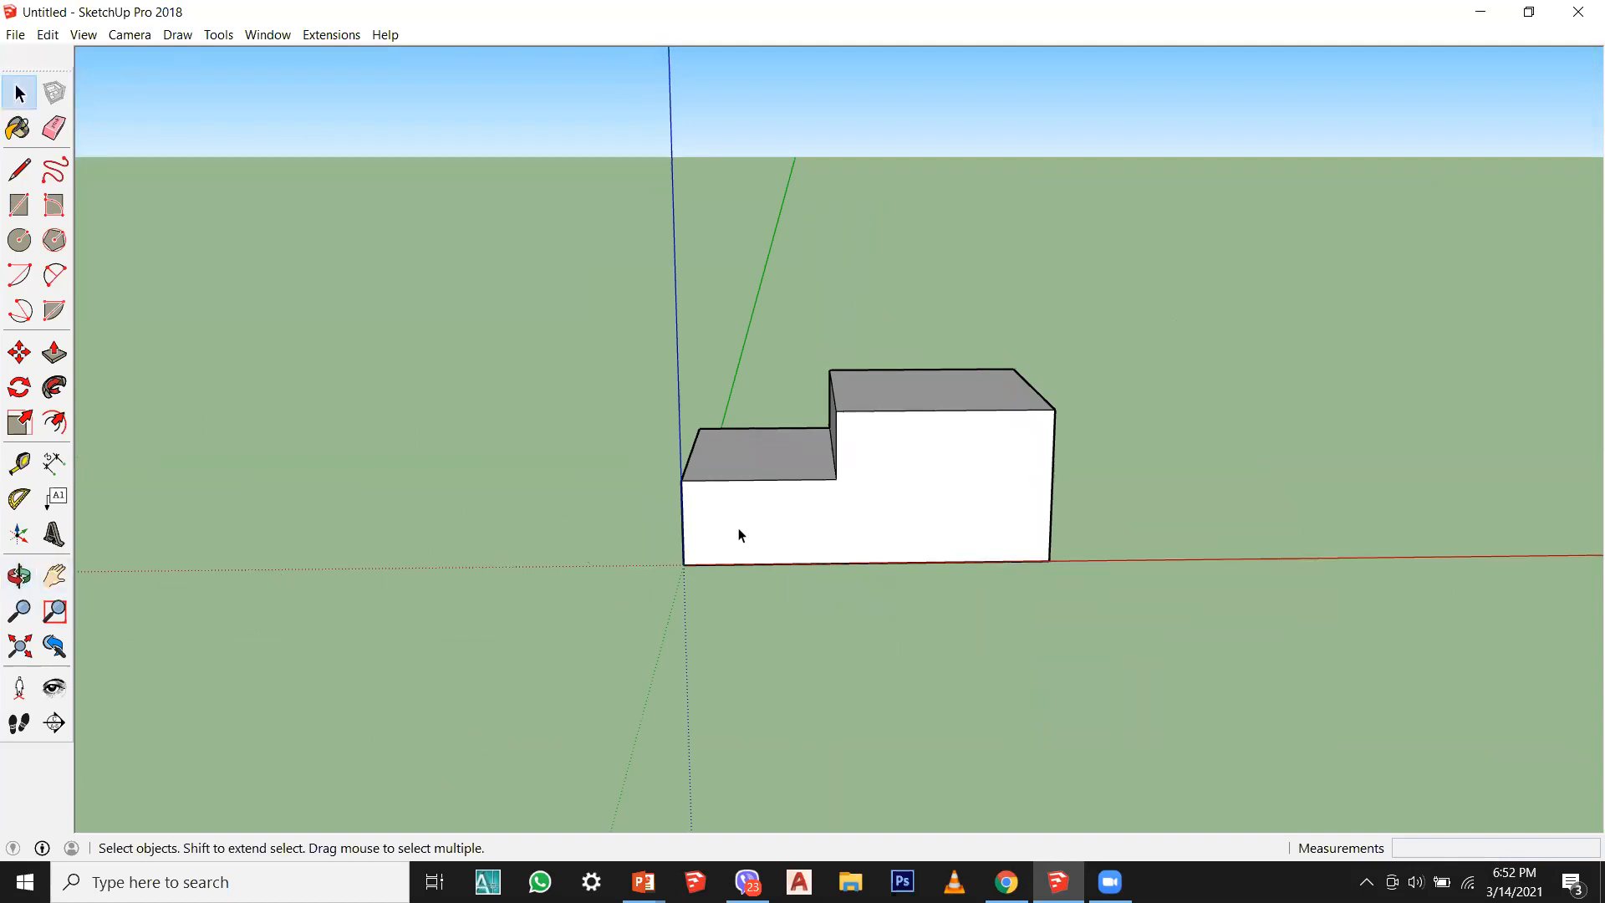
middle_click_drag(721, 552, 886, 553)
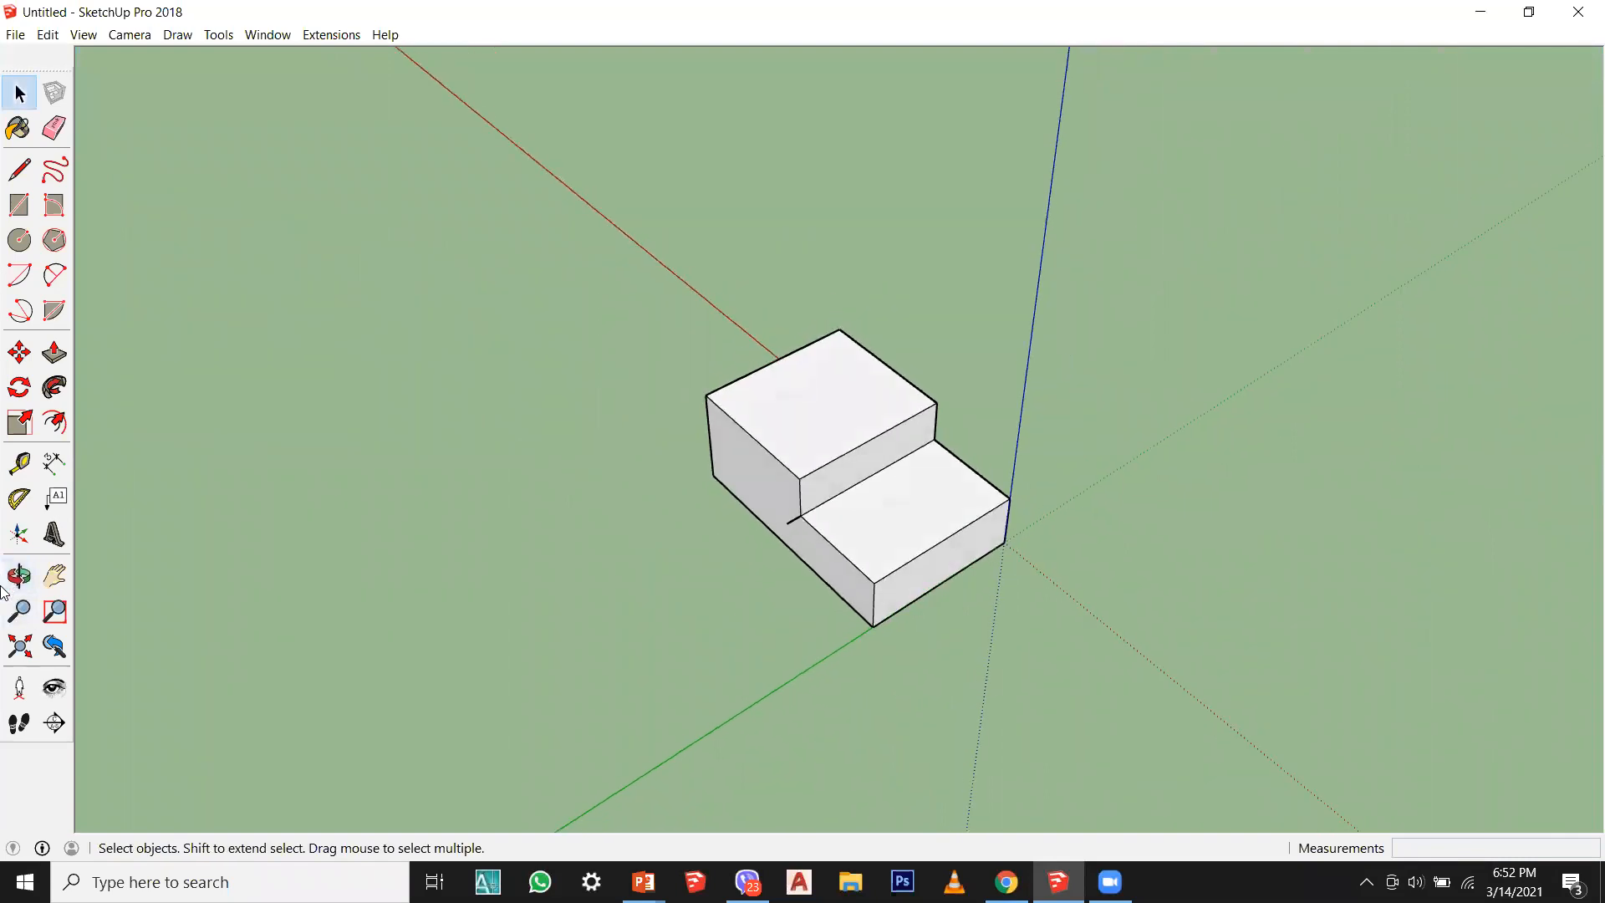
left_click(52, 580)
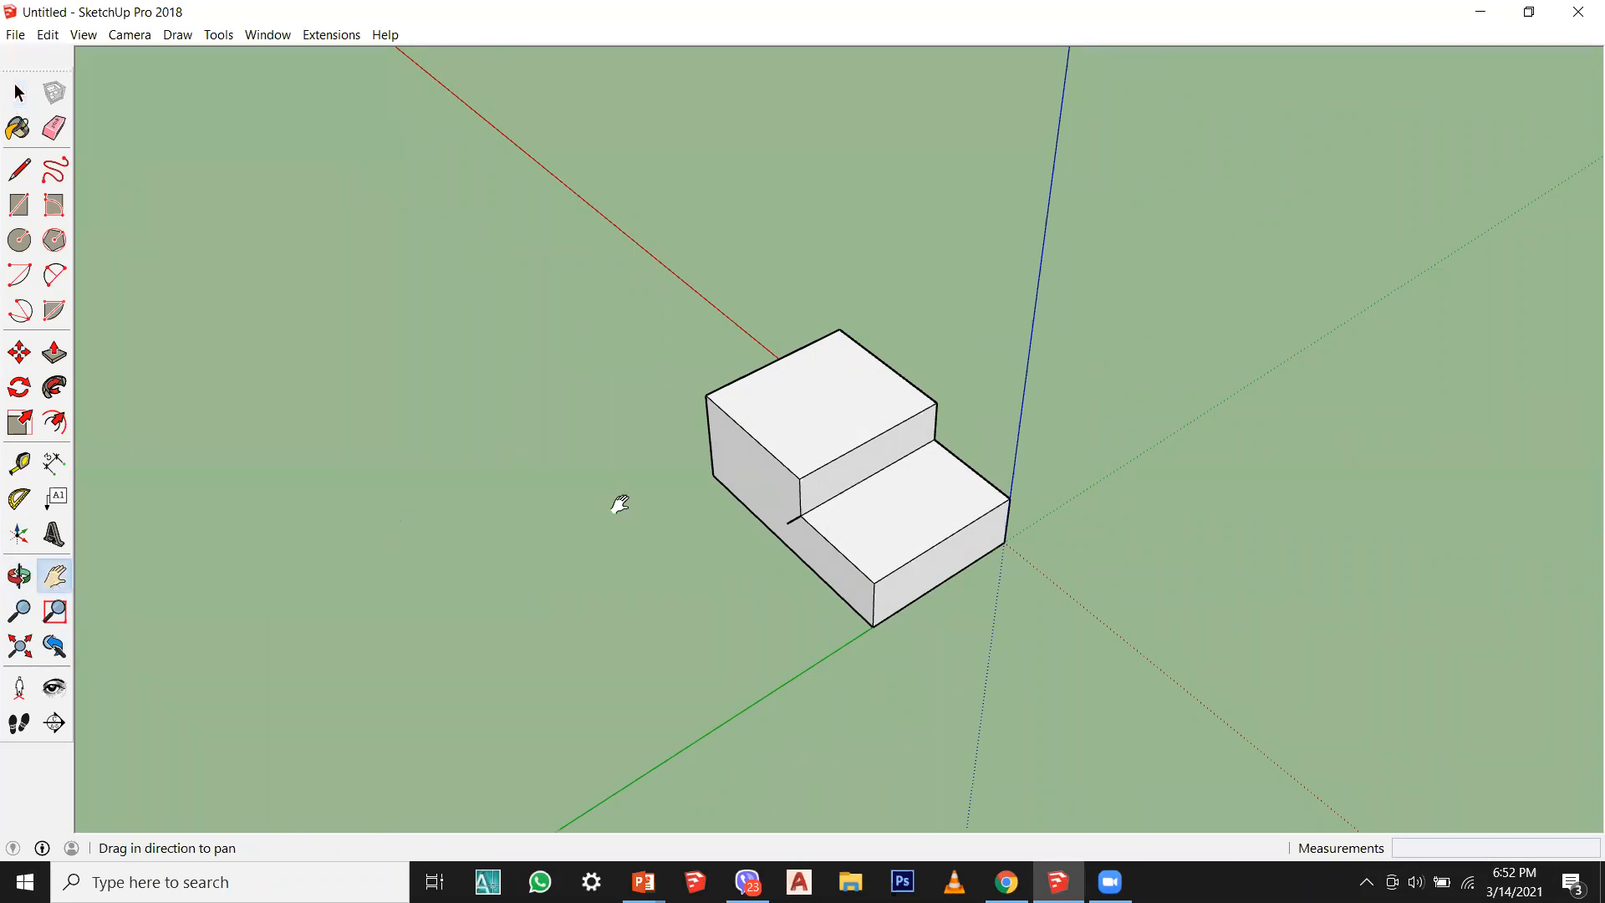
left_click_drag(640, 520, 619, 480)
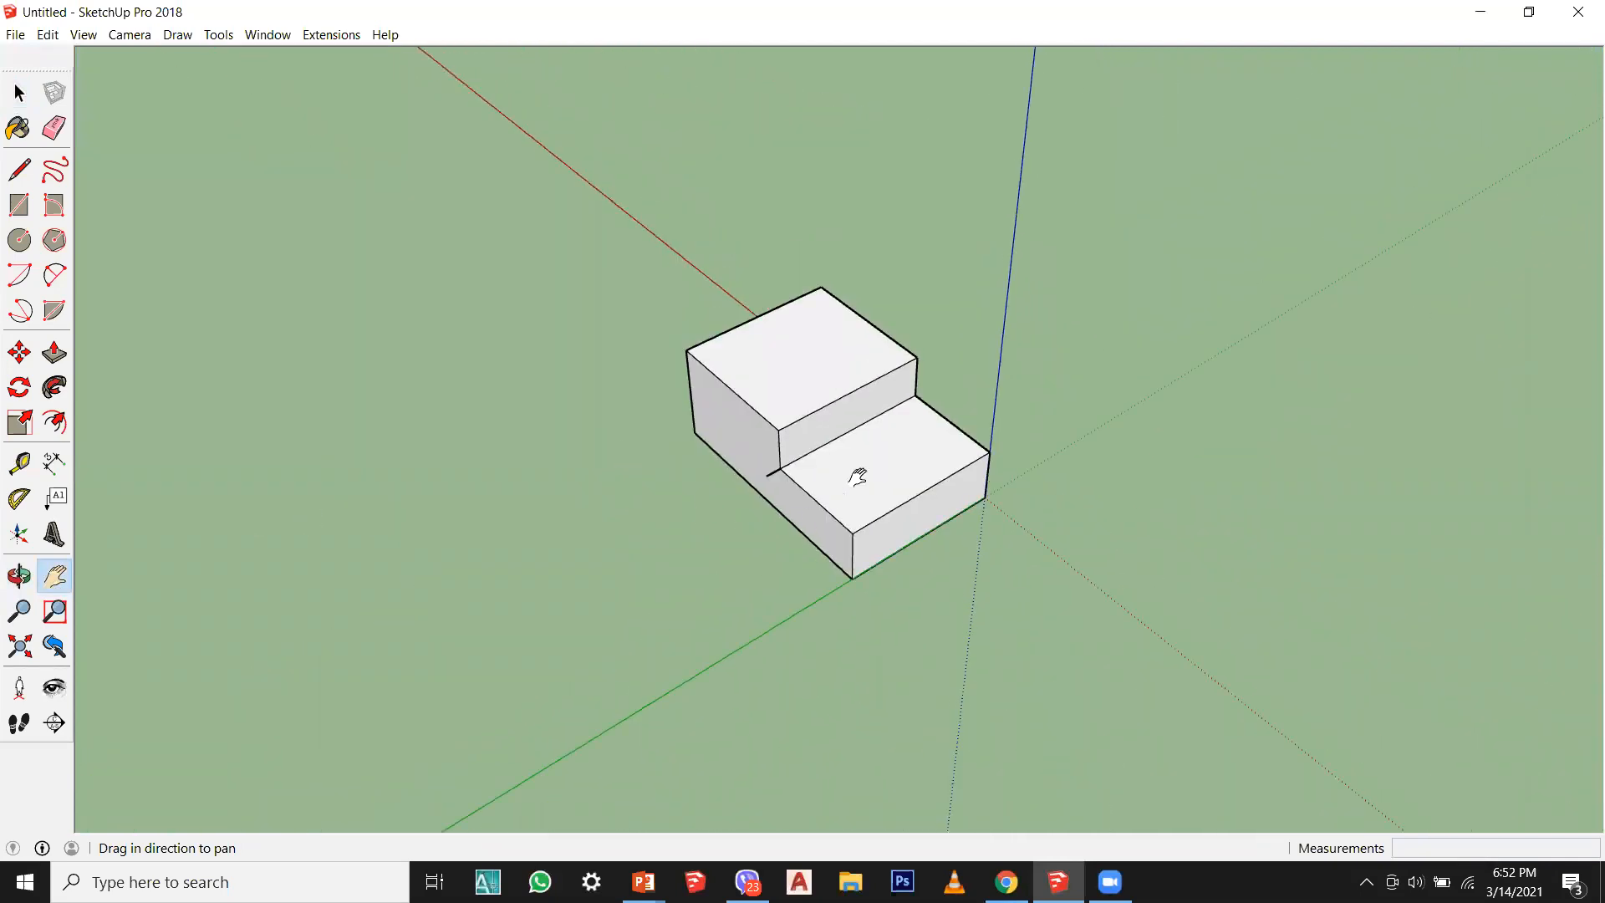
middle_click_drag(639, 701, 591, 337)
left_click_drag(591, 336, 720, 572)
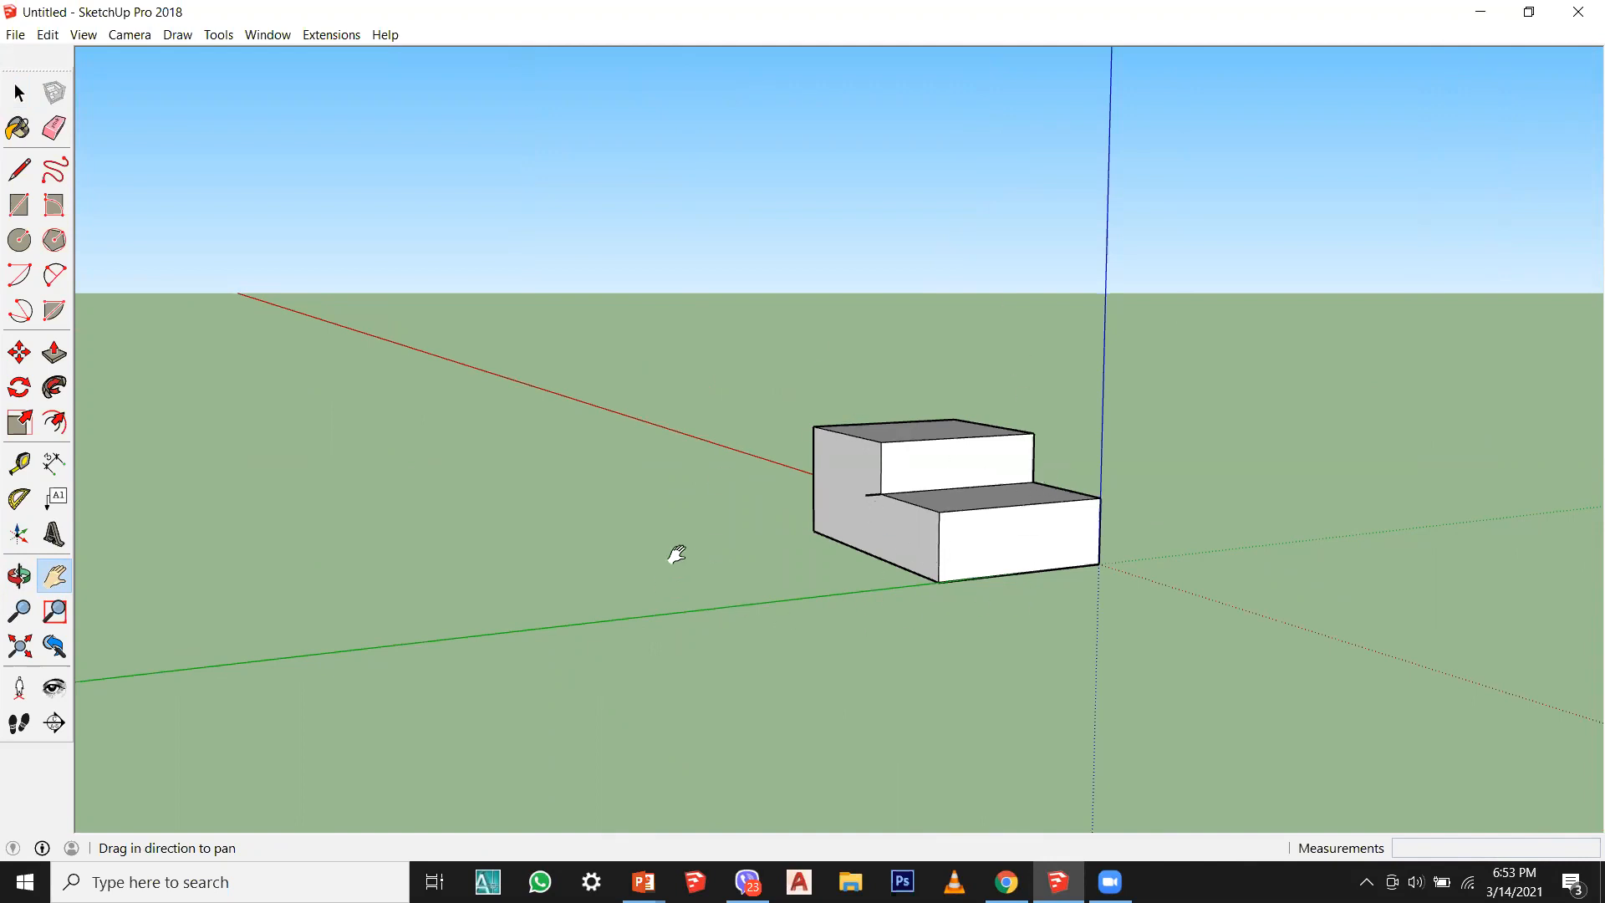
Step: Select the whole stepped block and delete it
left_click_drag(676, 555, 724, 589)
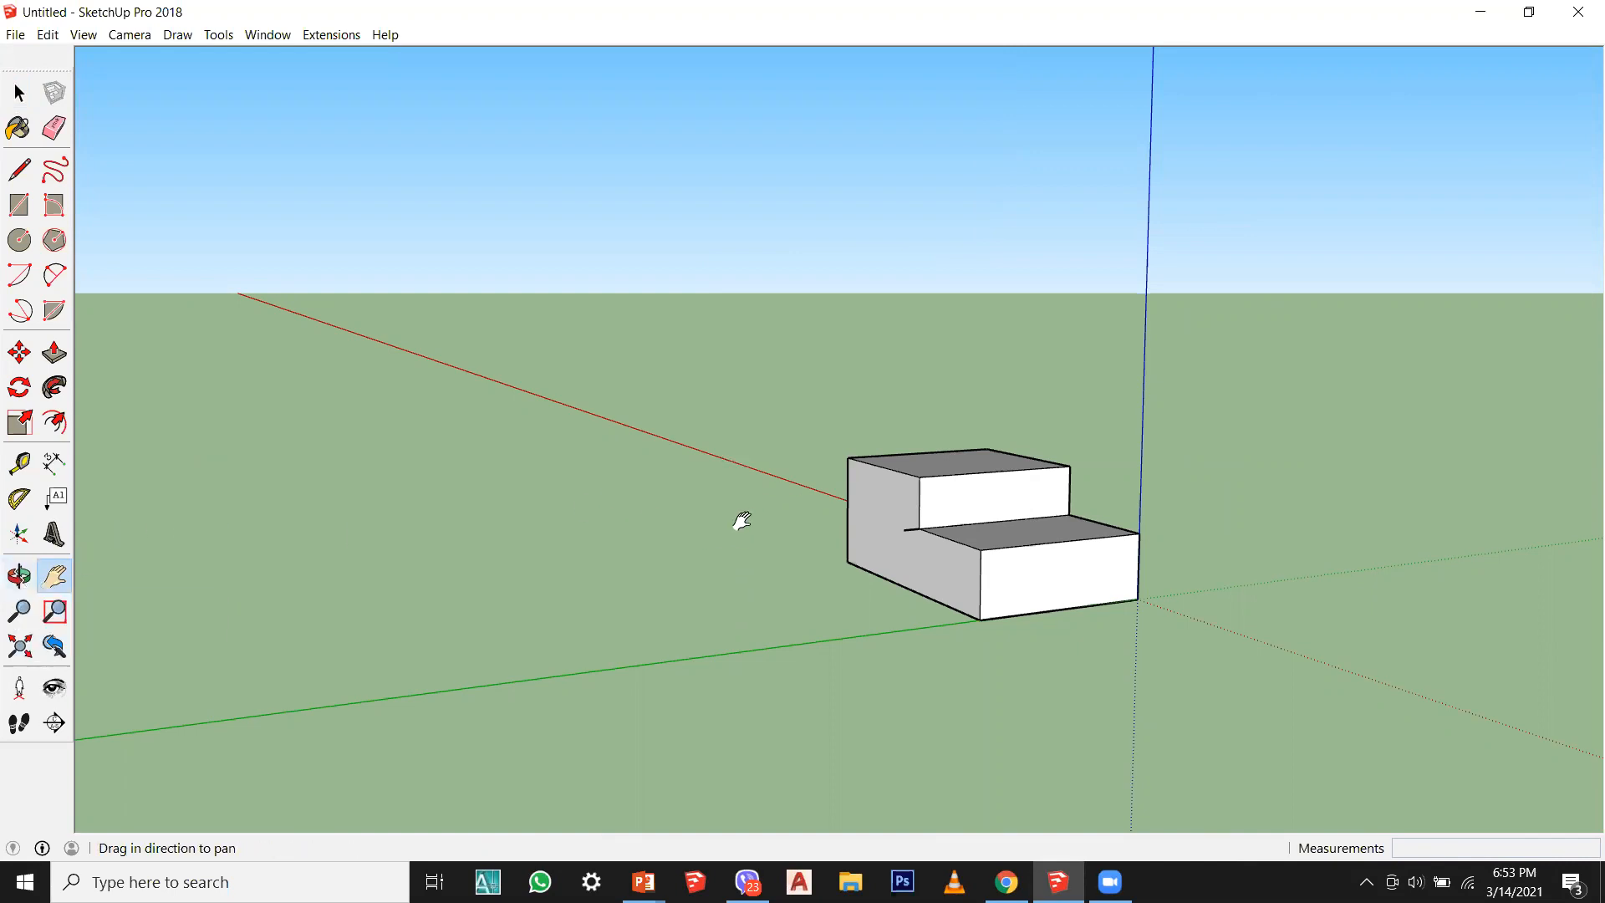
middle_click_drag(835, 555, 278, 515)
left_click_drag(278, 514, 1229, 543)
left_click(19, 93)
left_click_drag(643, 319, 1232, 625)
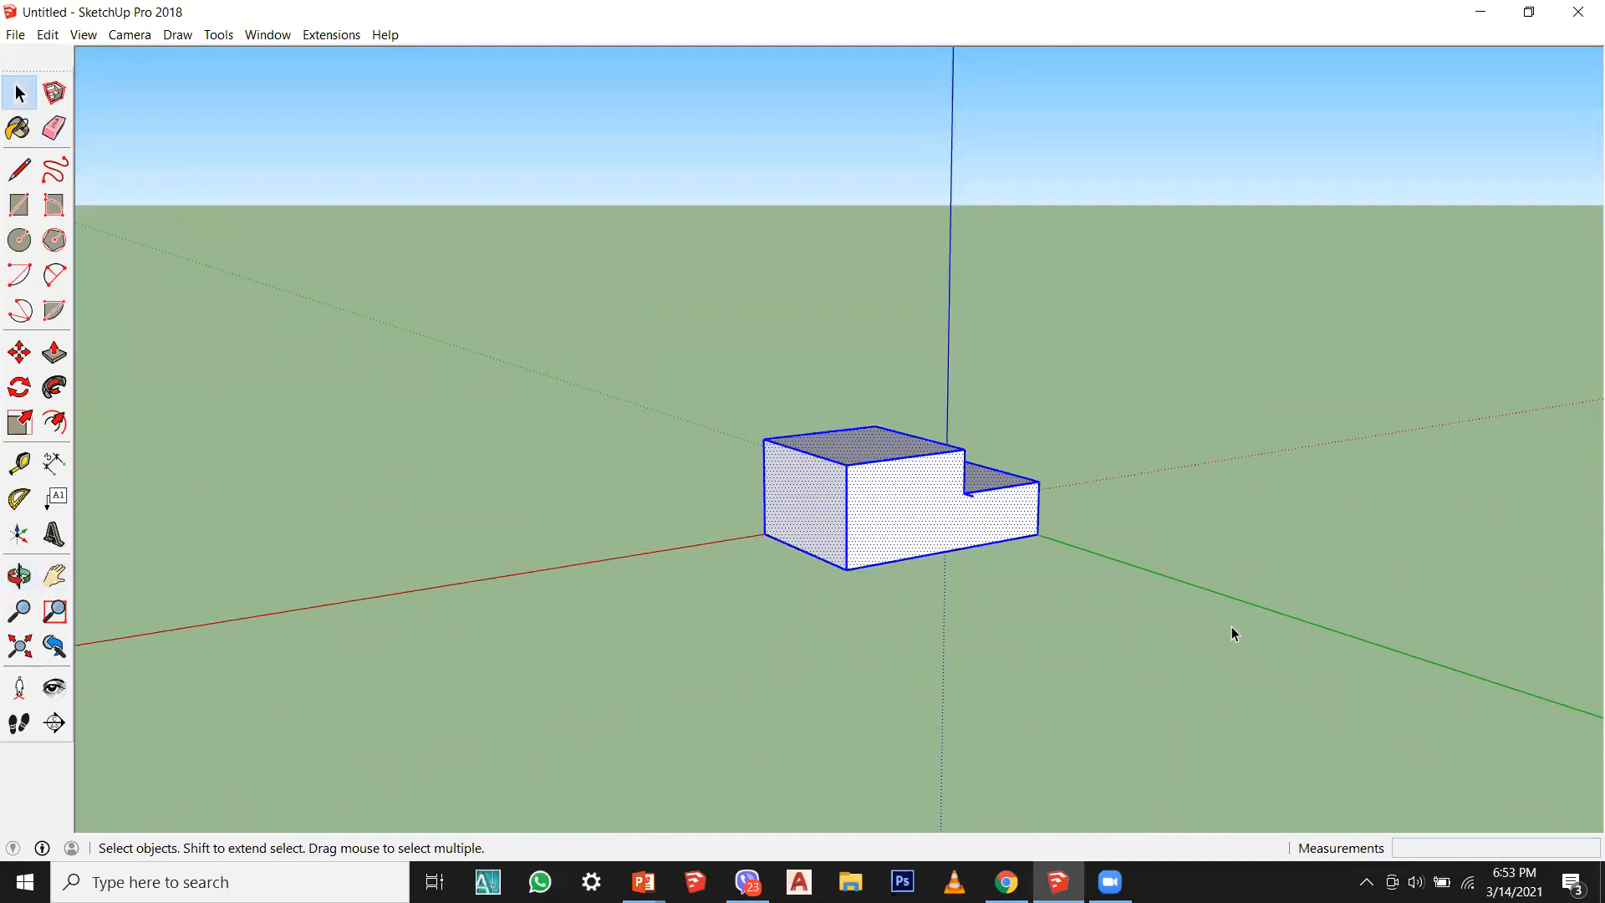
key("Delete")
scroll(861, 125, "up", 2)
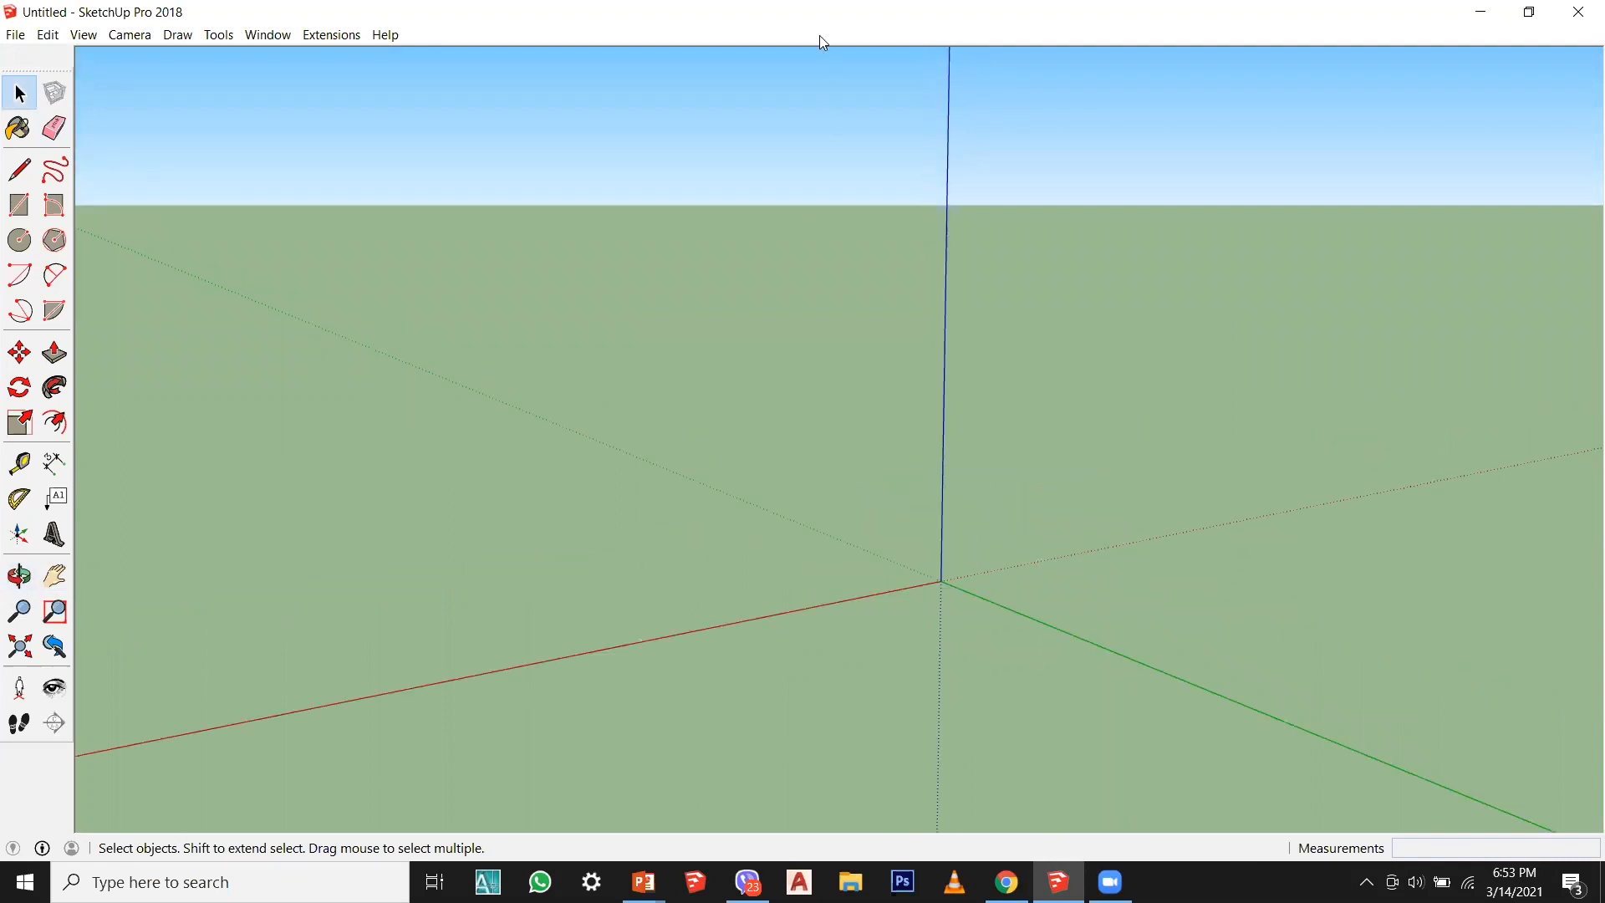
Step: Undo the deletion of the stepped block
left_click(819, 35)
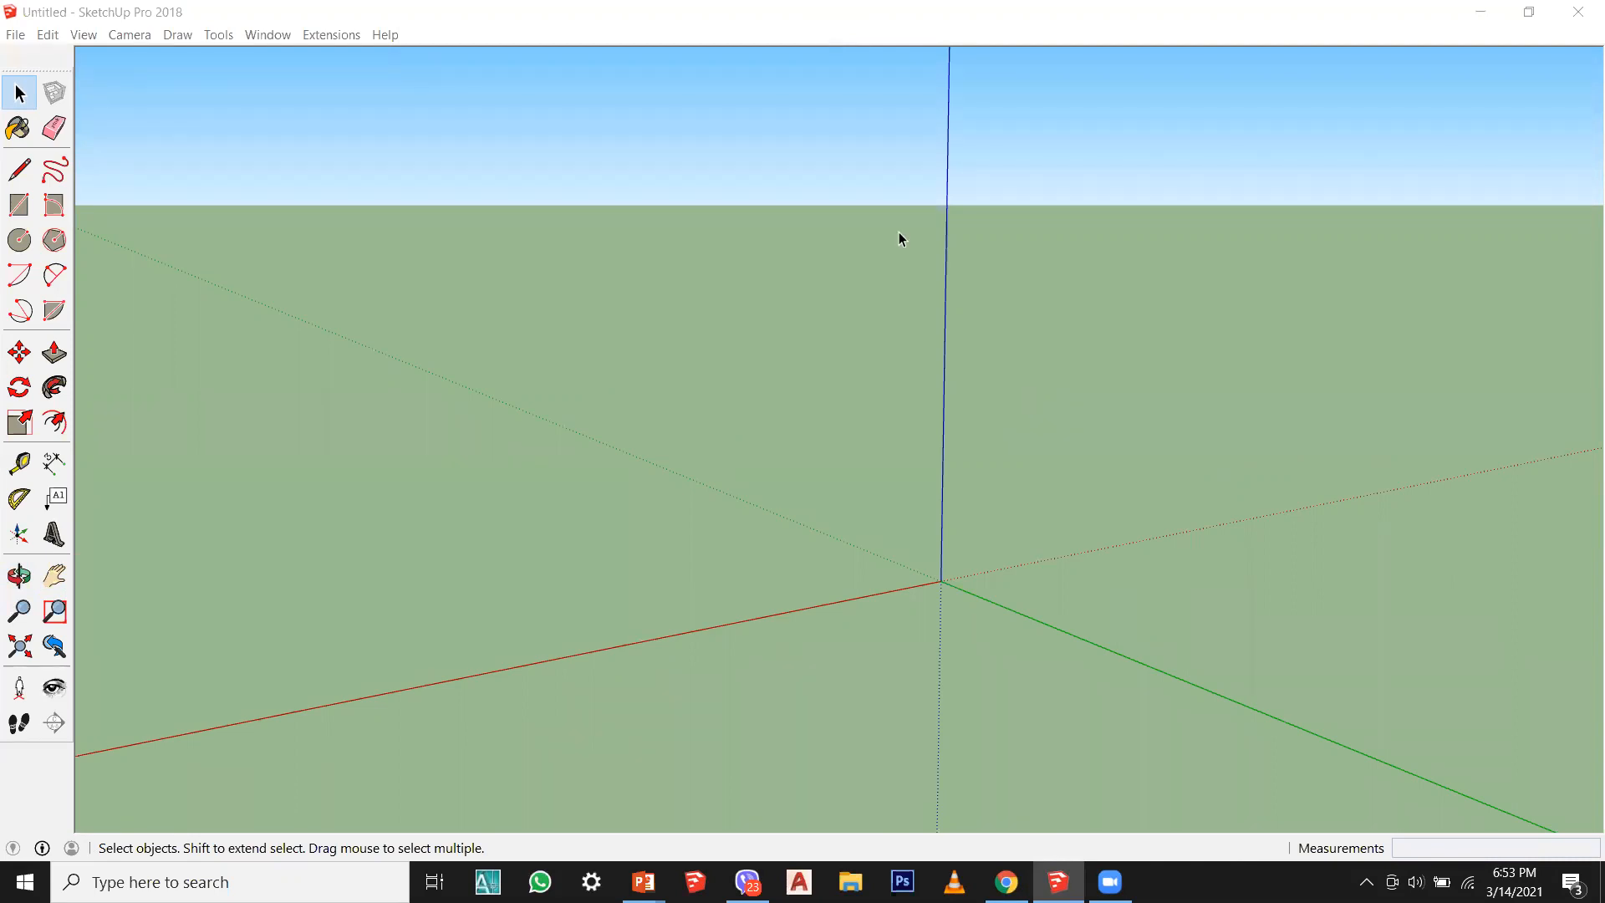
middle_click_drag(778, 554, 528, 640)
scroll(649, 605, "down", 3)
scroll(648, 605, "up", 4)
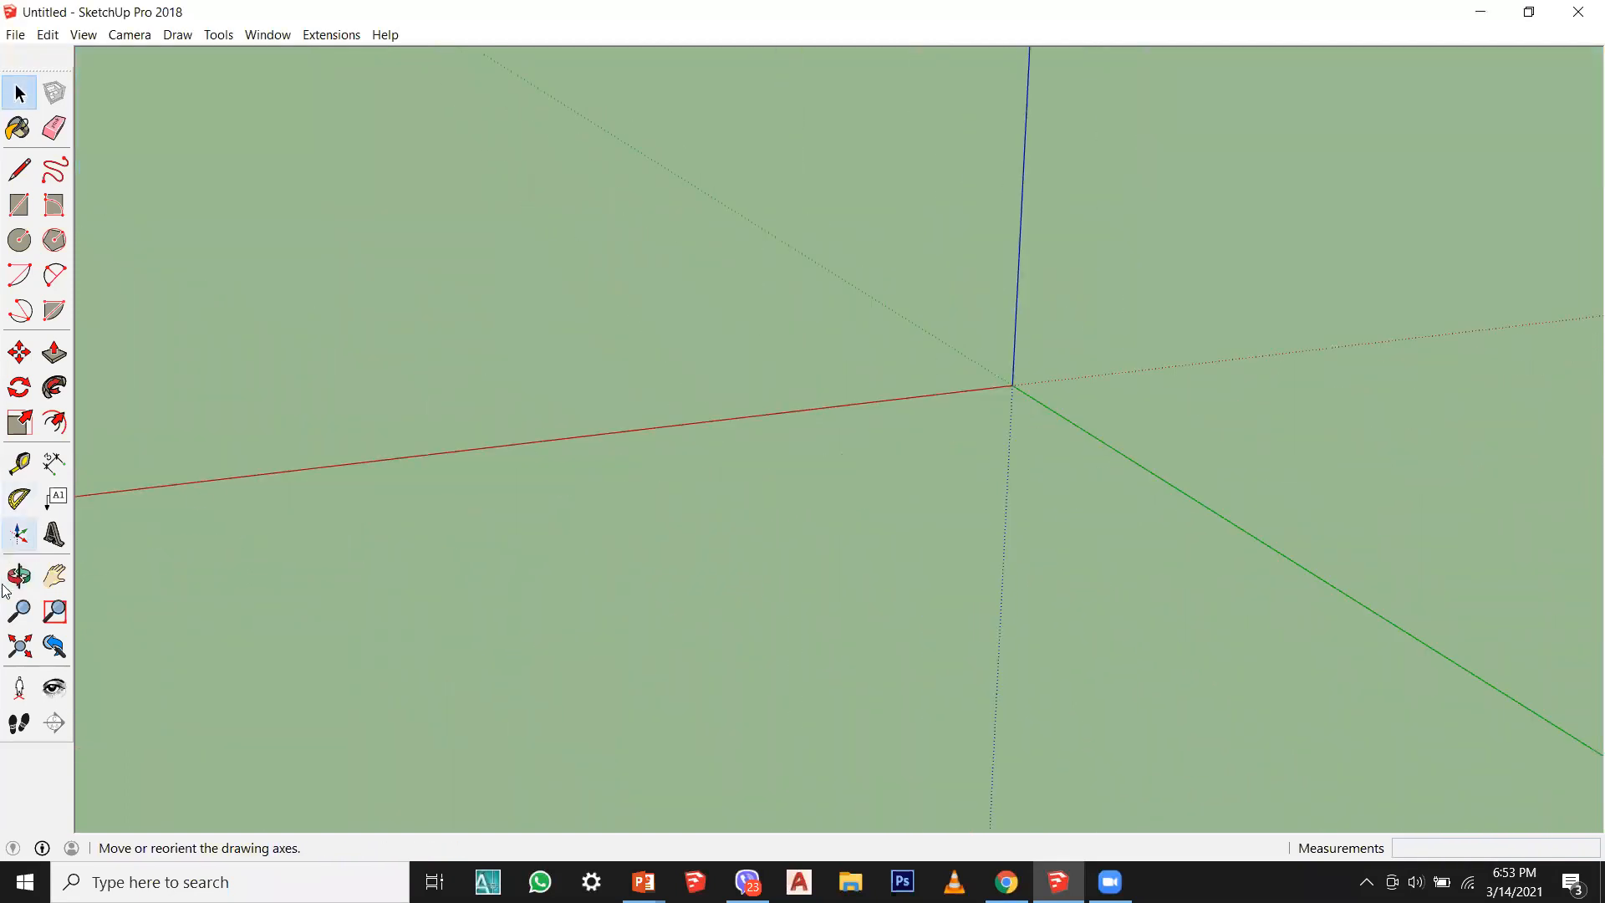
left_click(18, 205)
key("ctrl+z")
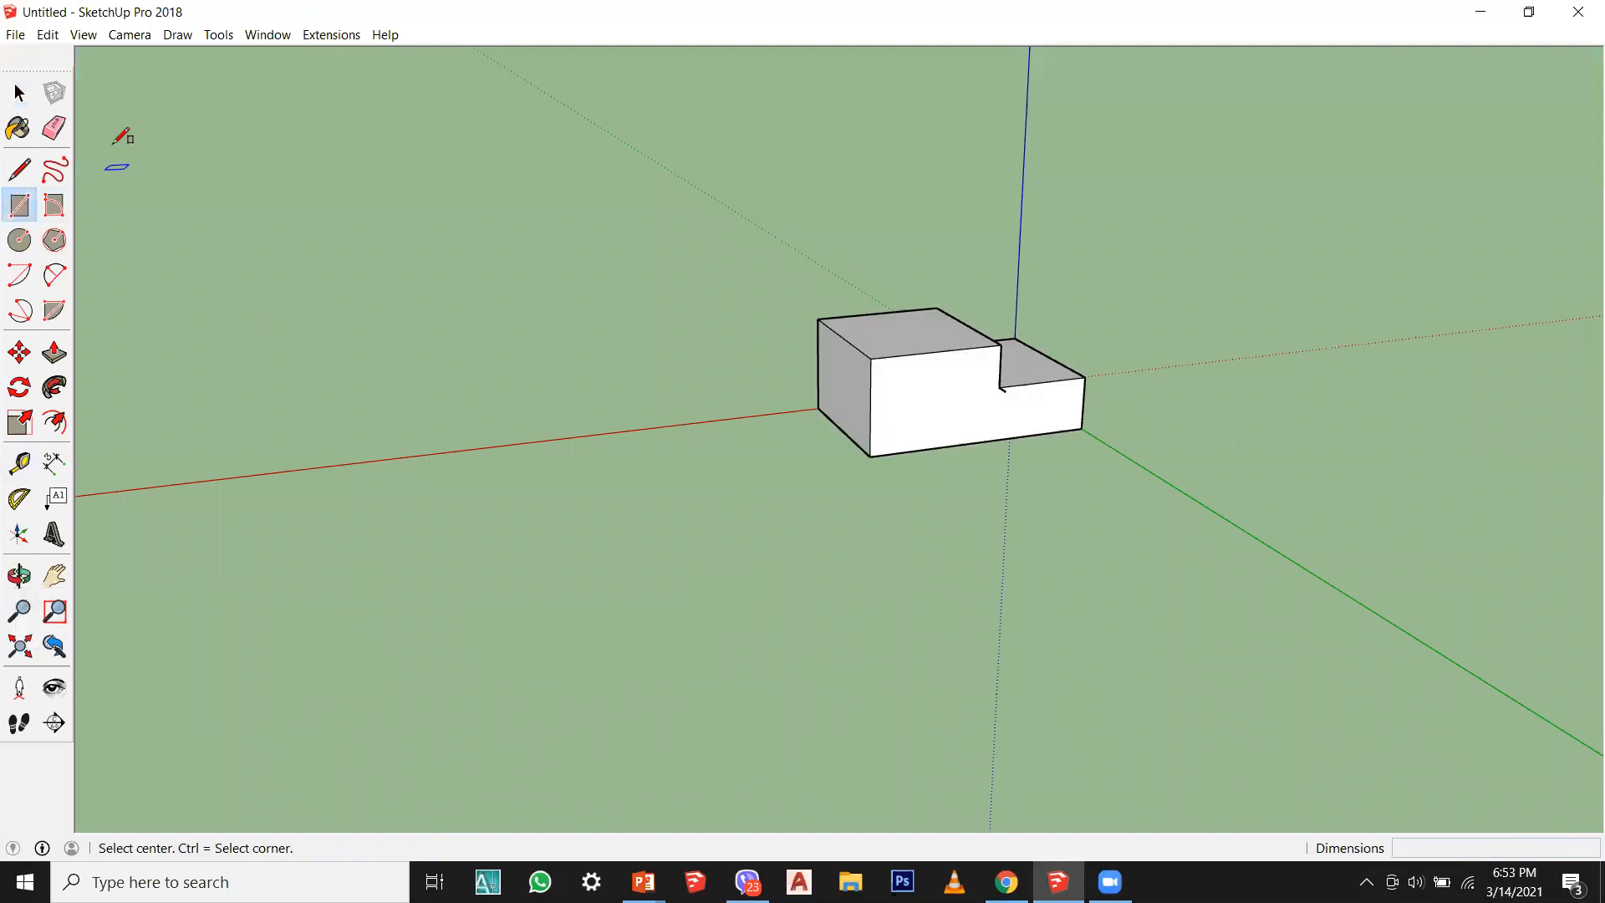
left_click(19, 93)
Step: Paint the block's step-shaped side face along the red axis with the Grass Dark Green material
scroll(1091, 473, "down", 1)
middle_click_drag(1092, 478, 1128, 494)
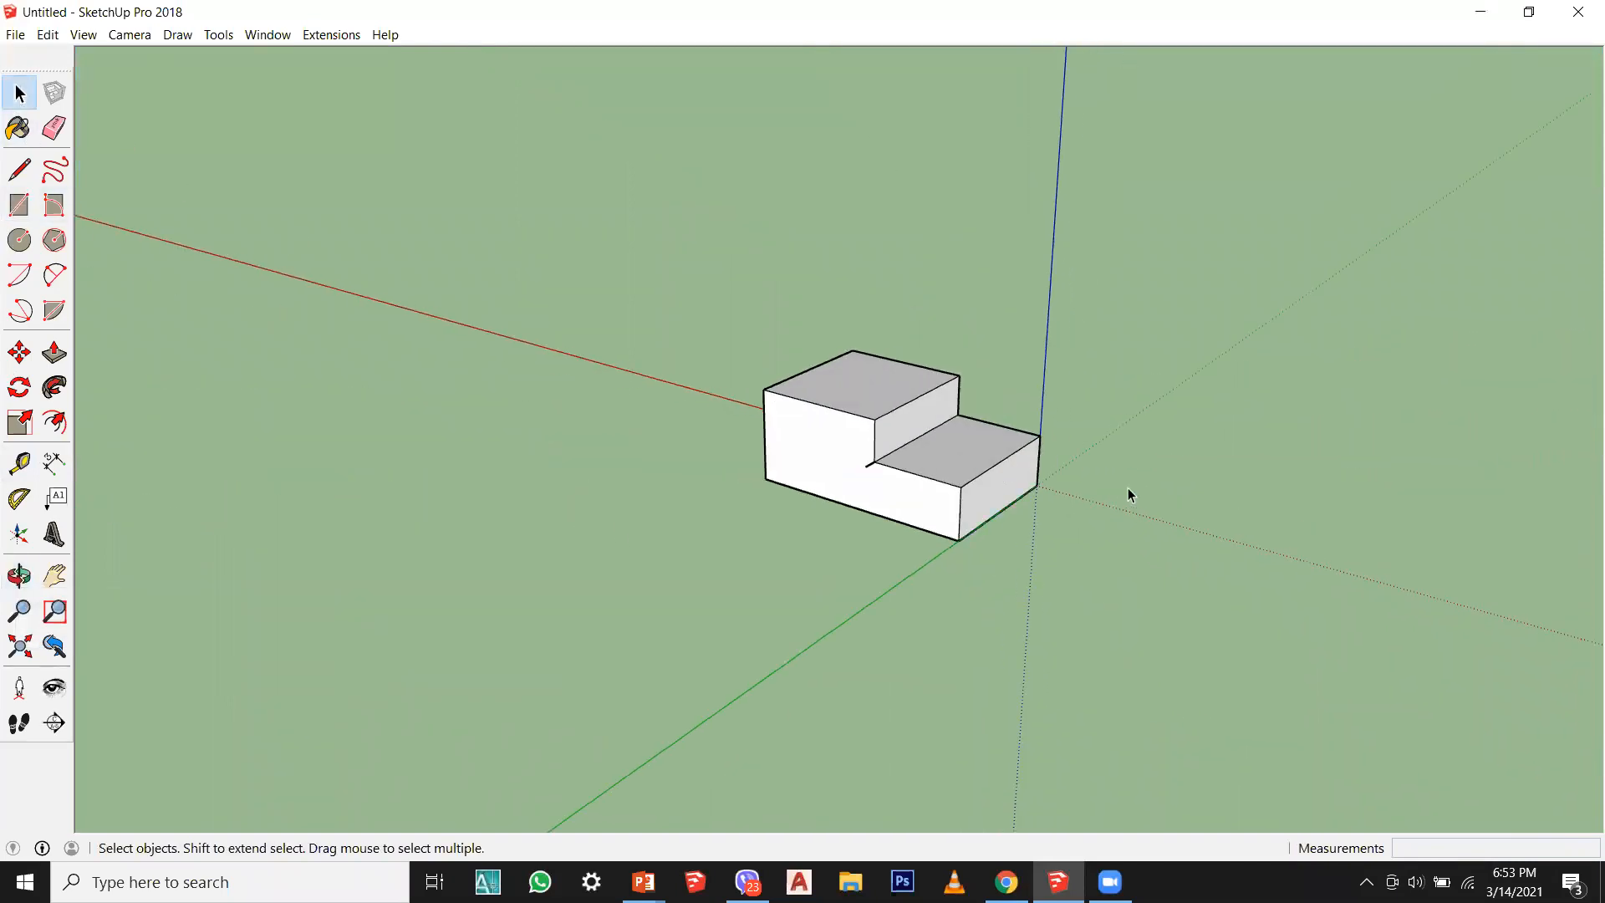
scroll(1007, 494, "up", 3)
middle_click_drag(852, 418, 735, 316)
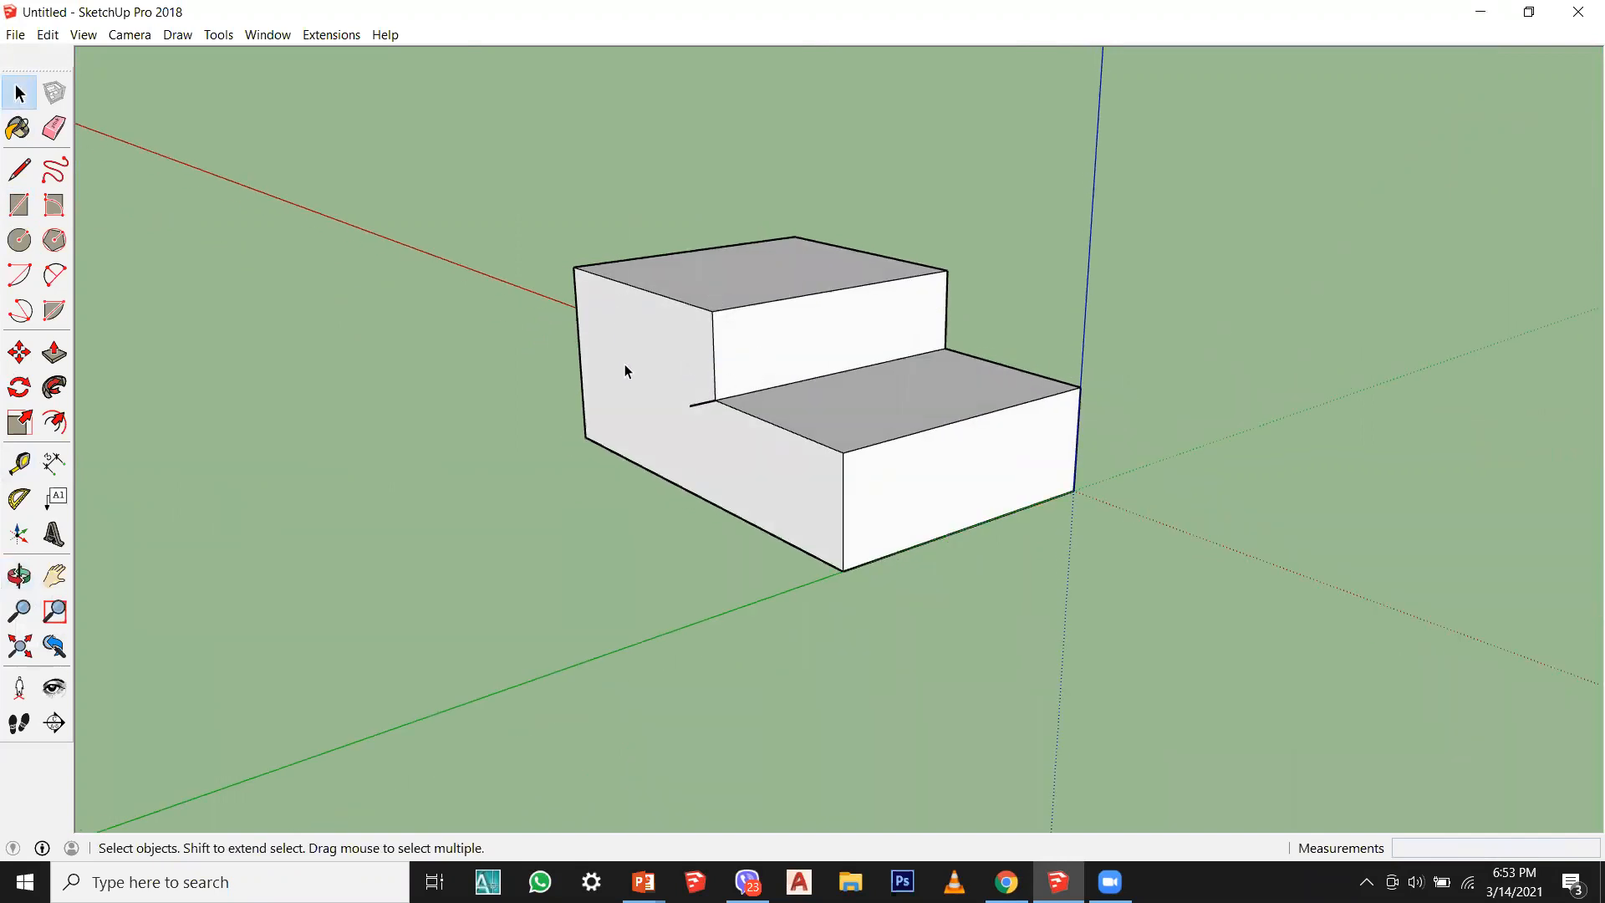
middle_click_drag(921, 443, 620, 369)
middle_click_drag(1035, 393, 959, 453)
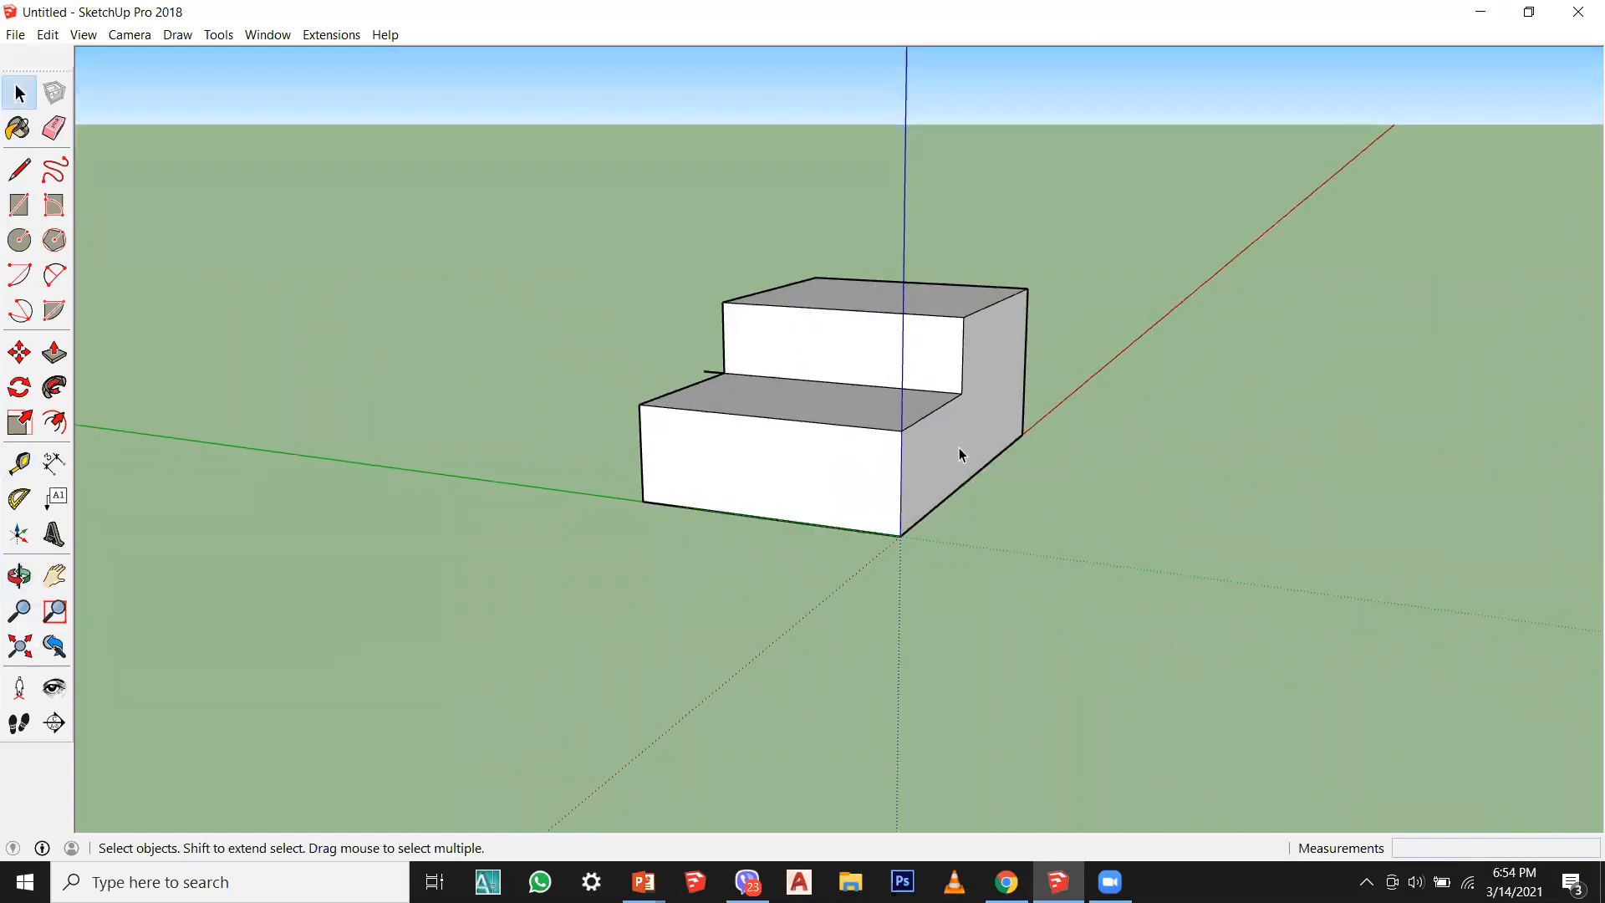
key("b")
left_click(821, 428)
mouse_move(803, 469)
middle_mouse_down()
mouse_move(950, 487)
mouse_move(369, 455)
mouse_move(1170, 568)
middle_mouse_up()
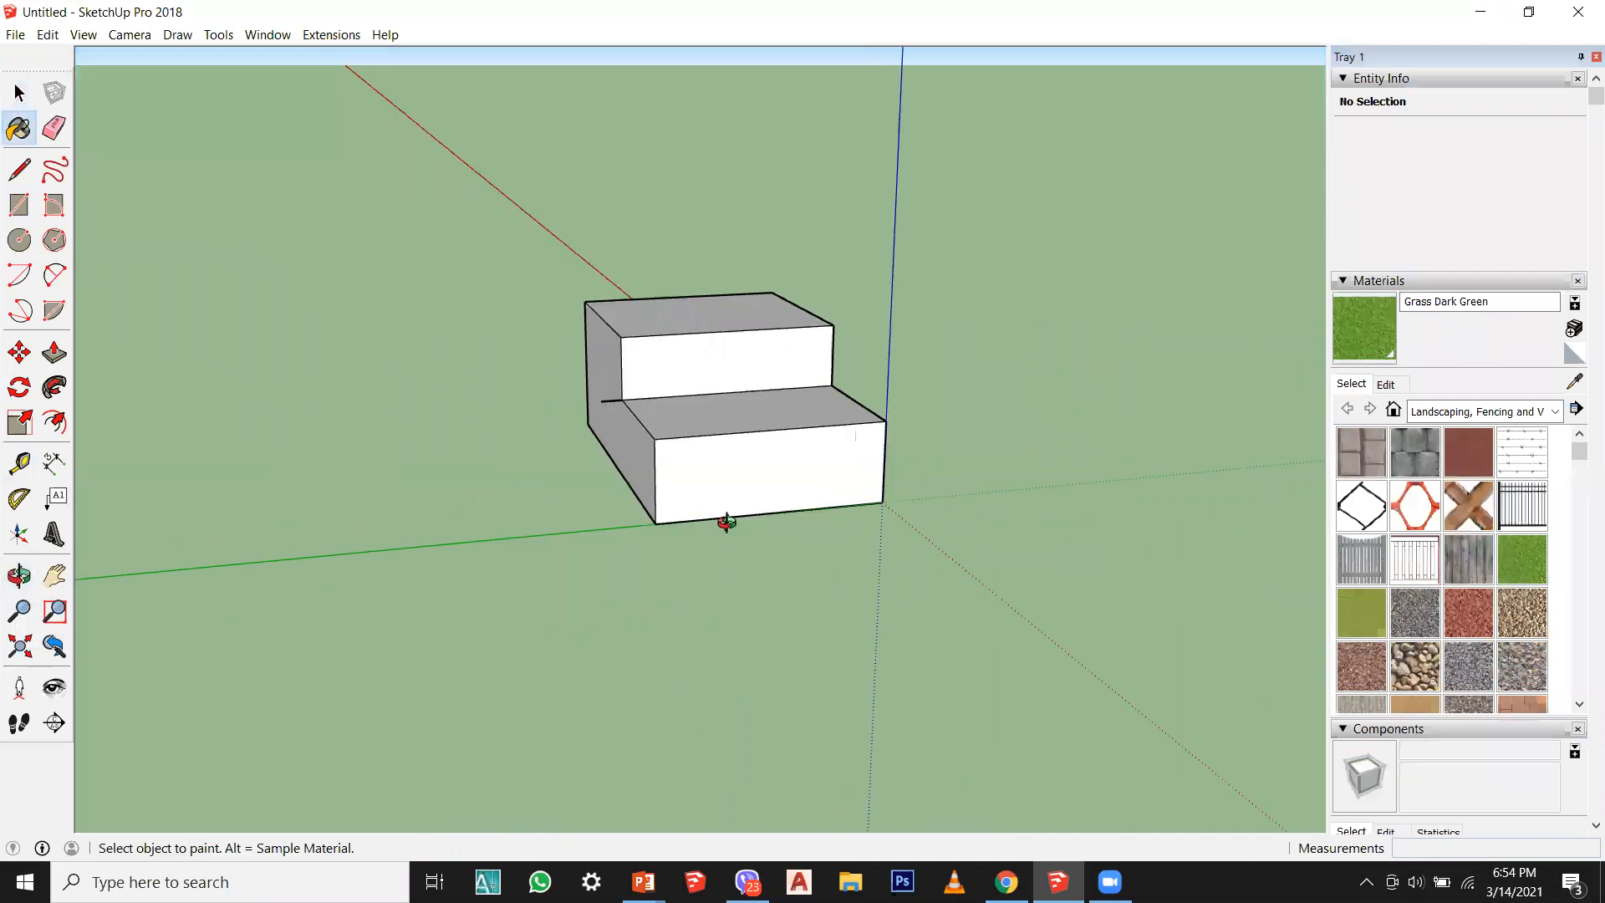
middle_click_drag(727, 524, 1062, 472)
Step: Erase the short stray line at the inner corner of the step on the unpainted side face
left_click(53, 127)
middle_click_drag(803, 360, 729, 474)
scroll(729, 475, "up", 1)
left_click(656, 424)
left_click(18, 128)
left_click(20, 93)
Step: Orbit around the block to examine its painted side face and its tall back end
middle_click_drag(631, 494, 638, 491)
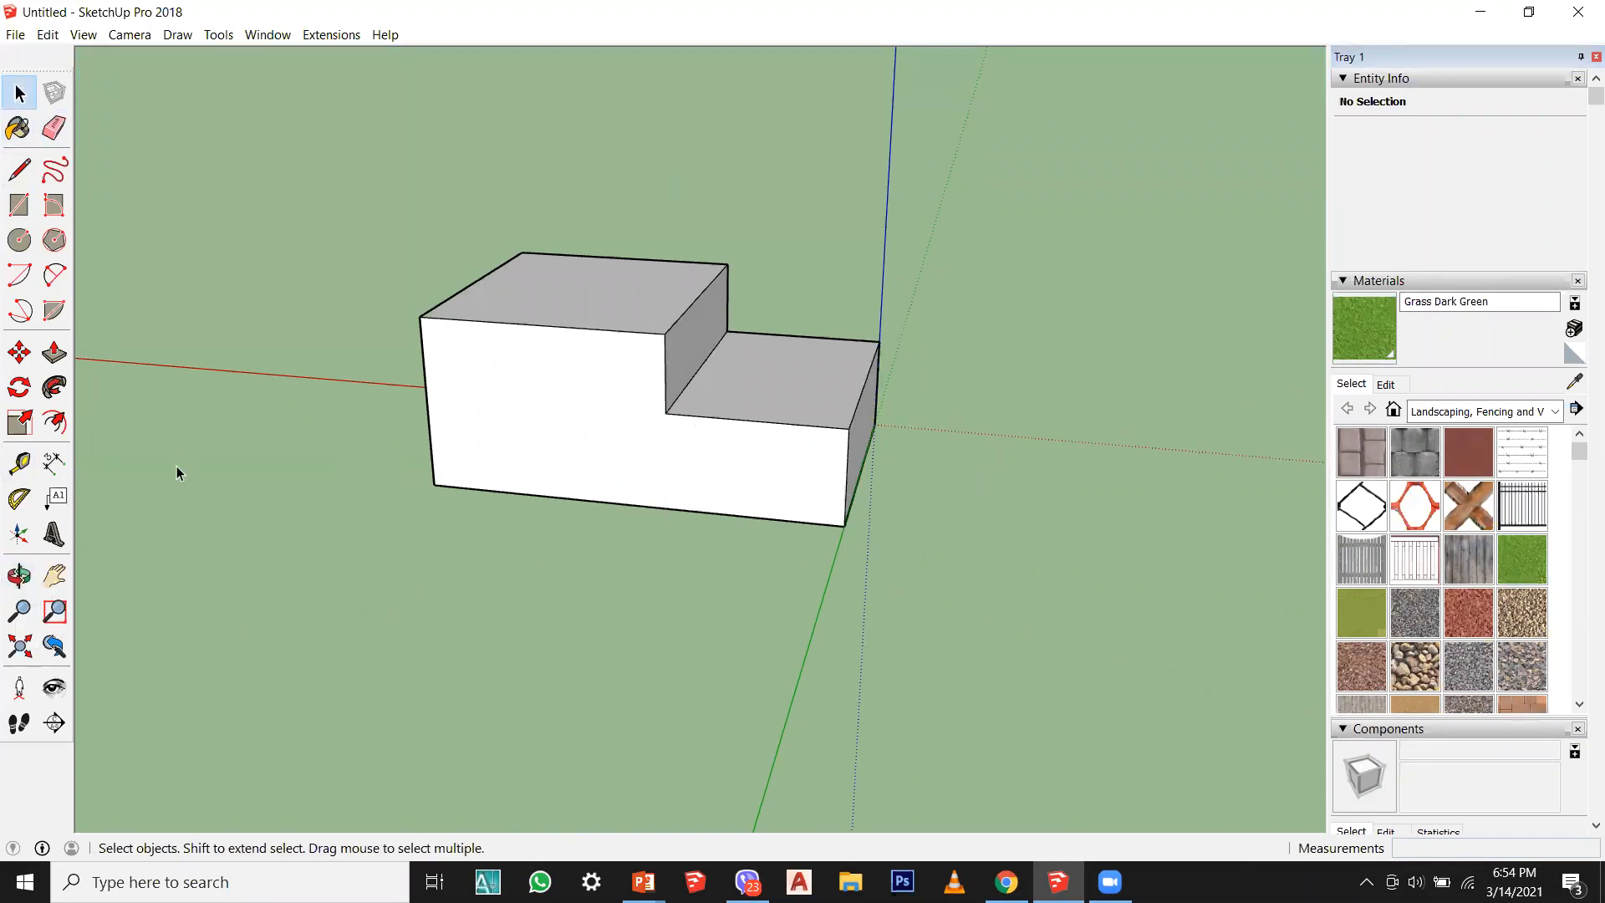
left_click(20, 575)
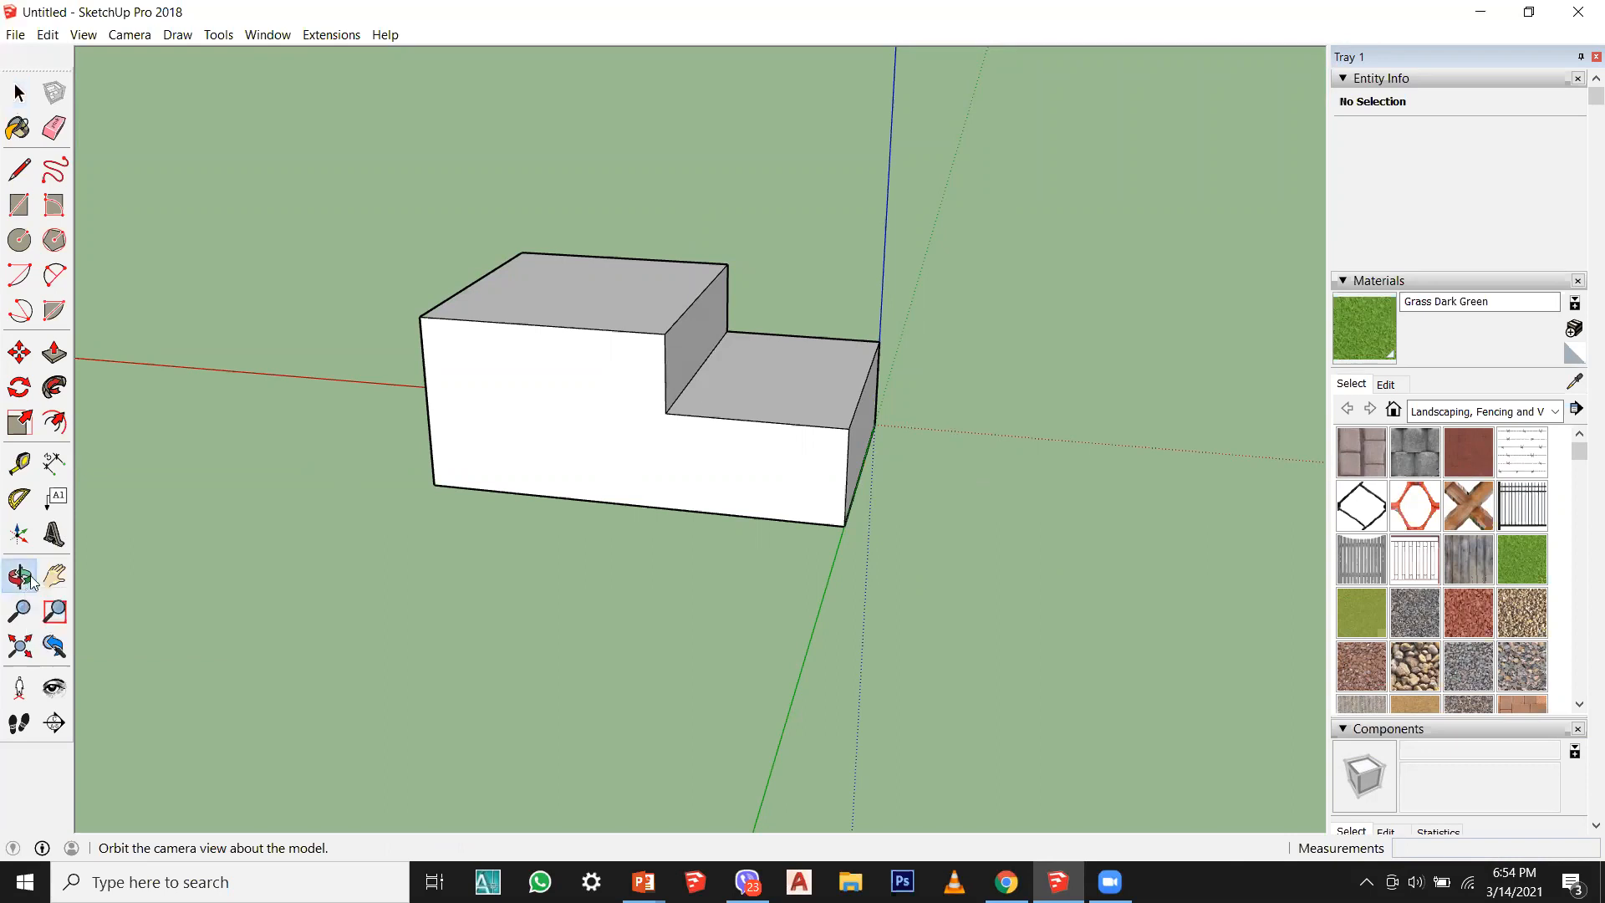
left_click_drag(869, 310, 326, 323)
left_click_drag(896, 444, 880, 433)
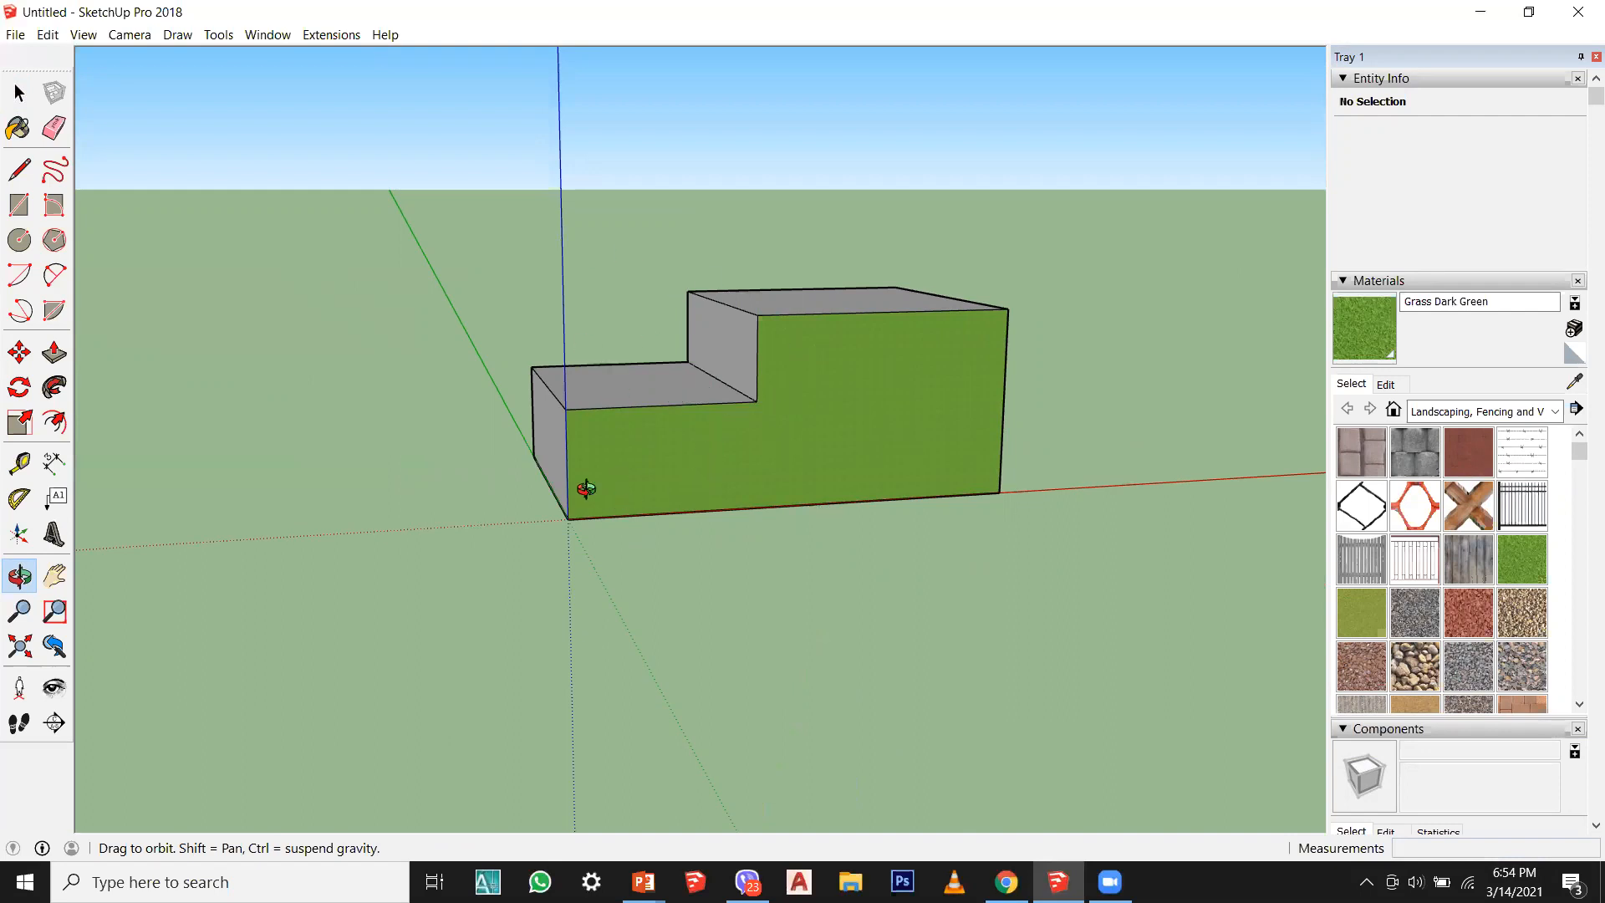
left_click_drag(803, 469, 801, 466)
middle_click_drag(800, 466, 1055, 432)
middle_click_drag(964, 452, 709, 500)
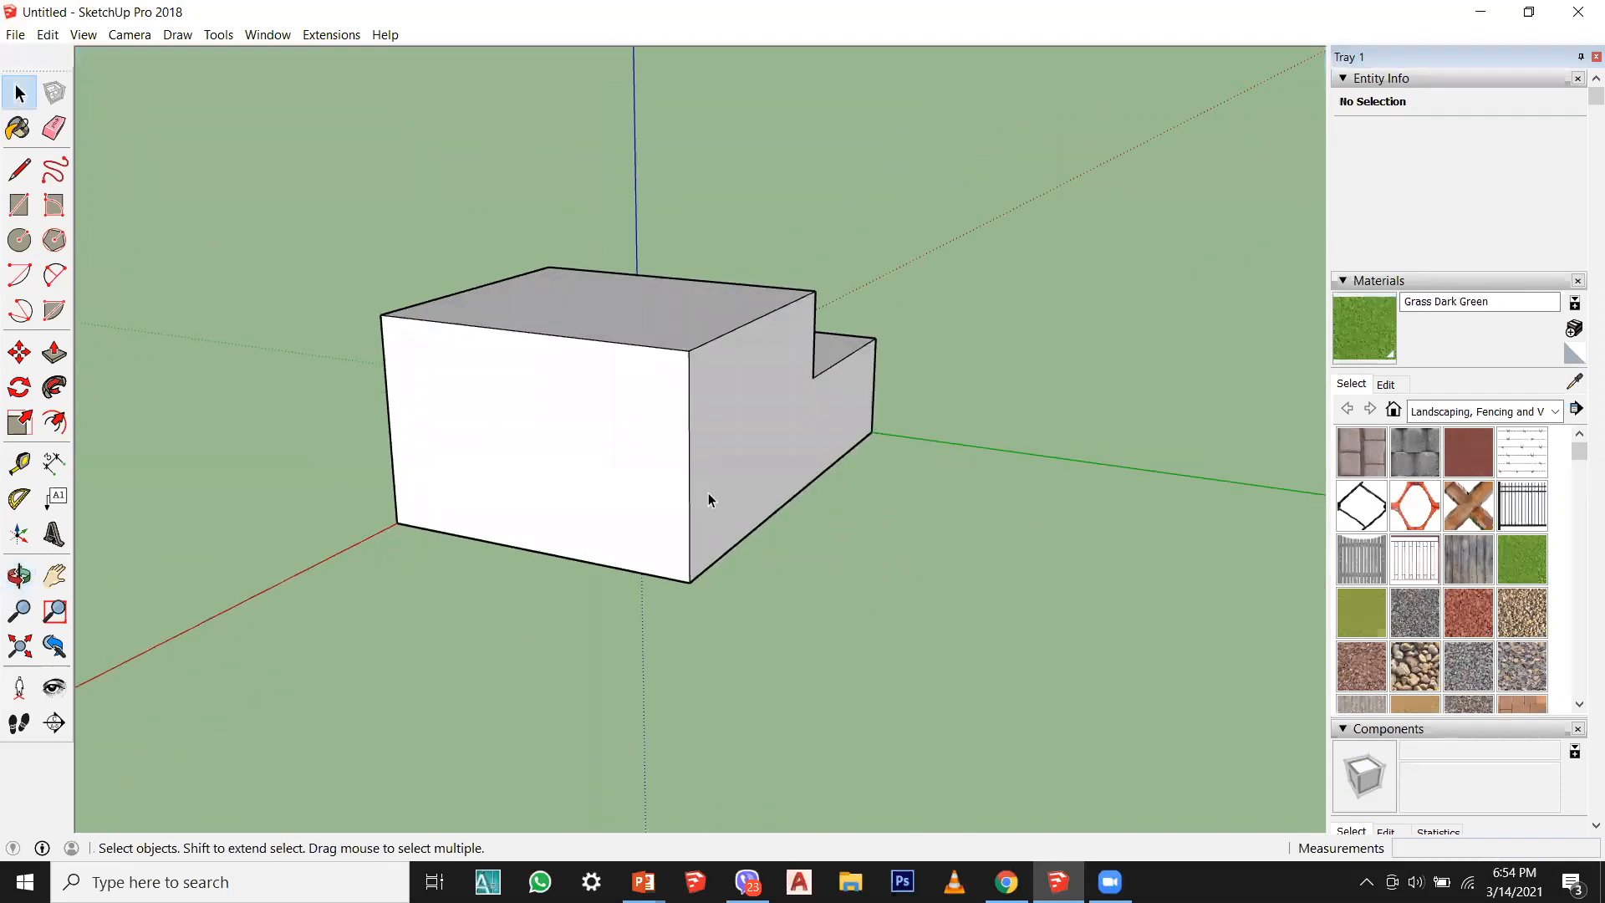
Step: Demonstrate panning within the Orbit tool, shifting the block across the view and orbiting back to the painted side
key("alt")
left_click(19, 575)
left_click_drag(533, 560, 459, 567)
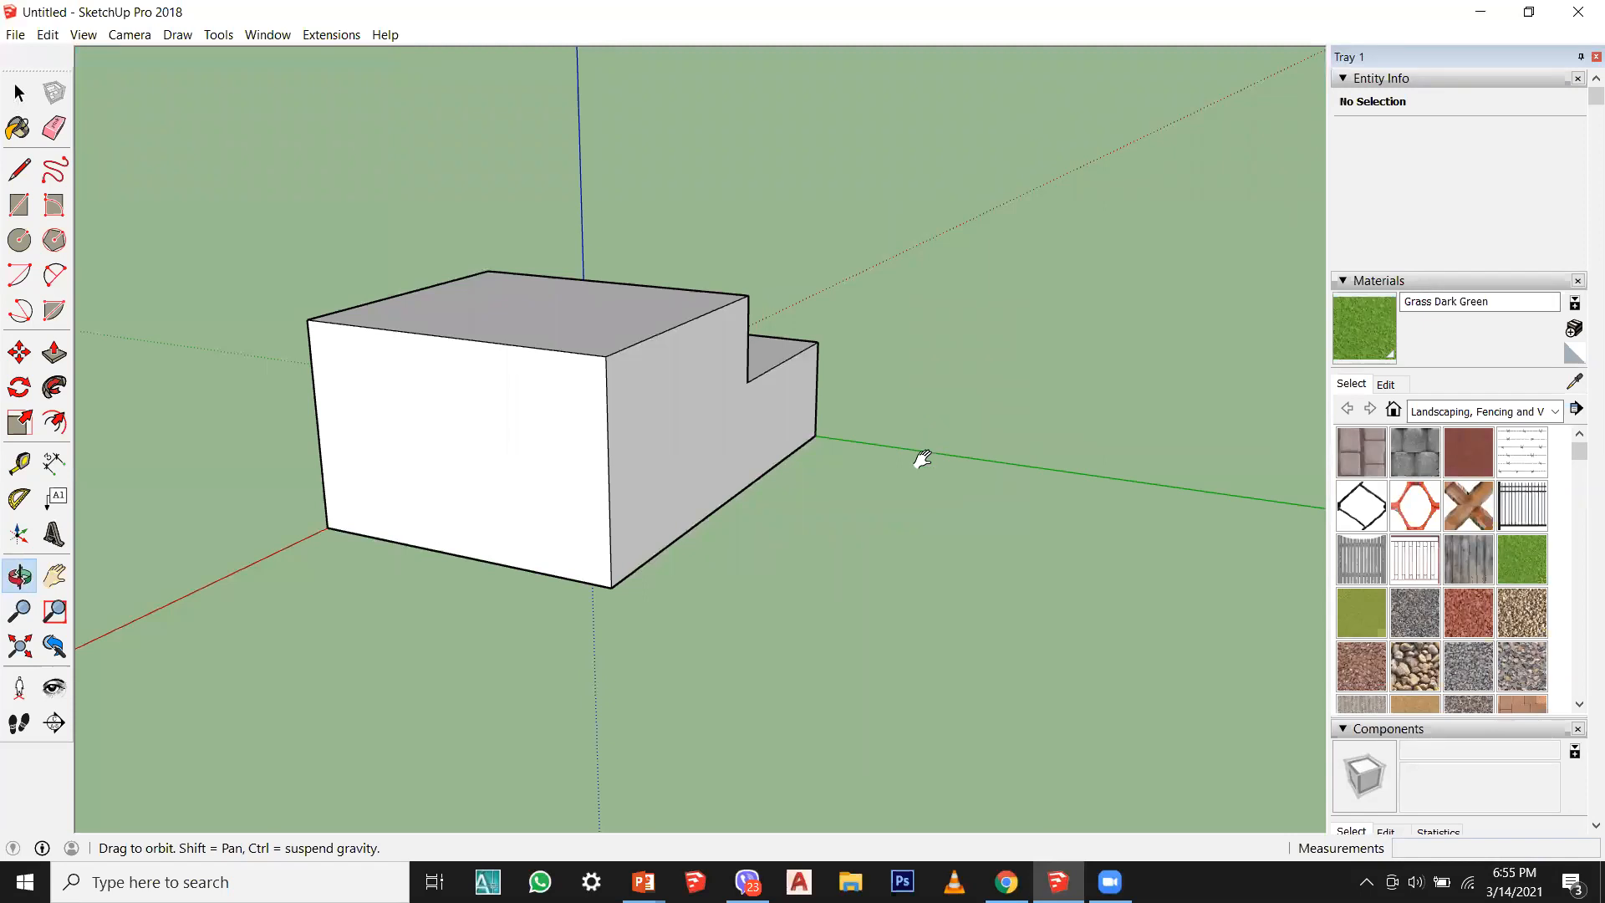
left_click_drag(916, 501, 1232, 553)
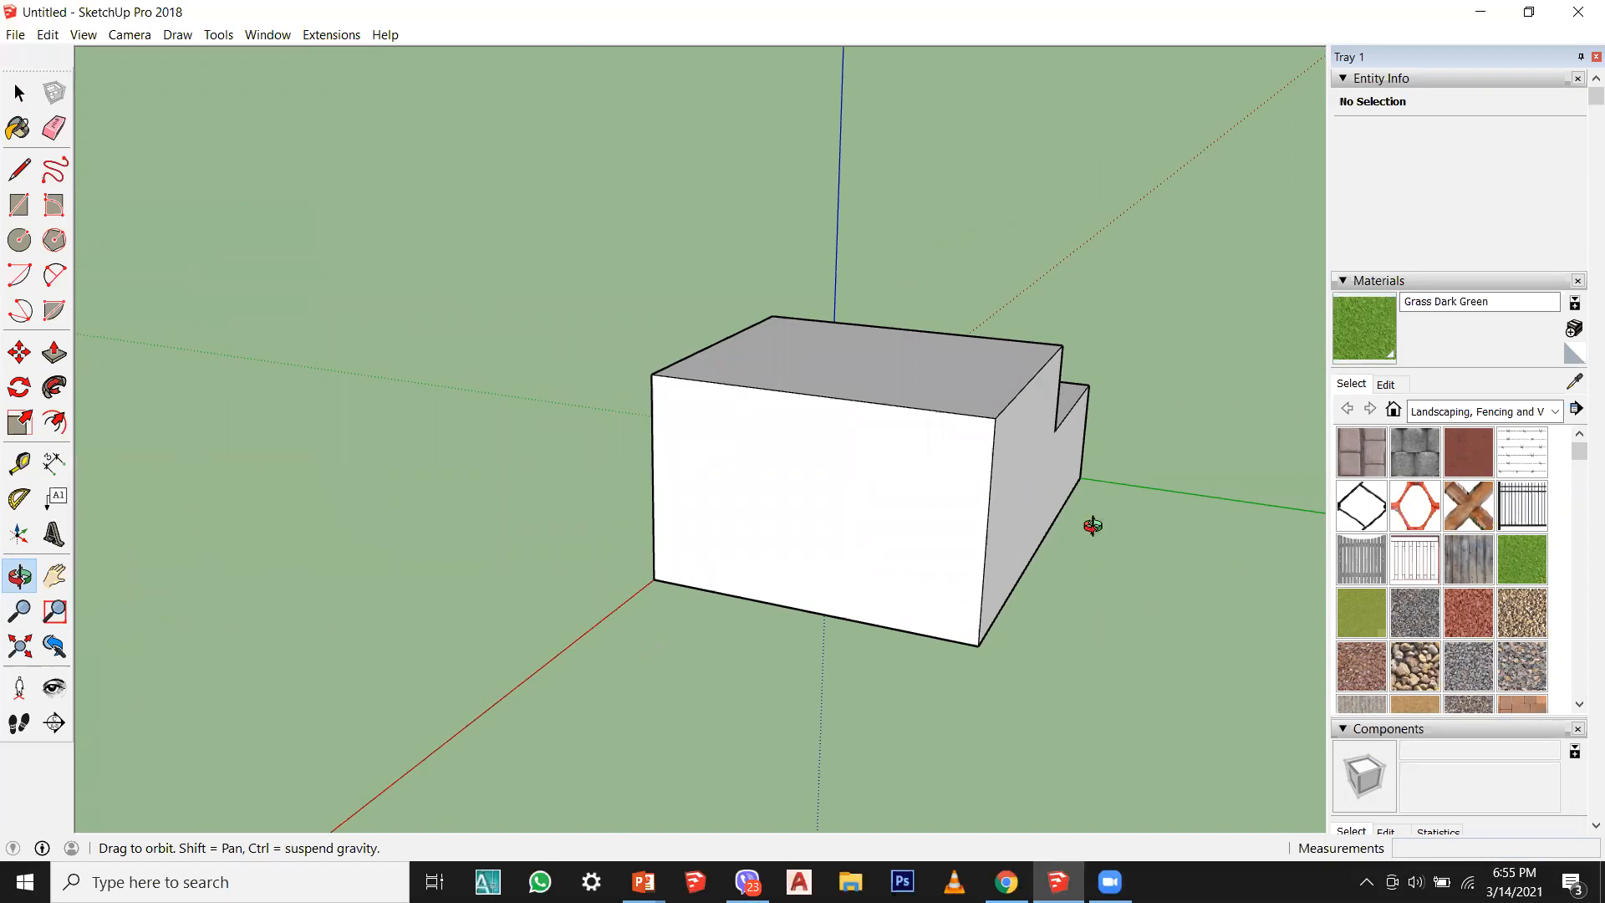
left_click_drag(875, 584, 751, 585, "shift")
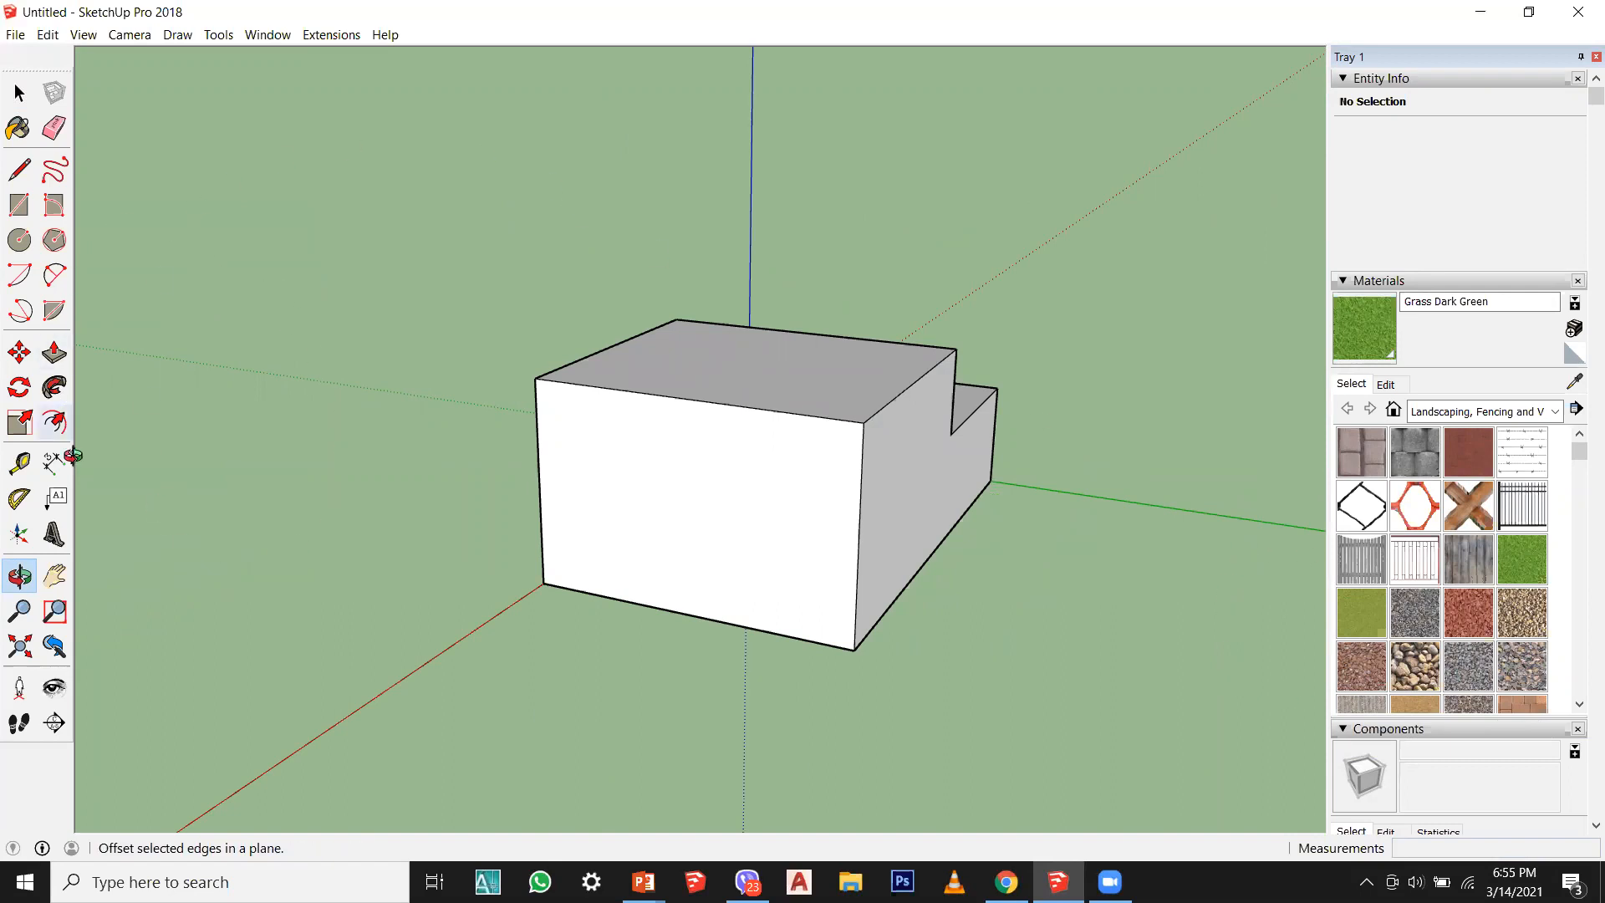
left_click_drag(267, 456, 109, 397, "shift")
left_click_drag(902, 512, 1166, 589, "shift")
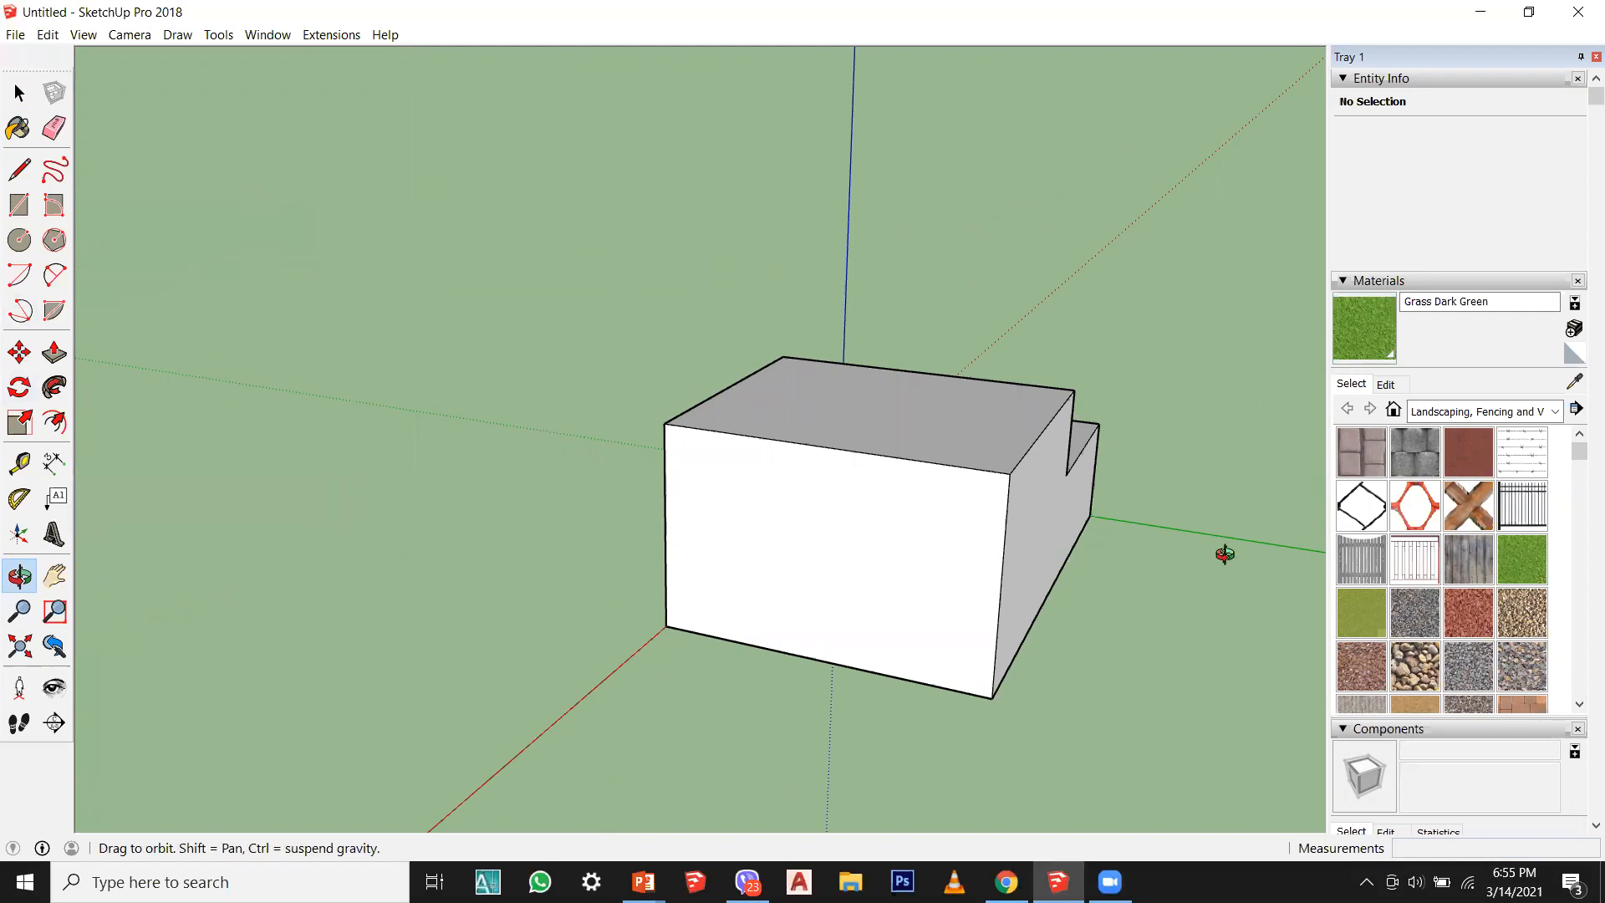
left_click_drag(1203, 469, 720, 548)
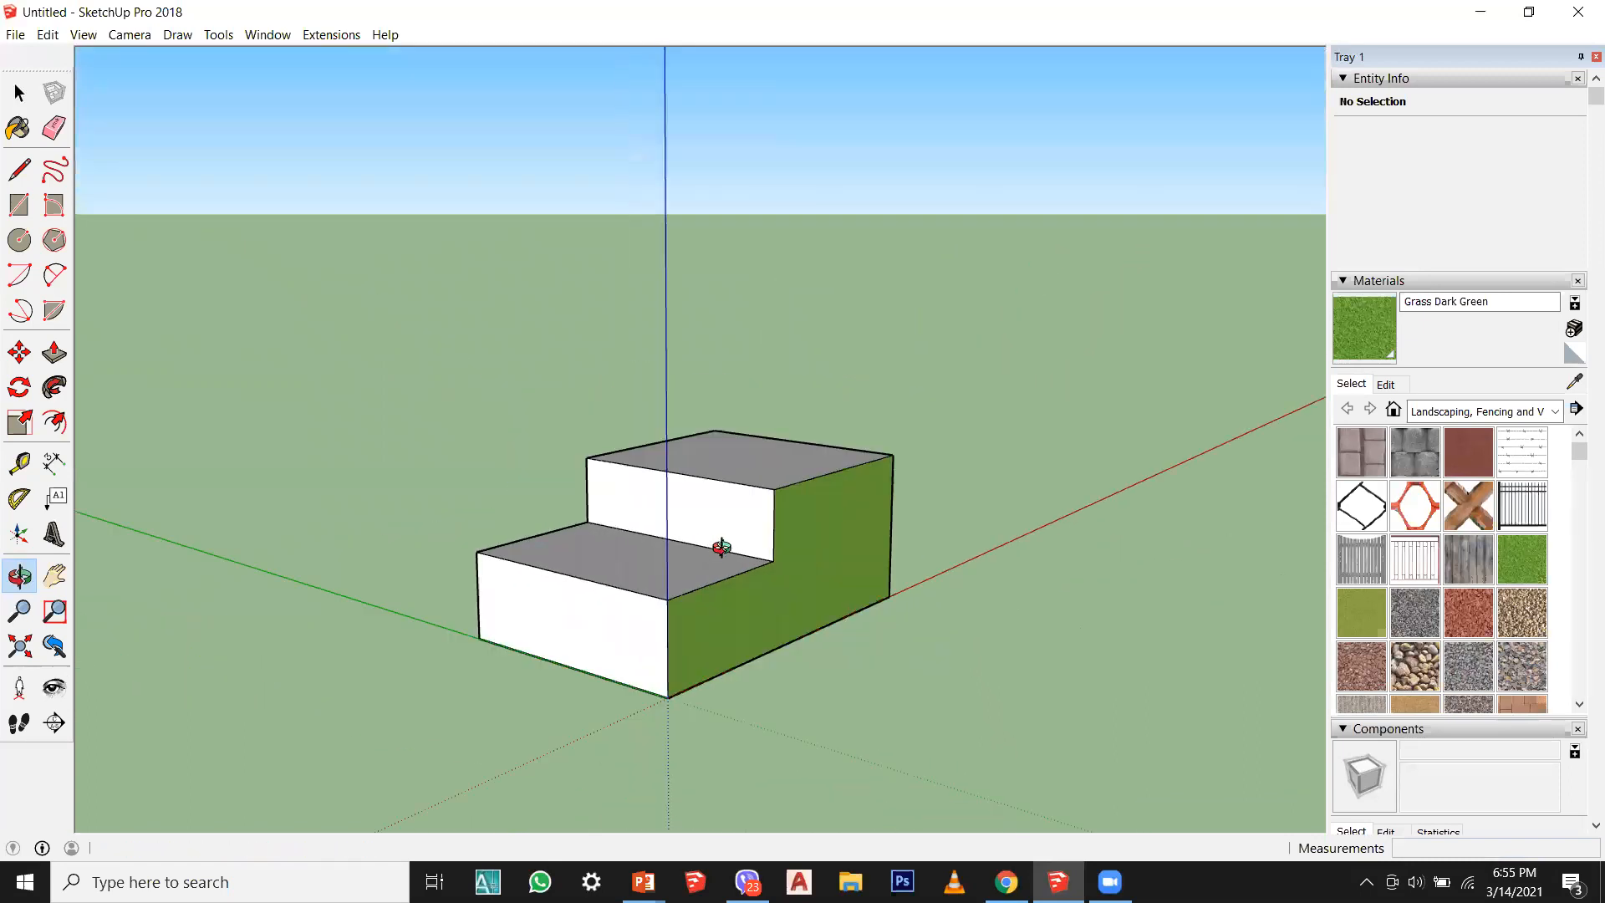
Step: Review the tool-group slide in the class Day 1 presentation in PowerPoint and return to SketchUp
mouse_move(644, 882)
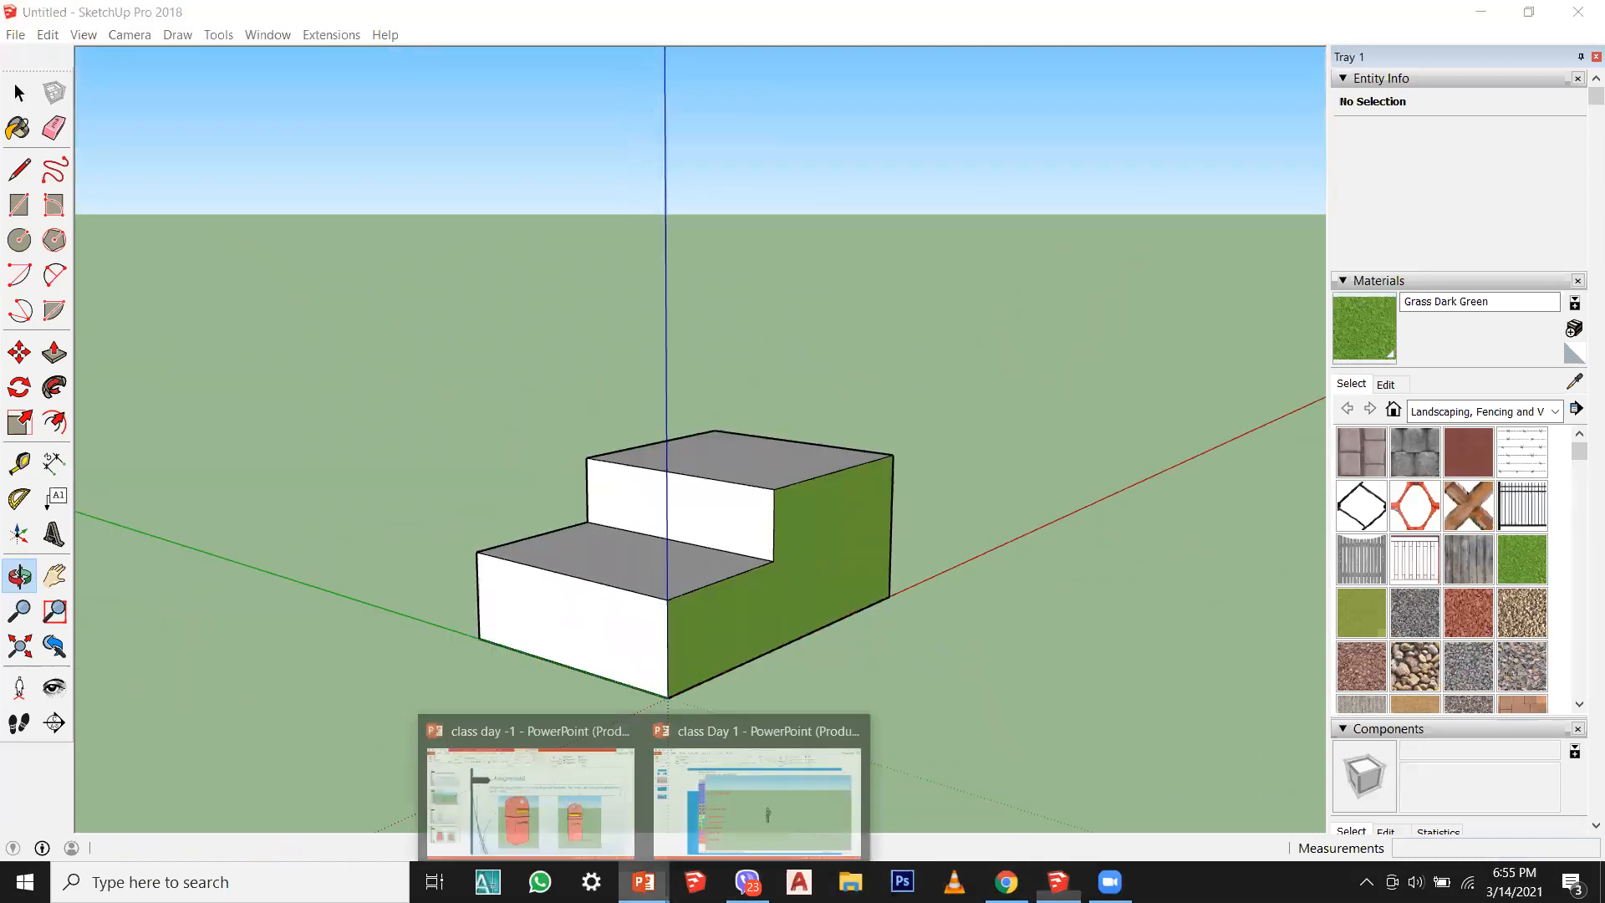
left_click(702, 829)
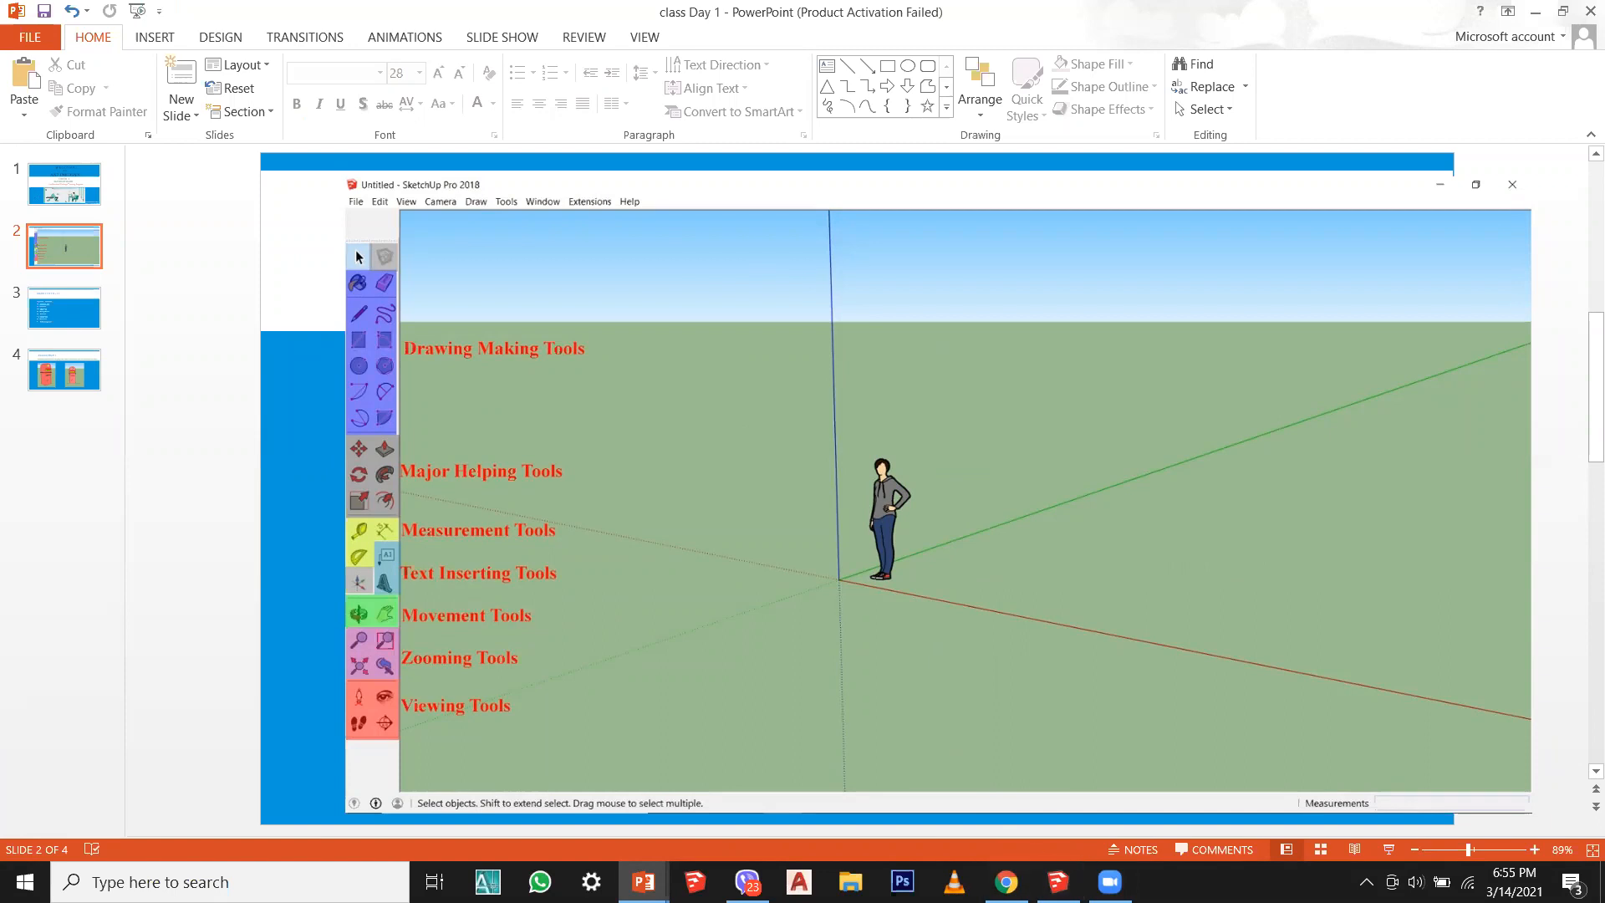
left_click(1058, 882)
Step: Select the entire painted block and delete it to empty the model
left_click(19, 93)
left_click_drag(295, 241, 786, 648)
left_click_drag(895, 717, 527, 490)
key("Delete")
mouse_move(469, 540)
middle_mouse_down()
mouse_move(429, 681)
mouse_move(914, 826)
mouse_move(594, 509)
middle_mouse_up()
scroll(831, 505, "up", 2)
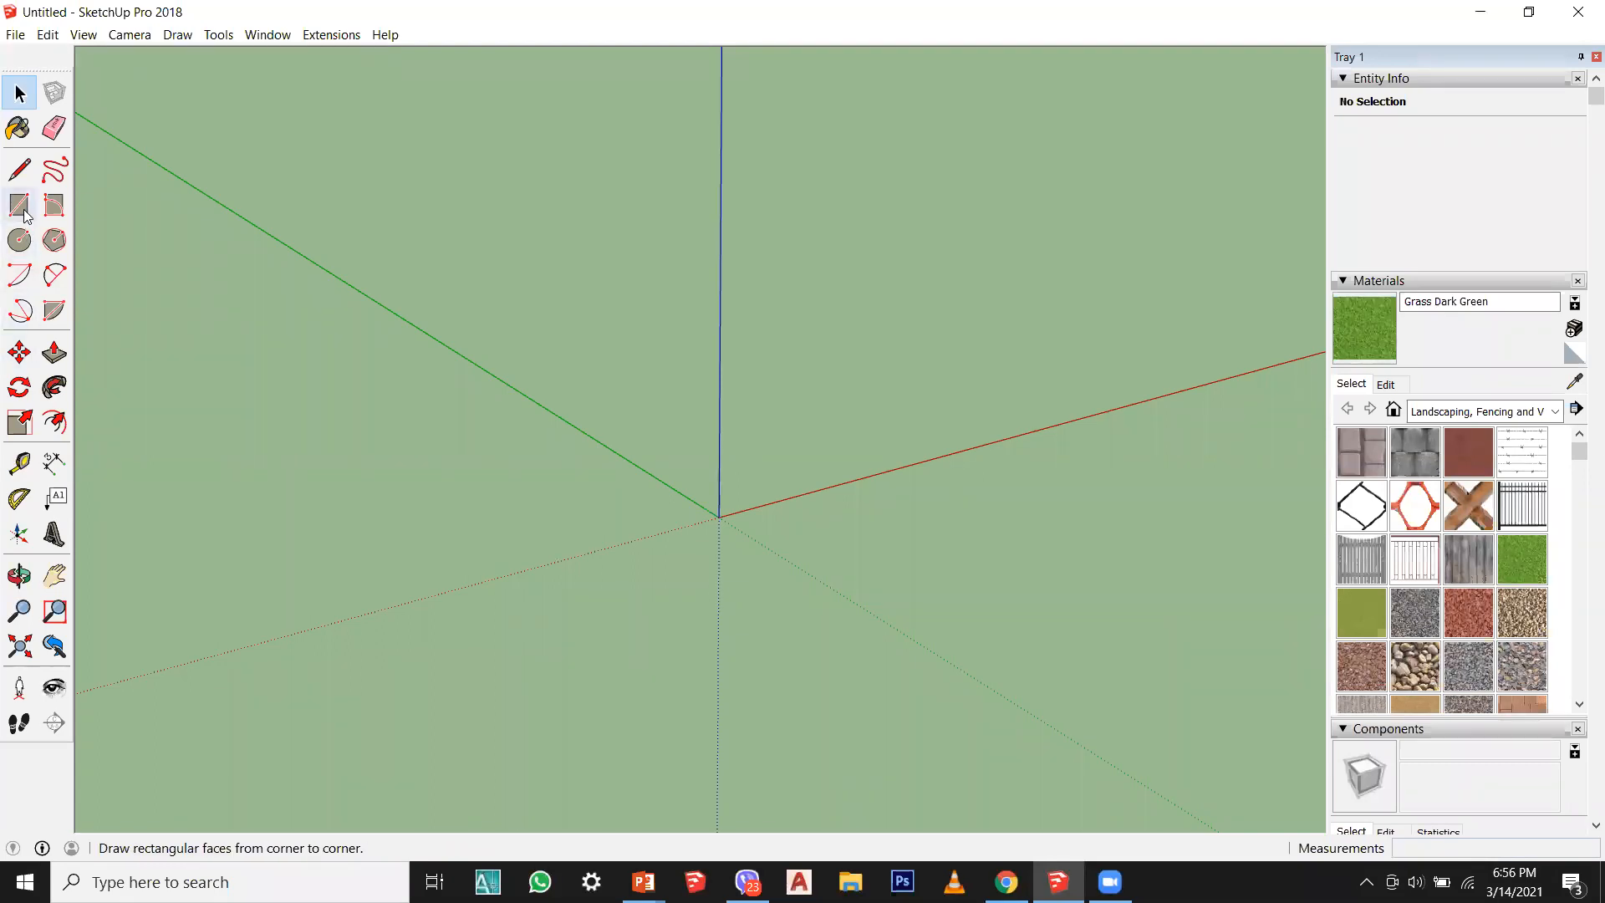
left_click(20, 575)
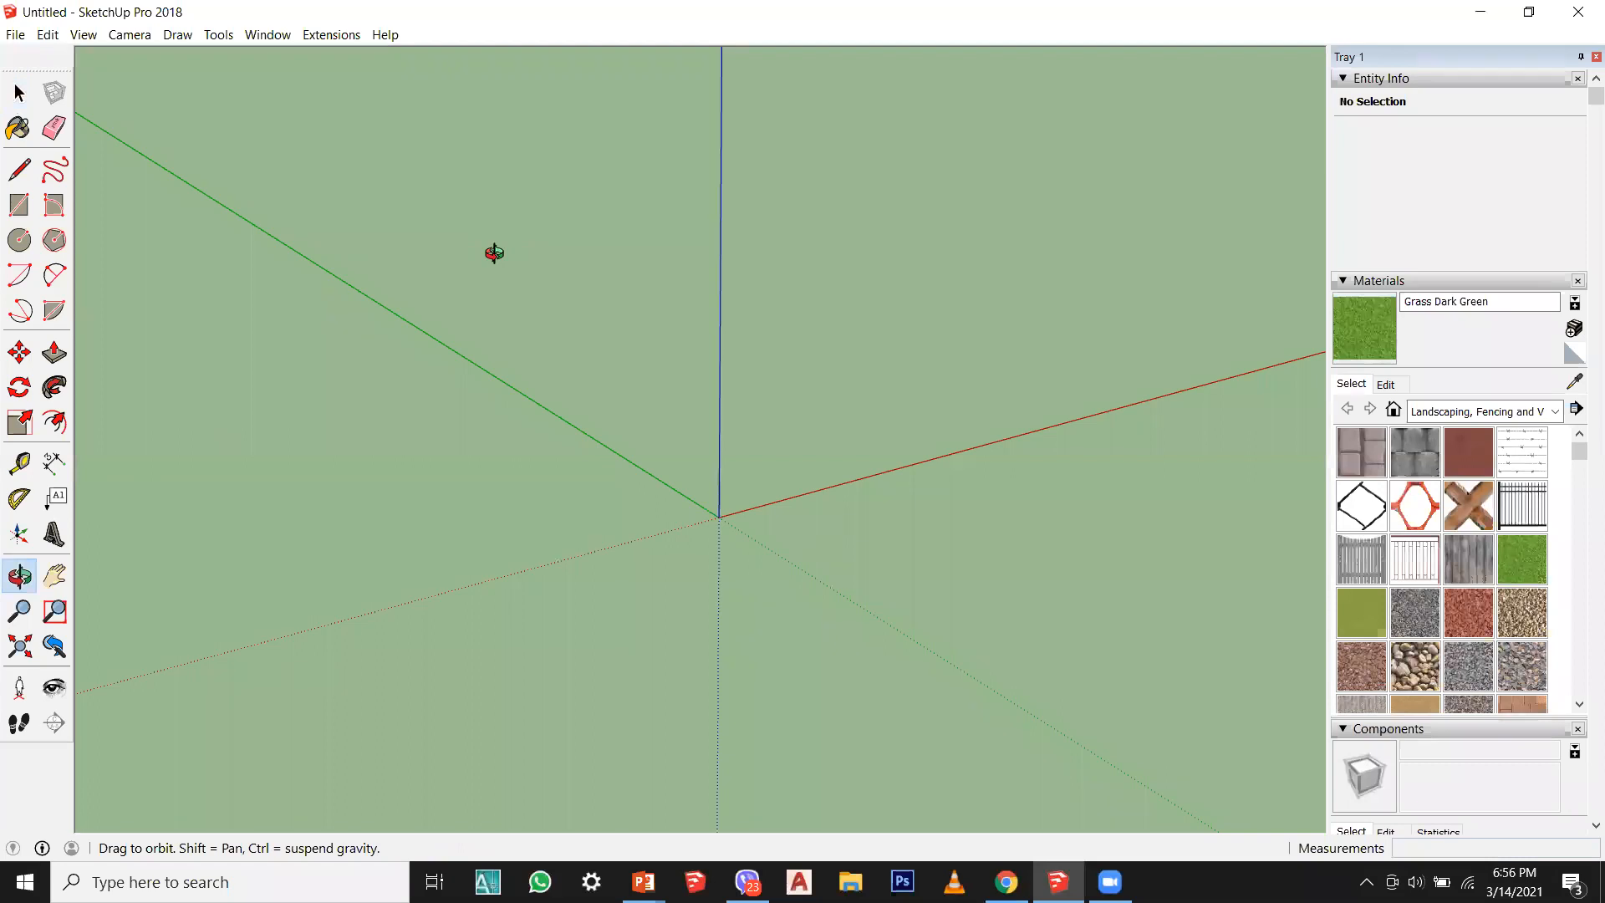
key("space")
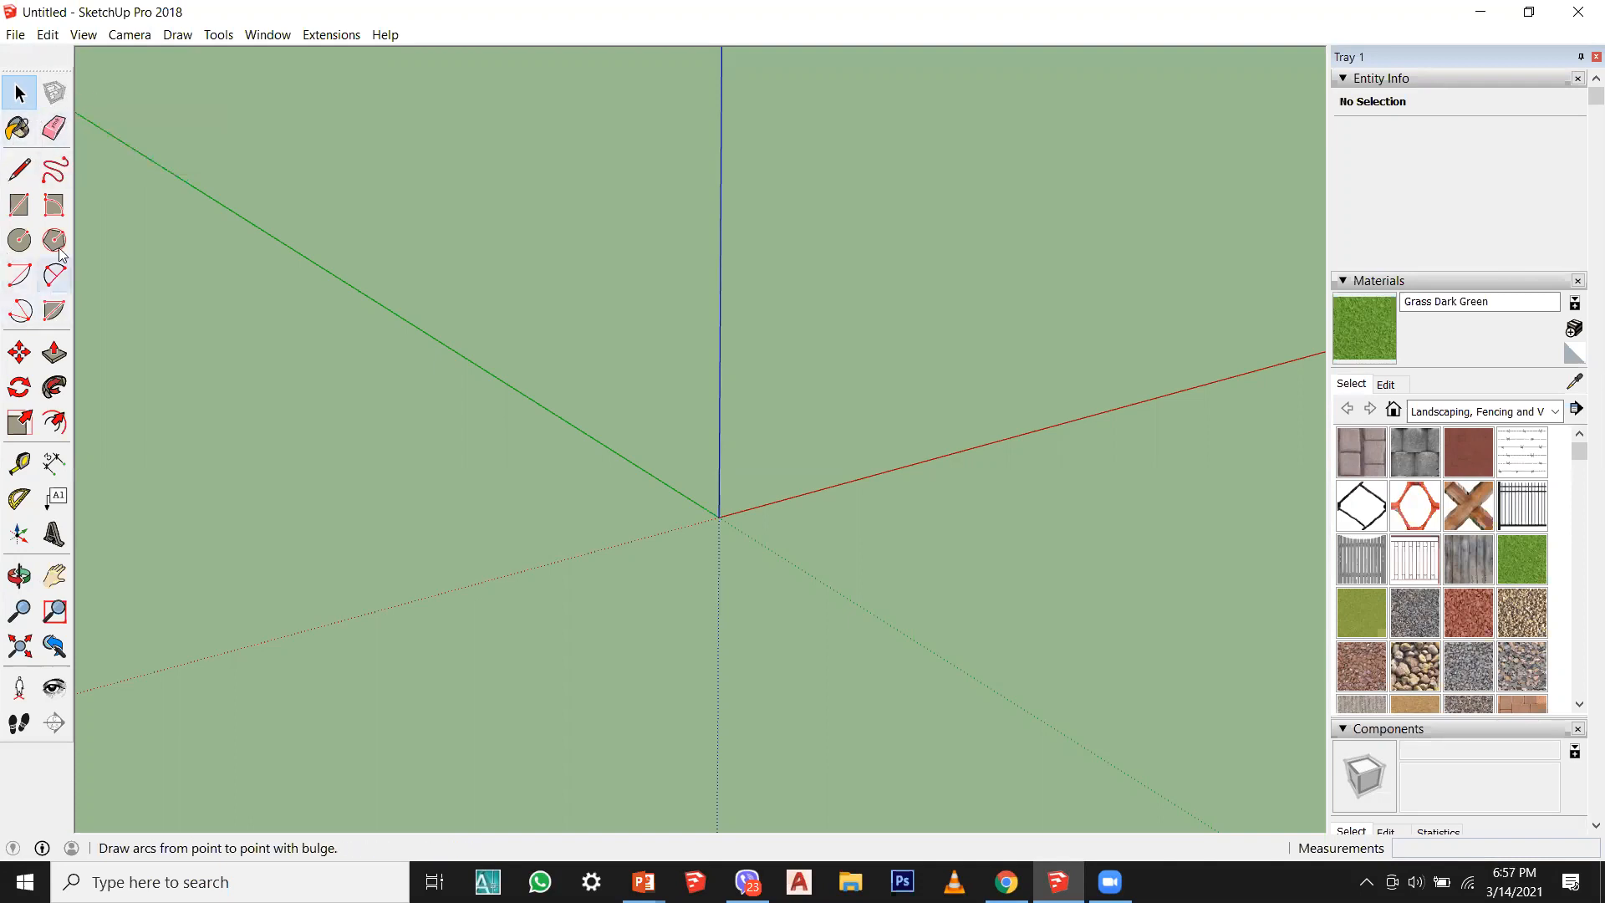
left_click(24, 169)
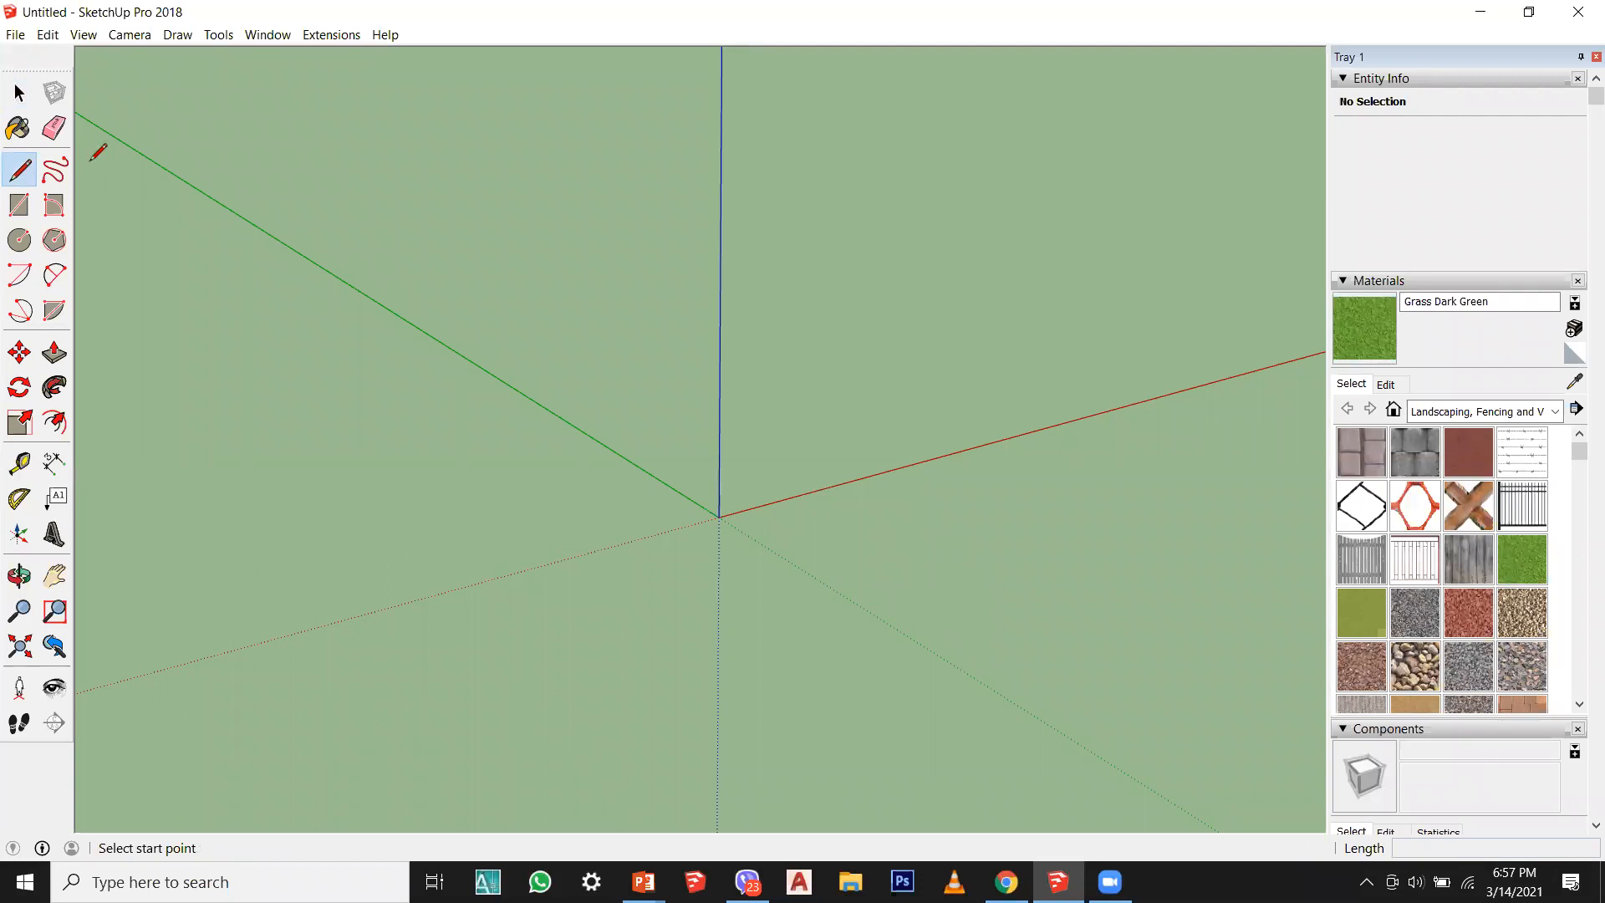
left_click(19, 93)
Step: Draw a 10' line parallel to the green axis, crossing the red axis a short distance from the origin
key("l")
middle_click_drag(892, 523, 549, 555)
middle_click_drag(791, 584, 469, 577, "shift")
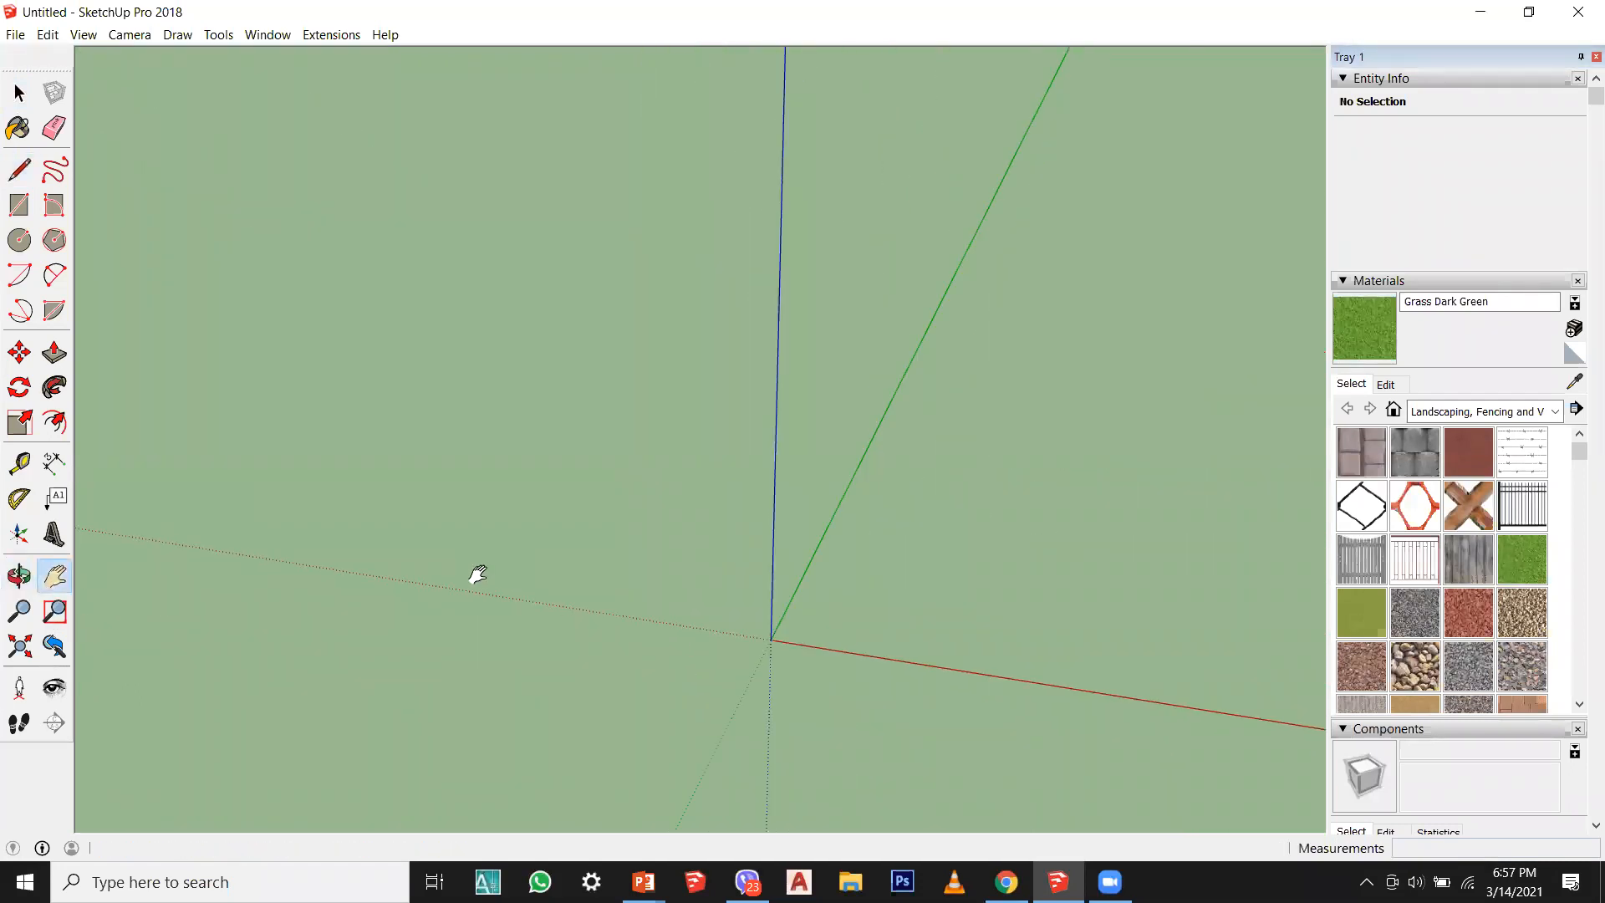
middle_click_drag(906, 652, 492, 569, "shift")
key("l")
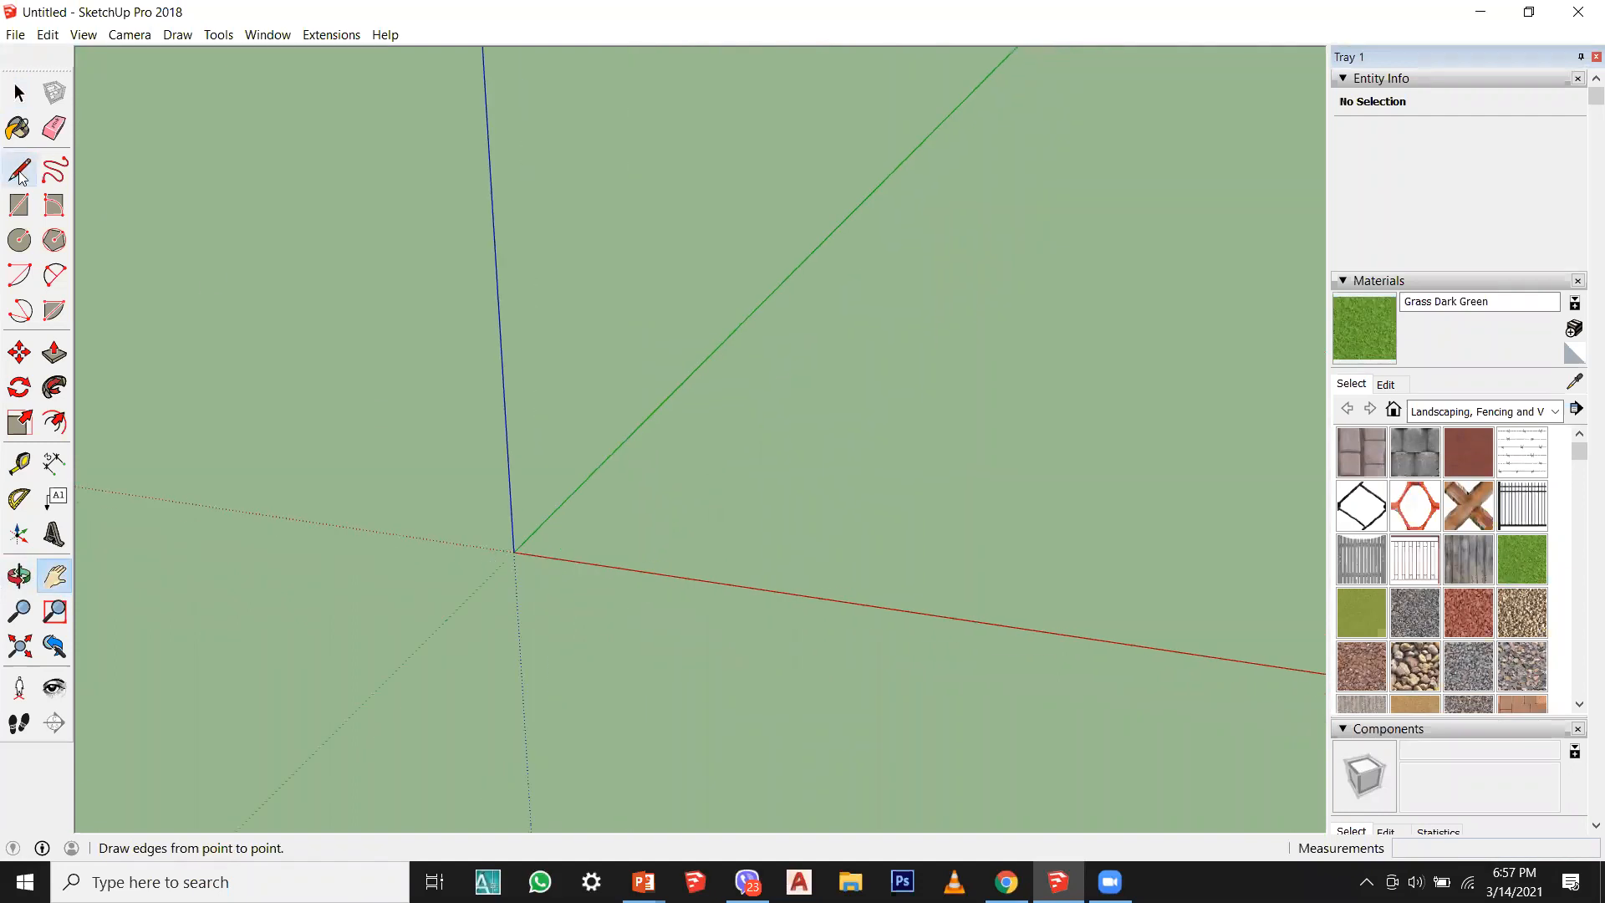
scroll(551, 549, "up", 2)
scroll(524, 556, "up", 1)
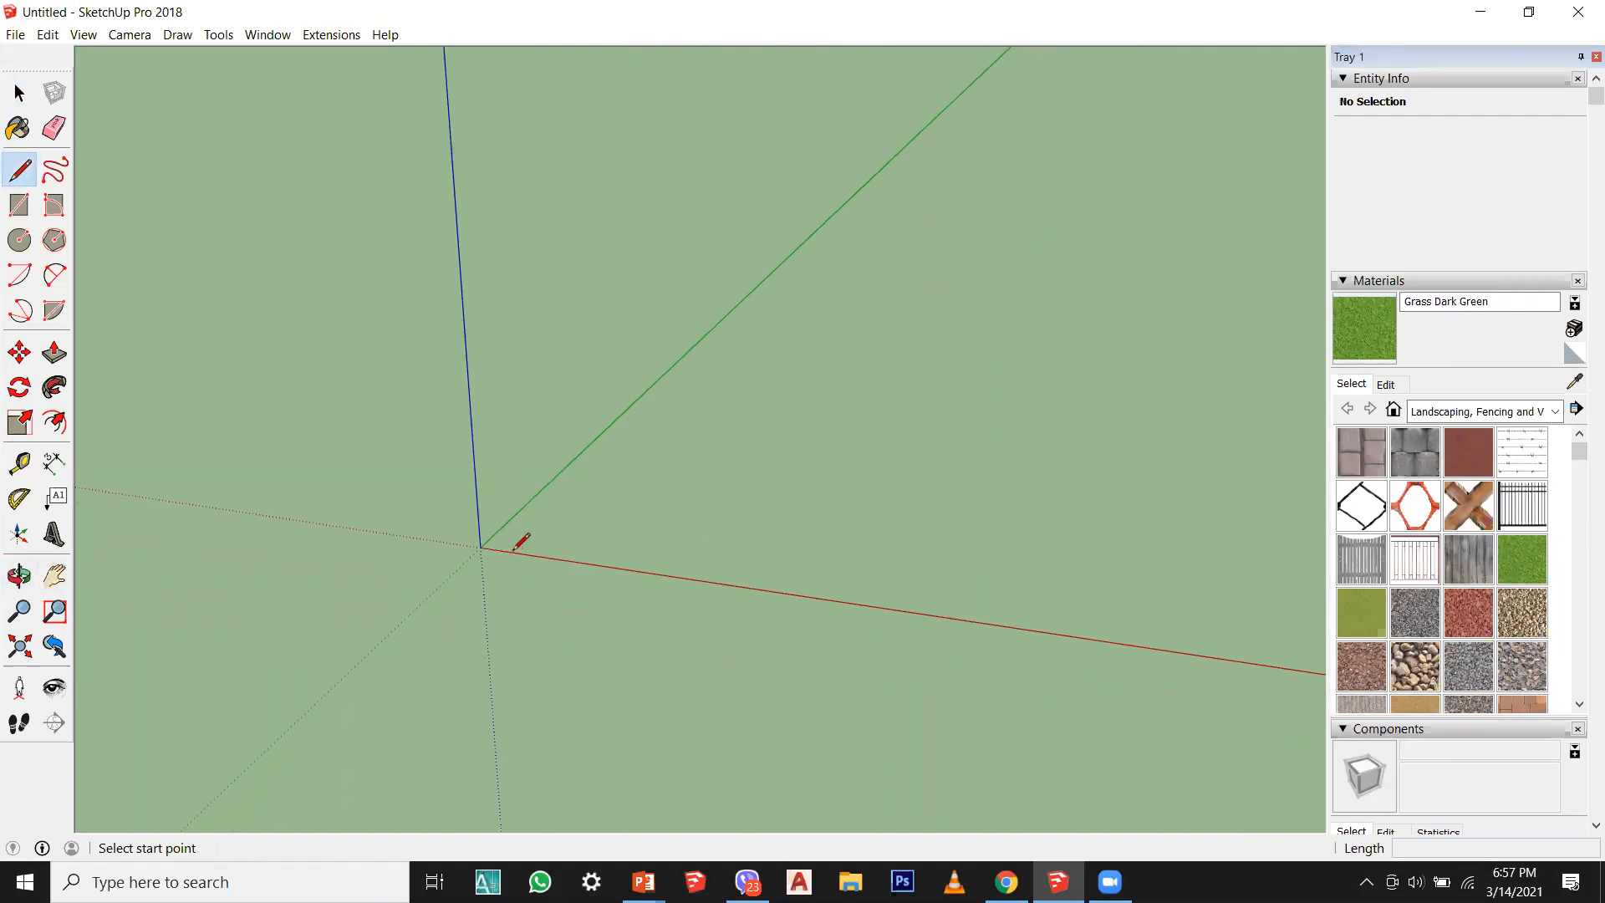
left_click(513, 552)
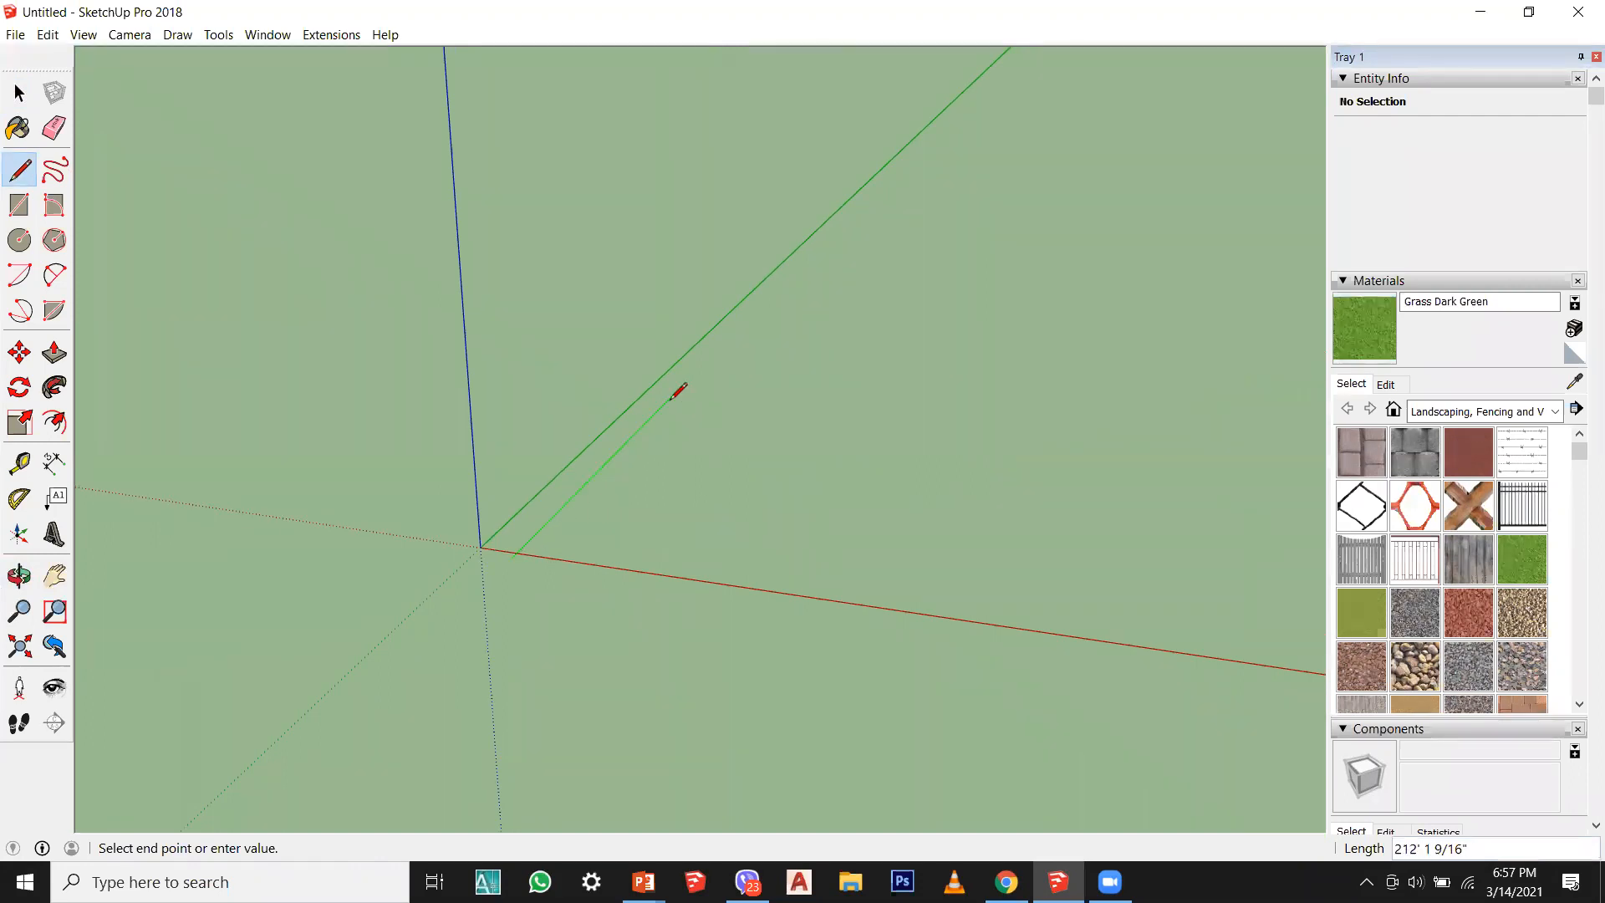
type("10")
scroll(535, 510, "up", 3)
scroll(545, 493, "up", 2)
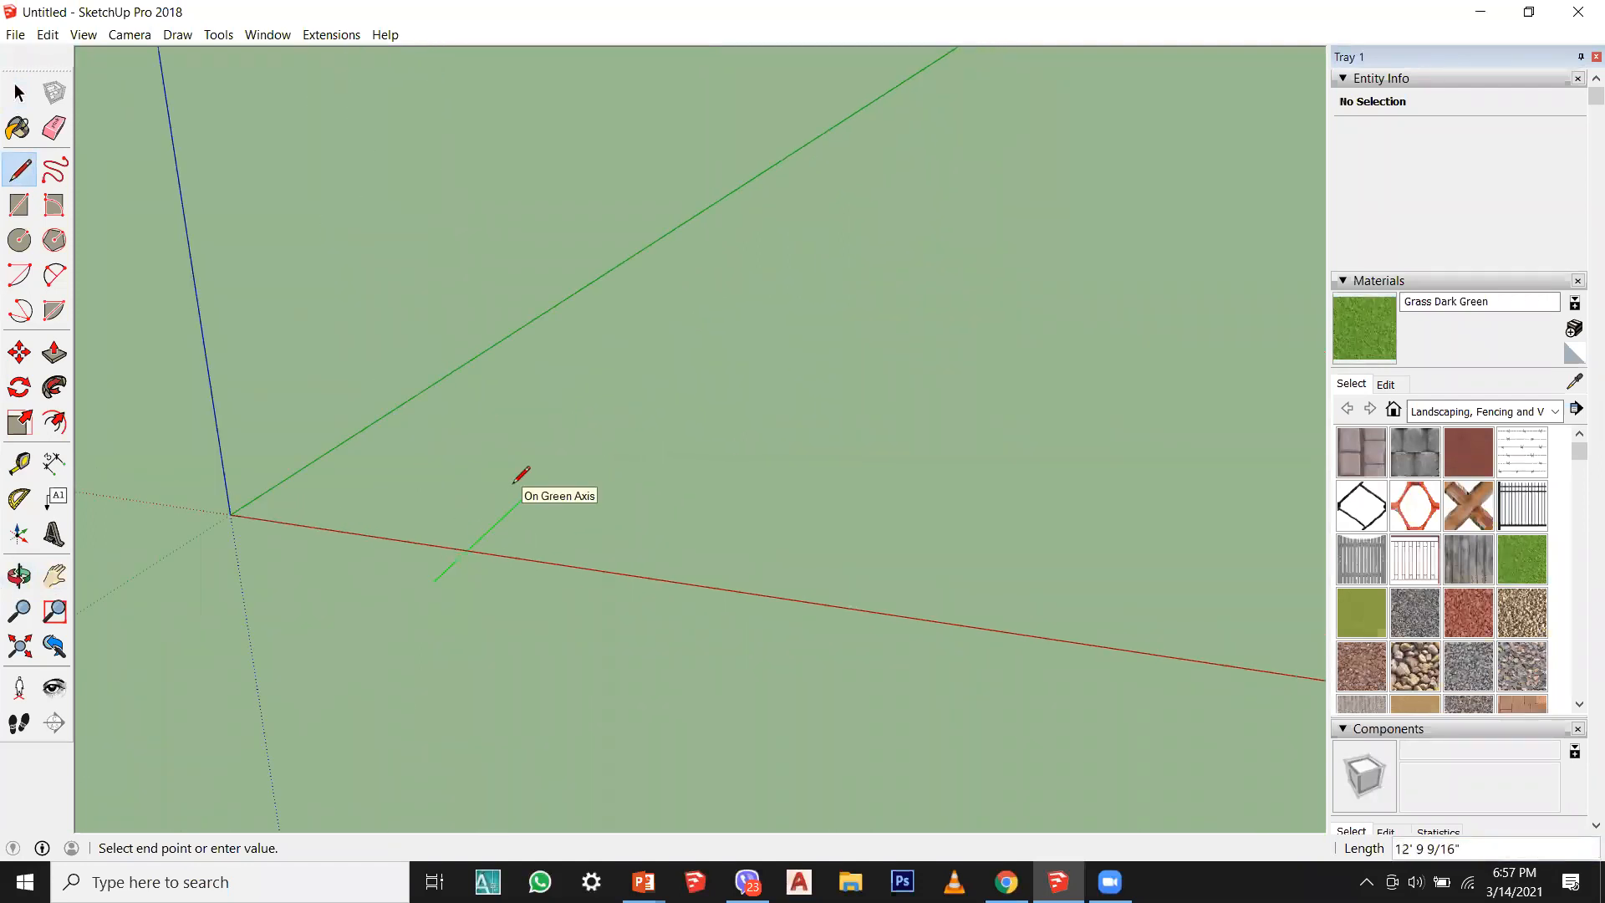
type("10'")
key("Return")
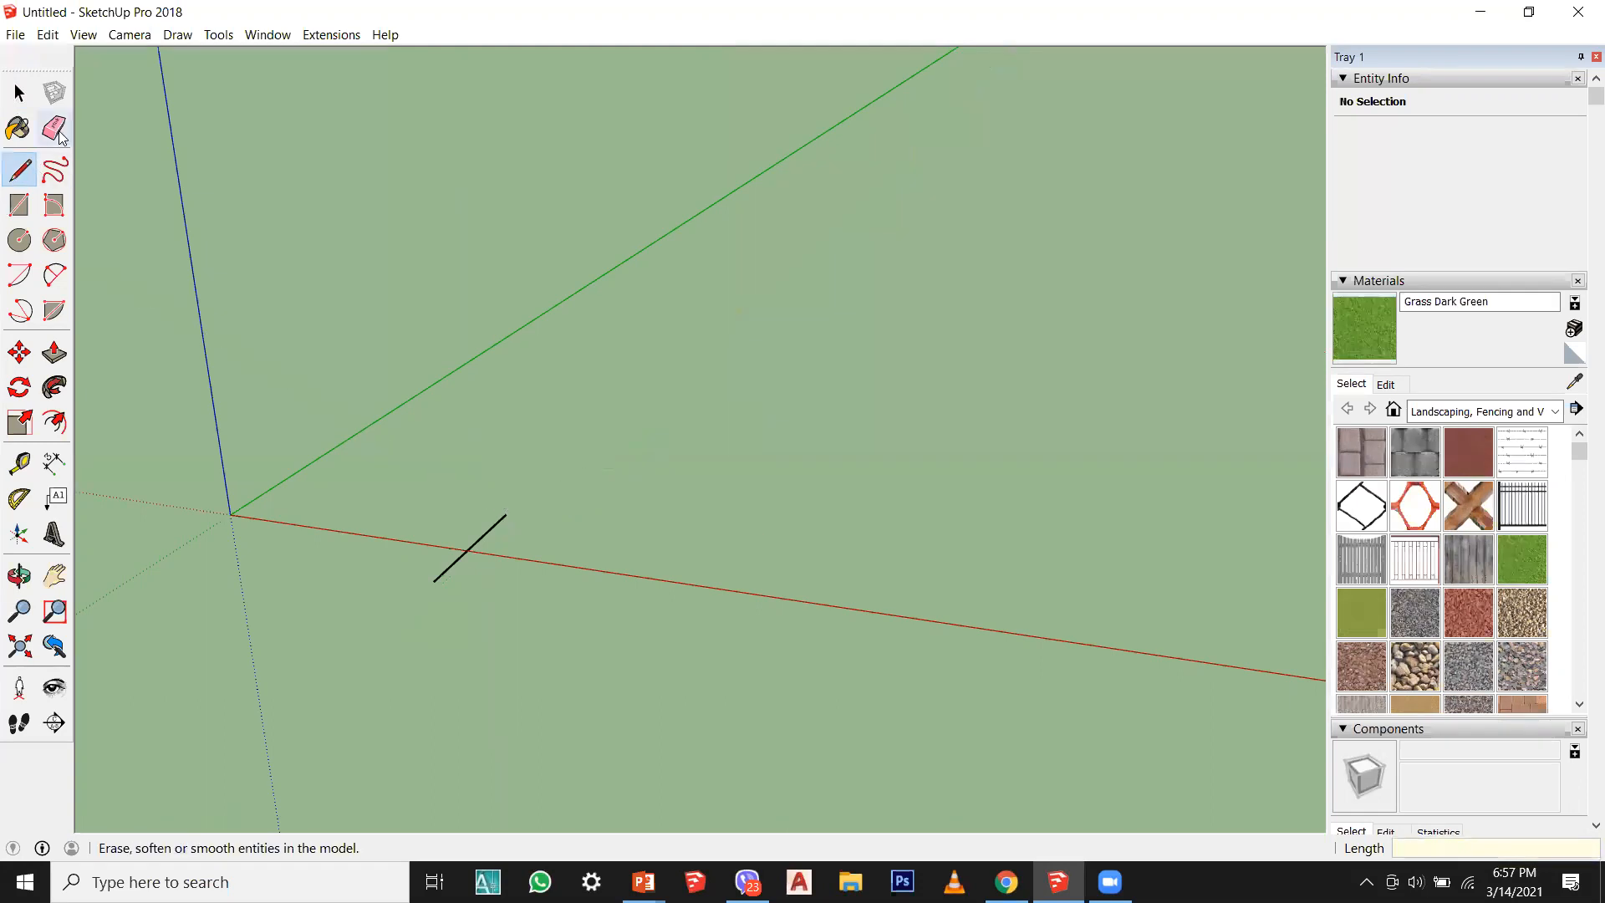
Step: Move the 10' line by its near endpoint onto the origin so that it lies along the green axis
left_click(19, 93)
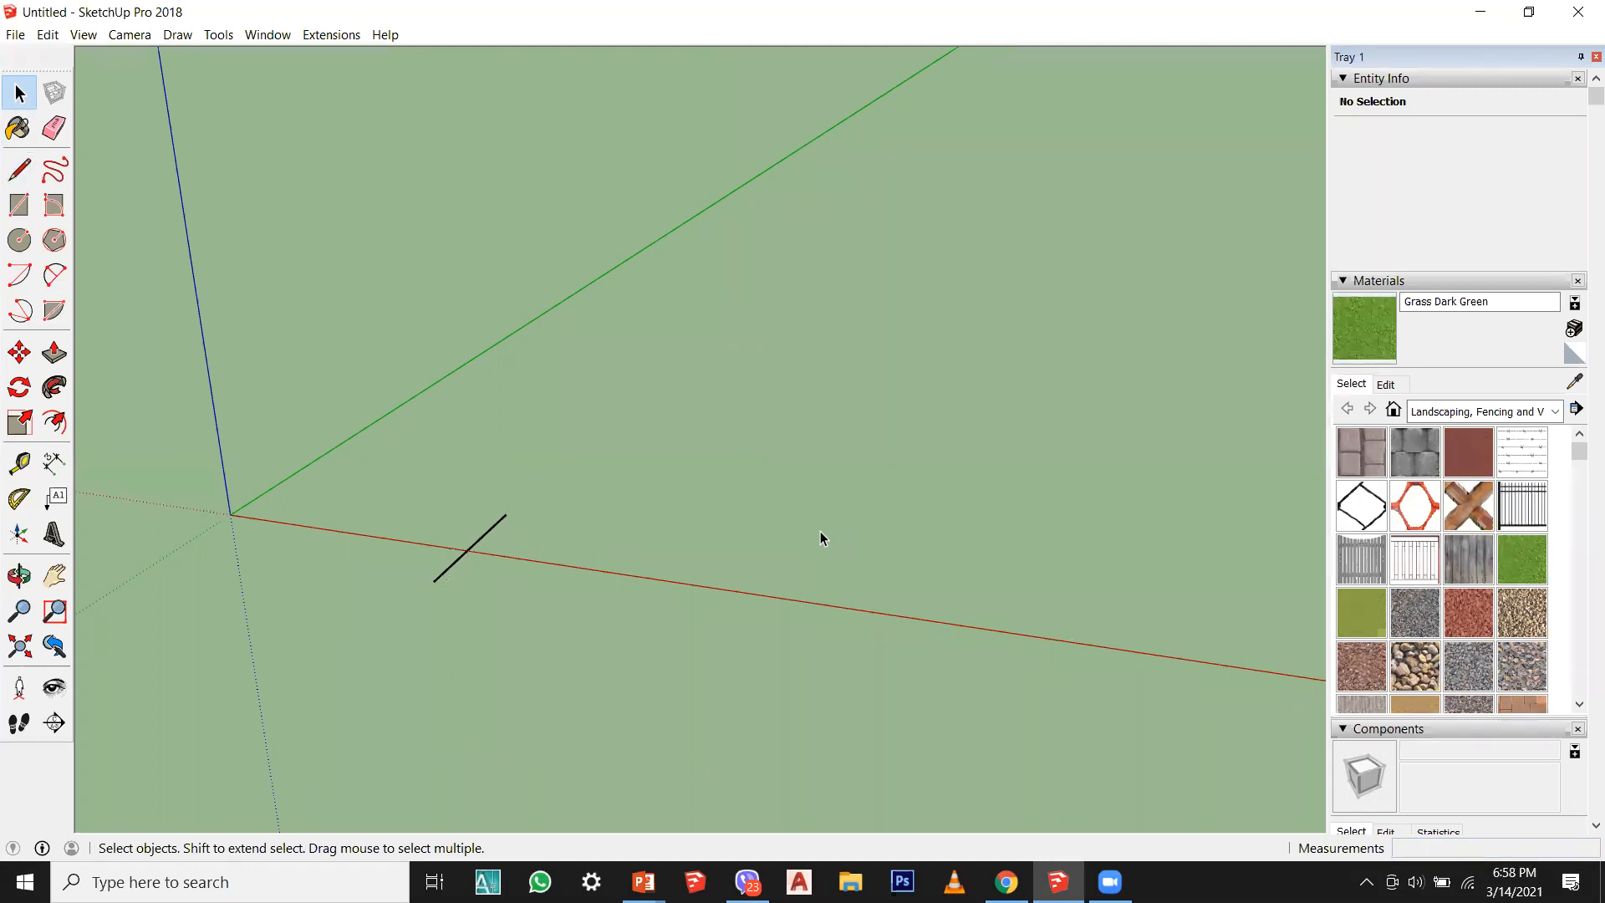
left_click_drag(691, 465, 336, 682)
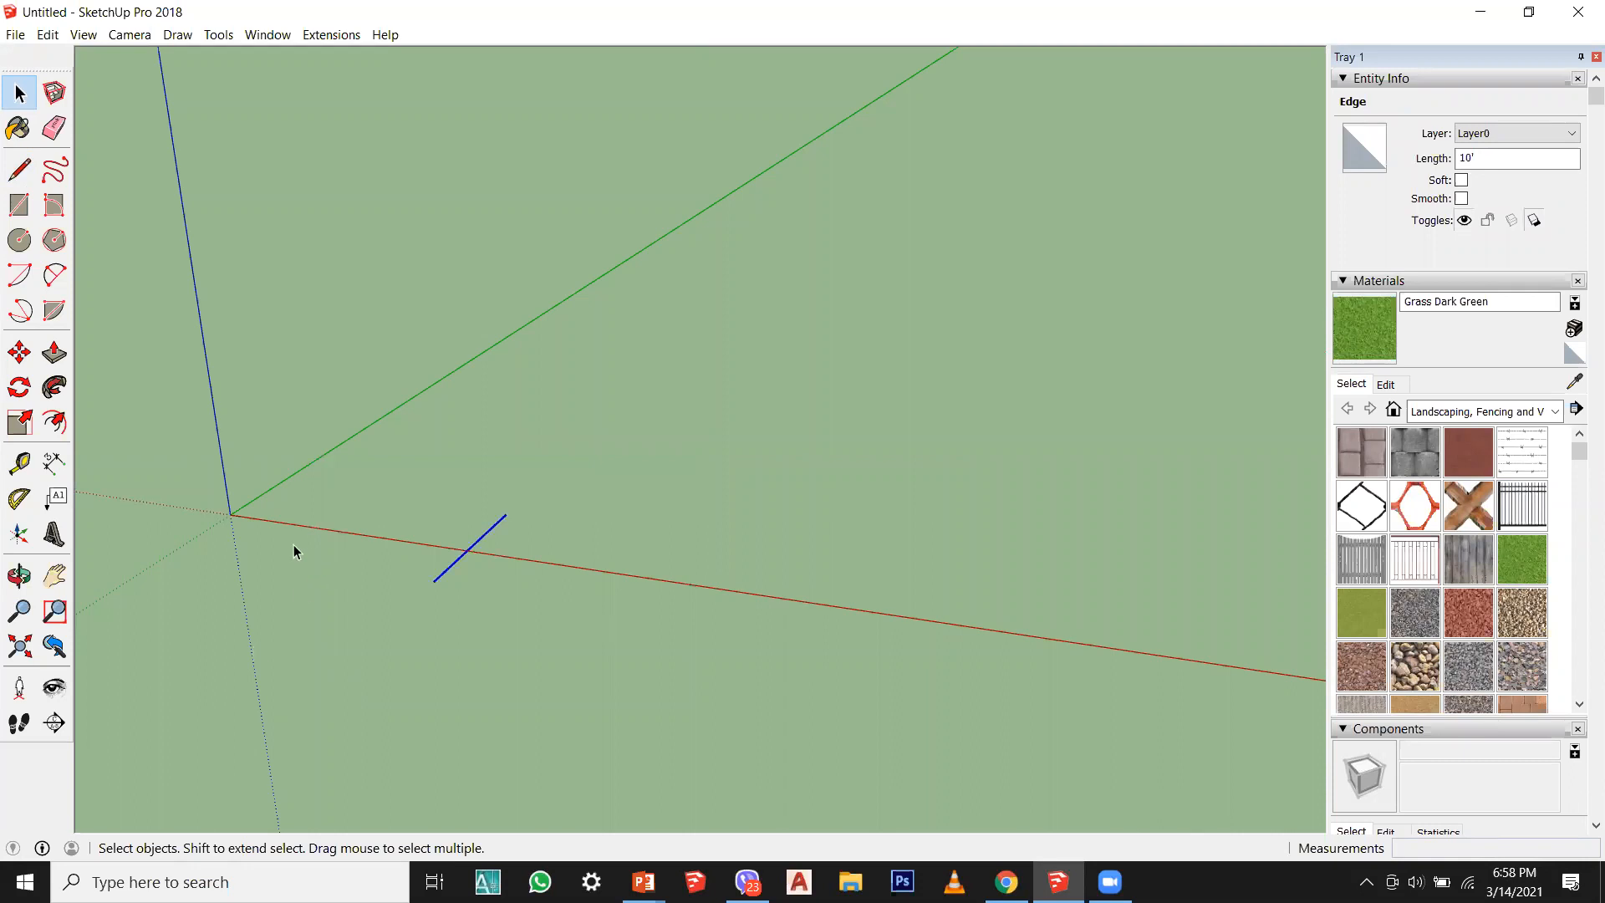
key("m")
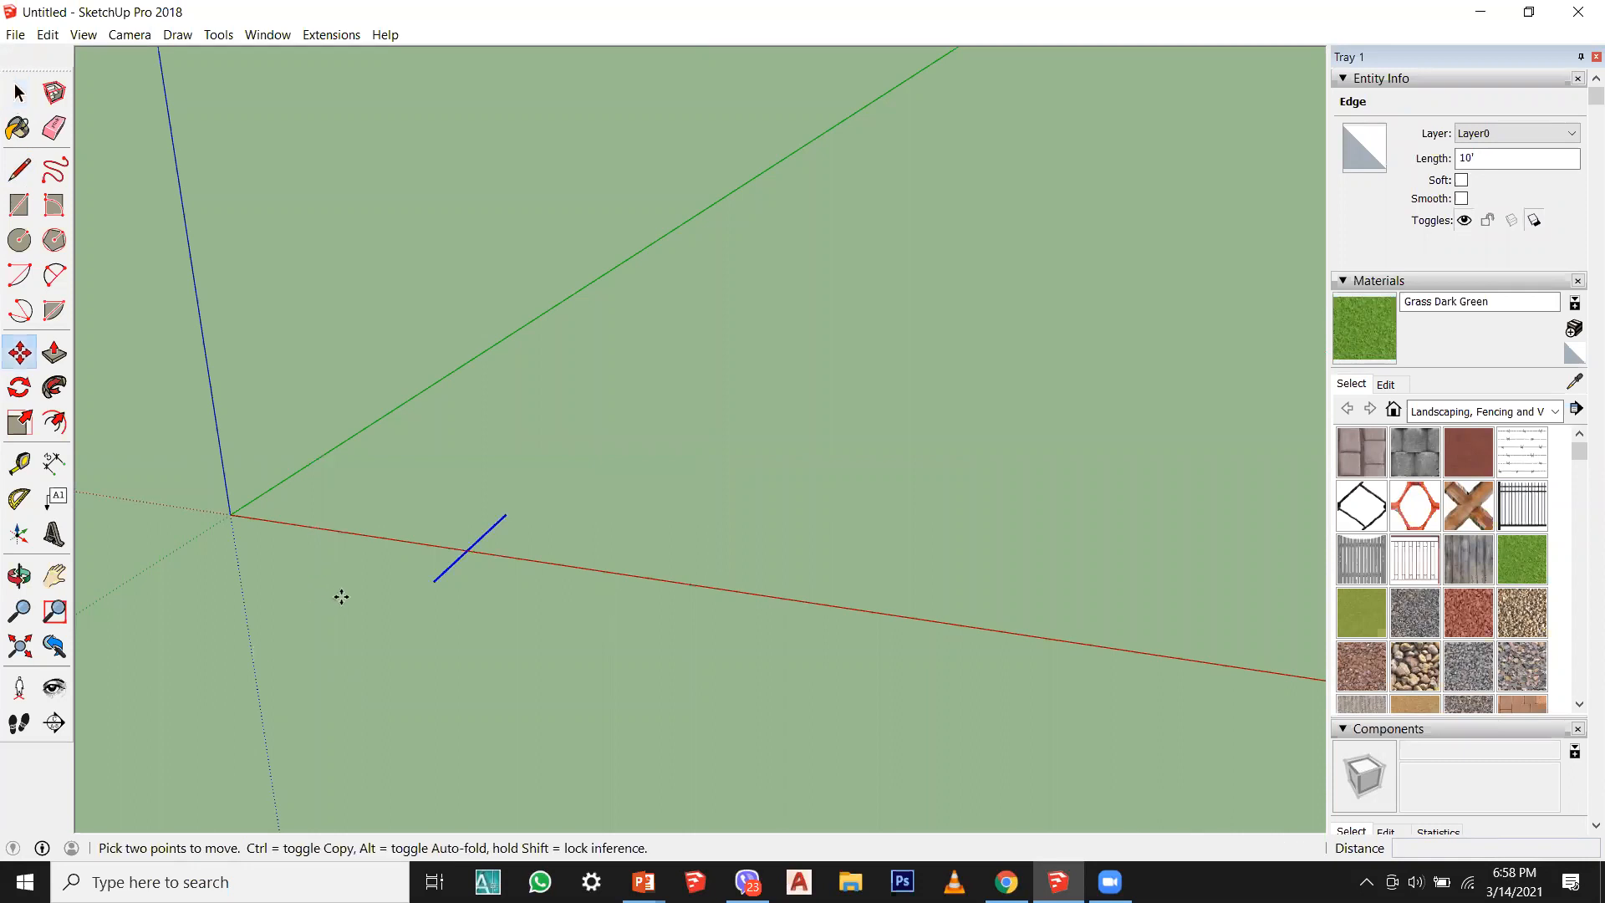
left_click(434, 581)
left_click(229, 514)
scroll(984, 570, "down", 1)
left_click(53, 575)
left_click_drag(406, 461, 533, 589)
left_click(19, 128)
left_click(19, 93)
left_click(20, 93)
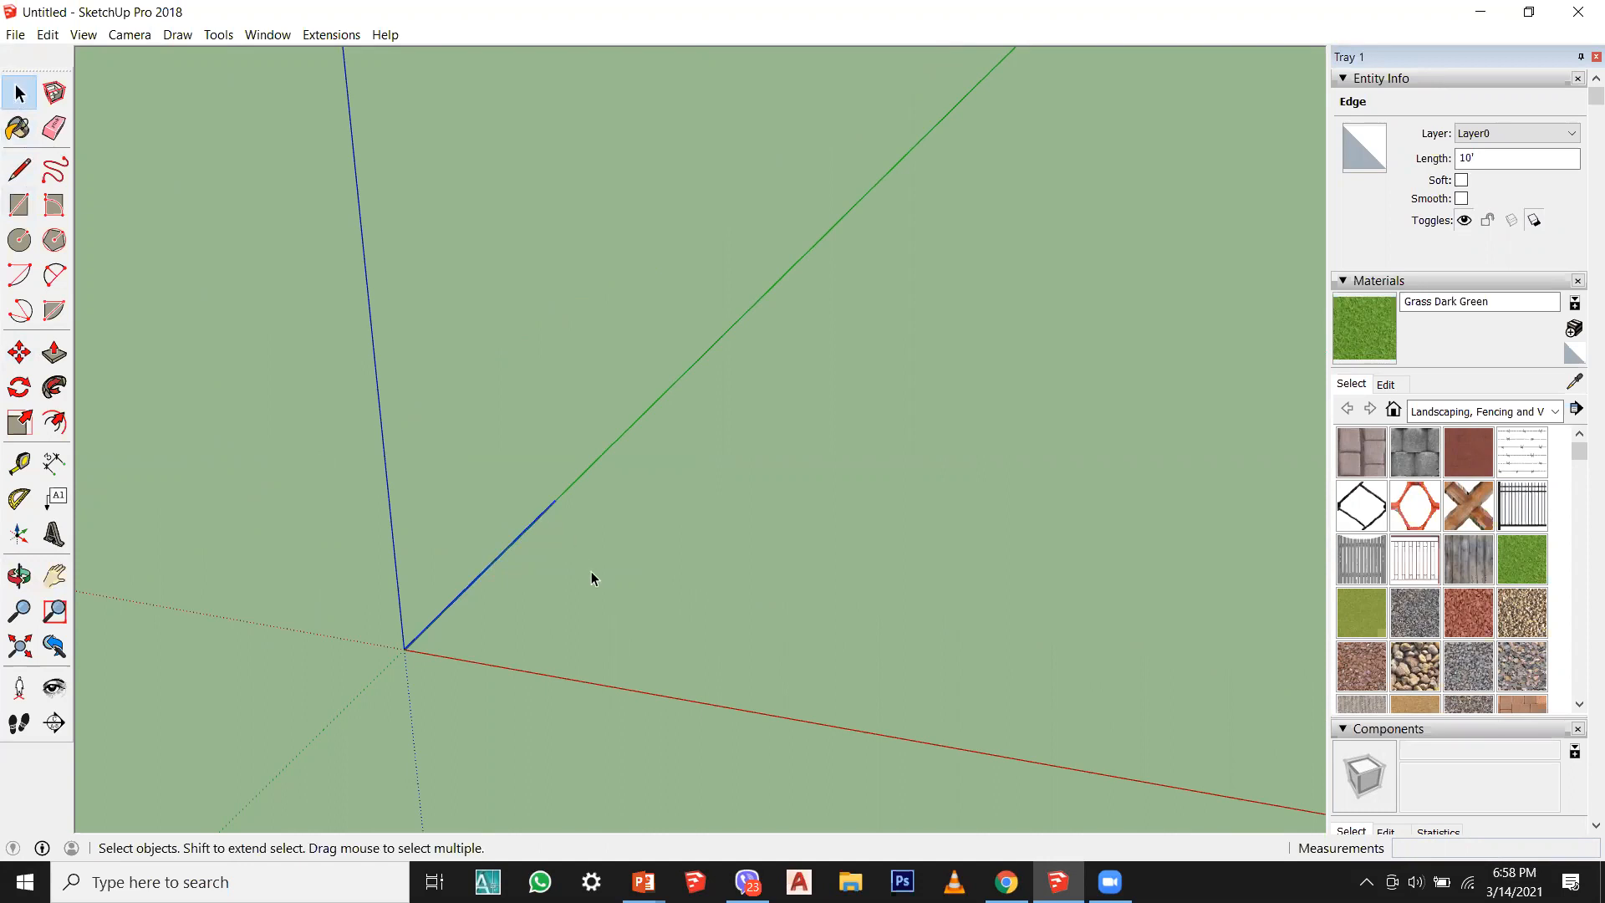
Step: Delete the 10' line lying along the green axis to empty the model, and clear the selection
left_click(610, 602)
scroll(616, 391, "down", 1)
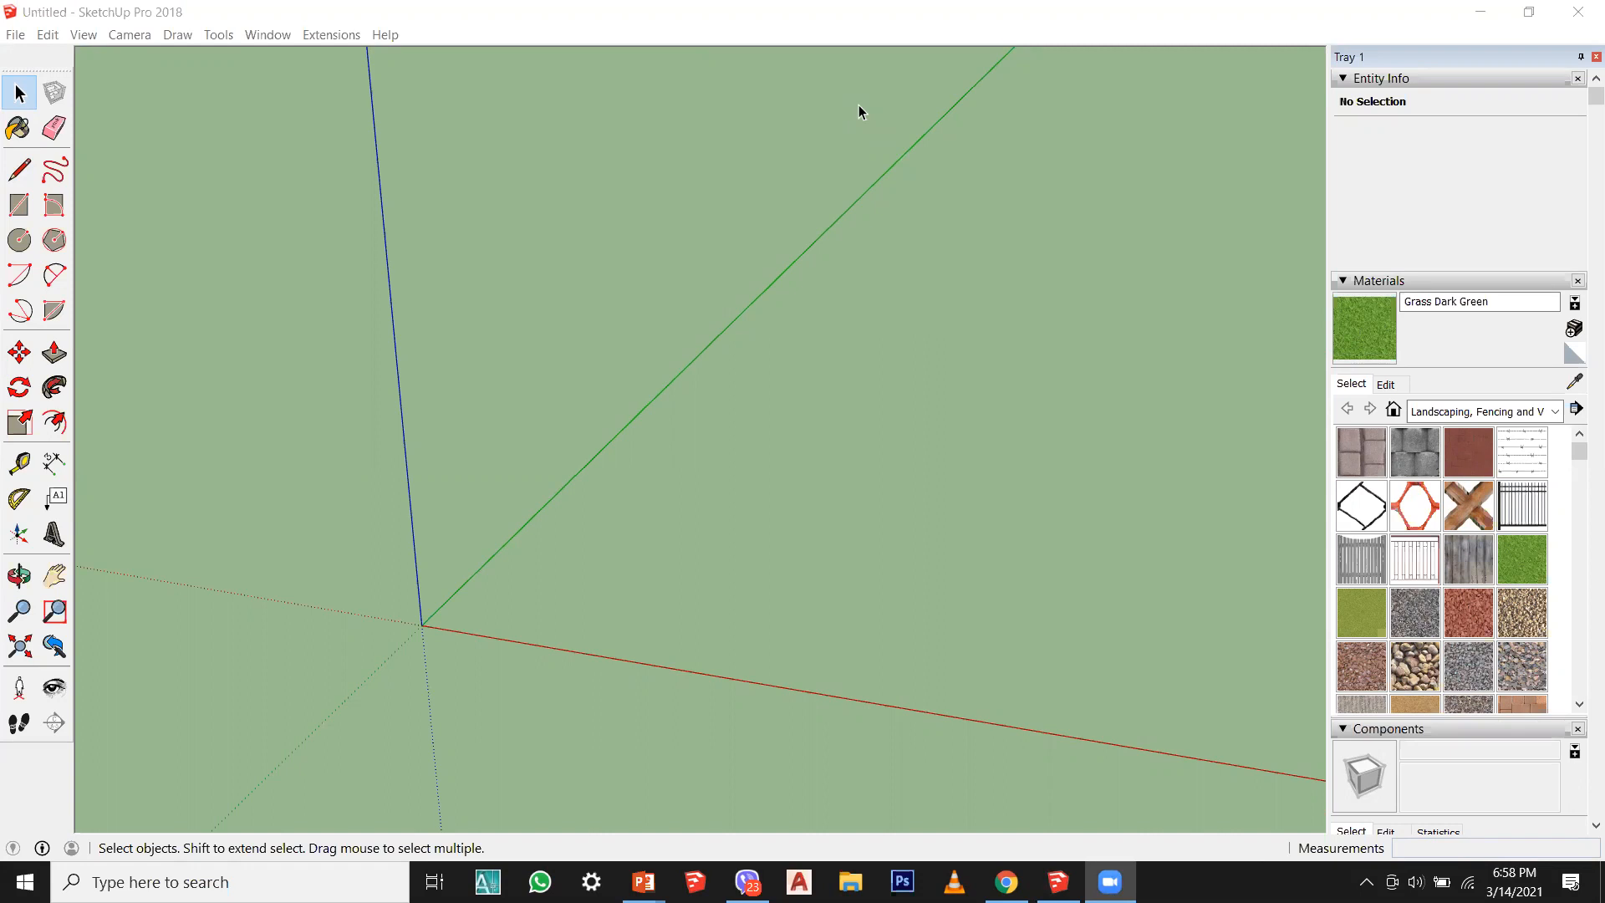
left_click(557, 450)
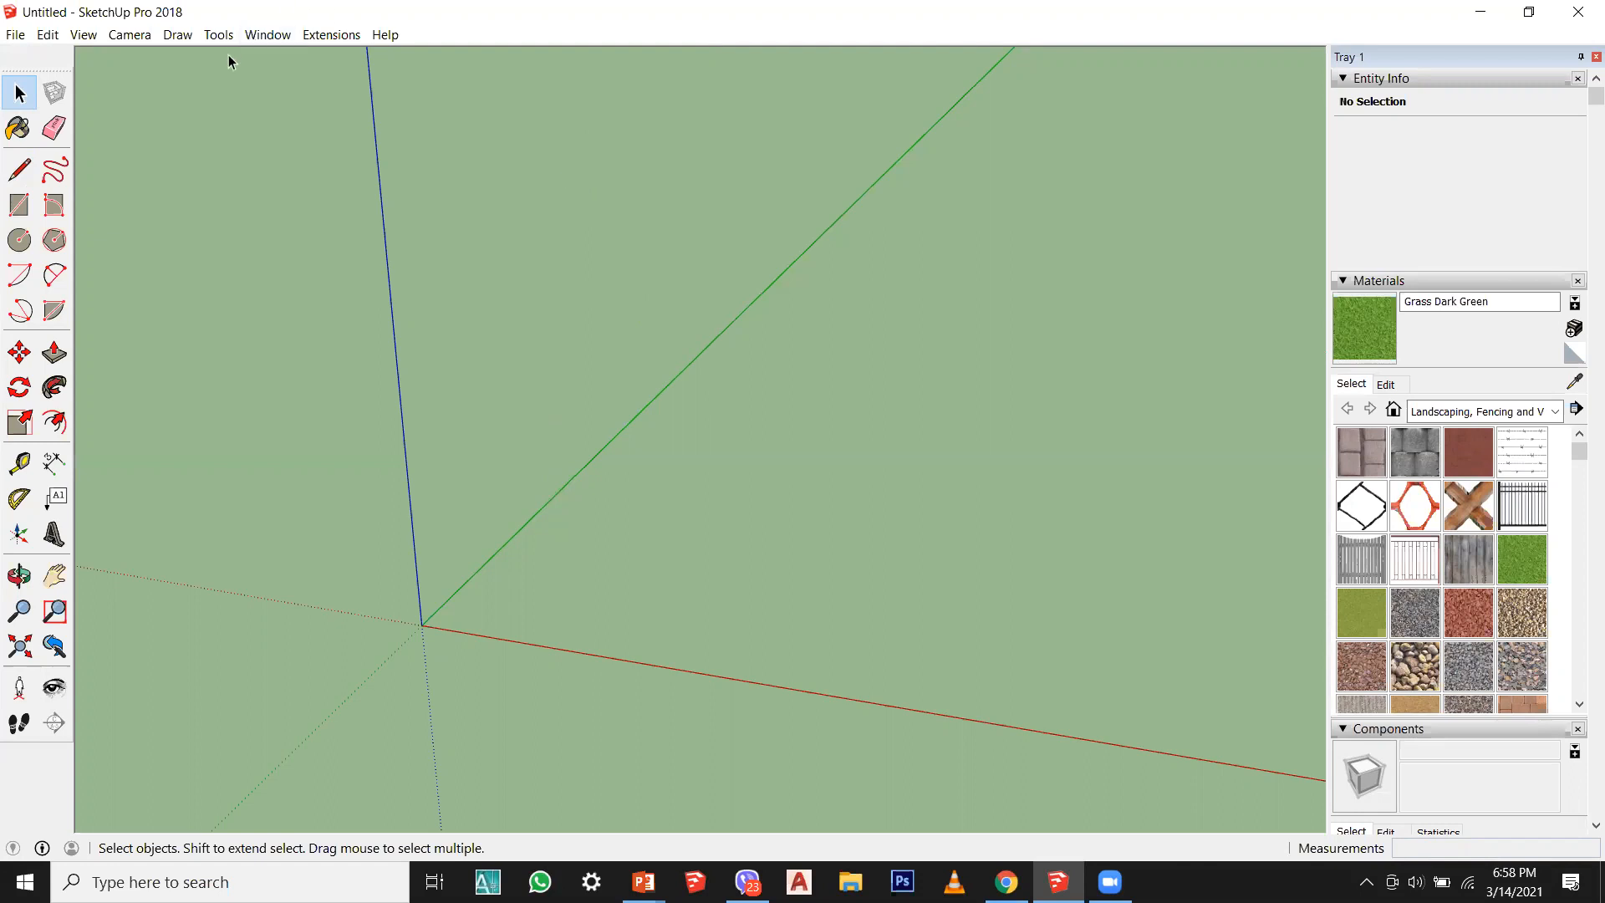
Step: Set the model's architectural length unit precision to 0"
left_click(283, 41)
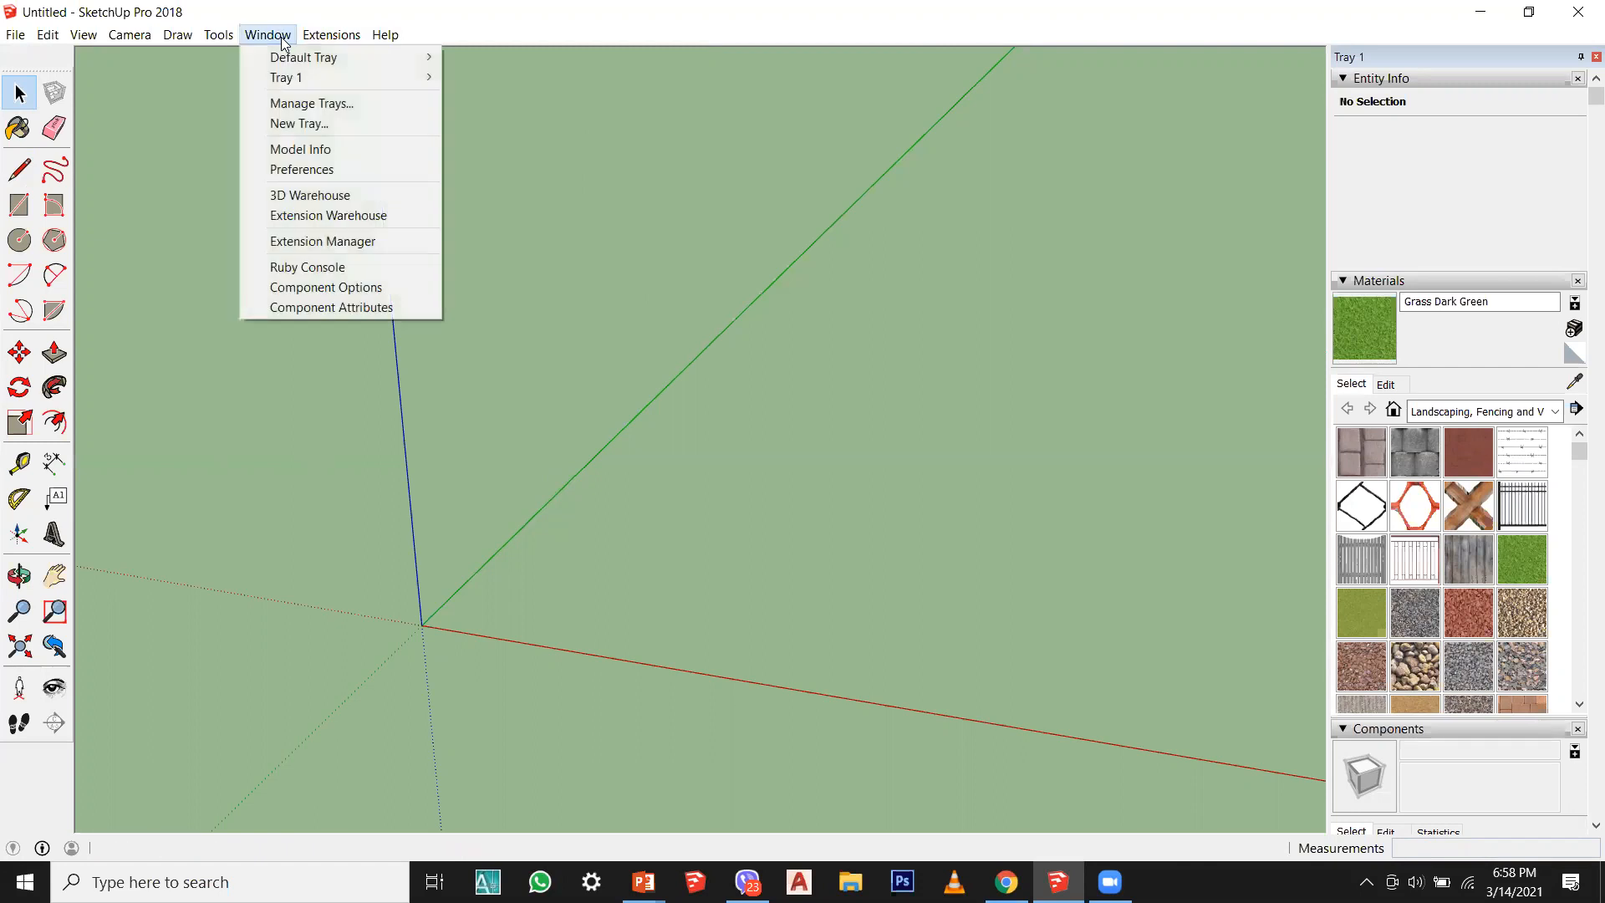
left_click(326, 150)
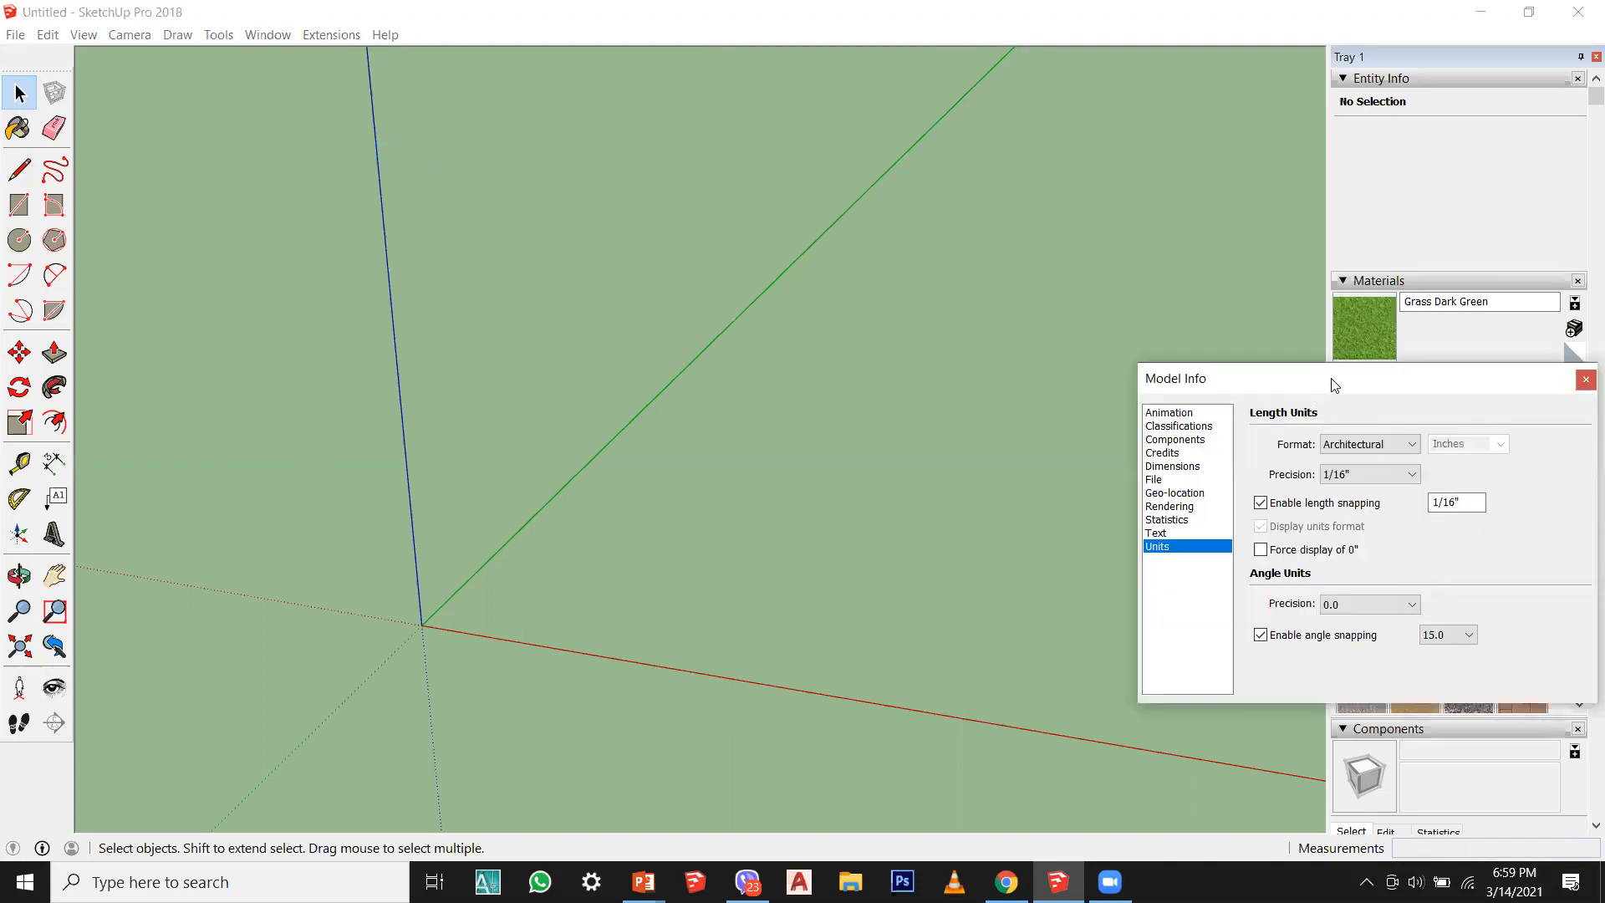
left_click_drag(1325, 381, 595, 246)
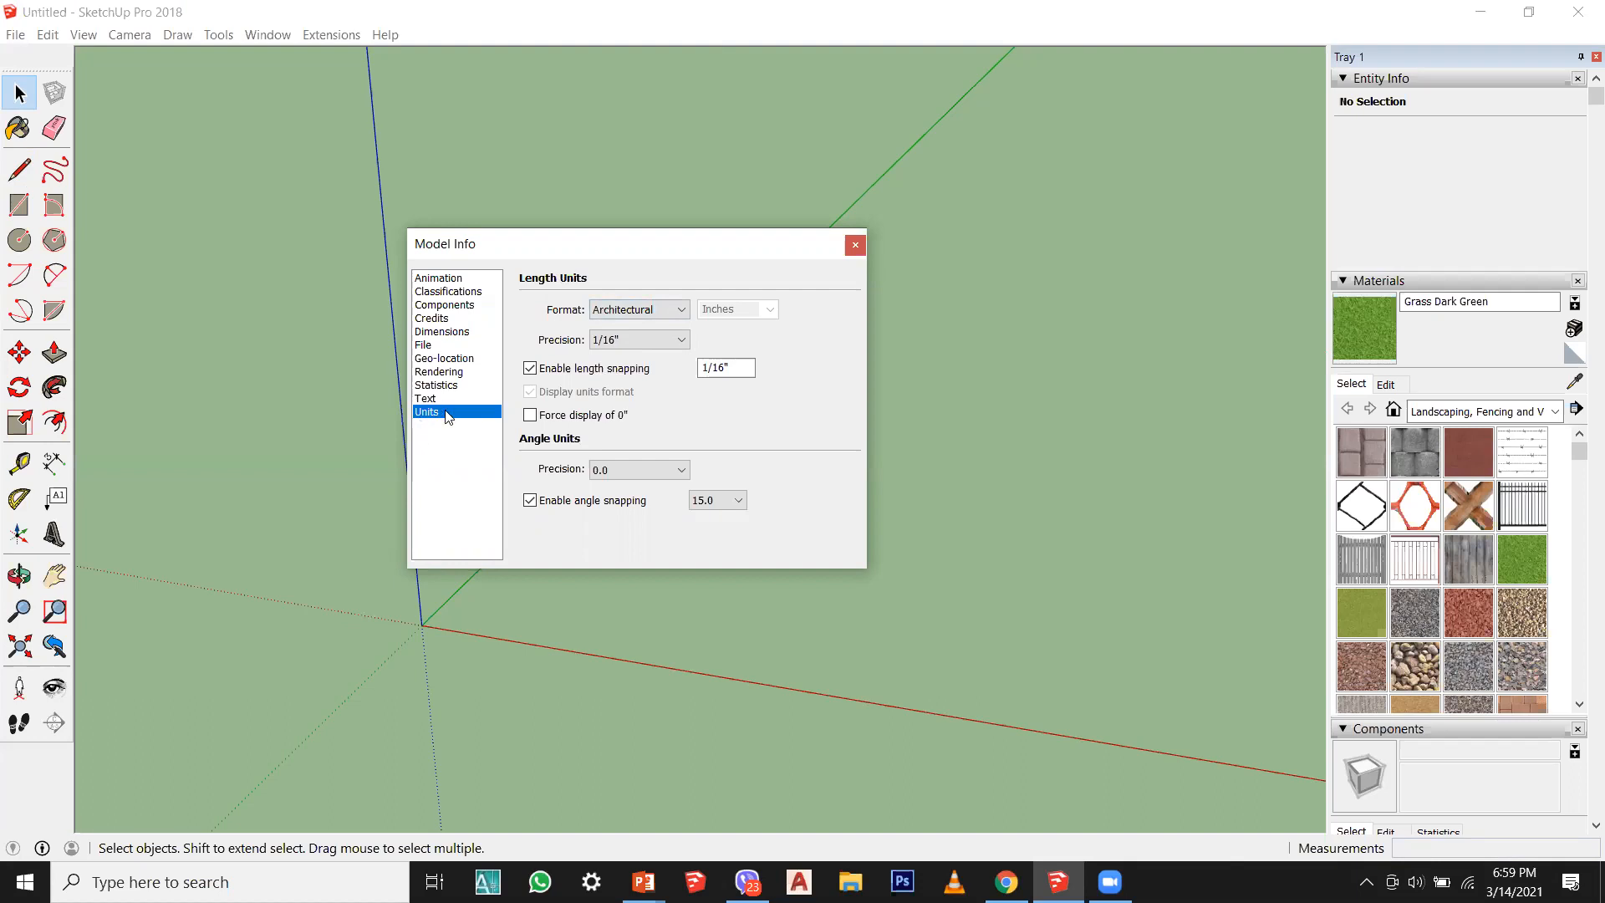
left_click(679, 311)
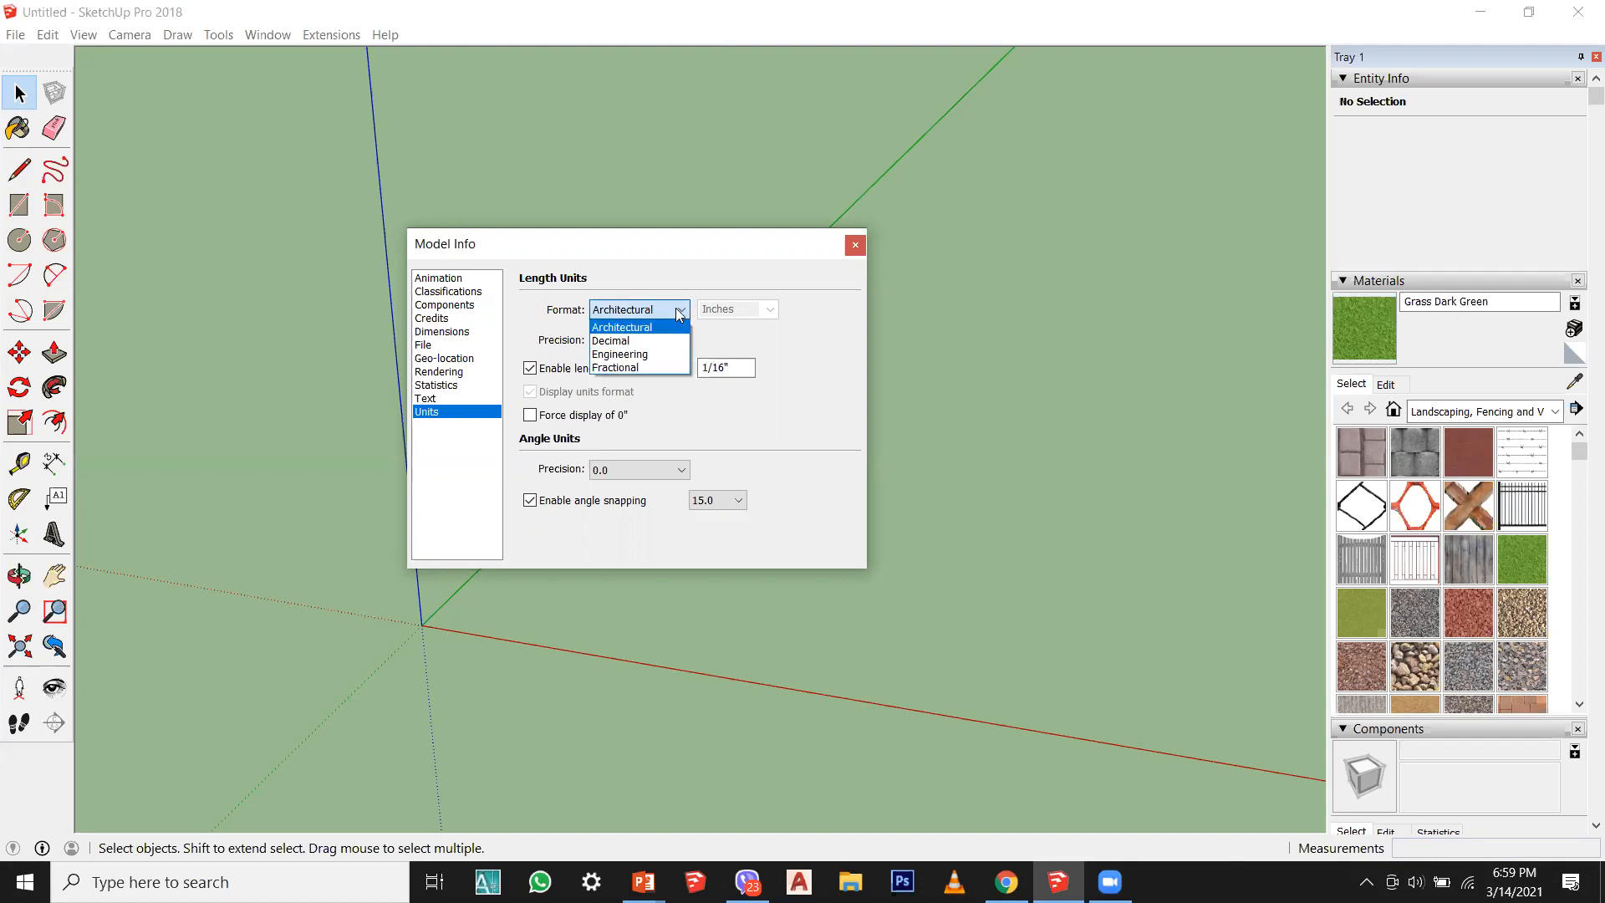
left_click(680, 313)
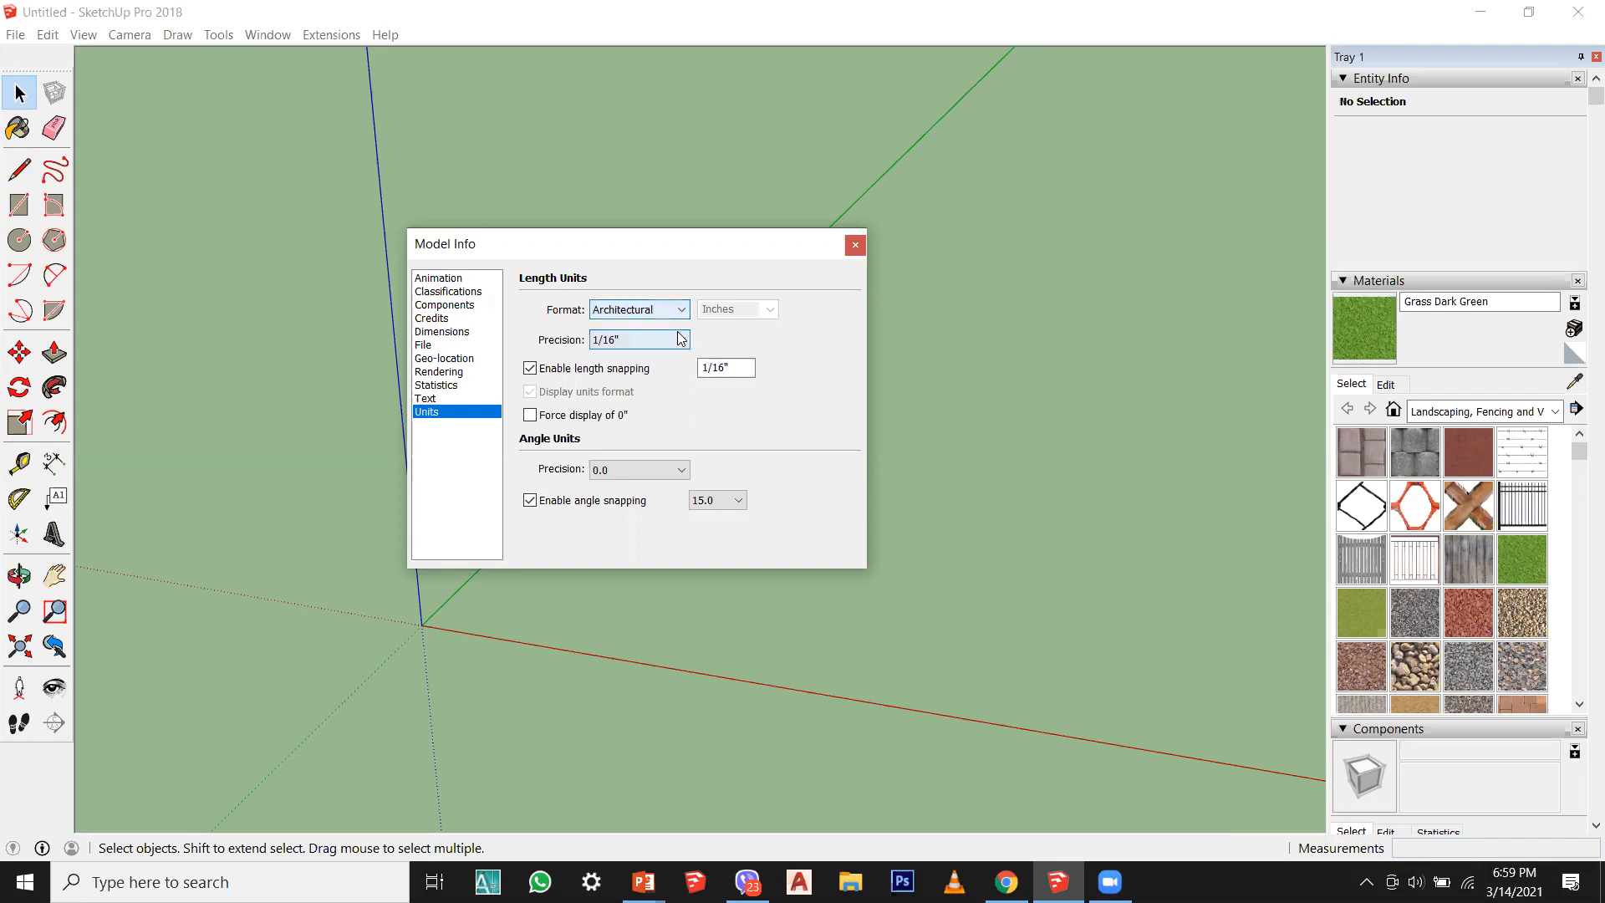
left_click(679, 339)
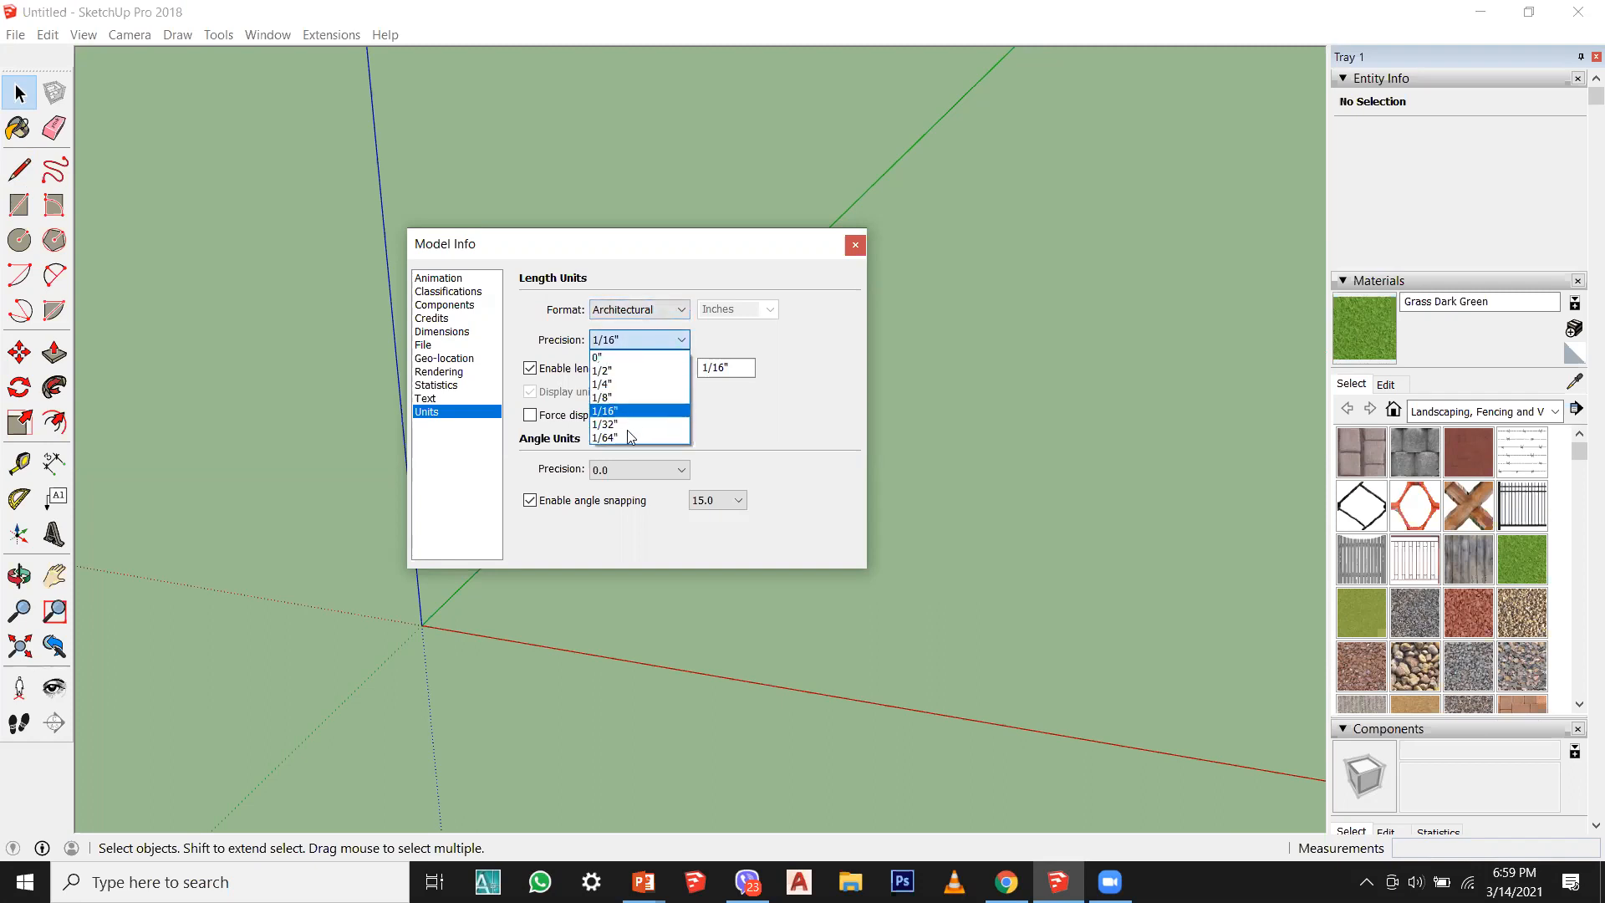
left_click(639, 357)
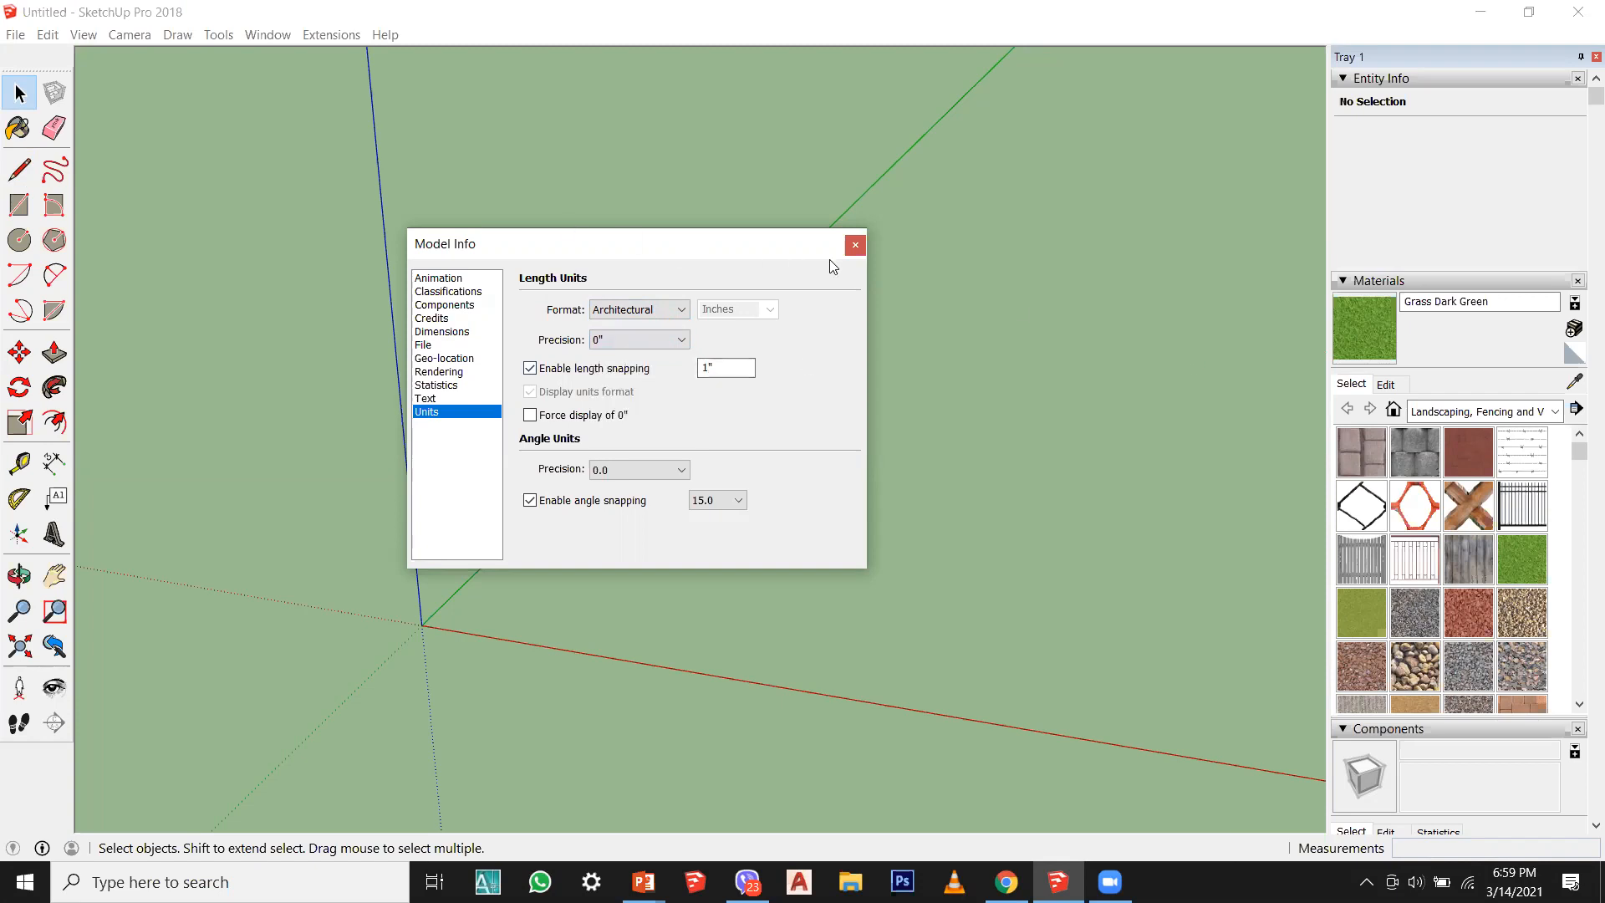
left_click(855, 244)
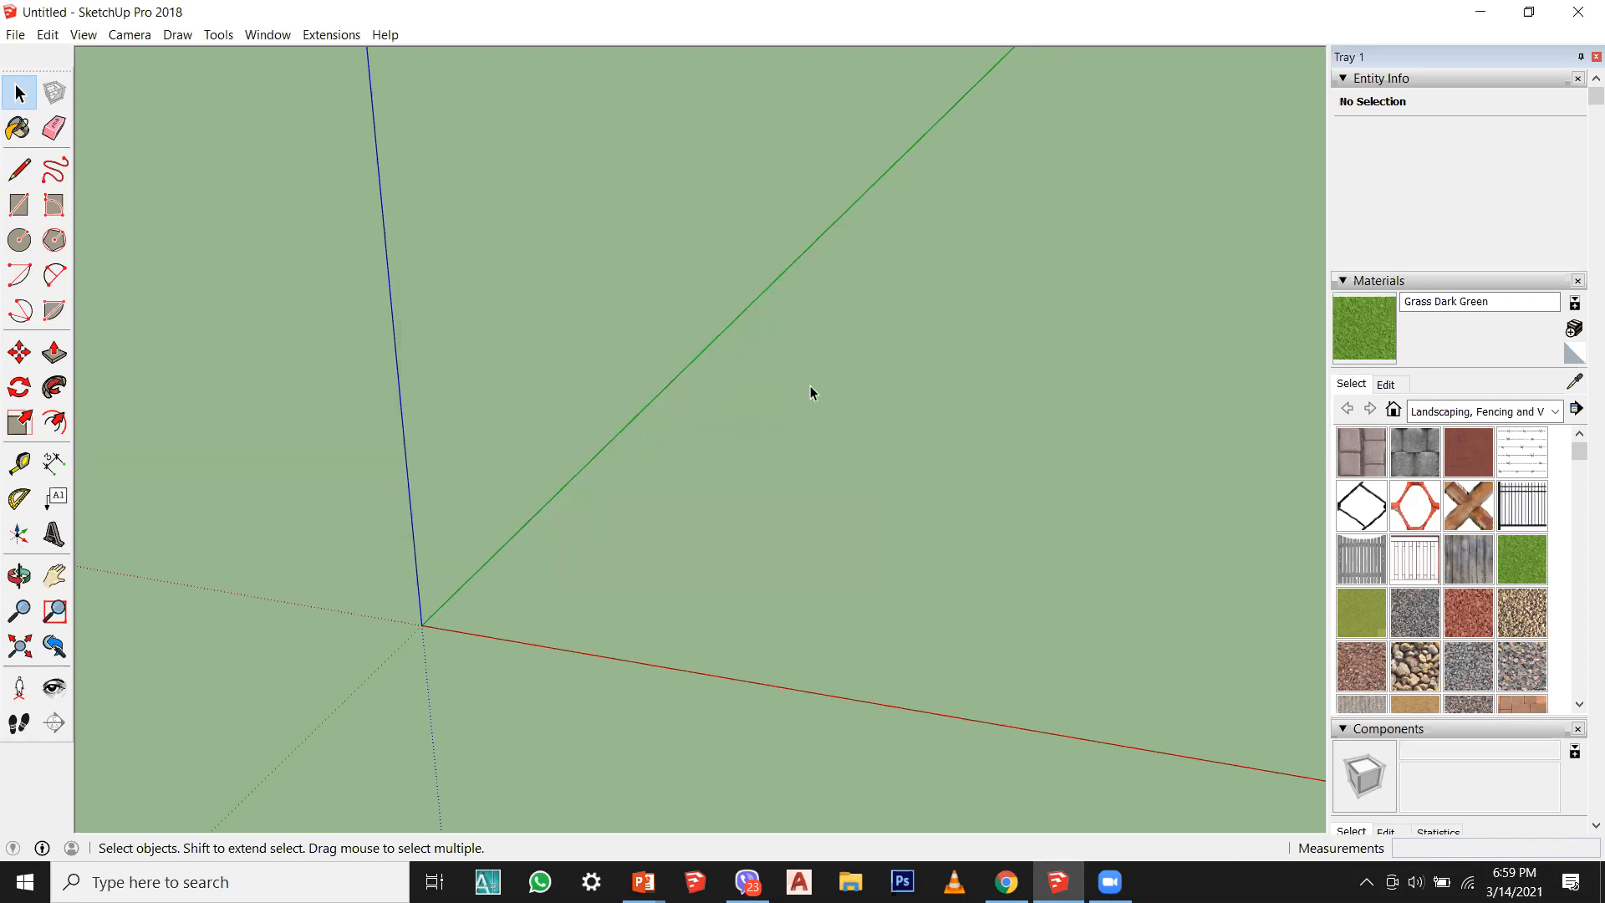
Step: Draw a 10' line parallel to the green axis from a point on the red axis near the origin, and undo it
scroll(570, 704, "up", 2)
scroll(599, 675, "down", 1)
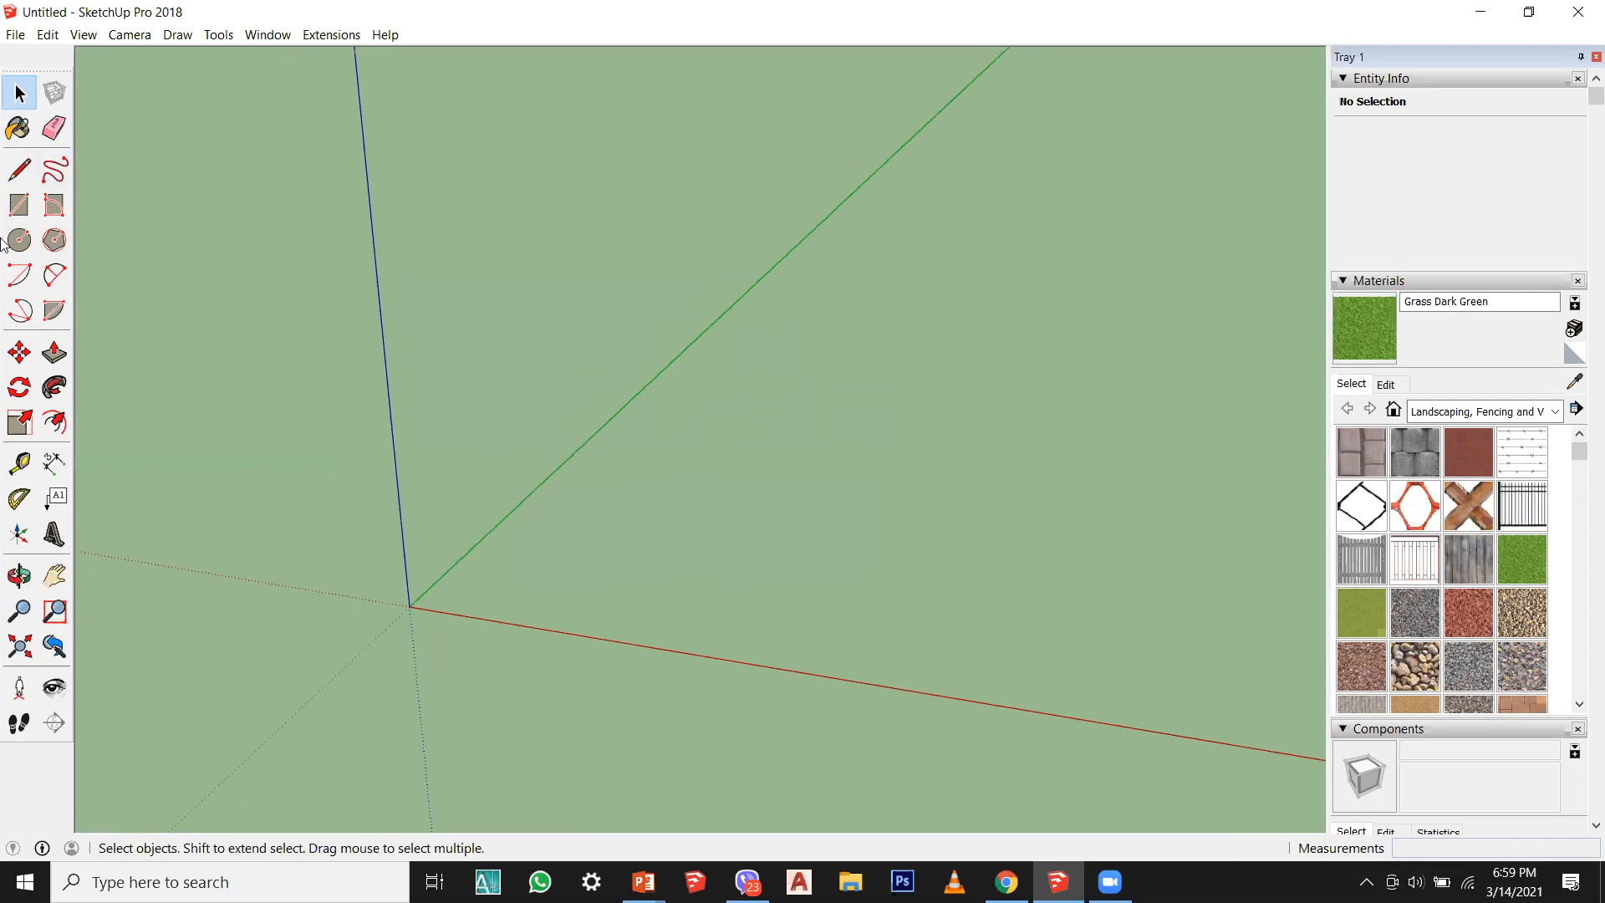
left_click(25, 177)
scroll(367, 518, "up", 3)
left_click(438, 624)
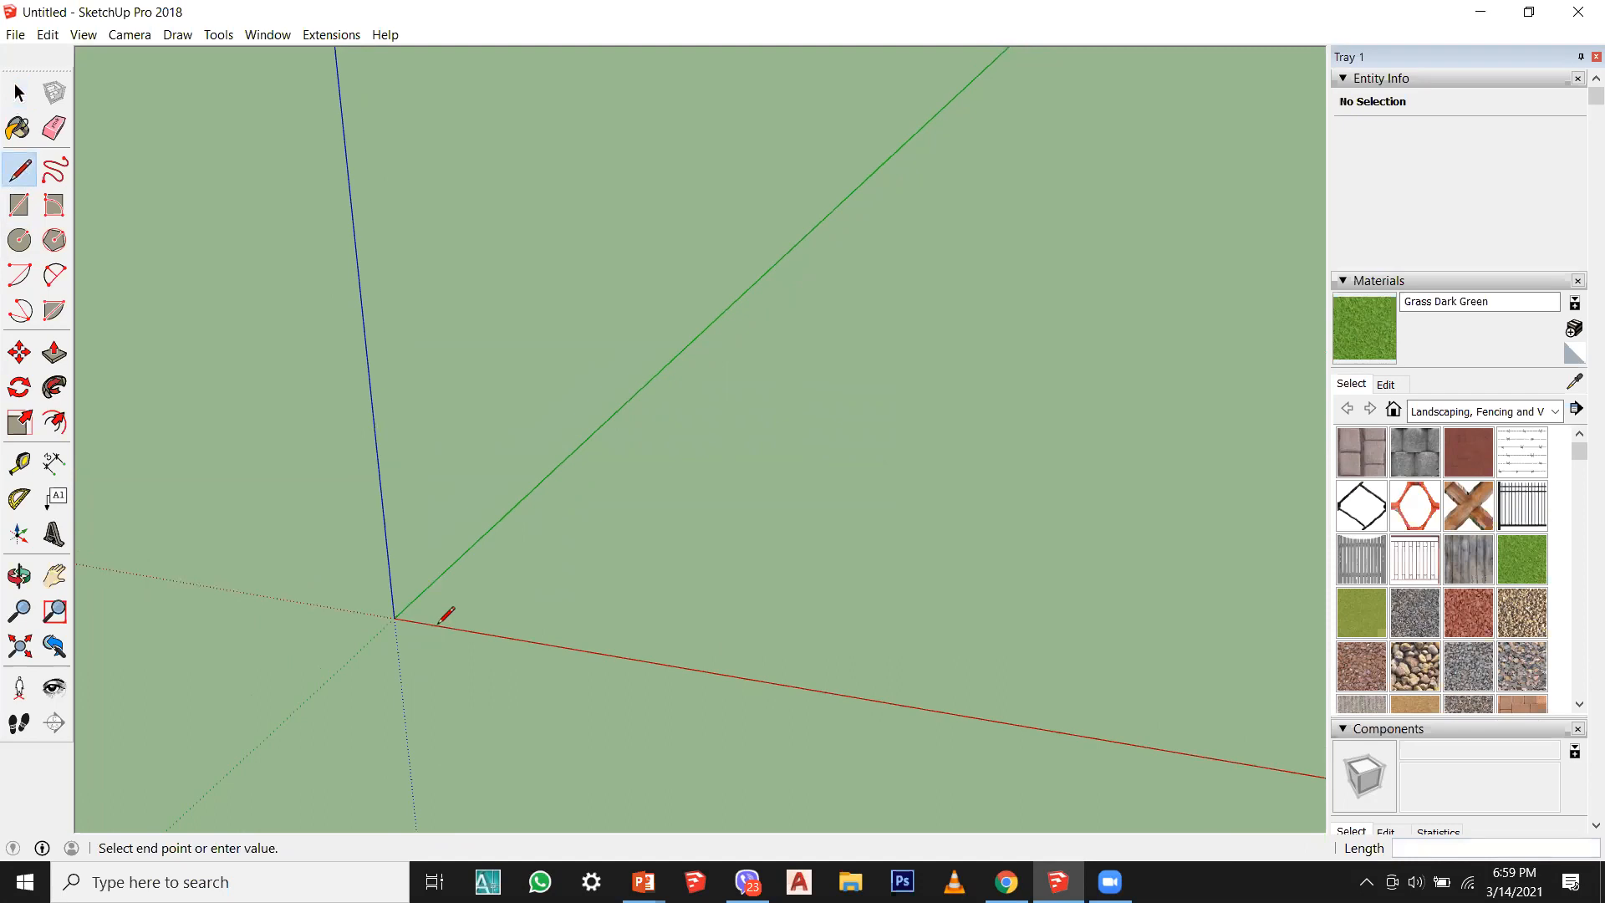
type("10")
key("Return")
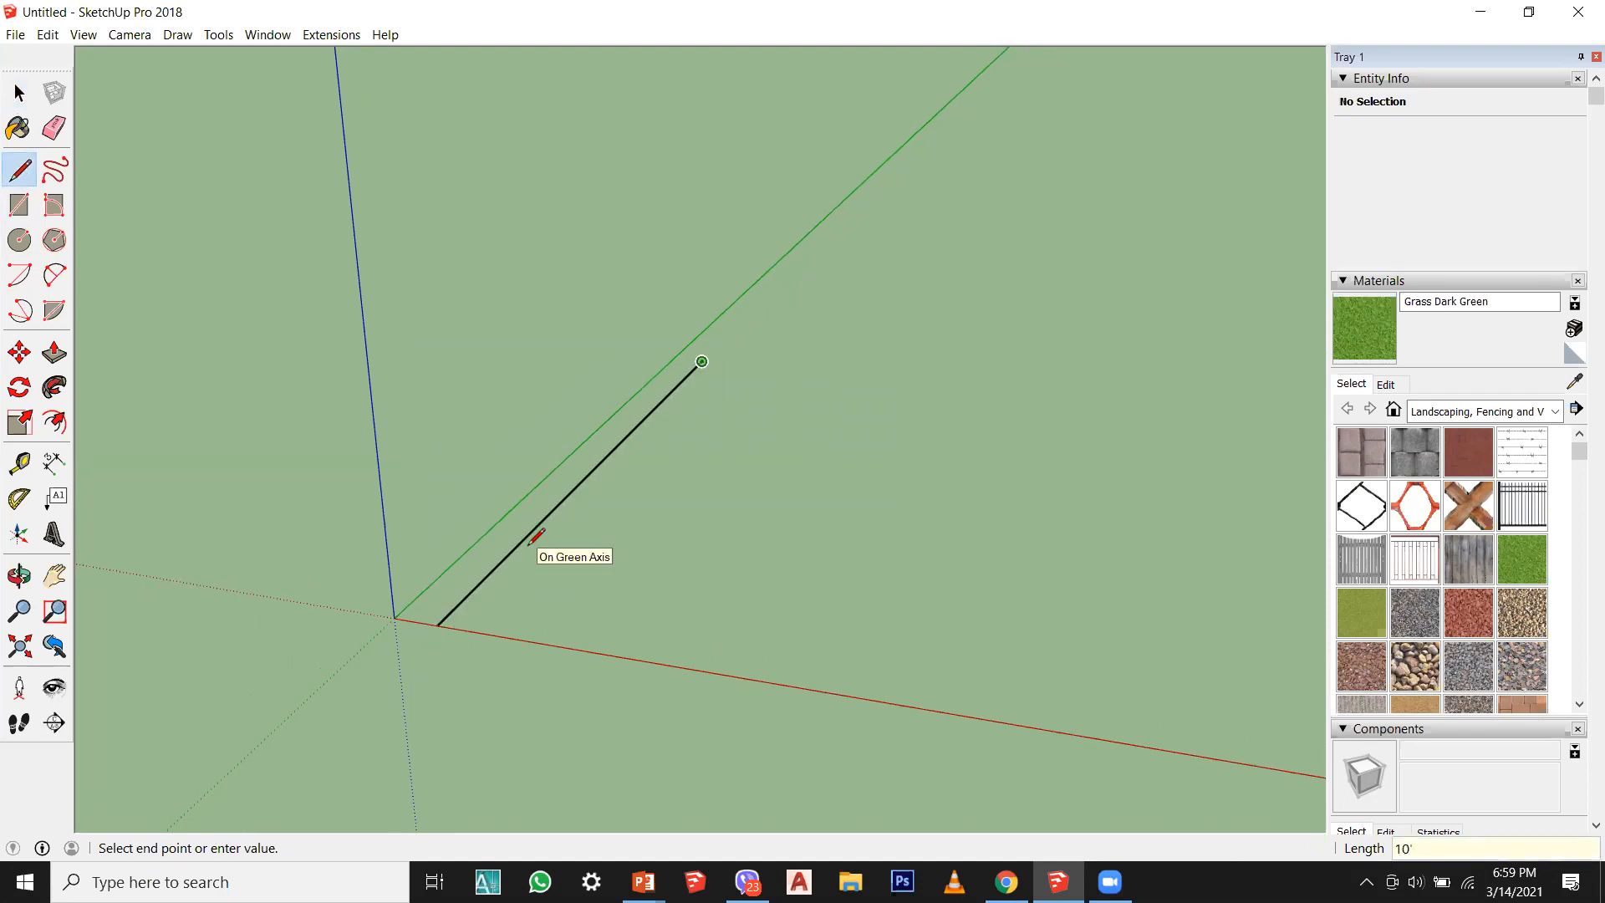
scroll(234, 434, "down", 2)
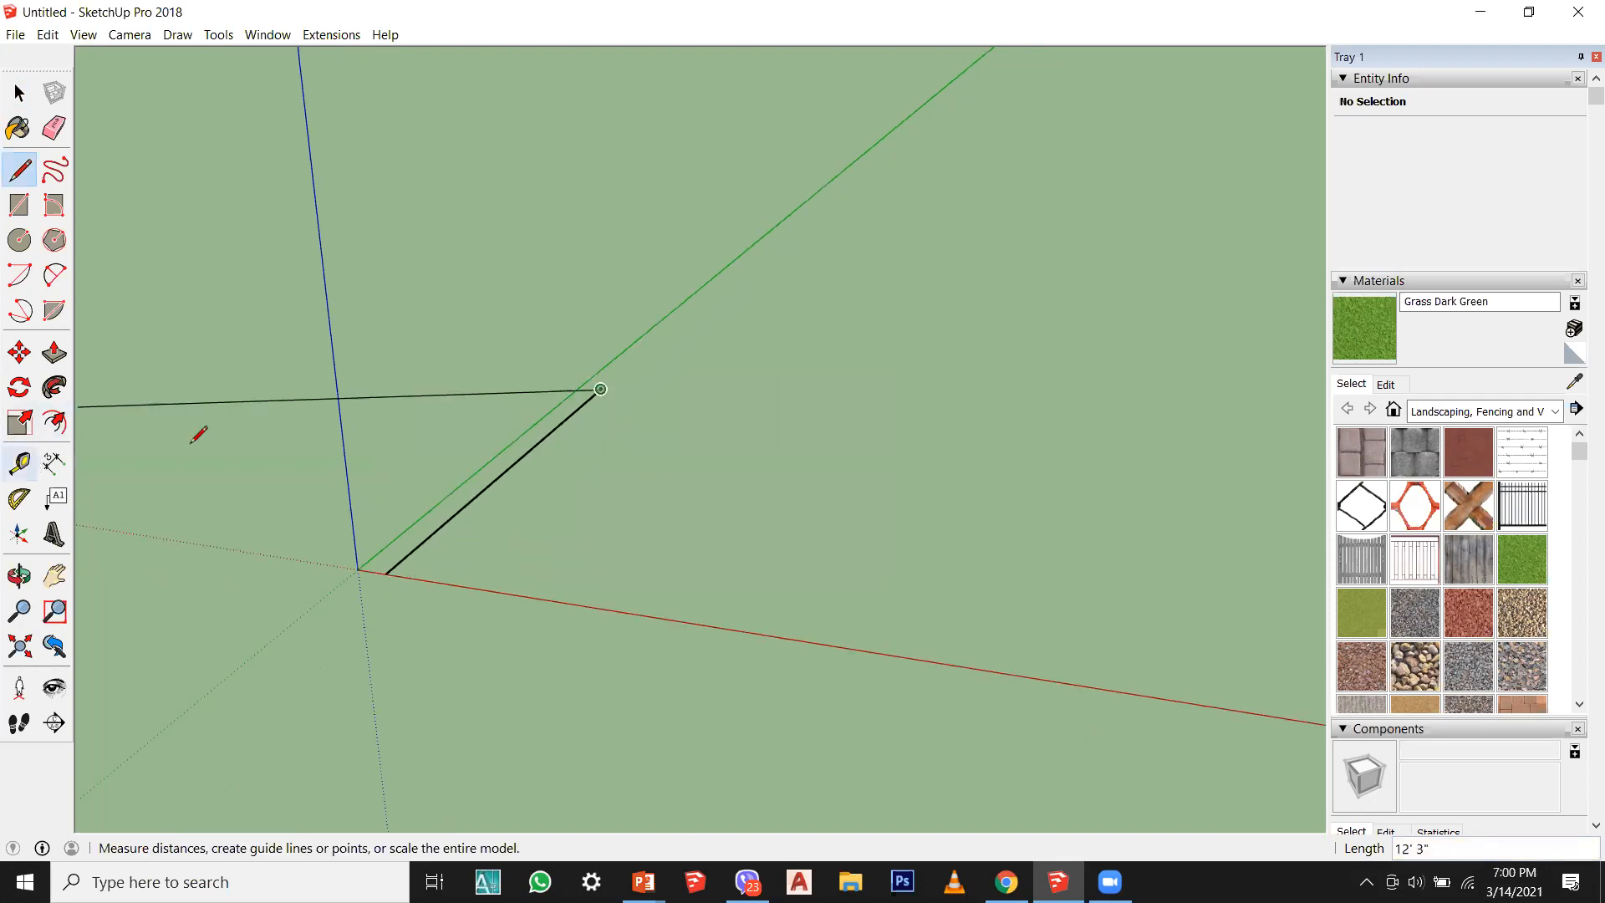
left_click(19, 92)
key("ctrl+z")
key("r")
key("l")
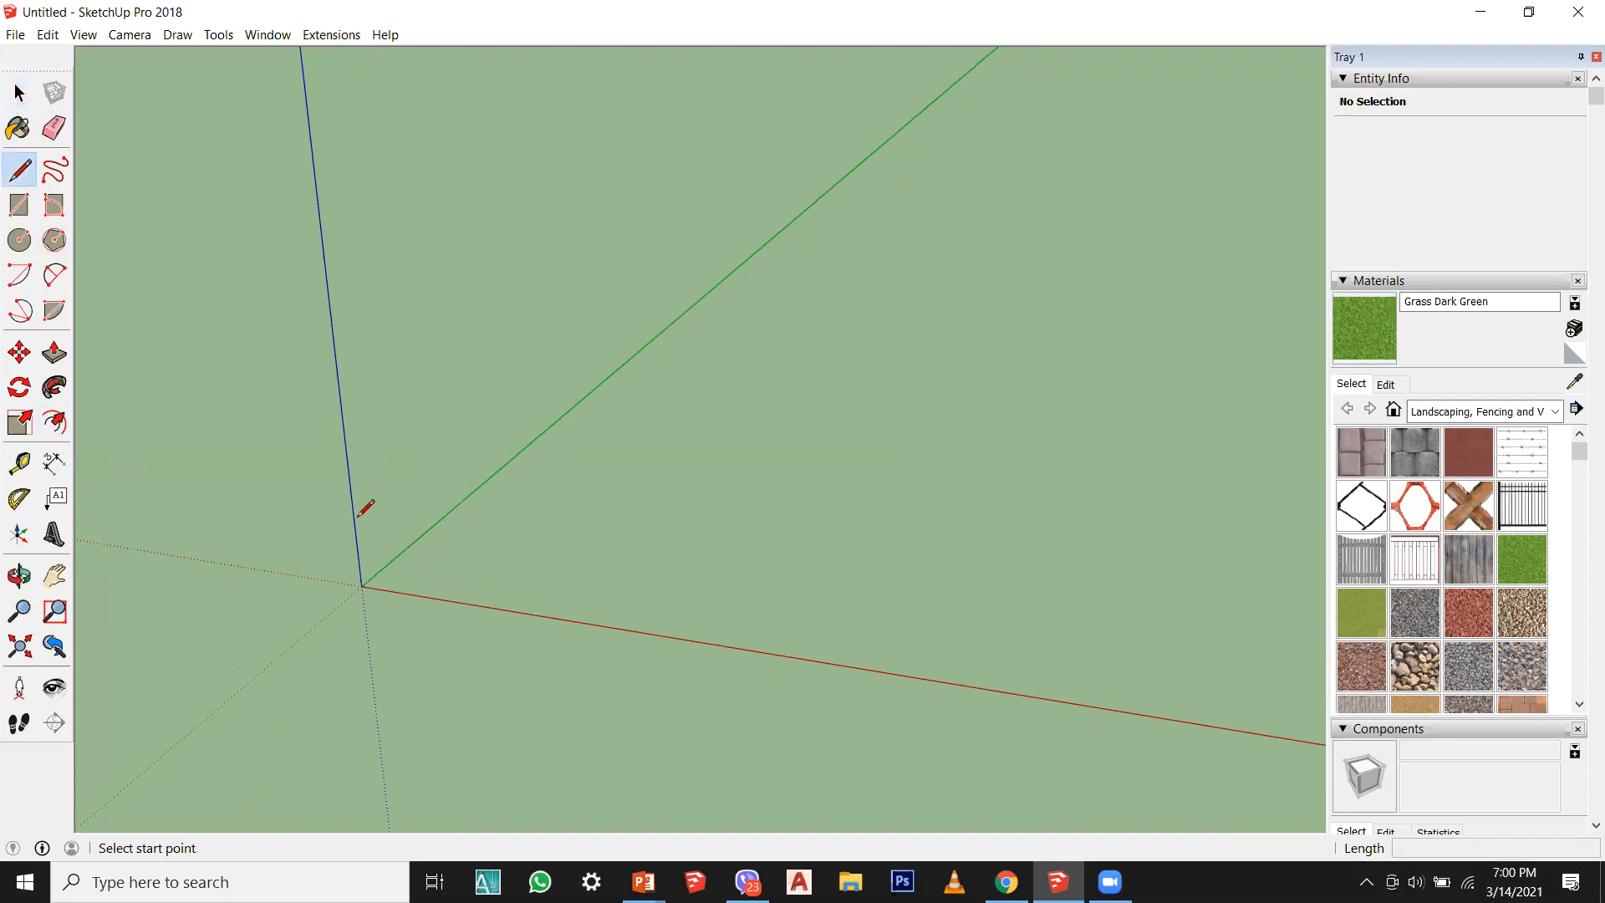
left_click(427, 588)
type("1")
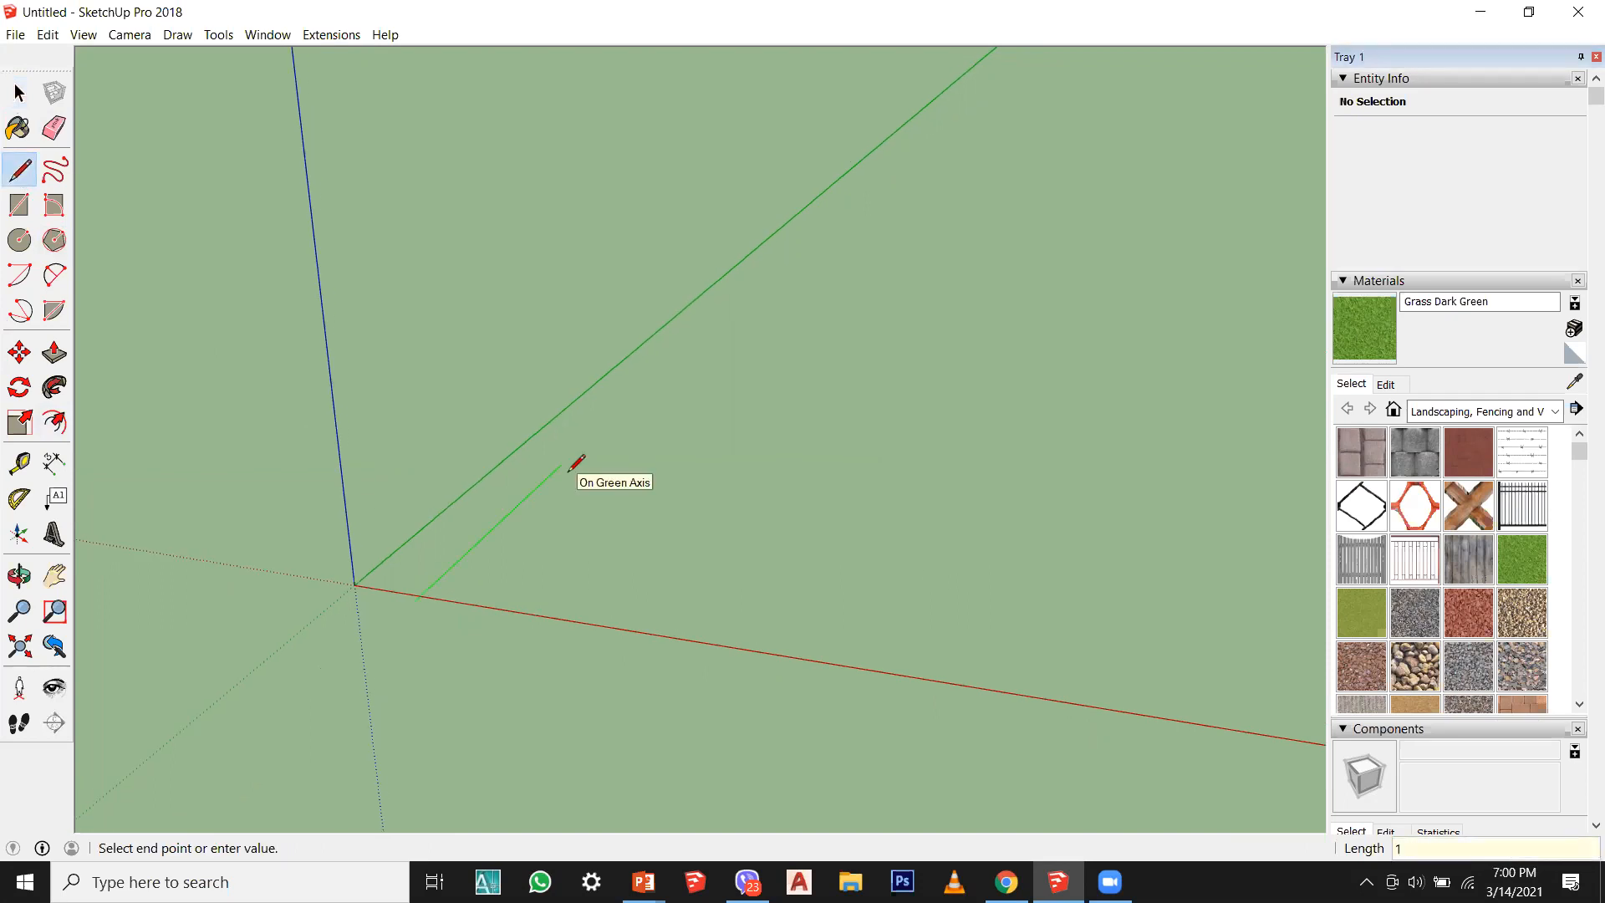
type("0")
key("Escape")
key("space")
scroll(479, 657, "down", 1)
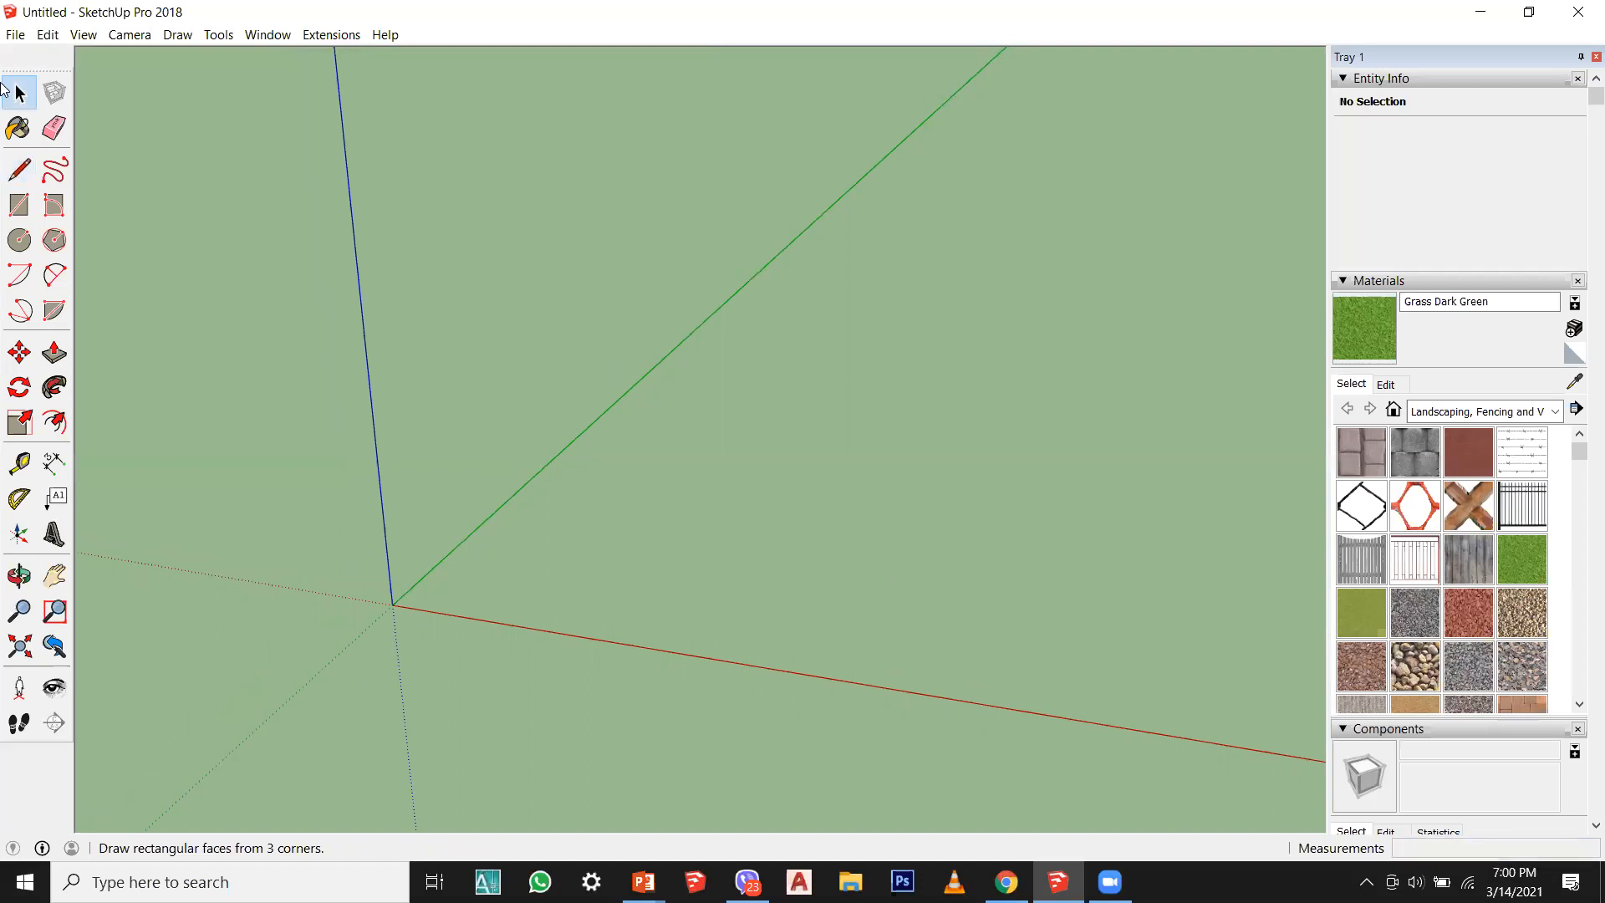
left_click(26, 169)
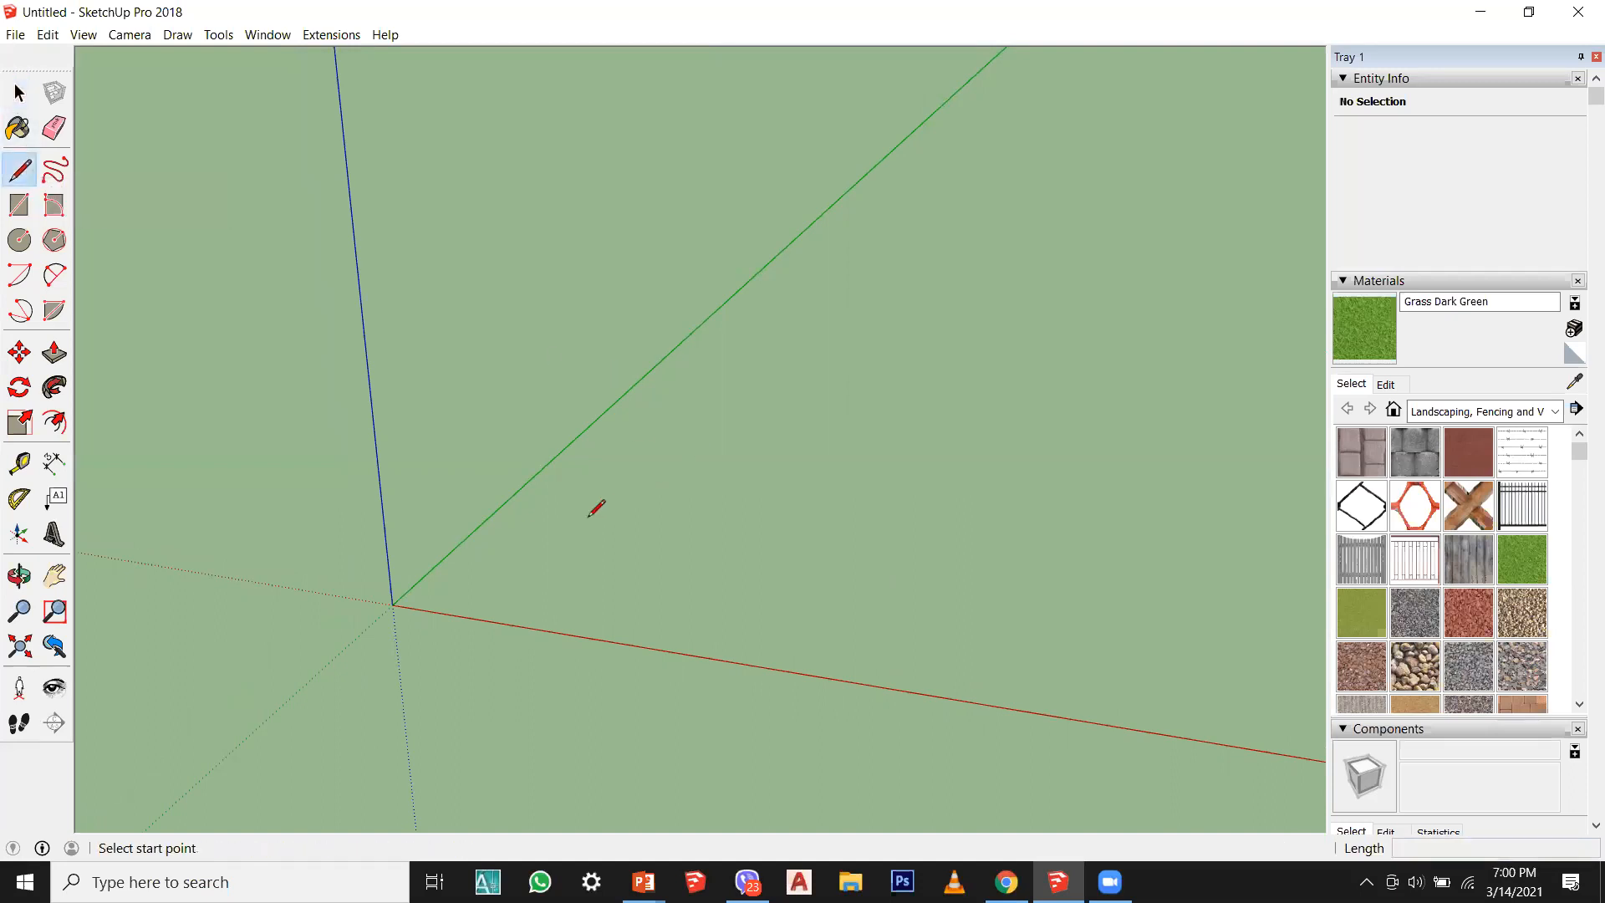
scroll(443, 598, "up", 3)
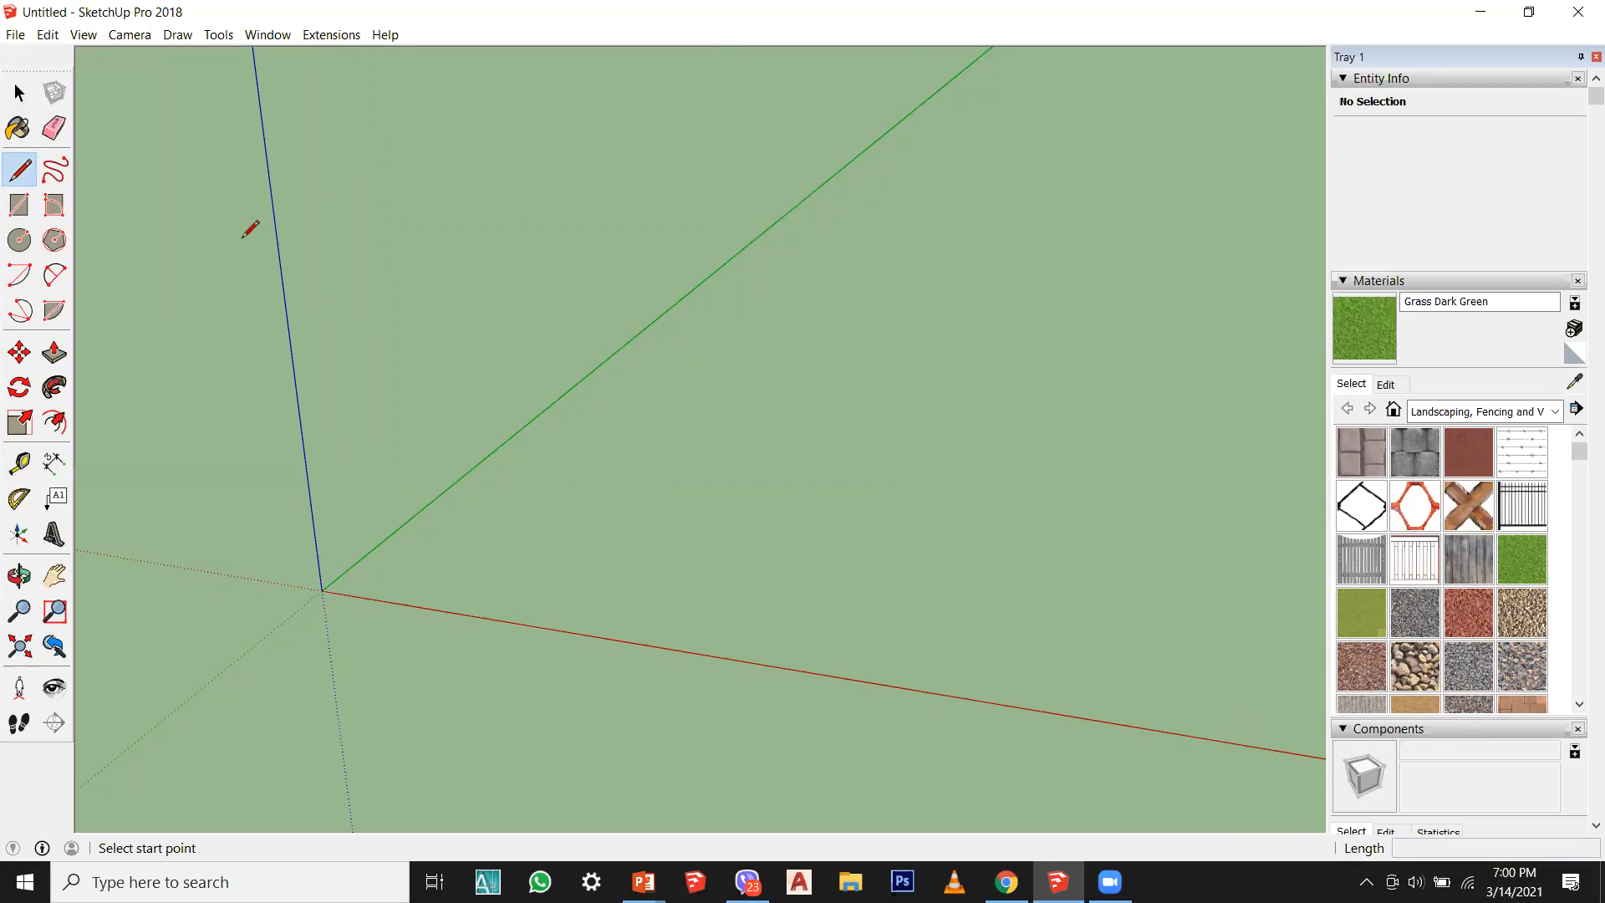
scroll(334, 618, "up", 2)
left_click(398, 595)
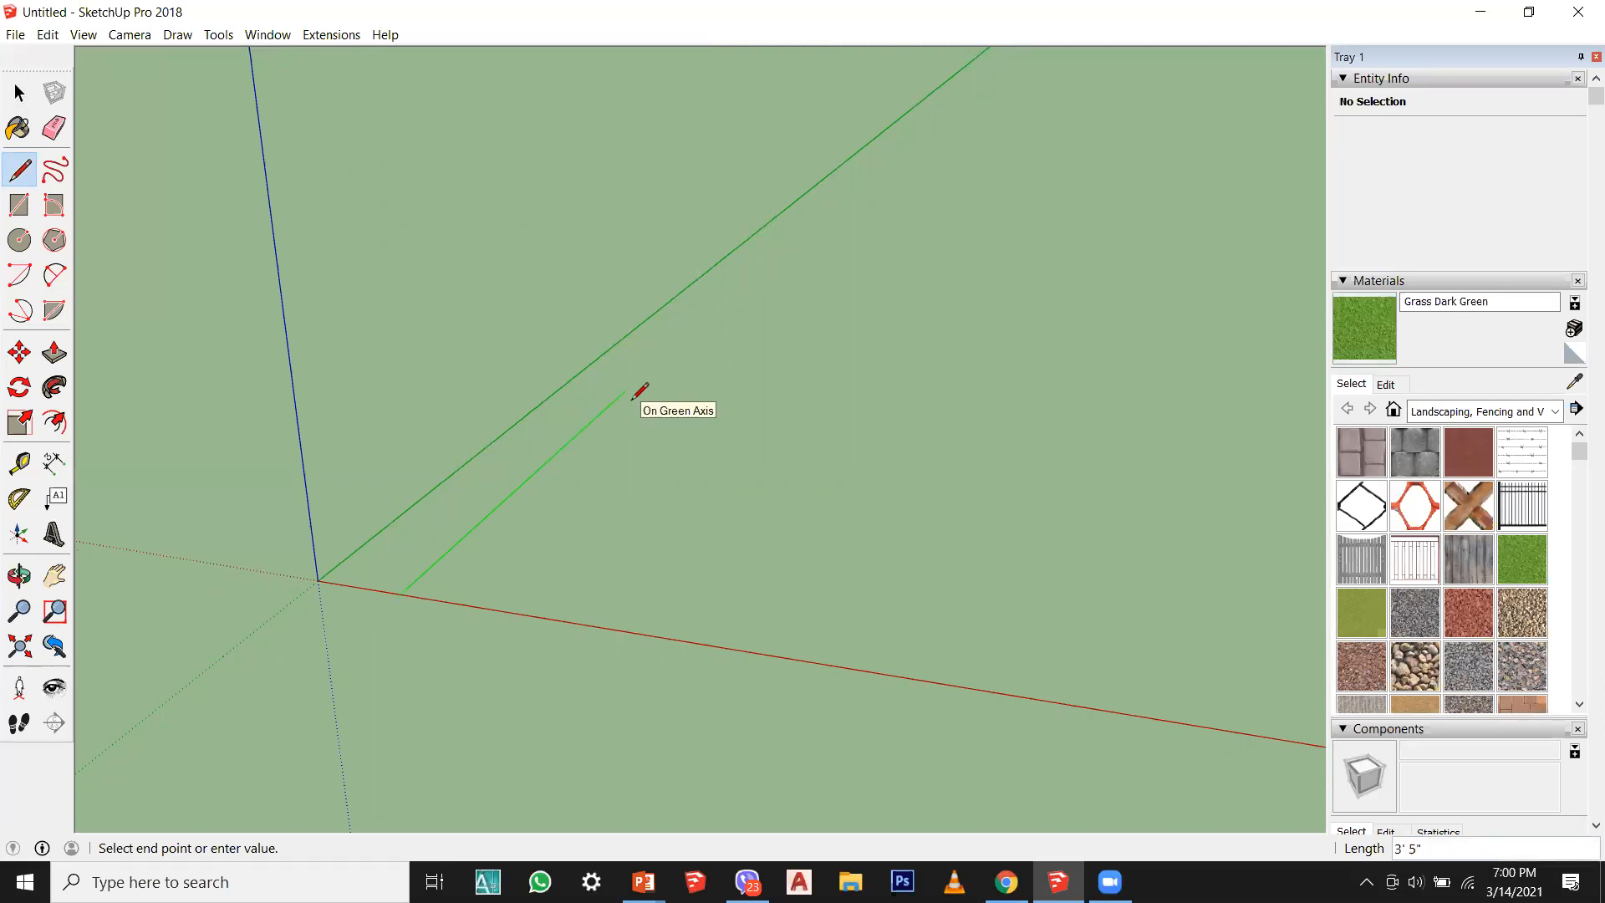
key("Escape")
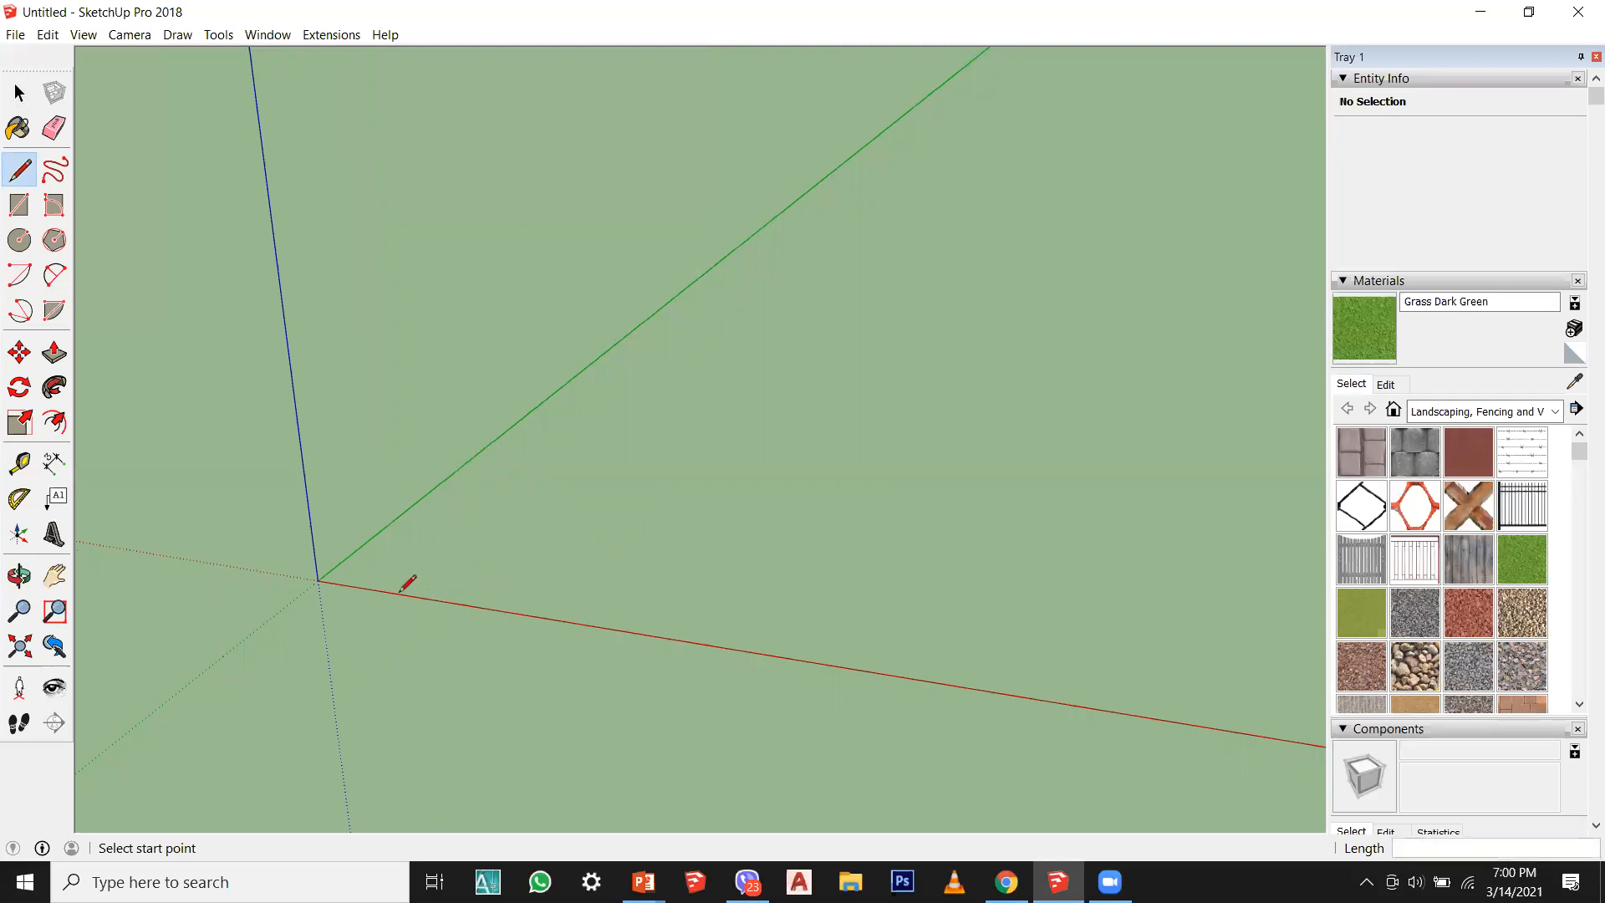
Step: Draw a line parallel to the green axis, starting on the red axis a short distance from the origin, and undo it
left_click(414, 594)
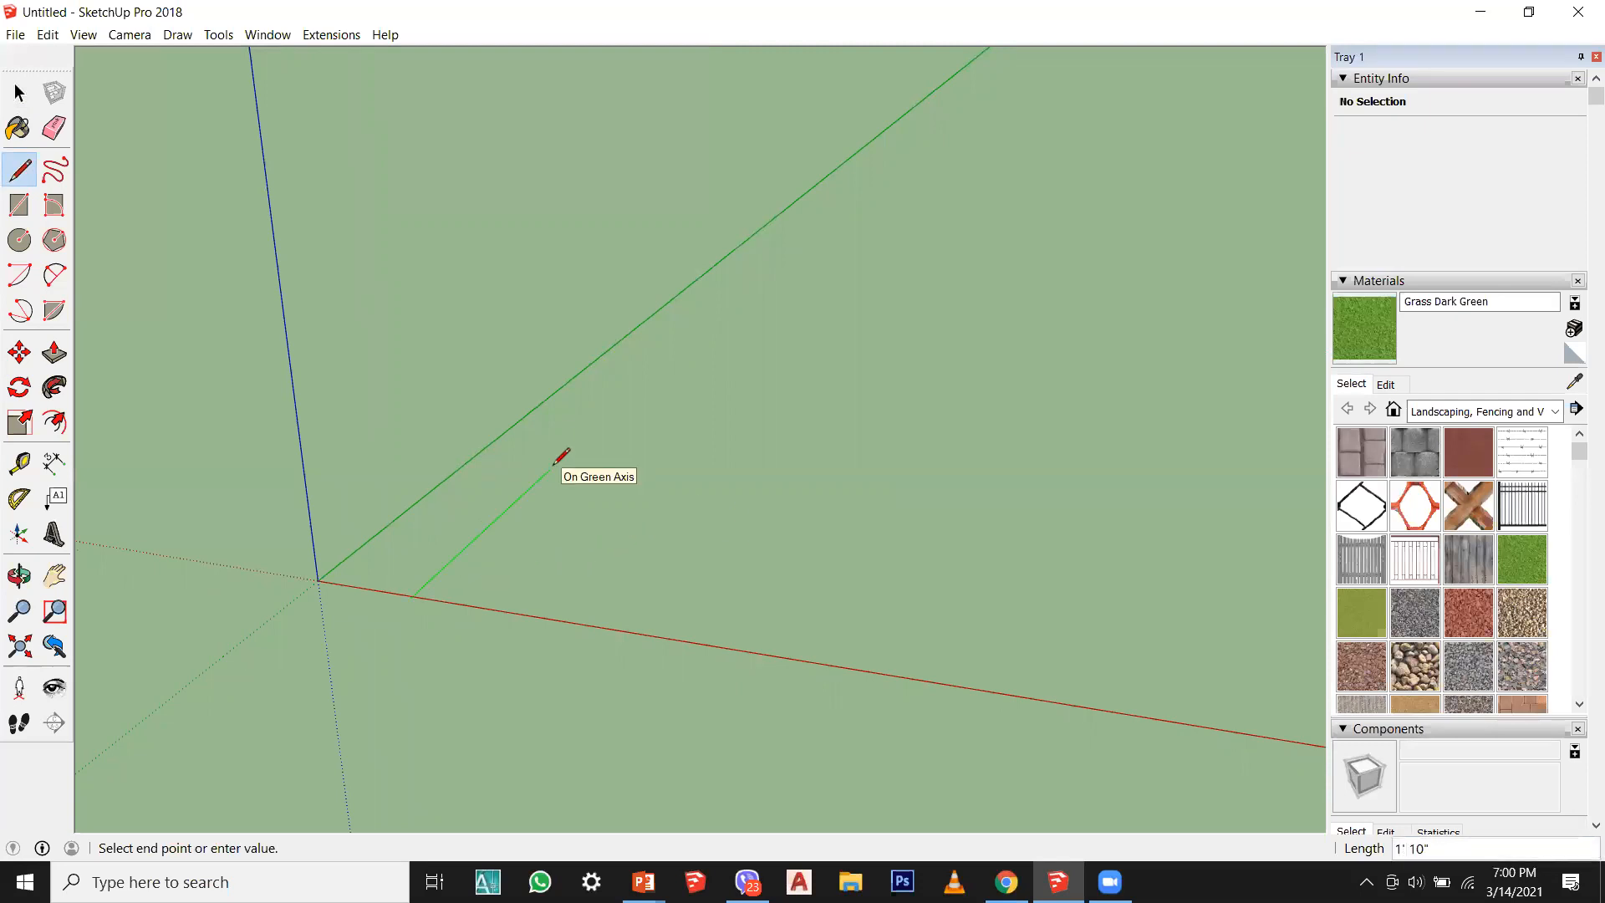
key("Return")
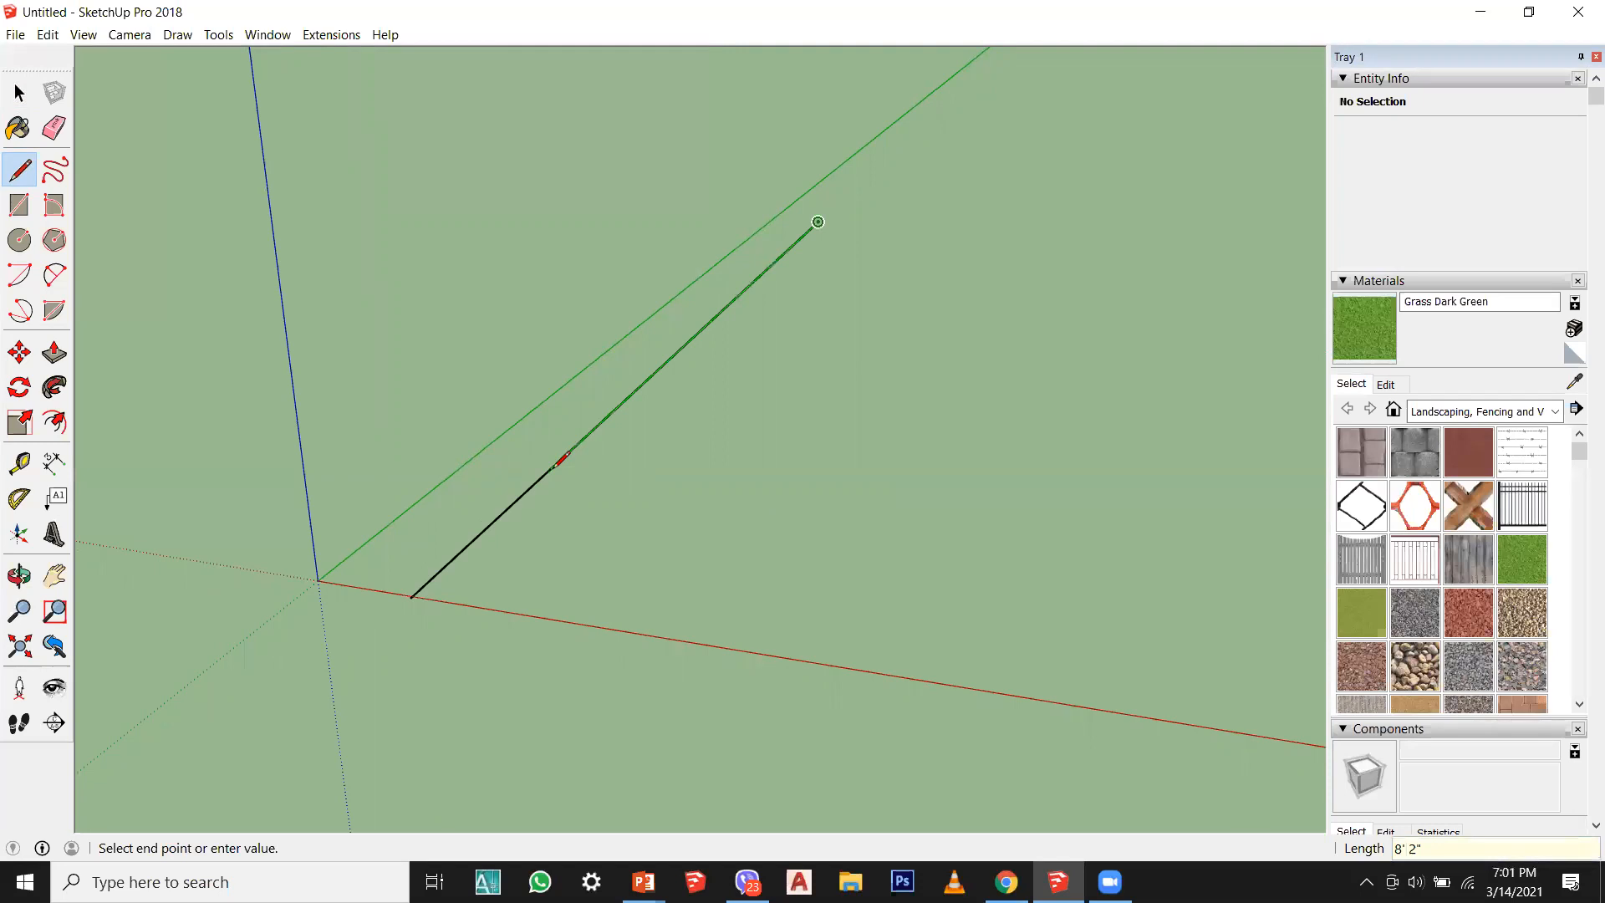
middle_click_drag(767, 473, 653, 571)
scroll(652, 574, "down", 2)
key("Escape")
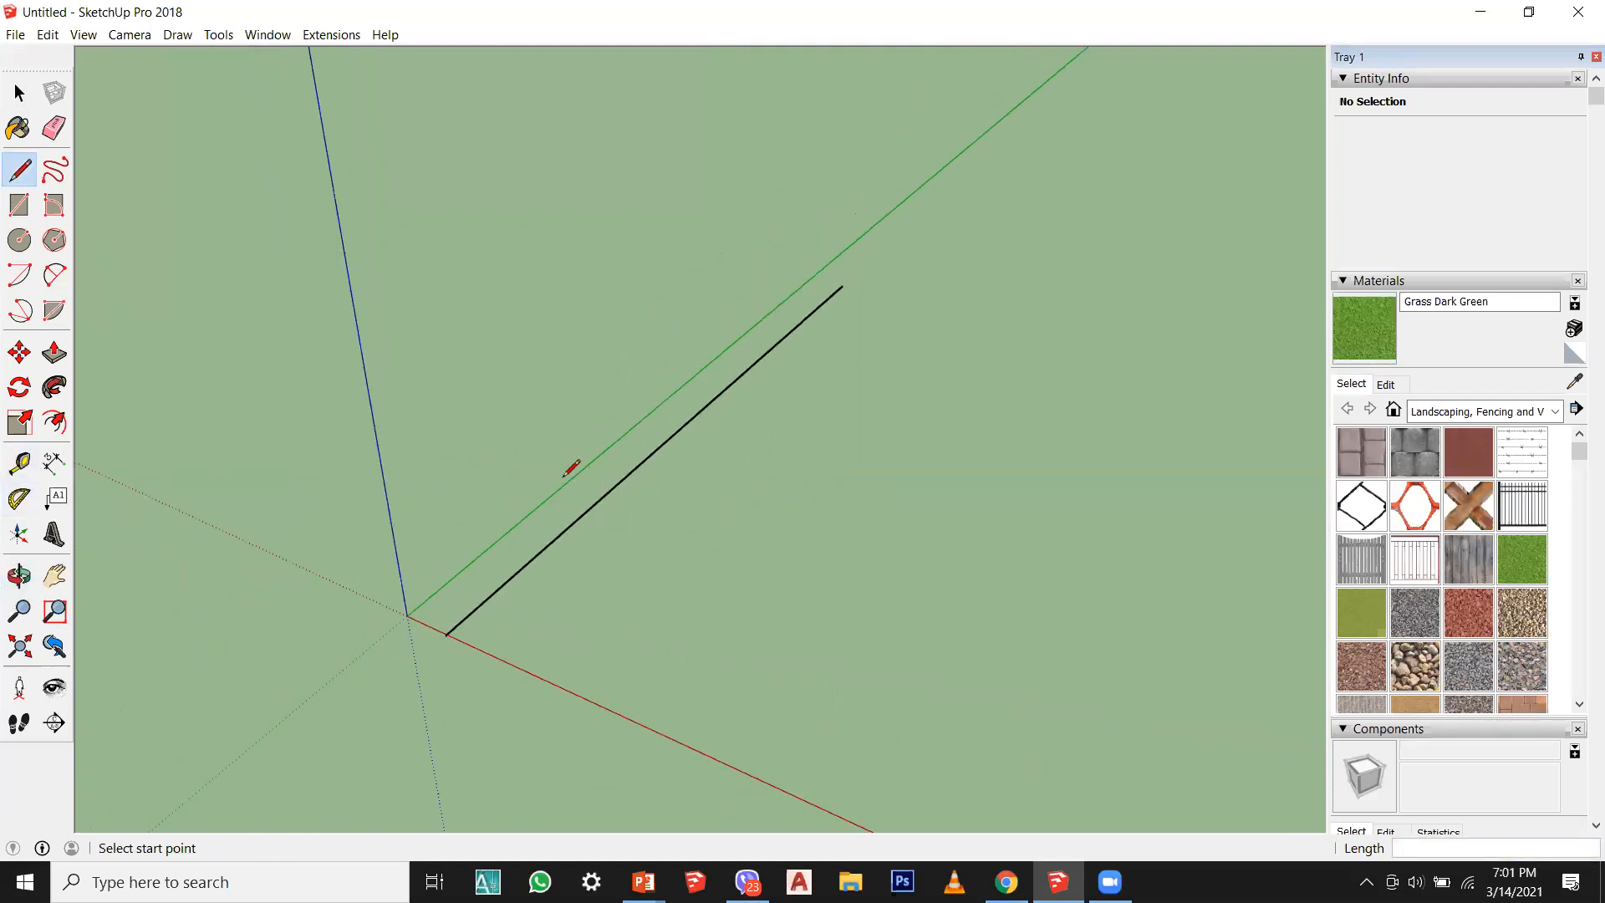
key("ctrl+z")
Step: Draw a 10' line parallel to the green axis, starting on the red axis just beyond the origin, and end the line there
left_click(464, 628)
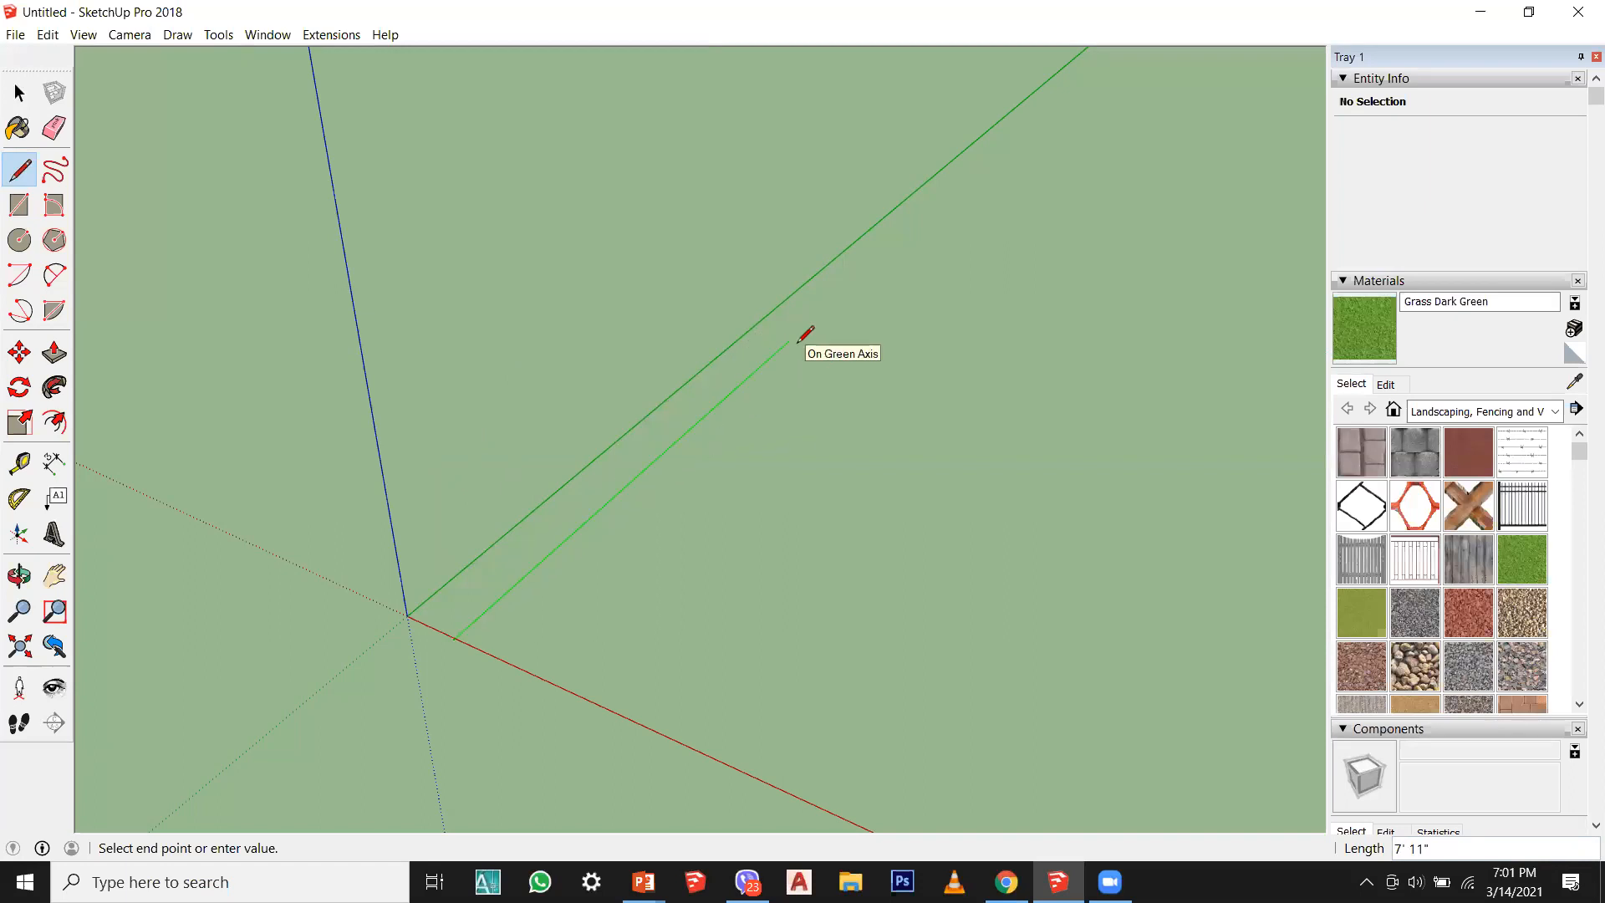
key("Return")
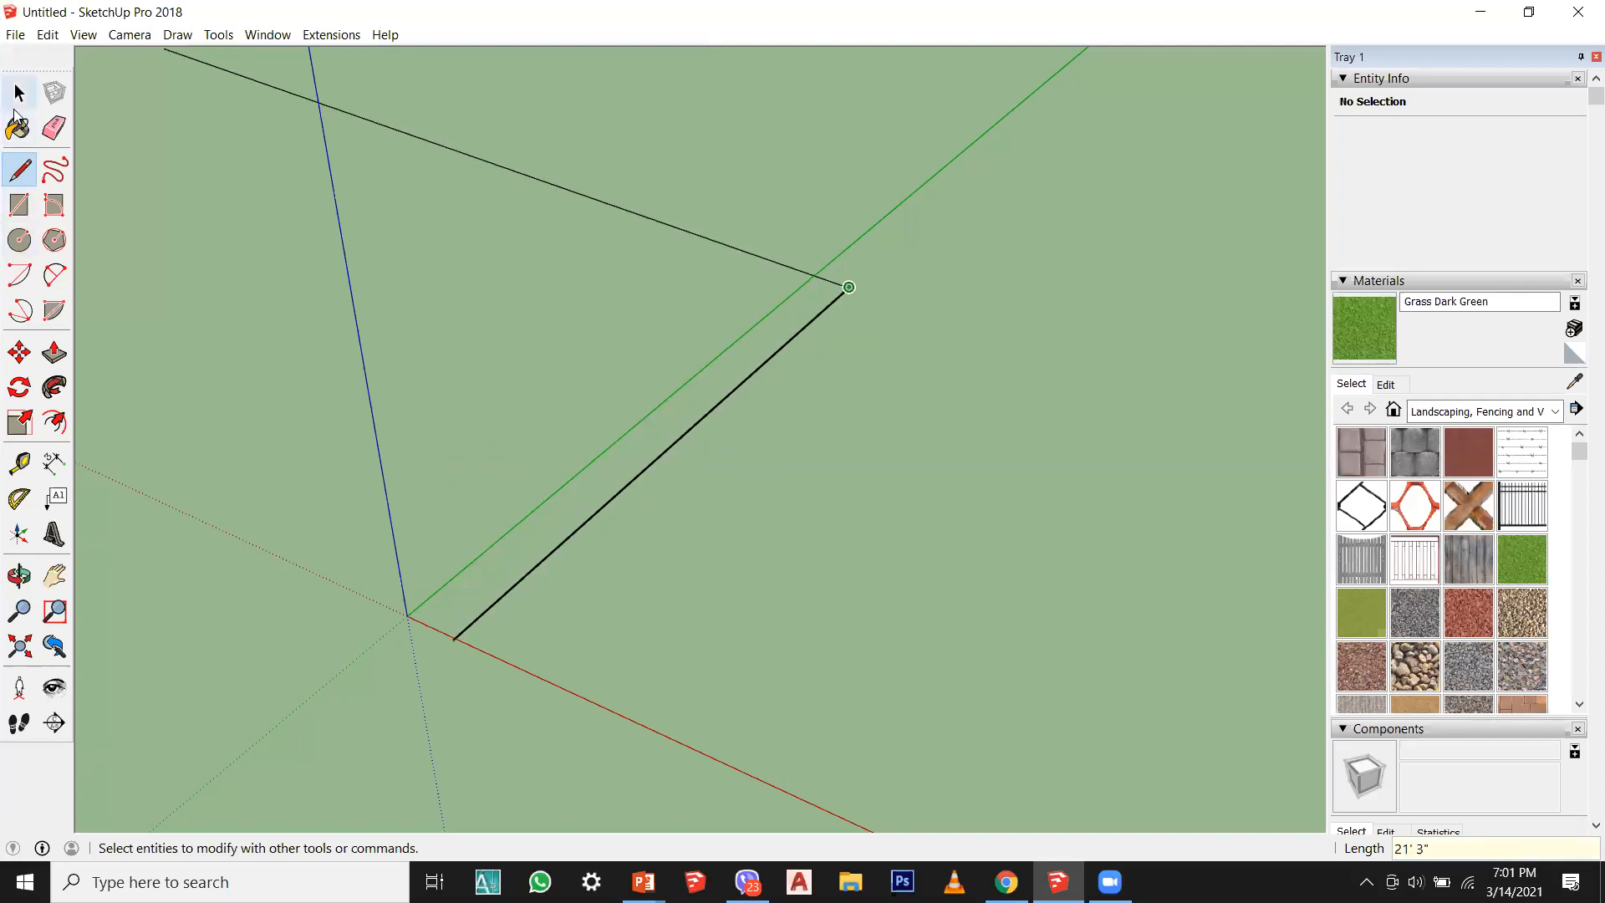
left_click(15, 109)
Step: Draw an 8' line parallel to the red axis from the far endpoint of the 10' line, heading away from the green axis
mouse_move(376, 361)
middle_mouse_down()
mouse_move(778, 487)
mouse_move(681, 487)
mouse_move(620, 308)
mouse_move(405, 479)
mouse_move(476, 544)
mouse_move(655, 553)
middle_mouse_up()
scroll(654, 553, "up", 2)
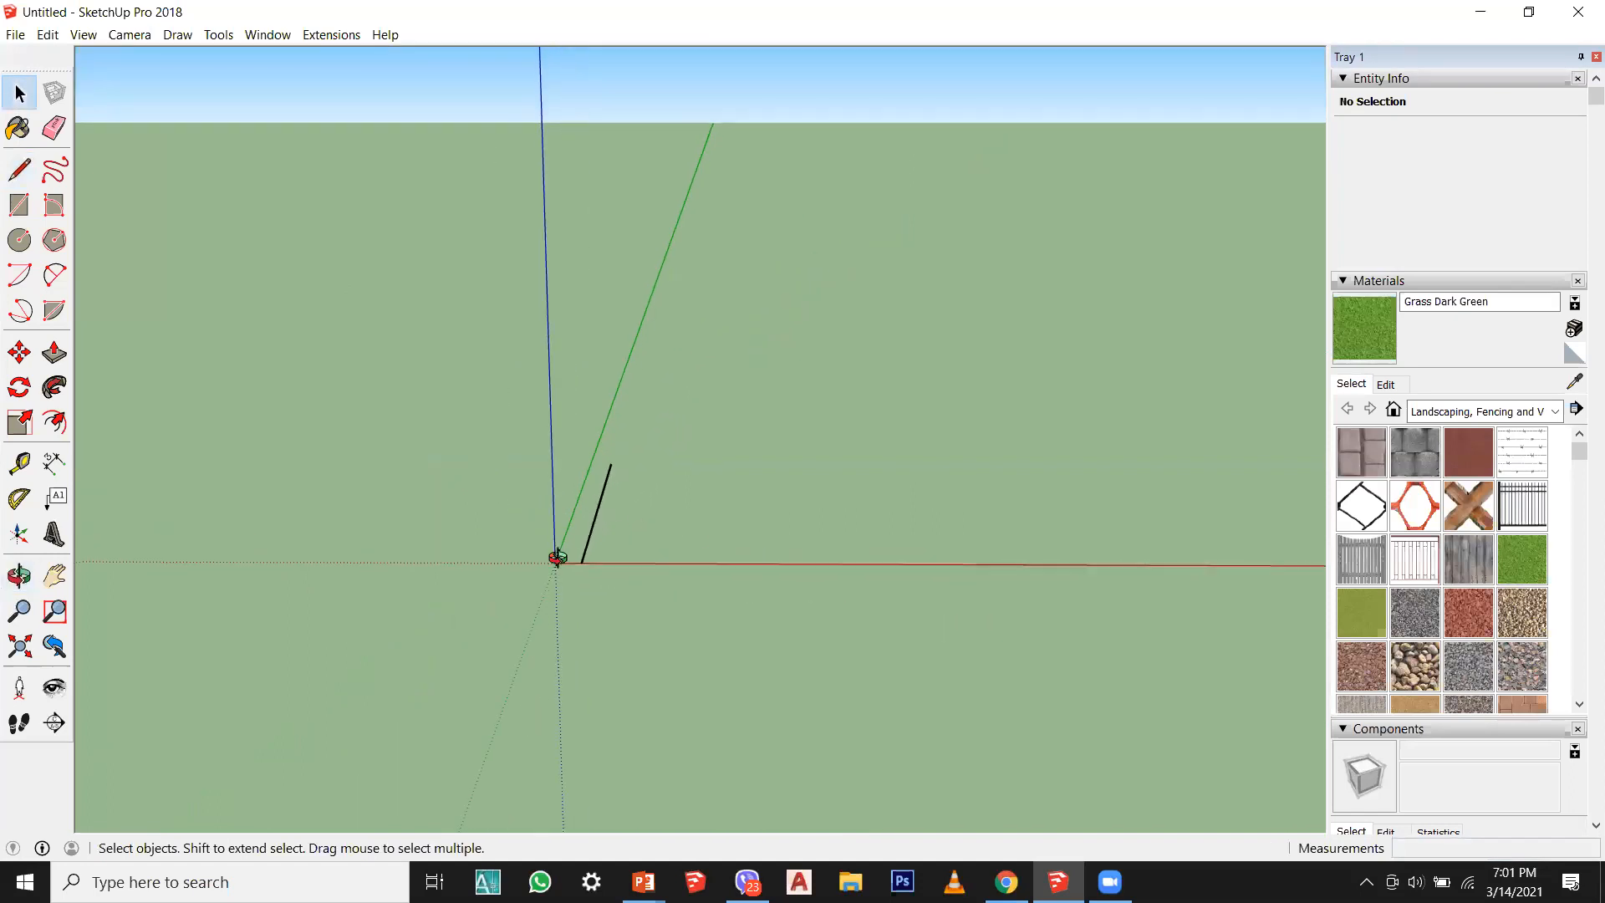
middle_click_drag(555, 559, 594, 451)
left_click(18, 169)
scroll(601, 602, "up", 3)
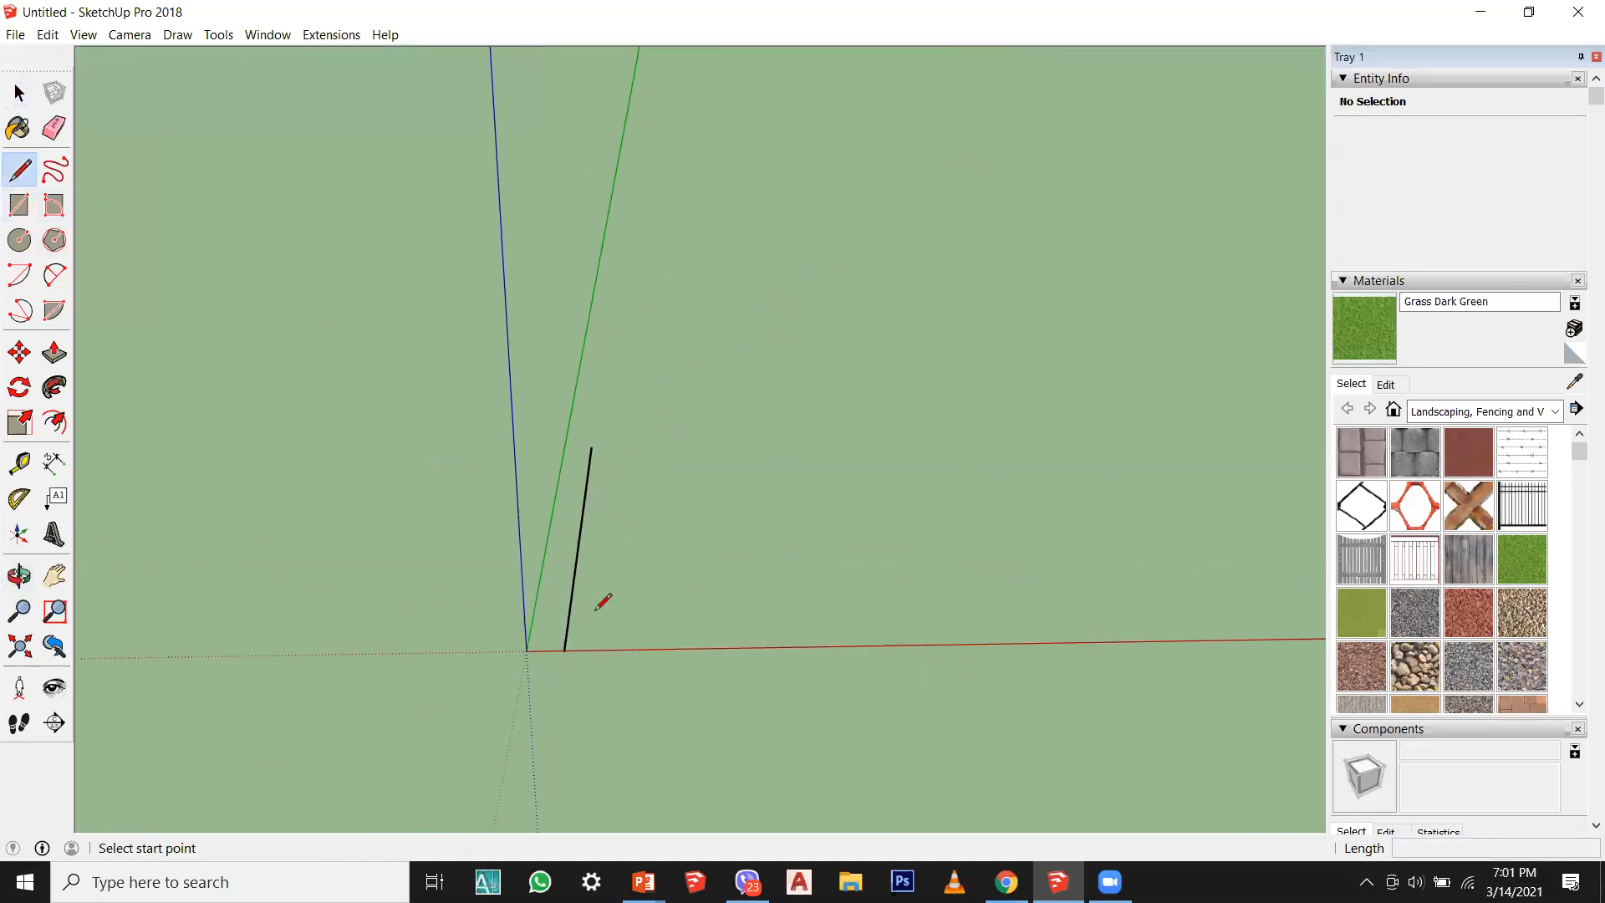
left_click(590, 396)
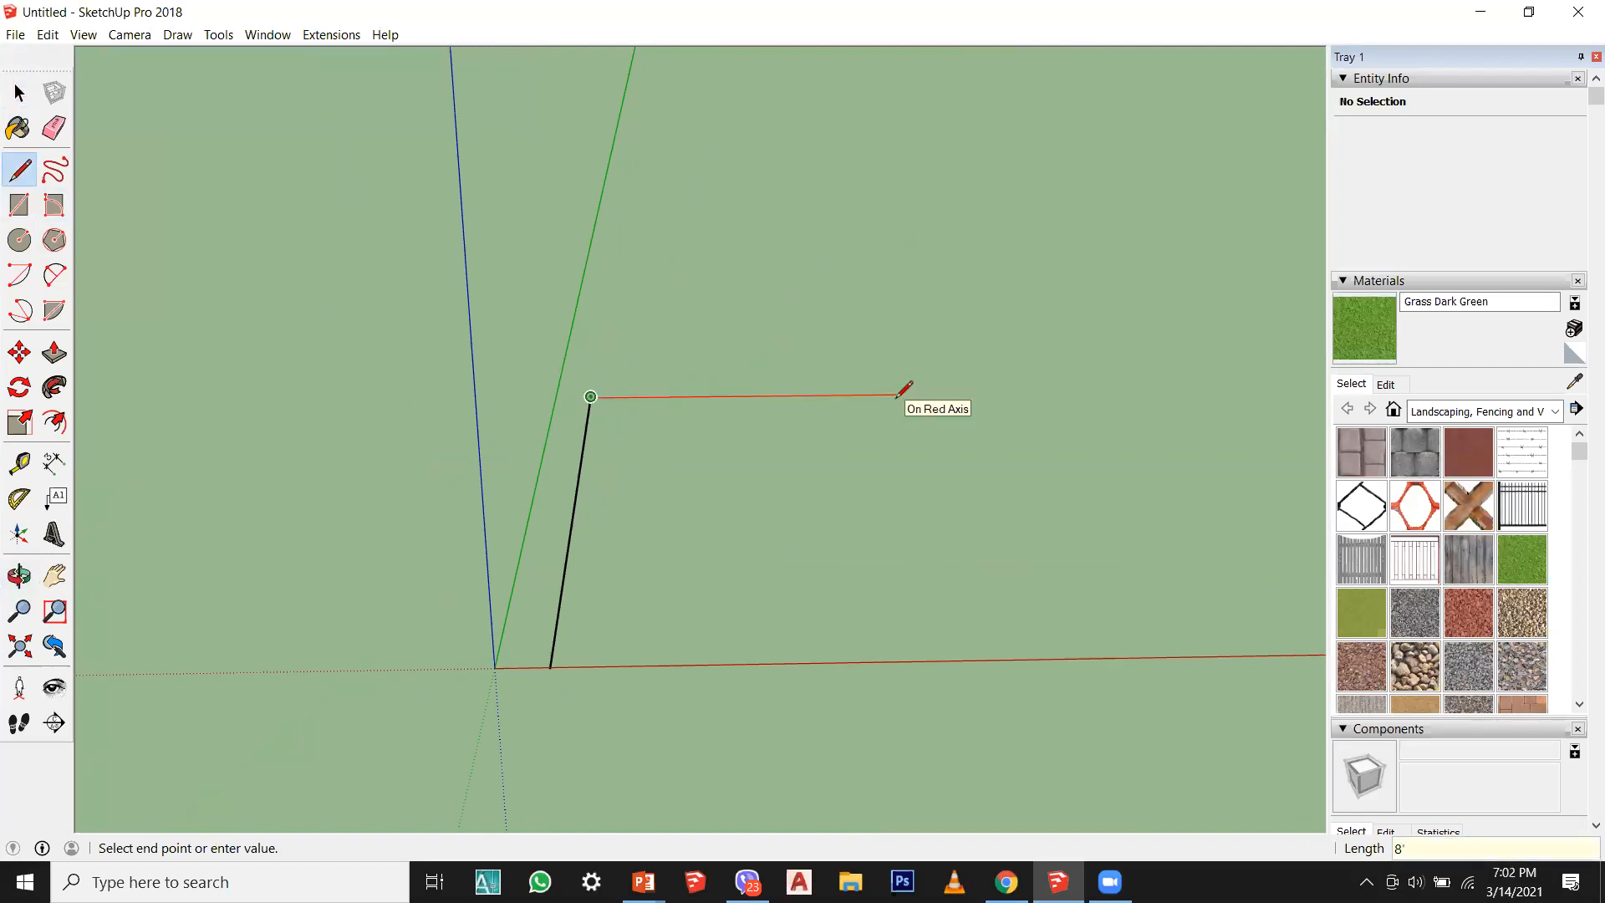
key("Return")
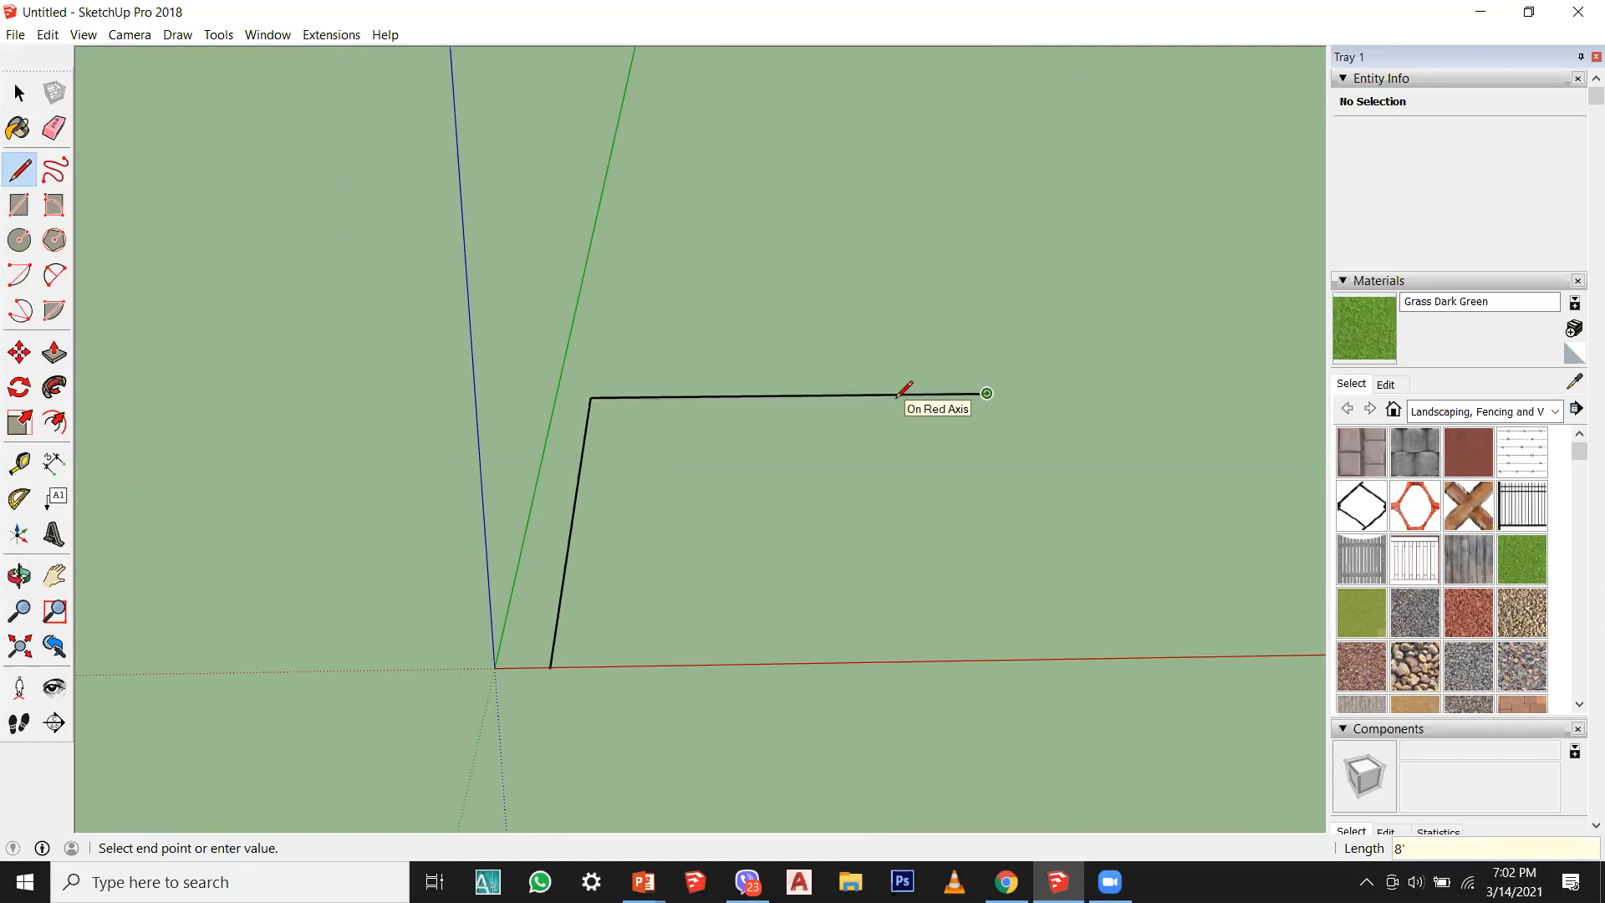
Step: Try to draw a 10' third side parallel to the green axis from the 8' line's free end back to the red axis
middle_click_drag(447, 680, 806, 681)
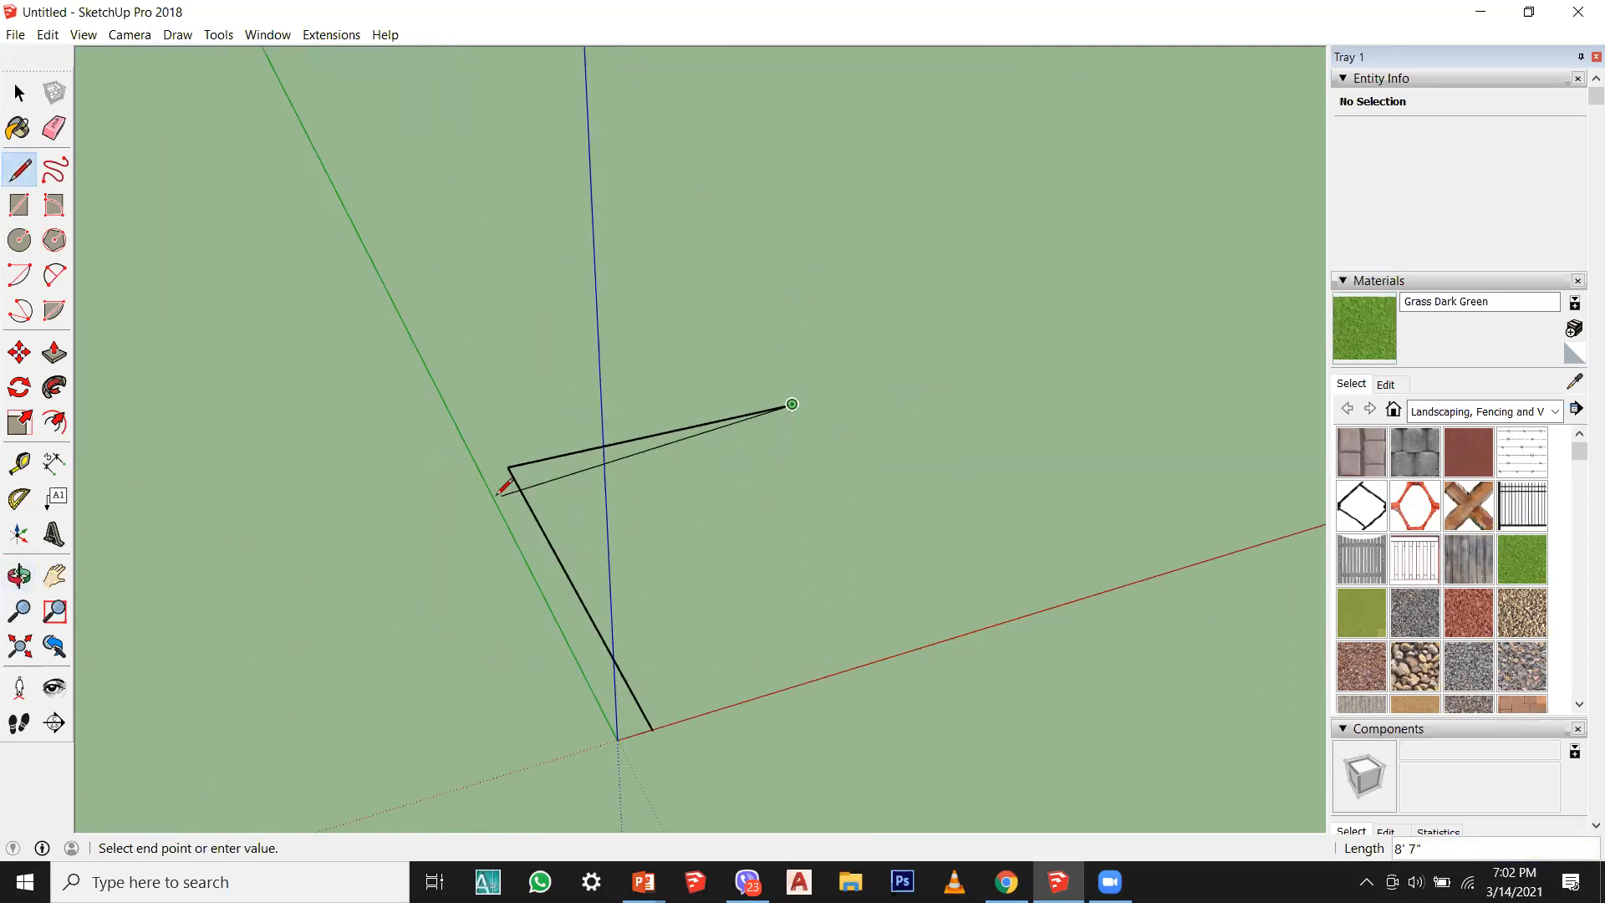
middle_click_drag(885, 509, 850, 505)
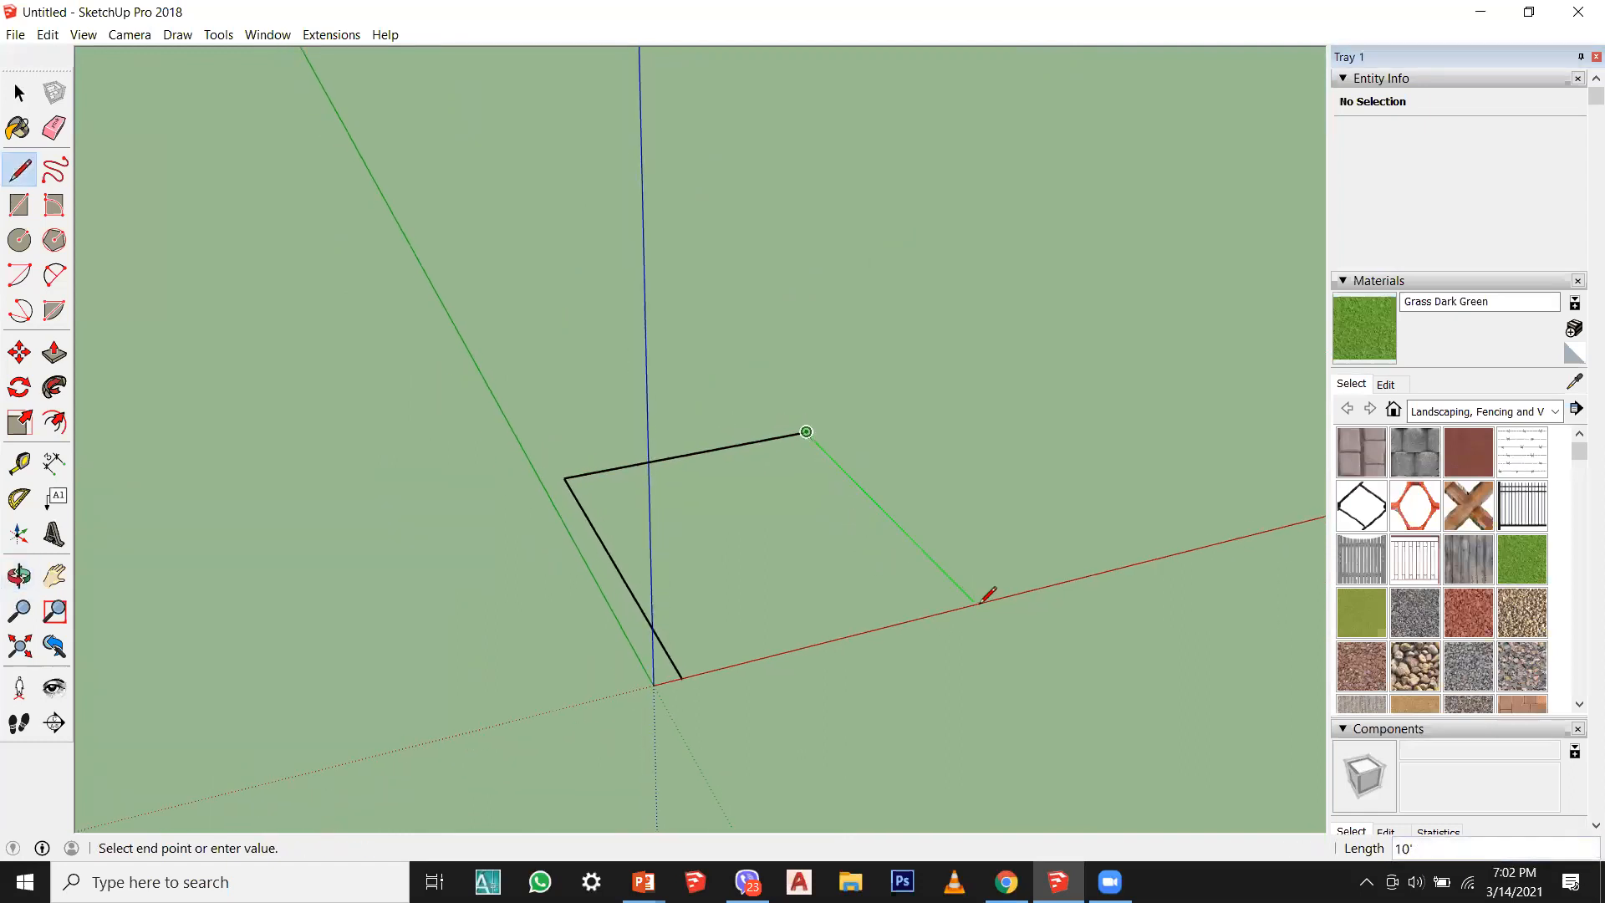
left_click(980, 600)
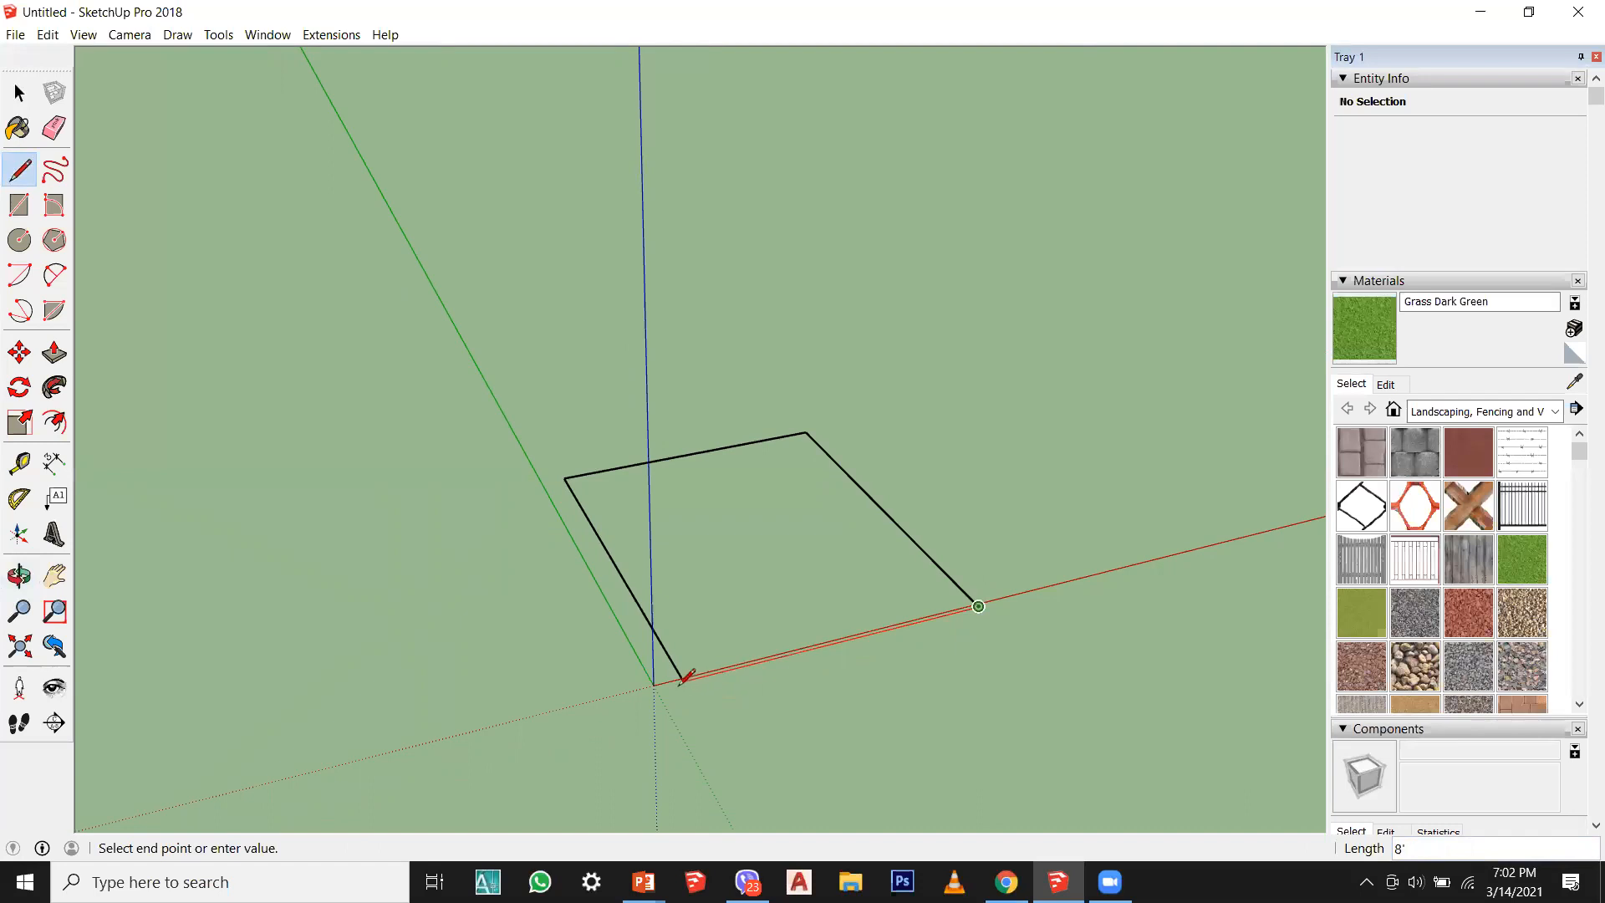
scroll(978, 606, "up", 3)
scroll(990, 581, "up", 1)
key("Escape")
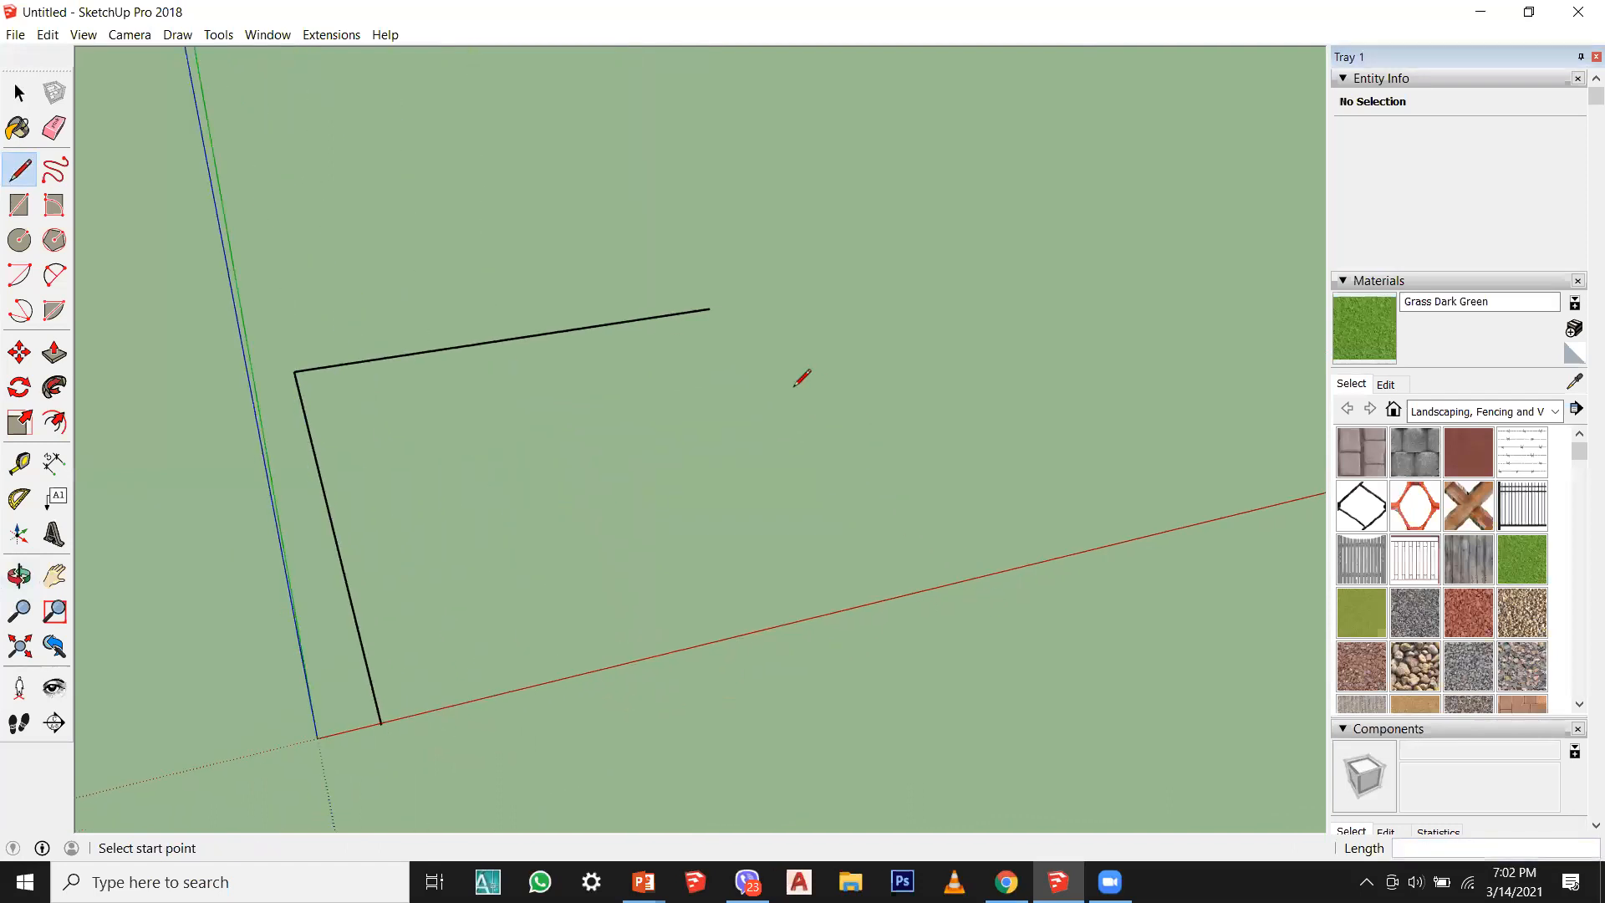
Step: Try to close the shape with a side down to the red axis and another along it to the first line's start
left_click(709, 308)
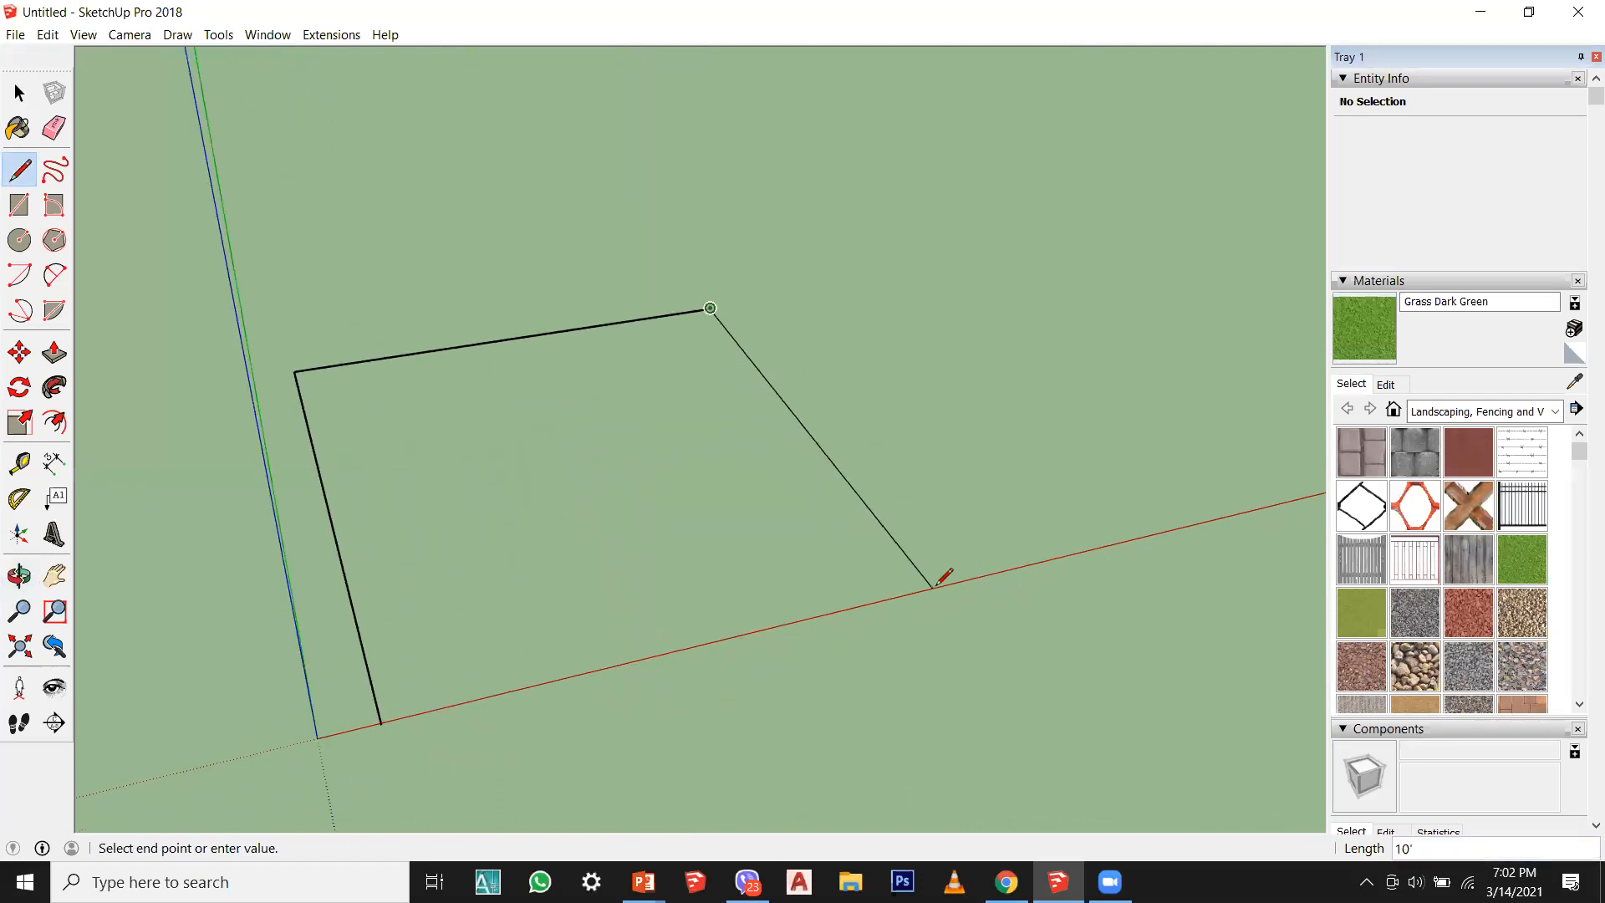
left_click(988, 573)
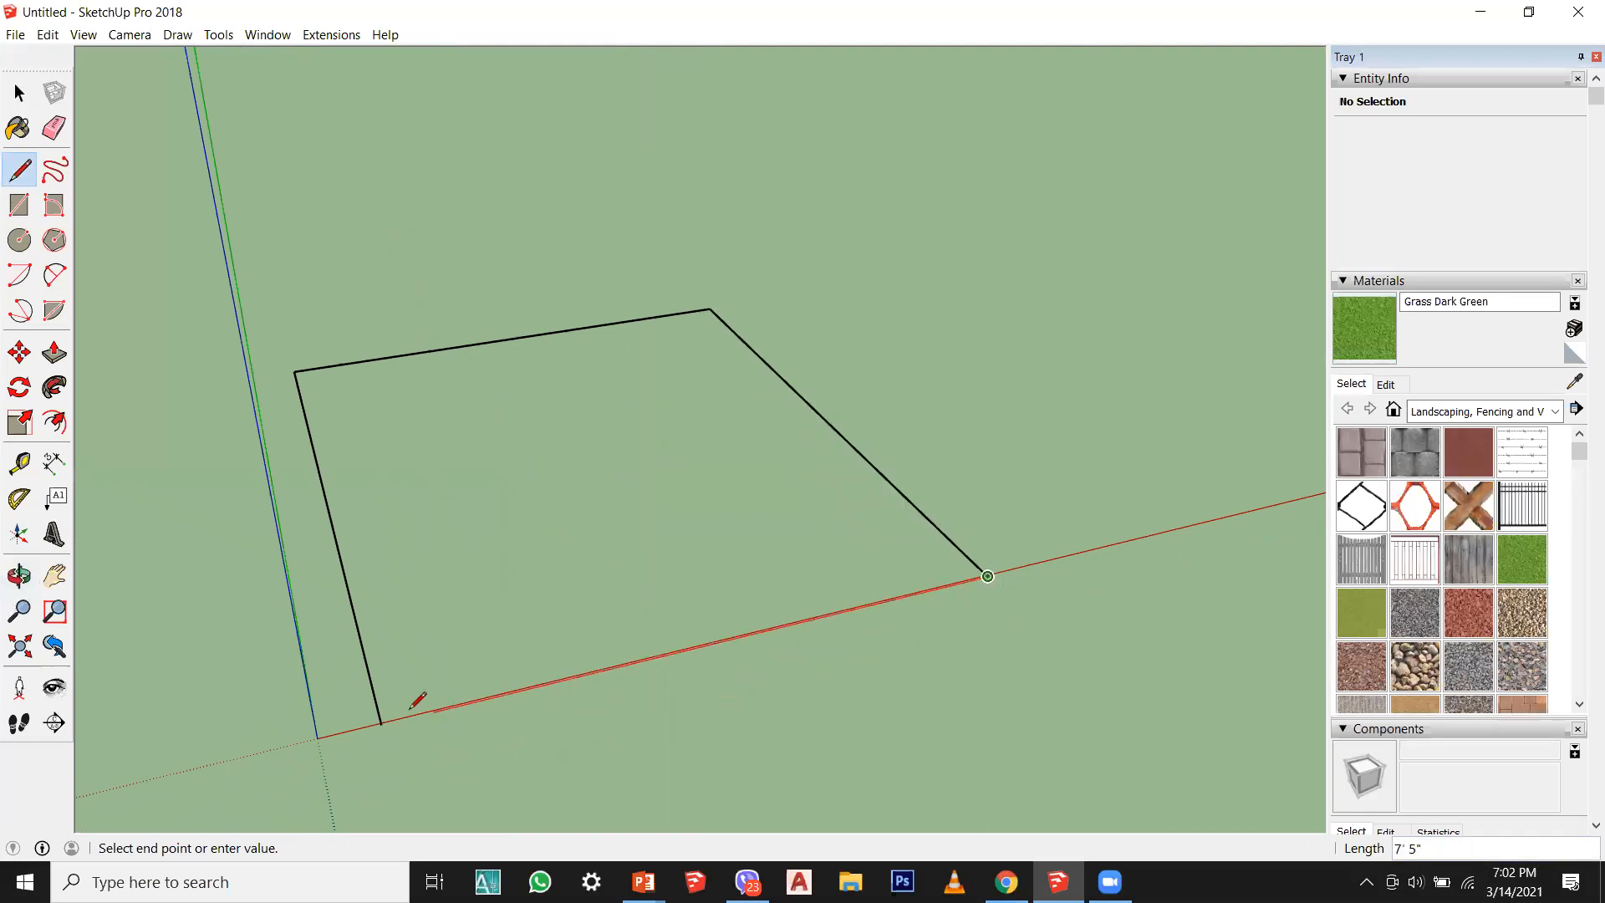
left_click(381, 723)
mouse_move(381, 723)
middle_mouse_down()
mouse_move(334, 801)
mouse_move(465, 698)
mouse_move(977, 437)
mouse_move(961, 393)
middle_mouse_up()
left_click(20, 92)
middle_click_drag(706, 583, 752, 648)
middle_click_drag(784, 588, 628, 769)
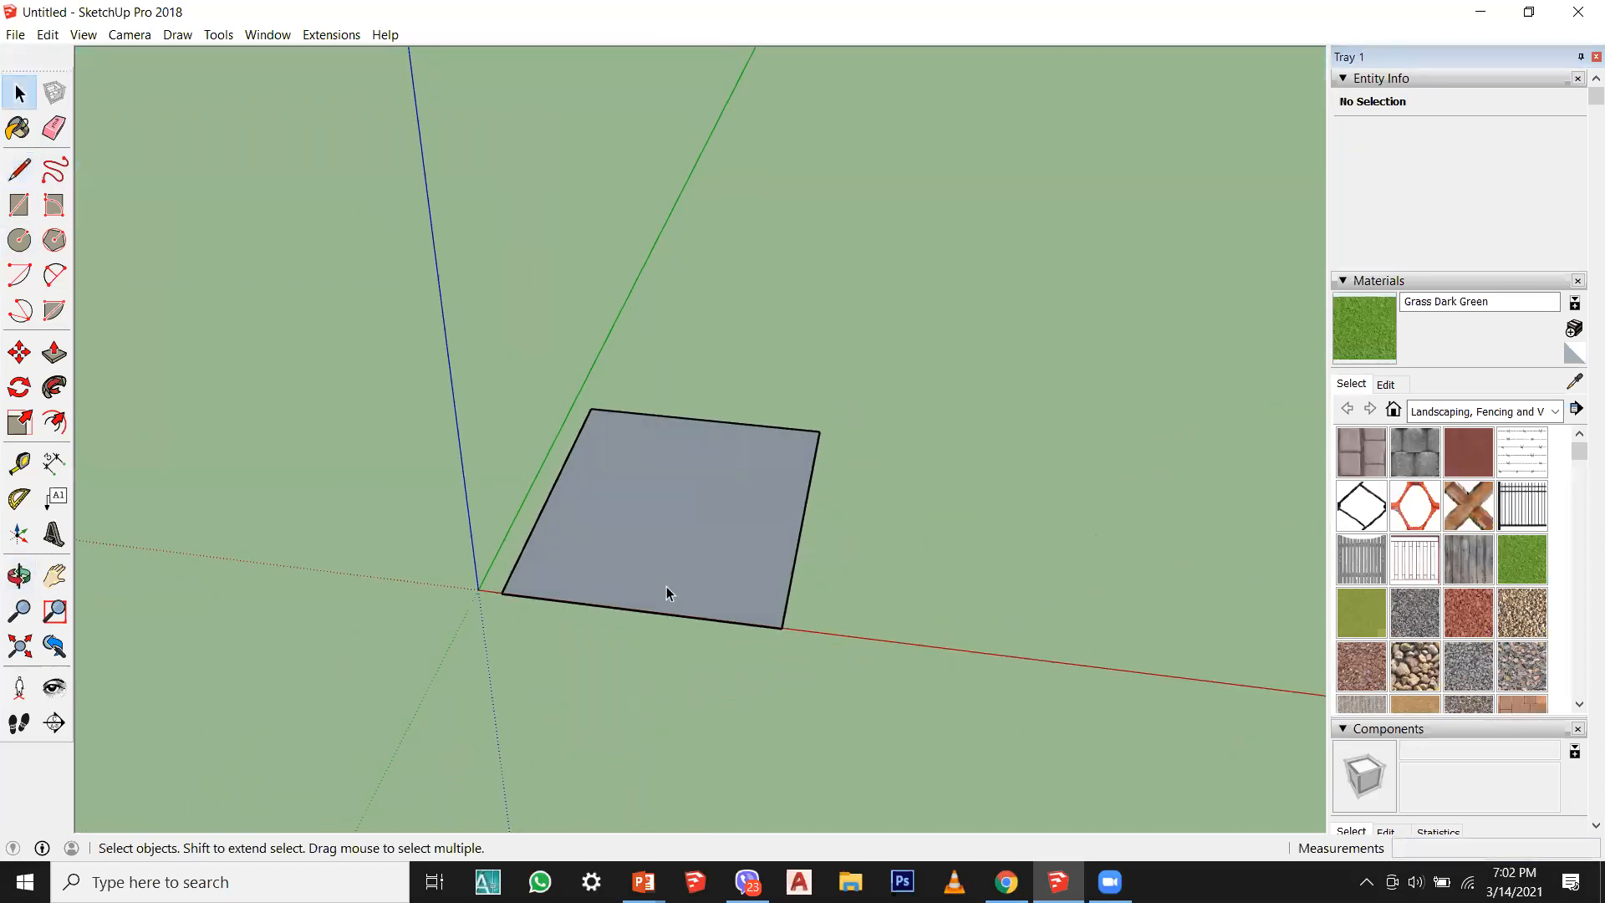
middle_click_drag(846, 615, 1267, 790)
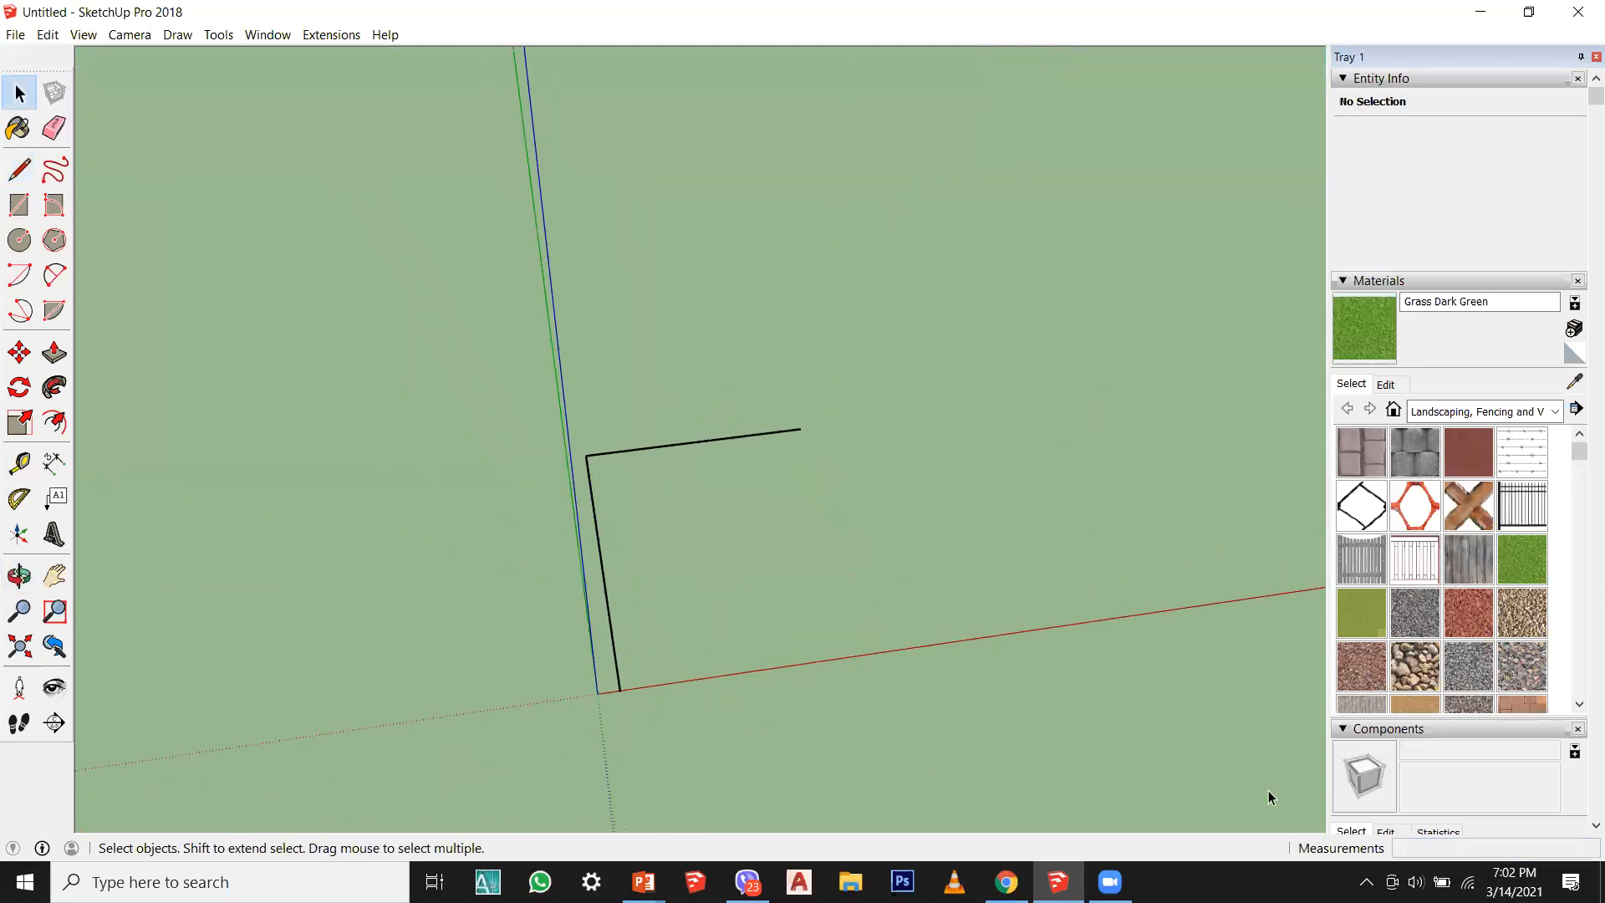
Step: Draw a rectangle from the free end of the 8' line to the 10' line's start on the red axis
left_click(20, 205)
left_click(801, 429)
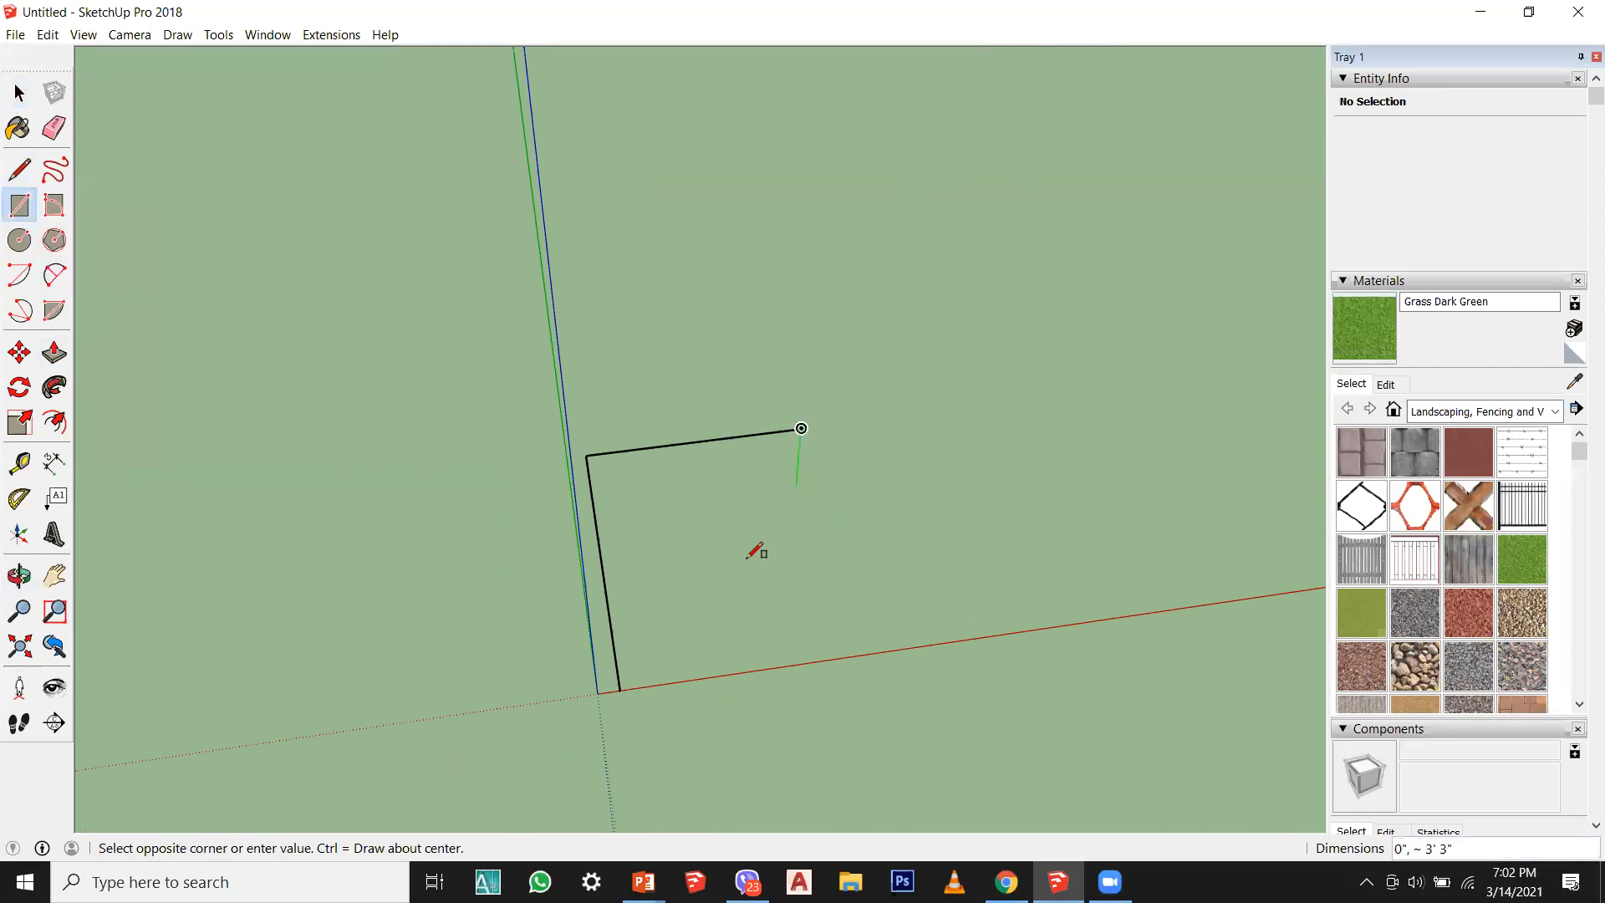
left_click(619, 691)
middle_click_drag(664, 681, 434, 802)
Step: Switch the camera from perspective to parallel projection and check that the setting is active
left_click(125, 35)
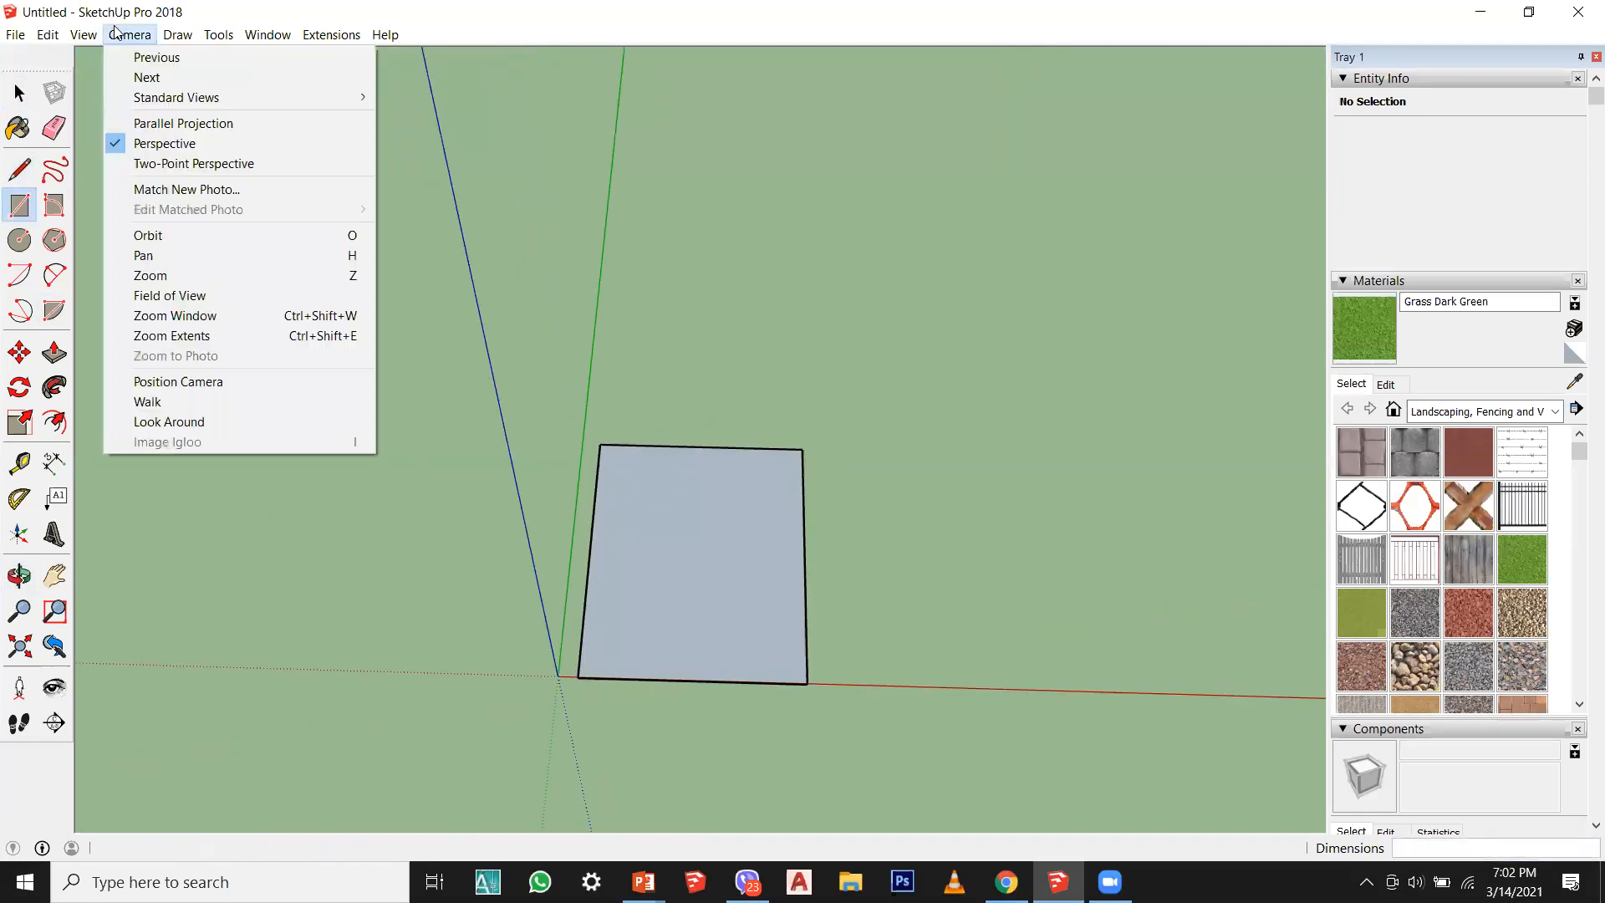
left_click(194, 143)
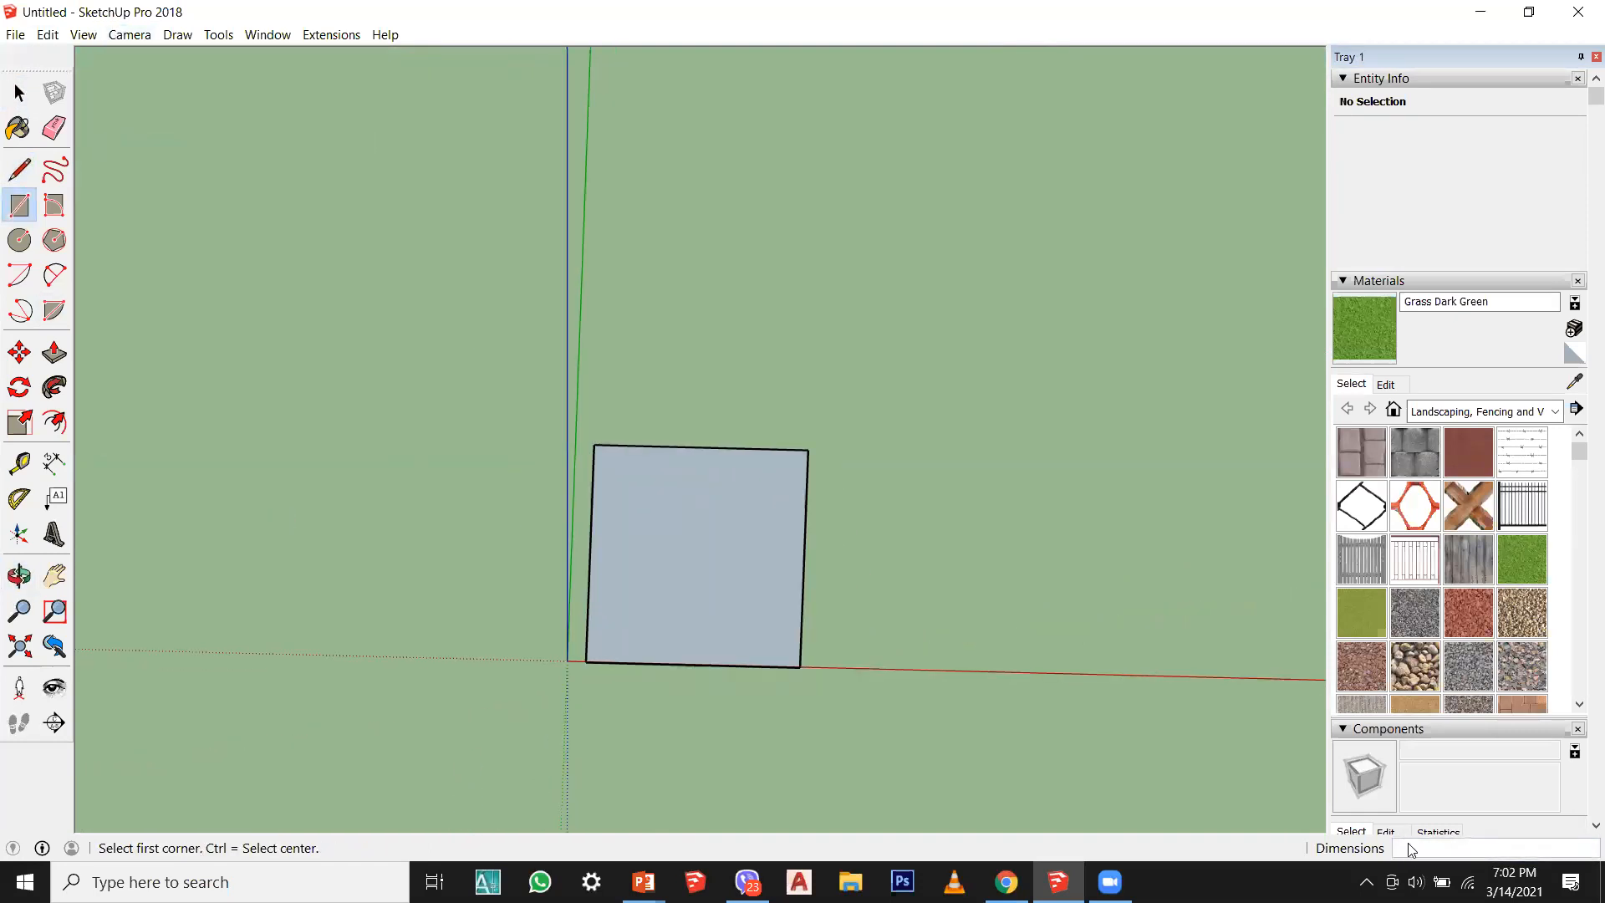
left_click(130, 35)
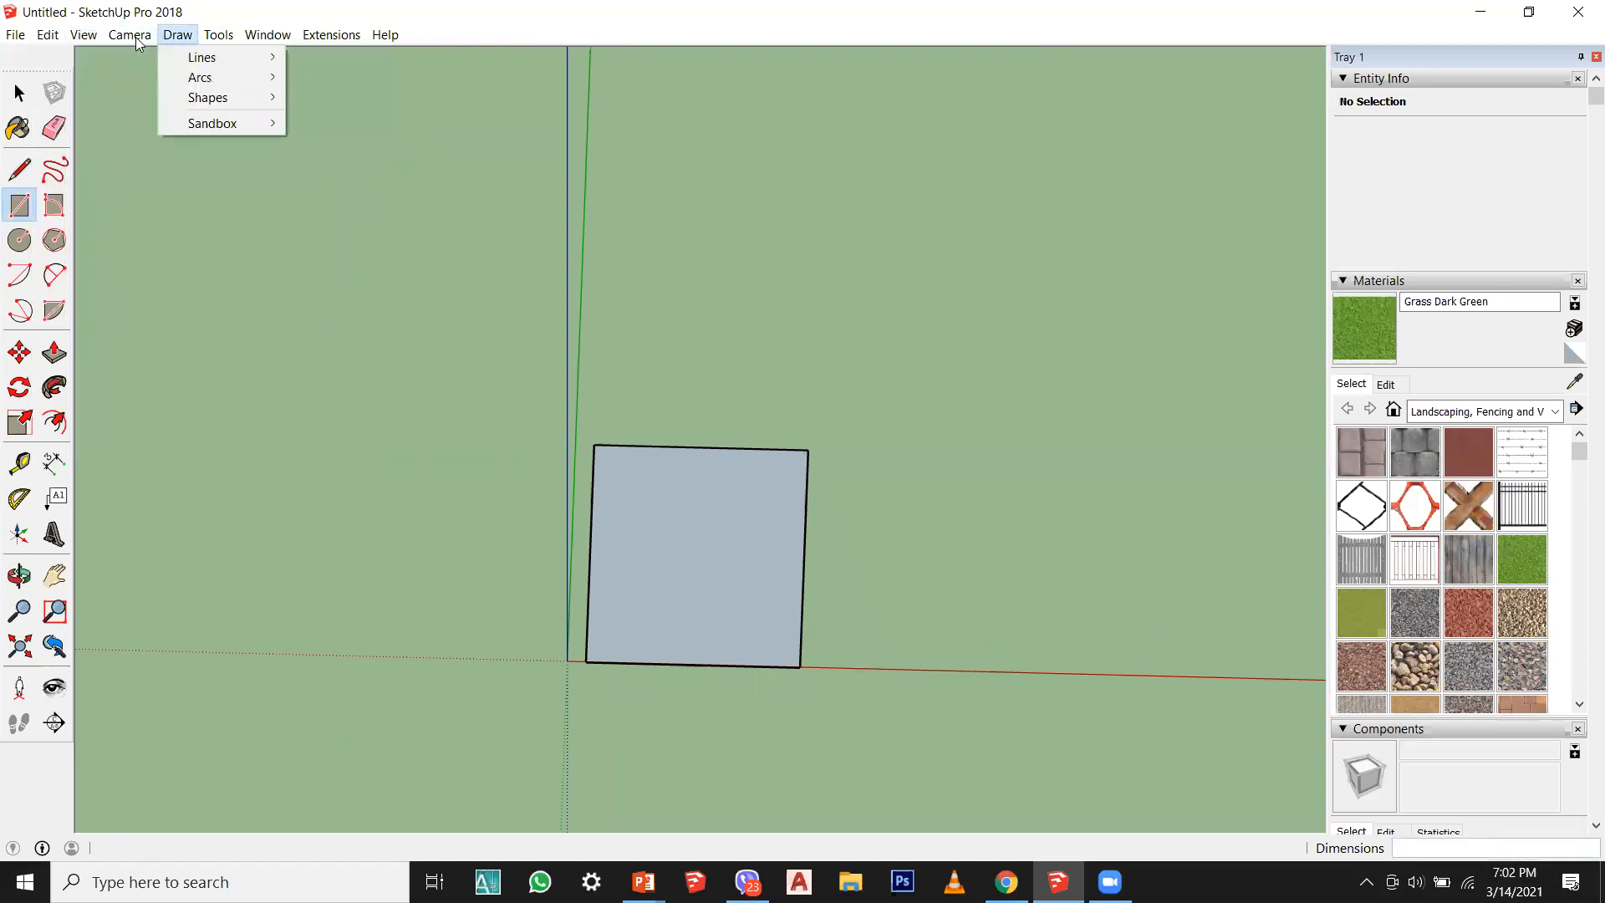
mouse_move(138, 43)
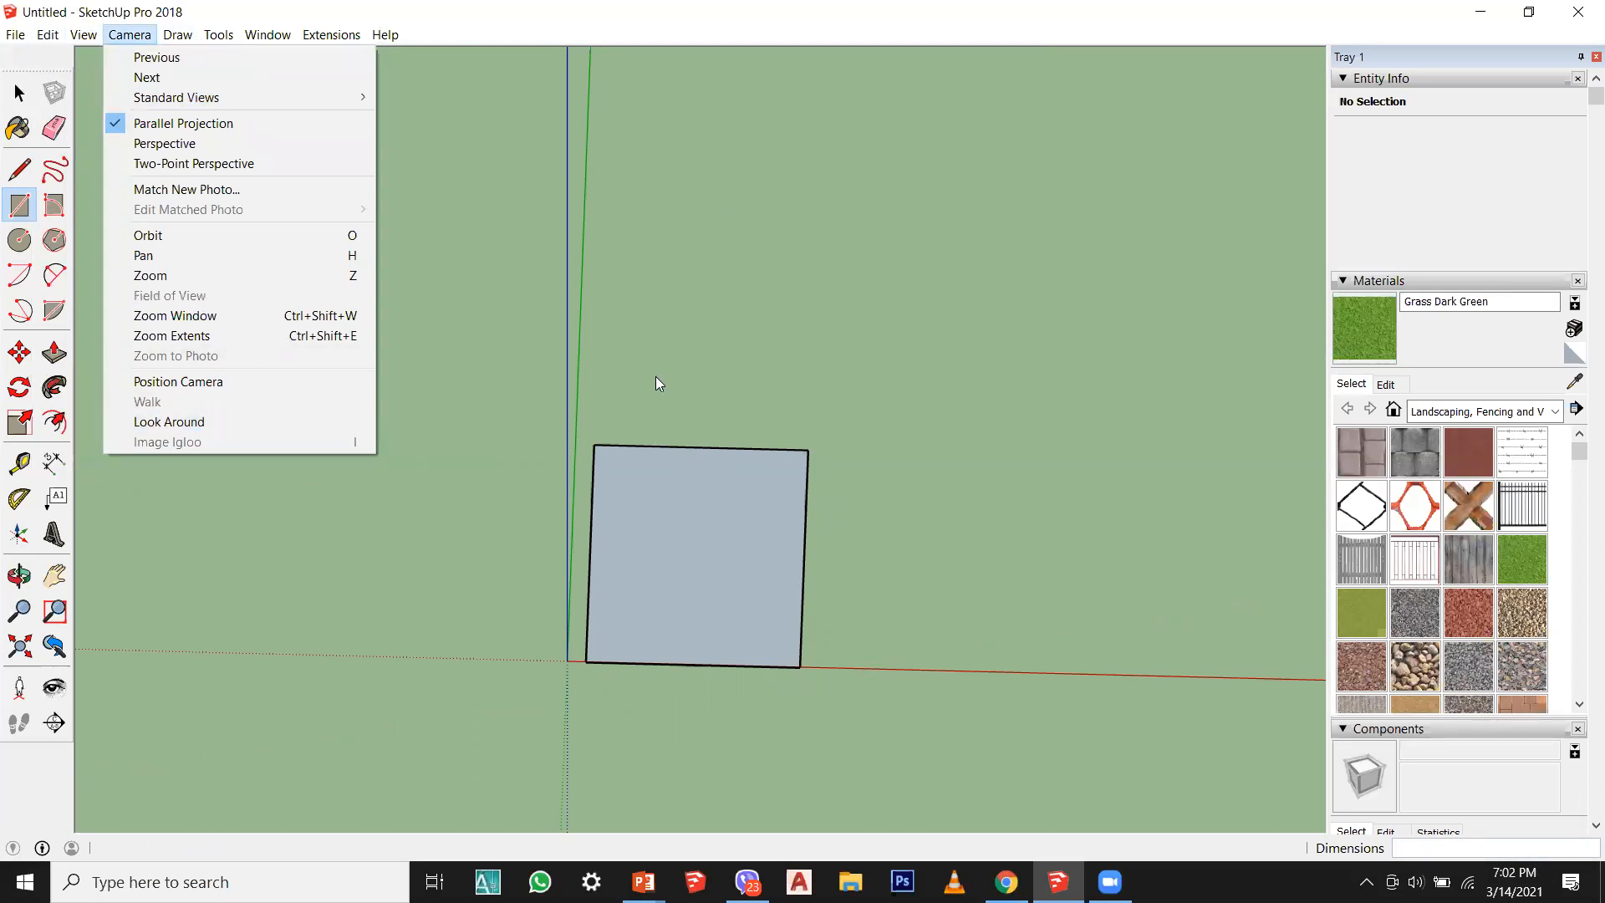
left_click(834, 451)
middle_click_drag(834, 451, 627, 399)
Step: Undo the rectangle and draw a diagonal line from the 10' line's start to the 8' line's free end
key("ctrl+z")
key("ctrl+z")
left_click(25, 97)
left_click(20, 171)
left_click(587, 580)
left_click(811, 490)
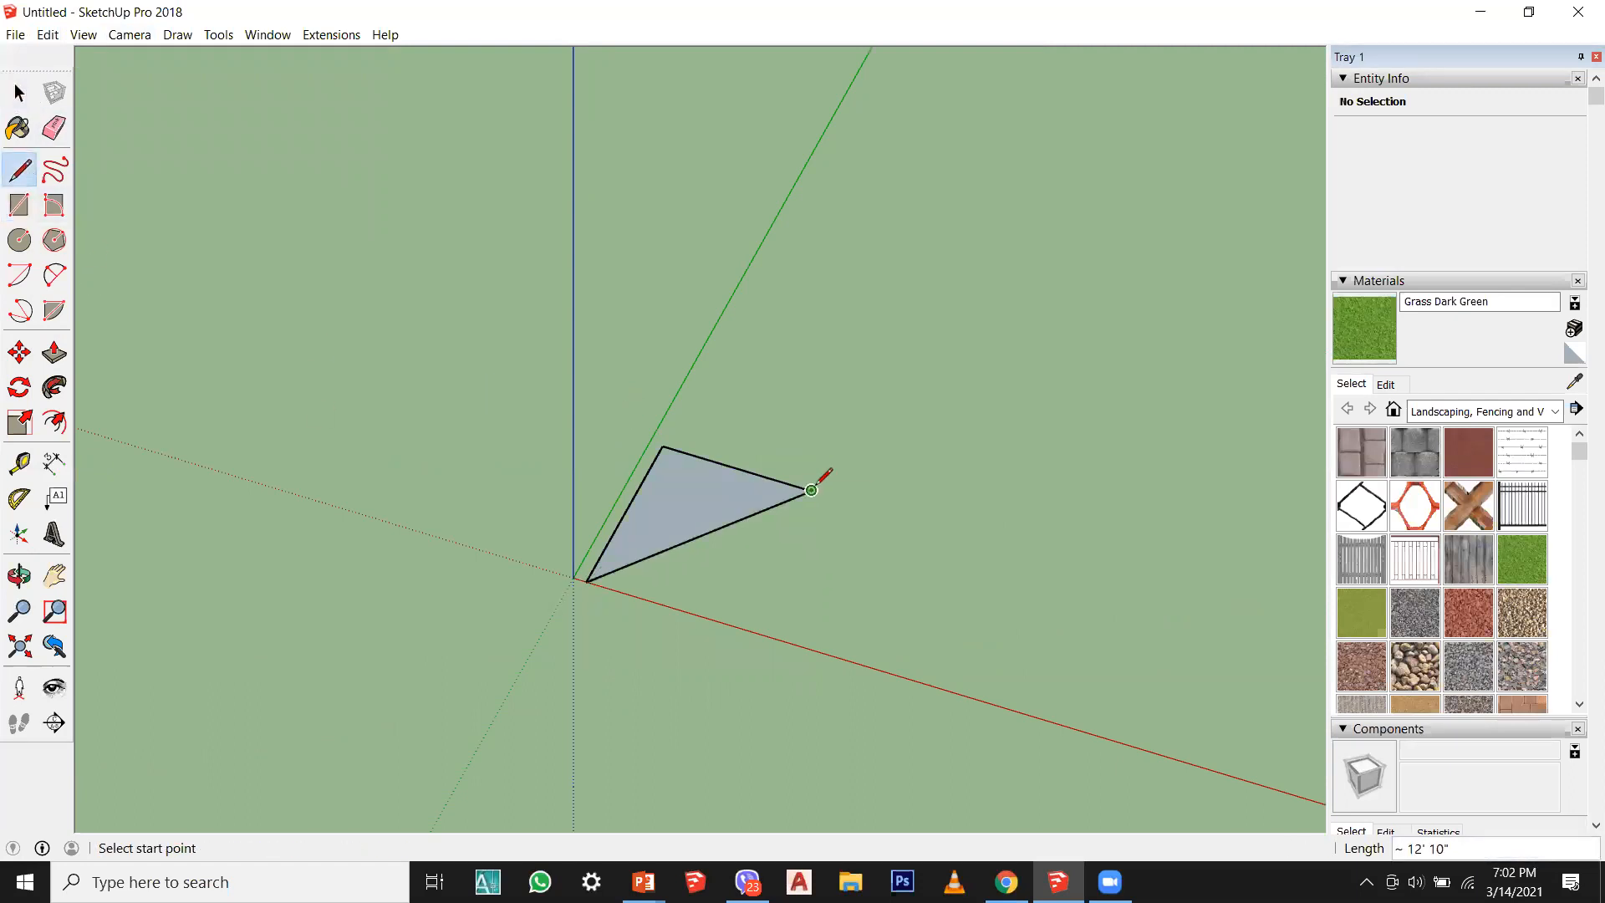
Step: Draw a line from the 8' line's free end parallel to the green axis to the red axis, and close back to the start
left_click(810, 490)
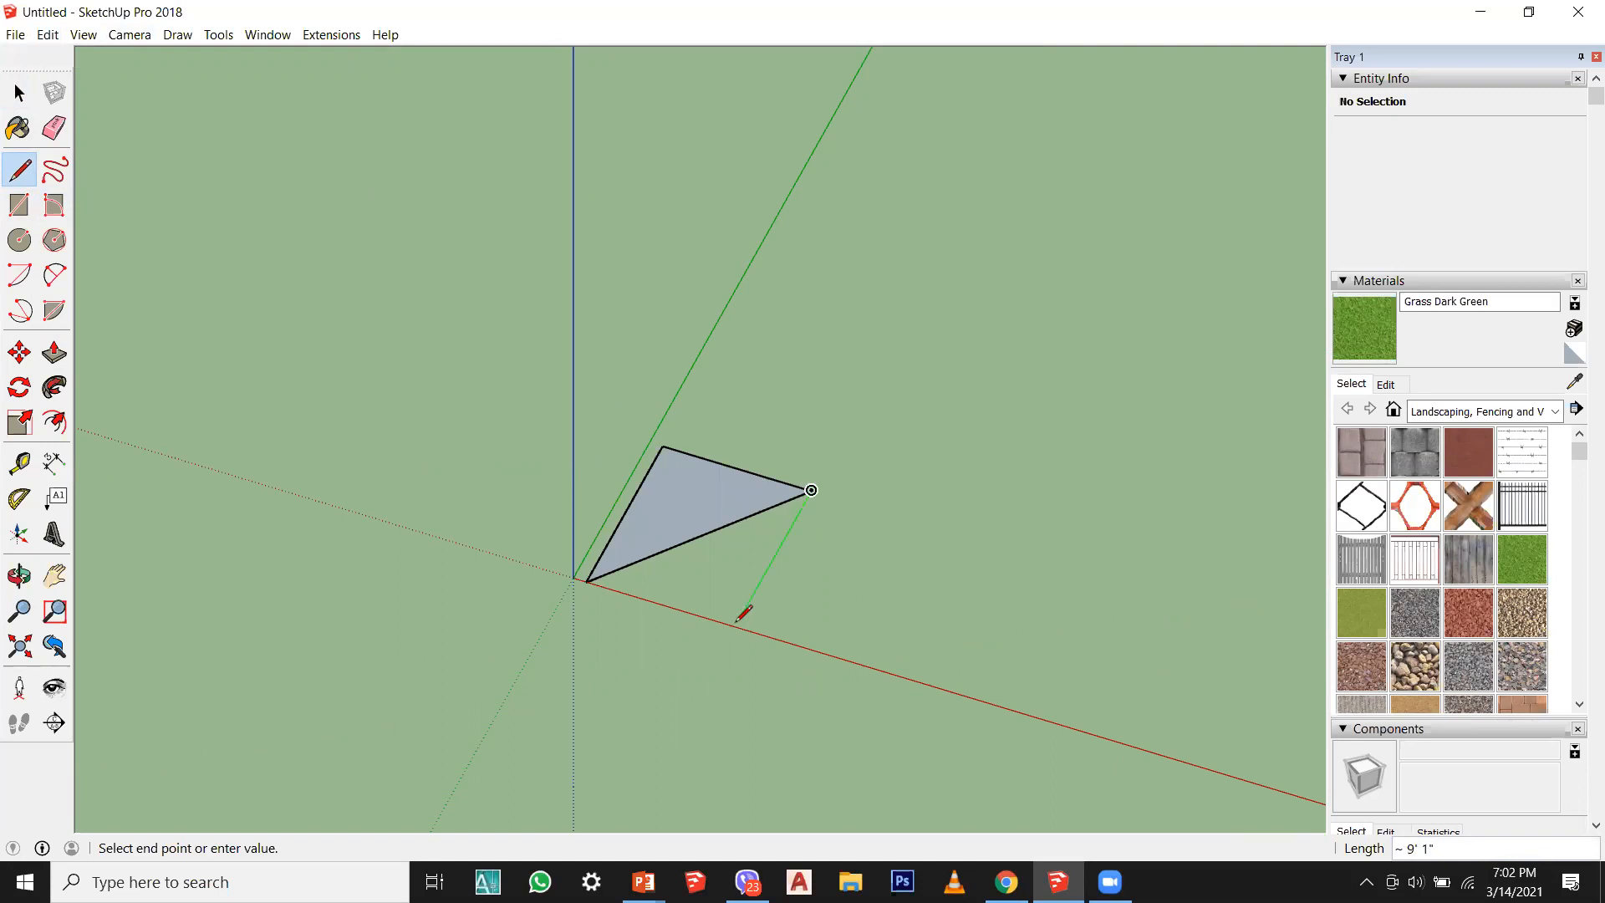
left_click(736, 626)
left_click(586, 581)
Step: Undo all the drawn lines until the model is empty
key("ctrl+z")
key("ctrl+z")
key("ctrl+z")
key("ctrl+z")
key("ctrl+z")
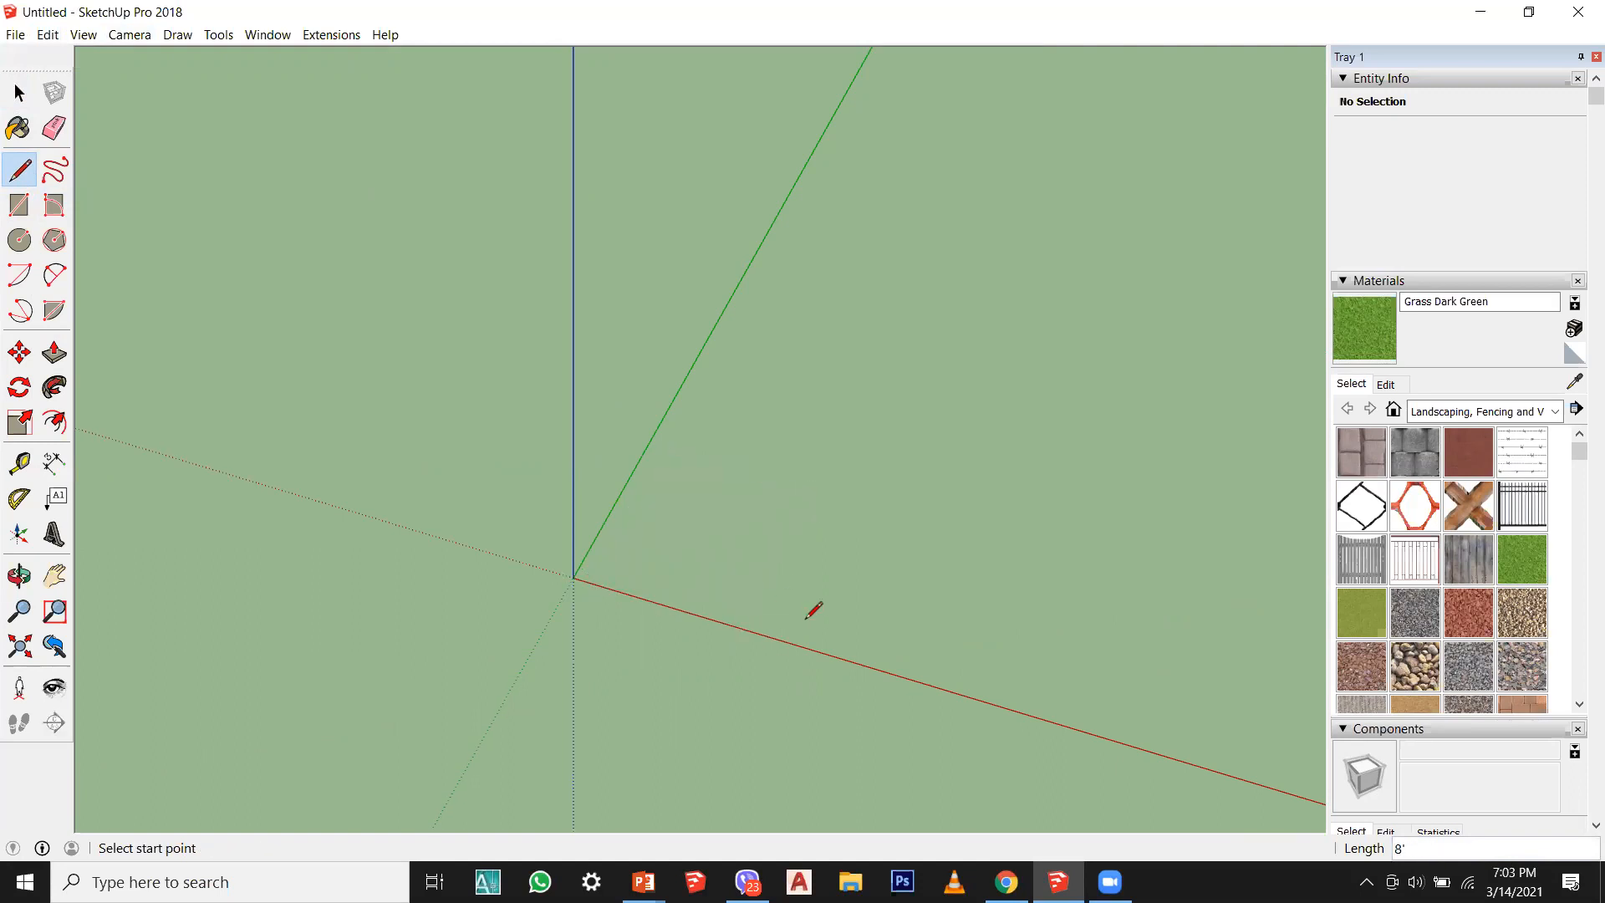
Step: Draw a closed rectangle with the Line tool, starting on the red axis just beyond the origin, its sides parallel to the green and red axes
middle_click_drag(756, 634, 524, 583)
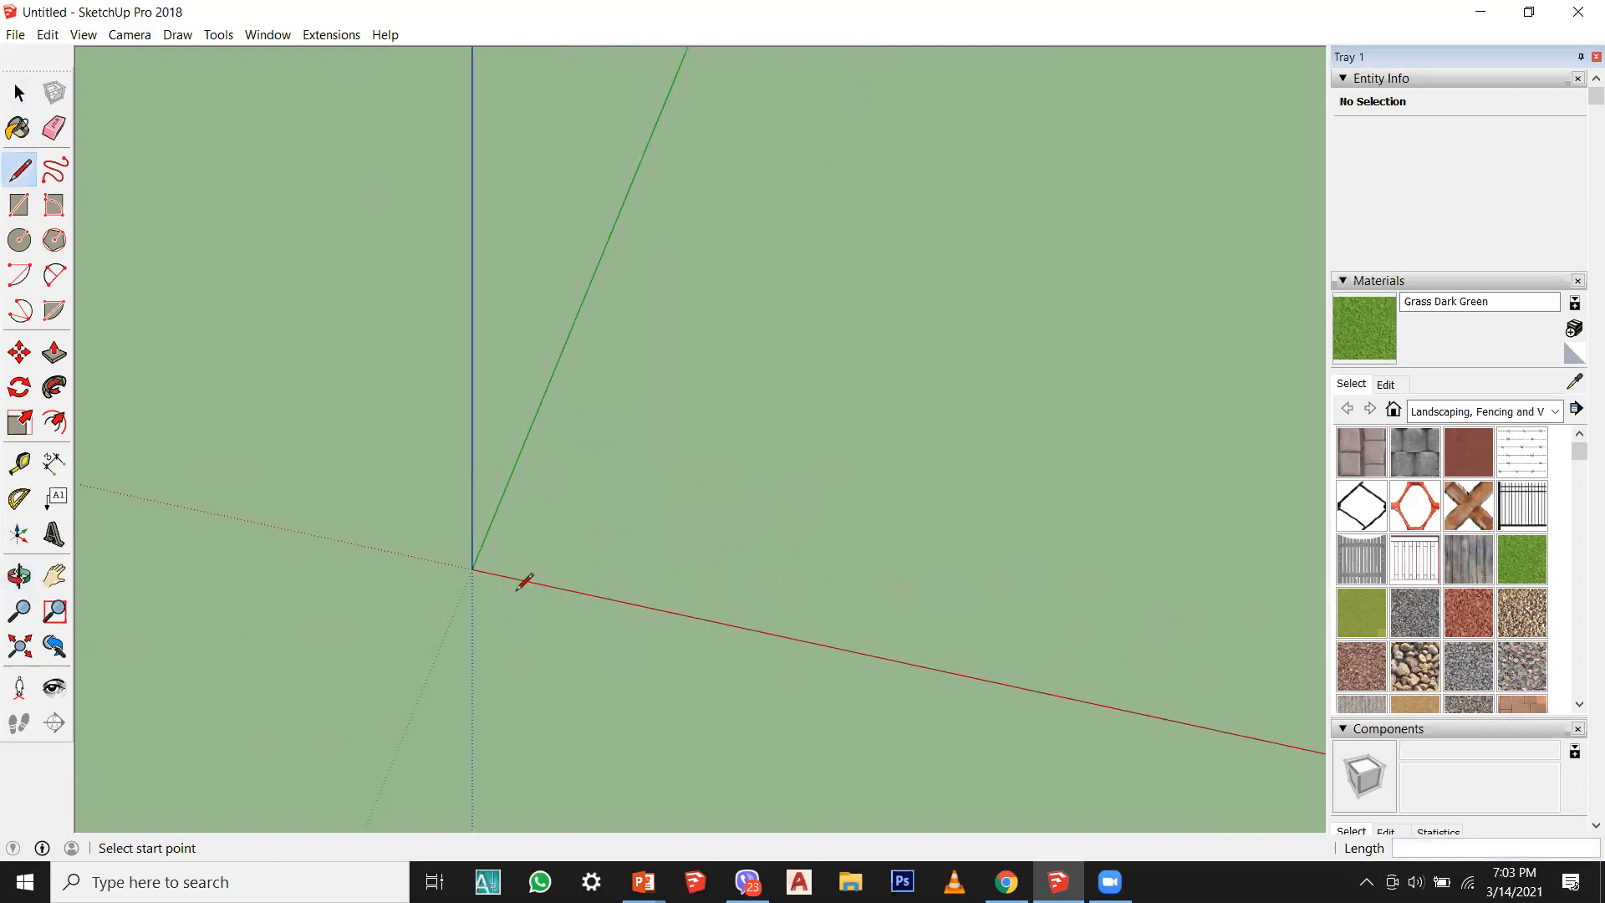
left_click(472, 570)
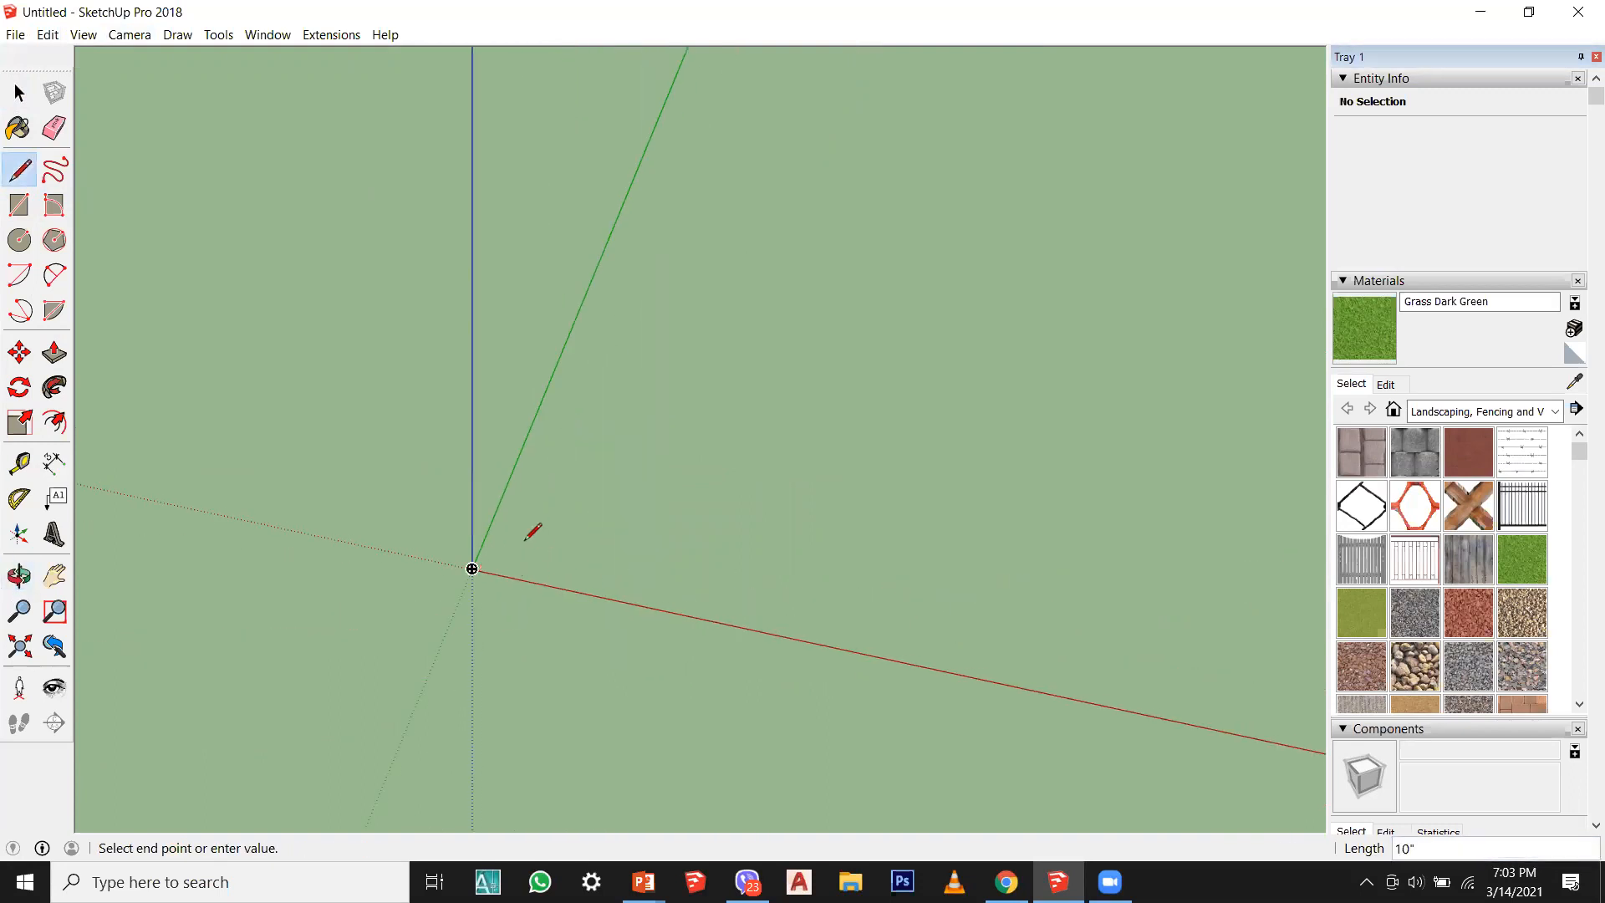
key("Escape")
left_click(515, 578)
left_click(620, 324)
left_click(852, 373)
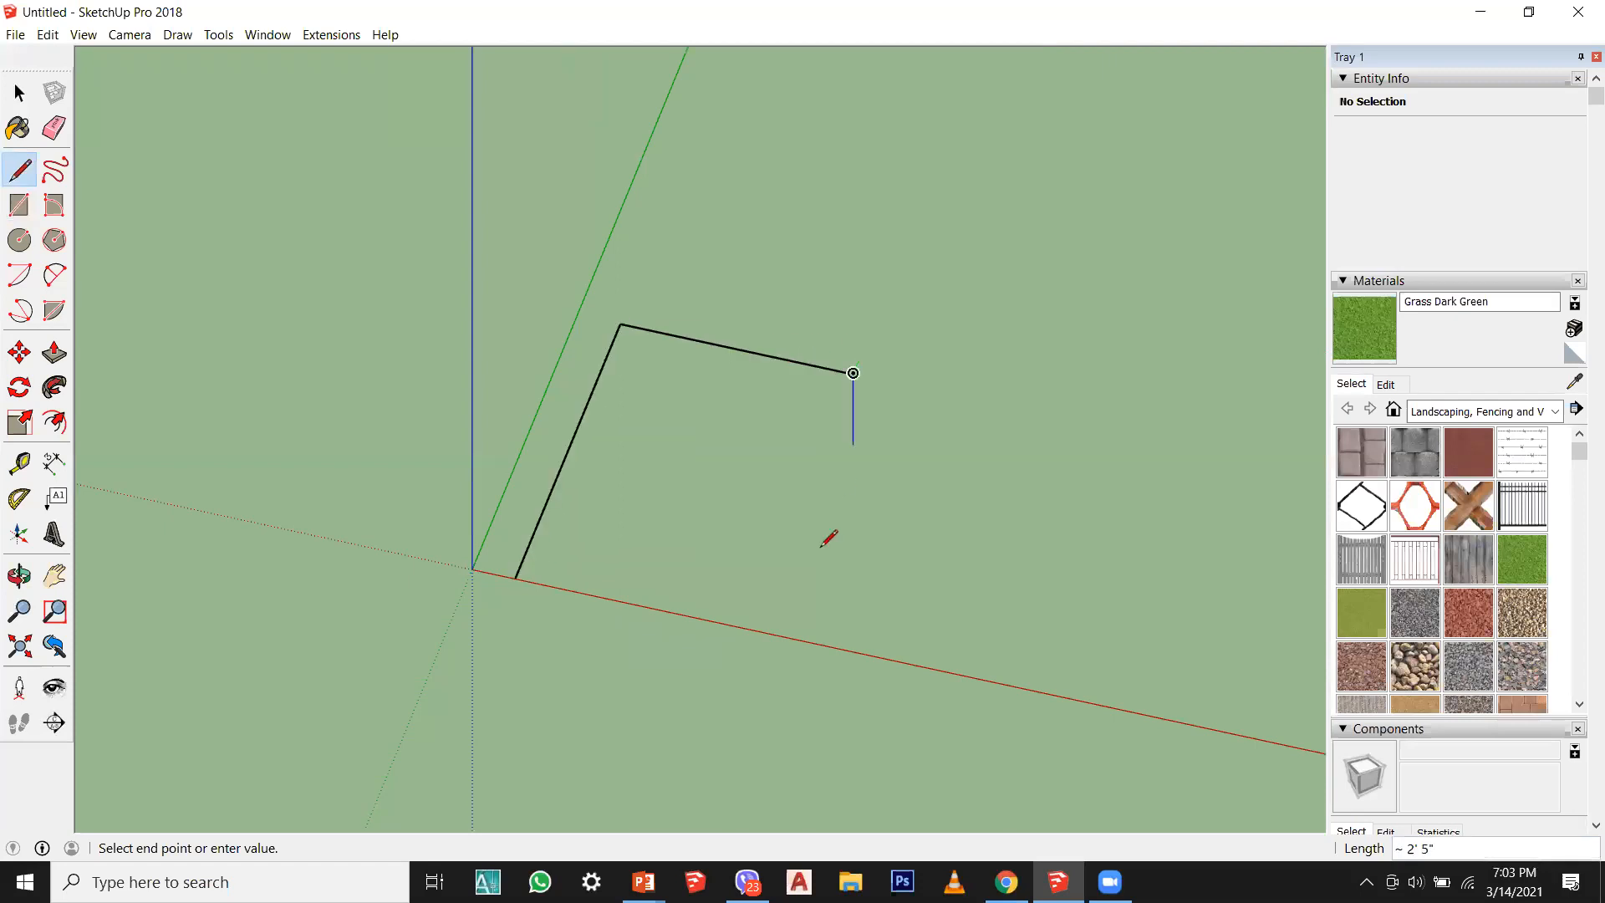
left_click(748, 627)
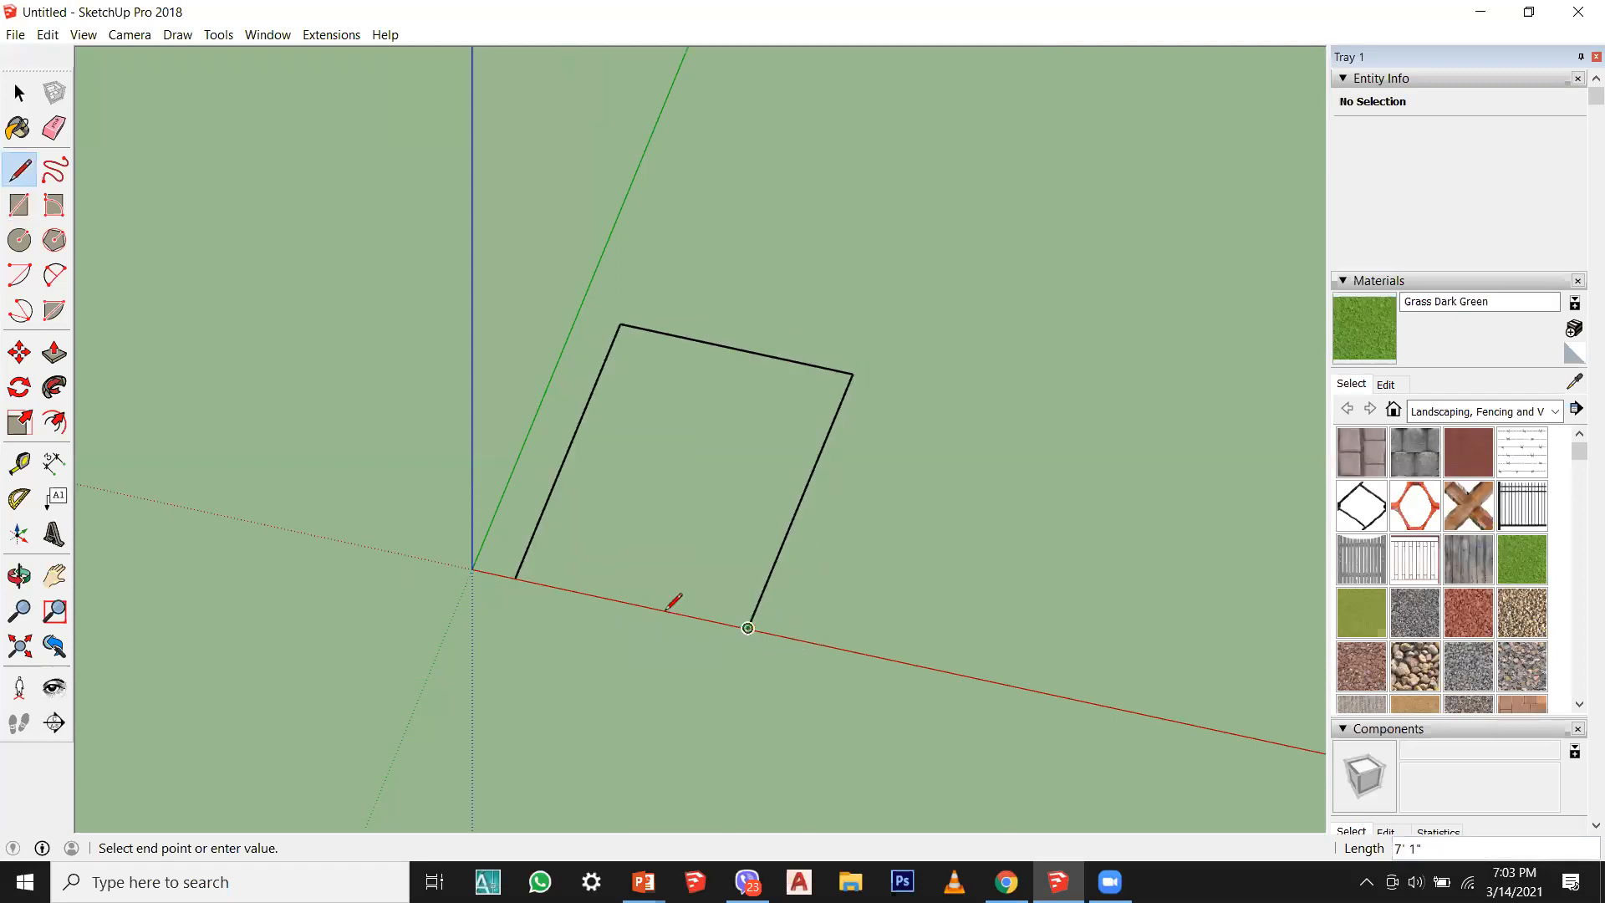
left_click(515, 578)
middle_click_drag(558, 649, 559, 348)
key("space")
middle_click_drag(638, 237, 440, 261)
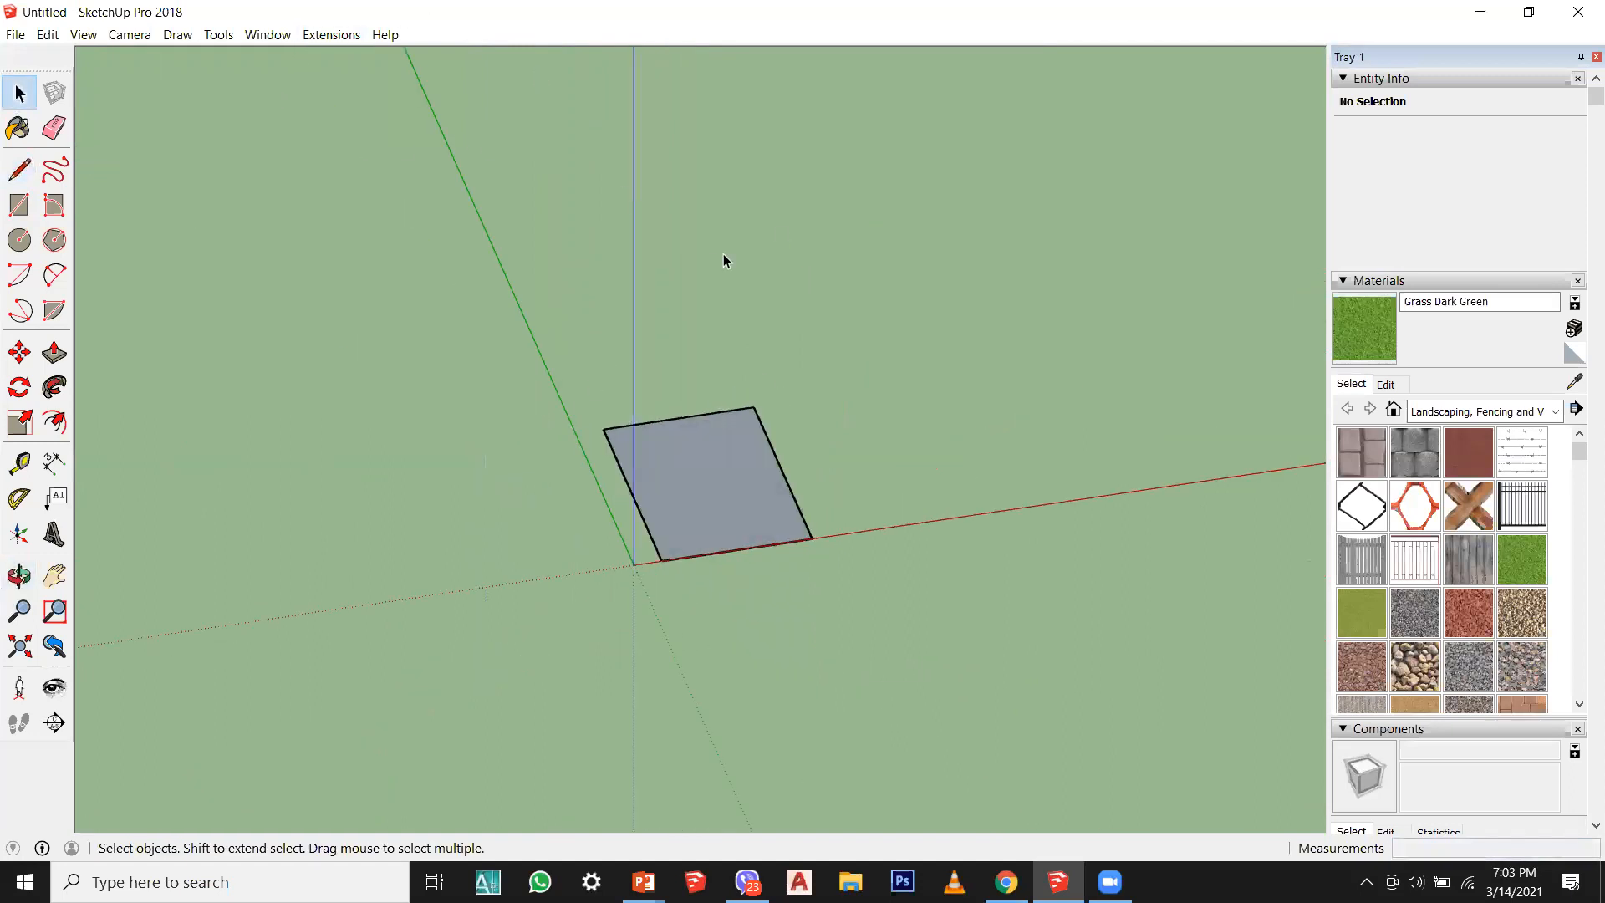
Step: Alternate the camera between perspective and parallel projection to compare the rectangle's appearance, ending in perspective
left_click(129, 35)
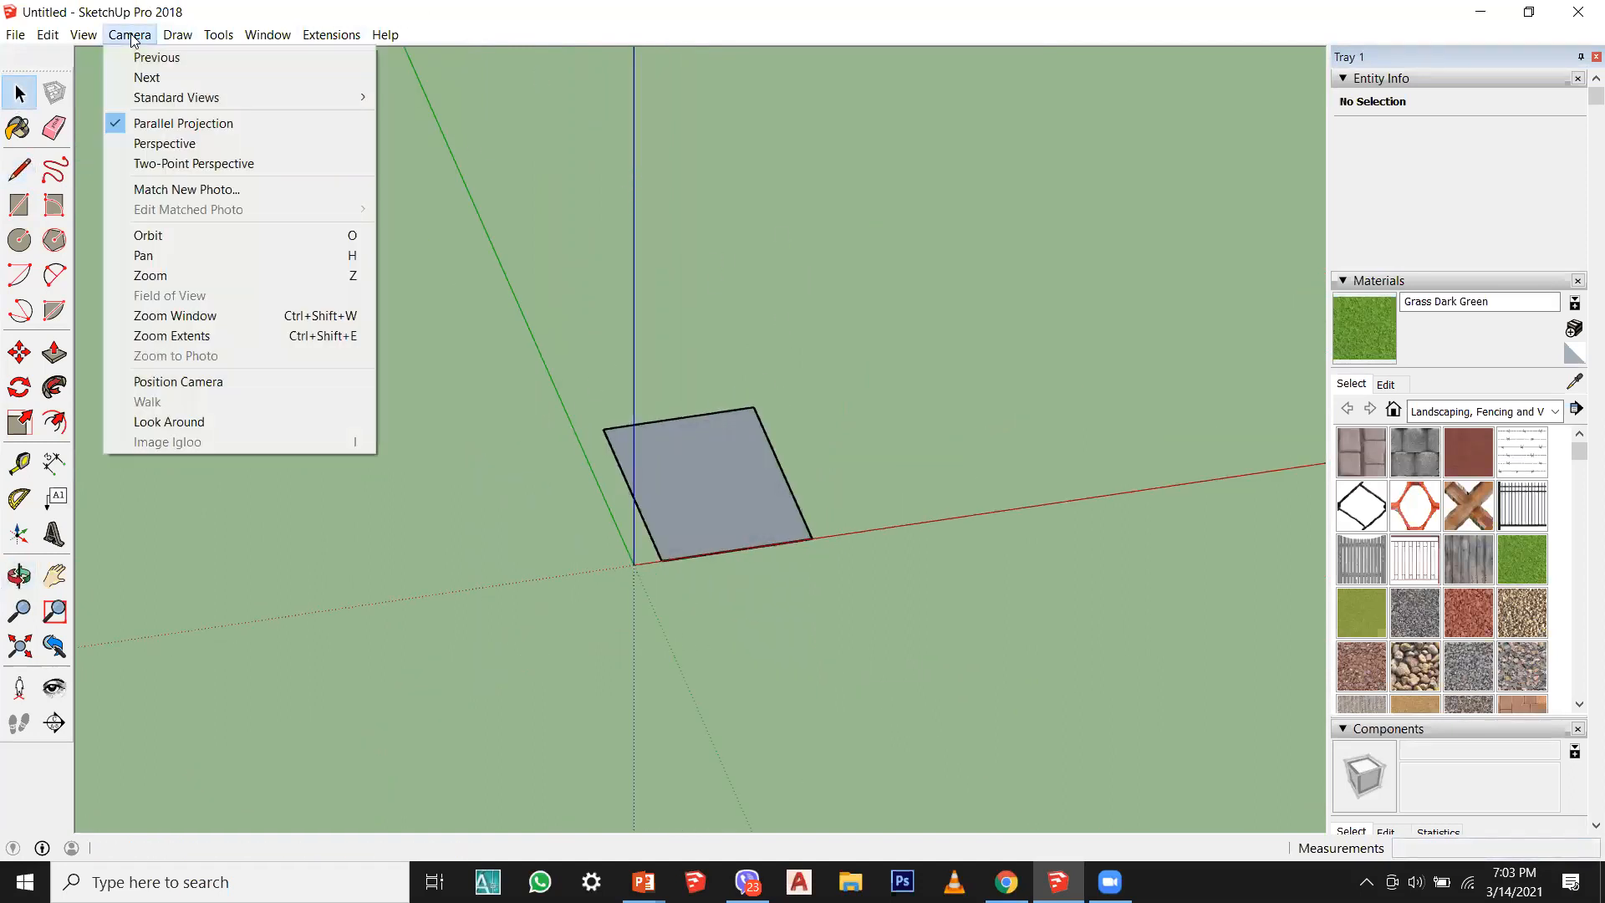
left_click(147, 141)
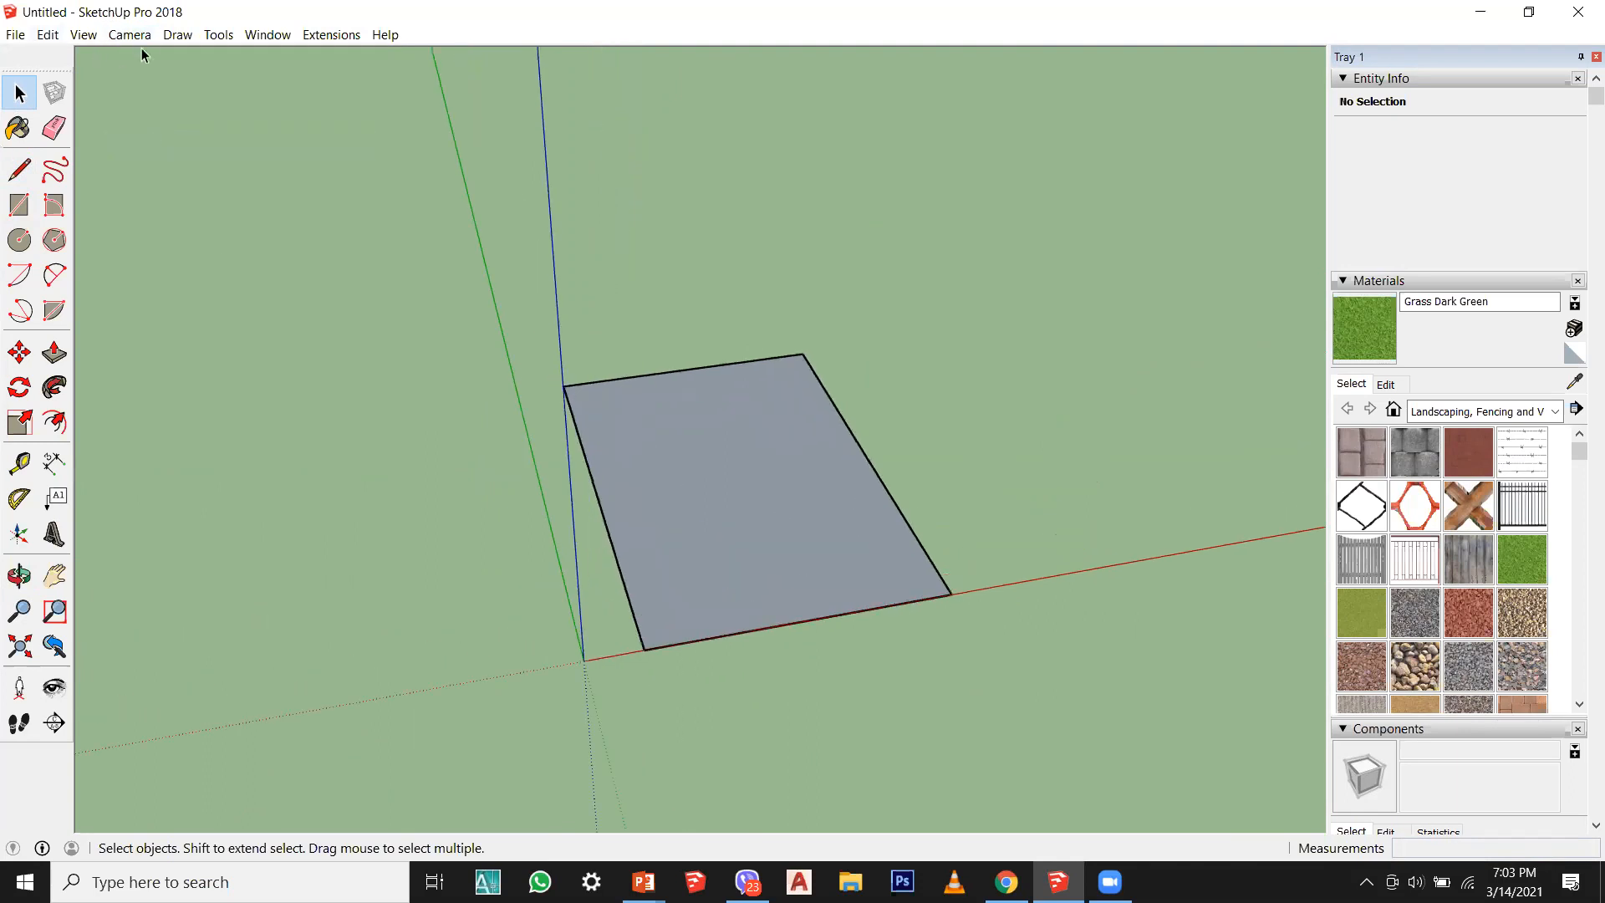
left_click(130, 34)
left_click(180, 123)
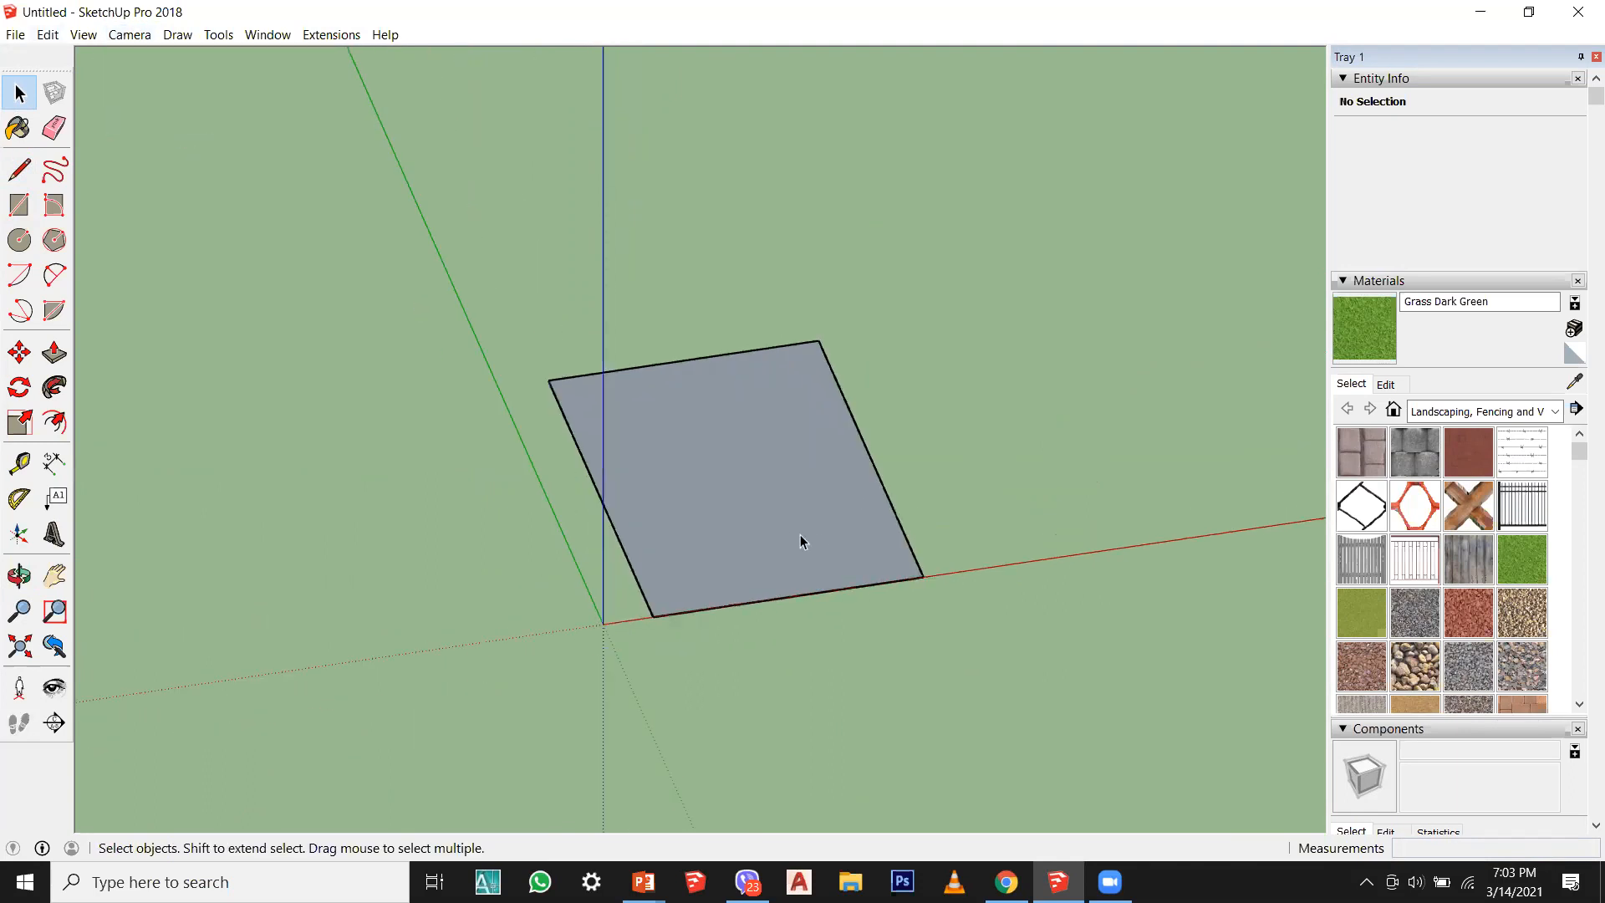
left_click(130, 34)
left_click(149, 143)
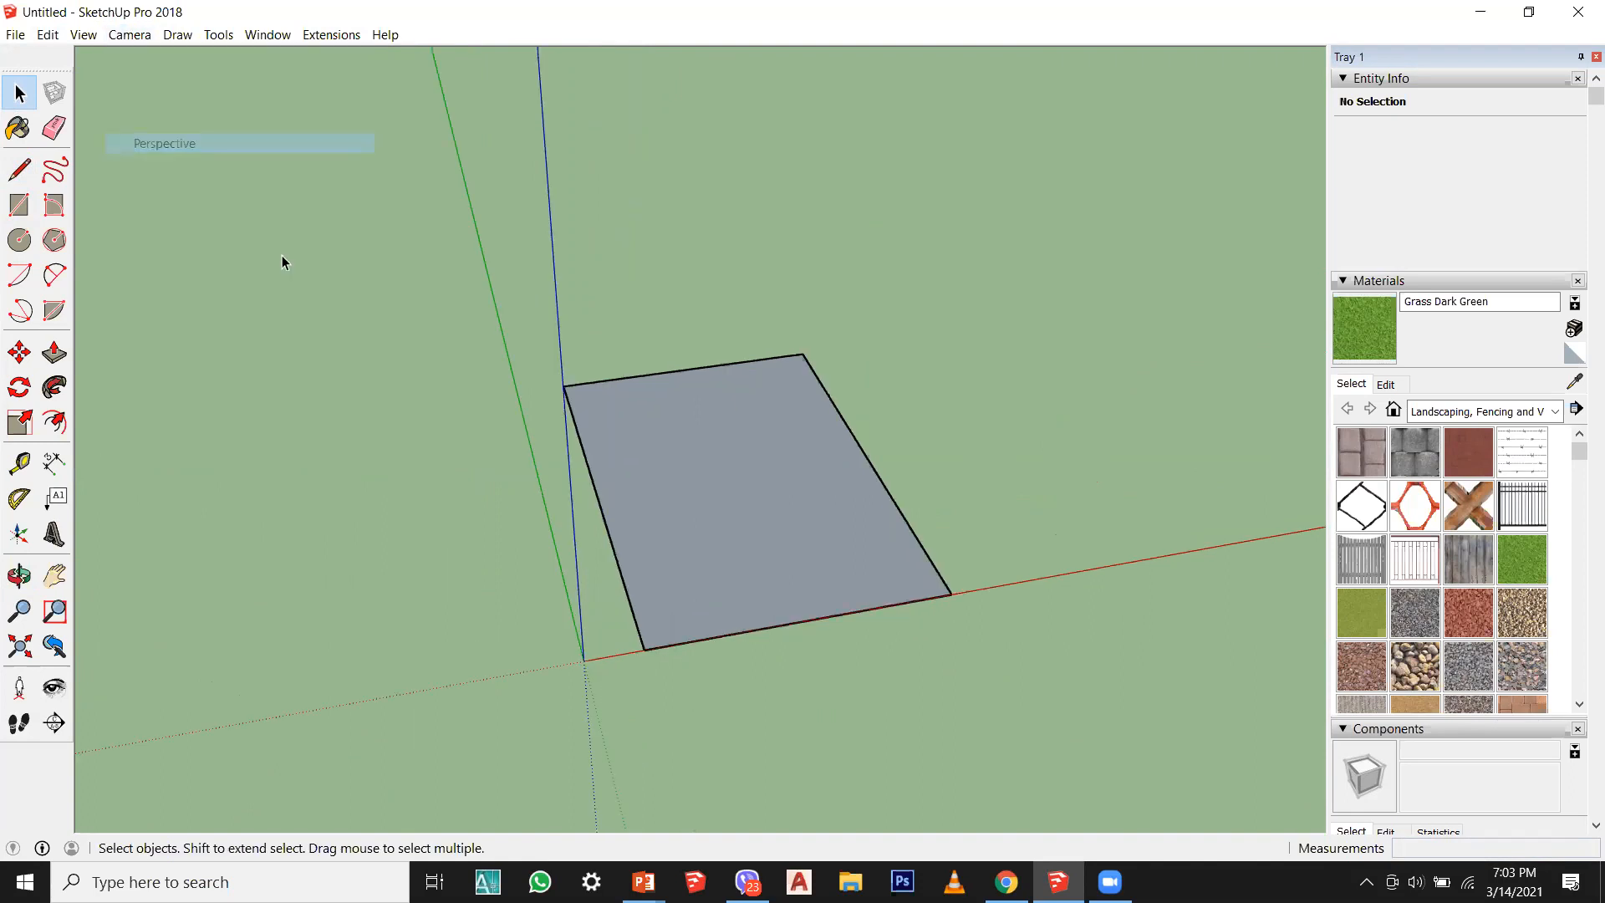
Step: Switch the camera to parallel projection and view the rectangle from several angles, including from above
key("o")
middle_click_drag(750, 586, 937, 602)
left_click(129, 35)
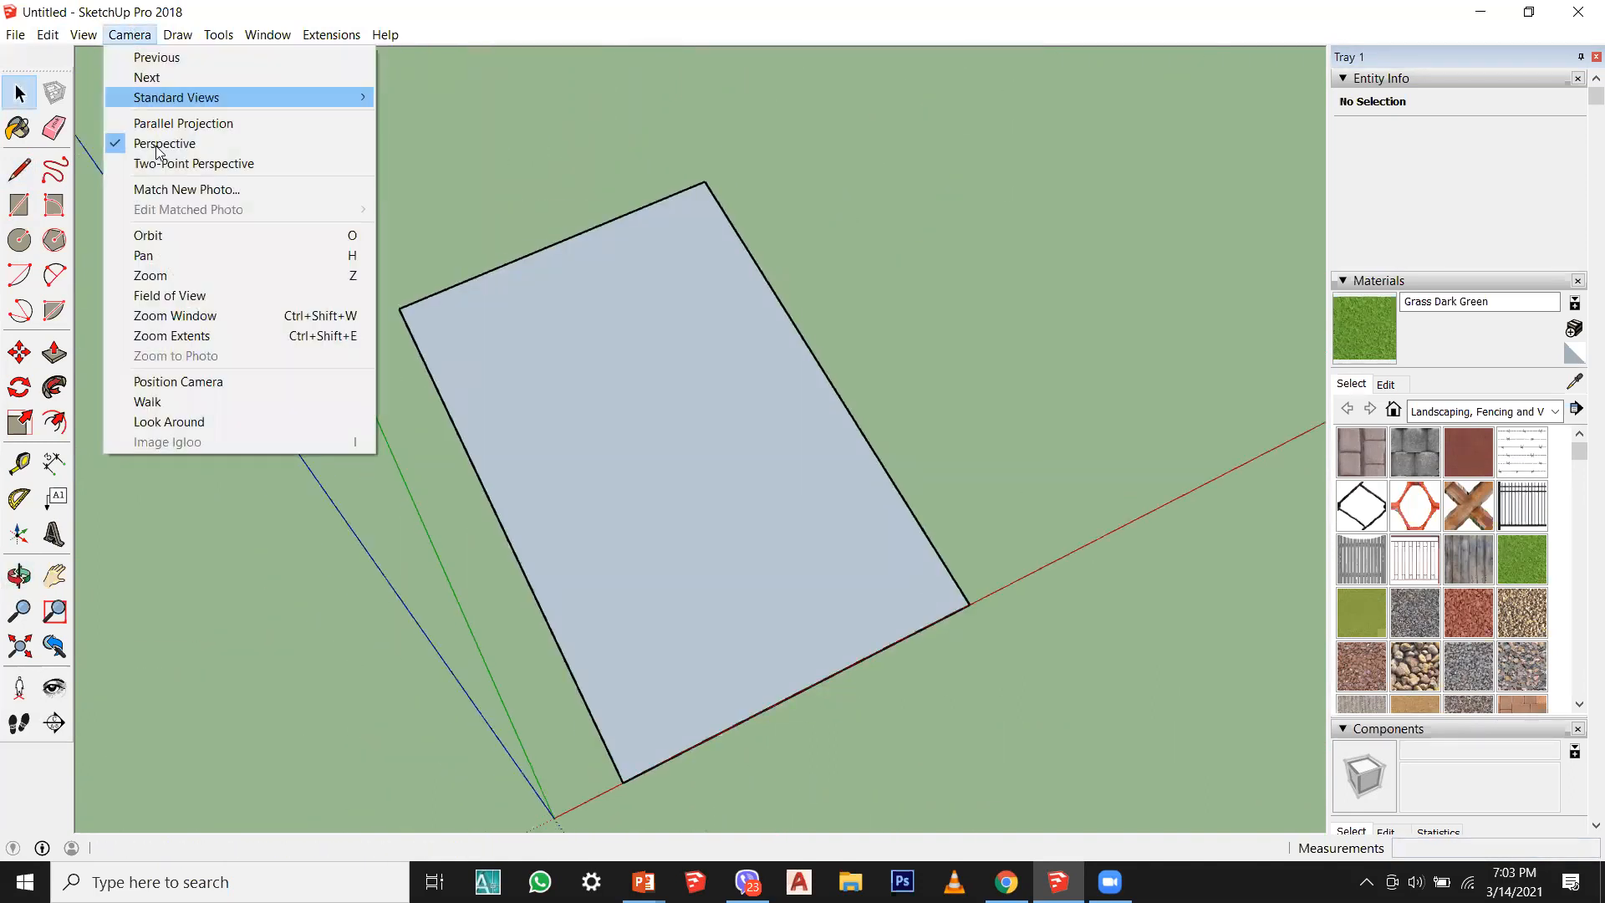
left_click(181, 123)
middle_click_drag(999, 669, 825, 664)
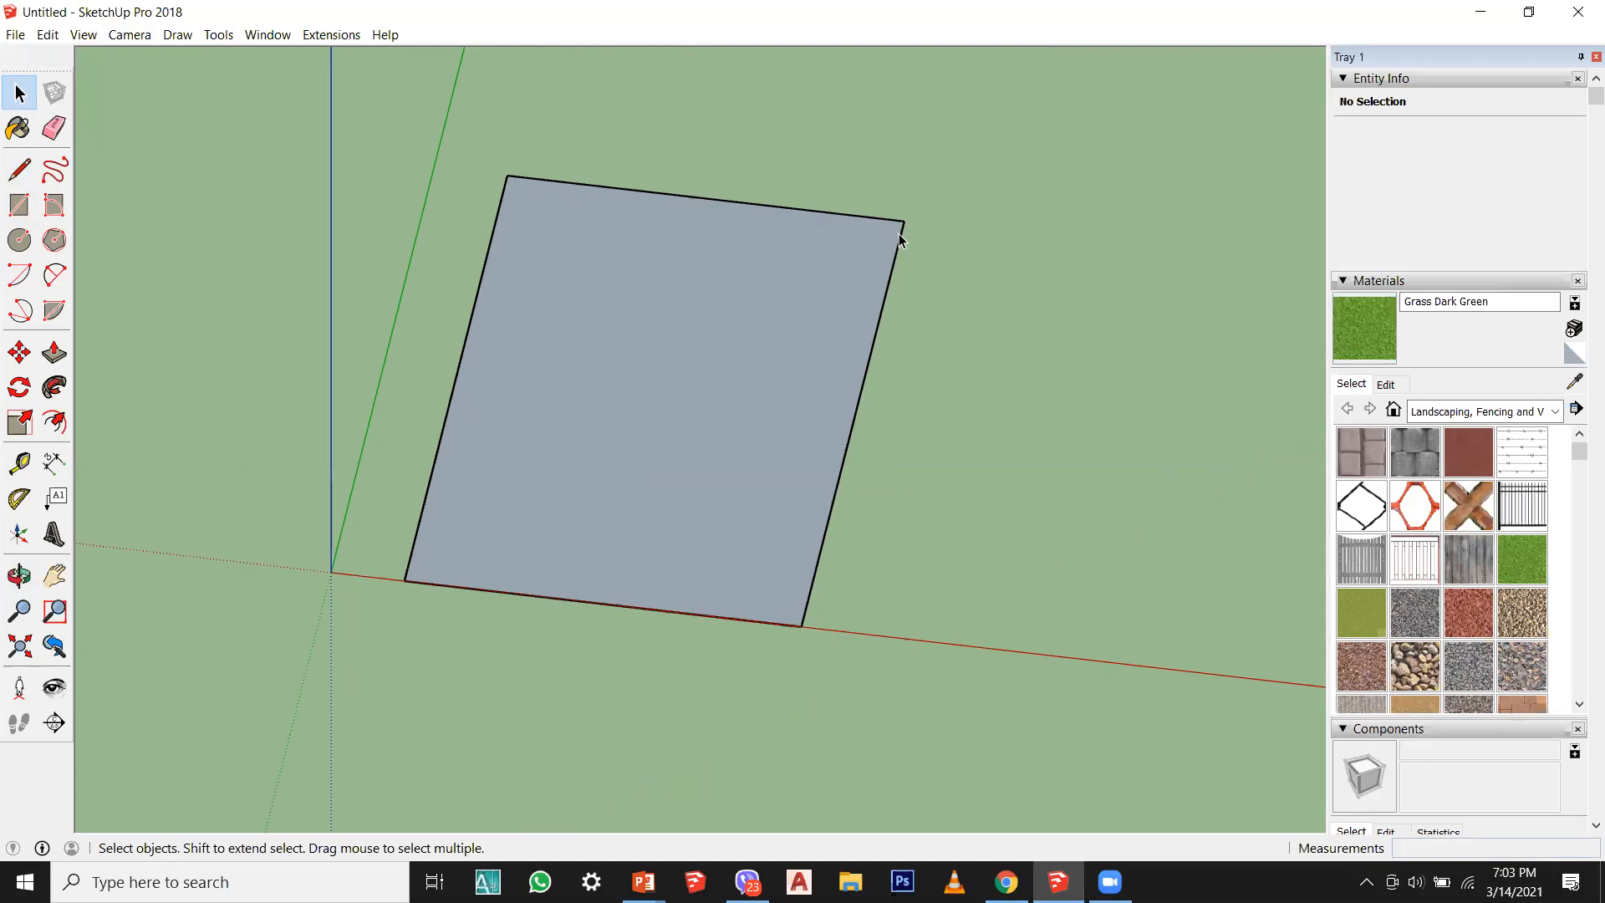
middle_click_drag(845, 259, 746, 586)
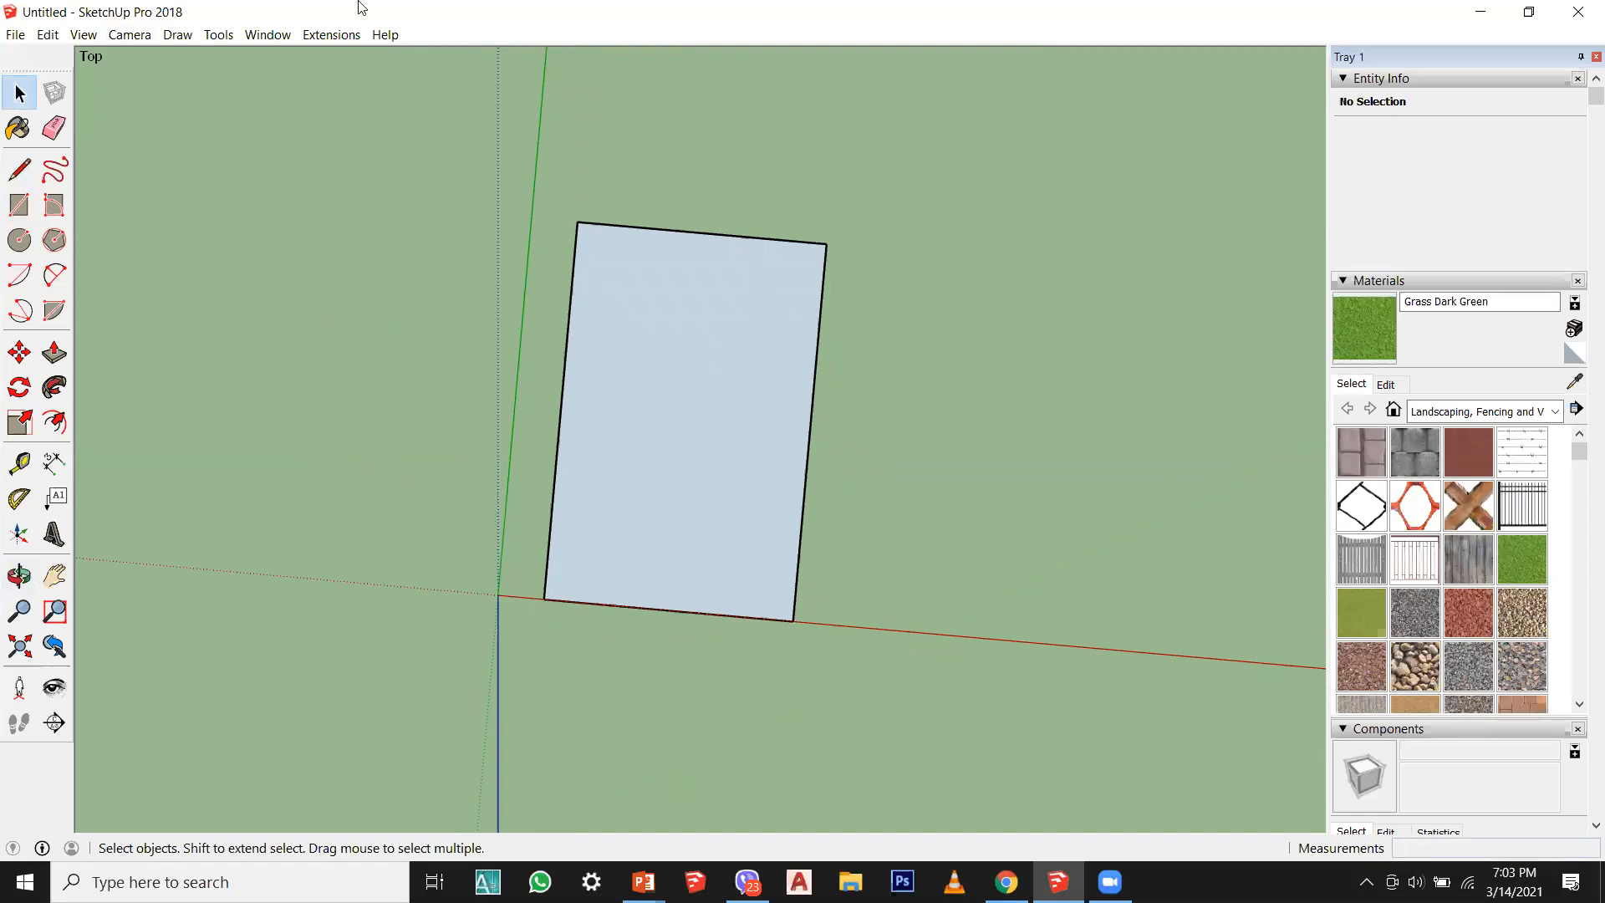
Step: Set the camera back to perspective and view the rectangle at an angle
left_click(139, 38)
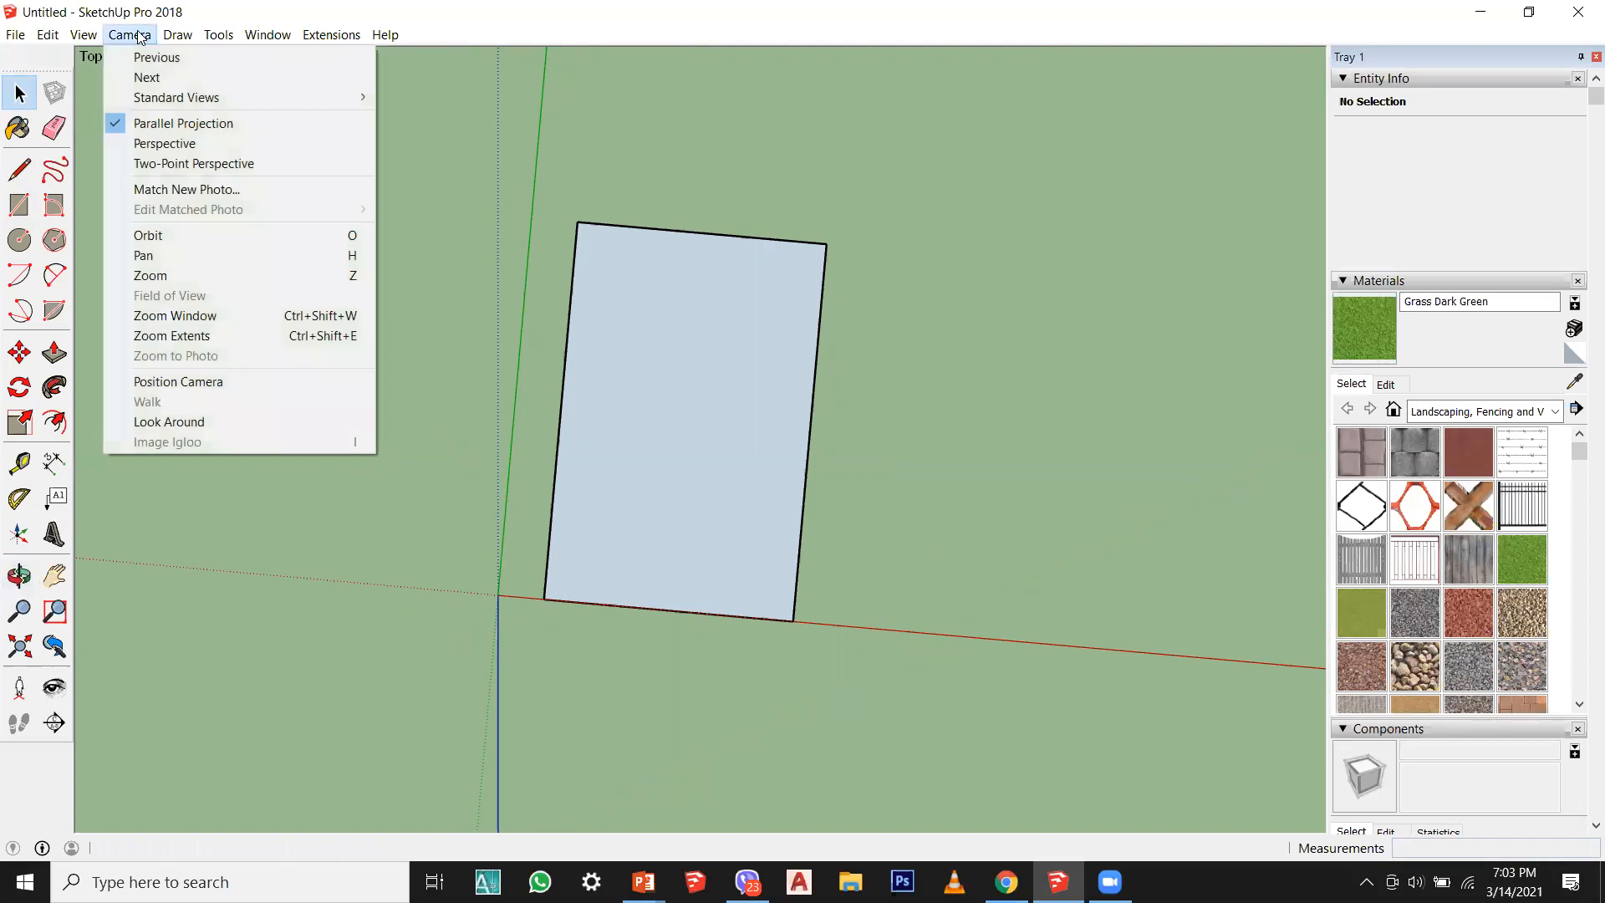
left_click(209, 148)
middle_click_drag(749, 523, 502, 109)
scroll(713, 514, "up", 5)
scroll(710, 484, "down", 3)
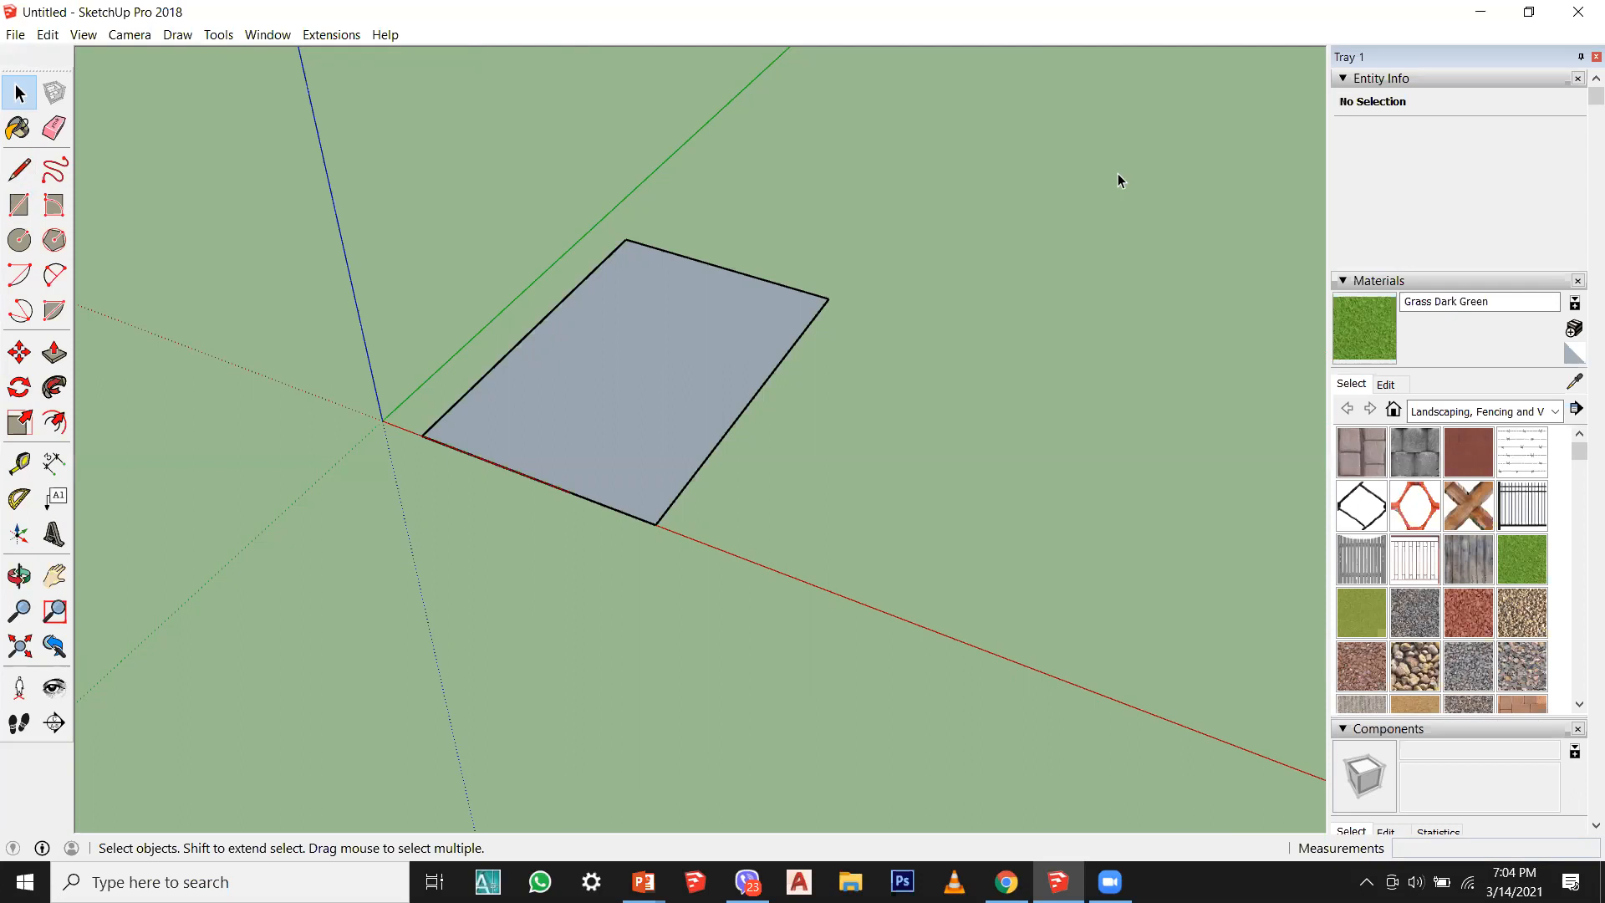
Step: Examine the rectangle in perspective from different angles and distances
scroll(716, 592, "down", 4)
scroll(777, 258, "up", 5)
middle_click_drag(435, 451, 995, 659)
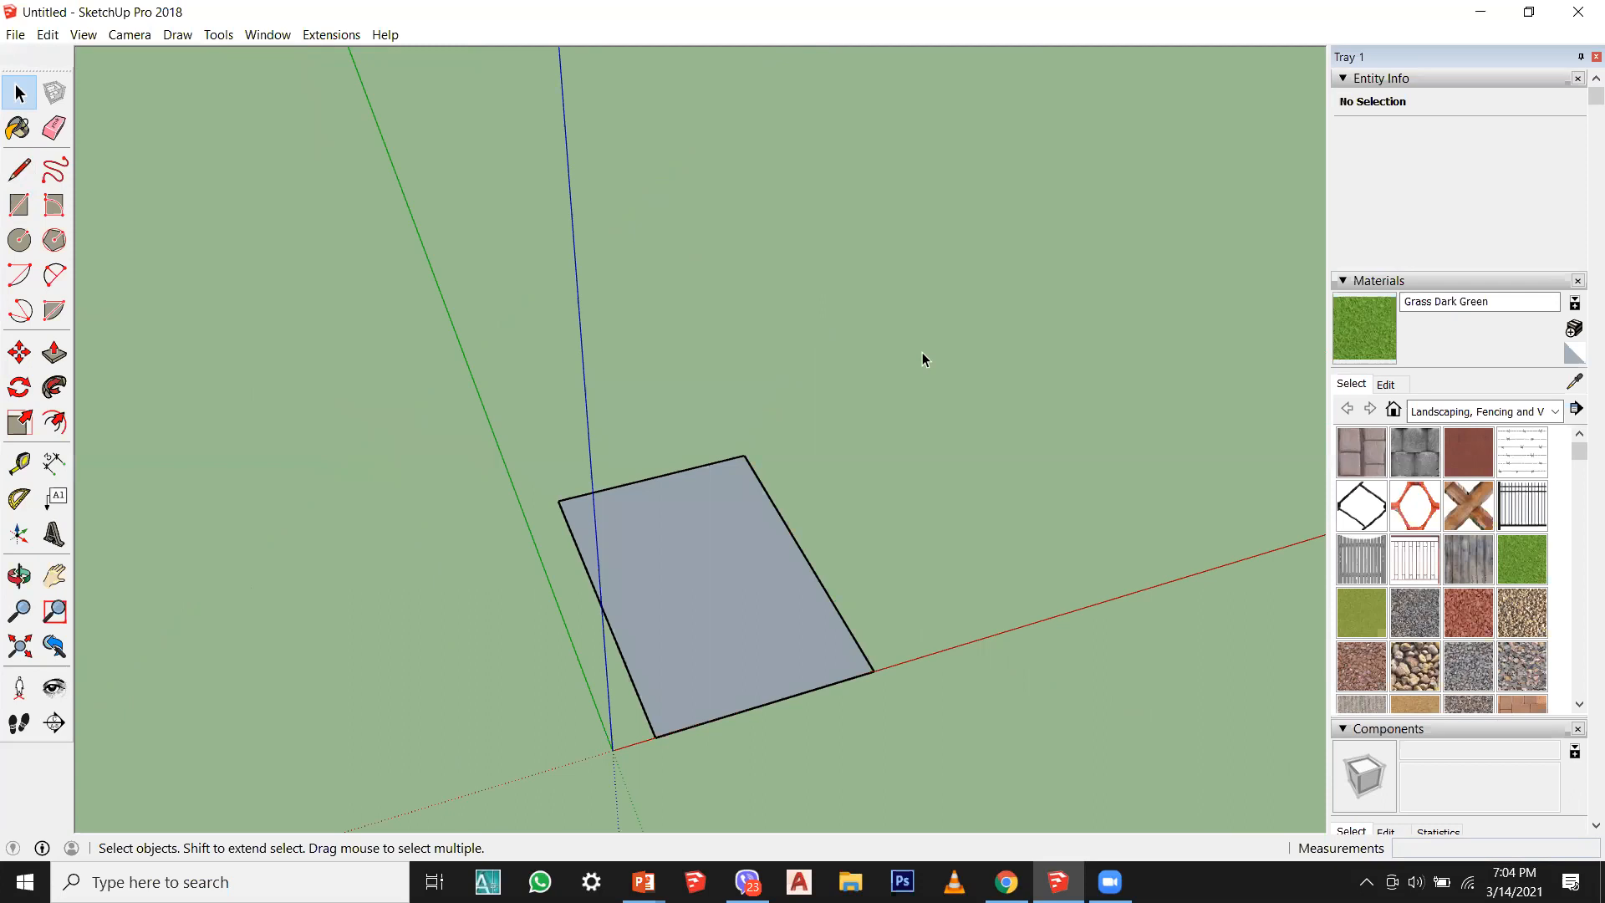
middle_click_drag(733, 575, 534, 638)
scroll(534, 638, "up", 2)
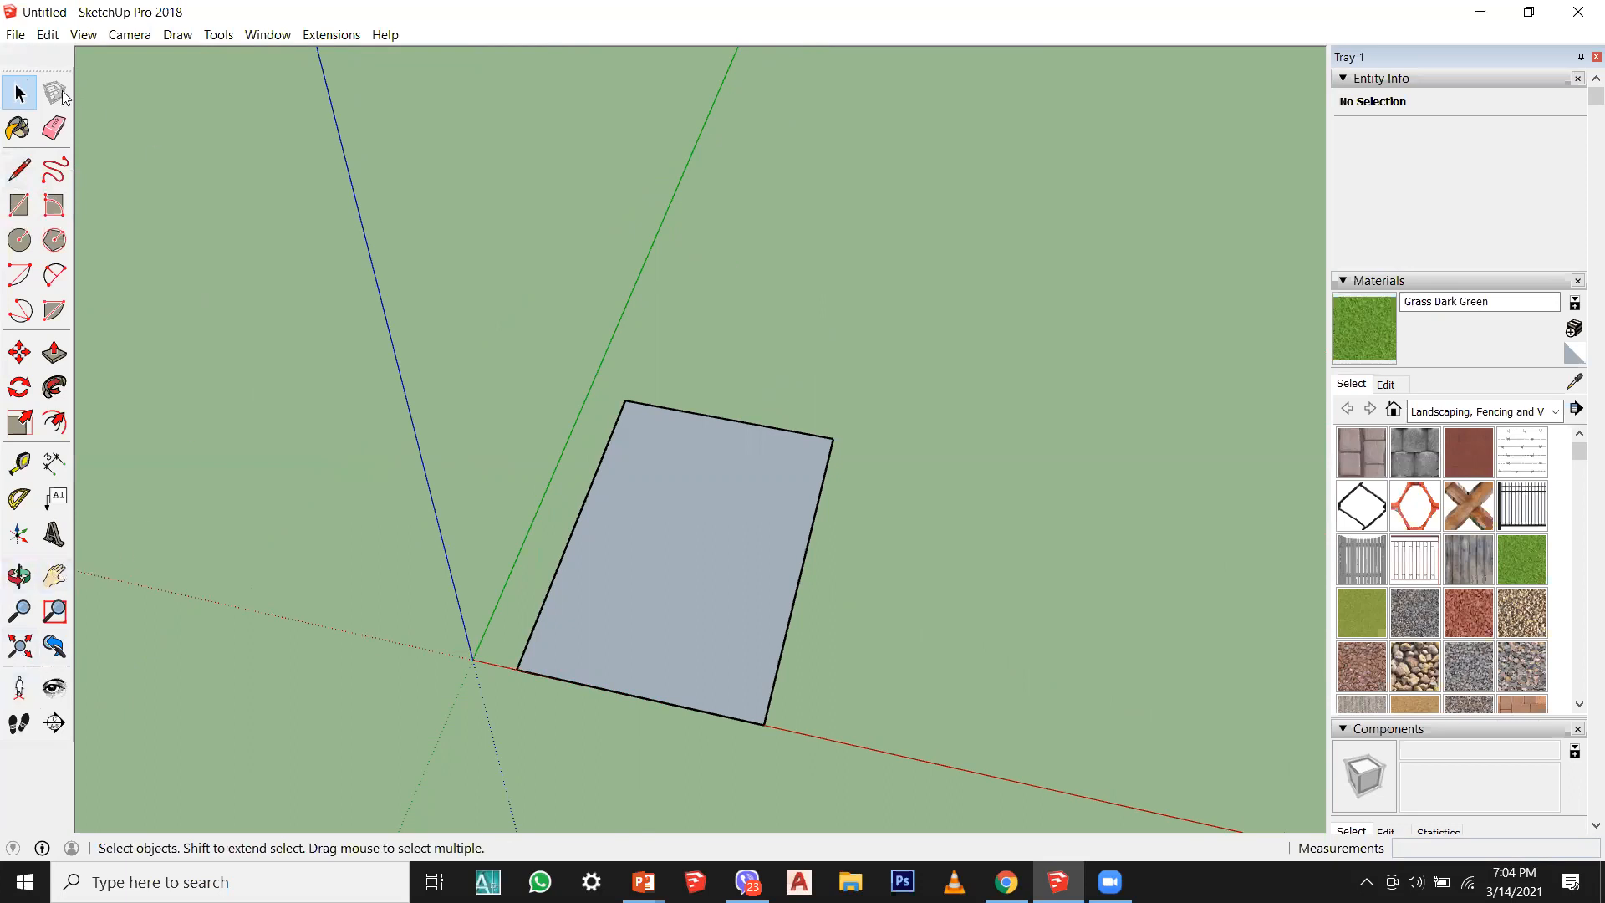
scroll(715, 509, "down", 1)
middle_click_drag(727, 510, 927, 468)
scroll(703, 543, "up", 3)
scroll(694, 545, "down", 1)
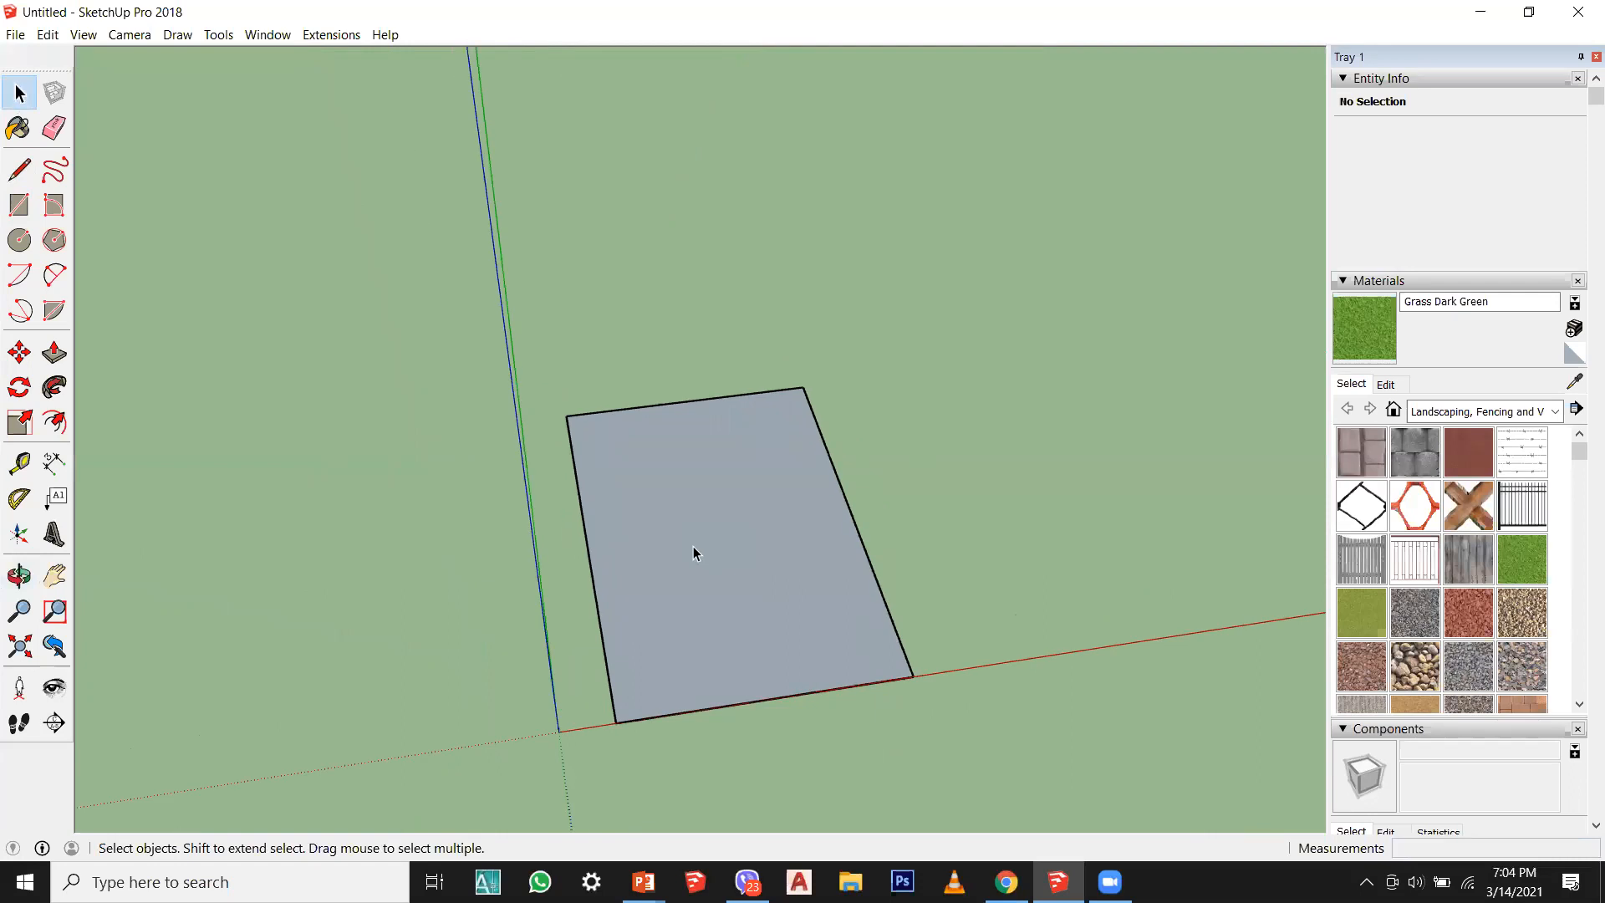
Step: Select the rectangle's face and inspect it from several angles
left_click(694, 545)
scroll(777, 660, "up", 1)
left_click(1031, 550)
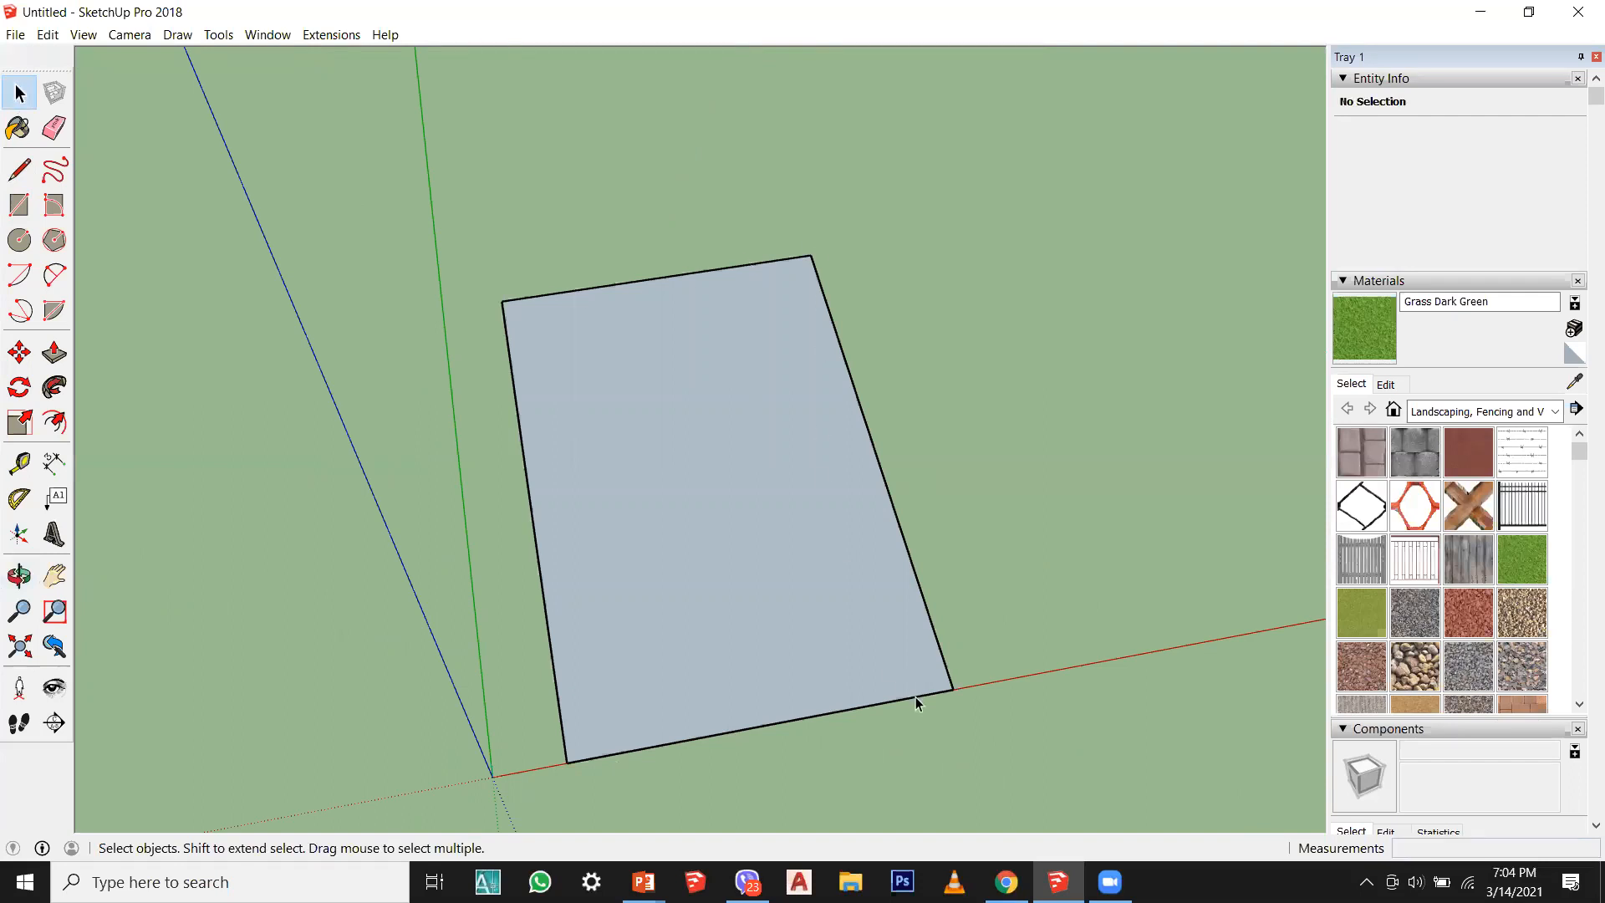
middle_click_drag(915, 641, 599, 580)
scroll(599, 580, "up", 2)
left_click(709, 758)
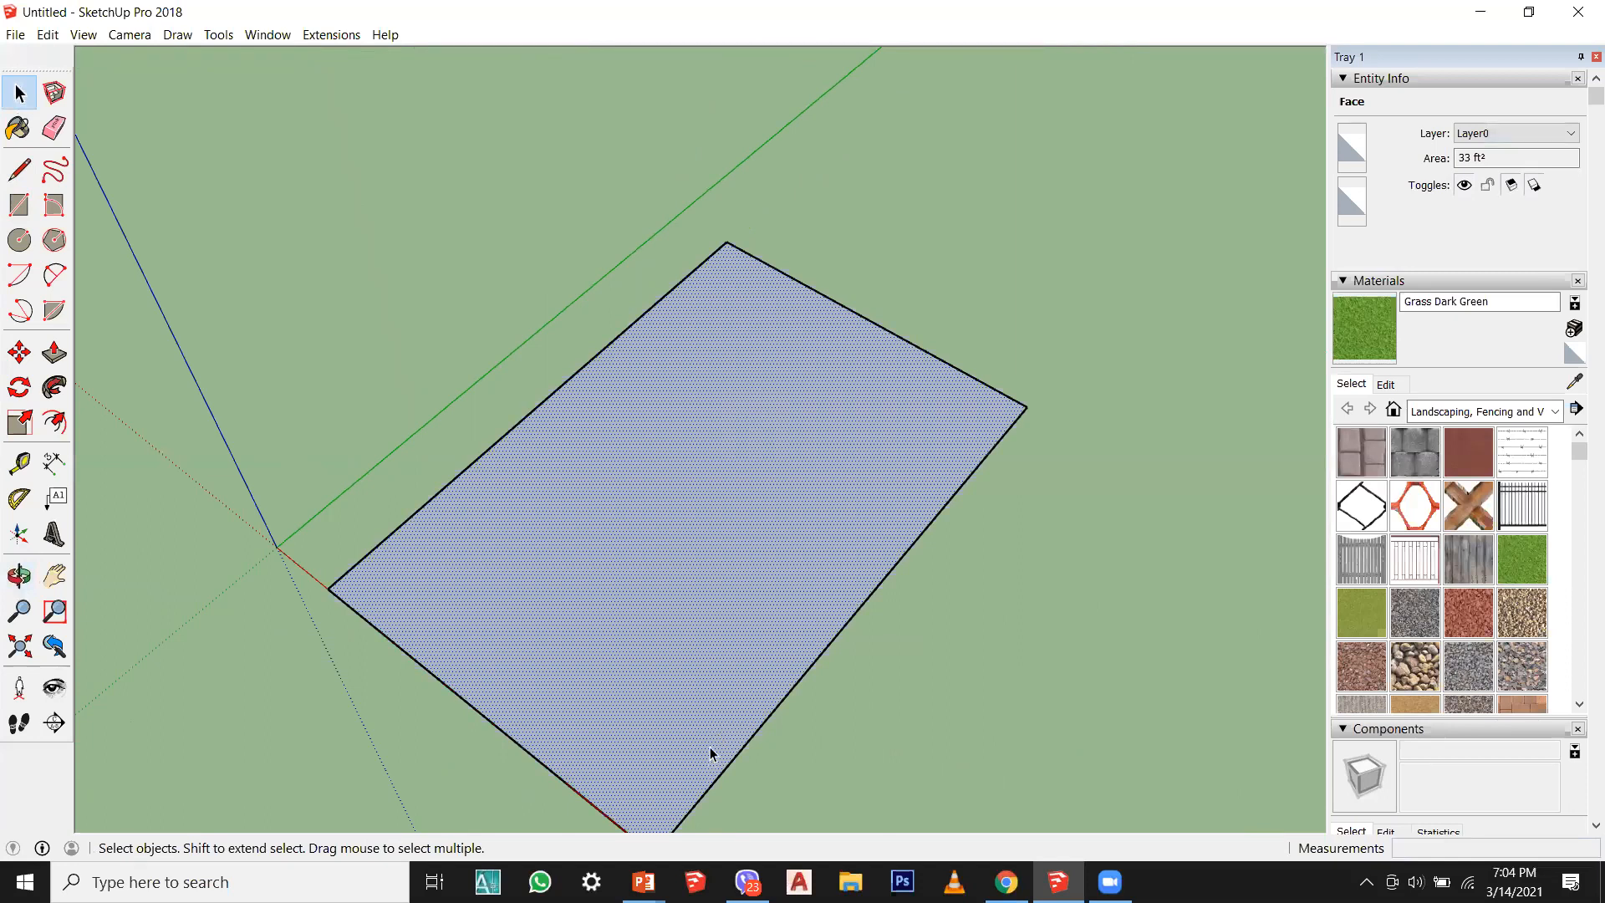
middle_click_drag(710, 741, 1056, 631)
middle_click_drag(613, 614, 906, 548)
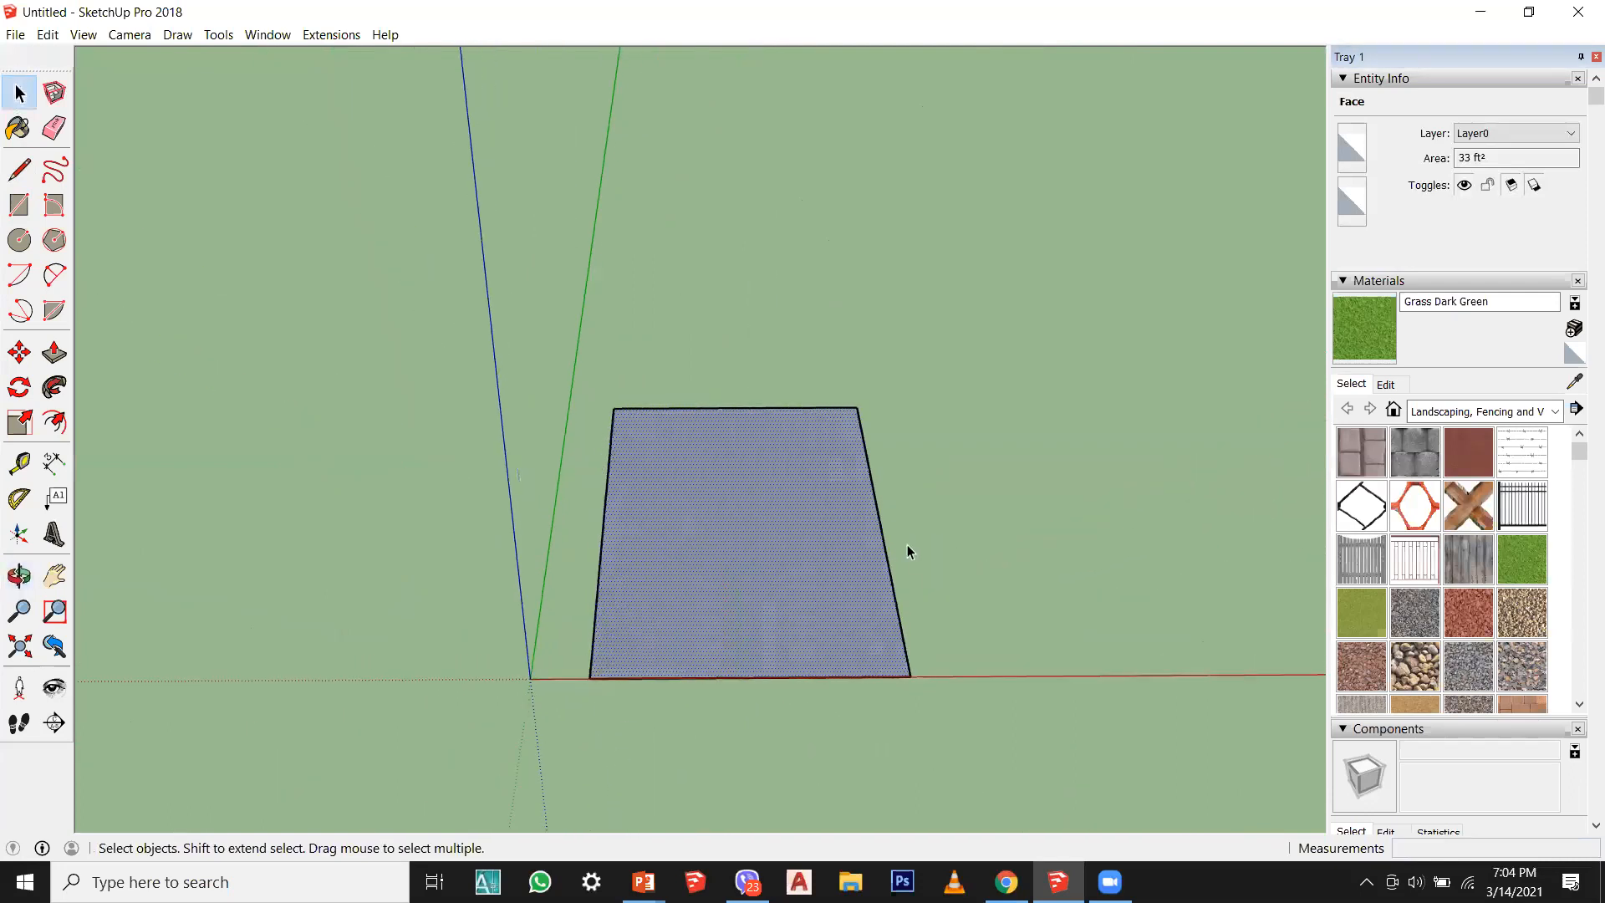
scroll(749, 584, "up", 5)
scroll(533, 469, "down", 2)
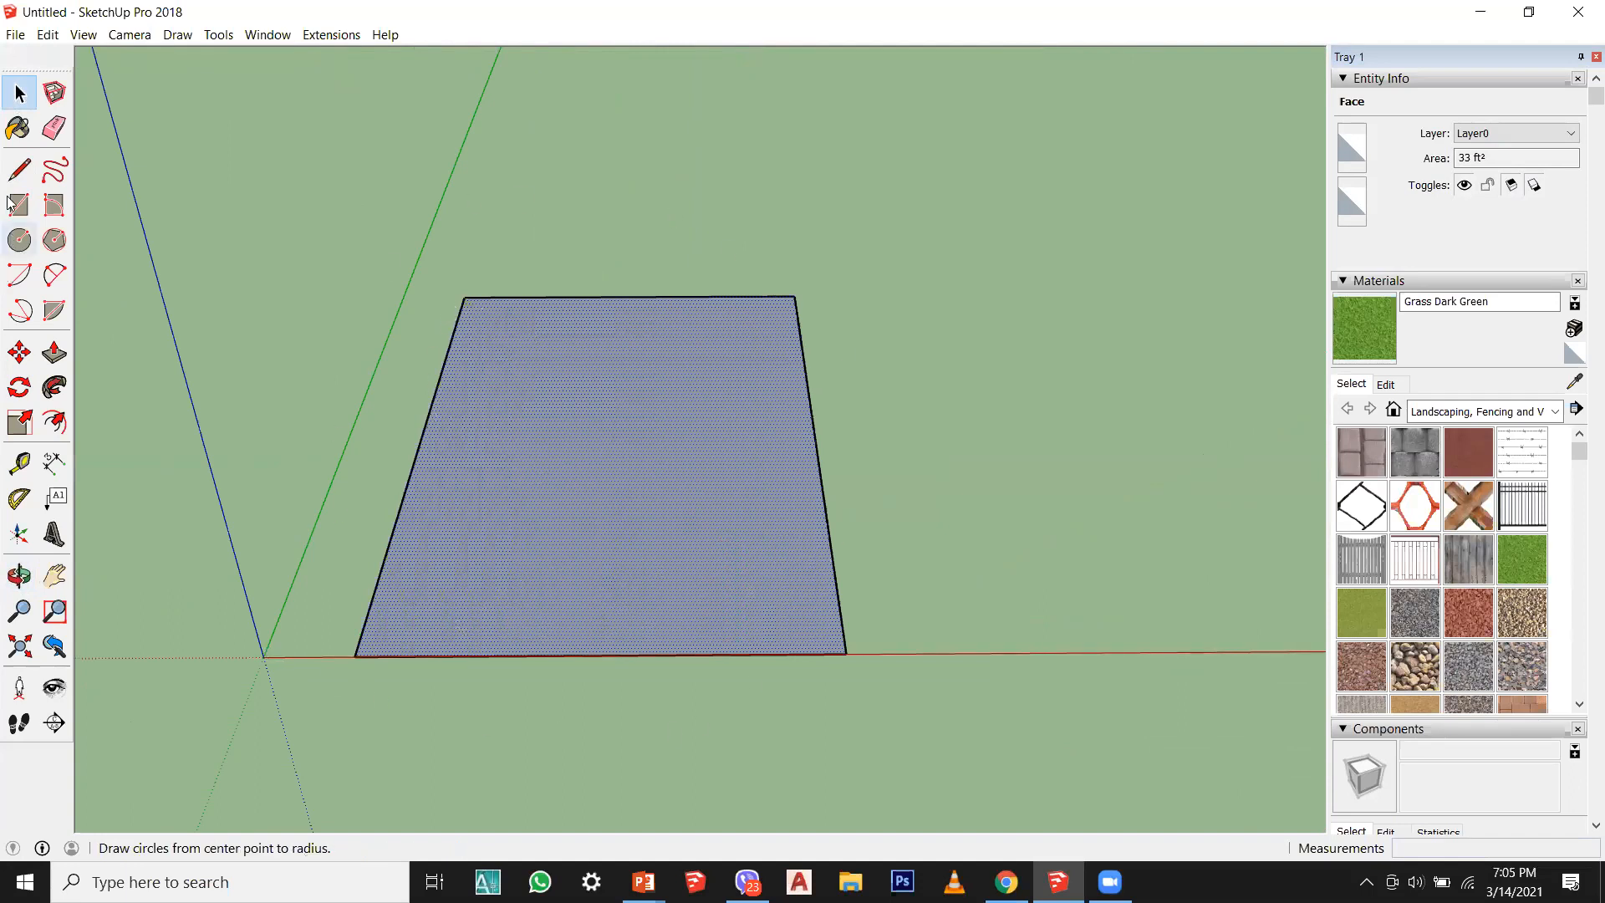
Step: Draw a four-edge outline beside the rectangle, starting and closing at the red axis
left_click(18, 171)
scroll(80, 385, "down", 2)
middle_click_drag(584, 618, 542, 724)
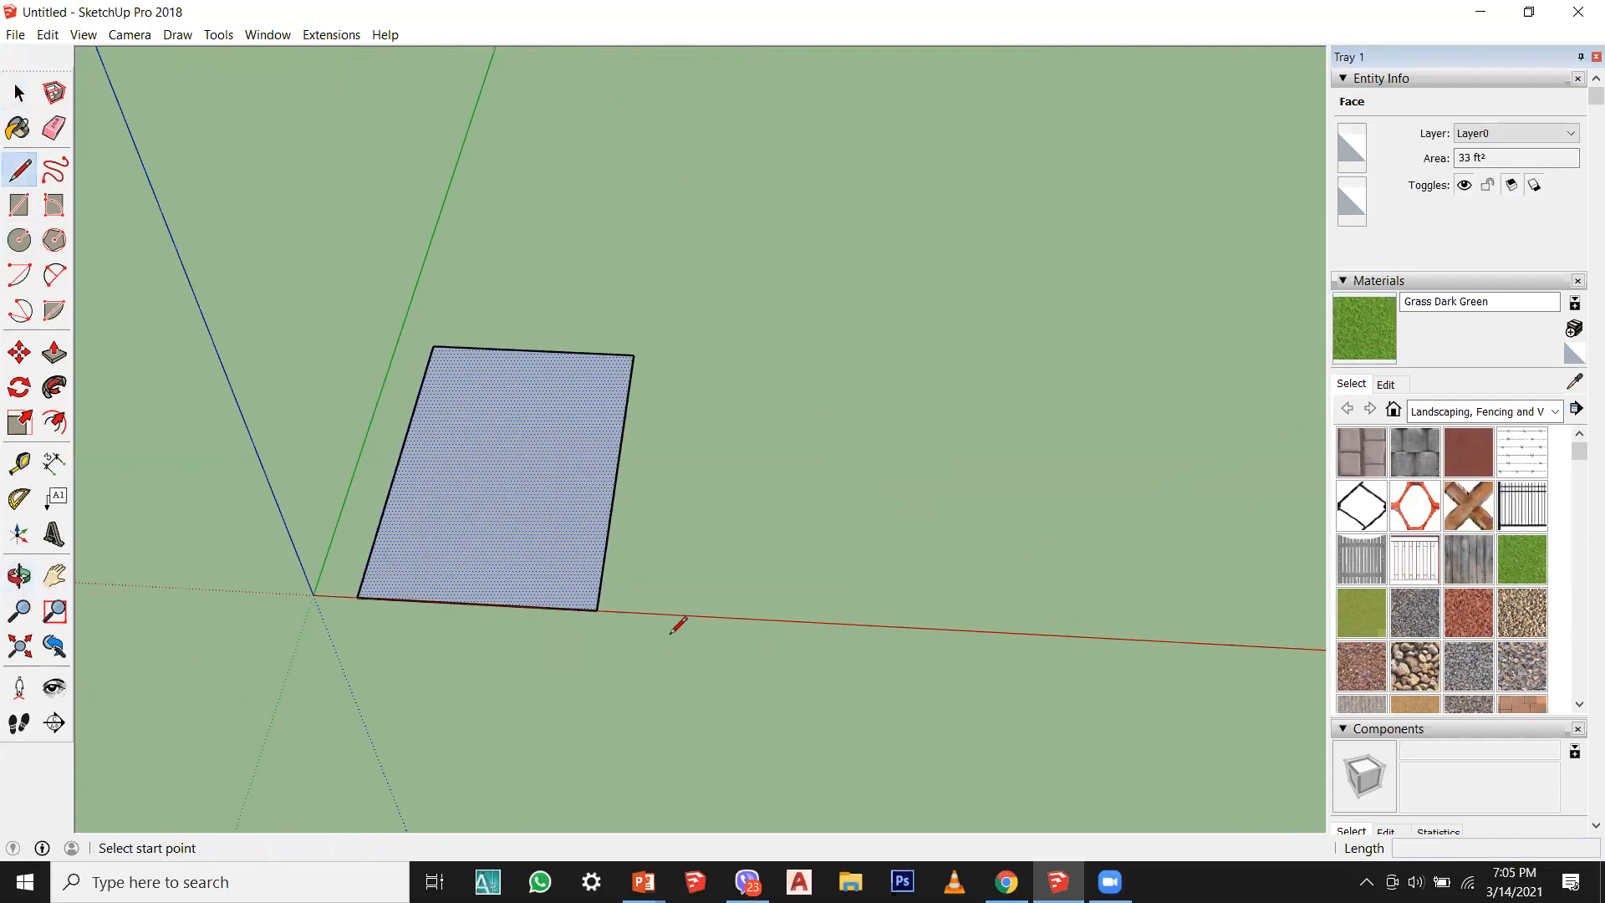
left_click(689, 615)
left_click(709, 356)
left_click(923, 365)
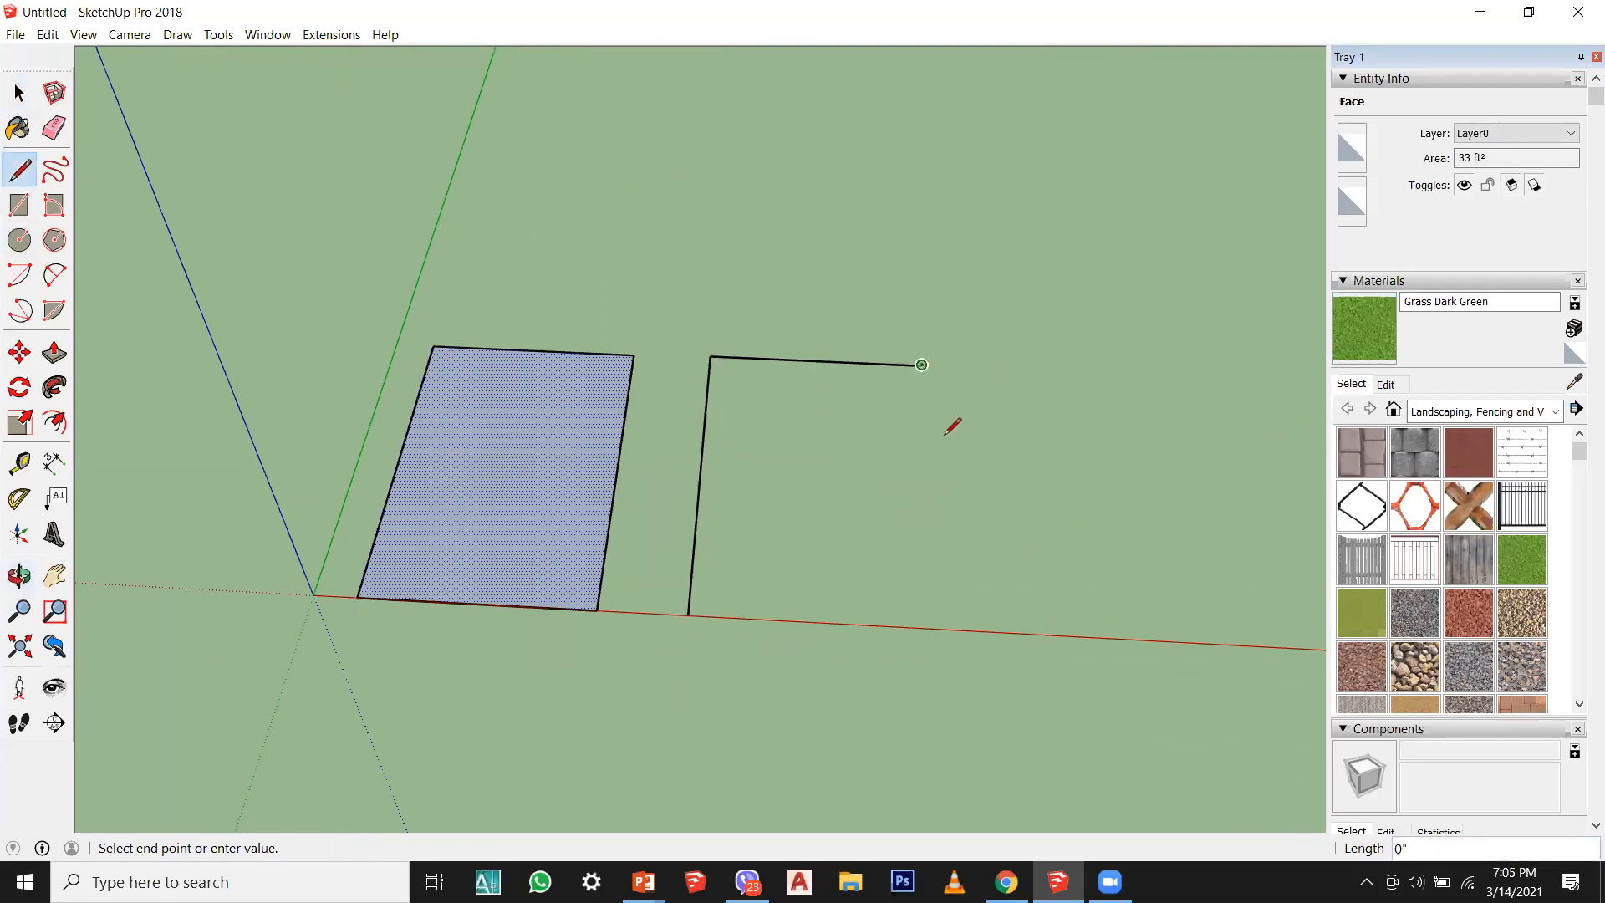
left_click(928, 627)
scroll(709, 605, "up", 6)
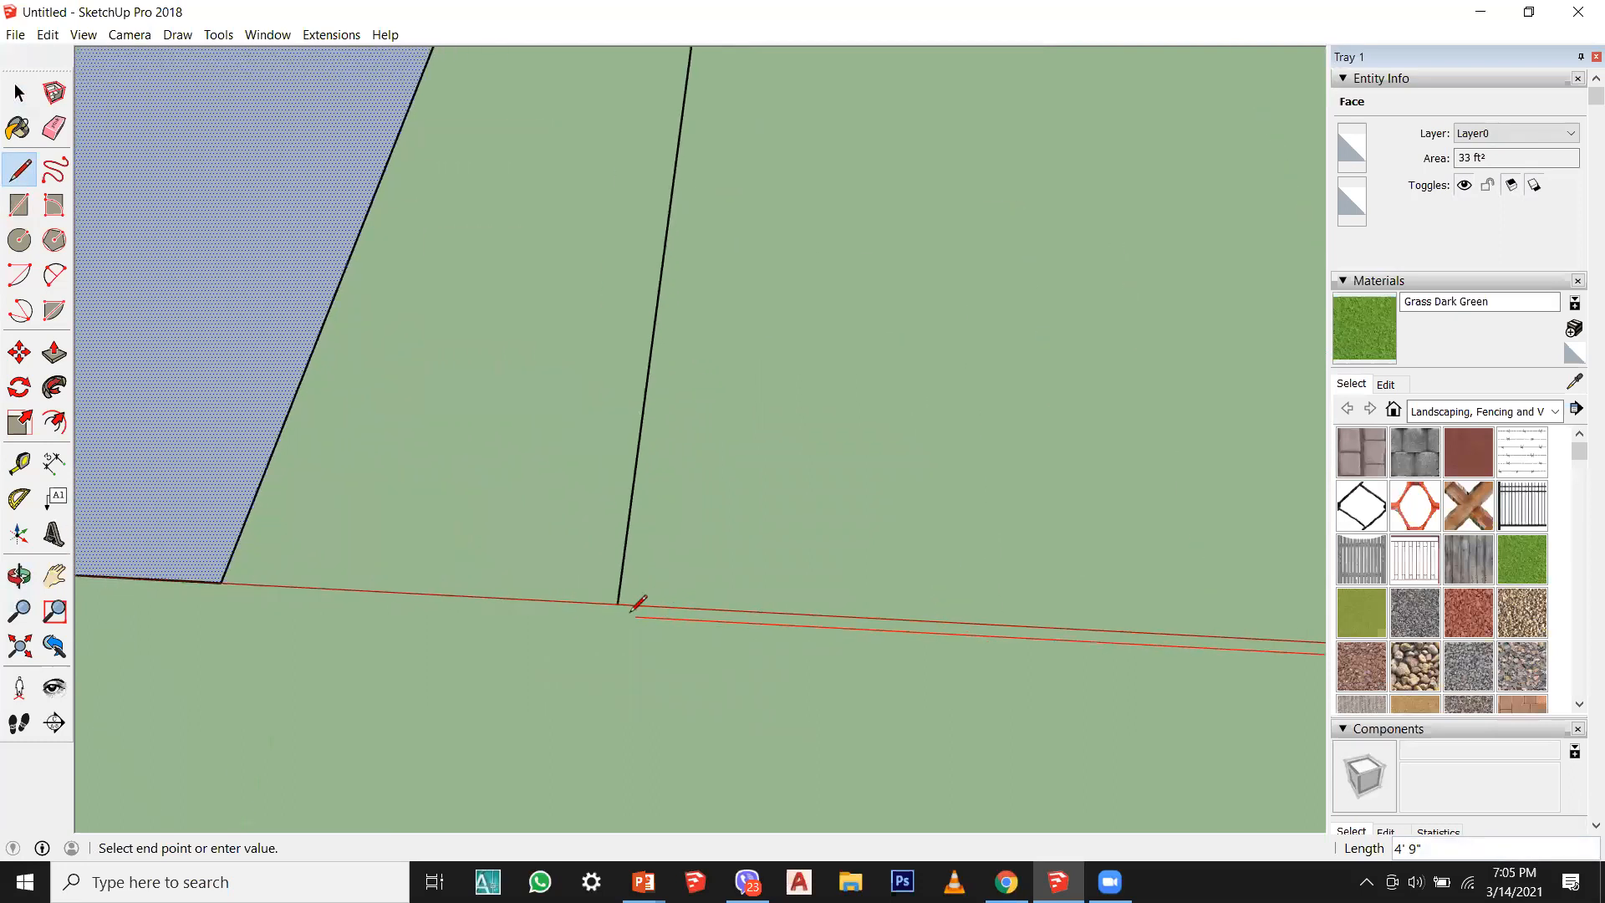
left_click(617, 604)
scroll(624, 666, "down", 6)
middle_click_drag(707, 612, 906, 655)
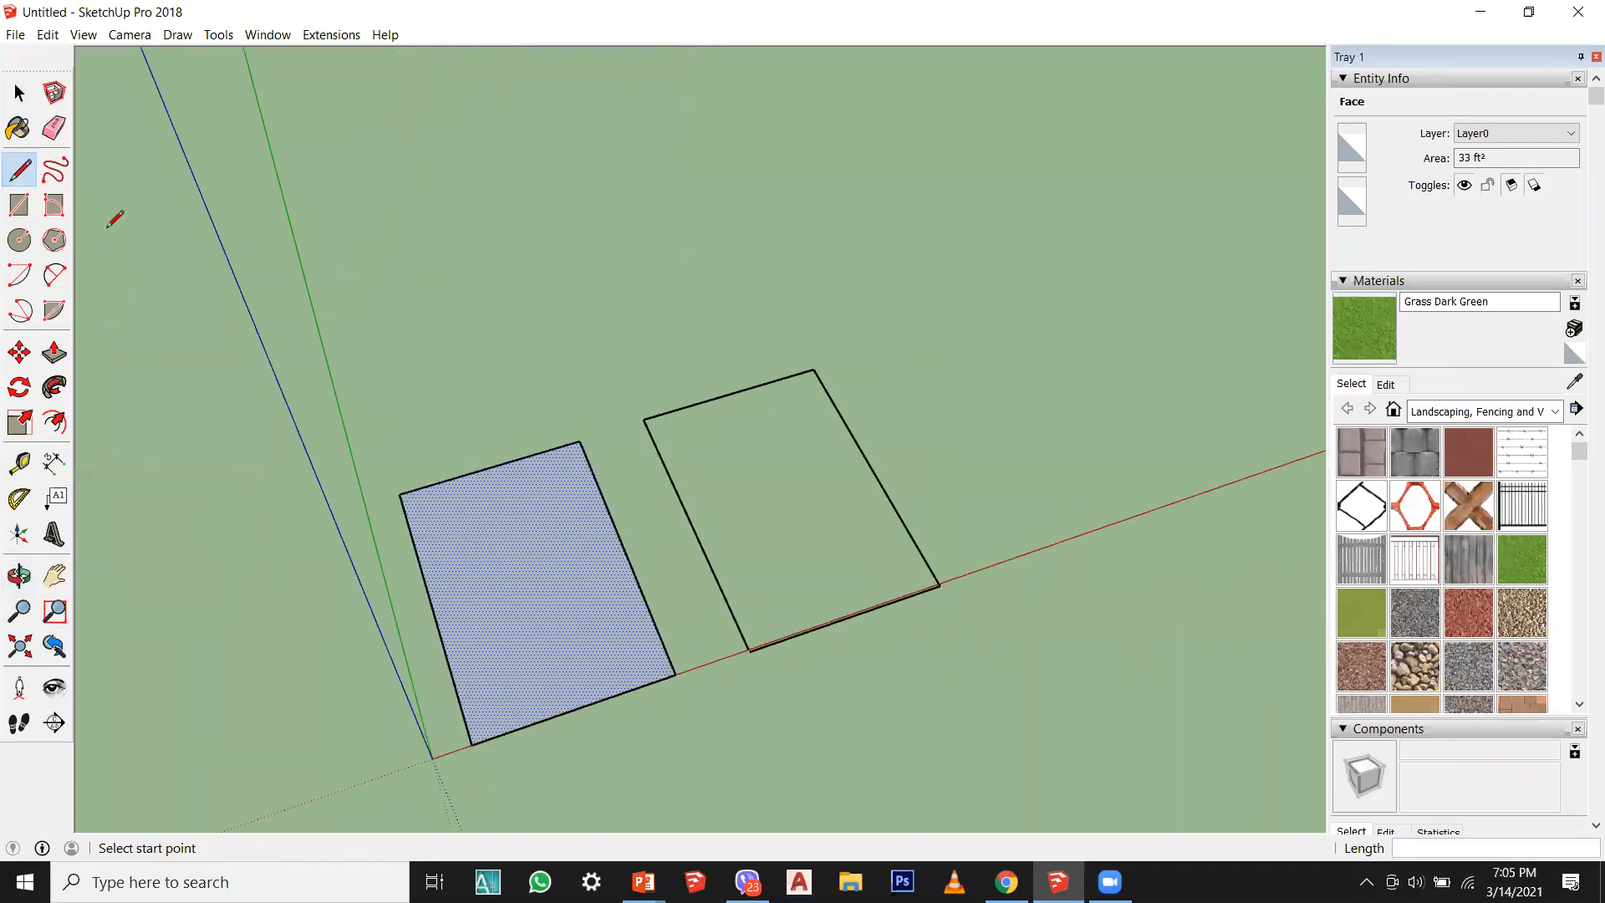
Step: Select the filled rectangle and the second outline in turn to compare a face with plain edges
middle_click_drag(585, 635, 672, 639)
key("space")
scroll(712, 422, "up", 2)
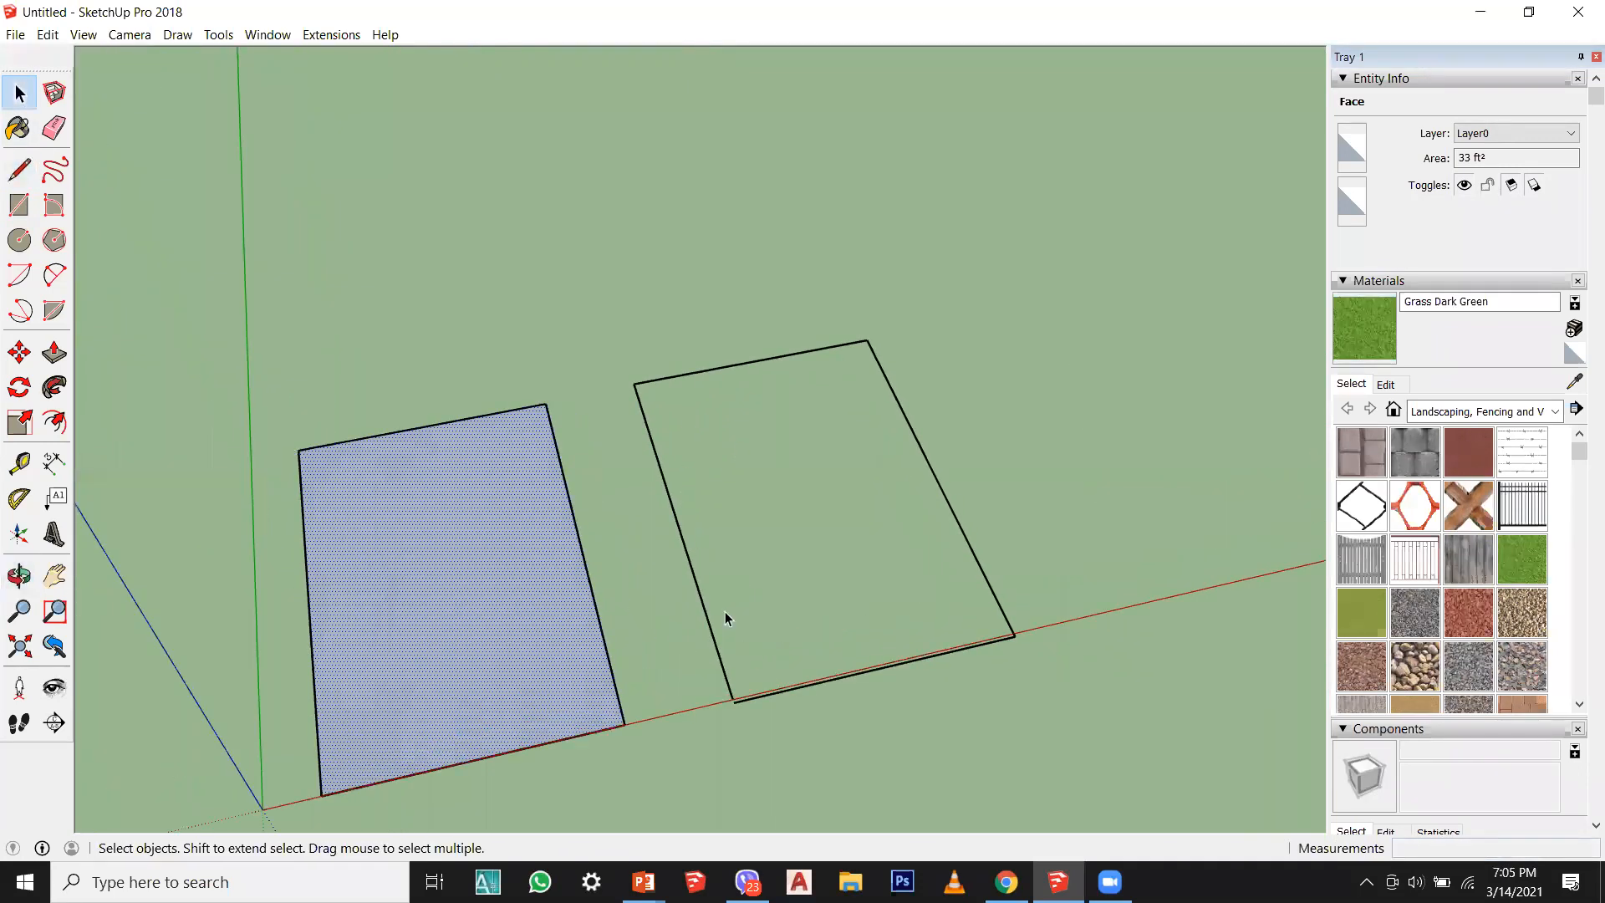
middle_click_drag(790, 594, 574, 660)
left_click(591, 585)
left_click(545, 480)
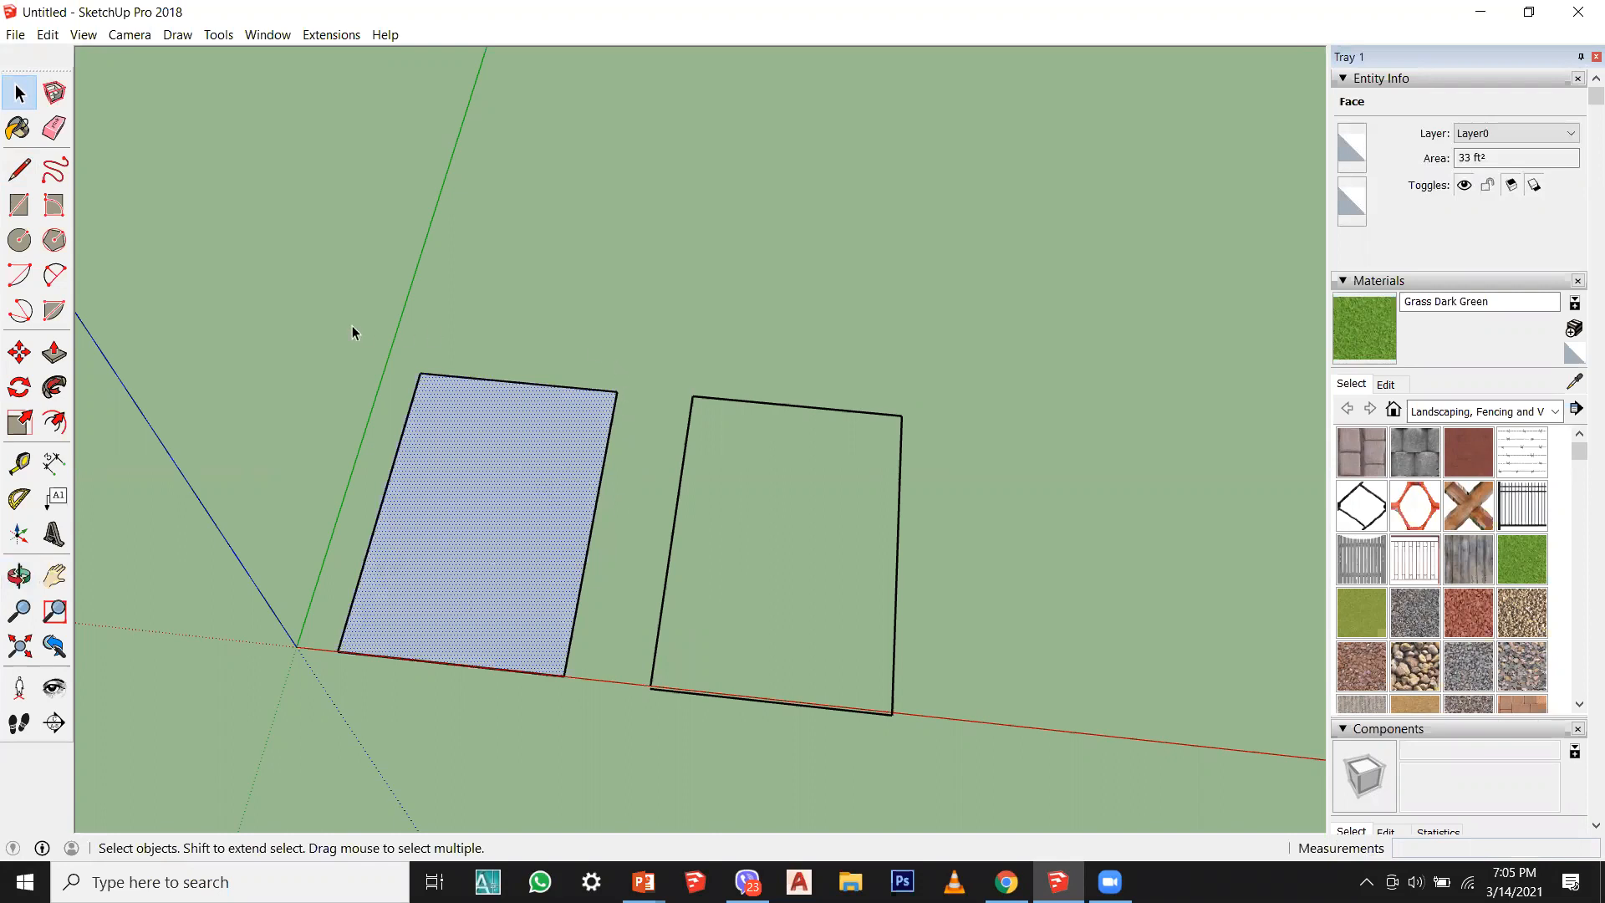
left_click_drag(277, 314, 621, 752)
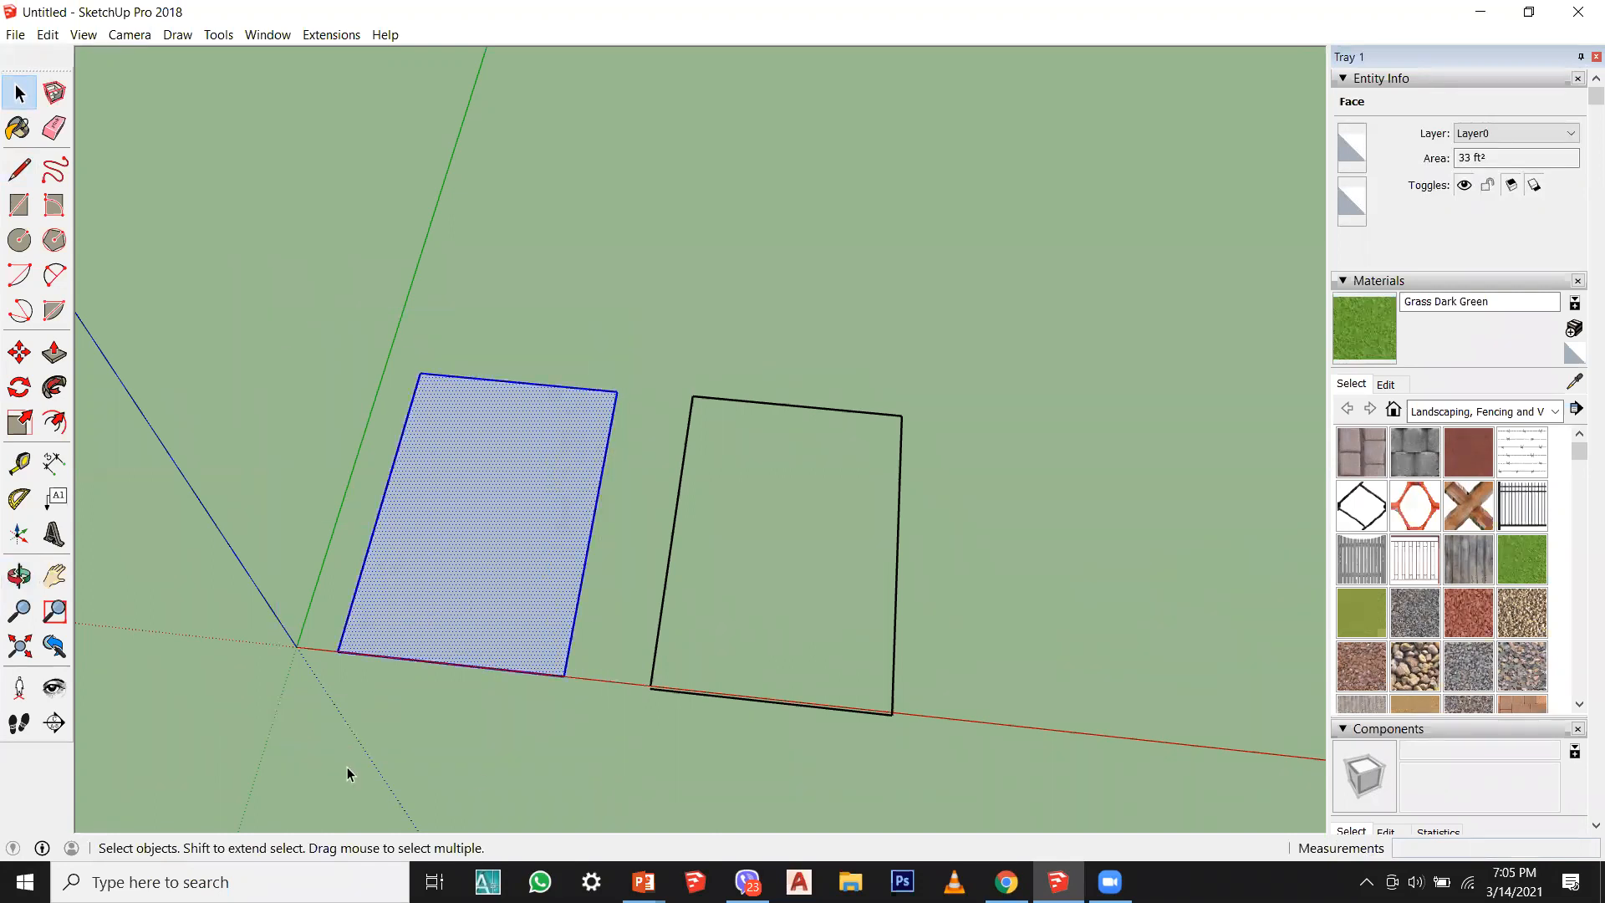
middle_click_drag(318, 755, 630, 455)
left_click_drag(616, 373, 1025, 763)
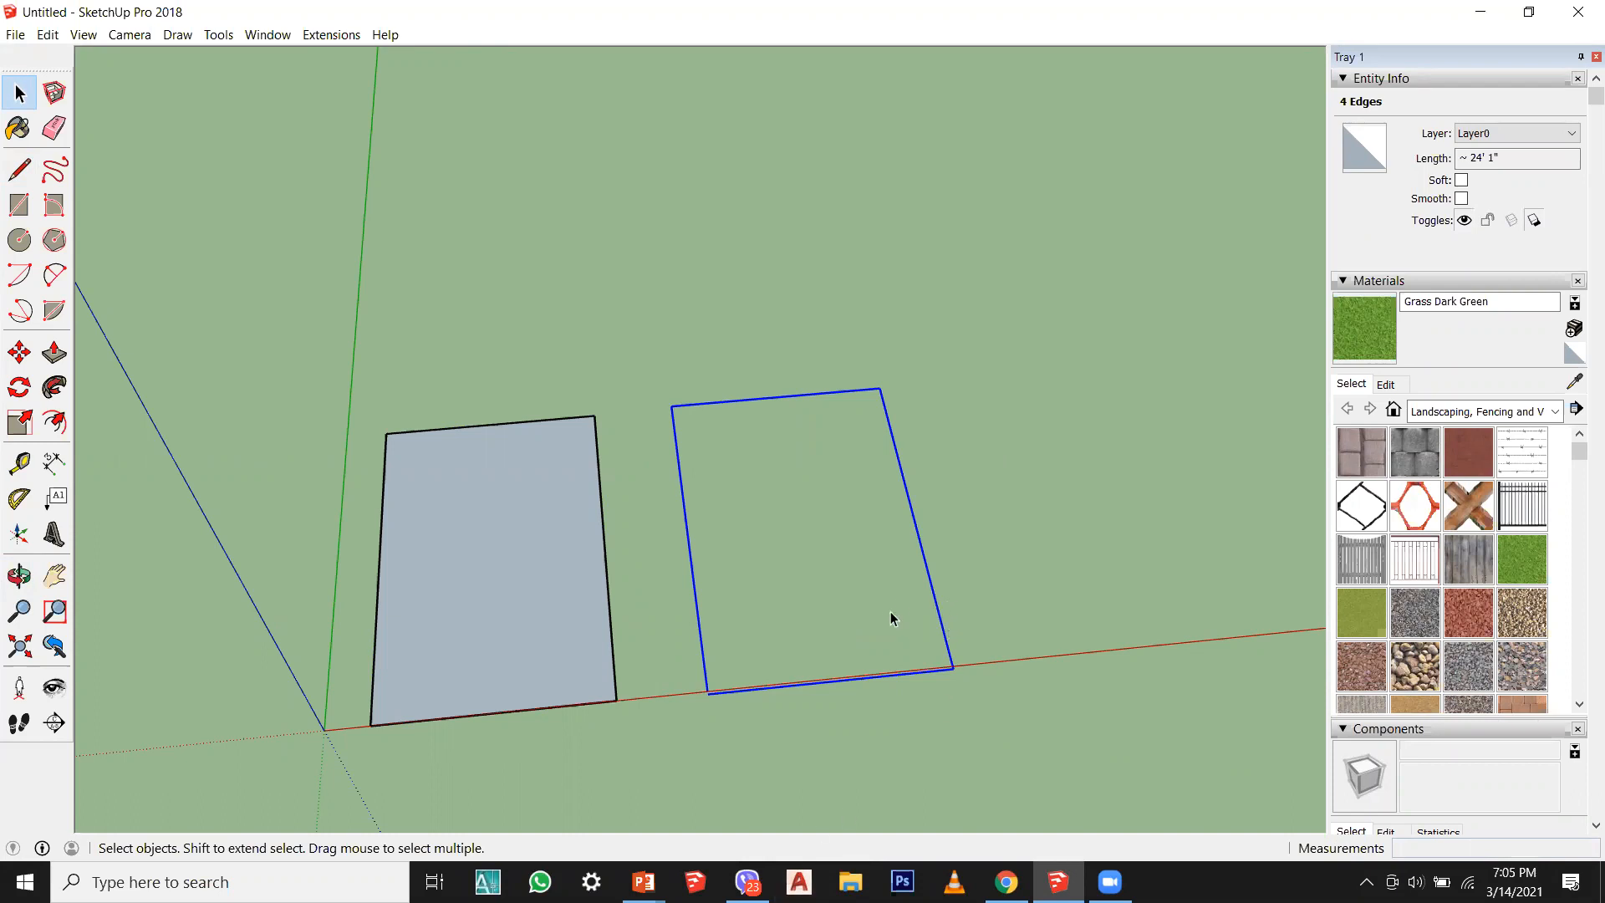
scroll(739, 729, "up", 6)
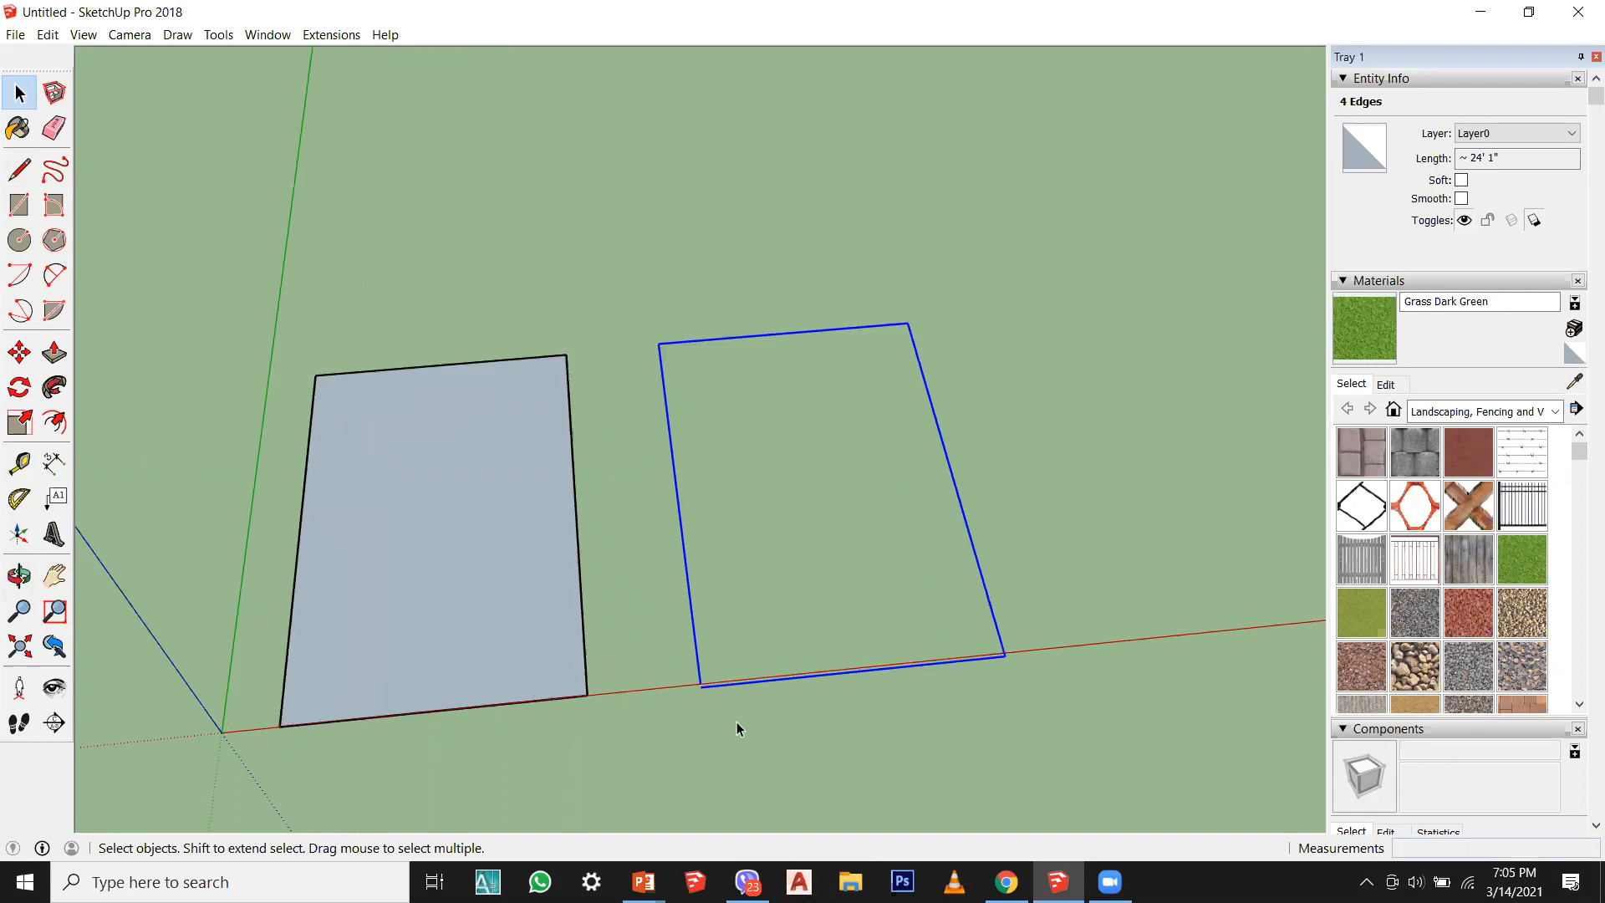
scroll(633, 712, "down", 3)
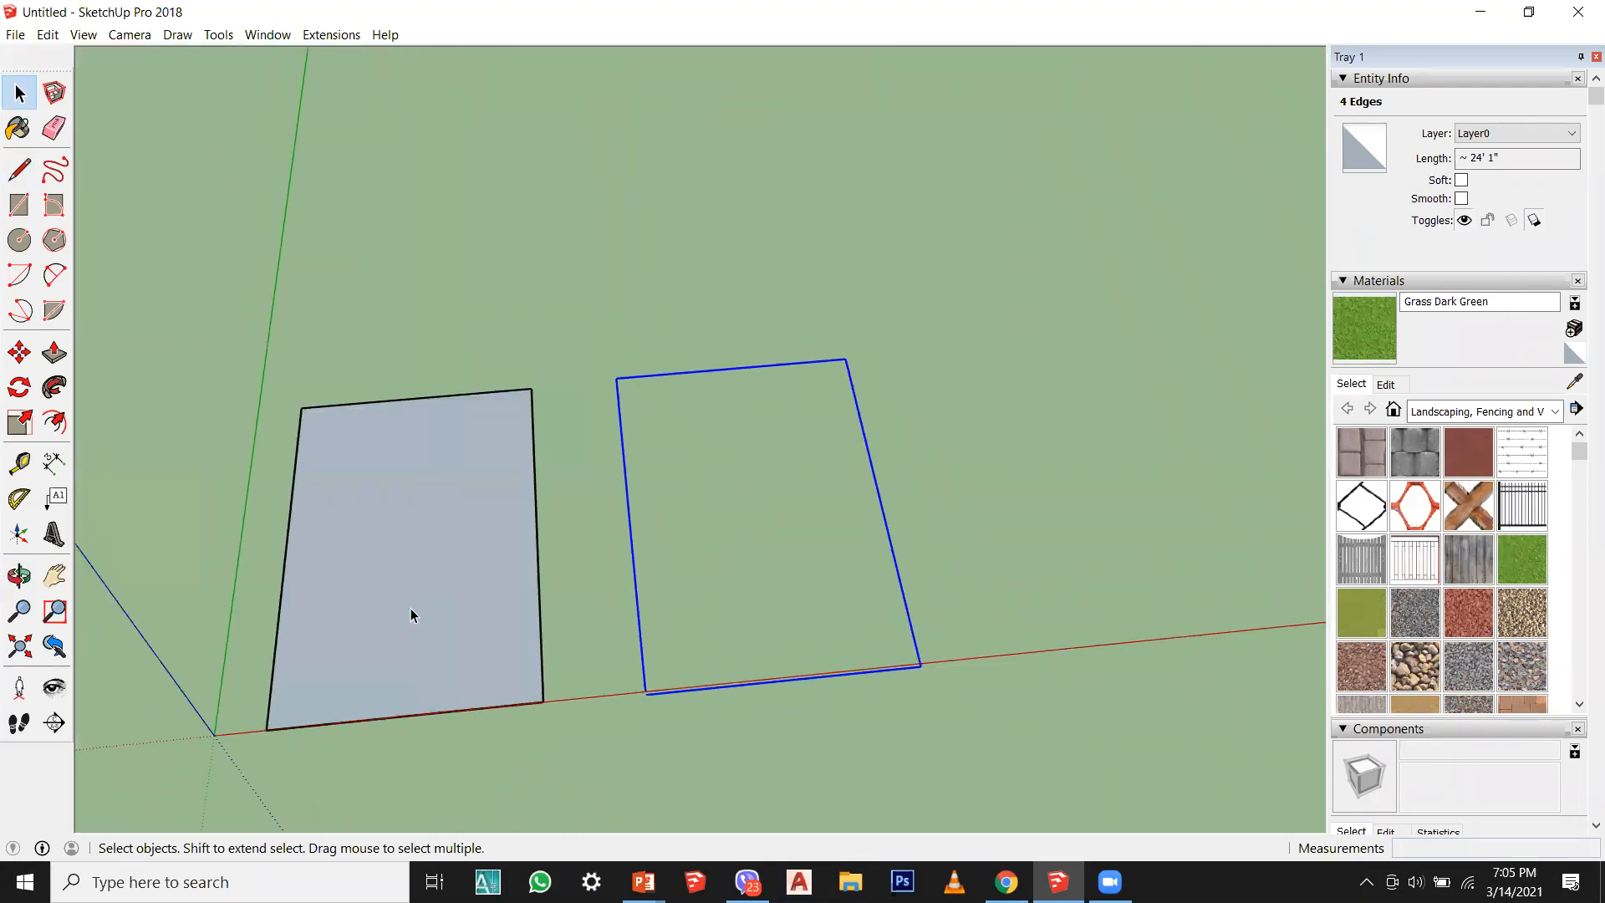
Step: Delete the four edges of the unfilled outline beside the rectangle
middle_click_drag(918, 633, 835, 666)
left_click_drag(974, 712, 703, 336)
key("Delete")
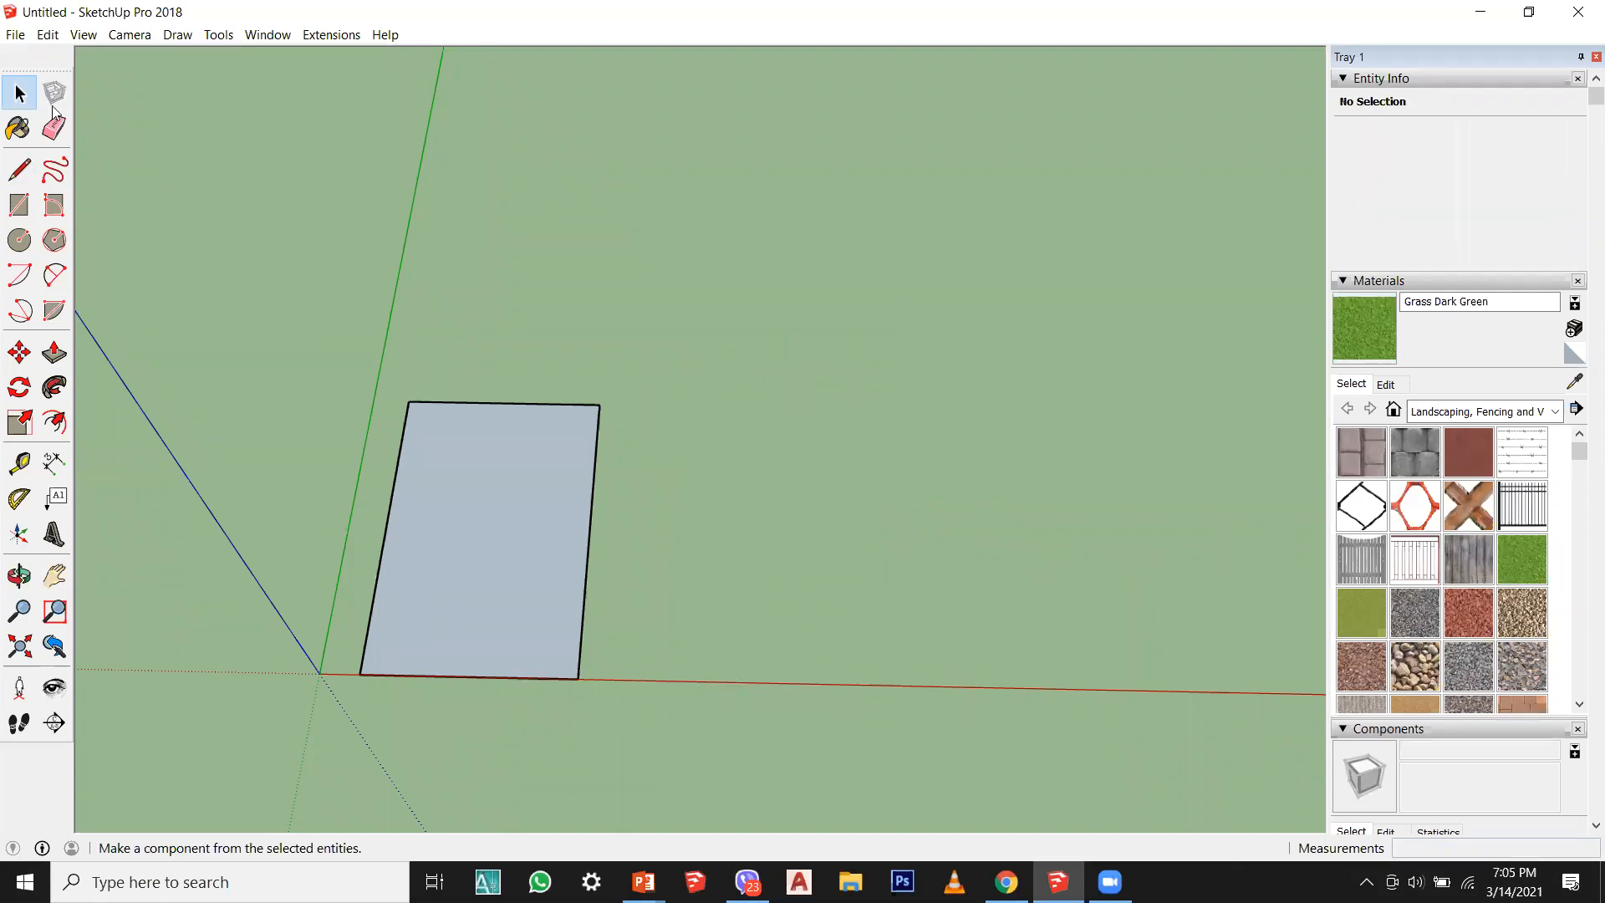
Step: Draw a closed chain of edges beside the rectangle to form an irregular eight-sided face
left_click(23, 174)
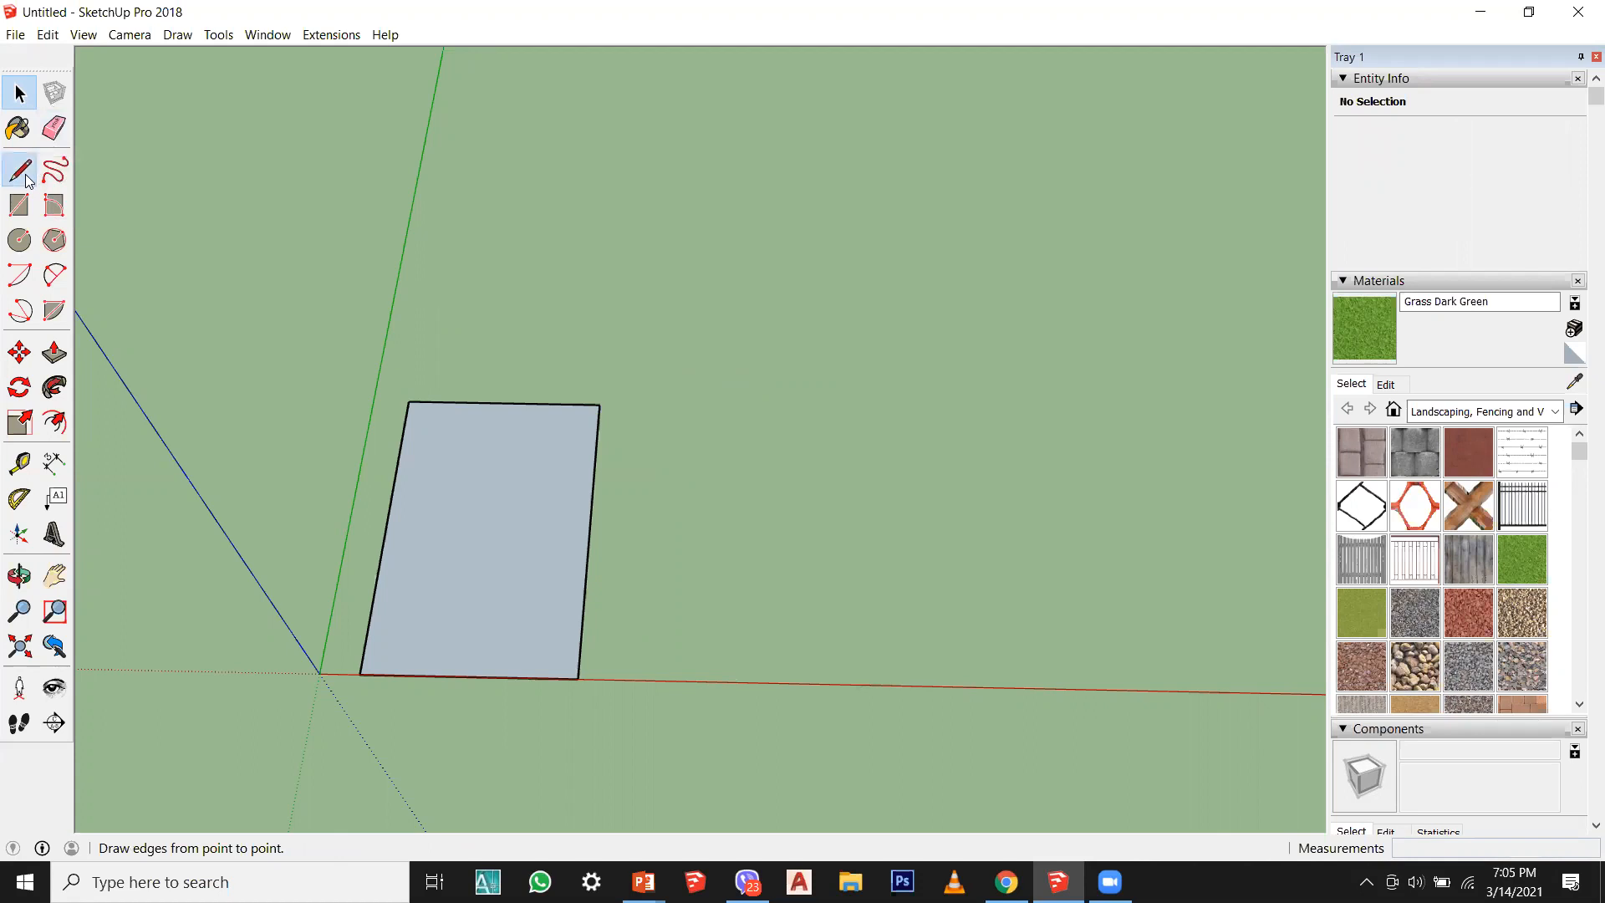
left_click(659, 595)
left_click(678, 427)
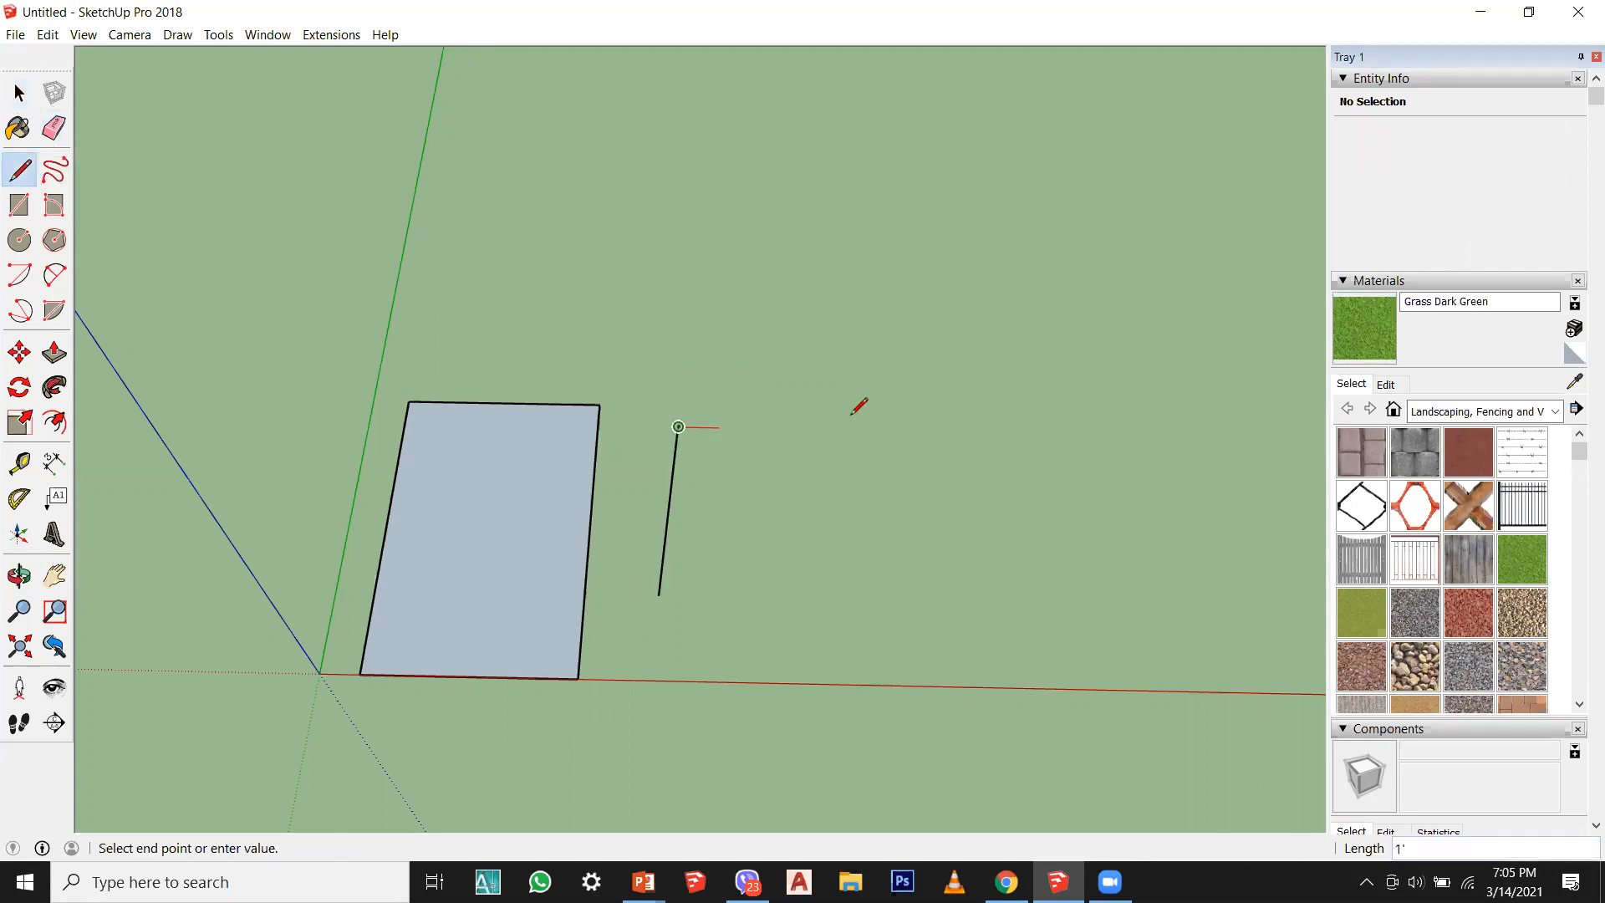
left_click(925, 404)
left_click(1025, 305)
left_click(1212, 424)
left_click(1230, 500)
left_click(1102, 603)
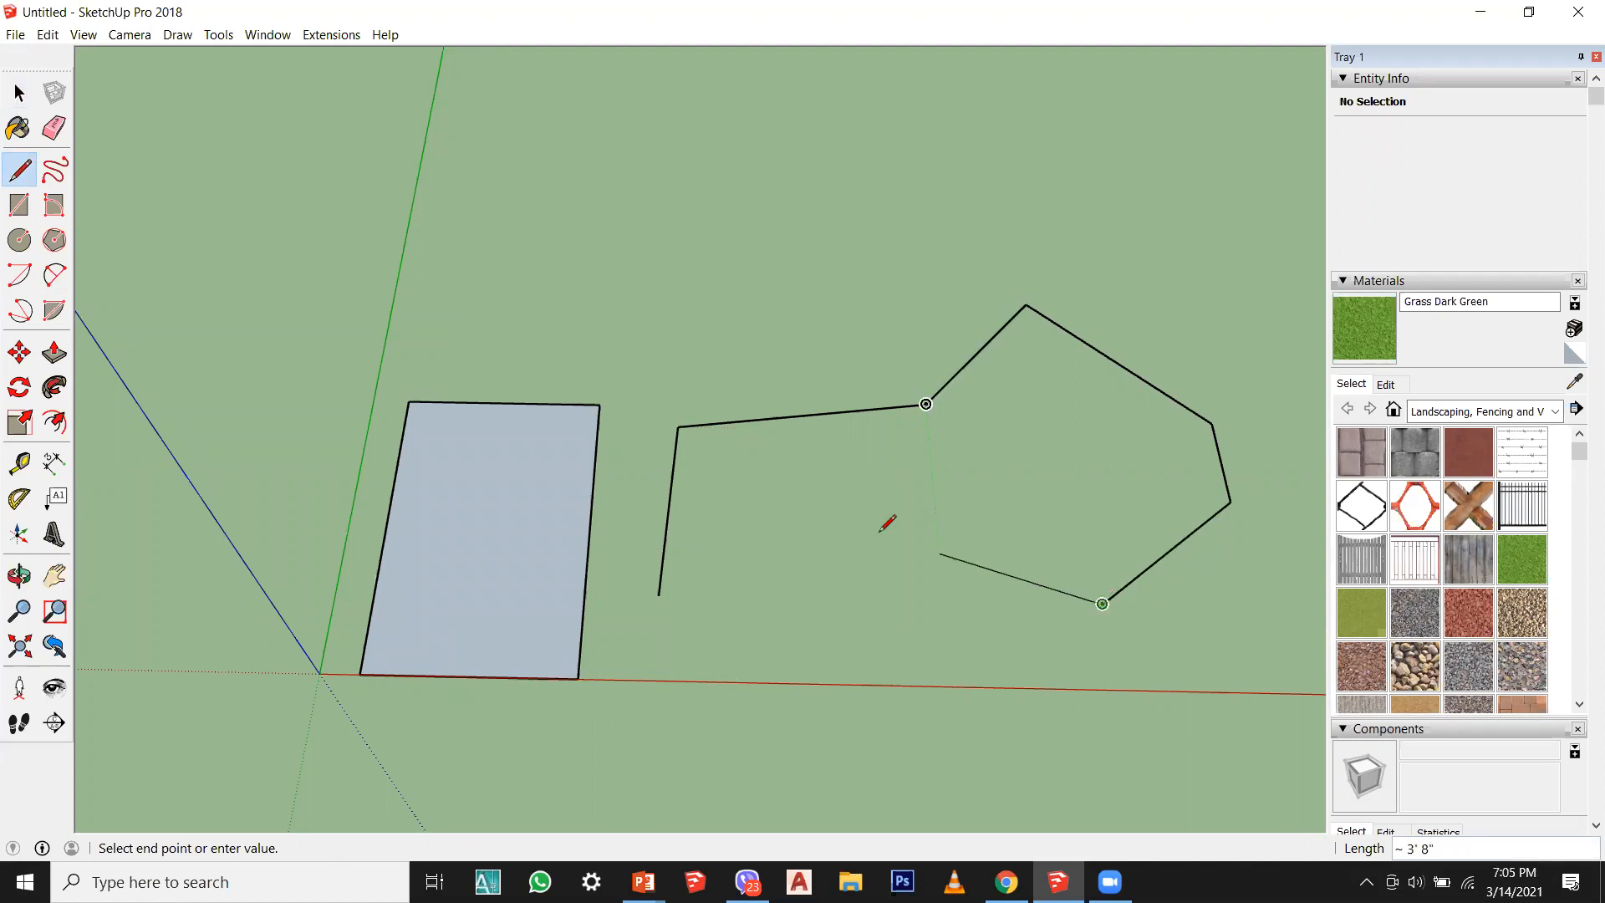
left_click(868, 526)
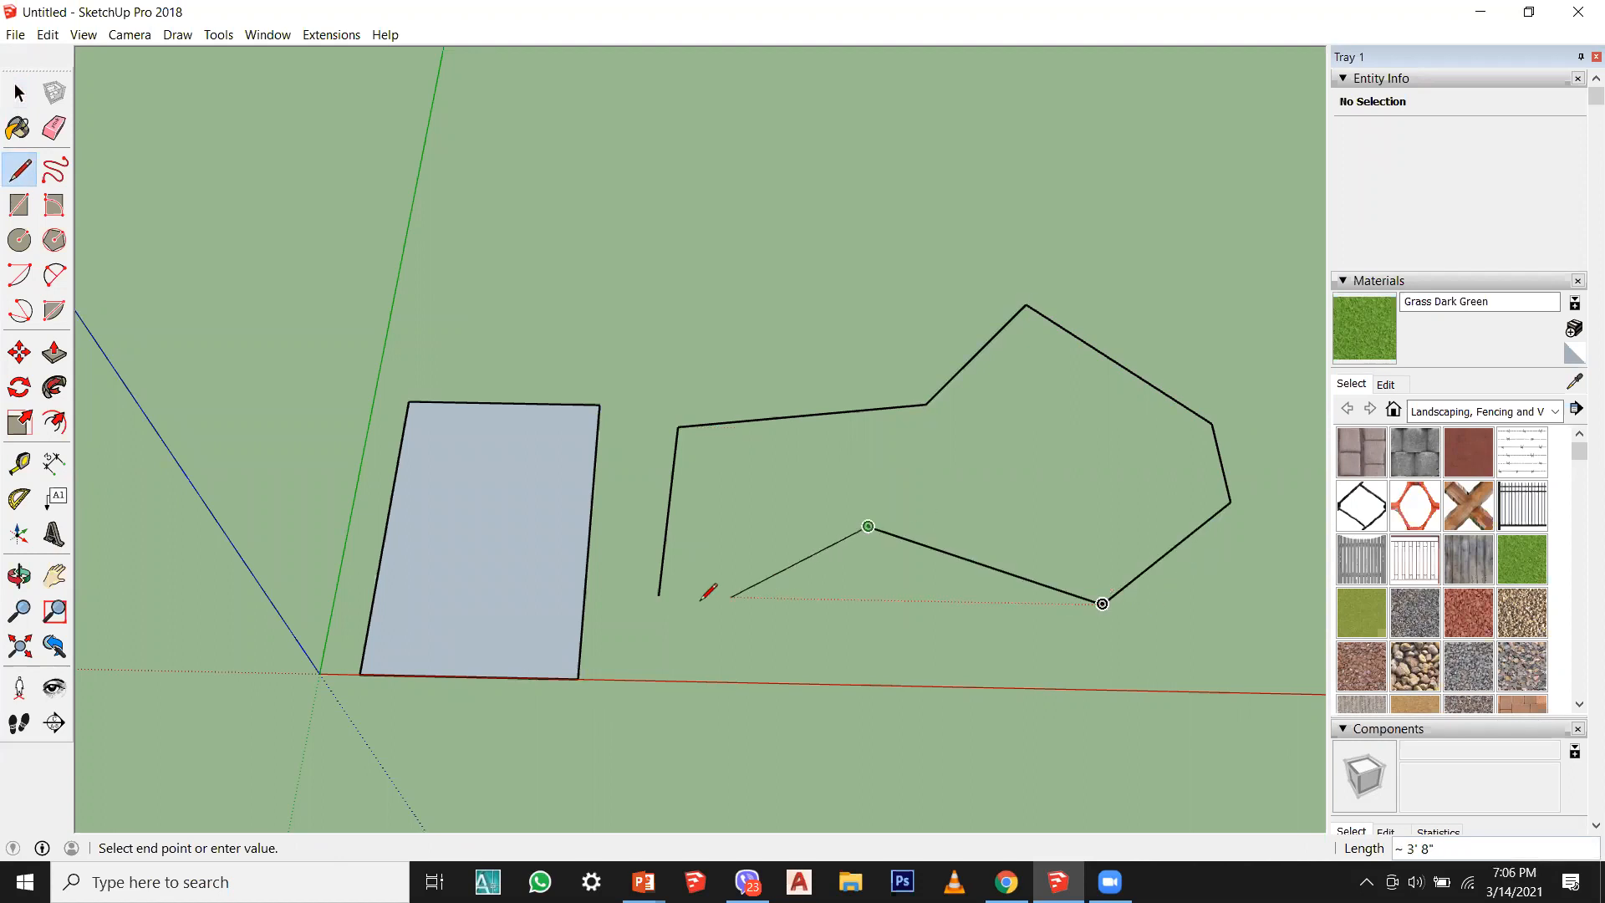
left_click(659, 595)
Step: Try to draw another irregular closed shape behind the eight-sided face and inspect it from other angles
mouse_move(796, 589)
middle_mouse_down()
mouse_move(1232, 362)
mouse_move(892, 552)
mouse_move(727, 401)
middle_mouse_up()
left_click(696, 422)
left_click(862, 323)
left_click(959, 266)
left_click(723, 226)
left_click(721, 311)
left_click(627, 326)
left_click(696, 371)
left_click(696, 422)
middle_click_drag(697, 418, 919, 234)
middle_click_drag(870, 459, 774, 328)
Step: Undo the edges of the last irregular shape
key("Escape")
key("ctrl+z")
key("ctrl+z")
key("ctrl+z")
key("ctrl+z")
key("ctrl+z")
Step: Draw a five-edge closed outline behind the rectangle, with its first edge parallel to the green axis
middle_click_drag(806, 399, 635, 544)
scroll(666, 412, "up", 5)
scroll(559, 387, "down", 6)
scroll(563, 355, "up", 6)
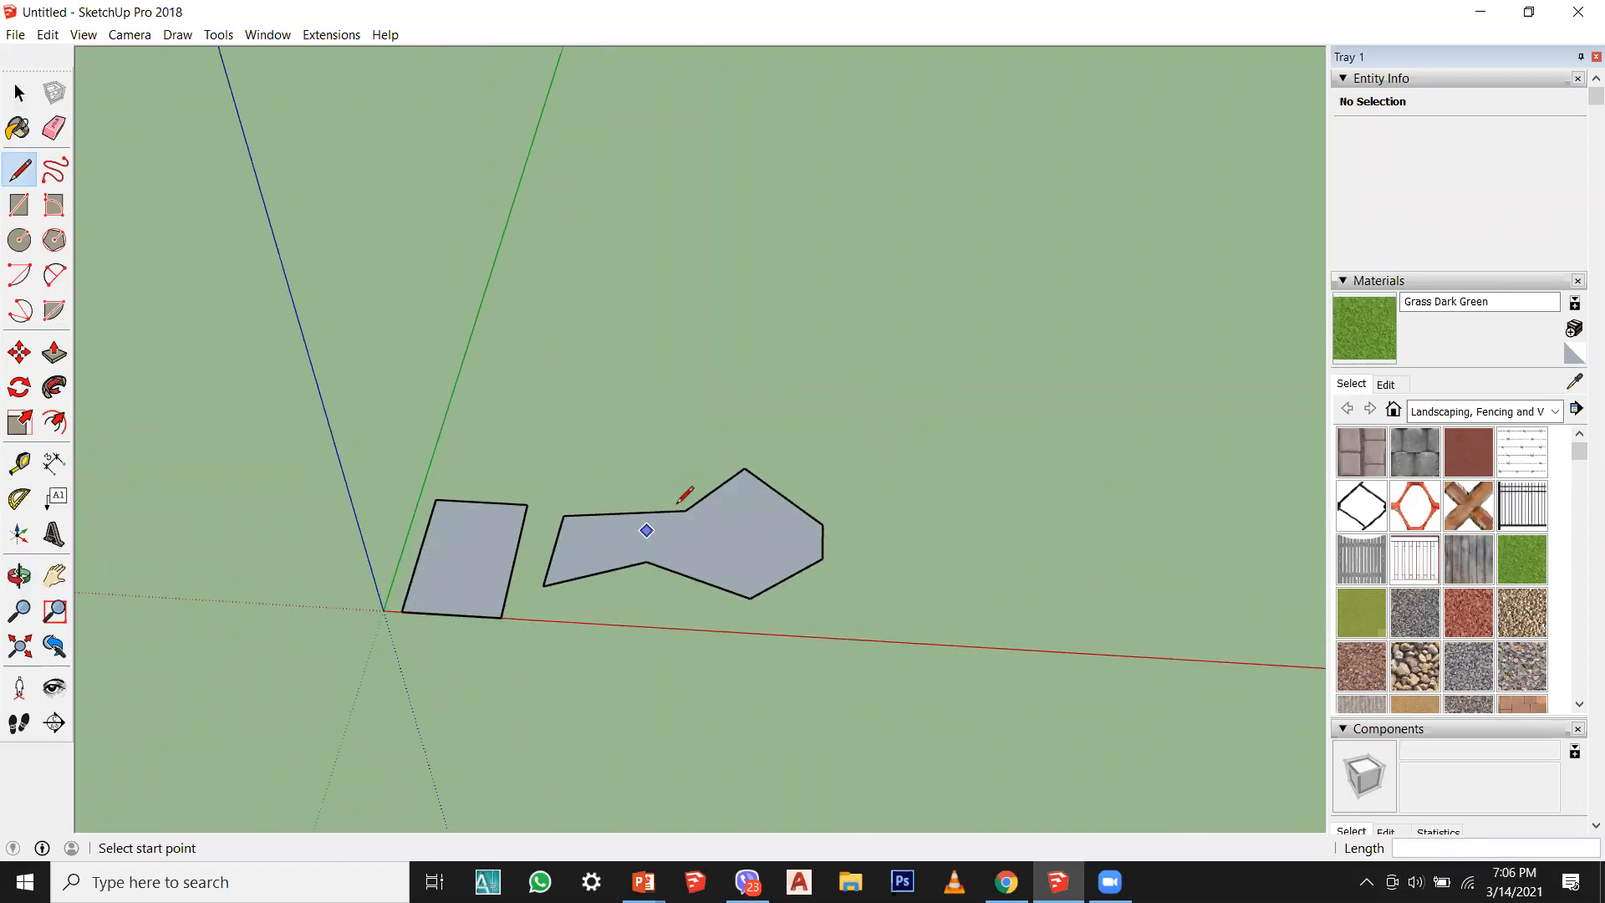
scroll(465, 433, "up", 3)
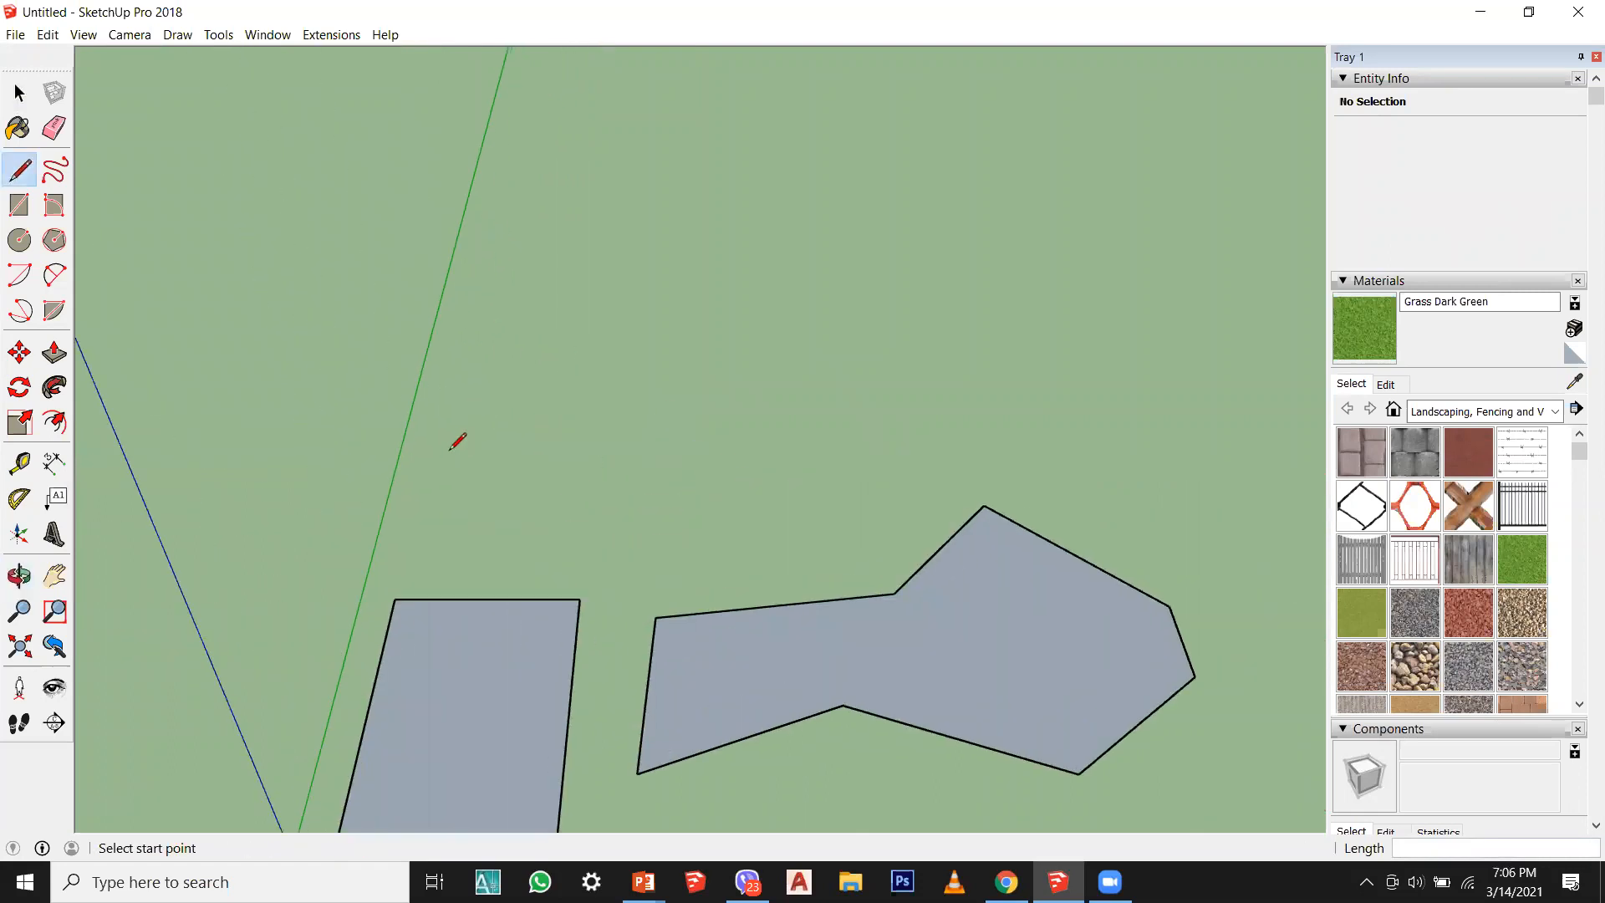
left_click(441, 430)
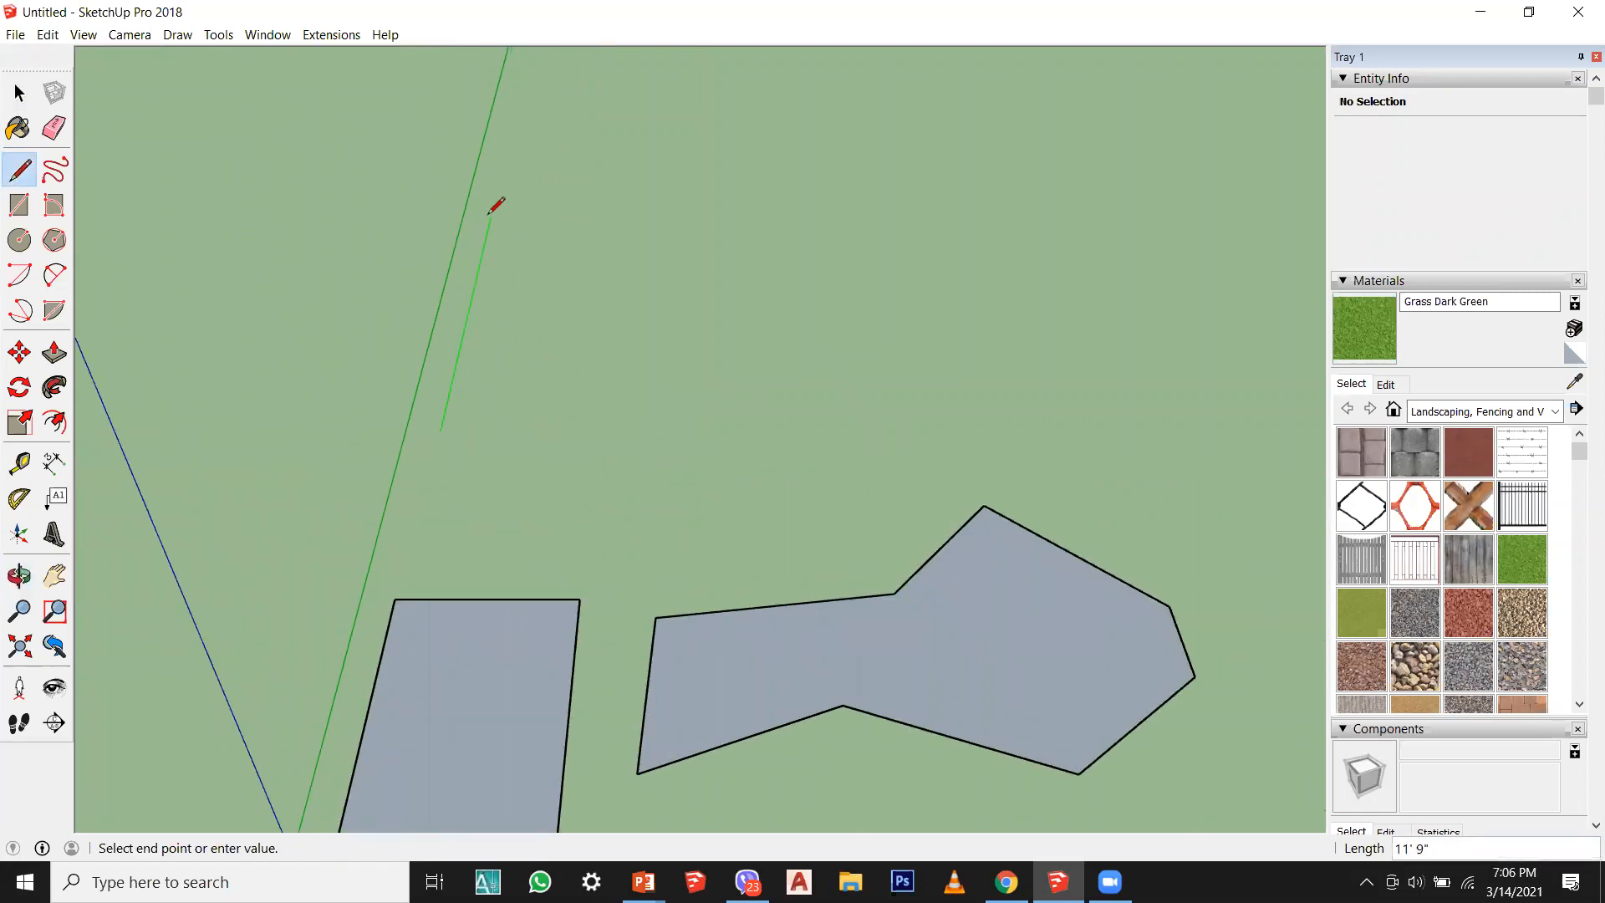
left_click(490, 215)
left_click(785, 216)
left_click(780, 343)
left_click(559, 343)
scroll(462, 459, "down", 2)
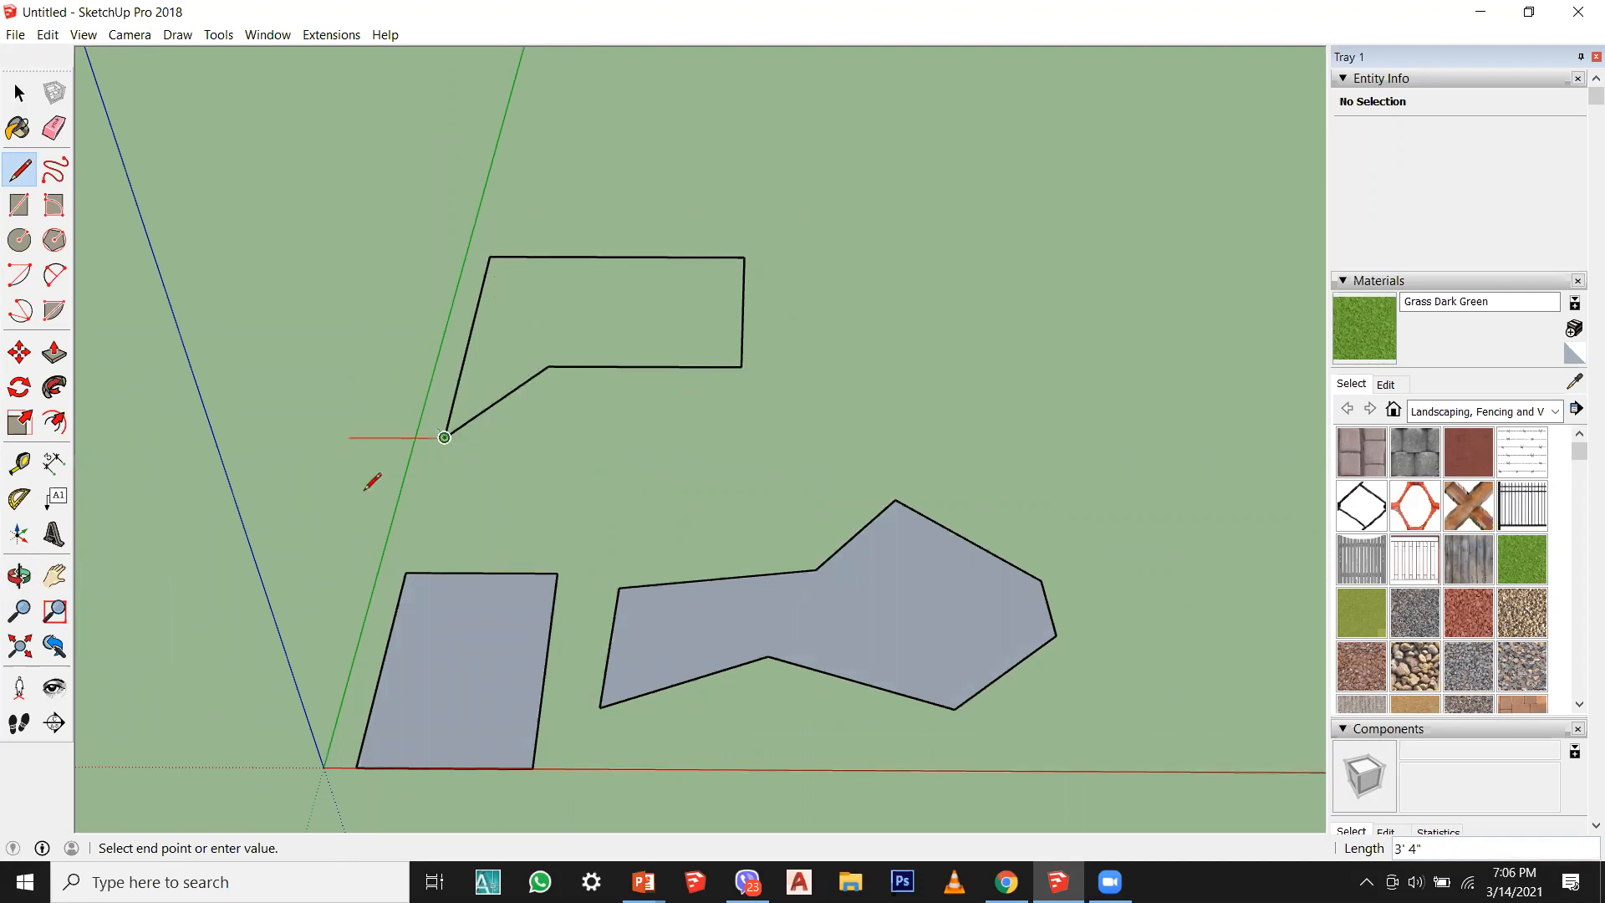
Step: Undo the five-edge outline back to its first edge, the one parallel to the green axis
key("o")
left_click_drag(638, 451, 330, 528)
key("ctrl+z")
key("ctrl+z")
key("ctrl+z")
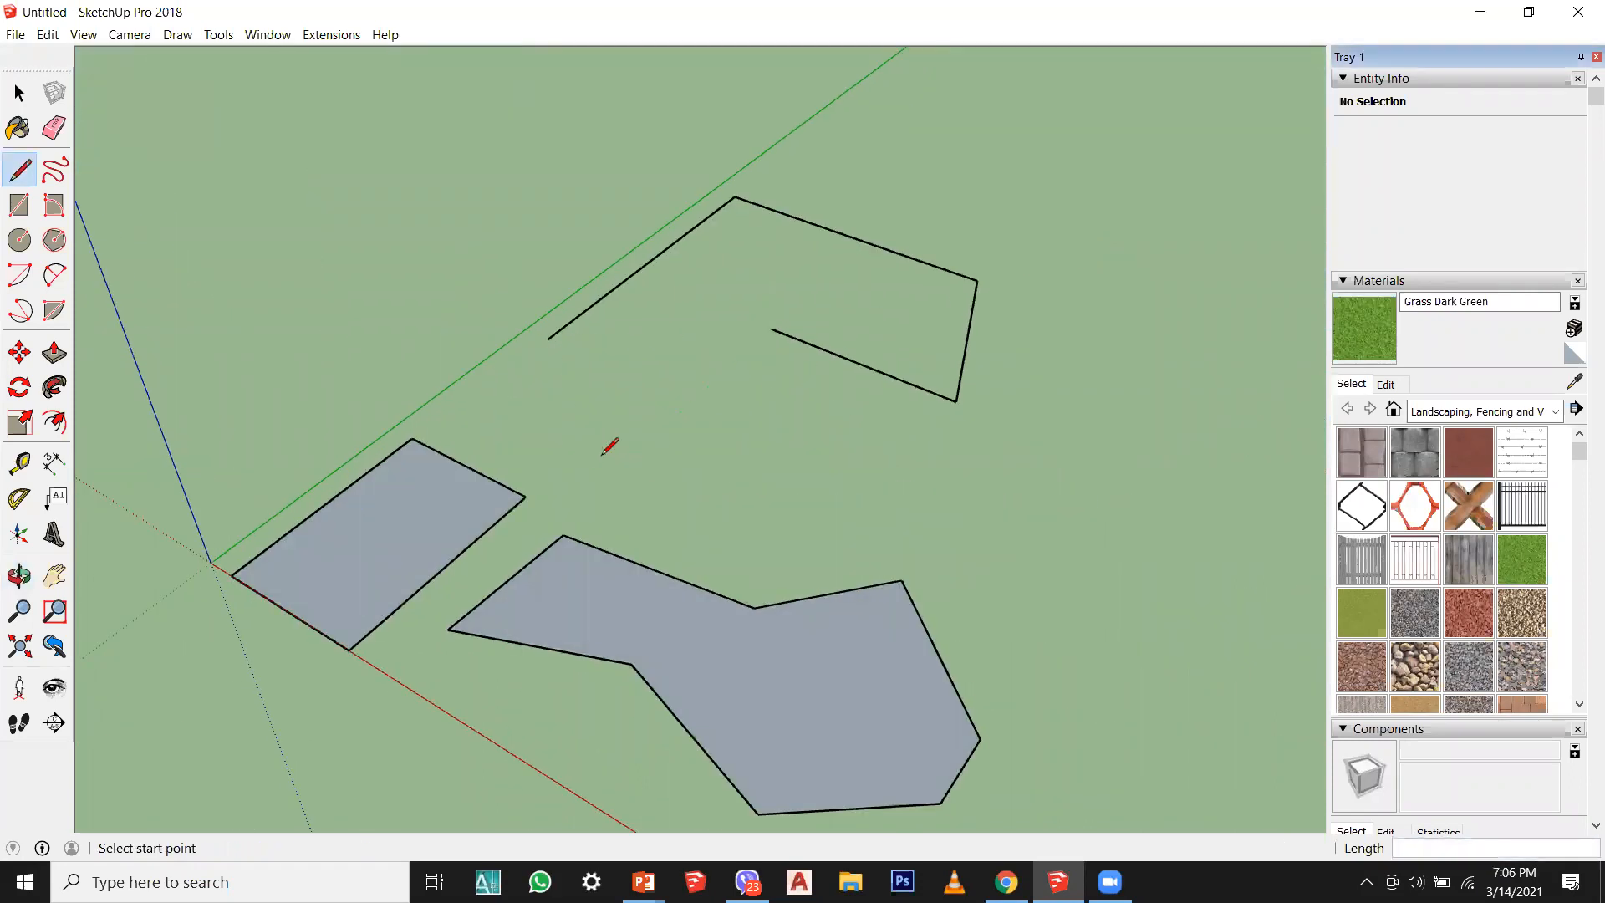
key("ctrl+z")
Step: Add three edges to the remaining edge behind the rectangle to close it into a four-sided face
left_click(548, 338)
left_click(841, 468)
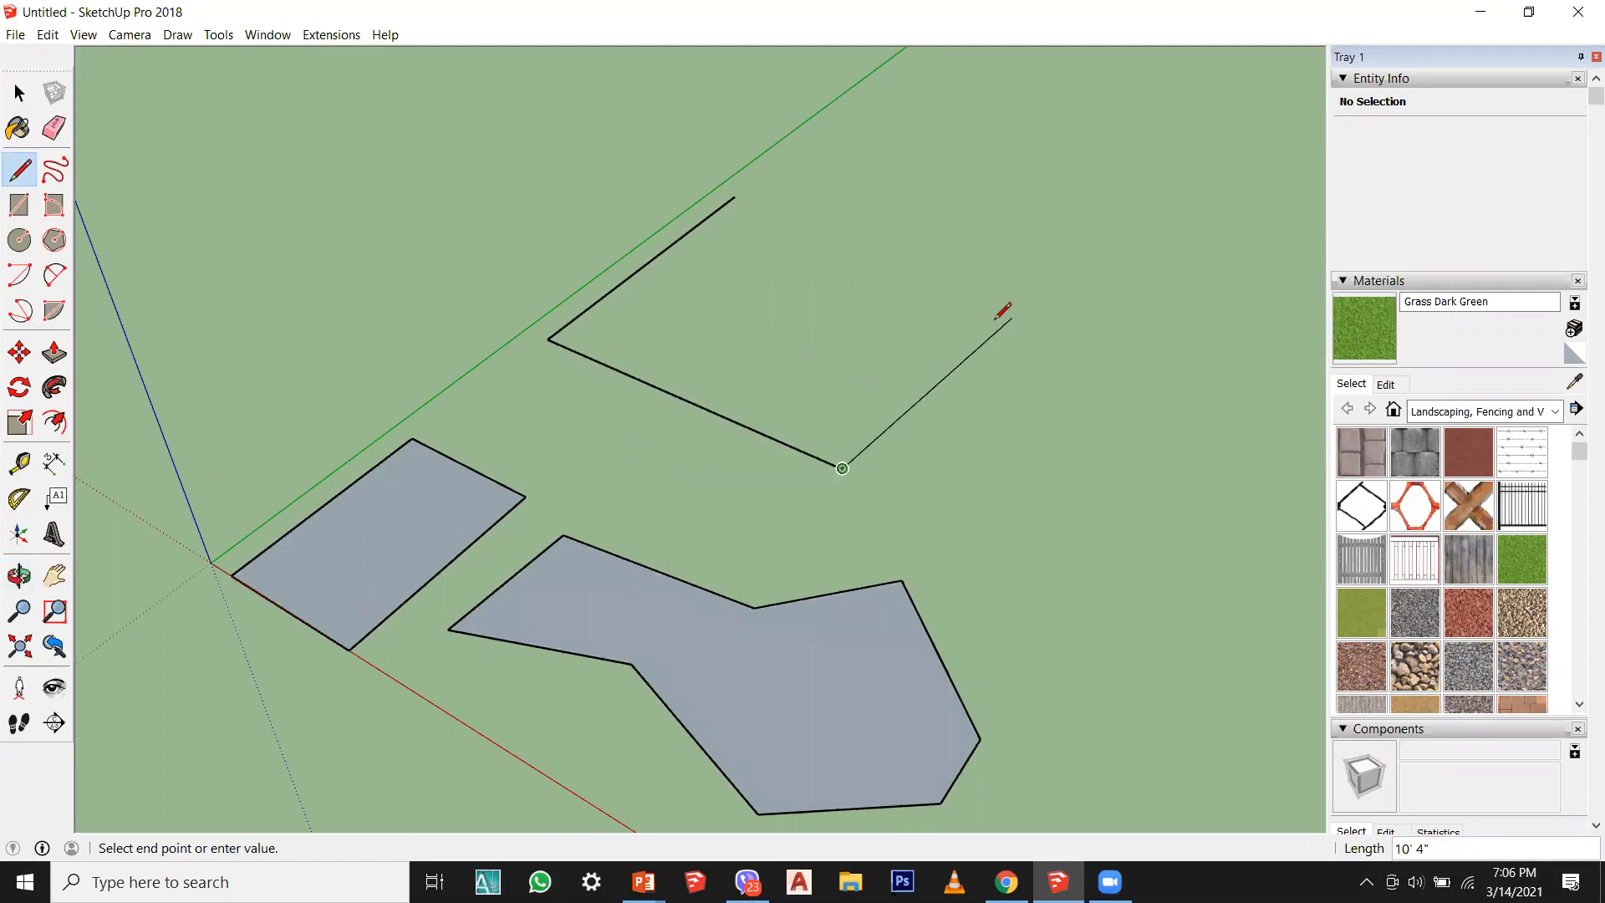
left_click(967, 333)
left_click(735, 197)
mouse_move(734, 198)
middle_mouse_down()
mouse_move(994, 390)
mouse_move(1050, 394)
middle_mouse_up()
key("super")
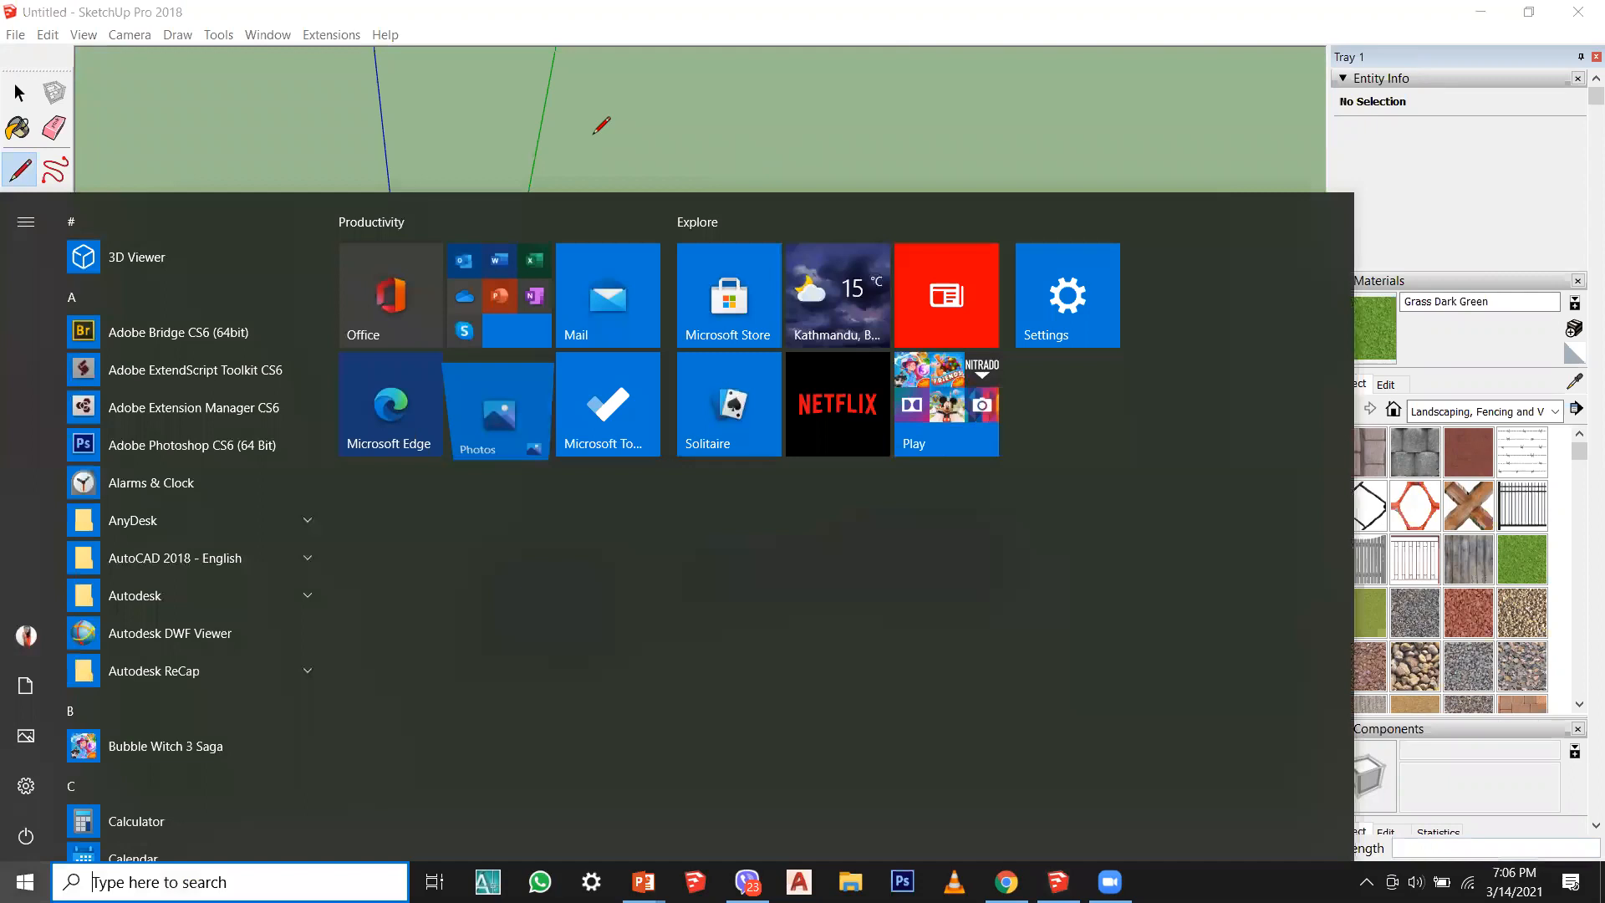
key("Escape")
scroll(544, 469, "down", 1)
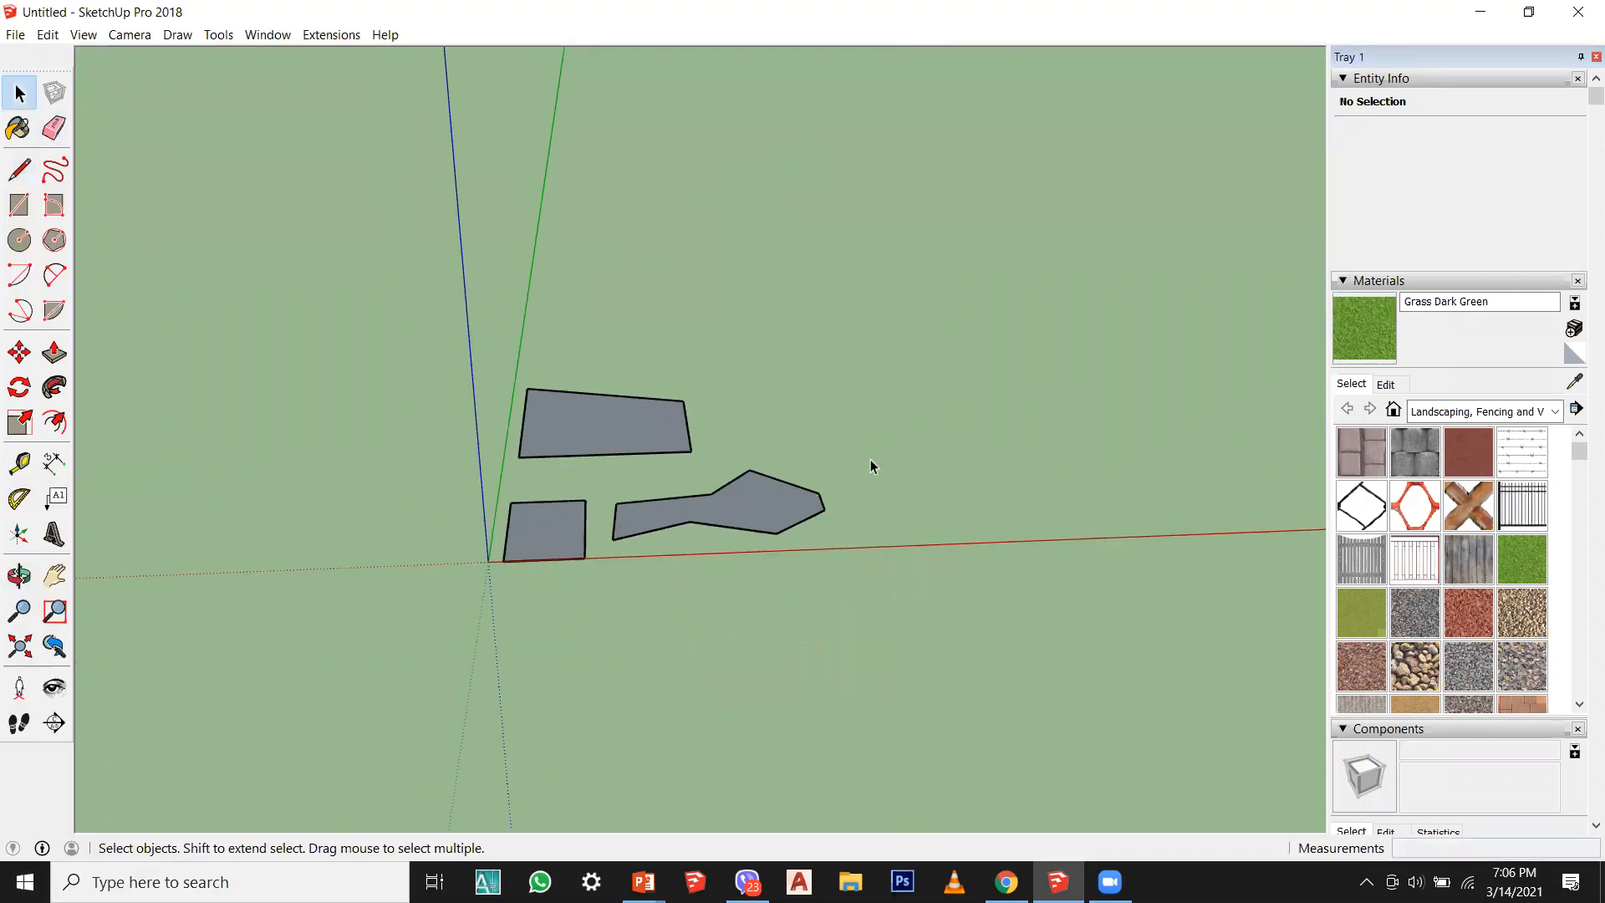
Step: Draw five connected edges beside the four-sided face, closing them into a five-sided face
scroll(871, 464, "up", 1)
left_click(18, 170)
middle_click_drag(691, 422, 739, 494)
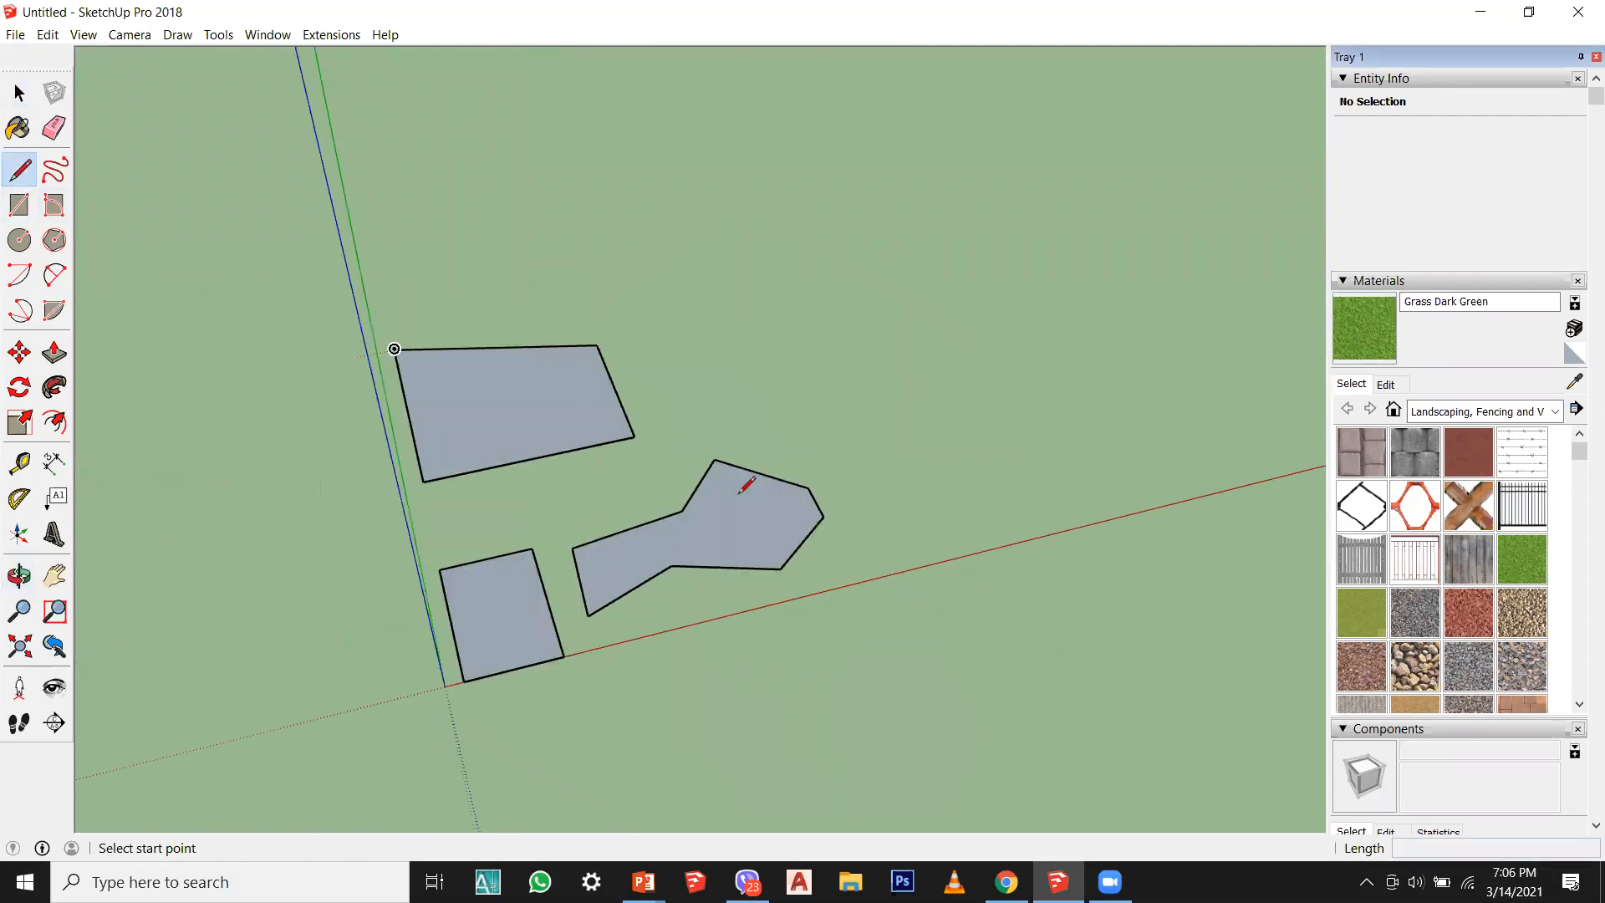
left_click(737, 391)
left_click(688, 294)
left_click(851, 231)
left_click(940, 298)
left_click(821, 373)
left_click(737, 390)
middle_click_drag(737, 390, 864, 514)
key("space")
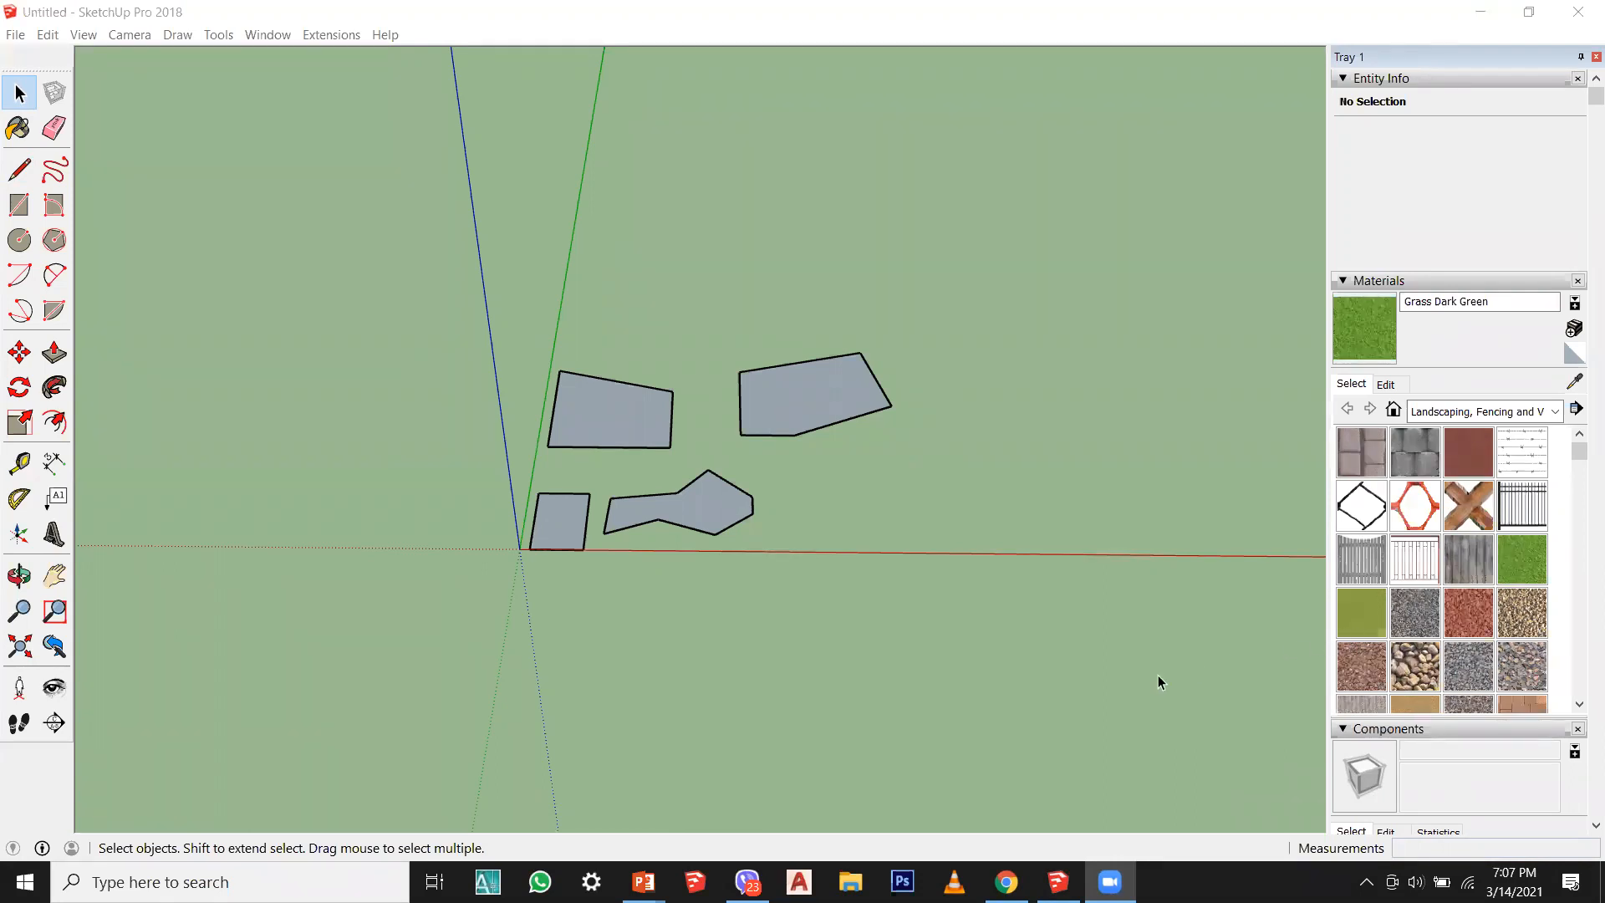
Step: Select all four faces with their edges and delete them
left_click(855, 569)
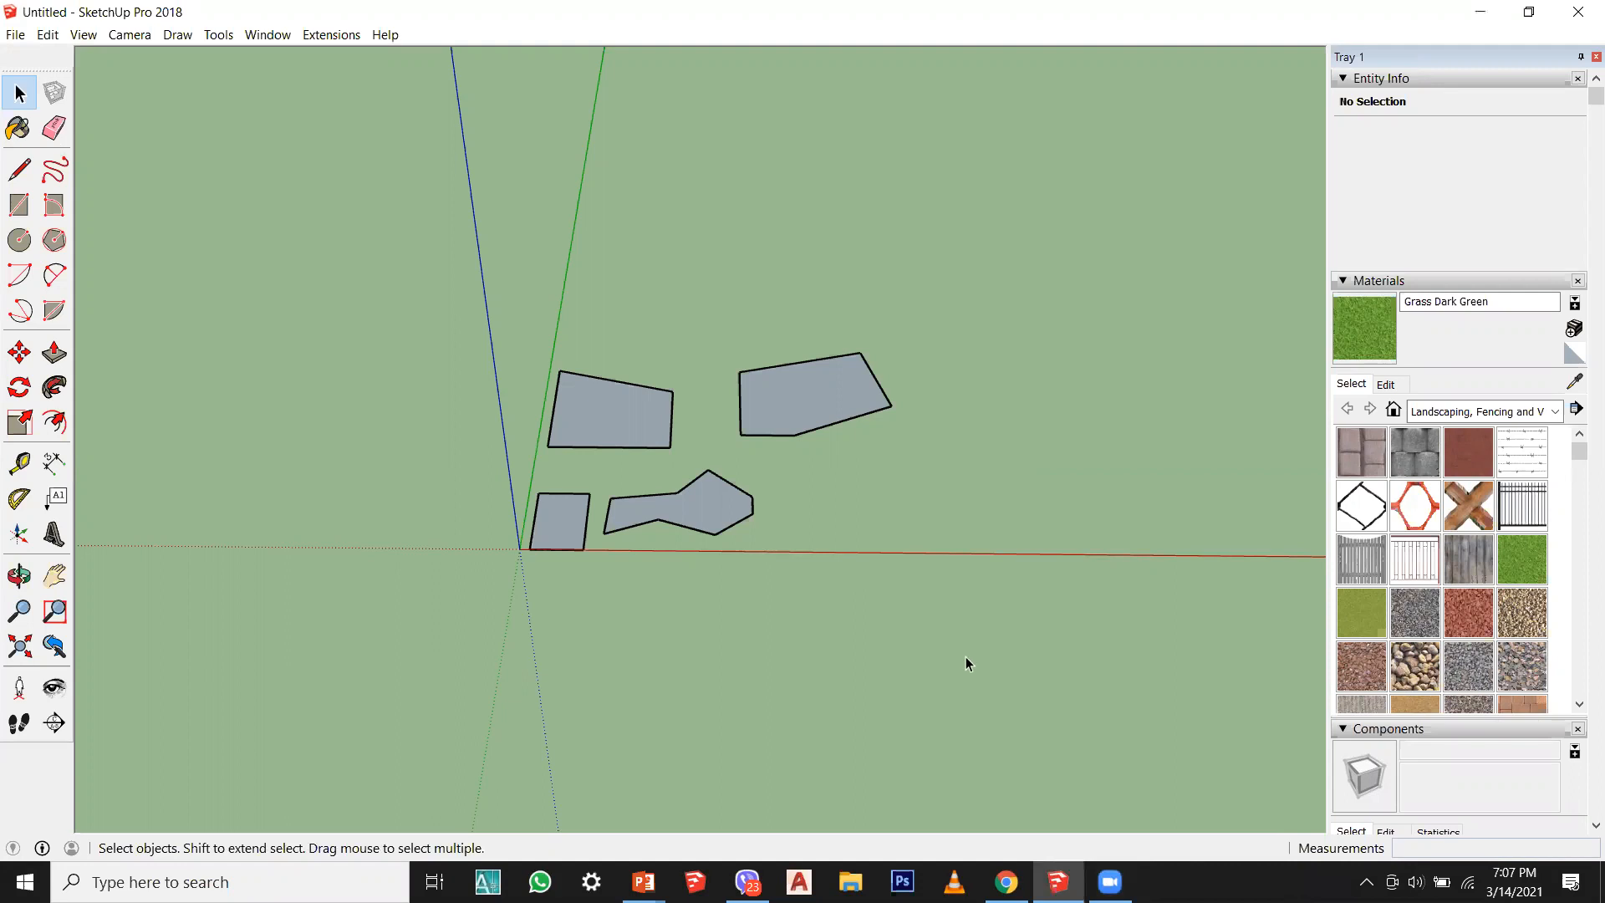
left_click_drag(429, 337, 420, 314)
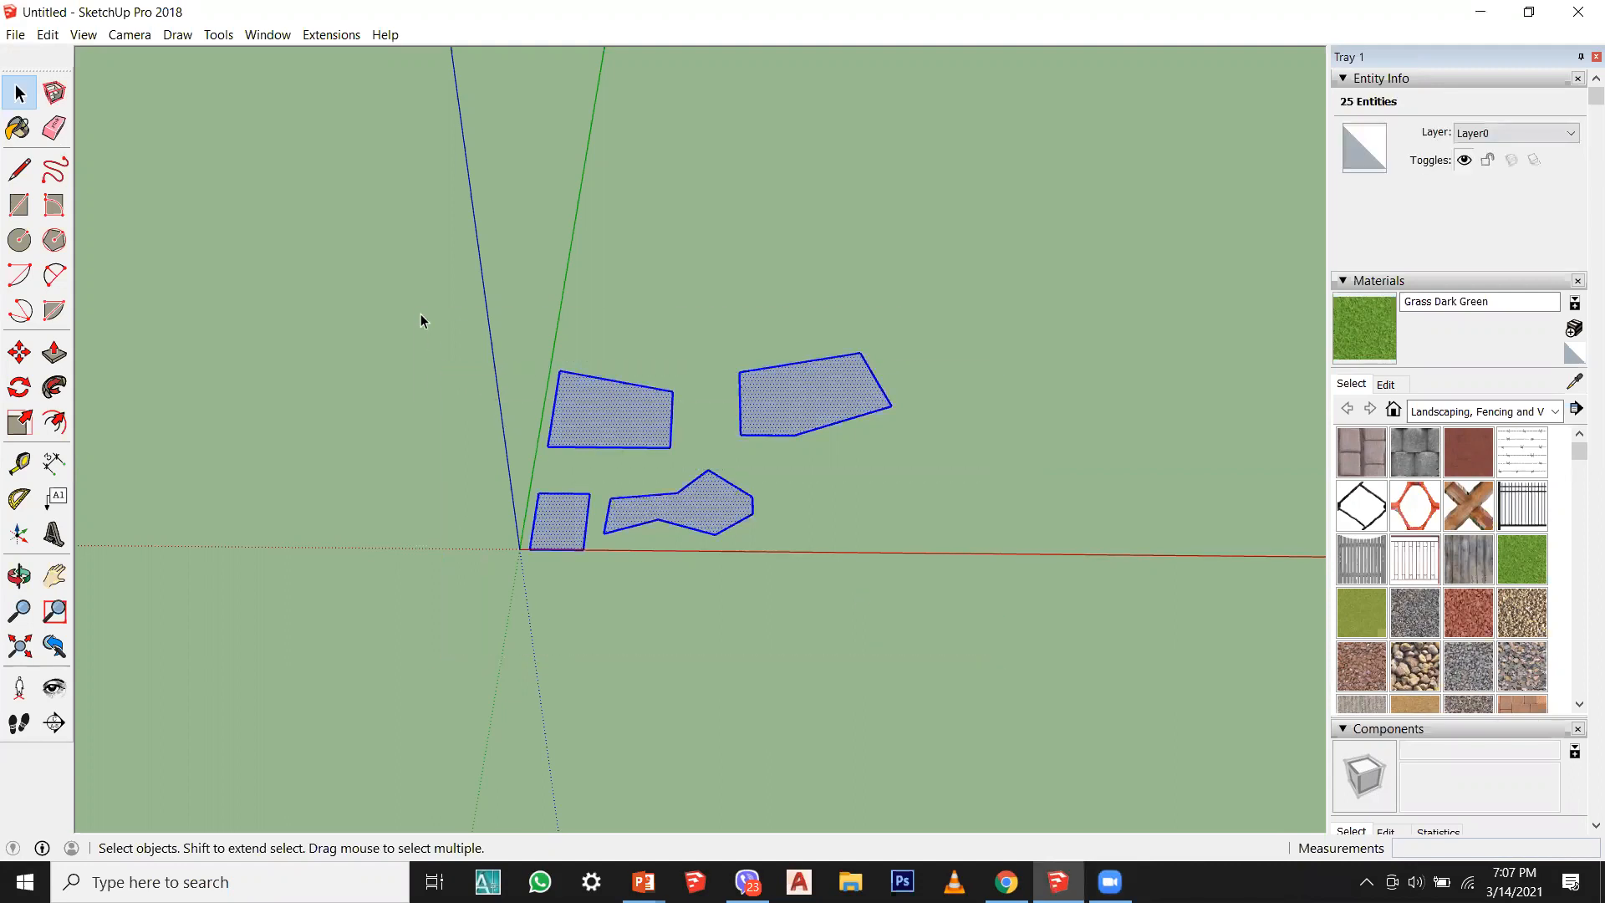
key("Delete")
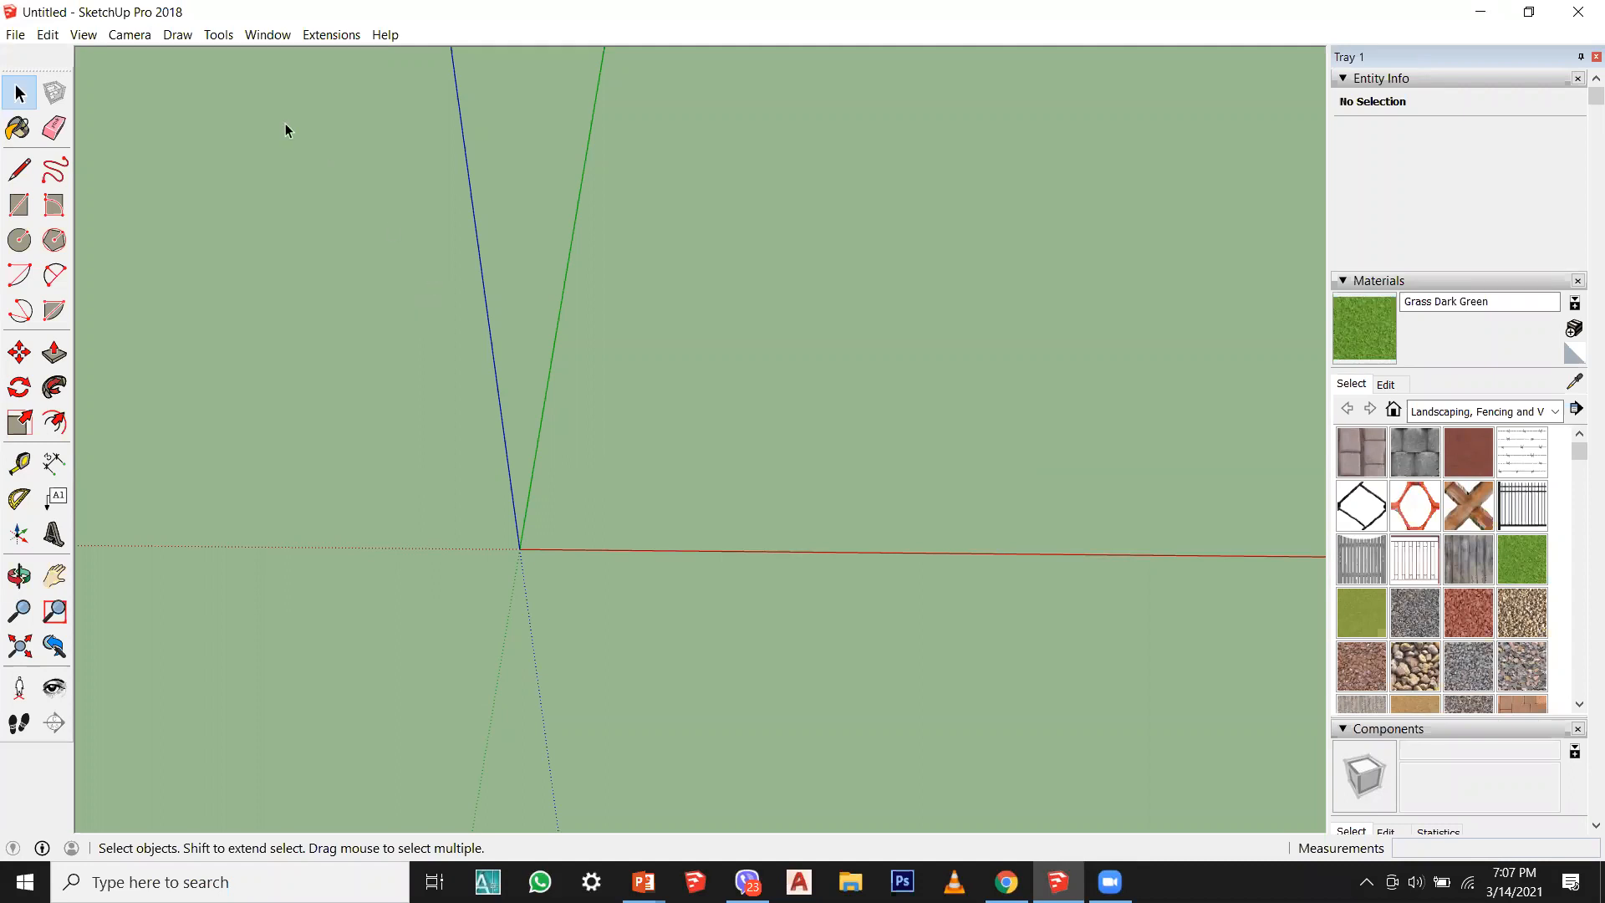
Step: Draw a closed outline with straight edges, starting and ending at a point on the red axis
left_click(17, 174)
left_click(554, 549)
left_click(794, 389)
left_click(783, 554)
left_click(554, 549)
middle_click_drag(555, 539, 545, 496)
Step: Undo the outline's last two edges and close the remaining ones with a diagonal into a triangular face
key("ctrl+z")
key("ctrl+z")
left_click(552, 507)
left_click(766, 410)
middle_click_drag(745, 405, 744, 478)
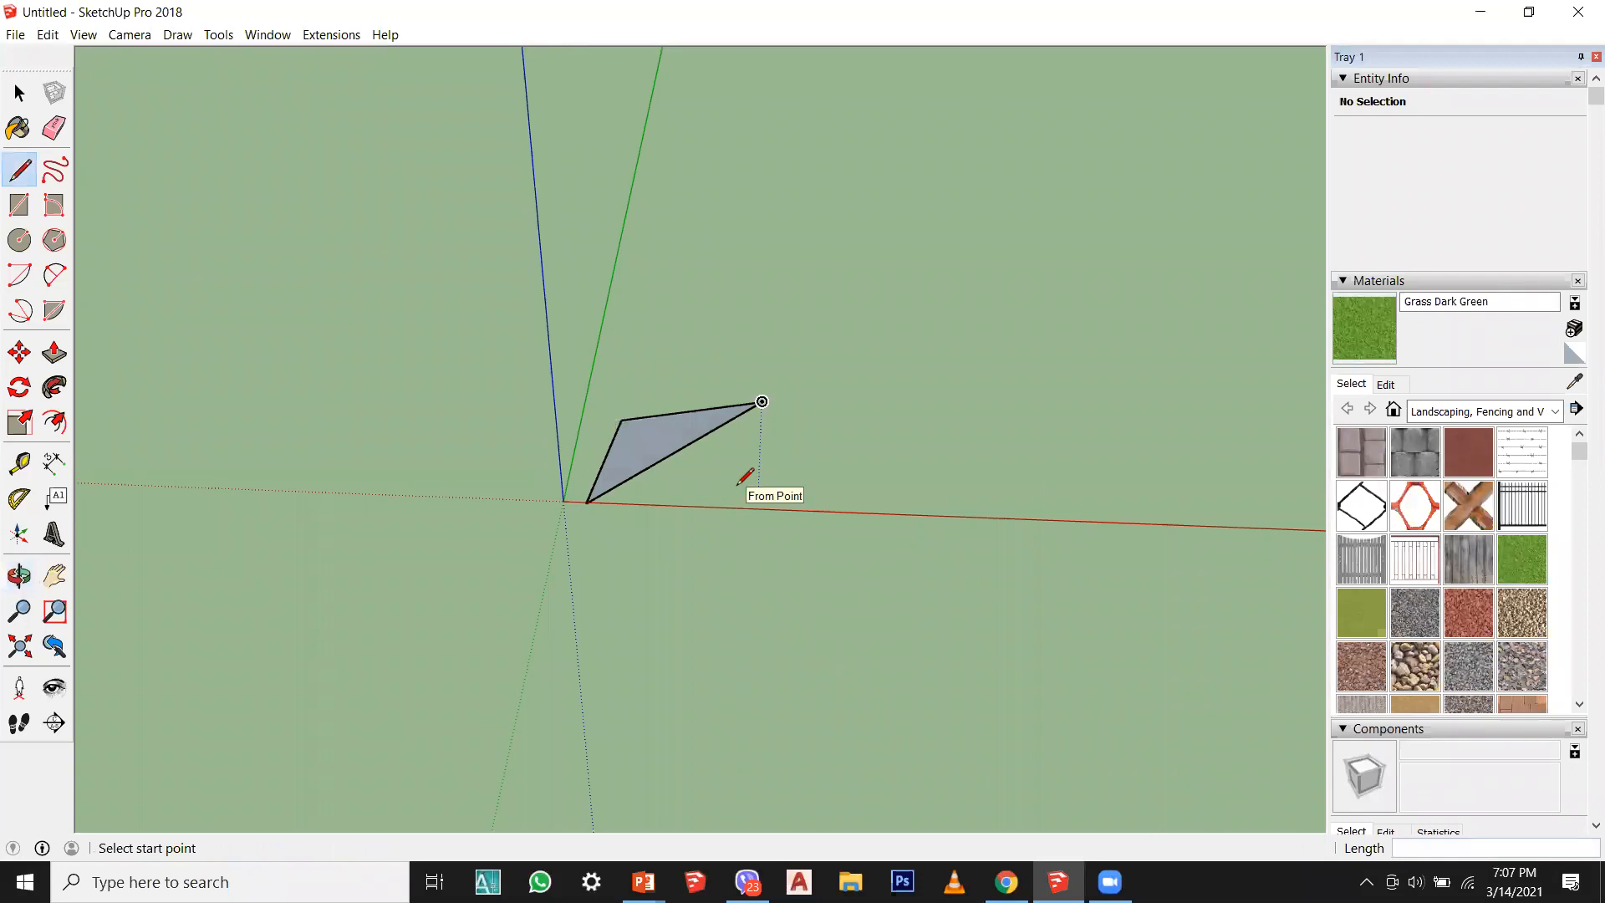
Step: Erase the triangle's three edges with the Eraser, starting with the long diagonal
left_click(54, 130)
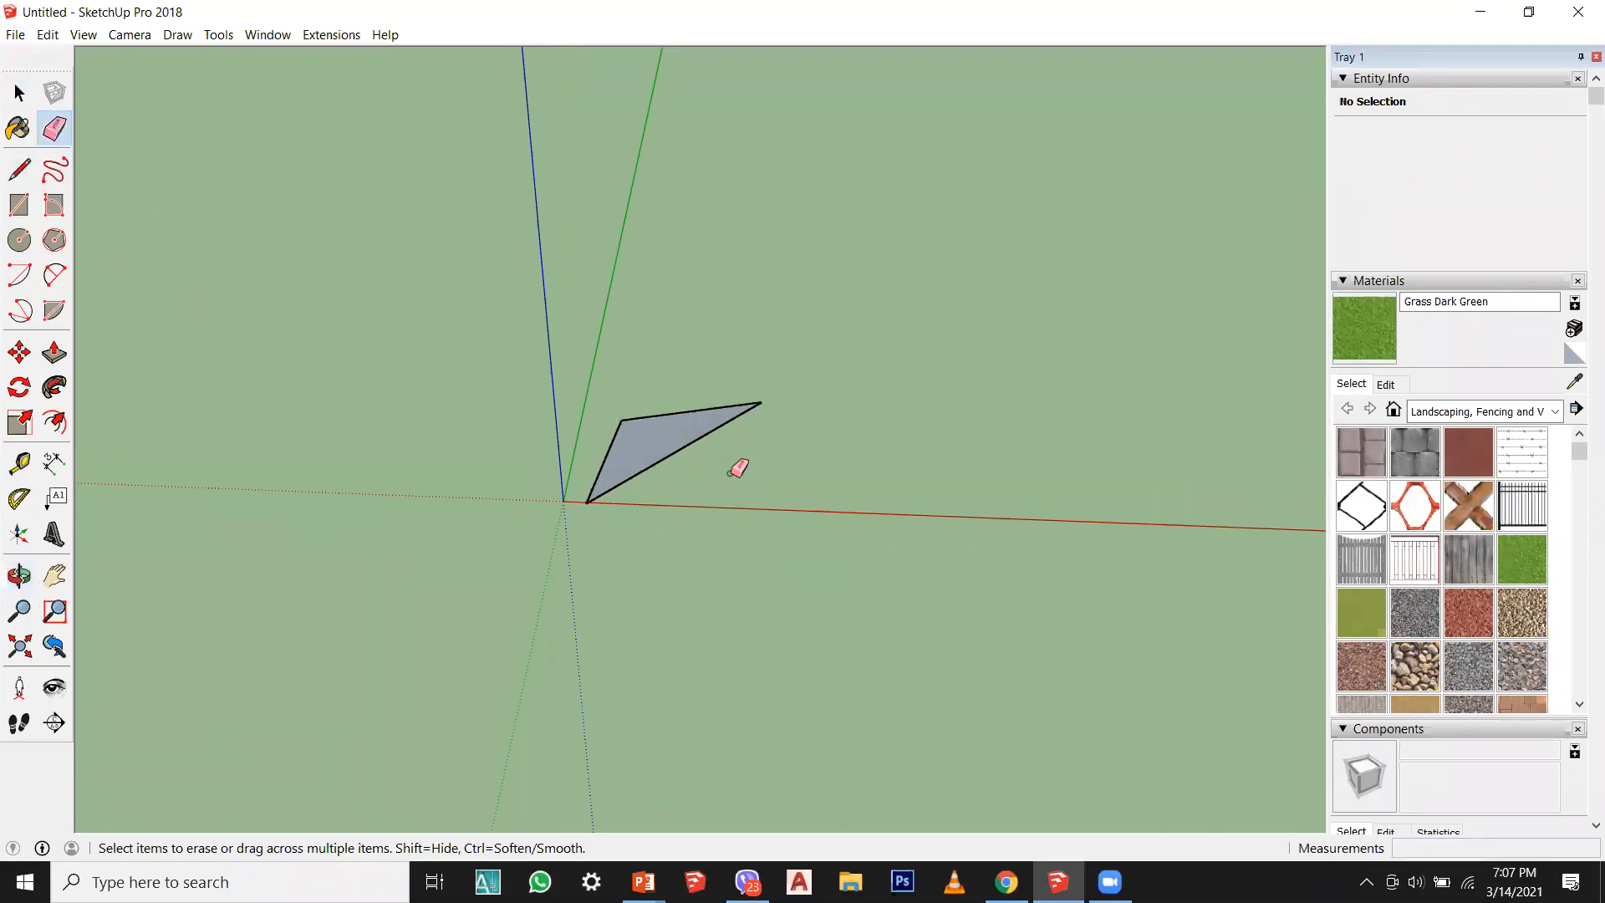
scroll(641, 424, "up", 4)
left_click(644, 423)
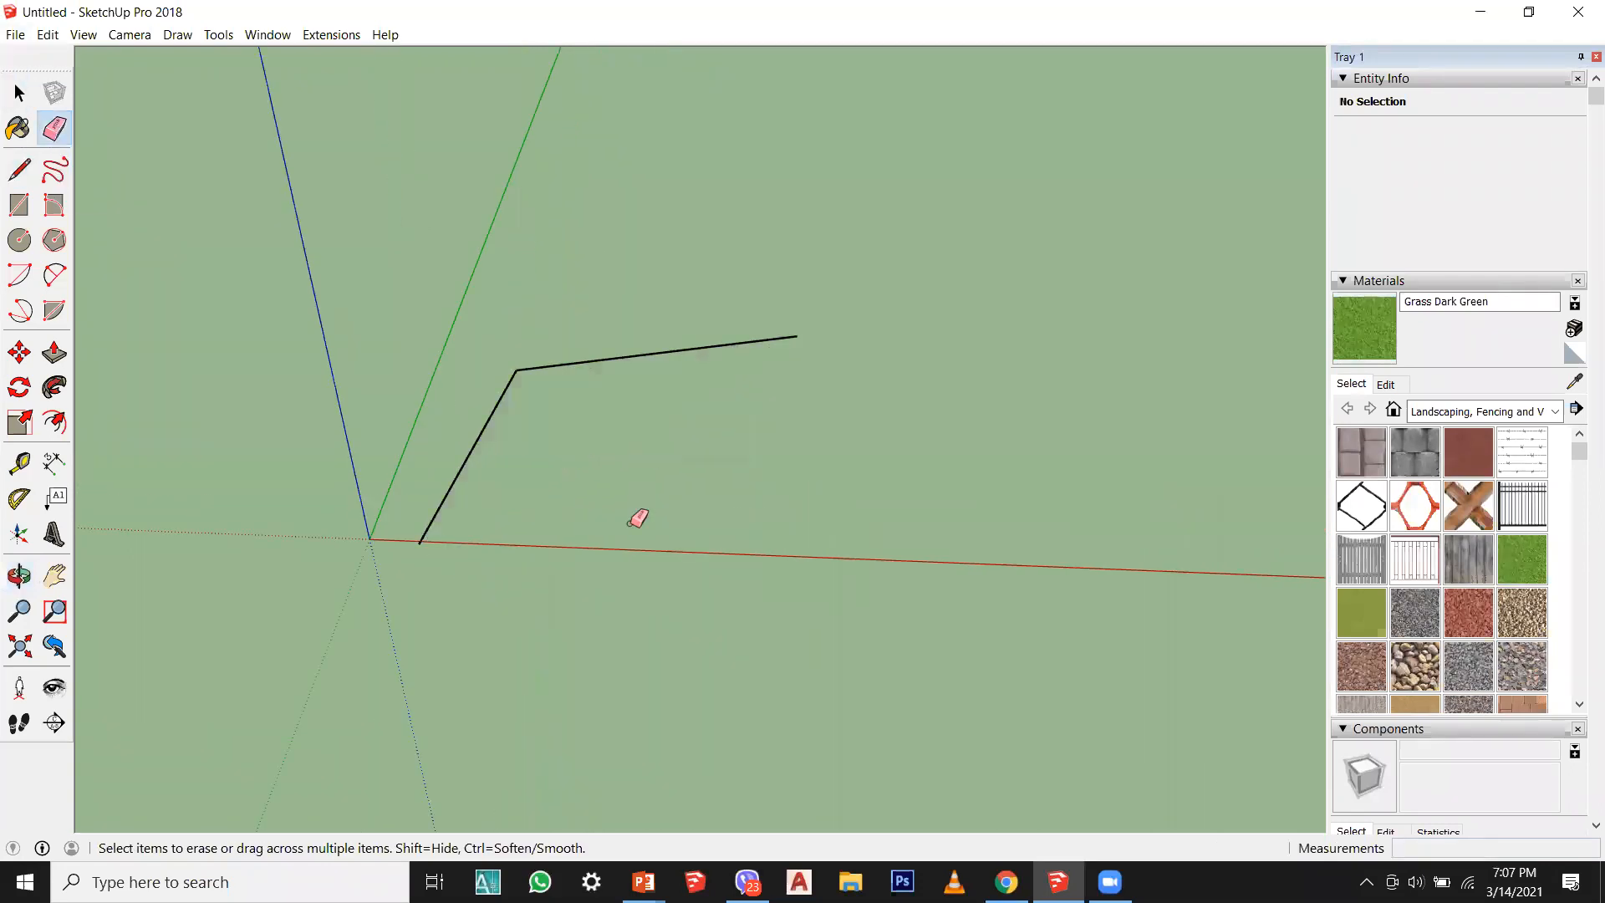
left_click(653, 354)
left_click(494, 411)
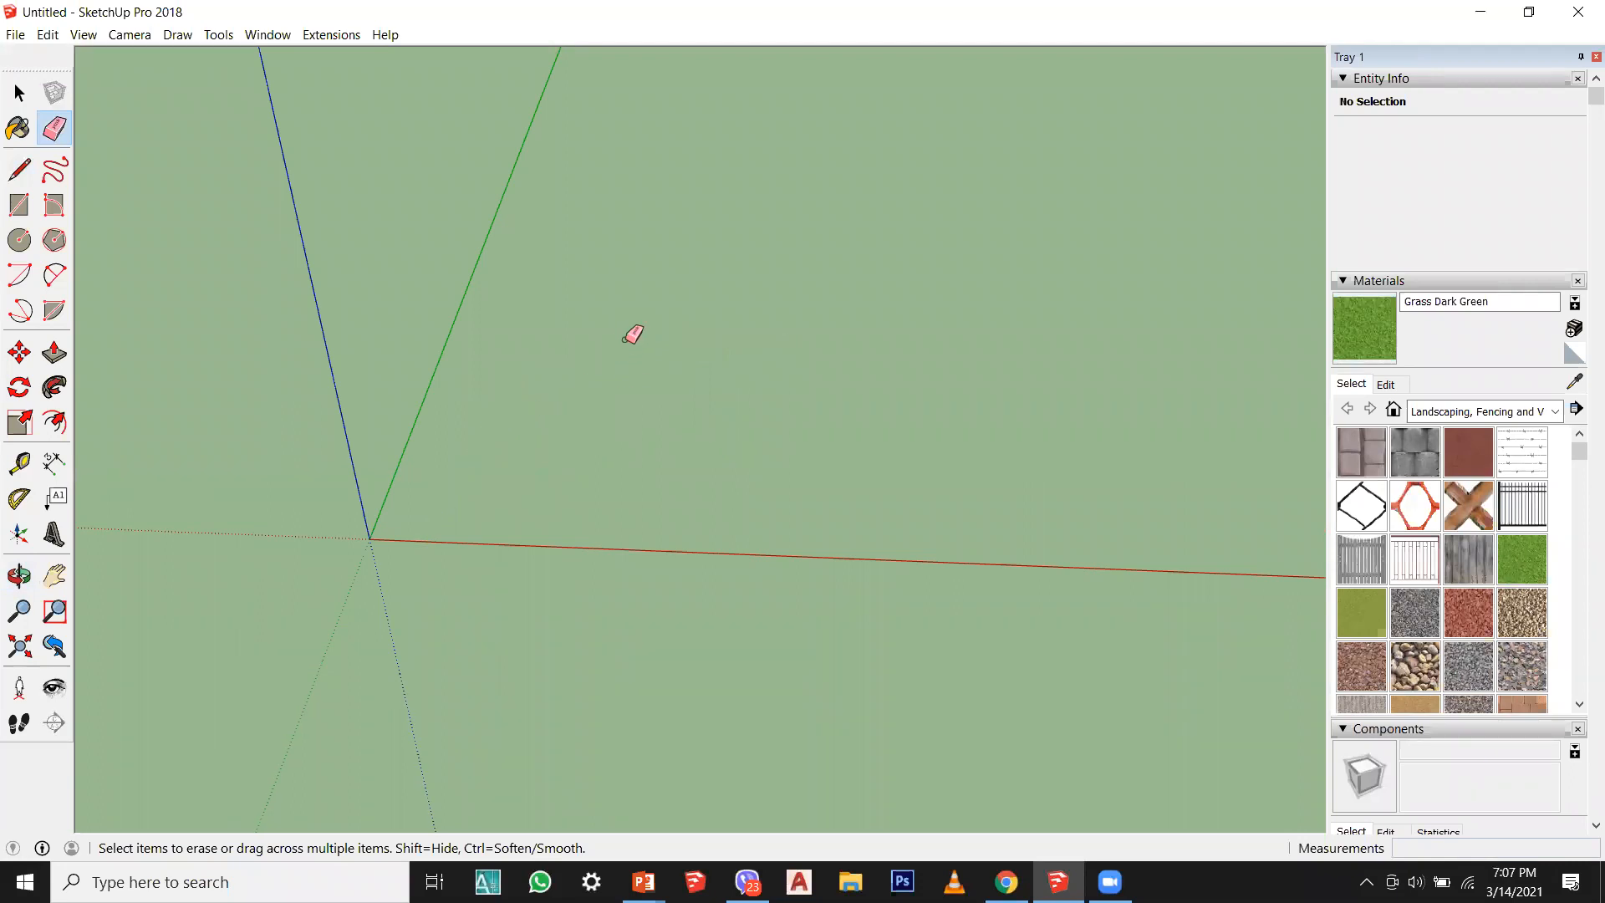
Step: Undo the erasing, select the triangle's long diagonal edge and delete it
key("ctrl+z")
key("ctrl+z")
left_click(20, 93)
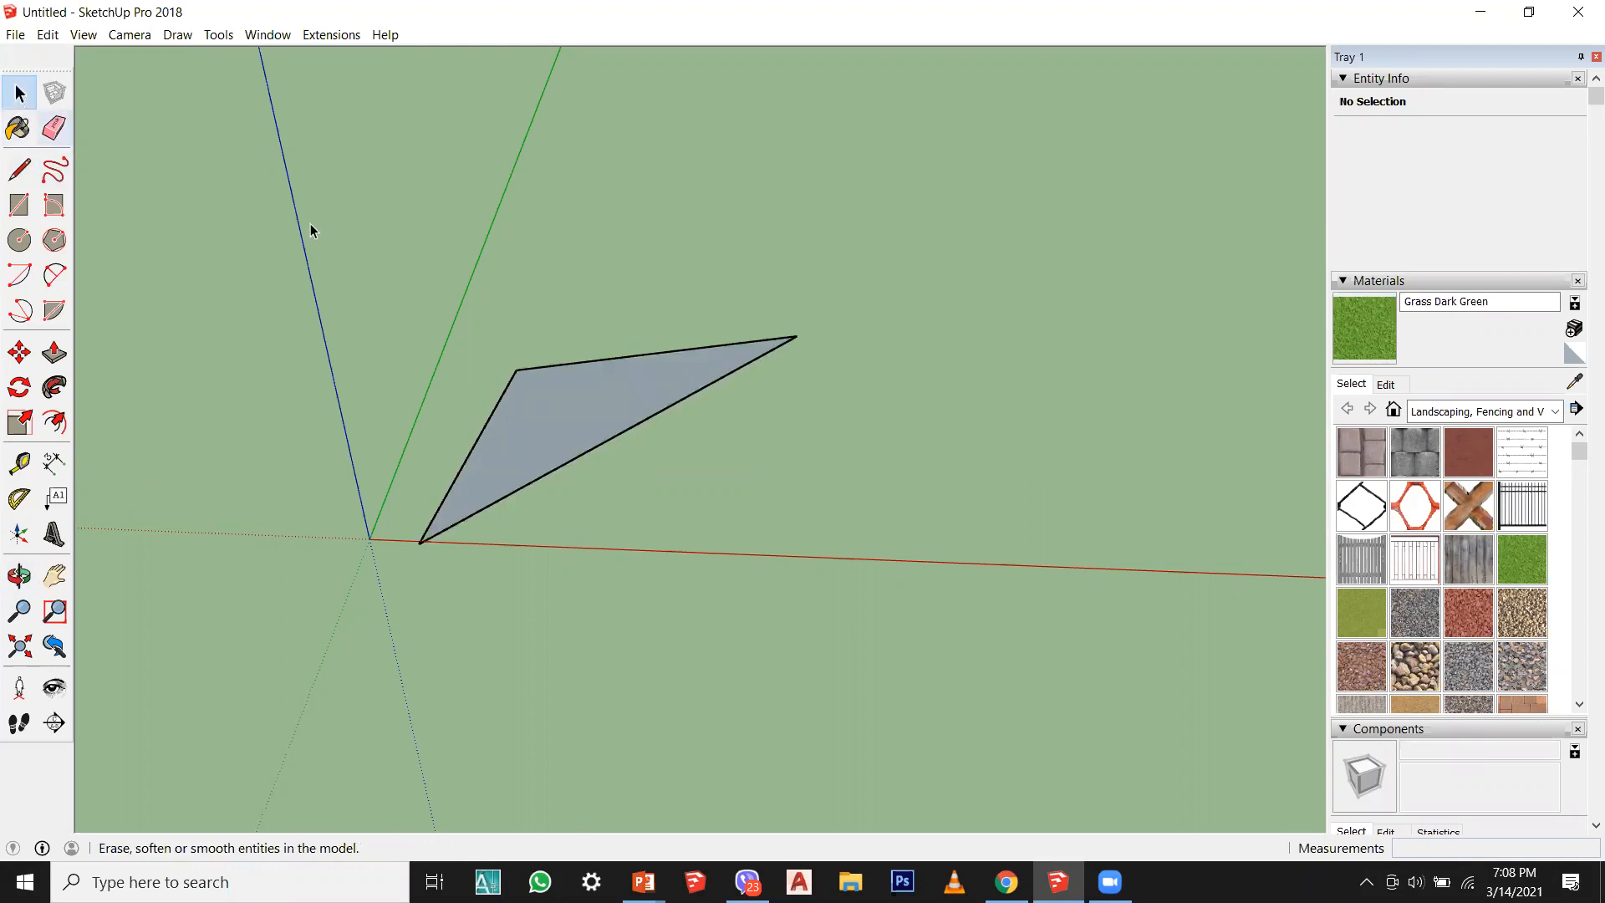
left_click(647, 420)
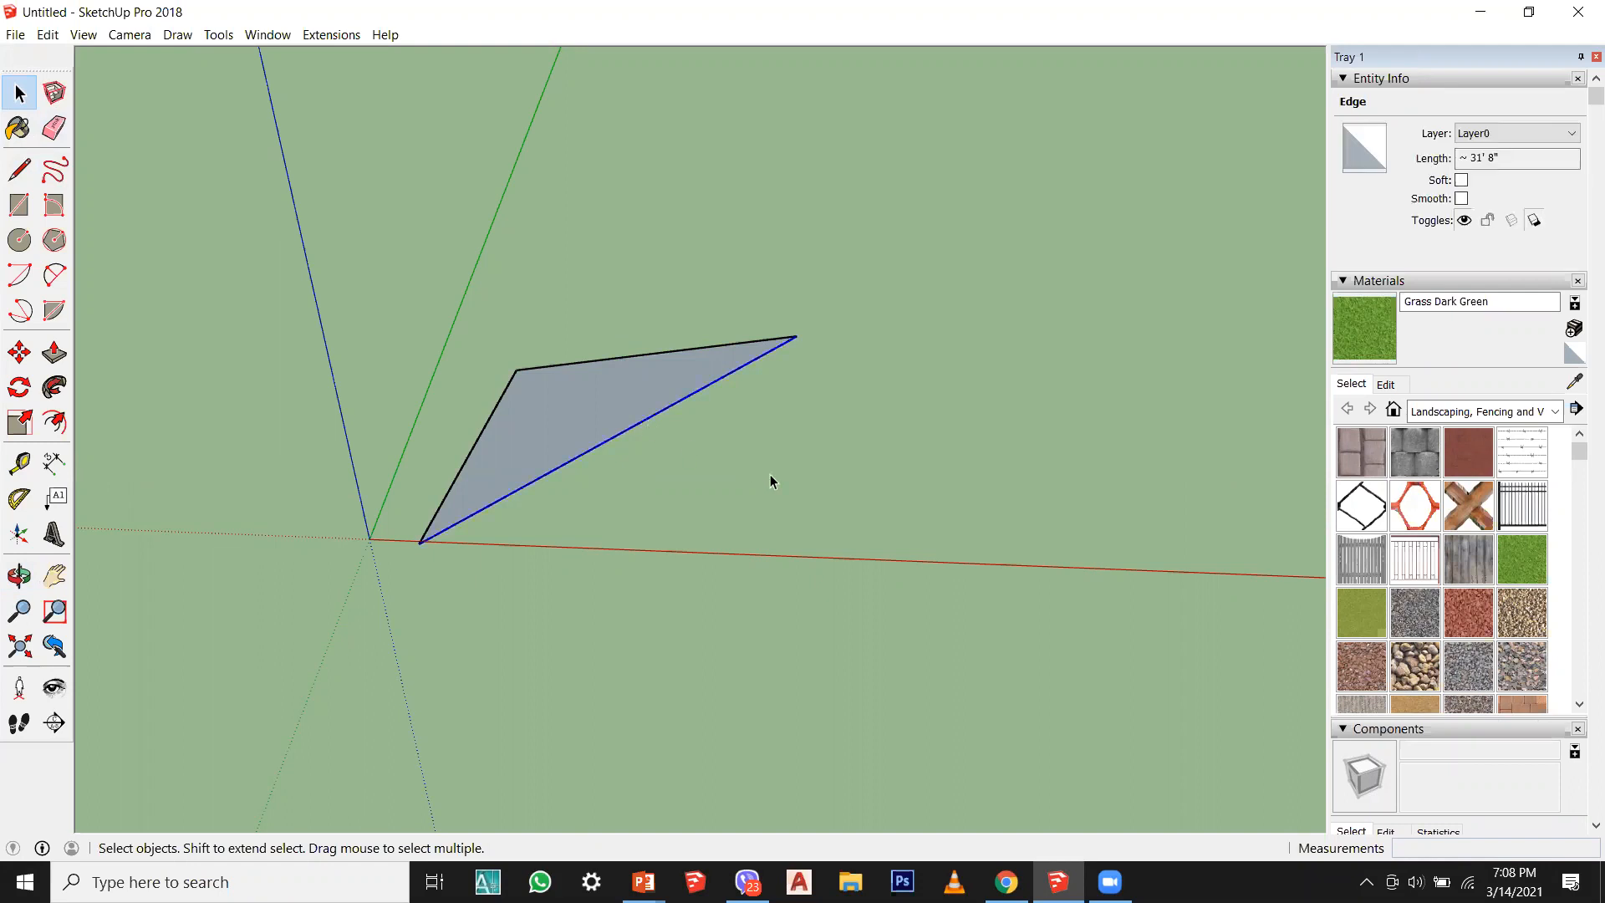
key("Delete")
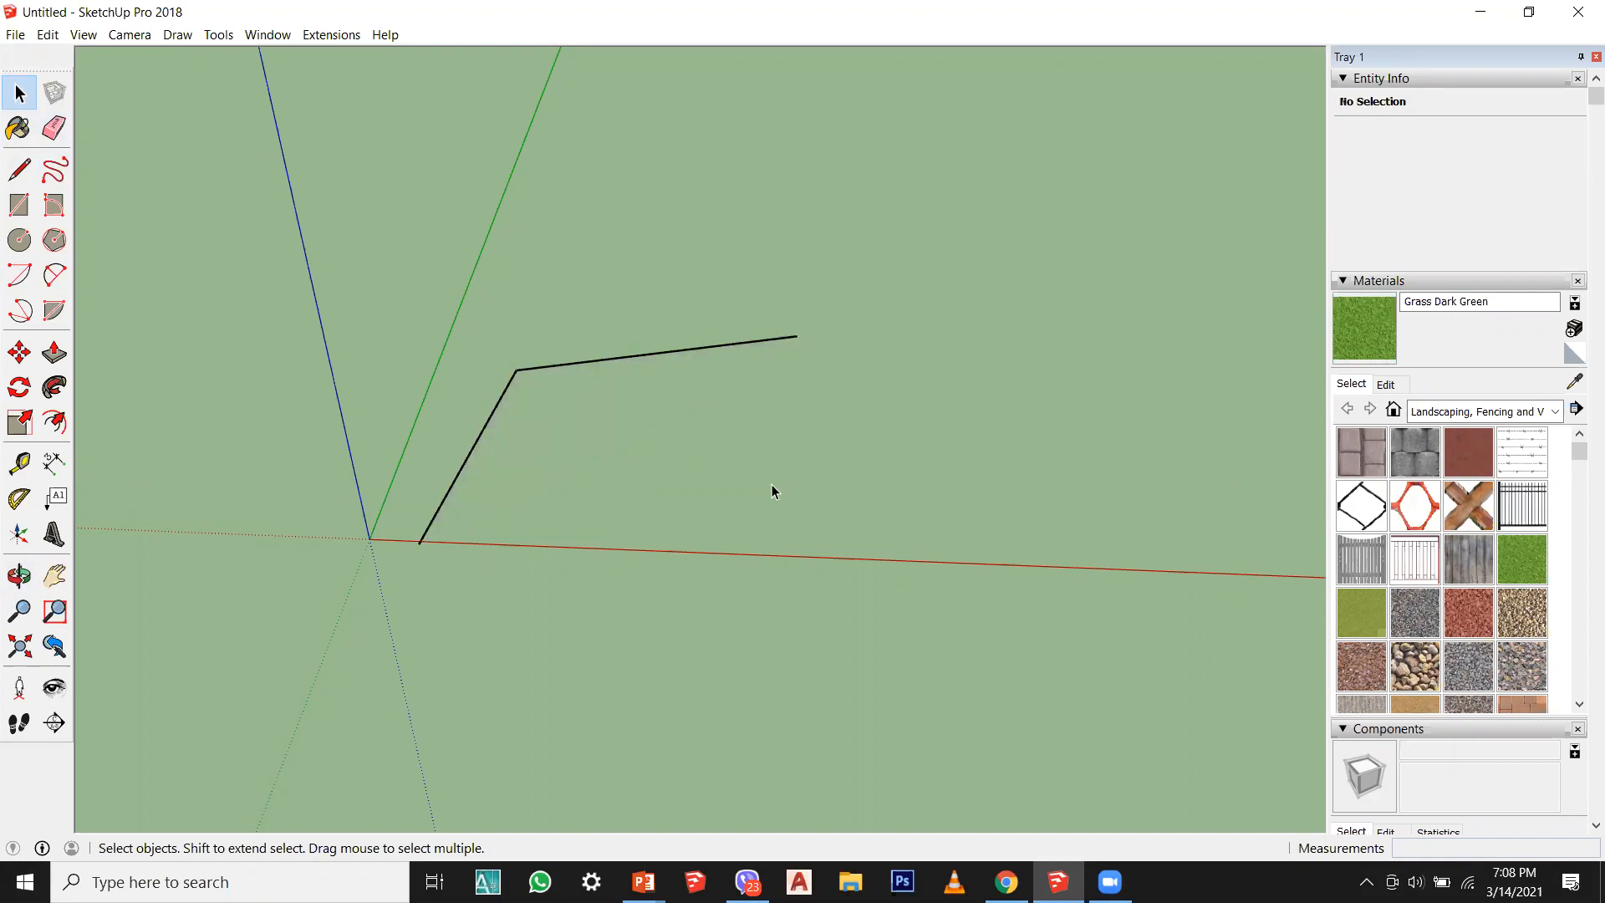
Step: Erase the triangle's two remaining edges with the Eraser
left_click(53, 127)
left_click_drag(638, 352, 867, 358)
left_click(492, 421)
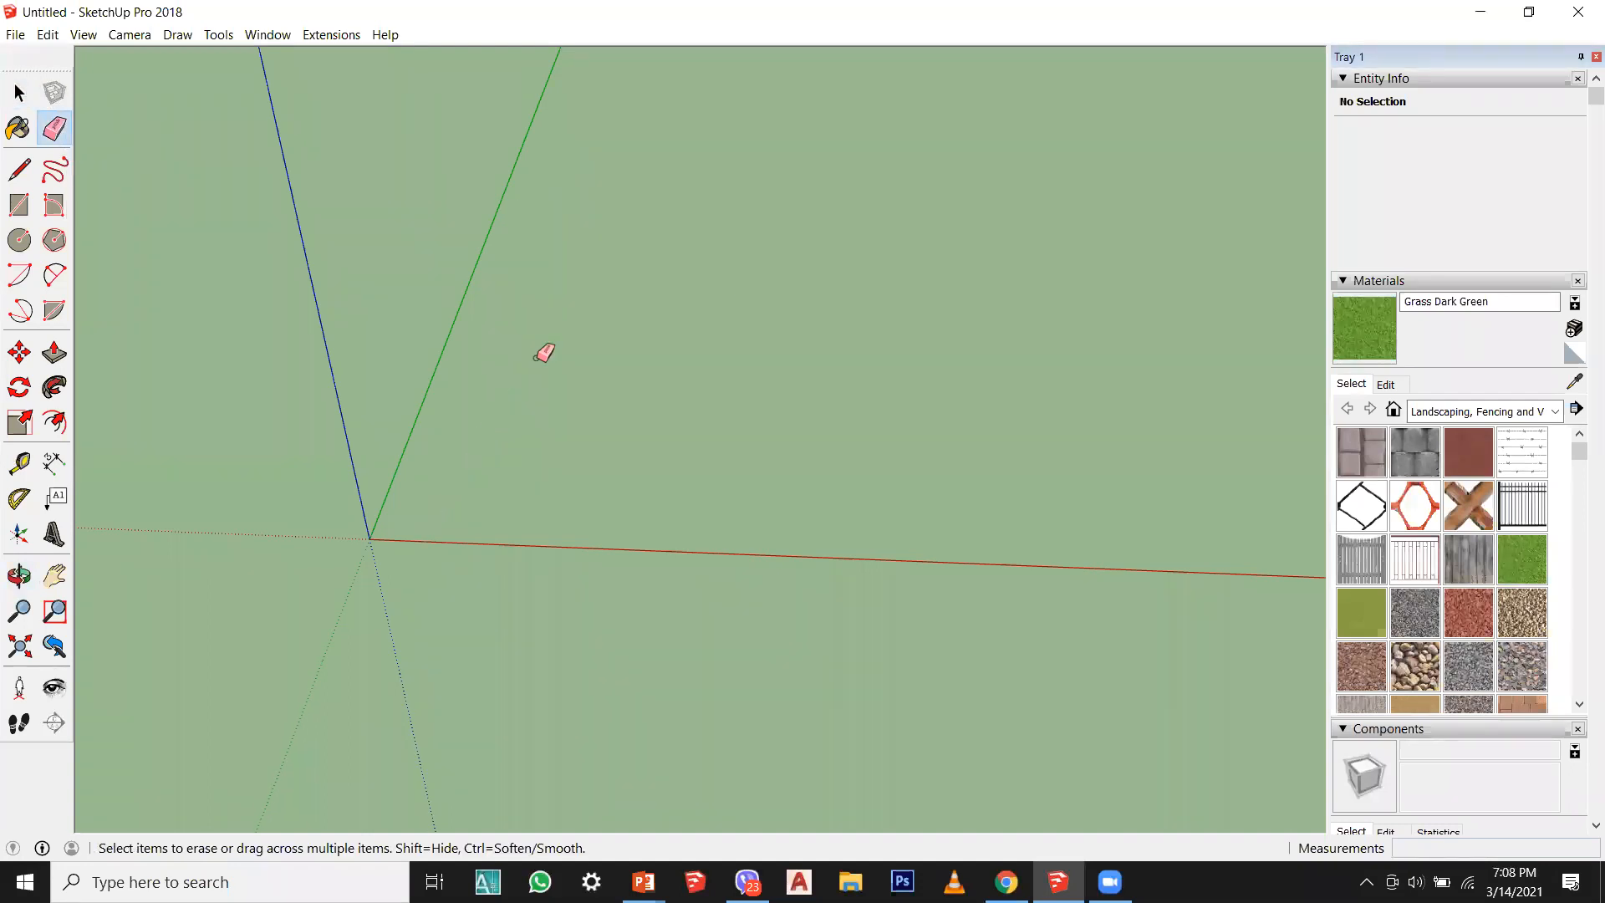
left_click(19, 93)
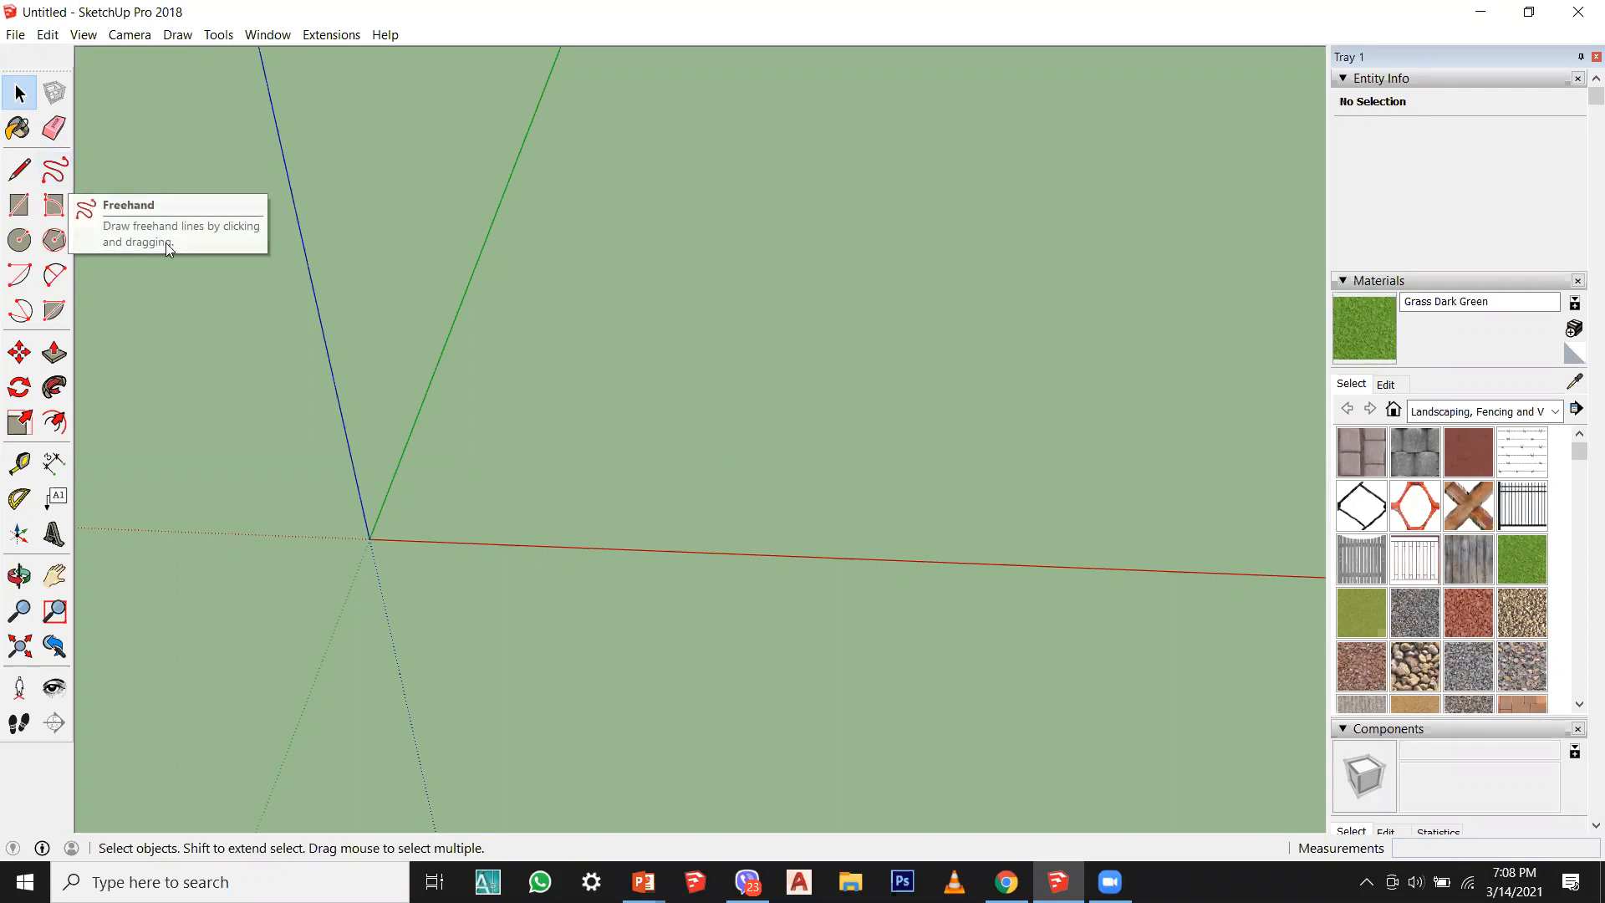
Step: Draw several wavy freehand lines, two overlapping pairs that enclose faces and one stroke crossing the green axis
left_click(47, 186)
mouse_move(387, 537)
left_mouse_down()
mouse_move(448, 483)
mouse_move(646, 385)
mouse_move(766, 350)
left_mouse_up()
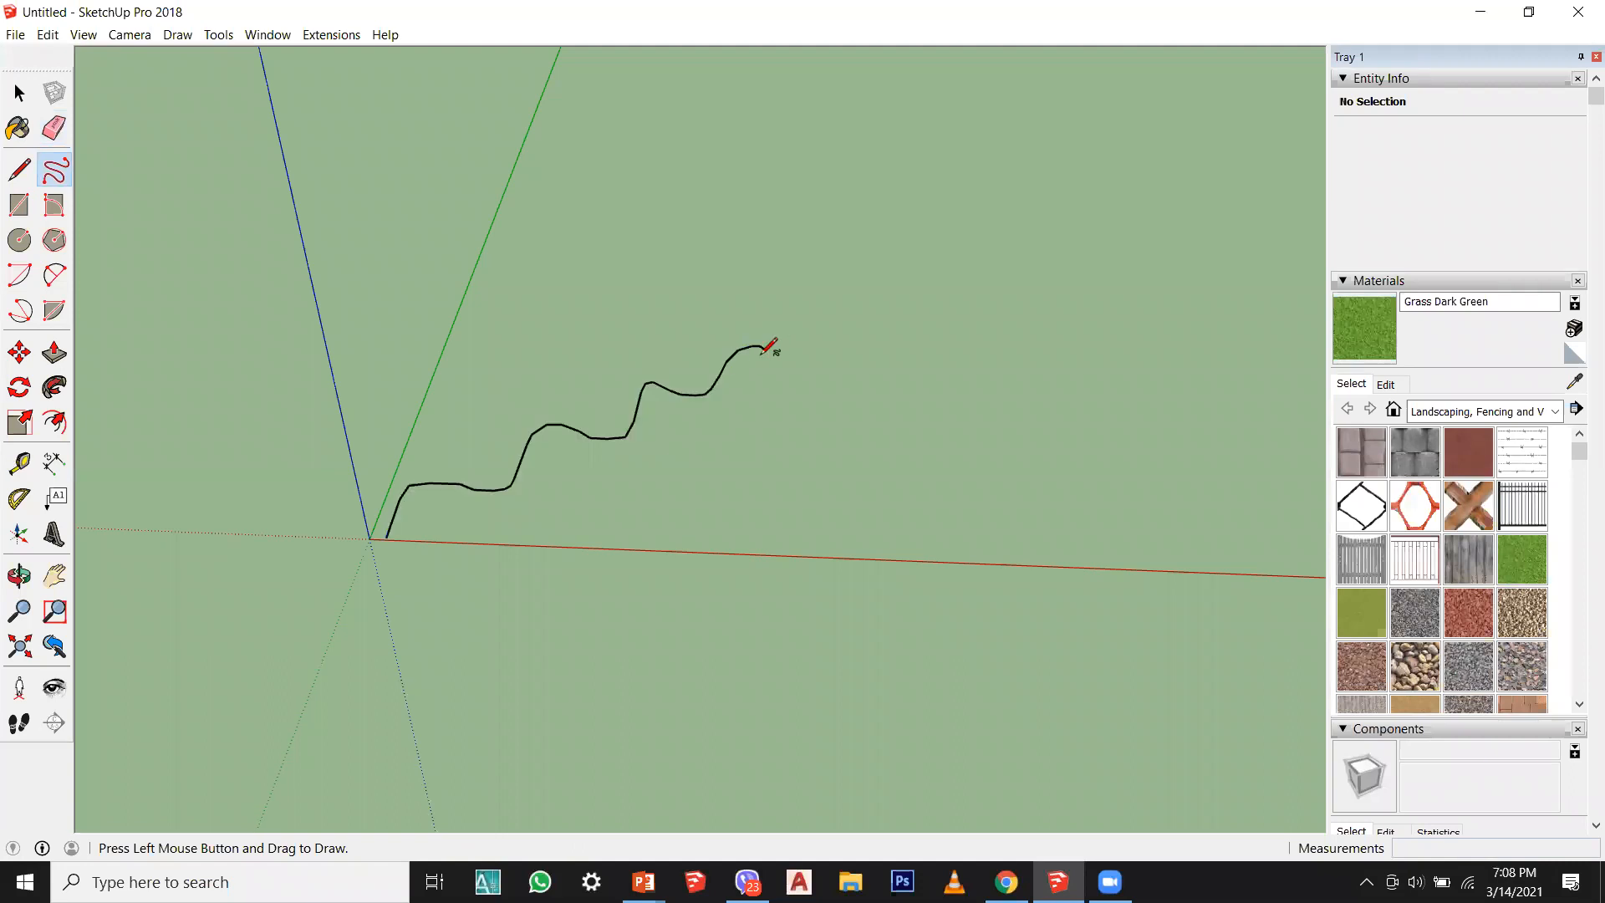
mouse_move(389, 536)
left_mouse_down()
mouse_move(525, 501)
mouse_move(762, 349)
left_mouse_up()
mouse_move(418, 535)
middle_mouse_down()
mouse_move(447, 535)
mouse_move(744, 337)
mouse_move(717, 473)
middle_mouse_up()
mouse_move(591, 735)
middle_mouse_down()
mouse_move(503, 413)
mouse_move(441, 466)
middle_mouse_up()
mouse_move(437, 469)
left_mouse_down()
mouse_move(577, 344)
mouse_move(820, 190)
mouse_move(986, 114)
left_mouse_up()
mouse_move(433, 473)
left_mouse_down()
mouse_move(723, 219)
mouse_move(924, 163)
mouse_move(984, 117)
left_mouse_up()
mouse_move(496, 334)
middle_mouse_down()
mouse_move(394, 380)
mouse_move(326, 355)
middle_mouse_up()
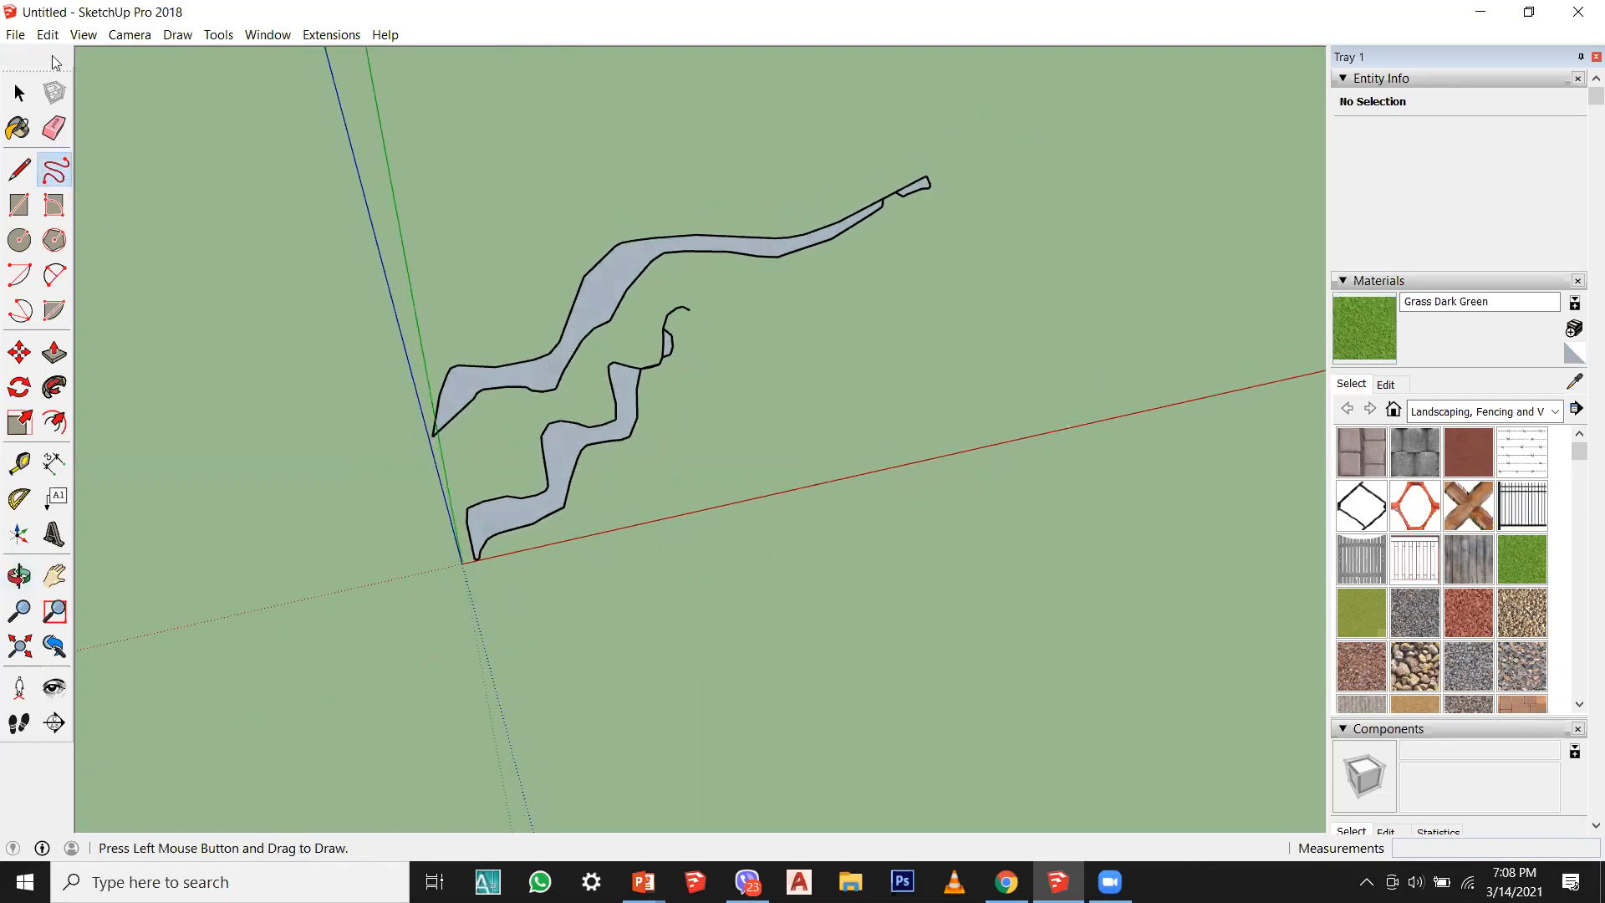
scroll(590, 512, "down", 2)
middle_click_drag(587, 514, 585, 451)
mouse_move(430, 232)
left_mouse_down()
mouse_move(489, 377)
mouse_move(543, 404)
mouse_move(545, 463)
left_mouse_up()
Step: Select all the freehand lines and faces together and delete them
left_click(18, 128)
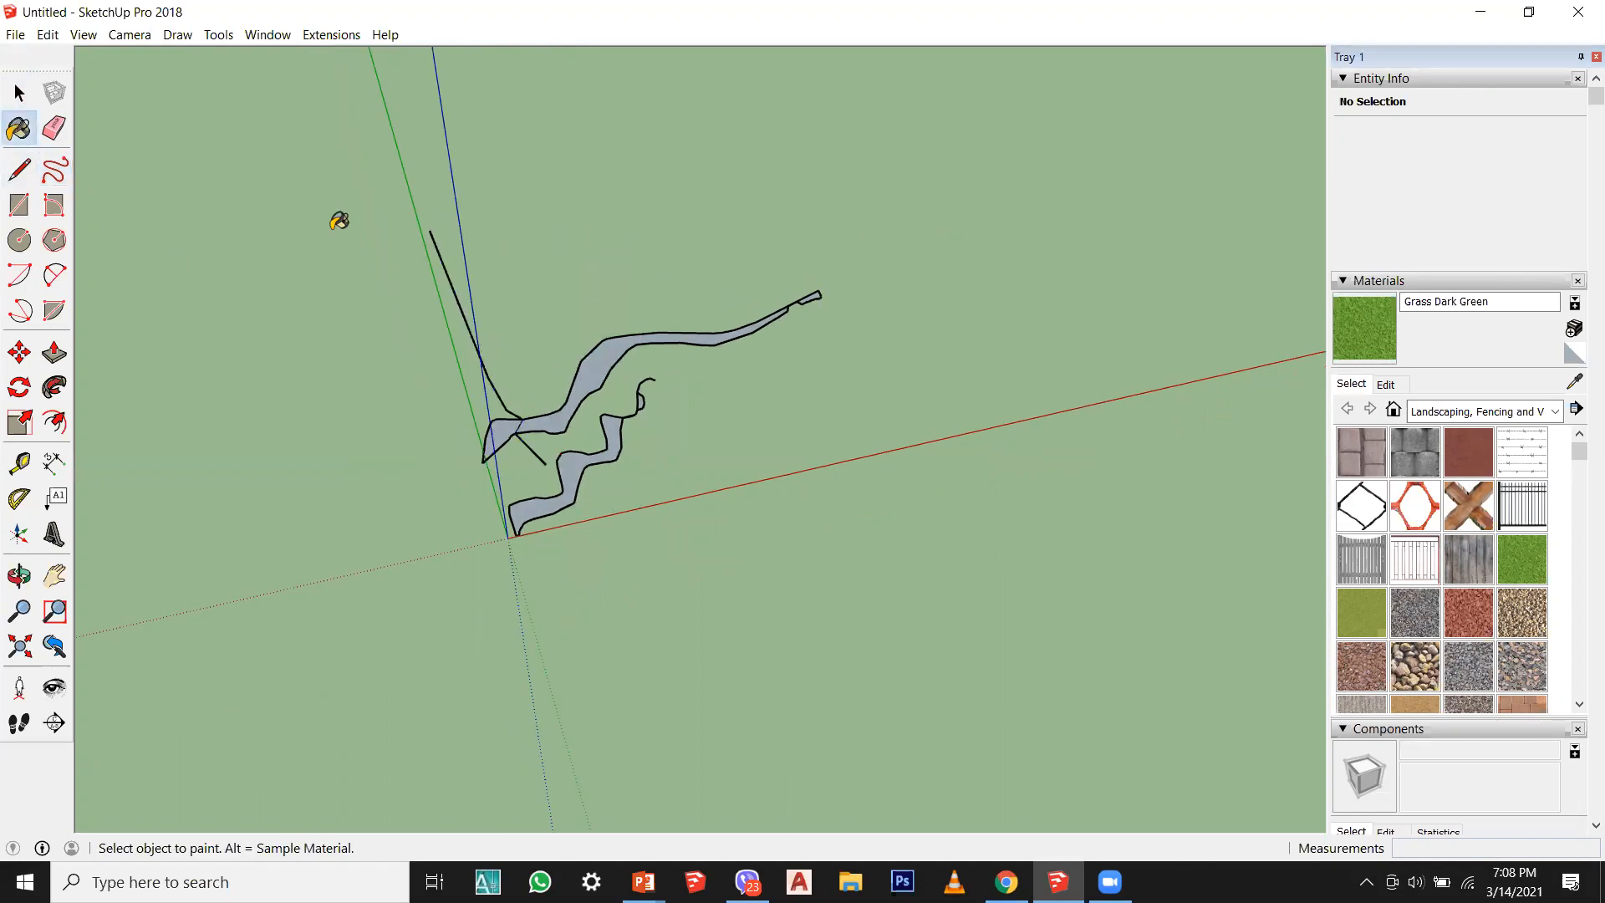
left_click(19, 93)
mouse_move(337, 185)
left_mouse_down()
mouse_move(670, 454)
mouse_move(908, 577)
left_mouse_up()
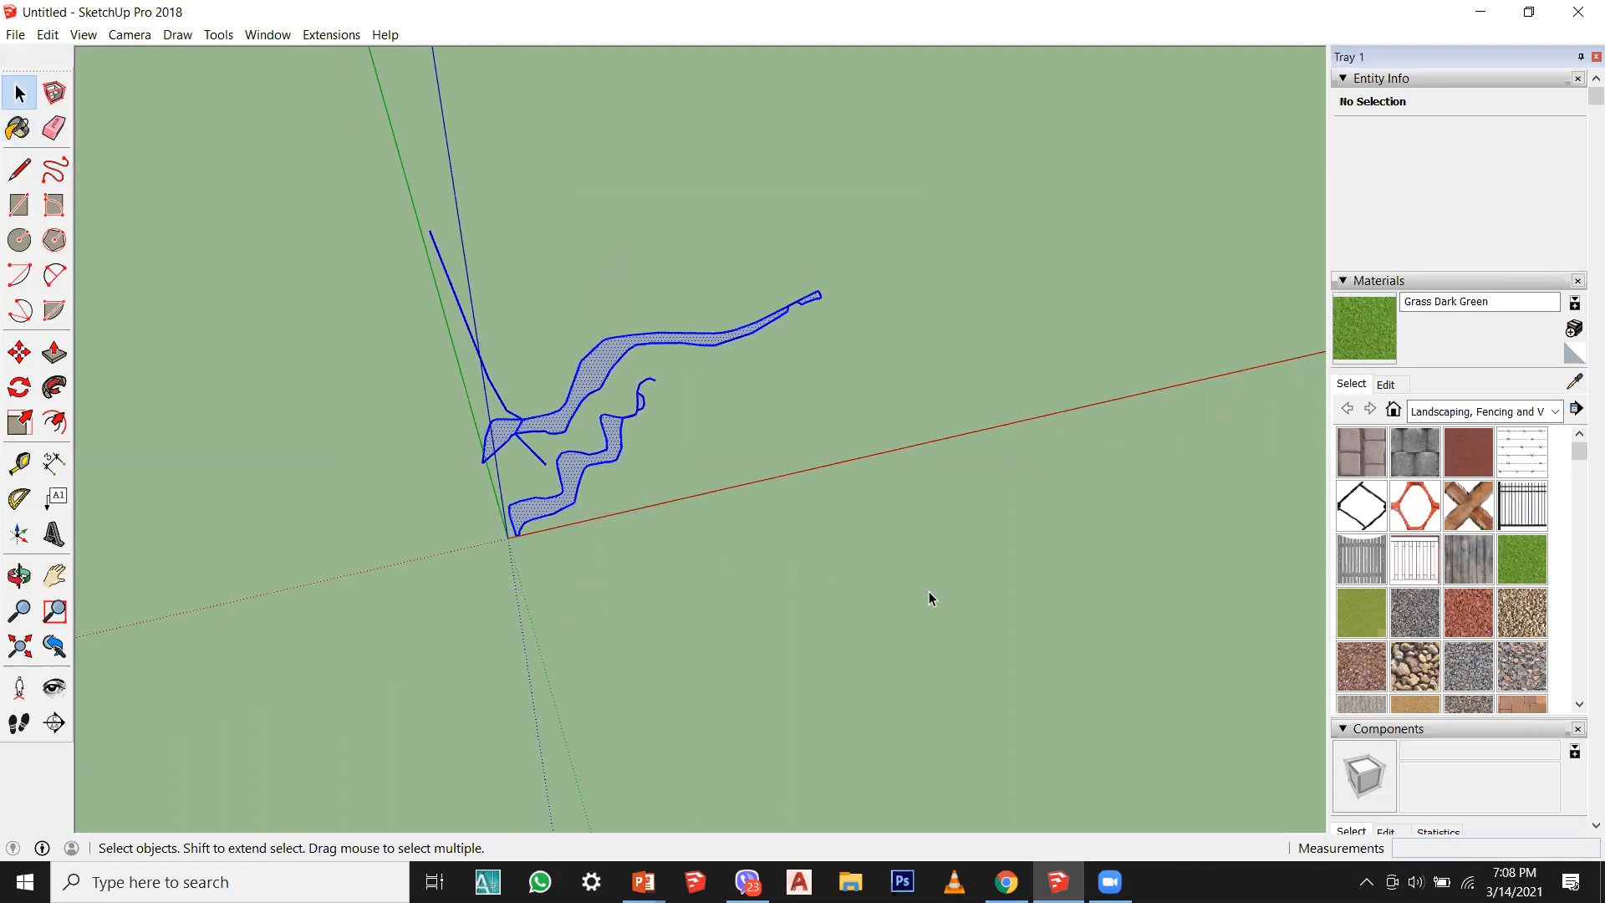
key("Delete")
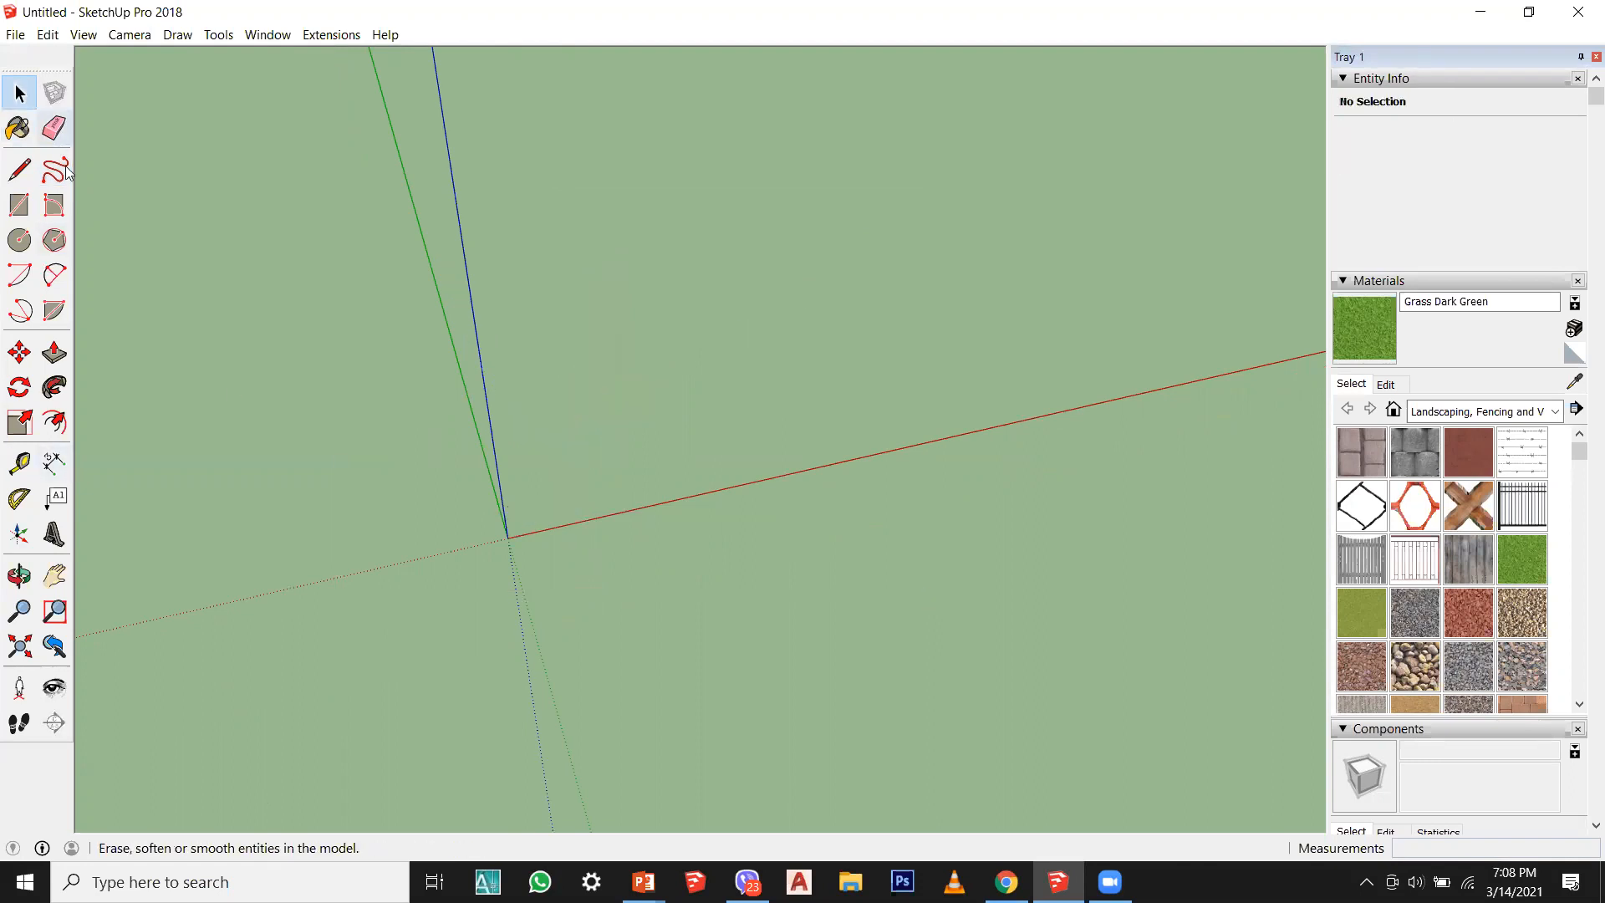
Step: Draw a closed irregular freehand outline that forms a face, and delete the whole shape
left_click(55, 170)
mouse_move(523, 285)
left_mouse_down()
mouse_move(528, 271)
mouse_move(574, 298)
mouse_move(562, 335)
mouse_move(618, 327)
mouse_move(611, 376)
mouse_move(666, 372)
mouse_move(727, 410)
mouse_move(787, 302)
mouse_move(572, 219)
mouse_move(518, 263)
mouse_move(524, 285)
left_mouse_up()
mouse_move(660, 579)
middle_mouse_down()
mouse_move(649, 590)
mouse_move(731, 494)
mouse_move(603, 576)
middle_mouse_up()
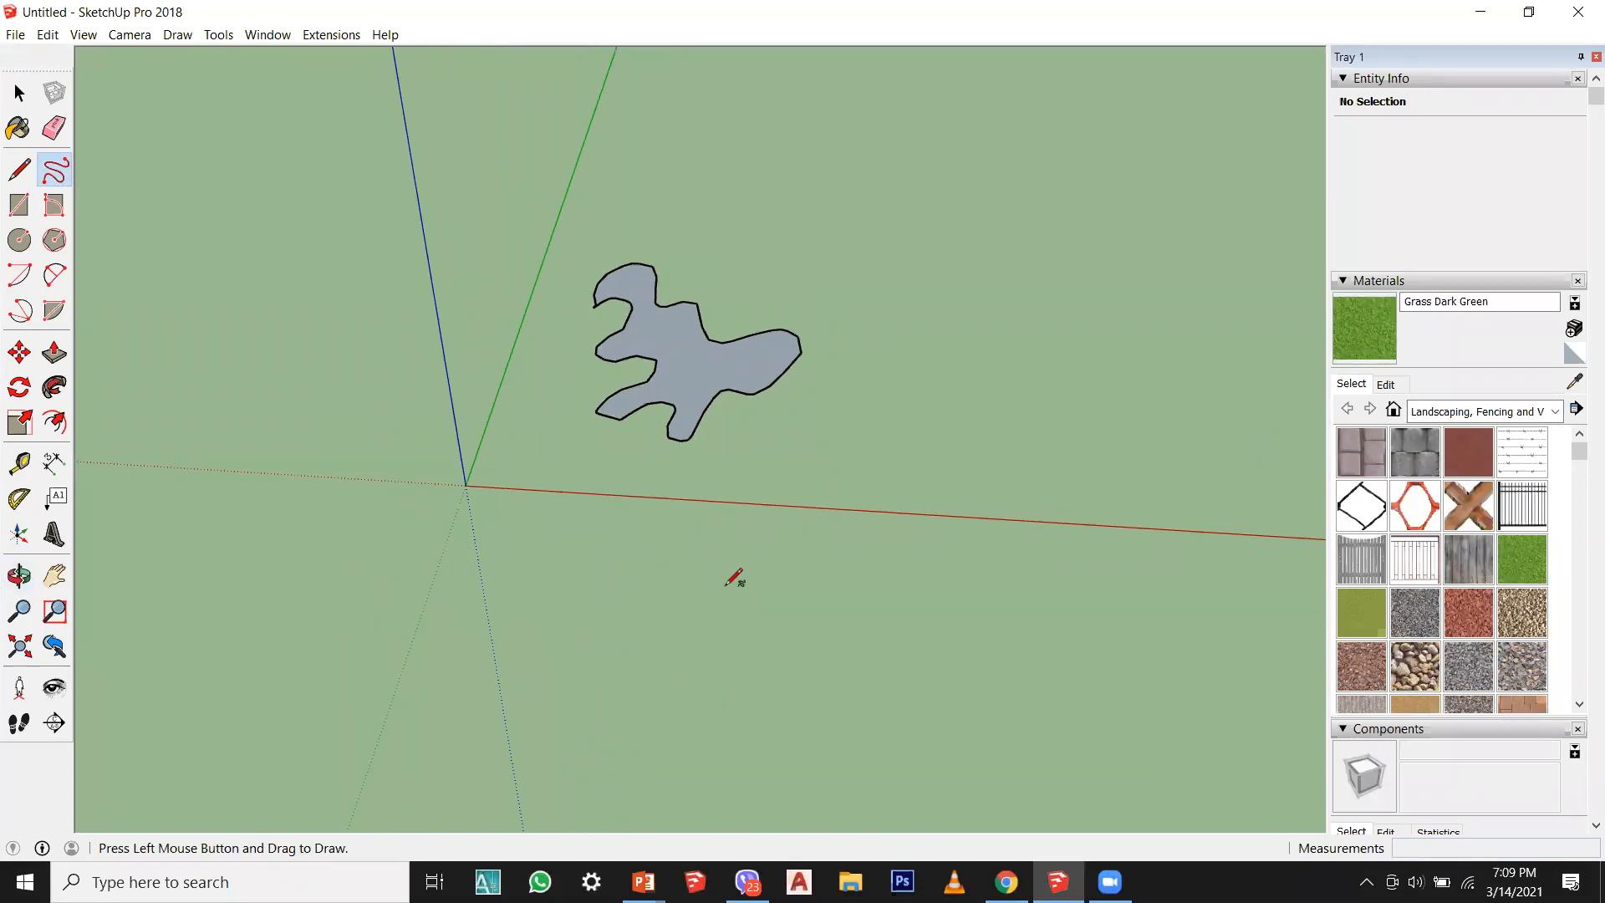
left_click(19, 93)
left_click_drag(969, 559, 422, 259)
key("Delete")
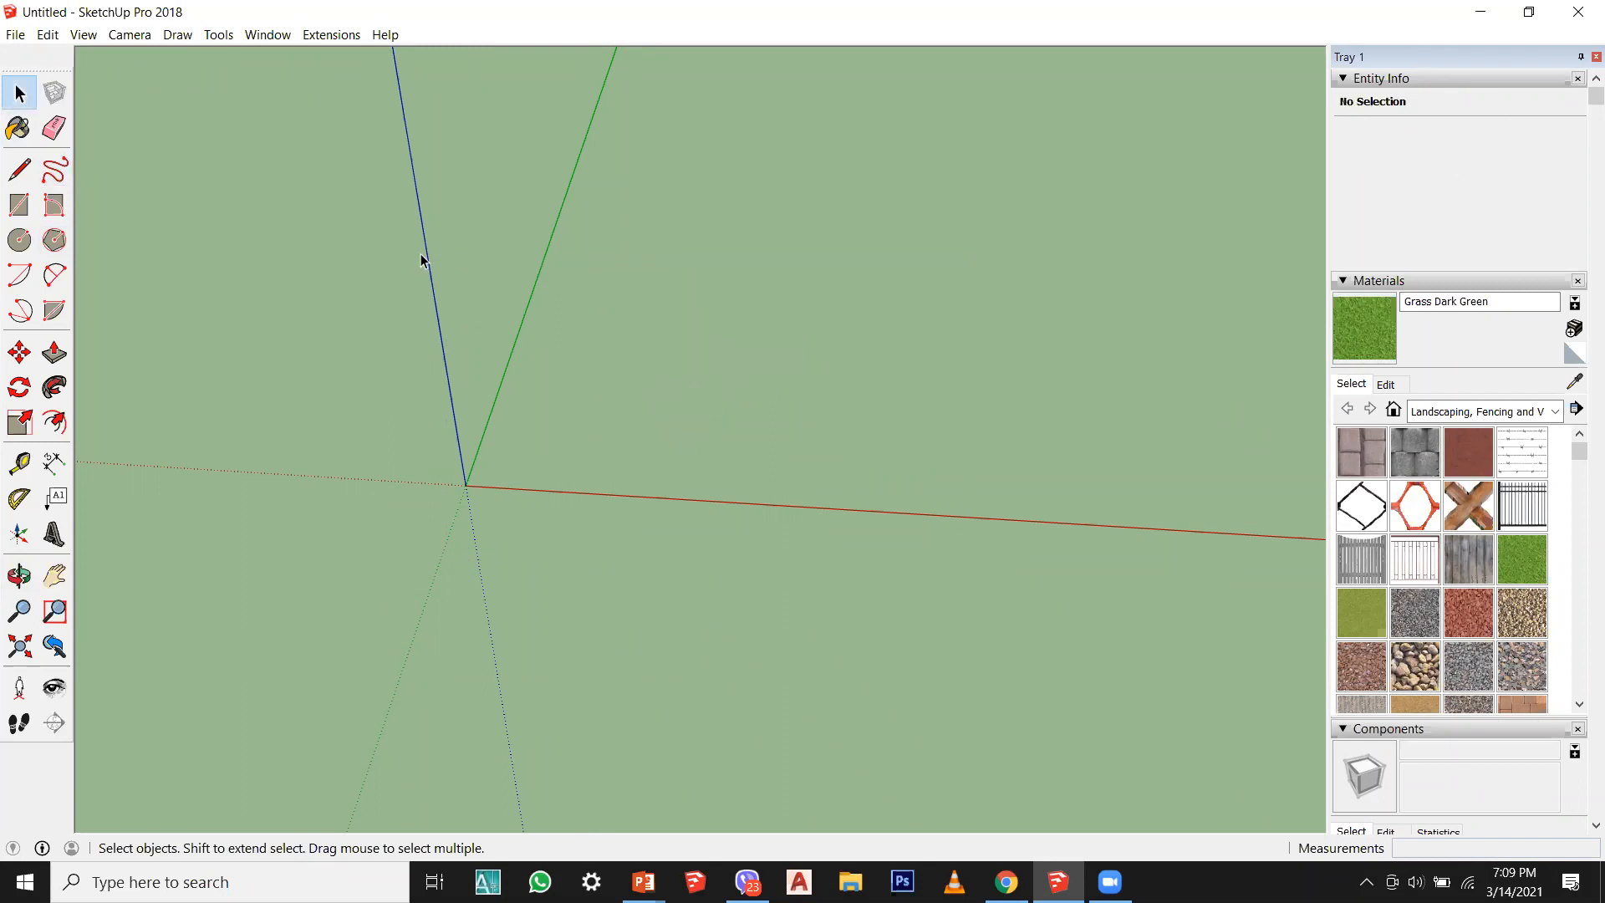
Step: Draw a freely sized rectangle from the origin in the red-green plane and undo it
left_click(22, 214)
middle_click_drag(433, 484, 441, 423)
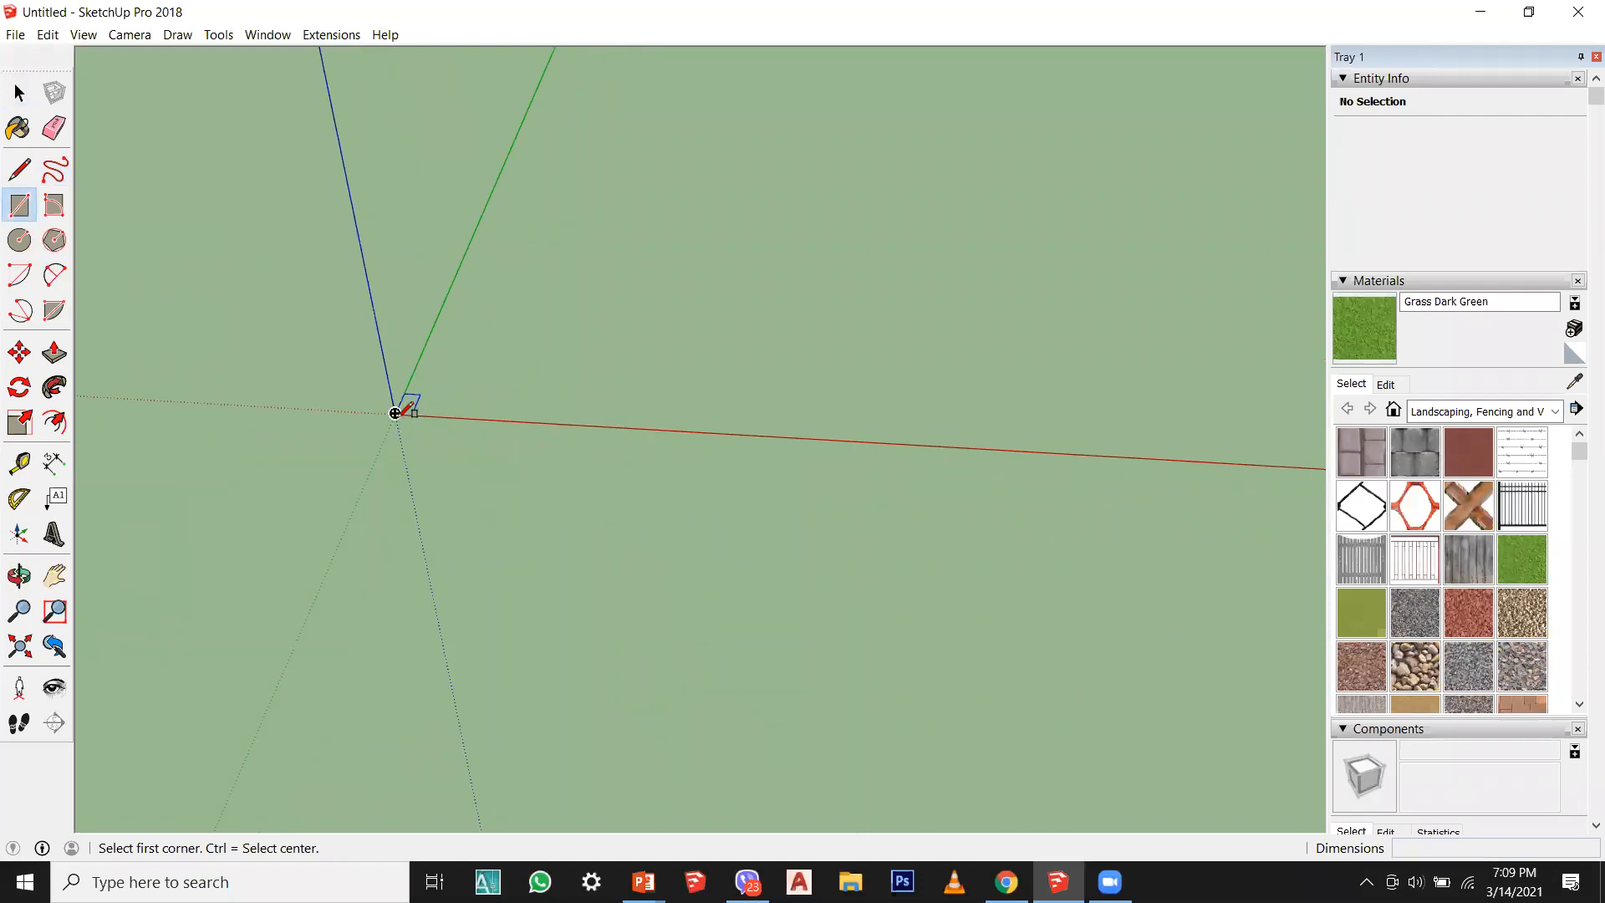
left_click(395, 413)
middle_click_drag(404, 512, 410, 485)
left_click(1002, 197)
scroll(415, 604, "down", 3)
key("ctrl")
key("space")
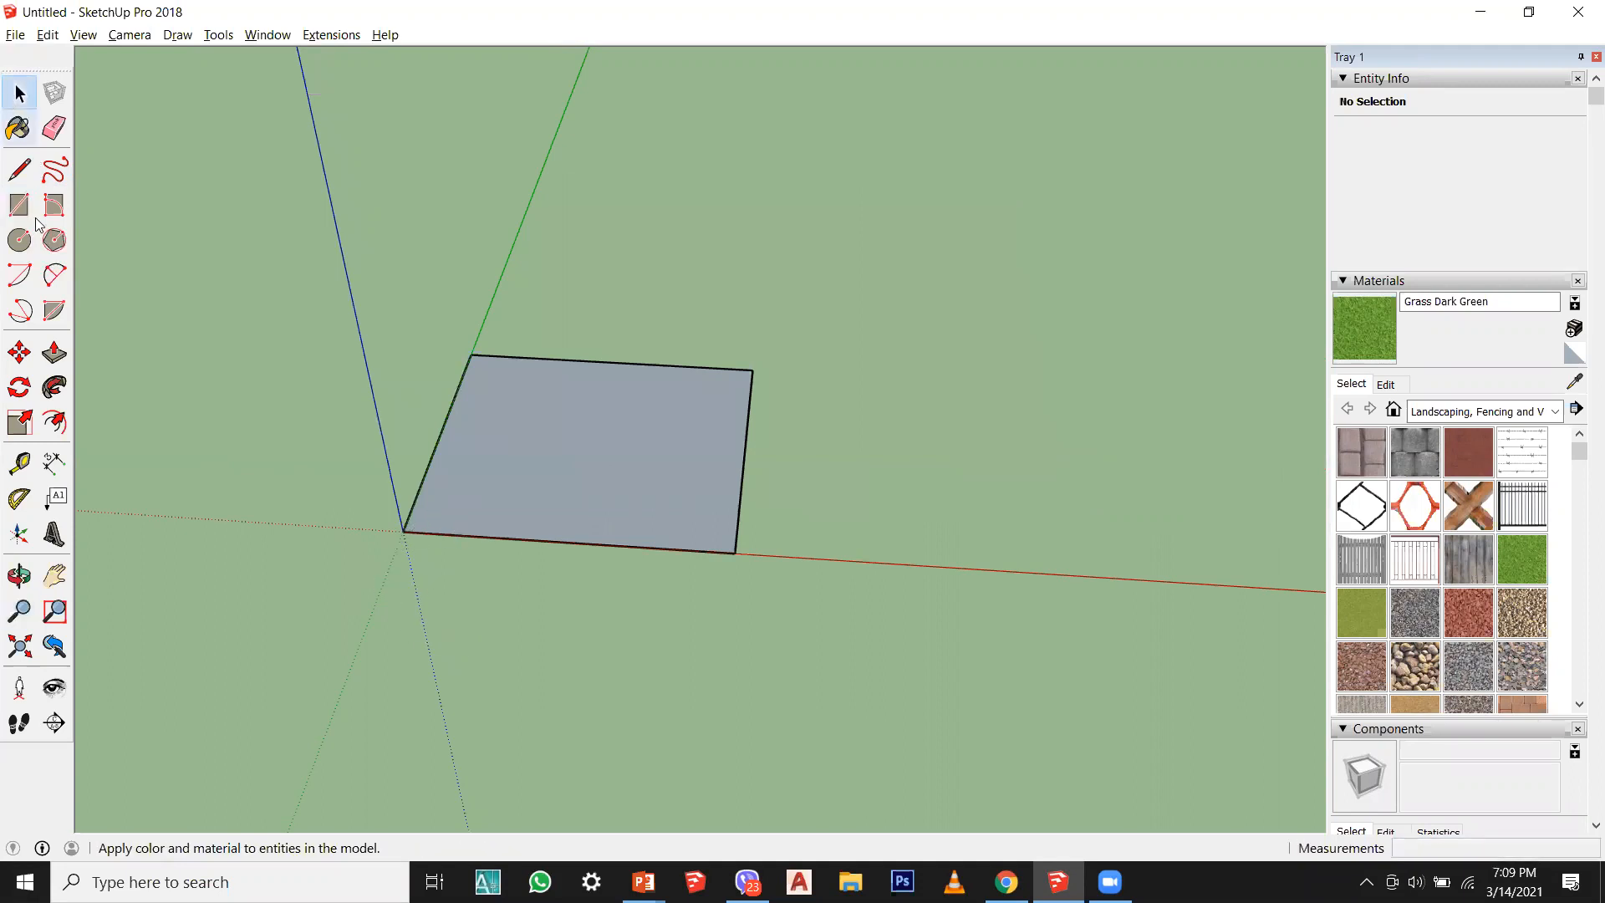
key("ctrl+z")
Step: Draw another rectangle from the origin by picking two opposite corners, and undo it as well
left_click(20, 204)
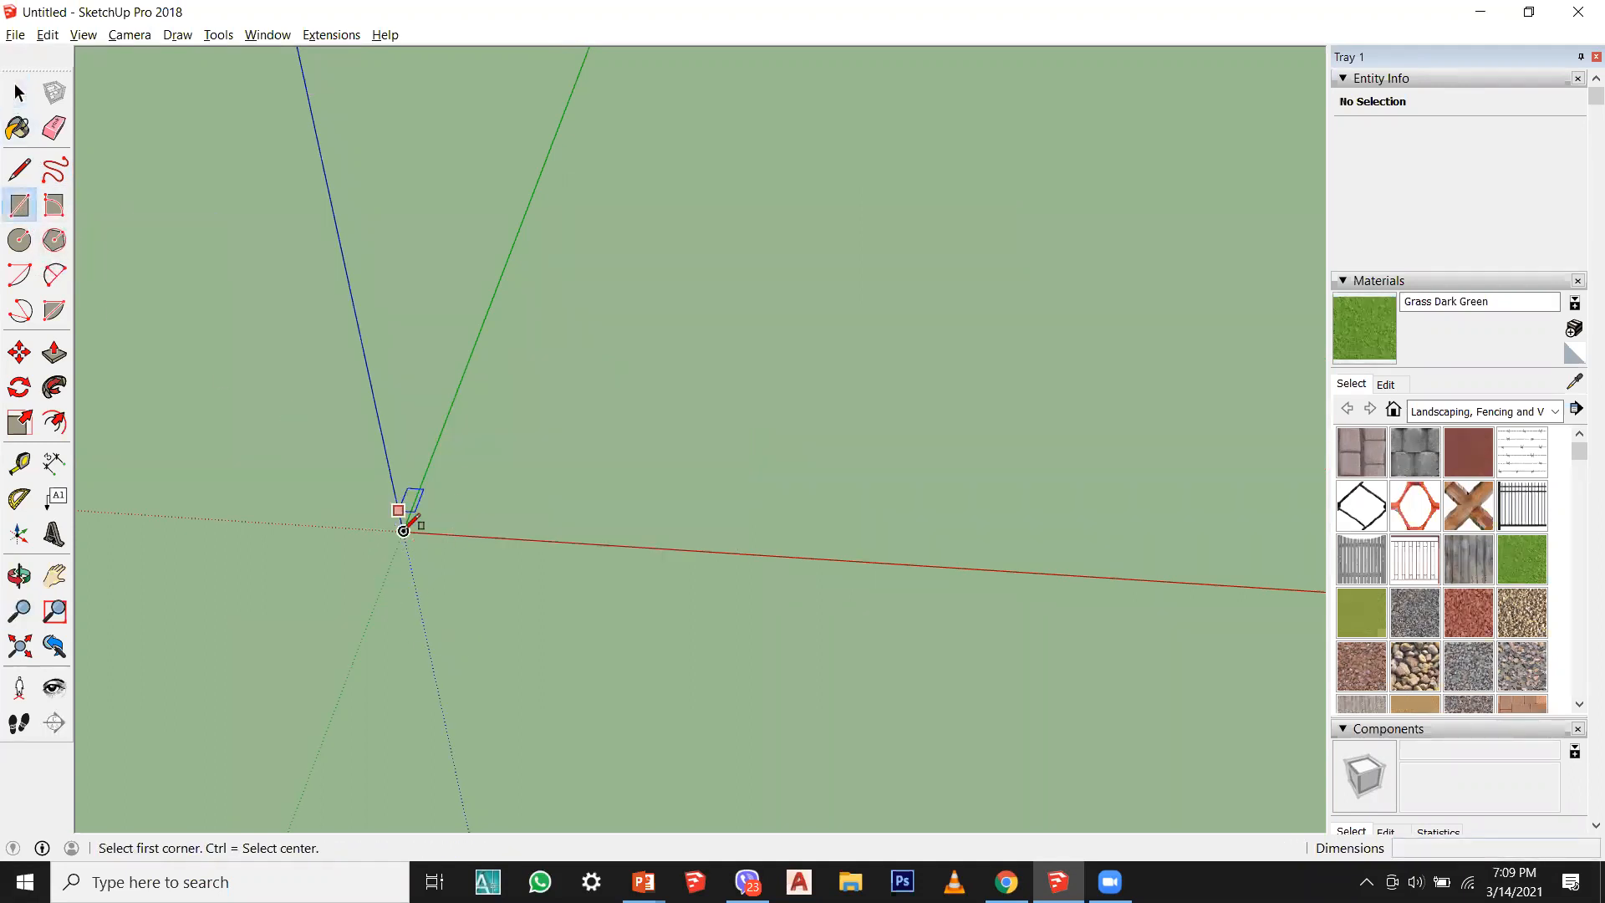
left_click(403, 531)
left_click(920, 302)
middle_click_drag(318, 709, 401, 774)
key("space")
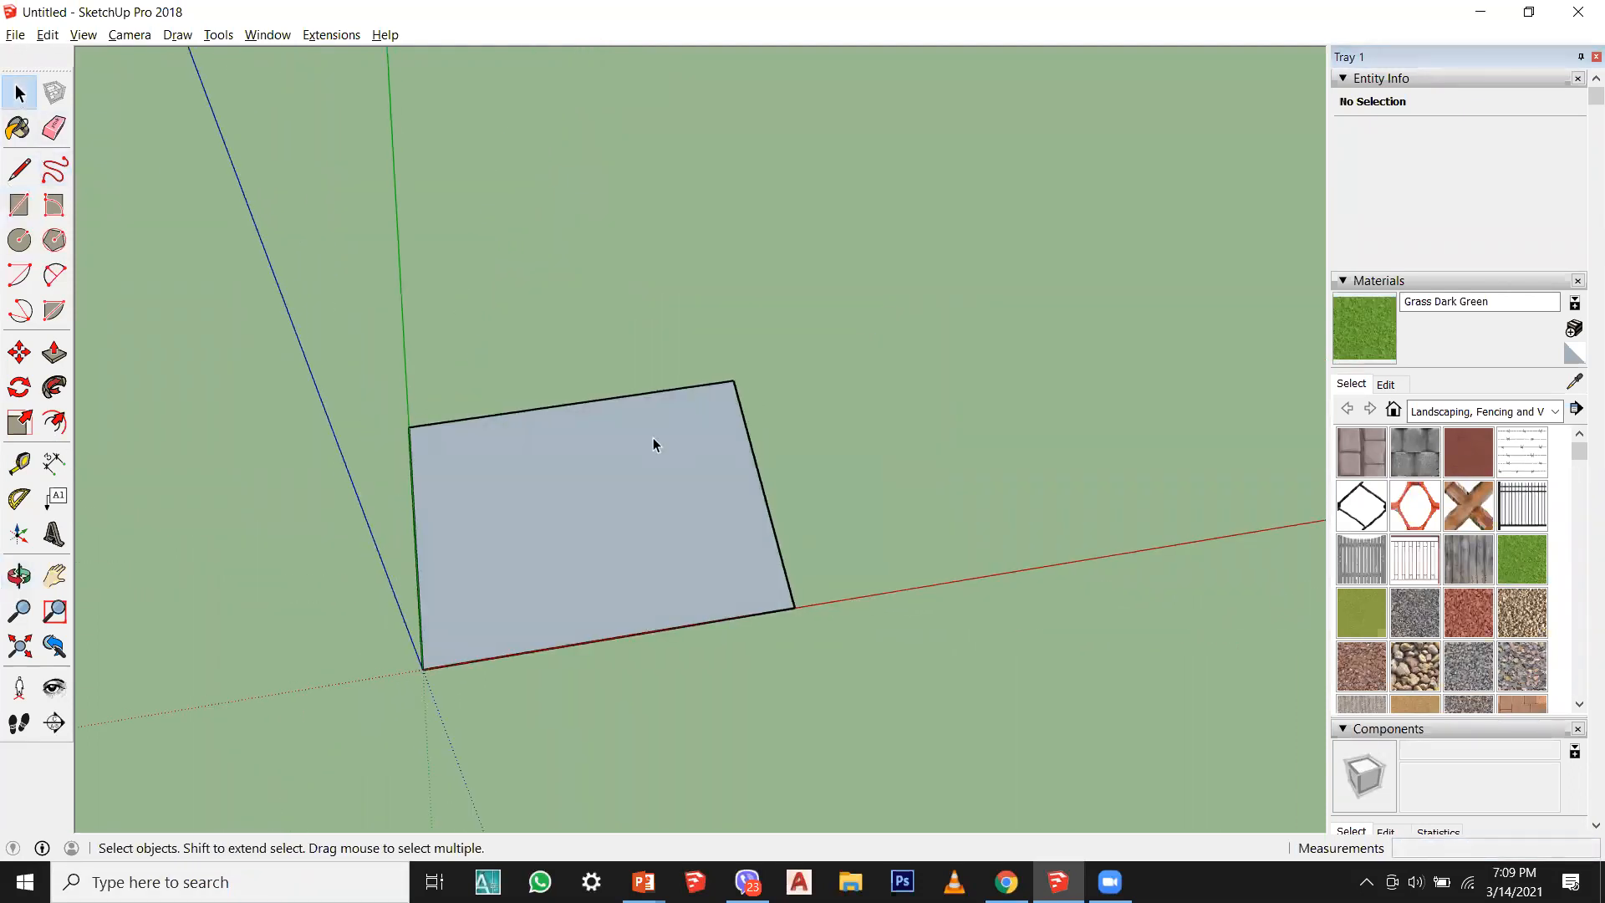
key("ctrl+z")
middle_click_drag(722, 486, 394, 483)
Step: Draw a rectangle from the origin with exact dimensions of 10' along the red axis and 20' along the green
left_click(19, 205)
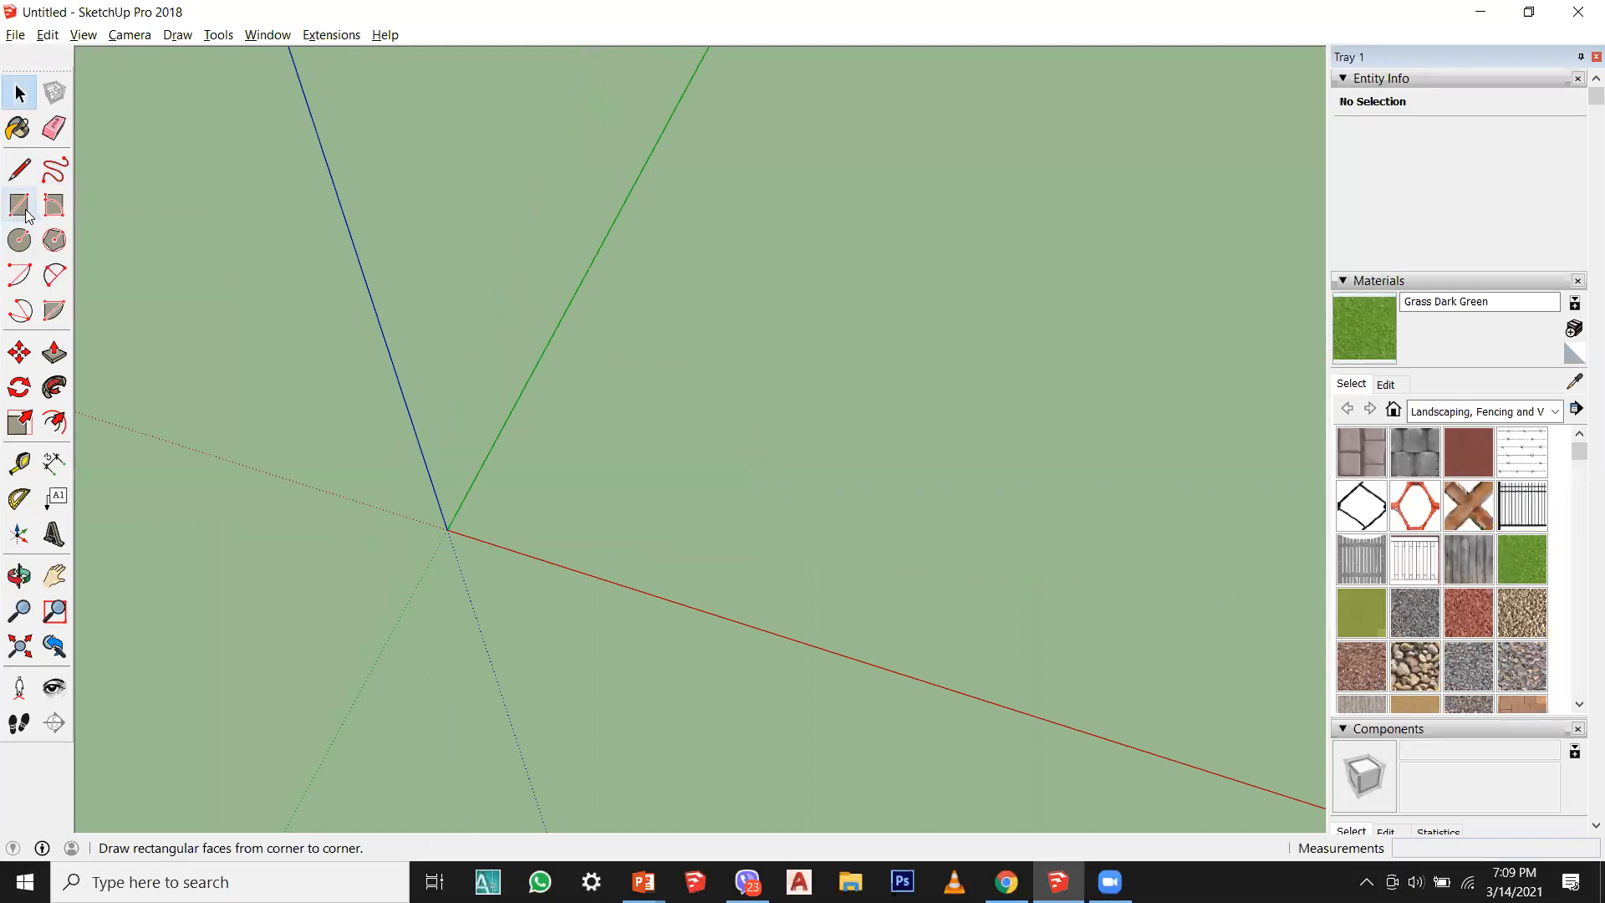
left_click(448, 529)
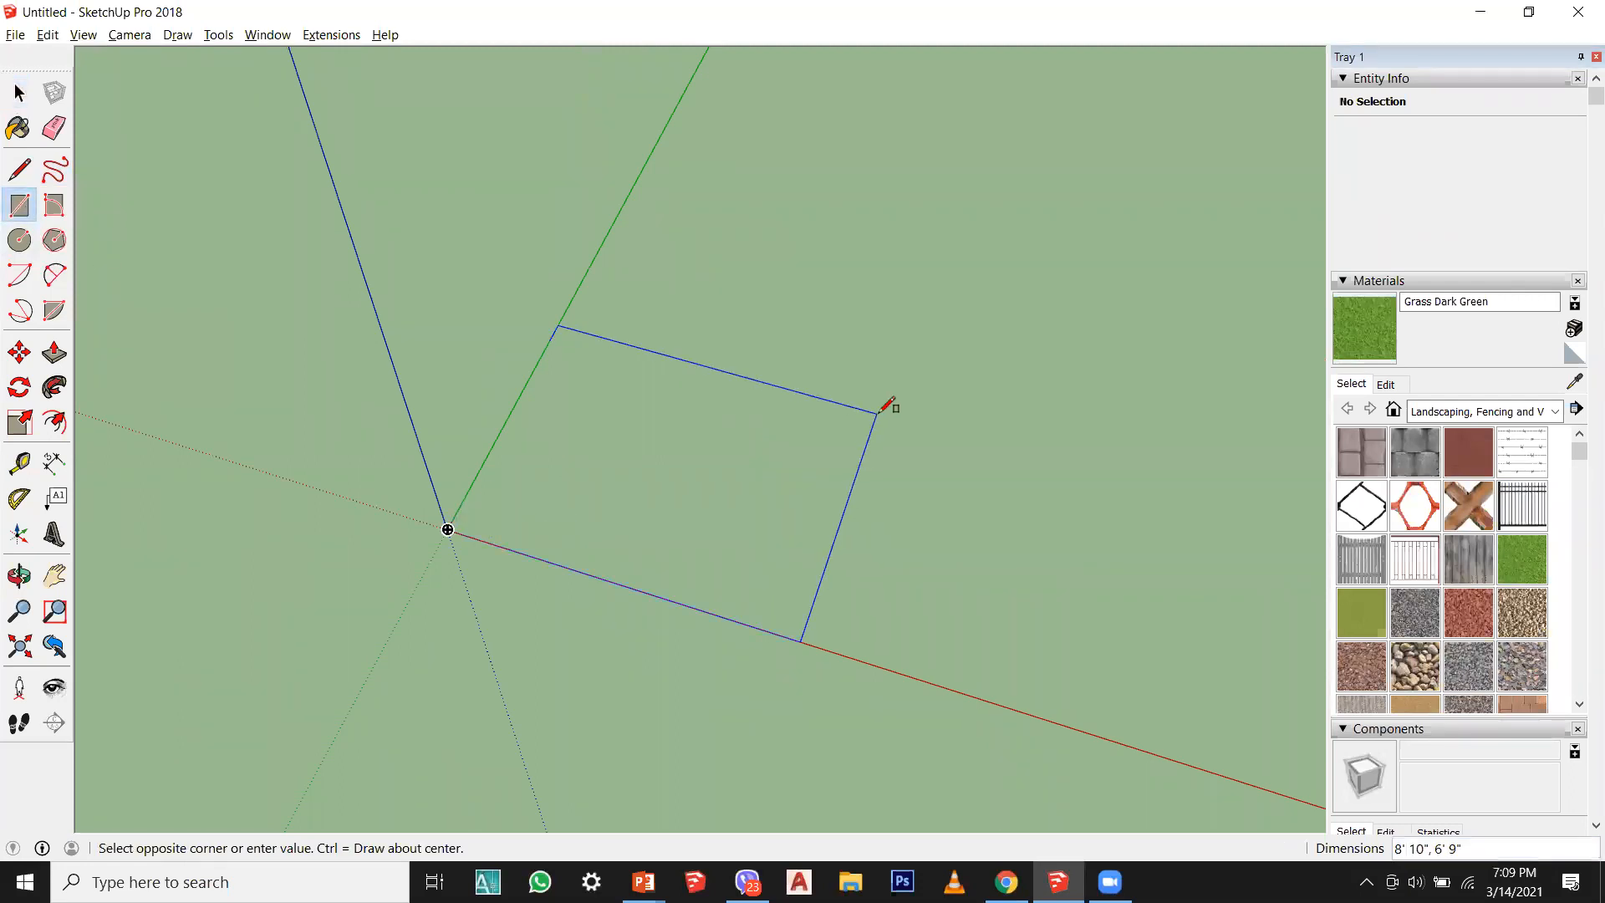
type("10',20")
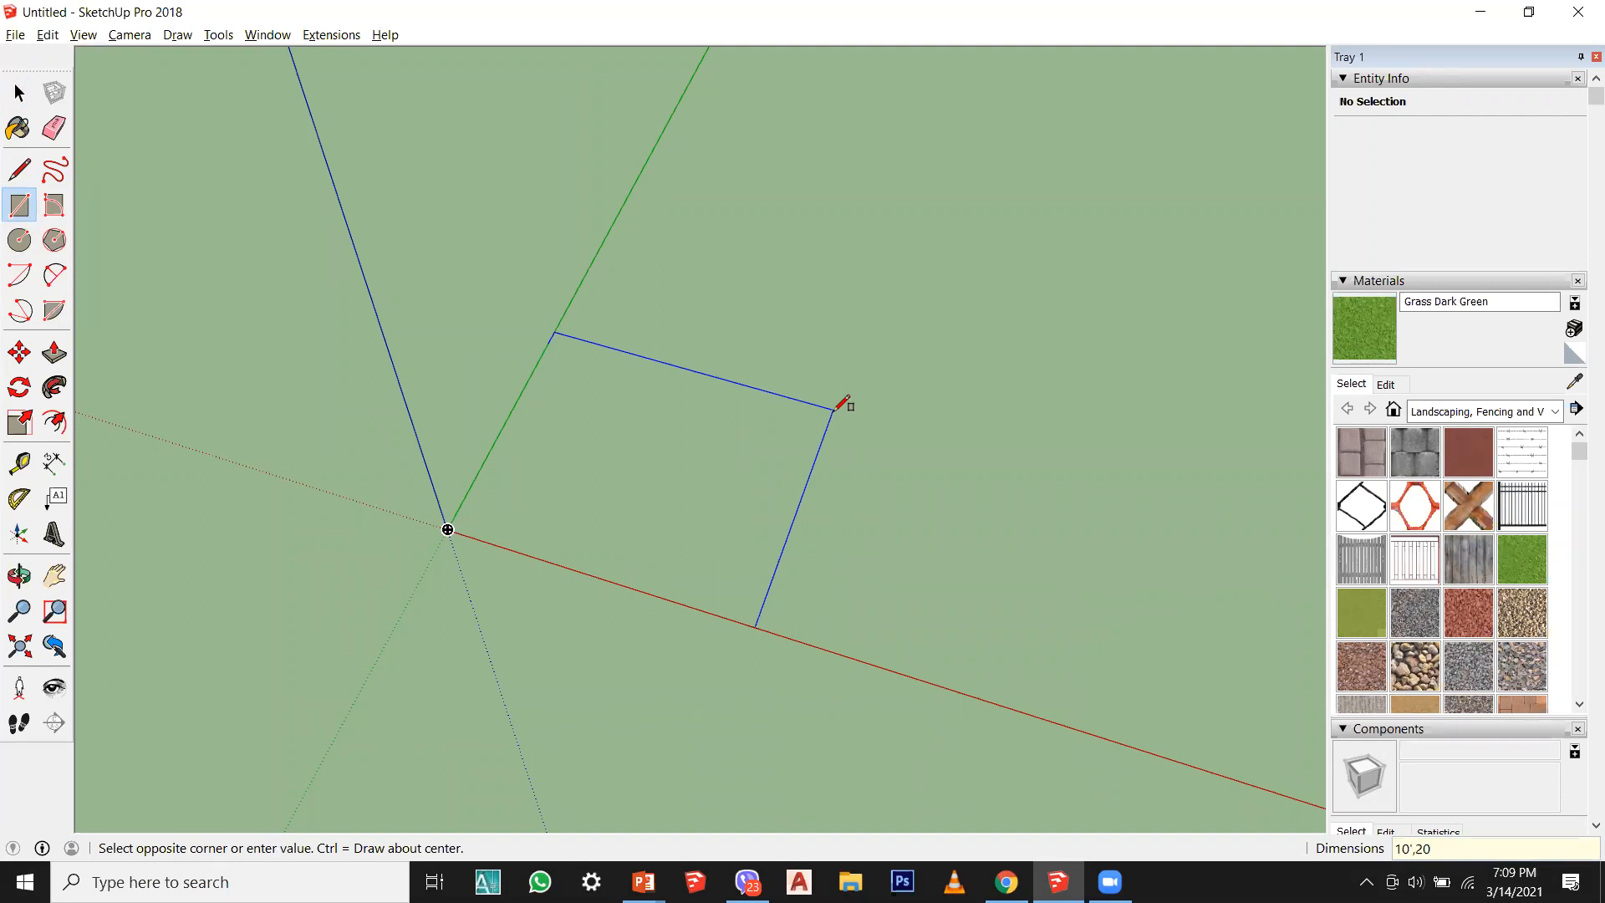
key("Return")
middle_click_drag(755, 365, 109, 100)
left_click(20, 92)
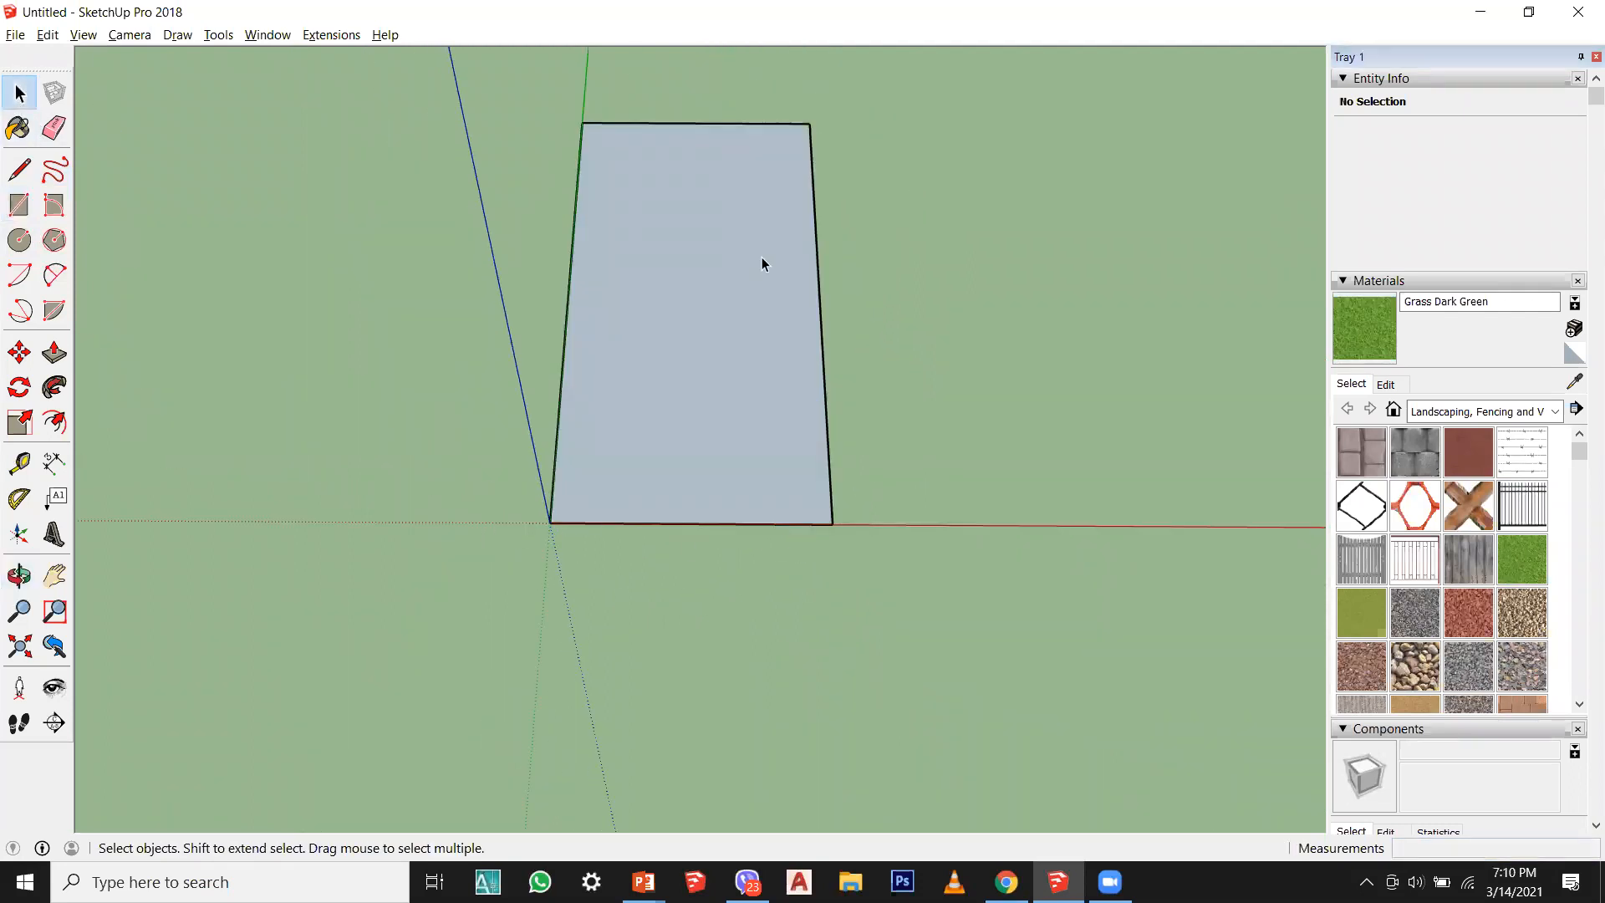
Step: Select the rectangle's face to check its area in the entity information
left_click(706, 299)
middle_click_drag(795, 451, 727, 527)
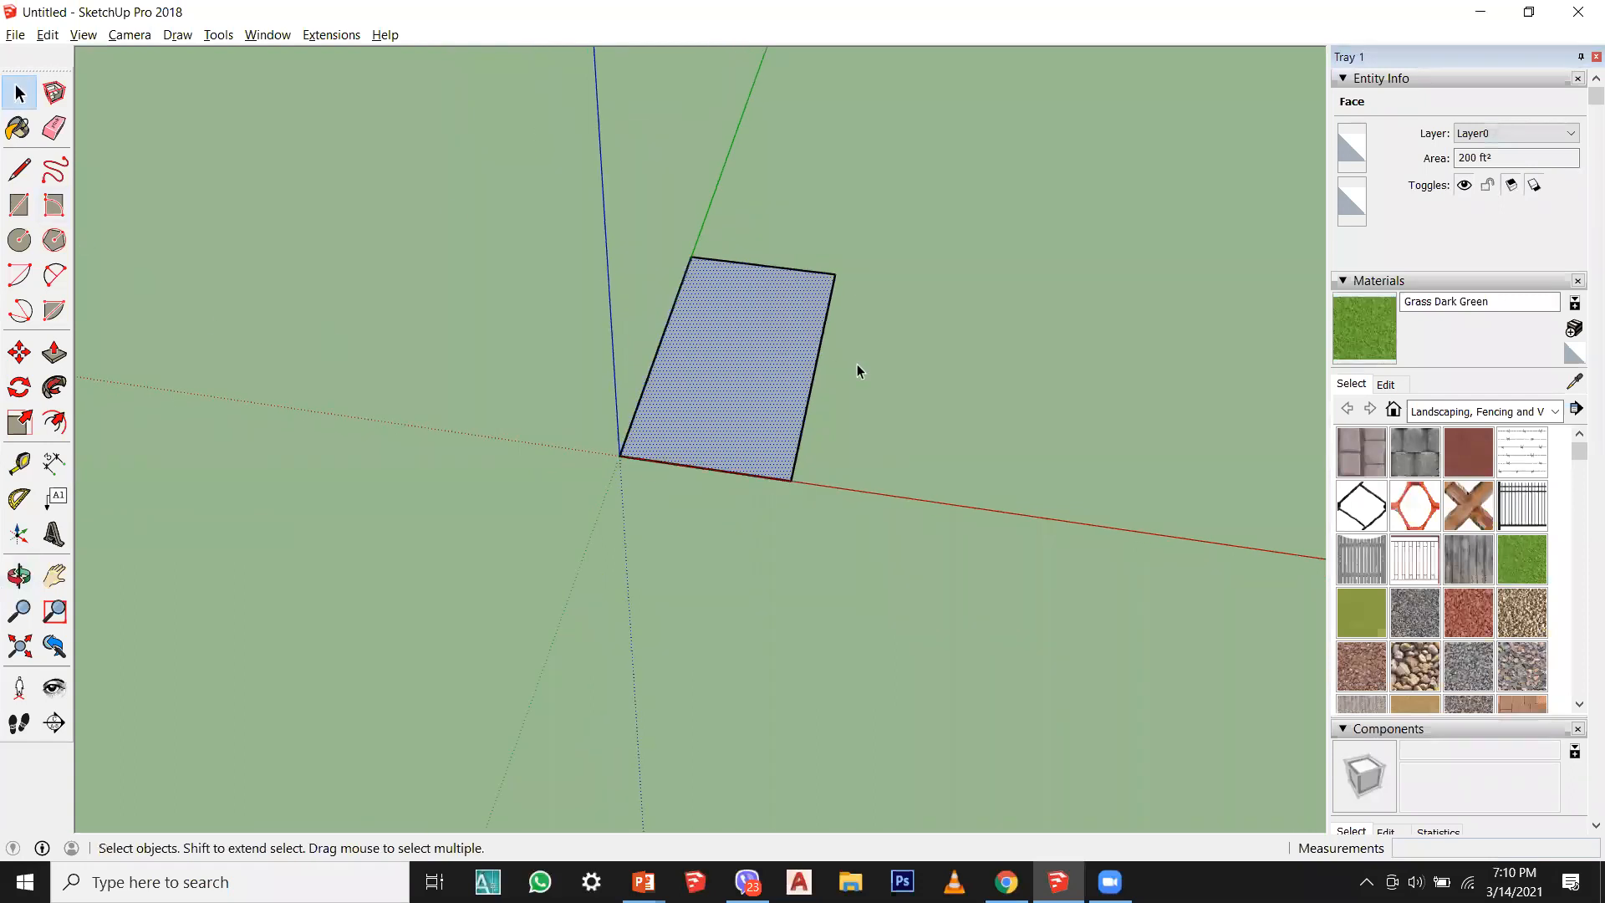
middle_click_drag(638, 312, 689, 509)
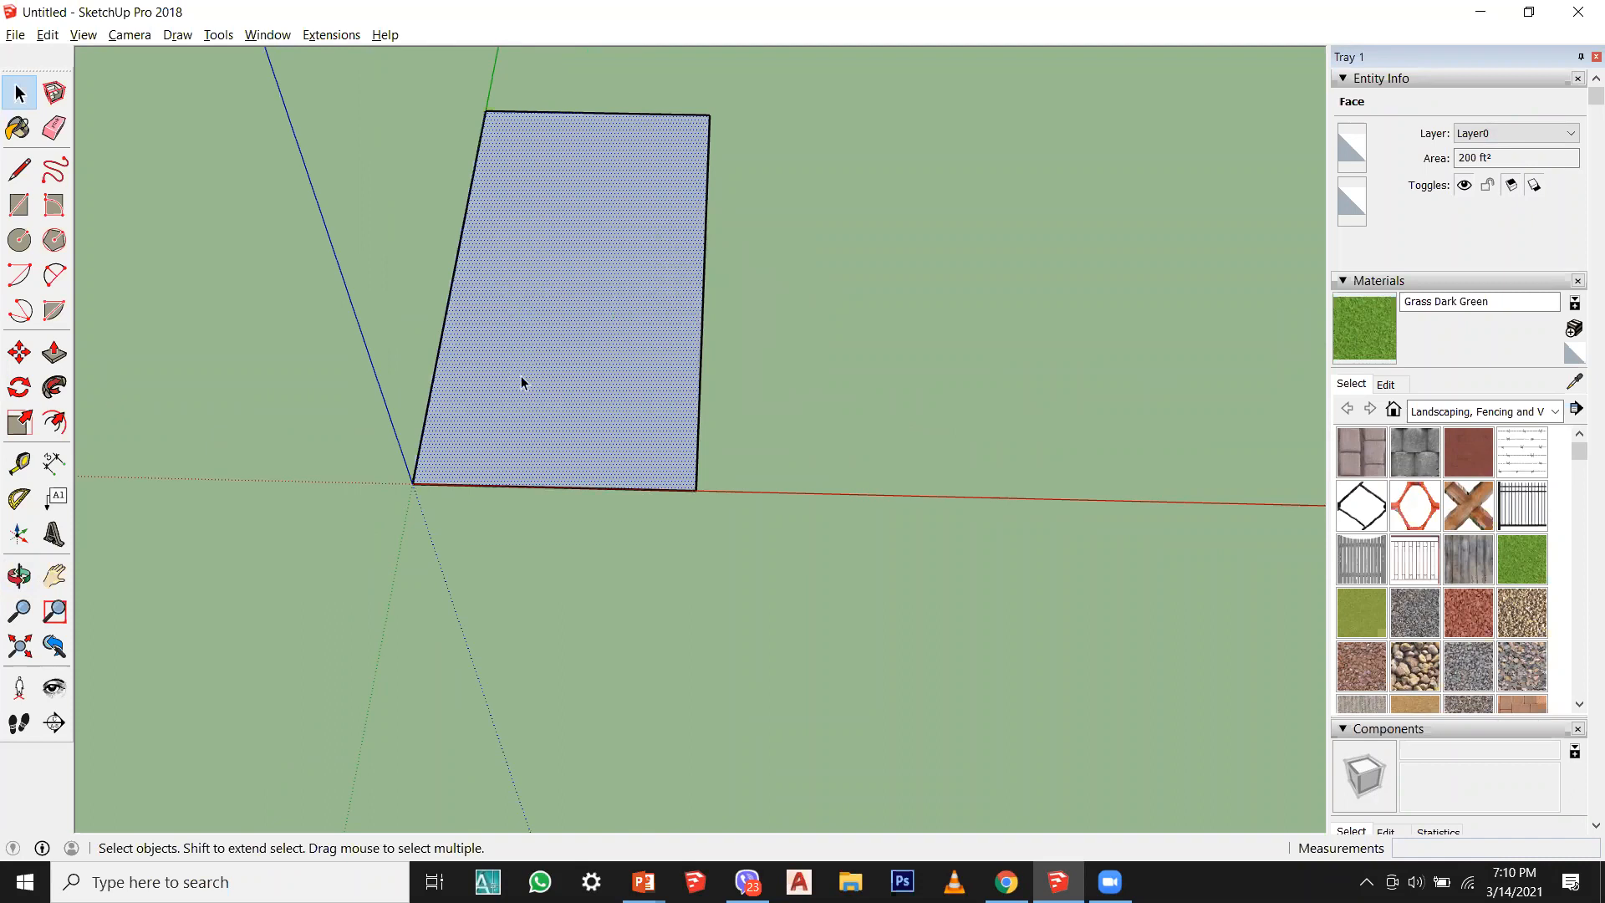
left_click(25, 215)
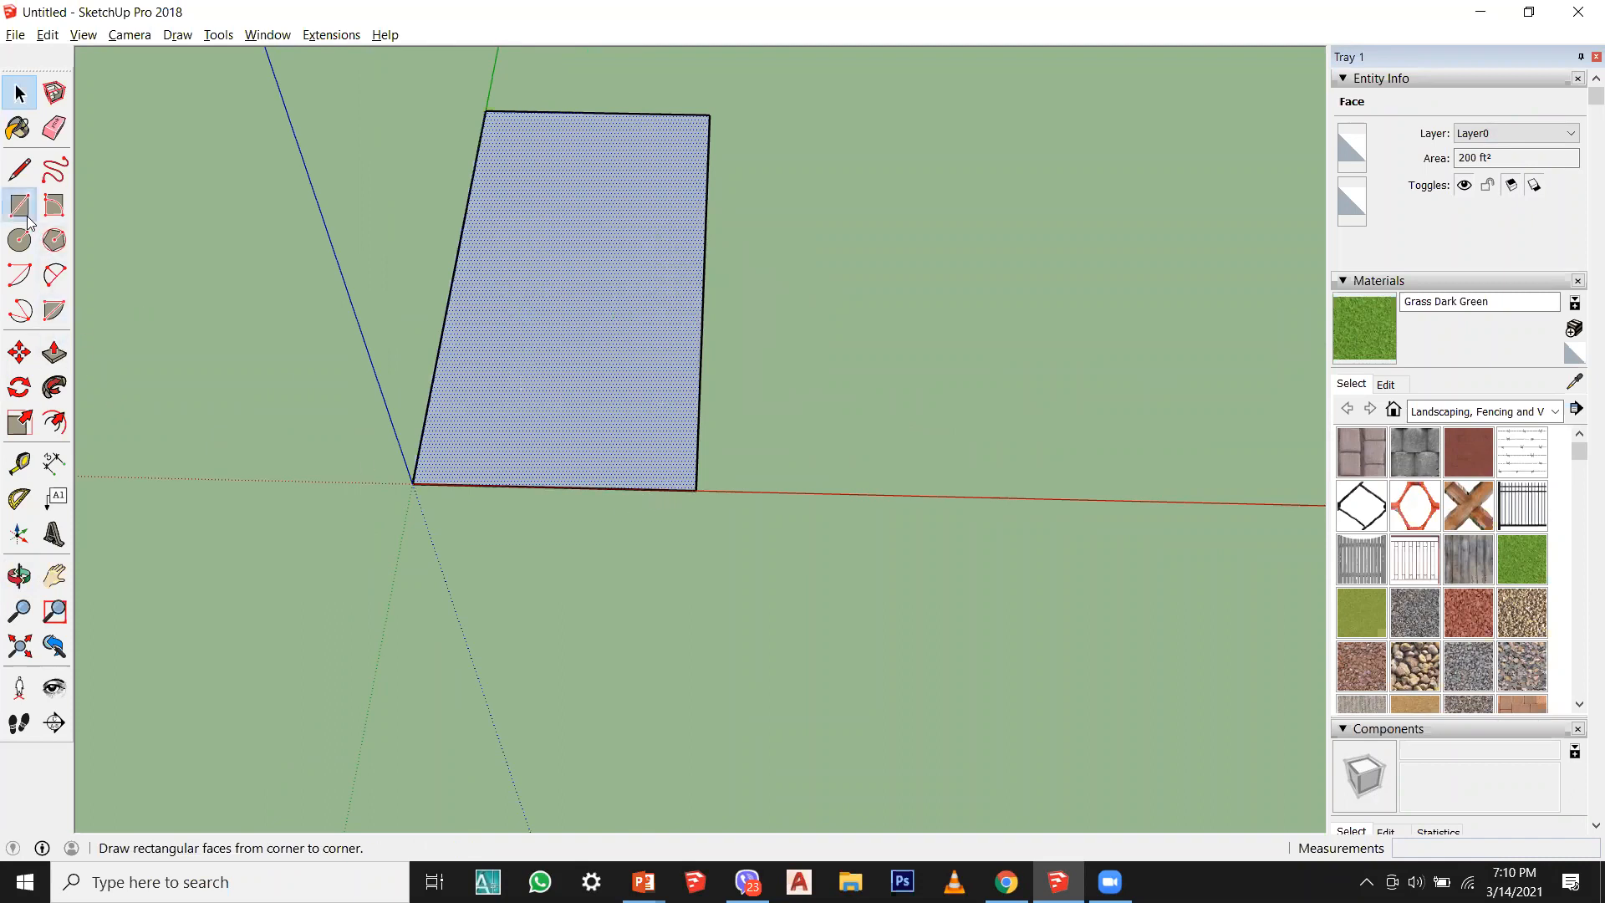
middle_click_drag(799, 518, 668, 518, "shift")
left_click(659, 515)
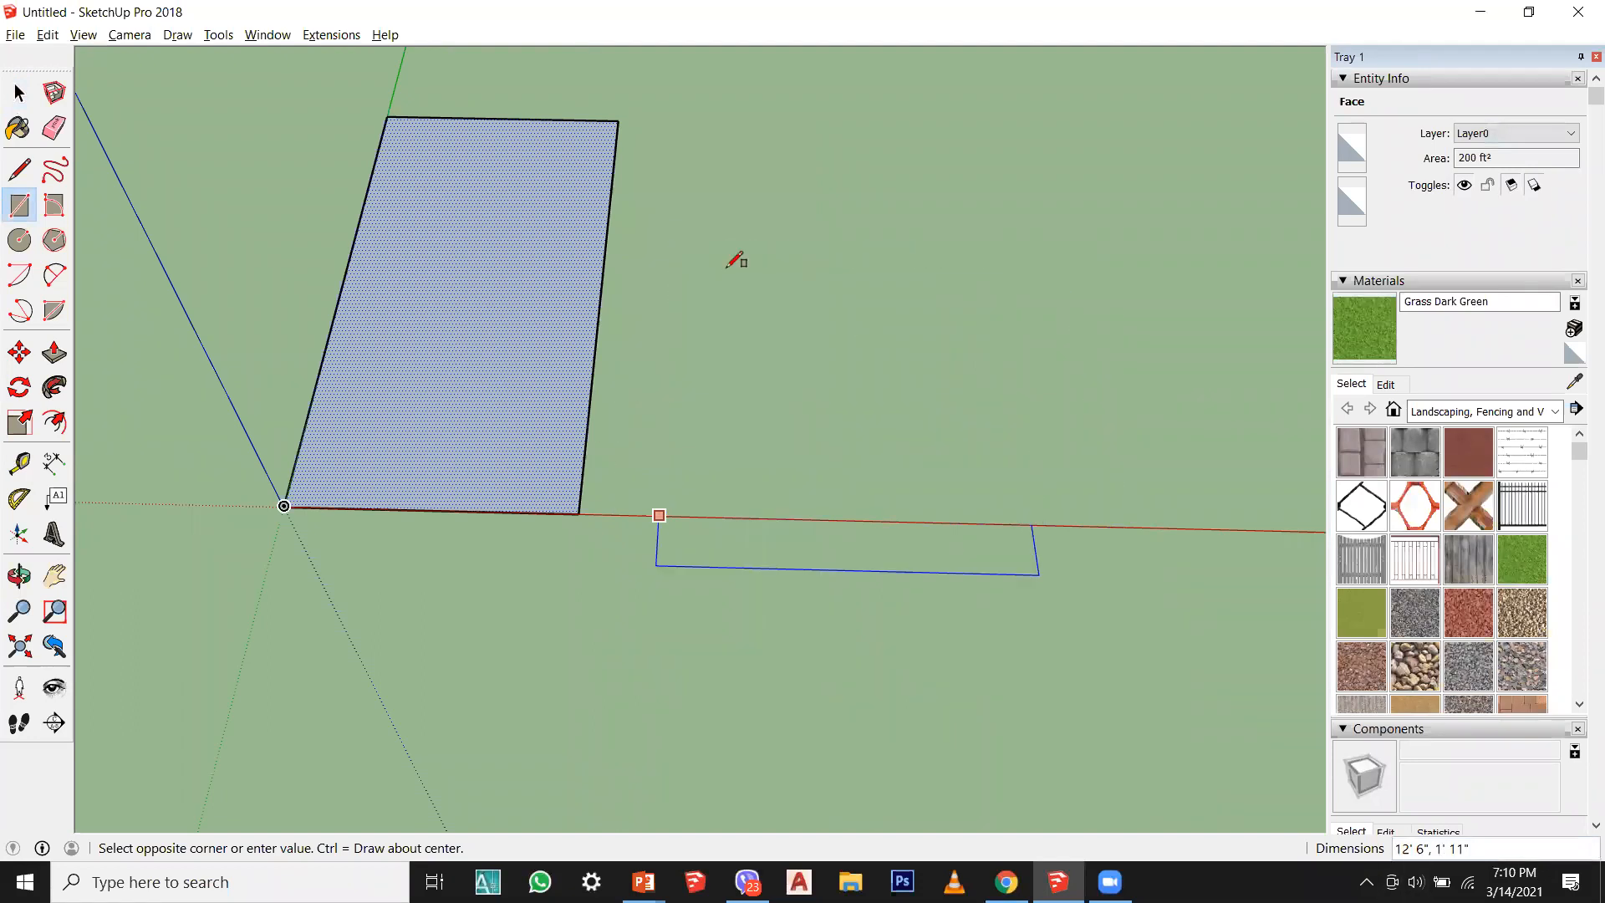
scroll(331, 539, "down", 3)
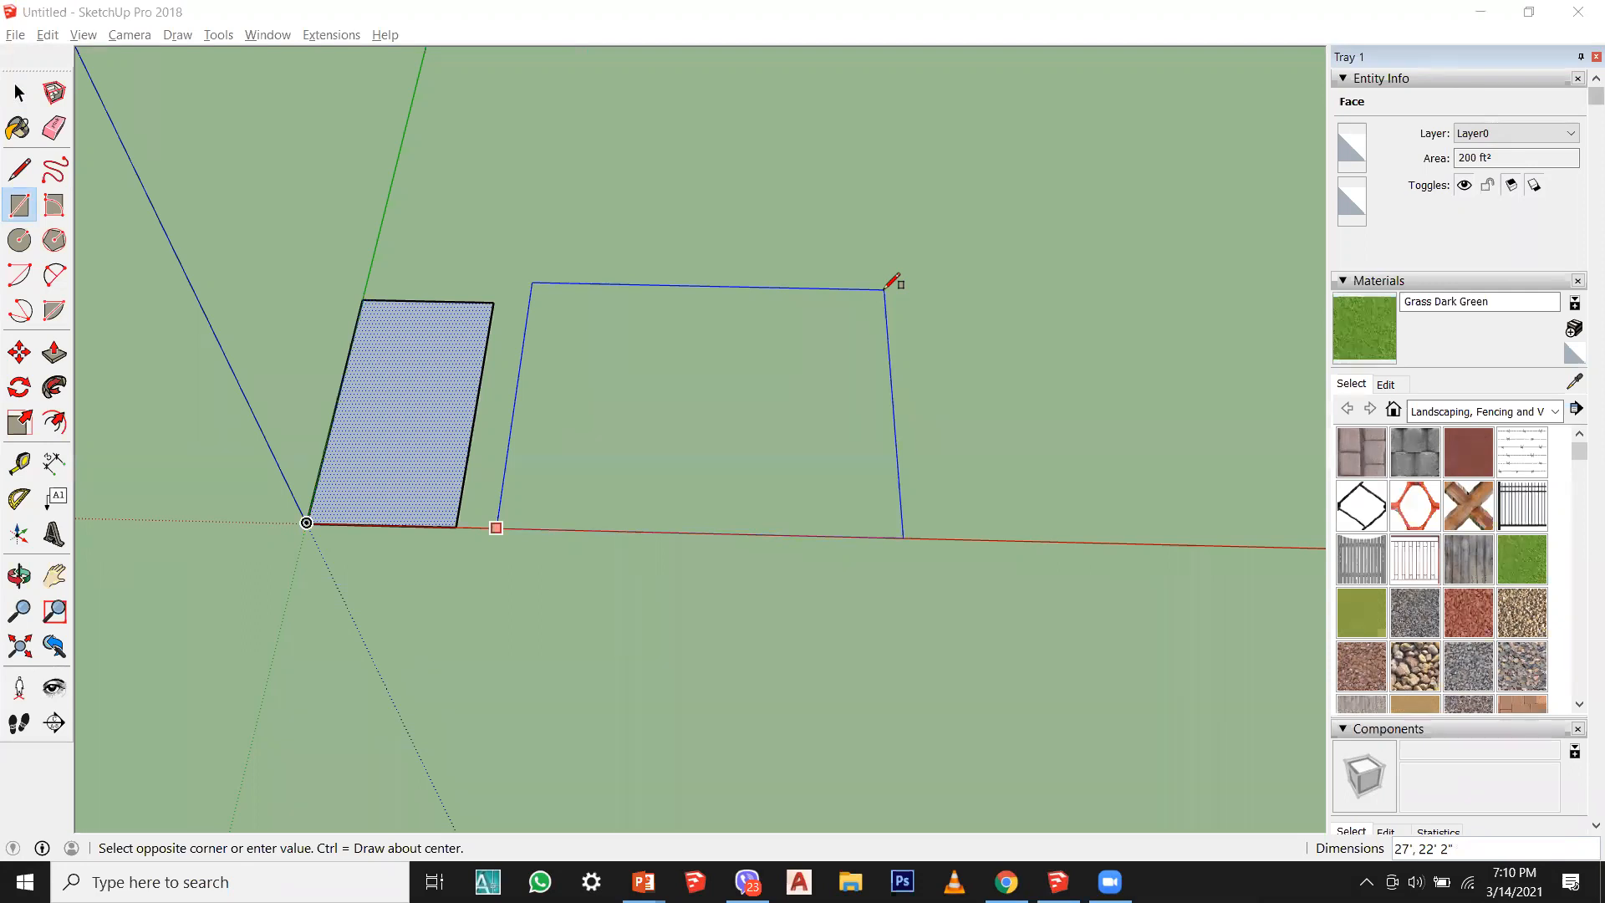
left_click(19, 93)
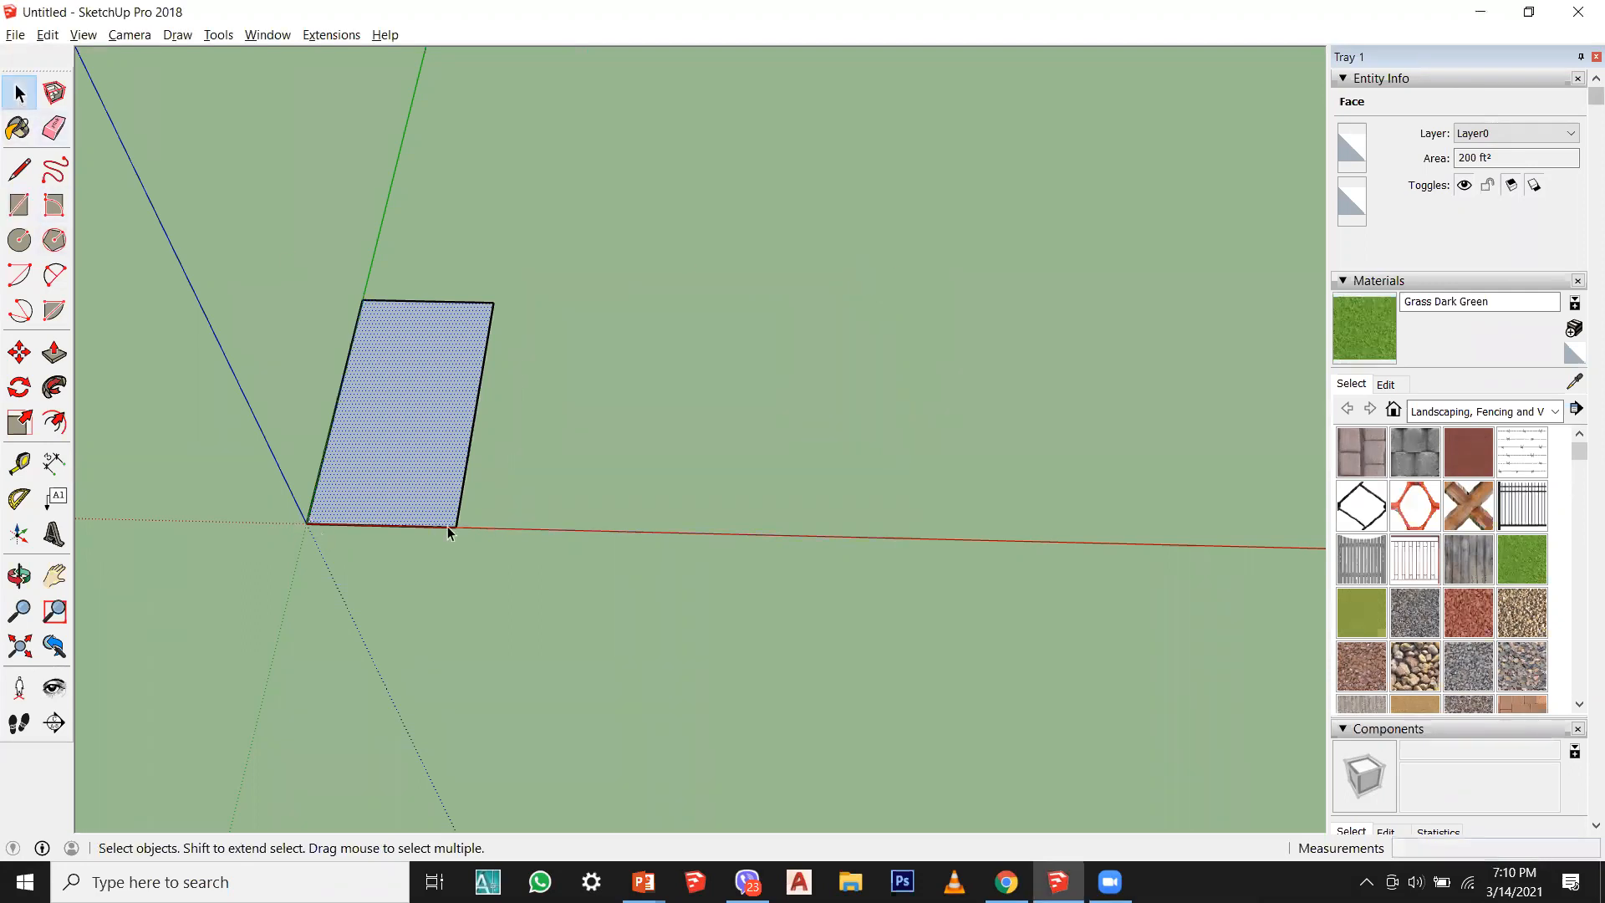
Step: Draw a second rectangle of 10' by 20' starting on the red axis beside the first, and close the tray
left_click(17, 209)
left_click(531, 528)
type("10',20")
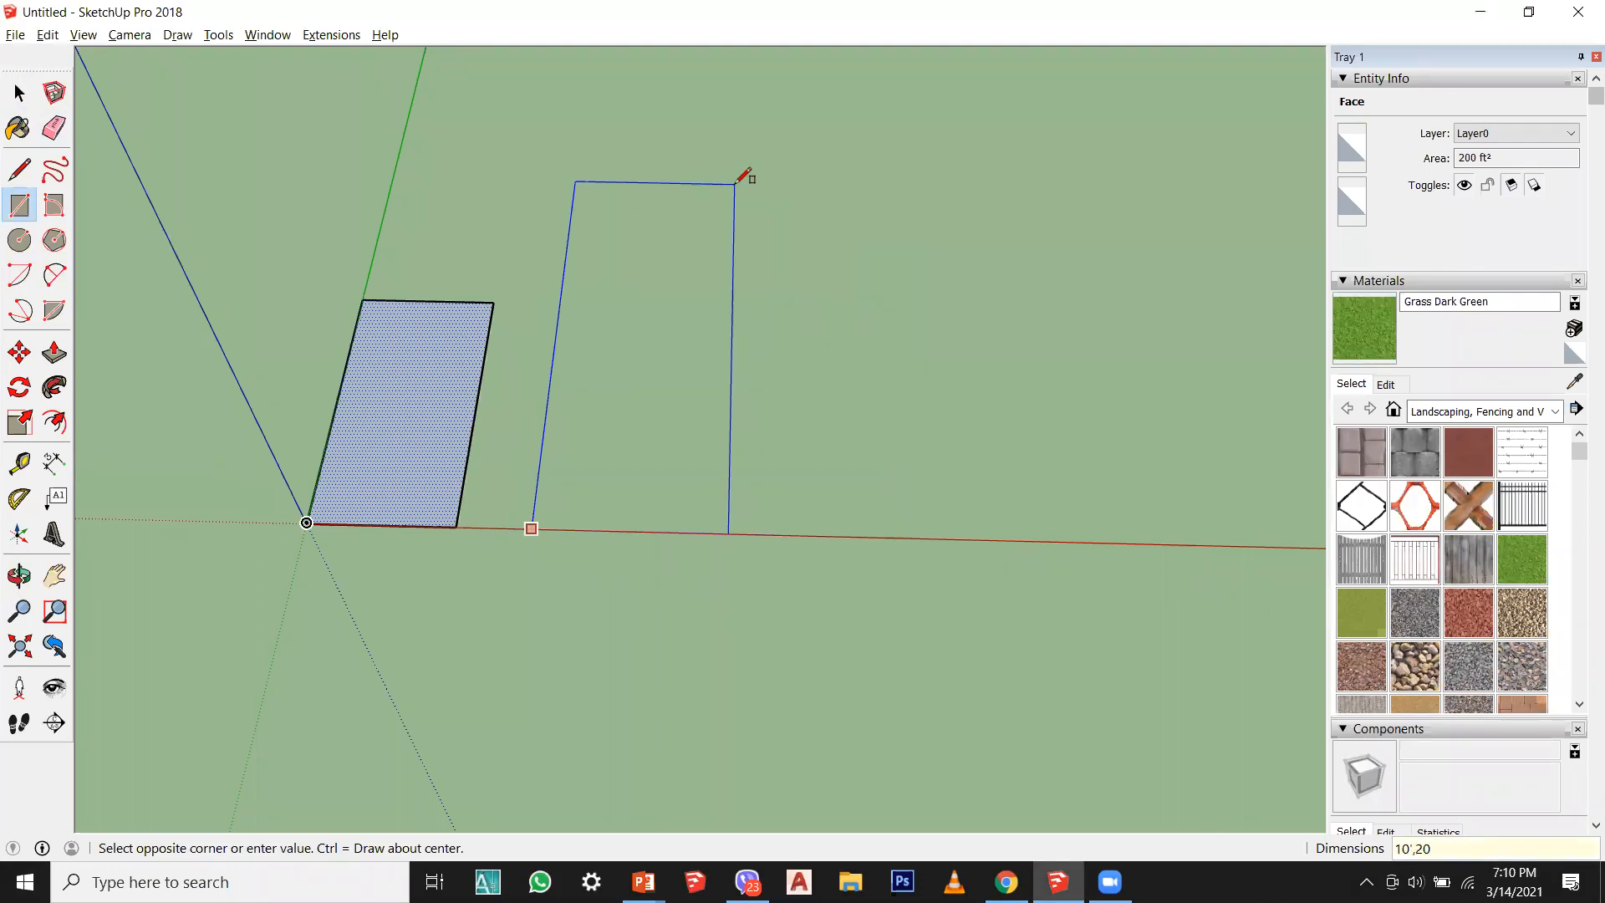
key("Return")
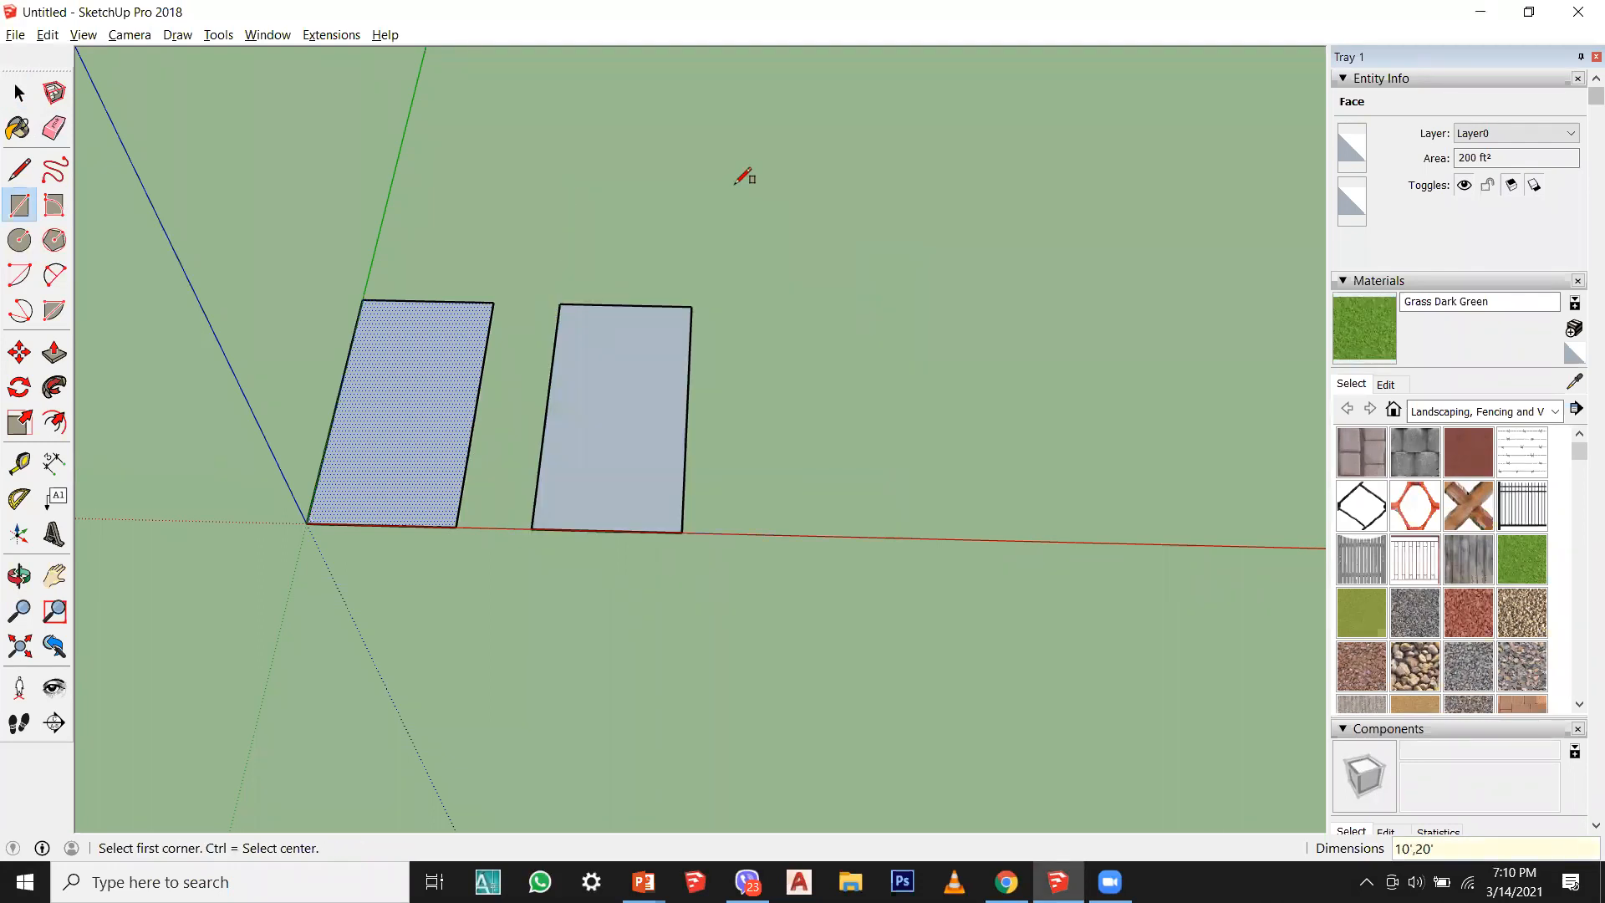
key("space")
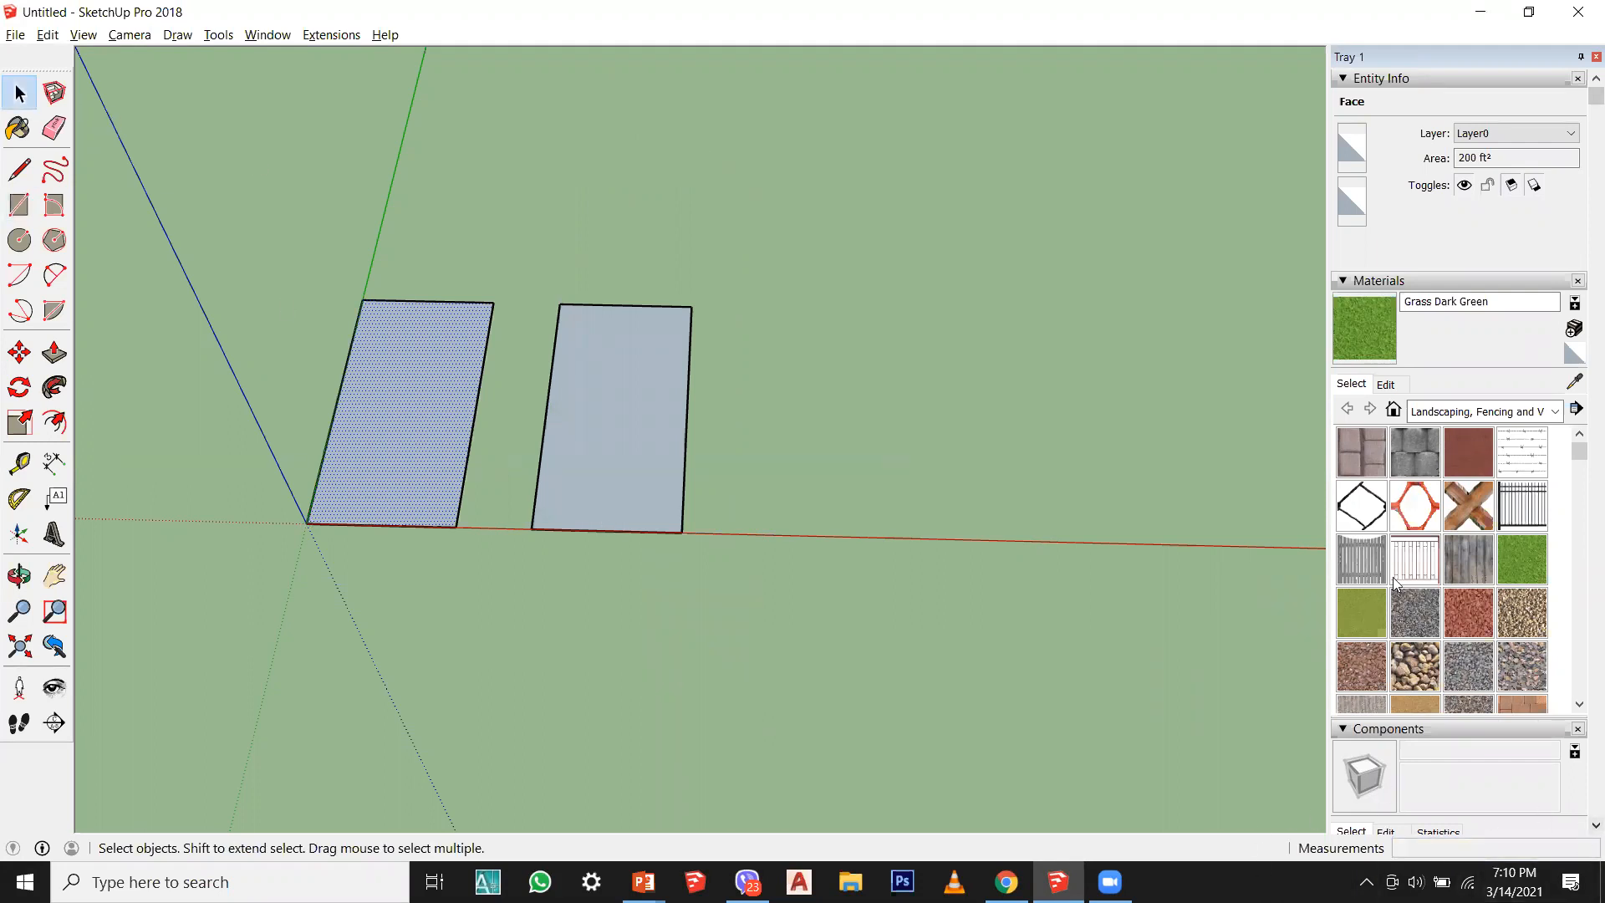
left_click(1595, 57)
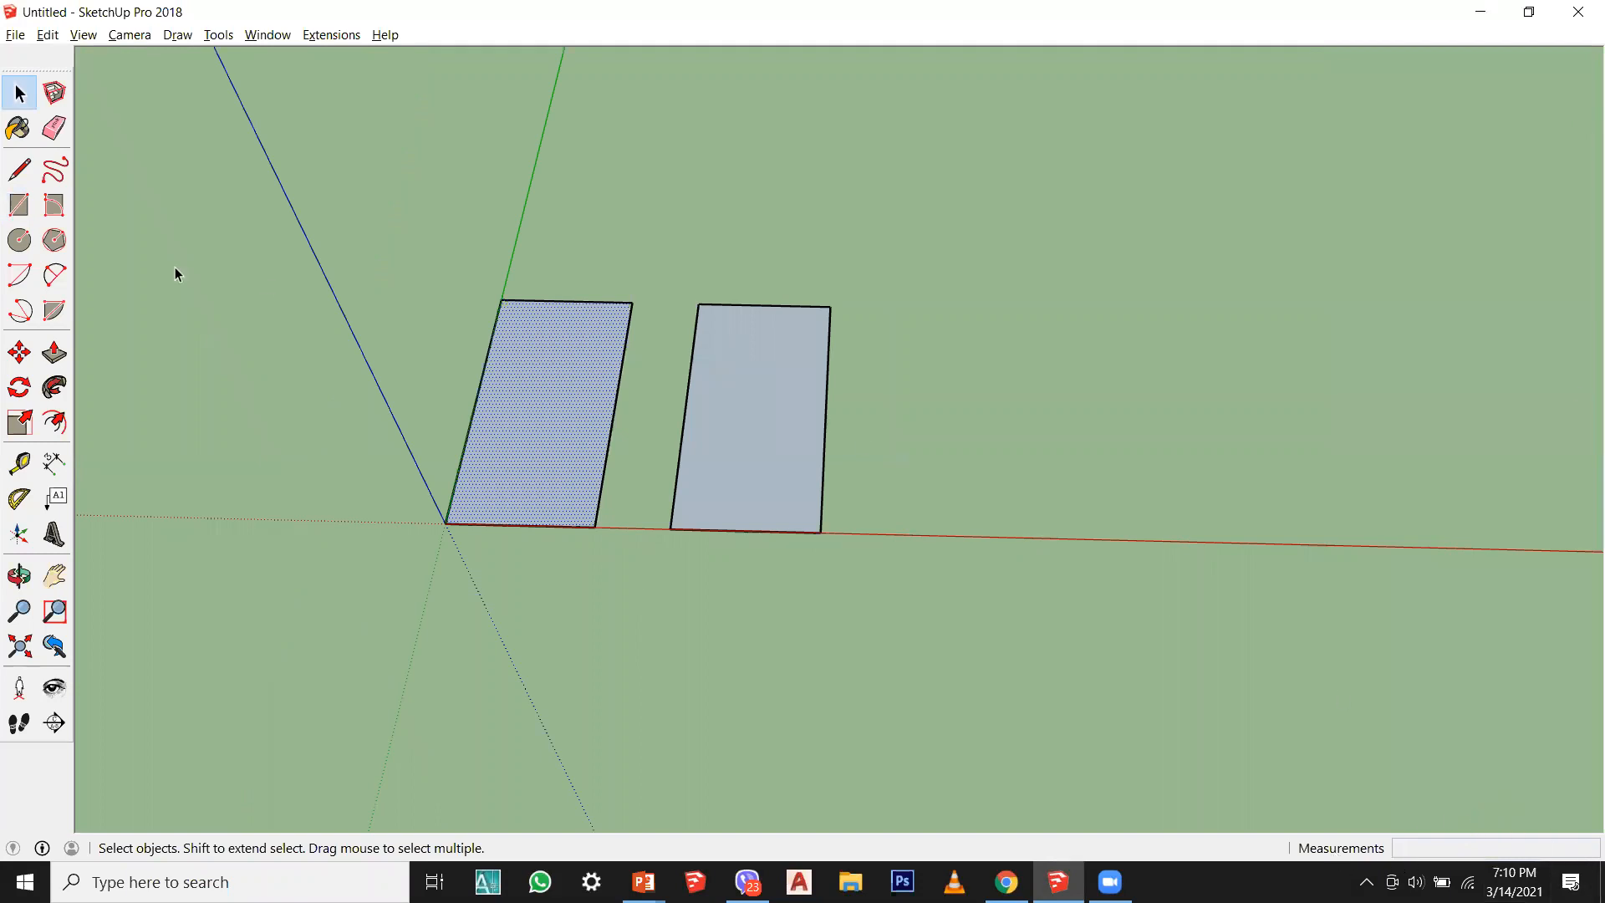
Step: Start the Line, Rectangle and Circle tools in turn to compare which measurement each one asks for
left_click(19, 171)
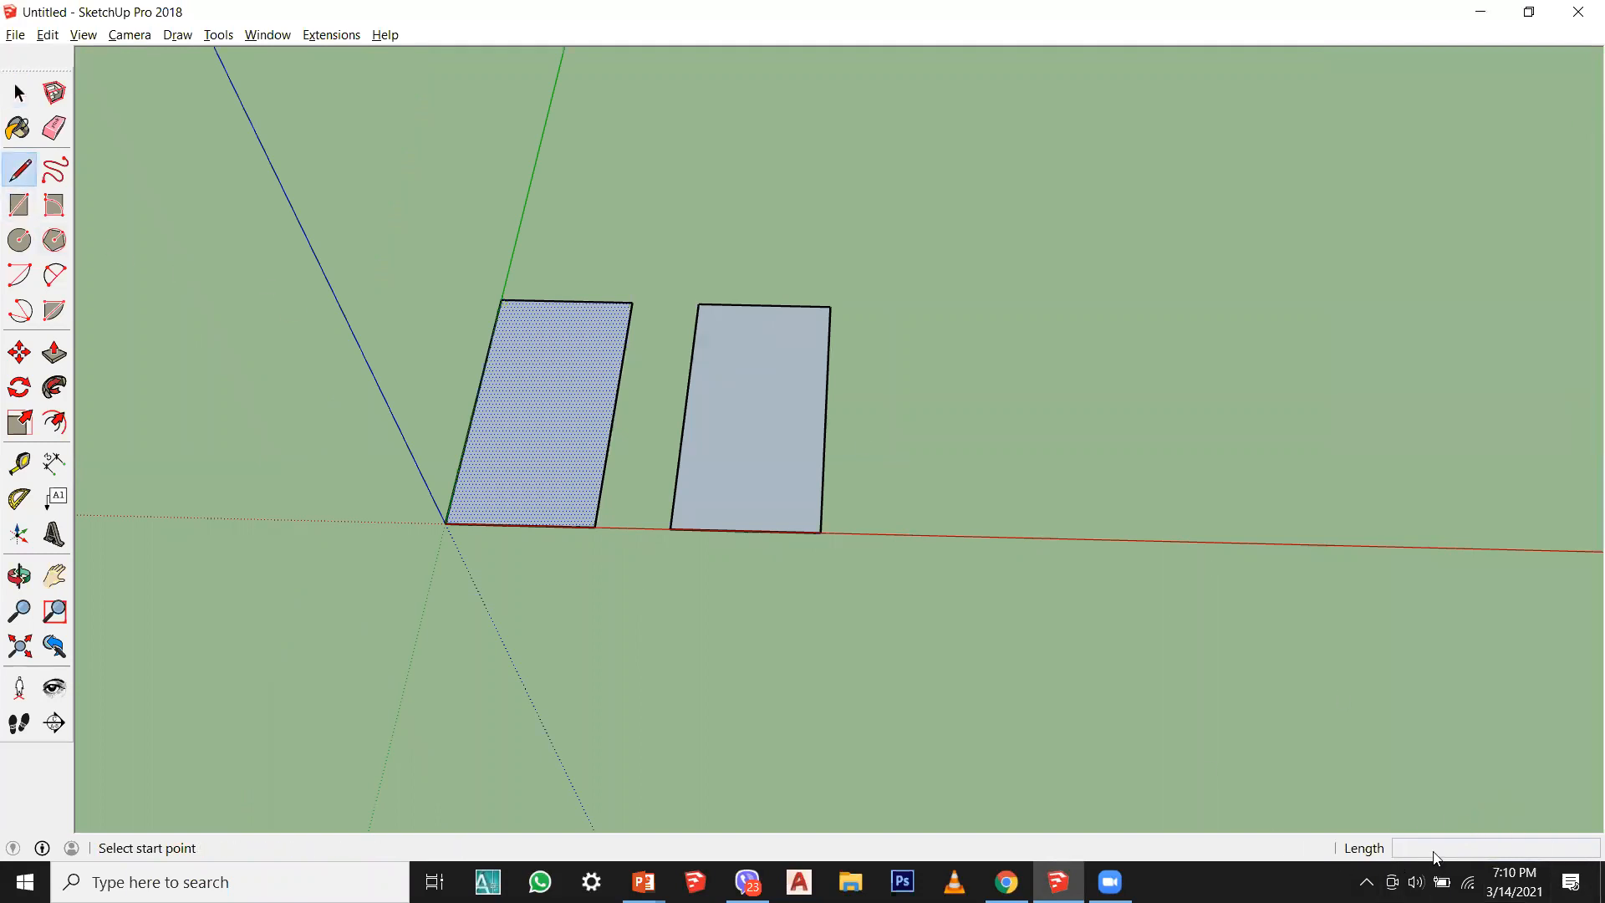
left_click(1029, 537)
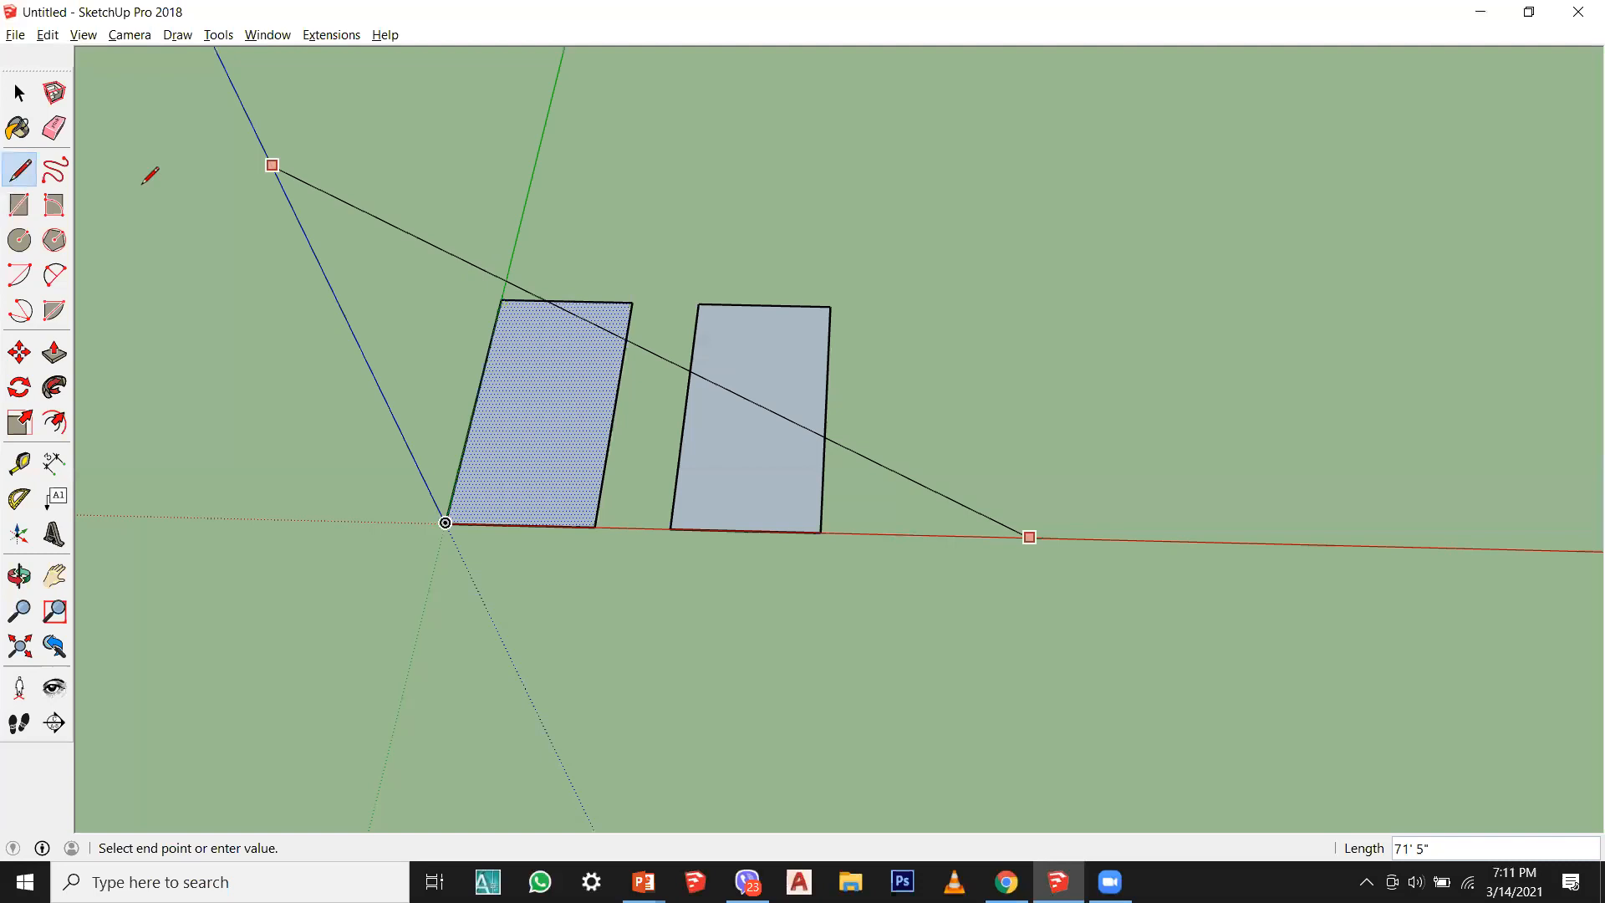
left_click(20, 205)
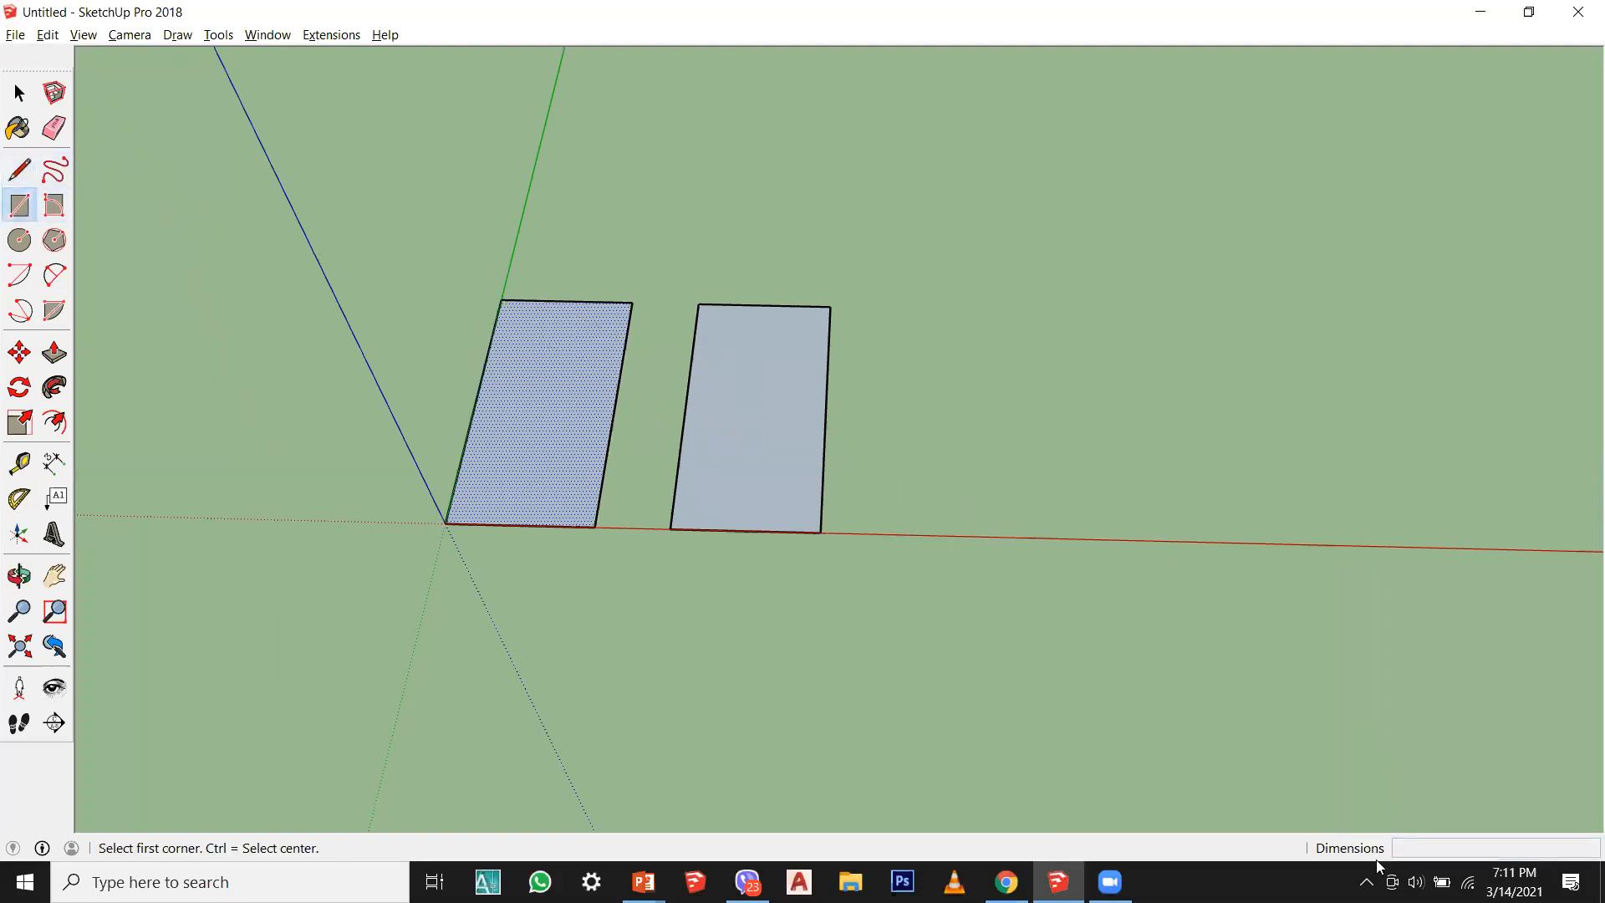
left_click(19, 240)
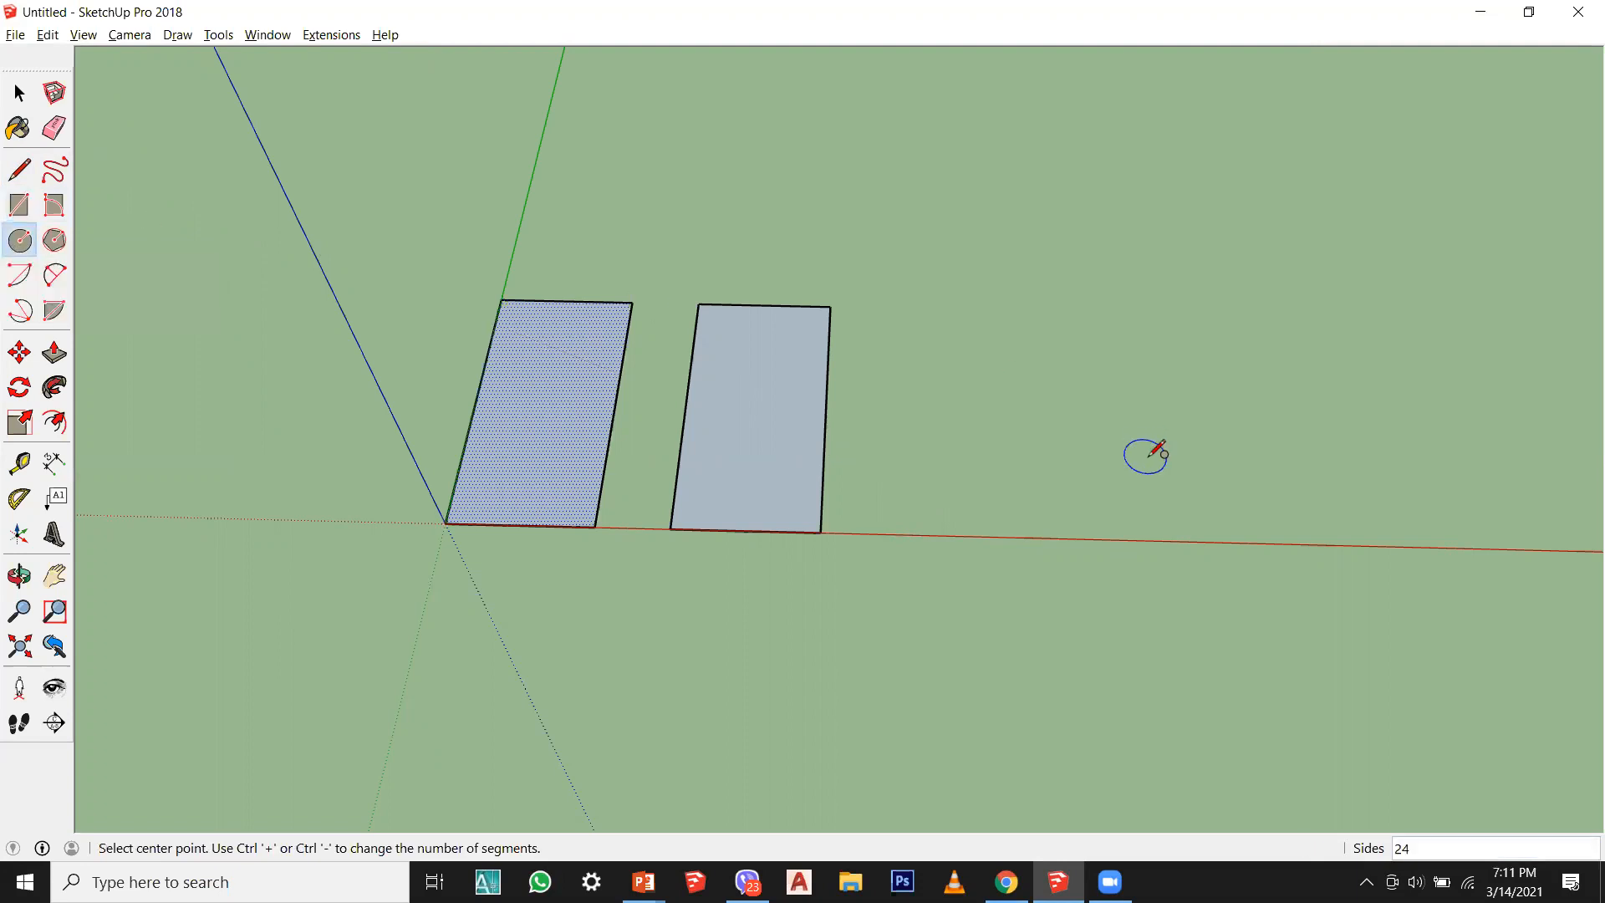
left_click(1129, 414)
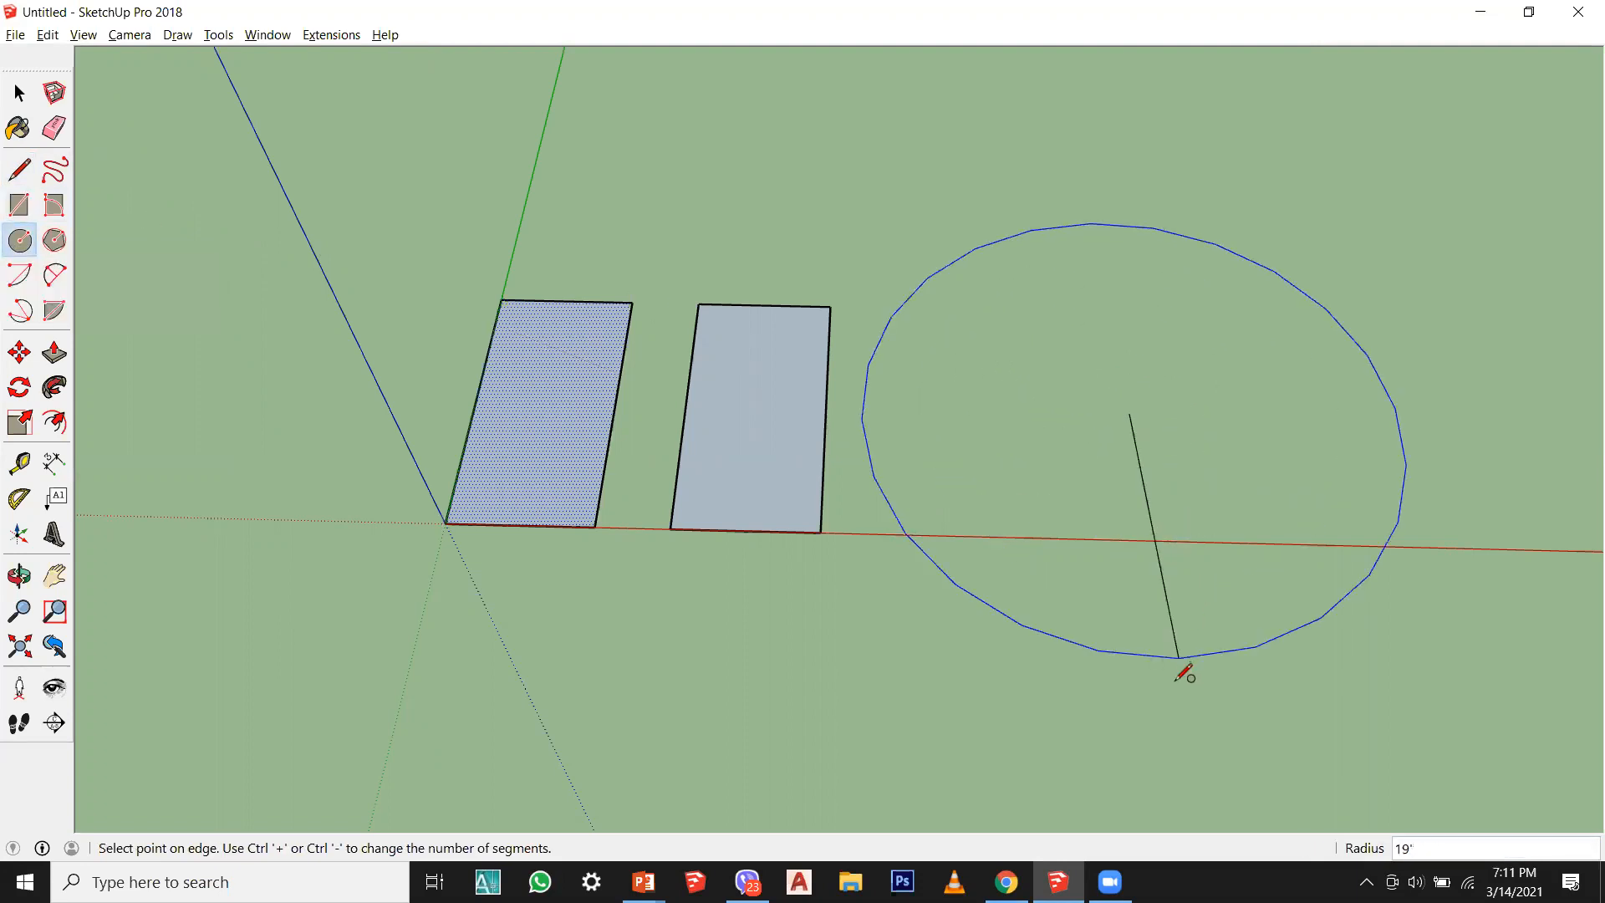
left_click(20, 92)
Step: Select the rectangle at the origin with its edges and delete it
left_click(930, 464)
middle_click_drag(930, 468, 975, 555)
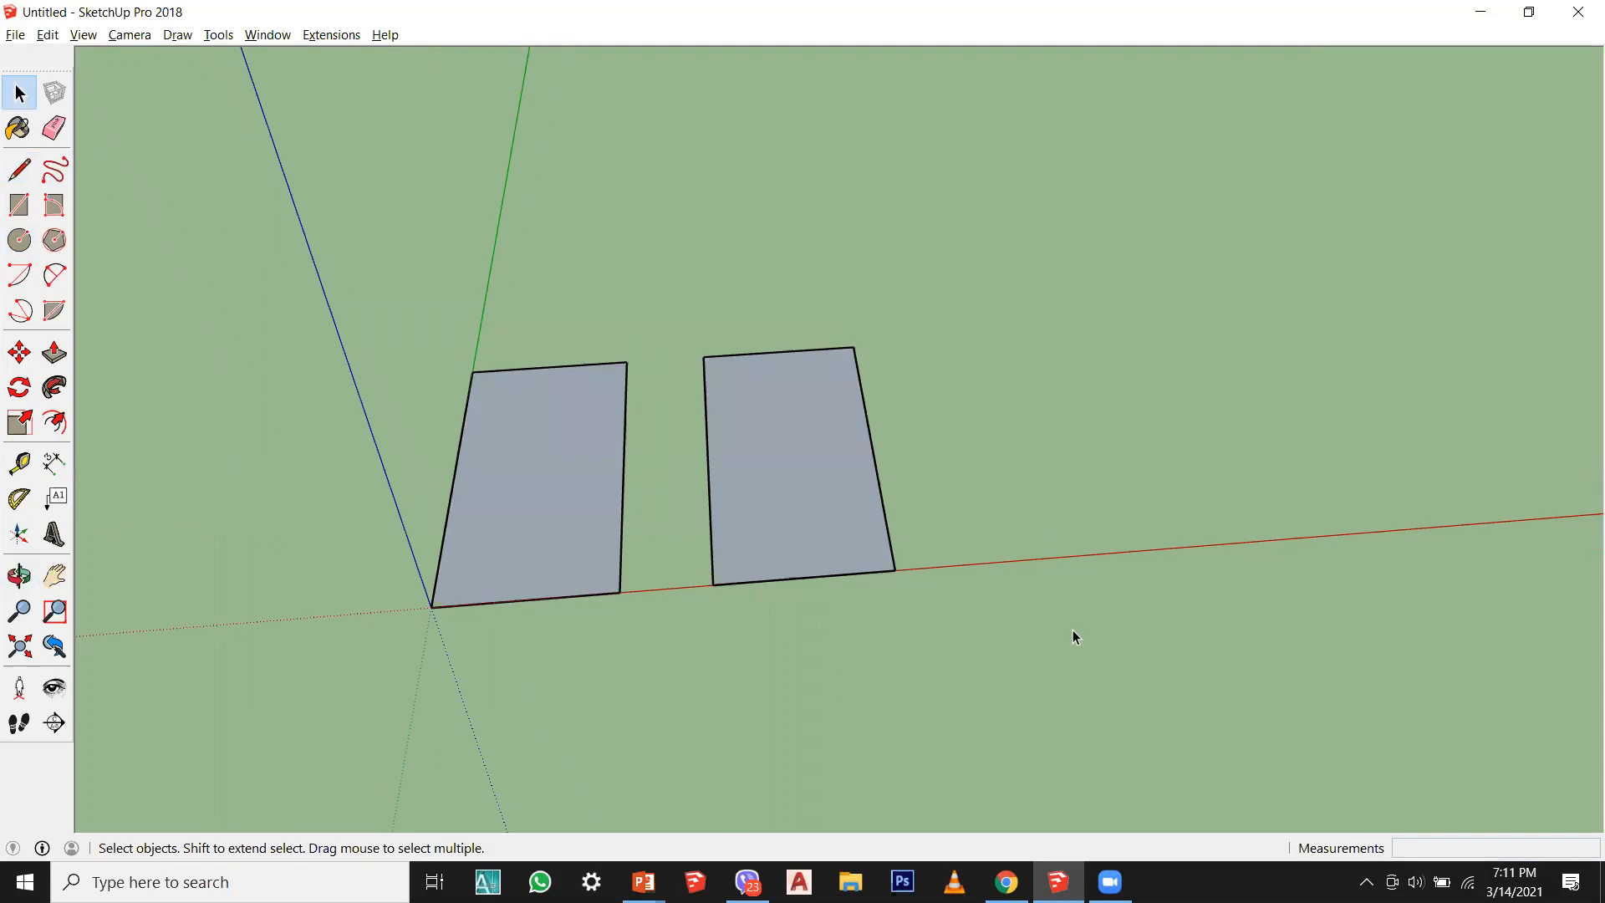
left_click(585, 478)
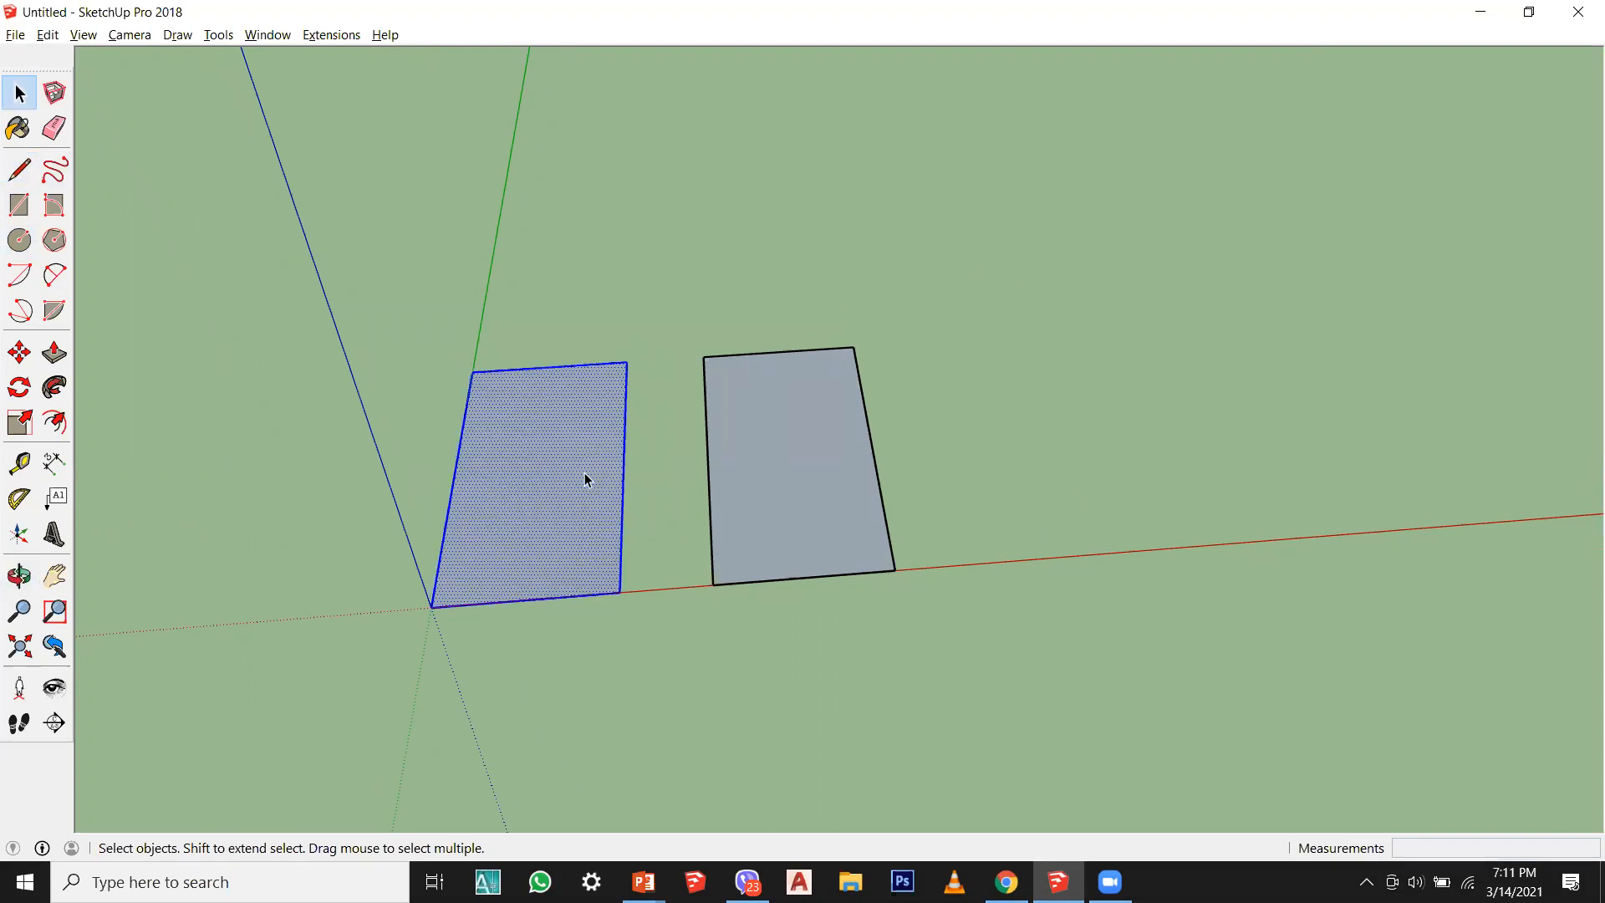
key("Delete")
middle_click_drag(695, 600, 566, 649)
middle_click_drag(996, 709, 905, 719)
left_click_drag(613, 308, 580, 401)
middle_click_drag(580, 401, 880, 609)
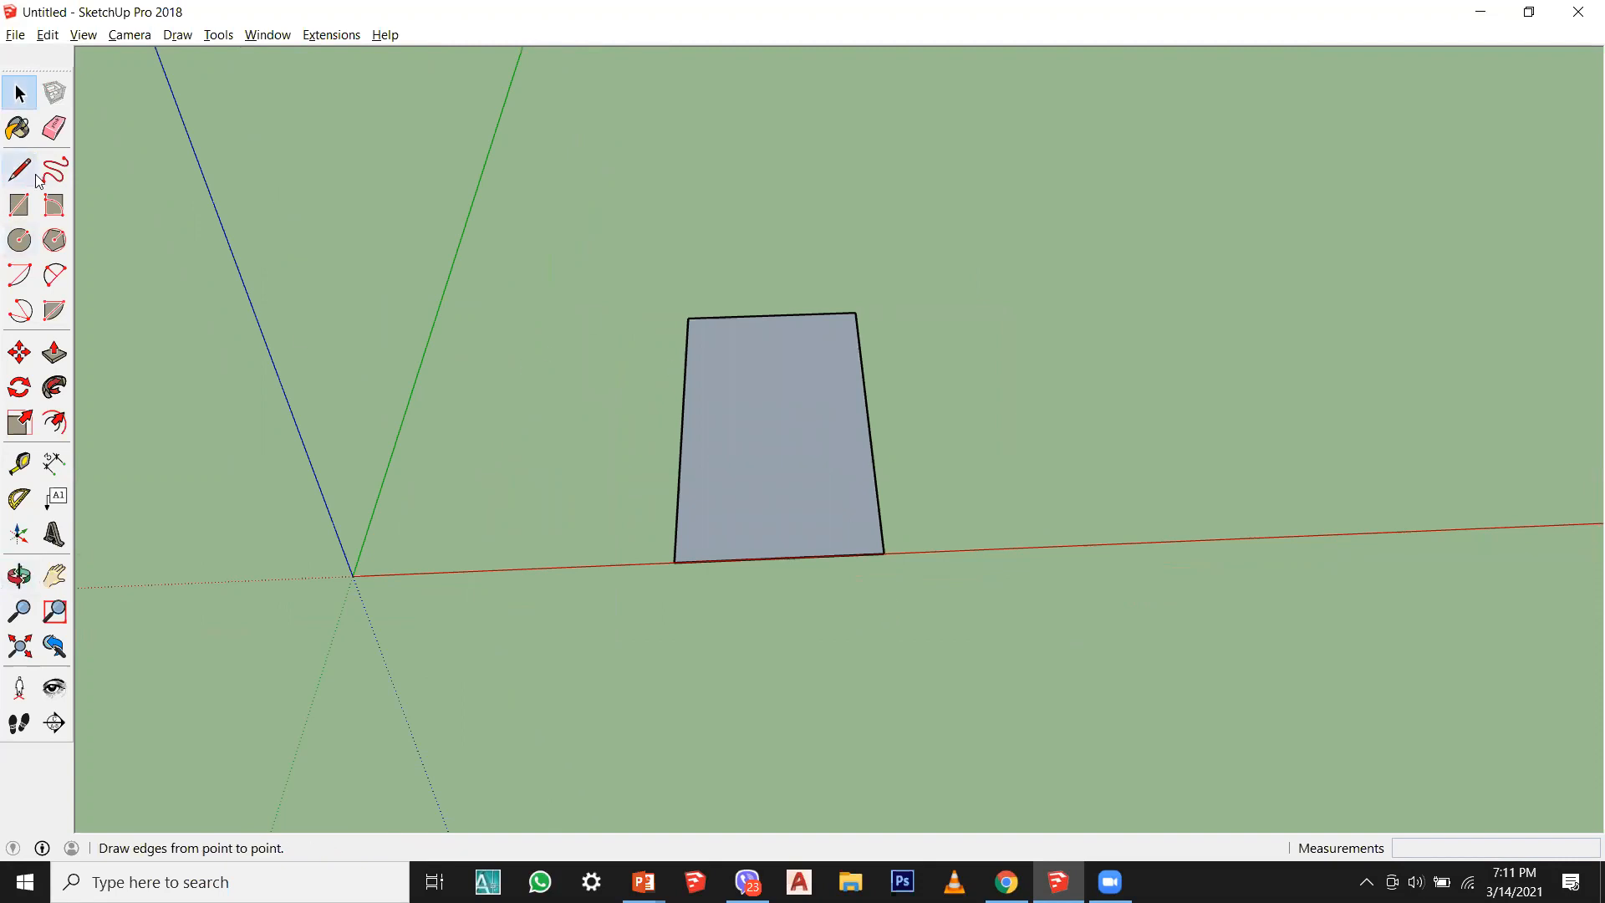
Step: Erase the remaining rectangle's edges one by one with the Eraser
left_click(54, 127)
left_click(819, 557)
left_click(815, 315)
left_click(858, 322)
left_click(686, 402)
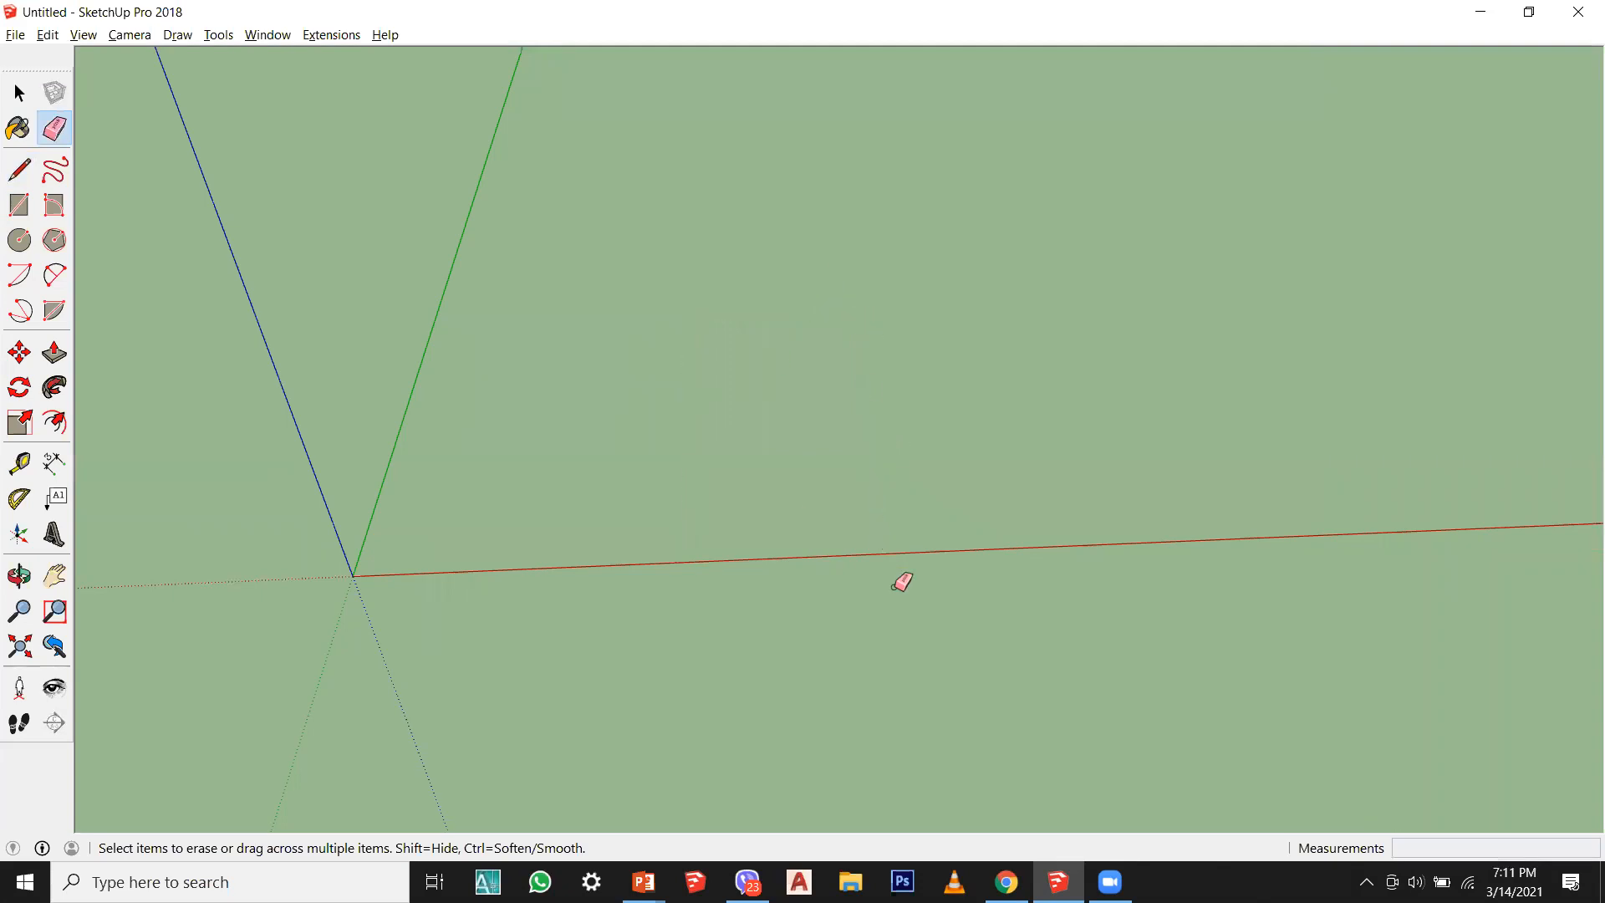
Step: Undo the edge erasures to restore the whole rectangle
key("ctrl+z")
key("ctrl+z")
key("ctrl+z")
key("ctrl+z")
Step: Select the entire rectangle with a selection window, delete it, and undo the deletion
left_click(15, 87)
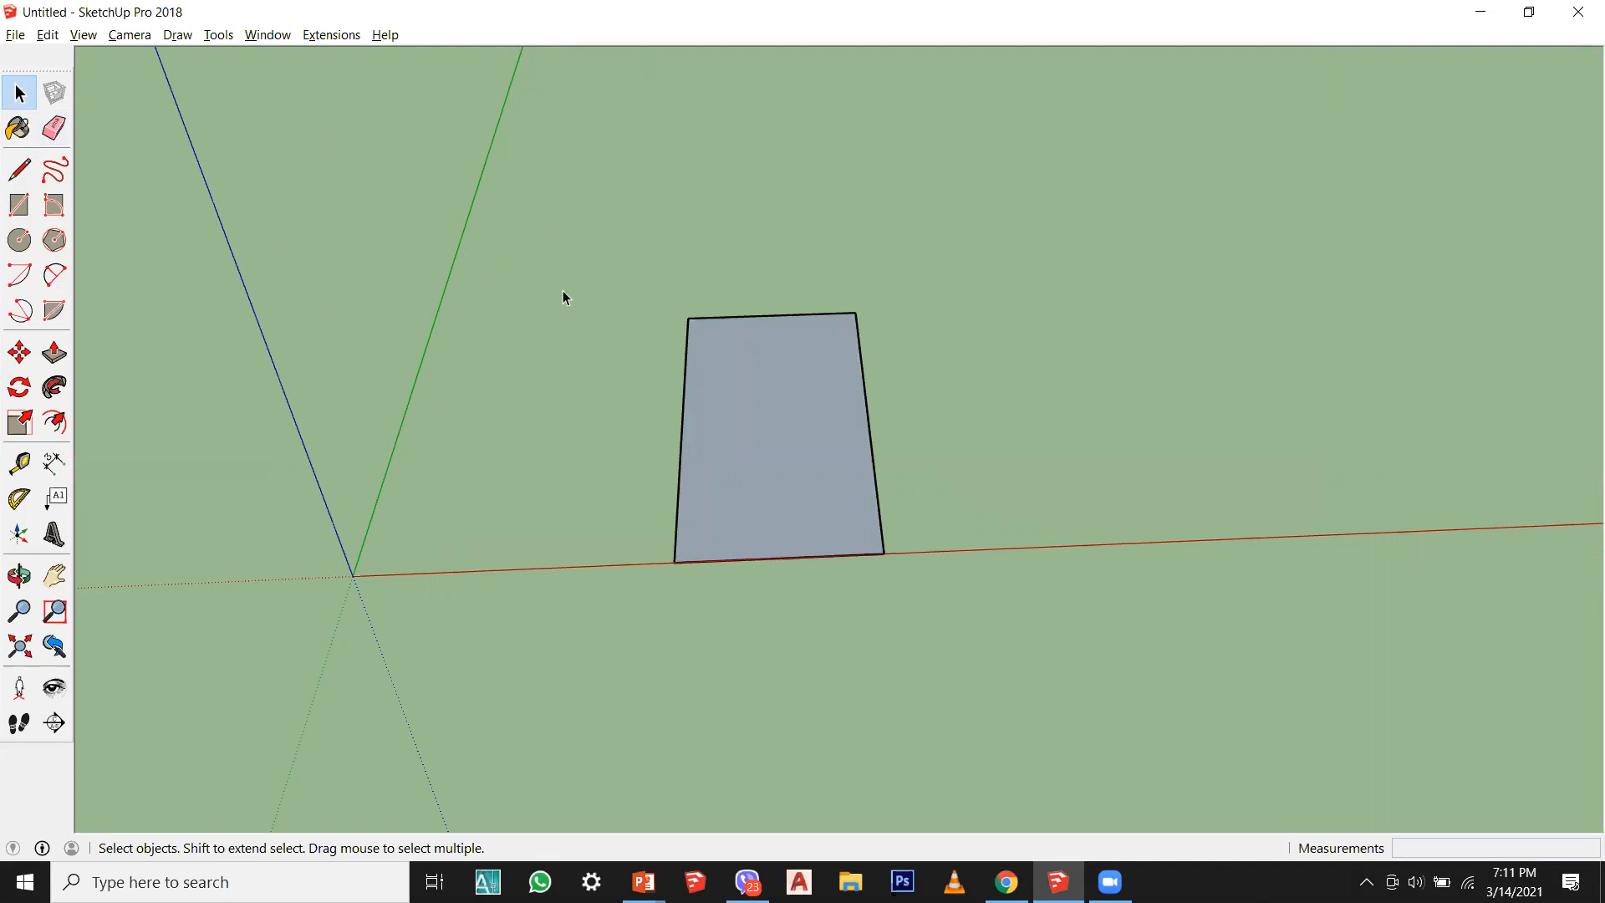
left_click_drag(555, 244, 1074, 689)
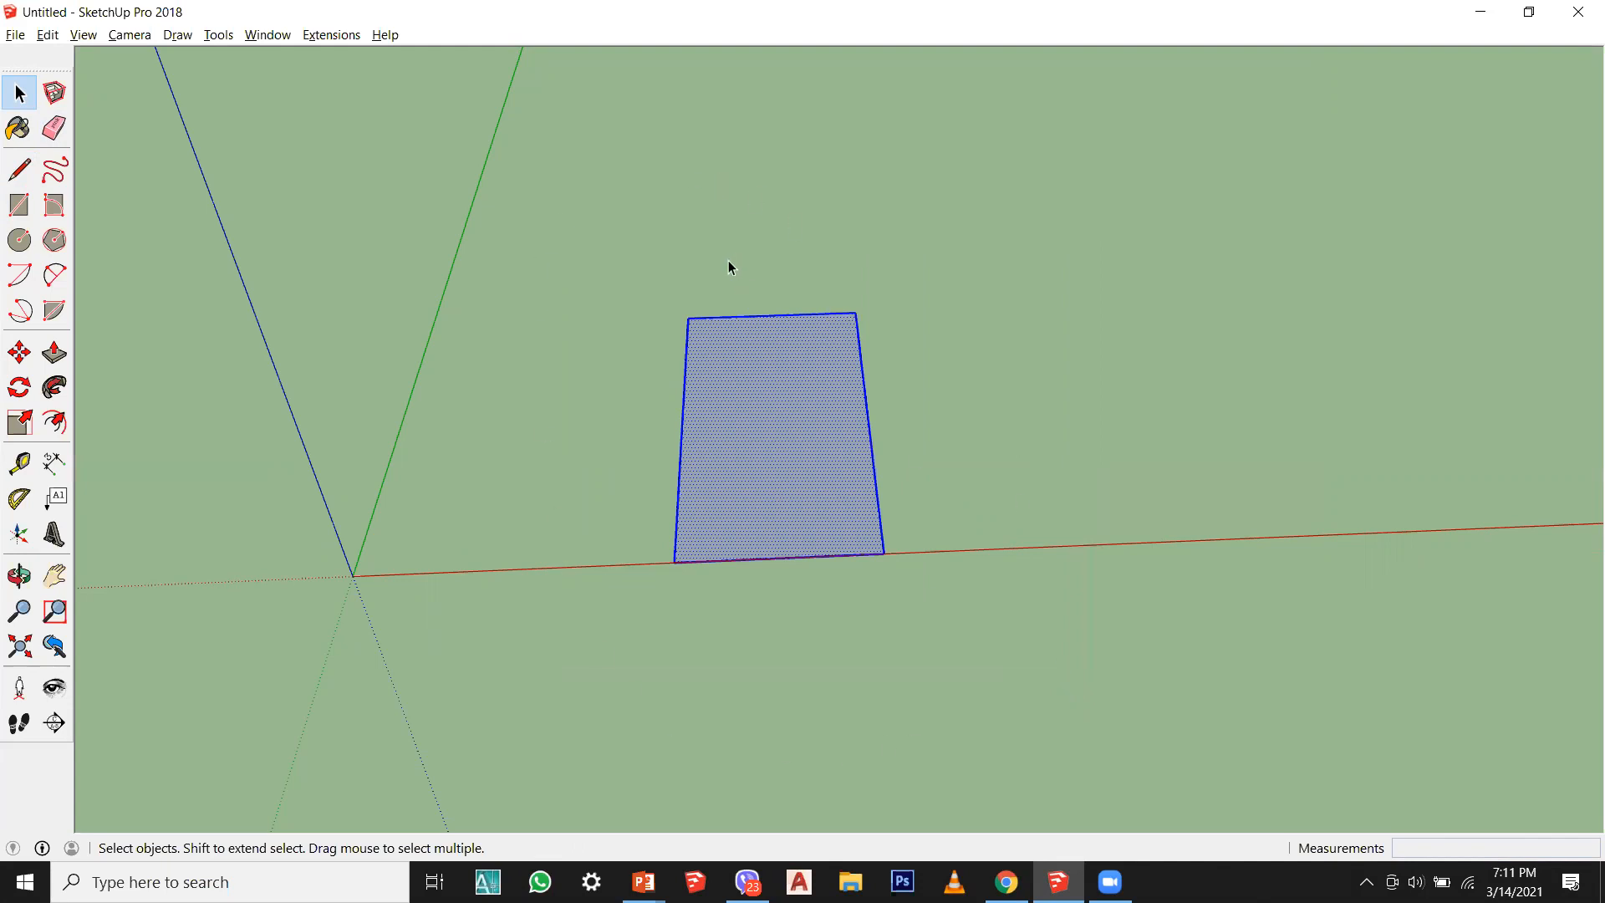
key("Delete")
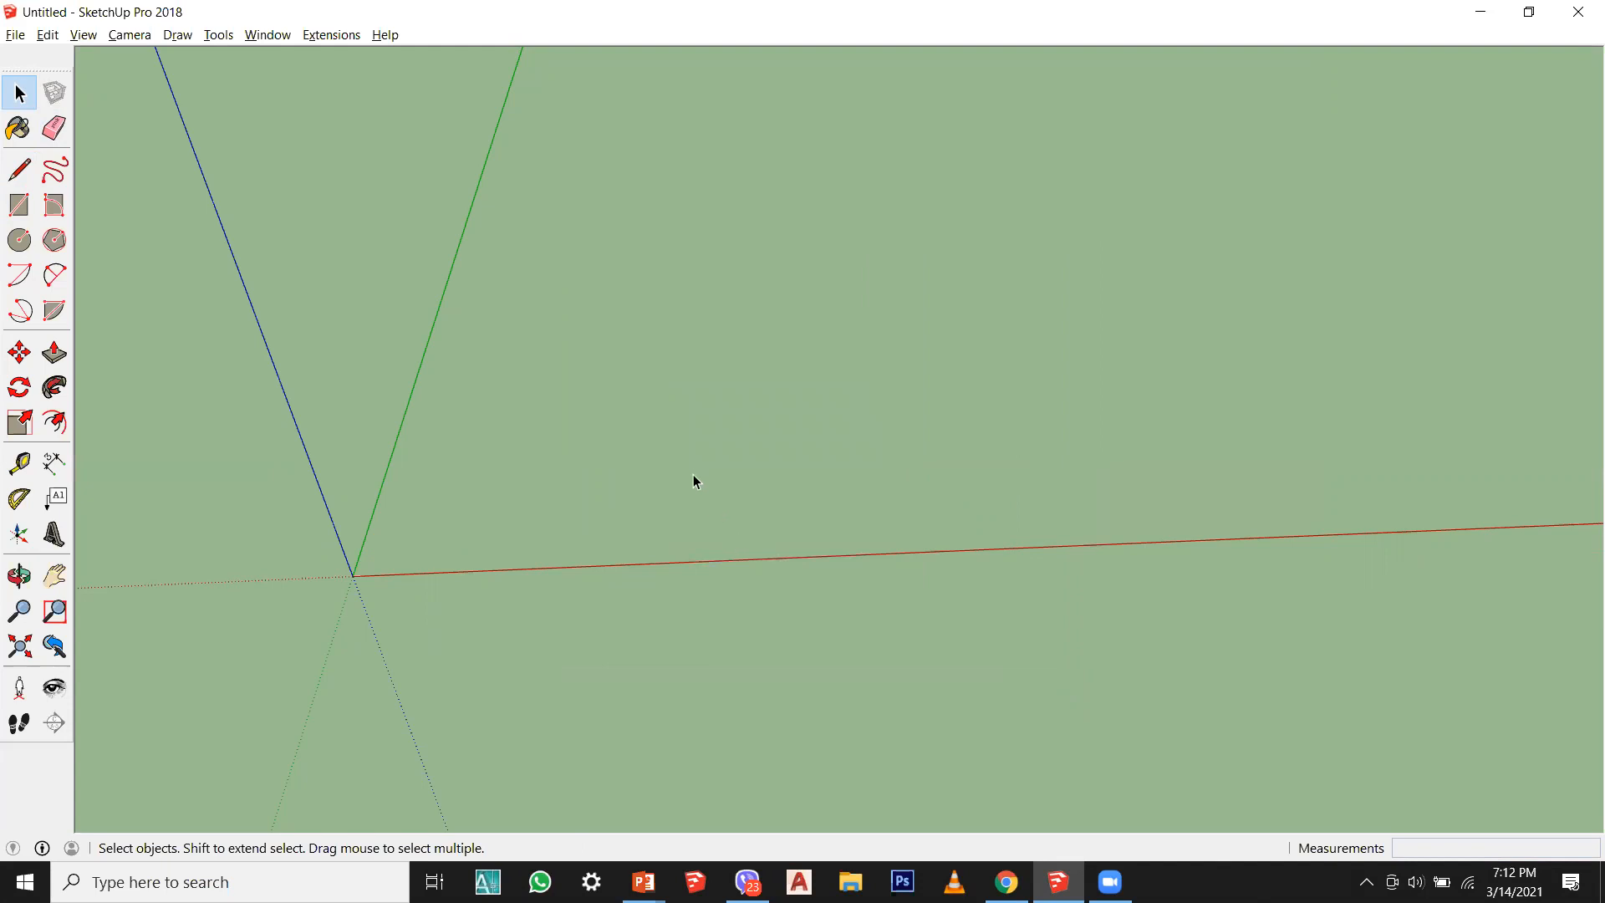
key("ctrl+z")
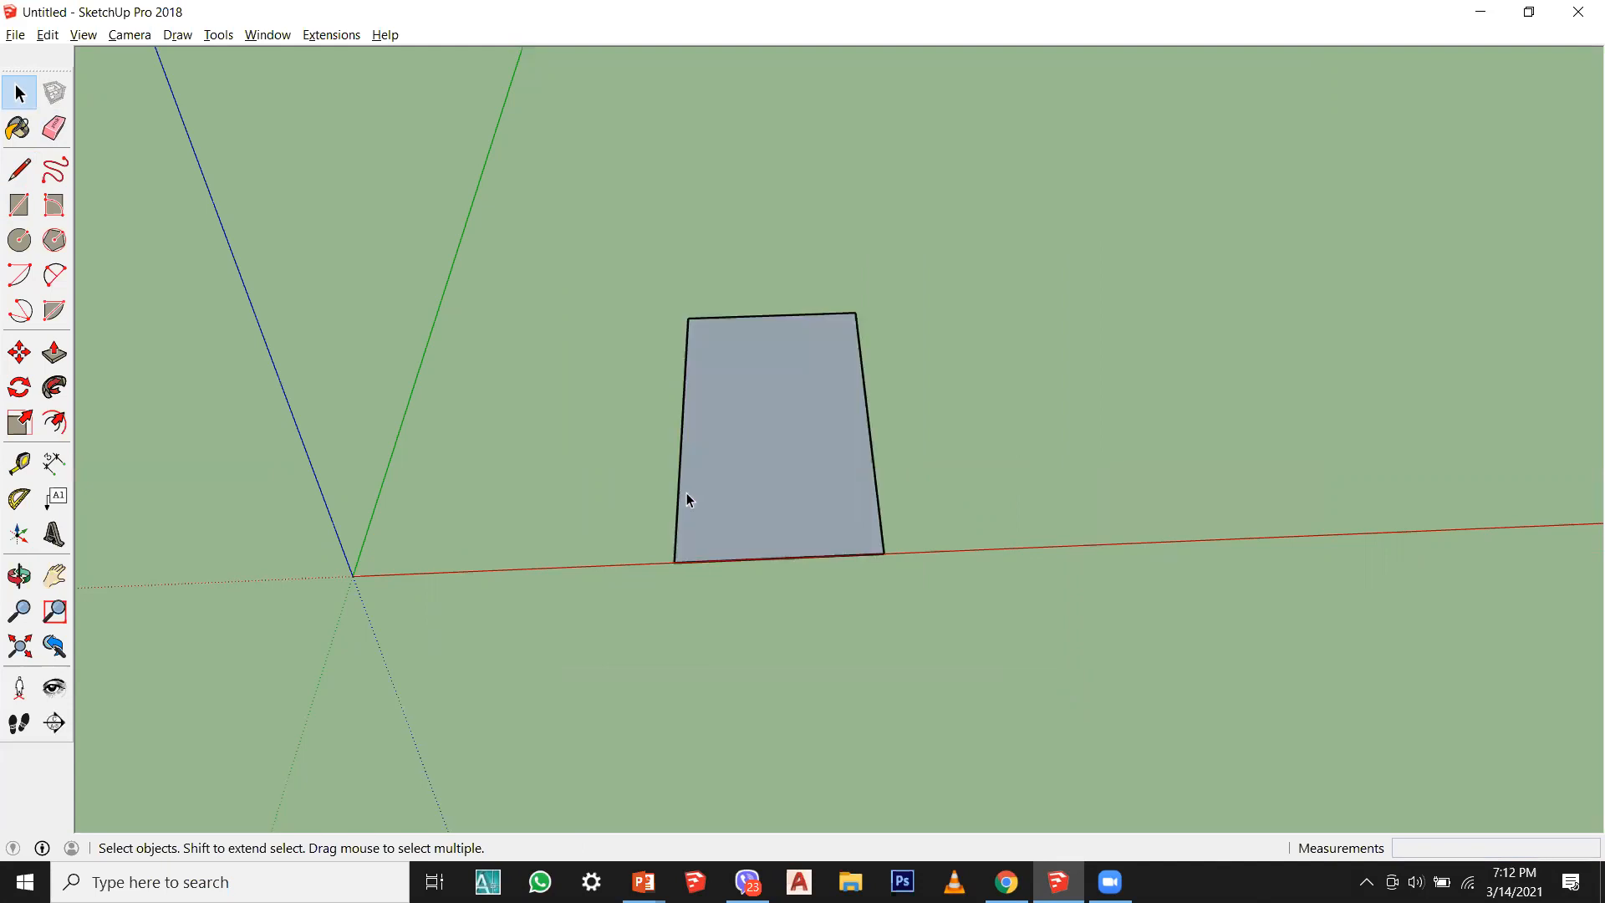
Step: Select only the rectangle's face, examine it from several angles, and clear the selection
scroll(876, 504, "up", 3)
scroll(878, 502, "down", 2)
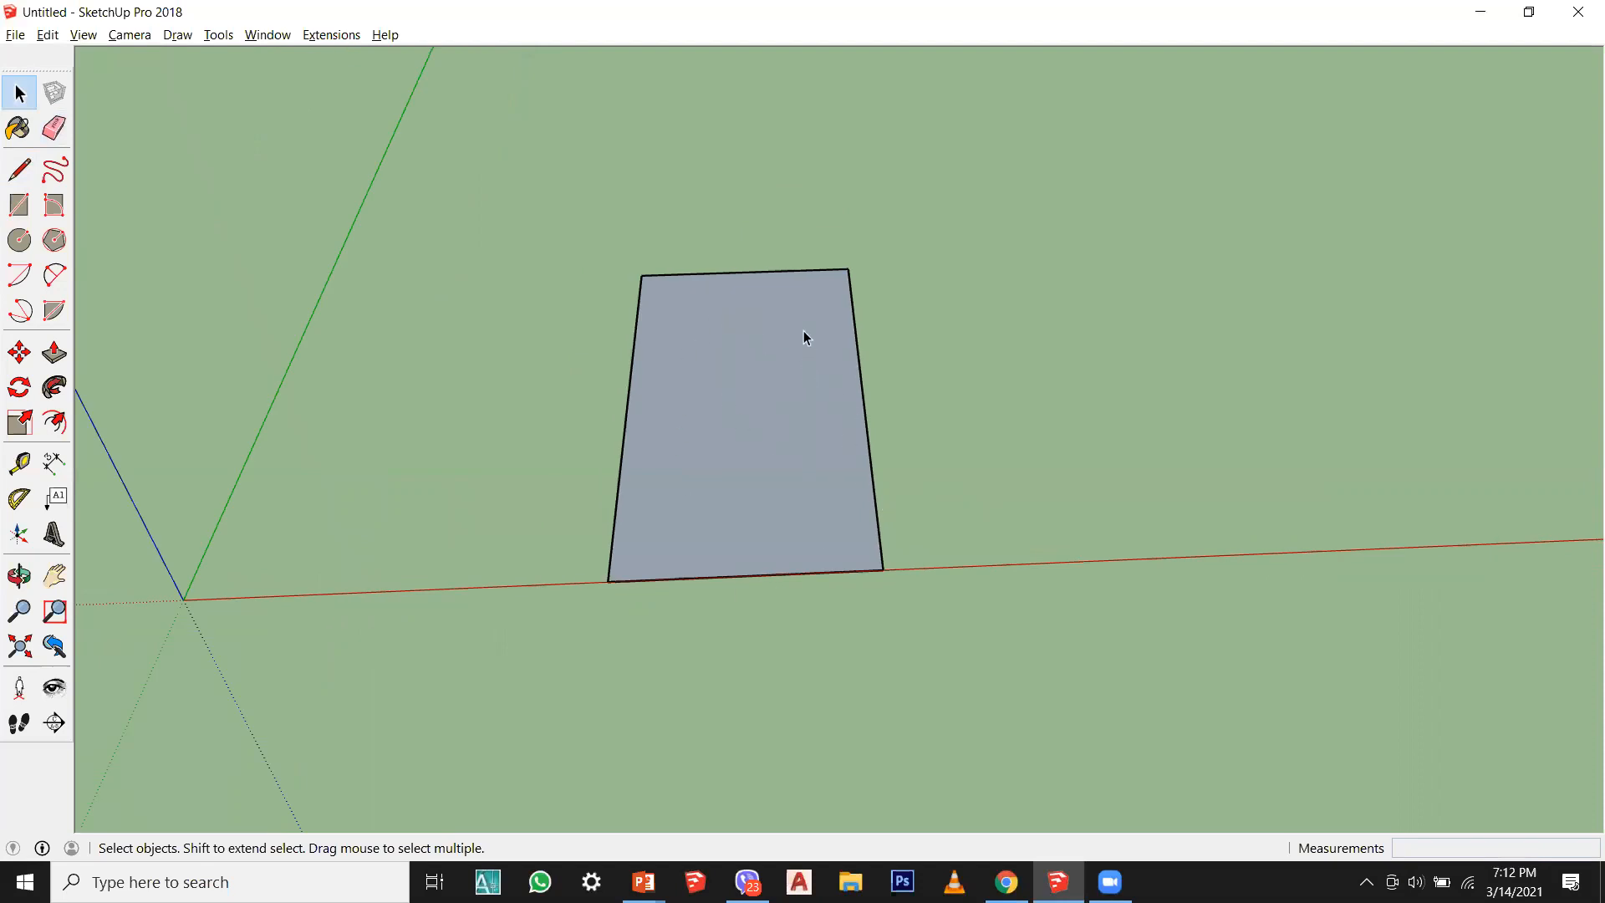
left_click(745, 415)
middle_click_drag(796, 458, 774, 652)
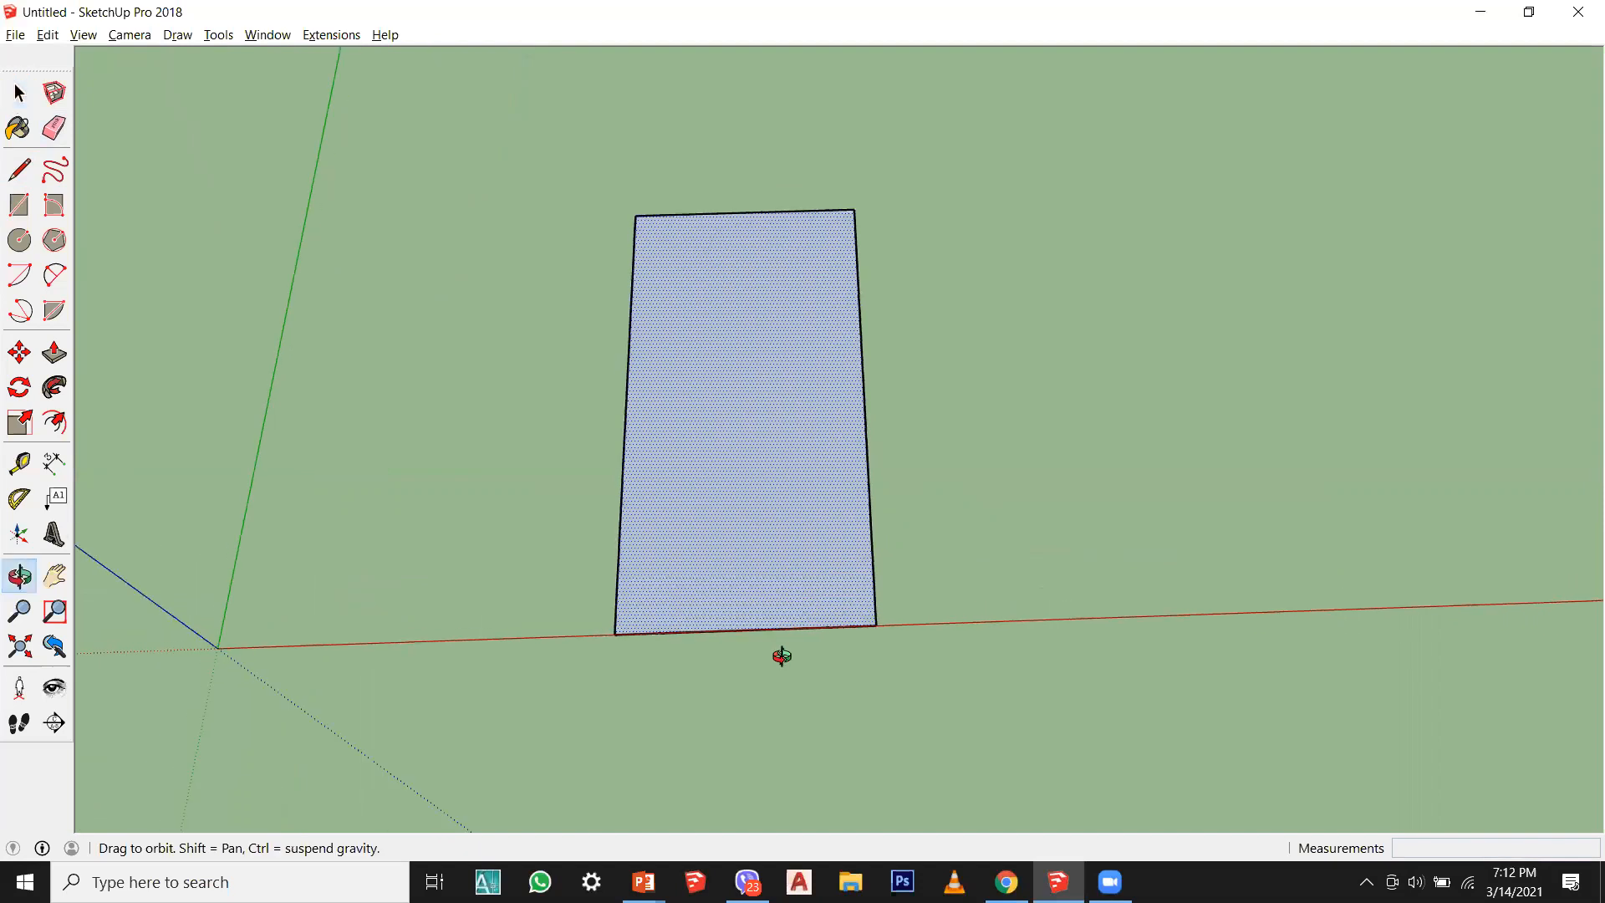
scroll(752, 627, "up", 5)
middle_click_drag(699, 591, 739, 584)
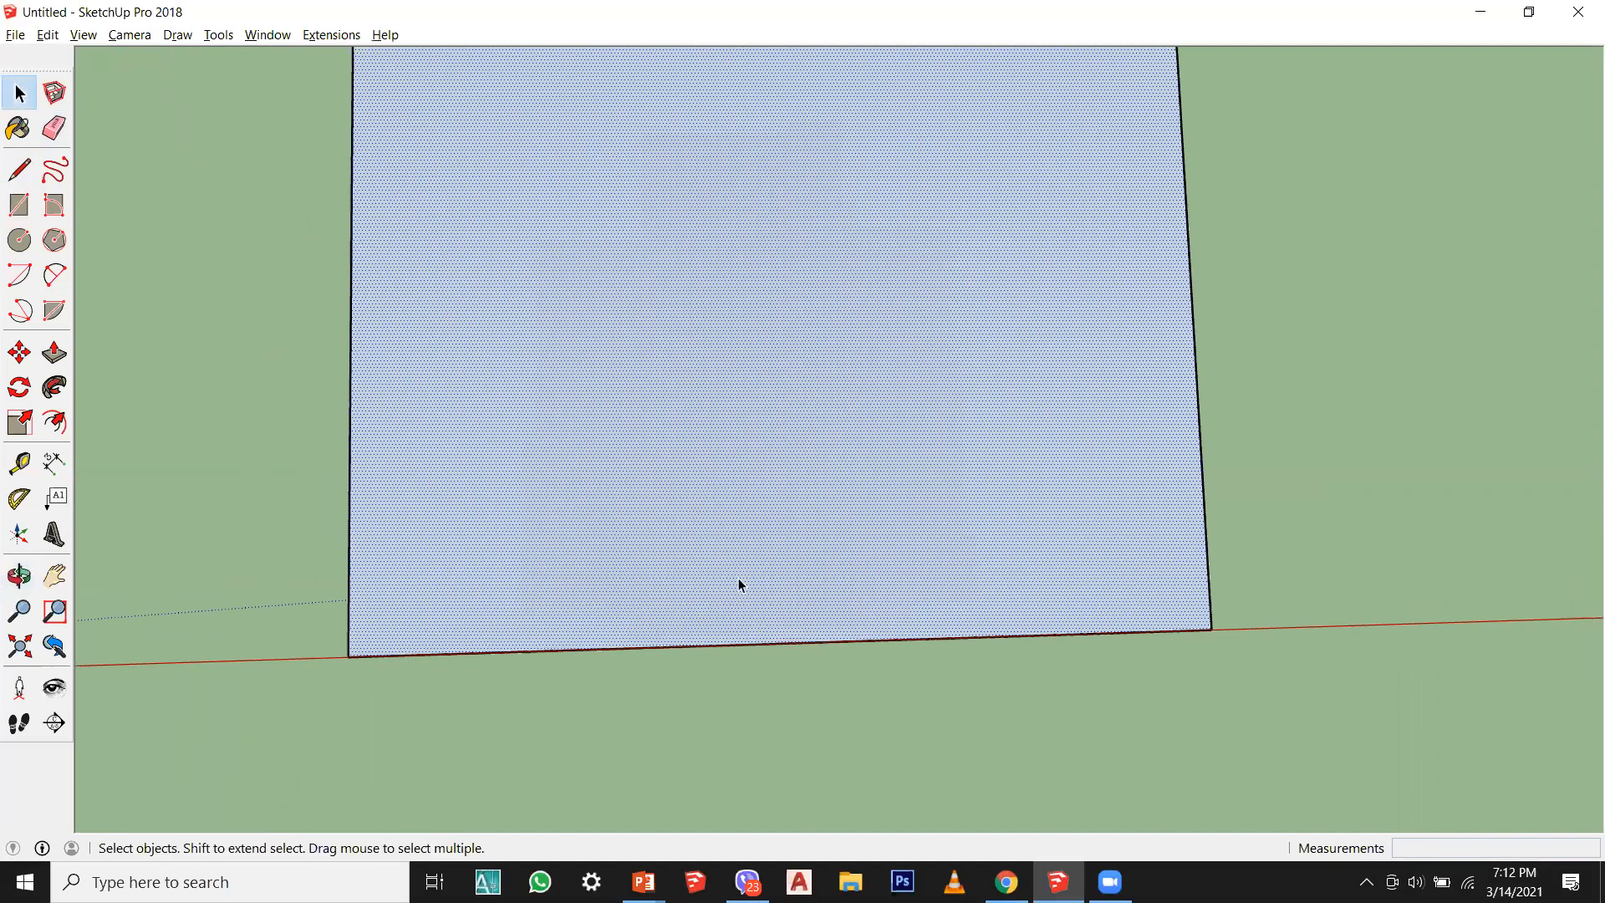
scroll(777, 512, "up", 2)
scroll(746, 668, "down", 2)
scroll(746, 669, "down", 2)
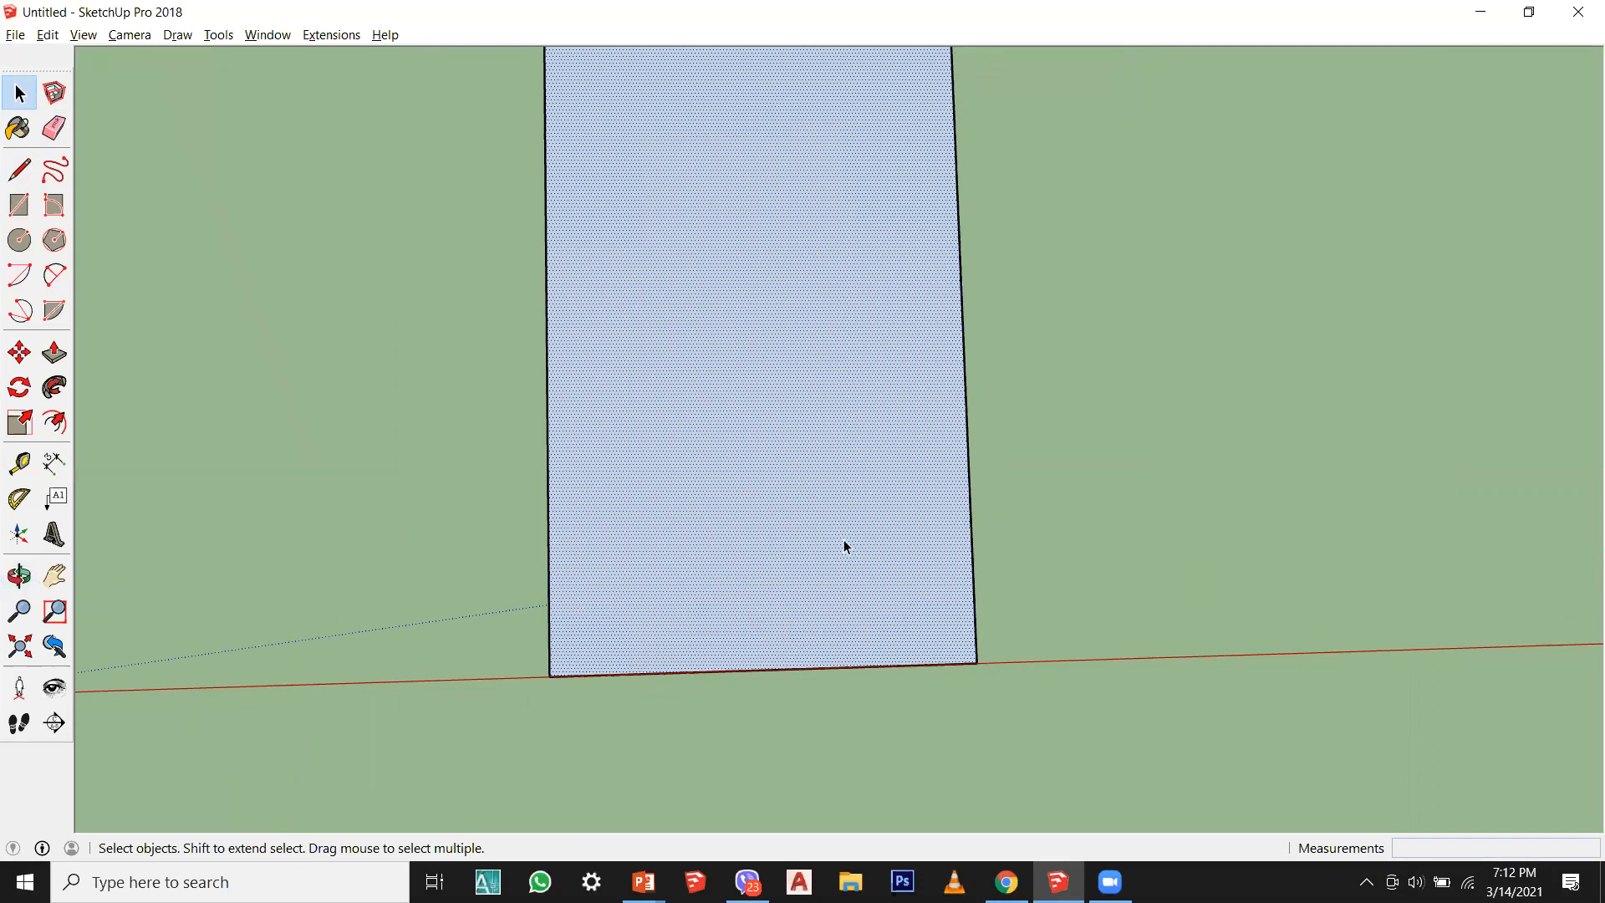
mouse_move(839, 535)
middle_mouse_down()
mouse_move(742, 351)
mouse_move(906, 398)
middle_mouse_up()
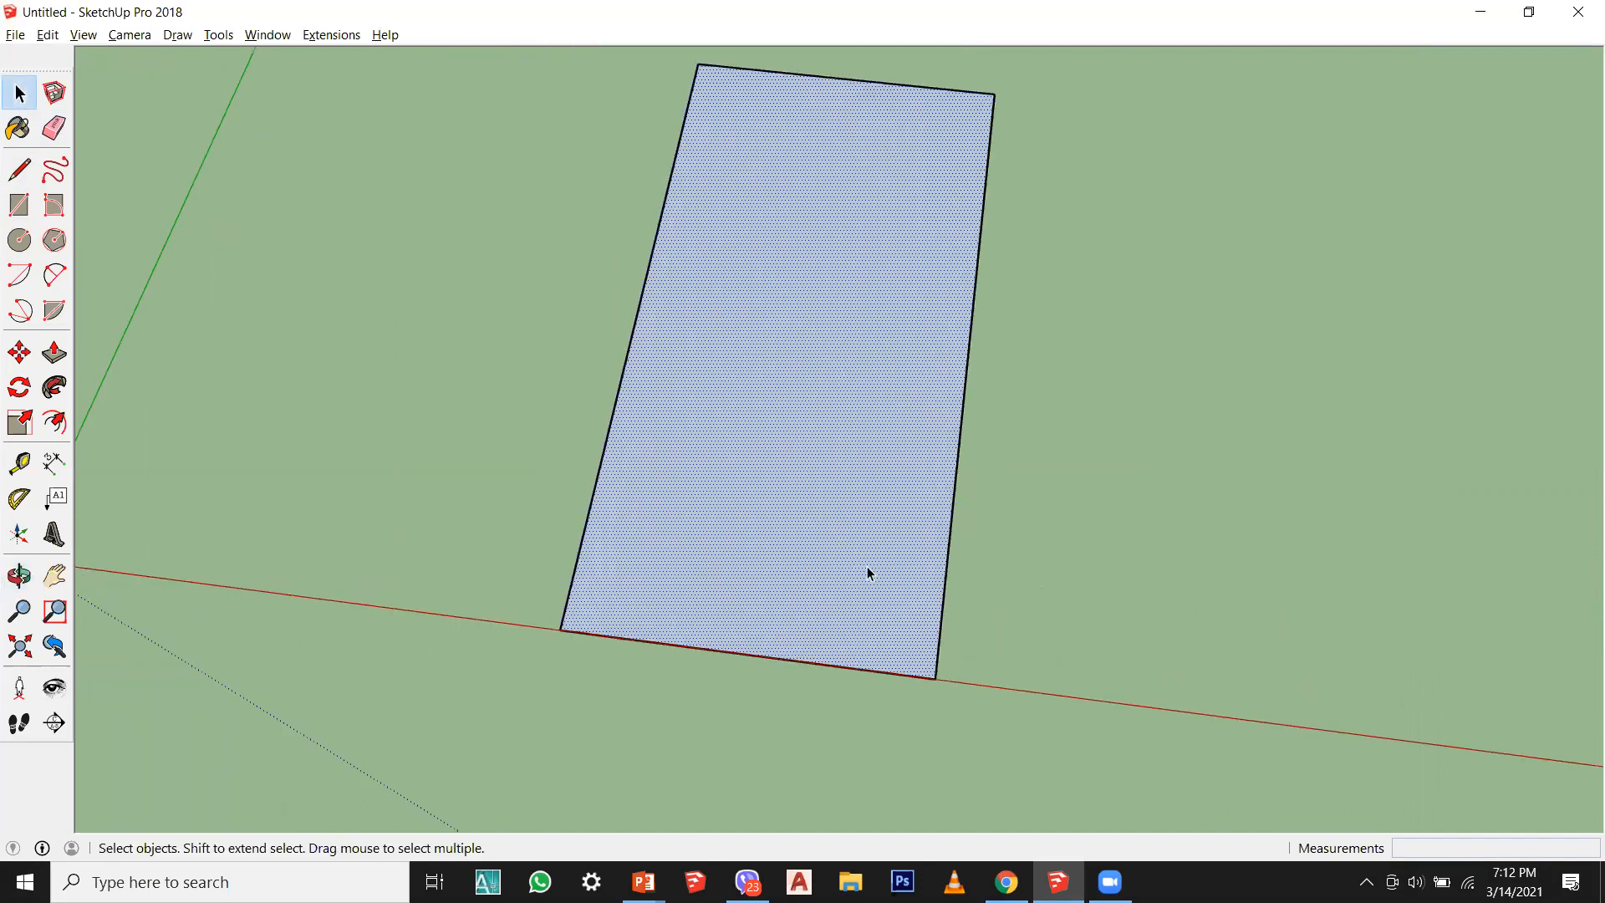
left_click(1176, 503)
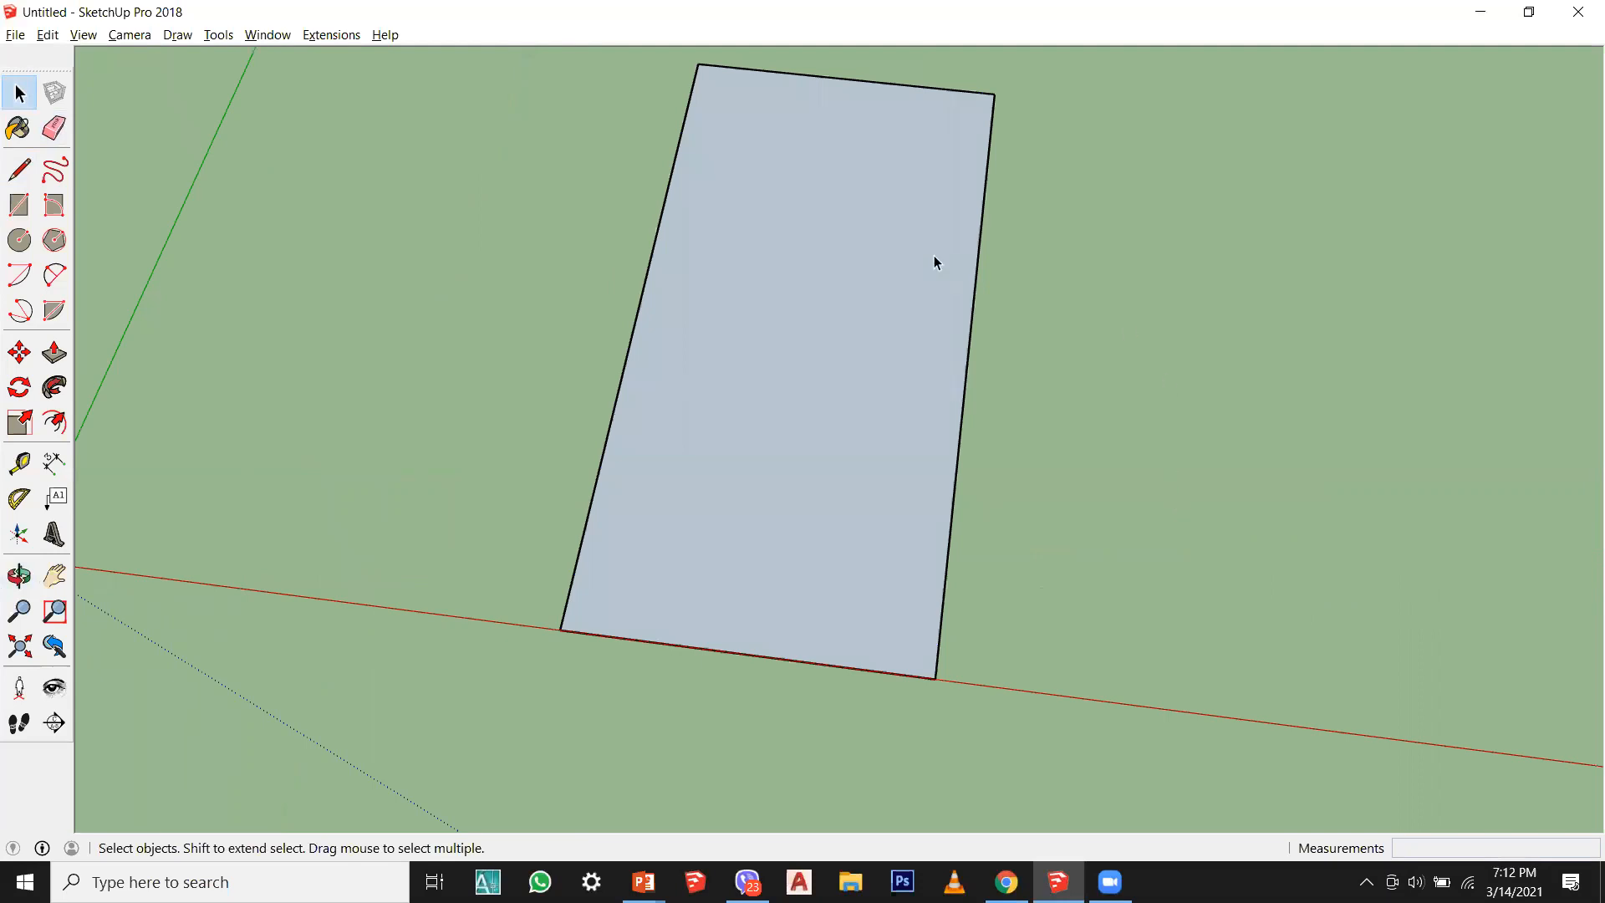
Step: Delete only the rectangle's face, leaving its edges, and undo the deletion
left_click(900, 257)
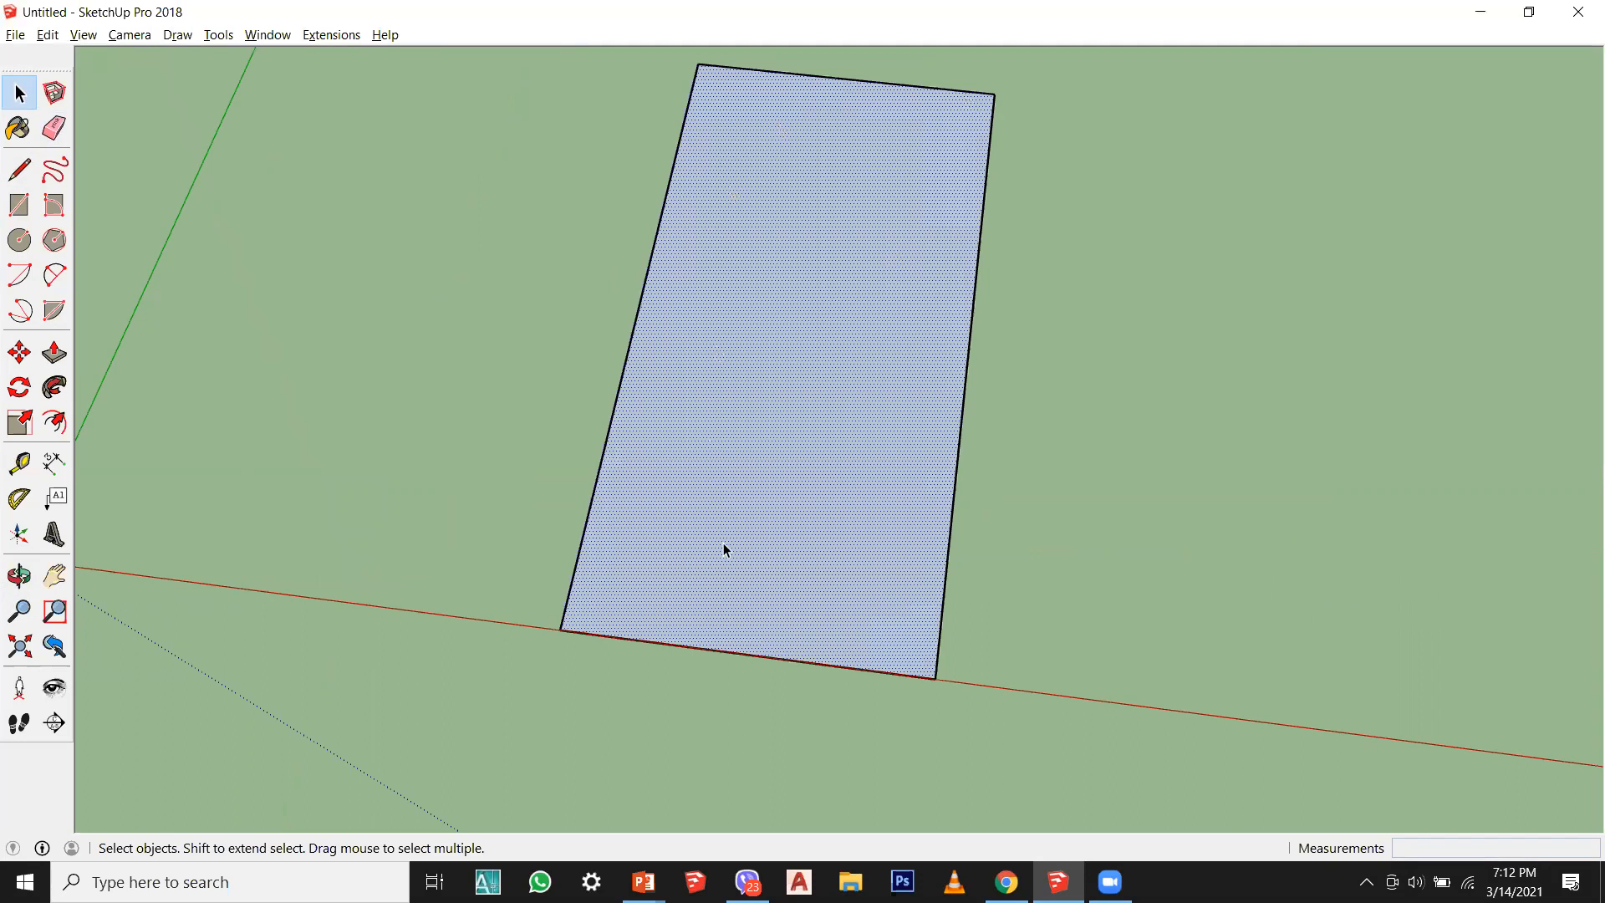
middle_click_drag(709, 603, 820, 617)
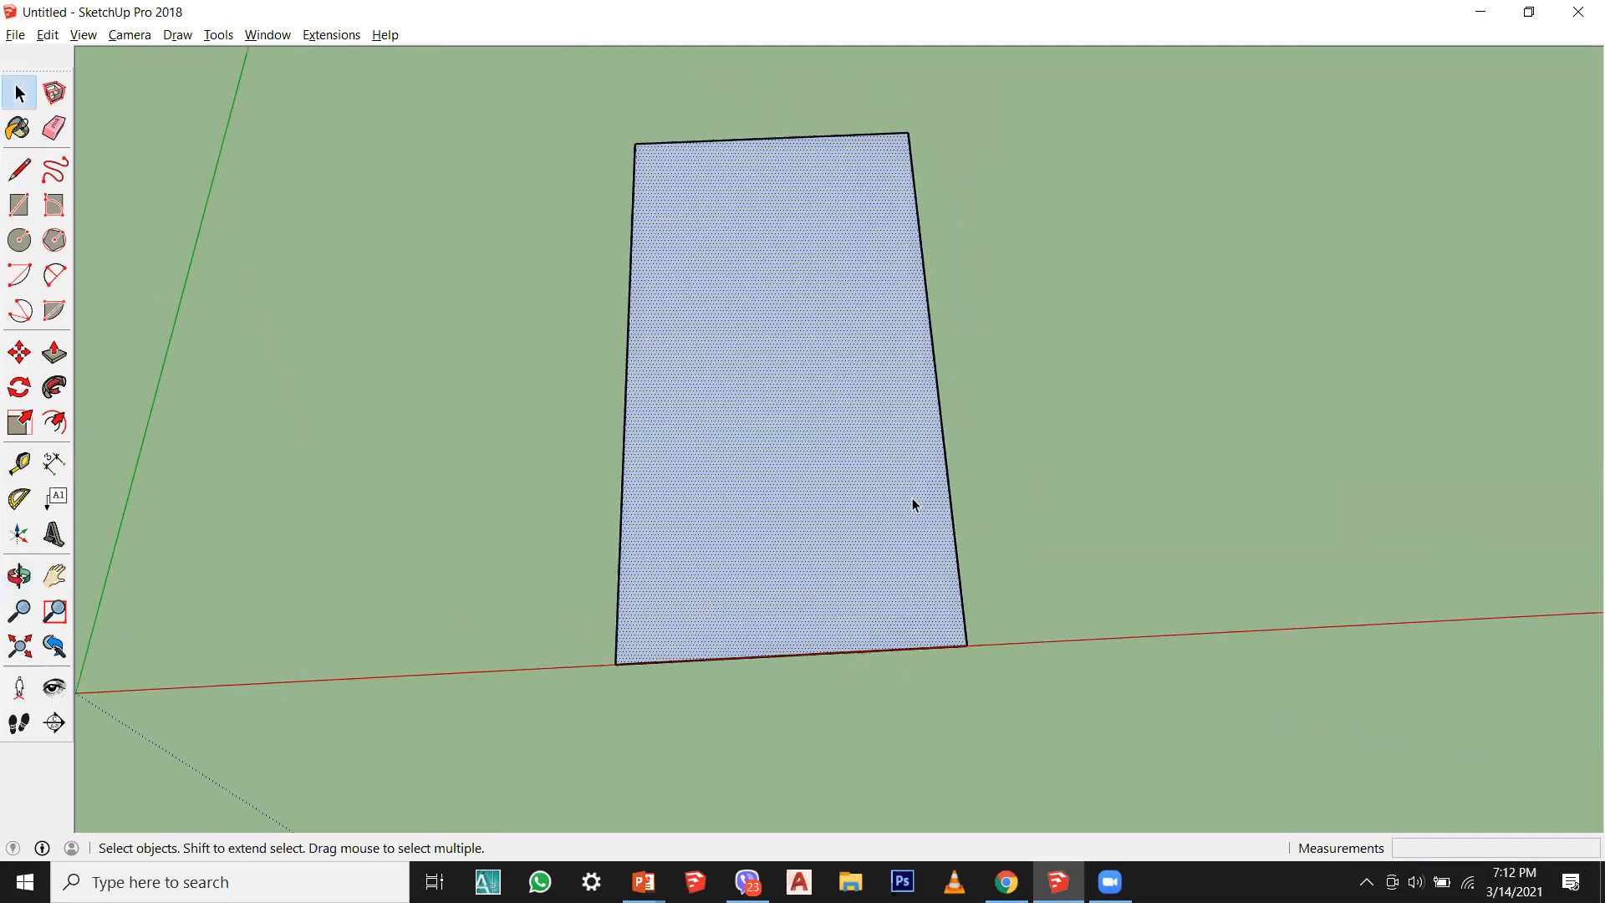
key("Delete")
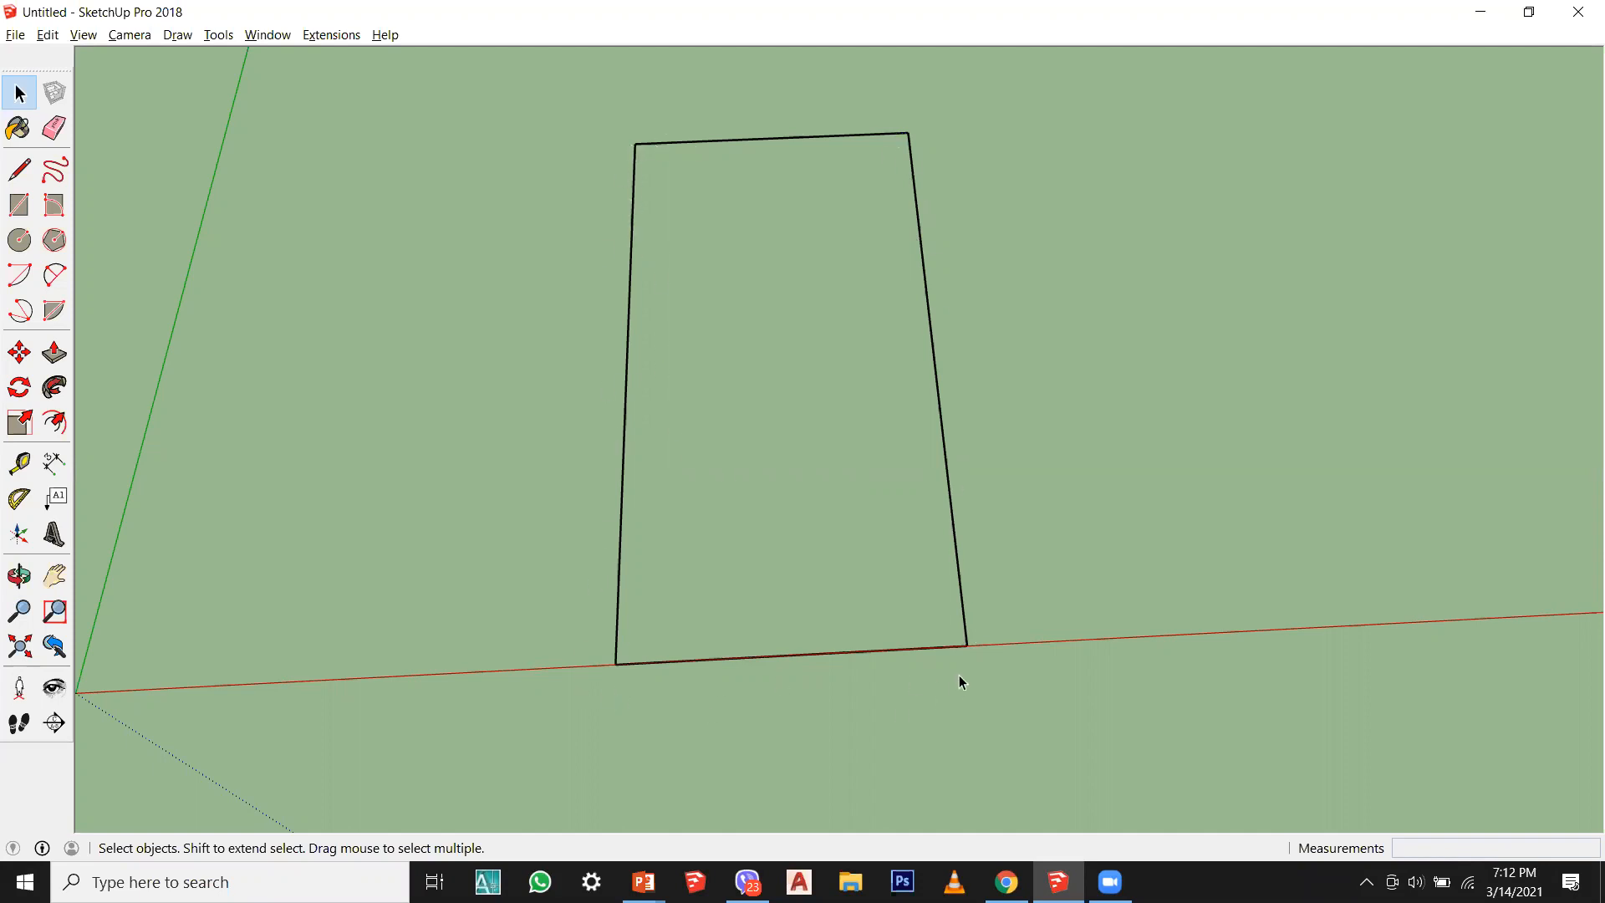
key("ctrl+z")
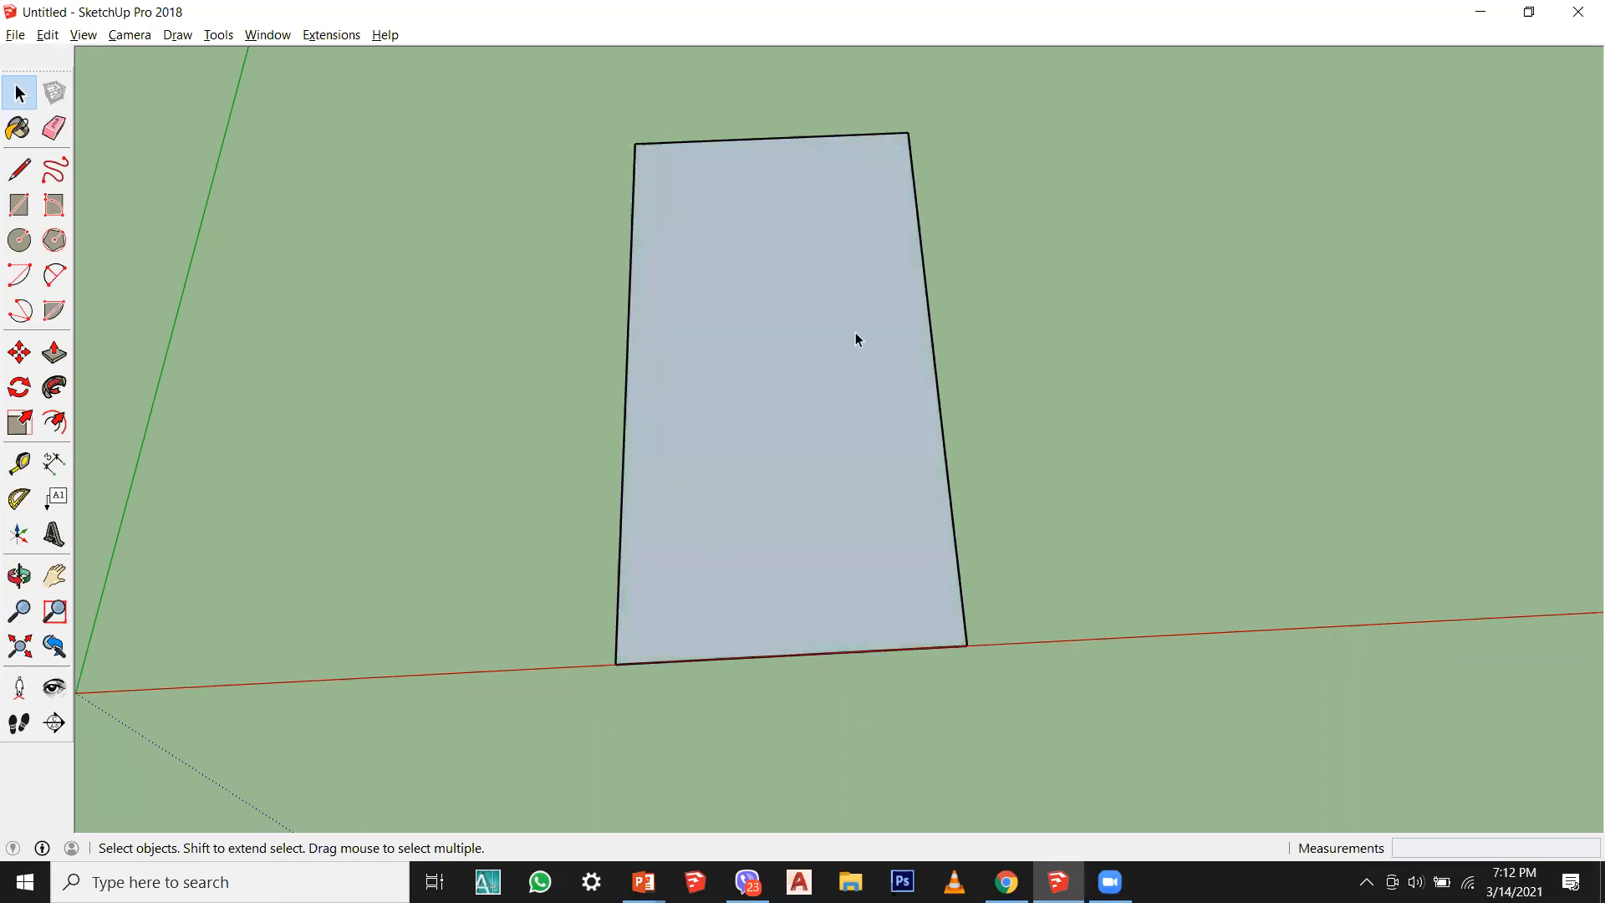
Step: Select the face together with its bounding edges, delete them all, and restore the rectangle
double_click(820, 306)
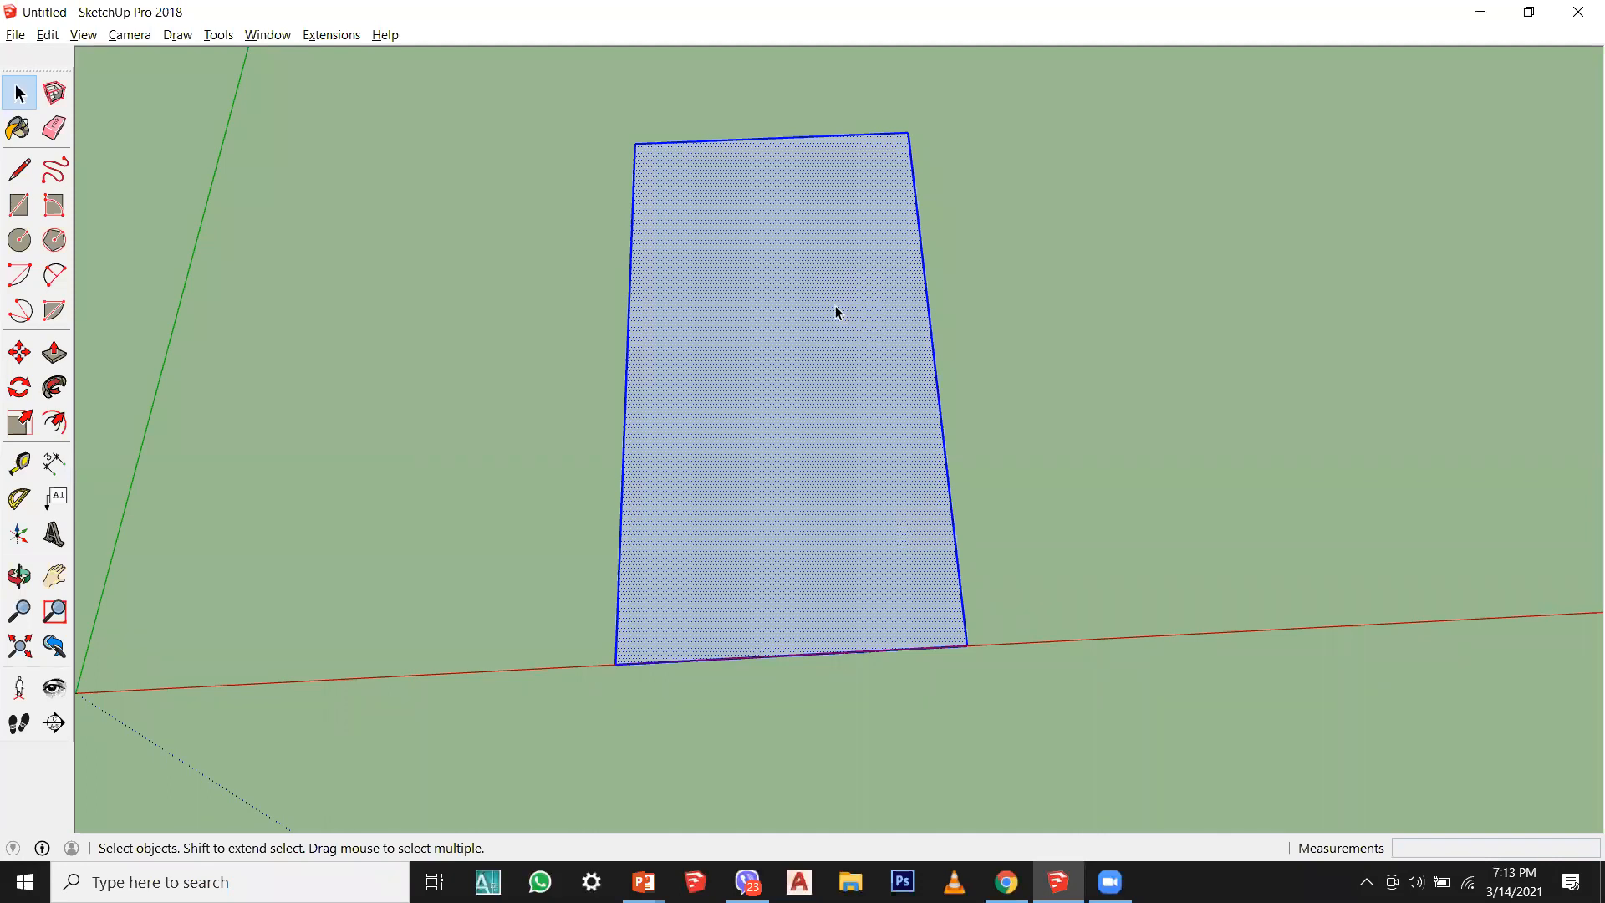
key("Delete")
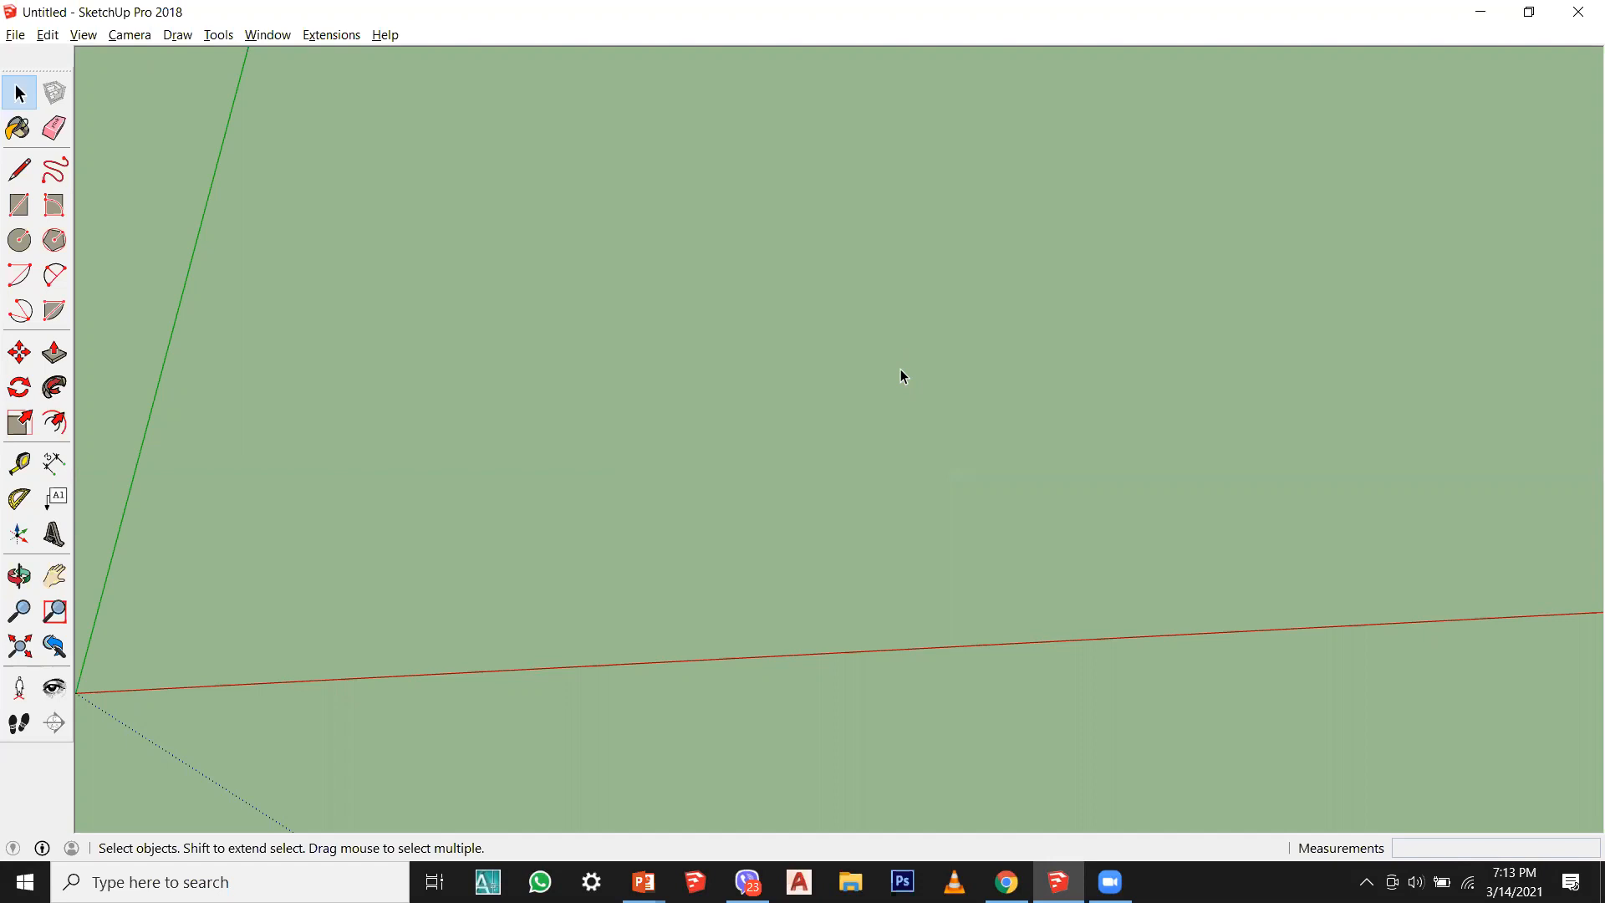
scroll(1032, 462, "down", 1)
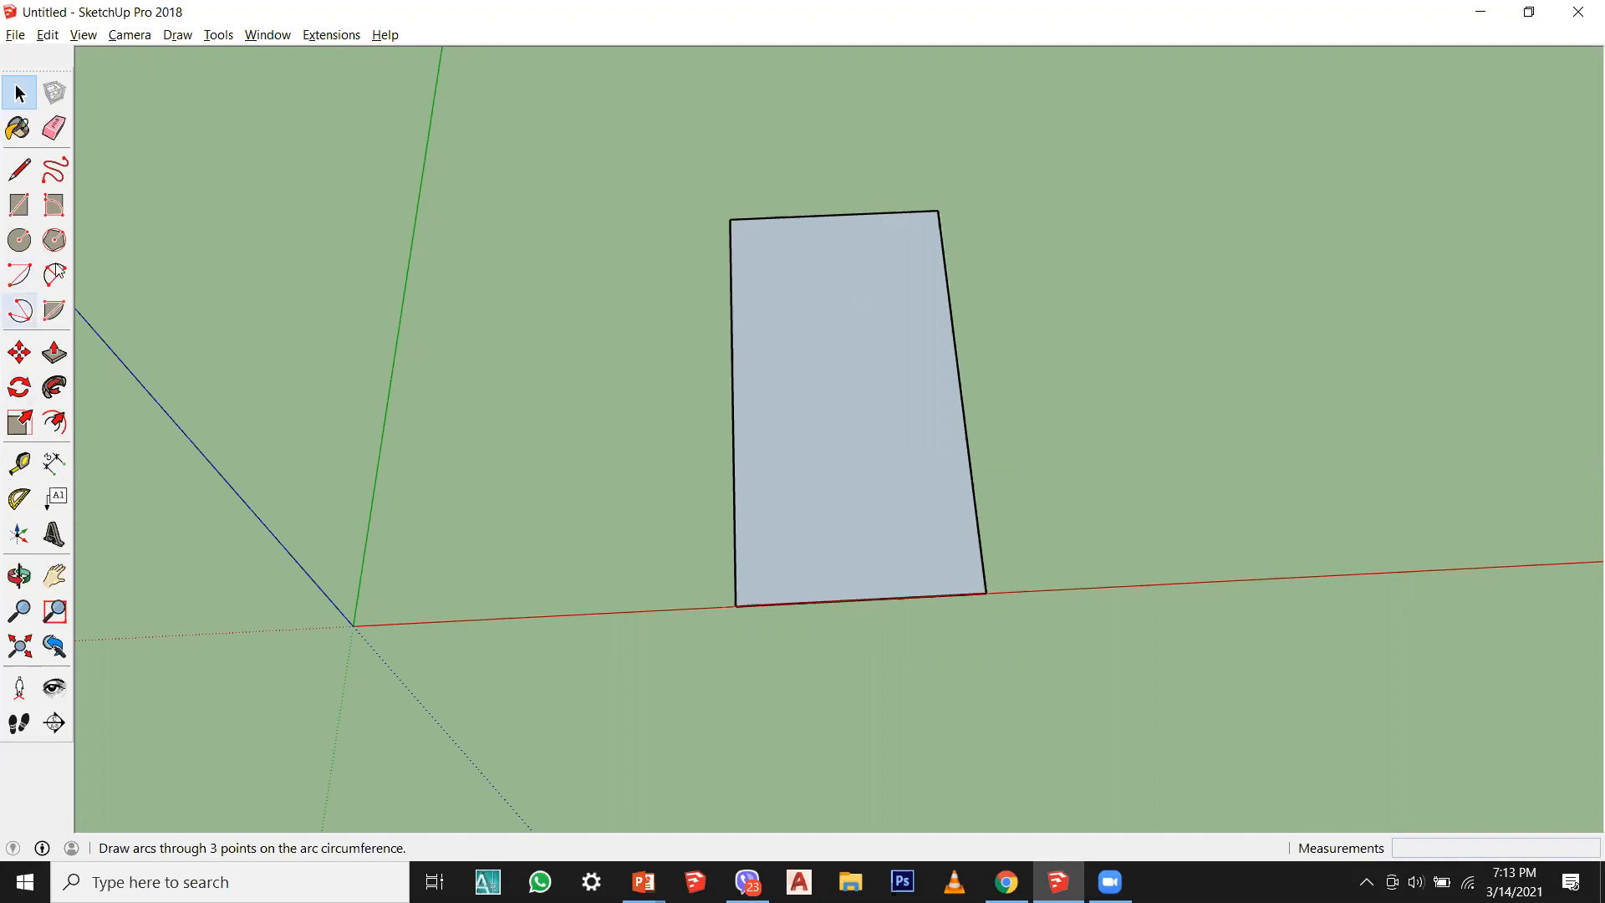
Step: Erase the rectangle's long edge nearest the green axis, select the remaining edges, and undo the erasure
left_click(55, 128)
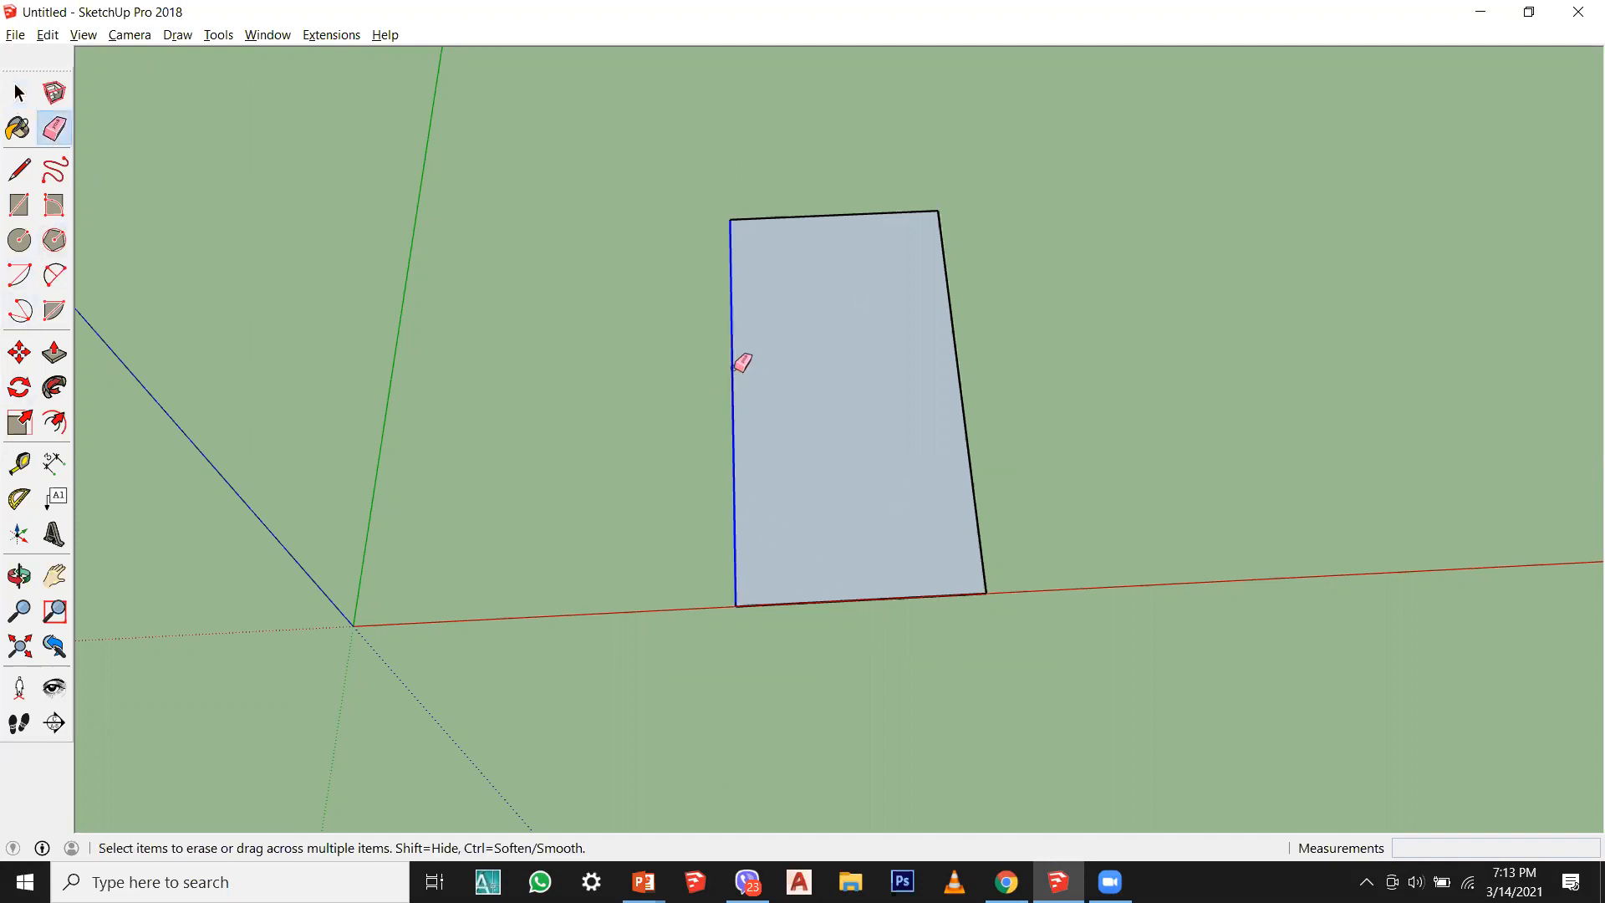
left_click(727, 387)
left_click(19, 93)
left_click_drag(590, 145, 1196, 707)
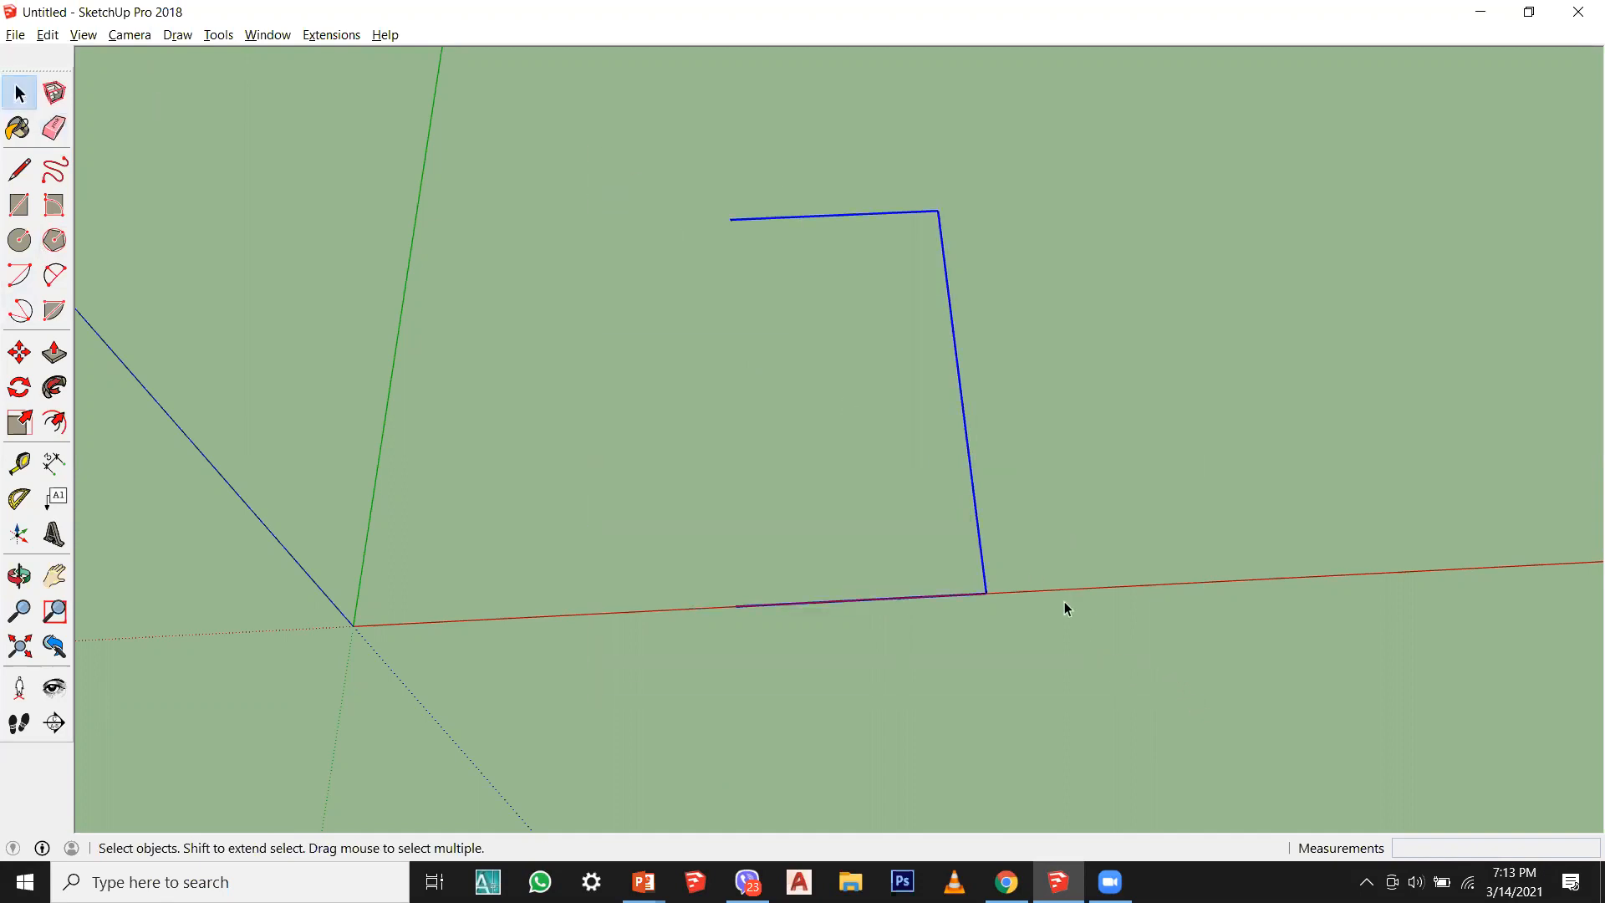
key("ctrl+z")
Step: Select the restored rectangle's face with all its edges and delete it
double_click(902, 378)
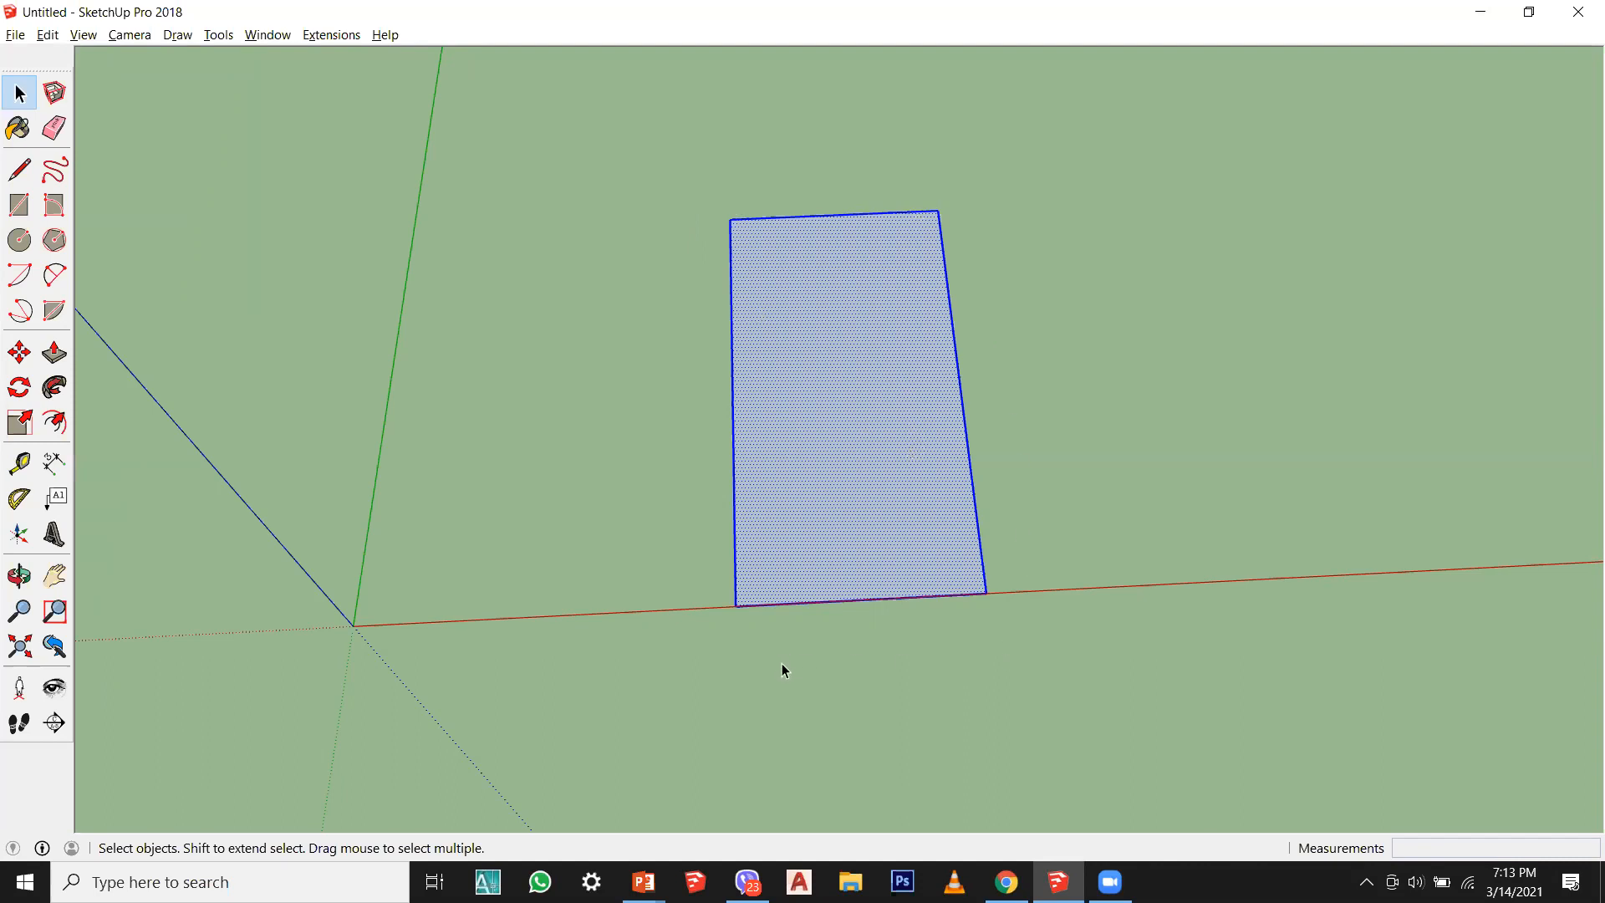
key("Delete")
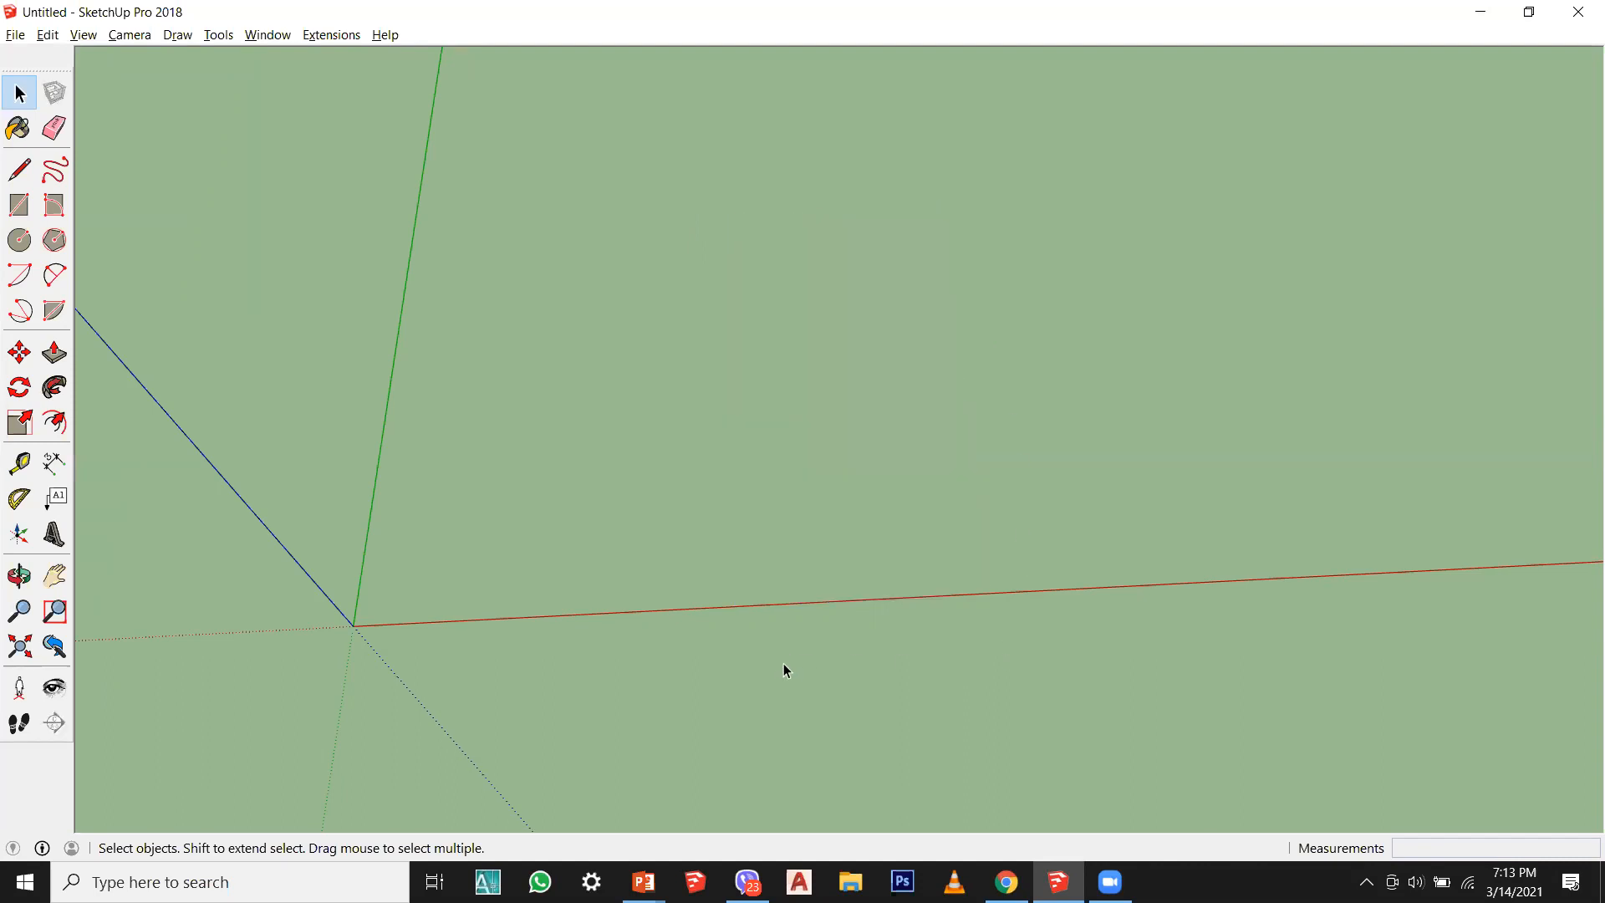
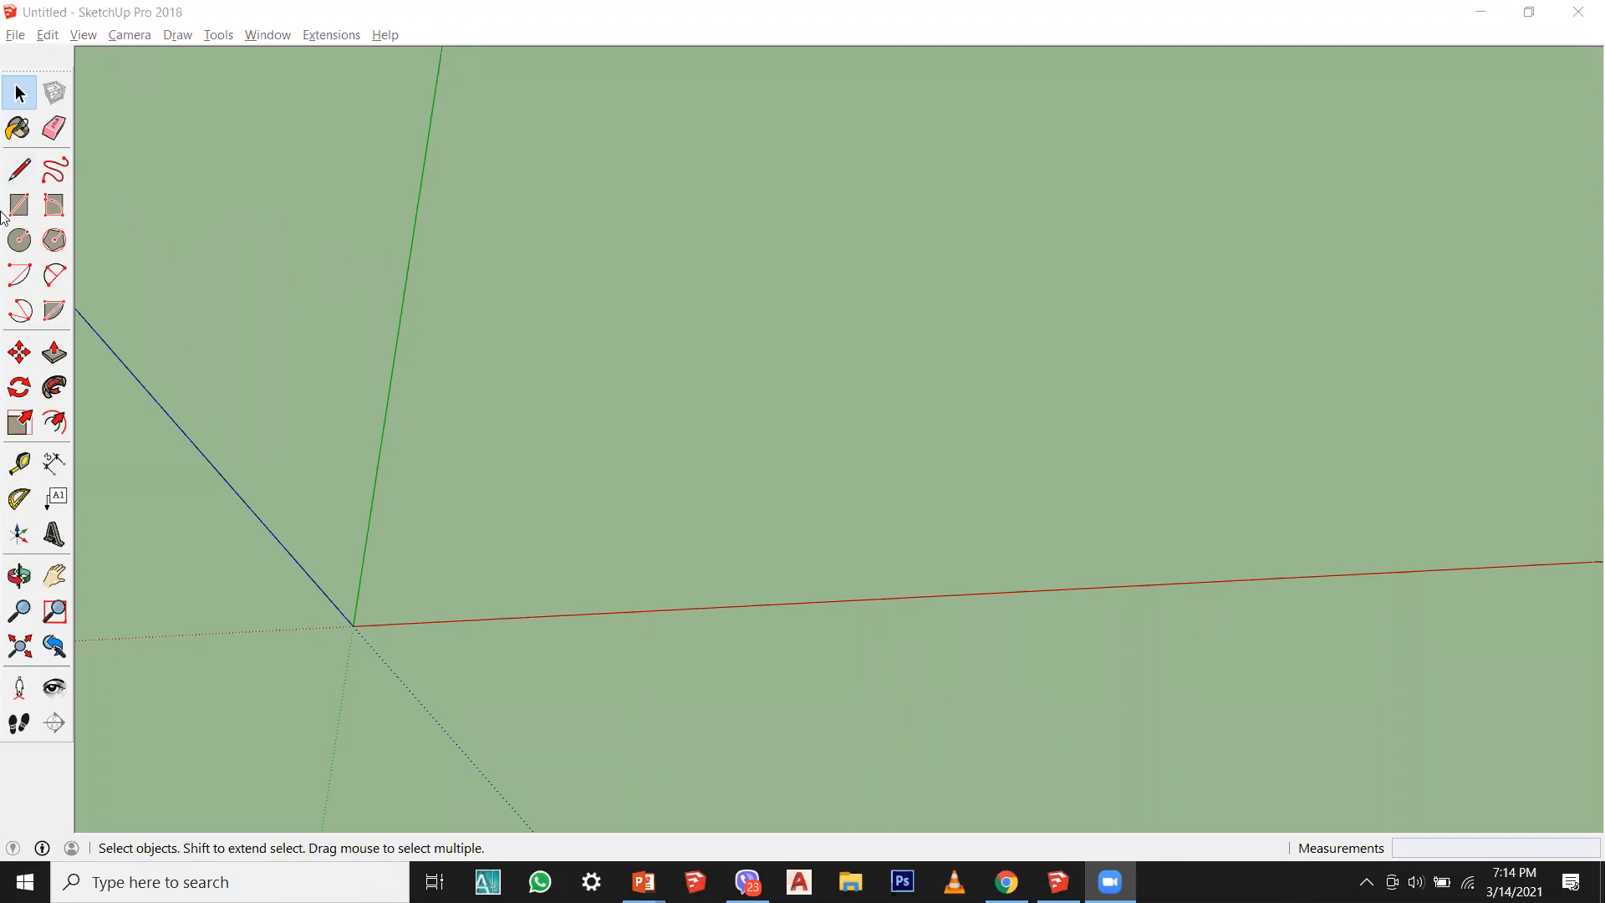
Step: Draw a tilted Rotated Rectangle about 295' by 72' from the origin along the green axis, and undo it
middle_click_drag(687, 547, 531, 526)
key("h")
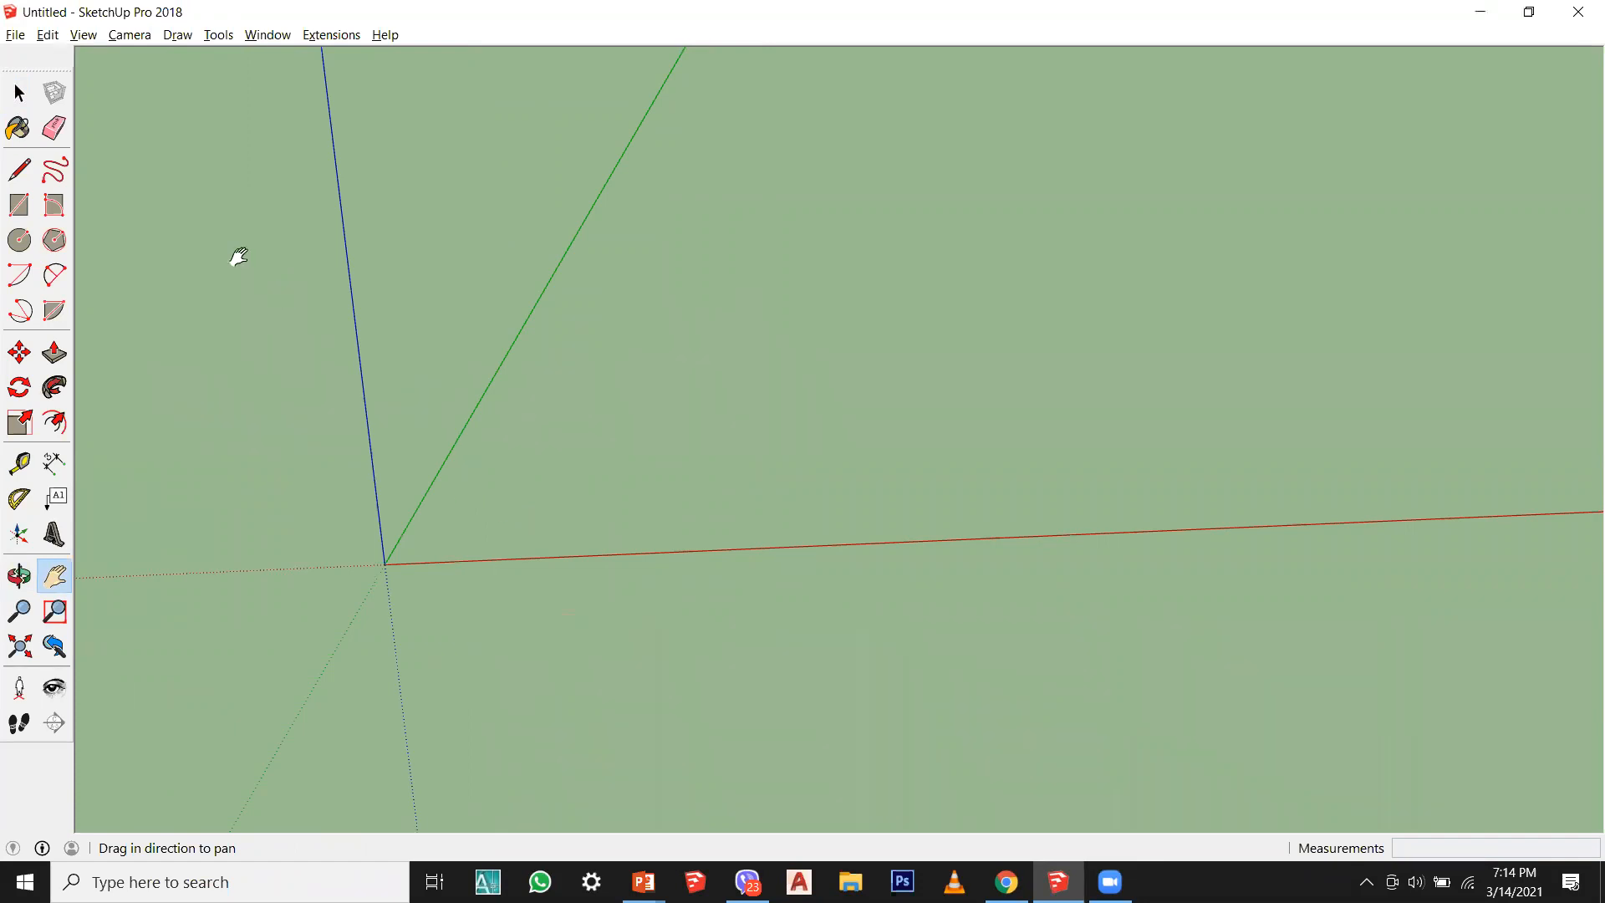
left_click(46, 209)
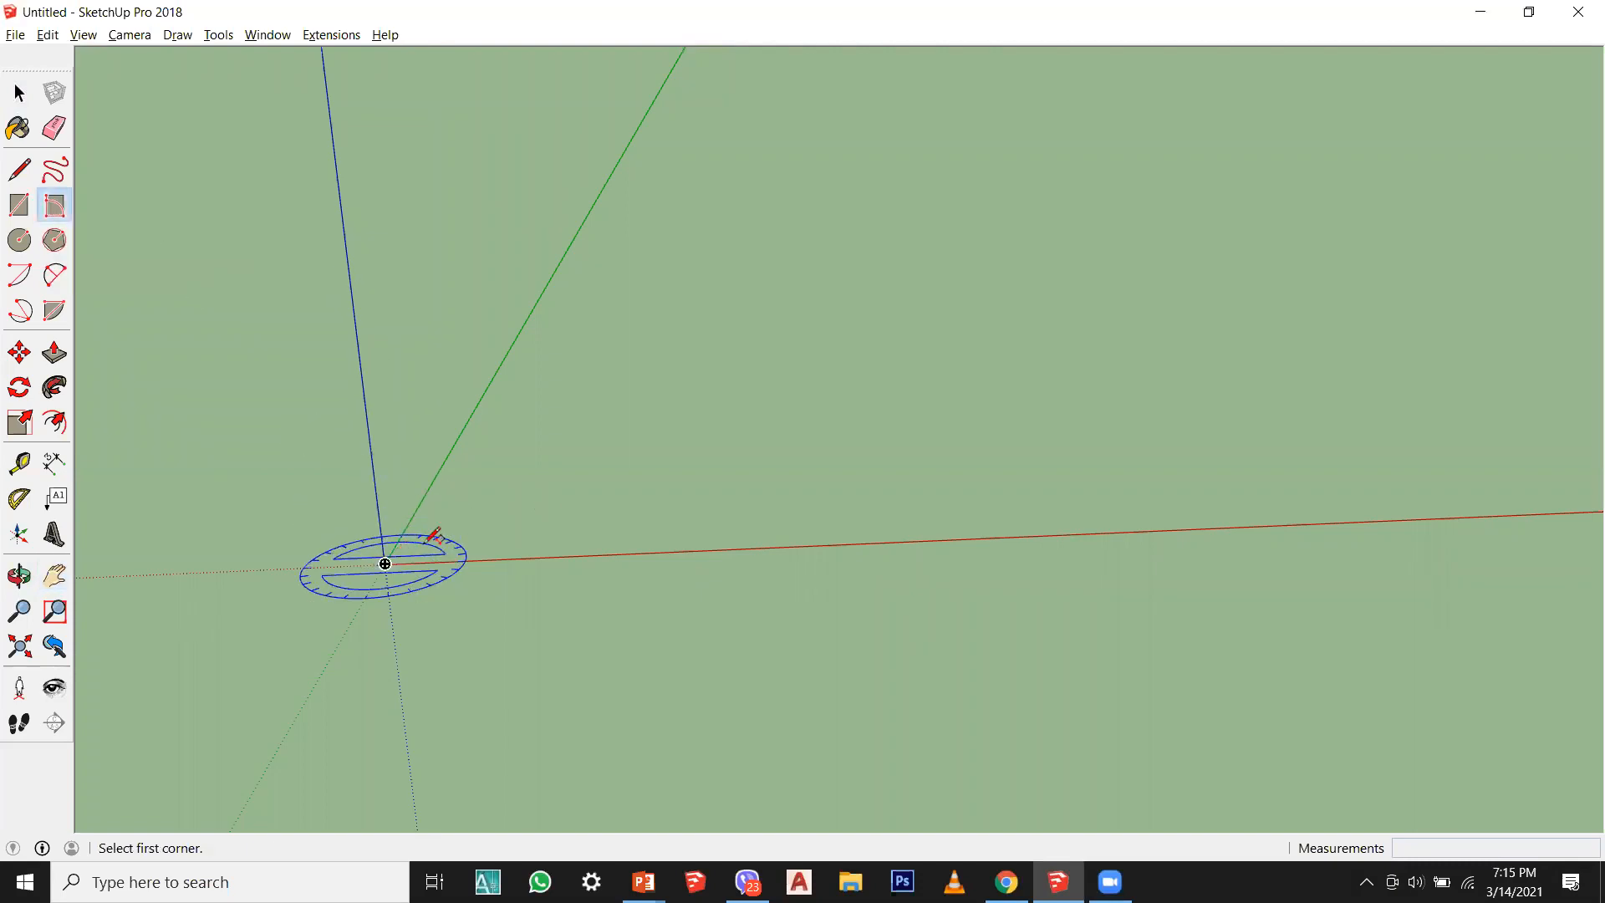
left_click(385, 563)
left_click(494, 377)
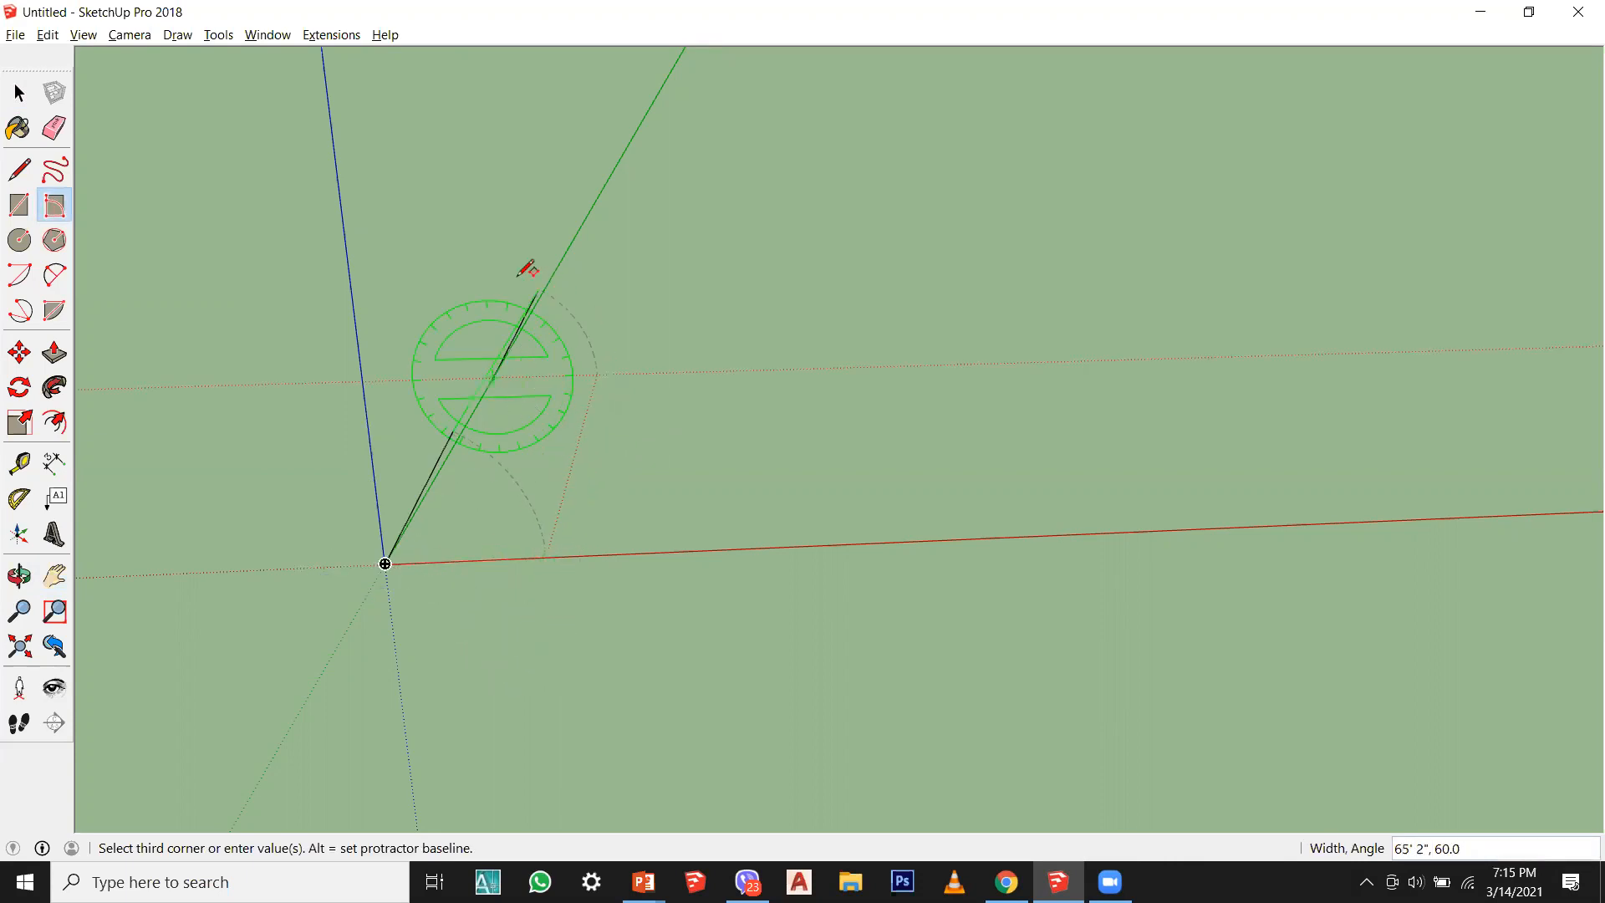
left_click(596, 427)
middle_click_drag(605, 420, 645, 577)
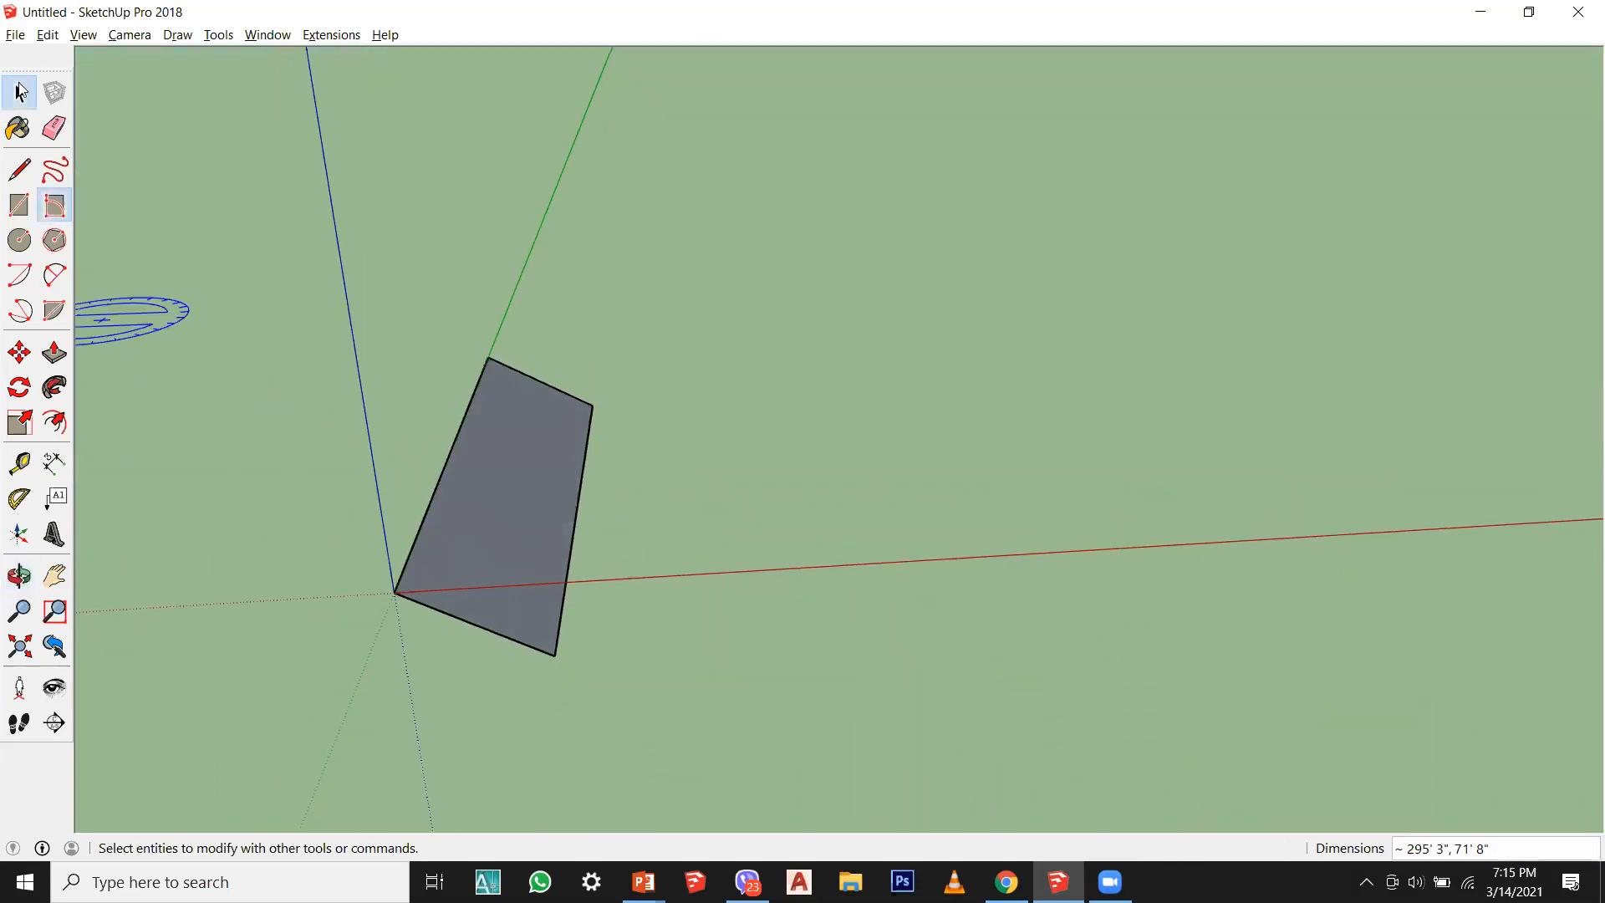
left_click(21, 92)
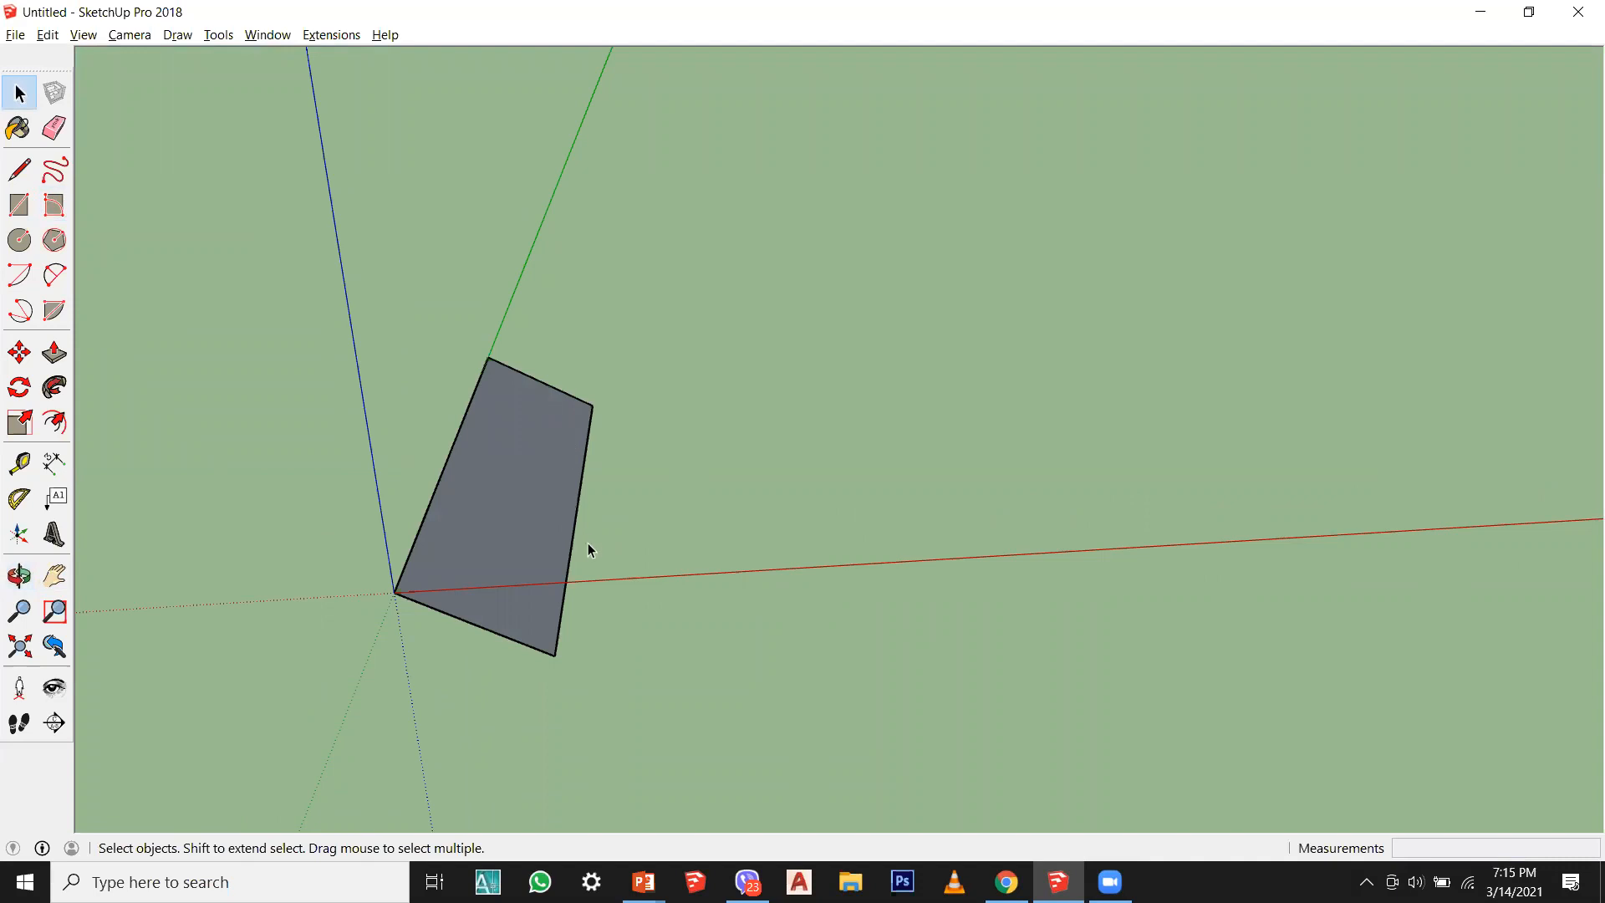
scroll(453, 479, "up", 1)
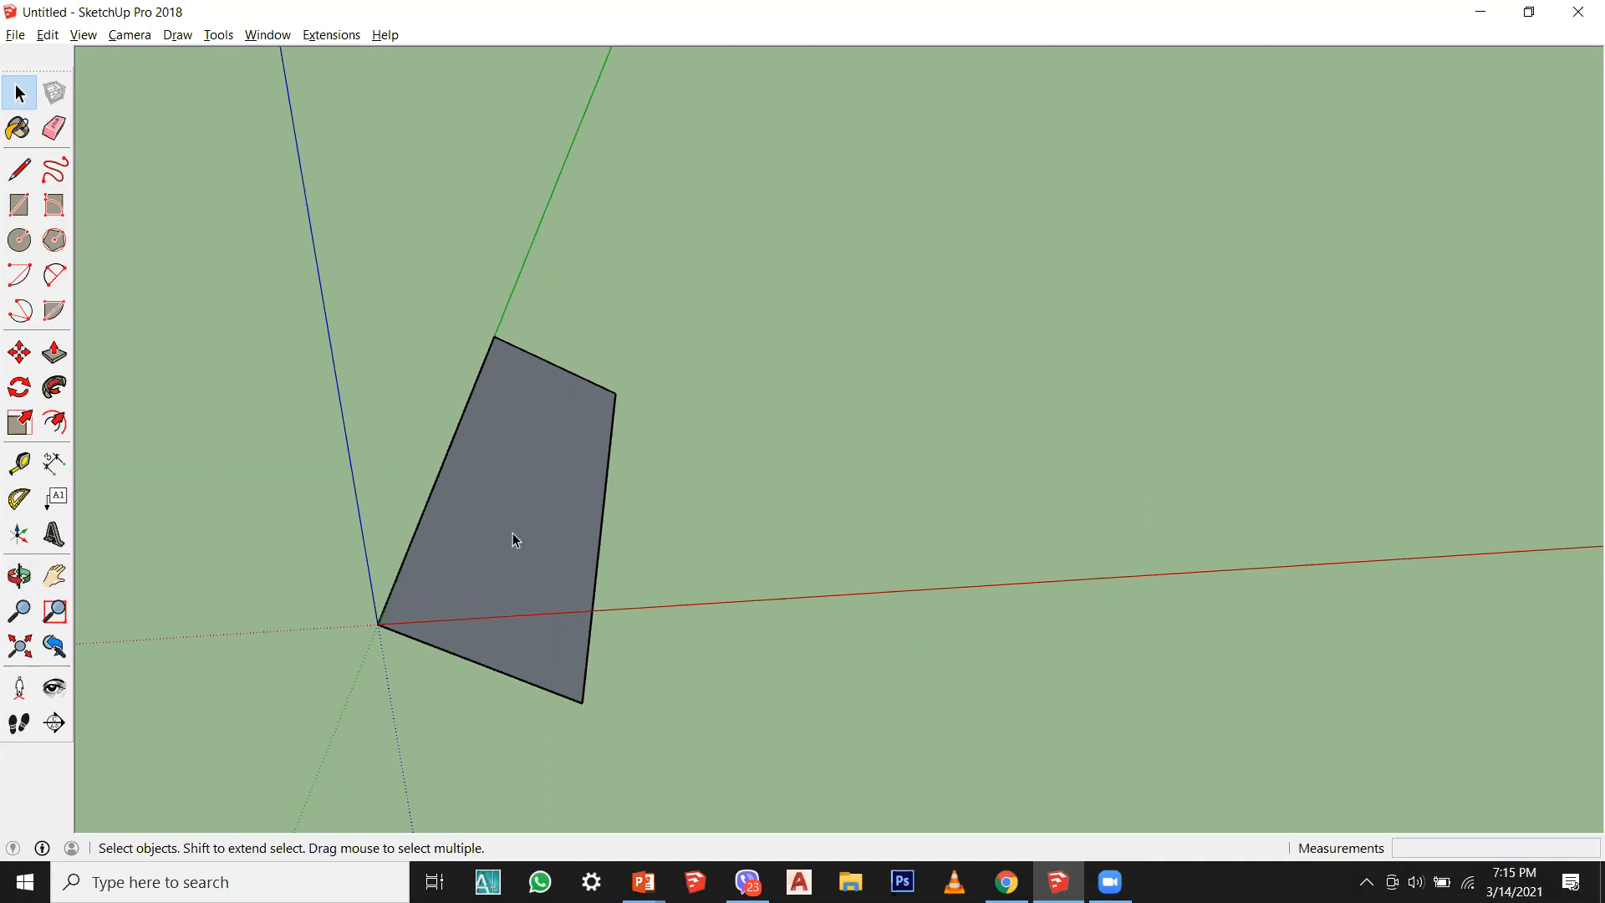
middle_click_drag(520, 540, 545, 514)
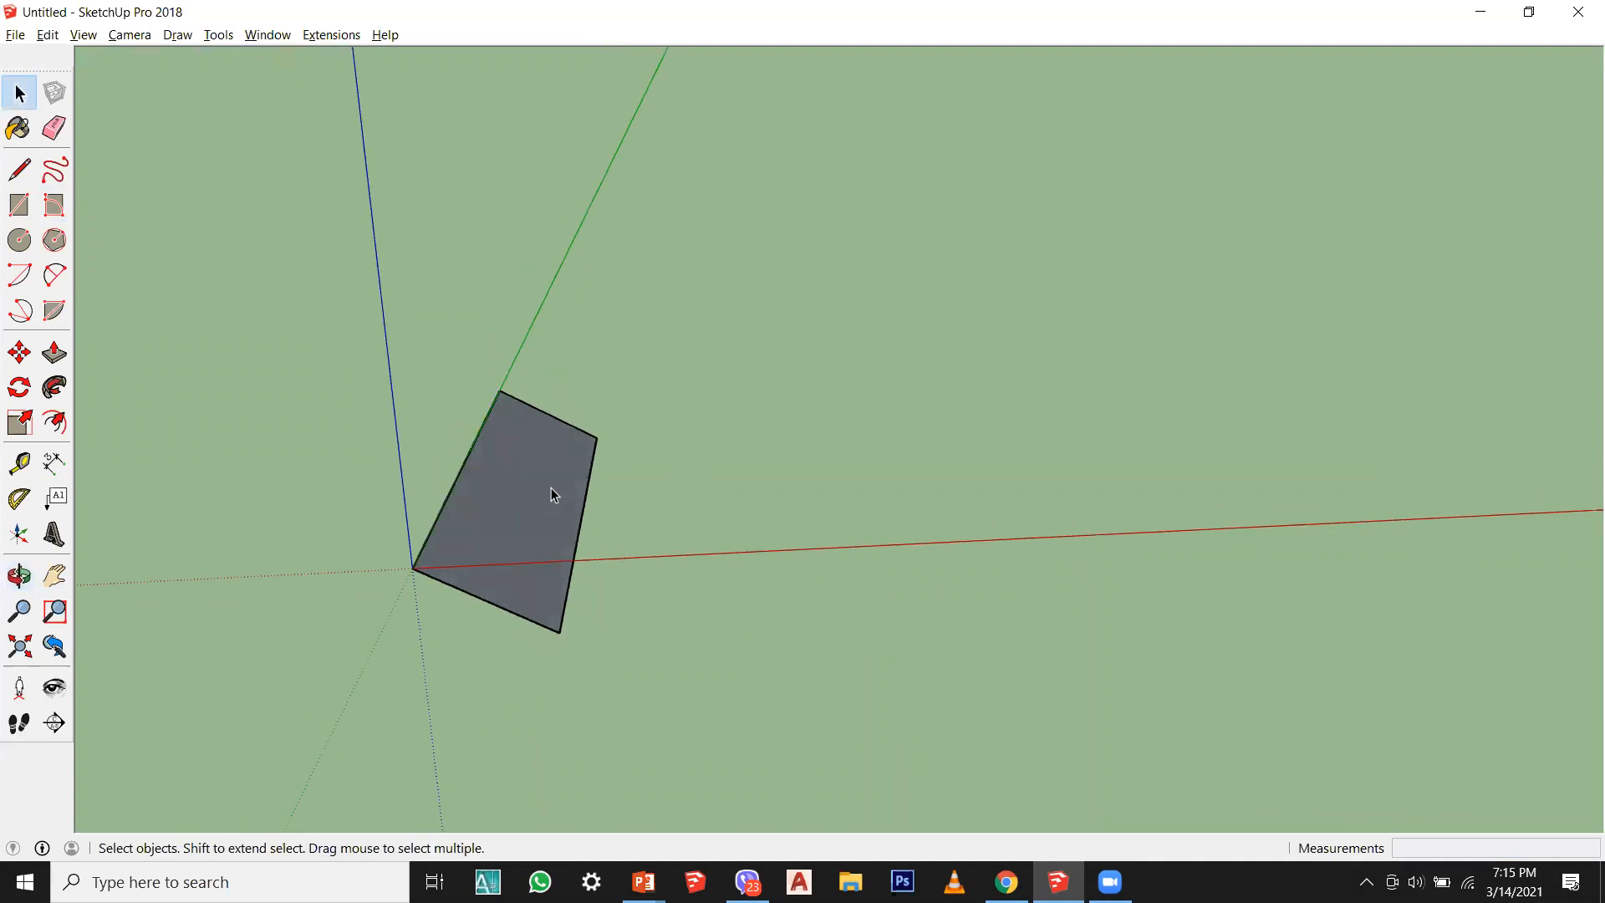
key("ctrl+z")
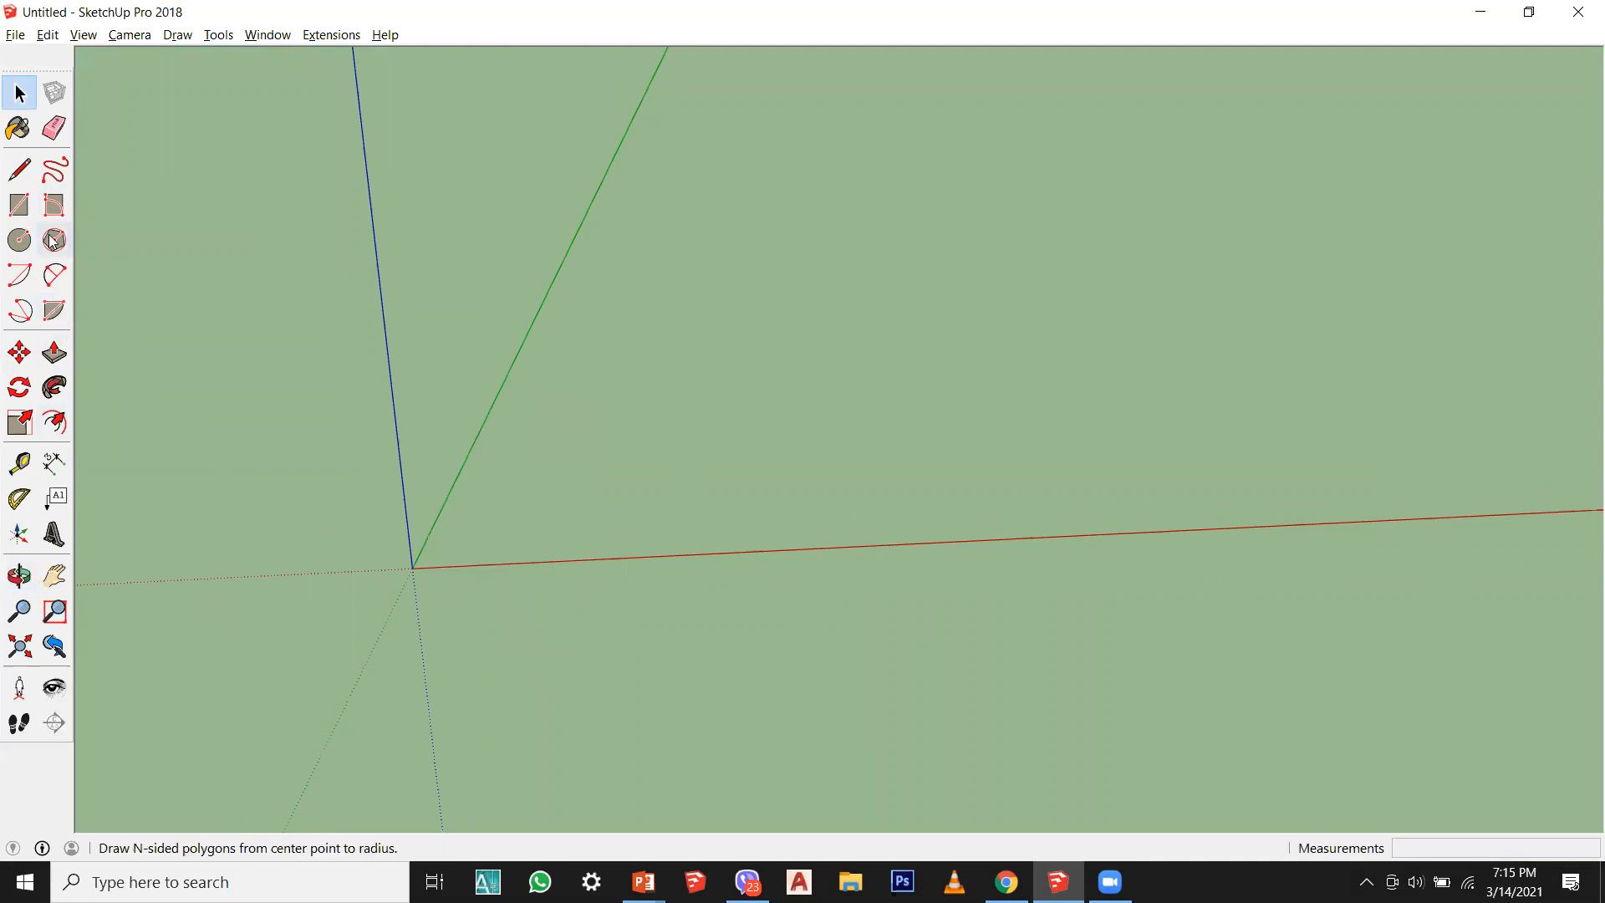
Step: Draw a flat rectangle about 66' by 323' from the origin on the ground plane
left_click(19, 205)
left_click(412, 568)
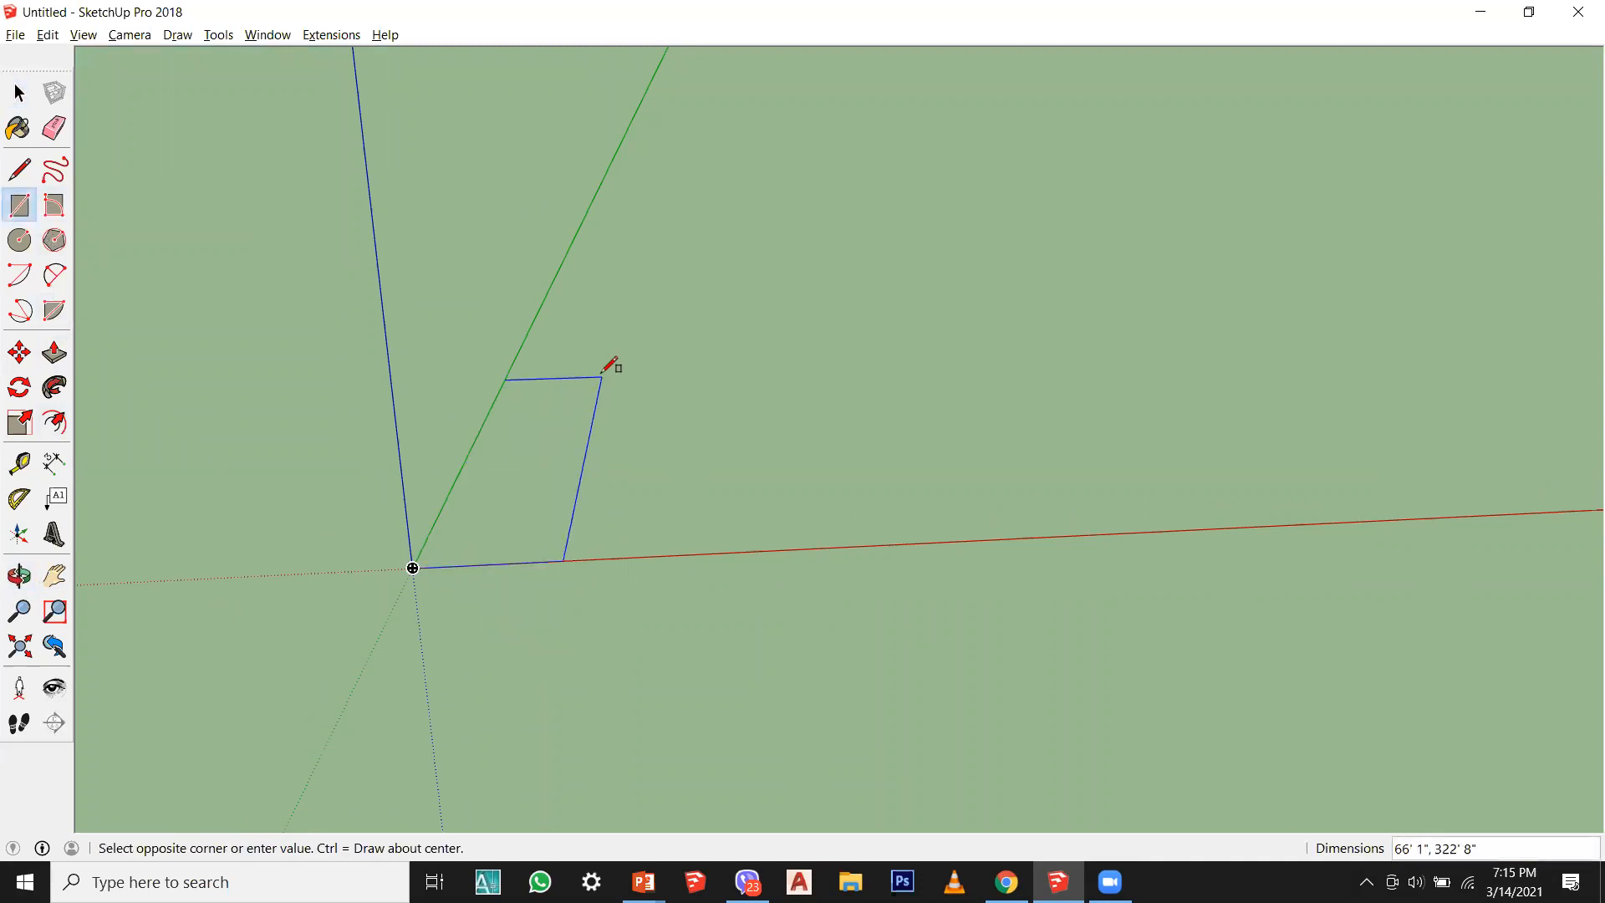
left_click(602, 373)
key("space")
Step: Rotate the rectangle with its edges about the green axis so it tilts below the ground plane, and deselect it
double_click(530, 476)
left_click(19, 387)
middle_click_drag(444, 530, 397, 466)
left_click(410, 462)
left_click(581, 465)
left_click(585, 546)
middle_click_drag(585, 547, 560, 869)
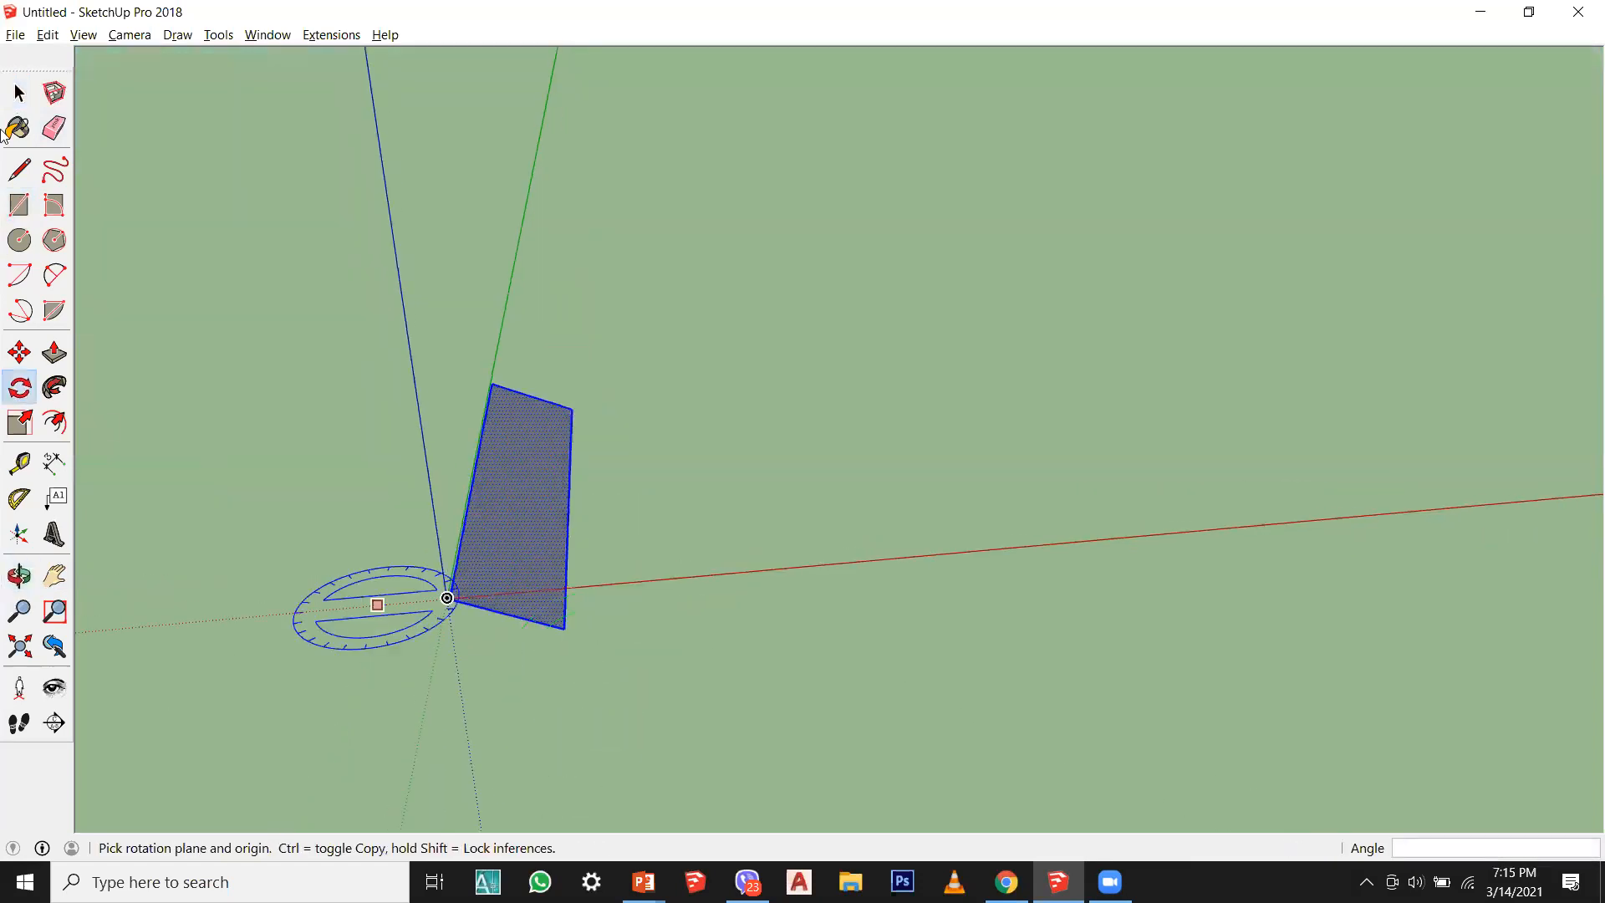
left_click(18, 92)
left_click(537, 282)
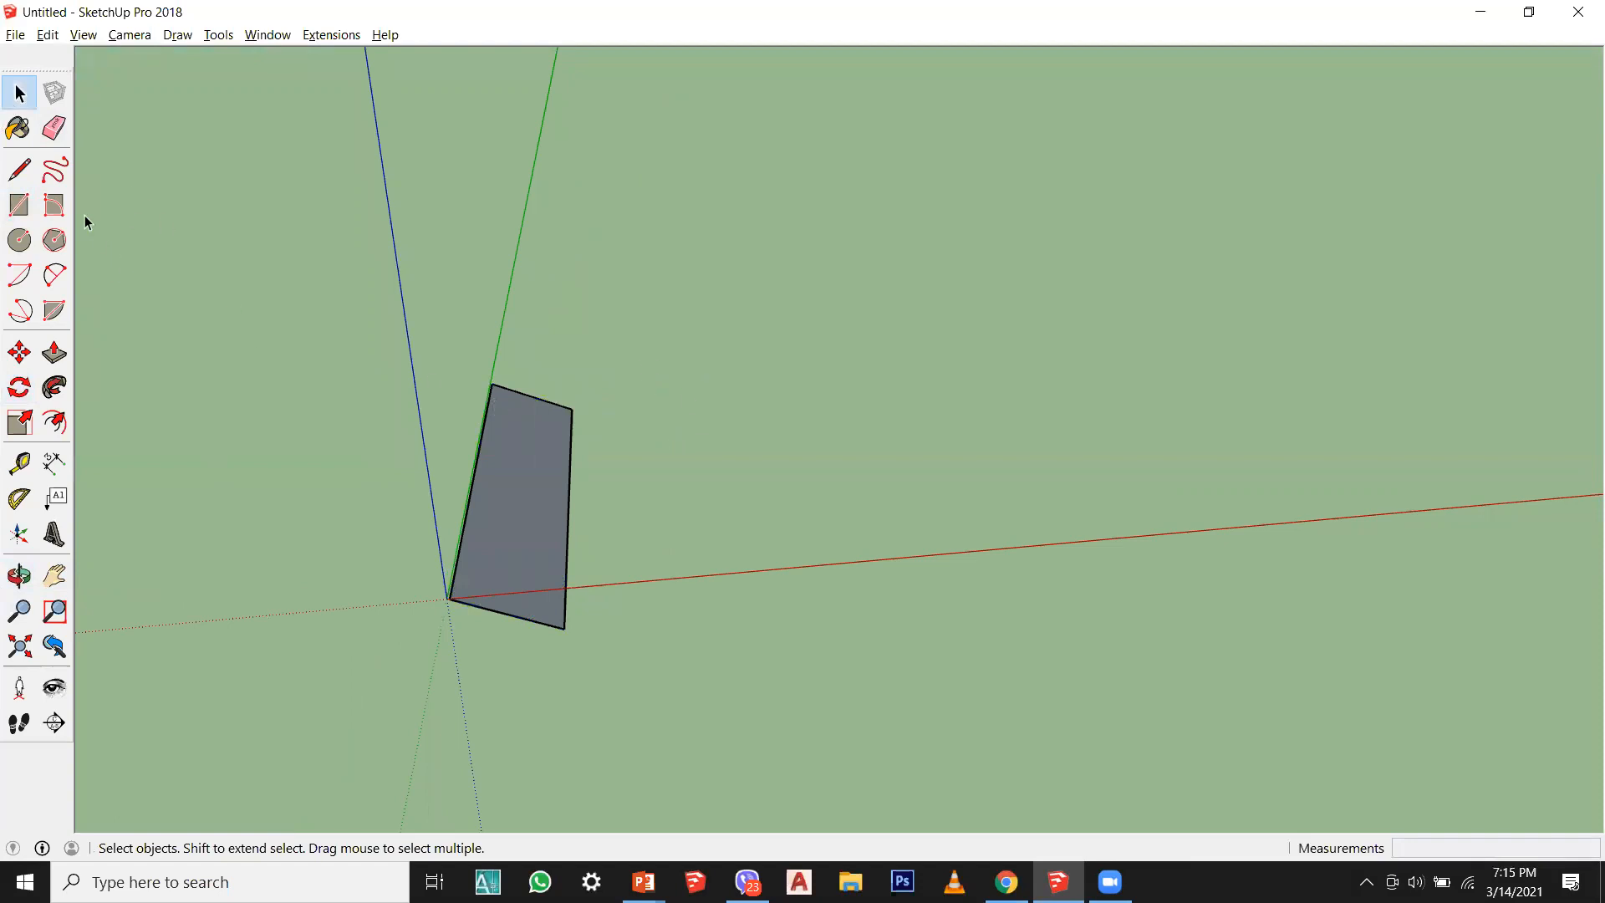
Step: Draw a Rotated Rectangle 5' long and 50" wide starting on the green axis beyond the tilted rectangle, and undo it
left_click(54, 204)
scroll(544, 302, "up", 2)
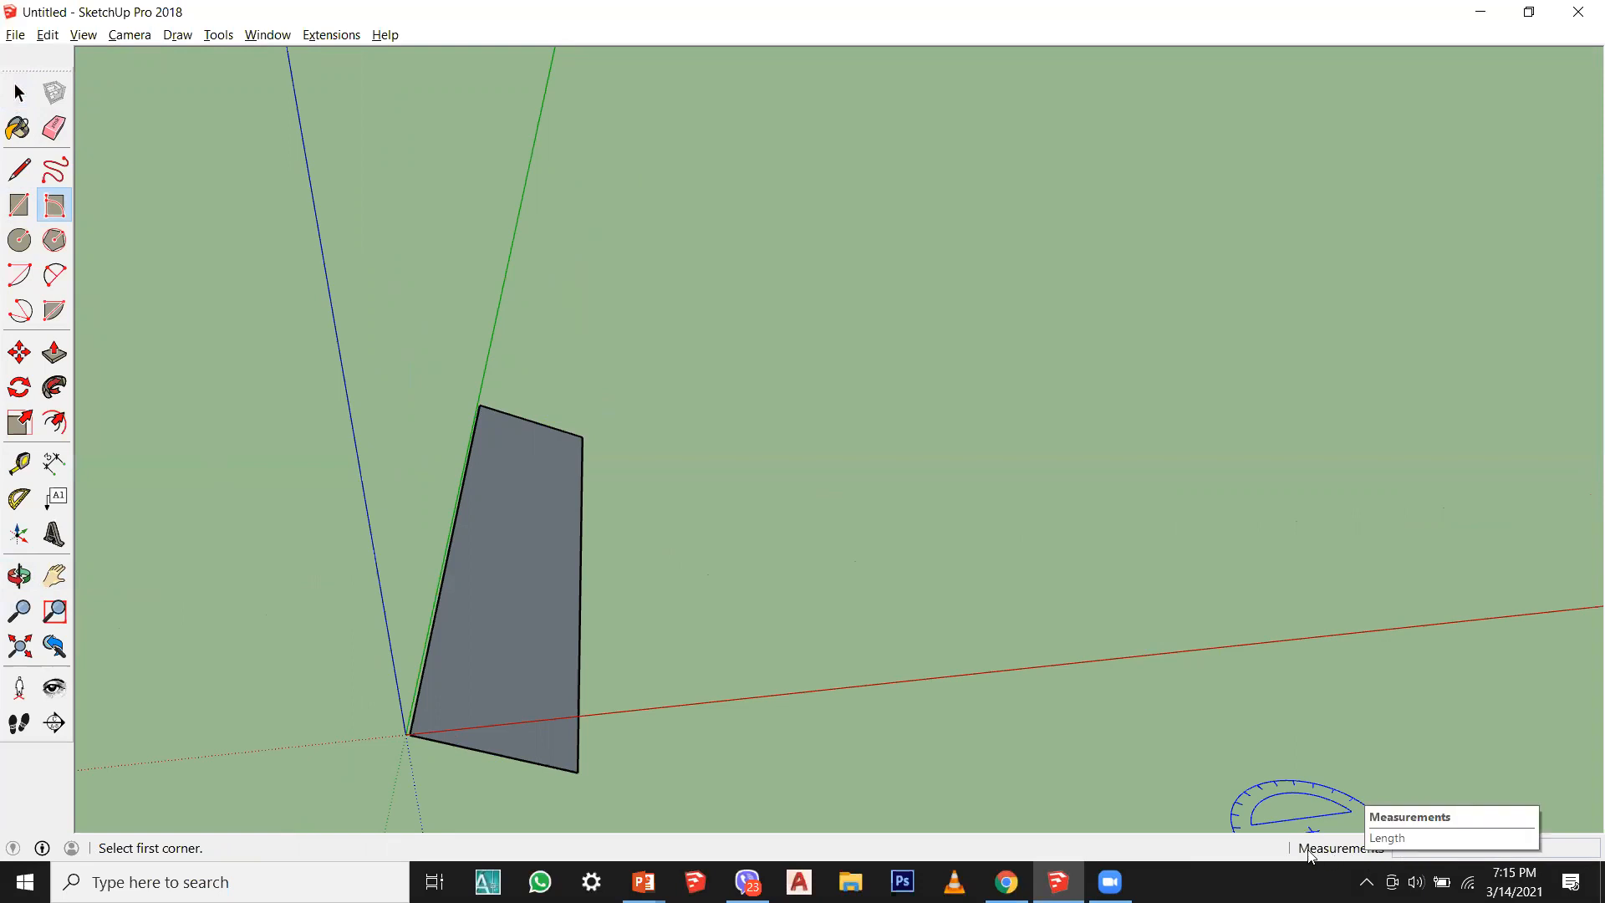
left_click(492, 348)
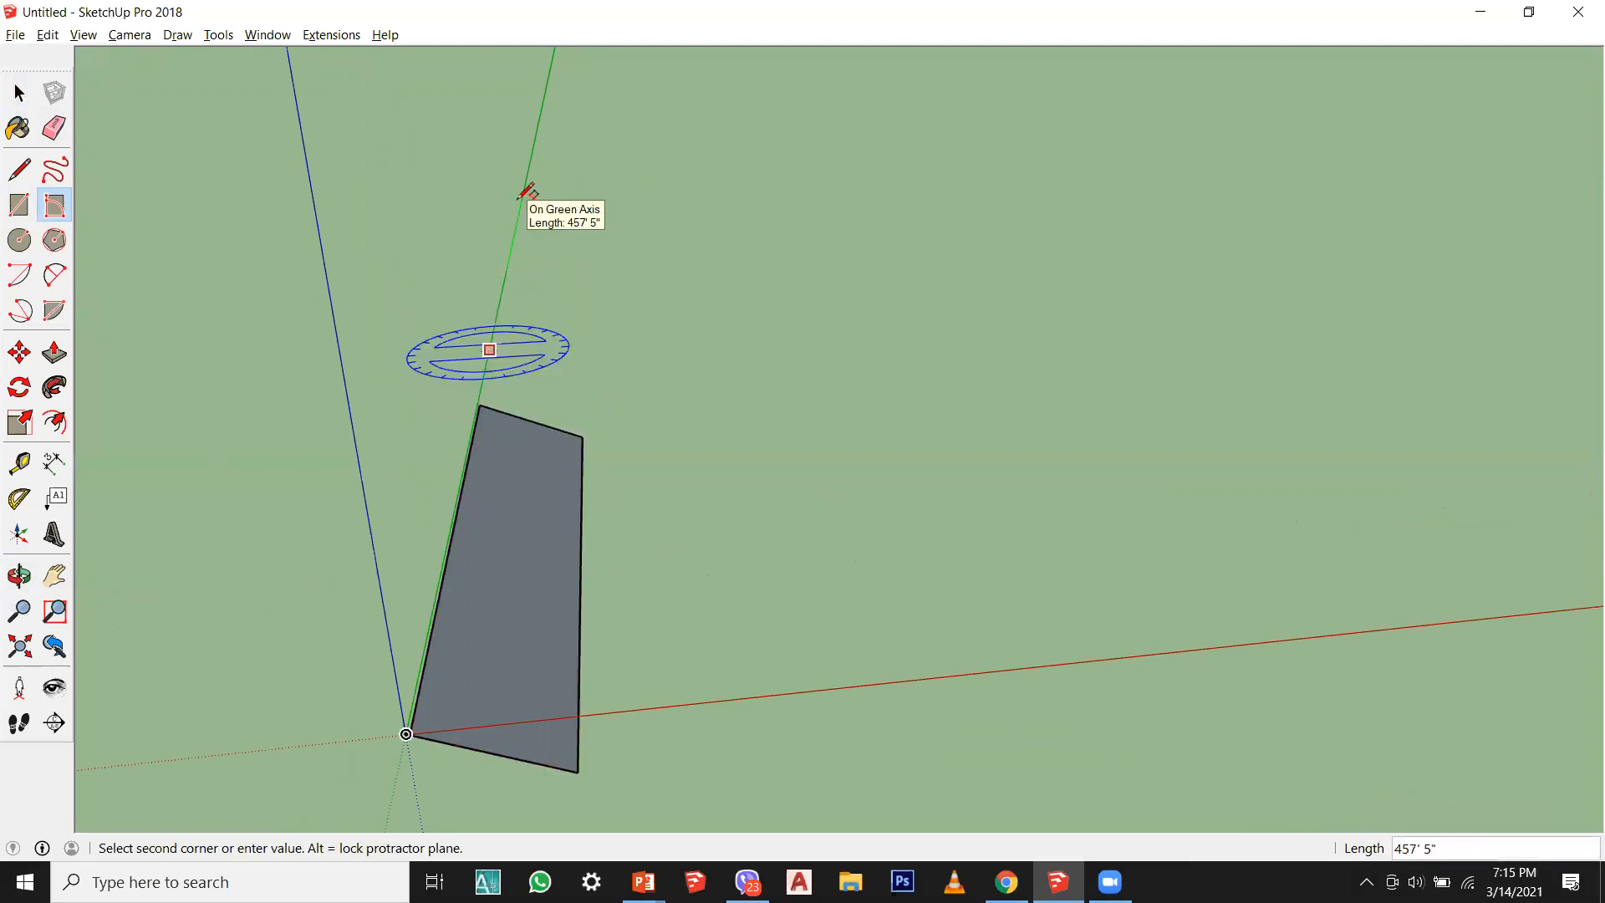
type("5'")
key("Return")
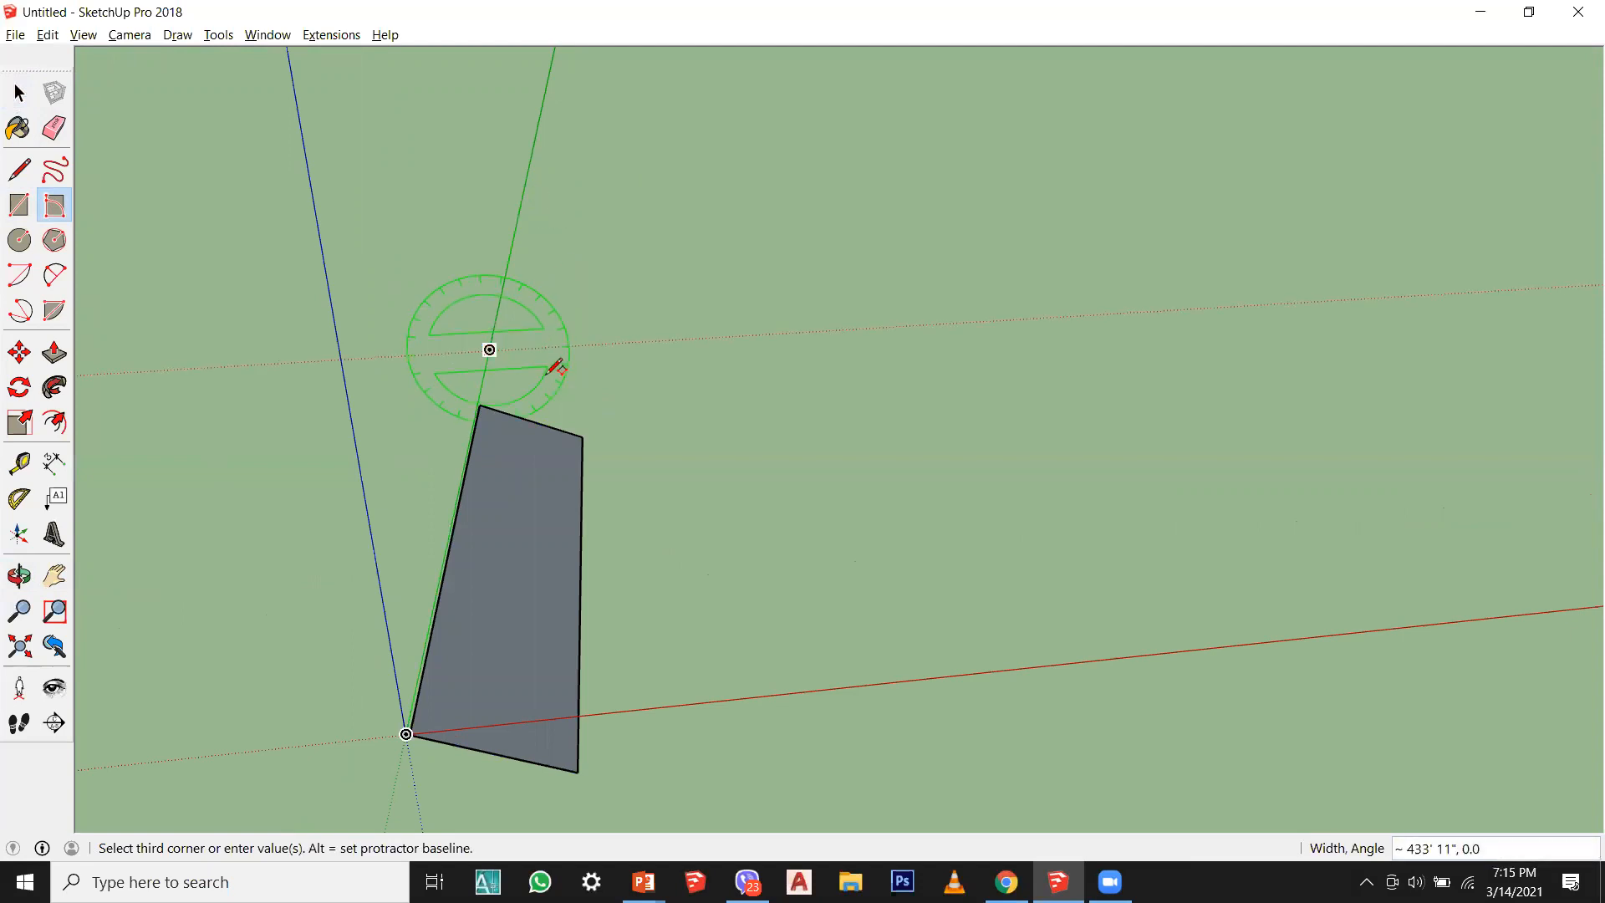
type("50")
key("Return")
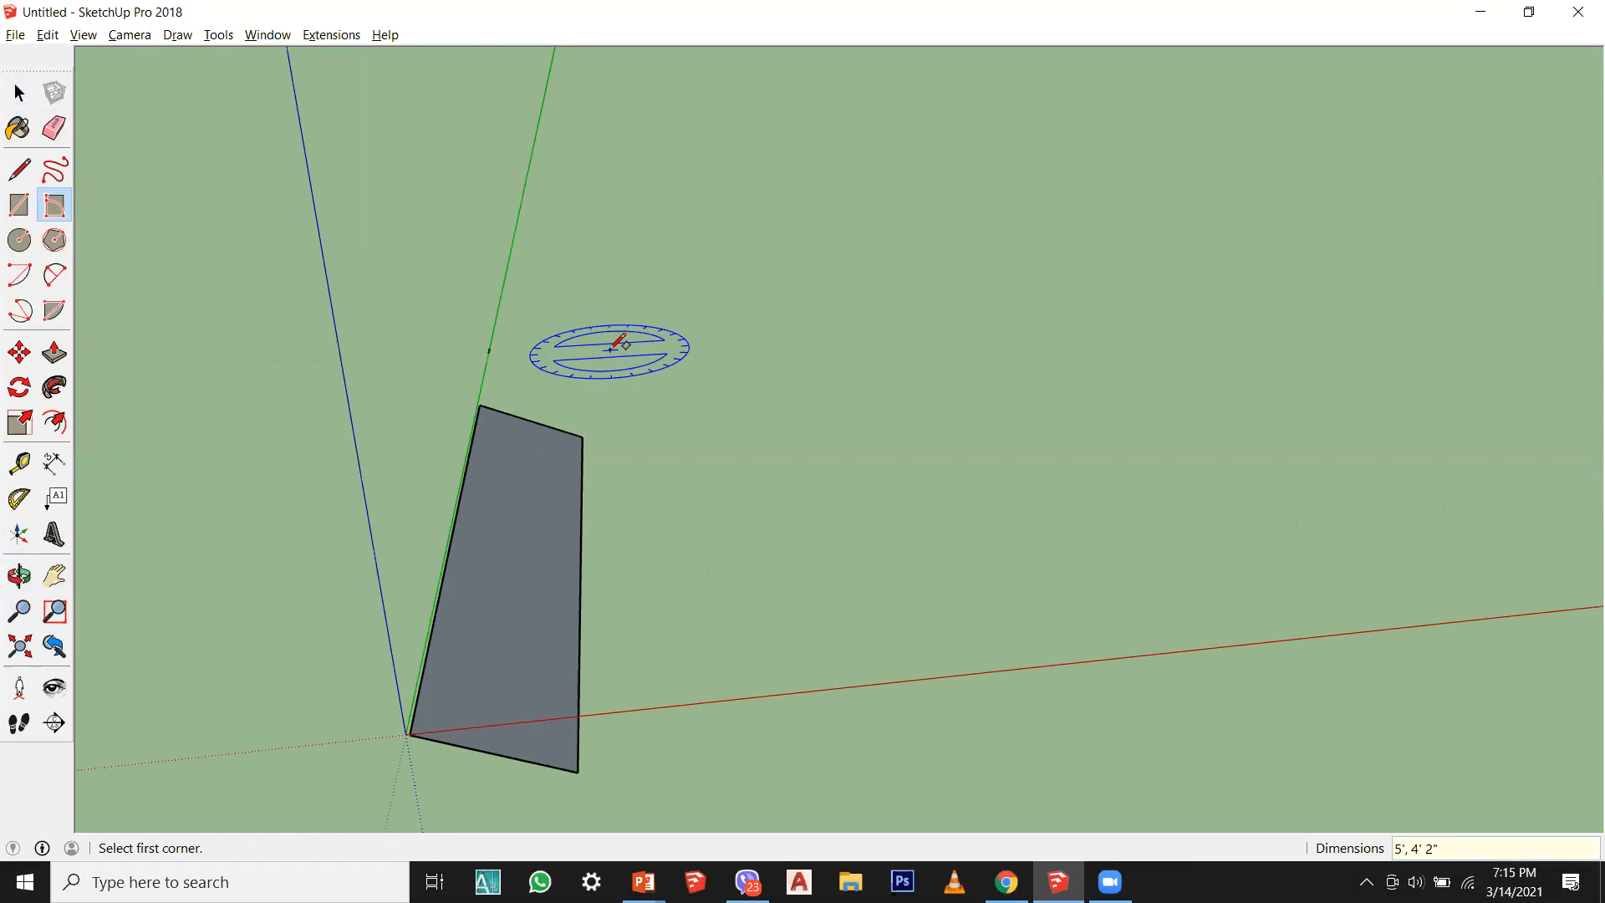
scroll(481, 347, "up", 2)
scroll(481, 347, "up", 4)
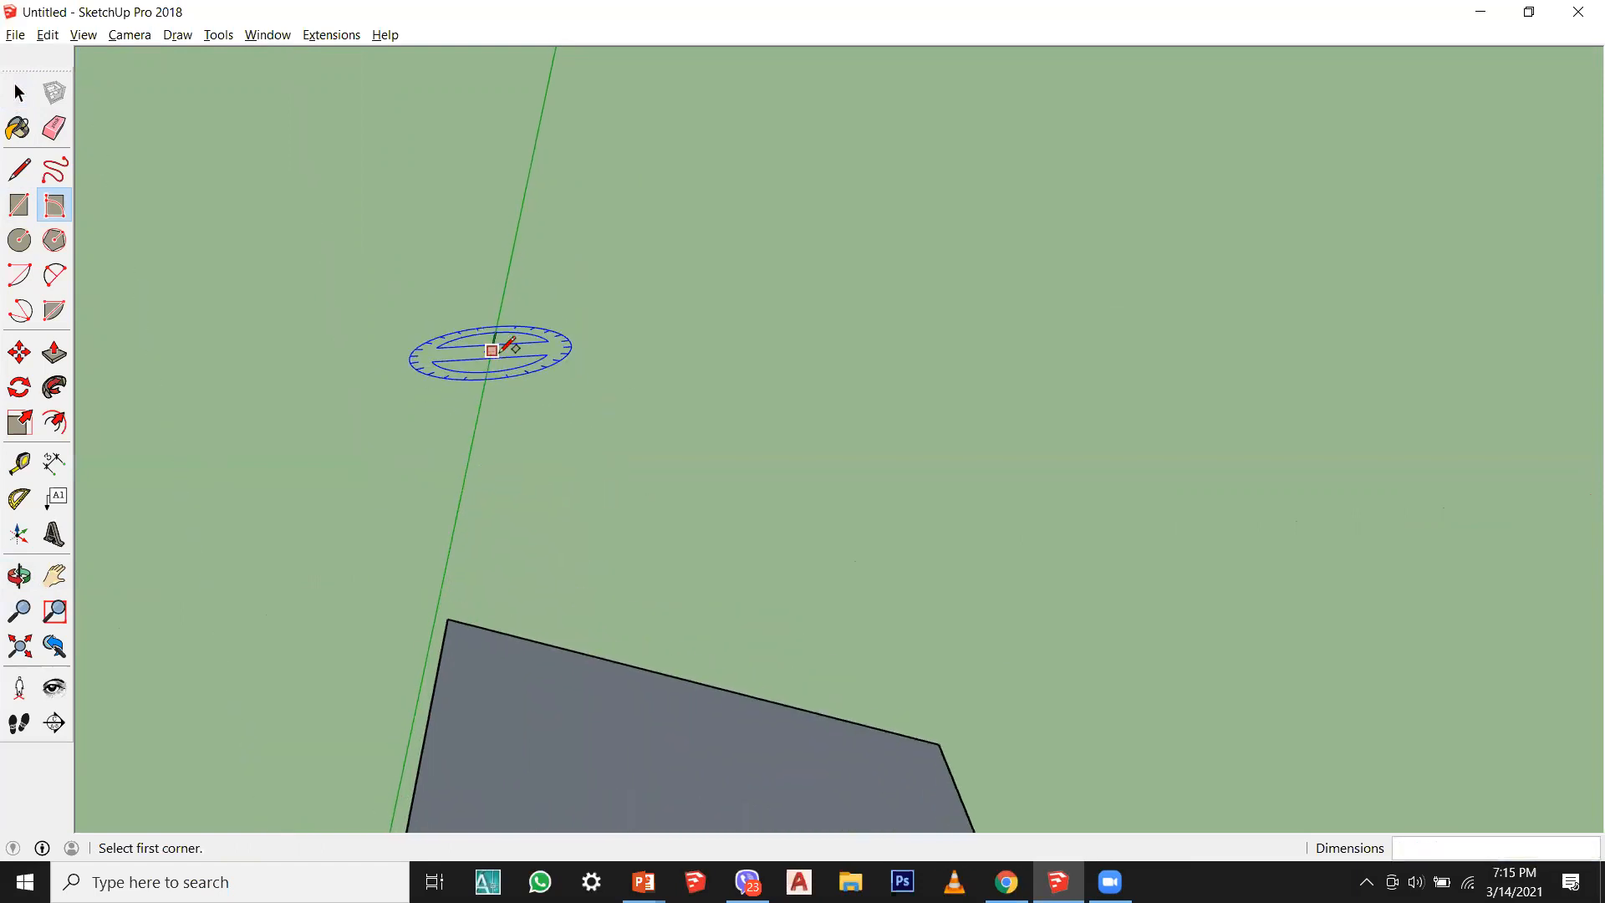
scroll(497, 330, "up", 2)
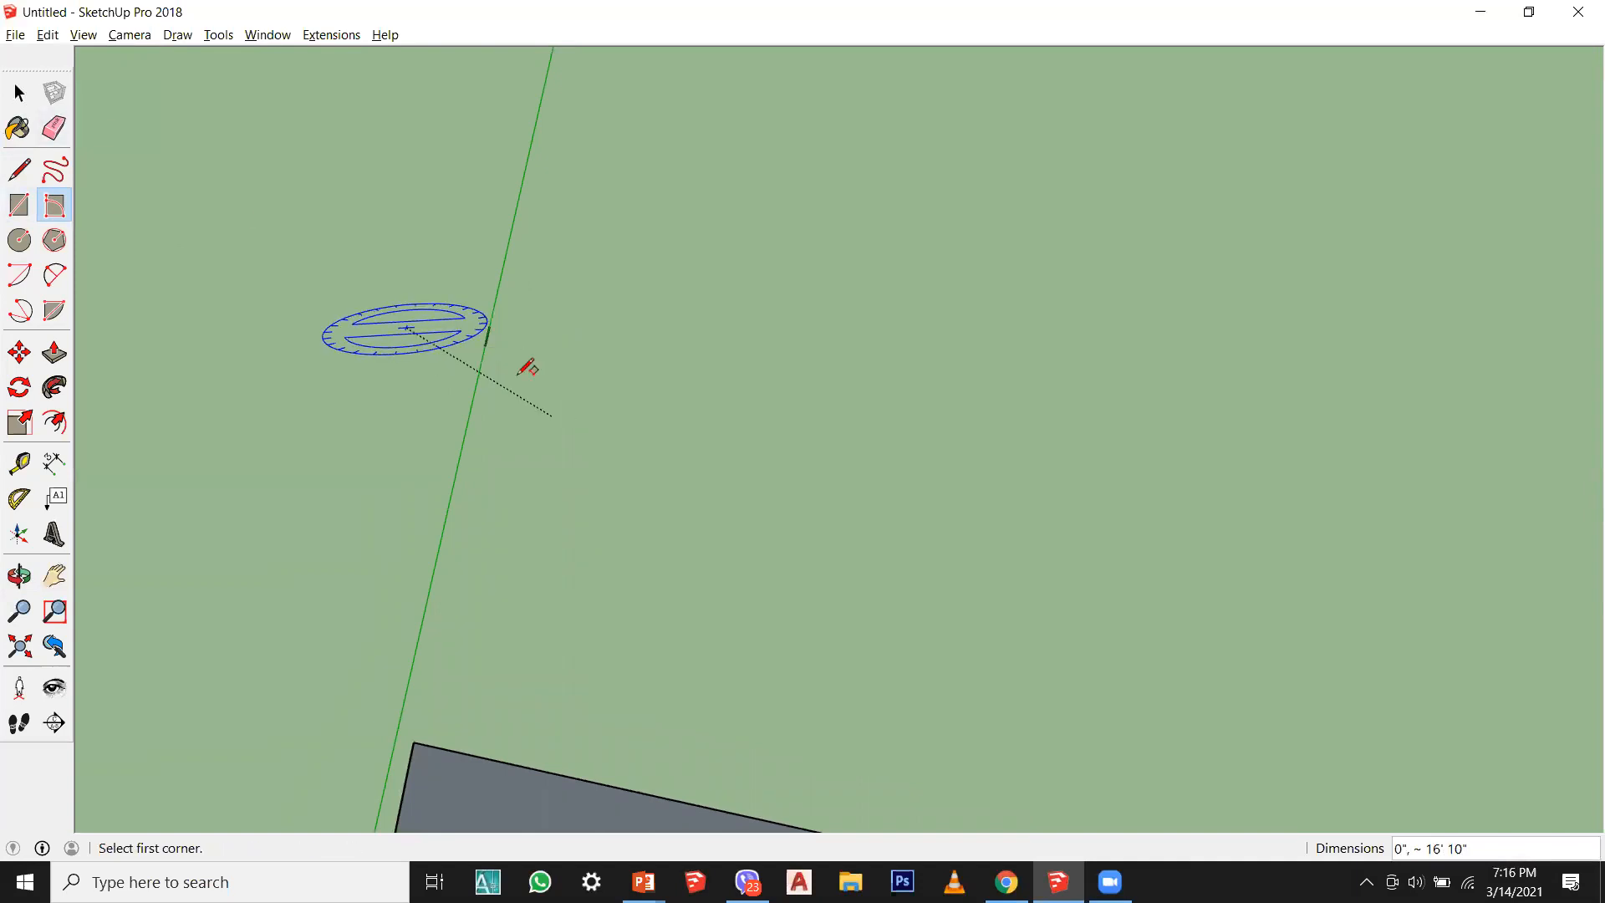
key("ctrl+z")
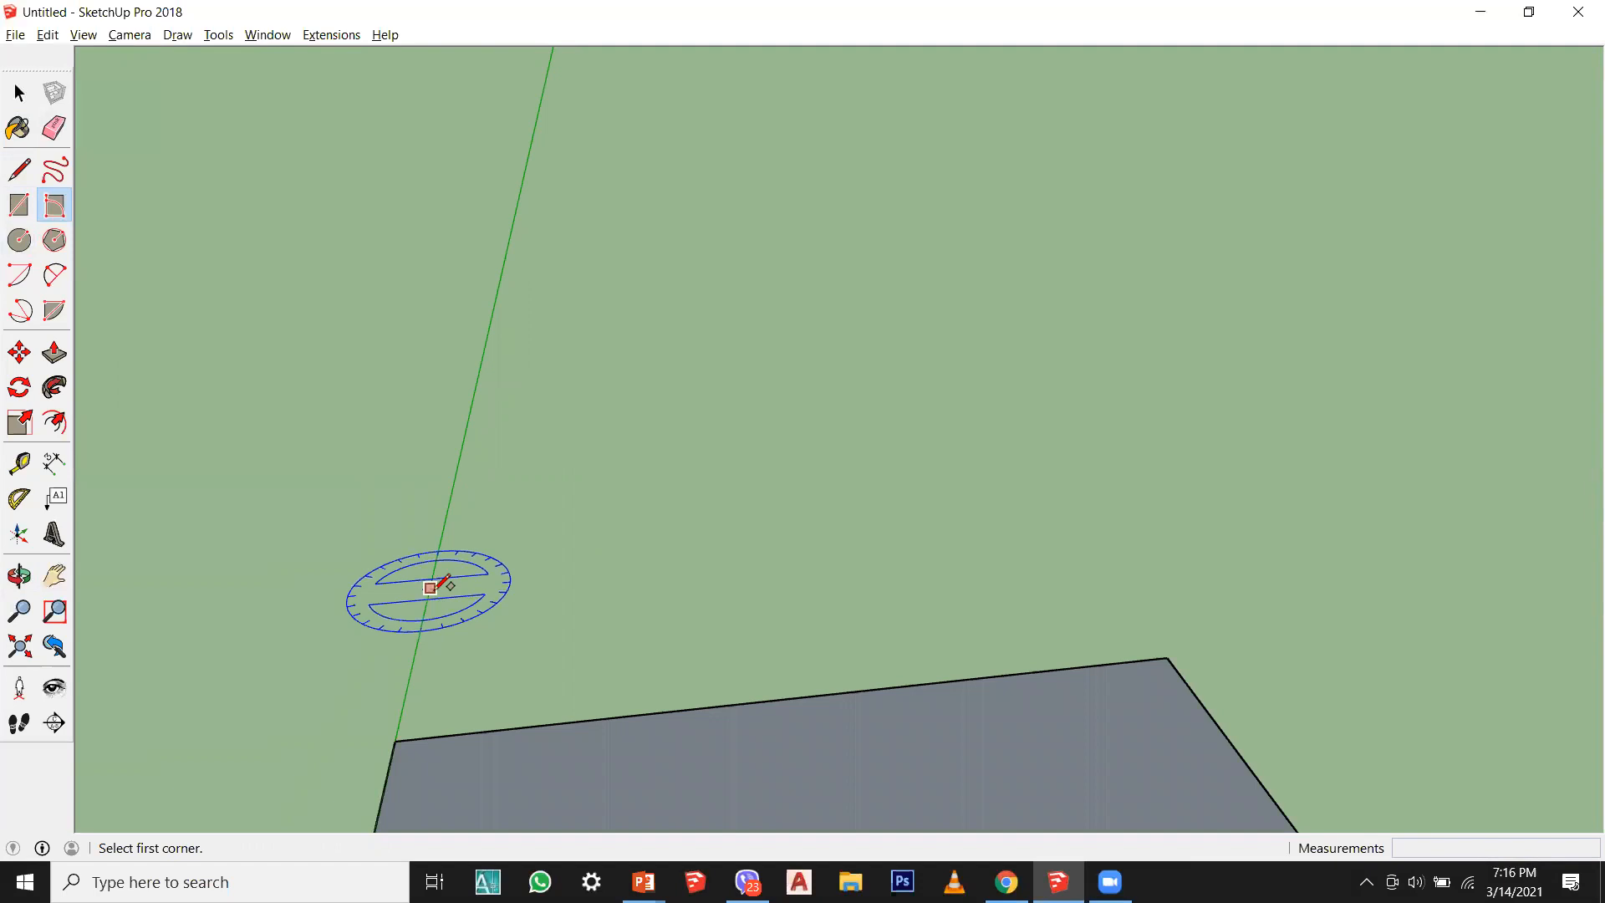
Step: Draw a larger Rotated Rectangle about 67' 11" by 28' 7" along the green axis, and undo it
left_click(431, 588)
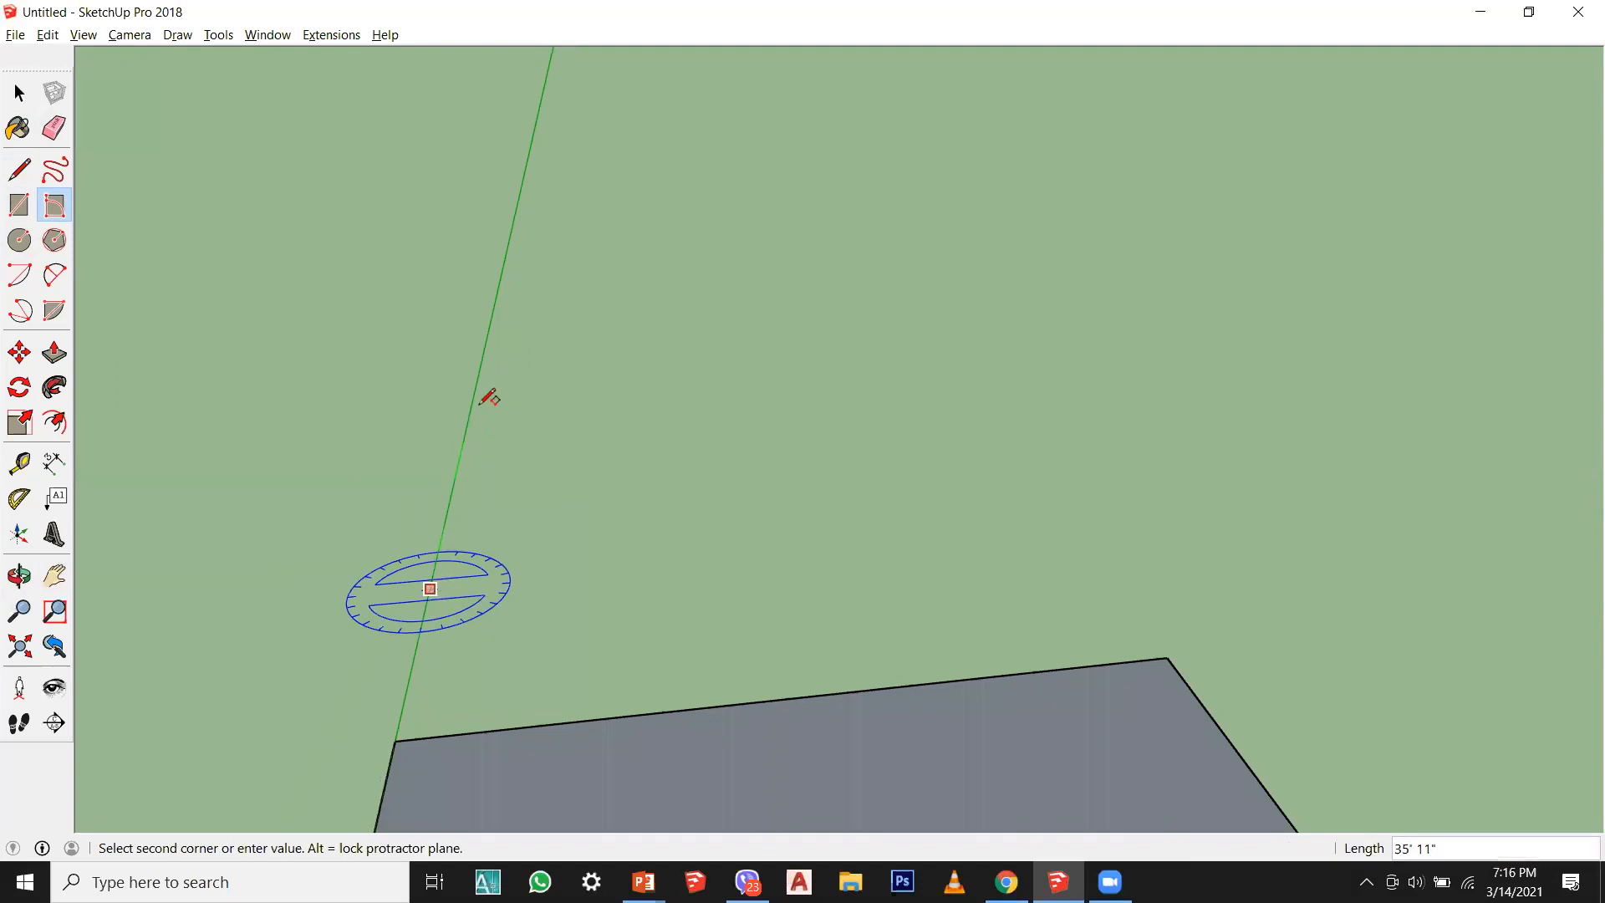
left_click(483, 353)
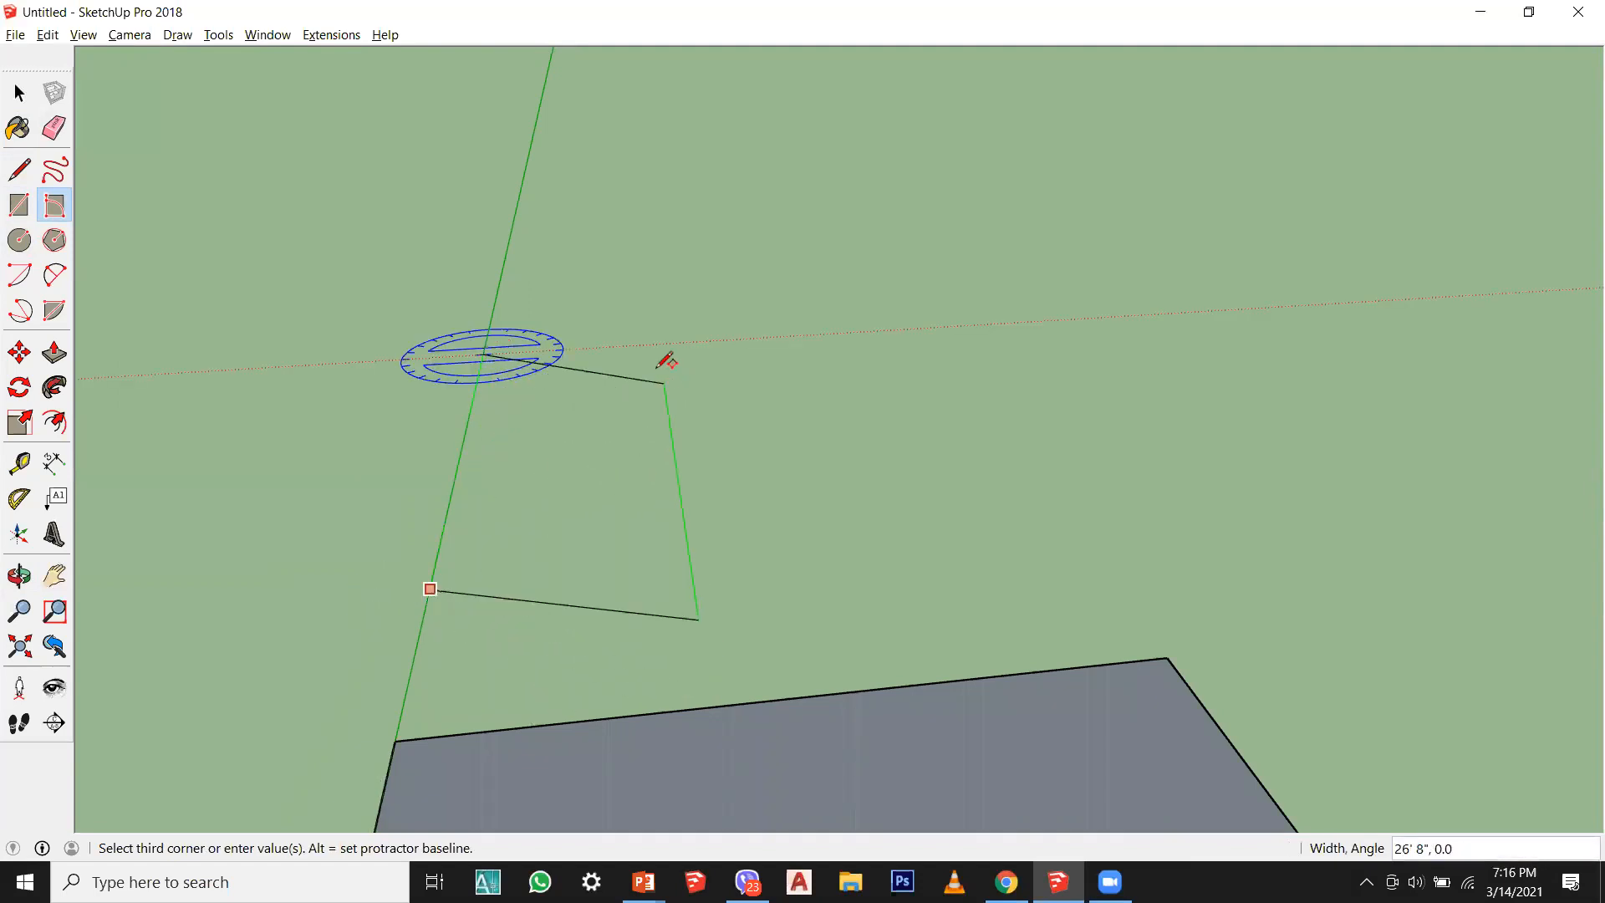
left_click(647, 449)
middle_click_drag(746, 544, 906, 612)
key("ctrl+z")
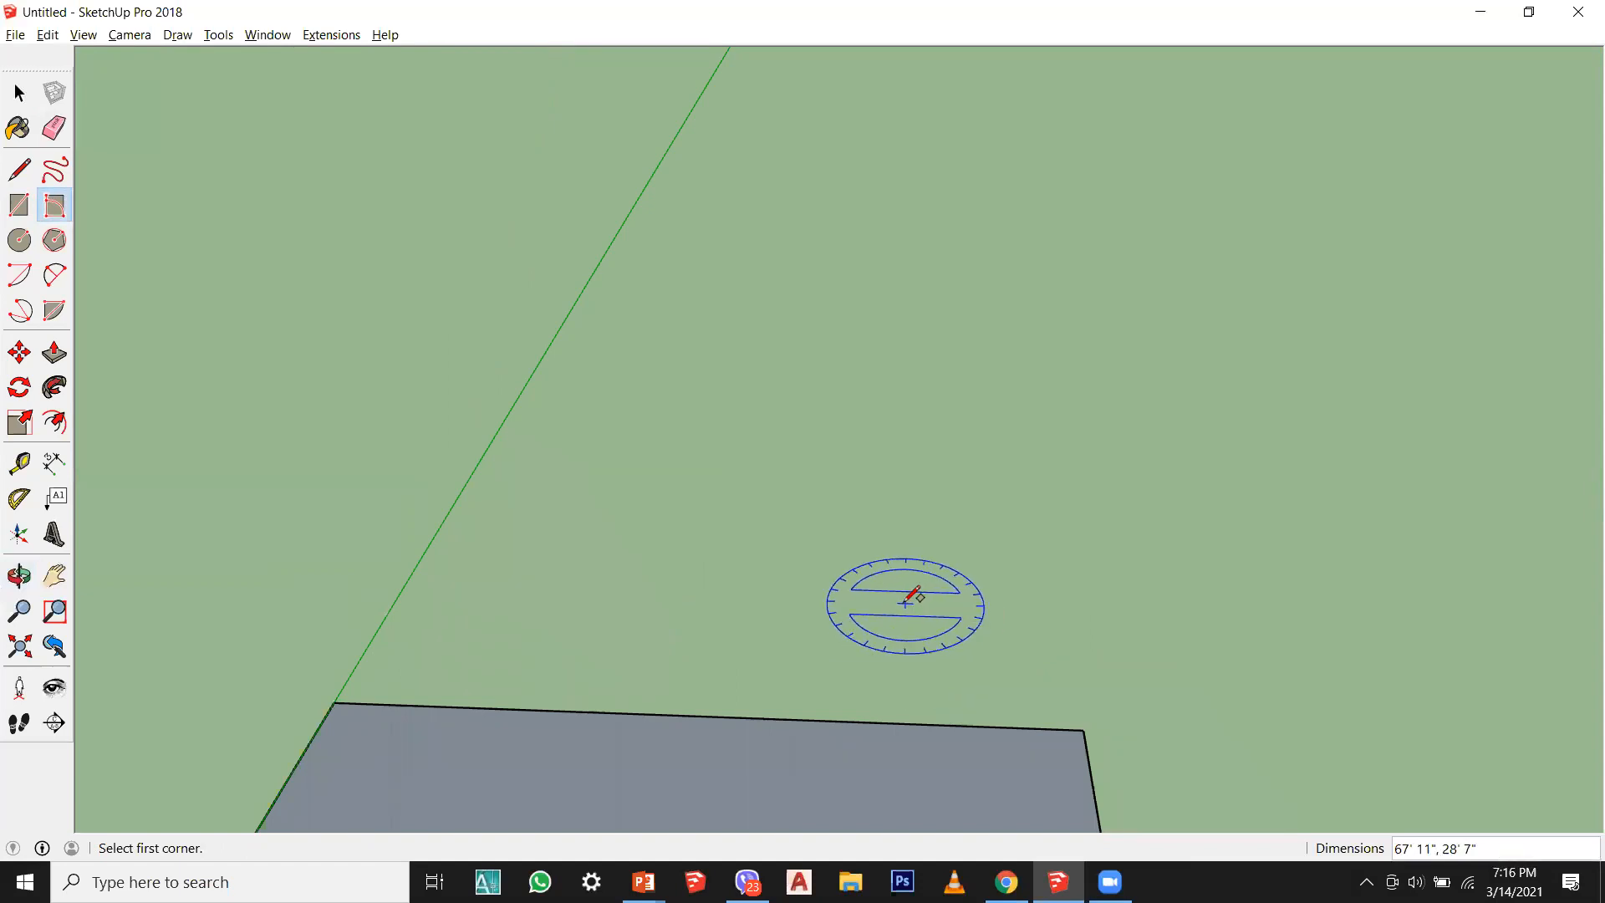
Step: Draw a Rotated Rectangle with a first edge about 34' 6" along the green axis, a width of 20' and an angle of 30 degrees
middle_click_drag(905, 595, 412, 565)
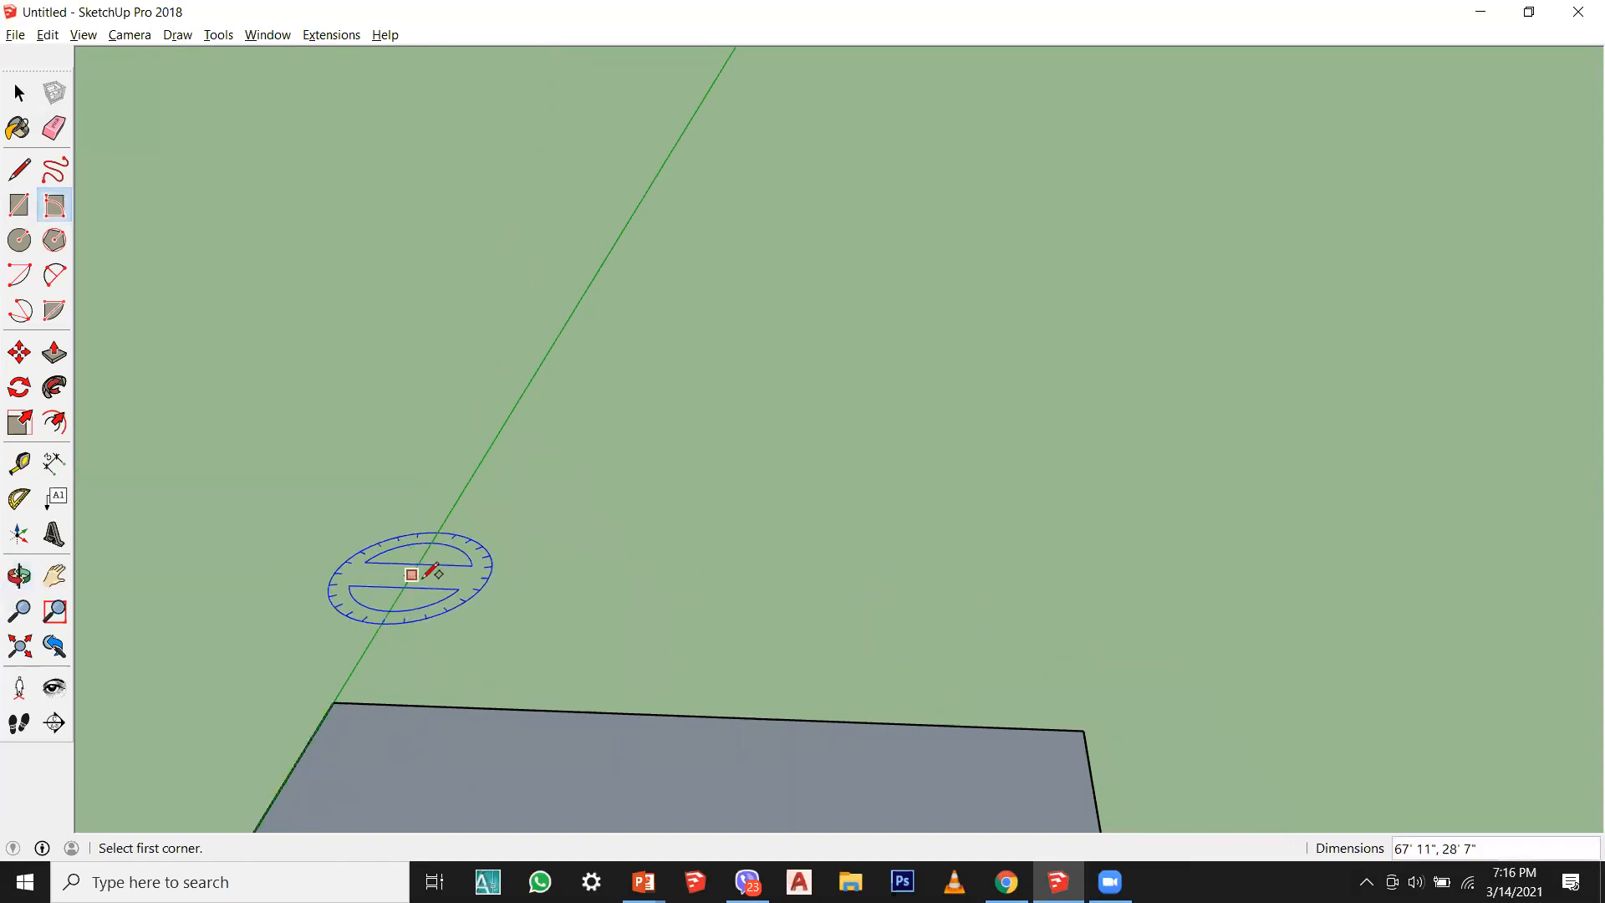
left_click(412, 574)
middle_click_drag(524, 412, 648, 423)
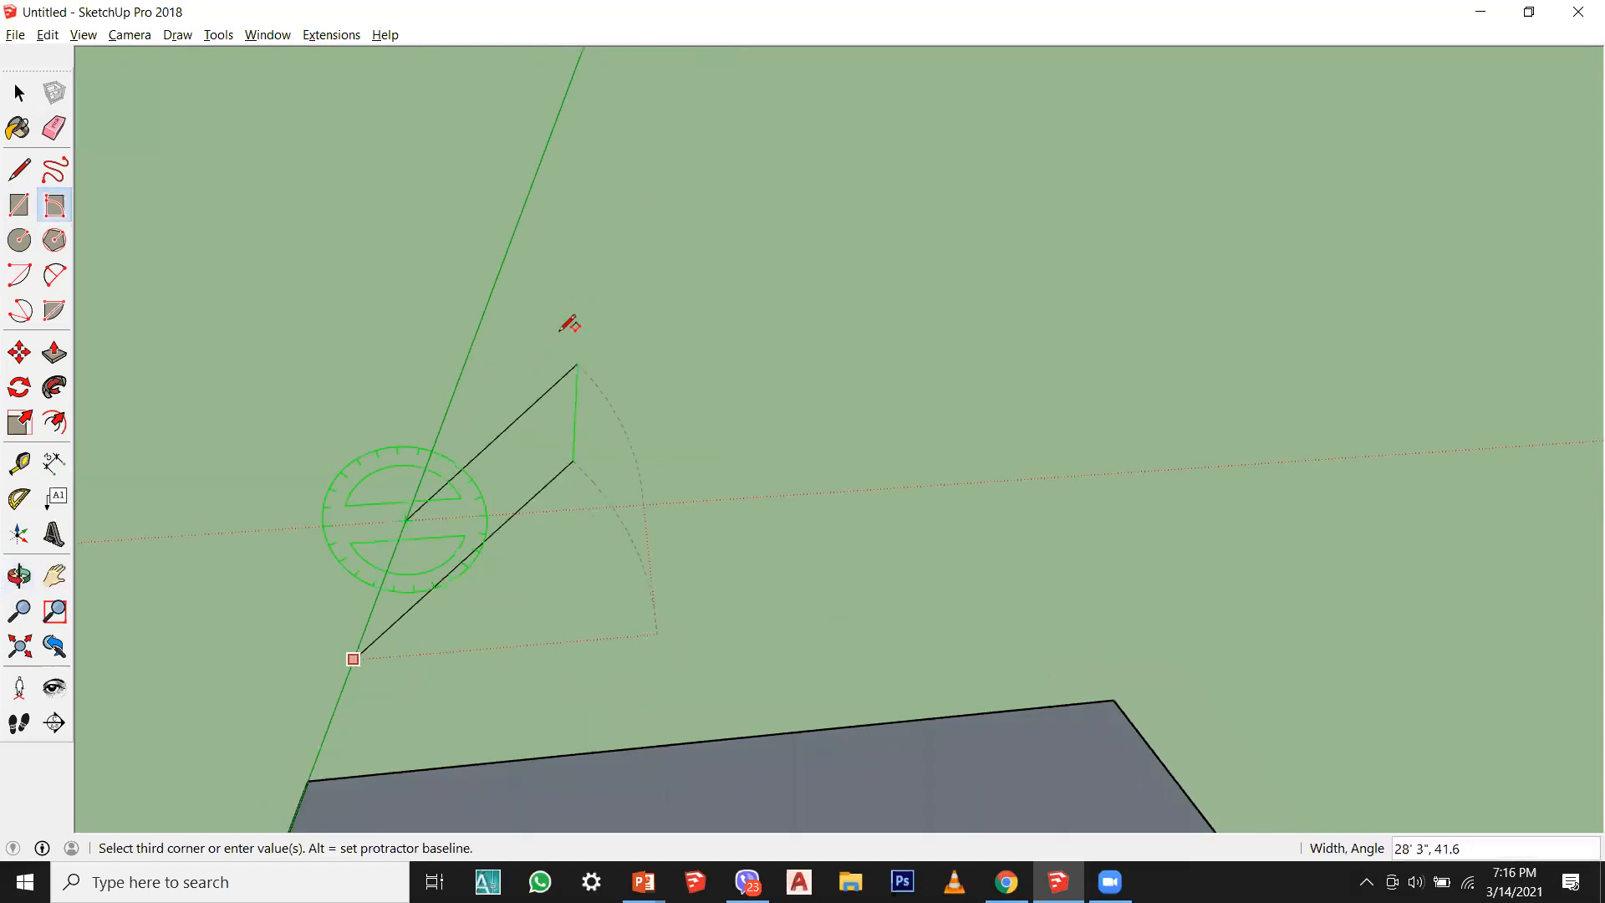
middle_click_drag(566, 323, 635, 276)
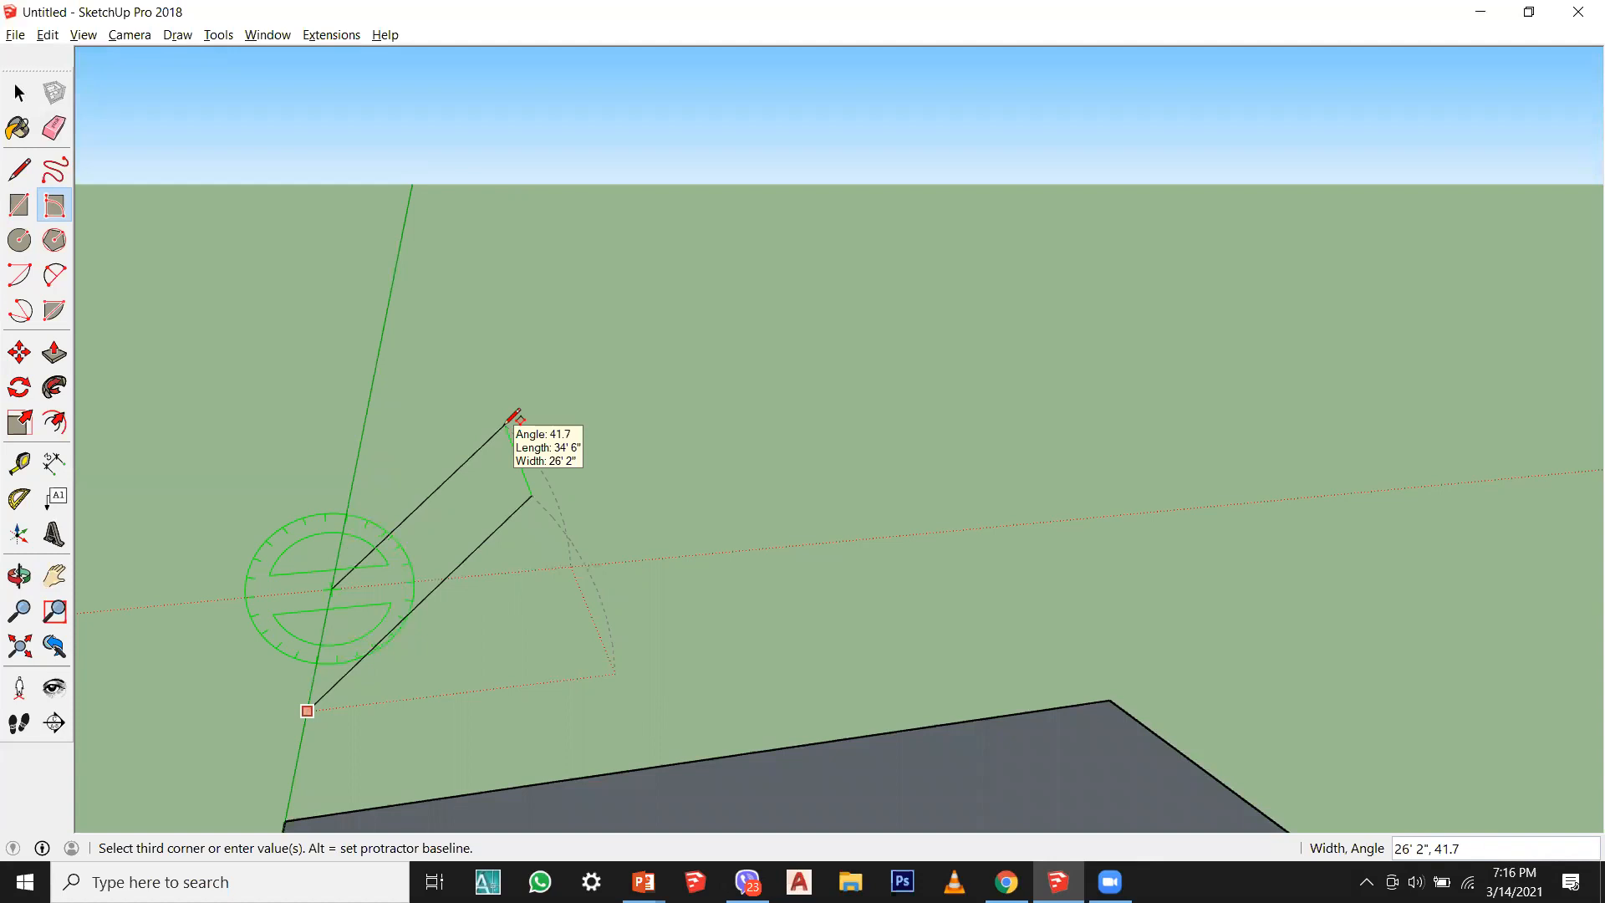
type("20',30")
key("Return")
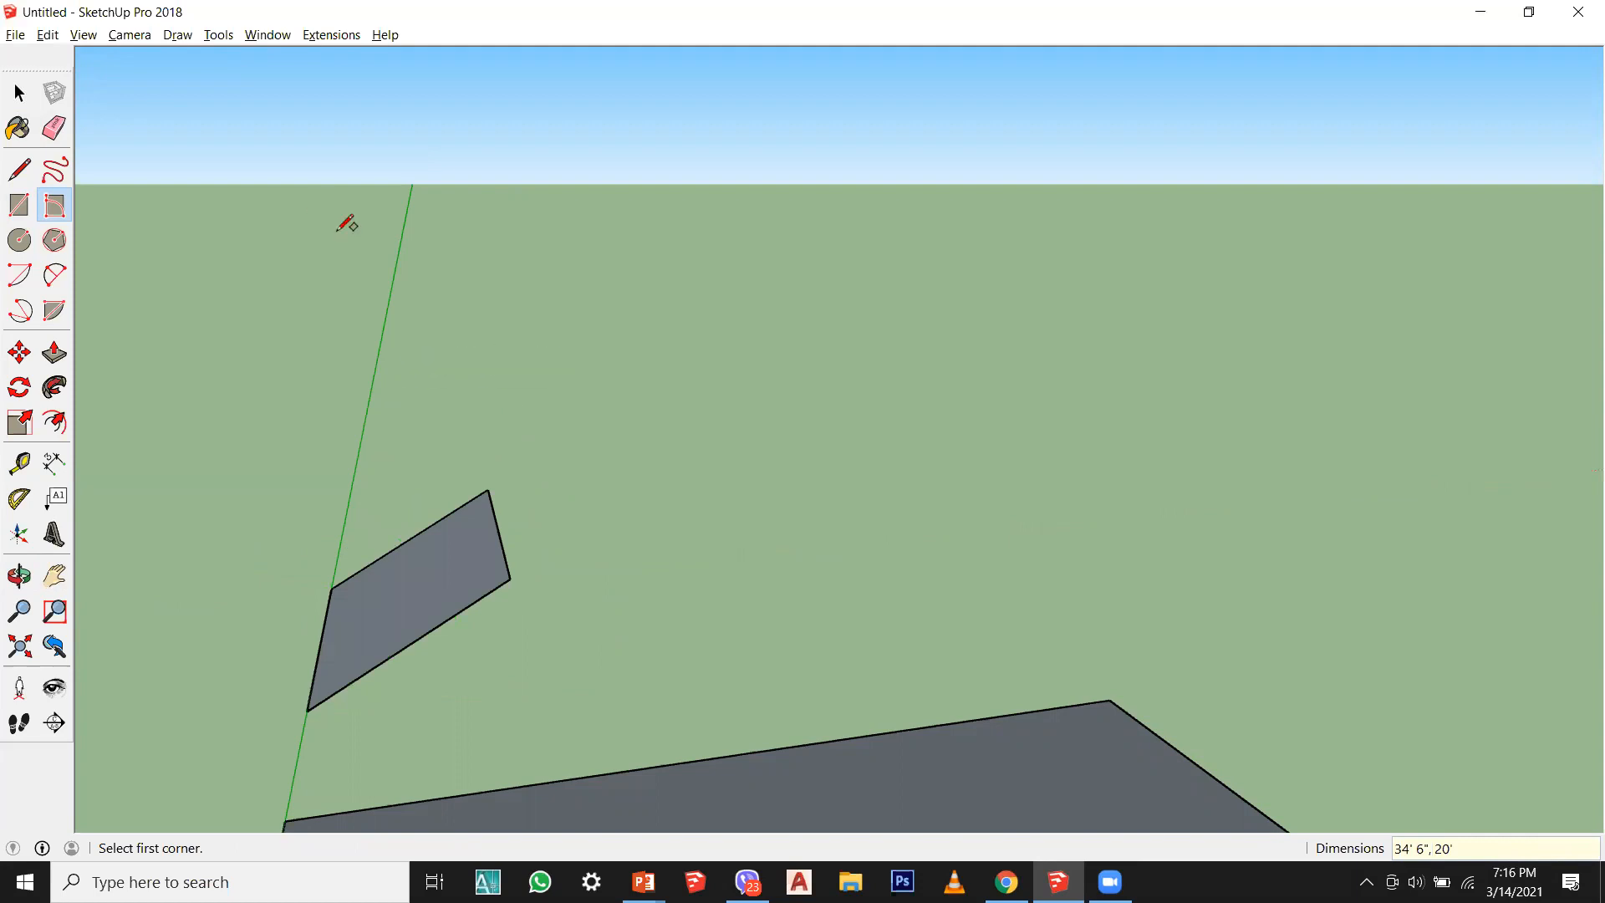
key("space")
middle_click_drag(612, 427, 1371, 859)
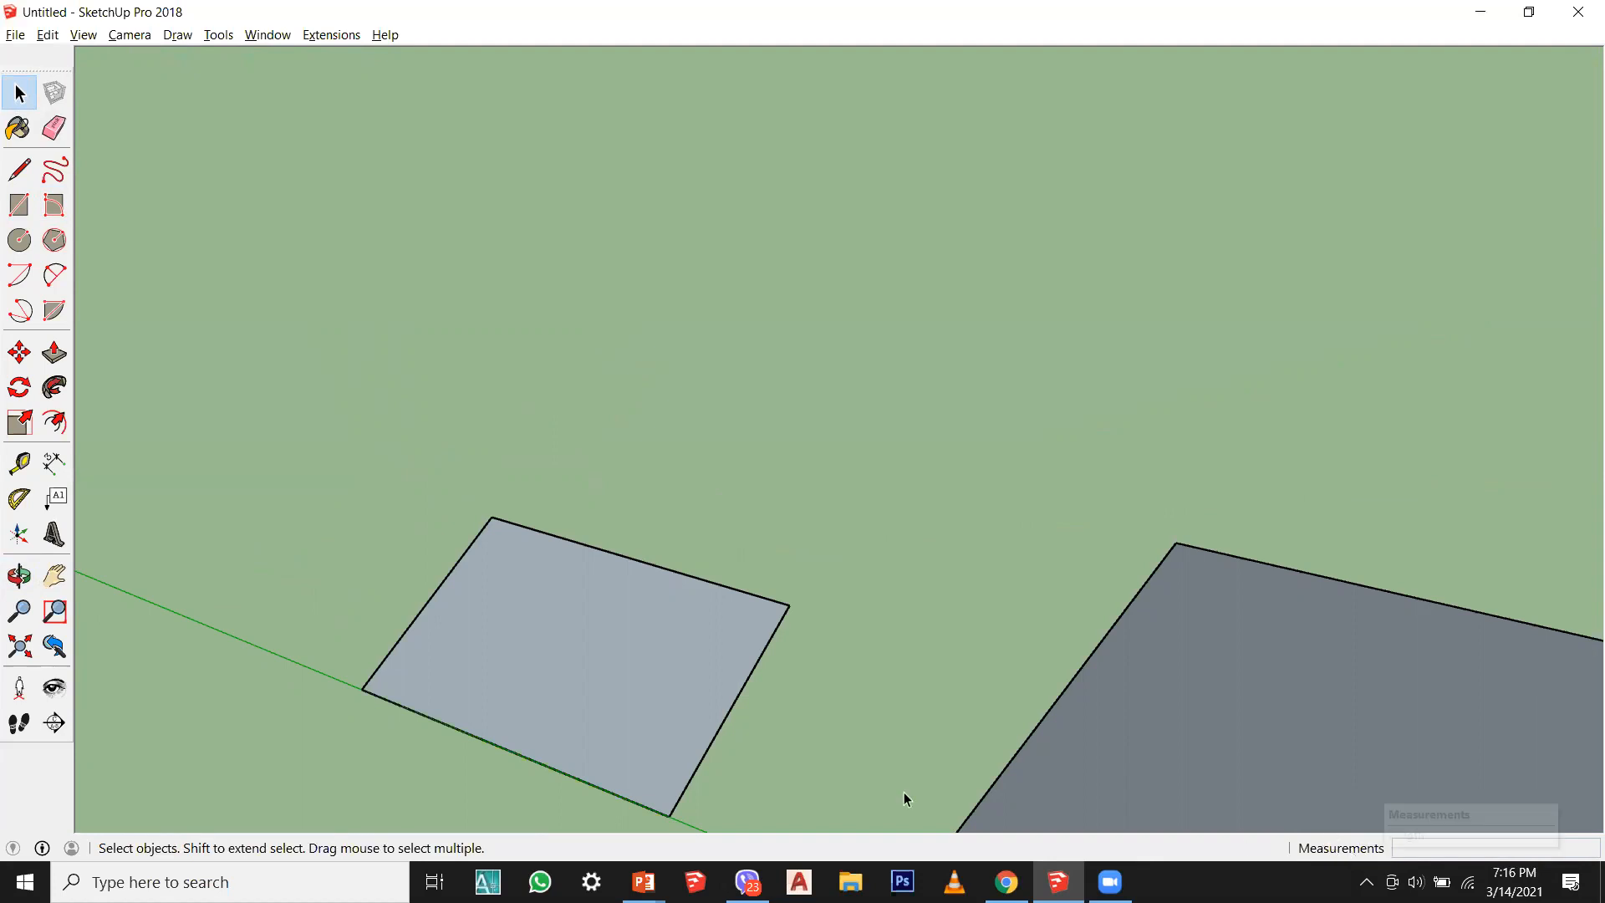
Step: Select both tilted rectangles together and delete them
scroll(655, 636, "down", 3)
scroll(654, 627, "down", 3)
middle_click_drag(623, 605, 770, 731)
scroll(627, 584, "down", 2)
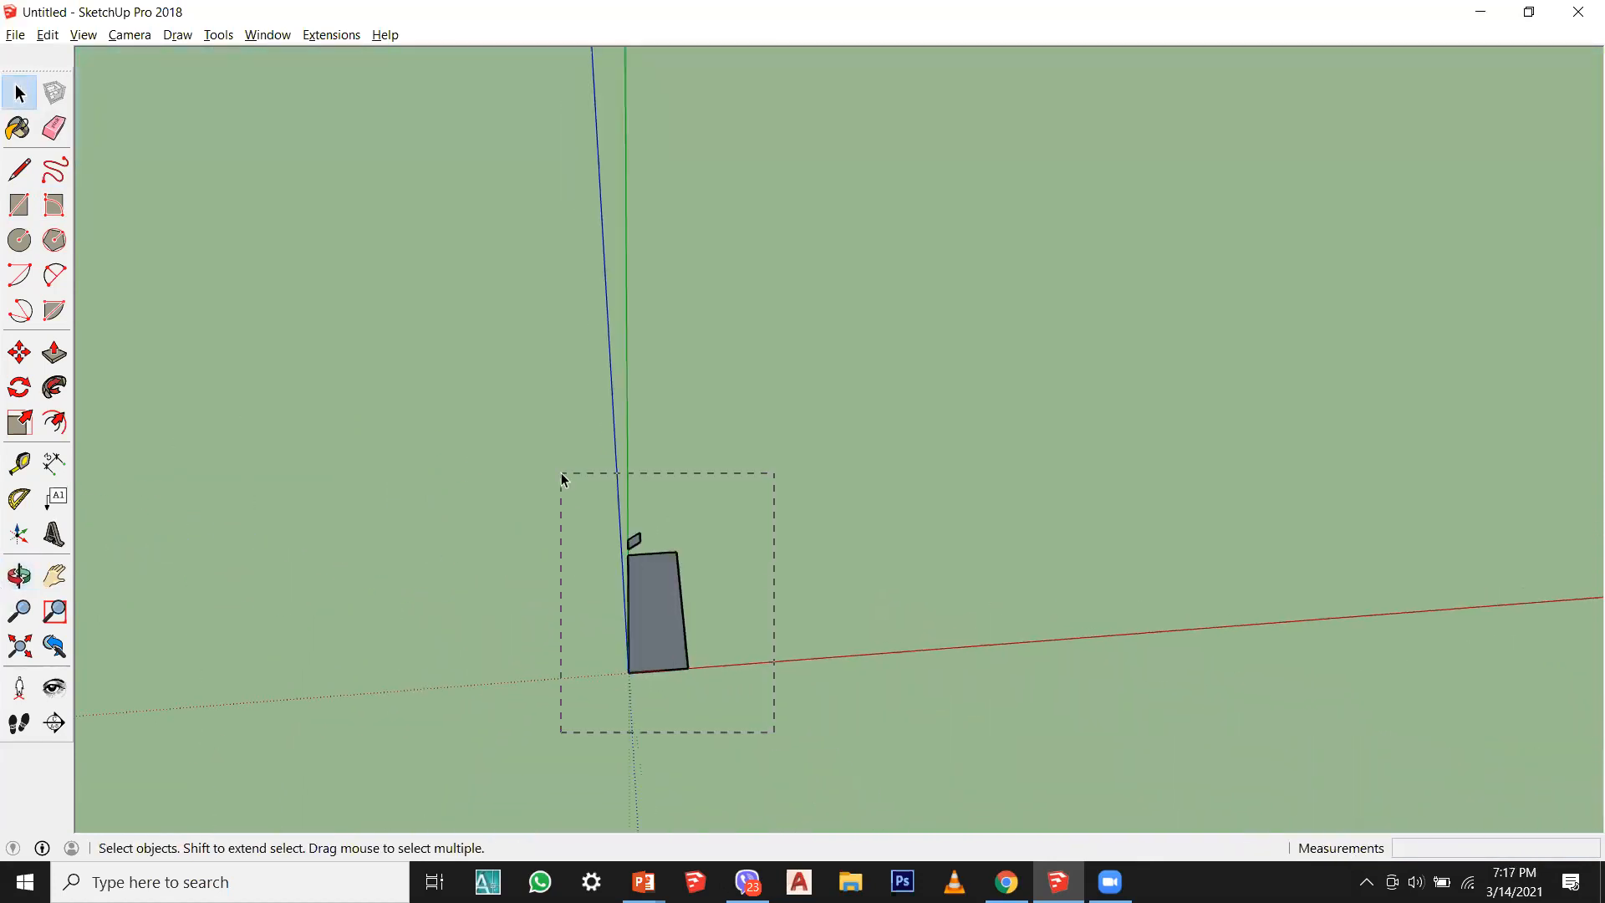
key("Delete")
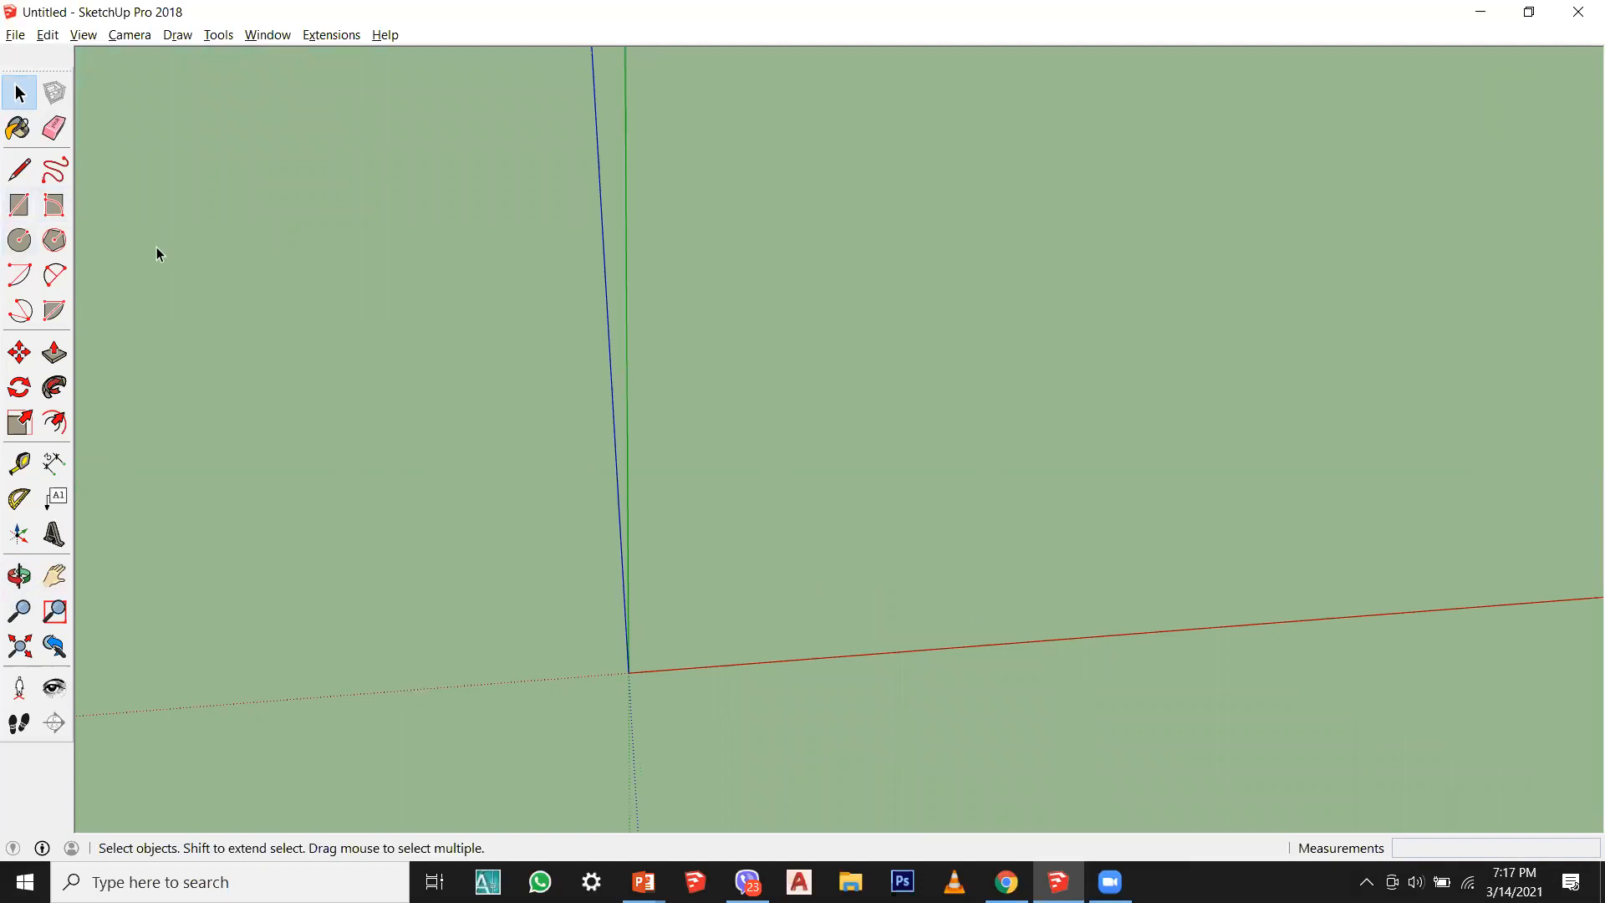
Step: Draw a Rotated Rectangle from the origin with an edge about 345' along the green axis, tilted up above the ground plane
left_click(54, 205)
middle_click_drag(591, 519, 84, 271)
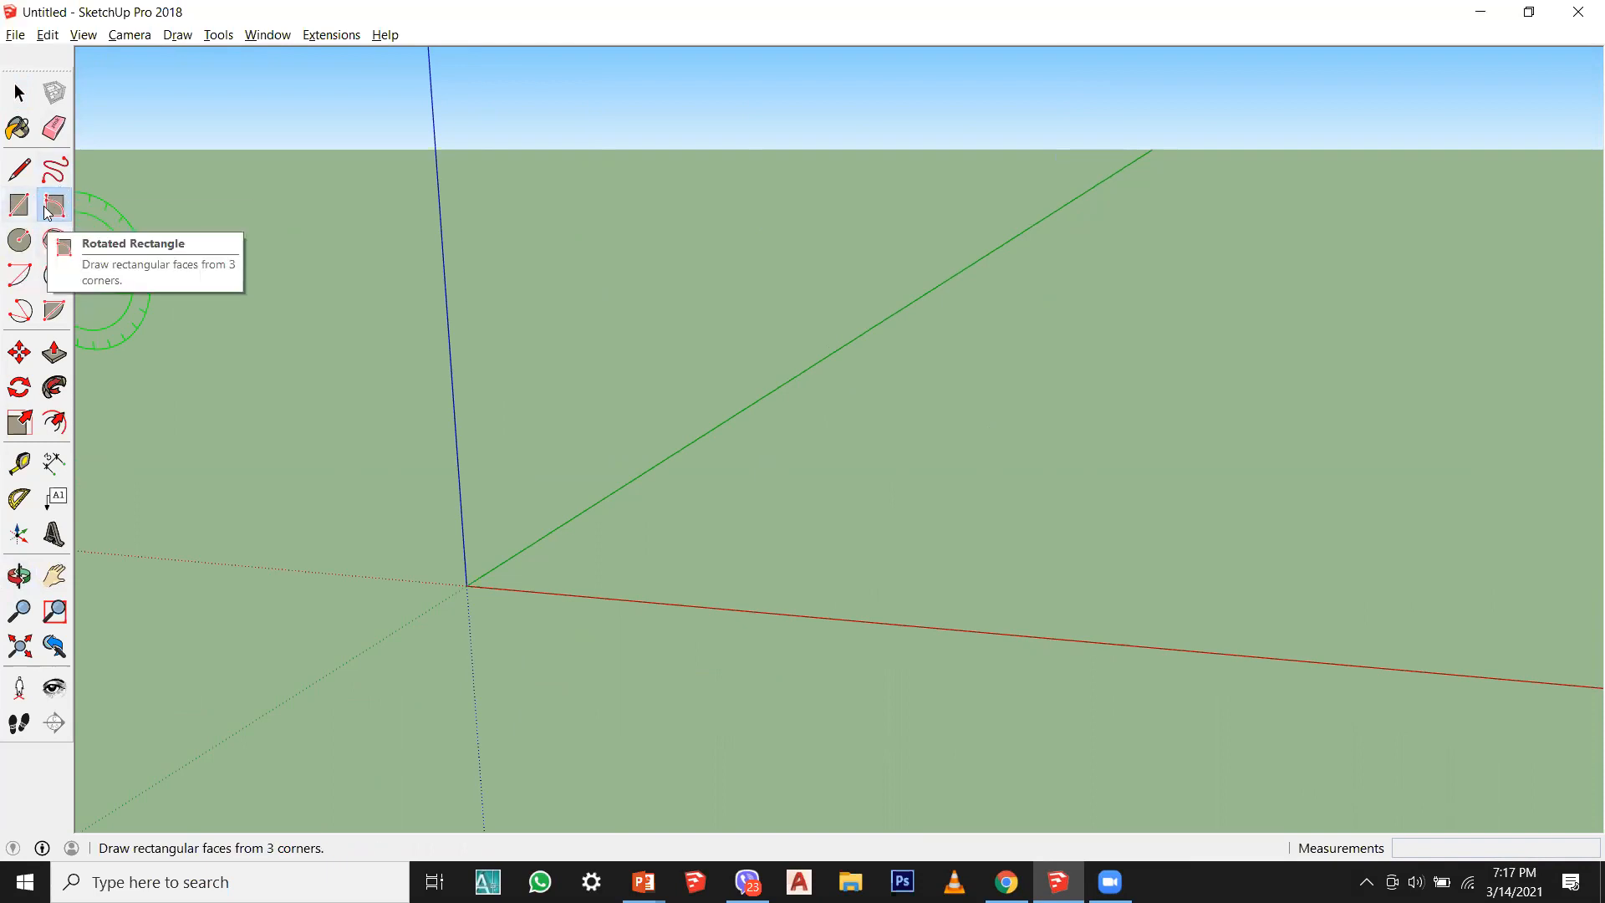
middle_click_drag(487, 449, 494, 568)
scroll(490, 289, "up", 1)
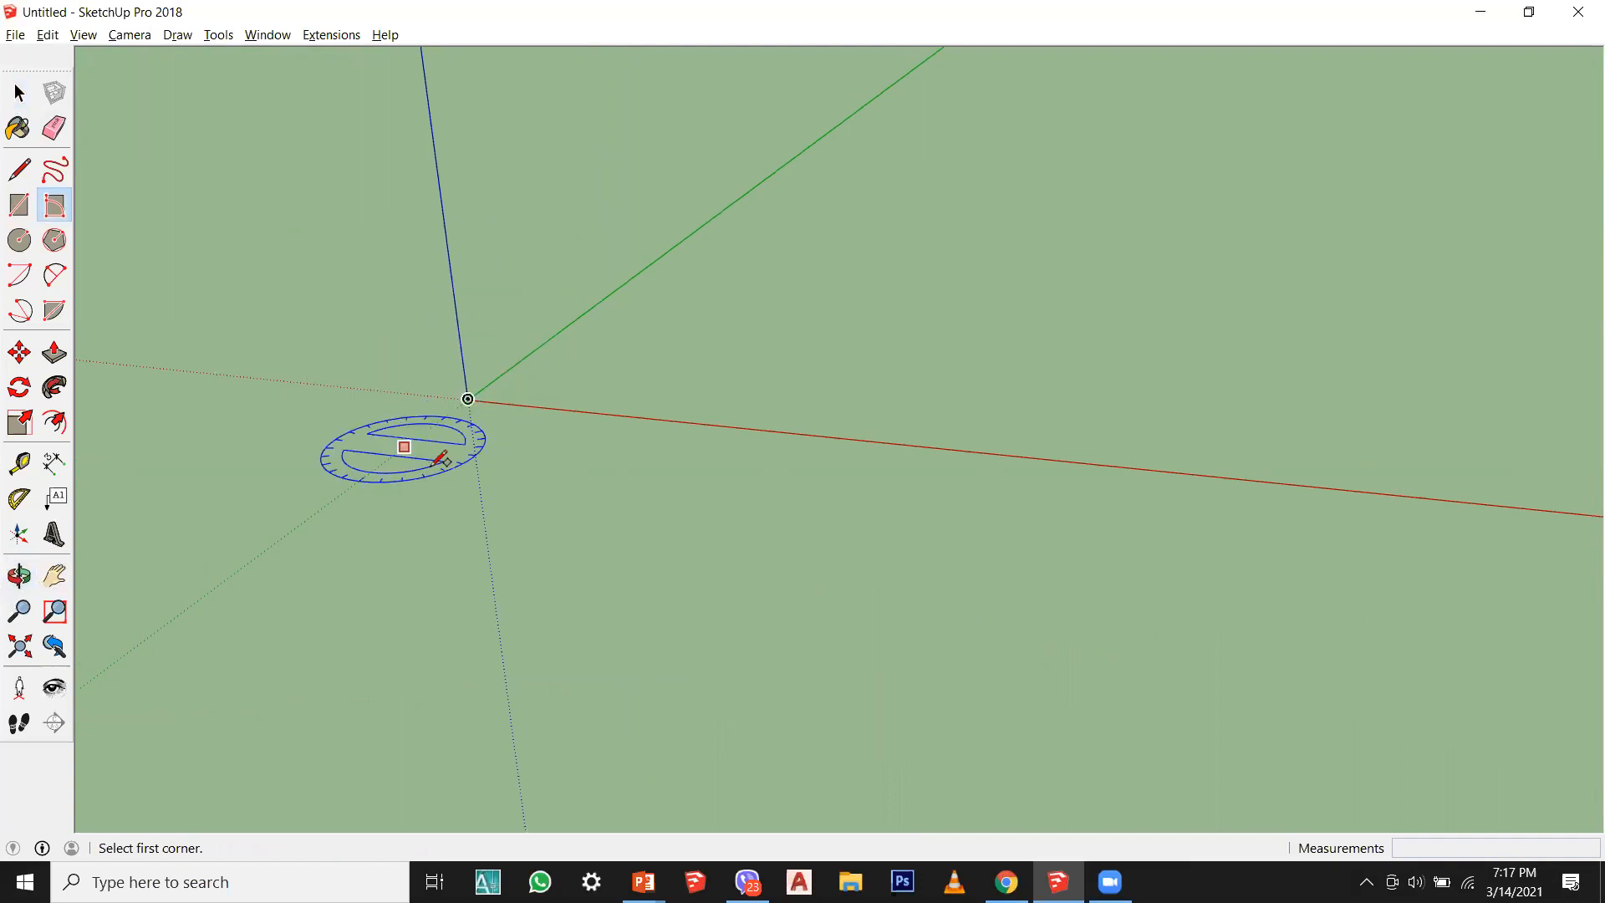
middle_click_drag(477, 421, 526, 445)
left_click(55, 575)
left_click_drag(351, 373, 346, 638)
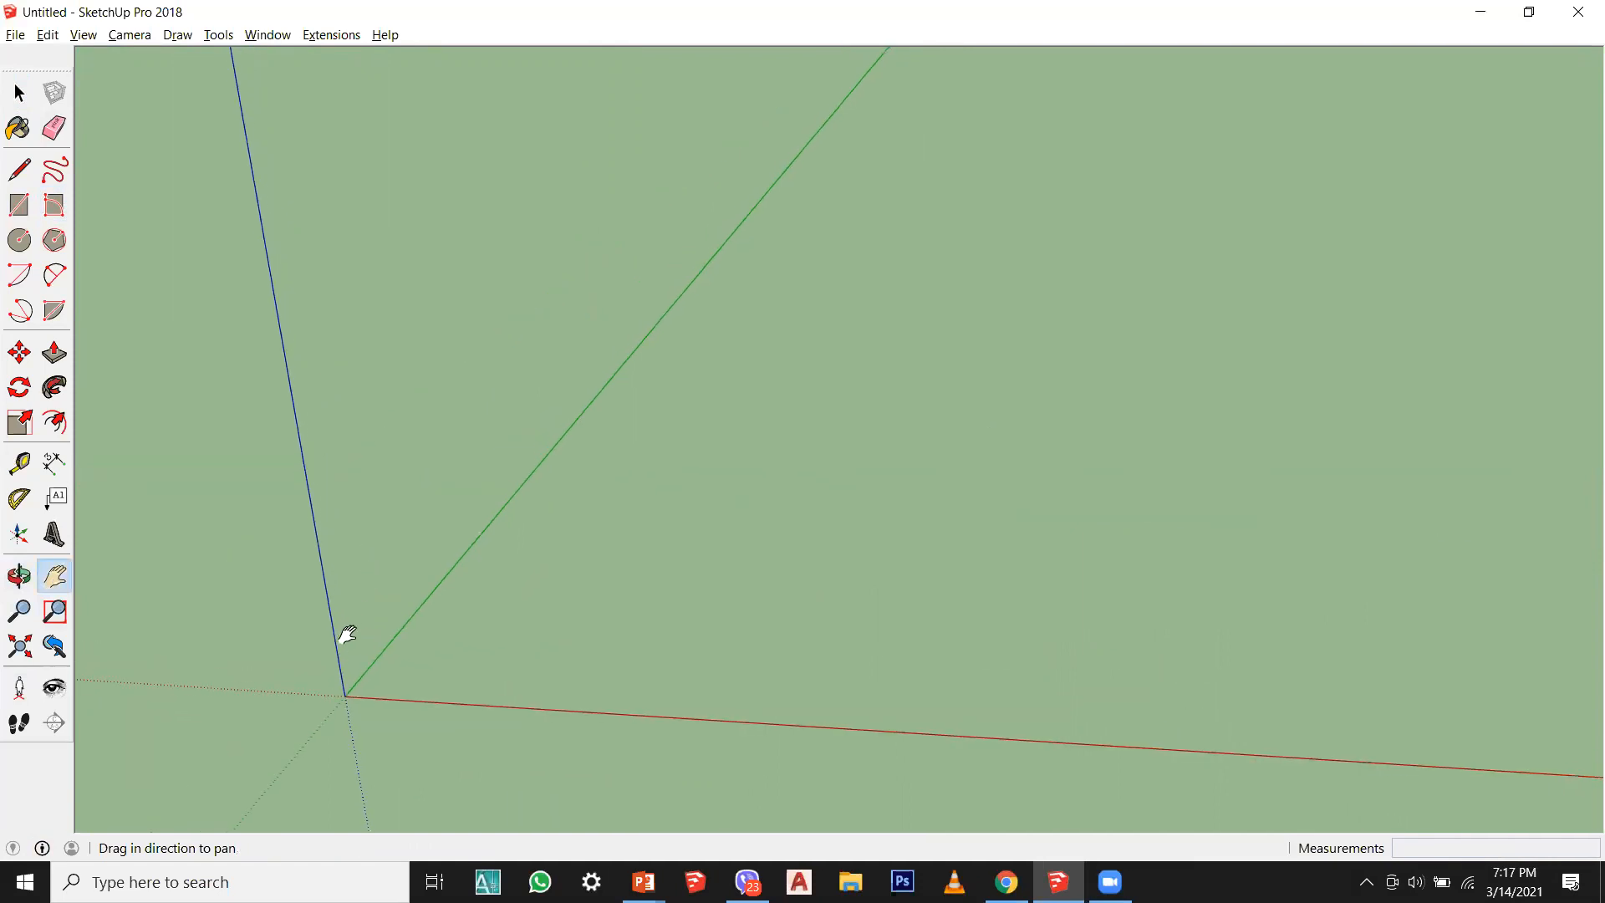
left_click(61, 216)
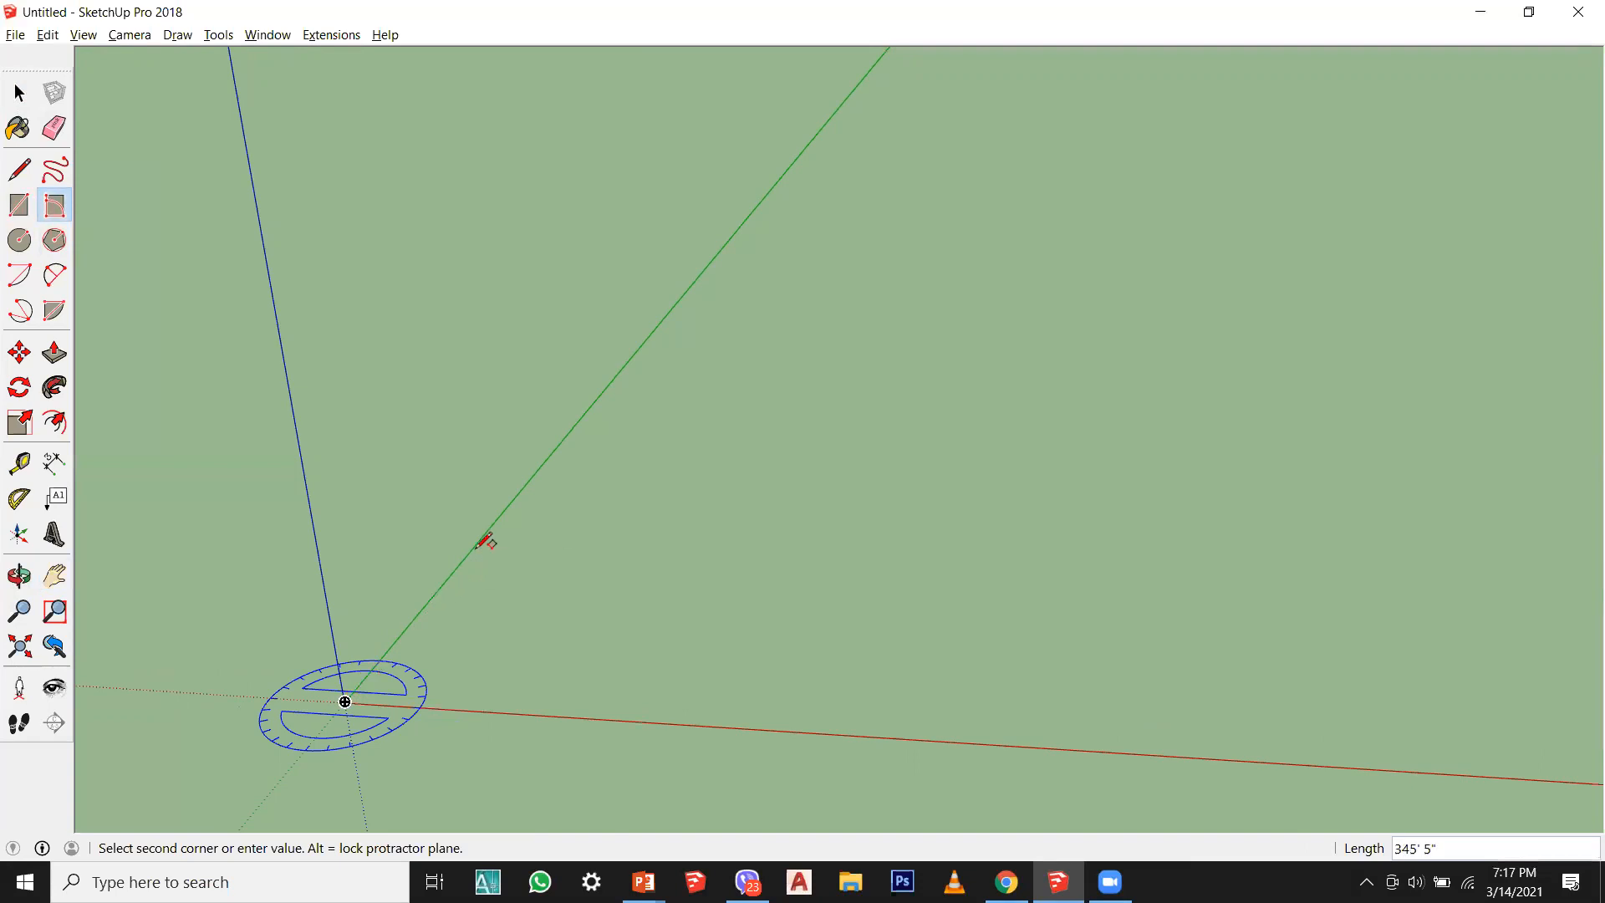
left_click(477, 547)
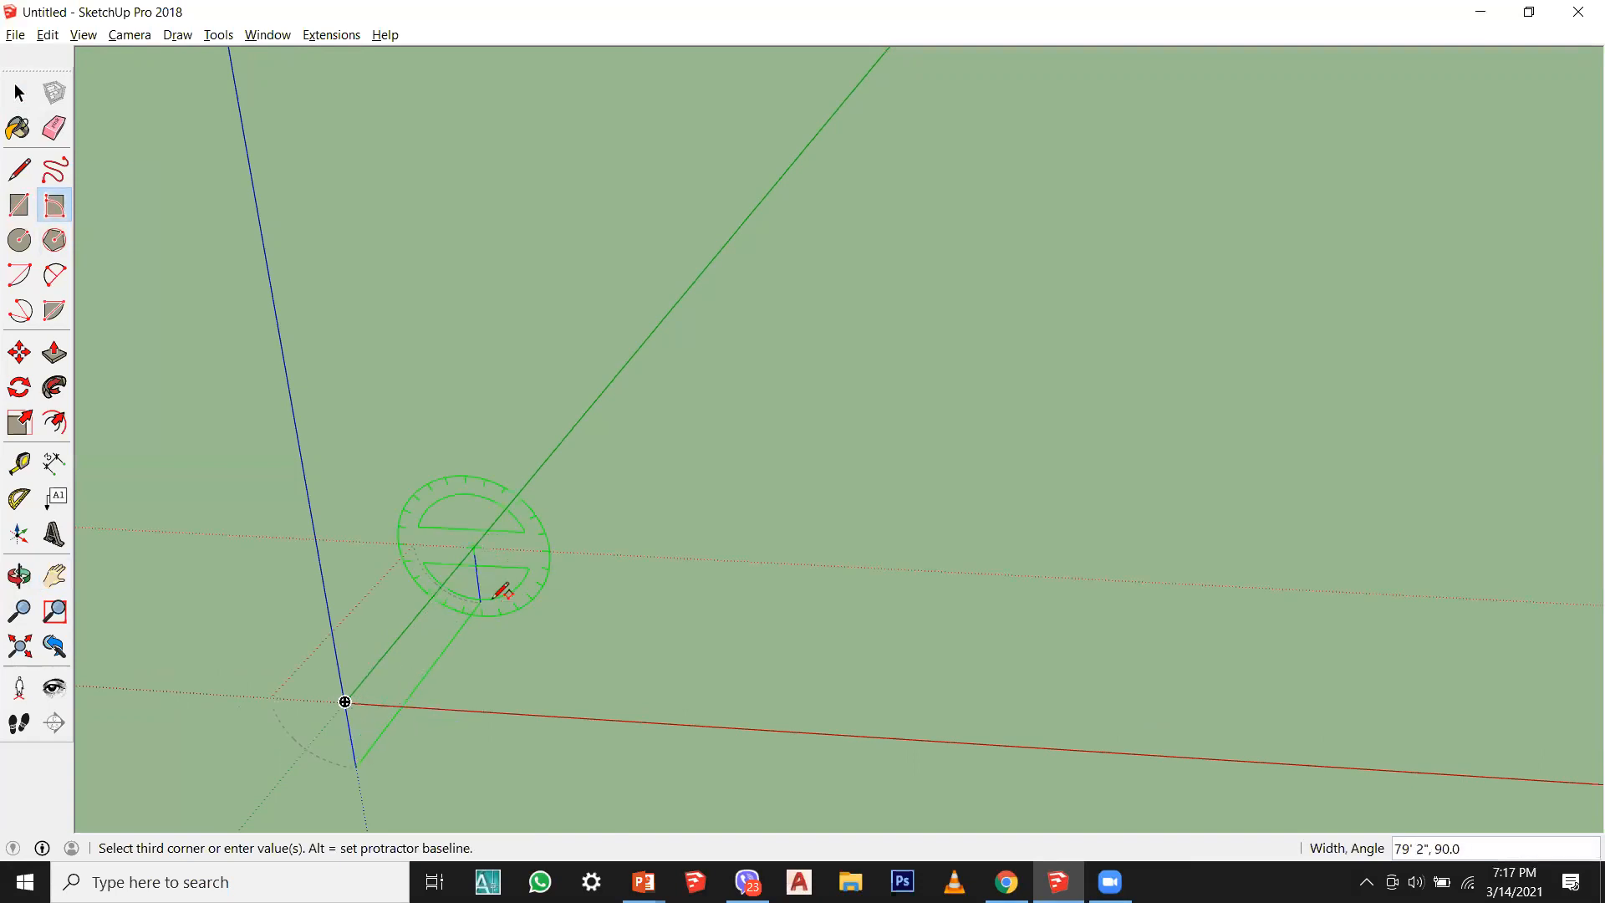
middle_click_drag(501, 476, 415, 491)
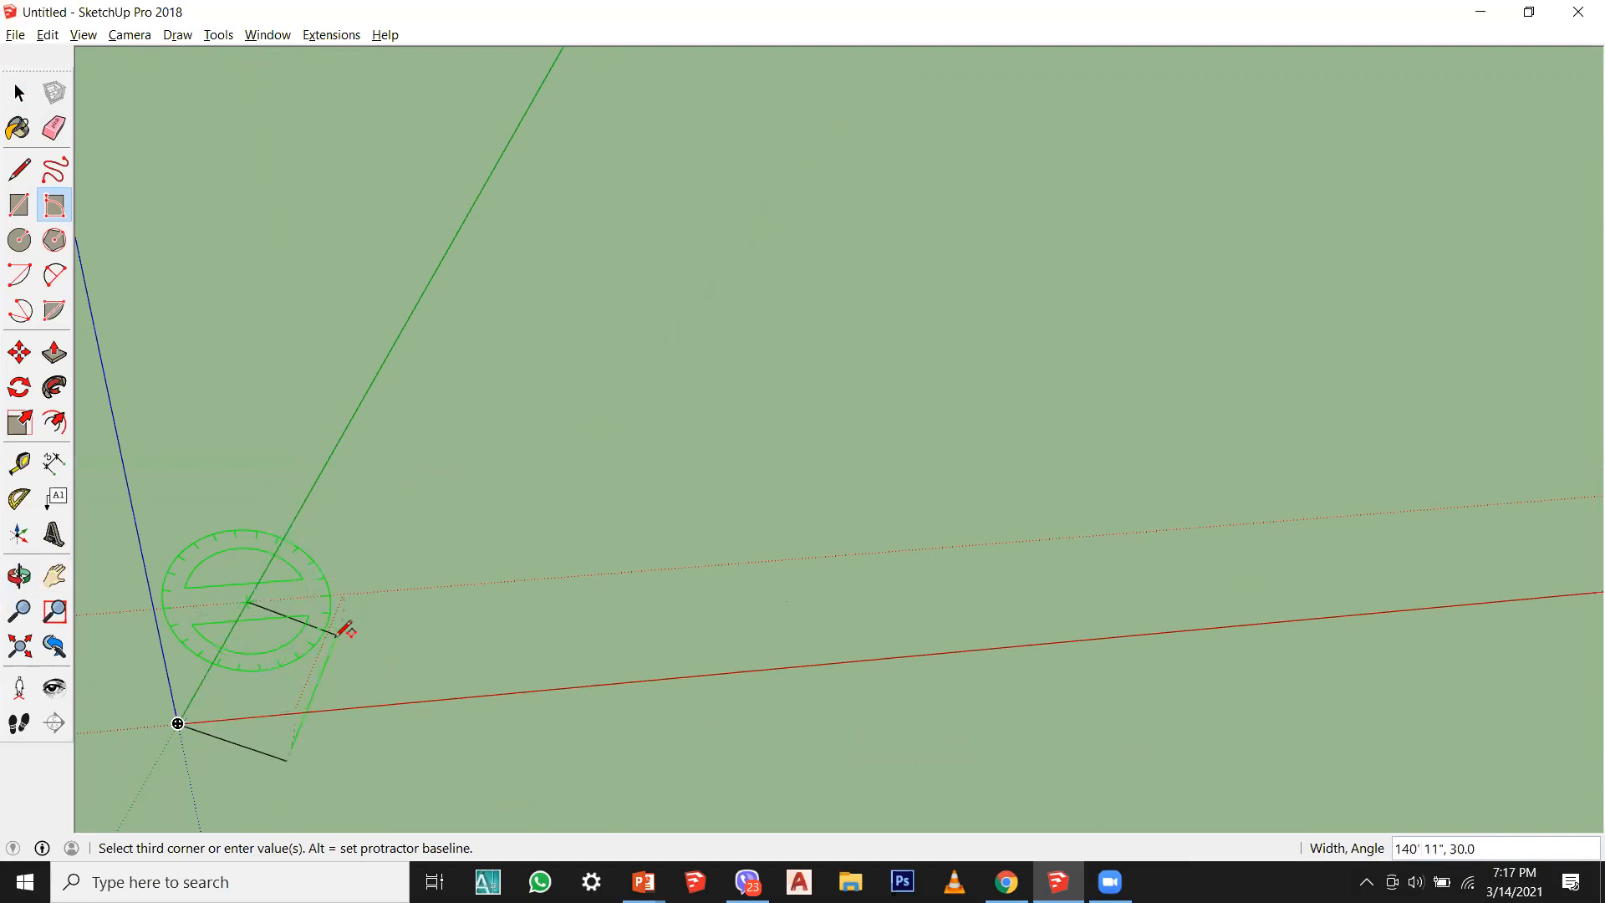
mouse_move(294, 556)
middle_mouse_down()
mouse_move(276, 568)
mouse_move(298, 546)
middle_mouse_up()
scroll(298, 555, "down", 1)
scroll(188, 673, "up", 1)
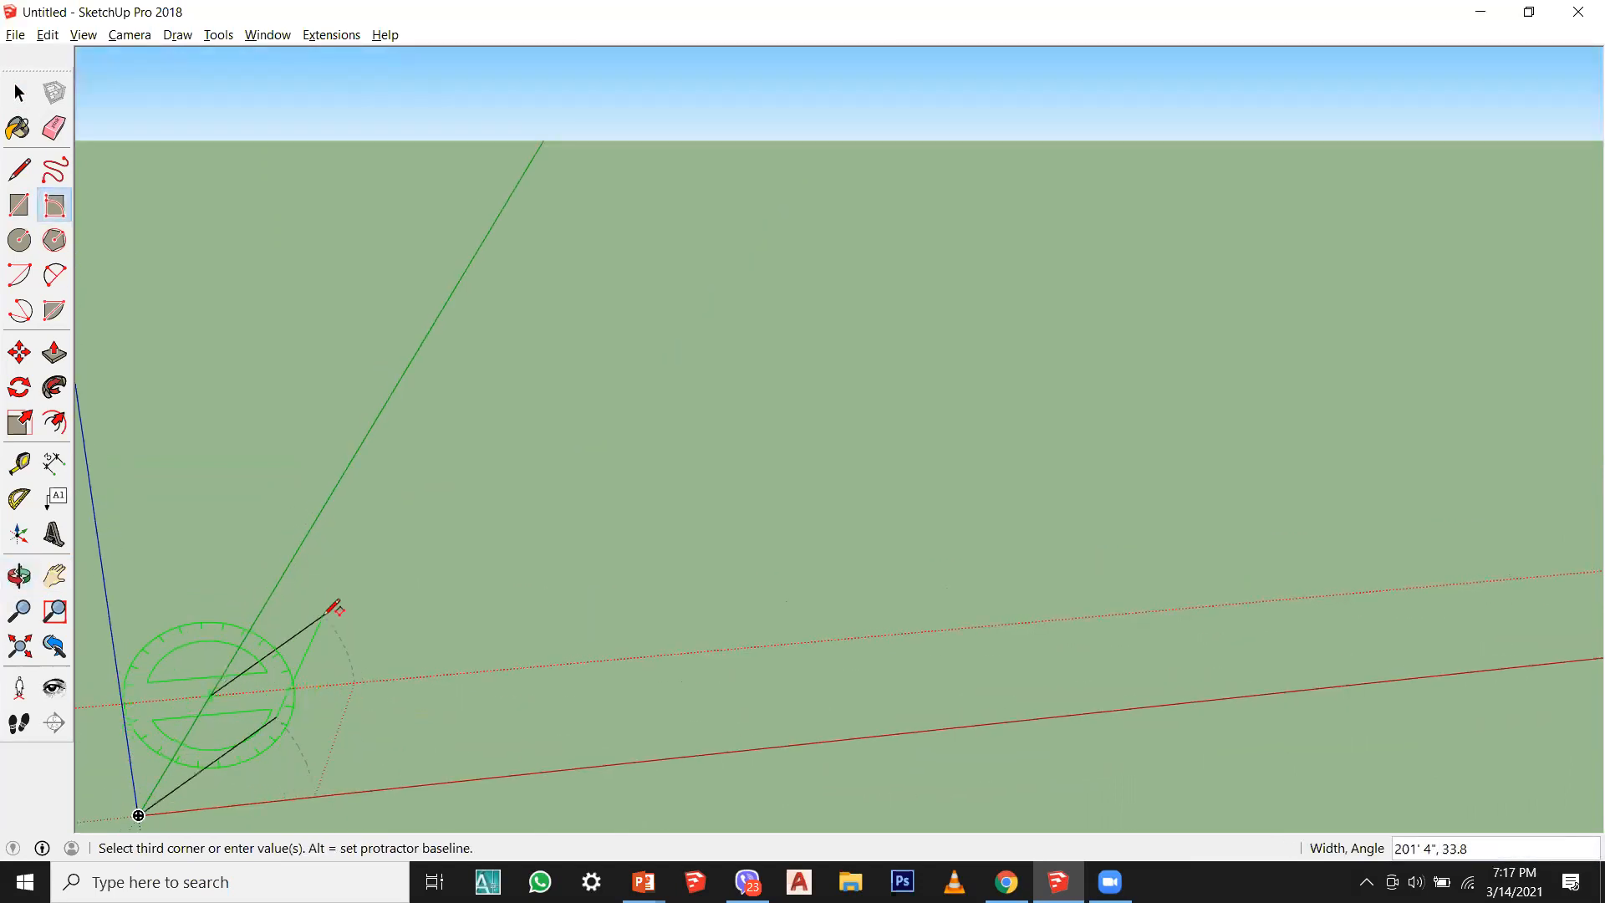
left_click(299, 636)
scroll(329, 631, "down", 1)
middle_click_drag(330, 631, 475, 603)
scroll(487, 510, "down", 1)
left_click(19, 92)
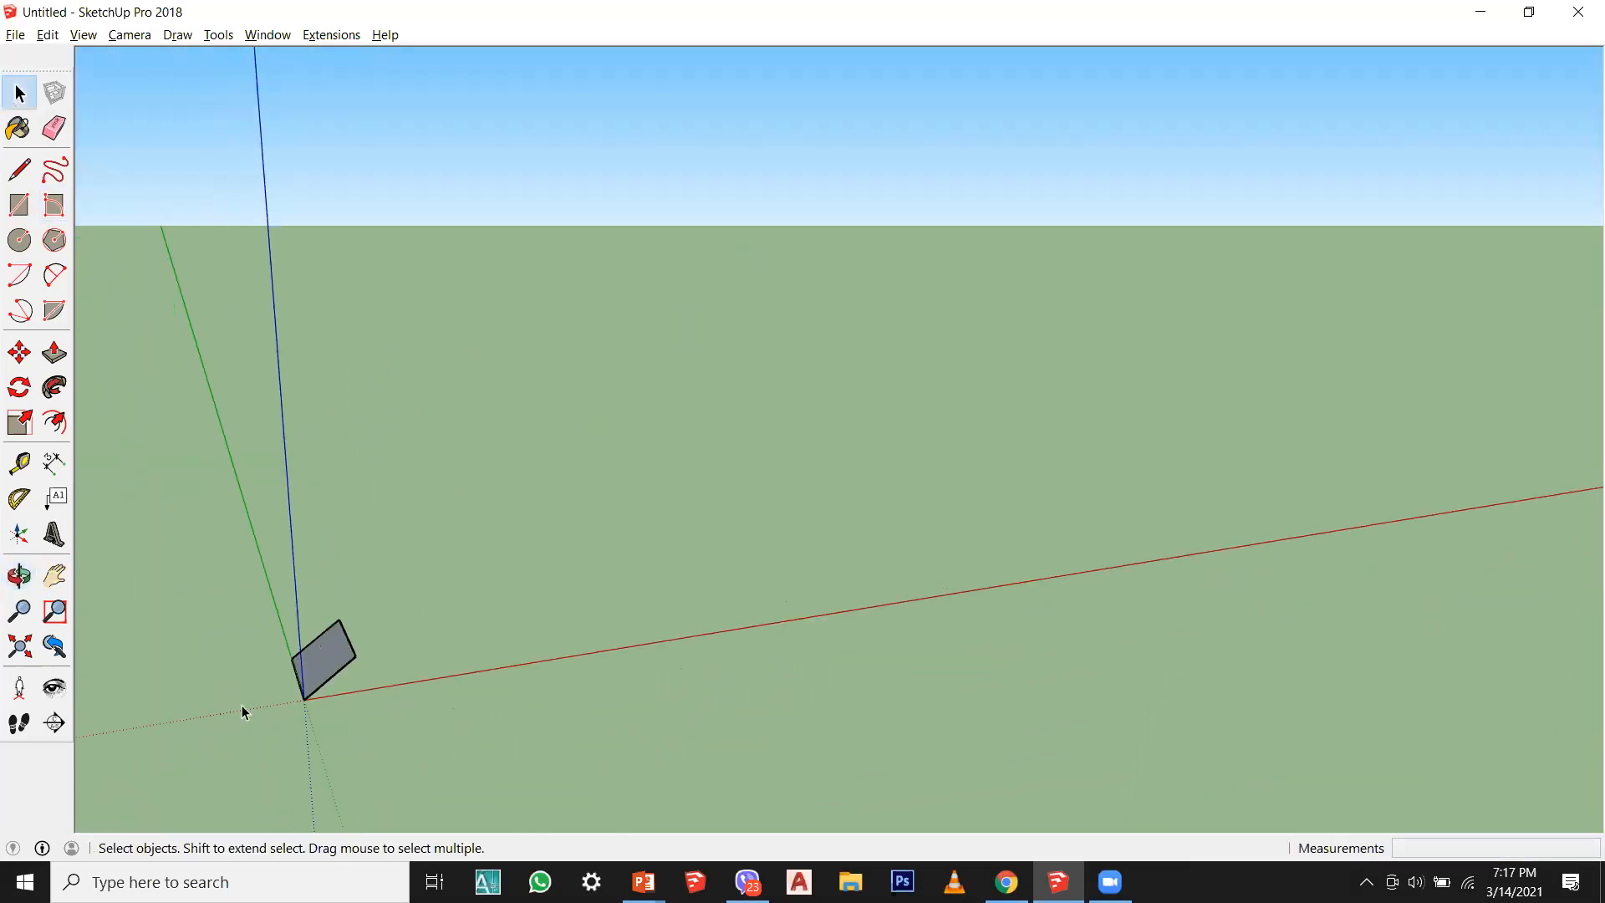
Step: Draw a flat rectangle about 214' by 537' on the ground plane, starting on the red axis beside the tilted rectangle
scroll(276, 704, "up", 4)
scroll(332, 719, "up", 2)
middle_click_drag(449, 617, 509, 732)
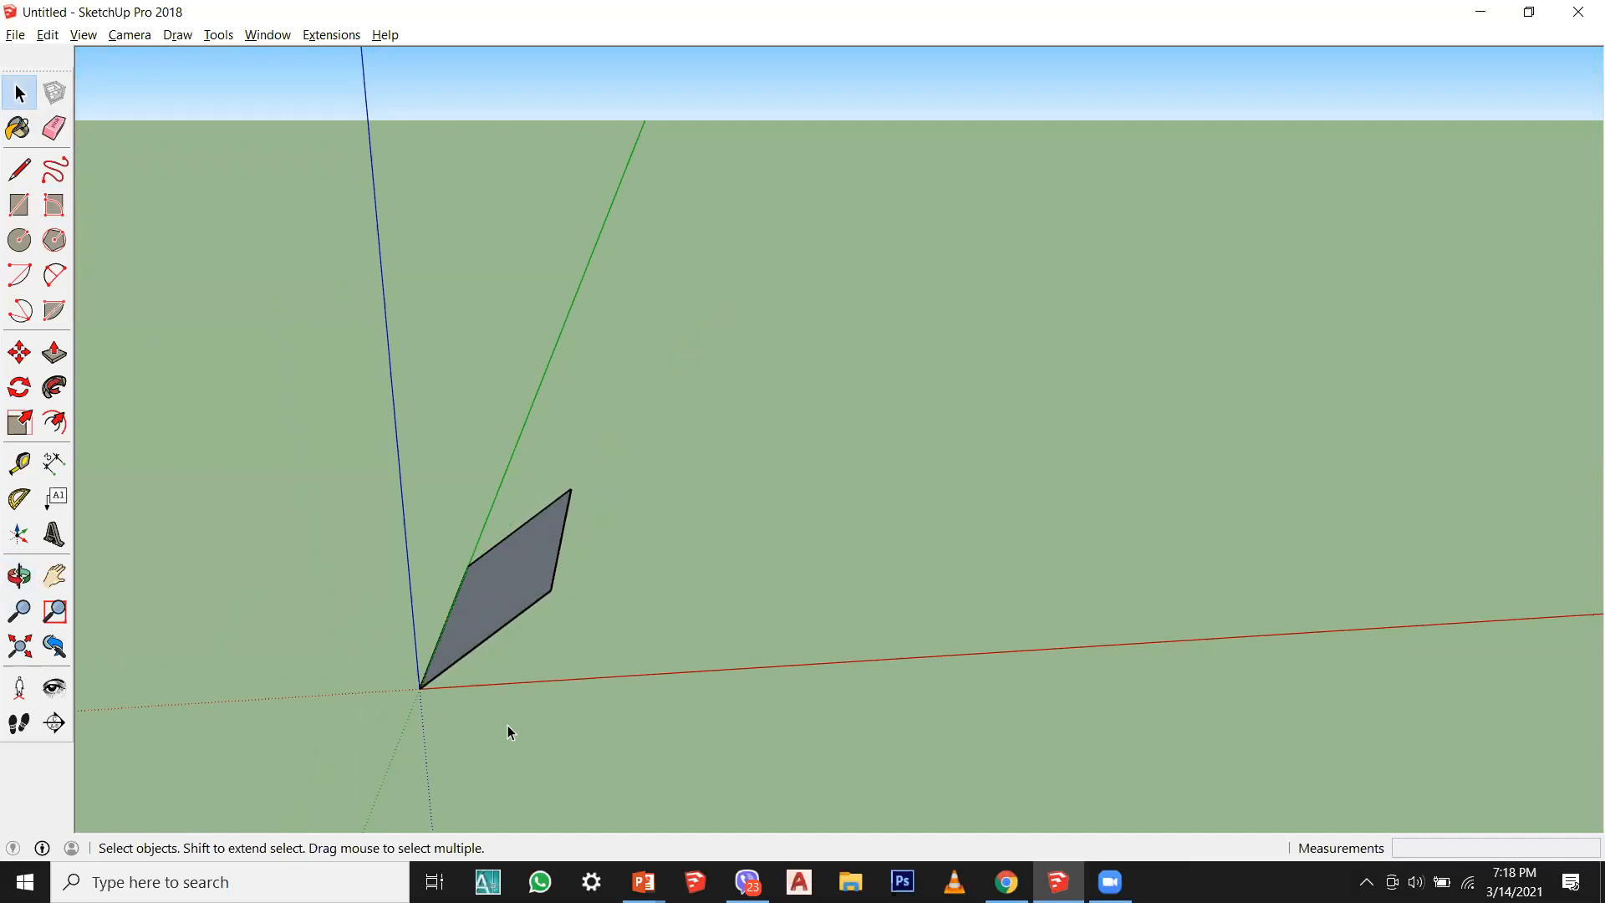
left_click(19, 204)
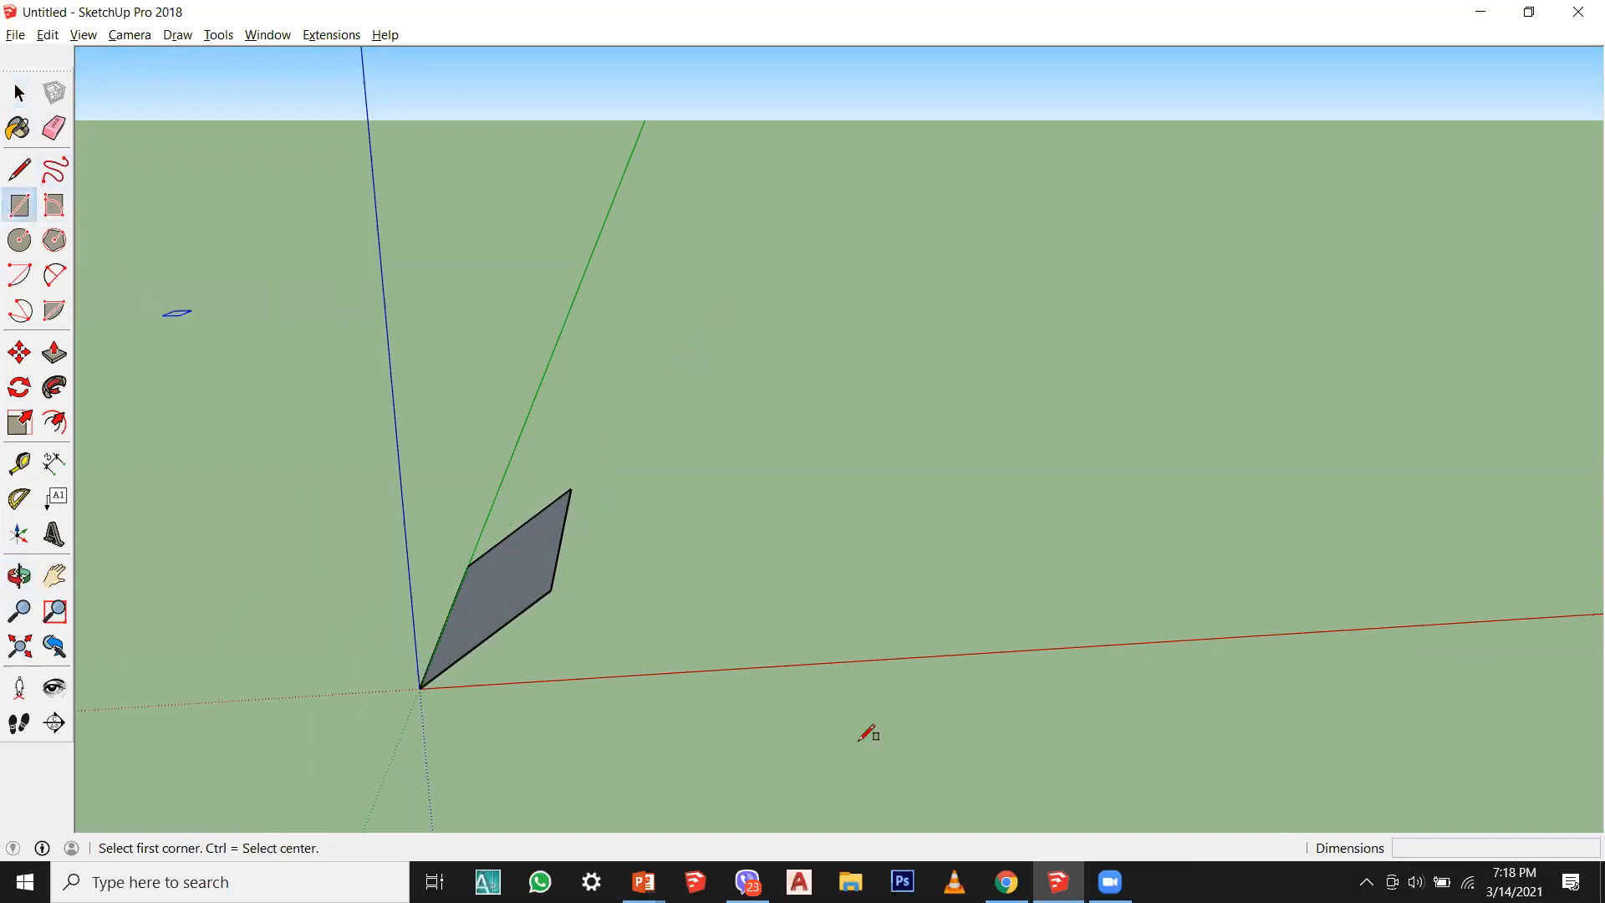
left_click(737, 666)
left_click(859, 503)
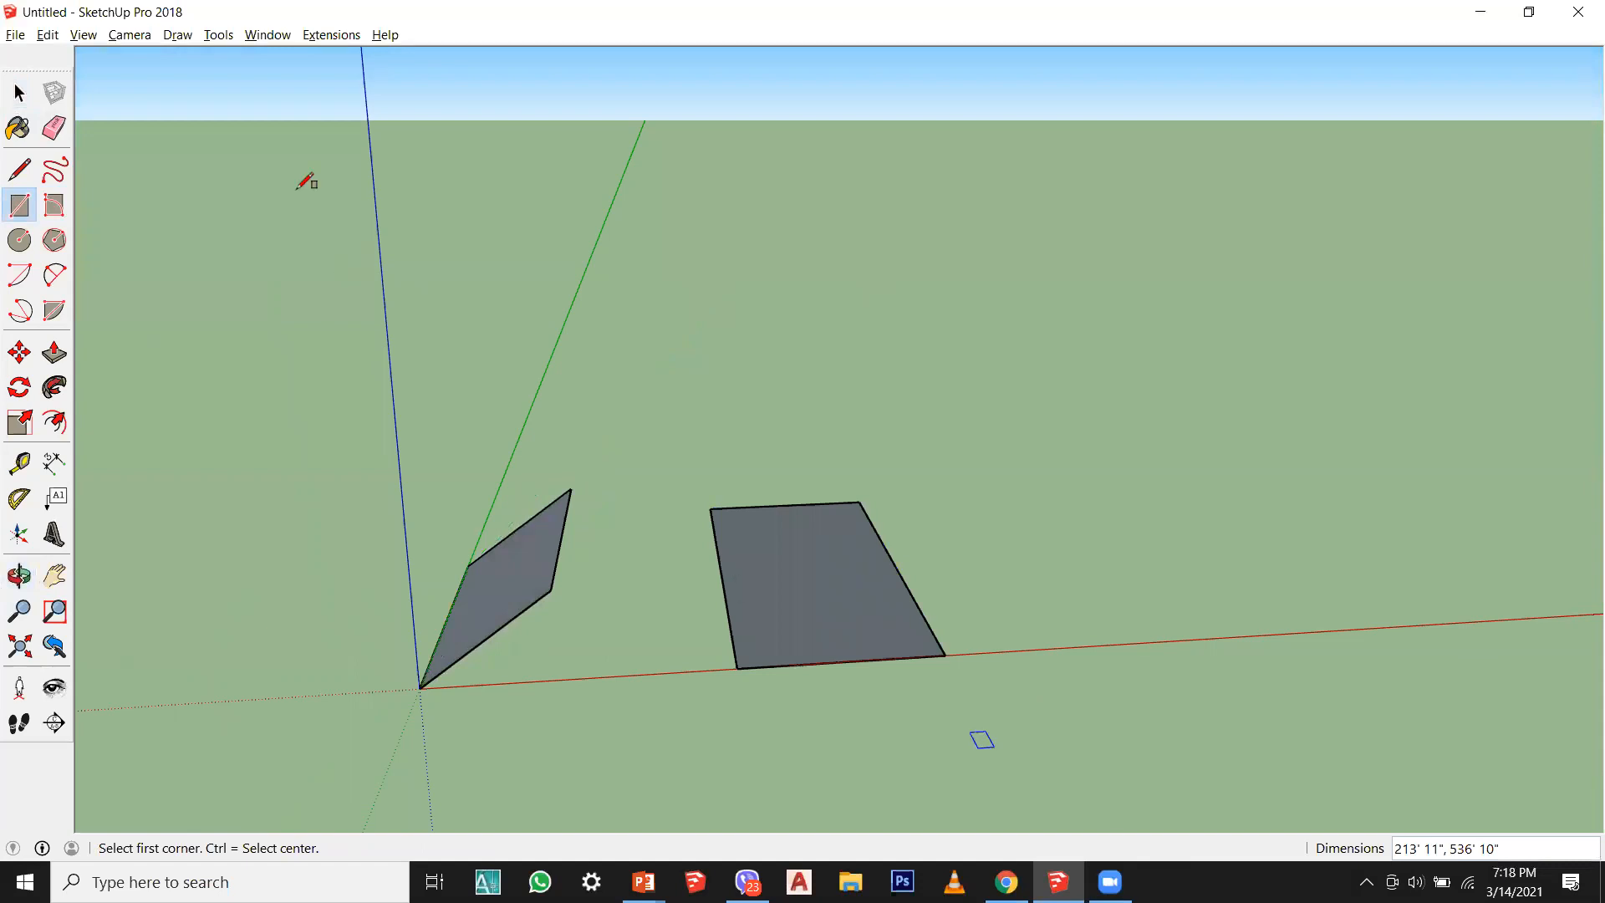
Step: Select the flat and the tilted rectangle together and delete them
left_click(19, 93)
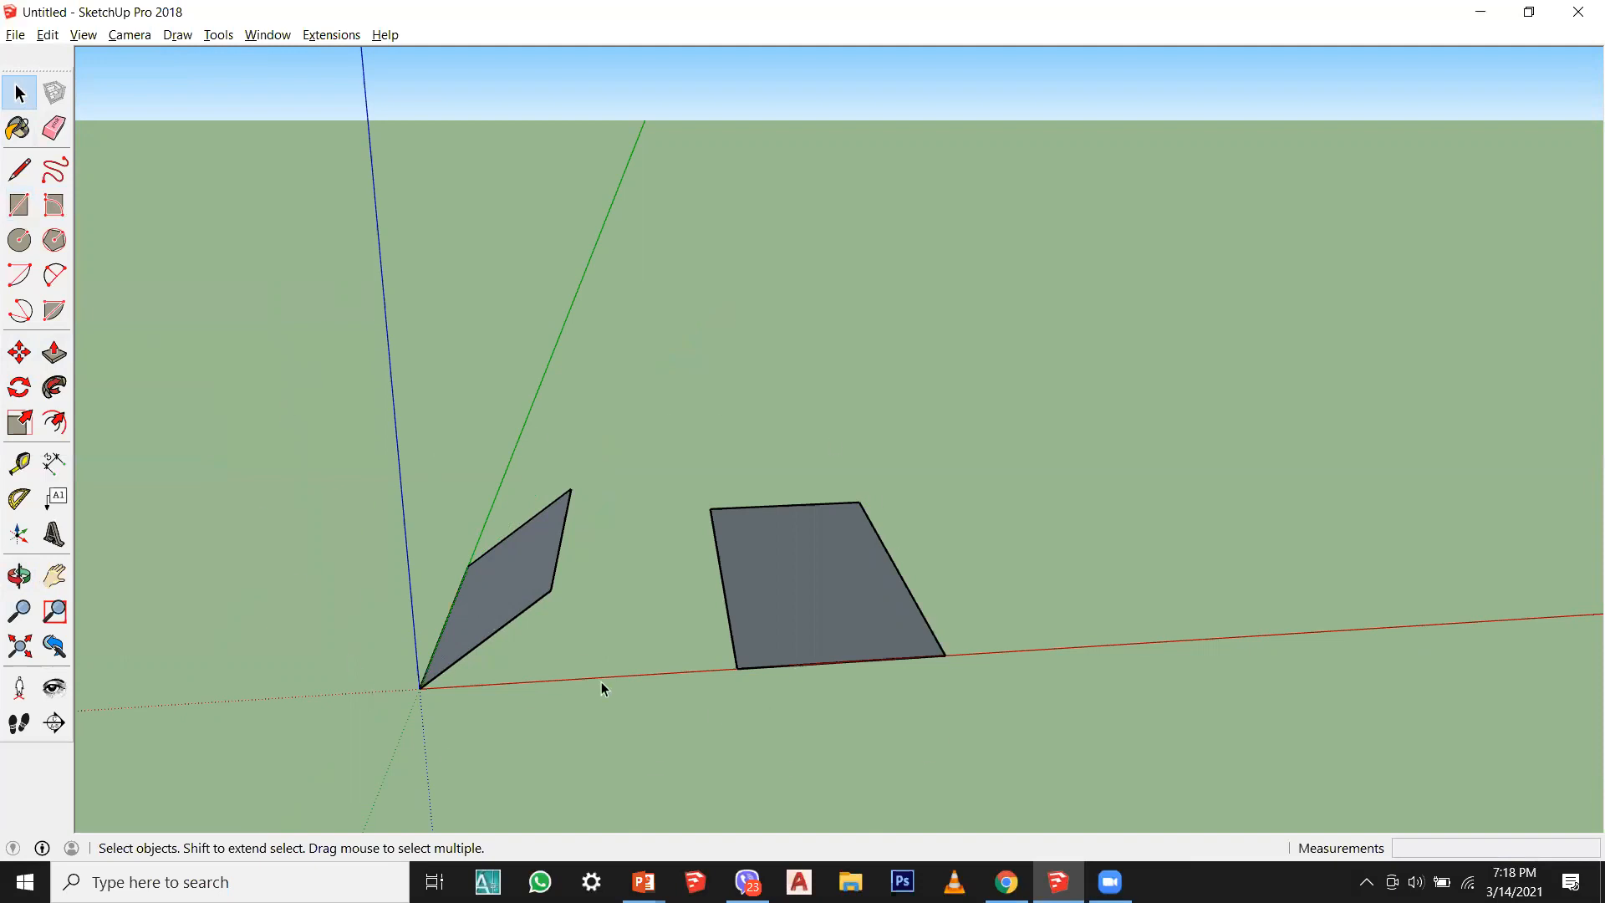
left_click_drag(289, 399, 1080, 774)
key("Delete")
Step: Draw a circle on the ground plane, away from the origin between the red and green axes
scroll(1081, 775, "up", 1)
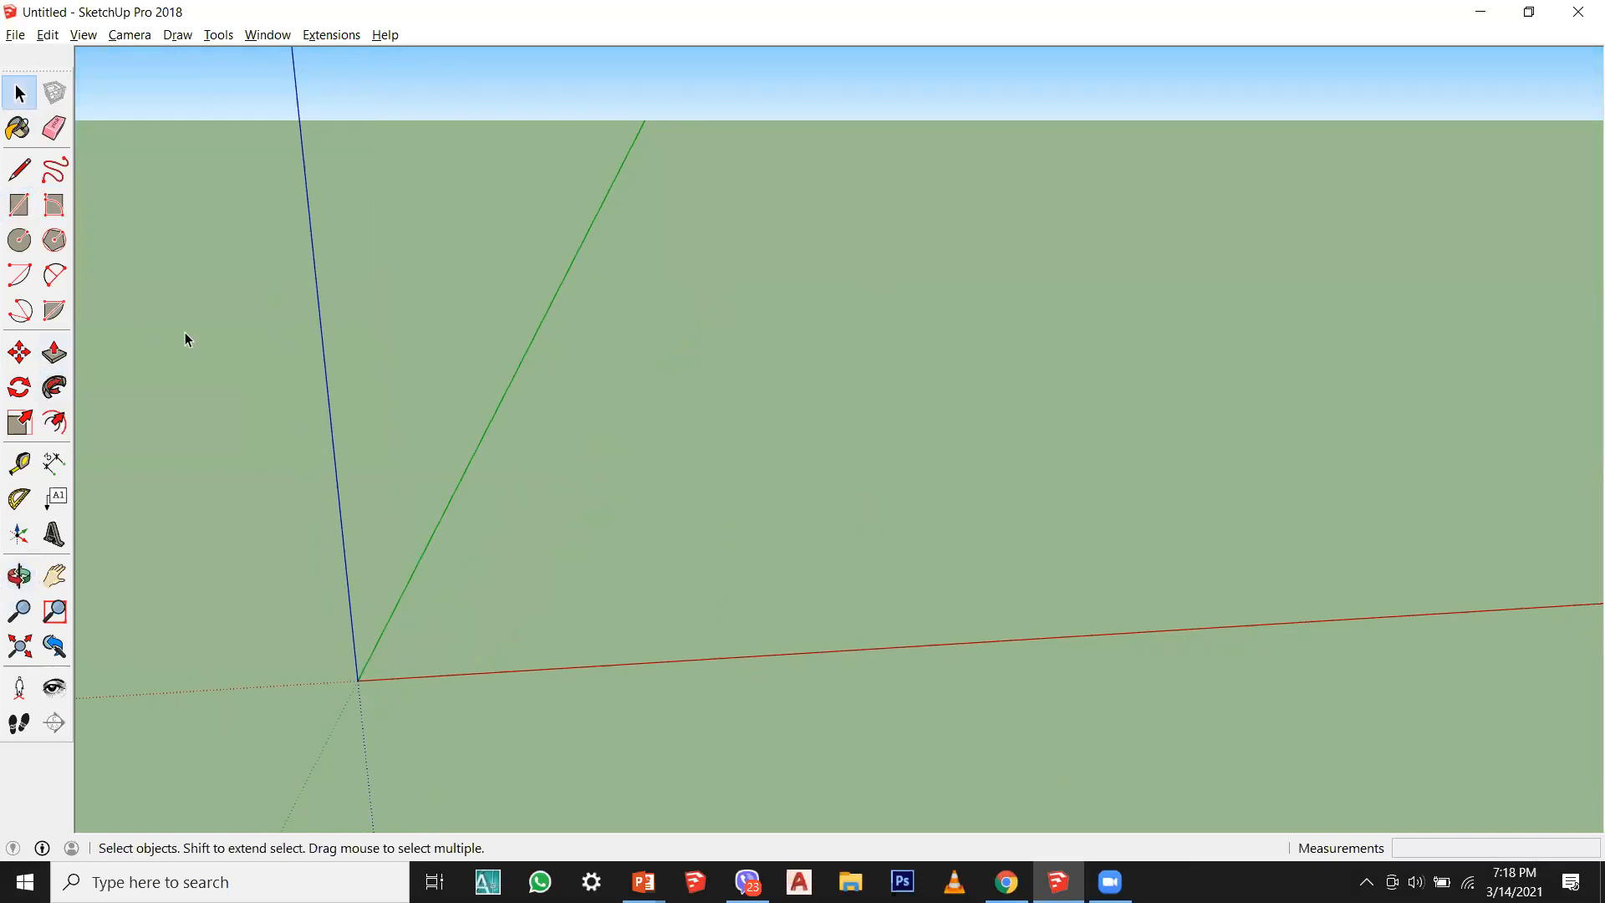
left_click(20, 241)
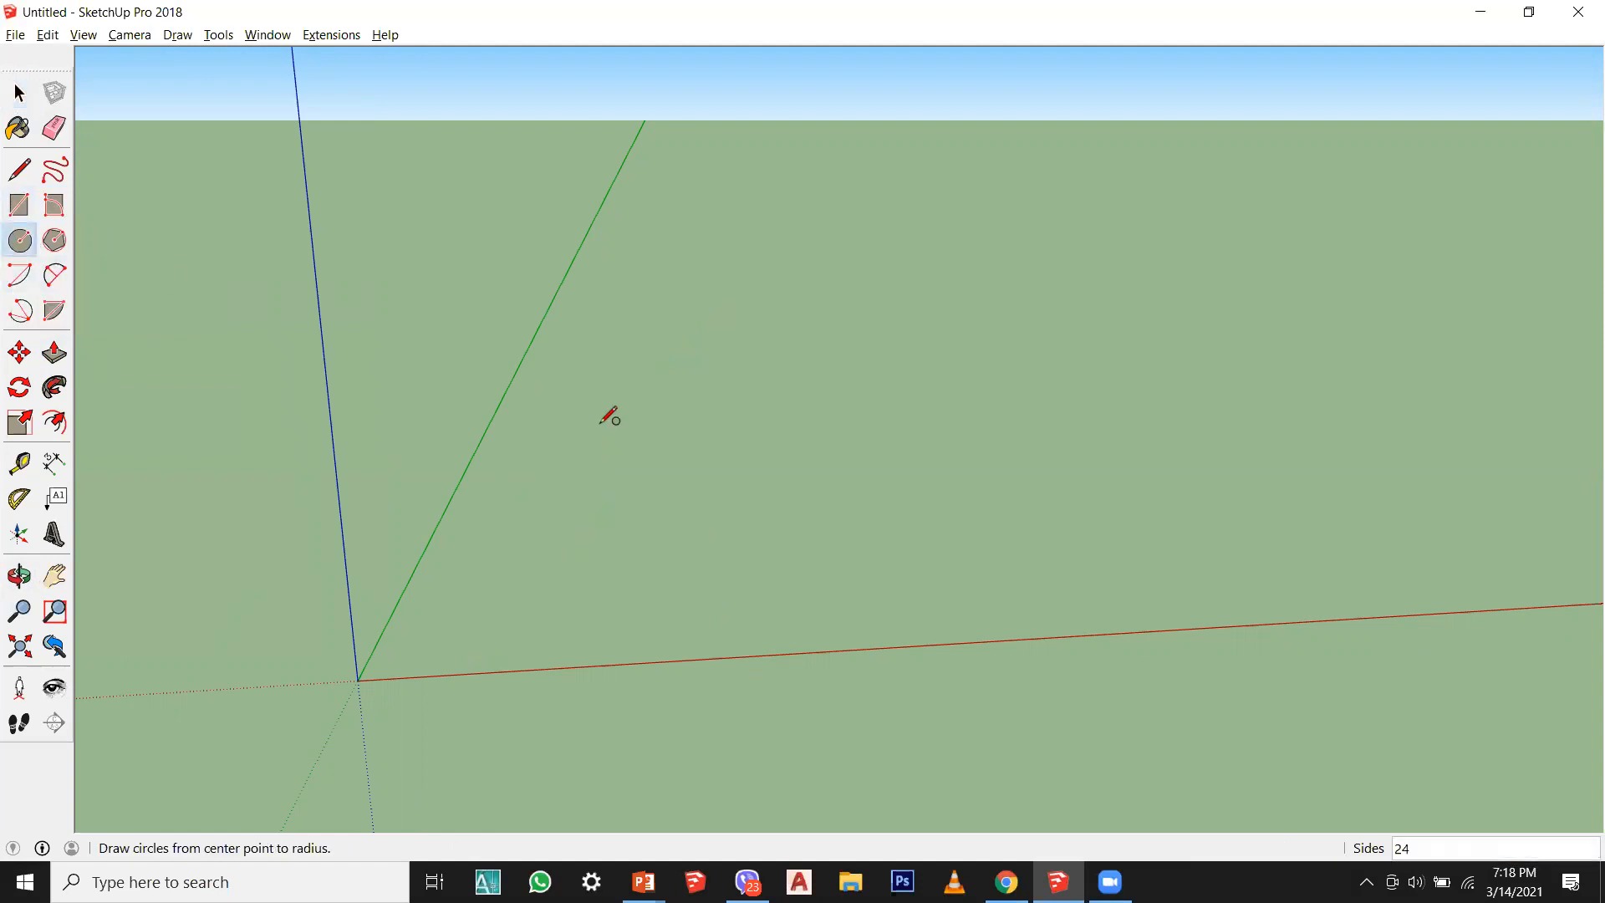
middle_click_drag(517, 482, 585, 626)
scroll(614, 579, "down", 4)
scroll(644, 440, "up", 2)
left_click(652, 354)
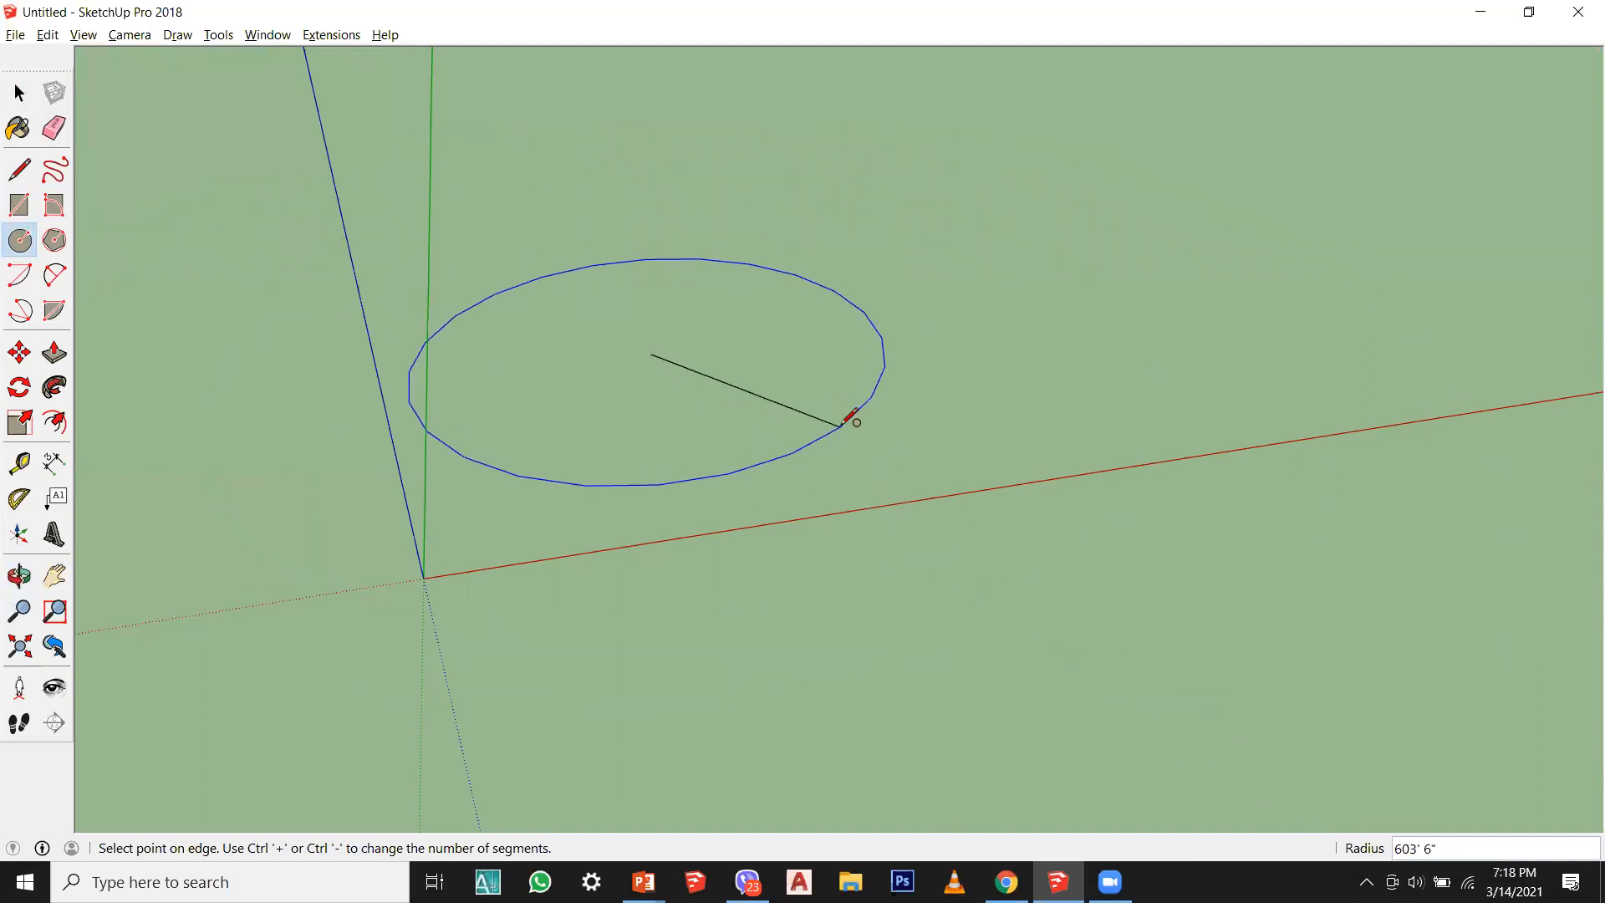
key("Escape")
scroll(691, 378, "up", 15)
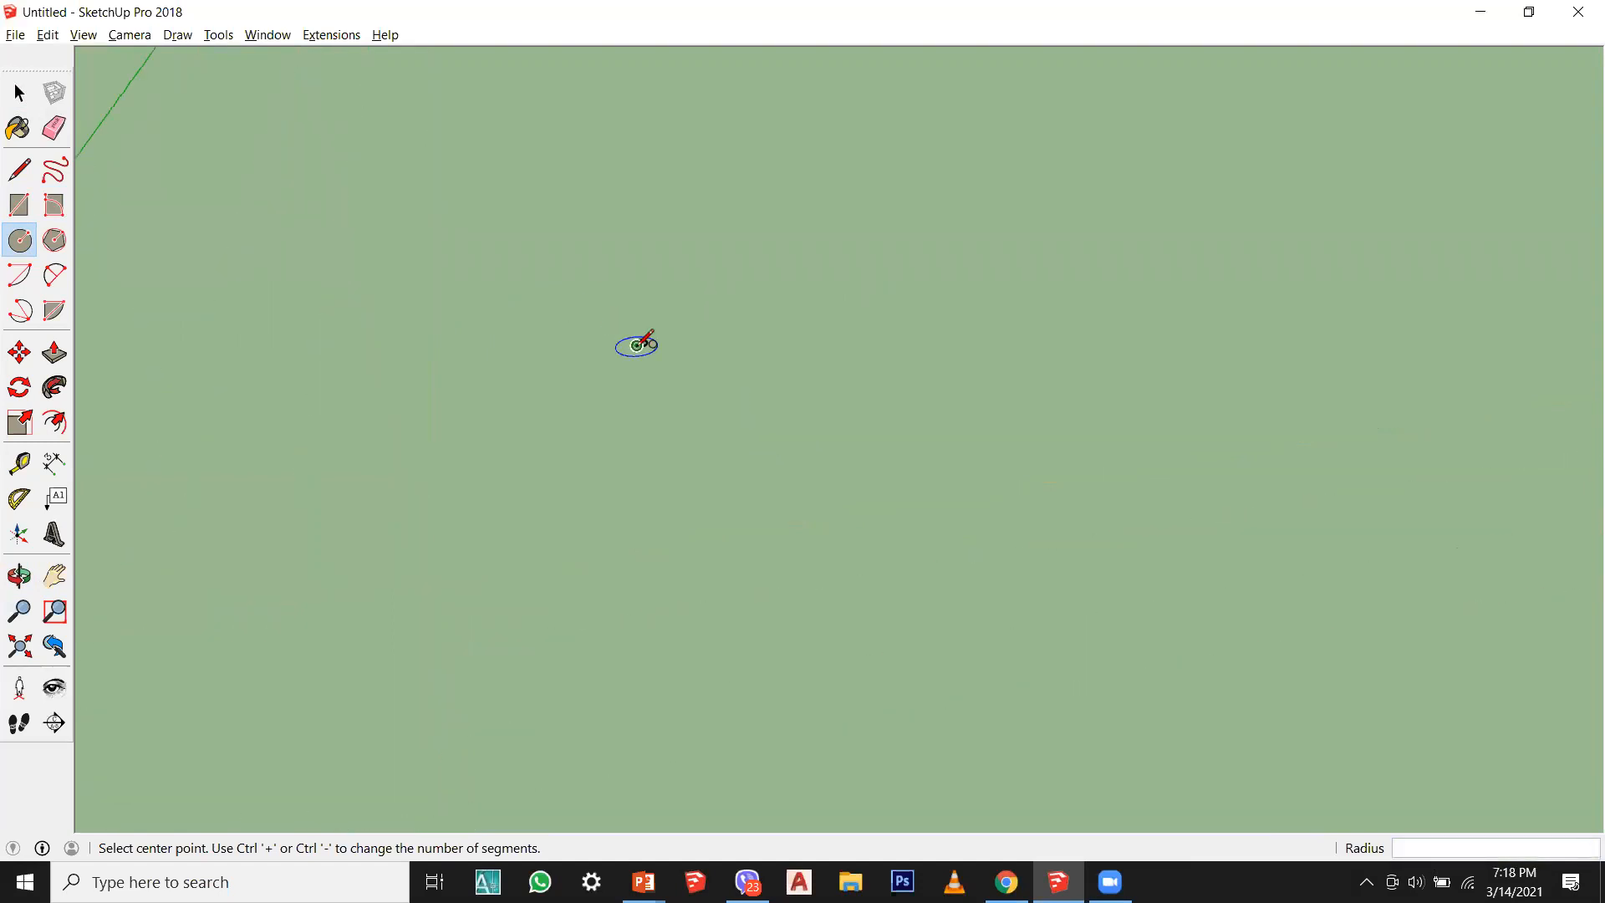
scroll(685, 342, "up", 4)
middle_click_drag(691, 357, 702, 555)
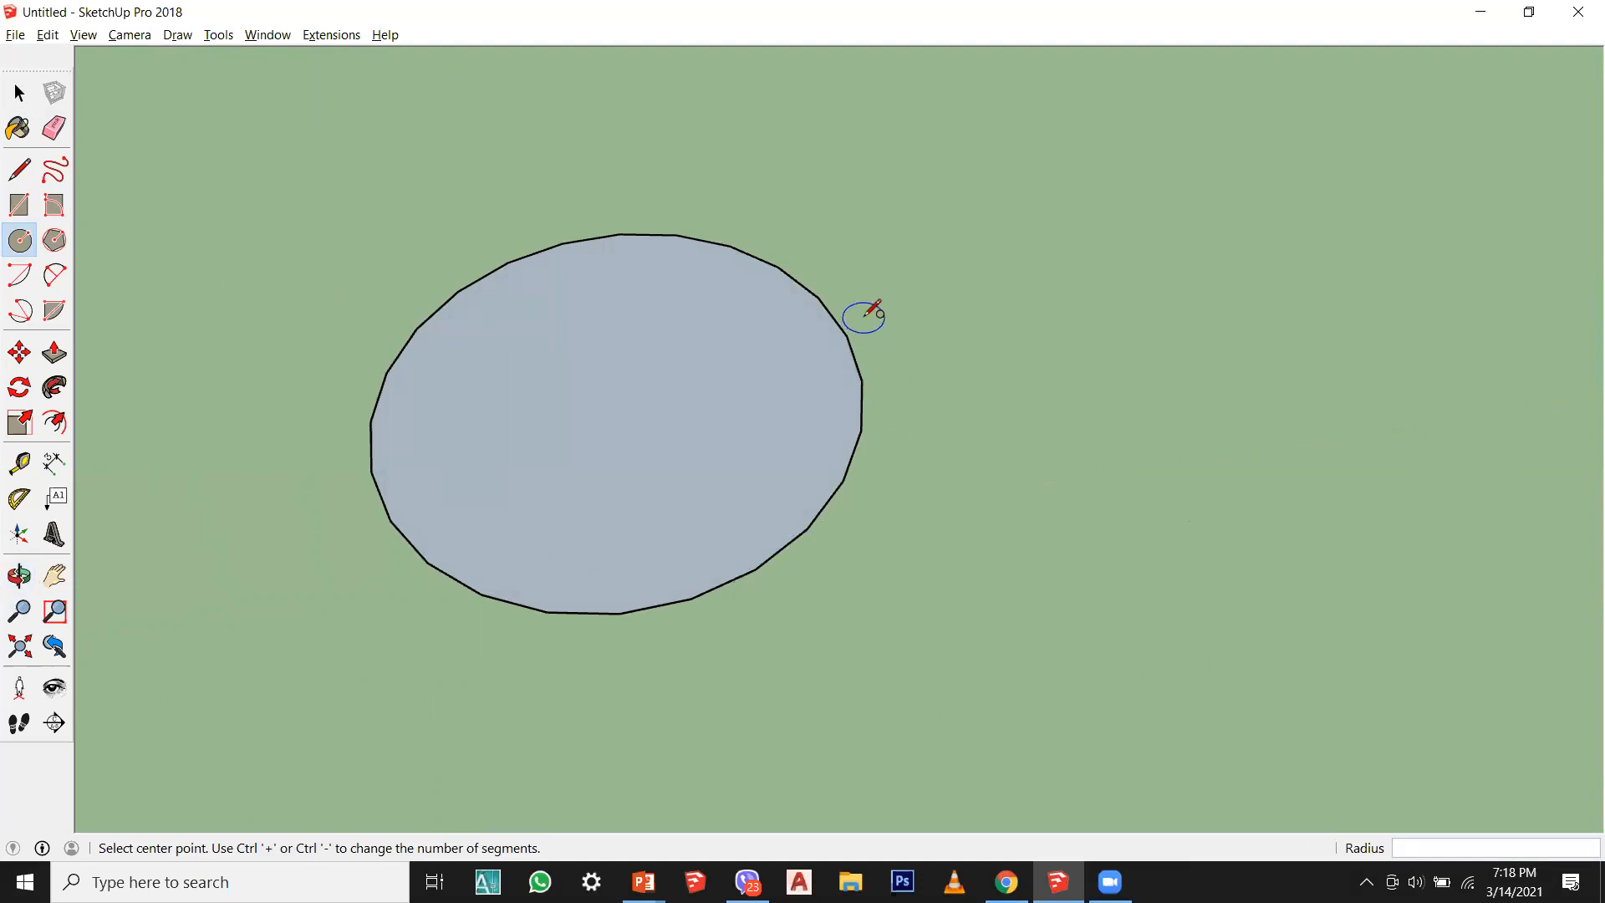
scroll(824, 255, "down", 6)
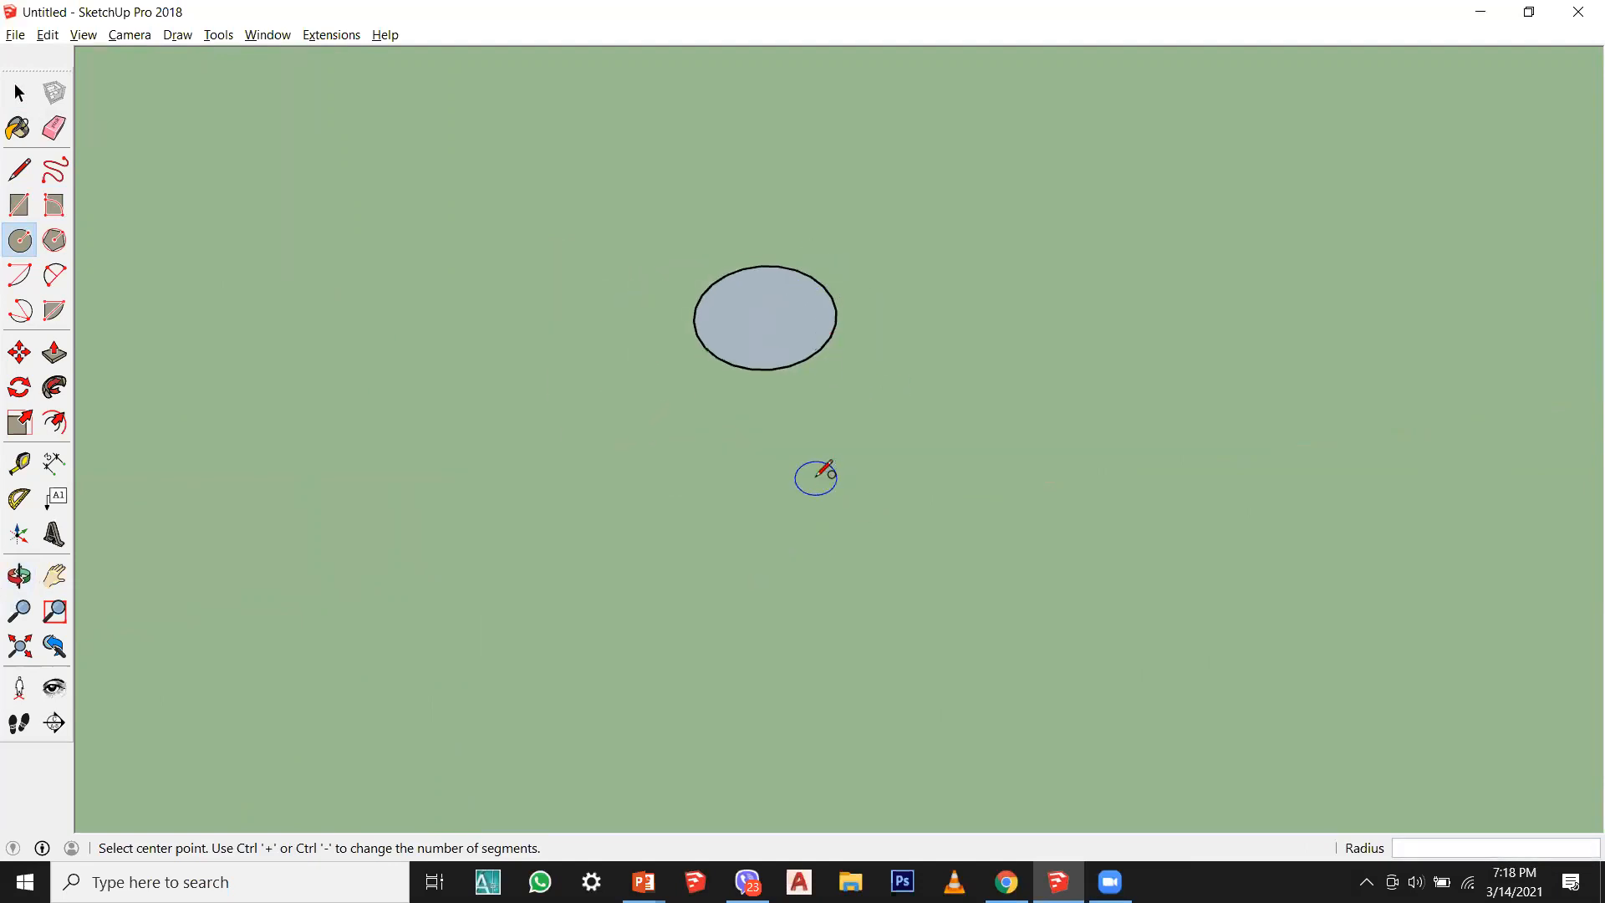
Step: Undo the last circle and bring the origin and coordinate axes back into view
key("ctrl+z")
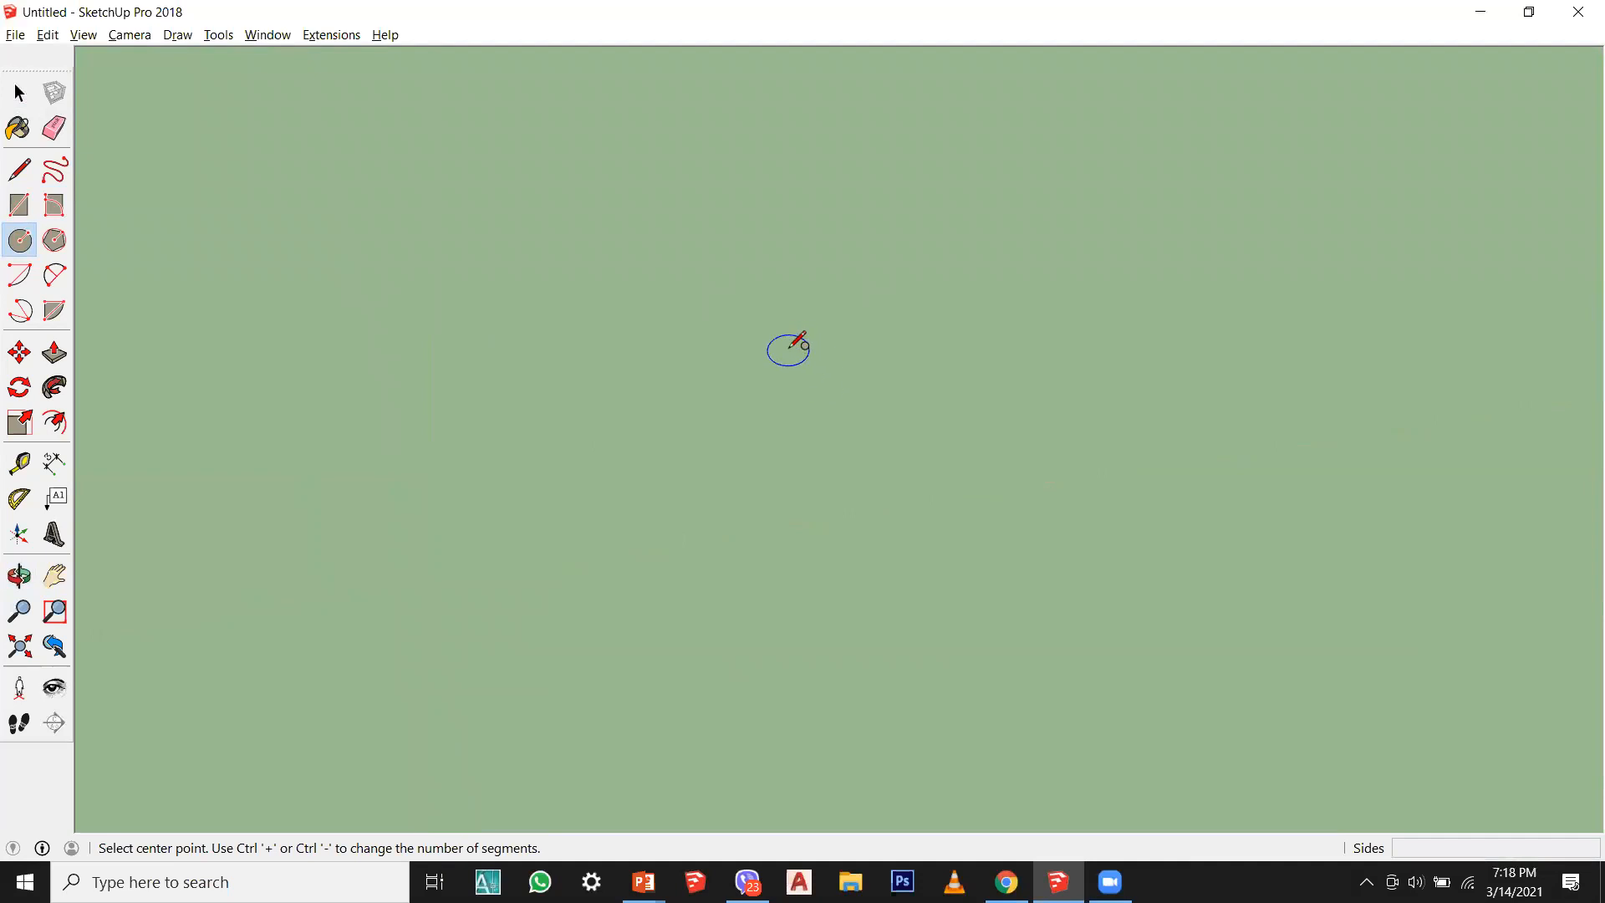
left_click(55, 645)
left_click(20, 645)
left_click(54, 645)
left_click(54, 575)
left_click_drag(290, 530, 218, 577)
left_click(20, 241)
left_click(351, 616)
key("Escape")
left_click(586, 399)
middle_click_drag(620, 499, 83, 349)
key("Escape")
middle_click_drag(970, 587, 1034, 318)
scroll(985, 494, "down", 5)
scroll(1094, 668, "up", 3)
middle_click_drag(1118, 685, 1117, 790)
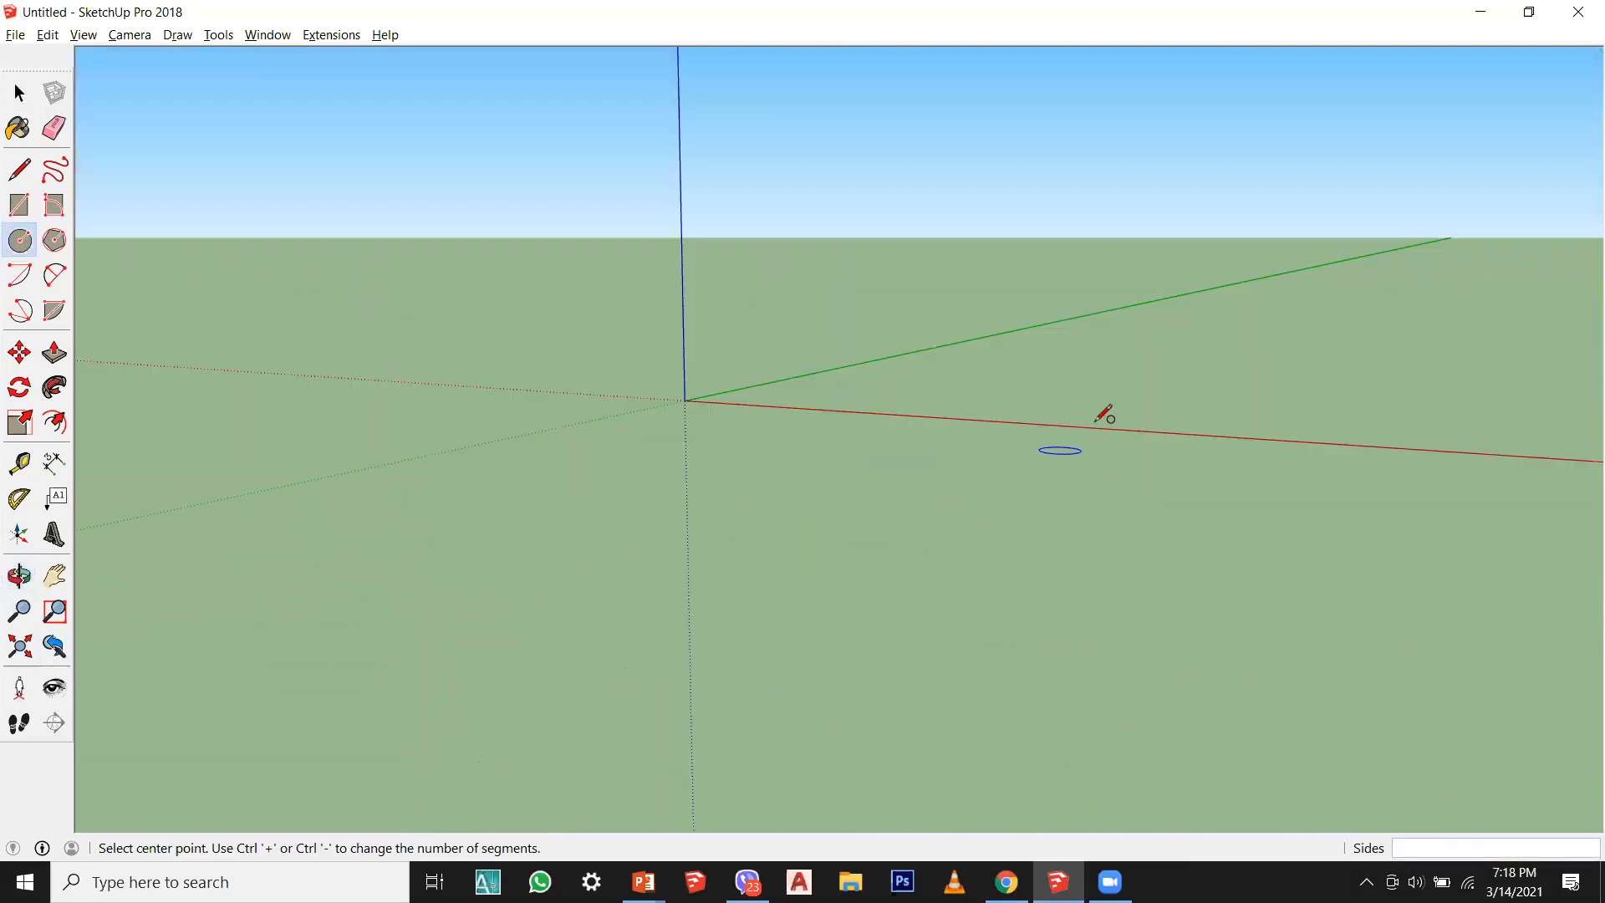
Step: Draw a flat circle with a 200' radius on the ground beside the origin, overlapping the green axis
left_click(684, 399)
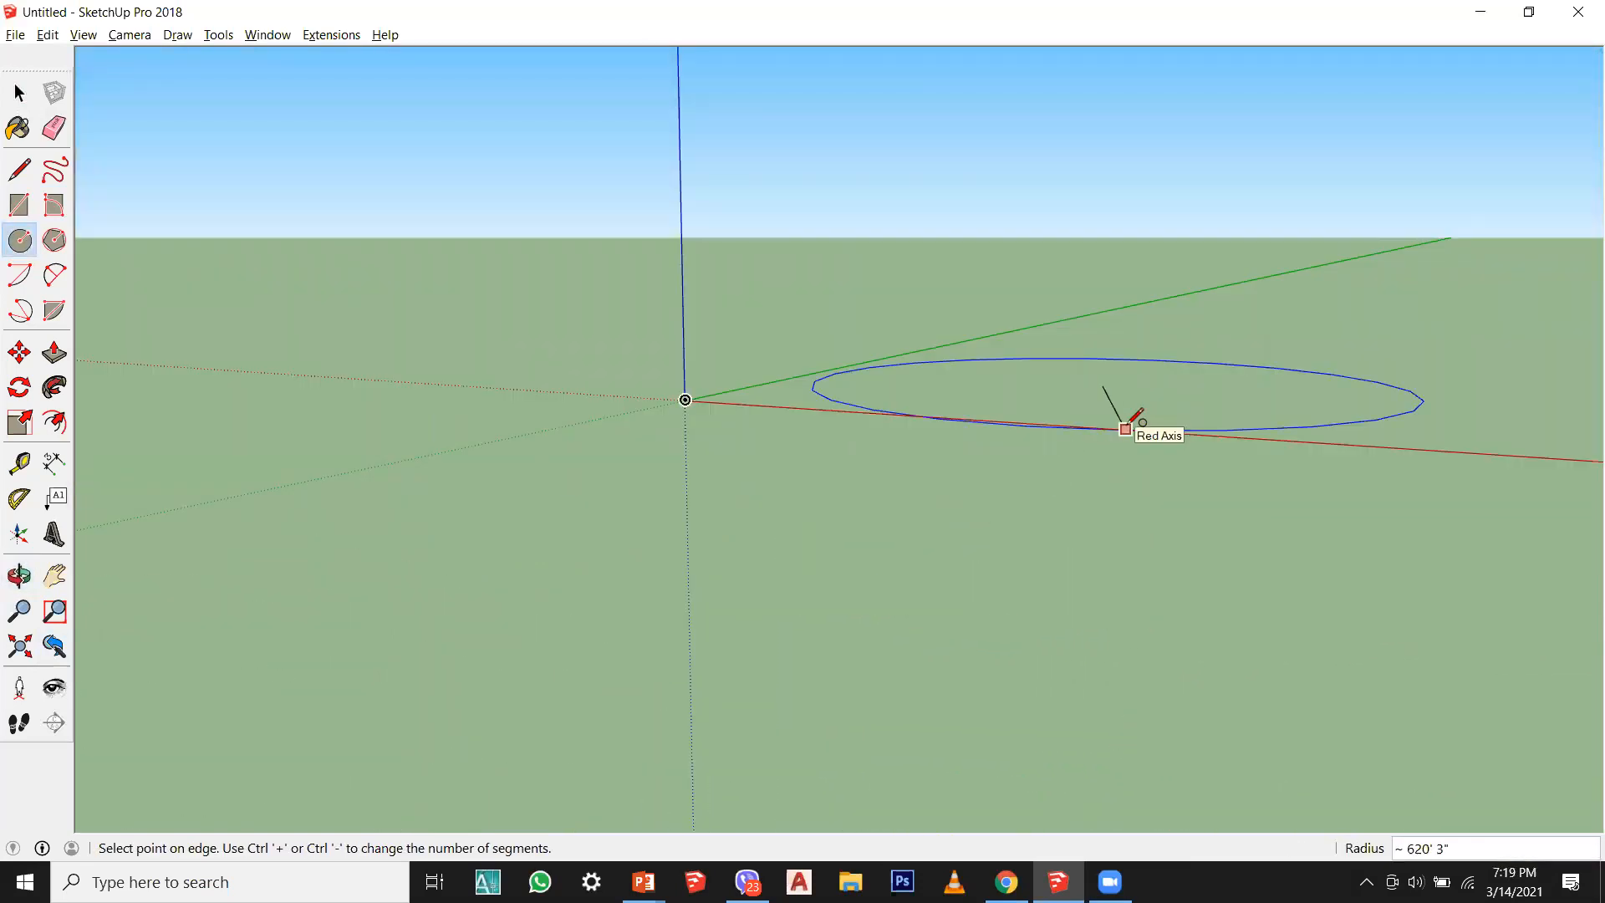
key("Escape")
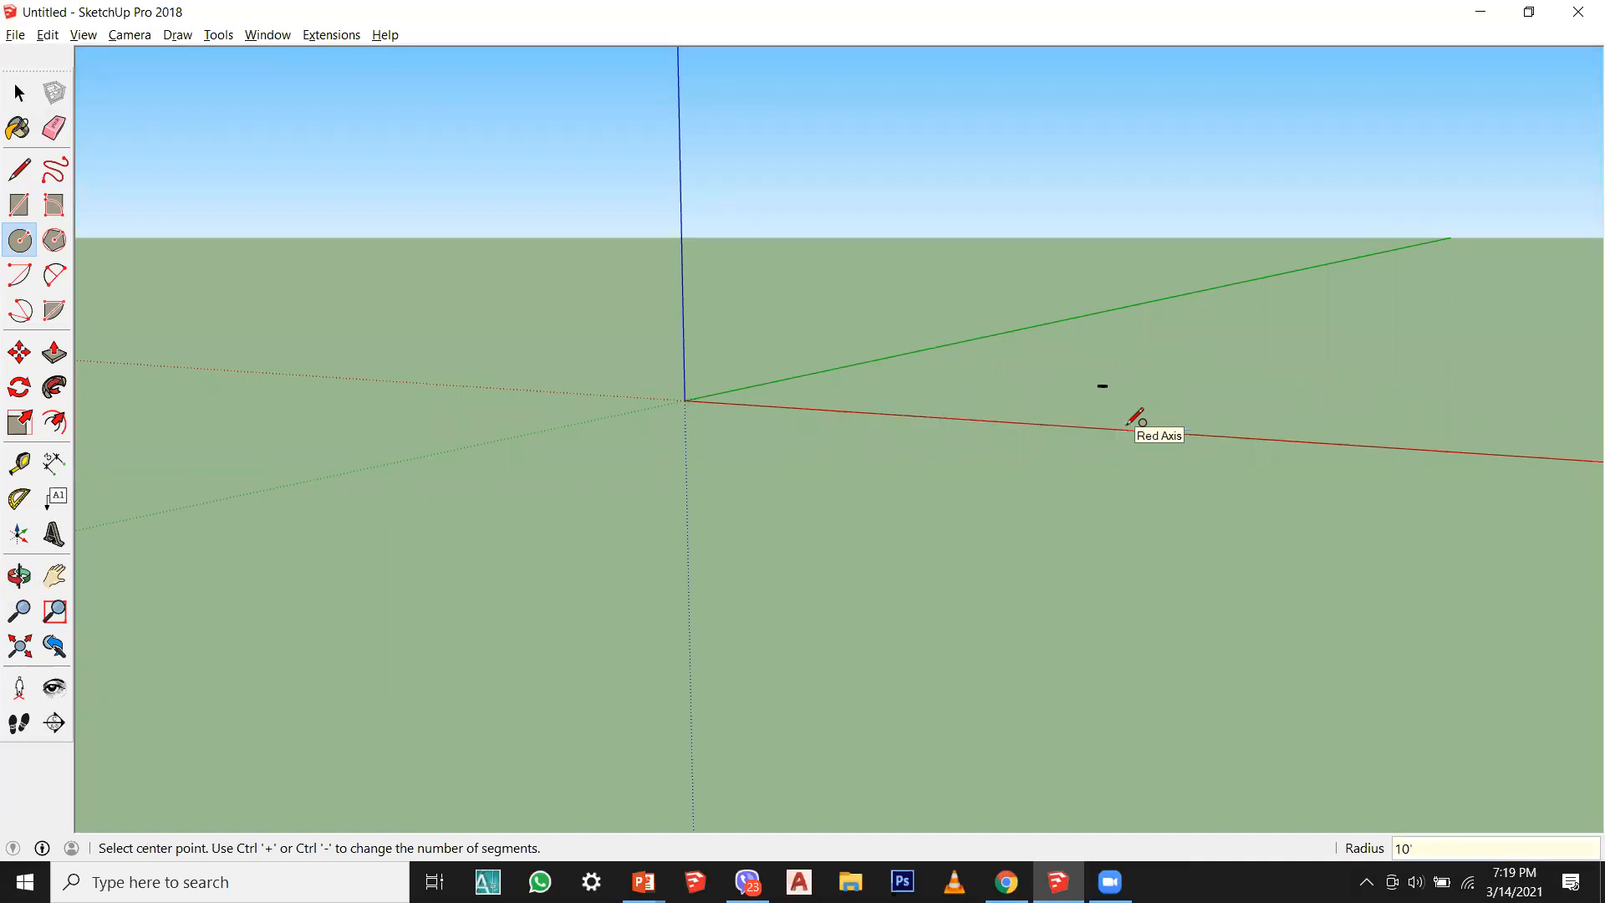
middle_click_drag(1111, 380, 913, 397)
left_click(589, 478)
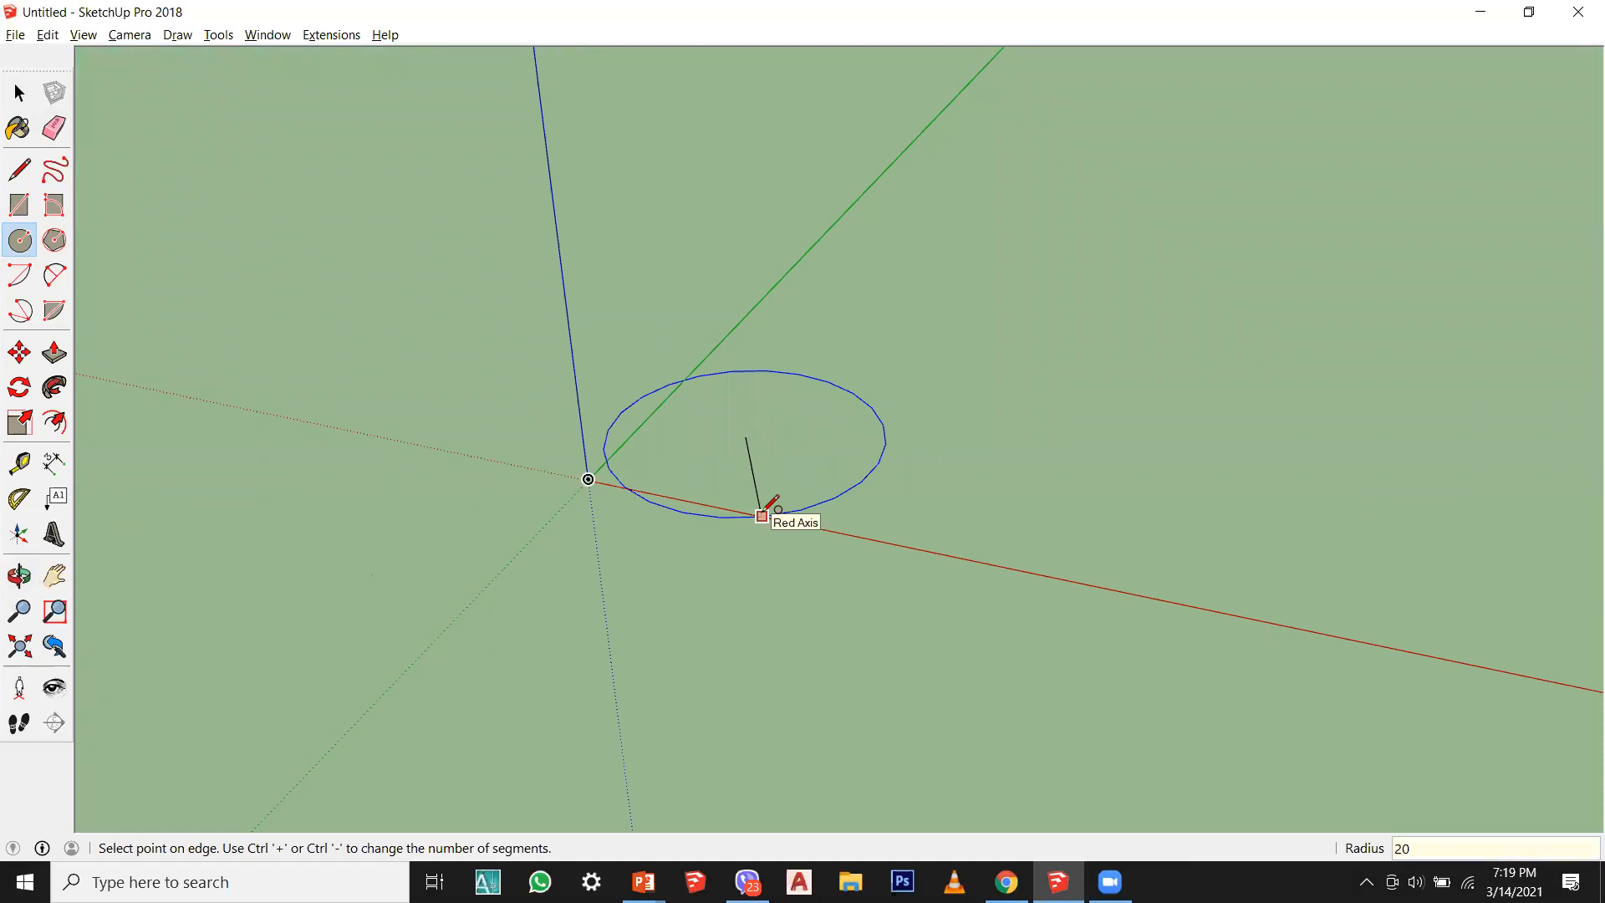
left_click(761, 516)
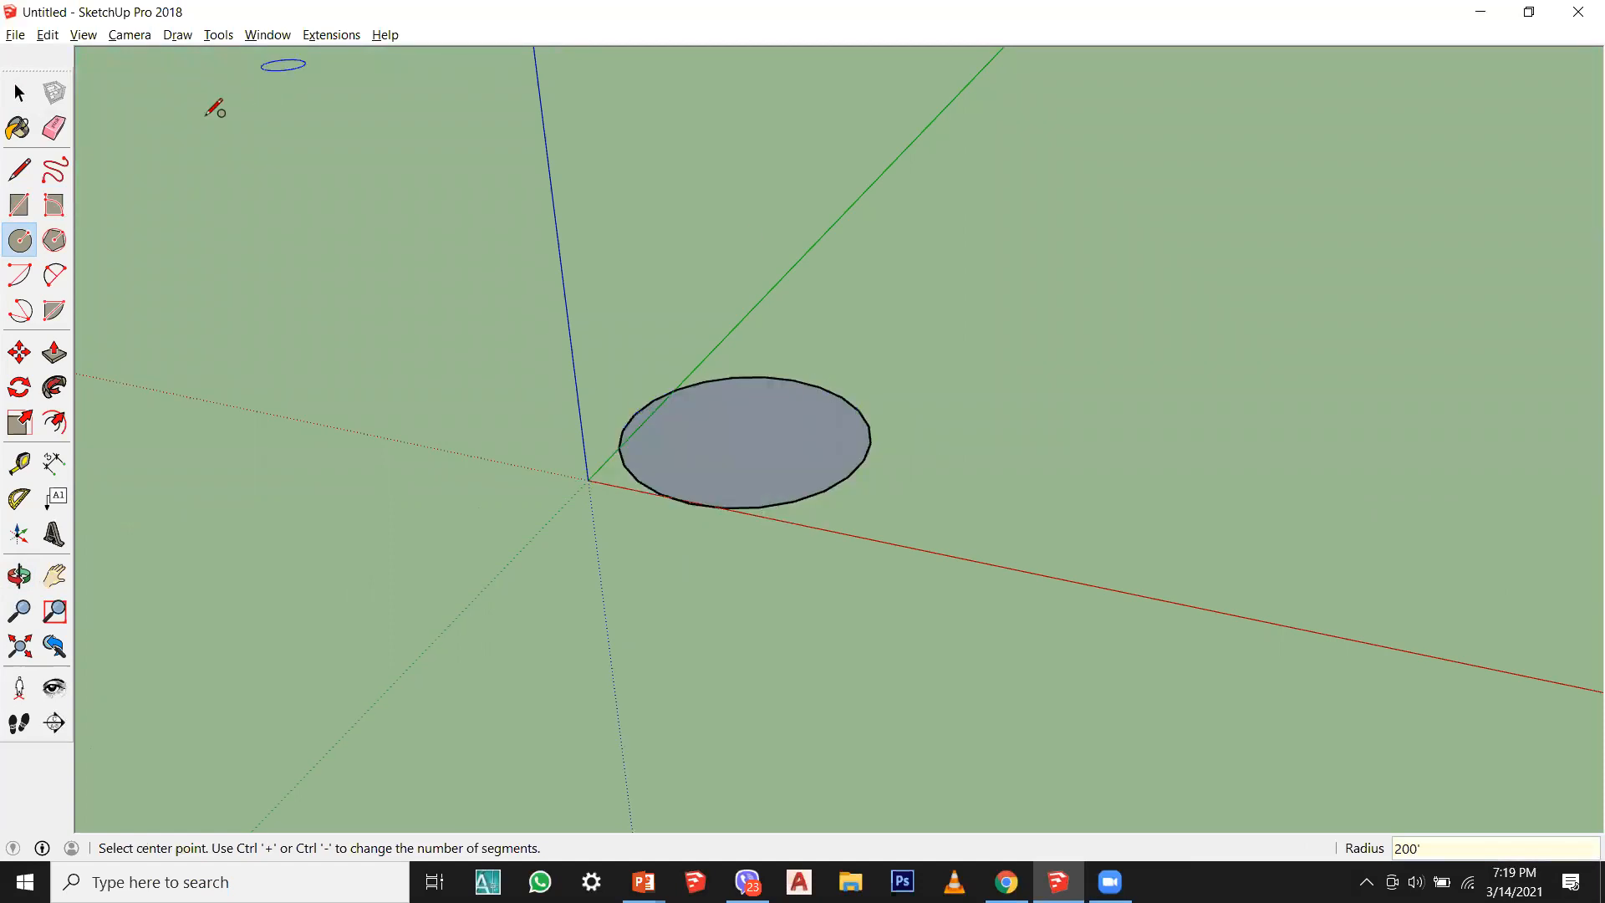
Step: Select the circle's face together with its boundary edge and delete them
left_click(19, 93)
scroll(739, 459, "up", 3)
scroll(739, 459, "up", 2)
middle_click_drag(677, 491, 577, 316)
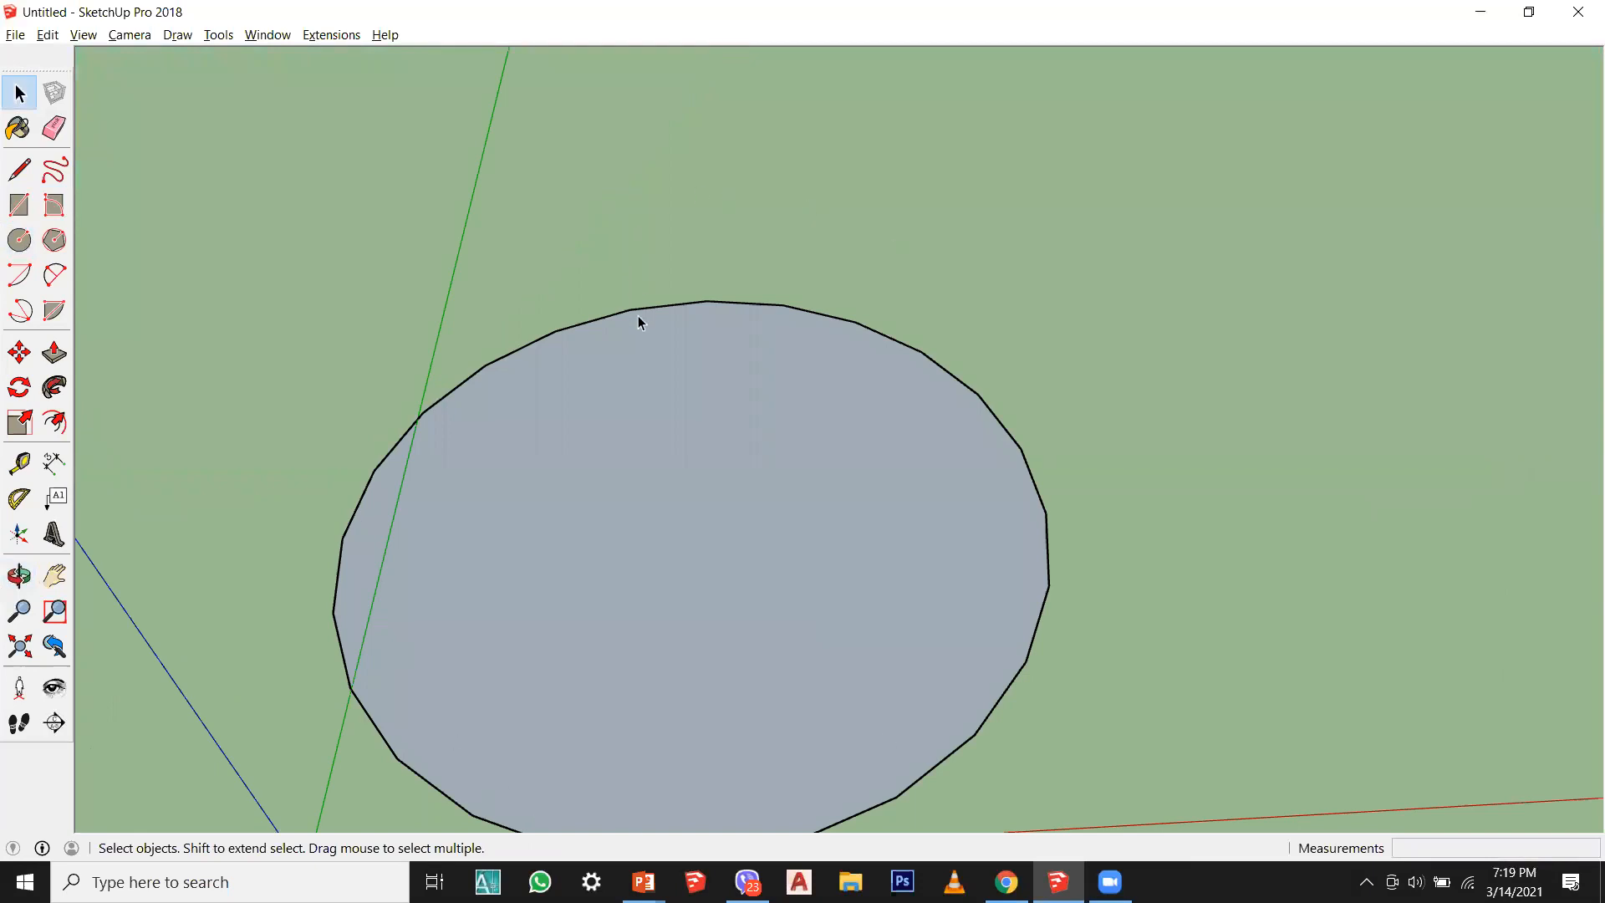
scroll(789, 428, "down", 4)
scroll(945, 434, "up", 3)
left_click(945, 441)
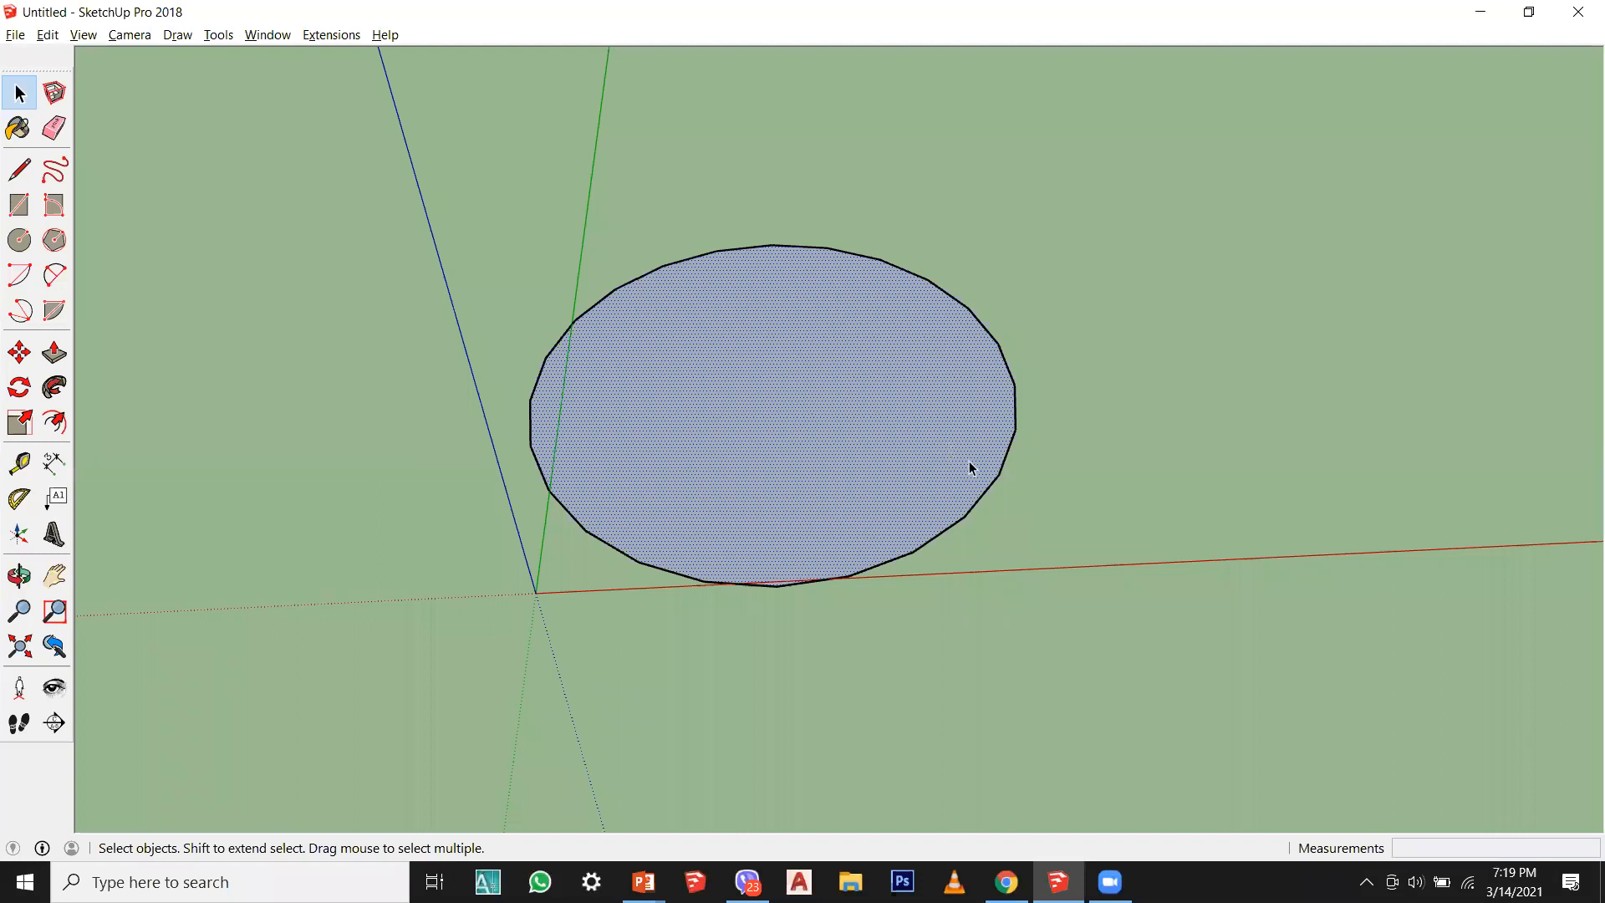
double_click(700, 467)
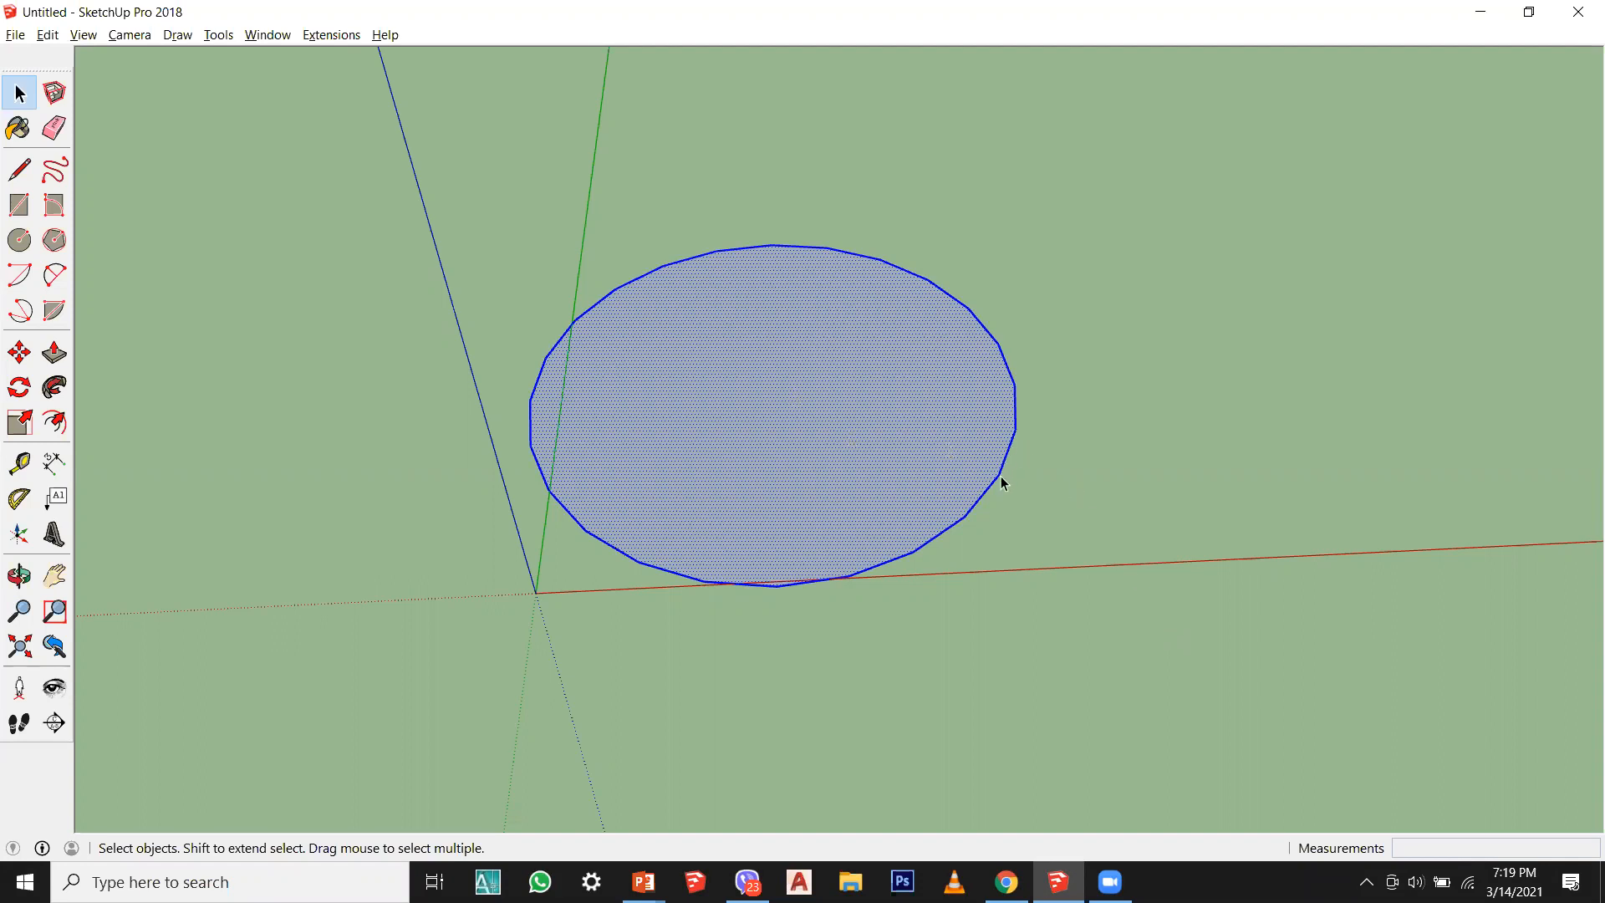
key("Delete")
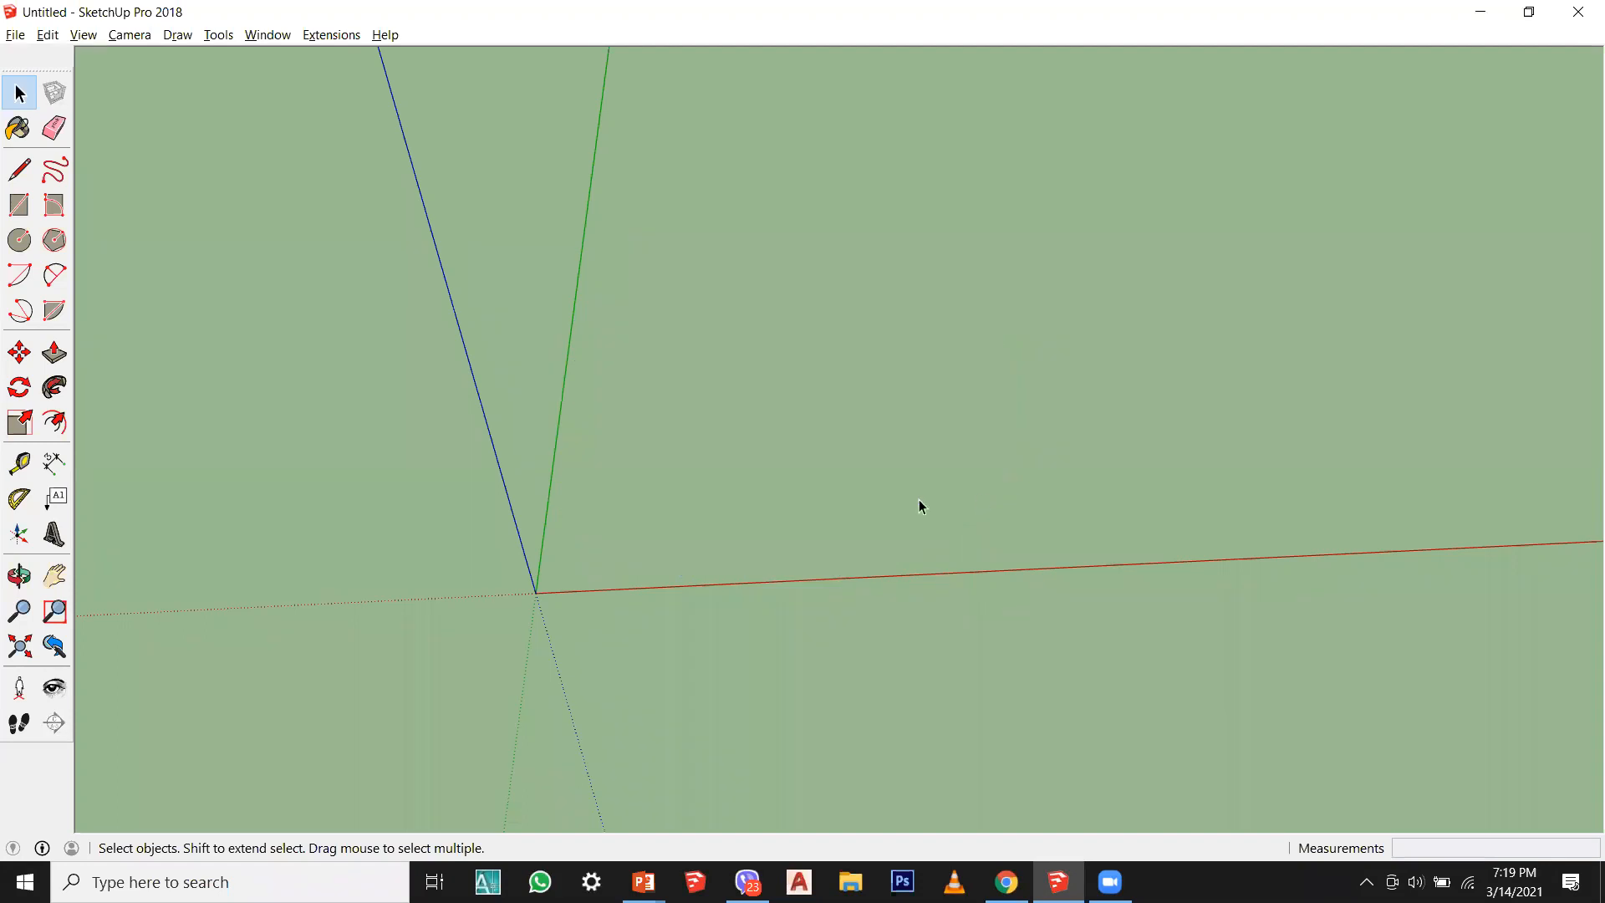
Step: Draw a six-sided polygon on the ground near the origin with an inscribed radius of 100
left_click(54, 240)
left_click(692, 468)
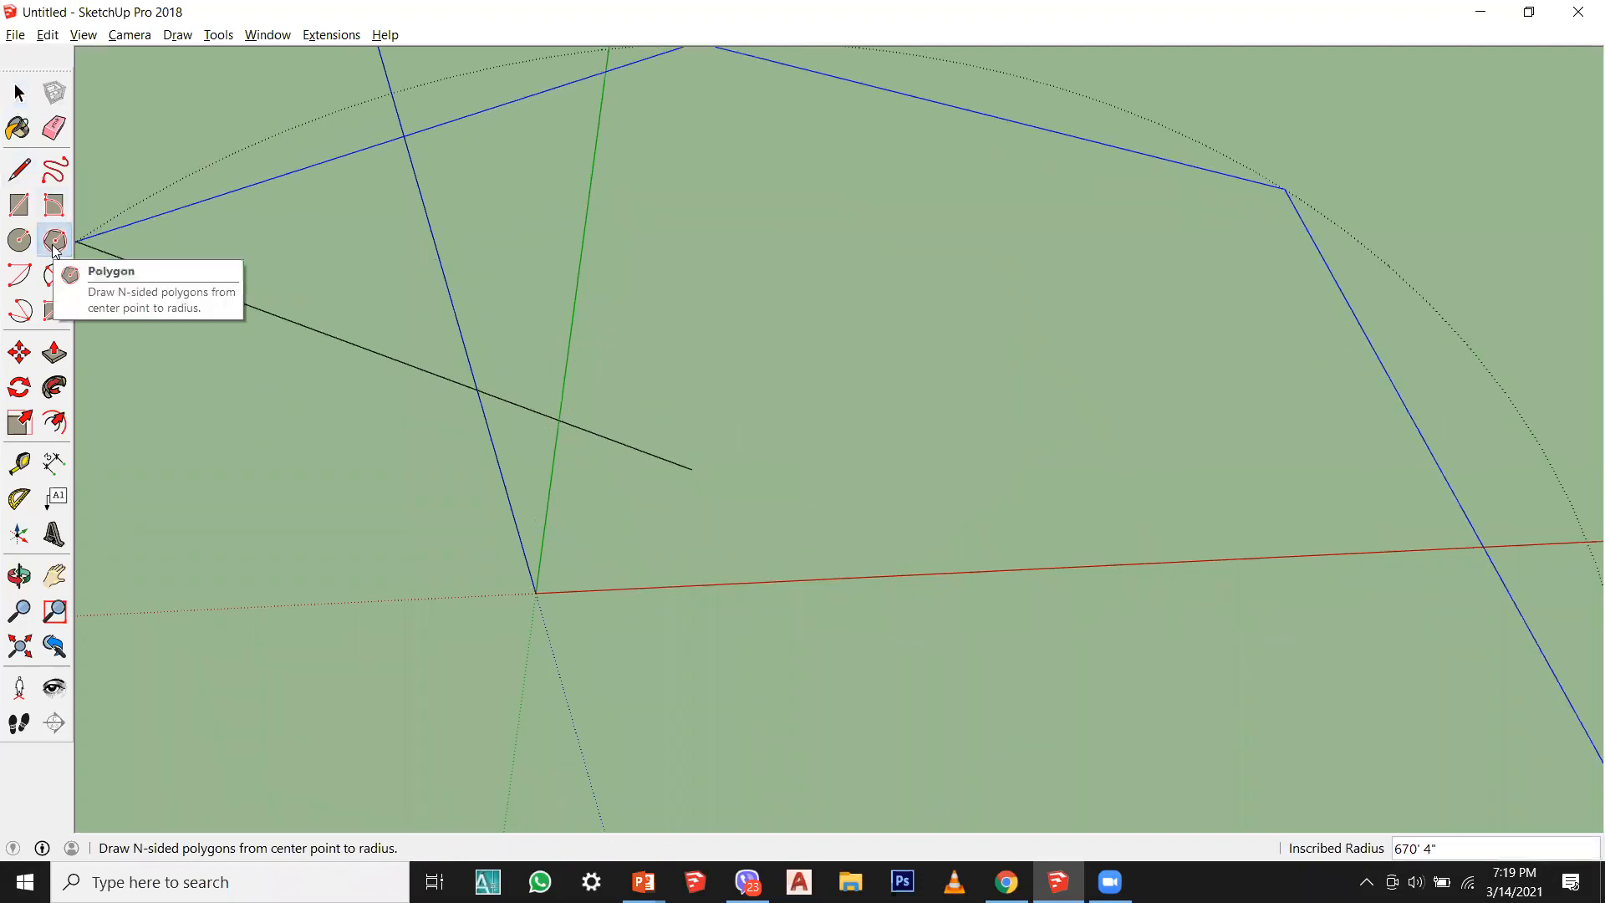
scroll(717, 420, "up", 2)
scroll(719, 418, "up", 1)
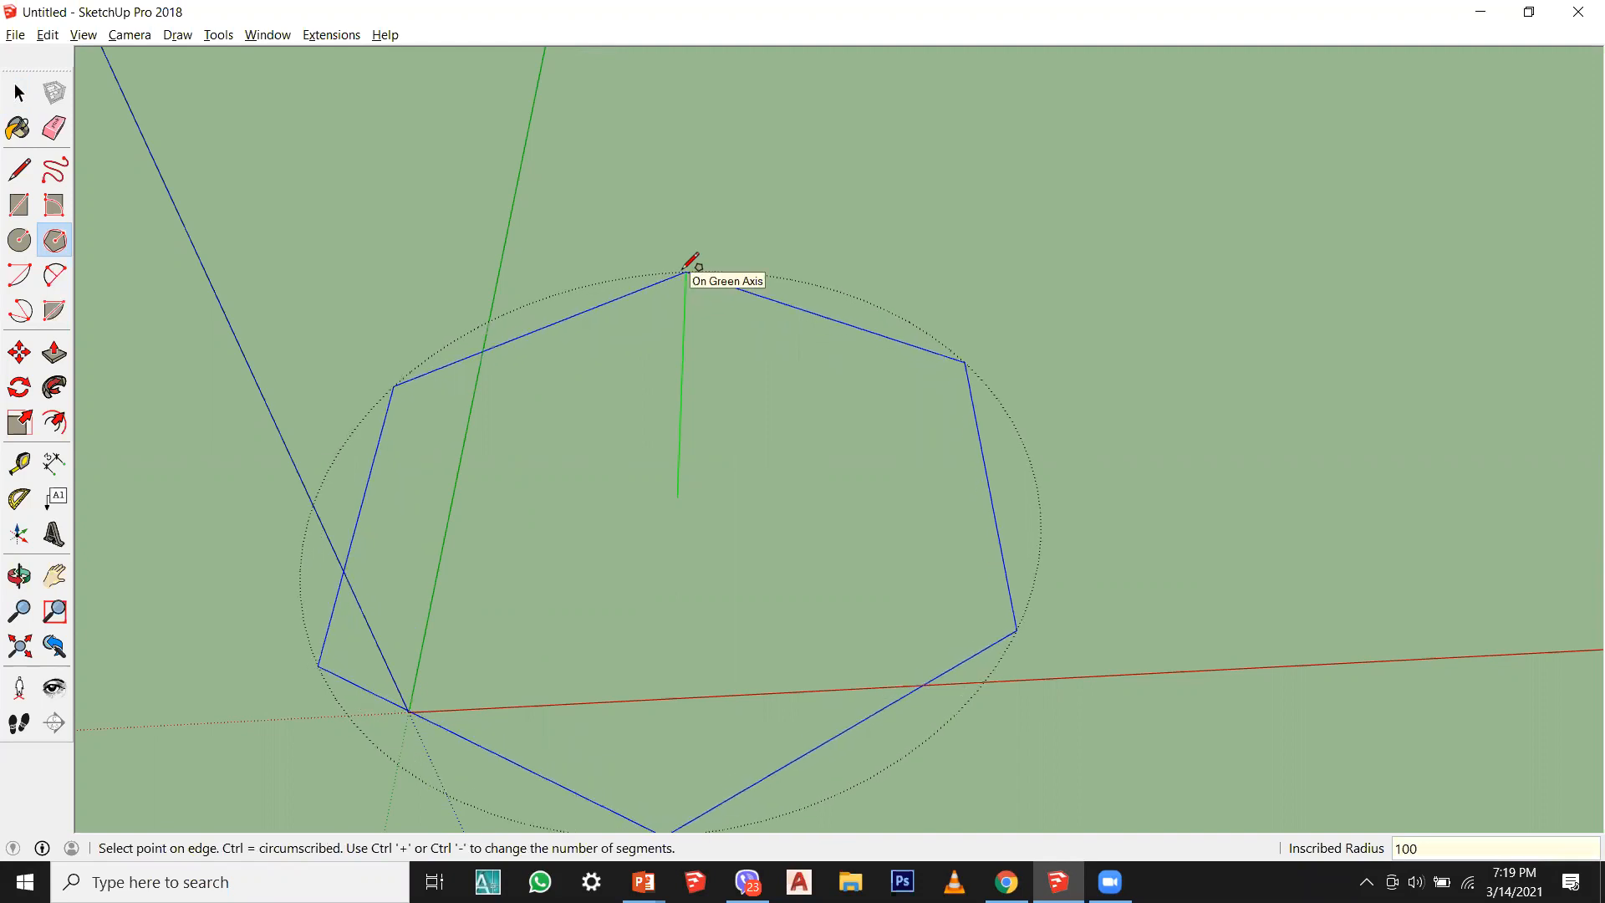
key("Return")
middle_click_drag(694, 301, 443, 475)
key("space")
scroll(664, 439, "up", 5)
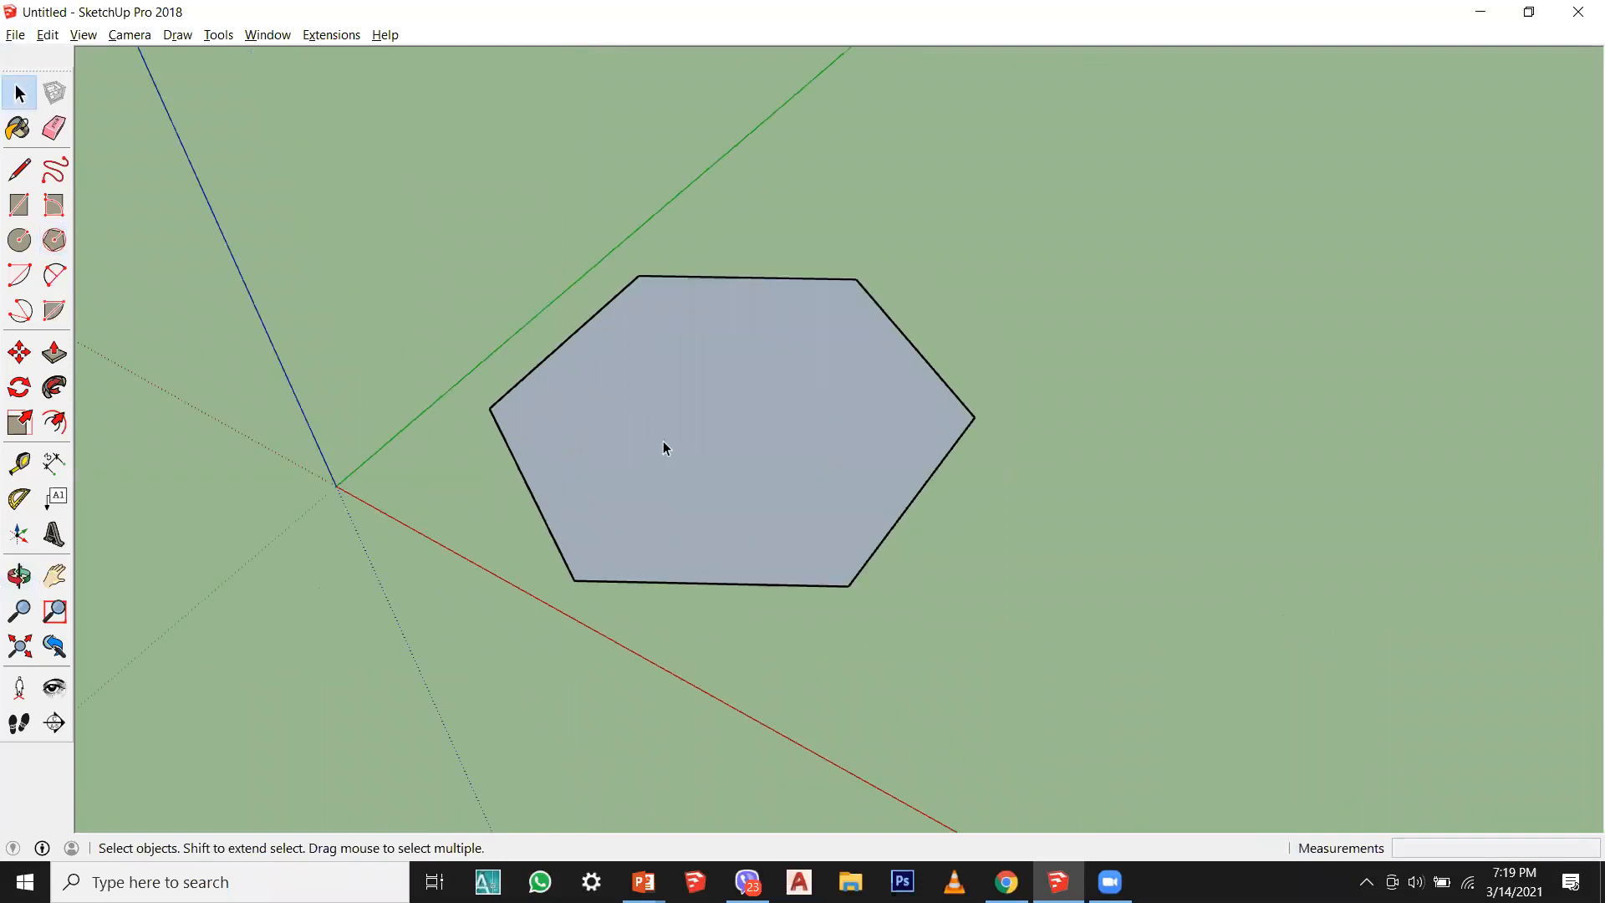
Step: Select the whole hexagon and delete it
middle_click_drag(809, 446, 949, 412)
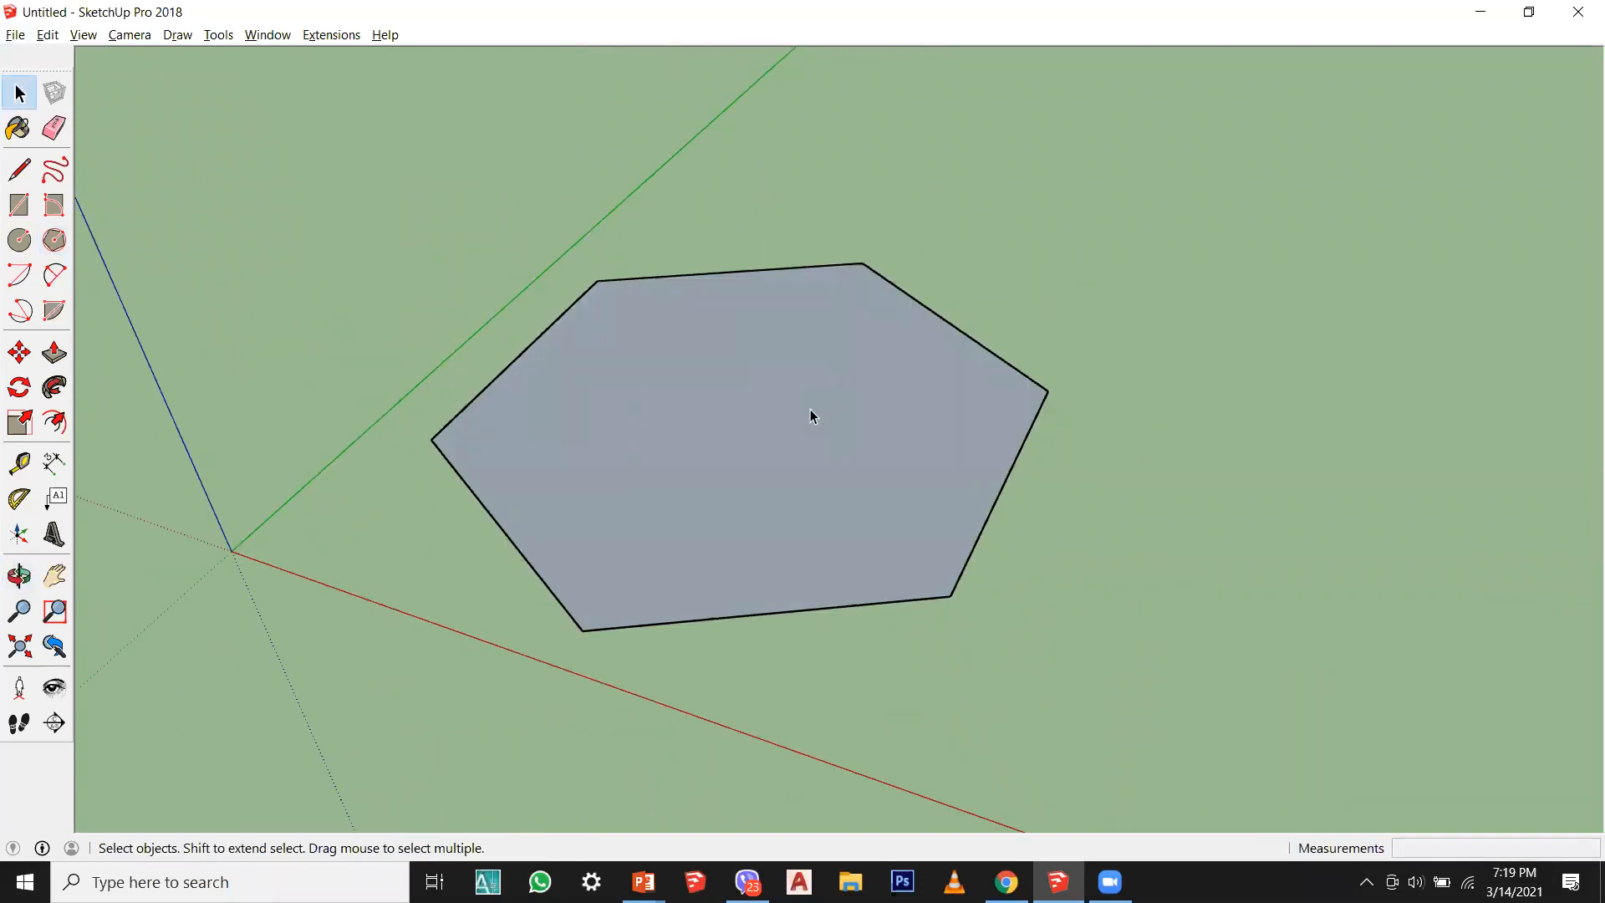
middle_click_drag(855, 484, 502, 468)
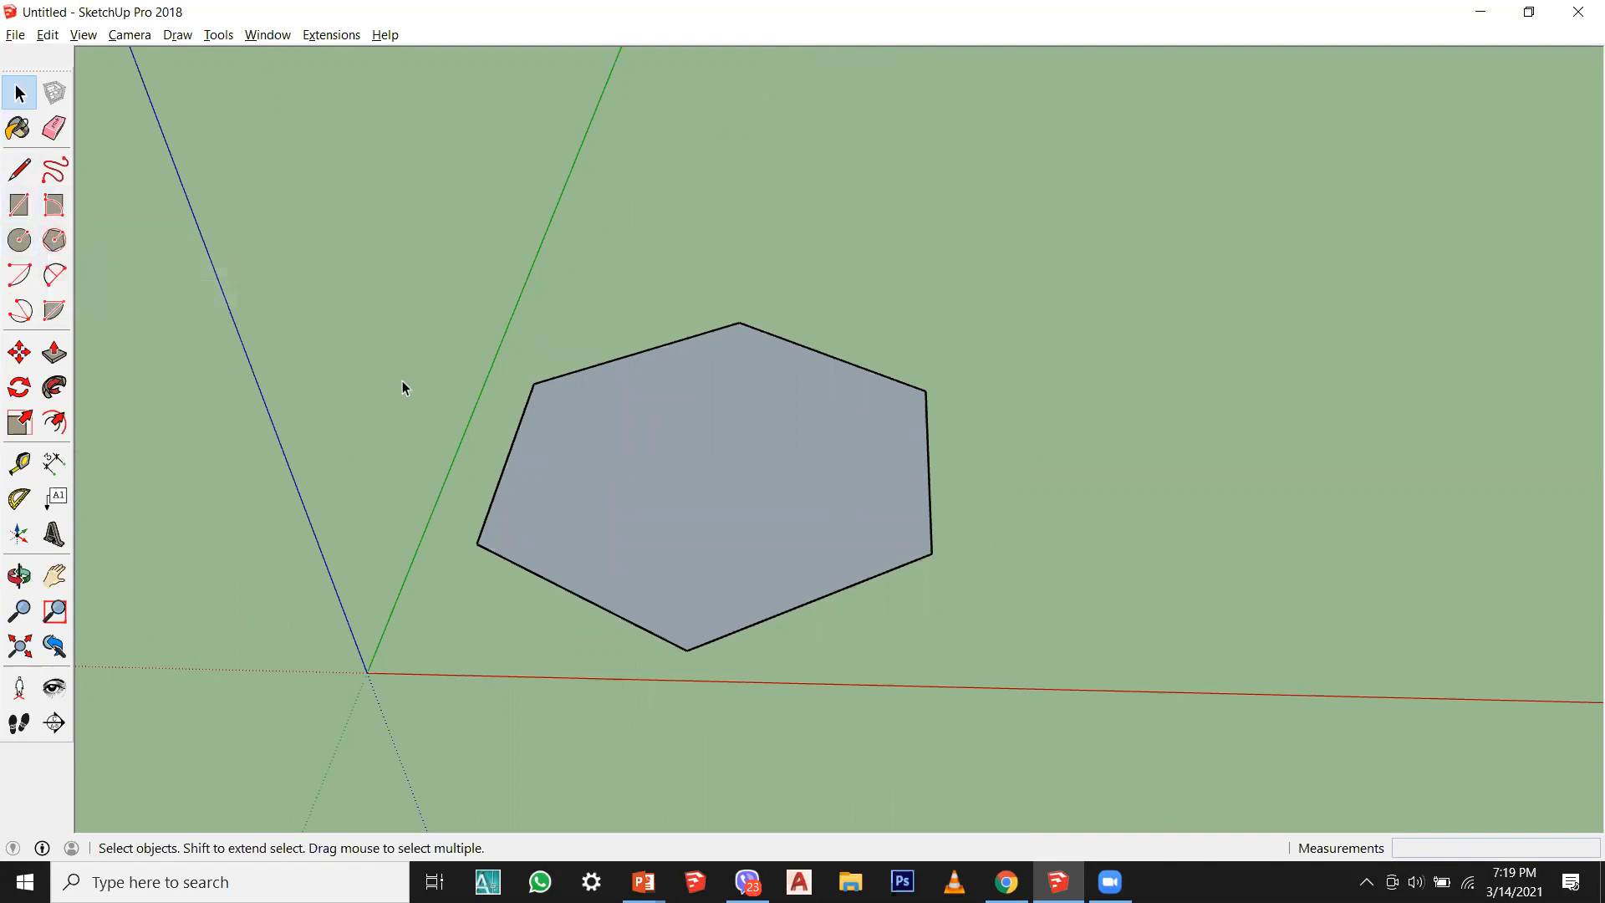
left_click_drag(813, 666, 1060, 786)
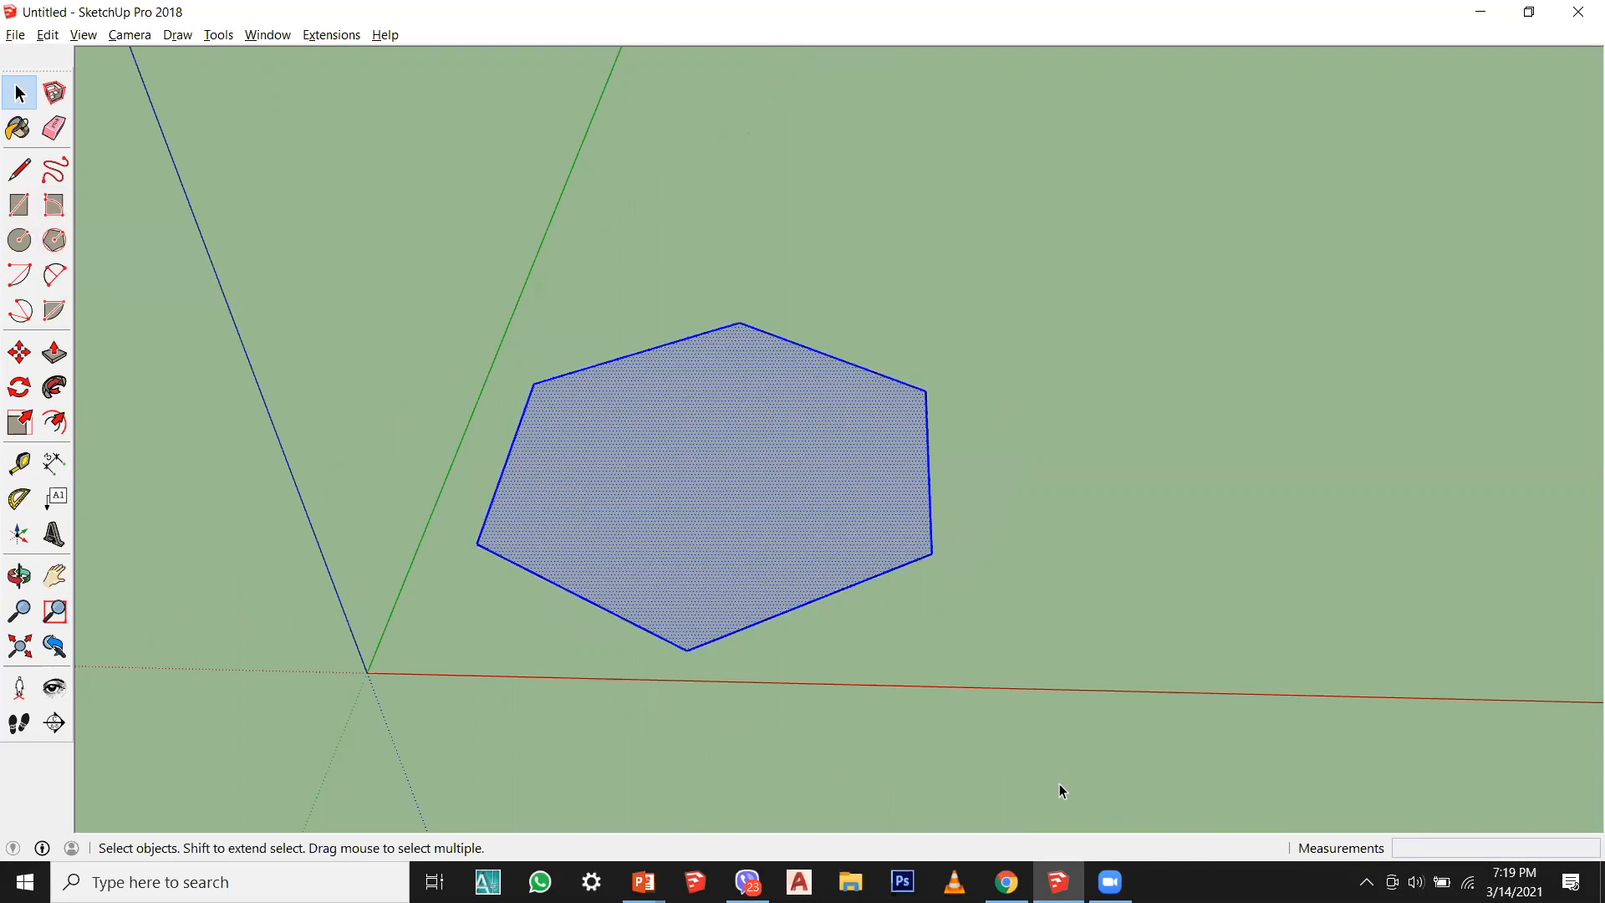
key("Delete")
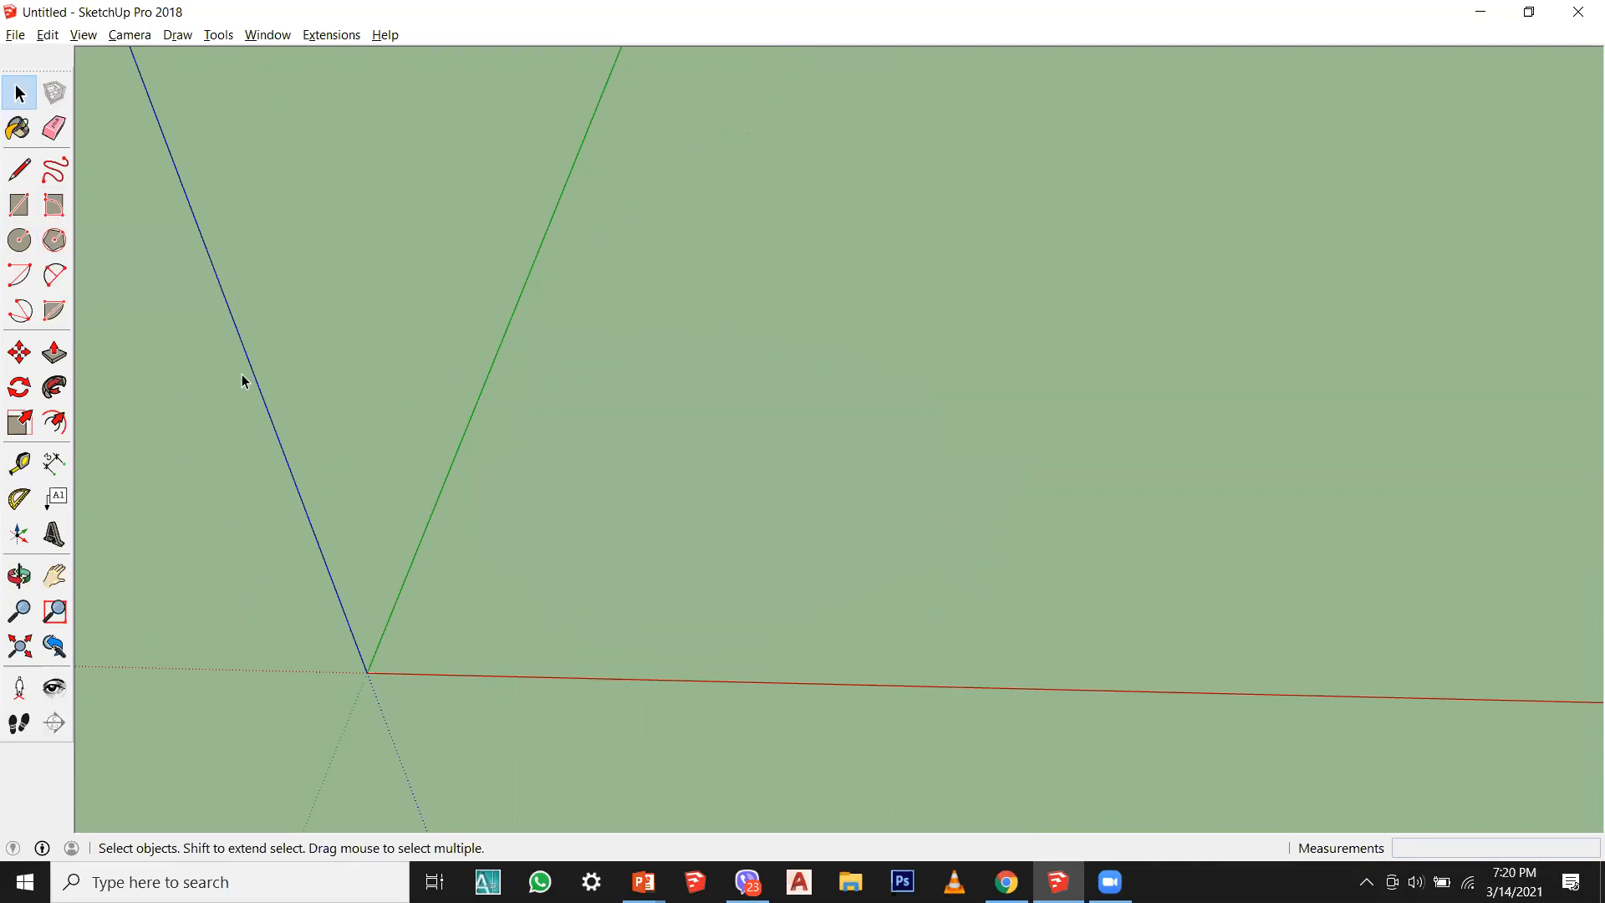
Step: Draw a centre-based arc around the origin, sweeping from the red axis to the green axis
left_click(20, 274)
left_click(368, 672)
left_click(641, 679)
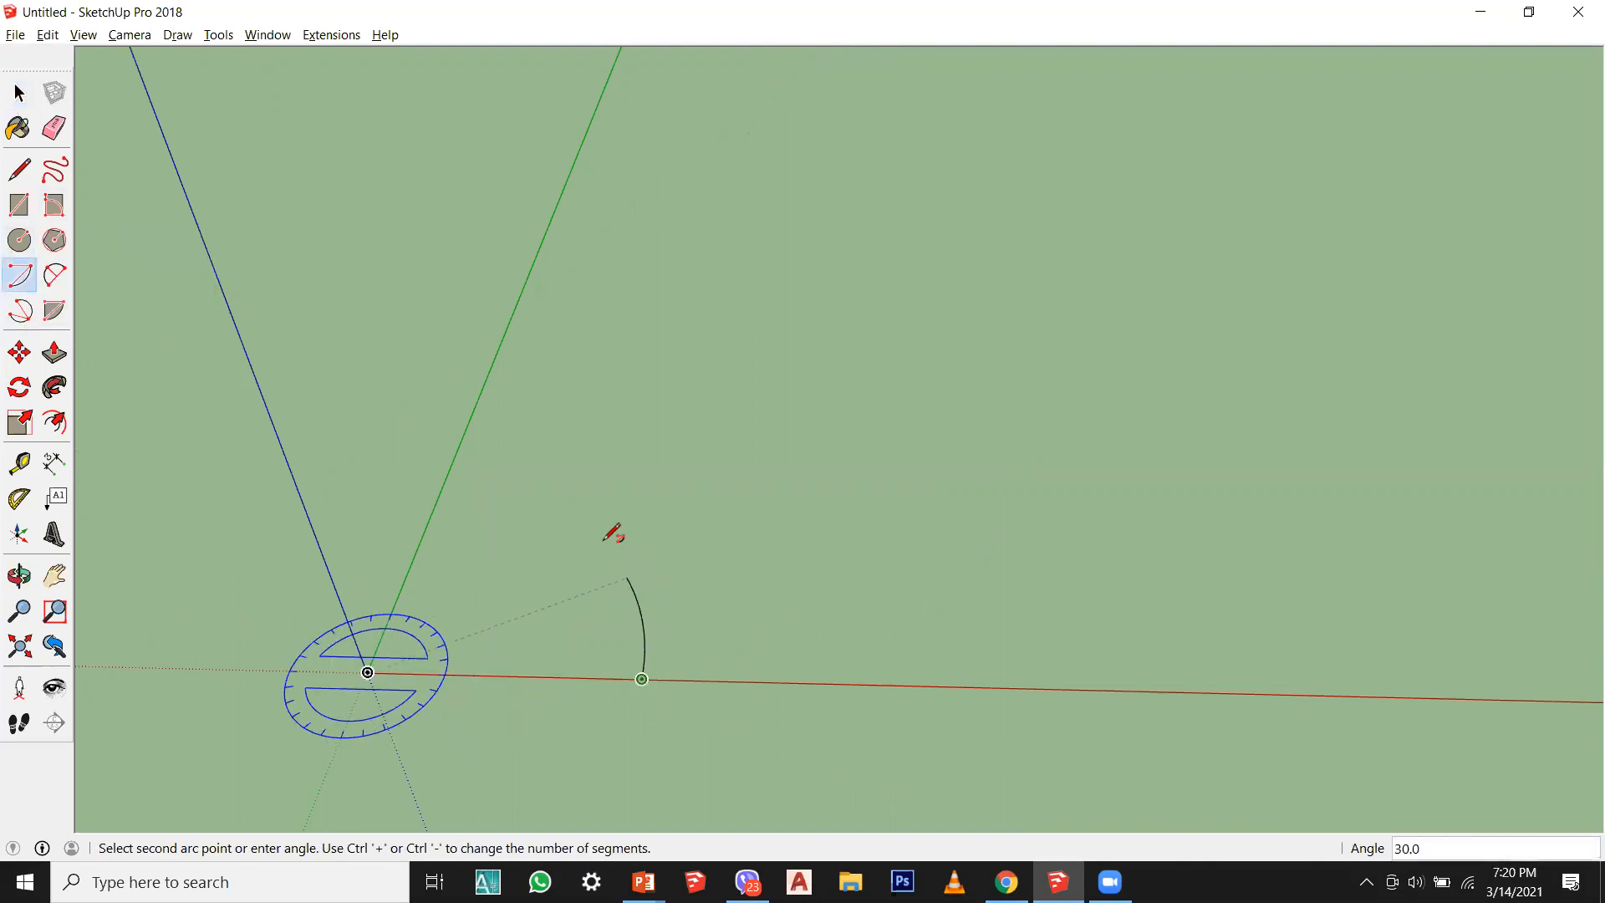
left_click(466, 458)
Step: Draw an upright 2 Point Arc with both ends on the red axis and a bulge of about 16'
left_click(55, 274)
left_click(850, 612)
middle_click_drag(904, 603, 1150, 671)
left_click(1147, 667)
middle_click_drag(953, 555, 996, 451)
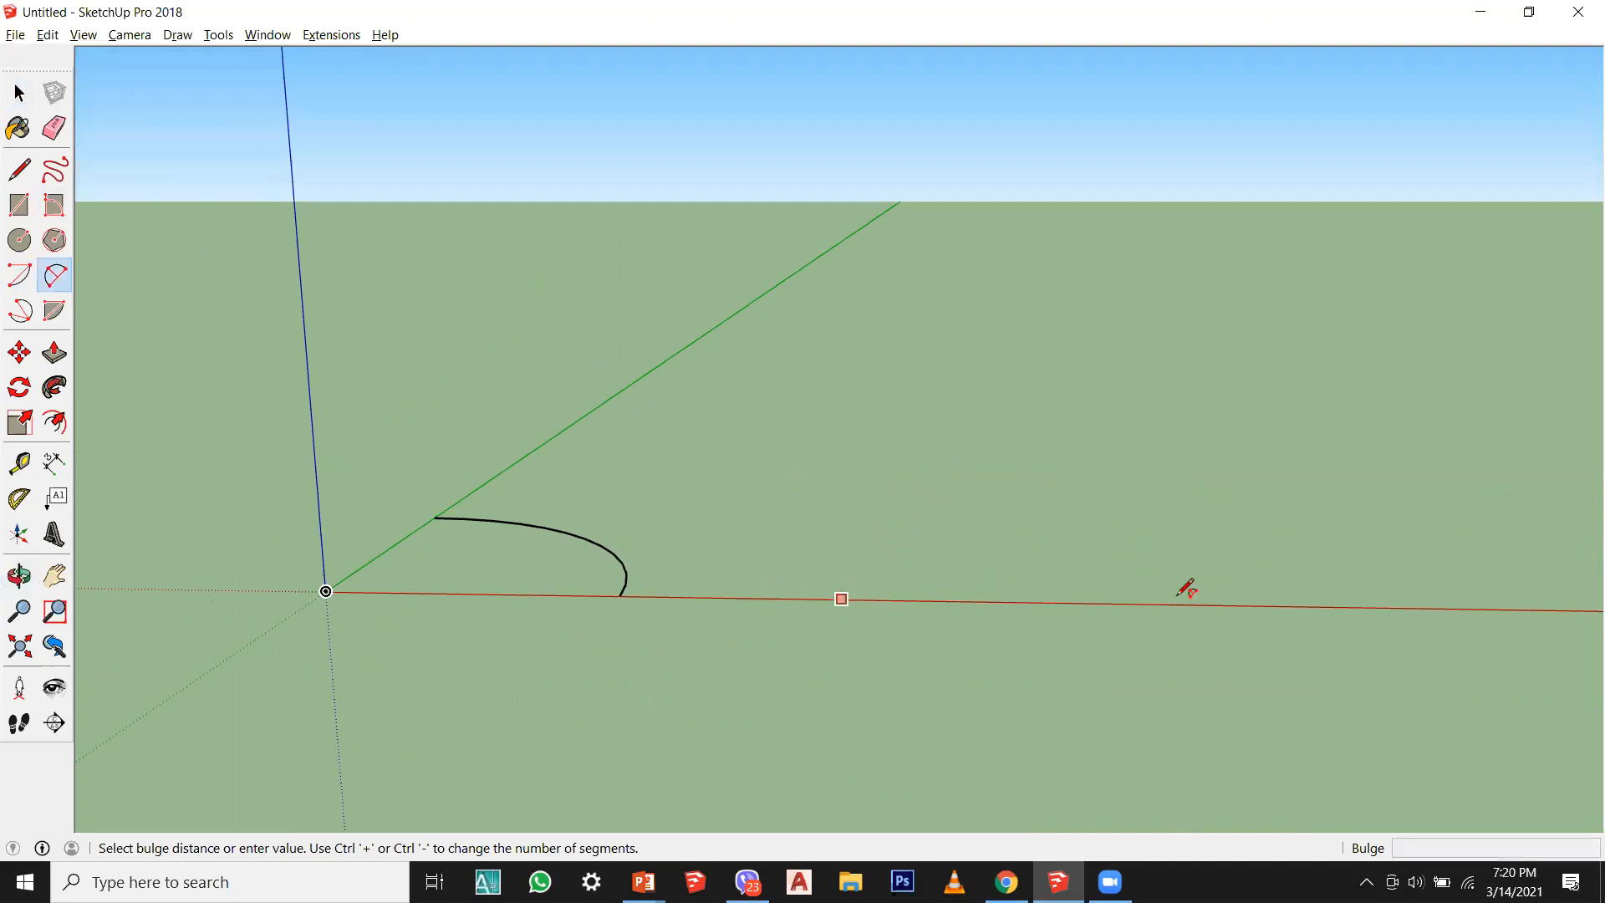
middle_click_drag(1045, 562, 1055, 404)
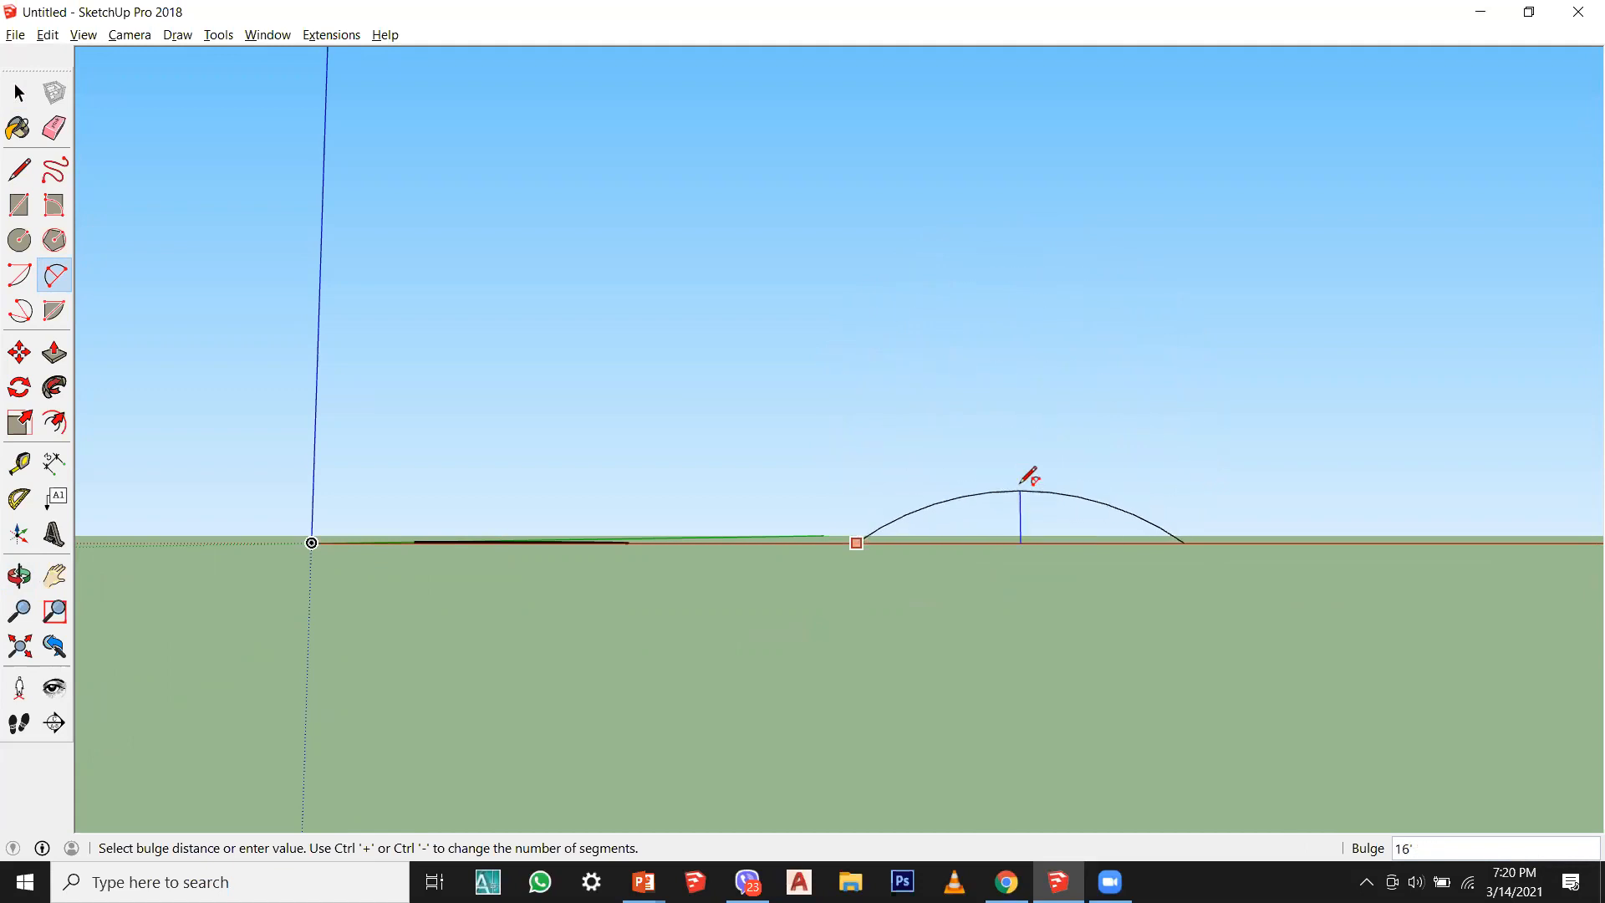
left_click(1021, 499)
Step: Draw a line between the upright arc's two endpoints to close it into a face
middle_click_drag(1132, 509, 760, 695)
left_click(20, 170)
scroll(823, 559, "up", 3)
left_click(810, 562)
left_click(1237, 715)
Step: Extrude the closed arc face about 100' 9" with Push/Pull to form a vaulted solid
middle_click_drag(1236, 715, 290, 465)
left_click(64, 364)
middle_click_drag(838, 760, 713, 663)
left_click_drag(713, 663, 1120, 768)
middle_click_drag(1120, 769, 786, 640)
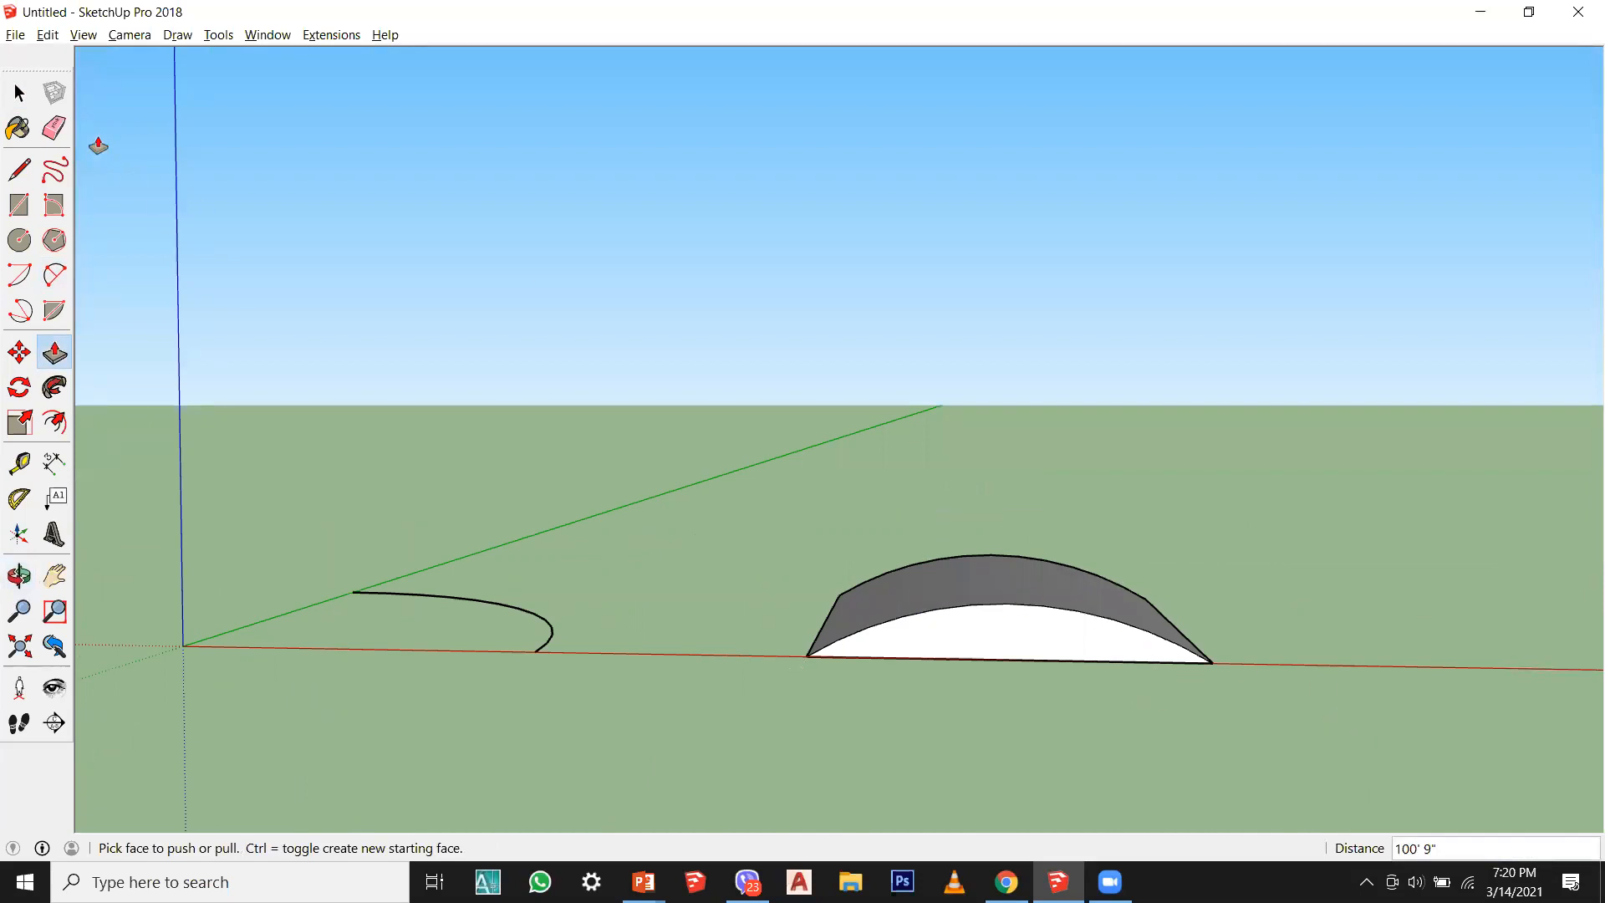
left_click(19, 92)
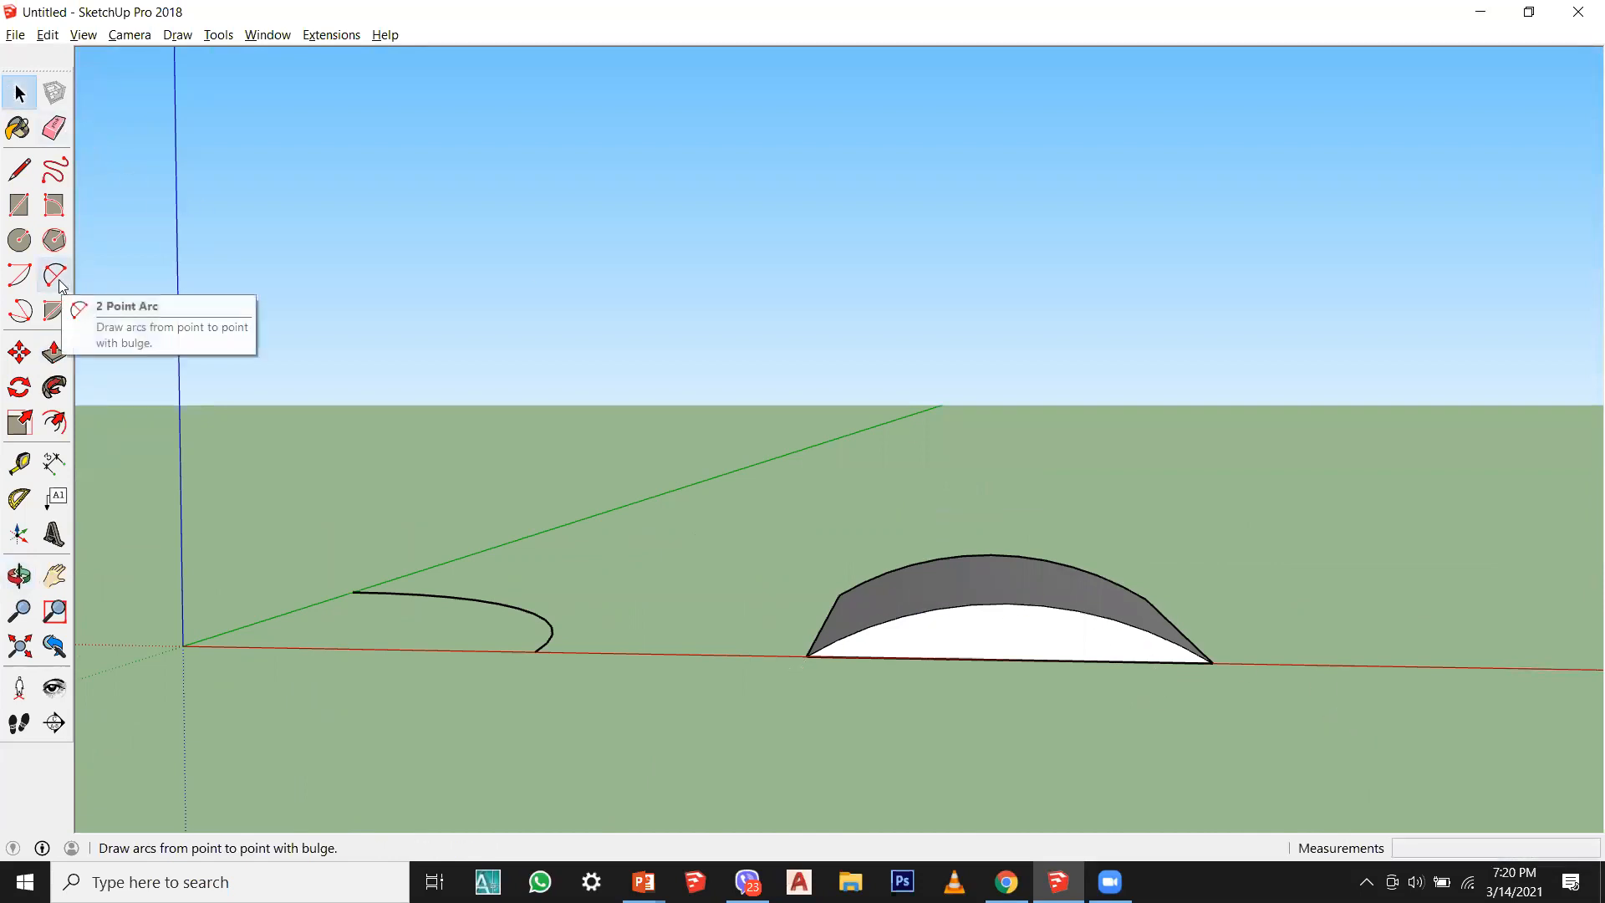
Step: Draw an upright, roughly semicircular 3 Point Arc on the red axis beyond the vaulted solid
left_click(19, 310)
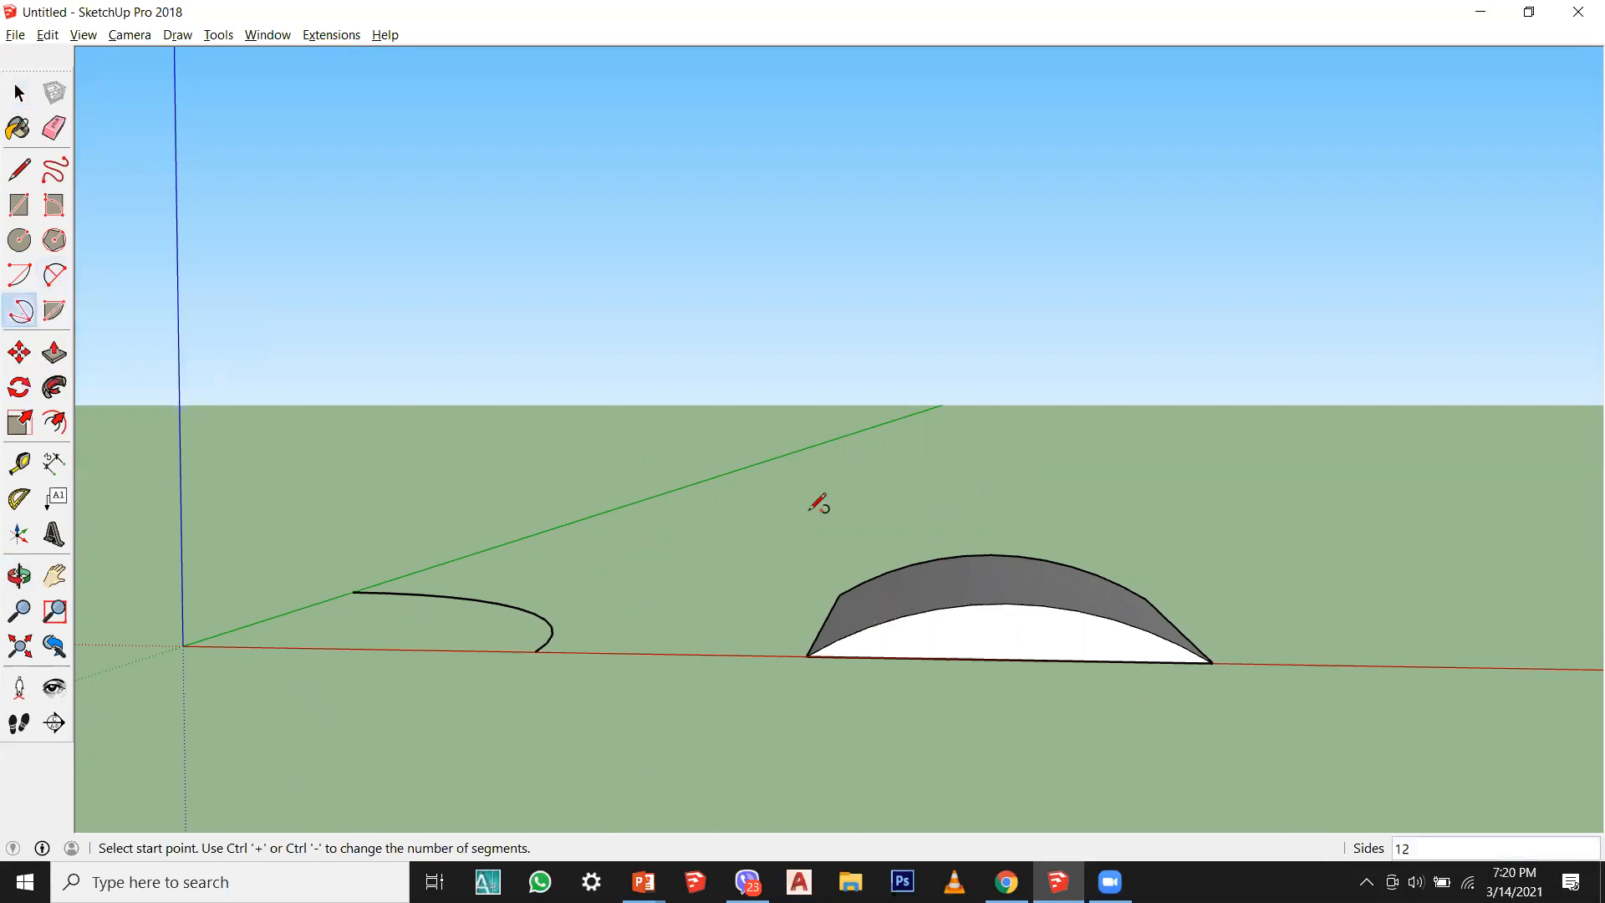
middle_click_drag(817, 502, 1198, 618)
left_click(1197, 627)
left_click(1389, 615)
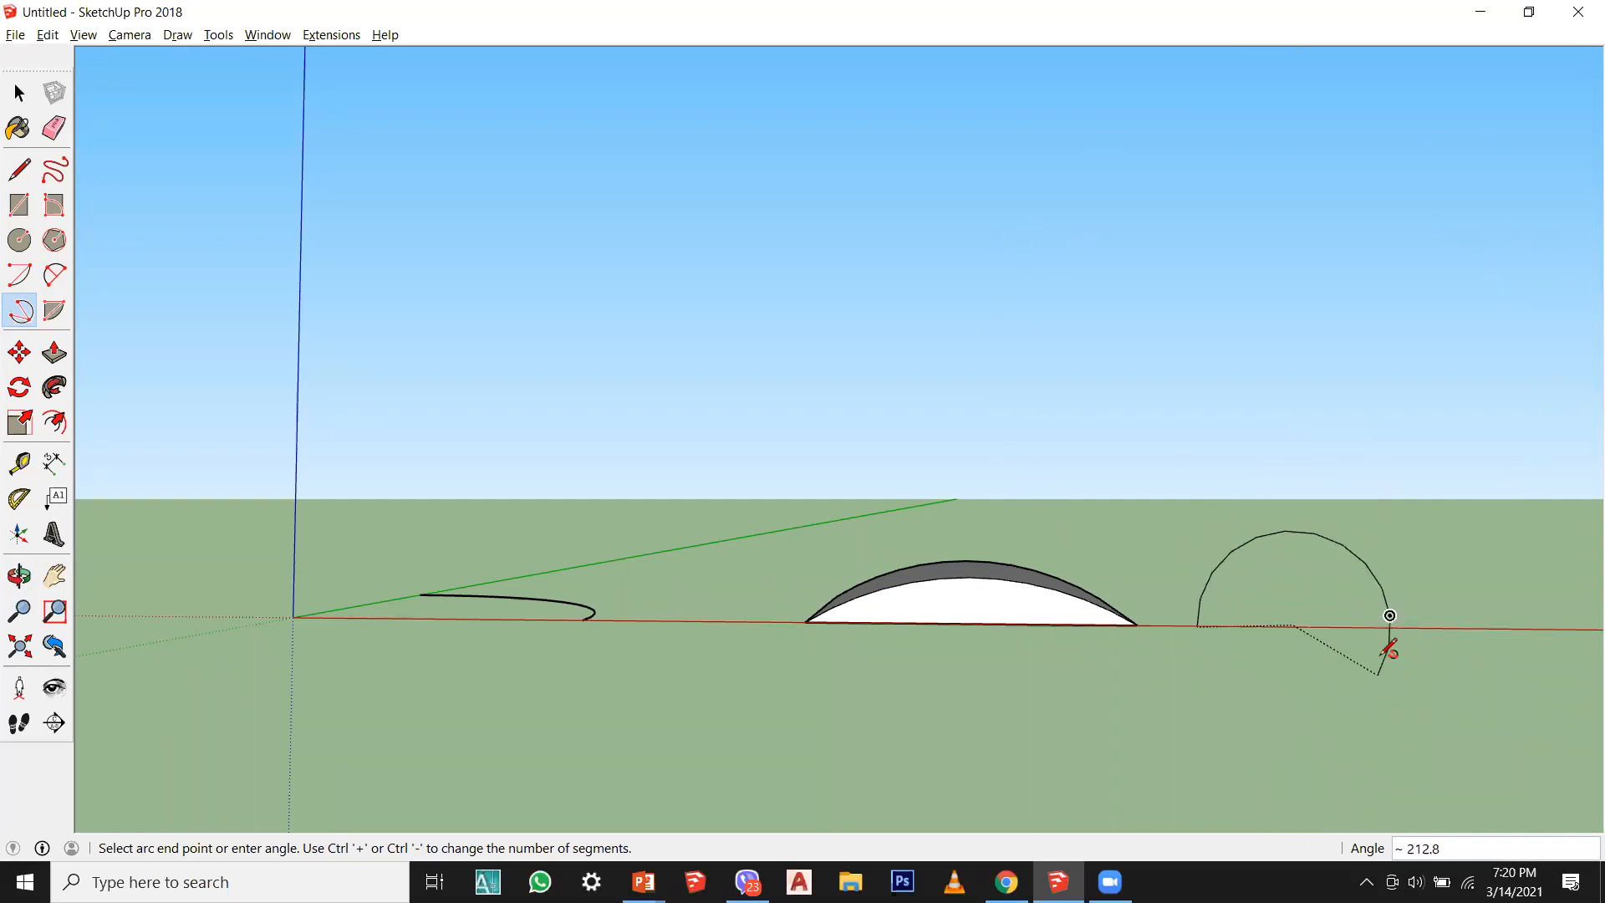
left_click(1390, 616)
middle_click_drag(1418, 638, 1207, 638)
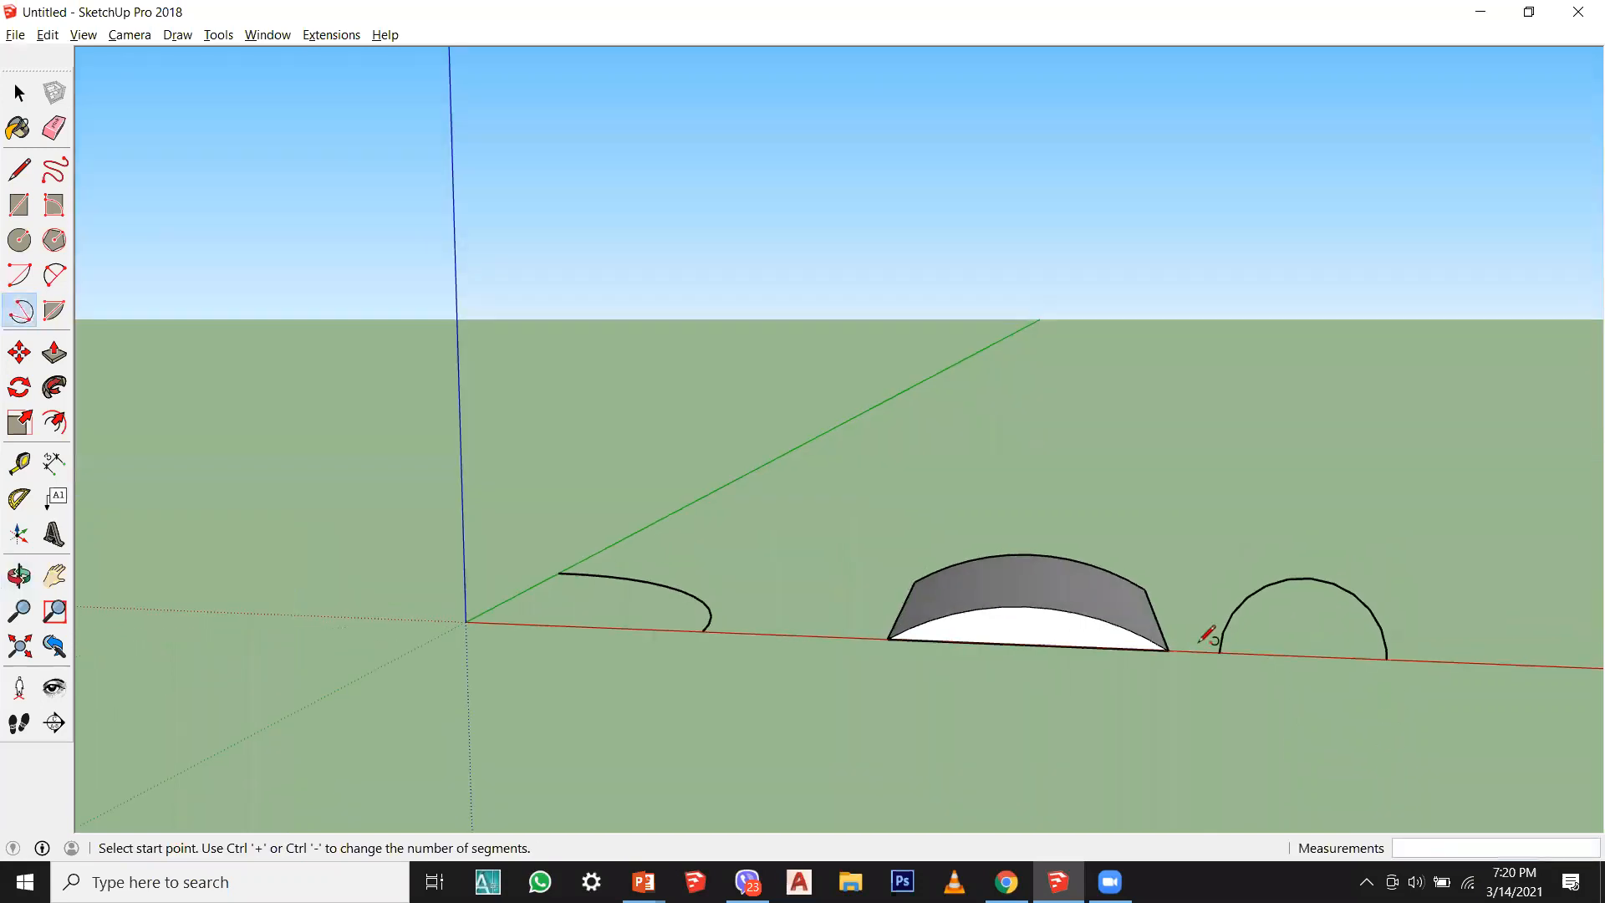
Step: Draw a pie shape of about 95.9 degrees on the ground, centred on the green axis behind the first arc
left_click(43, 311)
middle_click_drag(710, 610, 594, 555)
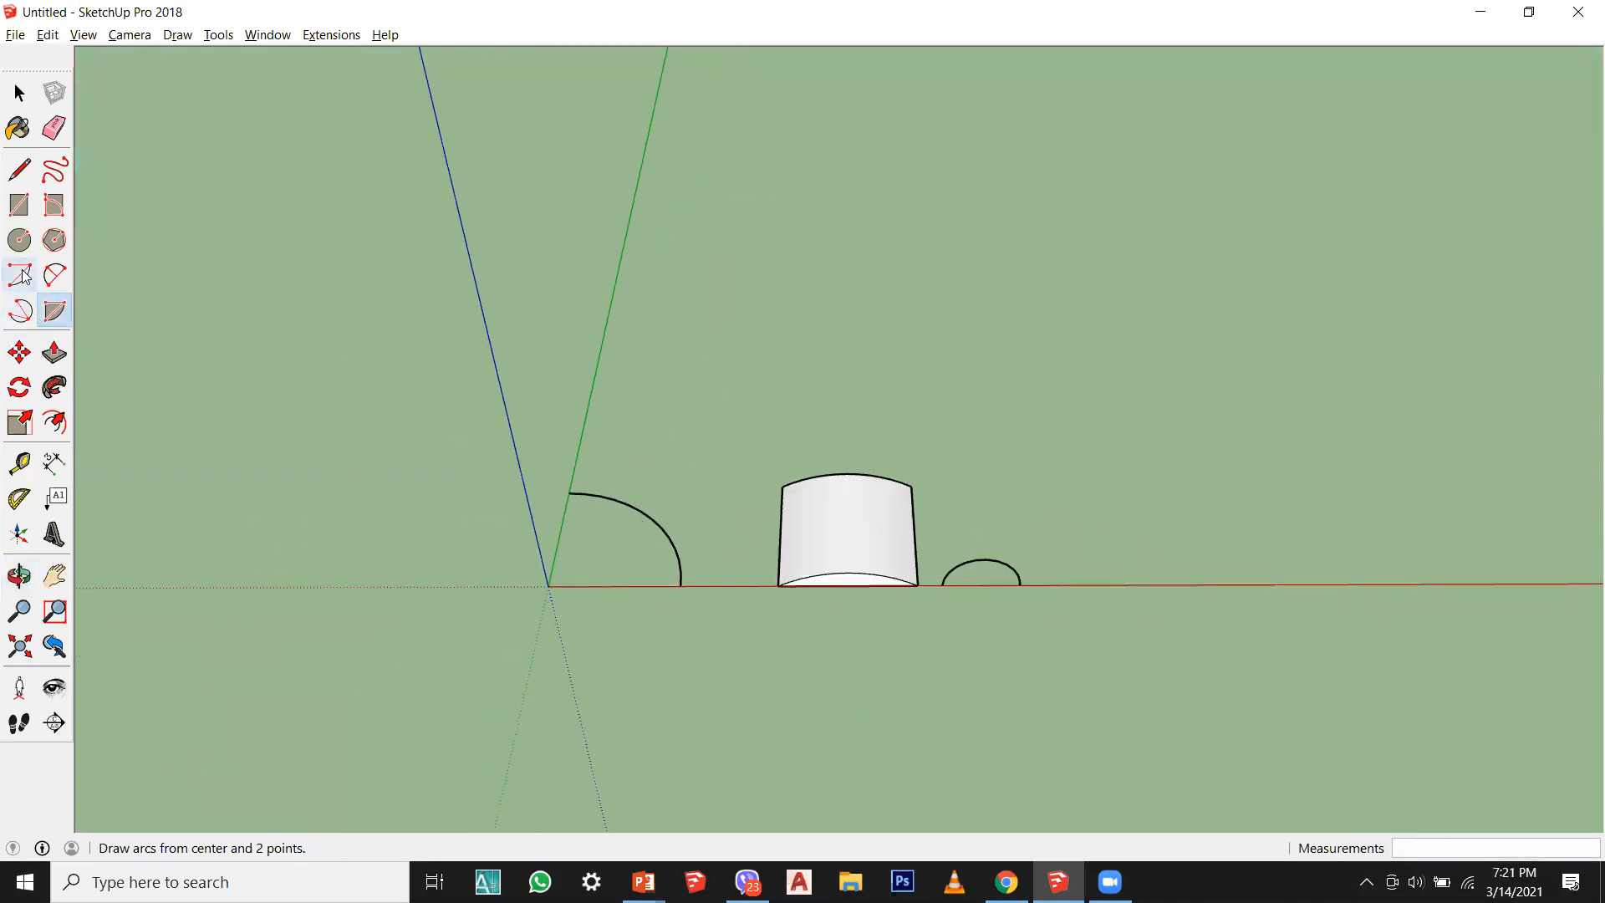
left_click(592, 398)
left_click(834, 414)
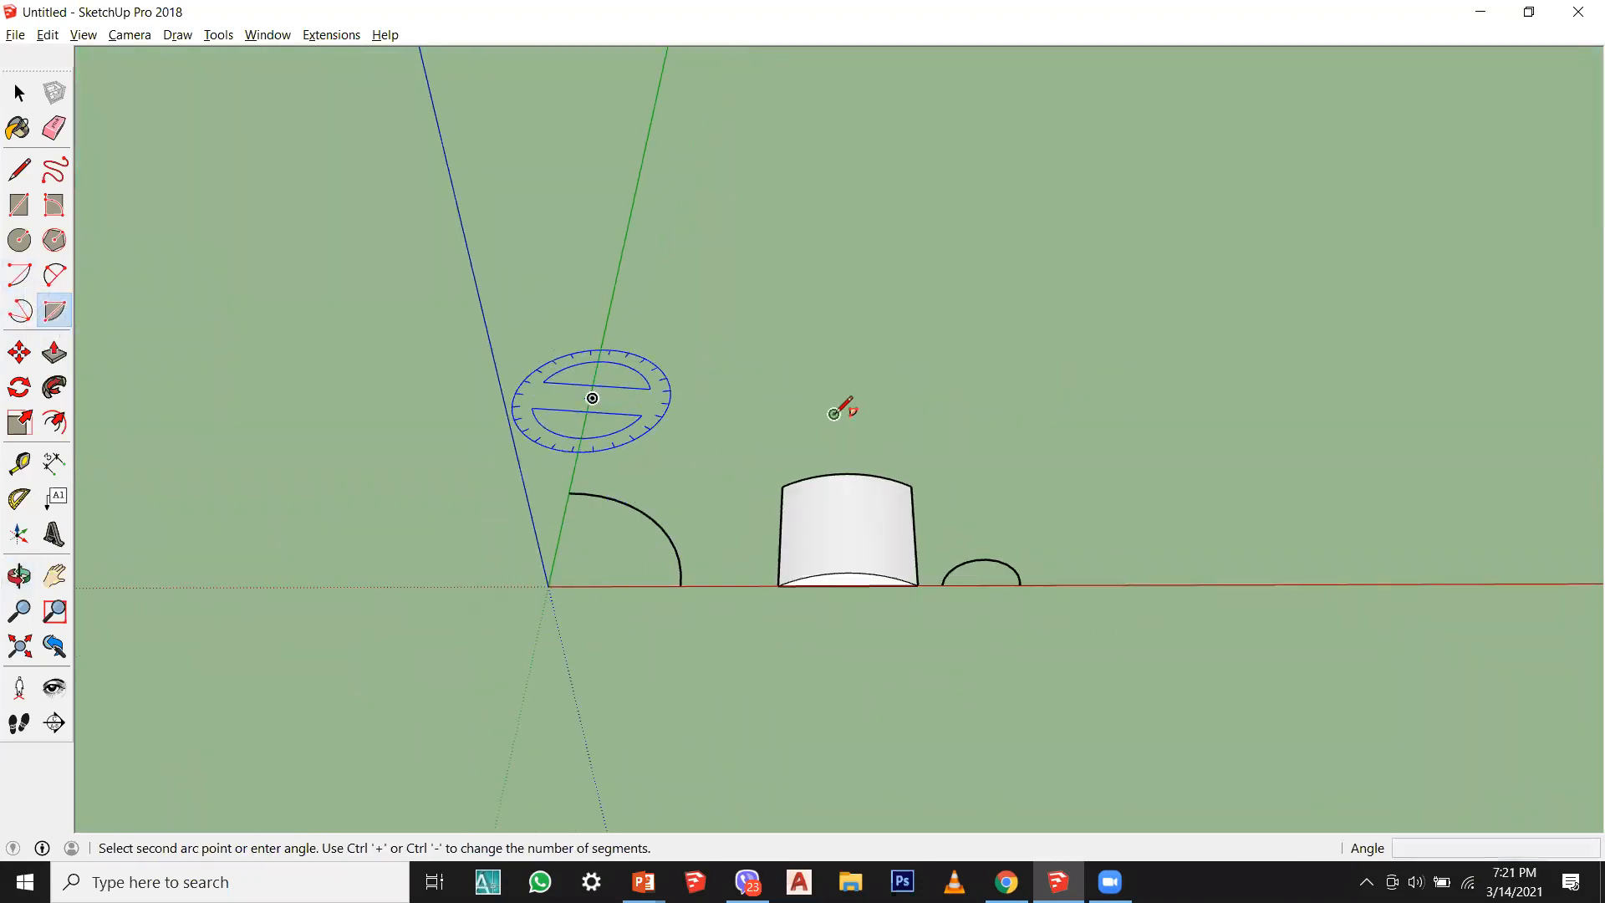
left_click(639, 221)
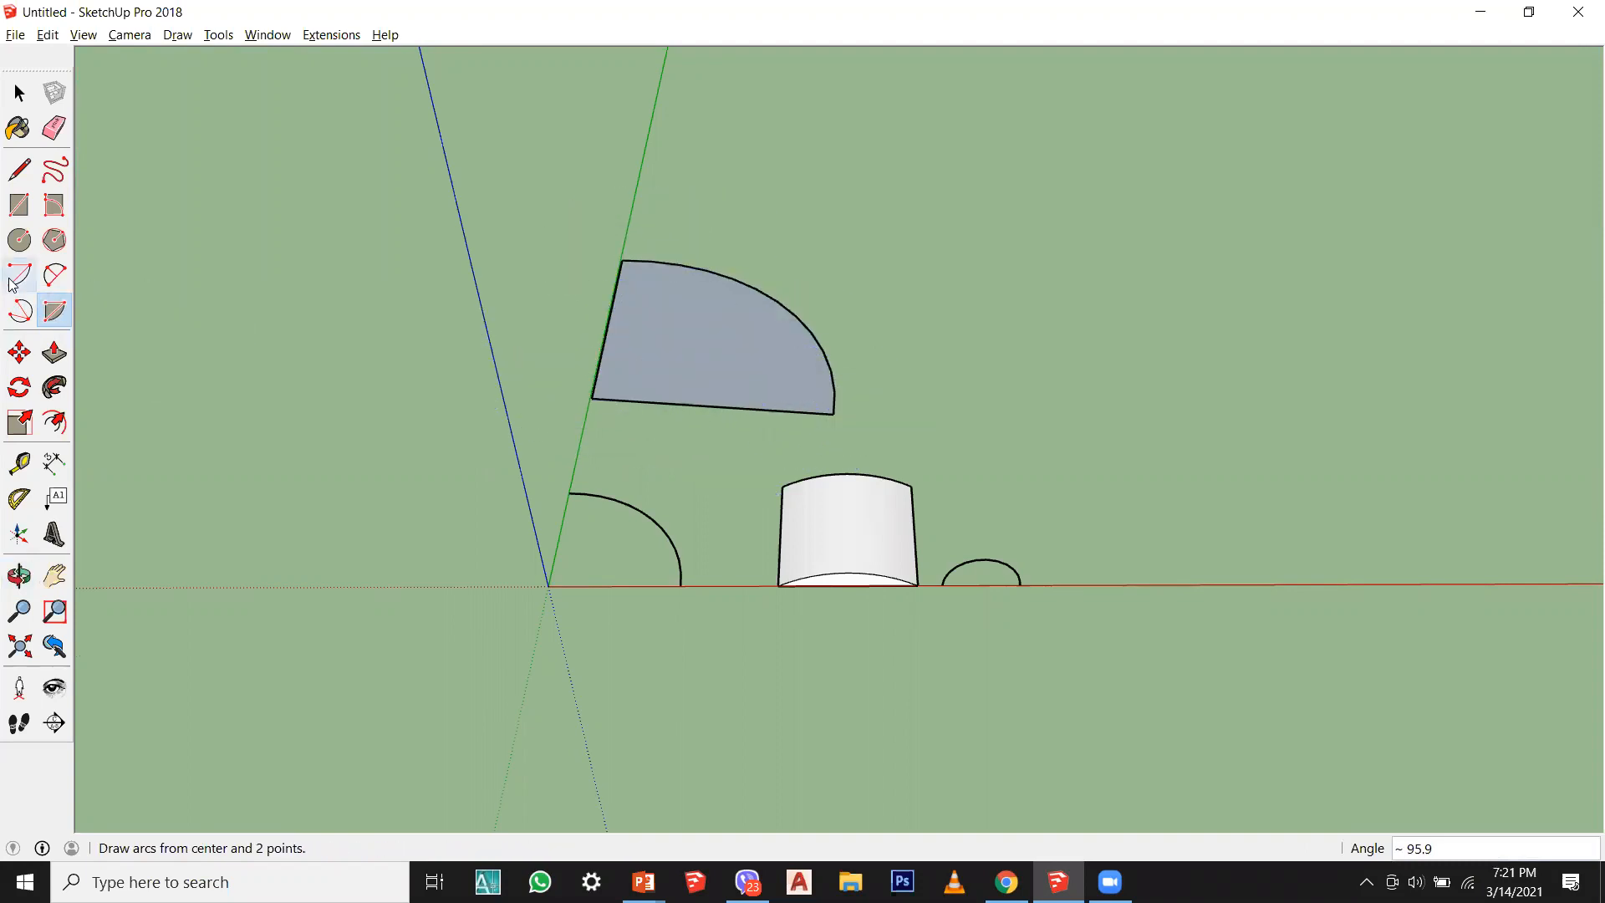
scroll(602, 502, "up", 2)
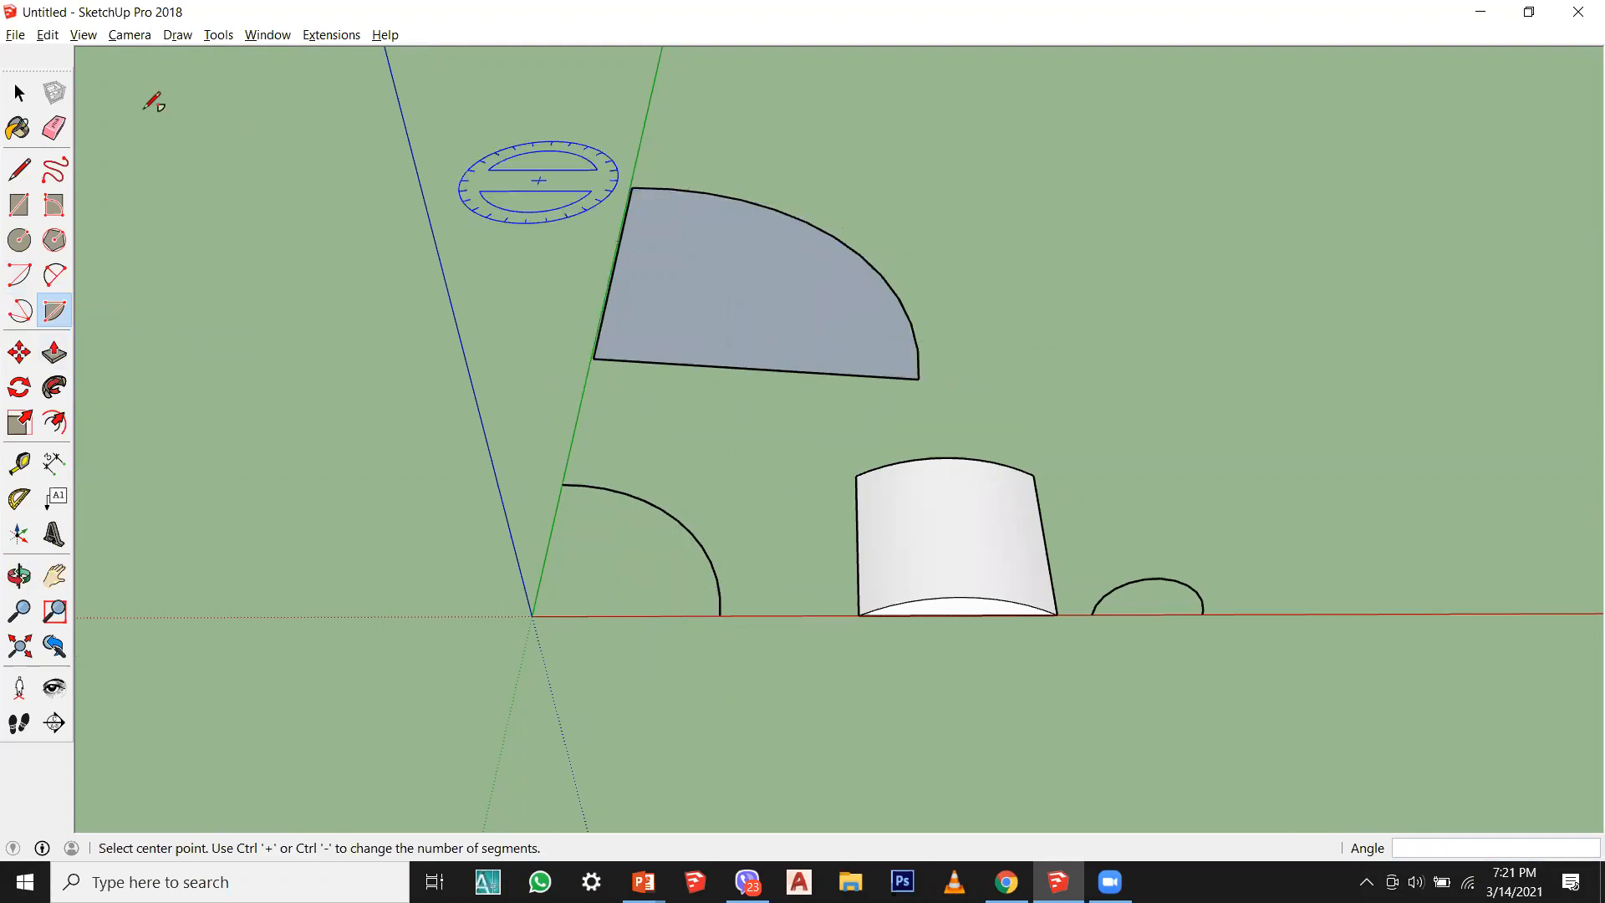
Step: Select the arcs, the pie shape and the vaulted solid together and delete them all
left_click(18, 92)
scroll(828, 638, "down", 2)
middle_click_drag(826, 426, 1235, 642)
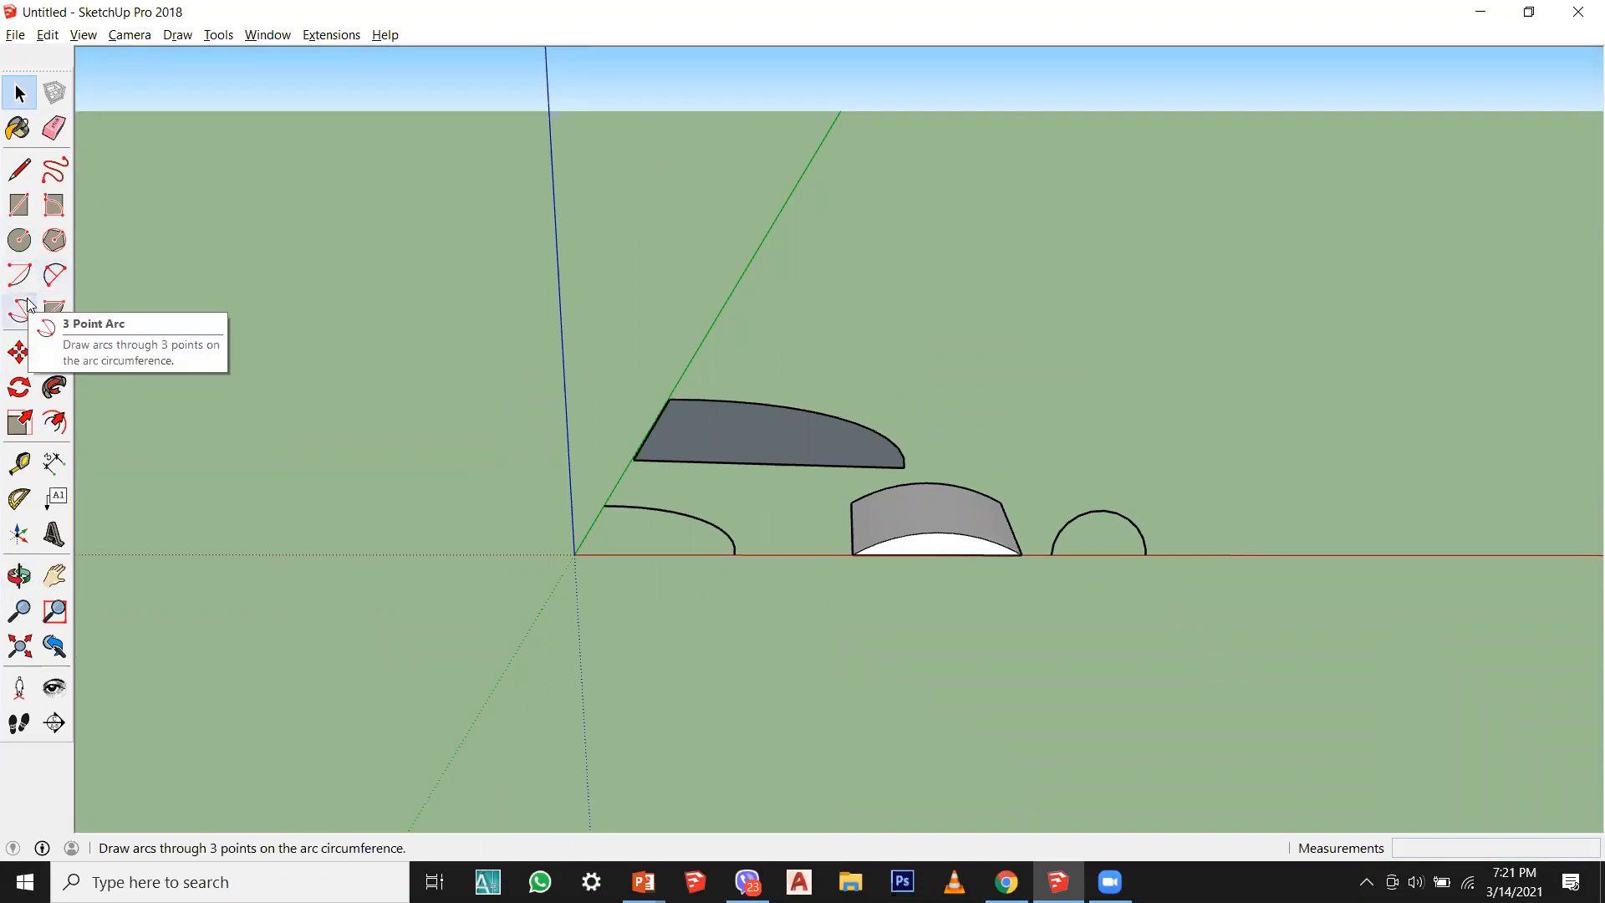
middle_click_drag(961, 417, 1036, 359)
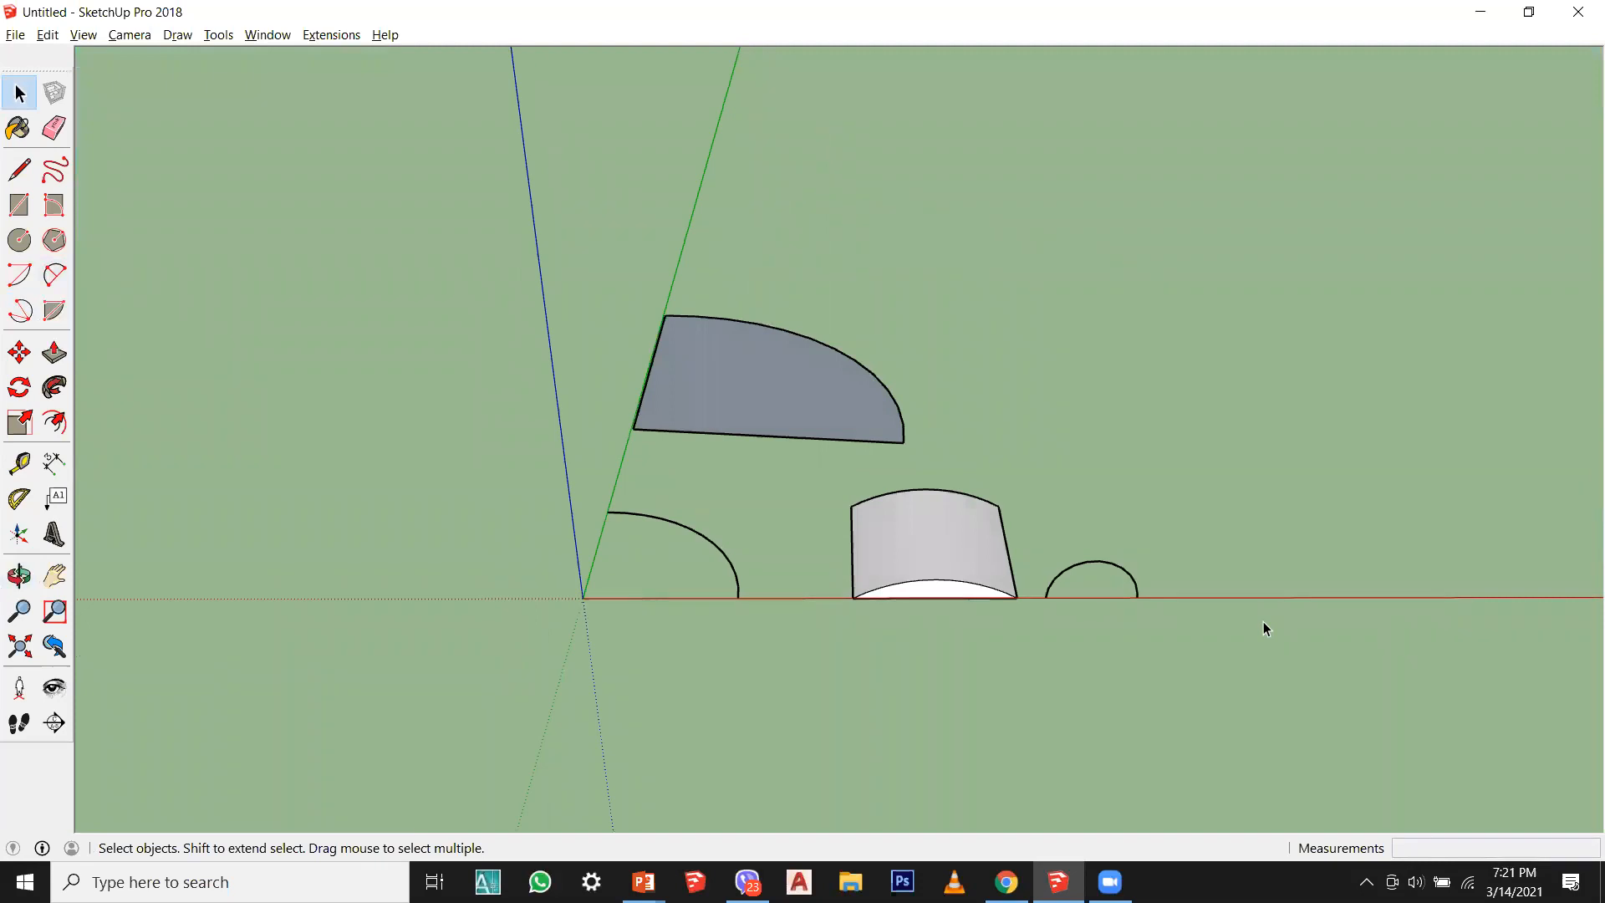
left_click_drag(250, 163, 1261, 693)
key("Delete")
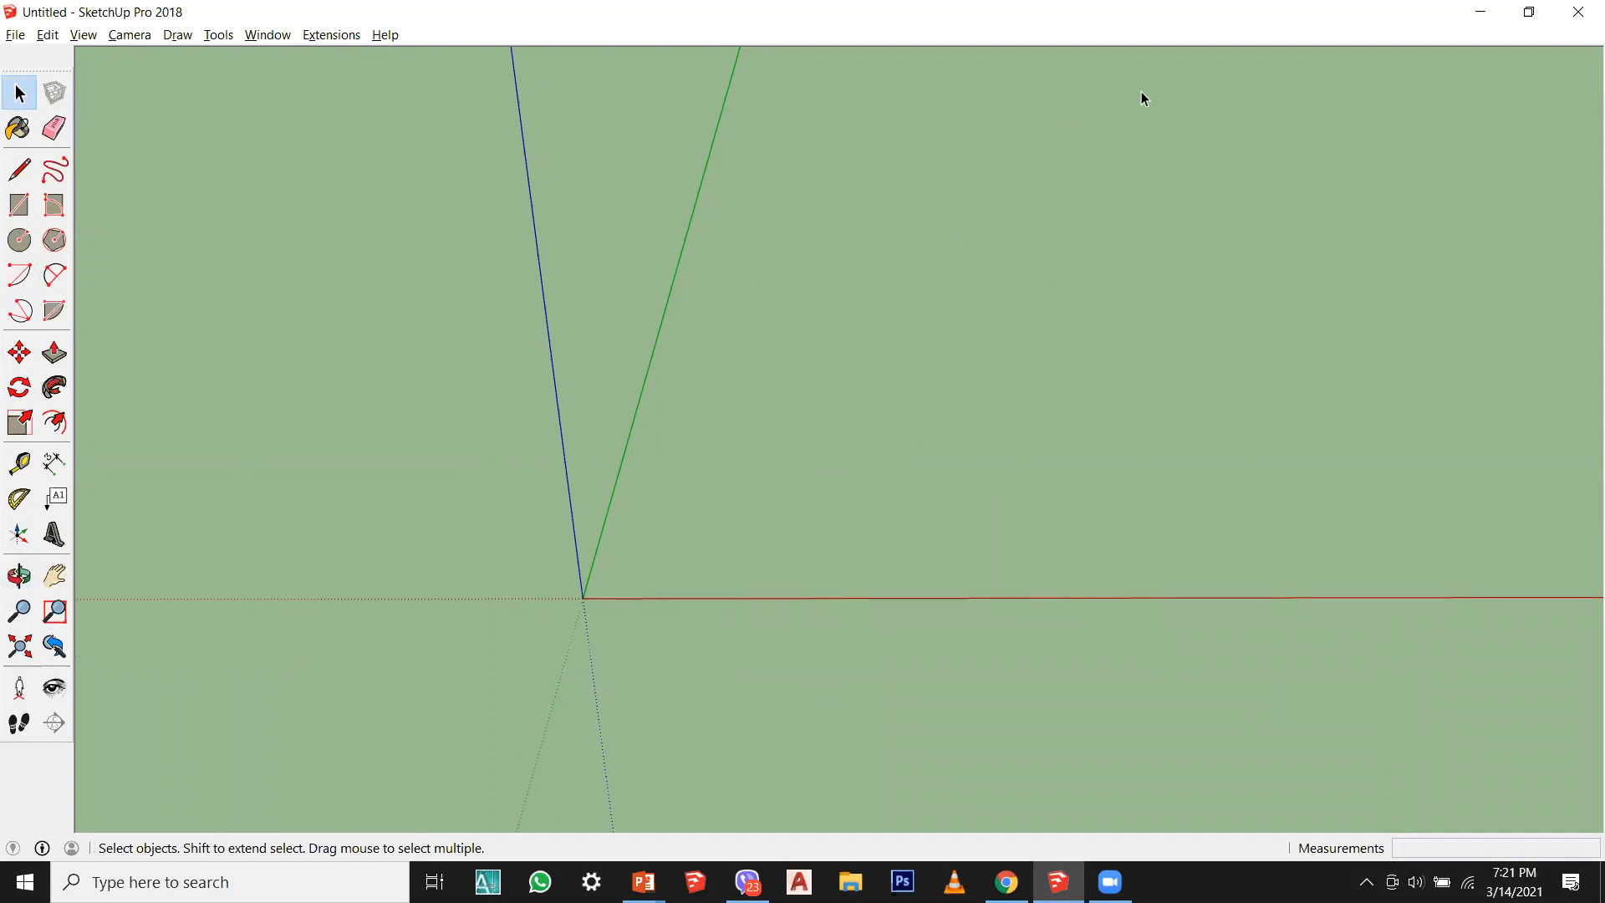
Step: Draw a hexagon centred on the origin with a corner on the red axis and an inscribed radius of about 134' 3"
left_click(57, 240)
left_click(583, 598)
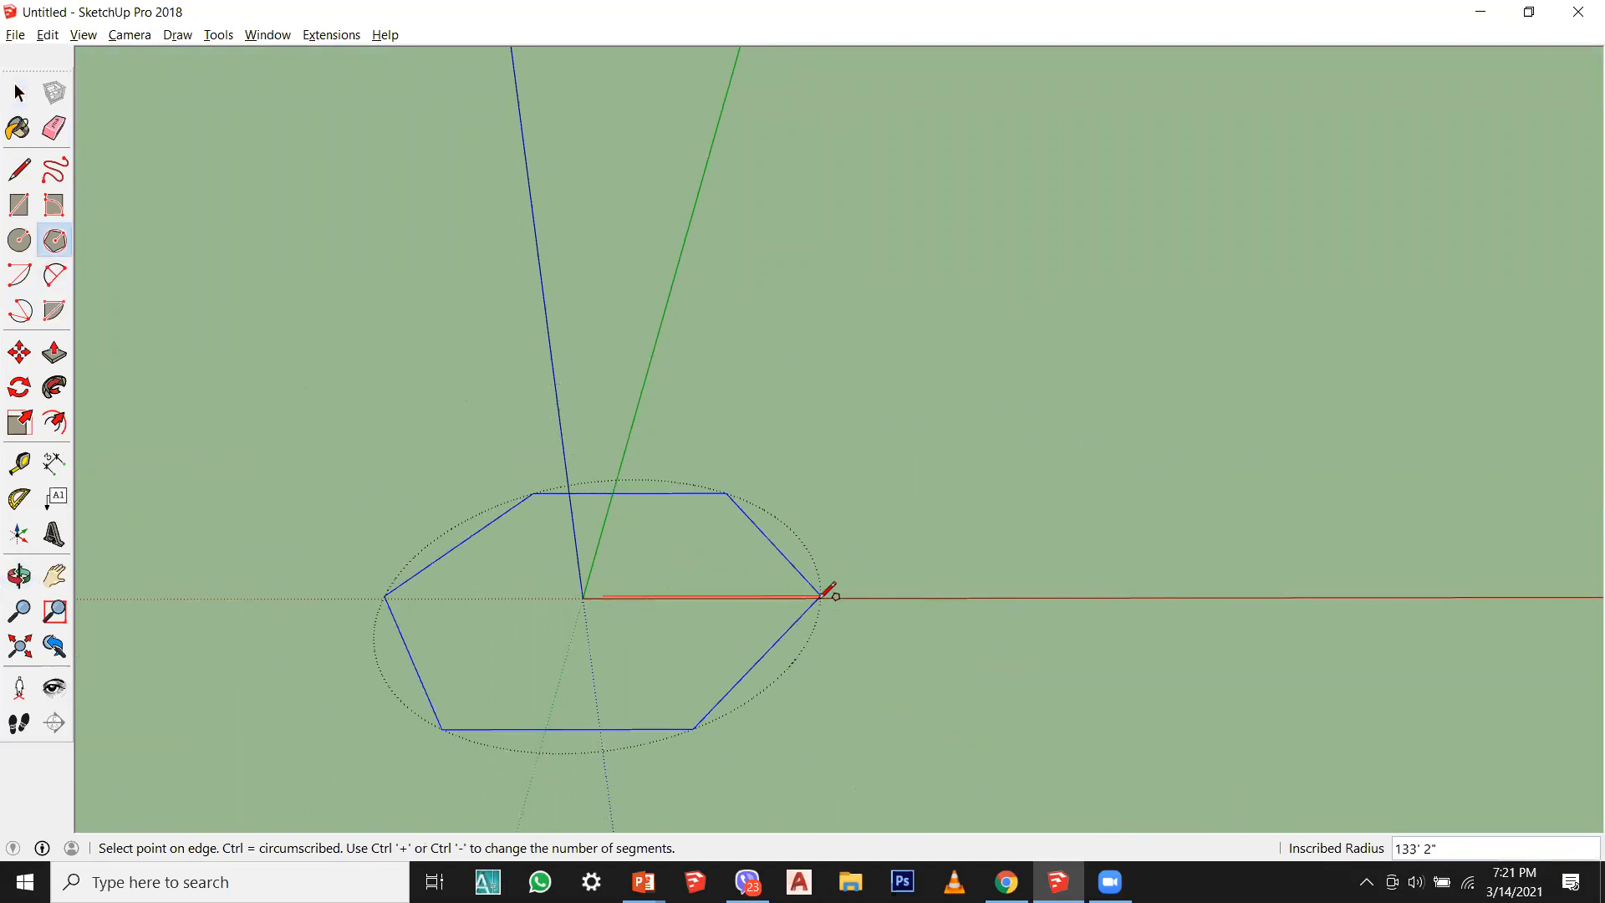
left_click(825, 595)
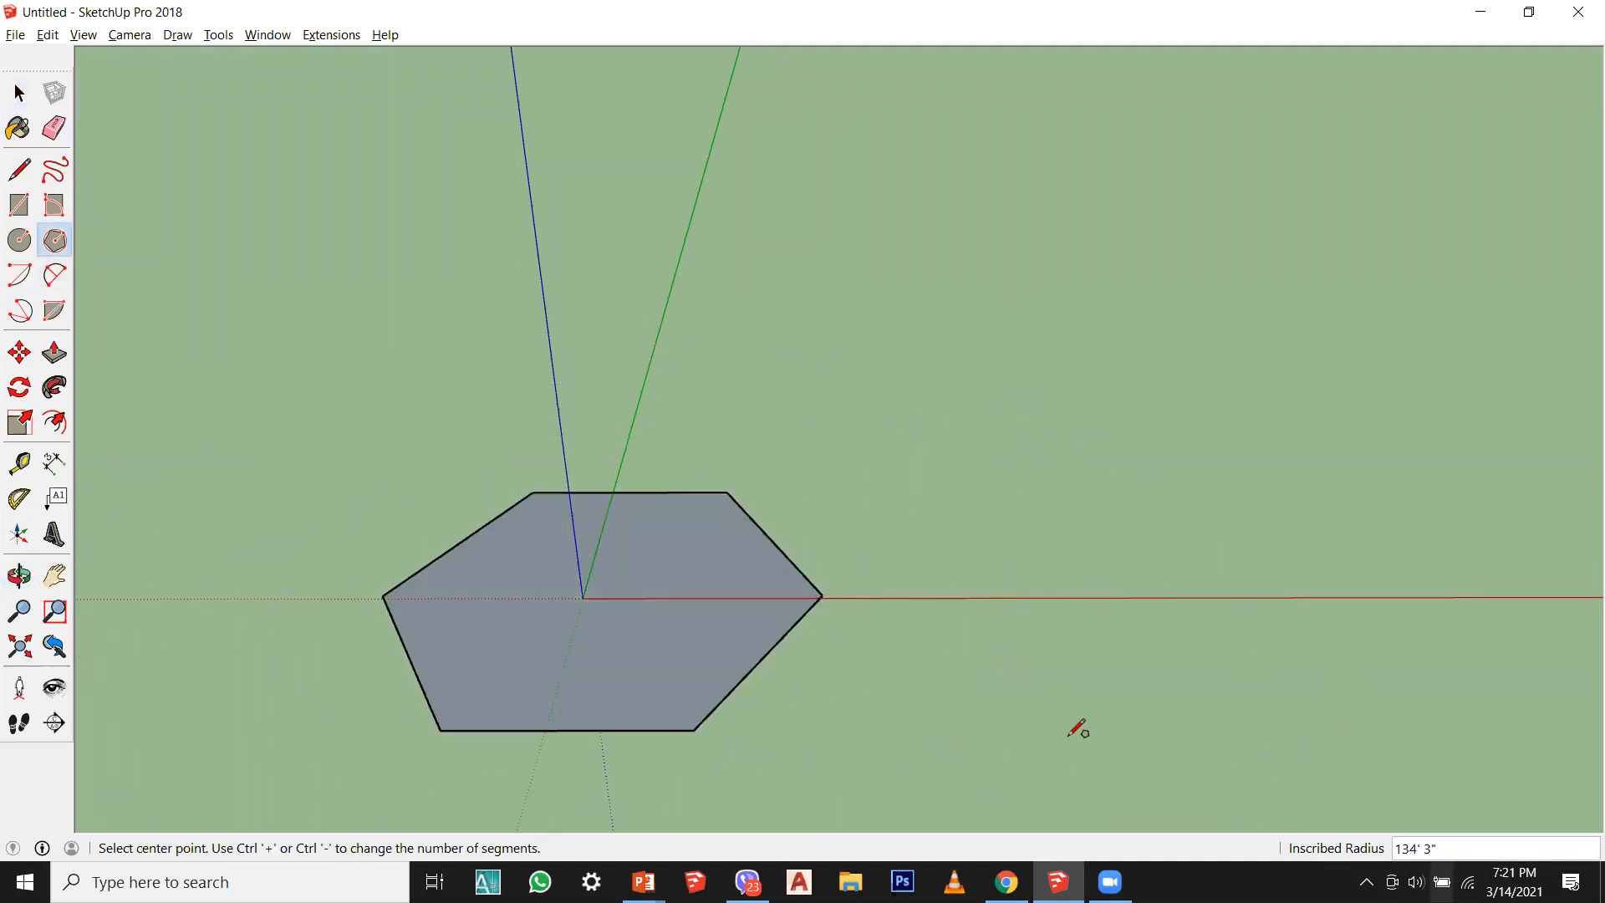
scroll(817, 645, "up", 4)
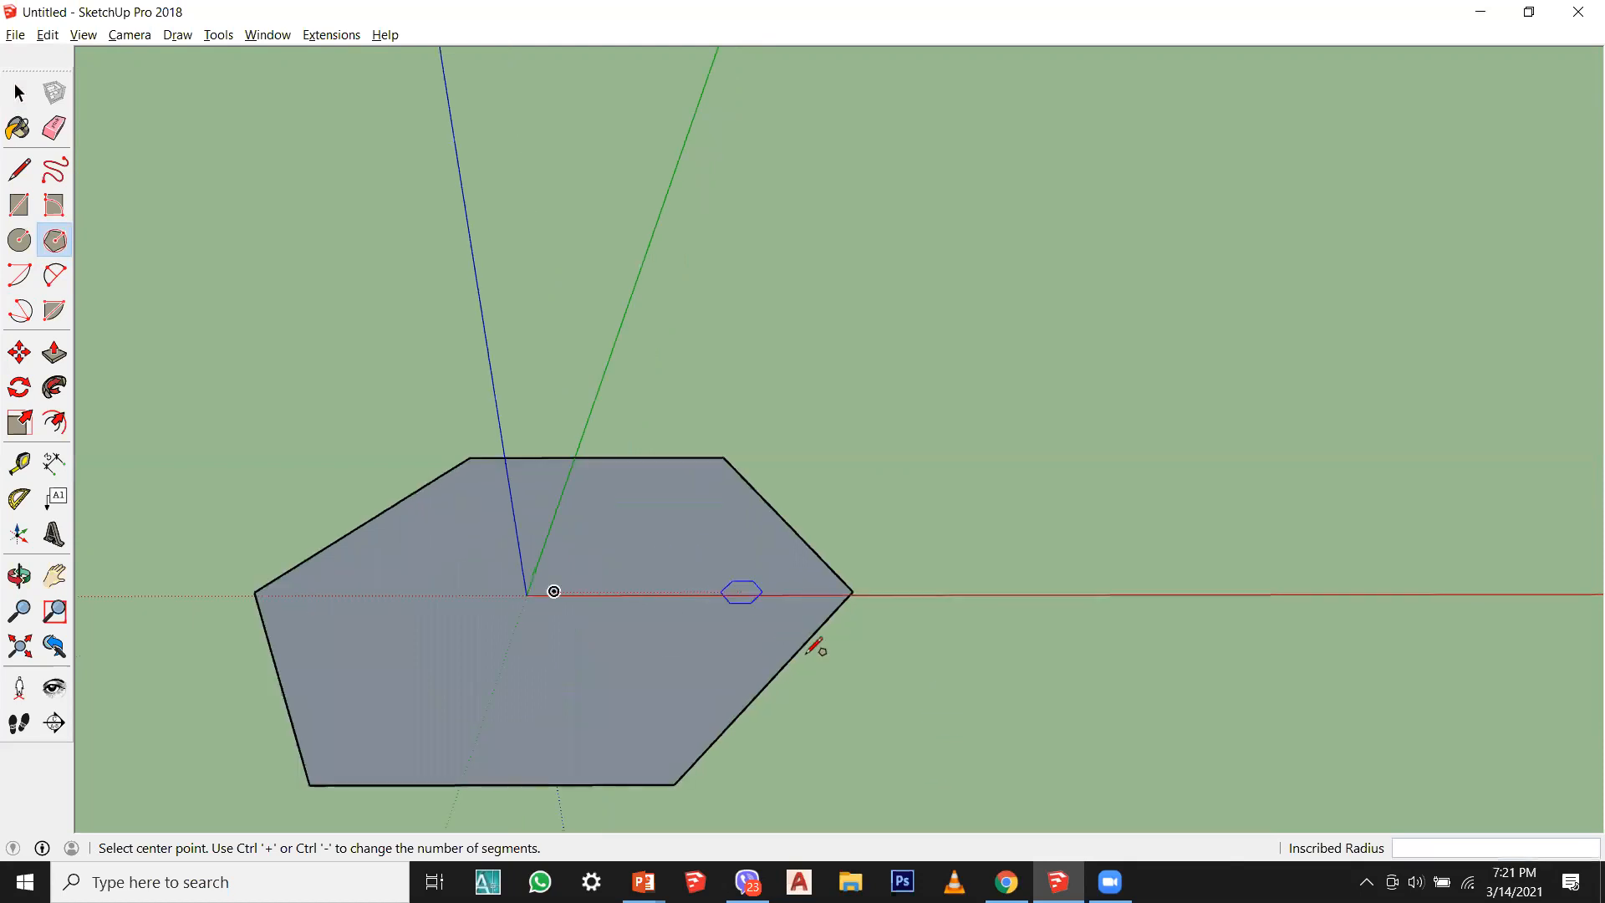
Step: Undo the hexagon centred on the origin
key("s")
key("space")
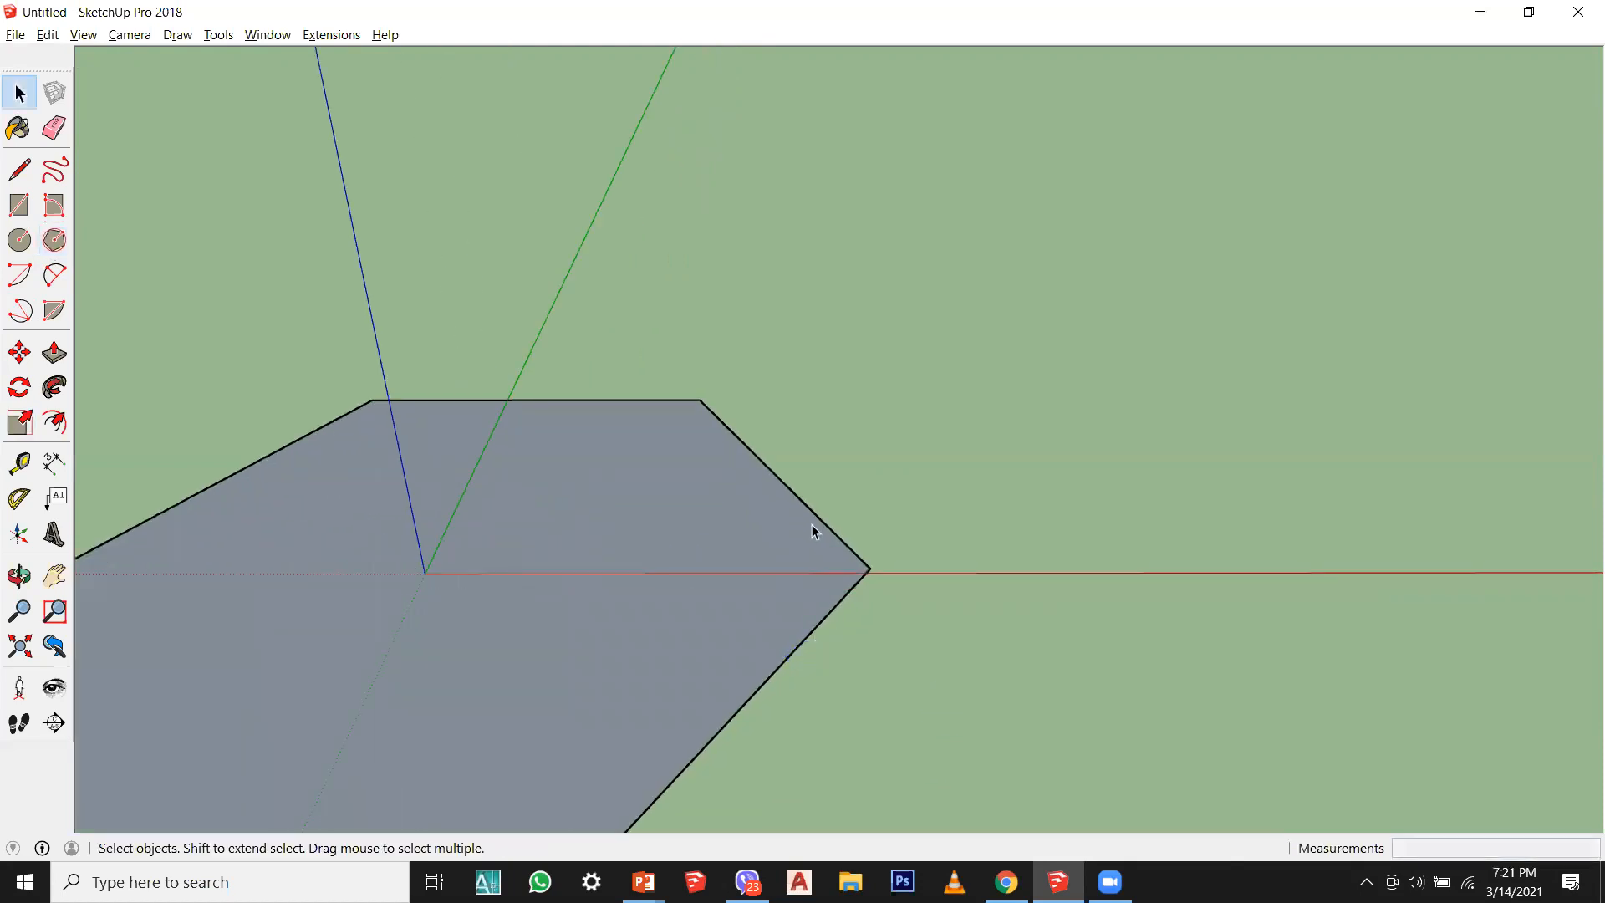
key("ctrl+z")
Step: Draw a hexagon on the ground behind the red axis with an inscribed radius of about 92' 5" and undo it
left_click(54, 240)
left_click(893, 428)
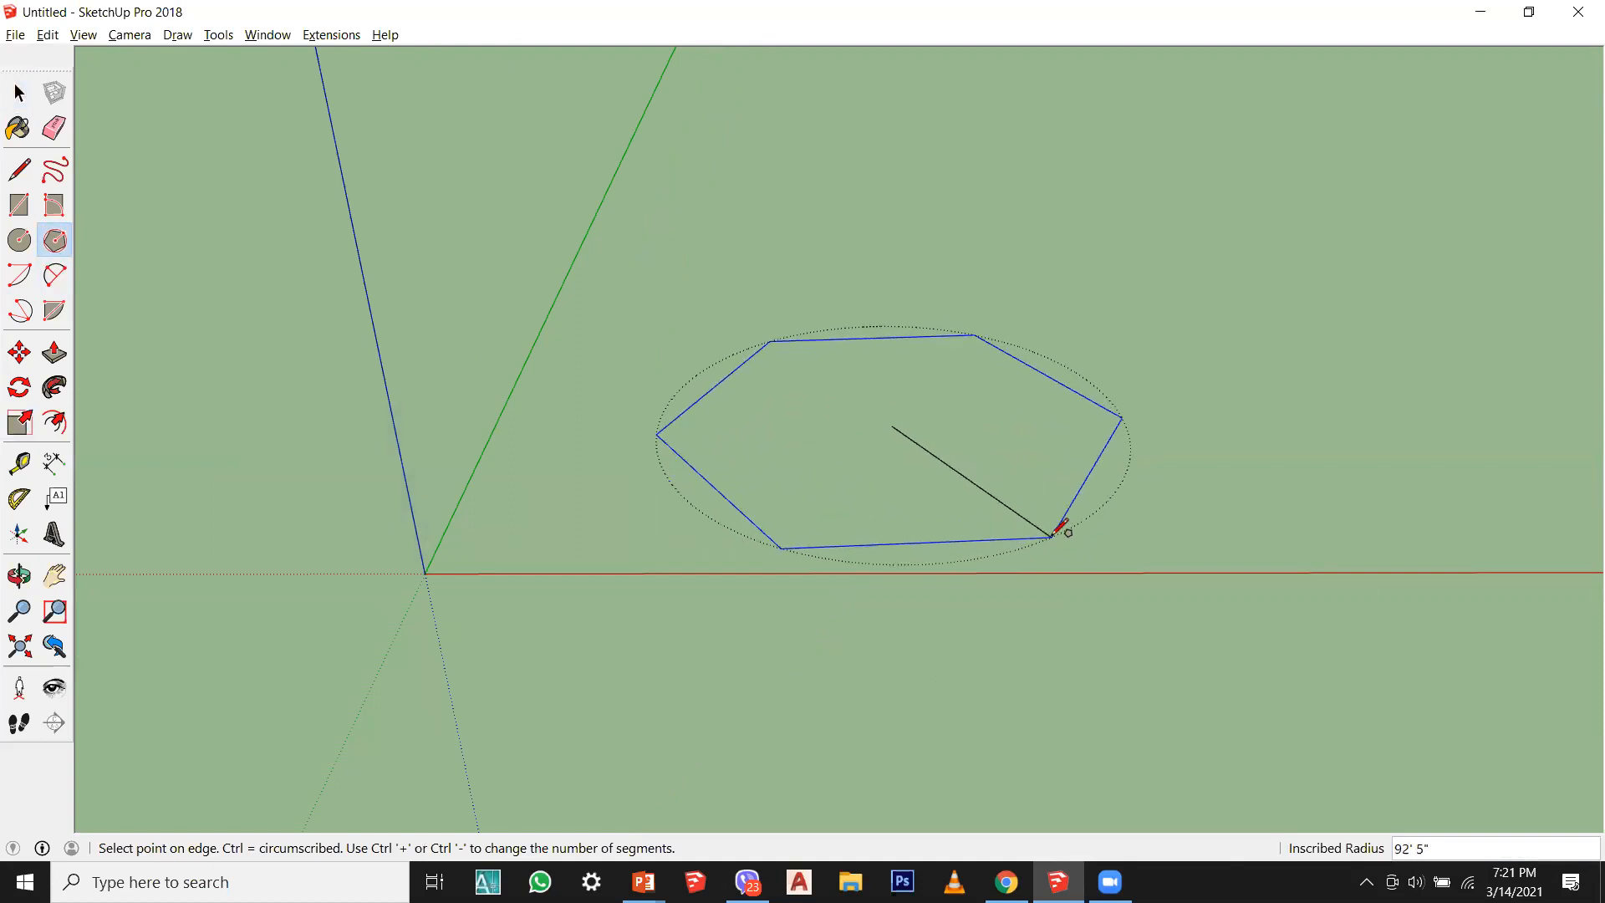
key("Return")
scroll(895, 426, "up", 10)
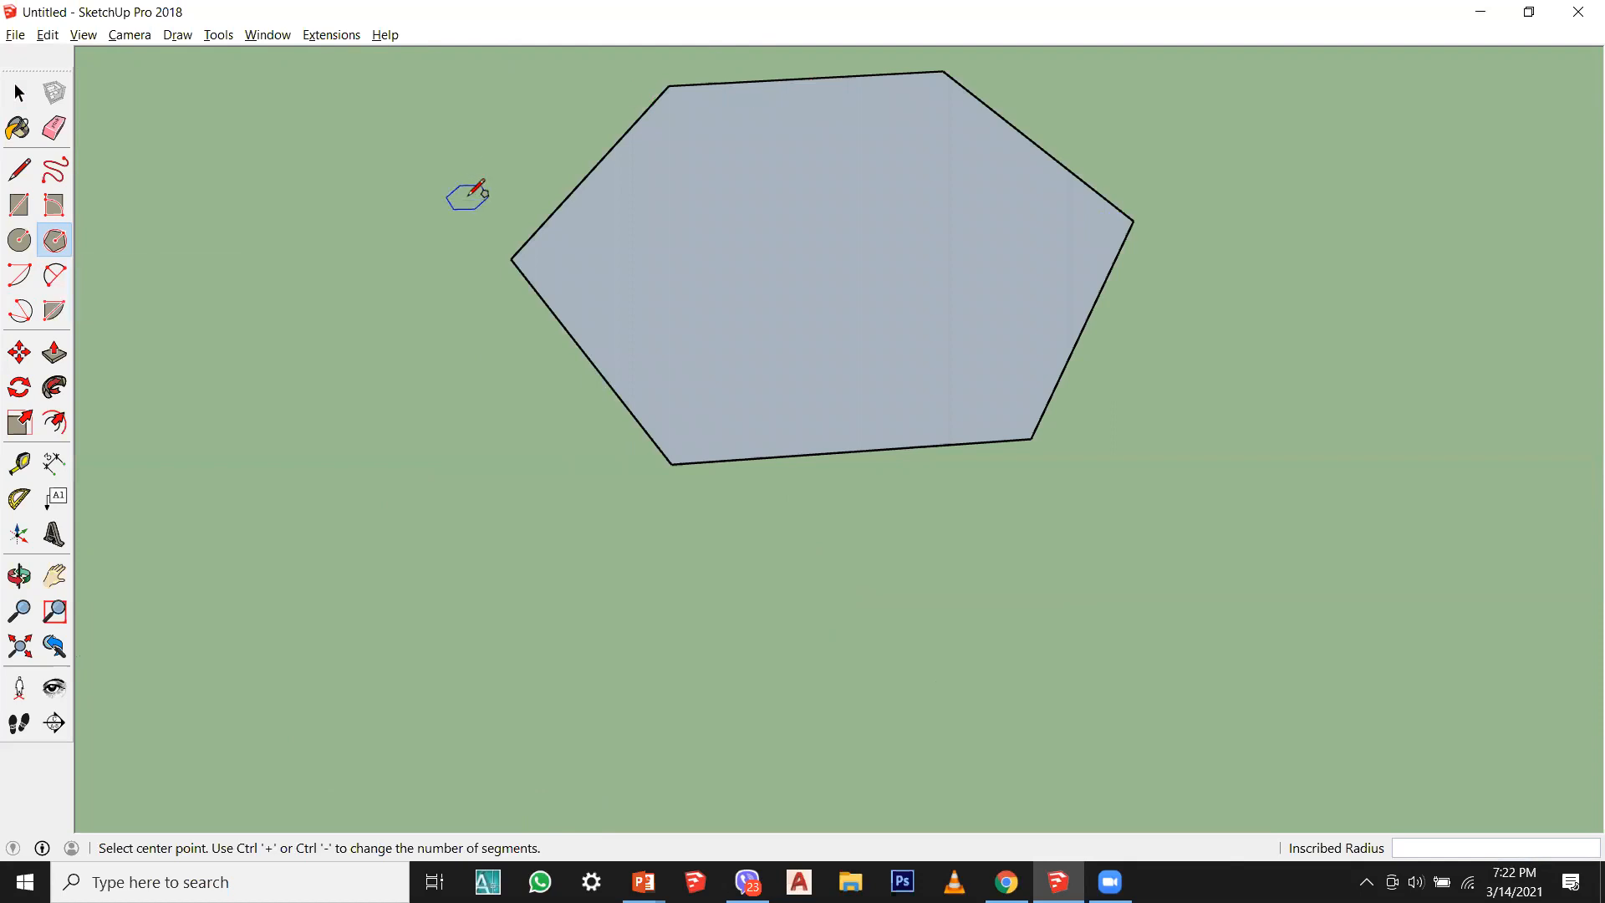
key("ctrl+z")
Step: Draw a hexagon centred on the origin with a corner on the red axis and an inscribed radius of about 1500'
left_click(19, 274)
left_click(55, 240)
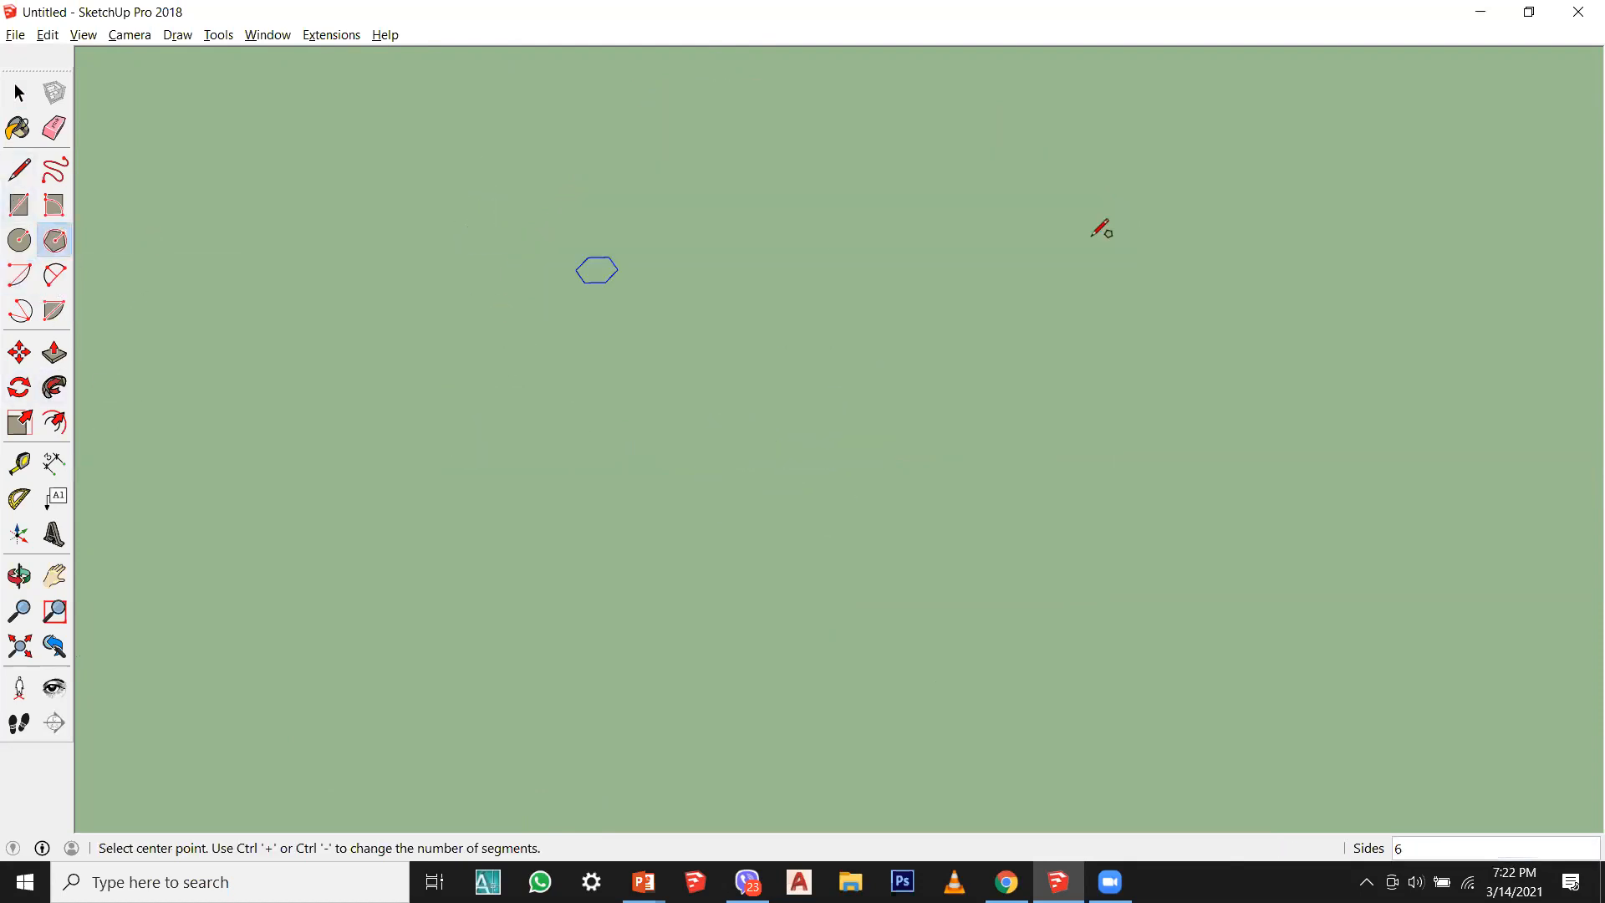
left_click(54, 575)
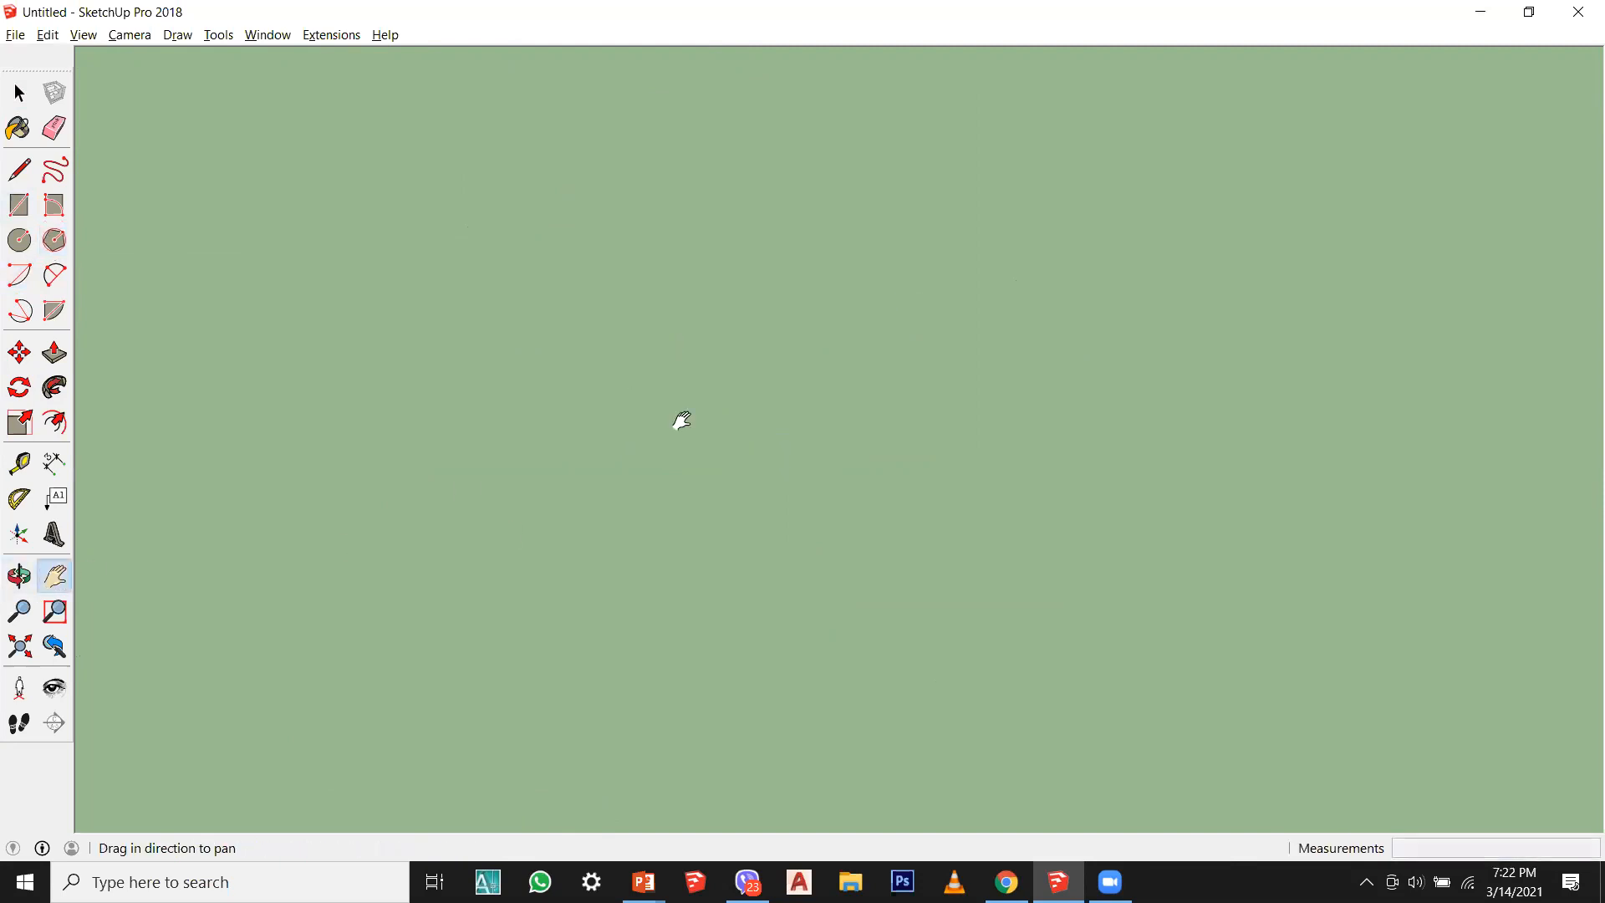
left_click_drag(567, 369, 1222, 369)
middle_click_drag(541, 591, 177, 443)
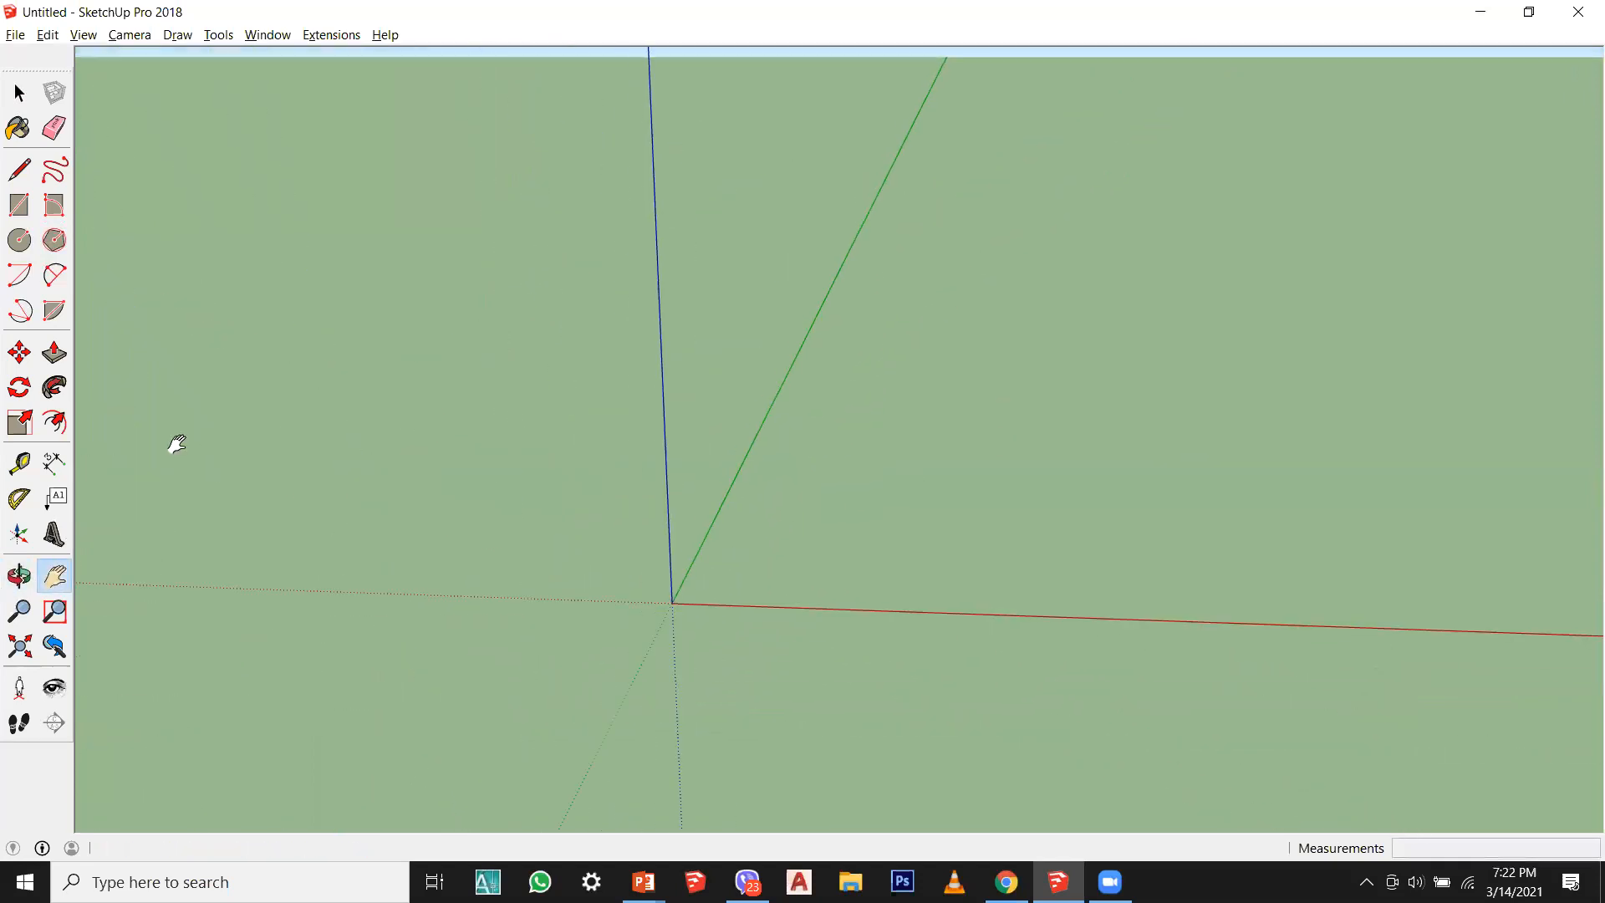
left_click(54, 239)
scroll(827, 616, "up", 3)
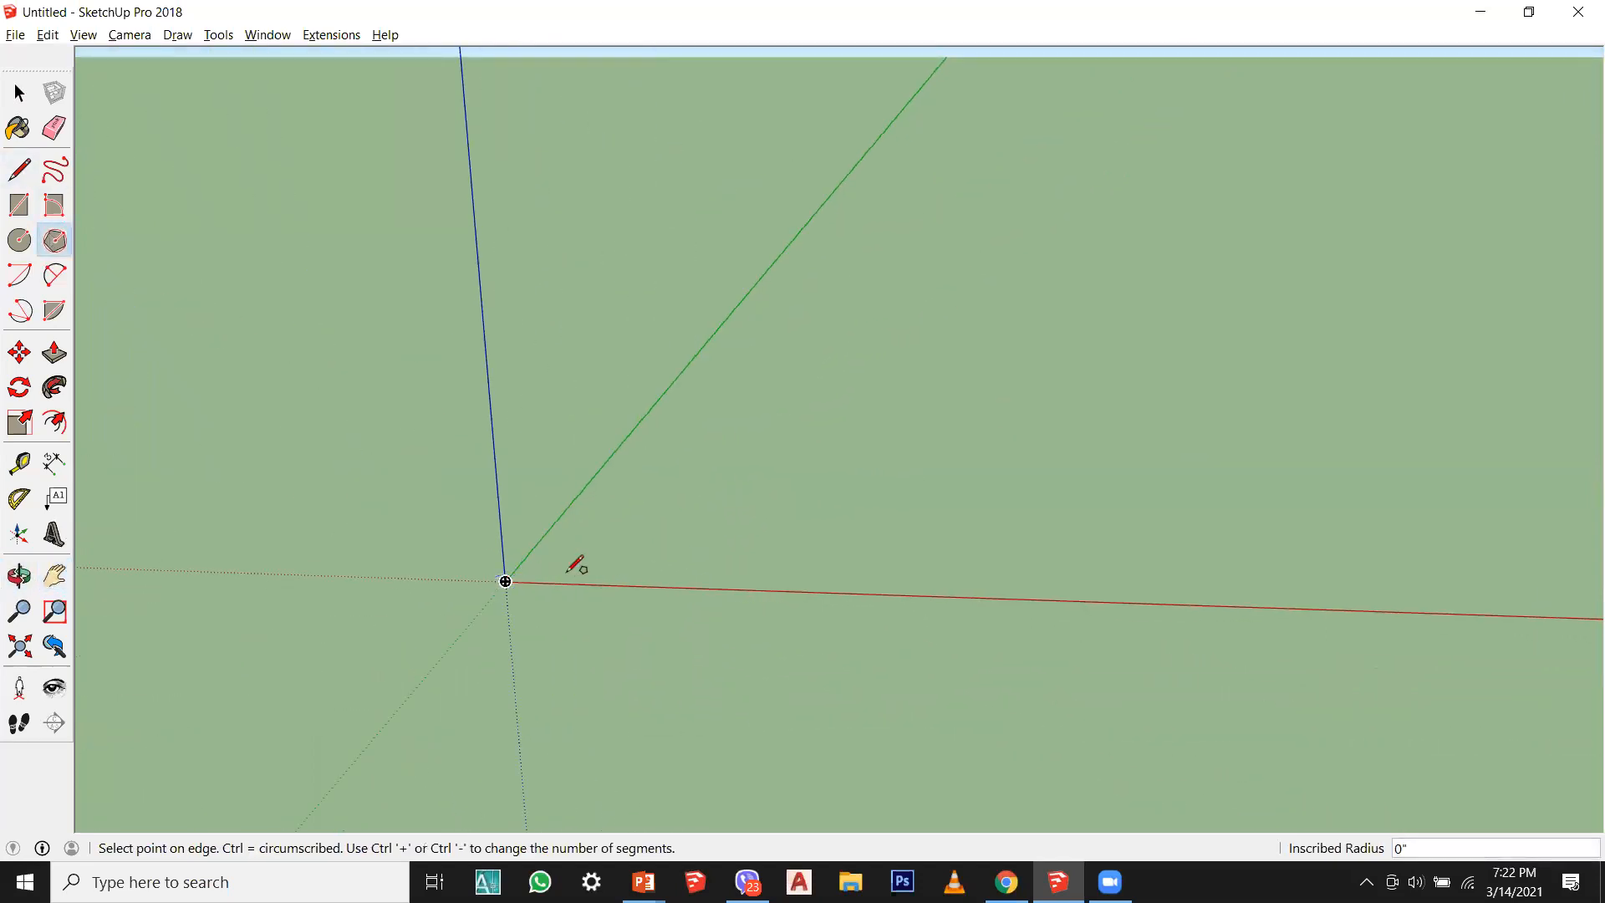
middle_click_drag(567, 571, 698, 659)
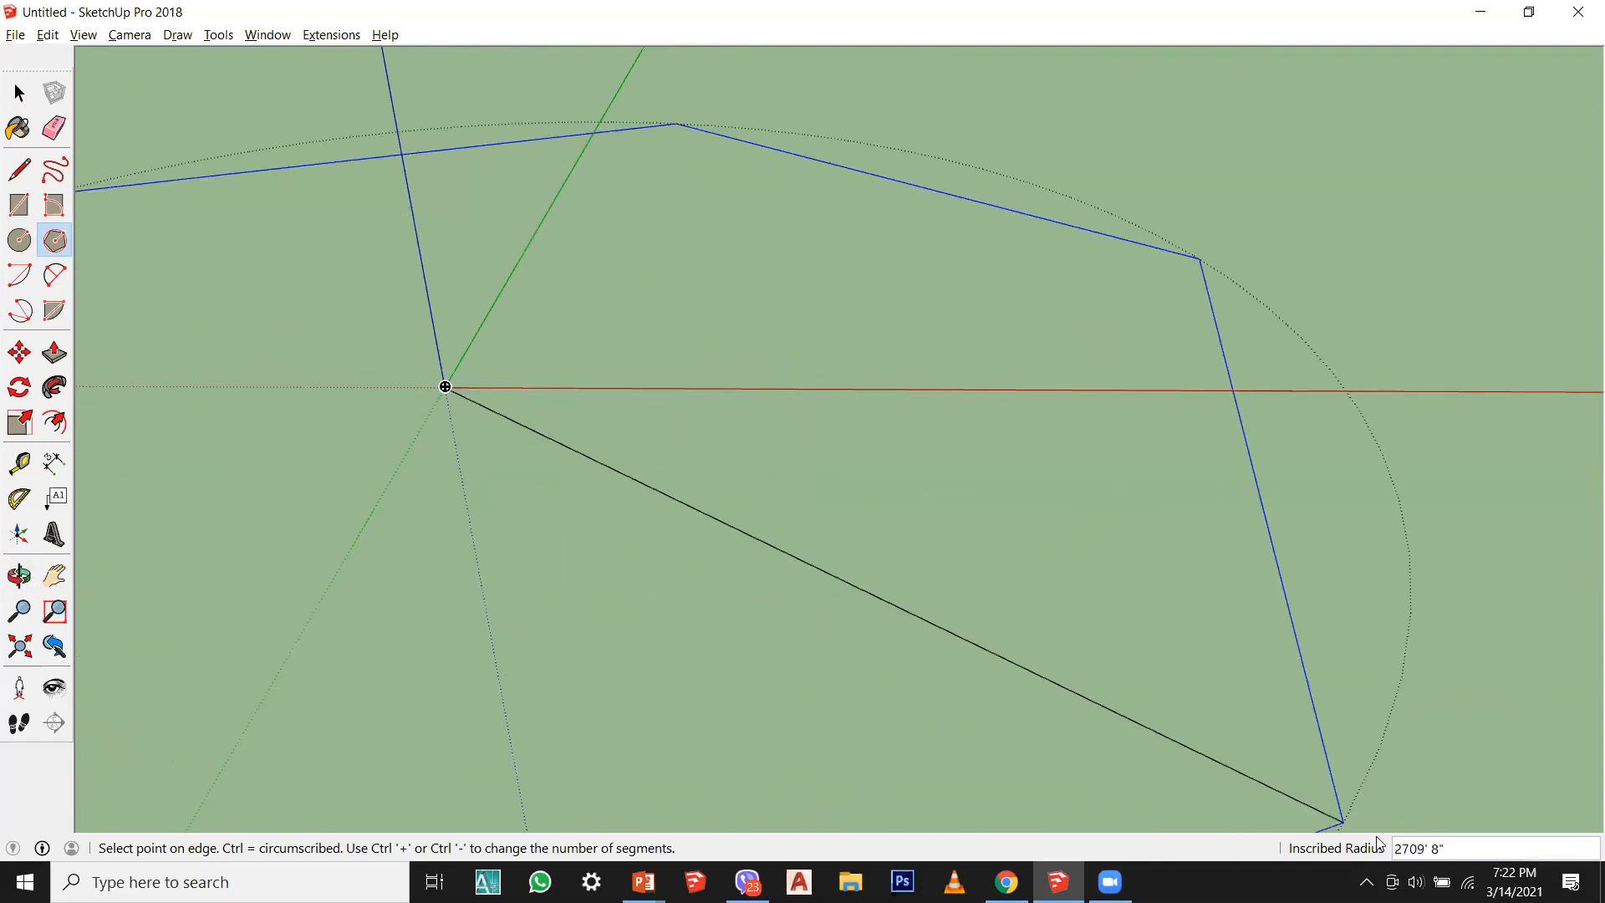
scroll(938, 451, "down", 3)
middle_click_drag(648, 526, 574, 540)
scroll(919, 418, "up", 2)
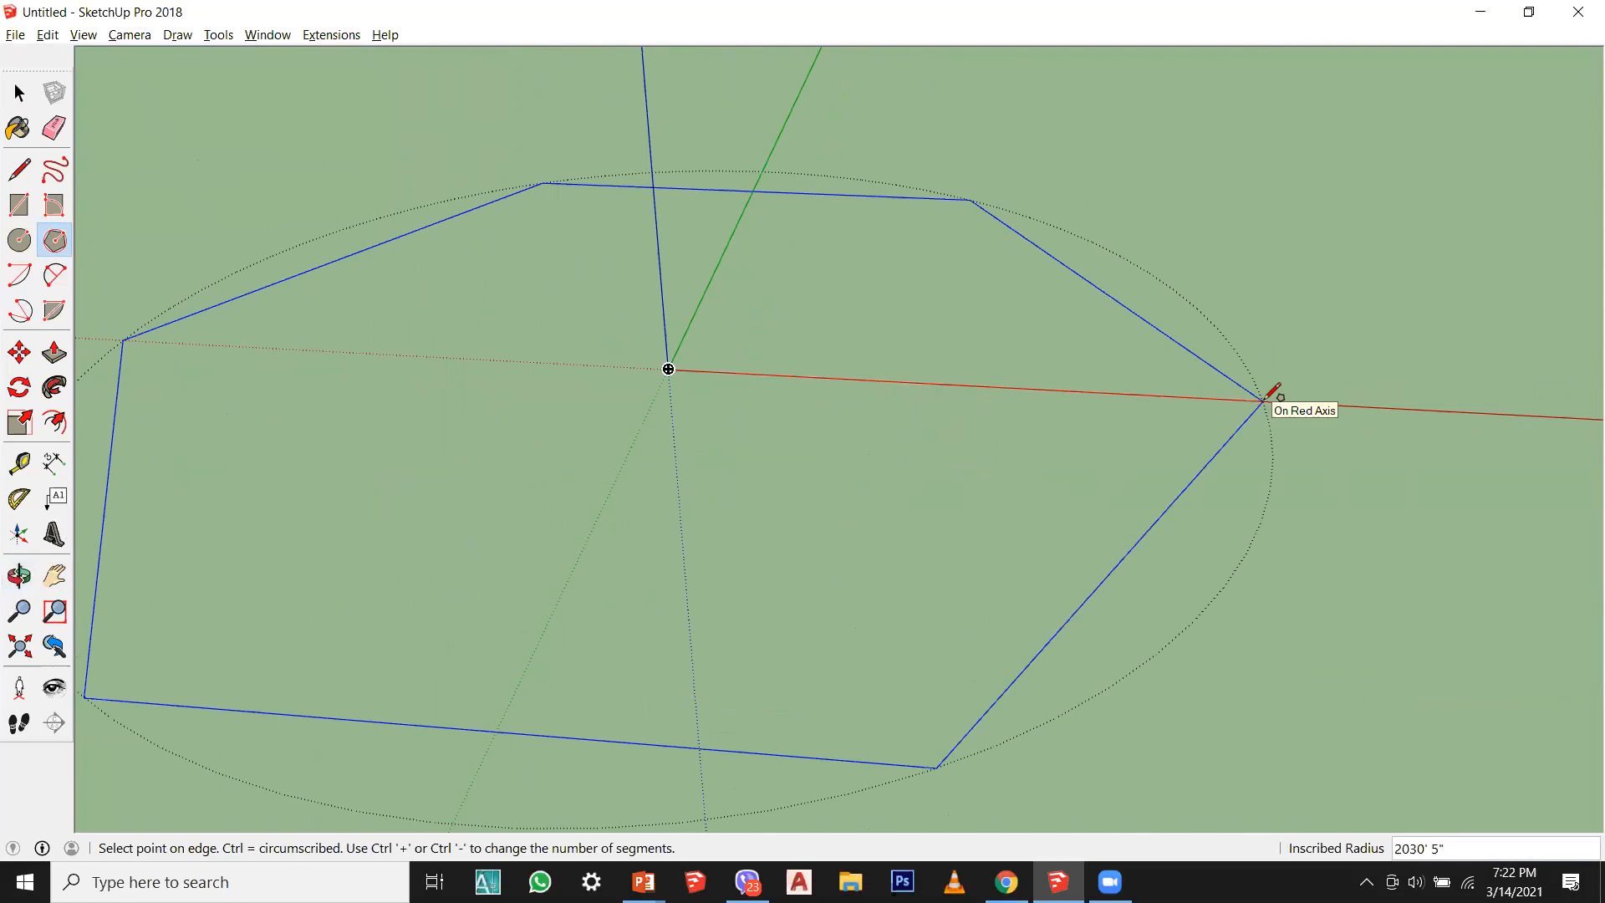
scroll(1263, 401, "down", 1)
middle_click_drag(1263, 402, 619, 394)
scroll(939, 426, "down", 5)
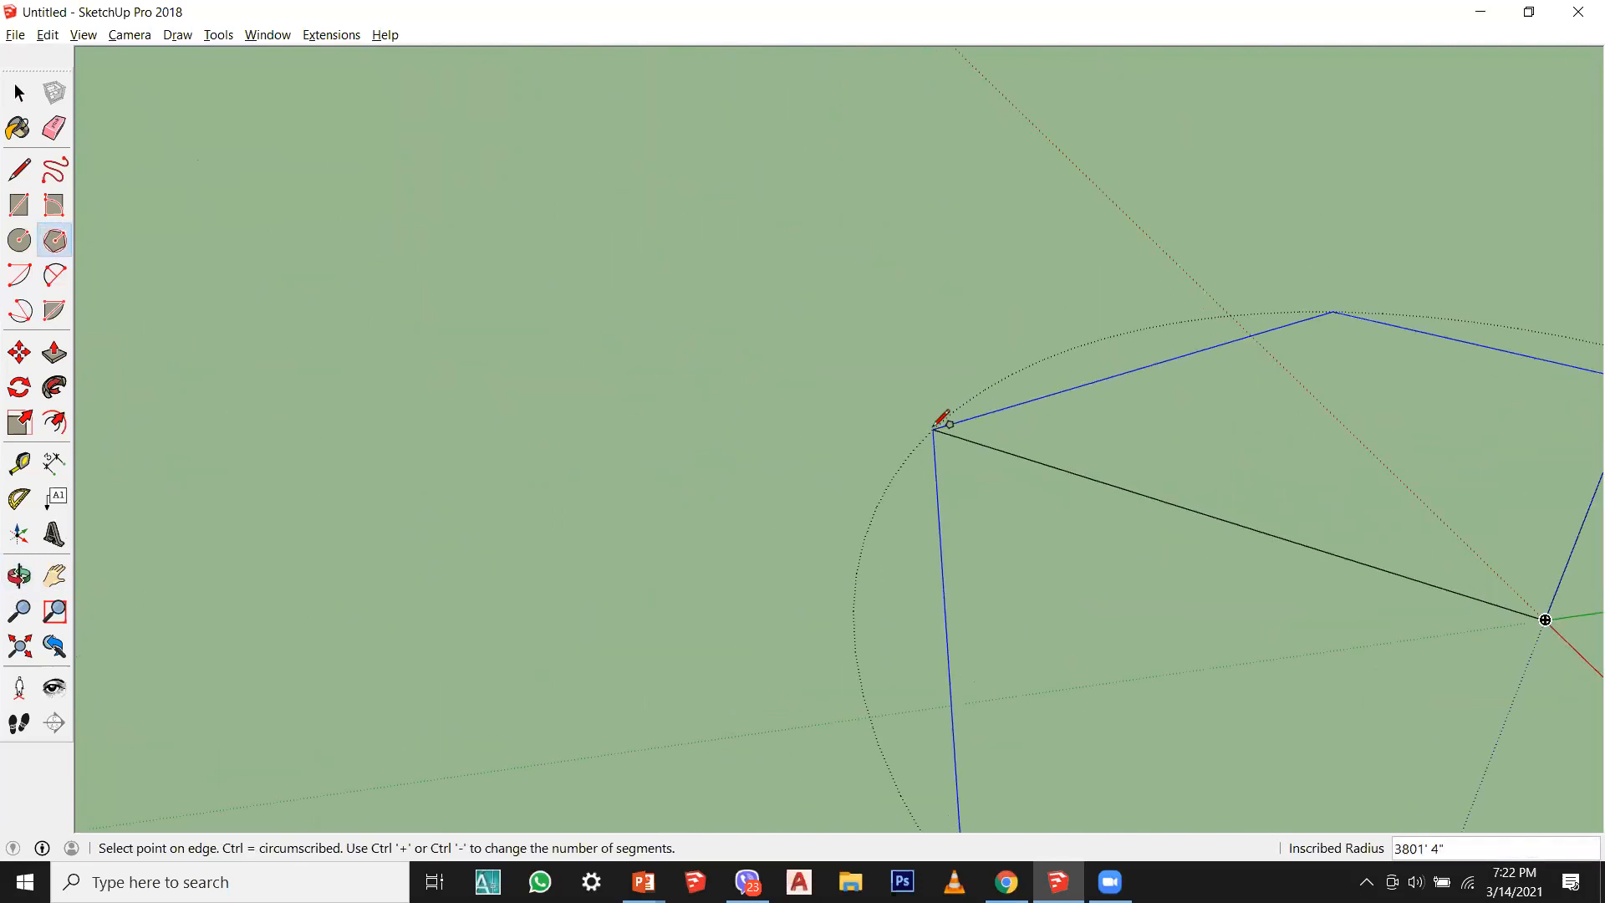
scroll(1296, 576, "up", 2)
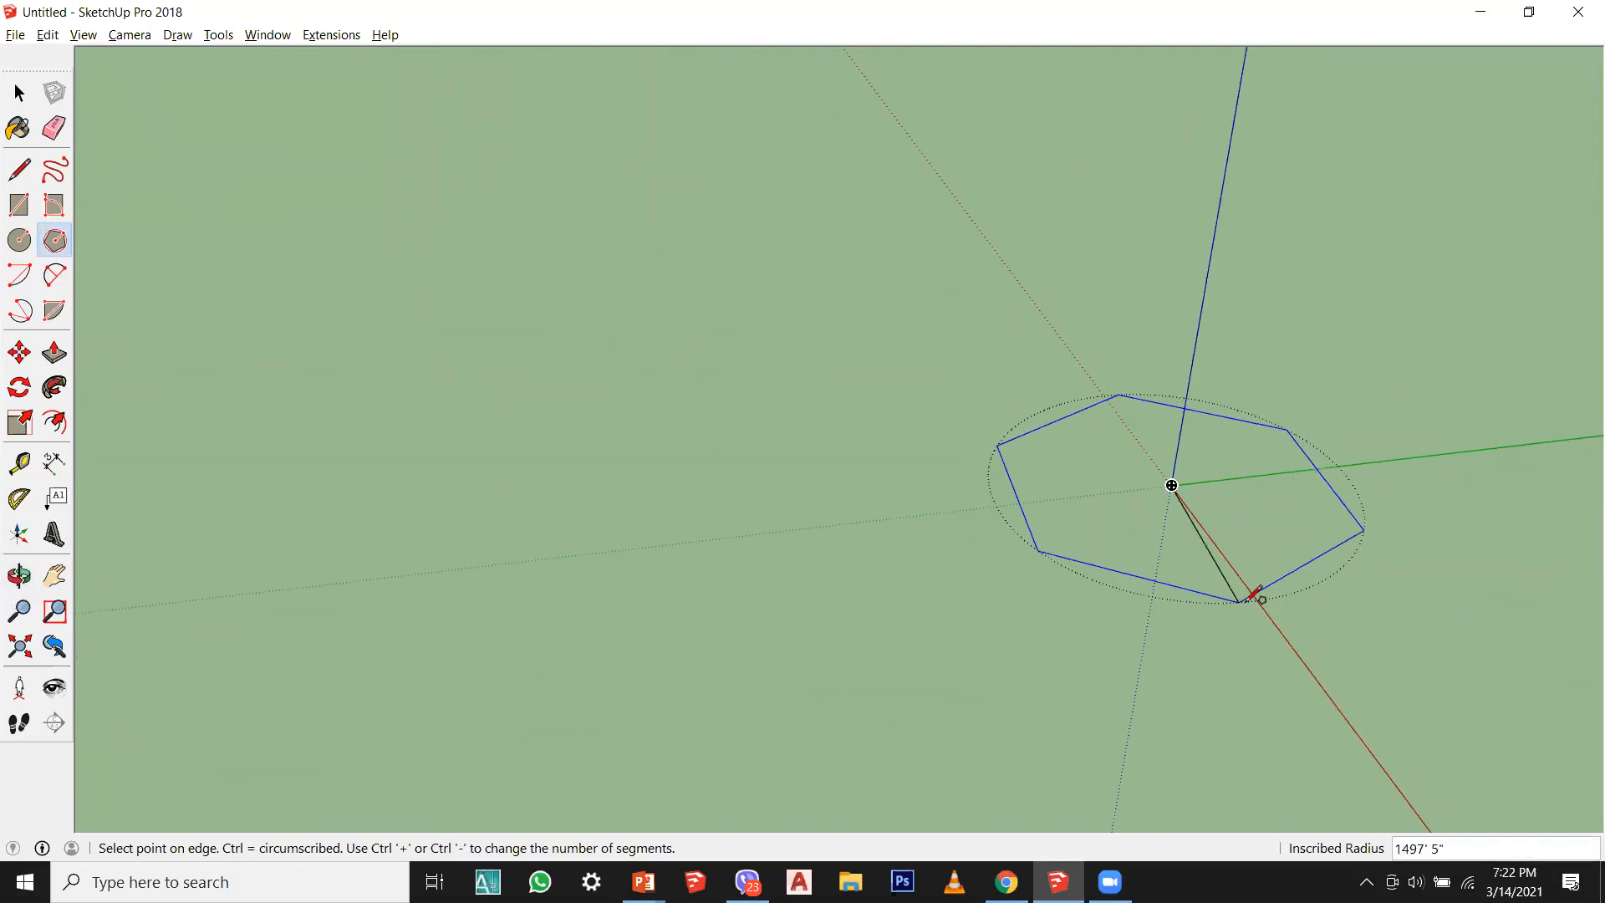
left_click(1262, 598)
Step: Select the whole hexagon at the origin and delete it
middle_click_drag(1458, 619, 502, 401)
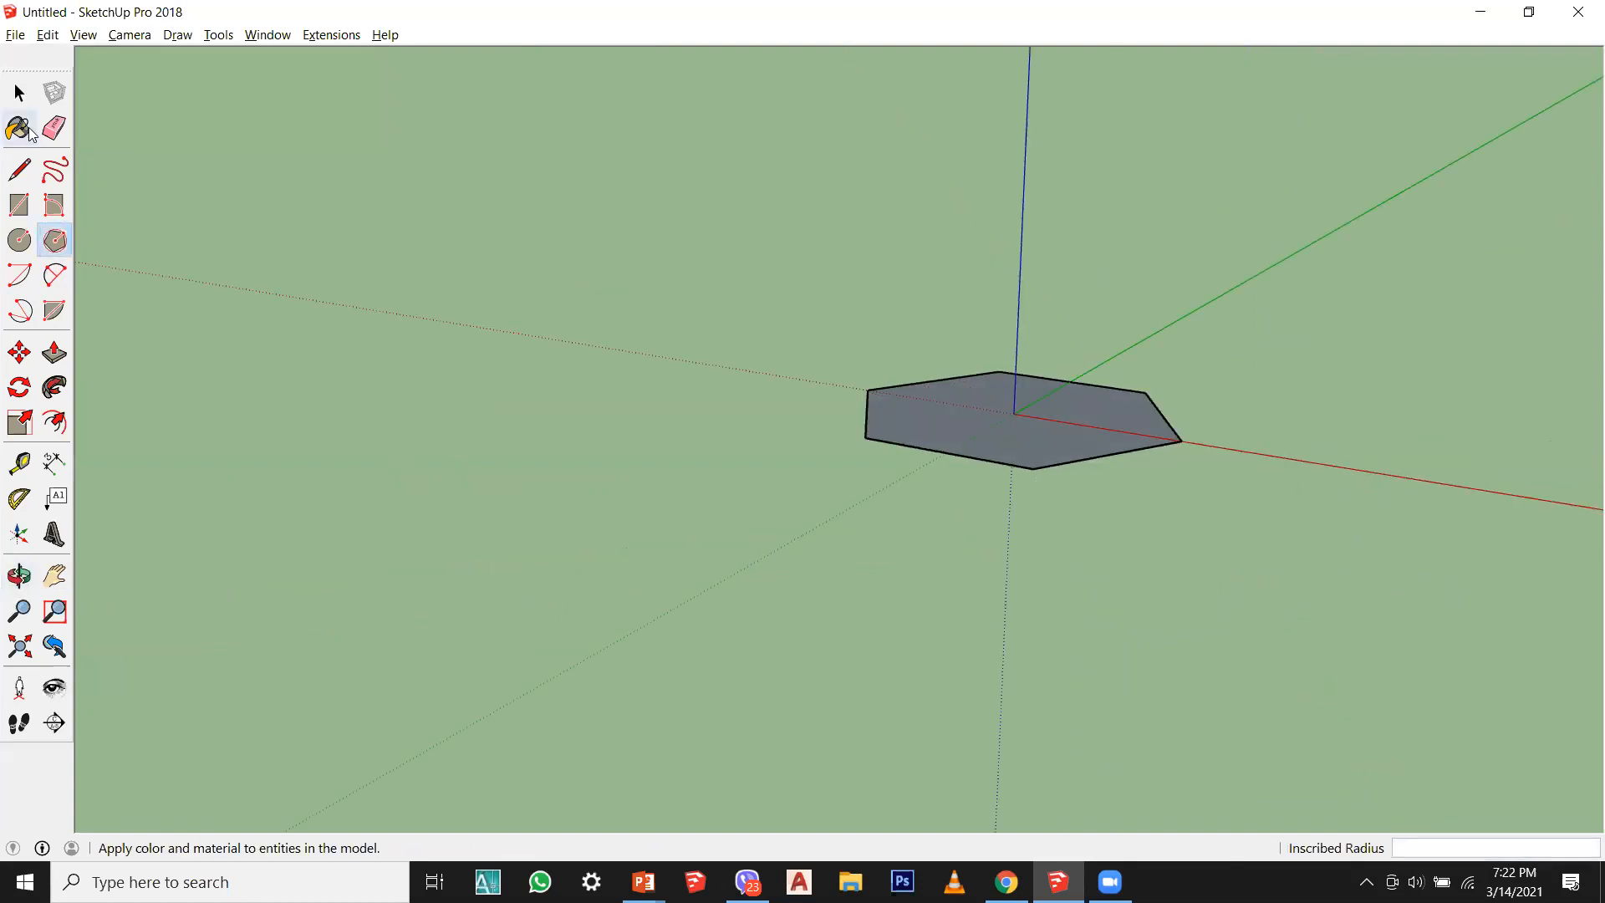
left_click(1015, 416)
key("space")
middle_click_drag(763, 462, 717, 331)
left_click_drag(717, 331, 1150, 569)
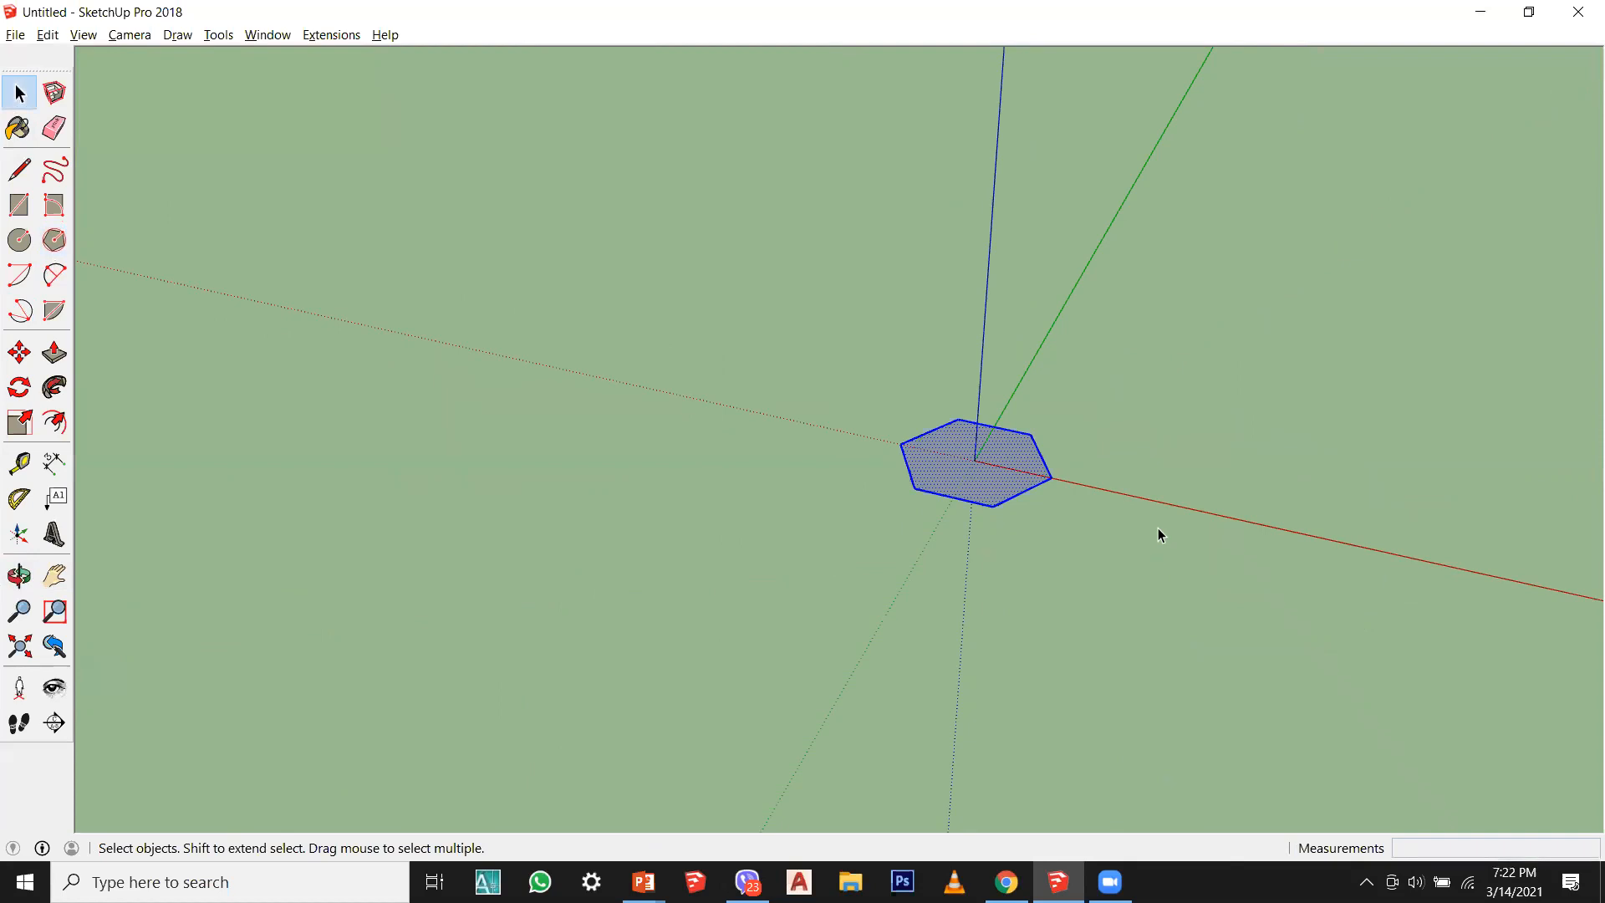
key("Delete")
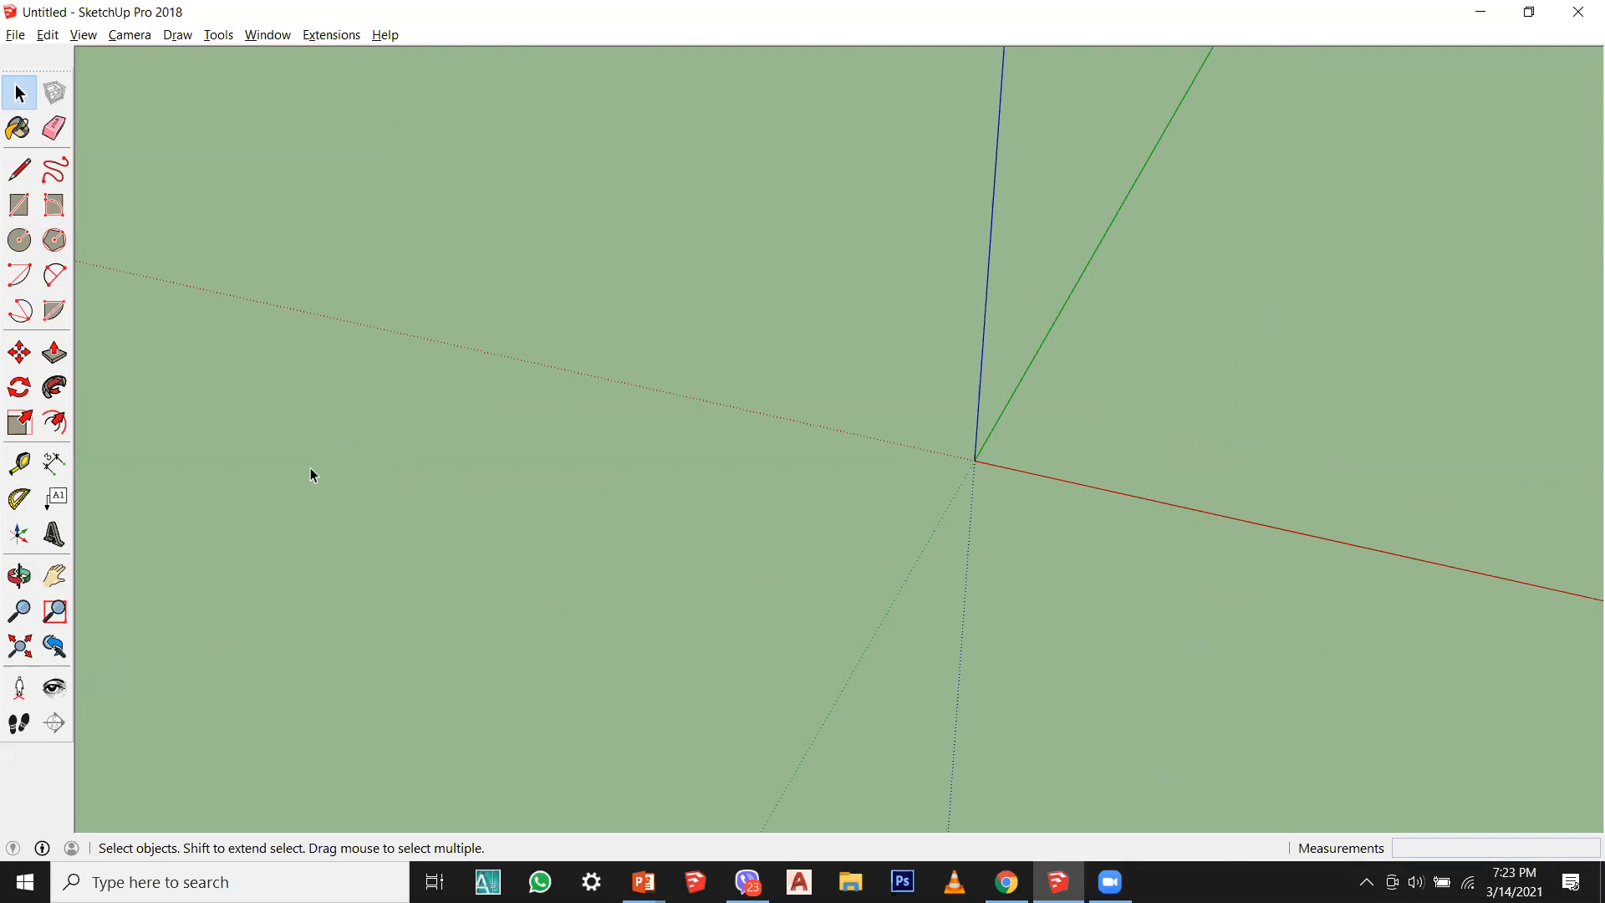
Step: Draw a Rotated Rectangle from the origin along the green axis, about 3035' long, with width 1000 and angle 90
scroll(348, 470, "down", 2)
scroll(118, 409, "up", 1)
left_click(53, 209)
scroll(920, 470, "up", 2)
left_click(781, 462)
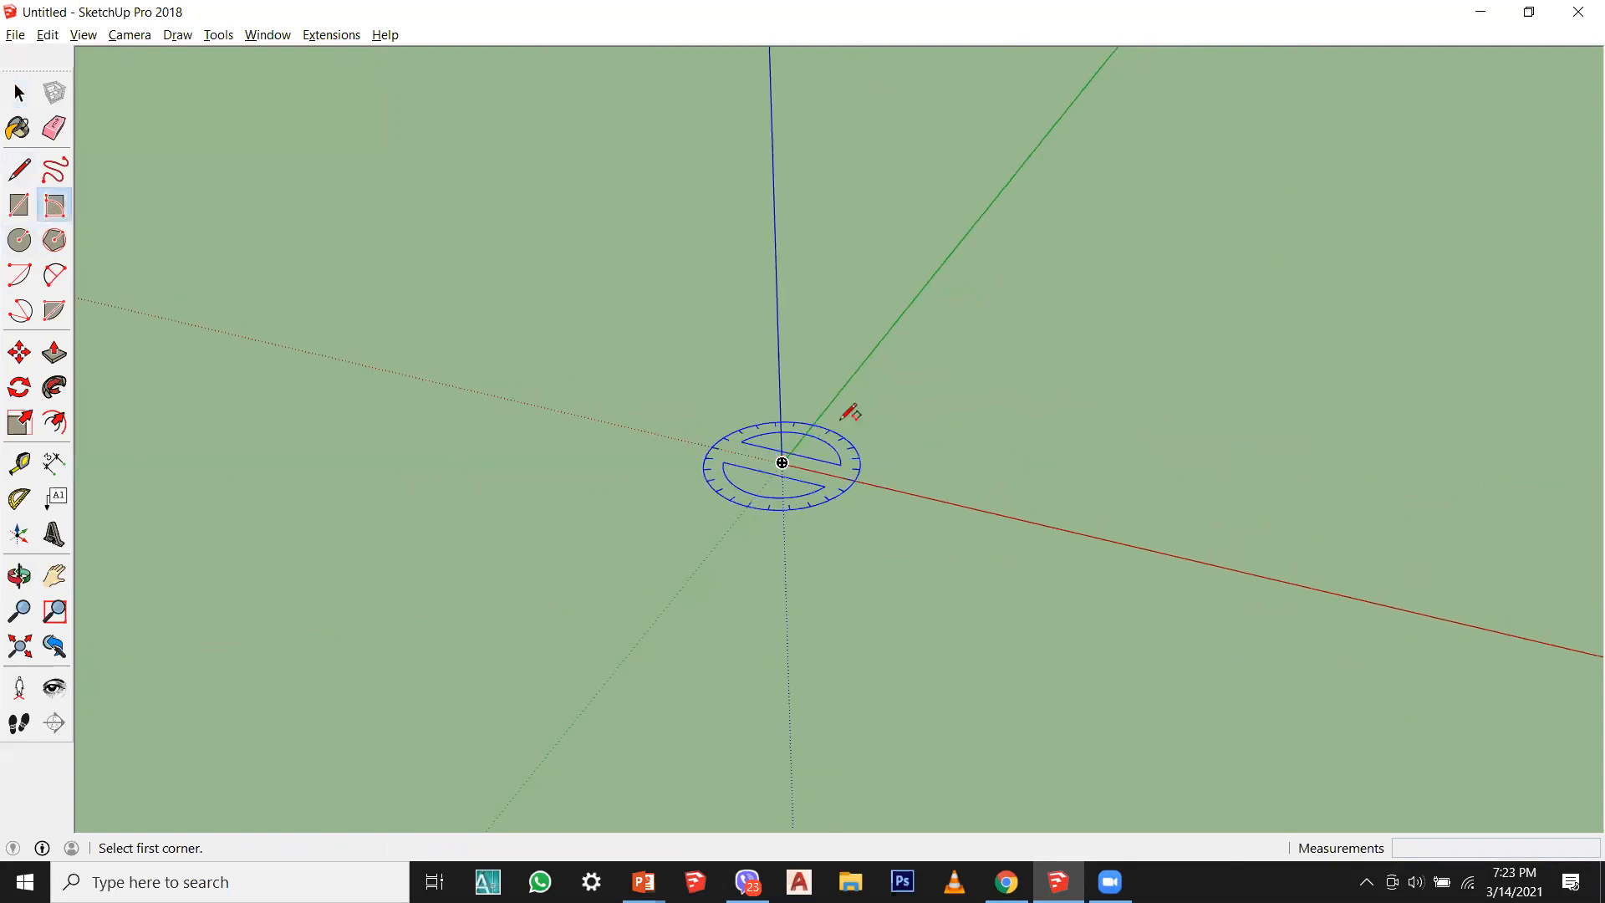
left_click(914, 301)
middle_click_drag(931, 372, 1070, 345)
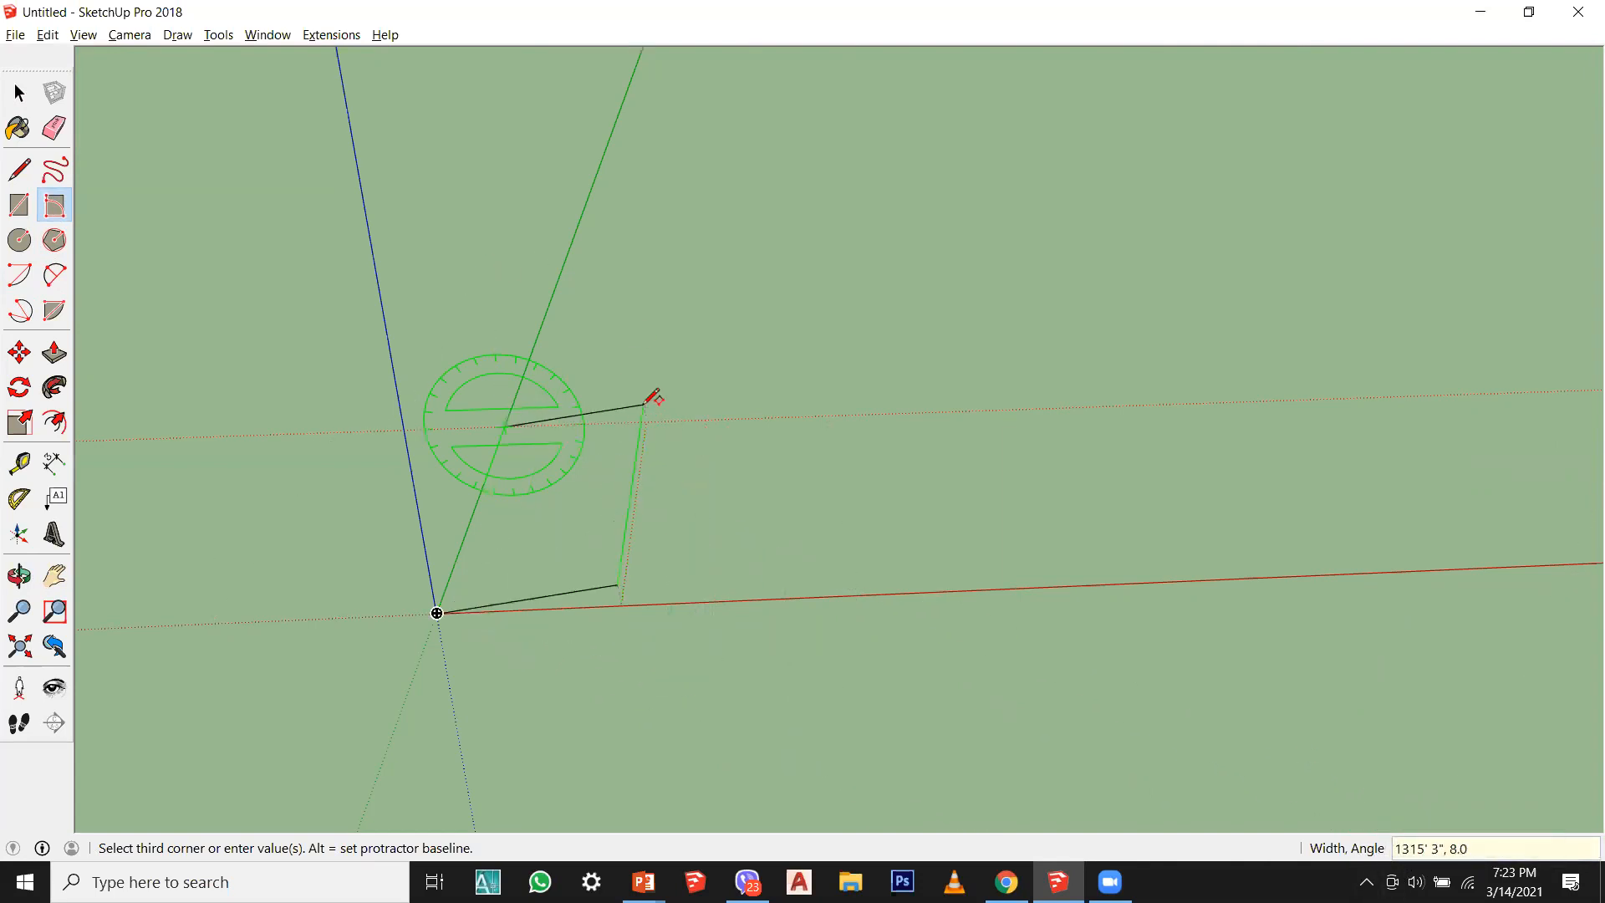
type("1000")
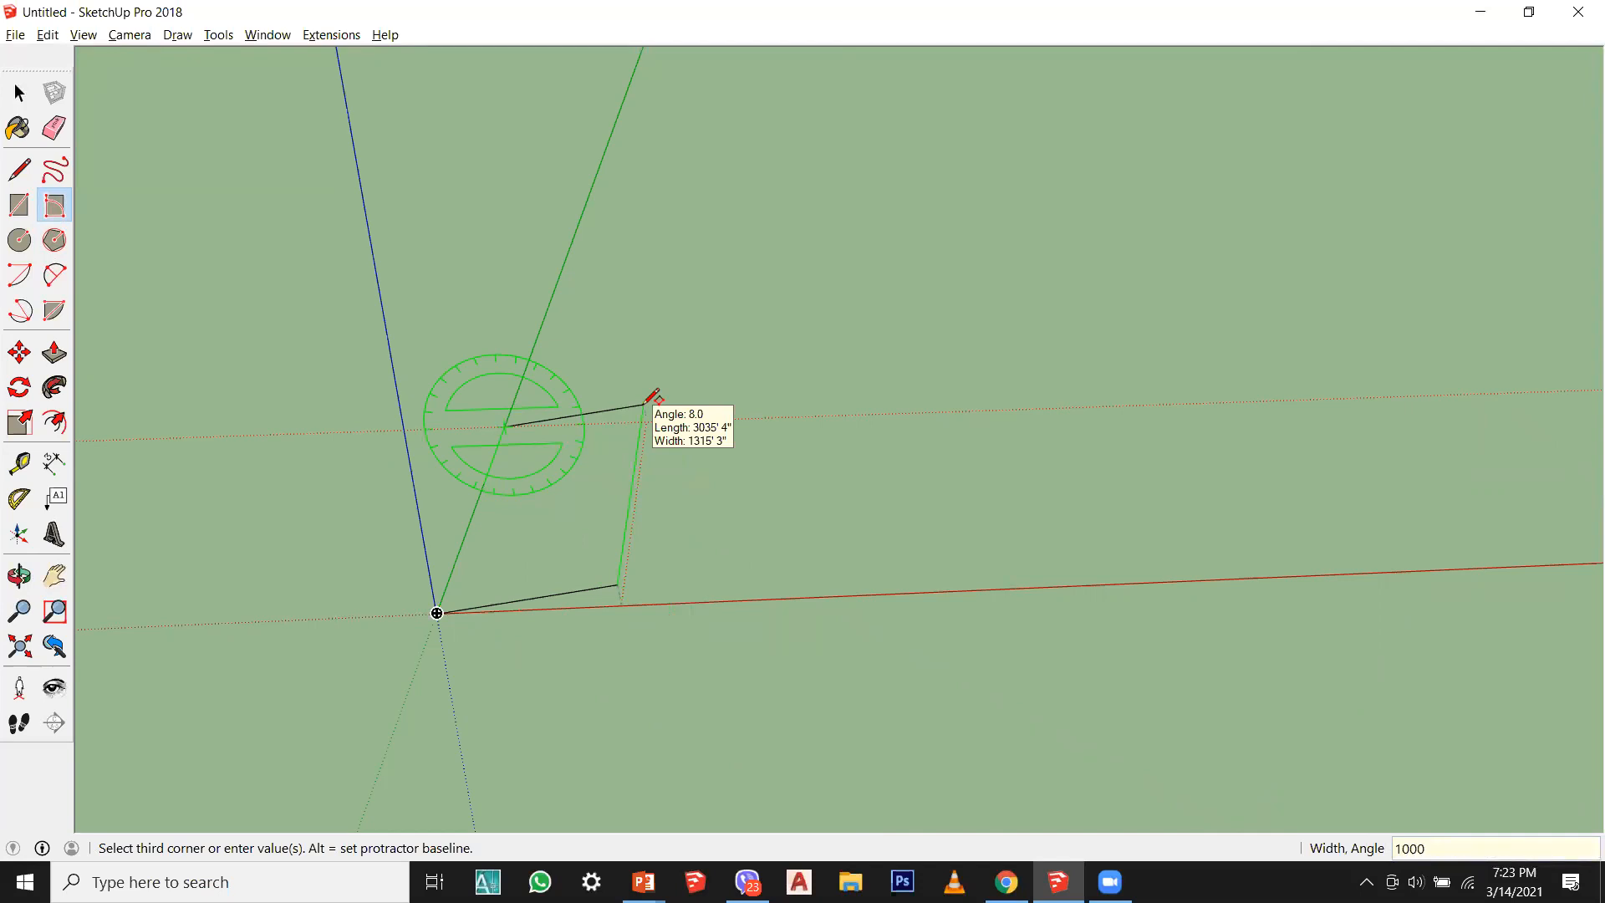
type(",90")
key("Return")
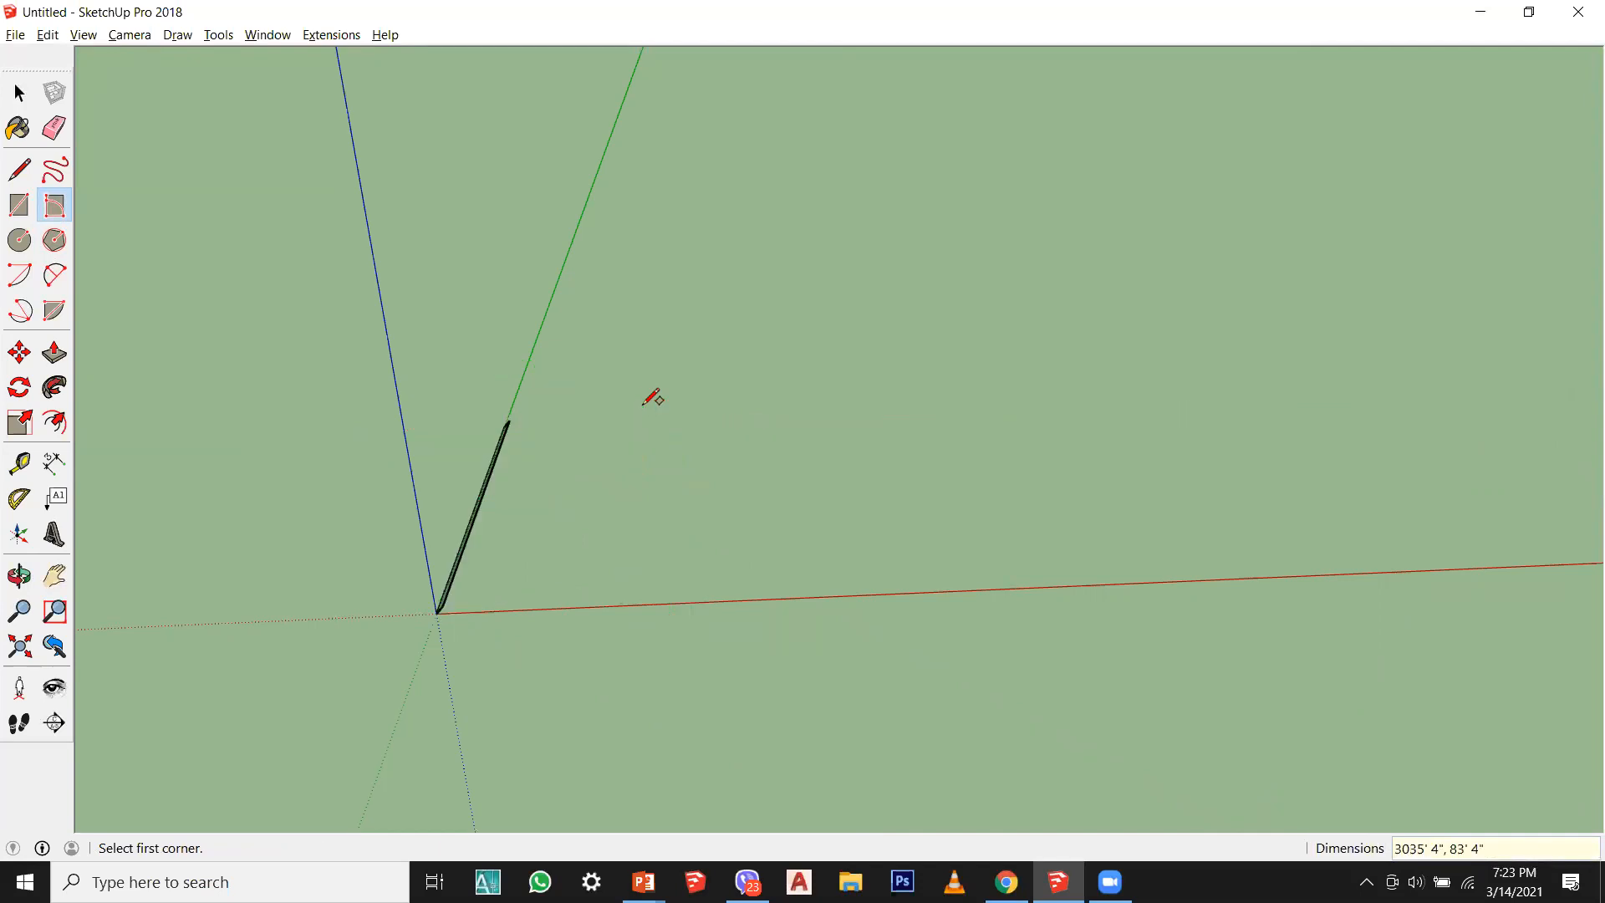
Step: Bring up the materials tray with the Paint Bucket tool and select the upright rectangle's face
scroll(468, 711, "up", 3)
scroll(468, 543, "up", 2)
middle_click_drag(369, 542, 383, 419)
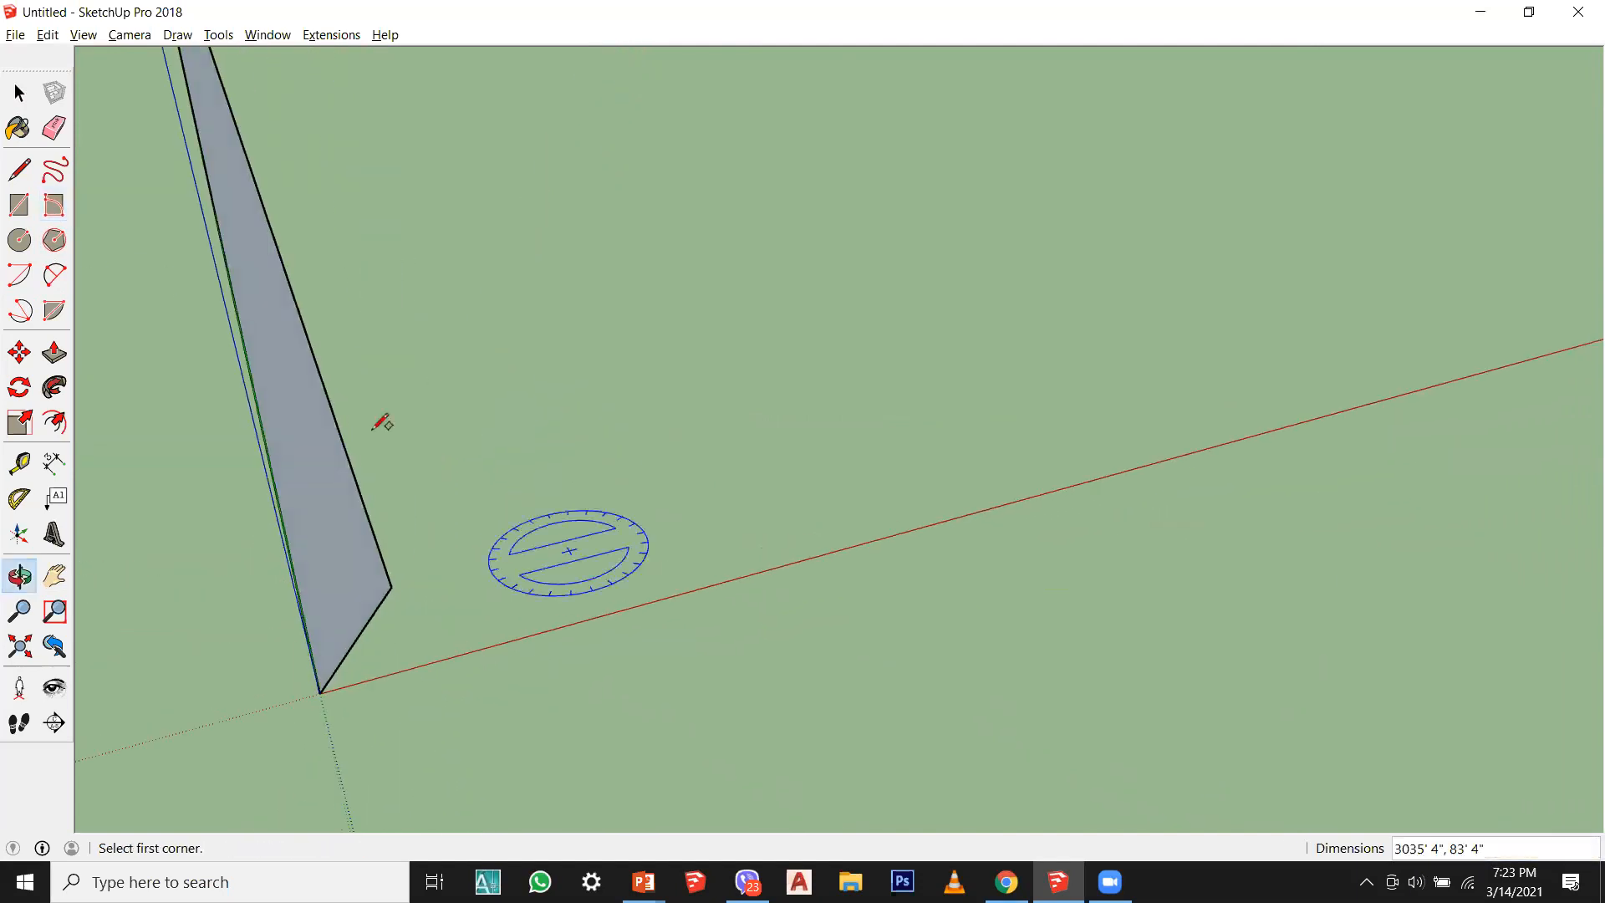
left_click(18, 128)
middle_click_drag(326, 687, 297, 598)
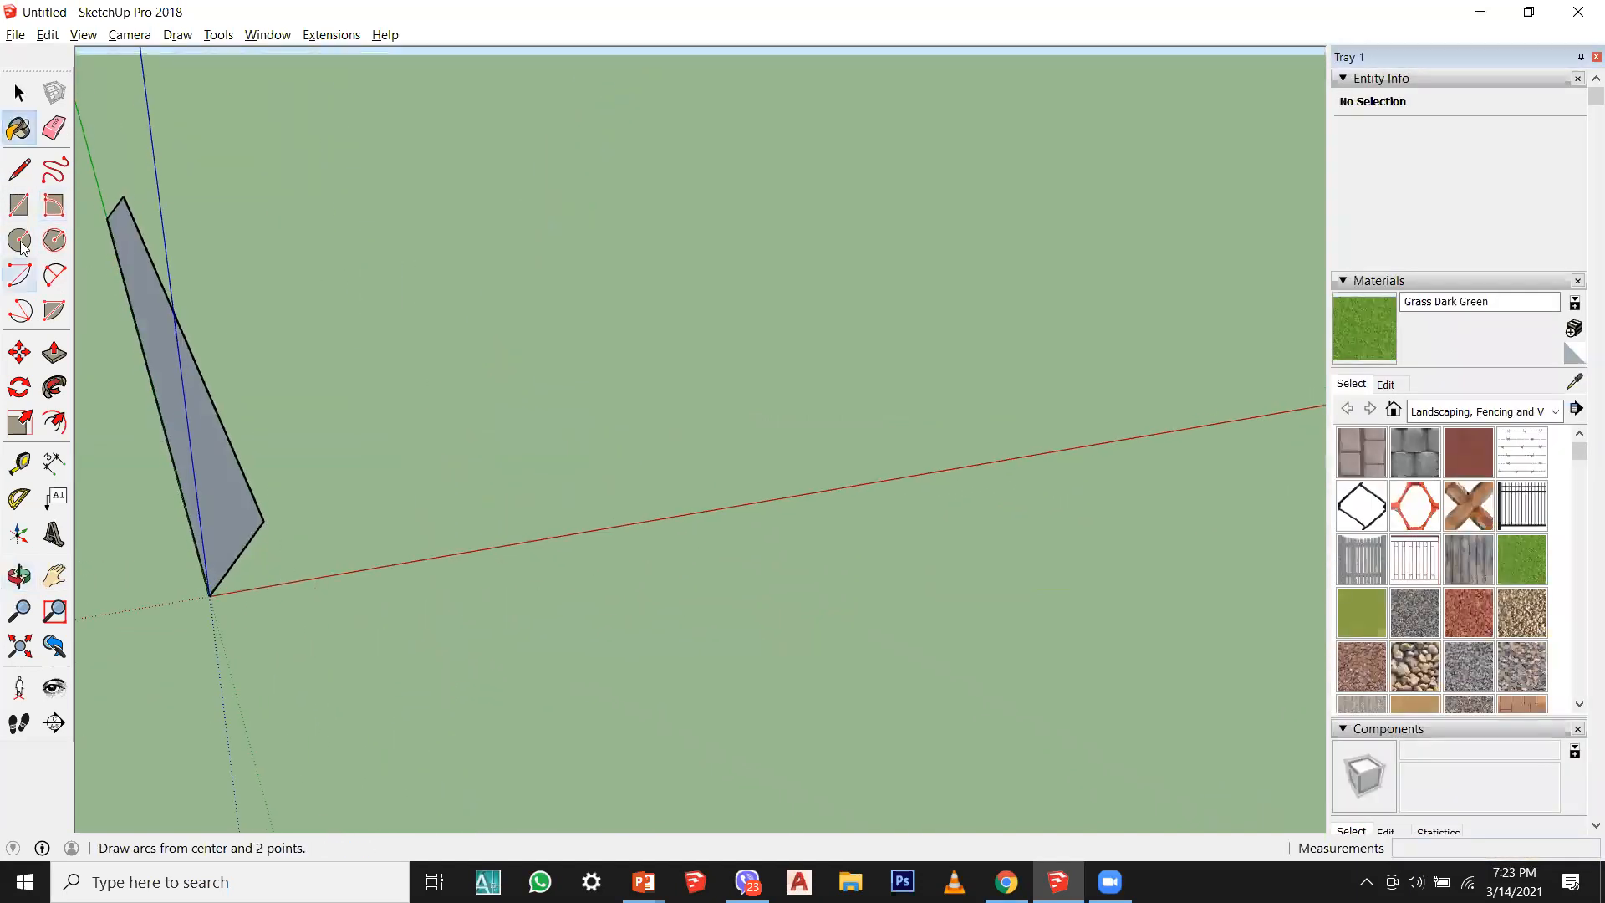
left_click(18, 92)
scroll(178, 575, "up", 5)
left_click(323, 534)
middle_click_drag(540, 691, 459, 608)
scroll(472, 548, "down", 1)
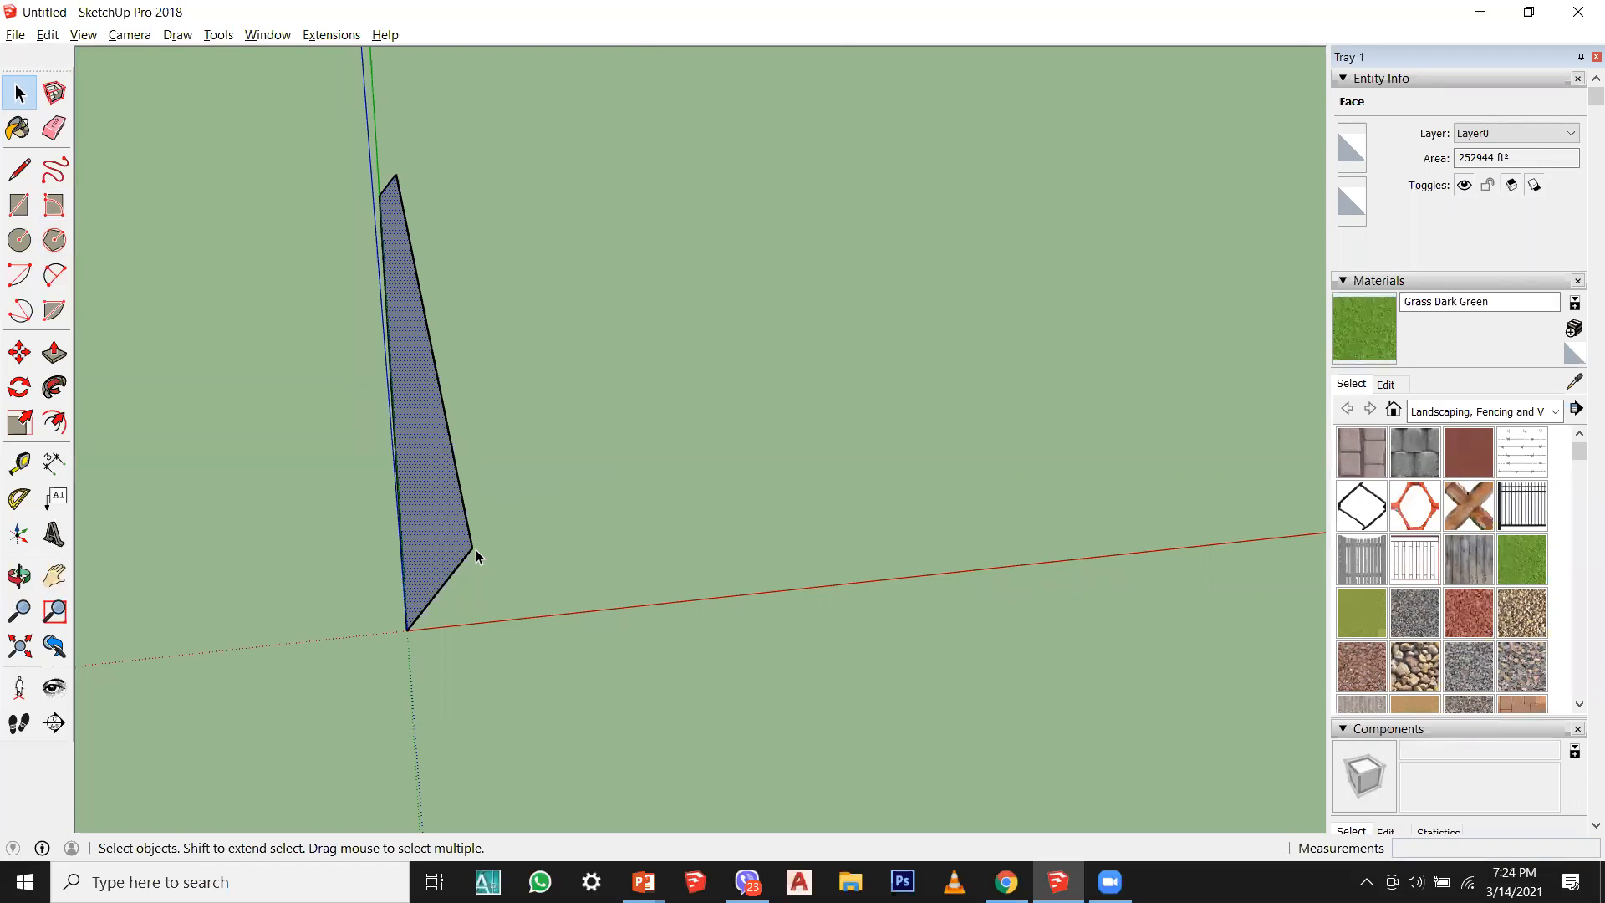
Step: Draw a hexagon on the ground around the upright rectangle with an inscribed radius of about 1244'
left_click(55, 240)
middle_click_drag(393, 518, 602, 568)
left_click(477, 477)
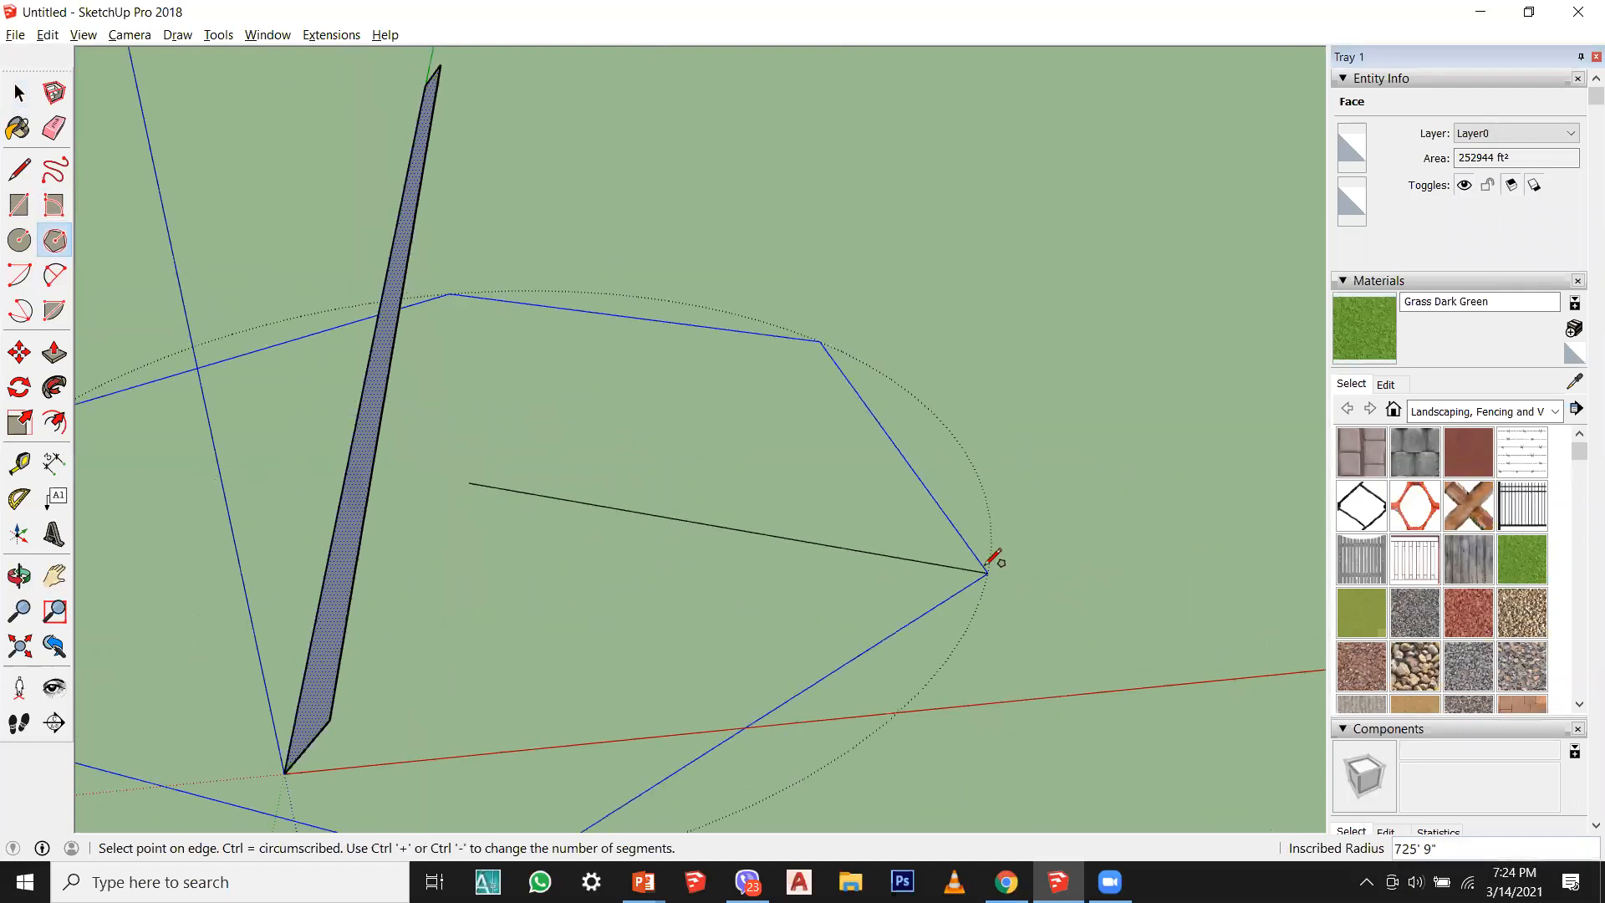
scroll(988, 561, "up", 1)
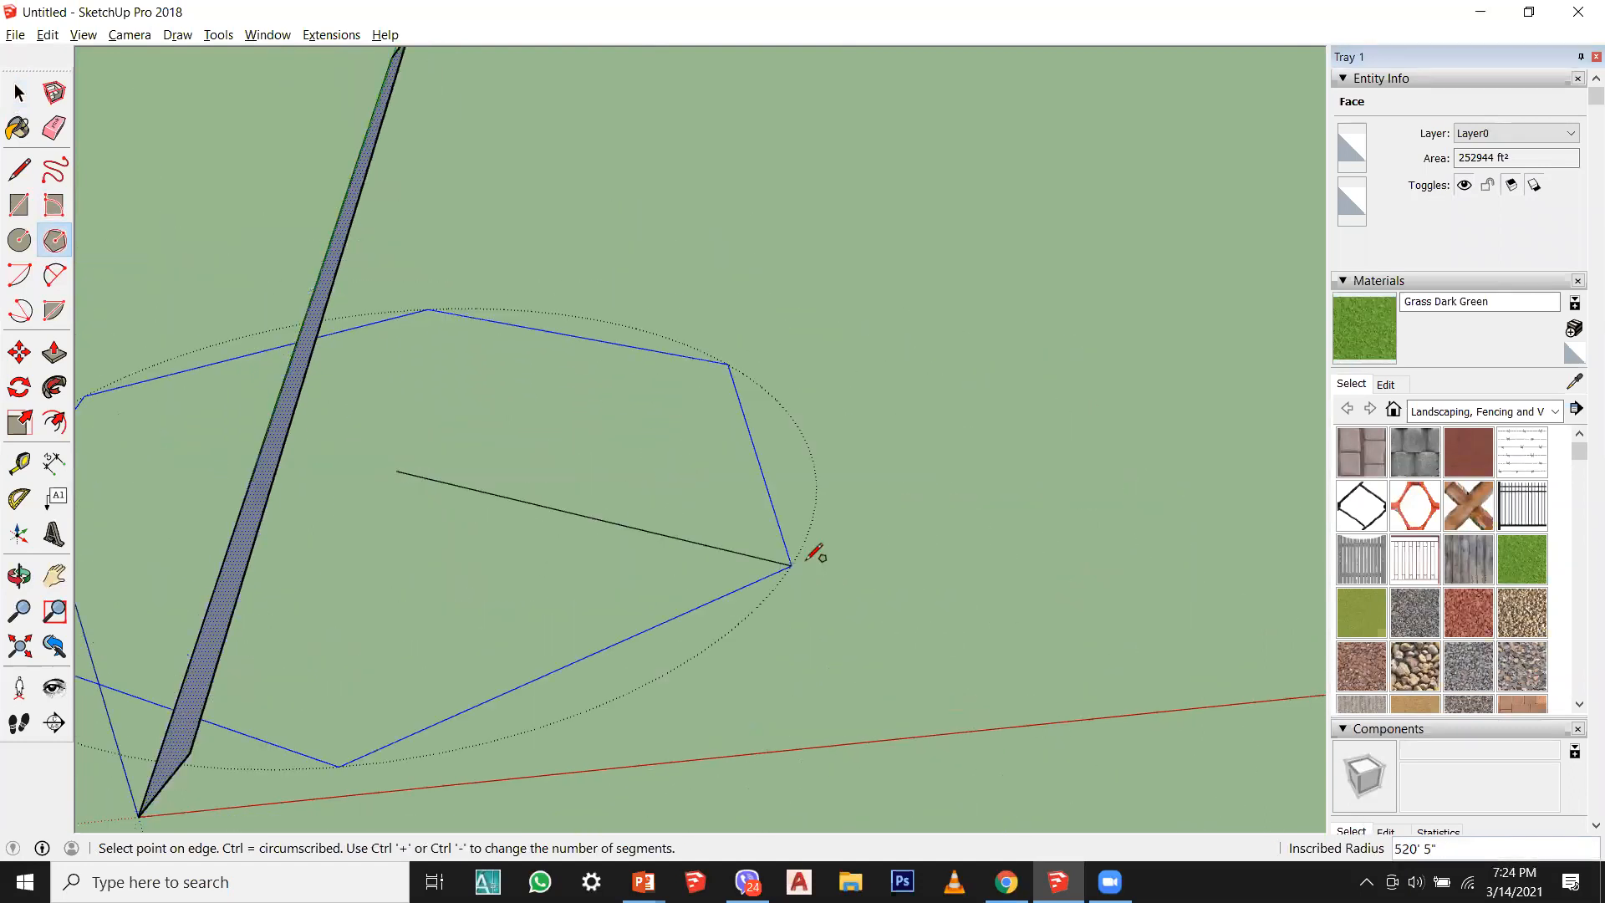
scroll(1183, 741, "down", 4)
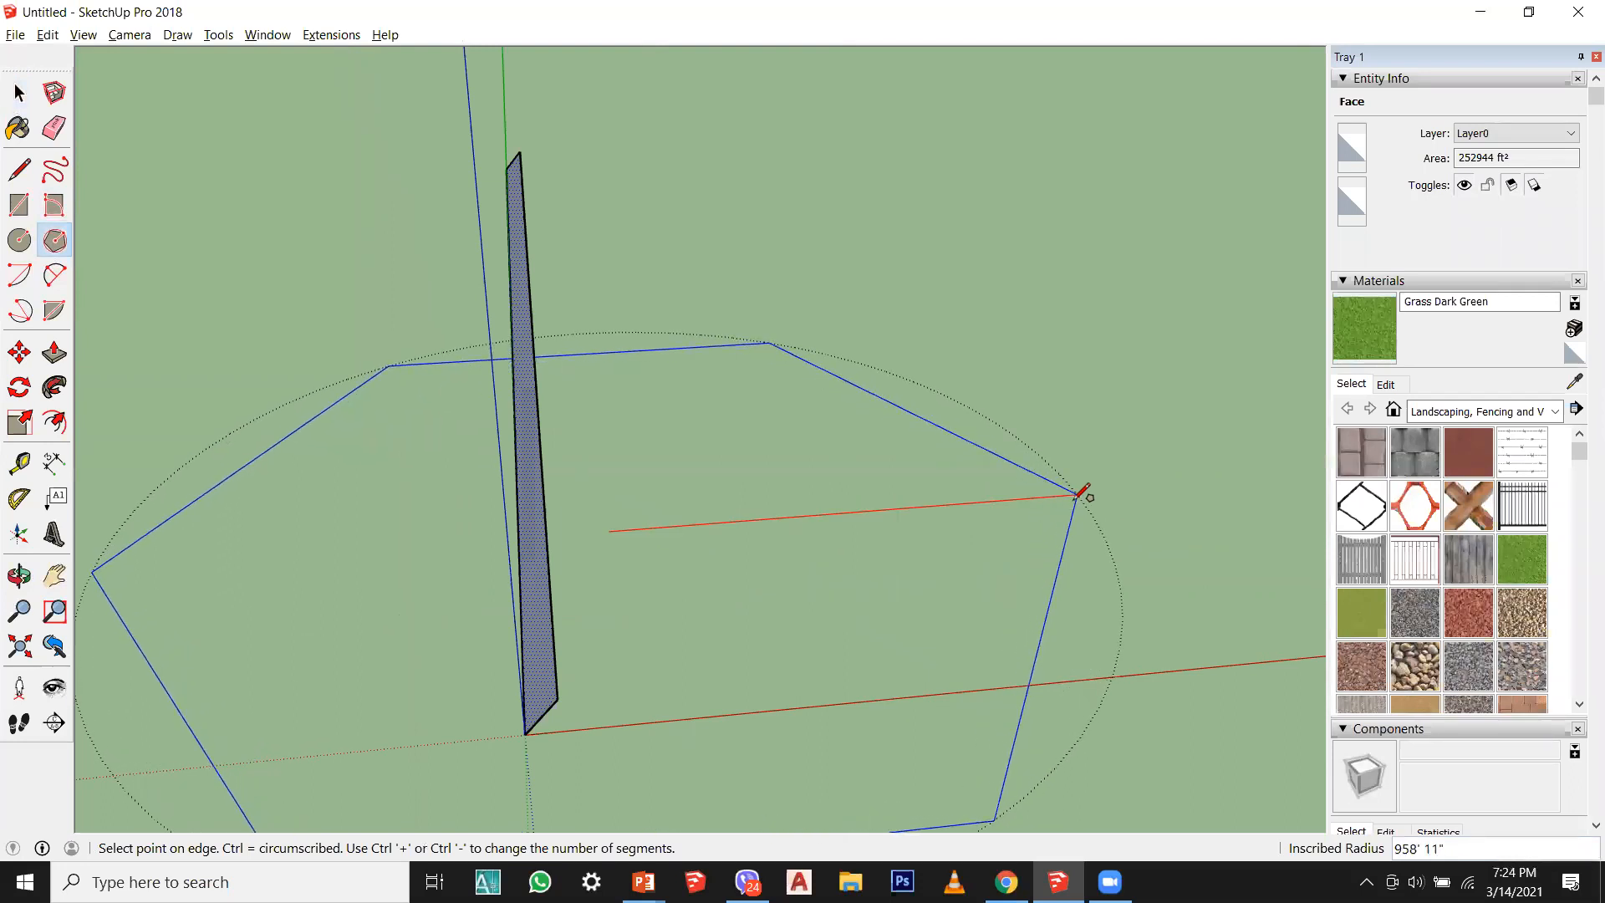
scroll(1079, 493, "down", 4)
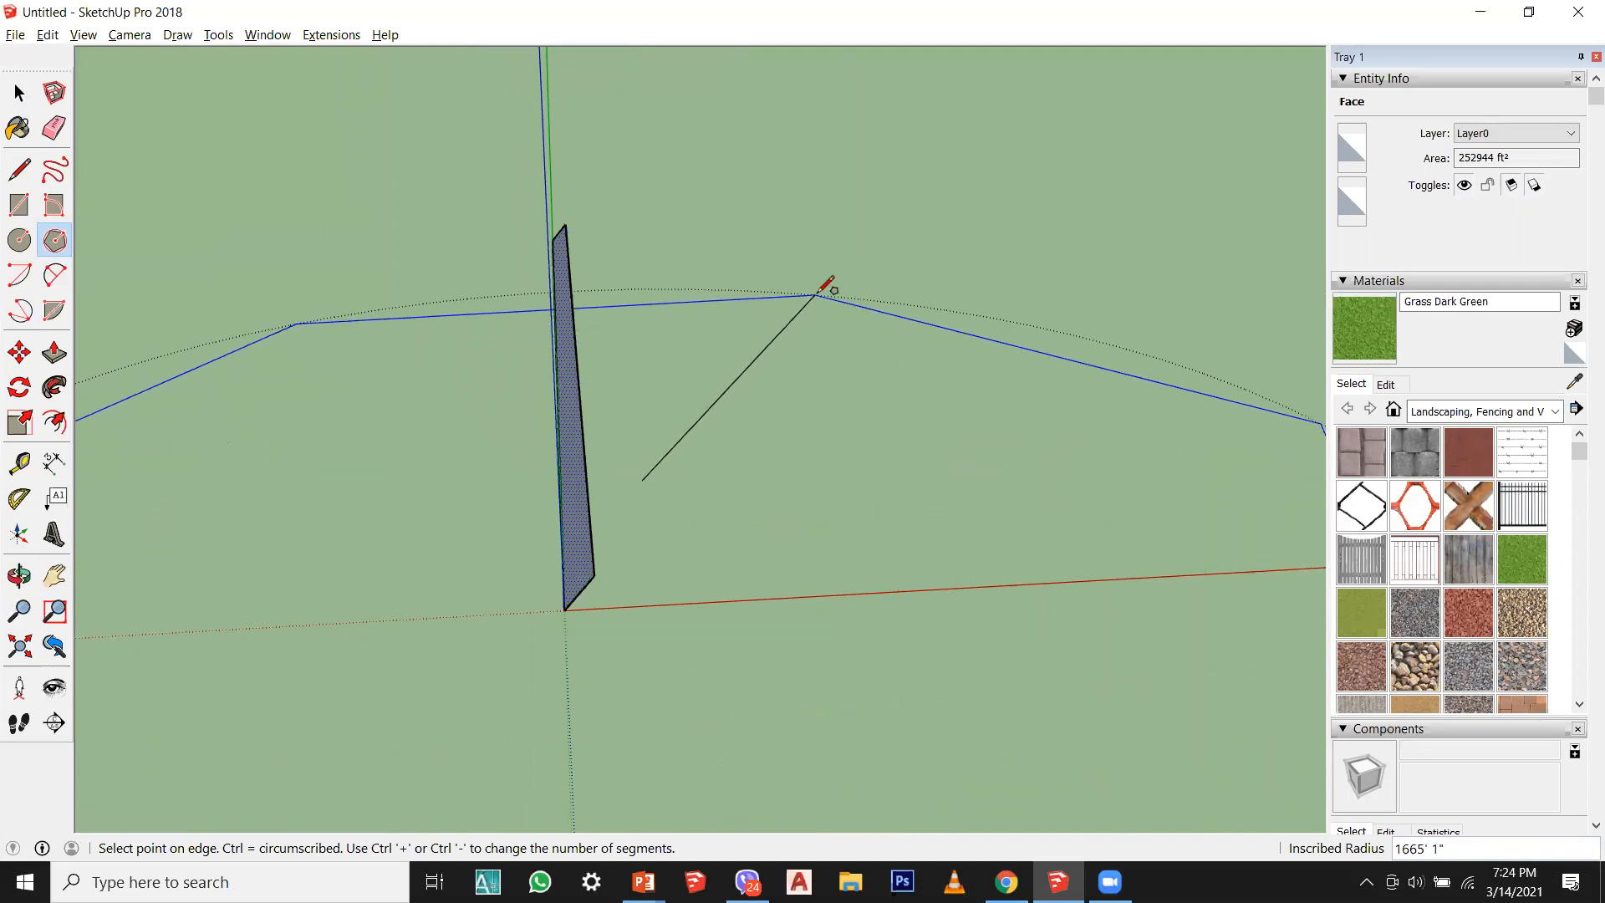
middle_click_drag(821, 295, 794, 409)
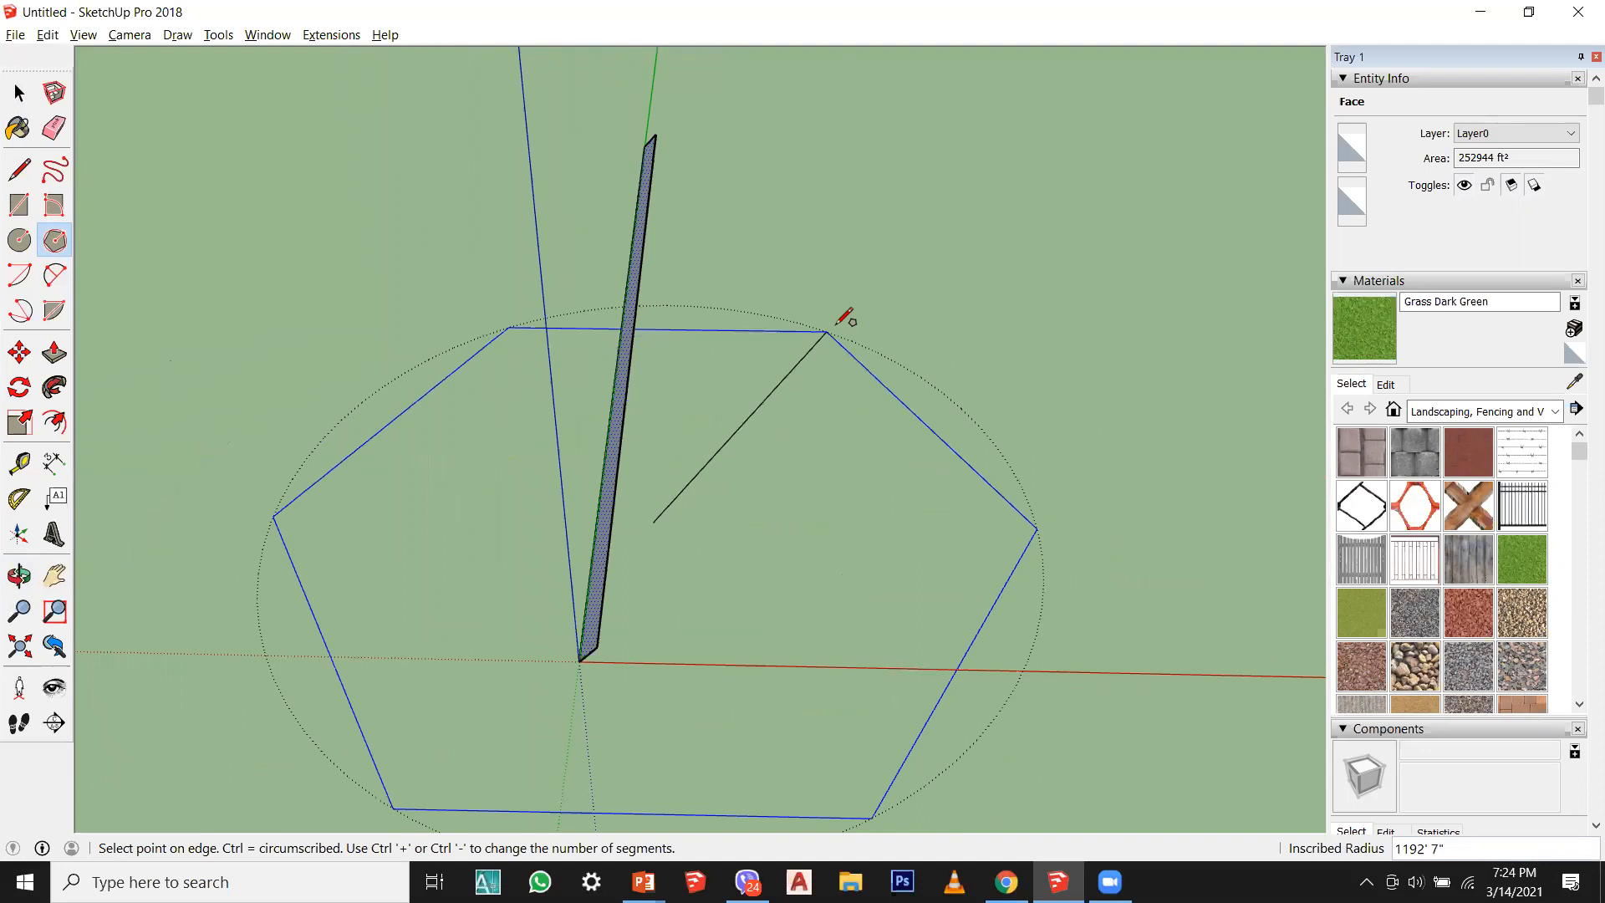
left_click(840, 322)
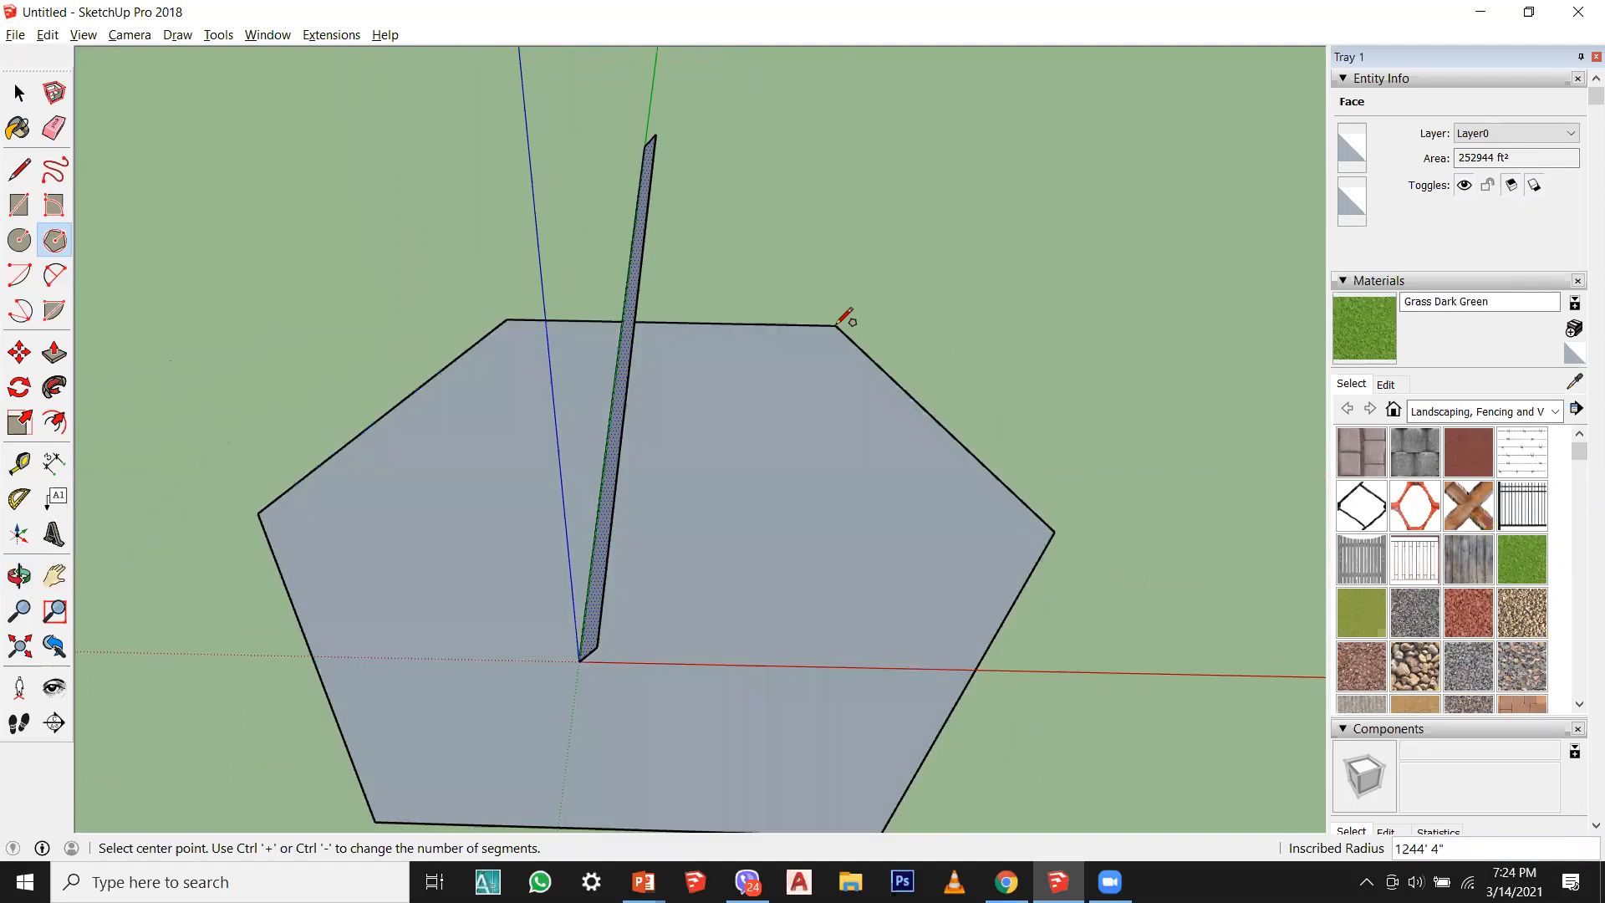
Step: Draw two connected line segments beside the hexagon, starting near the red axis, about 2728' long in total
left_click(19, 170)
scroll(639, 535, "down", 5)
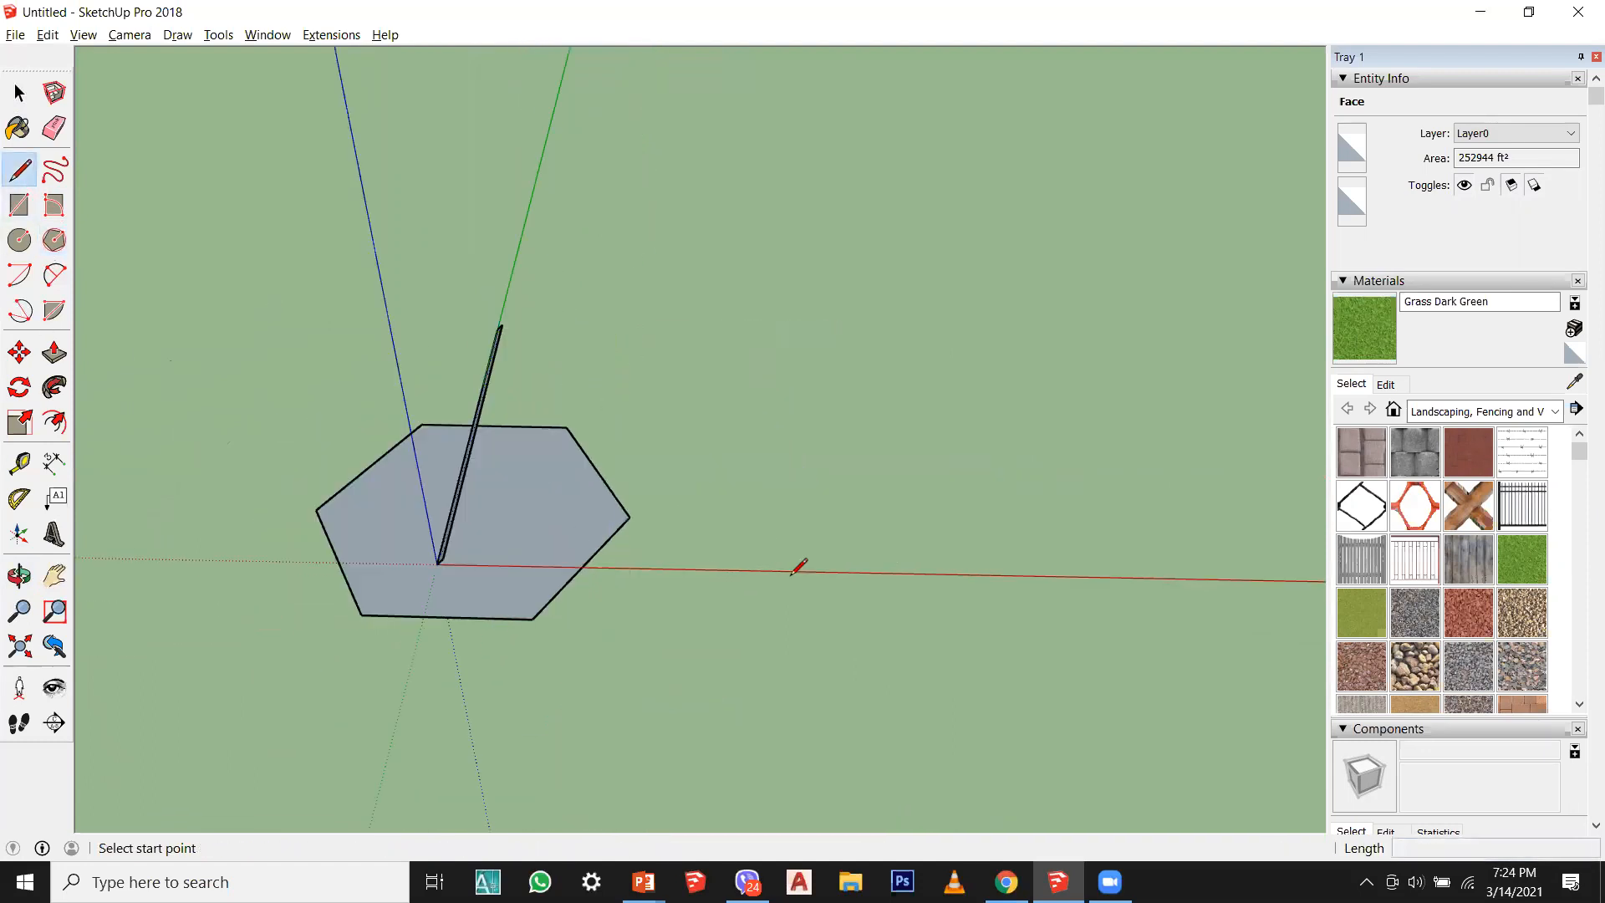
left_click(789, 575)
left_click(696, 490)
left_click(700, 372)
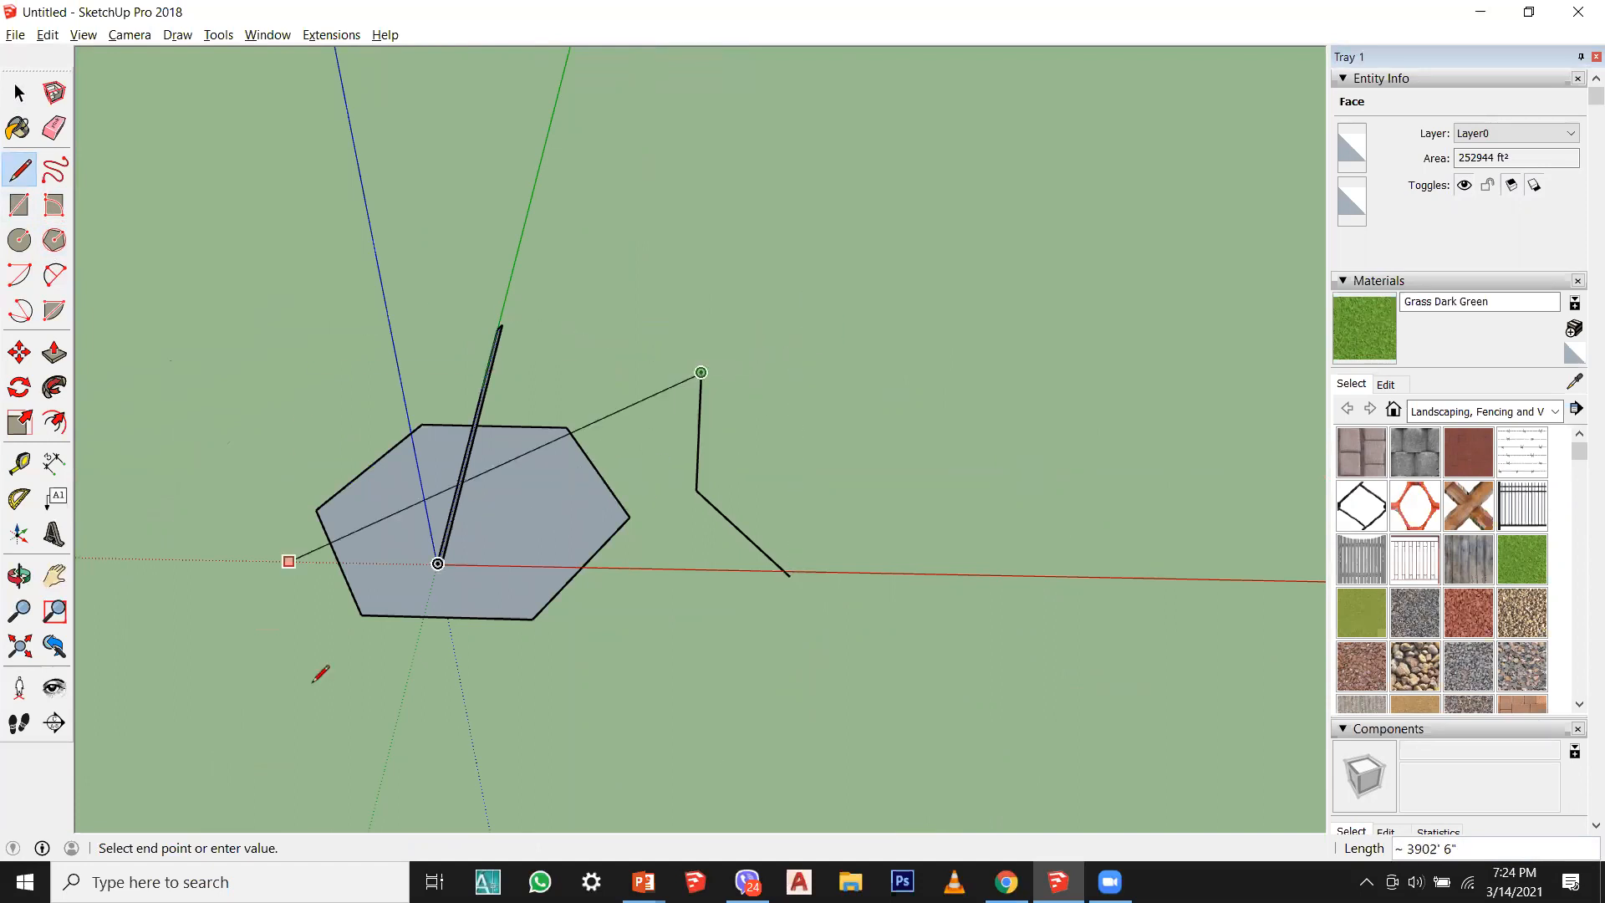
left_click(20, 93)
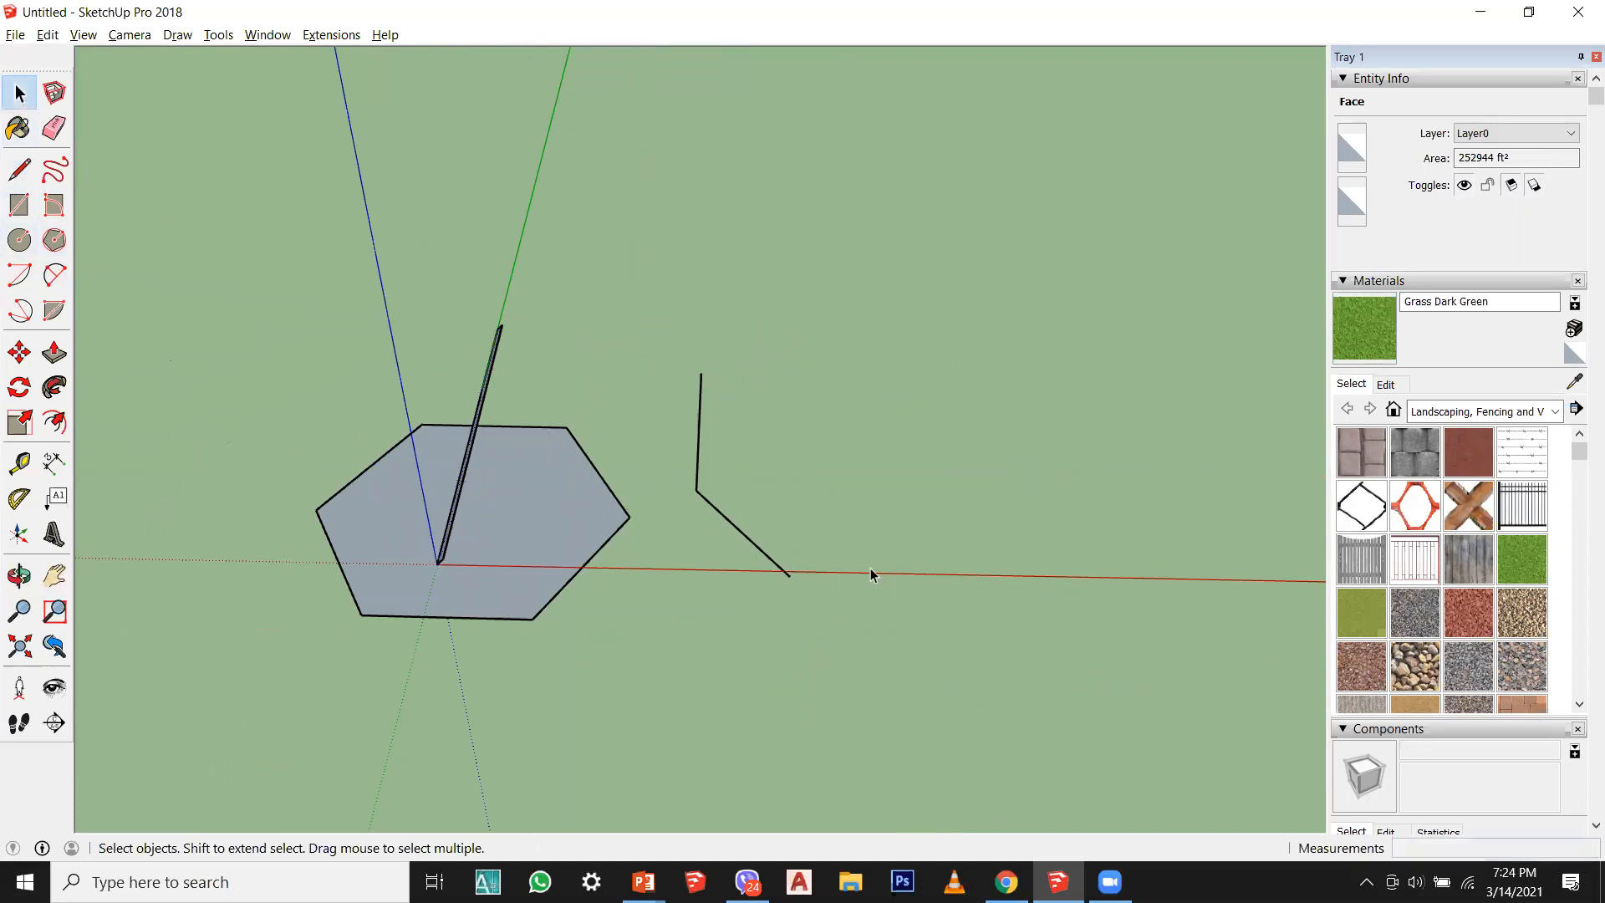
Step: Select the hexagon together with the two line segments beside it and delete them
left_click_drag(676, 324, 677, 325)
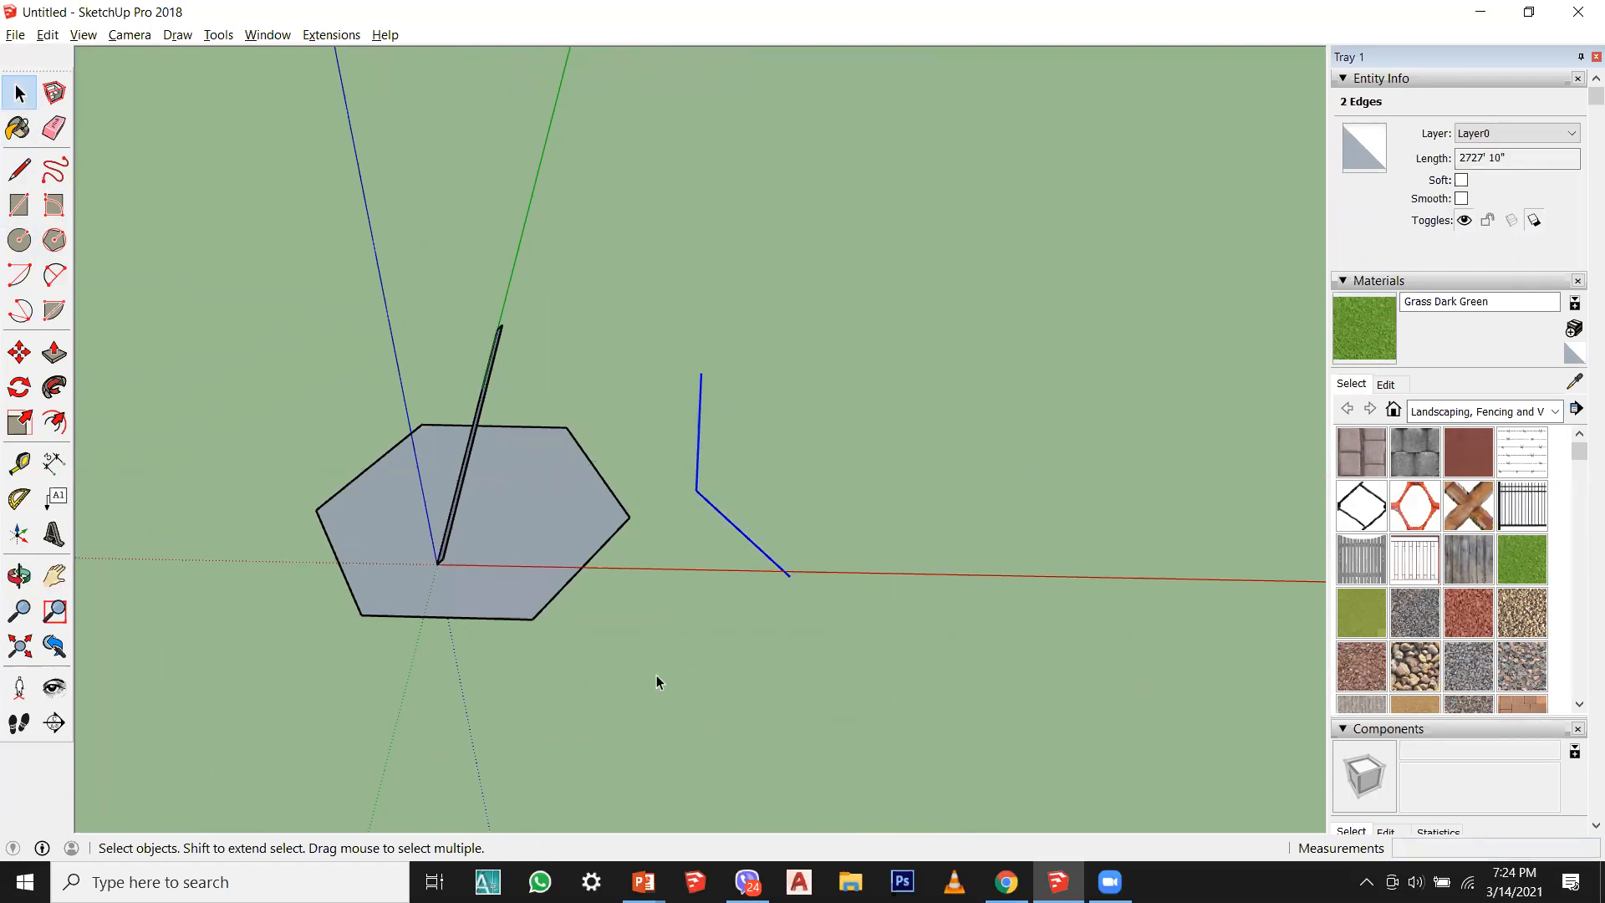
mouse_move(634, 669)
middle_mouse_down()
mouse_move(451, 633)
mouse_move(496, 427)
middle_mouse_up()
scroll(452, 634, "up", 3)
left_click(660, 415)
scroll(625, 273, "down", 2)
middle_click_drag(351, 493, 192, 509)
scroll(790, 629, "down", 3)
scroll(810, 593, "up", 2)
middle_click_drag(820, 554, 1016, 571)
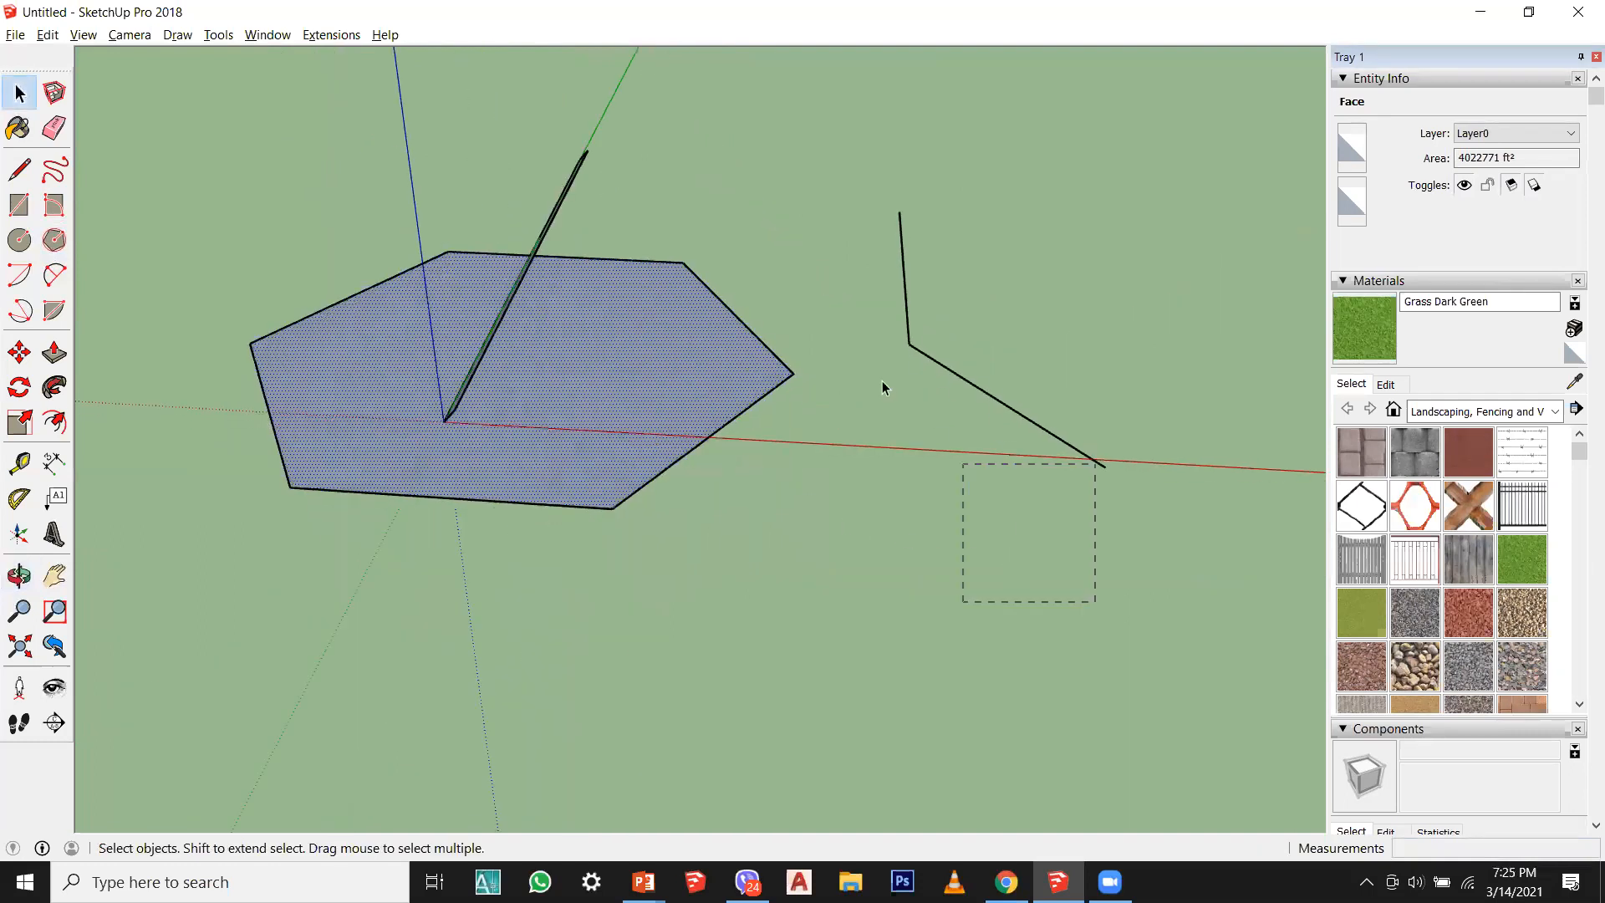
left_click_drag(624, 201, 626, 201)
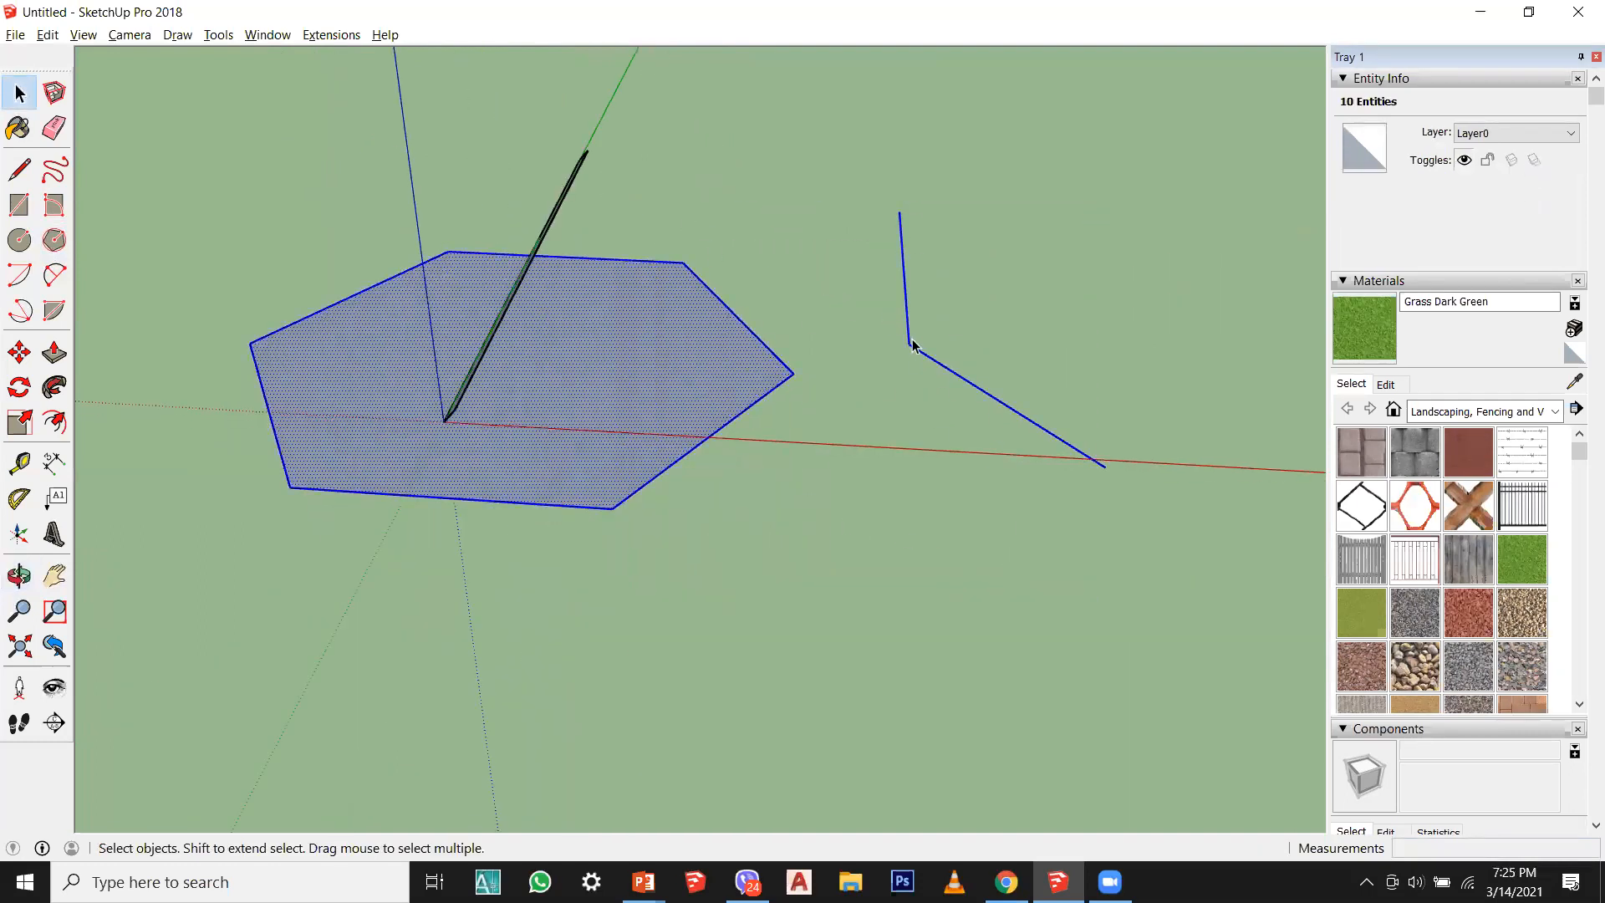
key("Delete")
Step: Check the SketchUp tool overview slide in the class Day 1 PowerPoint presentation, and return to the SketchUp model
middle_click_drag(423, 516, 136, 491)
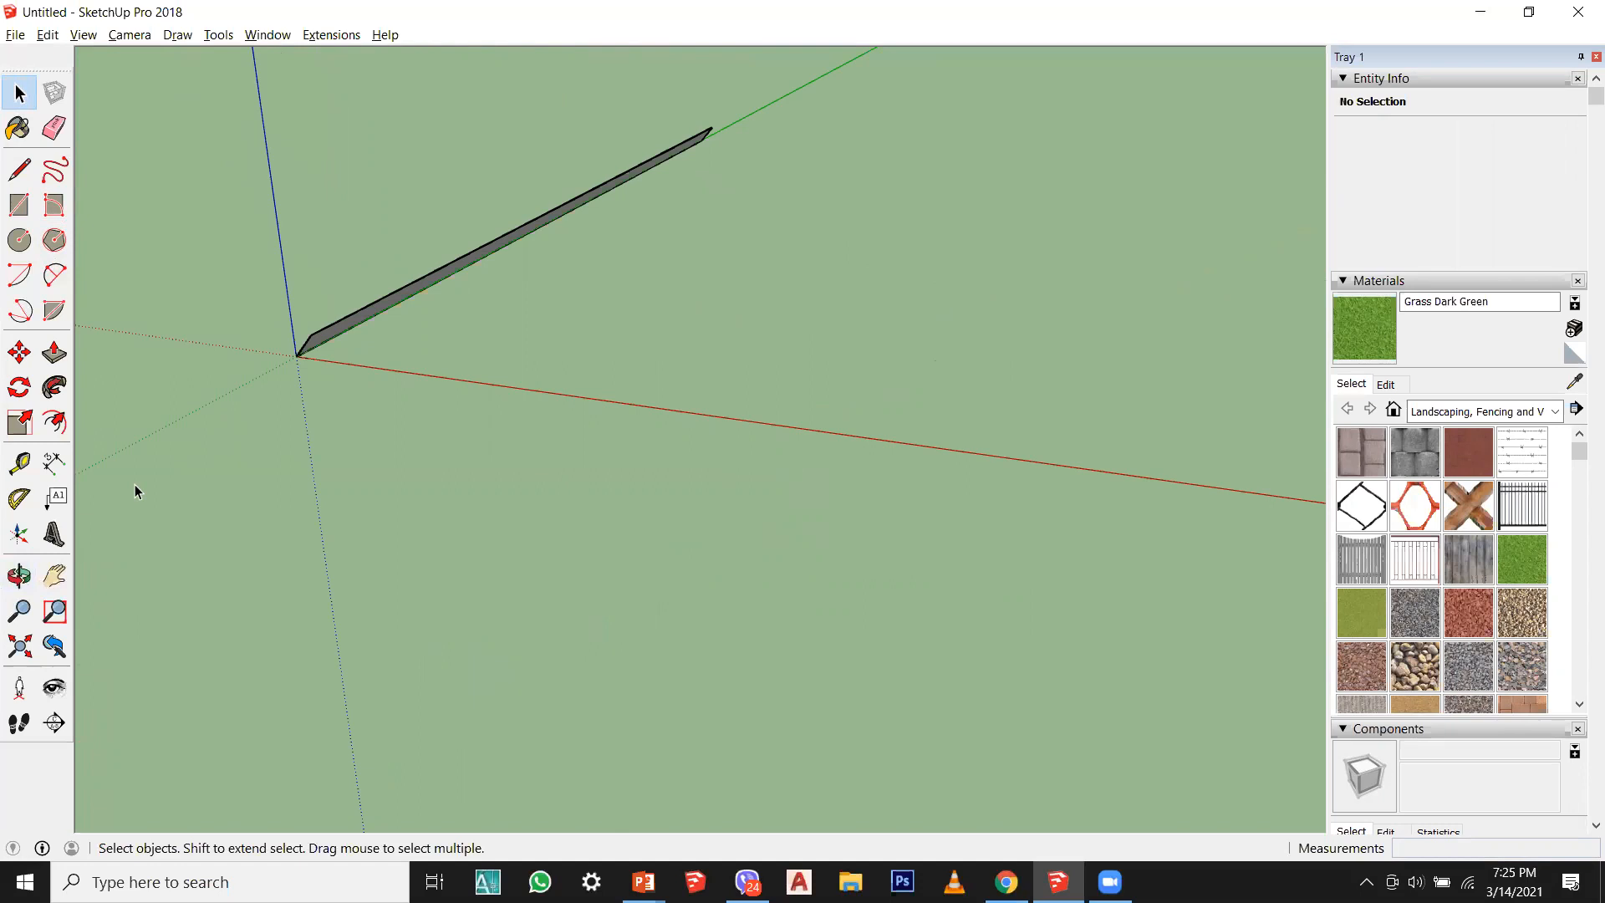
left_click(643, 882)
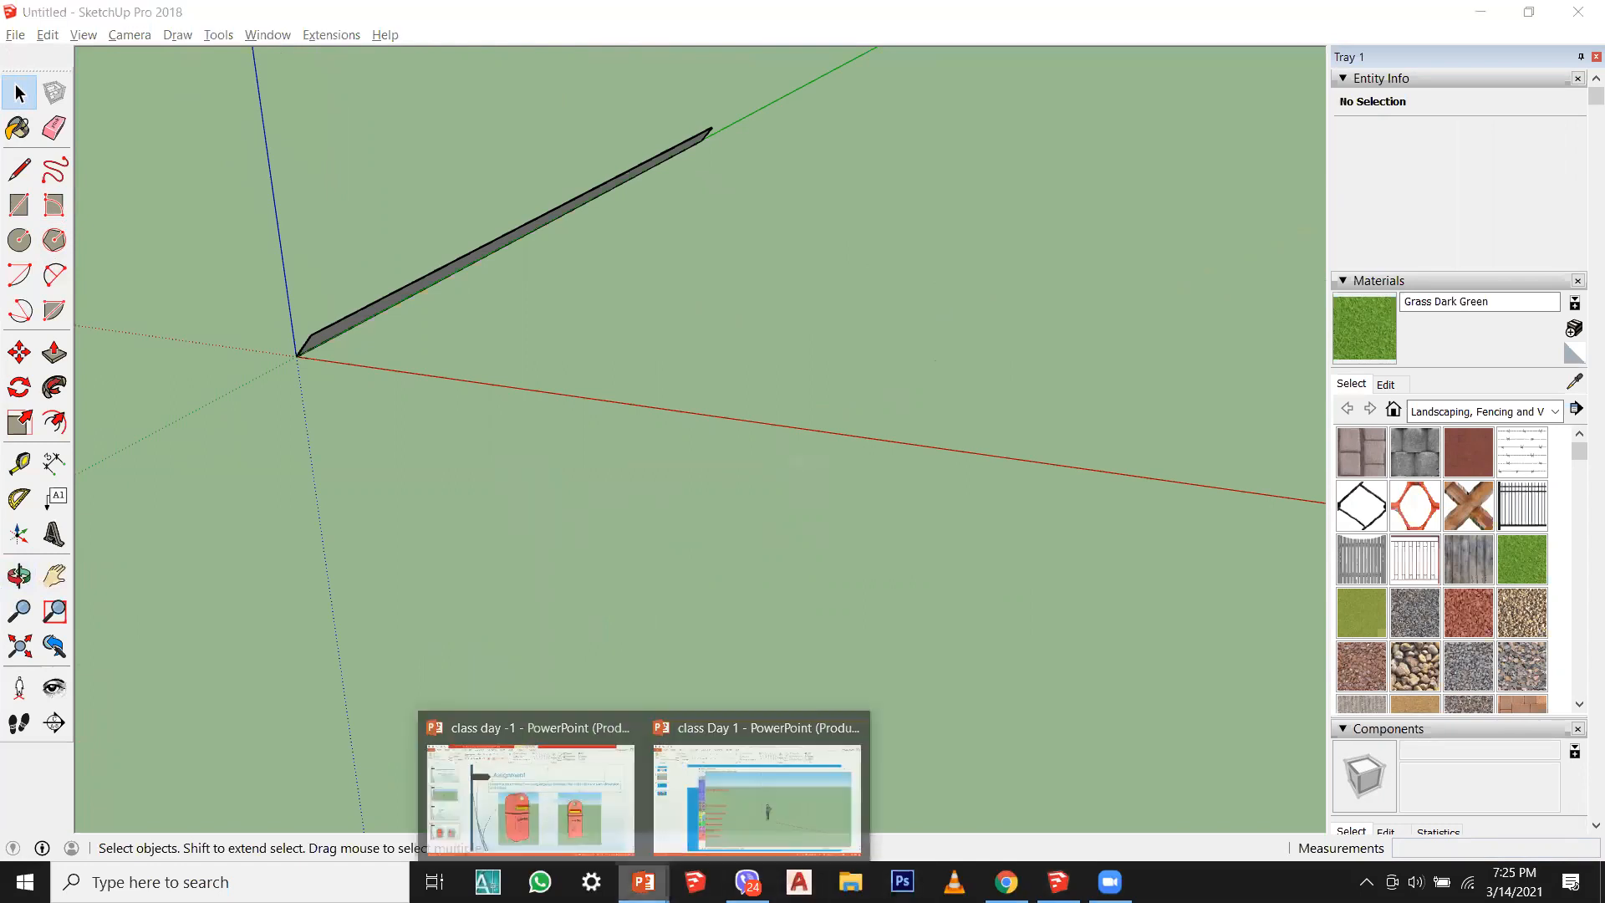
left_click(733, 826)
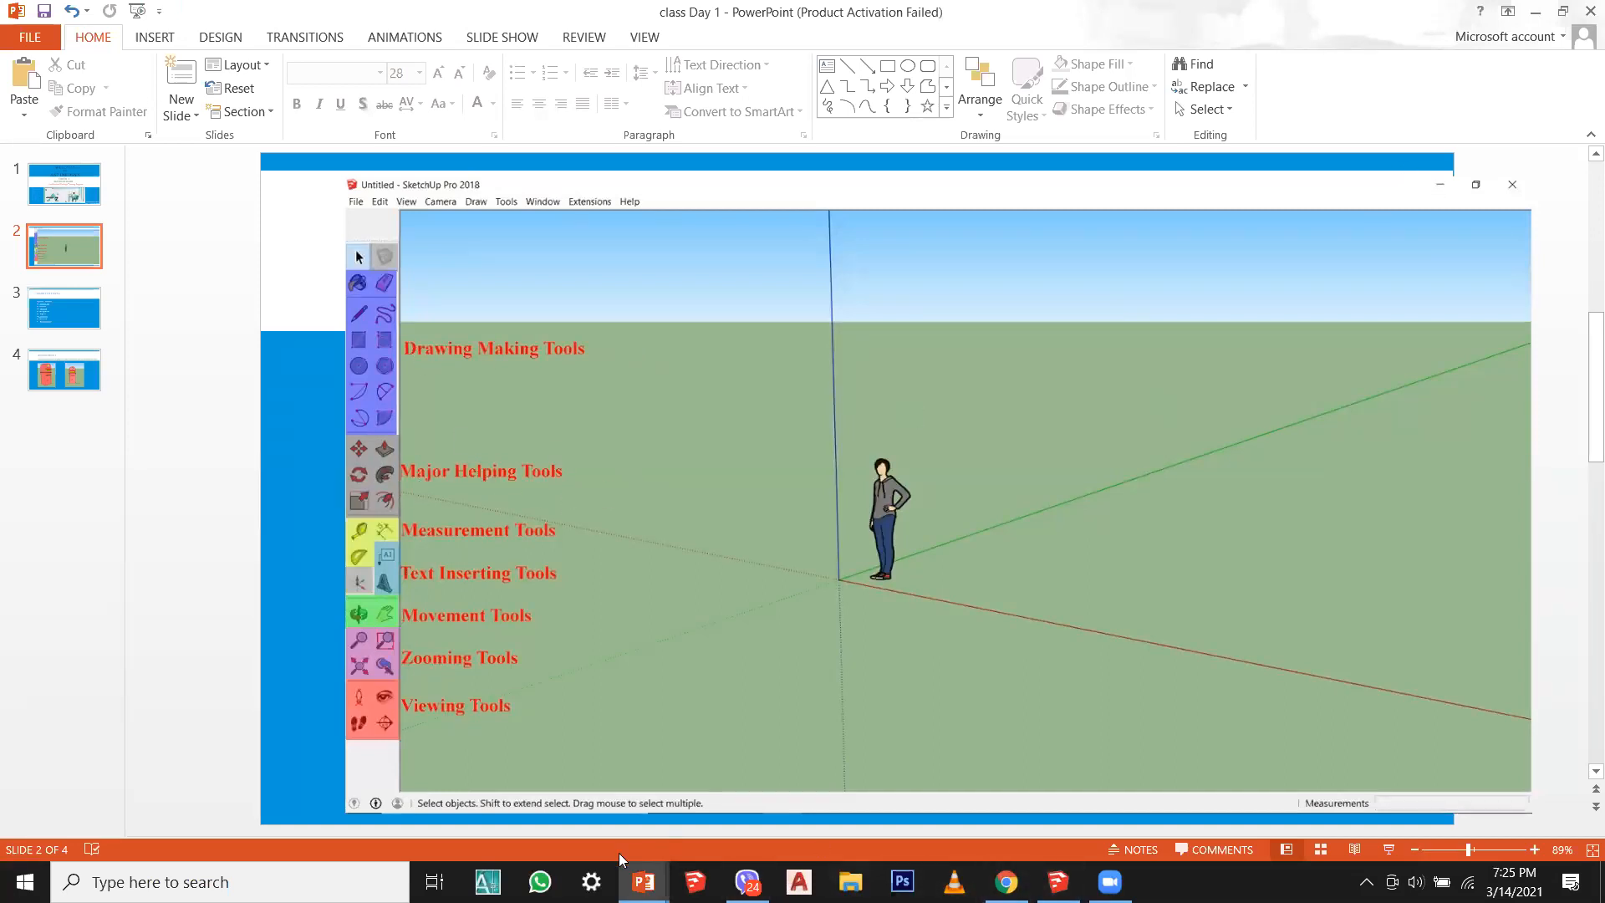
left_click(1058, 882)
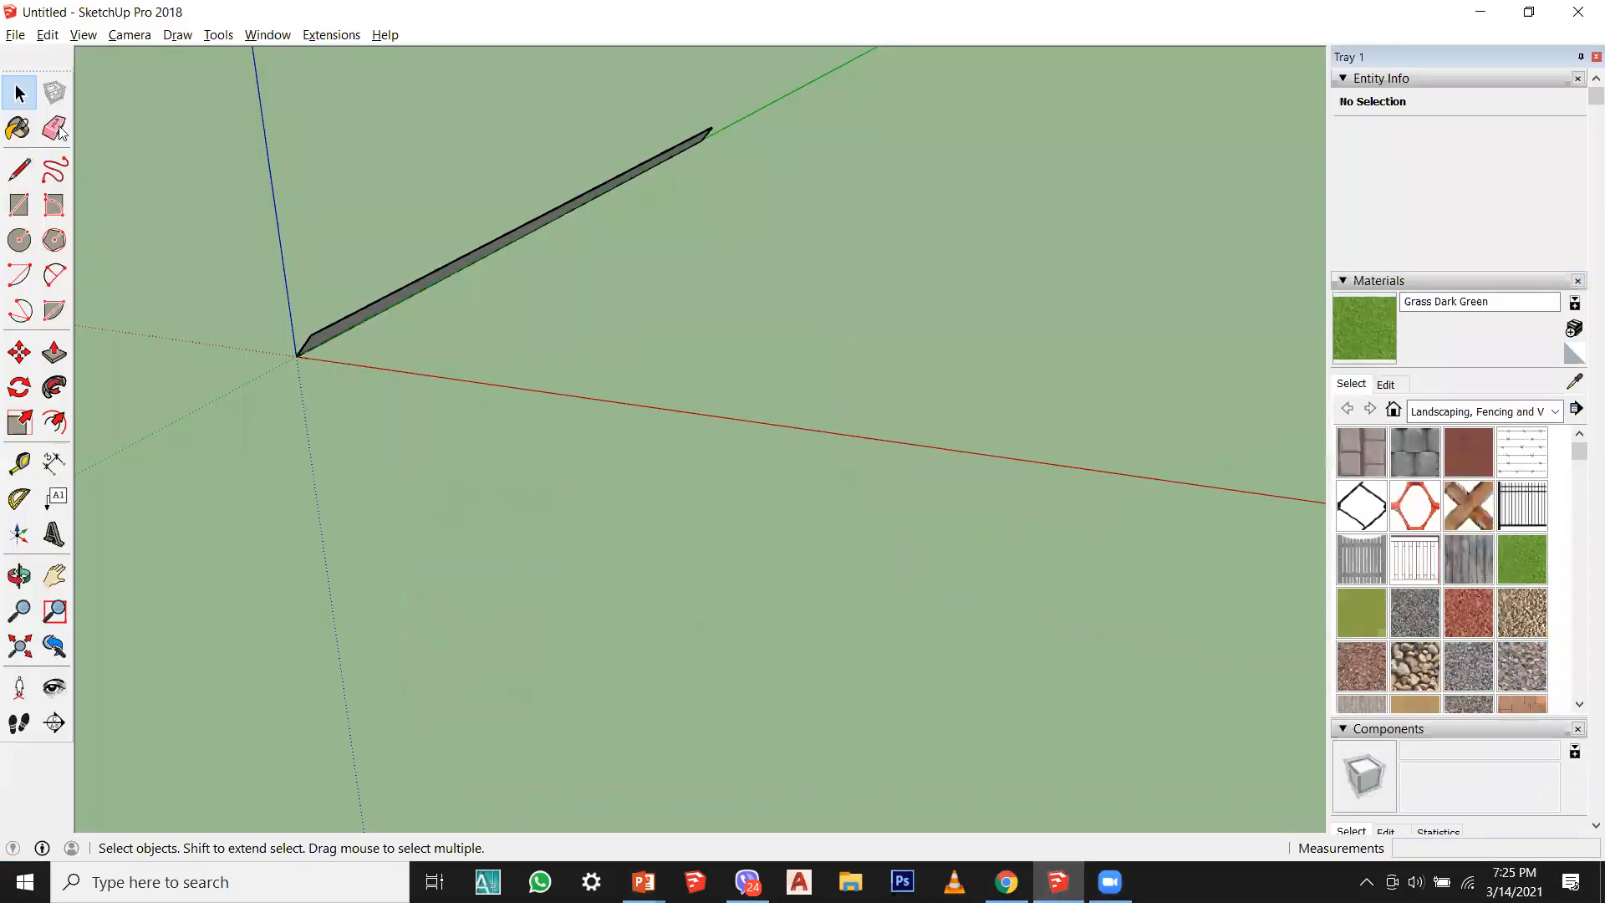
Step: Select the whole upright rectangle at the origin and delete it
middle_click_drag(319, 418, 824, 704)
left_click_drag(823, 705, 348, 291)
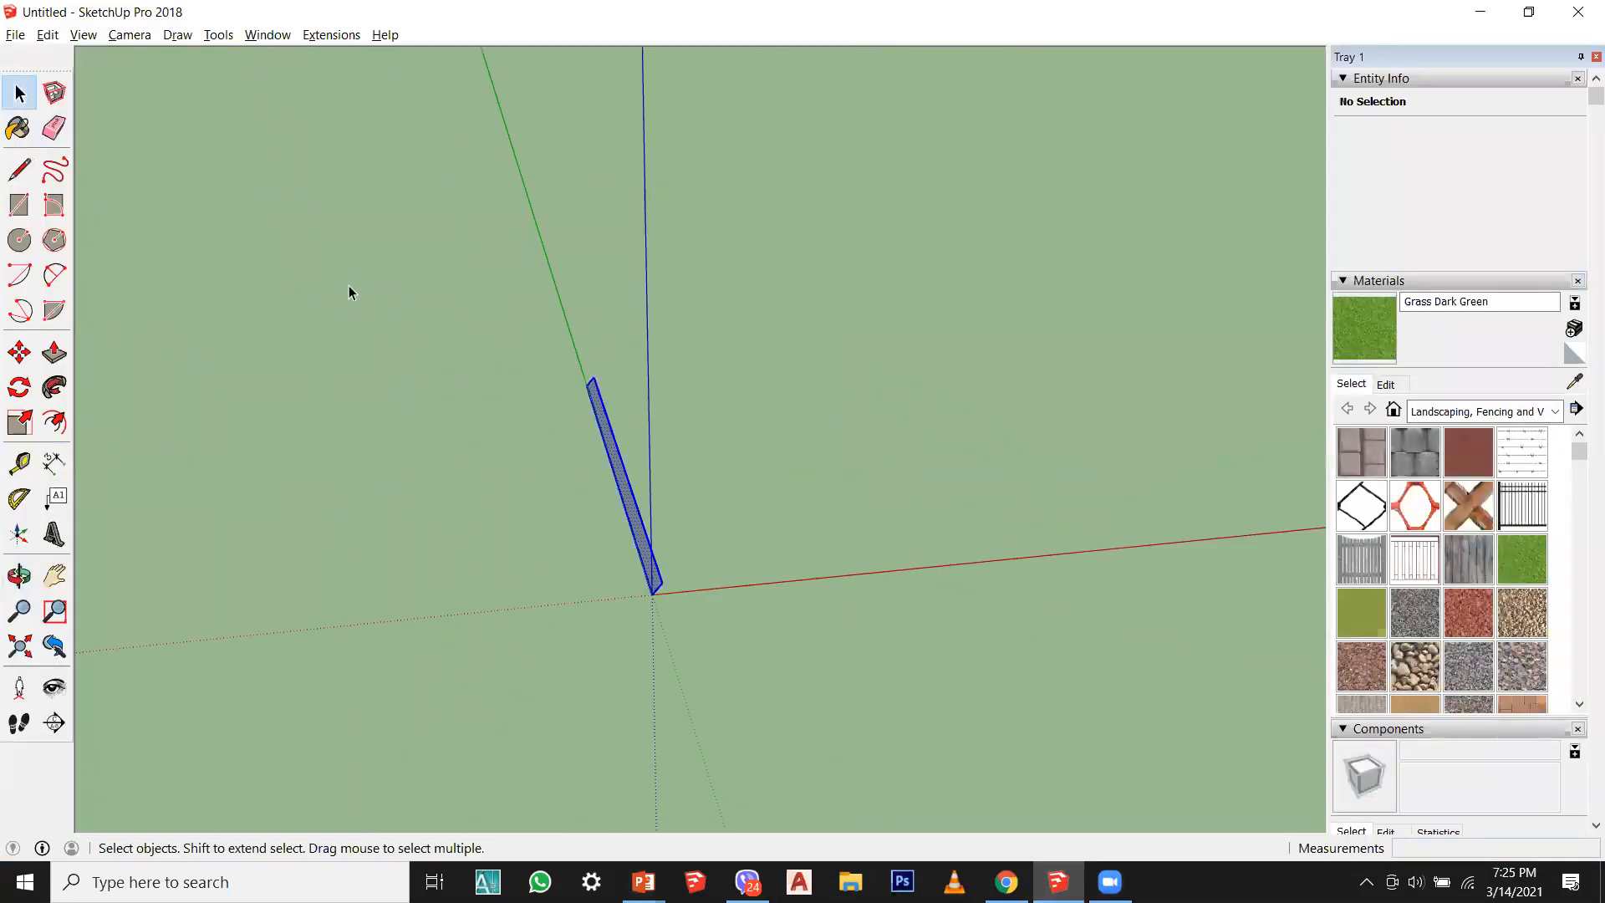
key("Delete")
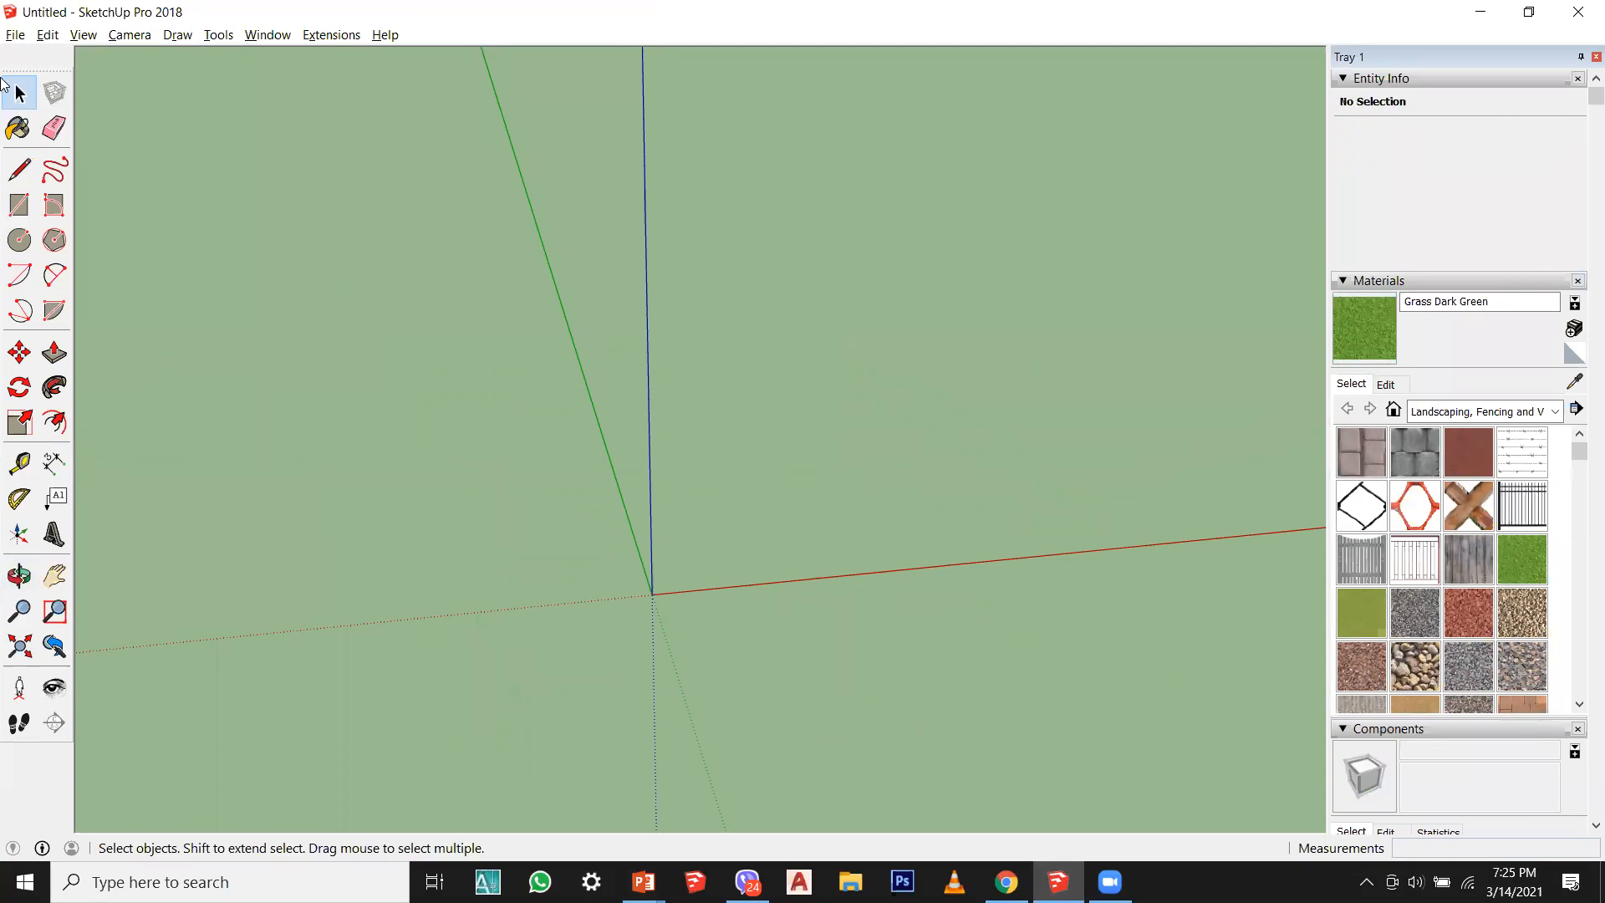
left_click(55, 575)
left_click_drag(666, 511, 545, 528)
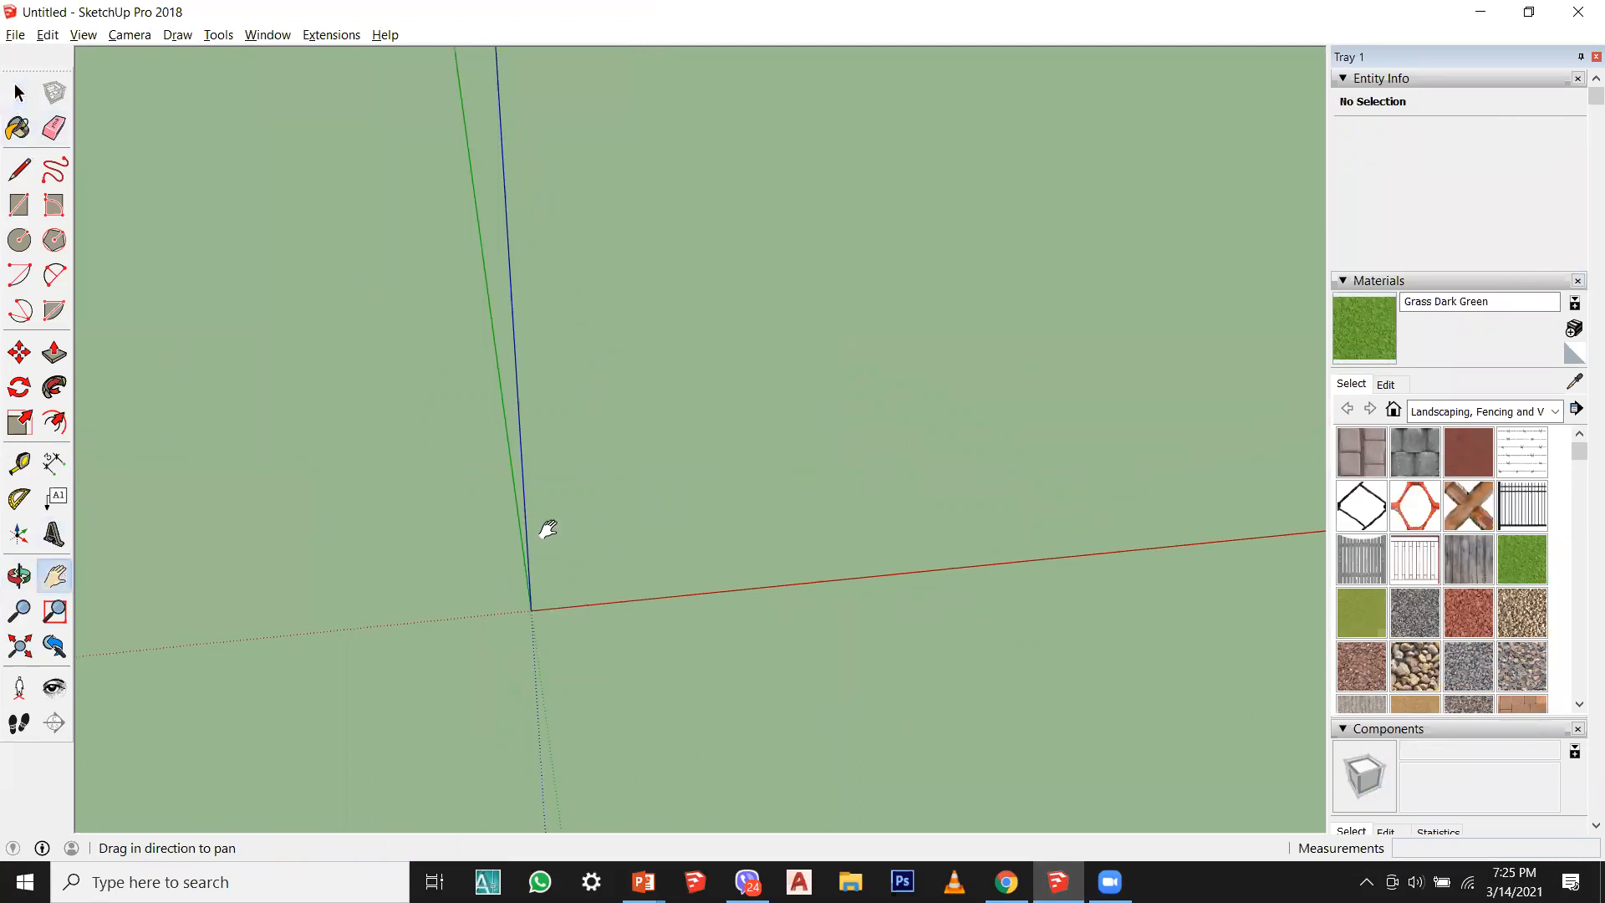
left_click(54, 240)
left_click(530, 610)
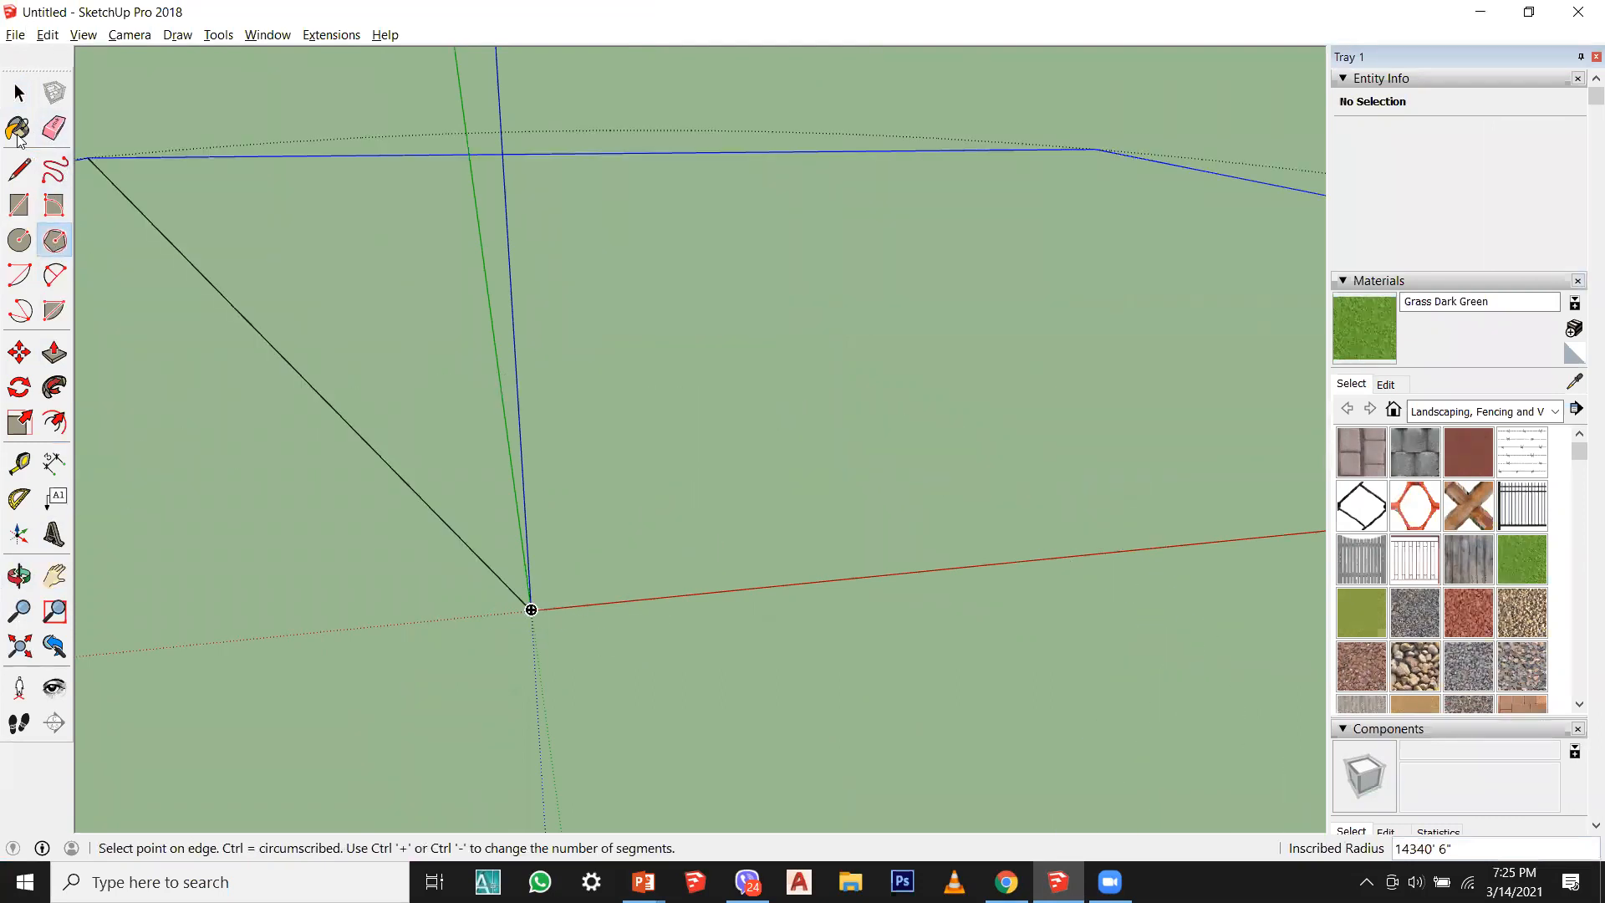
left_click(20, 92)
Step: Draw a hexagon on the ground centred on the origin with the Polygon tool, and undo it
left_click(55, 240)
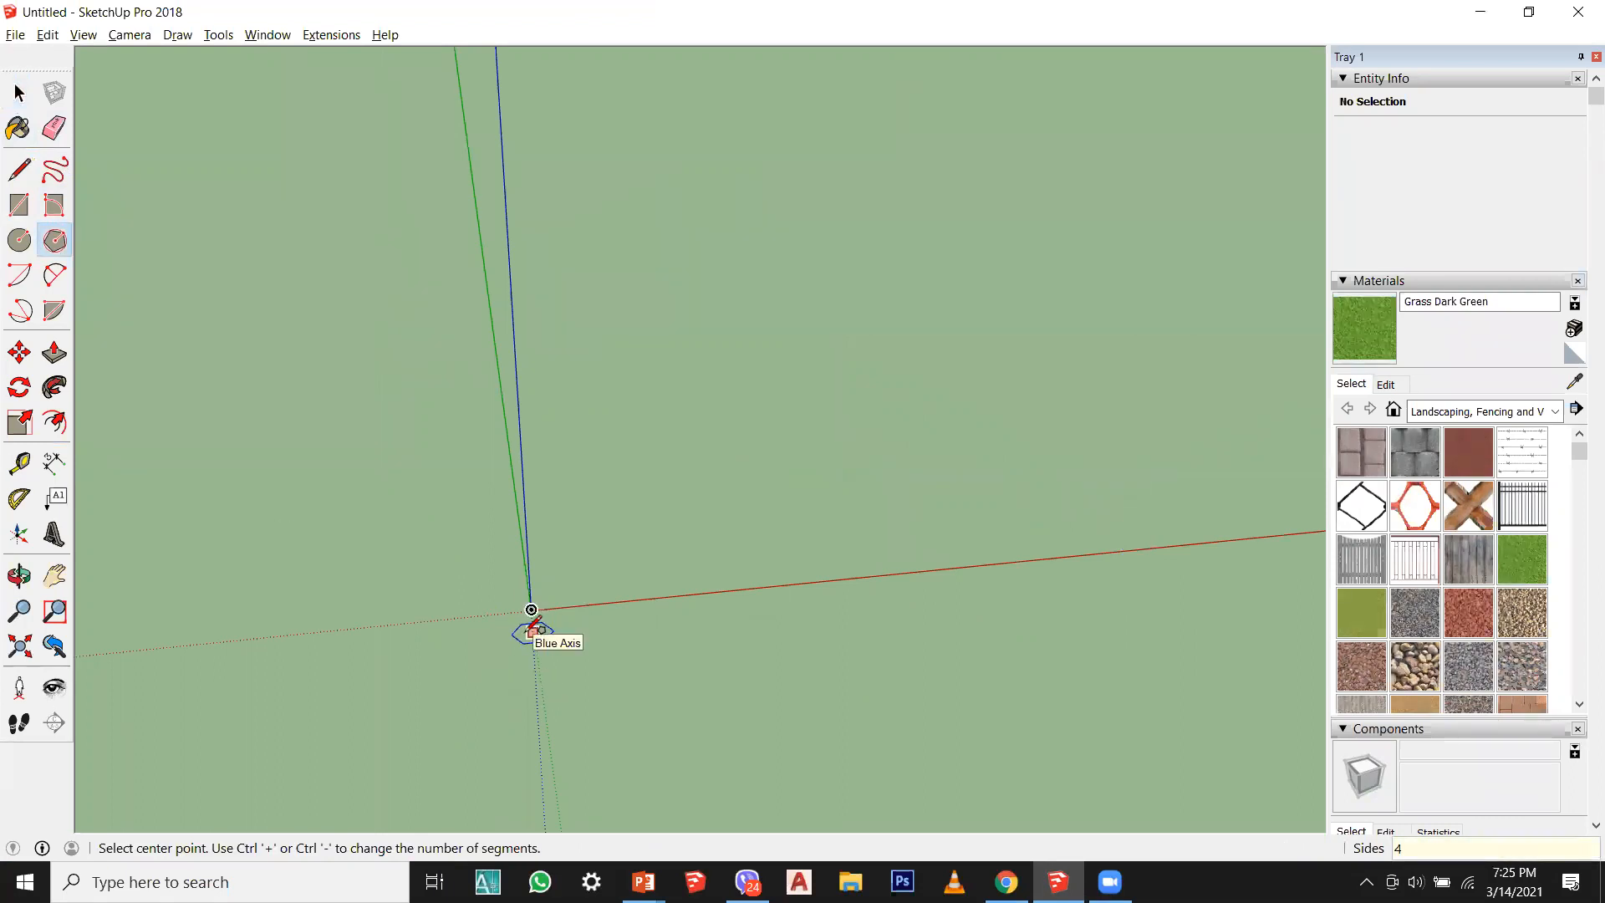
left_click(531, 609)
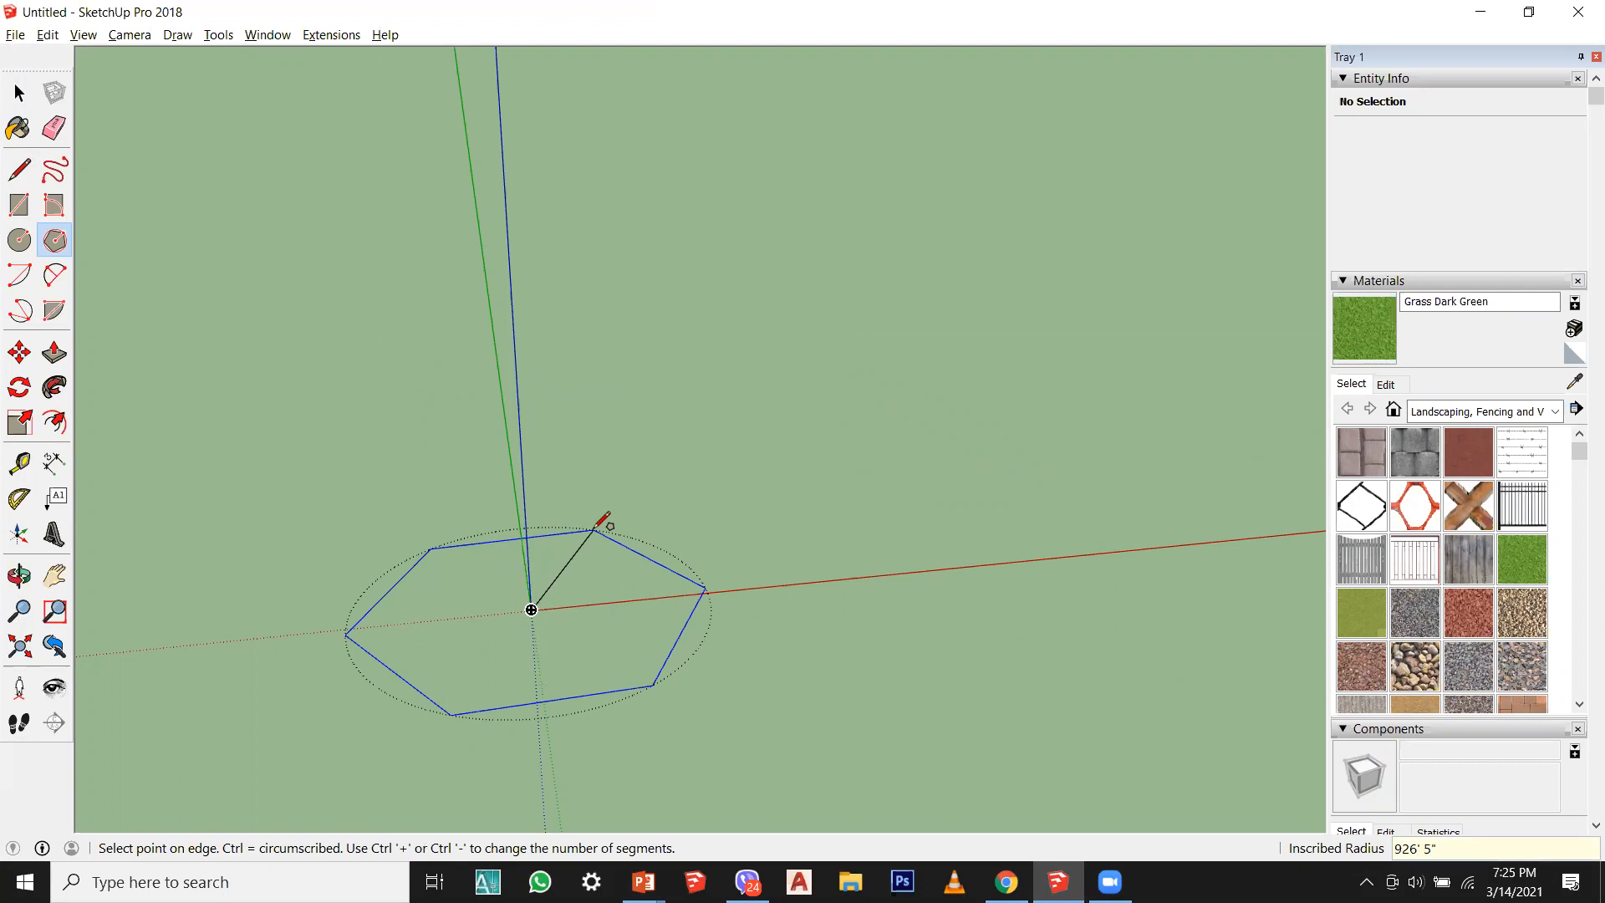
key("Return")
middle_click_drag(585, 533, 539, 865)
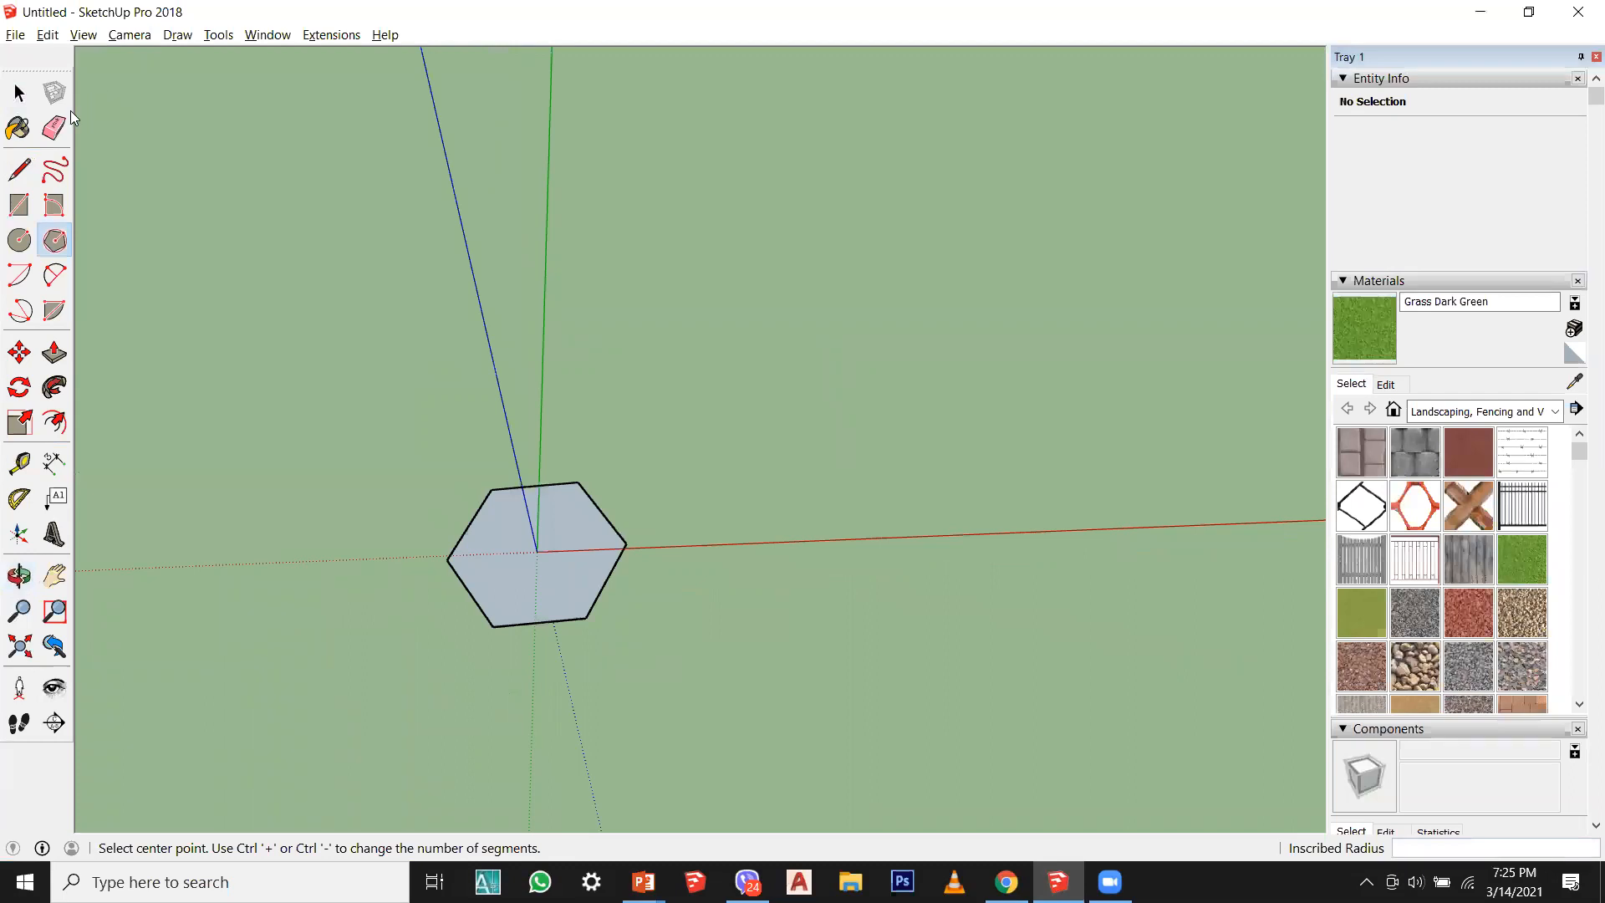
key("ctrl+z")
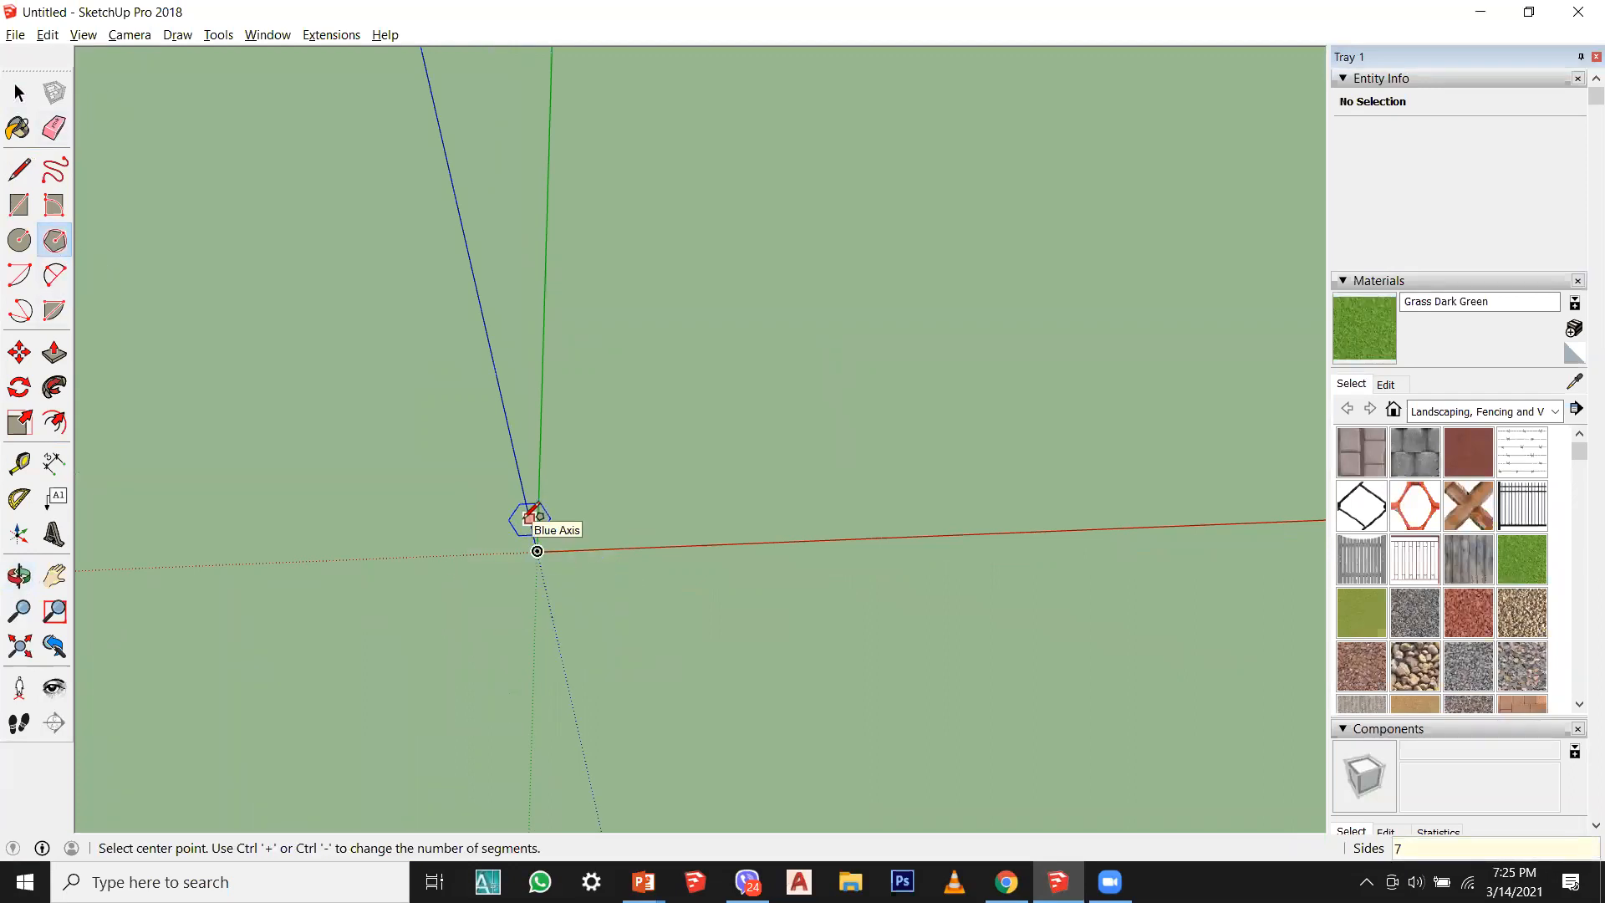
Step: Draw a seven-sided polygon on the ground centred on the origin with a circumscribed radius of 600'
scroll(545, 576, "up", 2)
left_click(524, 526)
scroll(542, 435, "up", 2)
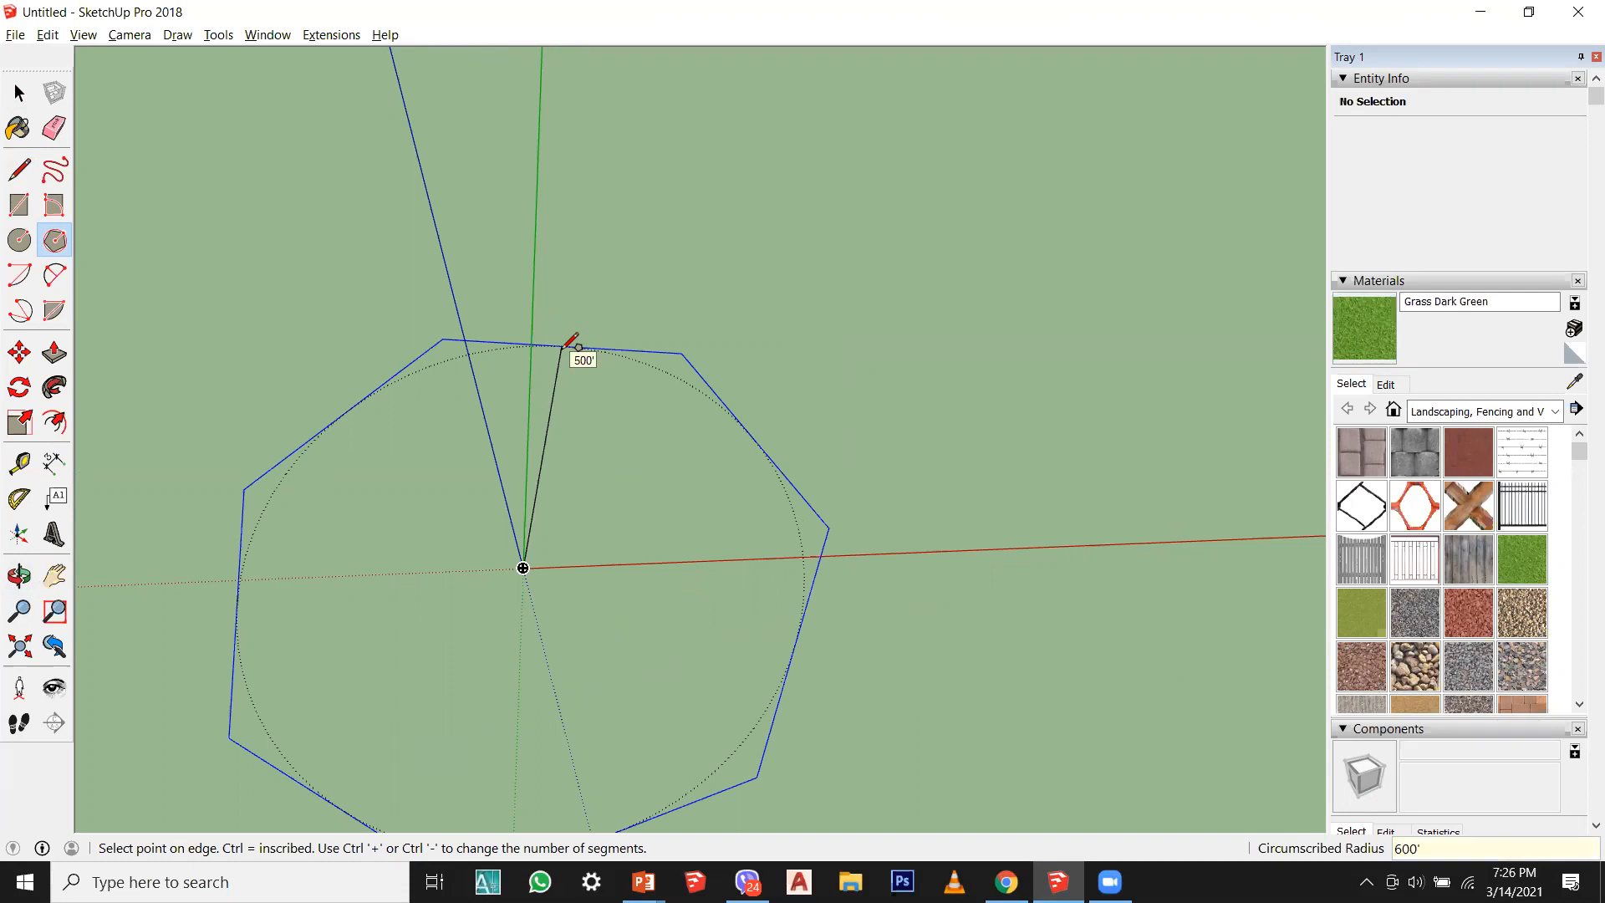
type("600'")
key("Return")
scroll(591, 348, "down", 2)
key("space")
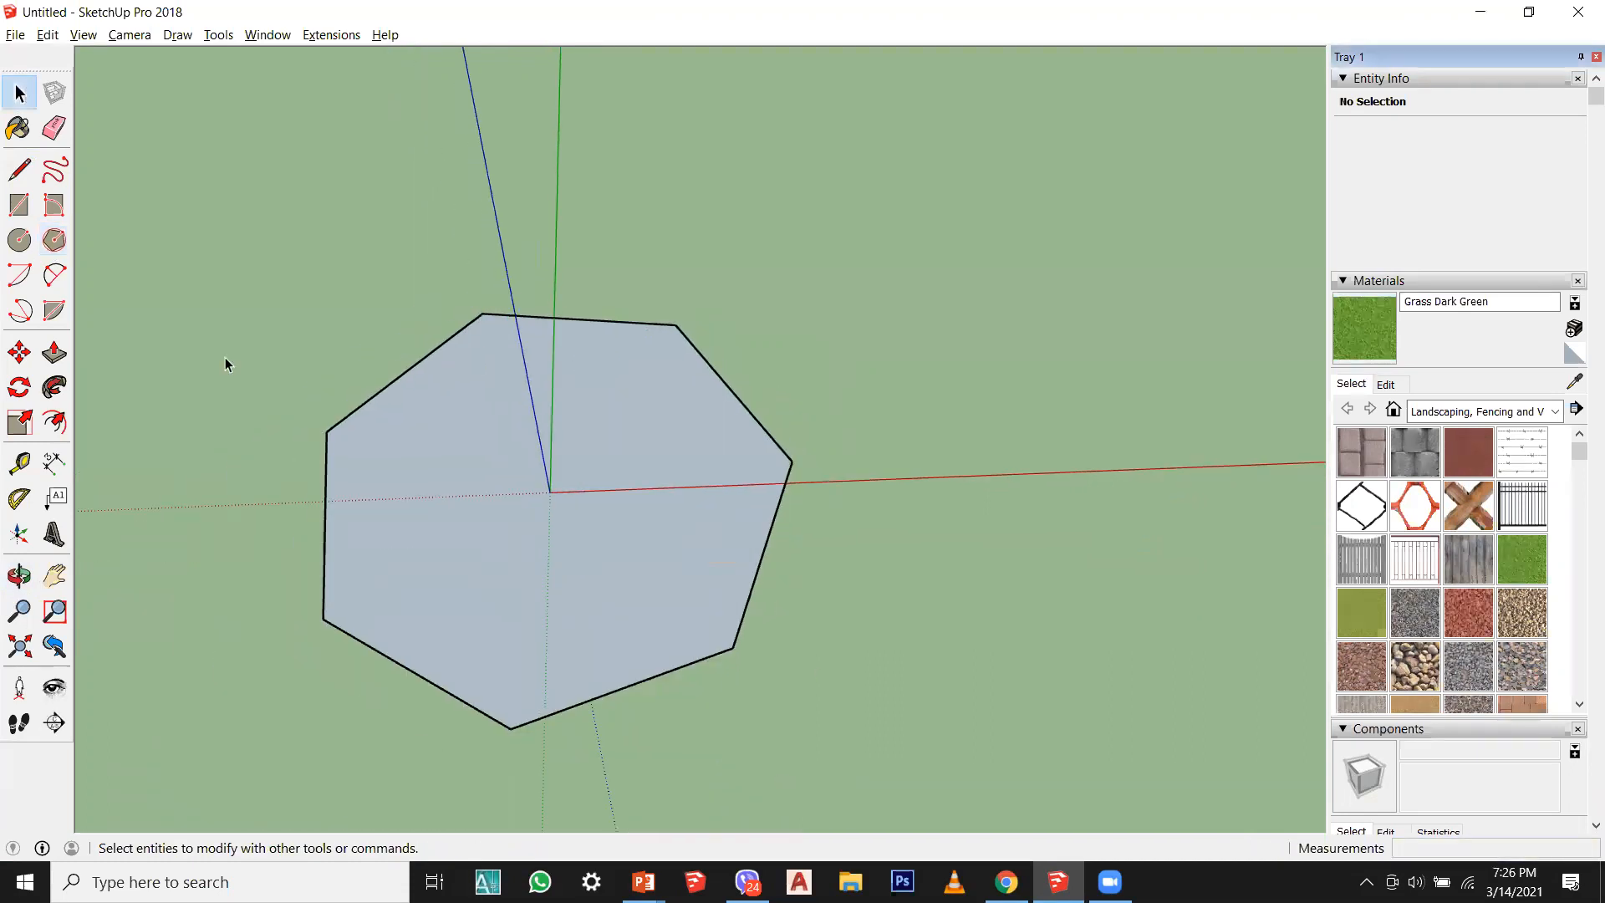
Step: Select the 600' seven-sided polygon's face with its edges and delete them
middle_click_drag(462, 538, 1052, 573)
double_click(830, 385)
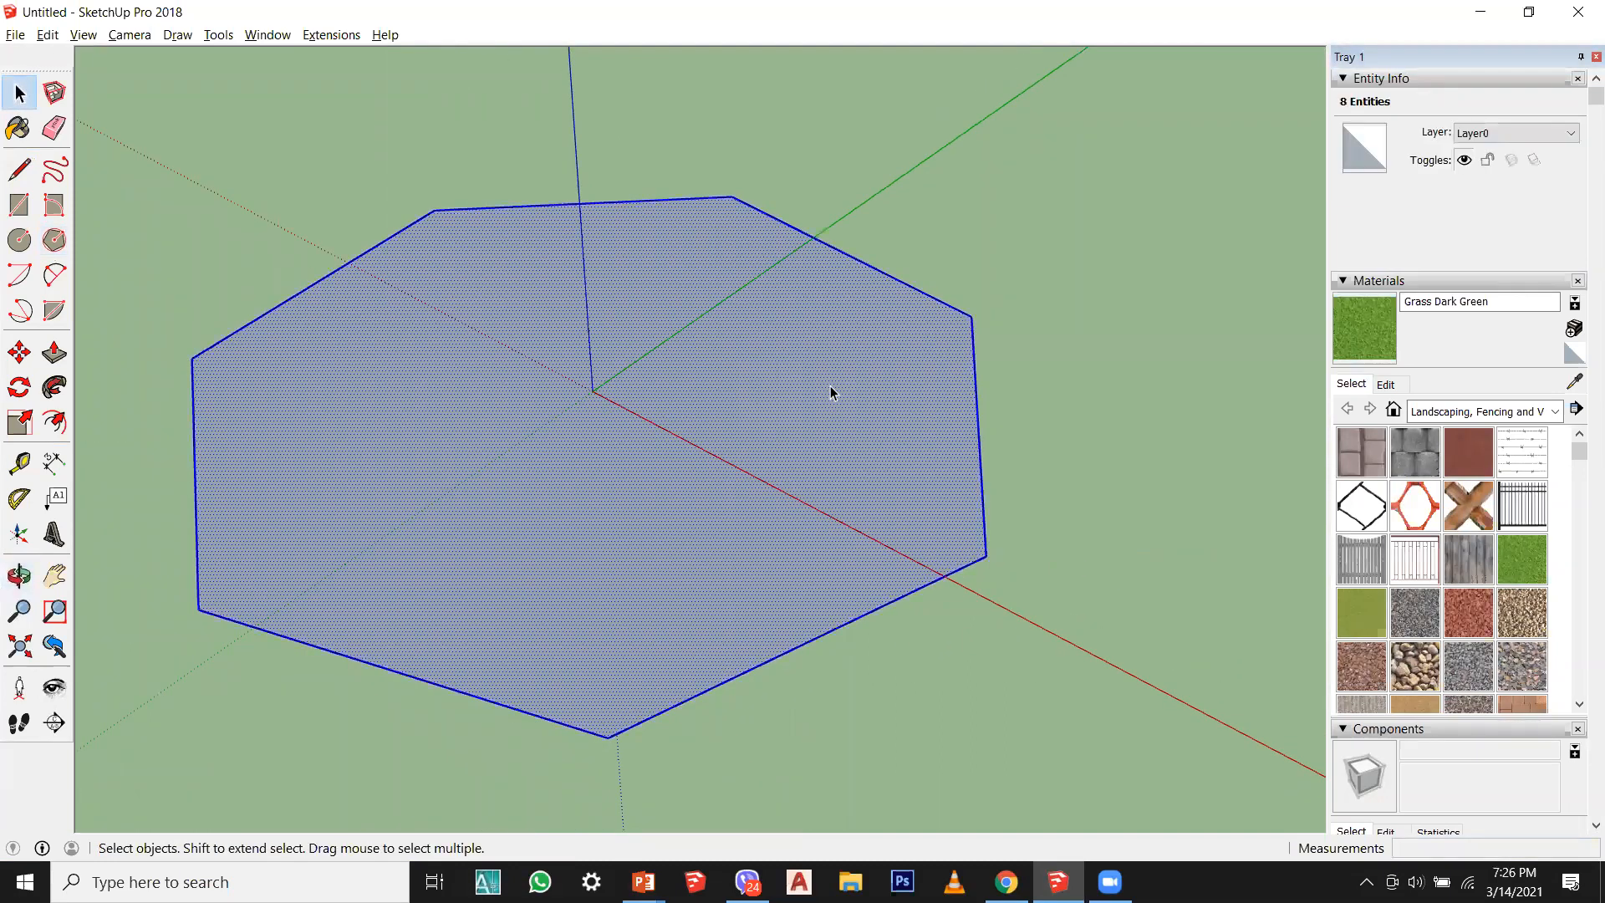
key("Delete")
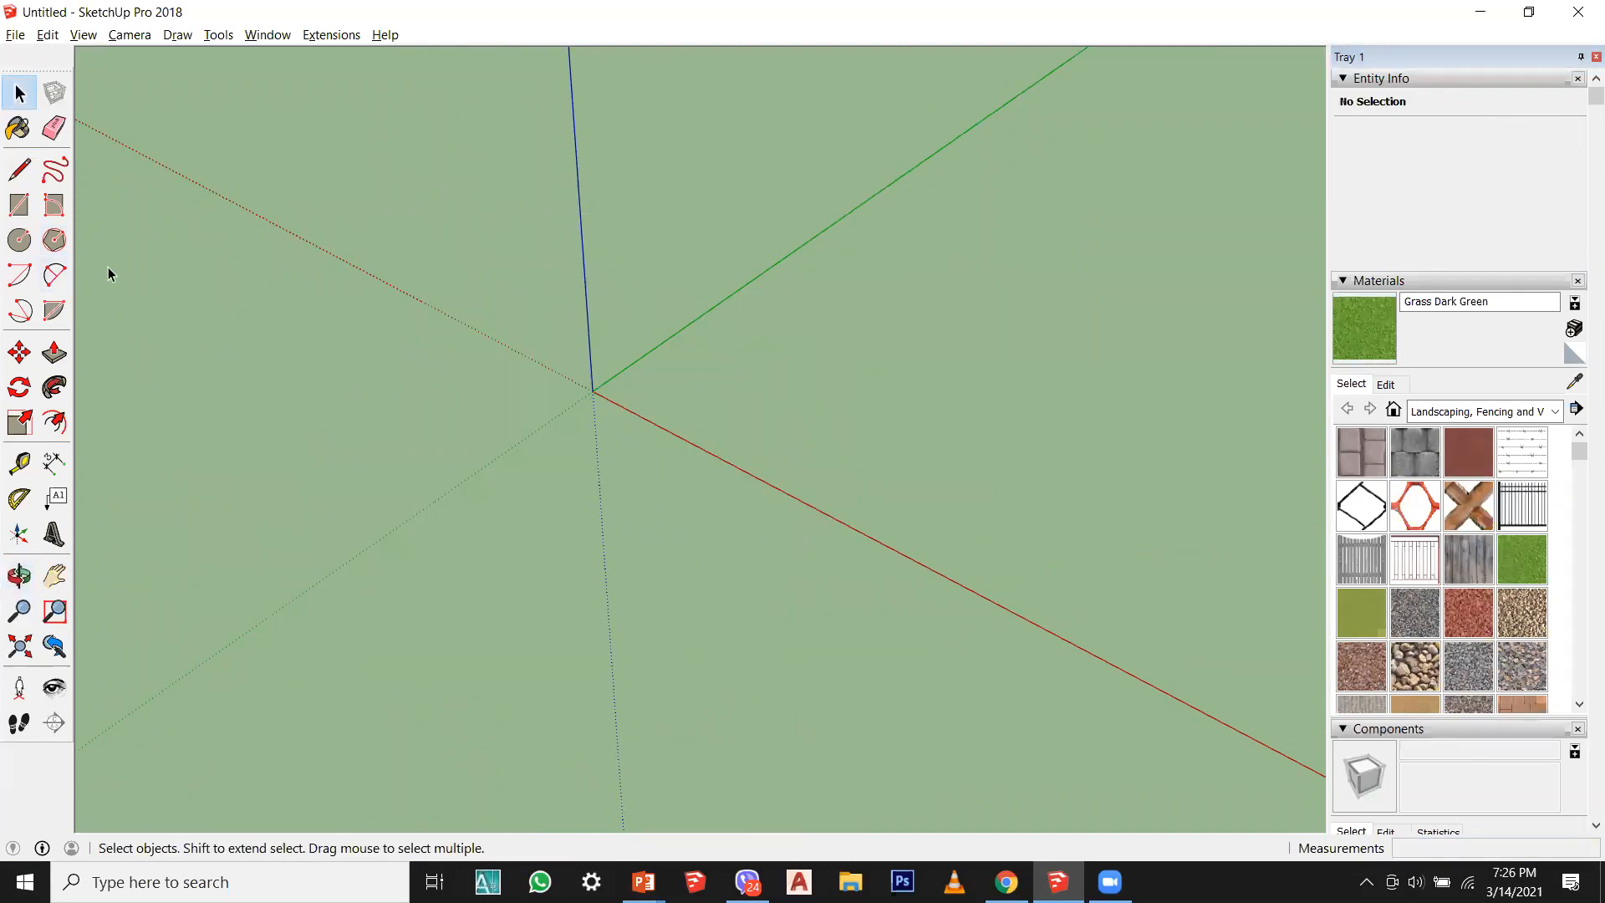
Step: Draw a seven-sided polygon on the ground centred on the origin with an inscribed radius of about 1090'
left_click(54, 241)
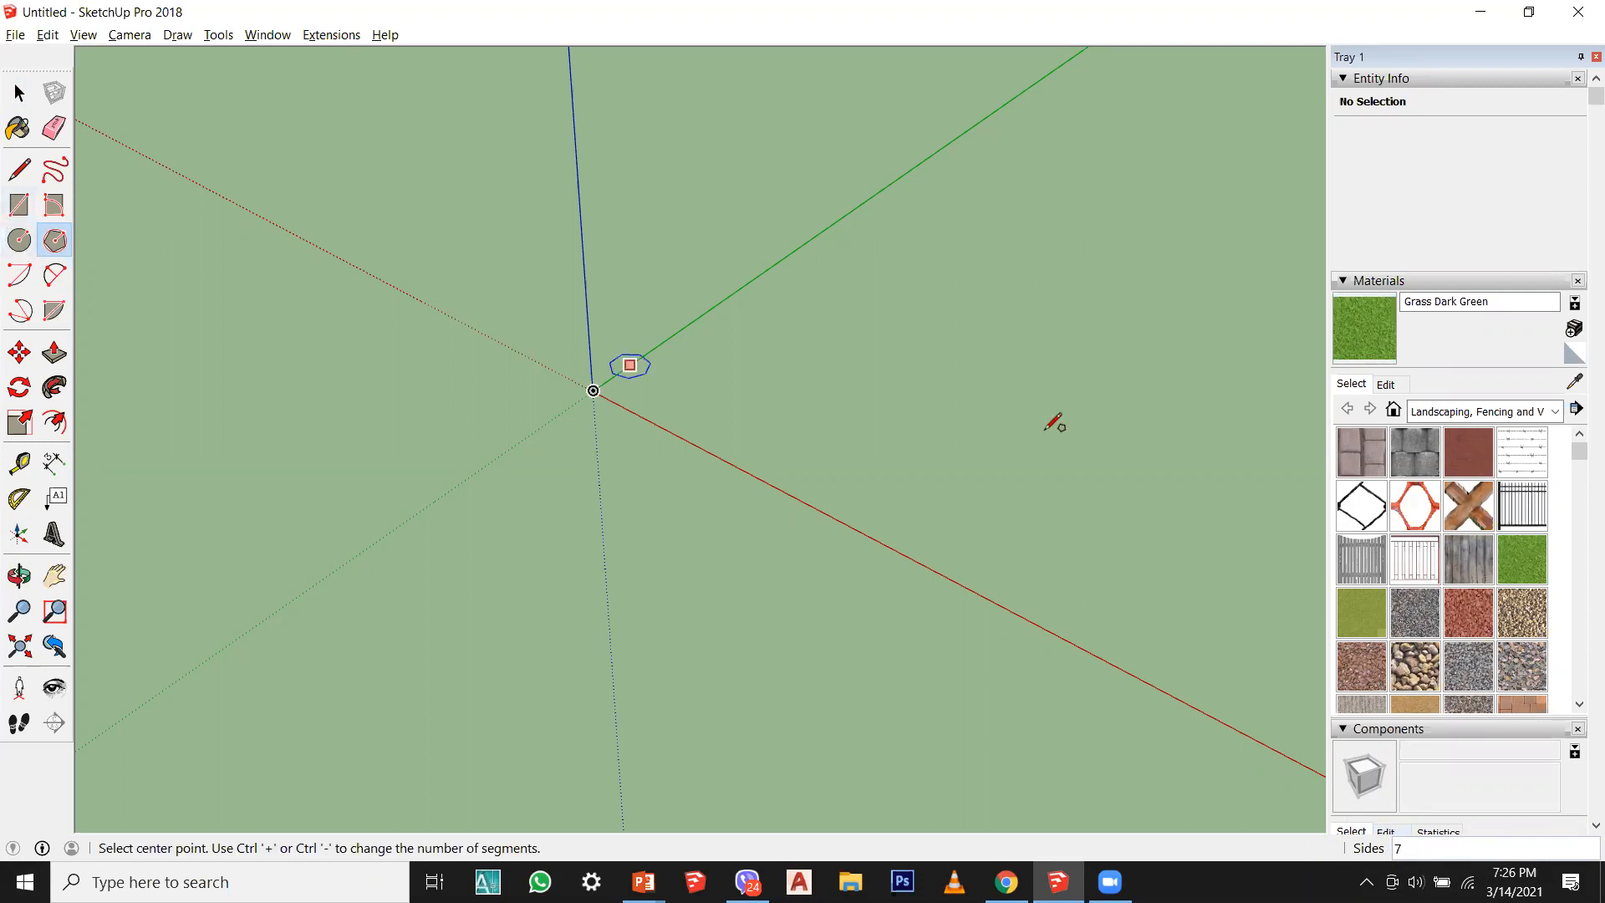
middle_click_drag(648, 441, 126, 315)
left_click(54, 242)
left_click(947, 342)
scroll(699, 493, "down", 2)
scroll(709, 507, "down", 1)
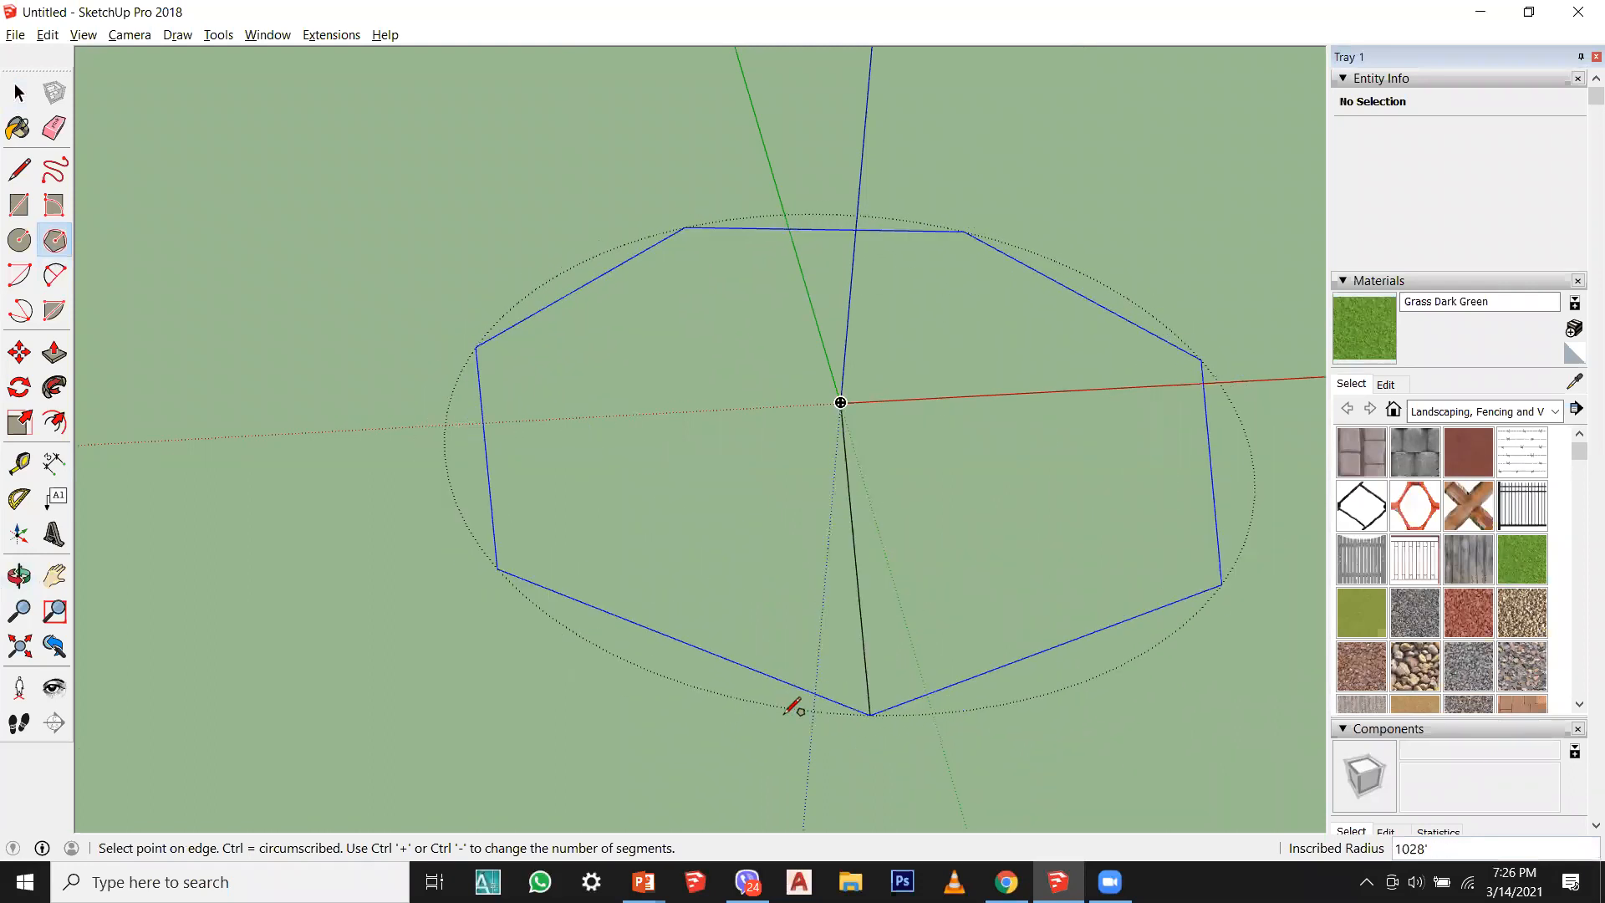
left_click(598, 672)
Step: Select the inscribed seven-sided polygon together with its edges and delete it
left_click(20, 92)
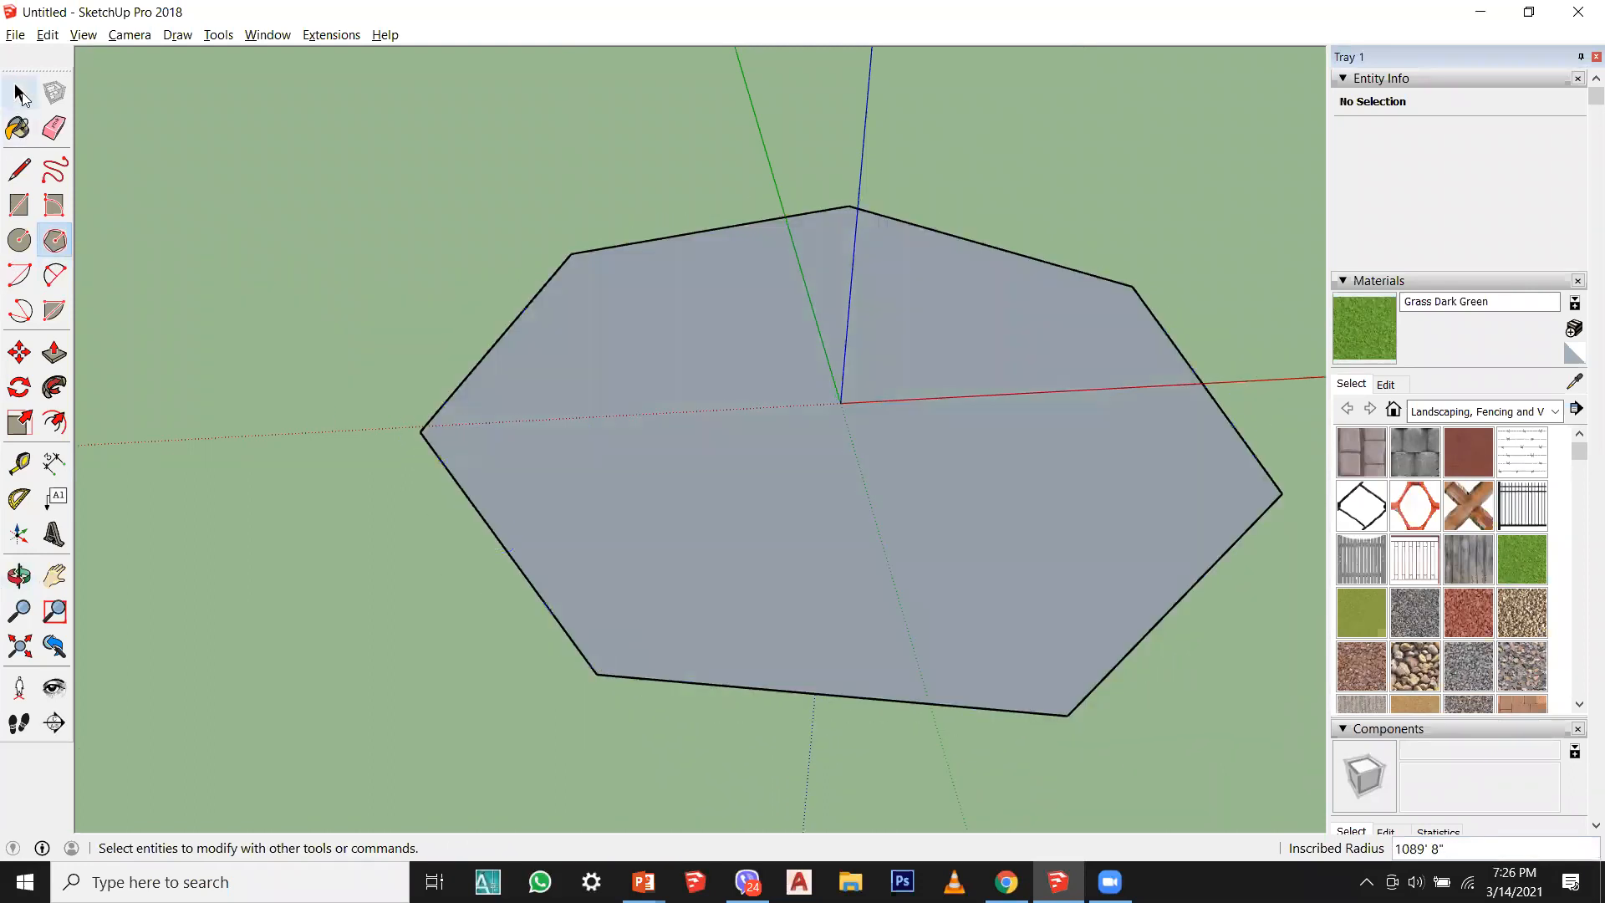
double_click(826, 567)
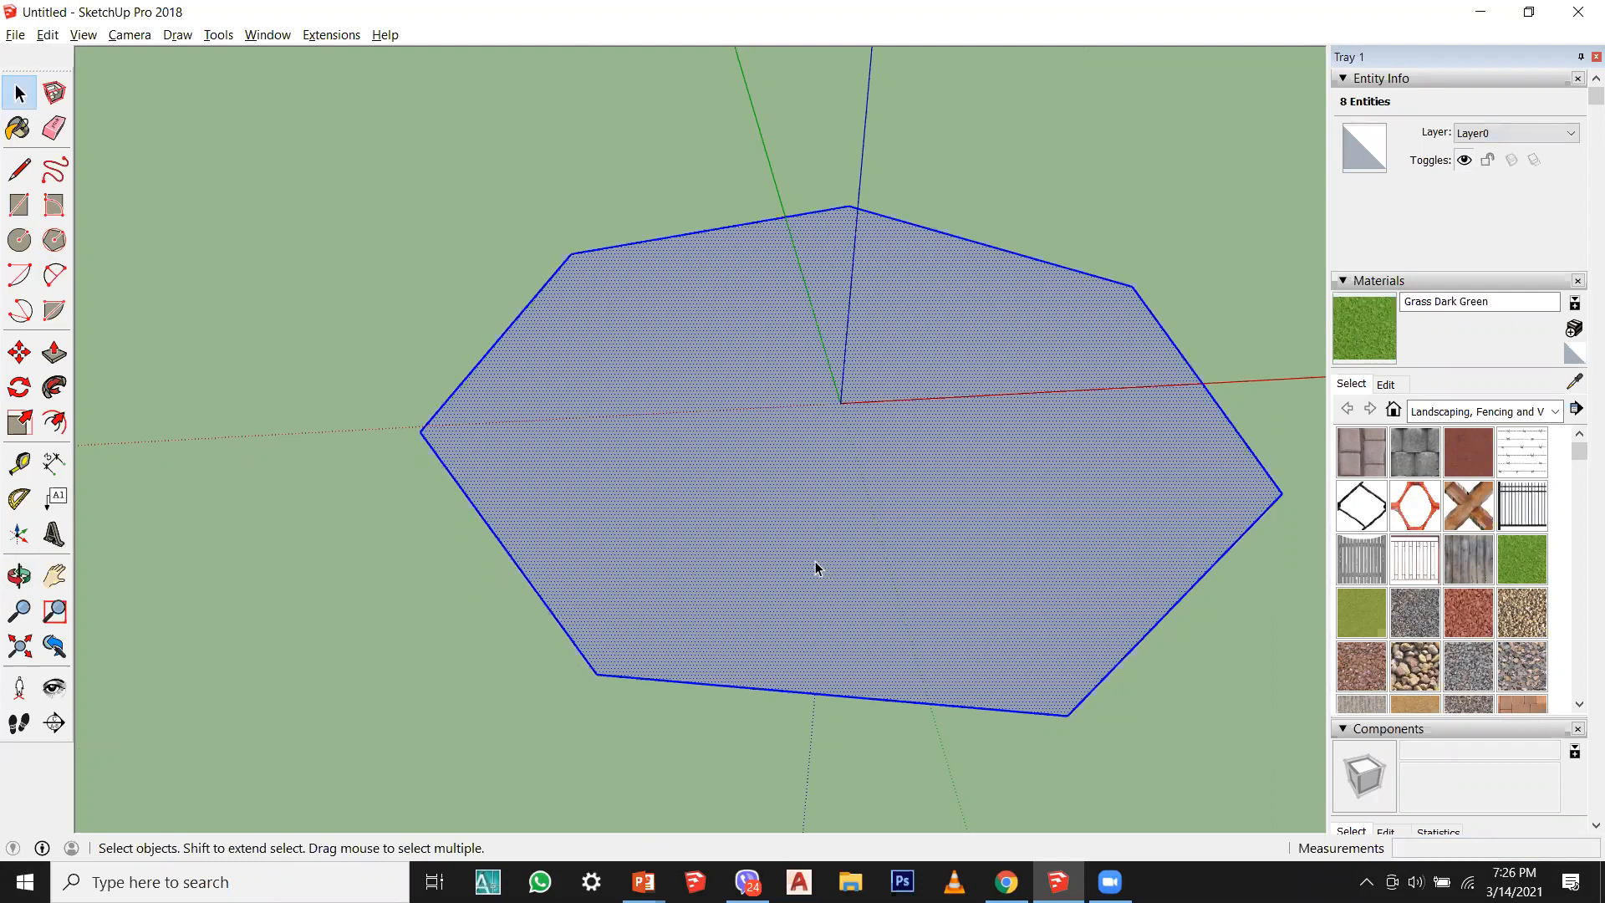
key("Delete")
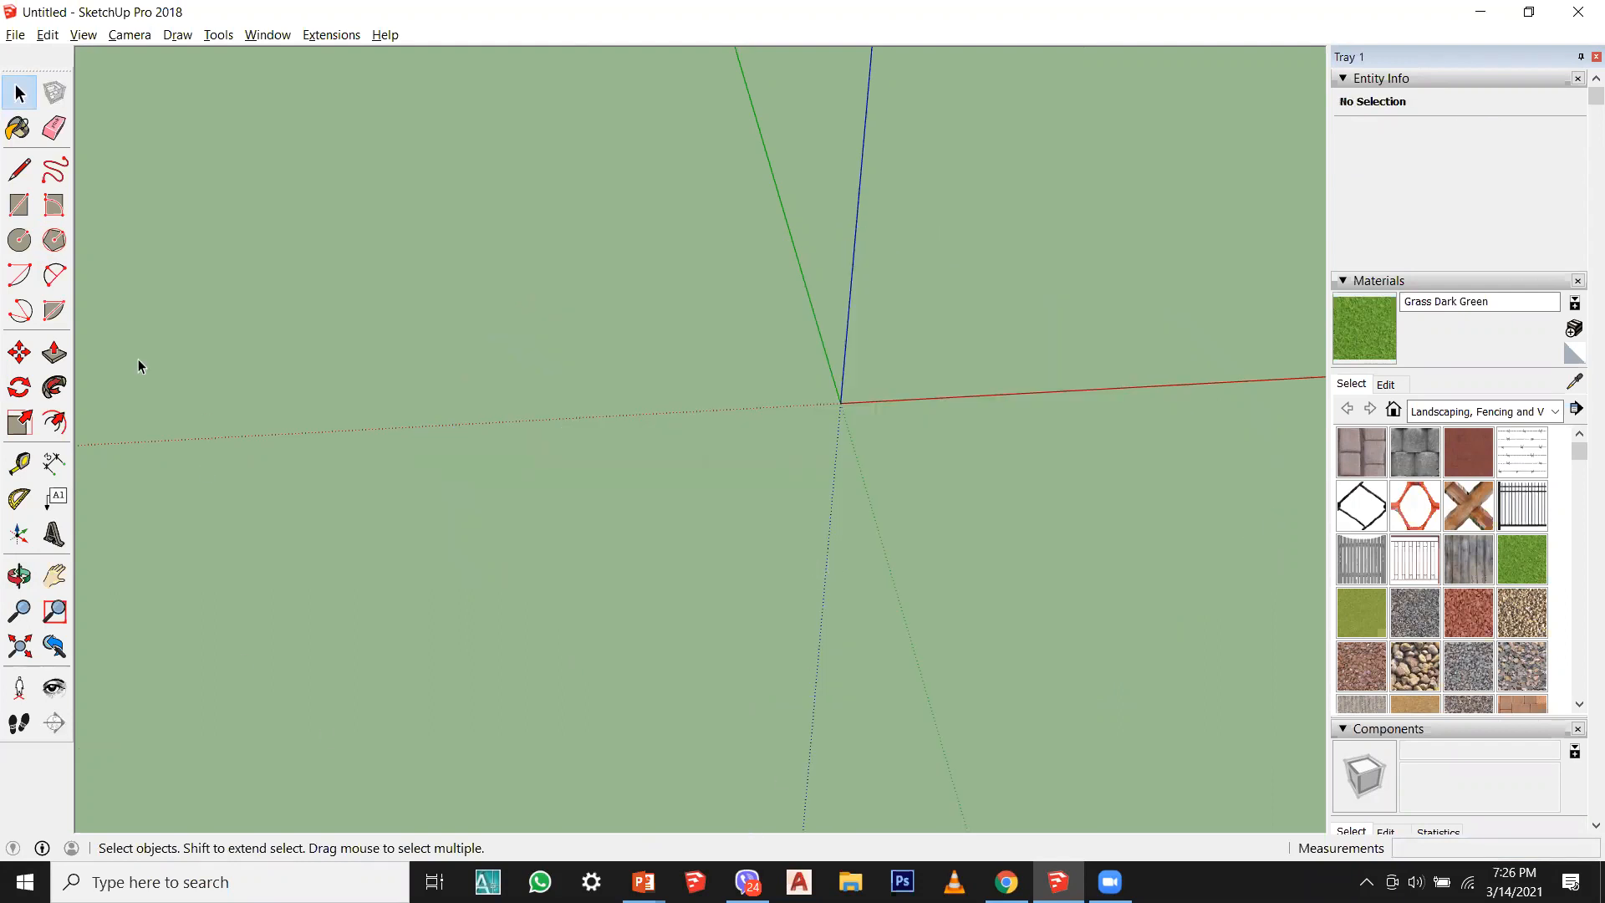
Step: Draw a rectangle about 125' by 109' on the ground from the origin, along the red and green axes
left_click(54, 575)
left_click_drag(805, 338, 585, 495)
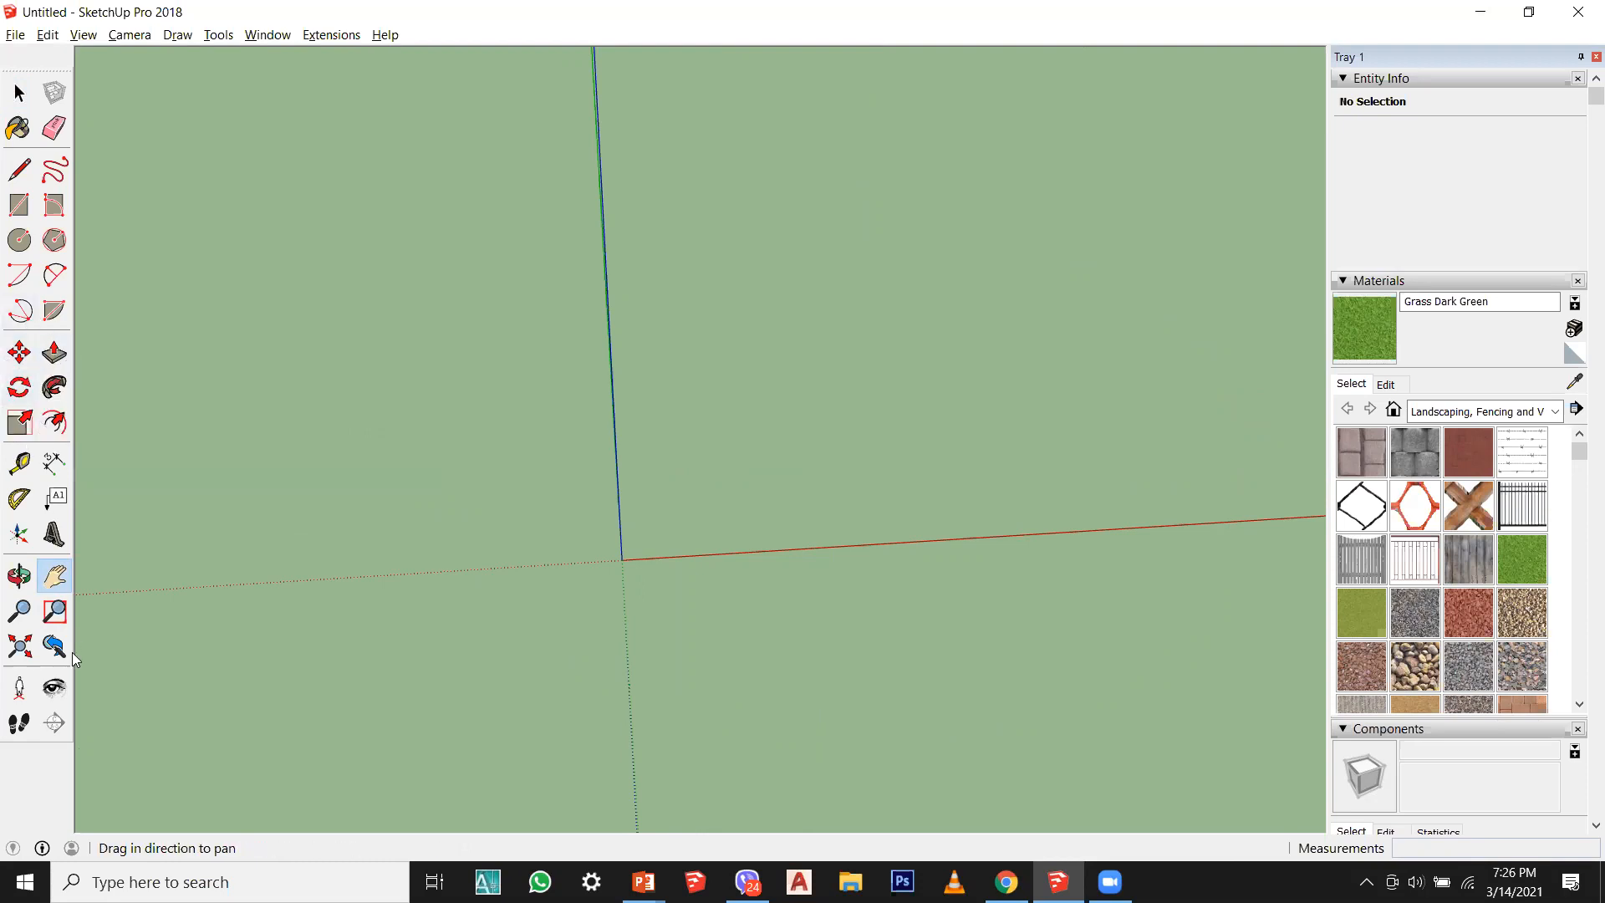
middle_click_drag(655, 616, 820, 642)
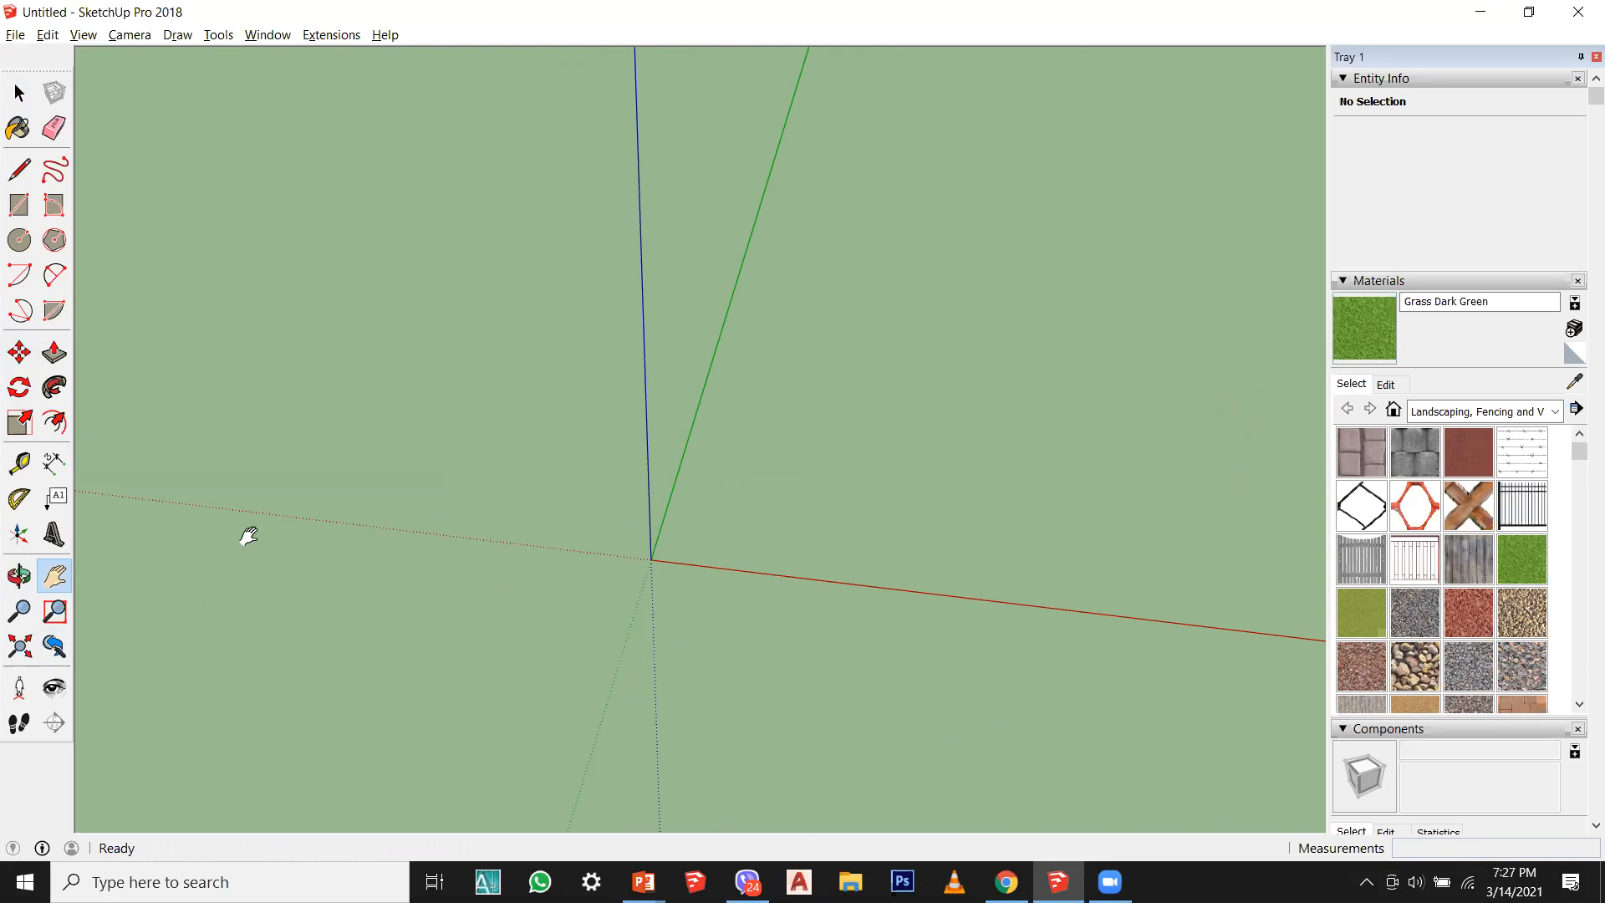
left_click_drag(545, 469, 494, 409)
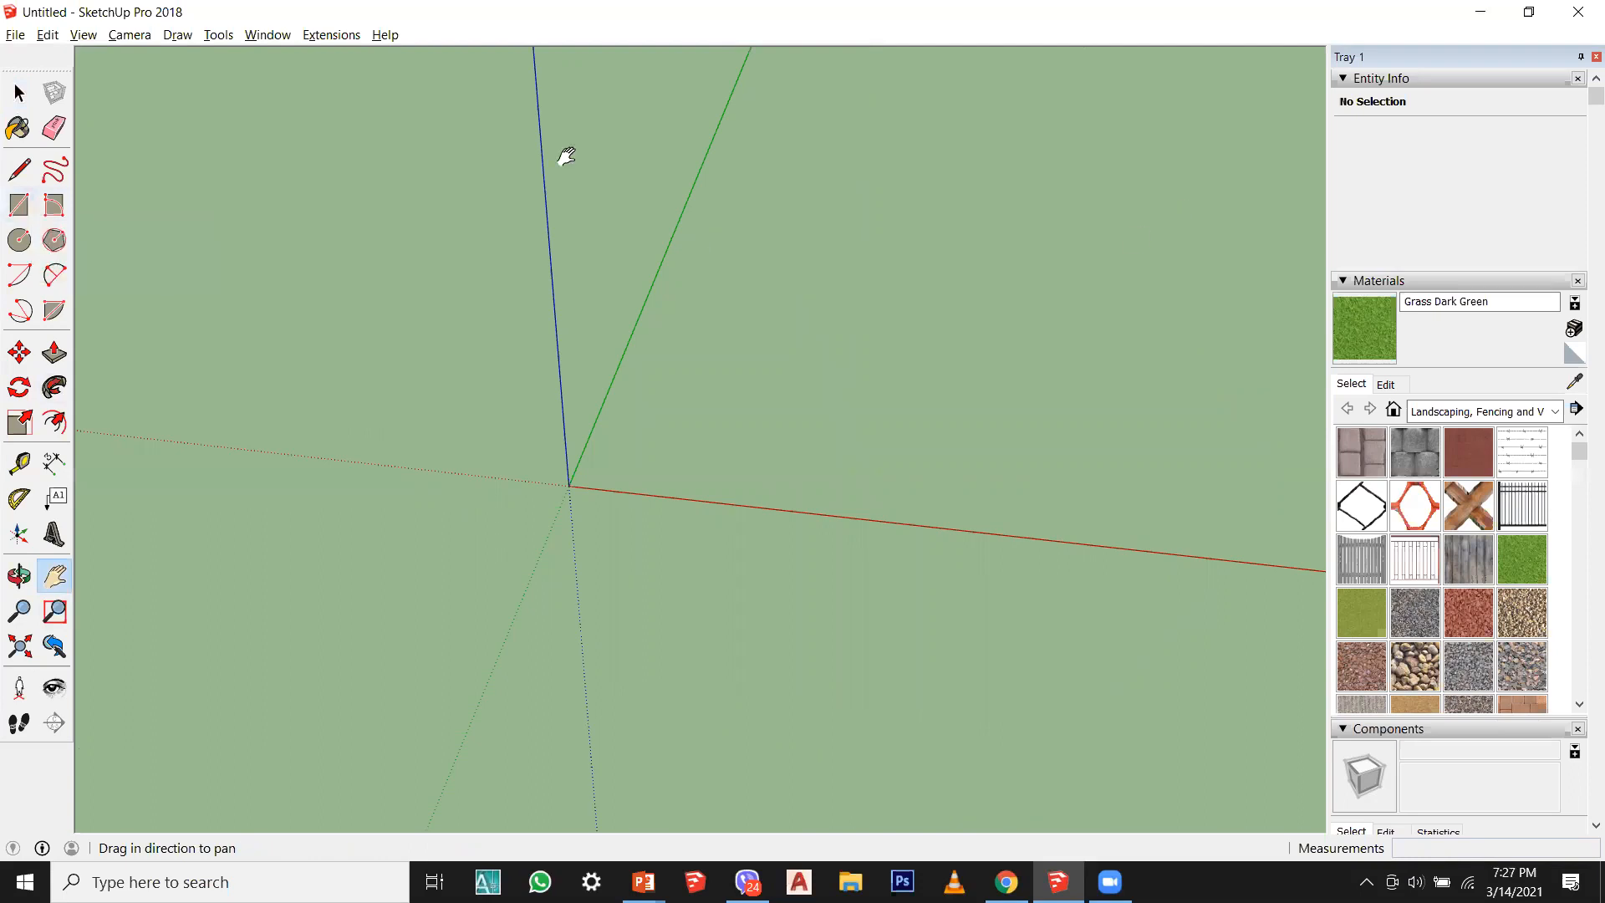
left_click(22, 213)
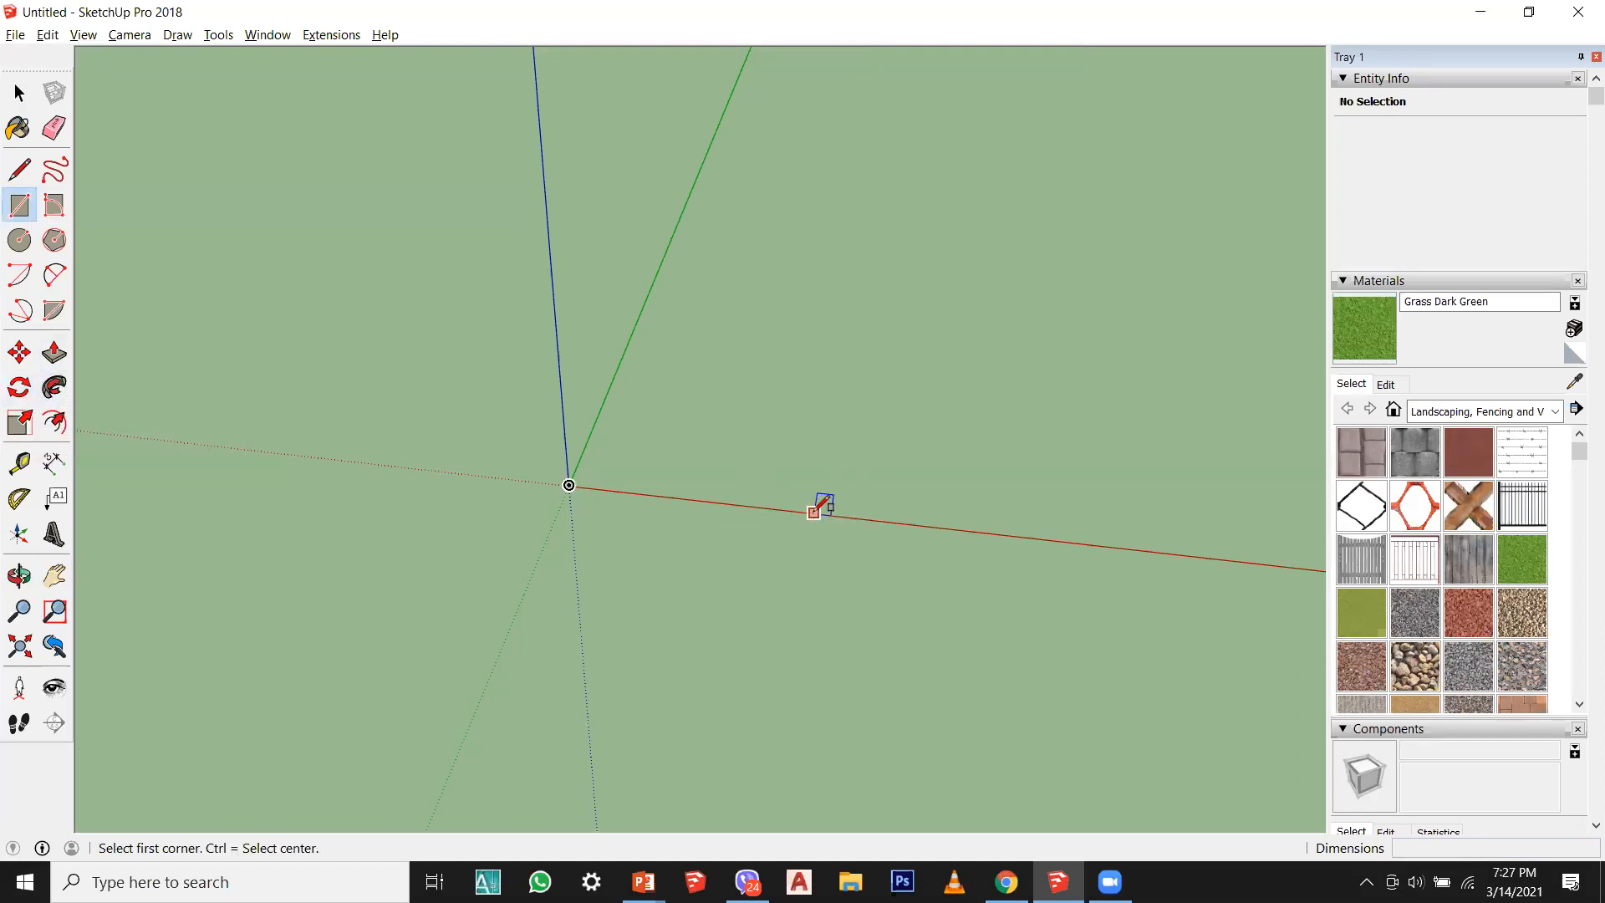
scroll(575, 493, "up", 4)
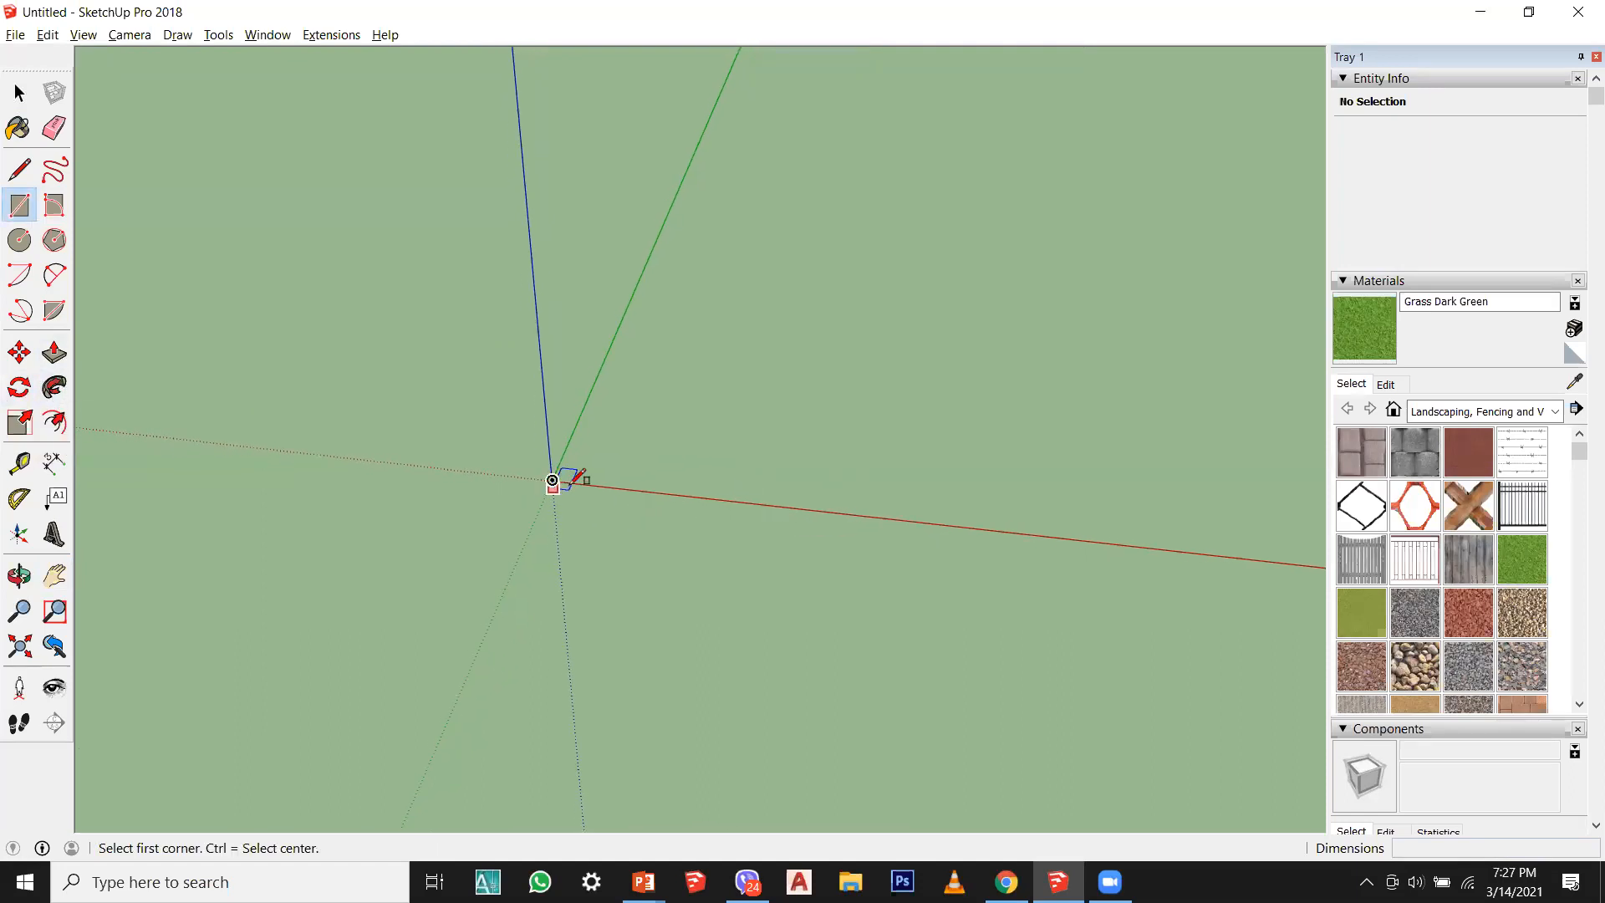
left_click(551, 479)
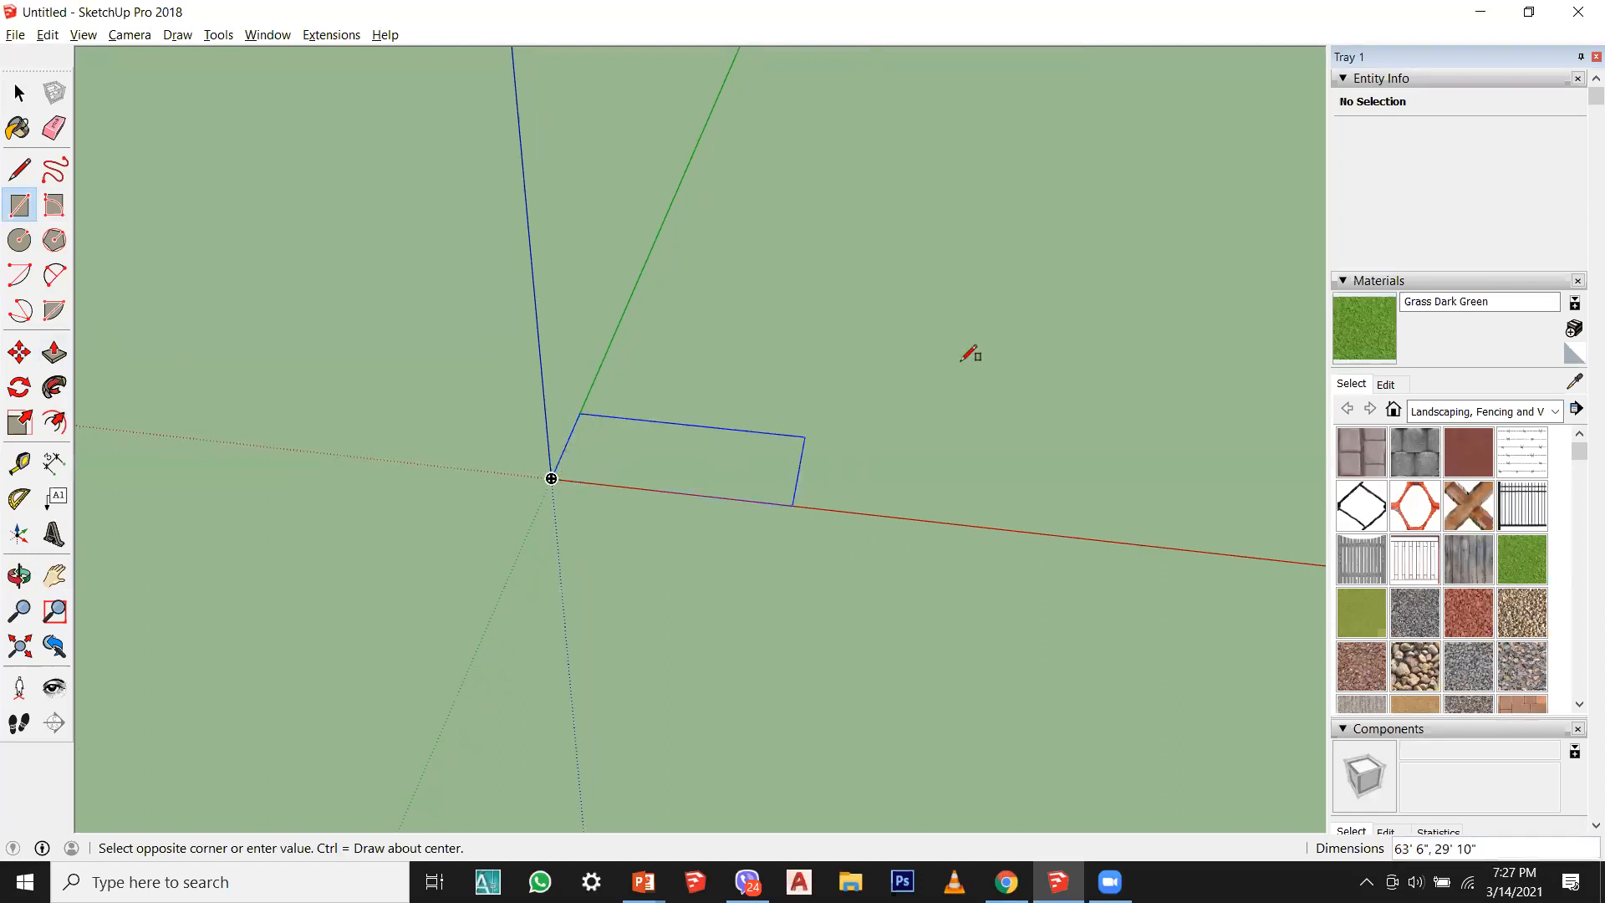
left_click(1034, 303)
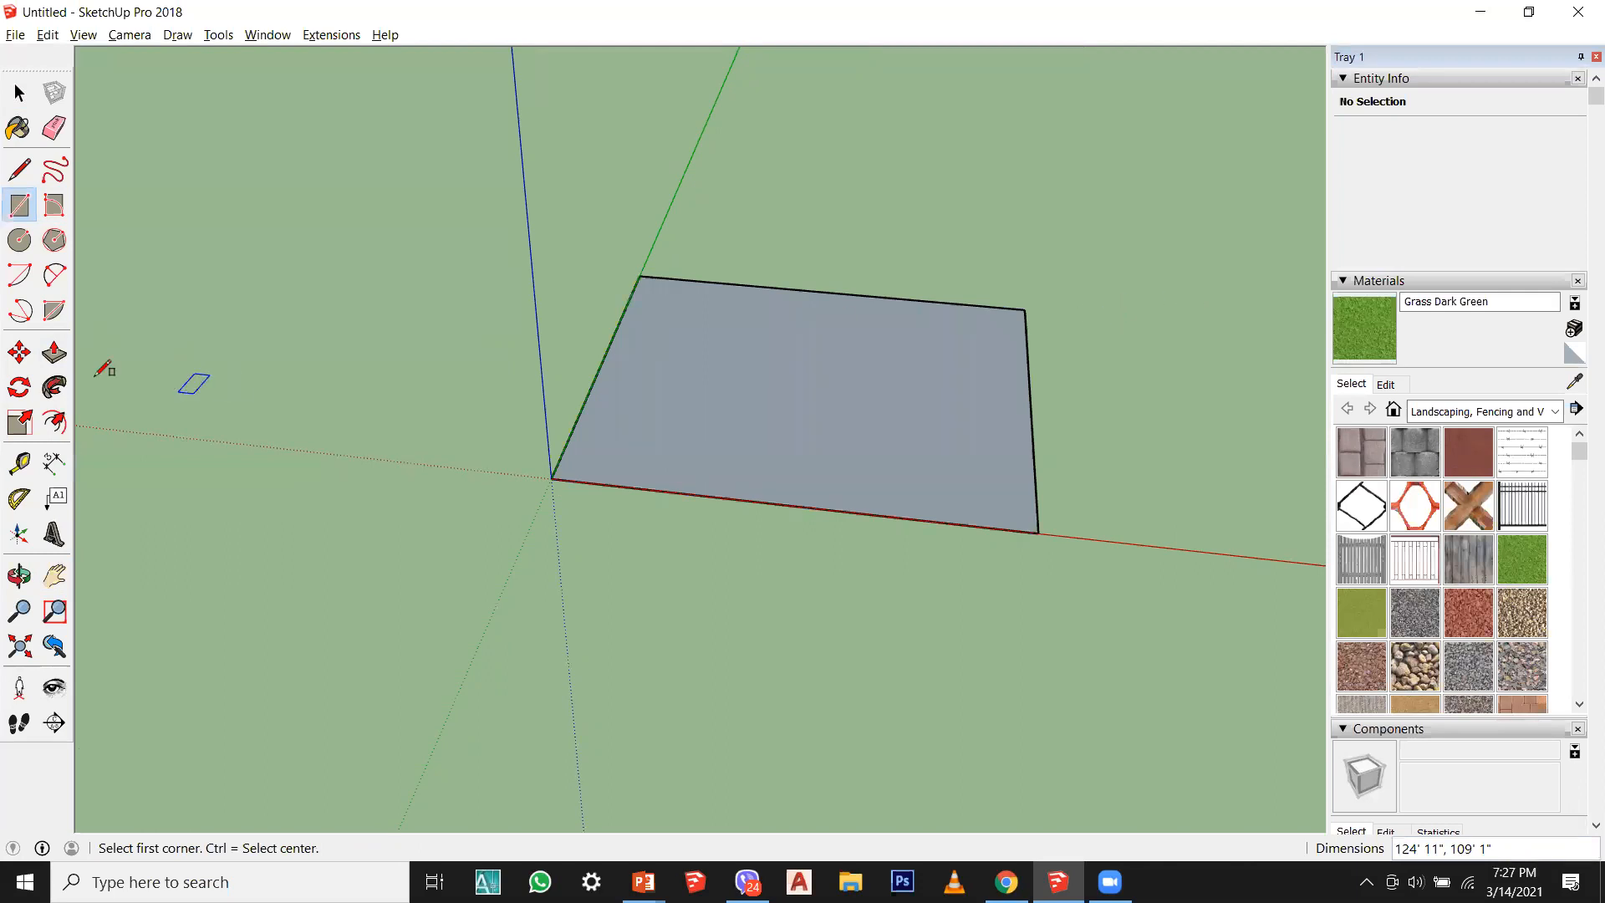
Step: Push/Pull the ground rectangle's face up 60' into a box, and undo the extrusion
left_click(55, 355)
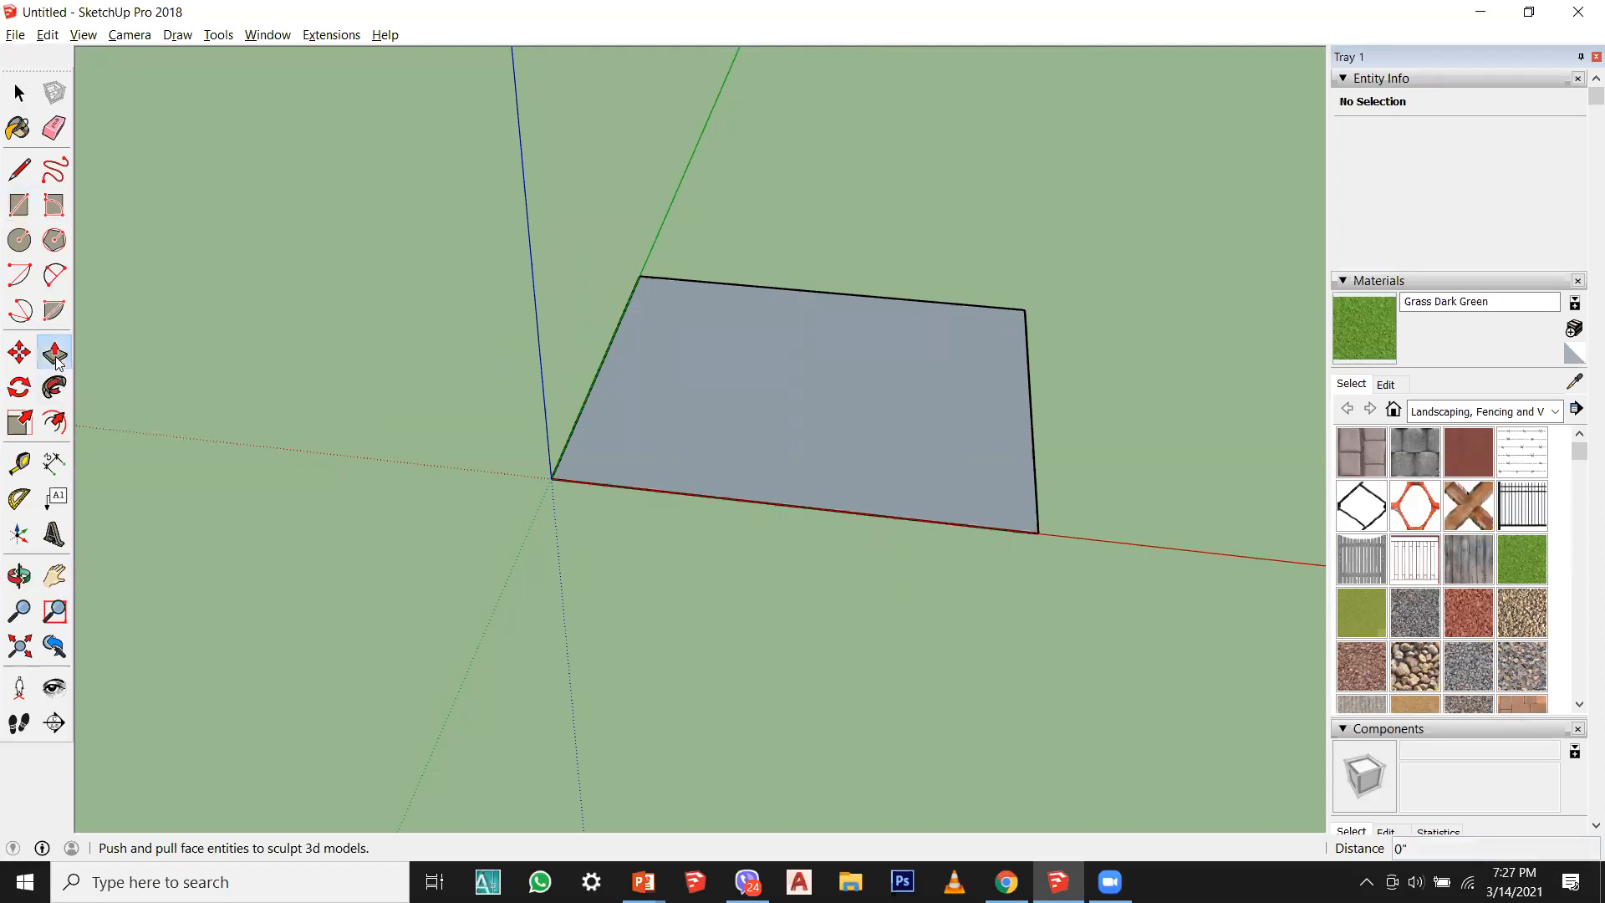
left_click_drag(858, 468, 871, 284)
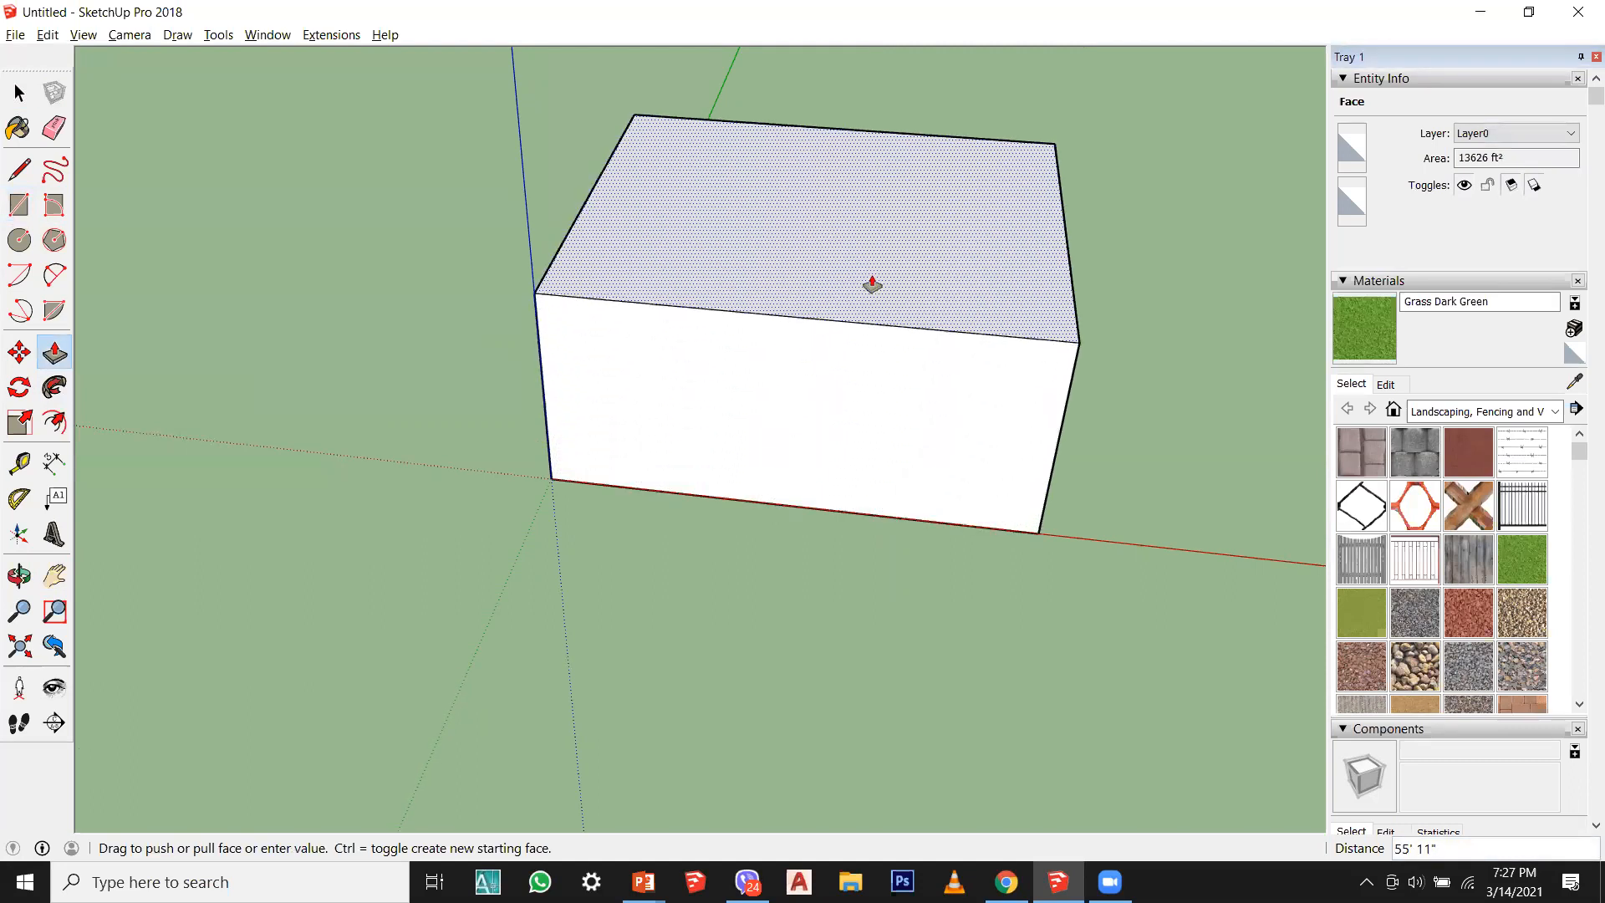
type("60")
key("Return")
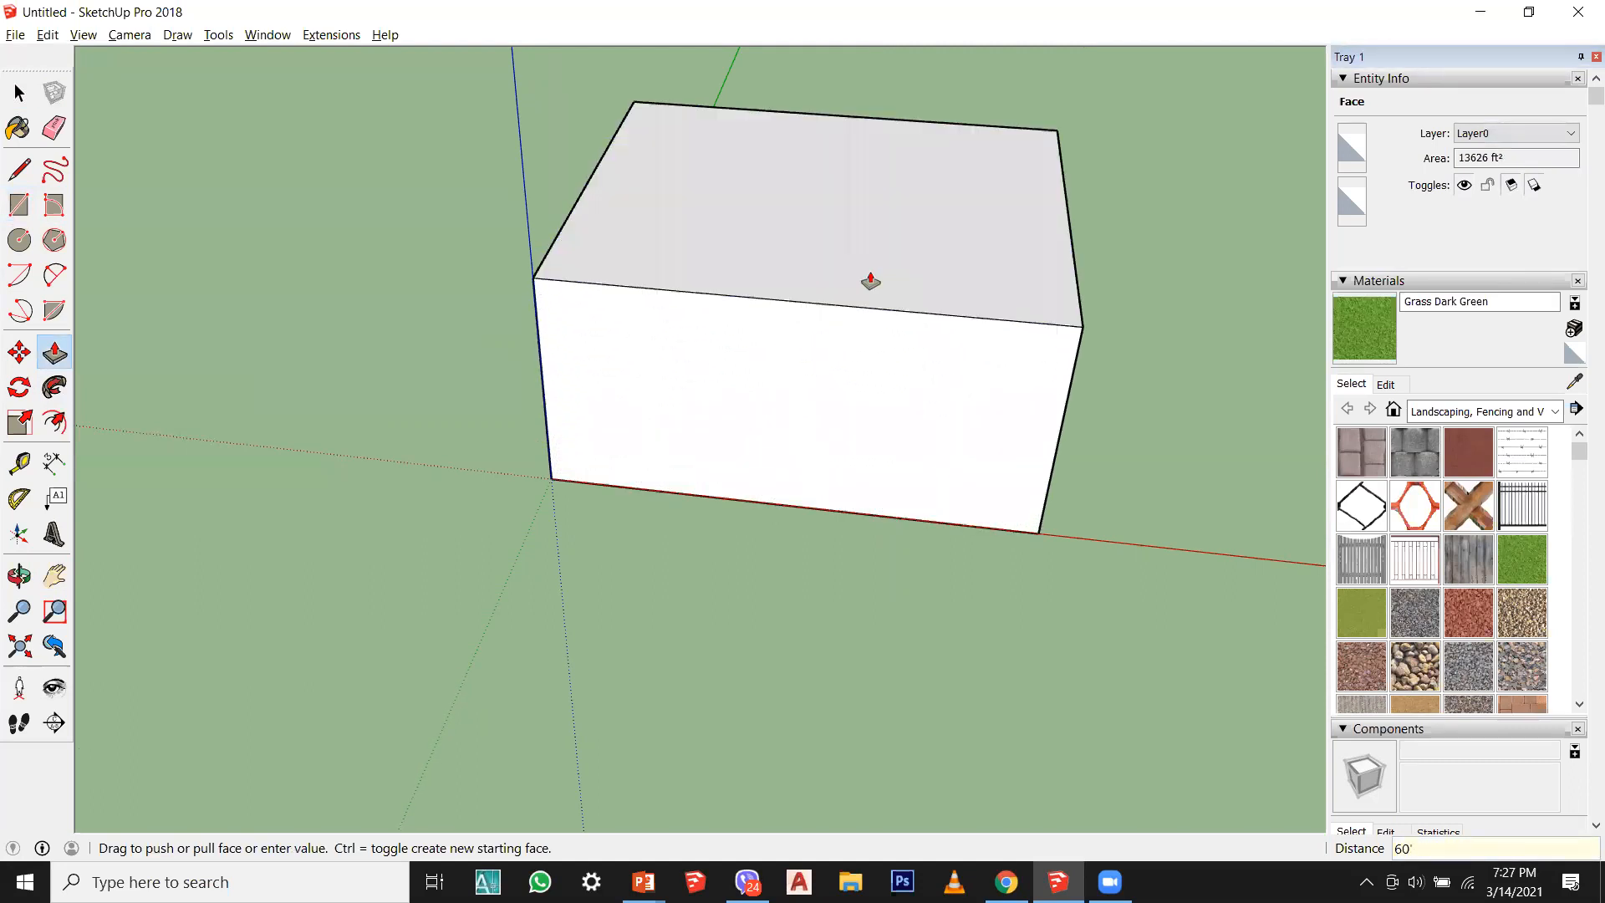
left_click(18, 87)
middle_click_drag(462, 480, 644, 544)
scroll(789, 483, "down", 3)
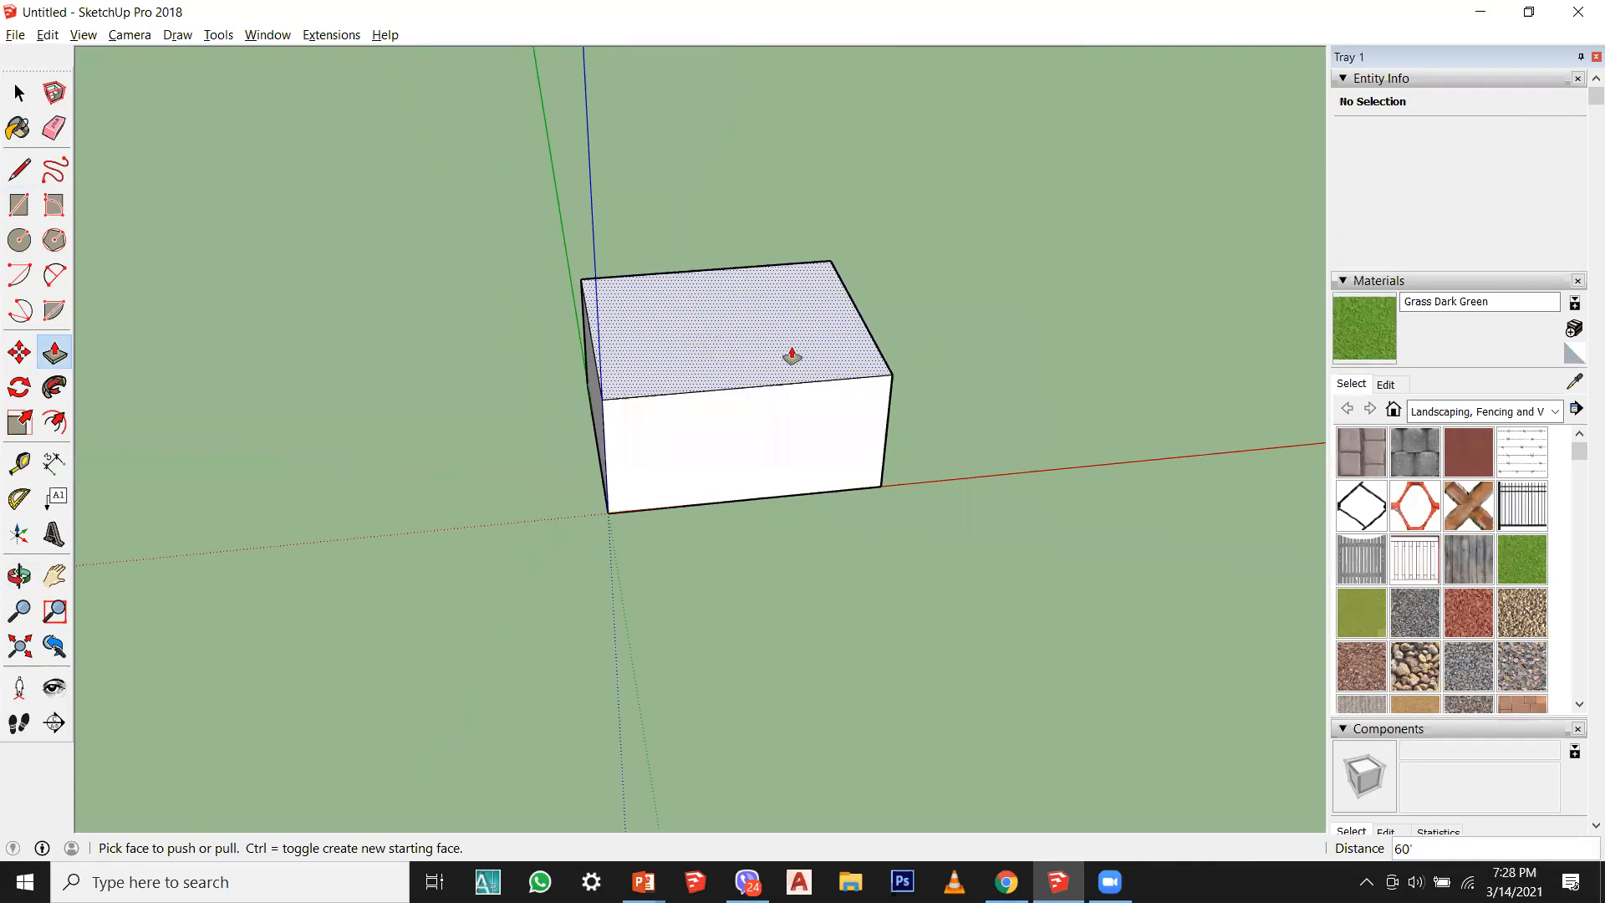
left_click(19, 92)
middle_click_drag(325, 240, 729, 478)
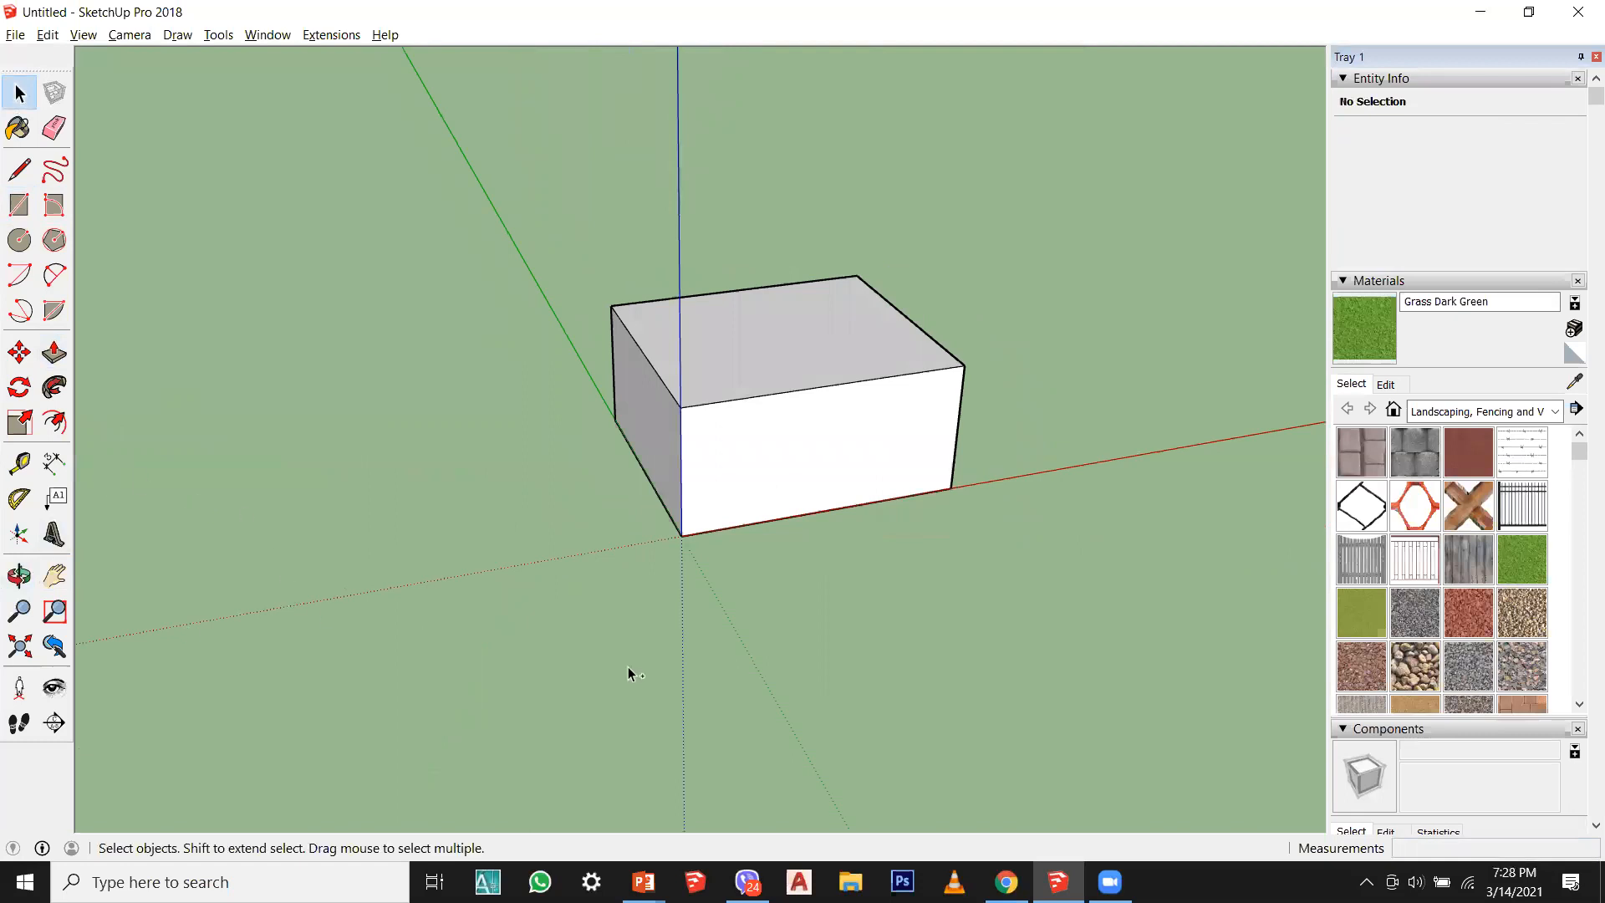
key("ctrl+z")
Step: Push/Pull the ground rectangle's face up 20' to make a low box
left_click(53, 352)
left_click_drag(827, 484, 832, 226)
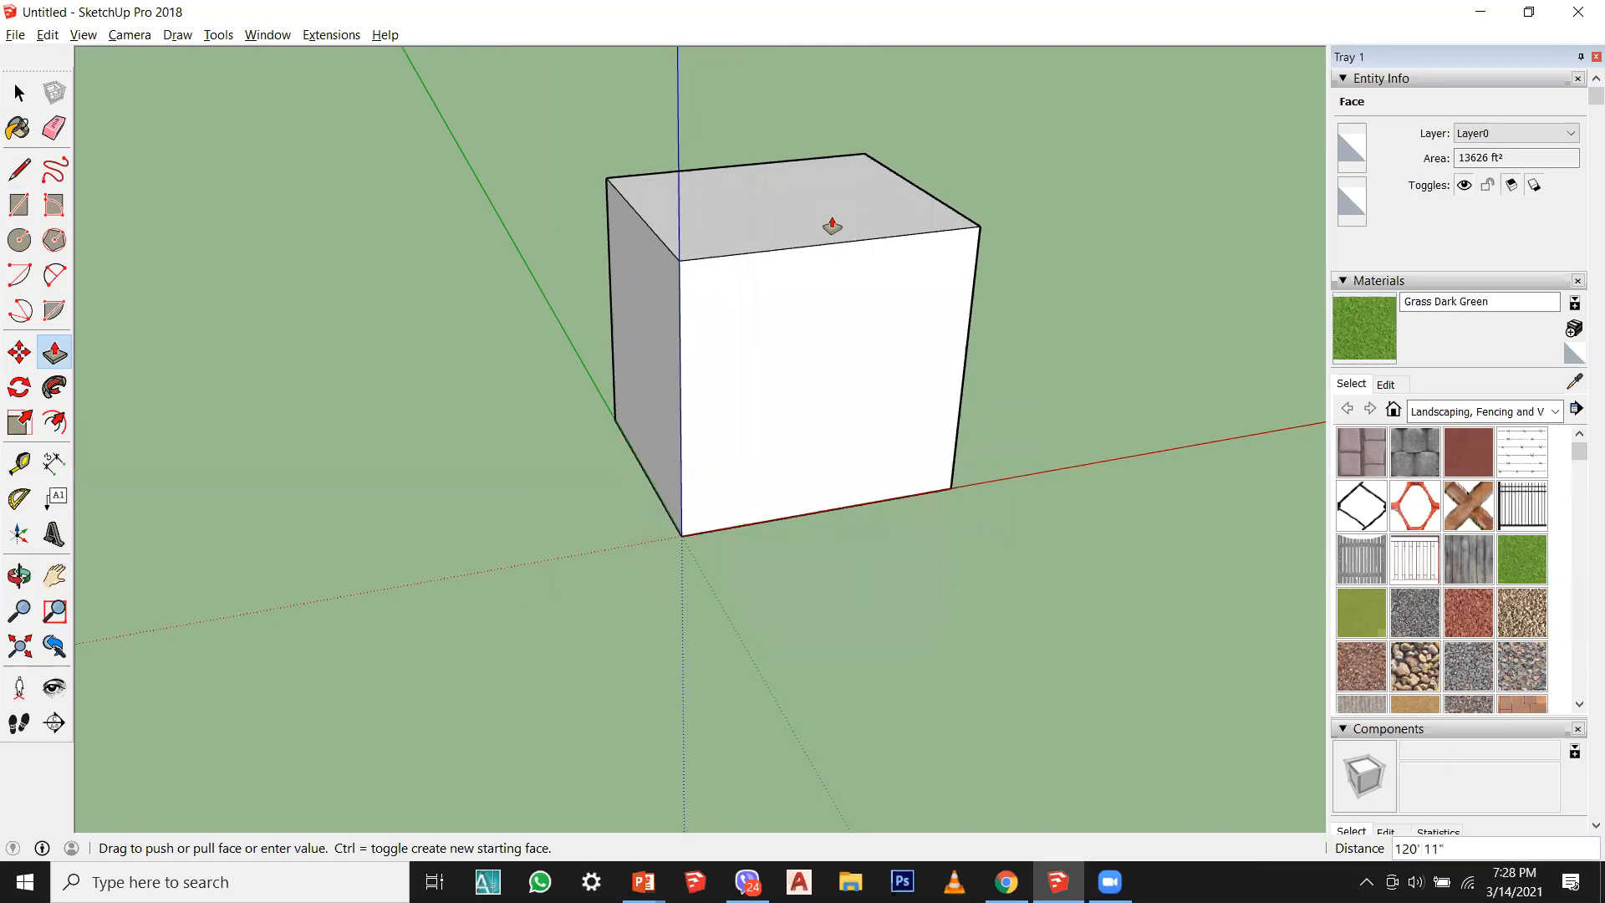
type("20")
key("Return")
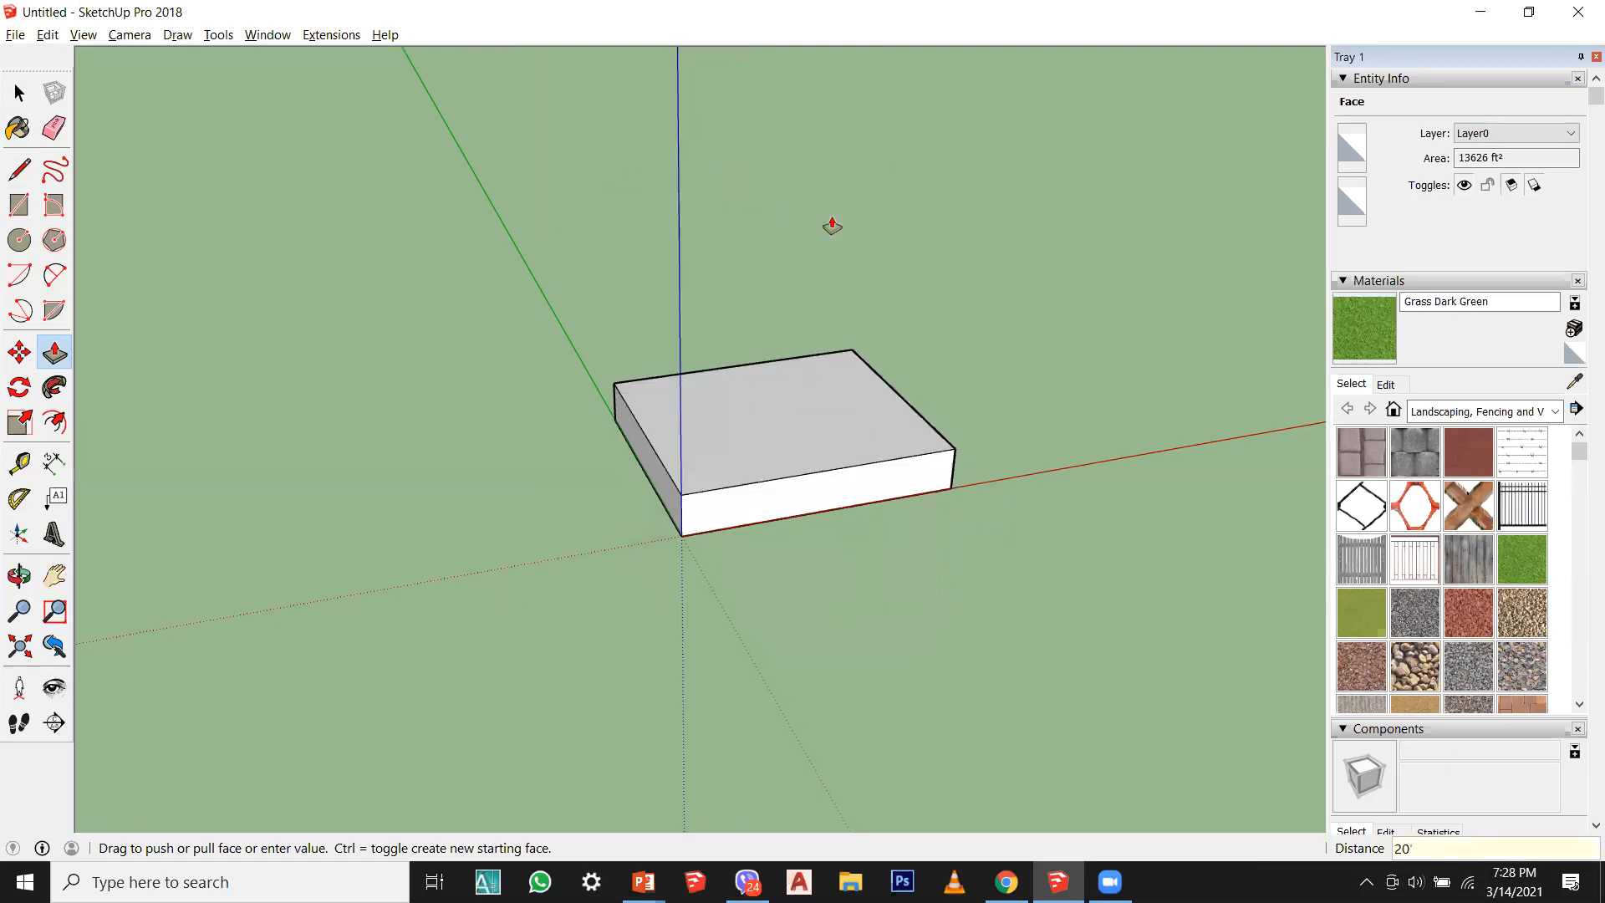
Step: Orbit around the low box and select its faces one at a time to examine them from above, the sides and below
left_click(18, 94)
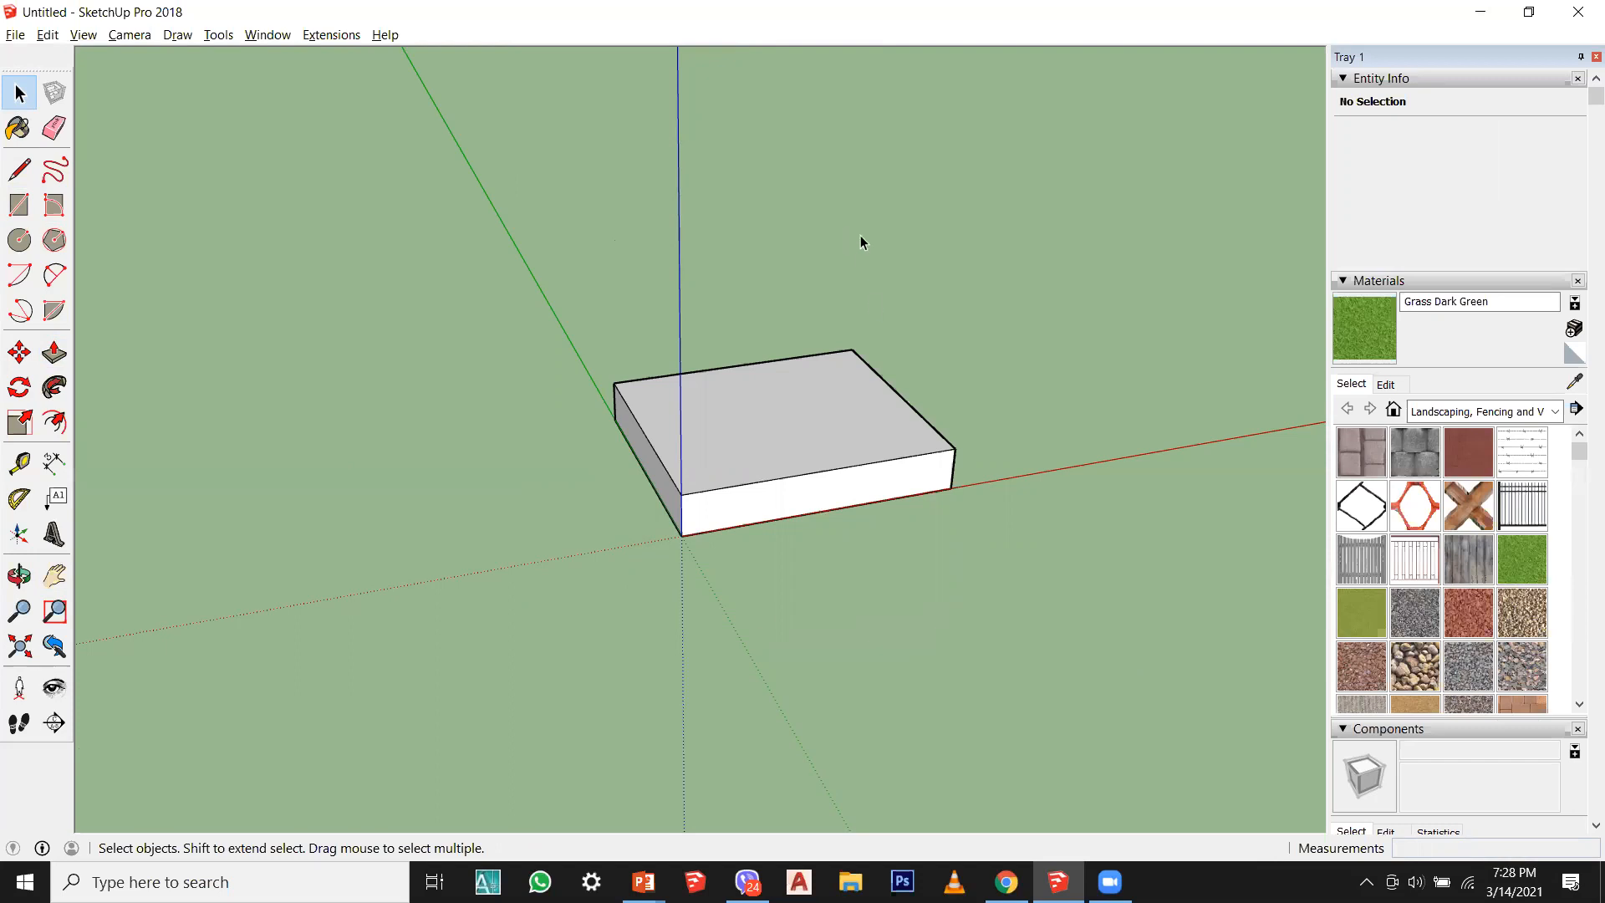
middle_click_drag(892, 454, 846, 462)
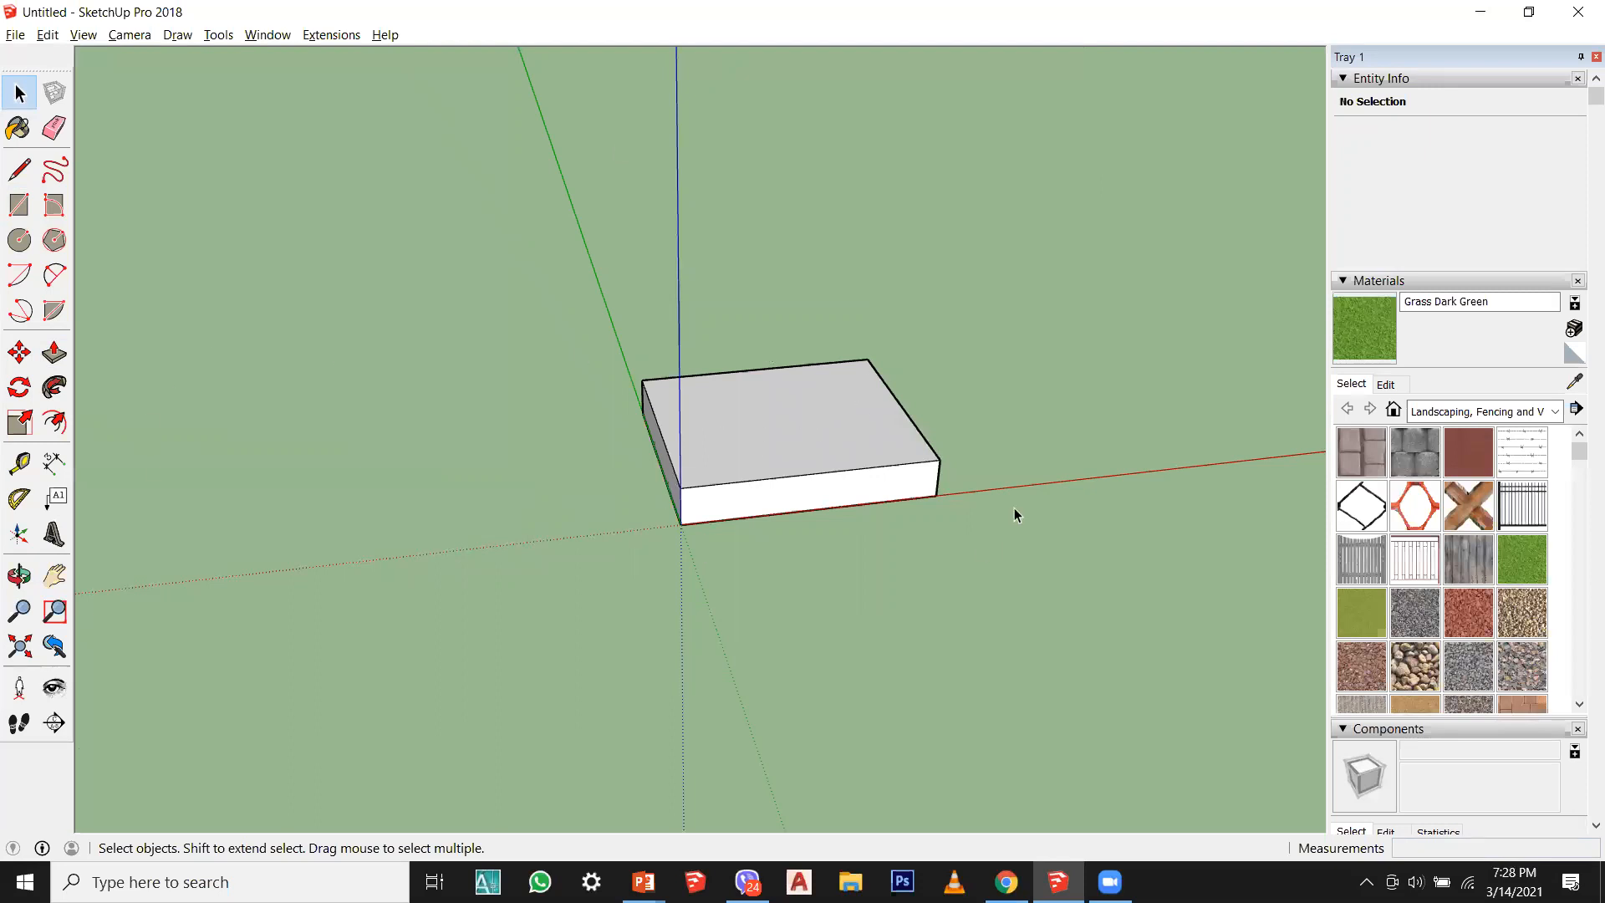
middle_click_drag(949, 405, 972, 551)
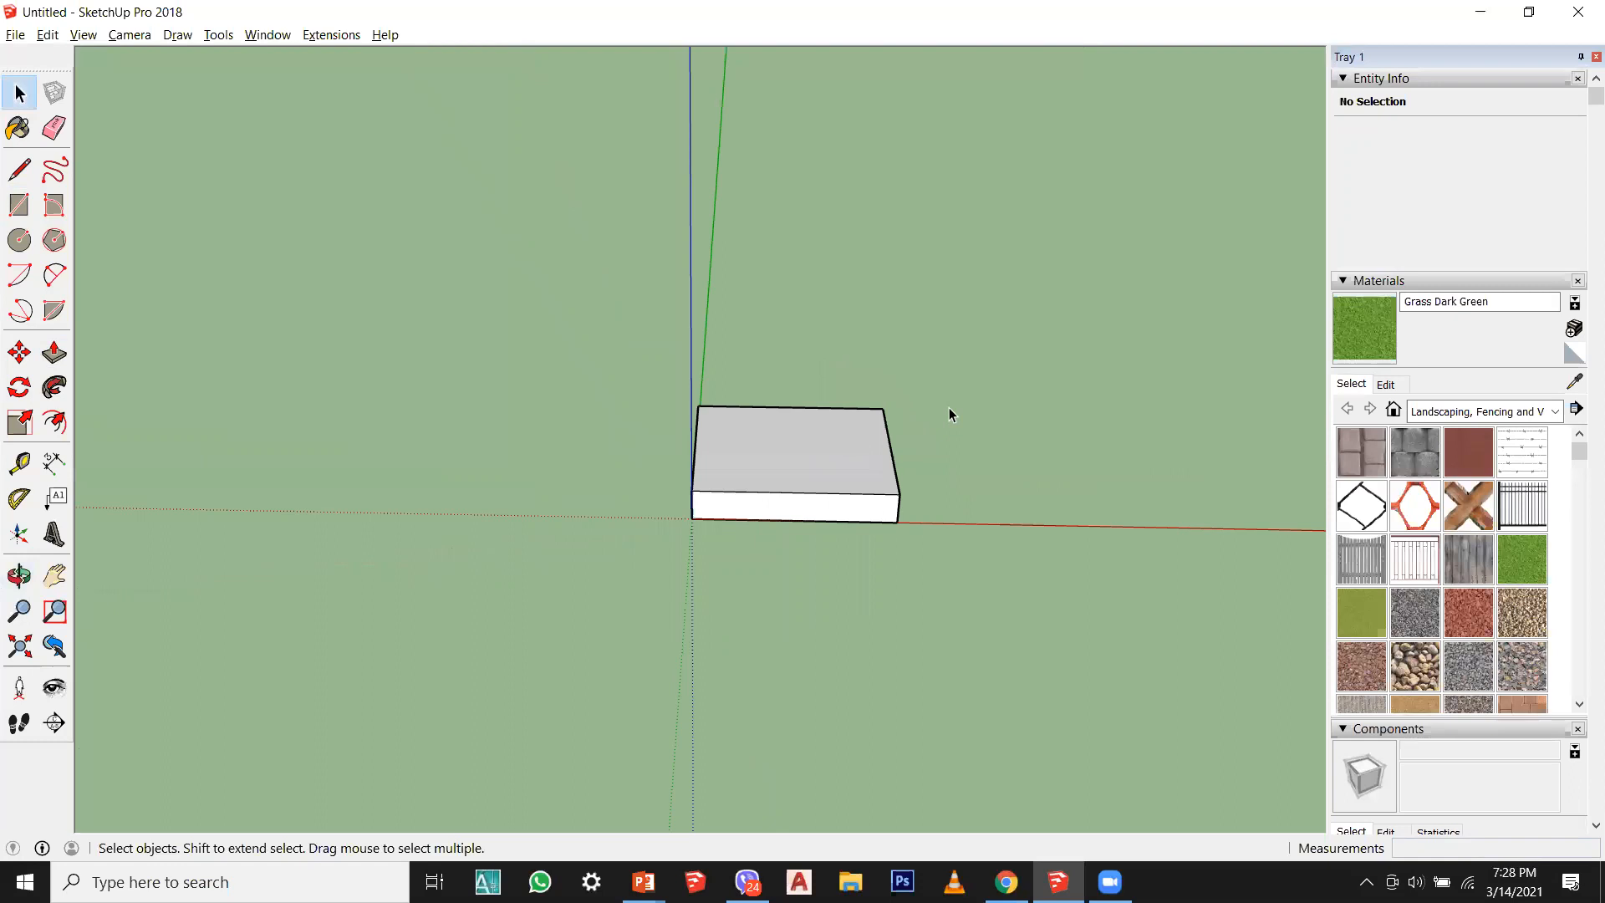
middle_click_drag(362, 456, 931, 443)
middle_click_drag(900, 630, 845, 697)
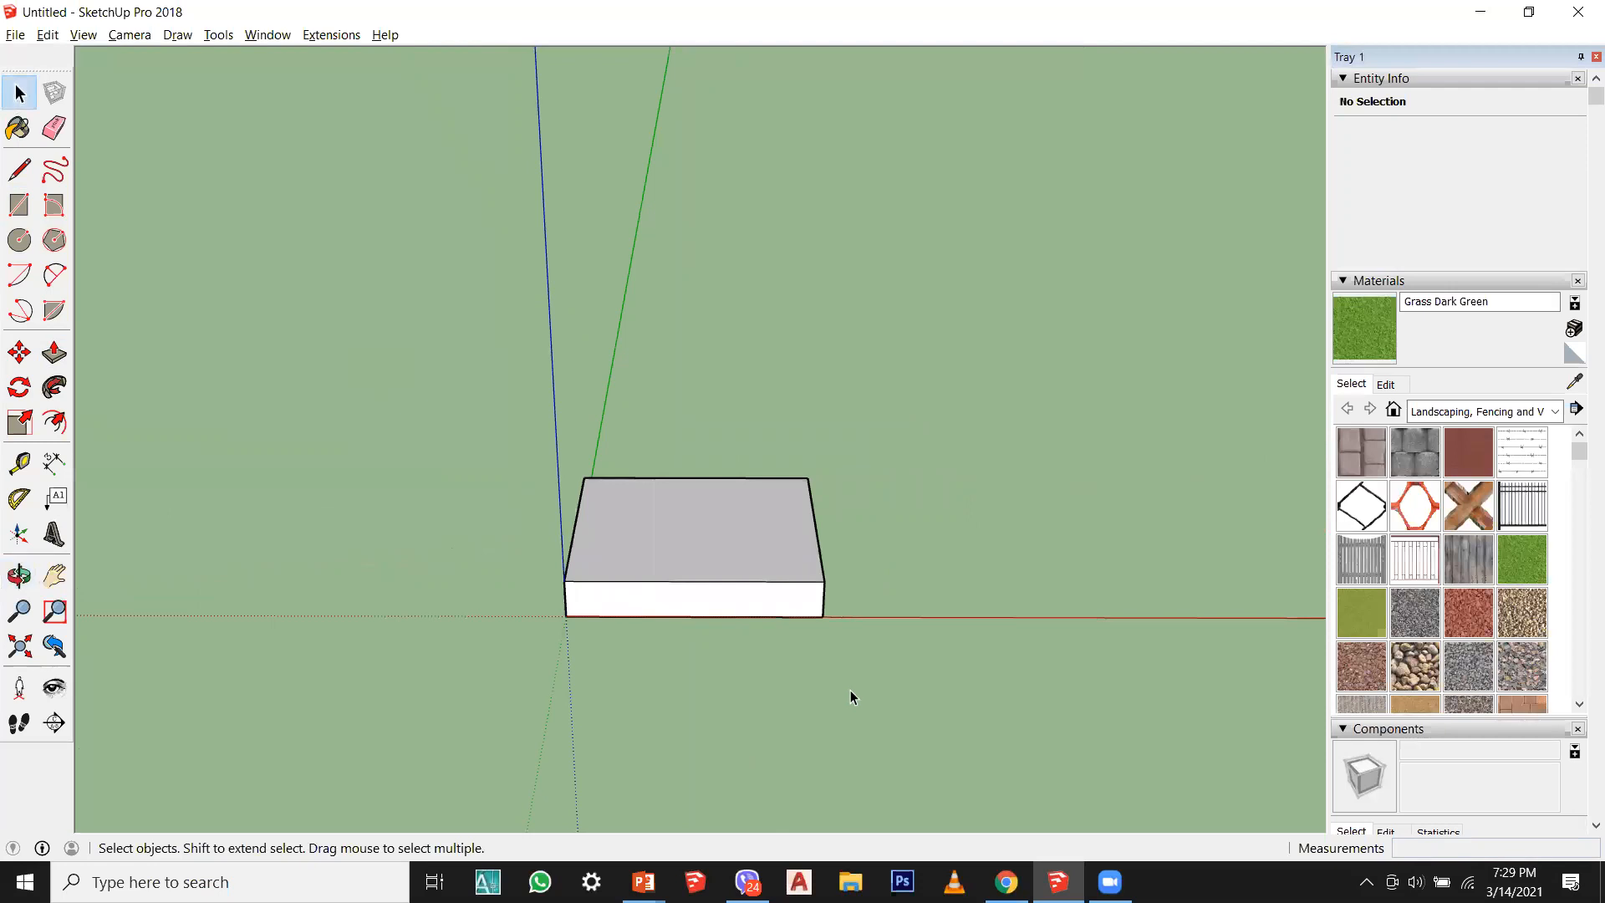
middle_click_drag(1040, 744, 730, 645)
left_click(736, 536)
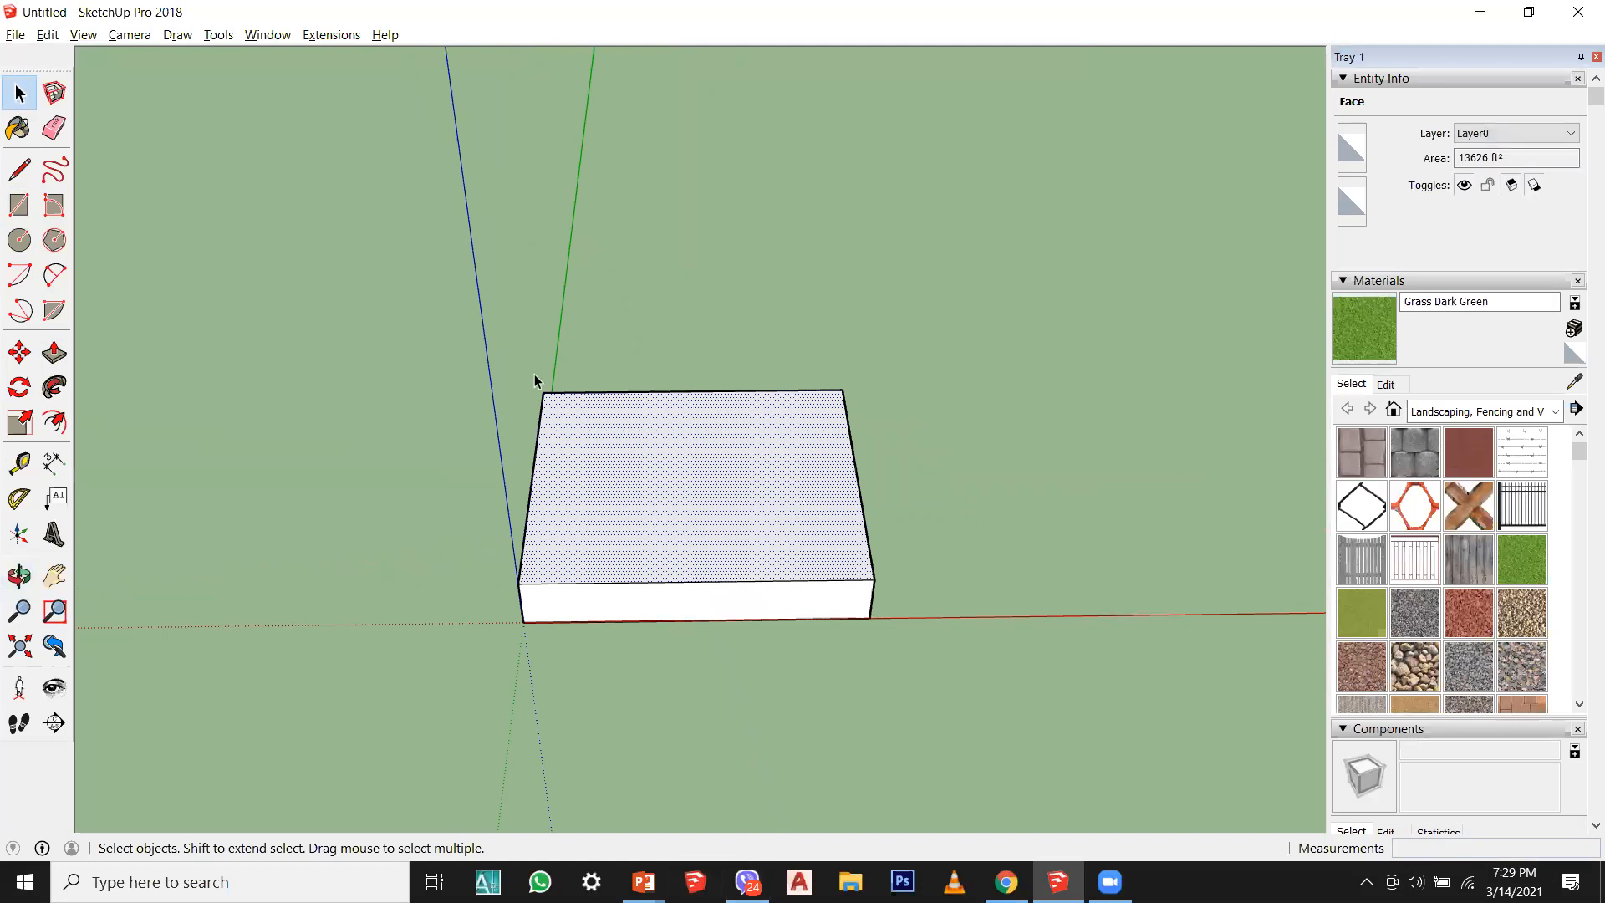
mouse_move(733, 537)
middle_mouse_down()
mouse_move(738, 512)
mouse_move(920, 662)
mouse_move(722, 556)
middle_mouse_up()
left_click(722, 556)
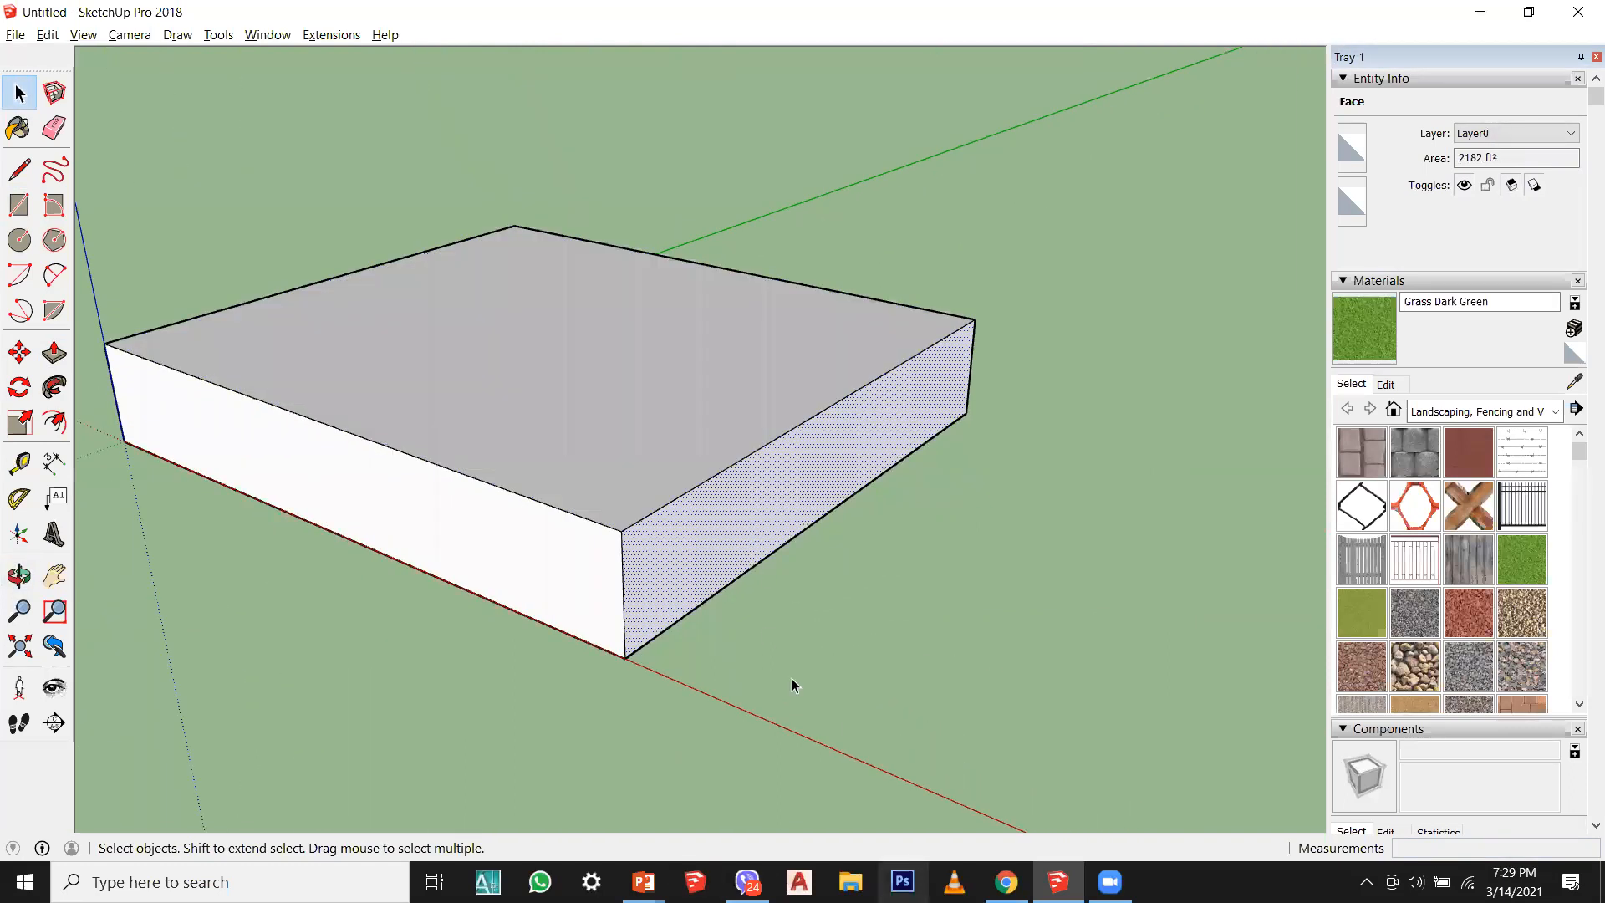
middle_click_drag(720, 674, 719, 585)
left_click(373, 700)
middle_click_drag(373, 701, 795, 609)
left_click(891, 518)
middle_click_drag(891, 519, 698, 702)
middle_click_drag(920, 699, 870, 705)
middle_click_drag(574, 625, 485, 519)
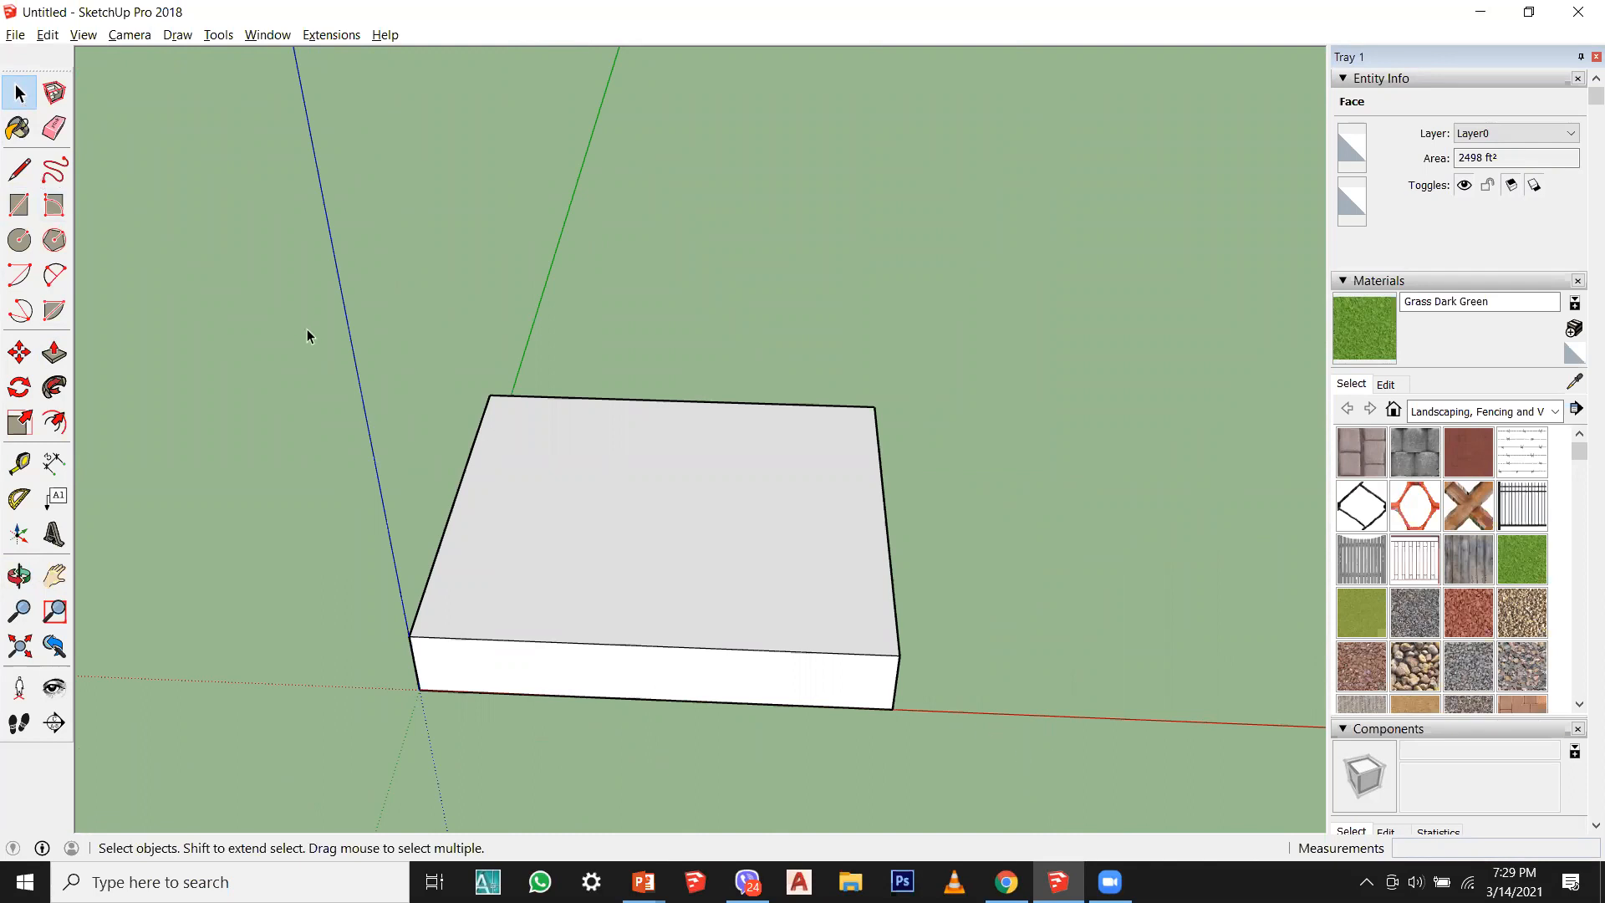
Step: Select the whole box and move it away from the origin along the red axis
left_click_drag(260, 333, 1095, 808)
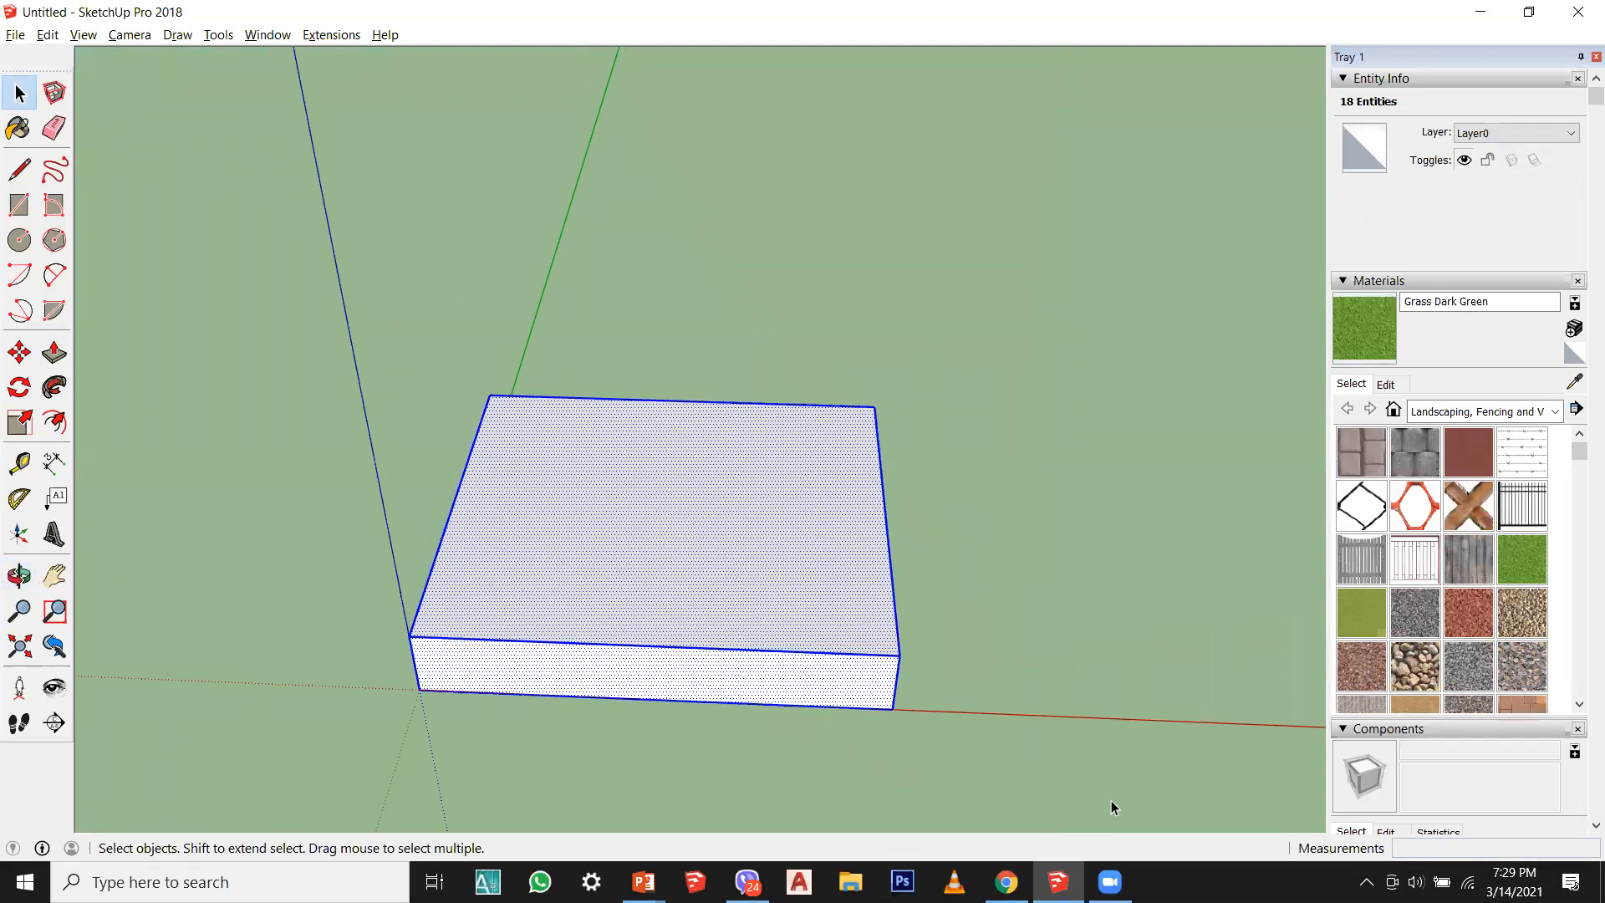
left_click(20, 353)
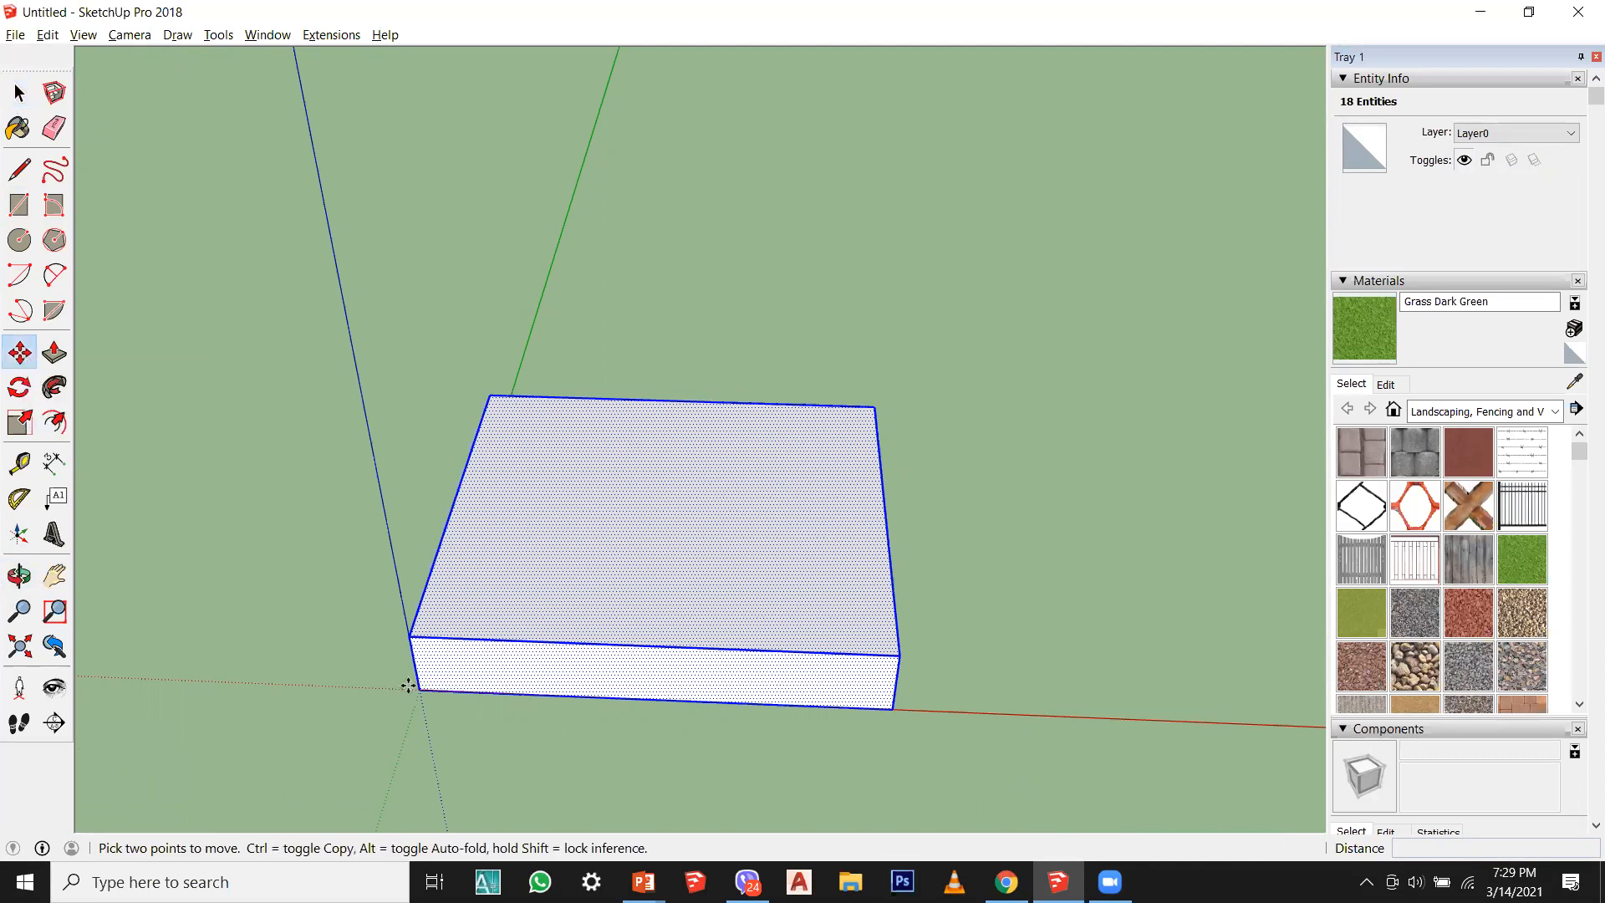
left_click_drag(418, 690, 1068, 709)
scroll(473, 649, "down", 4)
scroll(437, 644, "up", 1)
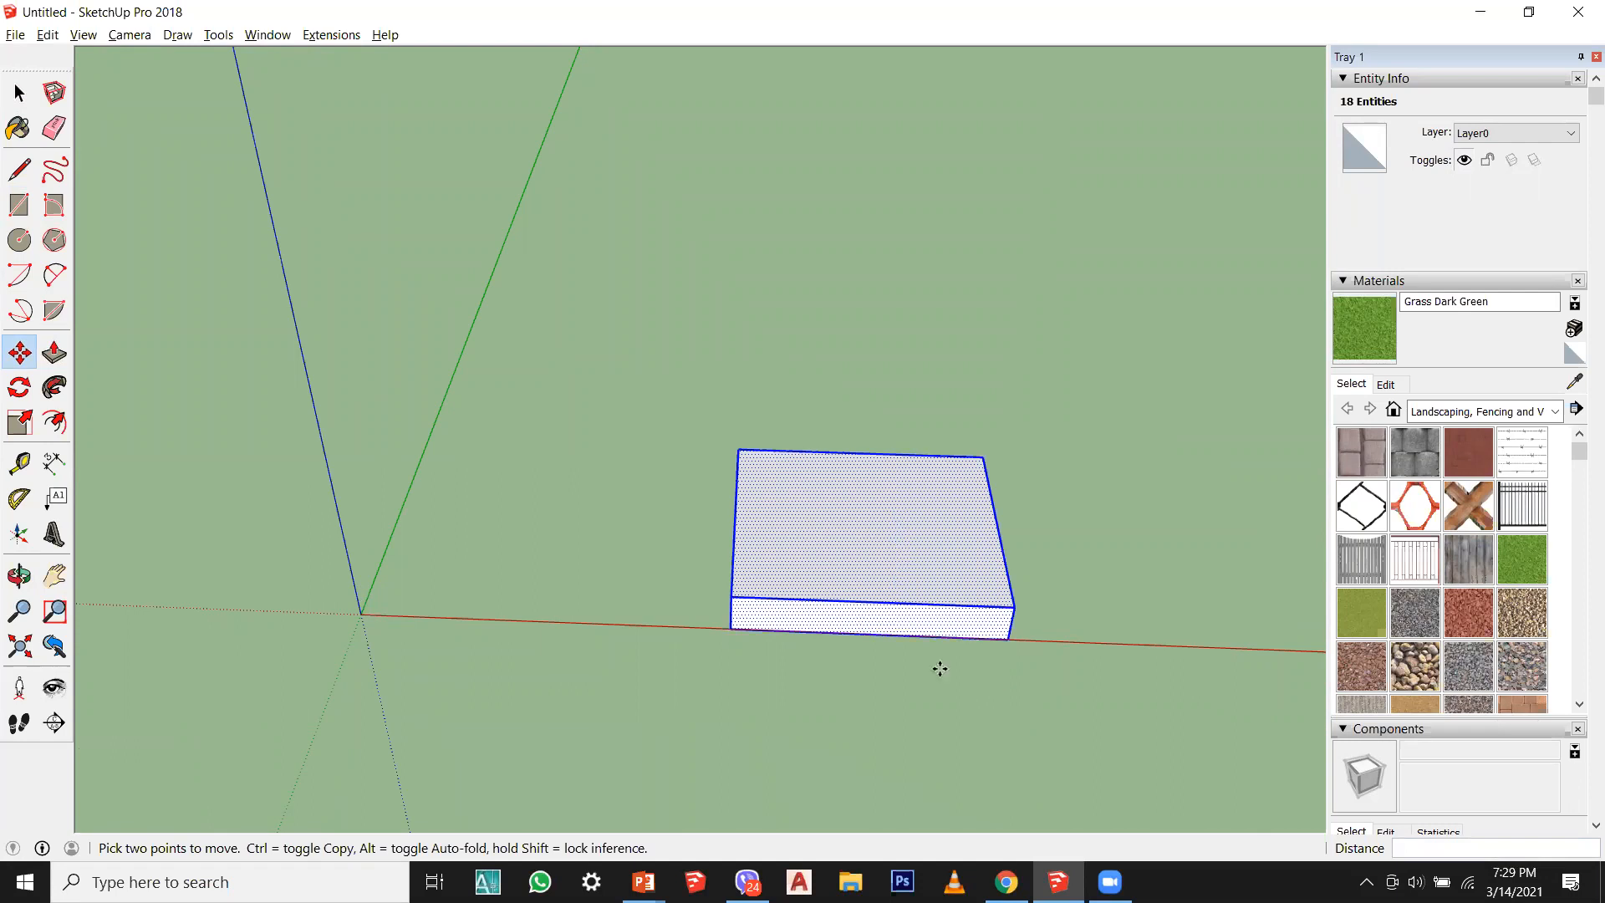
Step: Reselect the whole box, move its bottom corner back to the origin, and move it 287' 4" out along the red axis
left_click(19, 93)
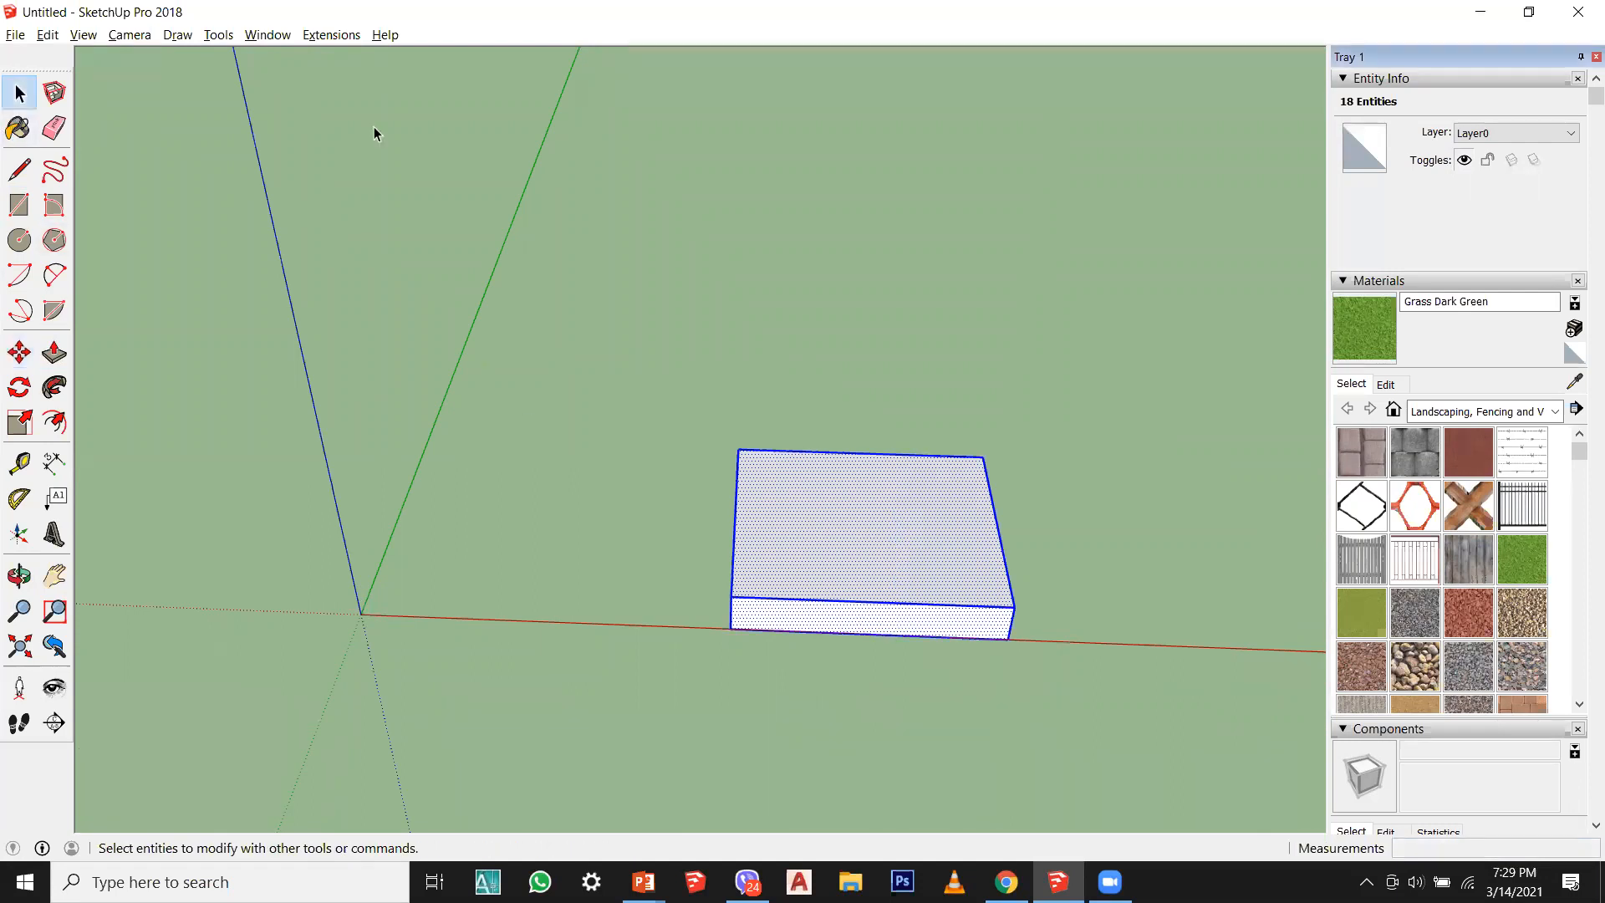
left_click(330, 470)
left_click_drag(506, 391, 1056, 642)
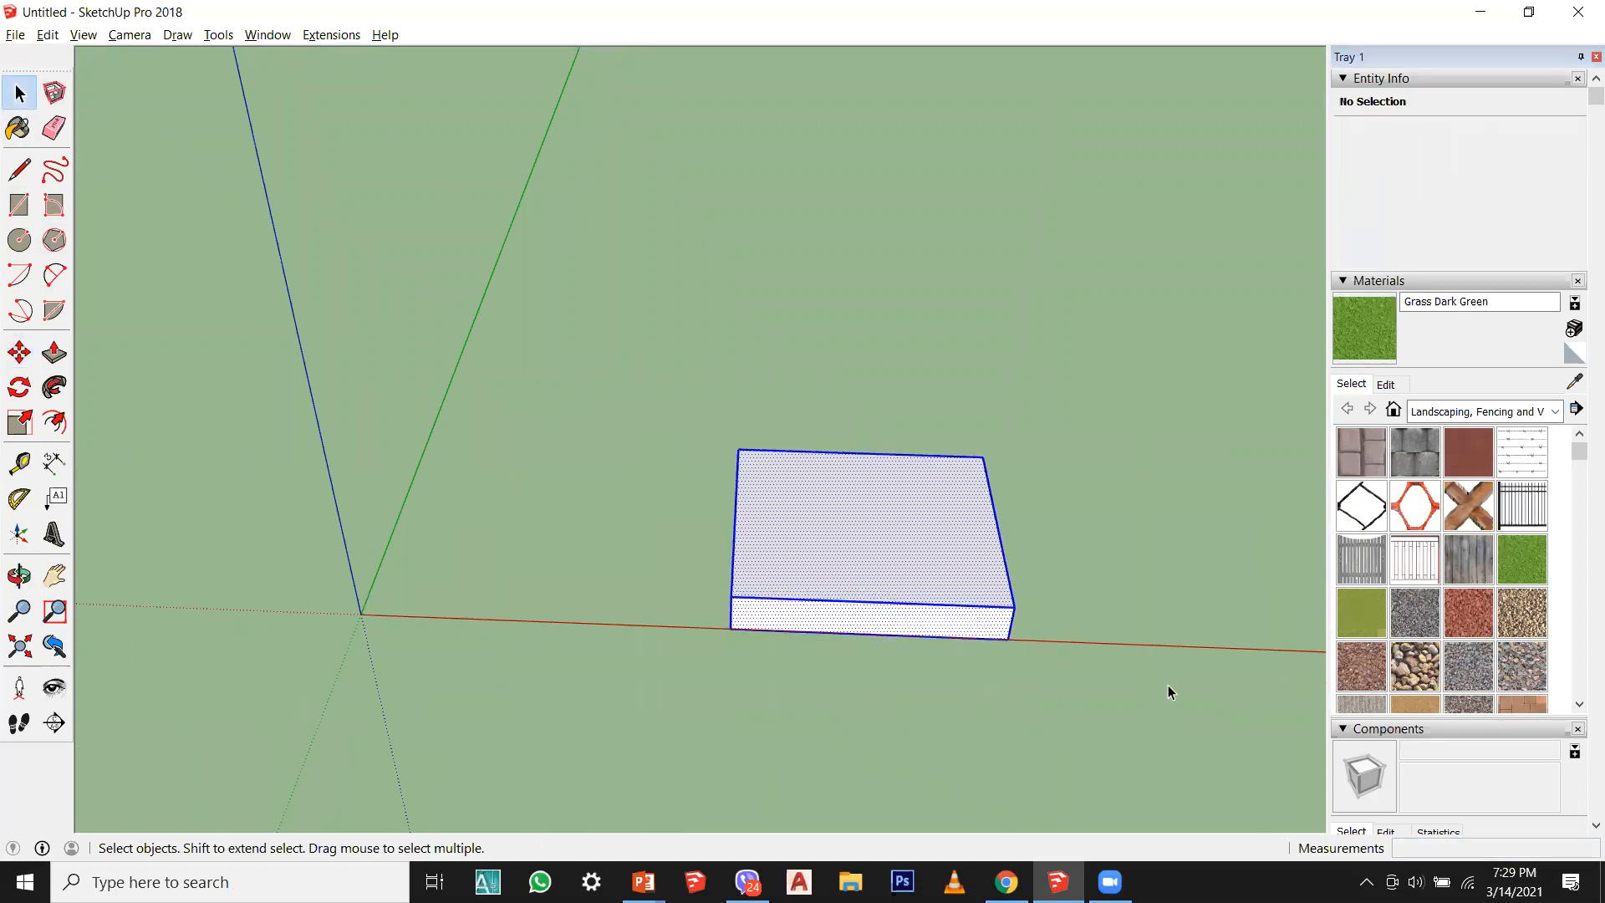
left_click(18, 352)
left_click(732, 628)
left_click(362, 615)
left_click(361, 614)
left_click(990, 639)
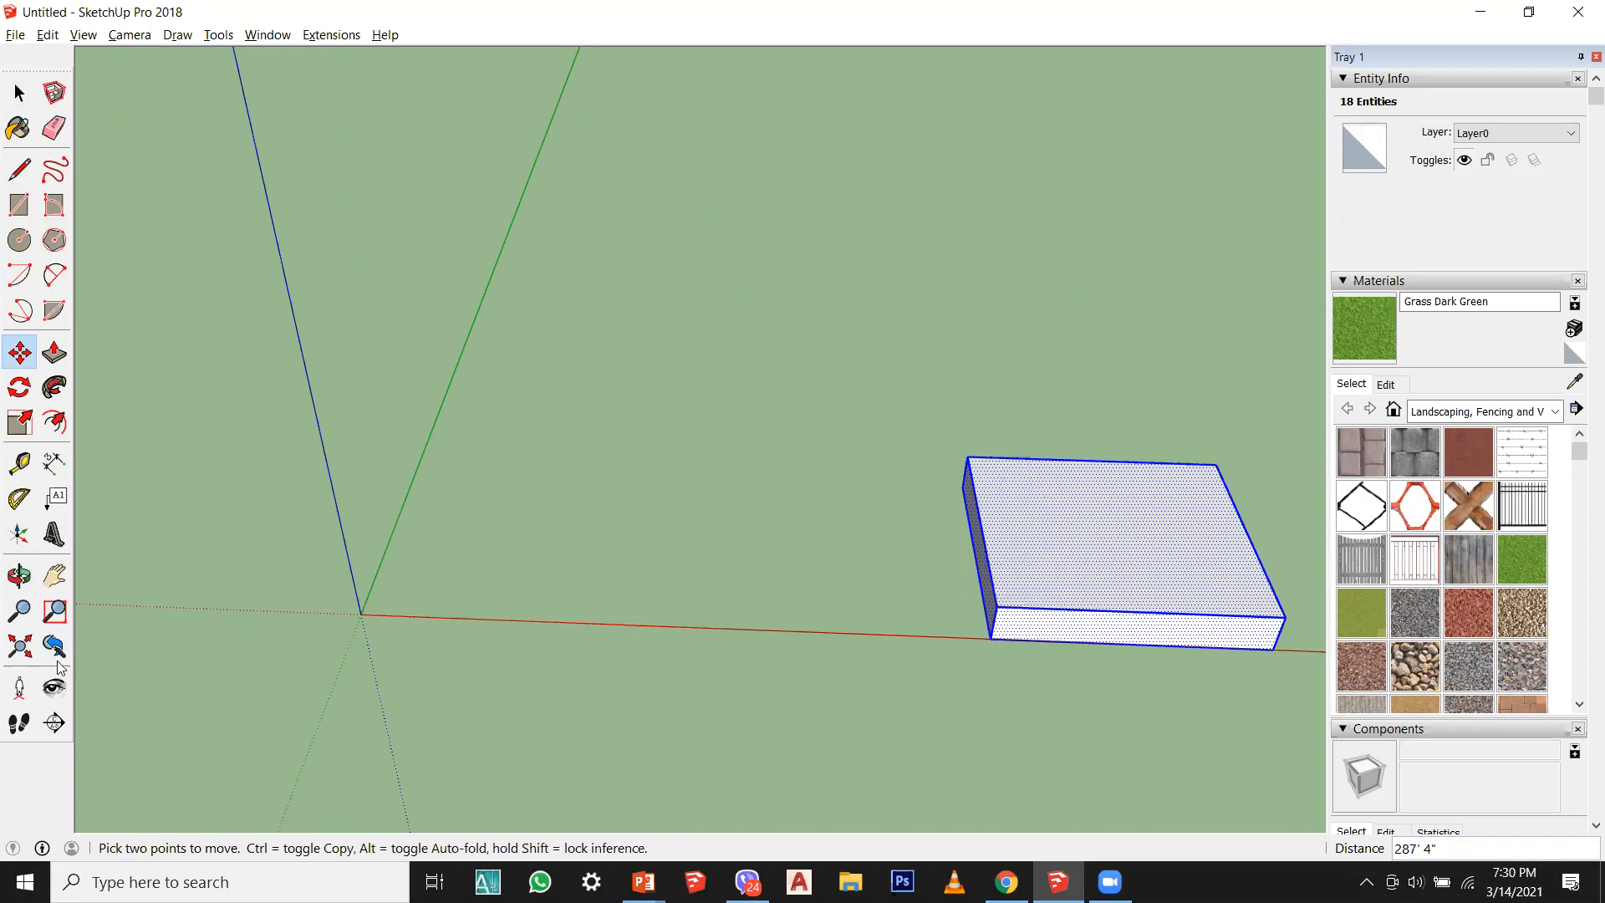
Step: Move the selected box by its near bottom corner along the red axis so that corner sits on the origin
left_click(54, 576)
left_click_drag(742, 499, 336, 469)
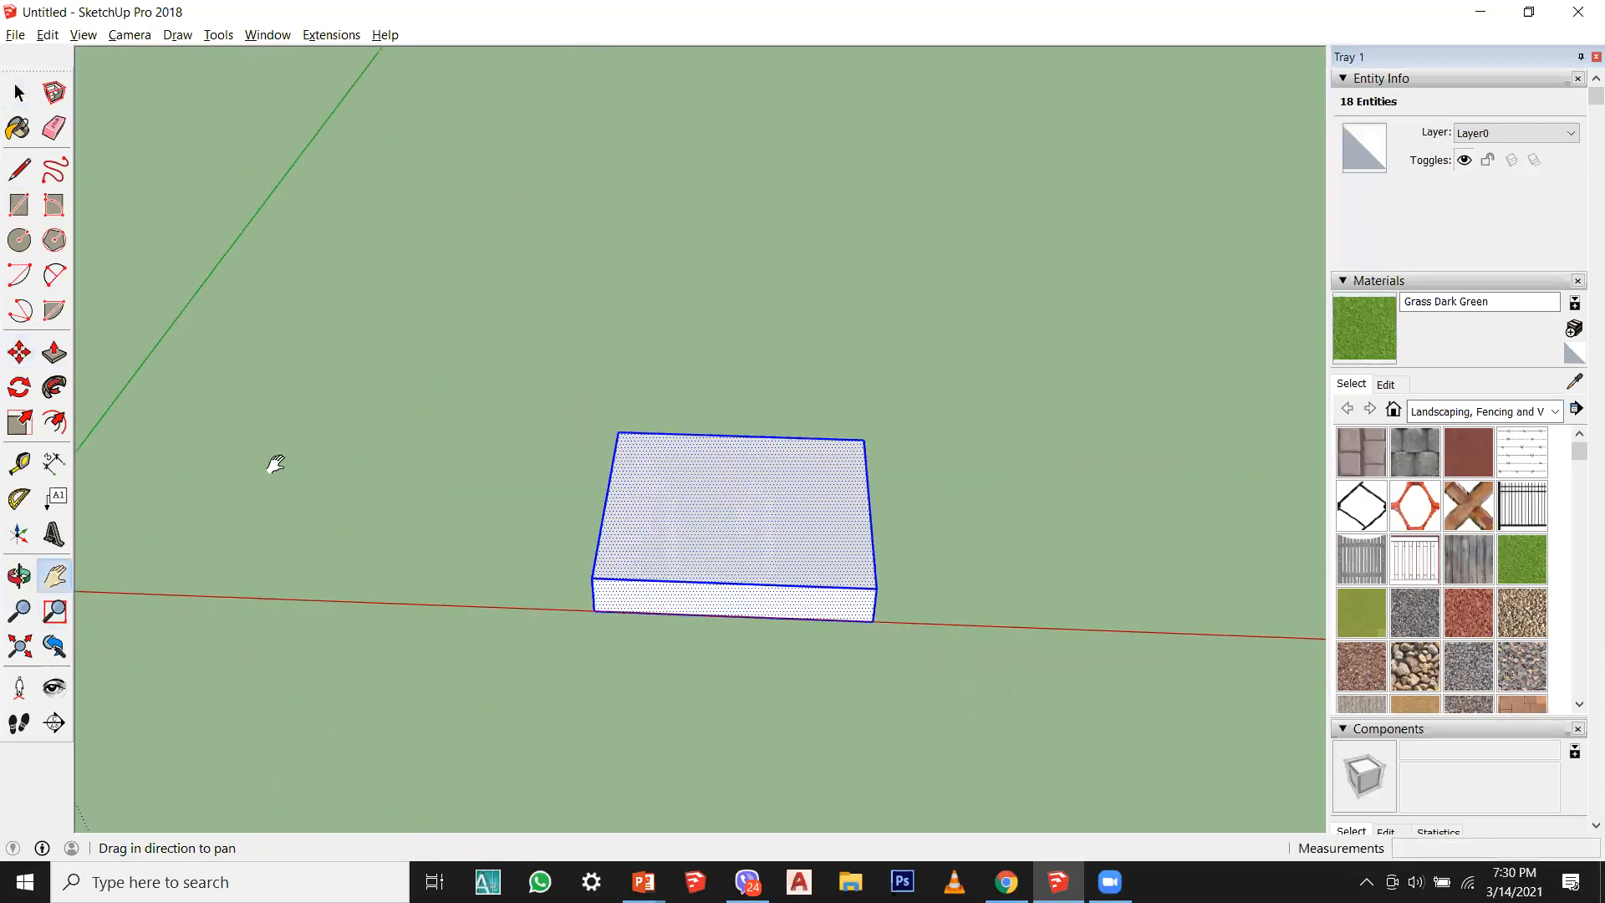
left_click(20, 93)
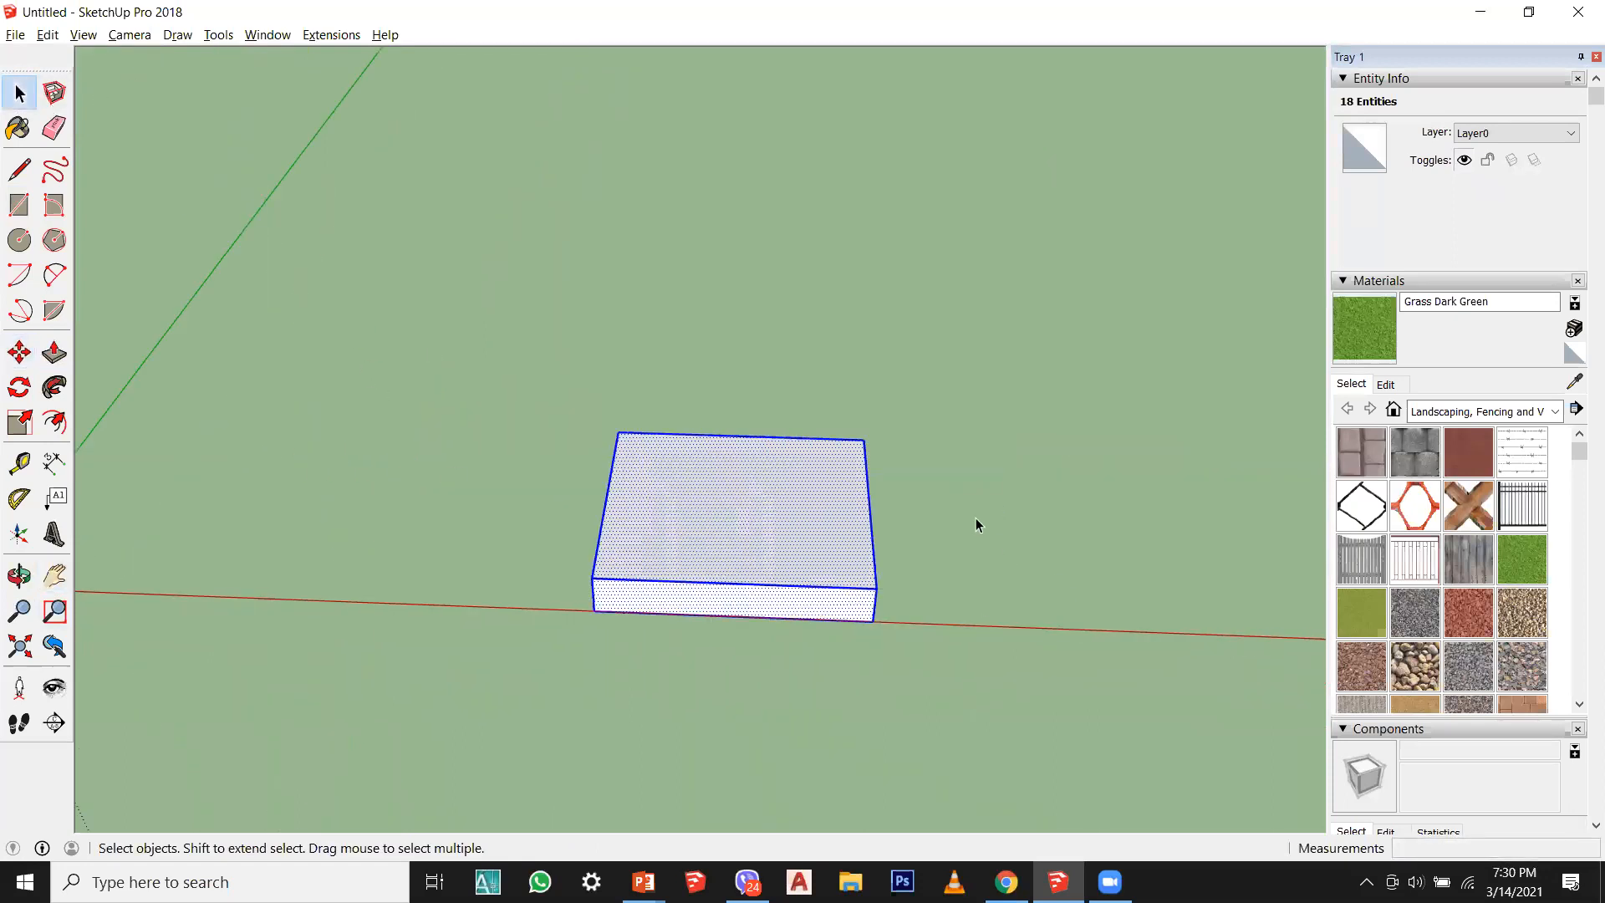
scroll(931, 498, "down", 2)
scroll(648, 515, "up", 3)
scroll(396, 318, "up", 3)
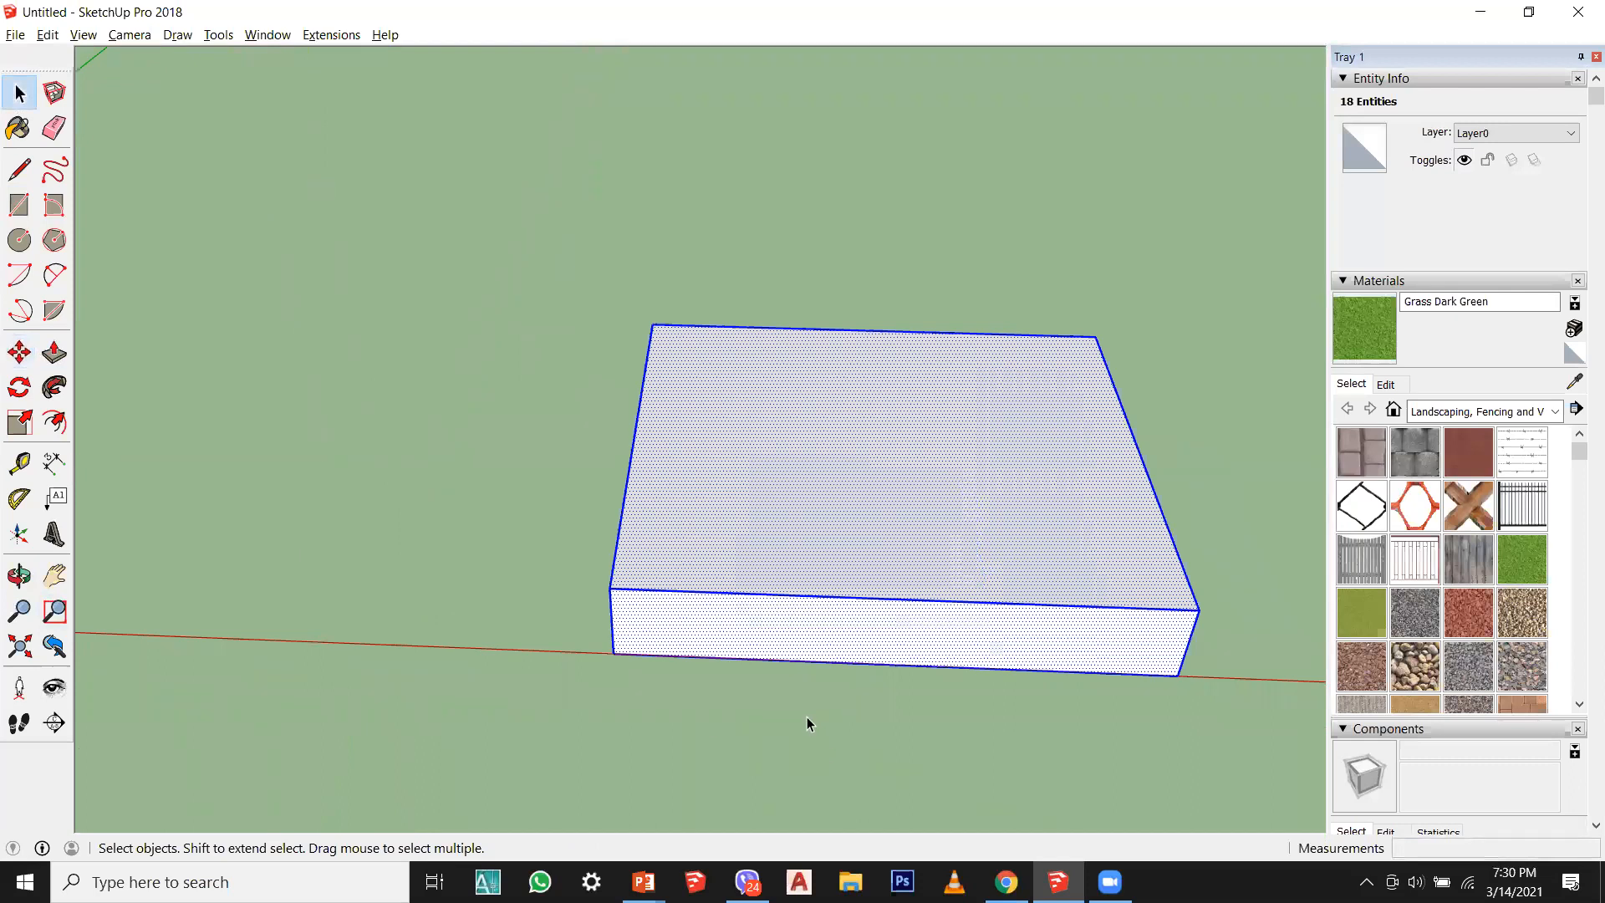
key("m")
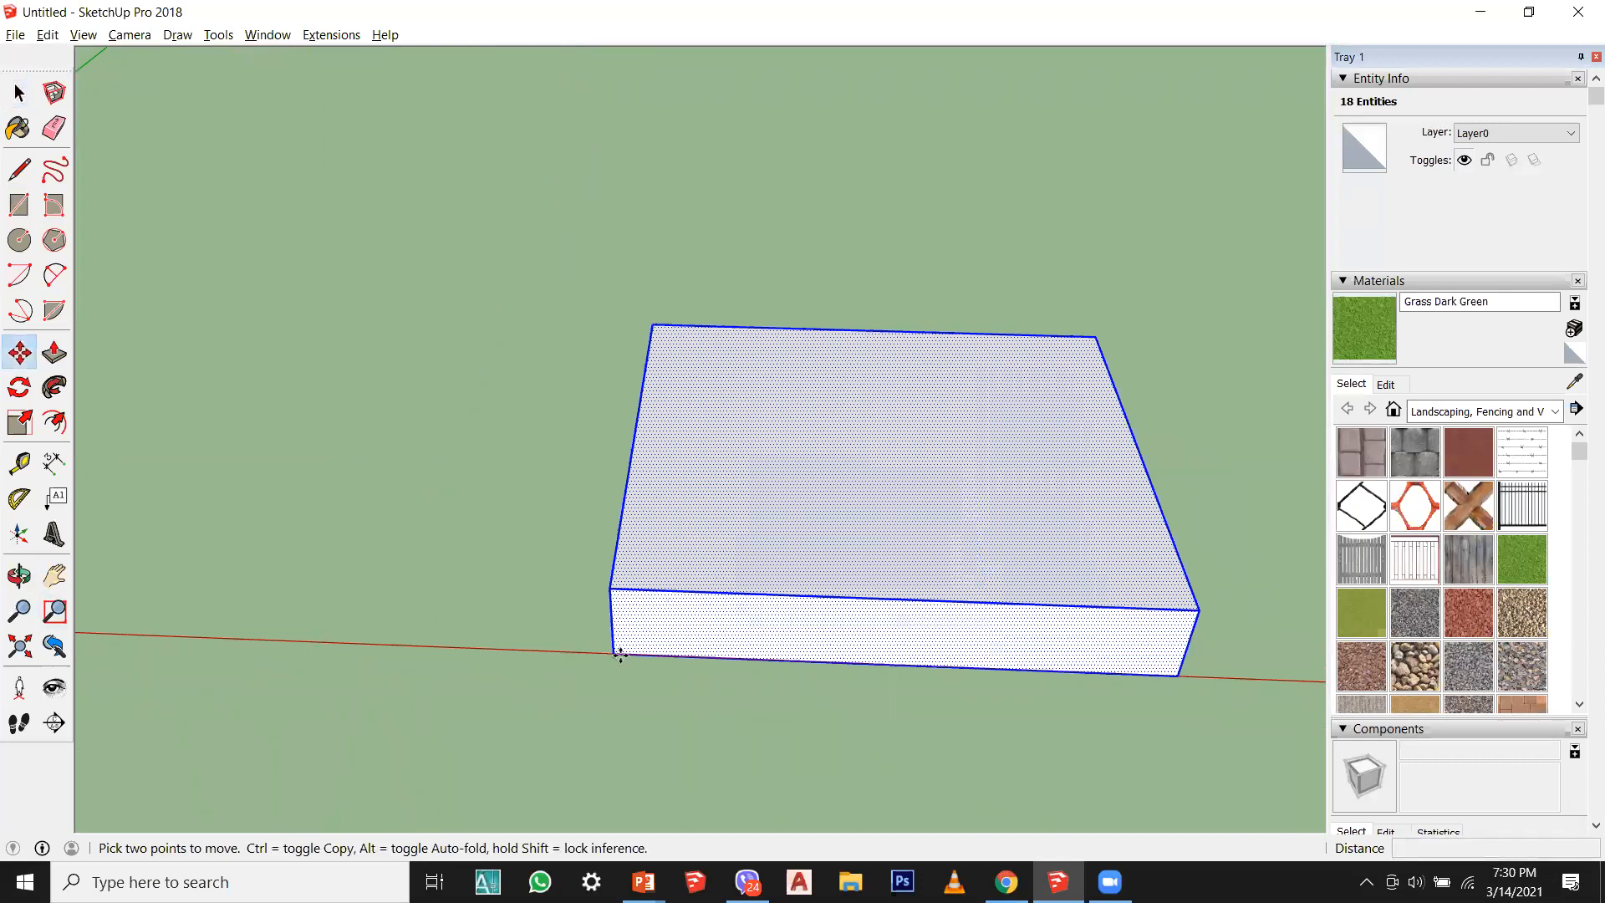
left_click(616, 652)
scroll(856, 678, "down", 2)
scroll(759, 657, "down", 1)
scroll(419, 638, "up", 2)
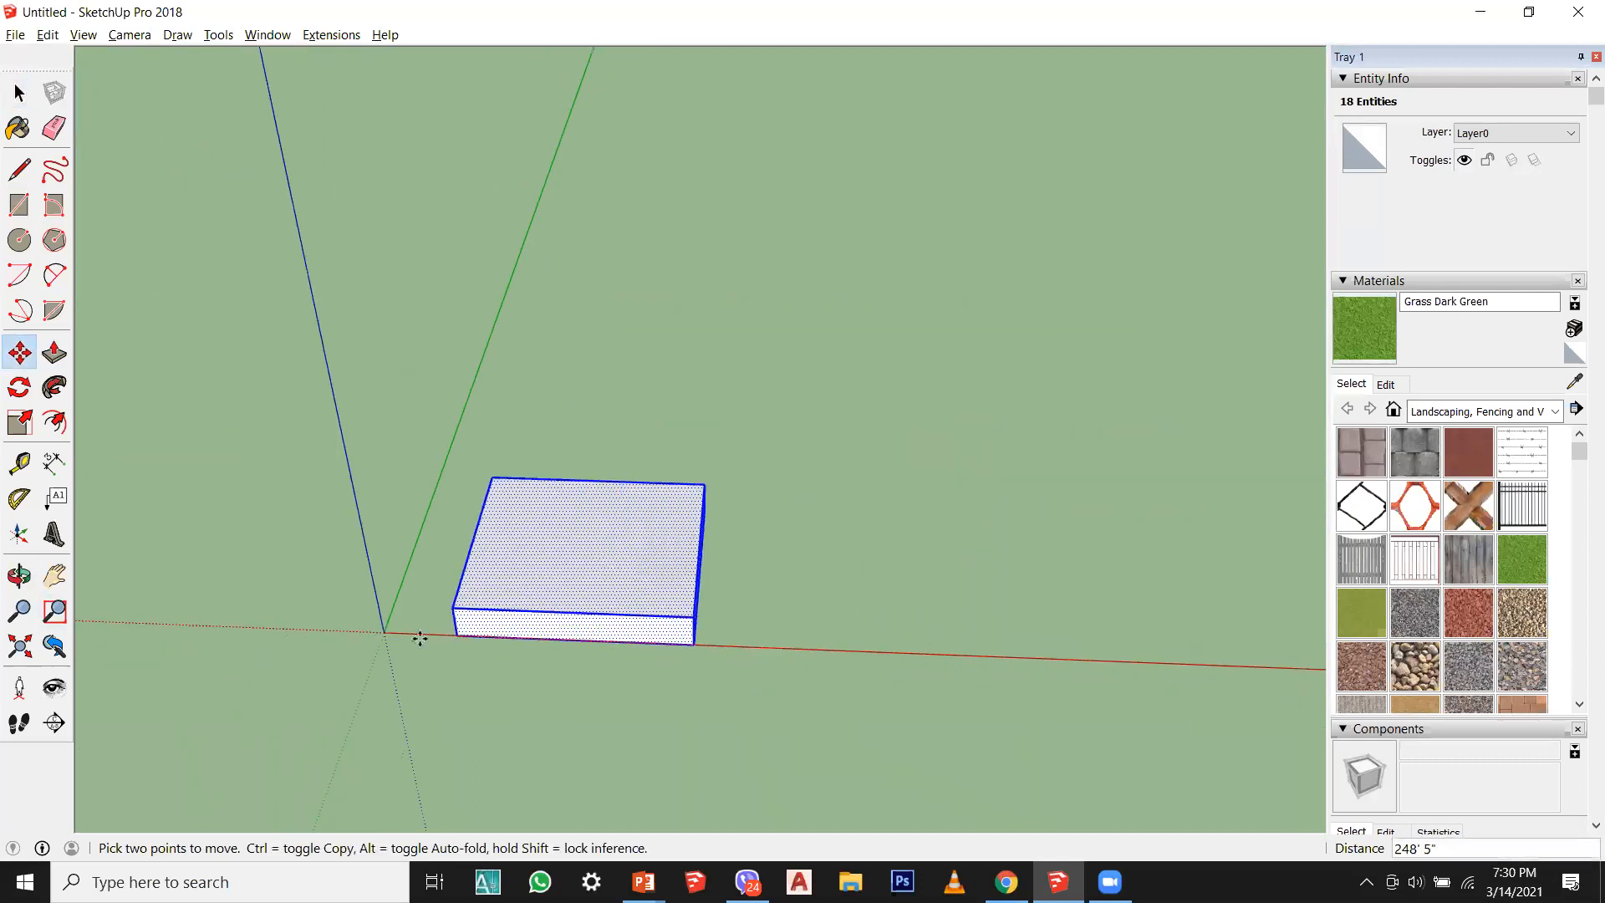
left_click(376, 633)
left_click(374, 632)
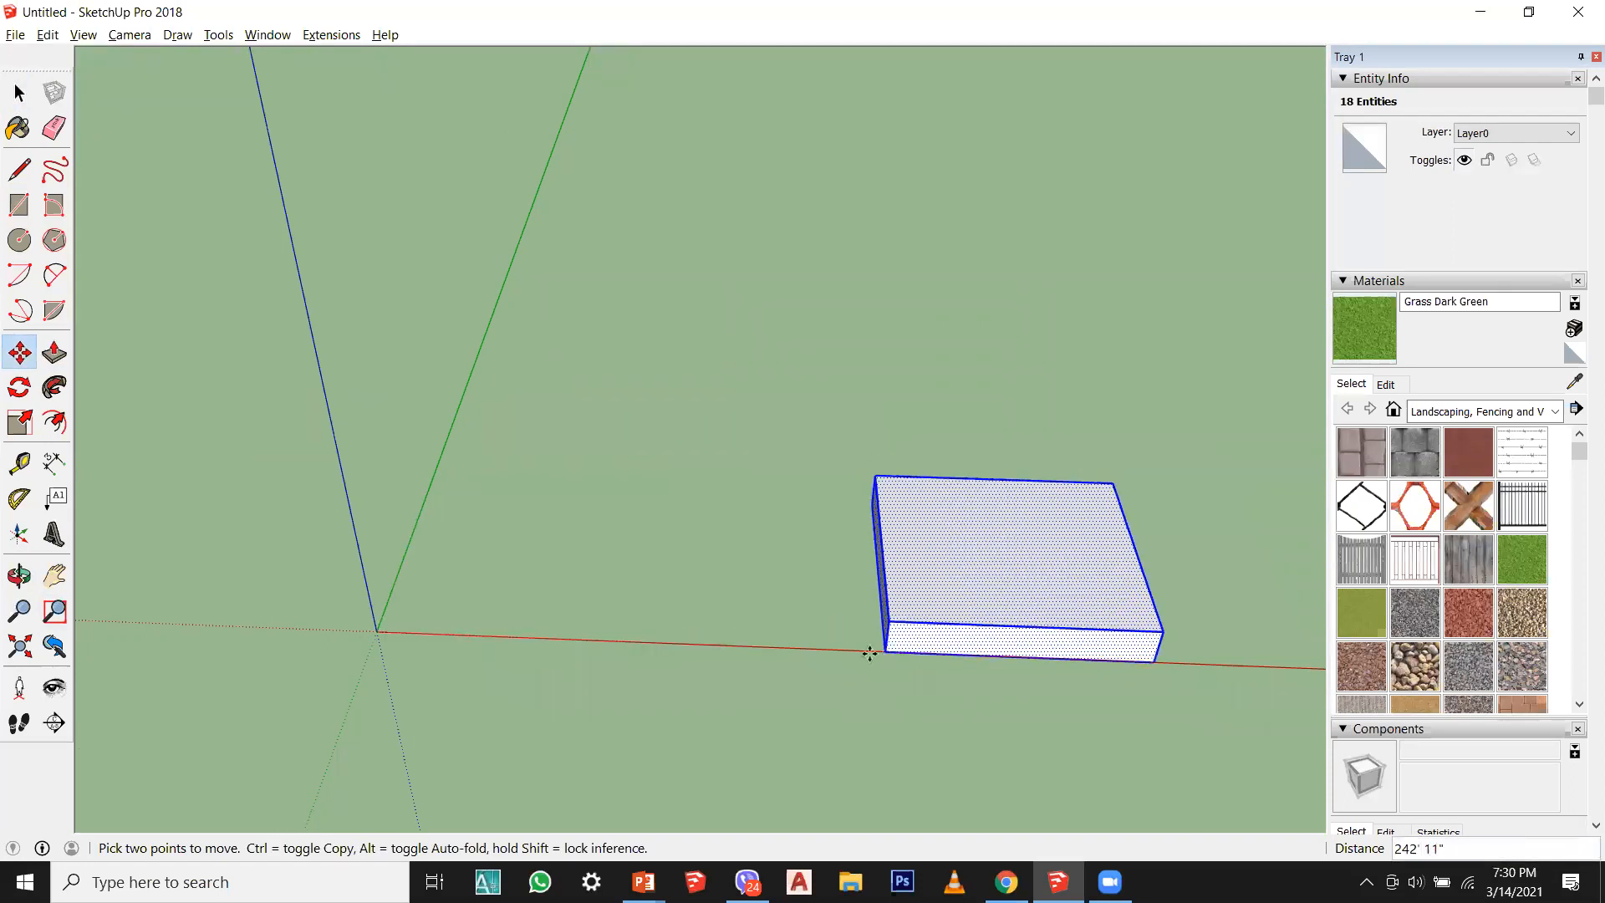
left_click(376, 633)
left_click(19, 92)
left_click(19, 93)
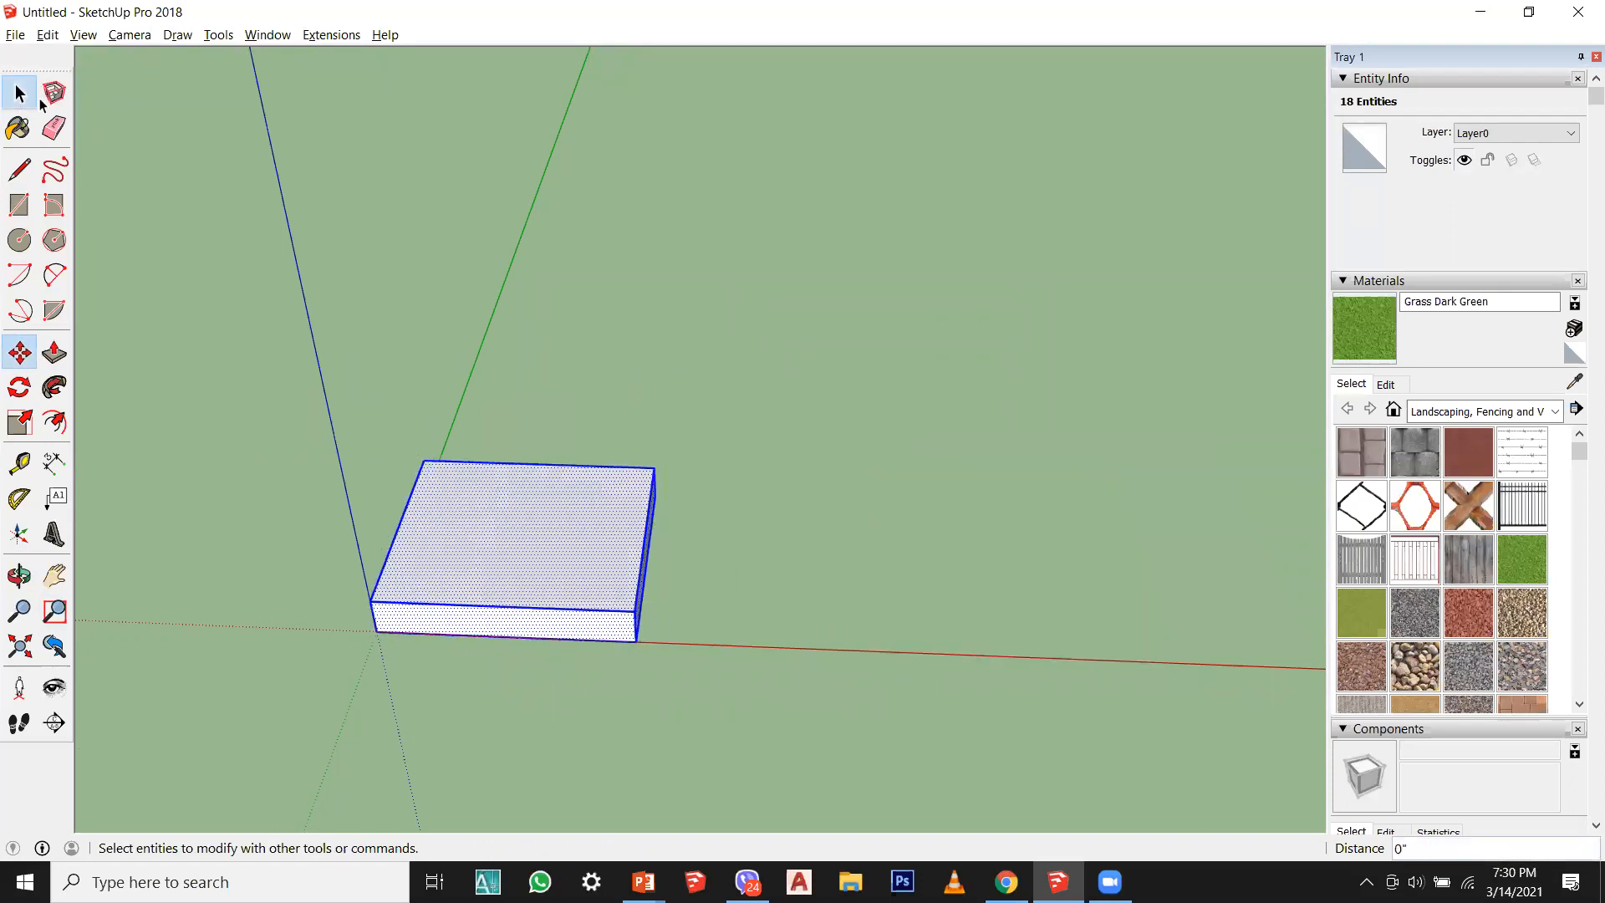
Step: Select the whole box again and move it from the origin about 275' along the red axis
left_click(297, 422)
middle_click_drag(424, 578, 481, 504)
key("space")
left_click_drag(304, 358, 1011, 695)
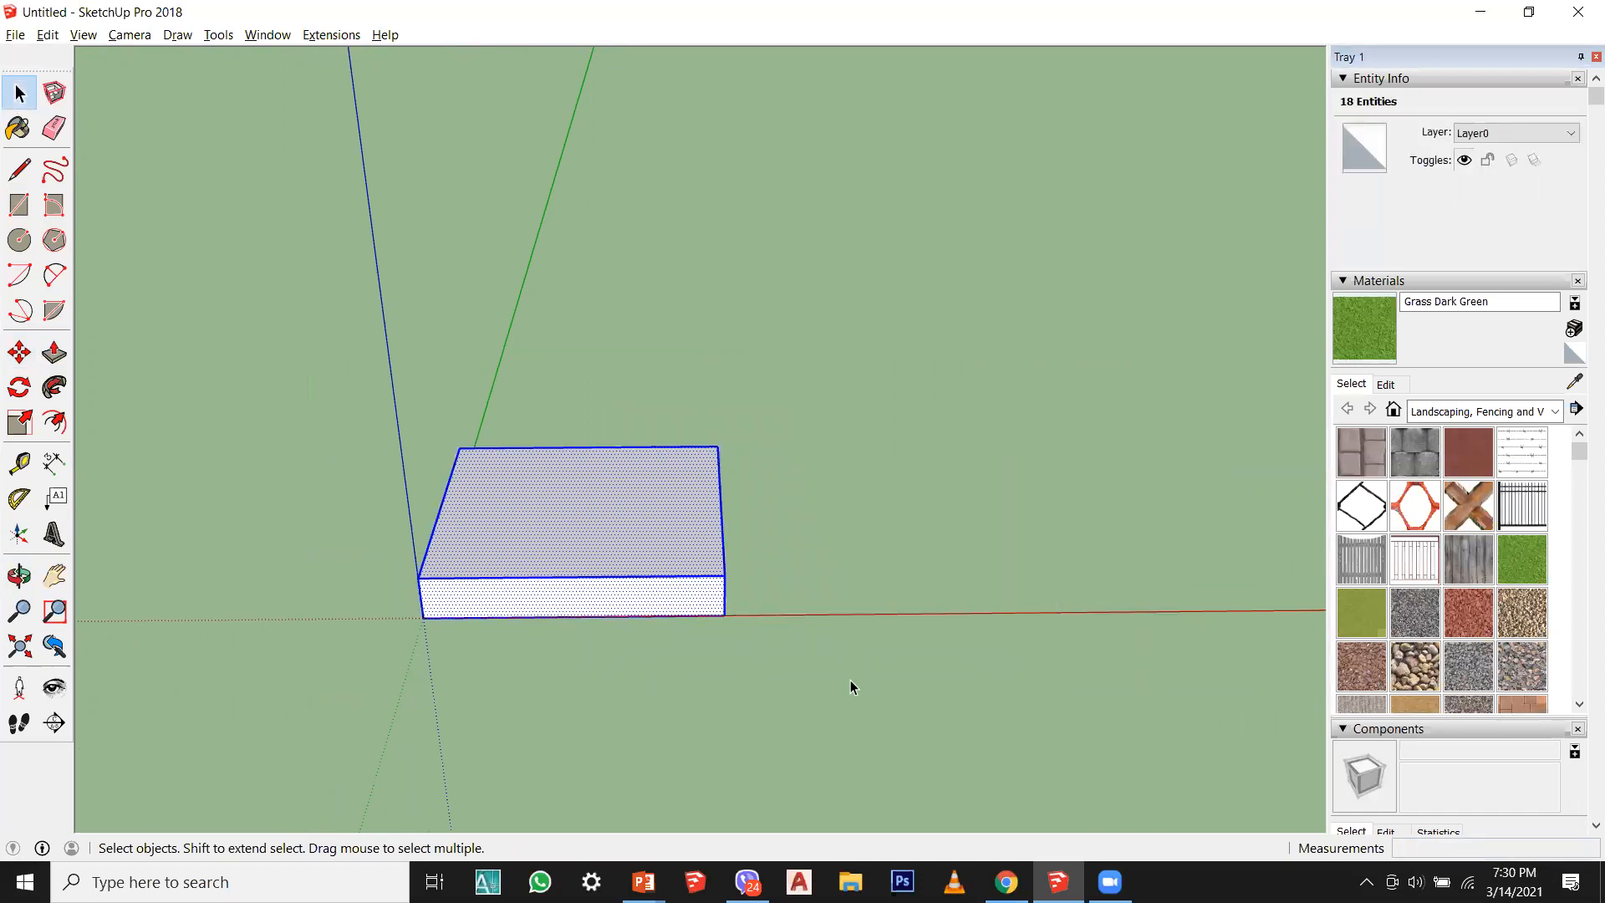
key("m")
left_click(423, 617)
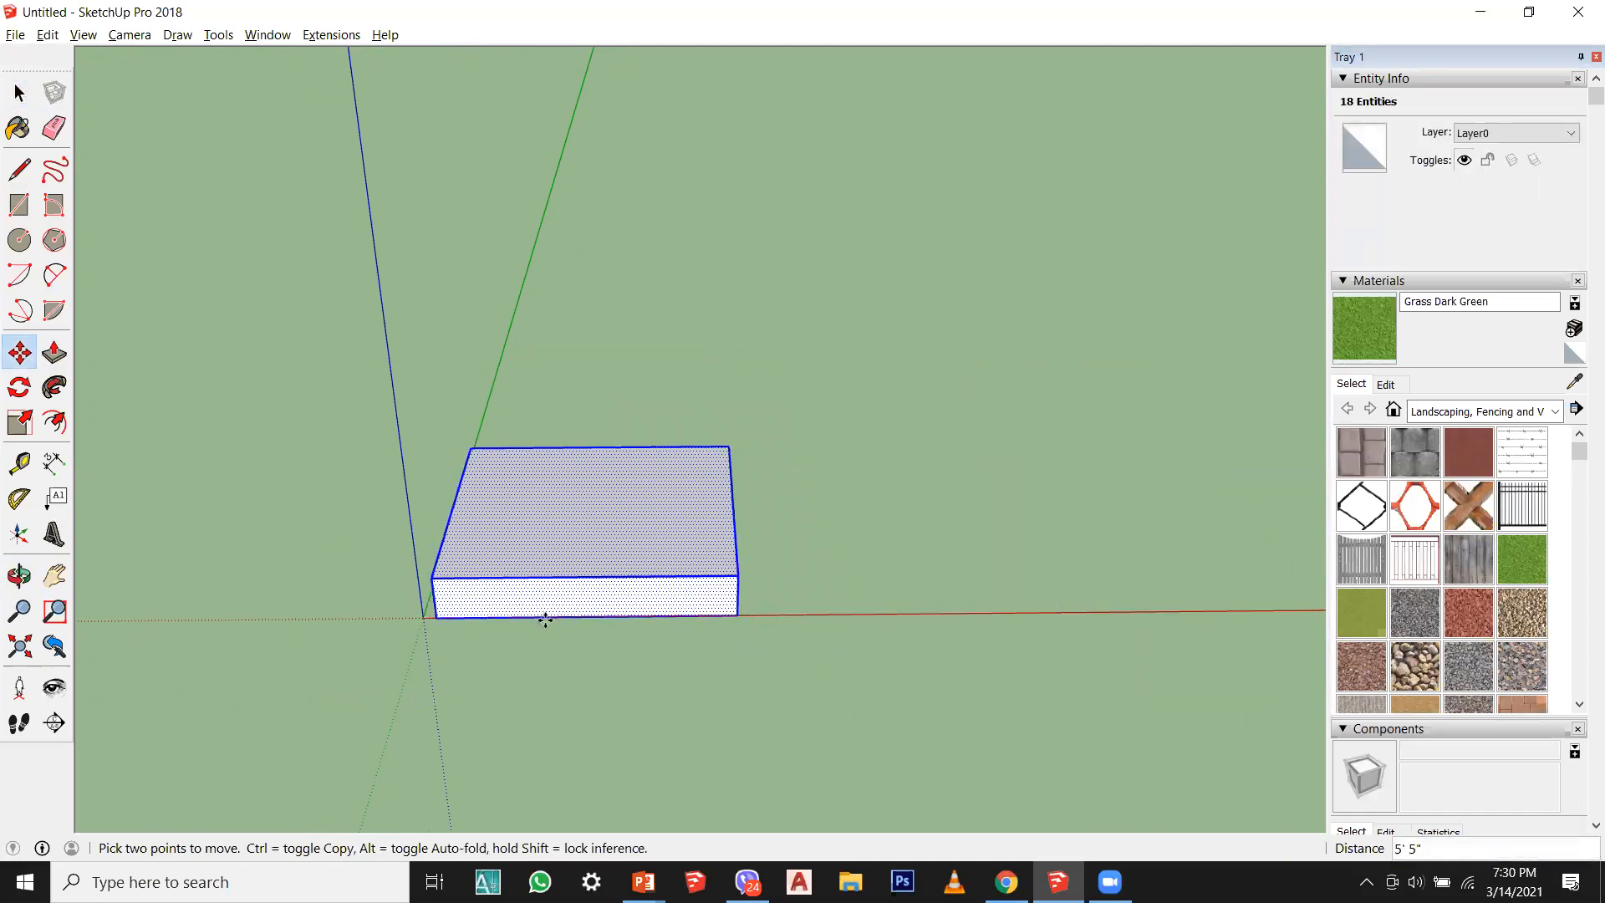
left_click(1084, 611)
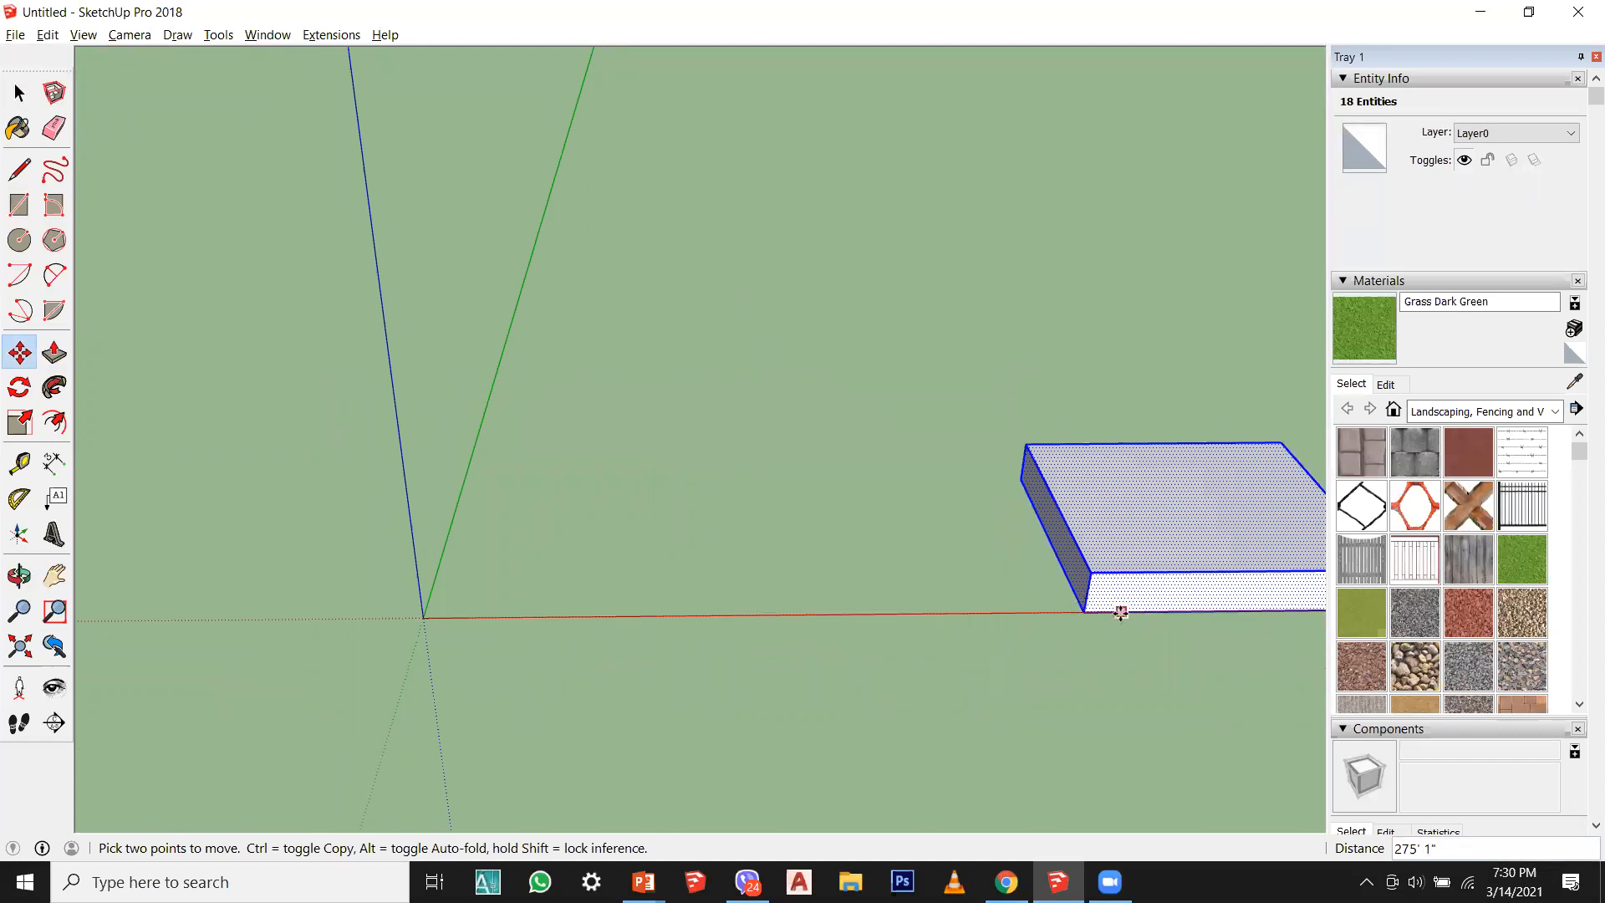
Step: Copy the box 254' 6" back along the red axis towards the origin and clear the selection
left_click(19, 351)
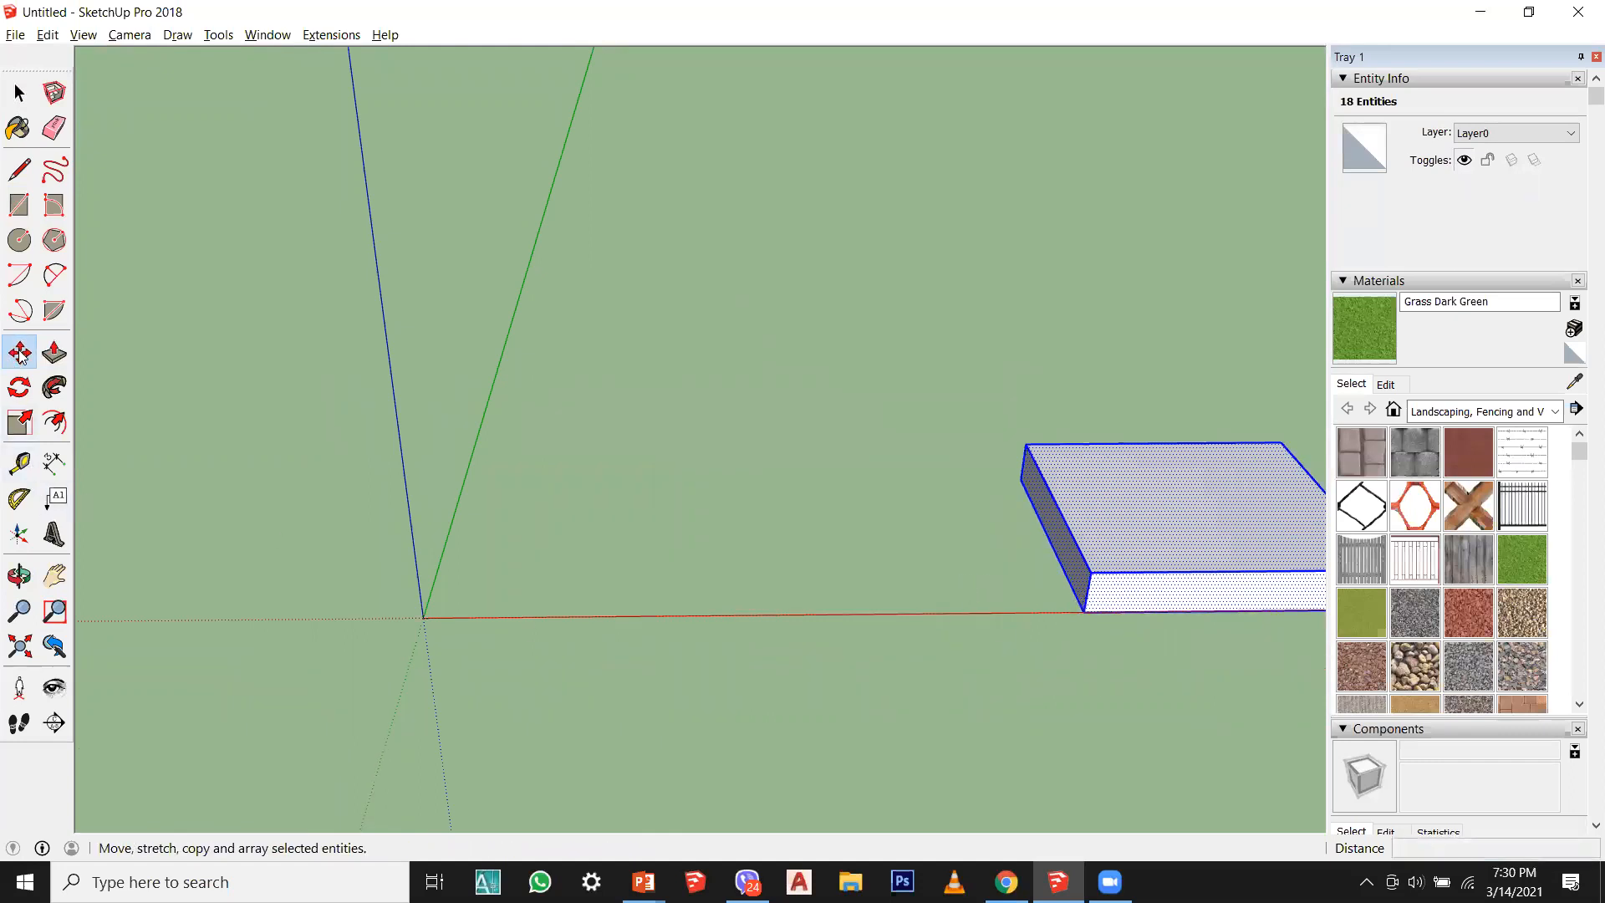
left_click(1084, 611)
key("ctrl")
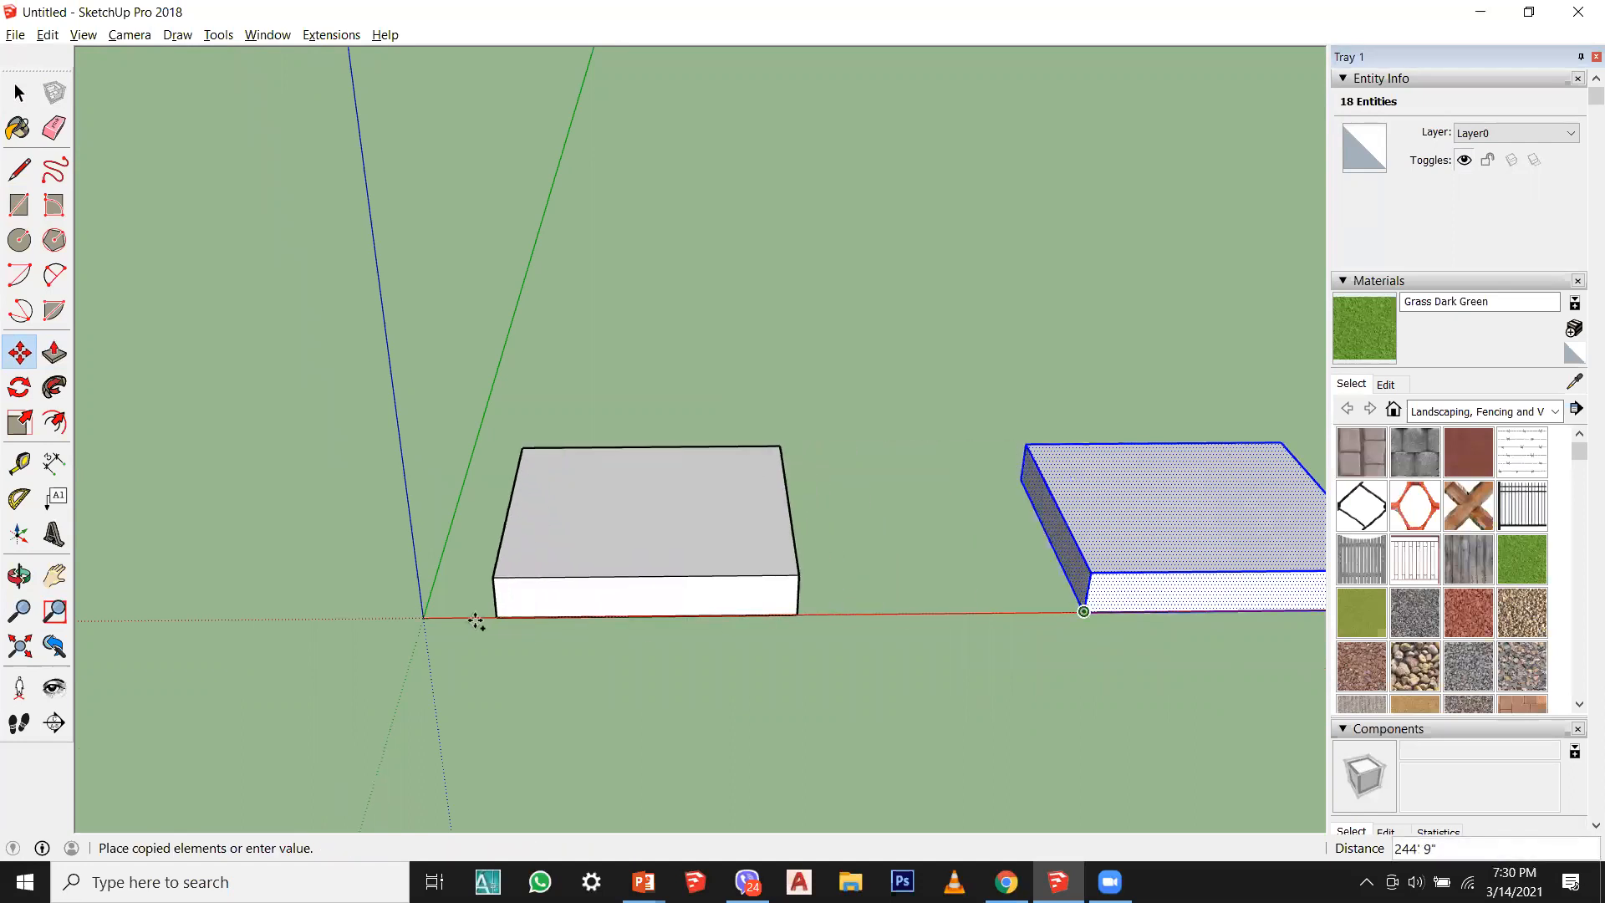
left_click(473, 617)
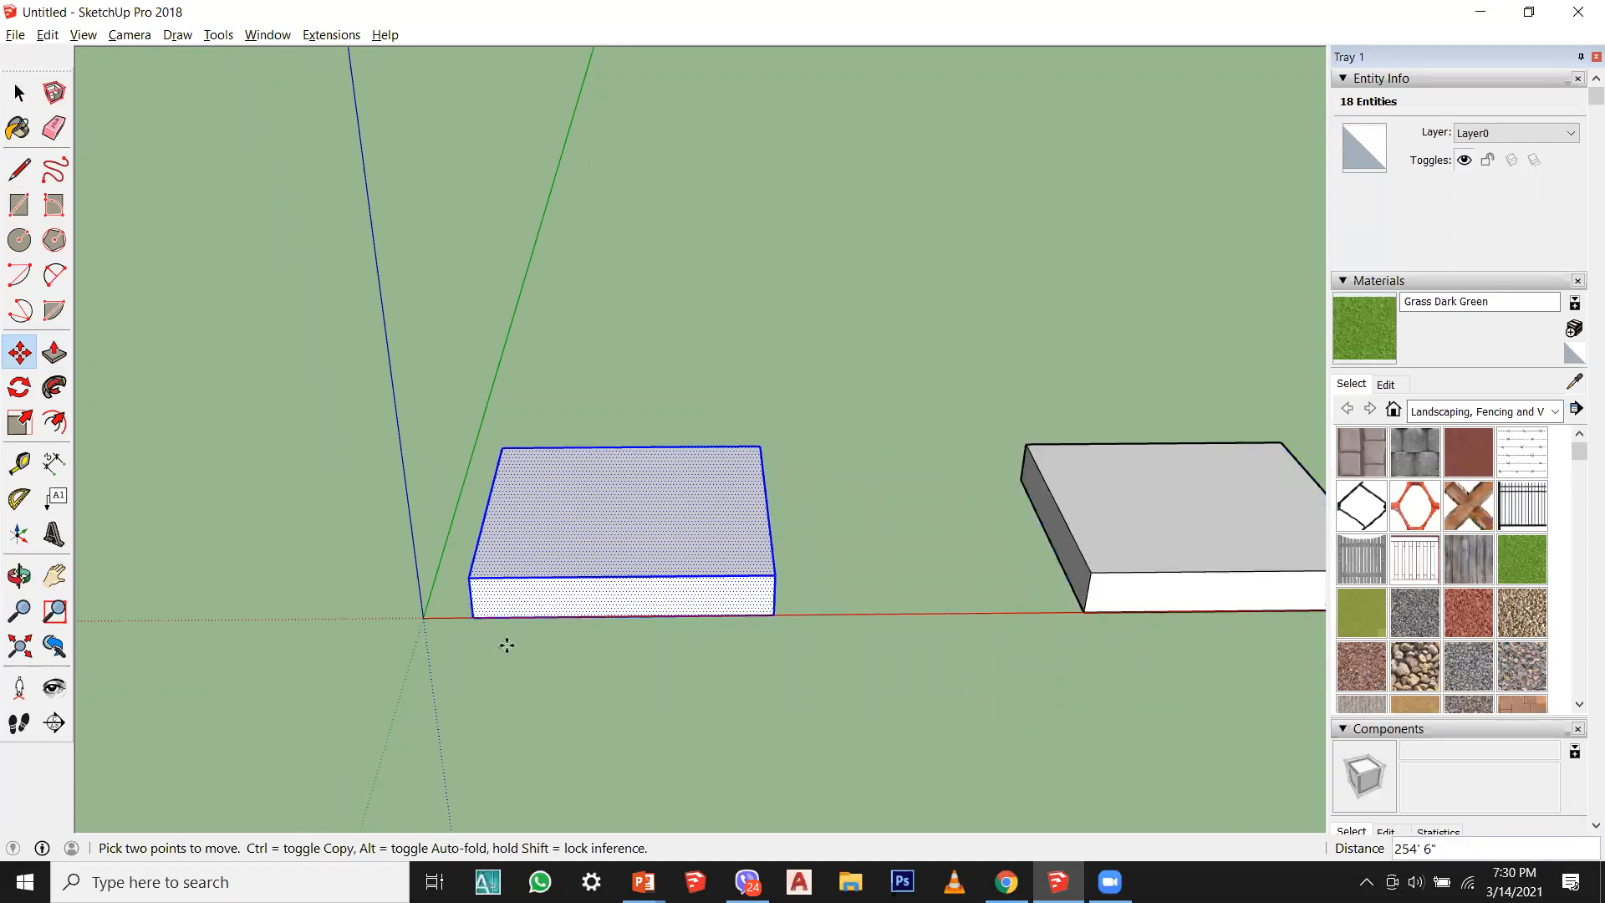
left_click(19, 92)
left_click(530, 276)
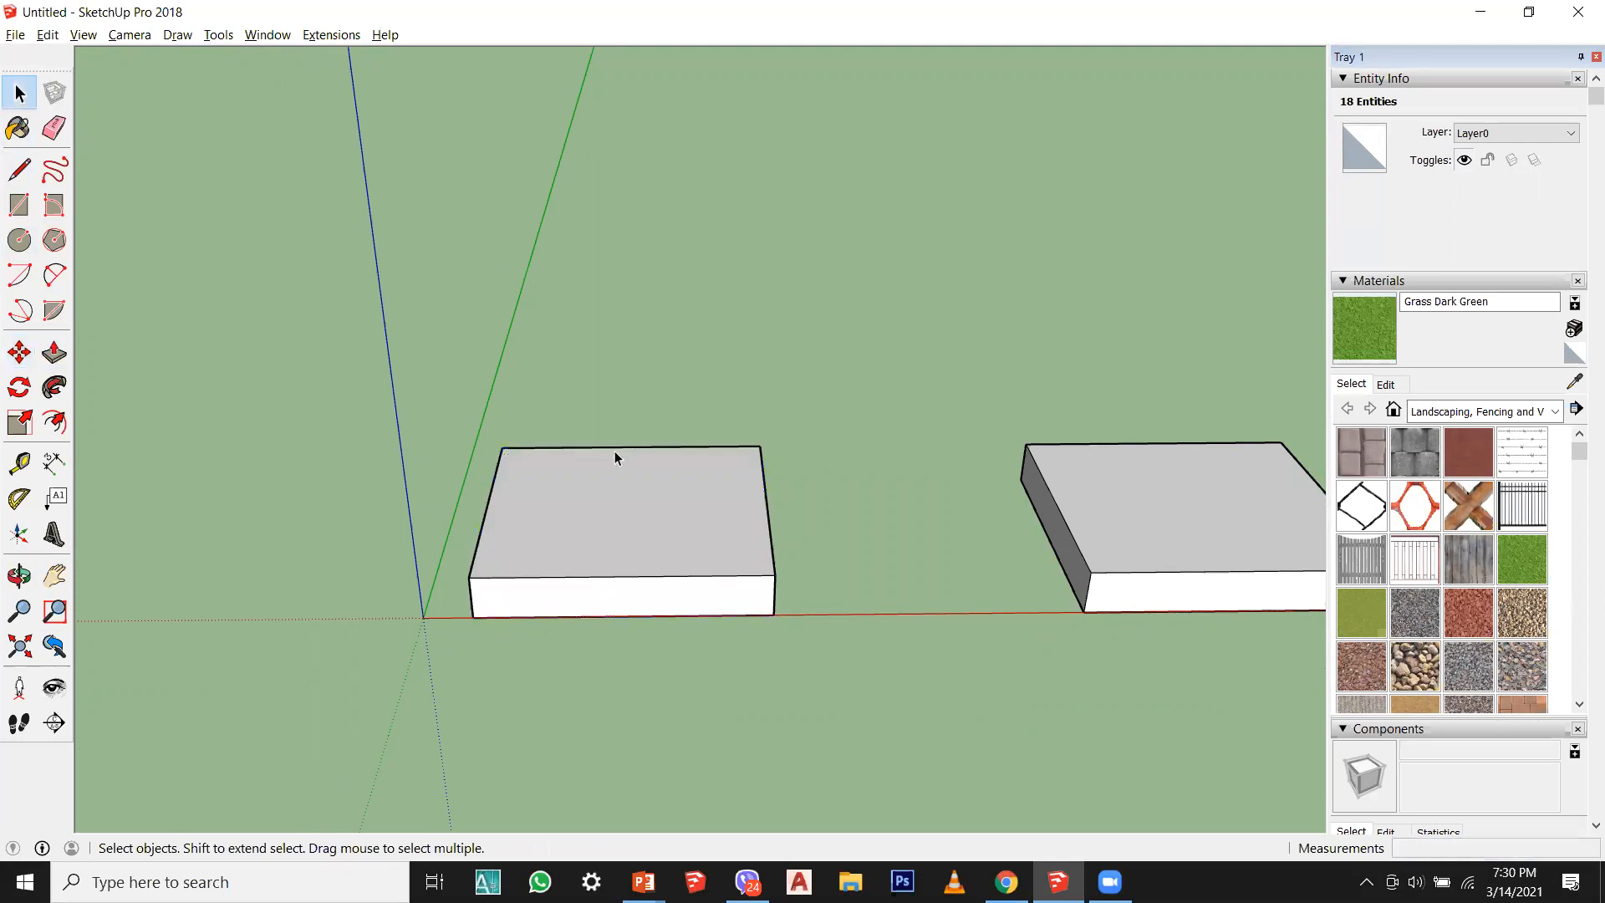
Step: Select the box nearest the origin and place a copy about 222' 7" behind it, near the green axis, leaving nothing selected
middle_click_drag(403, 585, 386, 652)
left_click_drag(373, 384, 845, 736)
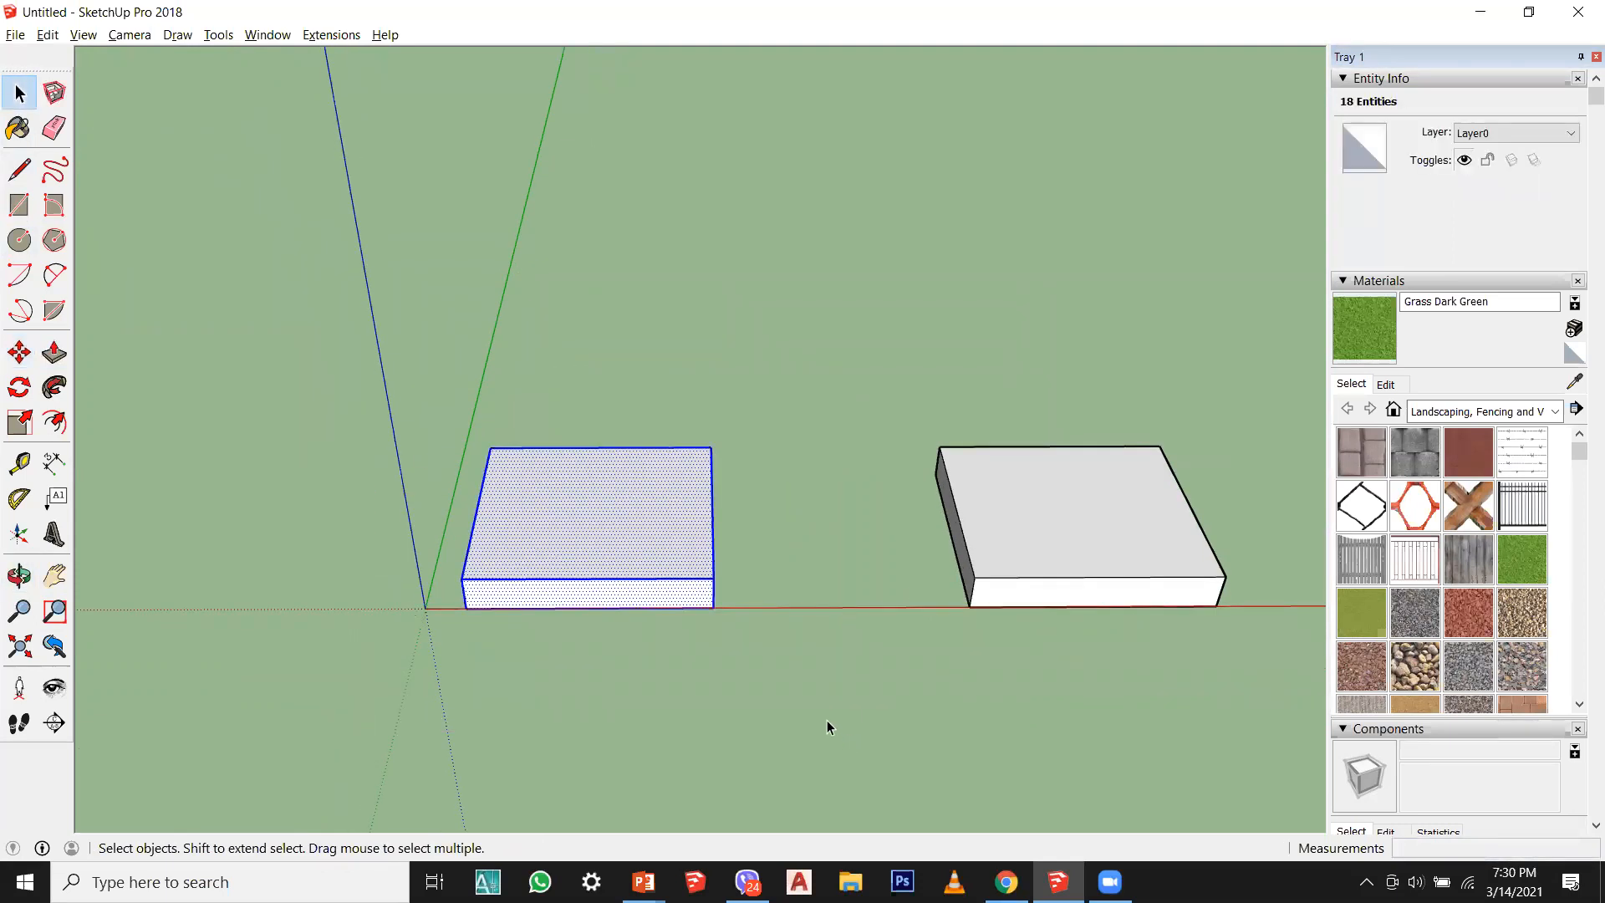
key("m")
key("ctrl")
left_click(467, 609)
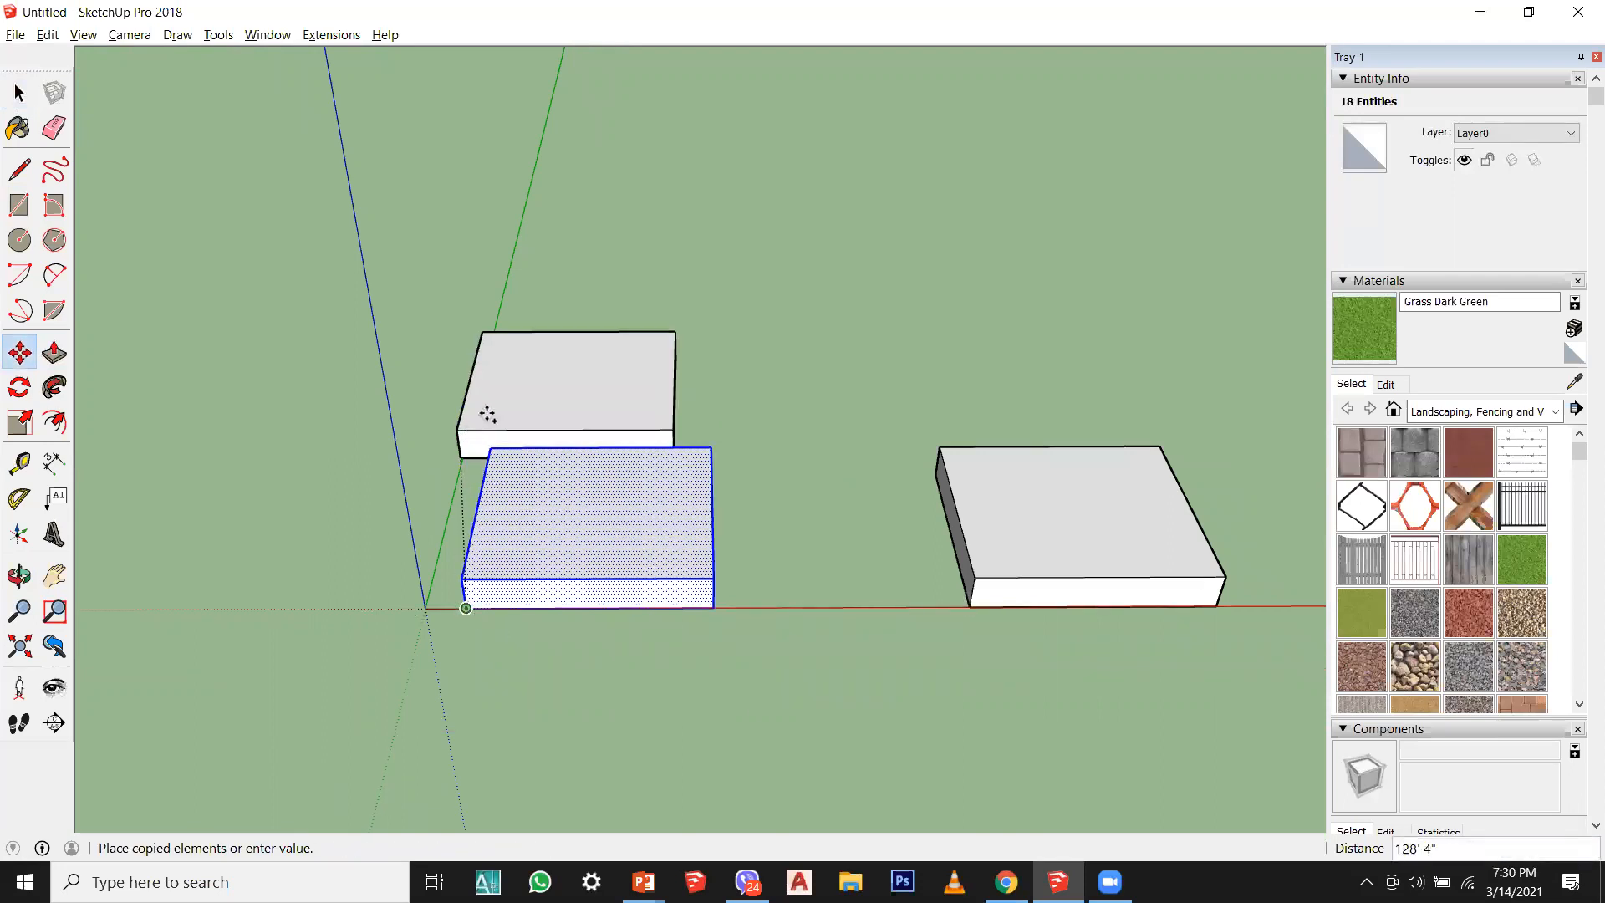
left_click(512, 369)
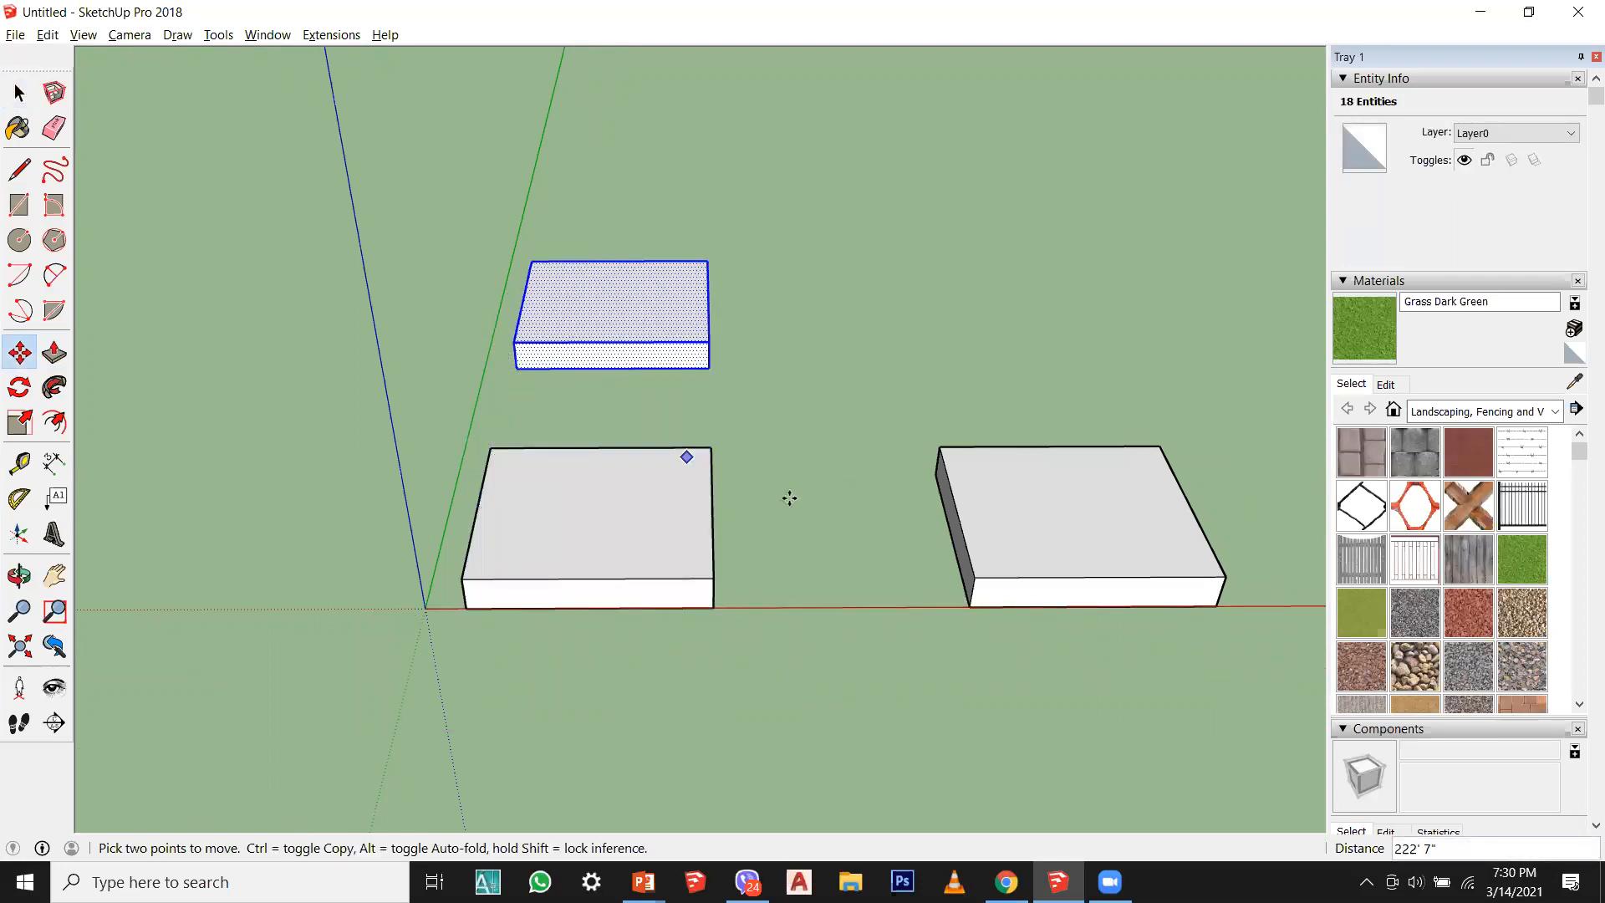
left_click(19, 92)
left_click(208, 98)
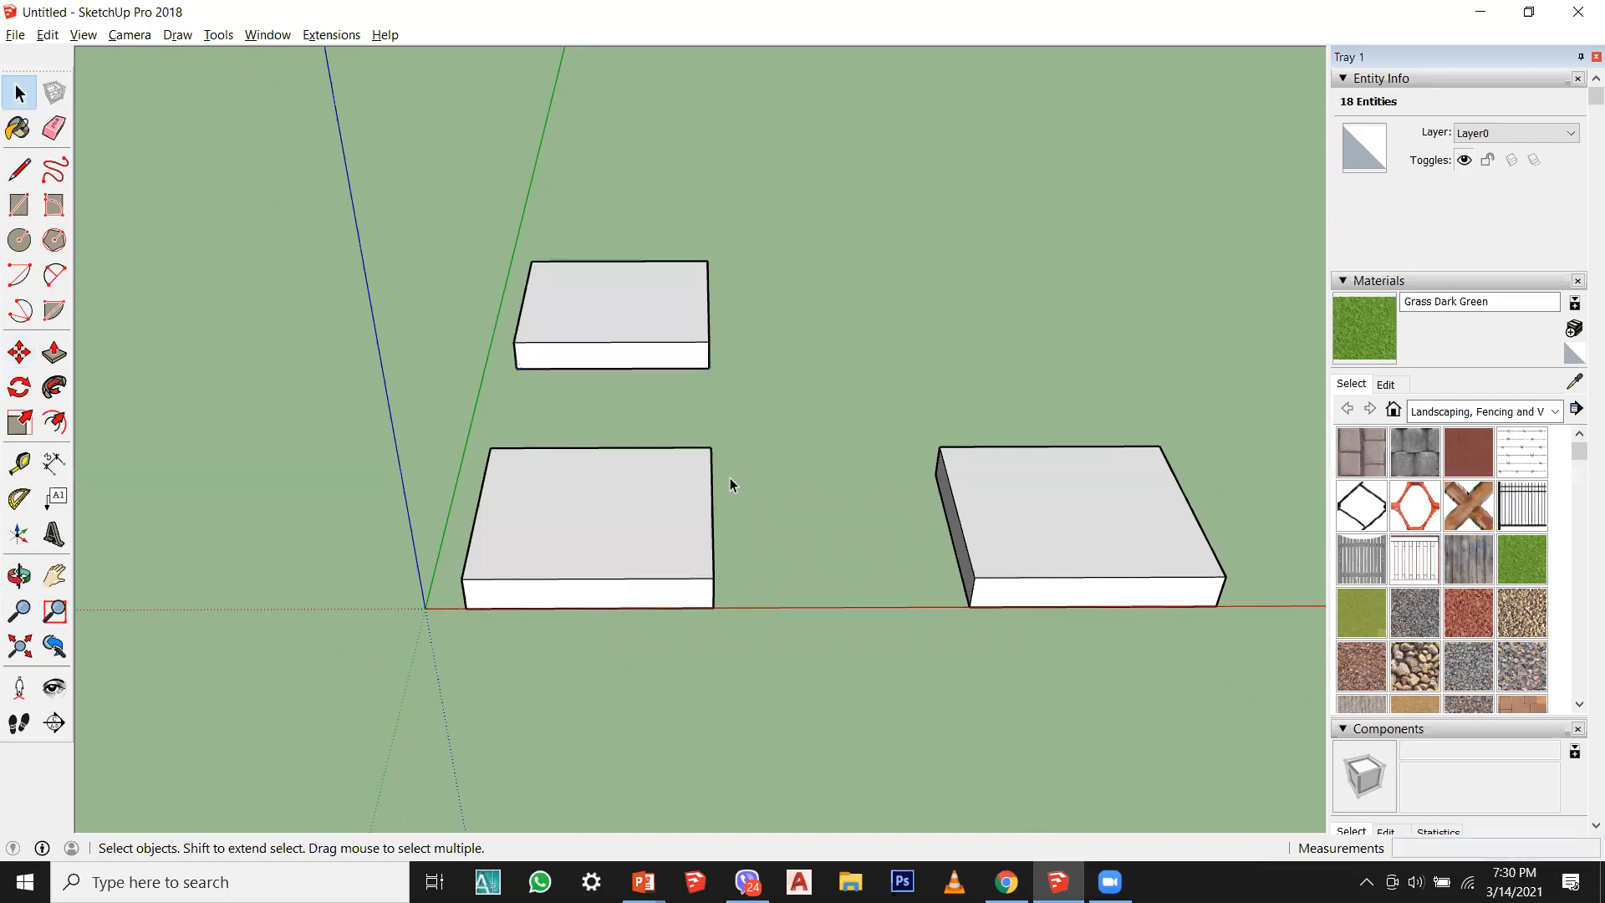
Step: Select the box farthest along the red axis and move it off the axis, closer to the other two boxes
middle_click_drag(732, 481, 1031, 552)
scroll(1033, 551, "up", 1)
left_click_drag(1068, 561, 876, 354)
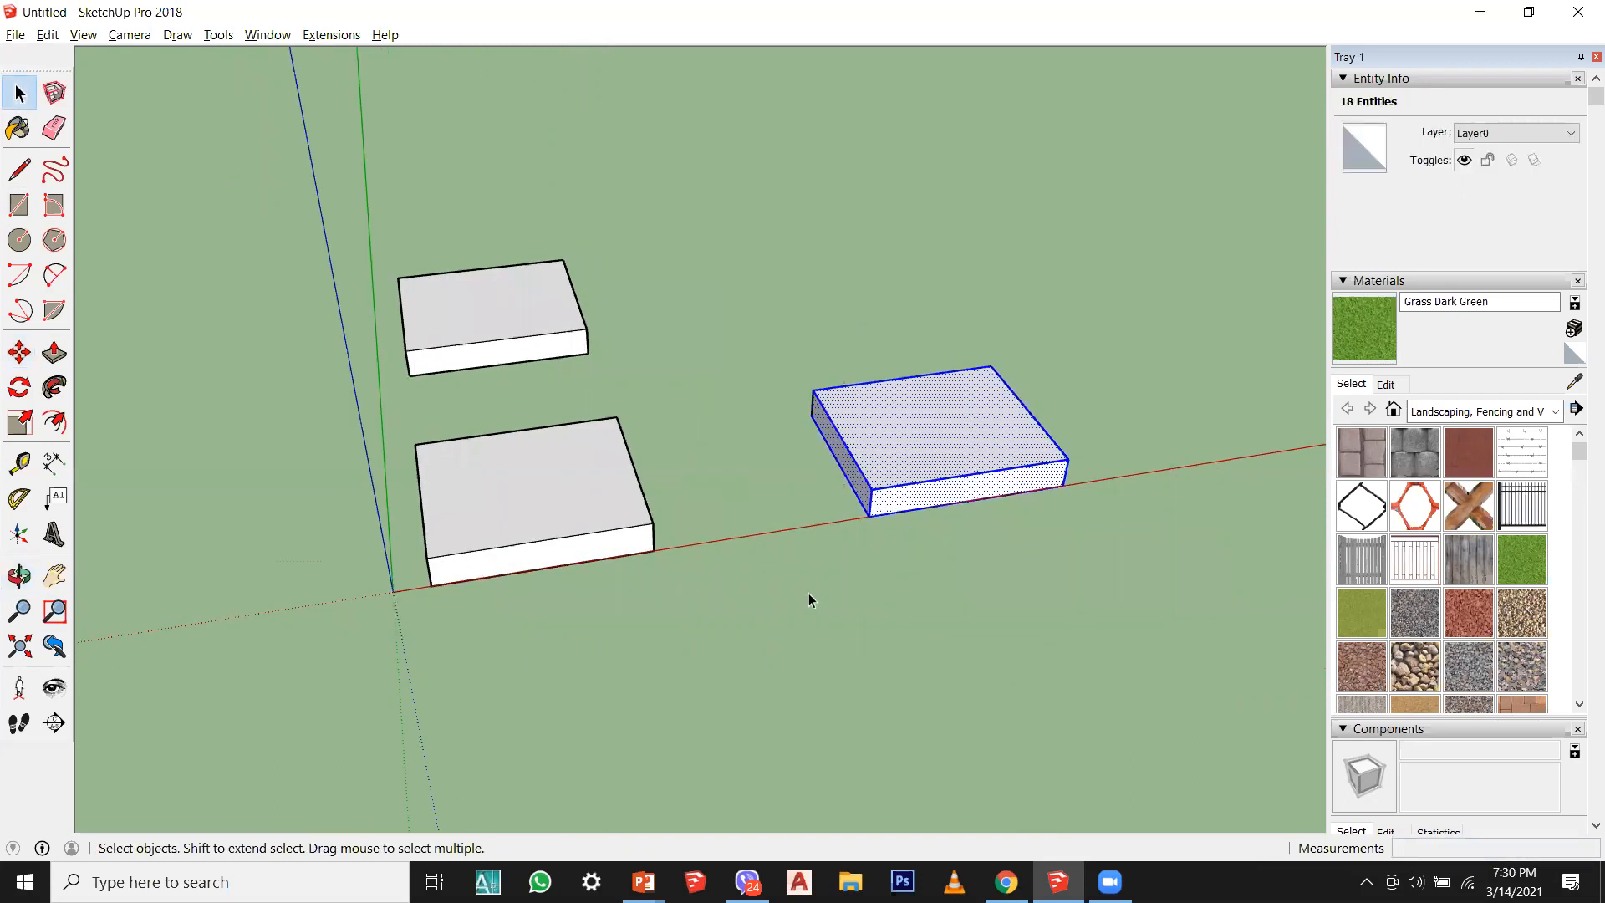
key("m")
left_click(1069, 555)
left_click(930, 499)
left_click(18, 92)
Step: Select the entire box standing apart from the other two and delete it
key("m")
mouse_move(763, 415)
middle_mouse_down()
mouse_move(735, 480)
mouse_move(685, 452)
middle_mouse_up()
left_click(18, 128)
key("space")
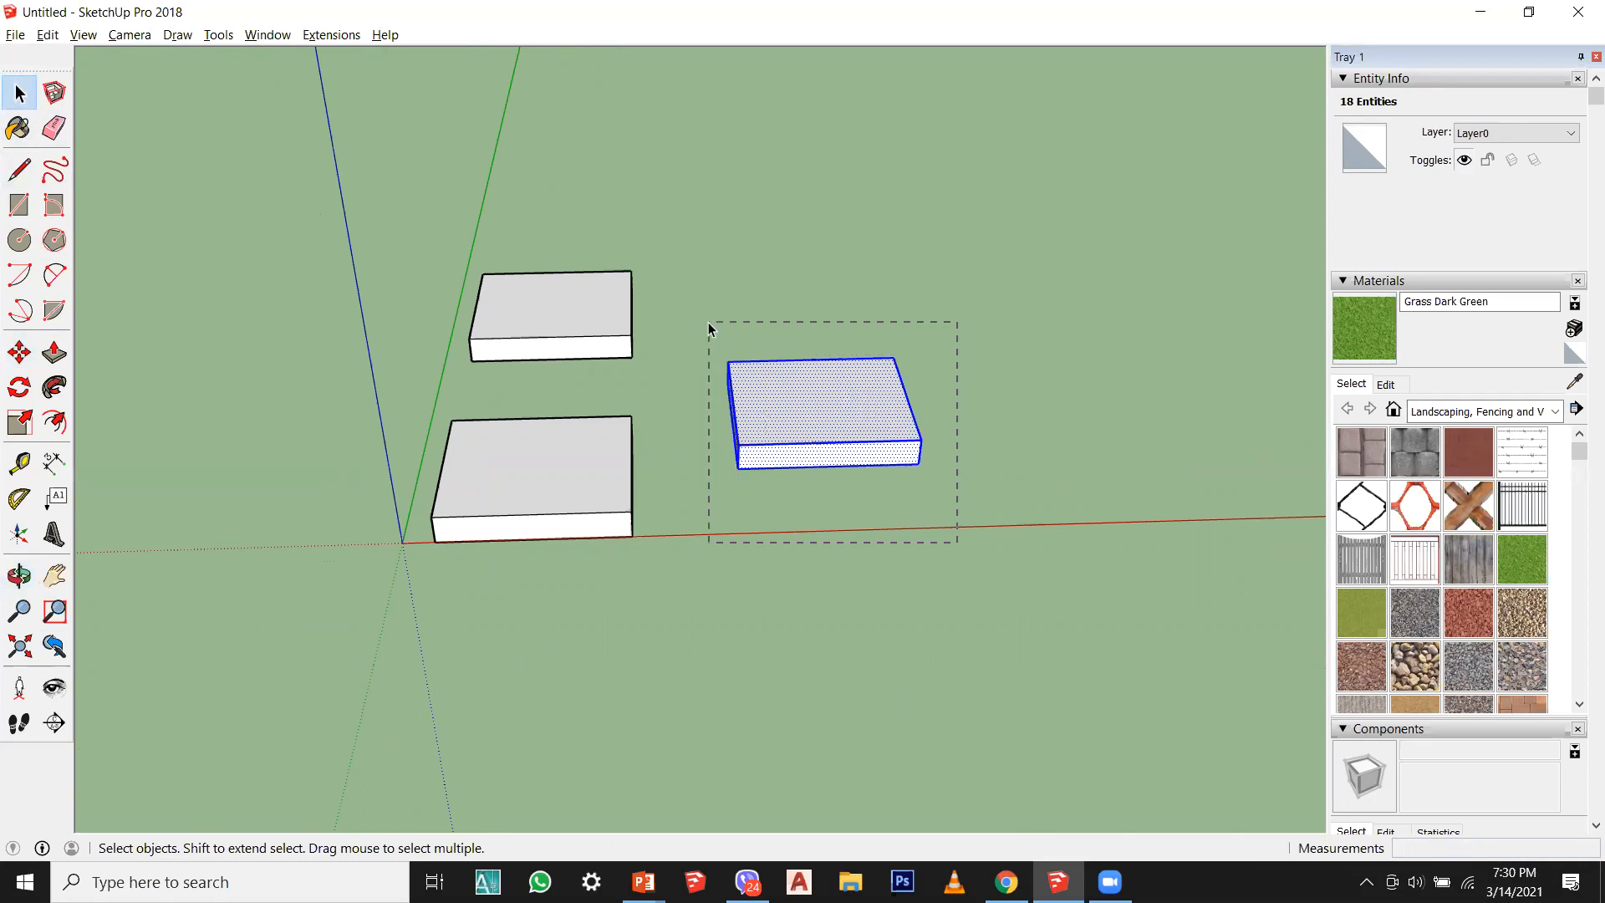
key("Delete")
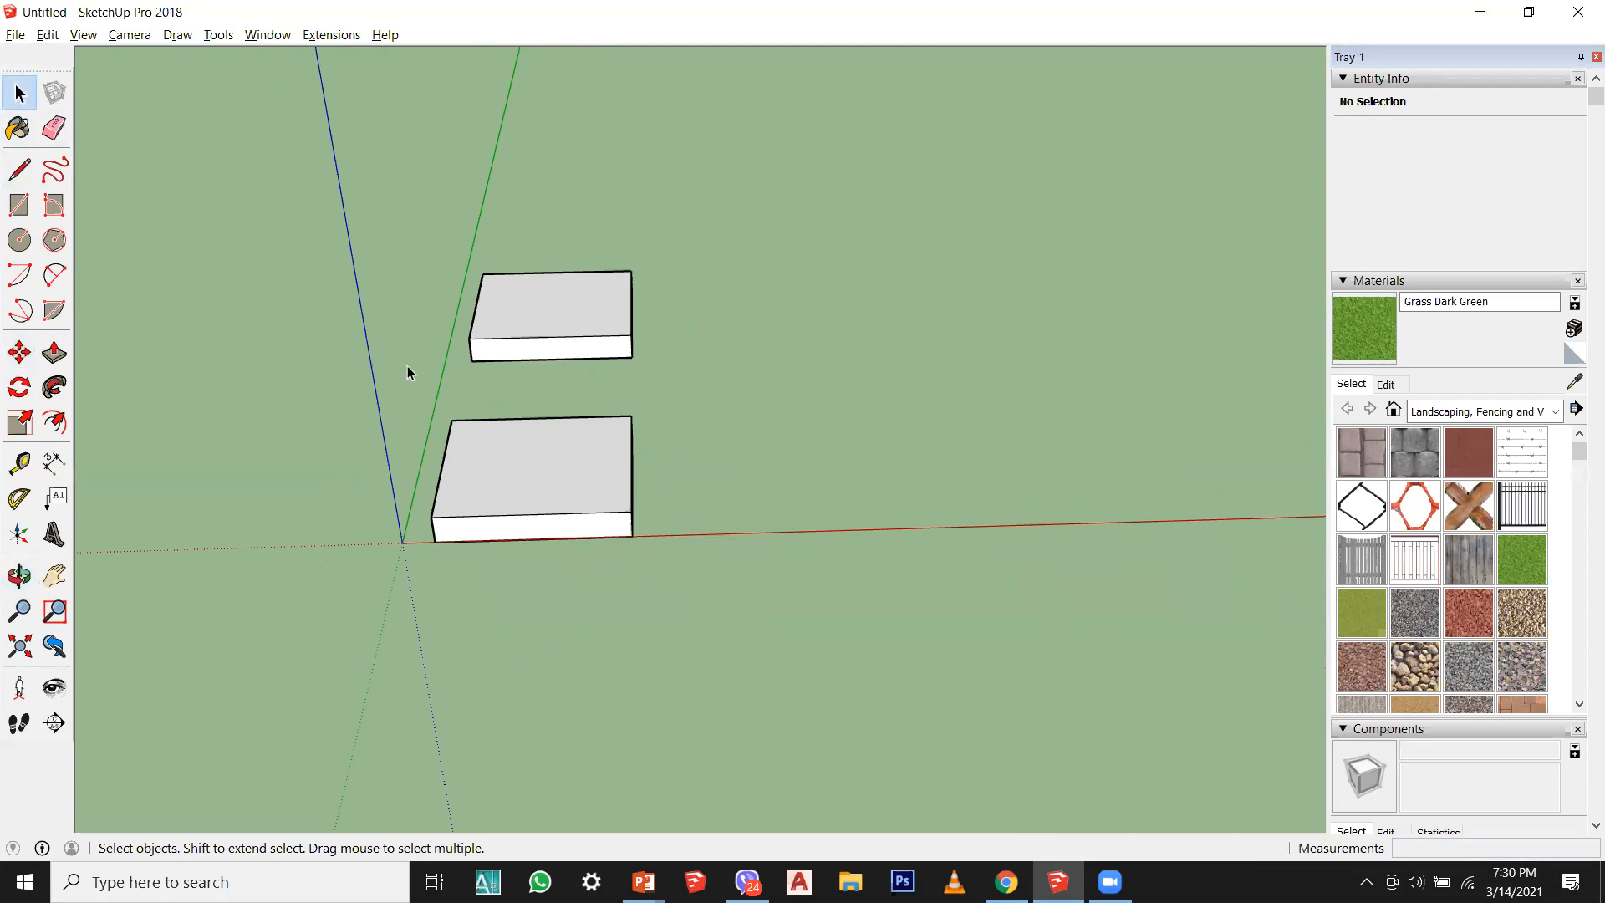
scroll(405, 366, "up", 2)
middle_click_drag(627, 544, 716, 555)
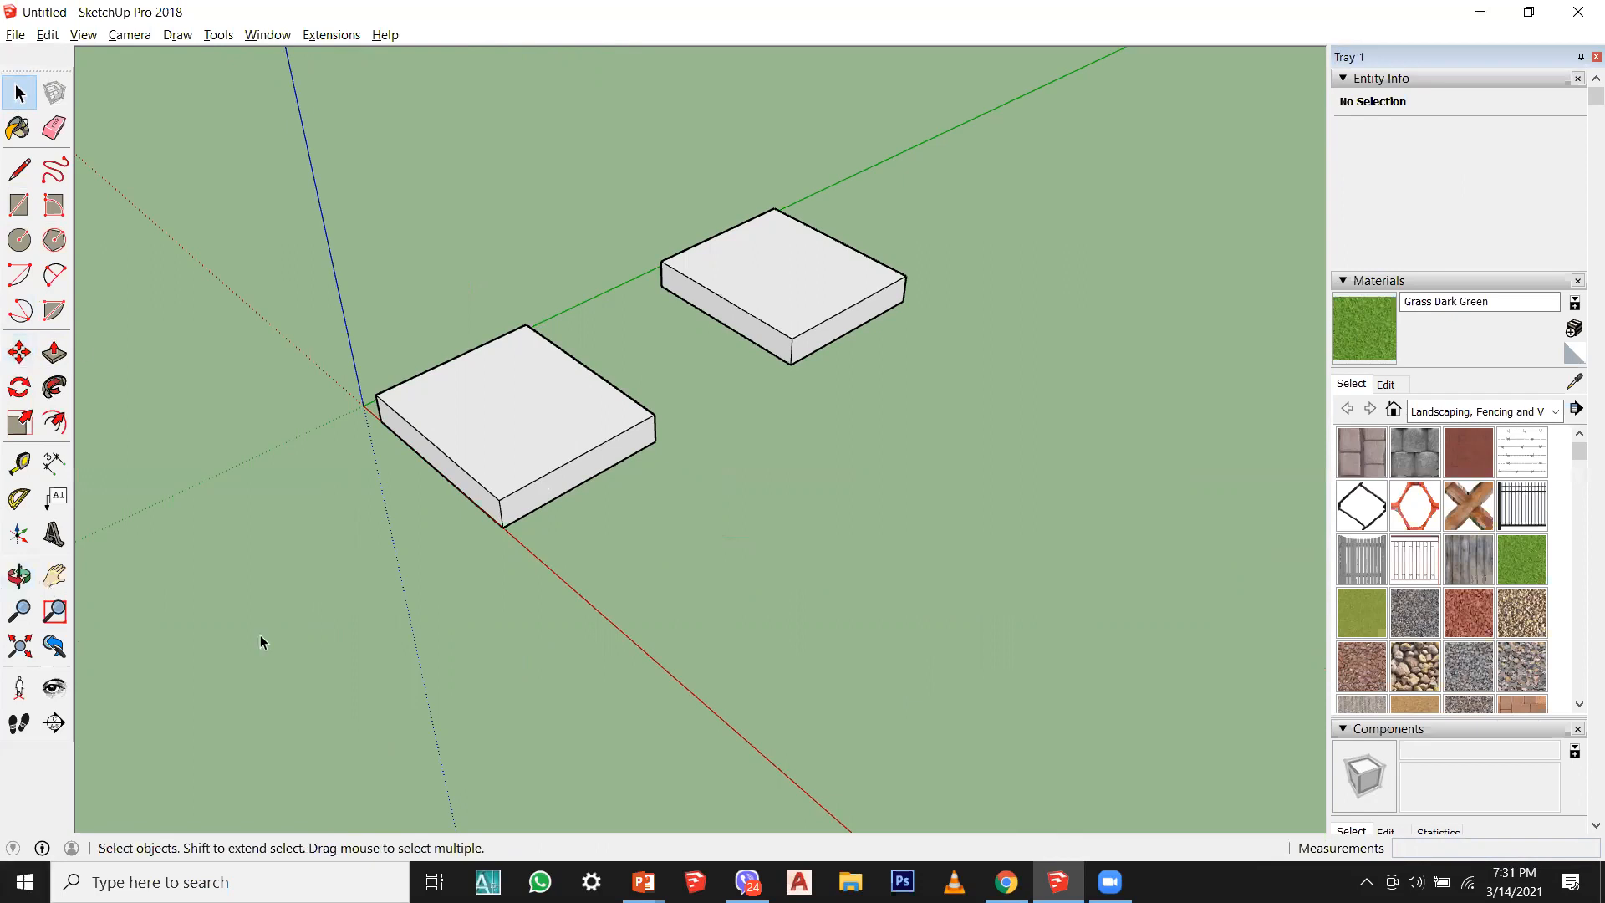
Step: Try to move the entire box nearest the origin farther out along the red axis
middle_click_drag(284, 695, 515, 710)
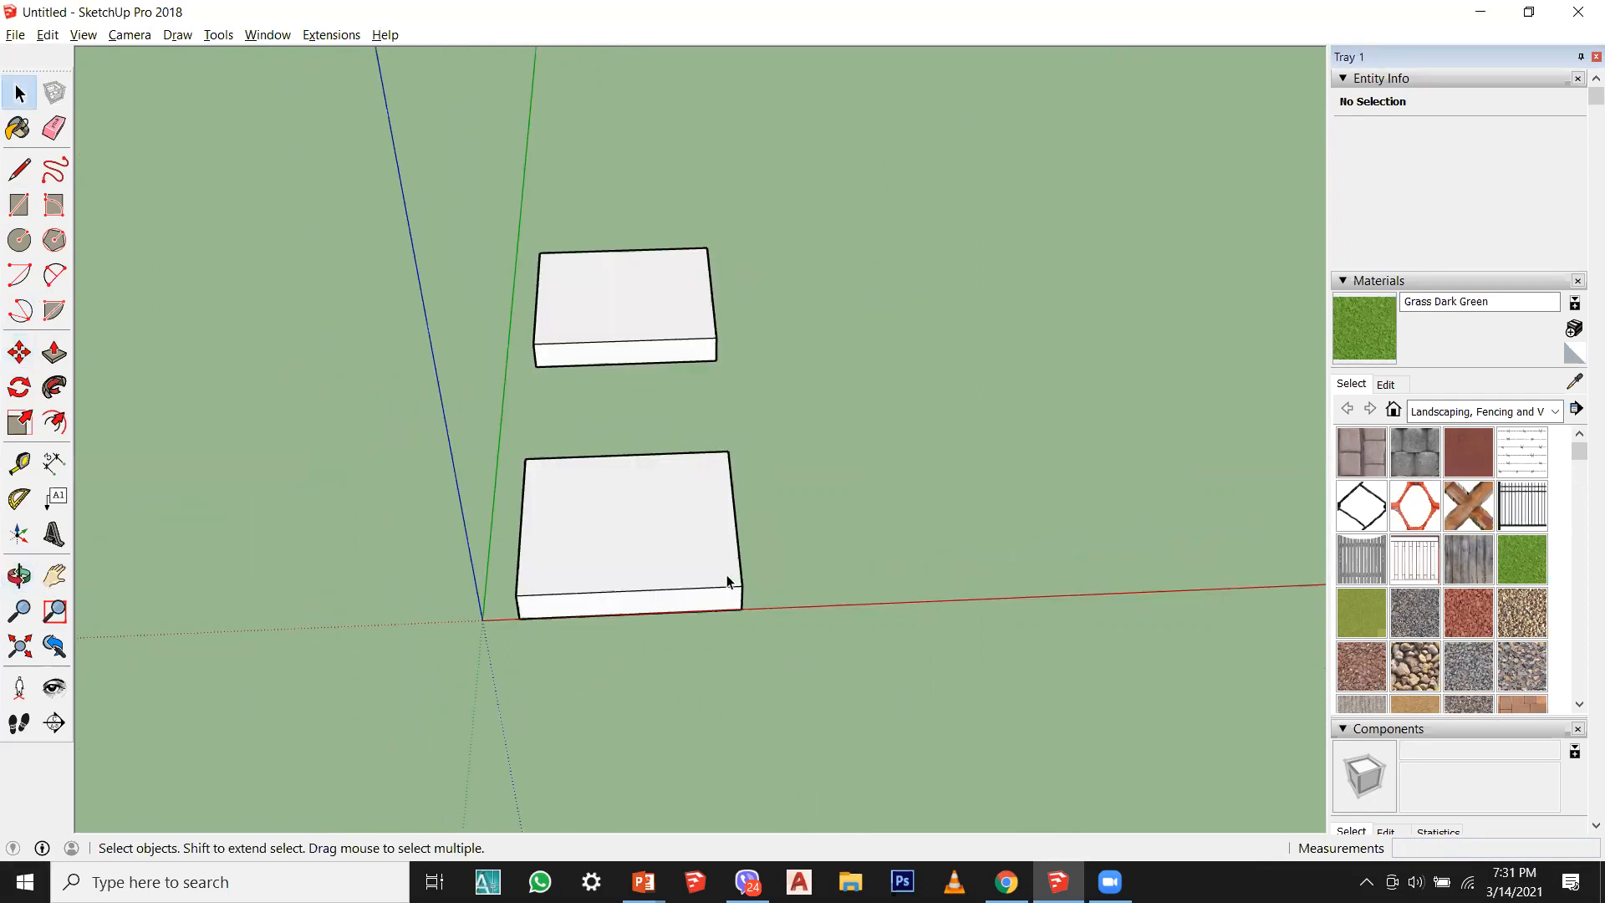
scroll(636, 595, "up", 3)
scroll(645, 614, "up", 3)
middle_click_drag(644, 614, 693, 614)
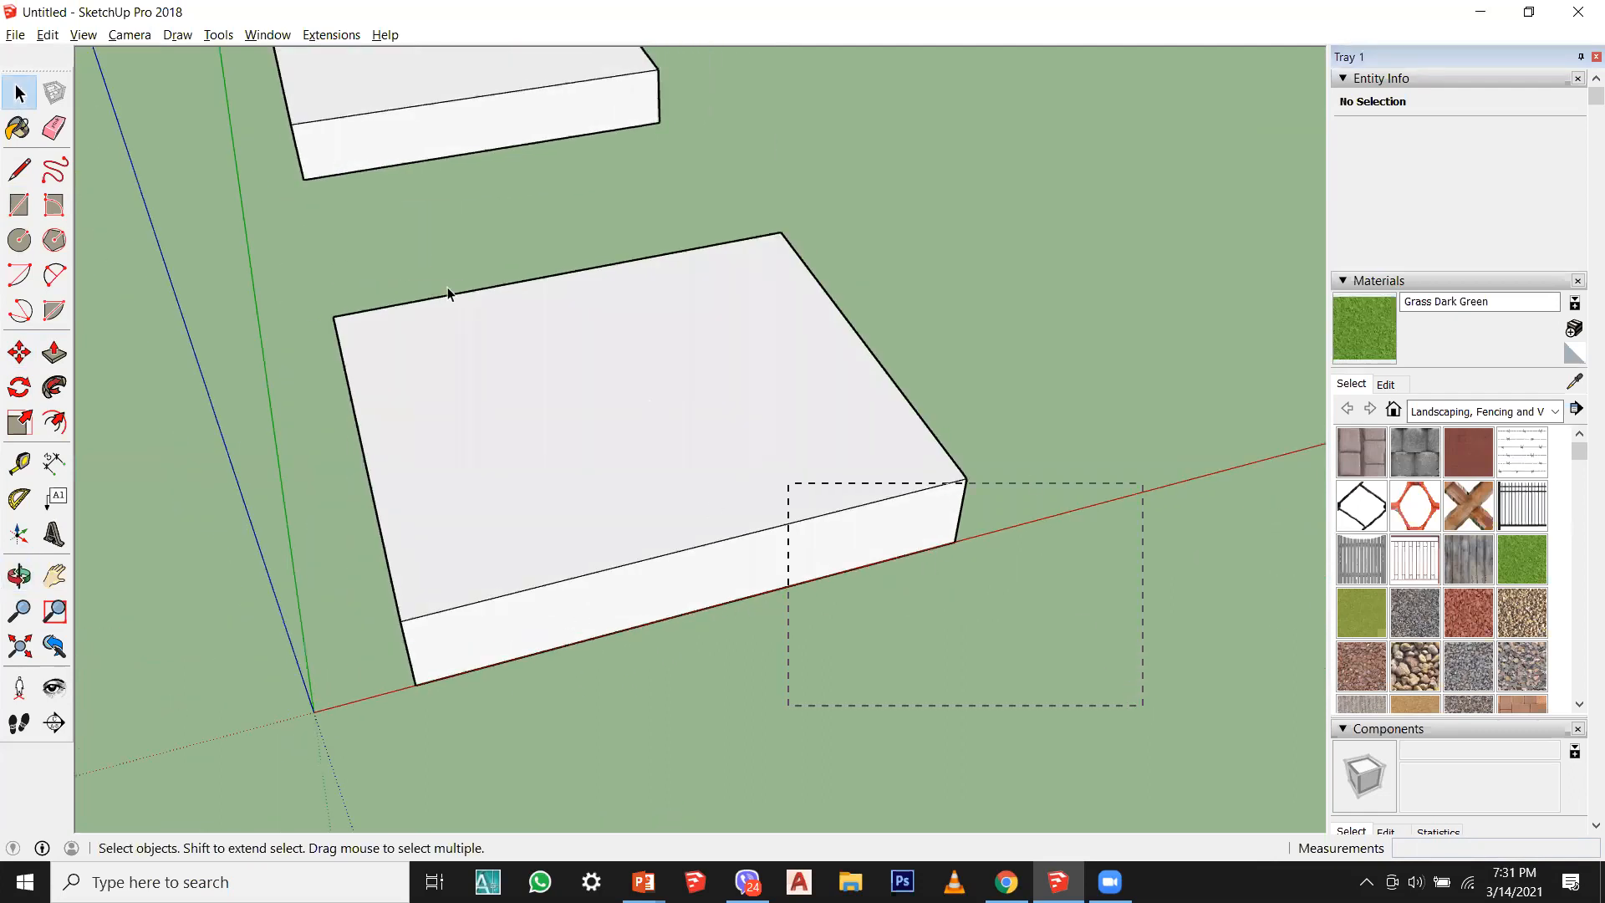
left_click_drag(447, 293, 236, 312)
left_click(19, 351)
left_click(440, 662)
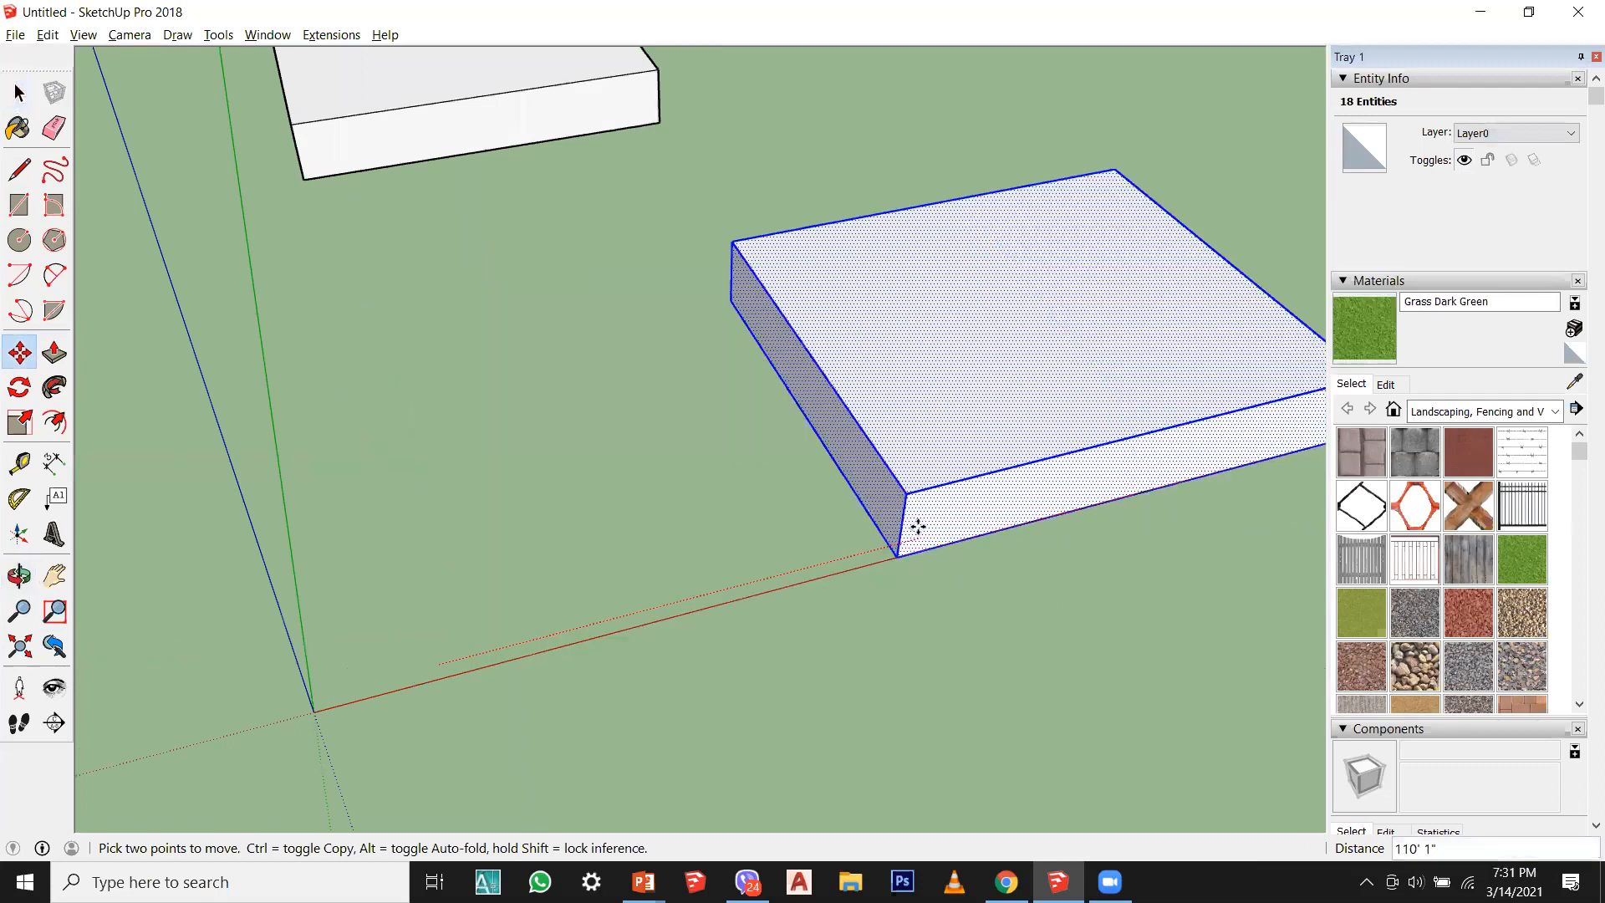
key("Escape")
Step: Select the top face of the front box with its edges and try to move it 600'
left_click(18, 92)
left_click(677, 465)
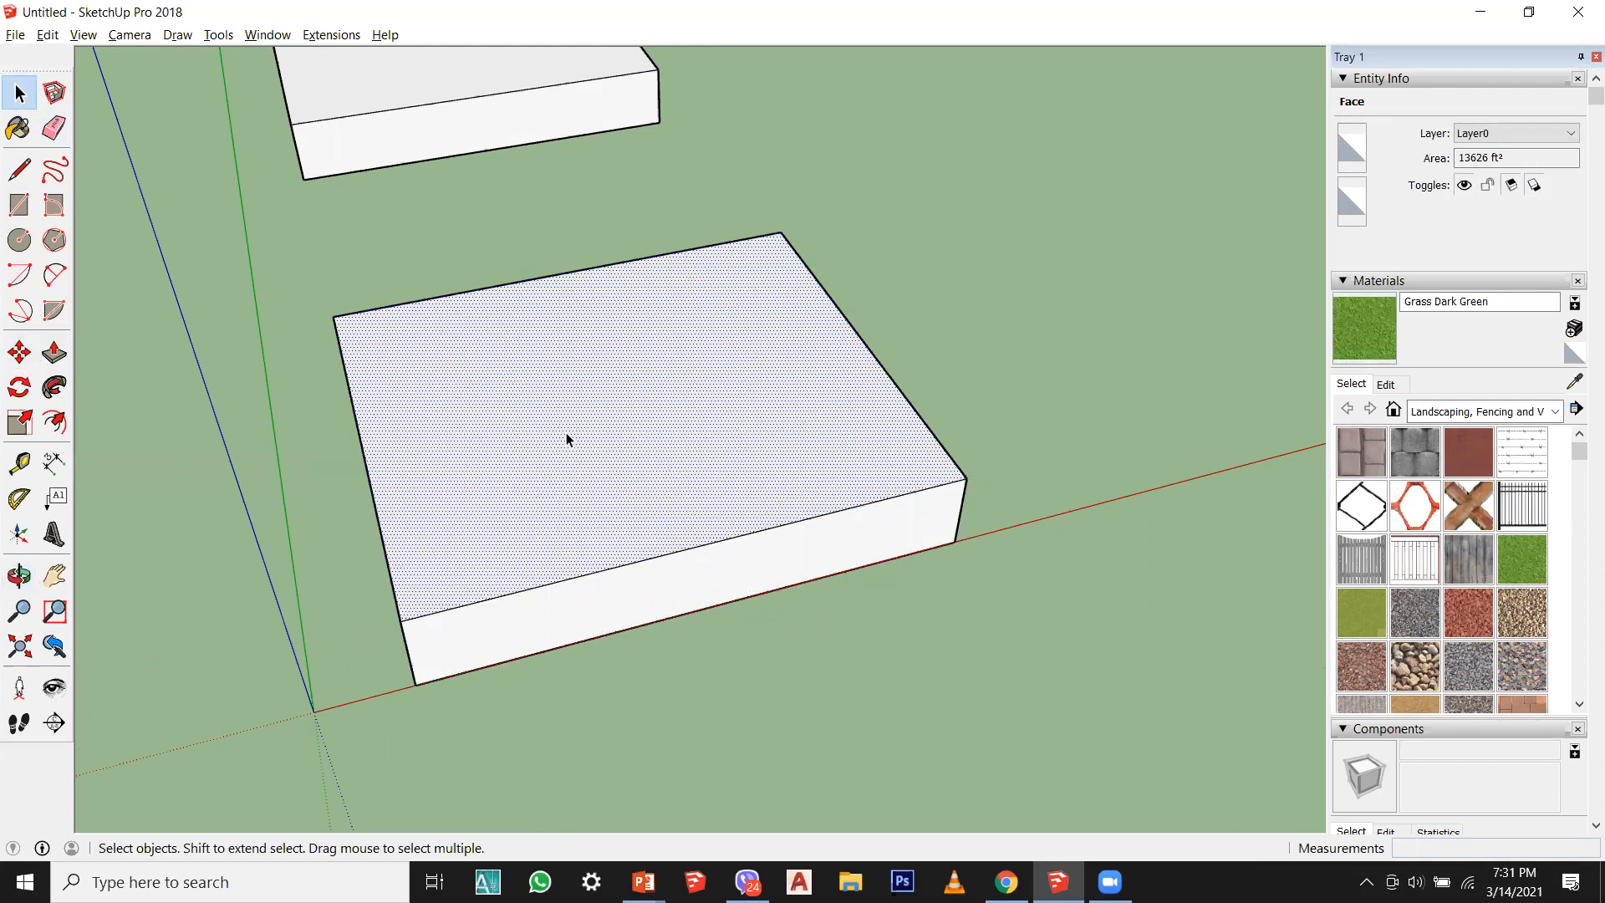
double_click(719, 544)
middle_click_drag(950, 549, 629, 334)
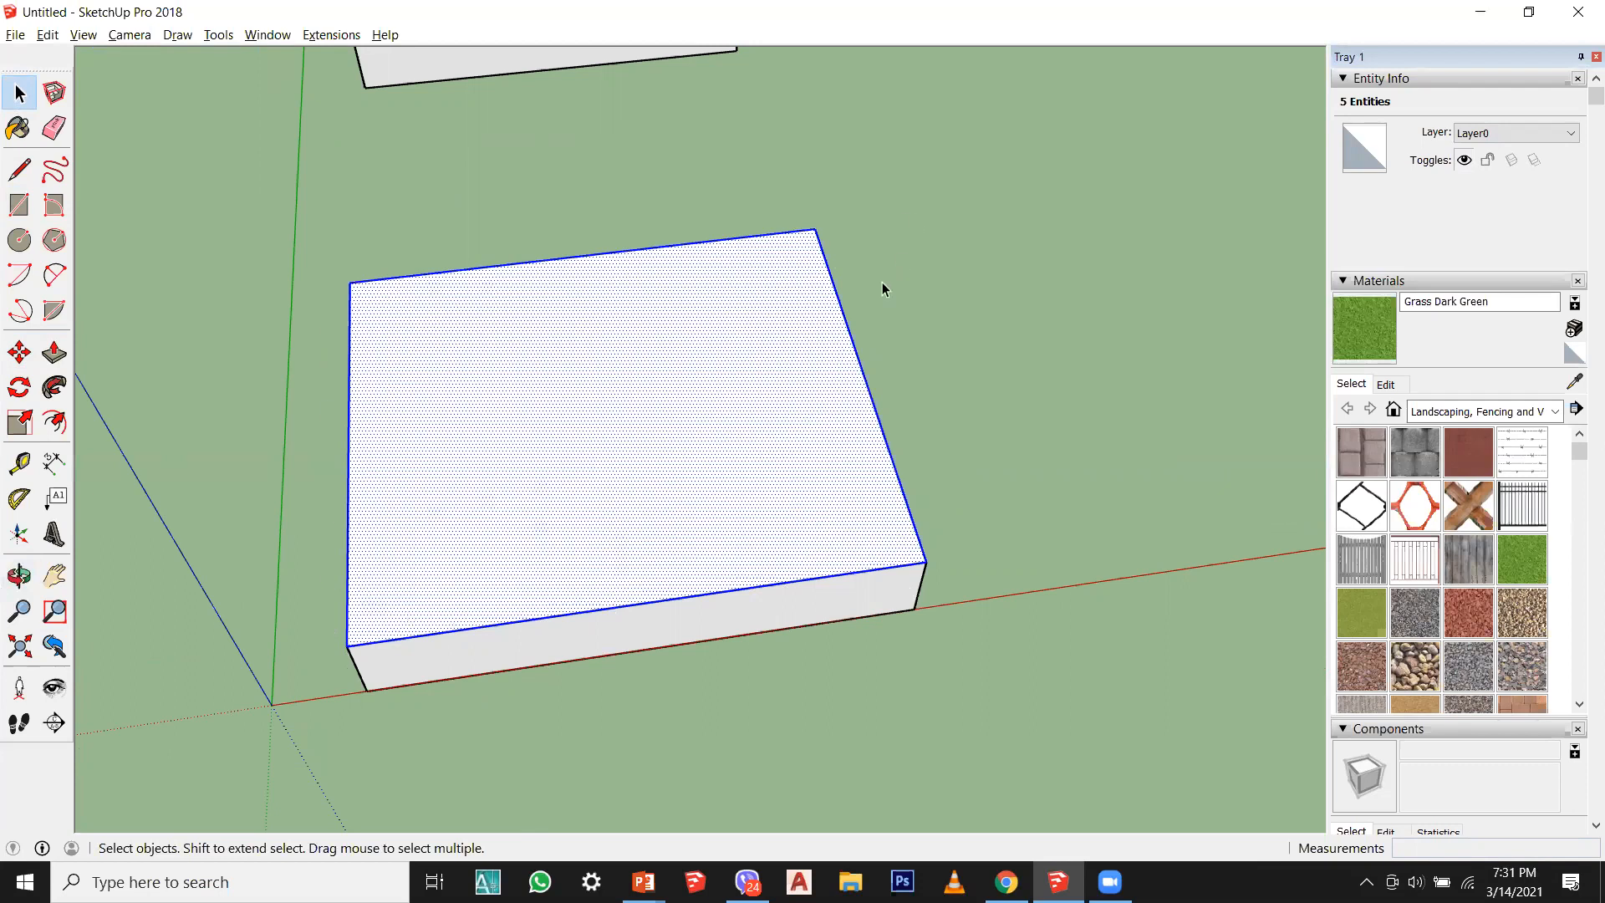
left_click(20, 352)
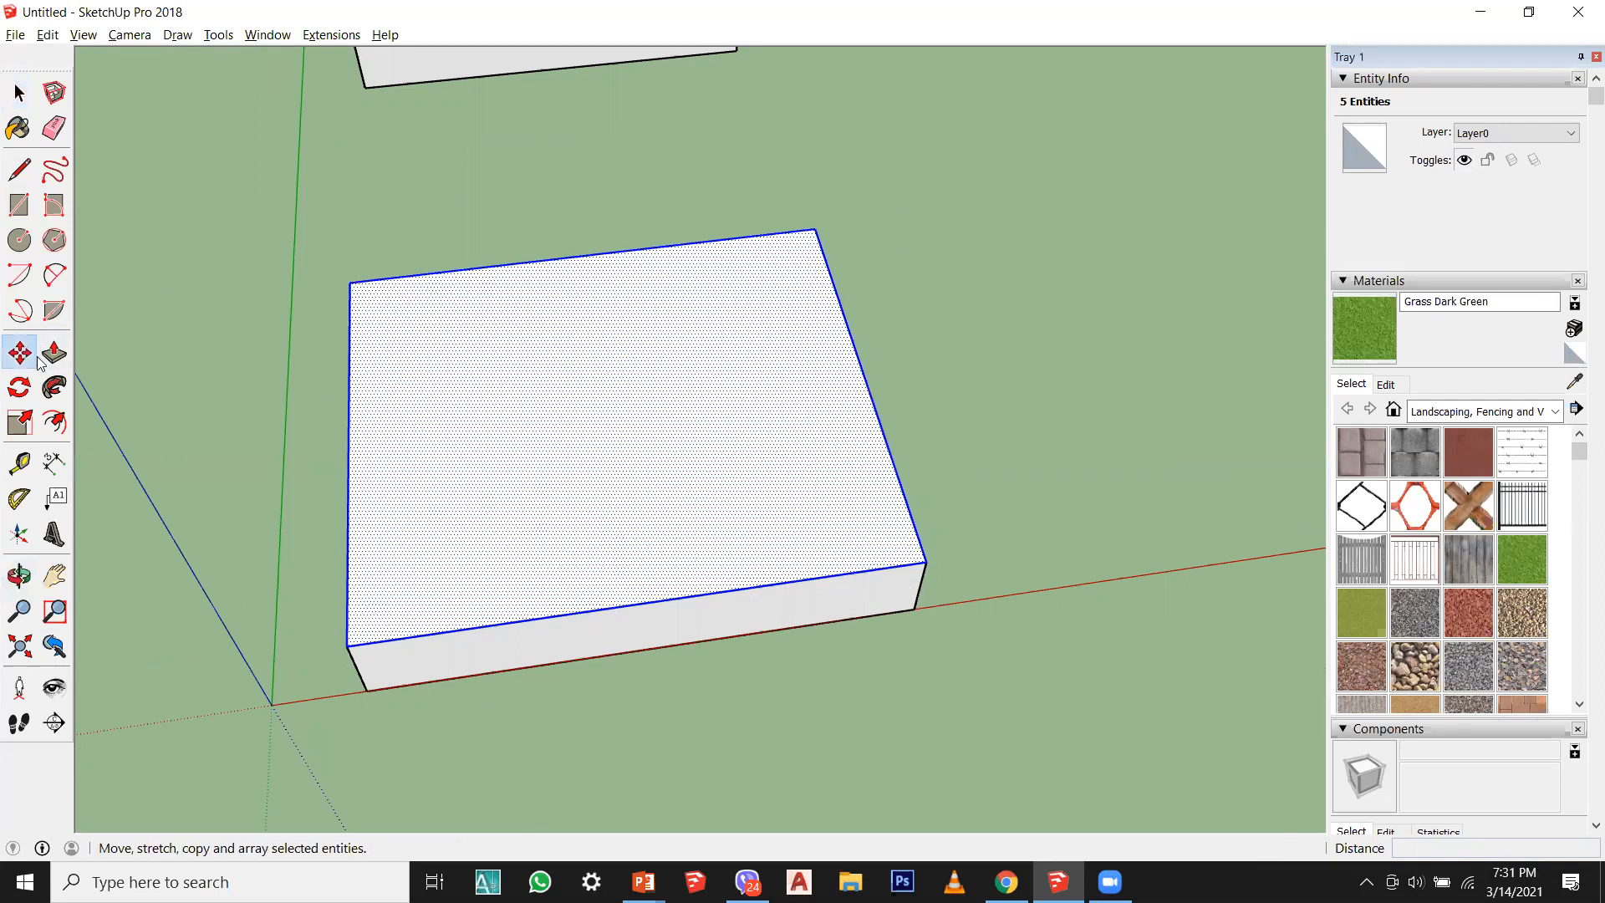
left_click(348, 645)
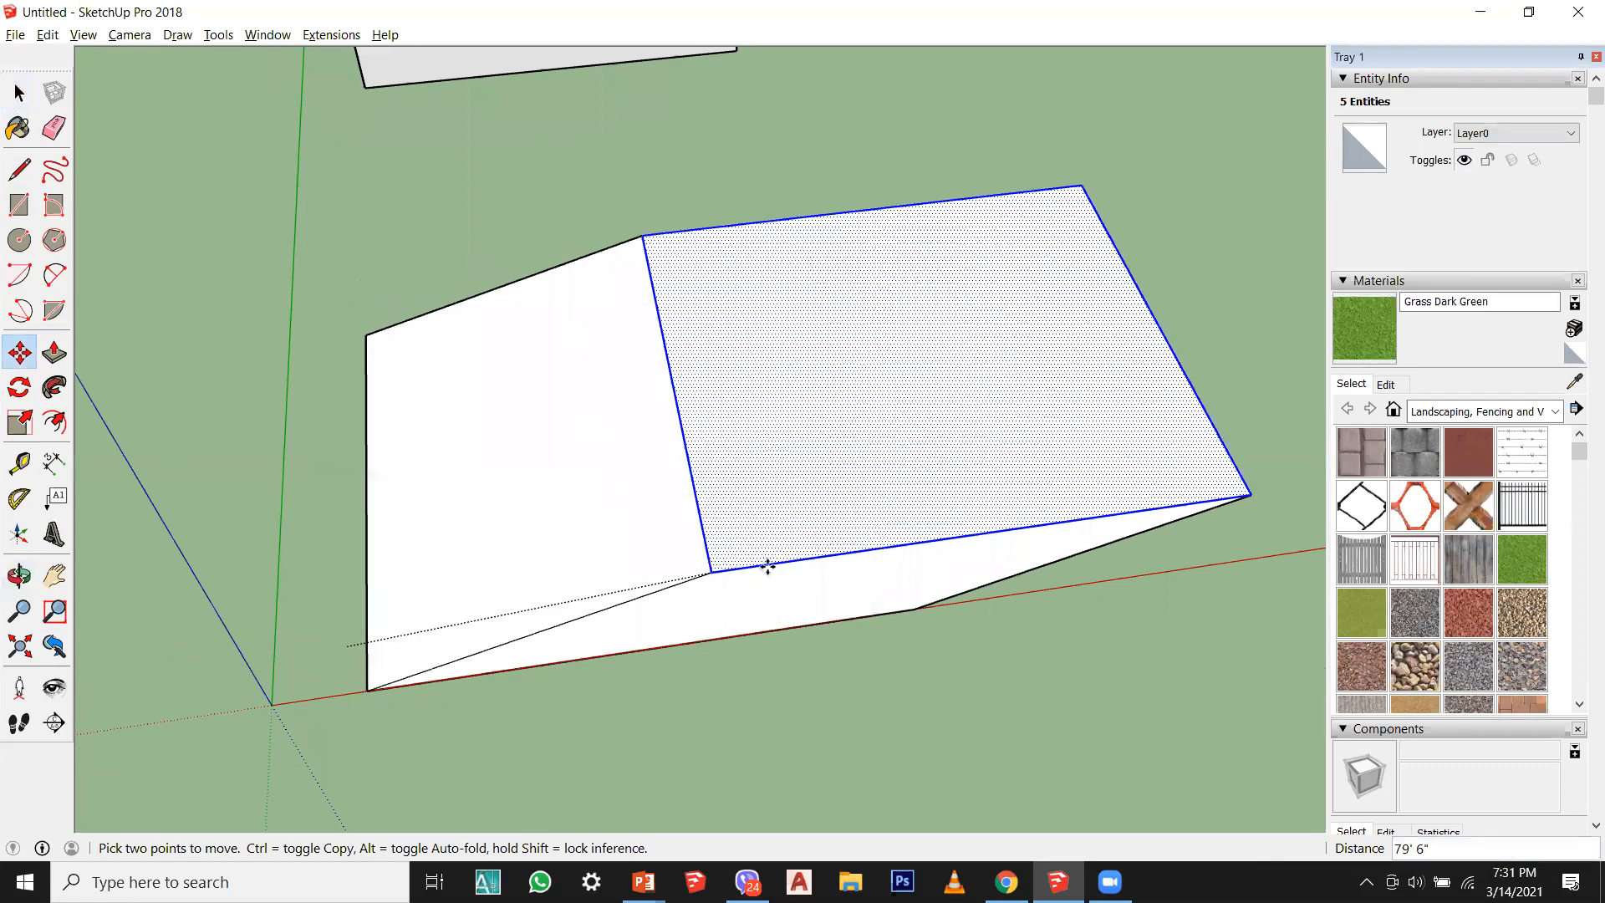
scroll(849, 226, "down", 5)
middle_click_drag(444, 526, 733, 458)
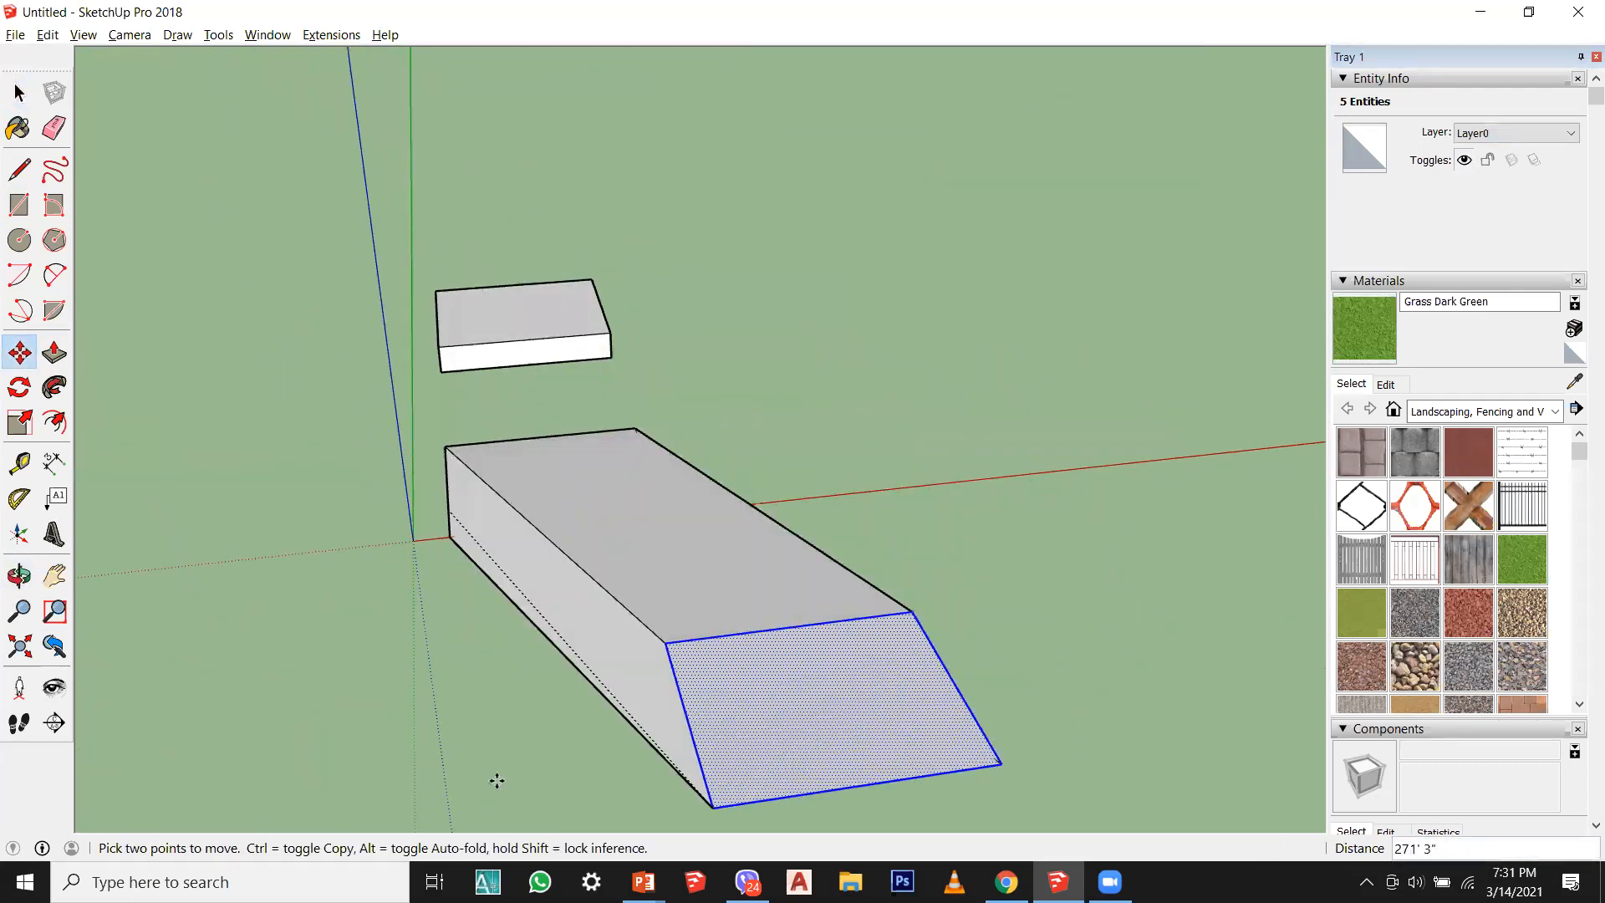
type("600")
key("Return")
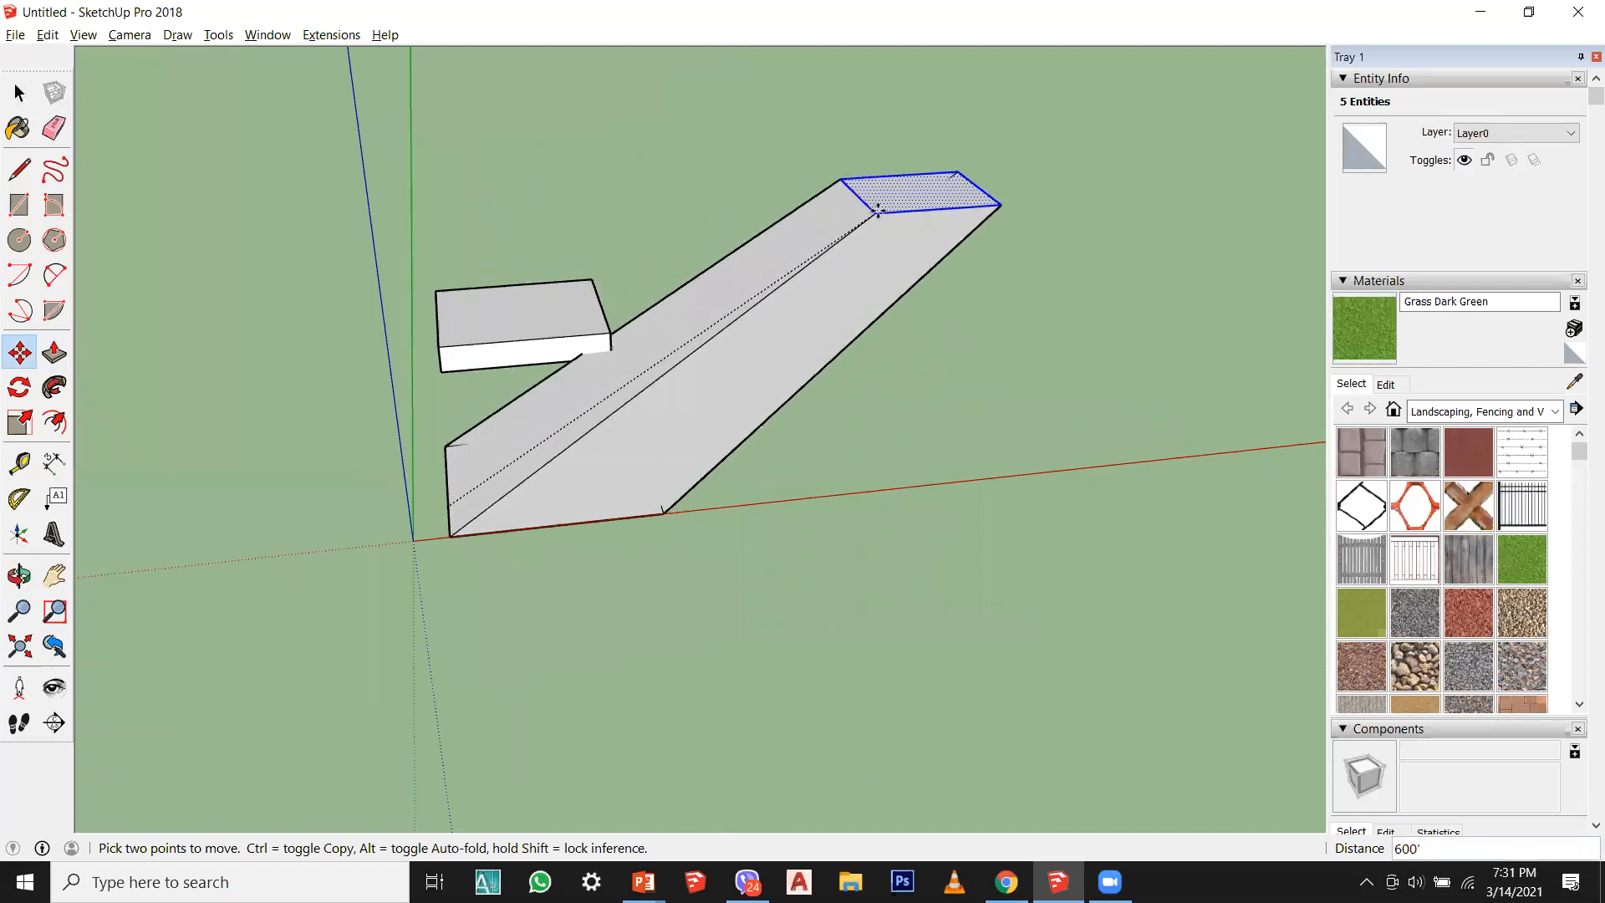
Step: Copy the front box's top face with its edges about 281' along the red axis
scroll(796, 383, "down", 2)
middle_click_drag(791, 428, 693, 388)
scroll(689, 393, "up", 2)
middle_click_drag(588, 453, 798, 368)
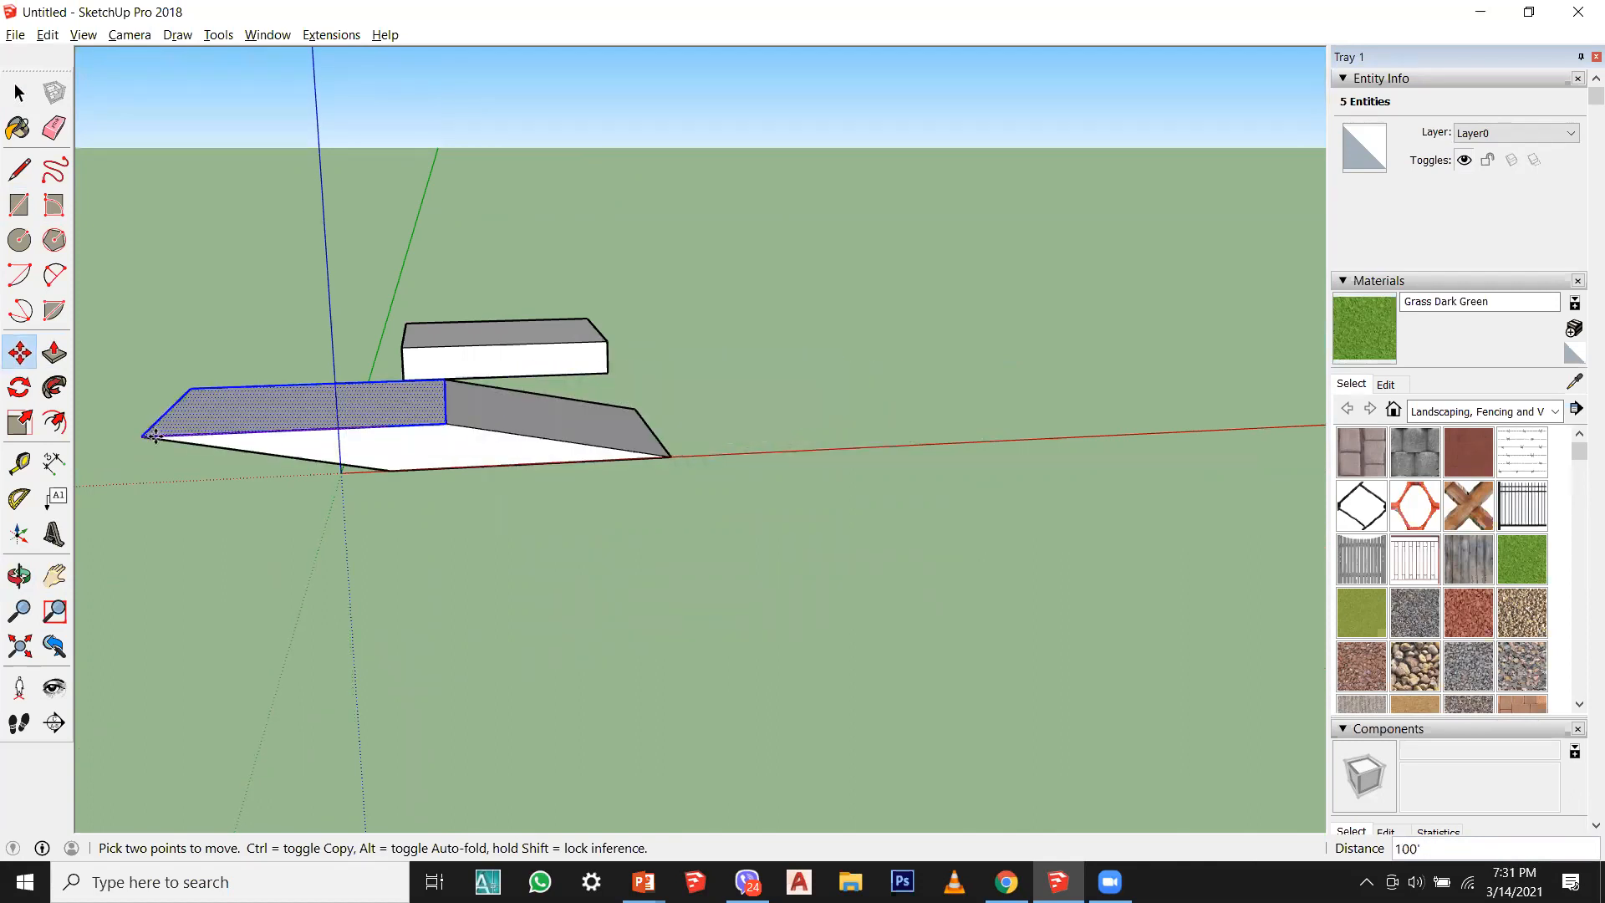
key("ctrl")
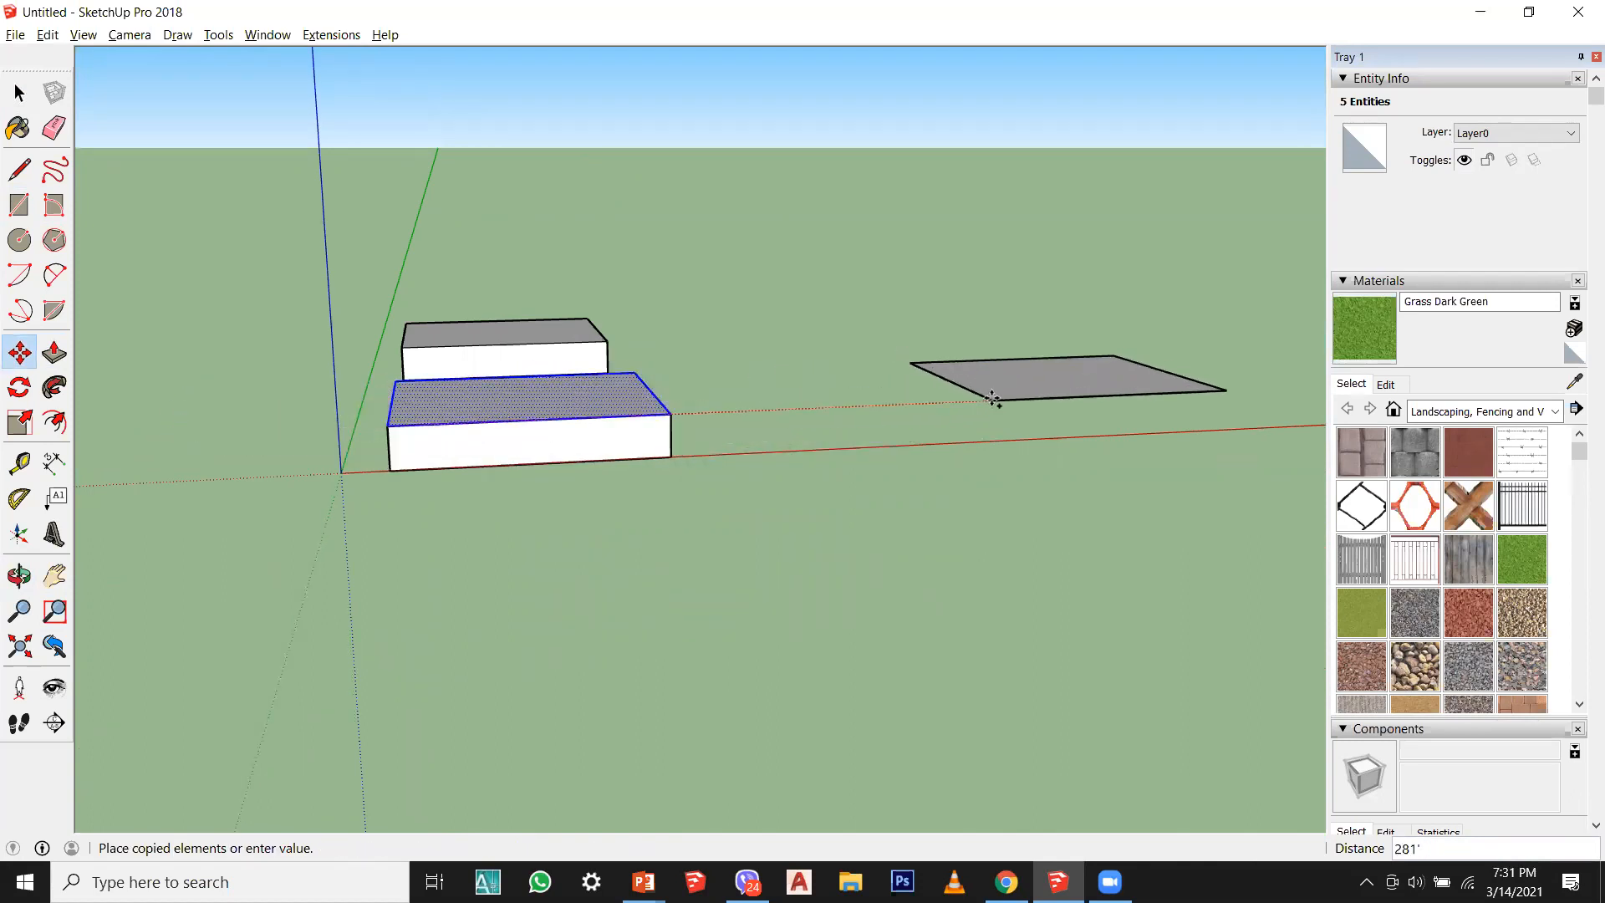
left_click(1007, 404)
middle_click_drag(967, 404, 1096, 493)
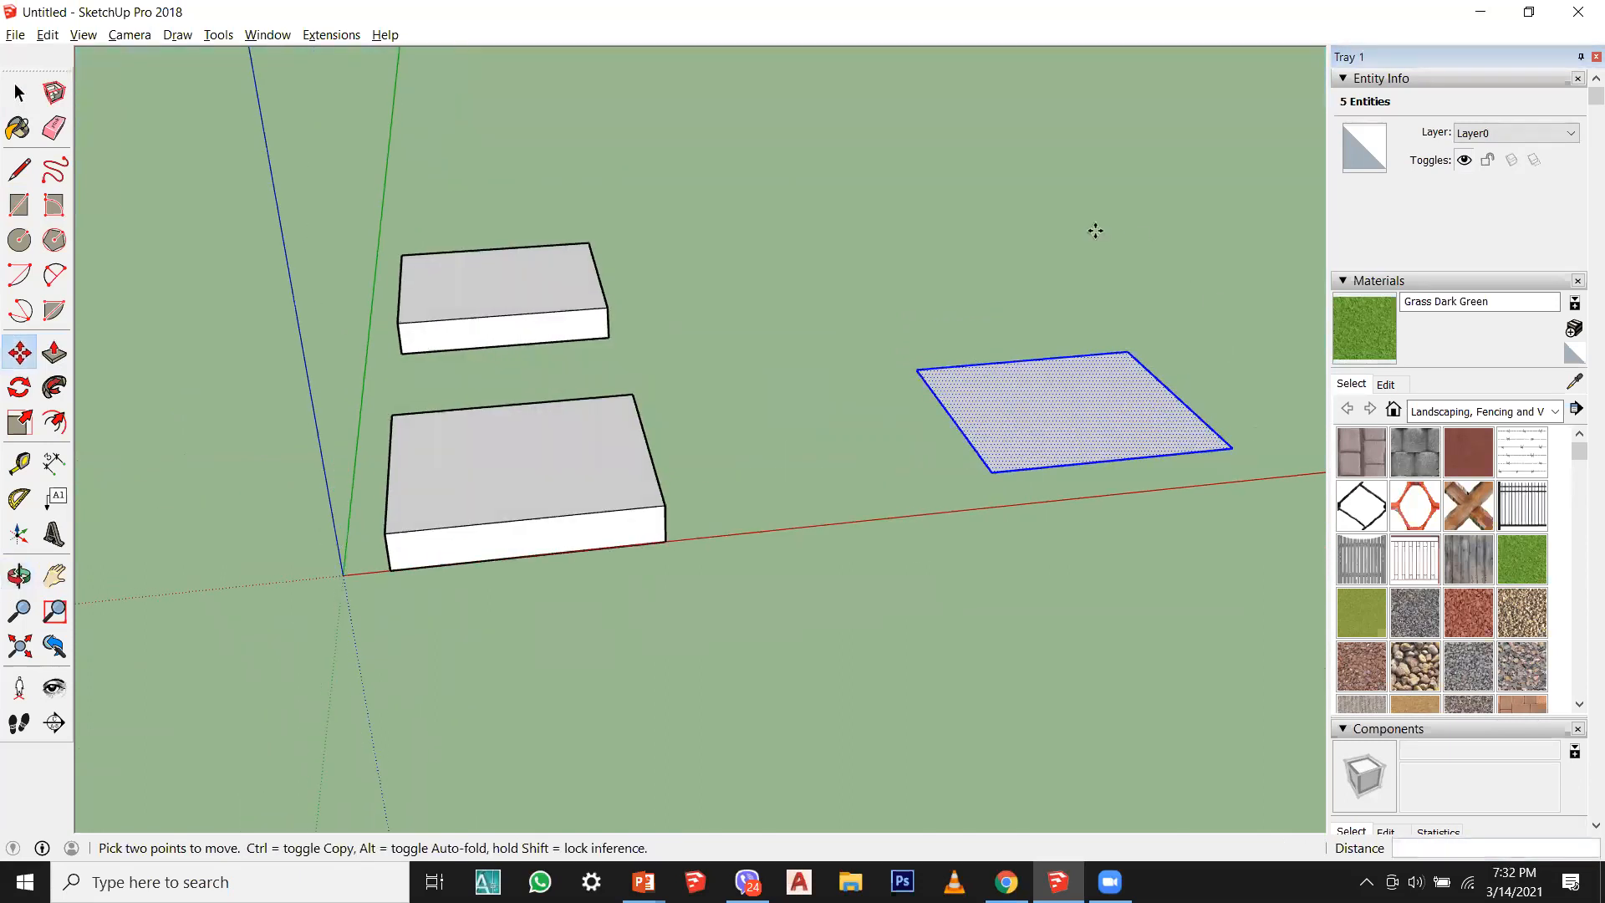
Step: Delete the copied flat face with its edges
left_click(19, 92)
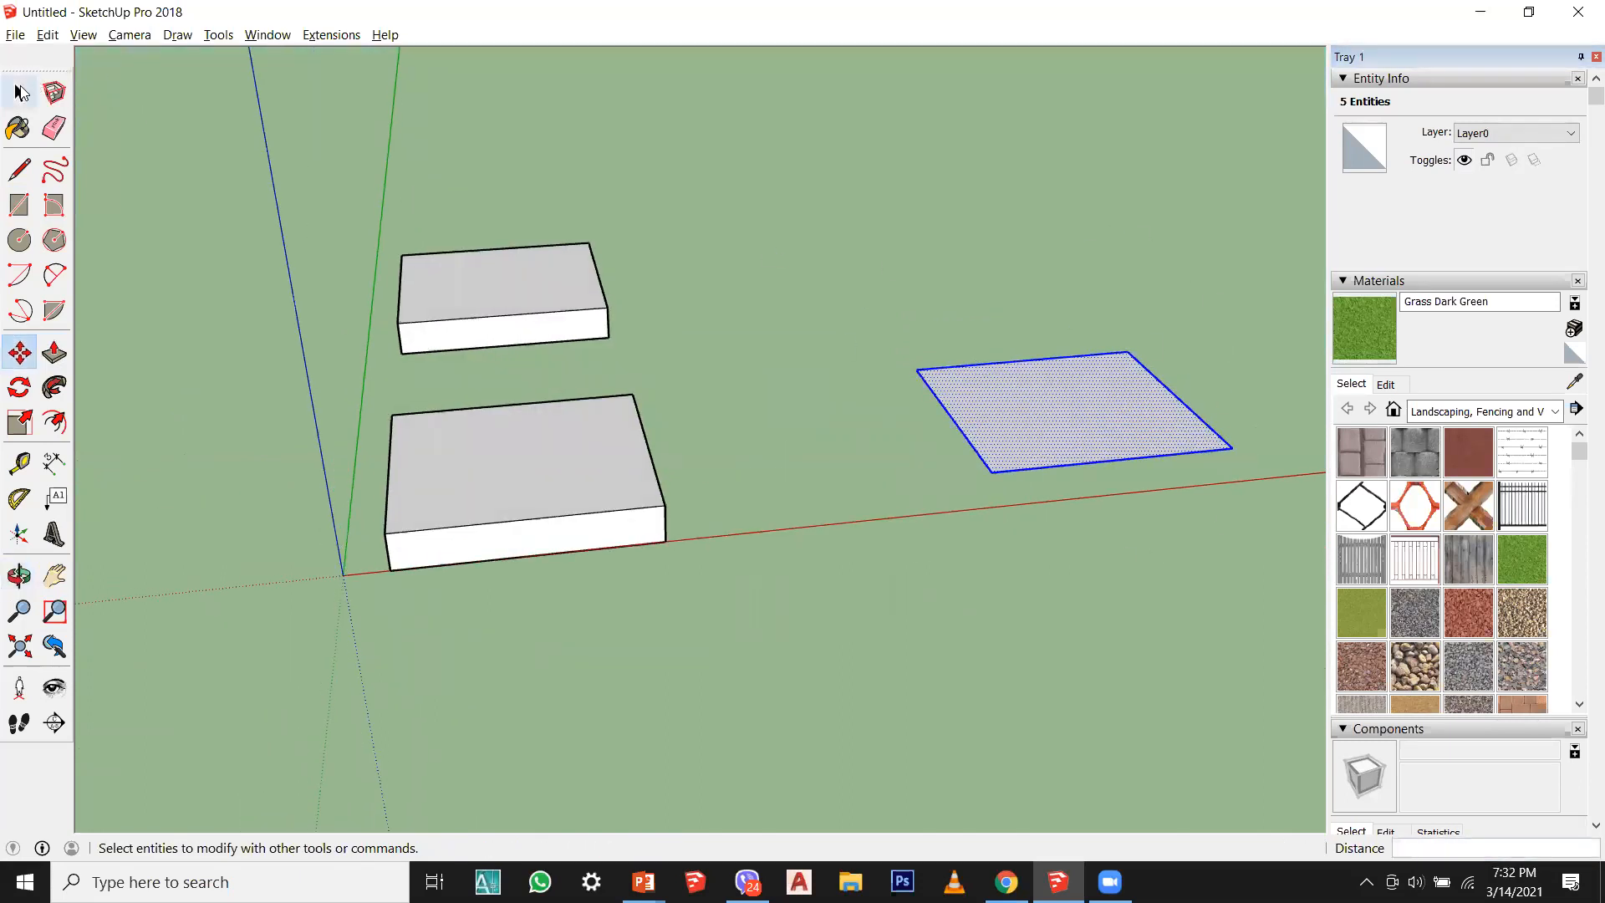
middle_click_drag(723, 437, 1010, 617)
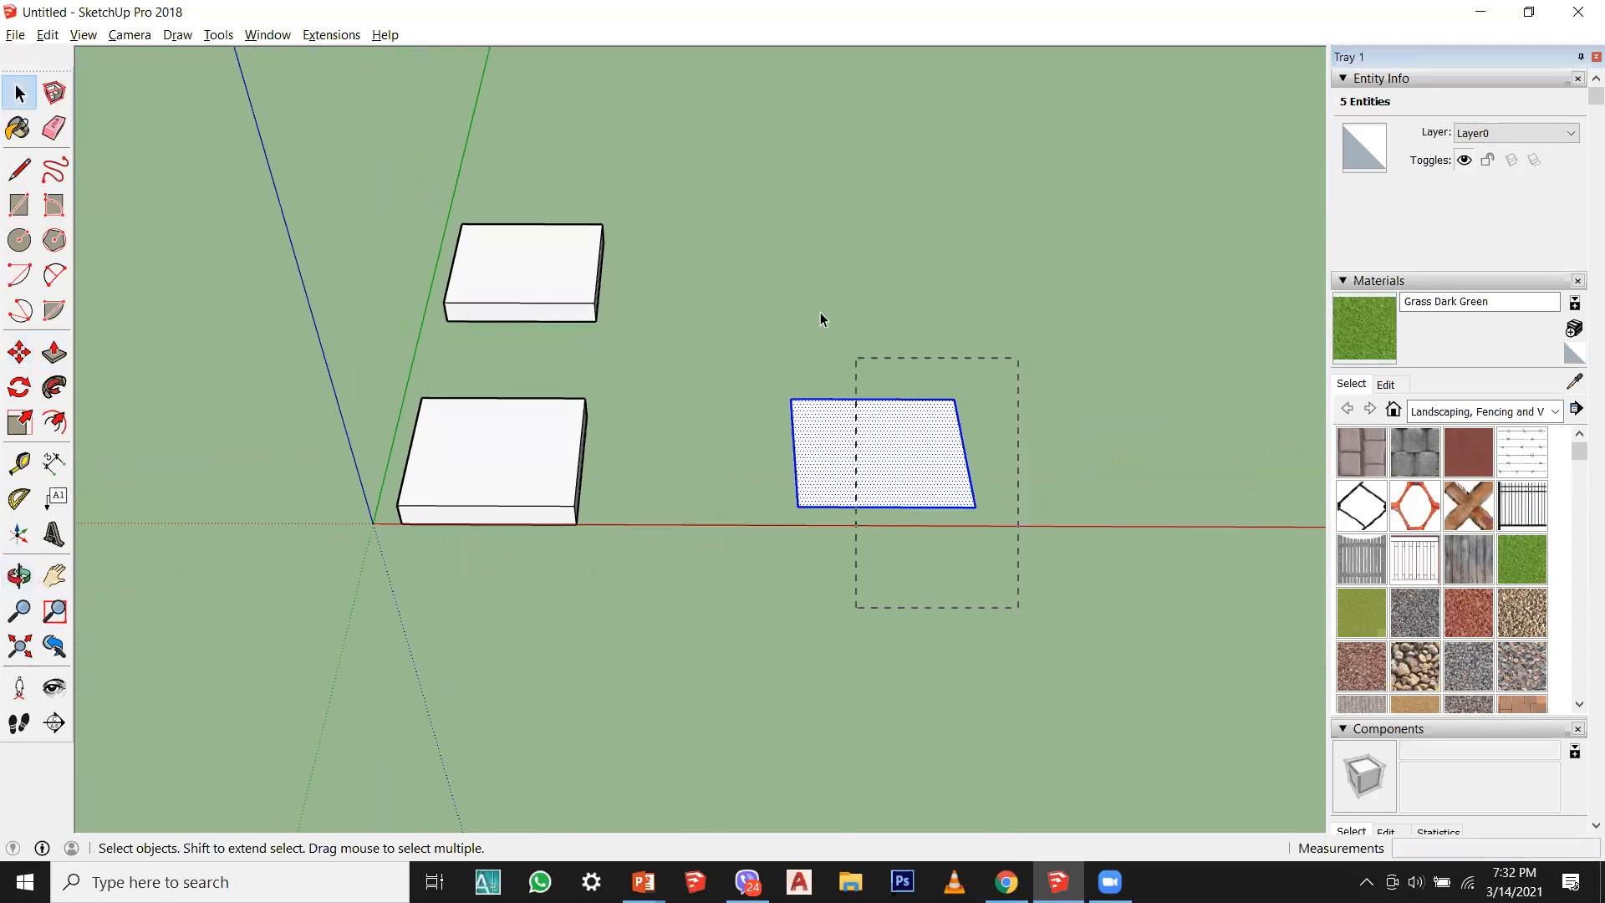
key("Delete")
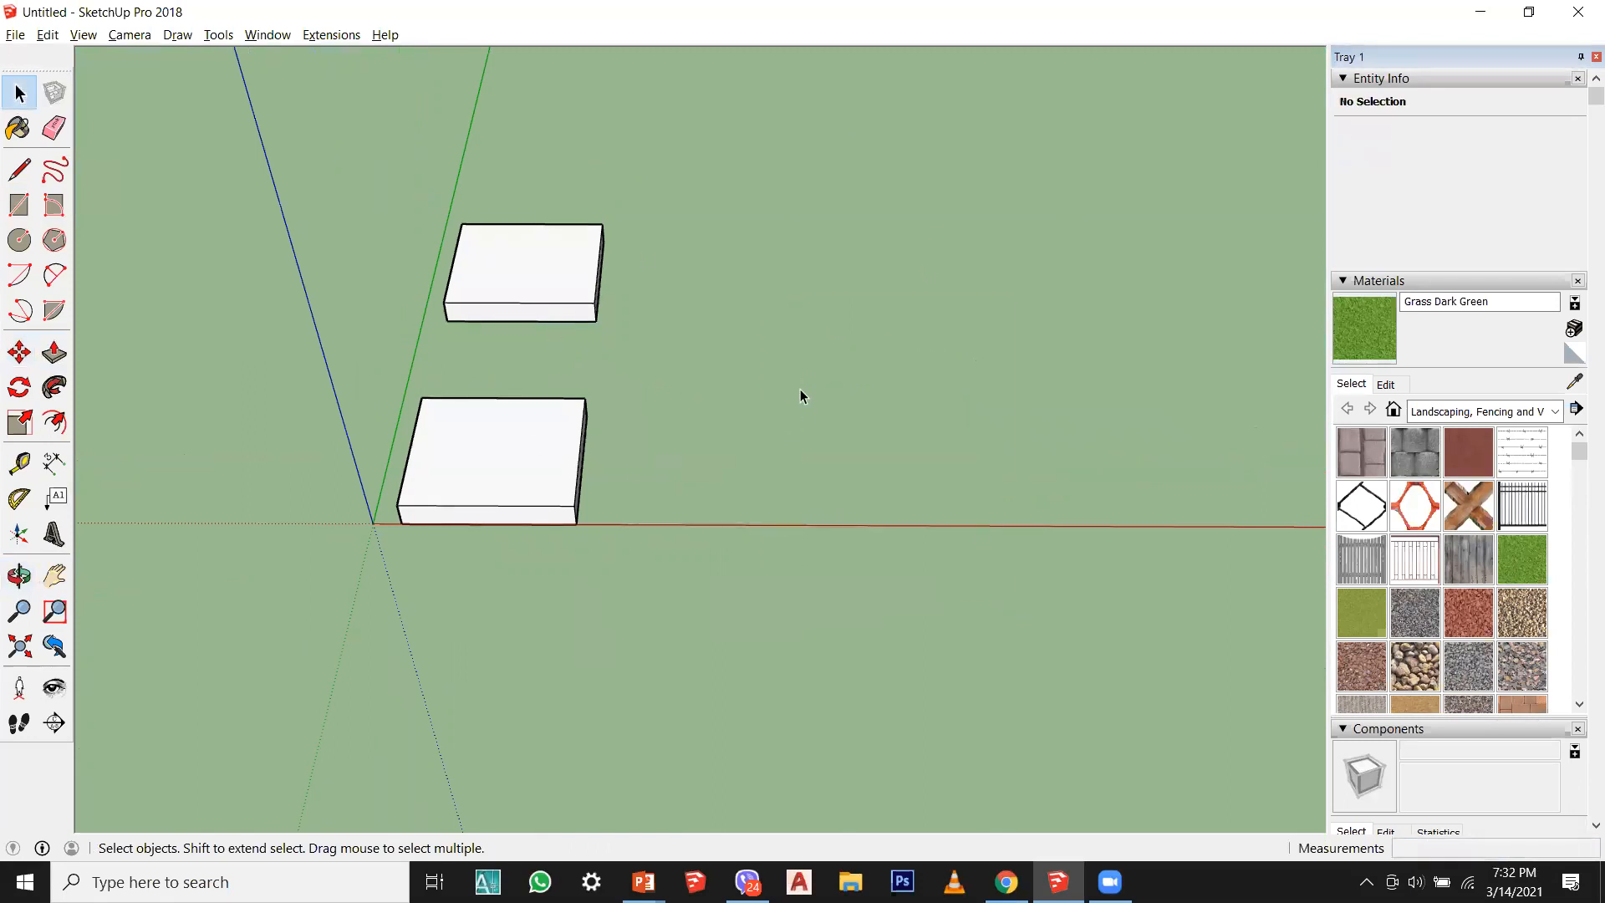
Step: Select the entire box farther back along the green axis and delete it
middle_click_drag(509, 363, 723, 506)
scroll(634, 404, "up", 2)
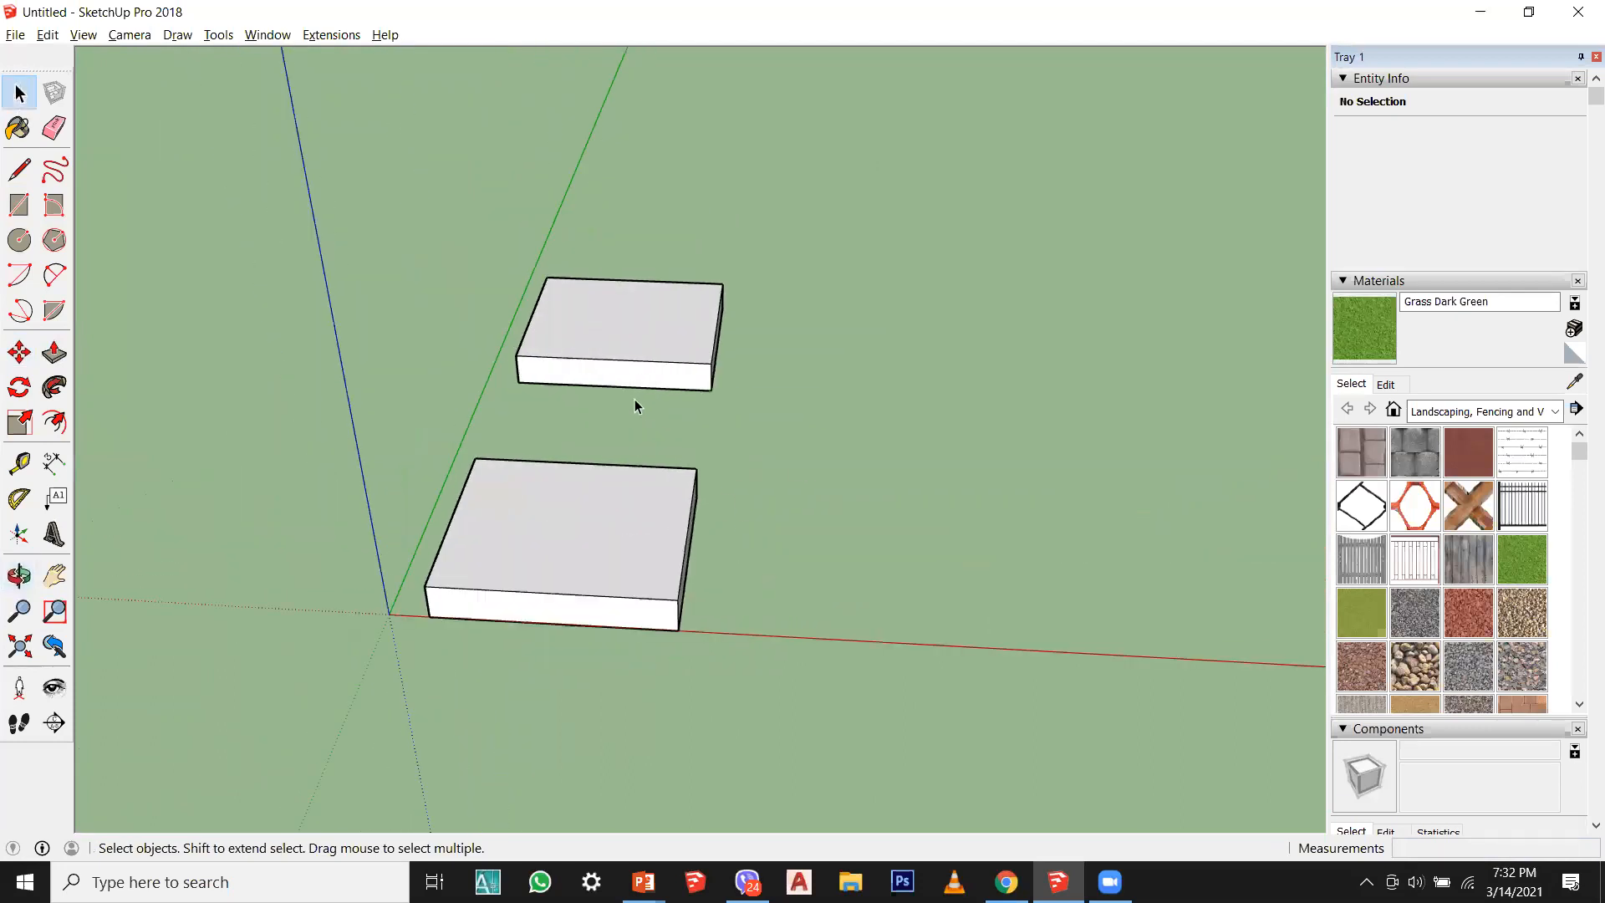
left_click_drag(393, 172, 393, 171)
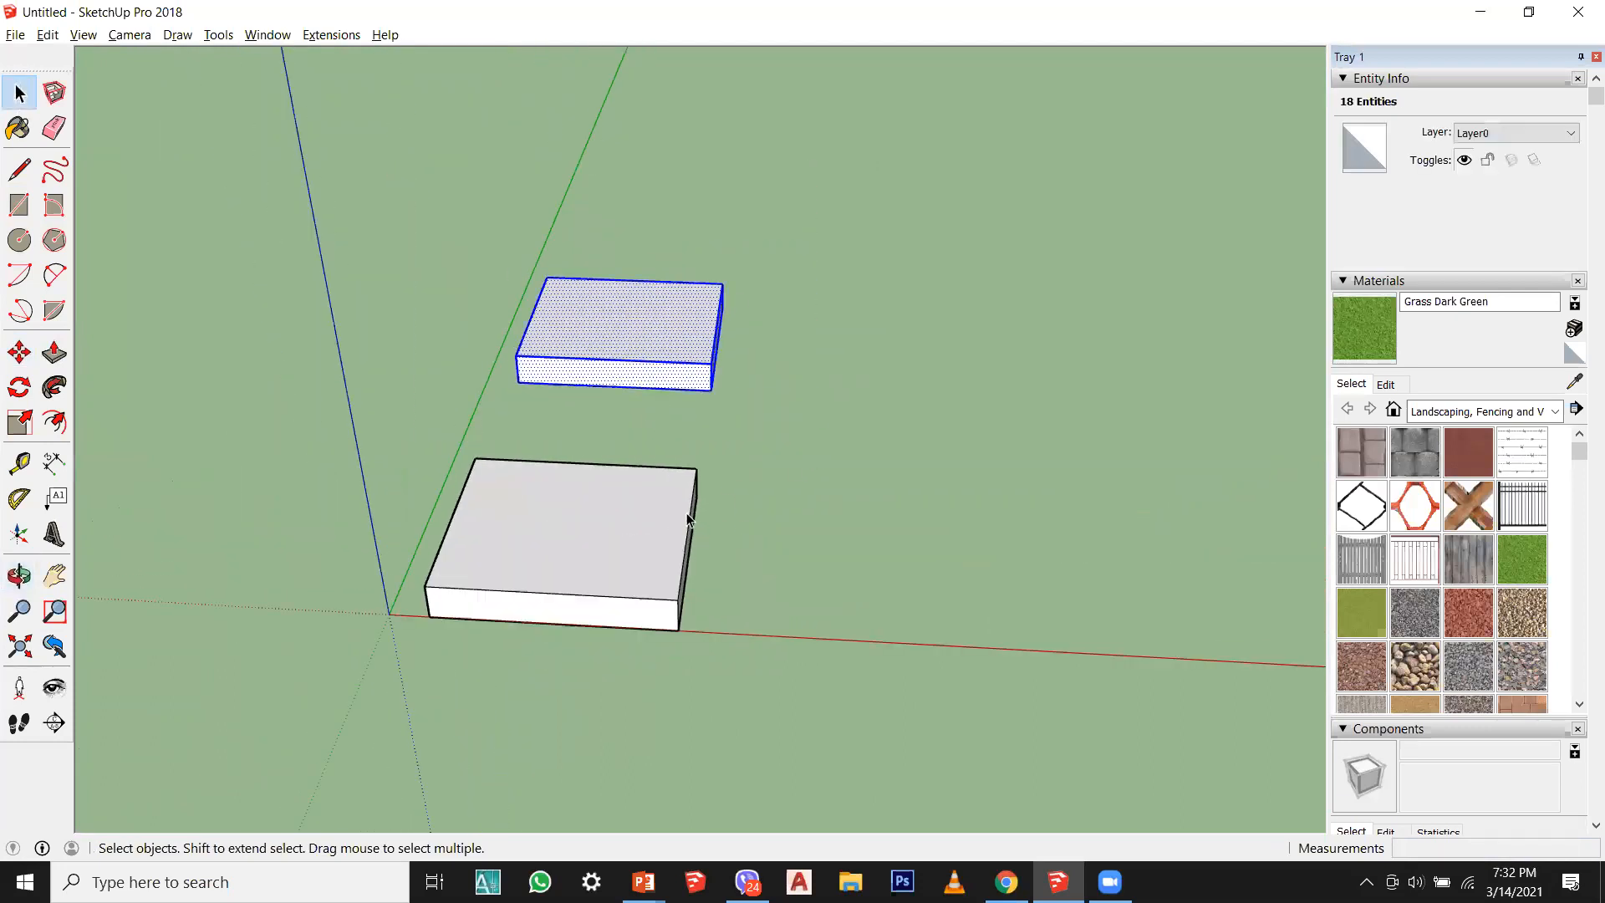
key("Delete")
key("ctrl+s")
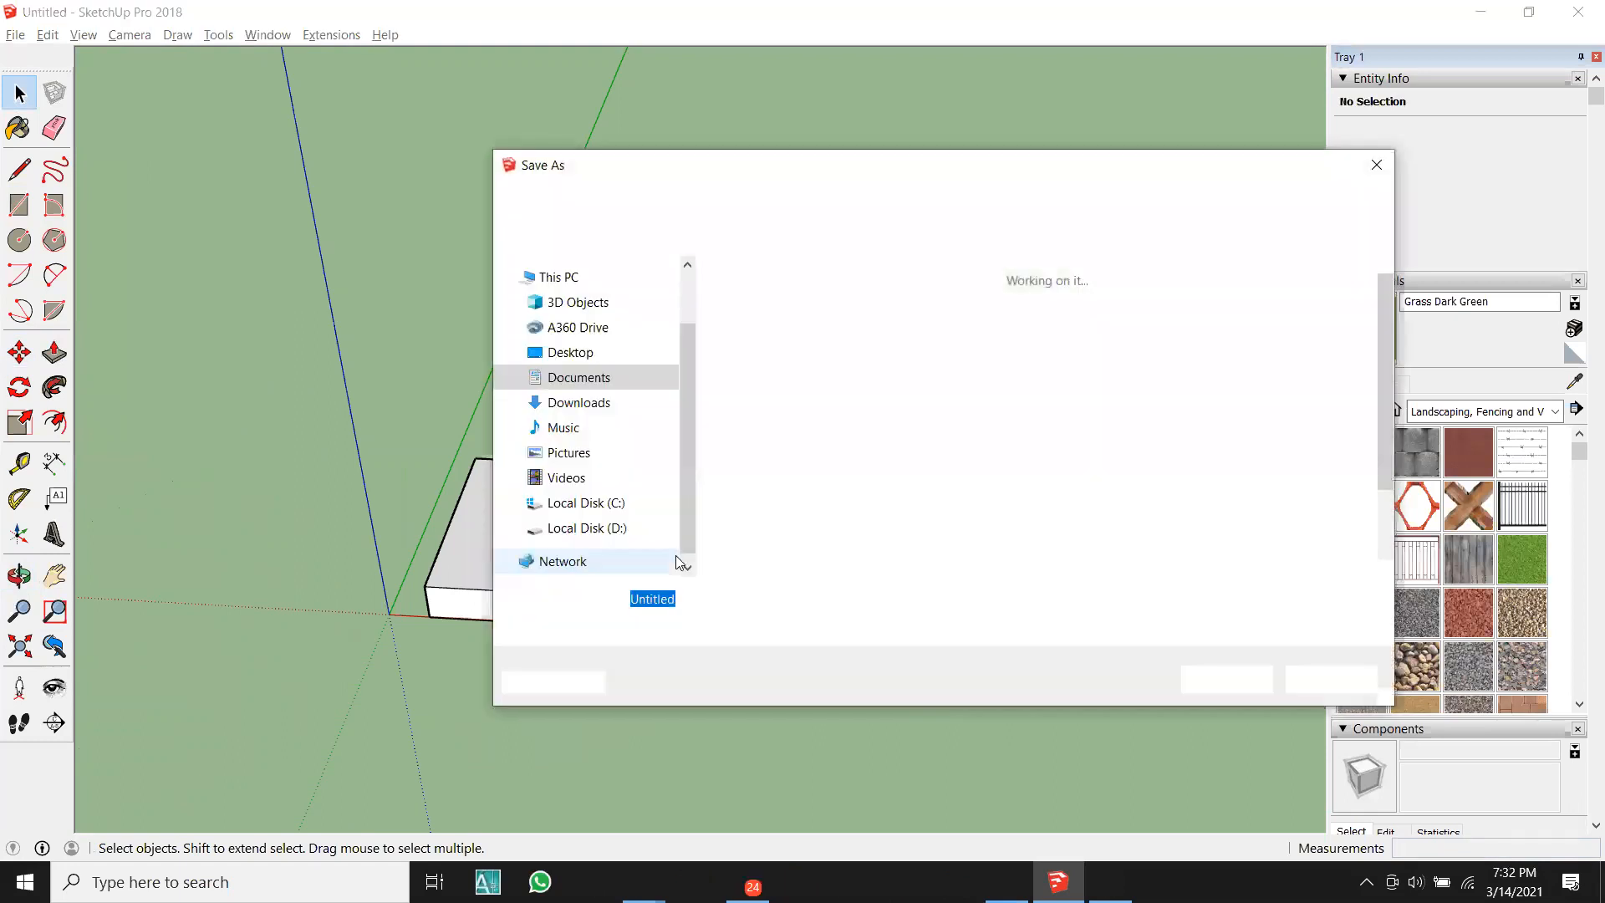
key("Escape")
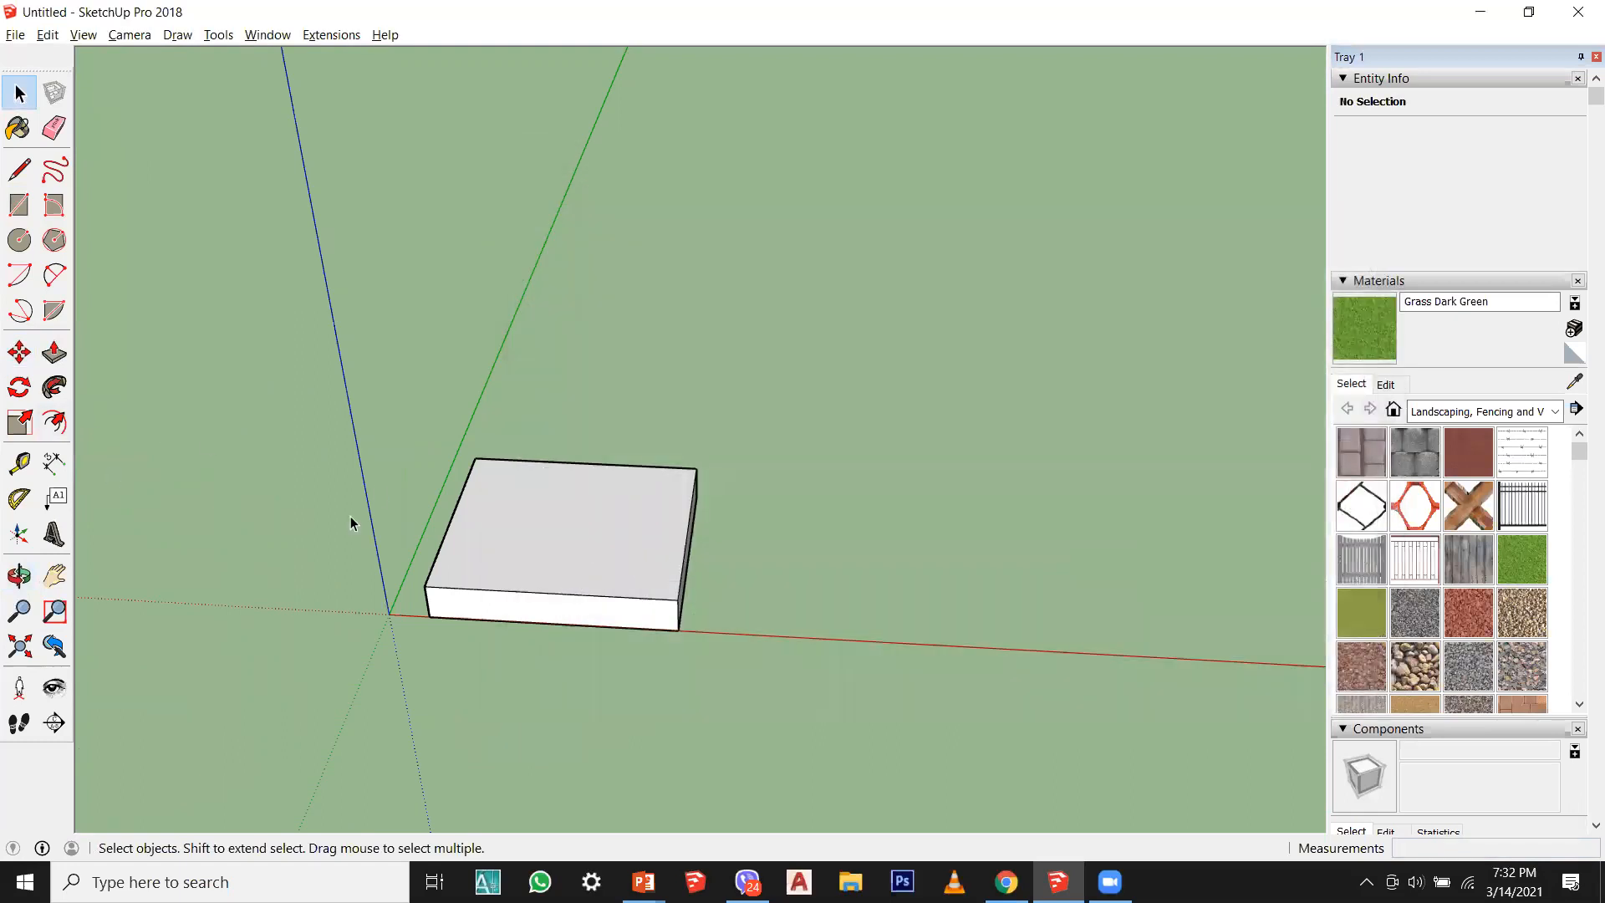
Step: Try to push the remaining box's top face downward with Push/Pull
scroll(535, 503, "up", 1)
scroll(3, 509, "up", 1)
middle_click_drag(359, 523, 504, 524)
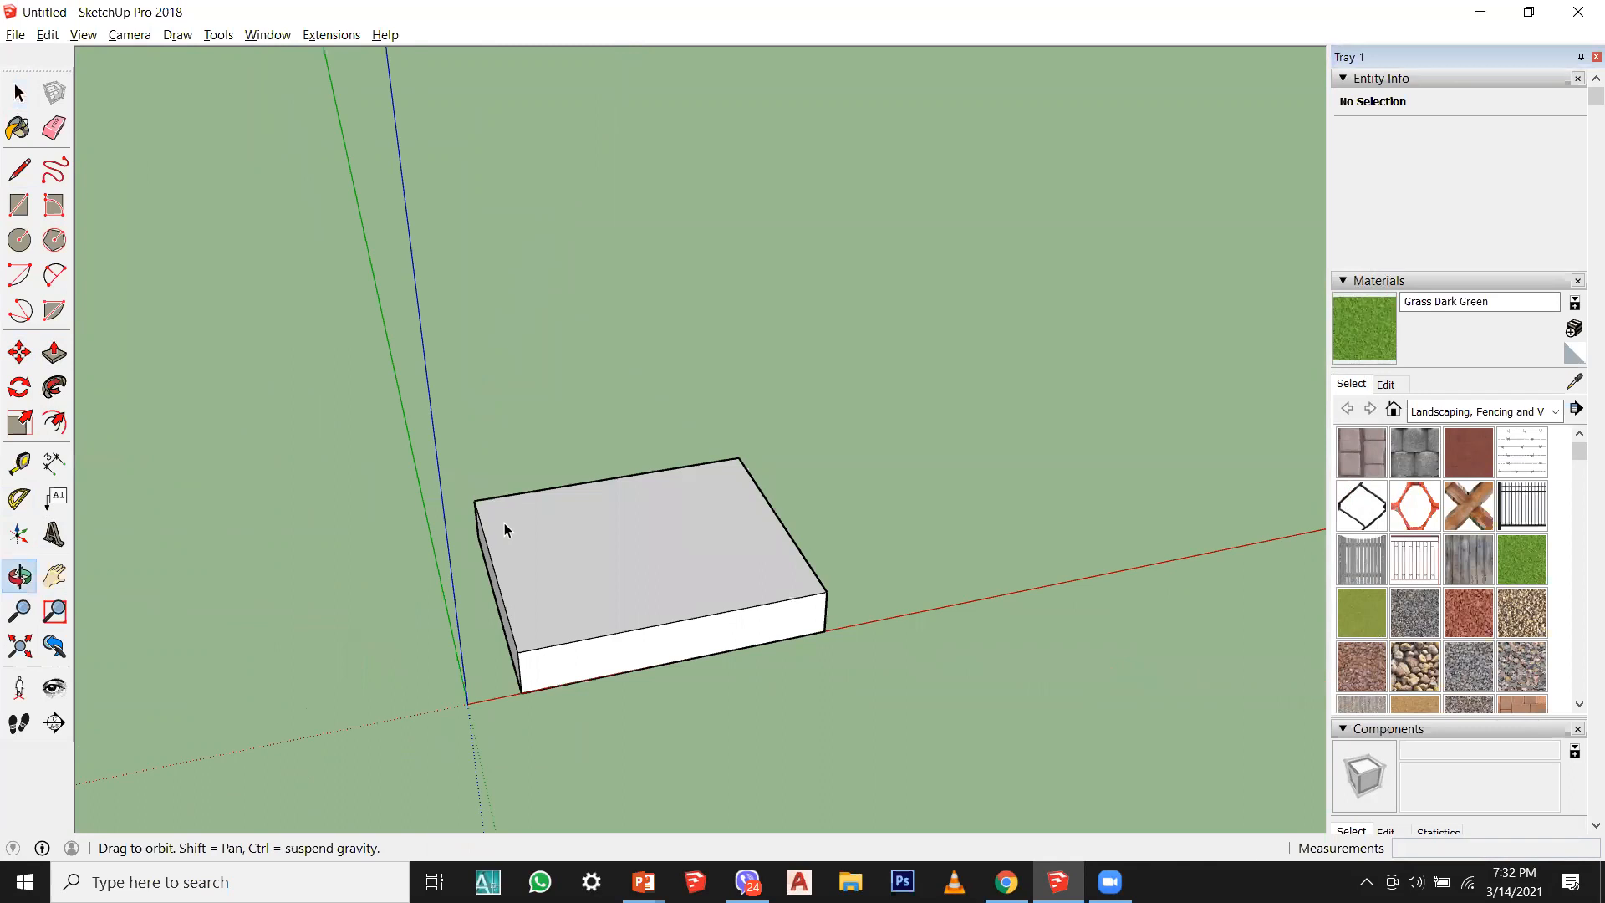
key("space")
middle_click_drag(628, 554, 623, 569)
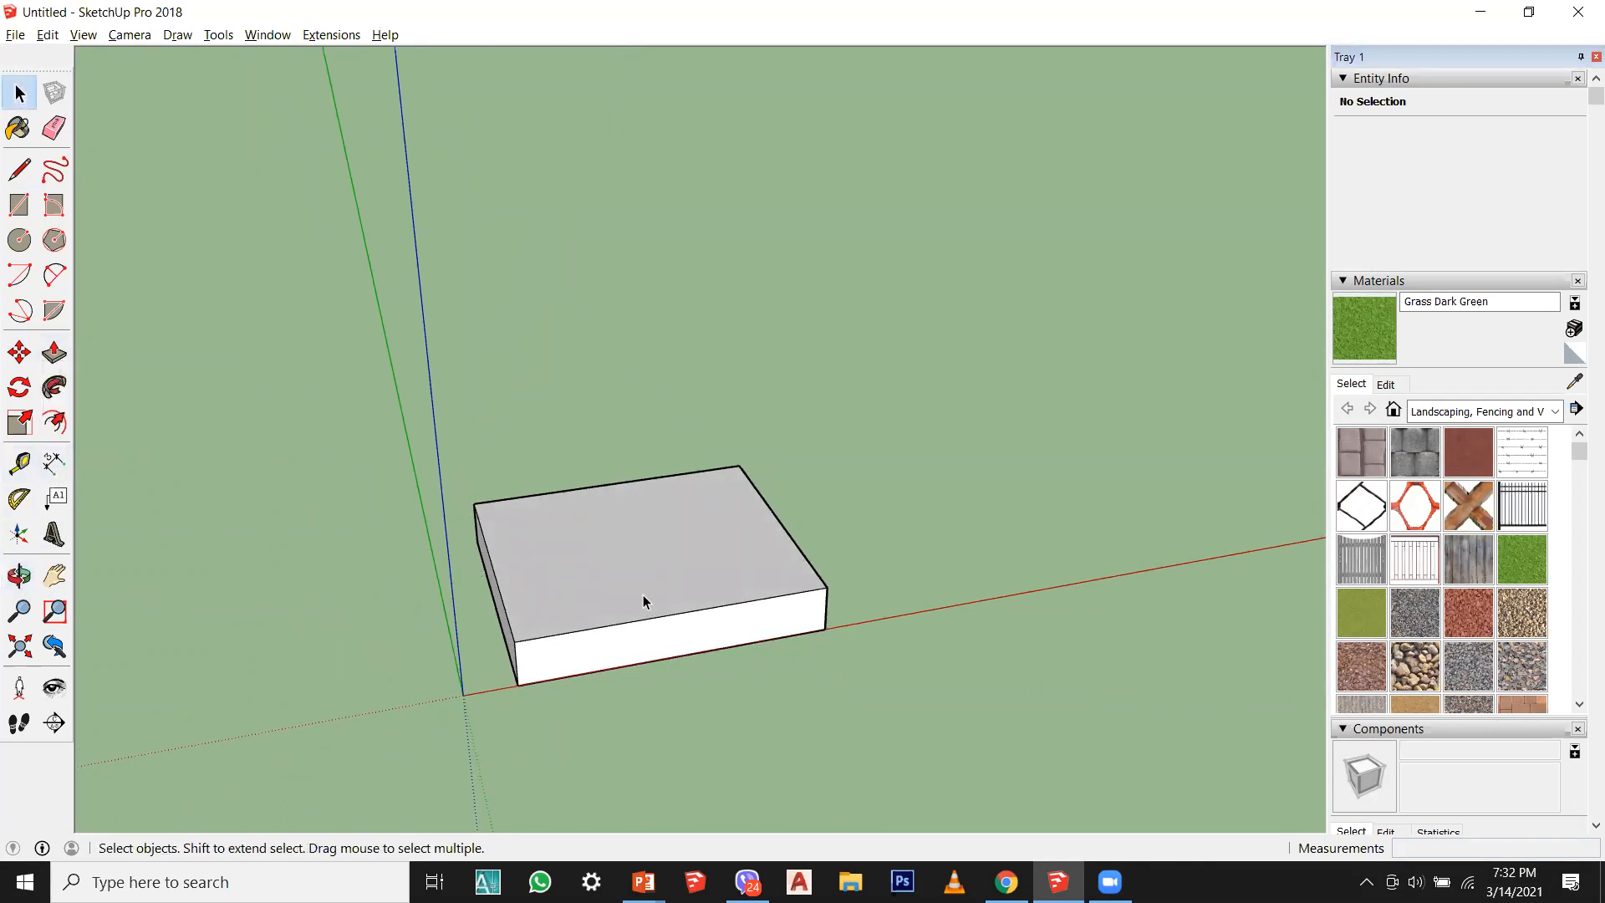
left_click(53, 352)
scroll(570, 594, "up", 2)
left_click(584, 612)
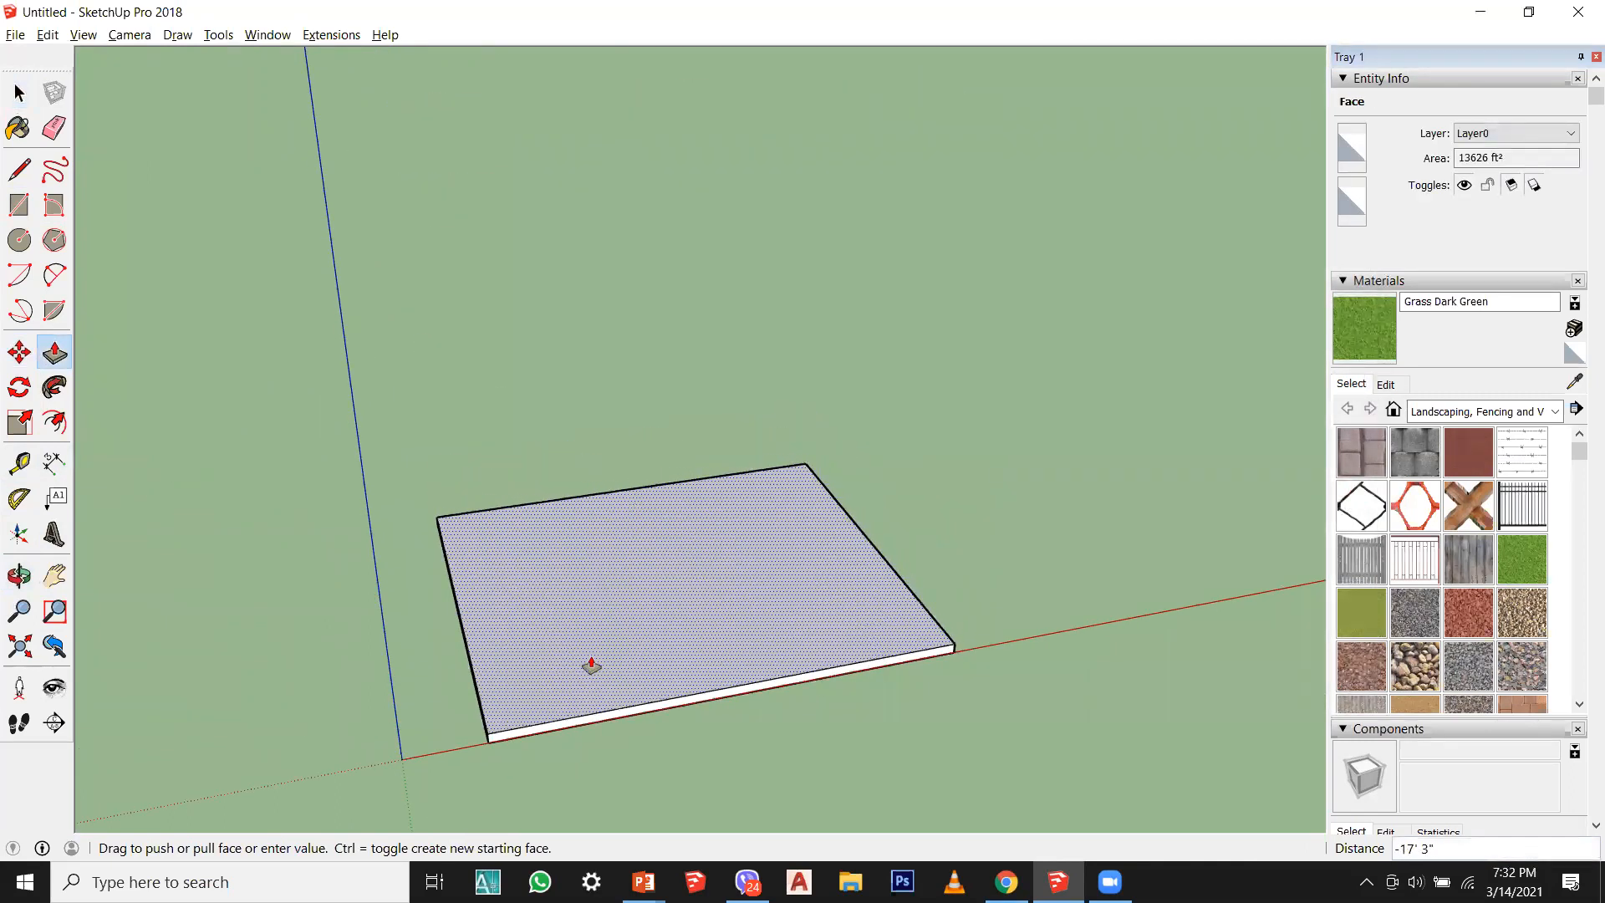
left_click(18, 92)
Step: Raise the box's top face by 10' with Push/Pull
scroll(724, 780, "down", 2)
middle_click_drag(748, 626, 602, 513)
key("p")
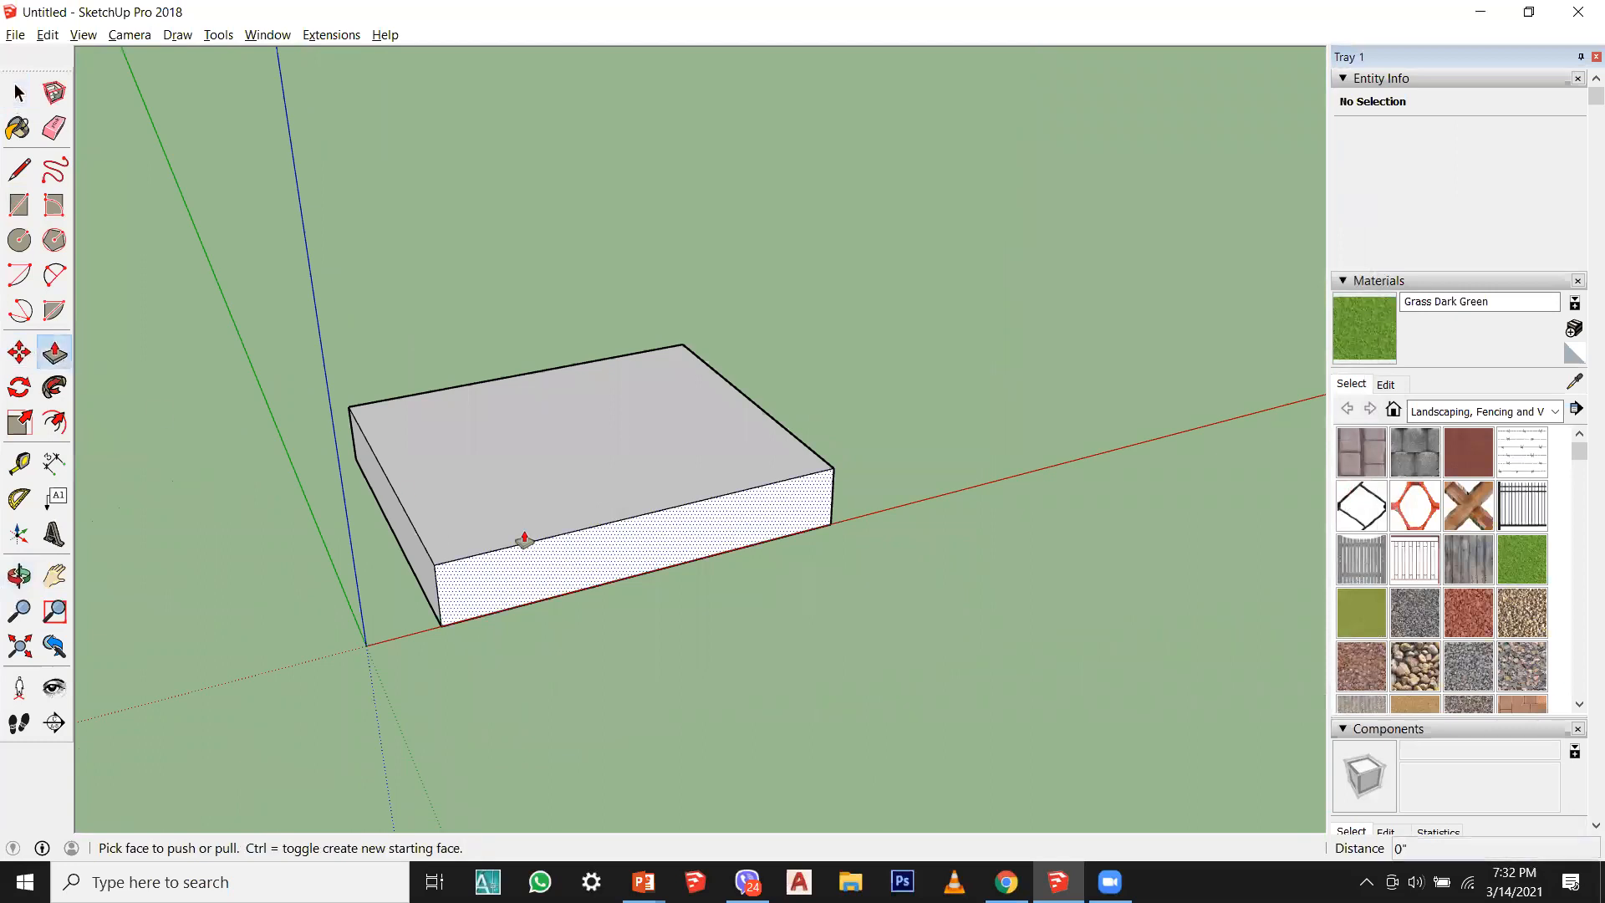
scroll(524, 539, "up", 3)
left_click(488, 541)
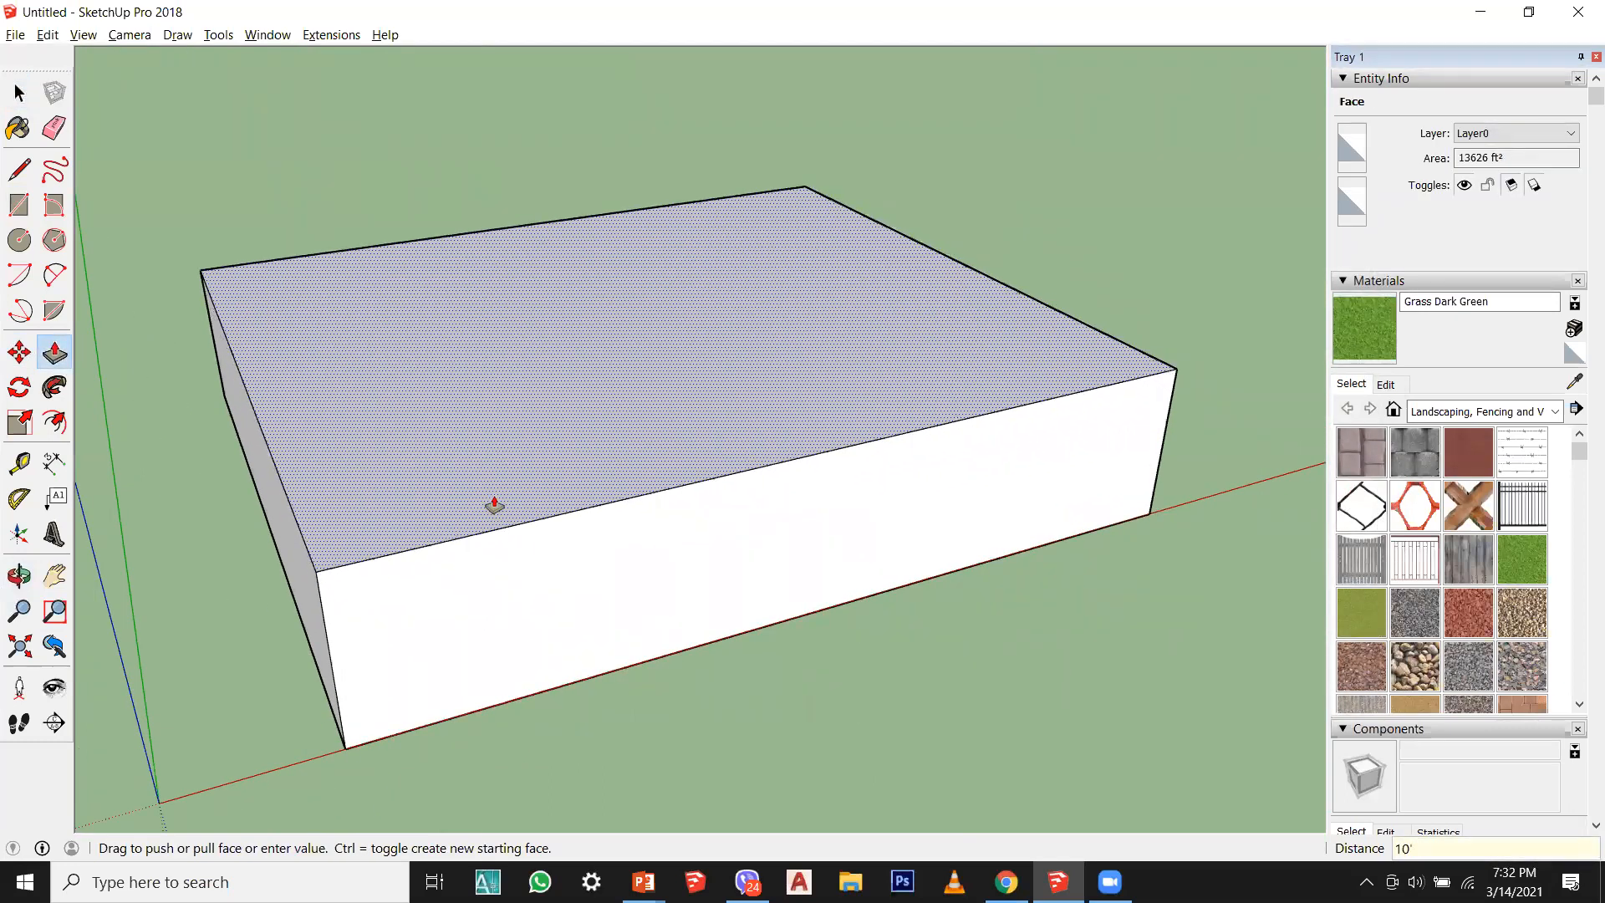
key("Return")
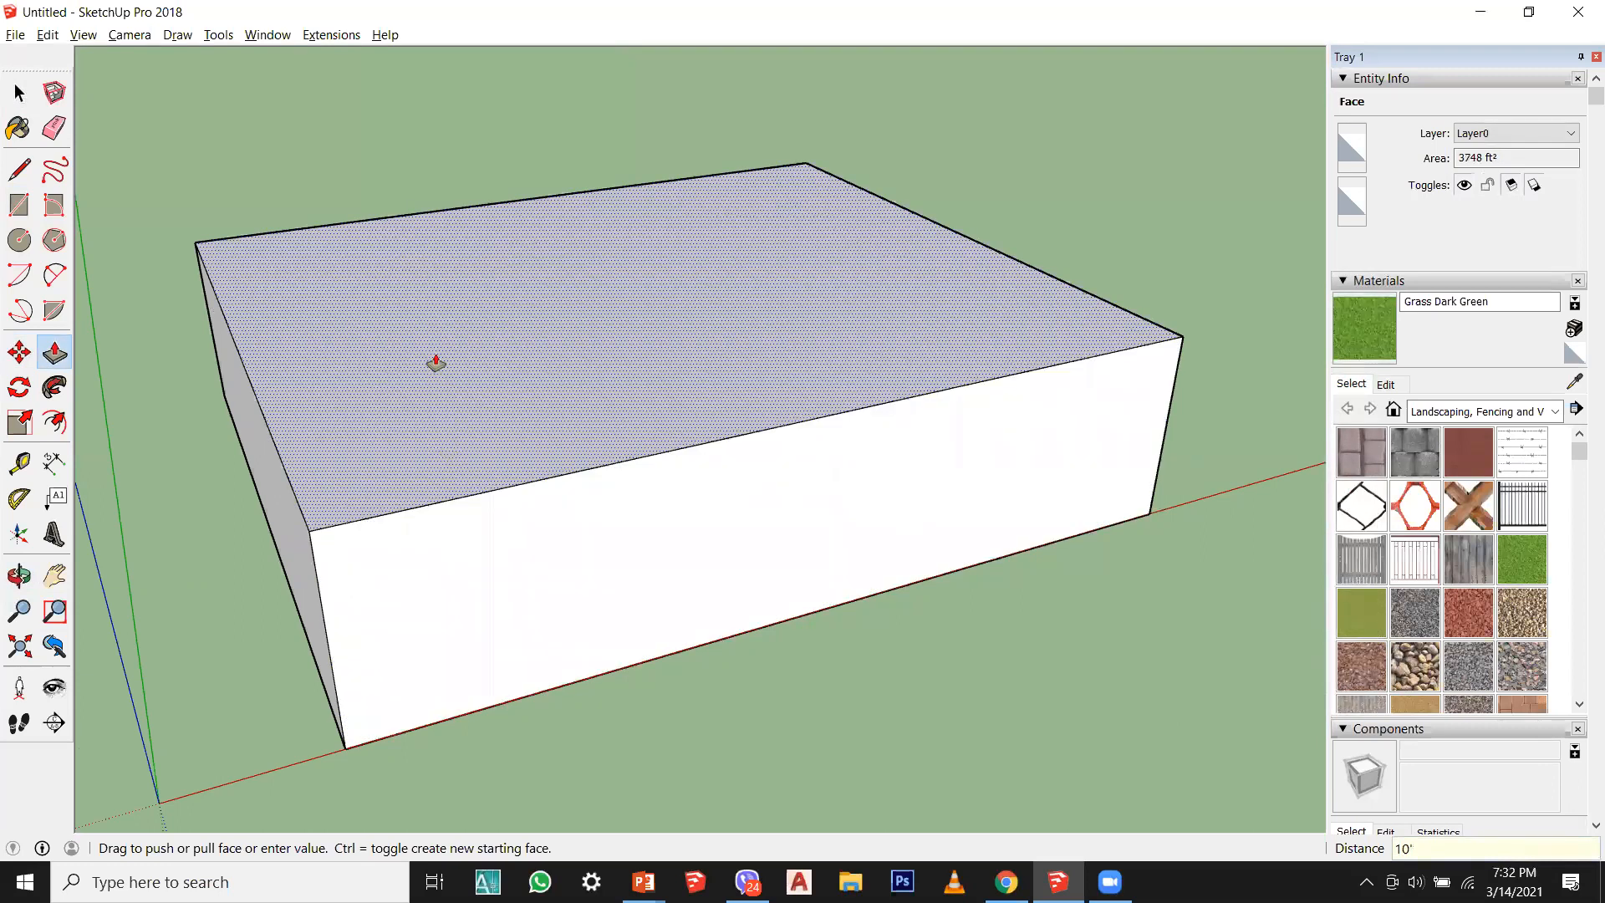
Step: Try extruding the top face 10' as a separate new section and inspect its side edges from all around, then undo it
mouse_move(456, 412)
left_mouse_down()
mouse_move(456, 387)
mouse_move(458, 401)
left_mouse_up()
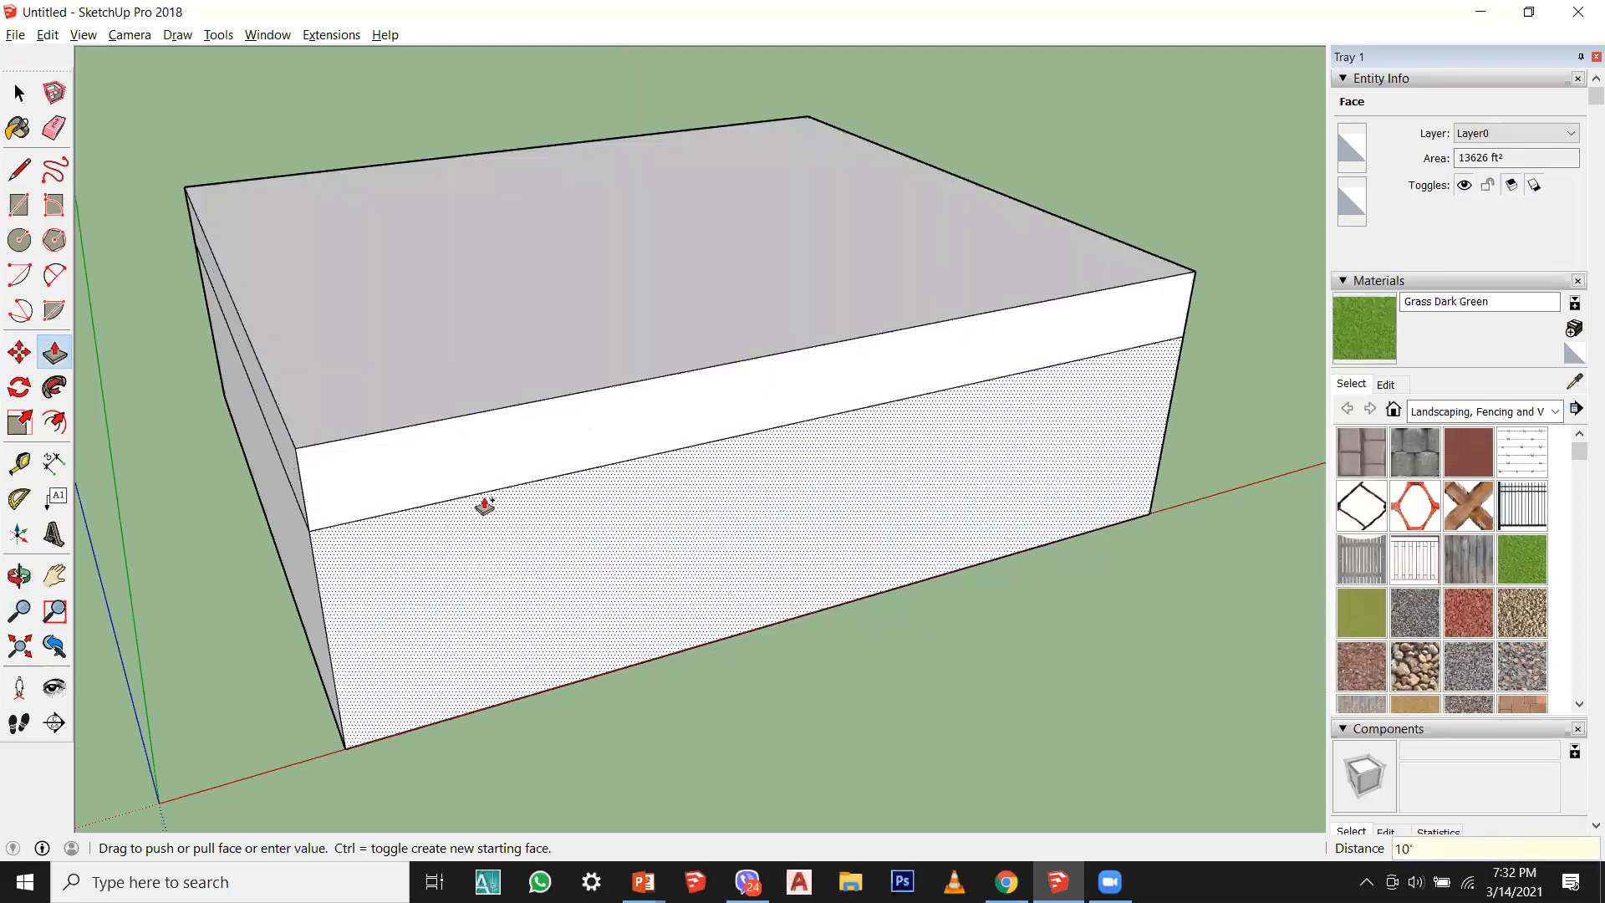
scroll(470, 477, "down", 1)
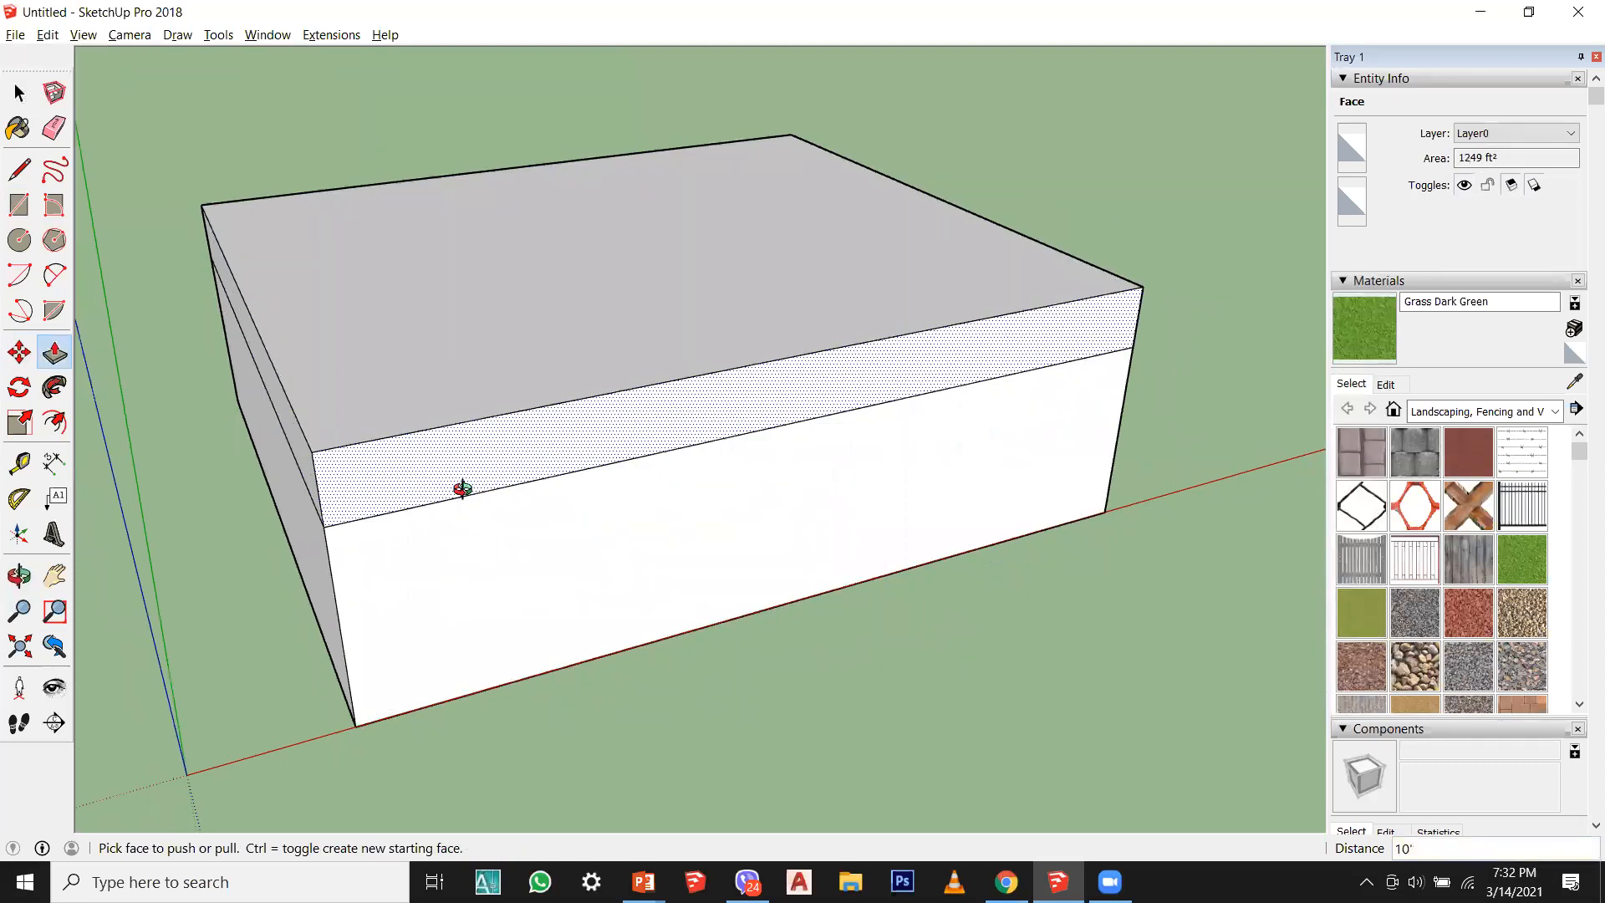
middle_click_drag(462, 491, 800, 485)
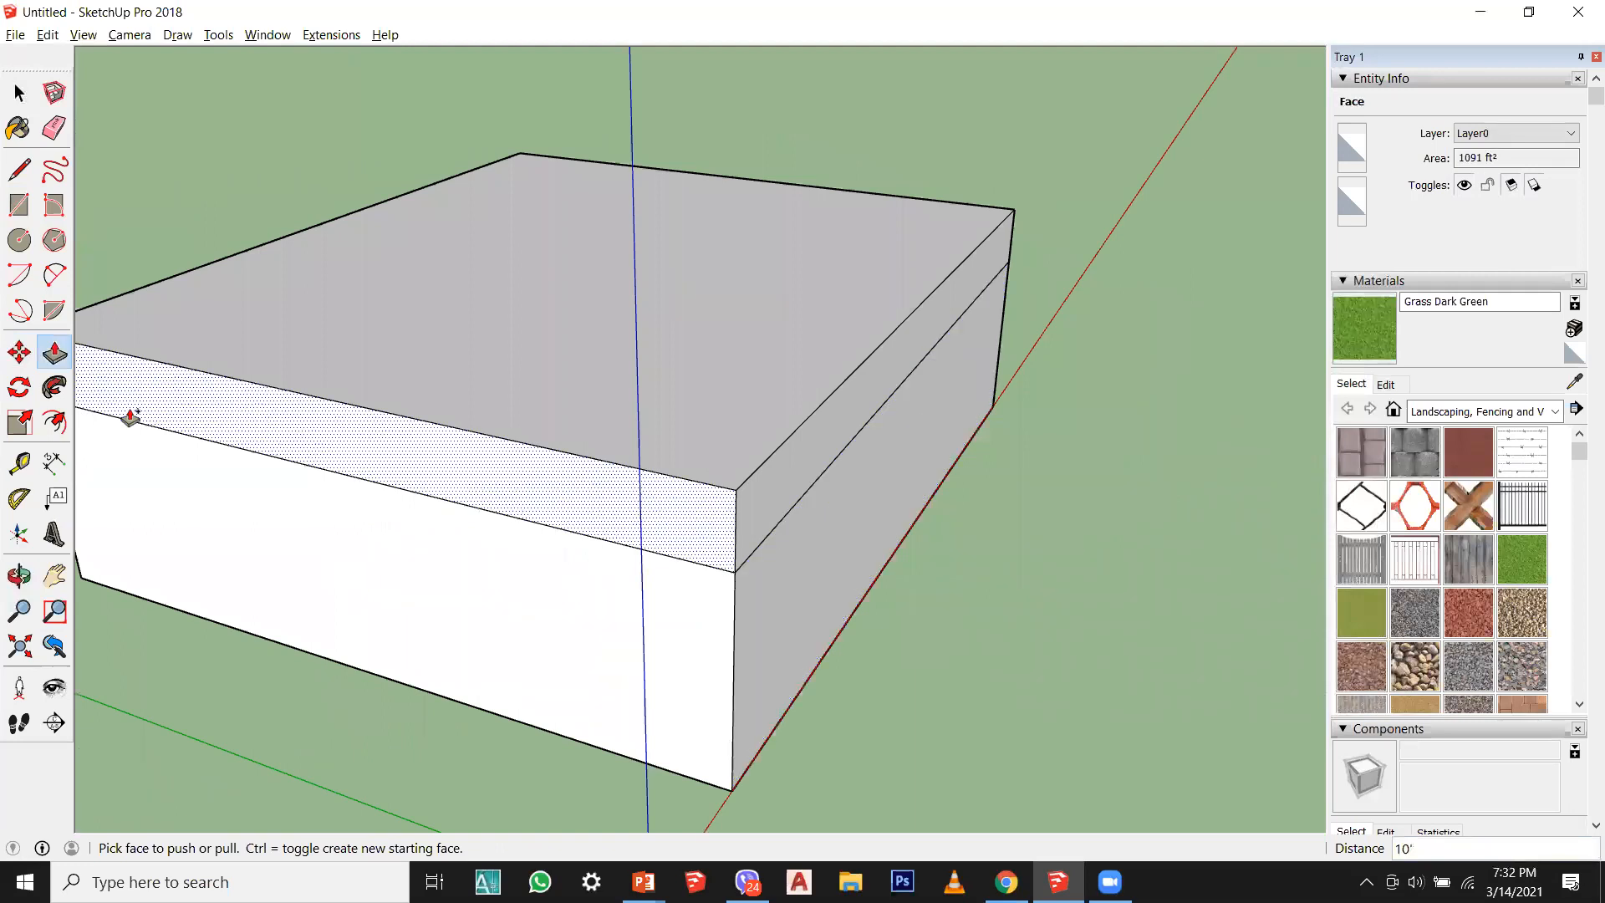
middle_click_drag(693, 541, 407, 528)
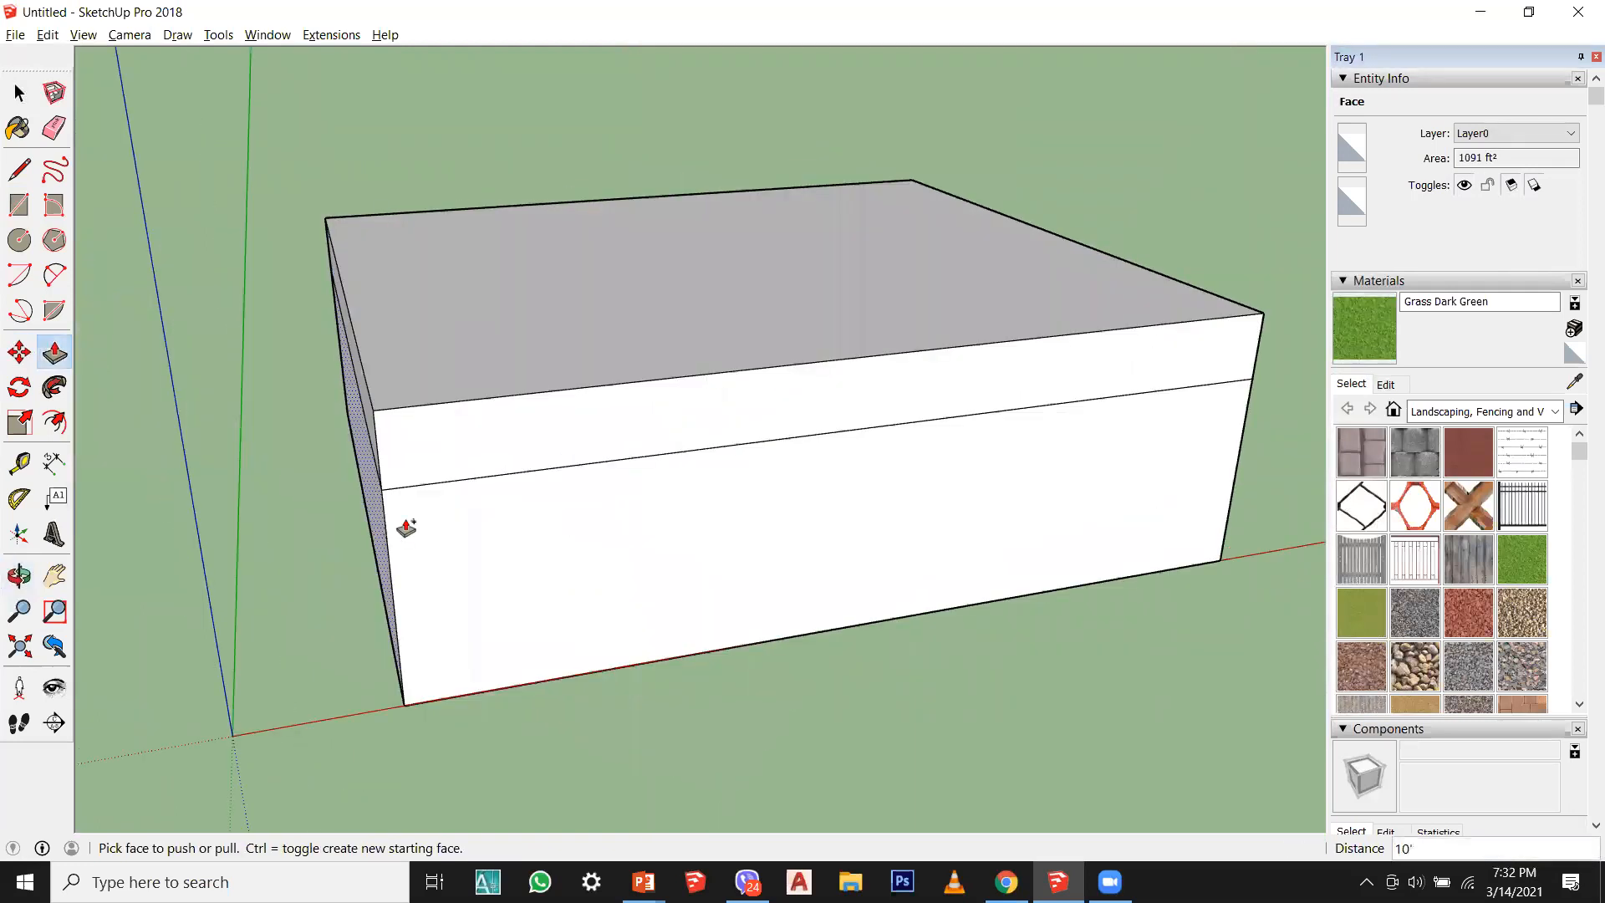
middle_click_drag(1184, 384, 601, 524)
middle_click_drag(791, 560, 902, 599)
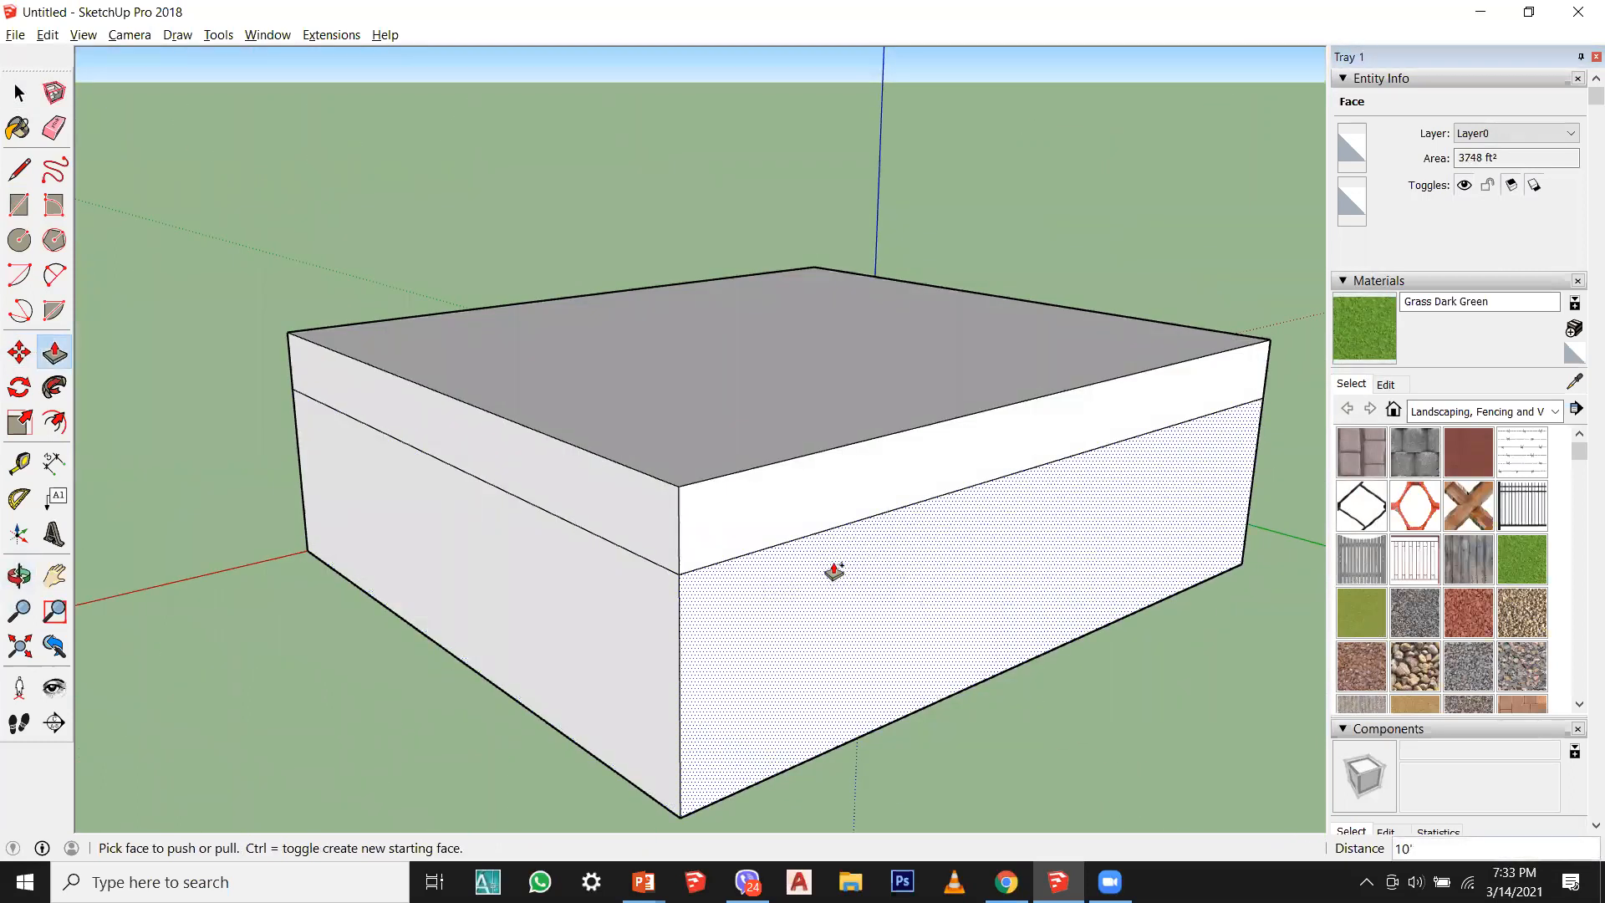
key("ctrl+z")
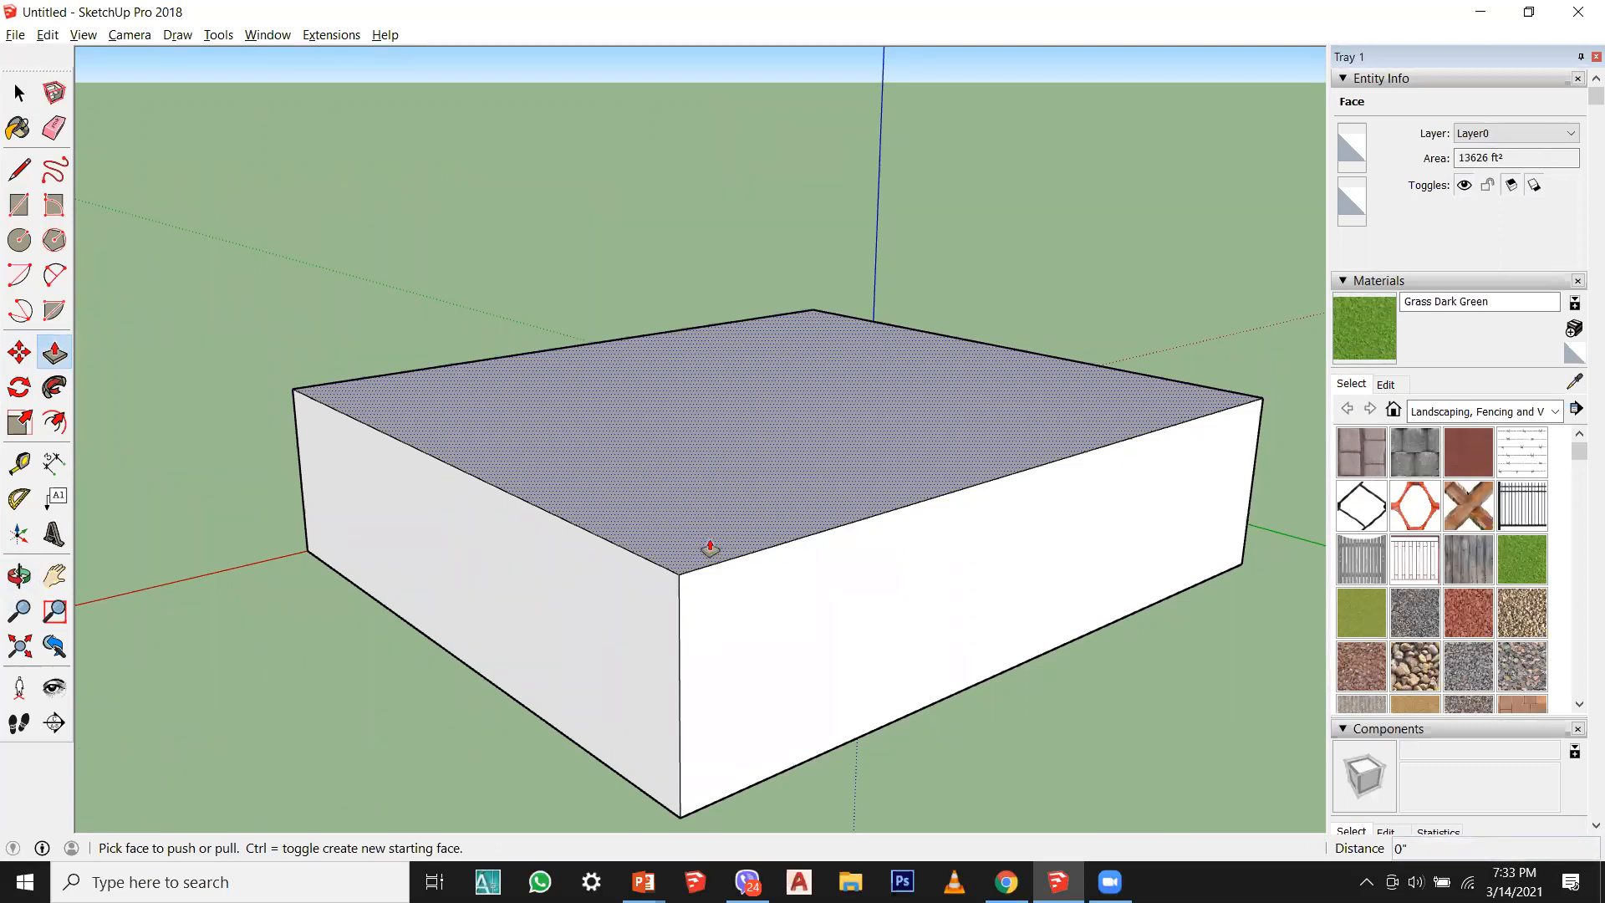
Step: Extrude the box's top face upward by 5' as a new section with its own dividing edges, leaving nothing selected
left_click(719, 507)
type("5")
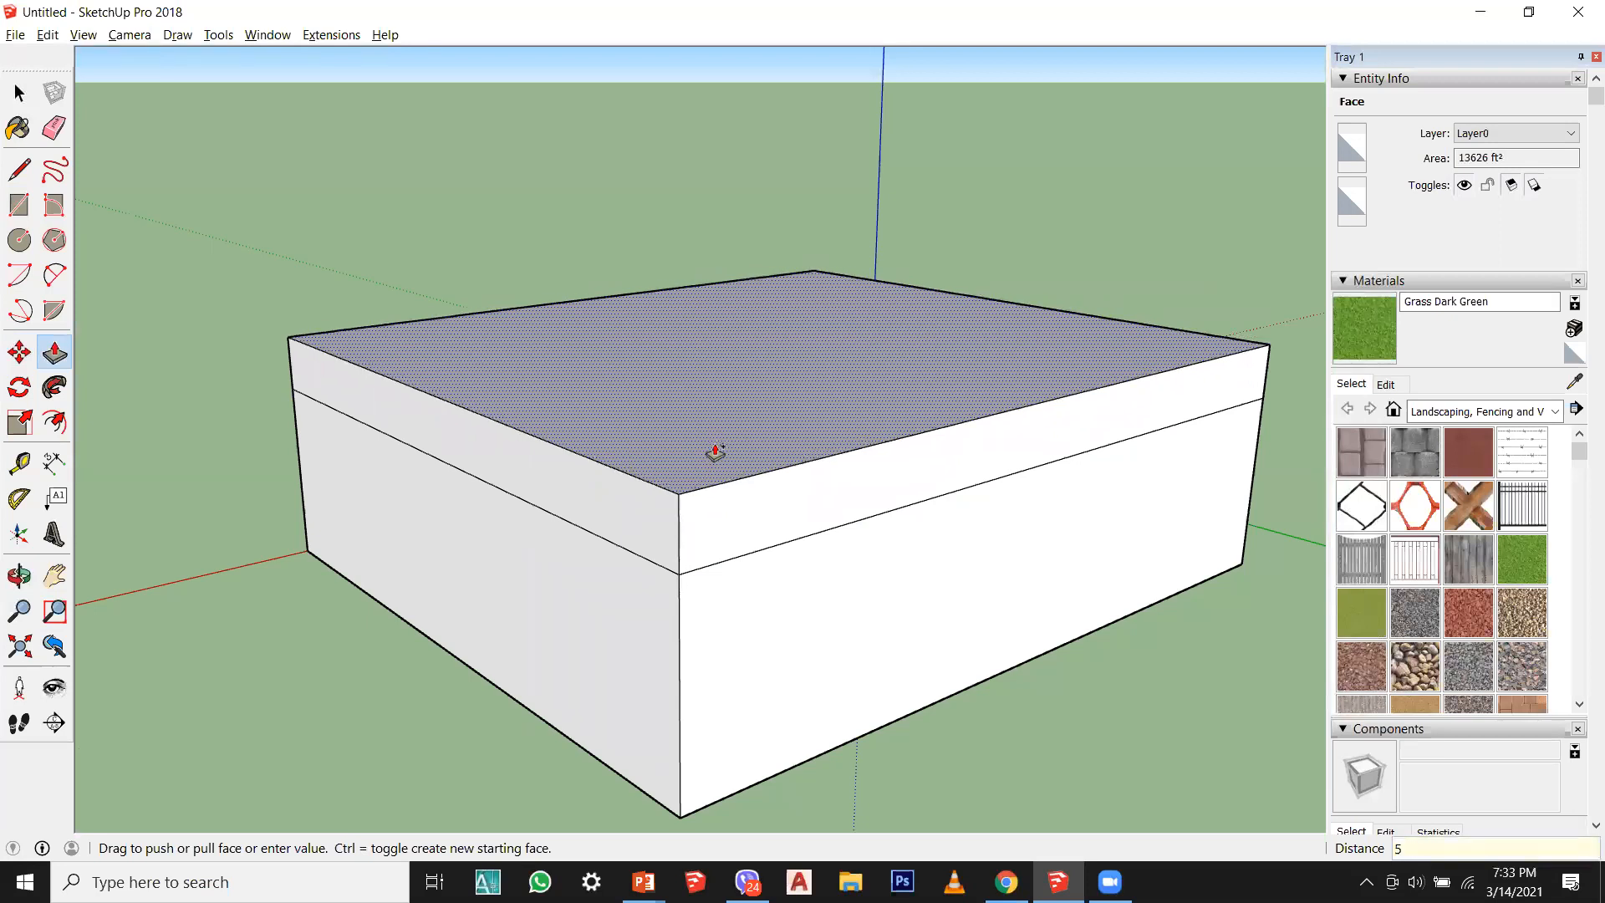
key("Return")
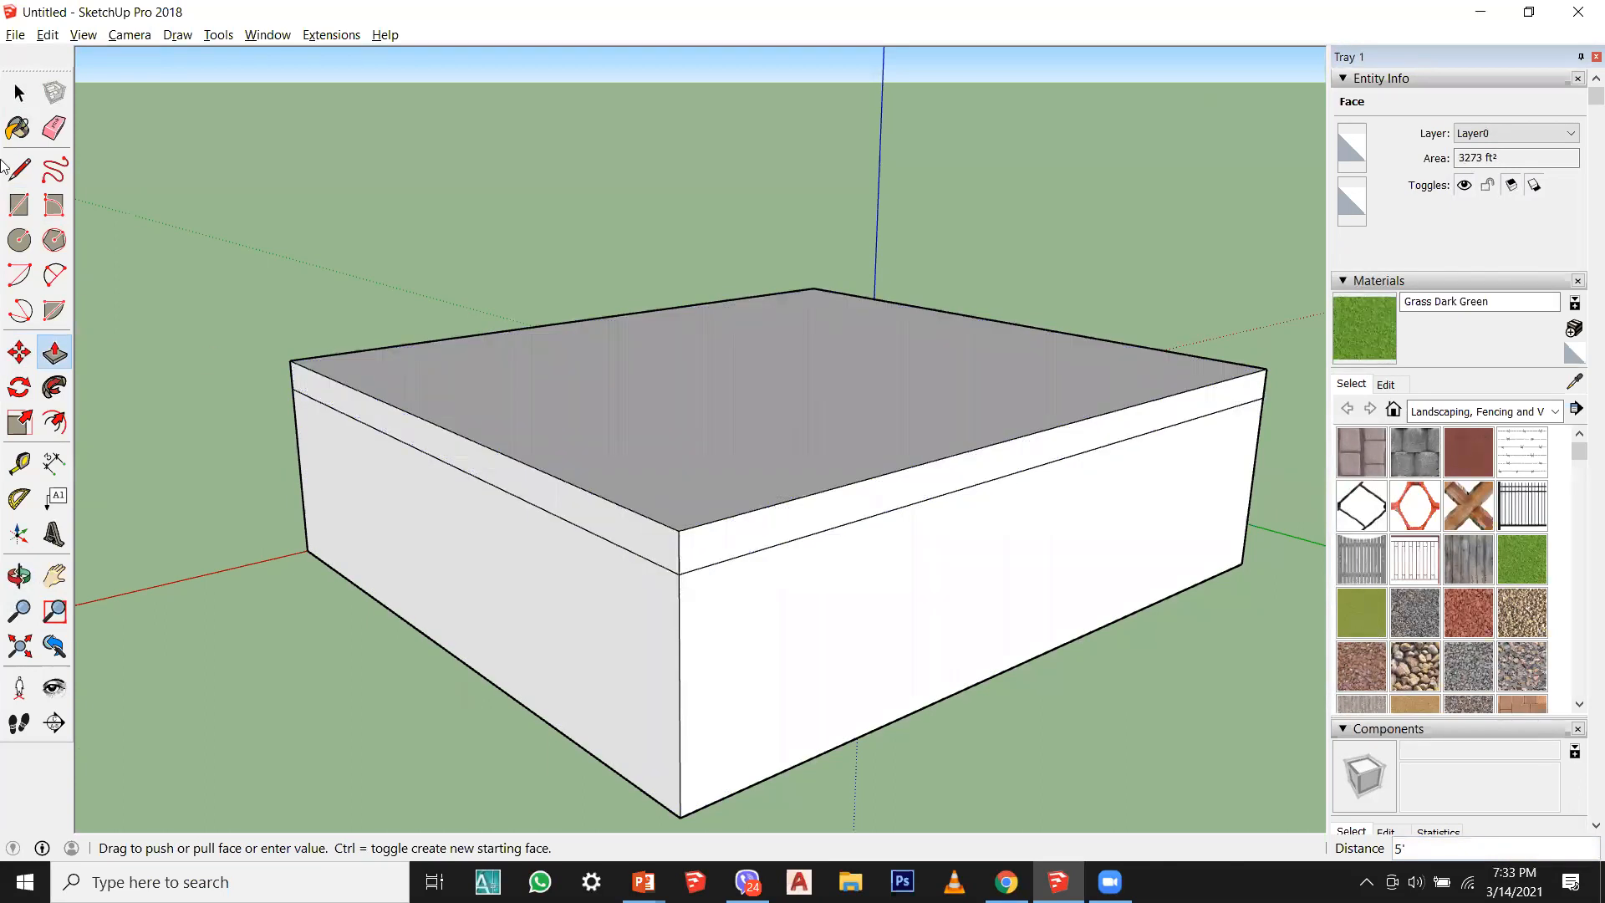
left_click(20, 94)
middle_click_drag(509, 443, 894, 604)
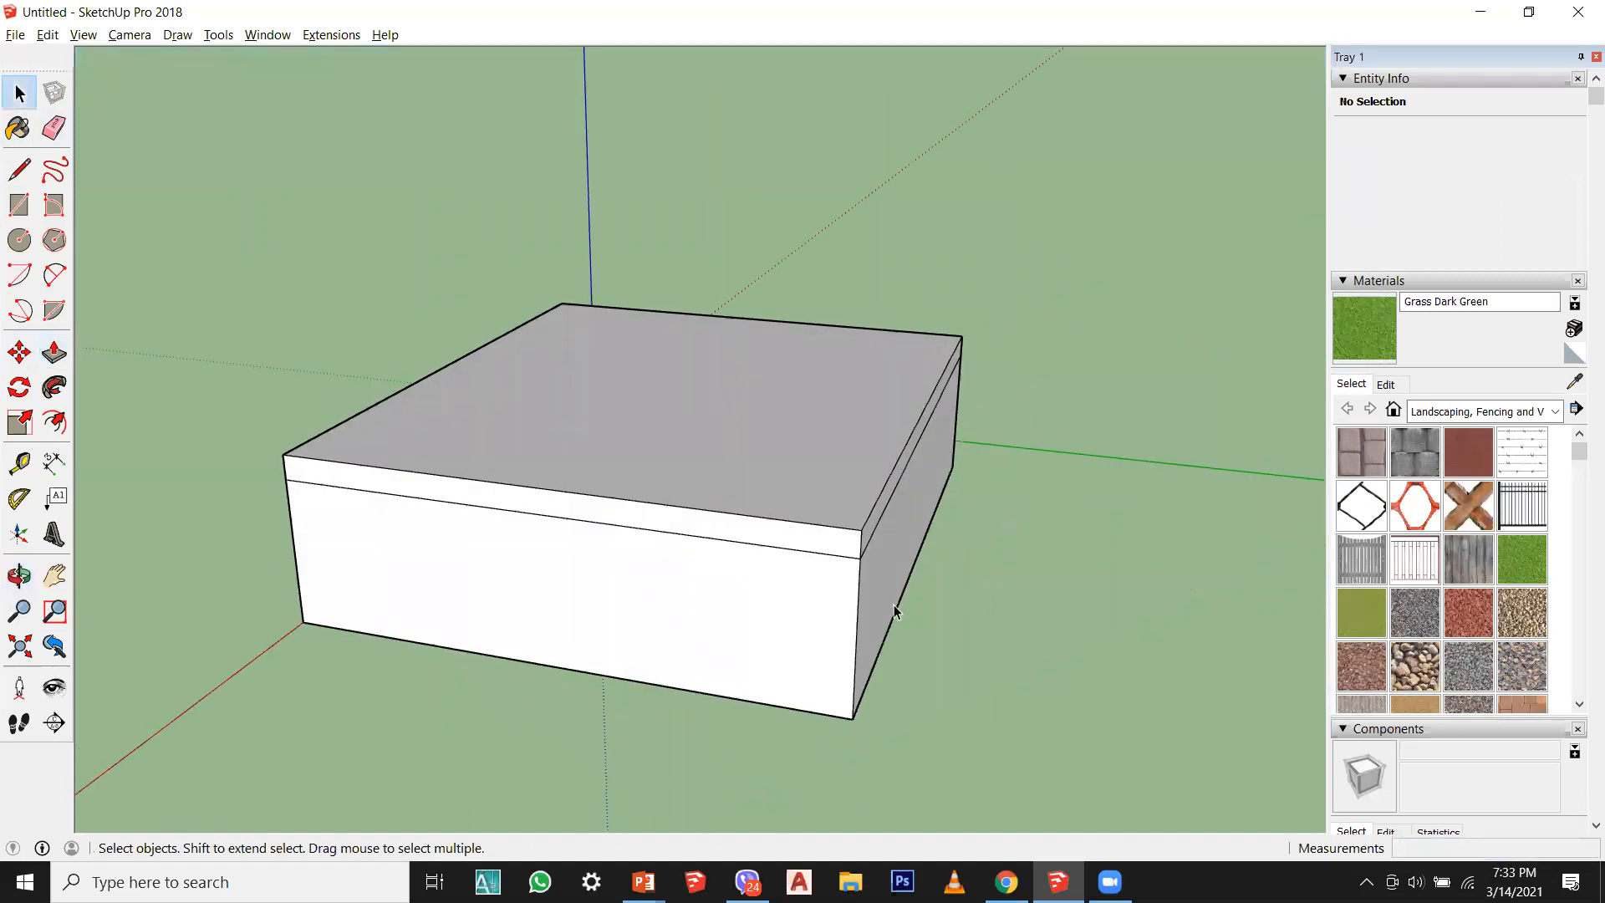
scroll(895, 604, "up", 2)
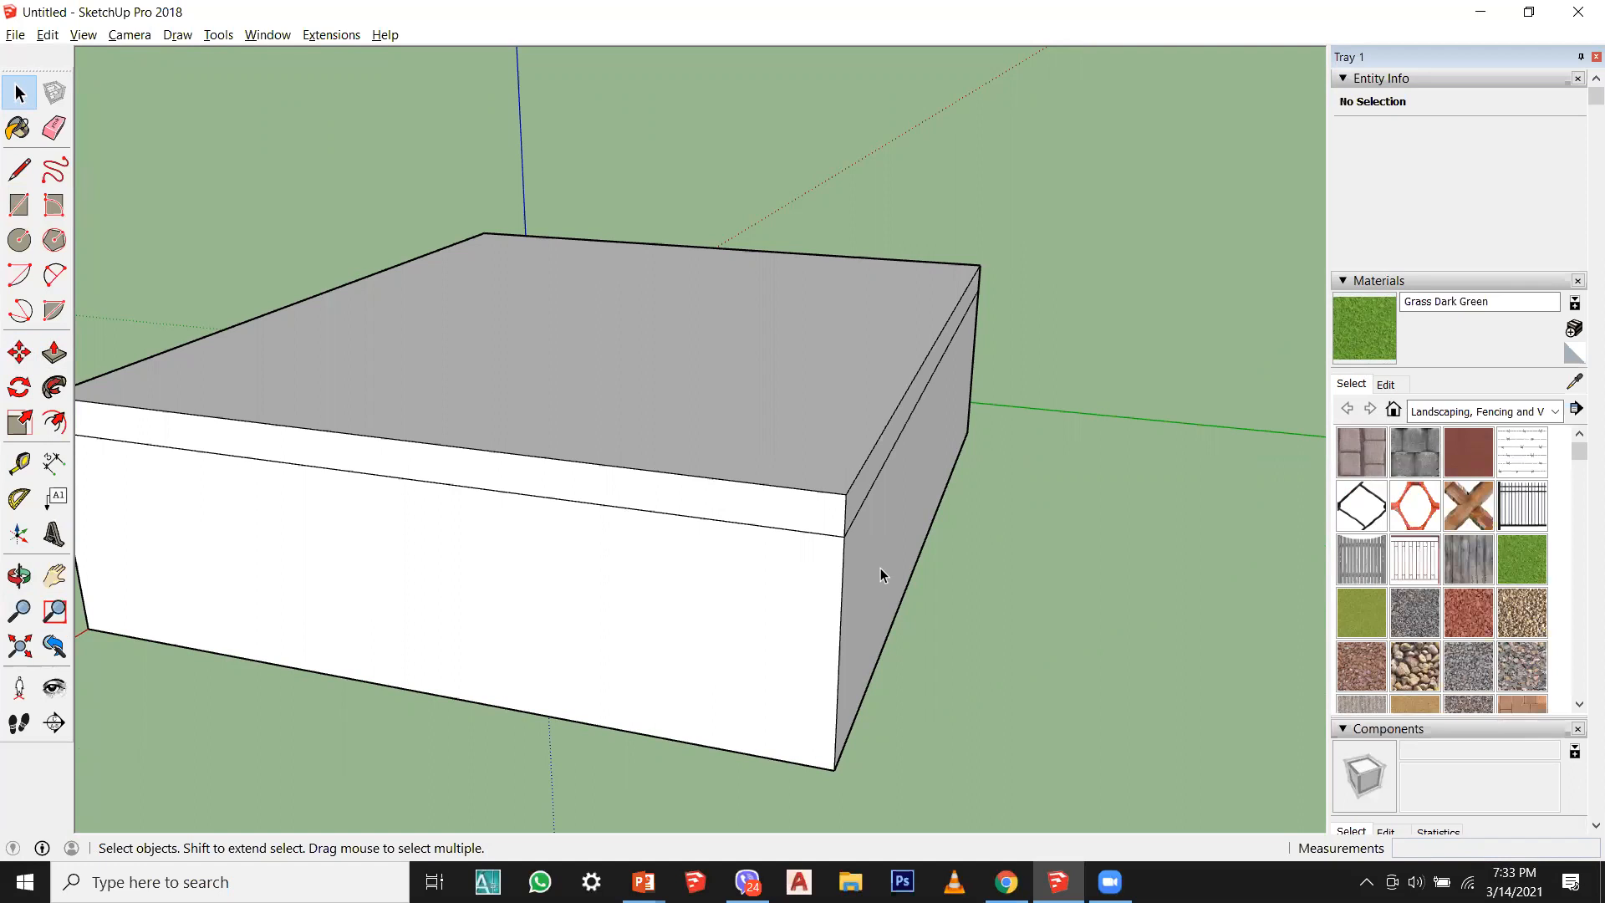
Step: Undo the 5' section on top of the box and try pulling the top face up without a new starting face
key("ctrl+z")
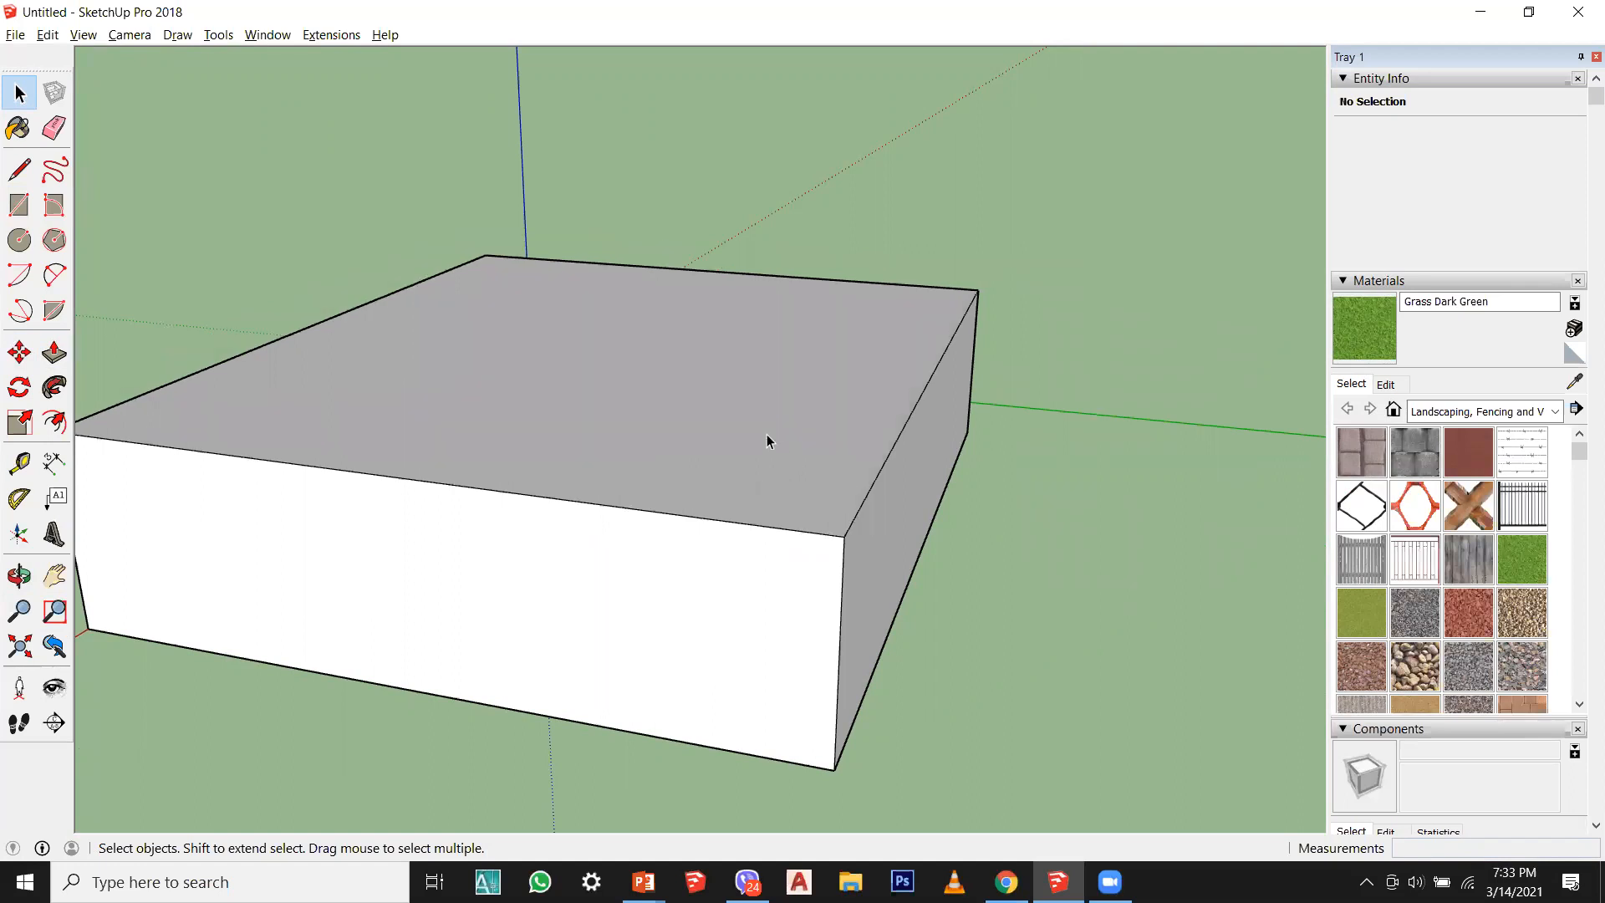
left_click(70, 346)
left_click(766, 500)
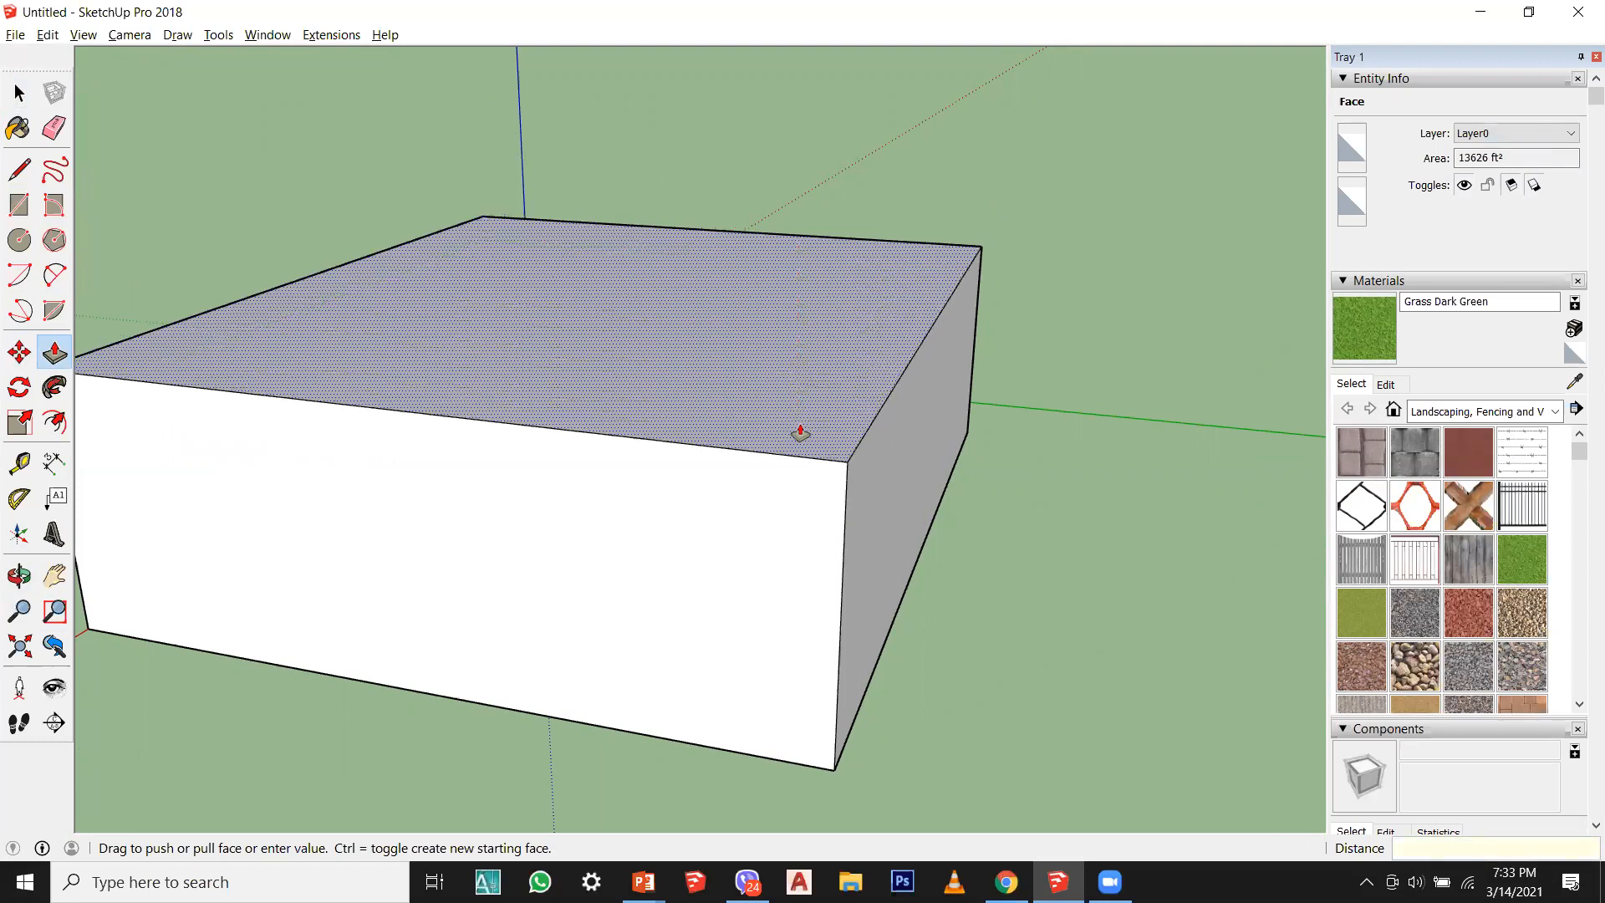
key("Escape")
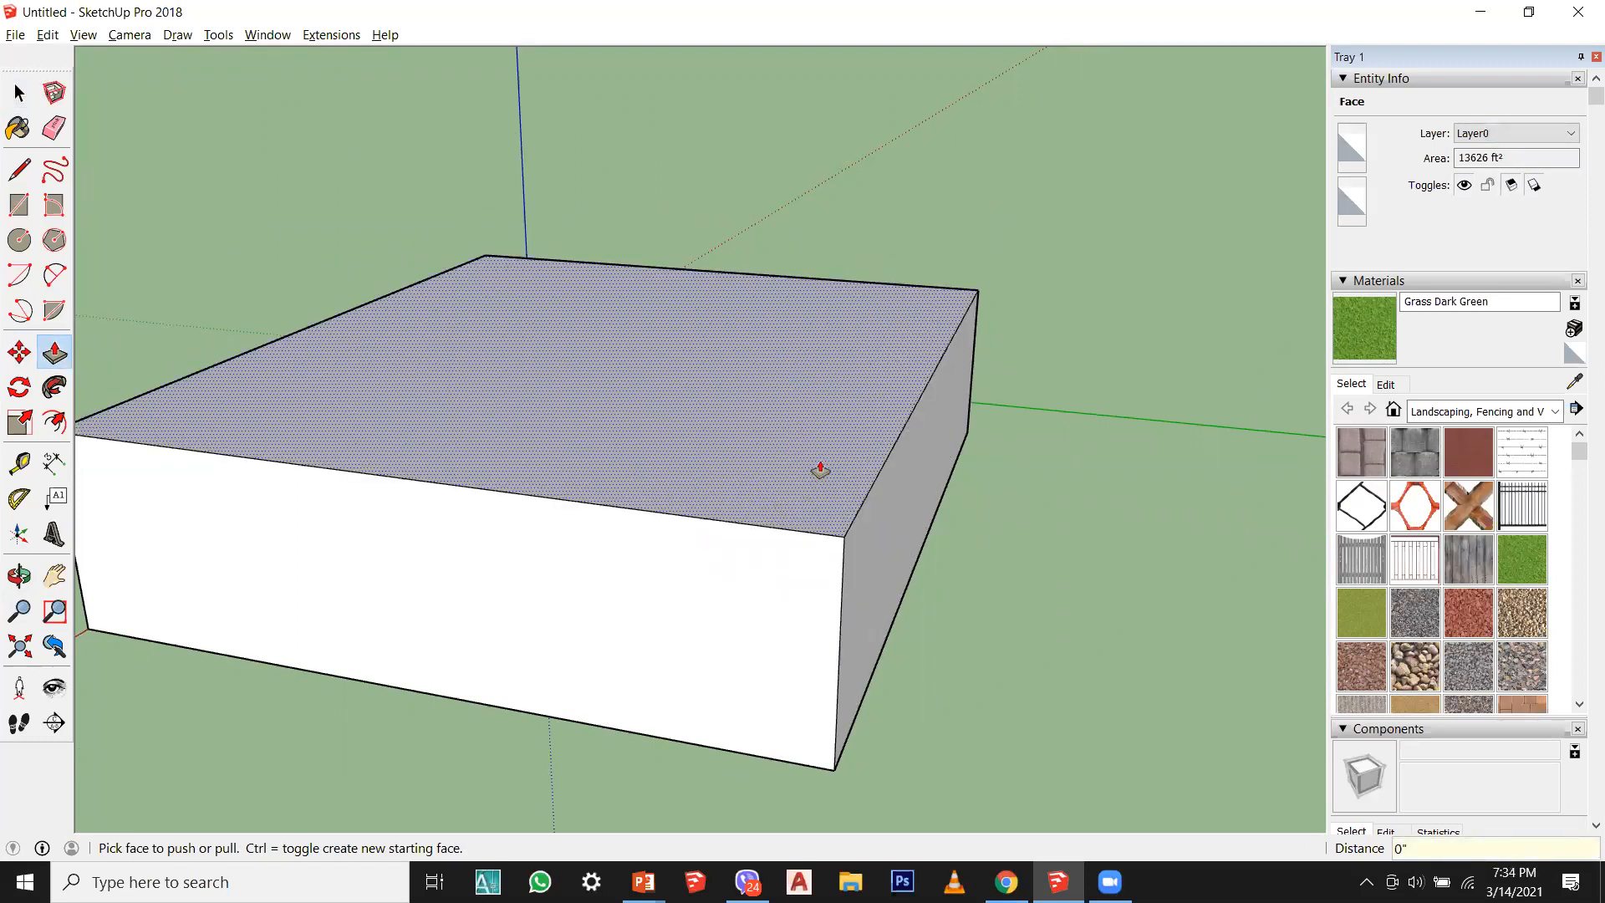
Step: Extrude the box's top face upward by 5' with a new starting face
left_click(820, 470)
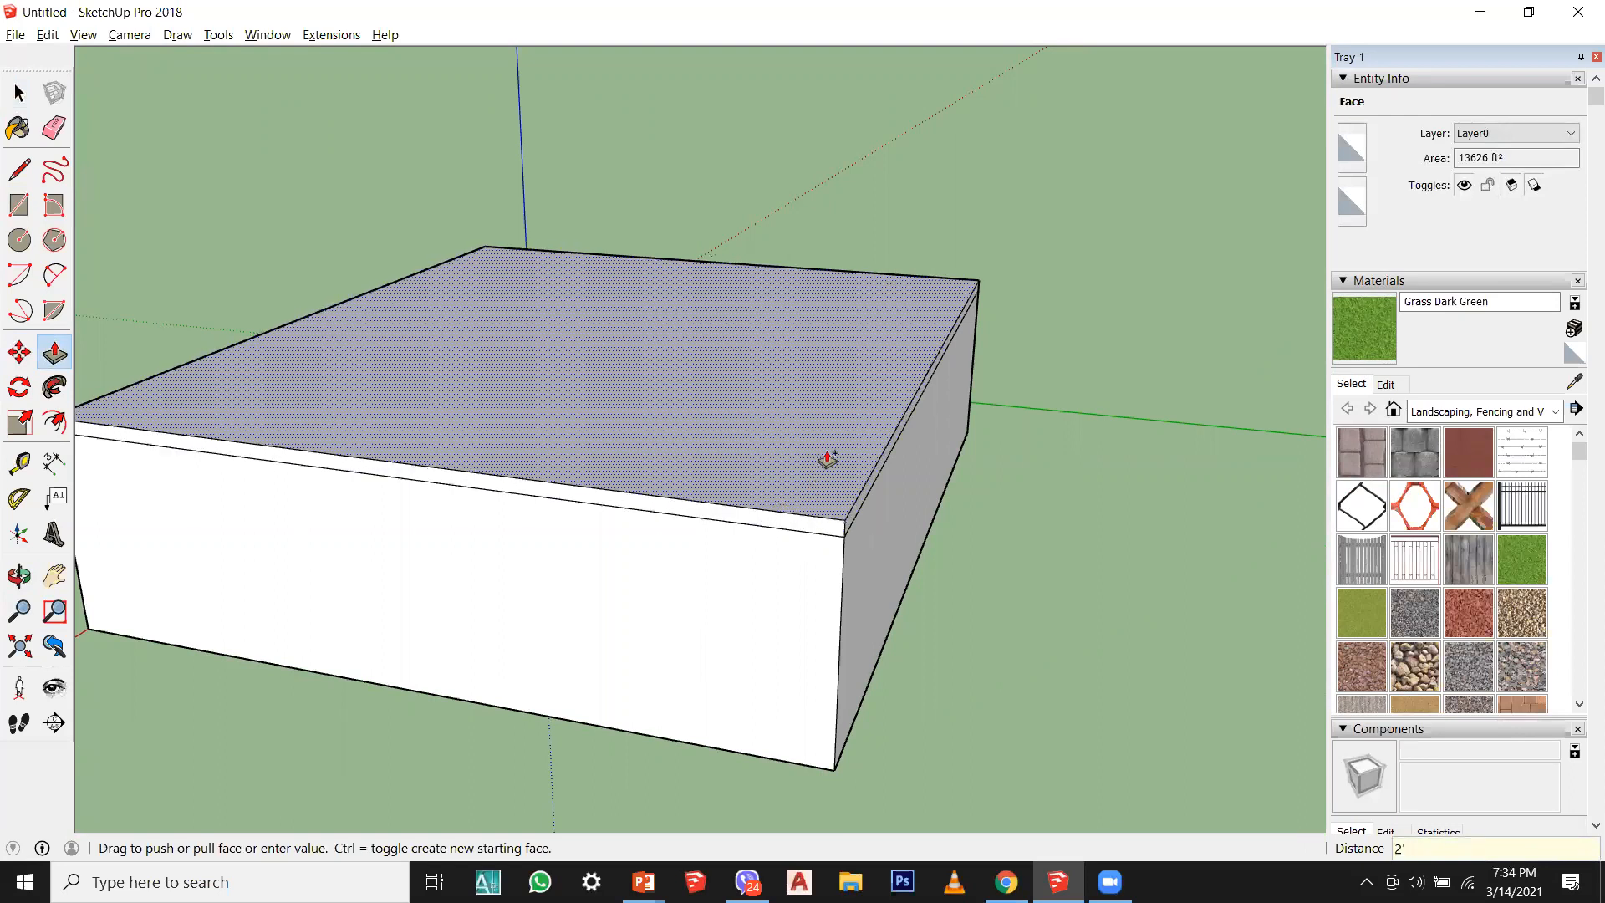
type("5")
key("Return")
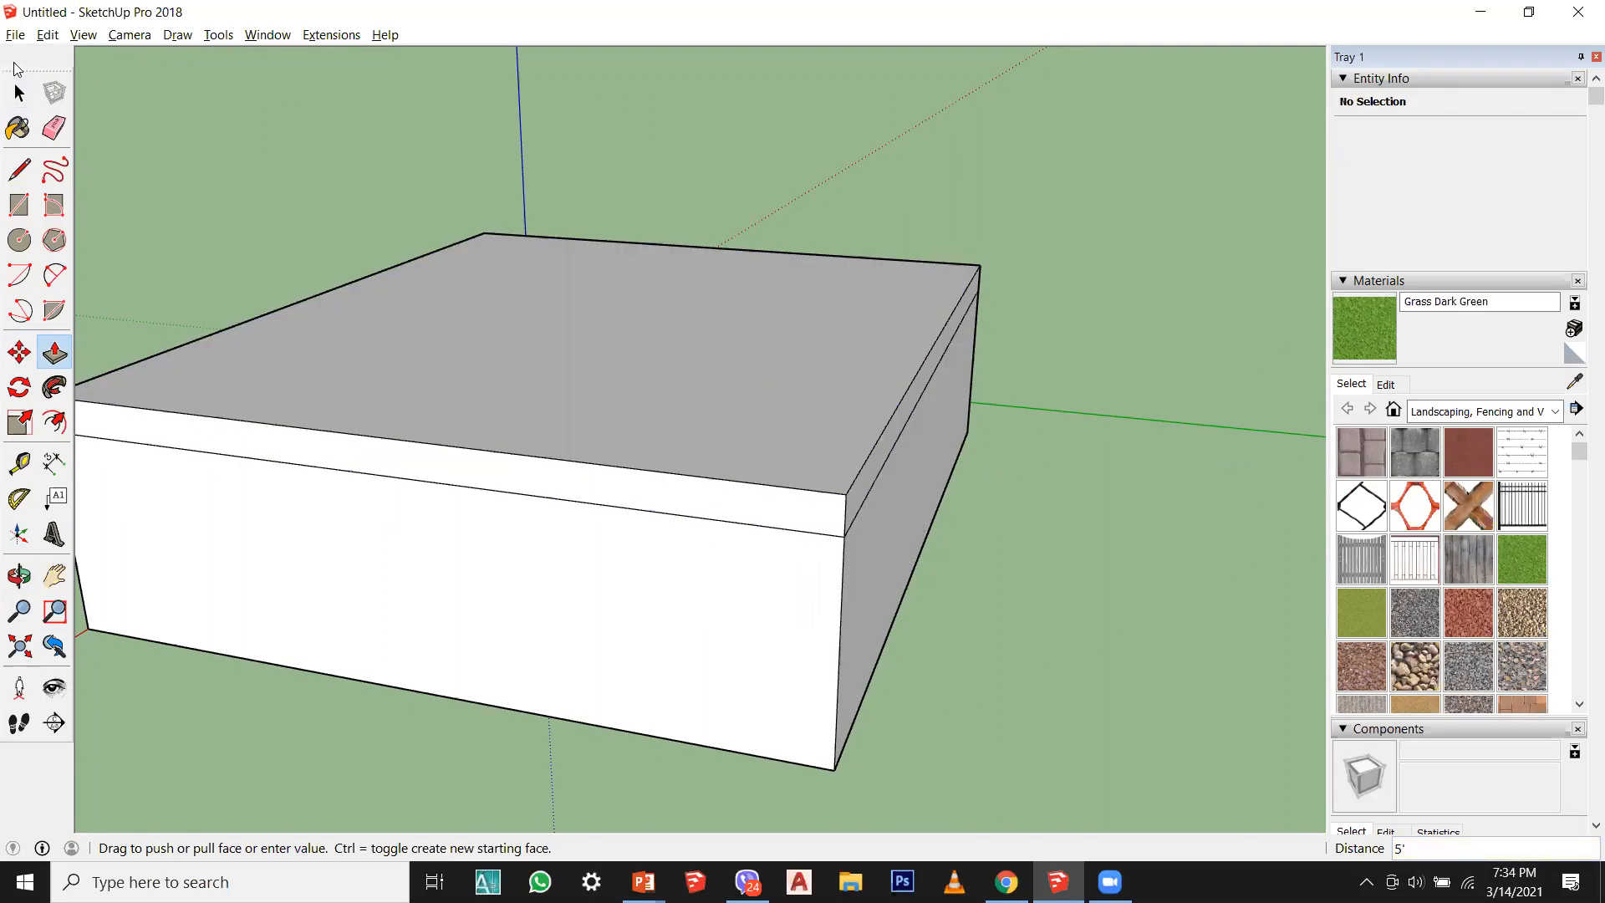
key("space")
mouse_move(526, 415)
middle_mouse_down()
mouse_move(781, 488)
mouse_move(455, 498)
mouse_move(674, 509)
mouse_move(326, 530)
mouse_move(489, 469)
mouse_move(542, 415)
mouse_move(576, 466)
middle_mouse_up()
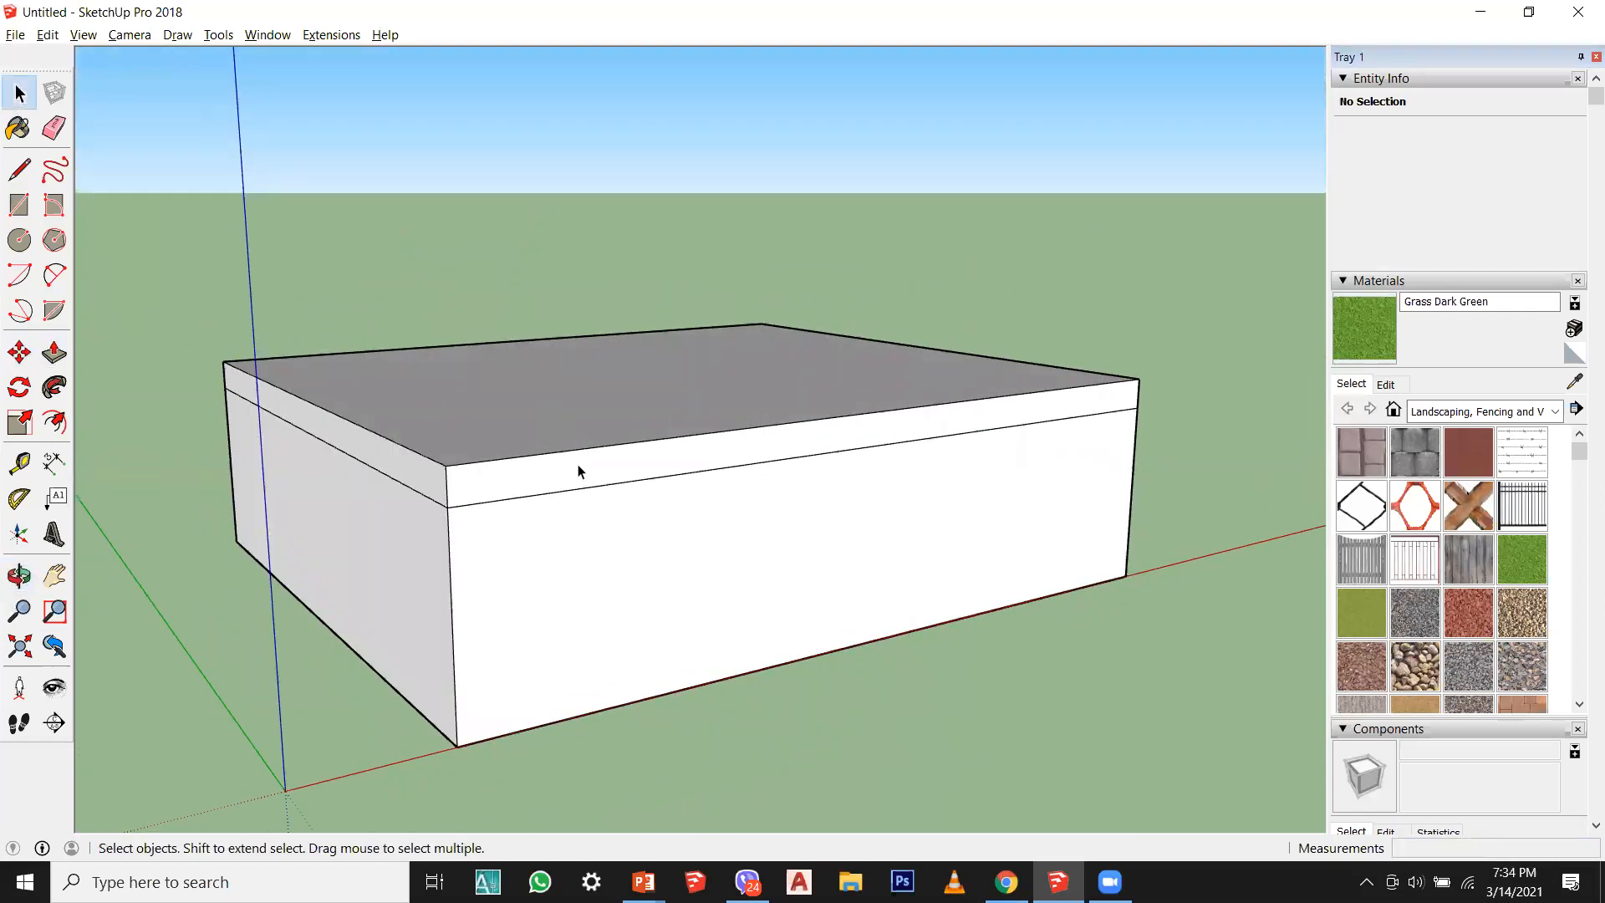
Step: Push the section's top face down by 5' to the dividing edges and look into the box
left_click(490, 439)
middle_click_drag(490, 438, 491, 512)
left_click(54, 352)
scroll(464, 507, "up", 3)
scroll(464, 507, "down", 3)
left_click(437, 591)
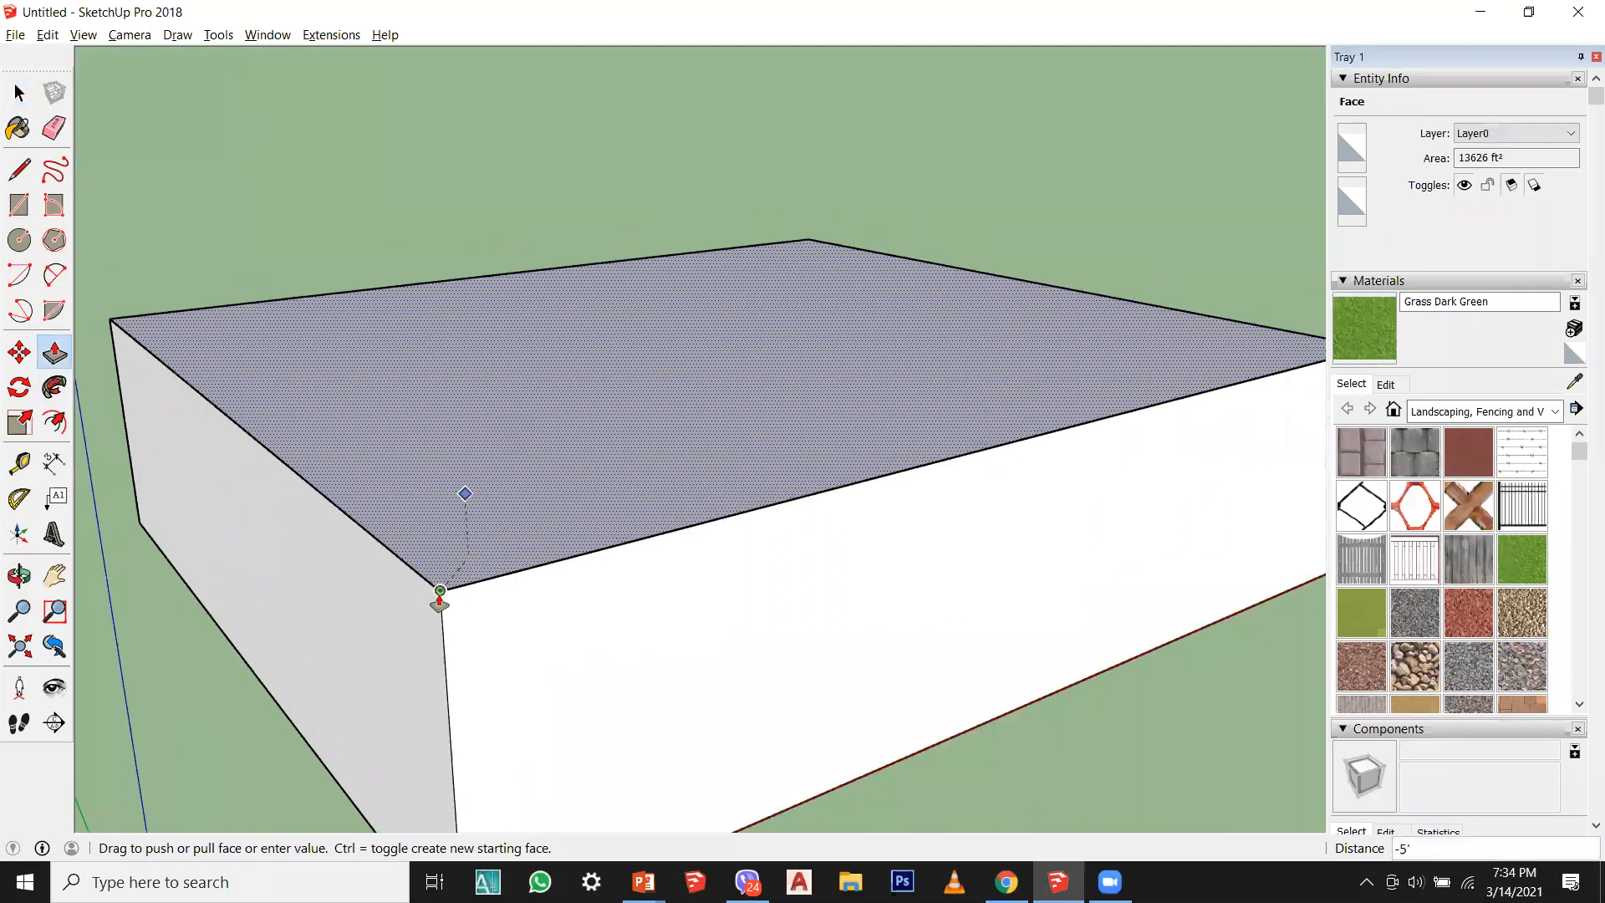
left_click(441, 609)
middle_click_drag(440, 609, 853, 452)
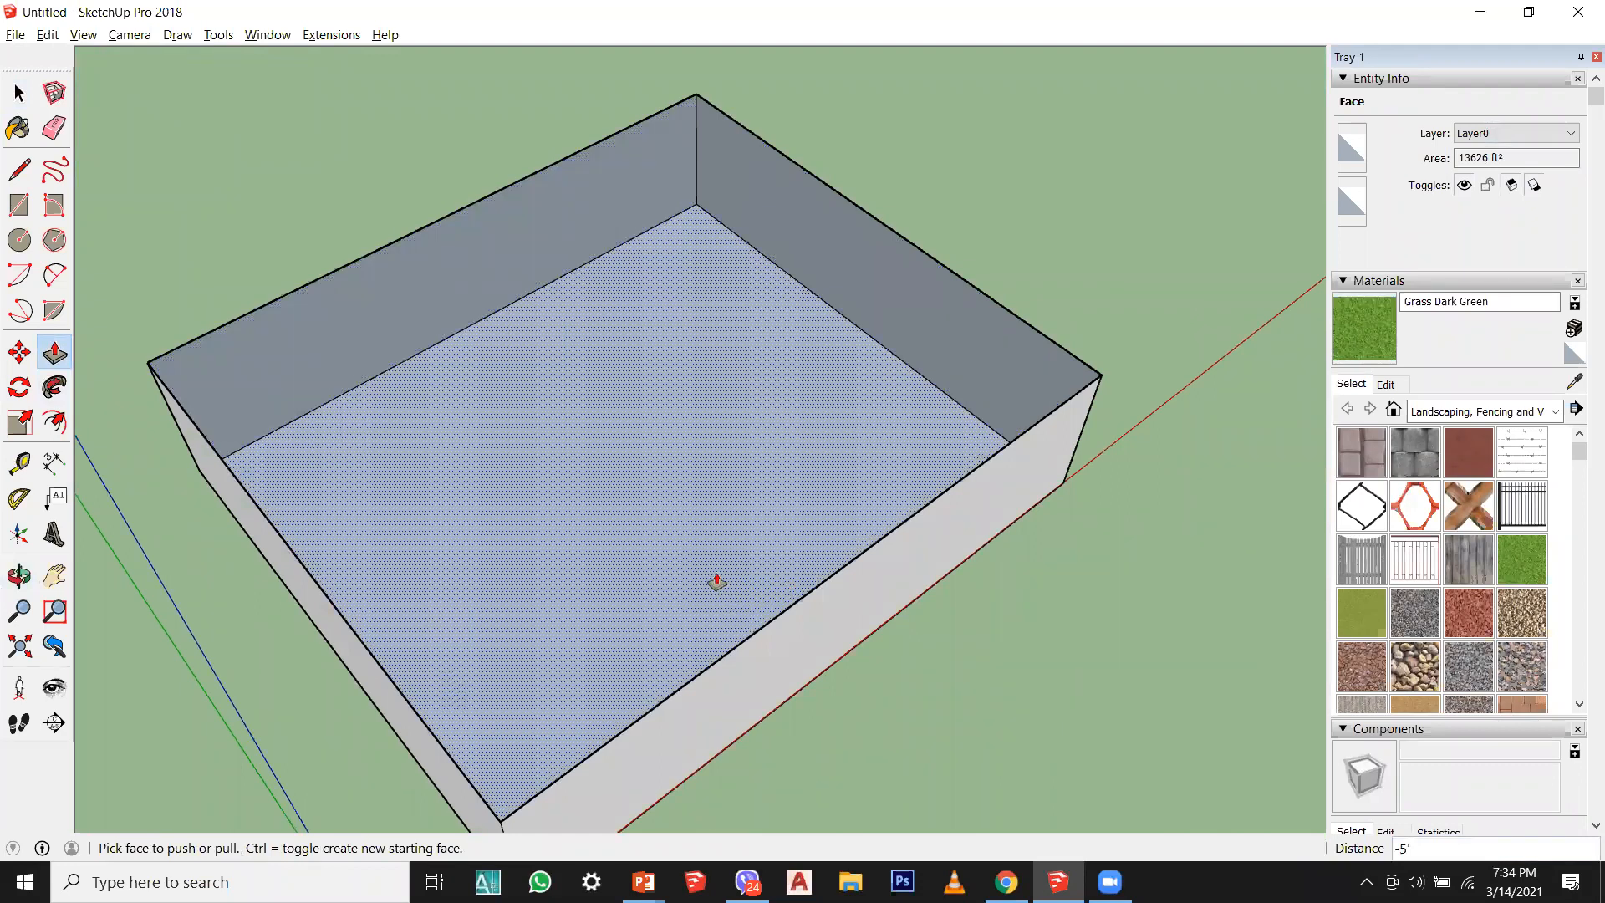
Step: Undo the 5' push and the 5' section to restore the plain closed box
key("ctrl+z")
scroll(719, 583, "down", 2)
middle_click_drag(742, 591, 953, 638)
key("ctrl+z")
scroll(605, 399, "up", 2)
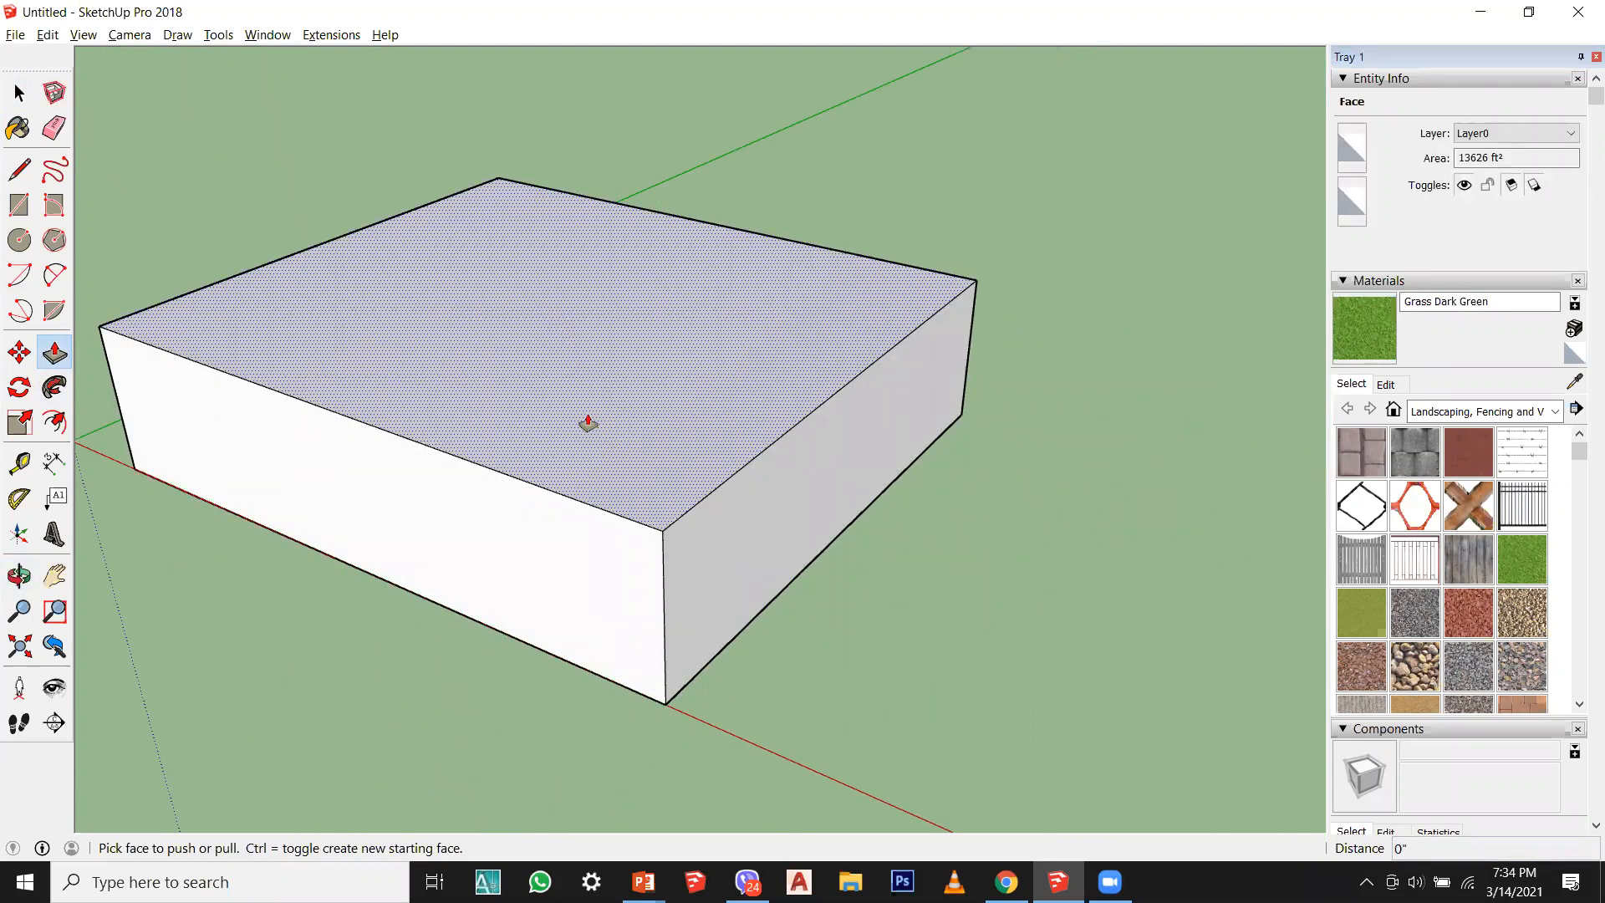
Step: Try pulling the top face up about 16' 7" while toggling the creation of a new starting face
left_click_drag(637, 441, 609, 342)
key("ctrl")
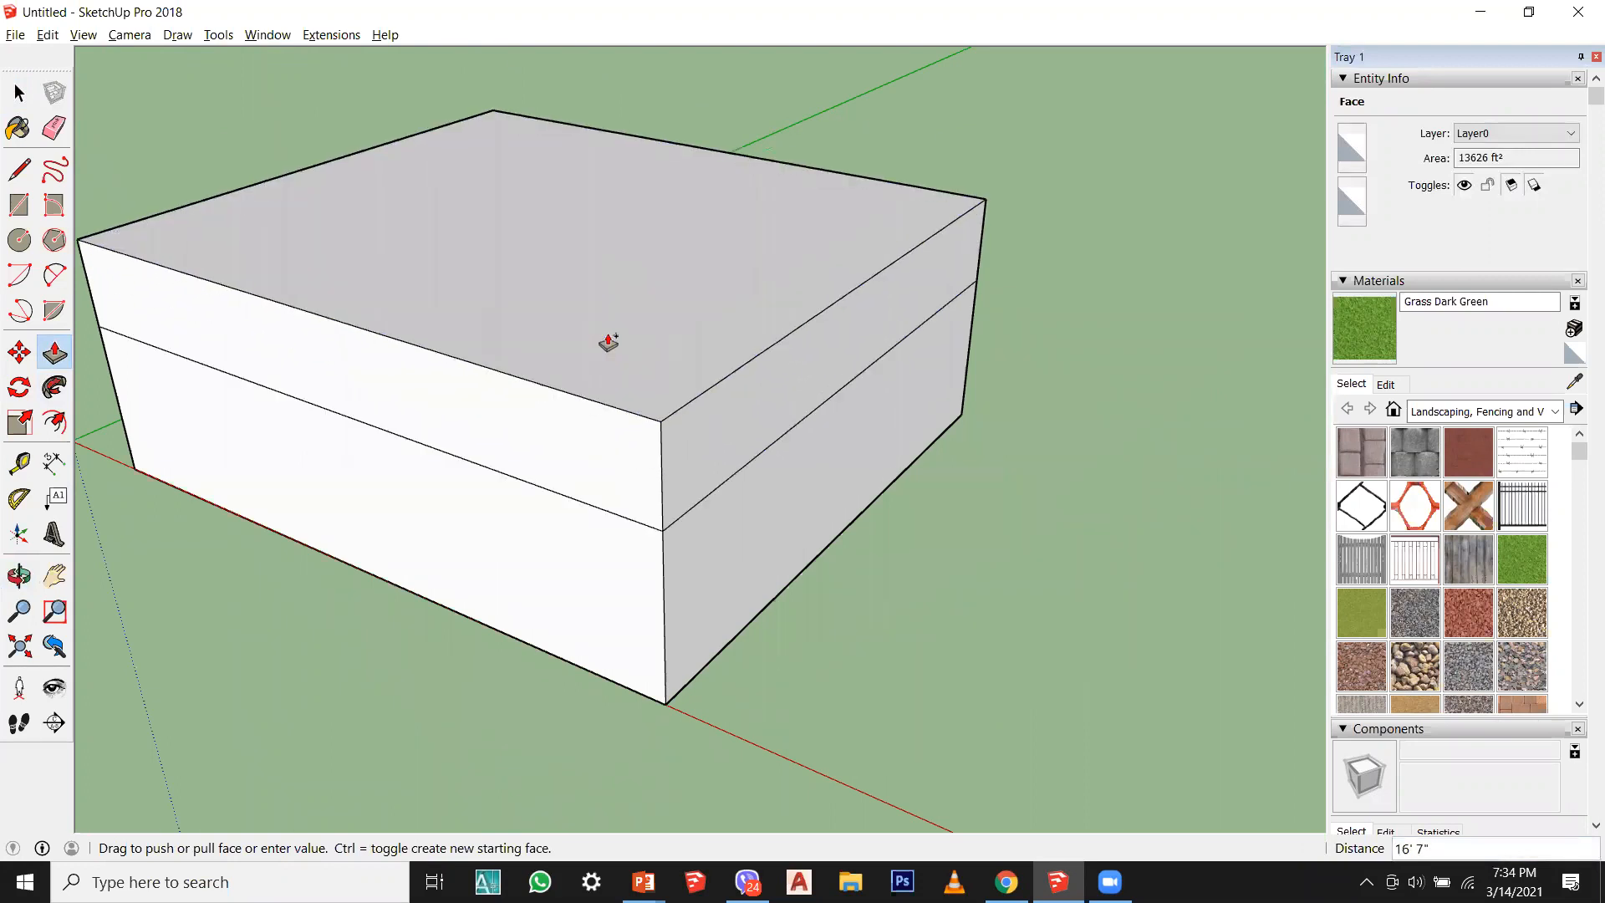
key("ctrl")
left_click(19, 93)
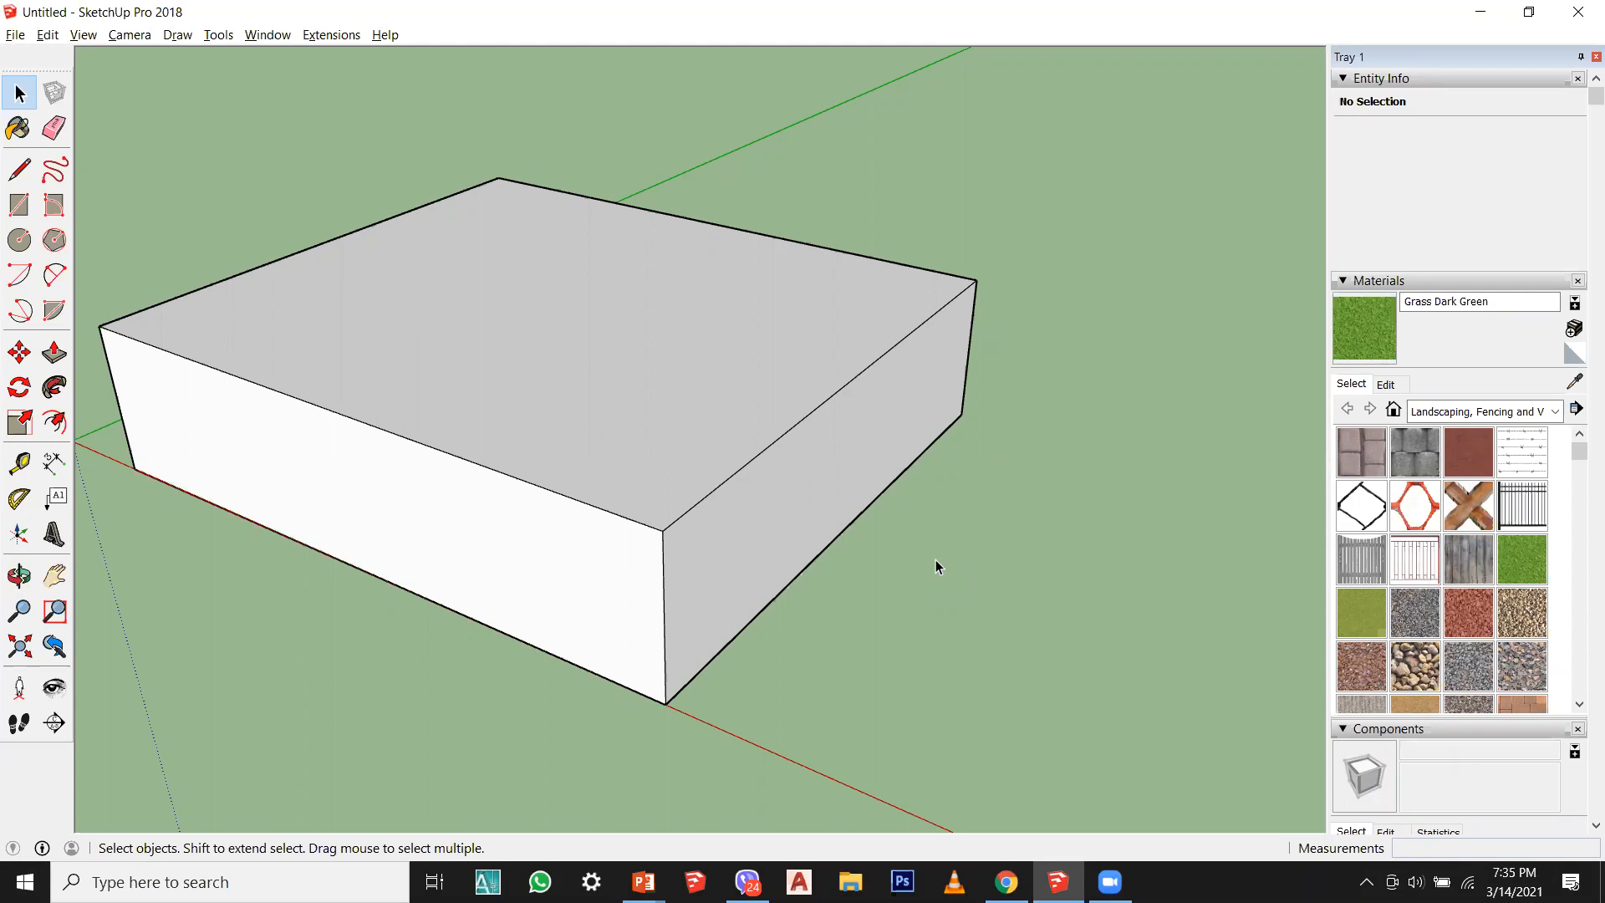
scroll(874, 115, "up", 2)
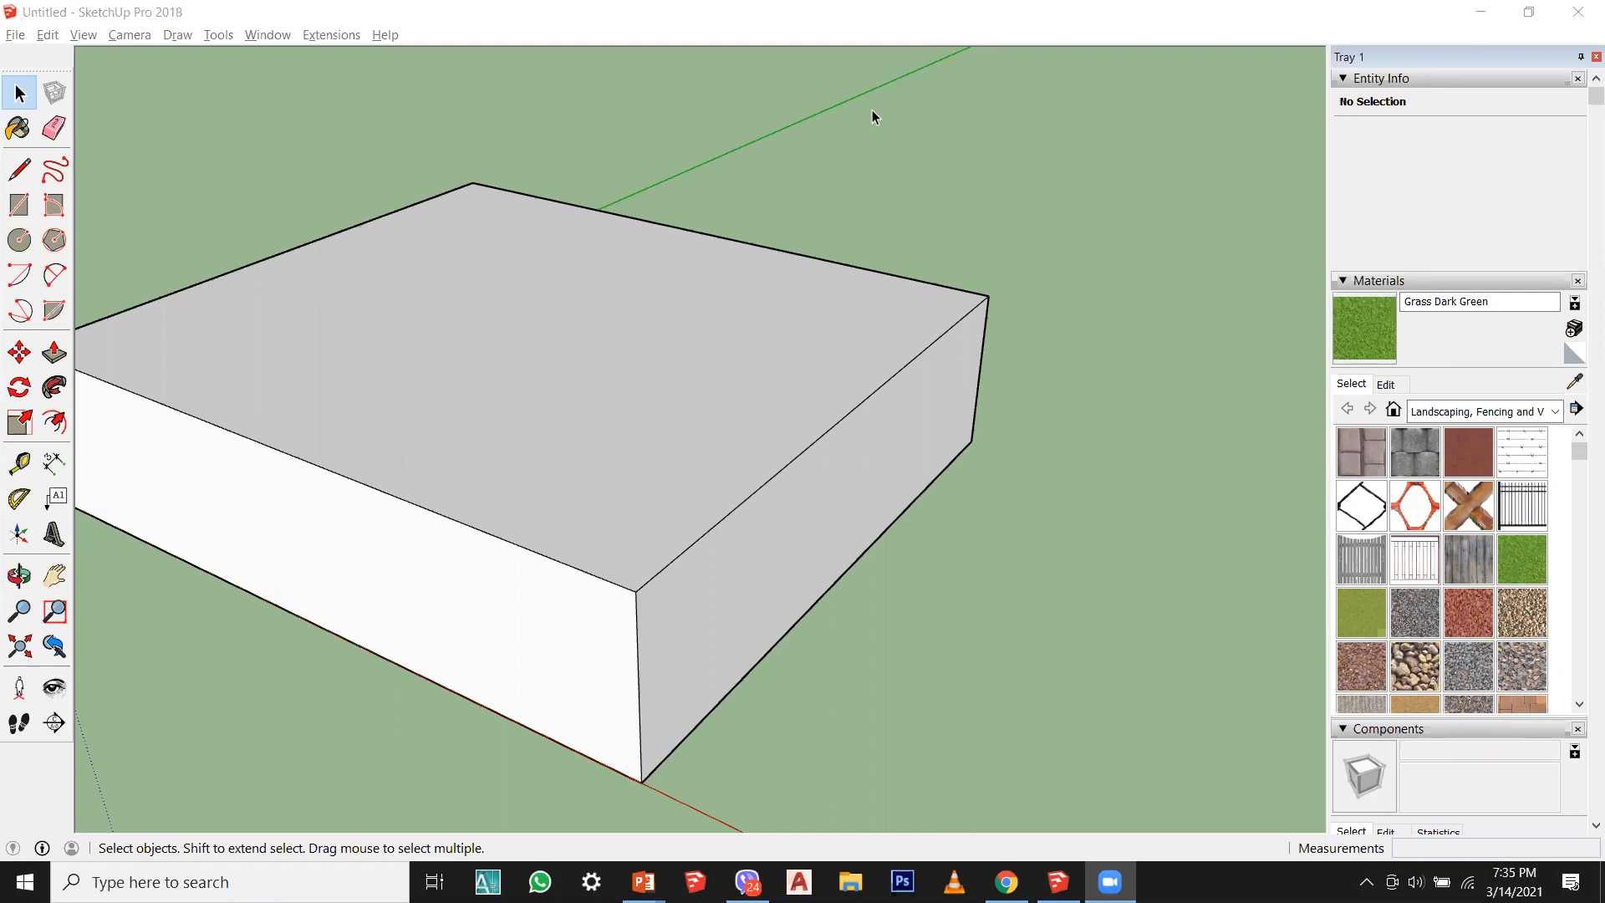
left_click(27, 87)
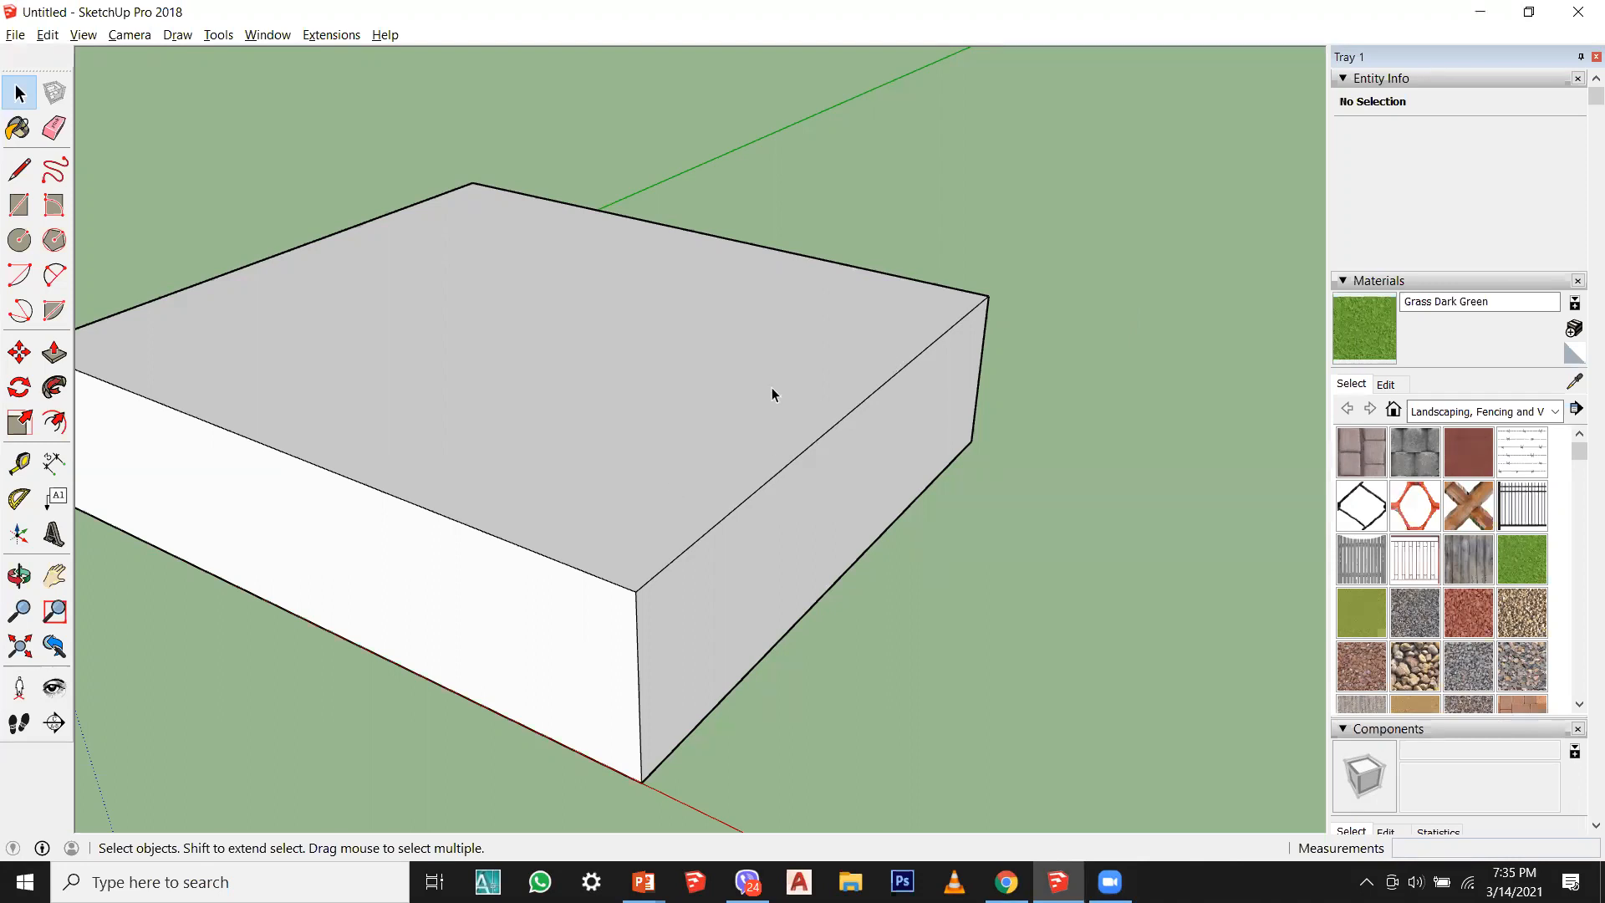
scroll(775, 393, "down", 3)
middle_click_drag(775, 393, 476, 448)
scroll(792, 441, "up", 5)
scroll(793, 441, "down", 5)
middle_click_drag(793, 442, 1182, 412)
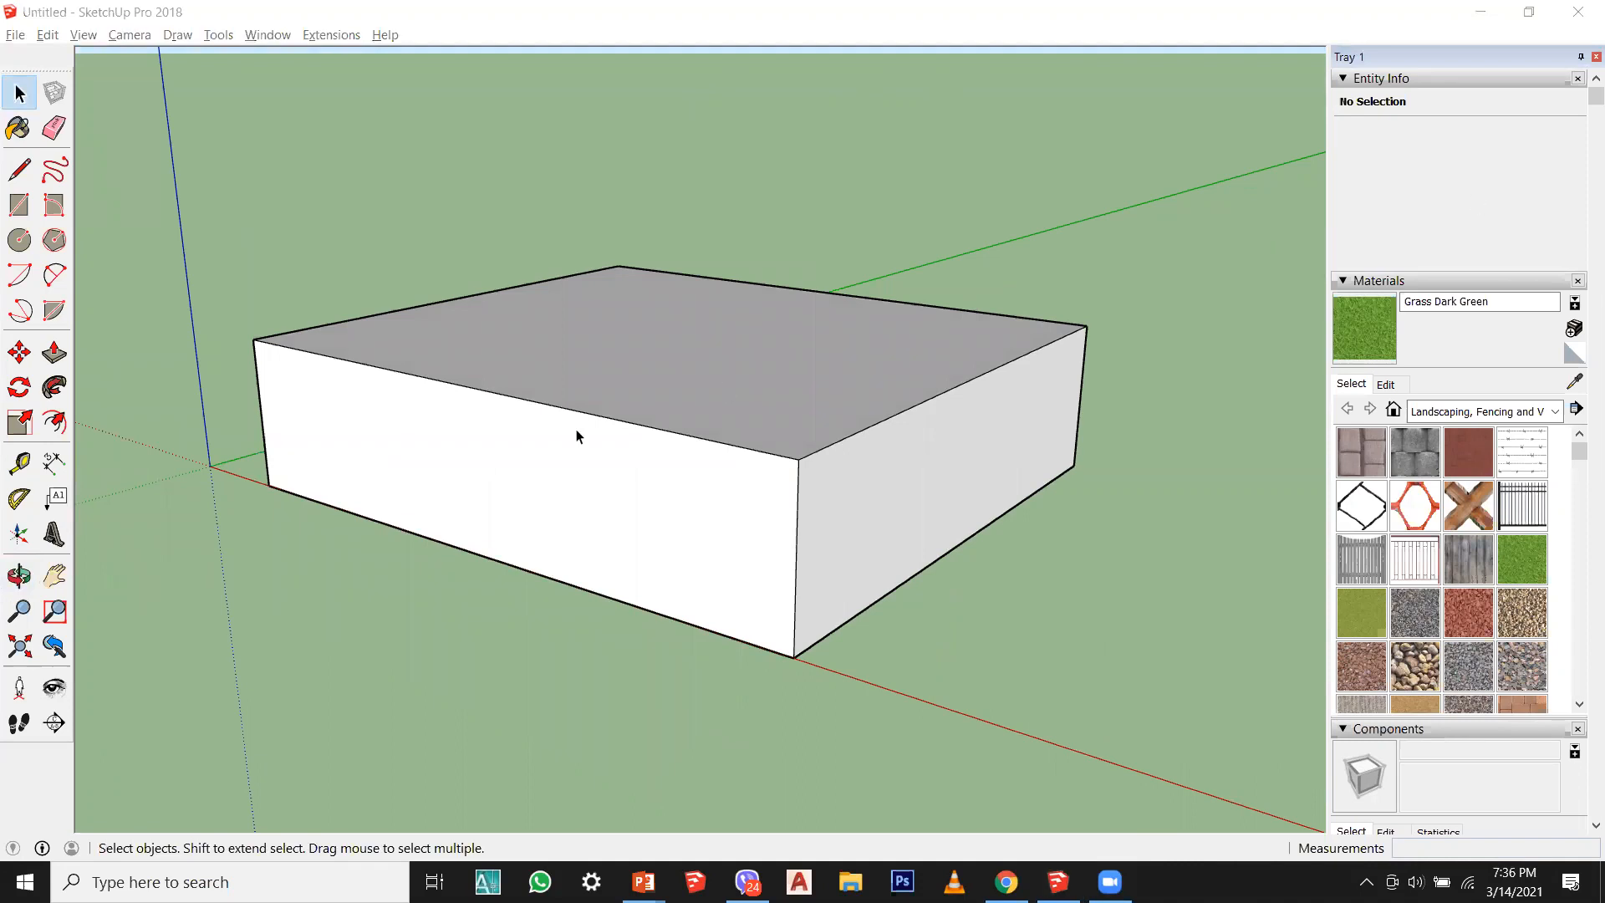
scroll(575, 420, "down", 1)
middle_click_drag(573, 418, 959, 594)
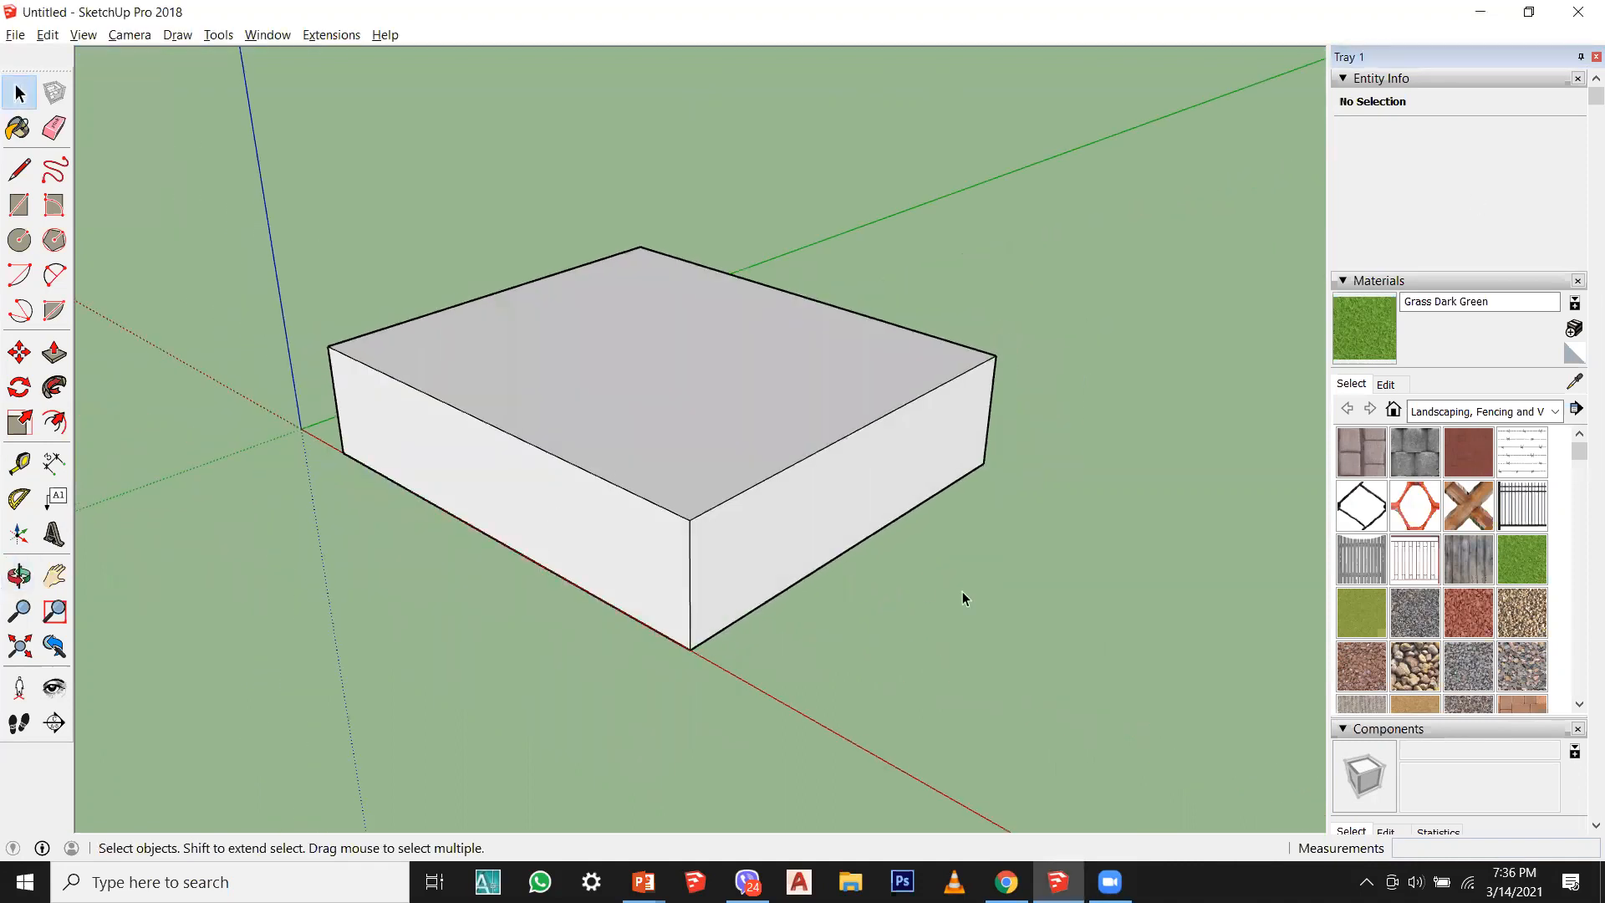
Step: Extrude the box's top face upward by 10' as a new section with a new starting face
scroll(142, 501, "up", 1)
left_click(54, 352)
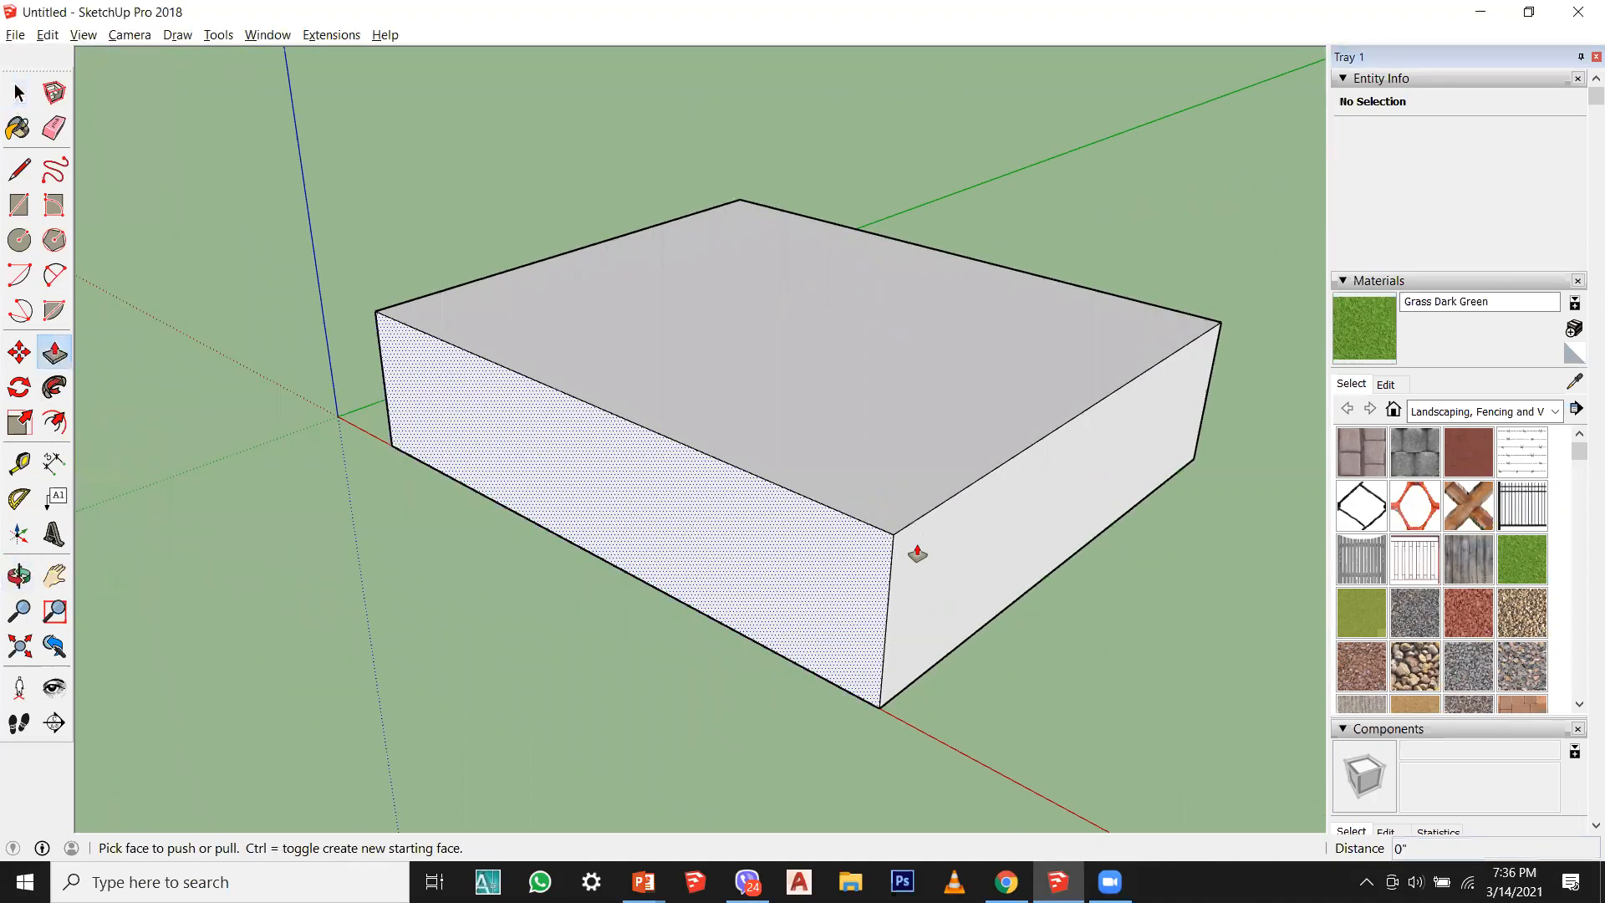
key("ctrl+z")
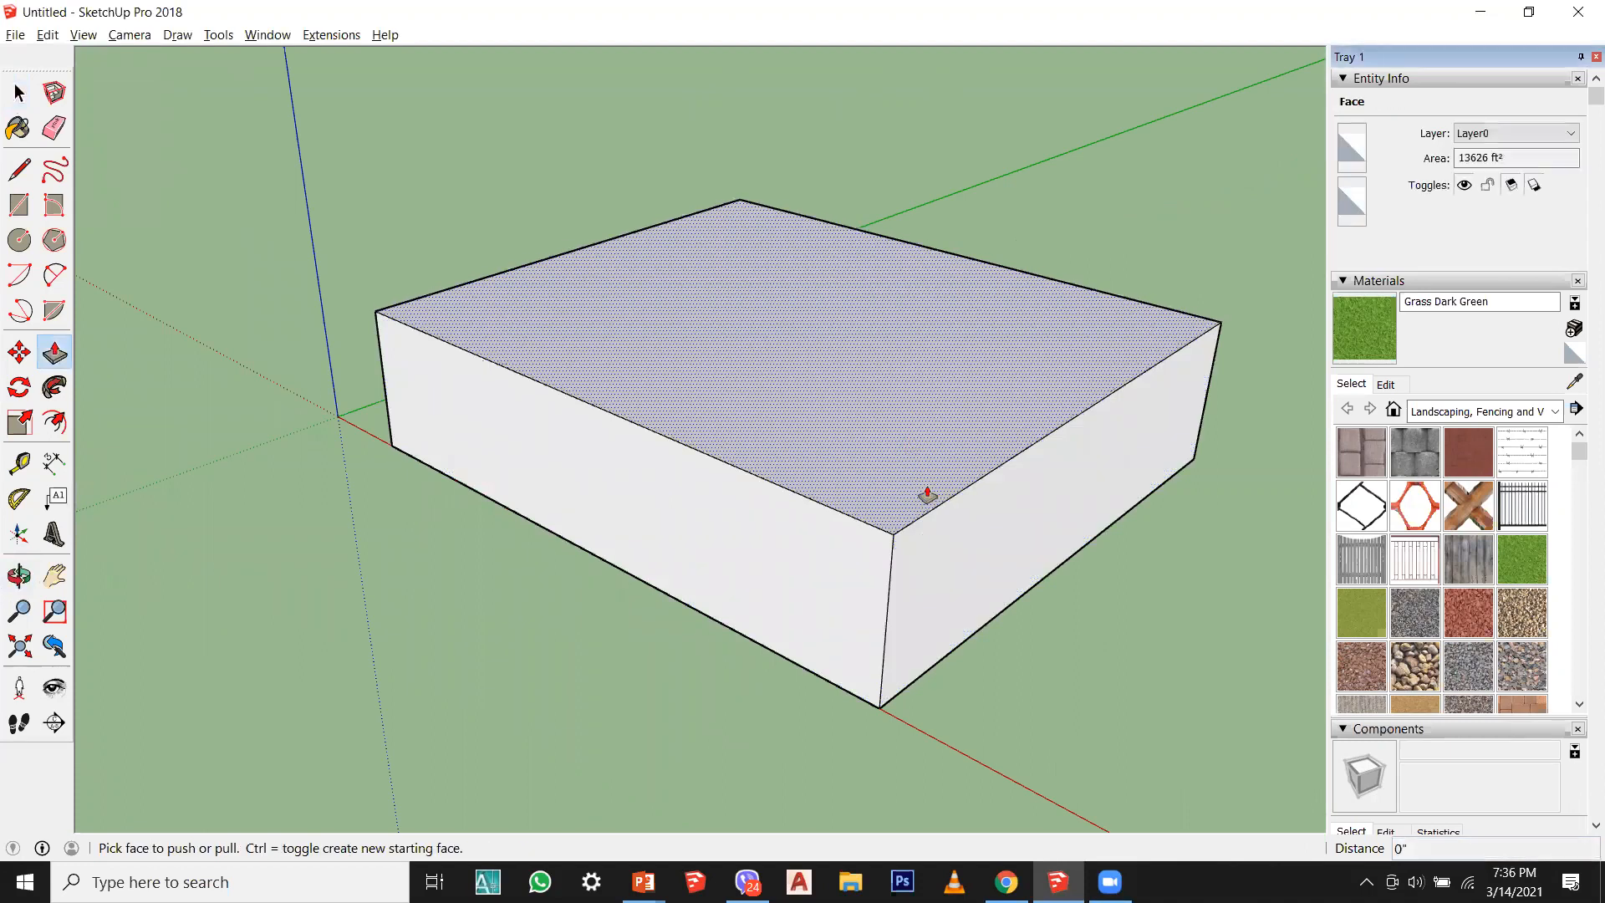
left_click(928, 496)
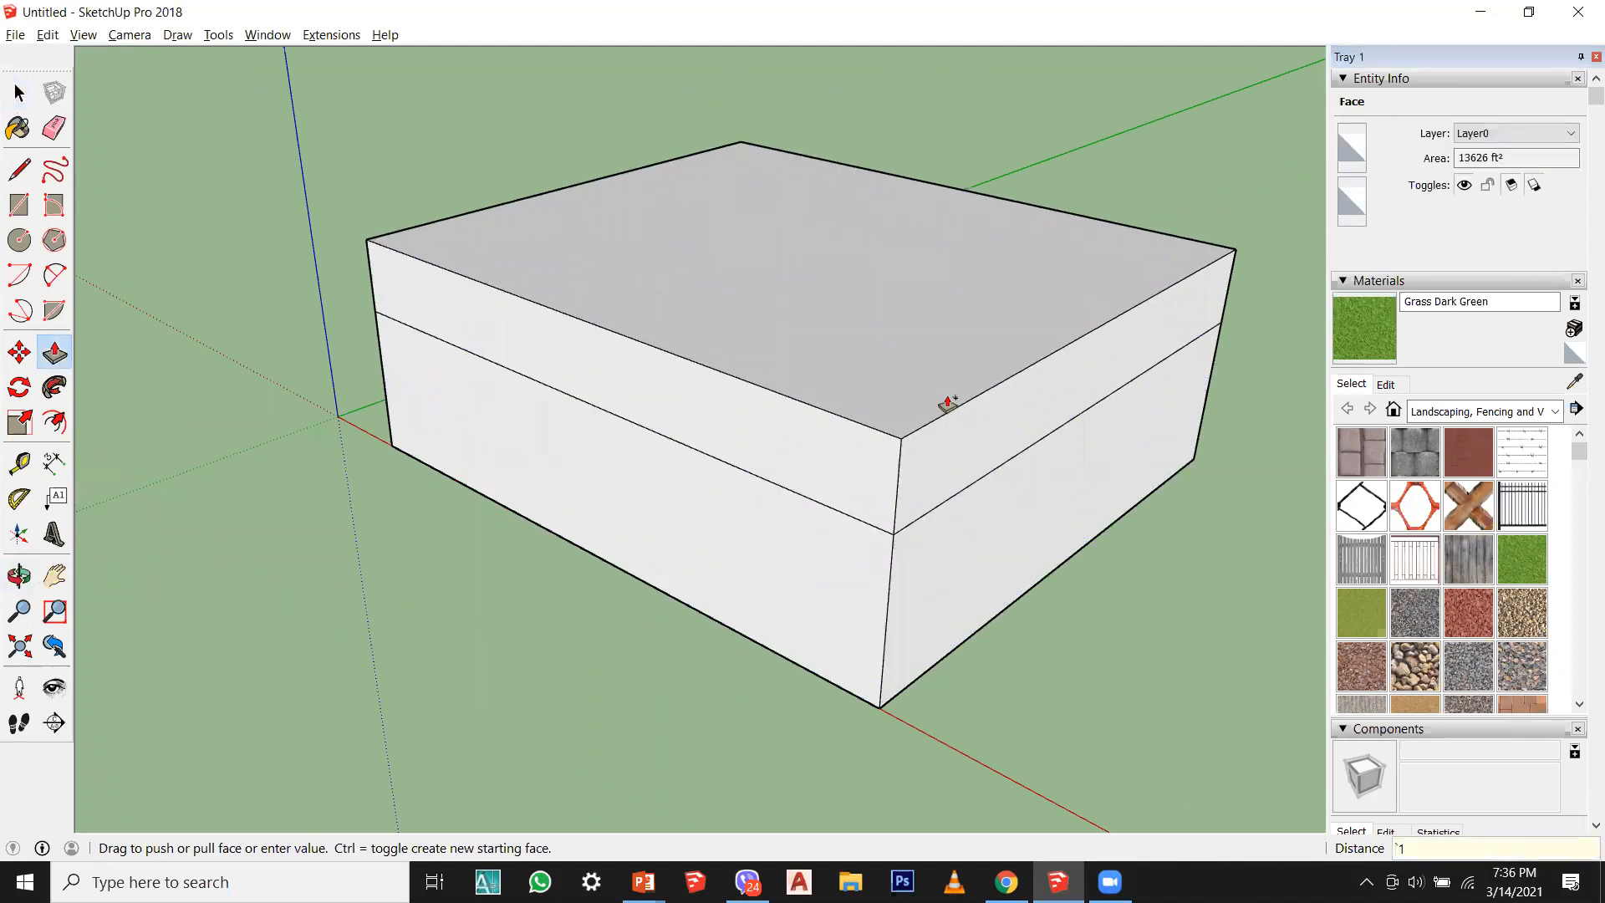
type("10")
key("Return")
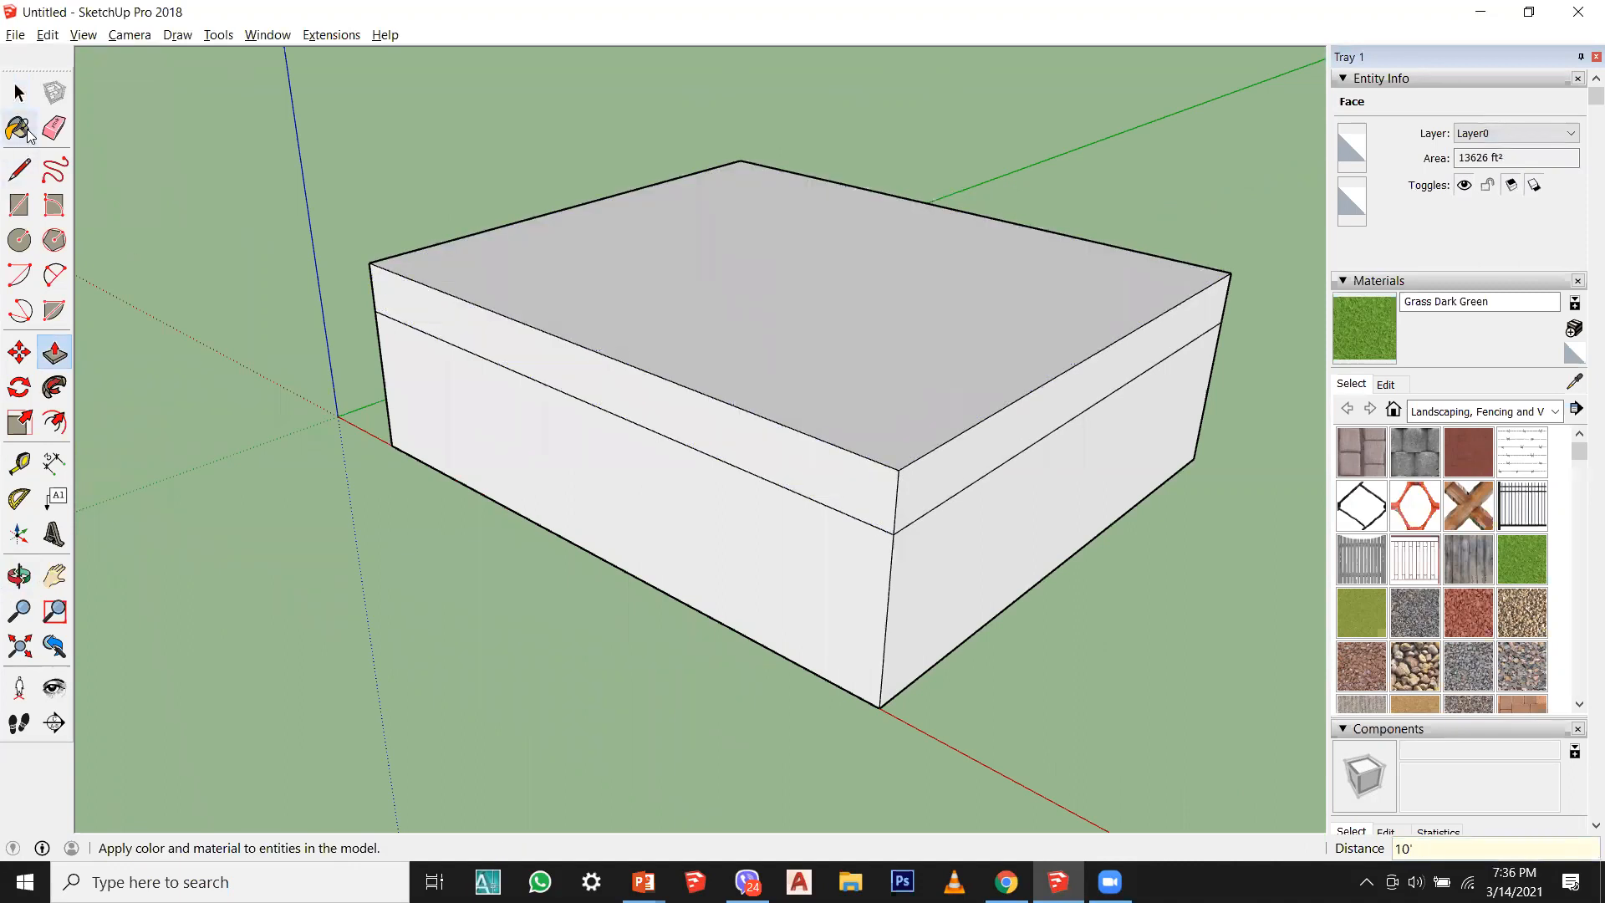
left_click(19, 93)
Step: Examine the dividing edges between the box and its 10' top section from all sides
scroll(806, 375, "down", 1)
scroll(1055, 408, "up", 3)
scroll(636, 556, "down", 1)
middle_click_drag(677, 759, 650, 514)
scroll(726, 515, "down", 2)
scroll(769, 589, "up", 3)
middle_click_drag(748, 635, 724, 573)
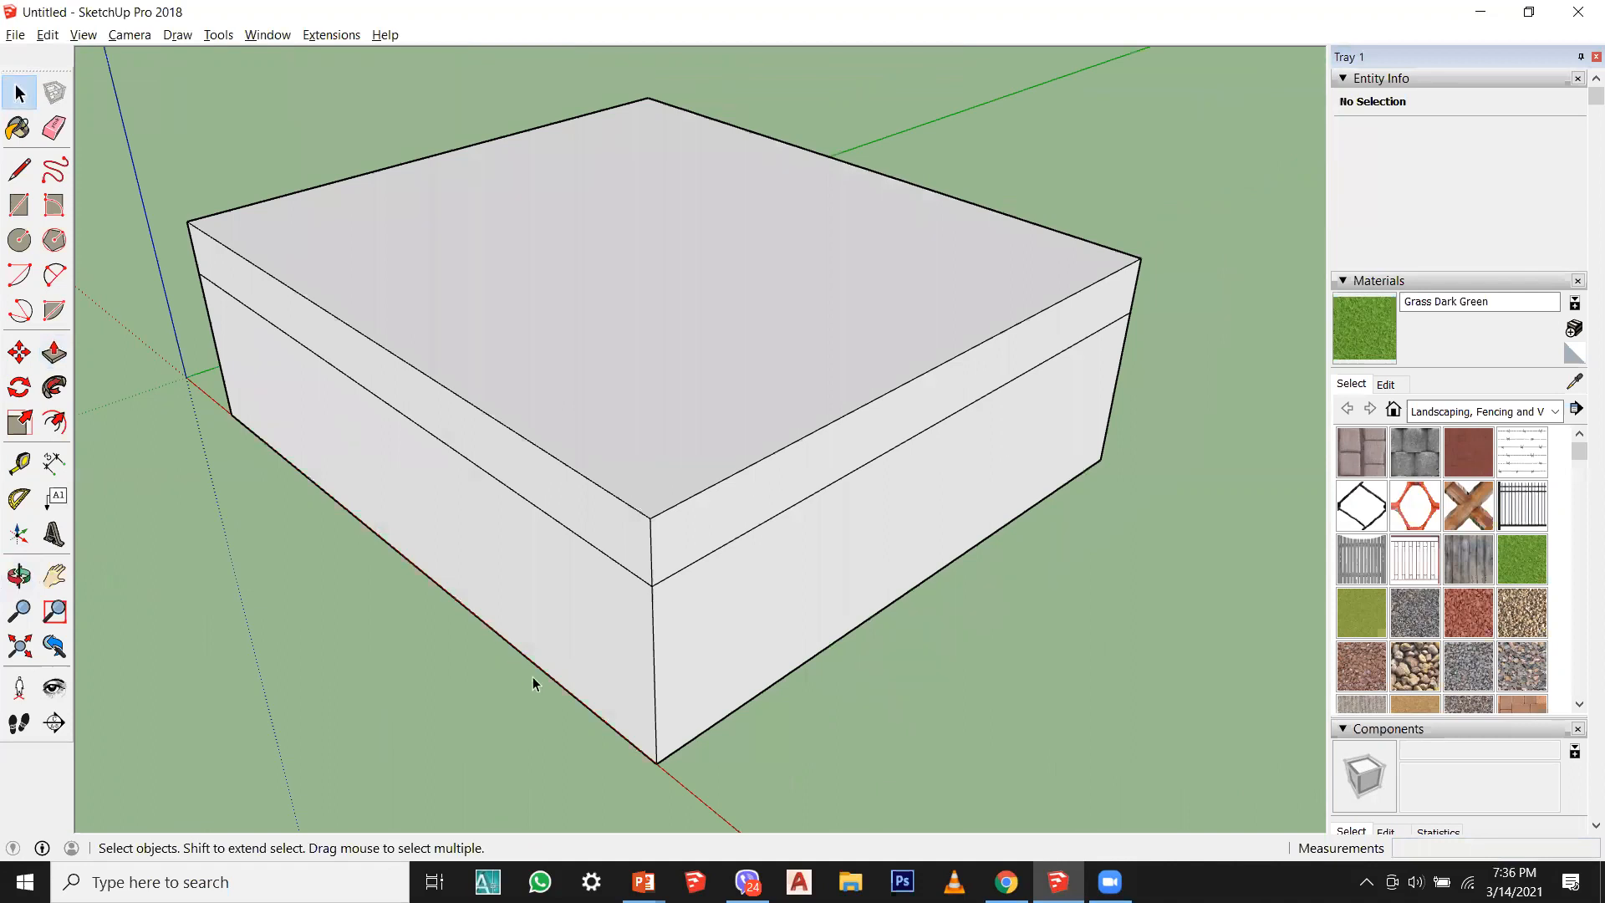
middle_click_drag(989, 484, 789, 544)
scroll(789, 545, "down", 2)
scroll(925, 569, "up", 2)
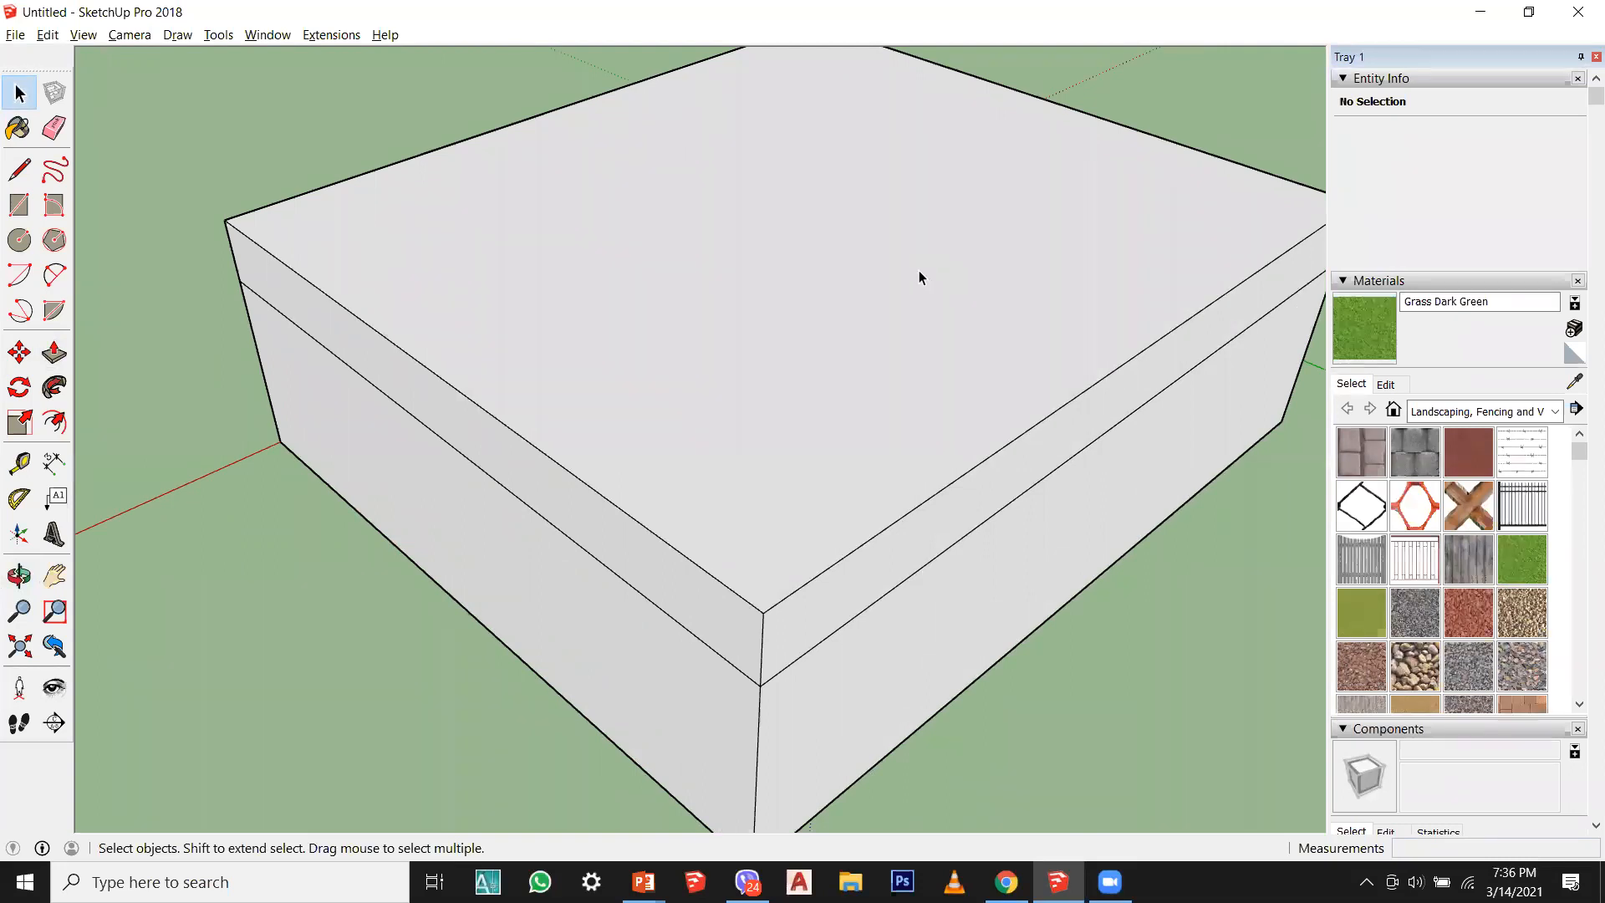
scroll(917, 265, "down", 3)
middle_click_drag(502, 559, 686, 259)
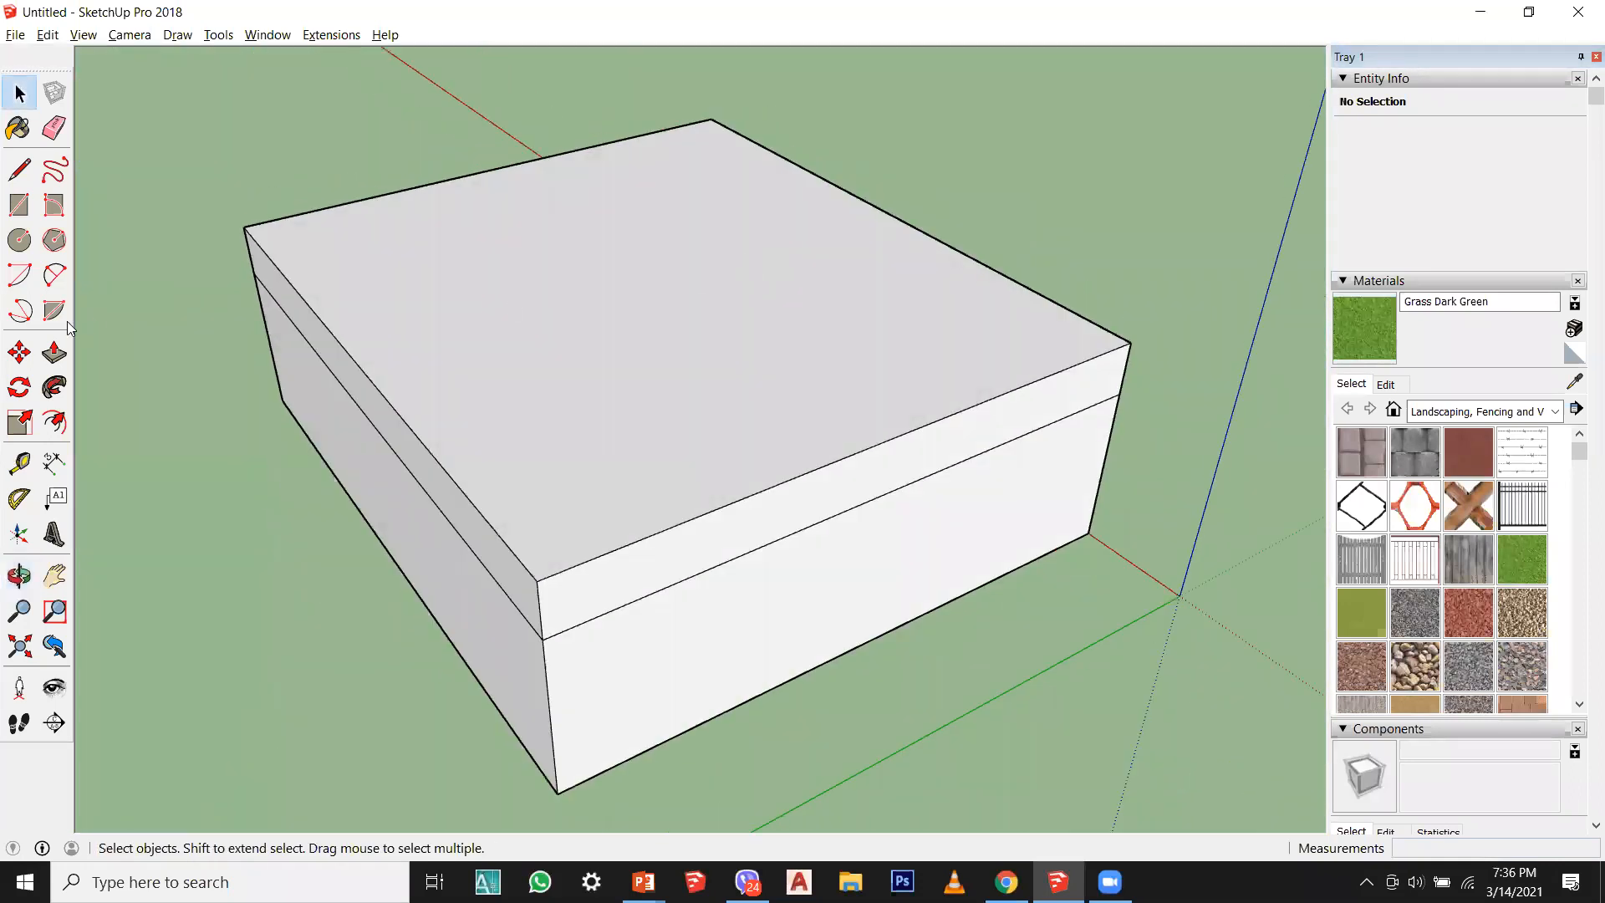
middle_click_drag(418, 512, 476, 527)
Step: Push the top section's face down by 10' to the level of the dividing edges
left_click(53, 352)
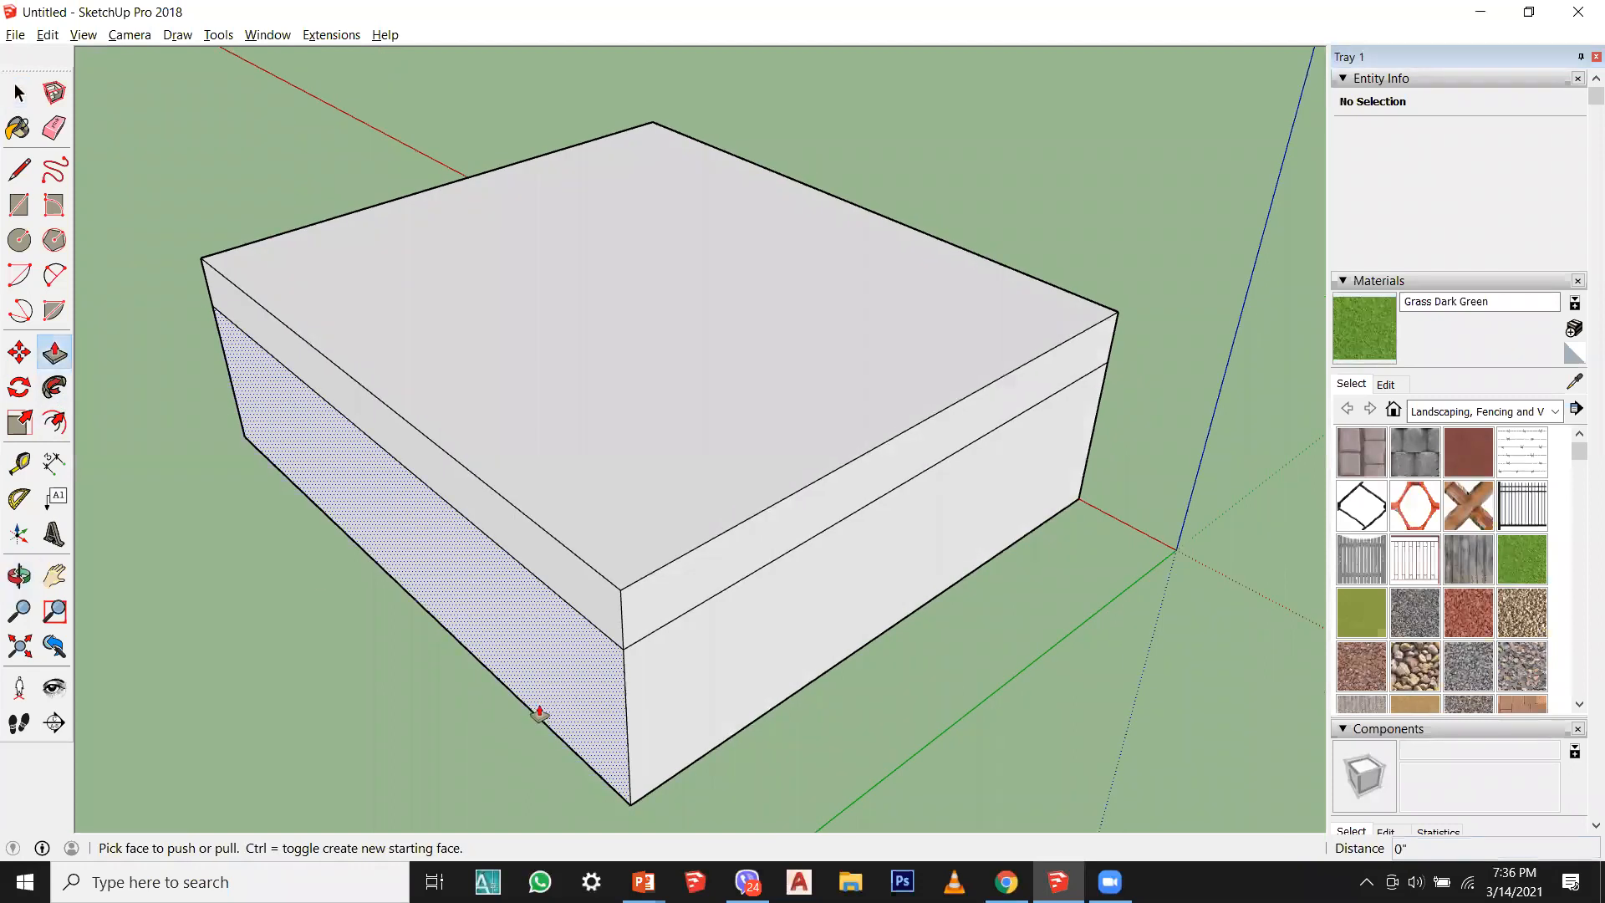
scroll(589, 648, "up", 5)
left_click_drag(710, 419, 777, 577)
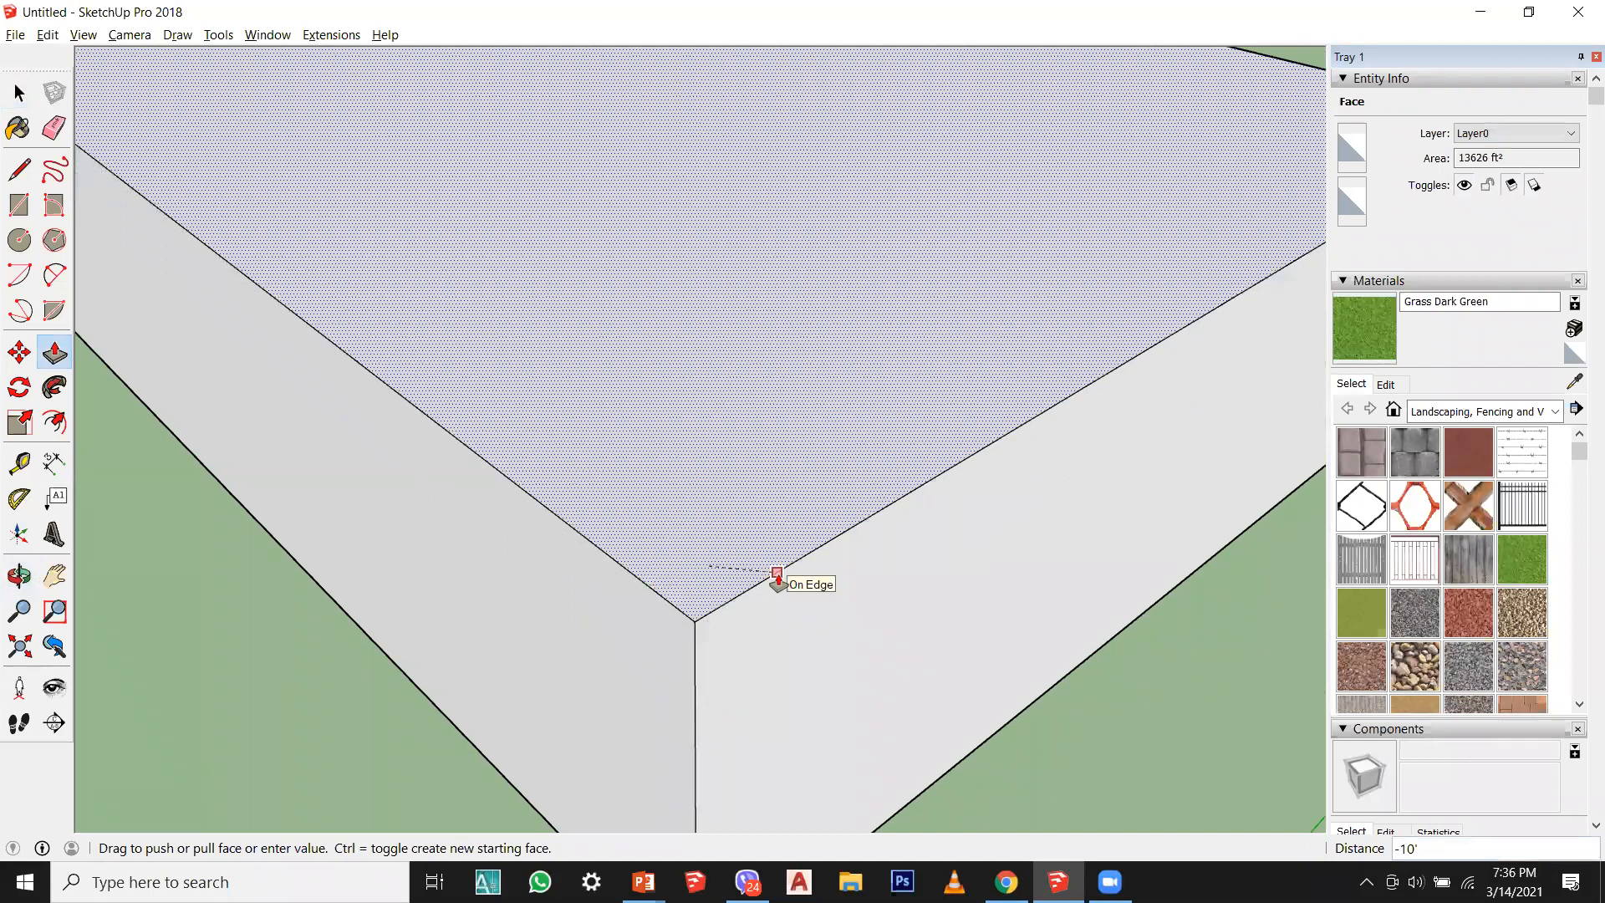
left_click(778, 572)
scroll(544, 569, "down", 3)
middle_click_drag(719, 543, 1044, 476)
left_click(20, 92)
Step: Inspect the open box's inner walls and floor from several sides, then undo the 10' push
middle_click_drag(790, 217, 814, 528)
scroll(553, 660, "down", 3)
middle_click_drag(553, 661, 789, 458)
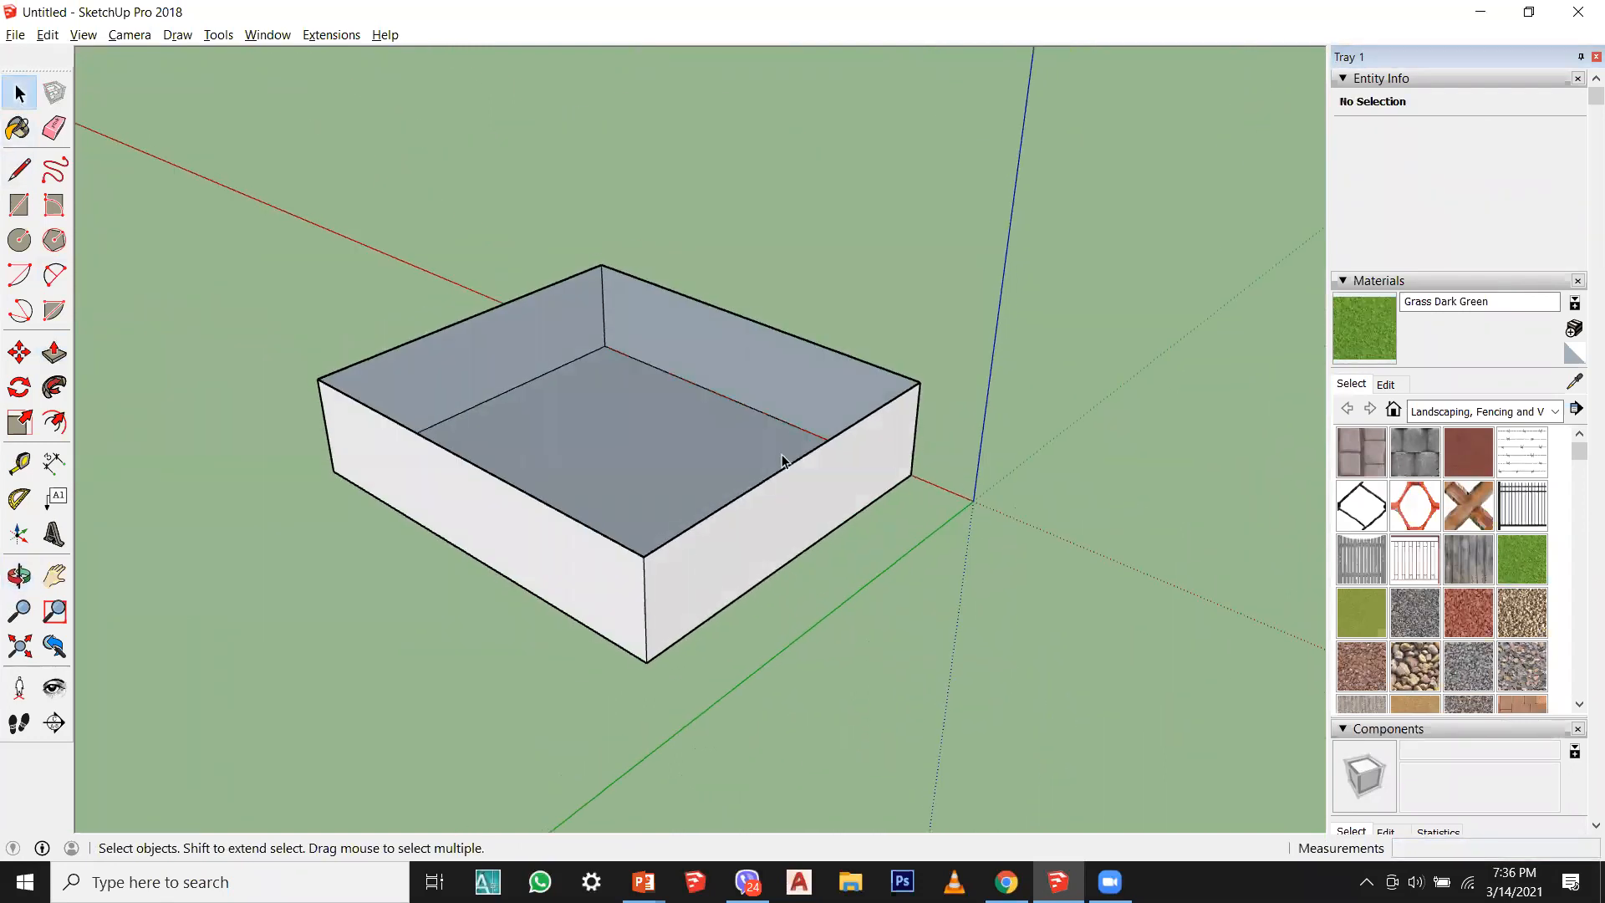
scroll(526, 652, "up", 5)
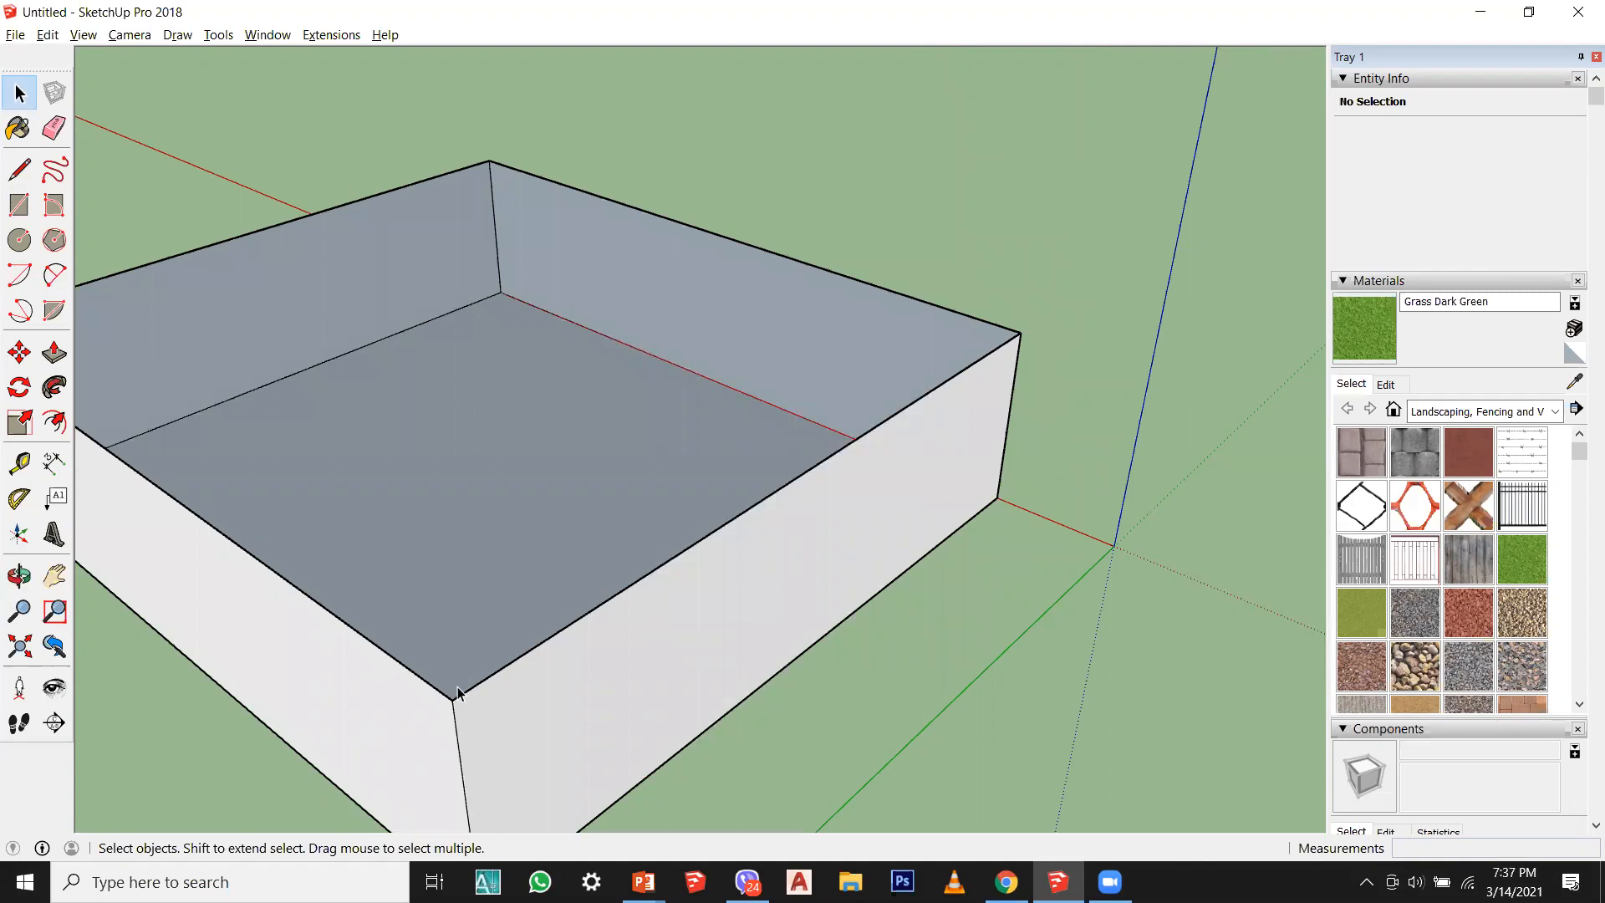
scroll(697, 574, "down", 2)
middle_click_drag(670, 580, 338, 637)
scroll(424, 498, "up", 3)
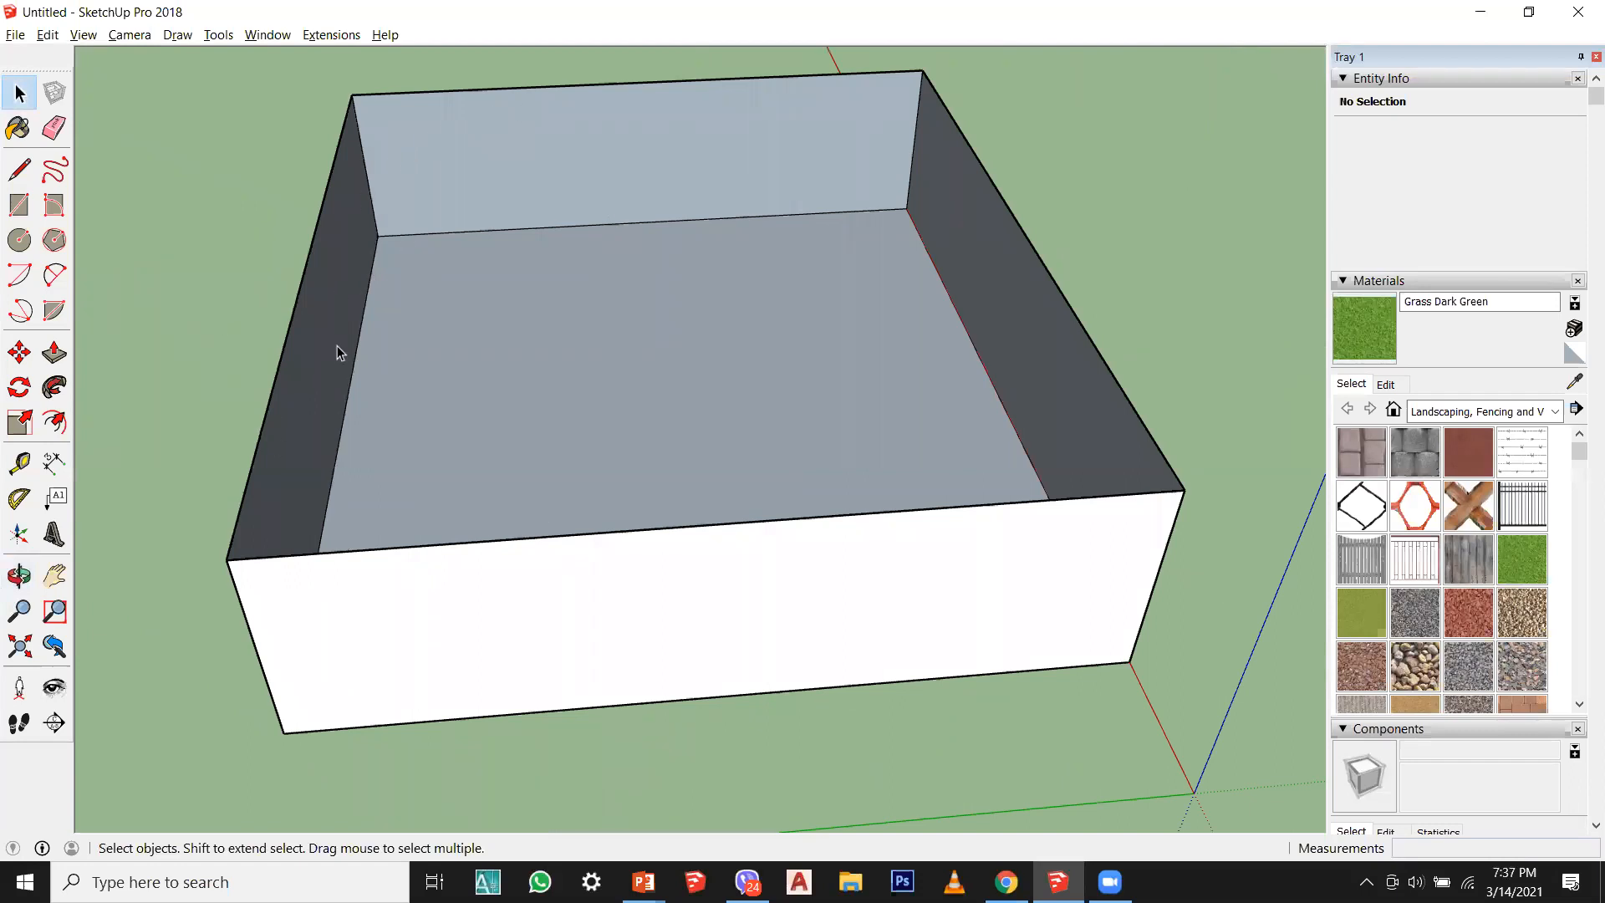
middle_click_drag(710, 260, 908, 262)
scroll(908, 261, "down", 2)
middle_click_drag(777, 258, 1070, 233)
middle_click_drag(598, 320, 800, 319)
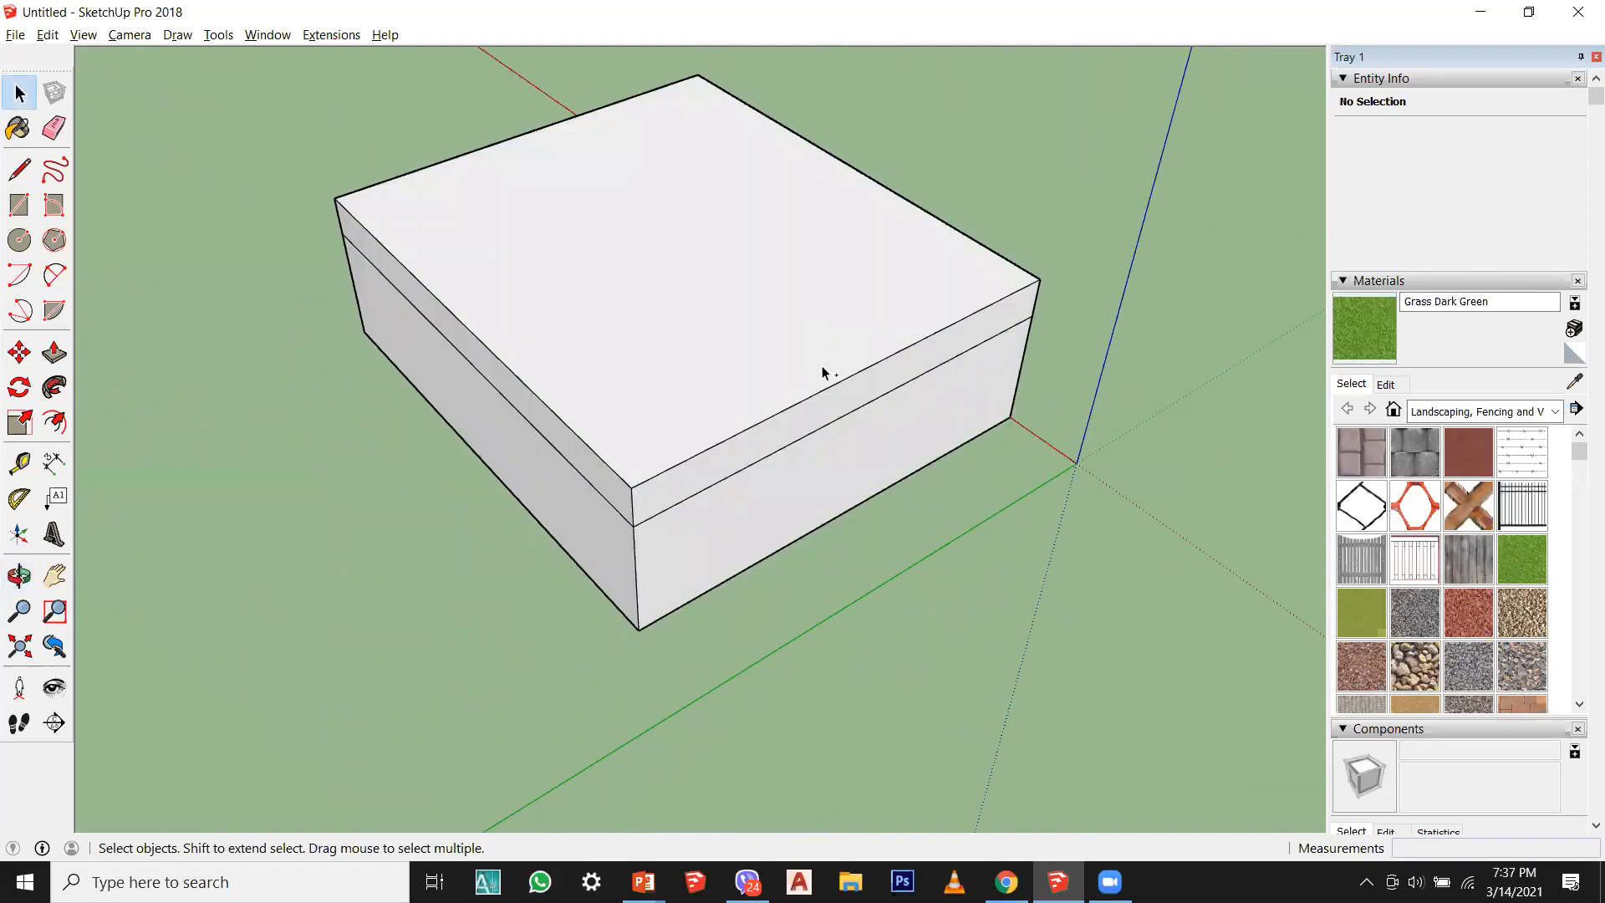
Step: Raise the plain box's top face by 5' with Push/Pull, without a new starting face
left_click(55, 351)
scroll(651, 478, "up", 3)
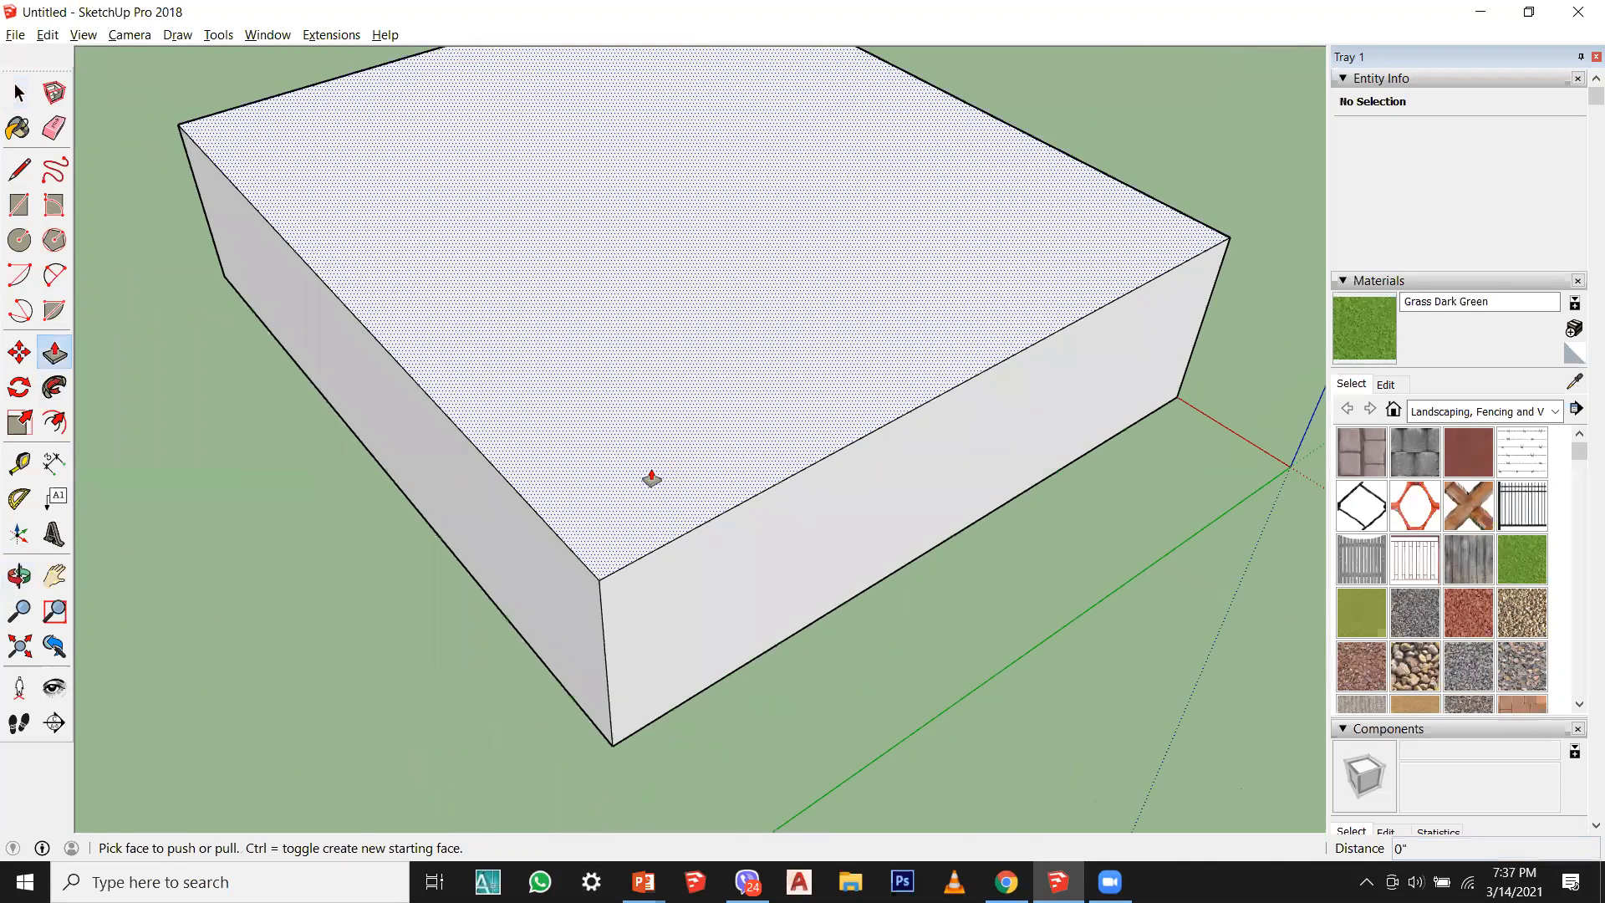
left_click_drag(651, 478, 654, 455)
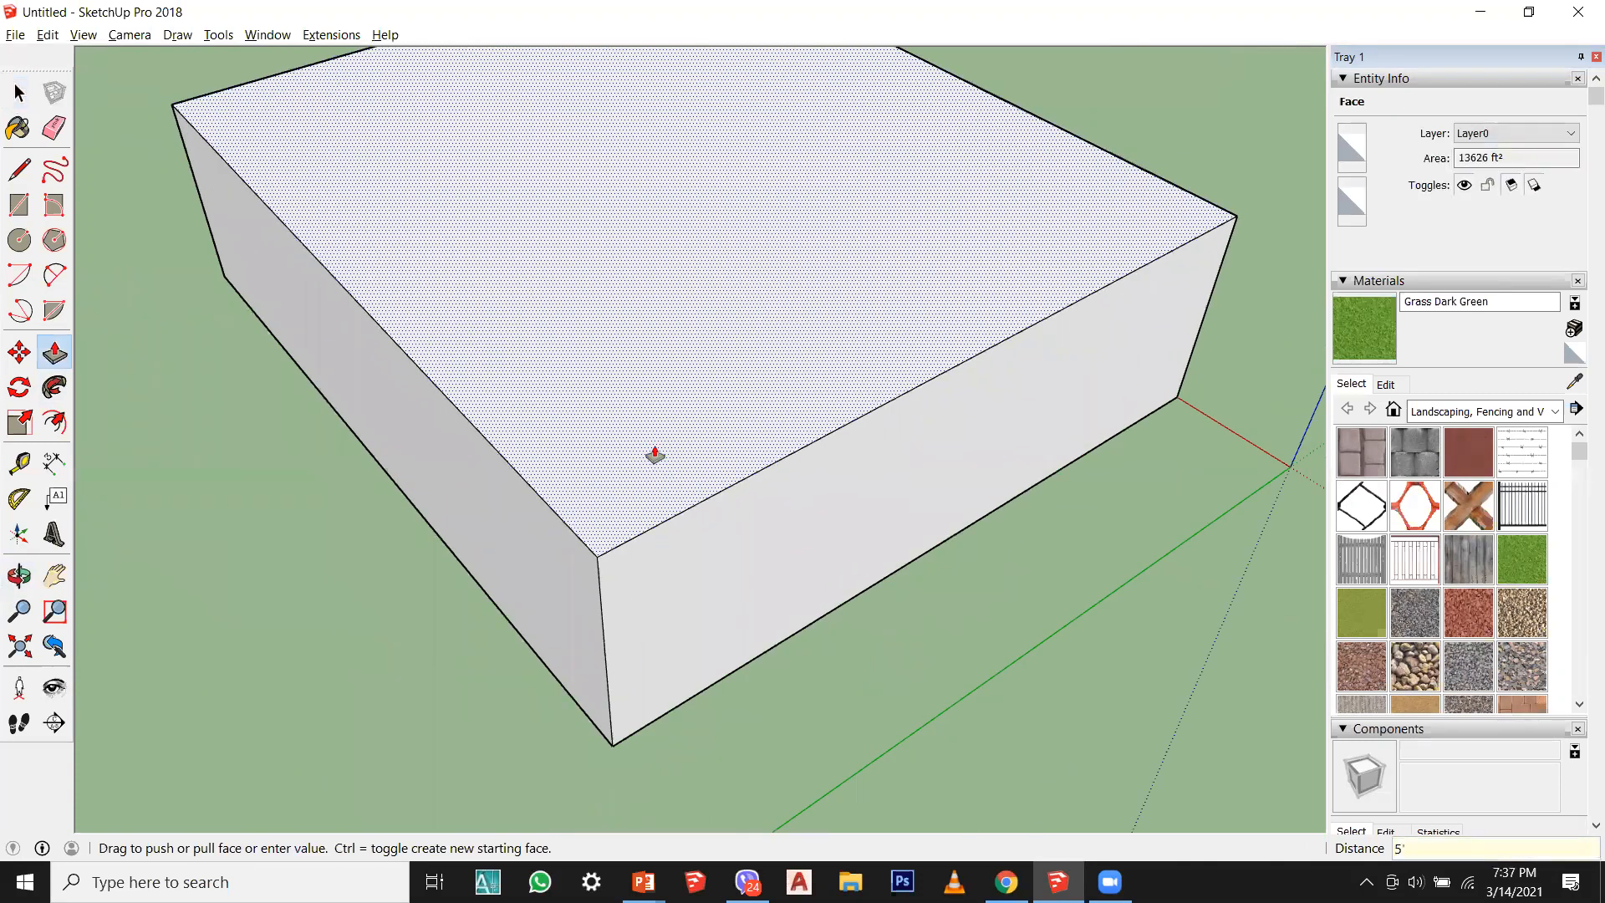
key("Return")
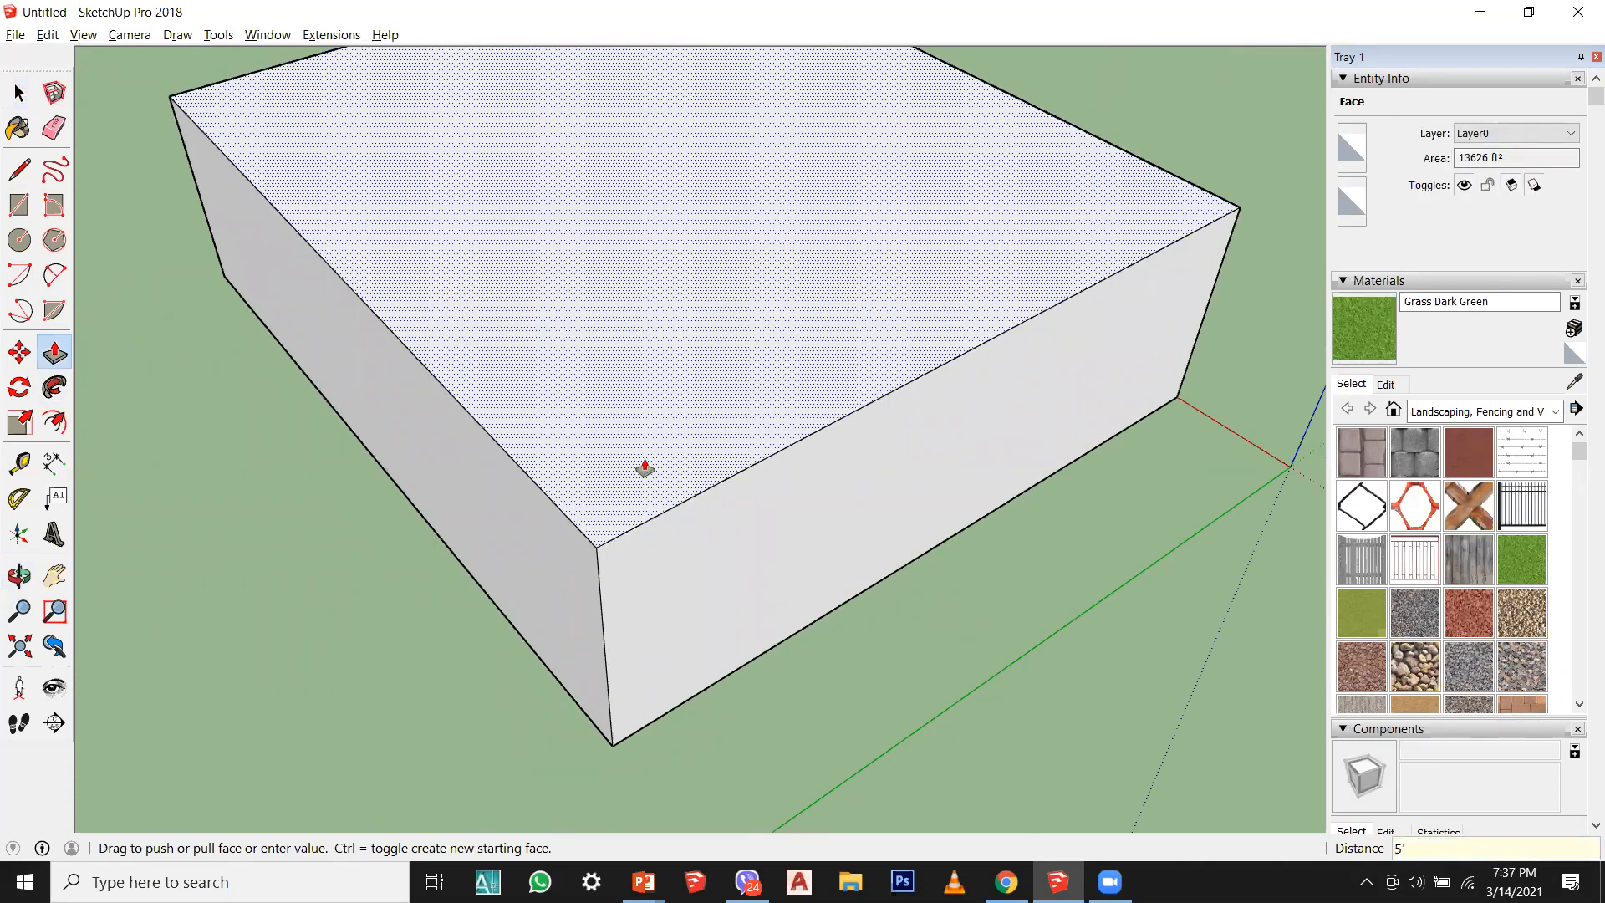
Step: Lower the raised top face by 5' and check the box's sides
left_click_drag(643, 483, 652, 512)
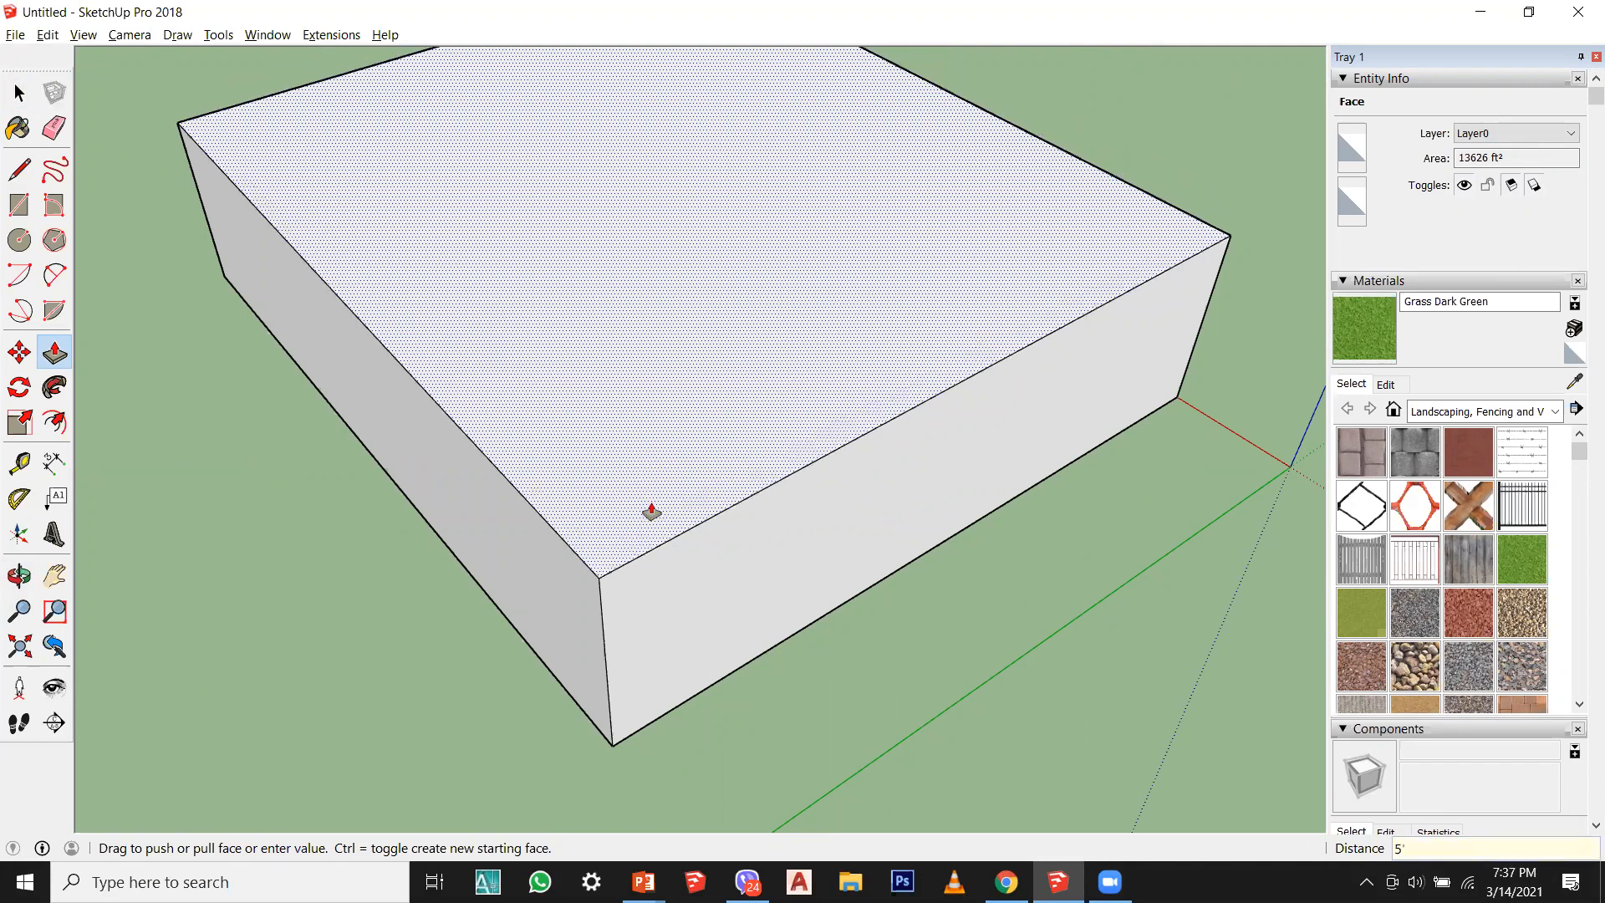
key("Return")
scroll(644, 526, "down", 1)
middle_click_drag(664, 468, 736, 317)
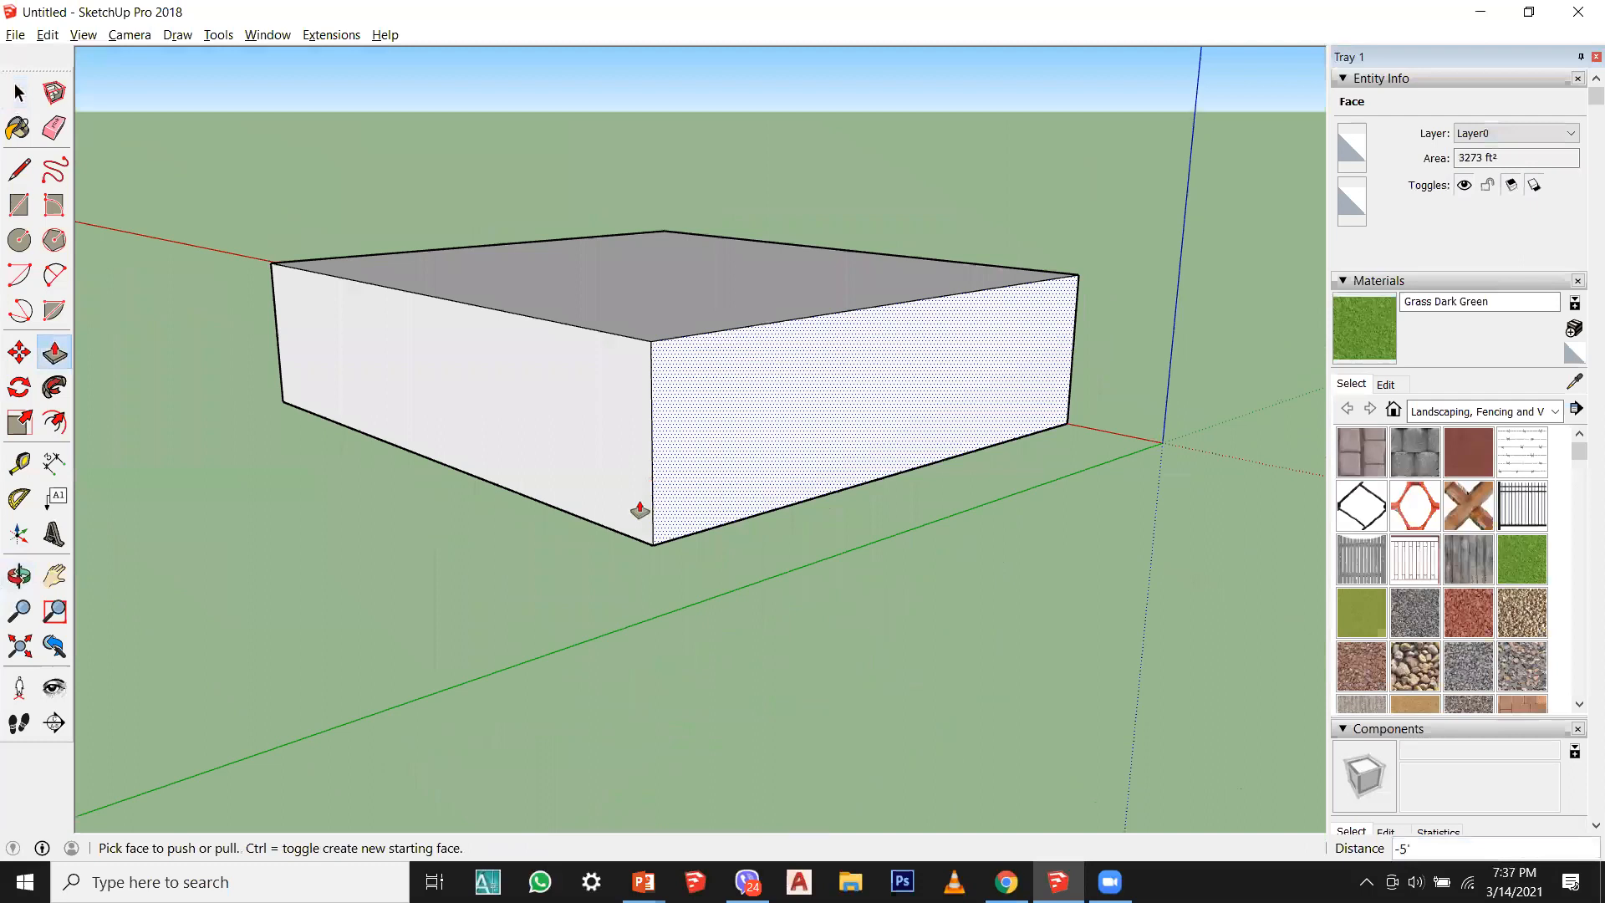
Step: Push the box's top face down by 5' and look inside the open box from above
middle_click_drag(624, 555, 613, 437)
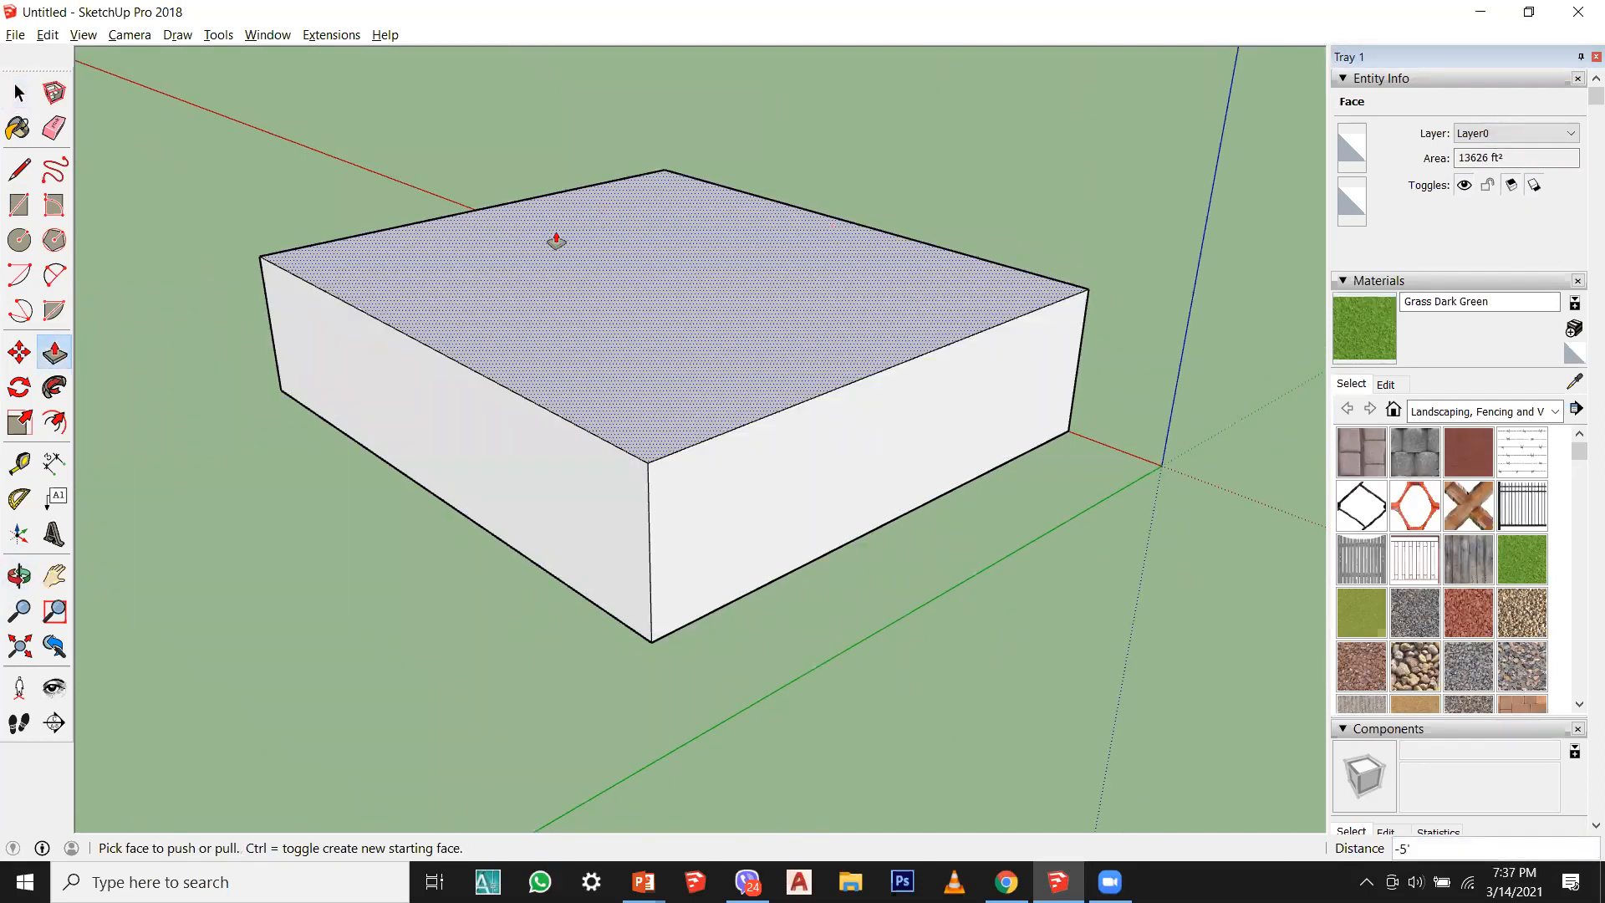
left_click(713, 398)
scroll(698, 372, "up", 3)
left_click(674, 435)
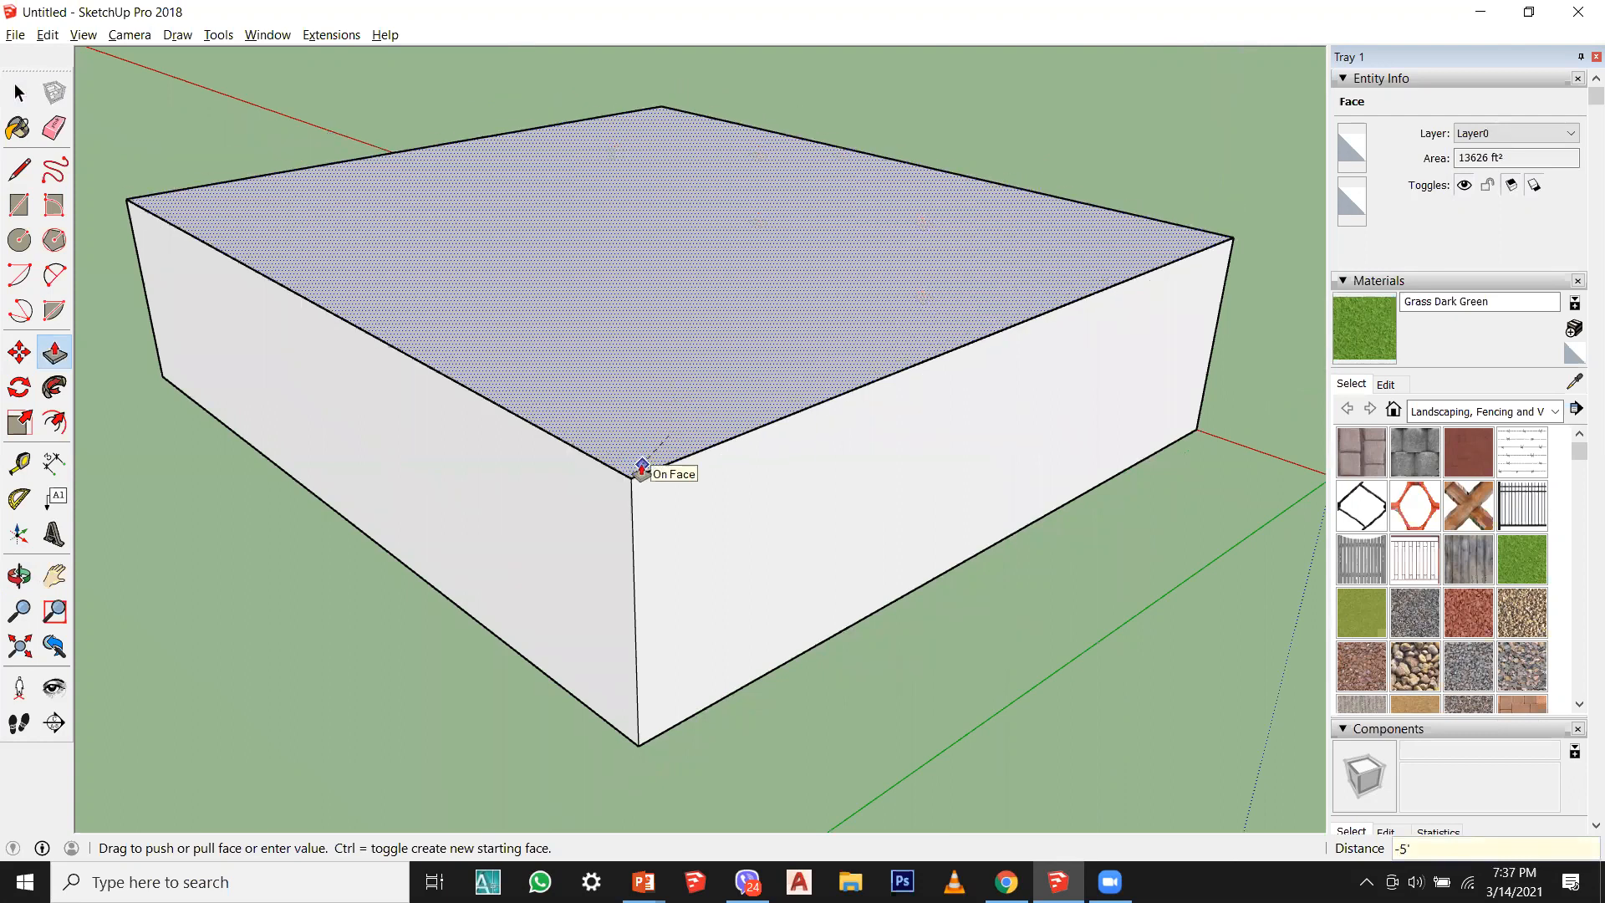
key("Return")
middle_click_drag(638, 459, 720, 534)
scroll(720, 534, "down", 1)
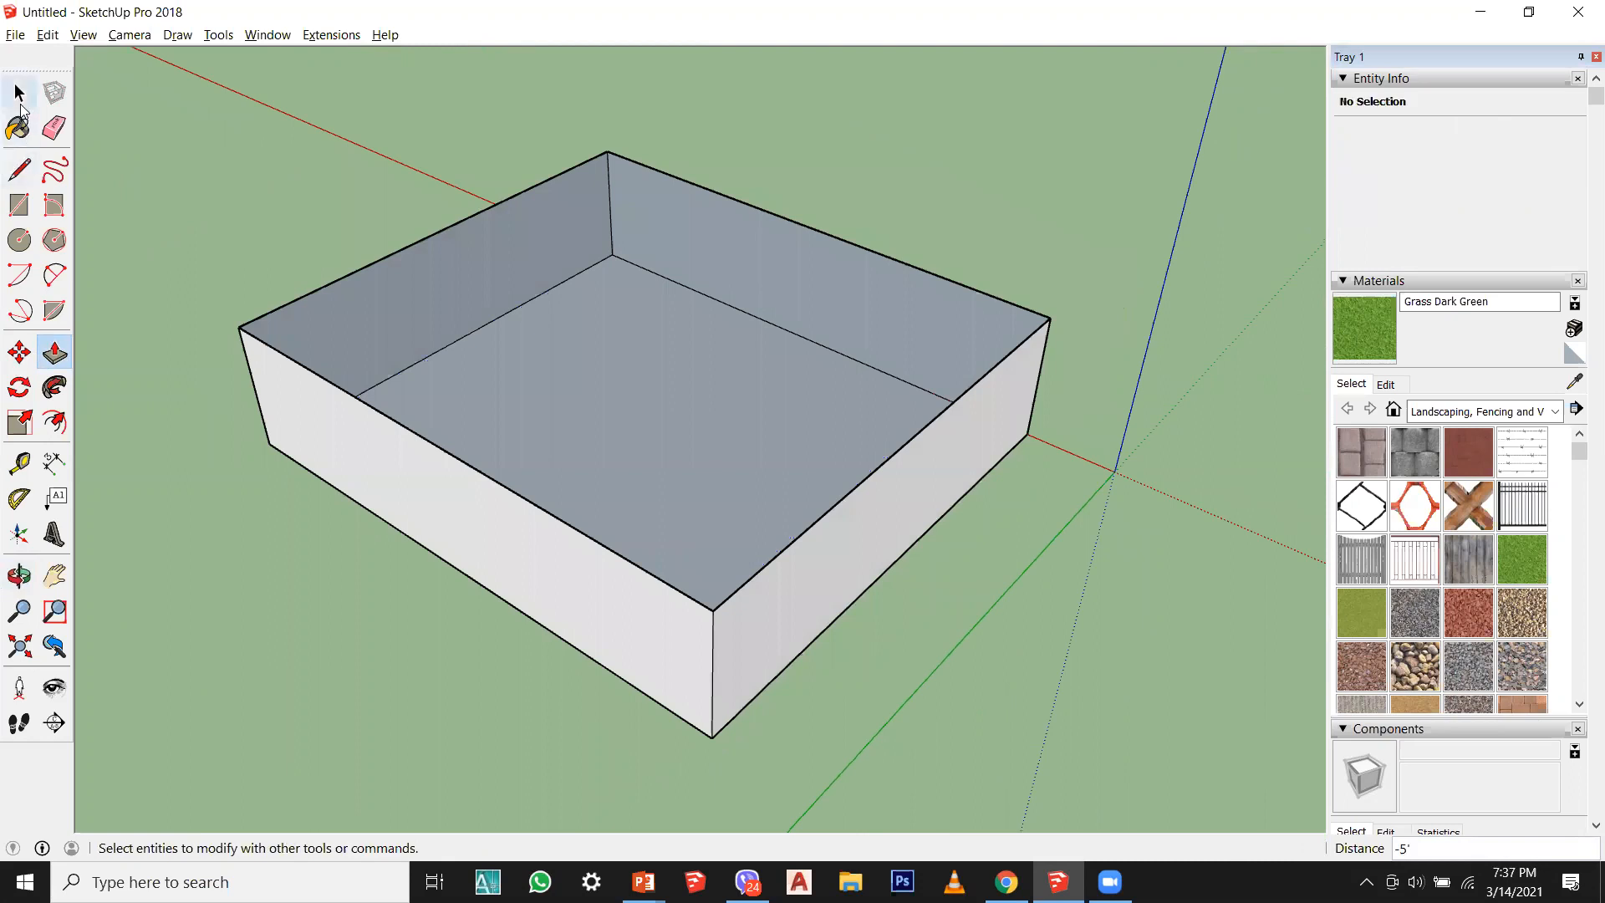
left_click(19, 93)
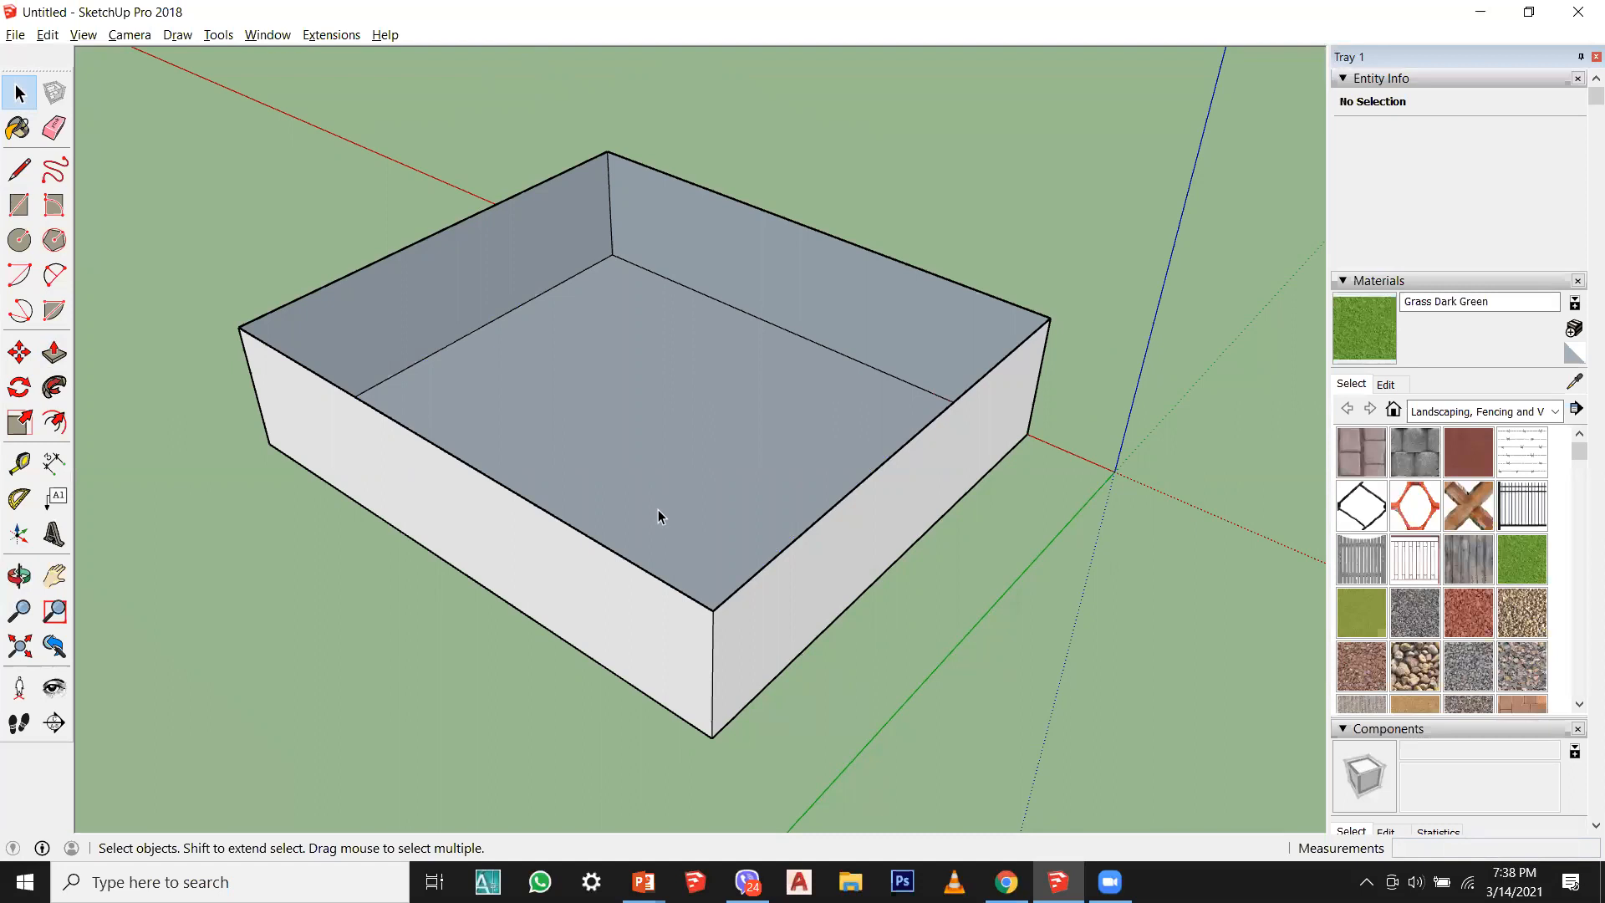
Step: Undo the last push so the box has its closed top again, and check it from the origin side
key("ctrl+z")
key("ctrl+z")
scroll(610, 531, "down", 2)
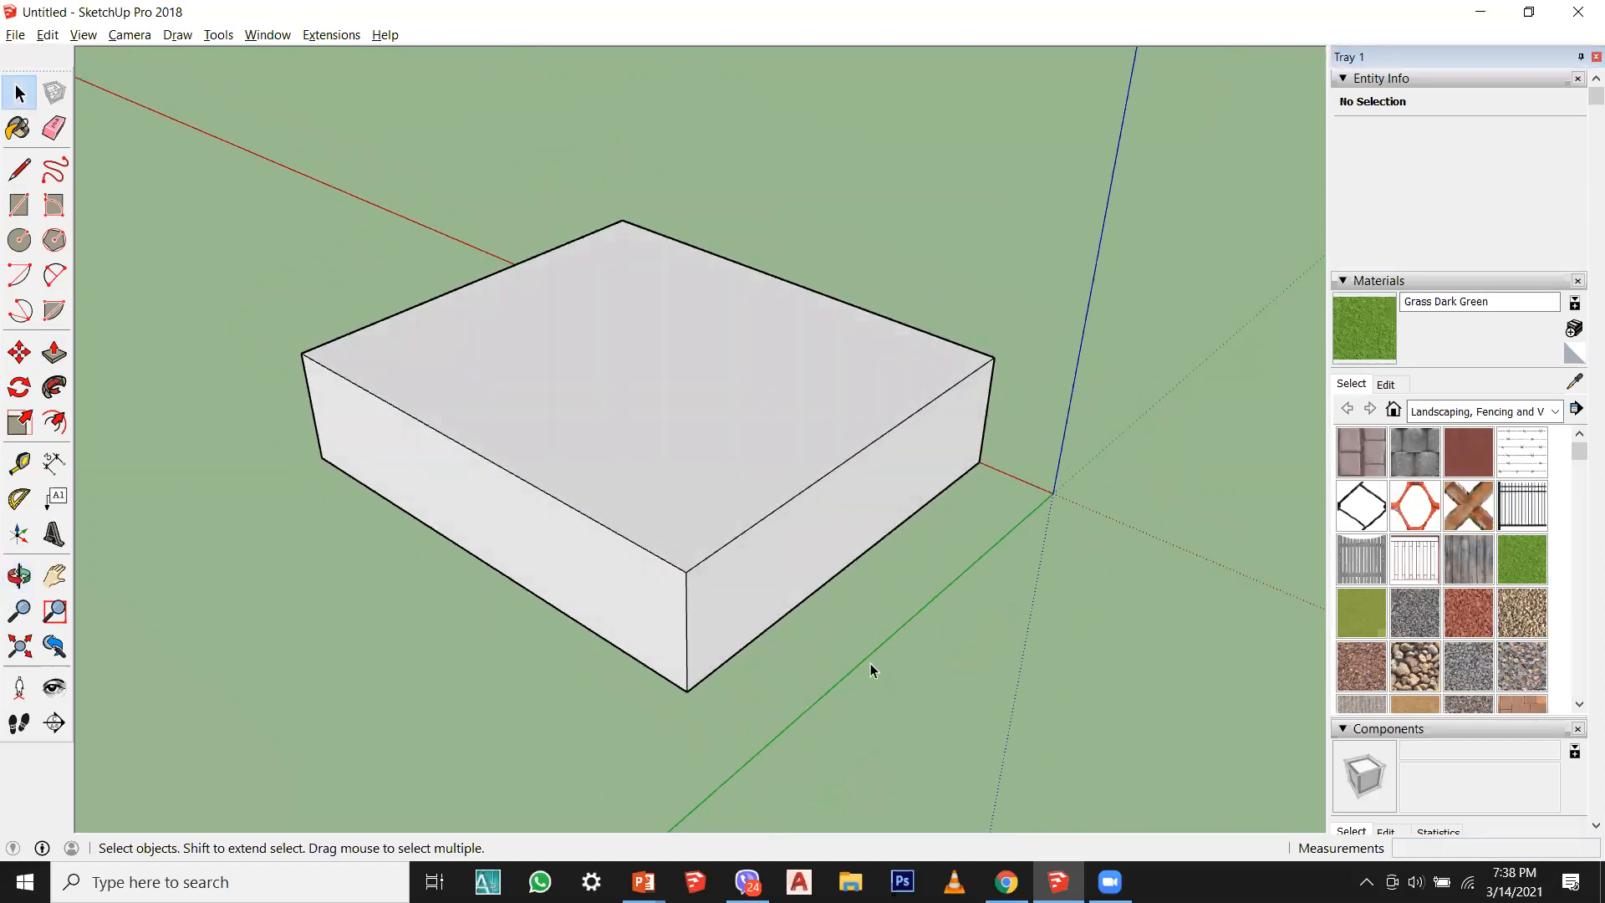
middle_click_drag(860, 684, 515, 512)
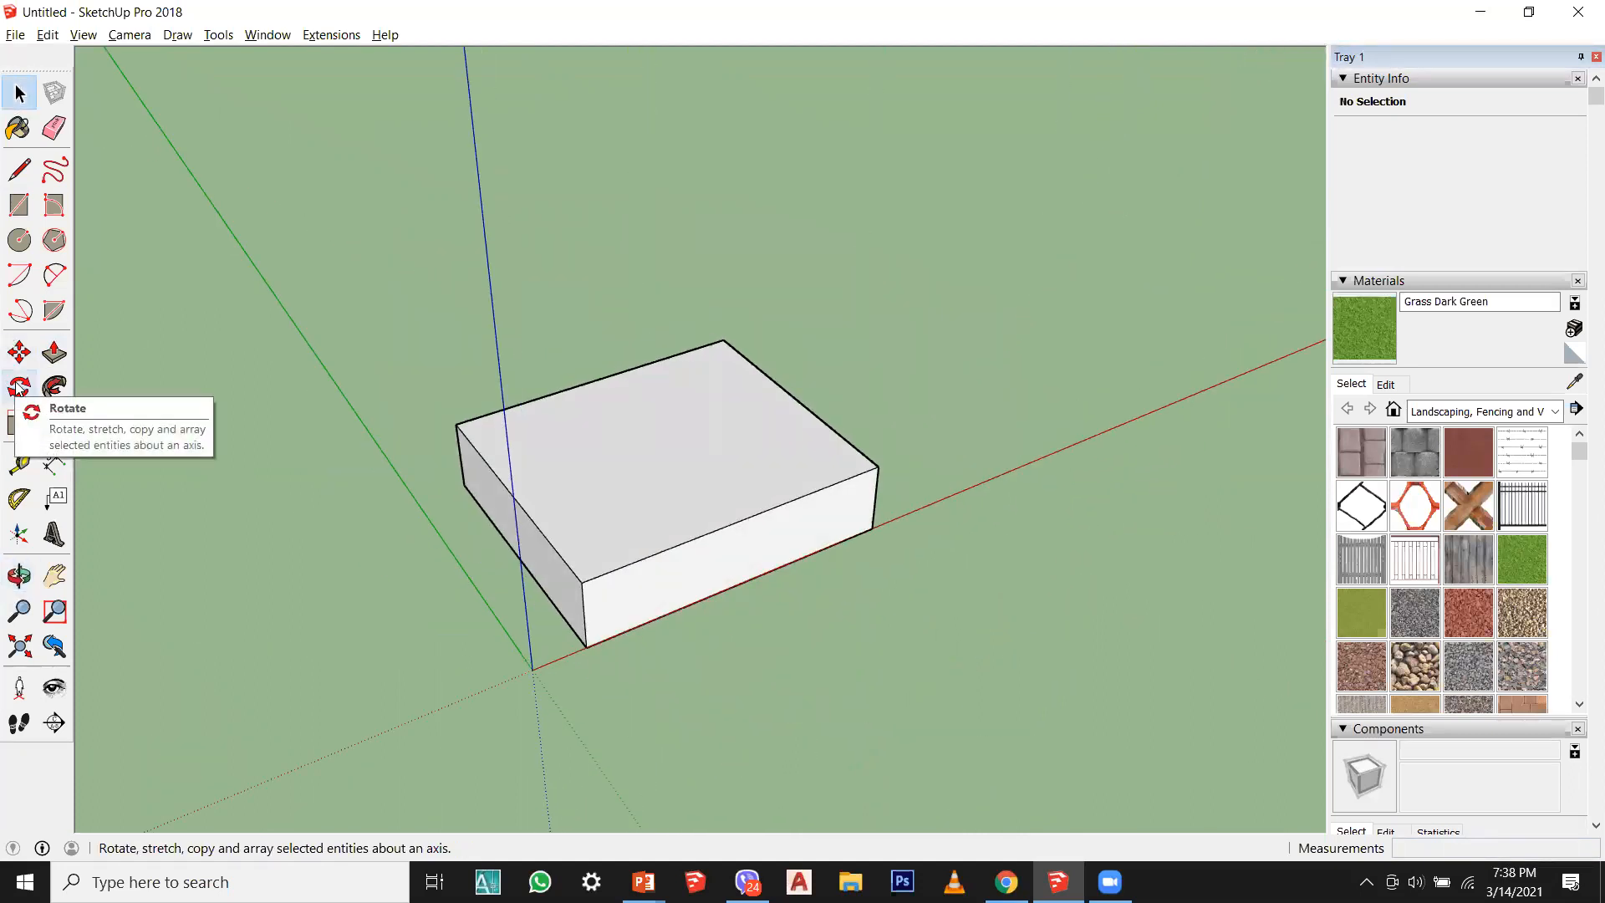
middle_click_drag(401, 602, 769, 485)
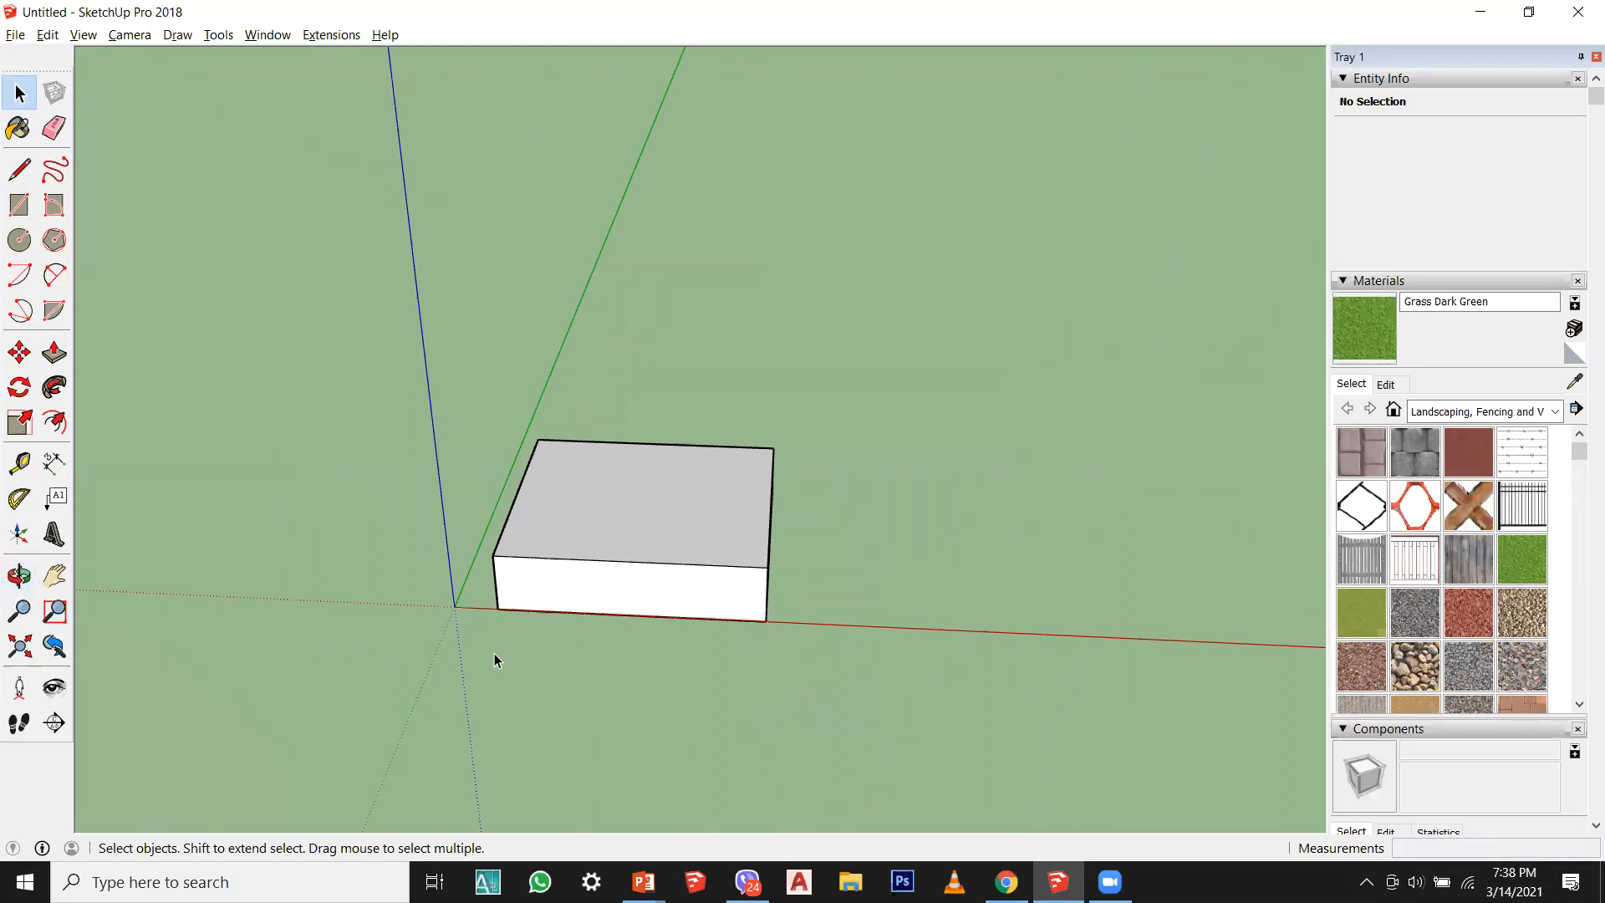
Step: Select the whole box and try to rotate it horizontally about a point beside its front bottom corner near the origin
middle_click_drag(611, 418, 759, 525)
left_click_drag(359, 315, 1058, 744)
middle_click_drag(775, 648, 501, 598)
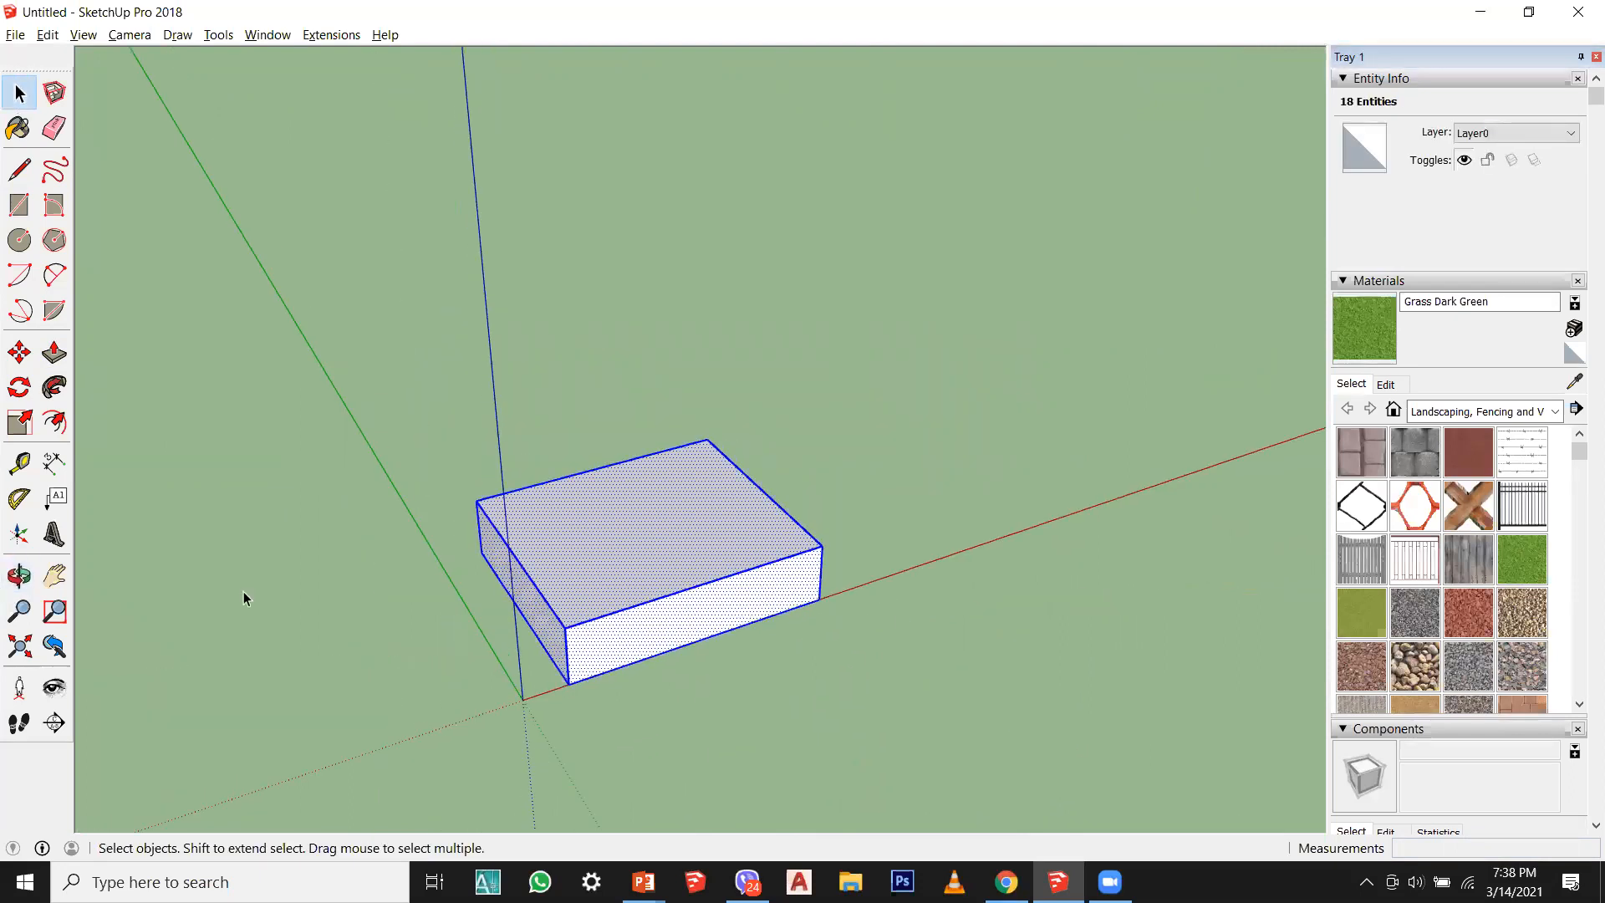
left_click(18, 387)
scroll(695, 672, "up", 3)
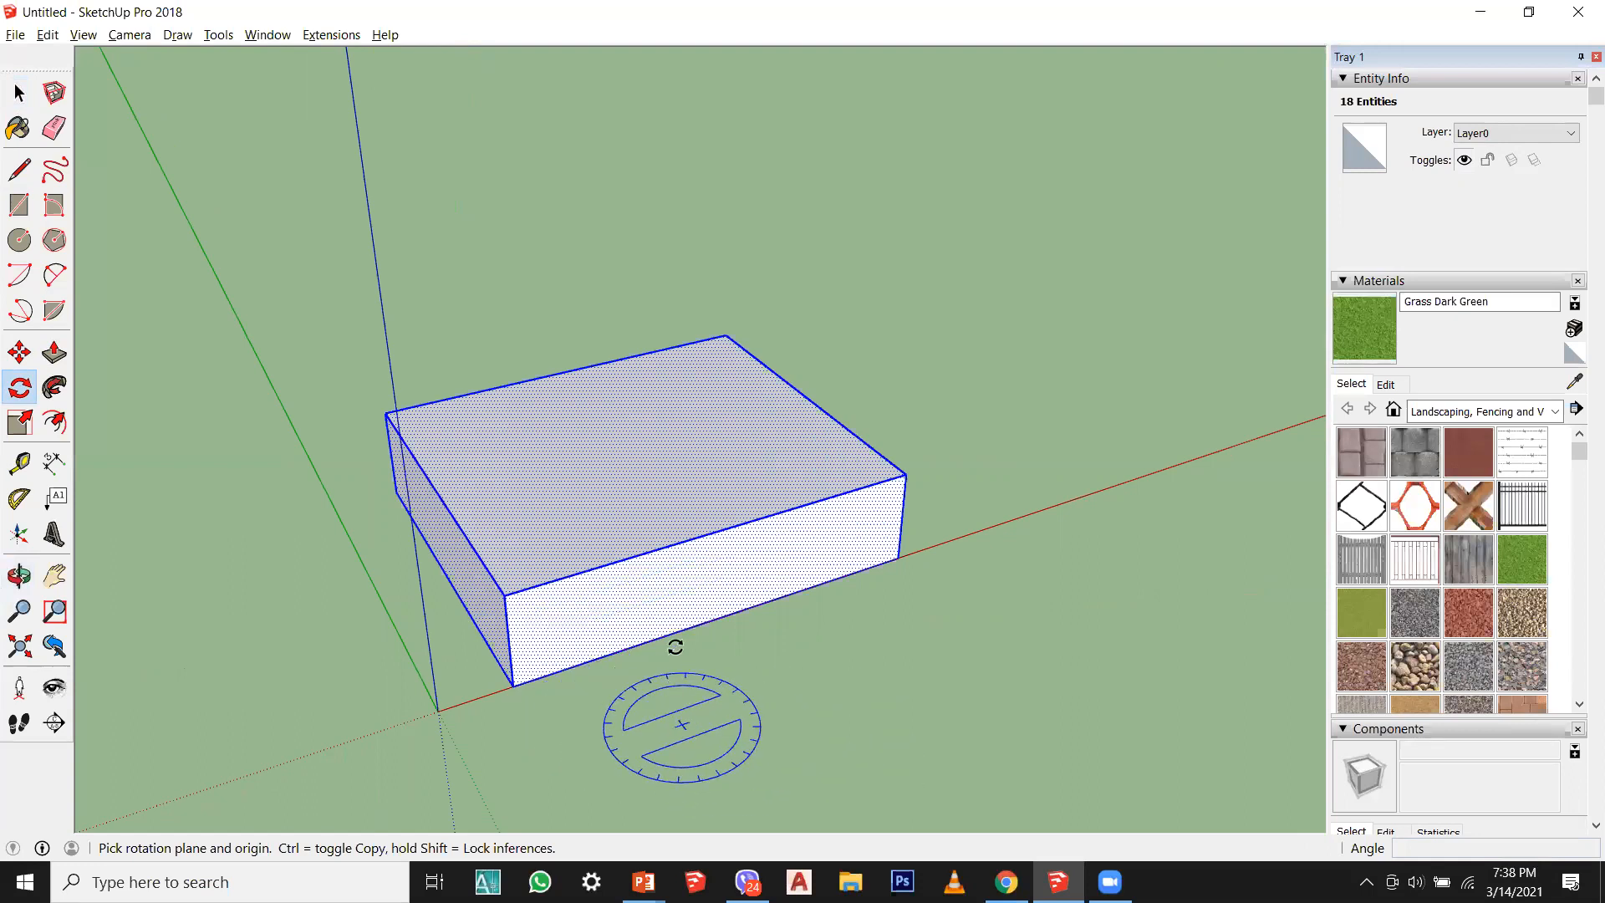
middle_click_drag(661, 586, 817, 448)
middle_click_drag(687, 368, 577, 513)
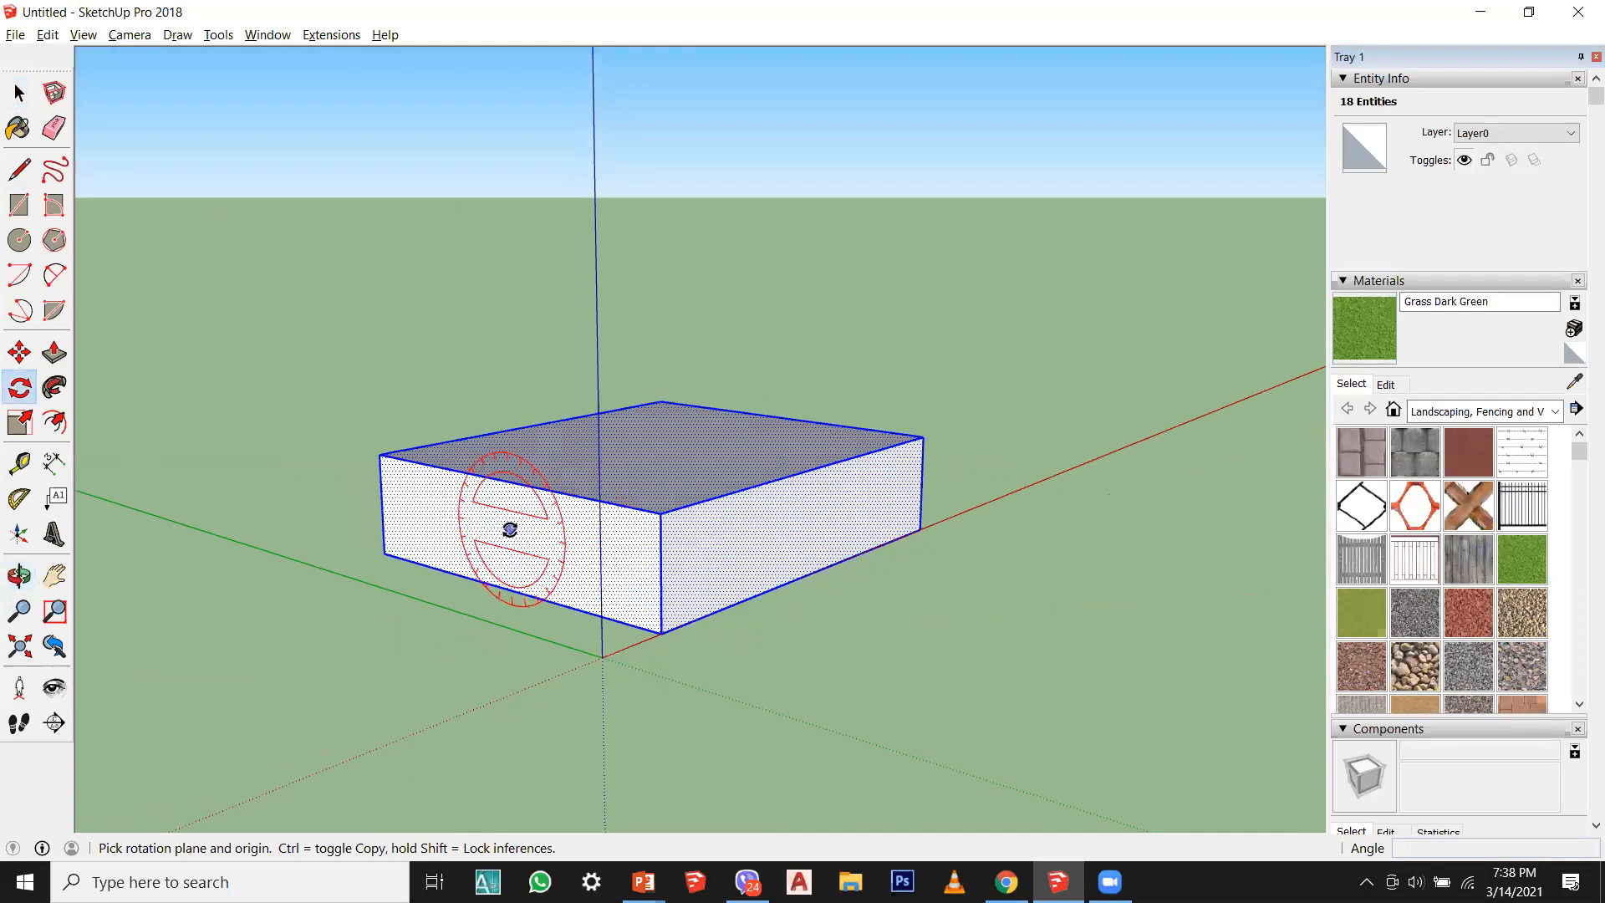
middle_click_drag(512, 530, 470, 711)
scroll(470, 711, "up", 2)
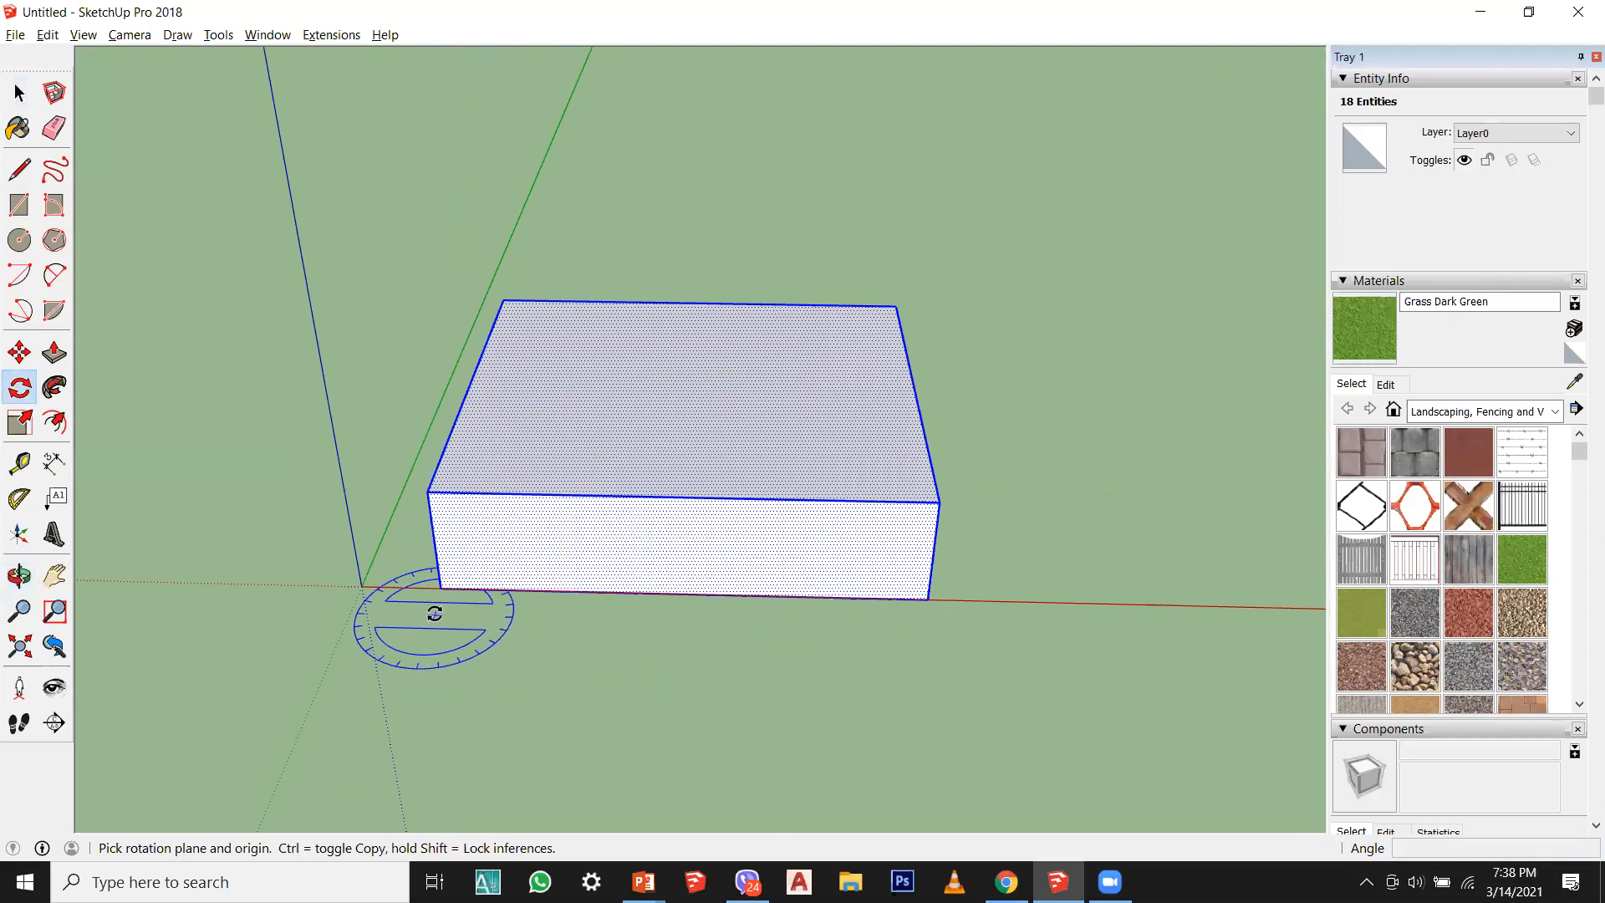
left_click(437, 603)
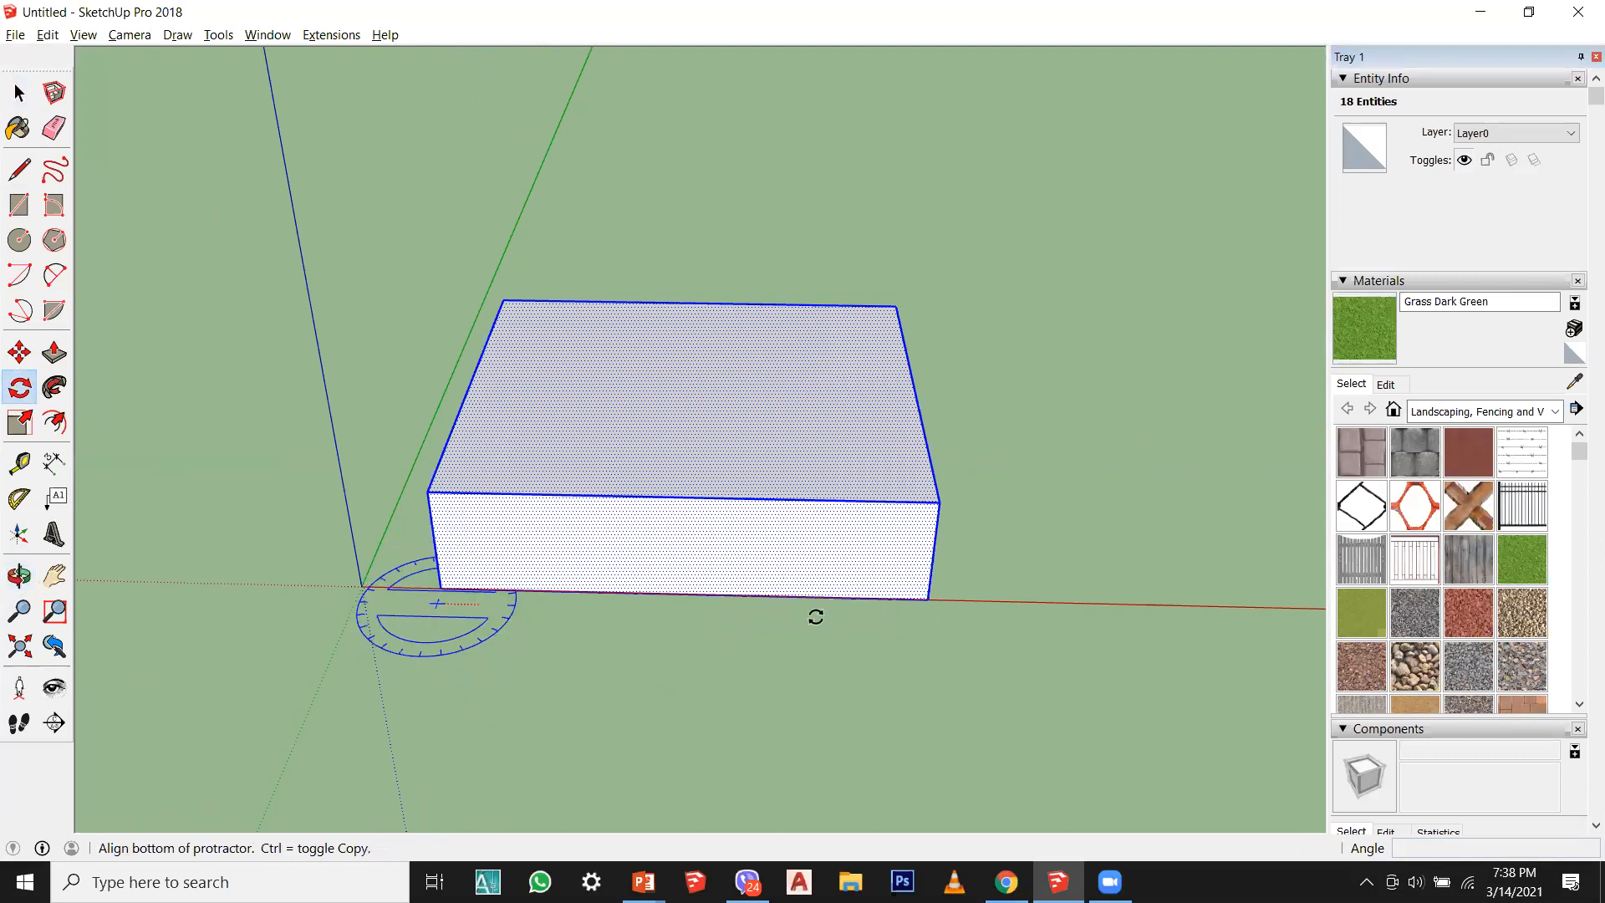
left_click(974, 616)
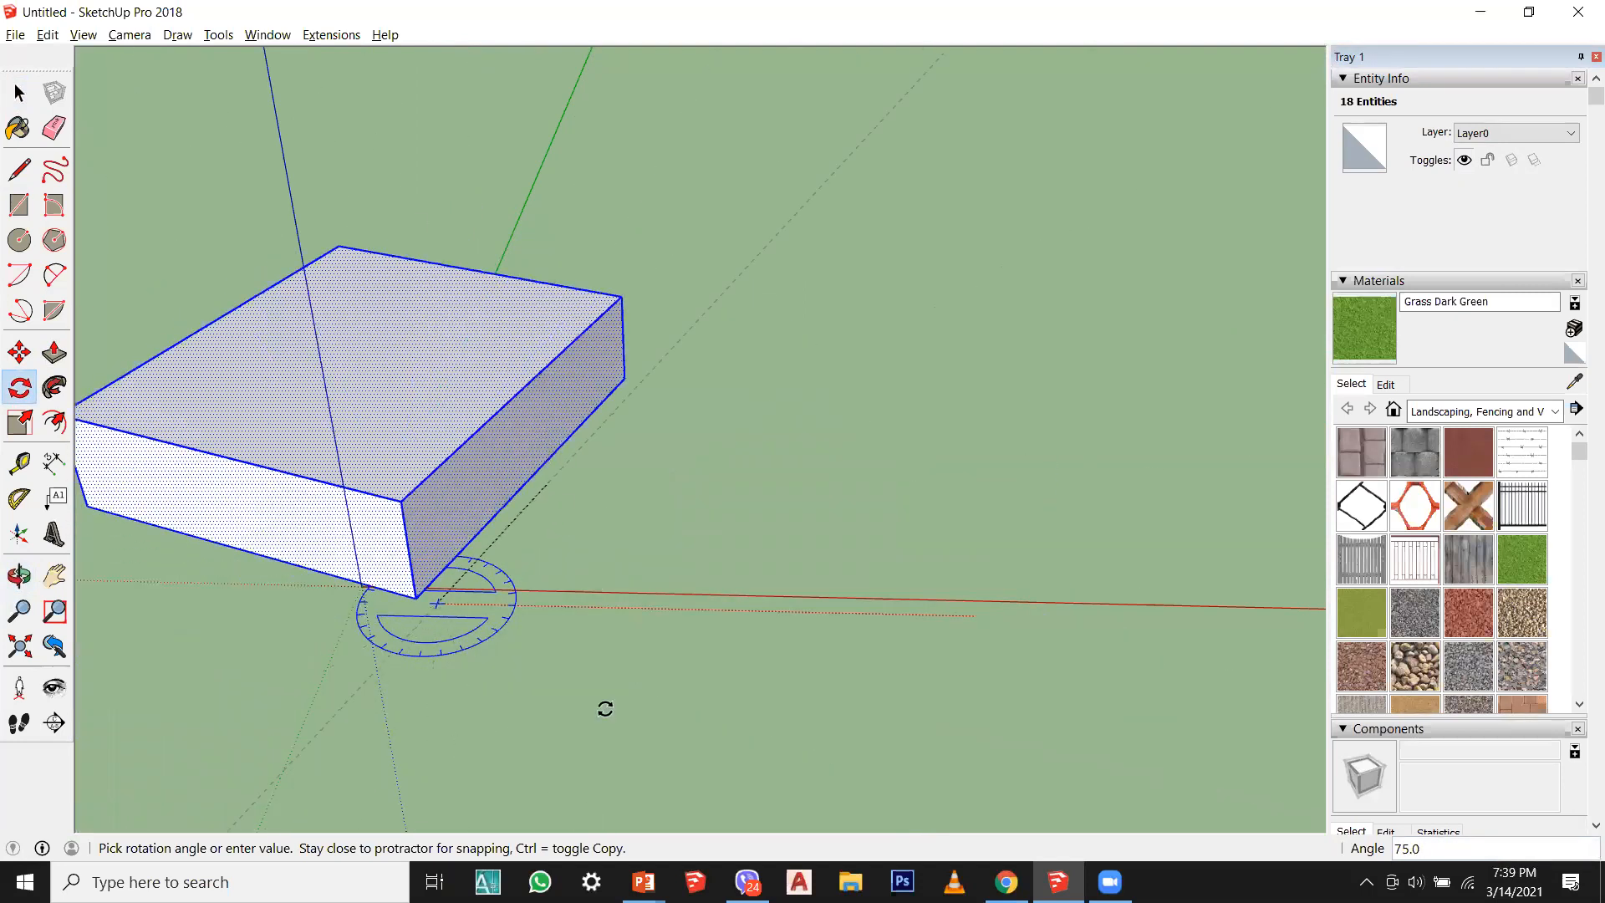
Step: Try to rotate the box in the plane of its front face, perpendicular to the green axis
middle_click_drag(387, 495, 538, 549)
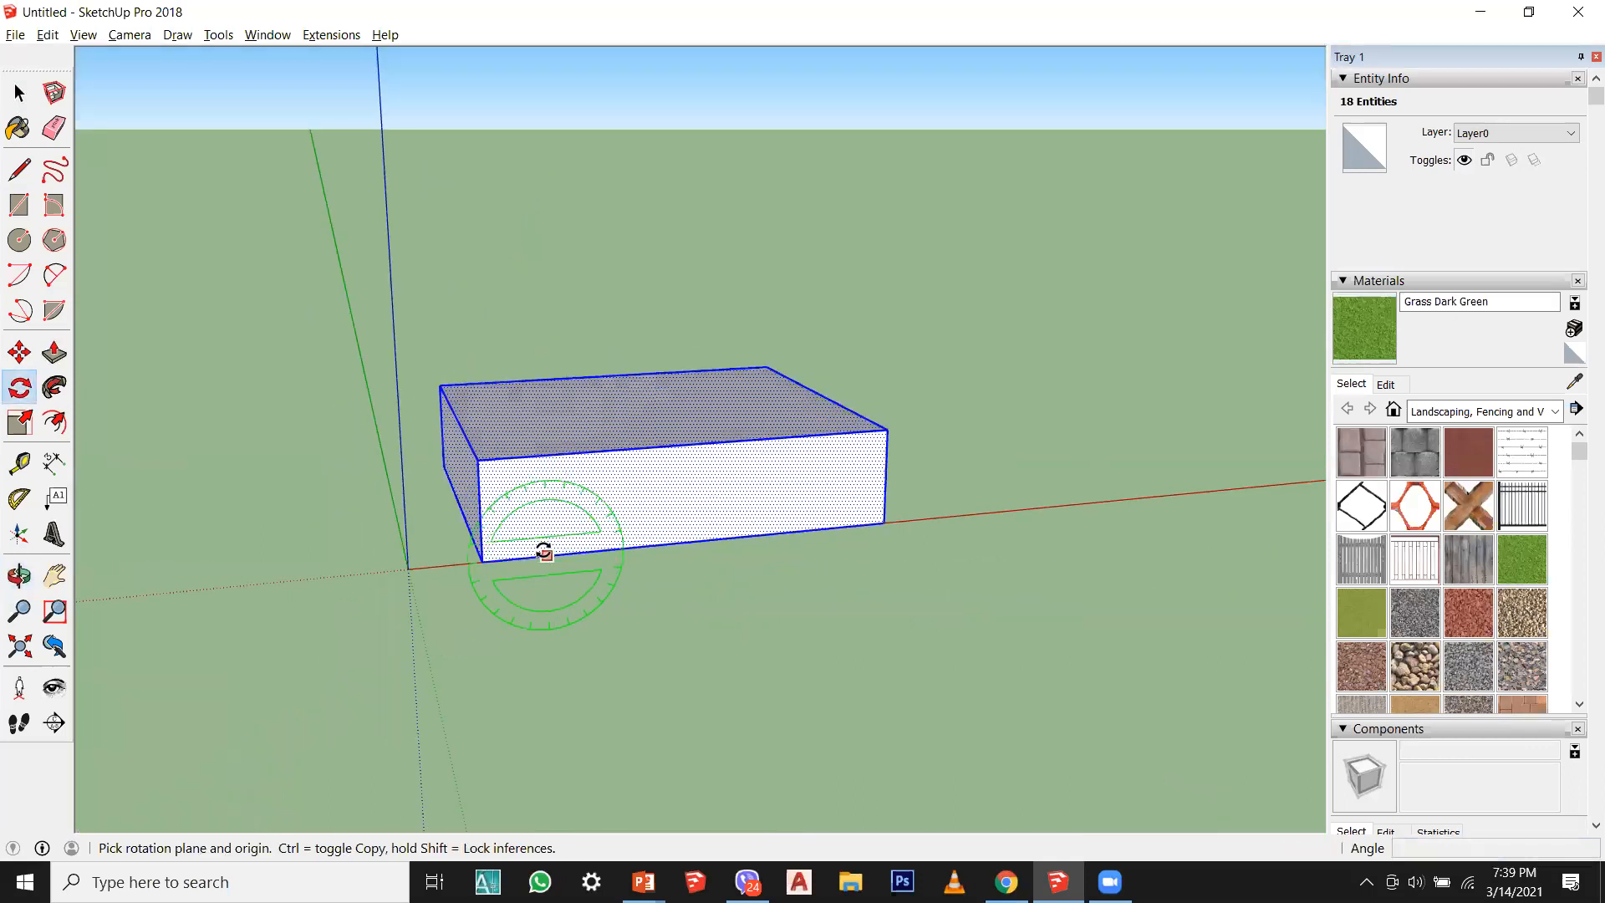
left_click(523, 535)
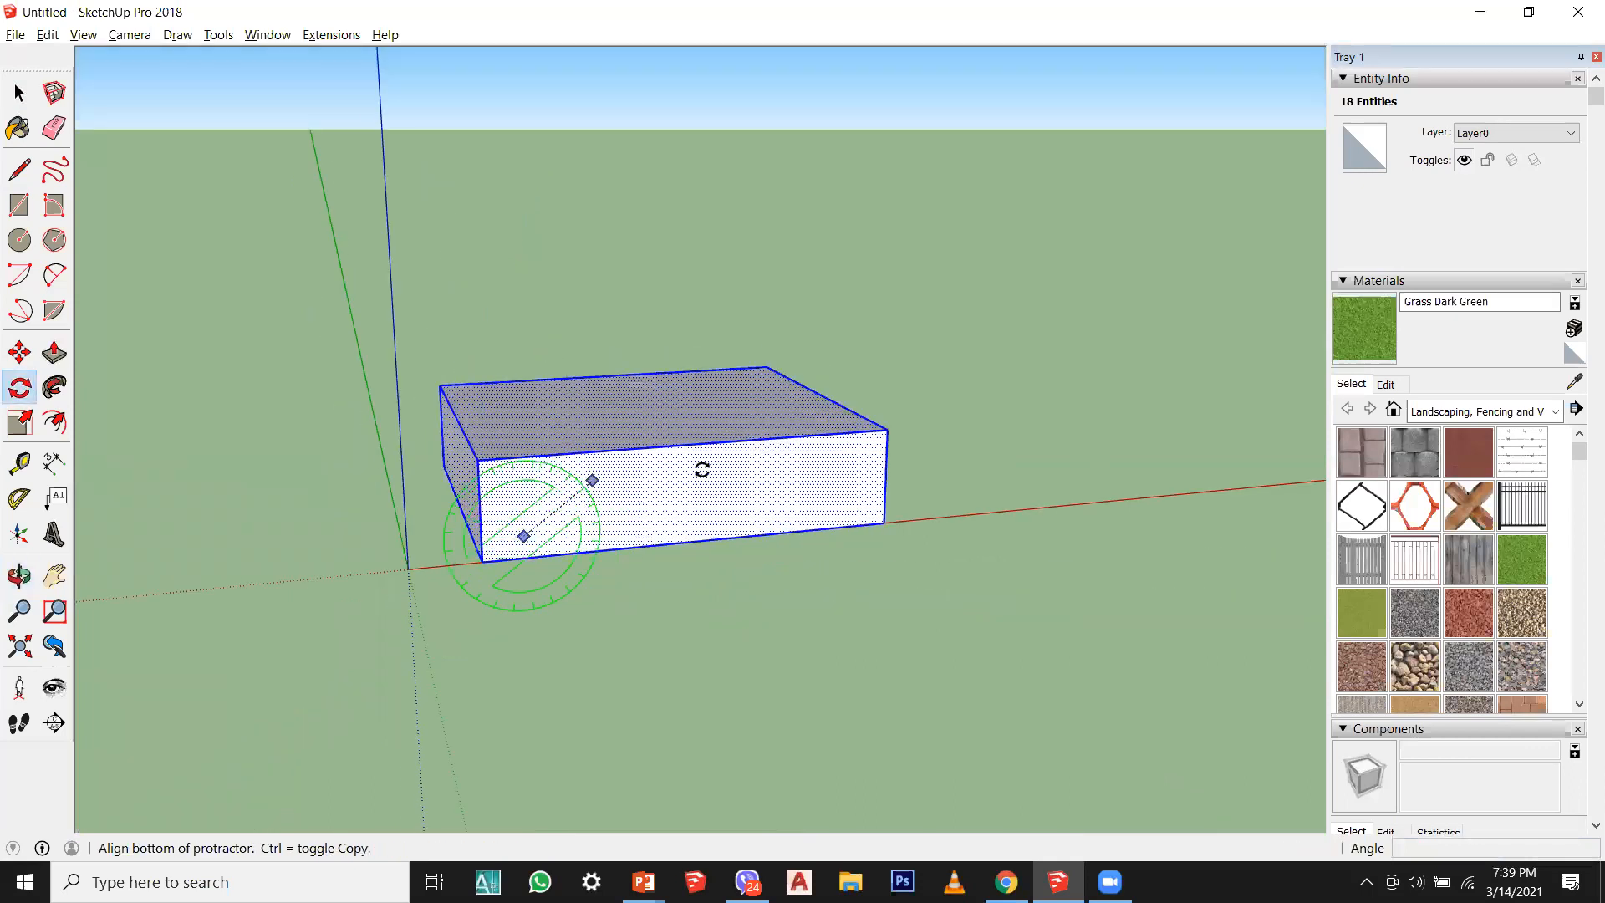
left_click(866, 504)
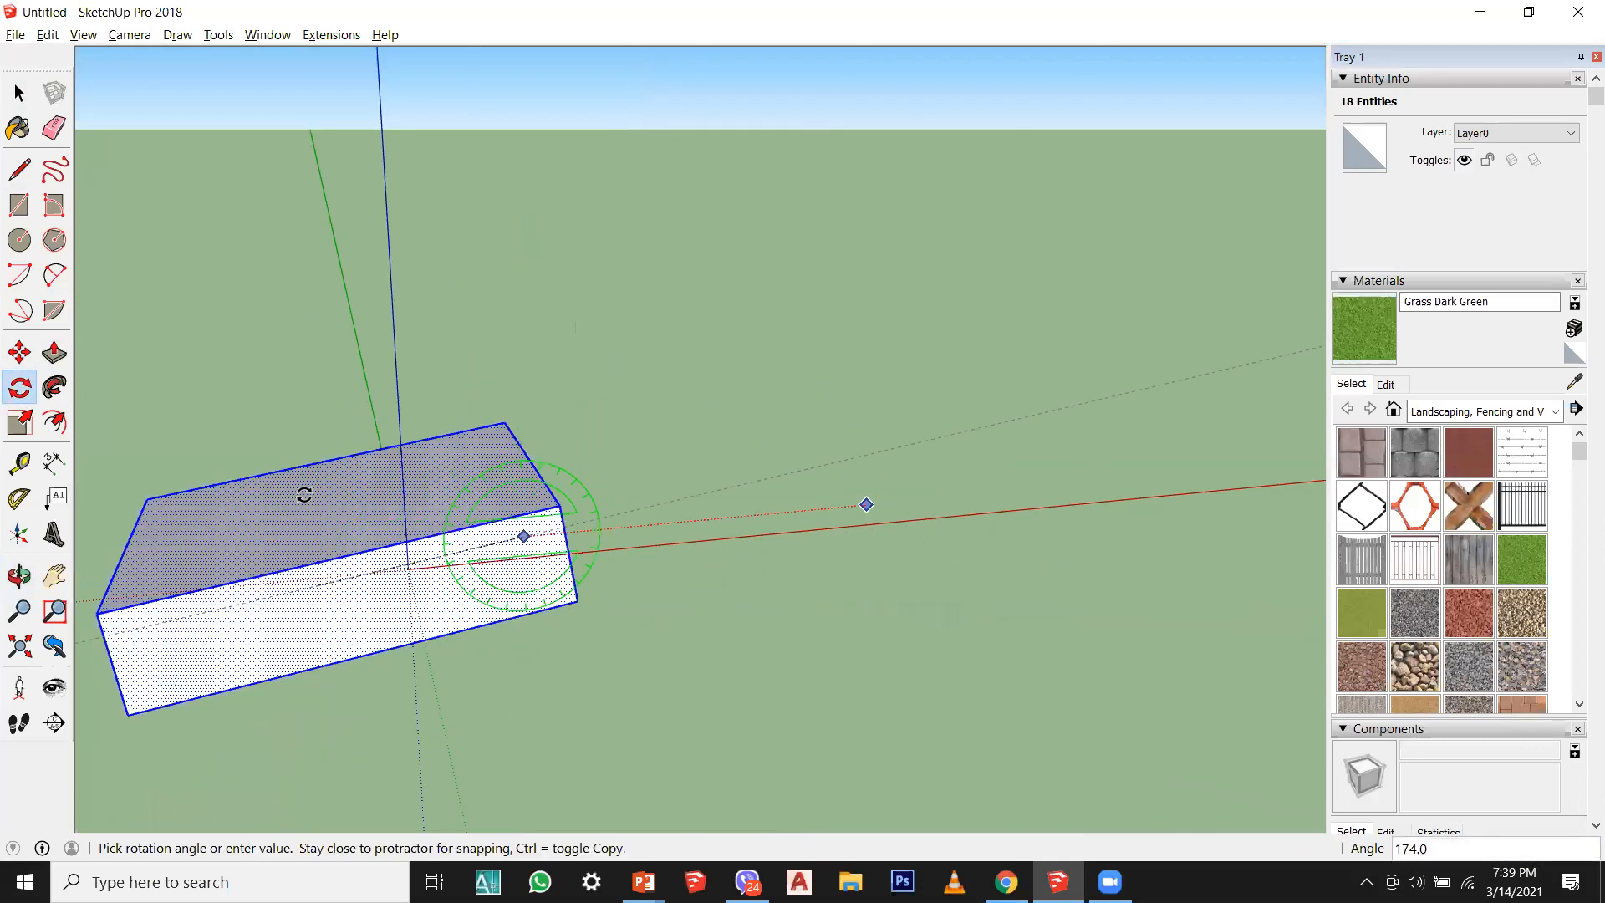
key("Escape")
Step: Try to rotate the box in the plane of its side face, perpendicular to the red axis
middle_click_drag(680, 494, 616, 530)
left_click(619, 532)
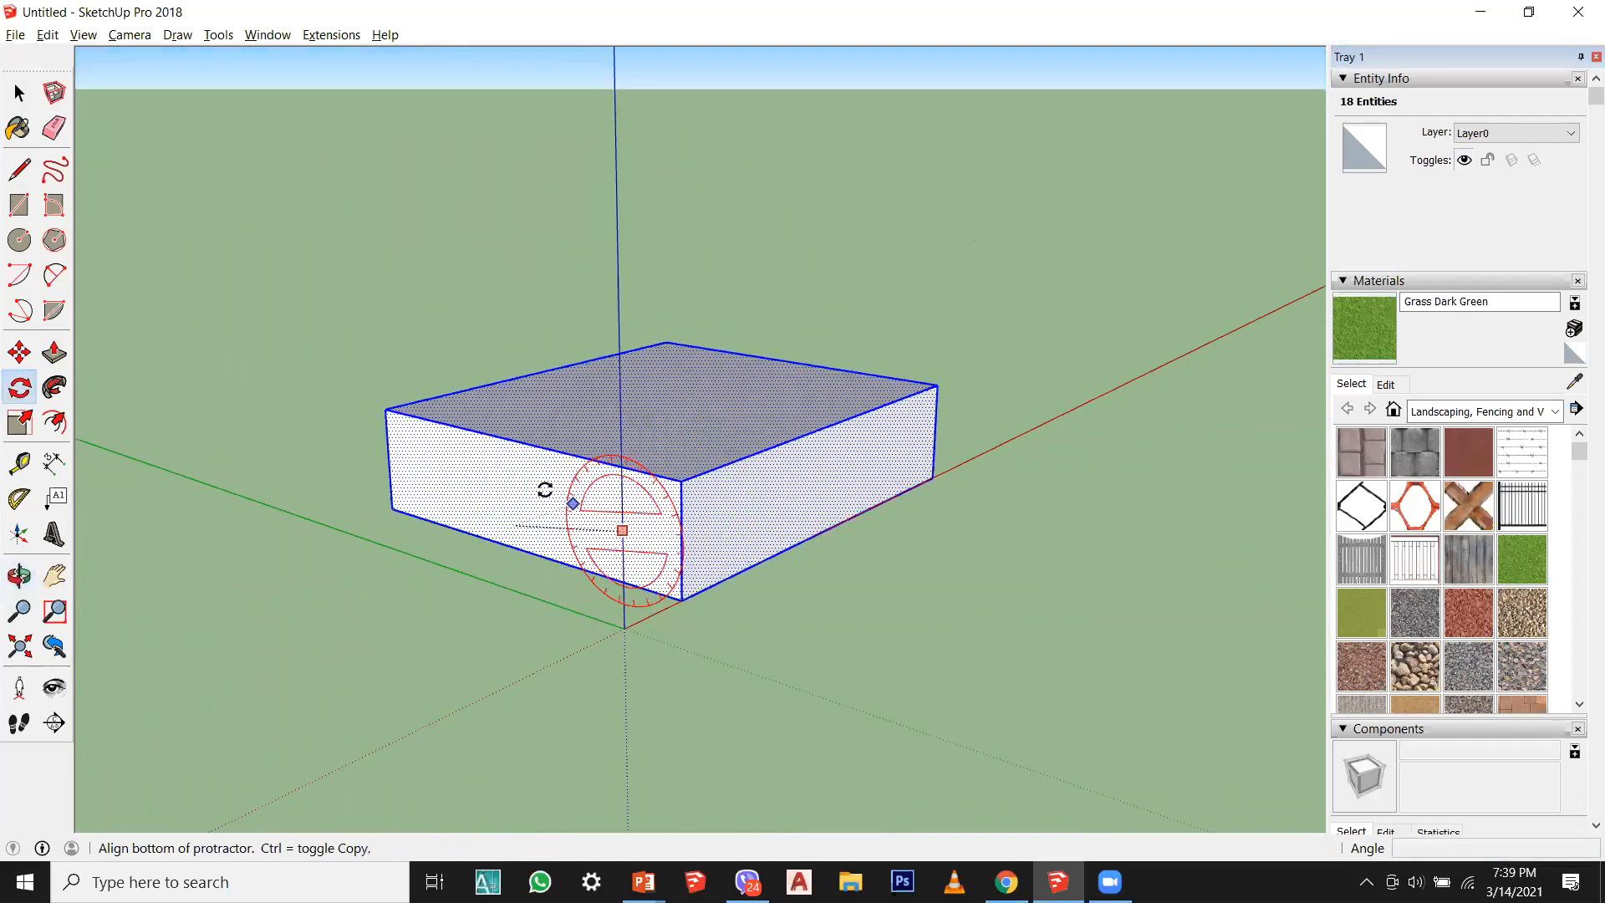
left_click(407, 444)
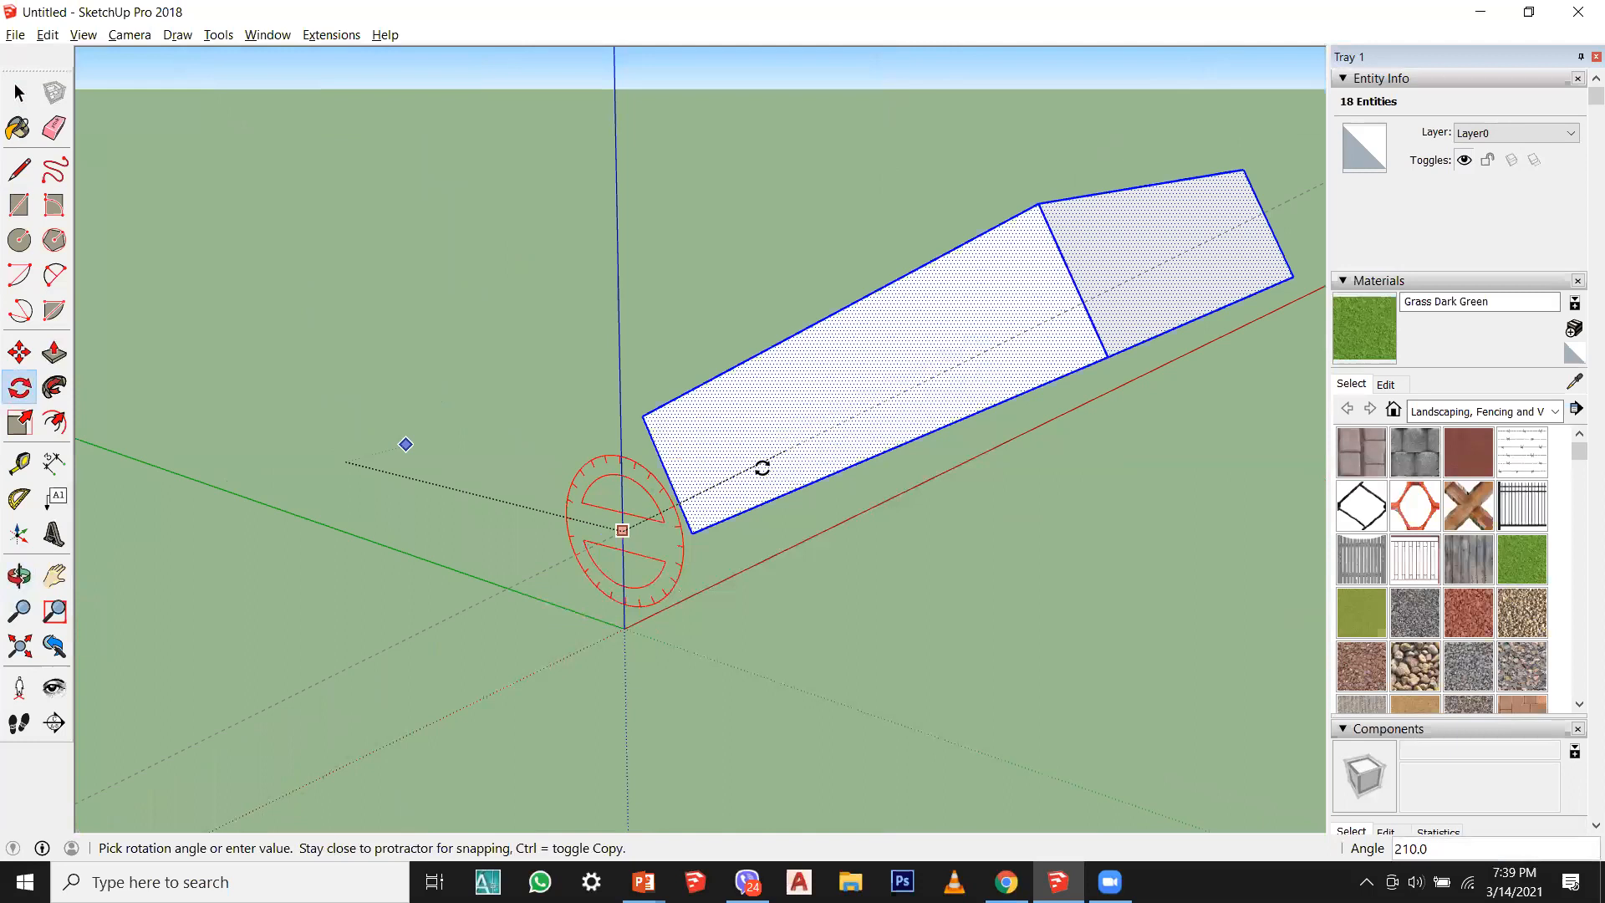
key("Escape")
Step: Reselect the whole box and try to rotate it horizontally about its front bottom corner nearest the origin
scroll(684, 509, "down", 1)
middle_click_drag(684, 509, 401, 669)
middle_click_drag(603, 647, 518, 694)
key("space")
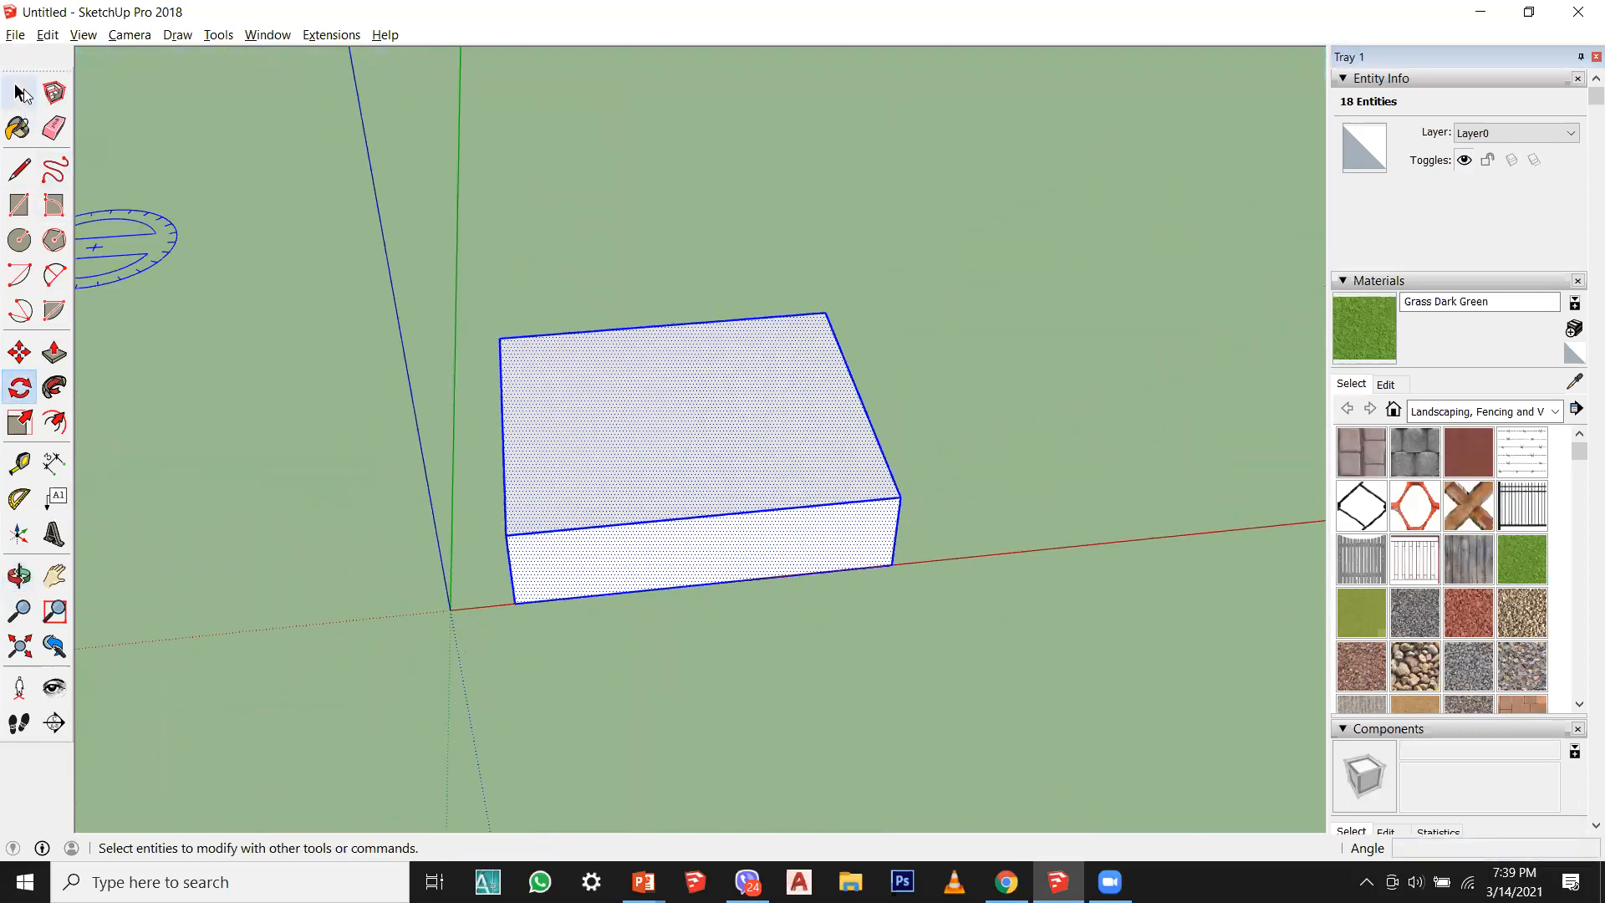
left_click(1050, 483)
left_click_drag(395, 243, 1075, 734)
left_click(19, 390)
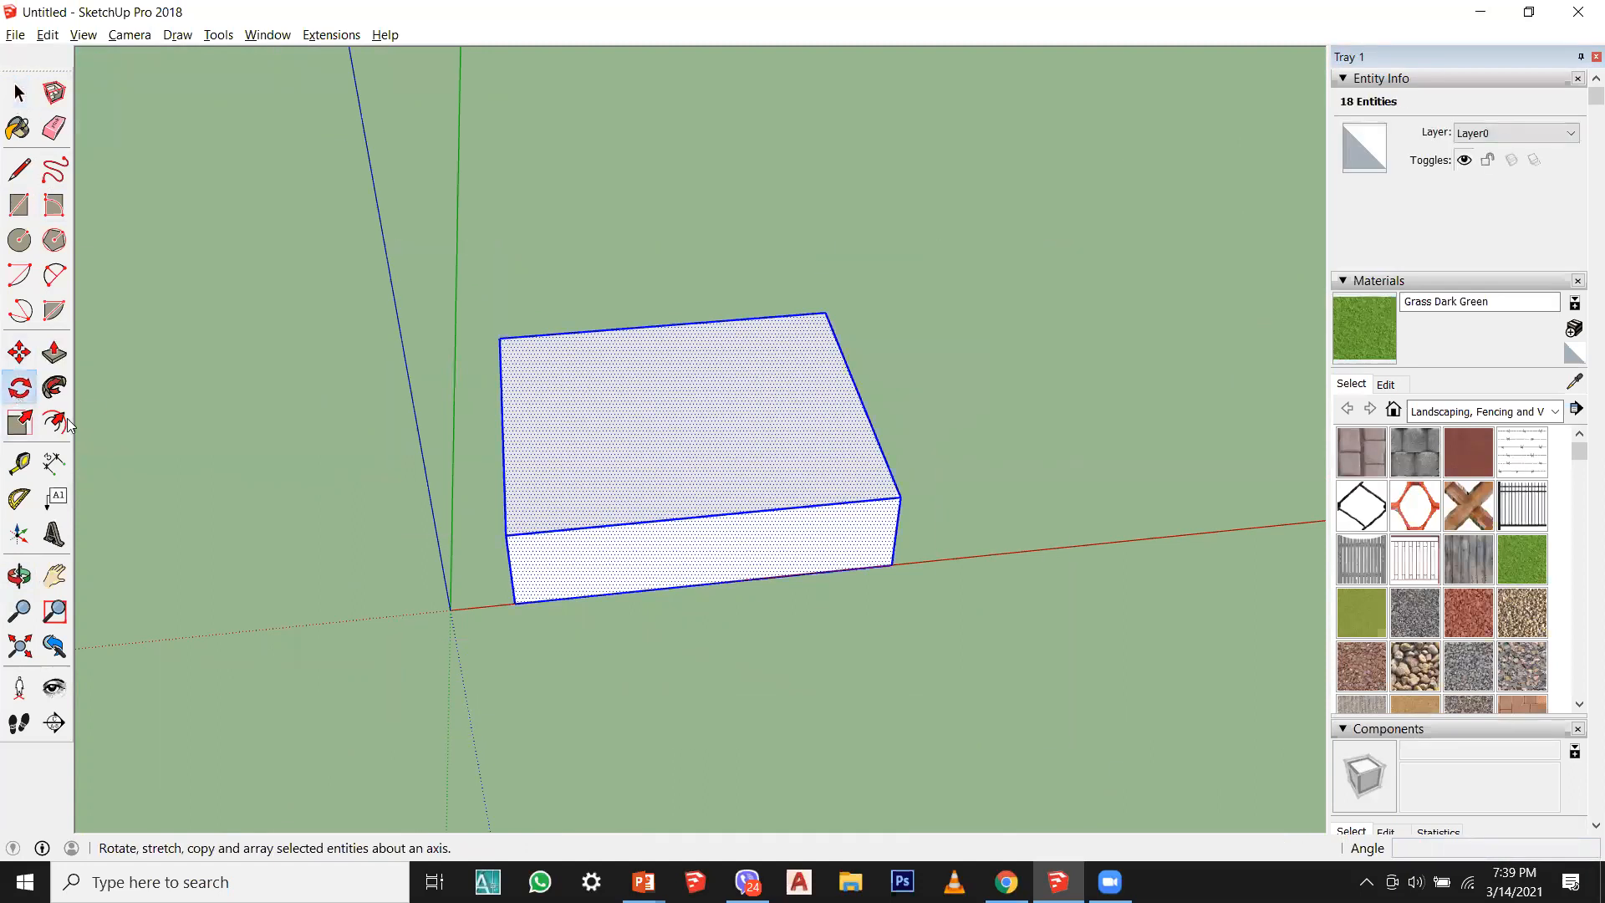
left_click(515, 602)
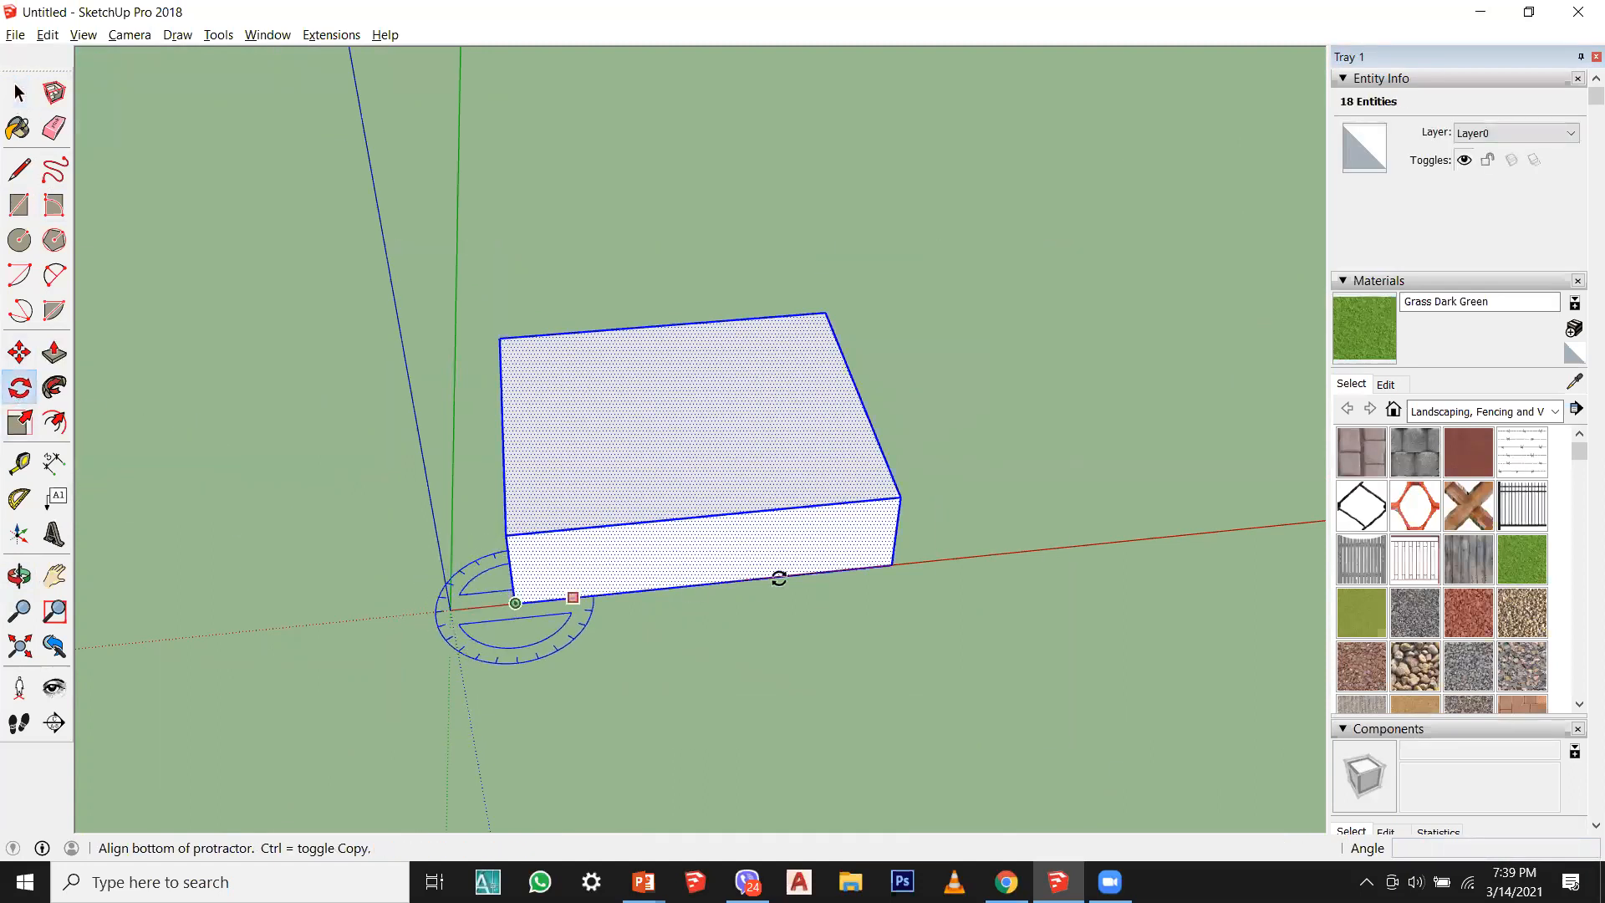
left_click(886, 560)
key("Escape")
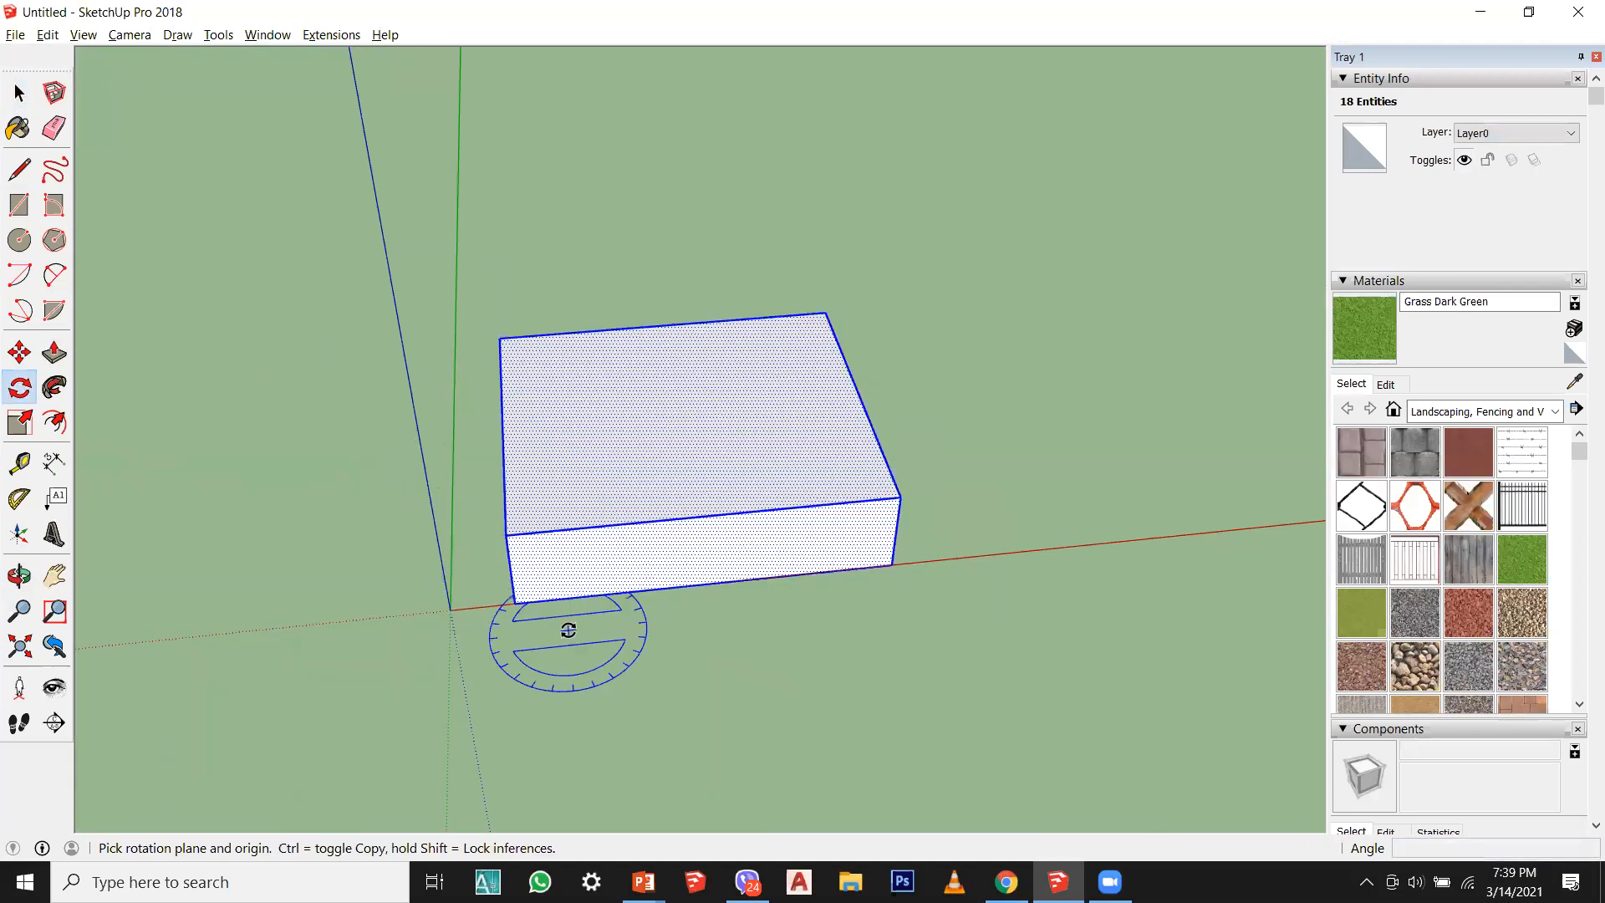
Step: Try rotating the box in its front face's plane and in its side face's plane, cancelling both rotations
left_click(558, 575)
left_click(757, 498)
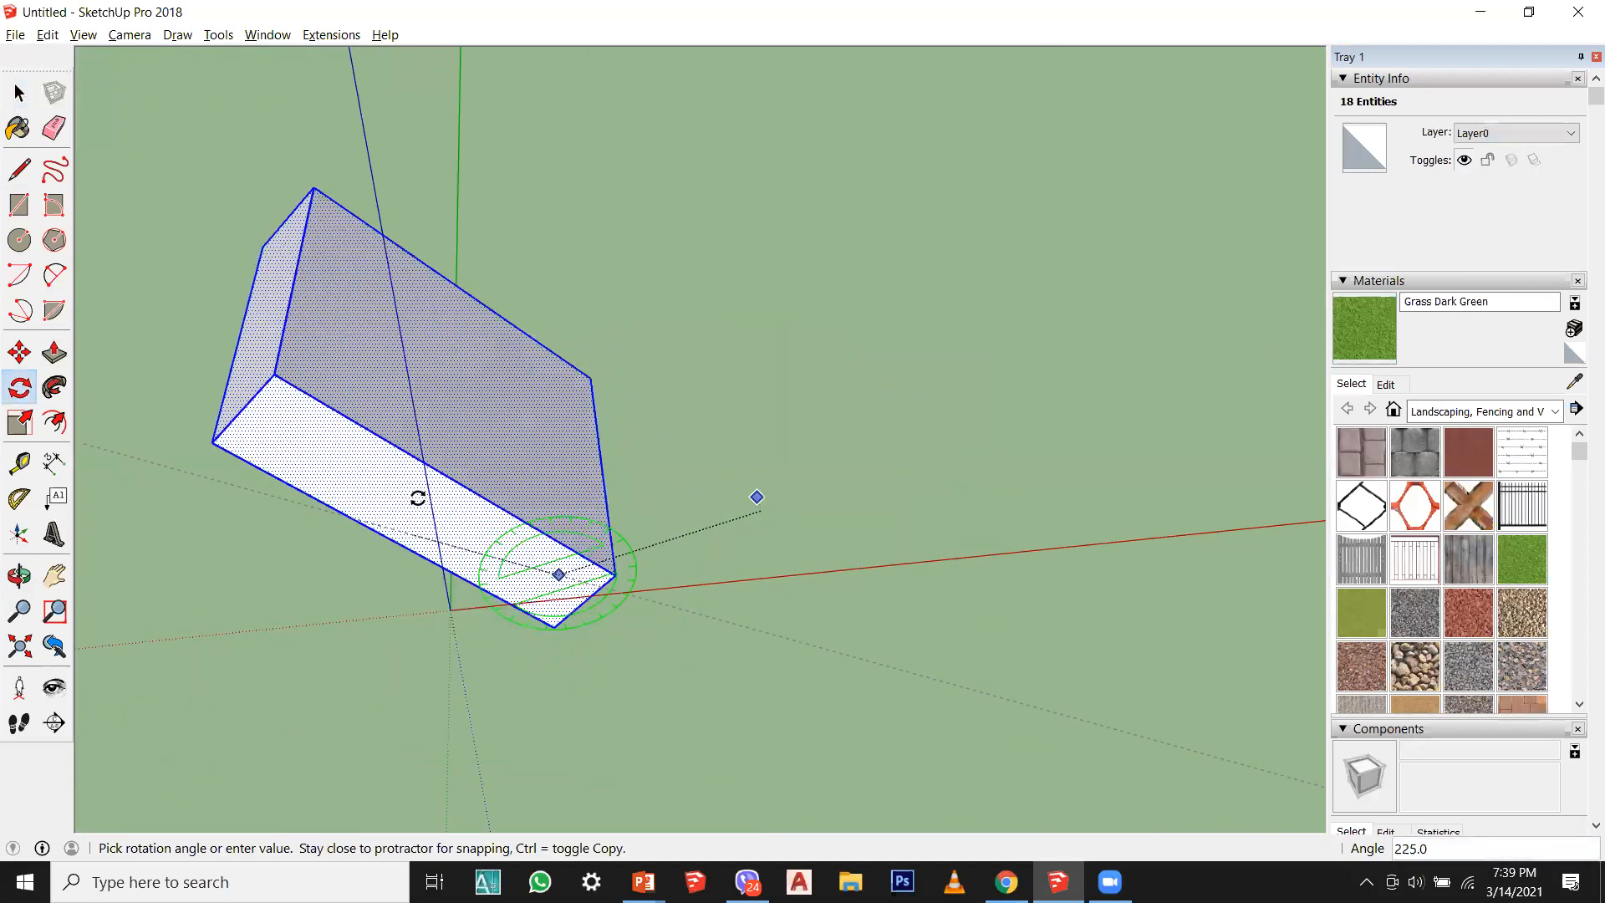
key("Escape")
middle_click_drag(392, 521, 716, 548)
left_click(622, 545)
left_click(767, 589)
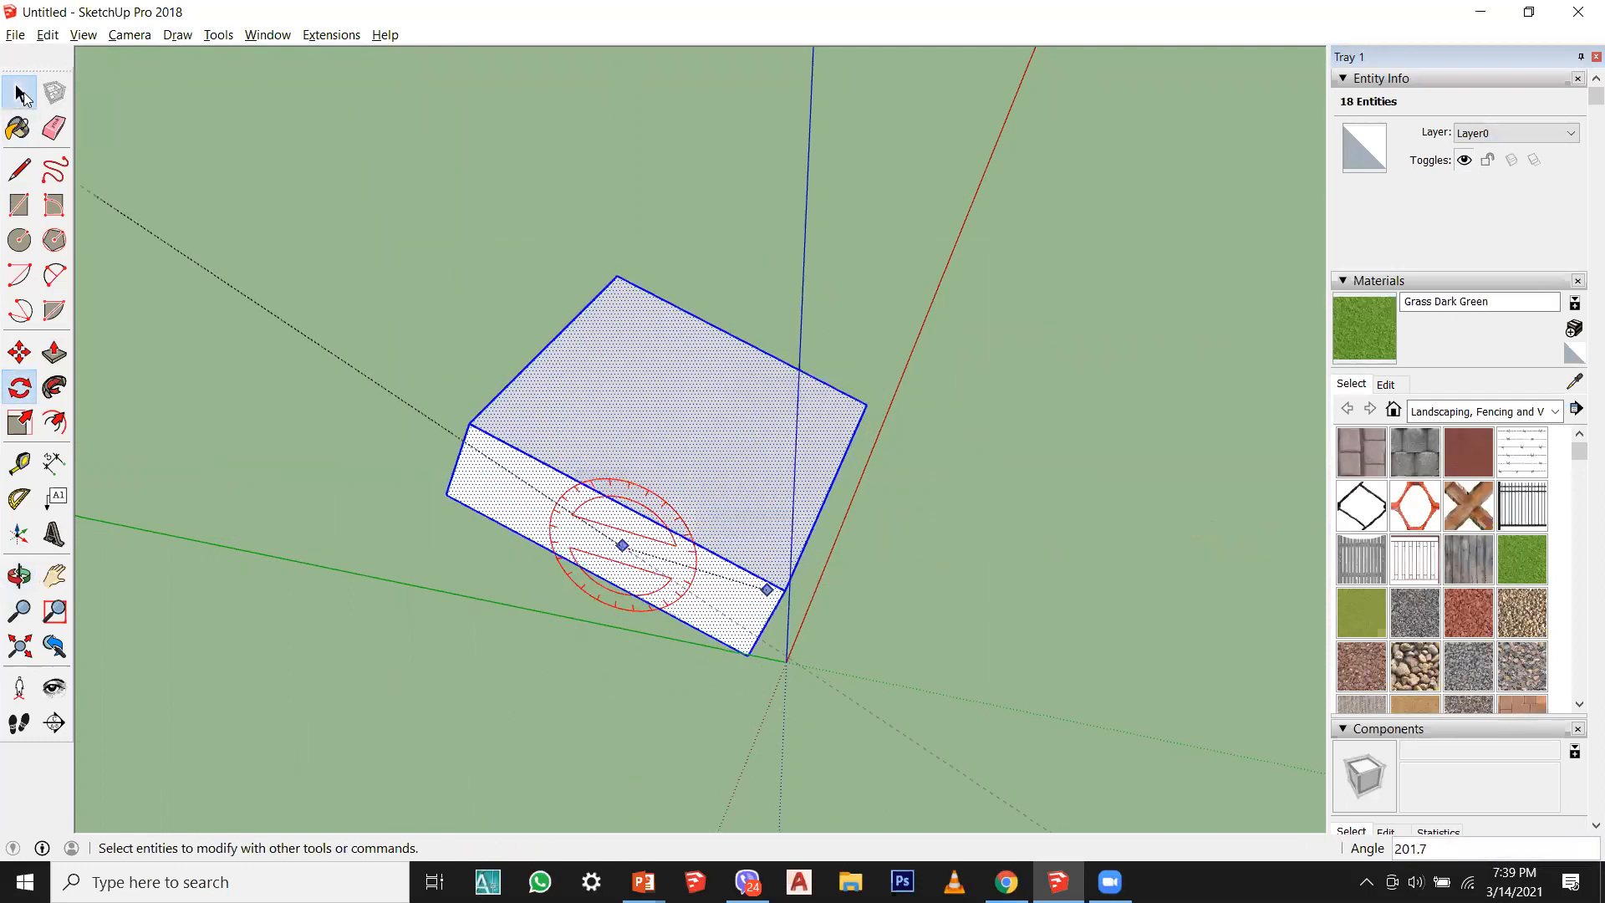
left_click(20, 96)
Step: Clear the box's selection and view the box from the front and slightly above
left_click(401, 292)
scroll(786, 492, "down", 2)
middle_click_drag(787, 491, 448, 489)
middle_click_drag(982, 627, 849, 622)
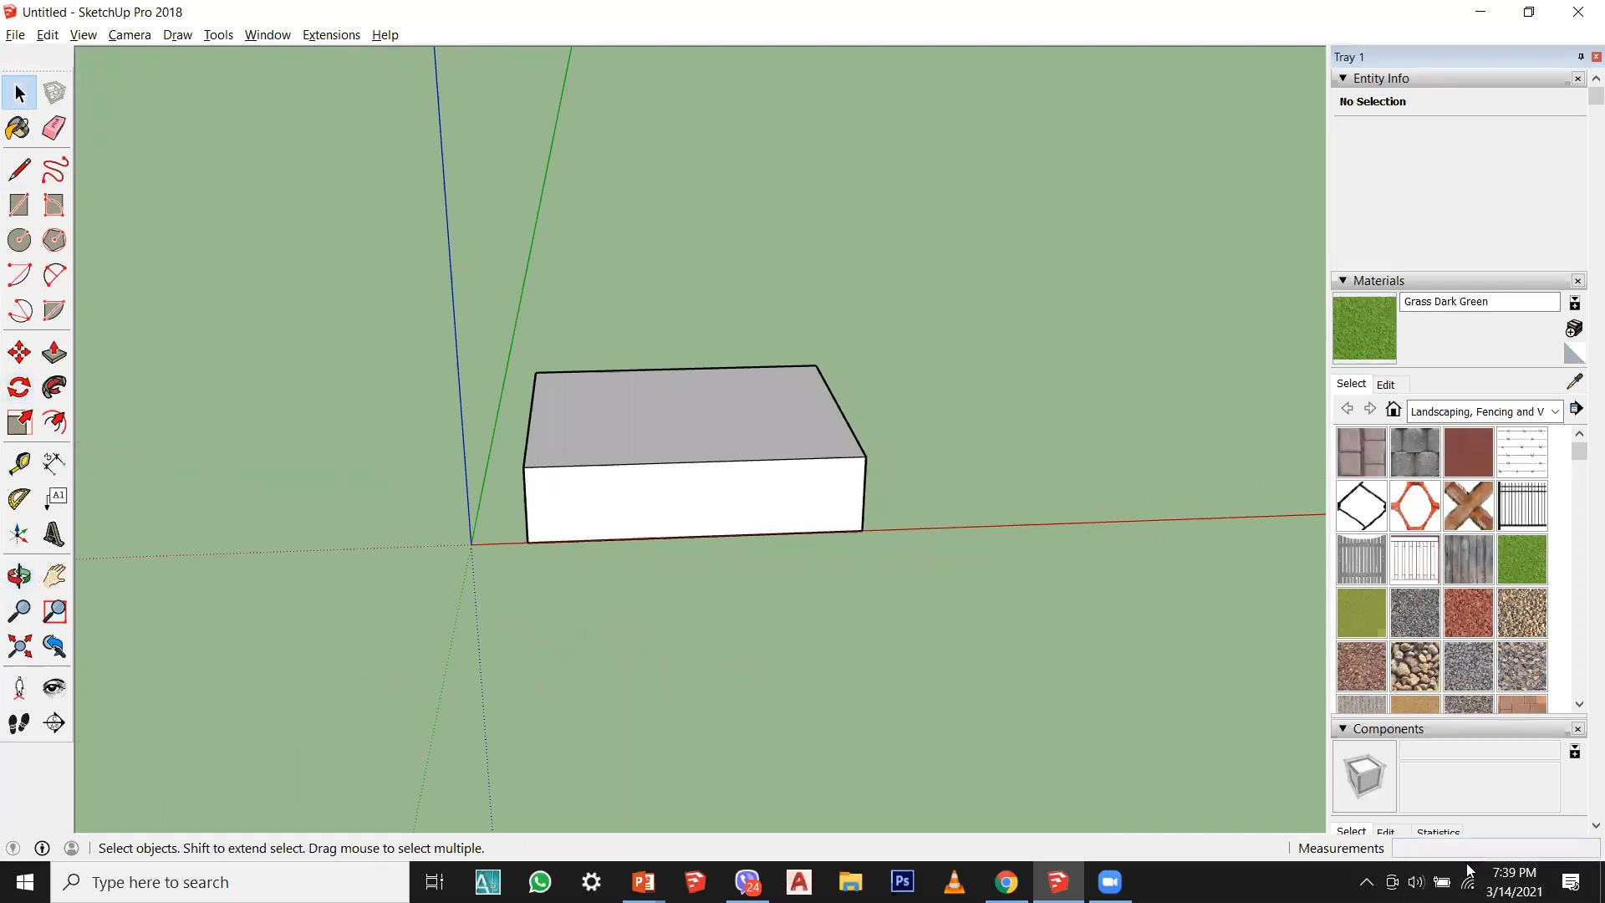
middle_click_drag(824, 718, 817, 743)
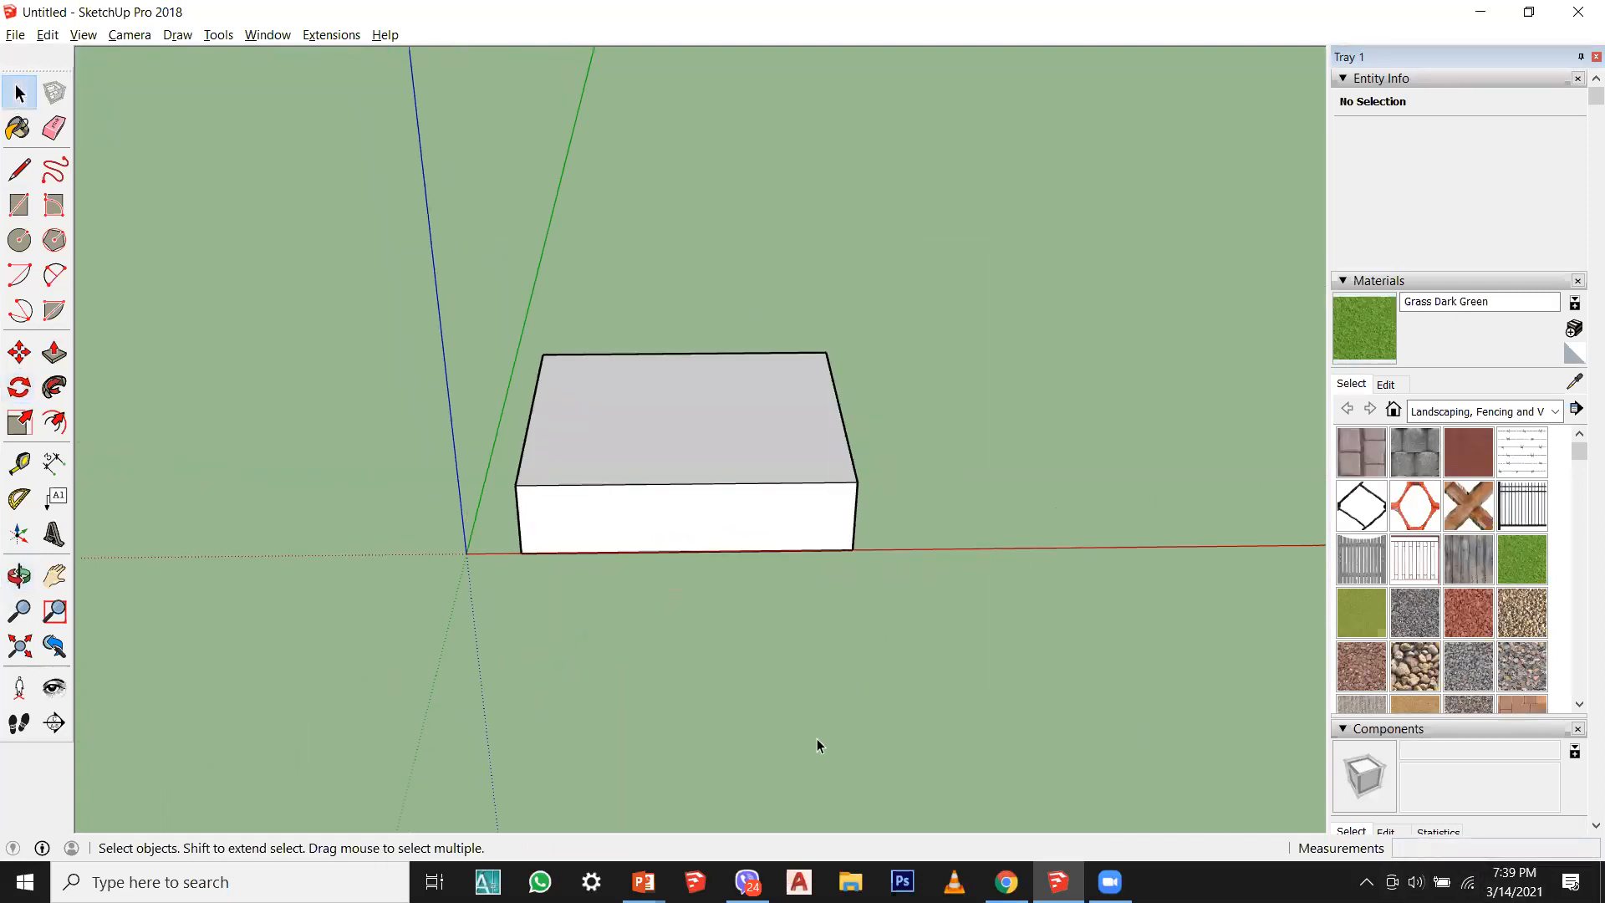
middle_click_drag(674, 562, 694, 660)
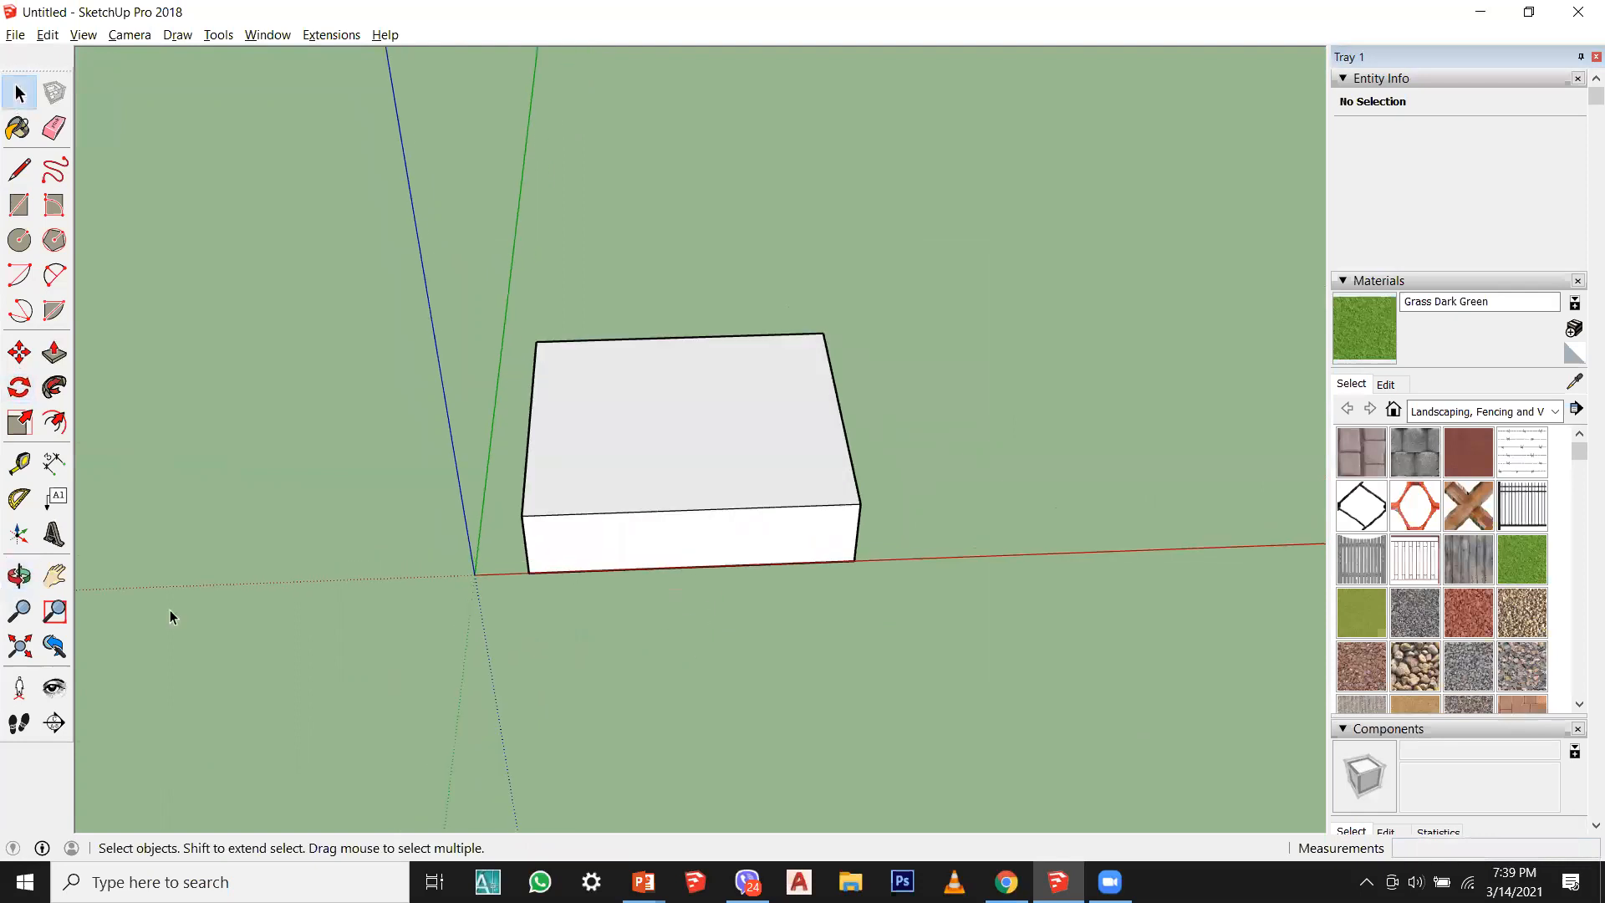
left_click(19, 387)
scroll(669, 659, "up", 3)
scroll(370, 555, "up", 1)
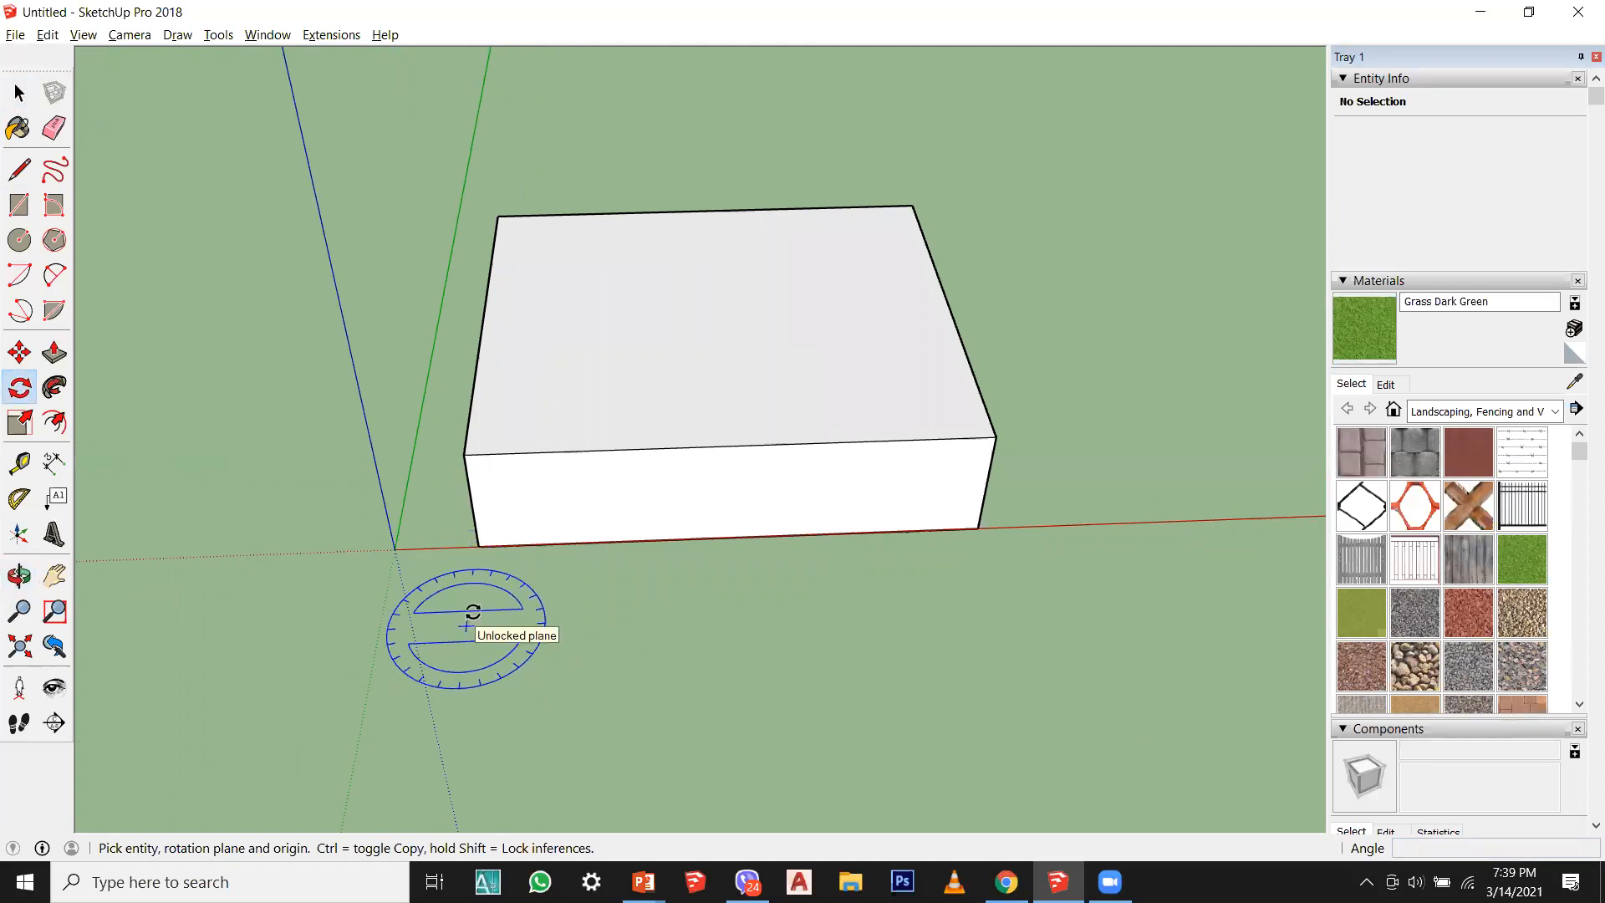
left_click(19, 93)
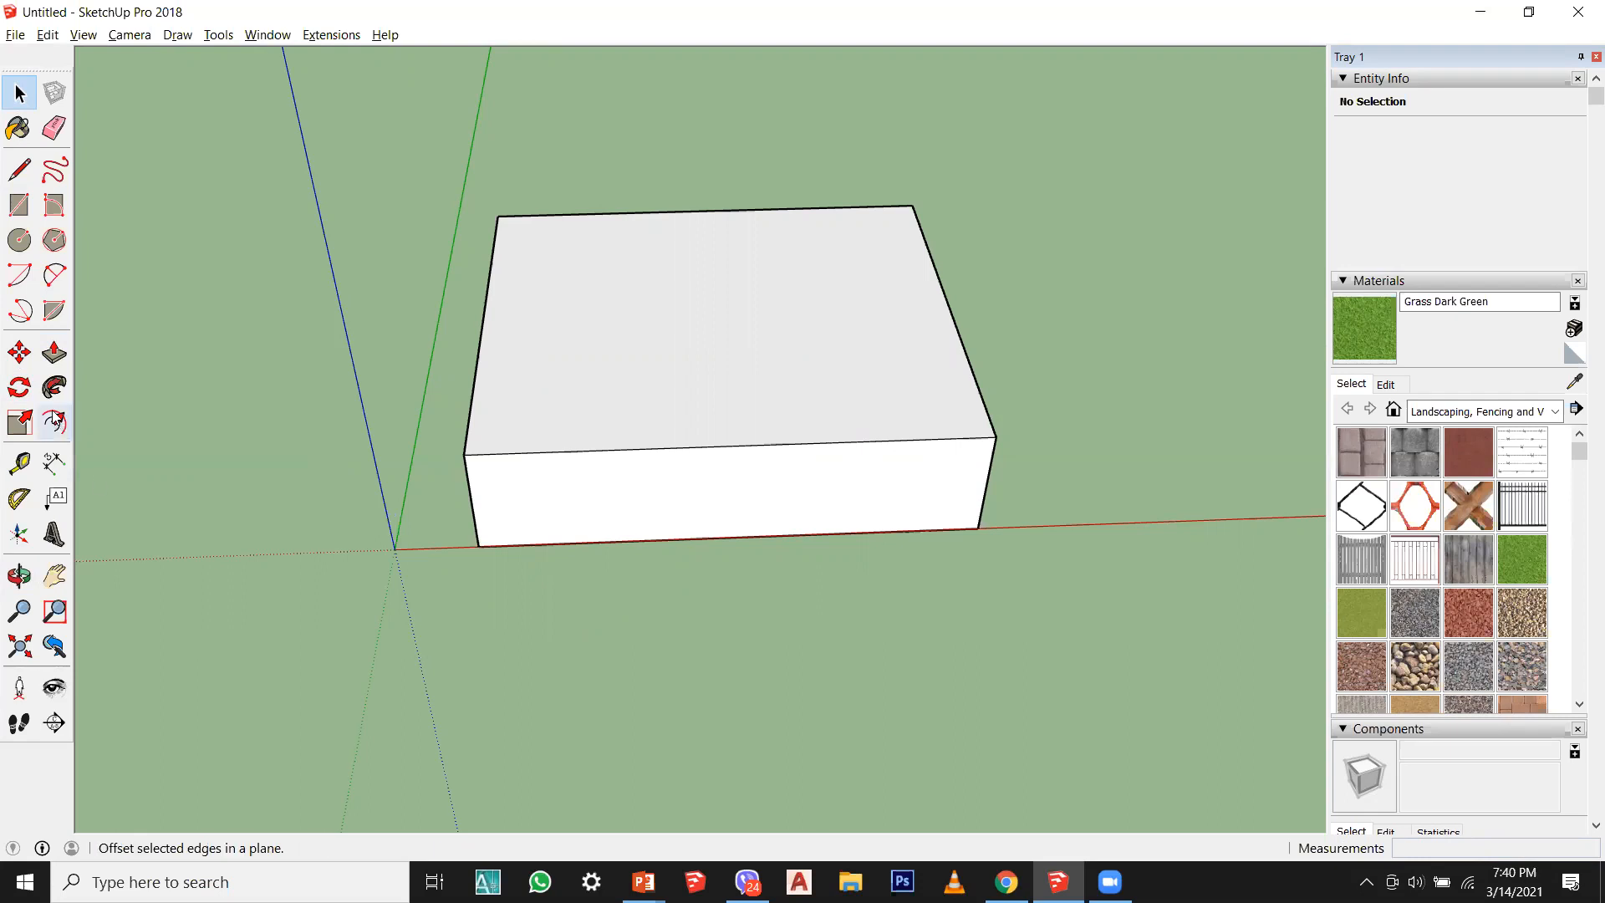
Step: Select the whole box and try to rotate it about its front corner near the origin, aligned to the front bottom edge
left_click_drag(454, 224, 1121, 646)
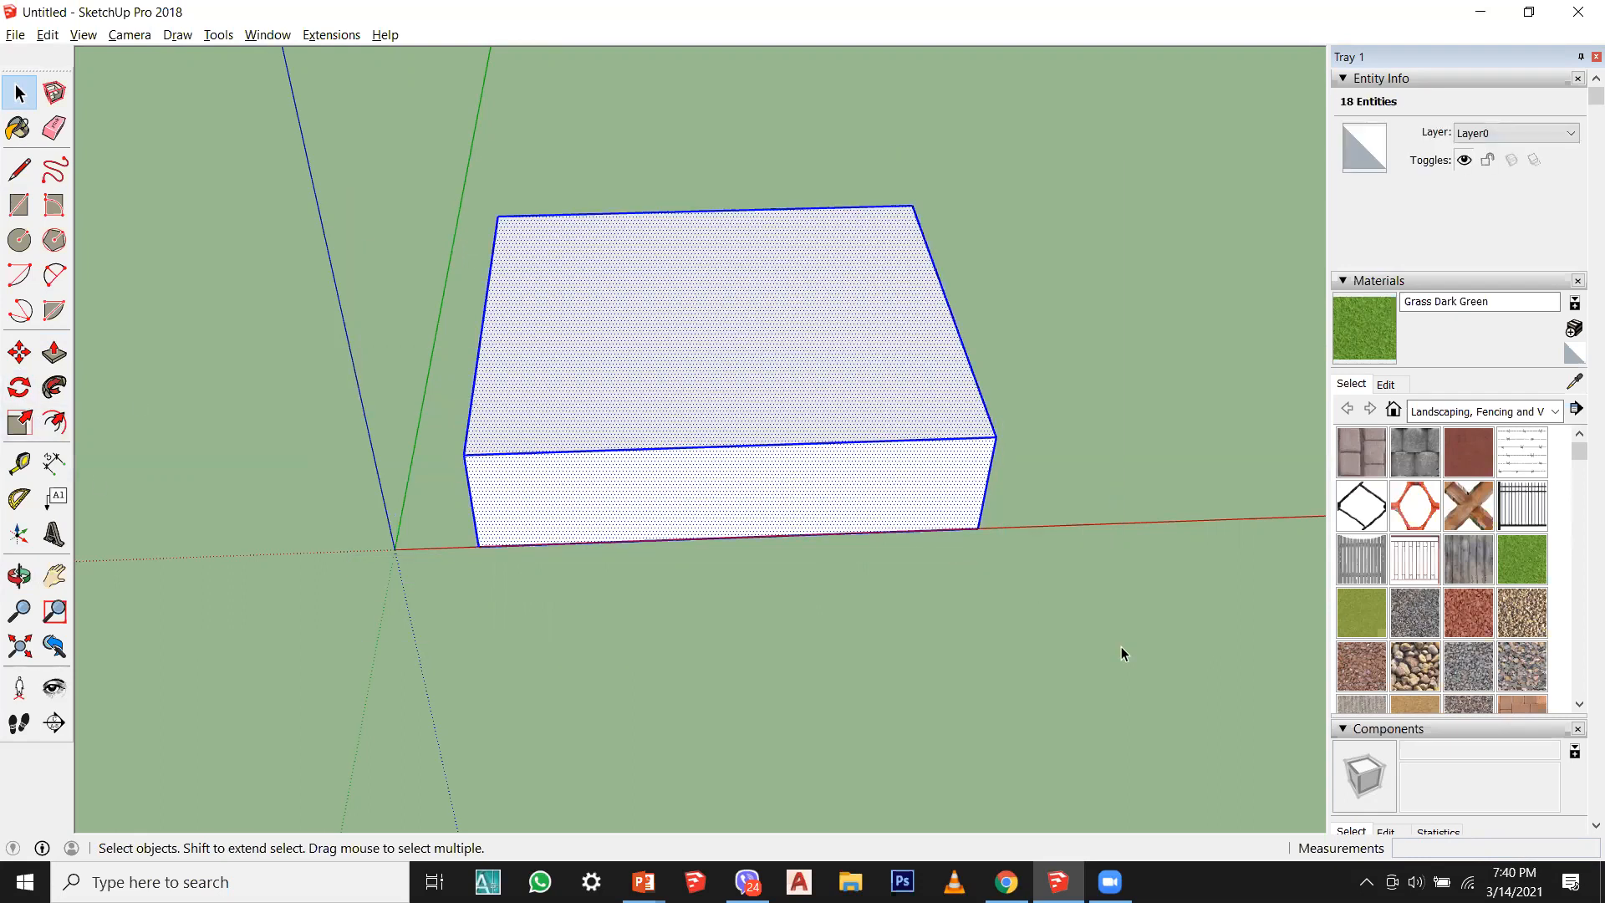
left_click(19, 386)
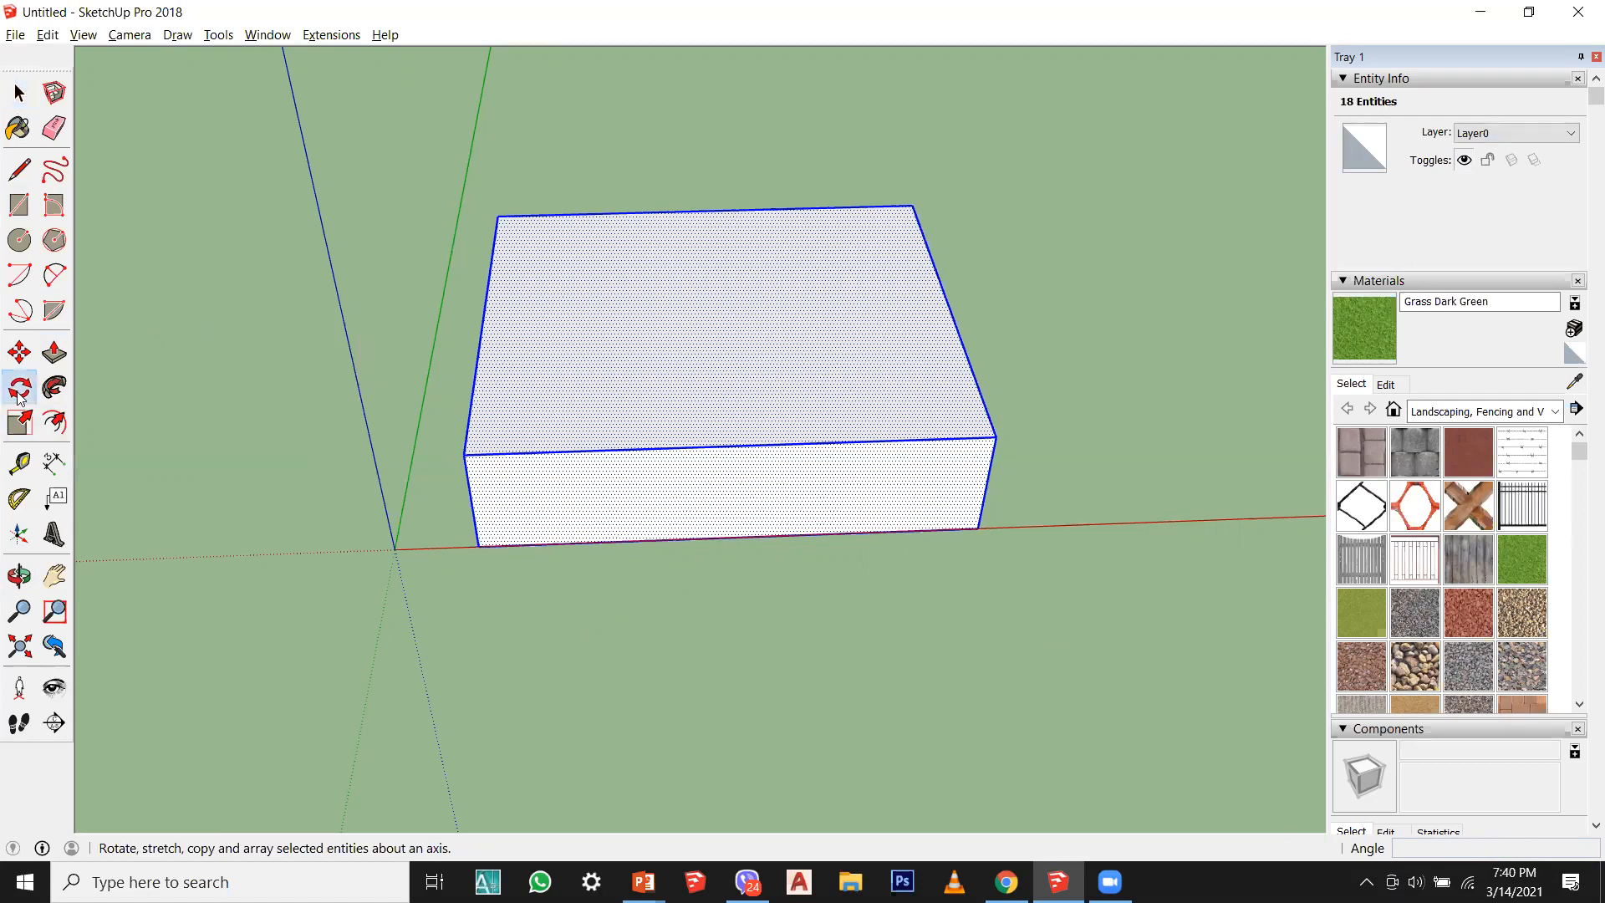
left_click(478, 547)
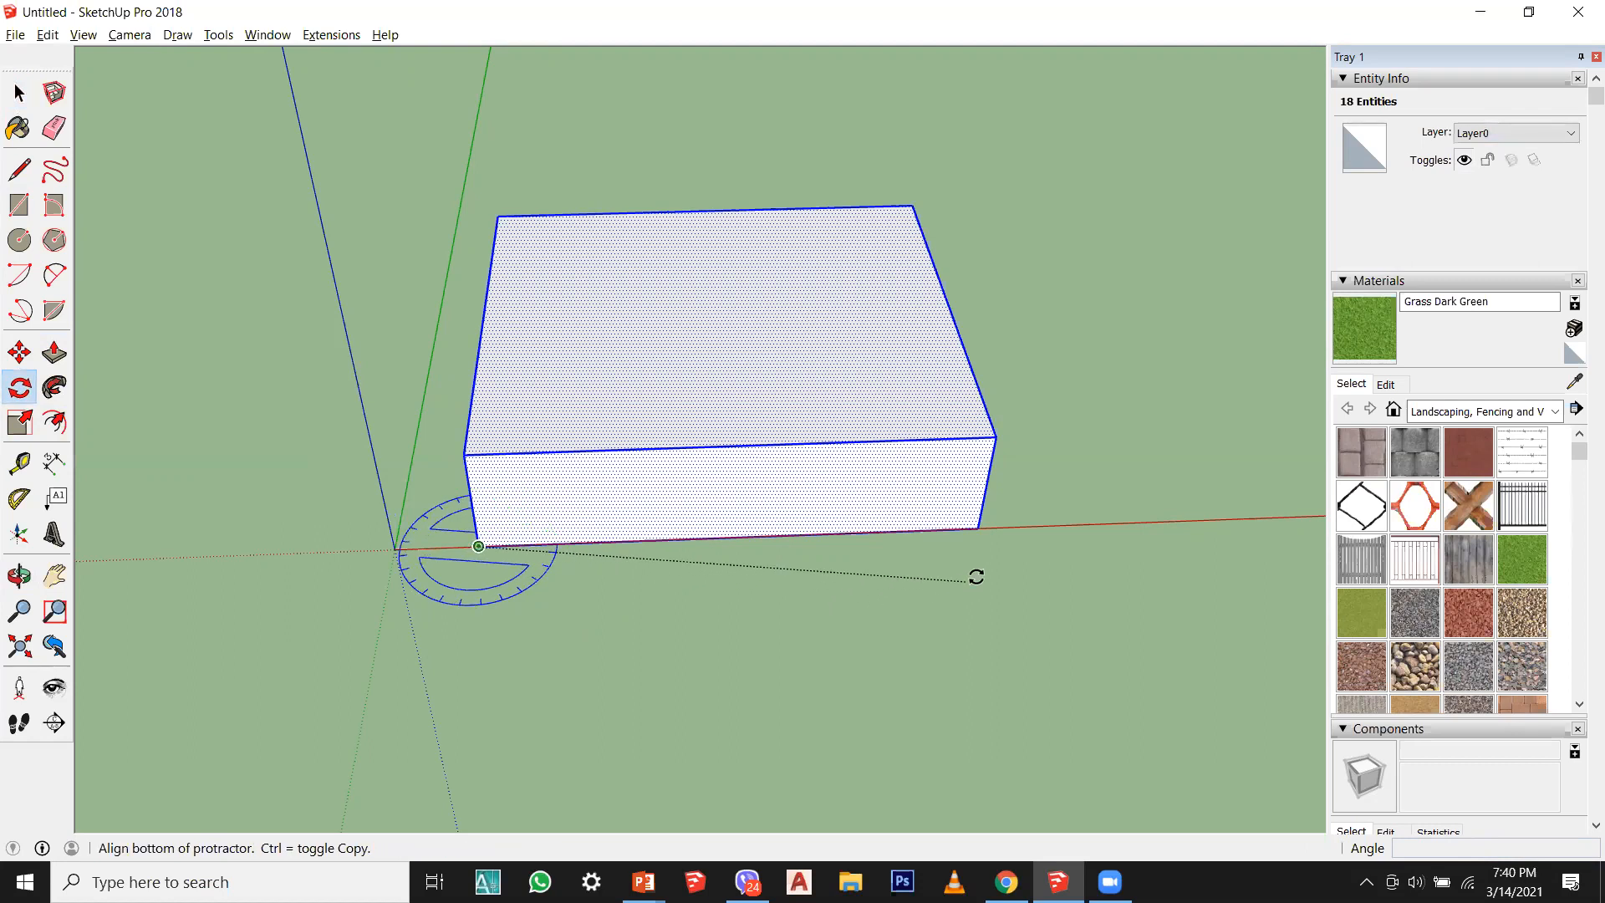
left_click(978, 527)
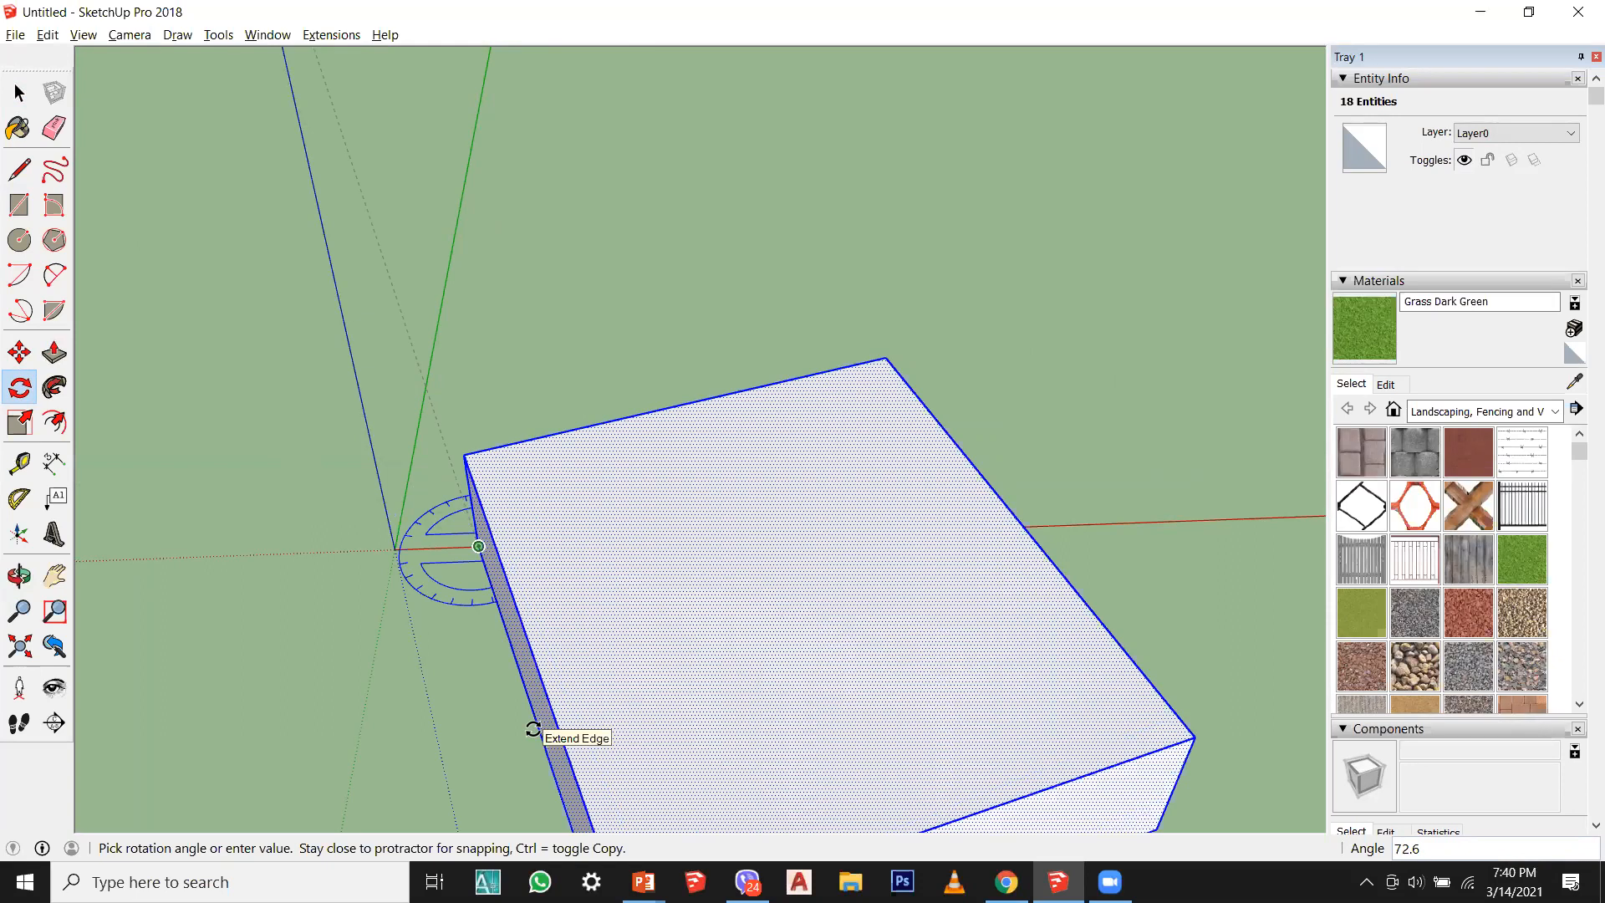
scroll(480, 552, "down", 5)
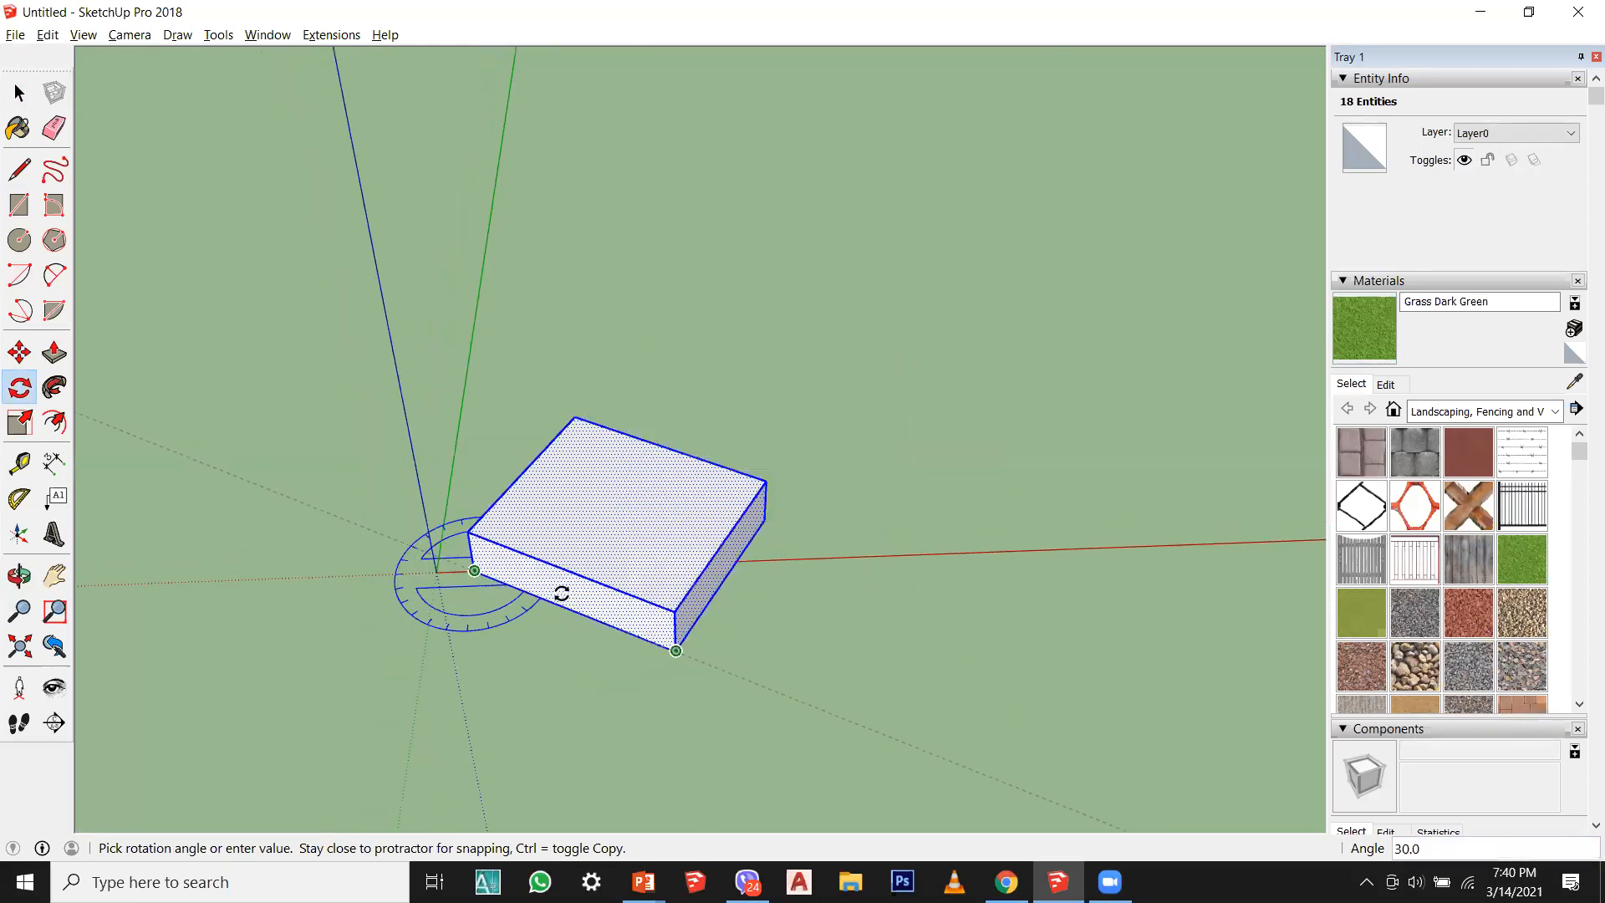
scroll(305, 665, "up", 2)
left_click(24, 97)
middle_click_drag(535, 555, 562, 555)
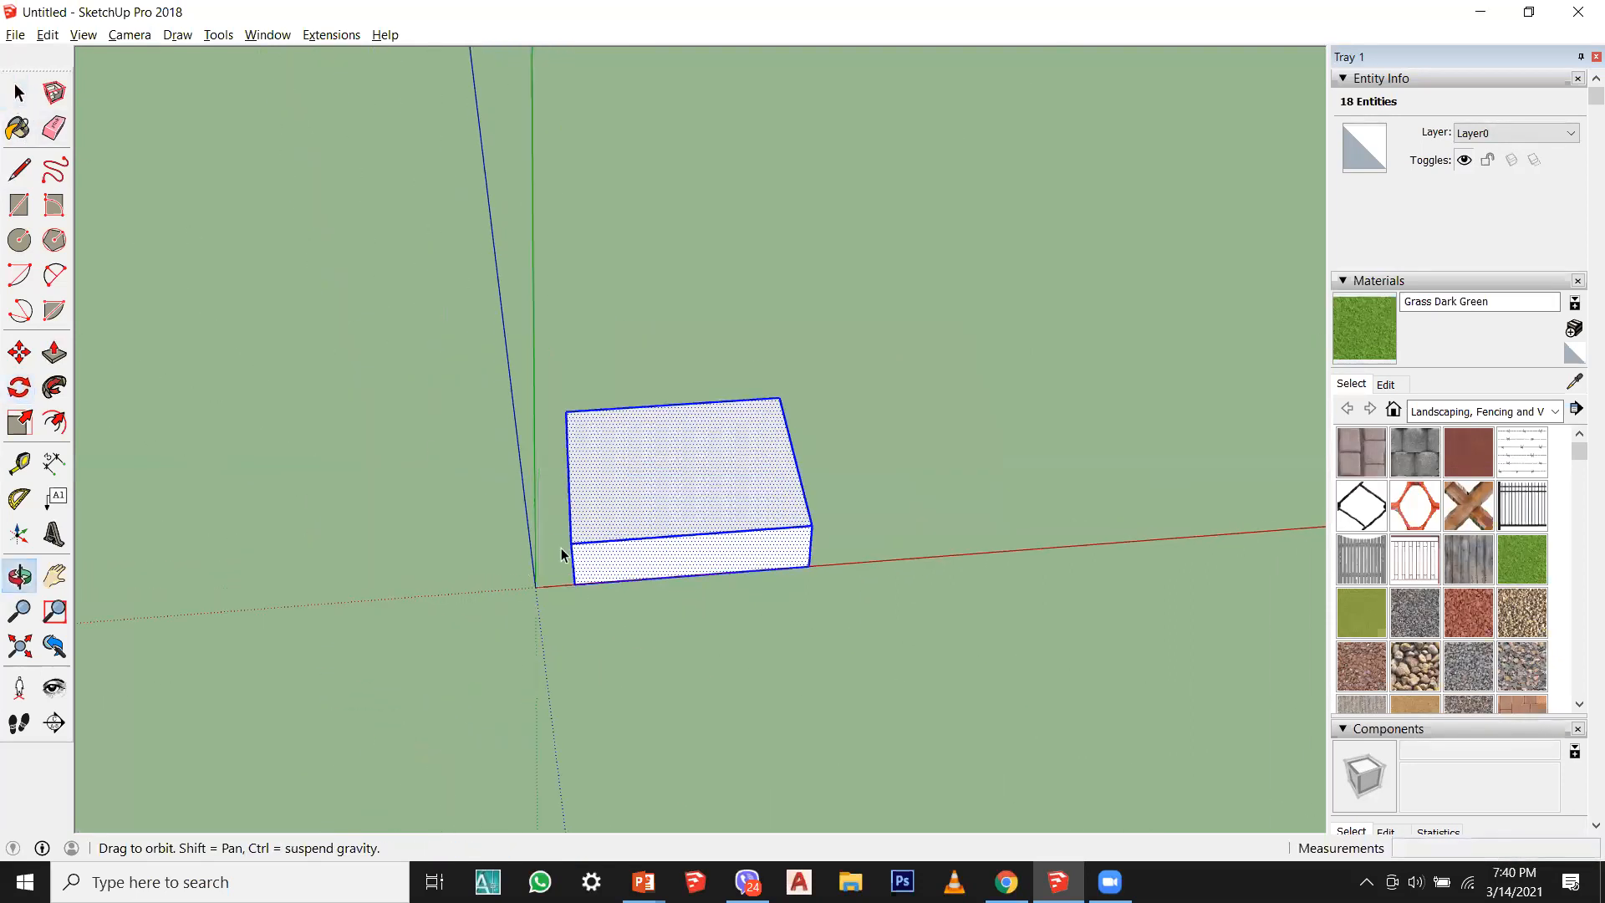
Step: Try to rotate the whole box horizontally about a point just outside its front bottom corner, then cancel the rotation
scroll(583, 602, "up", 2)
left_click(19, 387)
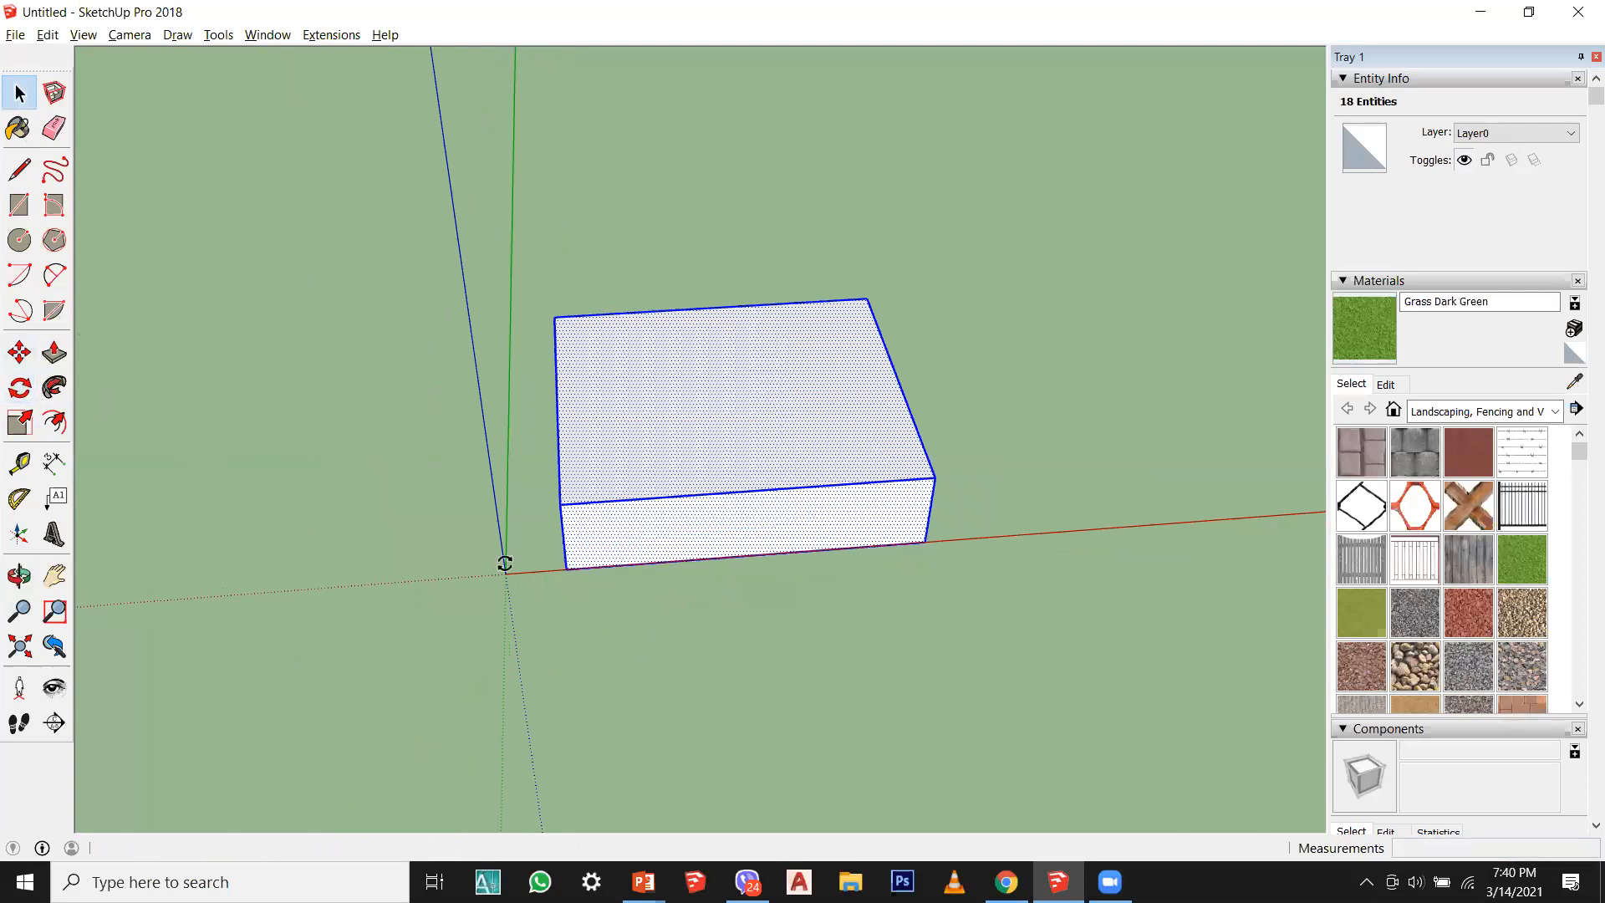
left_click(555, 593)
left_click(885, 575)
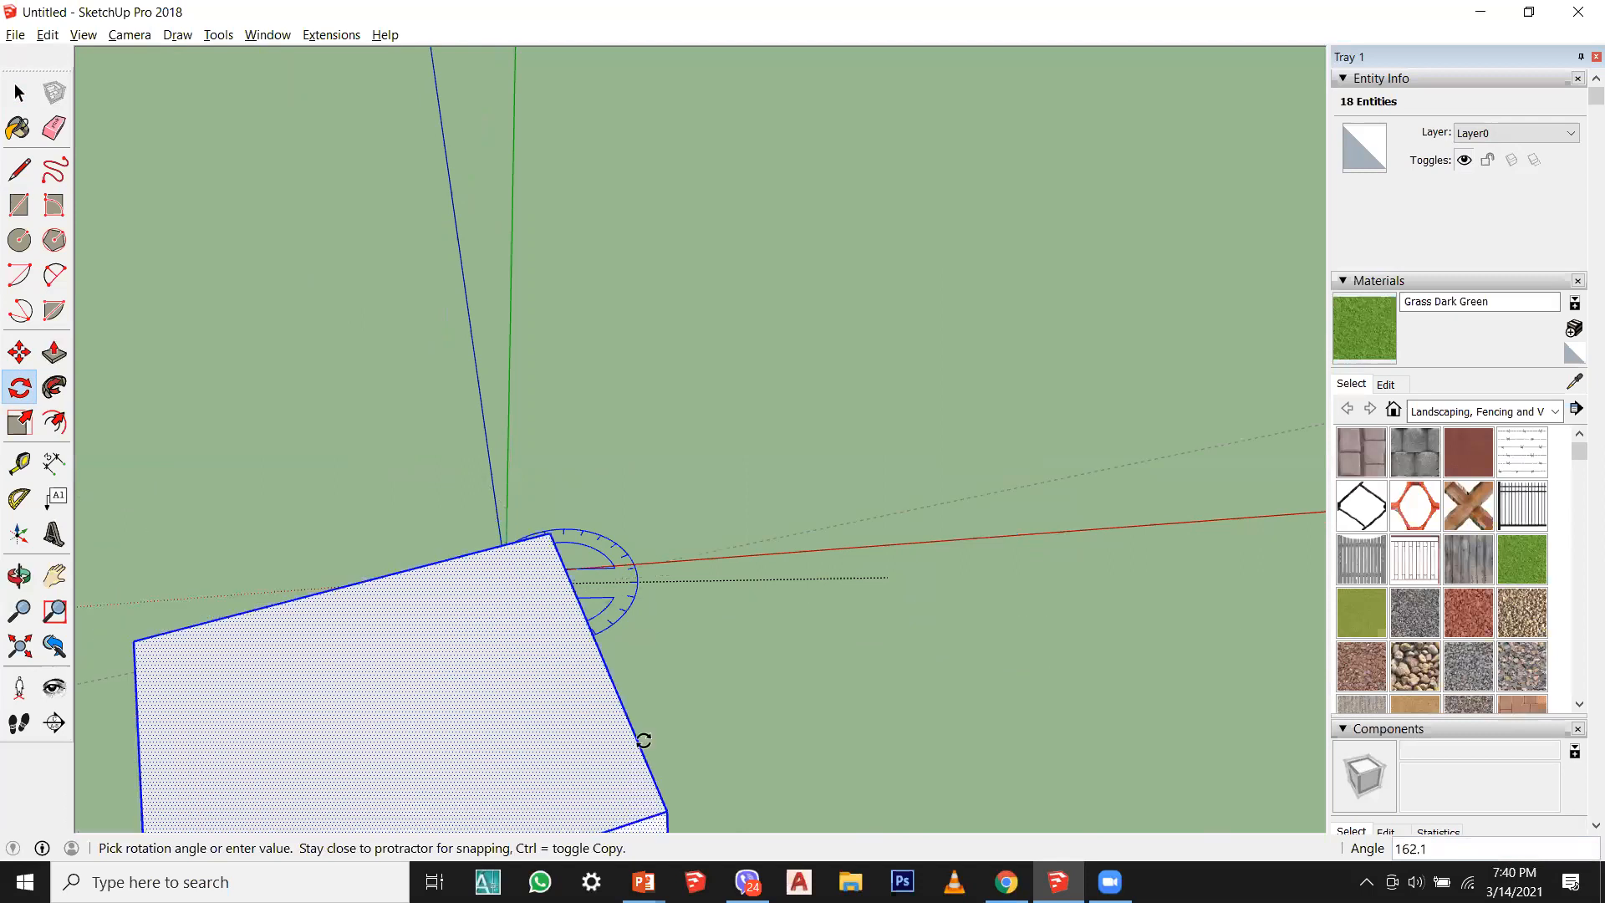
left_click(12, 92)
scroll(645, 573, "up", 1)
Step: Rotate the whole box horizontally by 45 degrees about its front bottom corner near the origin
left_click(15, 386)
scroll(594, 561, "up", 1)
left_click(519, 577)
left_click(1120, 530)
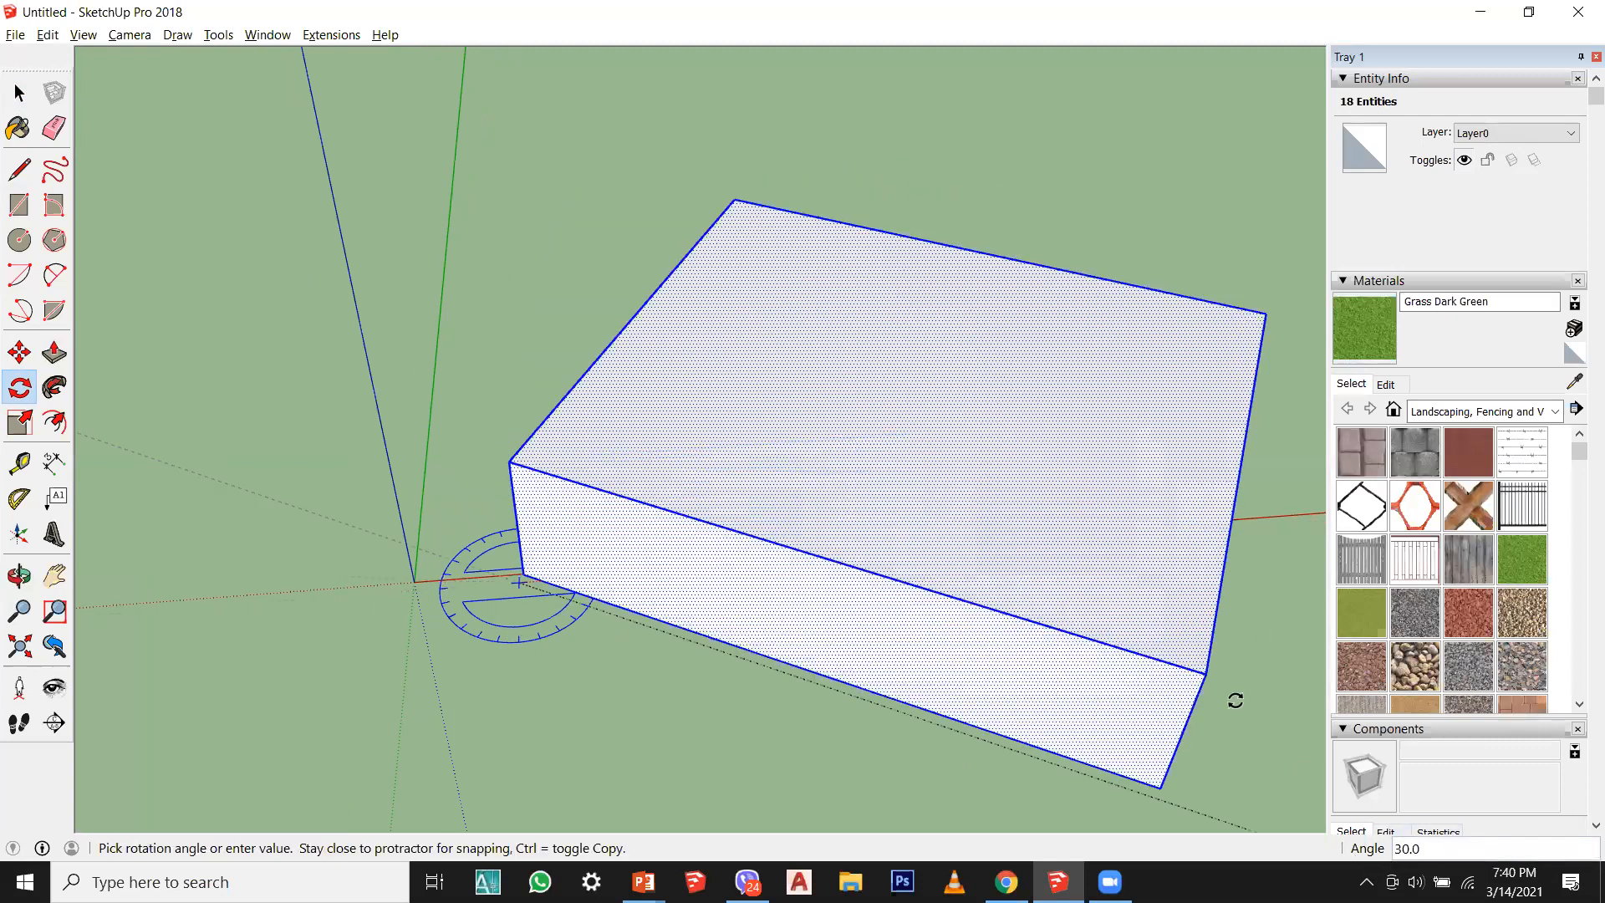
key("Return")
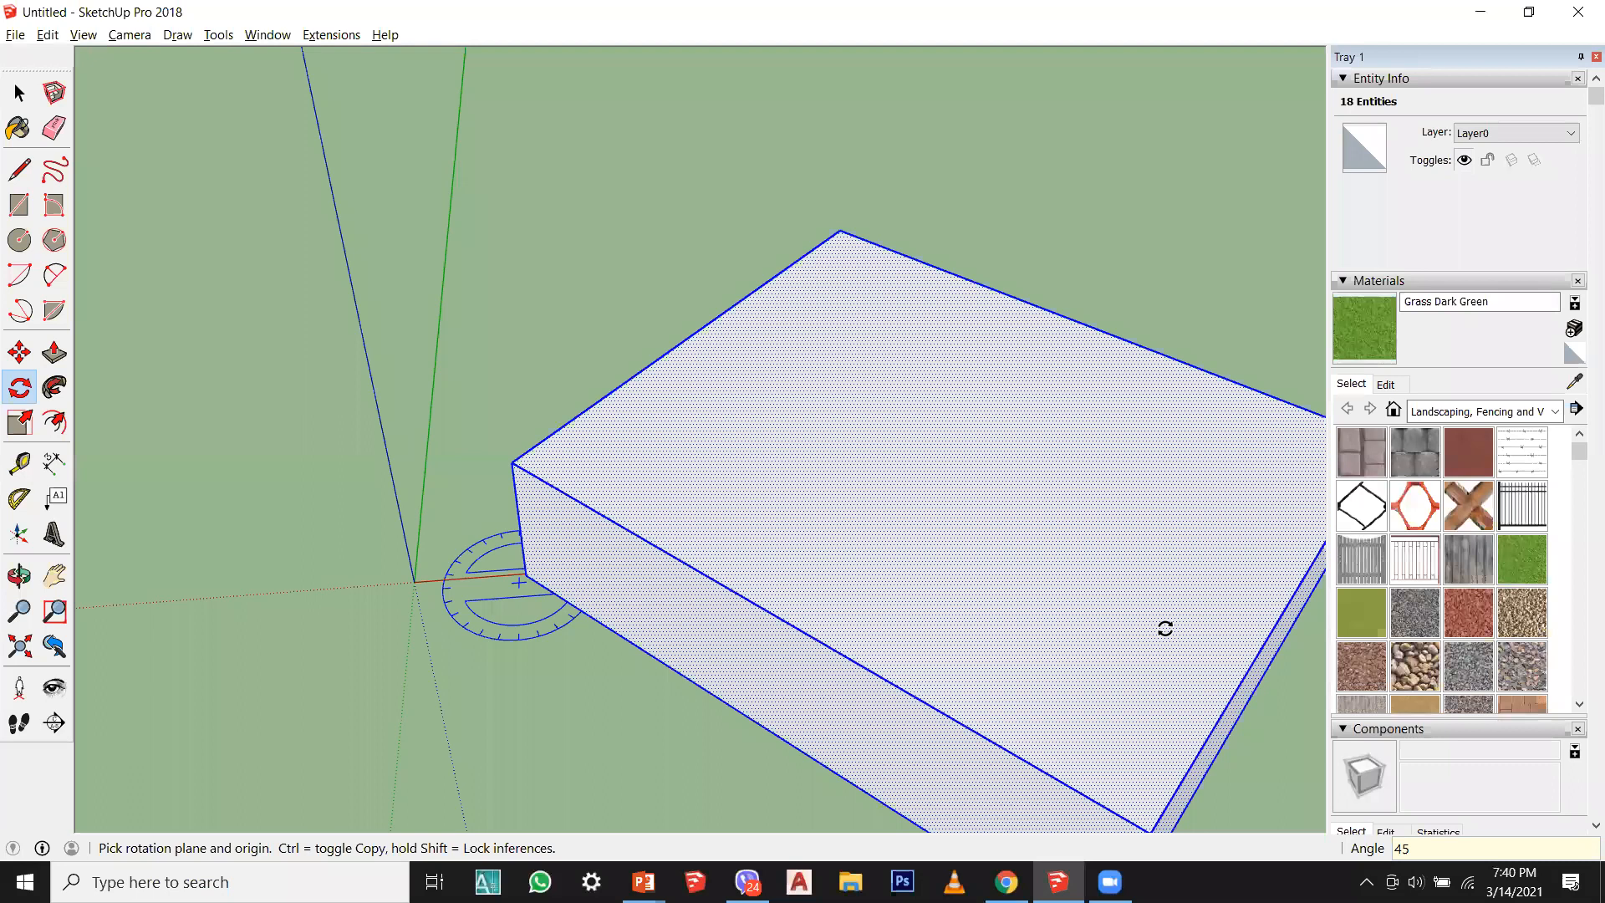
Step: Rotate the box horizontally by a further 90 degrees about a point beside its corner near the origin
scroll(618, 527, "down", 3)
left_click(556, 575)
left_click(867, 738)
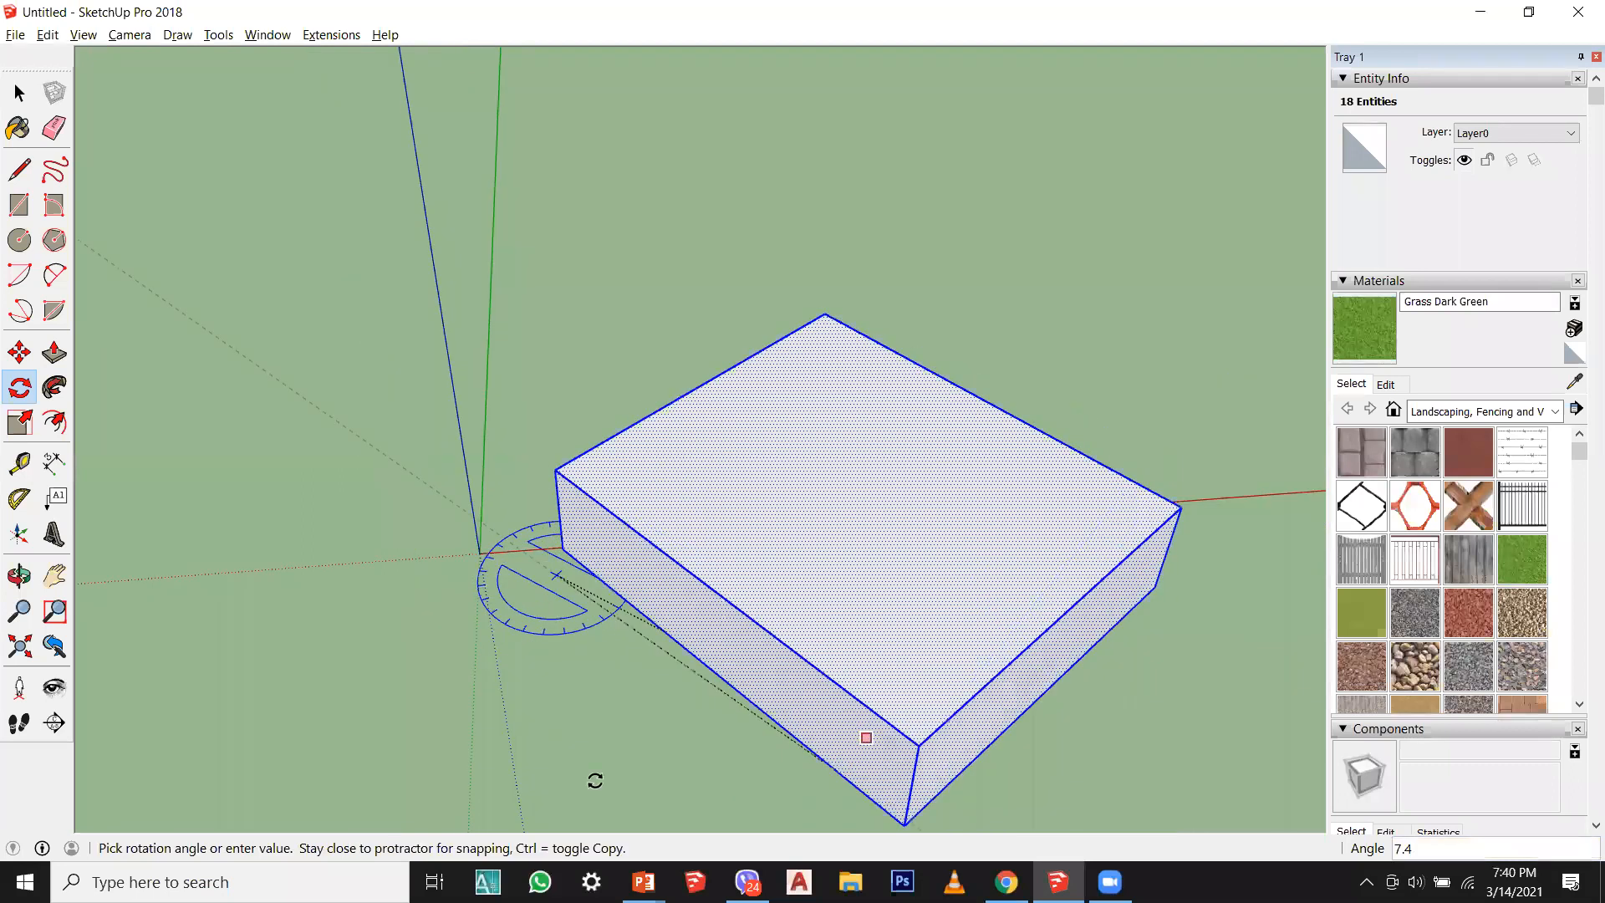
type("90")
key("Return")
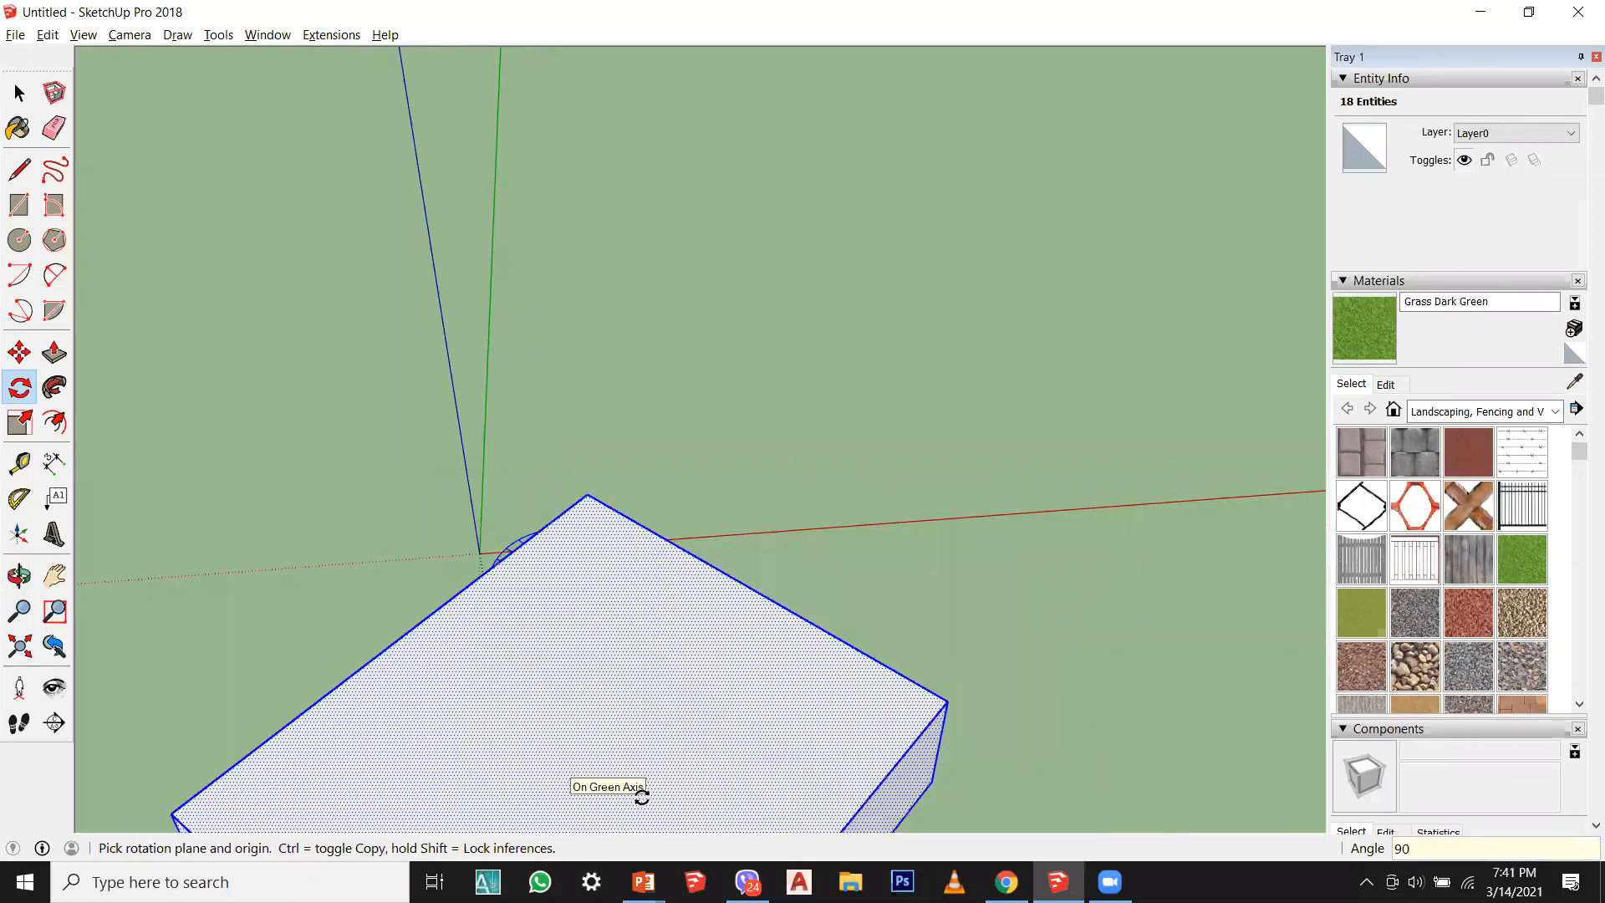
Step: Undo the 90 and 45 degree rotations and clear the box's selection
scroll(465, 776, "down", 2)
middle_click_drag(465, 775, 3, 711)
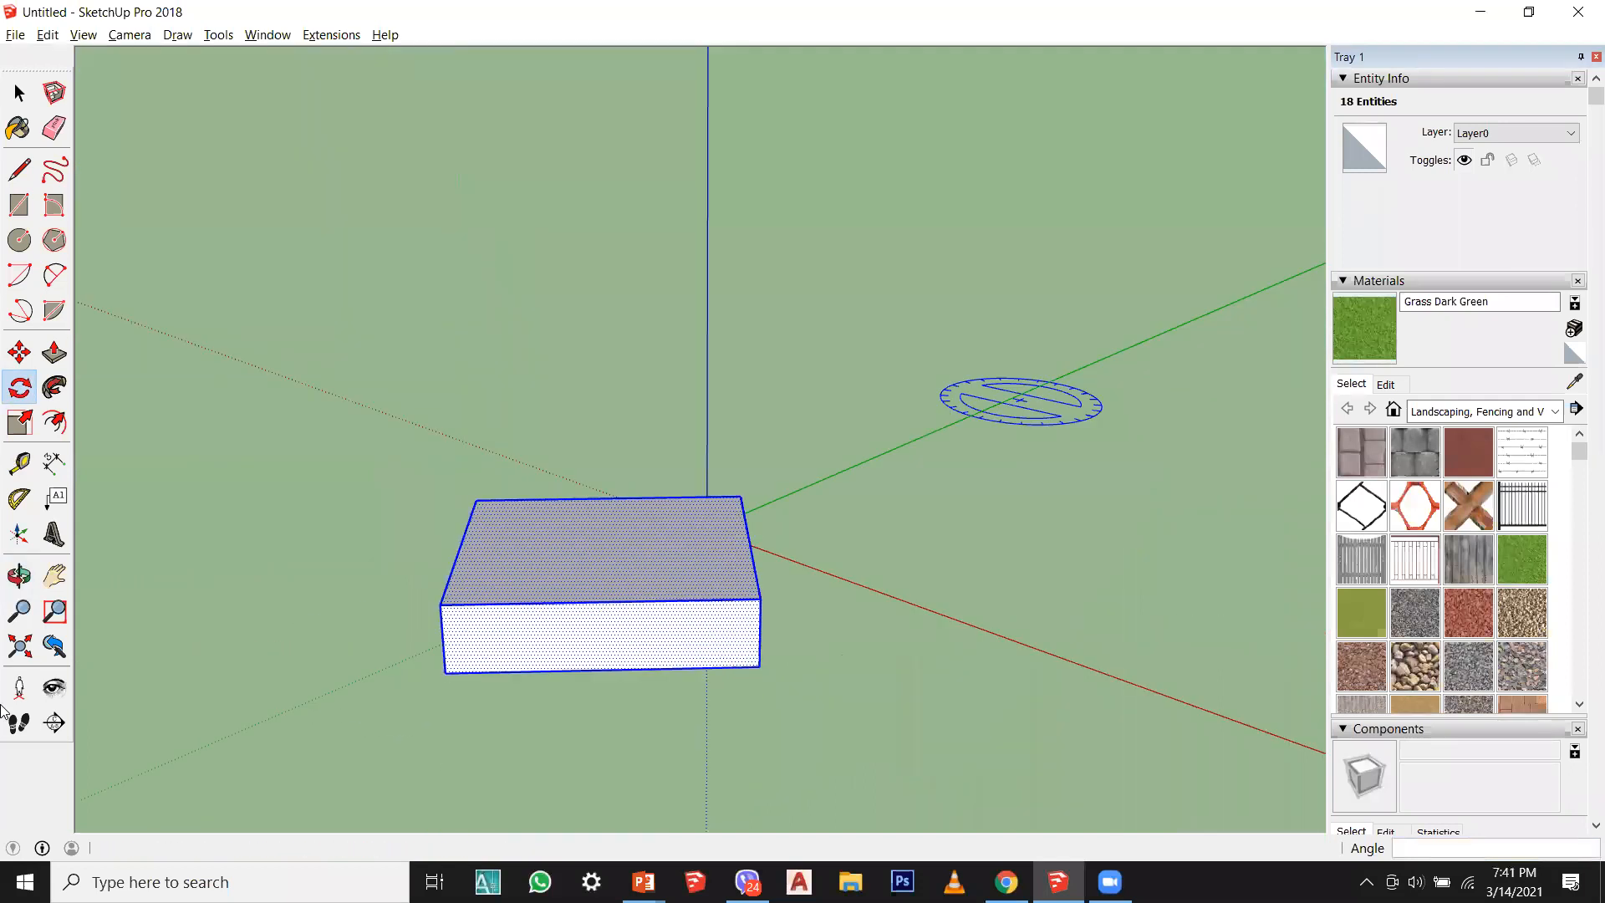
key("ctrl+z")
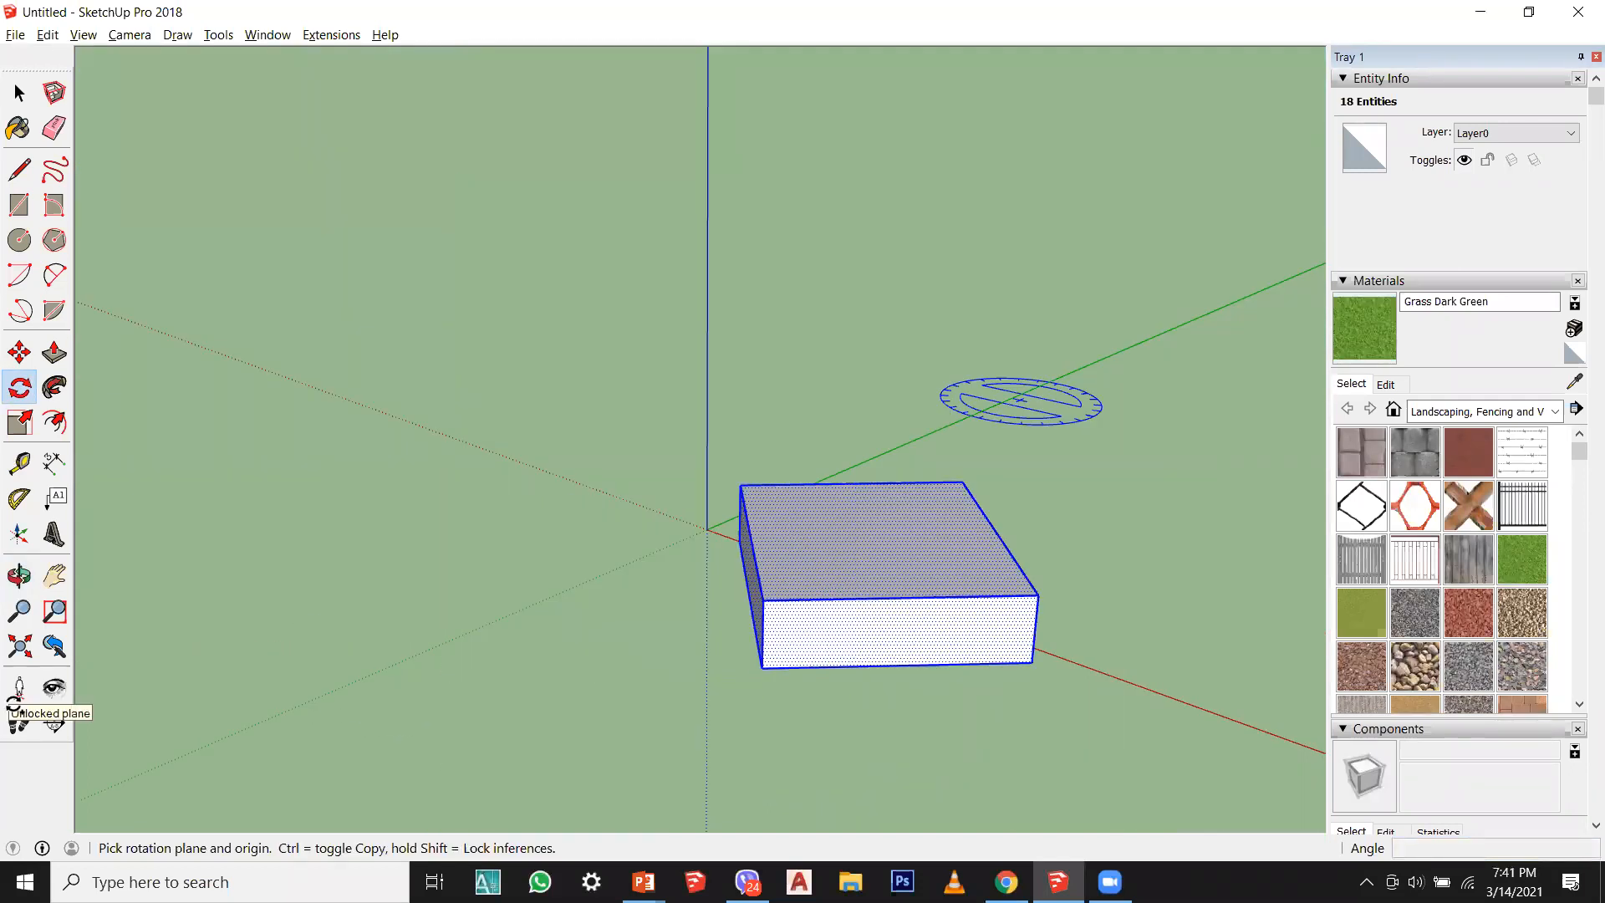
left_click(19, 92)
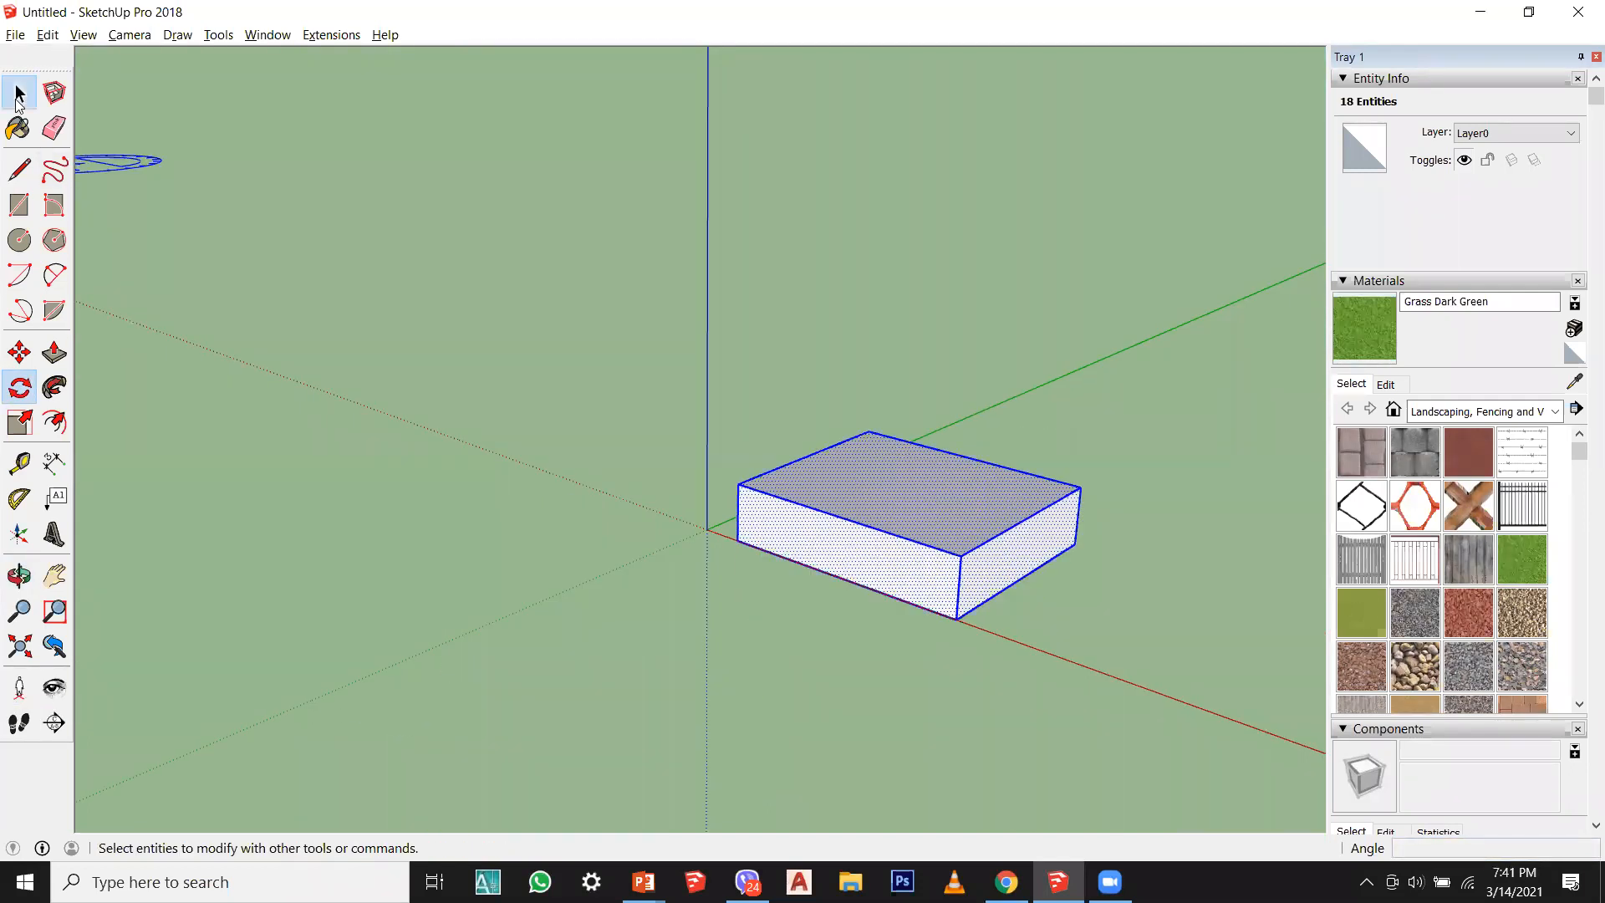
left_click(415, 598)
Step: Select the whole box, try to rotate it in its front face's plane about a point on that face, and clear the selection
middle_click_drag(416, 599, 864, 568)
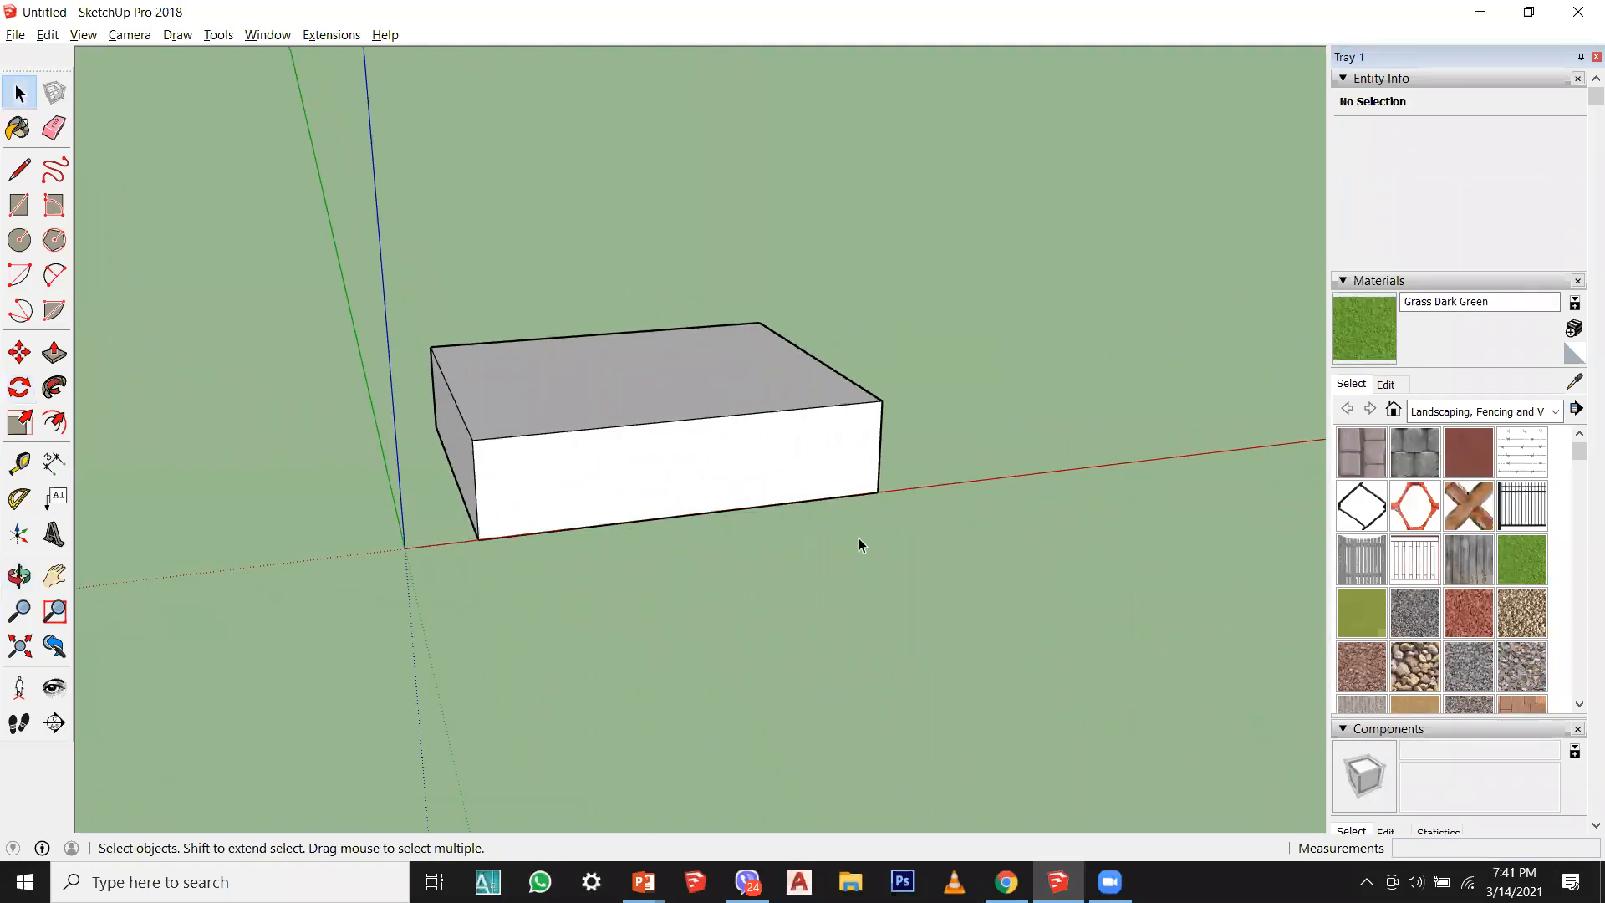
scroll(859, 539, "up", 3)
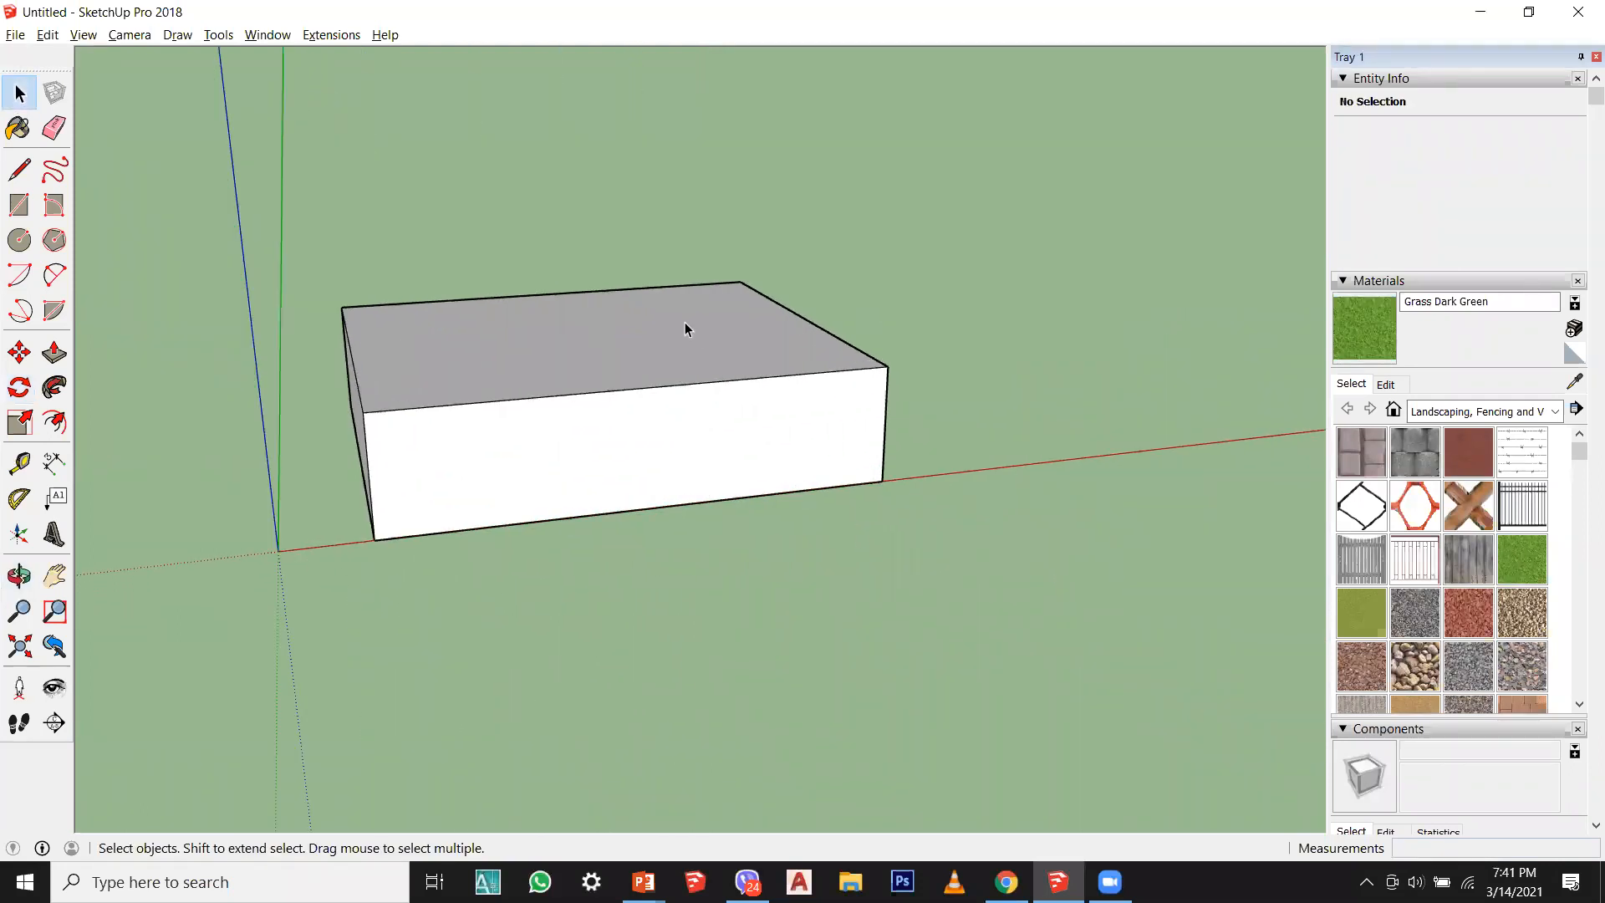
middle_click_drag(695, 494, 659, 161)
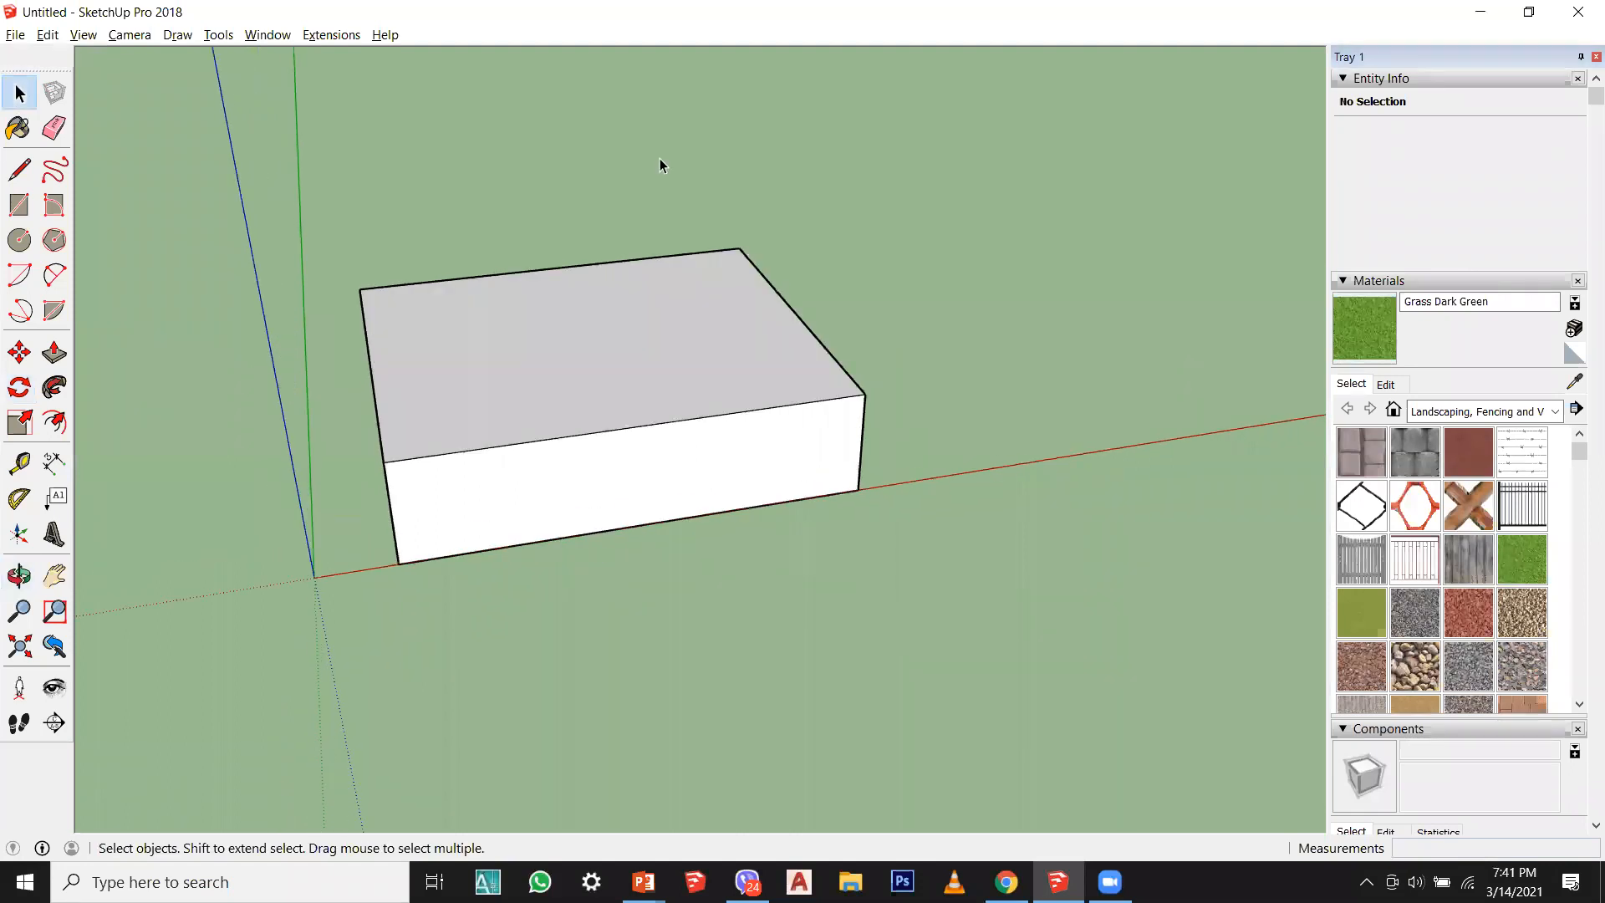
middle_click_drag(198, 670, 420, 430)
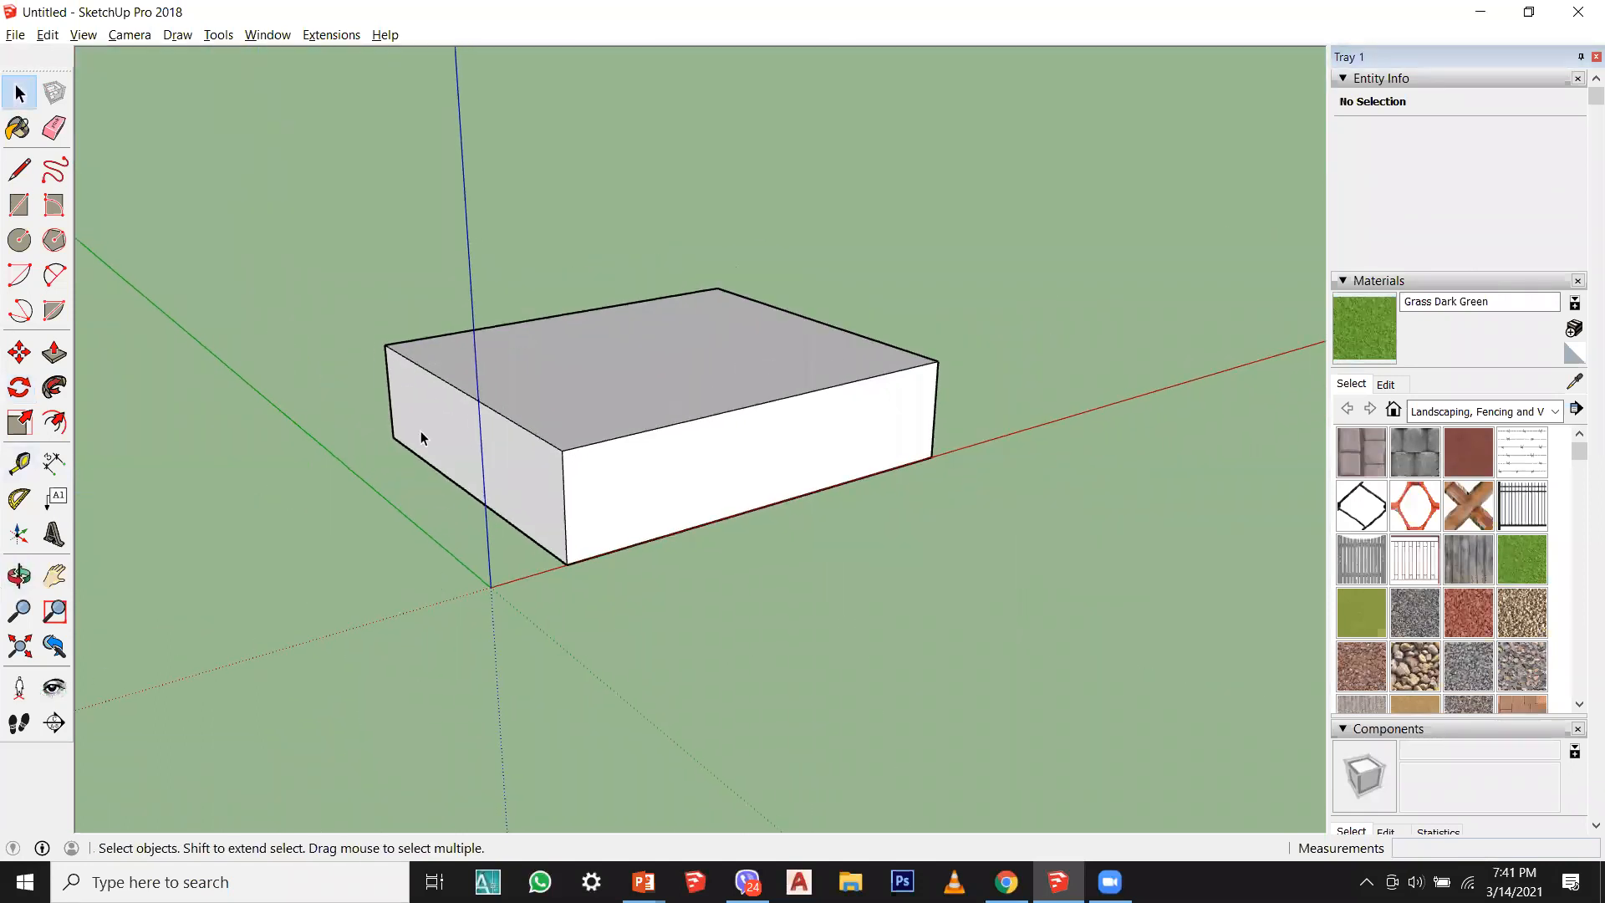
left_click_drag(961, 729, 961, 730)
left_click(19, 387)
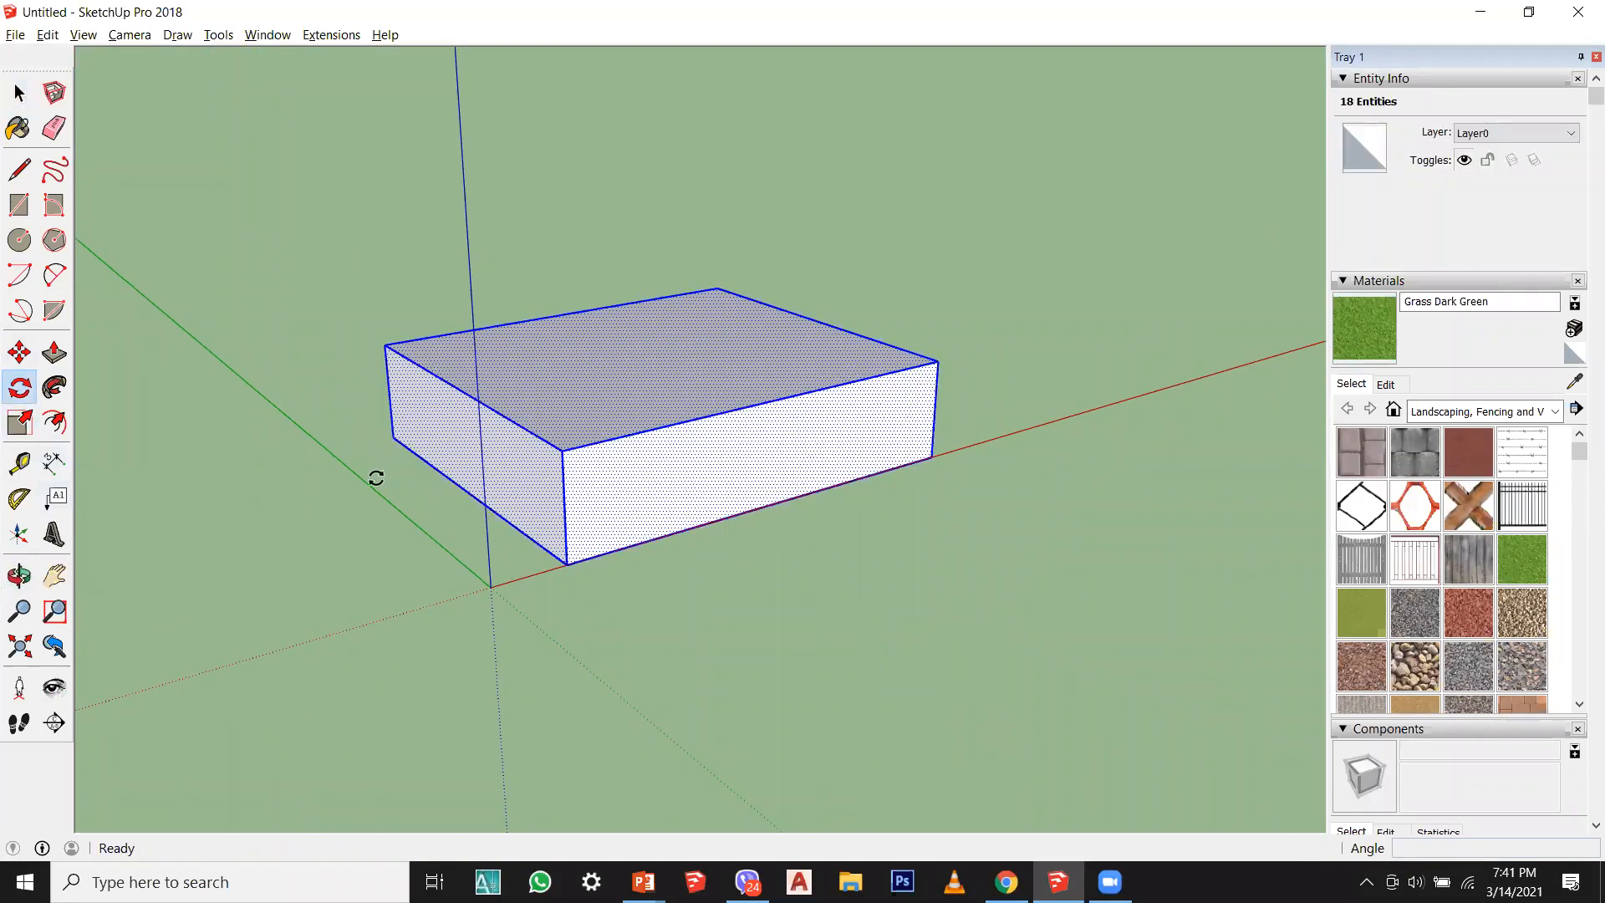
left_click(638, 498)
left_click(865, 436)
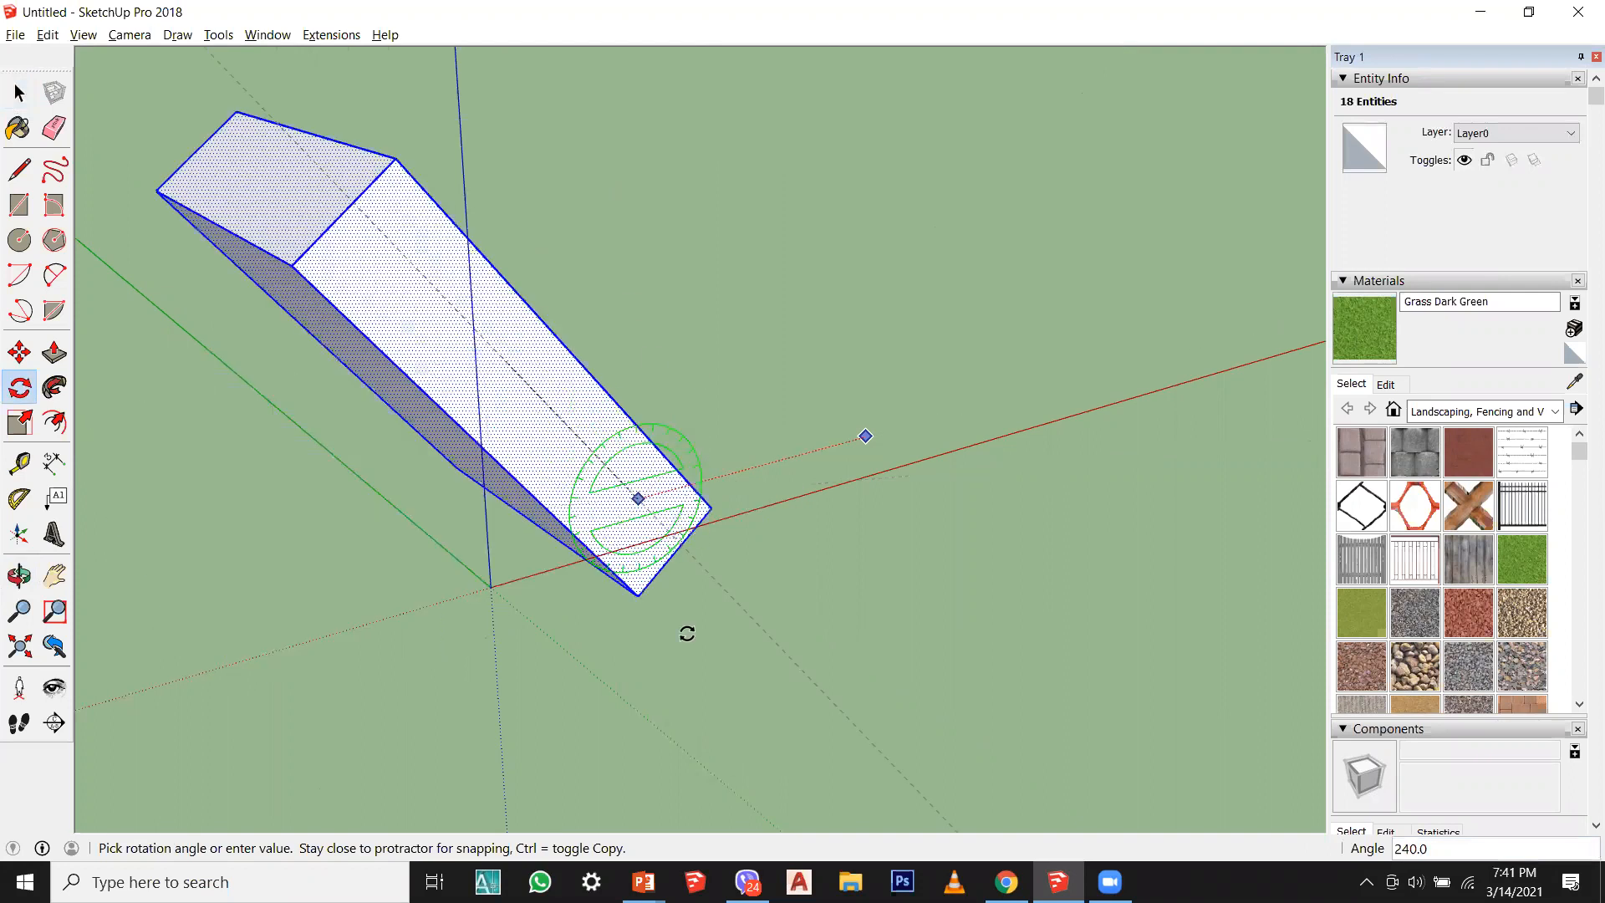
left_click(18, 92)
left_click(333, 100)
scroll(544, 419, "down", 1)
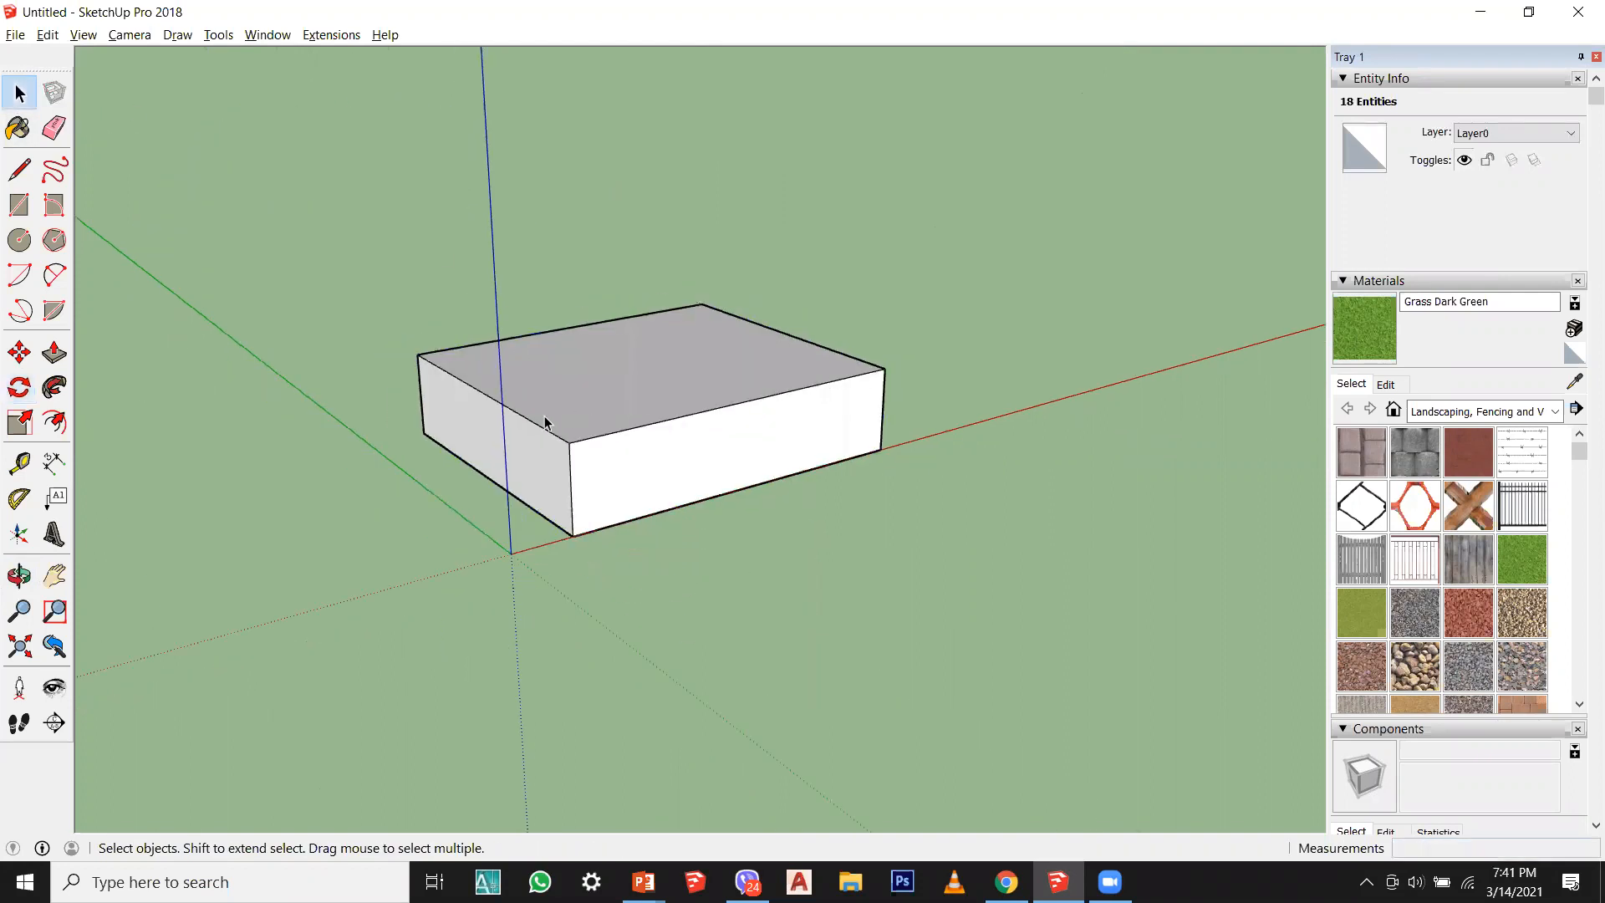
Step: Select the box's side face nearest the origin and start the Rotate tool
middle_click_drag(544, 419, 655, 491)
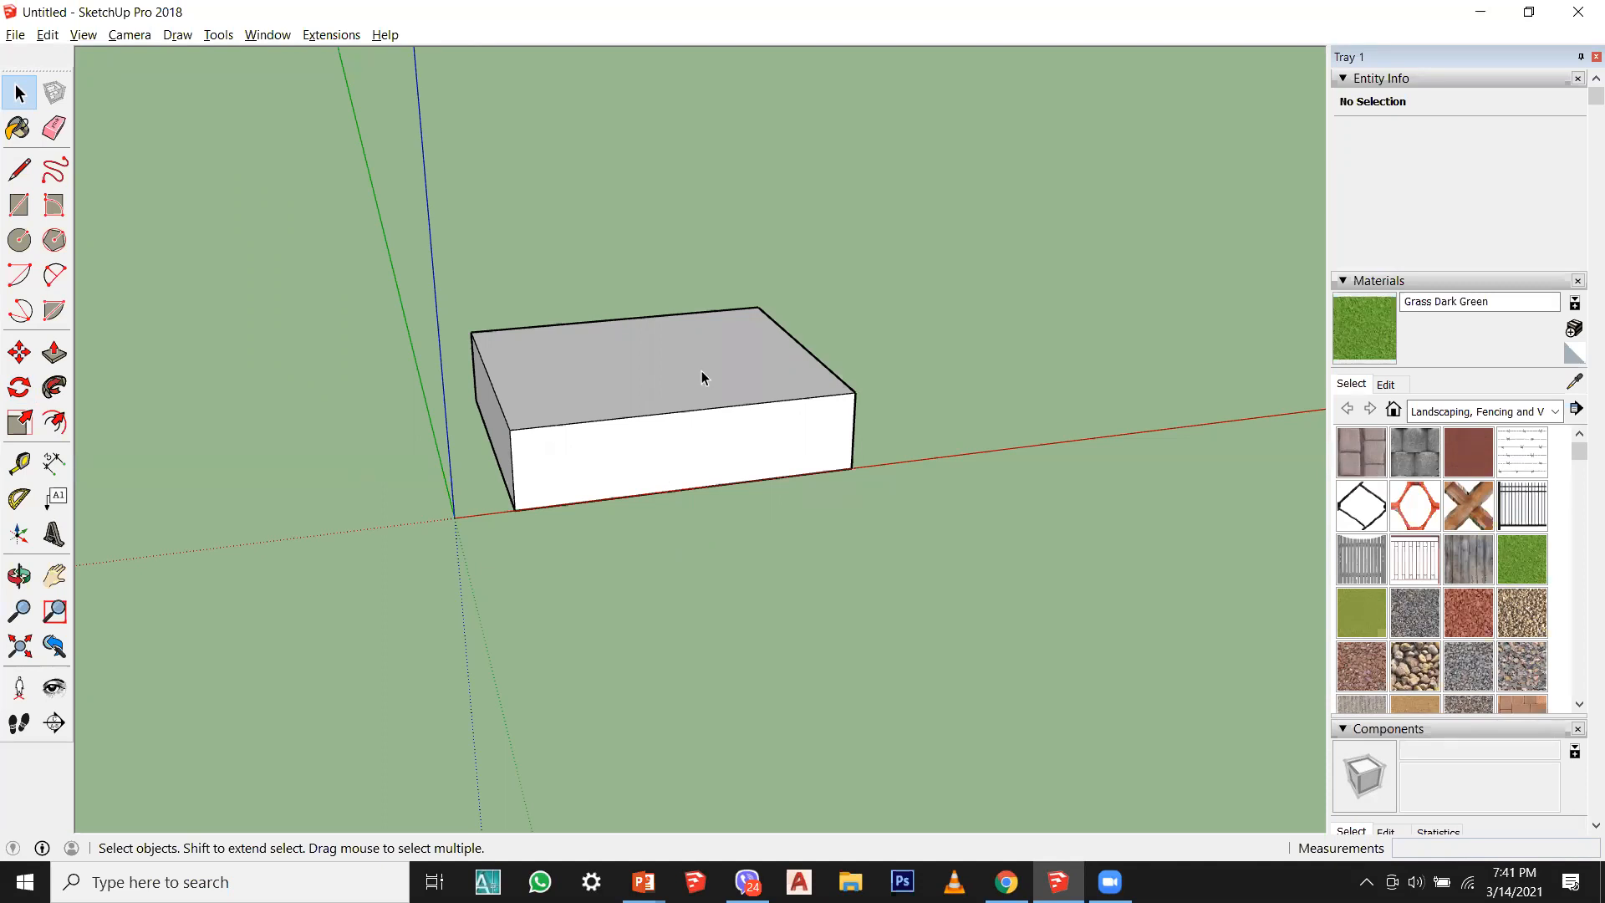
middle_click_drag(544, 660, 618, 552)
left_click(617, 558)
middle_click_drag(655, 635, 430, 620)
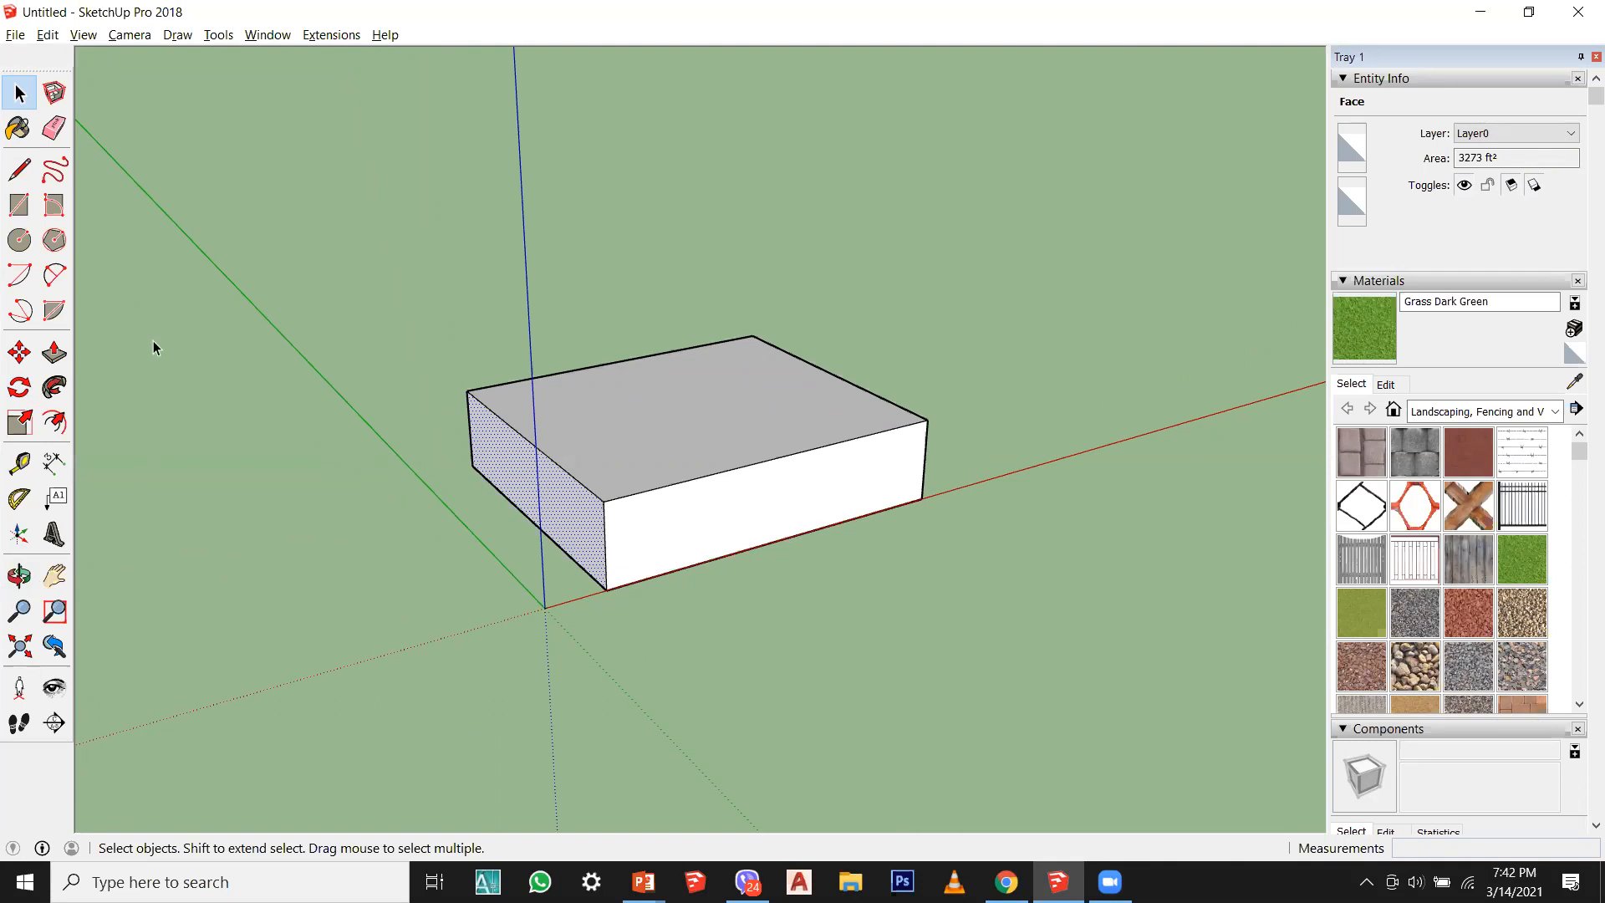
left_click(19, 387)
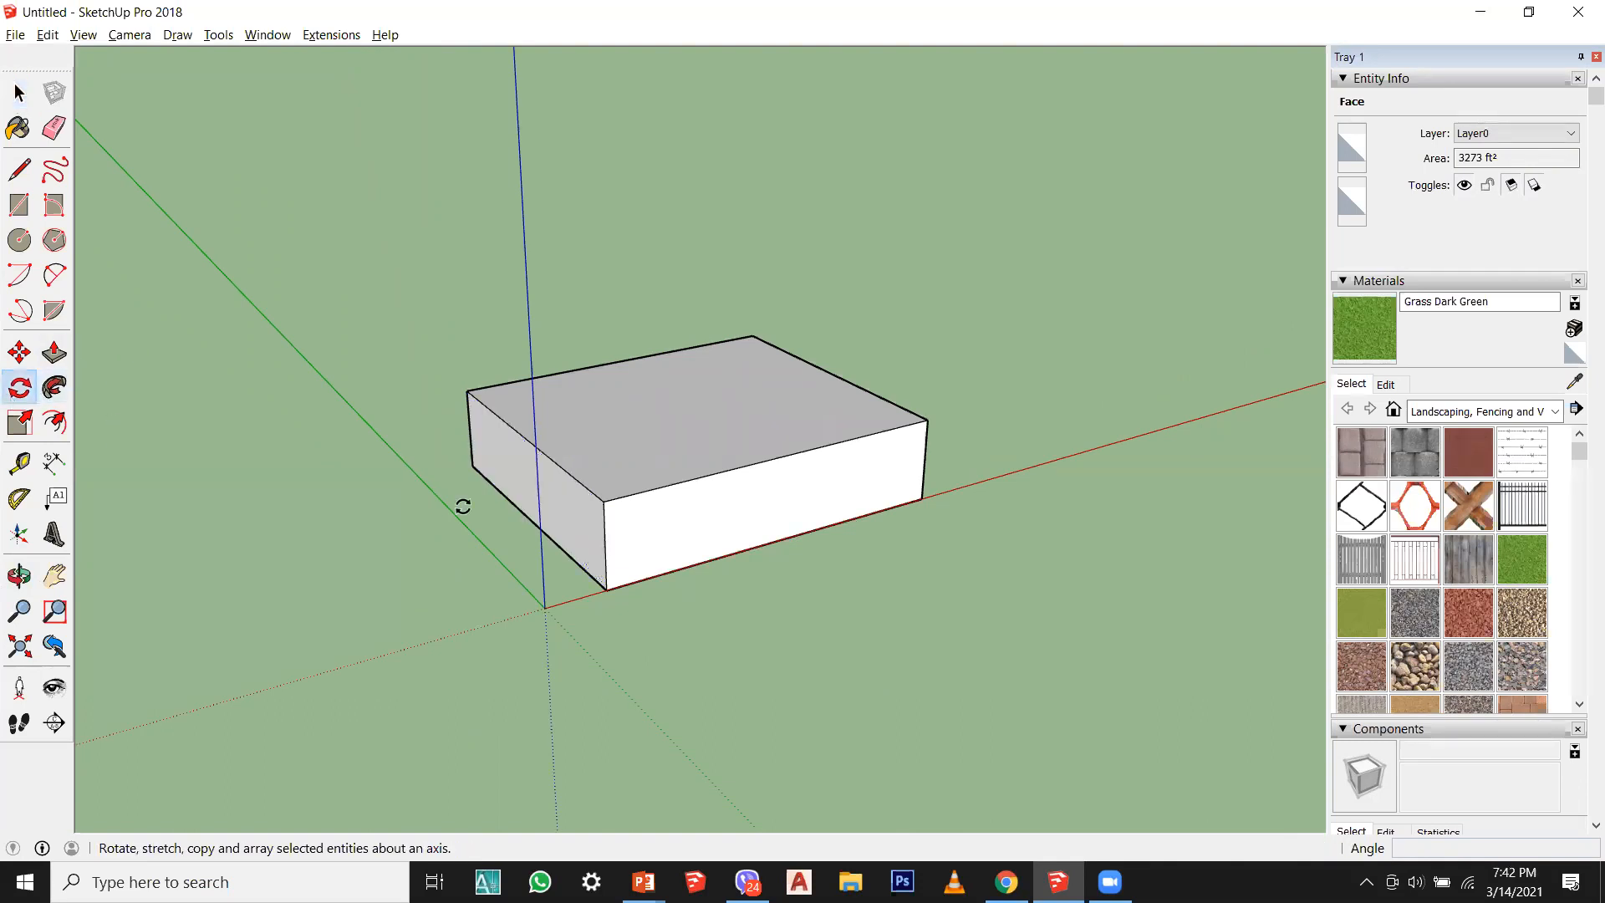
Step: Examine how the Rotate protractor aligns with the box's front and side faces from different viewpoints
middle_click_drag(555, 484, 1181, 422)
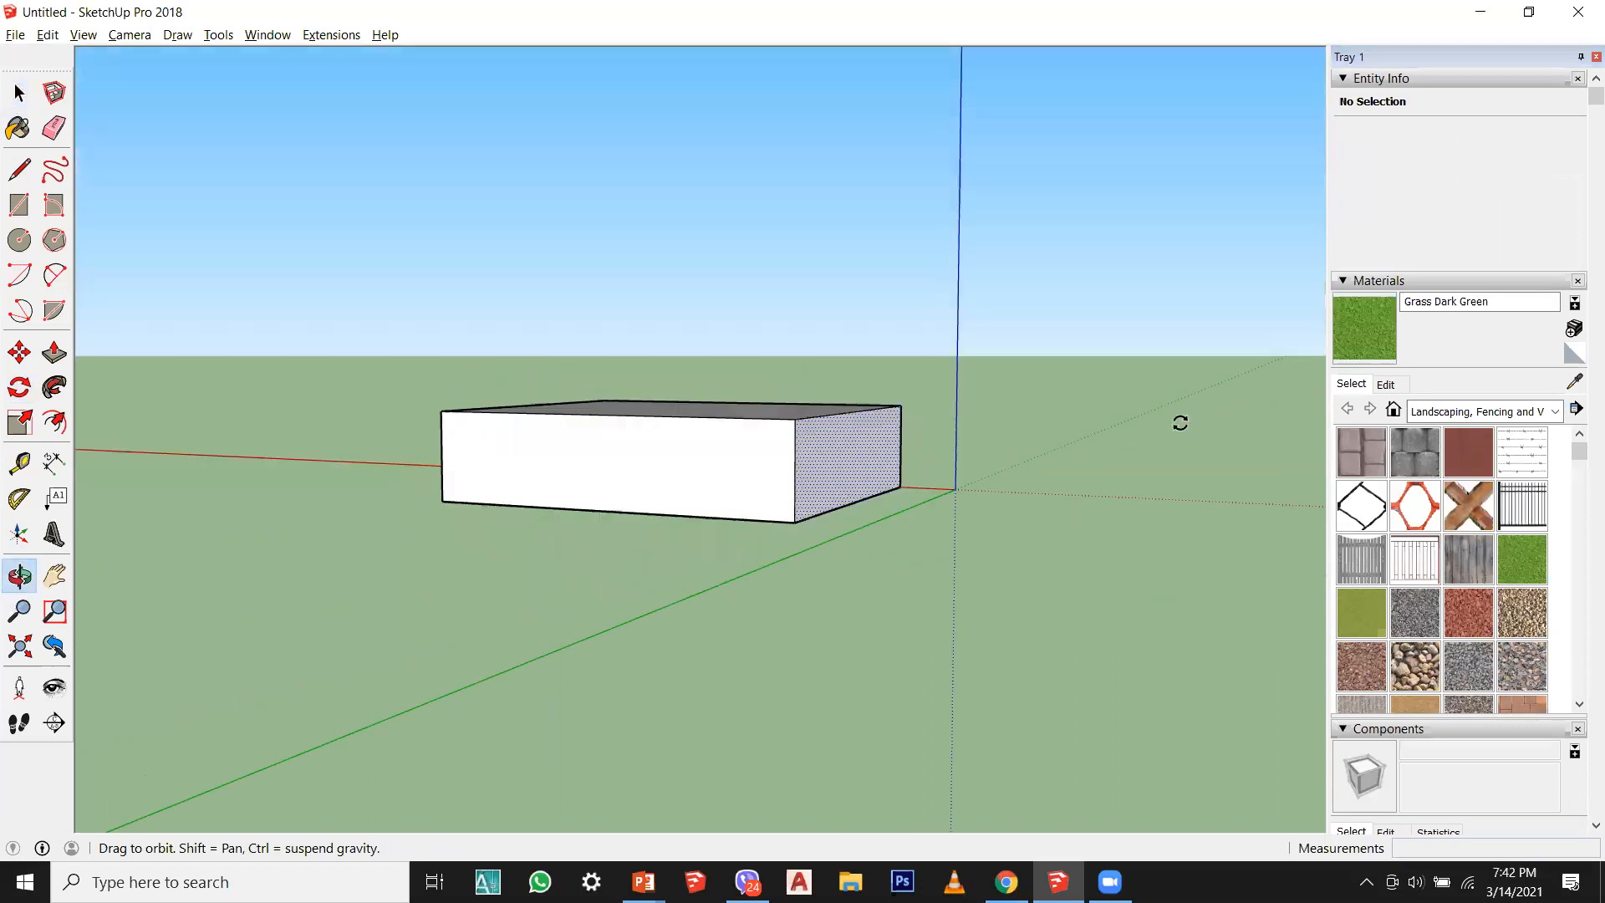
scroll(800, 465, "down", 1)
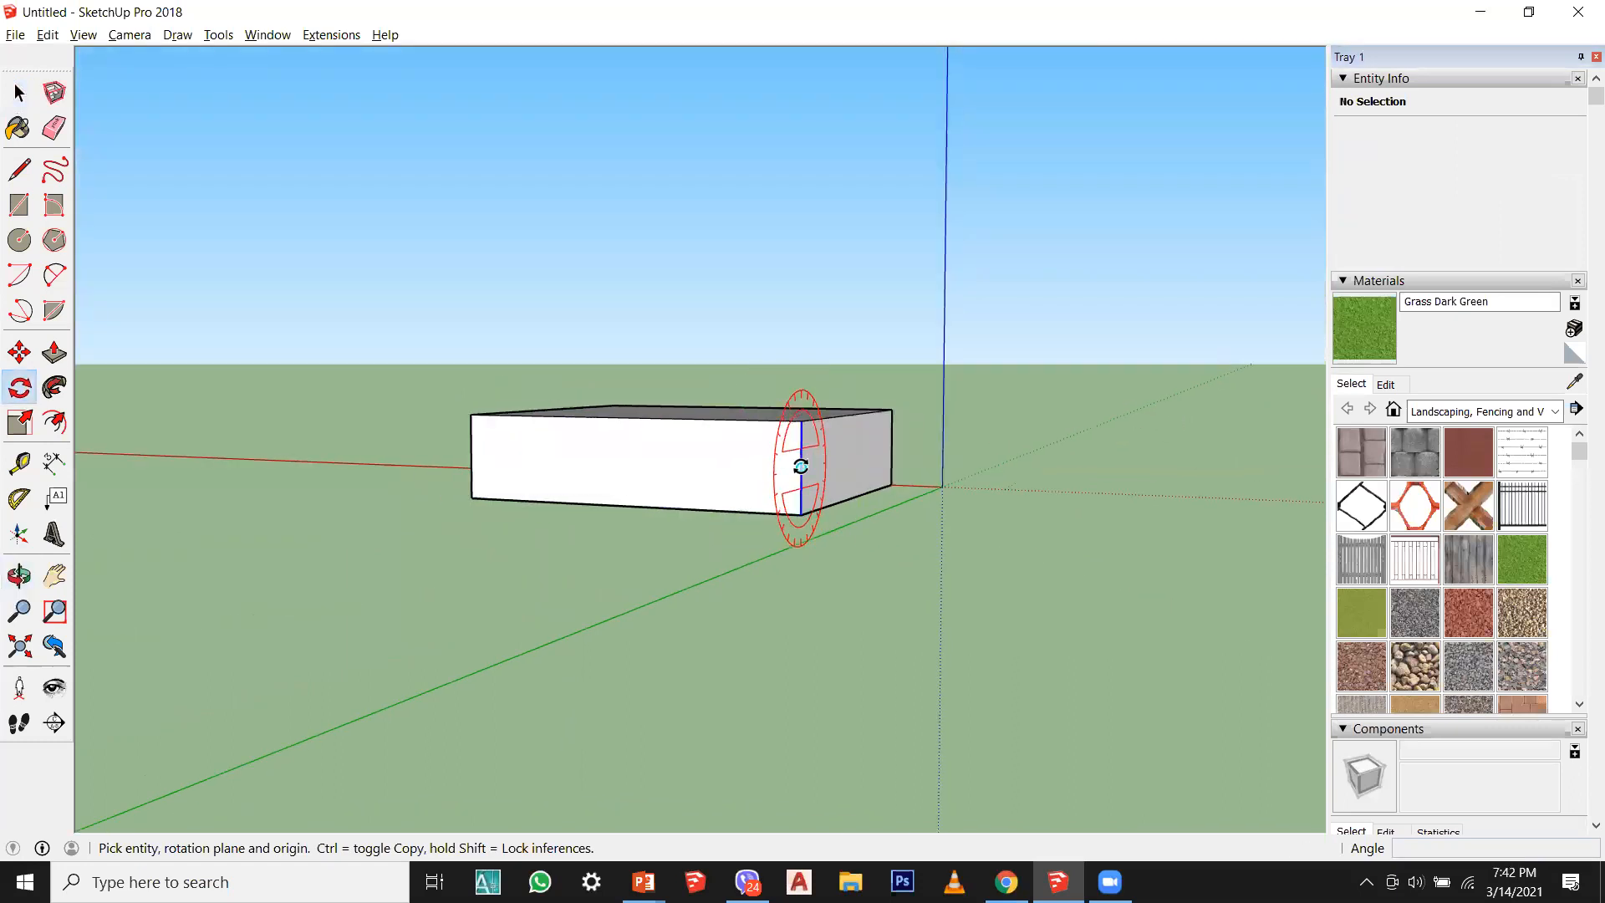
middle_click_drag(800, 465, 616, 477)
middle_click_drag(663, 393, 84, 476)
middle_click_drag(666, 519, 444, 390)
scroll(627, 461, "up", 3)
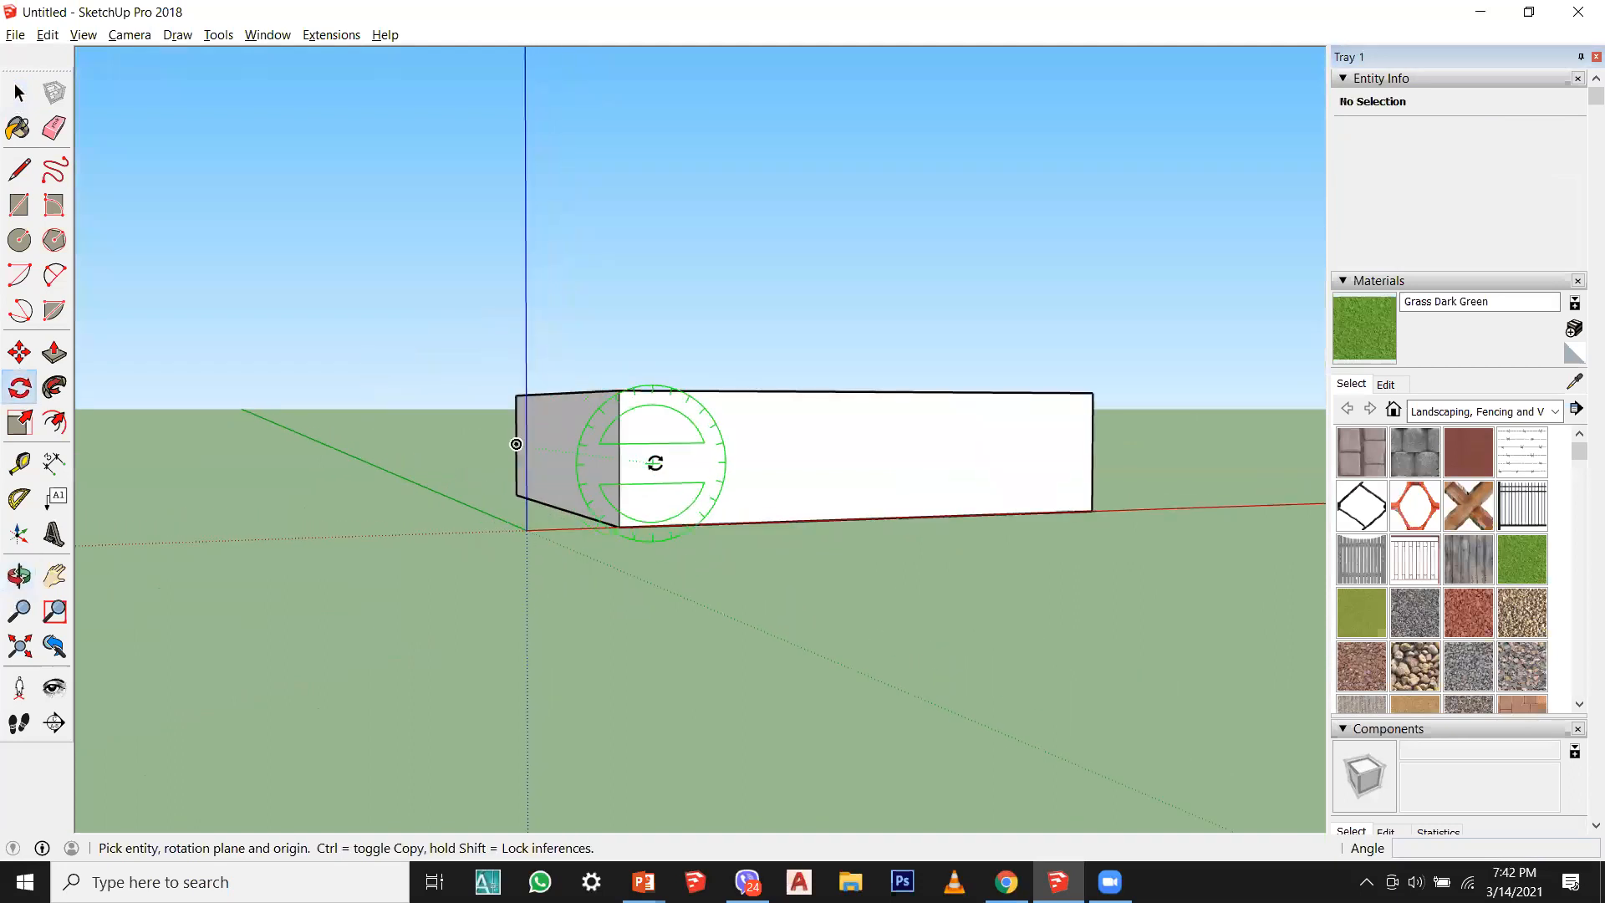
middle_click_drag(654, 462, 305, 573)
middle_click_drag(591, 530, 466, 538)
scroll(576, 508, "up", 3)
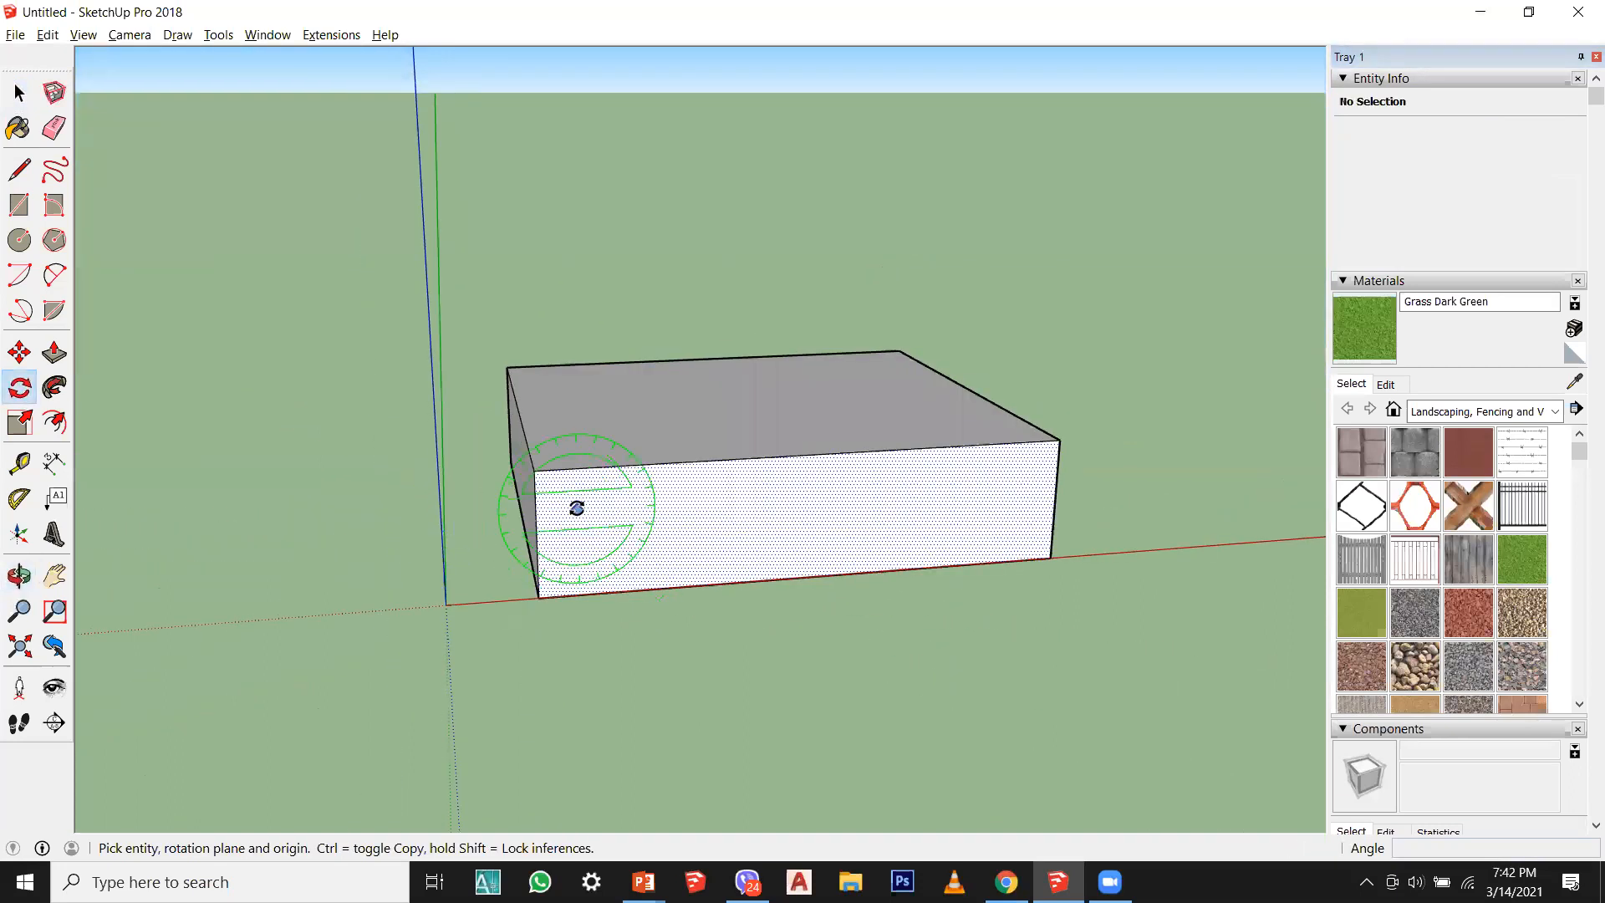
middle_click_drag(574, 498, 738, 484)
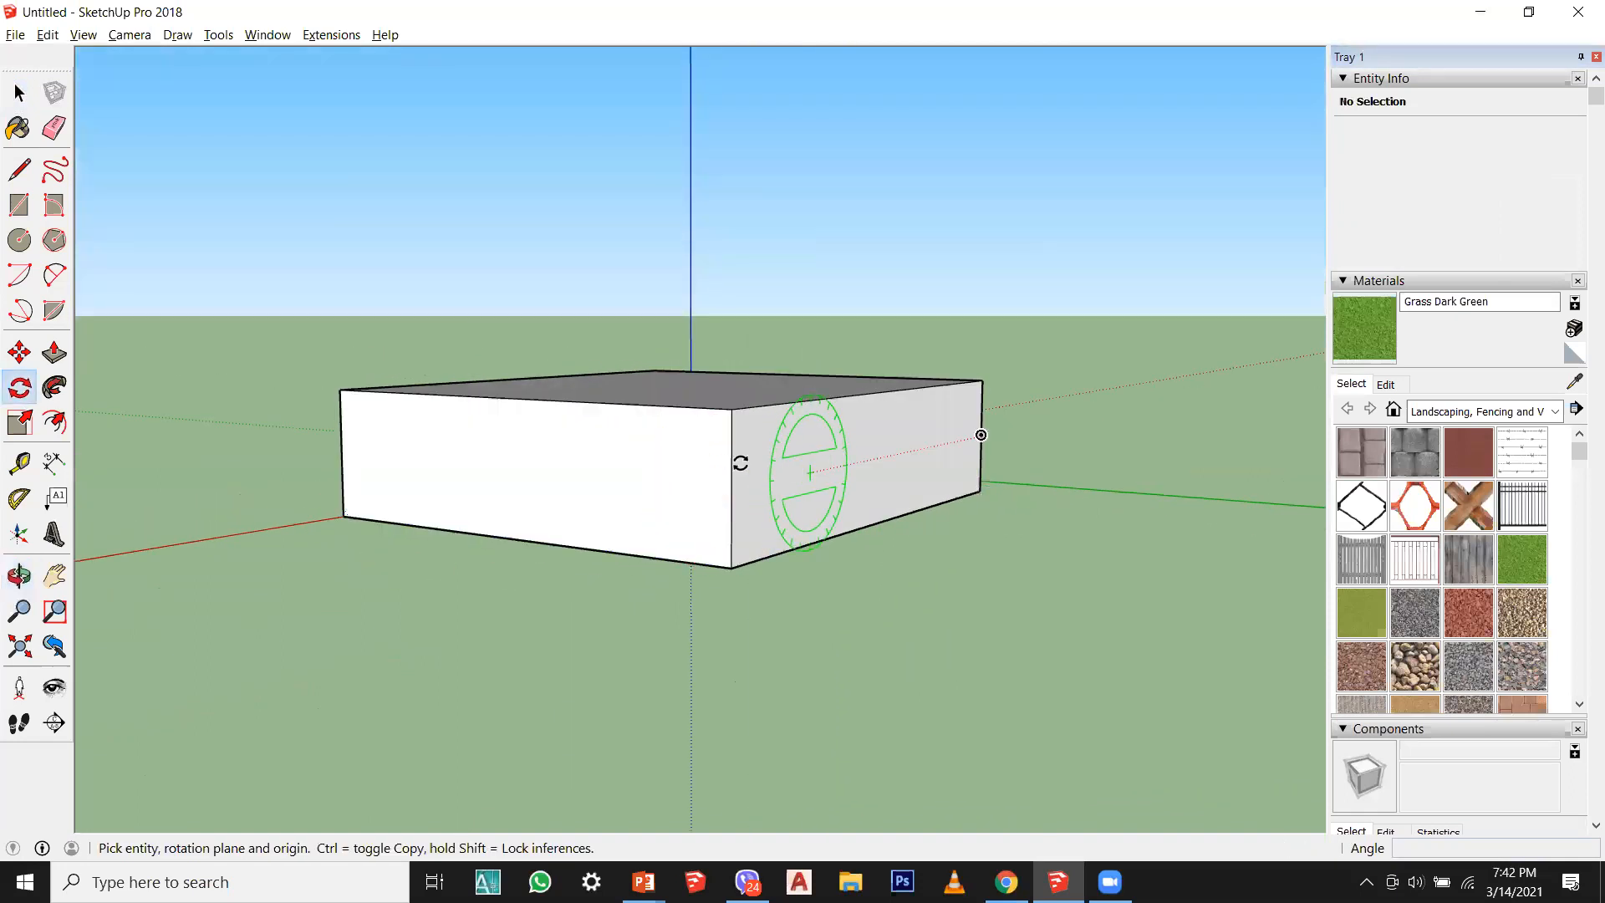
middle_click_drag(736, 412, 508, 489)
Step: Select the whole box and move it by its front bottom corner onto the origin
left_click(19, 92)
scroll(660, 335, "down", 2)
middle_click_drag(659, 334, 655, 540)
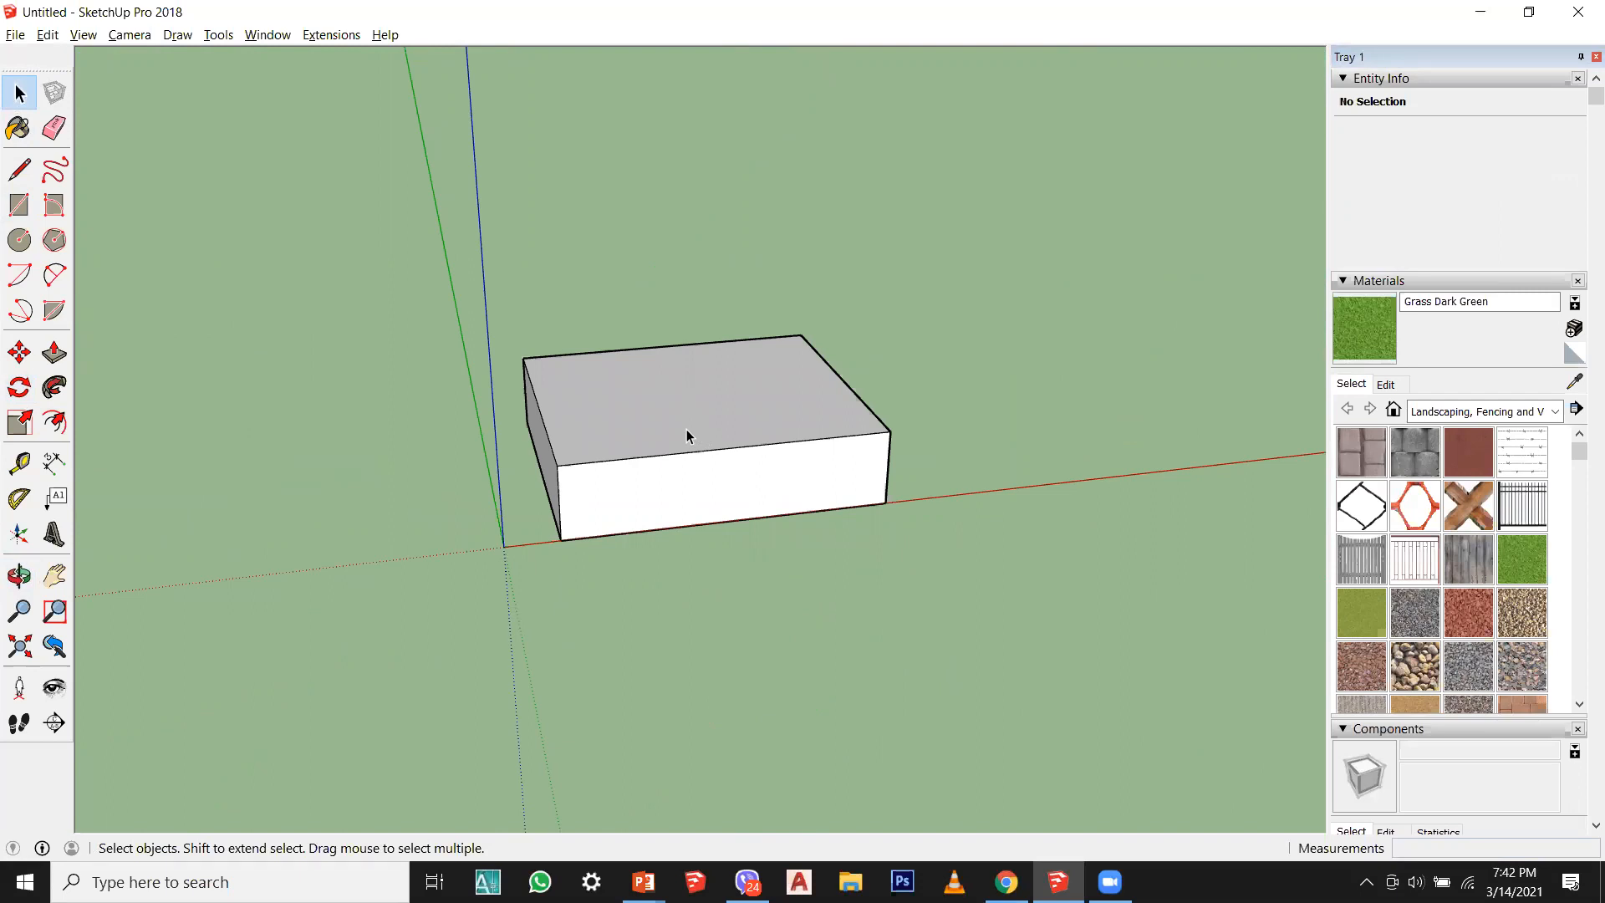
left_click_drag(334, 278, 956, 544)
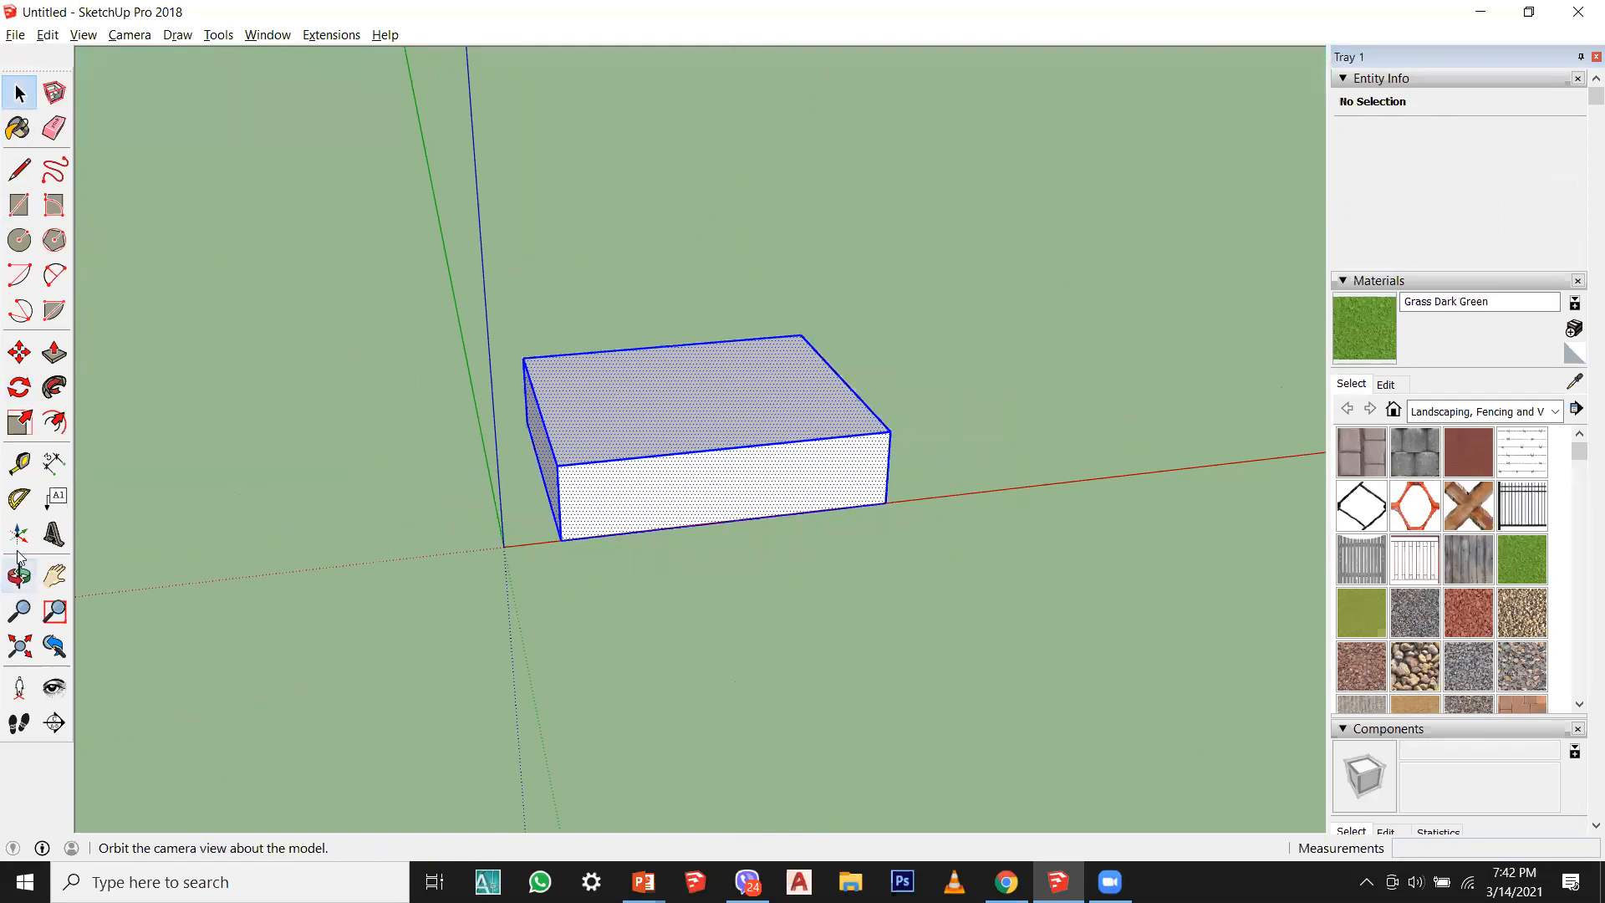
left_click(19, 352)
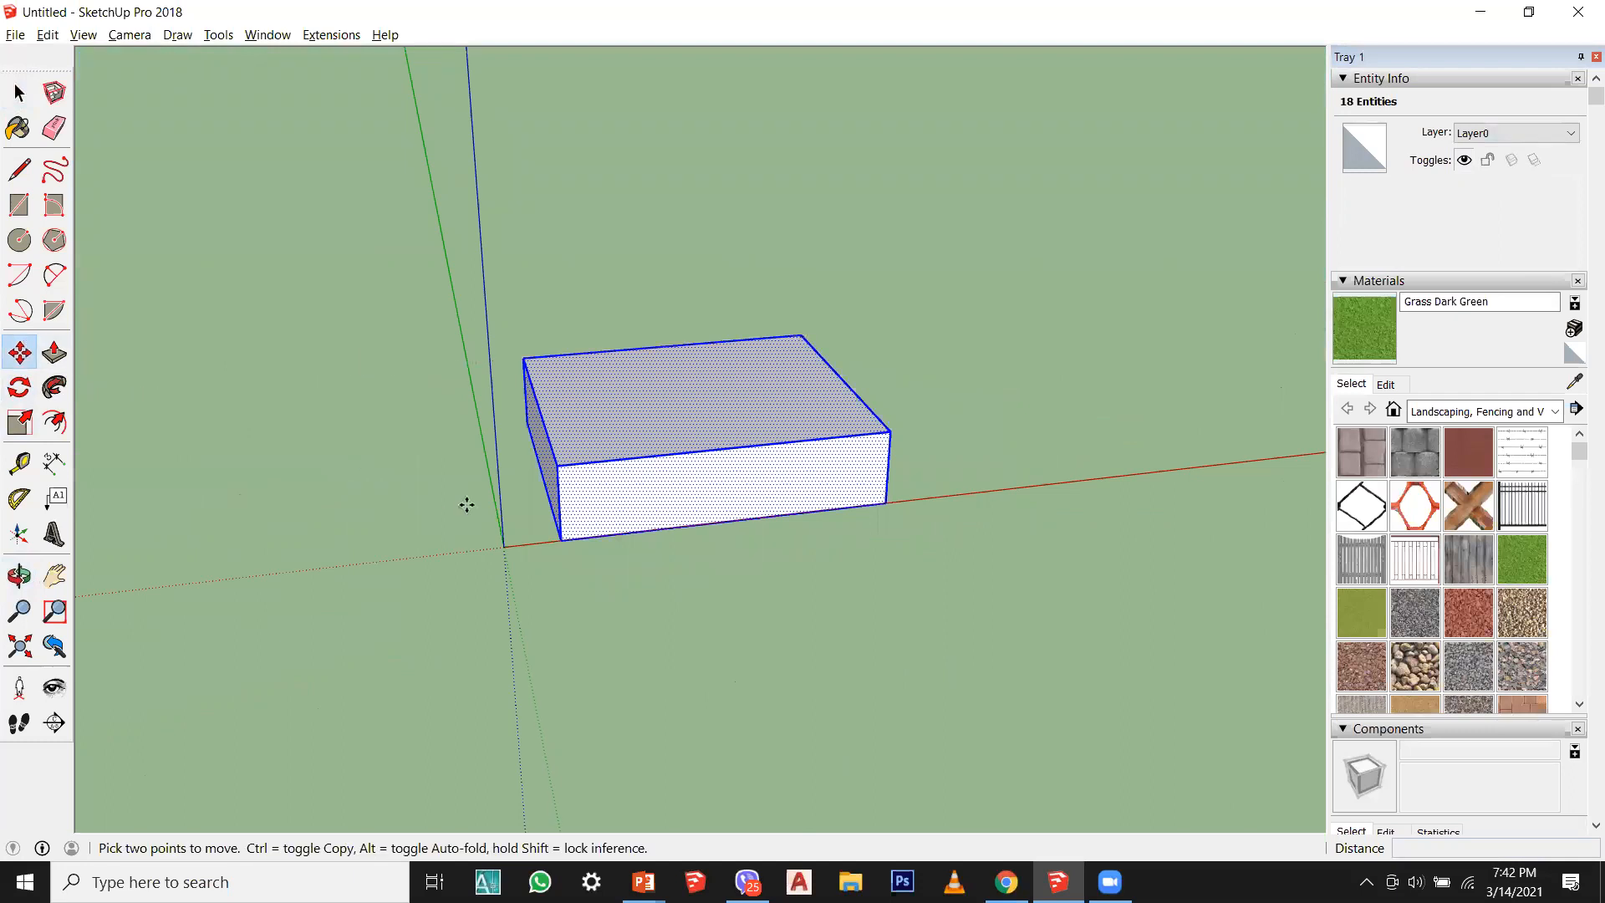
left_click_drag(555, 539, 503, 546)
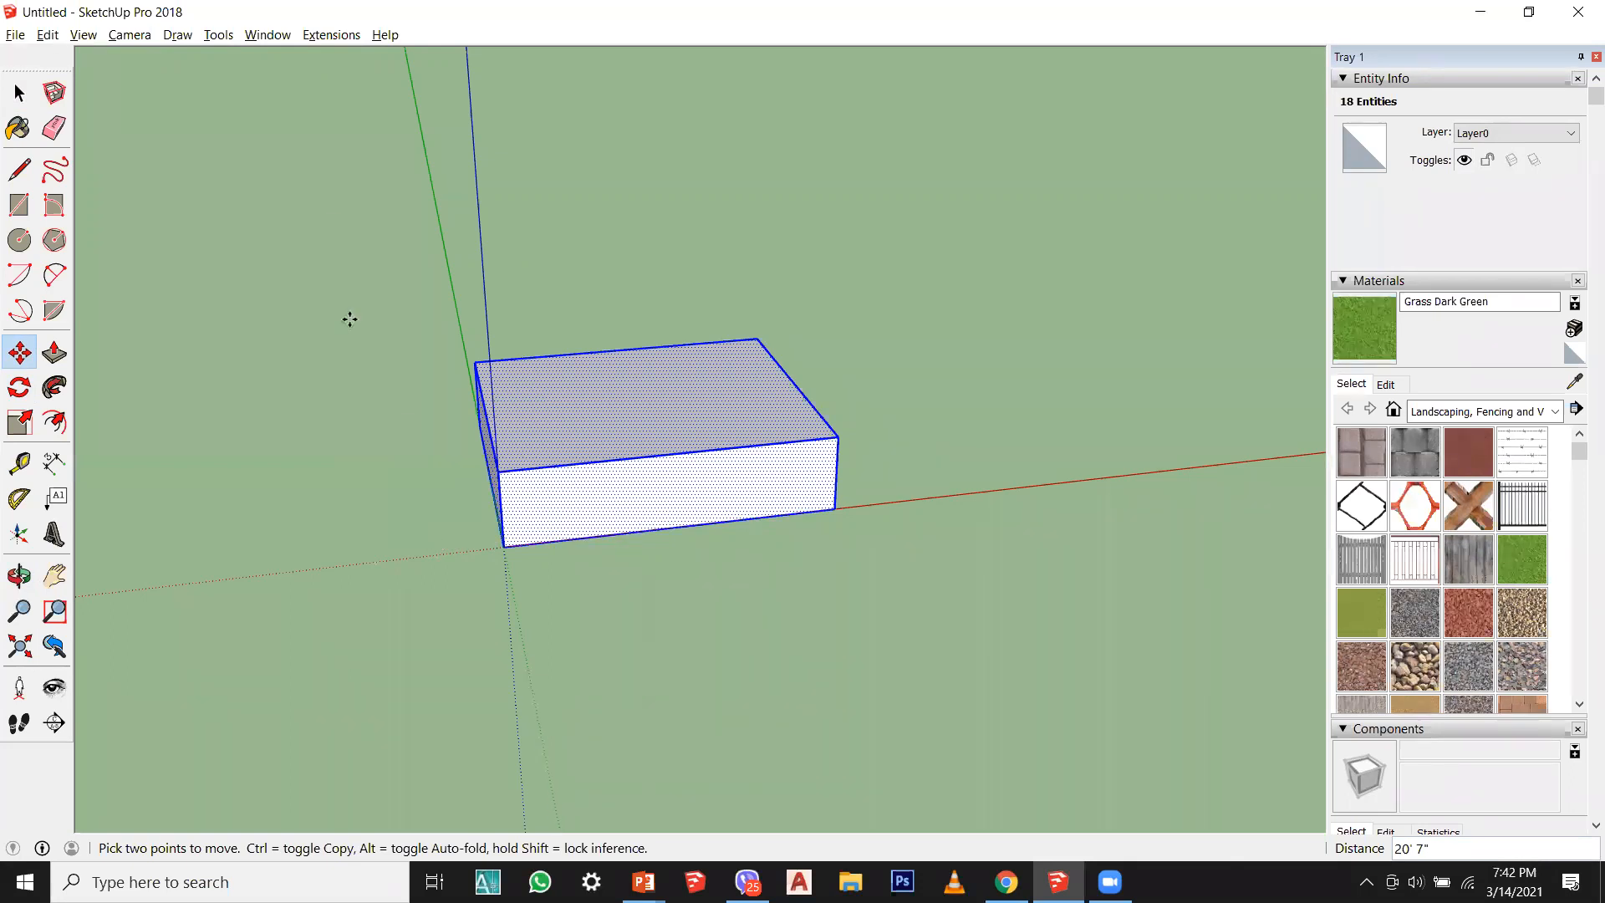
Step: Clear the box's selection and view the box from the front and above
left_click(20, 95)
left_click(585, 301)
scroll(668, 348, "down", 1)
middle_click_drag(667, 354, 401, 409)
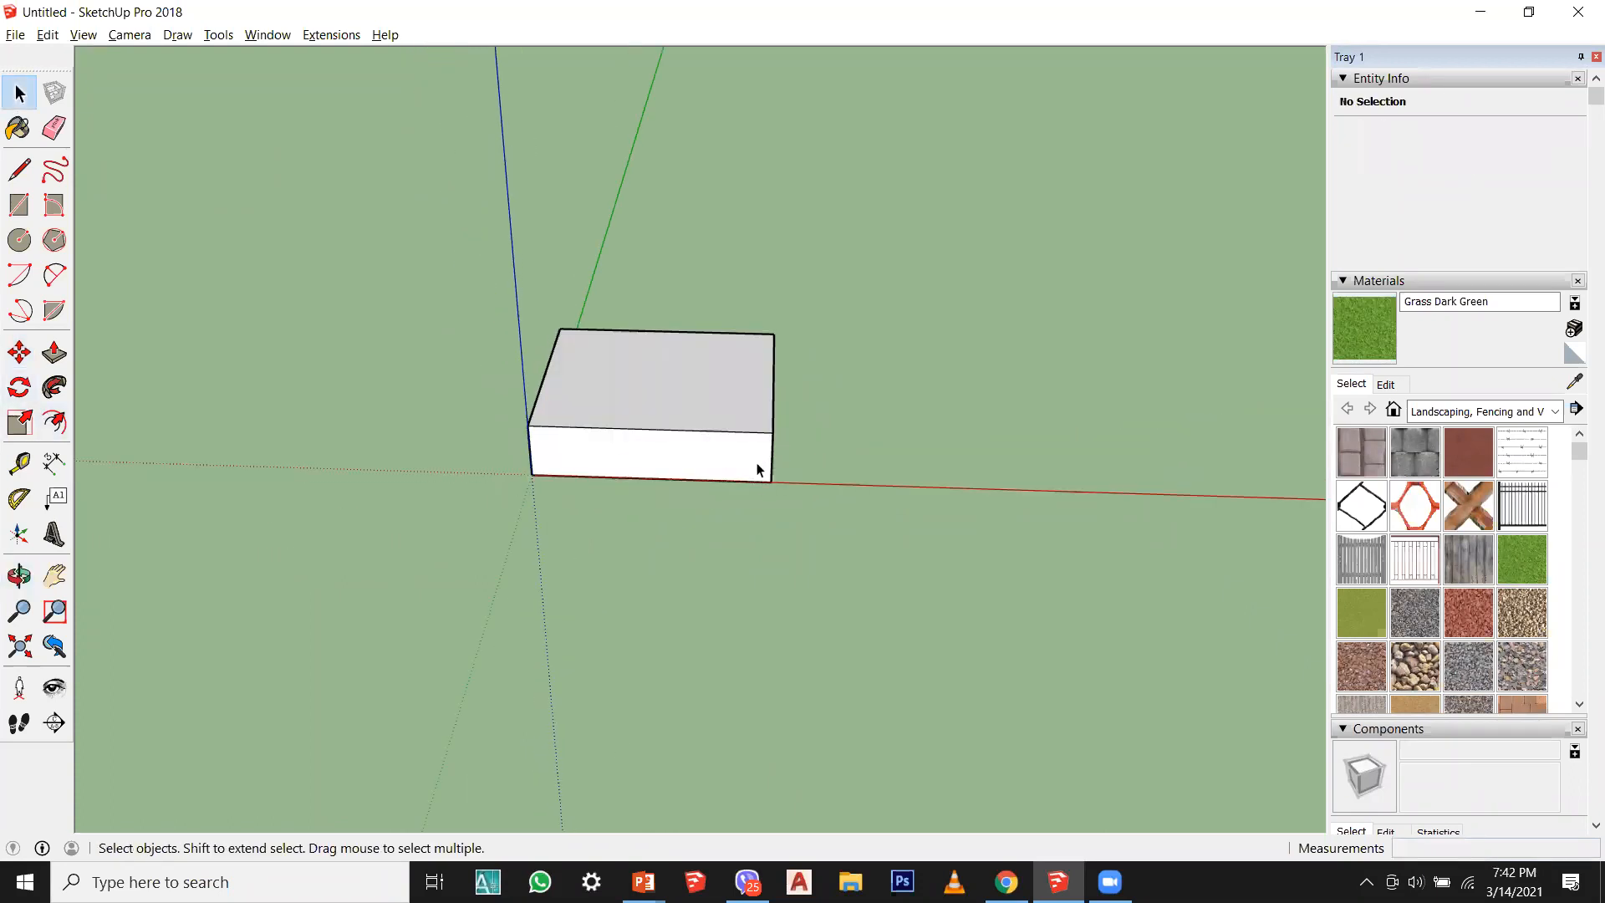
middle_click_drag(754, 460, 770, 436)
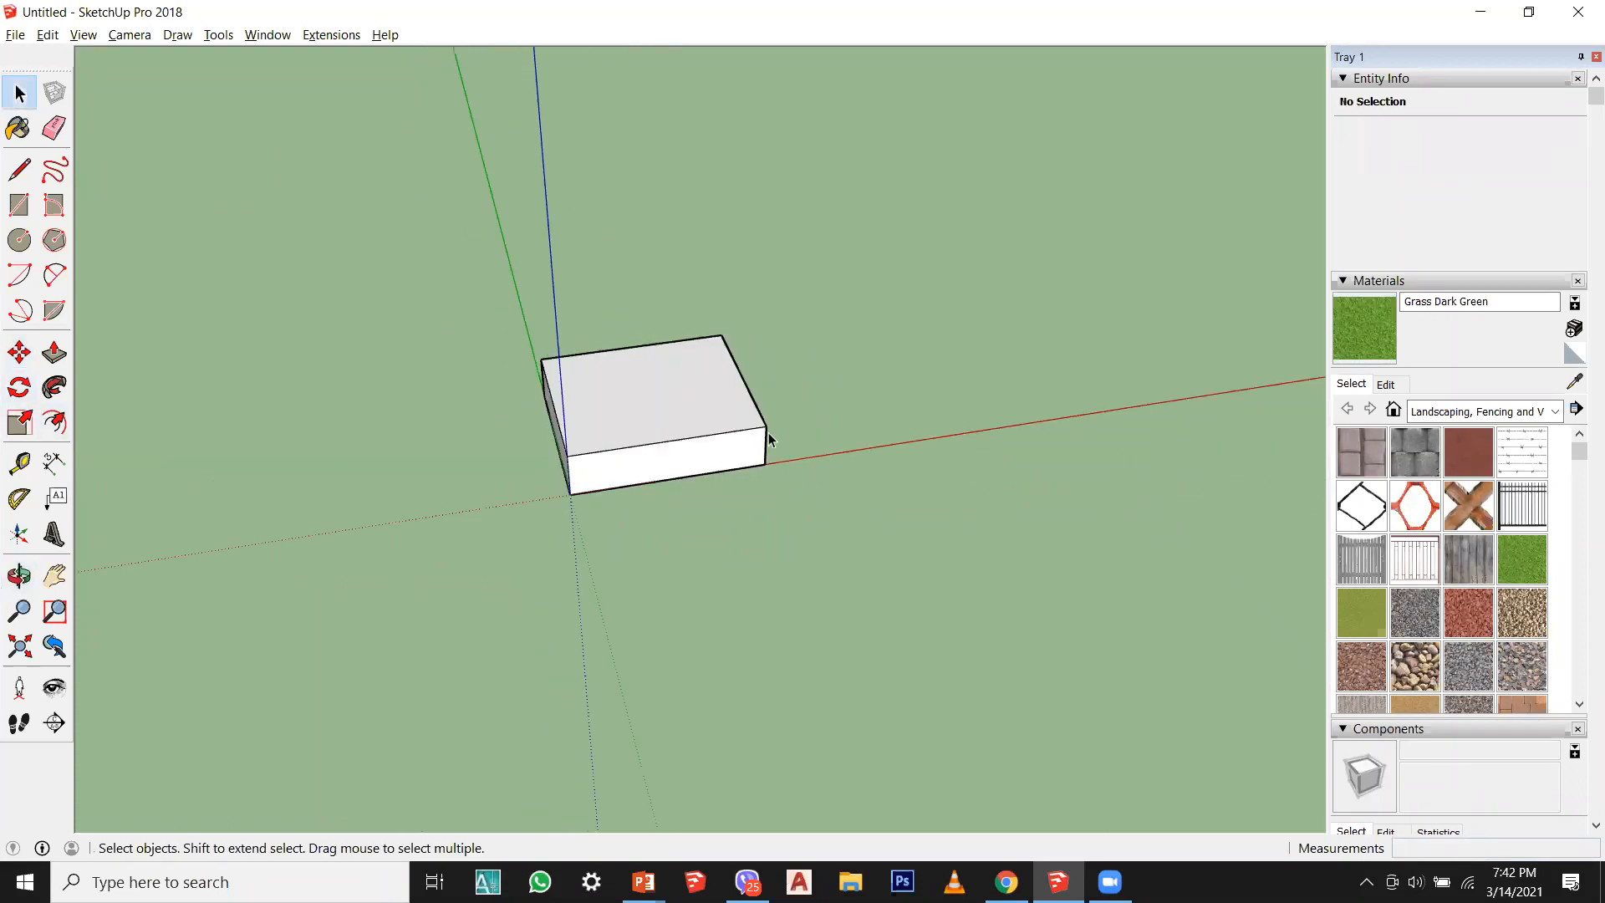
scroll(666, 369, "up", 2)
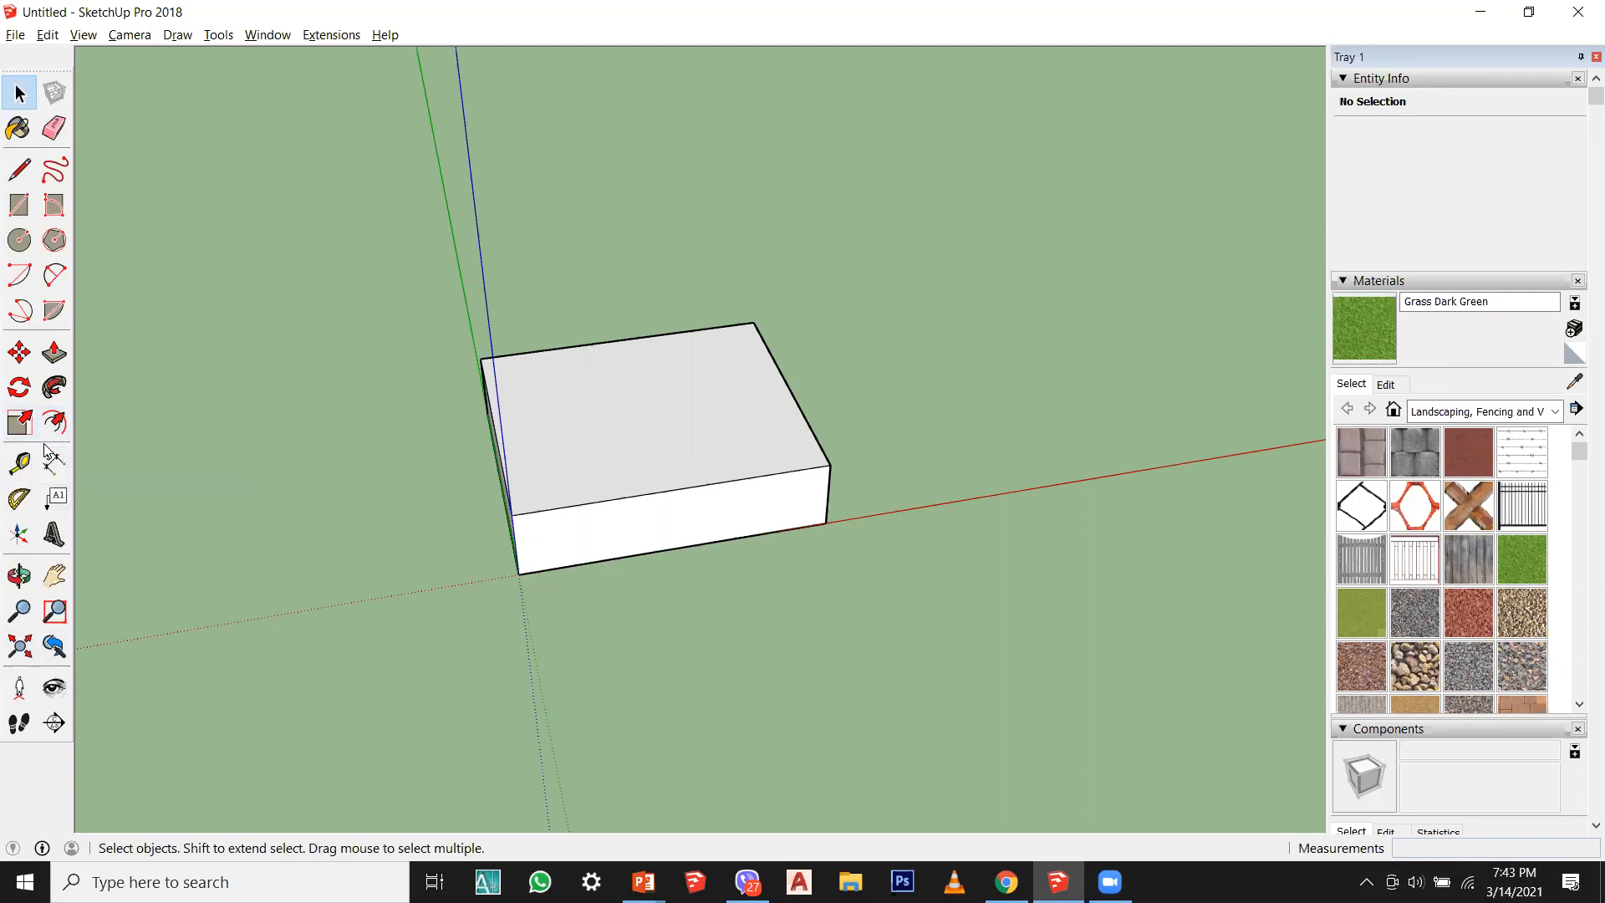
left_click(52, 459)
middle_click_drag(626, 473, 568, 473)
Step: Select the whole box, start the Scale tool and examine the scaling grips on its corners, edges and faces
left_click_drag(363, 261, 1081, 681)
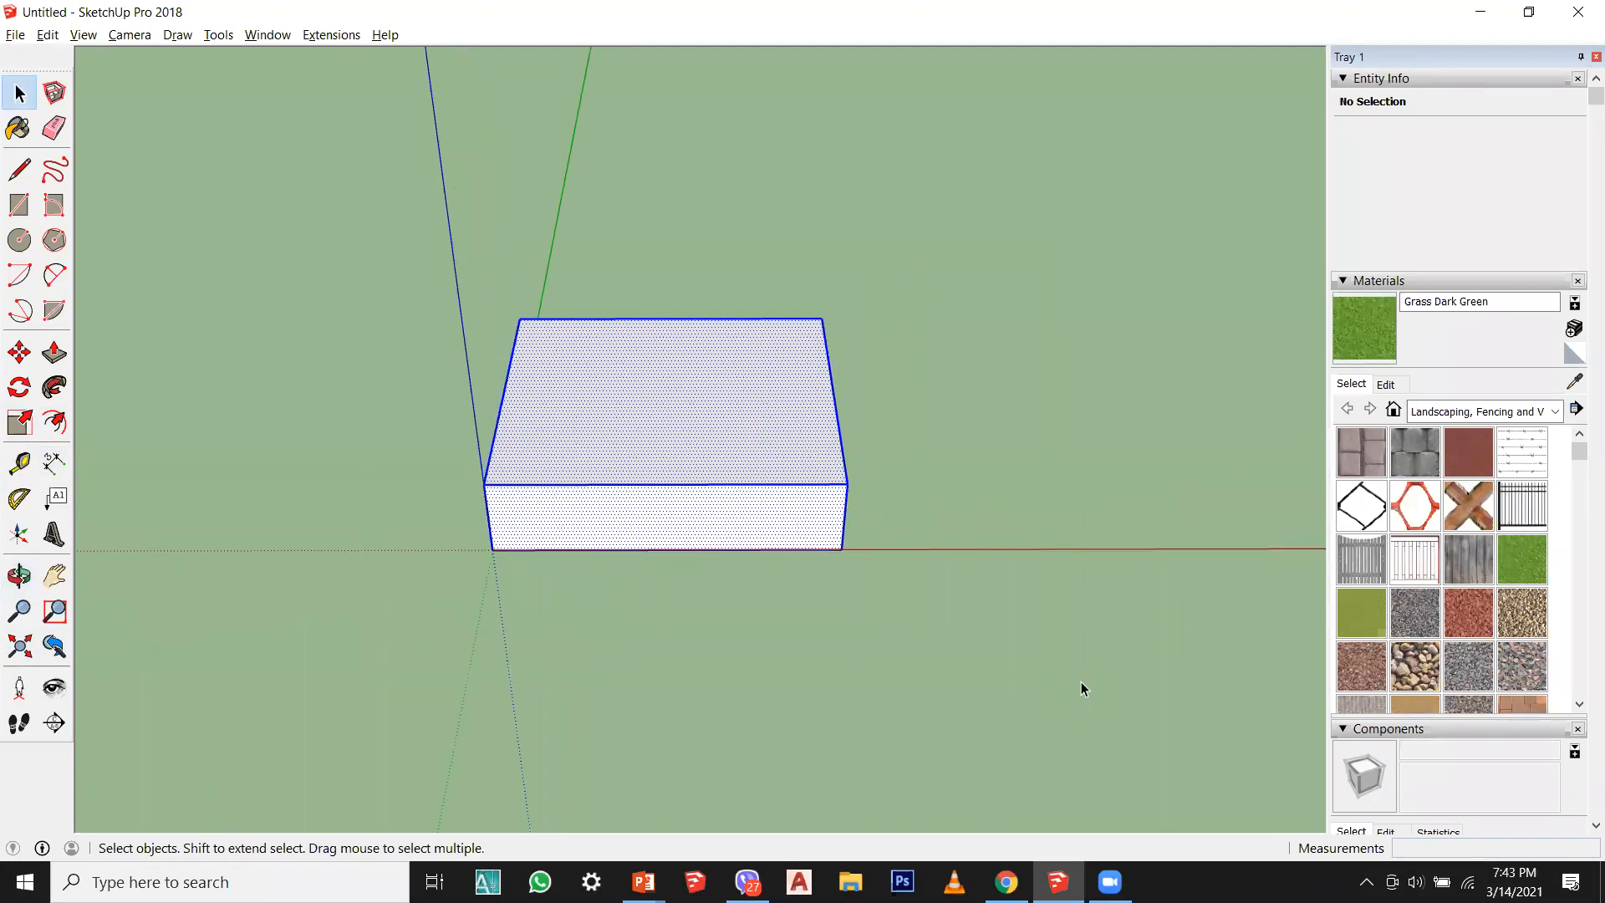
left_click(12, 424)
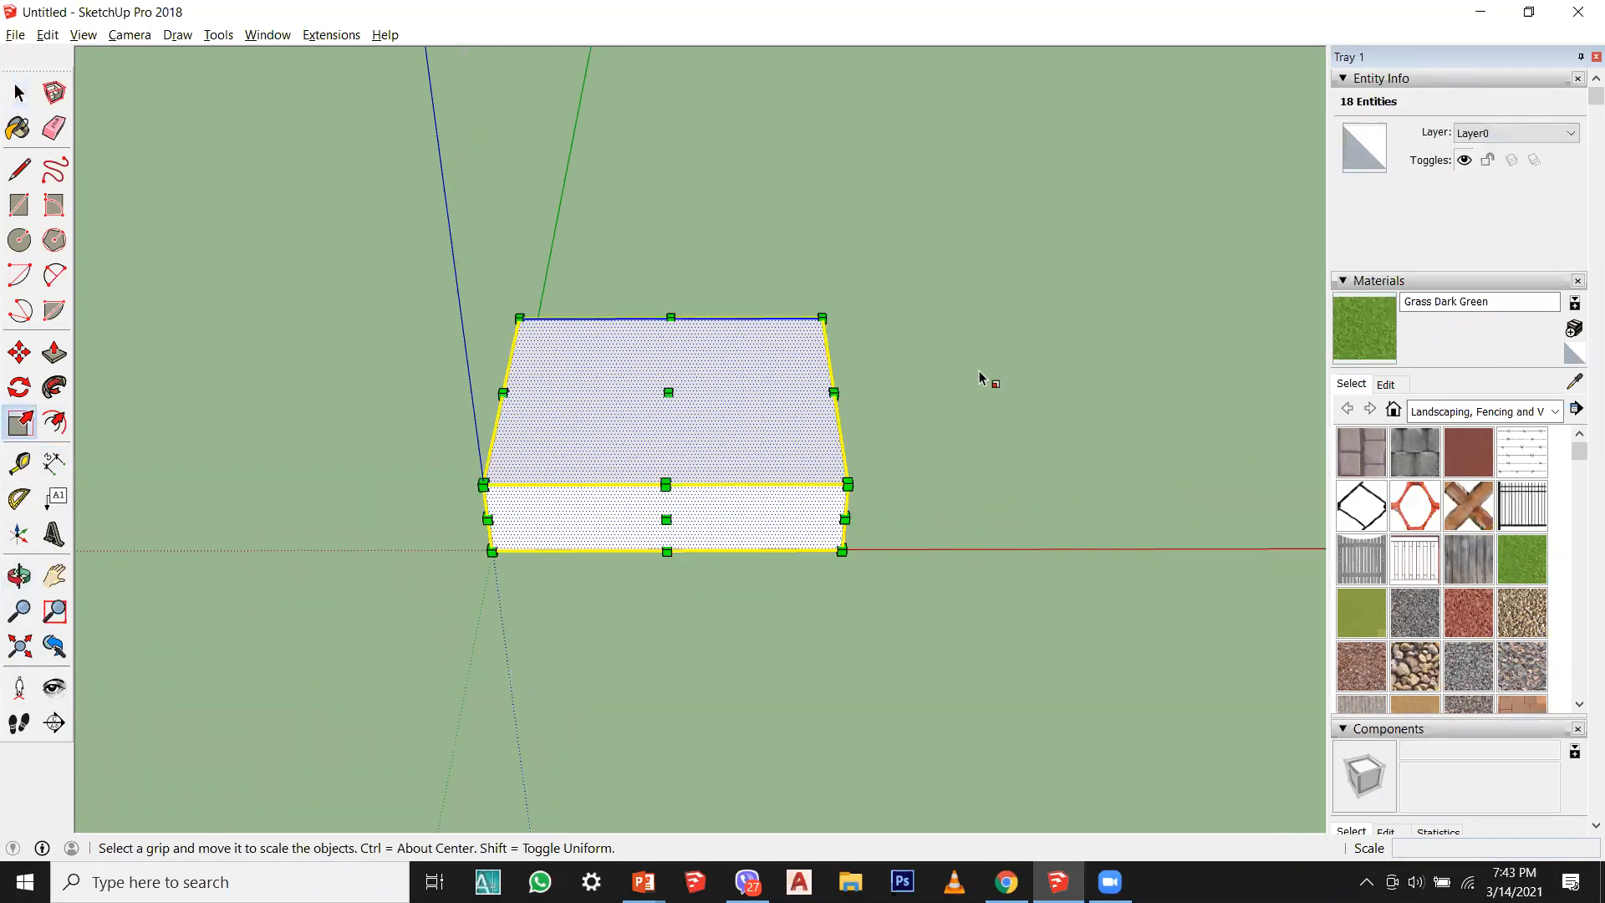
middle_click_drag(610, 602, 669, 491)
scroll(669, 491, "up", 6)
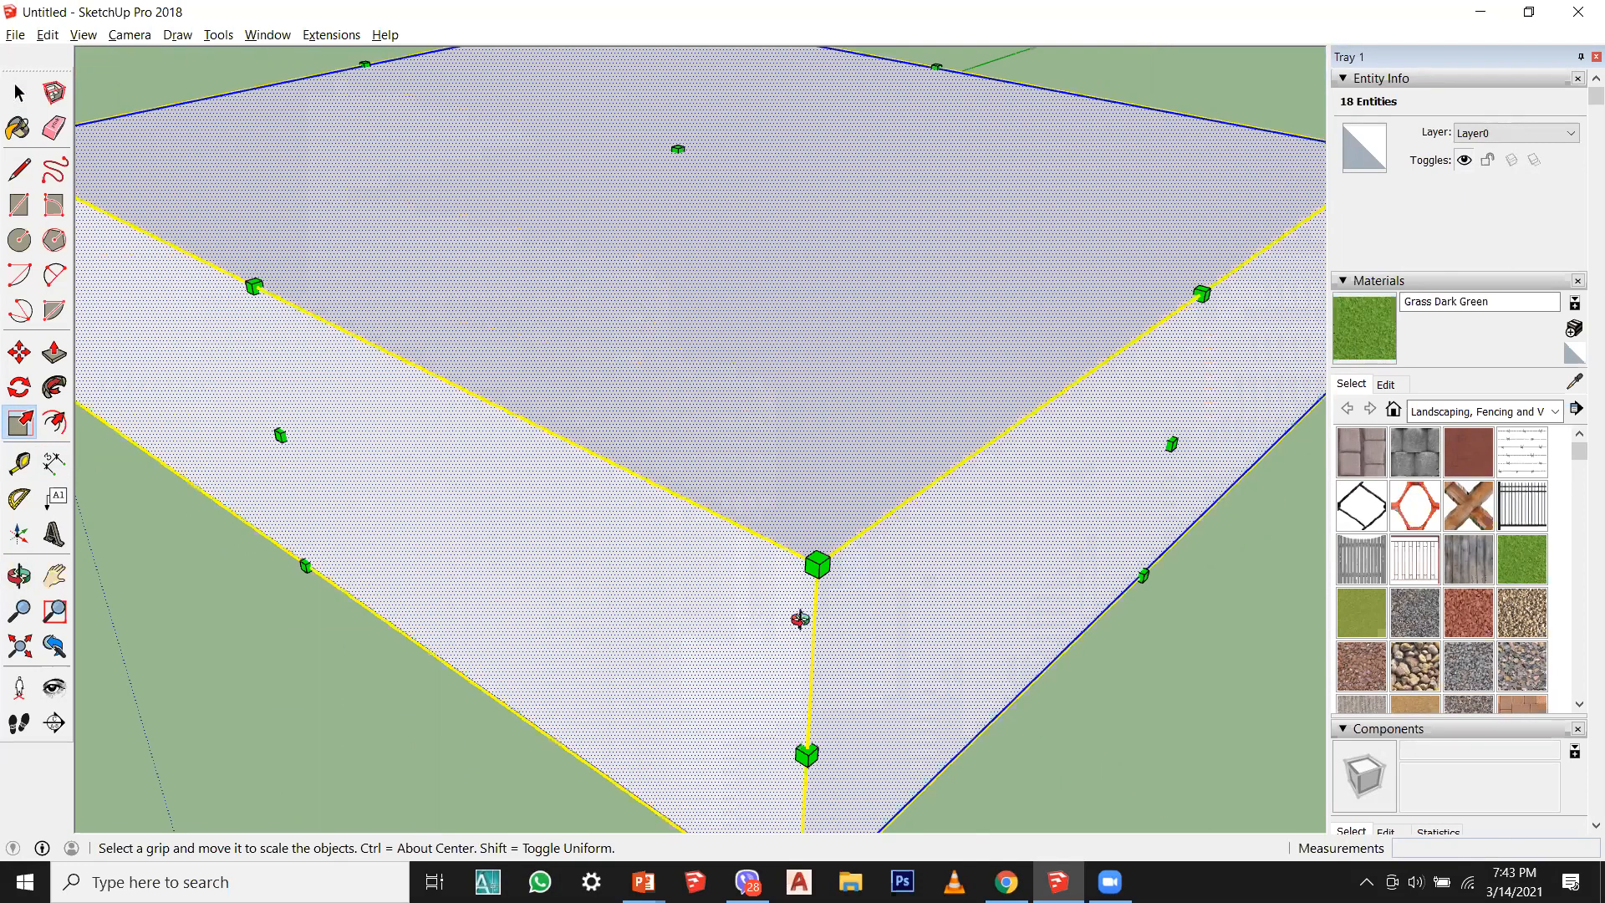
middle_click_drag(800, 618, 959, 634)
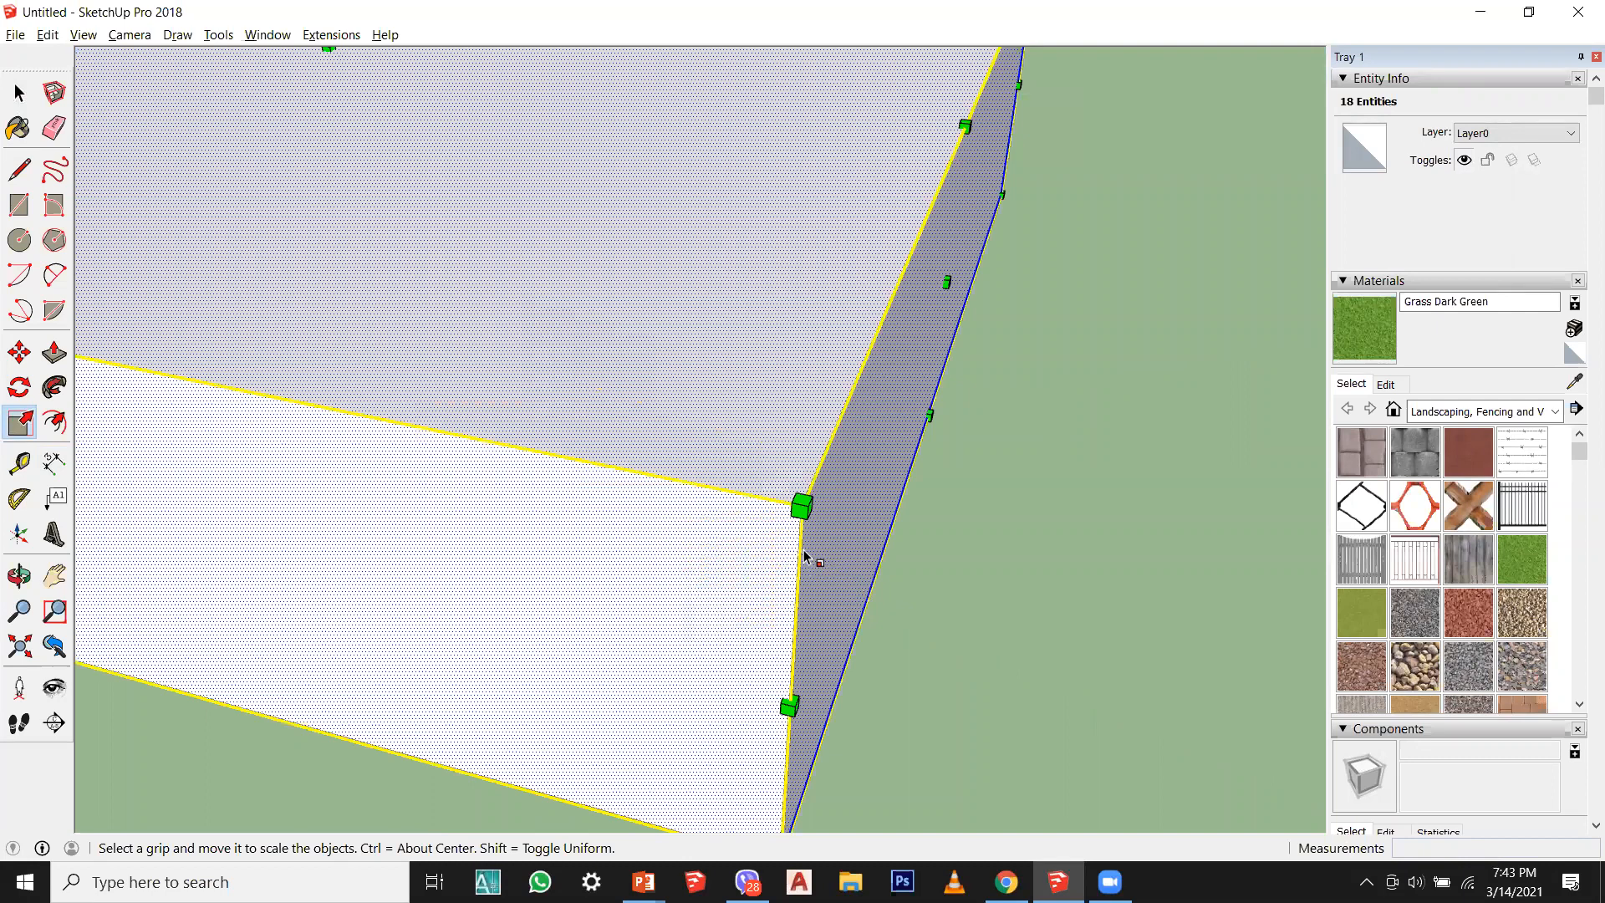
scroll(825, 692, "down", 1)
scroll(826, 693, "down", 4)
middle_click_drag(961, 608, 1054, 585)
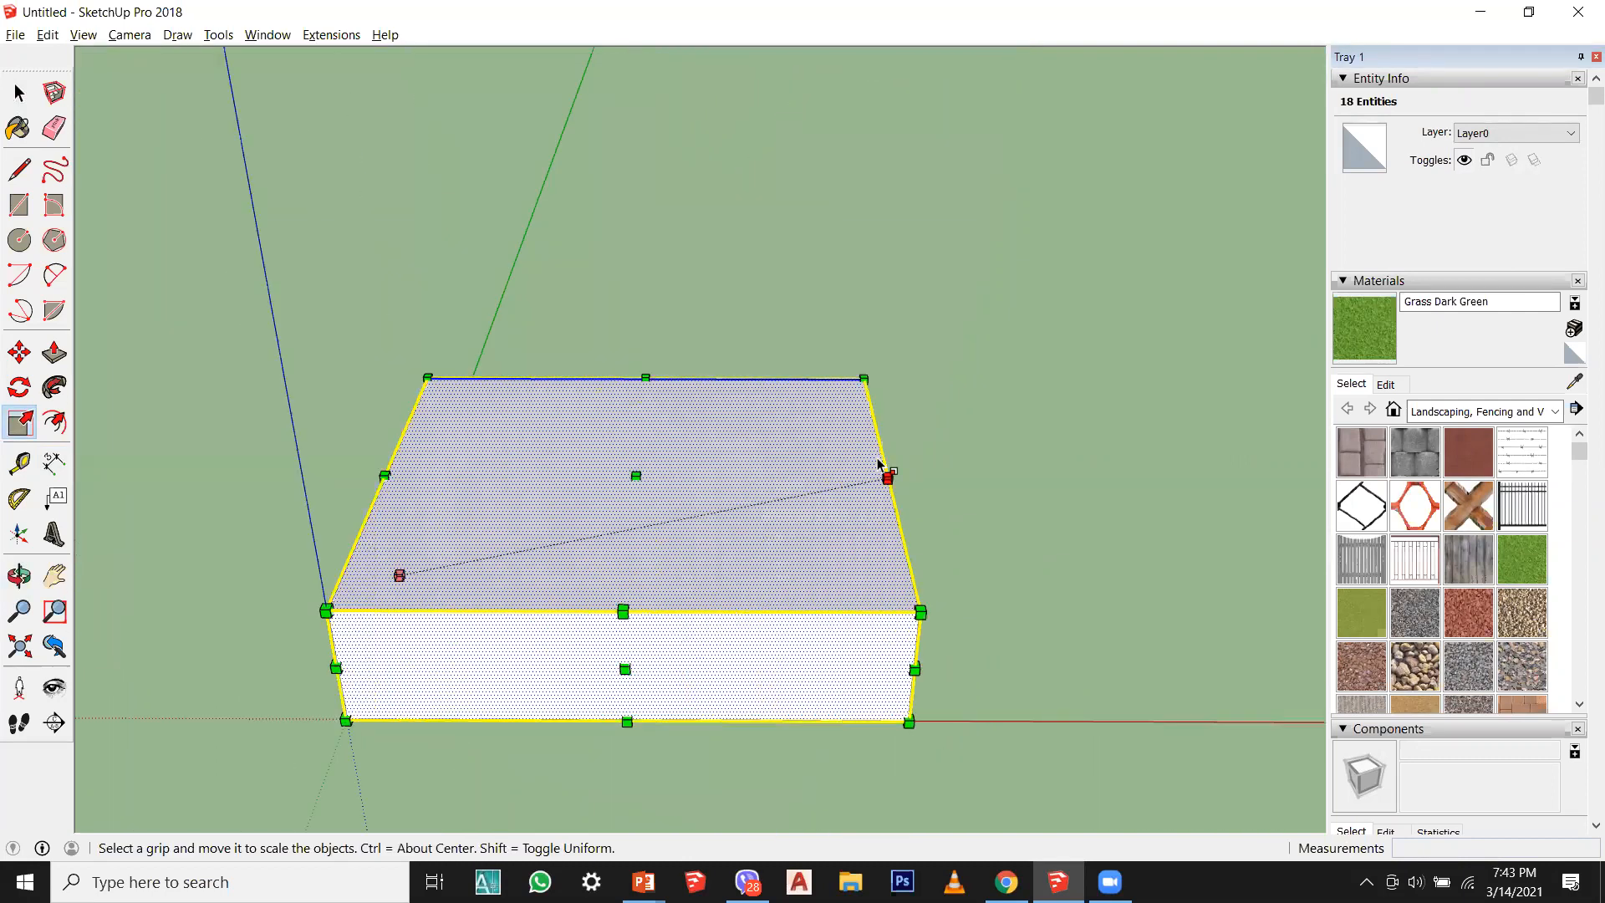
Step: Resize the box freehand with its corner grips and reduce its height to a blue-axis scale of about 0.67
left_click_drag(863, 378, 1149, 188)
scroll(719, 585, "down", 2)
middle_click_drag(719, 585, 924, 316)
left_click_drag(929, 307, 1022, 195)
scroll(1022, 195, "down", 3)
middle_click_drag(884, 329, 703, 409)
left_click_drag(697, 393, 692, 443)
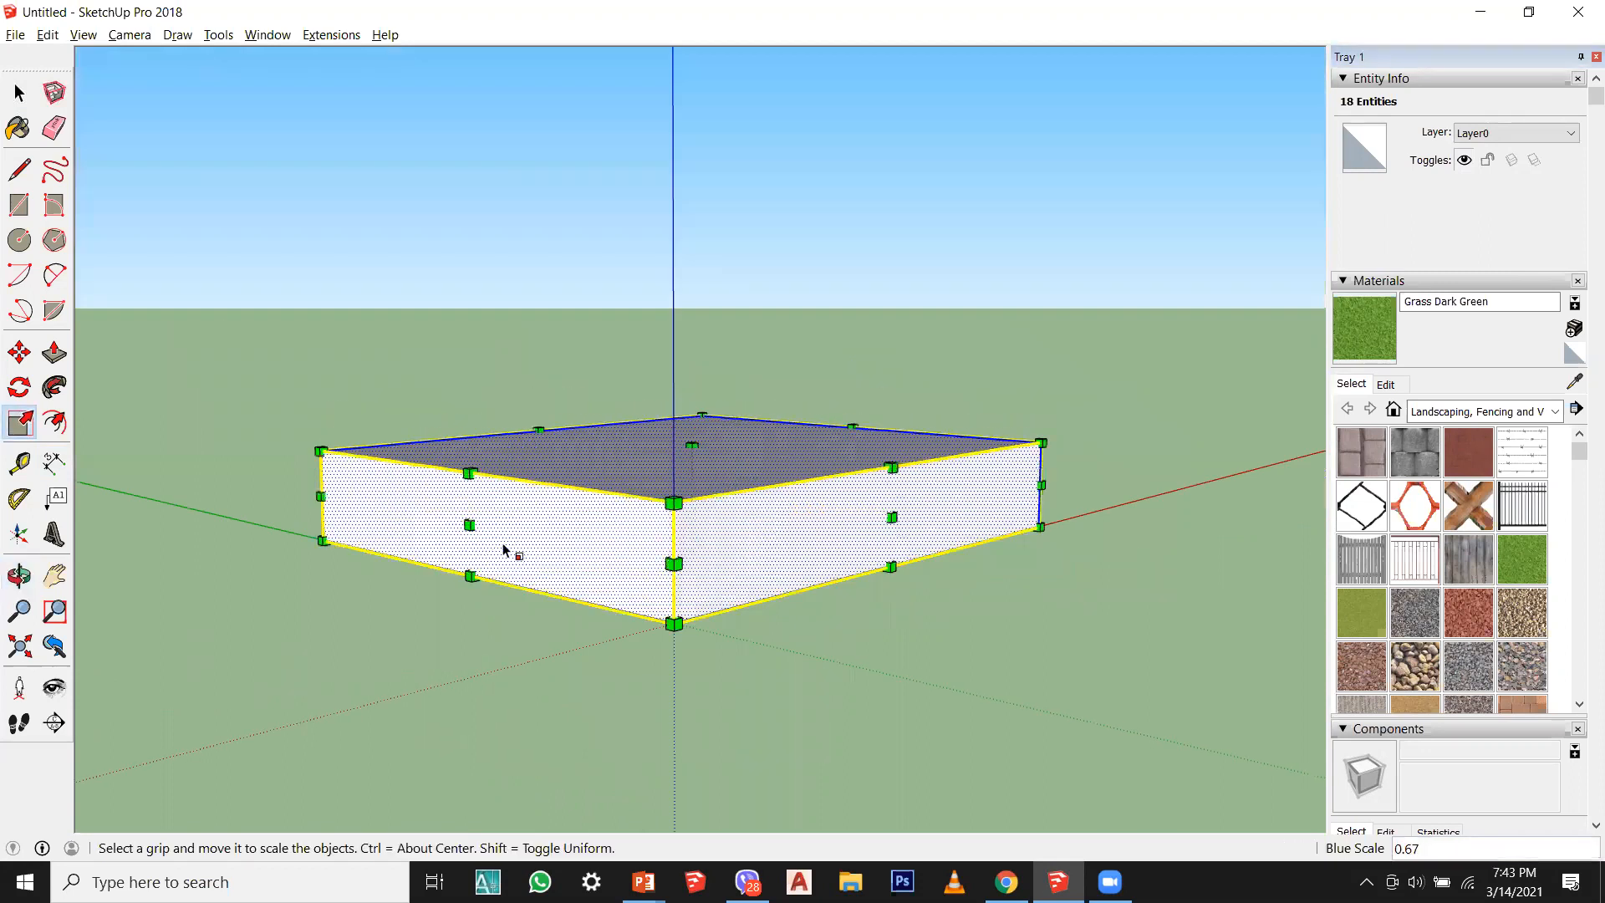
Step: Shrink the box along the green axis to a scale of about 0.60 and clear the selection
middle_click_drag(489, 517, 1014, 599)
left_click_drag(975, 520, 806, 473)
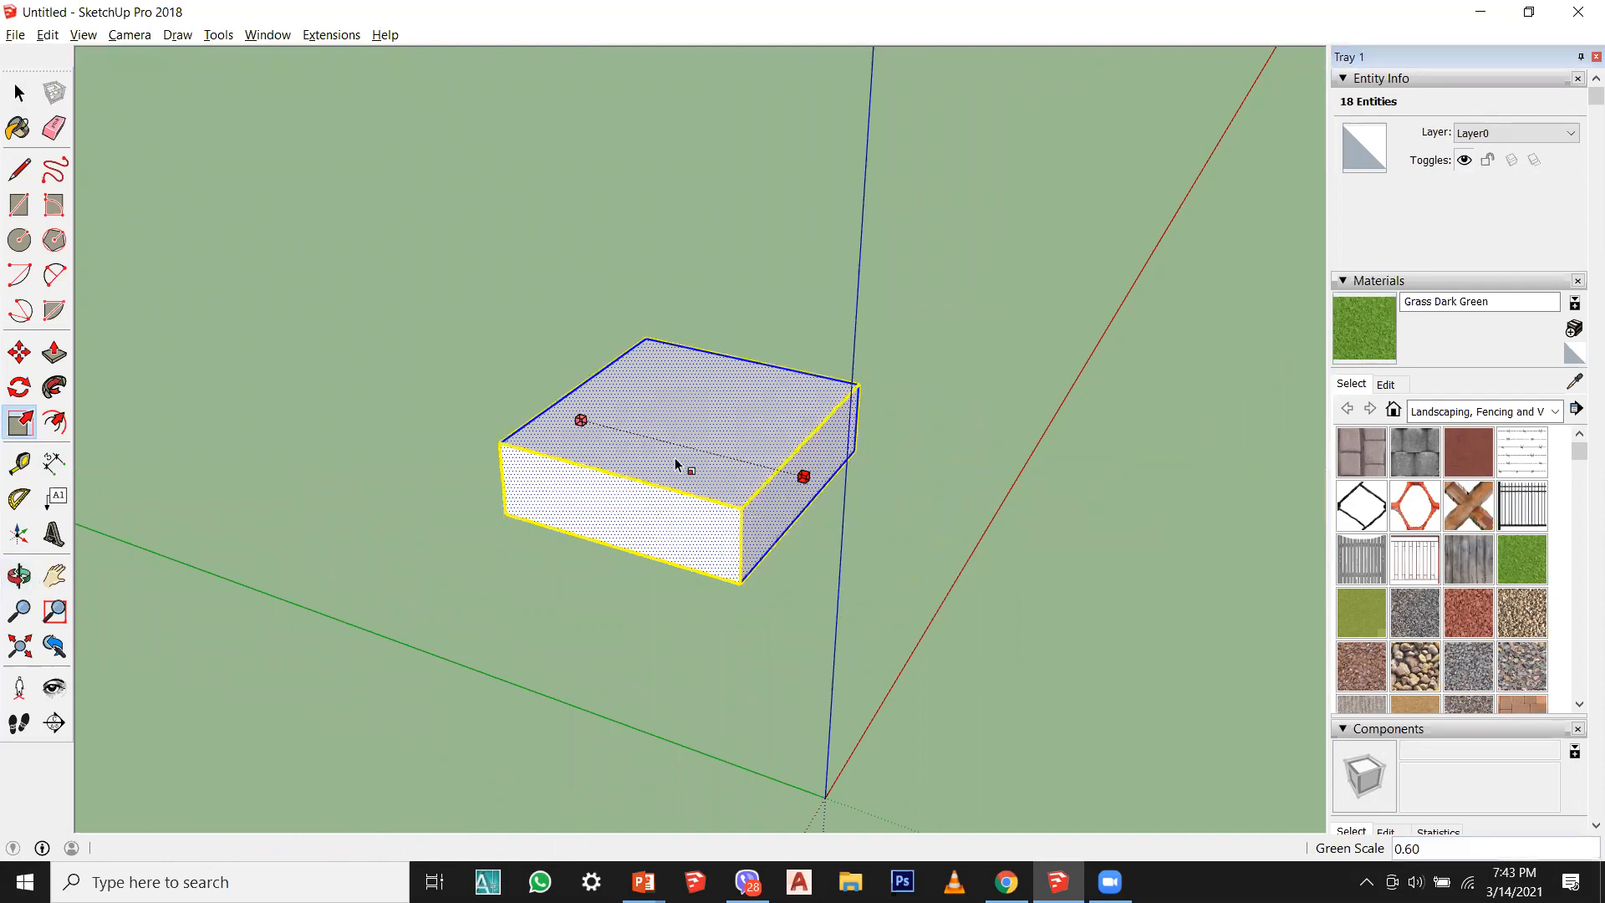
mouse_move(646, 334)
left_mouse_down()
mouse_move(633, 117)
mouse_move(649, 355)
left_mouse_up()
left_click(18, 92)
key("ctrl+t")
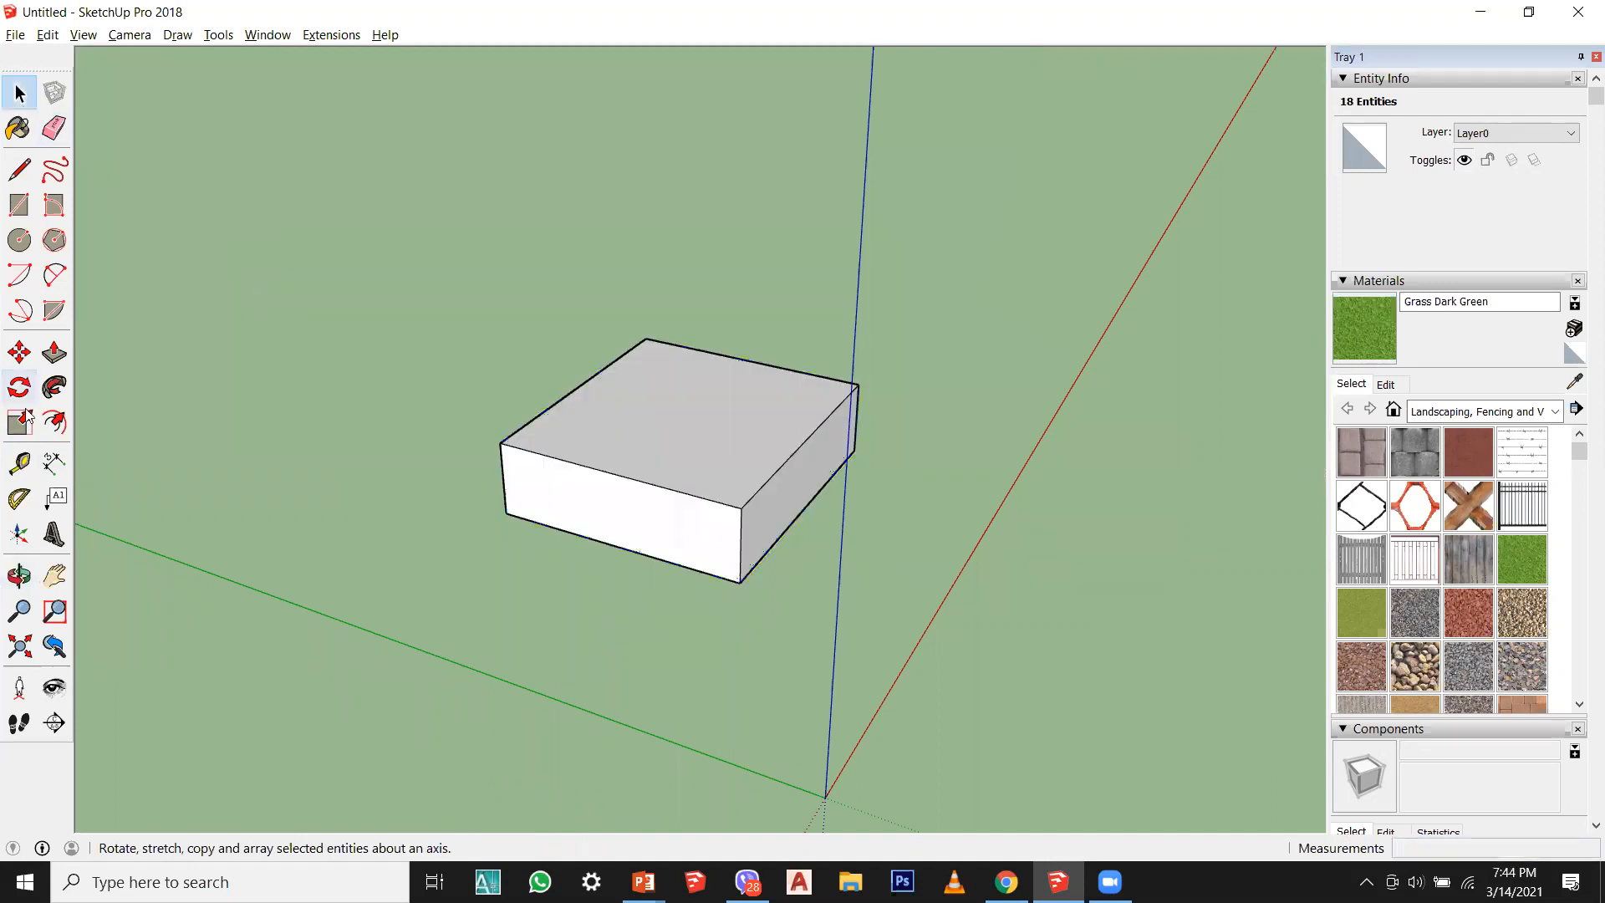
Step: Select the whole box, scale it uniformly from its far top corner to about 0.89, and deselect it
middle_click_drag(677, 530, 308, 556)
scroll(715, 509, "up", 10)
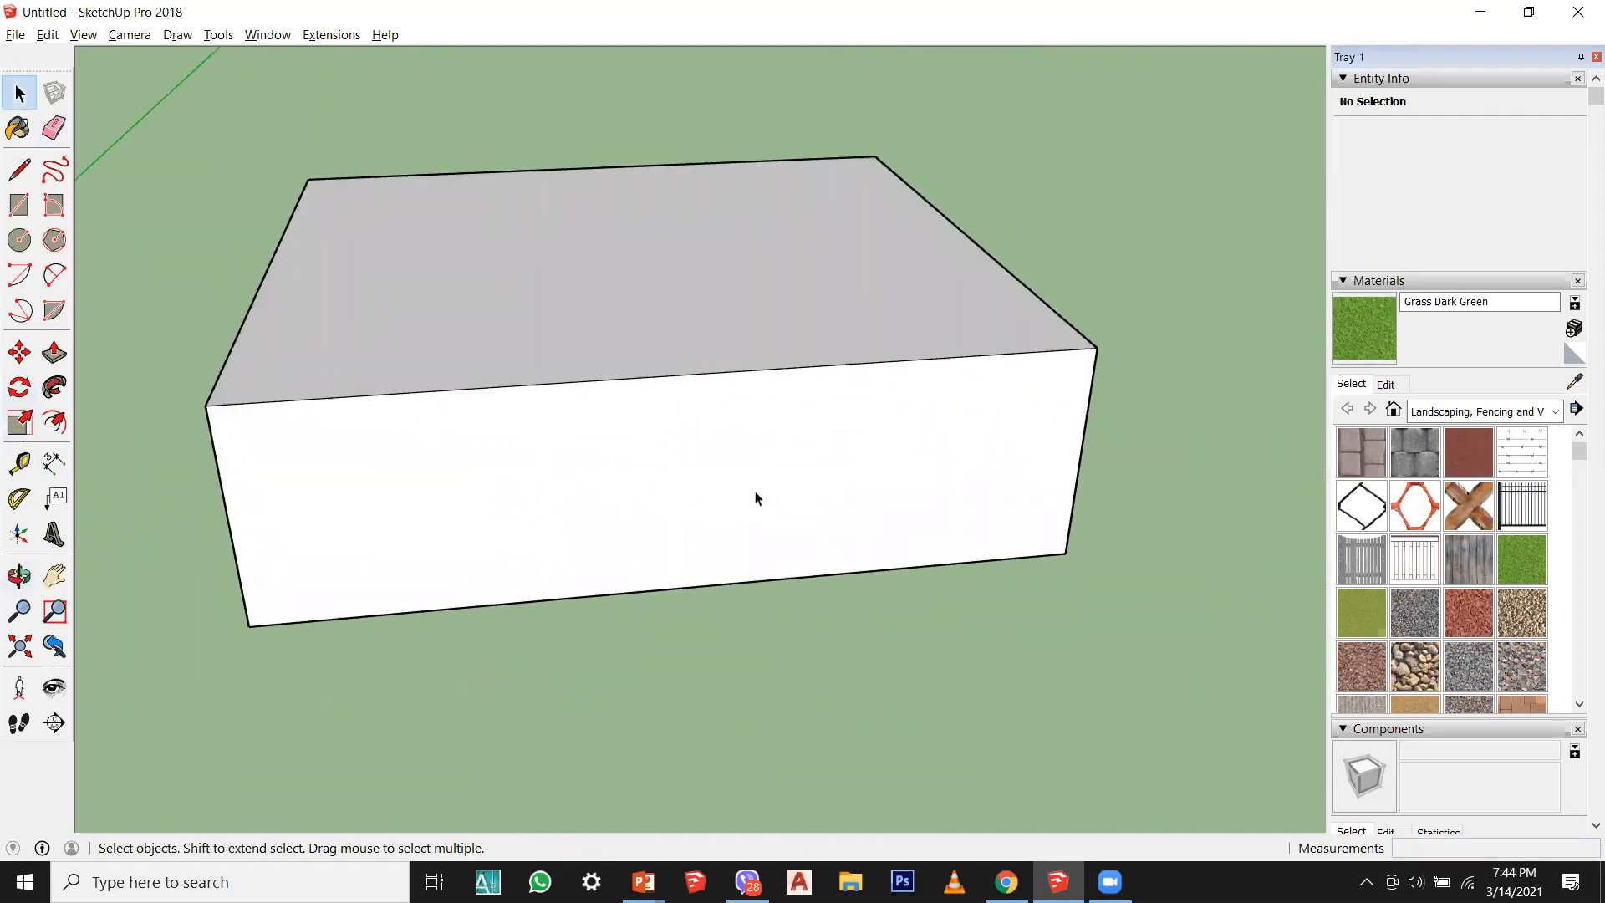
middle_click_drag(429, 670, 630, 648)
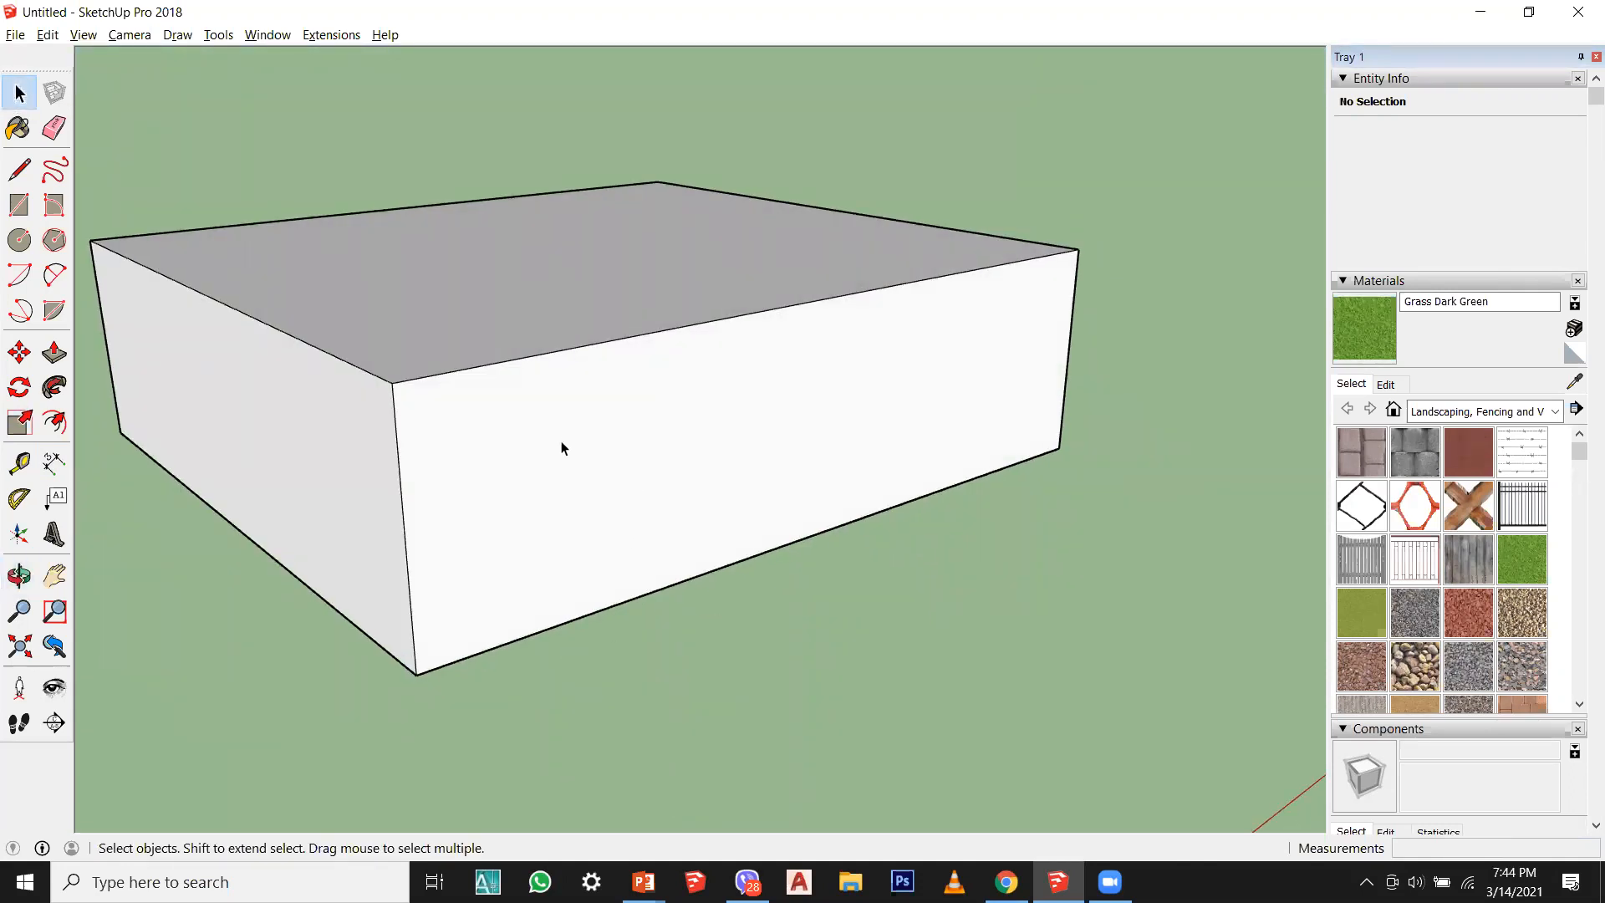
middle_click_drag(597, 497, 358, 513)
scroll(574, 512, "down", 5)
middle_click_drag(573, 512, 774, 575)
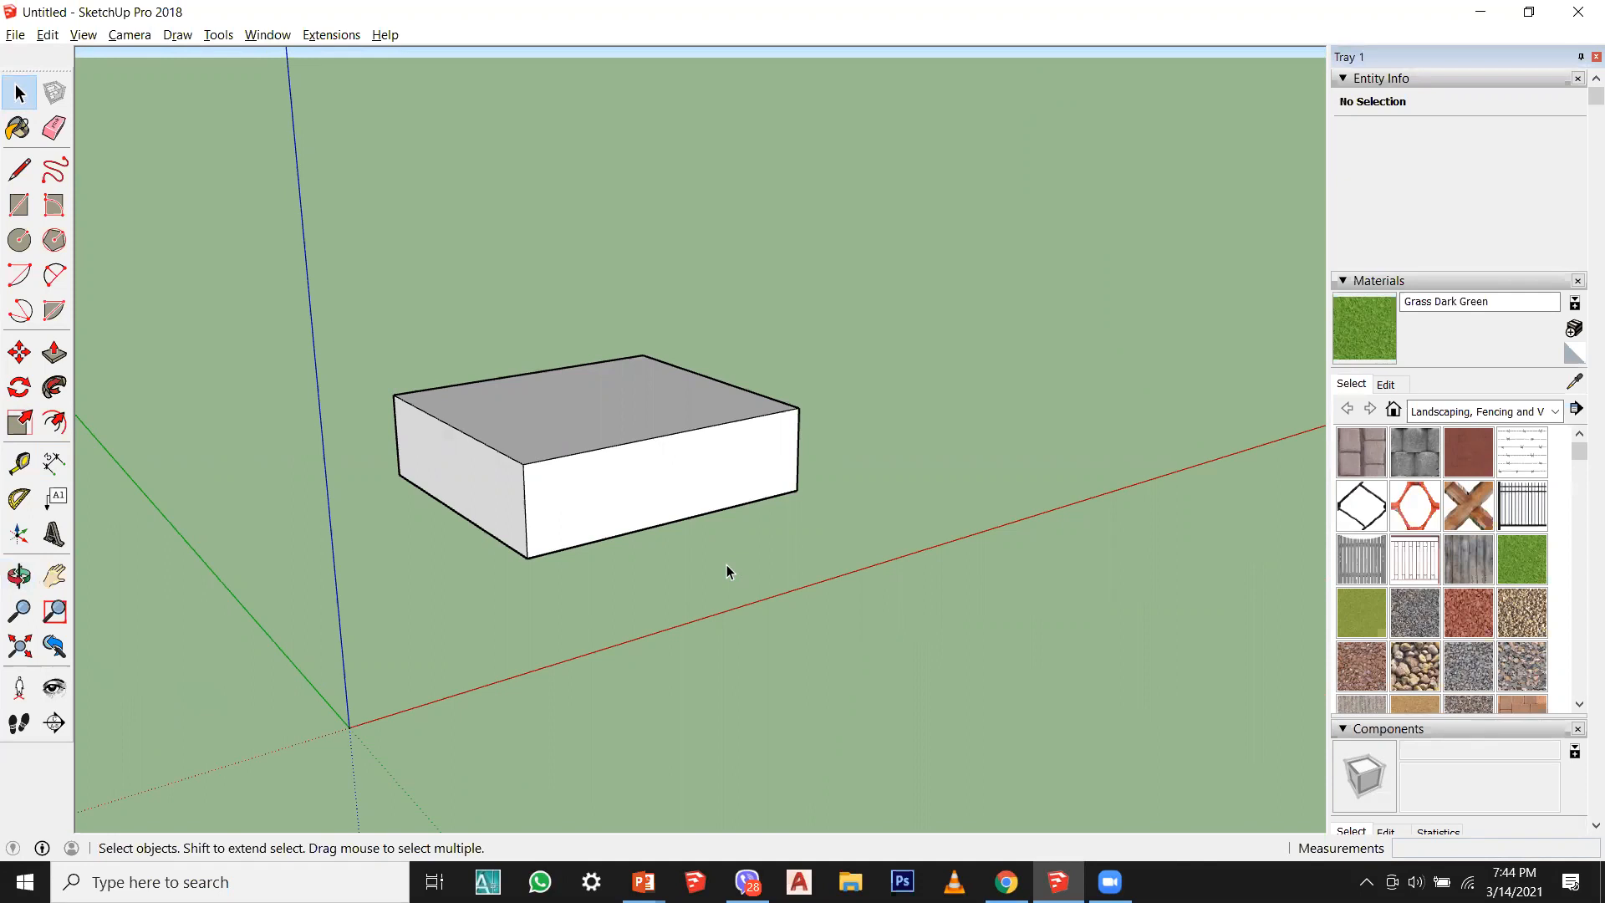
left_click_drag(975, 668, 264, 208)
key("m")
key("s")
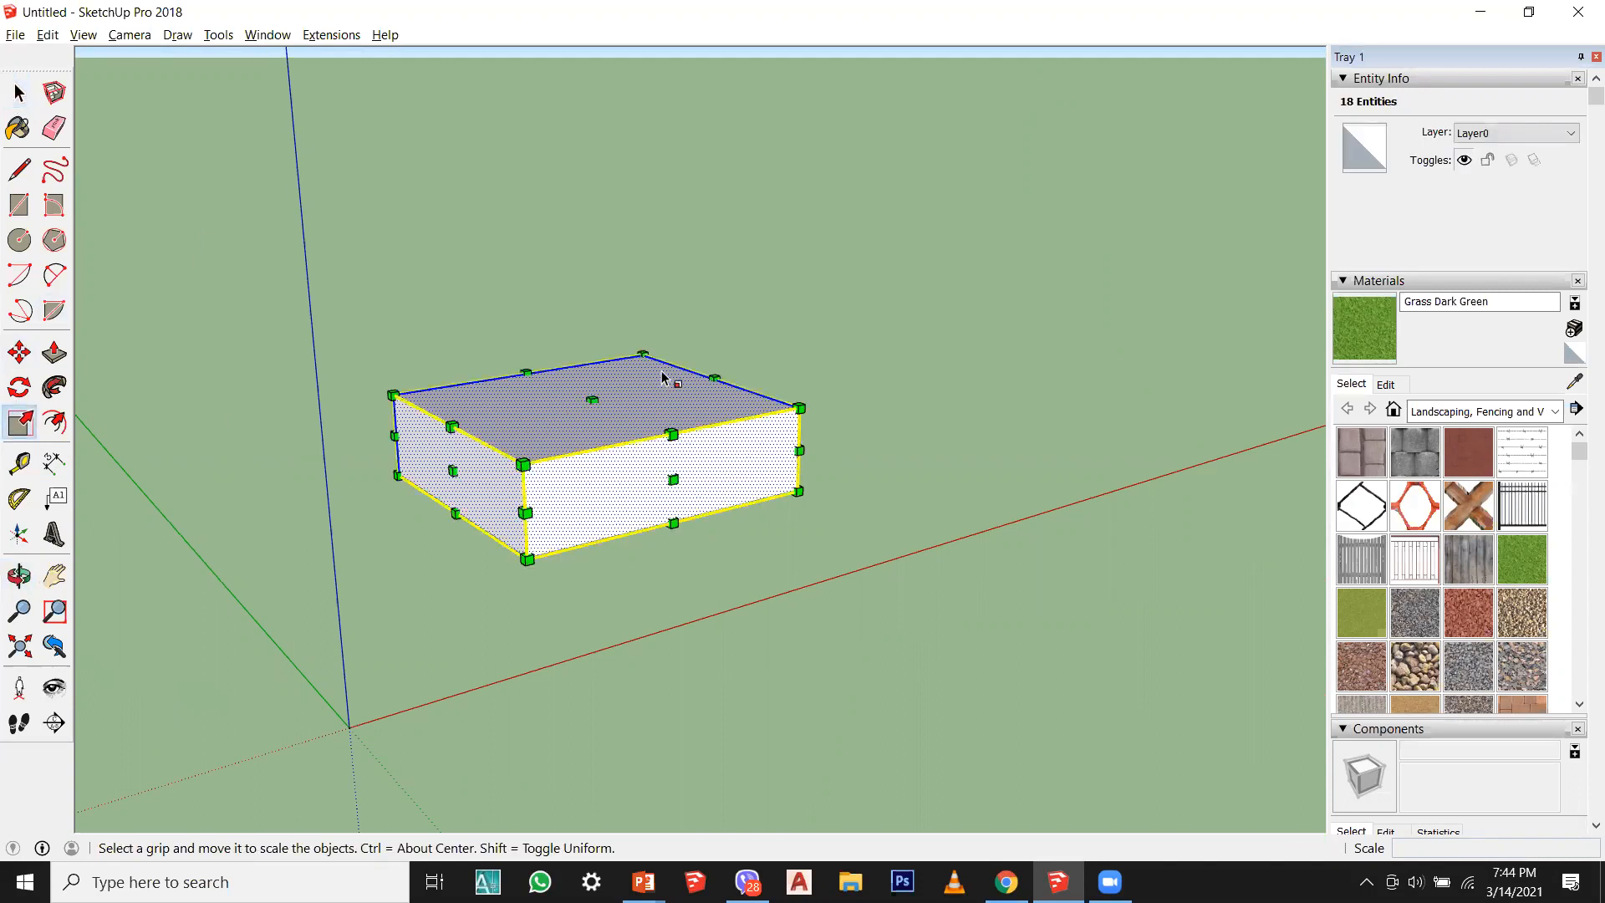
mouse_move(642, 353)
left_mouse_down()
mouse_move(738, 197)
mouse_move(633, 370)
left_mouse_up()
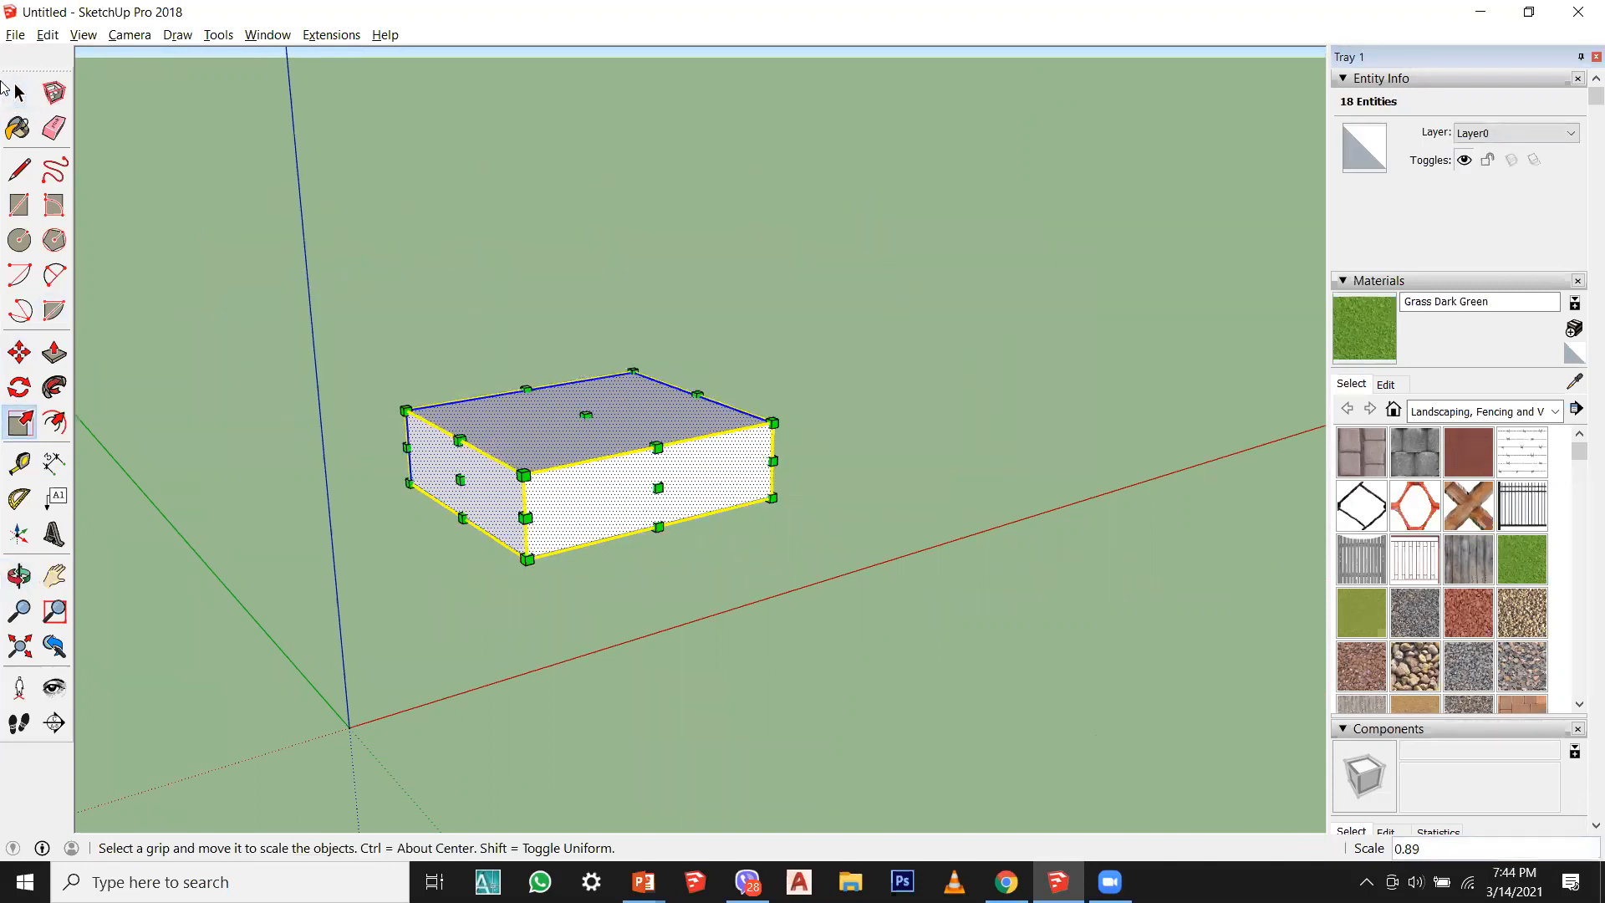
left_click(13, 90)
left_click(304, 137)
Step: Select the box's front face with its edges and offset the outline inward by about 2' 5"
middle_click_drag(626, 387, 549, 599)
middle_click_drag(604, 359, 753, 479)
left_click_drag(960, 594, 384, 276)
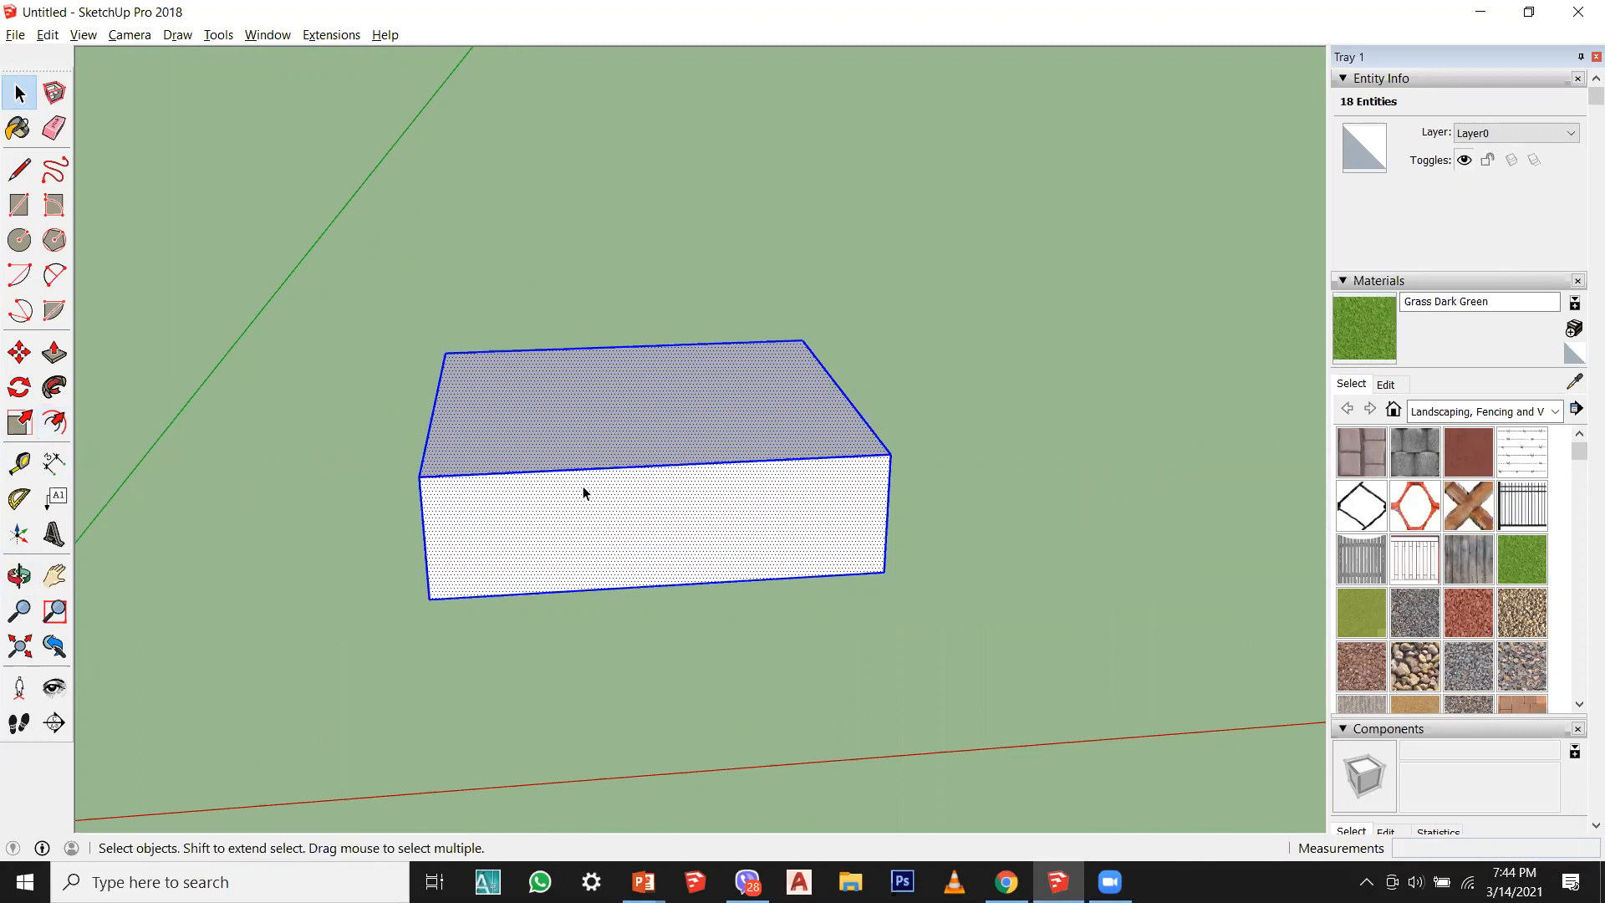
double_click(584, 518)
scroll(584, 518, "up", 1)
left_click(54, 422)
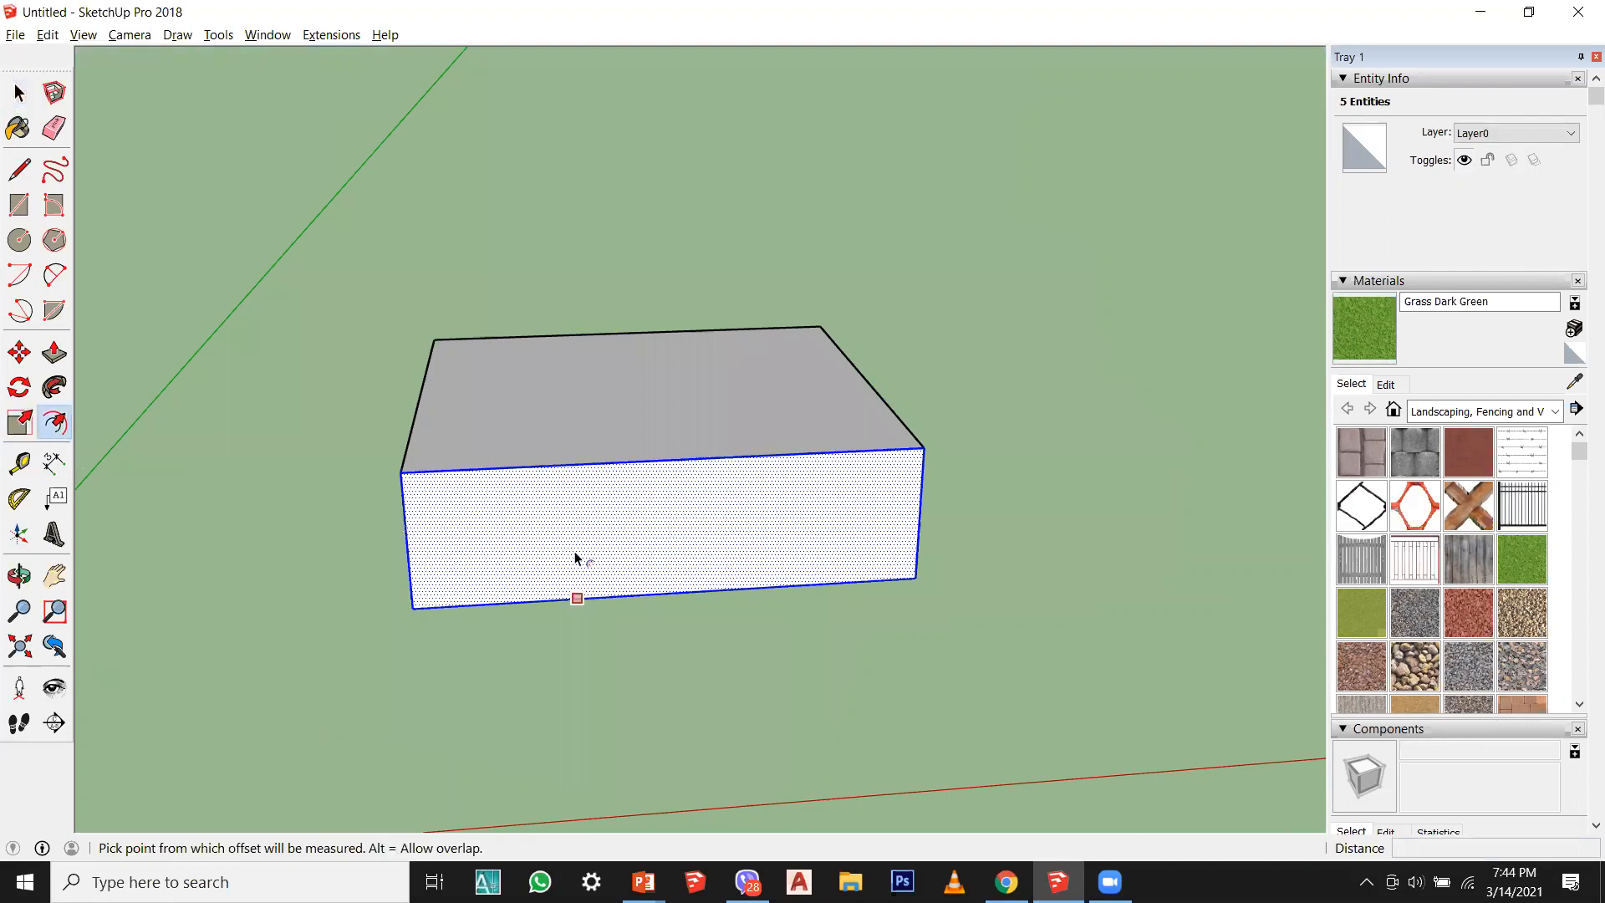
left_click(576, 555)
left_click(540, 595)
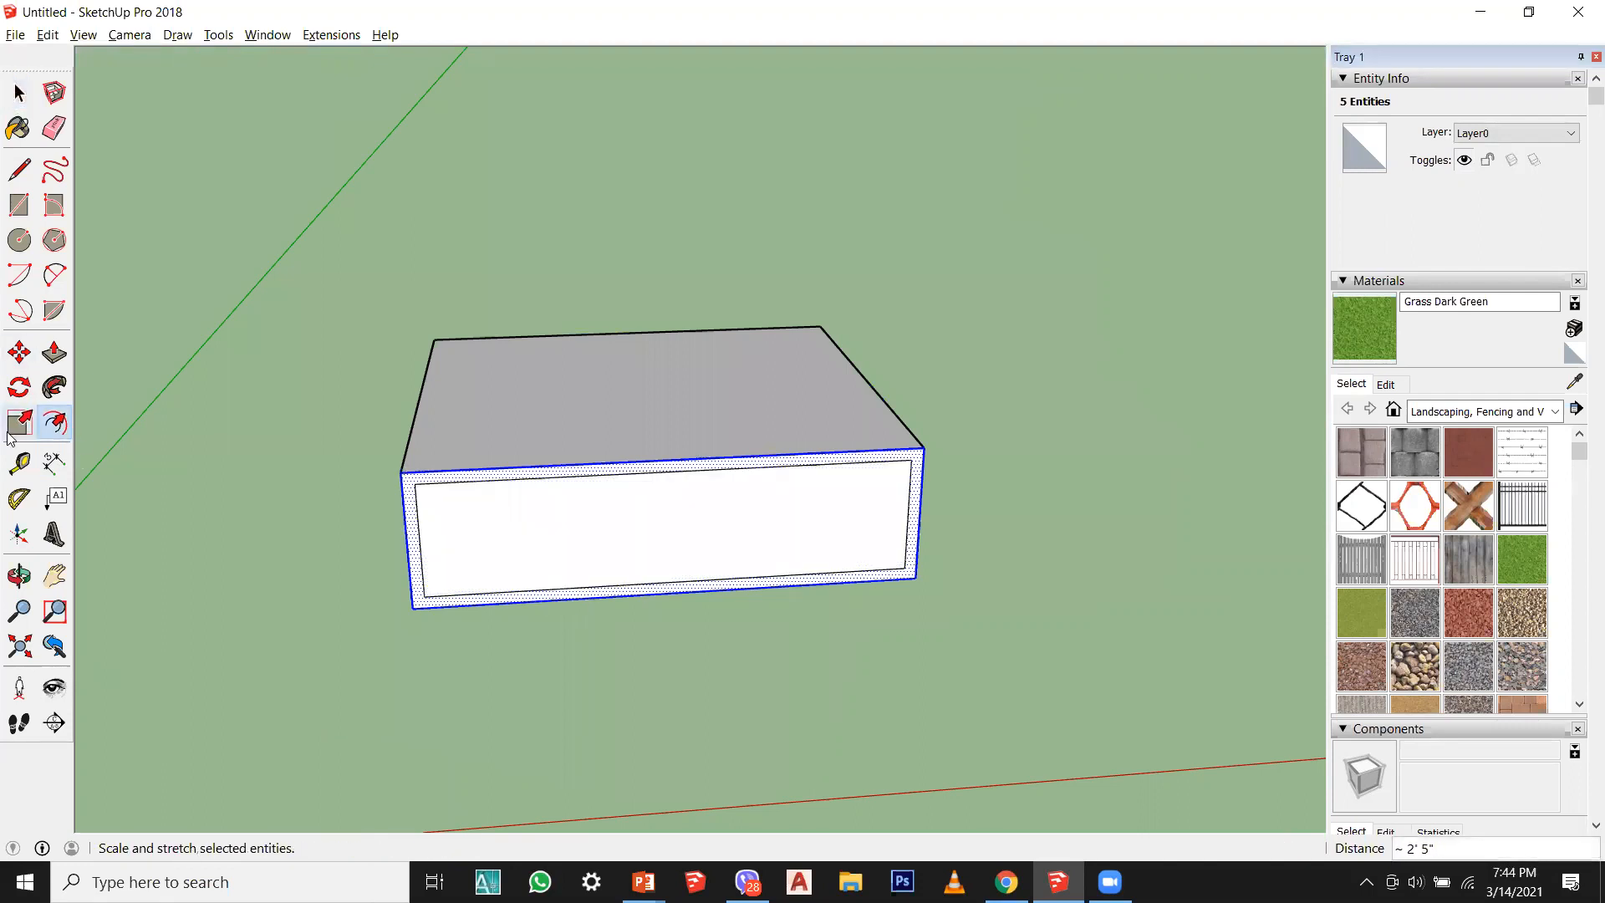
Step: Select the entire box including the offset outline and scale it down uniformly to about 0.57
left_click(19, 93)
left_click_drag(345, 226, 1092, 736)
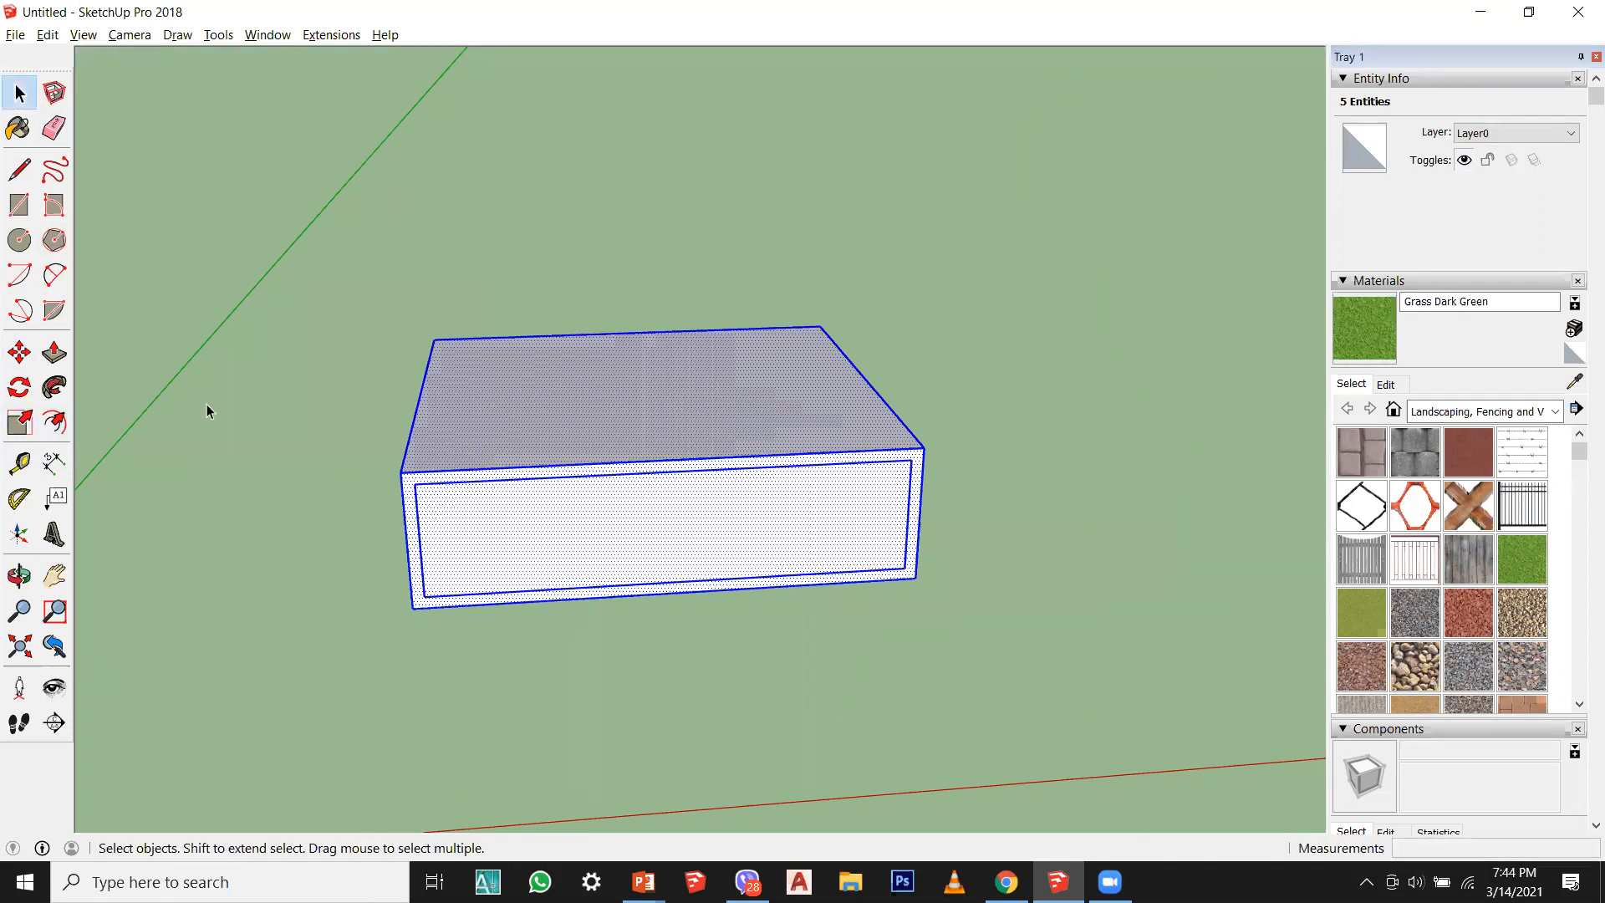
left_click(19, 422)
left_click_drag(823, 346, 679, 436)
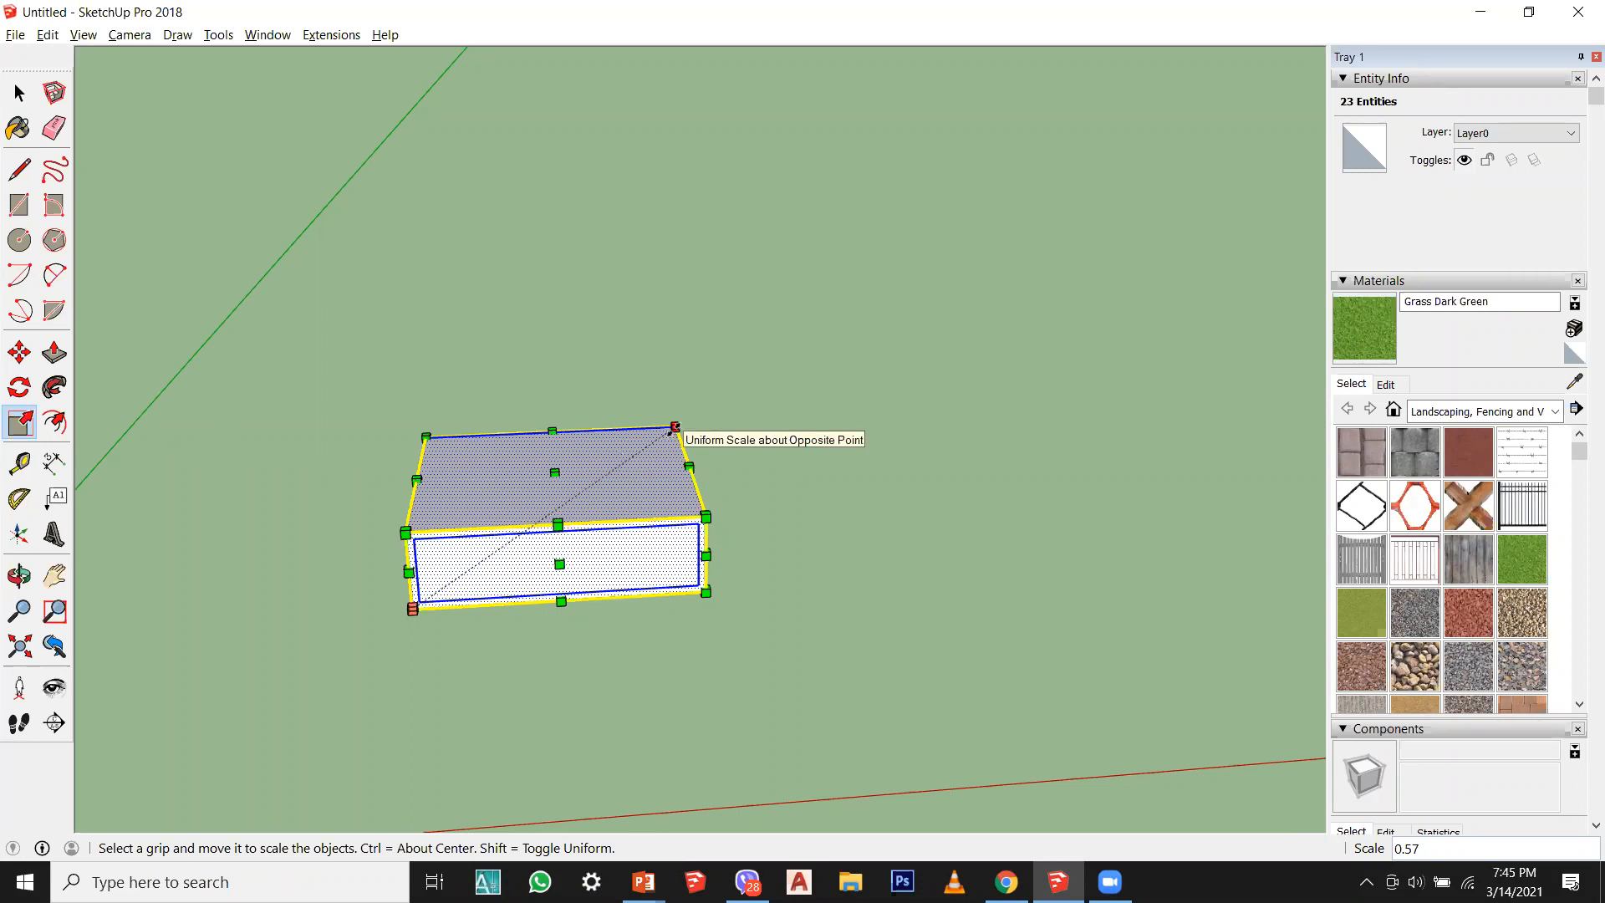
left_click(19, 93)
Step: Select the whole box and scale it up uniformly from its far top corner to about 1.62
scroll(551, 599, "up", 2)
left_click_drag(274, 332, 1055, 783)
left_click(21, 425)
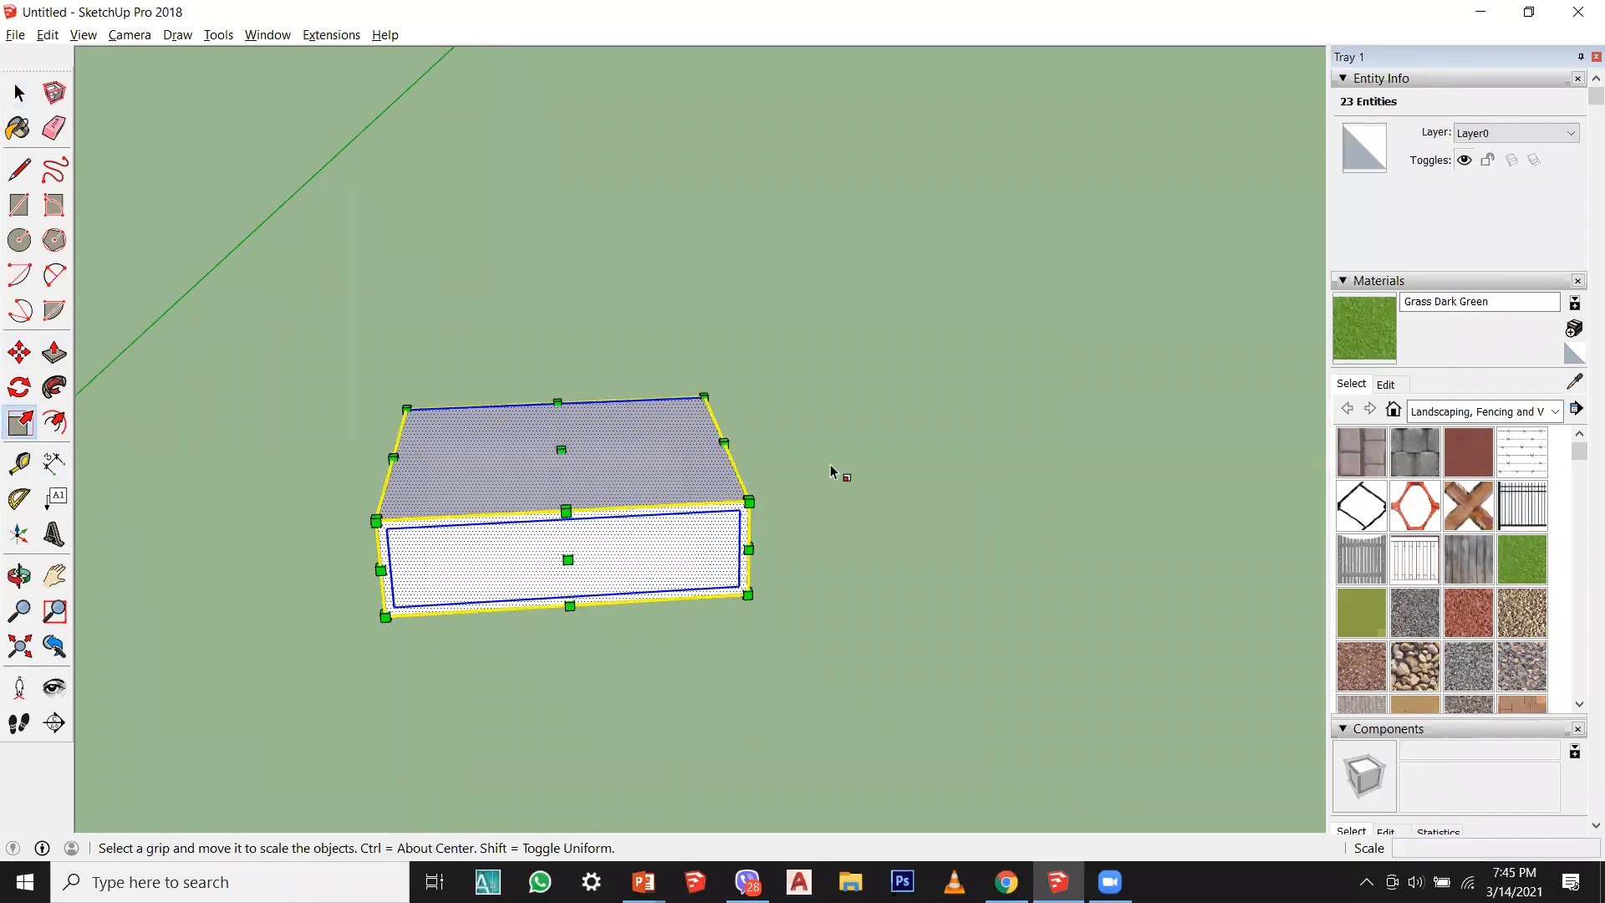
left_click_drag(708, 396, 786, 284)
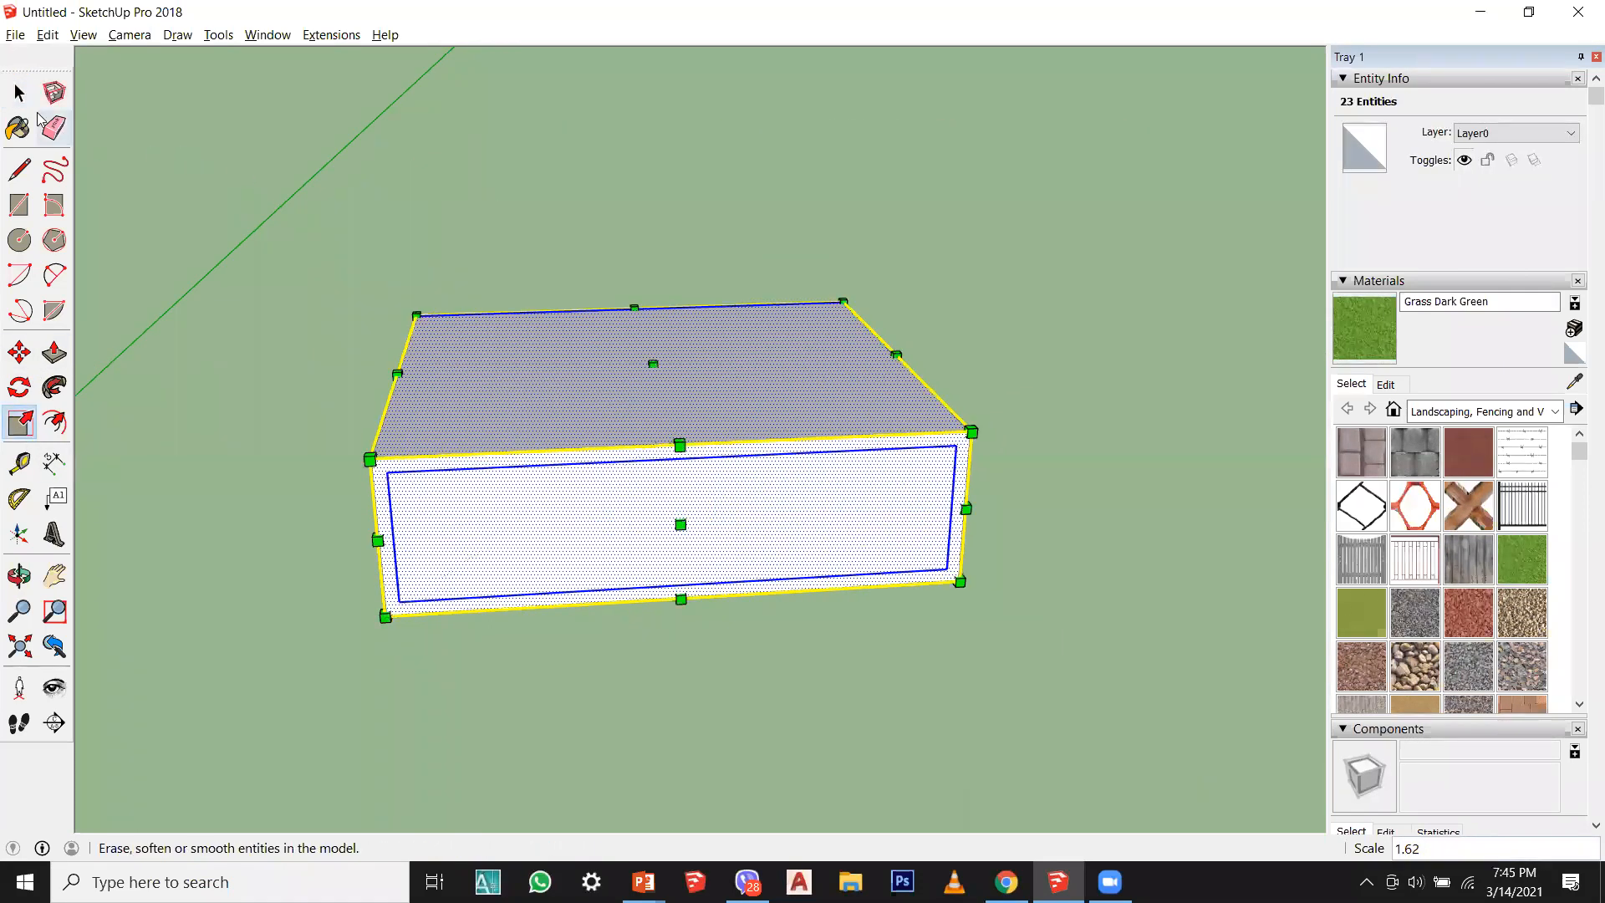
left_click(19, 93)
Step: Select the whole box and stretch it slightly taller with the scale grip at the centre of its top face
left_click_drag(1229, 657, 184, 224)
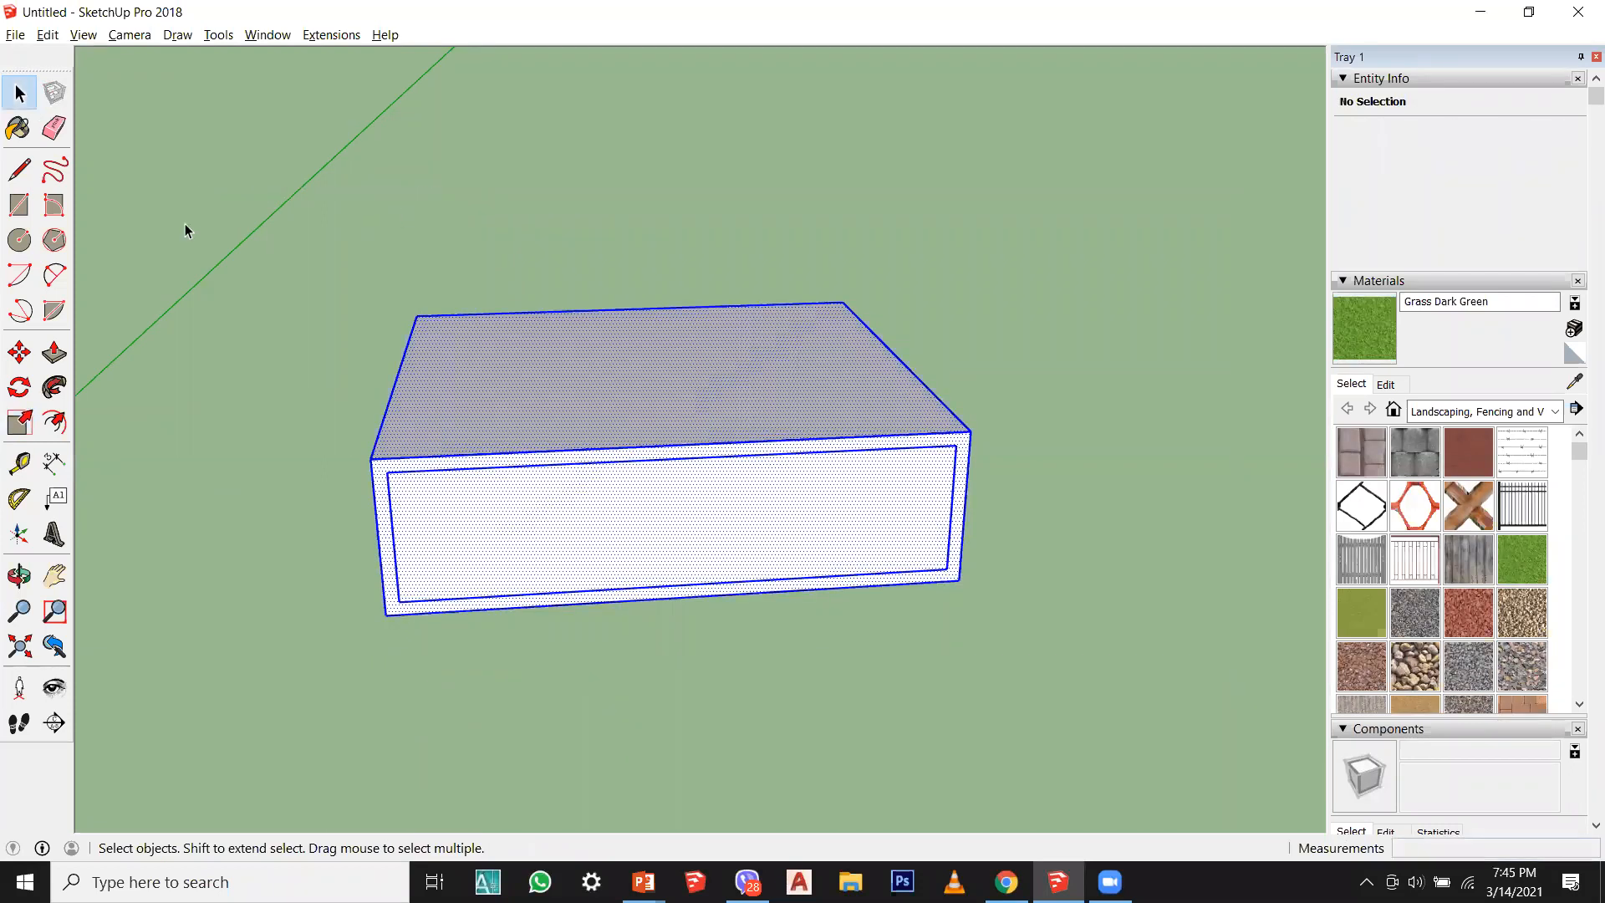
left_click(20, 423)
mouse_move(652, 363)
left_mouse_down()
mouse_move(652, 197)
mouse_move(638, 348)
left_mouse_up()
left_click(19, 93)
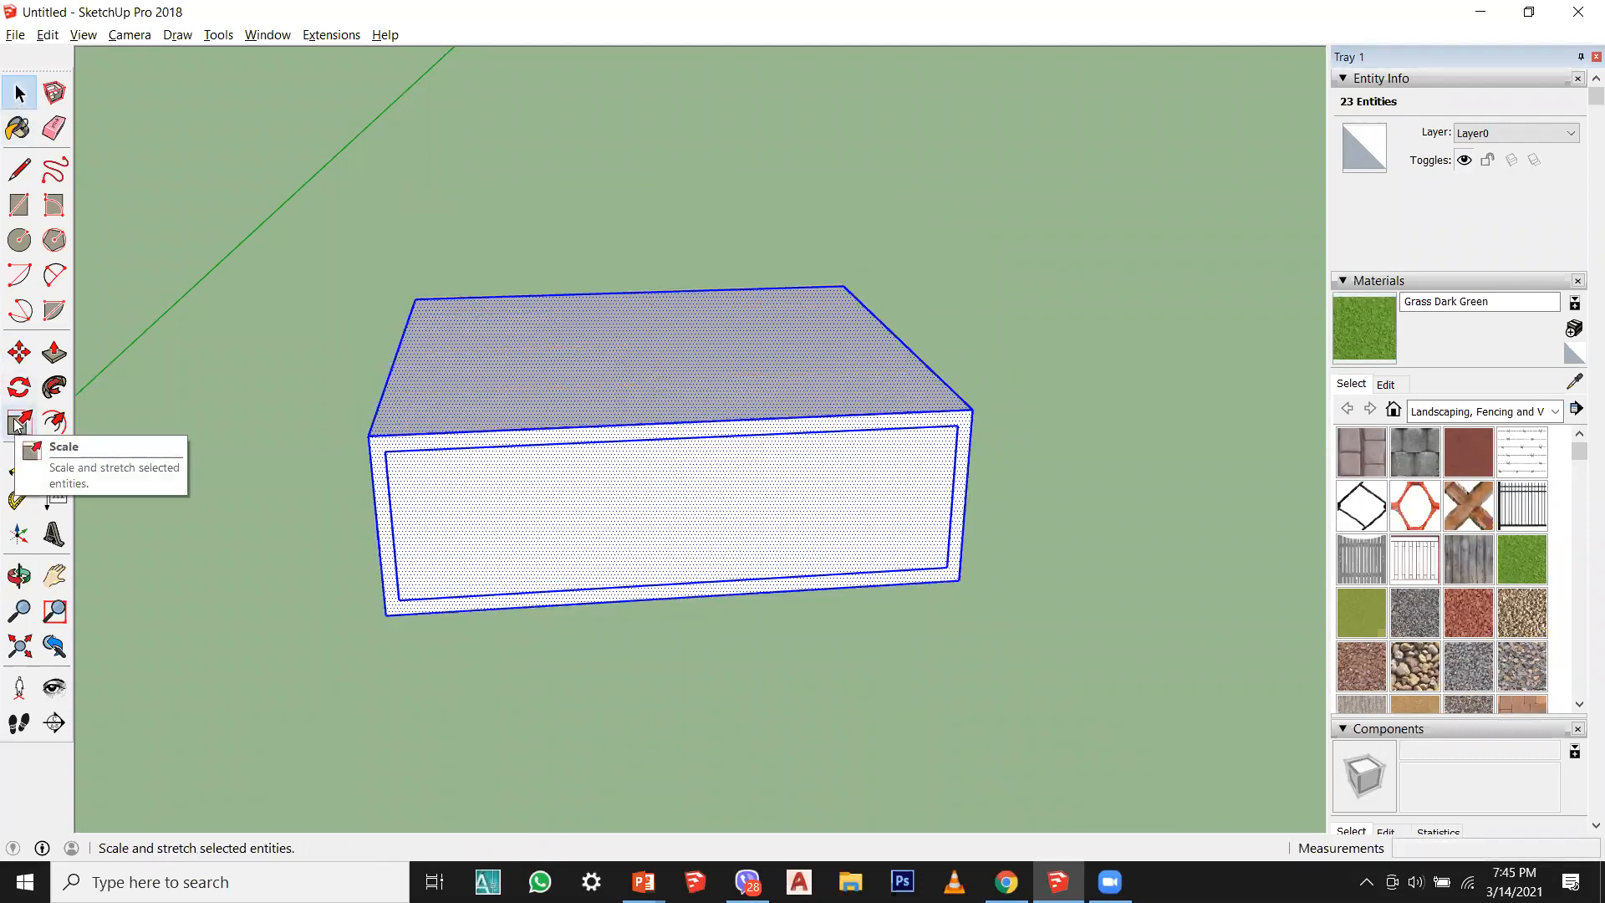
Step: Select the whole box and scale it from the top edge of its side face to 1.00 red, 2.00 blue
left_click(752, 538)
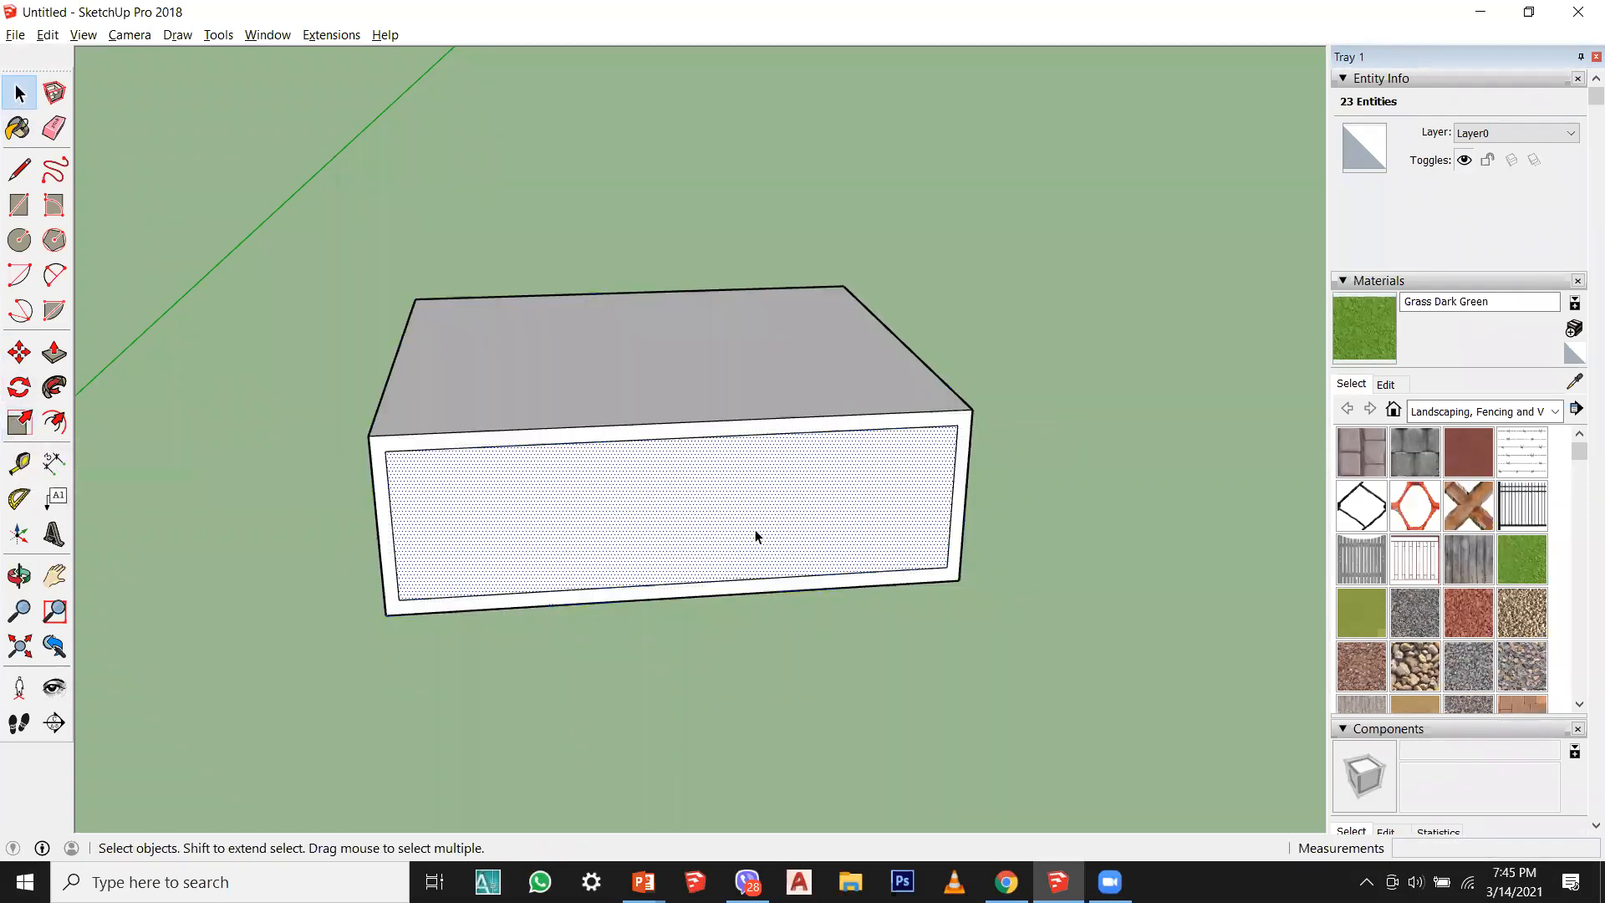
scroll(745, 564, "down", 3)
middle_click_drag(745, 564, 1037, 668)
left_click_drag(268, 243, 1123, 715)
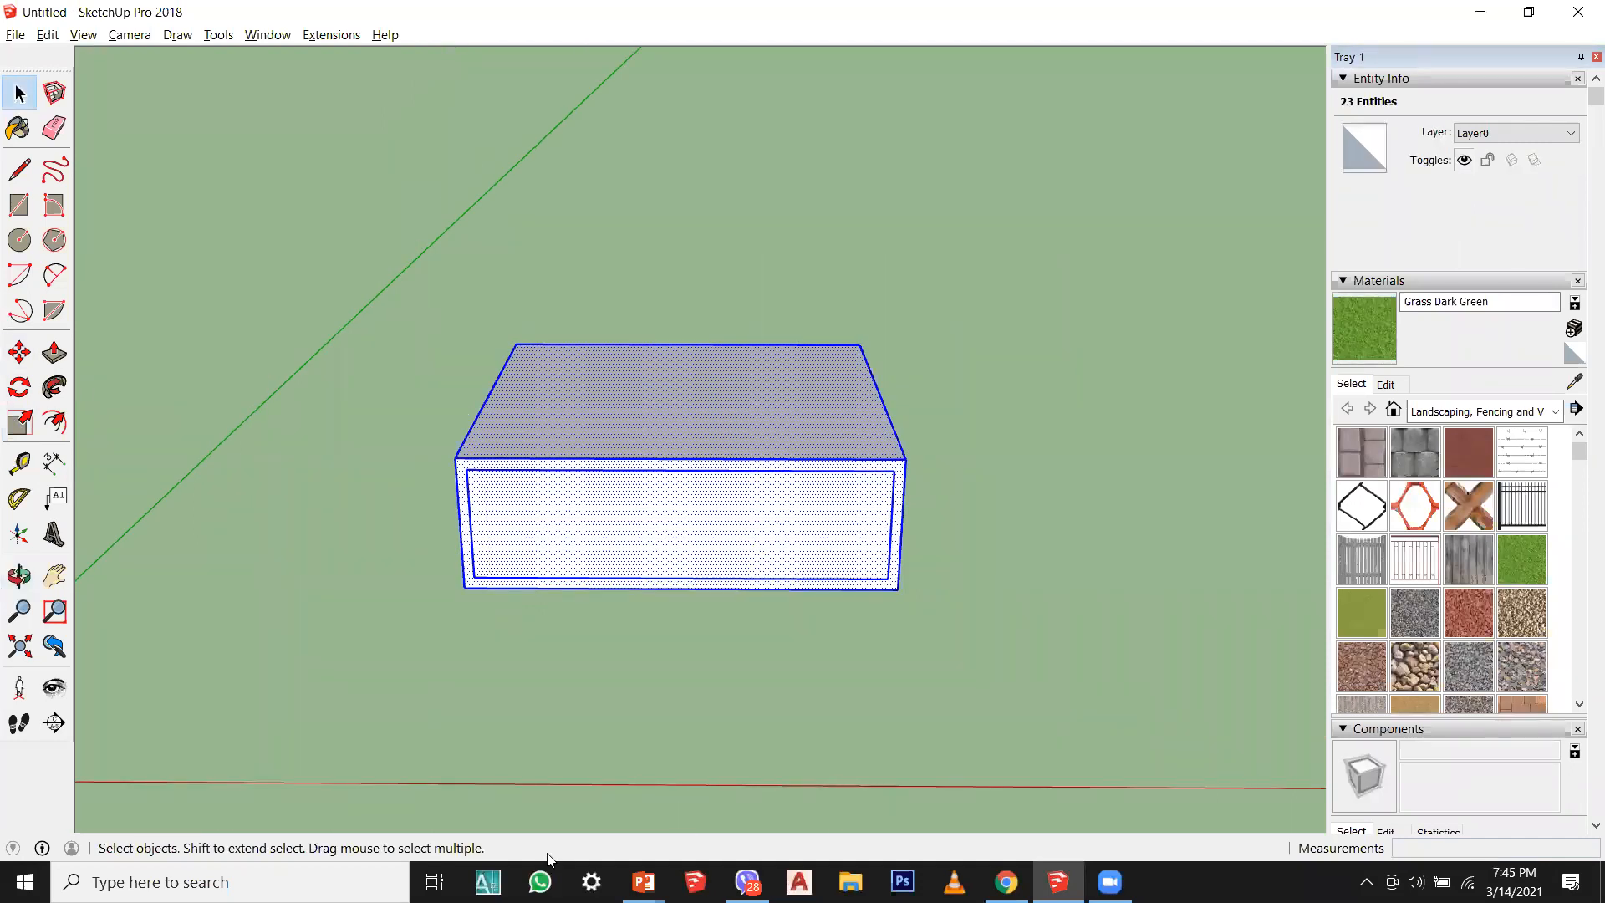
left_click(32, 428)
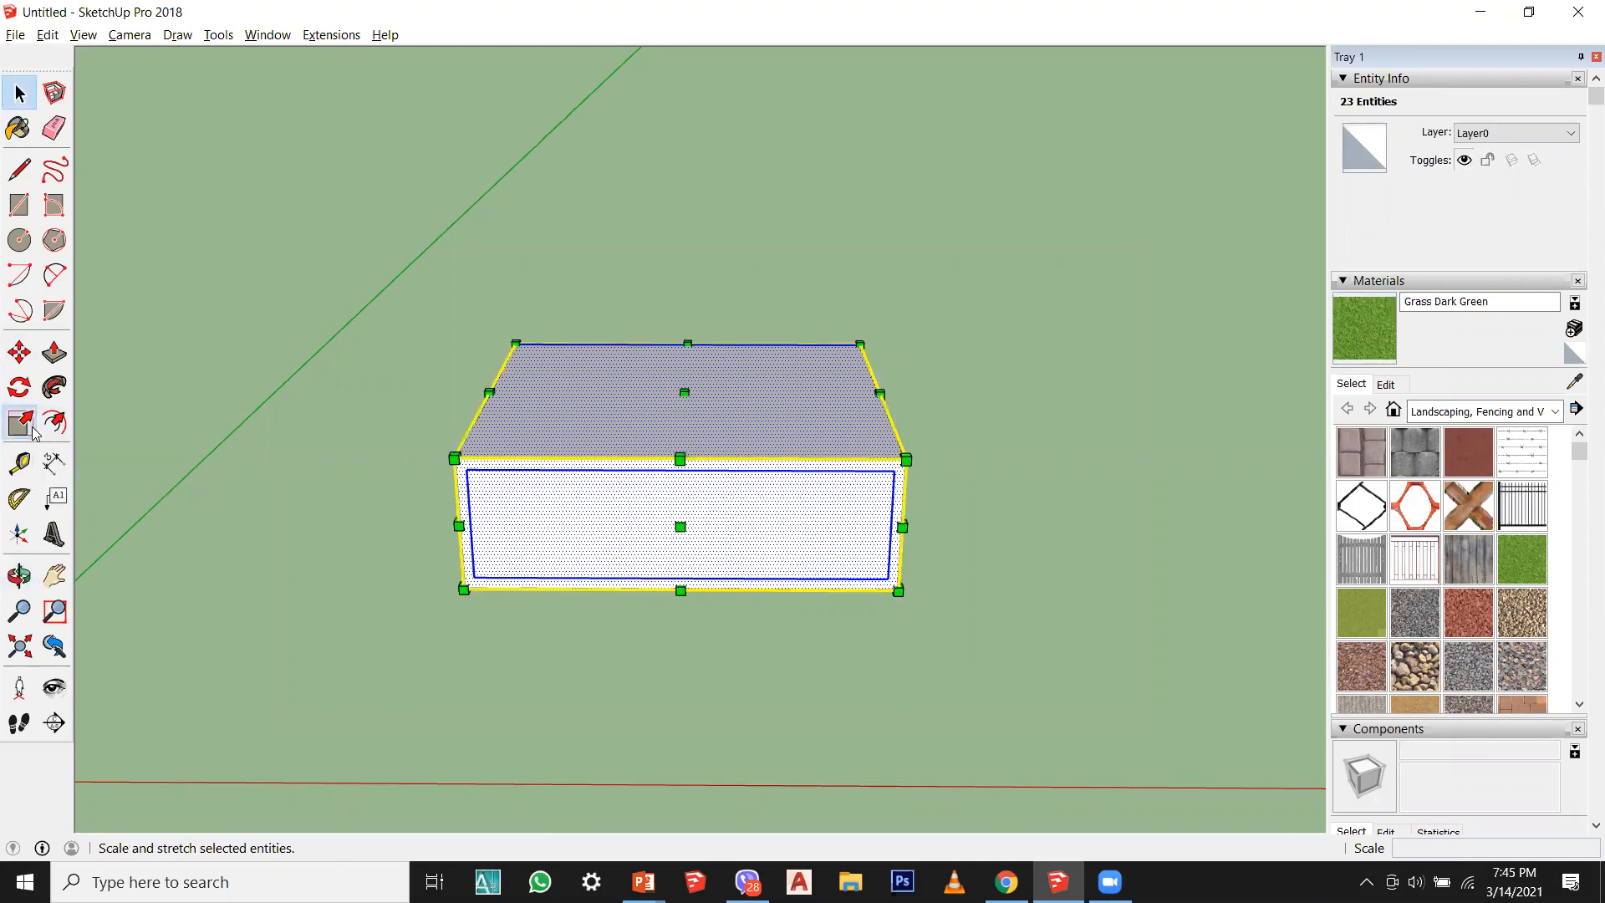
middle_click_drag(613, 484, 1101, 441)
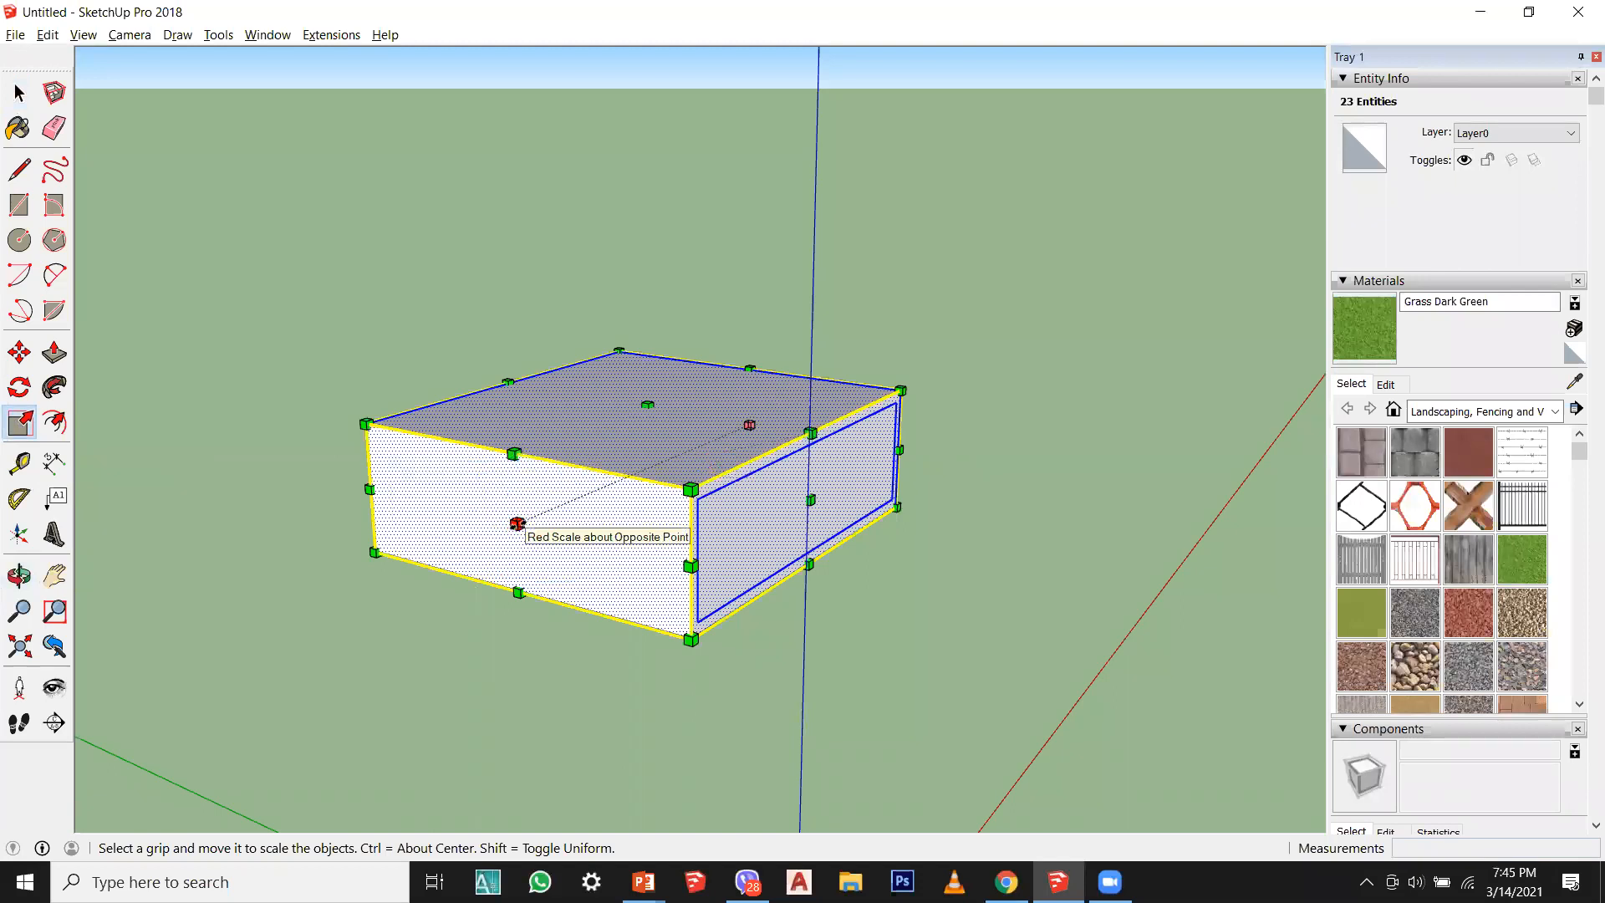
left_click_drag(513, 454, 507, 307)
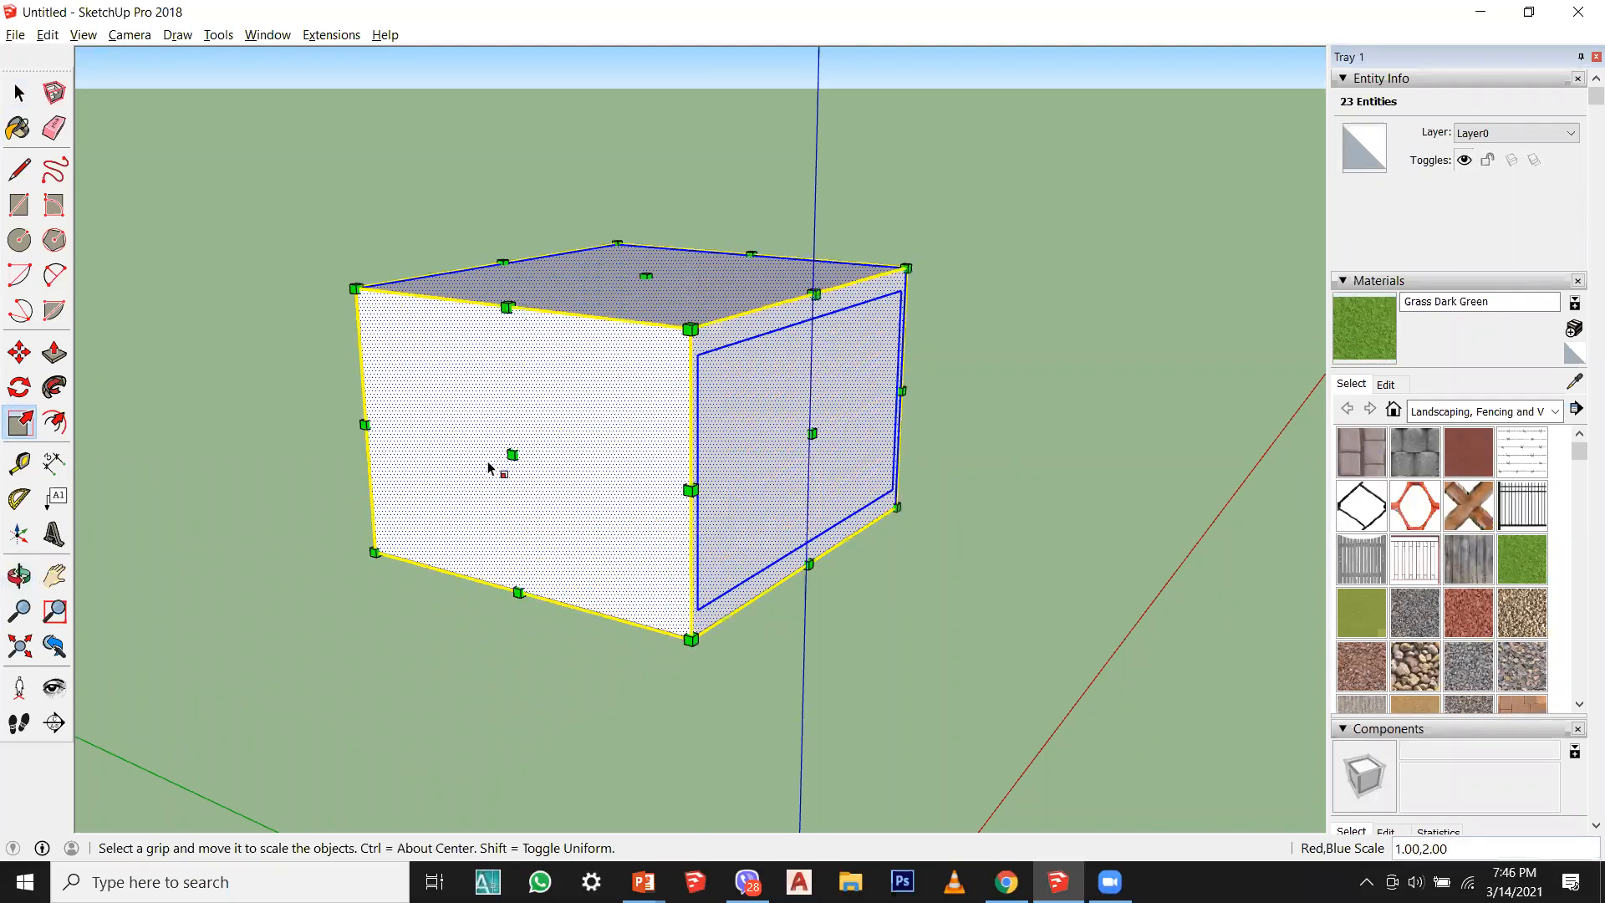
Step: Stretch the box along the red axis to about 1.80 and resize it freehand from a vertical-edge grip and a top corner grip
left_click_drag(510, 454, 192, 569)
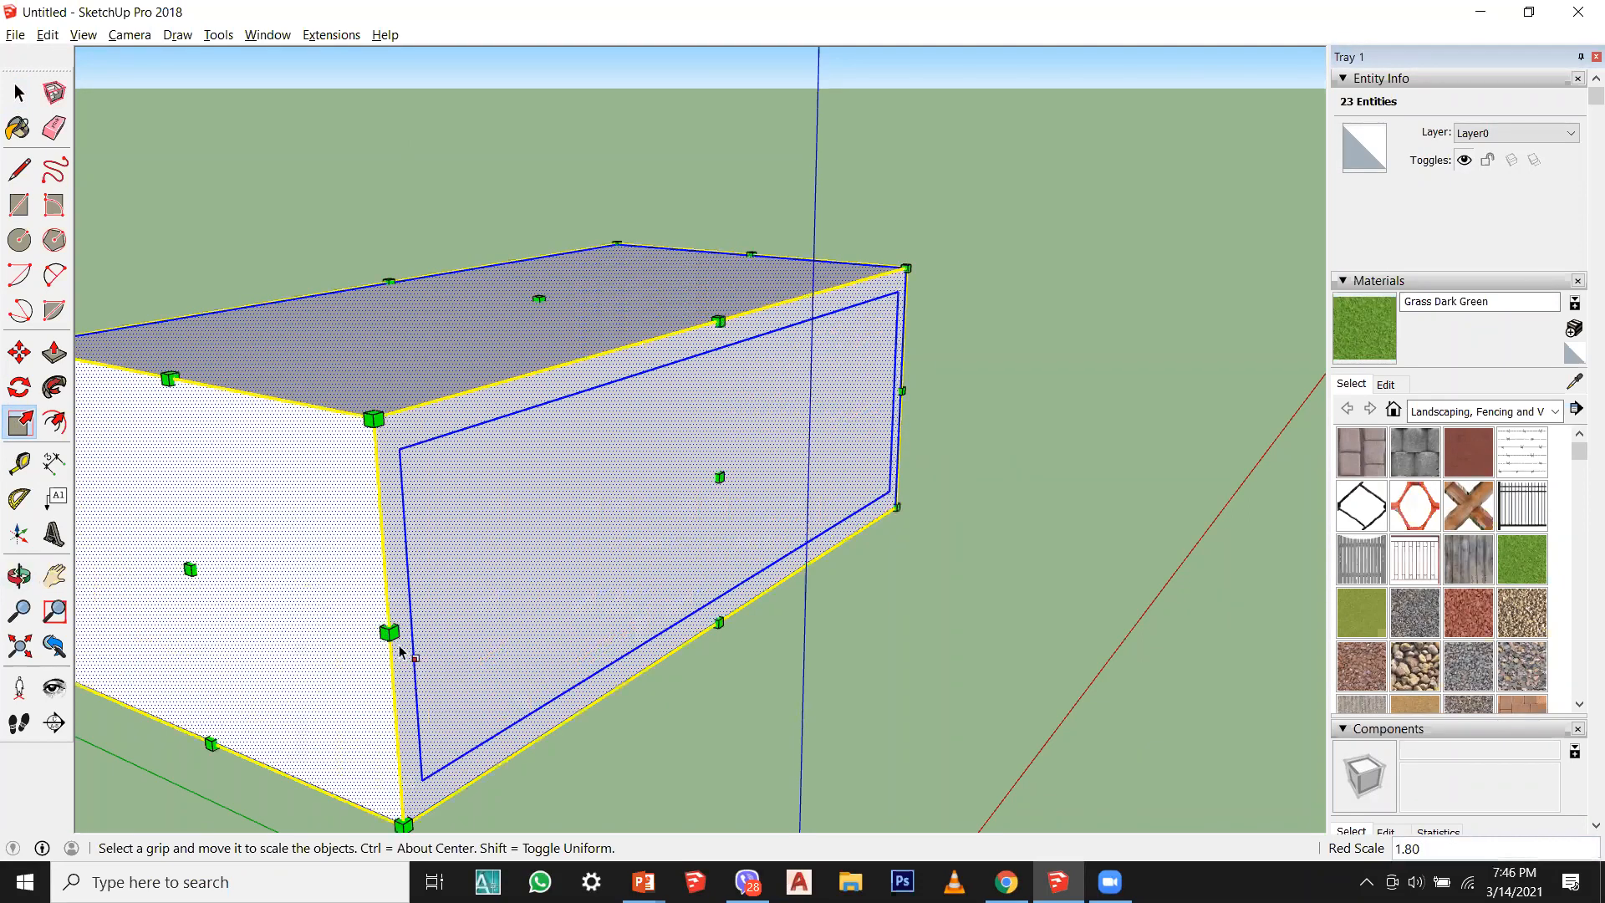
left_click_drag(389, 631, 699, 659)
scroll(698, 659, "down", 3)
middle_click_drag(467, 645, 648, 533)
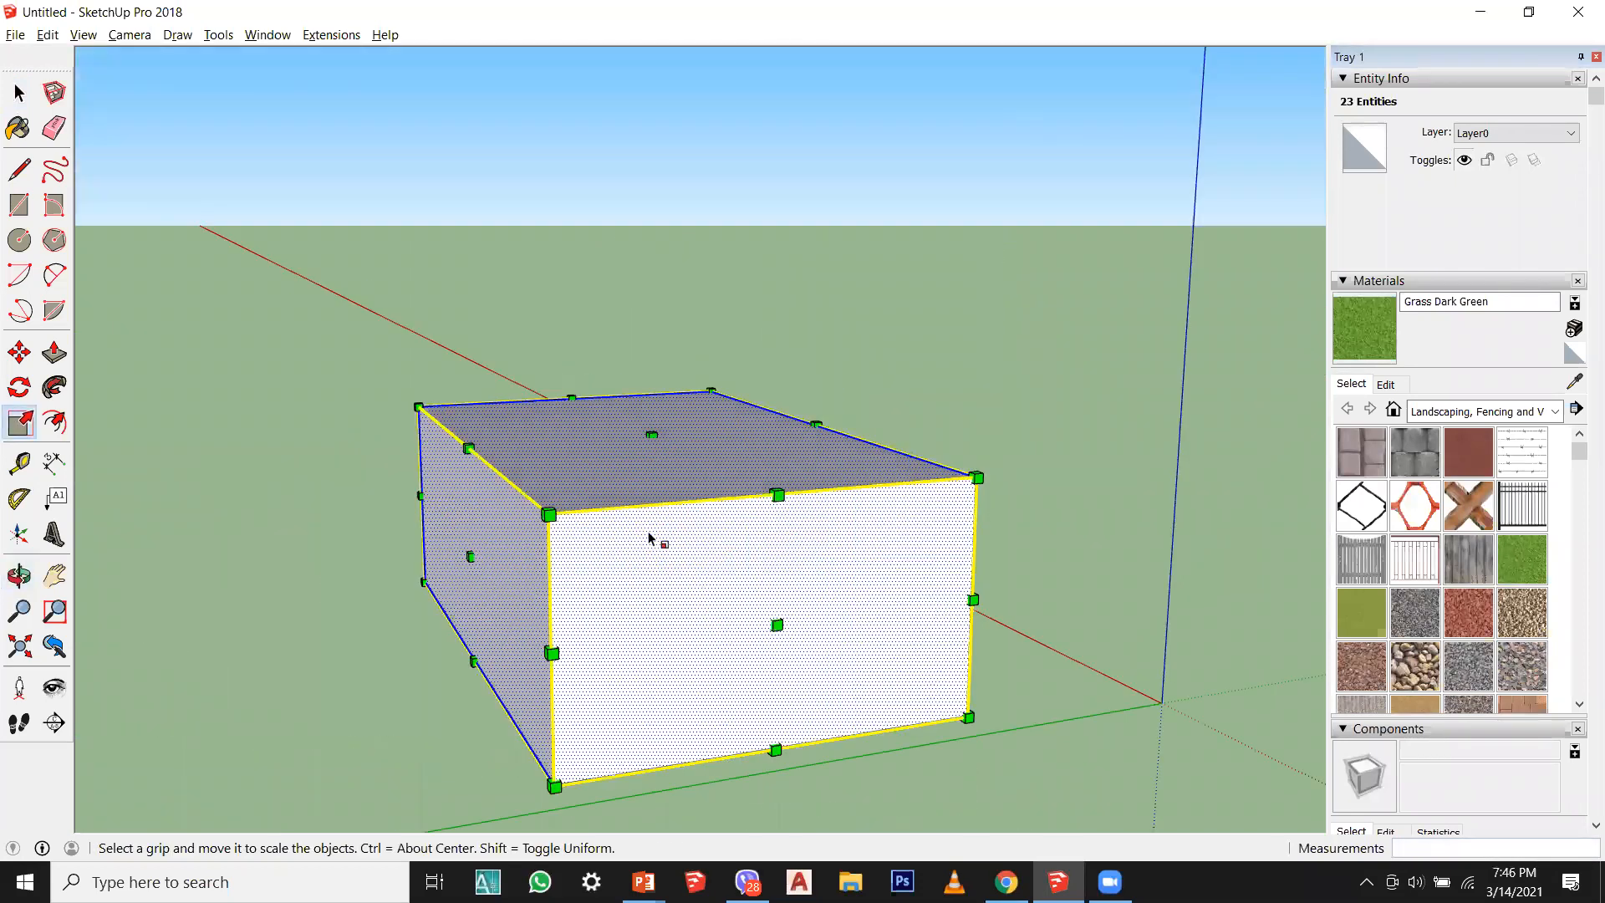
left_click_drag(545, 512, 380, 475)
Step: Try a uniform scale of about 0.67 on the whole box and undo that scale
scroll(711, 552, "down", 3)
middle_click_drag(705, 562, 809, 470)
left_click_drag(809, 470, 711, 531)
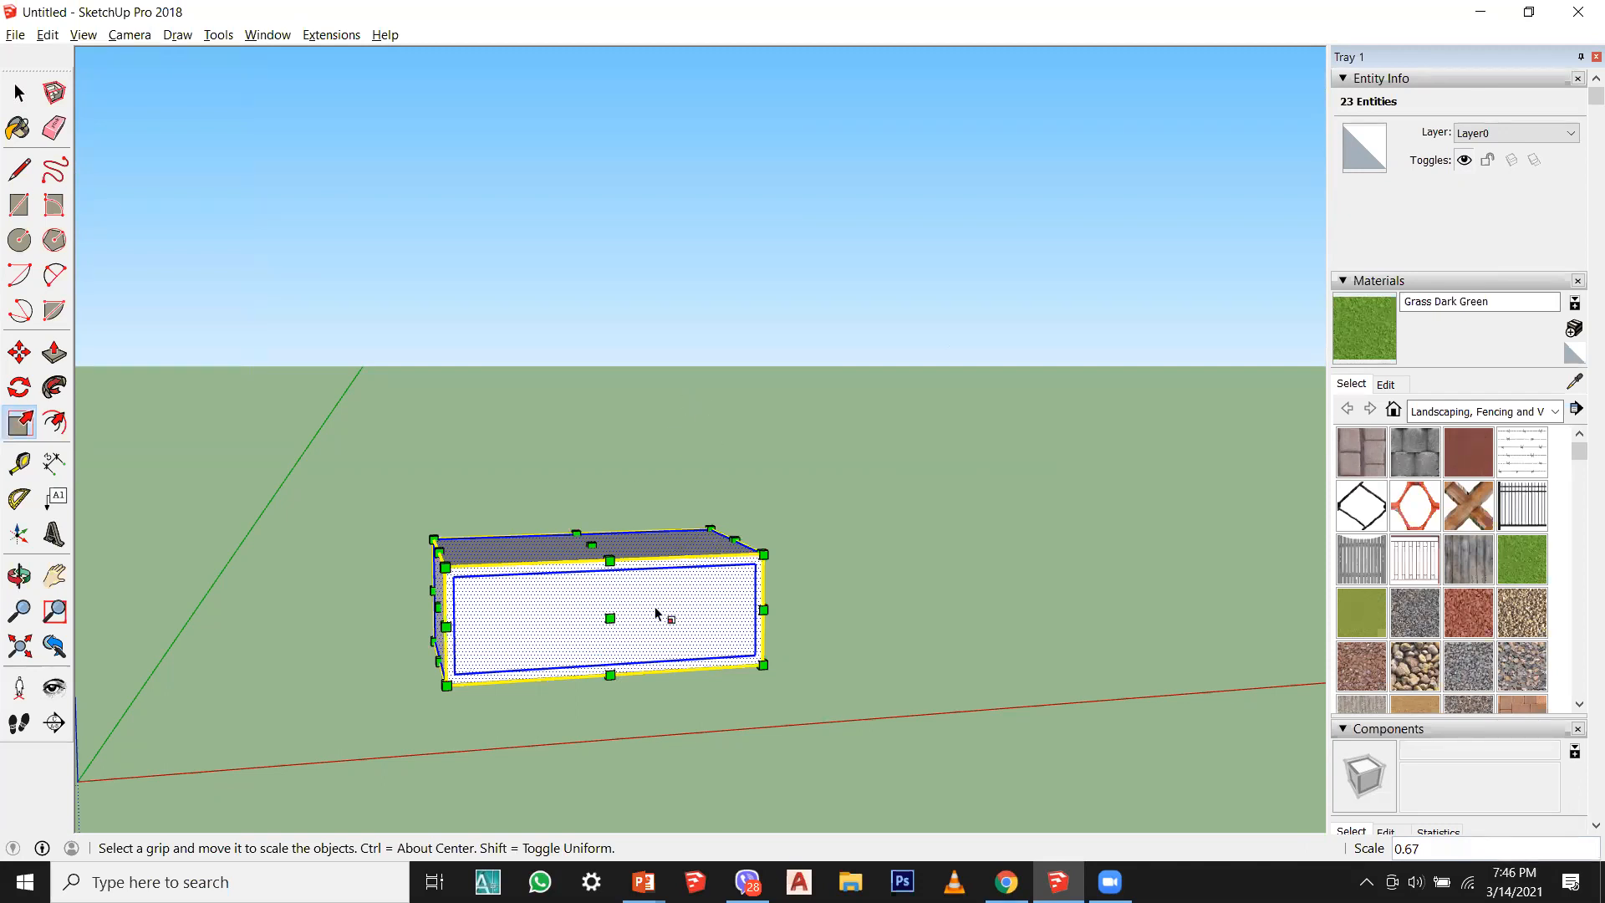
key("ctrl+z")
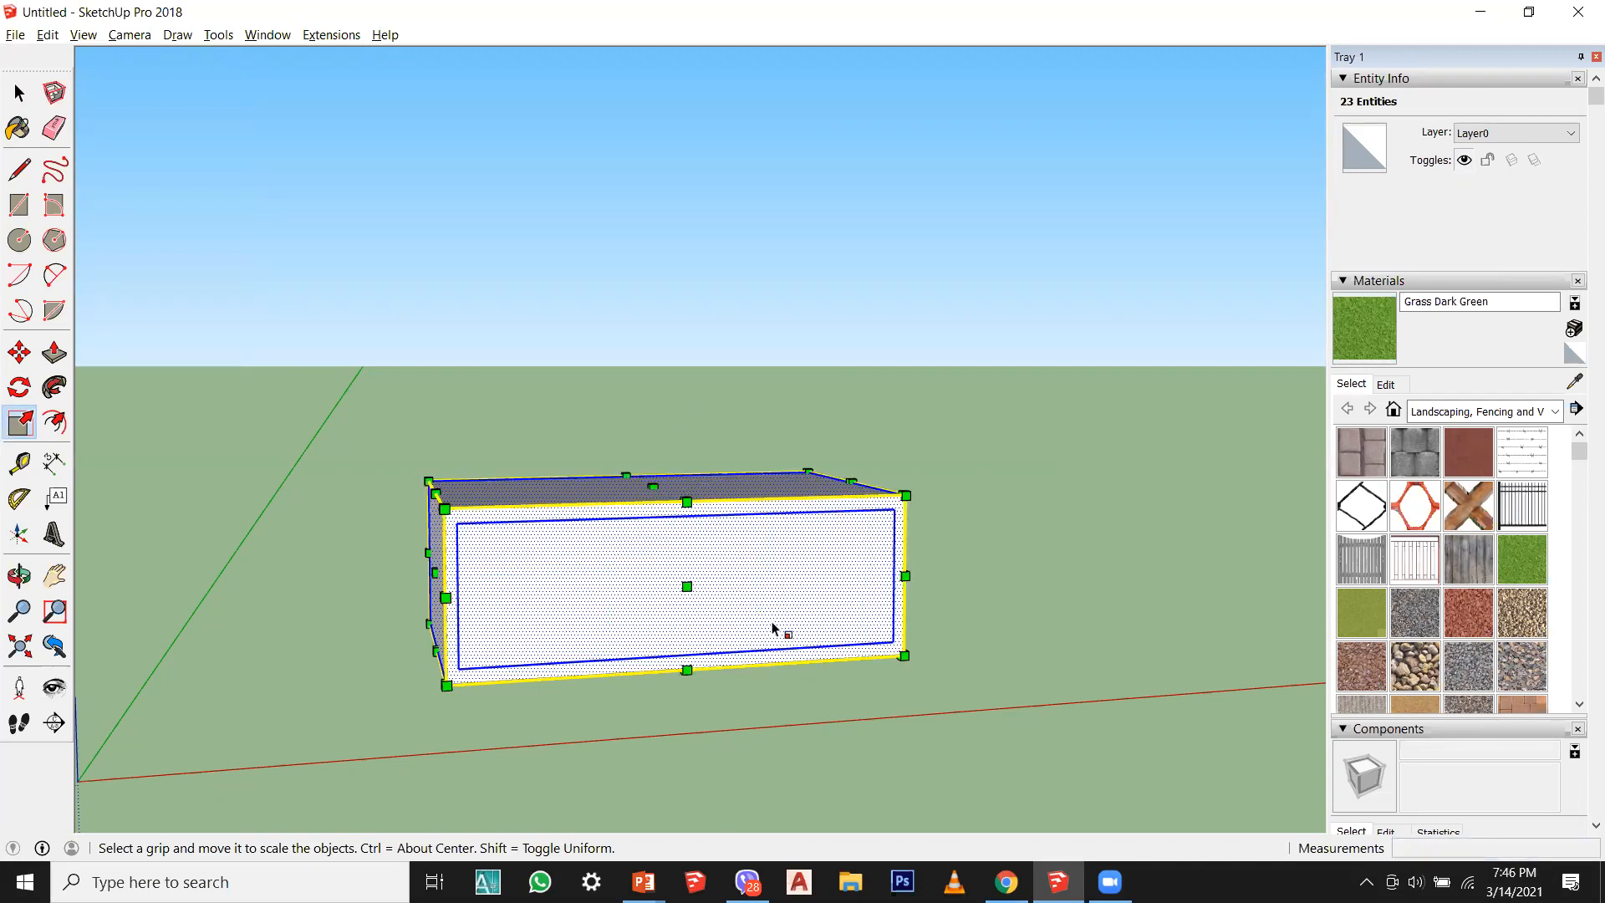
Step: Delete the four inner offset edges from the box's front face
left_click(19, 93)
left_click(470, 186)
middle_click_drag(698, 614, 616, 560)
left_click(638, 544)
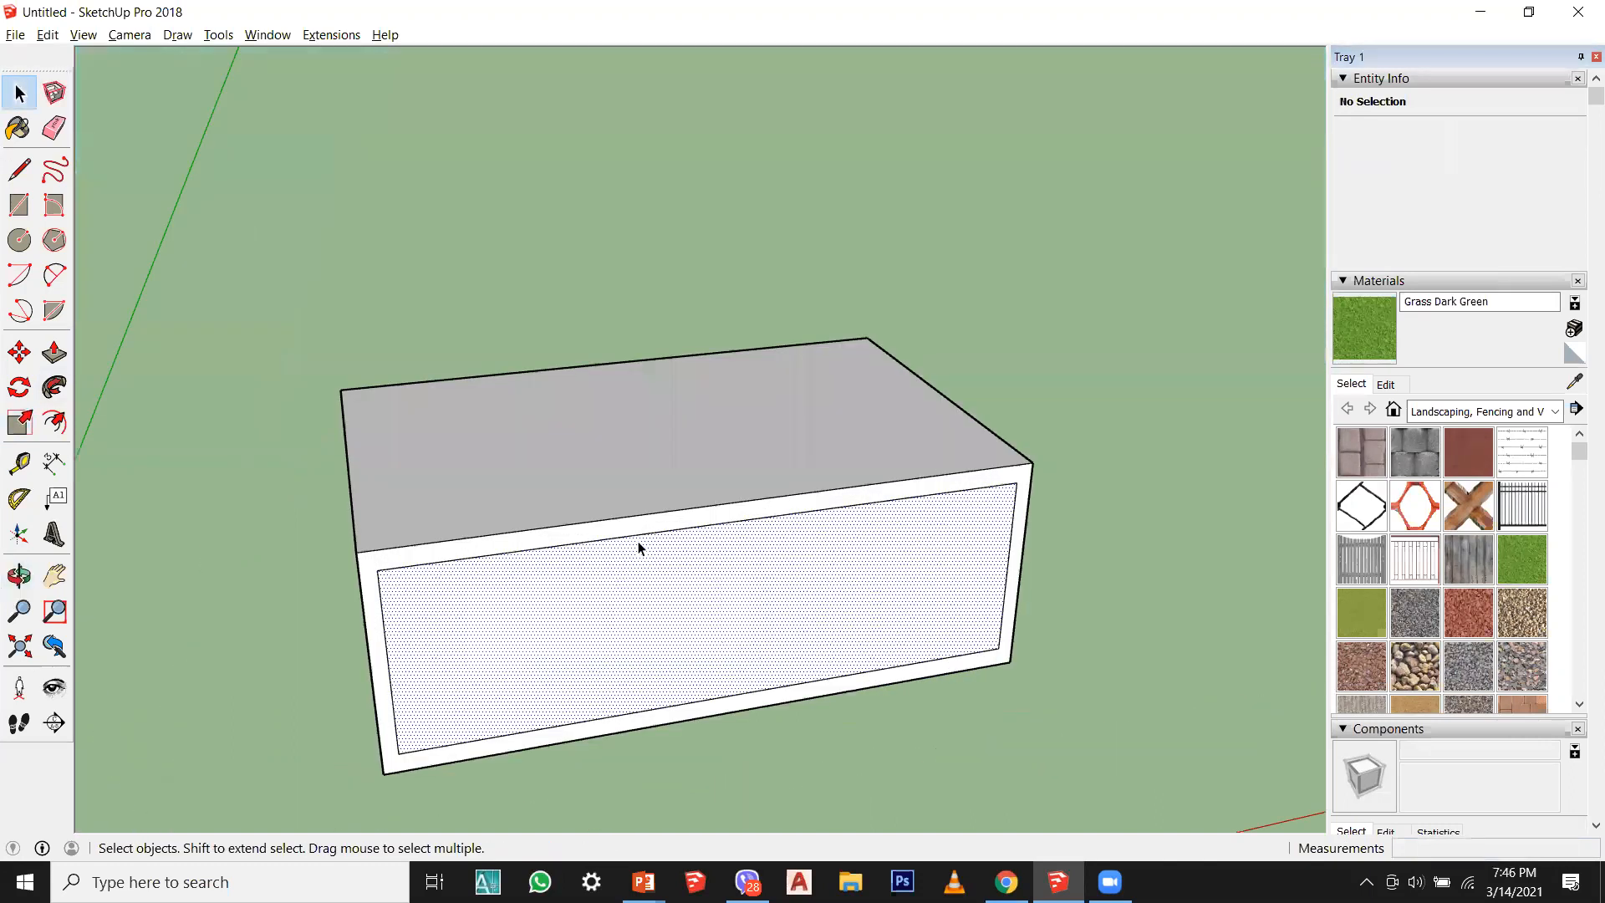
left_click(672, 548)
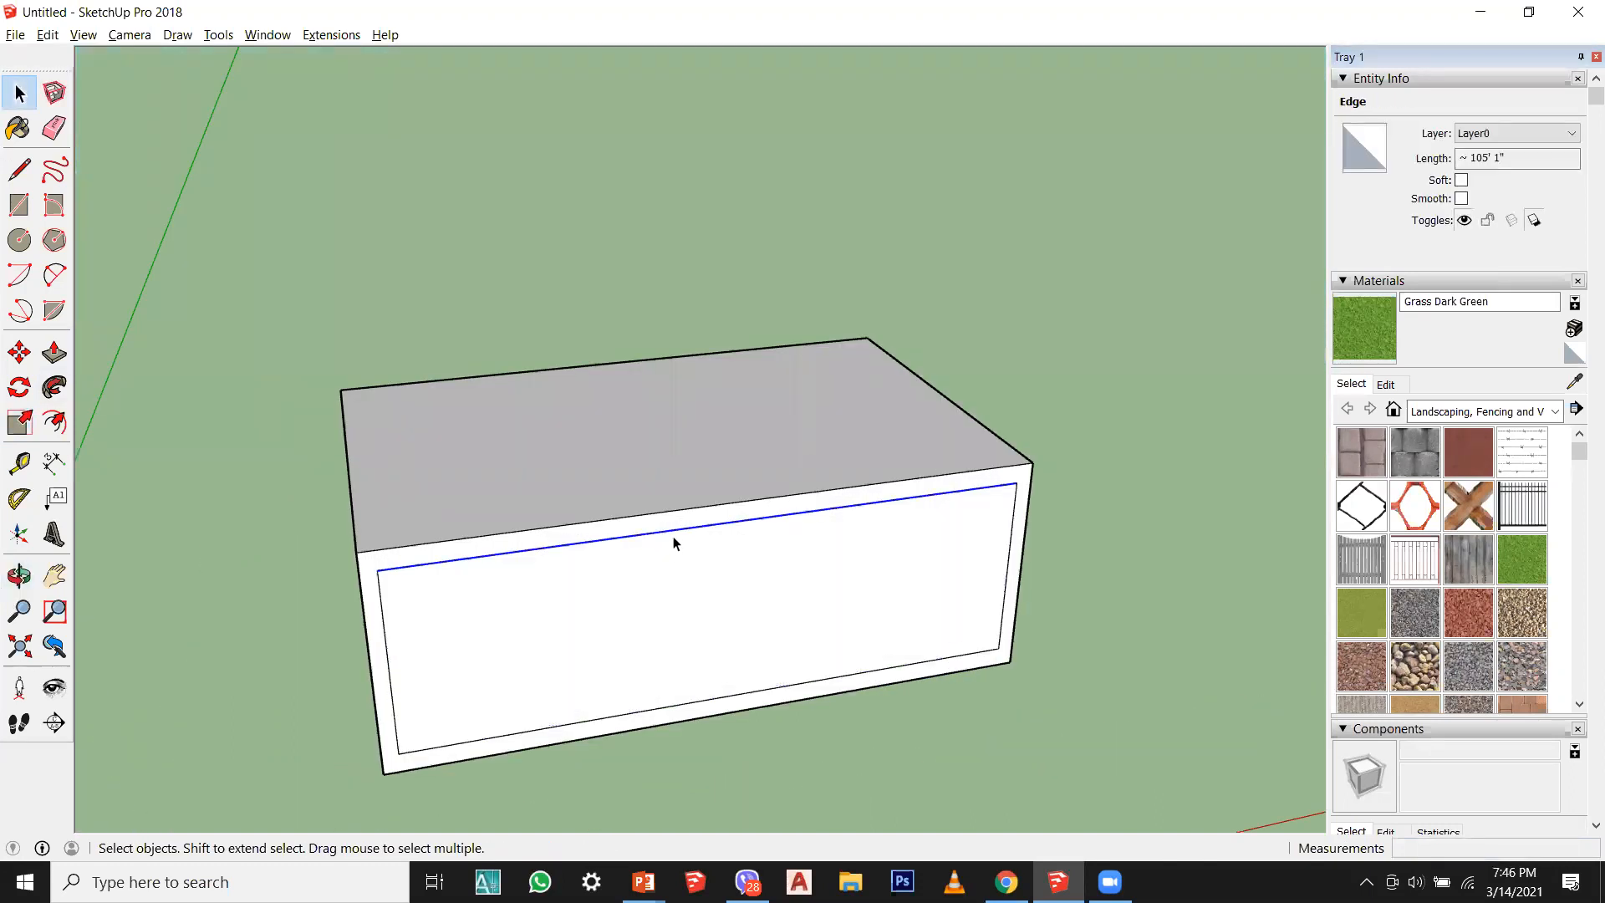
key("Delete")
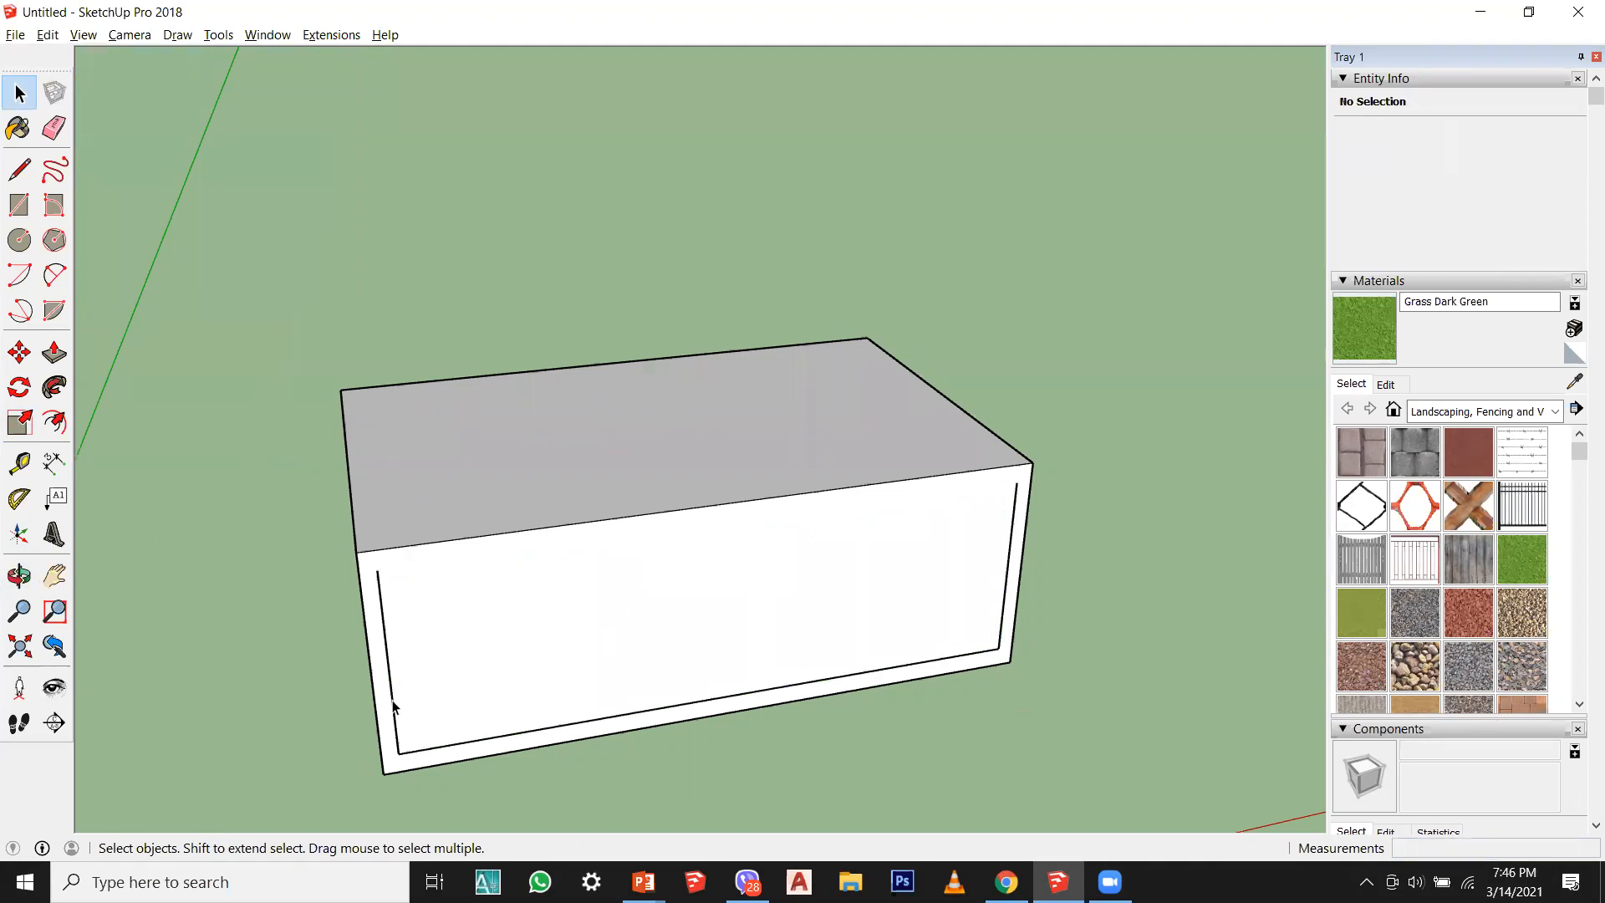
left_click(504, 740)
key("Delete")
left_click(1001, 632)
key("Delete")
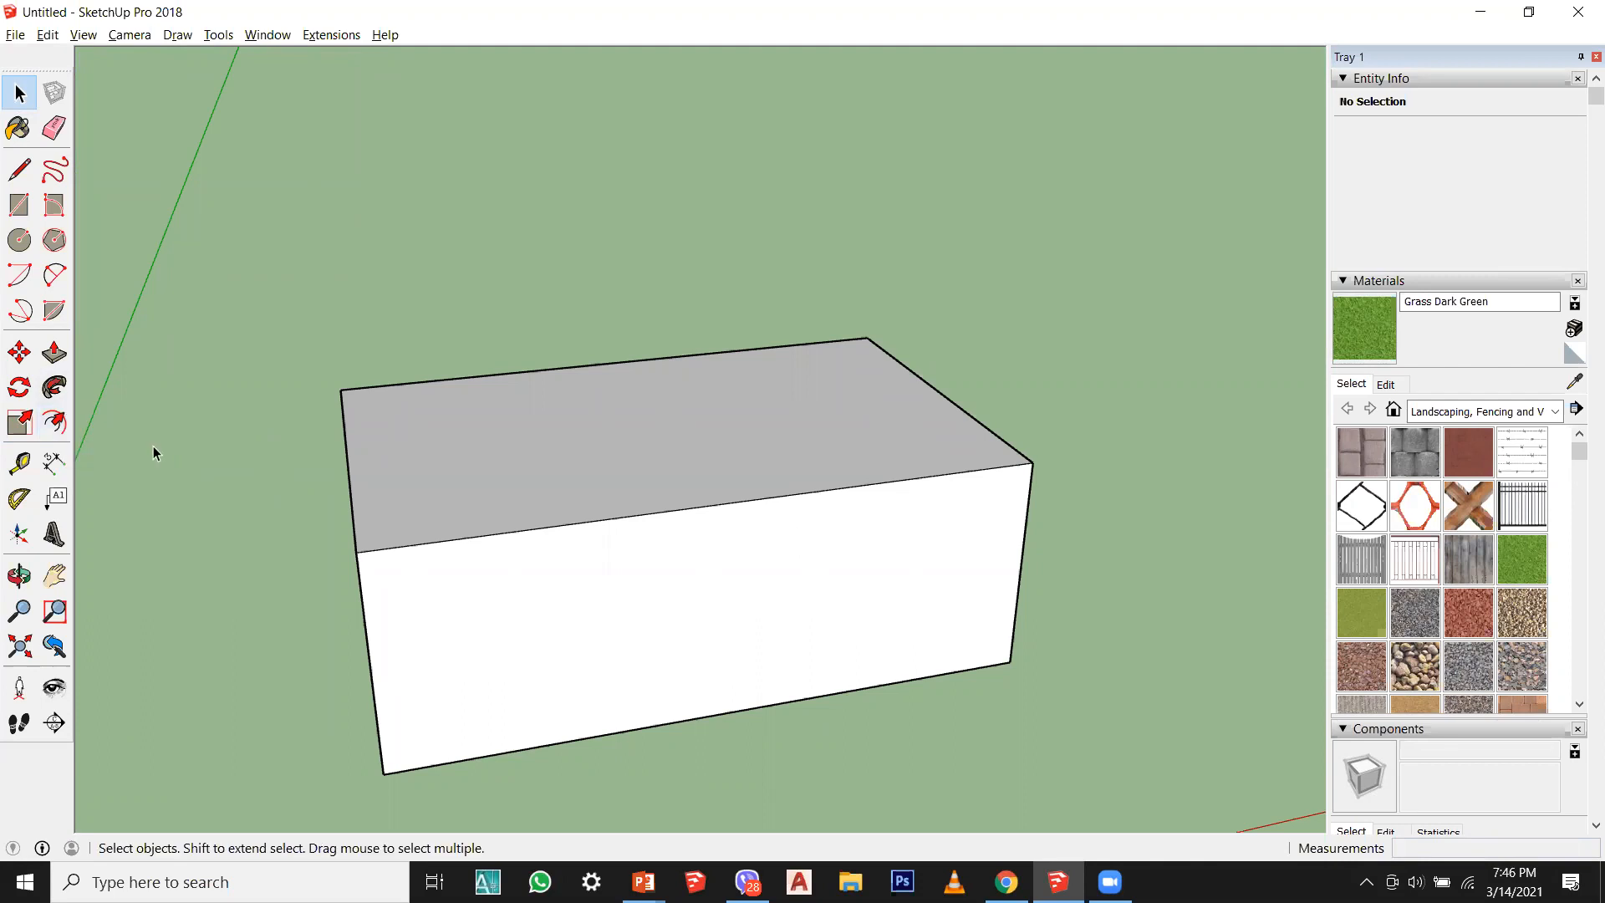
Step: Offset the outline of the box's top face inward by 9"
mouse_move(818, 472)
middle_mouse_down()
mouse_move(705, 462)
mouse_move(694, 501)
middle_mouse_up()
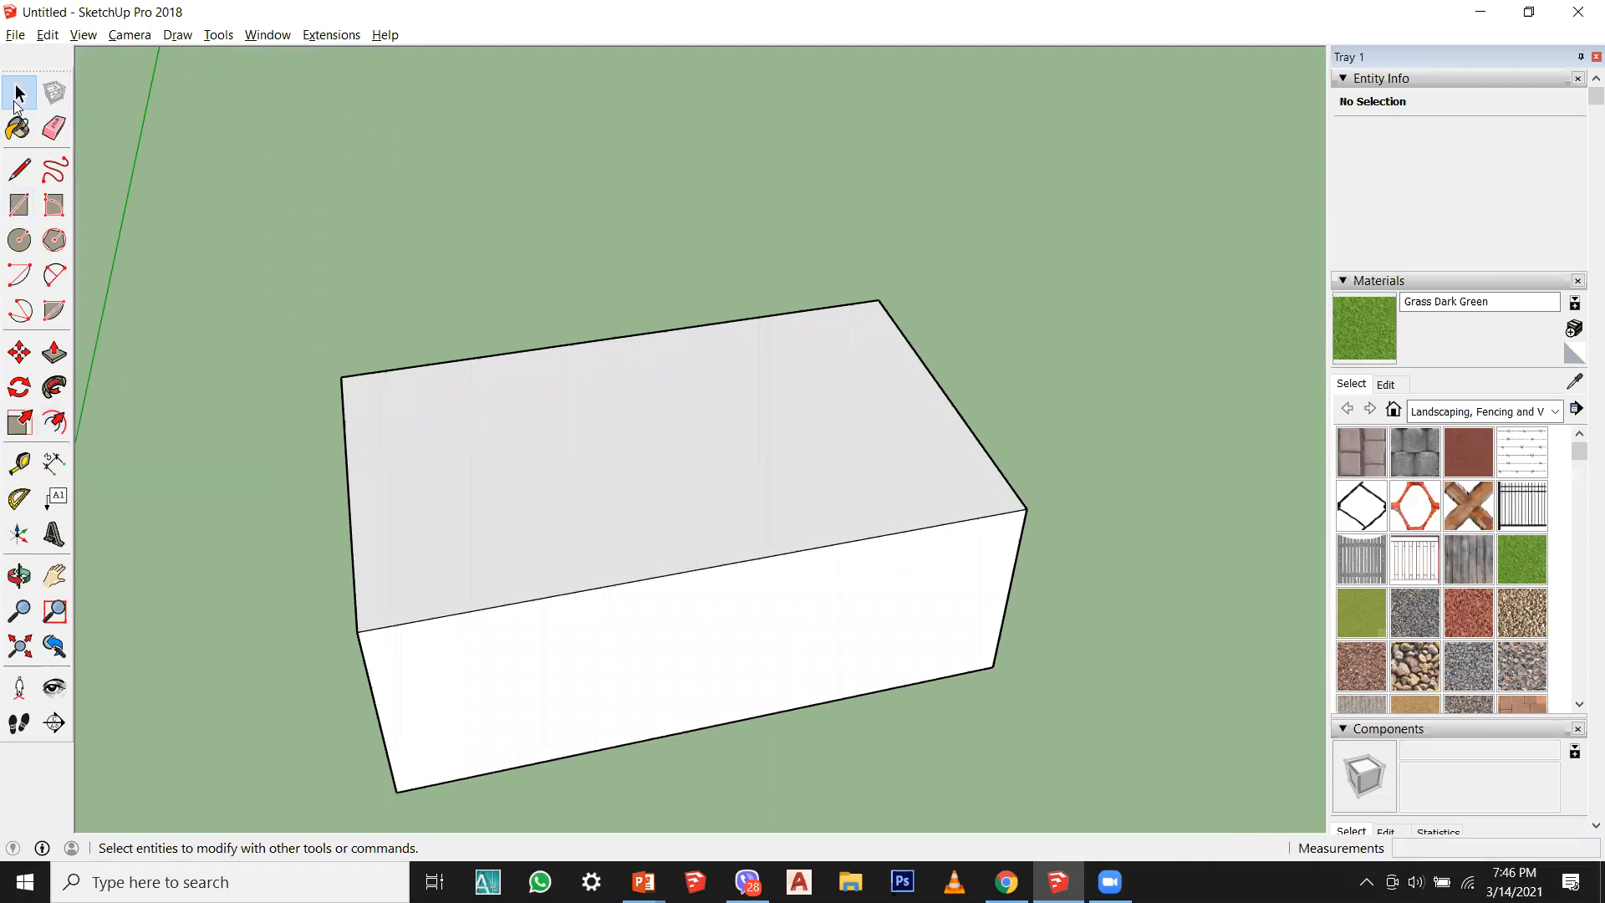
left_click(54, 422)
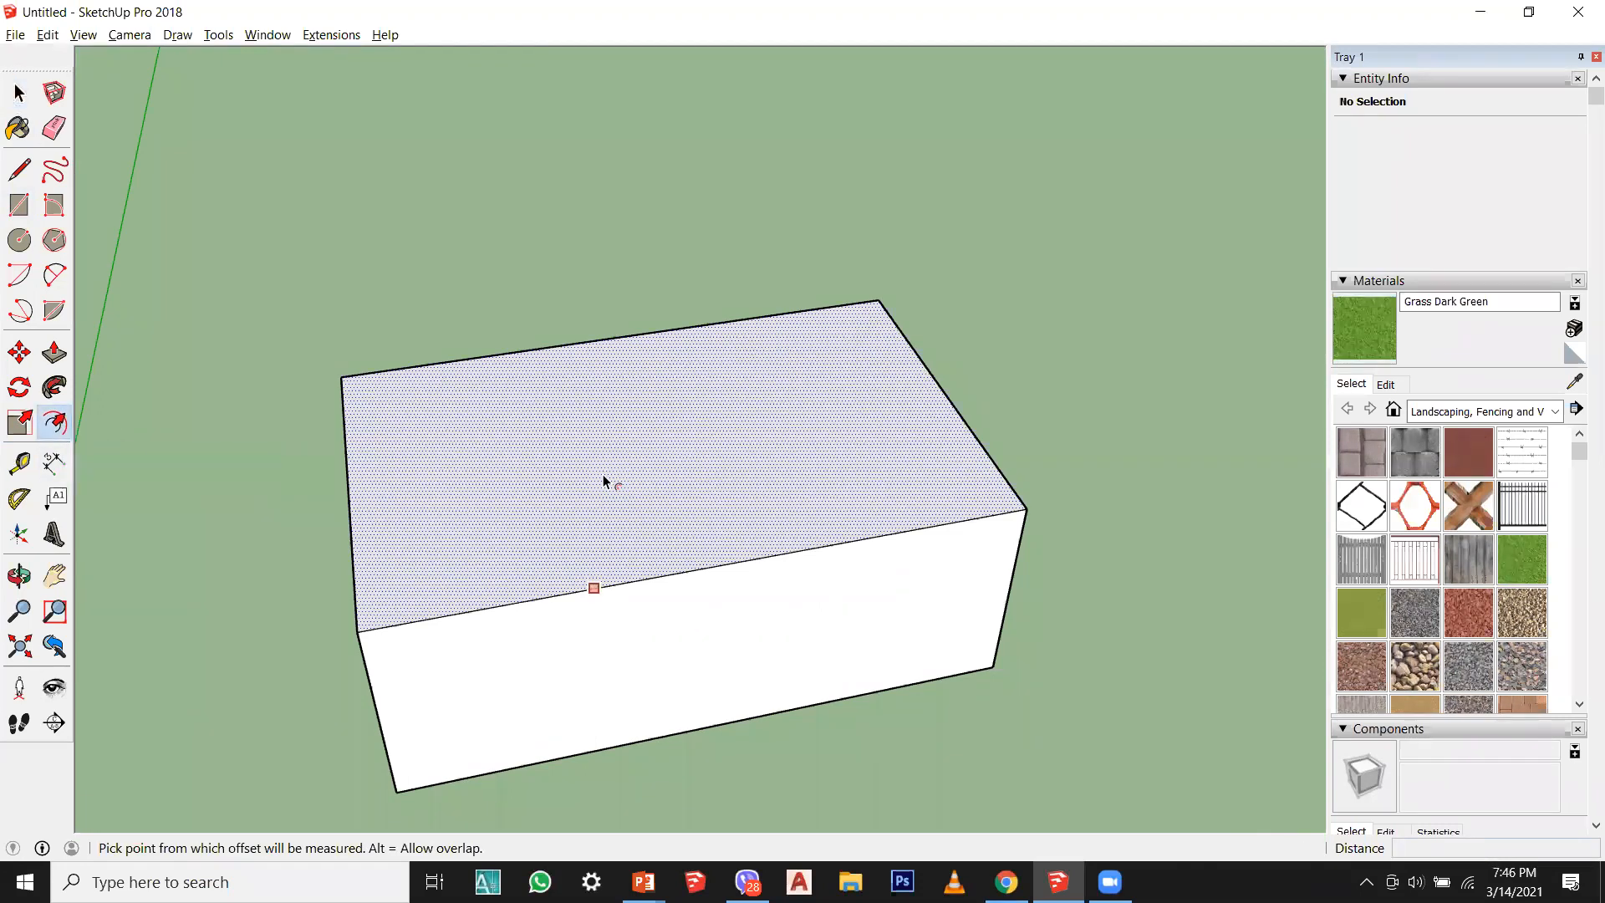
left_click(604, 478)
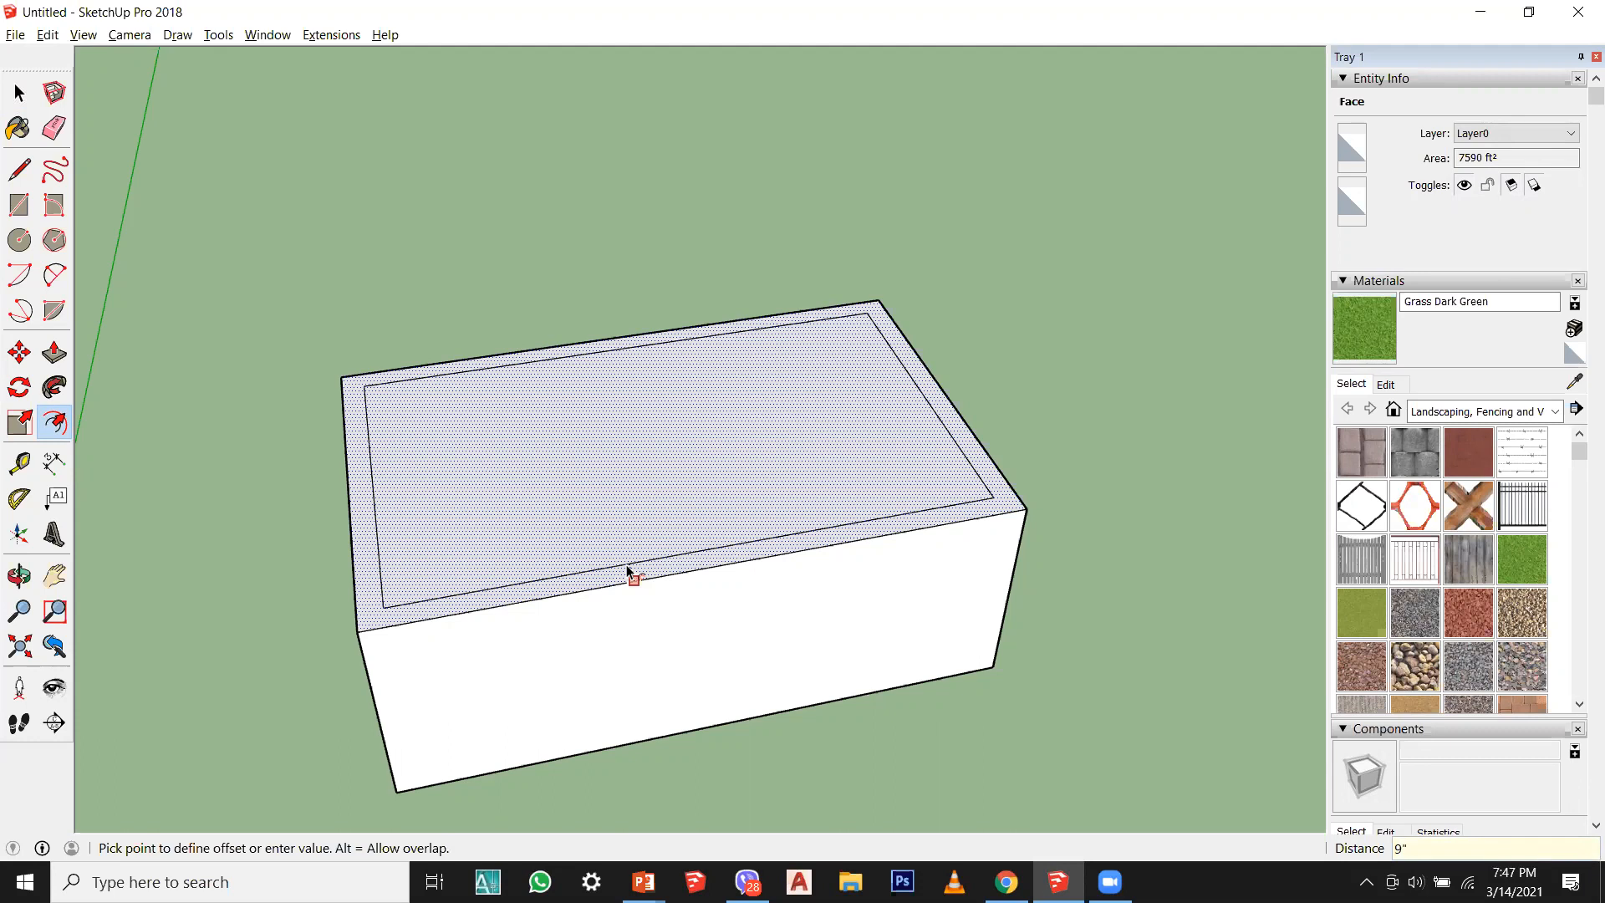
key("Return")
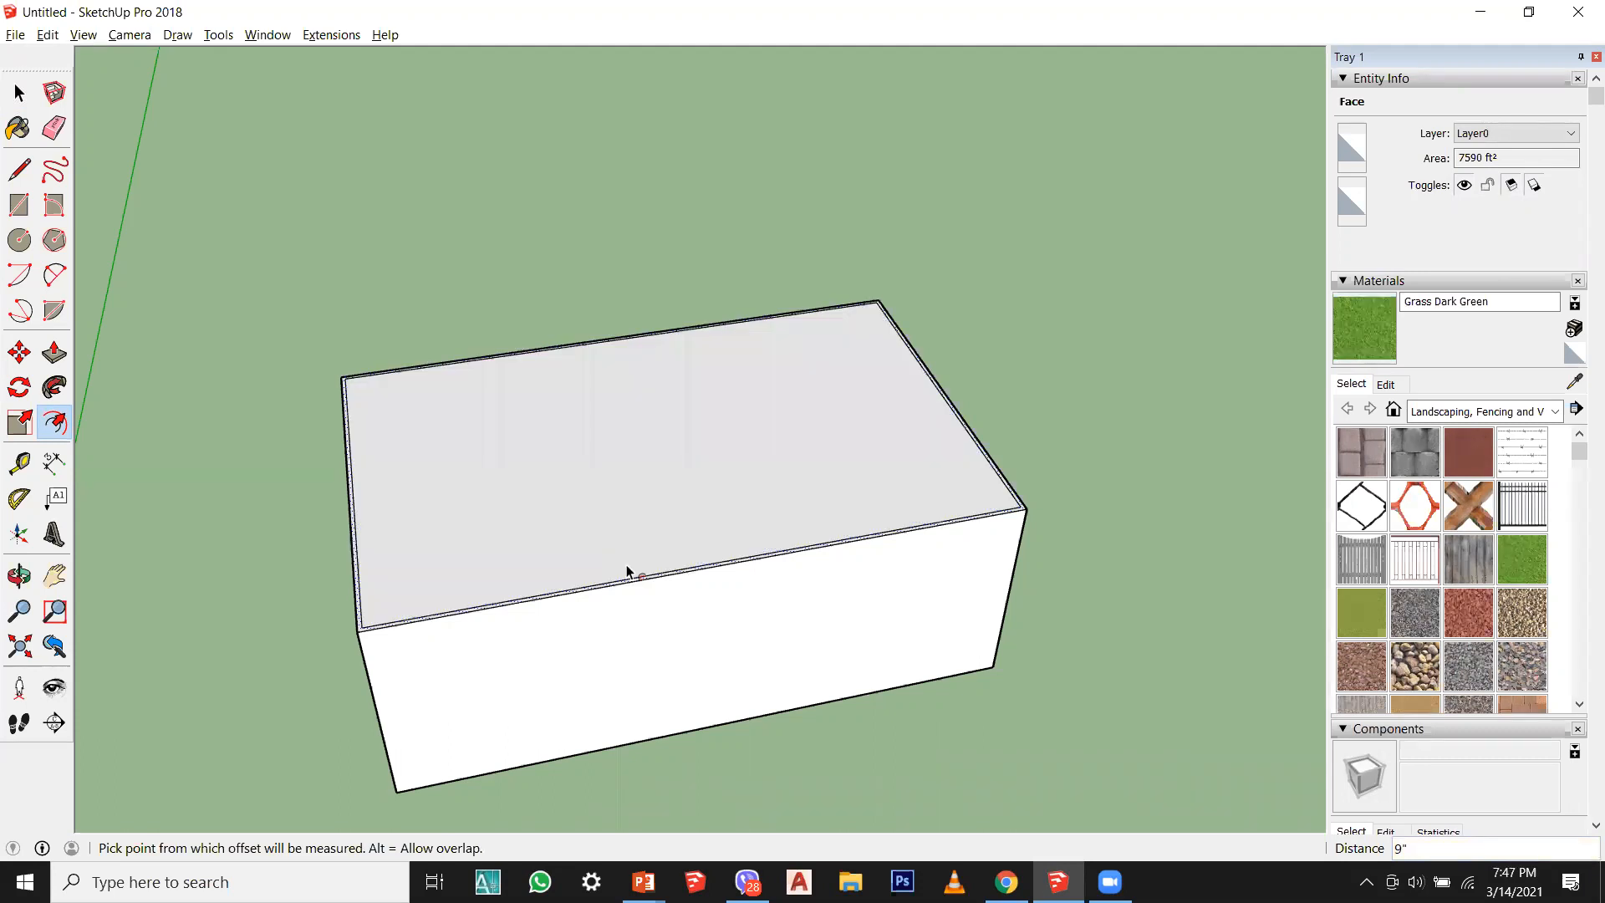
key("space")
scroll(319, 454, "up", 6)
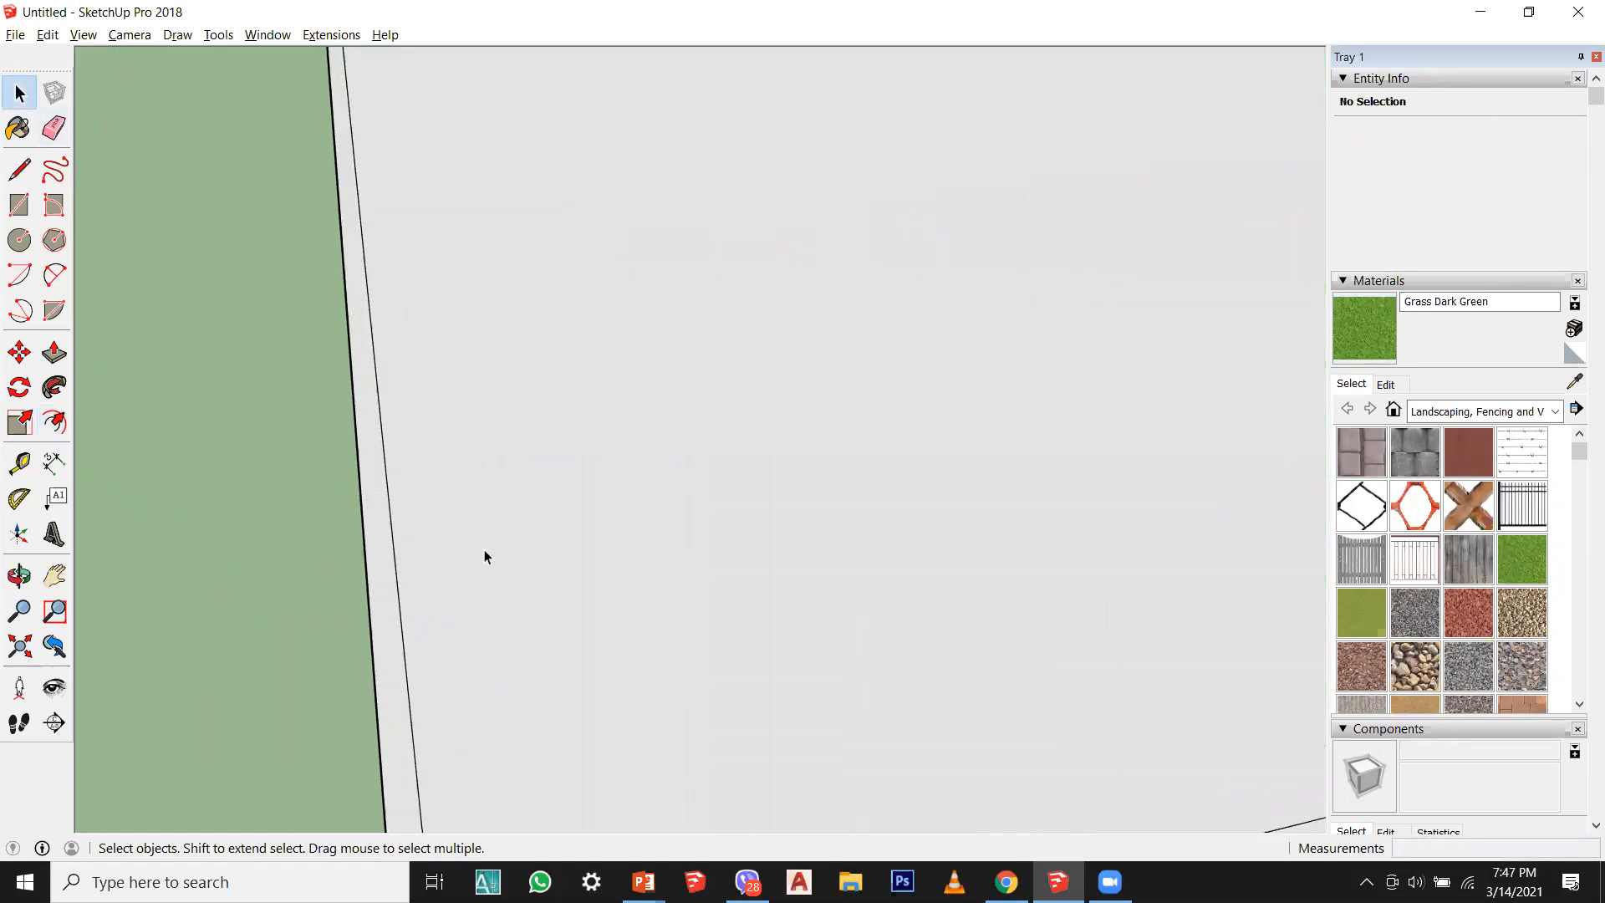
Step: Examine the narrow offset border around the box's top face up close, selecting the inner face to distinguish it from the border
scroll(484, 556, "down", 6)
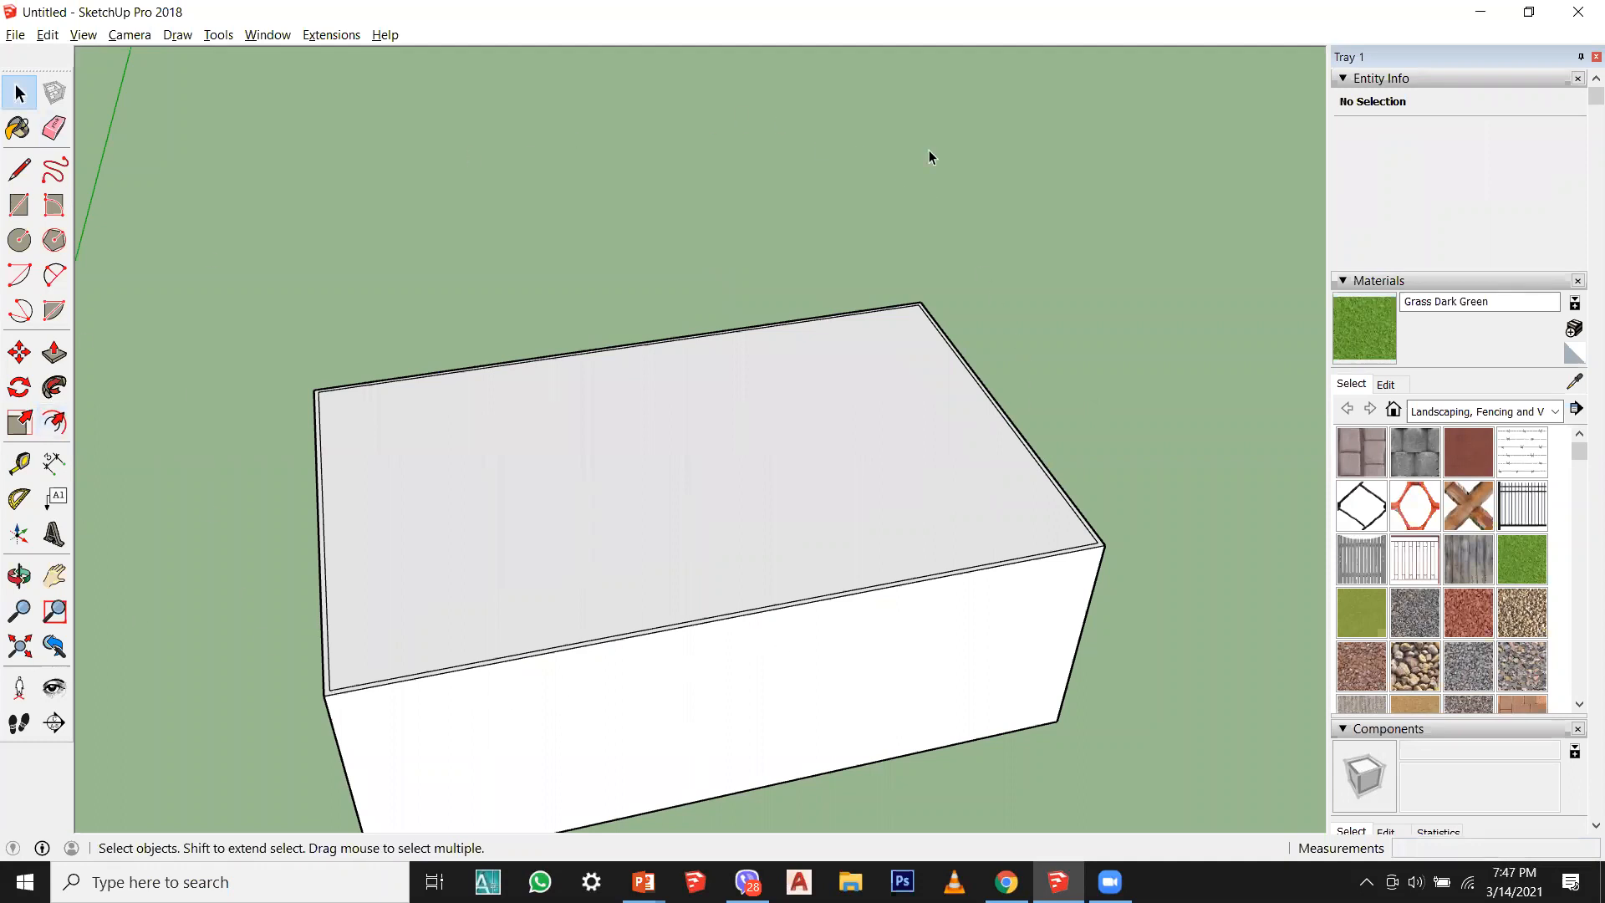
scroll(797, 671, "up", 2)
scroll(1125, 645, "down", 3)
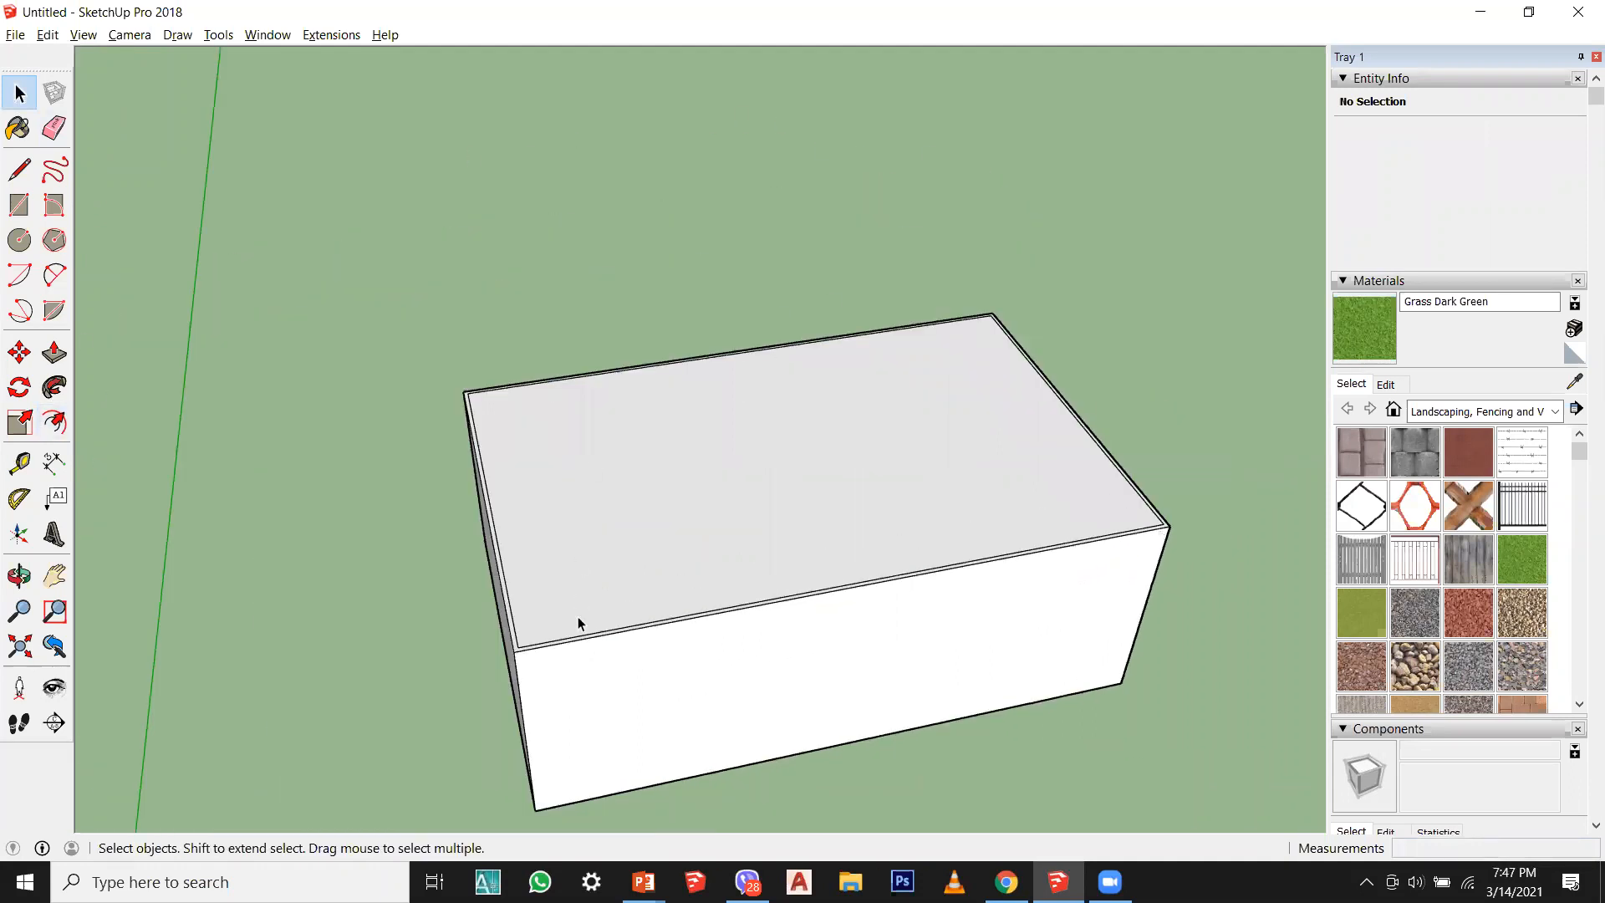
scroll(577, 623, "up", 5)
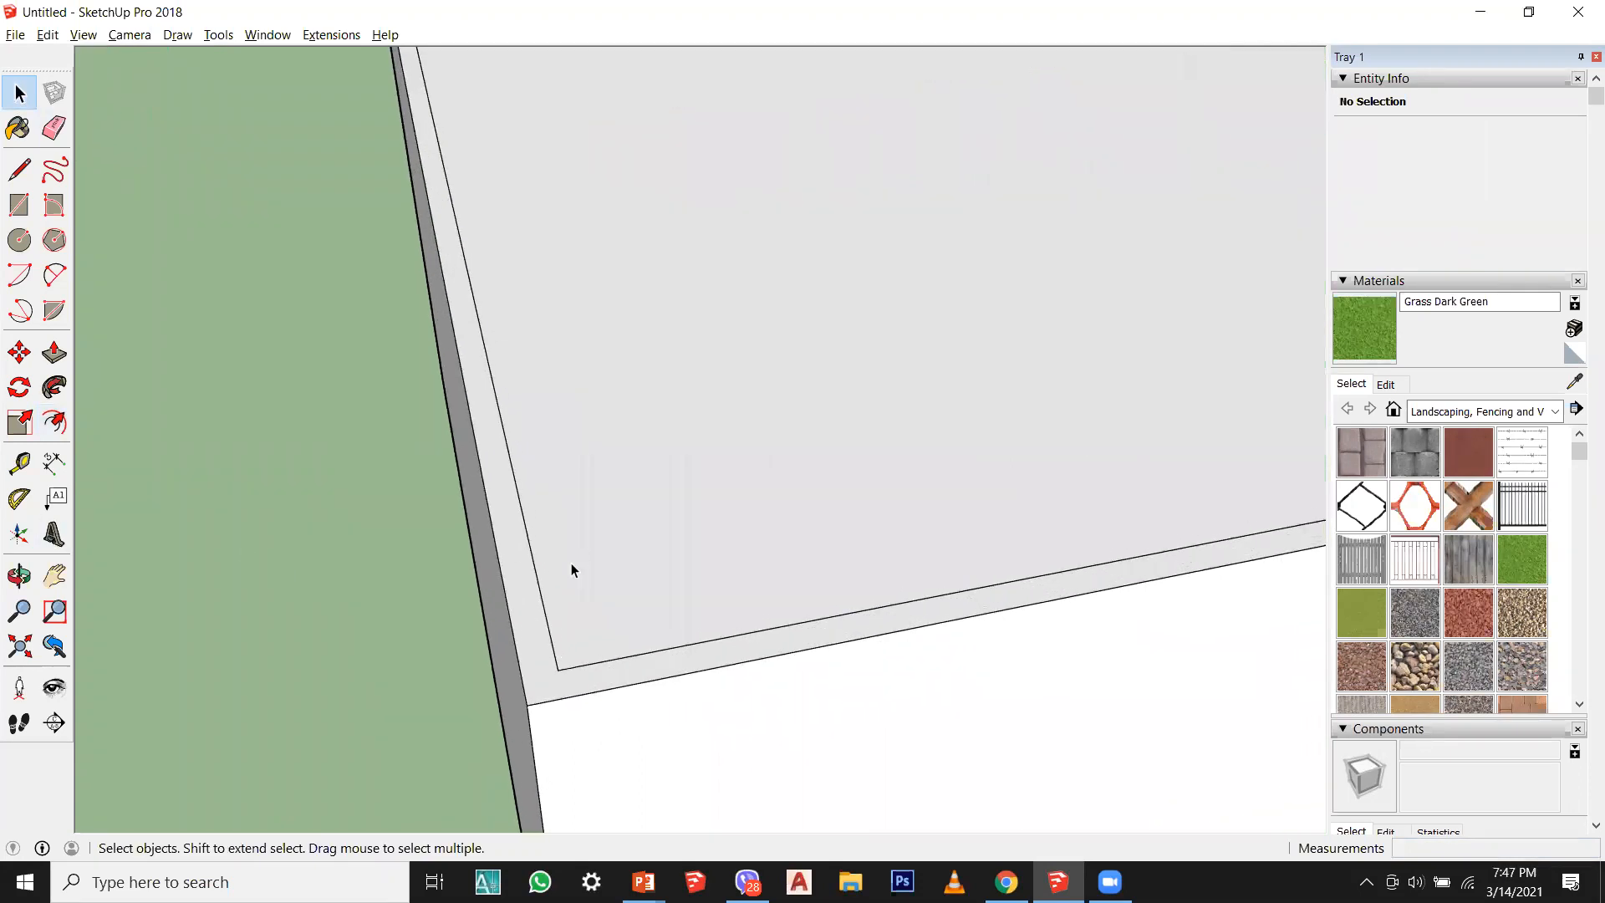
scroll(390, 551, "down", 4)
scroll(433, 593, "up", 3)
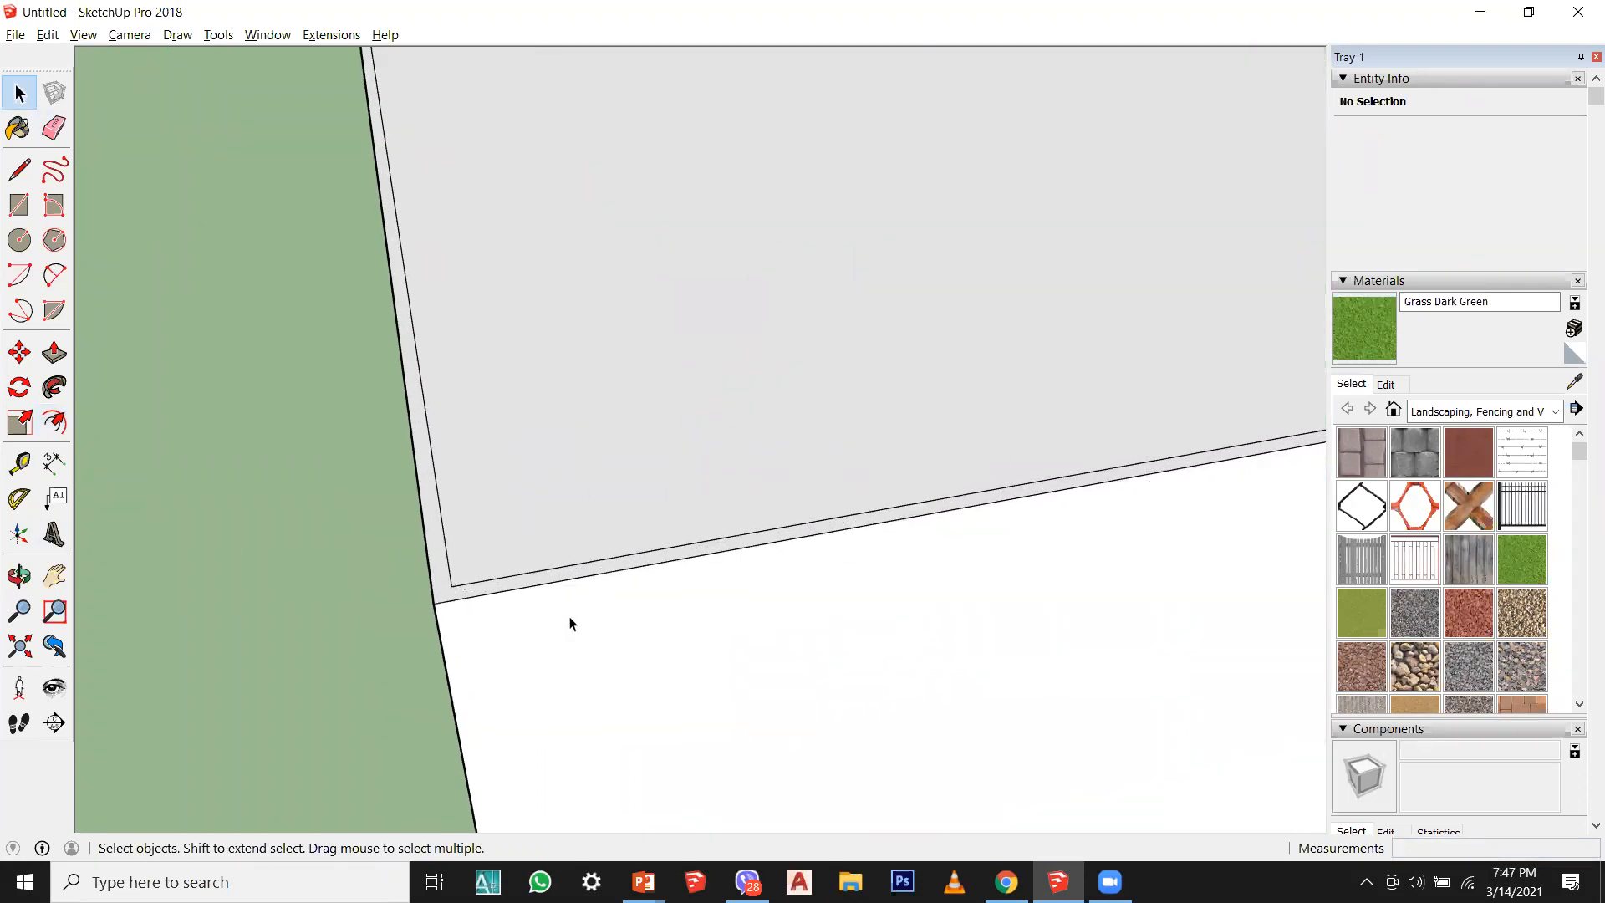
scroll(570, 617, "up", 2)
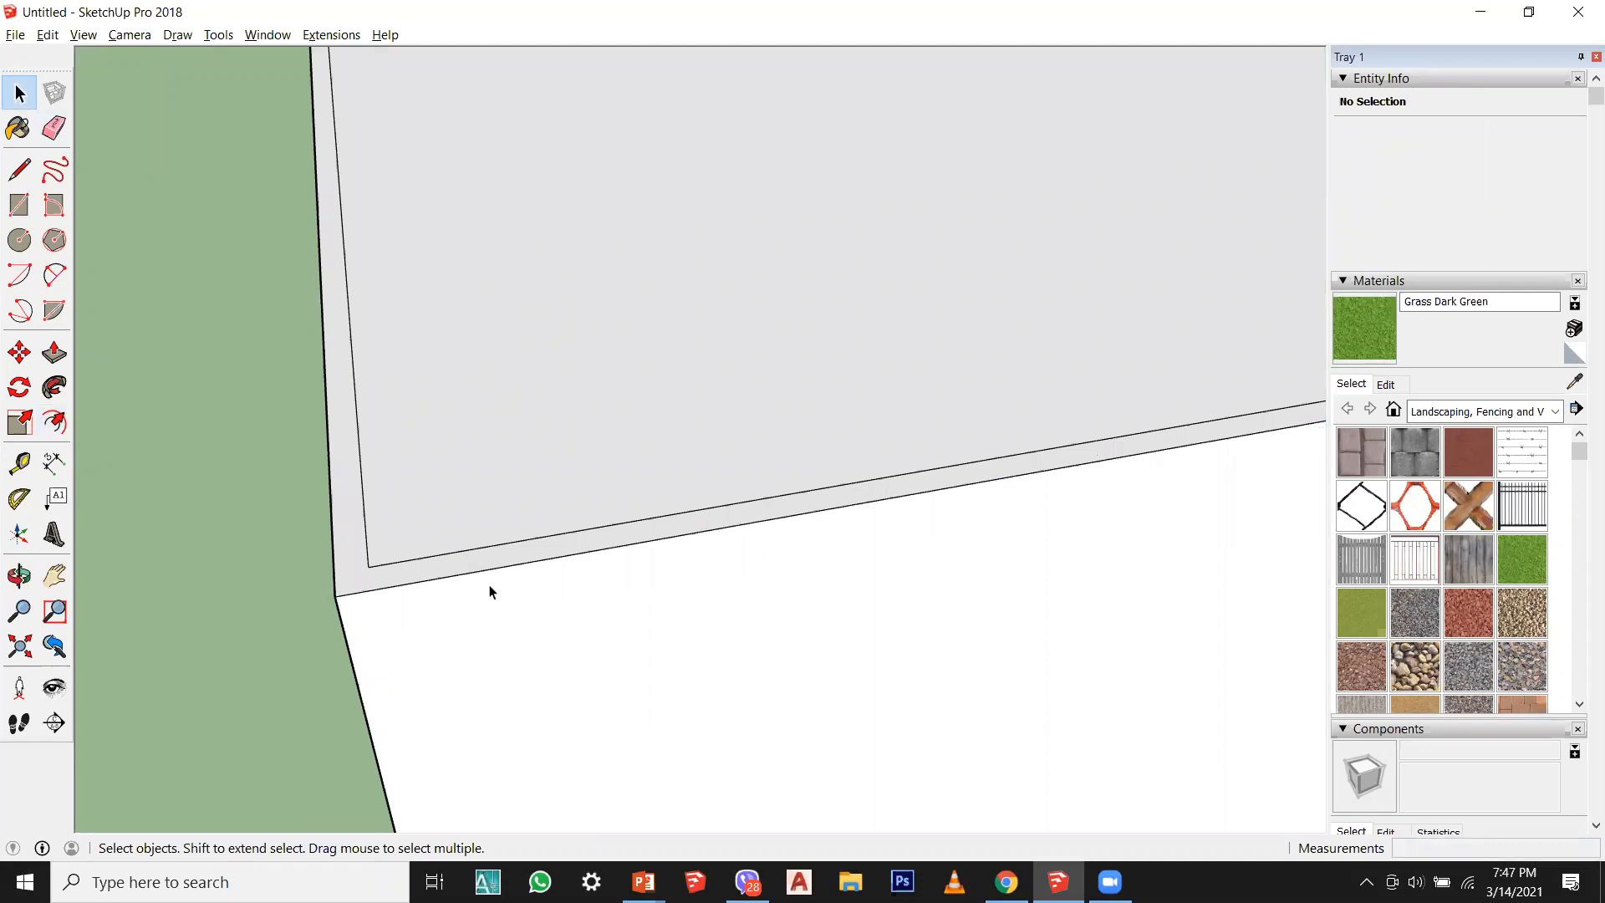
scroll(401, 671, "down", 1)
left_click(580, 470)
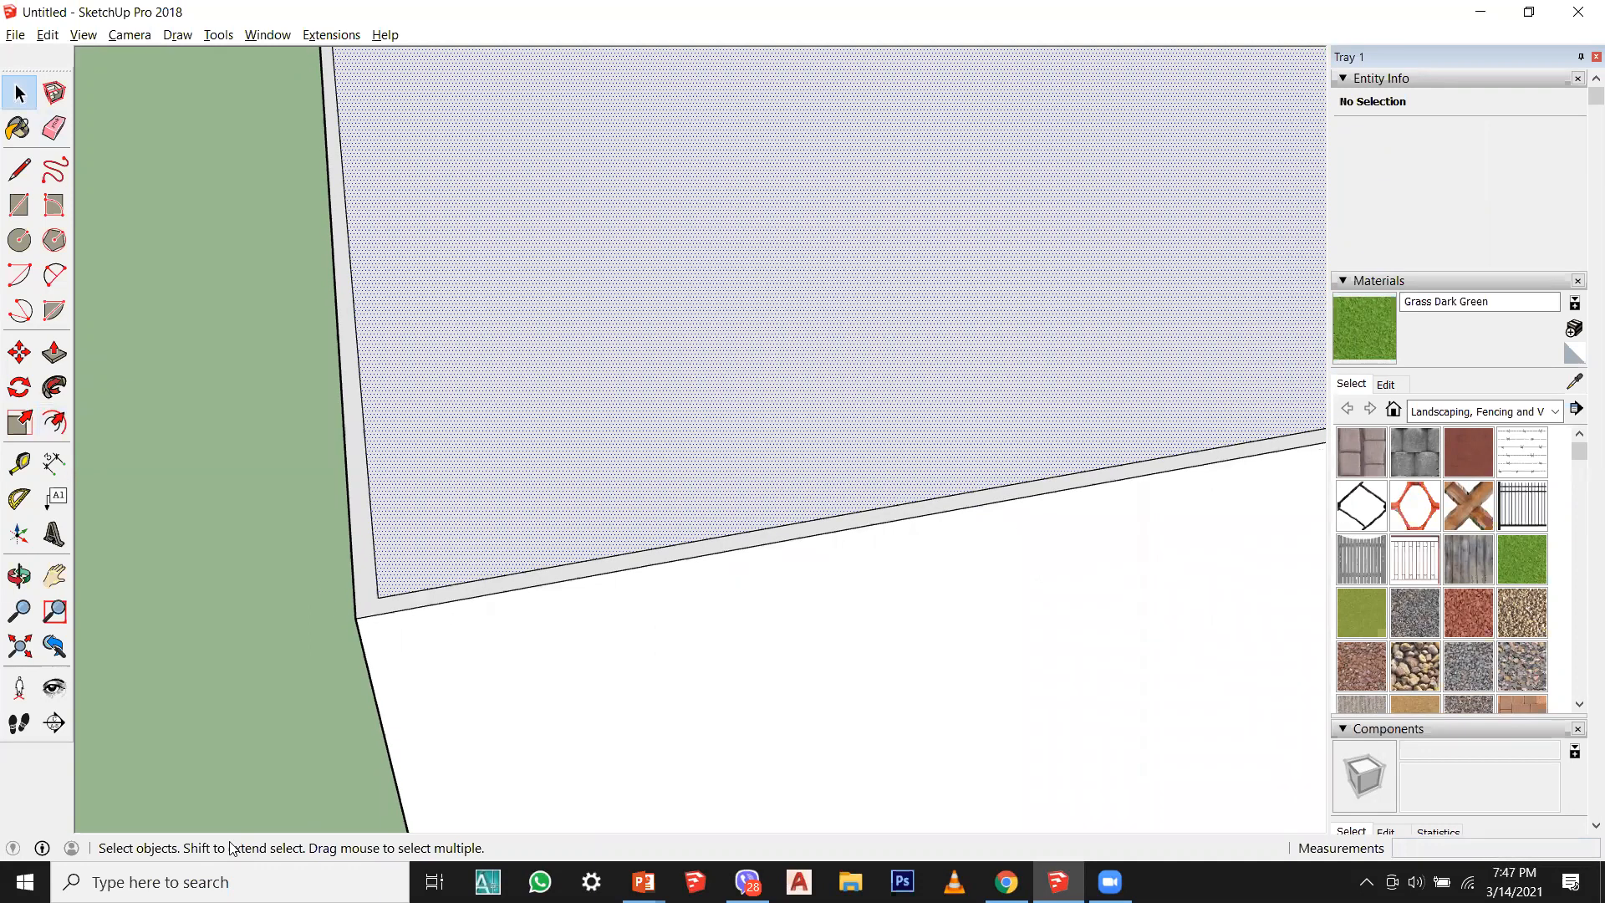
scroll(786, 553, "down", 3)
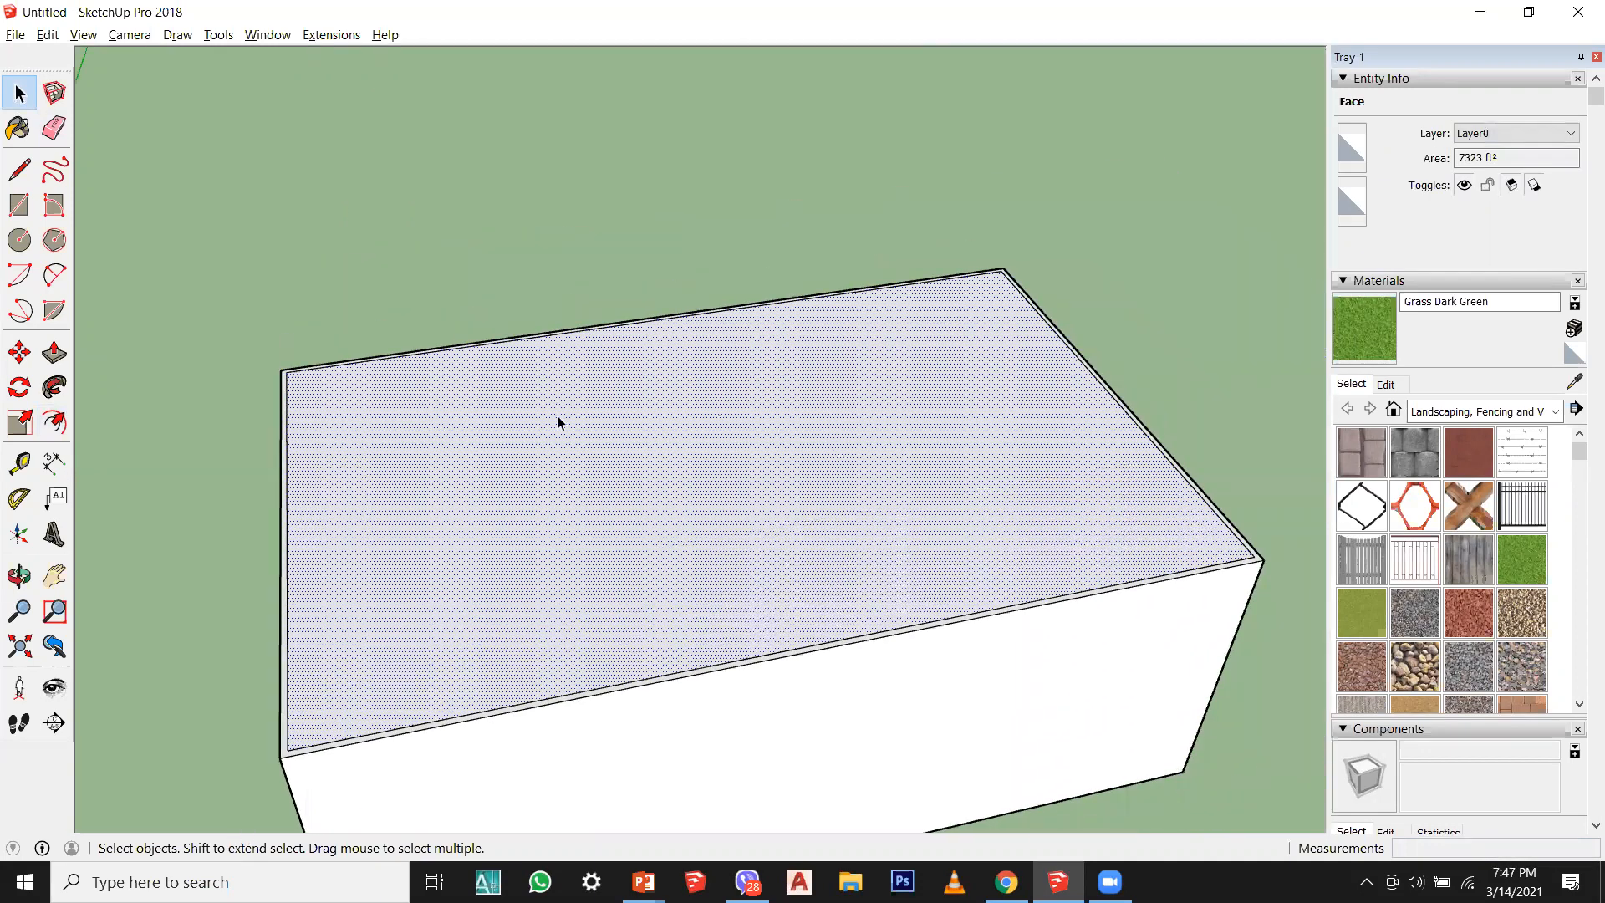
scroll(315, 730, "up", 5)
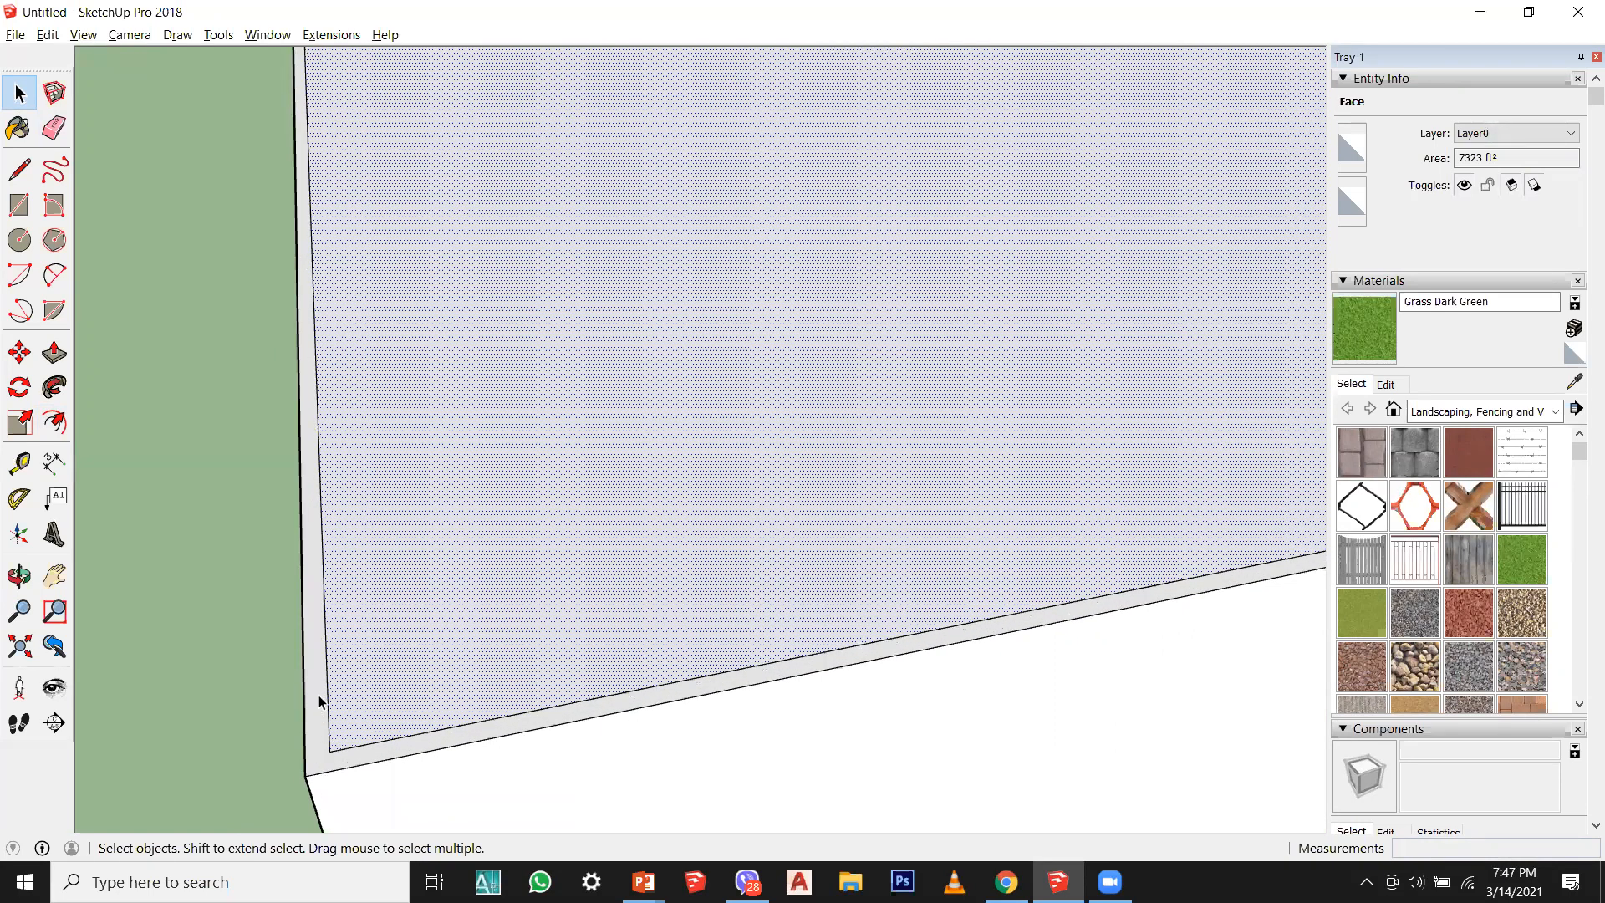
Step: Select the border strip of the top face and inspect it from another side and close to its corner
left_click(318, 694)
middle_click_drag(319, 695, 163, 794)
scroll(163, 794, "down", 2)
scroll(931, 685, "up", 3)
middle_click_drag(876, 679, 910, 694)
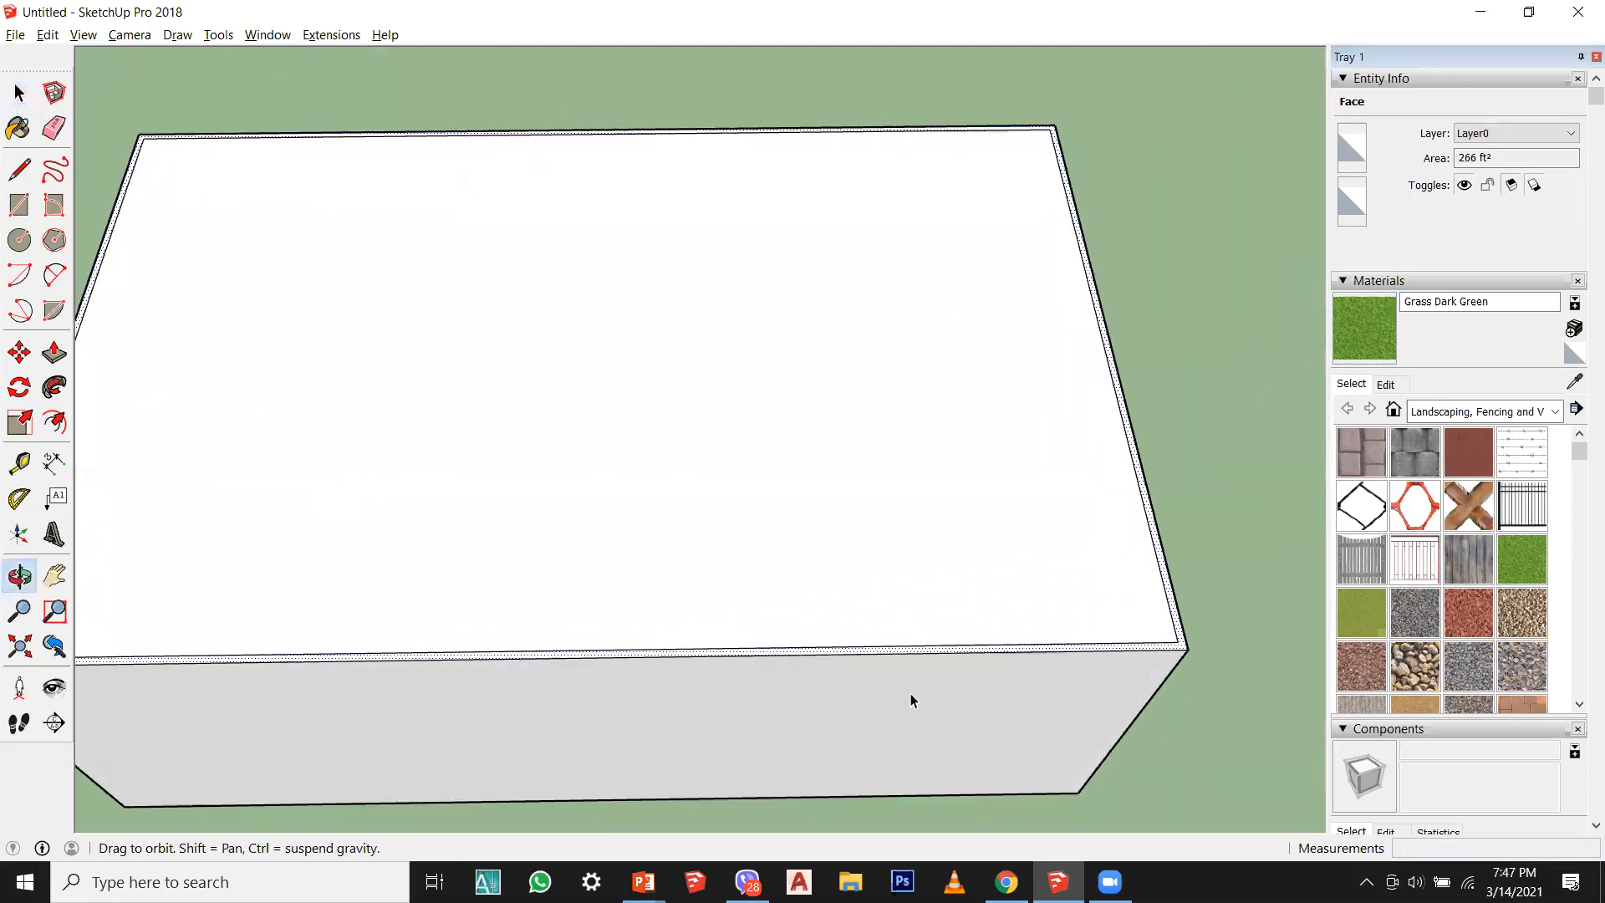
scroll(910, 693, "down", 2)
scroll(563, 681, "up", 1)
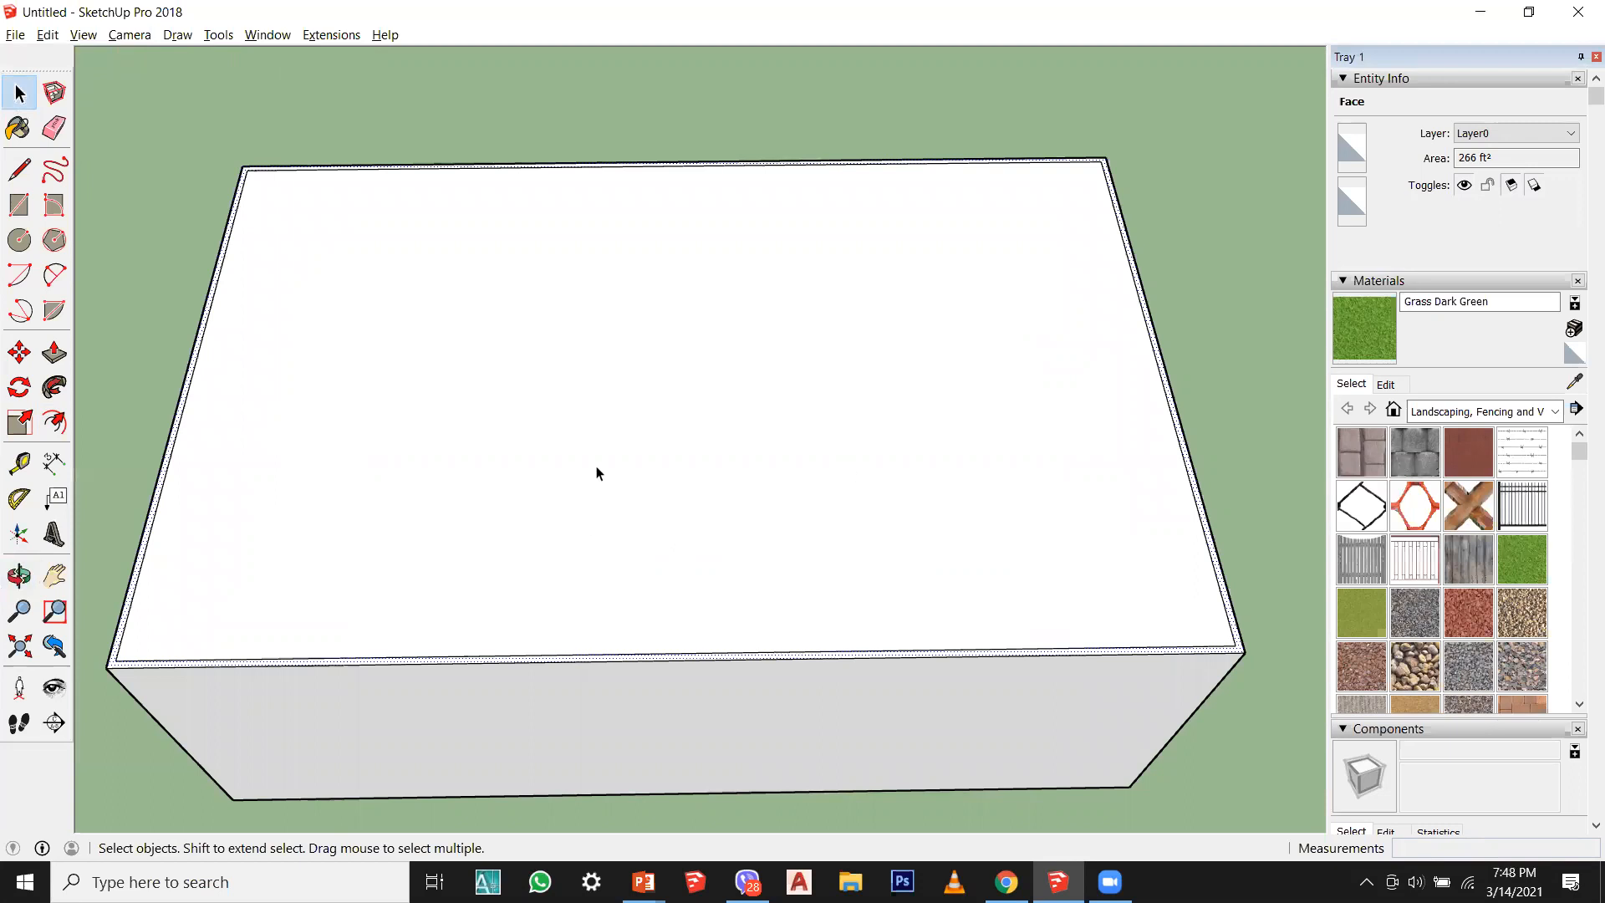
scroll(137, 669, "up", 1)
scroll(108, 666, "up", 3)
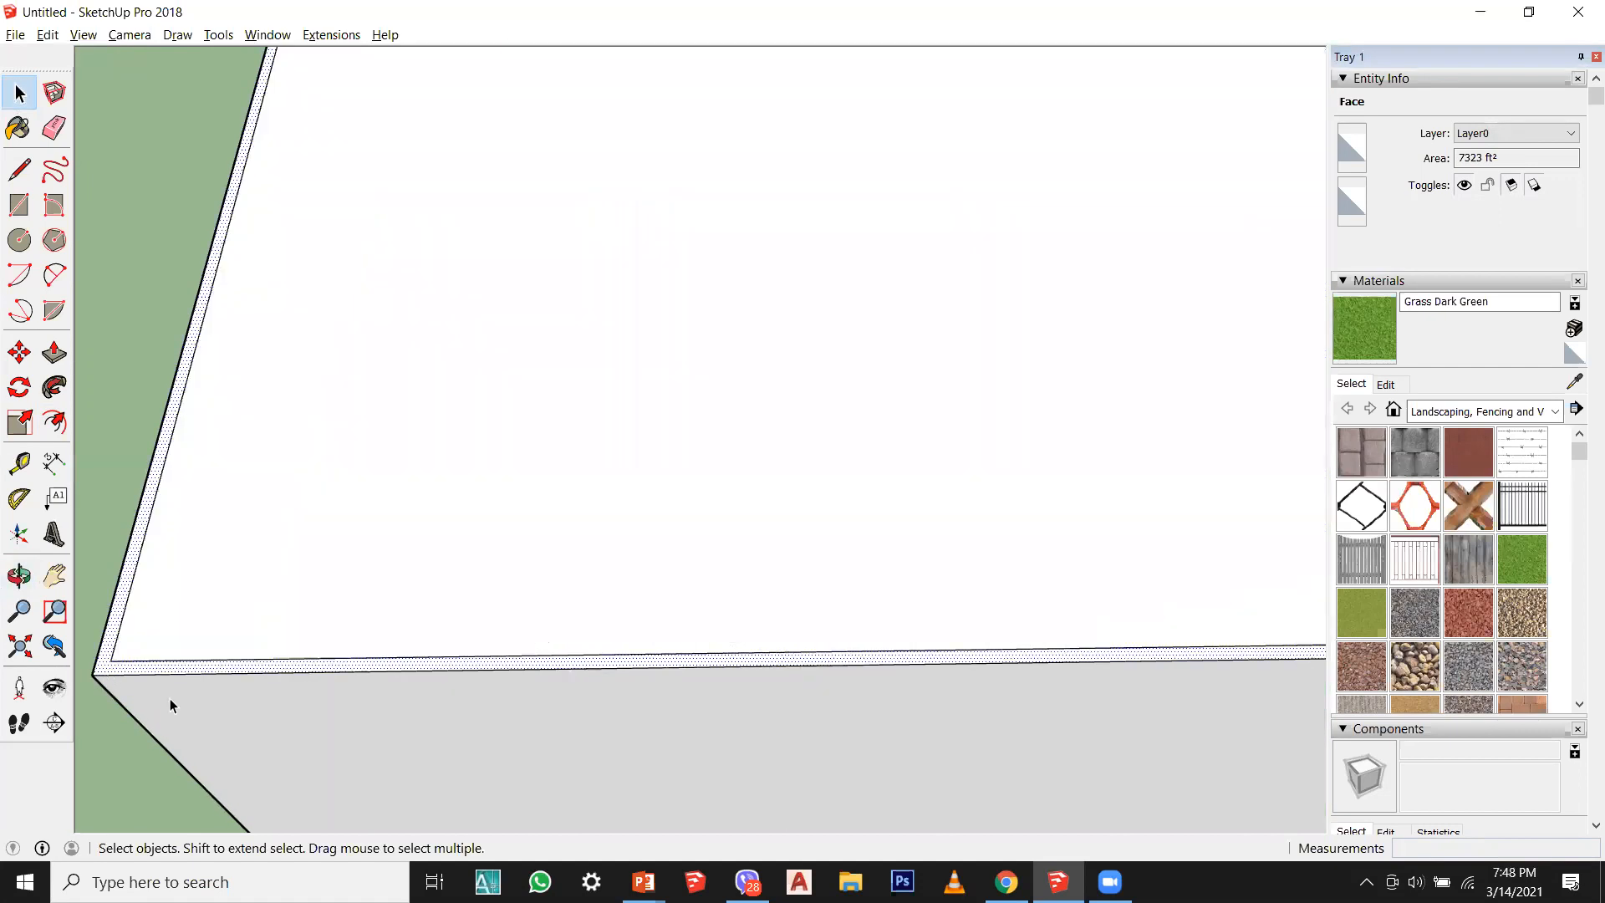
scroll(209, 742, "down", 3)
scroll(259, 734, "up", 2)
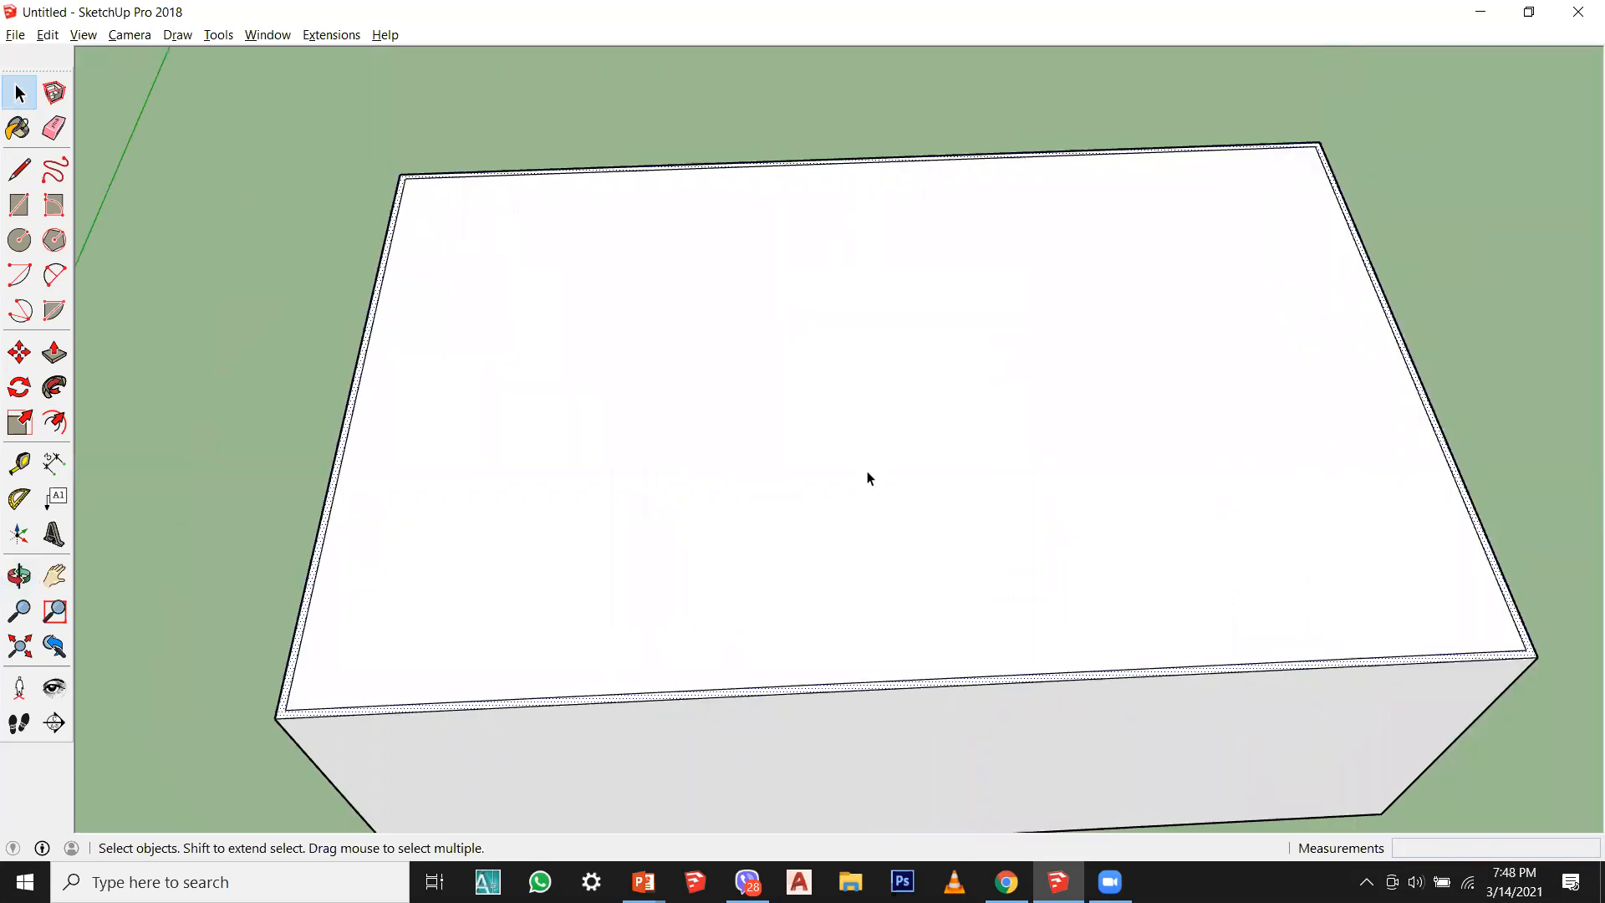
scroll(870, 476, "down", 1)
scroll(769, 624, "up", 1)
scroll(769, 624, "up", 4)
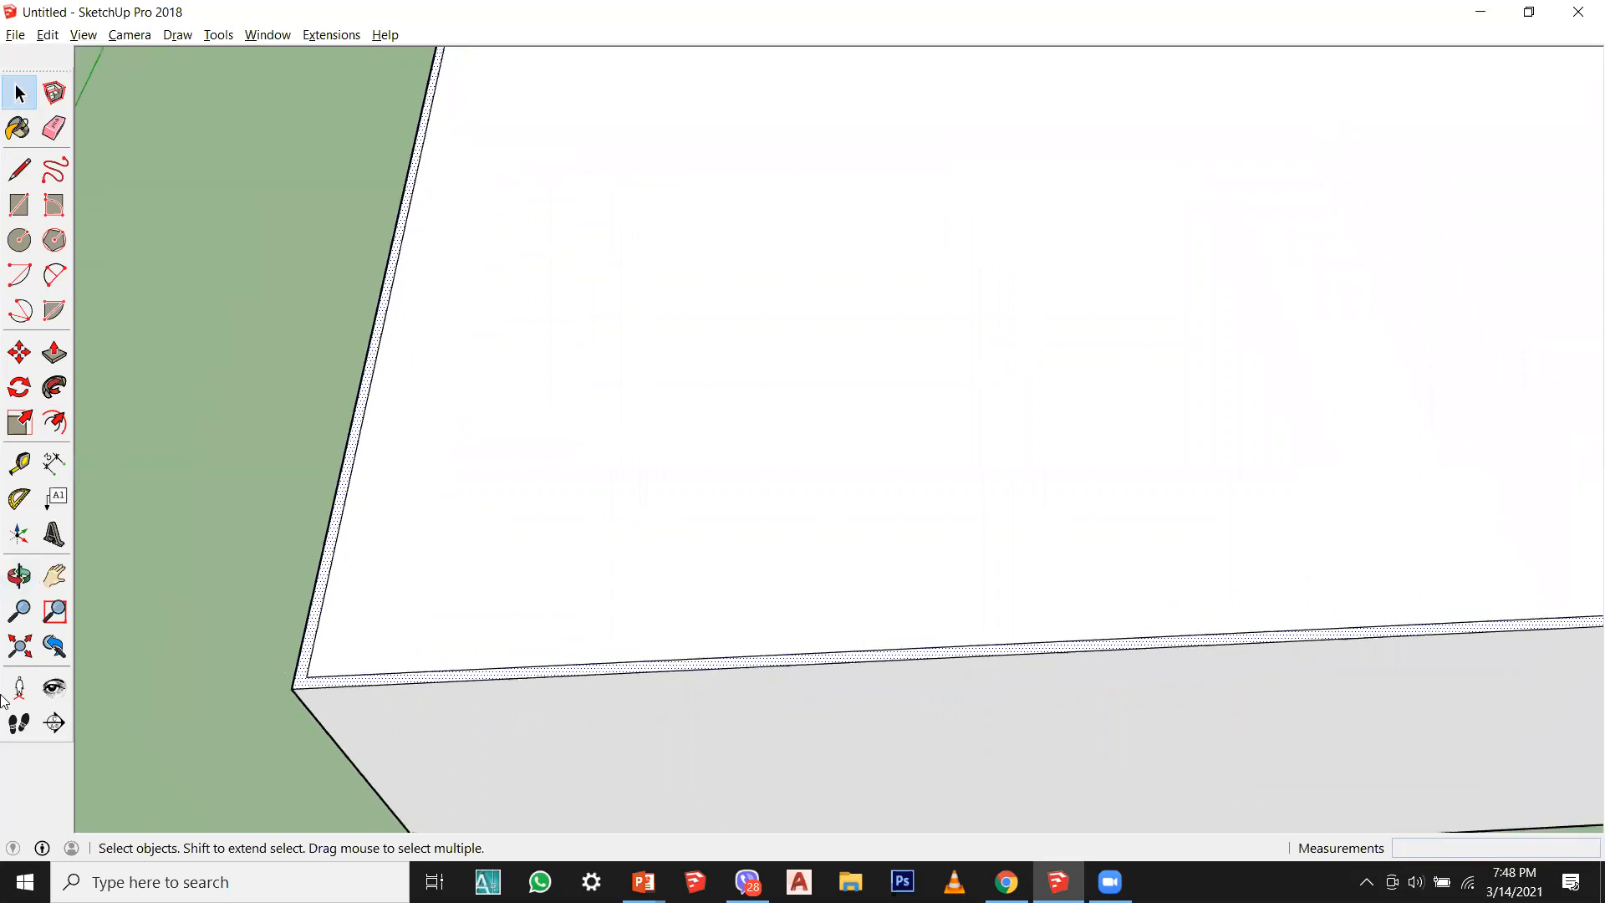
scroll(123, 639, "down", 1)
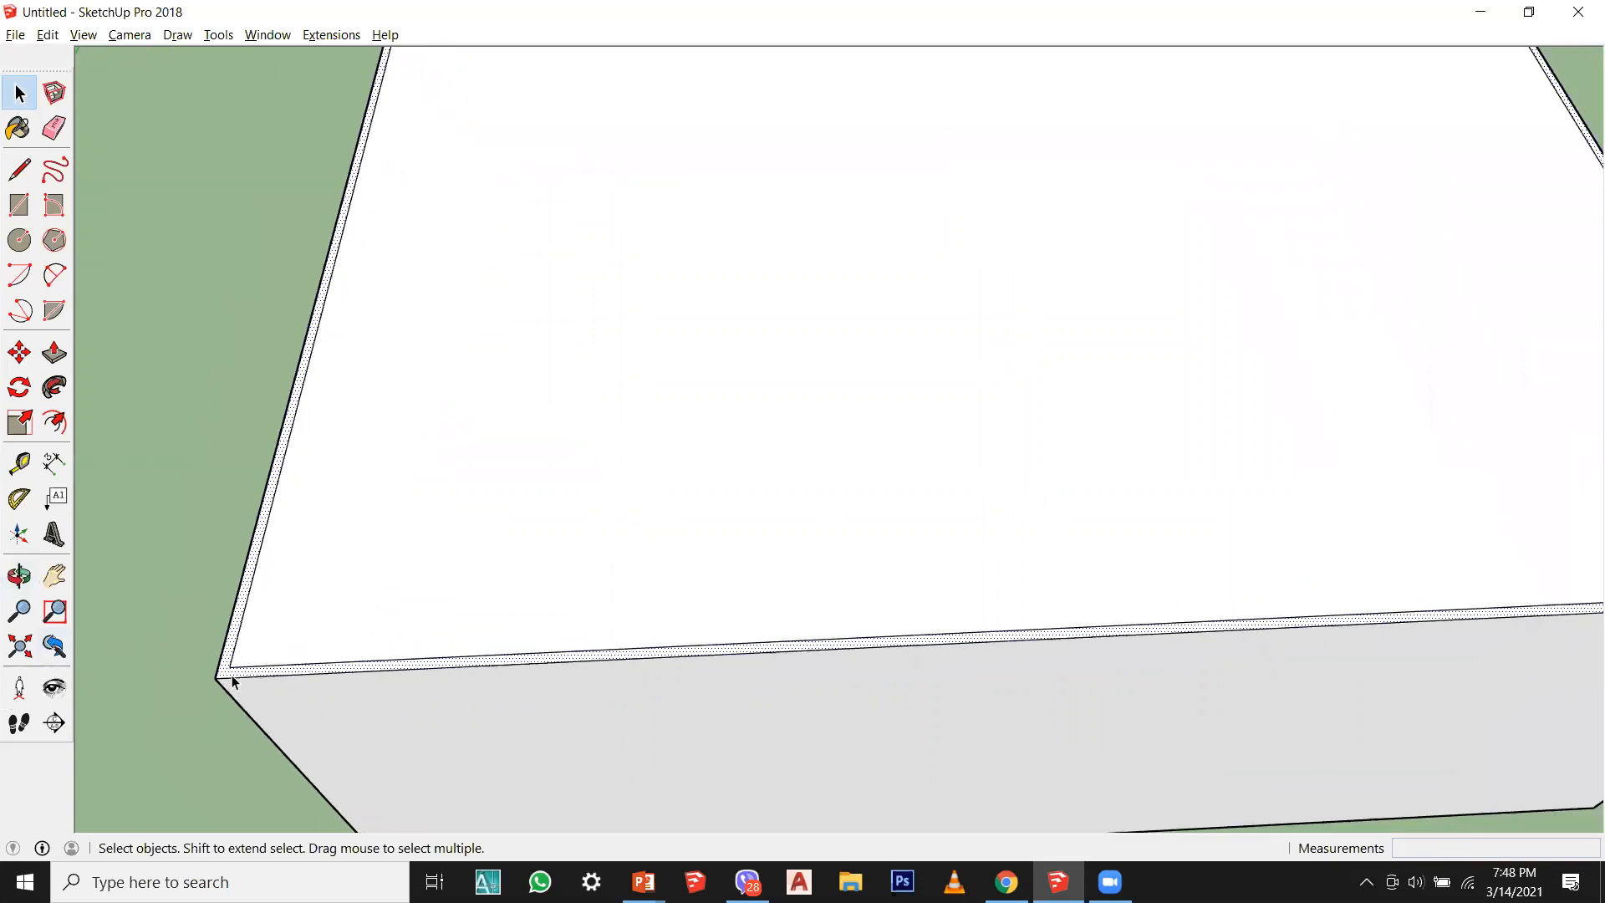
Step: Push the inner top face down about 39' 6" through the bottom of the box, inspect the hollow, and undo the push
left_click(559, 435)
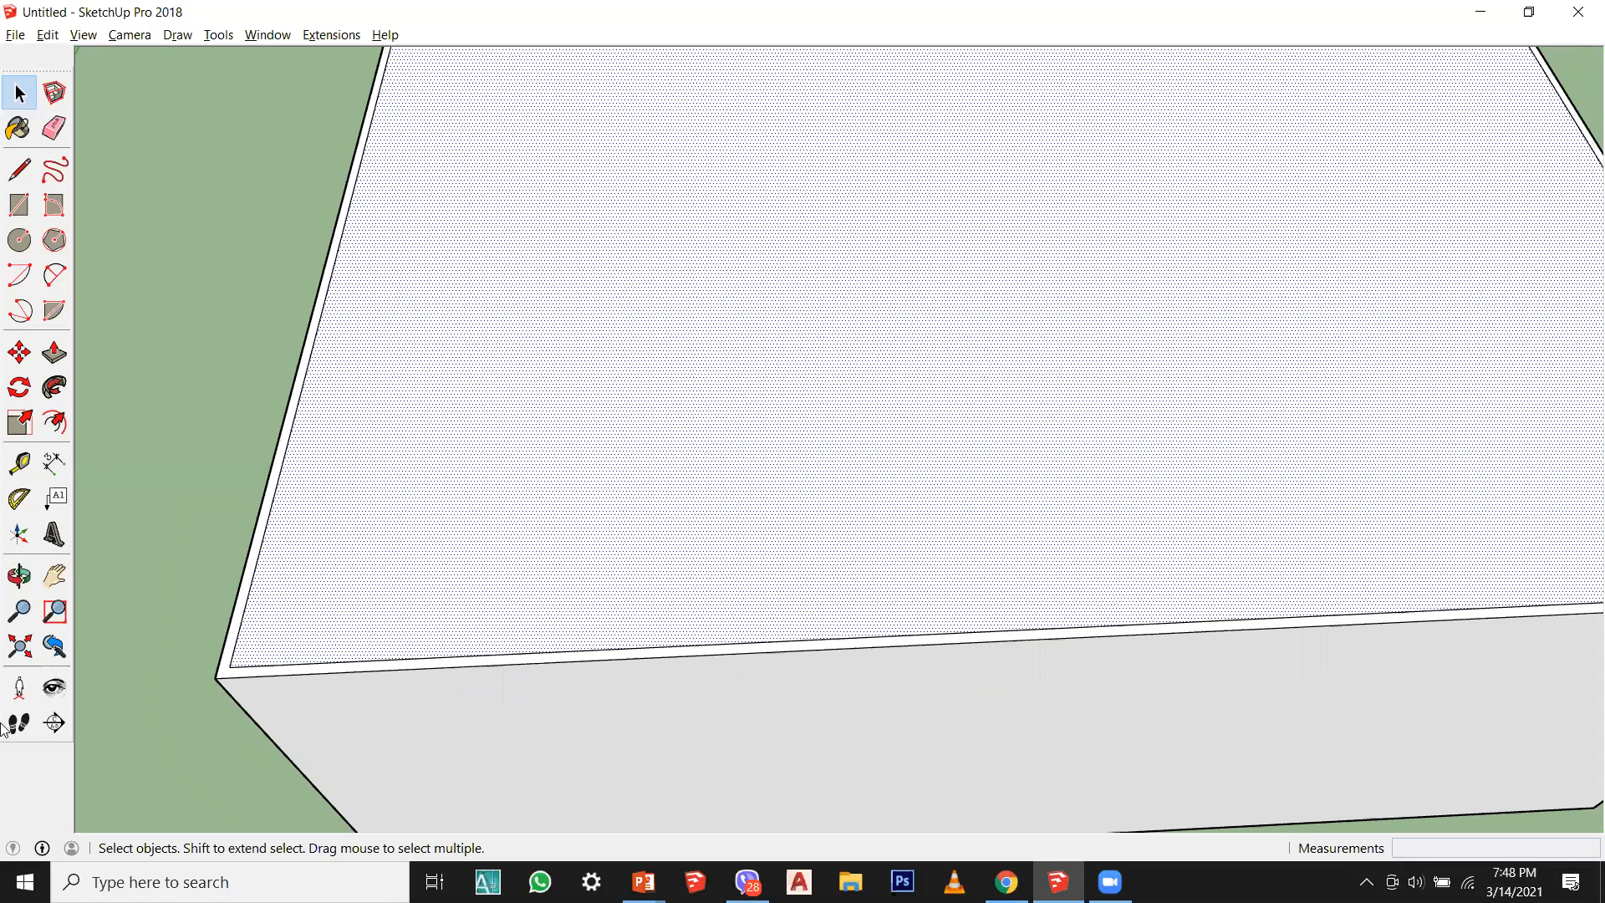
left_click(70, 358)
left_click_drag(677, 347, 649, 487)
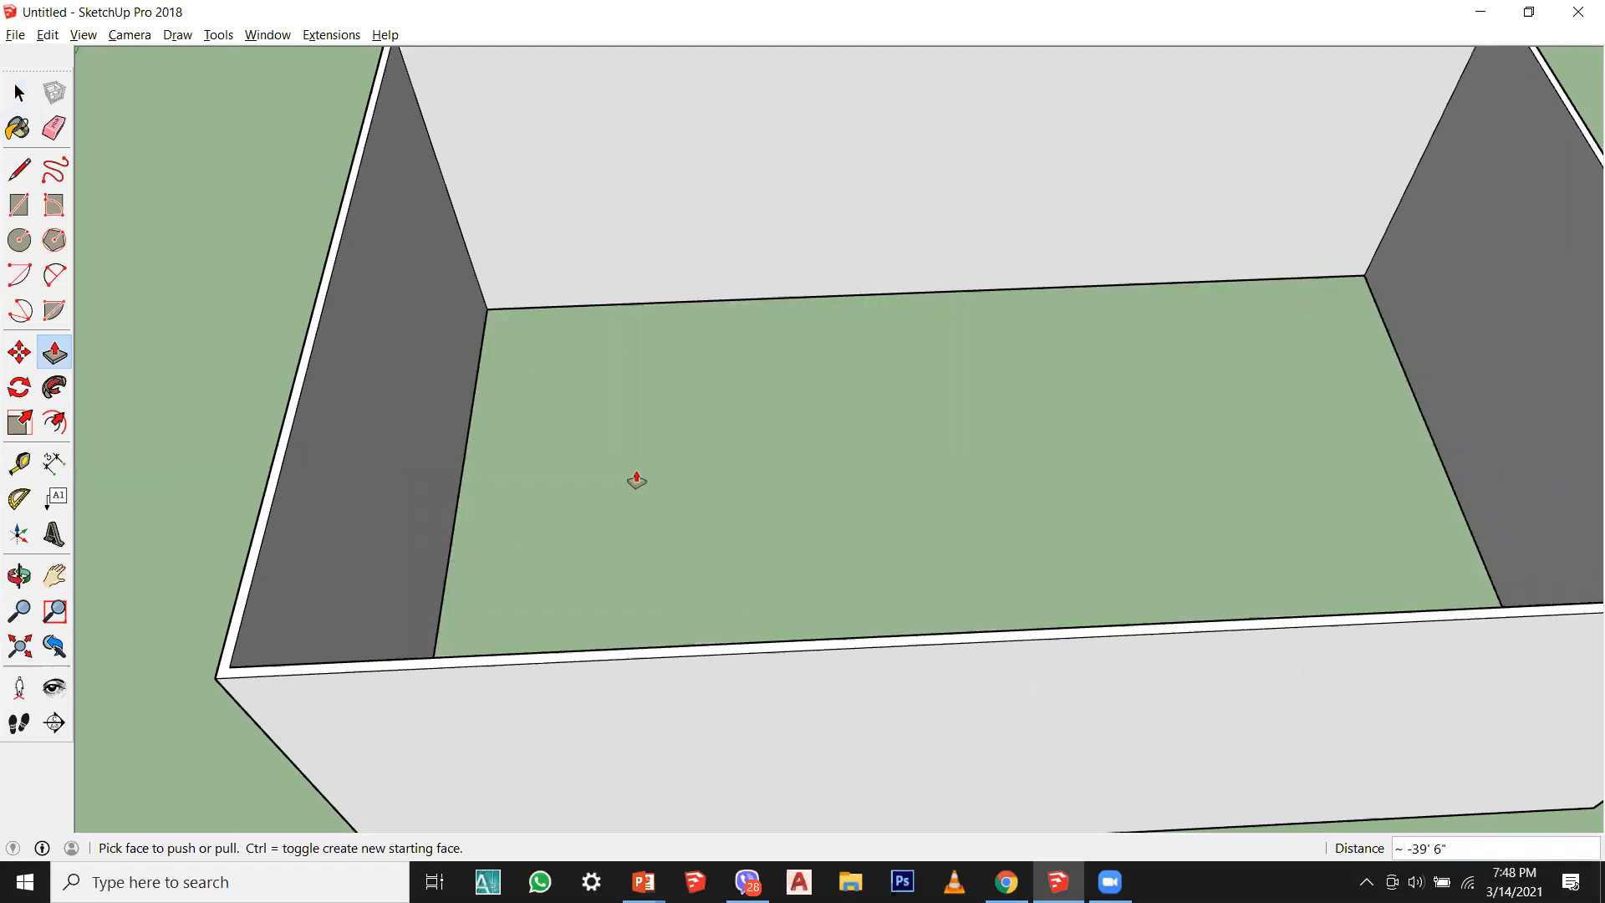
scroll(615, 461, "up", 4)
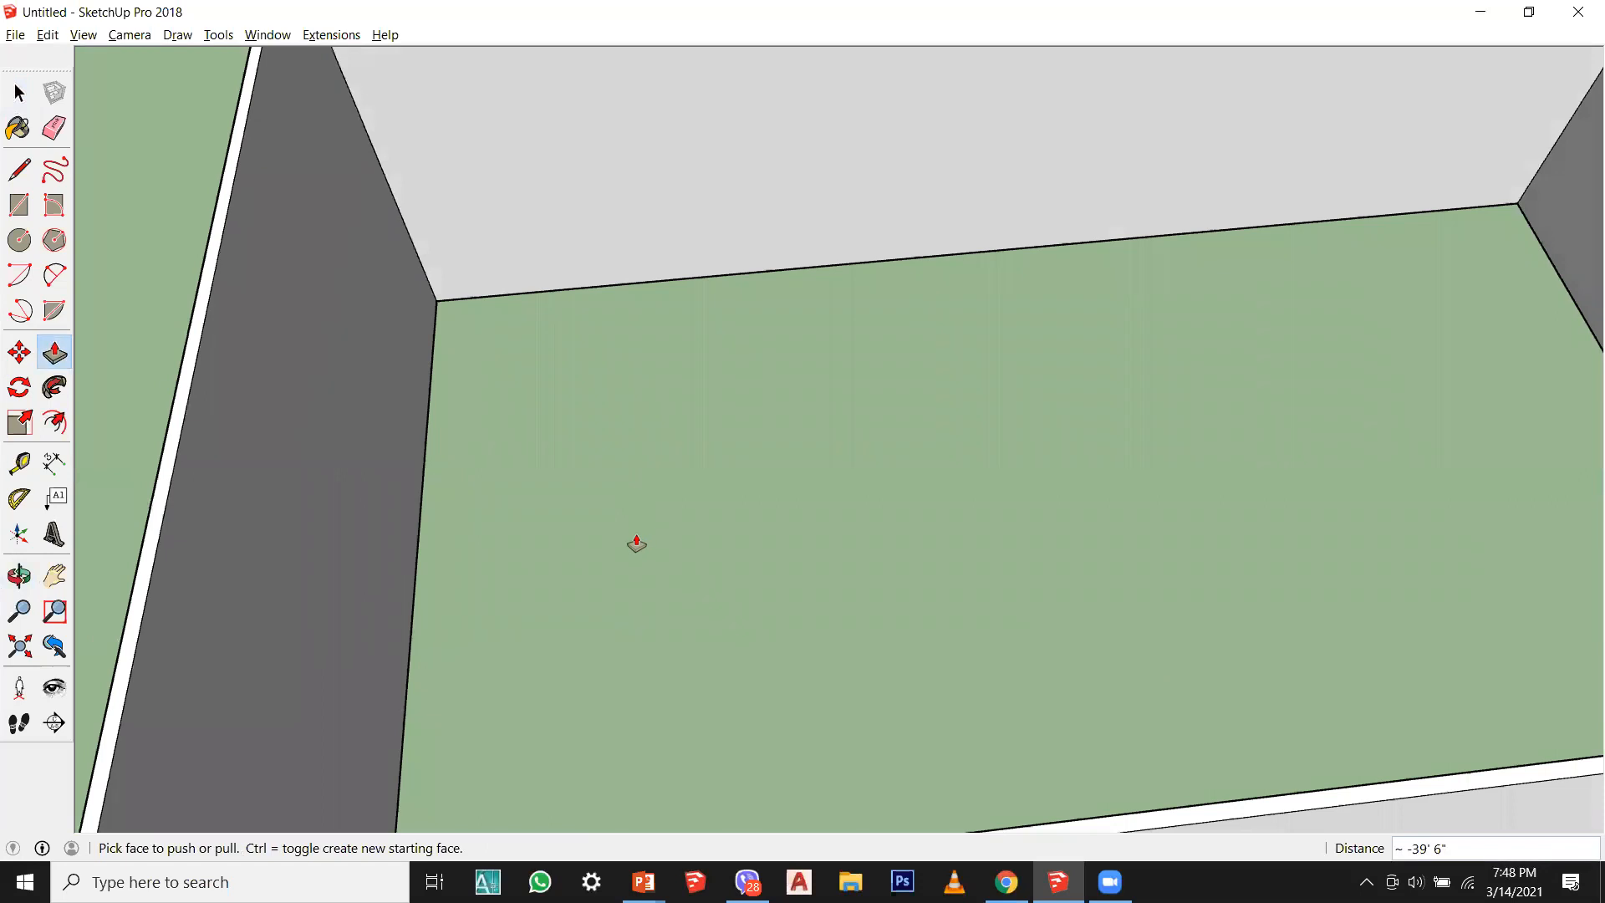
scroll(469, 359, "down", 8)
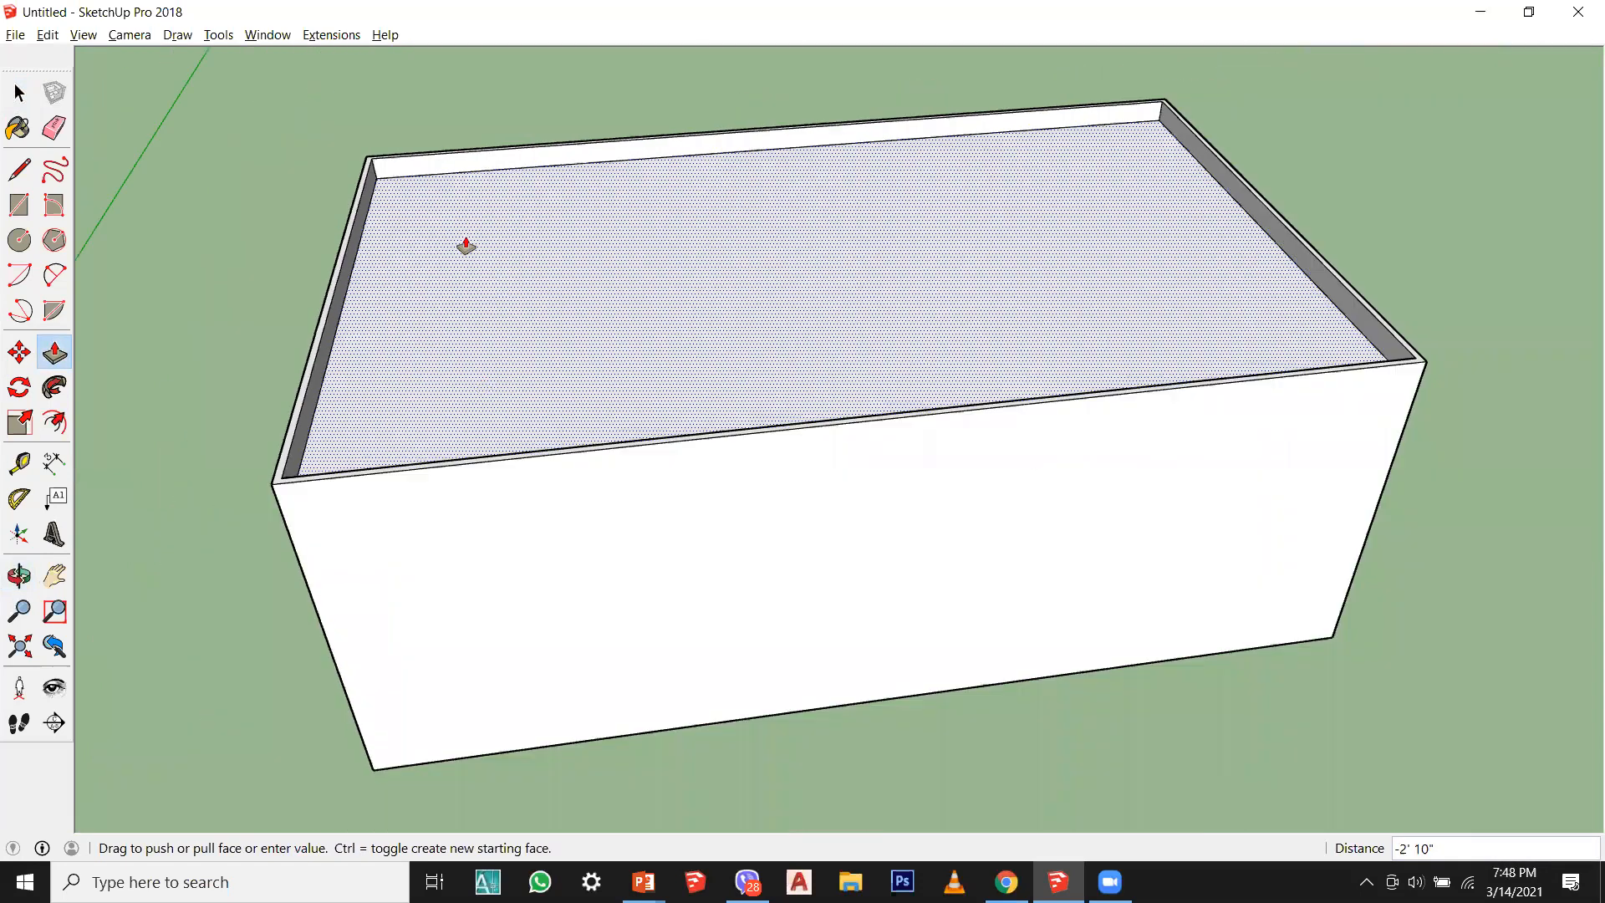
scroll(383, 555, "up", 6)
left_click(417, 722)
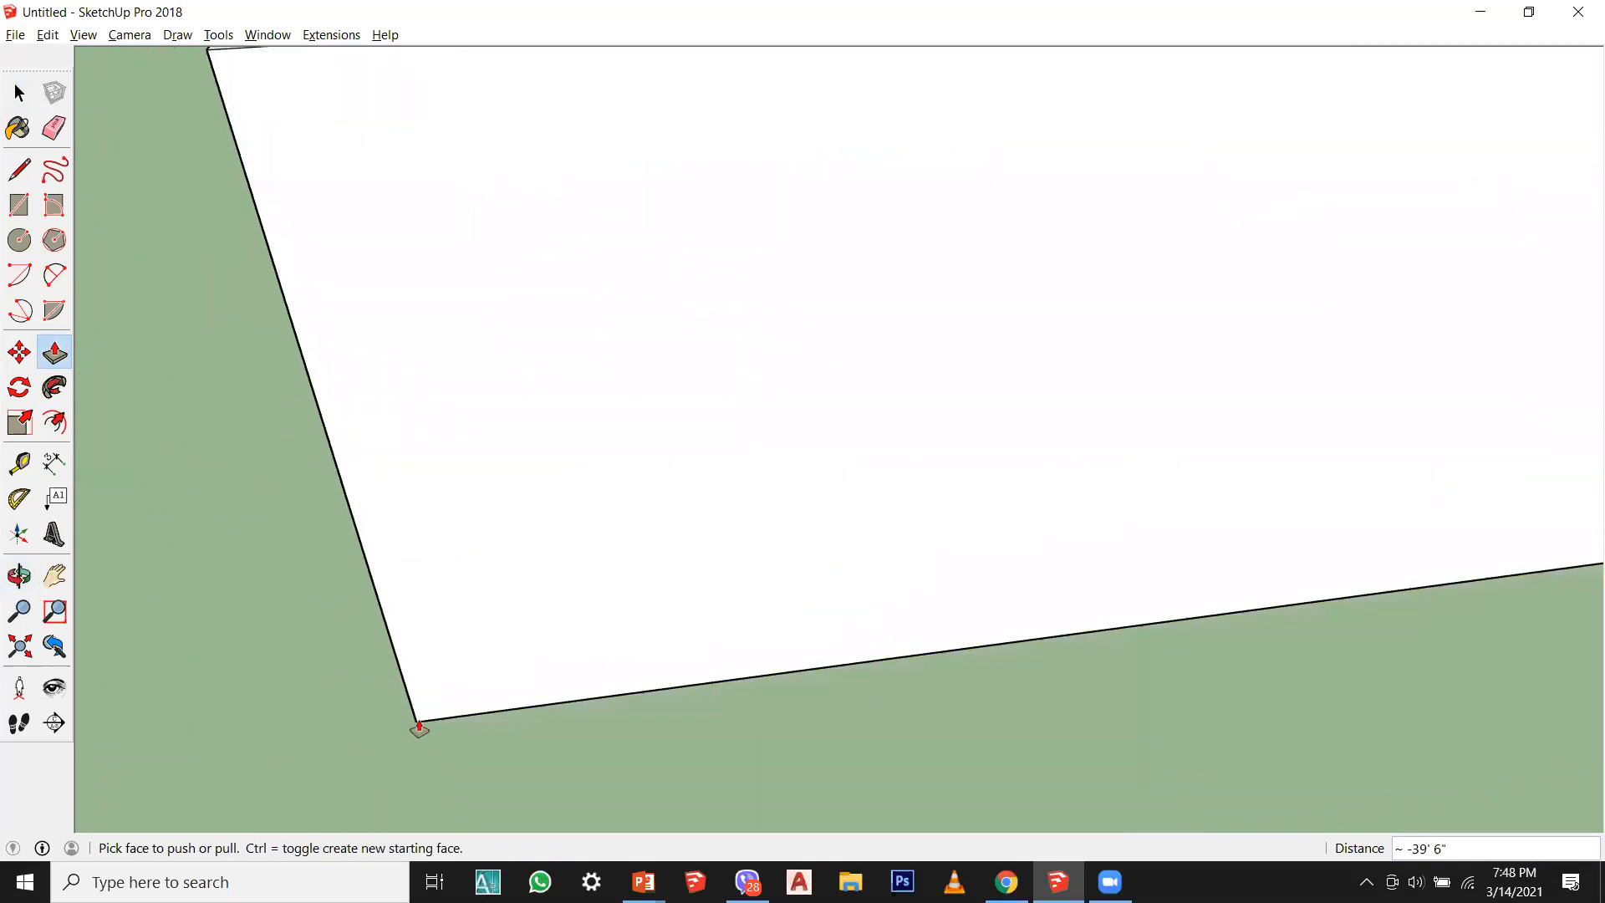
scroll(431, 637, "down", 5)
middle_click_drag(437, 617, 423, 803)
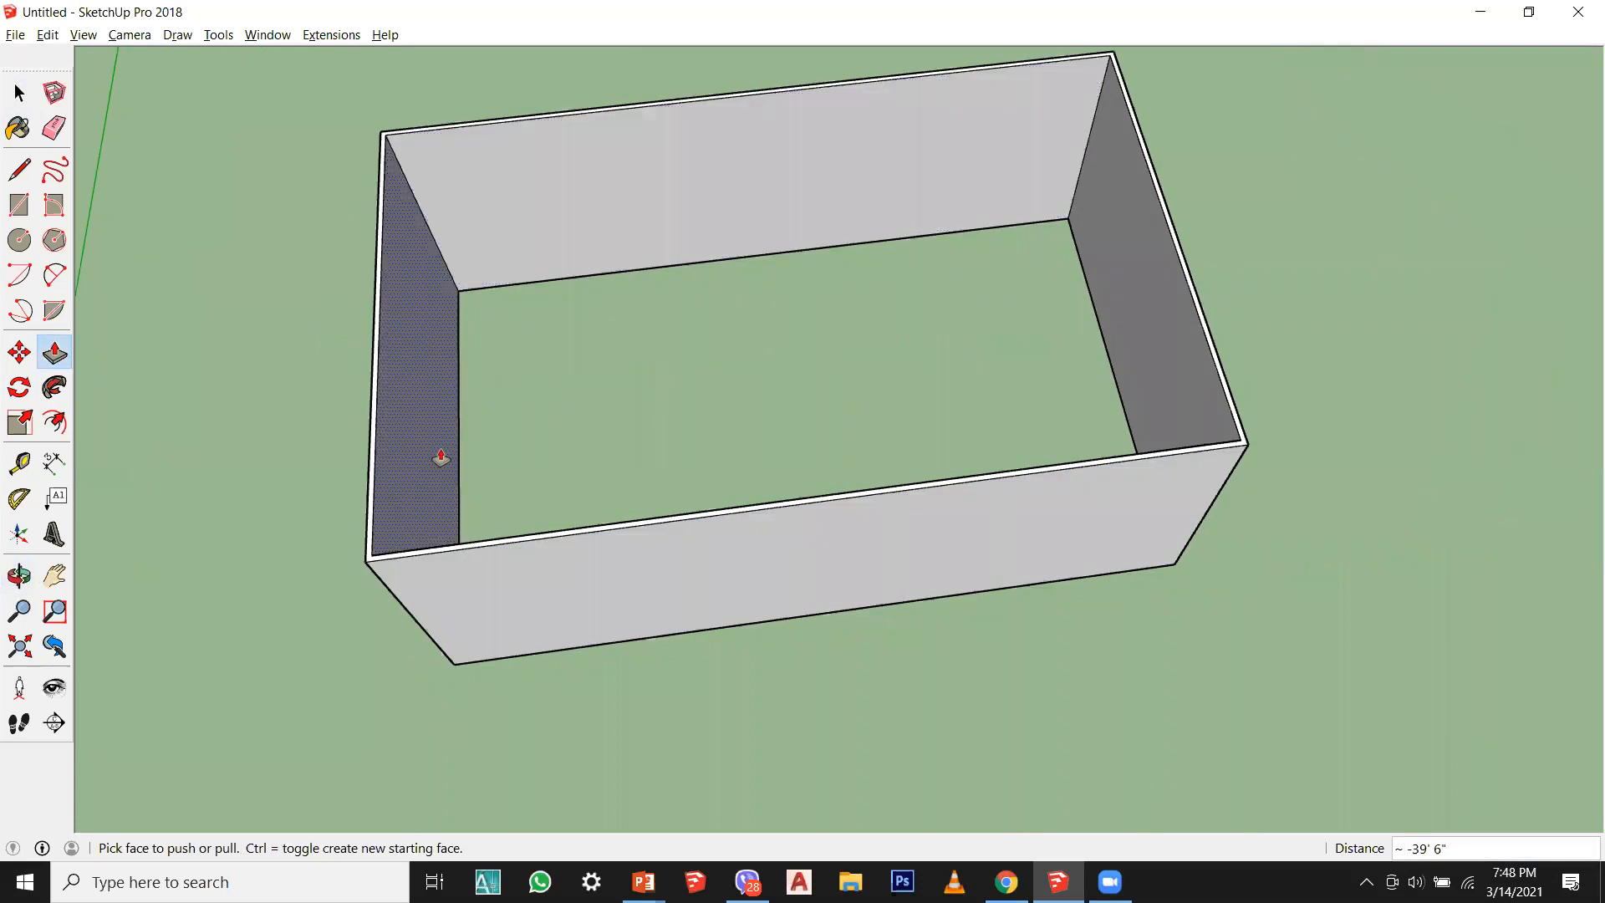
left_click(466, 555)
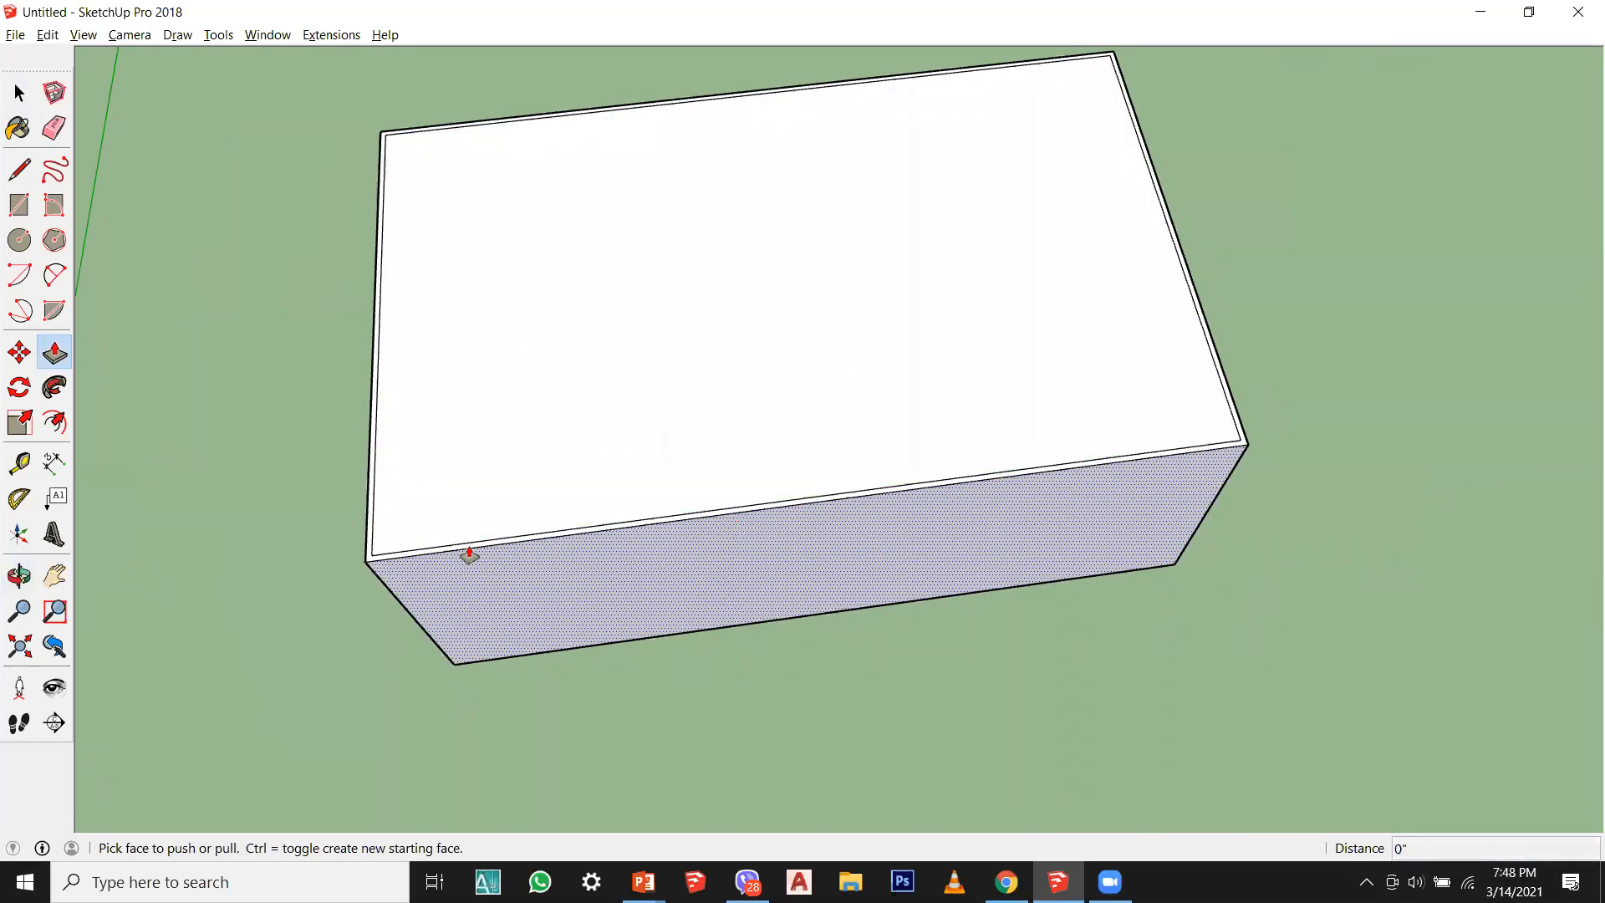
Step: Push the inner top face deep into the box, leaving a floor, and lower that floor by a further 2'
scroll(472, 558, "up", 2)
left_click(541, 543)
left_click(450, 405)
left_click(471, 483)
left_click(497, 286)
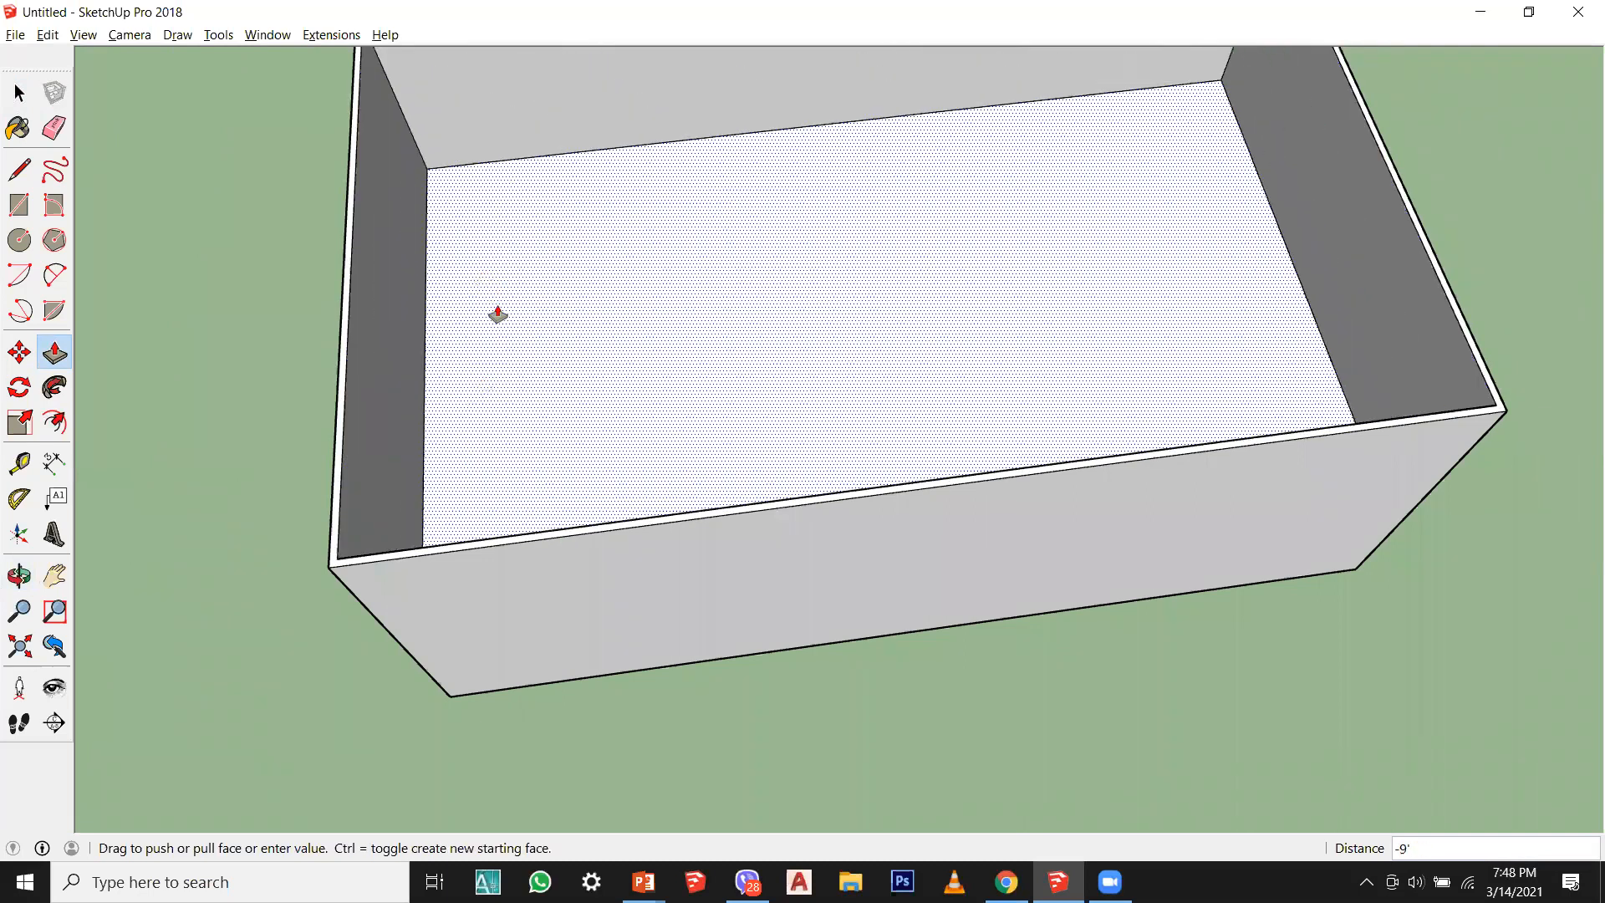
left_click(501, 337)
scroll(641, 365, "down", 3)
middle_click_drag(641, 365, 633, 243)
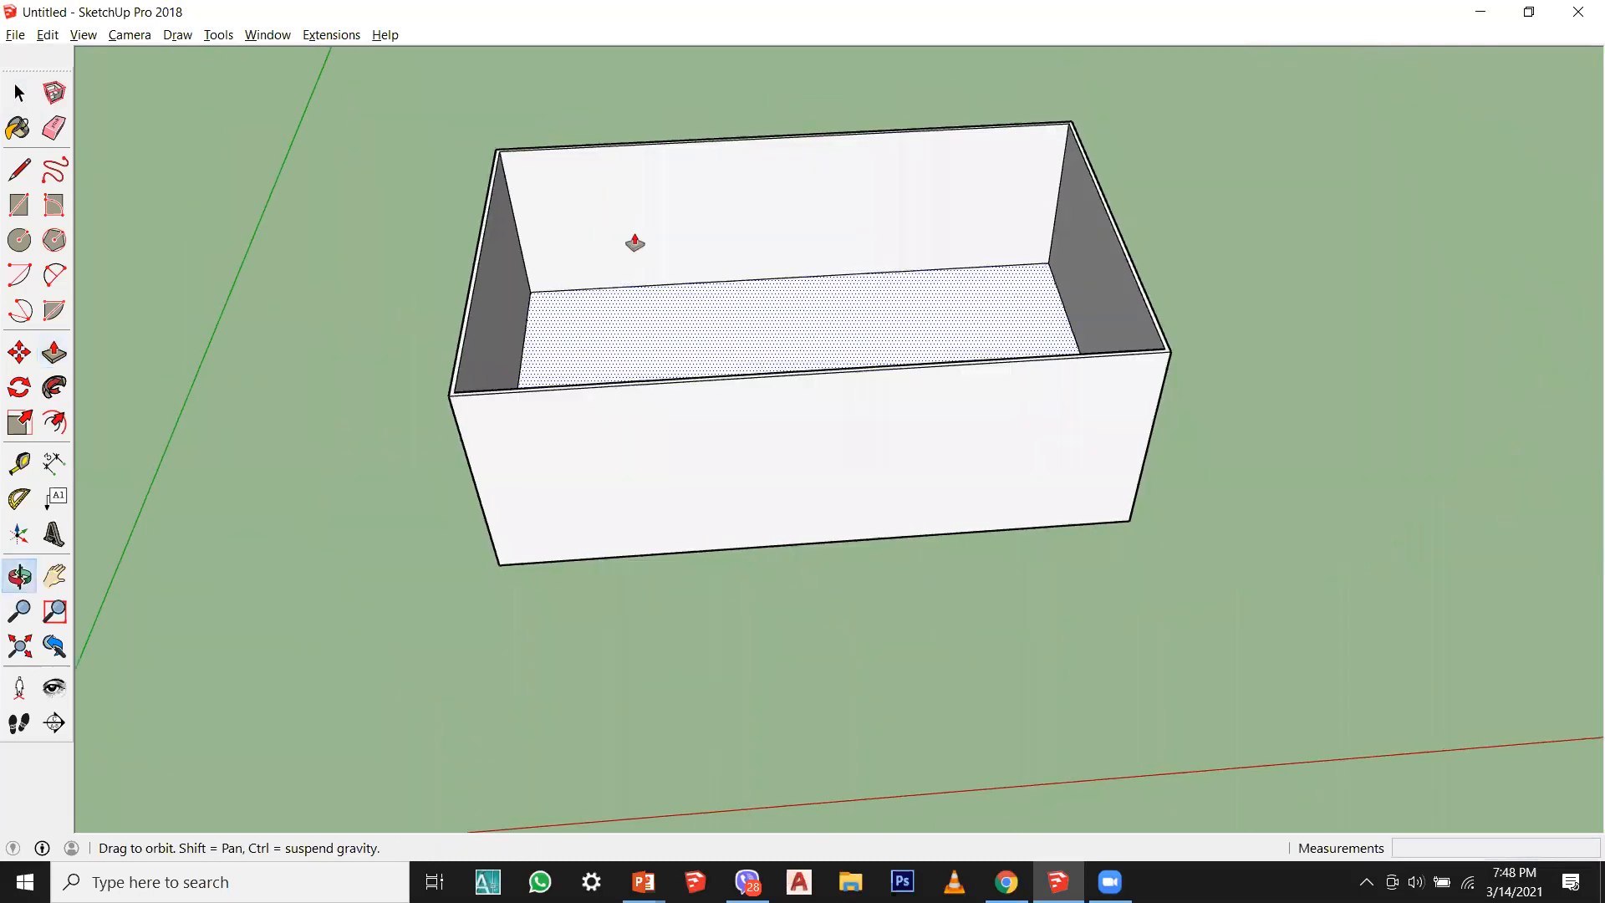
scroll(633, 243, "up", 1)
left_click(683, 326)
left_click(683, 332)
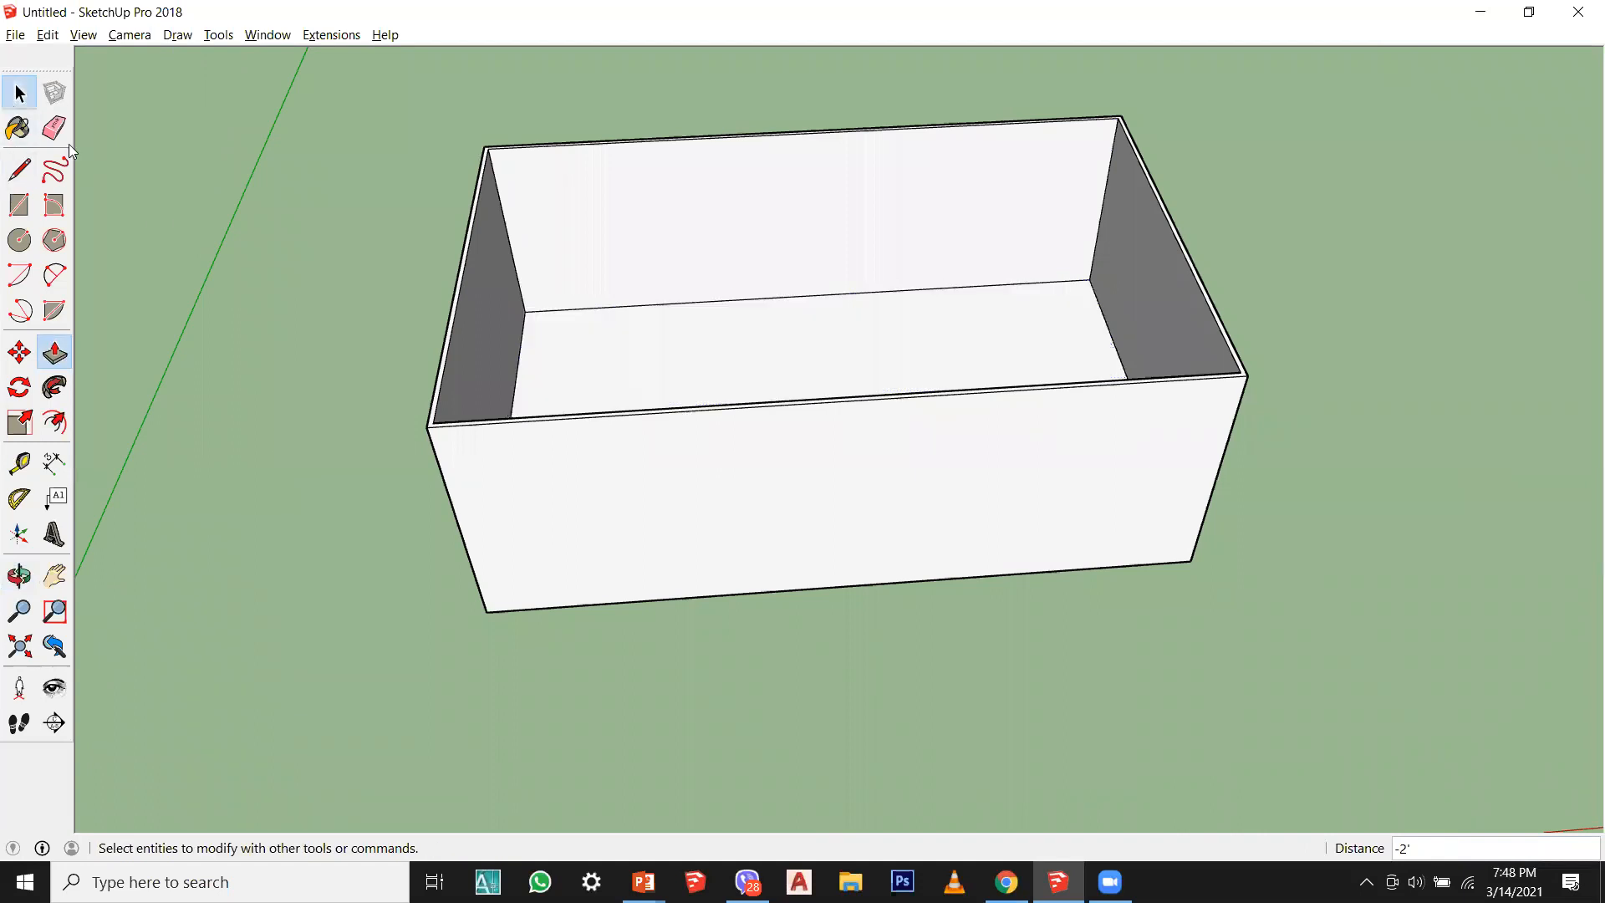
left_click(18, 92)
middle_click_drag(1375, 306, 1273, 400)
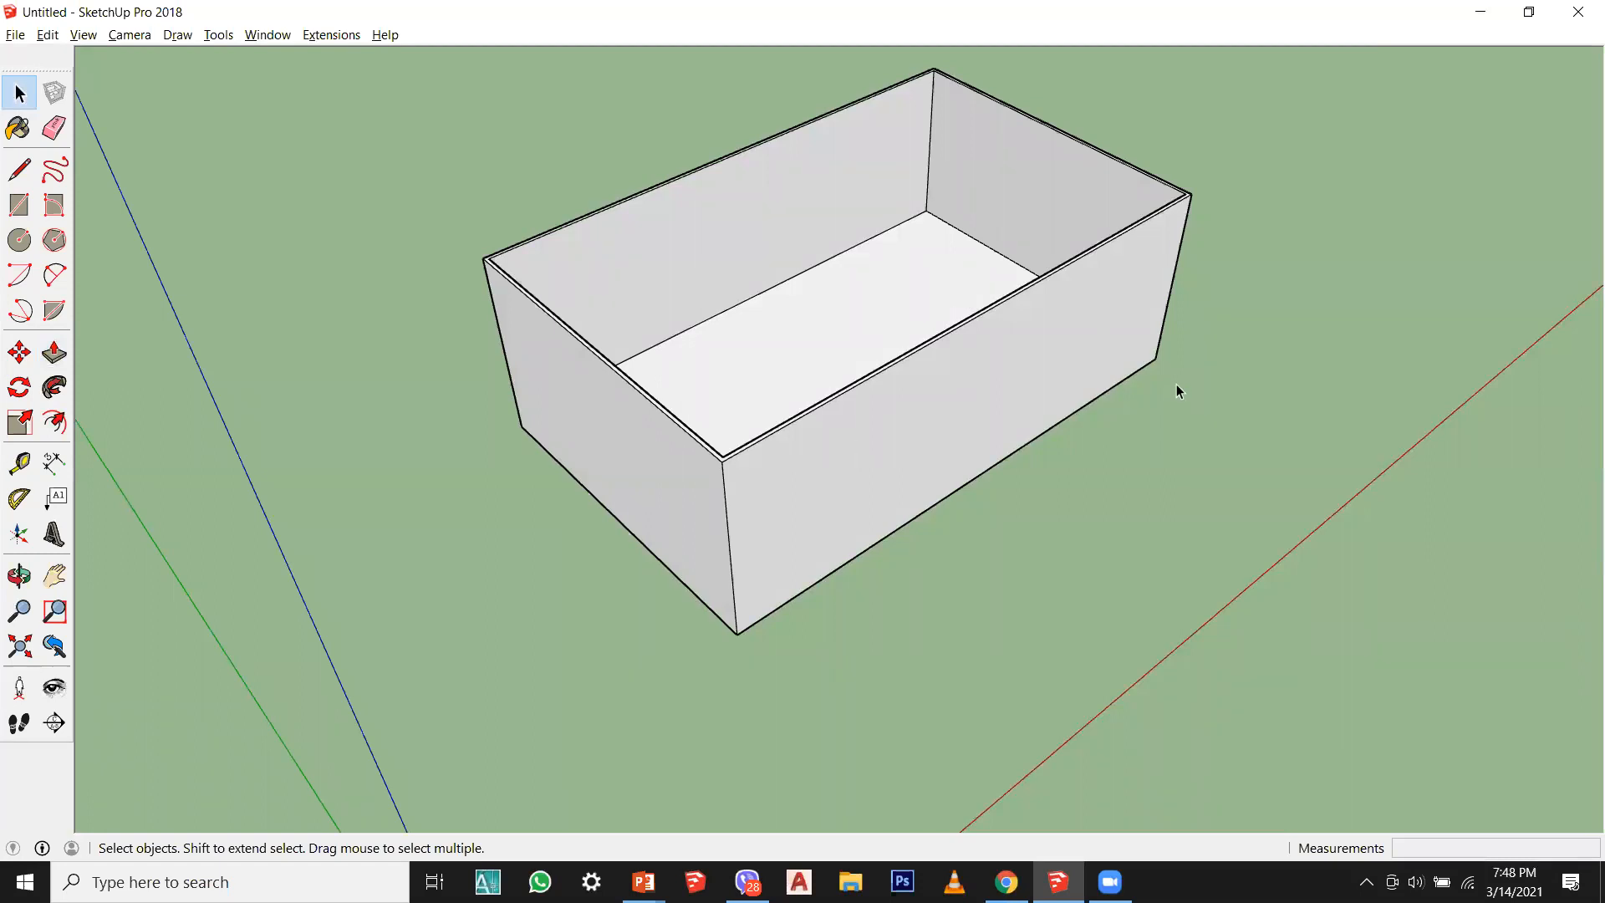
Step: Offset the outline of the box's long outer side face inward freehand to form a narrow rectangle
left_click(54, 422)
scroll(836, 418, "up", 3)
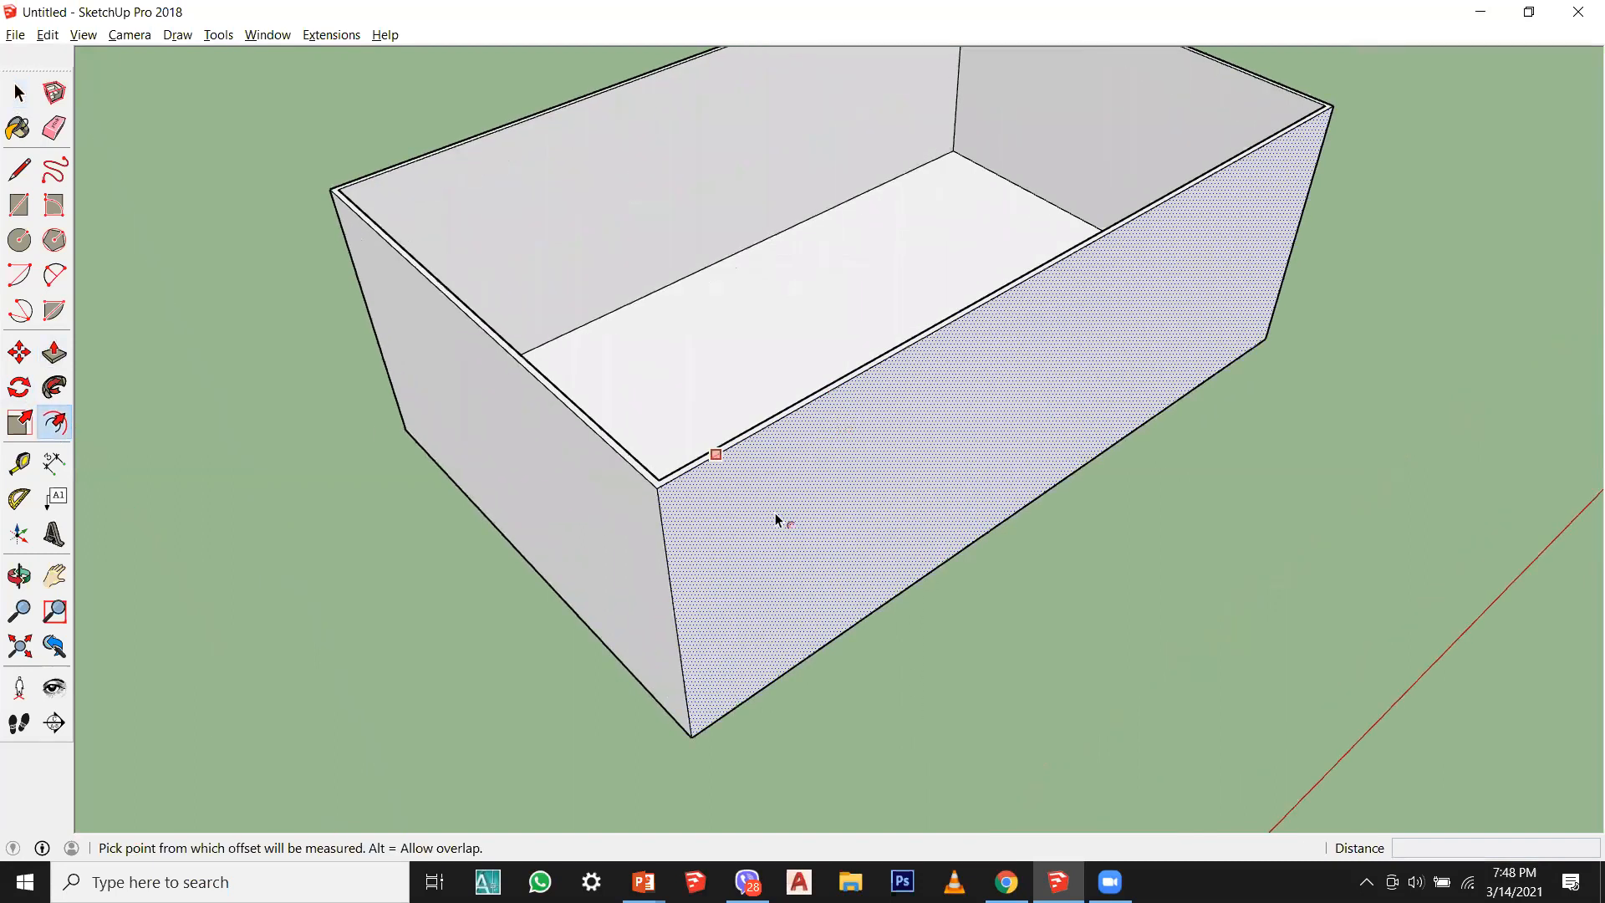
scroll(786, 512, "up", 2)
left_click(795, 509)
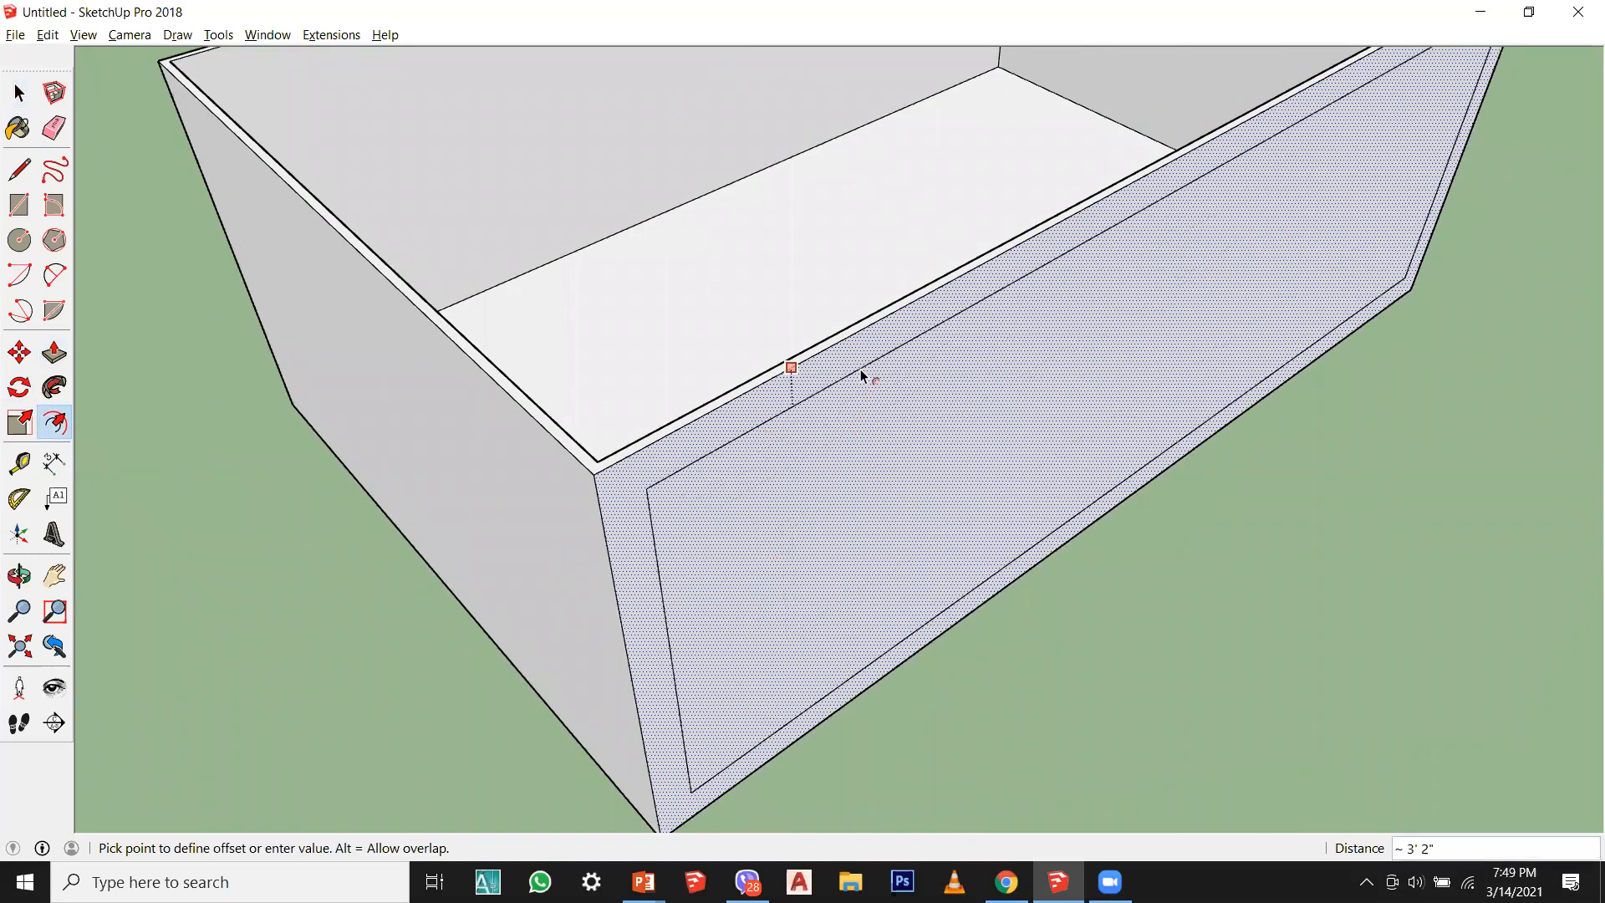
middle_click_drag(790, 549, 100, 469)
left_click(642, 367)
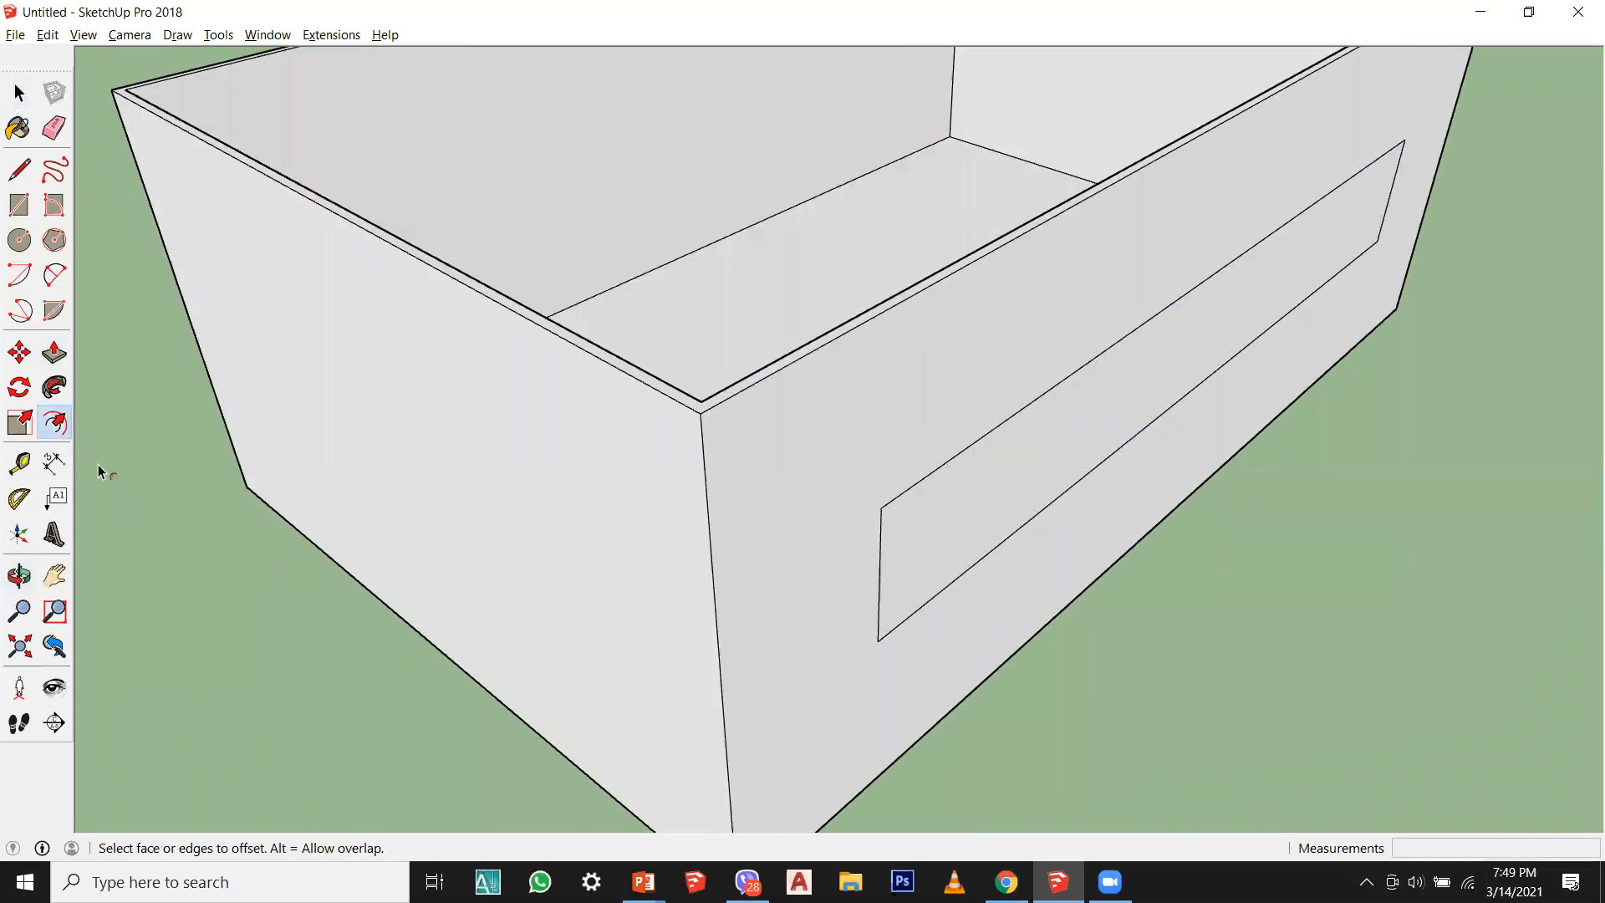
Step: Push the narrow rectangle 9" through the long side wall to cut an opening and inspect it
left_click(54, 353)
scroll(967, 546, "up", 2)
left_click(967, 548)
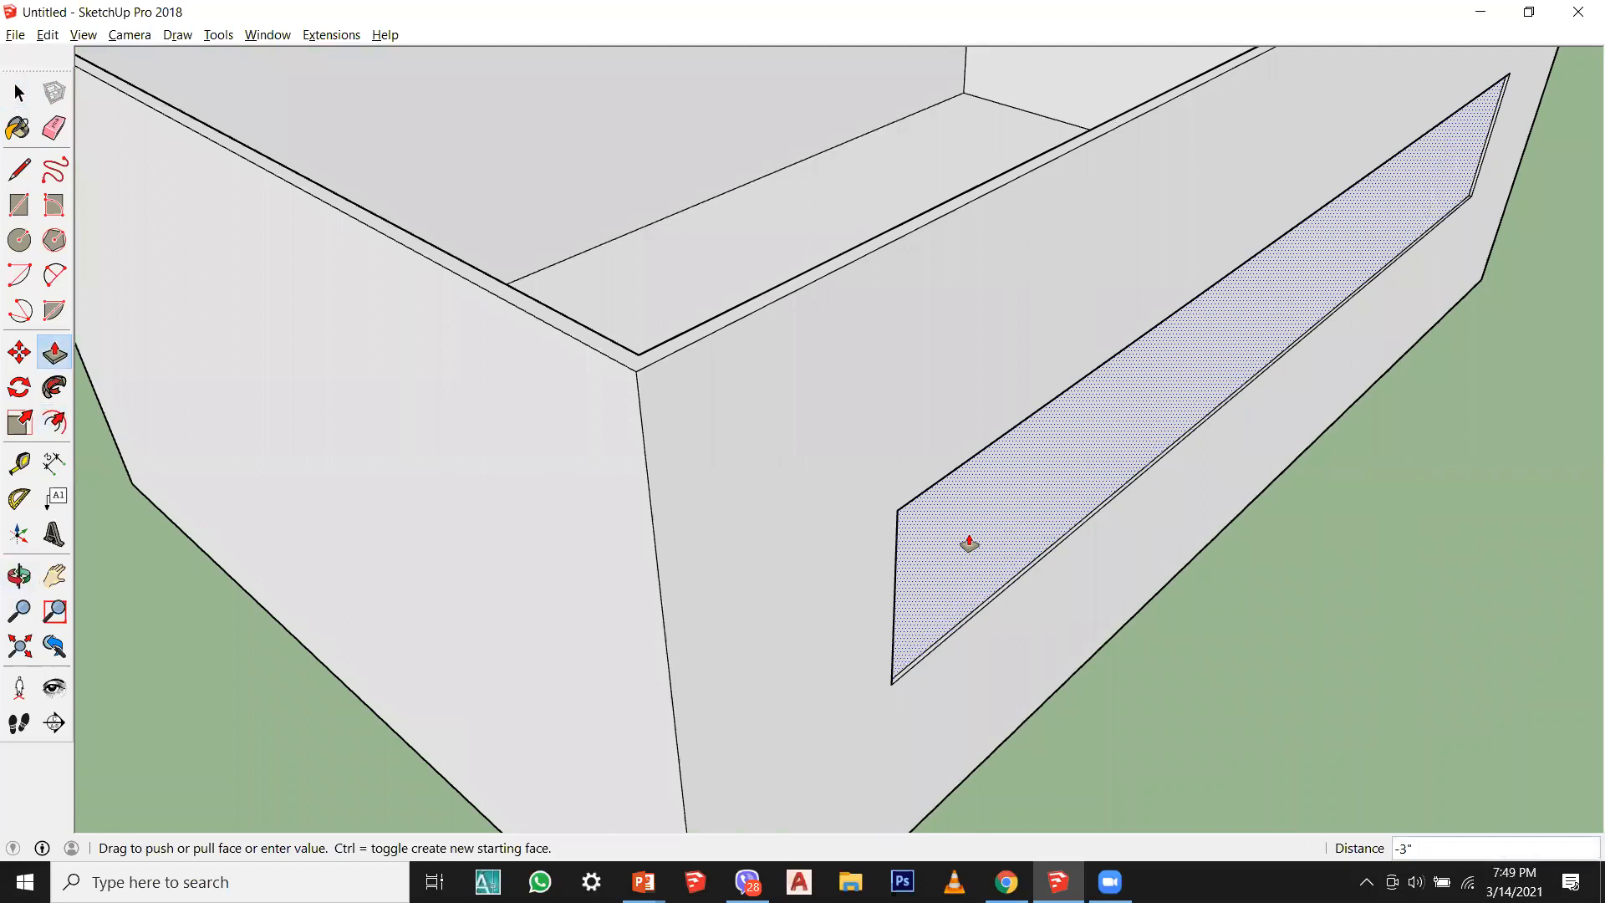
left_click(975, 555)
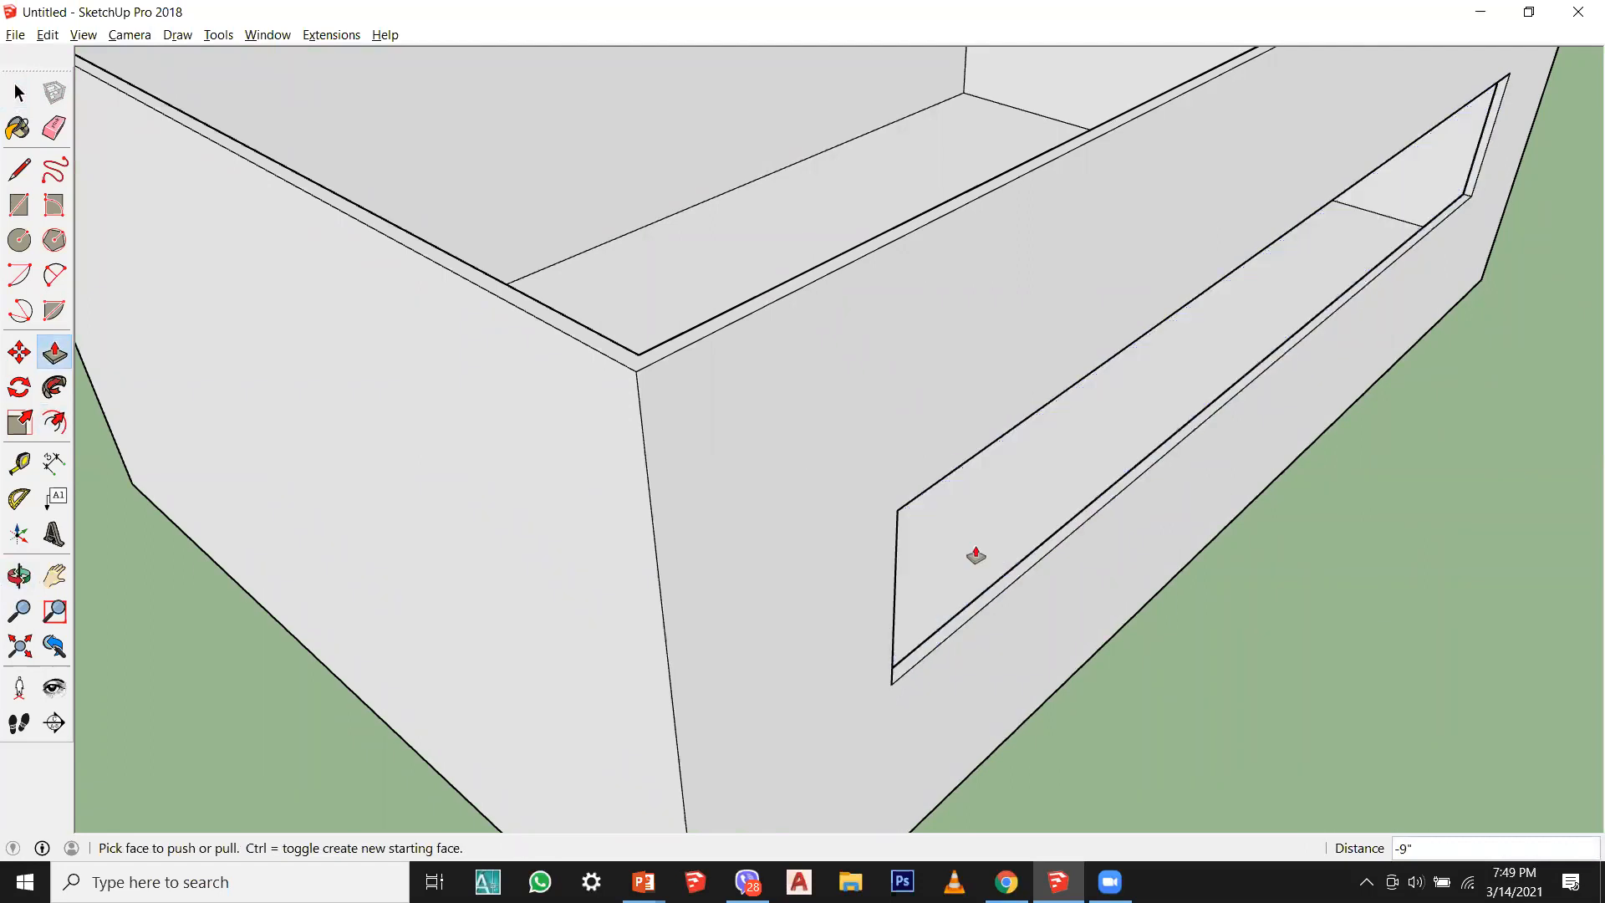
scroll(974, 585, "up", 3)
scroll(972, 585, "down", 2)
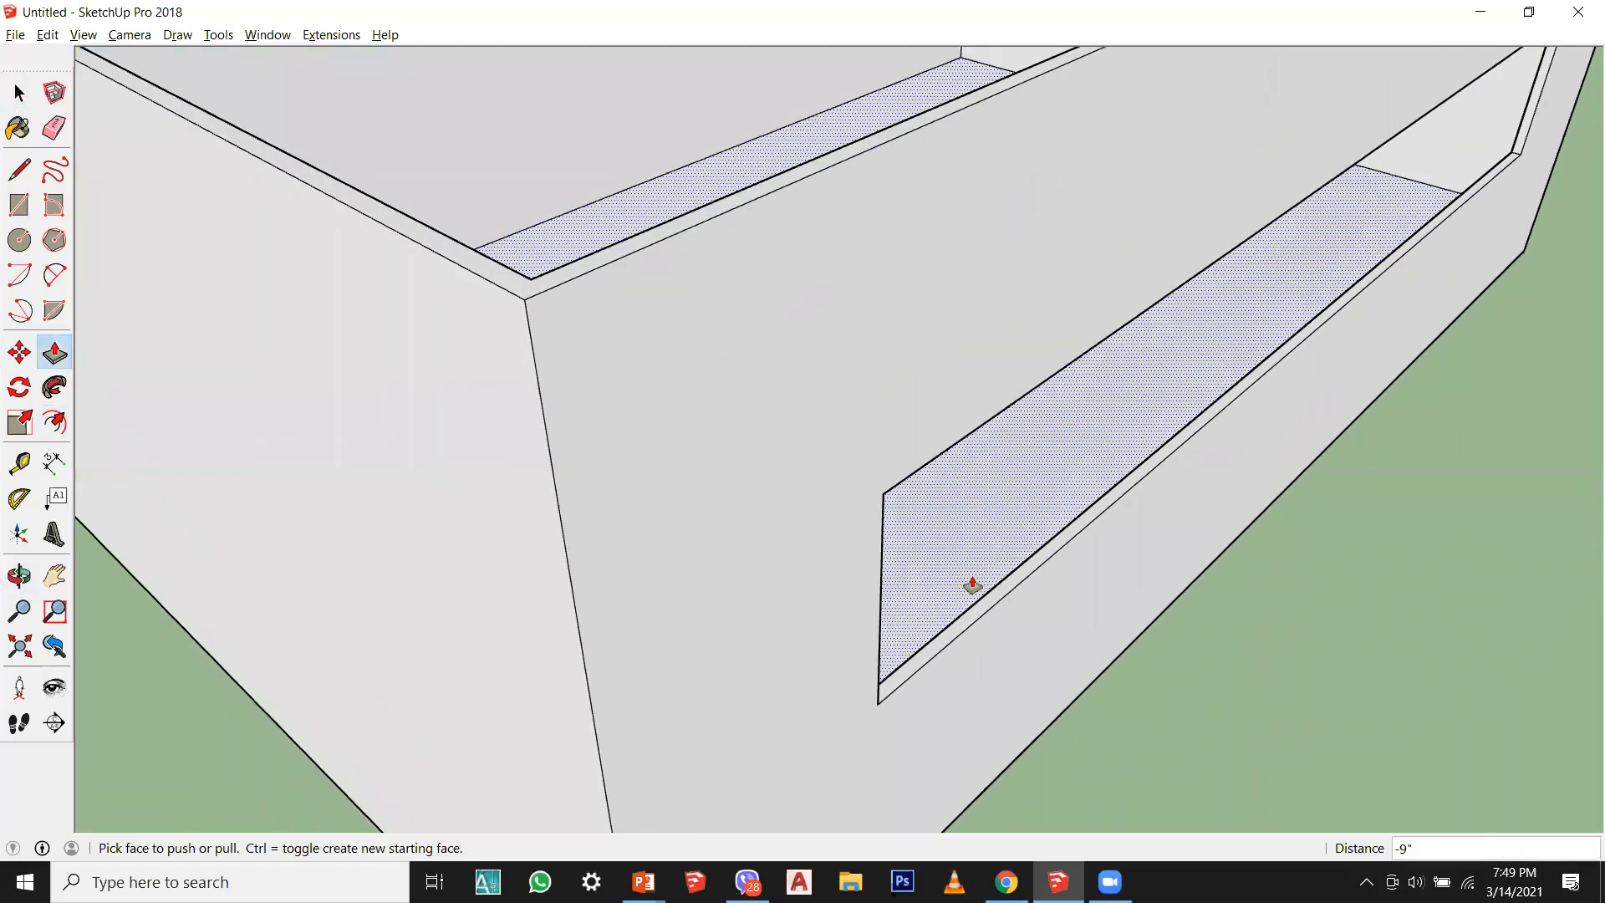
Step: Pull the rectangle on the long wall outward about 4' 5" as a block, and push its front face back 2' 5"
left_click(978, 567)
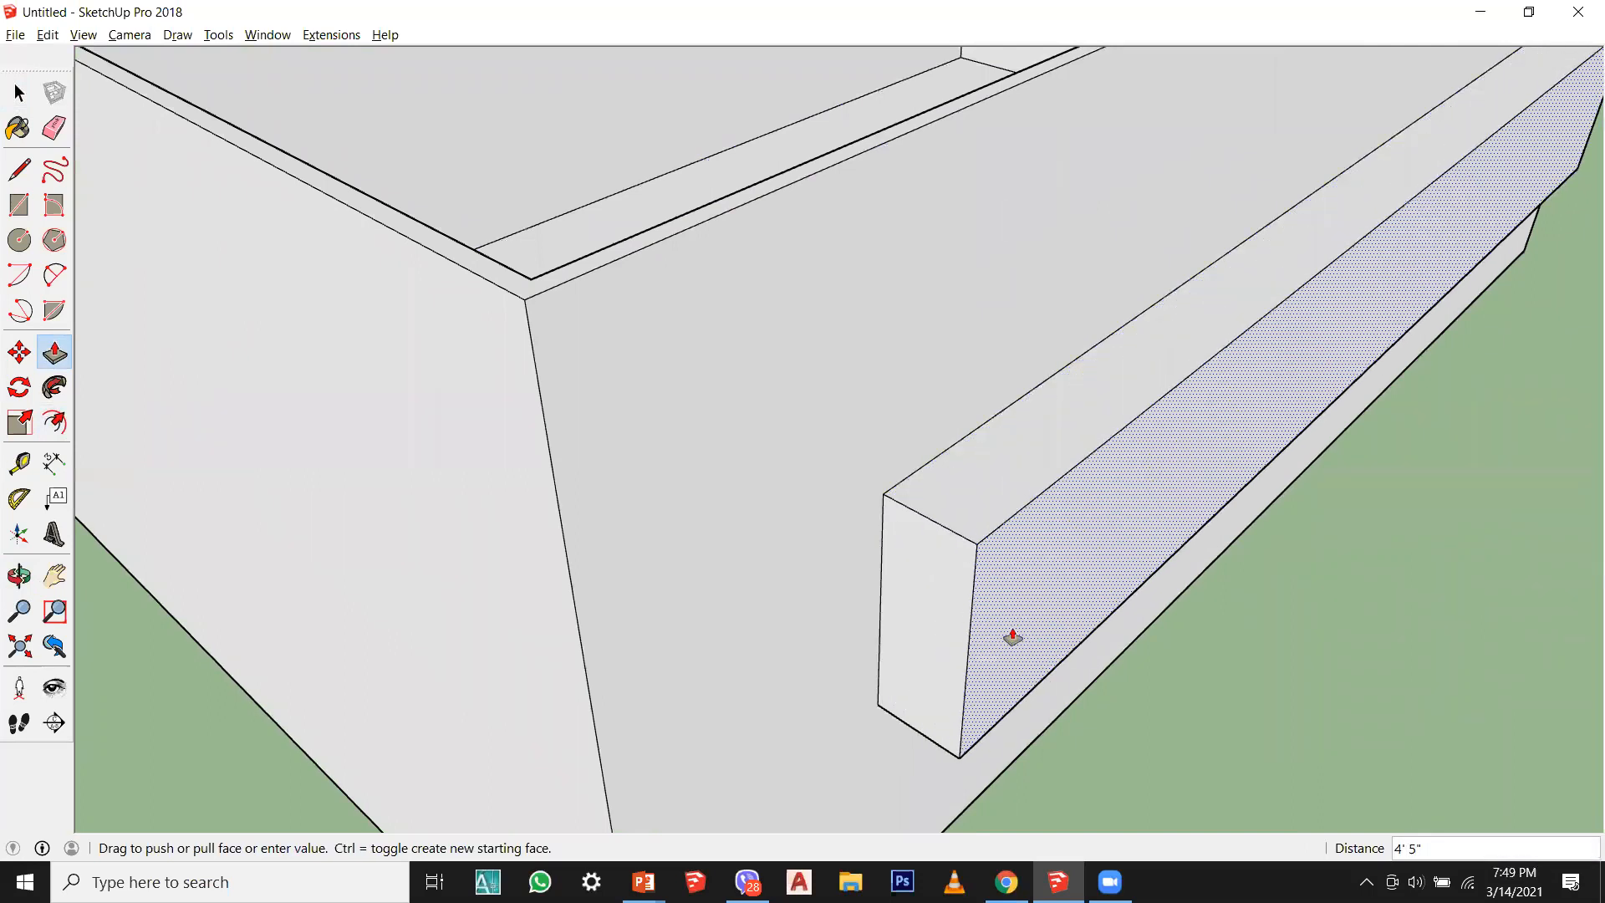
left_click(1013, 637)
scroll(860, 599, "down", 5)
middle_click_drag(860, 598, 1078, 581)
left_click(797, 477)
left_click(856, 474)
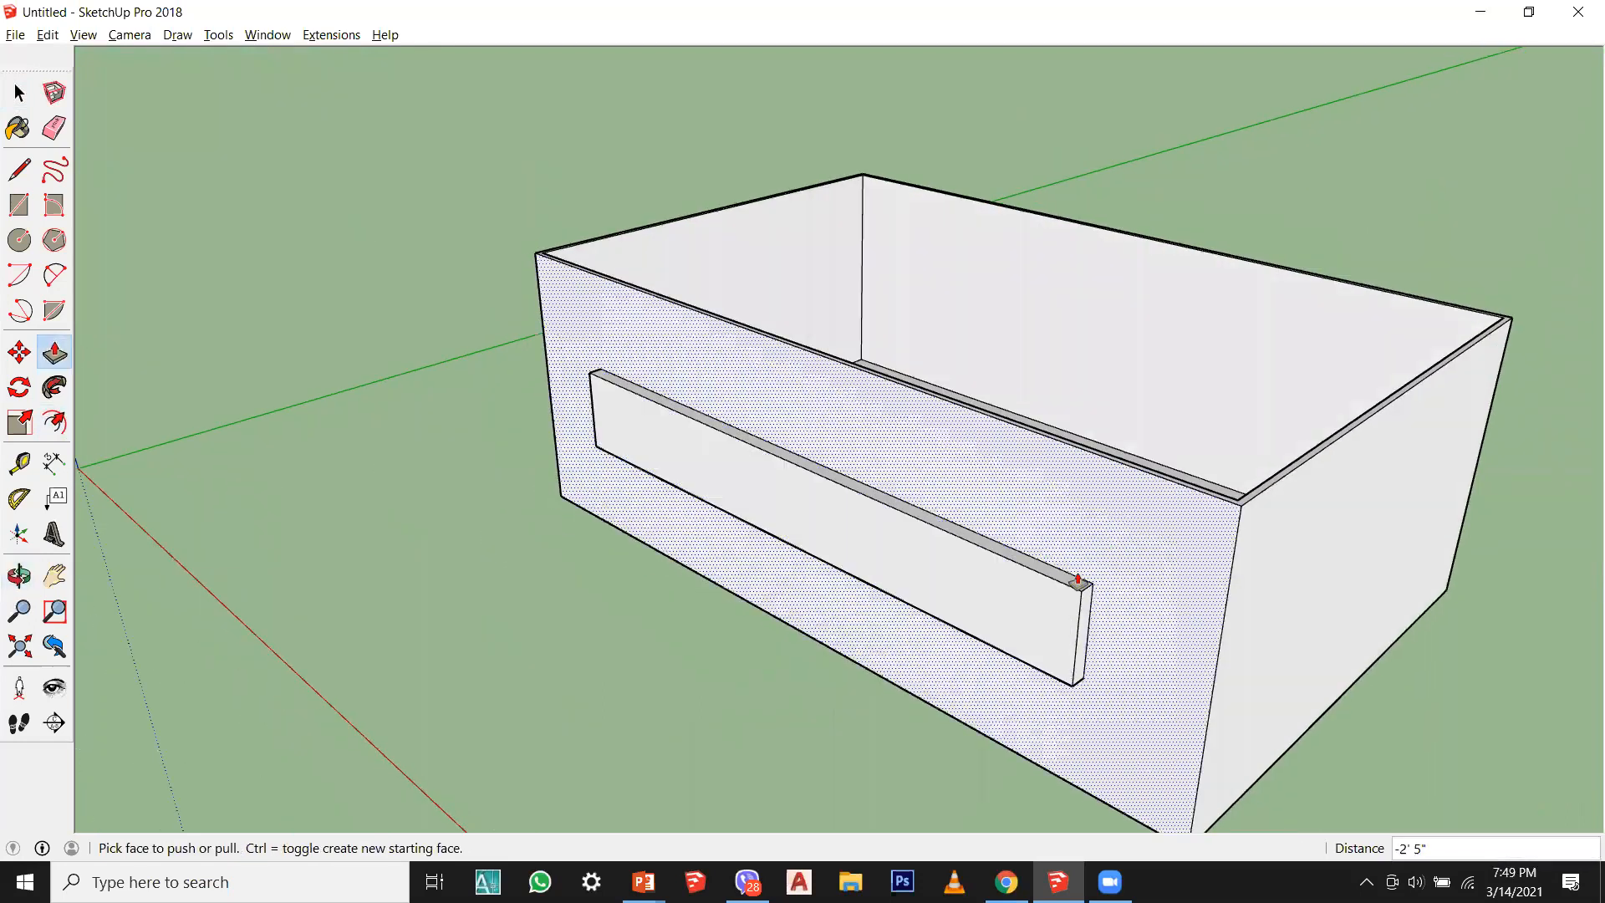
Step: Try pushing the top face of the protruding block down by about 1'
scroll(1079, 581, "up", 1)
left_click(1070, 585)
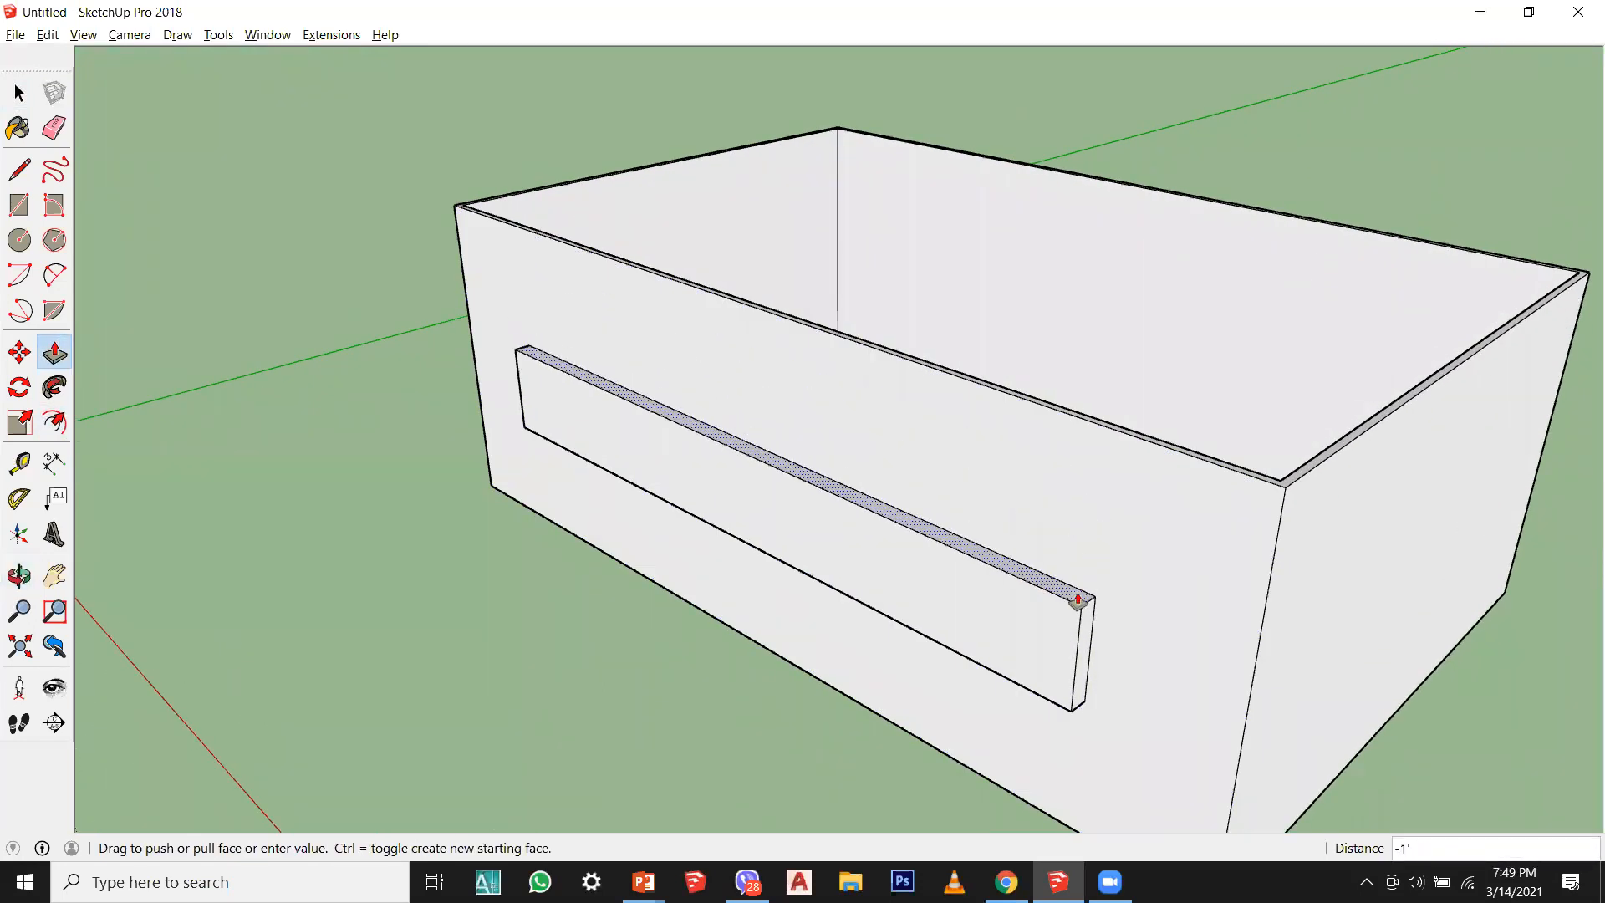
left_click(1078, 595)
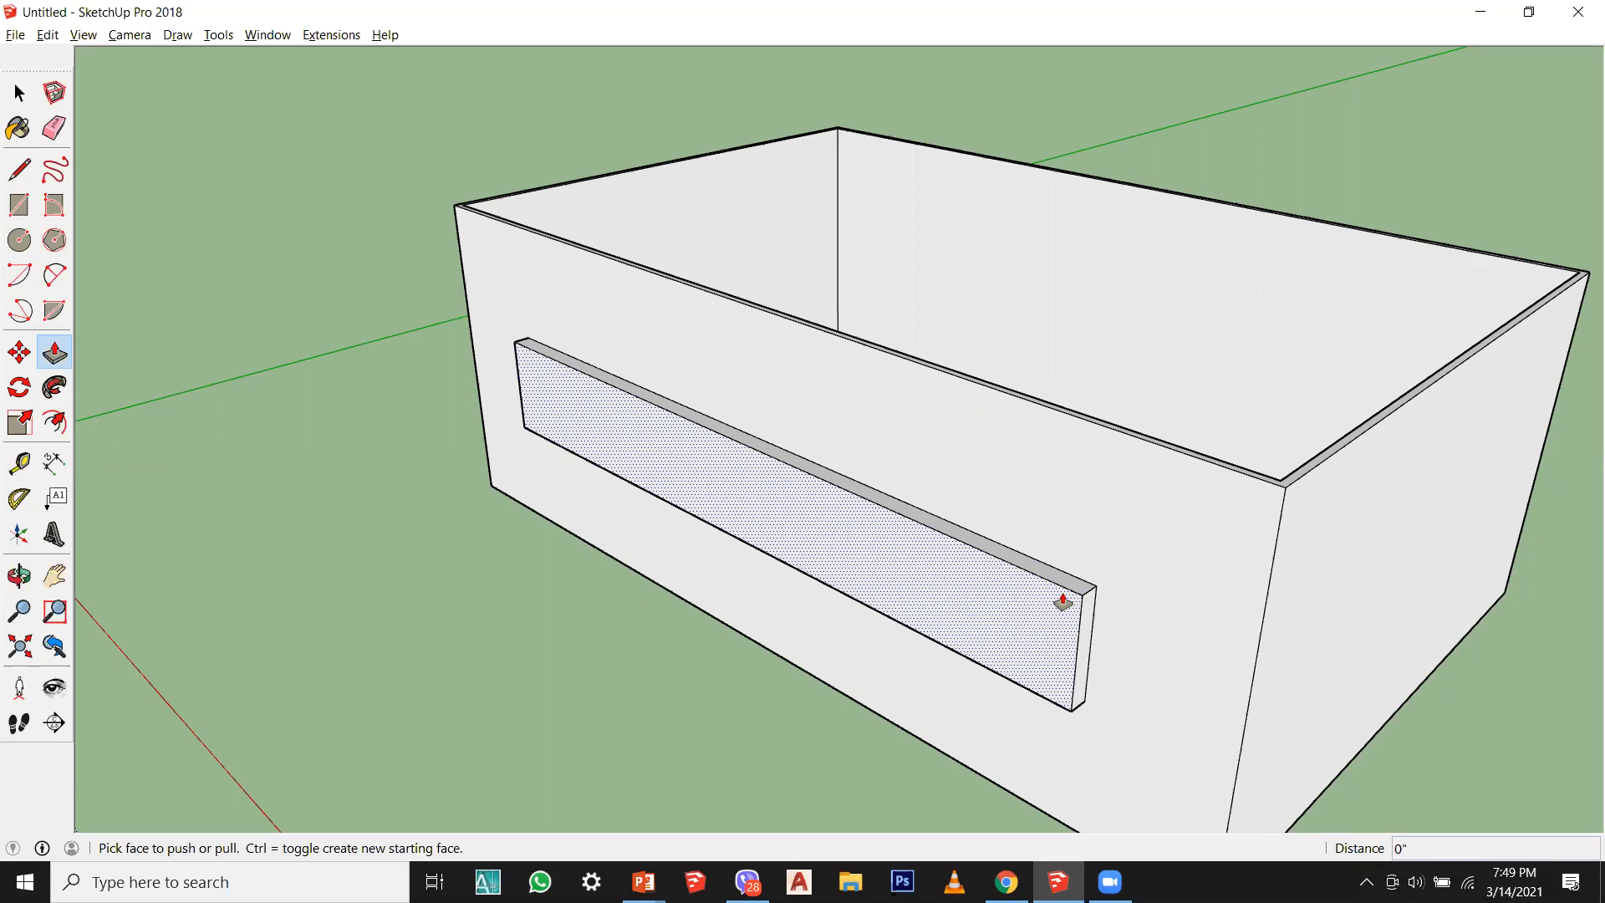
Step: Select the front face of the block protruding from the long wall
key("space")
middle_click_drag(206, 389, 846, 425)
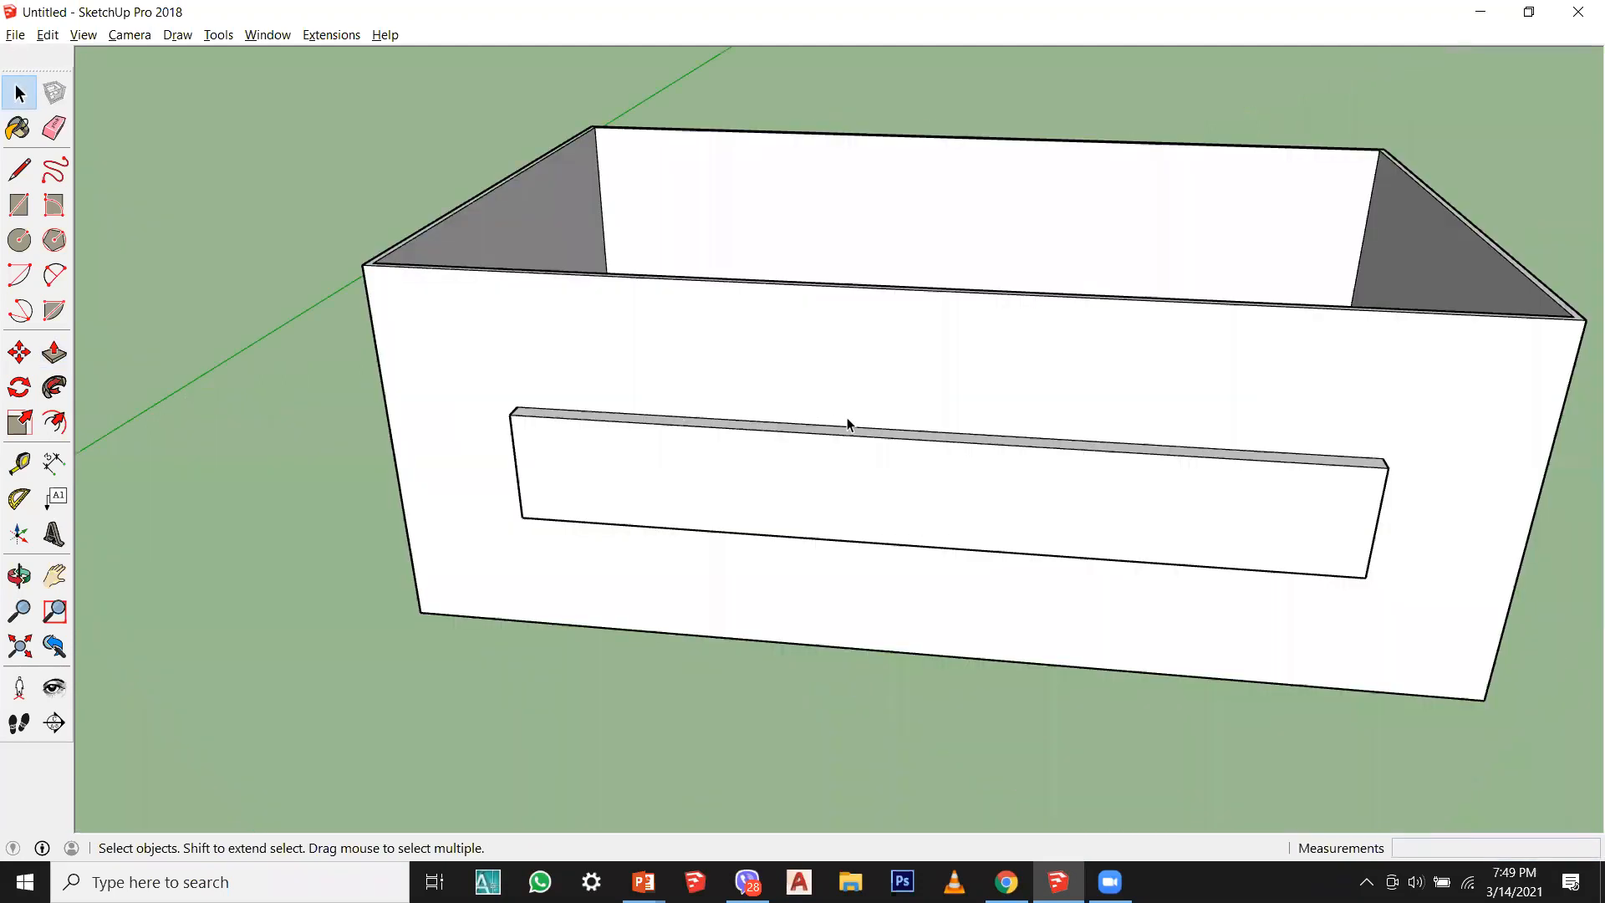
middle_click_drag(825, 507, 962, 447)
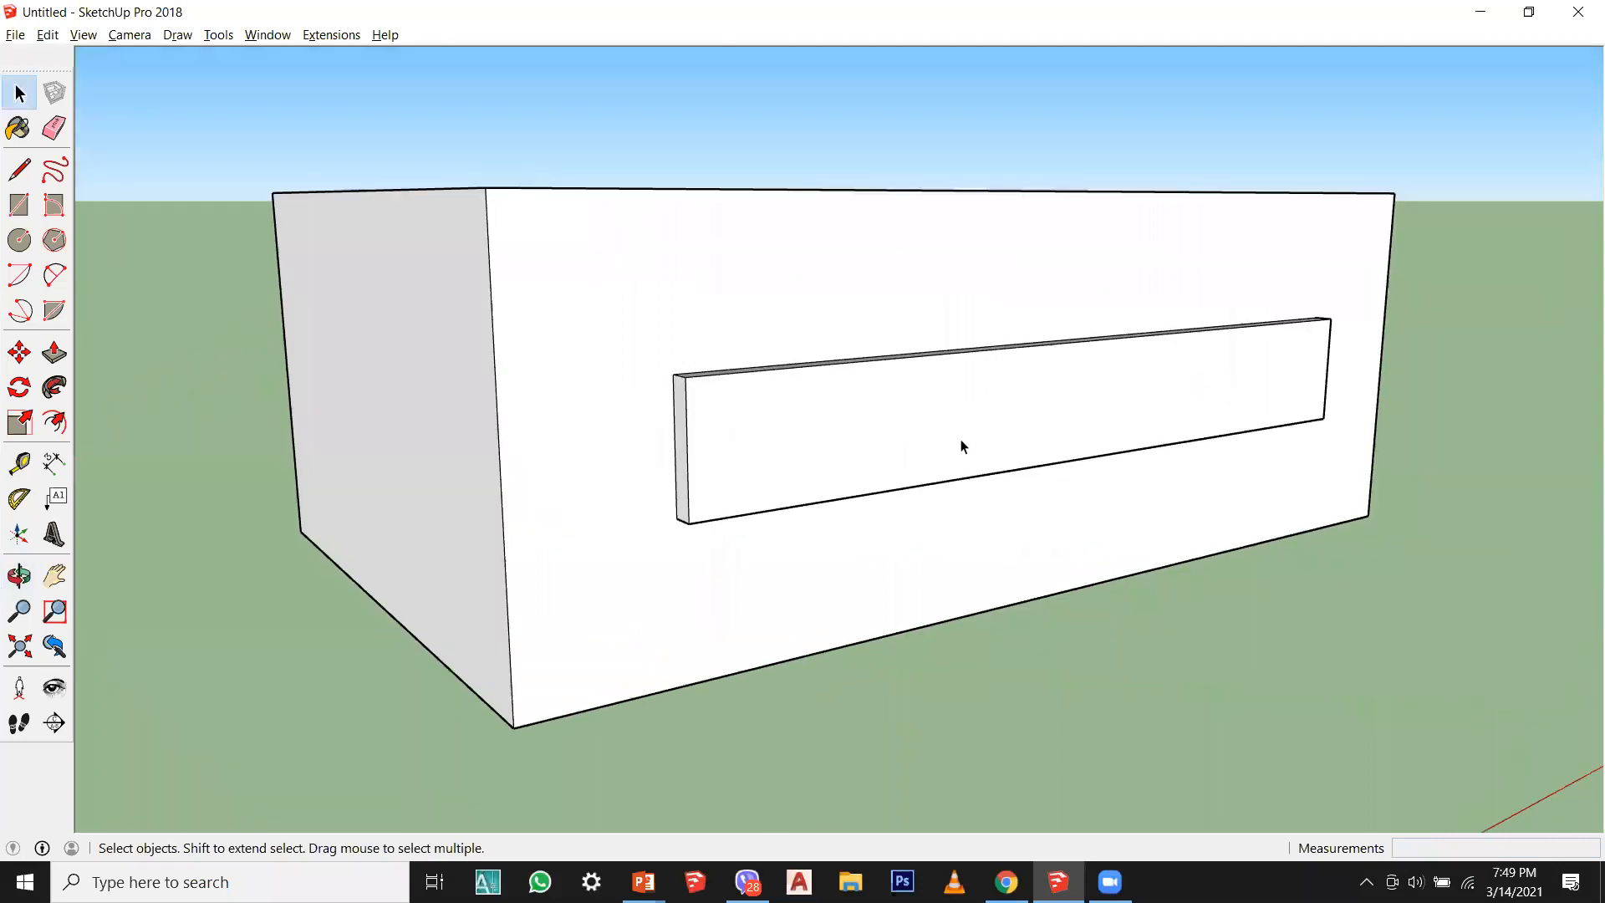
middle_click_drag(1083, 456, 948, 456)
left_click(876, 434)
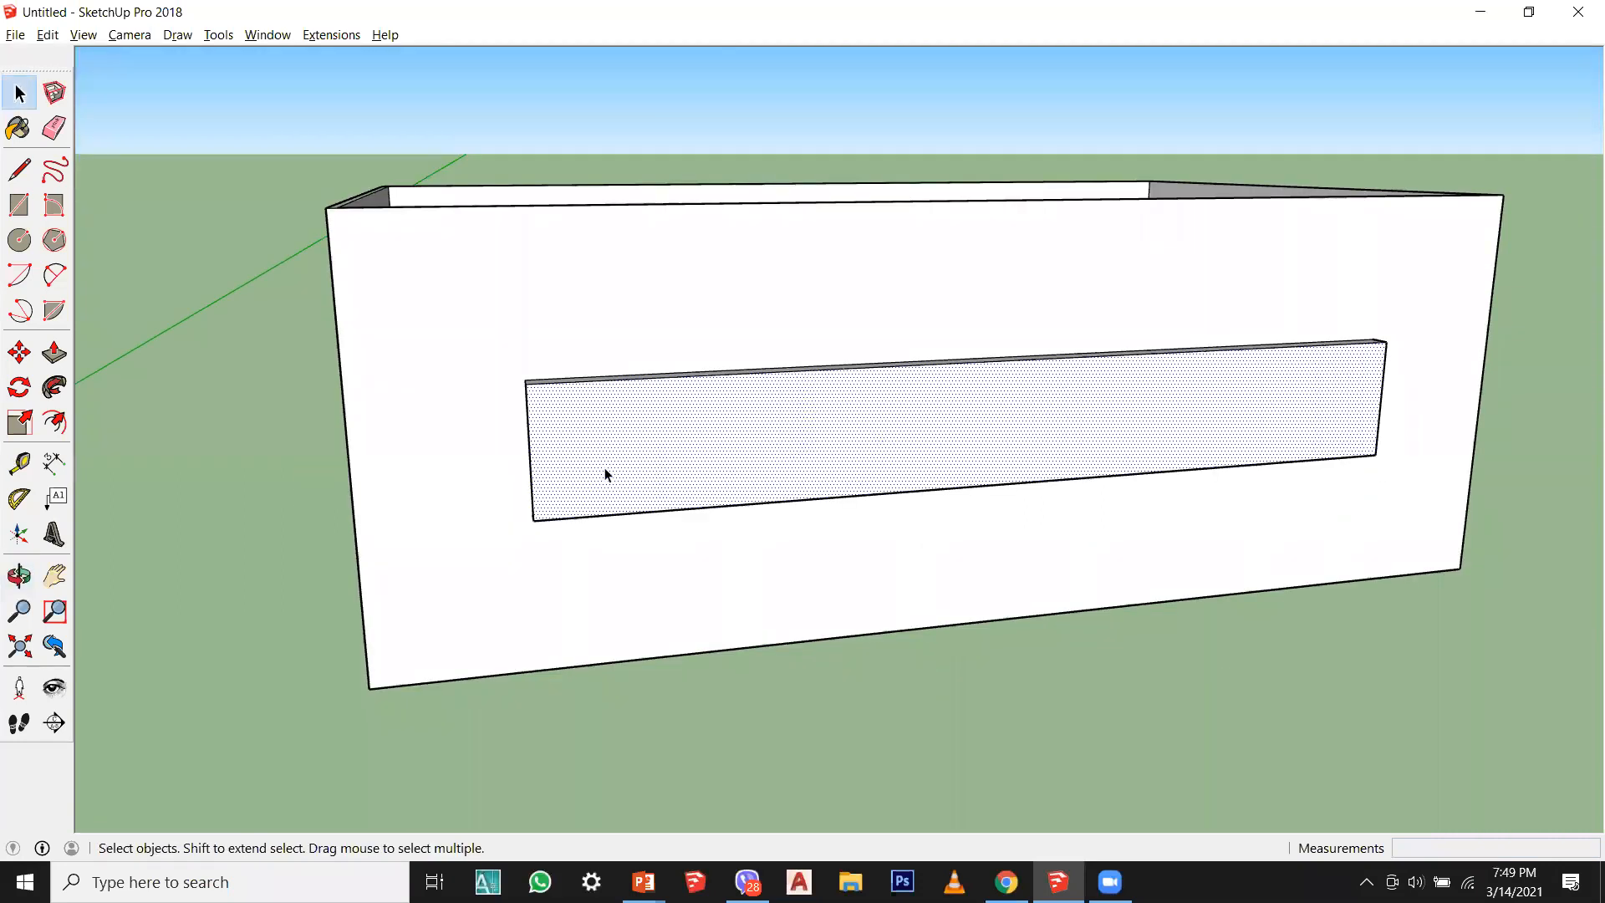
middle_click_drag(609, 481, 1309, 402)
scroll(942, 484, "up", 3)
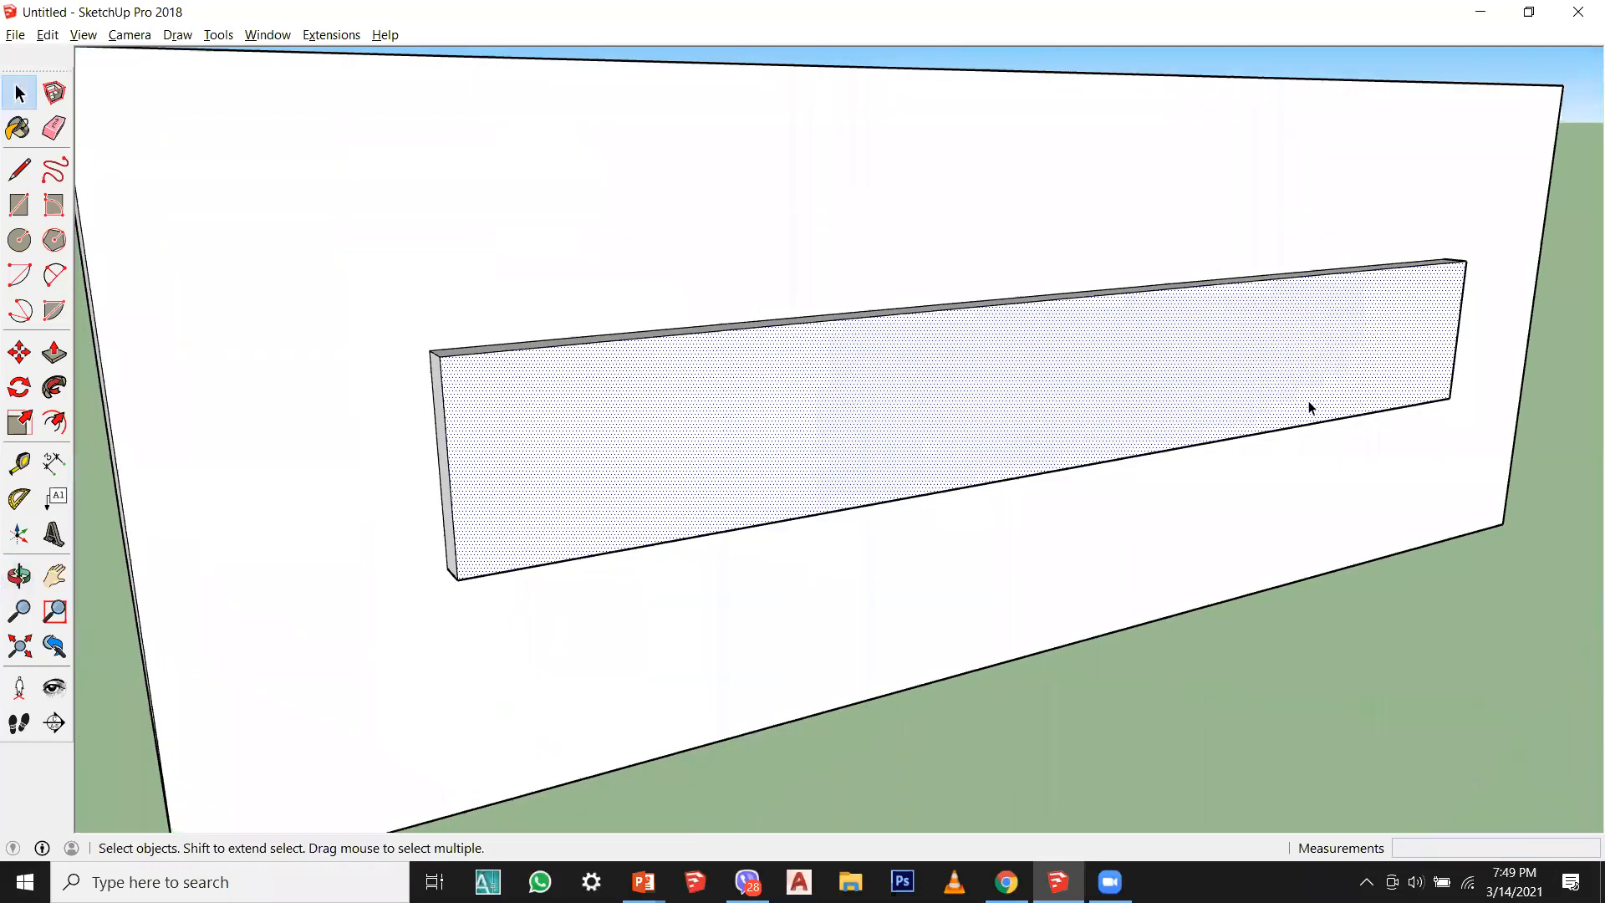
Step: Try offsetting the block's front face inward by about 1' 10", and undo the last change to the block's depth
left_click(54, 422)
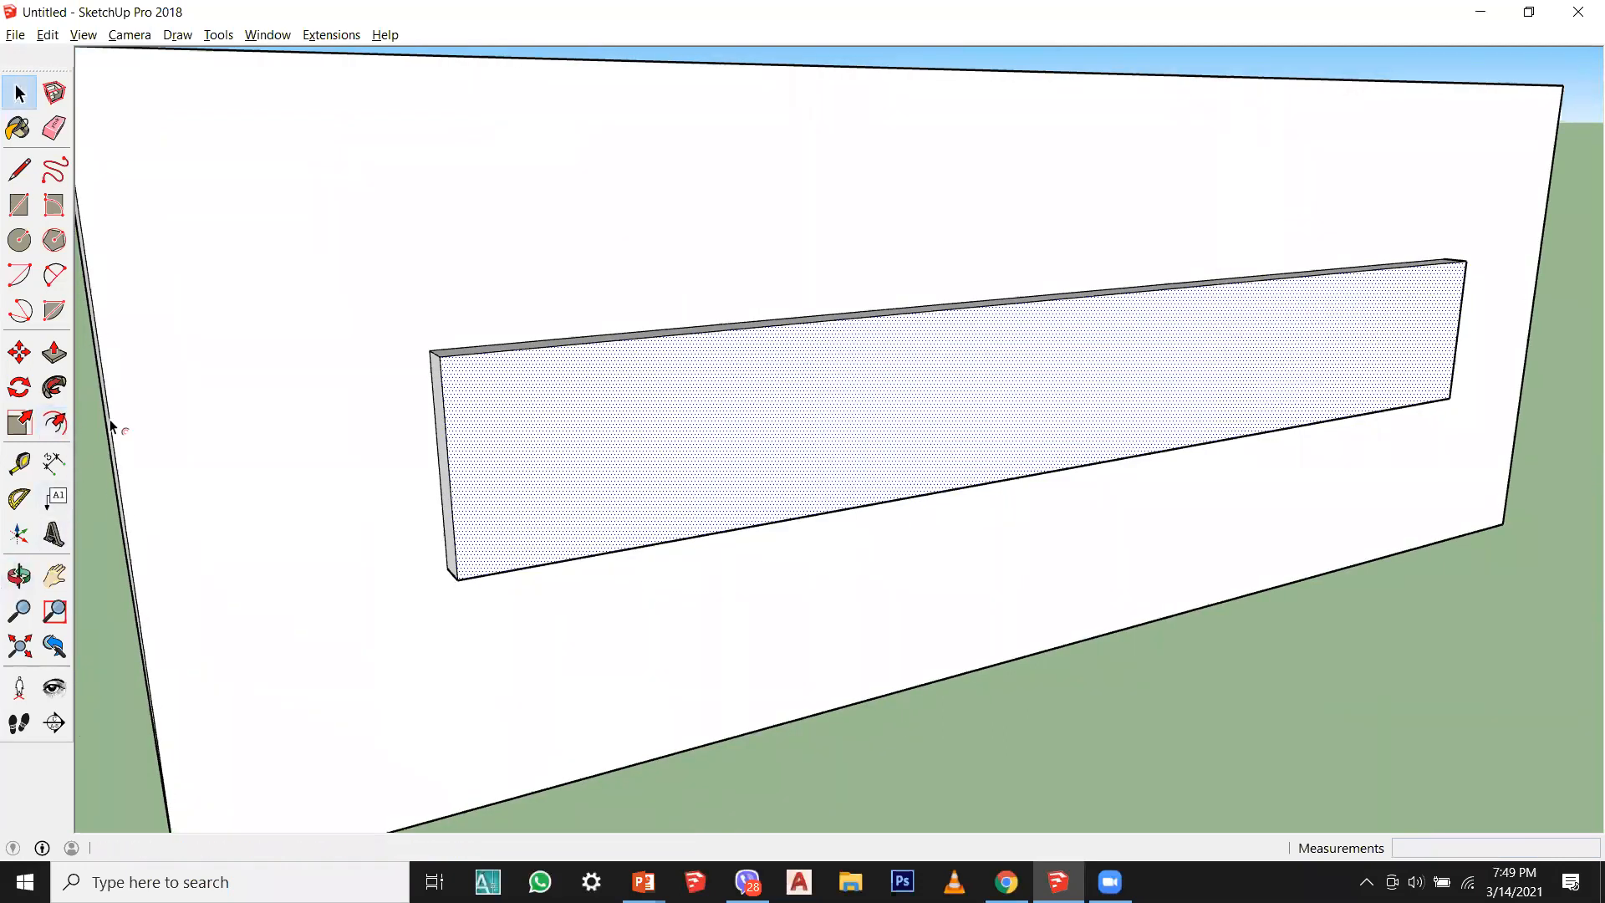
scroll(568, 548, "up", 2)
left_click(572, 598)
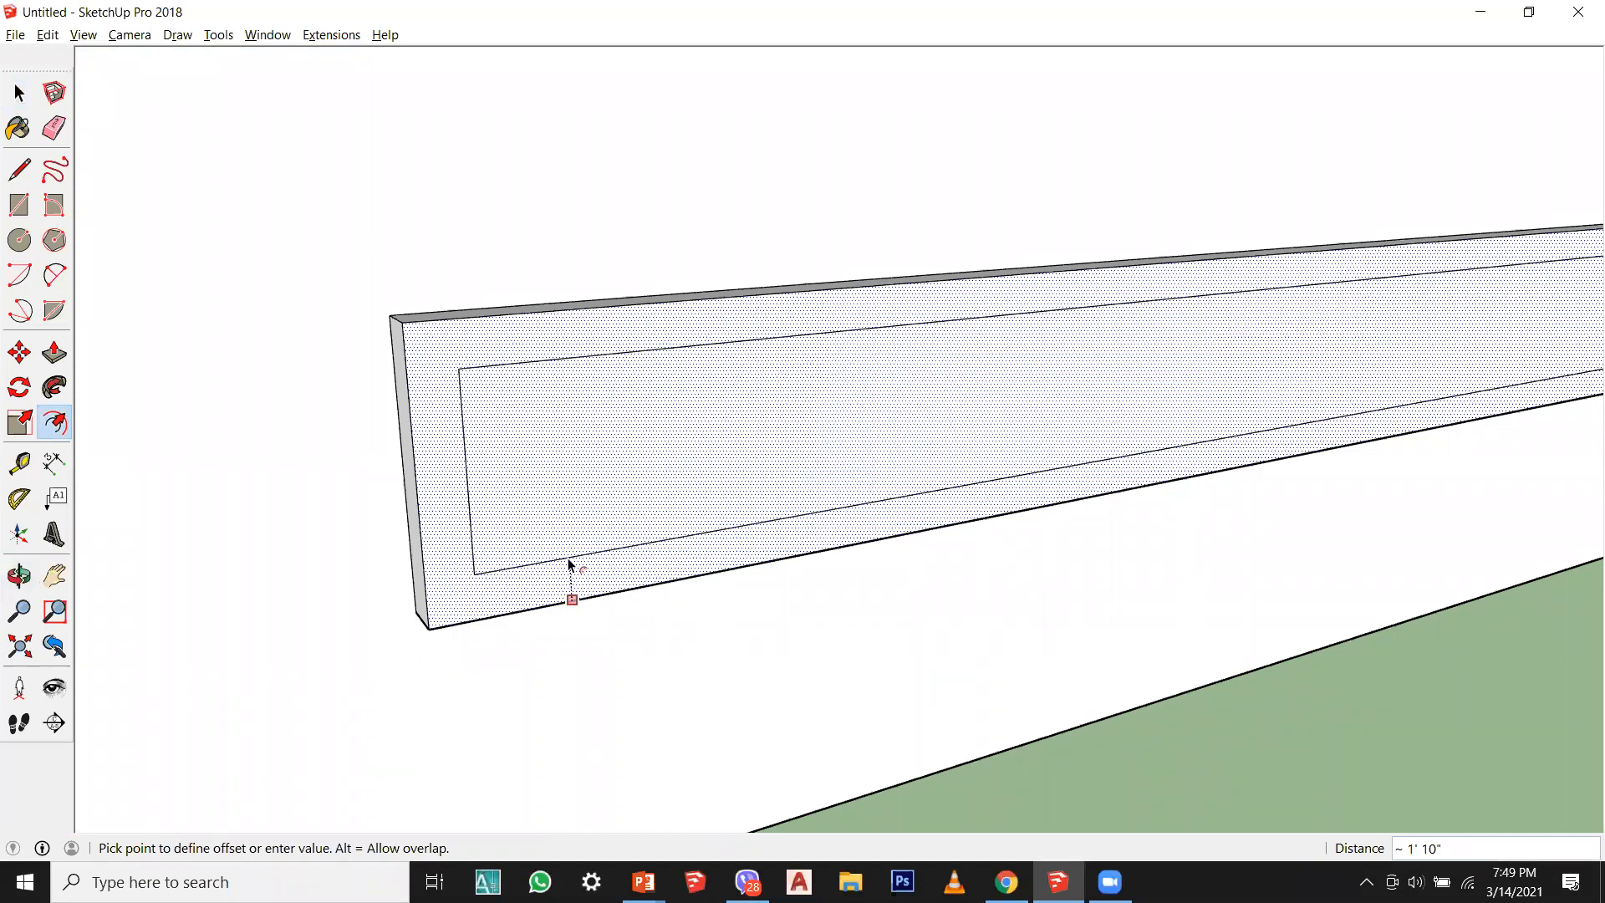
key("Return")
key("ctrl+z")
left_click(552, 503)
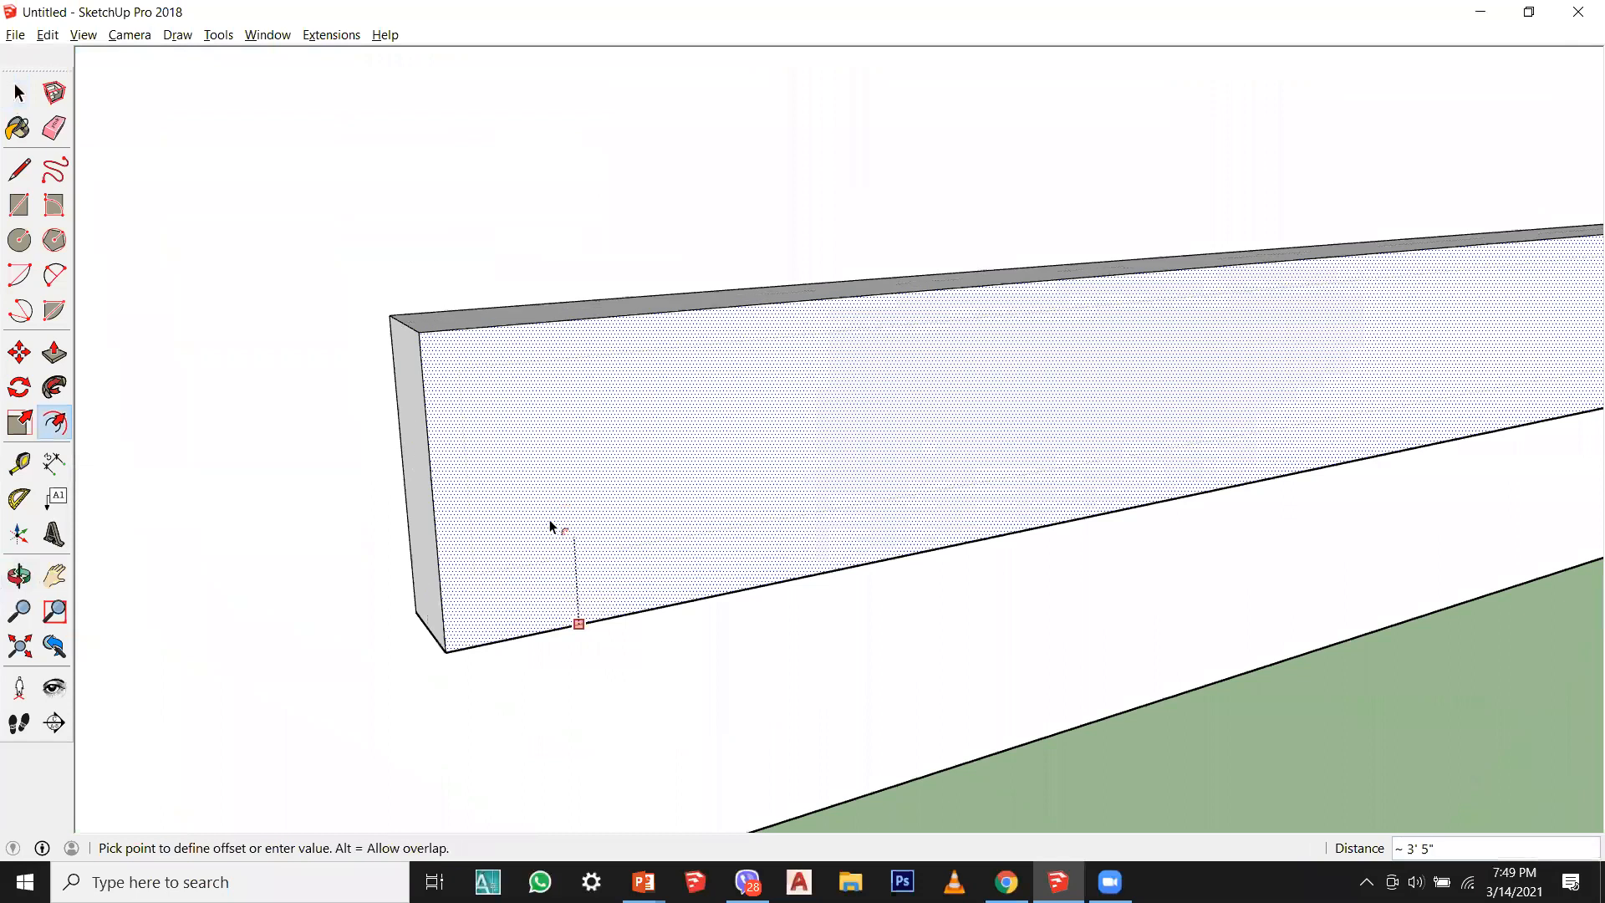
key("Escape")
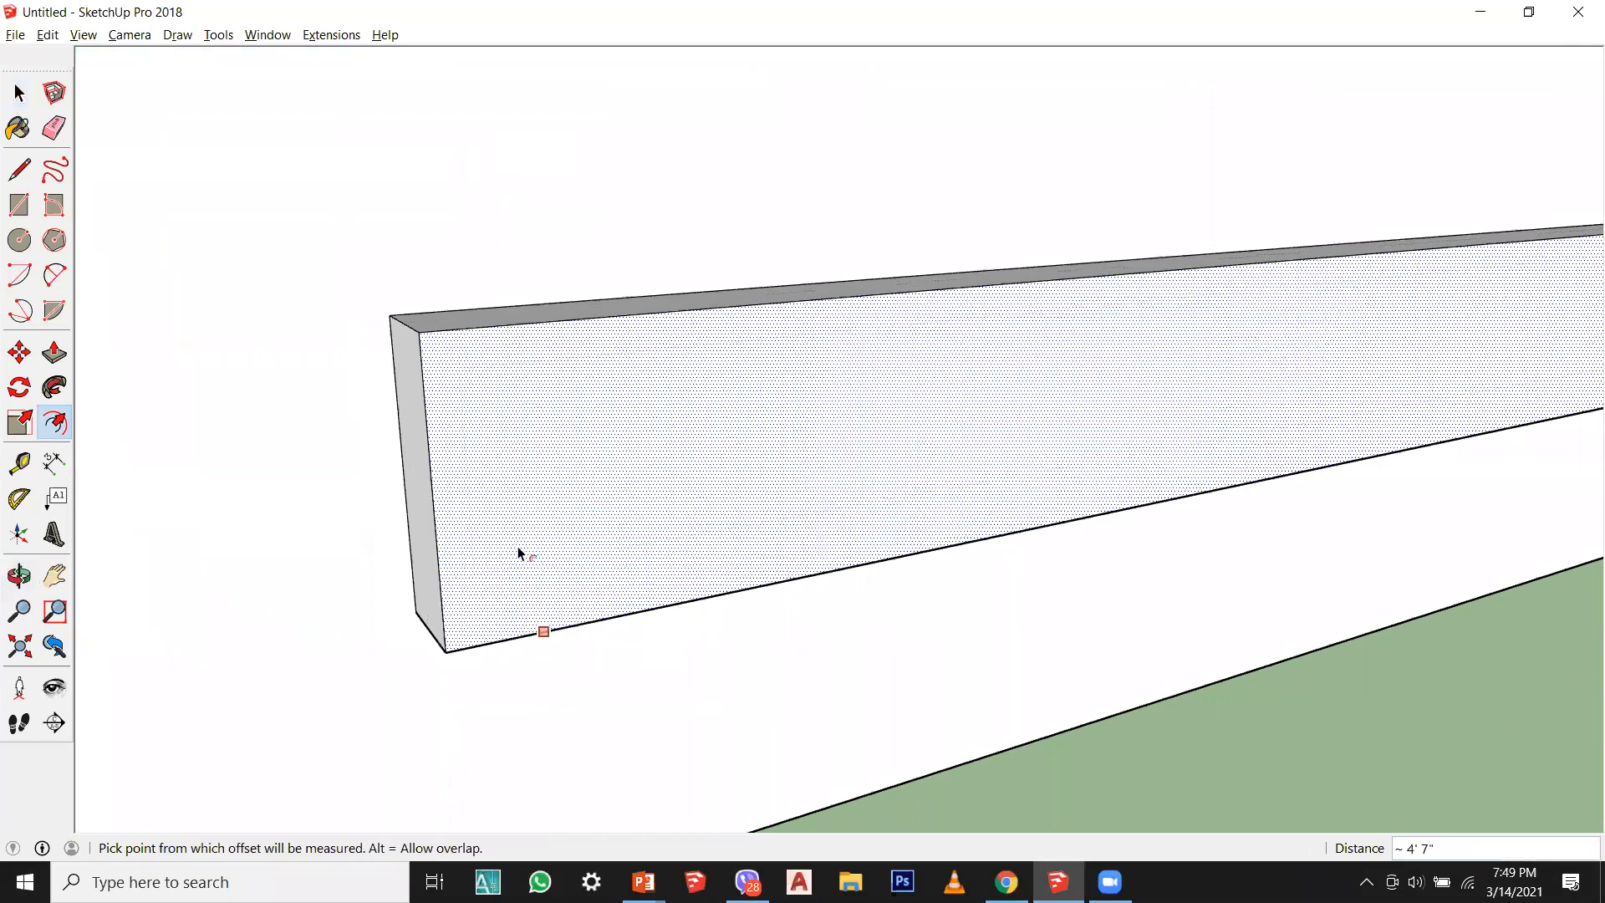
Step: Offset the outline of the block's front face inward by about 2' 3"
scroll(519, 549, "down", 3)
left_click(19, 93)
middle_click_drag(862, 557, 746, 493)
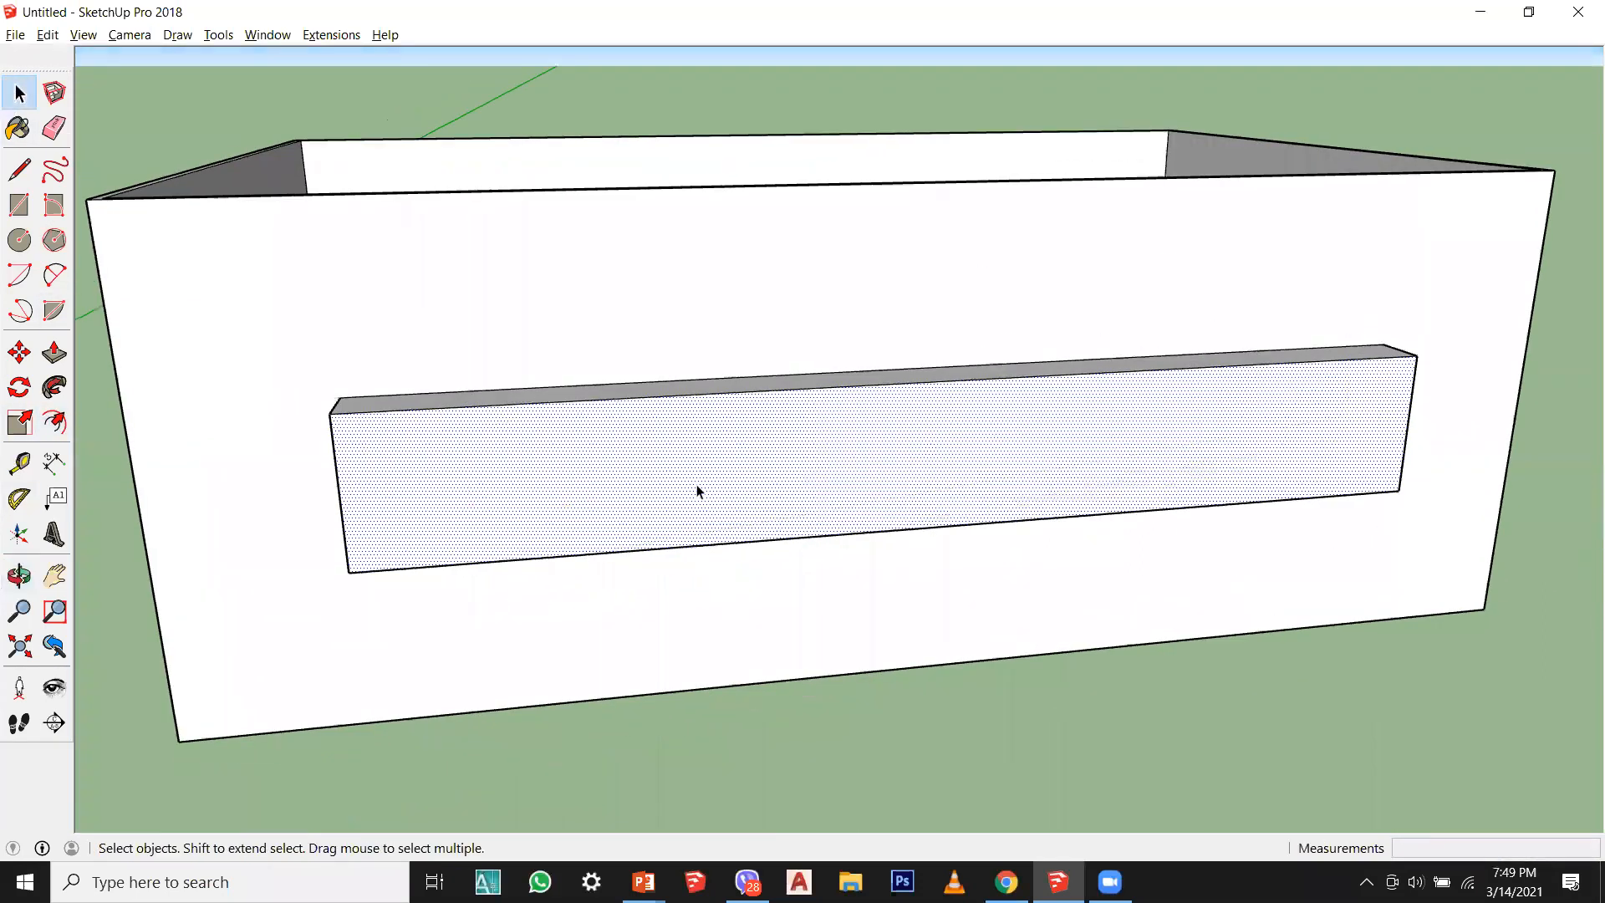
left_click(54, 422)
left_click(757, 539)
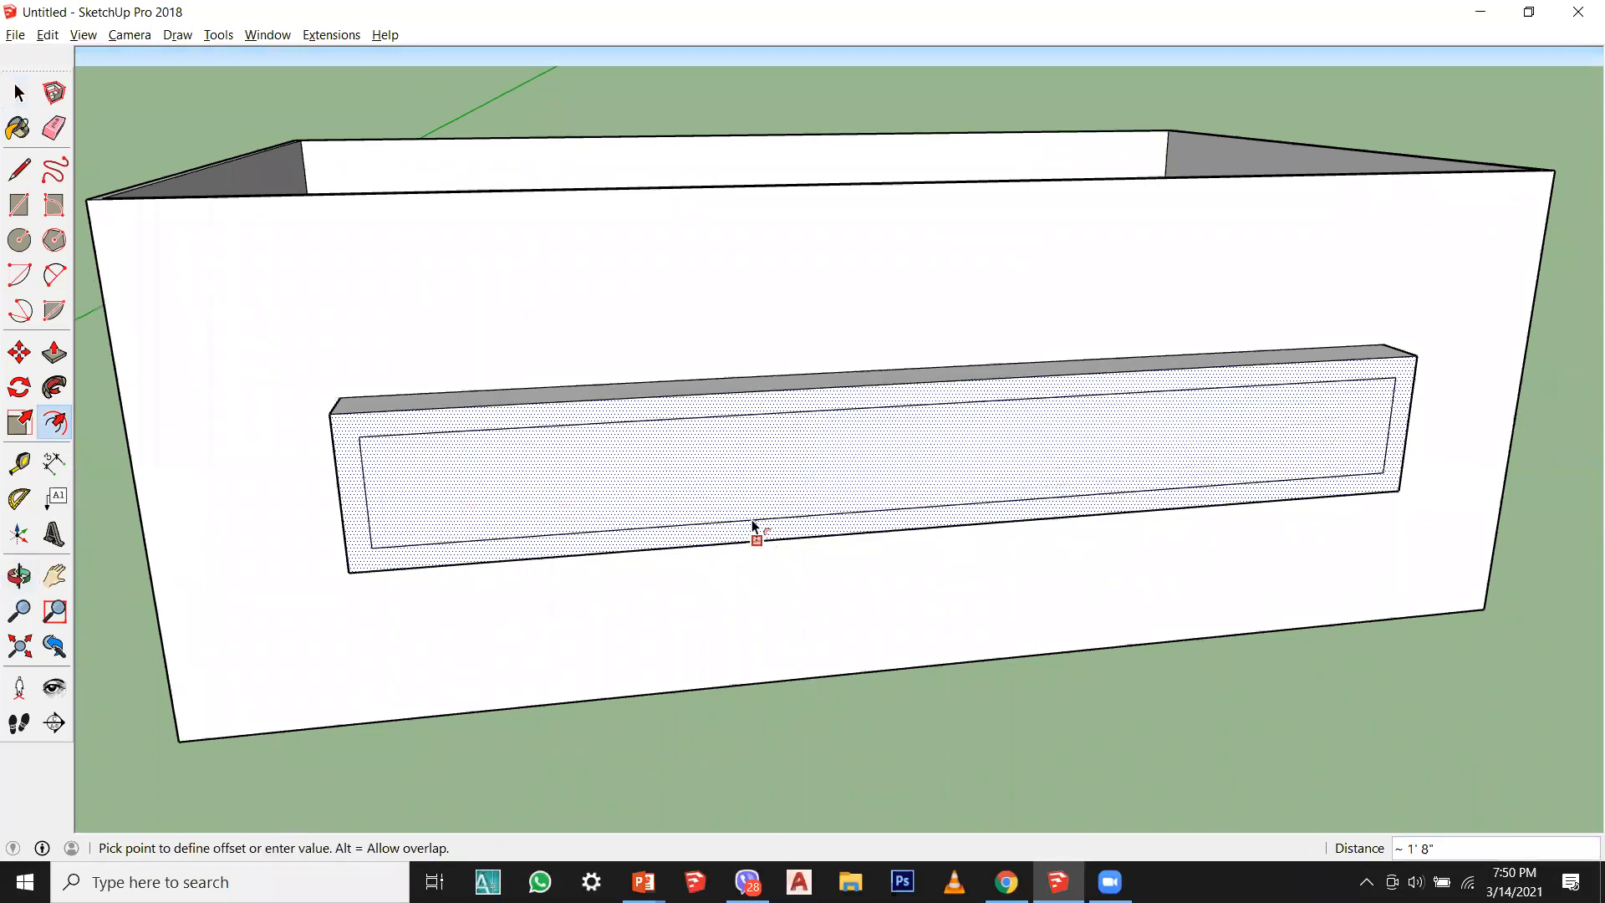
left_click(751, 525)
left_click(13, 97)
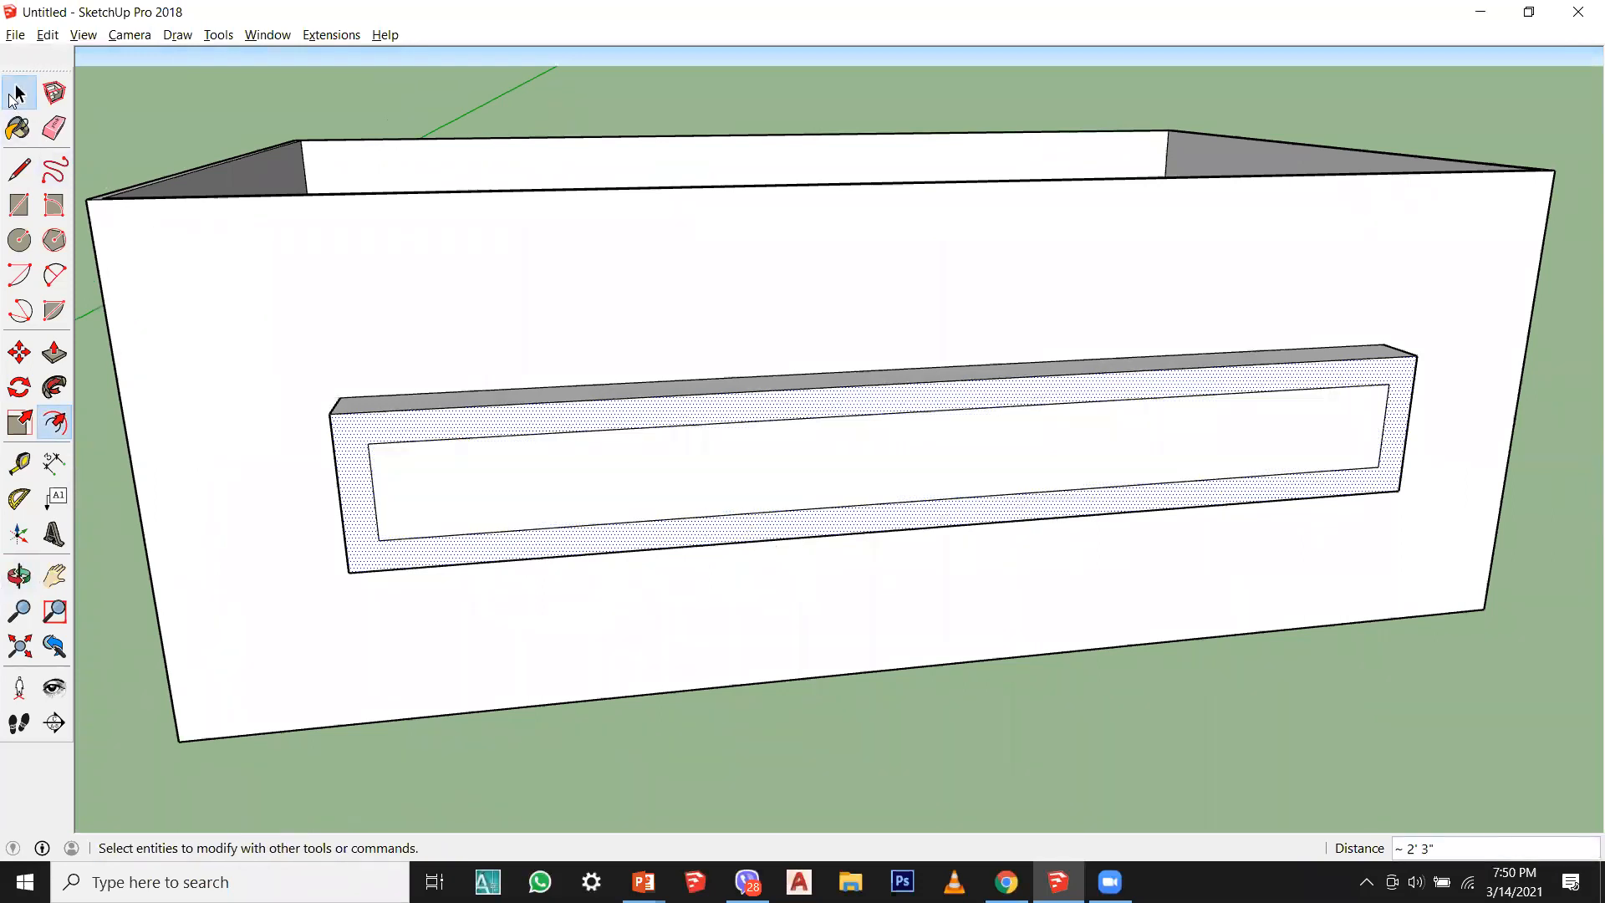
Step: Select the outer frame and the inner rectangle of the block's front face in turn to check they are separate faces
scroll(479, 527, "up", 1)
left_click(451, 478)
left_click(392, 405)
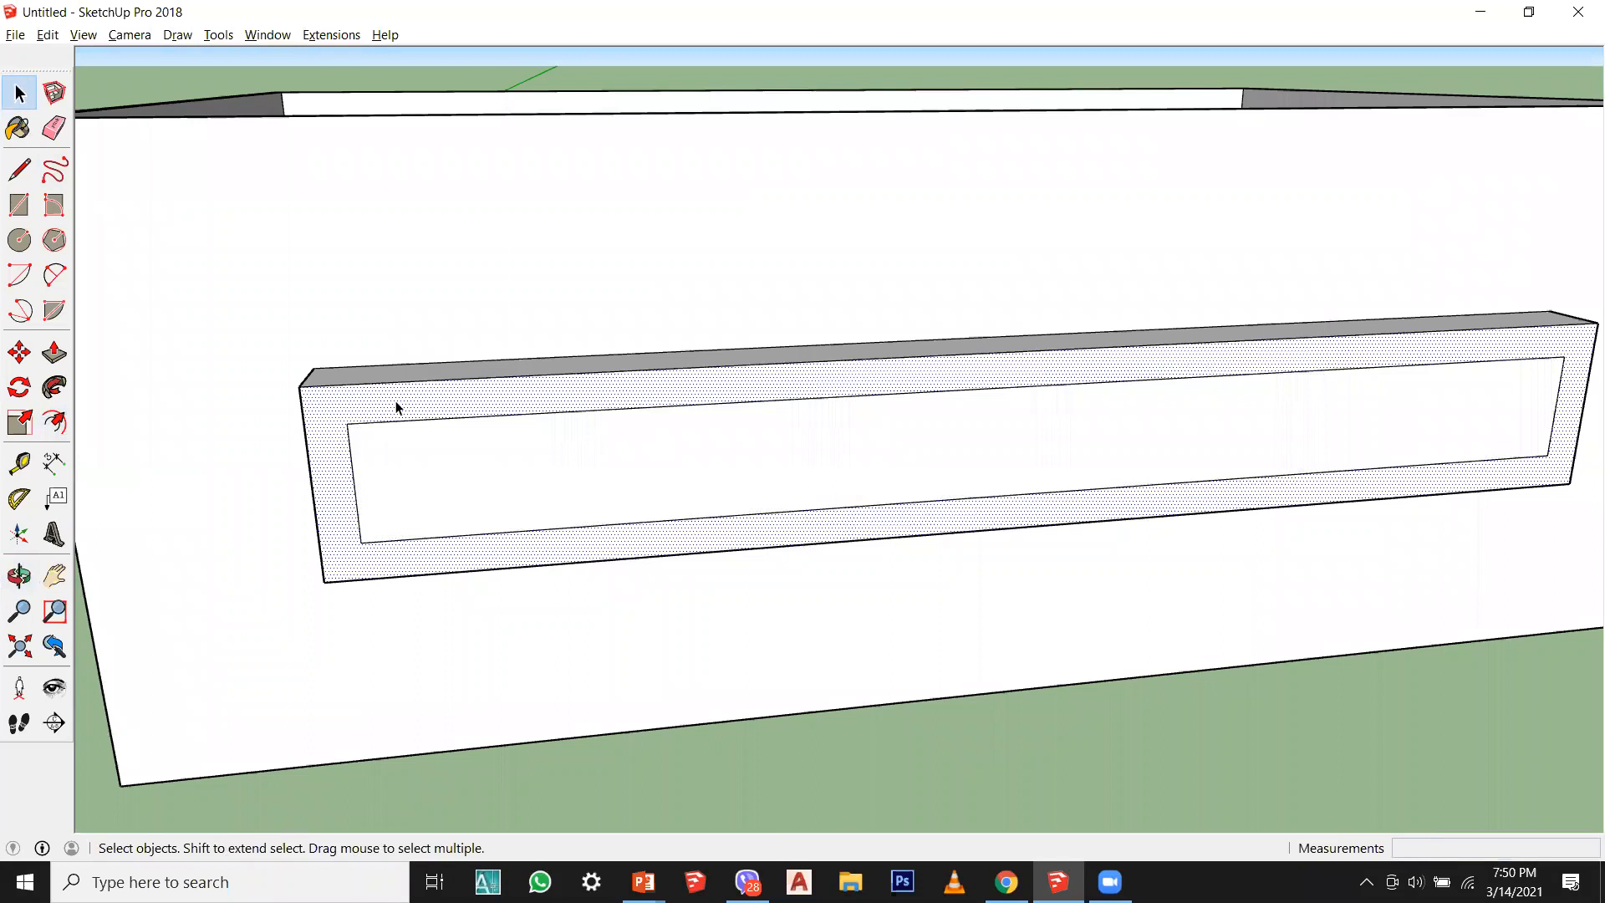
left_click(402, 483)
left_click(379, 412)
left_click(595, 482)
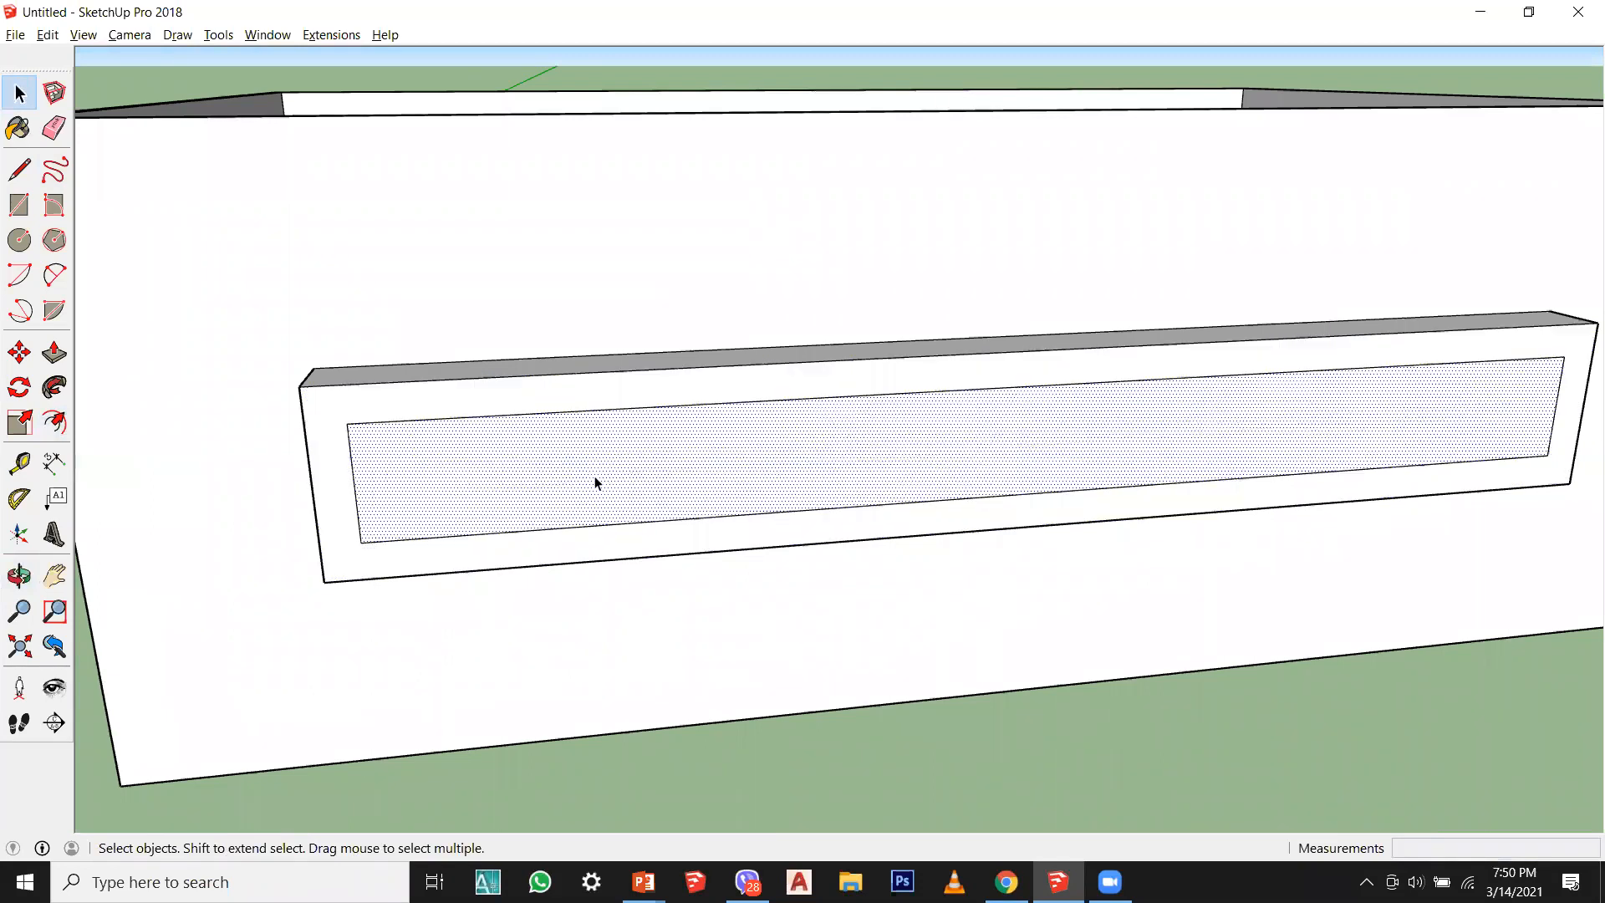
Step: Pull the frame around the inner rectangle outward by about 2' 10", leaving the middle recessed
left_click(49, 364)
left_click(474, 405)
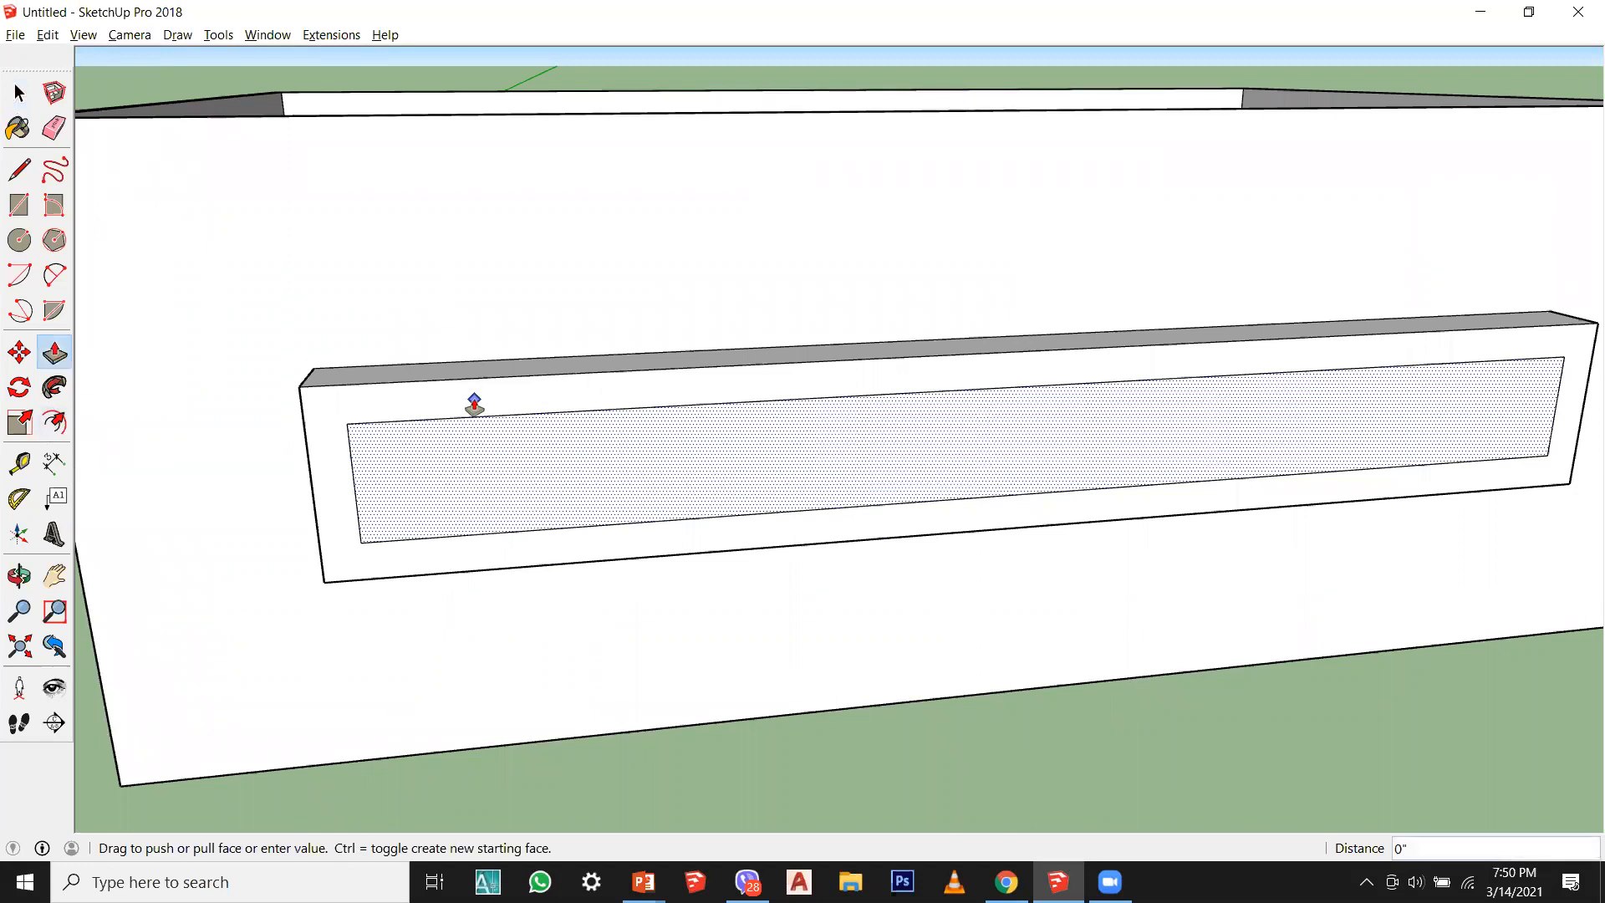
left_click(473, 415)
left_click(425, 409)
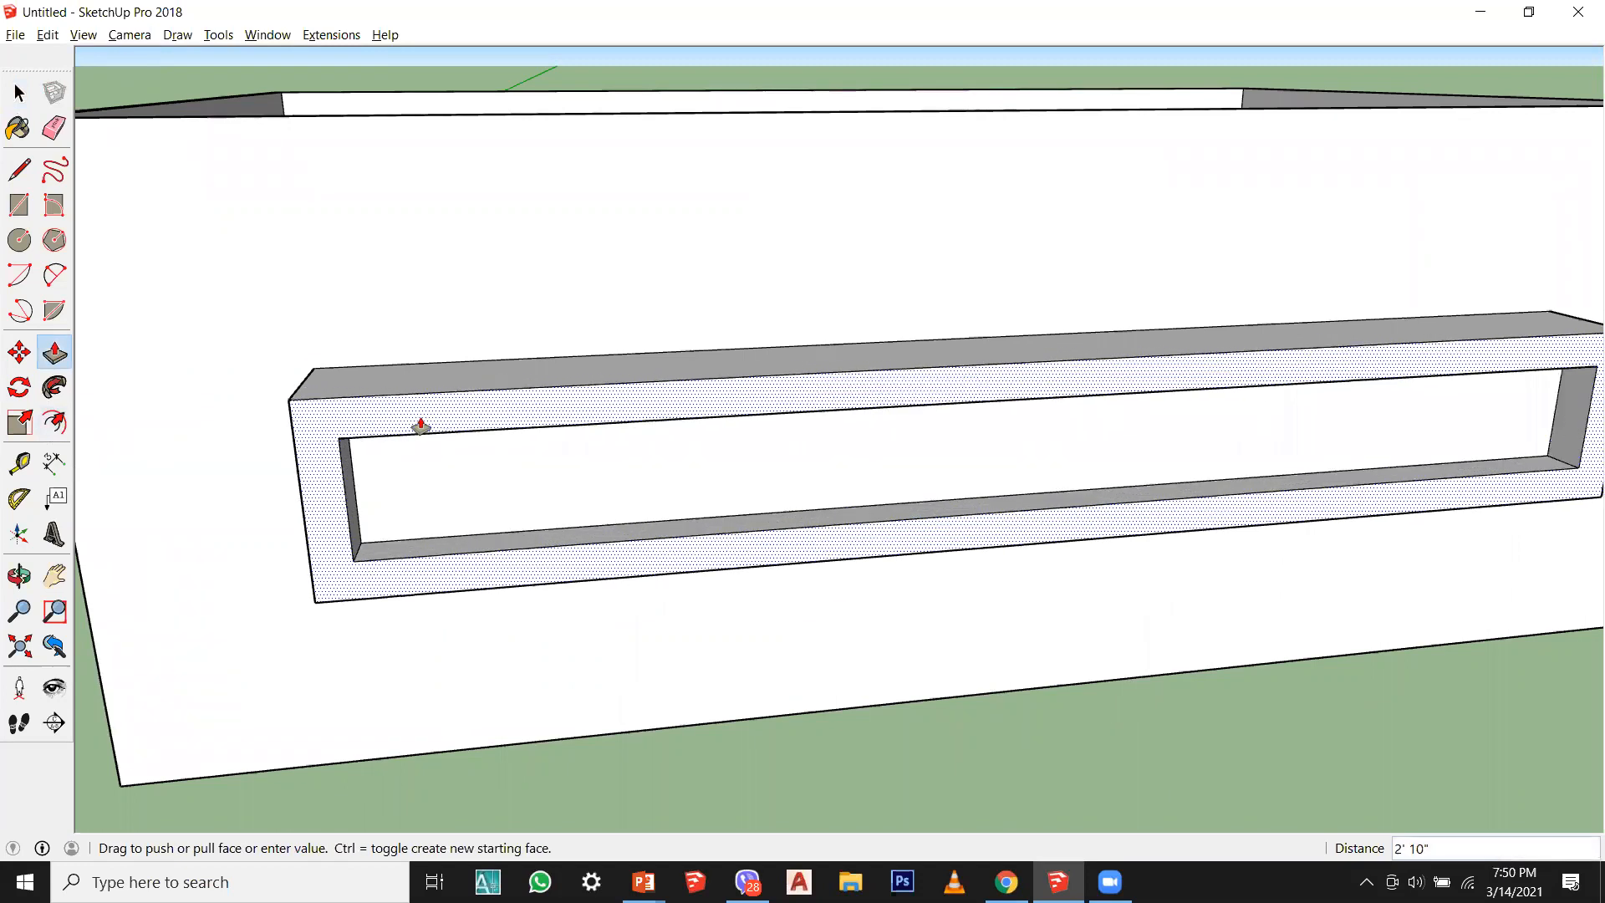
left_click(351, 544)
Step: Examine the hollow box and its protruding recessed frame from above and from the sides
middle_click_drag(351, 544, 619, 519)
left_click(19, 93)
scroll(740, 564, "down", 3)
middle_click_drag(827, 542, 491, 736)
scroll(970, 558, "down", 3)
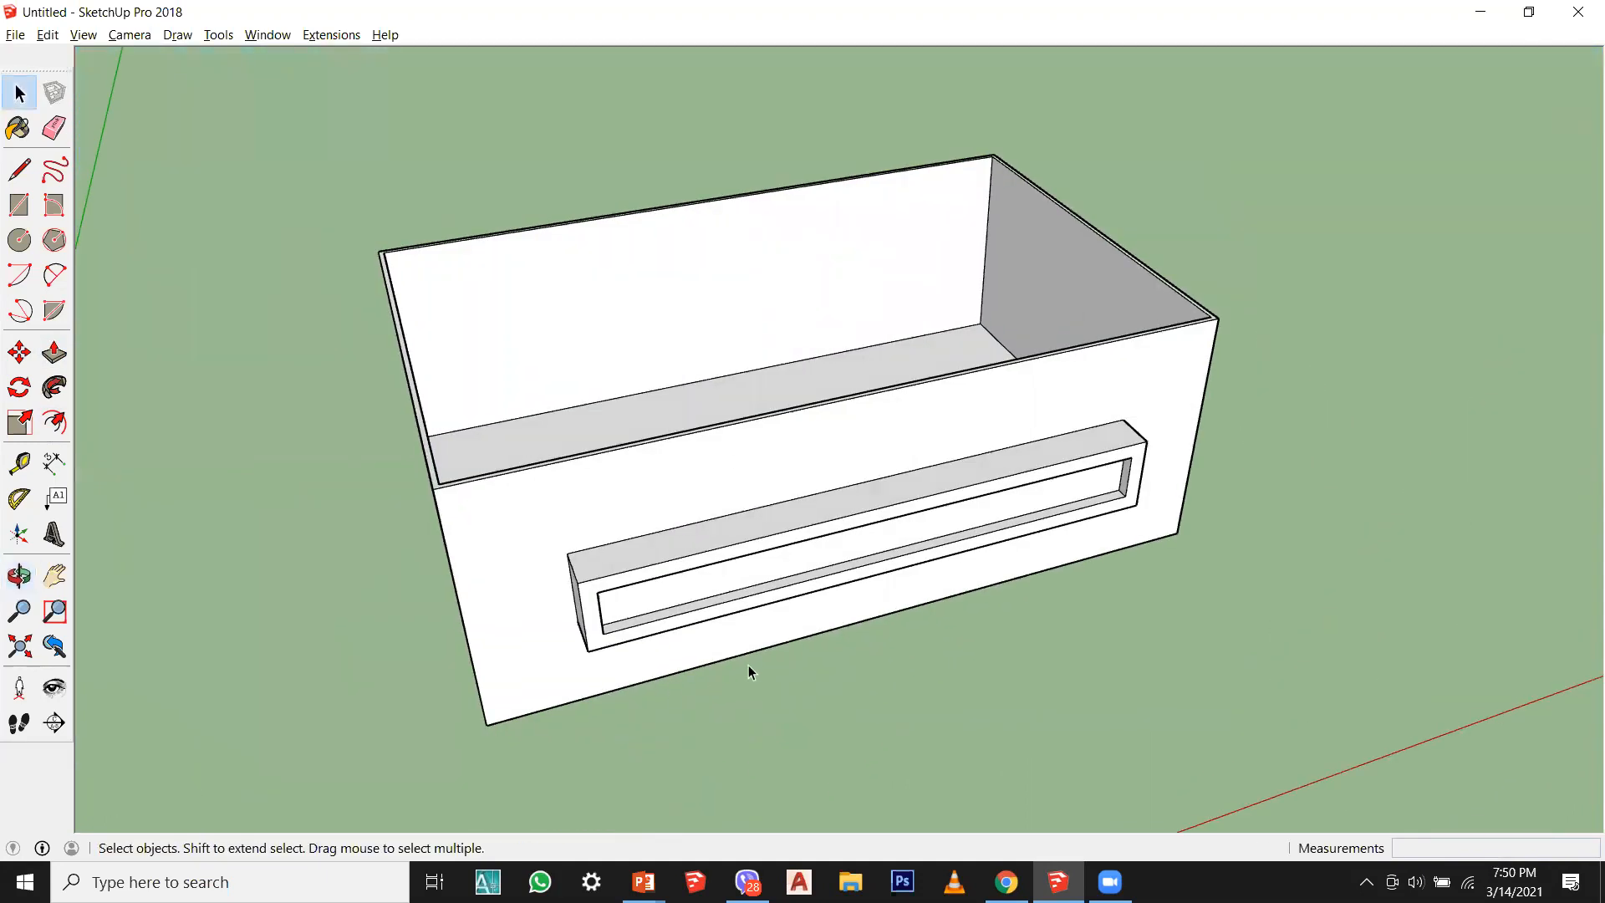
scroll(749, 671, "down", 2)
middle_click_drag(716, 580, 5, 501)
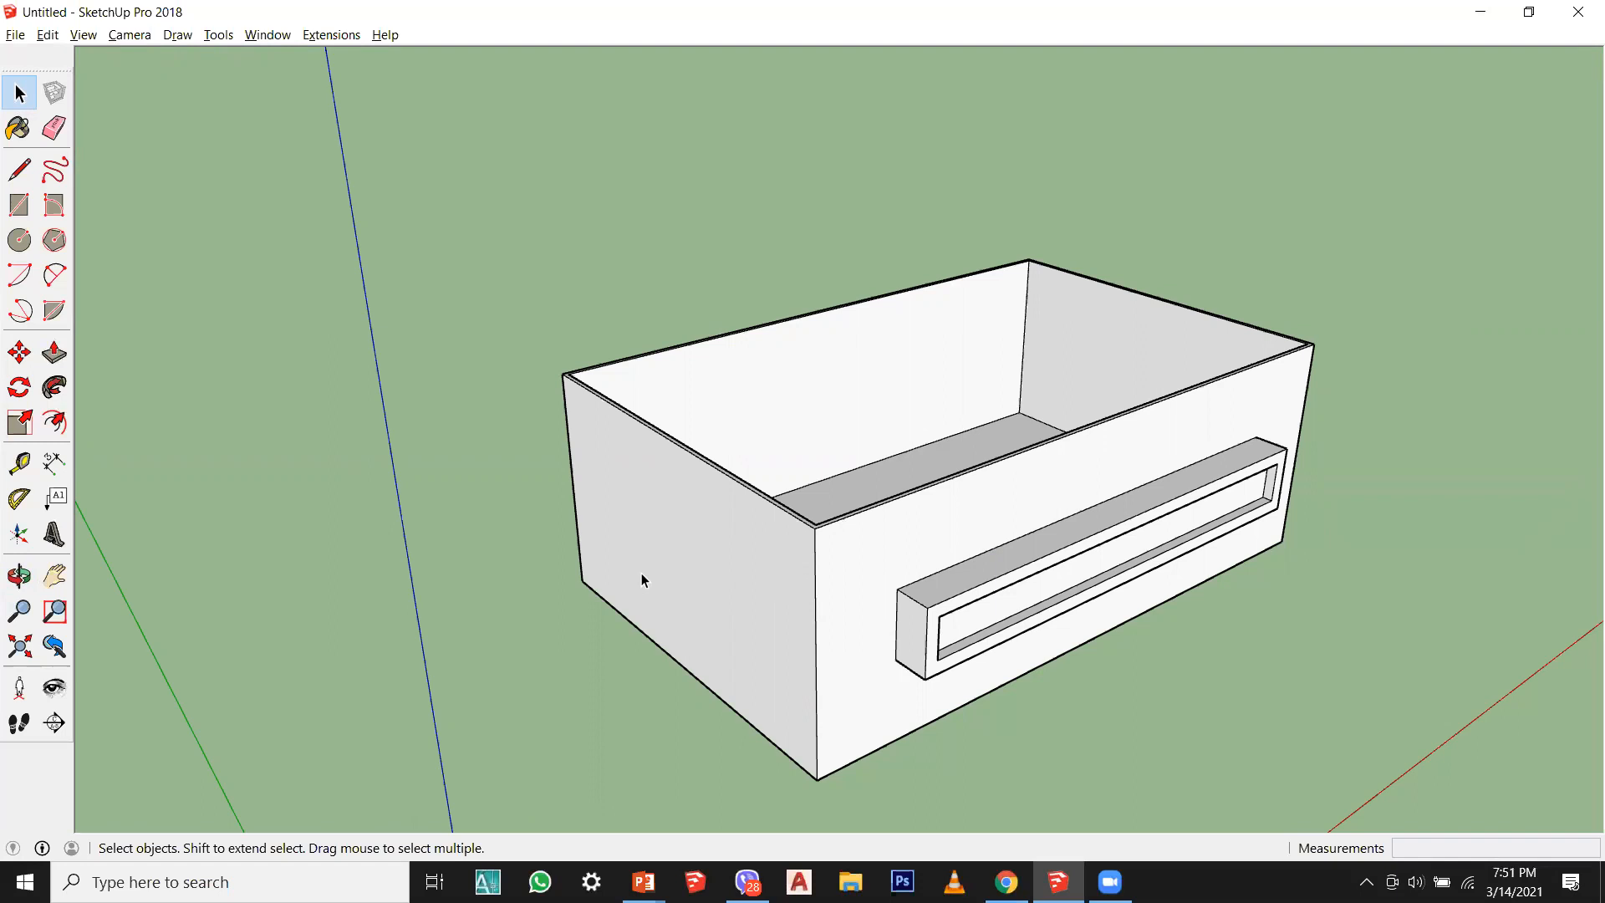
scroll(612, 351, "down", 2)
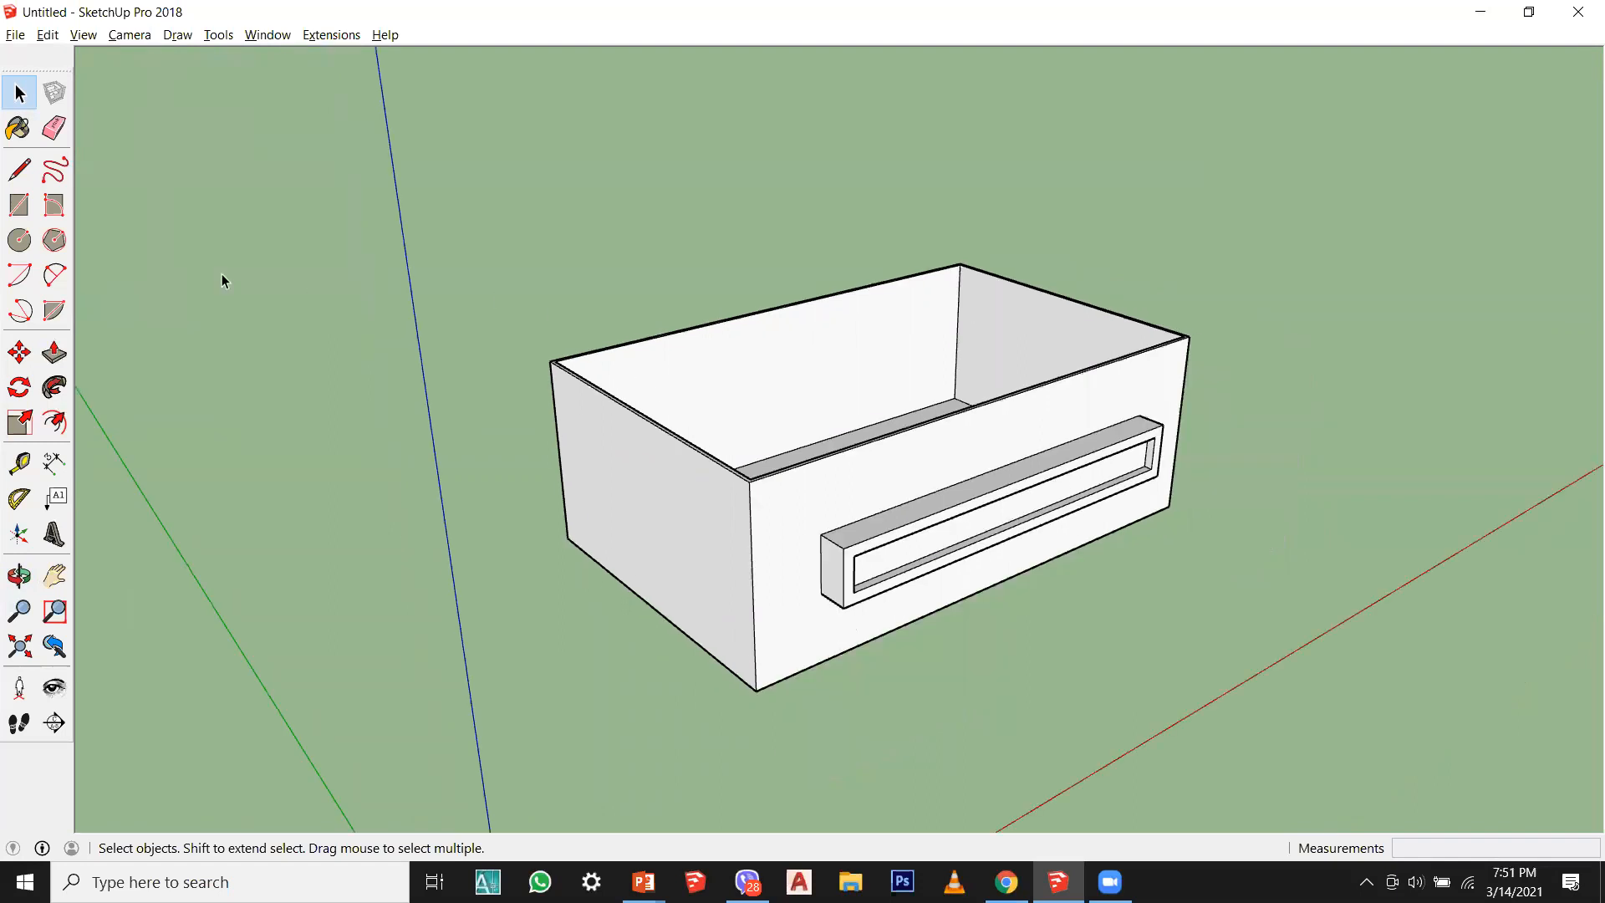
Step: Try drawing a 110' 9" by 69' 8" rectangle across the open top of the box between opposite corners
left_click(19, 204)
middle_click_drag(401, 341, 544, 301)
scroll(544, 301, "up", 3)
left_click(559, 308)
left_click(1499, 390)
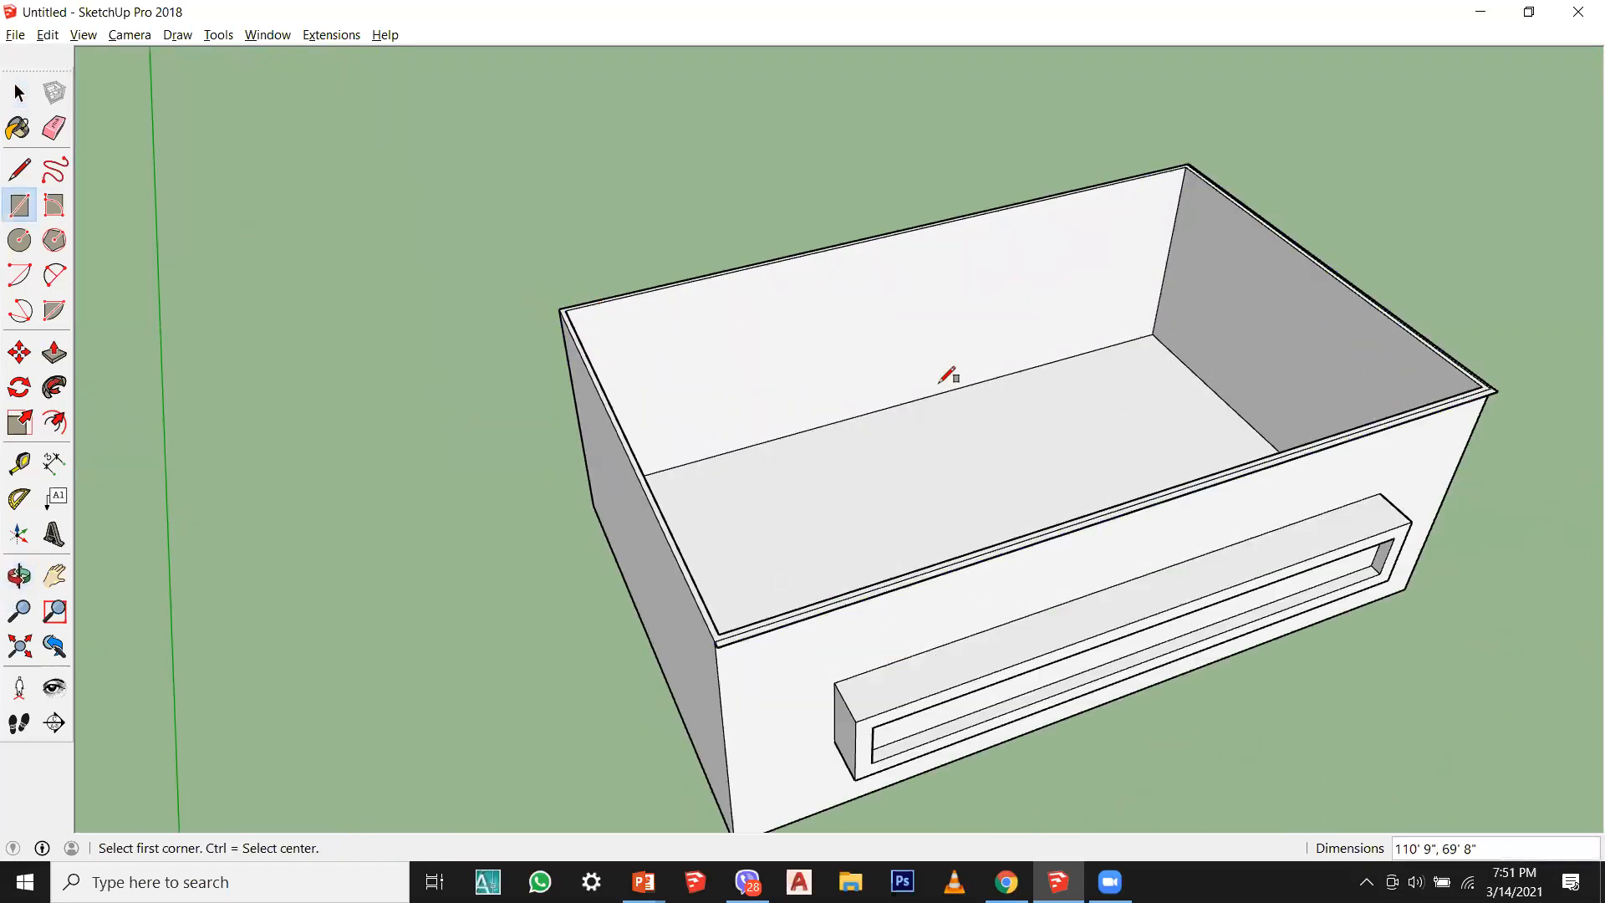
middle_click_drag(891, 674, 858, 674)
left_click(577, 290)
middle_click_drag(1059, 546, 914, 541)
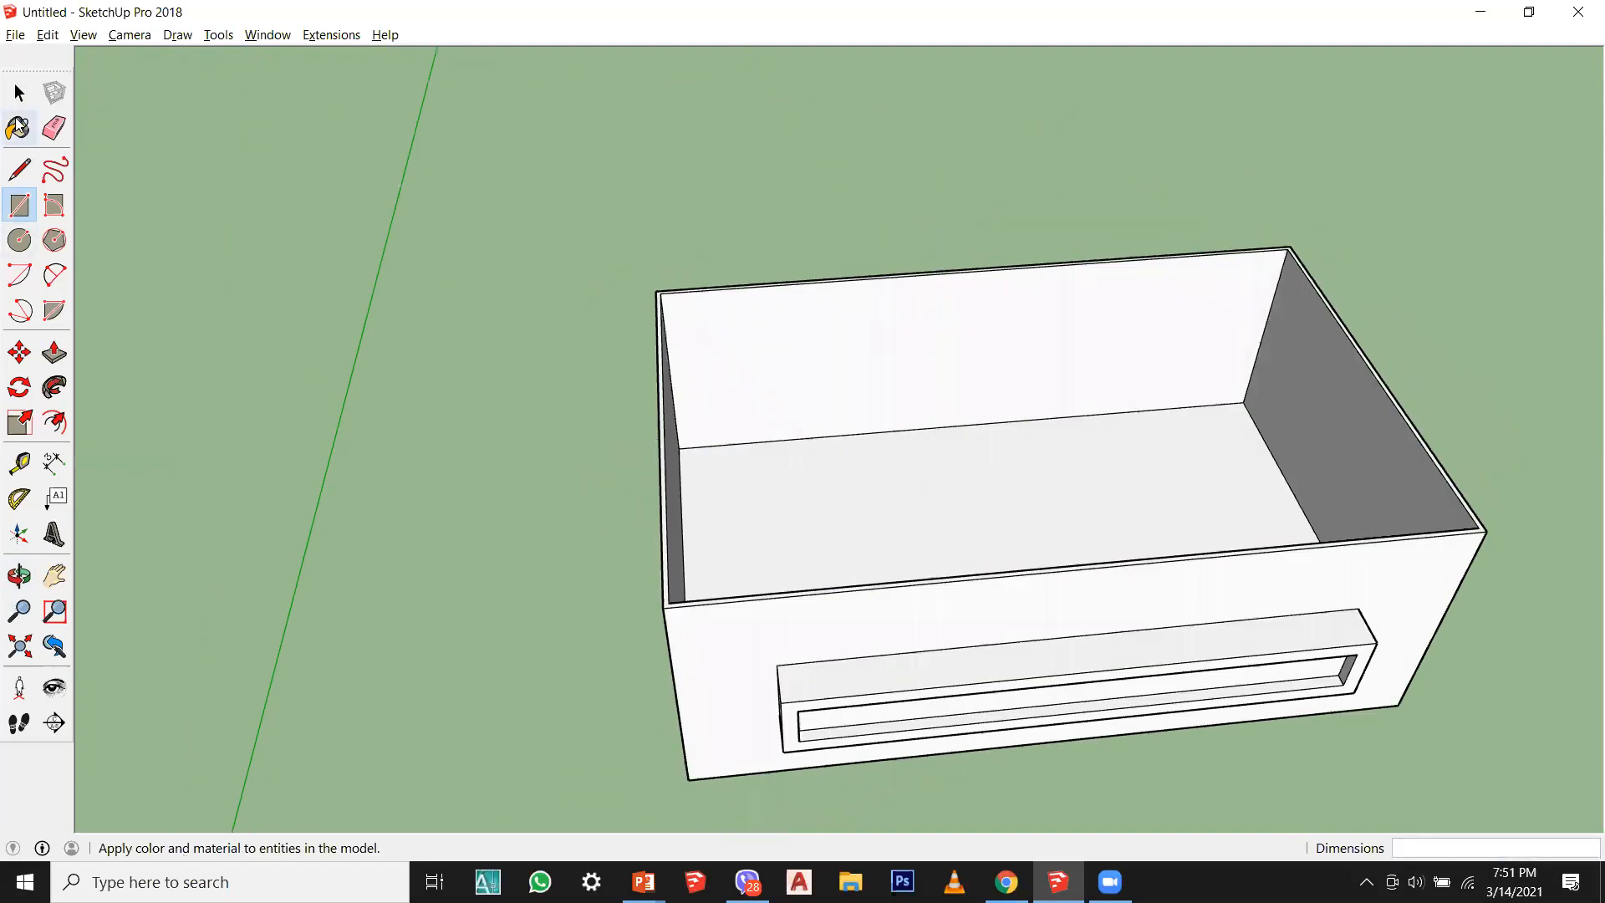
Step: Make the box's inner floor face a group, open it to check its contents, and leave it
left_click(19, 93)
right_click(861, 460)
left_click(922, 612)
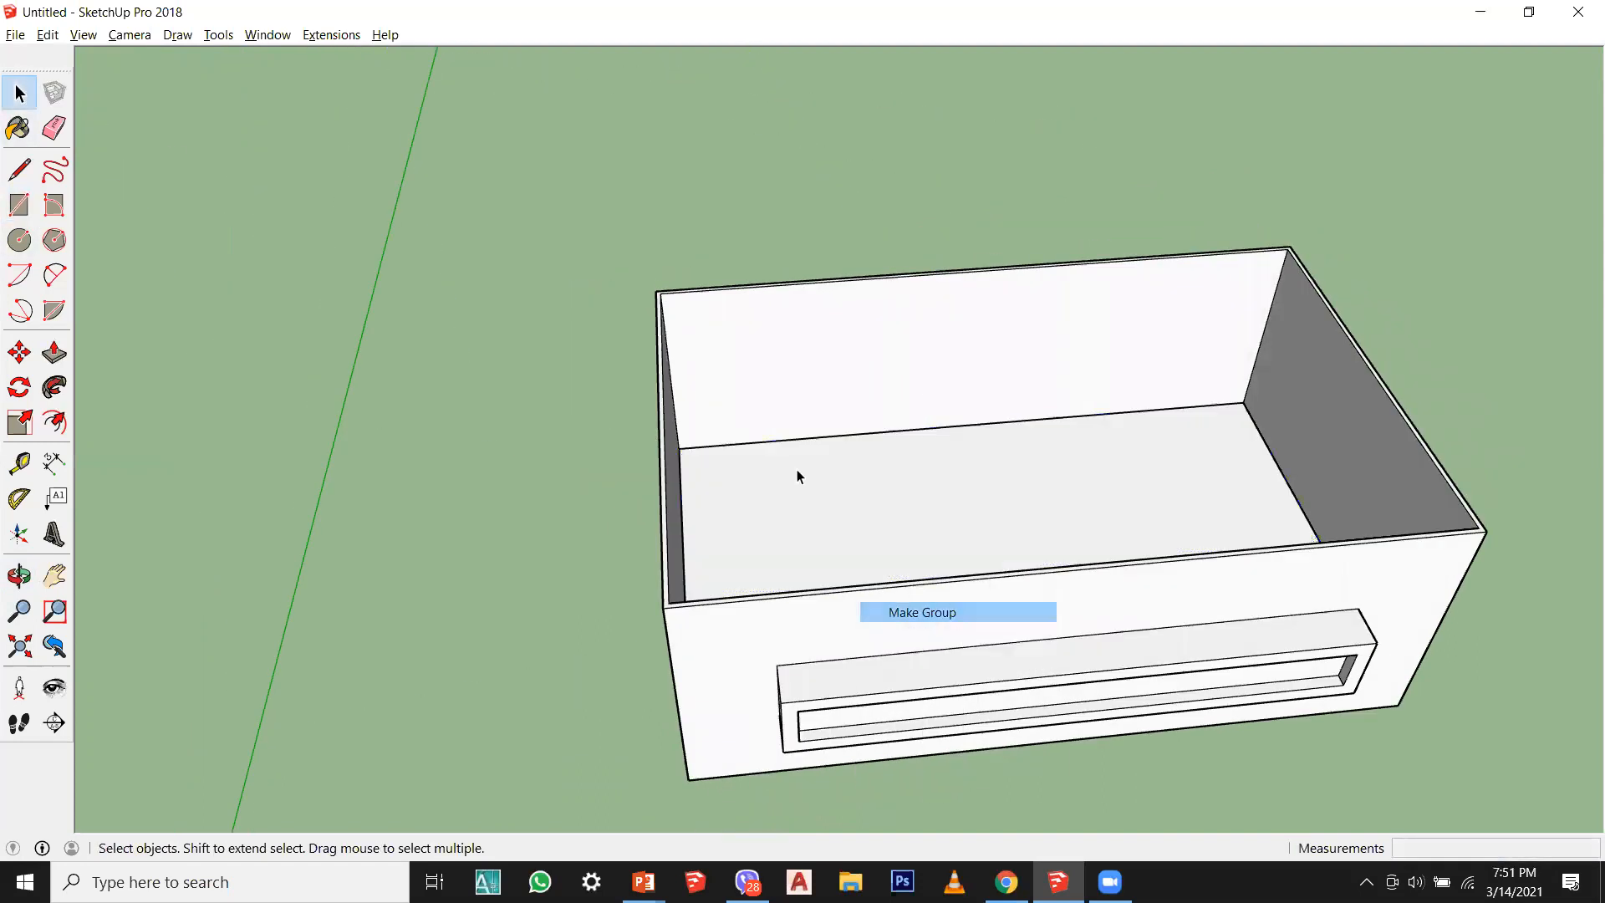
double_click(794, 458)
key("m")
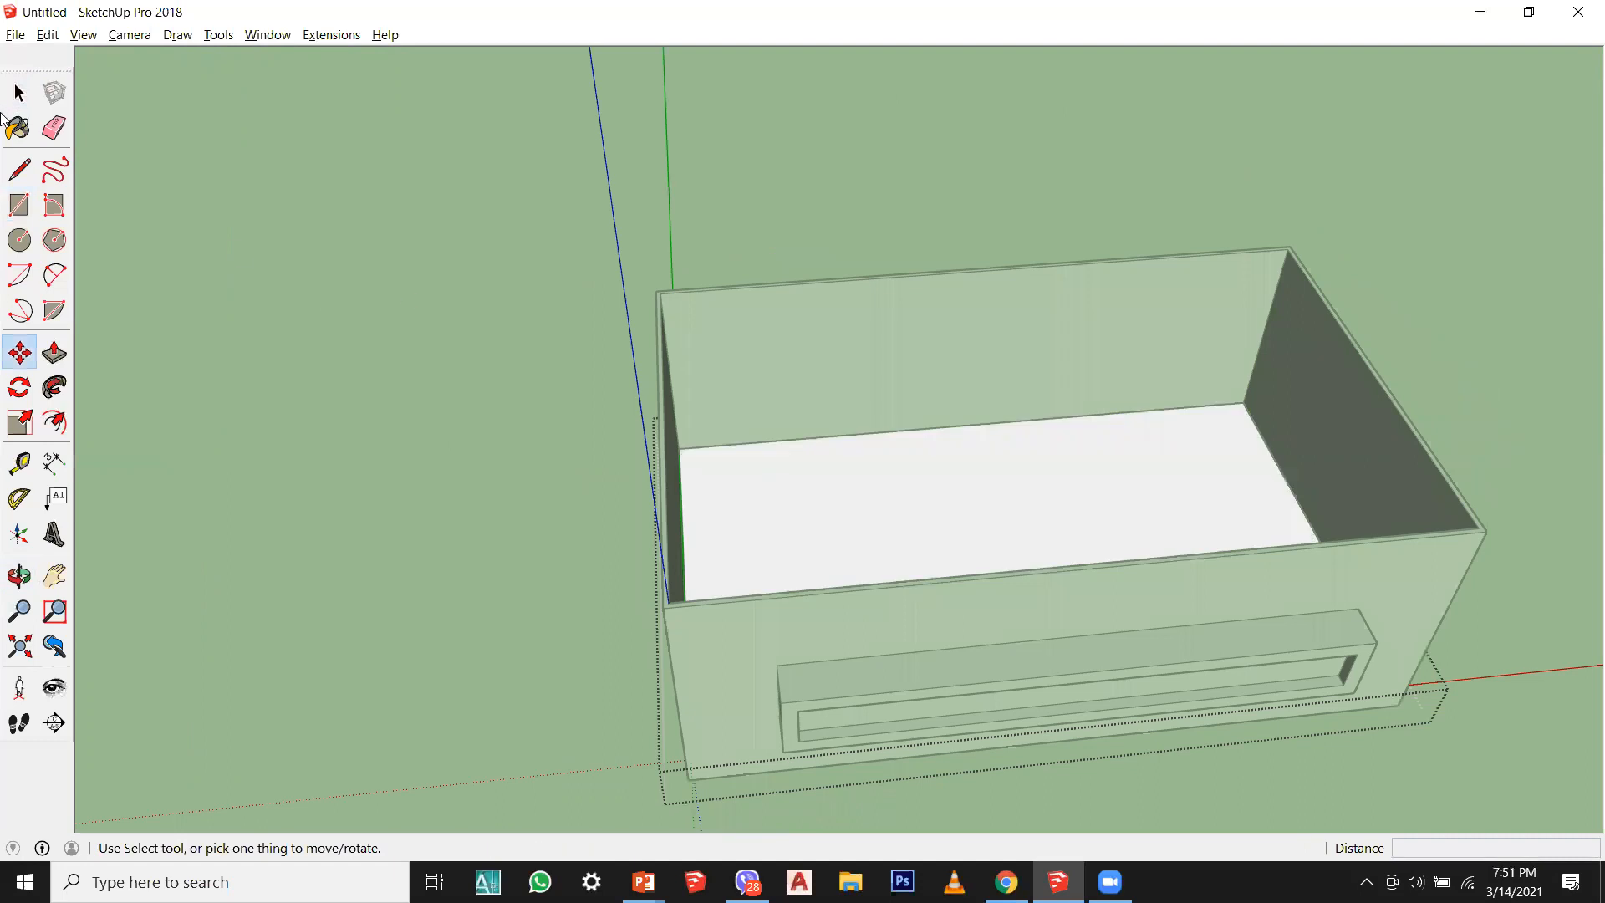
left_click(19, 92)
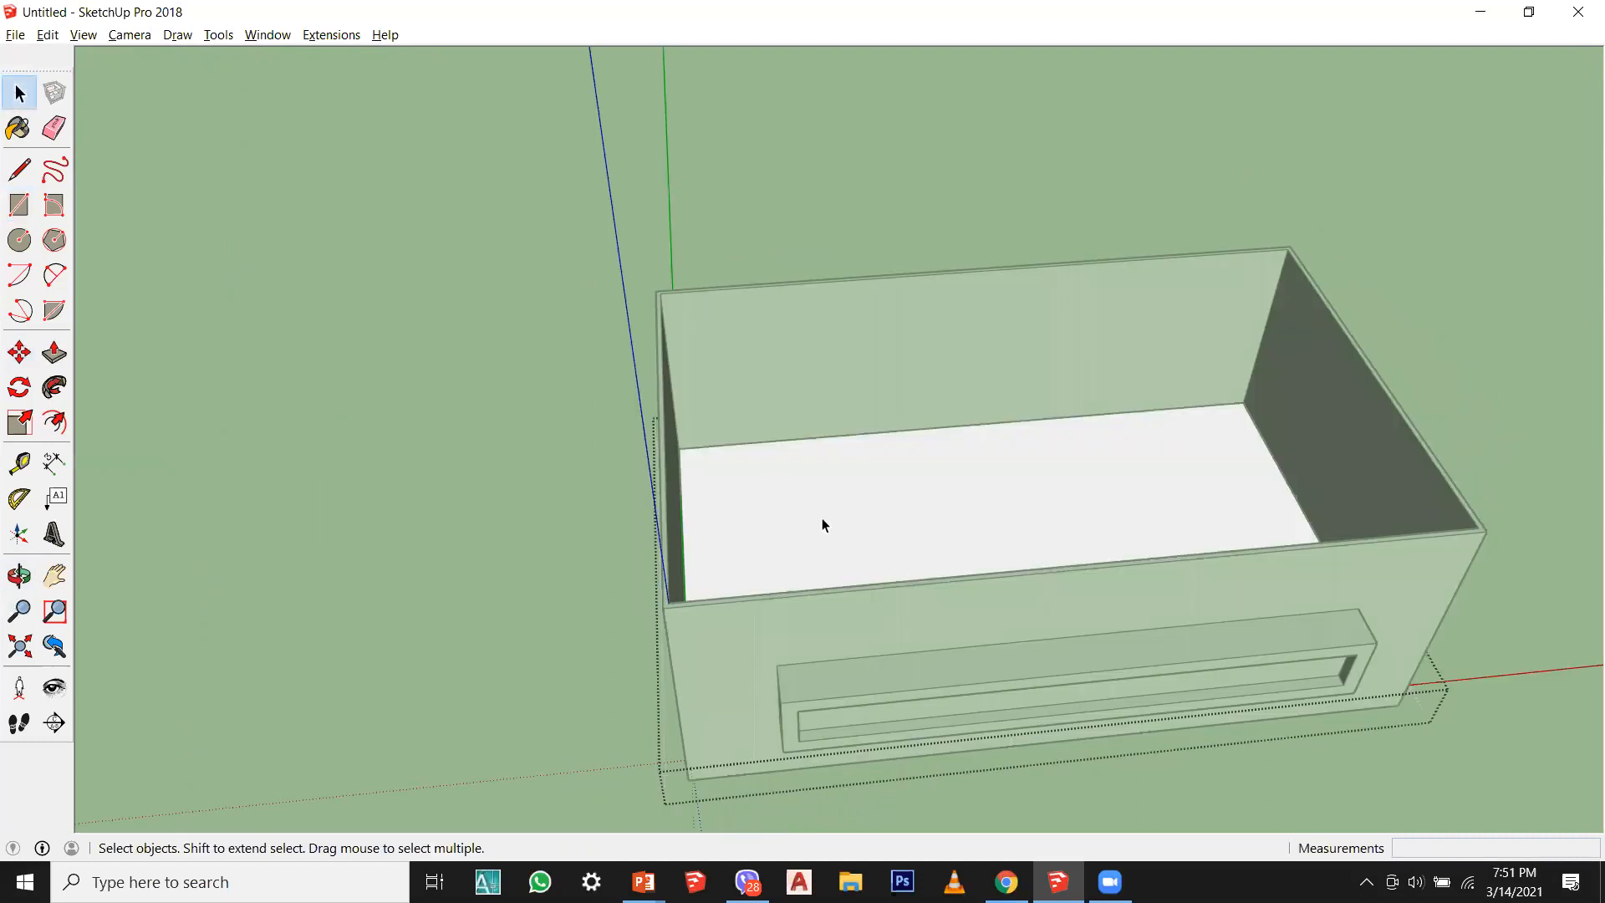
key("Escape")
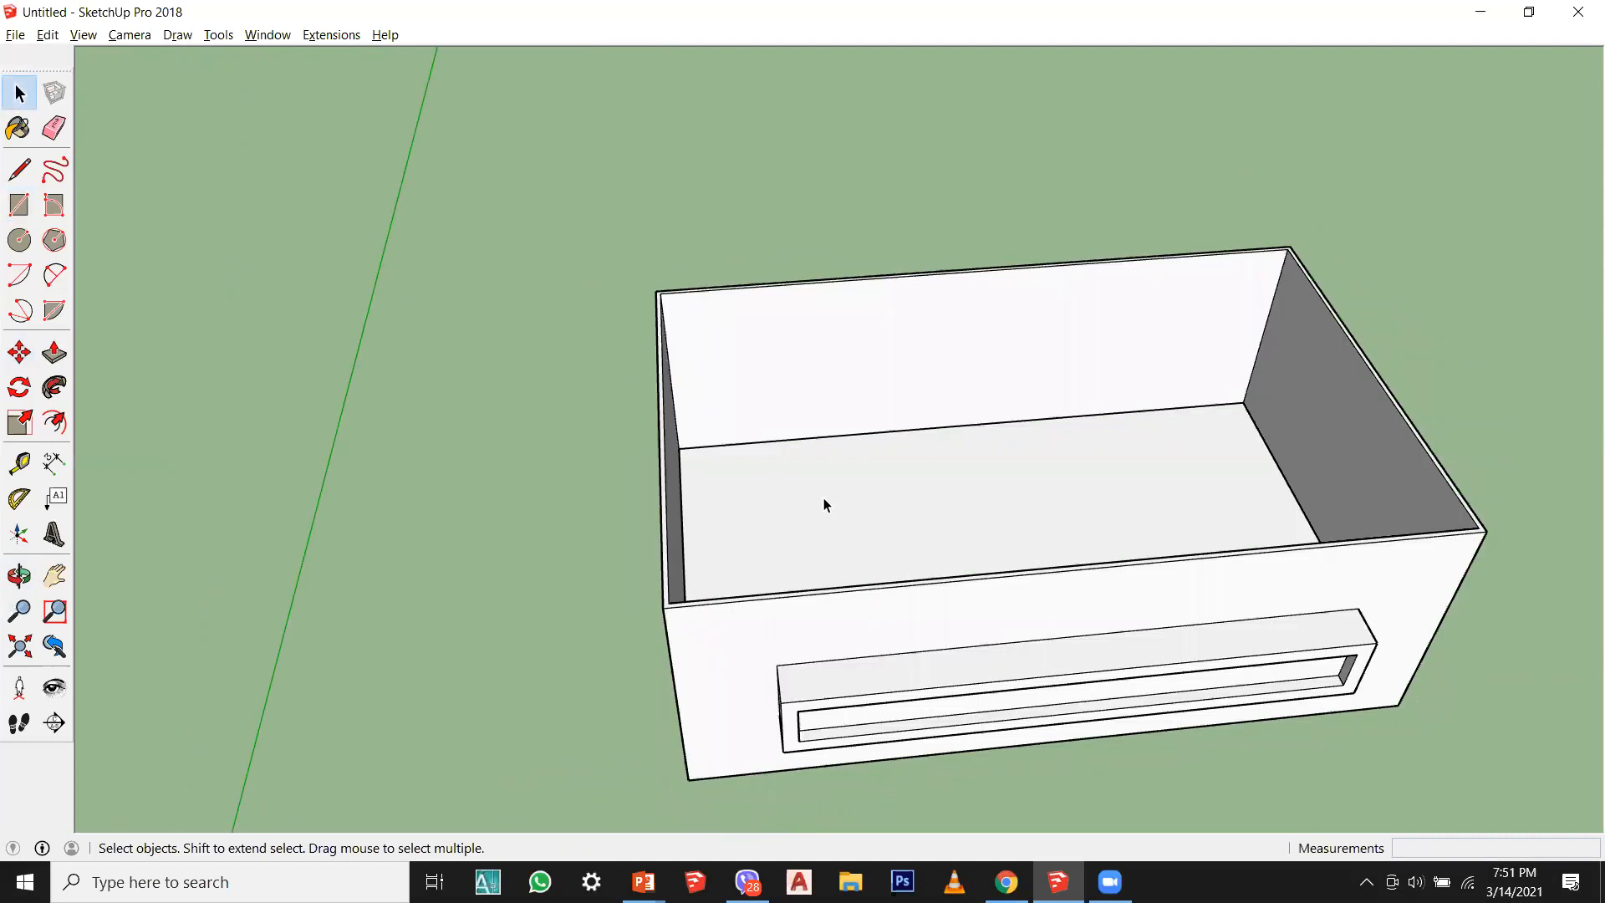
Step: Reopen the floor group to inspect what it contains, and close it again
right_click(824, 498)
double_click(720, 481)
key("Escape")
double_click(770, 488)
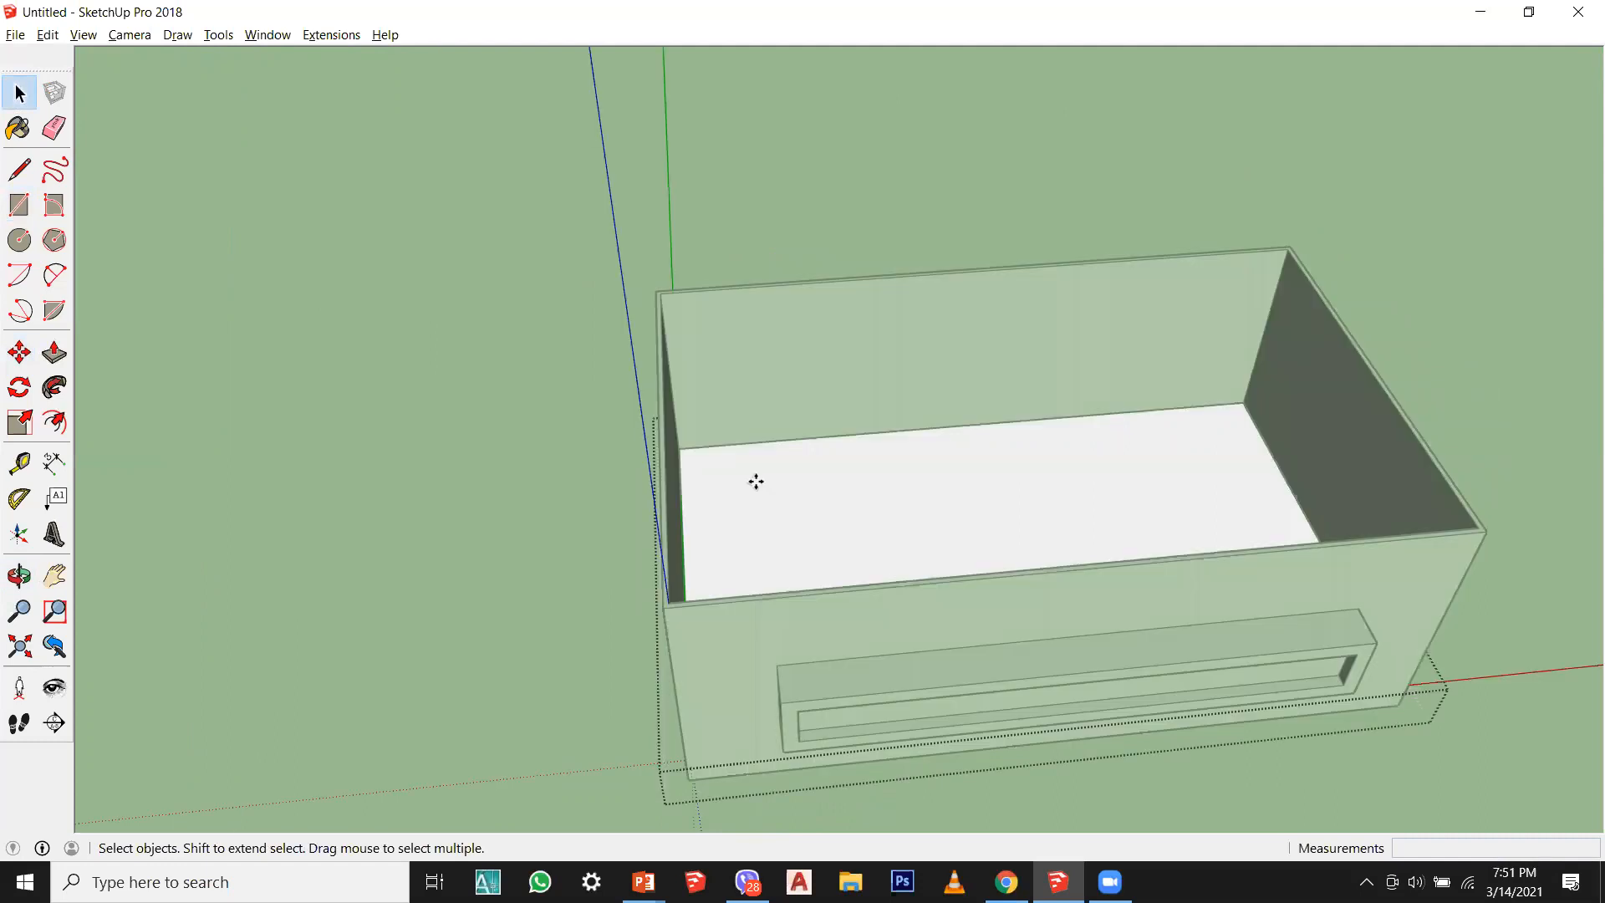
key("m")
left_click(19, 92)
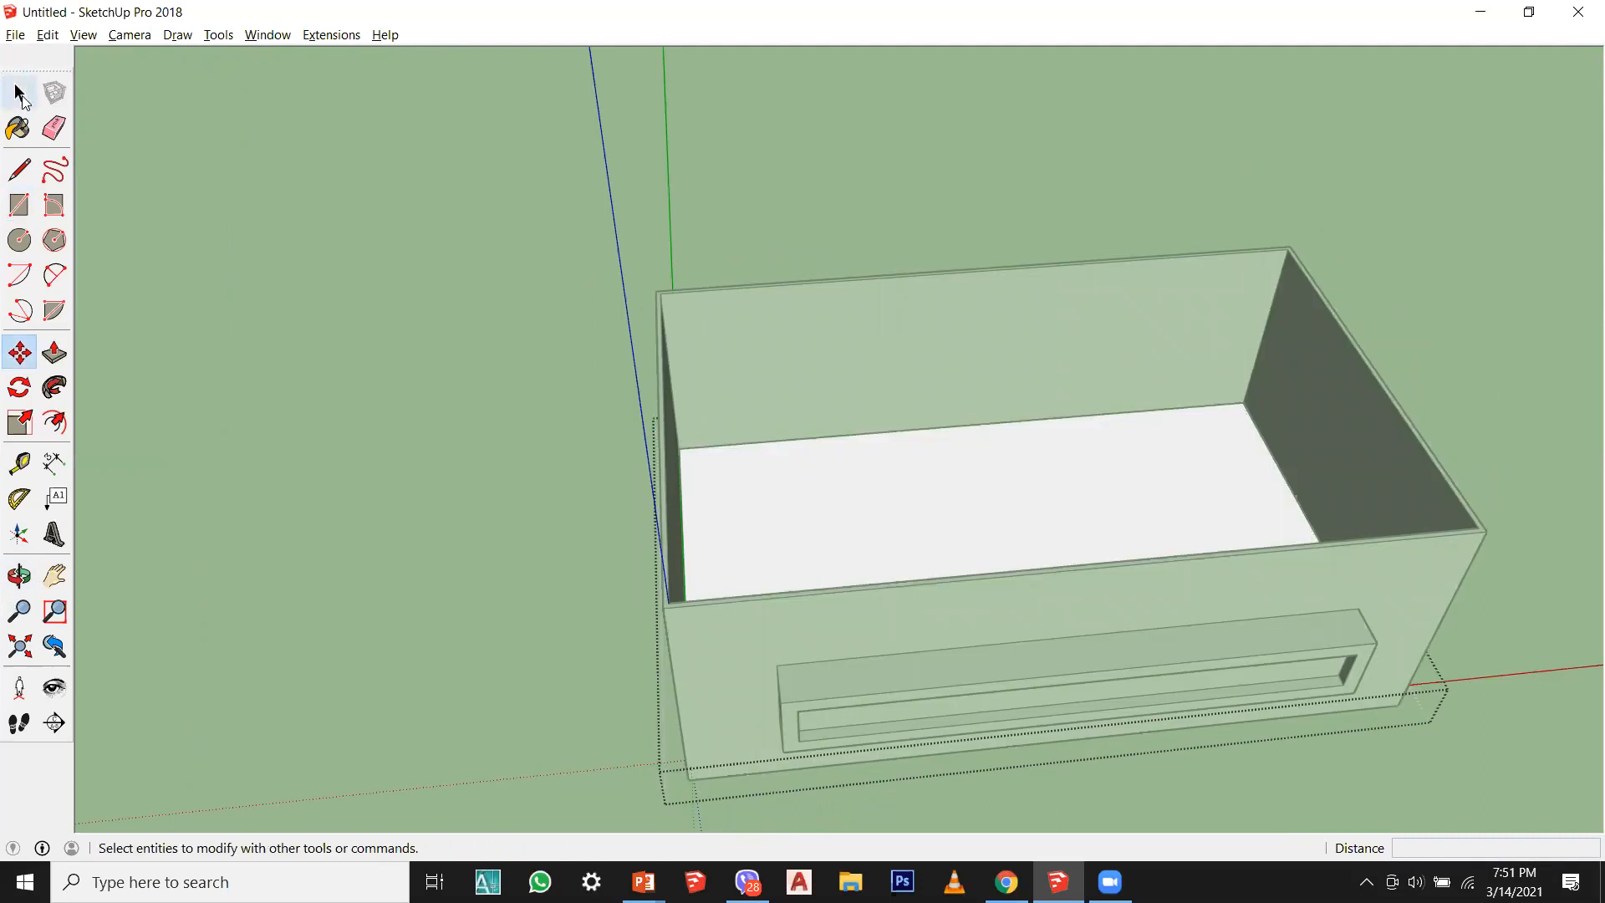
left_click(451, 239)
Step: Select the box's underside face with its edges and make it a group
middle_click_drag(720, 478, 803, 656)
triple_click(760, 659)
left_click(755, 660)
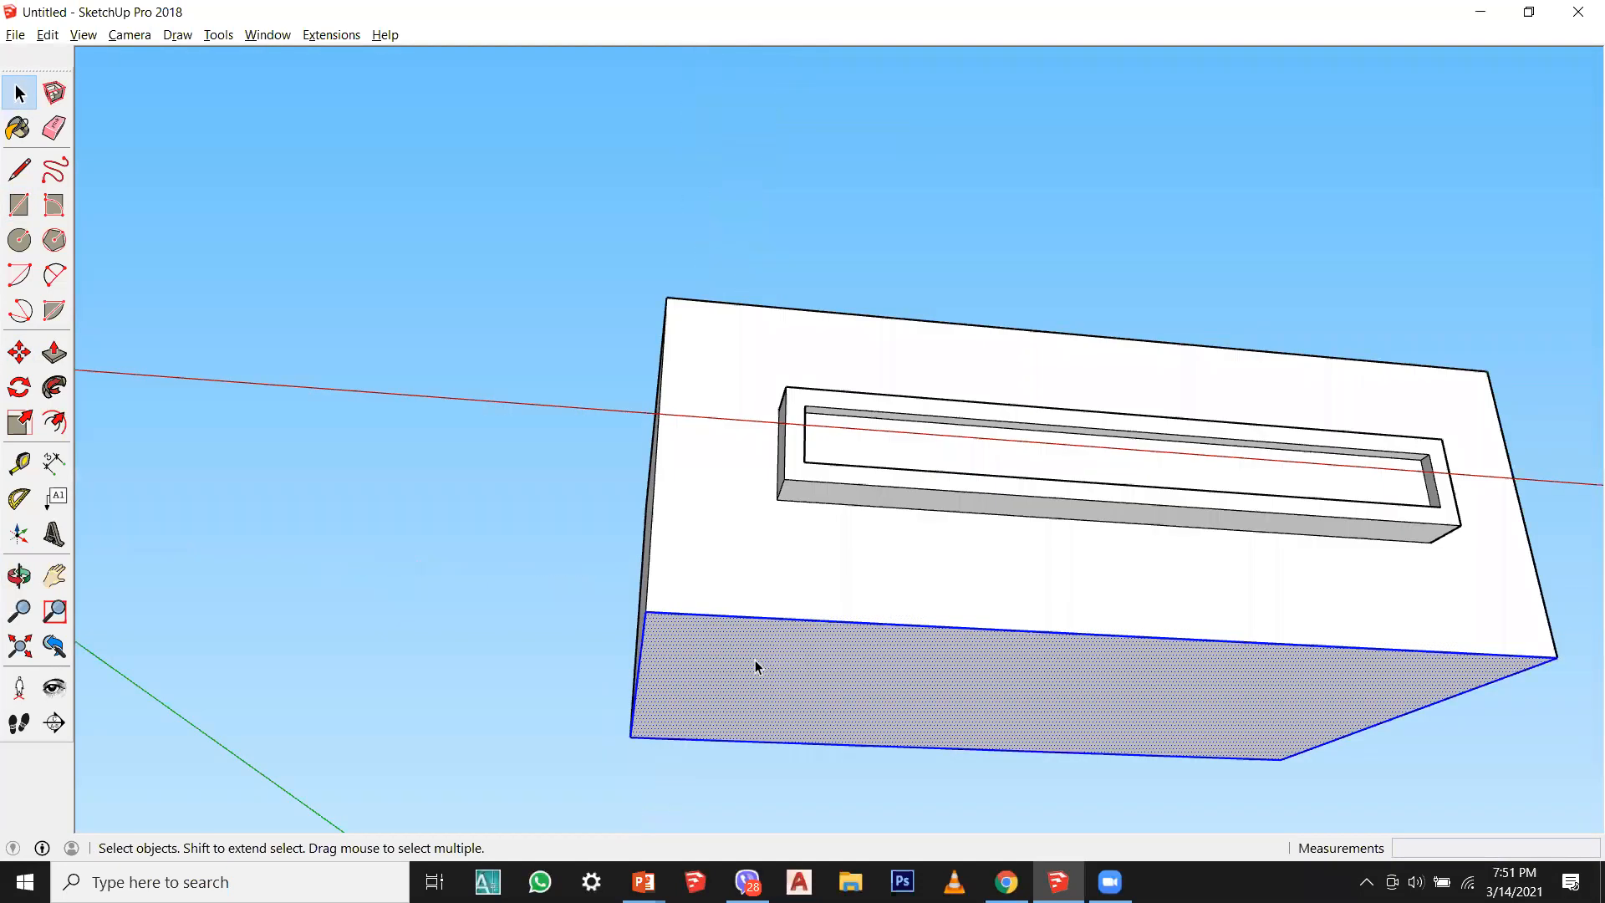
right_click(755, 659)
left_click(821, 486)
Step: Copy the underside group straight up from the box's lower corner to the matching upper corner
middle_click_drag(740, 609, 754, 679)
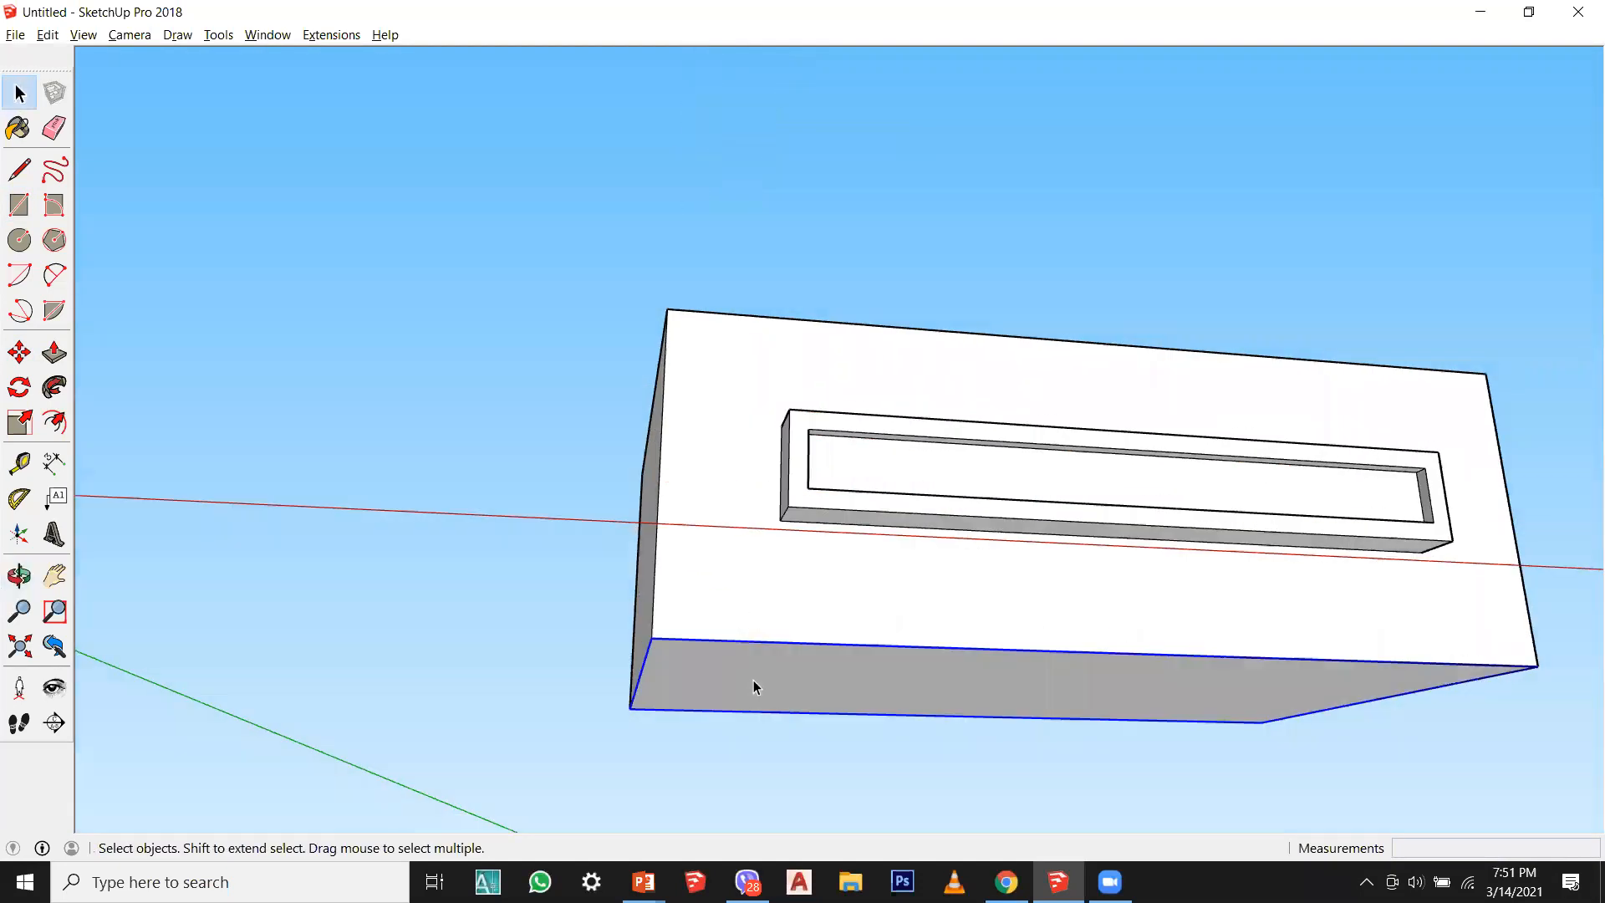
key("m")
key("ctrl")
left_click(652, 639)
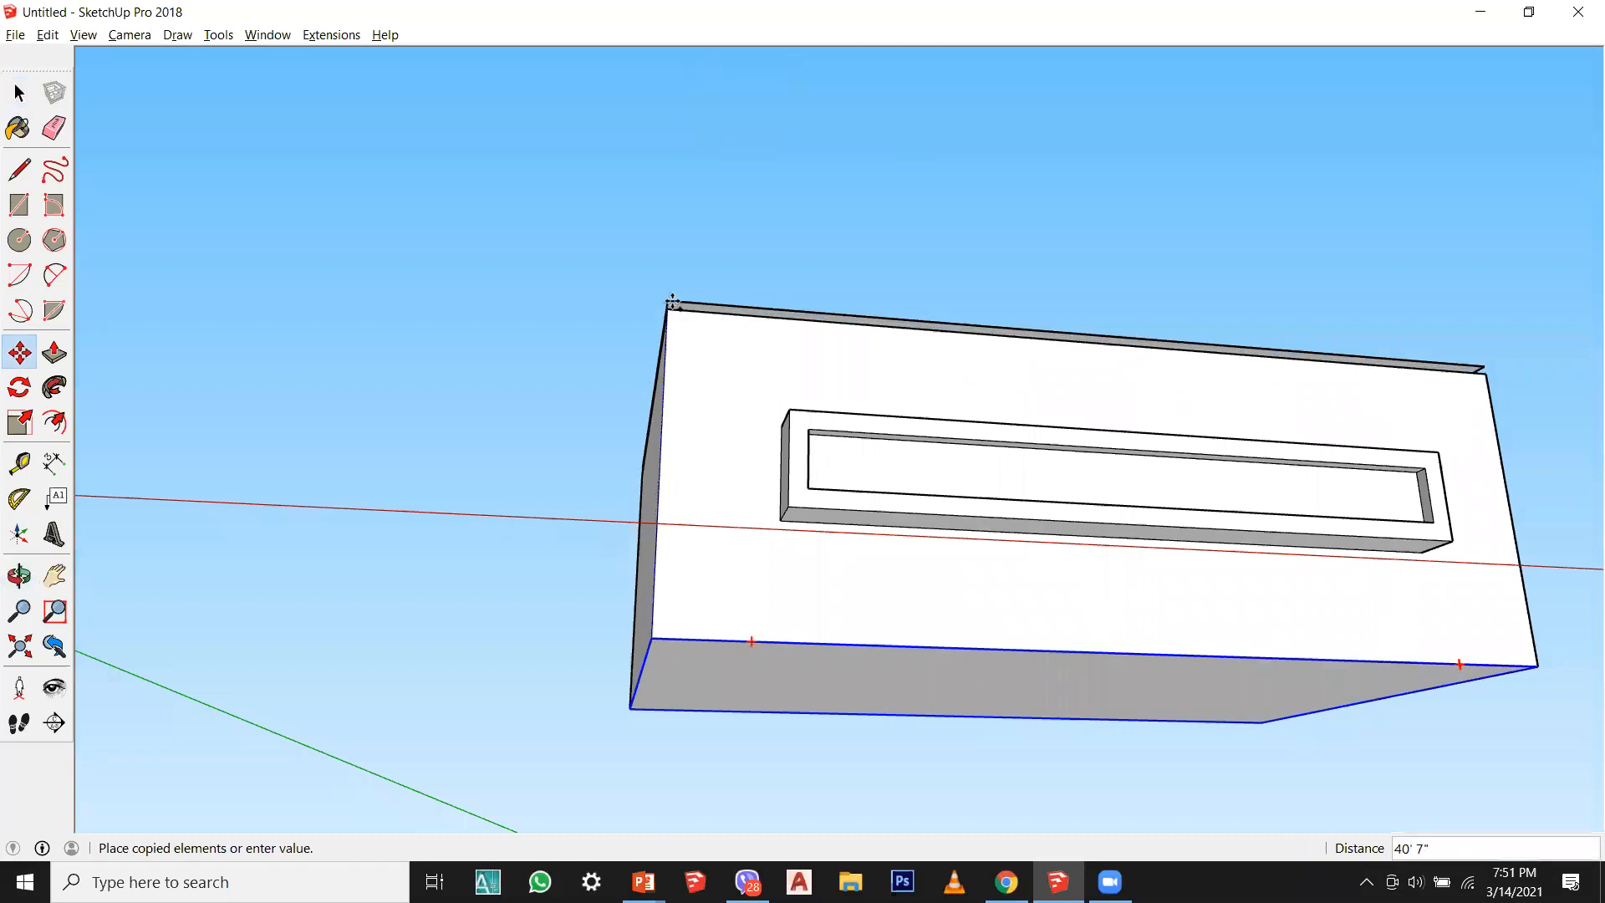
left_click(666, 312)
Step: Open the copied group on top of the box and pull its face up 8" to form a lid slab
middle_click_drag(695, 348, 1075, 733)
key("m")
key("space")
double_click(744, 385)
left_click(52, 353)
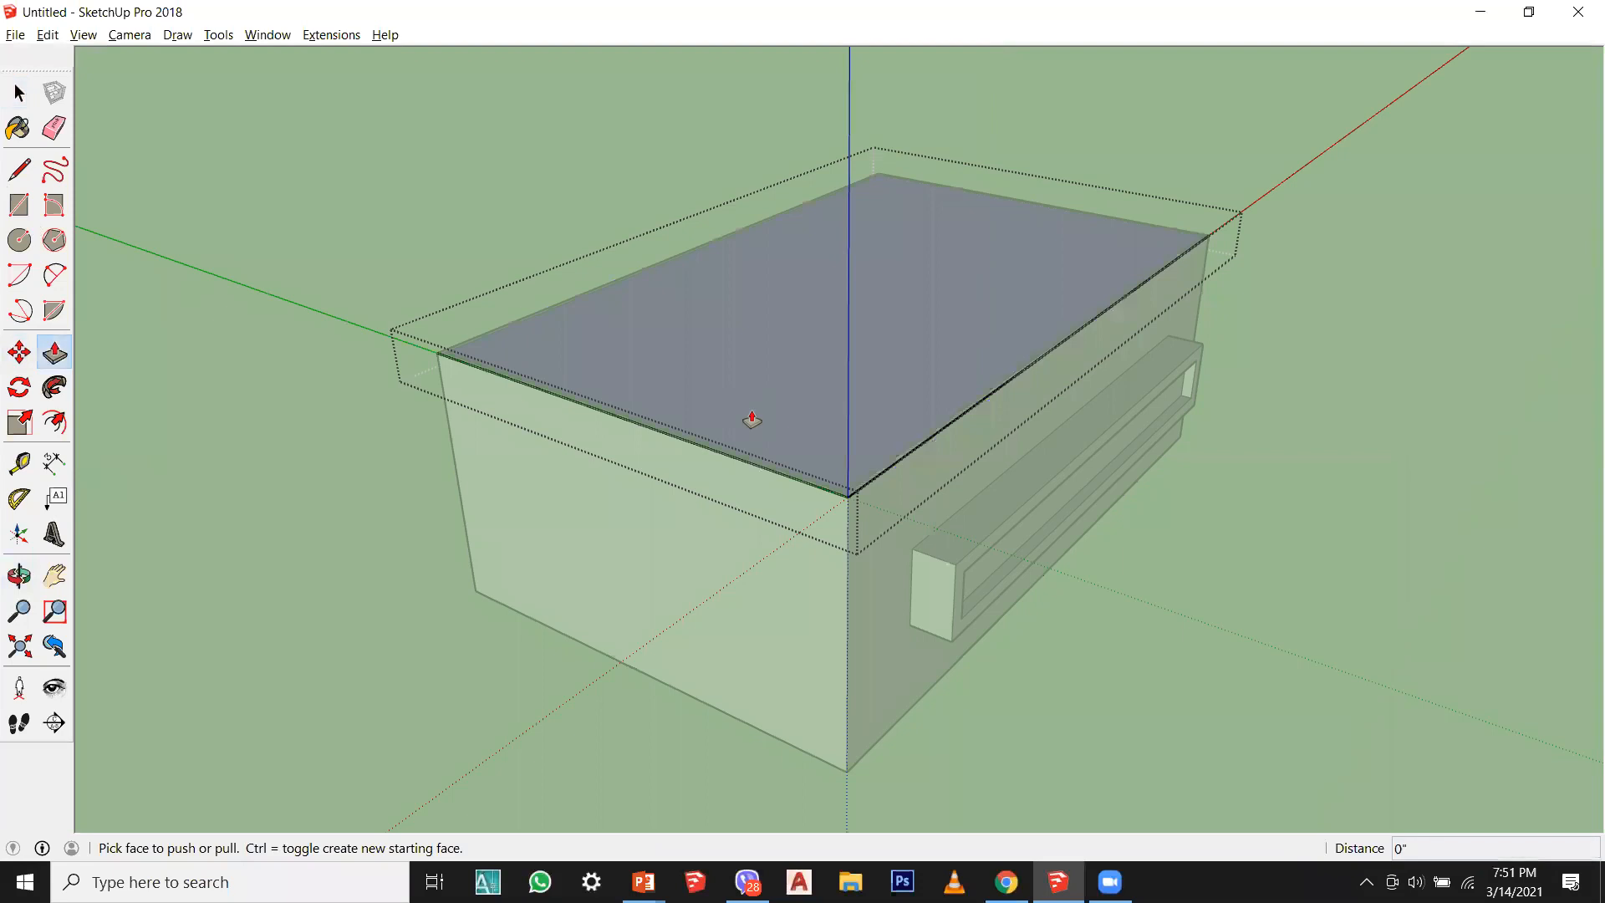
left_click(838, 462)
left_click(838, 460)
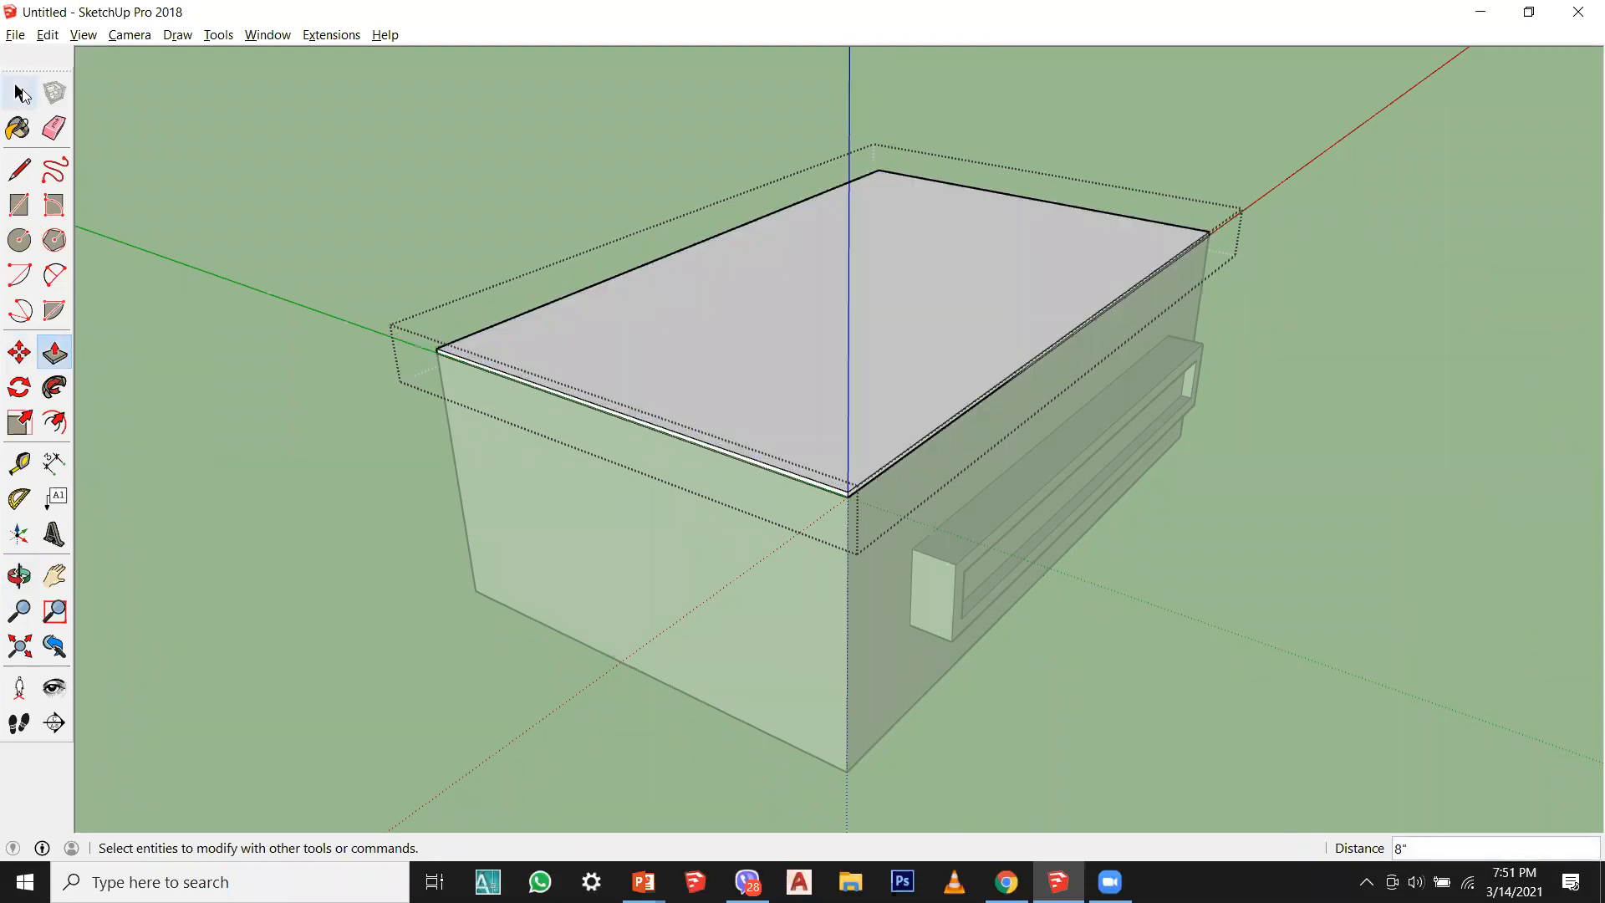
left_click(20, 94)
key("Escape")
Step: Try drawing a gable outline with lines from the midpoint of the slab's short edge to its corner, and undo it
left_click(19, 171)
left_click(619, 410)
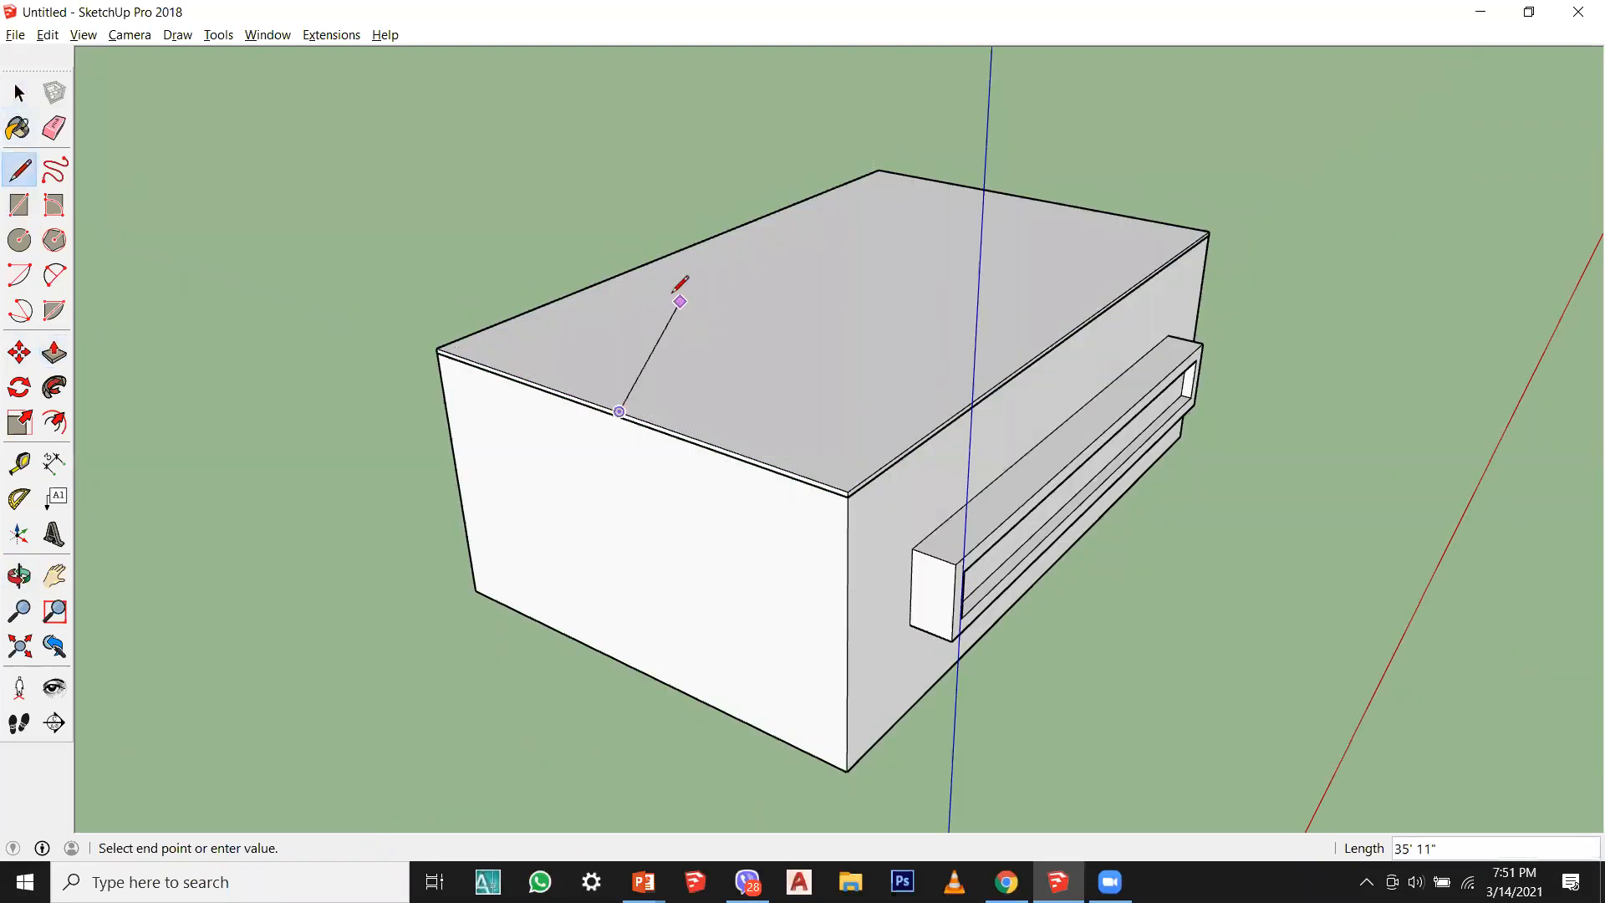
left_click(613, 276)
left_click(850, 492)
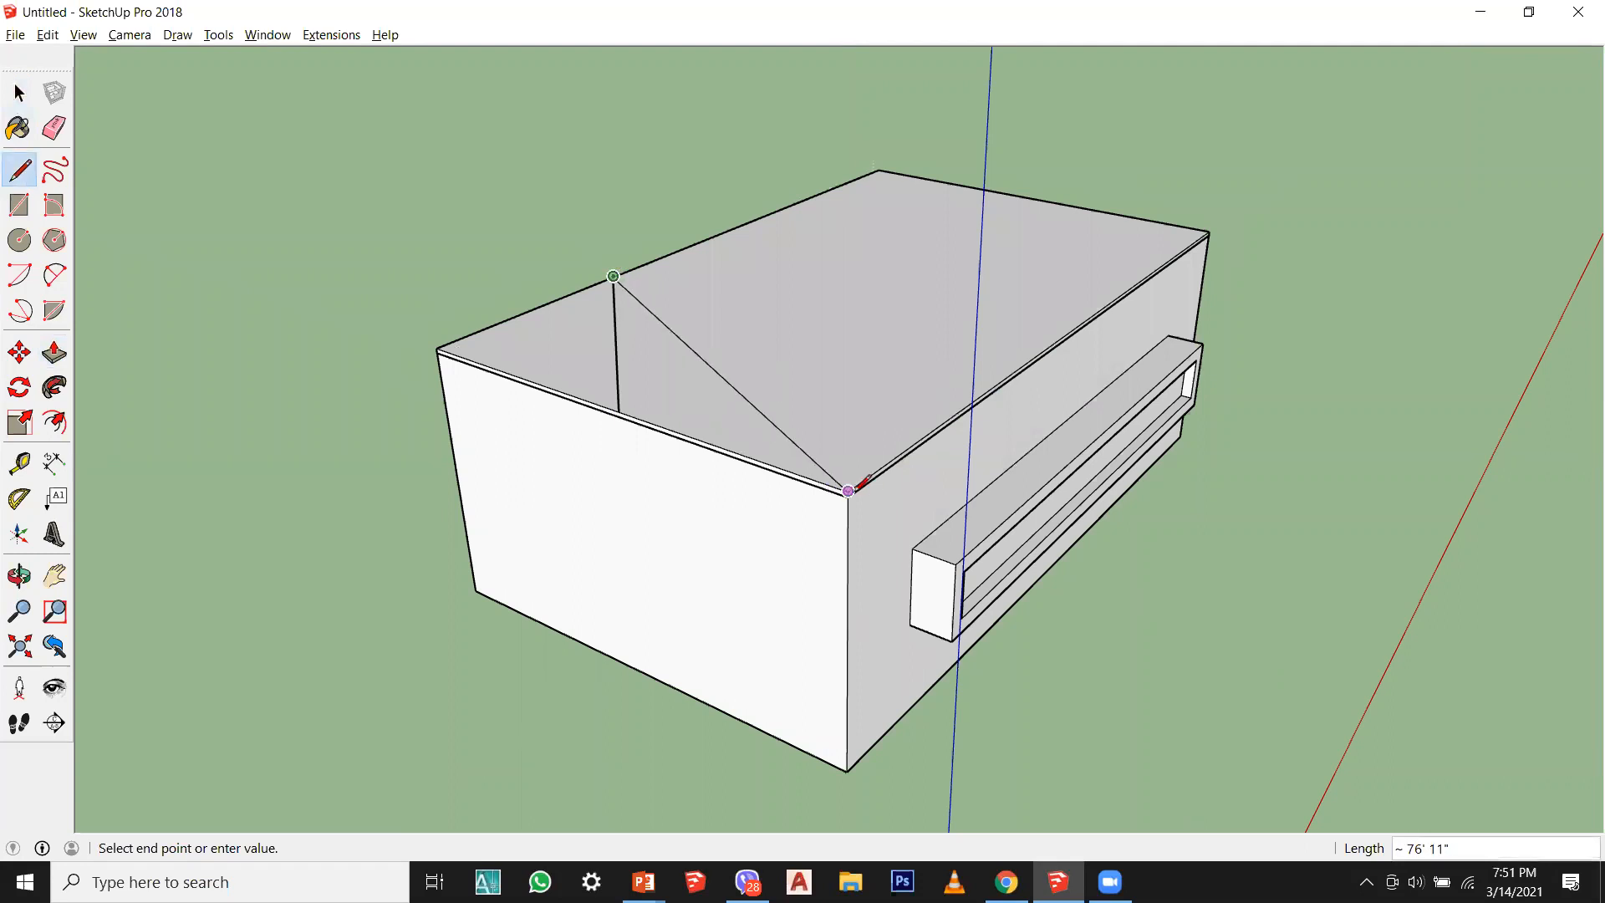
middle_click_drag(645, 437, 751, 435)
key("ctrl+z")
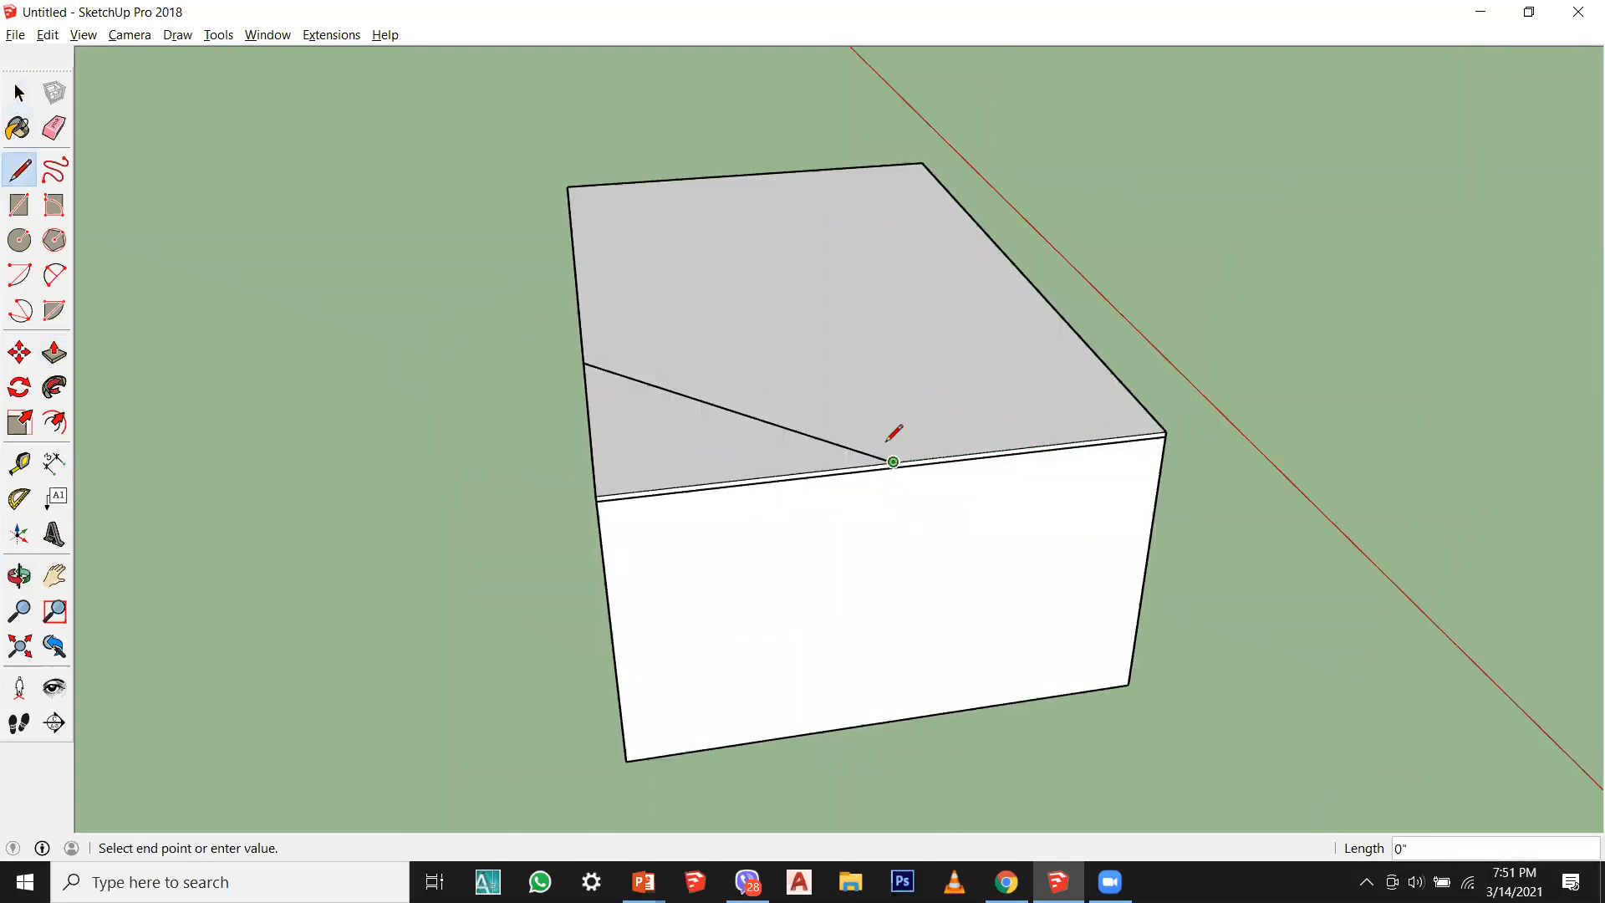
key("ctrl+z")
Step: Draw a triangular gable on the slab's short edge with a vertical line from its midpoint and slopes to both corners
middle_click_drag(886, 439, 896, 294)
left_click(901, 301)
left_click(903, 198)
left_click(1196, 295)
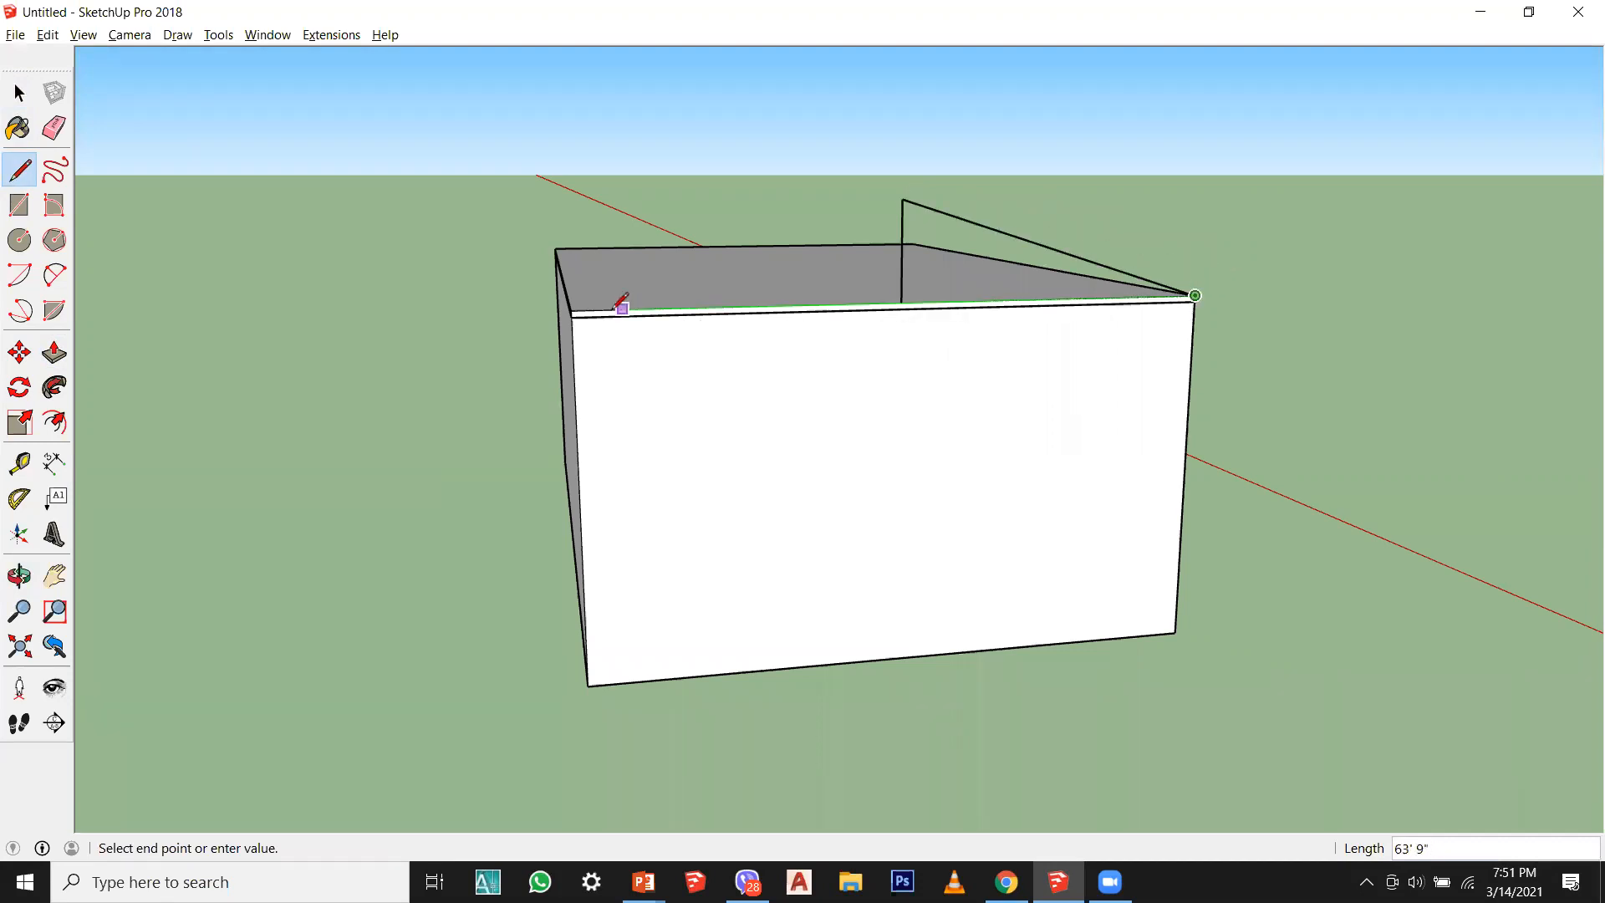
left_click(572, 314)
left_click(902, 200)
Step: Erase the vertical centre line inside the gable triangle
key("space")
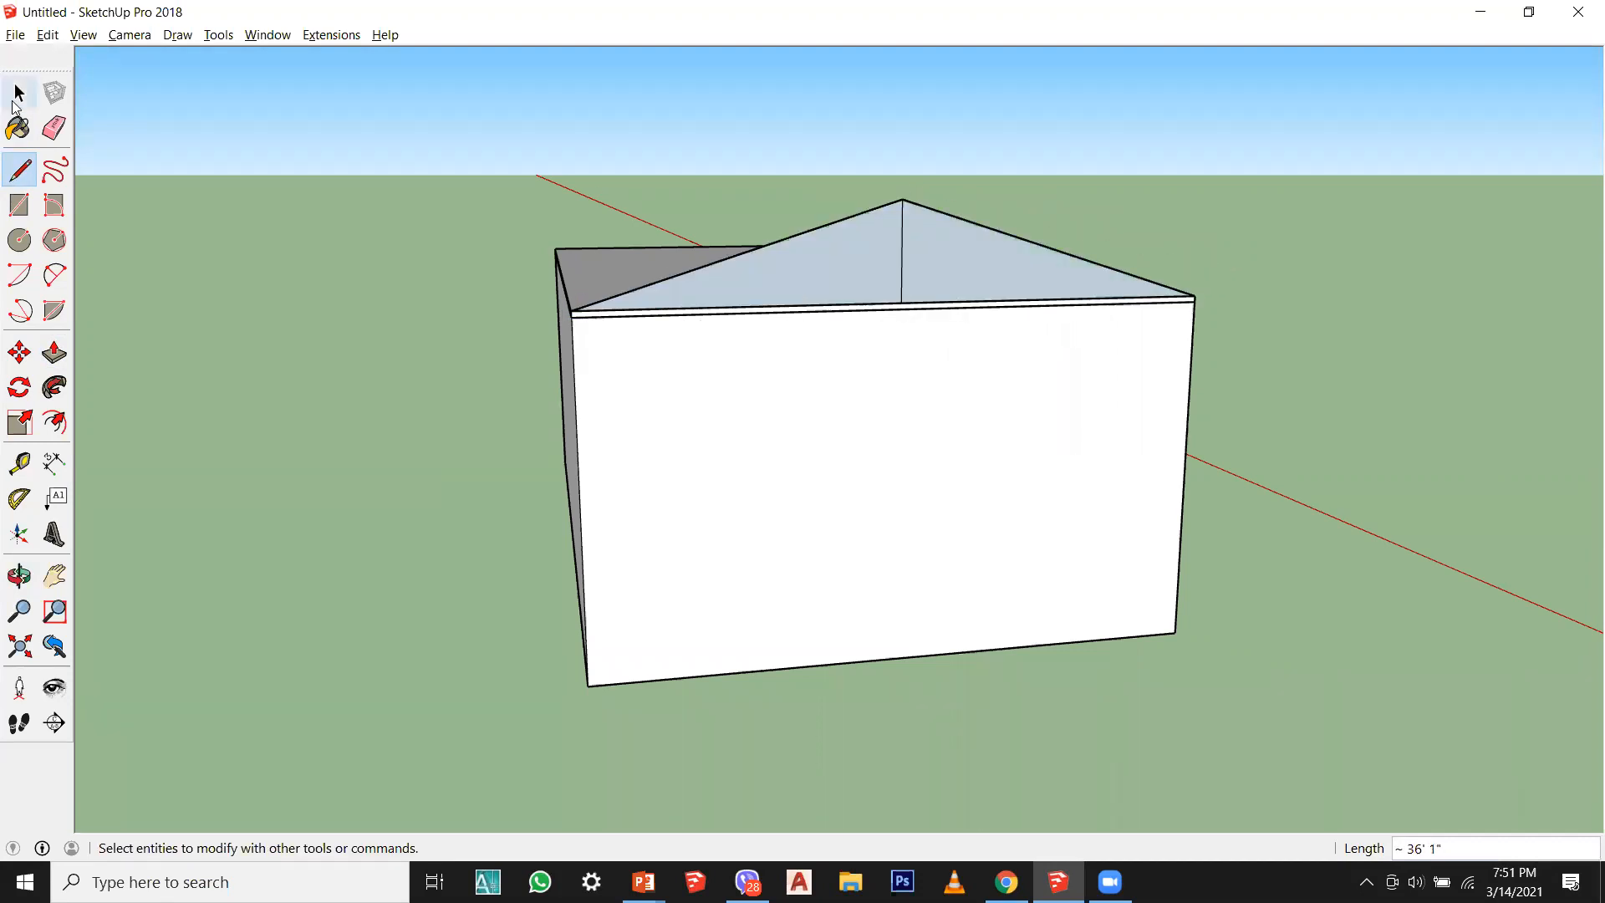
key("e")
left_click(902, 258)
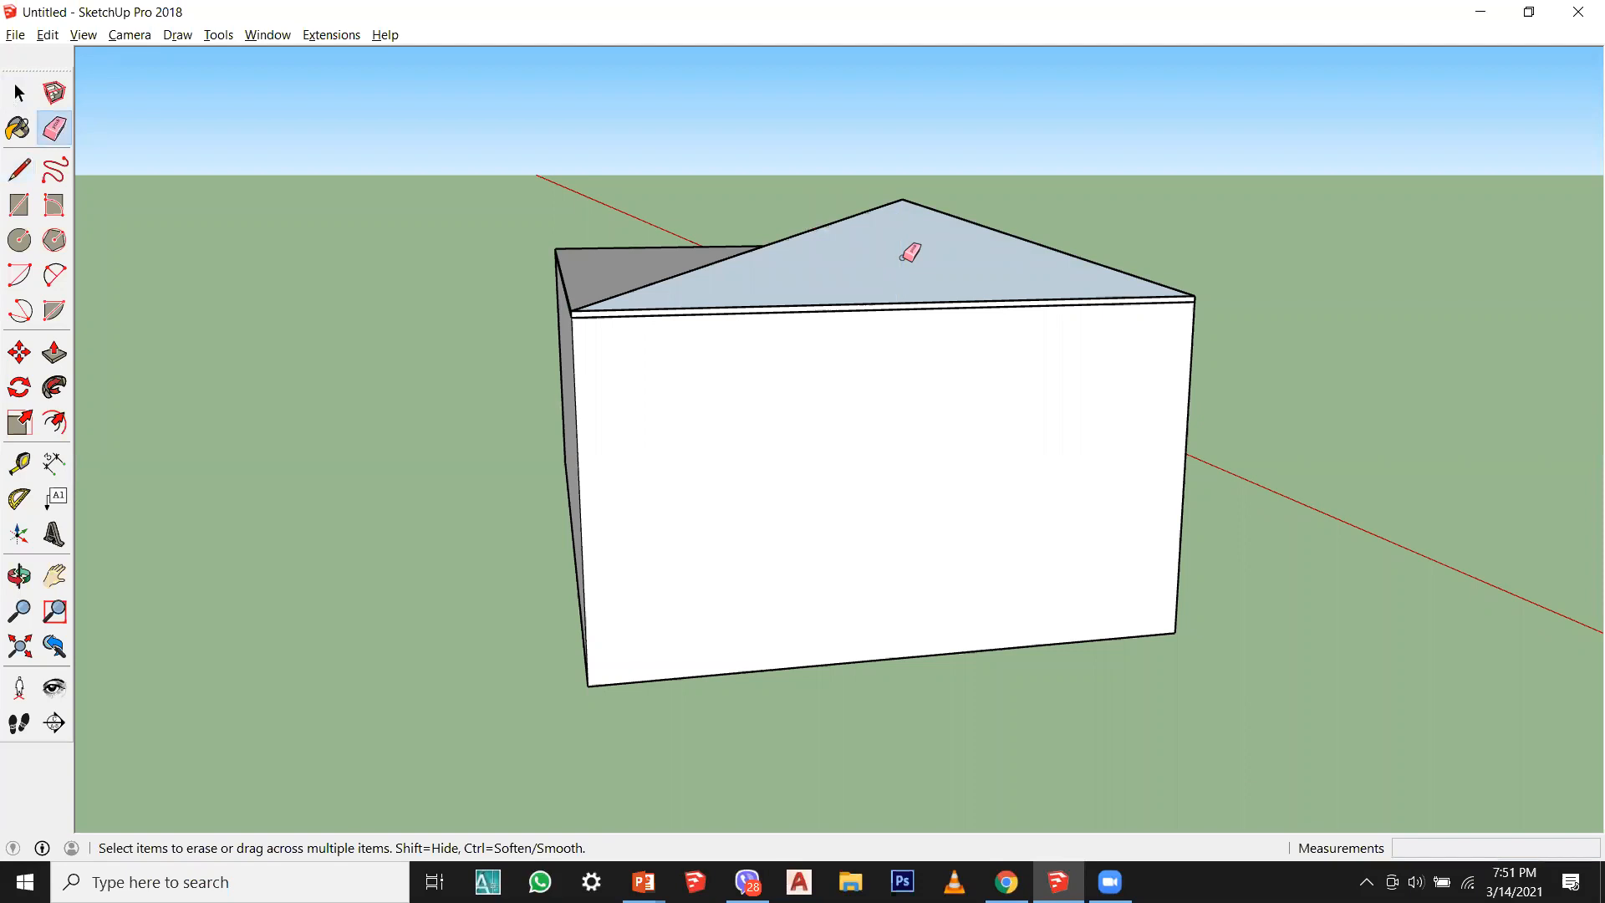
Step: Extrude the gable triangle along the slab to its opposite end, about 110' 4", to form the roof
left_click(53, 352)
middle_click_drag(204, 383, 992, 340)
left_click(992, 340)
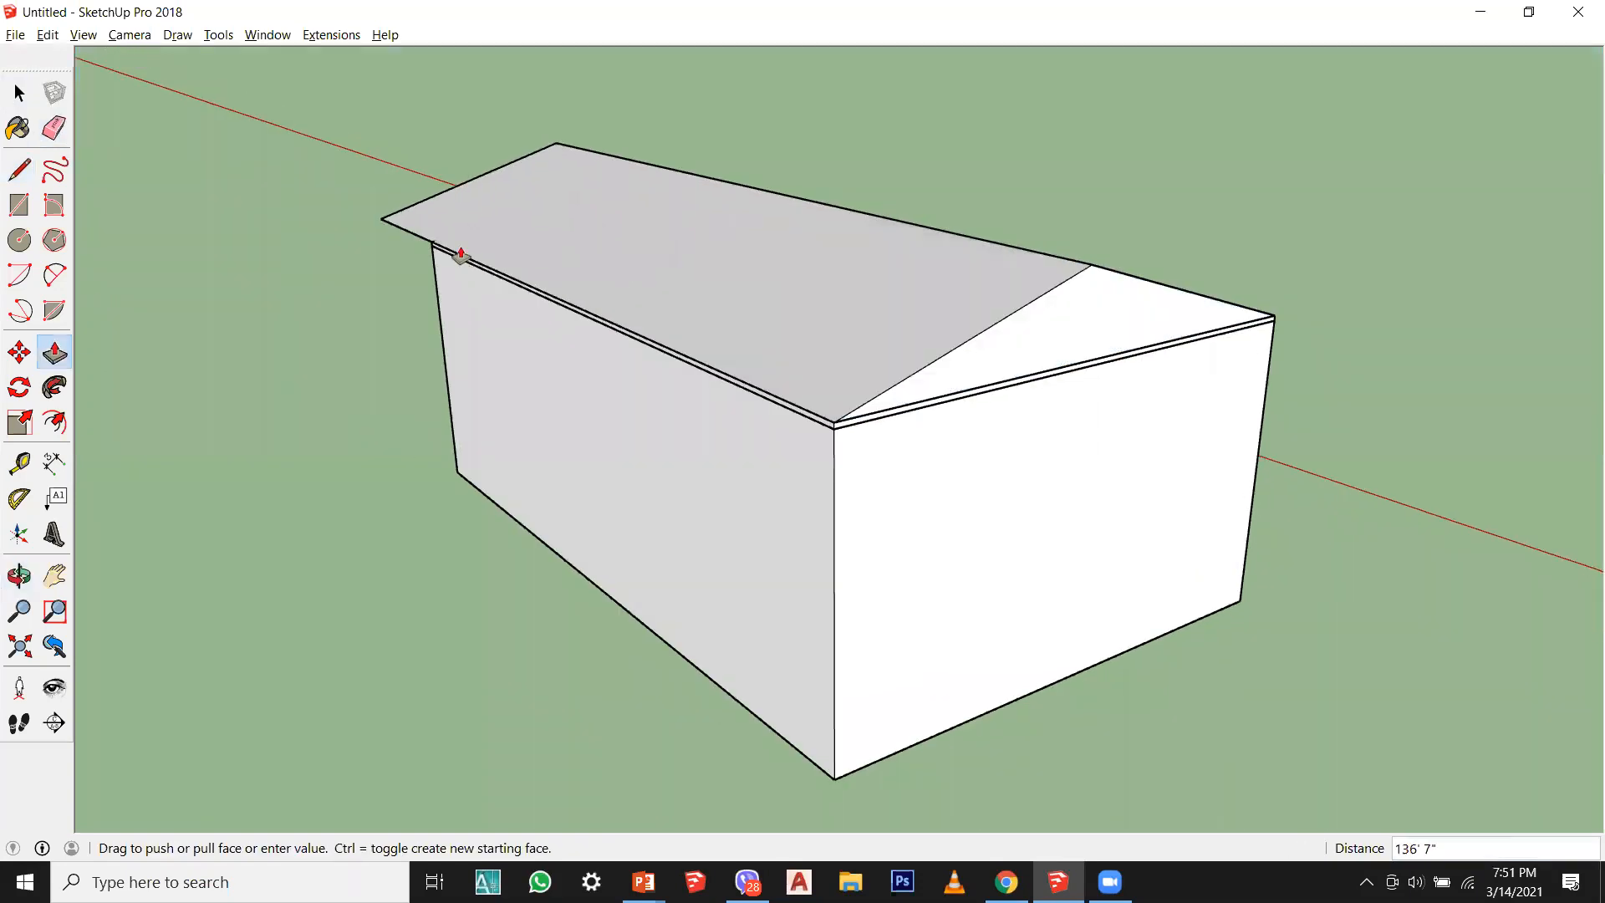
left_click(431, 243)
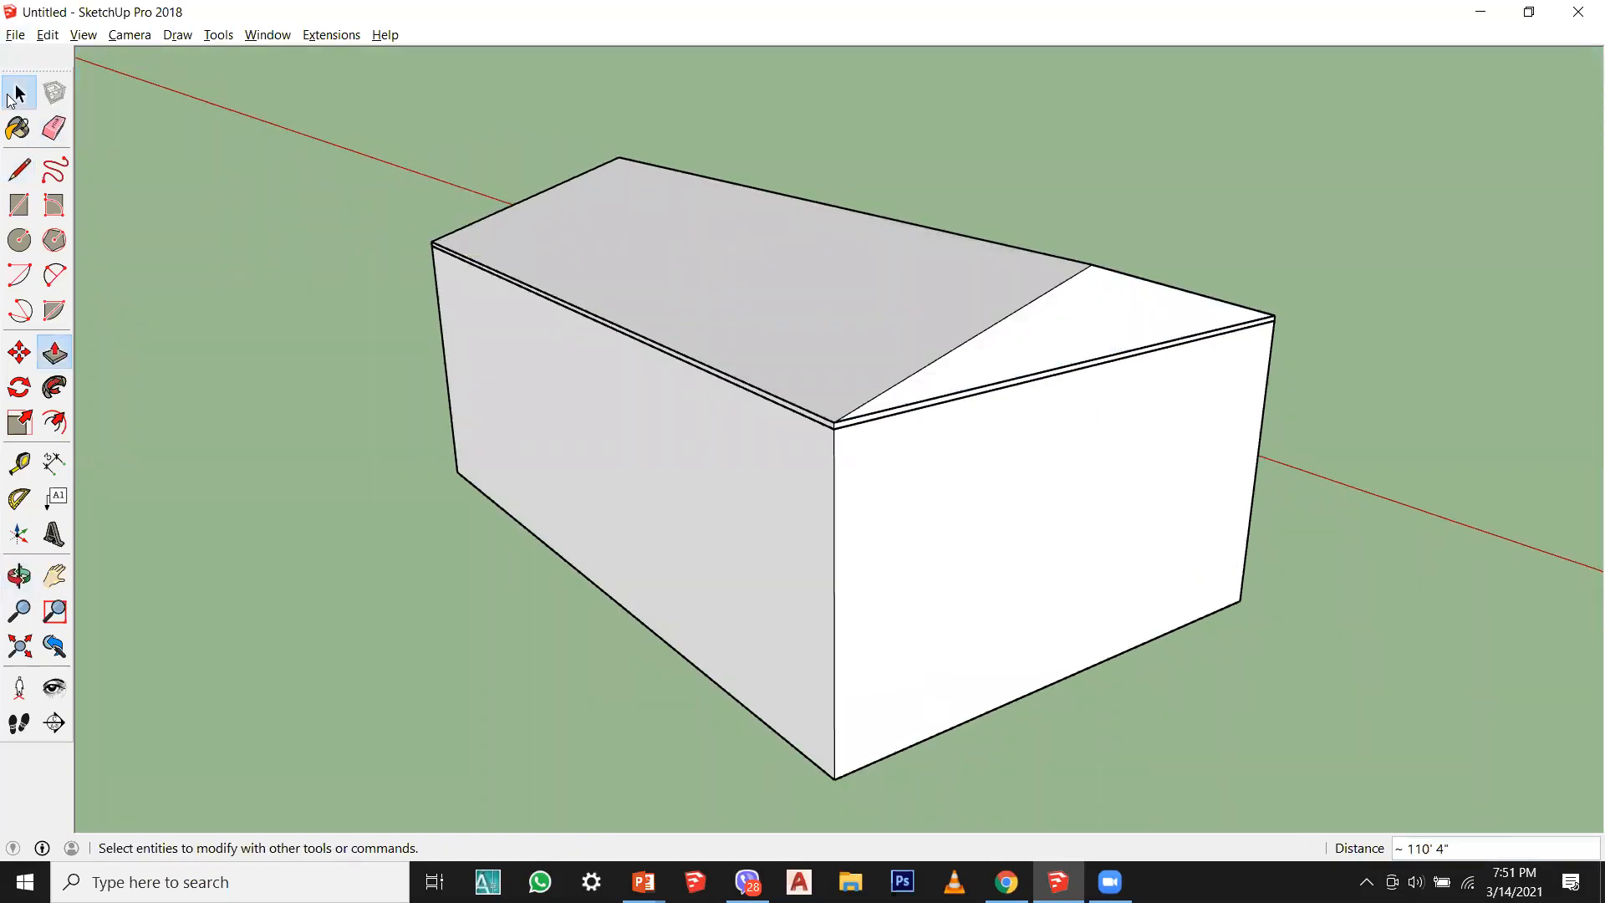
Step: Offset the gable end face outward to outline a narrow band that overhangs the walls
left_click(18, 92)
middle_click_drag(945, 373, 819, 373)
left_click(940, 360)
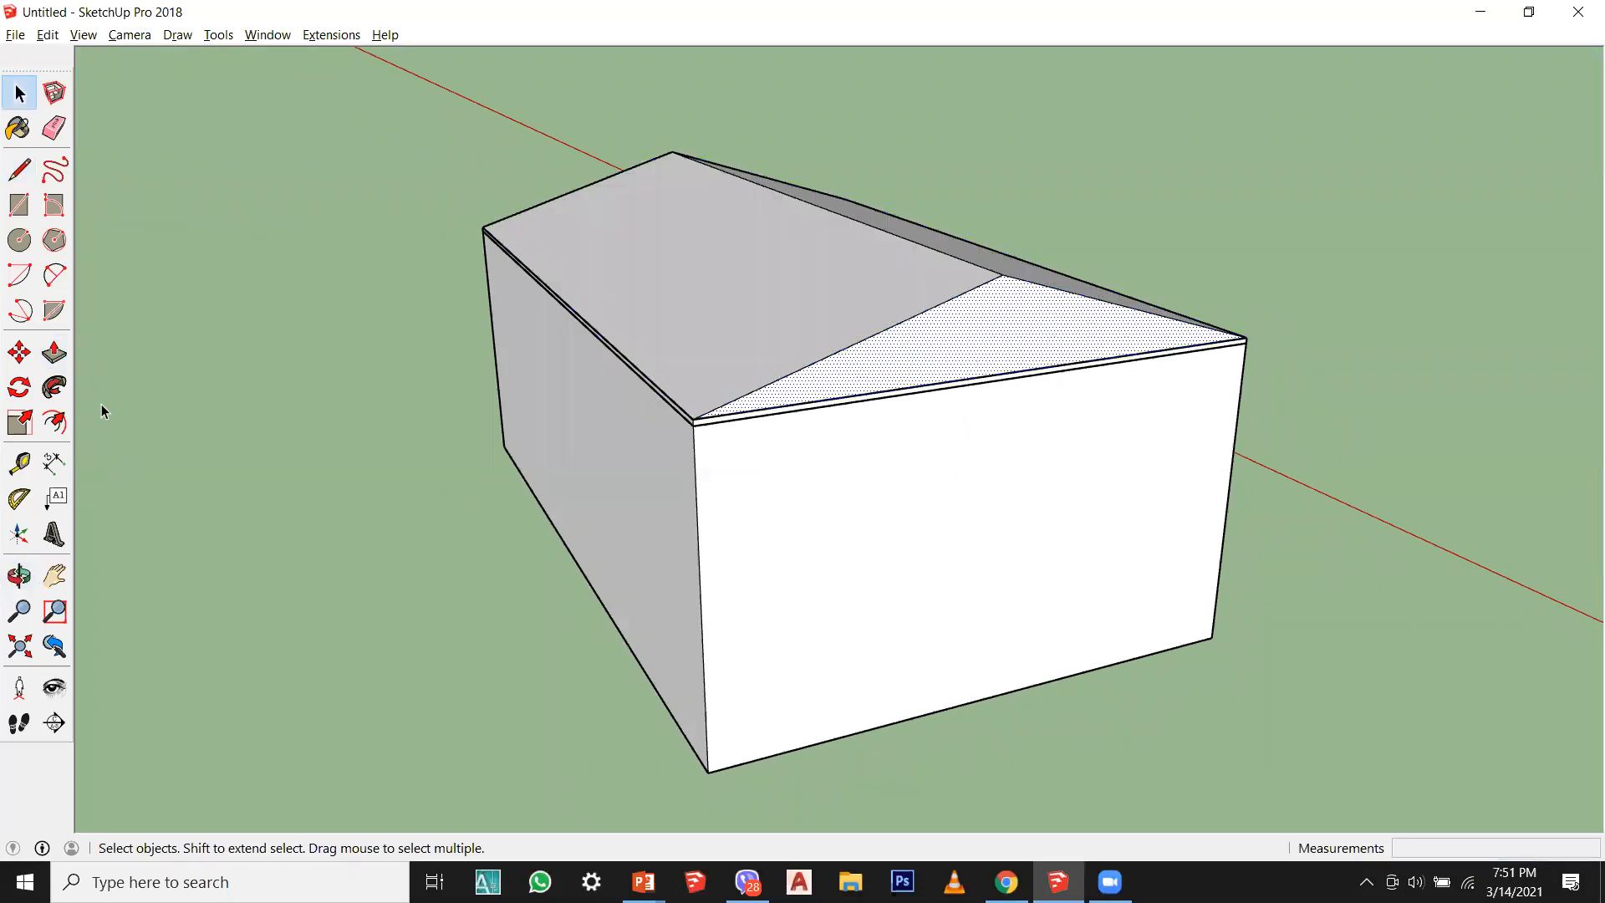
left_click(54, 422)
scroll(852, 407, "up", 2)
left_click(853, 407)
left_click(653, 434)
Step: Extrude the offset band along the roof by 116' 2" to form a roof shell with eaves
left_click(52, 355)
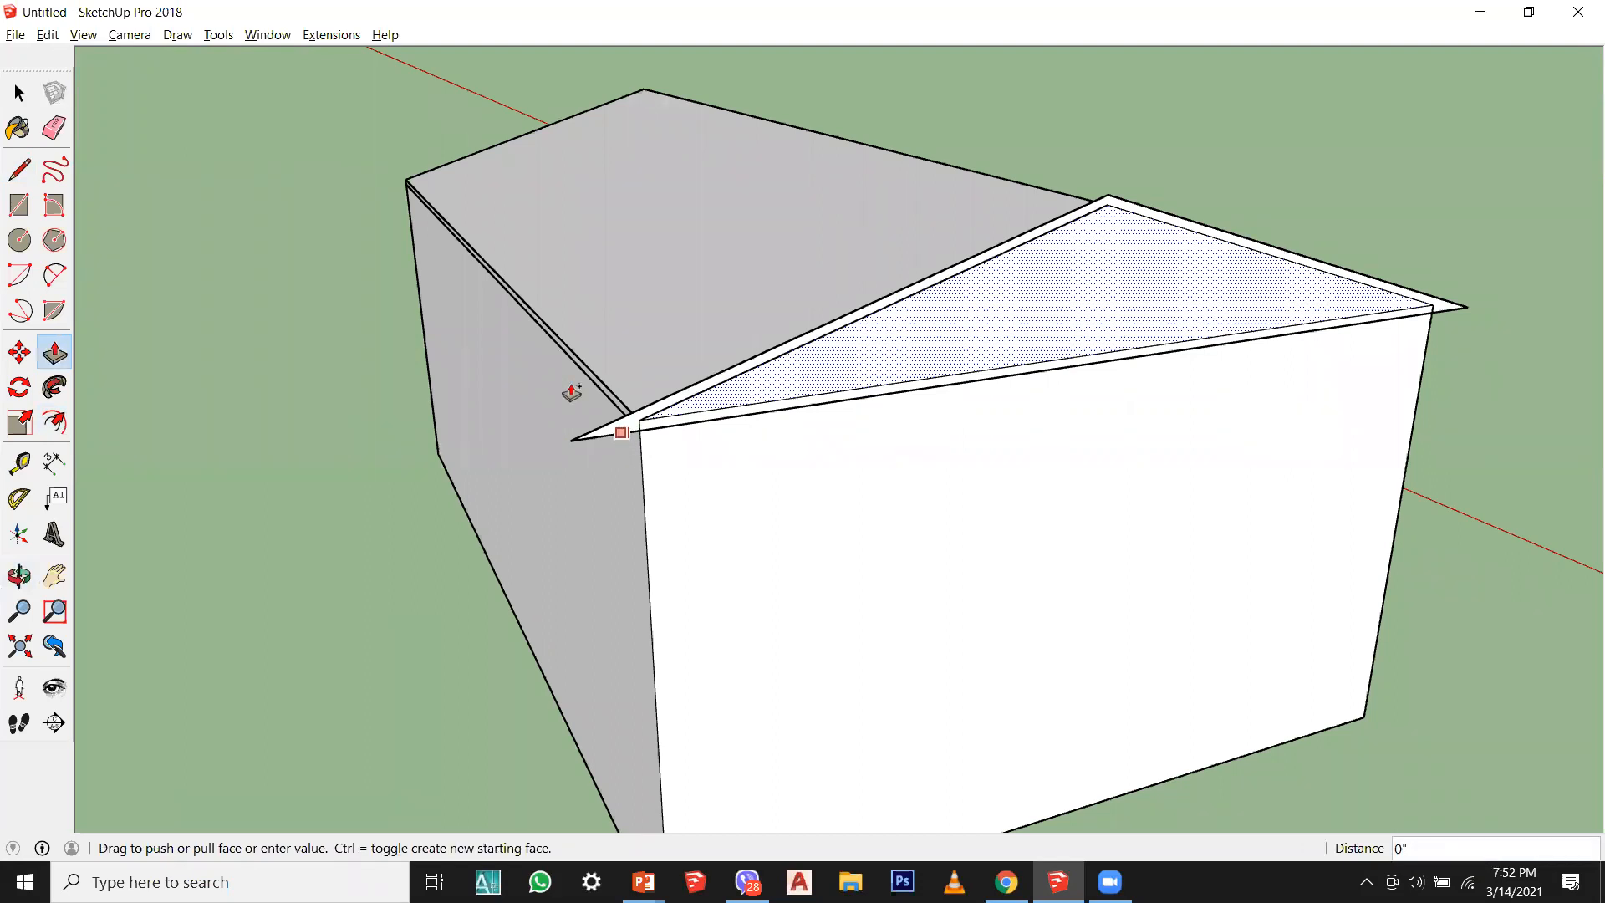
scroll(601, 434, "up", 2)
left_click(601, 434)
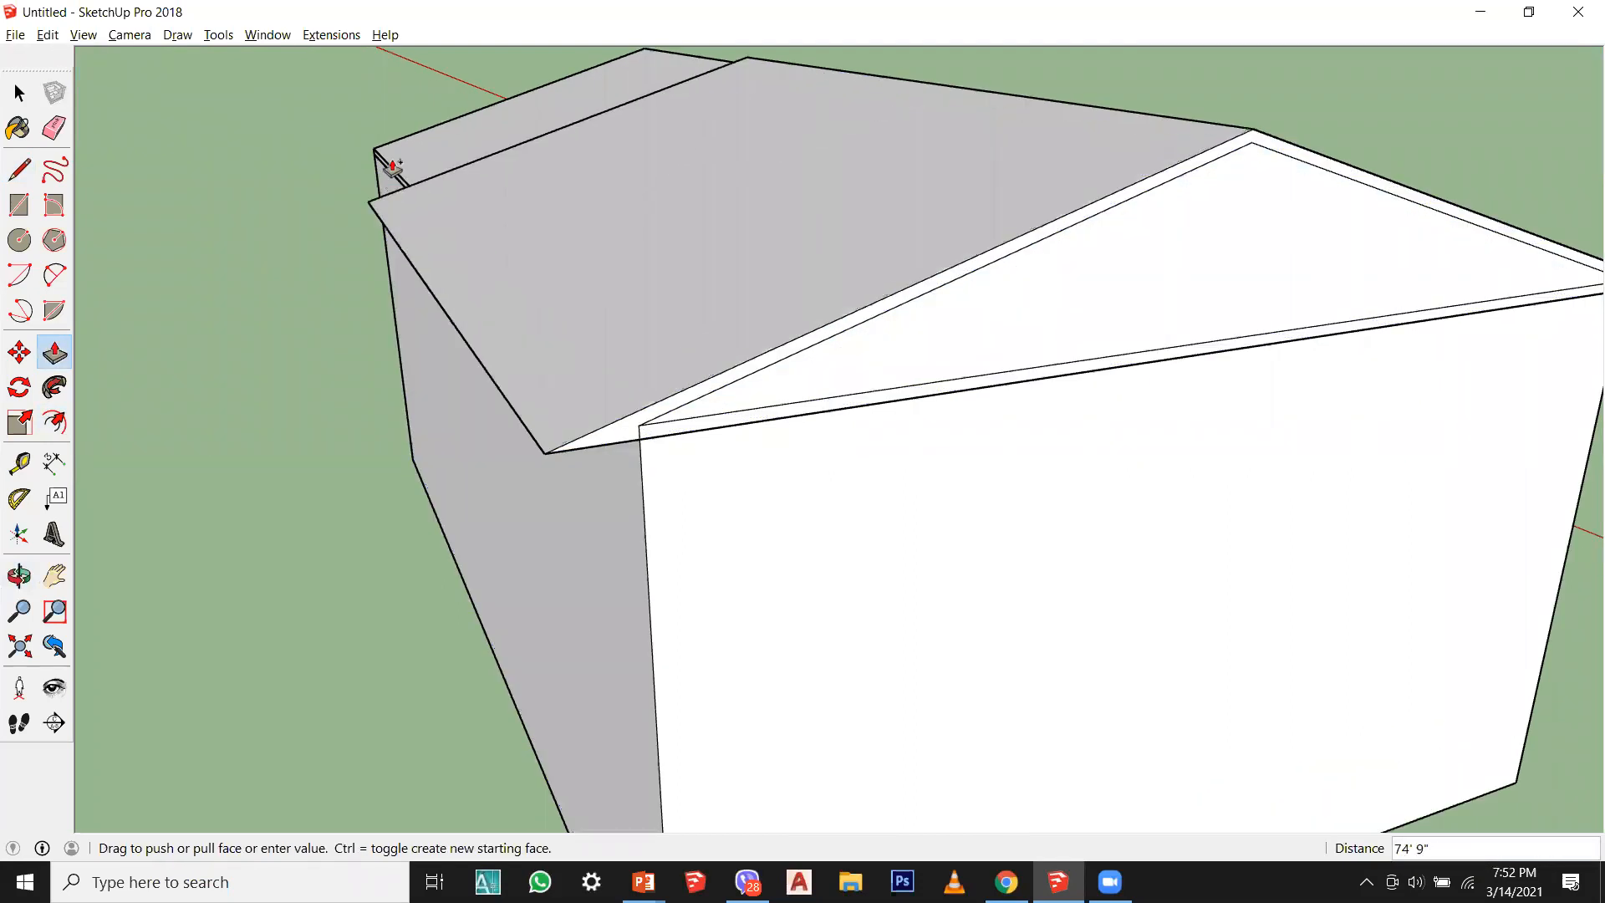
left_click(351, 150)
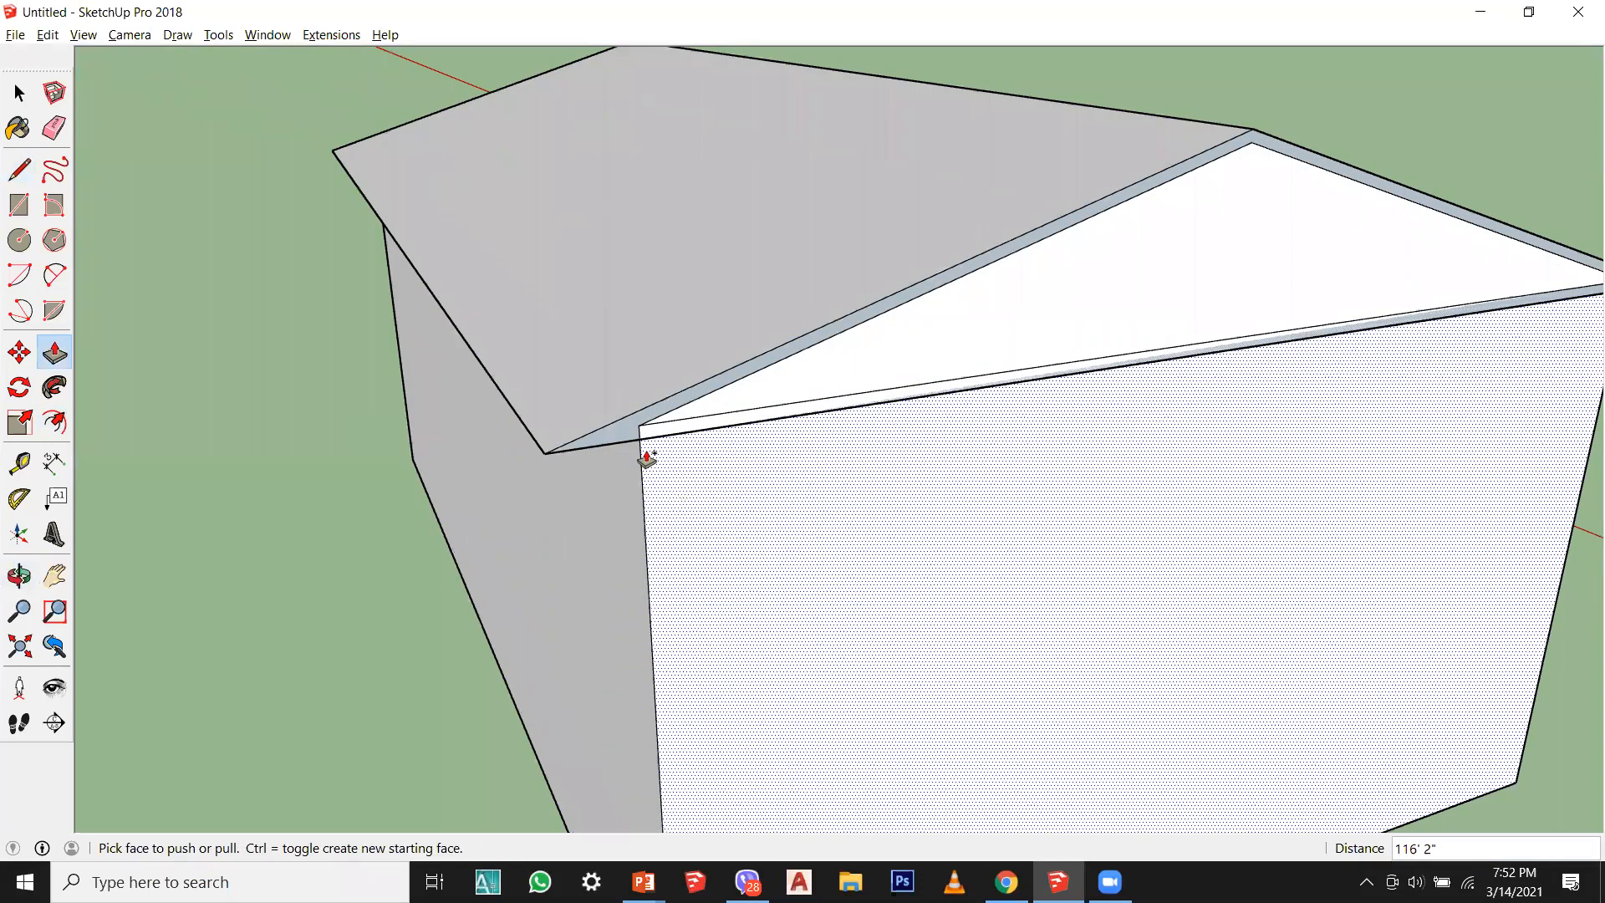
Step: Extend the roof shell 7' 5" beyond the opposite gable end, and undo both shell extrusions
middle_click_drag(563, 508, 1171, 631)
scroll(1171, 631, "down", 2)
middle_click_drag(841, 616, 886, 603)
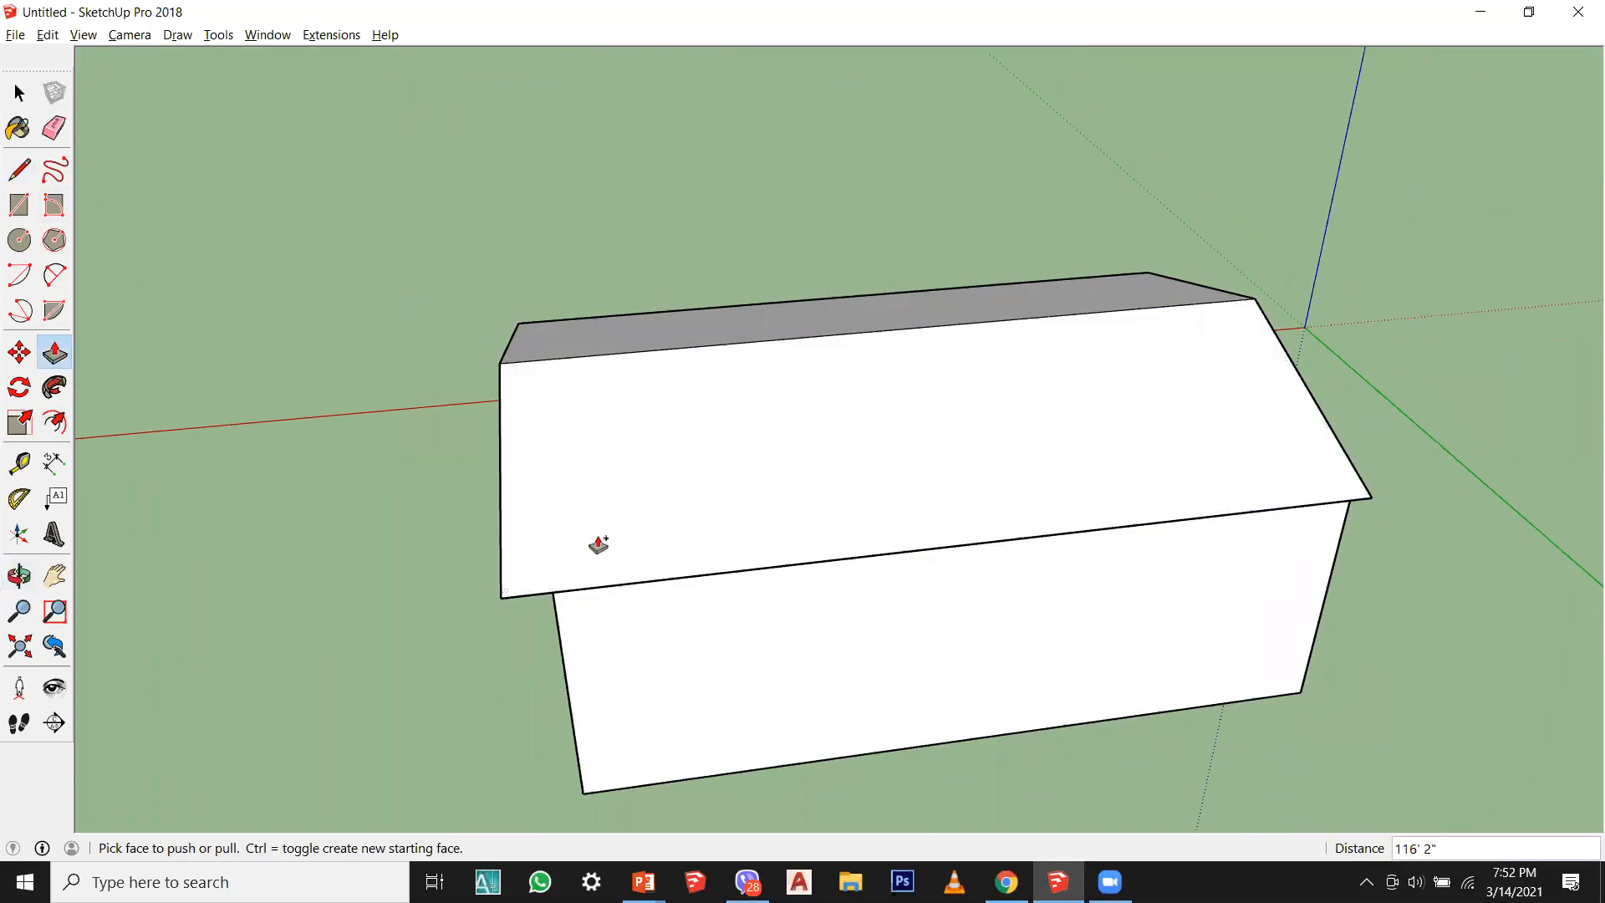
middle_click_drag(924, 490, 1212, 418)
scroll(947, 539, "up", 1)
left_click(947, 539)
left_click(999, 527)
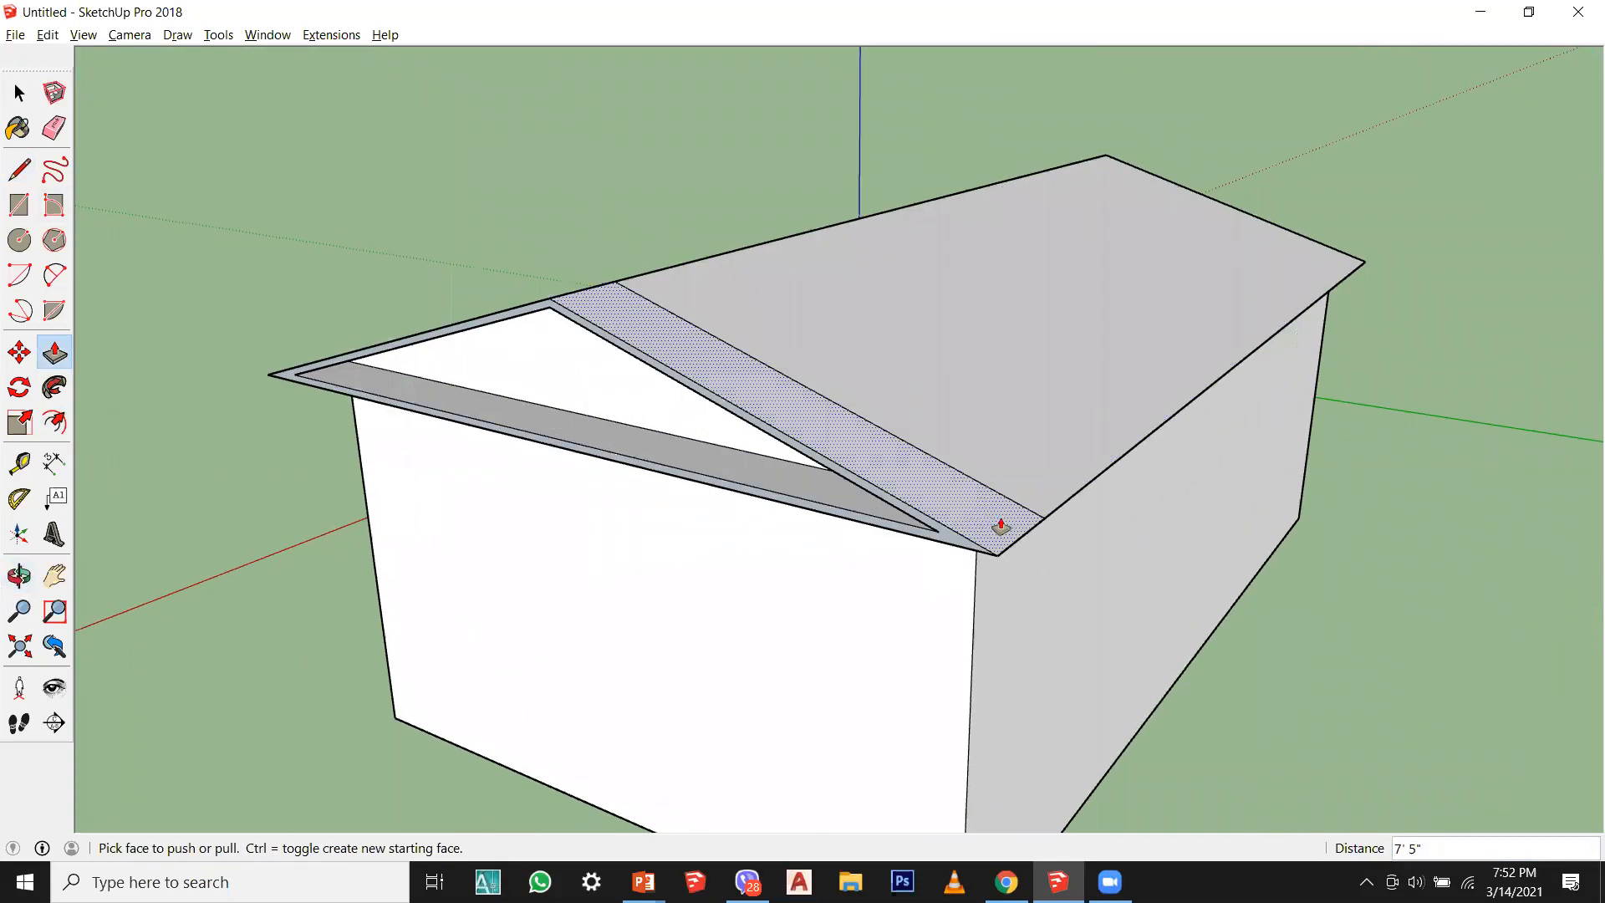
key("ctrl+z")
key("ctrl+z")
Step: Draw a small rectangle about 11" by 9" projecting outward from the wall corner directly beneath the slab
left_click(19, 92)
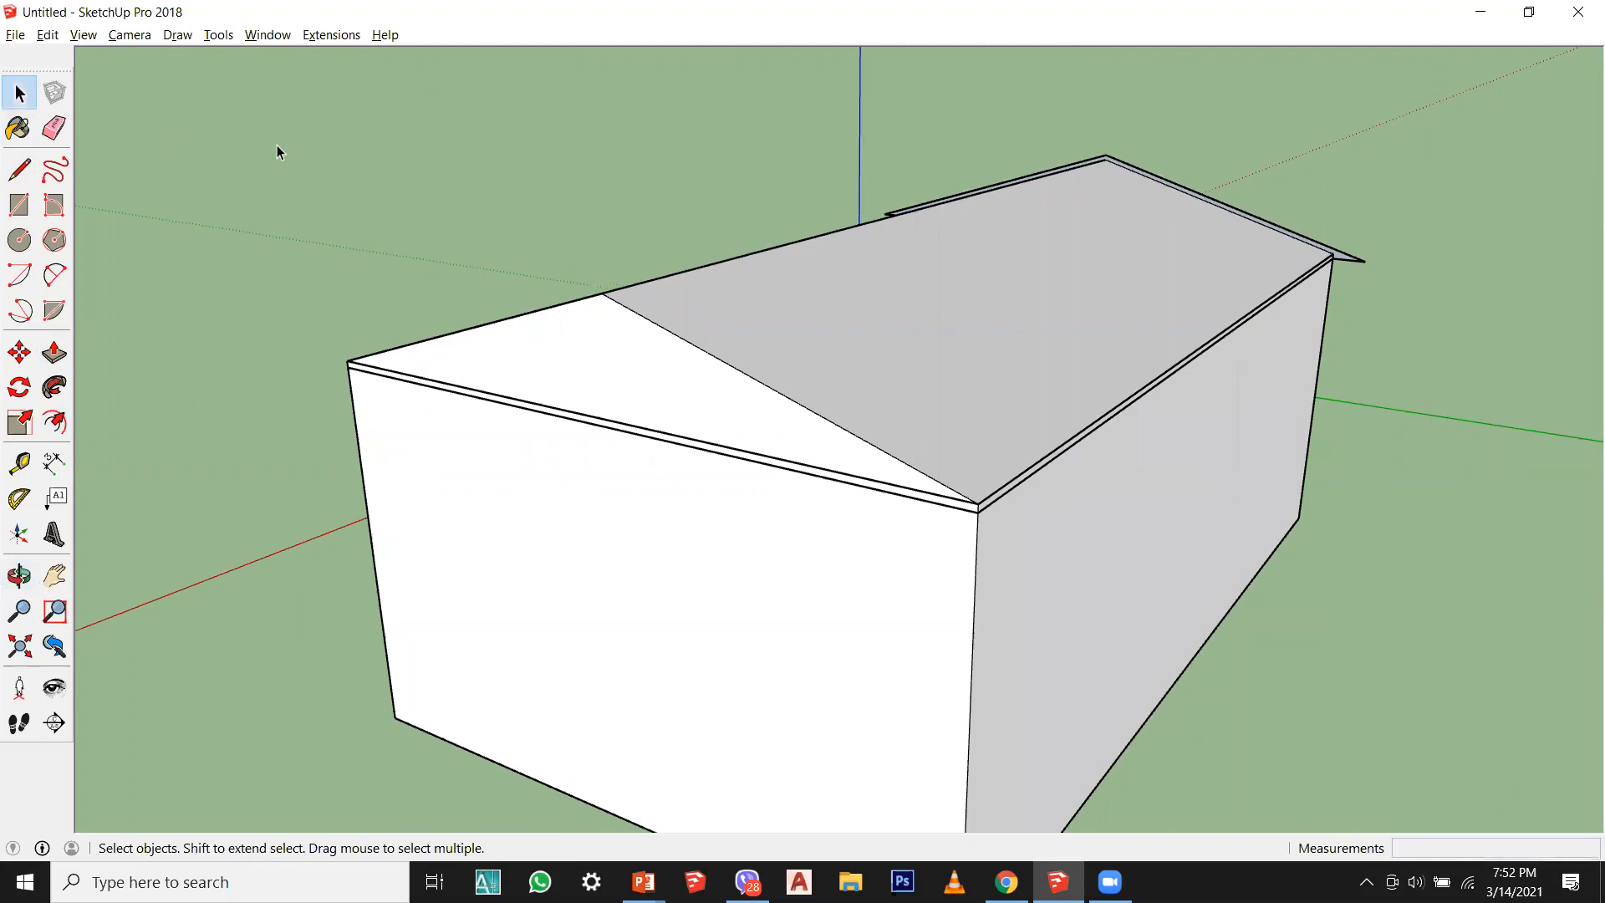
middle_click_drag(393, 353, 669, 267)
left_click(20, 204)
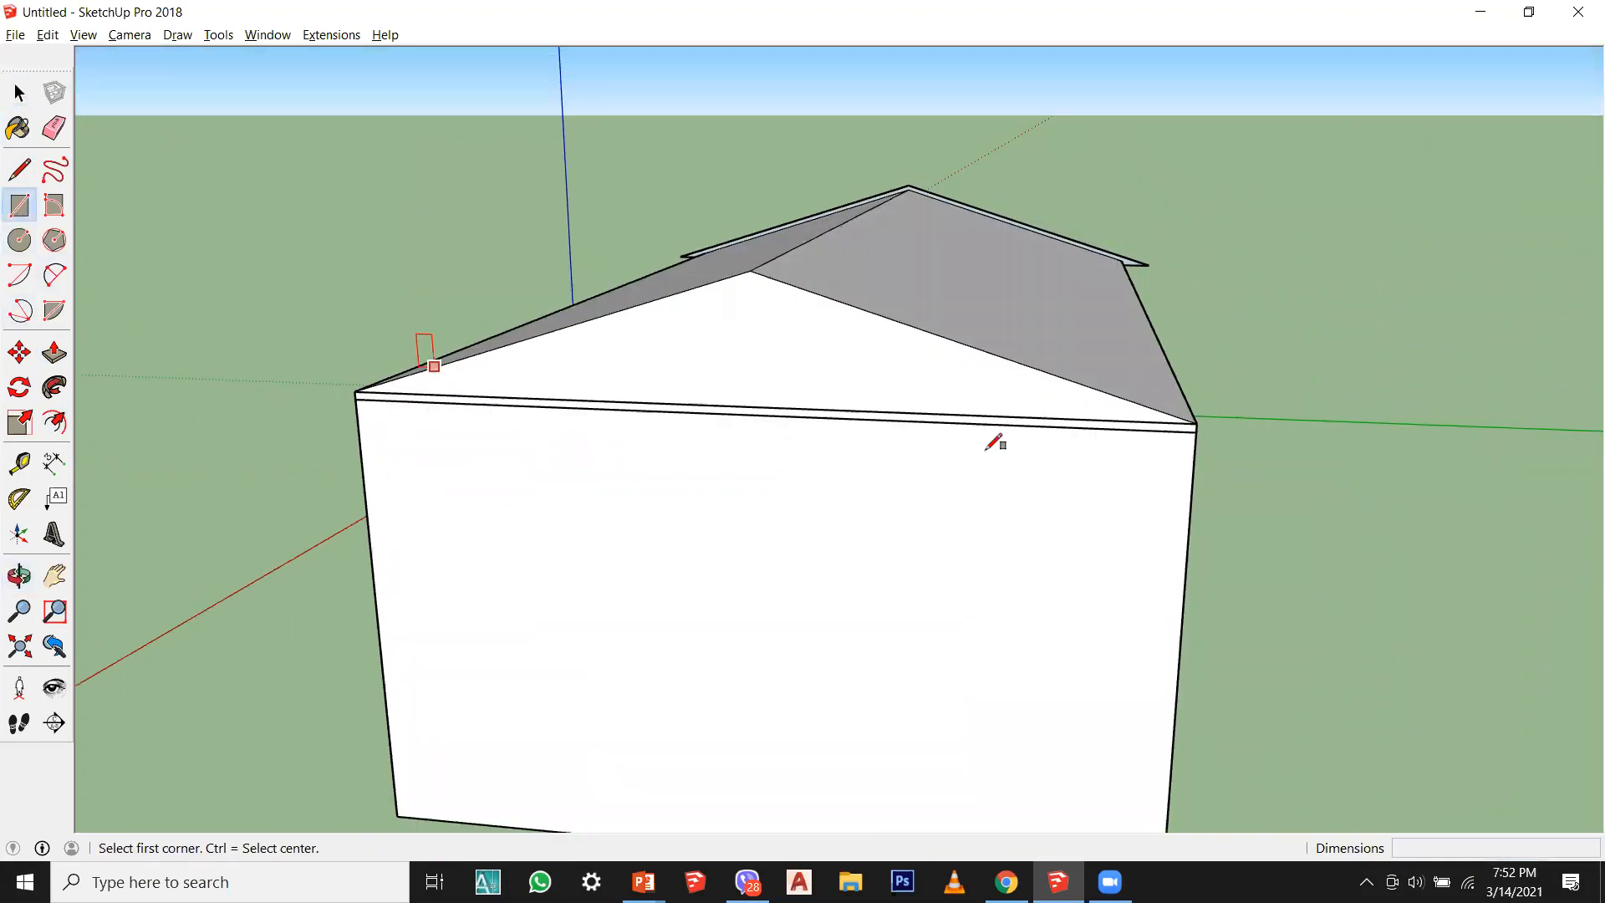
scroll(995, 440, "up", 3)
left_click(1195, 387)
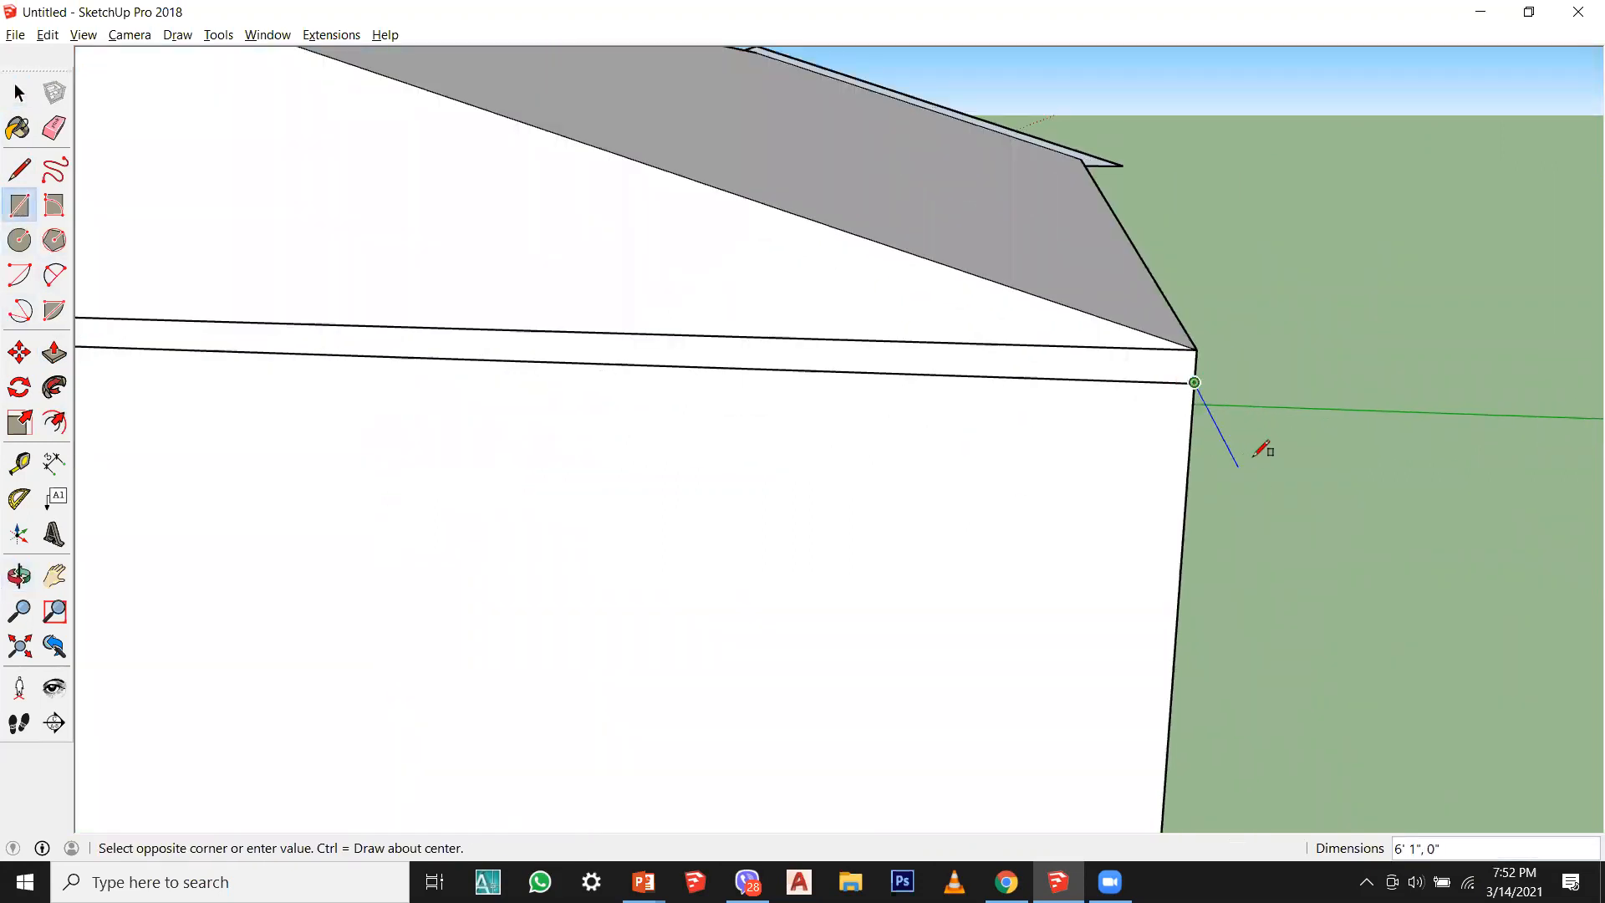
middle_click_drag(1229, 354, 1216, 298)
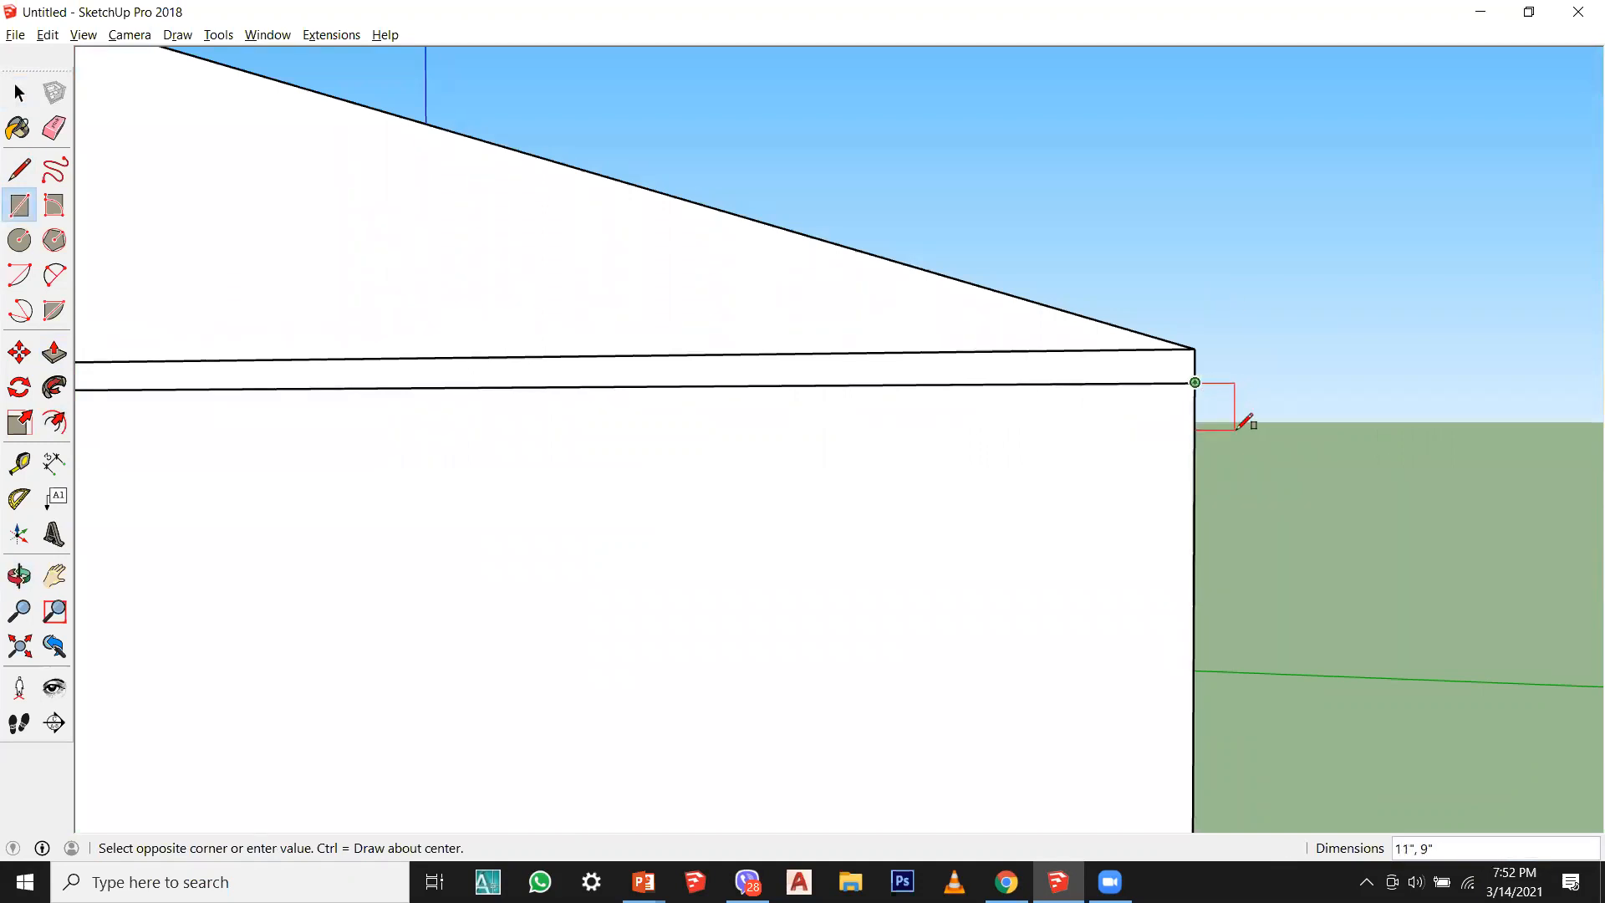
left_click(1253, 433)
Step: Delete the offset band face around the far gable and its near sloping outer edge
mouse_move(1221, 466)
middle_mouse_down()
mouse_move(537, 610)
mouse_move(543, 539)
middle_mouse_up()
left_click(16, 96)
middle_click_drag(824, 635, 504, 513)
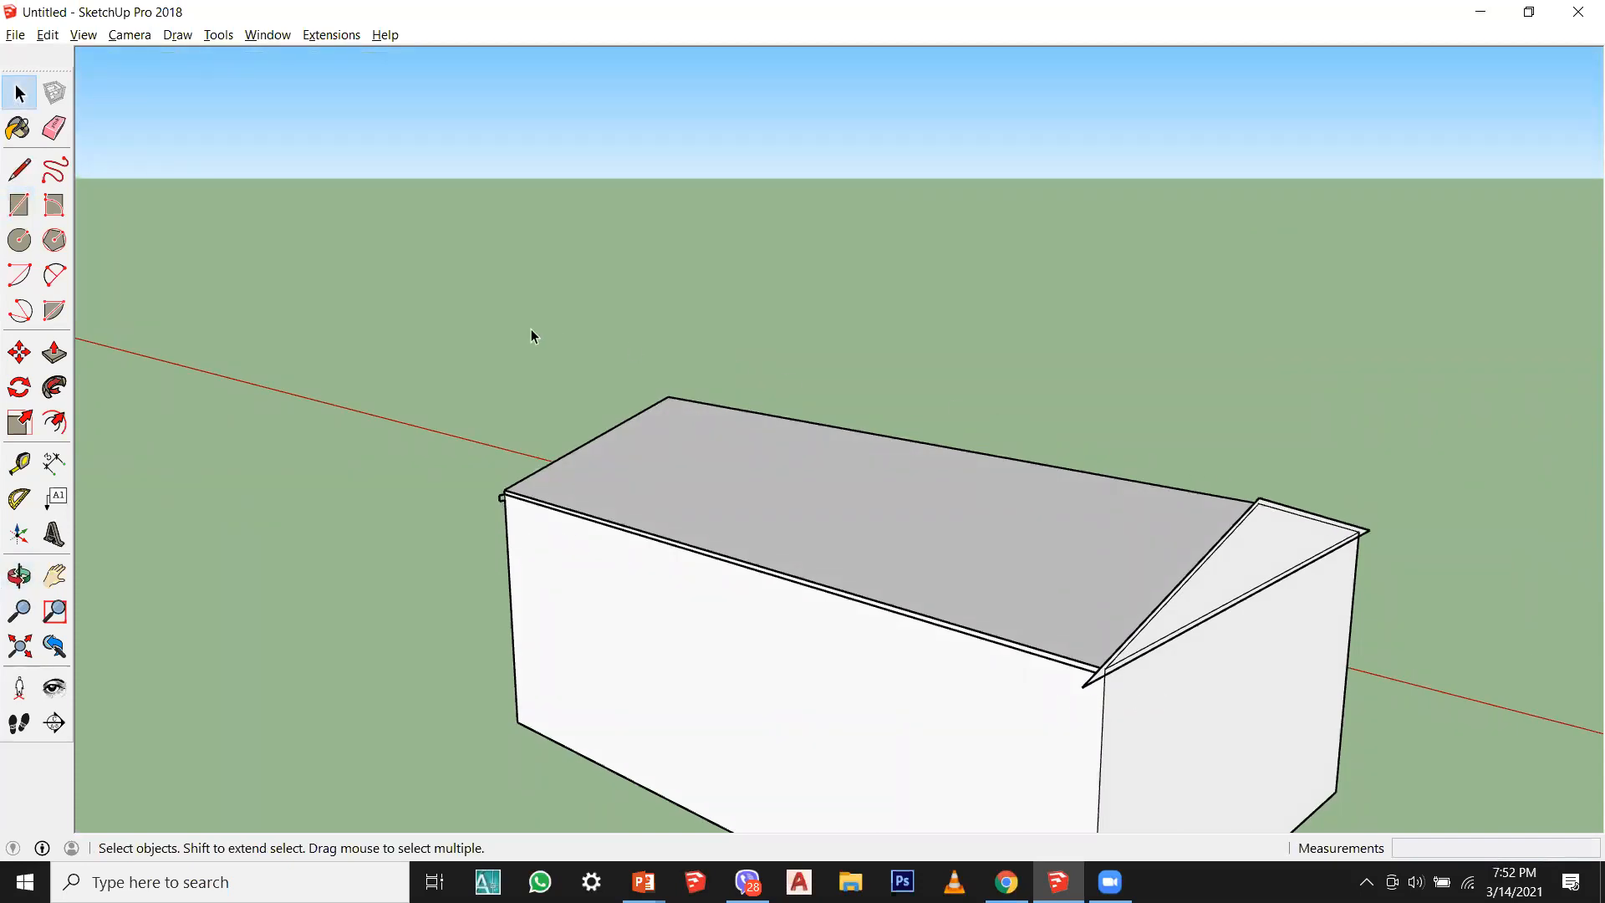
scroll(1042, 729, "up", 5)
double_click(968, 653)
right_click(967, 654)
left_click(964, 660)
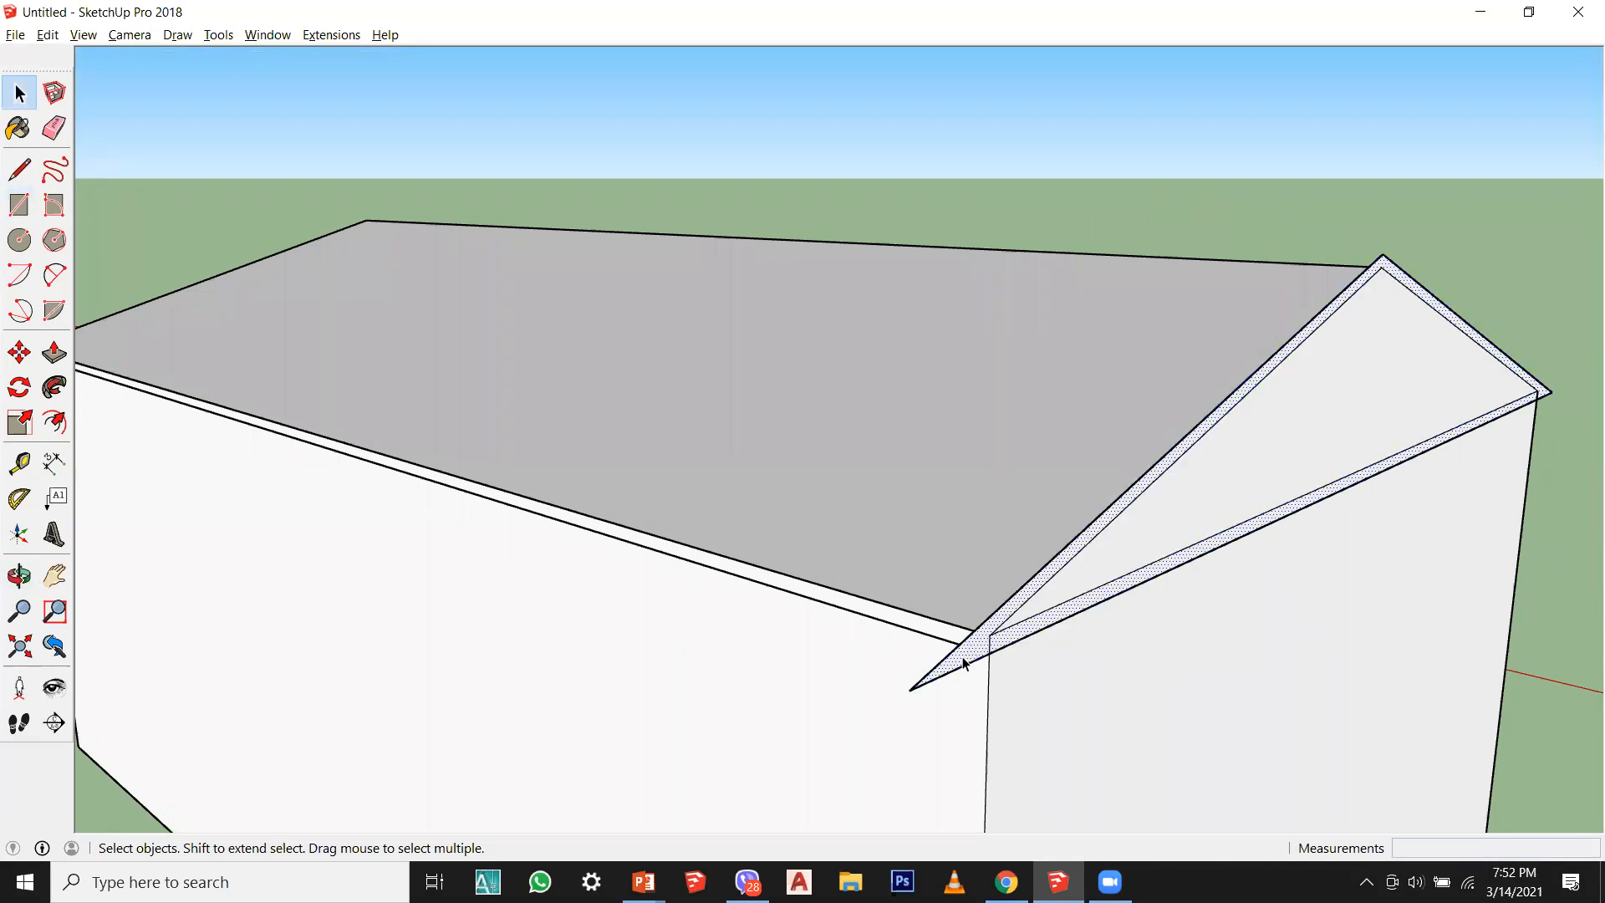
key("Delete")
left_click(929, 673)
key("Delete")
left_click(933, 679)
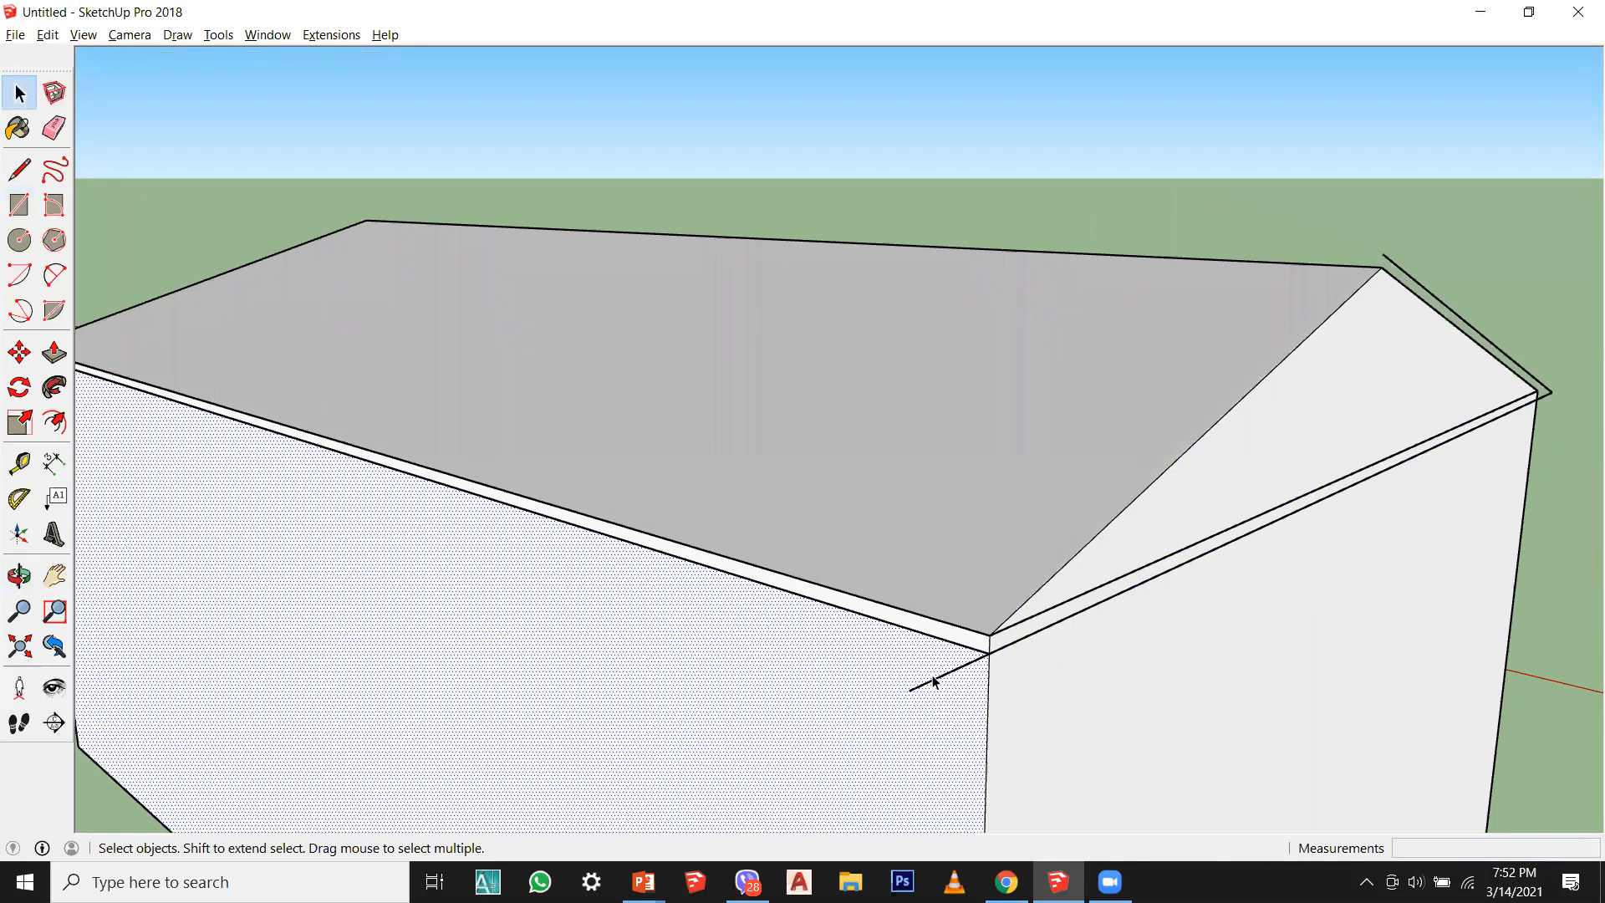
key("Delete")
key("ctrl+z")
left_click(966, 672)
left_click(954, 668)
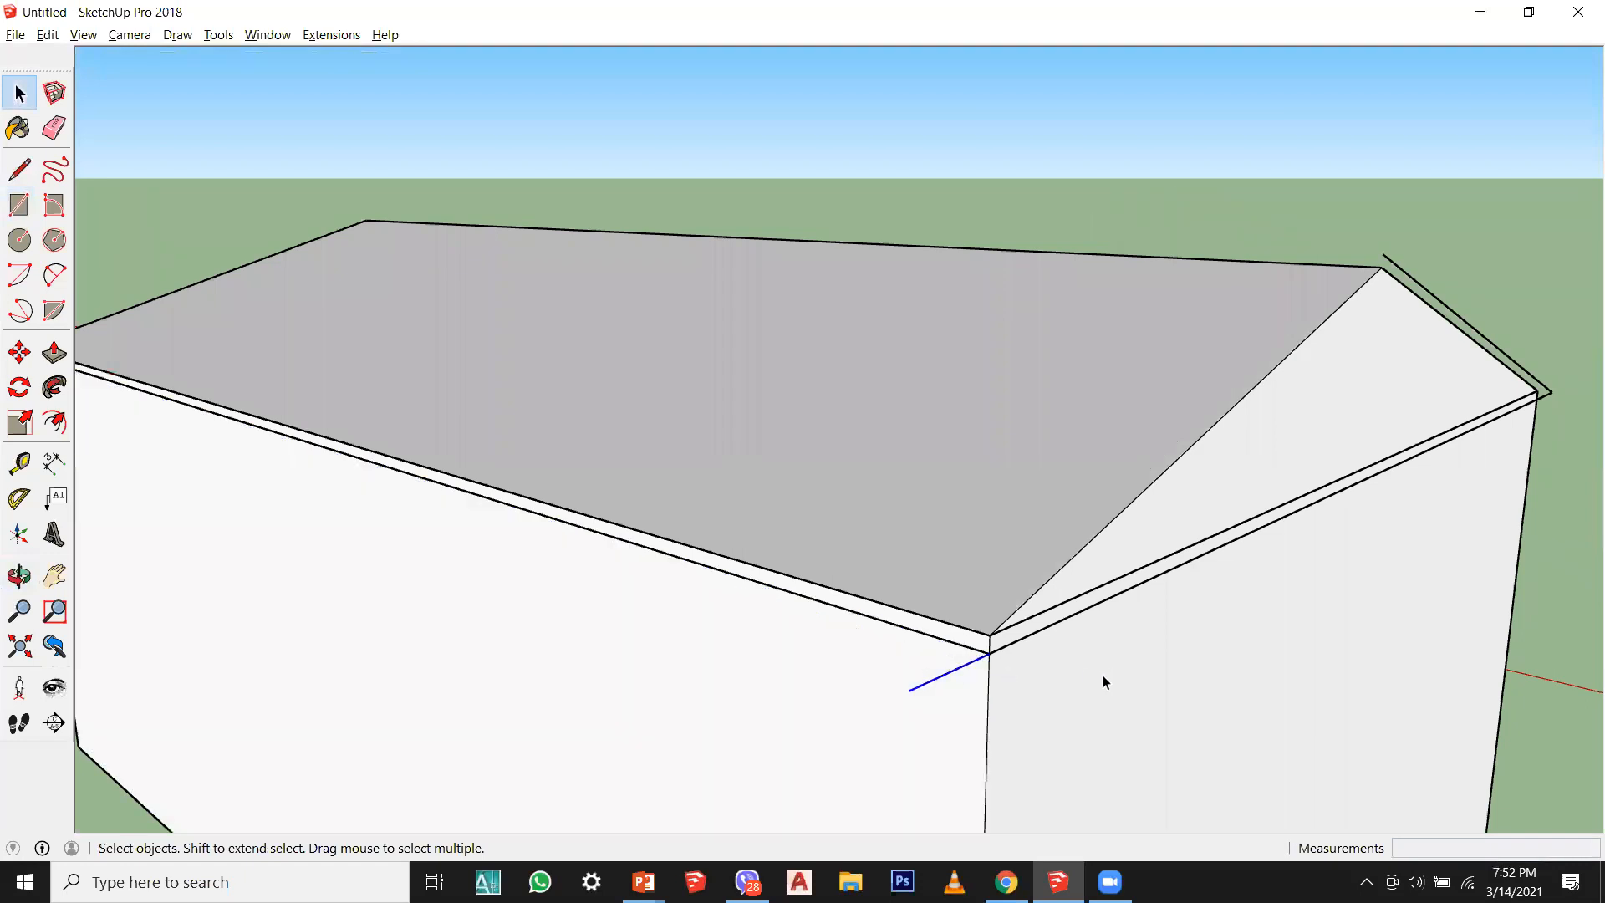
Step: Draw a 30-degree arc across the outer upper corner of the small rectangular profile below the slab
scroll(1167, 666, "down", 5)
scroll(391, 448, "up", 8)
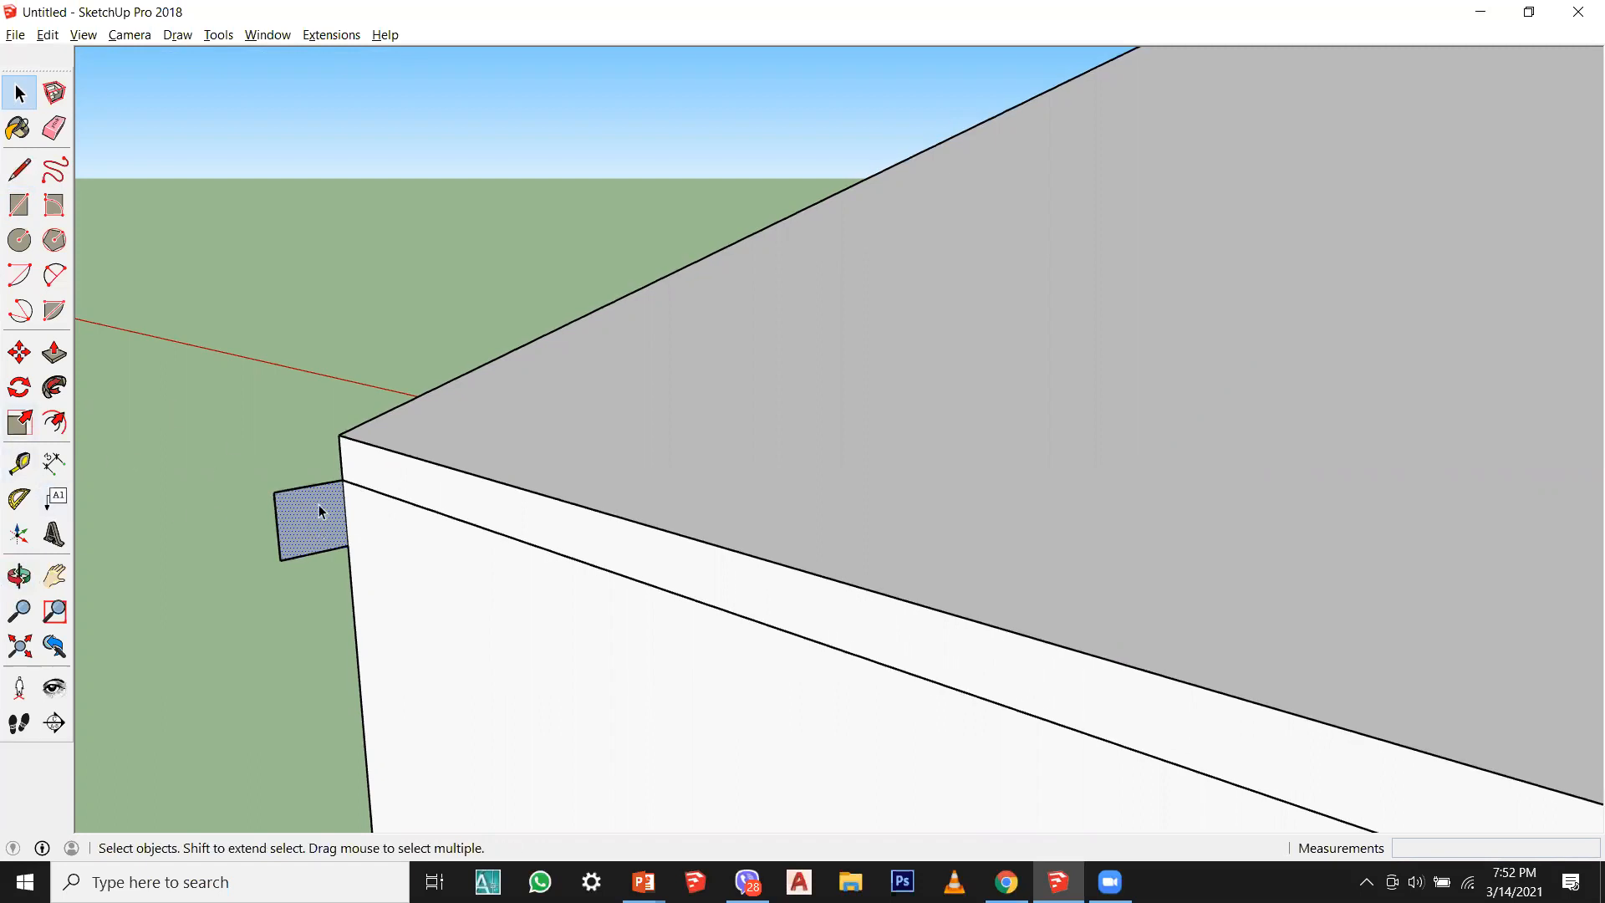
scroll(384, 481, "down", 5)
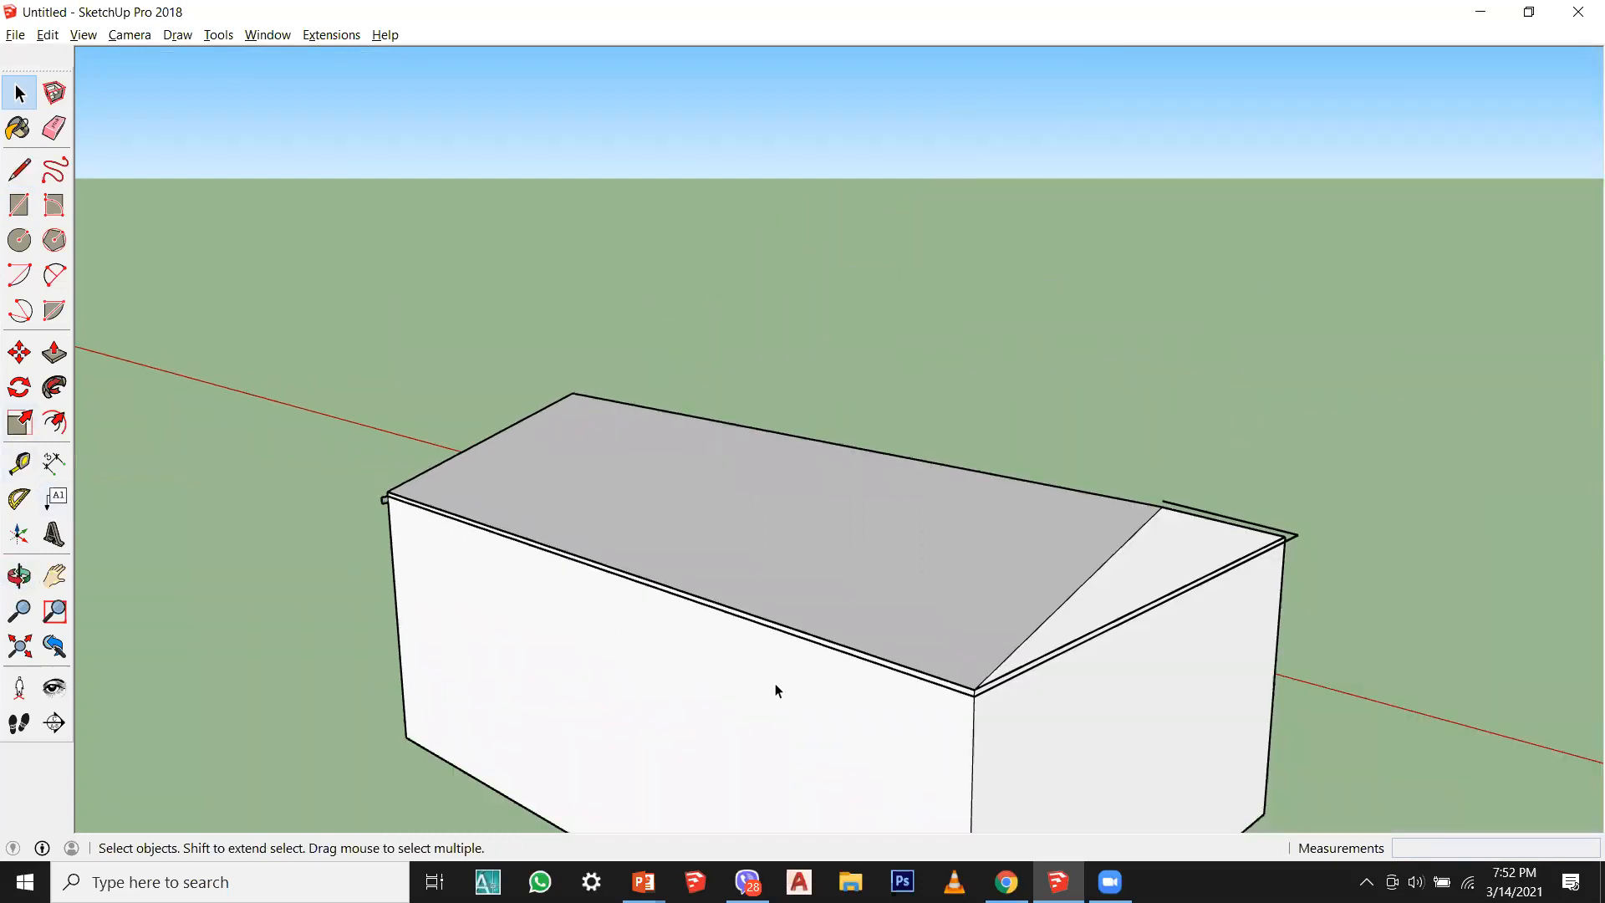
scroll(387, 519, "up", 5)
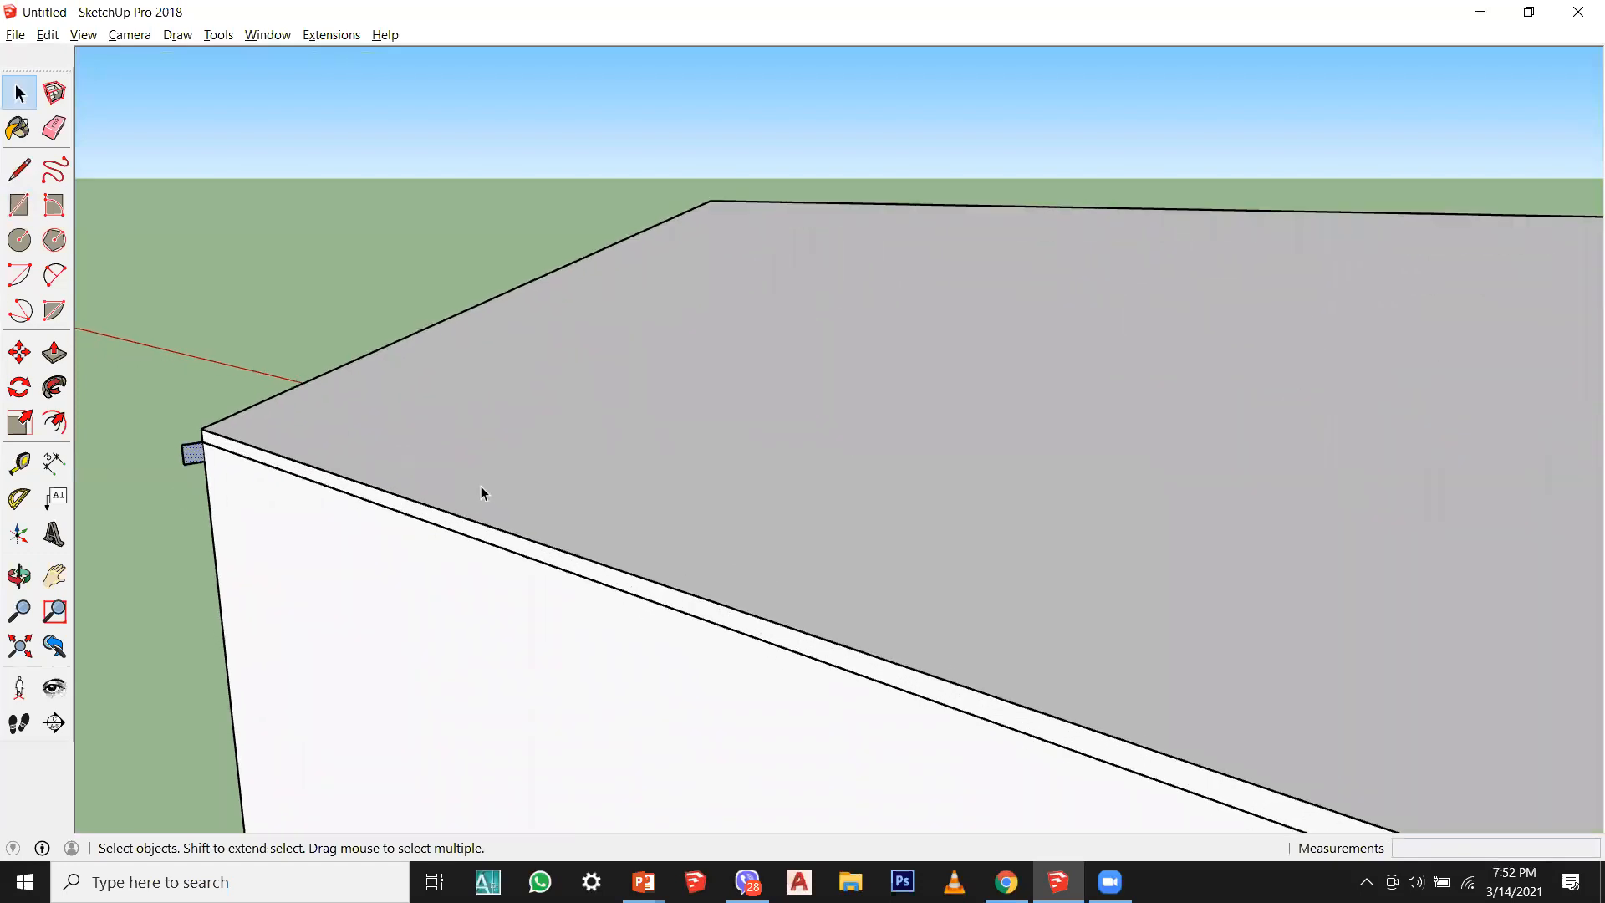
scroll(212, 483, "up", 2)
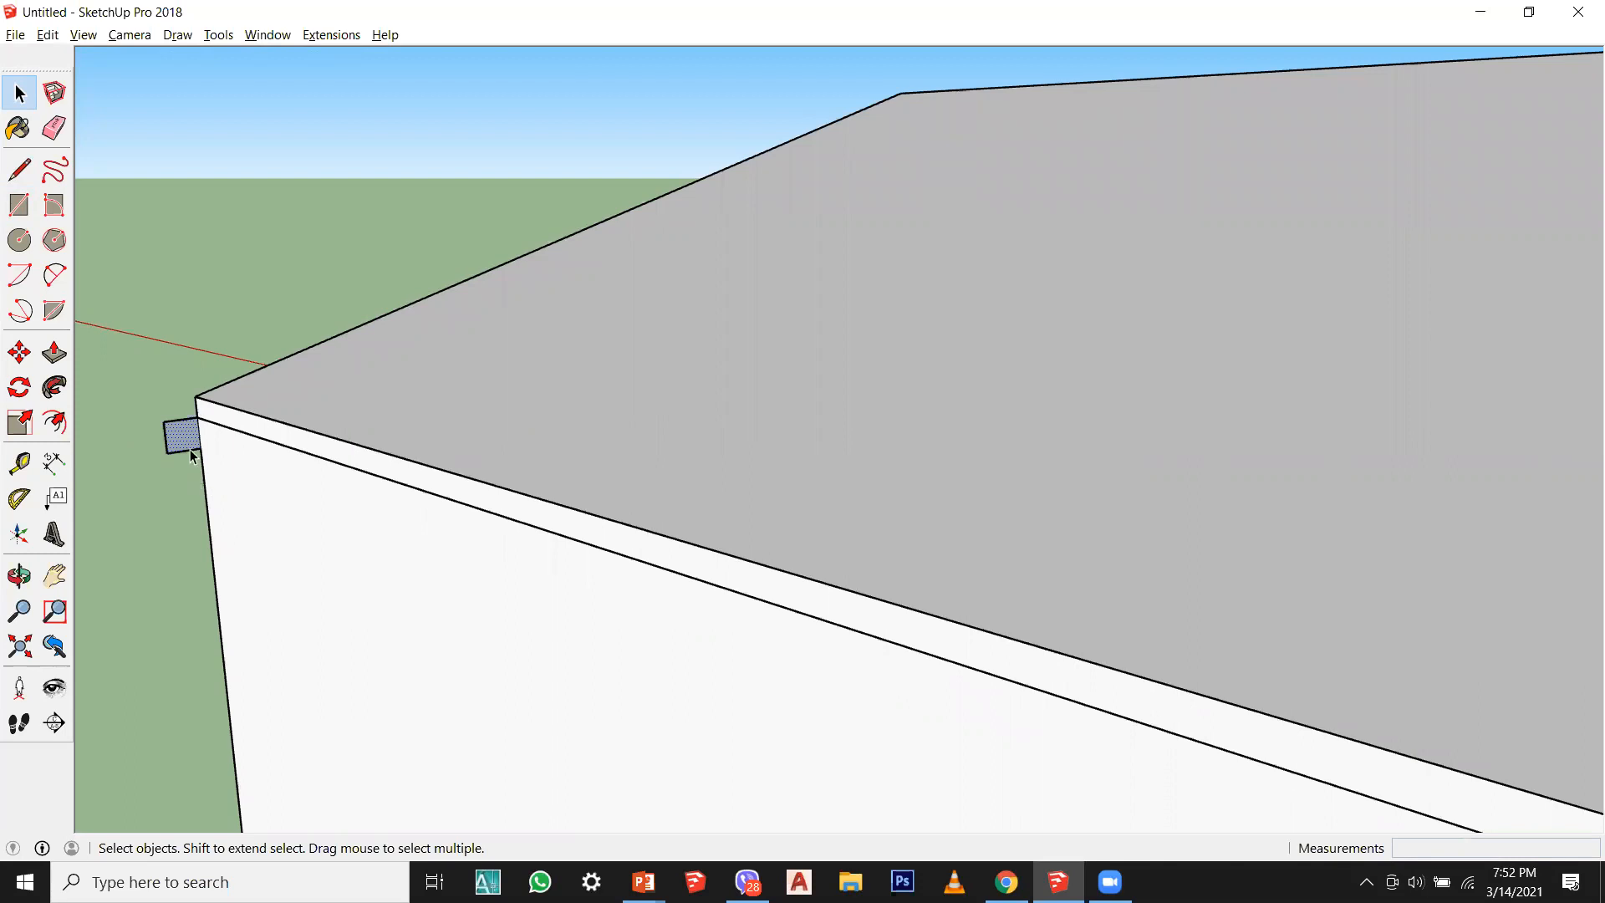
left_click(19, 170)
scroll(138, 391, "up", 2)
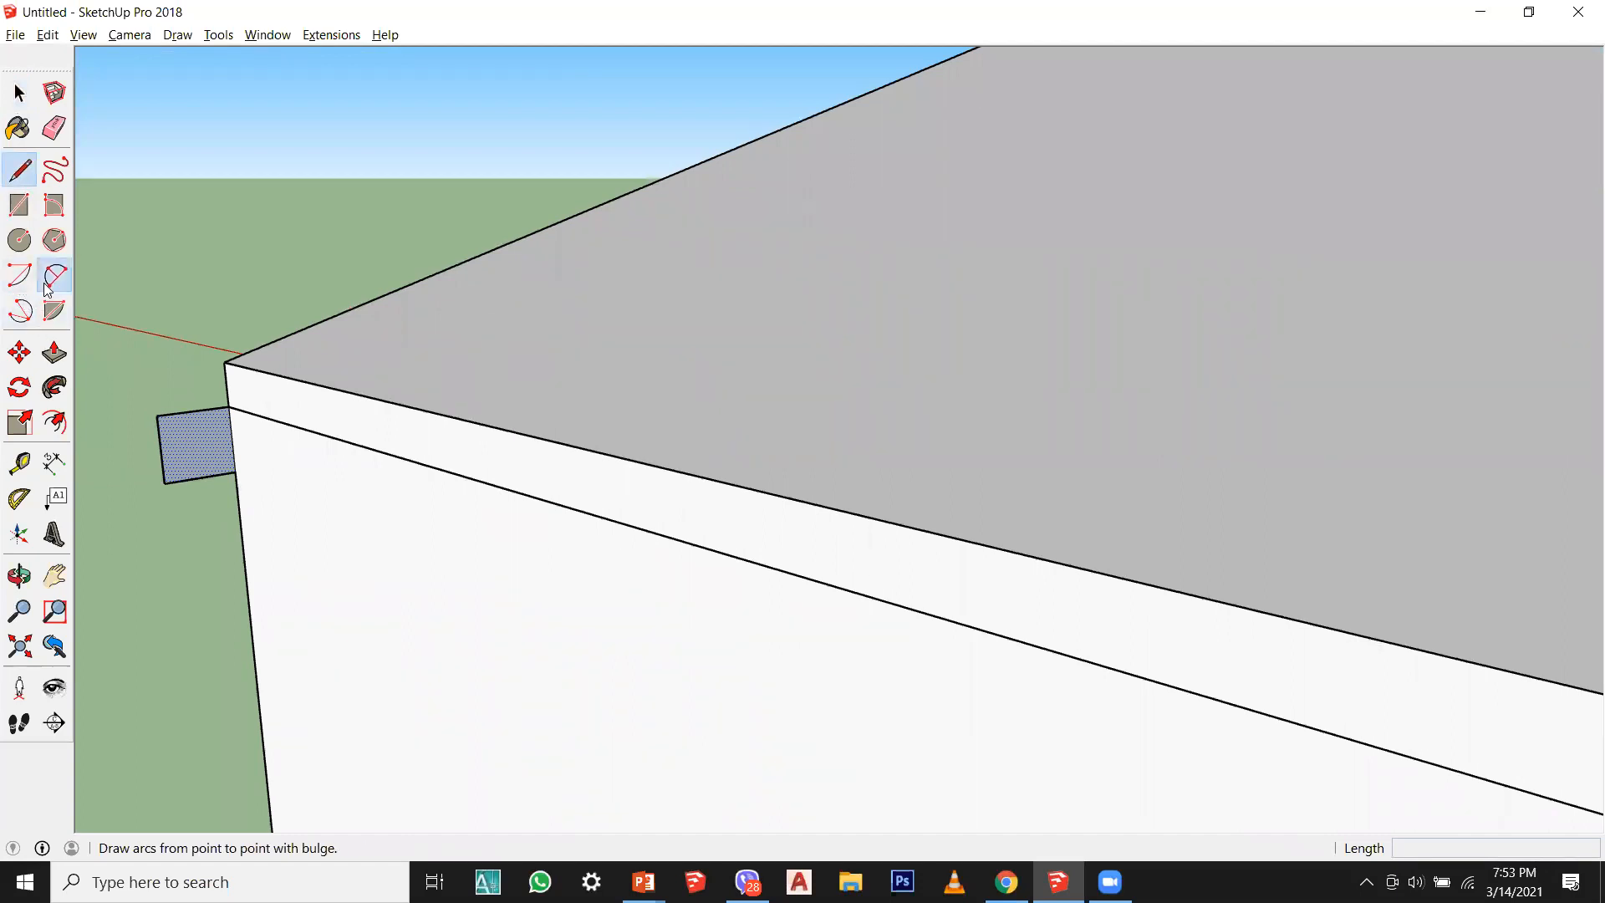
left_click(19, 275)
scroll(192, 422, "up", 3)
left_click(261, 453)
left_click(110, 477)
type("30")
key("Return")
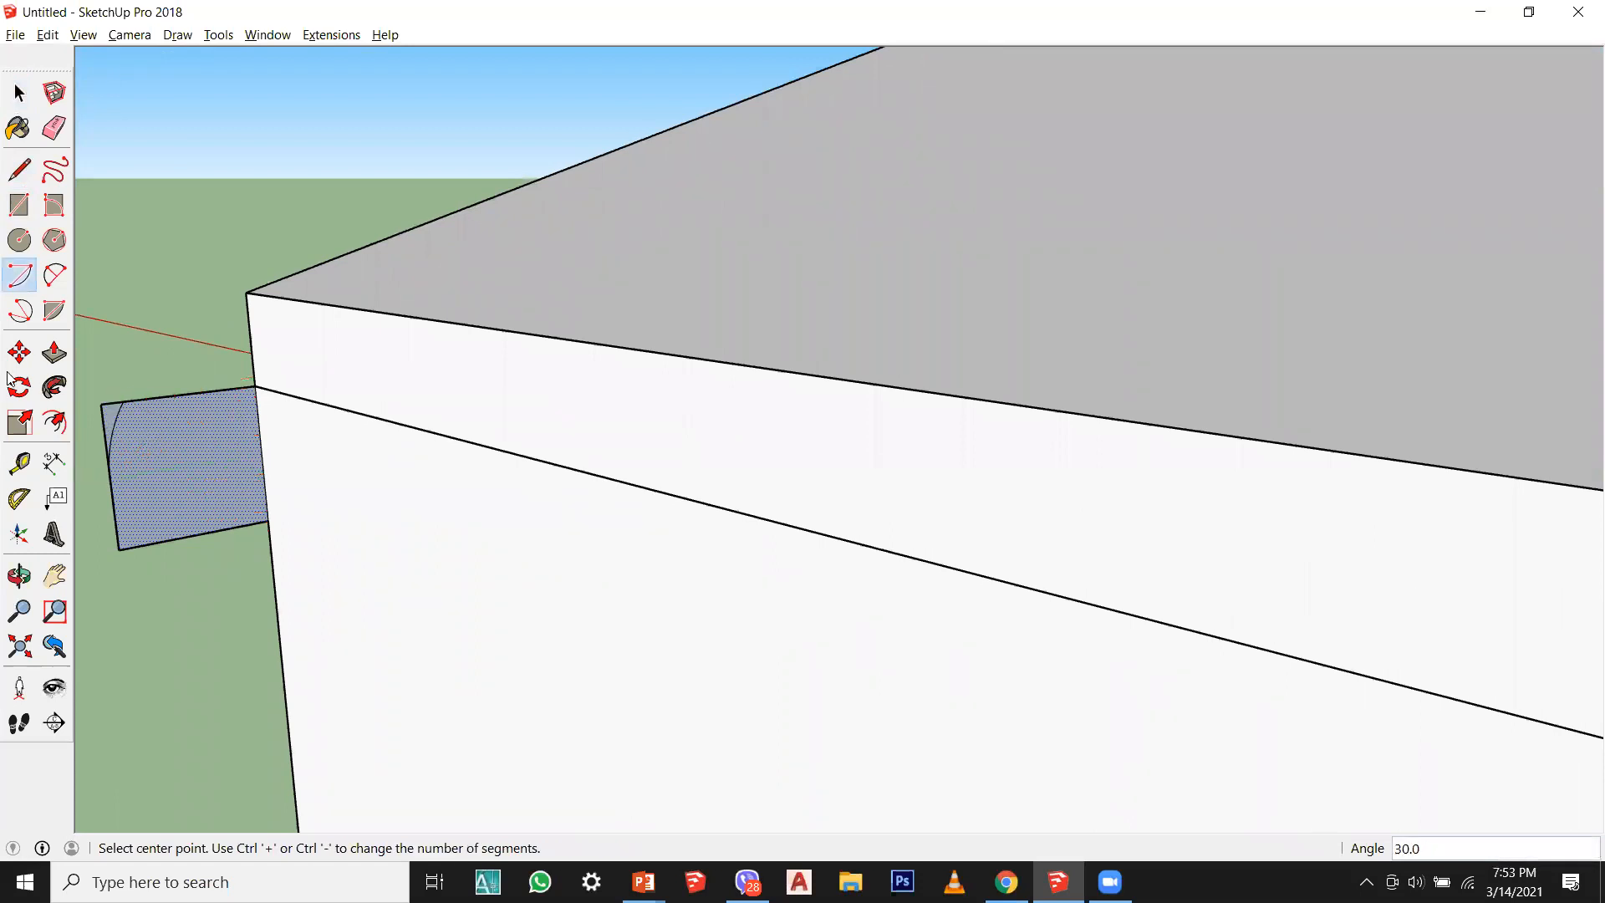
Step: Erase the profile's corner edges outside the arc to leave a rounded moulding shape
left_click(54, 127)
left_click_drag(105, 410, 122, 405)
middle_click_drag(330, 478, 967, 459)
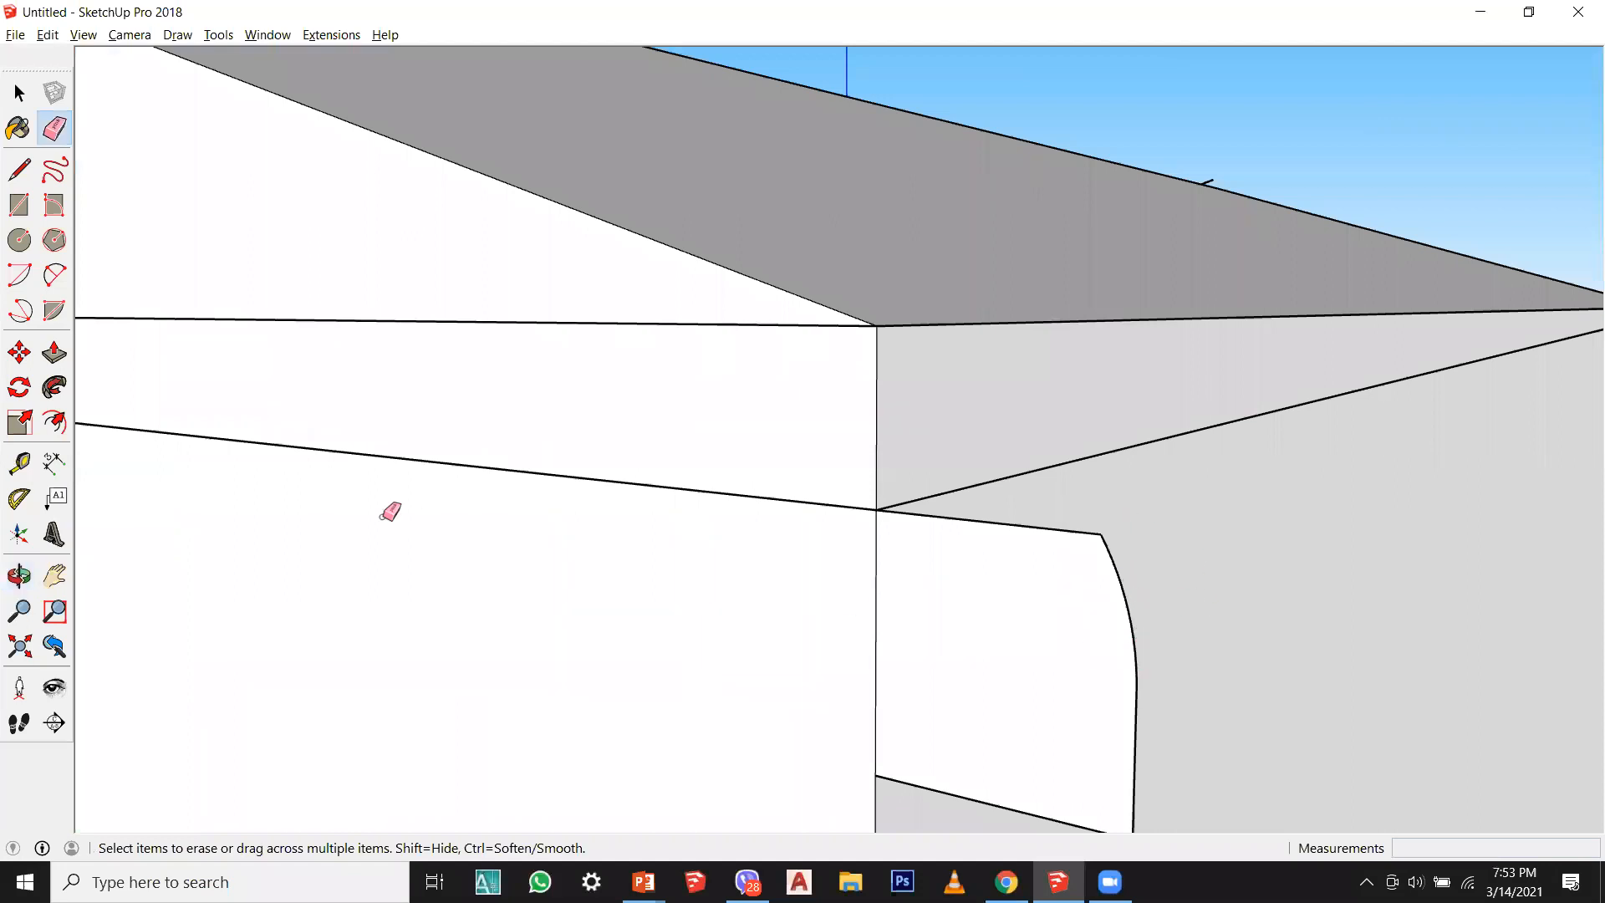
scroll(762, 551, "down", 3)
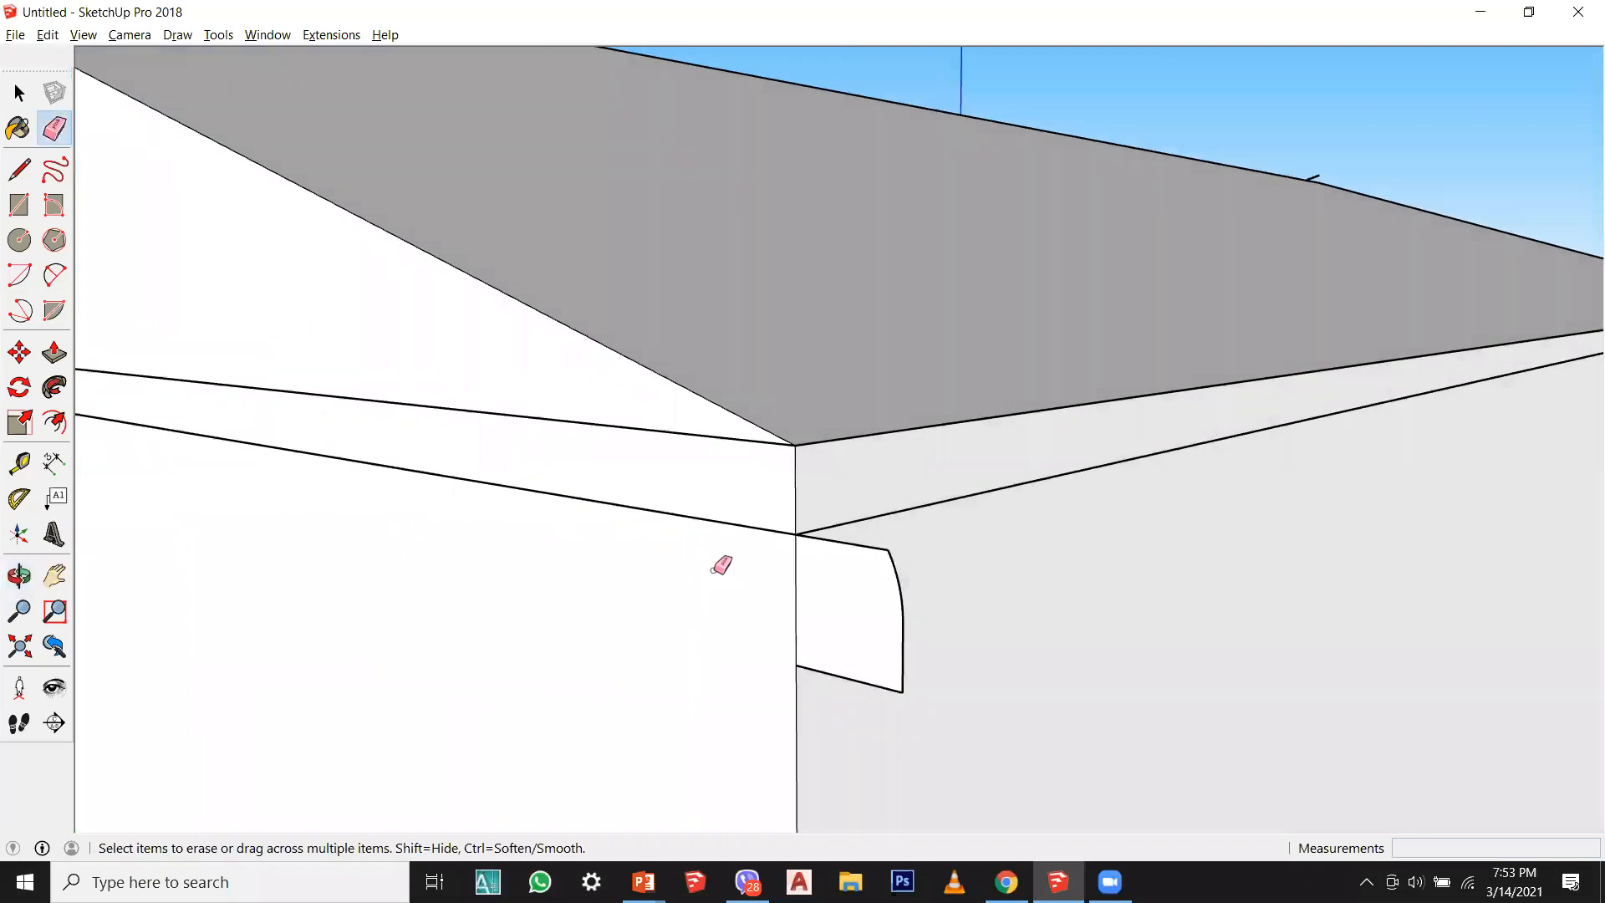
key("space")
middle_click_drag(514, 544, 666, 649)
Step: Draw a path line from the profile along the top of the long wall to its other corner, just beneath the slab
key("a")
key("l")
left_click(832, 576)
scroll(899, 716, "down", 2)
scroll(656, 523, "down", 3)
left_click(55, 575)
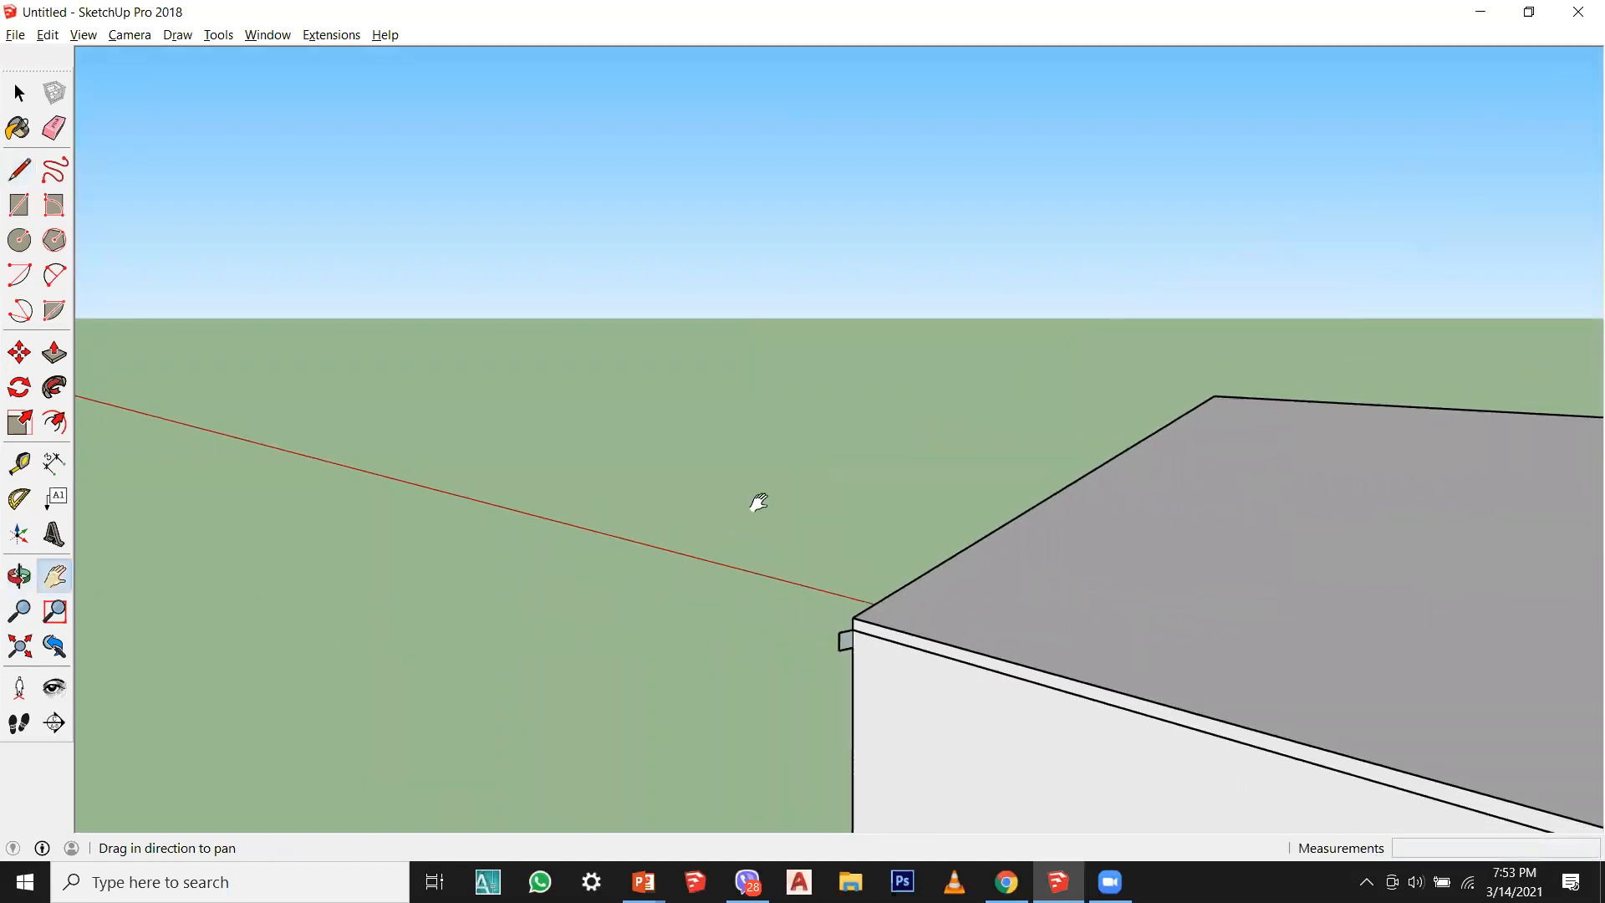
left_click_drag(758, 502, 414, 332)
left_click(7, 180)
left_click(509, 470)
scroll(522, 480, "up", 2)
scroll(655, 538, "down", 5)
scroll(765, 577, "up", 2)
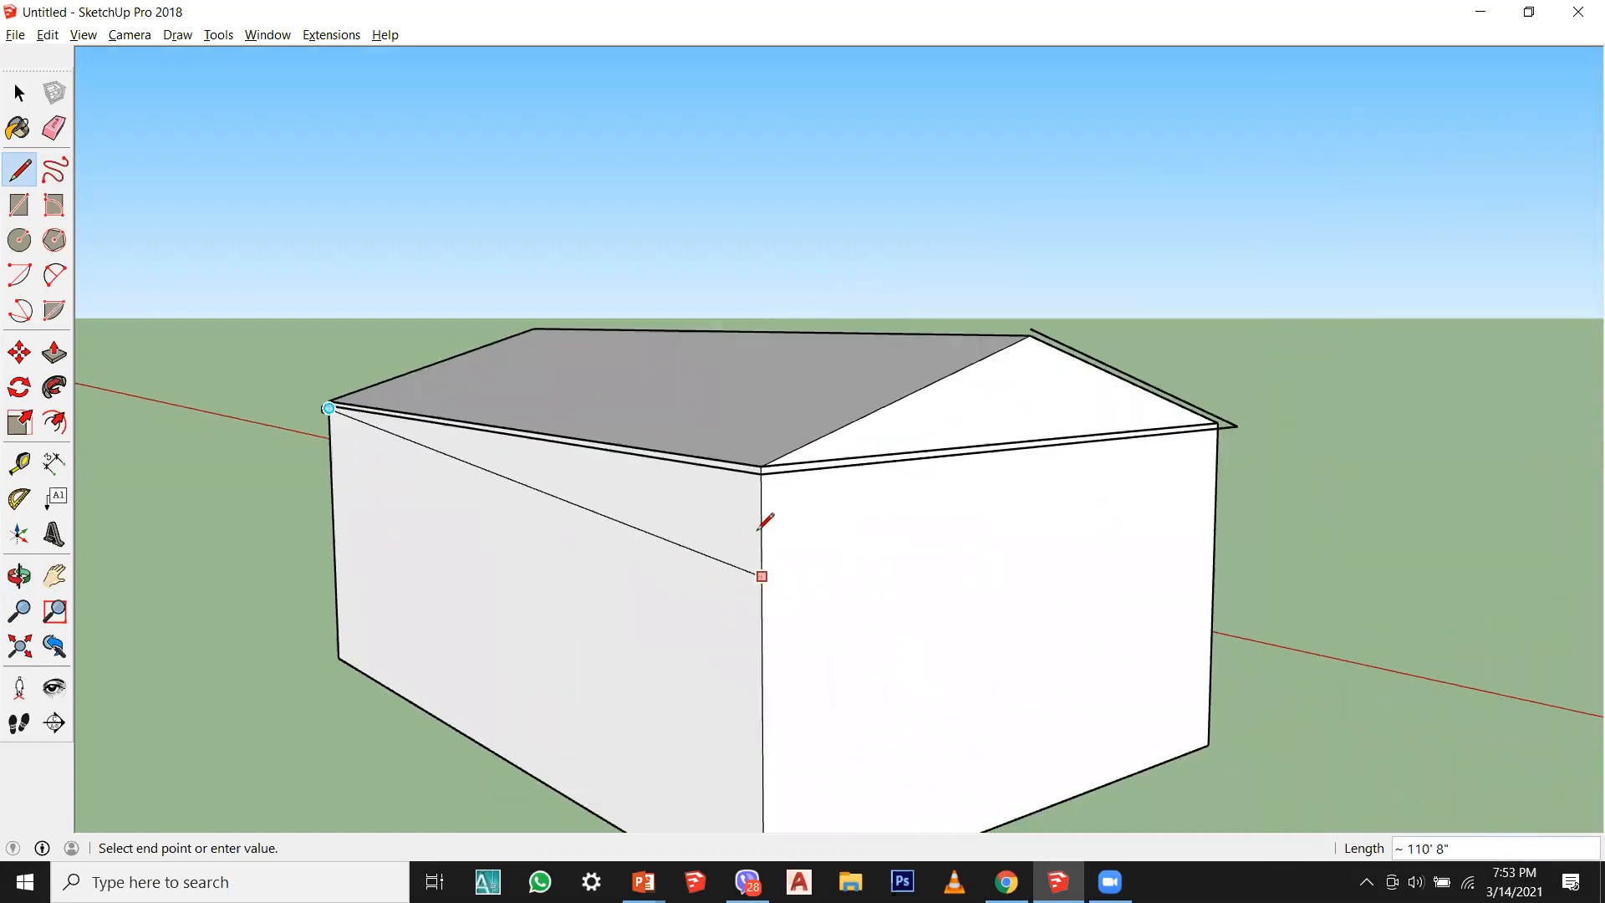
scroll(758, 528, "up", 1)
left_click(763, 445)
left_click(763, 443)
Step: Continue the path line beneath the slab across the gable end wall and along the long wall with the recessed frame
middle_click_drag(765, 443, 313, 529)
left_click(1050, 438)
left_click(1051, 439)
middle_click_drag(1050, 439, 1303, 525)
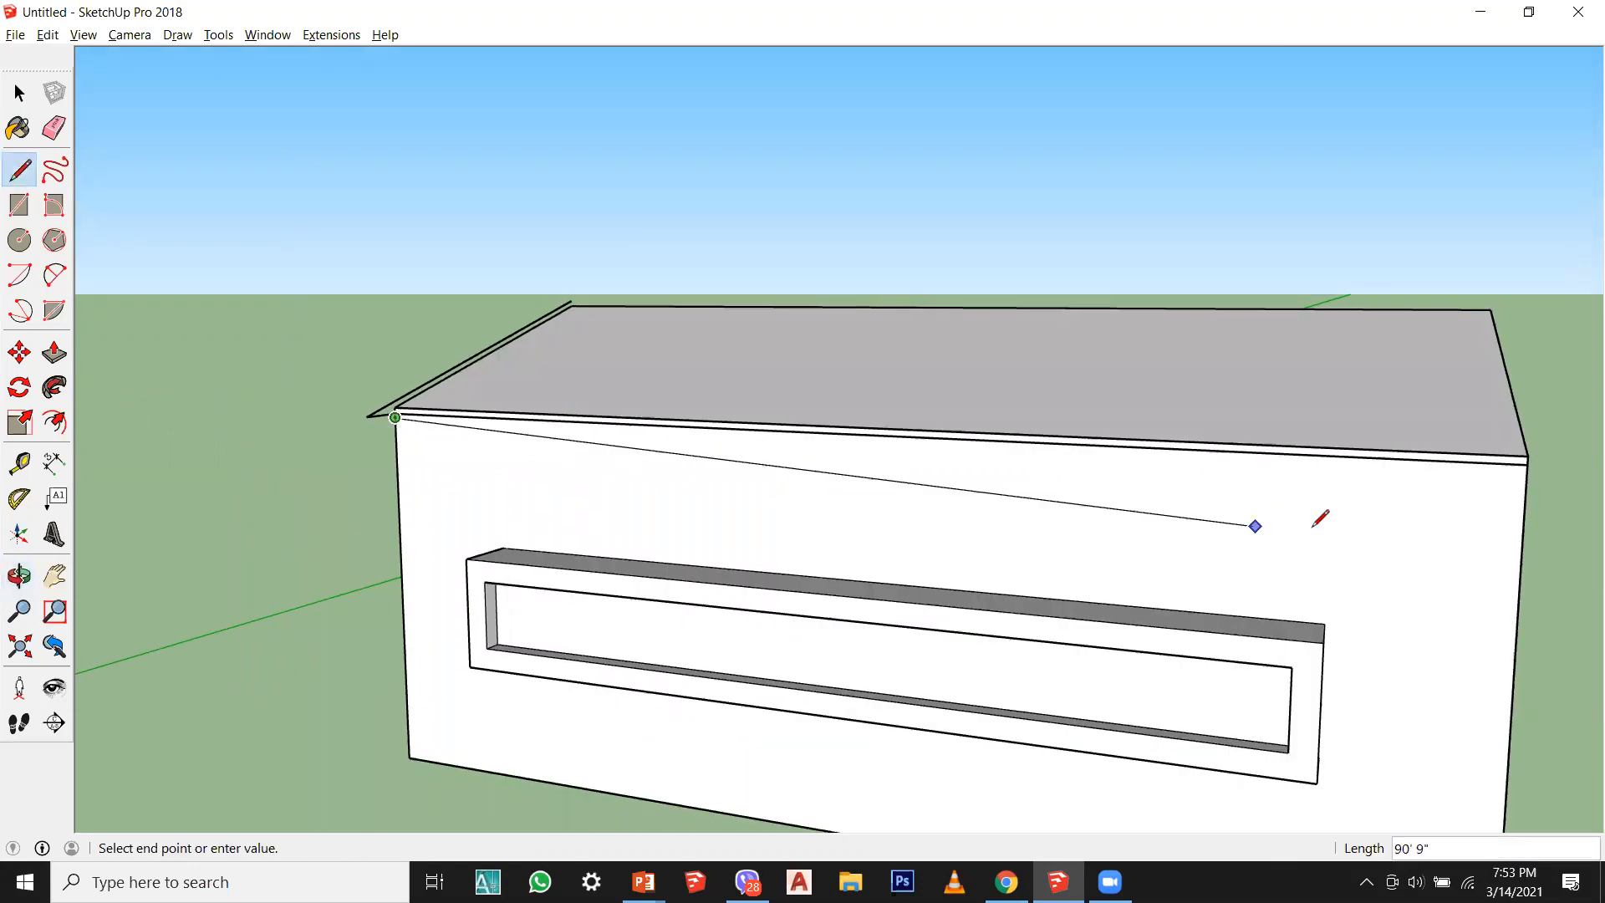
left_click(1523, 488)
Step: Close the path beneath the slab with a line across the last end wall back to the moulding profile
middle_click_drag(1528, 482, 895, 483)
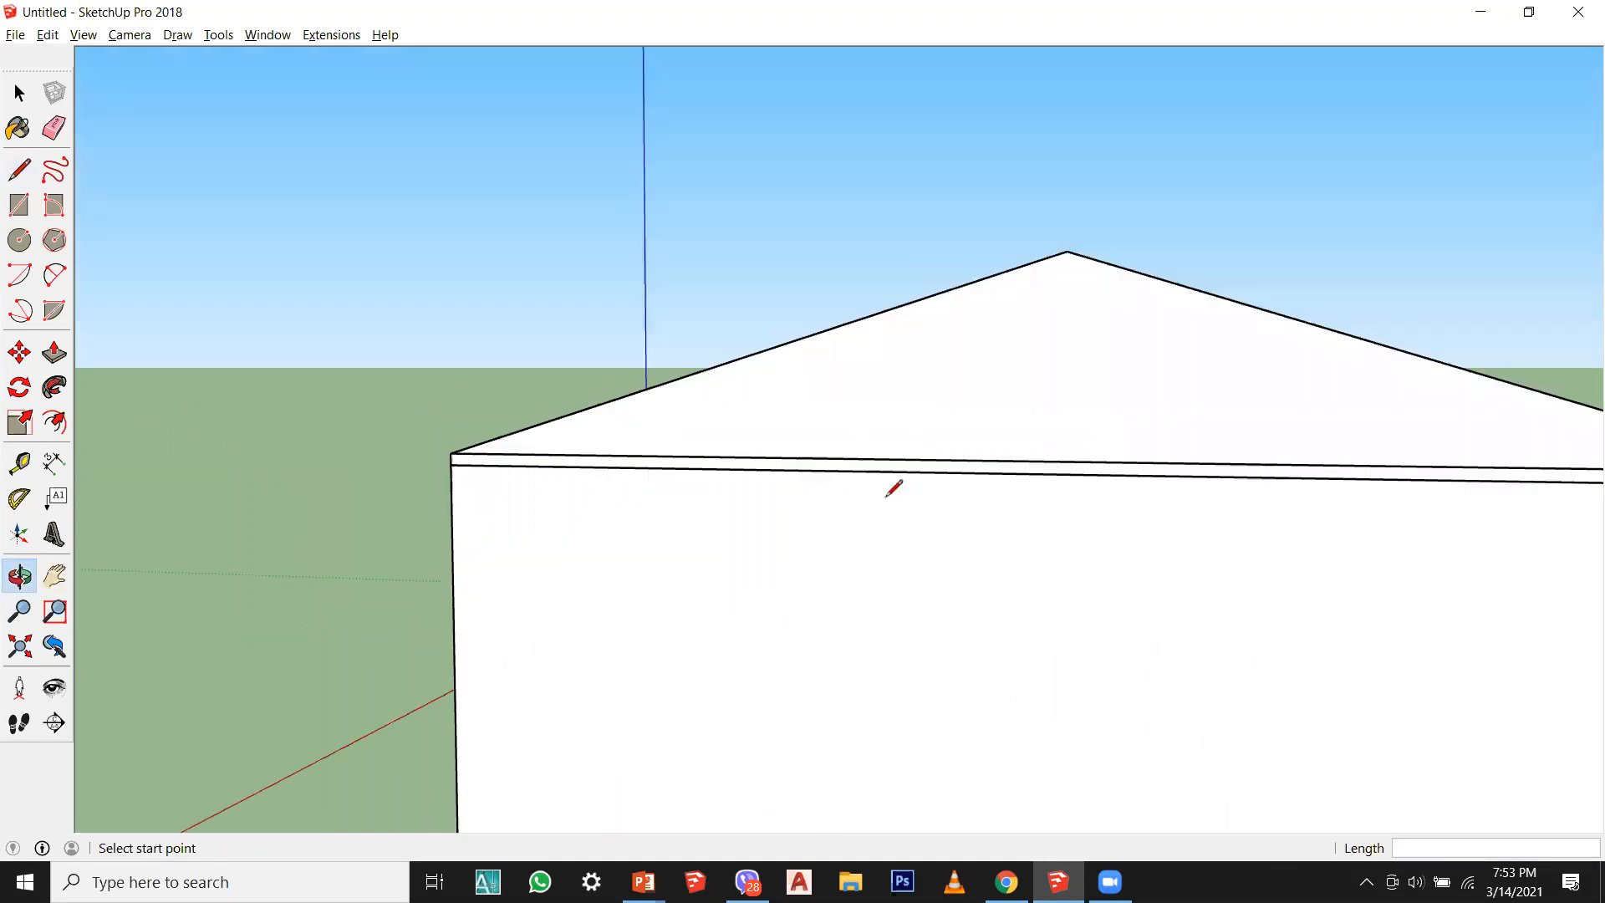
left_click(451, 473)
middle_click_drag(532, 533, 728, 512)
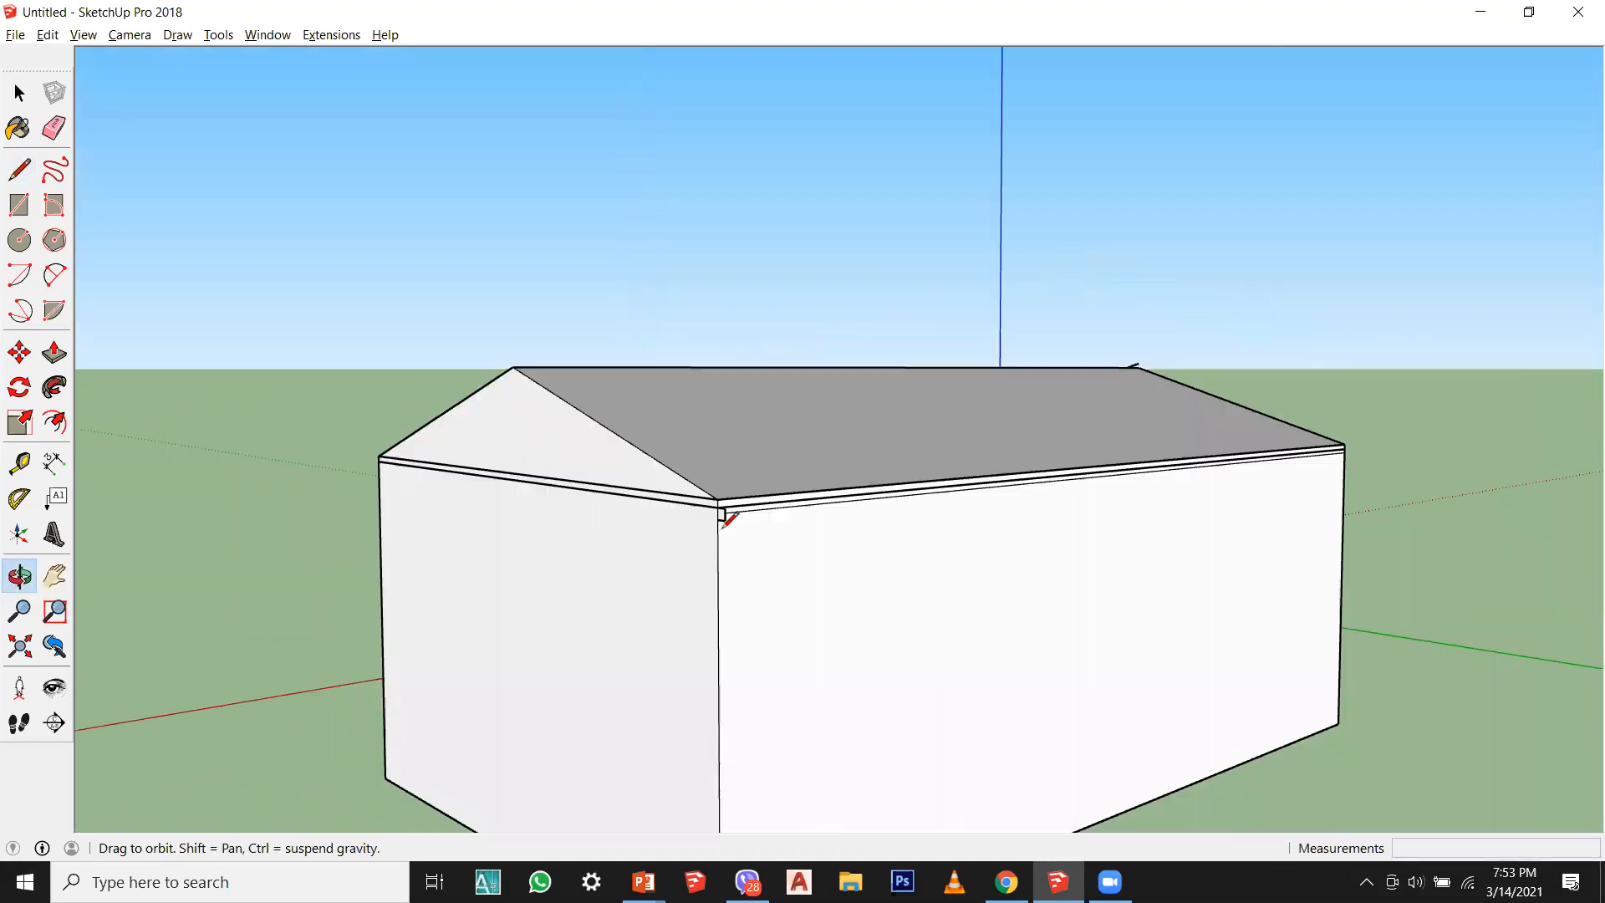
scroll(711, 501, "up", 5)
left_click(751, 500)
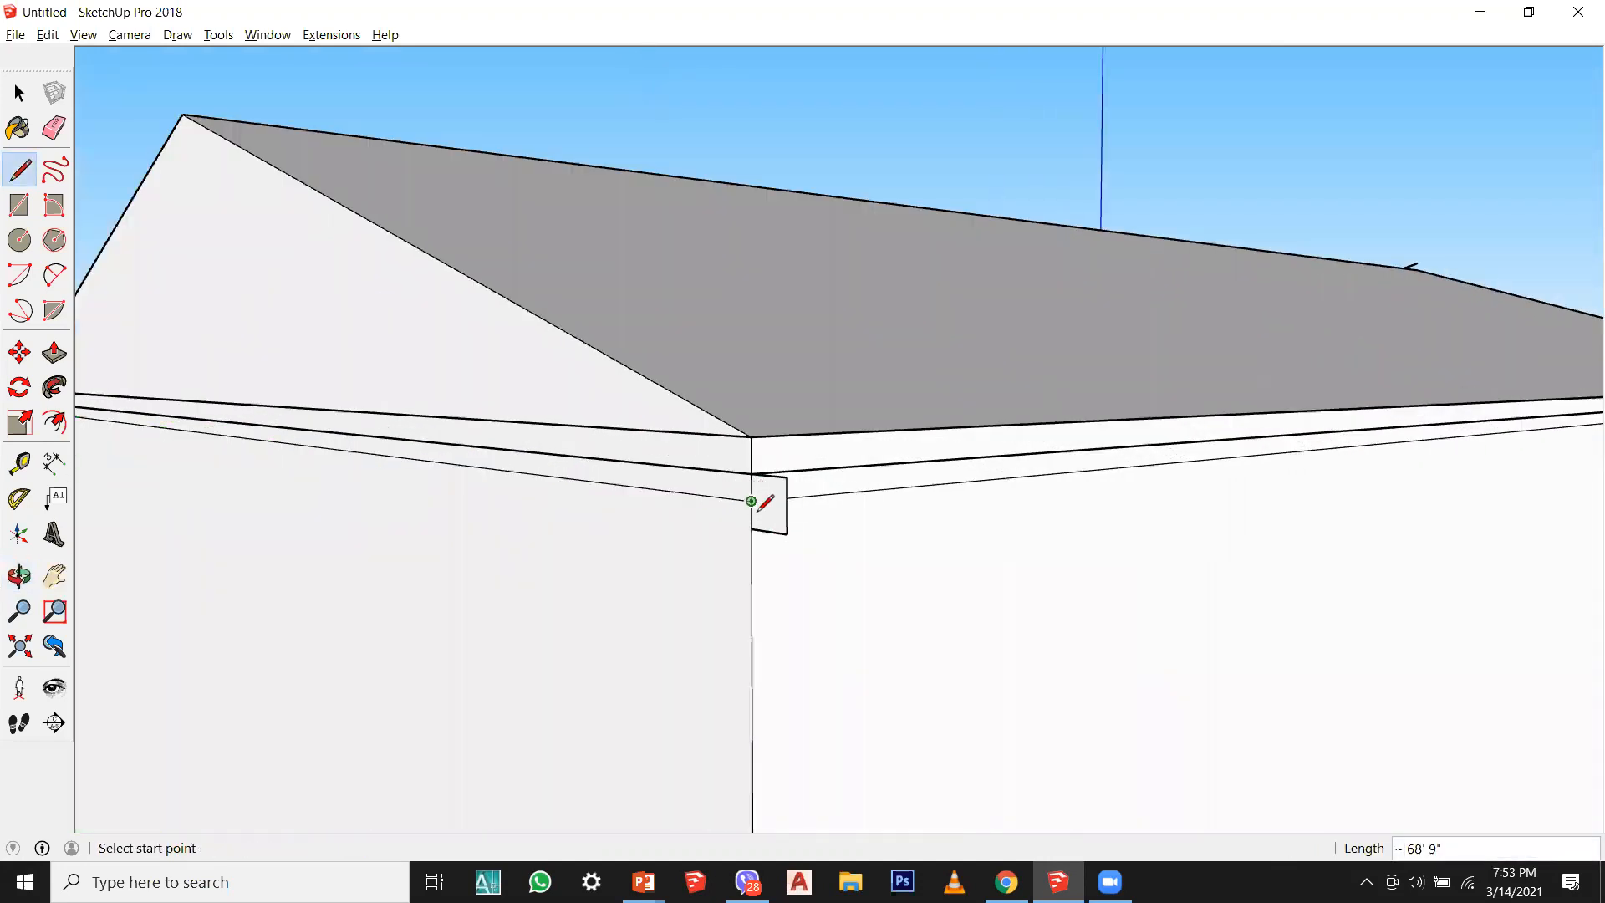
Step: Select the path lines beneath the slab on the long wall and on the adjoining end wall
key("space")
middle_click_drag(509, 468, 167, 478)
left_click(760, 491)
scroll(478, 563, "down", 2)
scroll(478, 570, "down", 5)
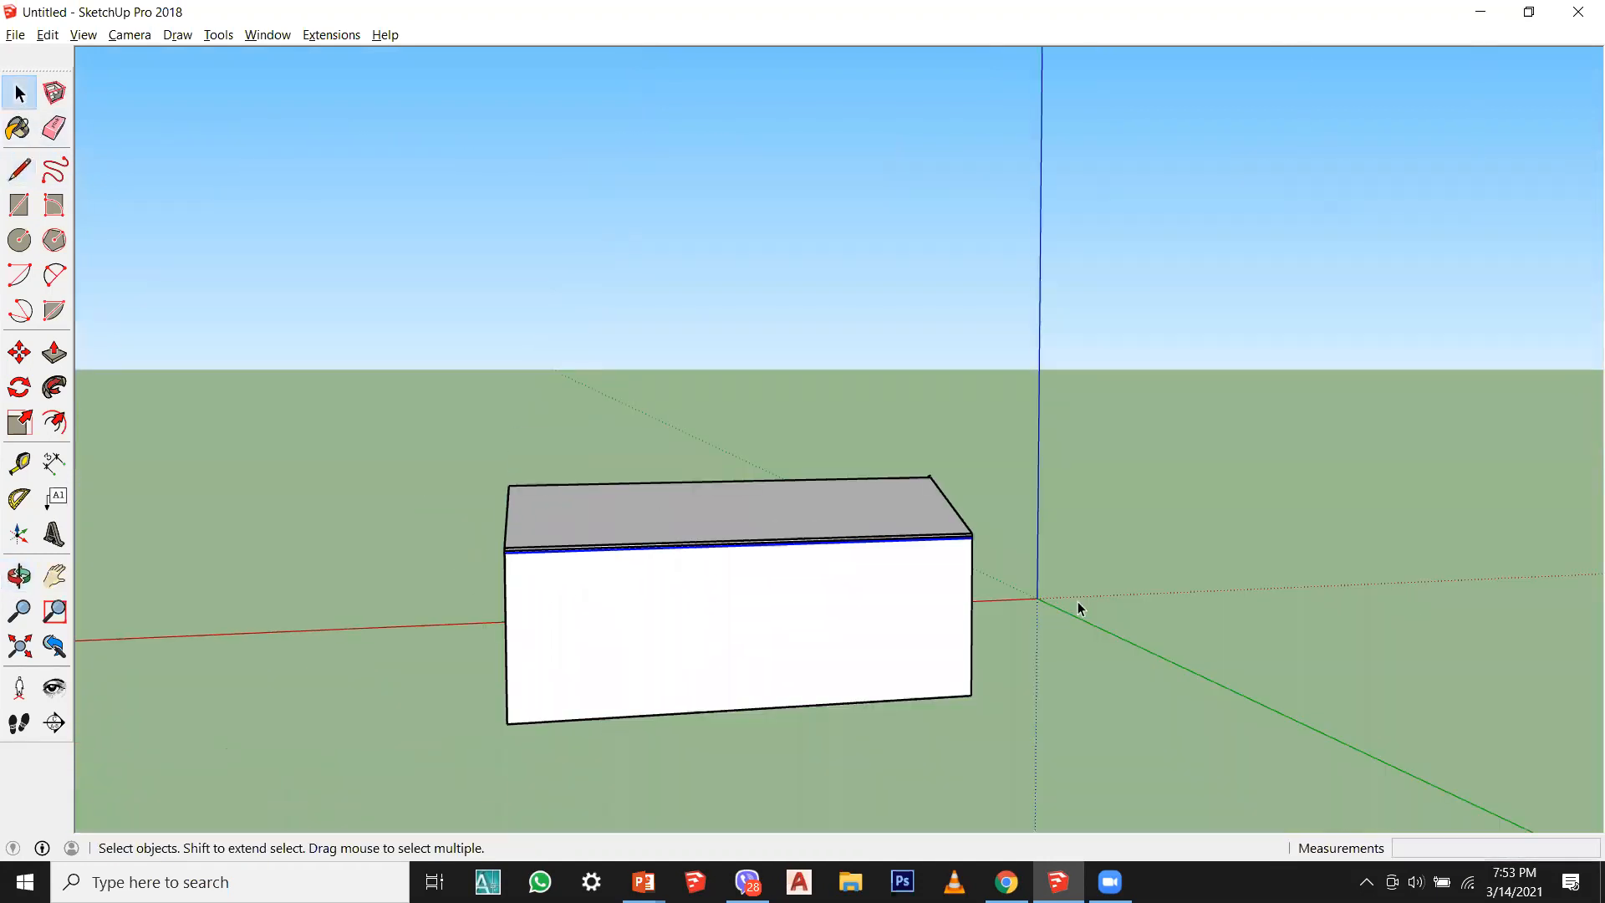
middle_click_drag(1078, 608, 716, 580)
scroll(795, 530, "up", 6)
left_click(827, 499, "ctrl")
Step: Add the path lines on the wall with the recessed frame and on the remaining gable end wall to the selection
scroll(813, 600, "down", 3)
middle_click_drag(814, 600, 535, 635)
scroll(553, 519, "up", 3)
scroll(615, 505, "up", 3)
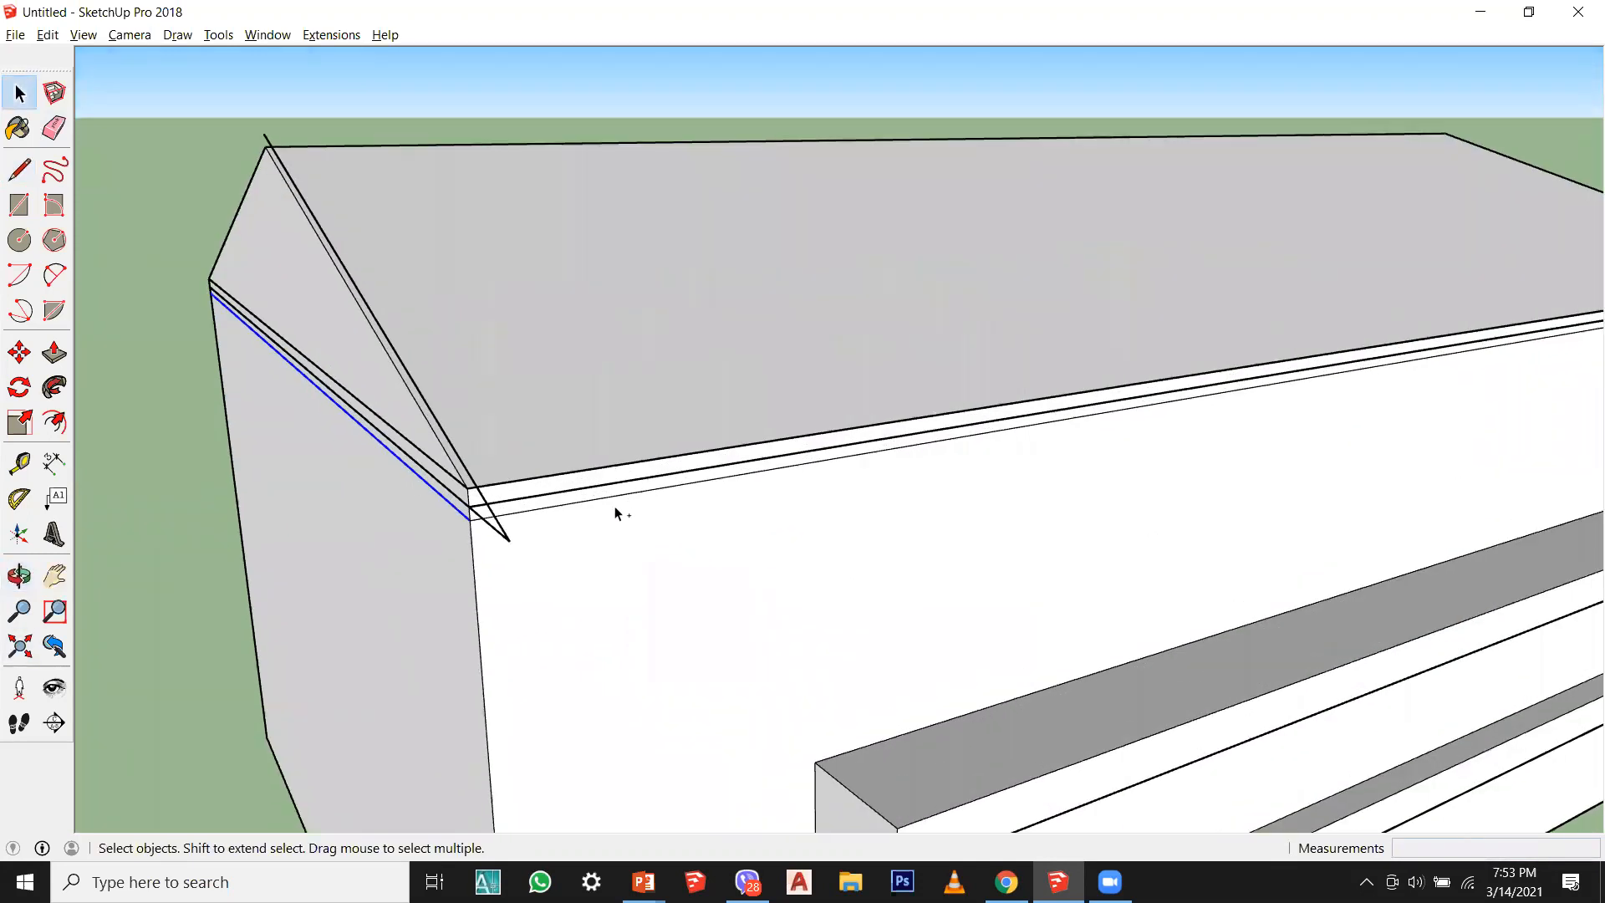
left_click(615, 499, "ctrl")
scroll(720, 631, "down", 3)
middle_click_drag(802, 635, 452, 626)
scroll(893, 608, "up", 3)
left_click(986, 626, "ctrl")
Step: Sweep the moulding profile along the selected path around the building with Follow Me
scroll(986, 631, "down", 3)
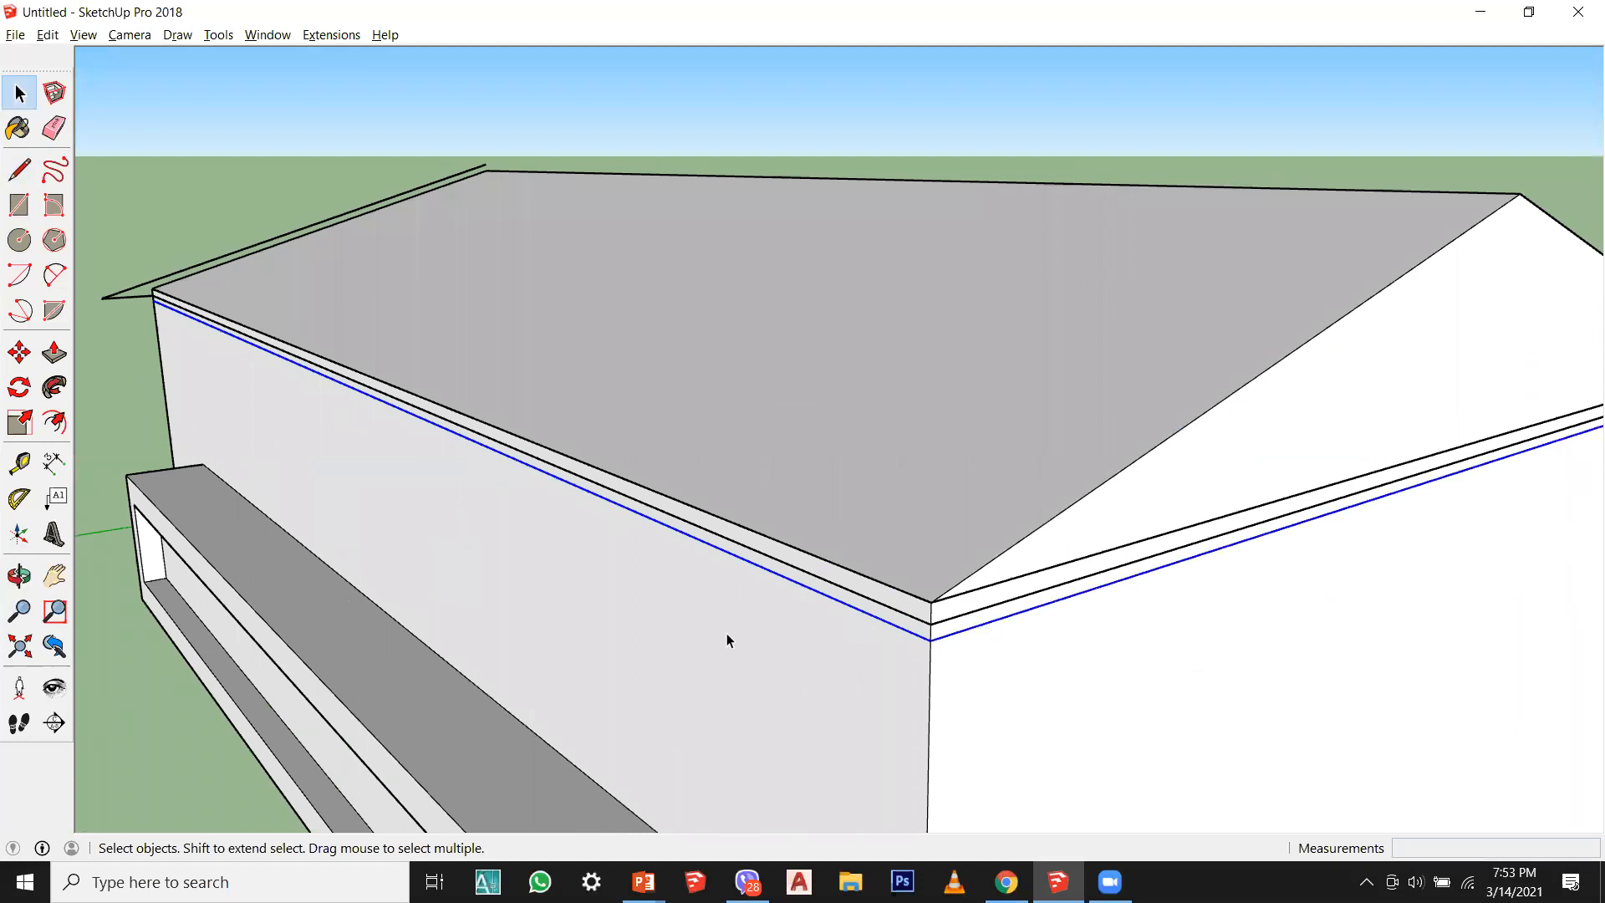
middle_click_drag(725, 634, 669, 576)
scroll(666, 563, "up", 3)
scroll(904, 535, "down", 2)
scroll(374, 645, "down", 3)
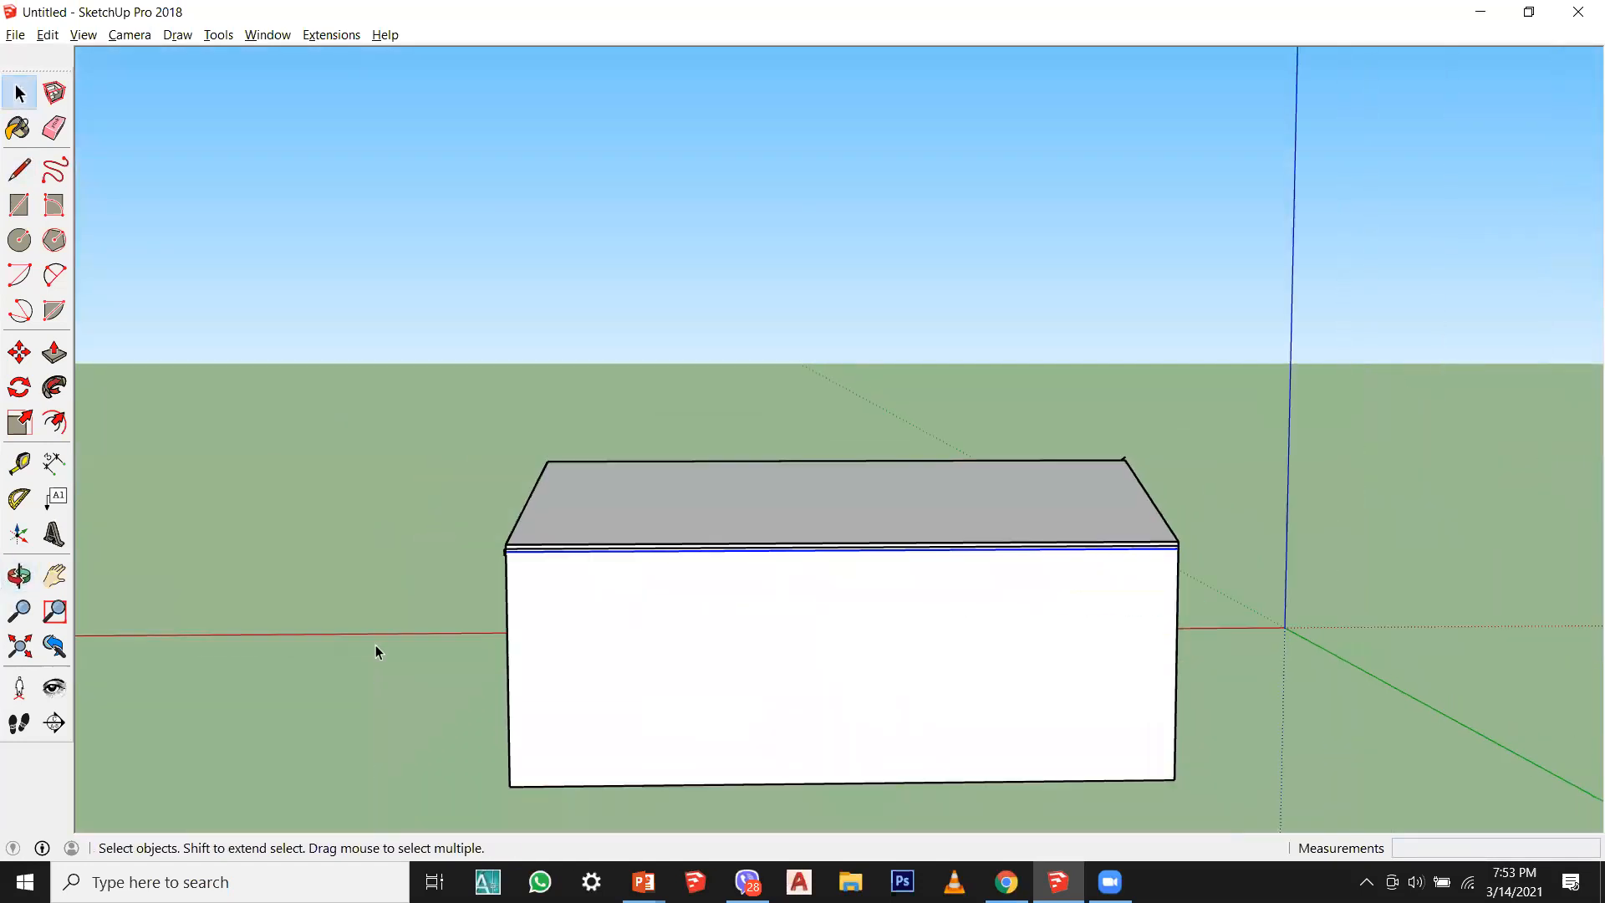
middle_click_drag(374, 644, 234, 621)
scroll(505, 505, "up", 5)
scroll(485, 461, "up", 2)
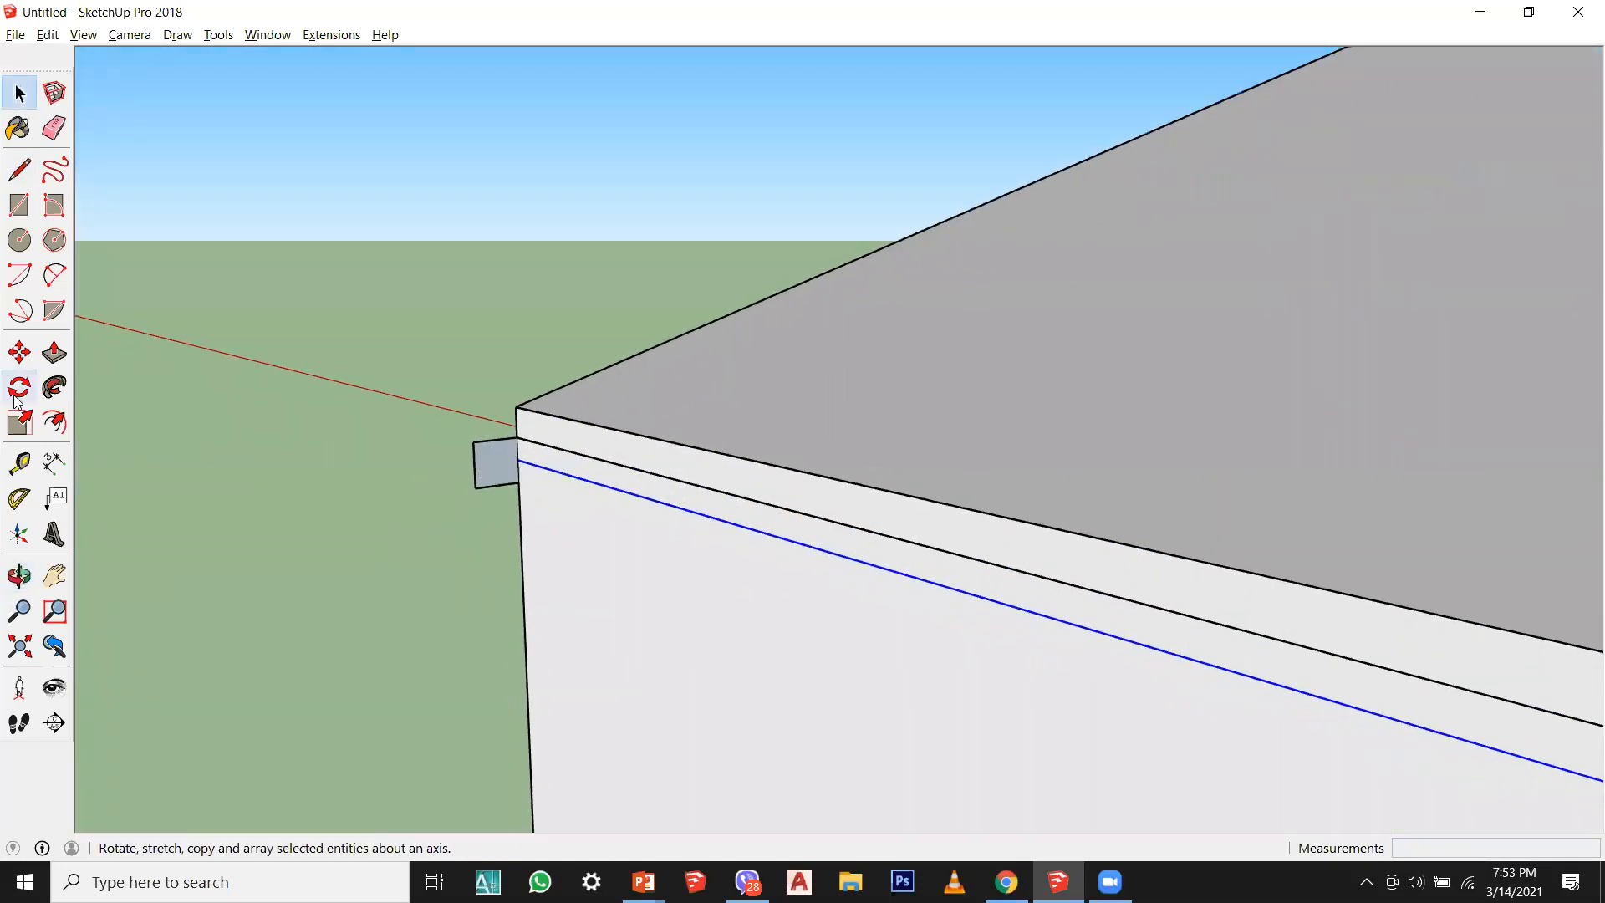
left_click(54, 387)
scroll(489, 475, "up", 2)
left_click(489, 475)
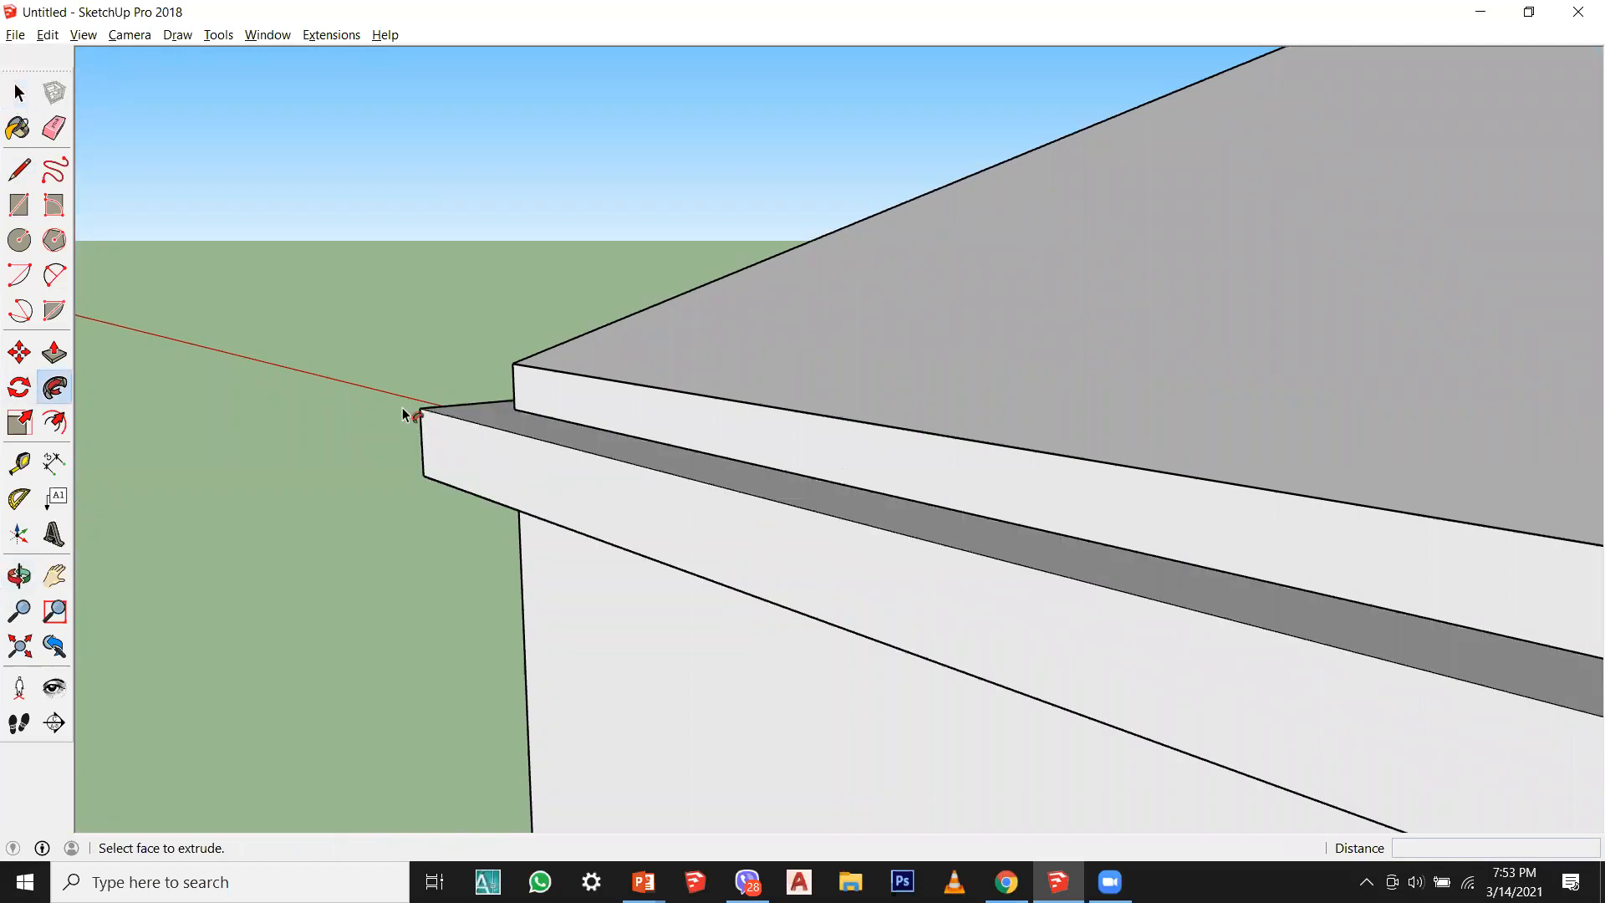
Step: Examine the swept moulding around the building's corners and all sides of the roof
middle_click_drag(513, 491, 1017, 498)
scroll(507, 470, "down", 3)
scroll(1017, 510, "up", 4)
middle_click_drag(687, 556, 795, 508)
key("space")
middle_click_drag(857, 154, 1120, 269)
middle_click_drag(1125, 188, 1081, 437)
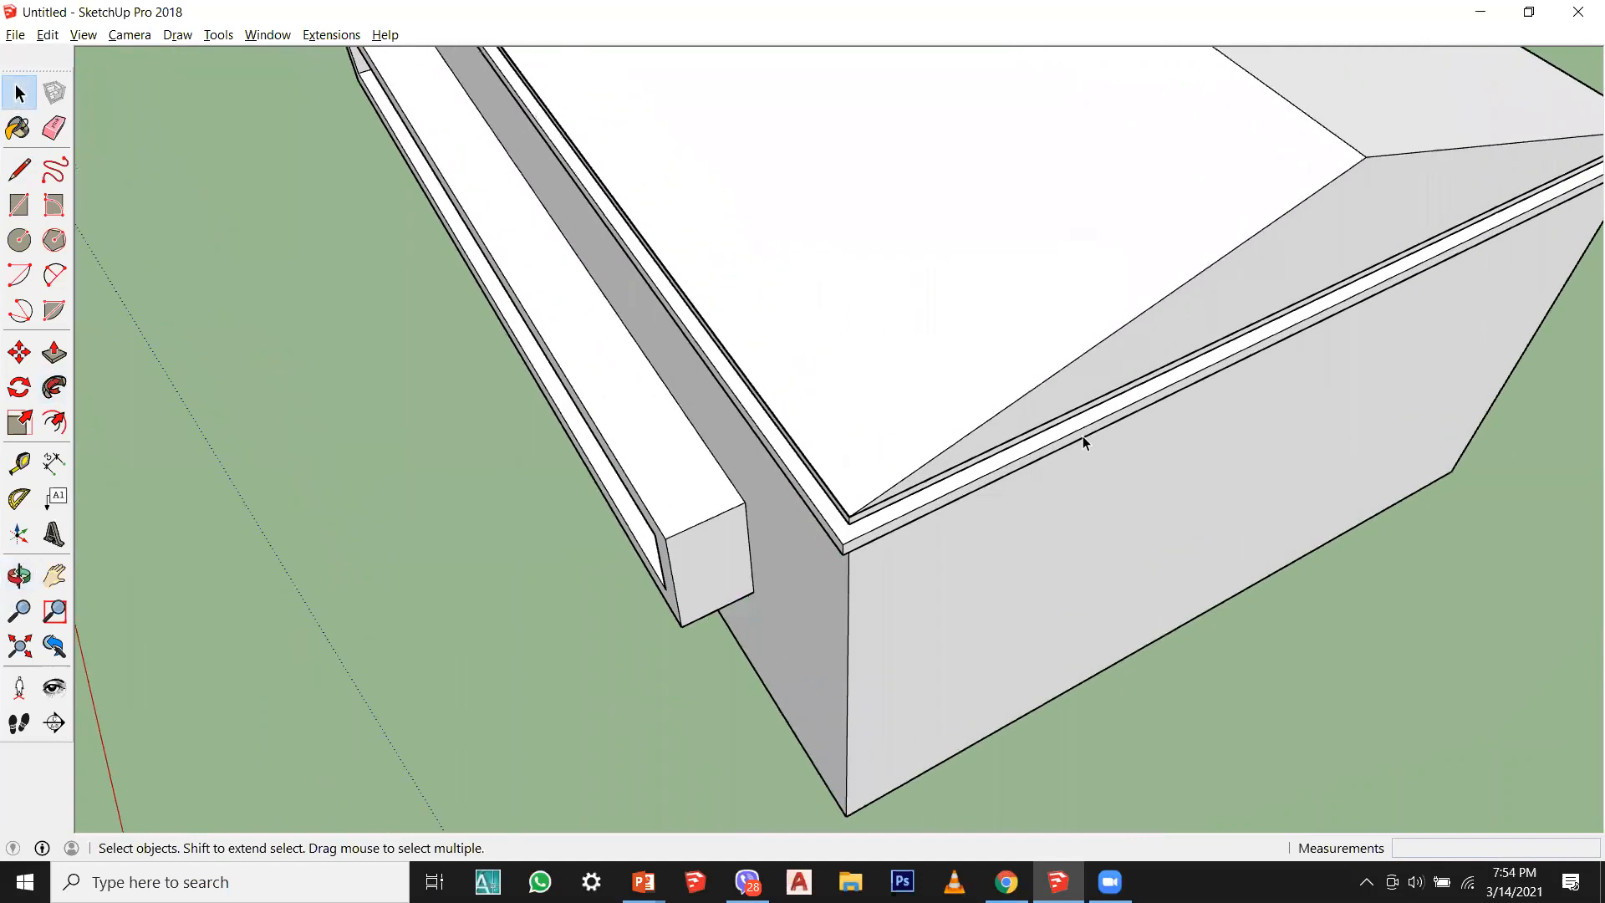
scroll(792, 559, "up", 3)
scroll(795, 499, "down", 6)
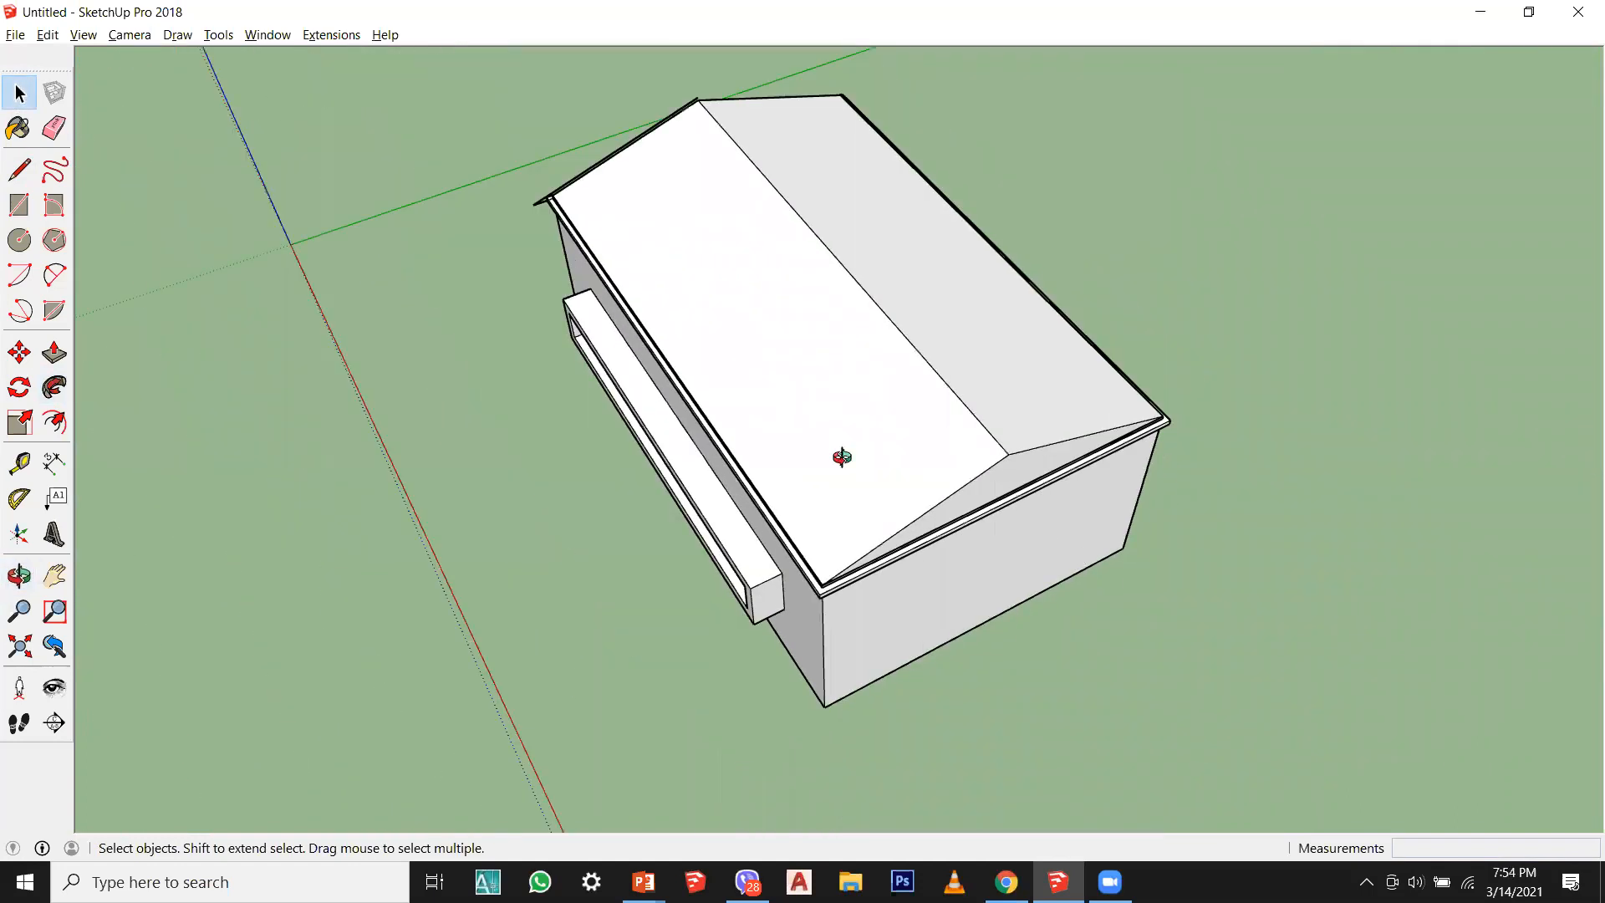
middle_click_drag(842, 459, 1220, 583)
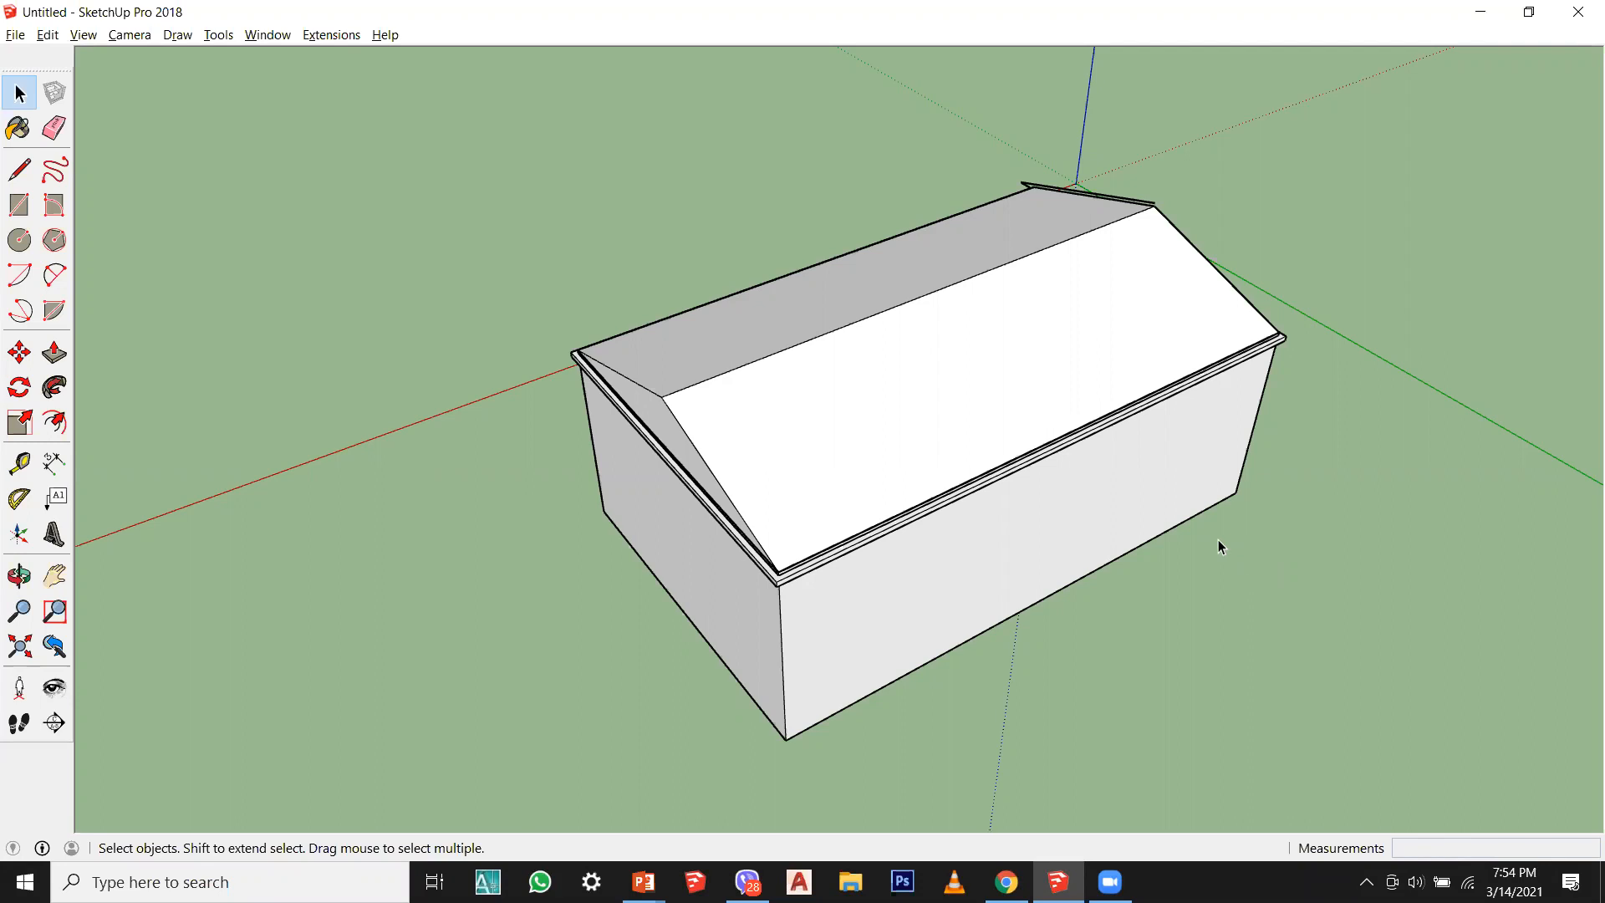
scroll(861, 356, "down", 5)
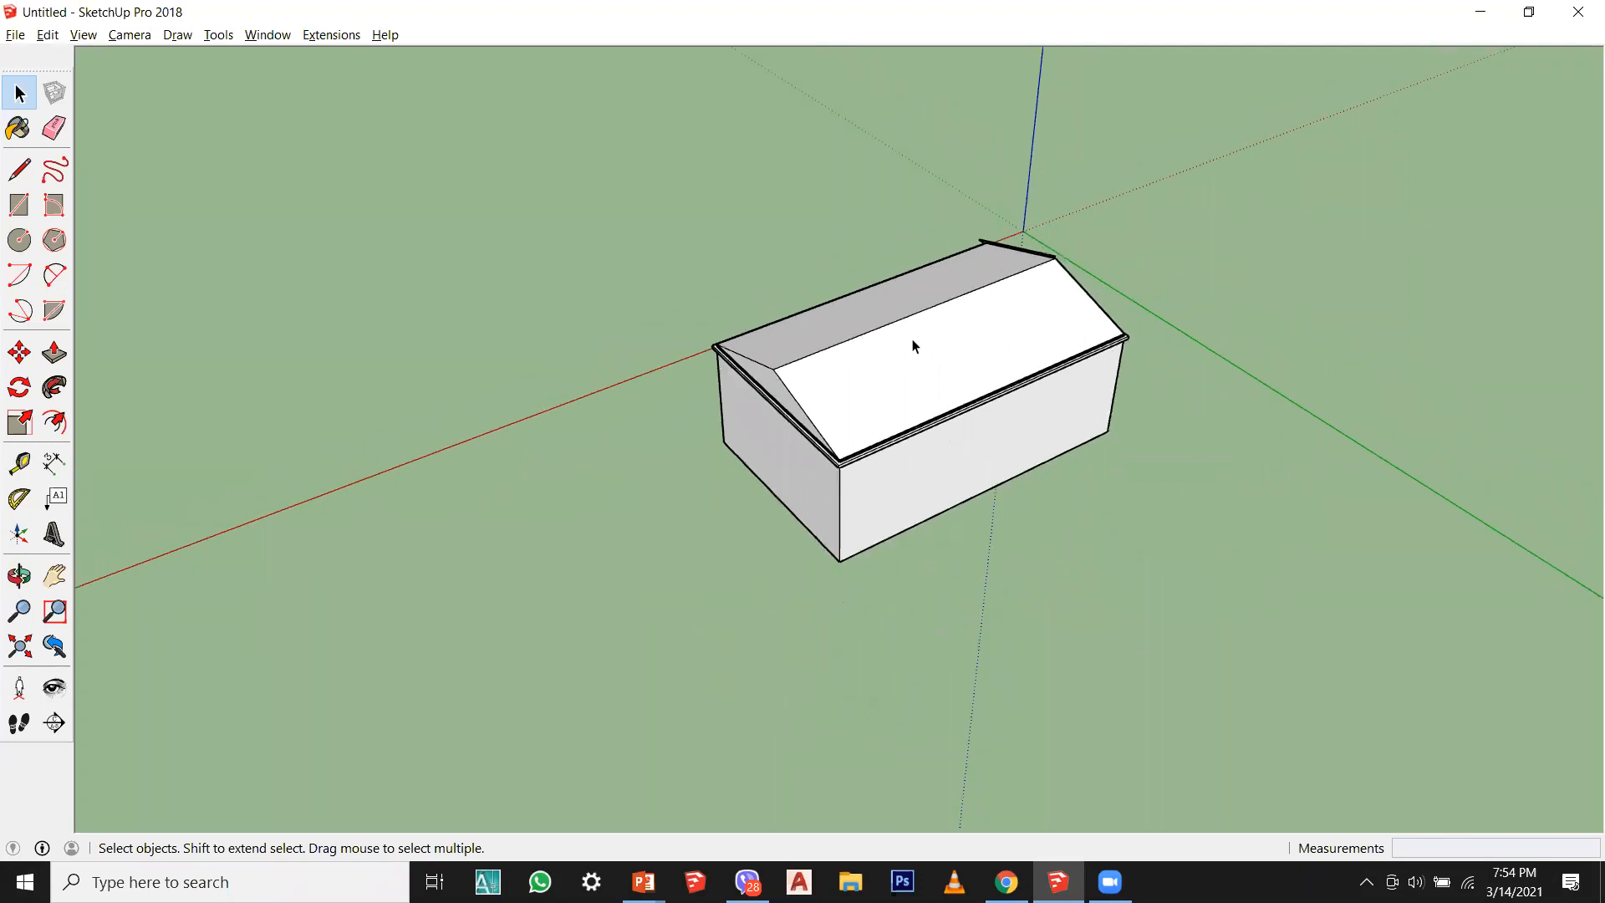
Step: Try copying the whole building about 206' 6" along the green axis, and delete the copy
middle_click_drag(853, 321, 551, 201)
left_click_drag(551, 198, 1266, 609)
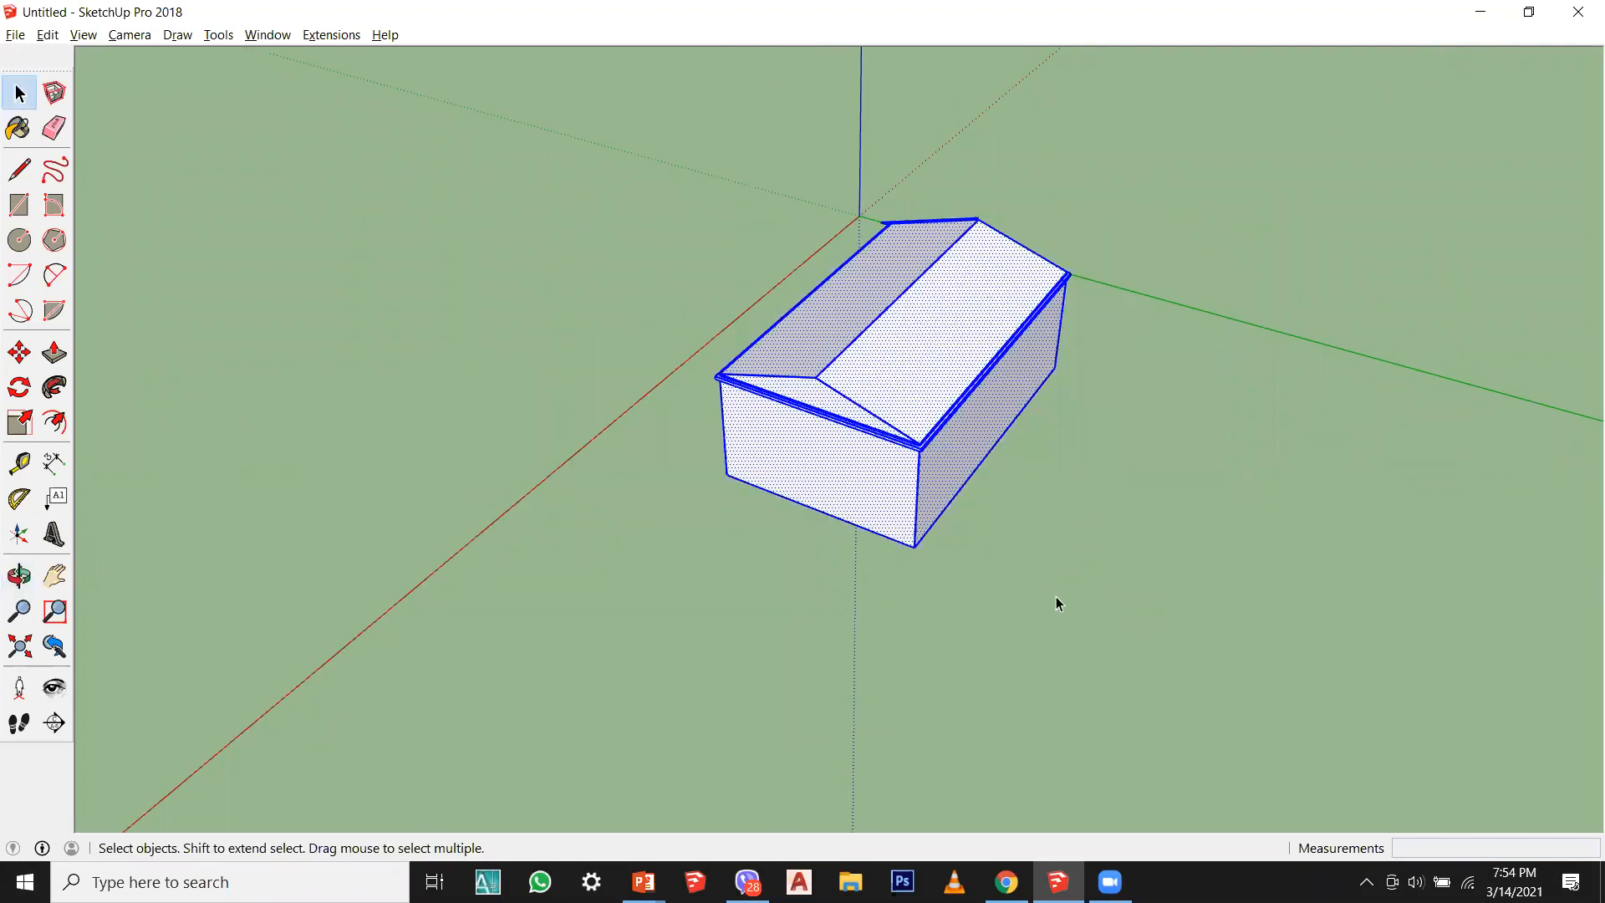
key("m")
key("ctrl")
left_click(914, 547)
scroll(928, 576, "down", 3)
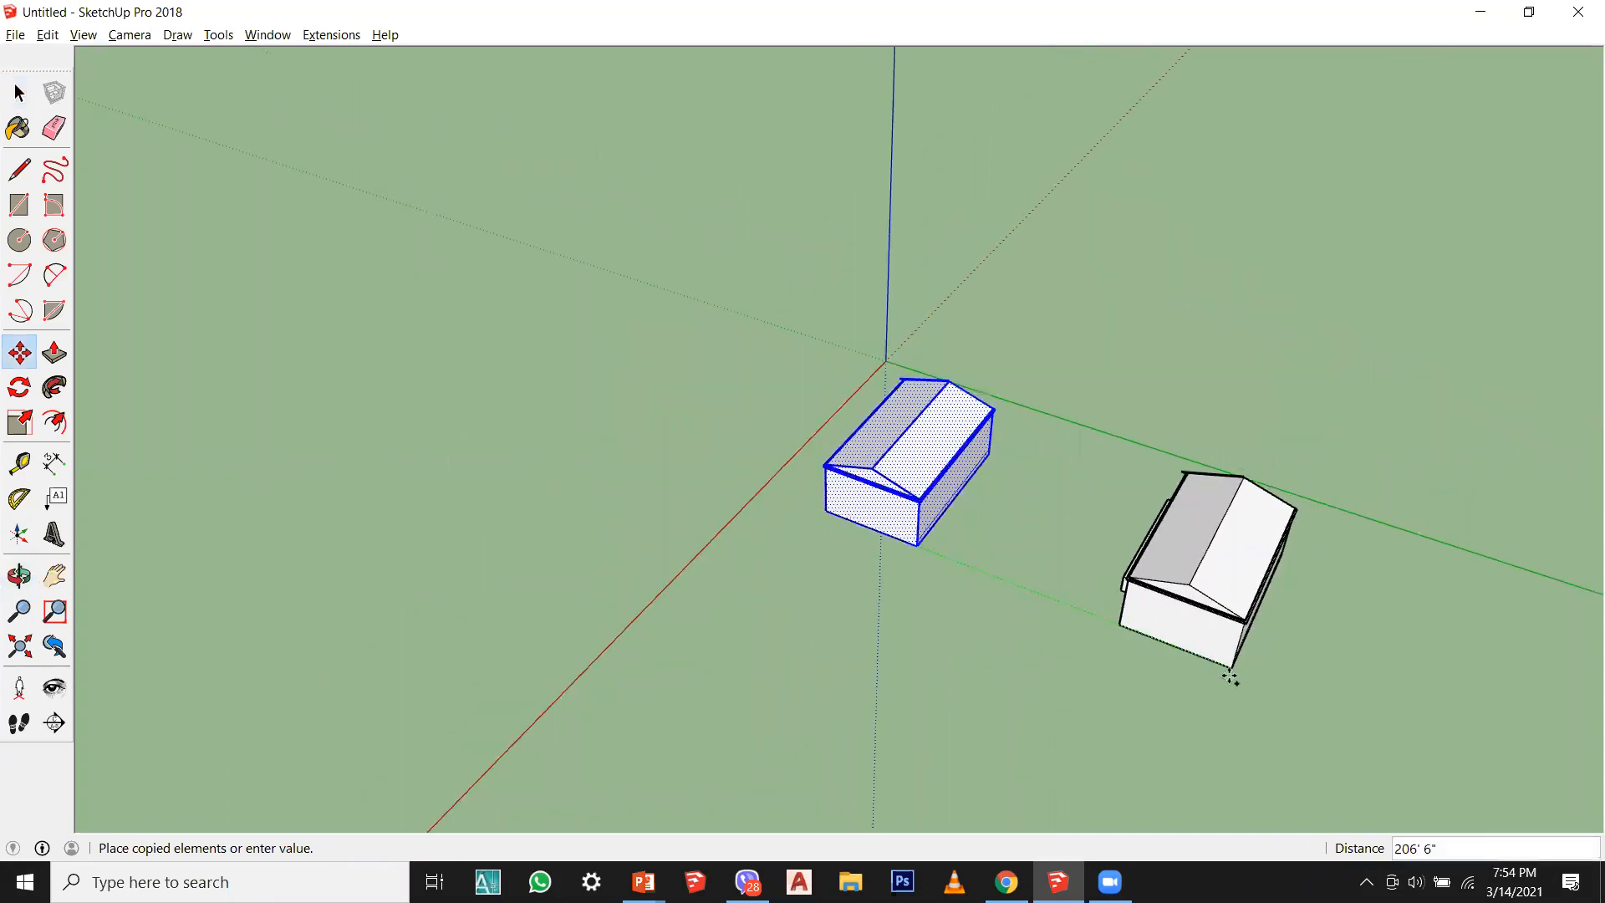
left_click(1231, 666)
left_click(20, 94)
key("Delete")
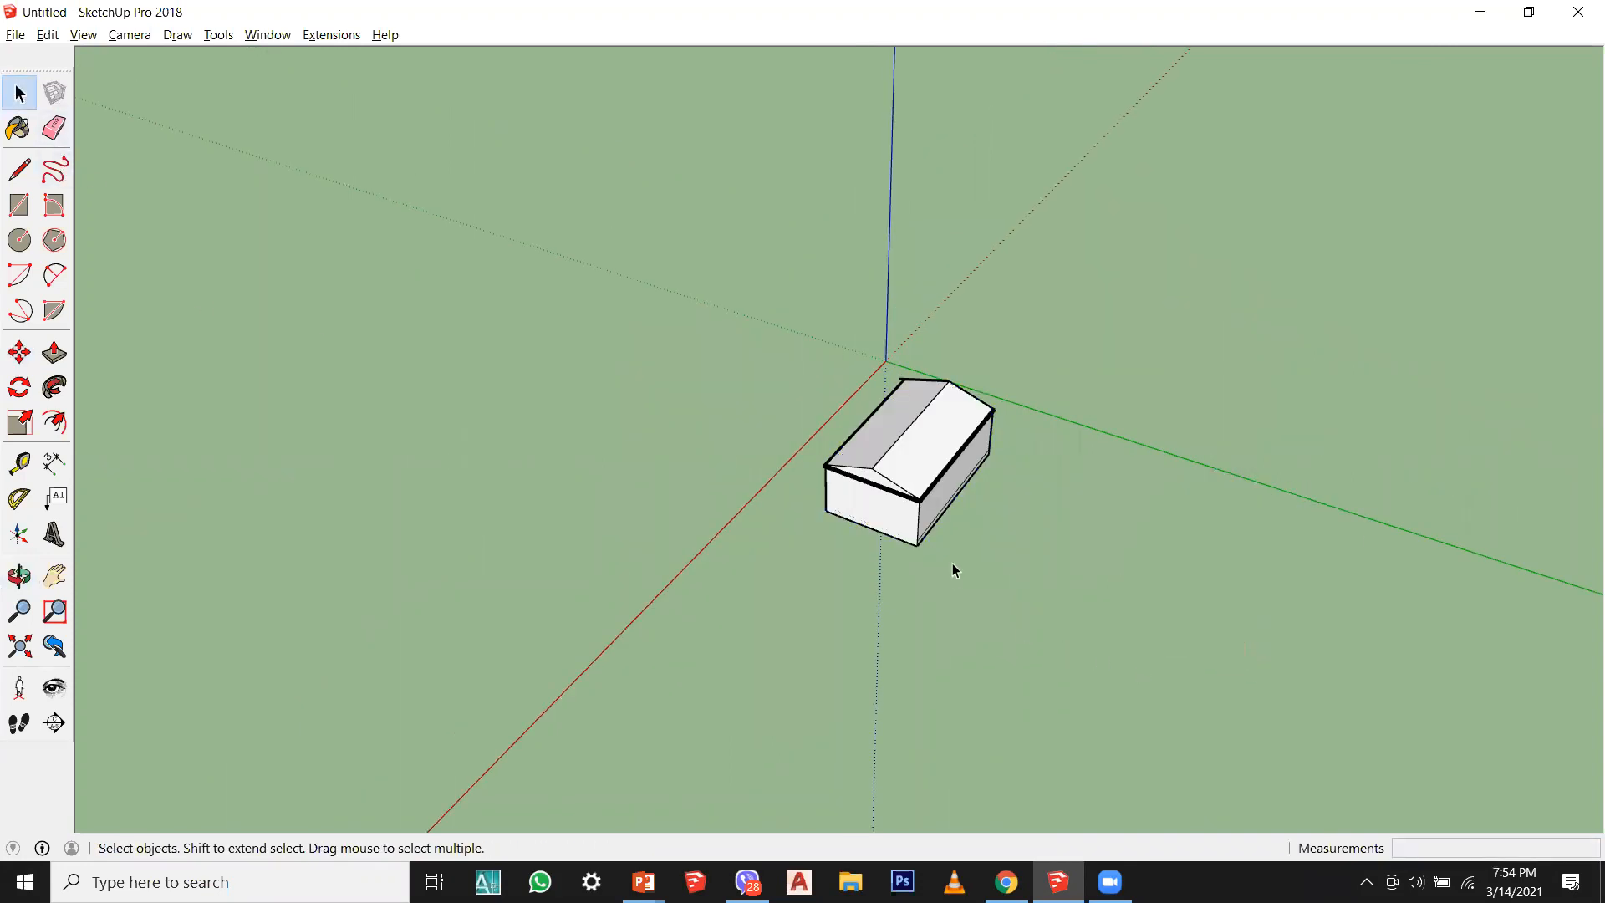
Step: Draw a large rectangle on the ground beside the building, on the green-axis side
key("r")
scroll(786, 547, "up", 3)
left_click(940, 540)
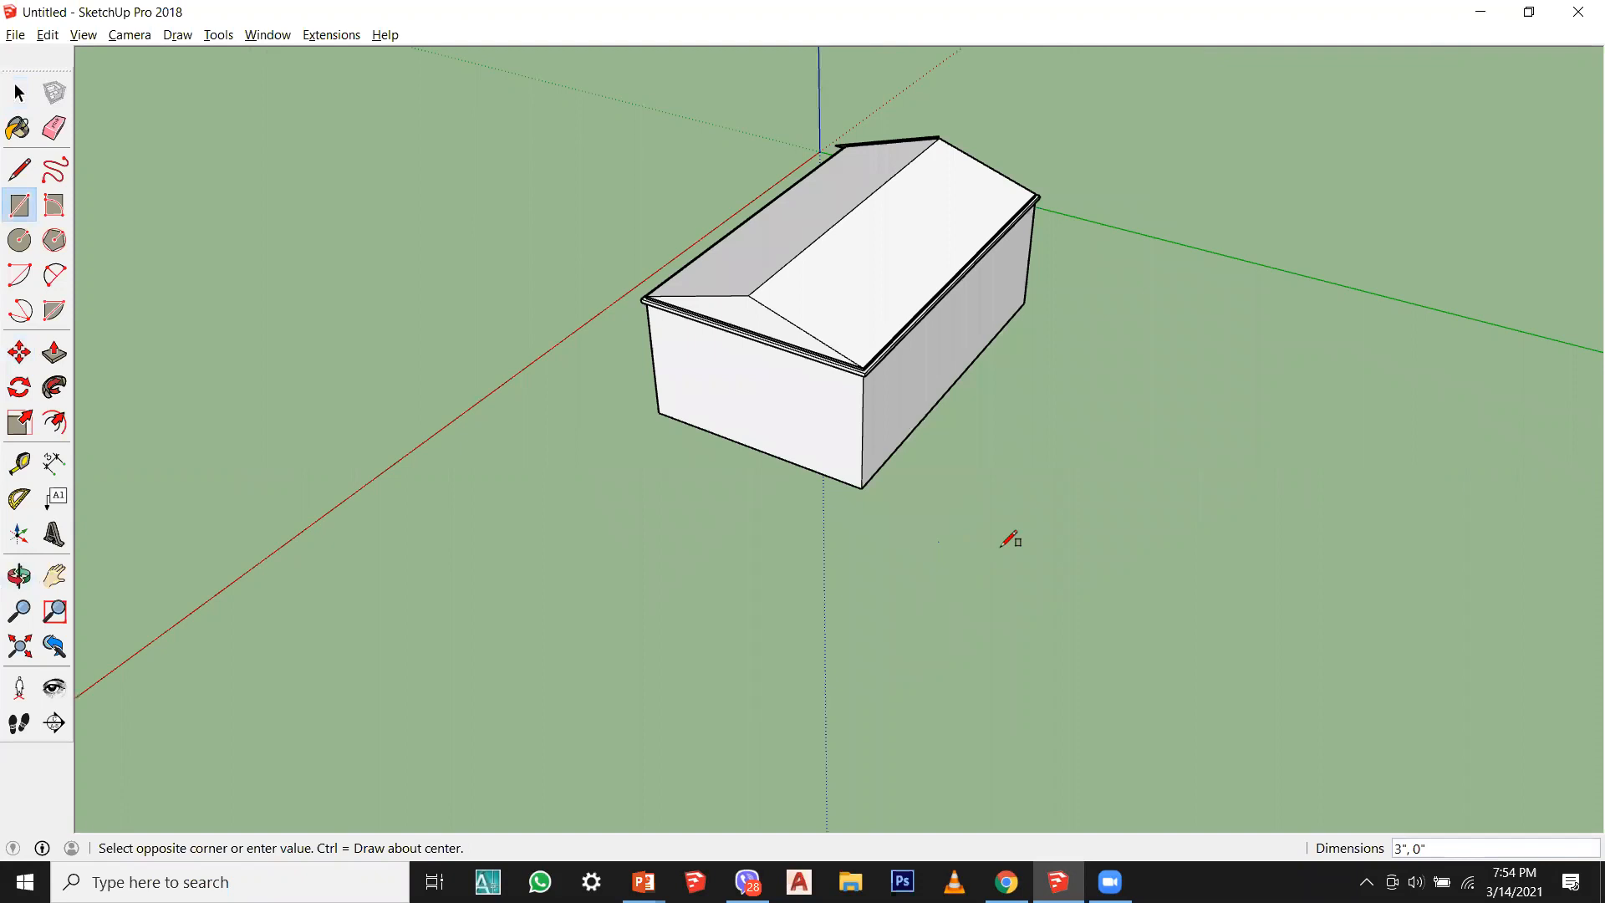
scroll(1199, 435, "down", 3)
scroll(1335, 562, "up", 2)
key("Escape")
left_click(1056, 519)
left_click(1389, 404)
left_click(20, 94)
Step: Push/Pull the rectangle up about 38' 6" to match the building's upper wall corner, forming a solid box
scroll(980, 389, "up", 5)
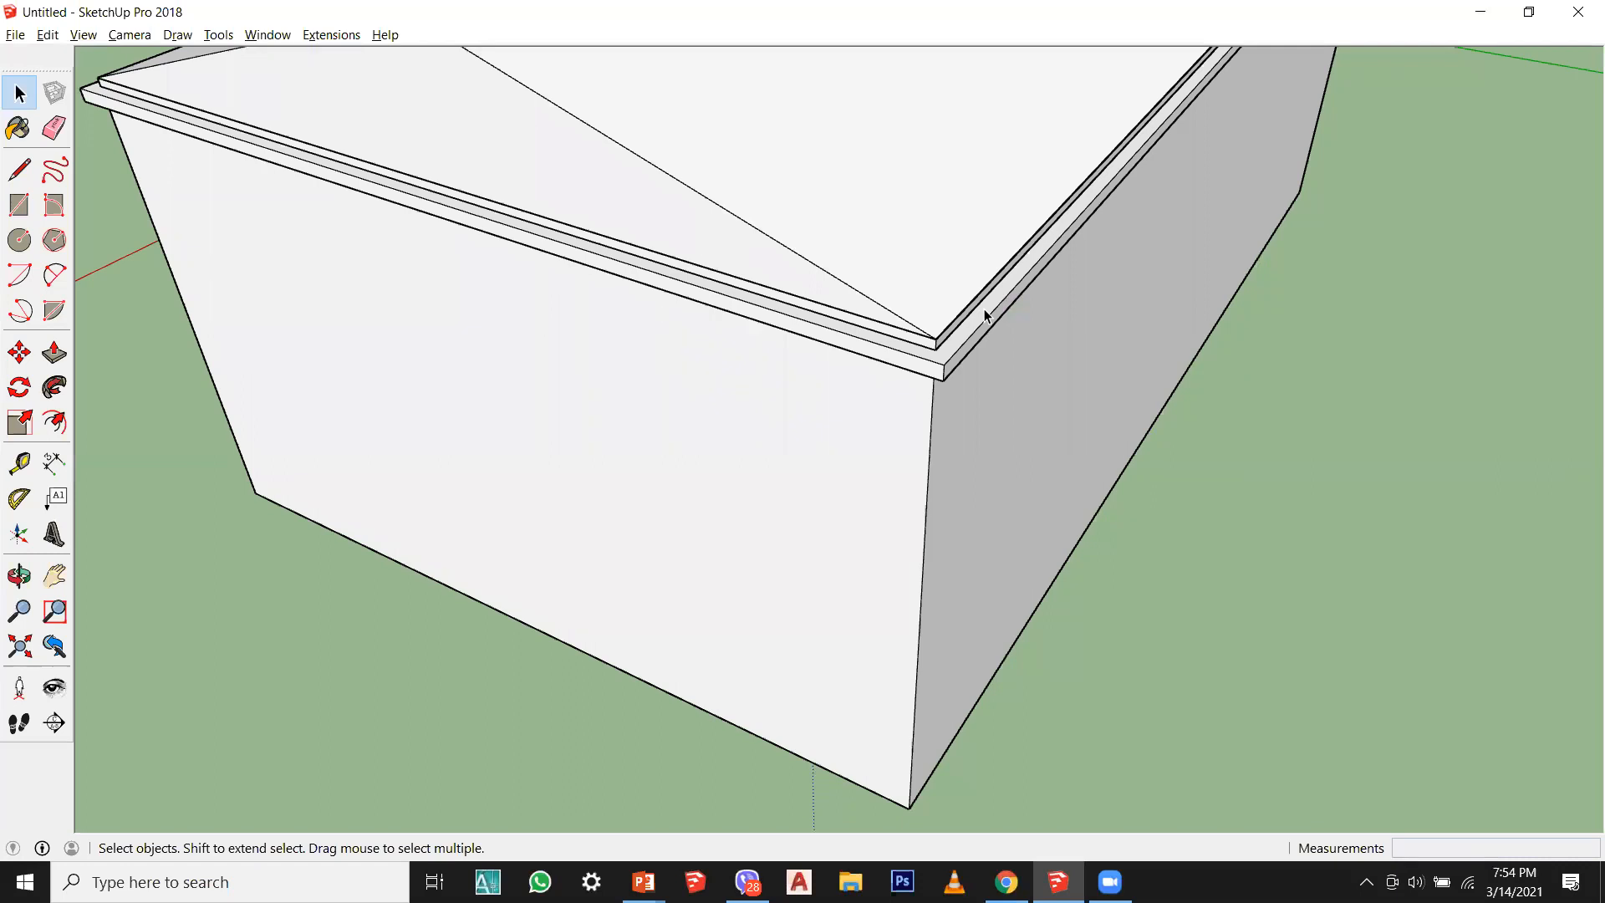
scroll(781, 274, "down", 10)
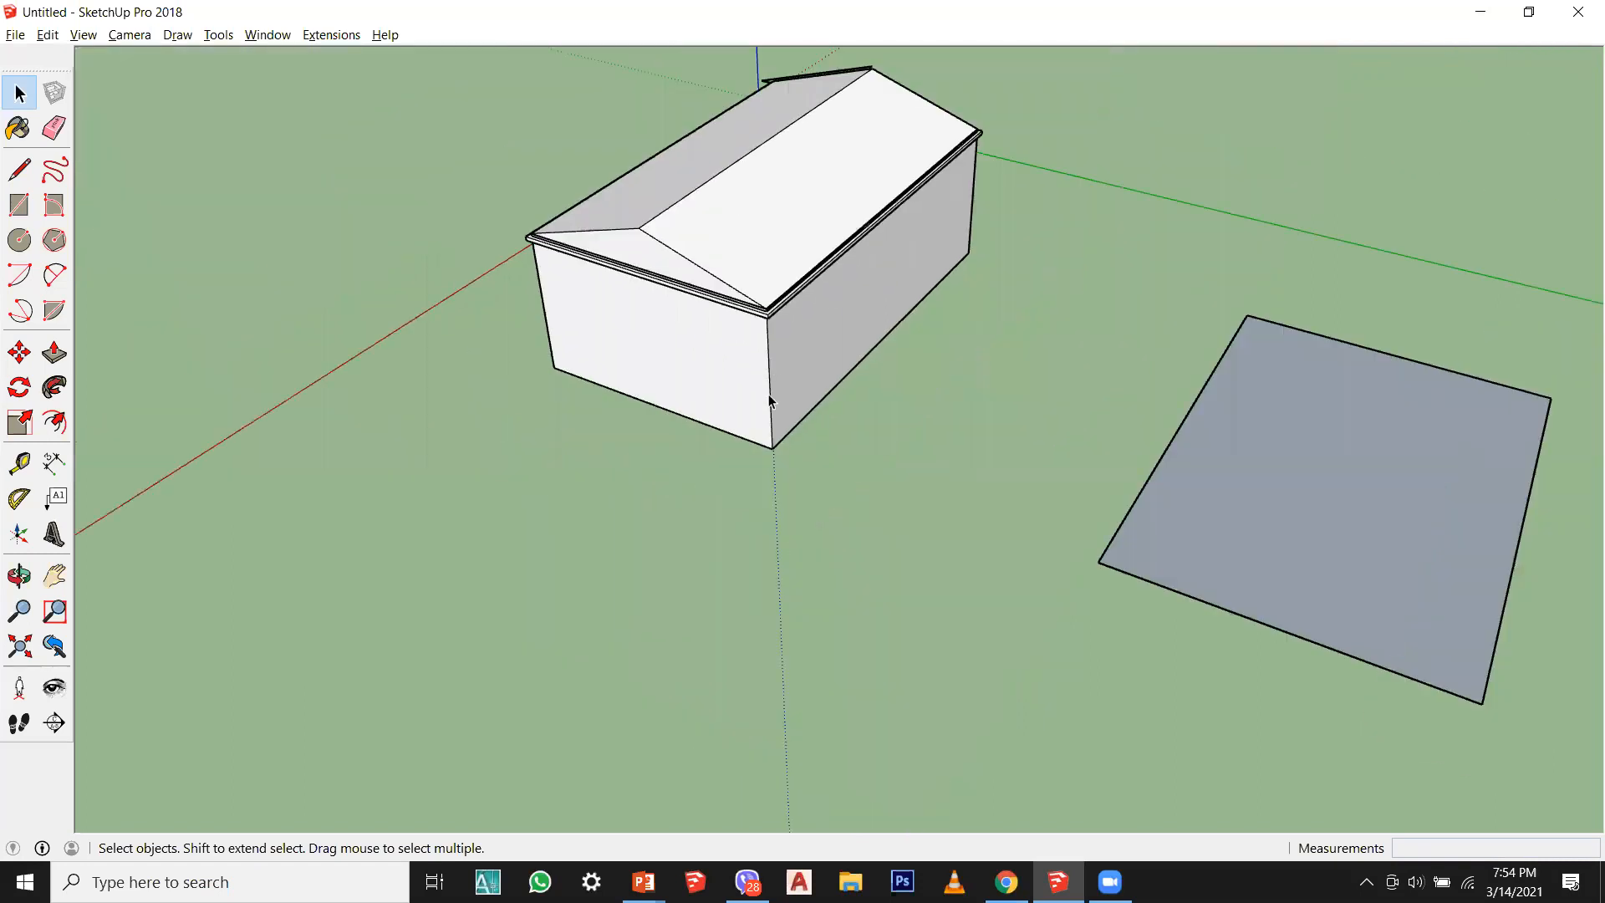
left_click(985, 430)
left_click(54, 352)
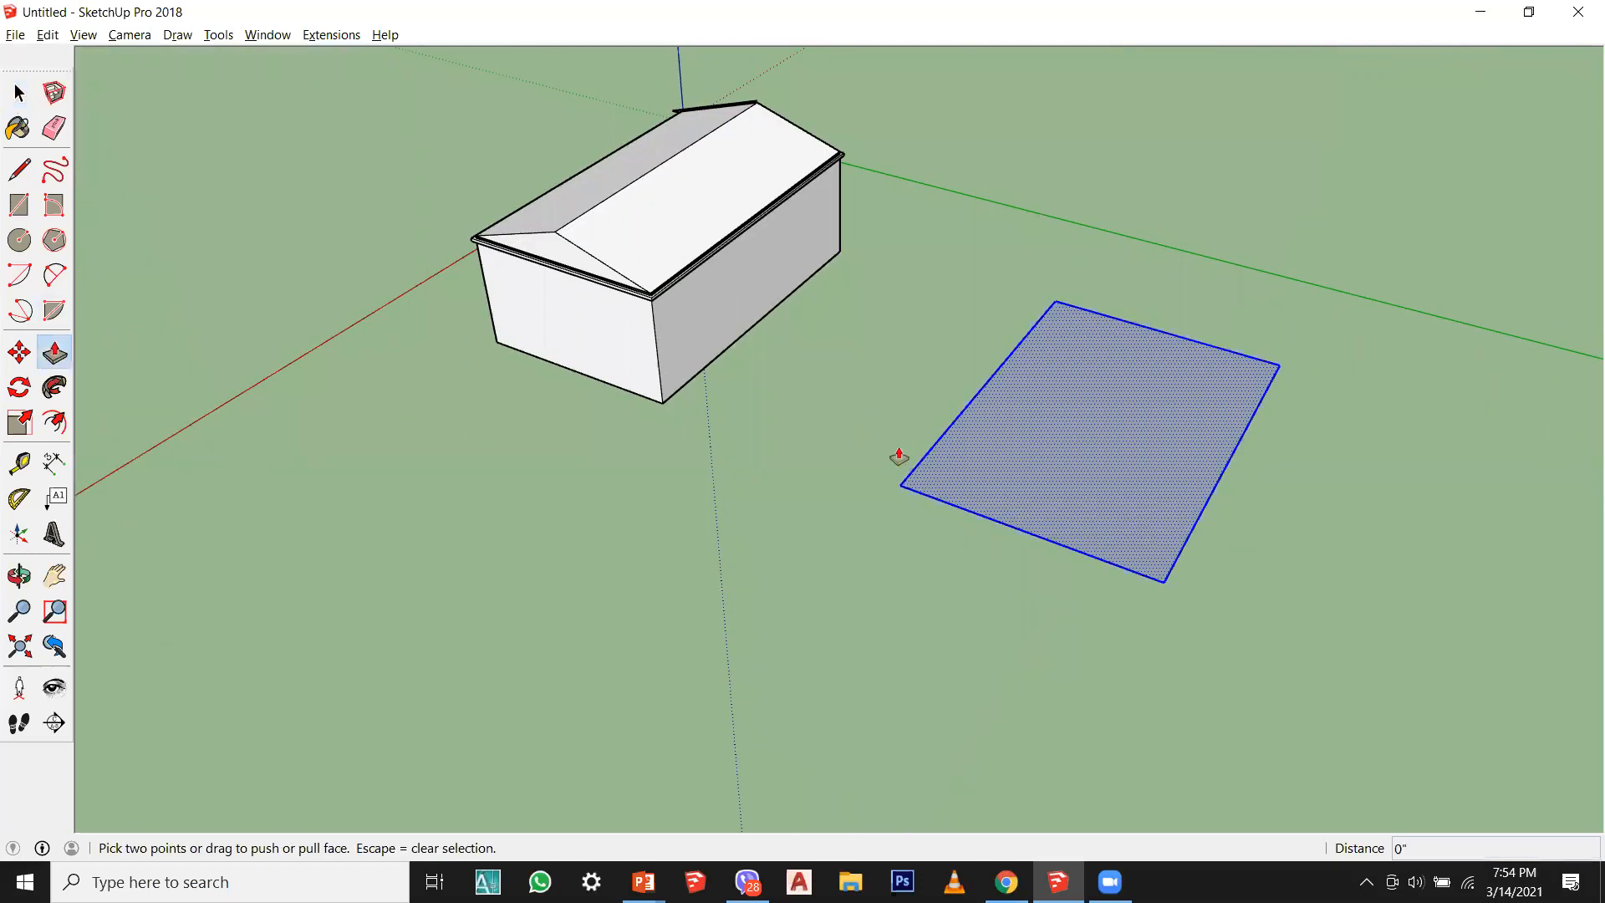
left_click(19, 94)
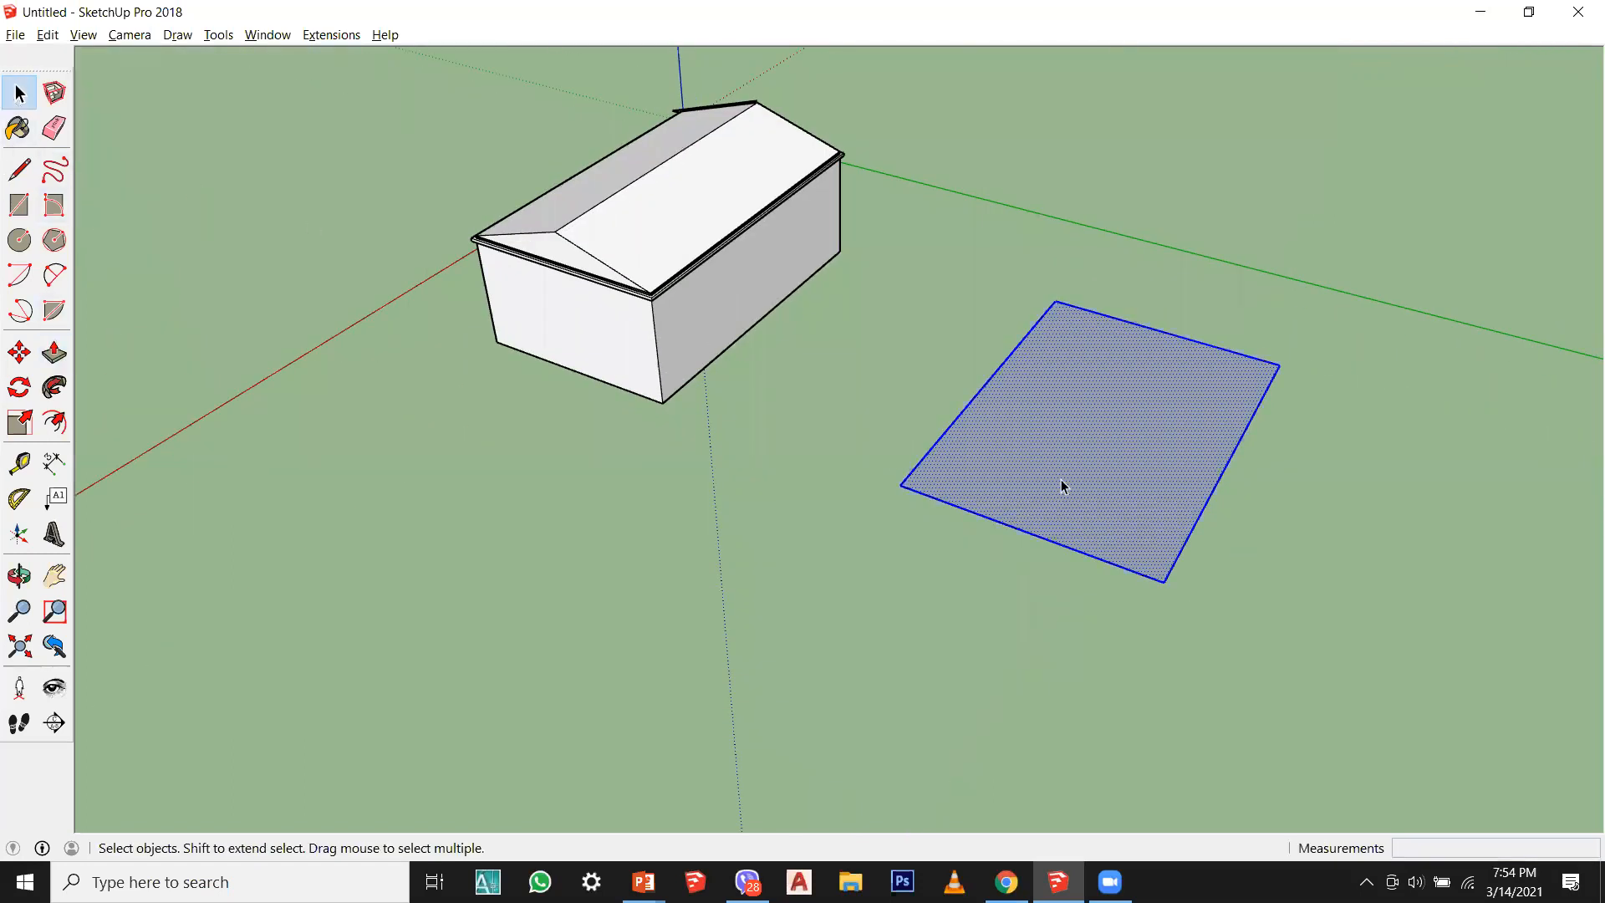
left_click(54, 351)
left_click_drag(961, 474, 635, 330)
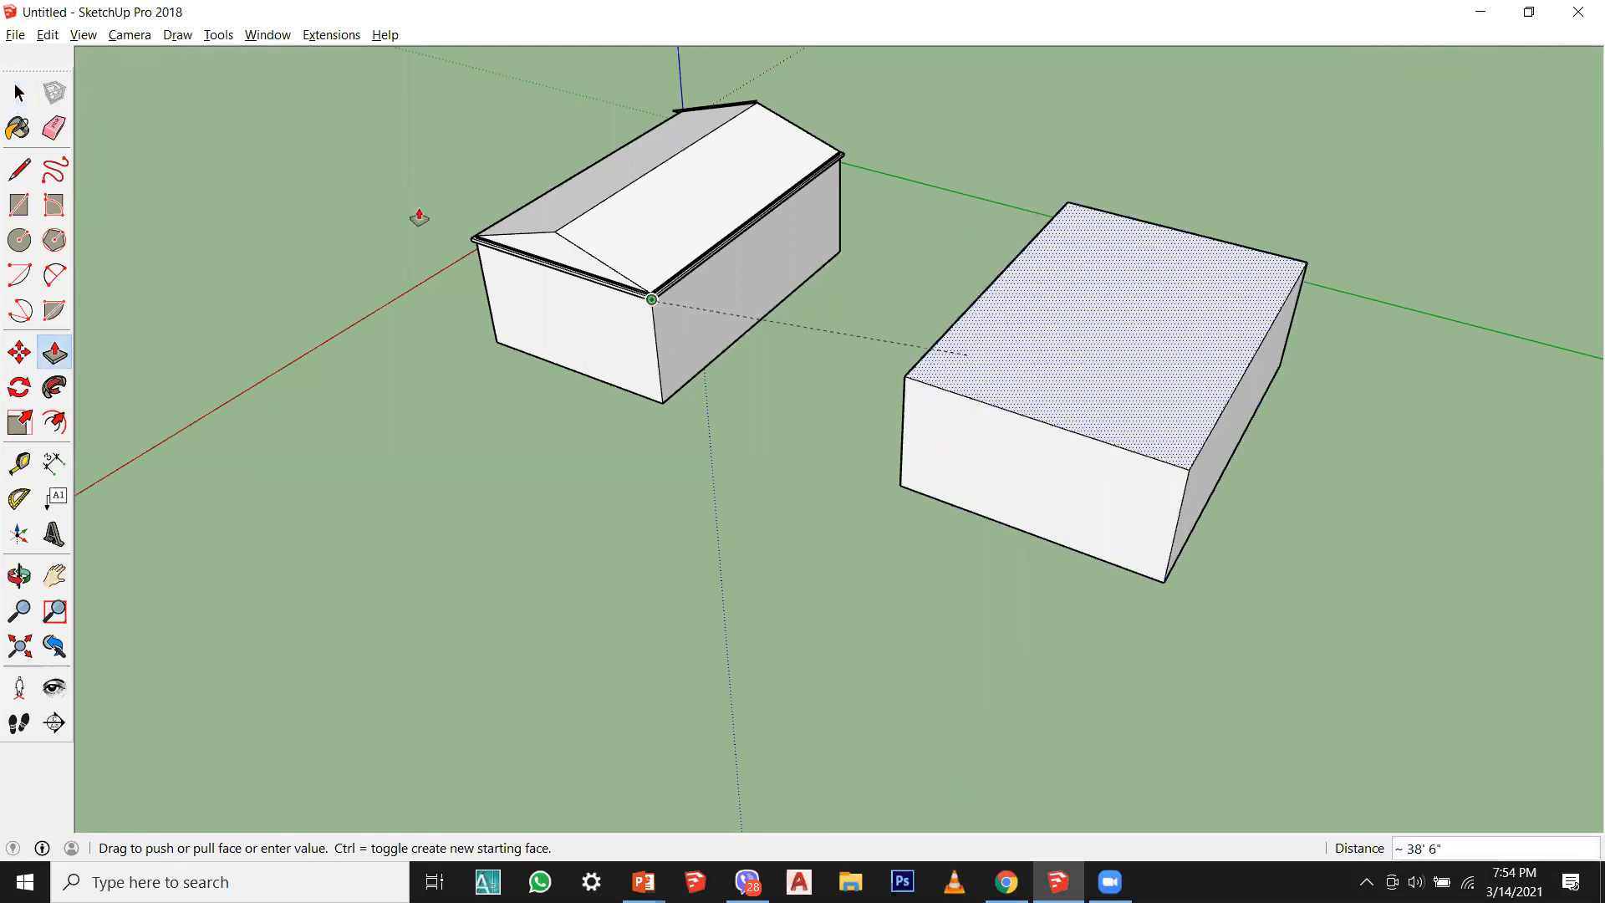
left_click(20, 94)
Step: Draw a circle with a radius of about 2' 2" near the upper corner of the new box's end face
scroll(1082, 364, "up", 2)
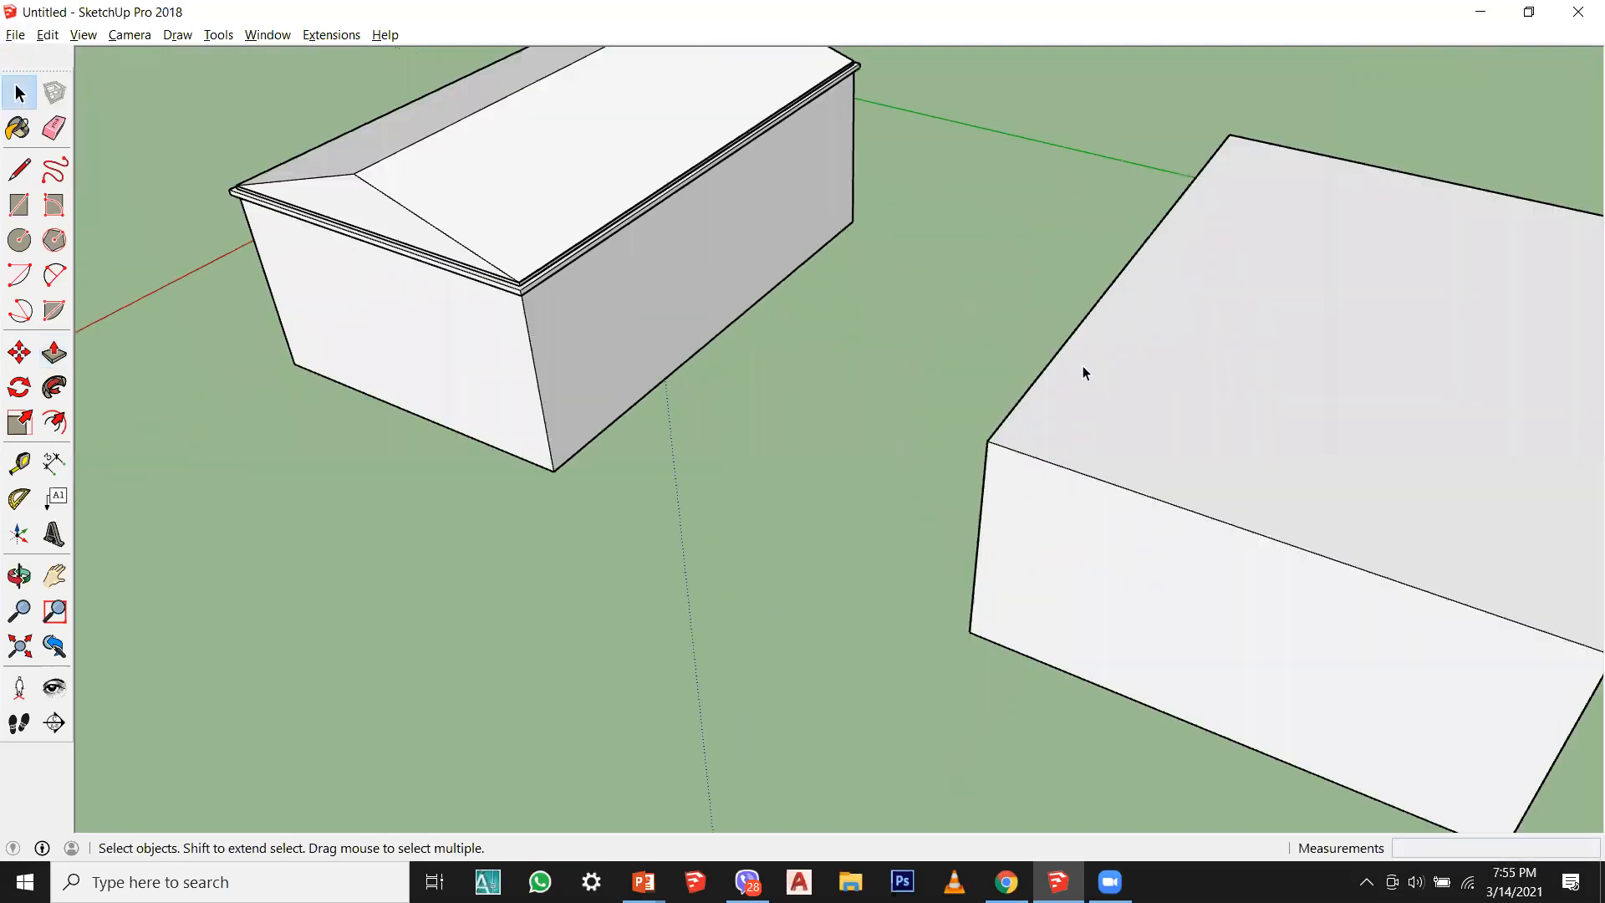
scroll(821, 645, "down", 4)
scroll(917, 369, "up", 3)
scroll(935, 404, "down", 4)
middle_click_drag(935, 404, 950, 329)
scroll(854, 428, "up", 3)
scroll(854, 428, "up", 1)
middle_click_drag(760, 401, 1161, 324)
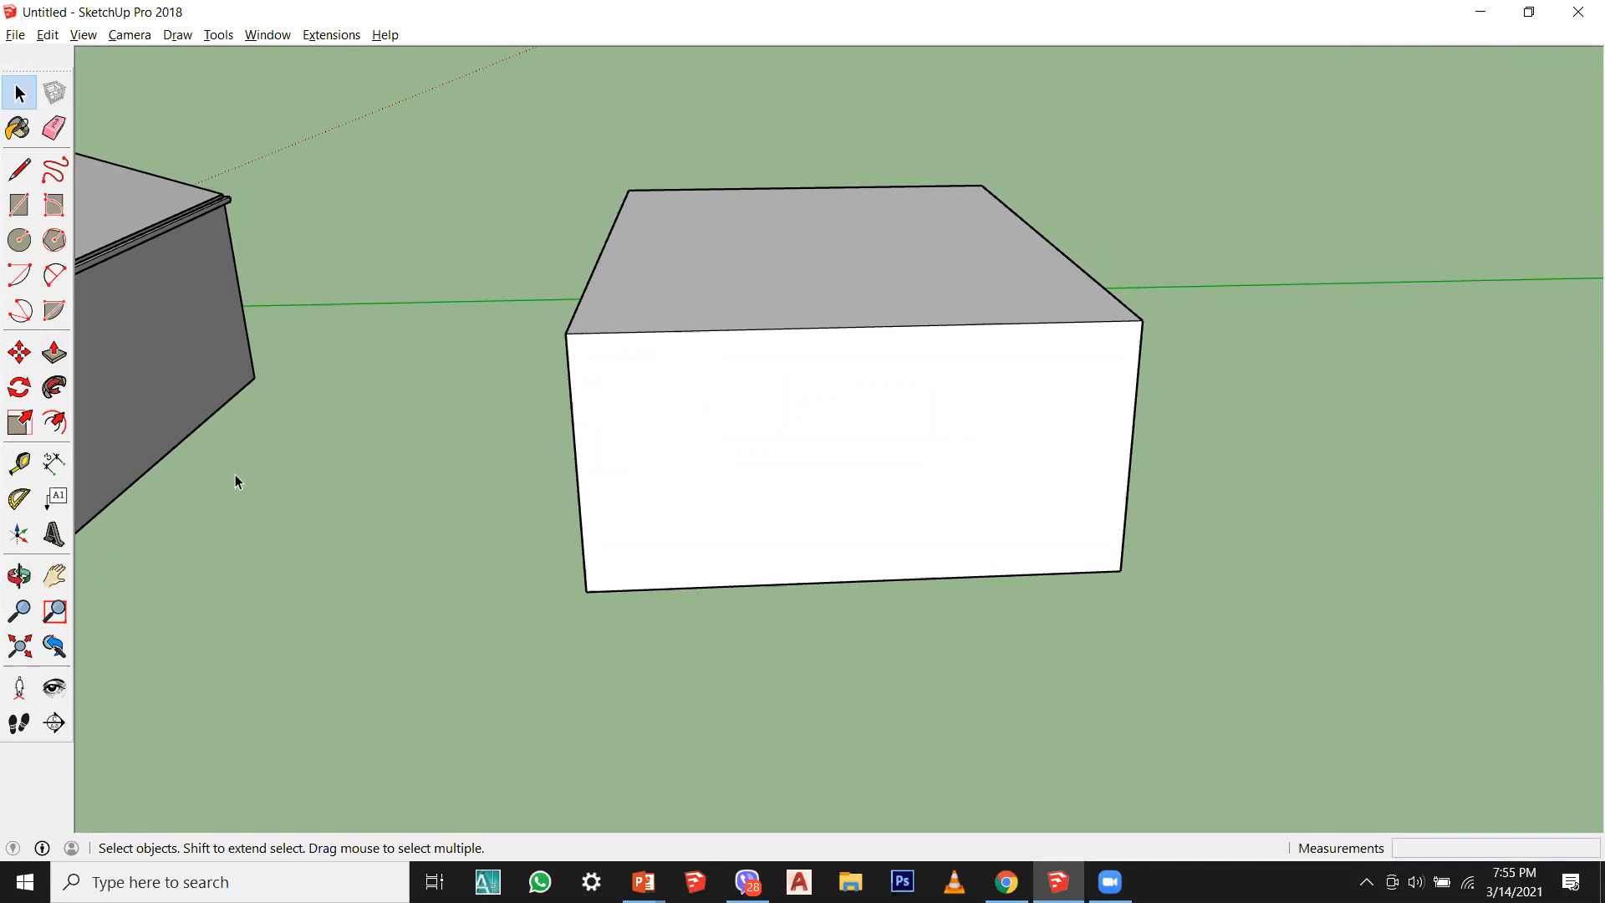
left_click(20, 240)
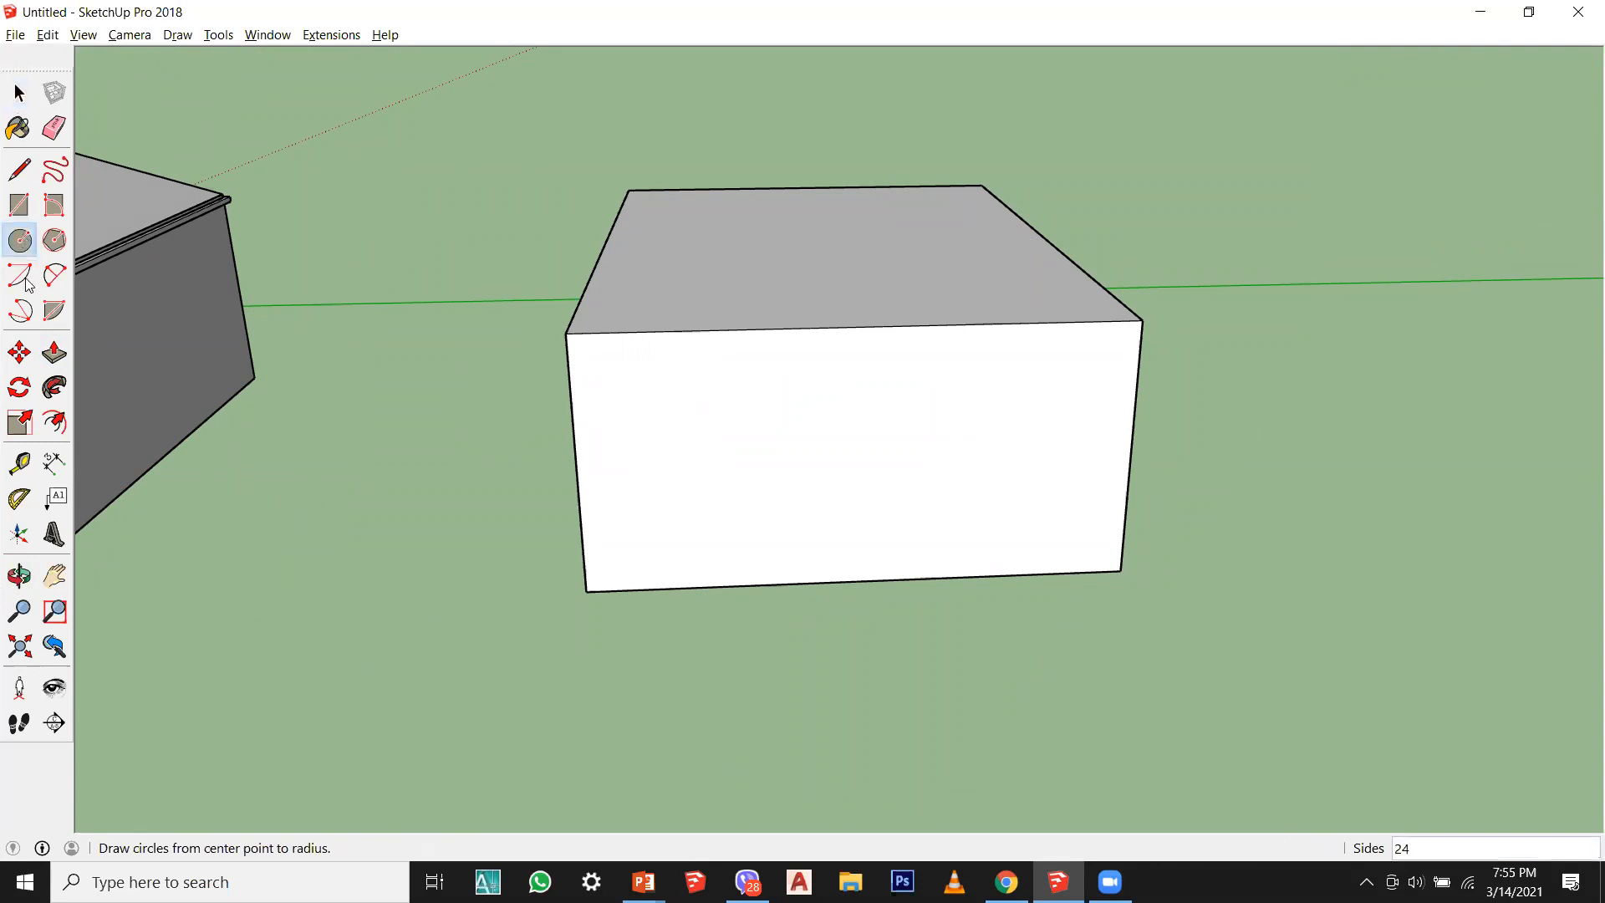
middle_click_drag(626, 549, 1006, 490)
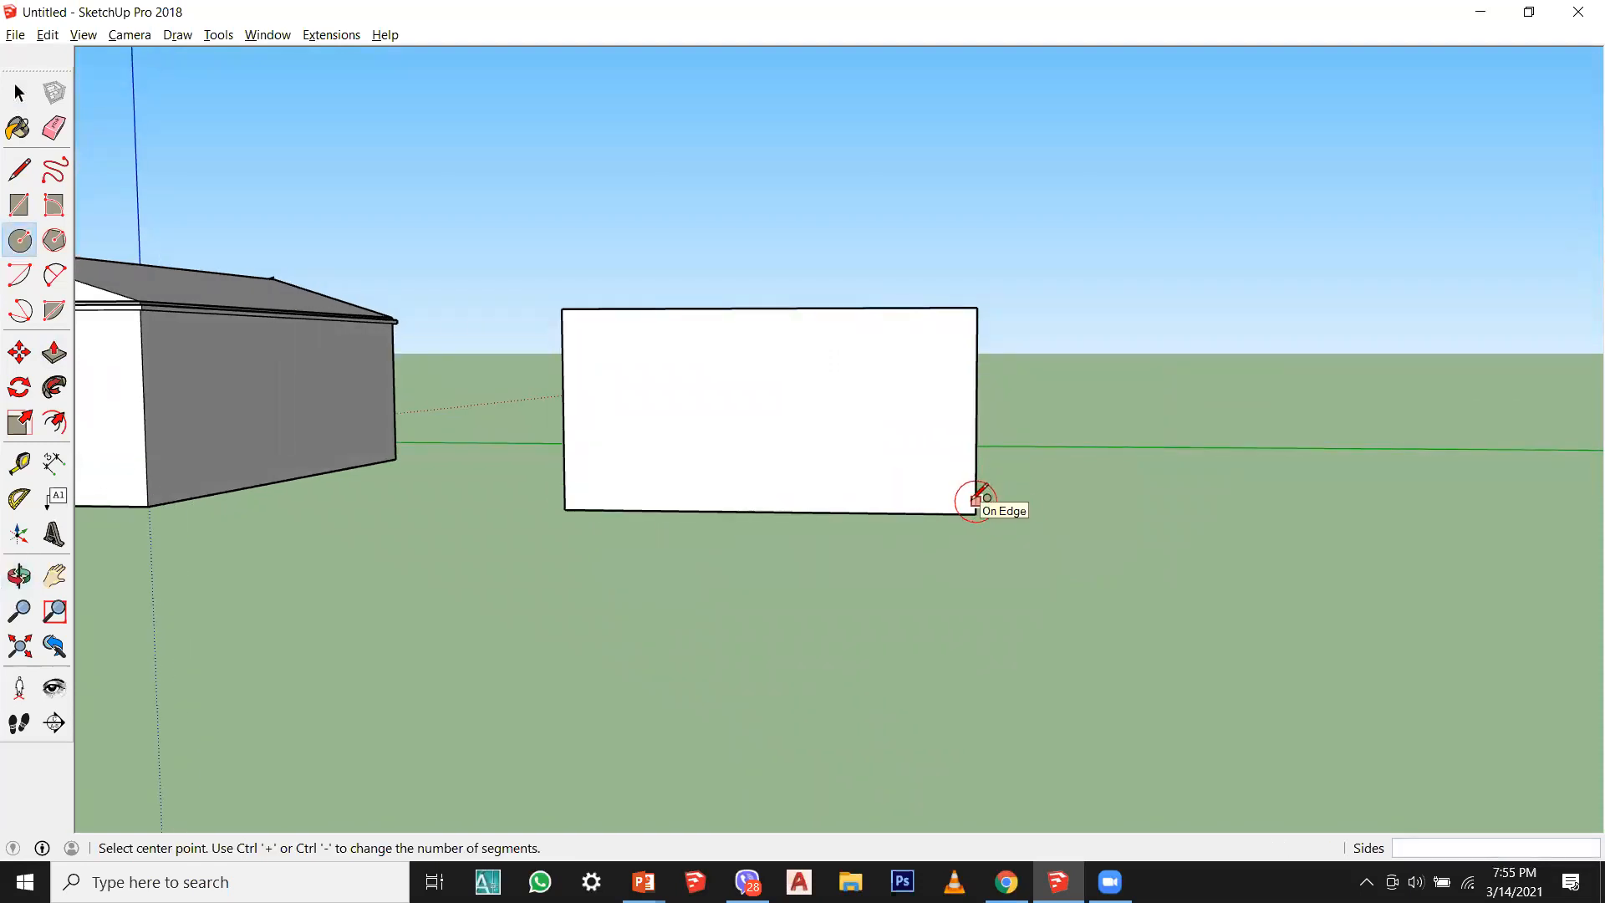
scroll(996, 404, "up", 3)
middle_click_drag(995, 405, 988, 439)
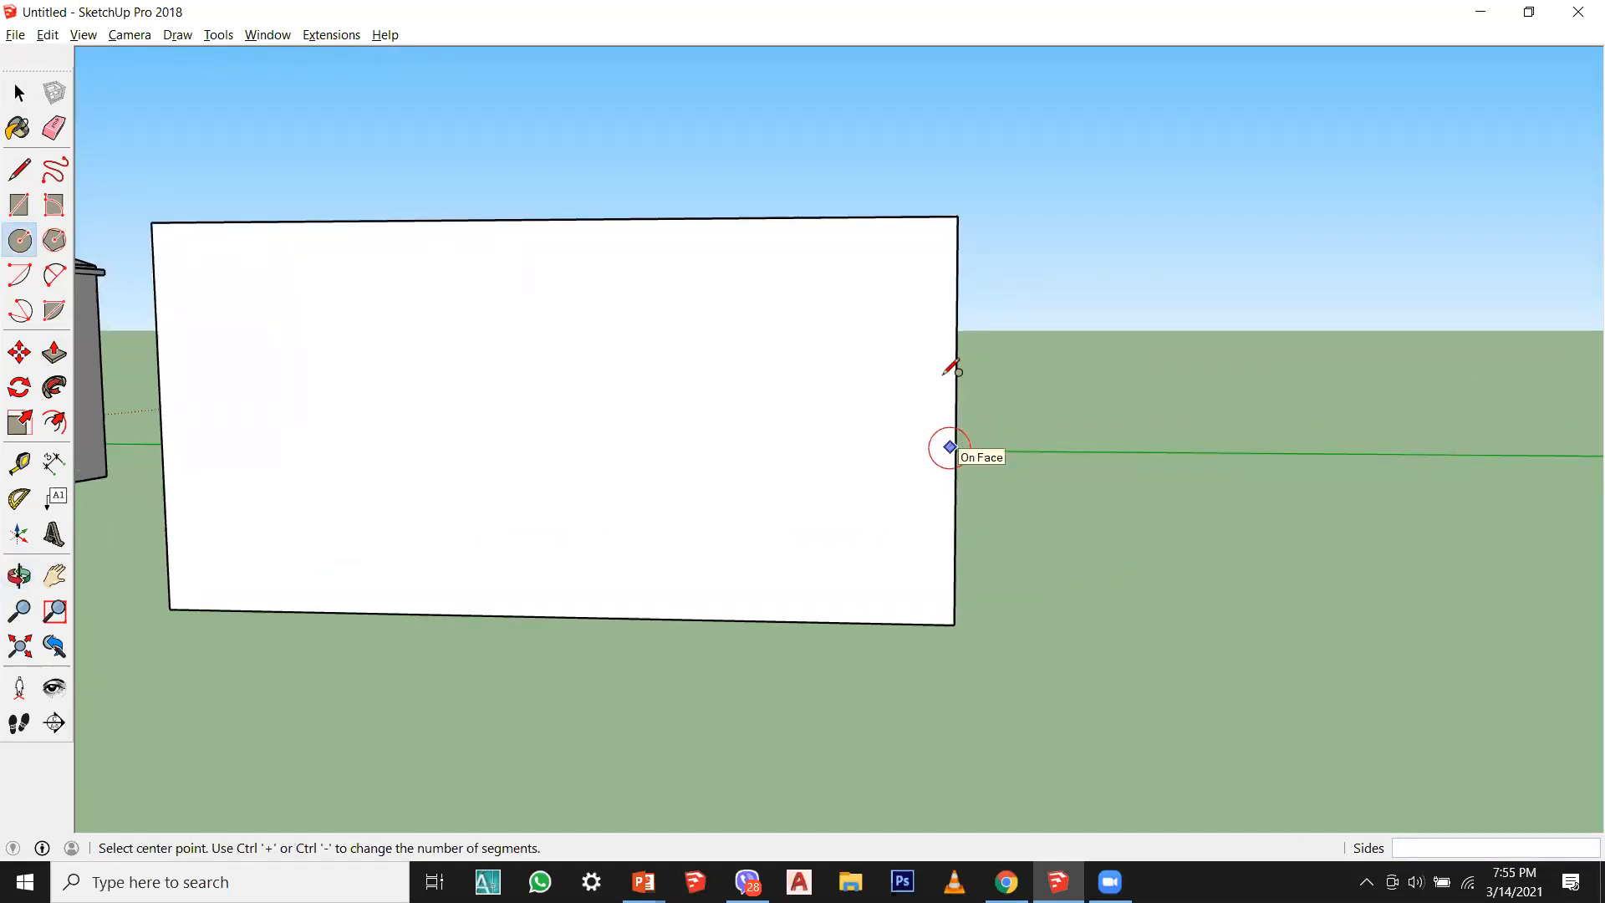
middle_click_drag(944, 376, 961, 393)
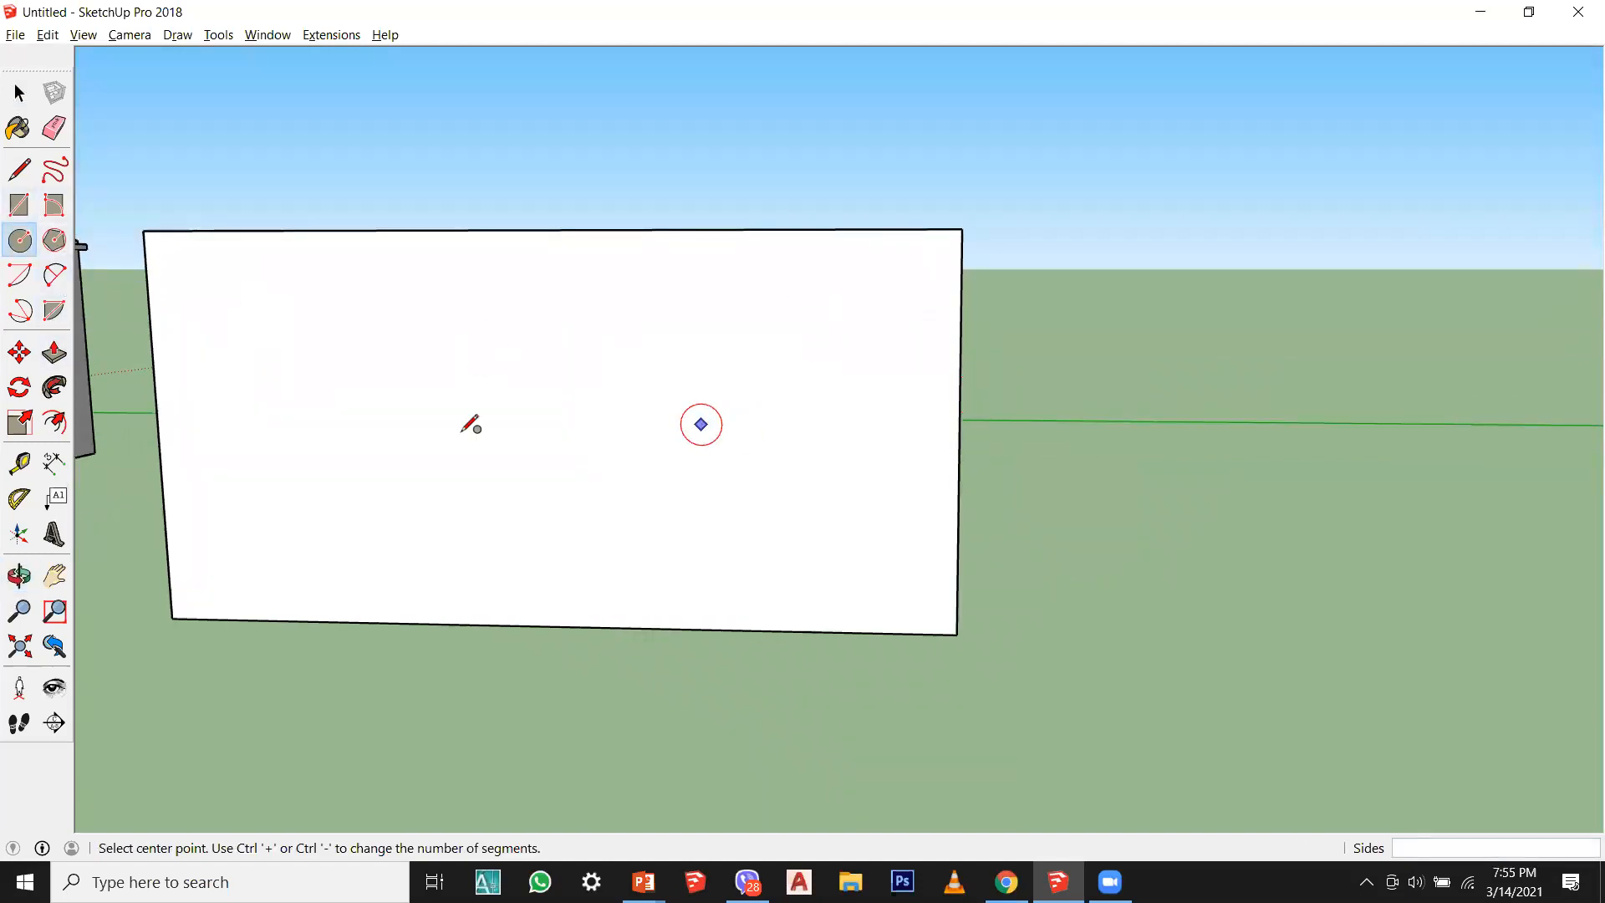
scroll(851, 304, "up", 2)
left_click(868, 293)
left_click(880, 317)
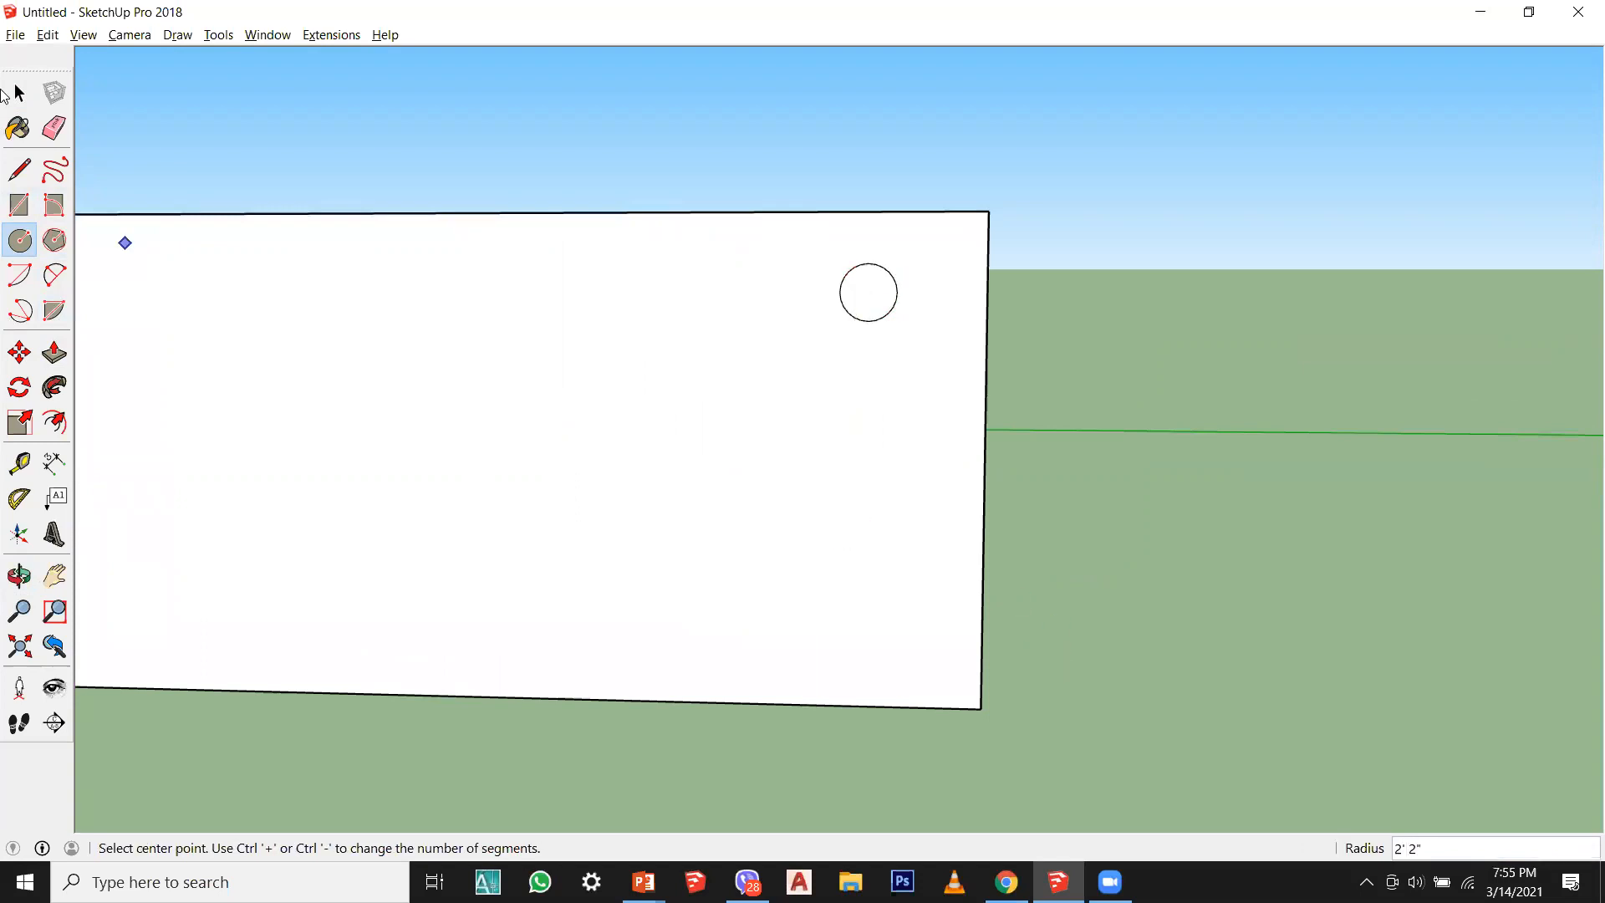
left_click(20, 93)
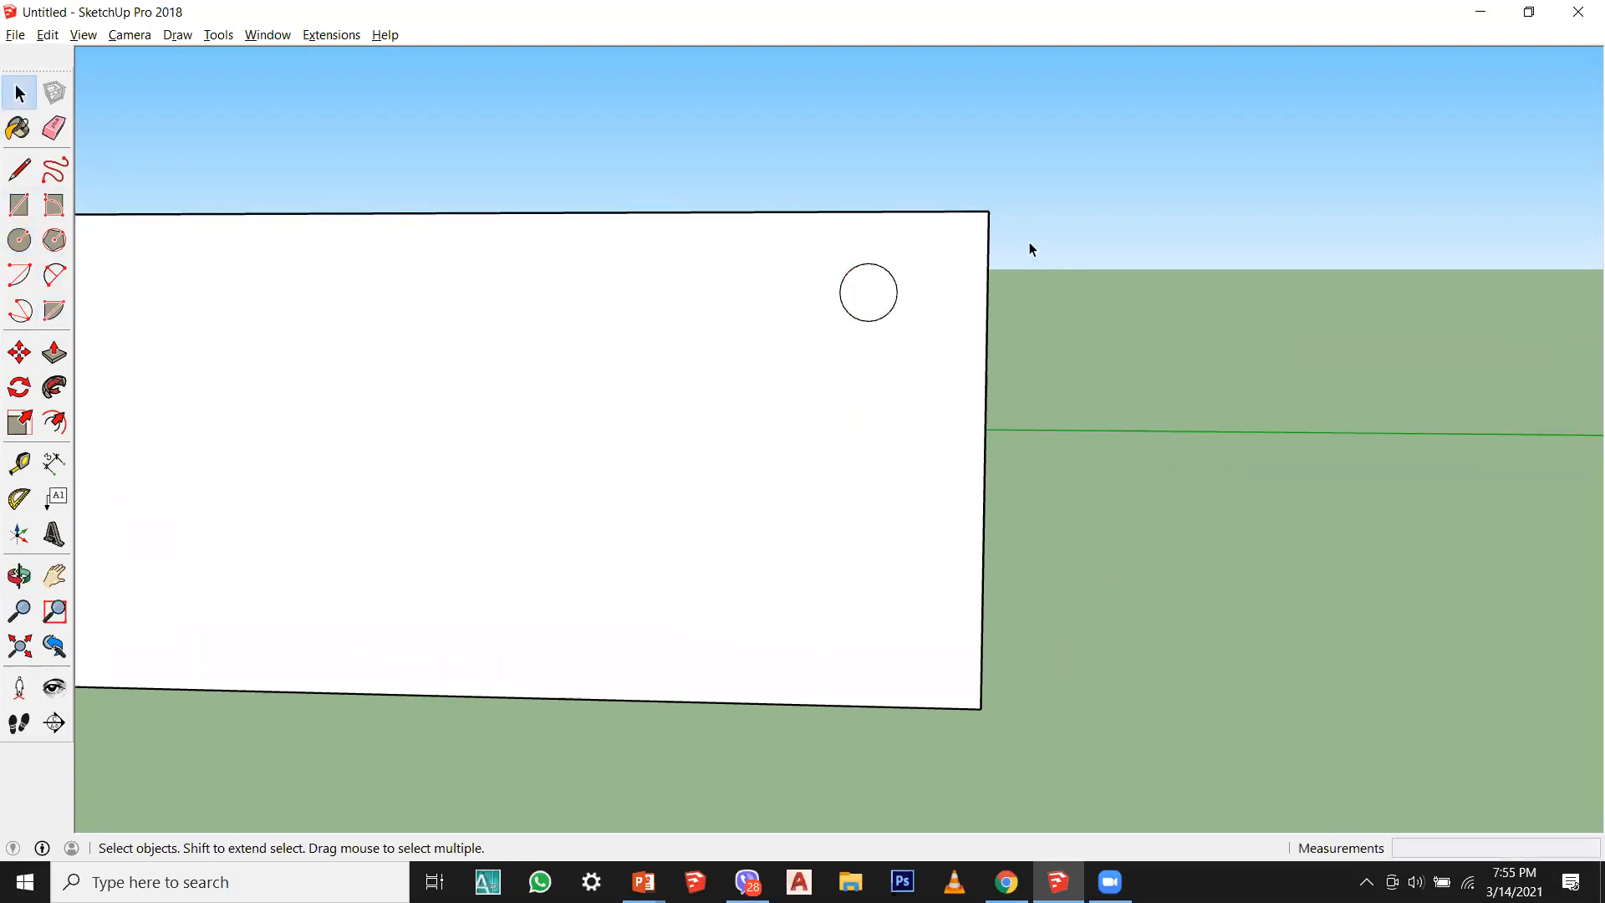
left_click(19, 240)
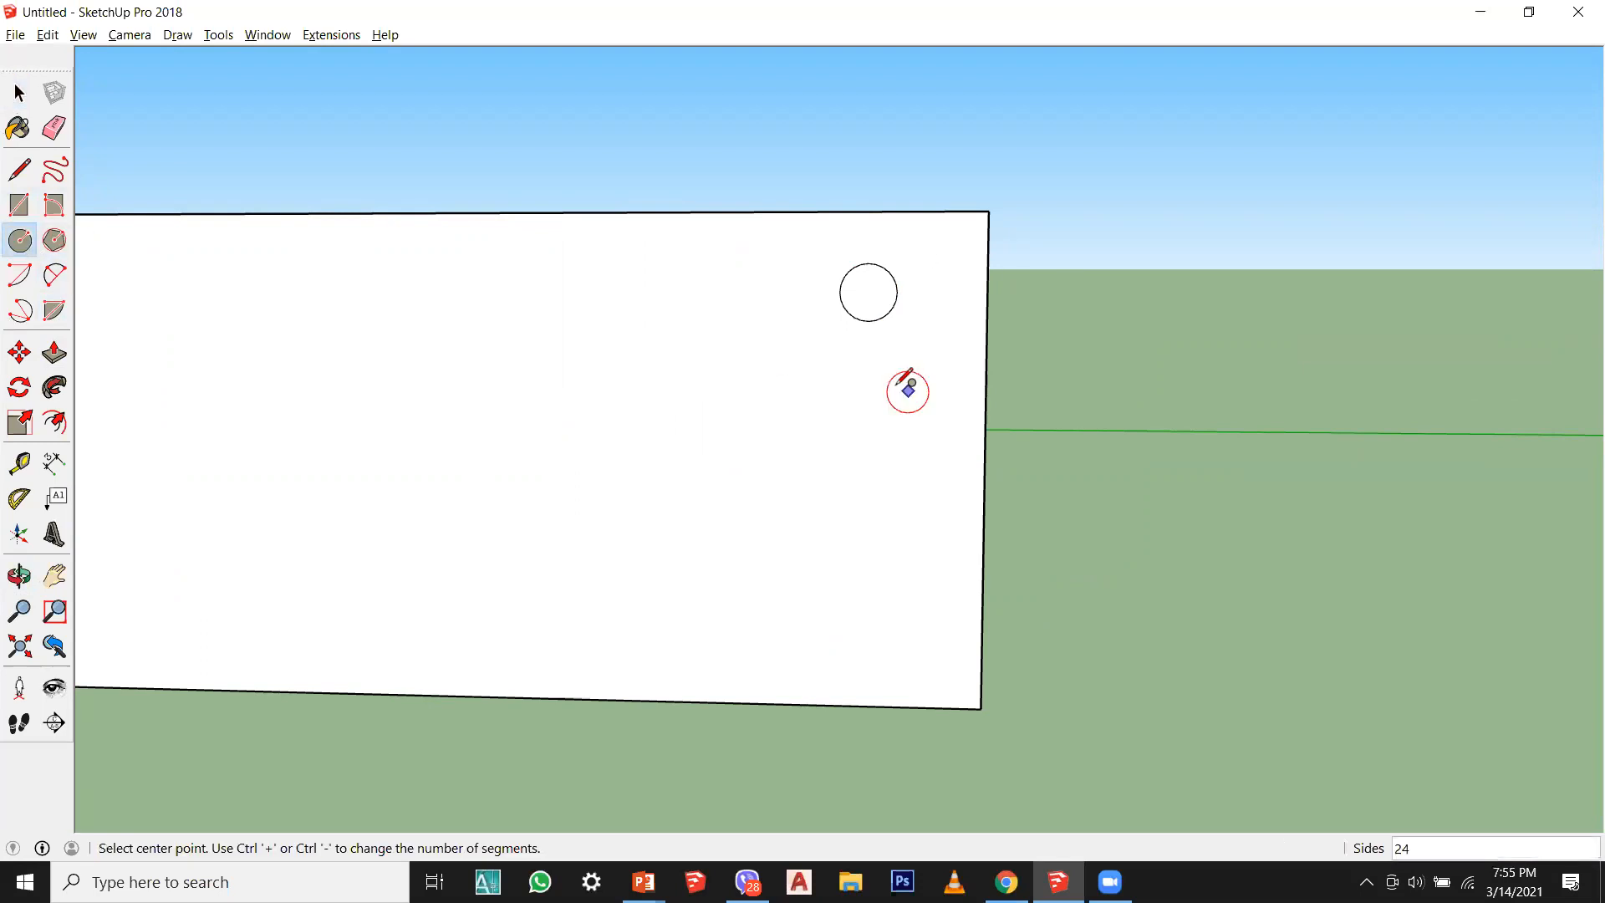
scroll(992, 279, "up", 1)
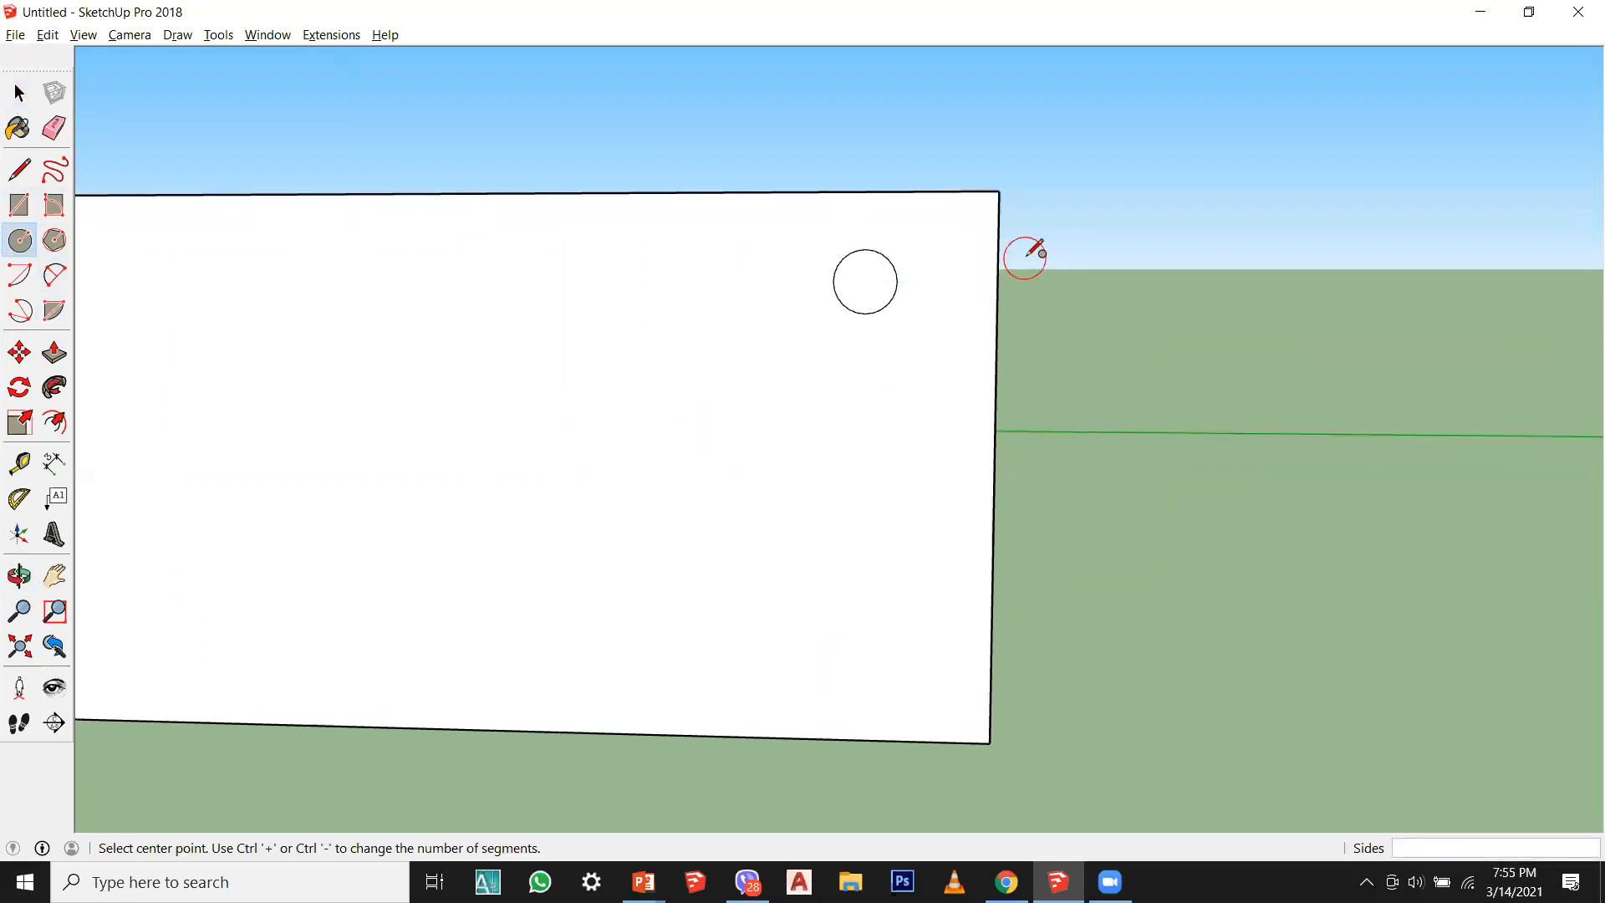
key("space")
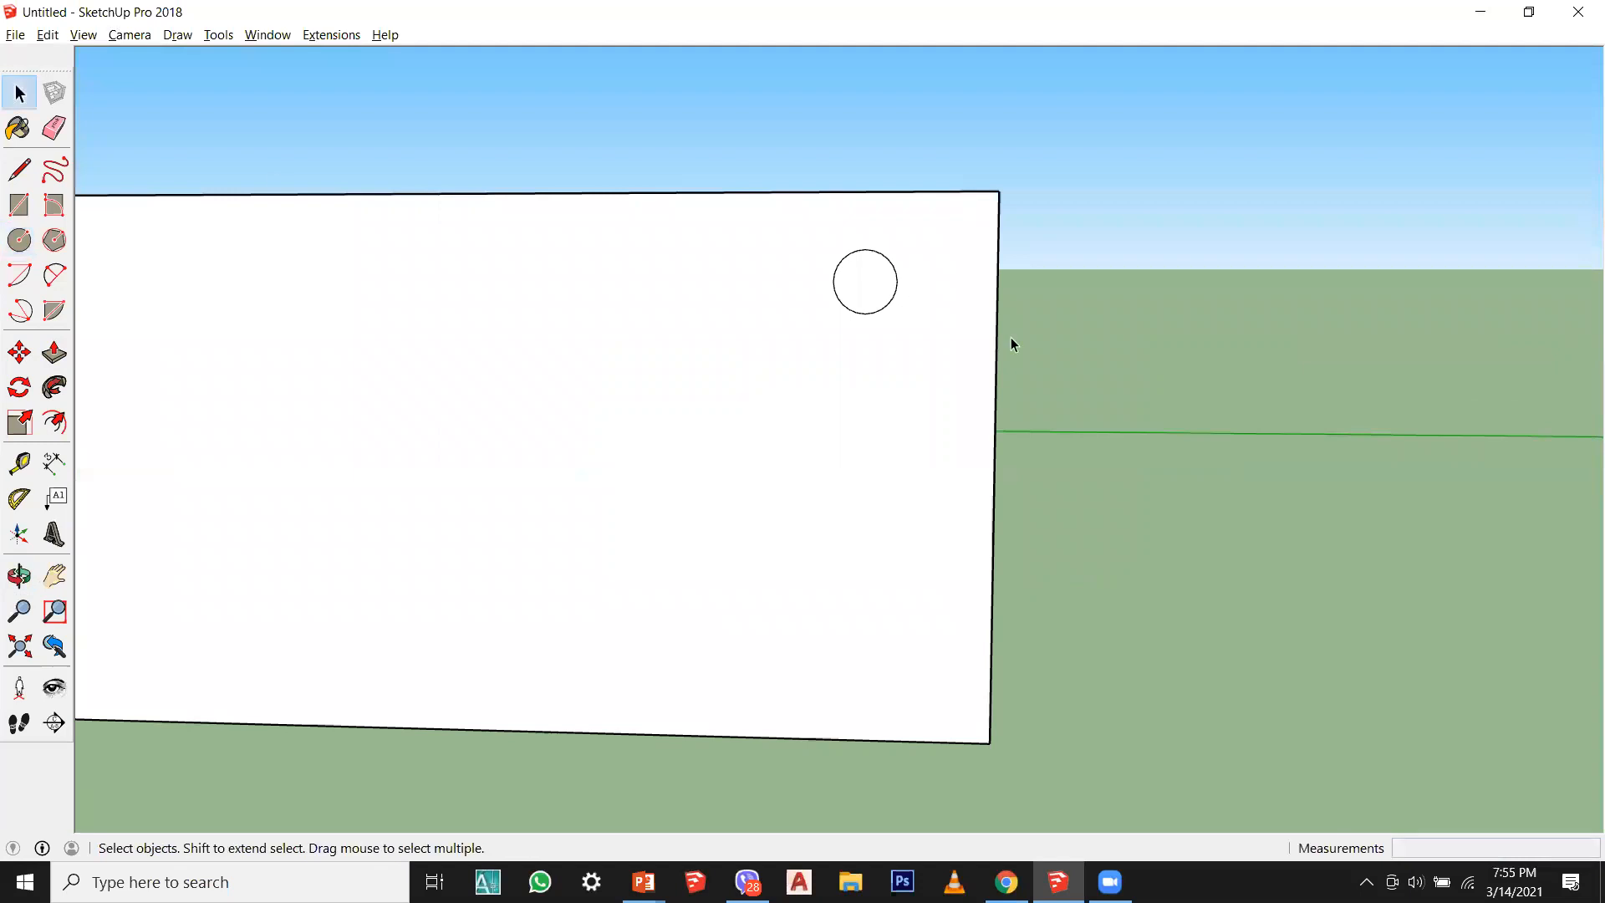
Step: Copy the circle about 11' 8" outward so its edge touches the box's vertical edge near the top corner
double_click(860, 290)
key("m")
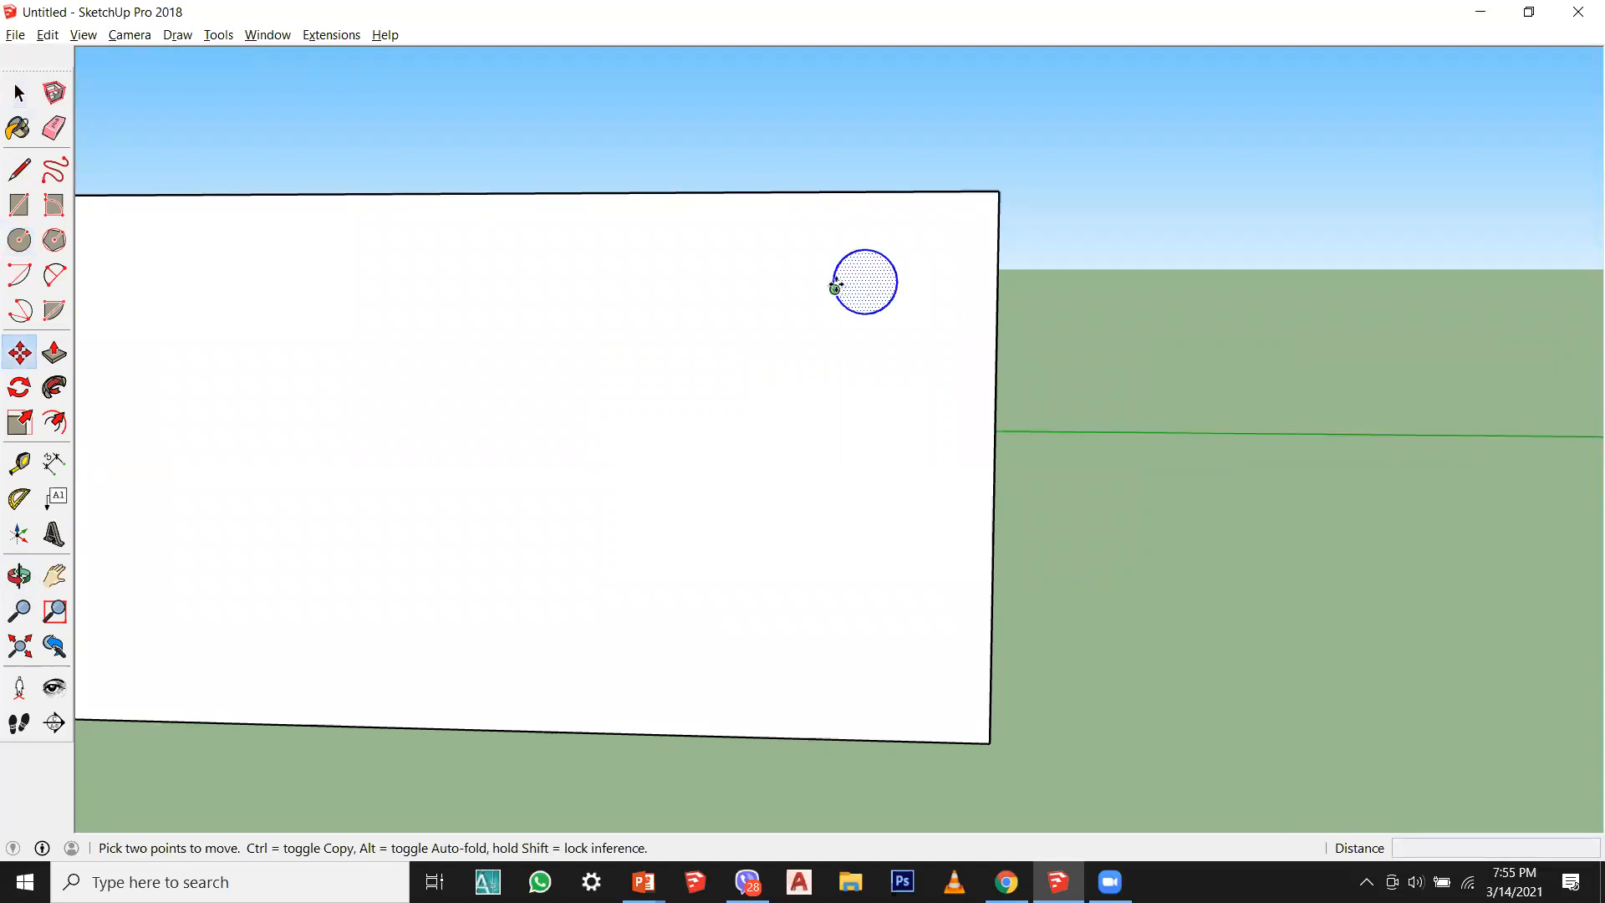
key("ctrl")
left_click(835, 281)
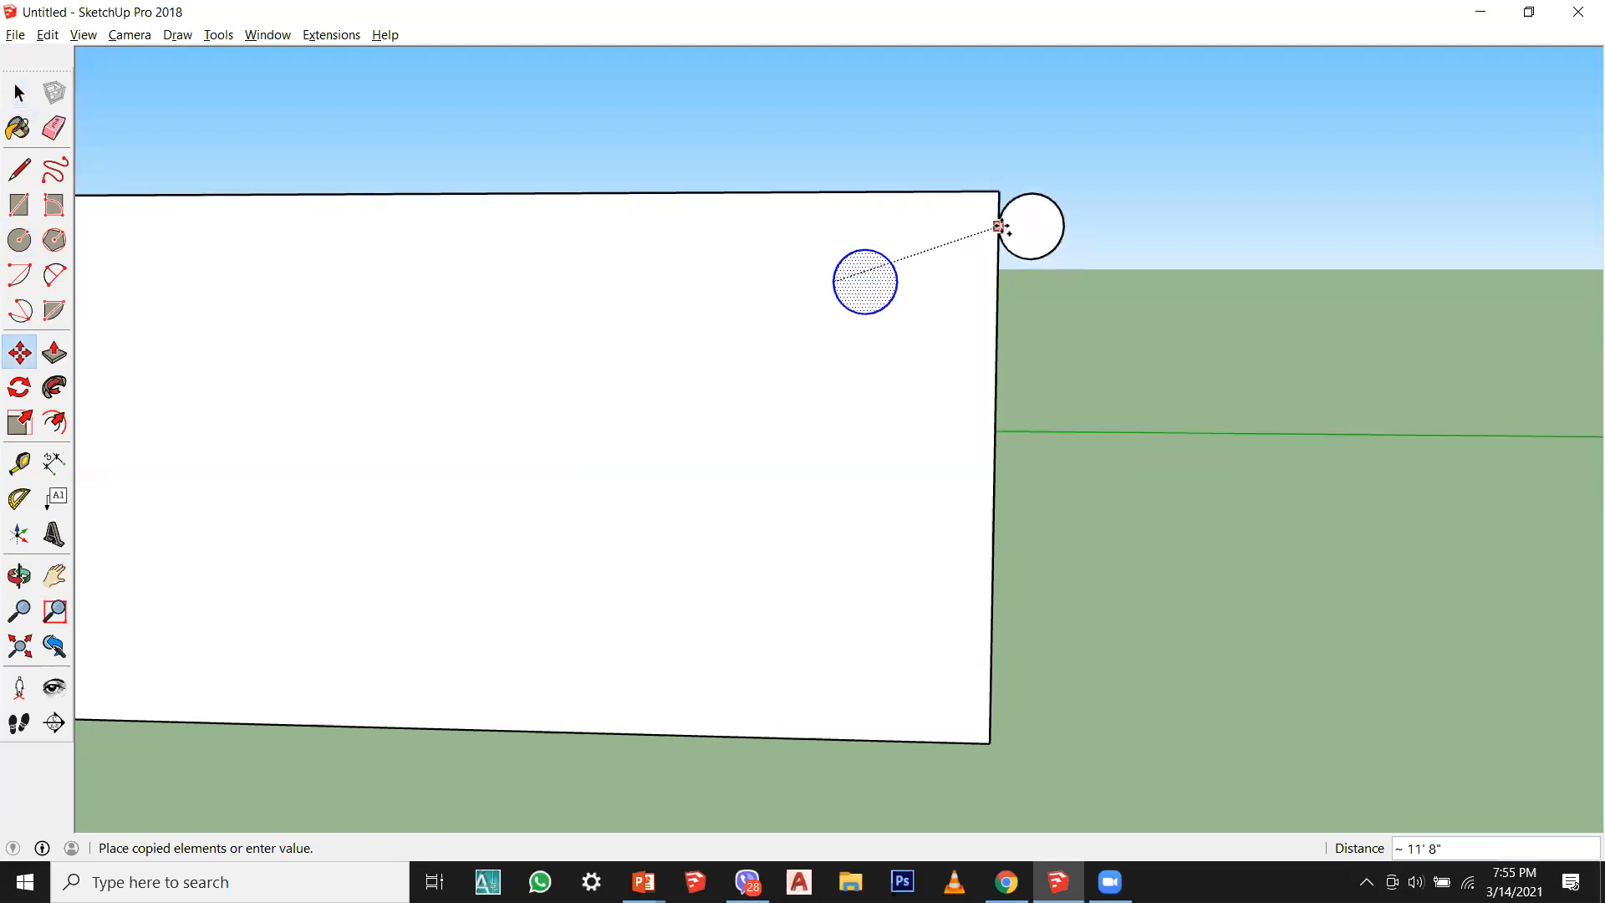
left_click(1000, 226)
Step: Erase the original circle from the box's end face, keeping the copy outside the corner
mouse_move(1001, 227)
middle_mouse_down()
mouse_move(1001, 348)
mouse_move(501, 317)
middle_mouse_up()
left_click(53, 128)
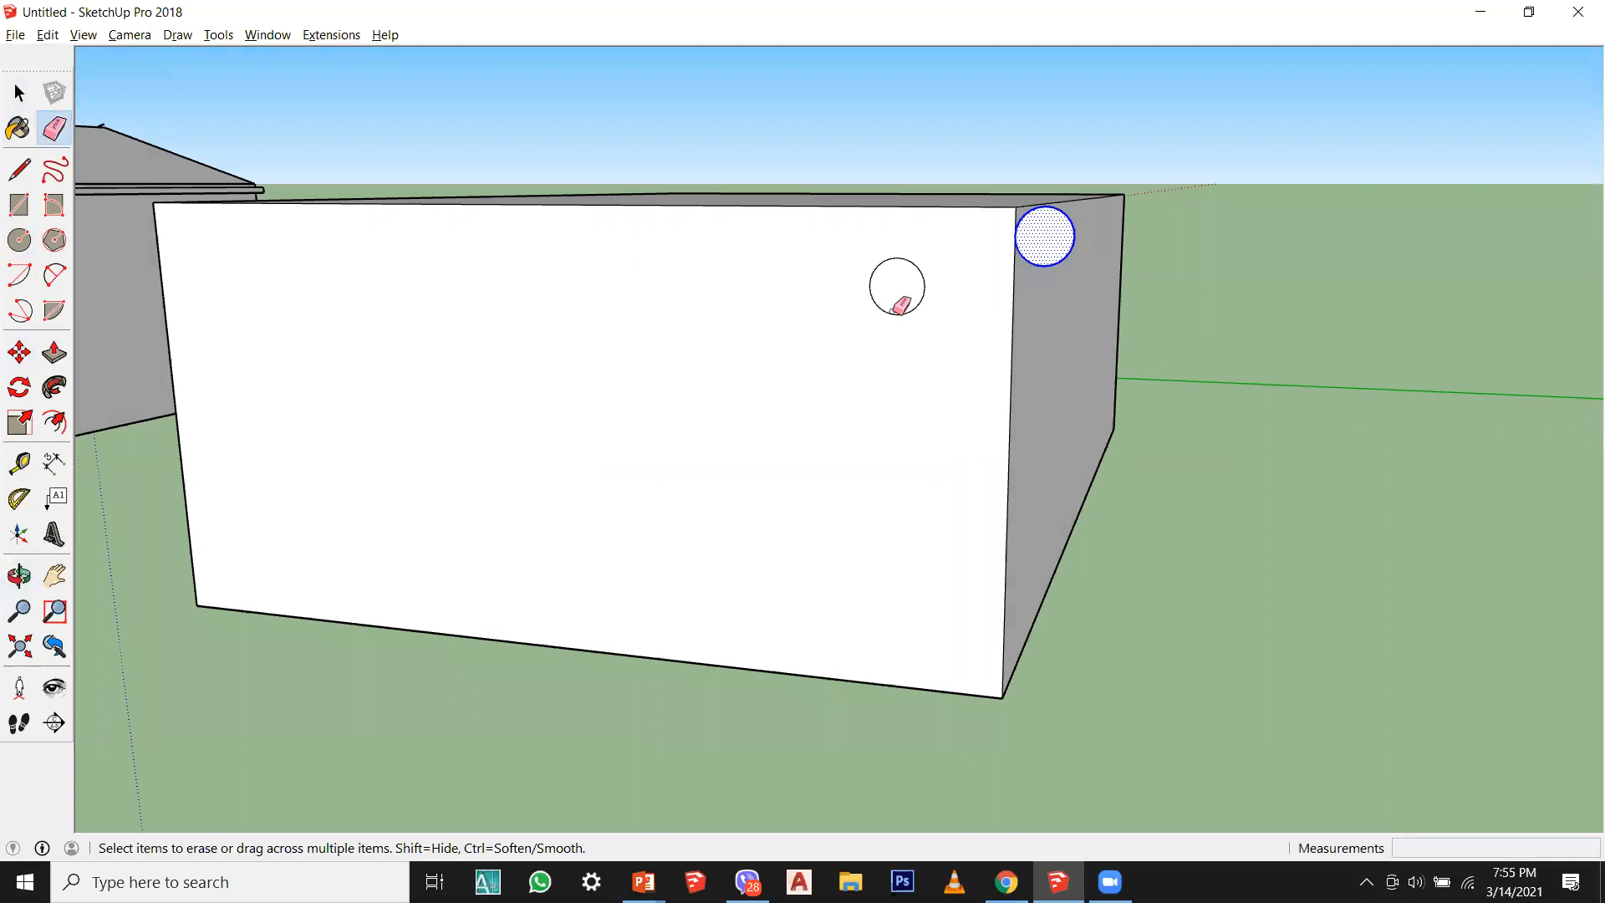
left_click(918, 271)
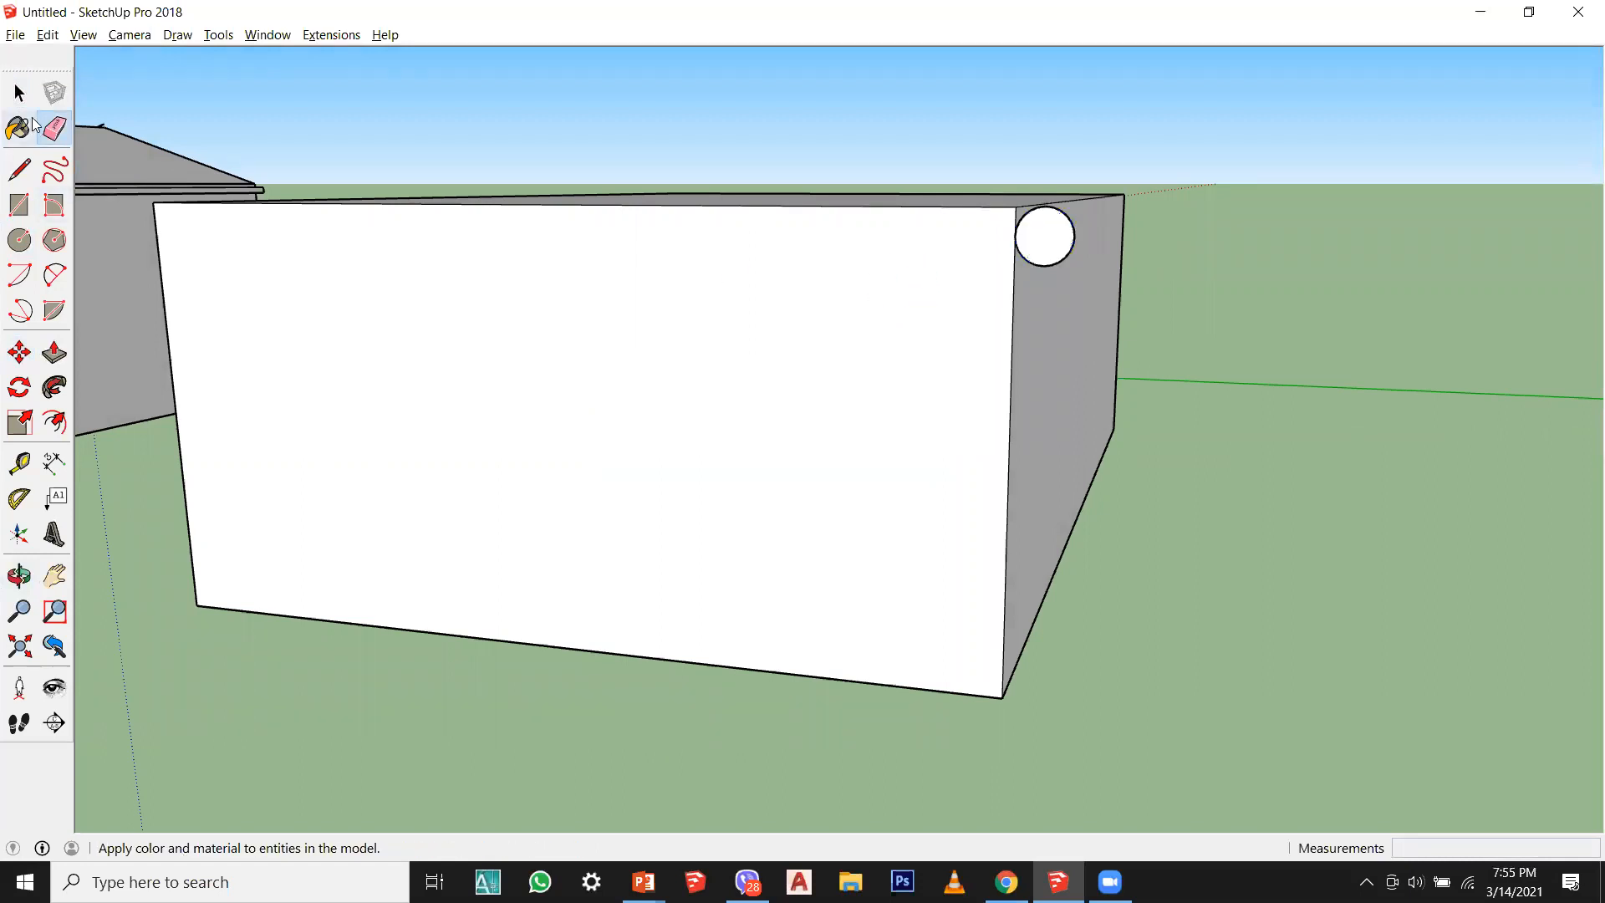
key("space")
mouse_move(1035, 333)
middle_mouse_down()
mouse_move(1085, 313)
mouse_move(1005, 221)
mouse_move(1039, 224)
middle_mouse_up()
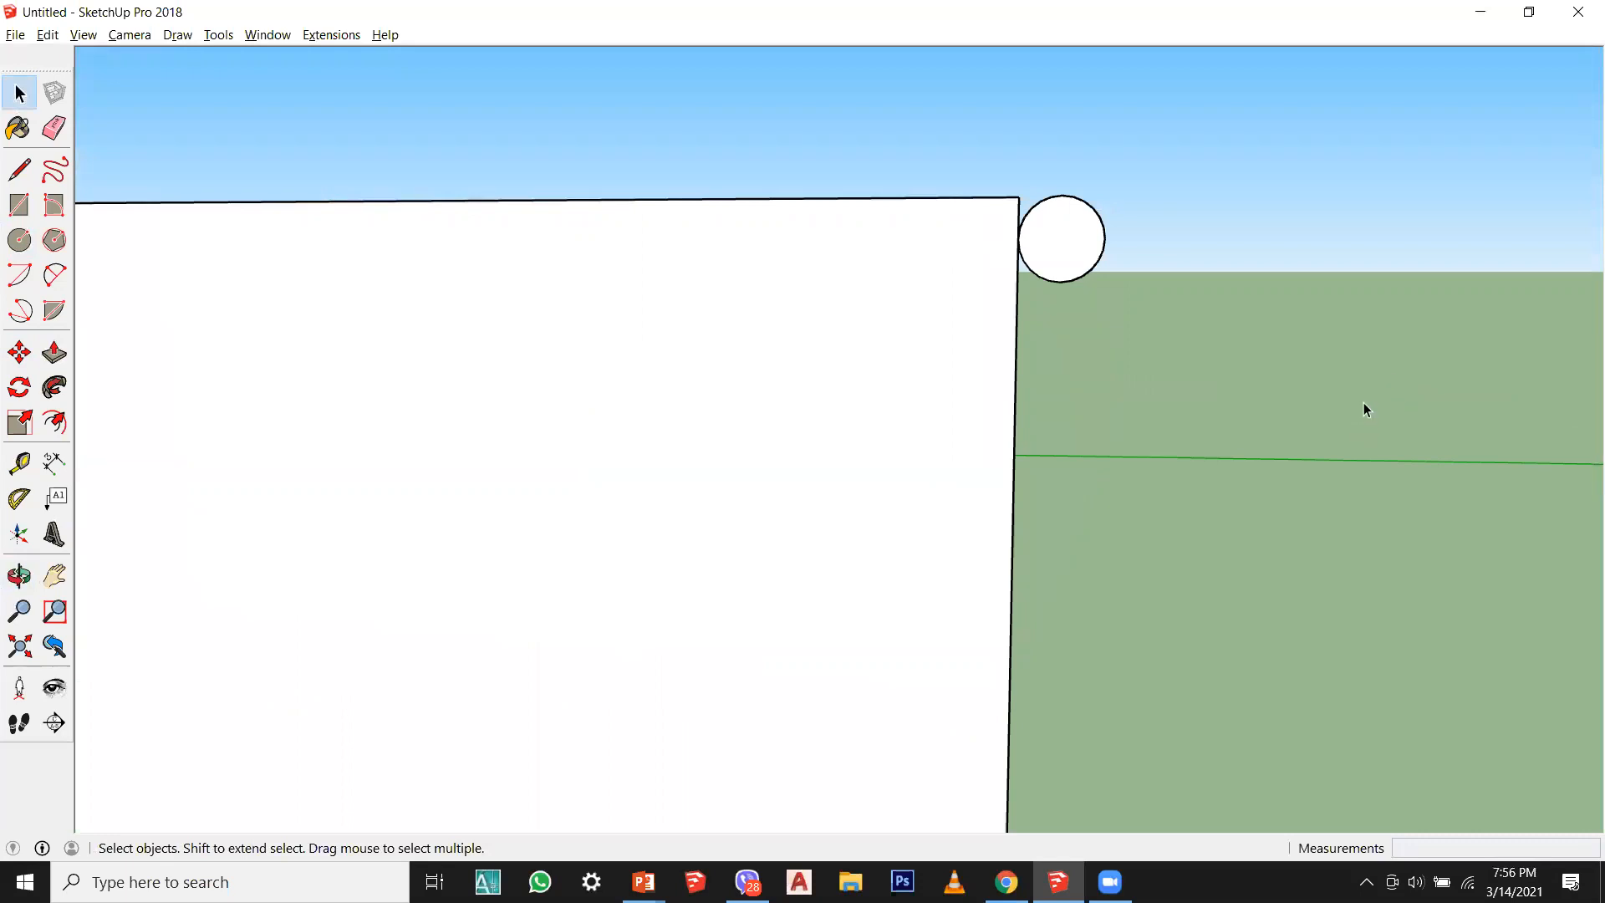
Step: Draw a line across the box's long wall from the circle's contact point to the wall's far vertical edge, parallel to the top edge
scroll(1116, 355, "down", 5)
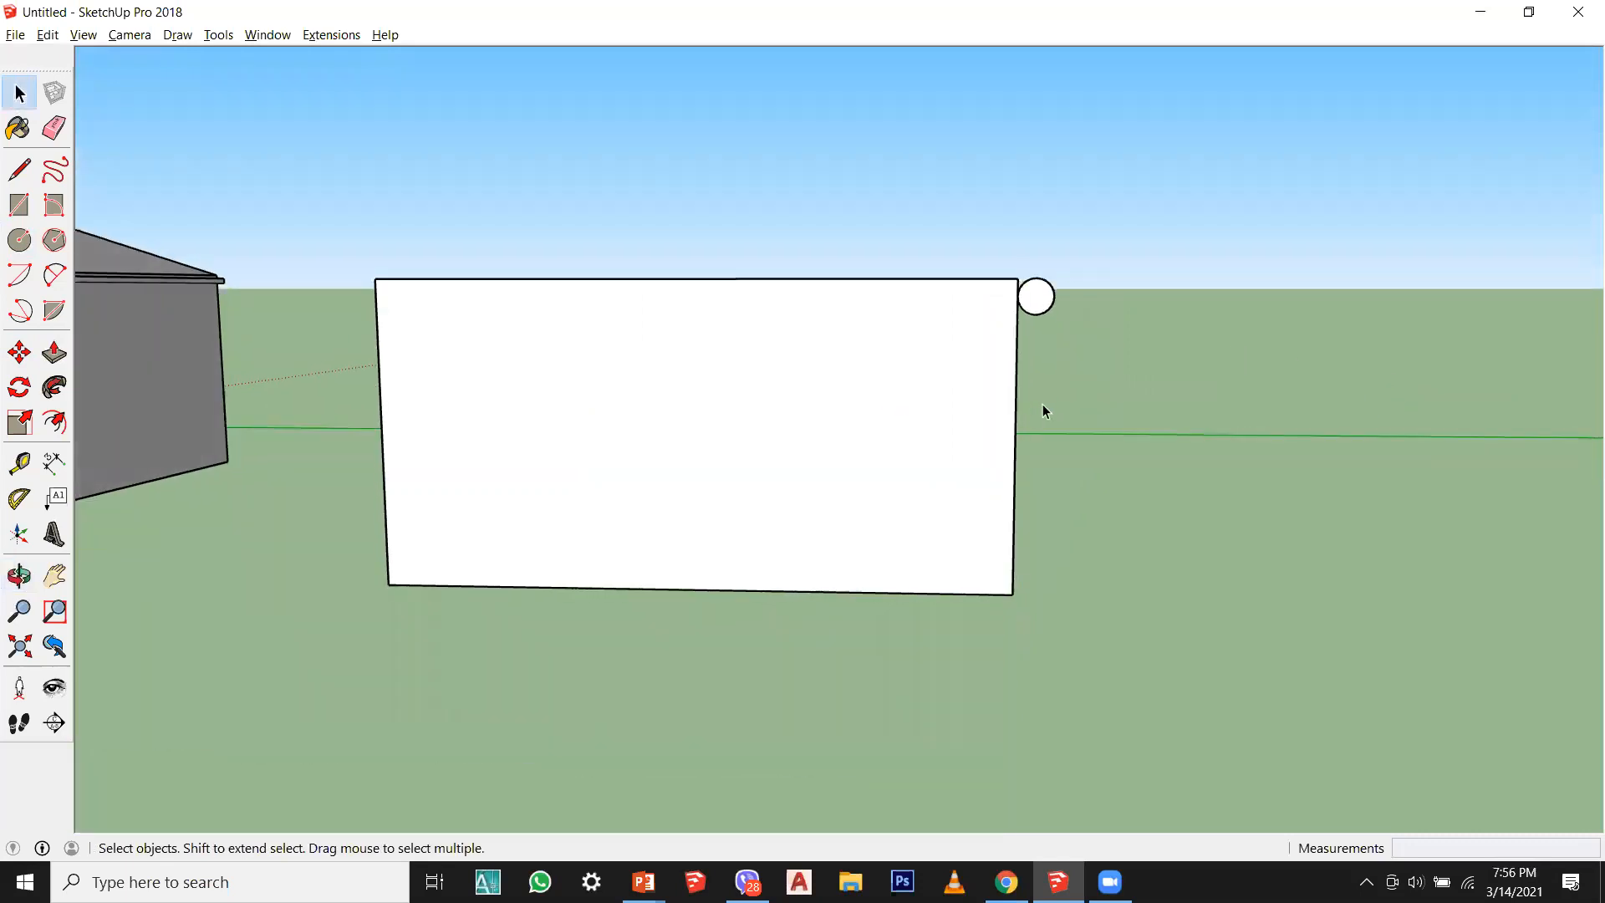
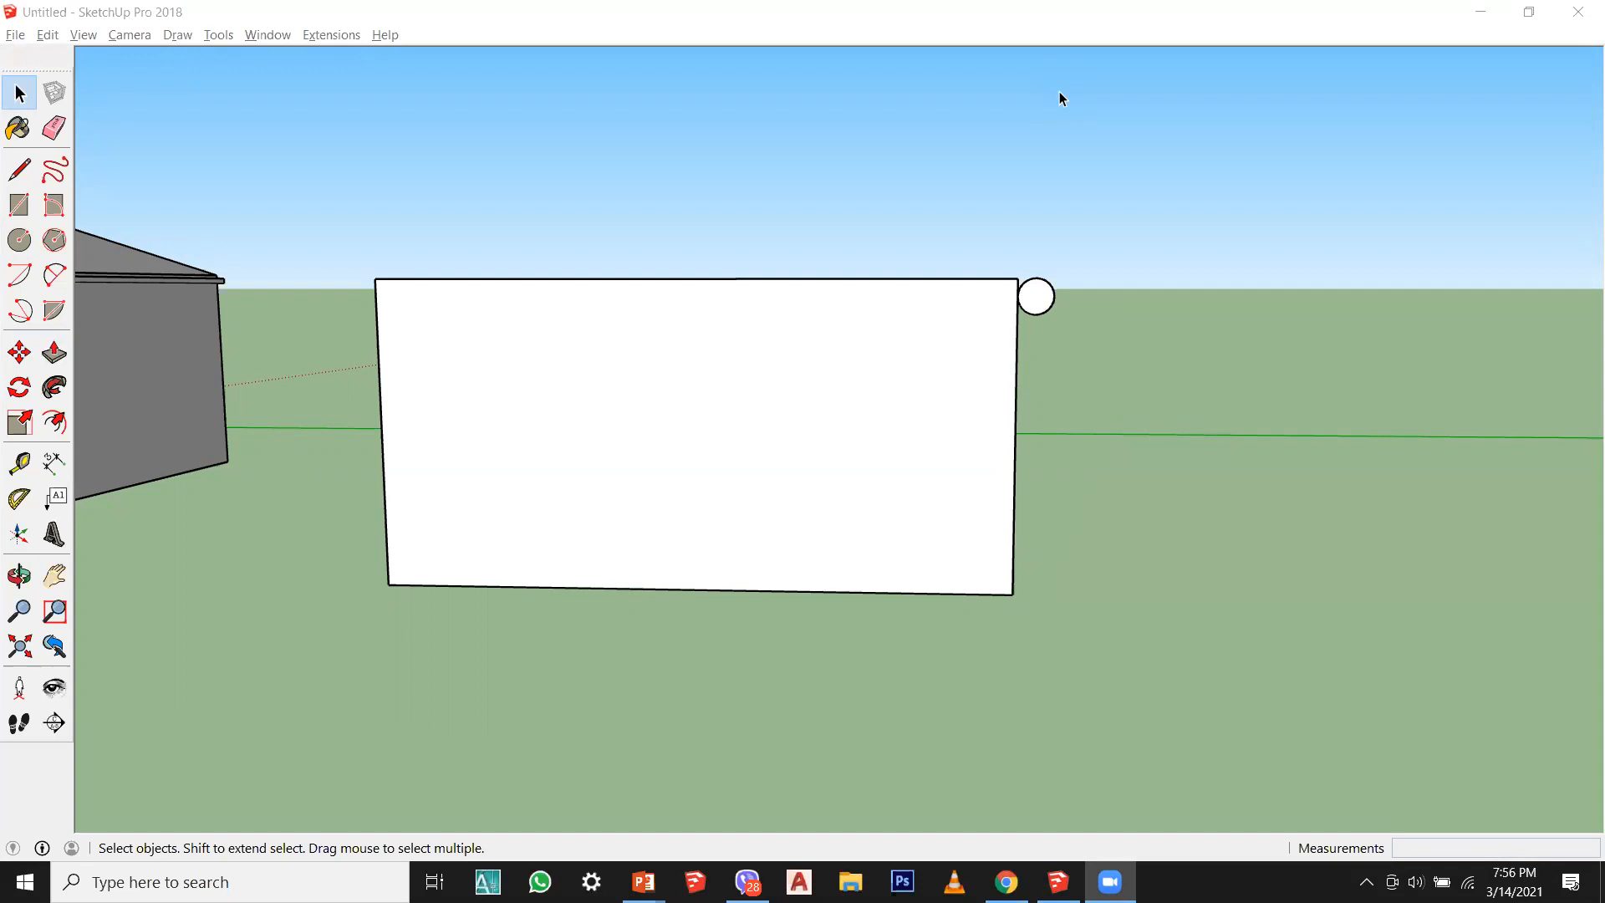
middle_click_drag(952, 351, 440, 340)
key("l")
scroll(393, 250, "up", 2)
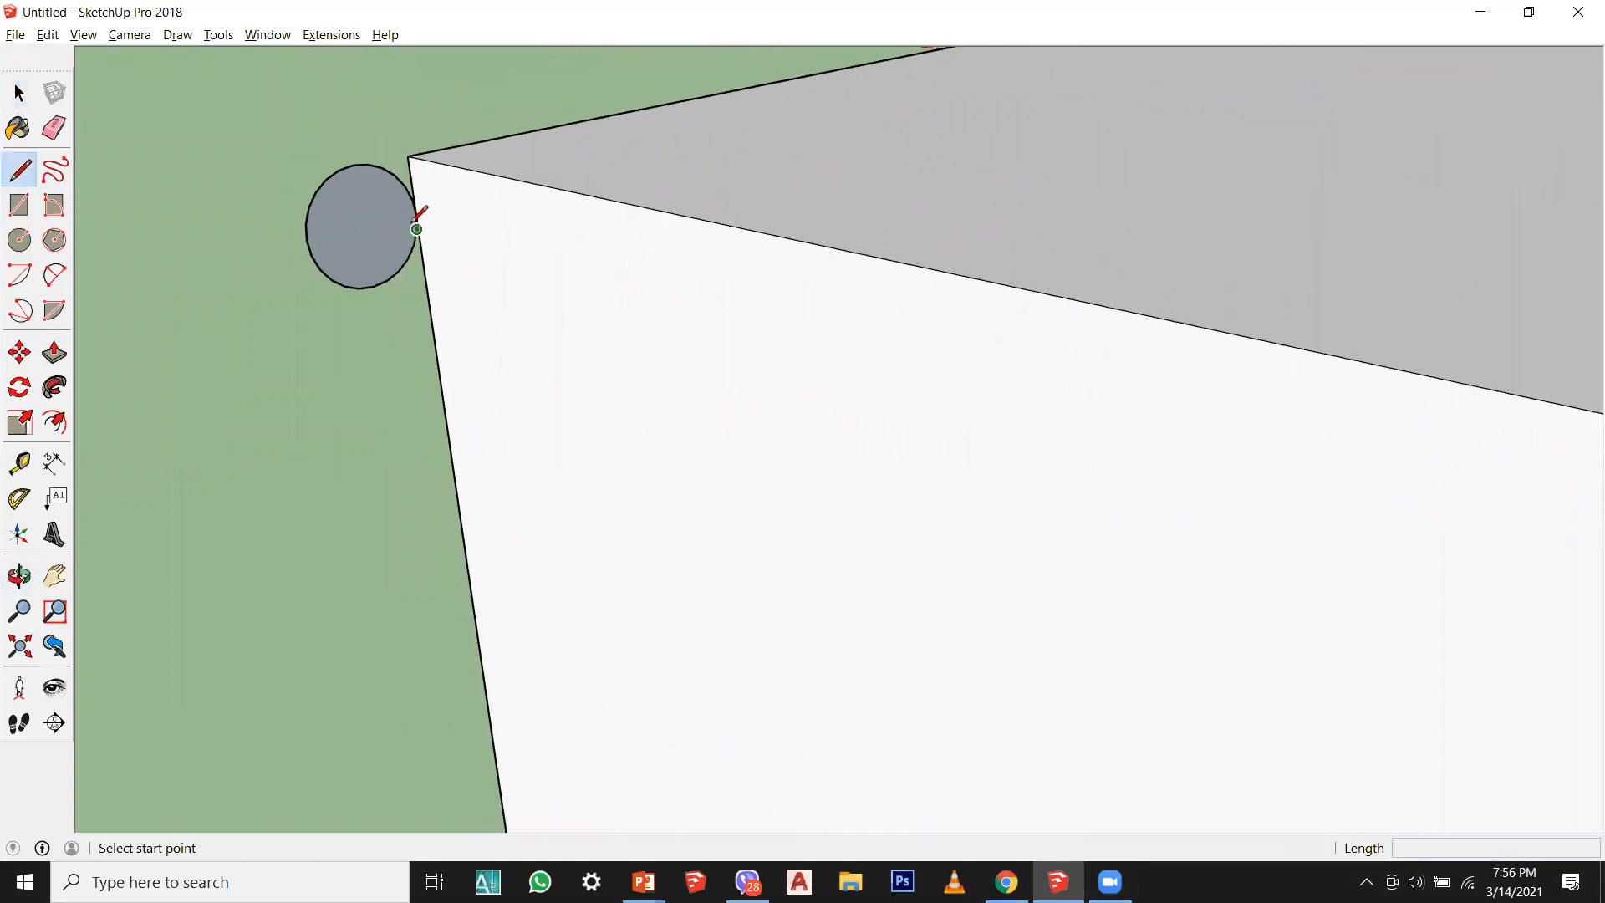
left_click(186, 223)
scroll(312, 262, "down", 5)
scroll(495, 362, "up", 5)
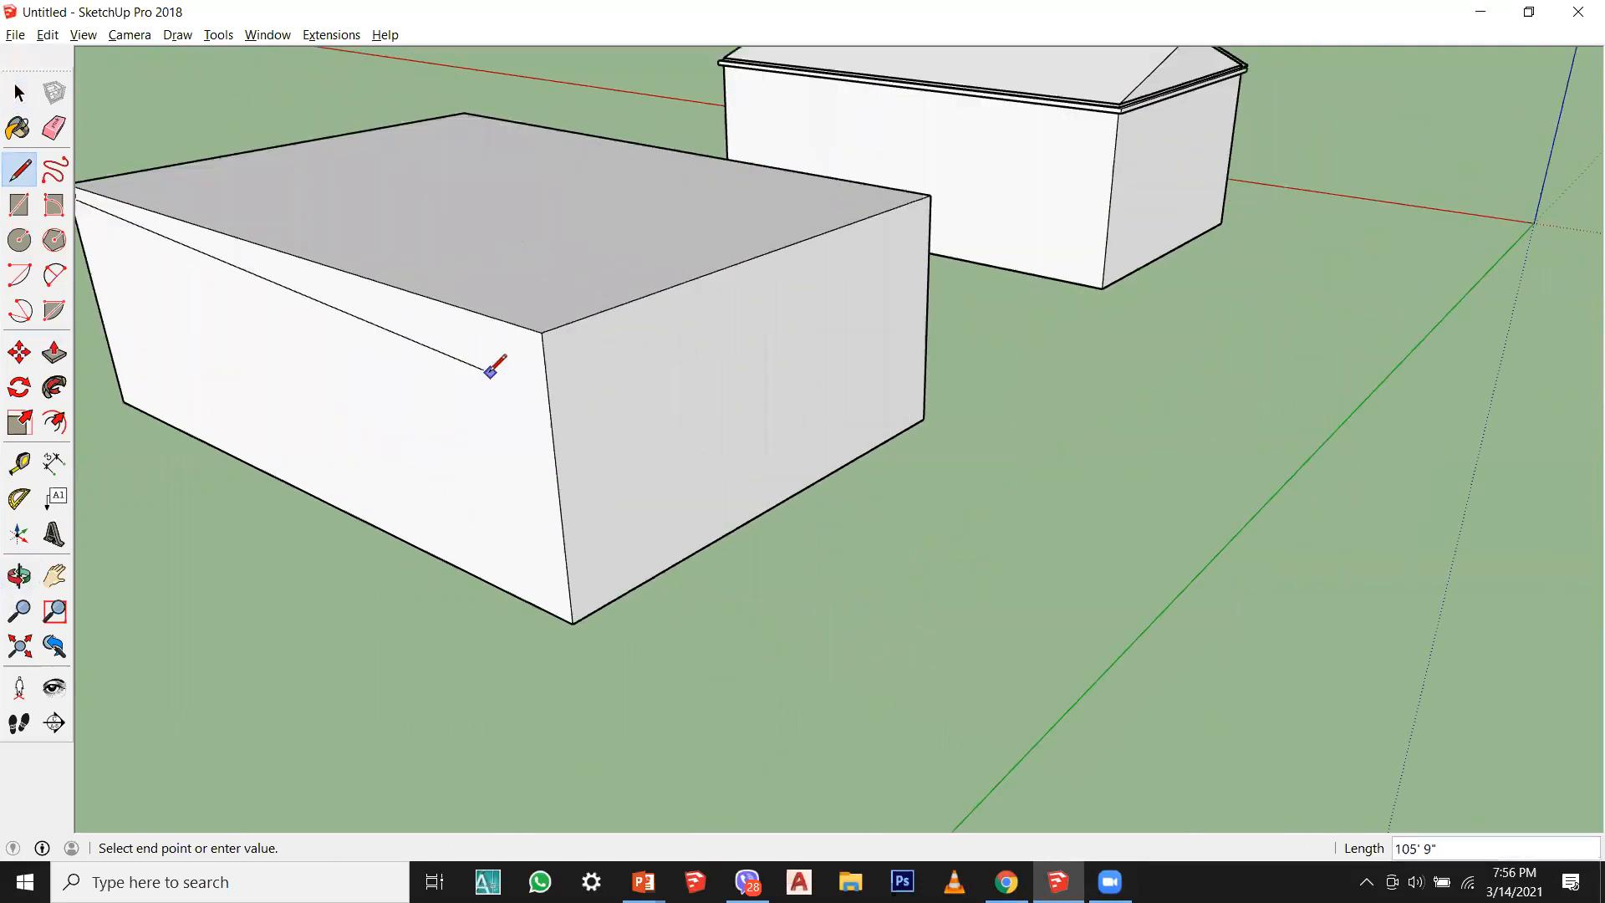
left_click(572, 337)
left_click(573, 337)
Step: Continue the line at the same height across the adjoining short wall and the opposite long wall
middle_click_drag(591, 330, 639, 223)
left_click(787, 207)
left_click(636, 227)
scroll(490, 429, "down", 3)
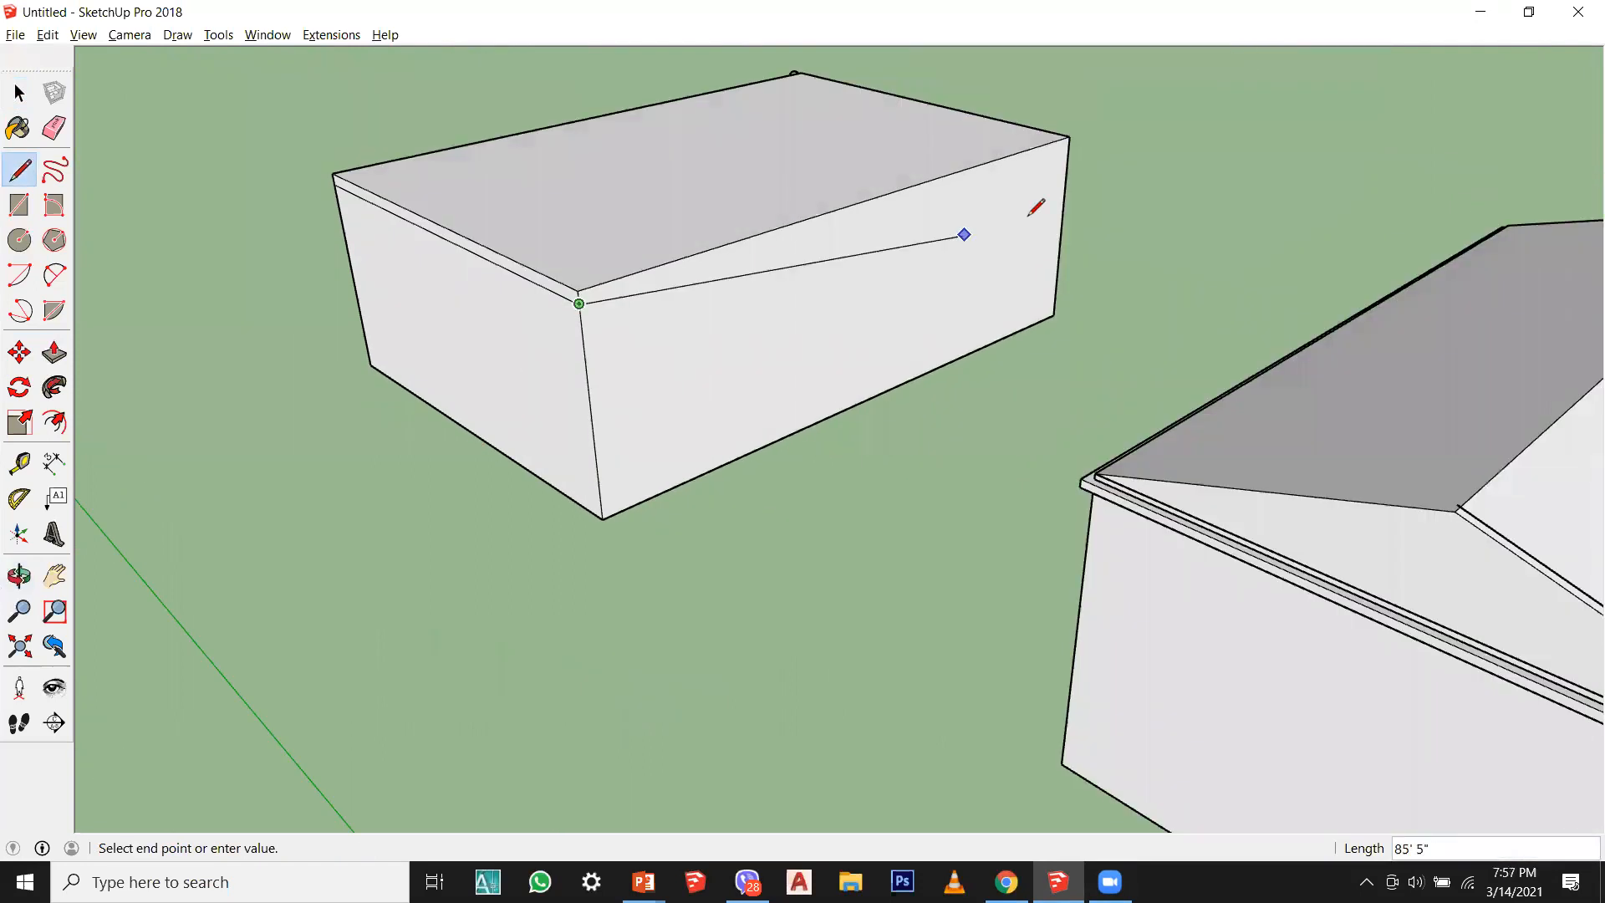
scroll(1067, 140, "up", 4)
left_click(1081, 136)
Step: Close the loop with a line about 78' 7" long across the remaining short wall, ending at the circle's contact point
middle_click_drag(505, 356, 844, 528)
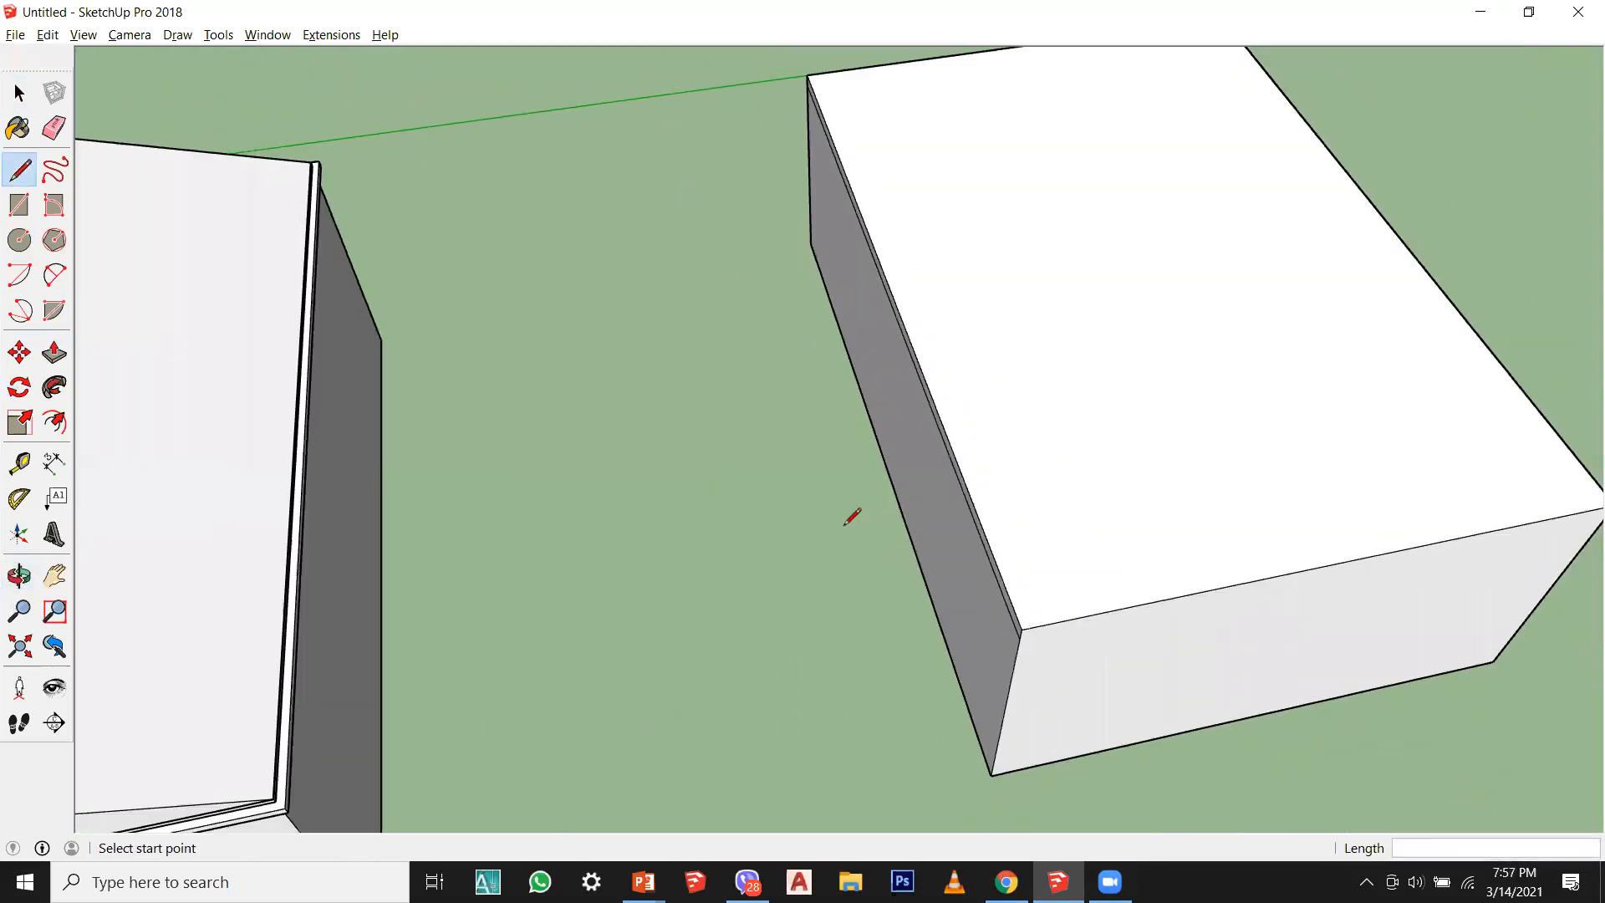
middle_click_drag(1055, 702, 1061, 611)
scroll(1064, 611, "up", 1)
left_click(993, 553)
scroll(379, 640, "down", 2)
scroll(1116, 604, "up", 4)
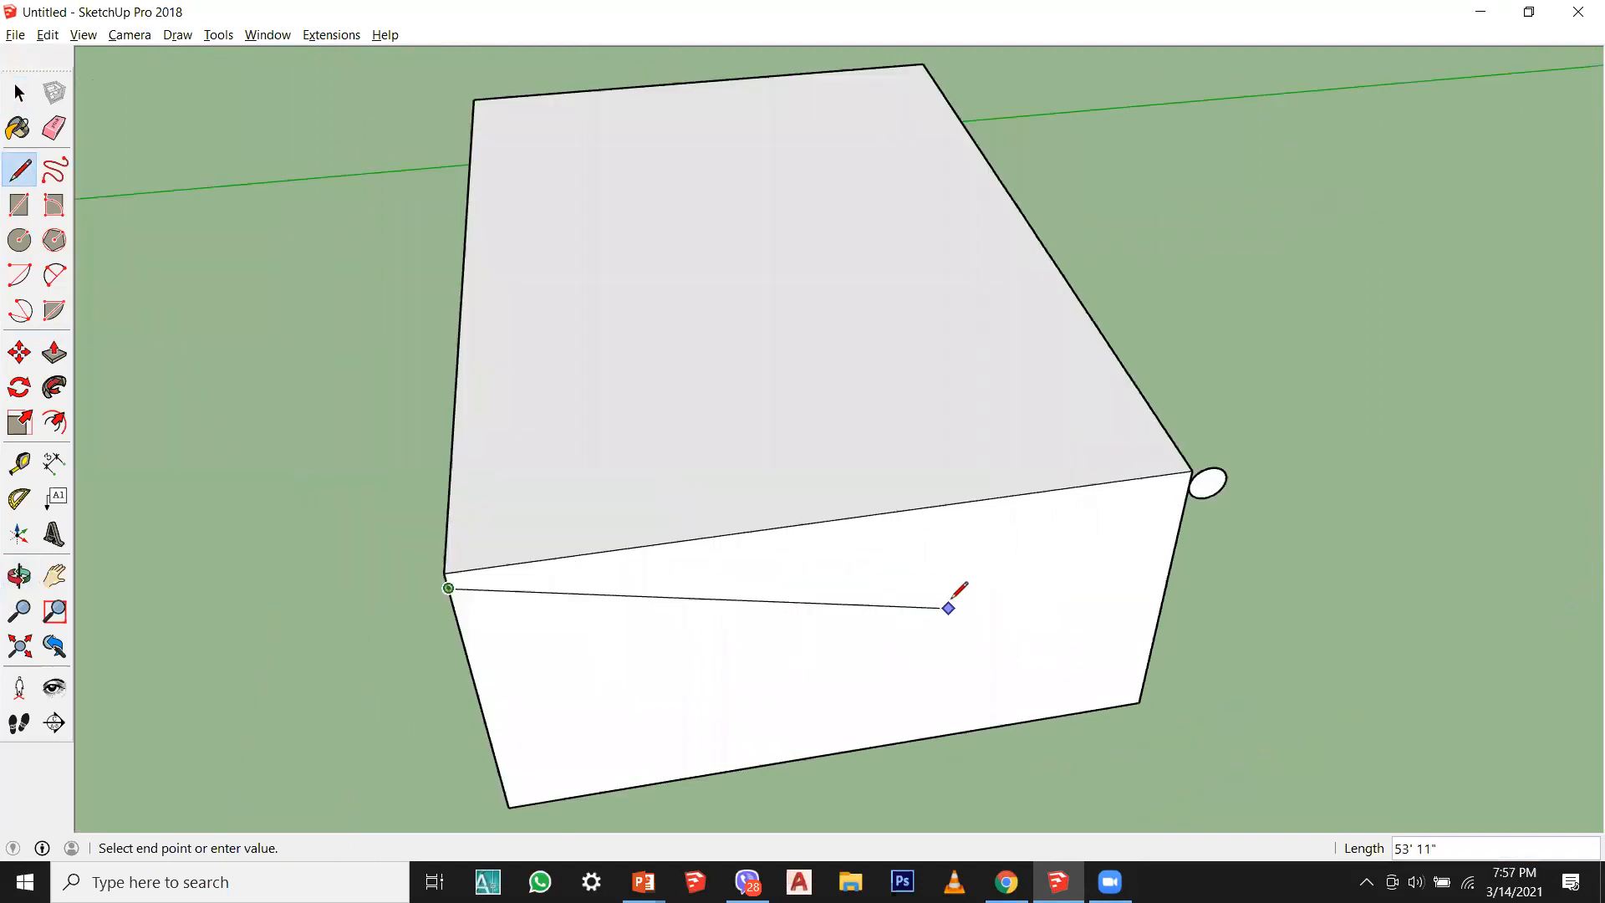
middle_click_drag(731, 543, 540, 480)
scroll(886, 572, "up", 2)
left_click(1047, 535)
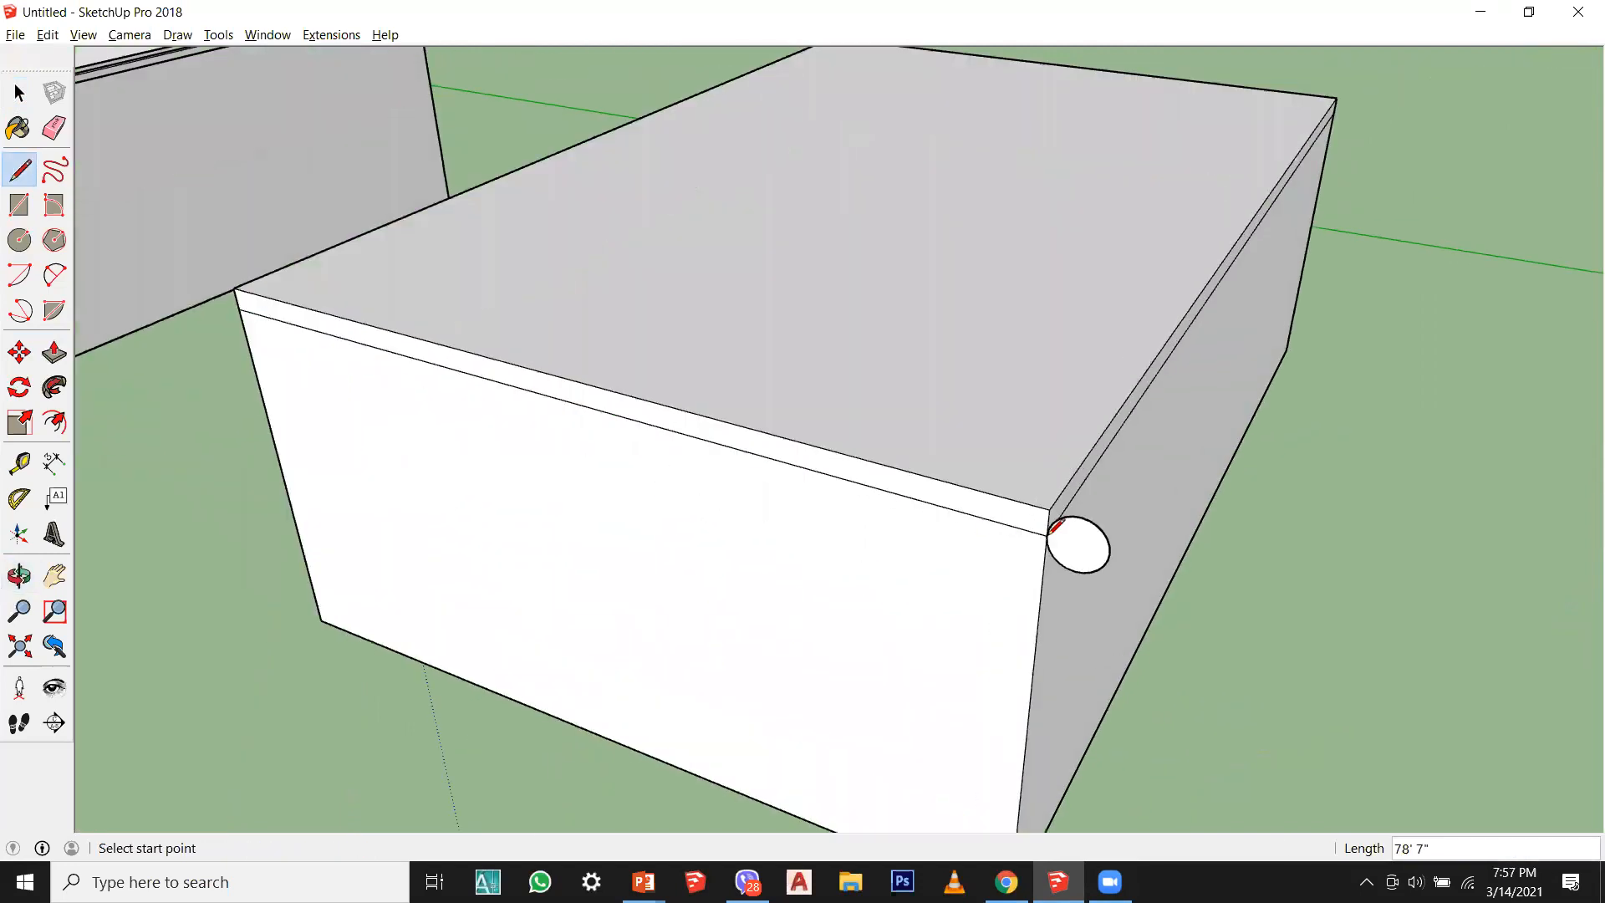
scroll(1046, 535, "down", 2)
middle_click_drag(333, 479, 627, 548)
scroll(589, 535, "down", 2)
scroll(846, 585, "up", 3)
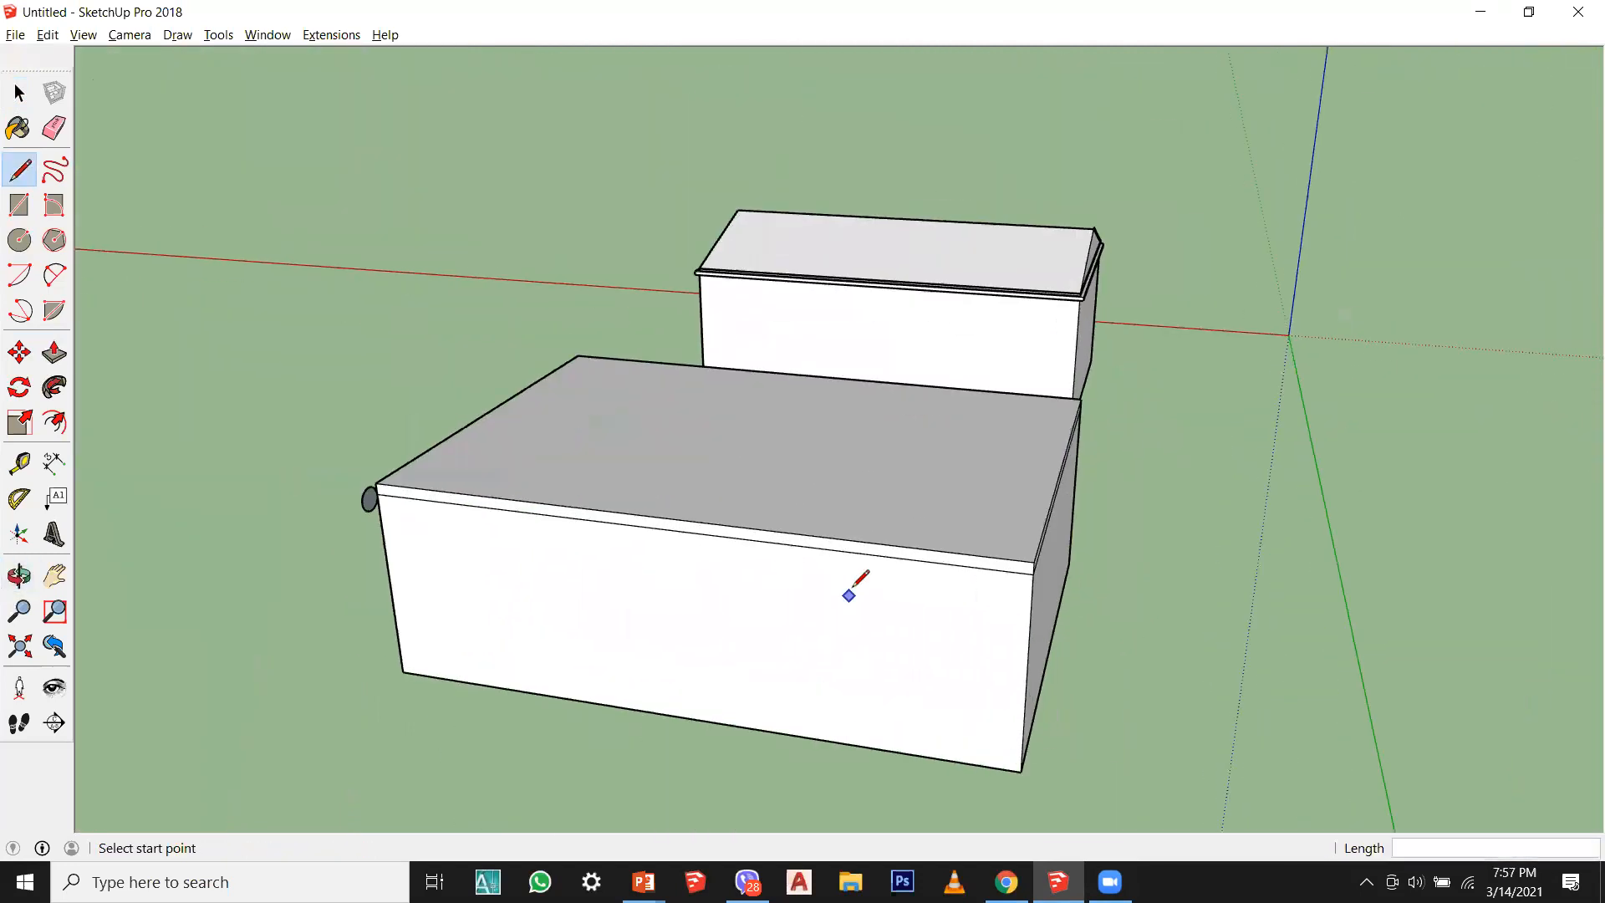
left_click(1032, 564)
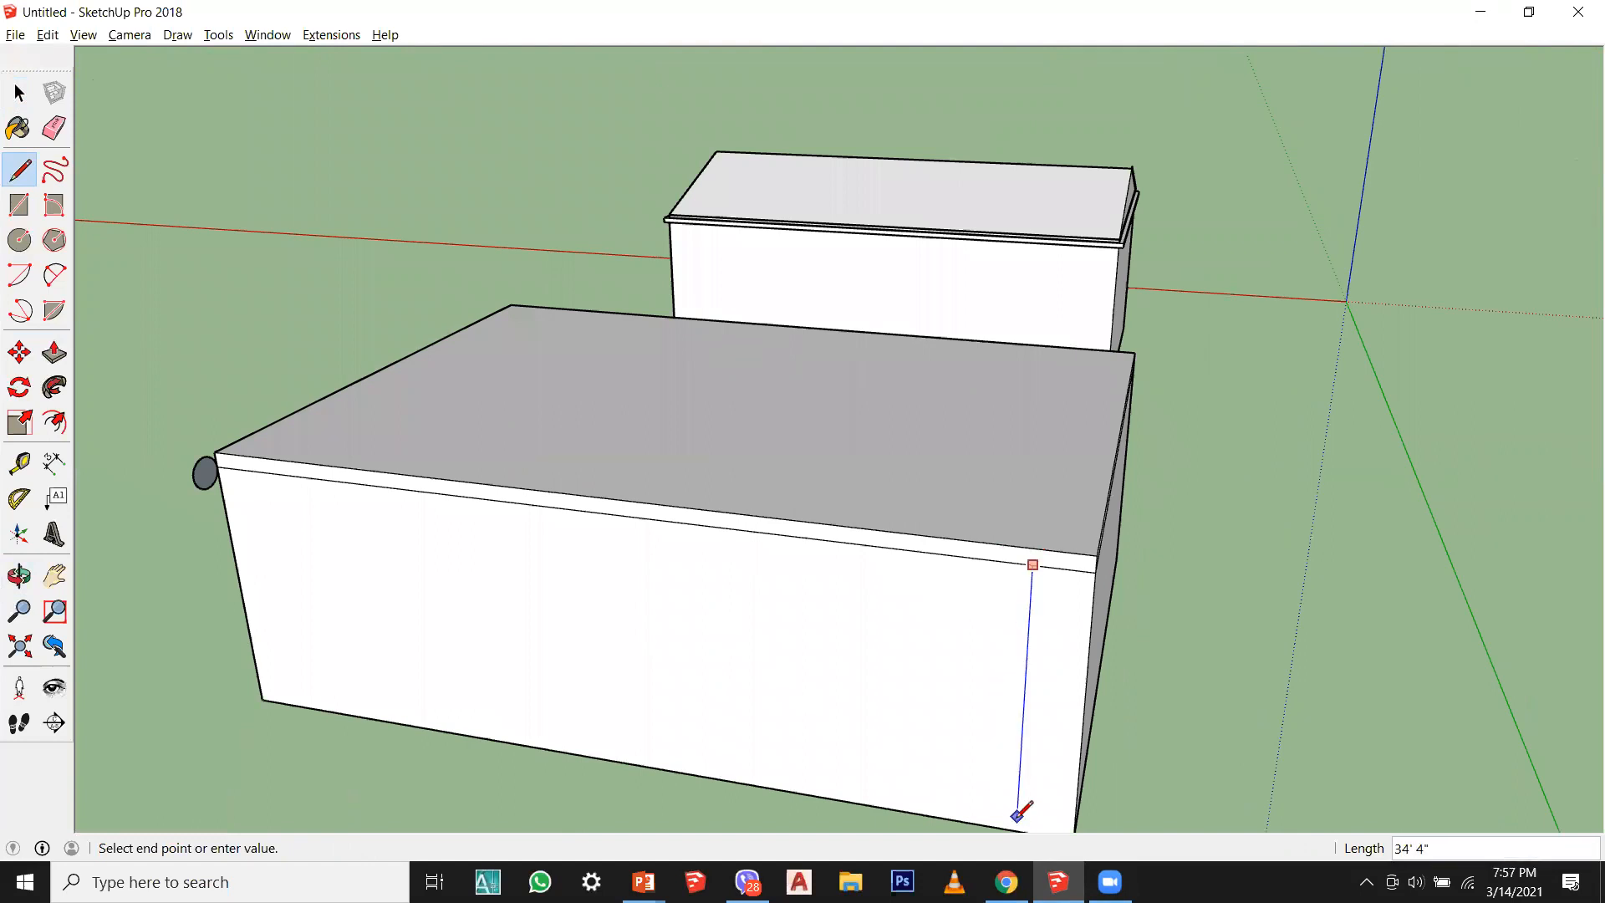
middle_click_drag(1017, 817, 1078, 706)
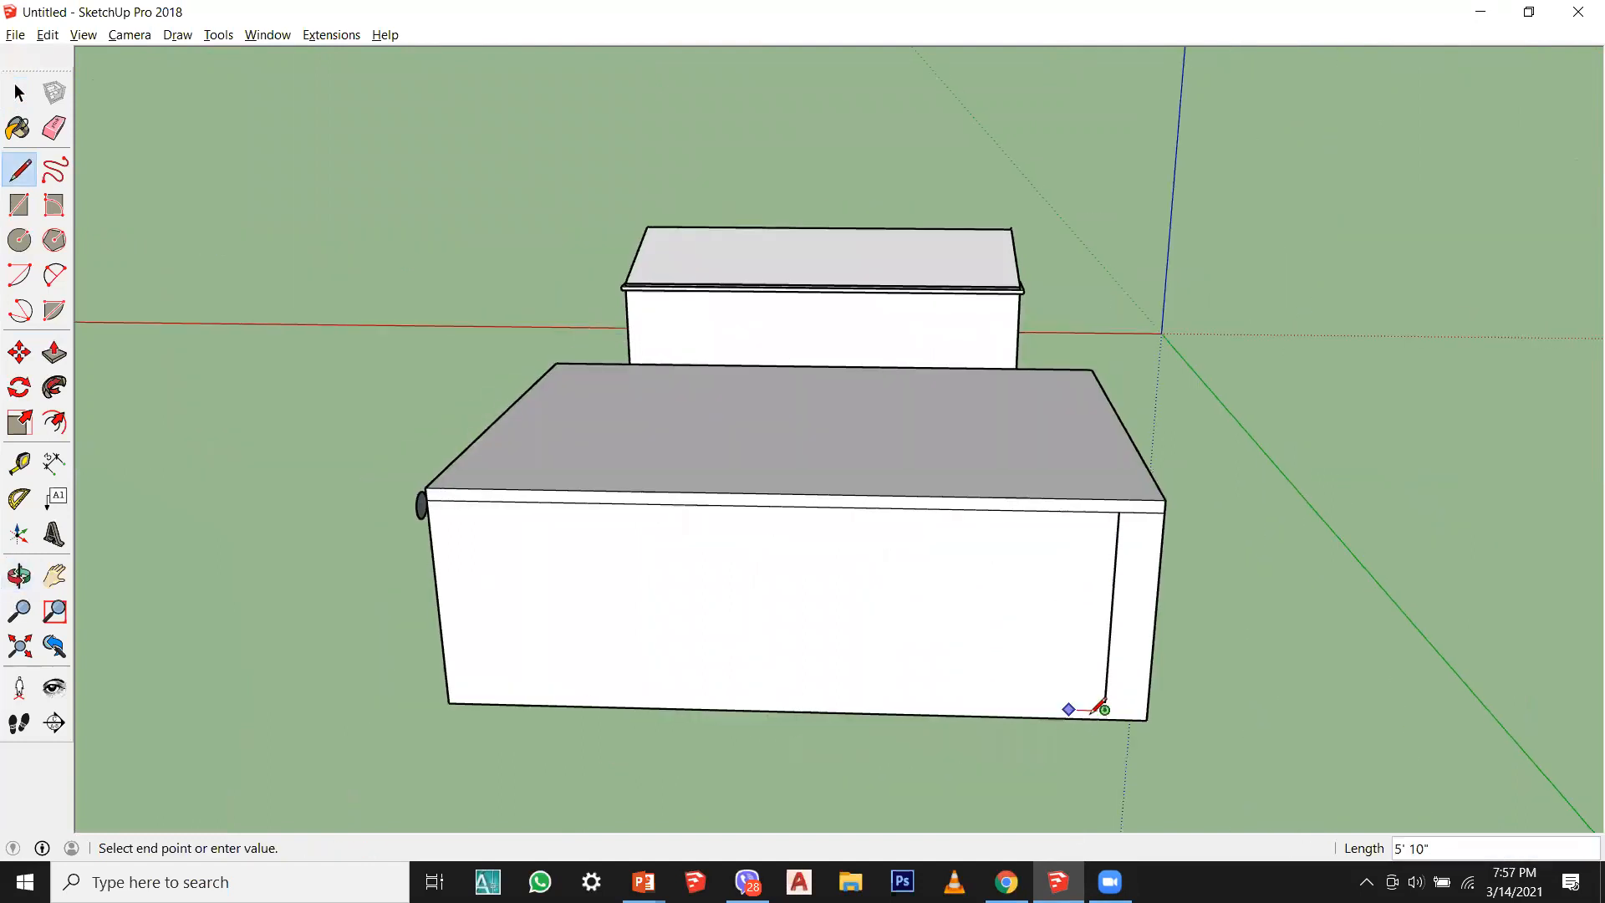
key("Escape")
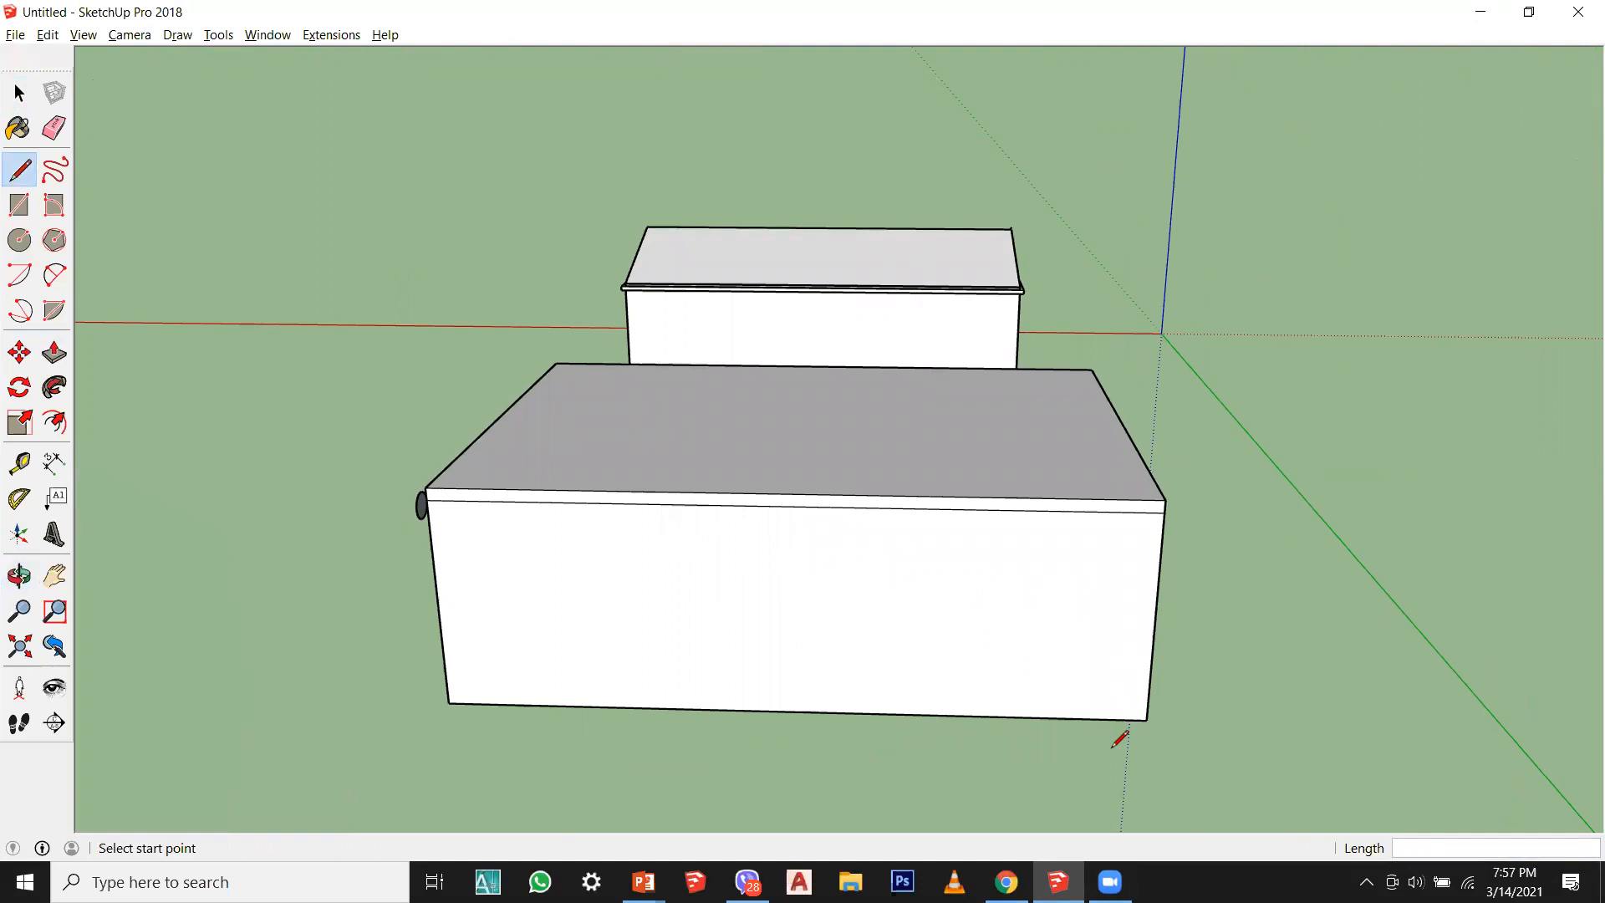
Step: Select the drawn line on the long wall beside the circle and add the adjoining short wall's line to the selection
left_click(19, 93)
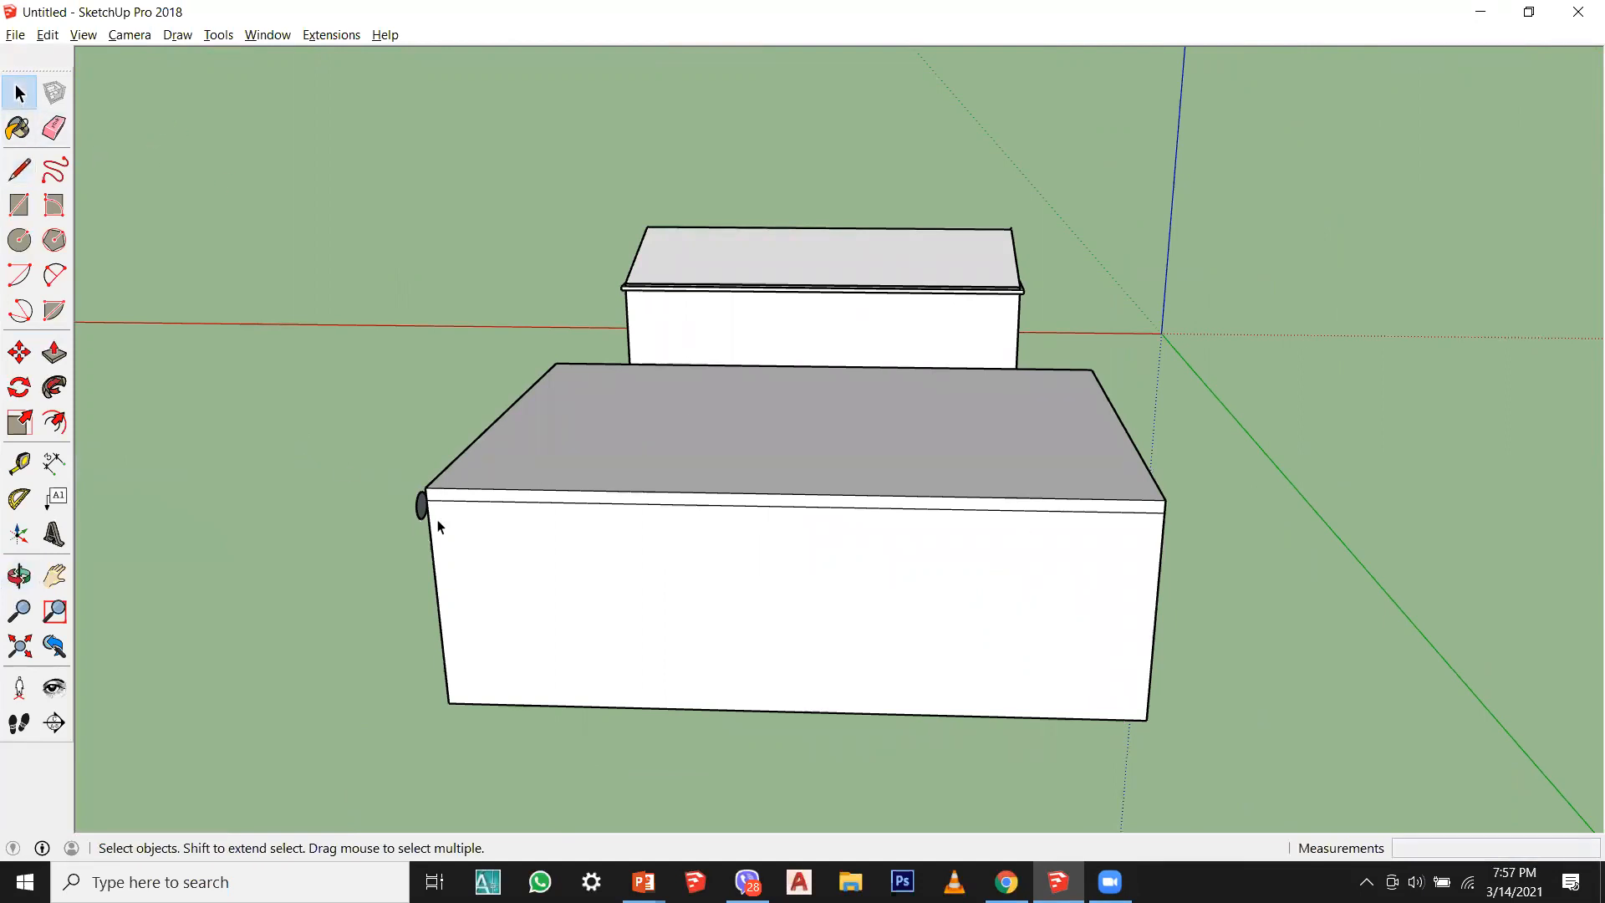
mouse_move(452, 638)
middle_mouse_down()
mouse_move(749, 706)
mouse_move(702, 752)
mouse_move(429, 630)
middle_mouse_up()
scroll(429, 630, "up", 2)
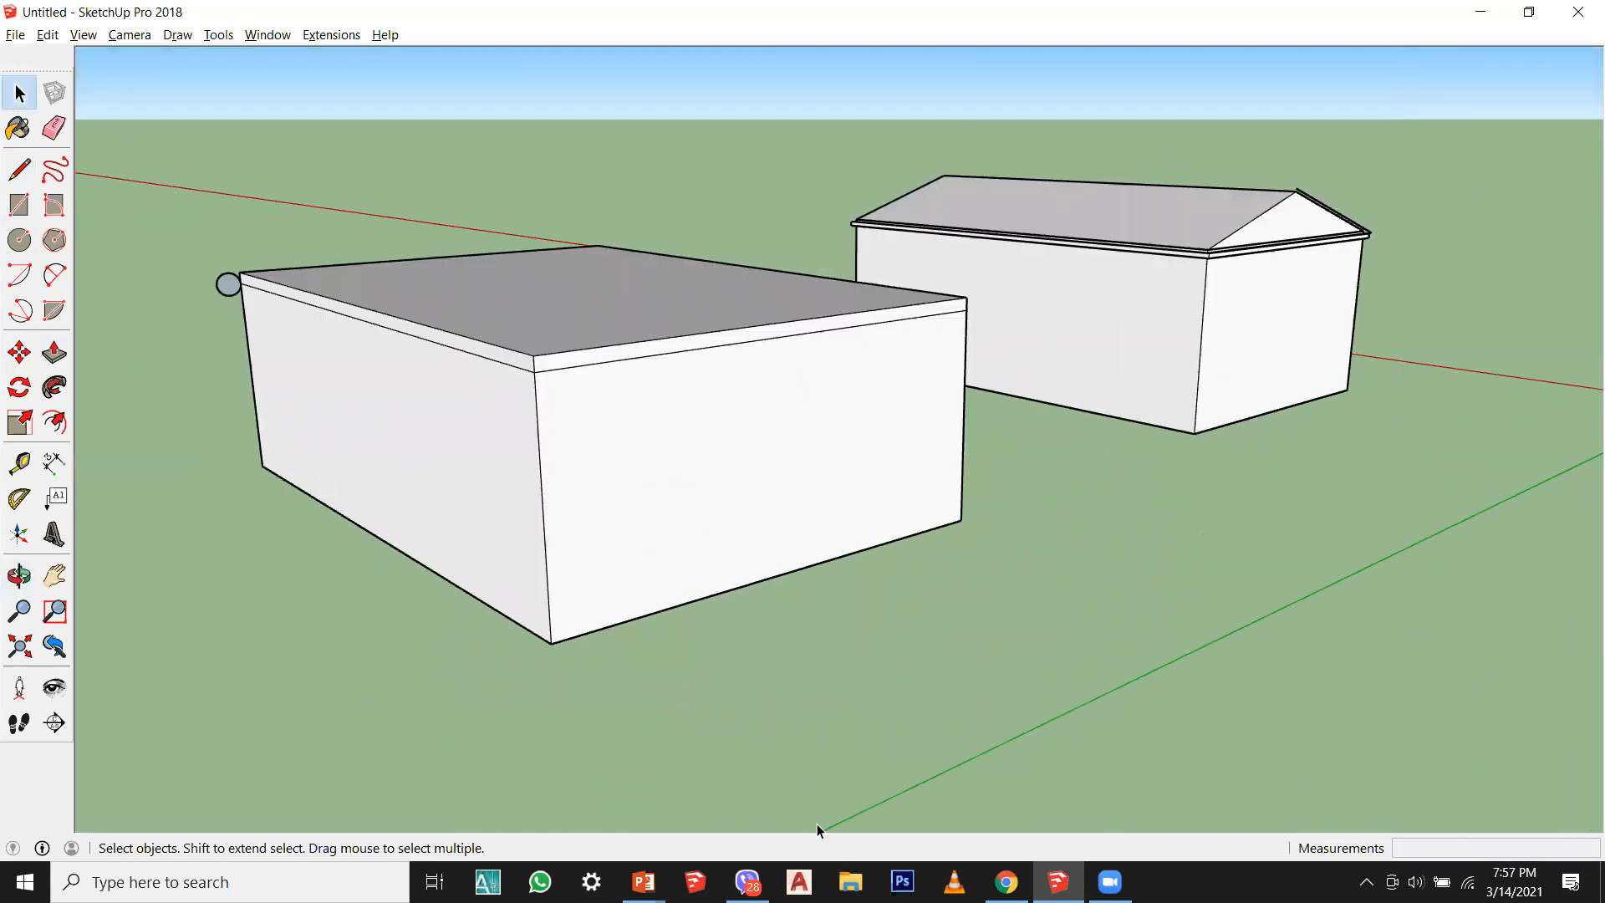
left_click(500, 363)
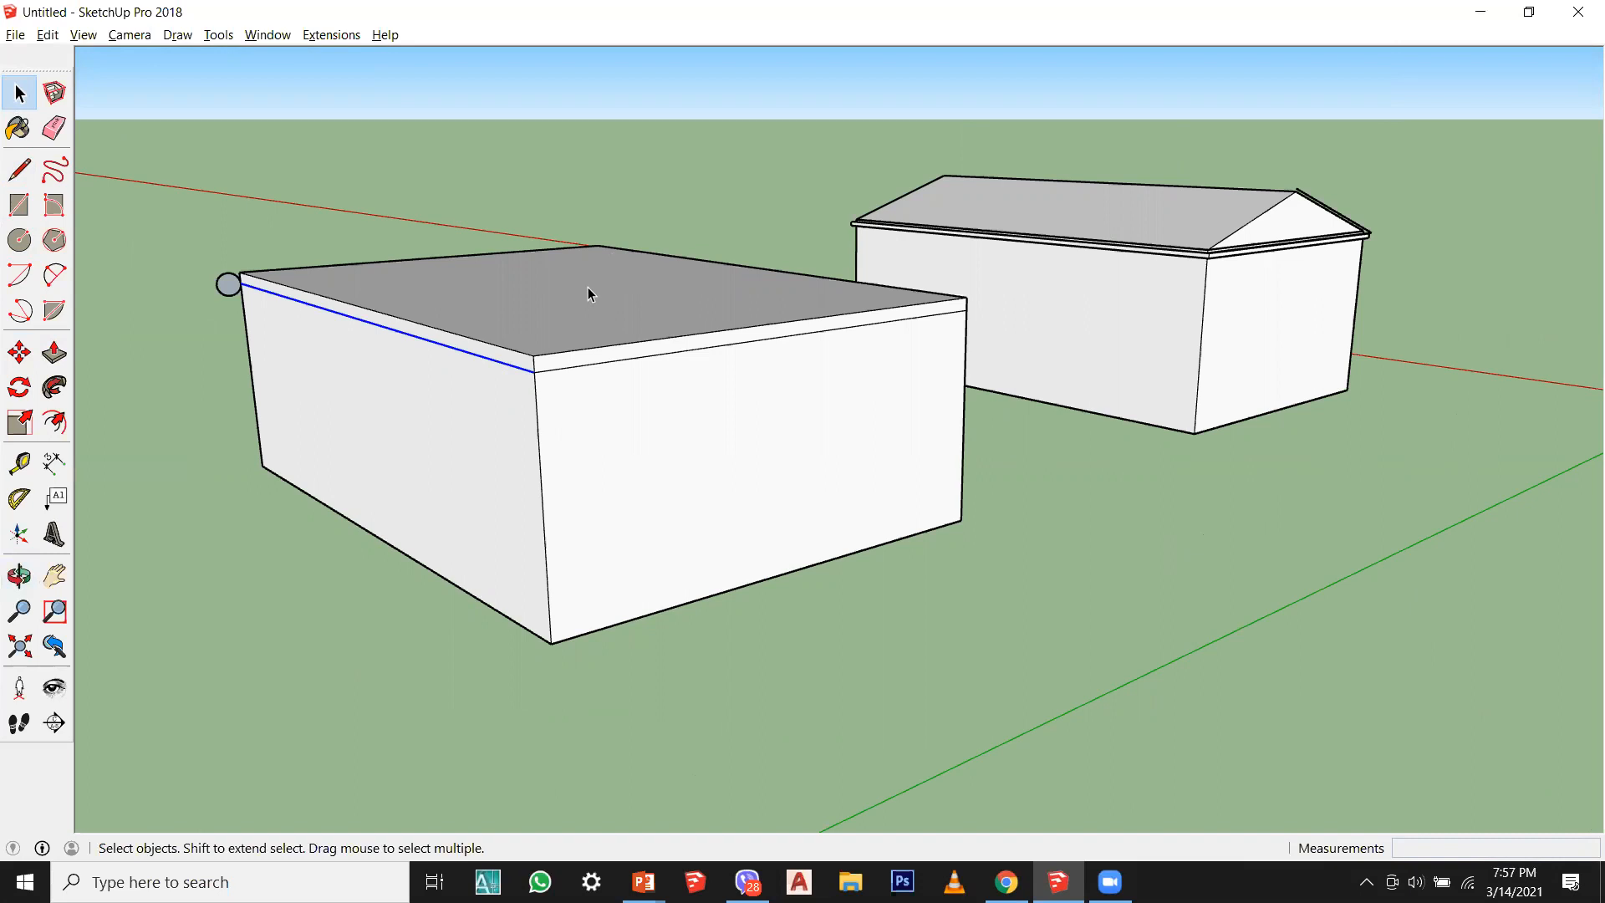
left_click(623, 204)
scroll(401, 431, "up", 4)
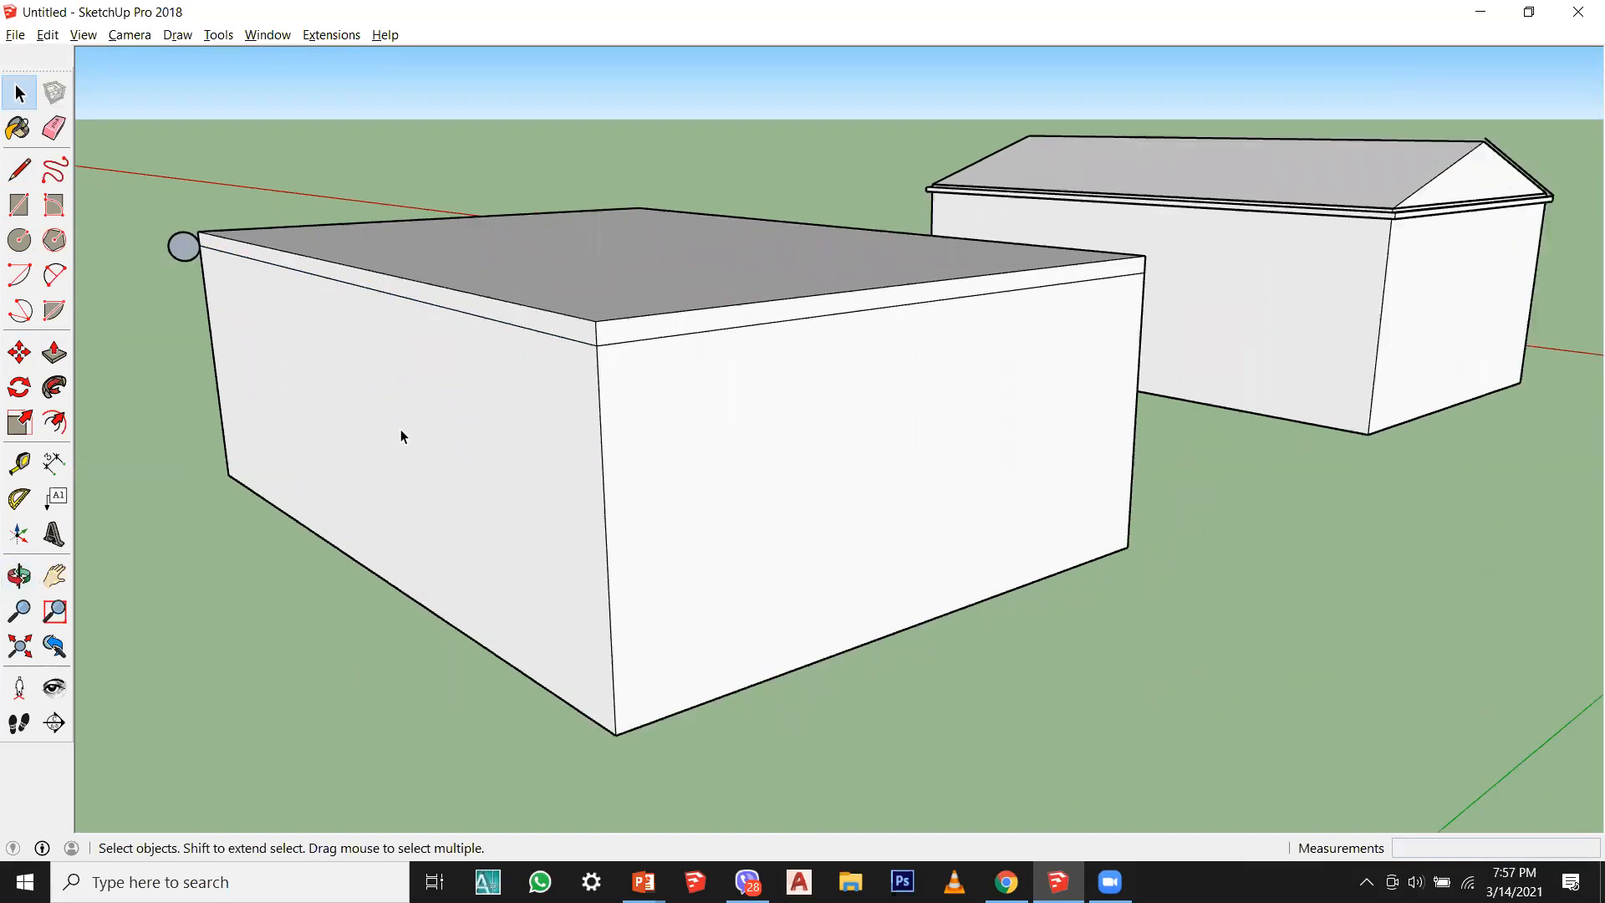
left_click(599, 325)
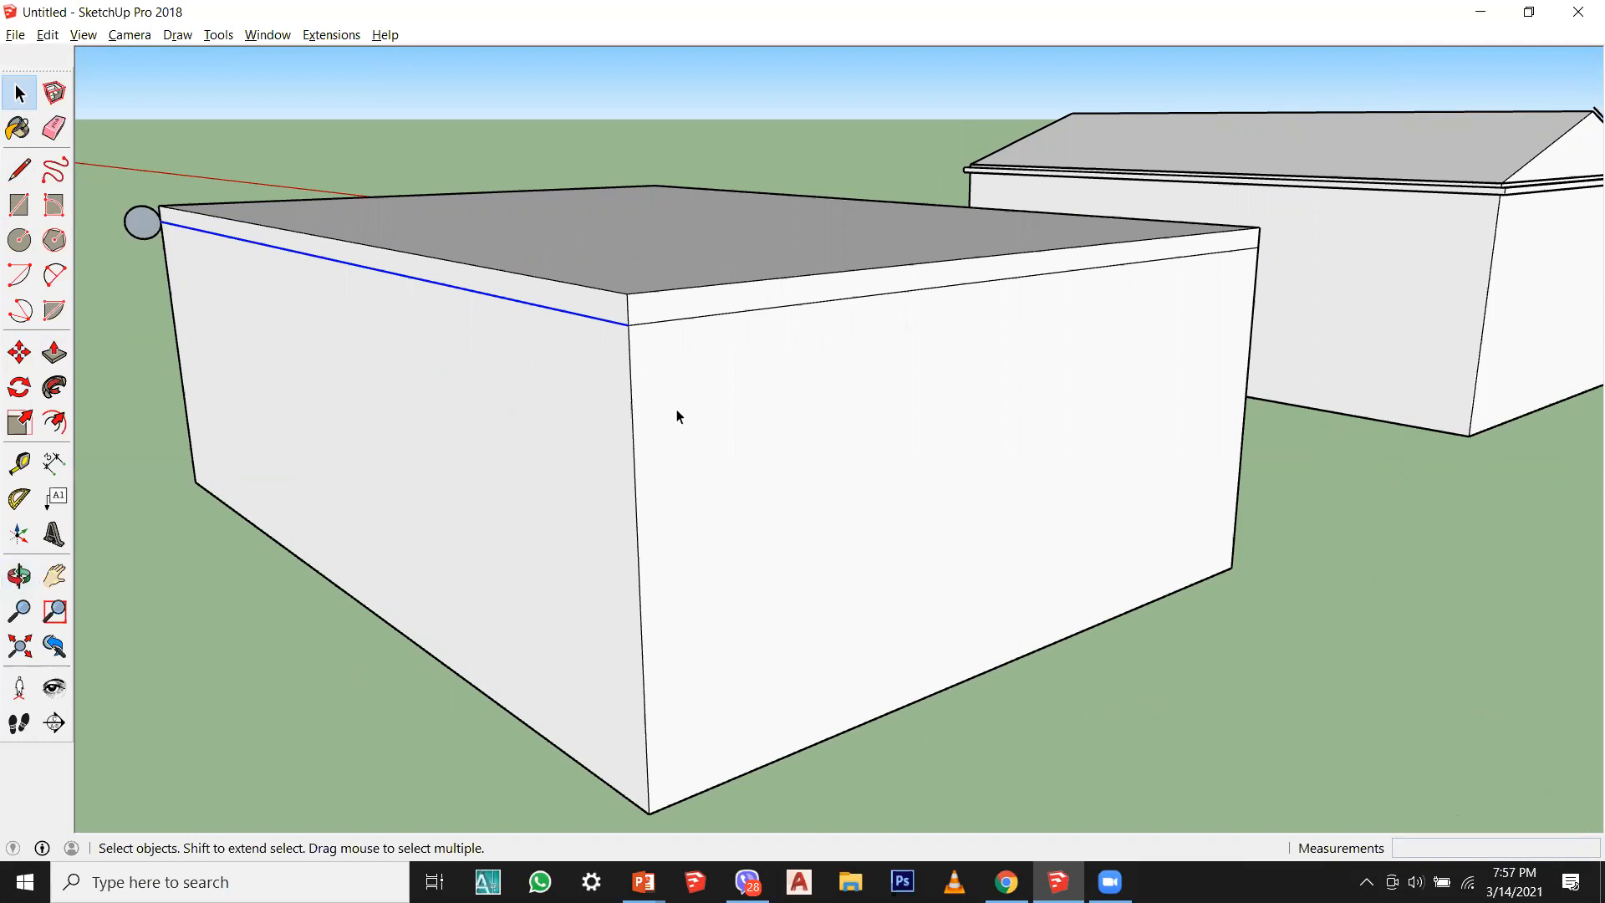
left_click(694, 318)
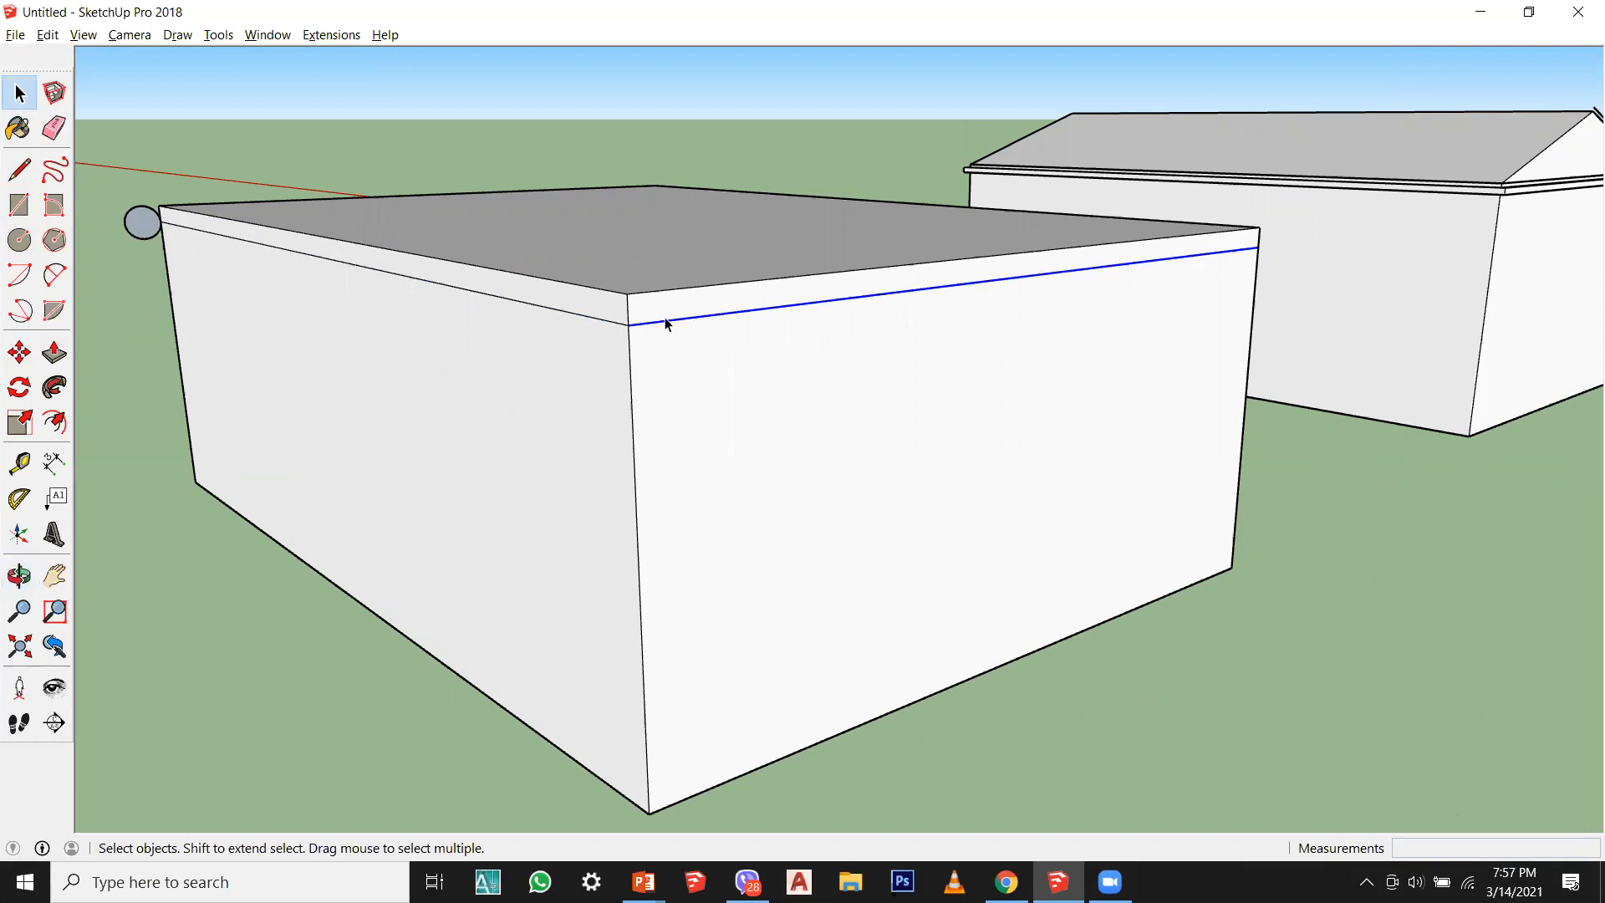
left_click(617, 324)
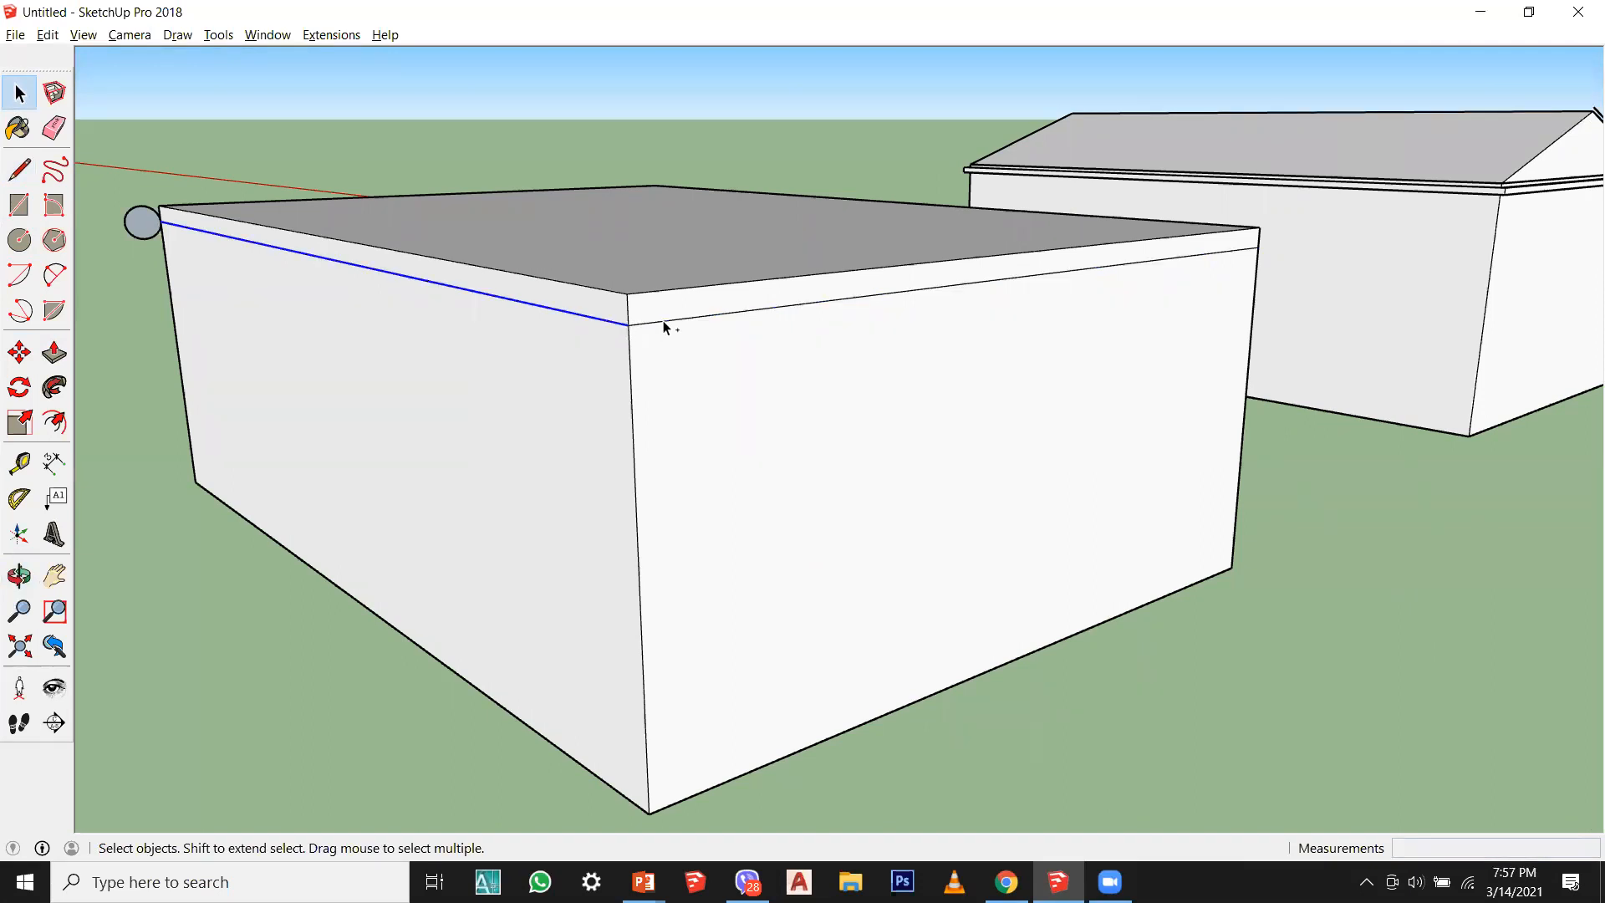
left_click(664, 325, "shift")
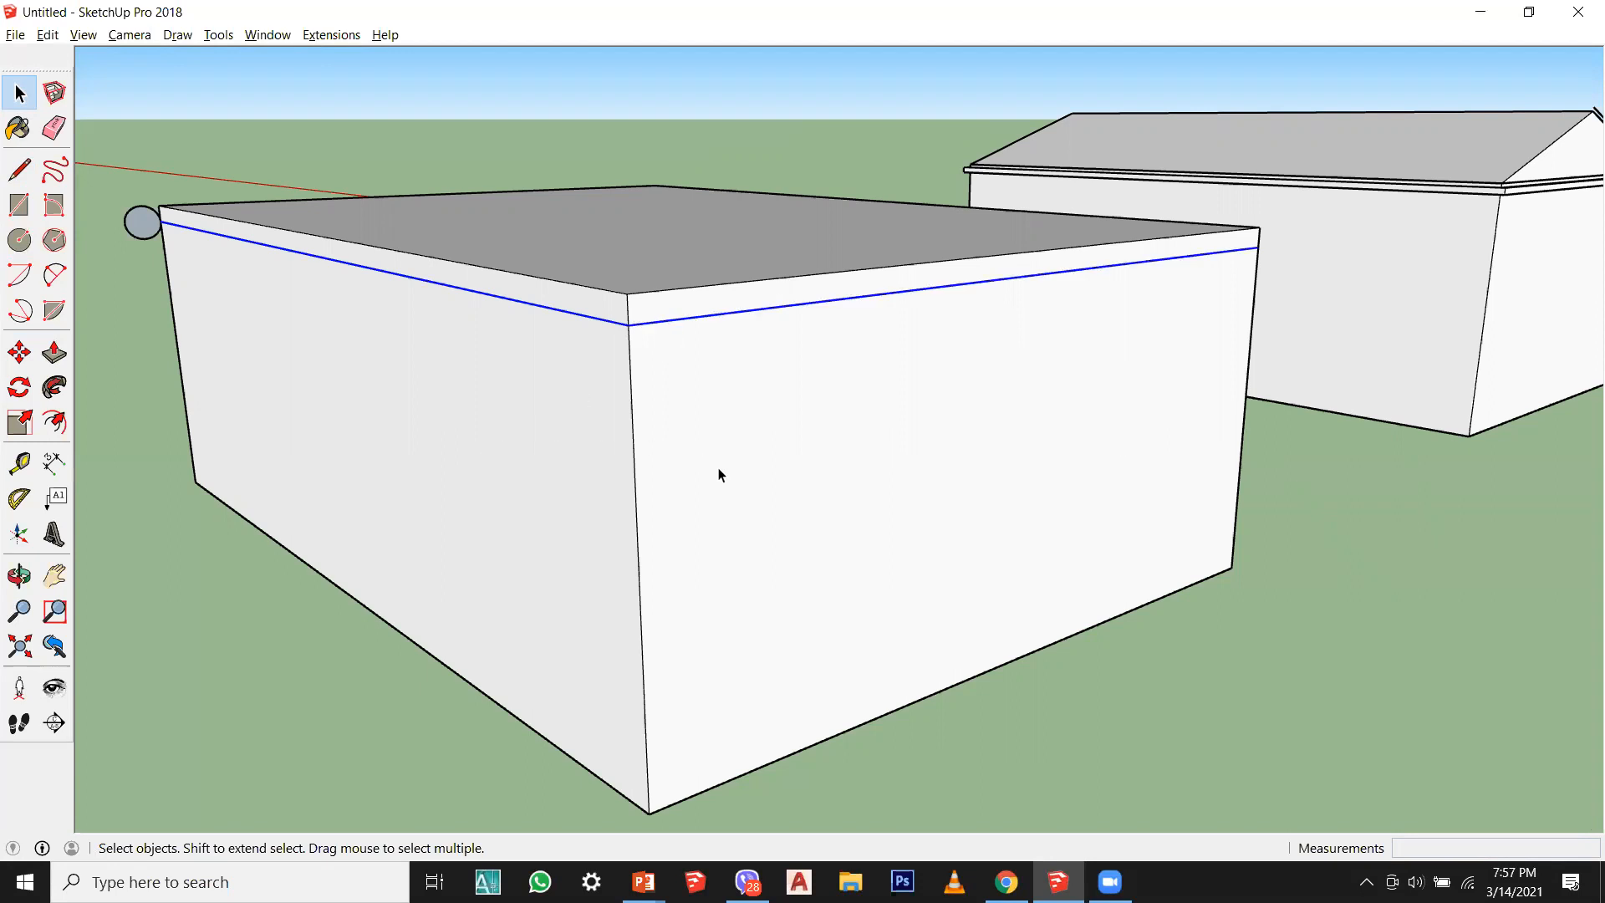
Step: Add the lines on the other long wall and the other short wall to the selection, completing the path around the box
scroll(372, 544, "down", 3)
middle_click_drag(372, 544, 897, 540)
scroll(936, 497, "up", 6)
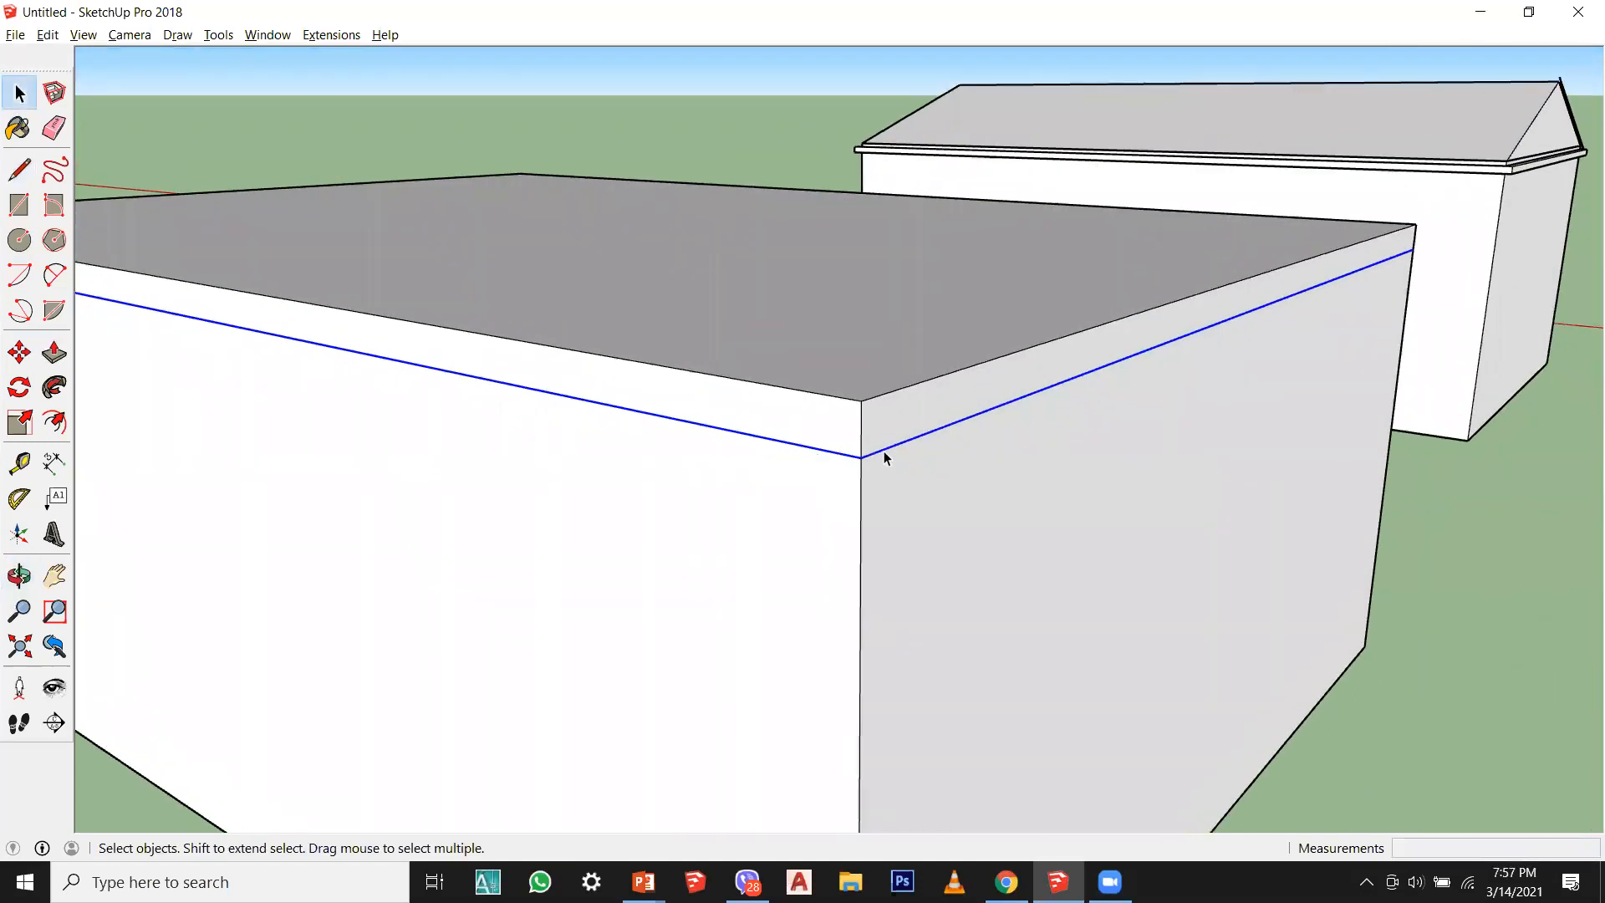
scroll(844, 493, "down", 5)
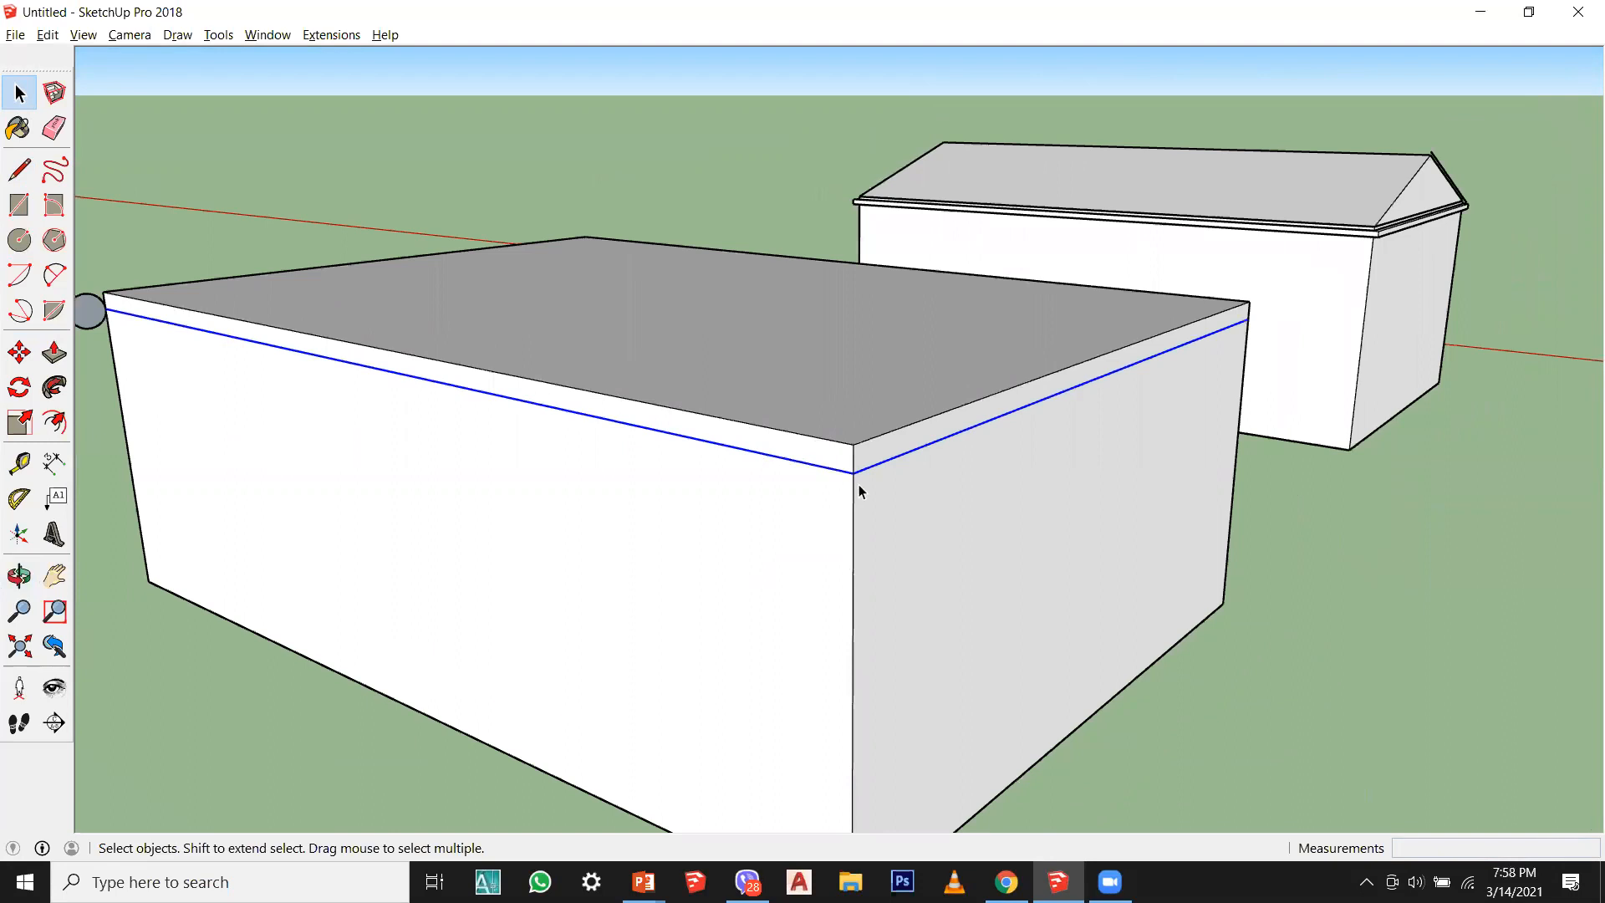
middle_click_drag(985, 535, 214, 540)
scroll(580, 384, "up", 5)
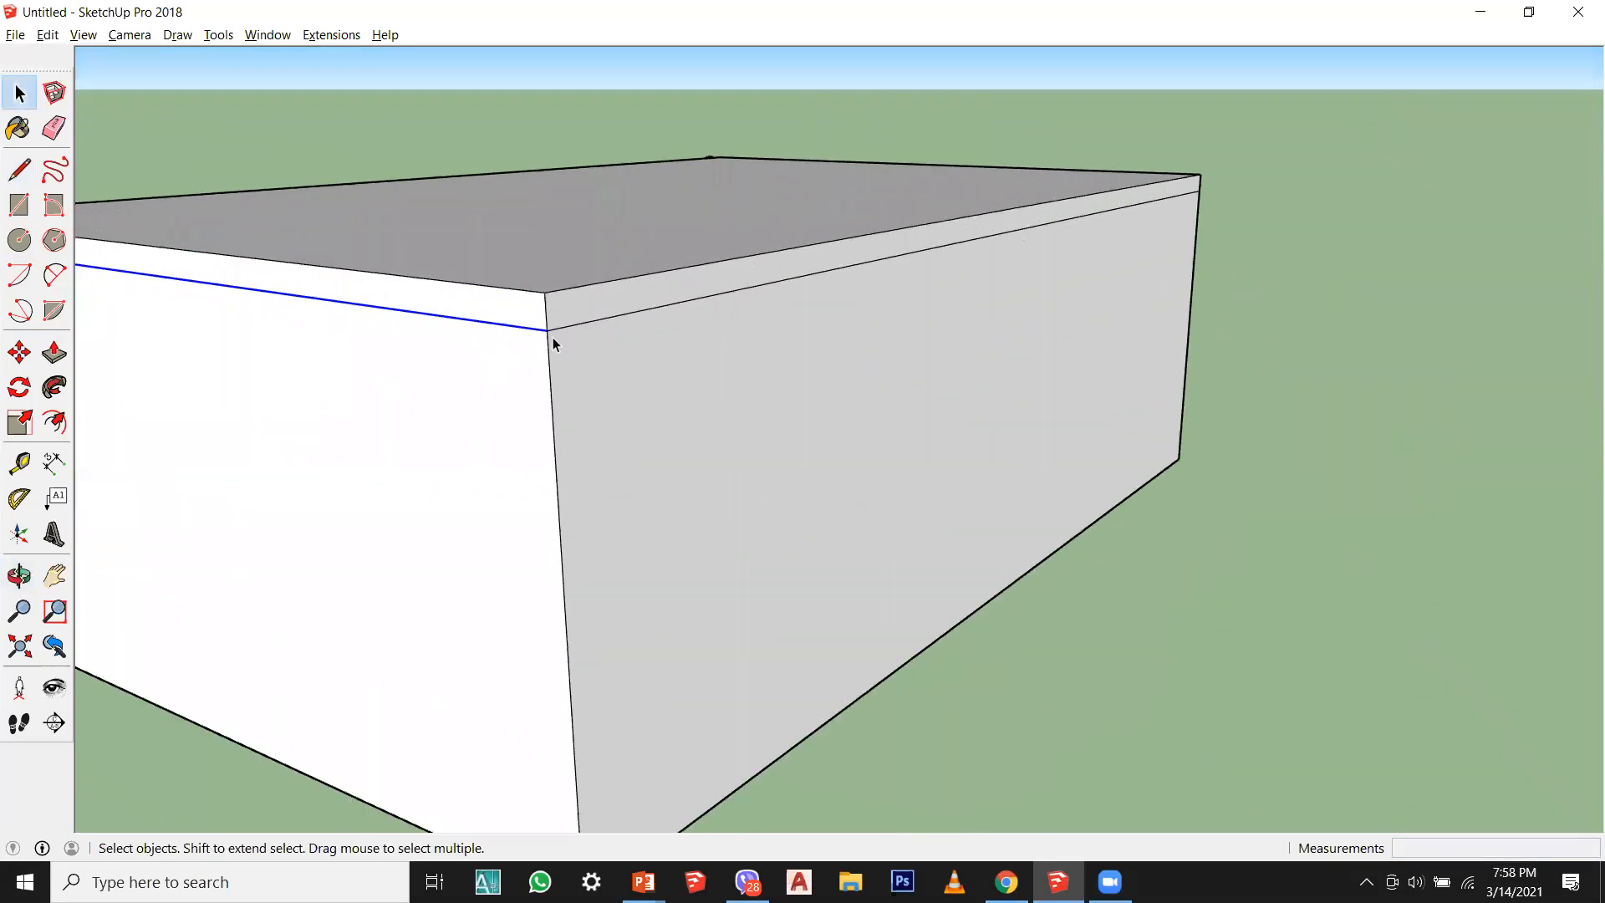
scroll(585, 330, "up", 2)
scroll(596, 319, "down", 8)
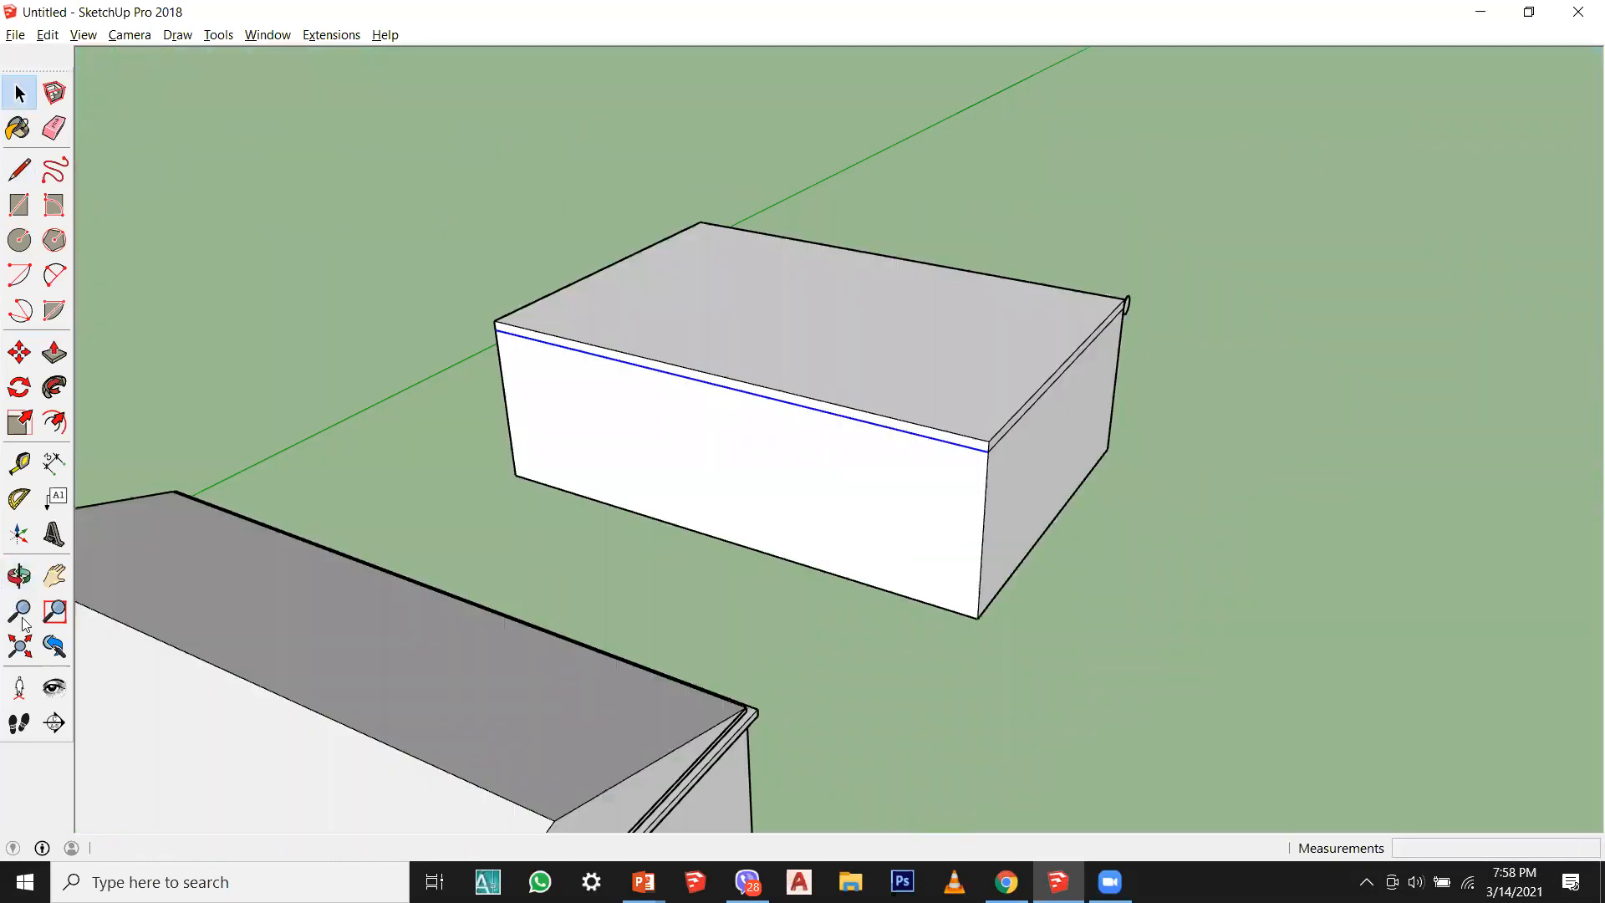
middle_click_drag(1112, 535, 867, 540)
scroll(838, 434, "up", 6)
left_click(832, 433, "ctrl")
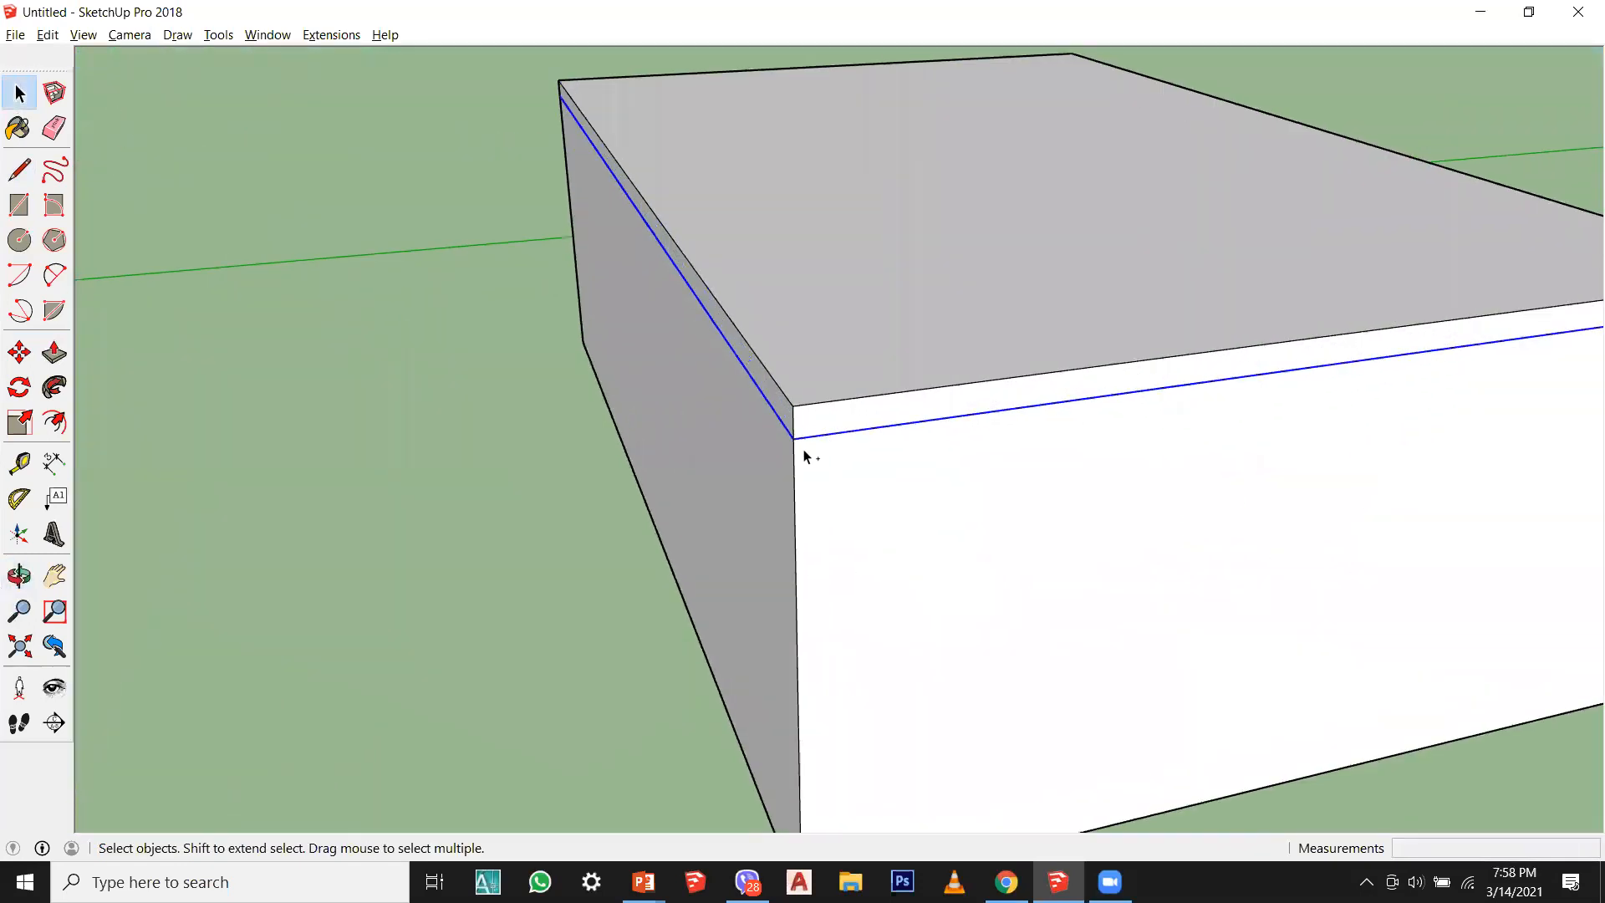
Step: Sweep the circle along the selected loop around the box with Follow Me
scroll(804, 456, "down", 8)
middle_click_drag(920, 584, 408, 494)
scroll(624, 458, "up", 5)
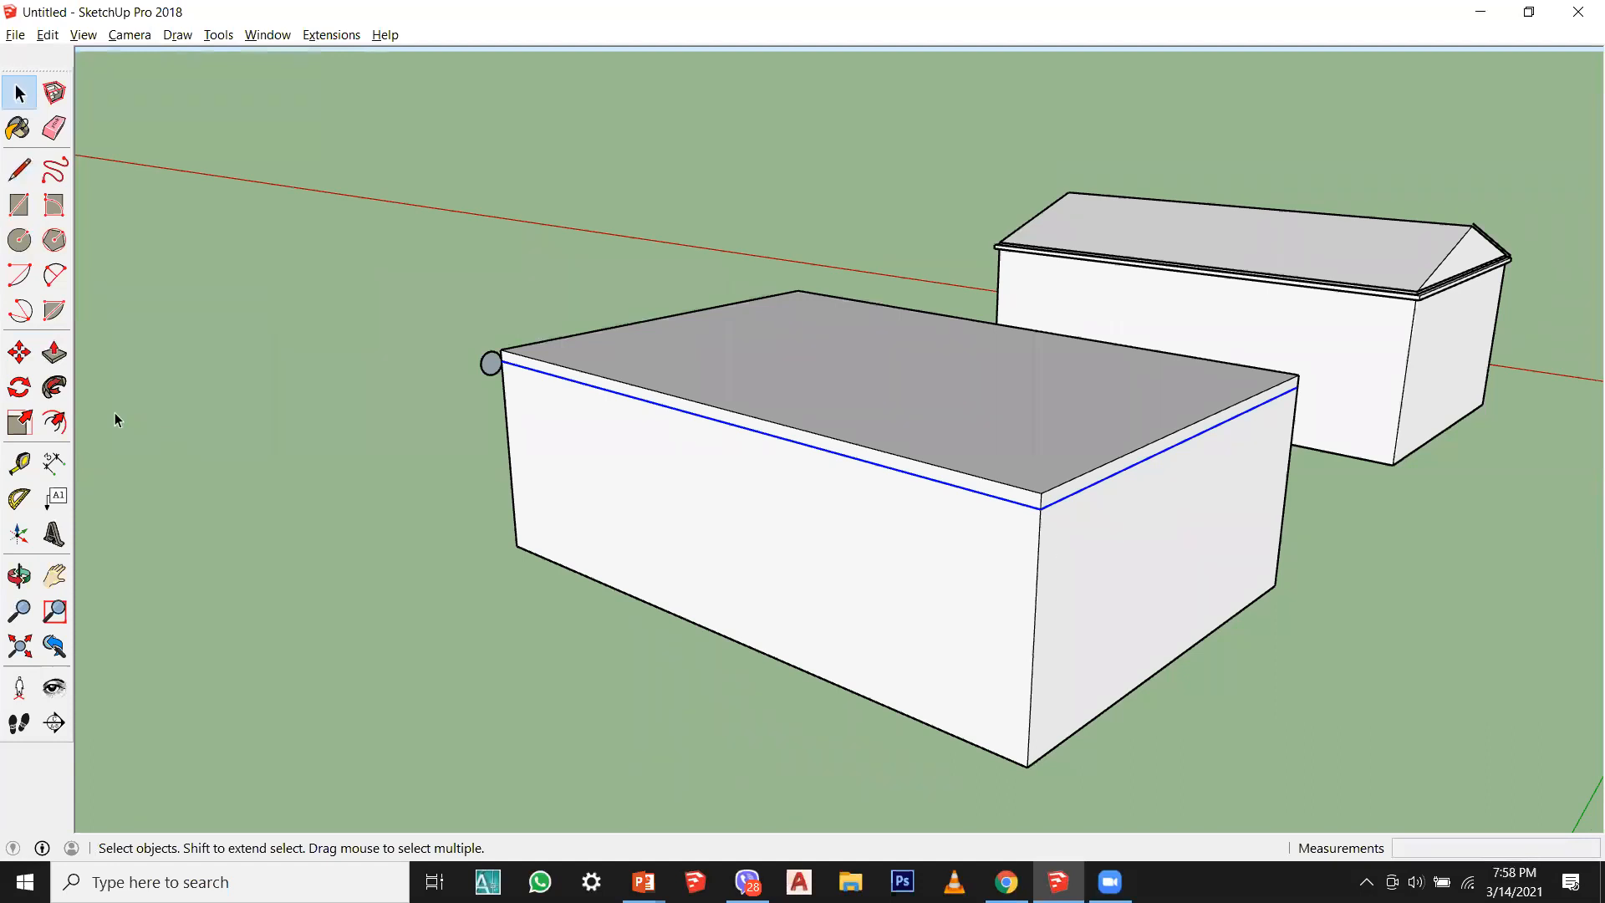
left_click(54, 386)
scroll(493, 368, "up", 2)
left_click(489, 358)
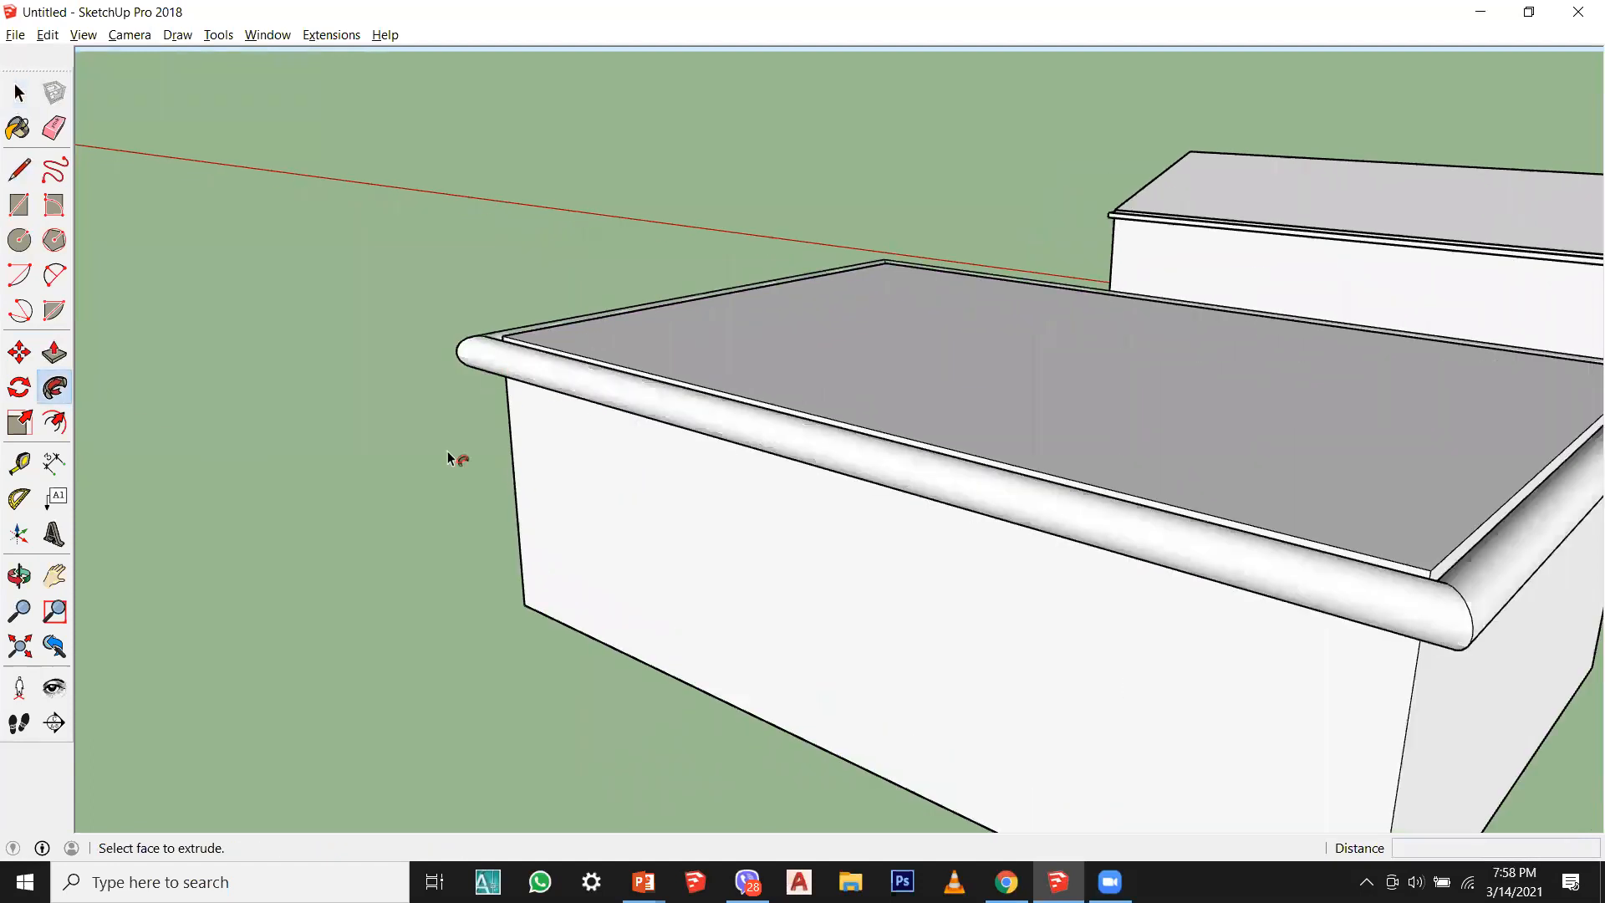
Step: Examine the round moulding along the box's upper edges and how it turns at the corners
scroll(421, 493, "down", 3)
middle_click_drag(413, 502, 1170, 669)
left_click(19, 92)
scroll(1089, 648, "up", 5)
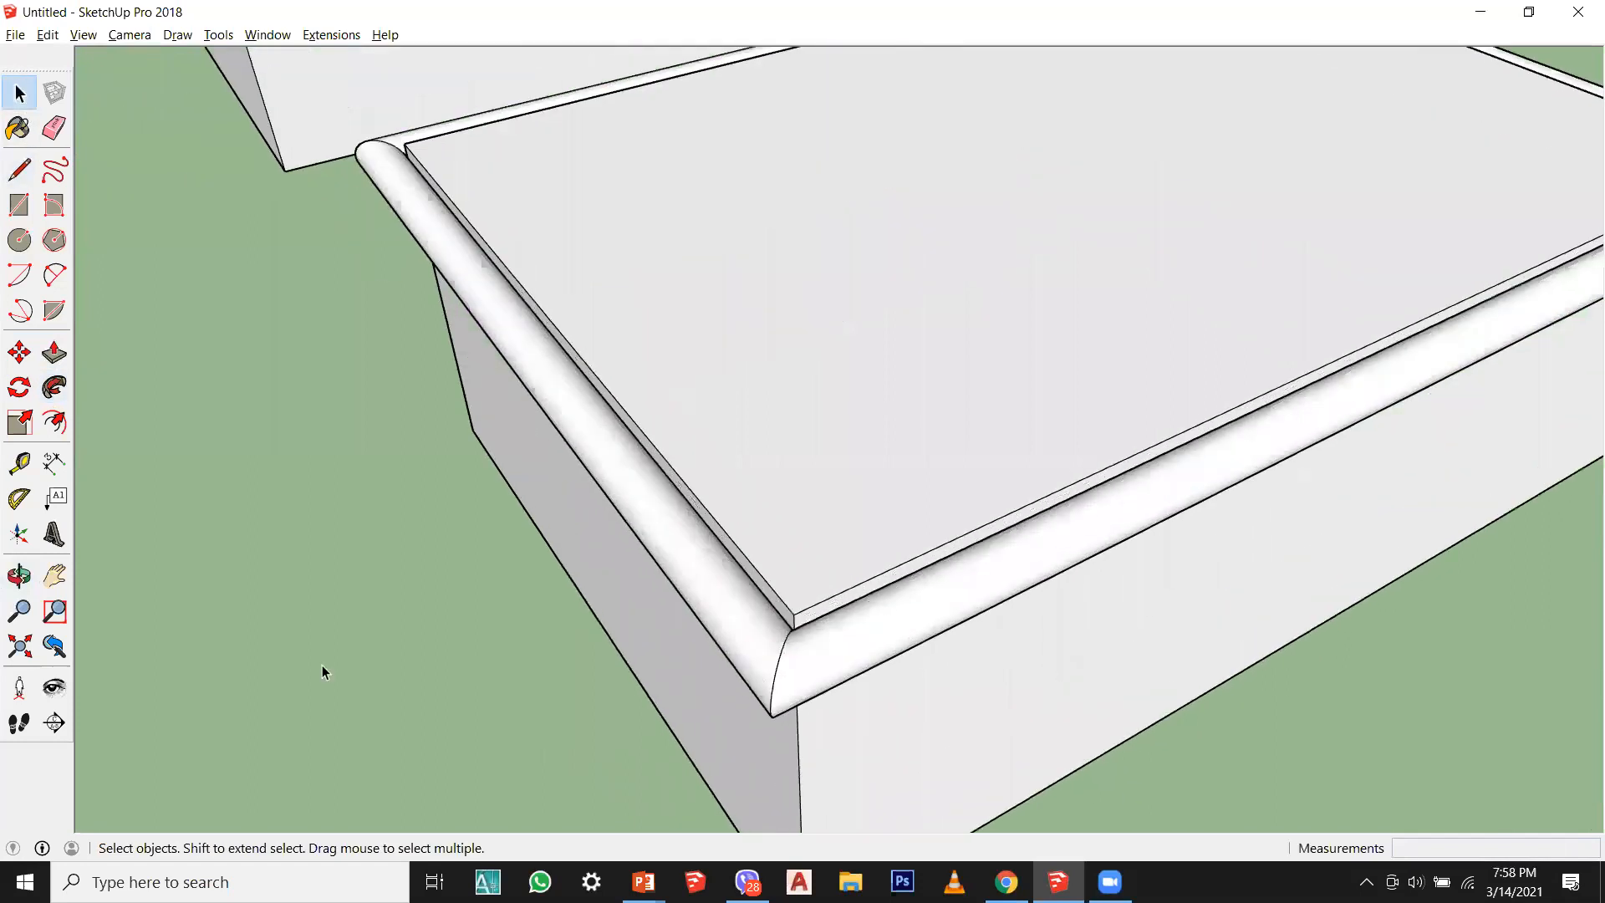
scroll(525, 684, "down", 4)
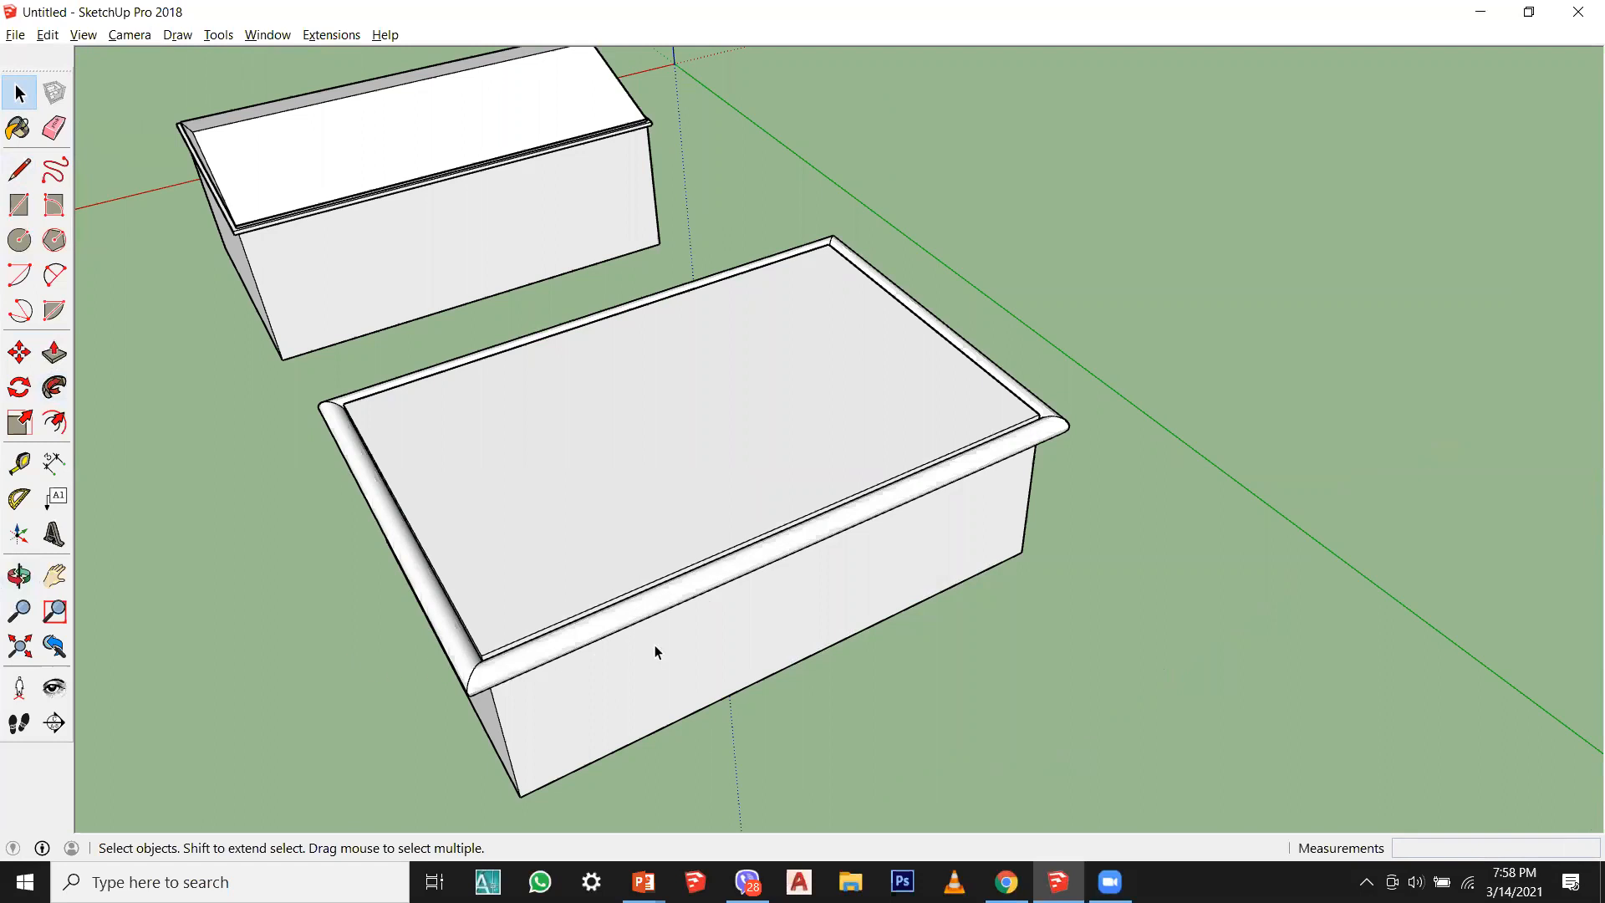
scroll(501, 644, "up", 1)
scroll(485, 719, "up", 1)
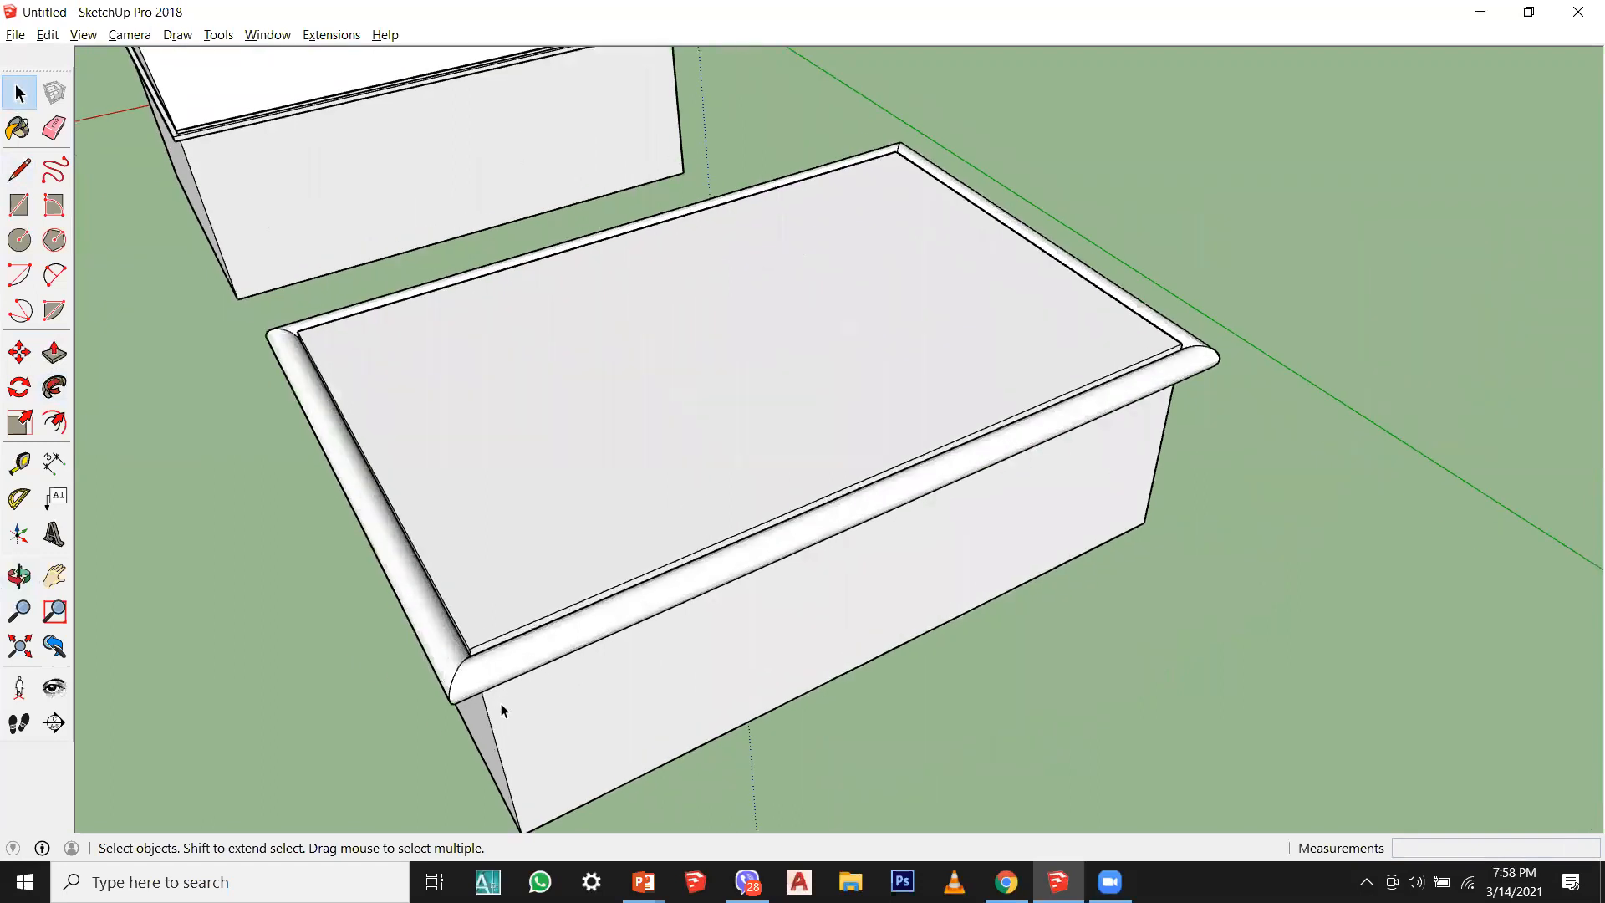
scroll(1077, 515, "down", 4)
scroll(929, 489, "up", 6)
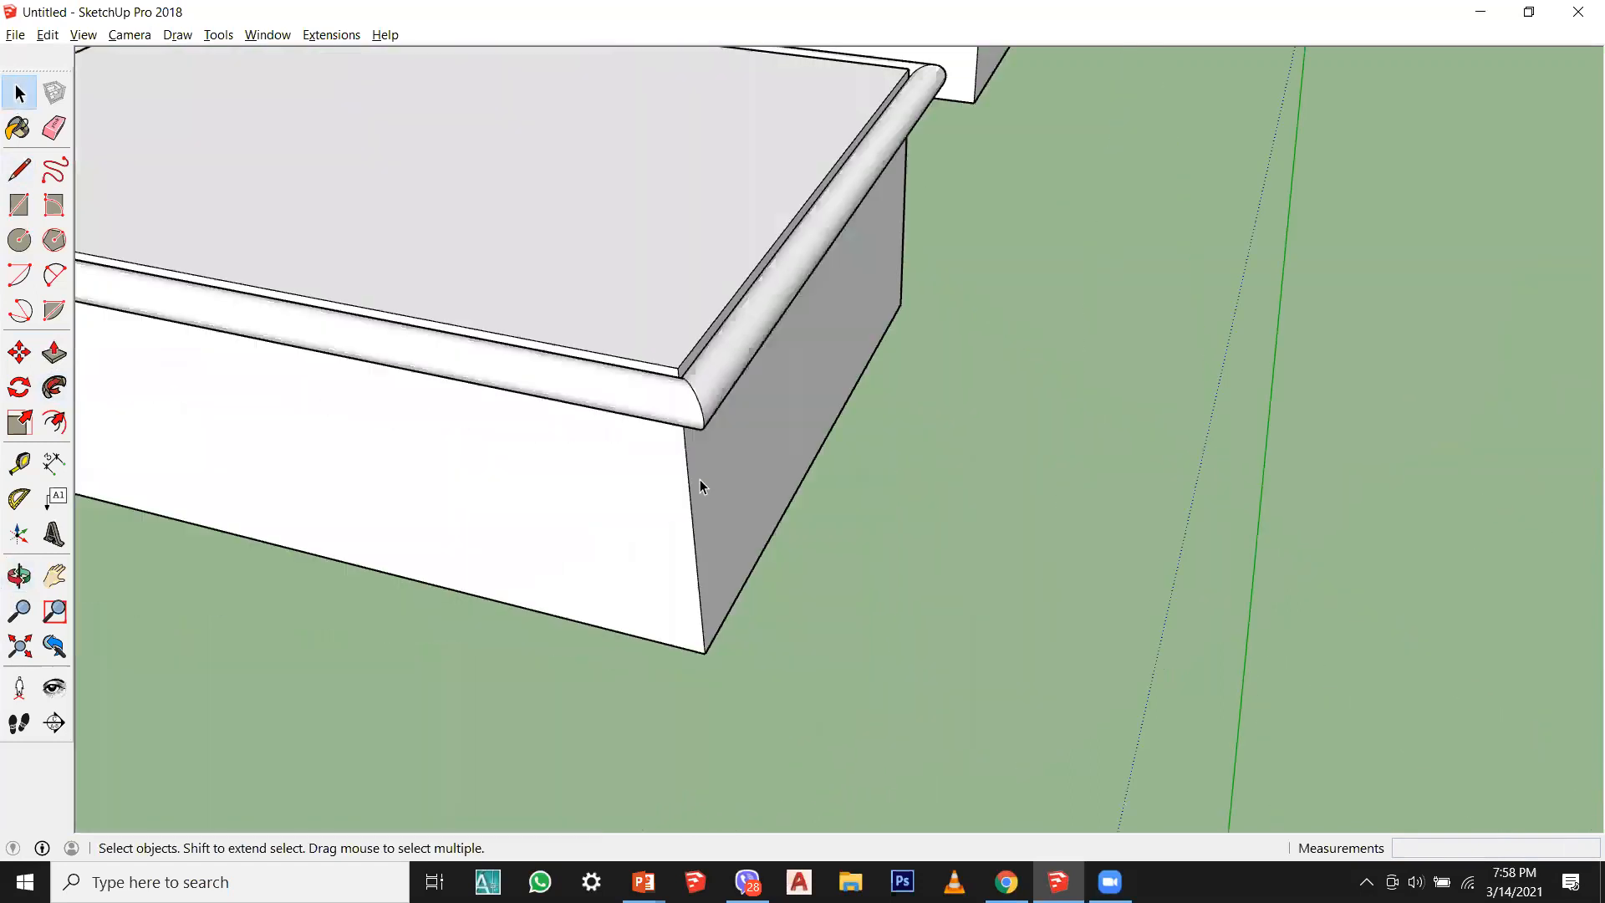
scroll(590, 386, "up", 1)
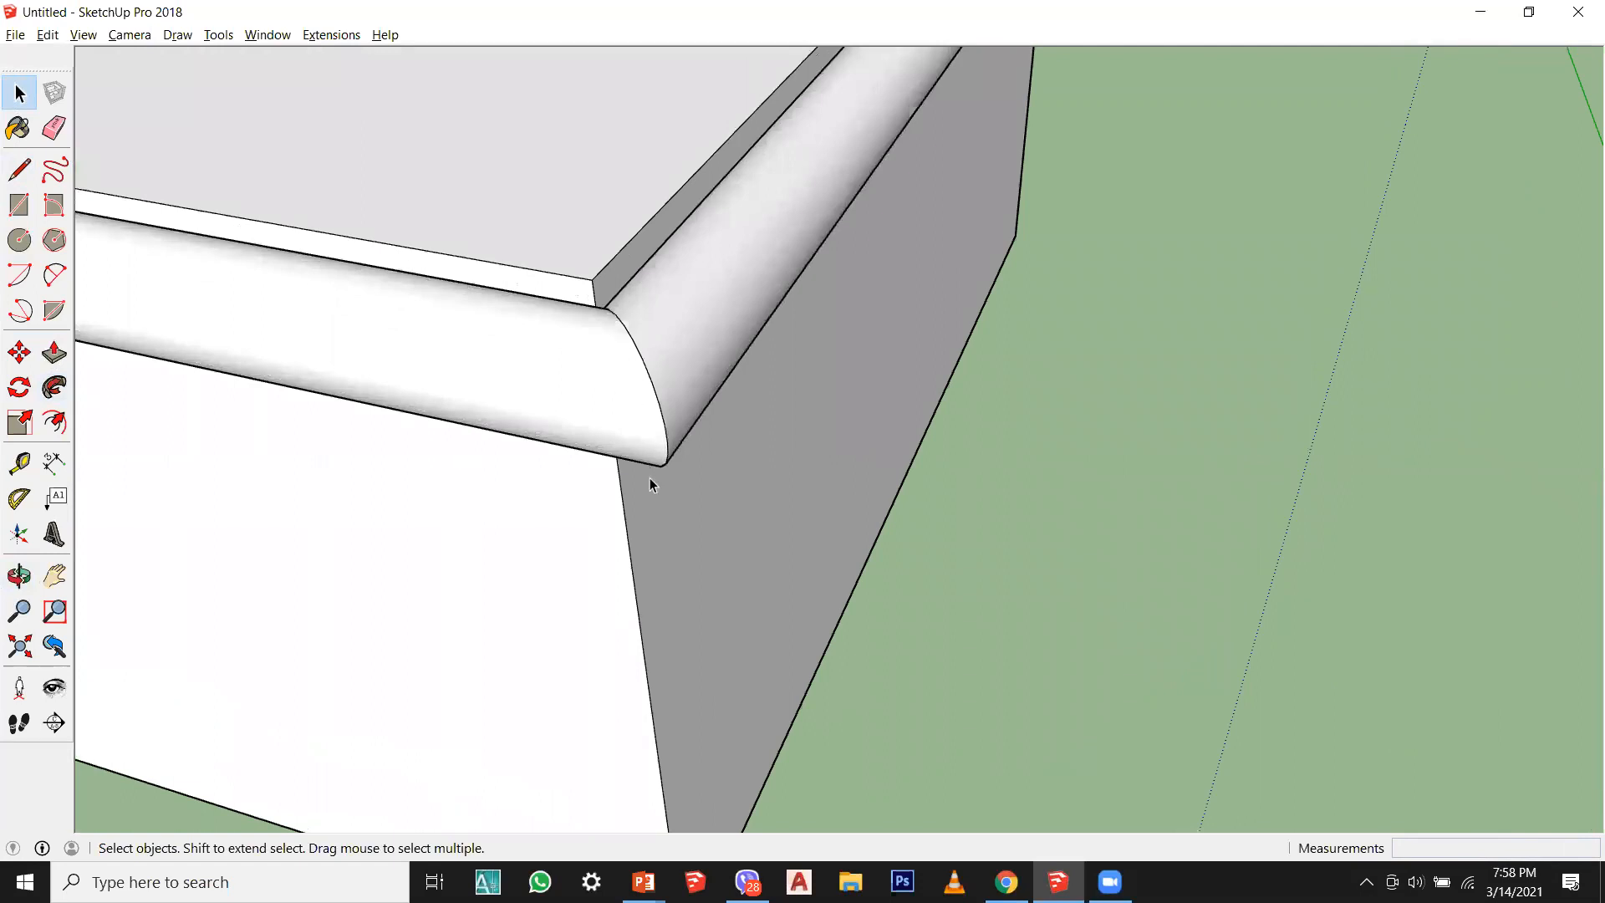
left_click(54, 577)
left_click_drag(548, 549, 879, 262)
scroll(879, 261, "down", 3)
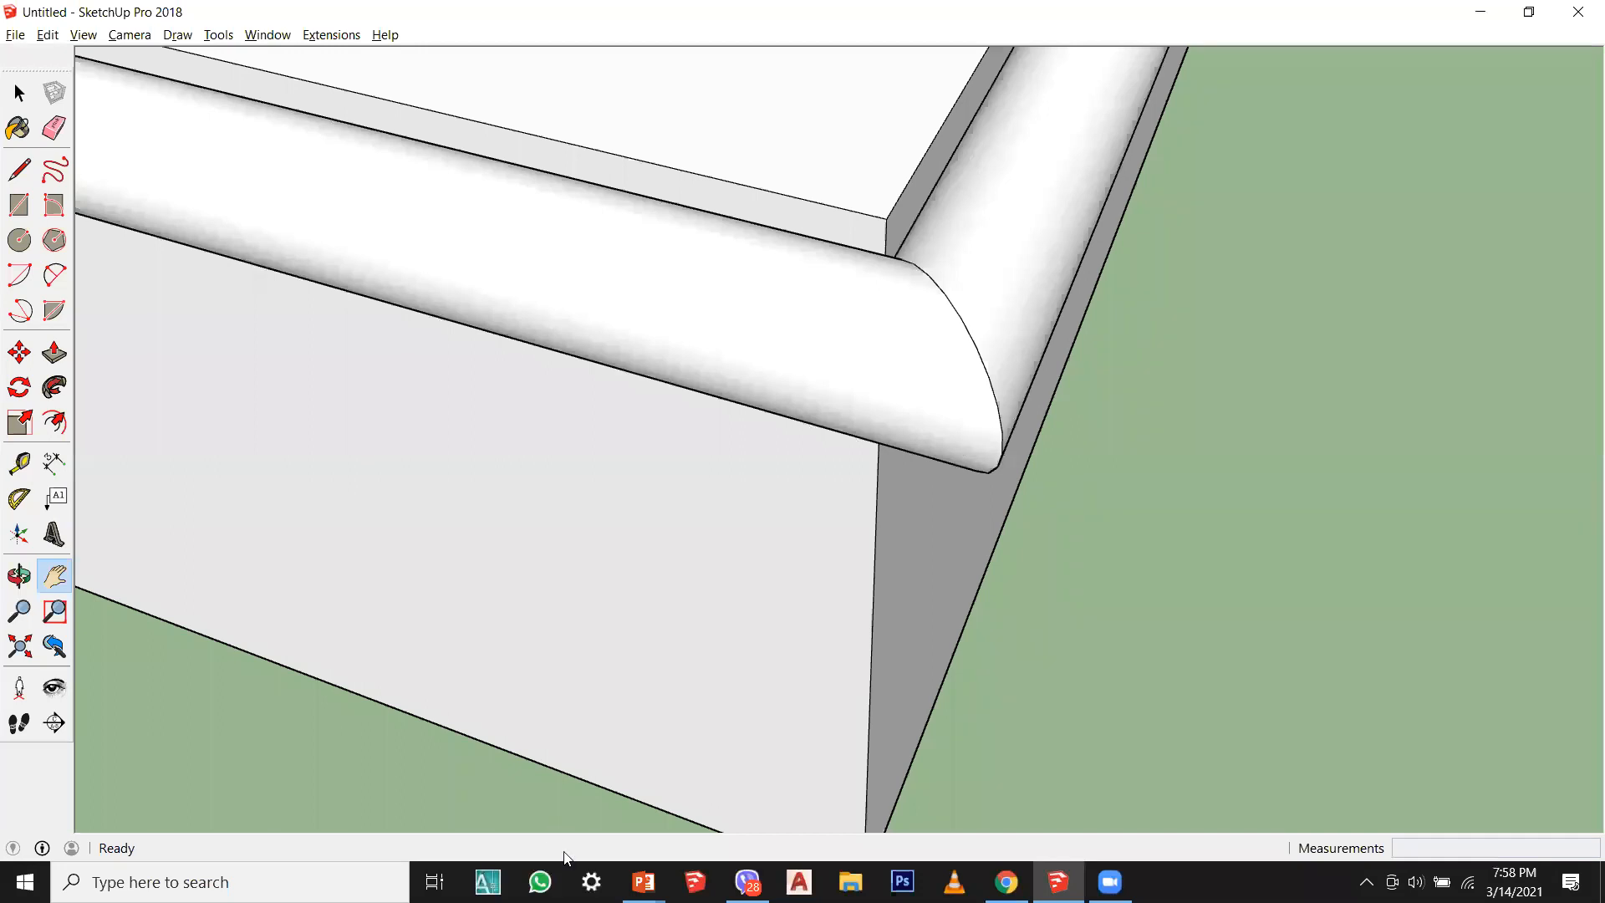
scroll(652, 665, "up", 2)
scroll(662, 657, "down", 3)
scroll(885, 402, "up", 4)
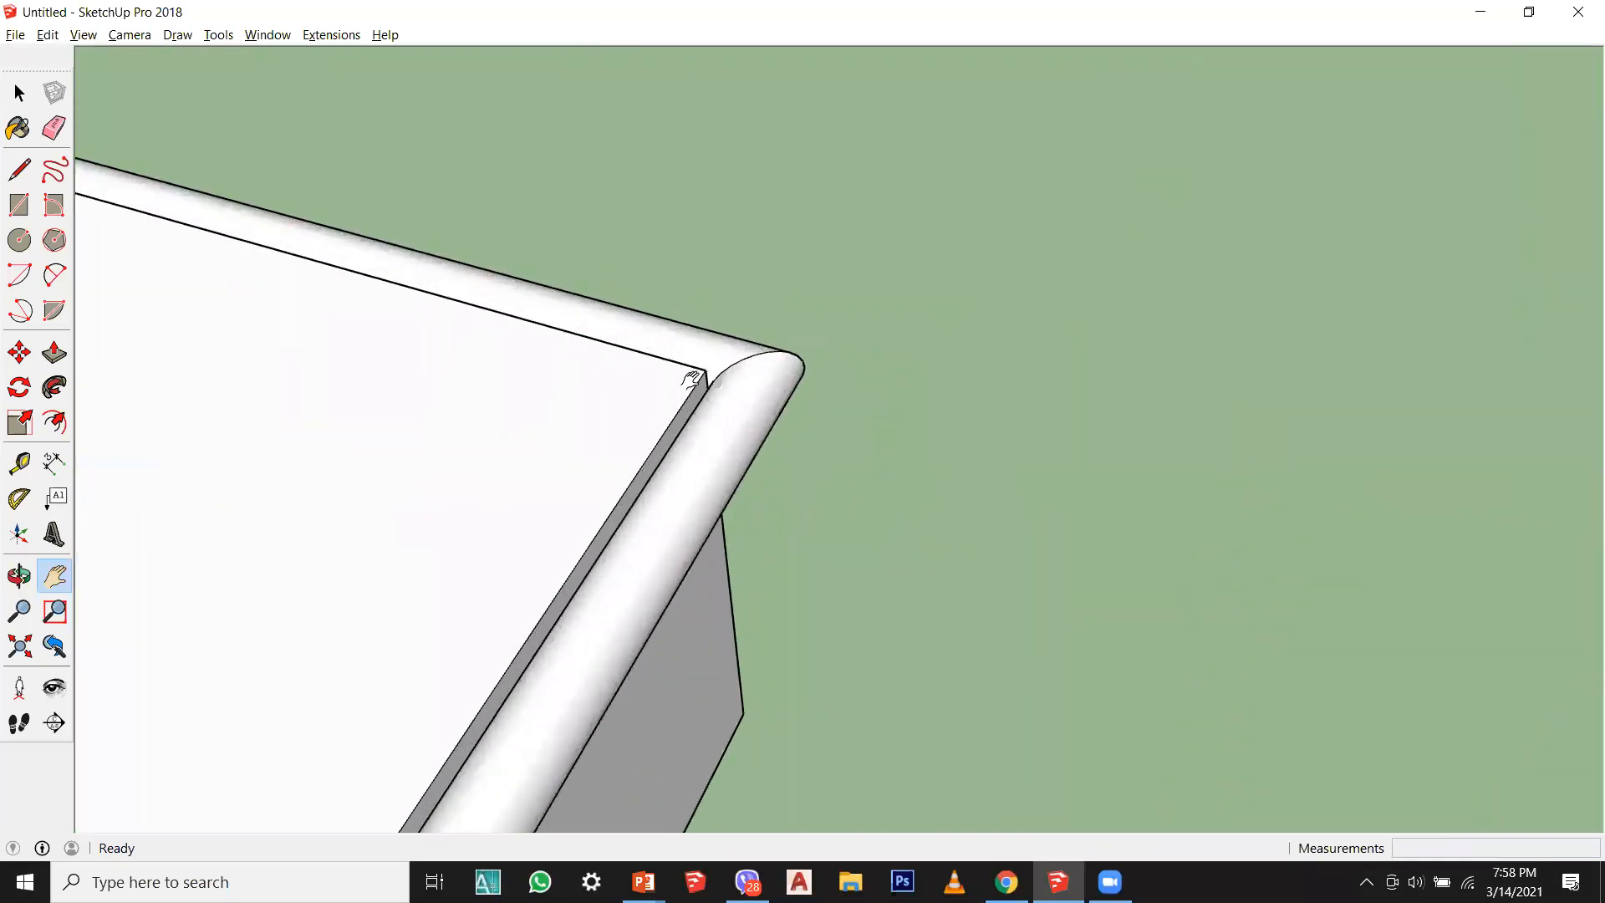
Step: Undo the Follow Me sweep around the box, keeping the circle and the line loop
scroll(885, 402, "down", 2)
middle_click_drag(541, 451, 678, 528)
middle_click_drag(688, 584, 476, 481)
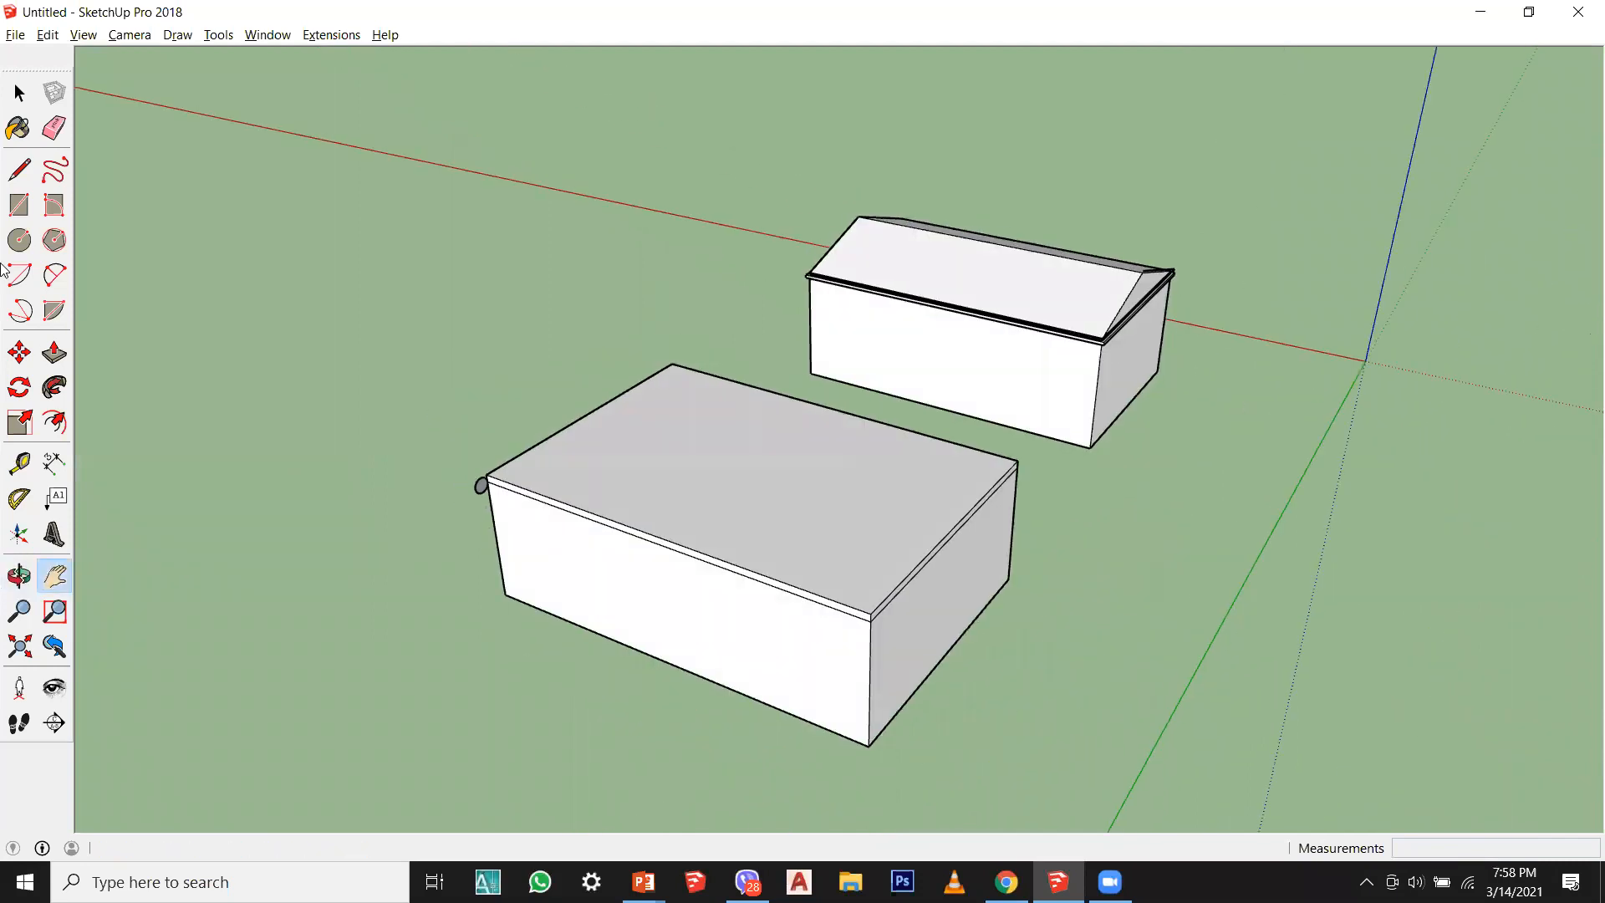
Step: Examine the circular profile at the box's corner and the line loop below its upper edges
left_click(20, 92)
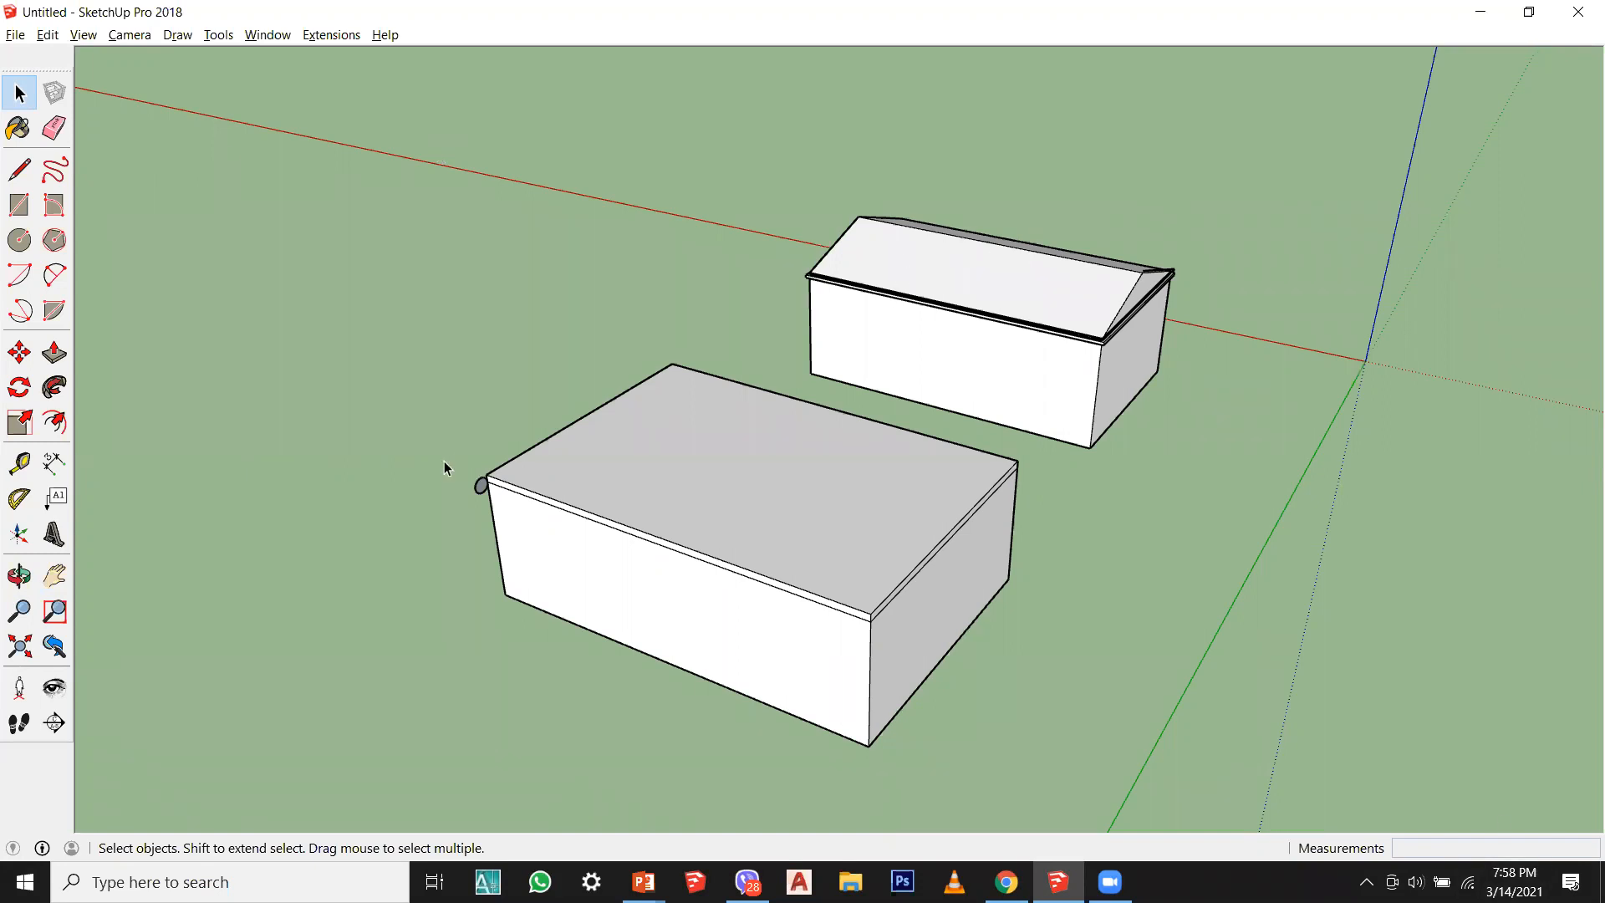
scroll(443, 462, "up", 4)
scroll(360, 485, "down", 6)
scroll(609, 573, "up", 3)
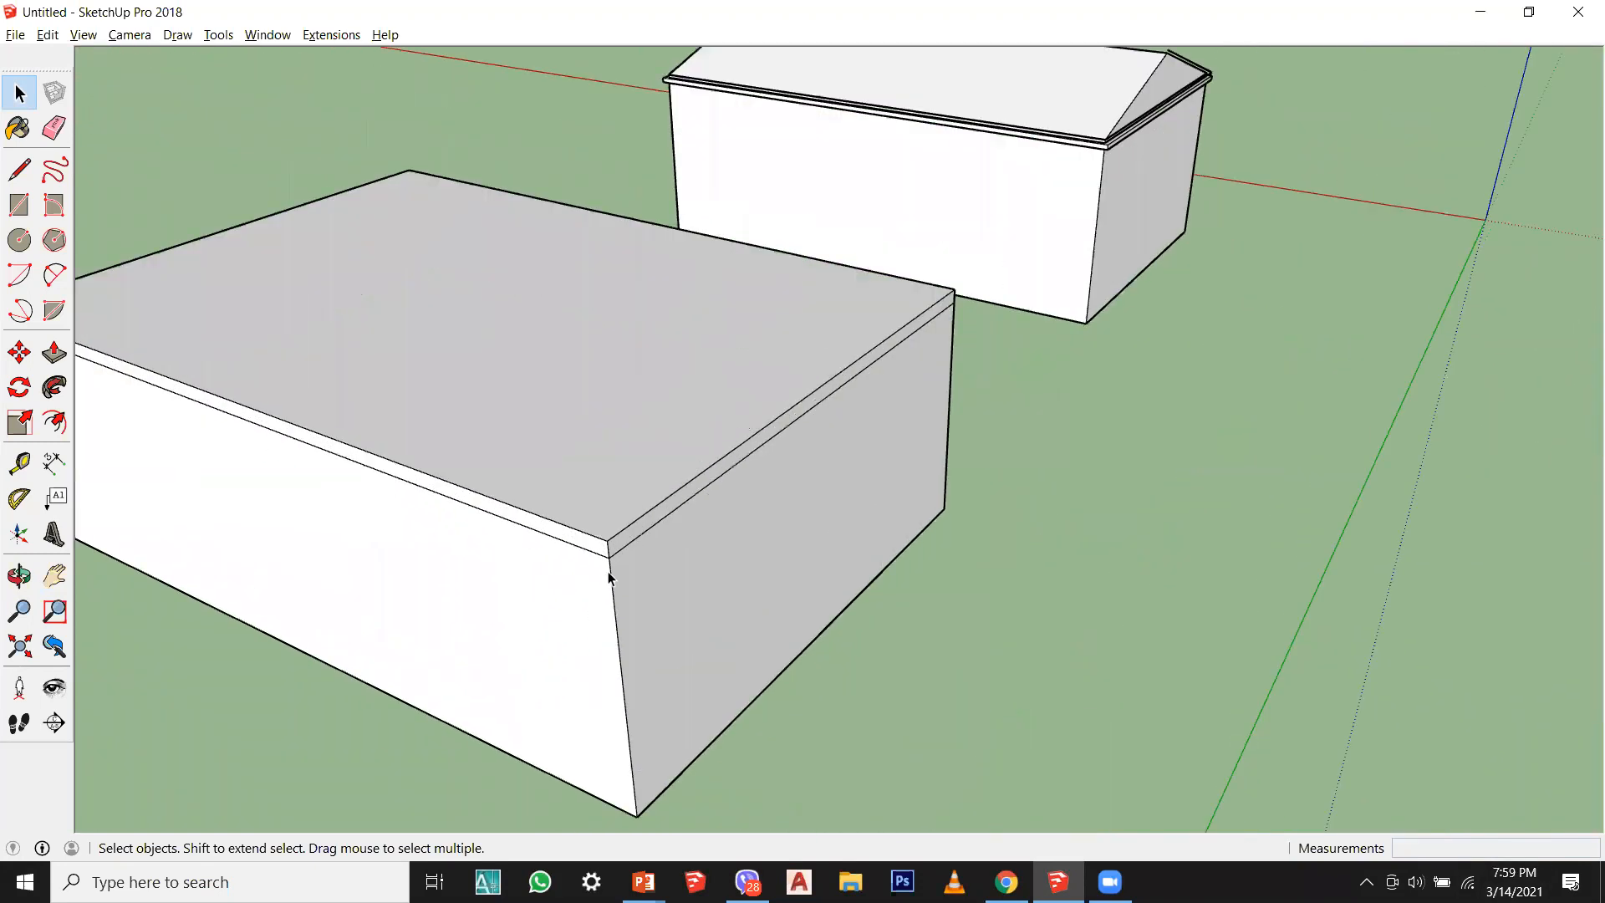
scroll(566, 562, "down", 4)
scroll(951, 544, "up", 5)
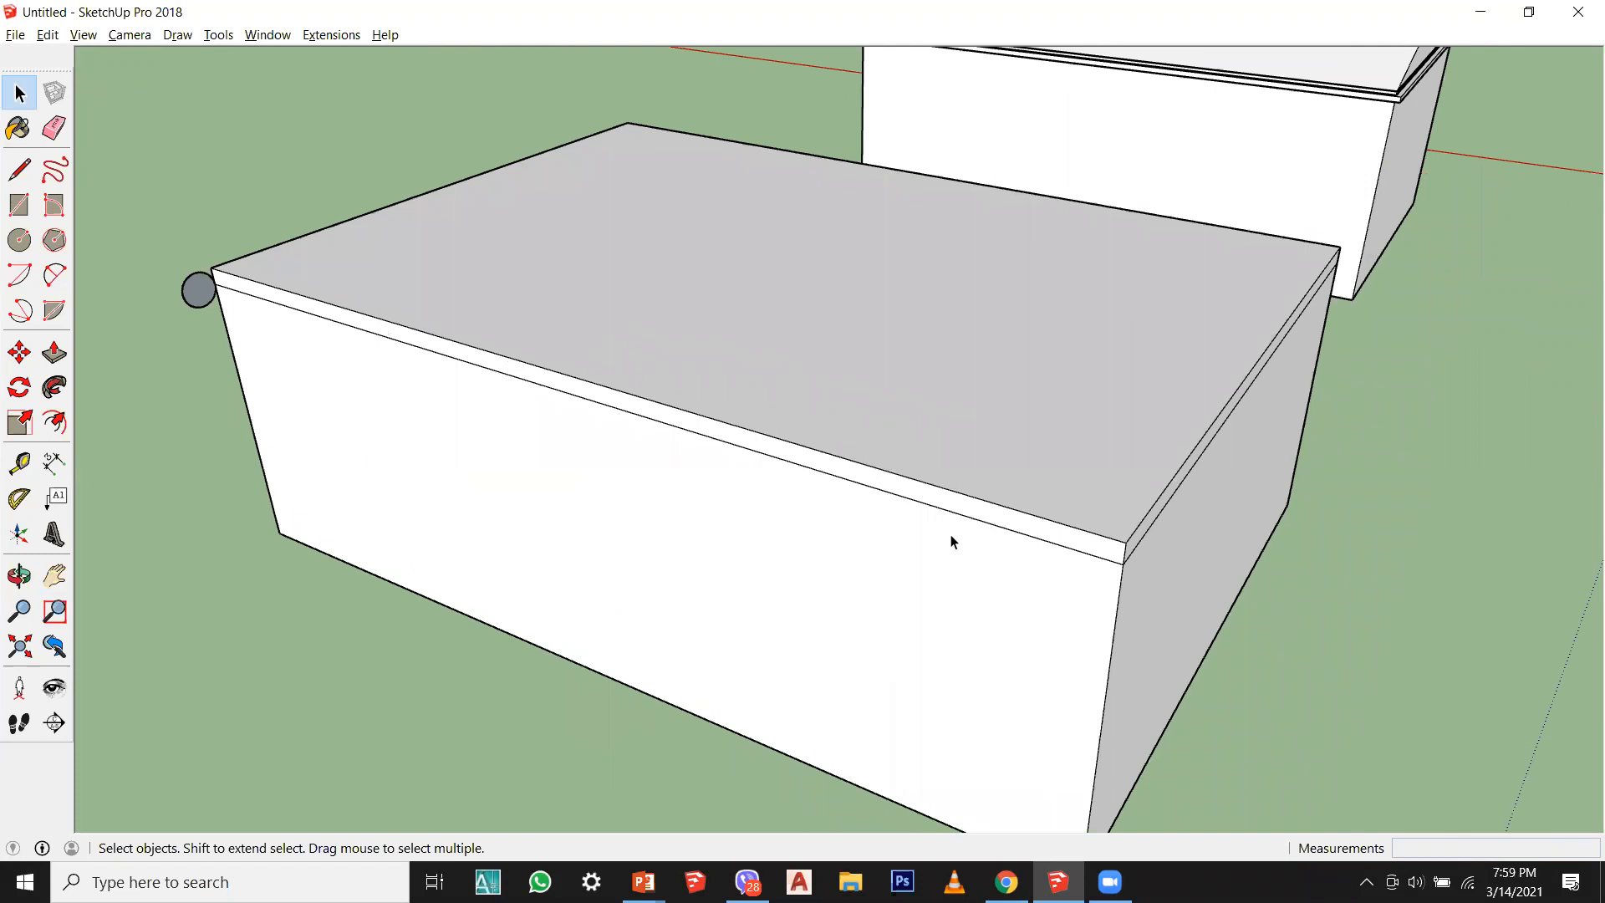
scroll(259, 358, "up", 2)
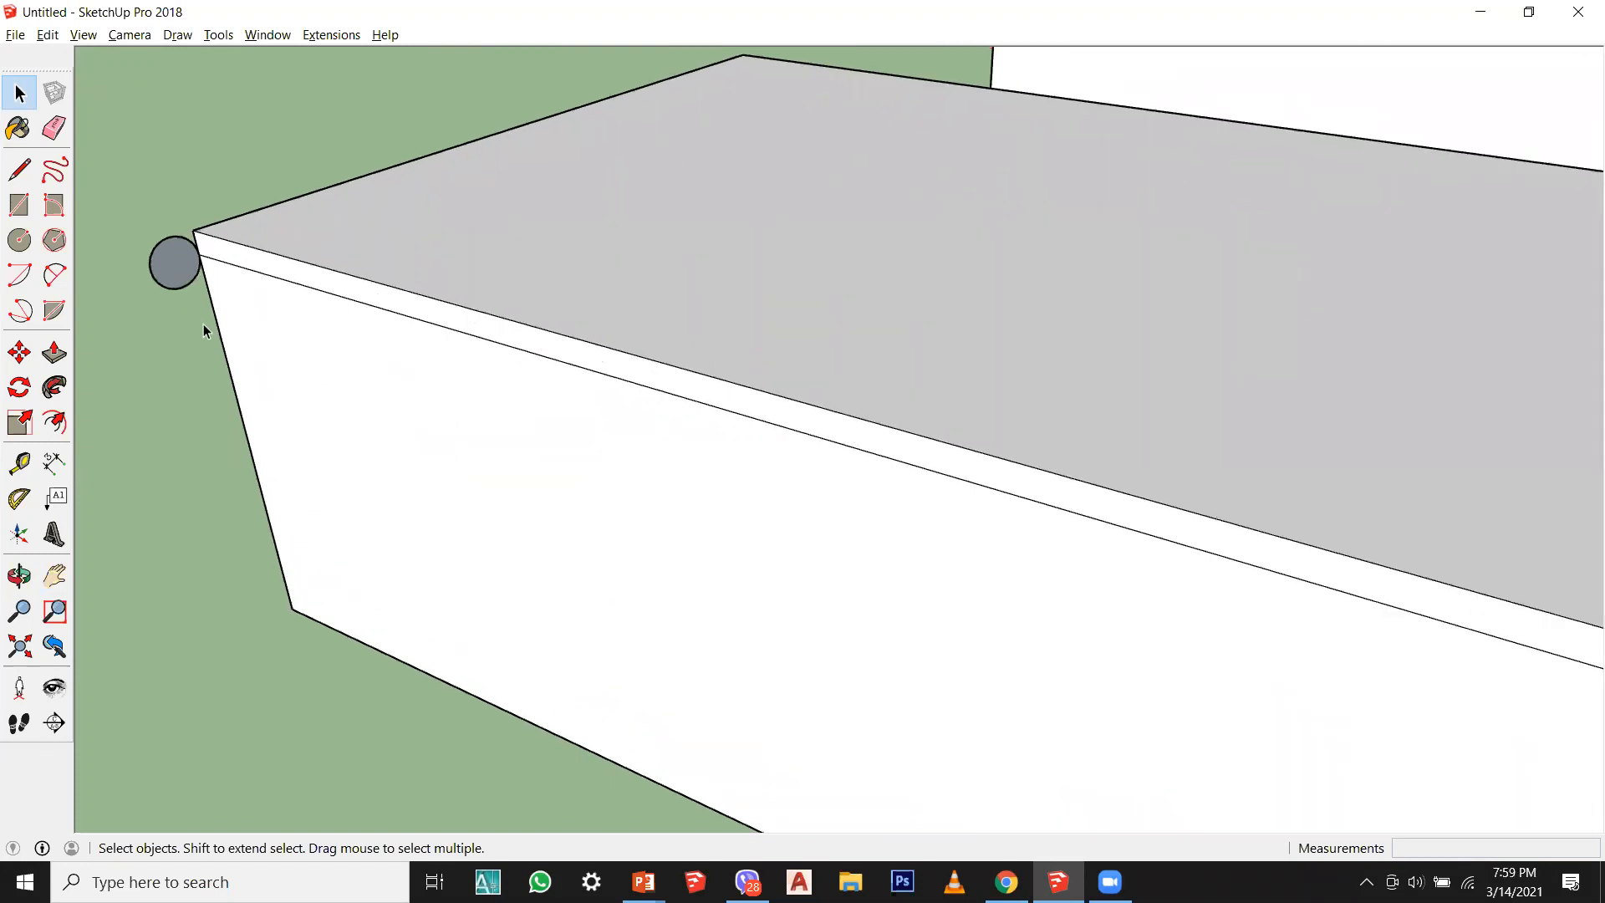
scroll(204, 324, "down", 4)
scroll(142, 234, "up", 4)
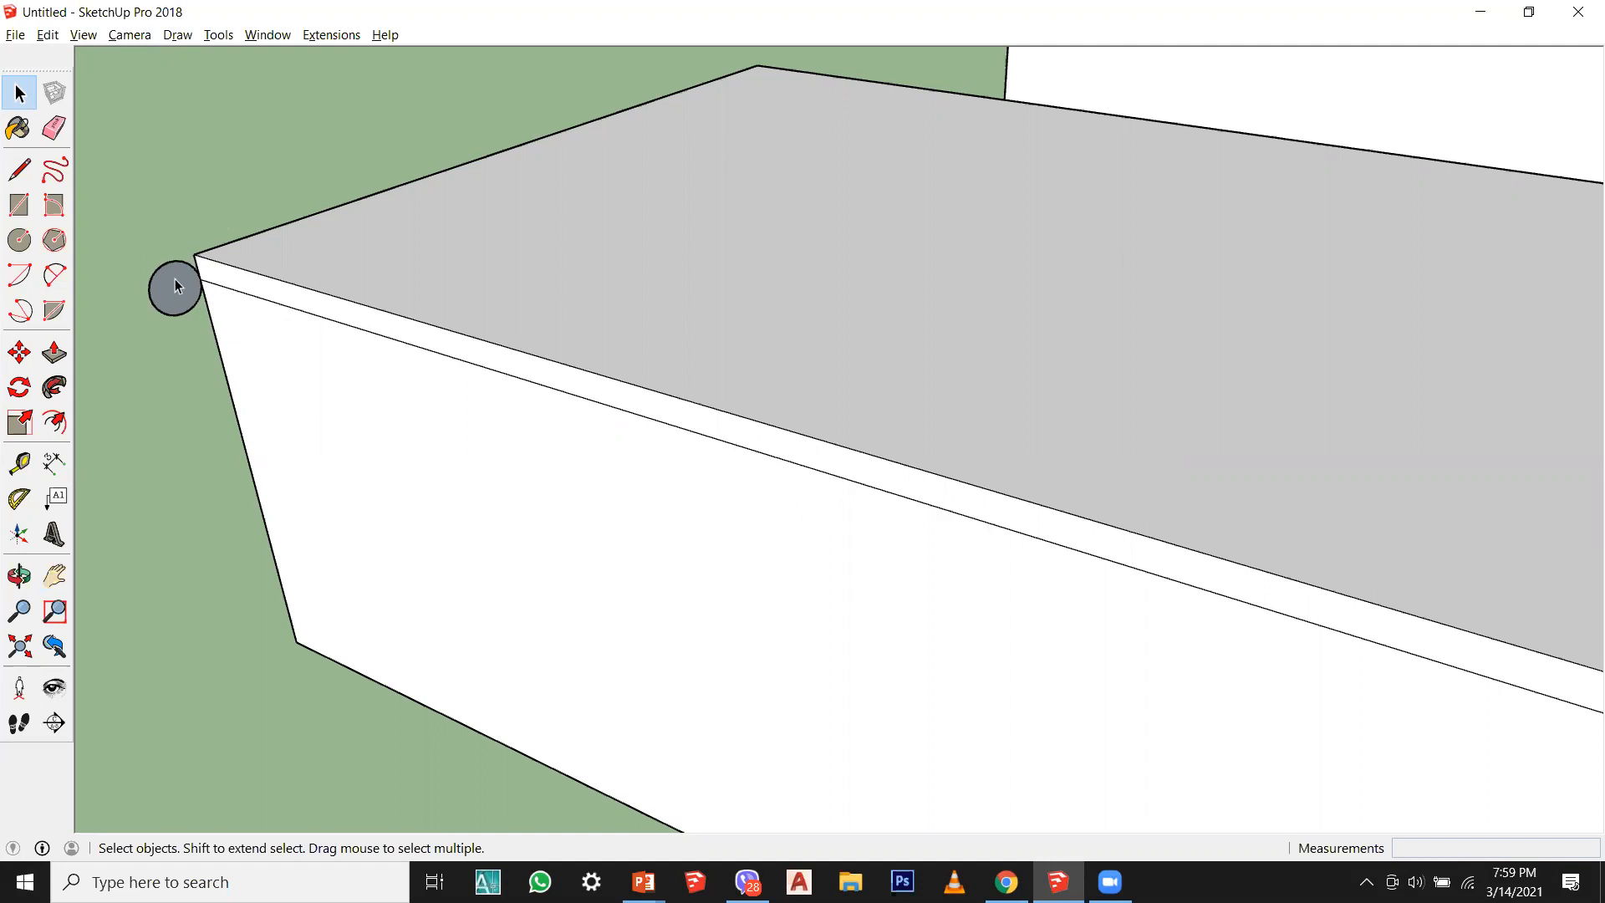
scroll(135, 309, "down", 4)
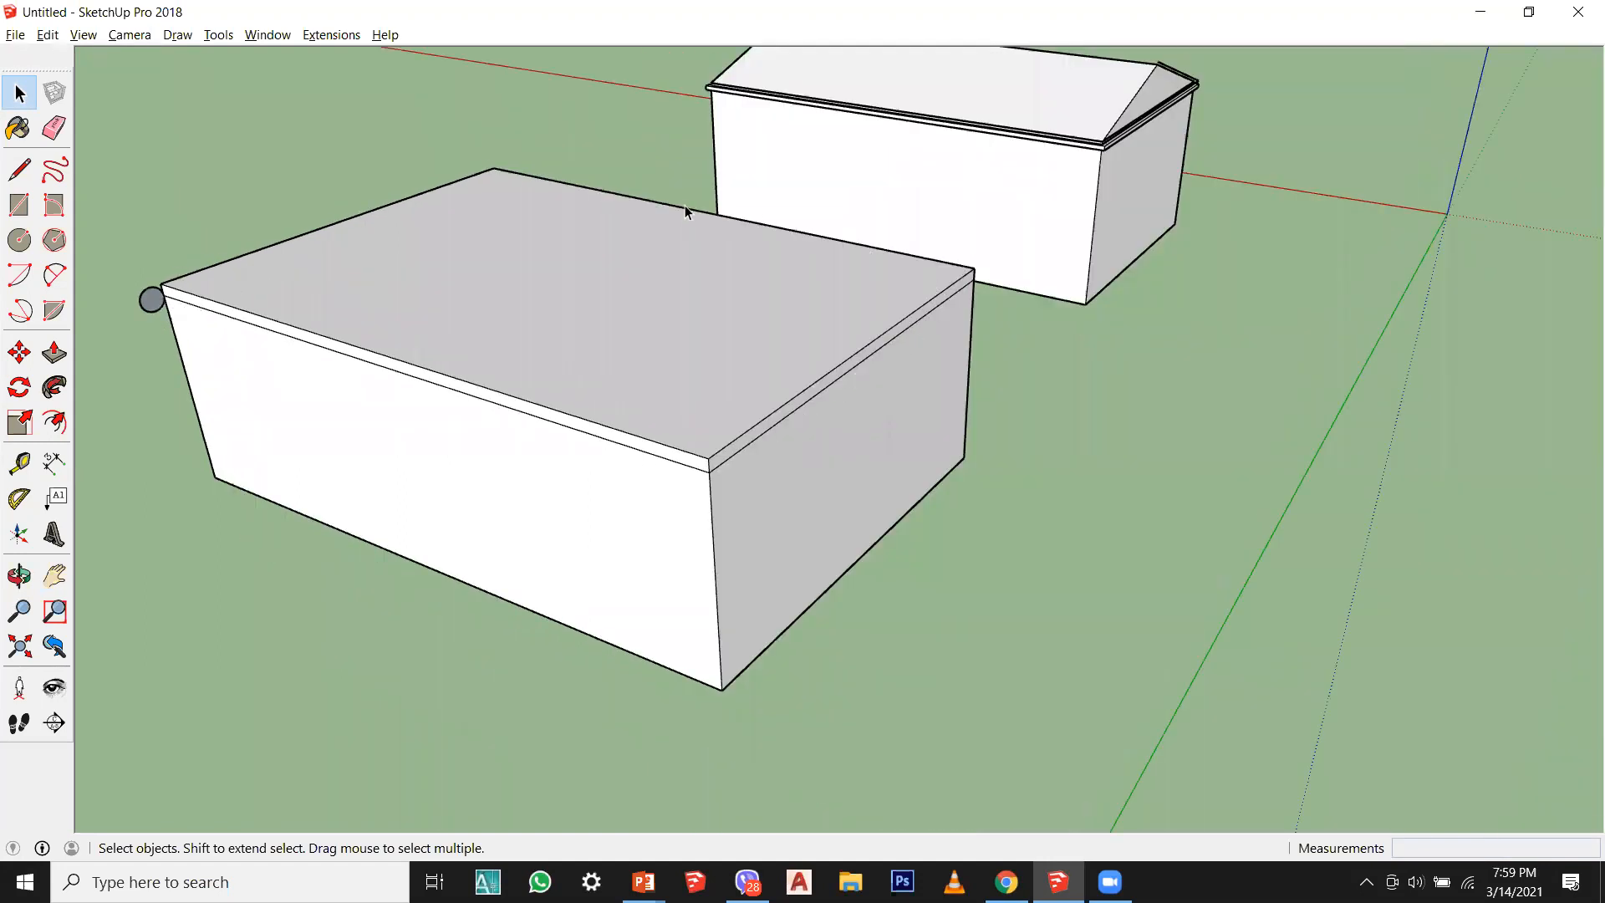
scroll(146, 315, "up", 5)
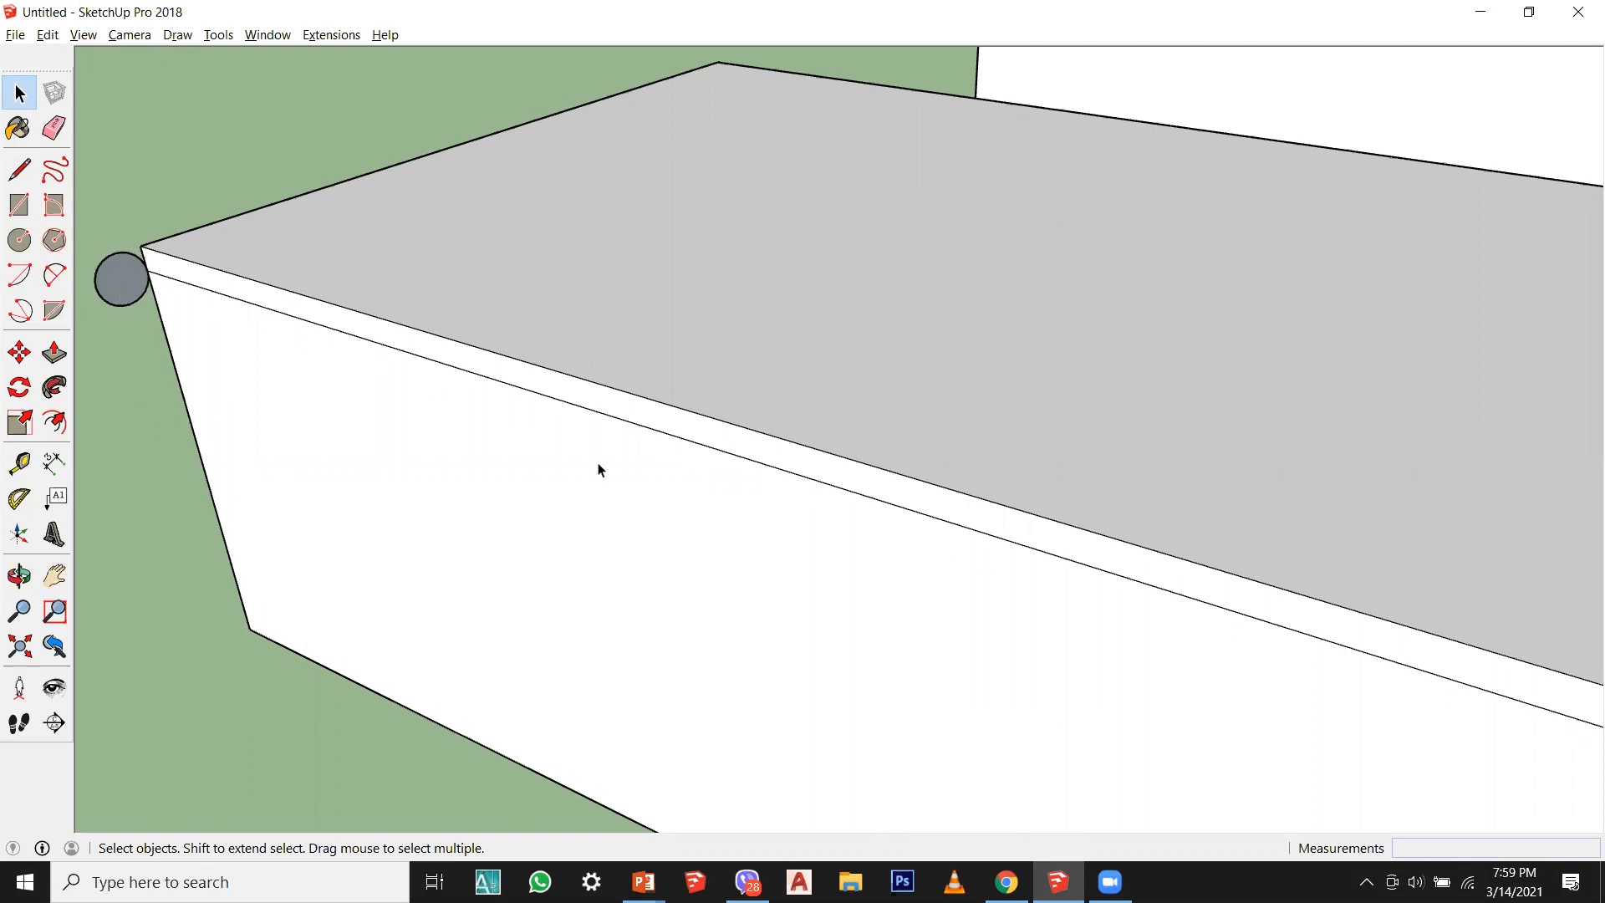
scroll(322, 386, "down", 5)
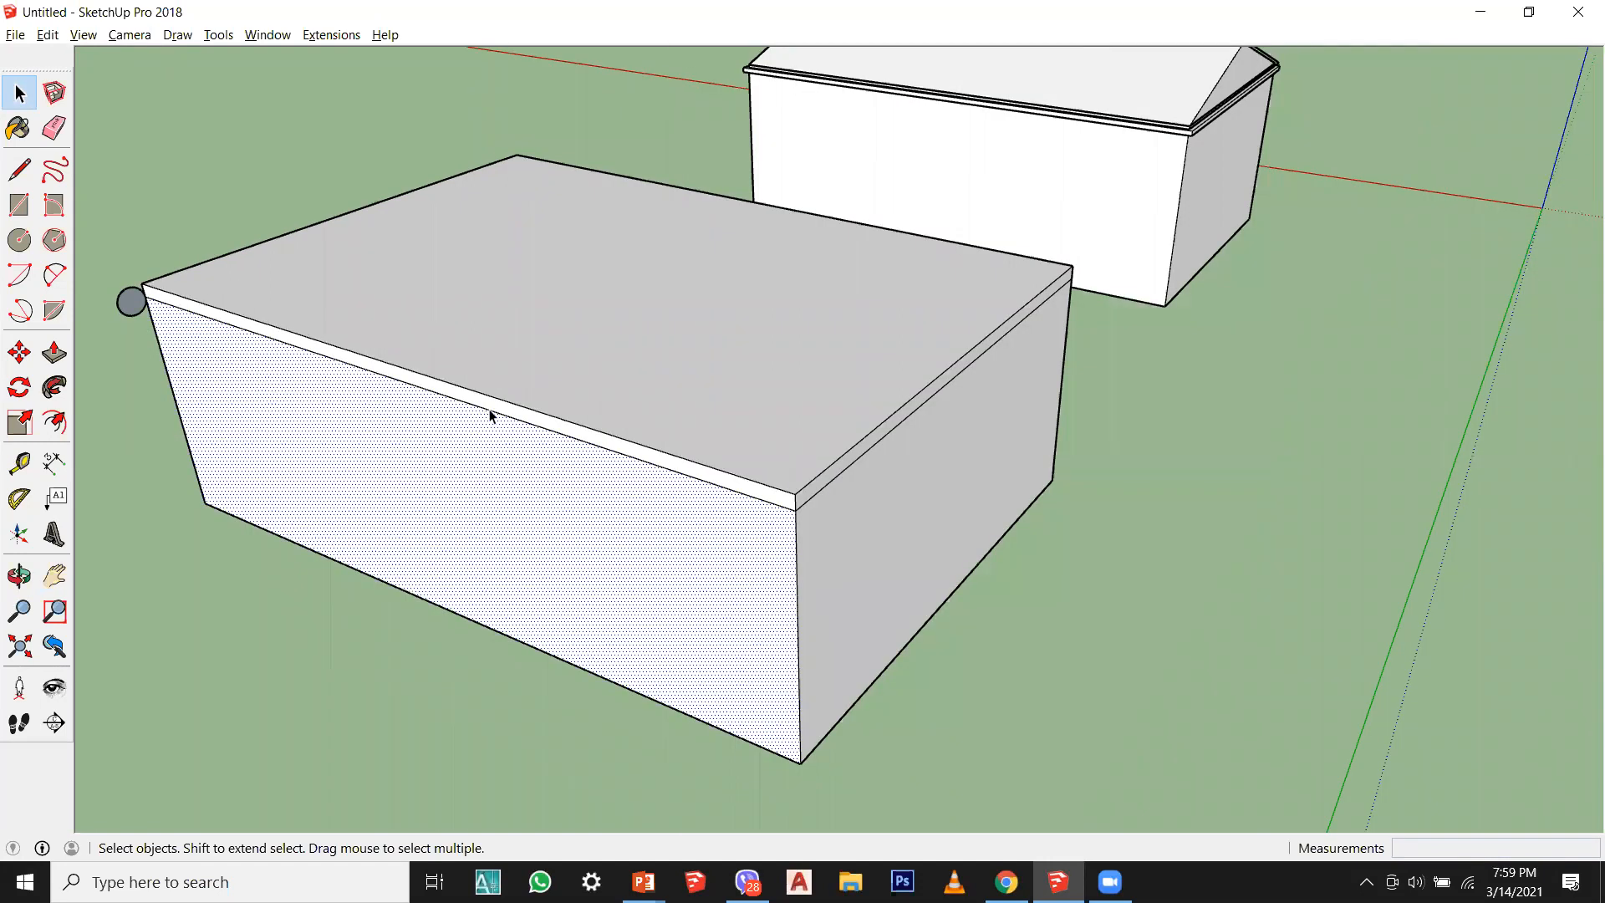
Step: Select single lines of the loop, first on the short wall and instead on the rear long wall, and clear the selection
middle_click_drag(871, 449, 142, 451)
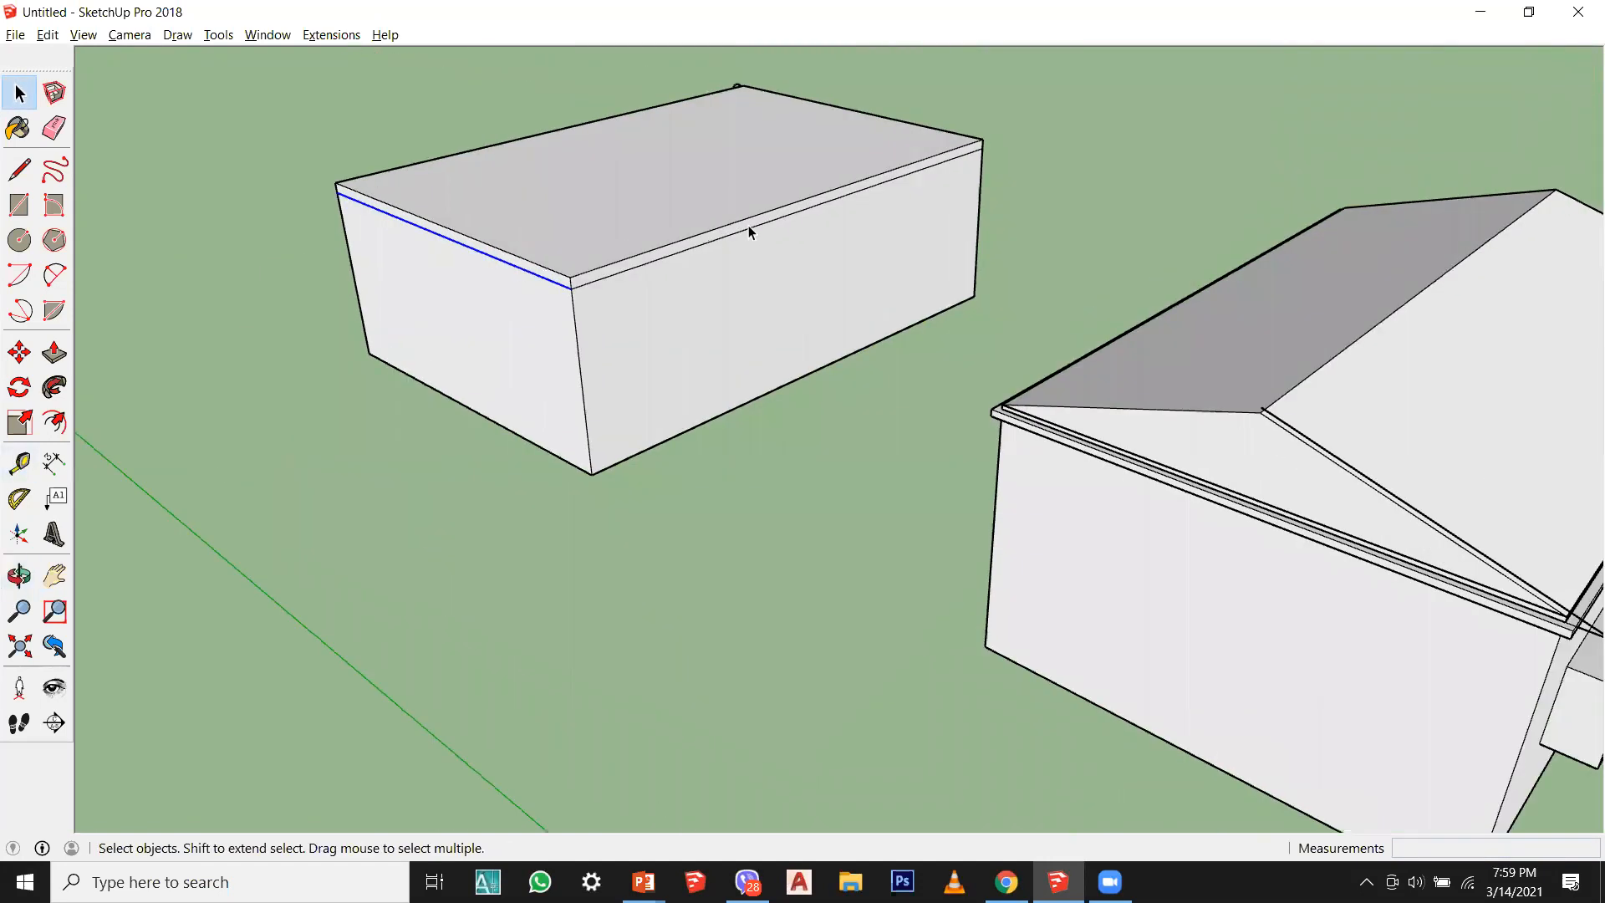
scroll(749, 230, "up", 3)
left_click(666, 255)
scroll(568, 373, "down", 2)
scroll(535, 373, "down", 2)
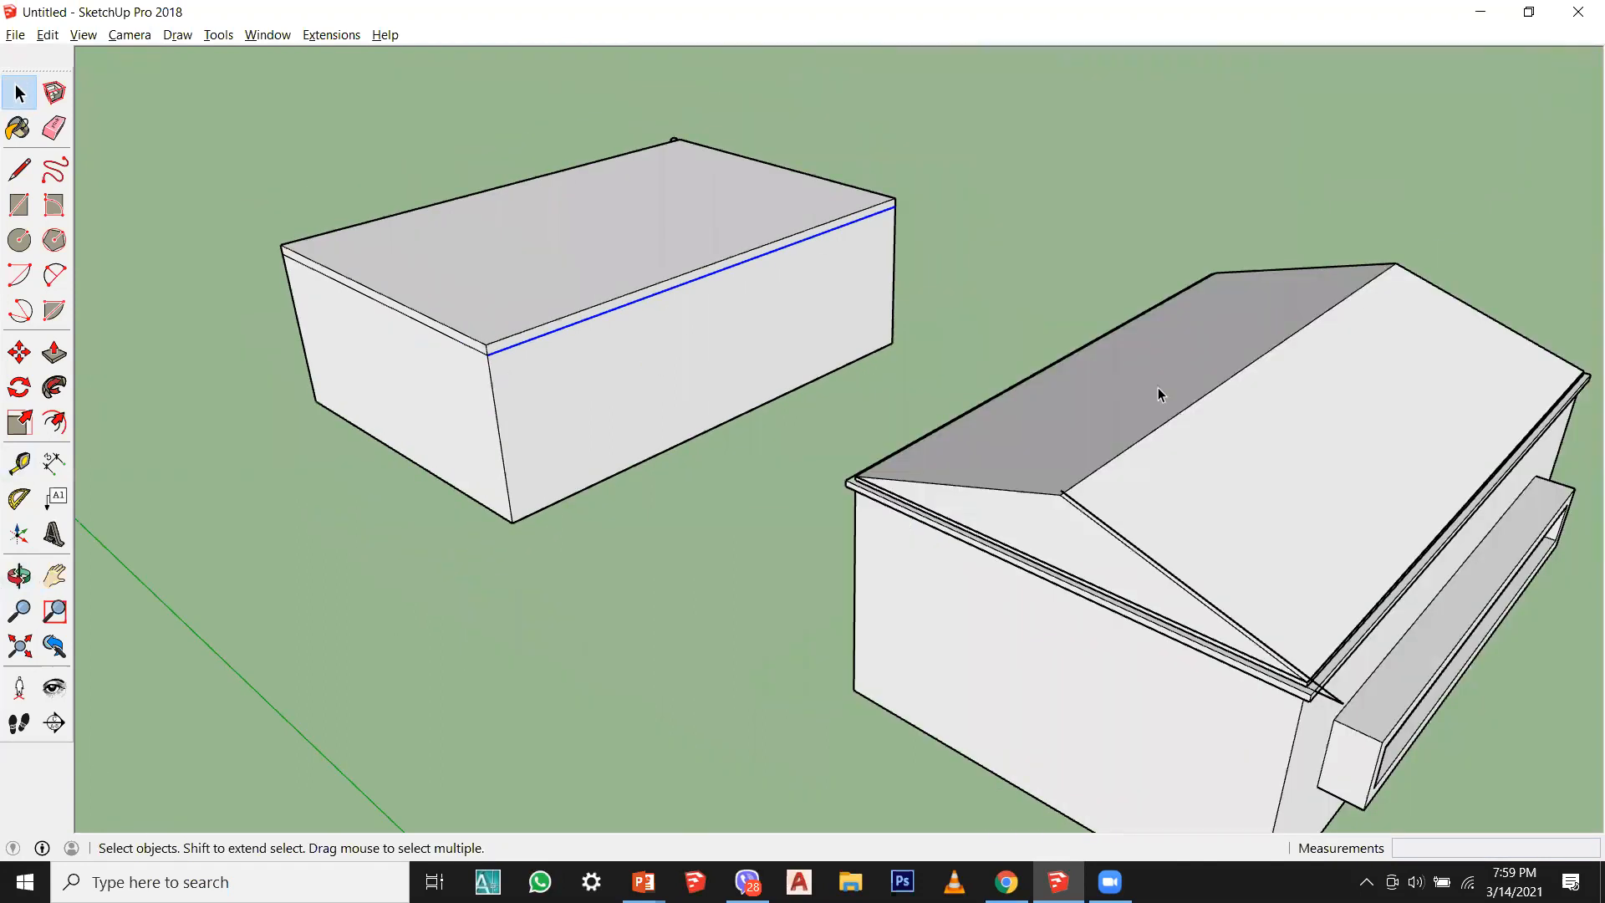
middle_click_drag(1157, 388, 941, 433)
scroll(940, 433, "down", 3)
middle_click_drag(760, 451, 1172, 480)
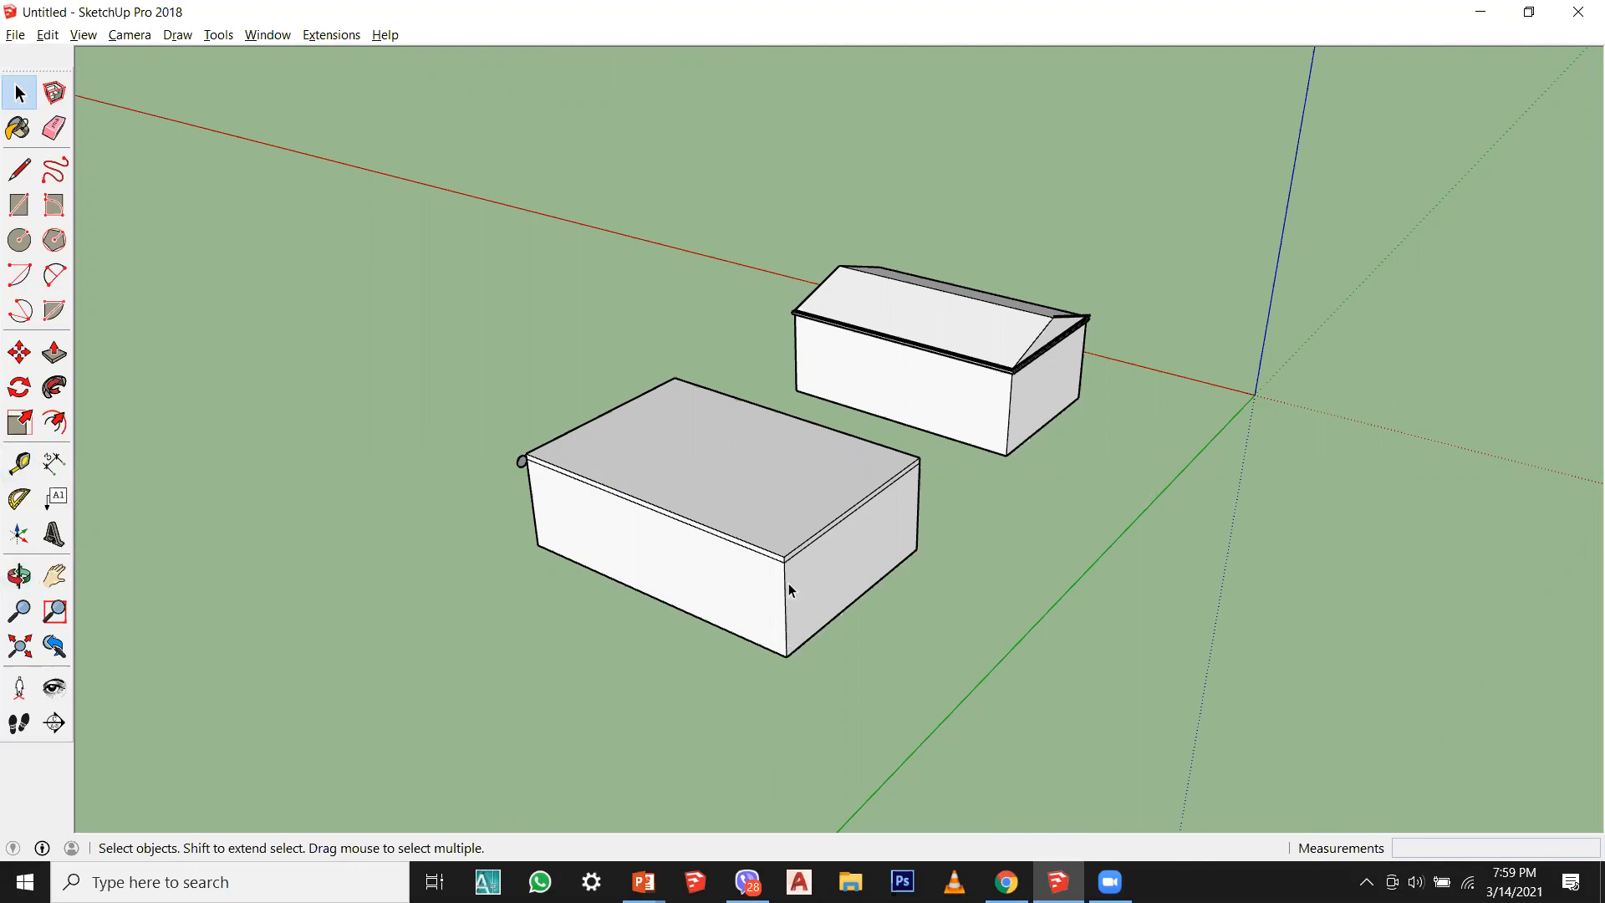
scroll(739, 582, "up", 1)
scroll(738, 582, "up", 4)
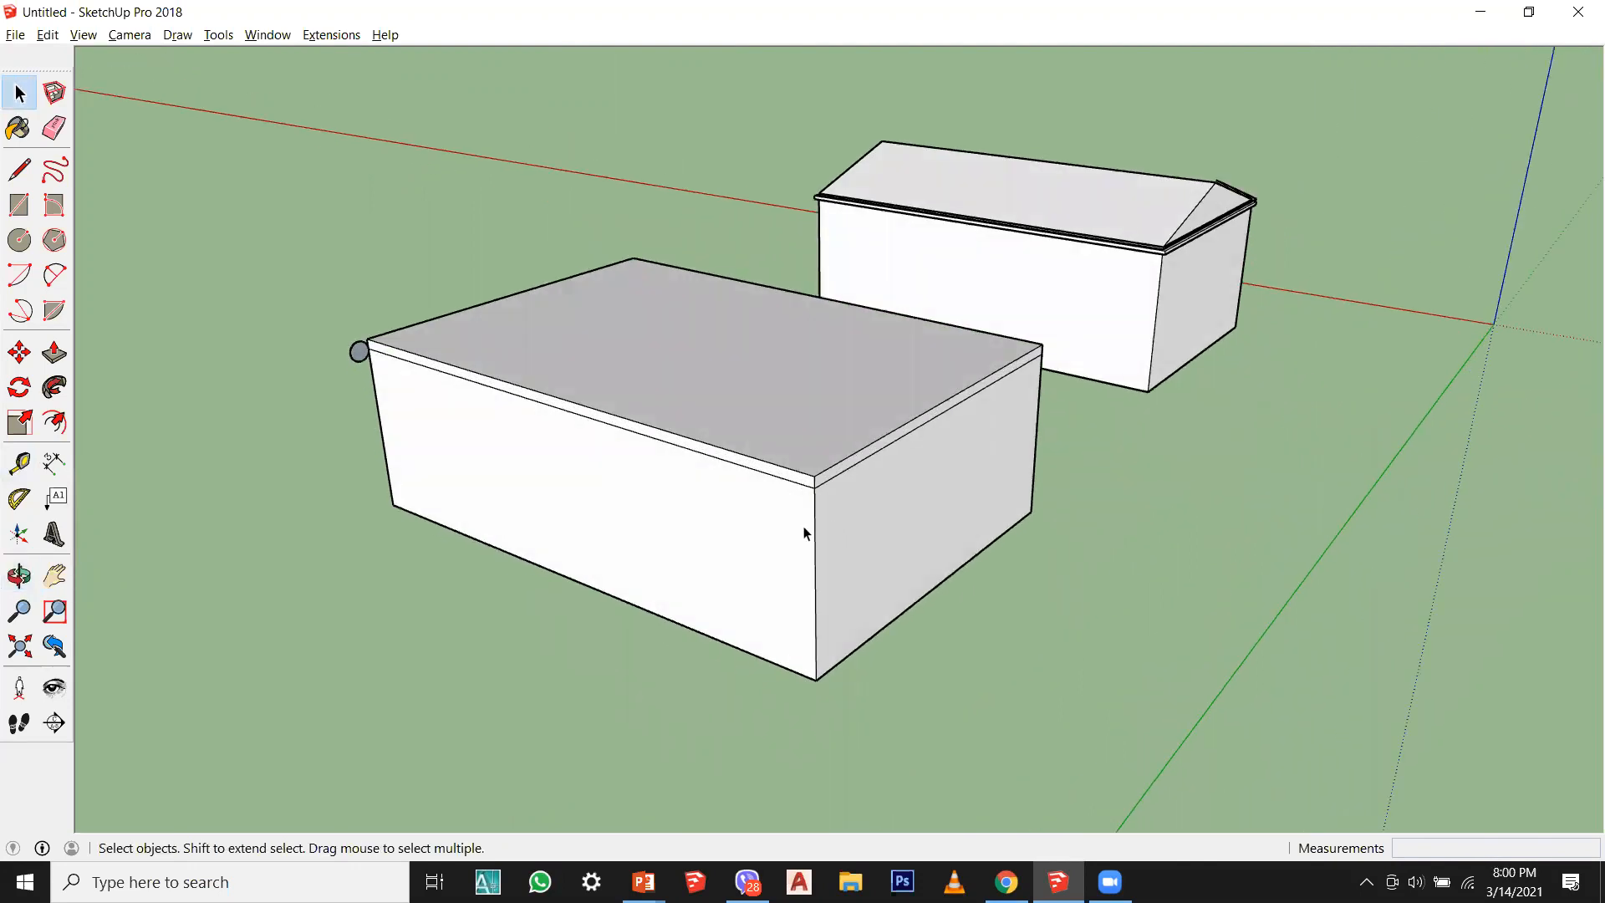
Step: Select all four lines of the loop around the box as the sweep path
left_click(795, 462)
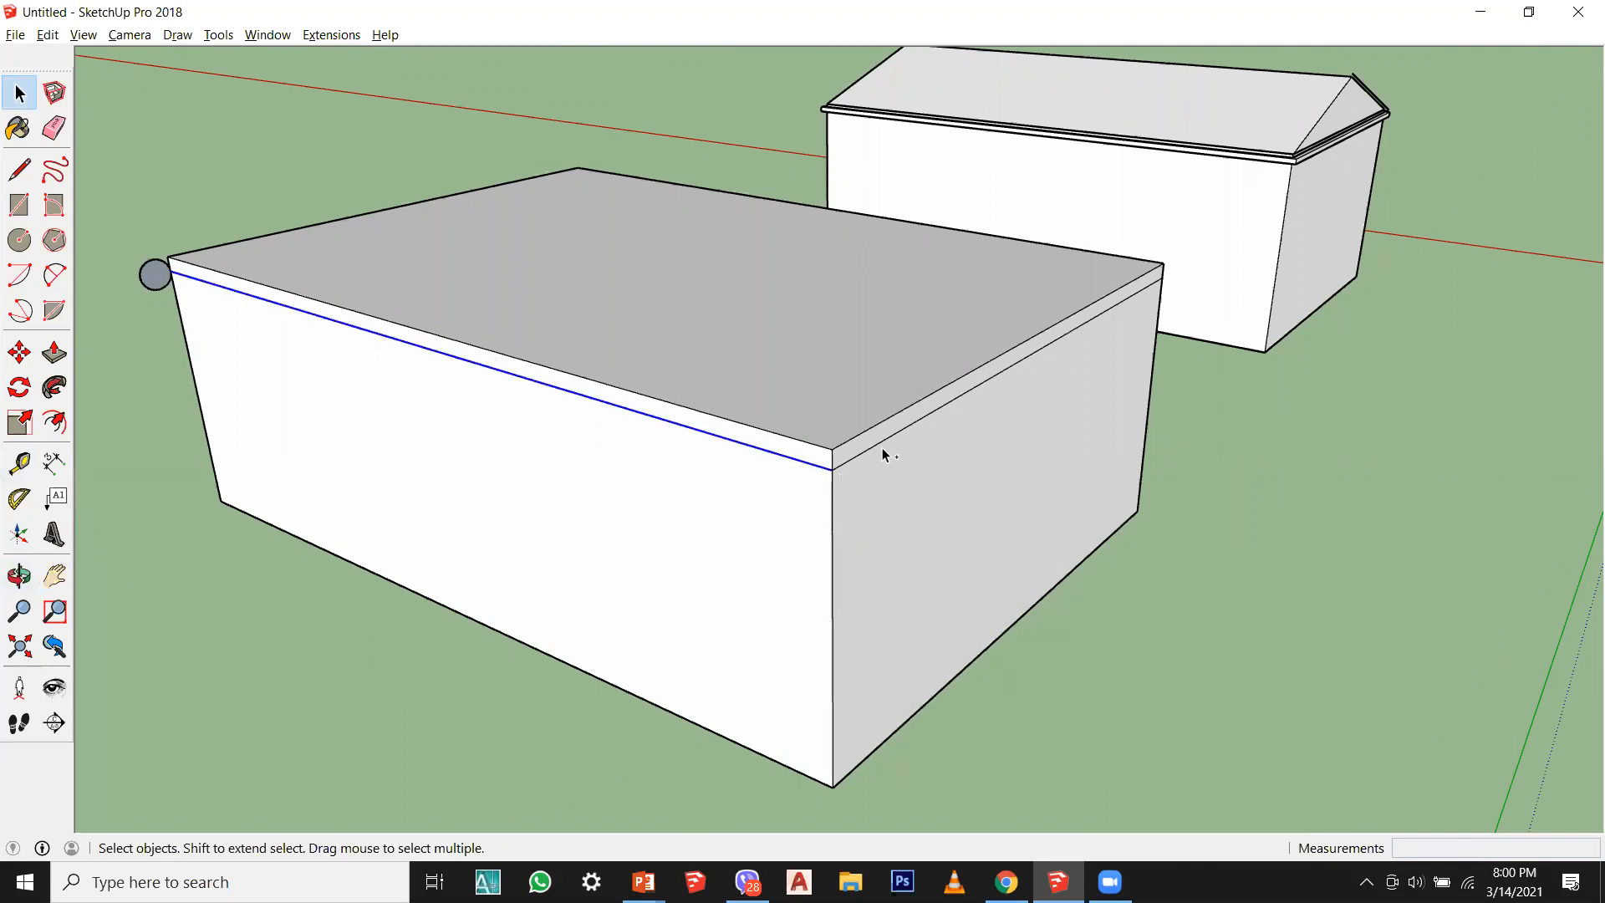
middle_click_drag(853, 504, 785, 577)
middle_click_drag(439, 230, 620, 354)
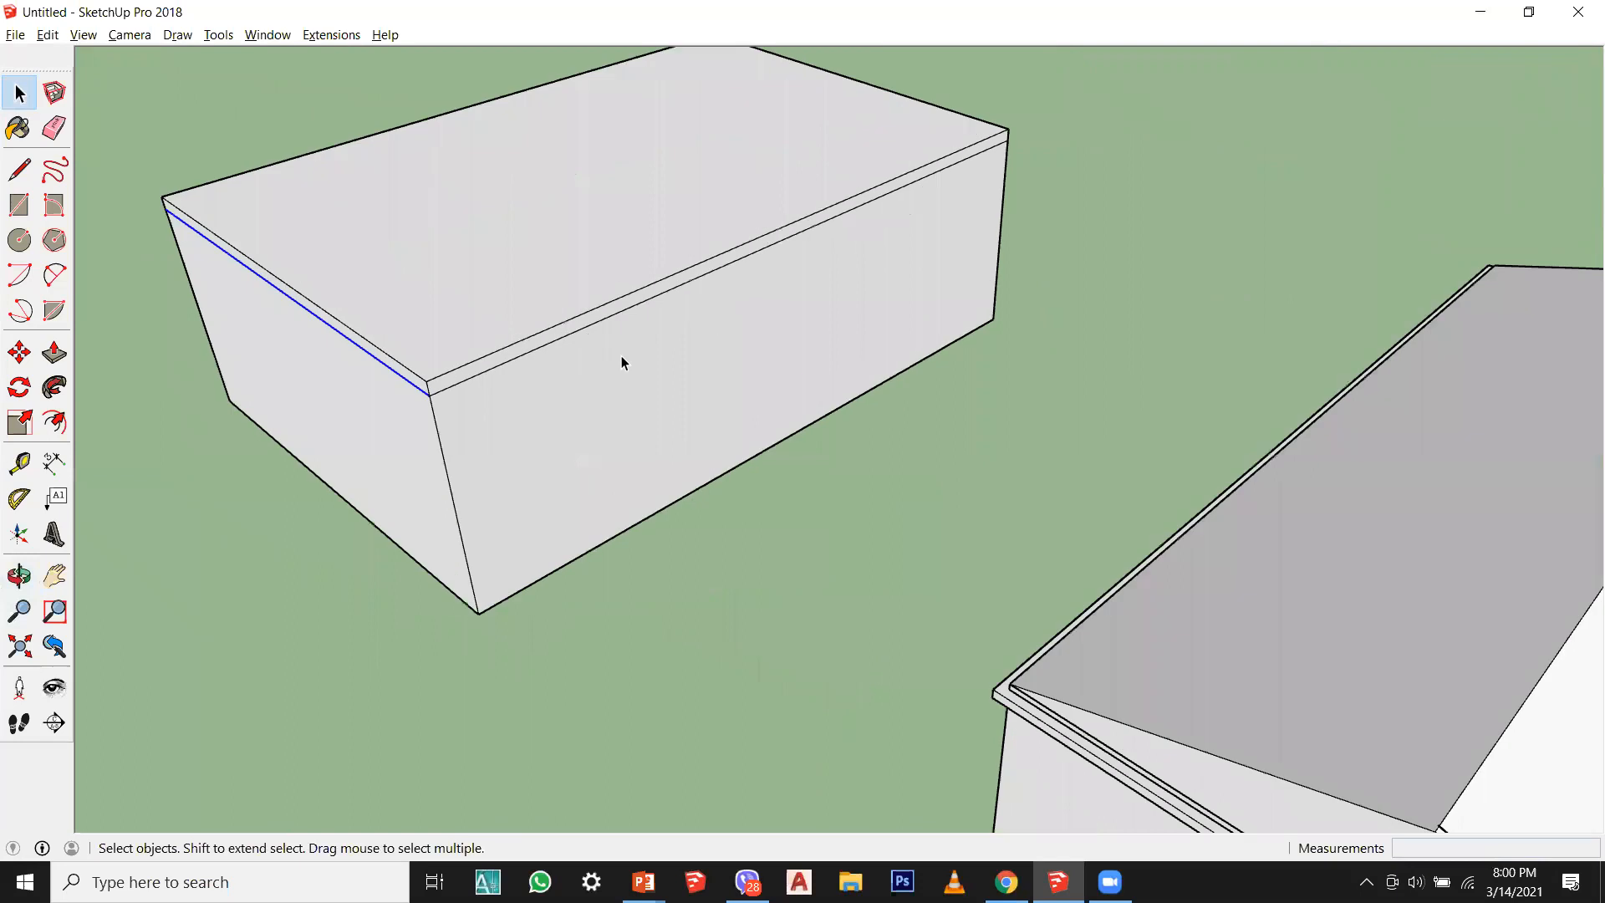
scroll(429, 383, "up", 5)
scroll(617, 477, "down", 5)
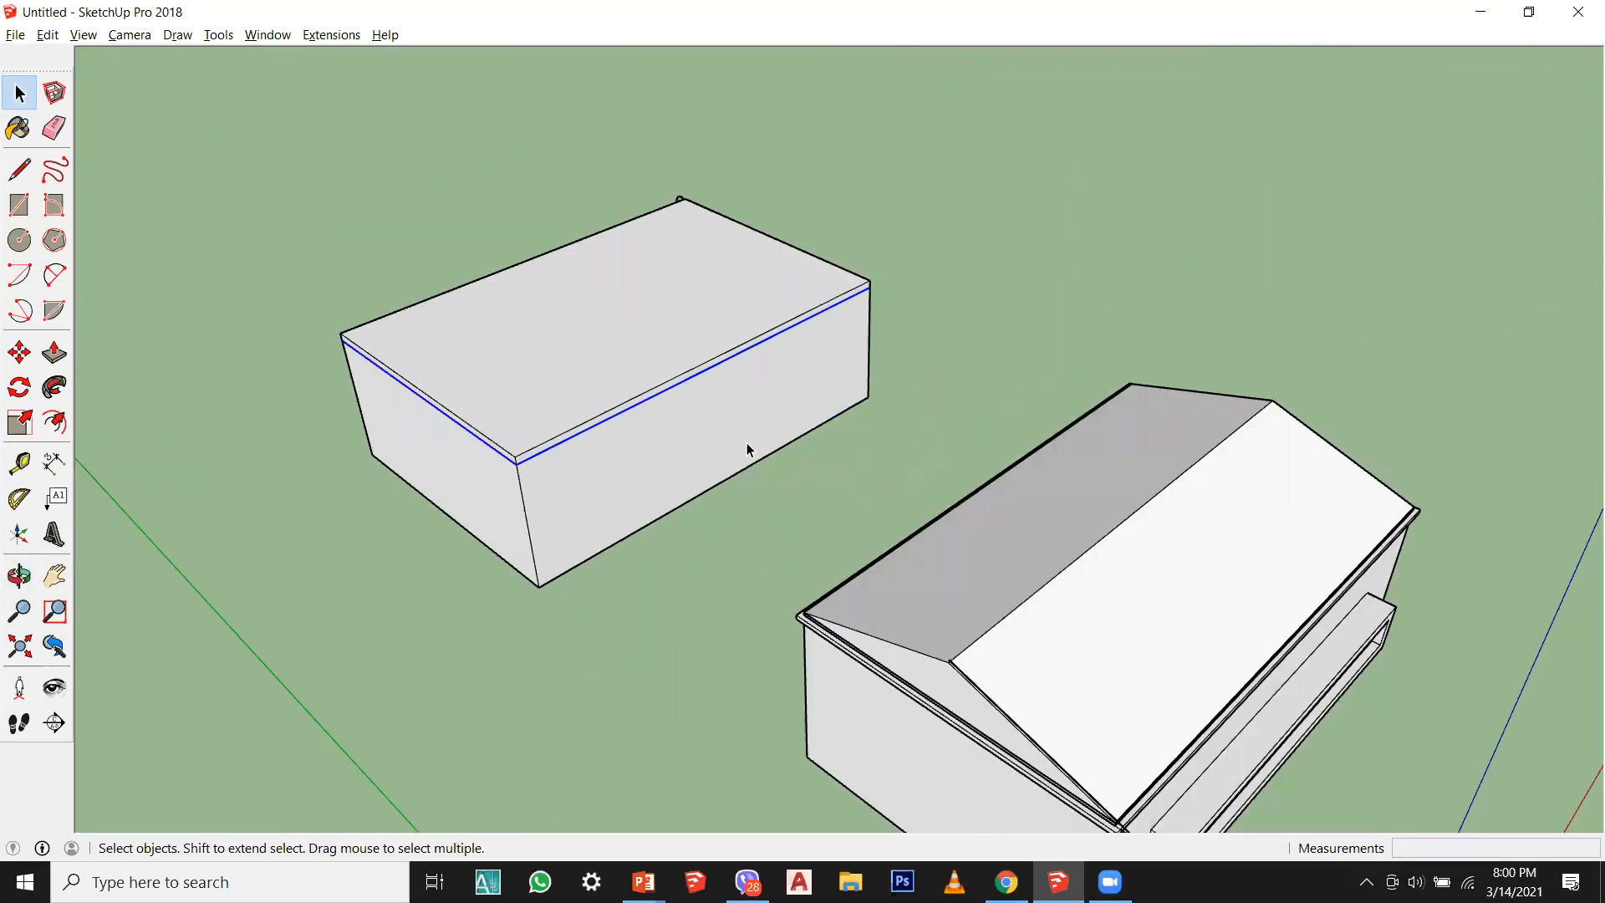
middle_click_drag(744, 451, 418, 451)
middle_click_drag(1010, 403, 945, 410)
scroll(1124, 445, "up", 3)
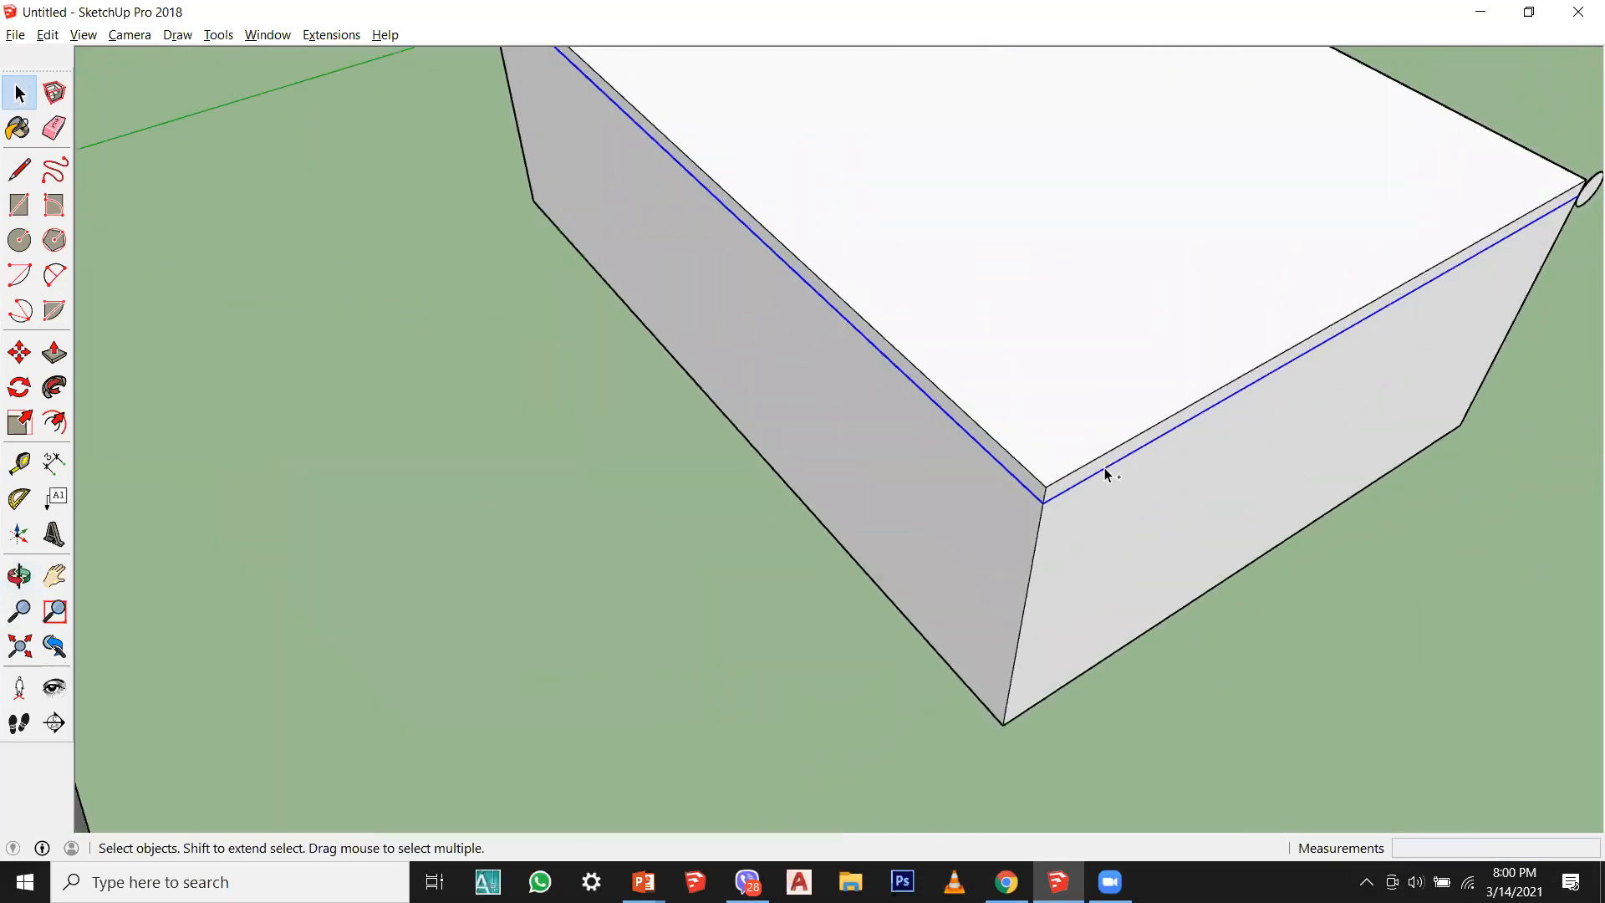
scroll(664, 511, "down", 4)
middle_click_drag(664, 511, 954, 525)
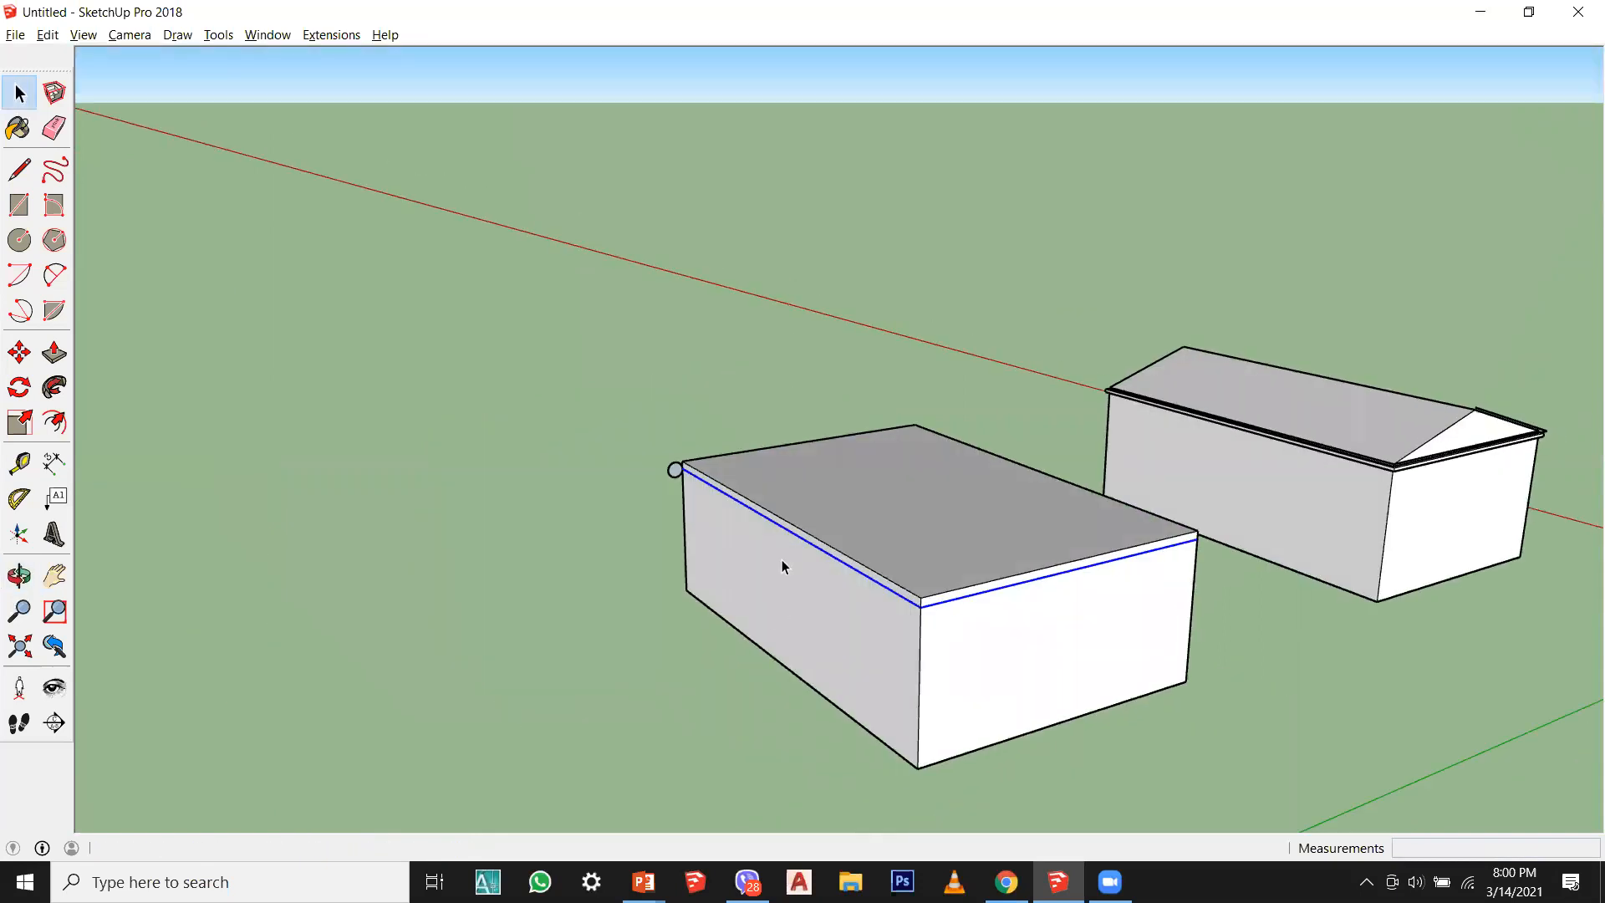
Step: Sweep the circle along the four selected lines around the box with Follow Me
middle_click_drag(842, 606, 861, 508)
middle_click_drag(444, 575, 637, 709)
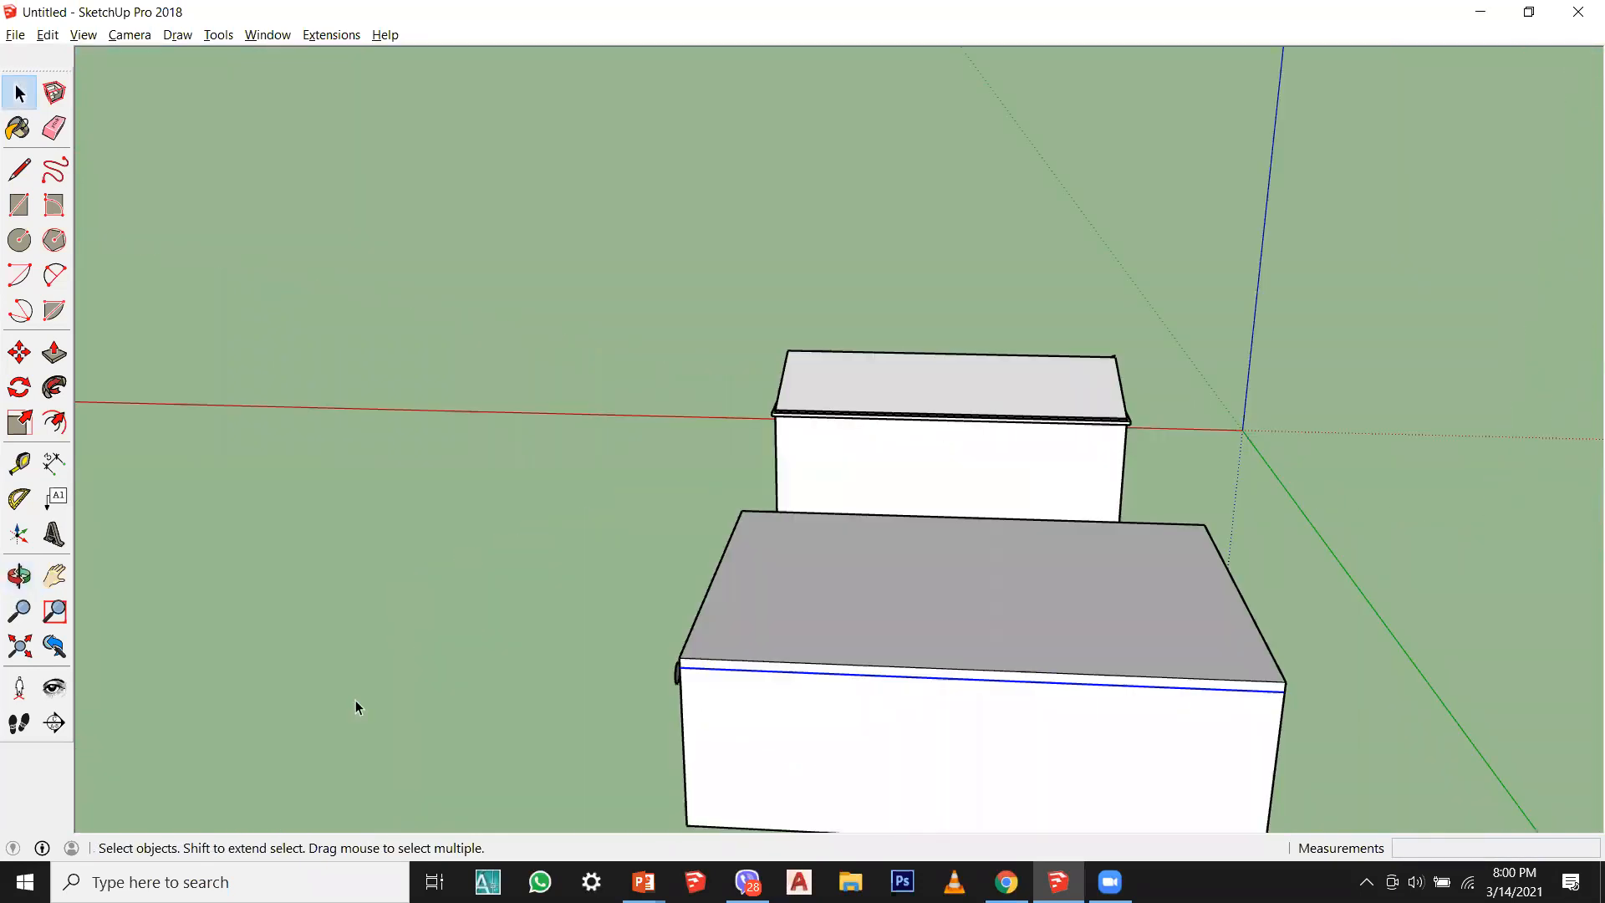
middle_click_drag(364, 694, 285, 580)
scroll(735, 659, "down", 3)
middle_click_drag(735, 660, 695, 677)
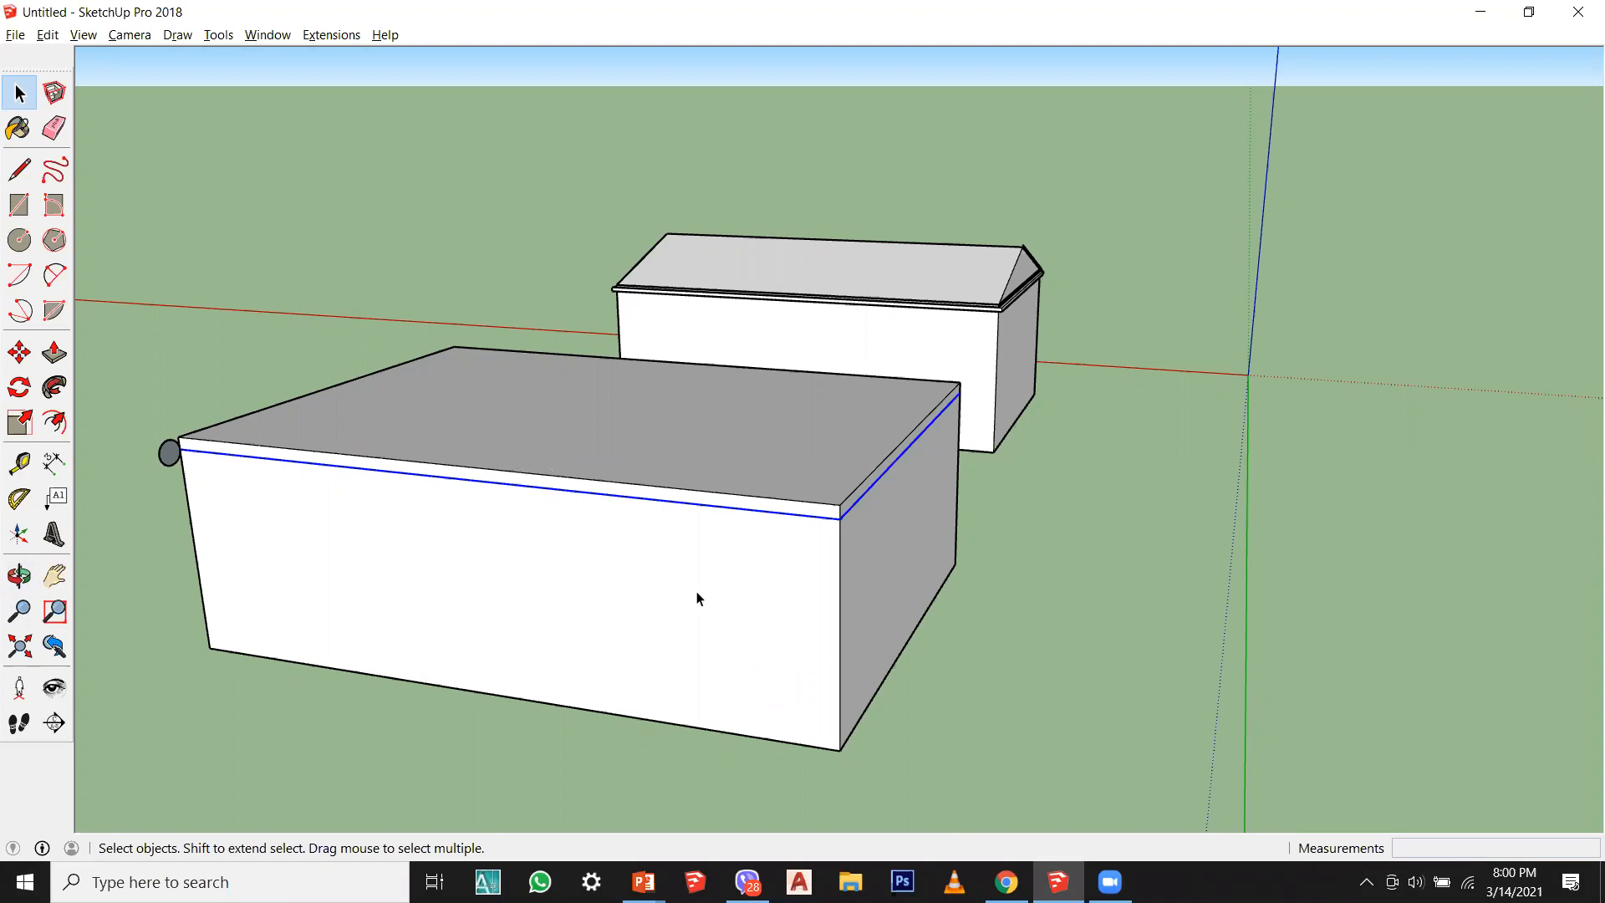
middle_click_drag(649, 616, 550, 639)
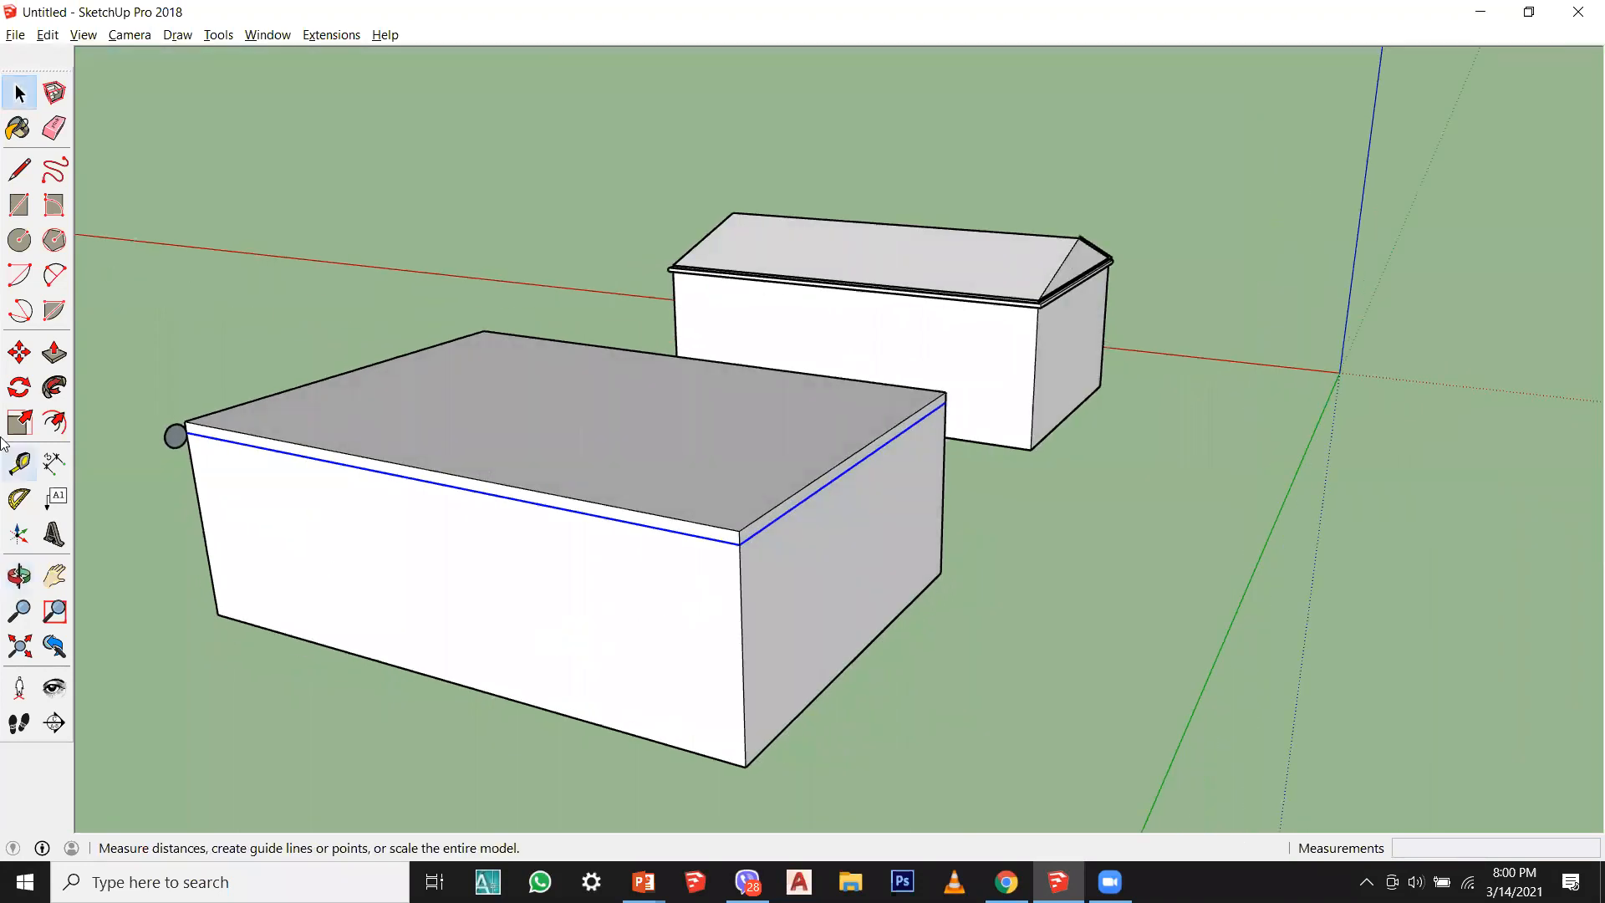
left_click(56, 391)
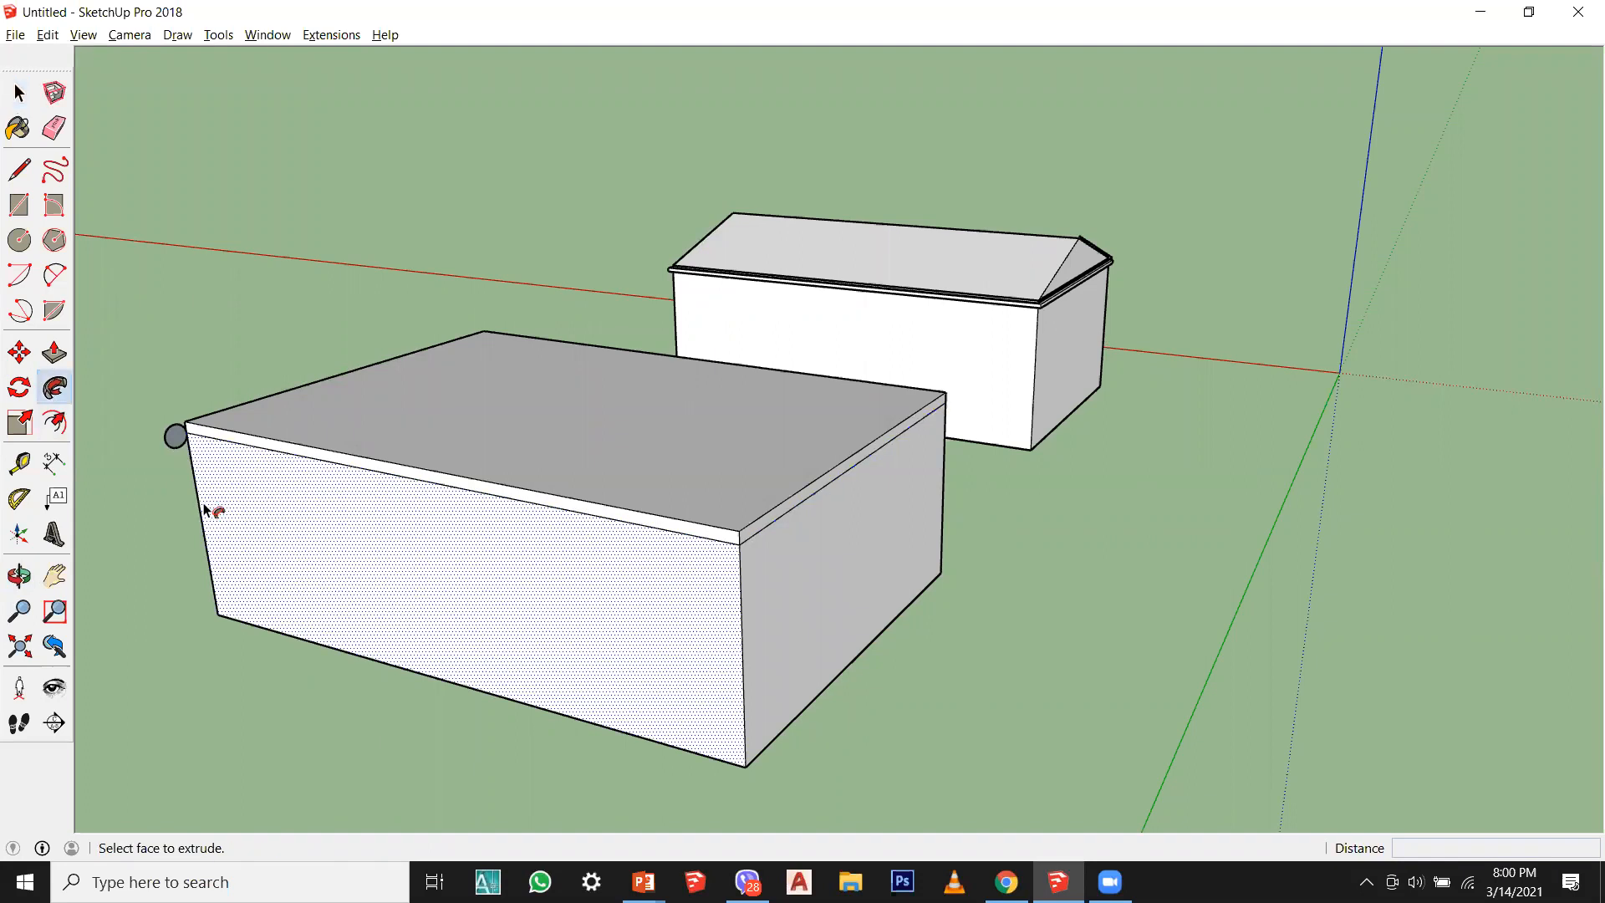
scroll(178, 443, "up", 2)
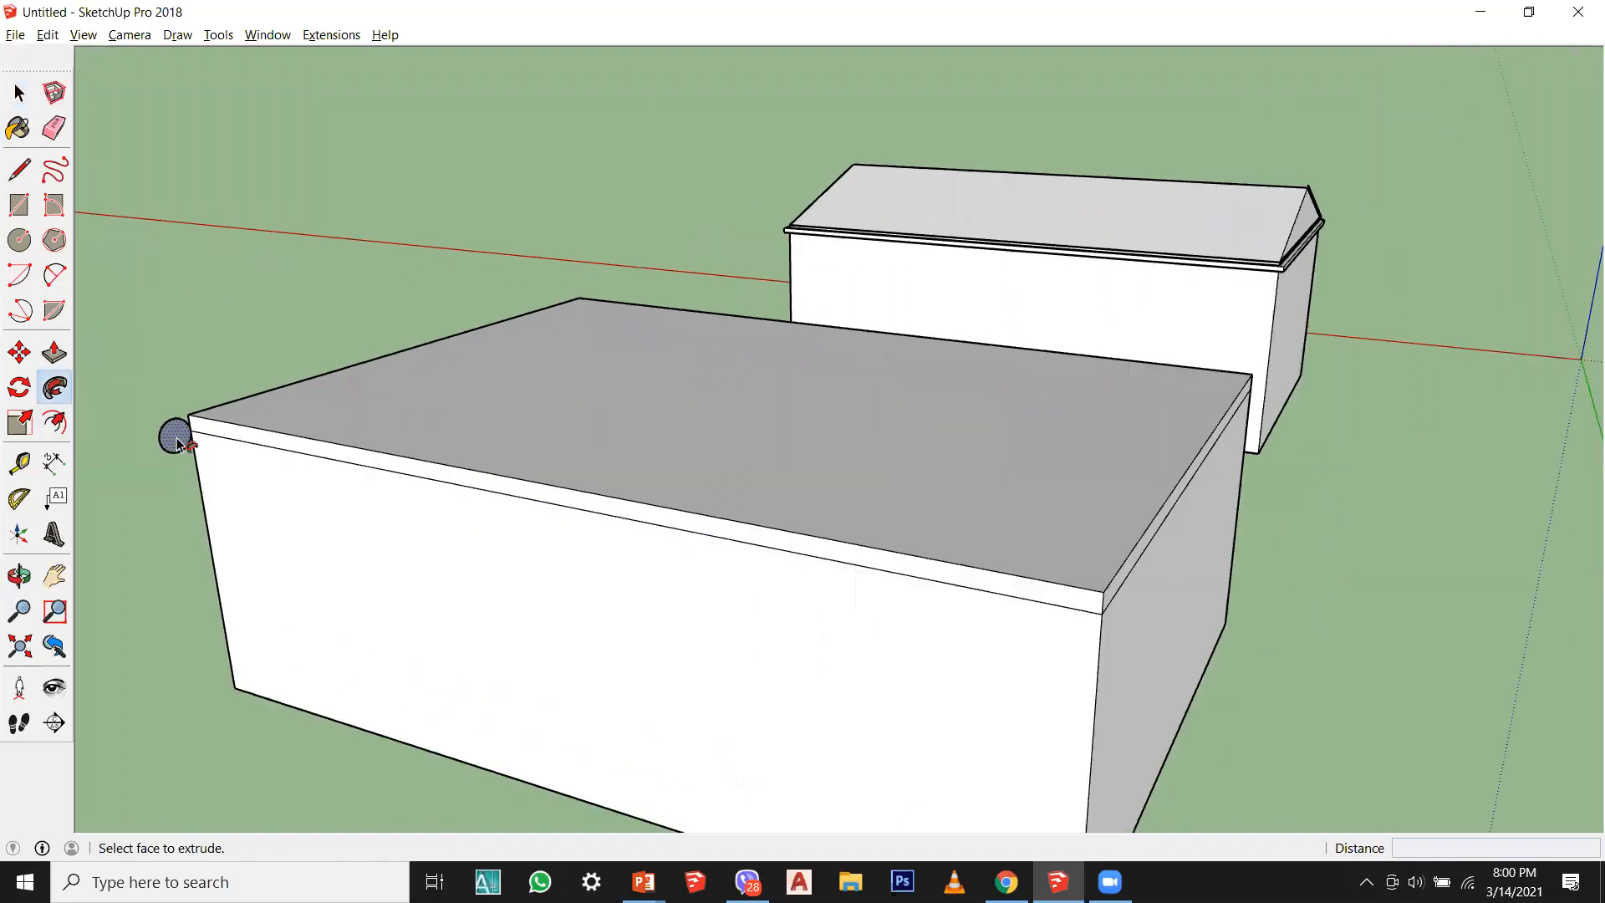
left_click(178, 443, "alt")
Step: Undo the round moulding swept around the box
scroll(159, 468, "down", 3)
middle_click_drag(142, 483, 424, 438)
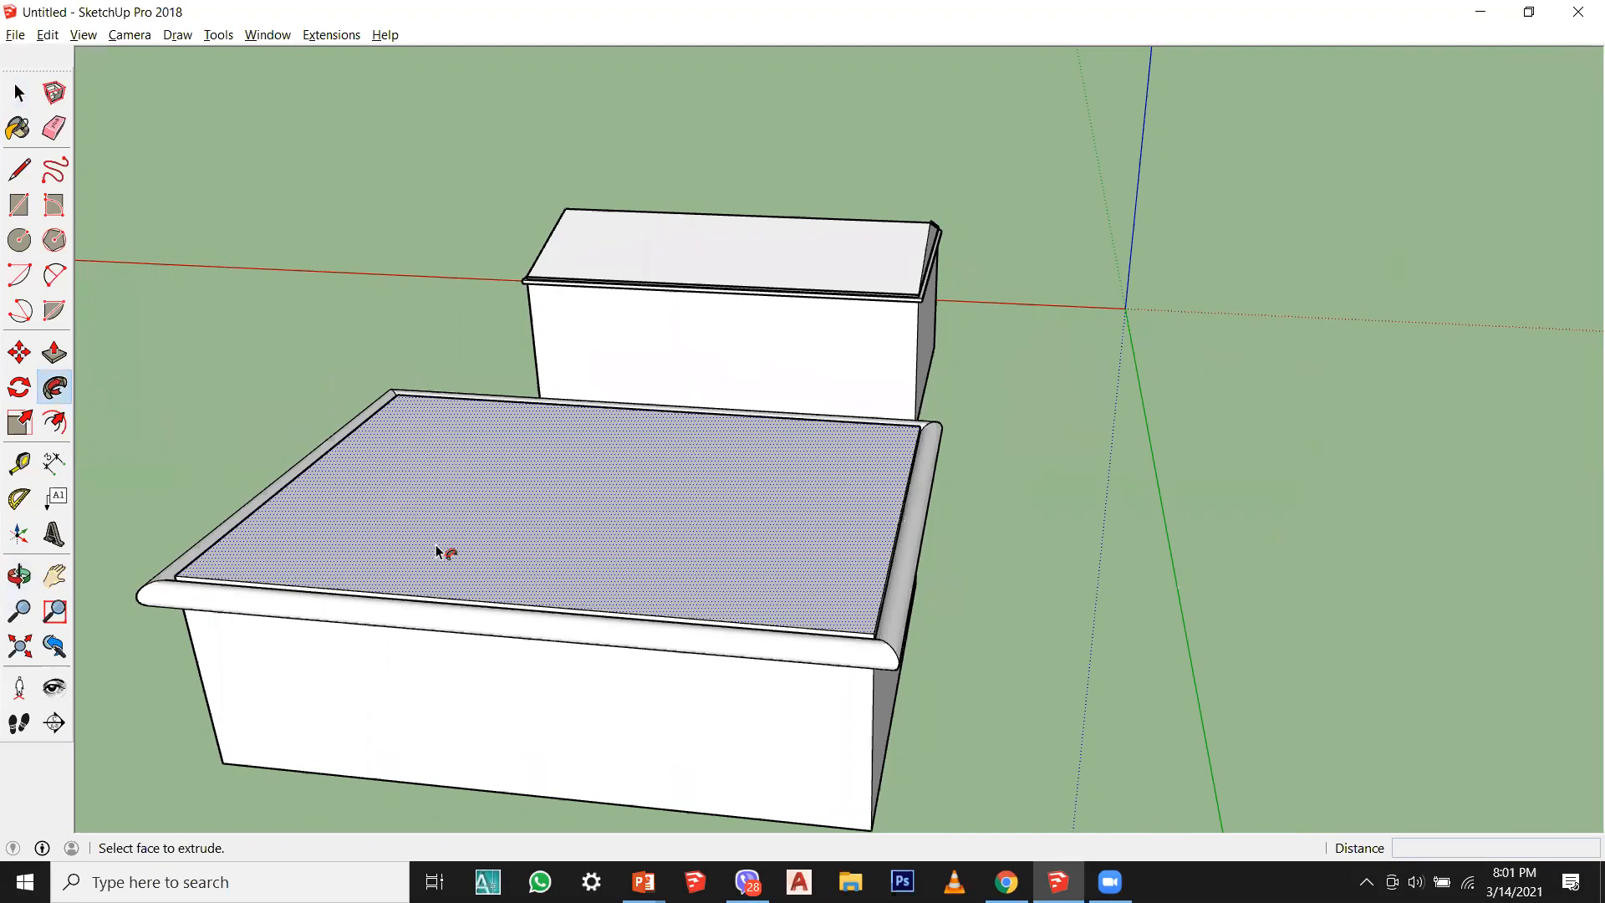
key("ctrl+z")
key("r")
Step: Draw a vertical line from the front long wall's loop line down to the base, and erase the loop segment between it and the corner
key("l")
scroll(771, 581, "down", 2)
scroll(704, 523, "up", 2)
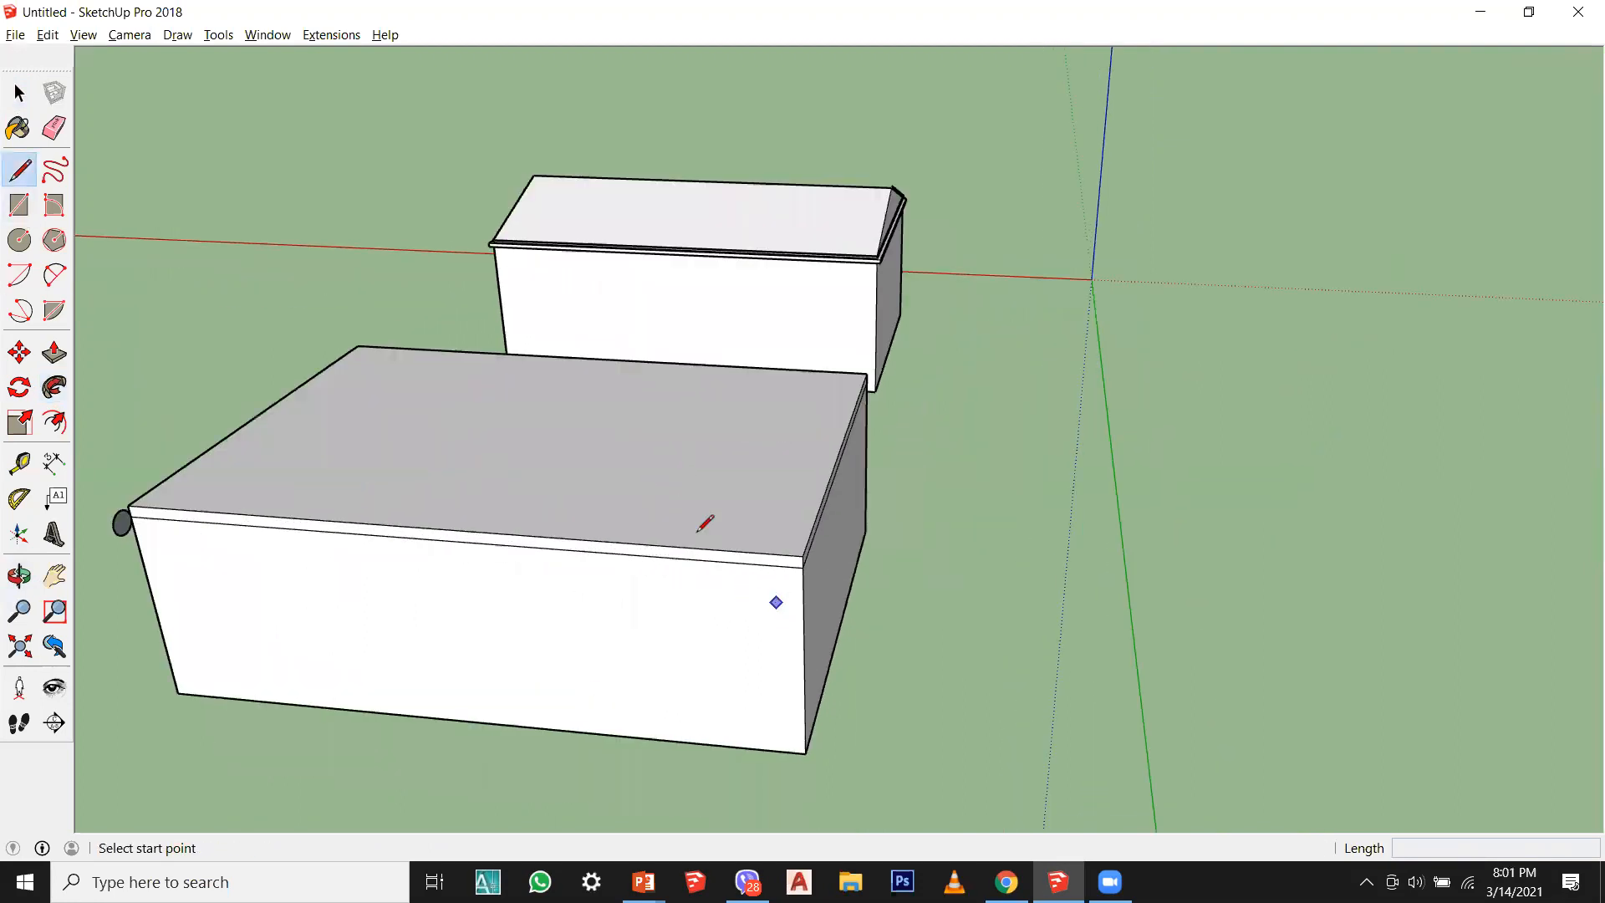
scroll(705, 523, "up", 1)
left_click(681, 556)
middle_click_drag(680, 556, 213, 159)
left_click(736, 531)
left_click(56, 132)
left_click(739, 409)
Step: Select the shortened horizontal line and the vertical line on the front wall, and sweep the circle along them with Follow Me
left_click(26, 83)
scroll(830, 376, "down", 2)
scroll(728, 430, "up", 3)
left_click(823, 422)
left_click(828, 458, "shift")
middle_click_drag(831, 455, 727, 491)
left_click(56, 389)
left_click(170, 376)
middle_click_drag(802, 610, 357, 433)
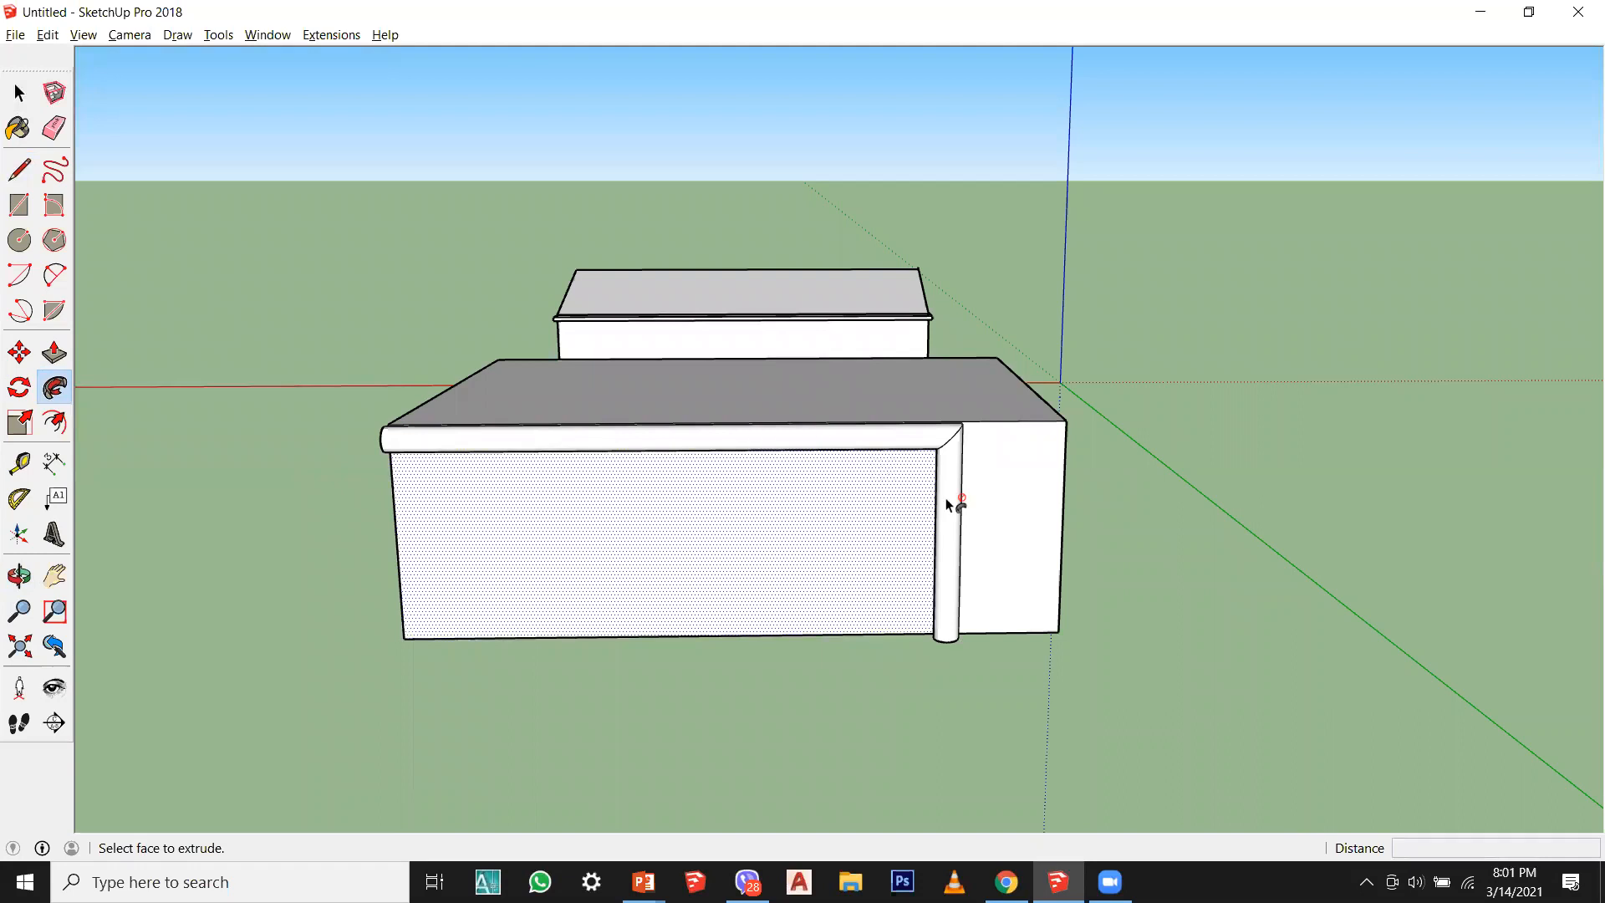
Step: Select the loop's lines on the short wall and the rear long wall individually, and extend the selection to both
left_click(19, 92)
middle_click_drag(602, 309, 248, 499)
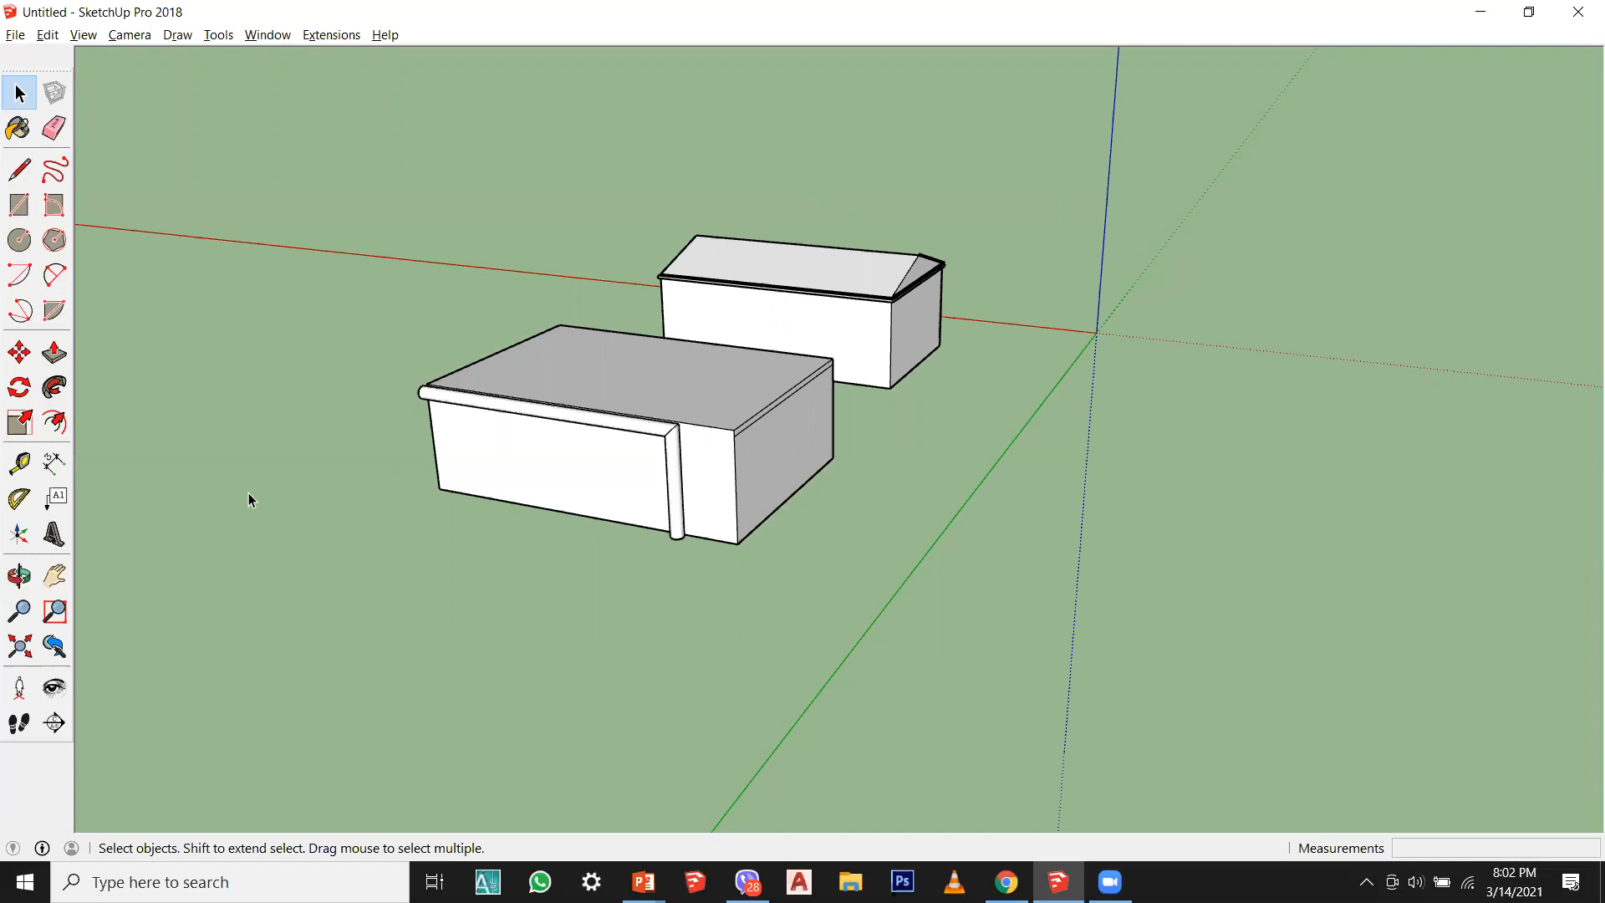
middle_click_drag(544, 469, 570, 354)
scroll(616, 305, "up", 5)
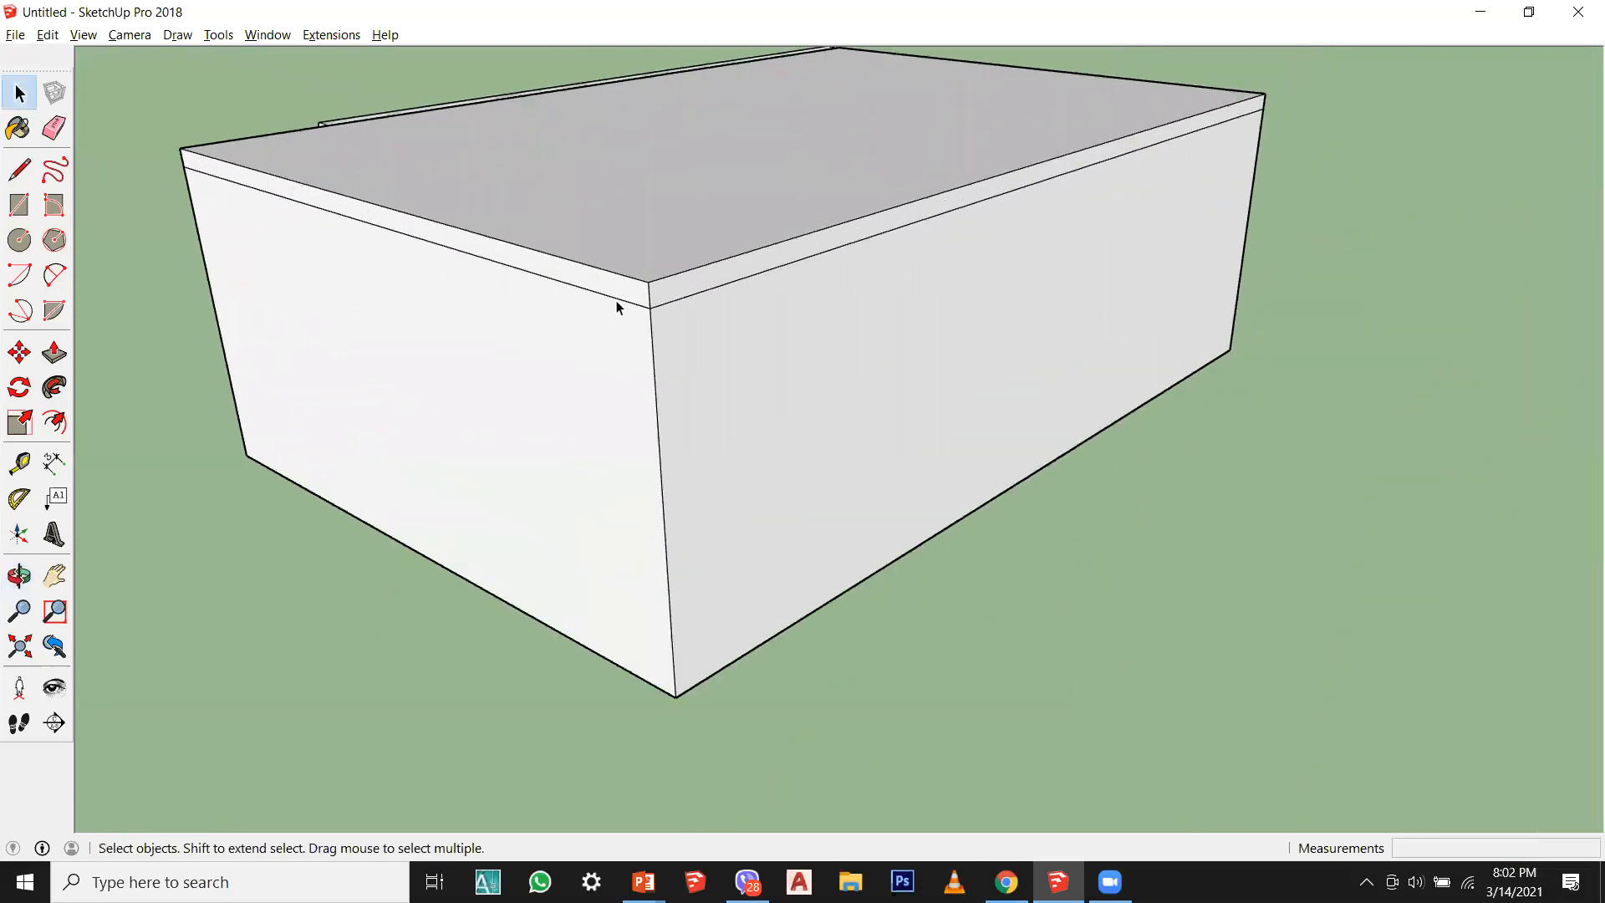
left_click(619, 301)
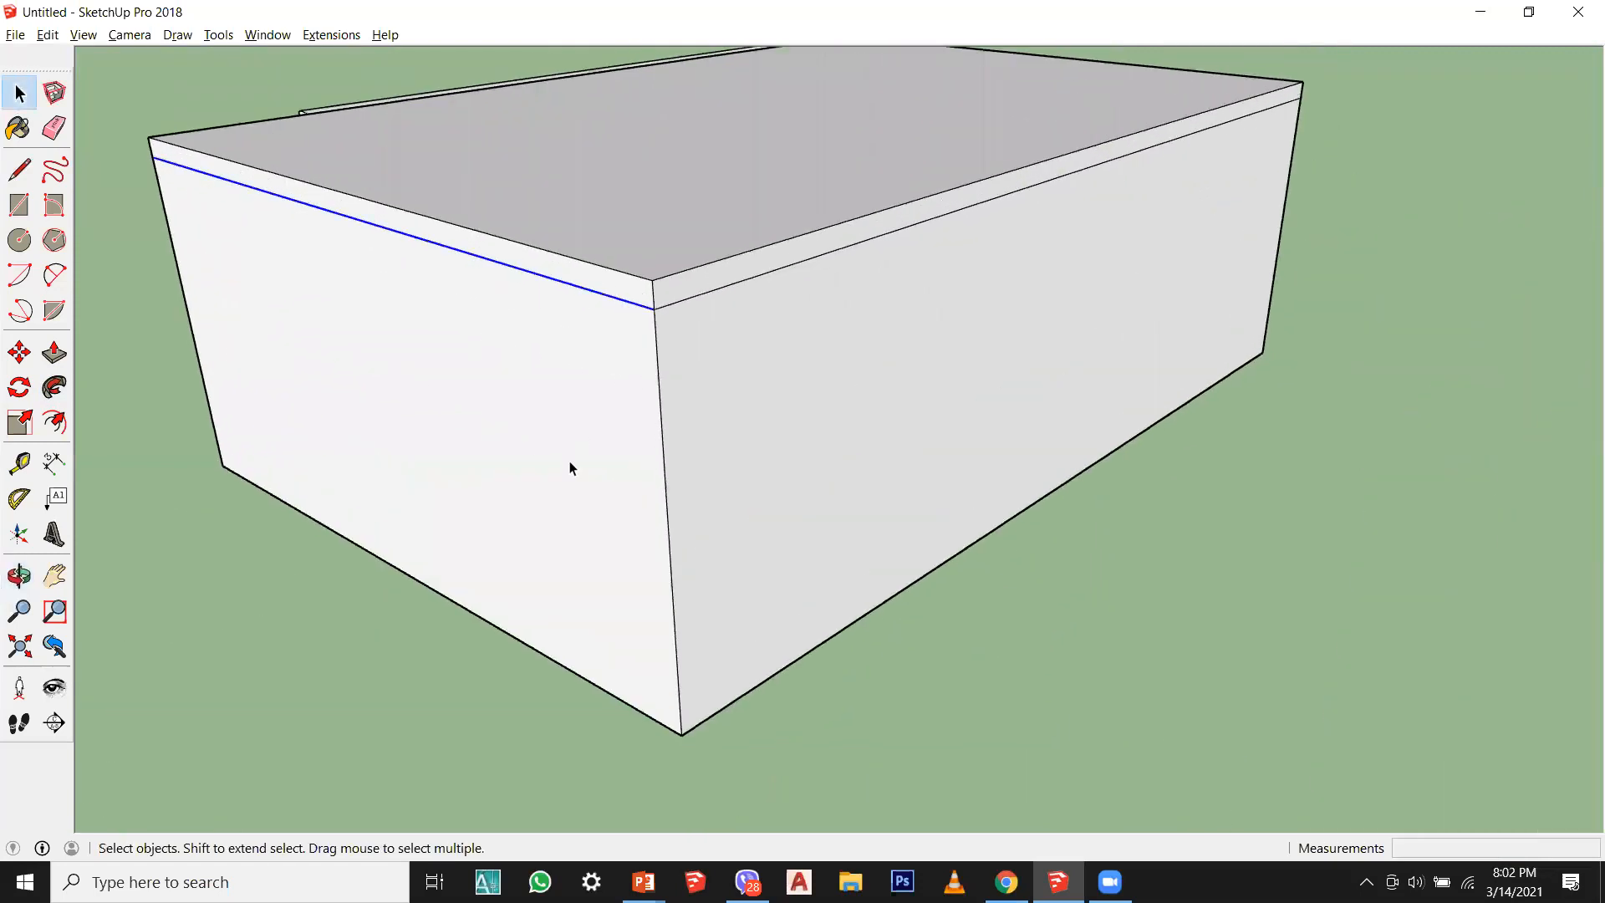
left_click(708, 296)
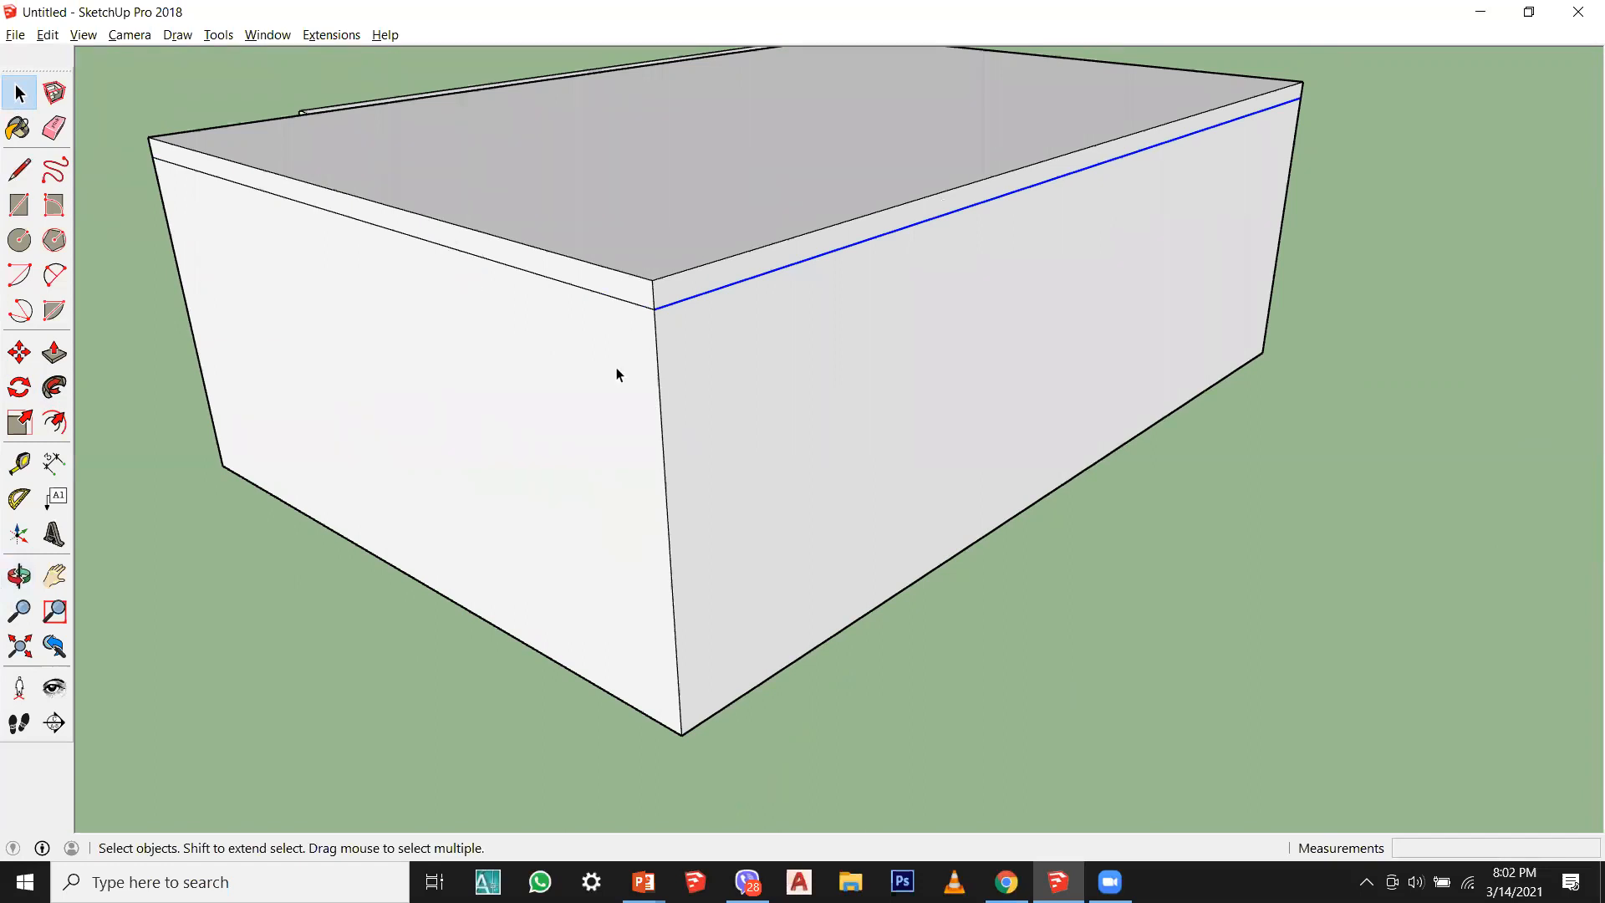
scroll(618, 330, "up", 3)
left_click(666, 306)
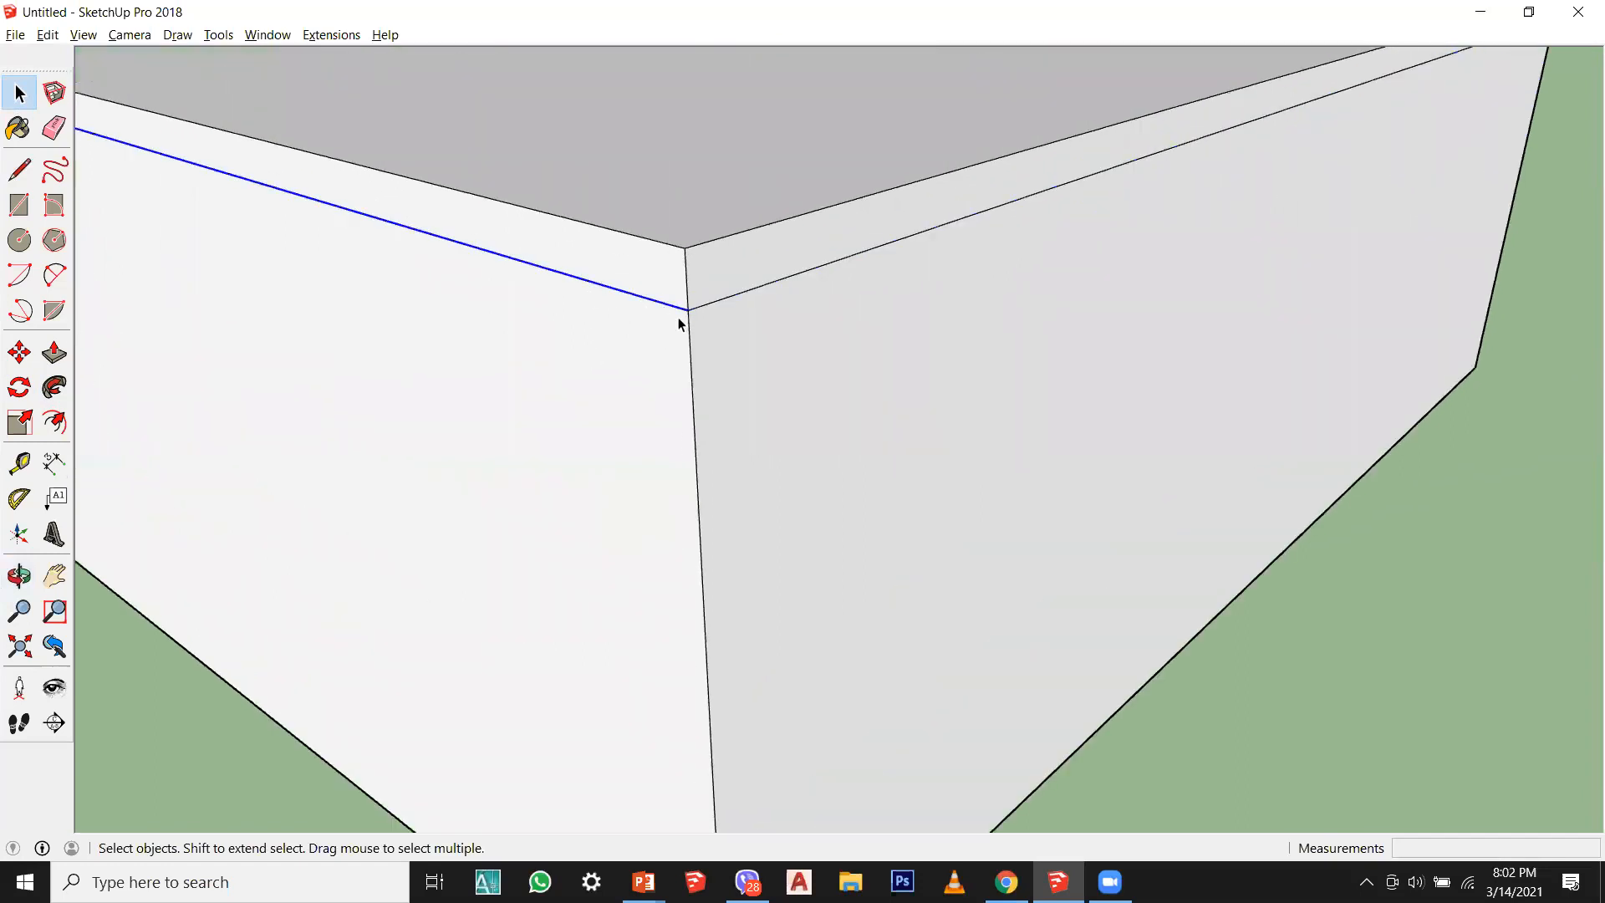
left_click(739, 293, "shift")
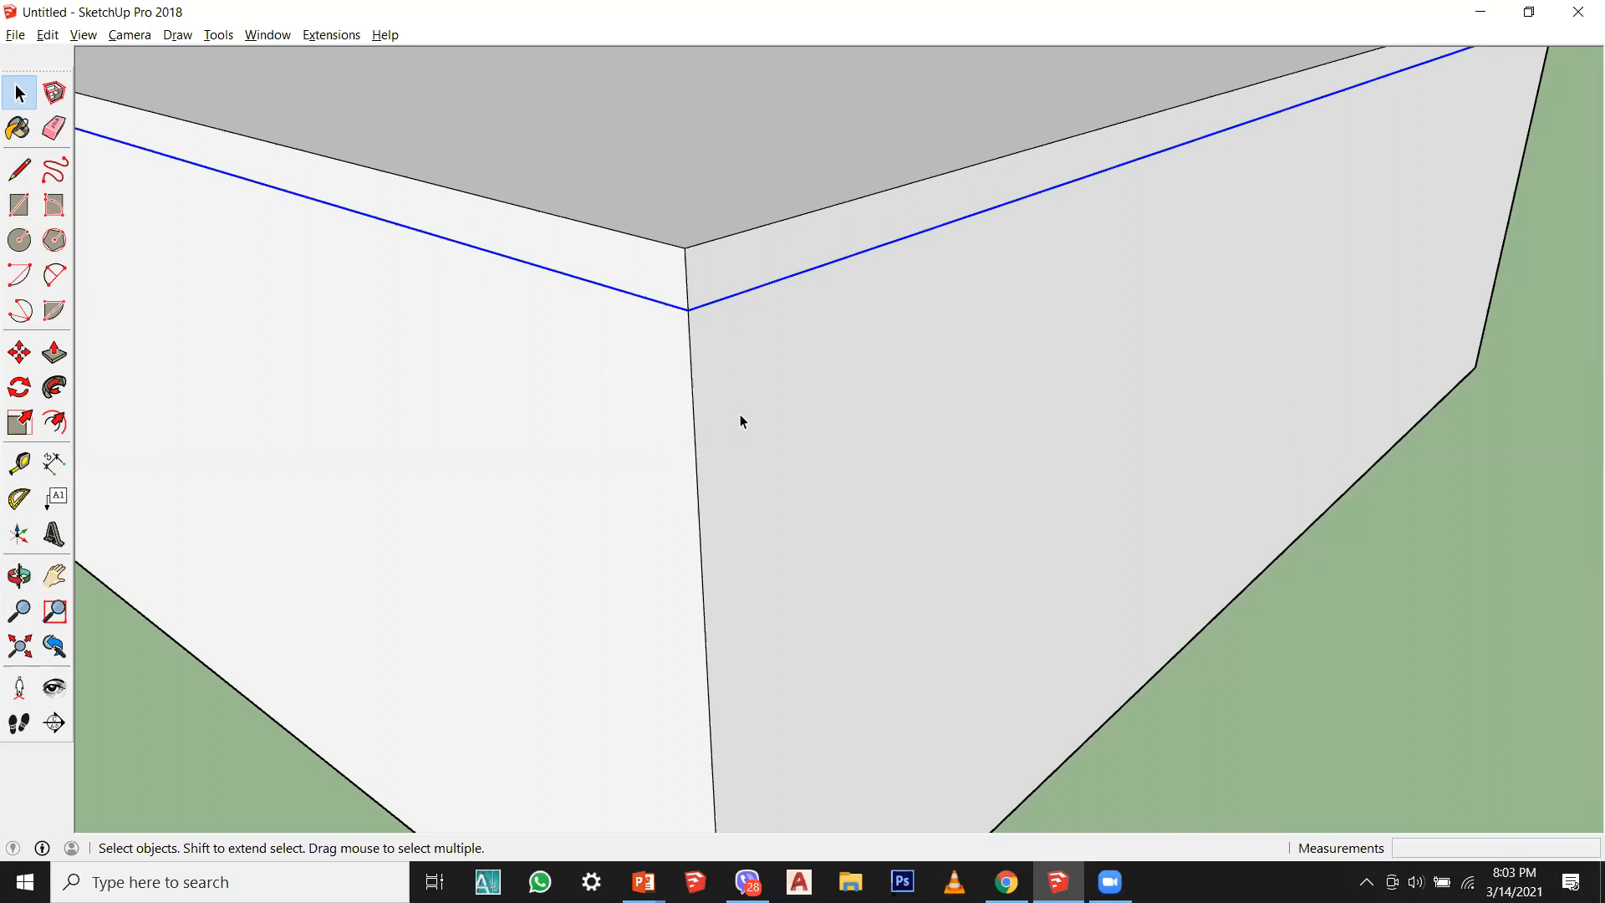
Step: Undo the Follow Me sweep along the front wall's horizontal and vertical lines
scroll(740, 495, "down", 5)
middle_click_drag(724, 483, 1157, 491)
key("ctrl+z")
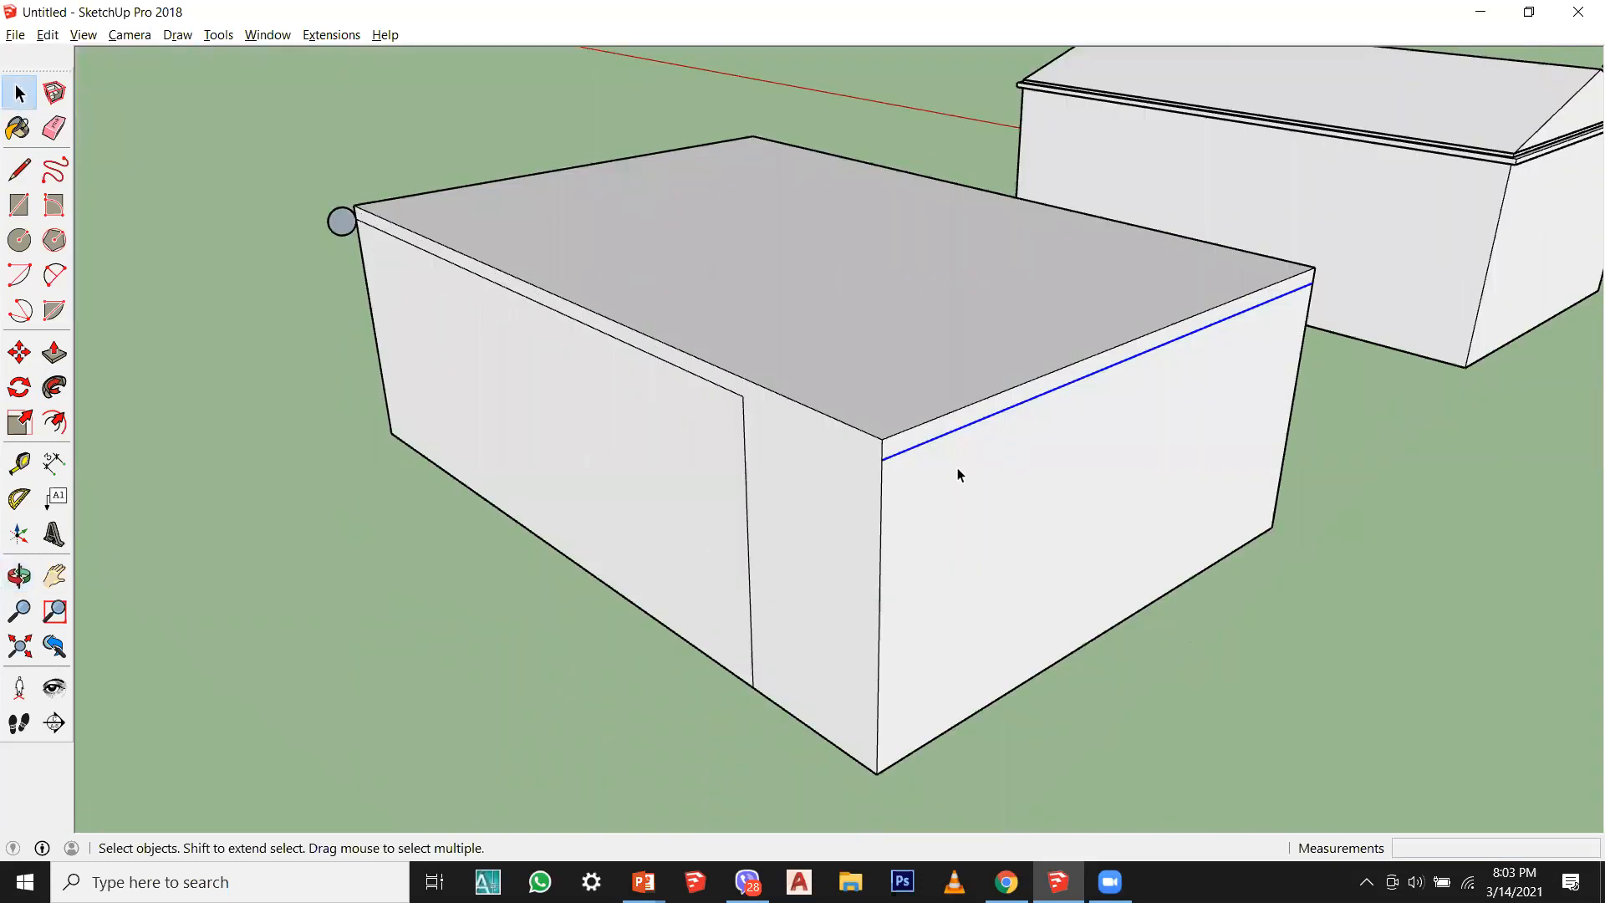
Step: Reselect the front wall's L-shaped path of horizontal and vertical lines, and sweep the circle along it with Follow Me
left_click(707, 391)
left_click(712, 381)
left_click(746, 493, "ctrl")
scroll(322, 247, "up", 1)
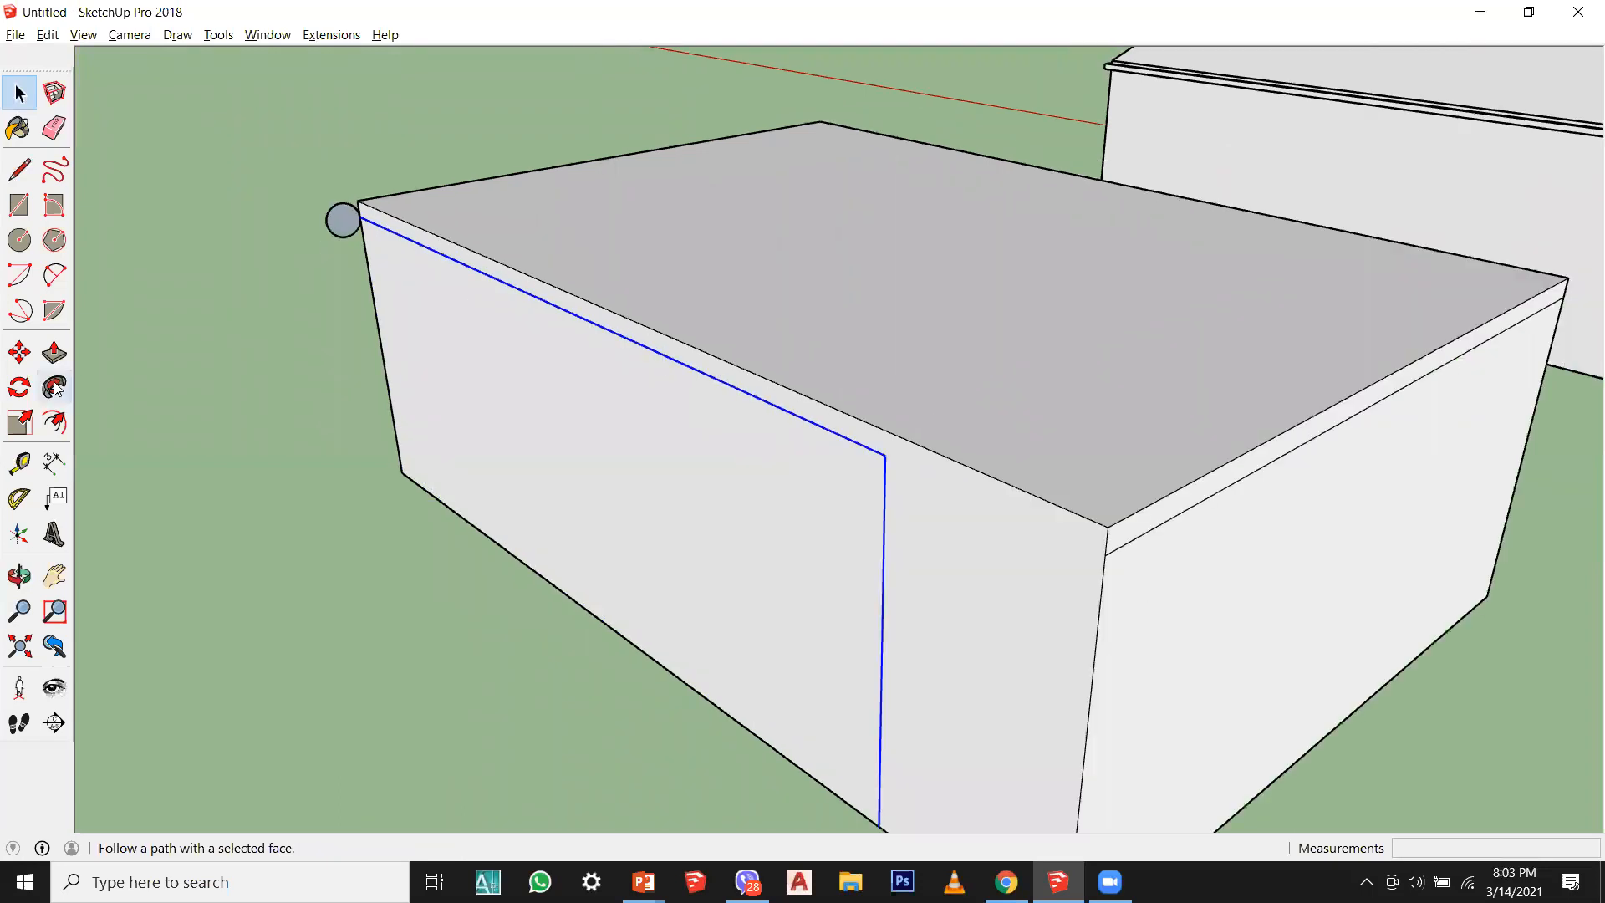
left_click(53, 386)
left_click(342, 223)
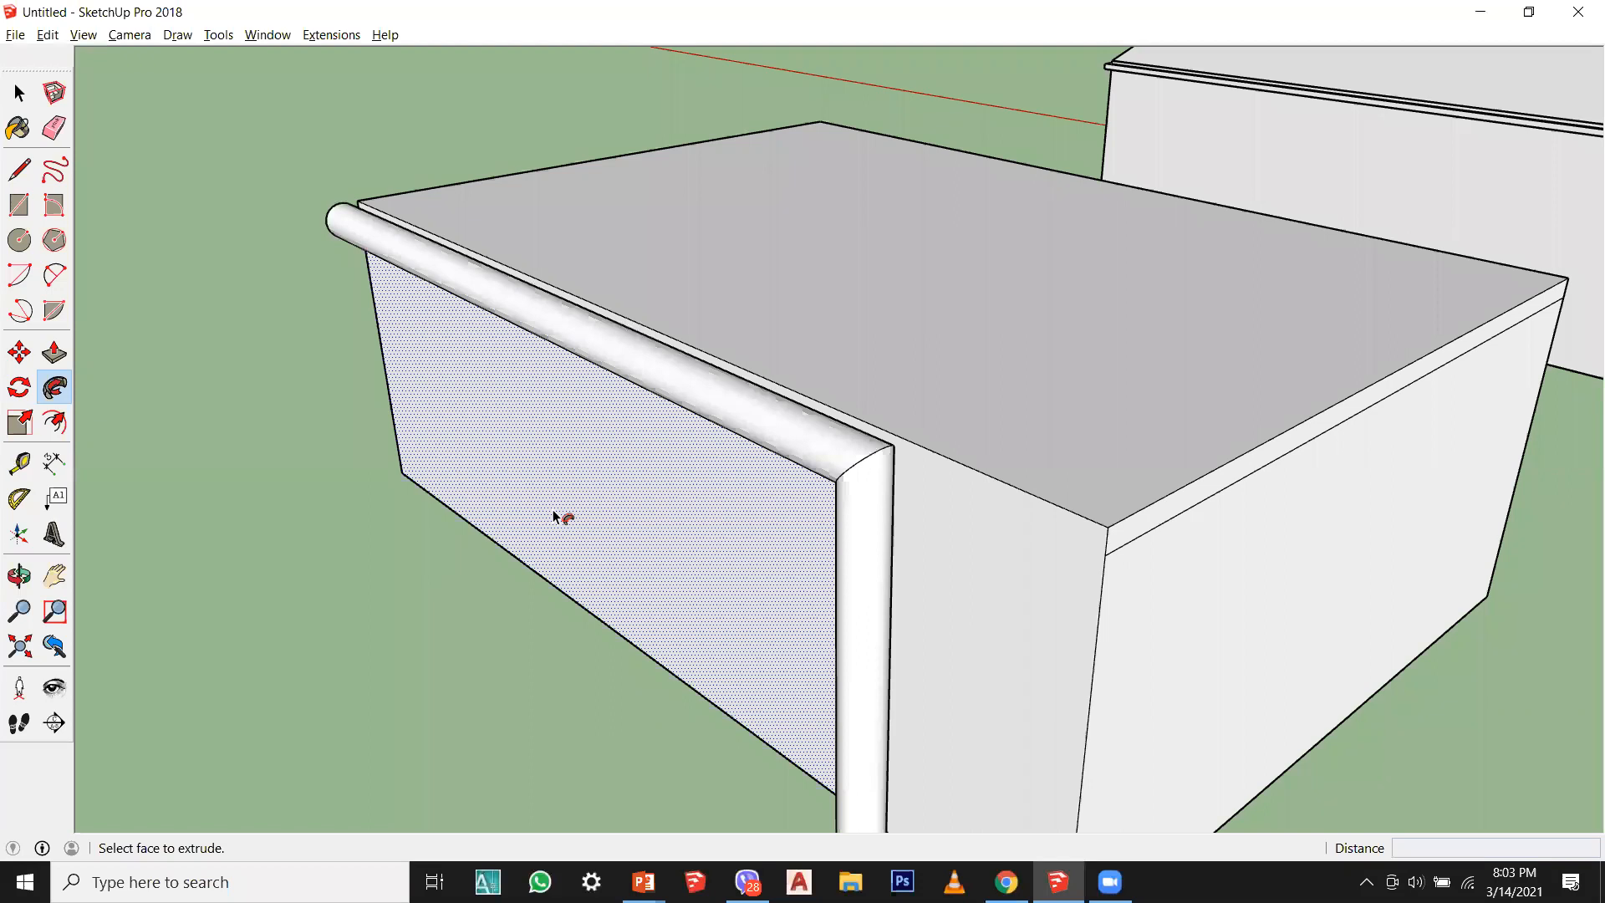
left_click(19, 92)
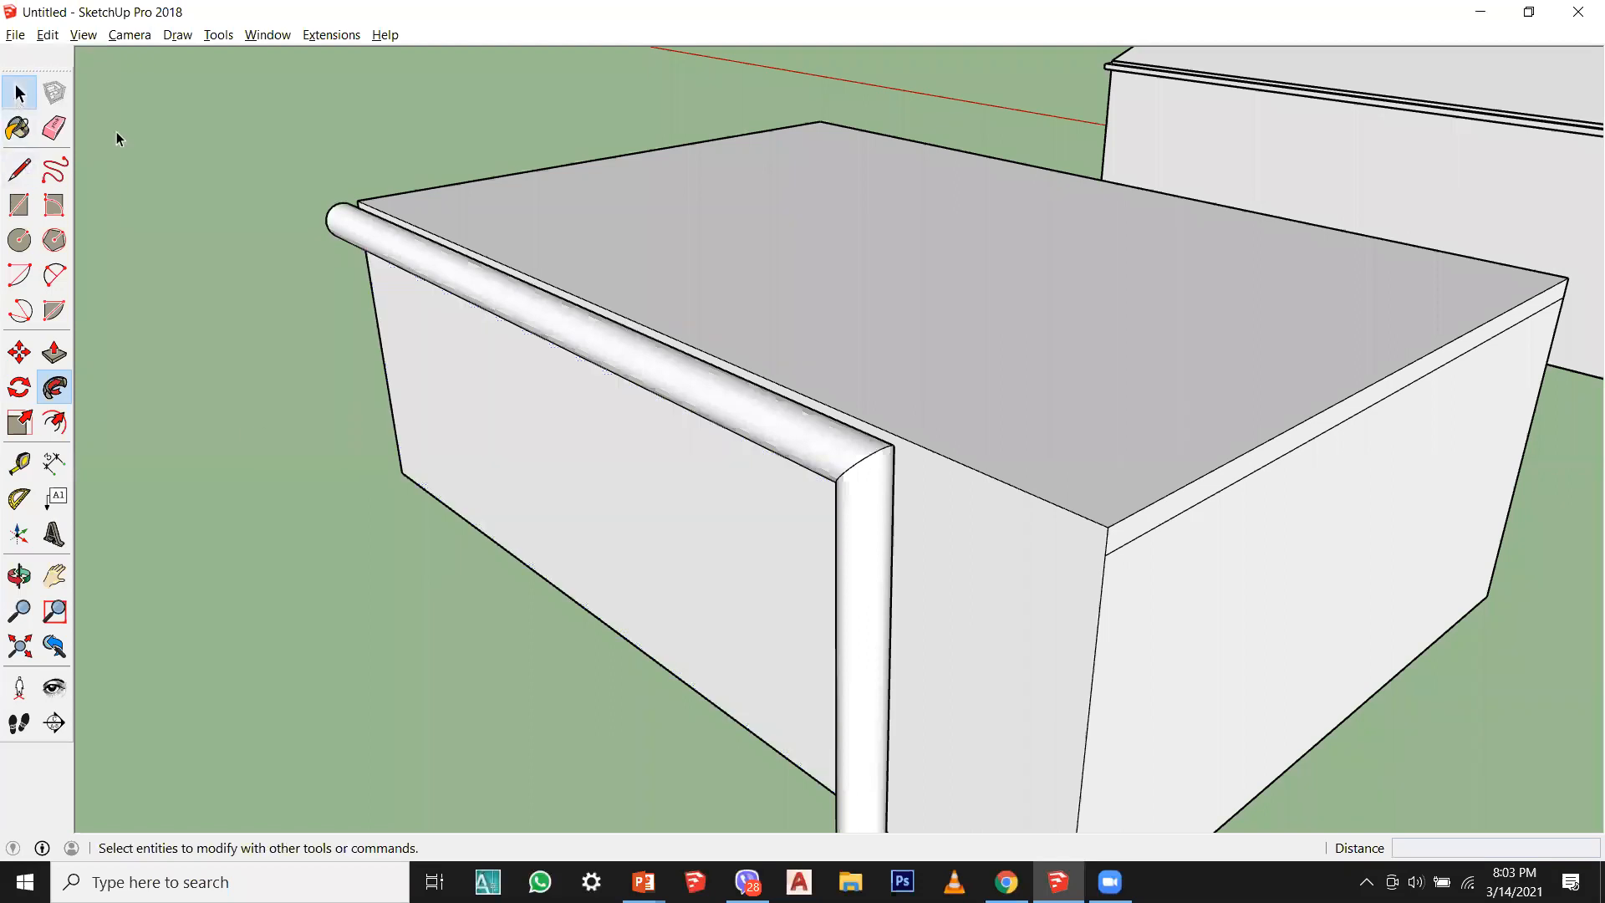
Step: Undo the Follow Me sweep along the front wall's L-shaped path
scroll(379, 576, "down", 5)
middle_click_drag(585, 494, 716, 534)
scroll(825, 614, "up", 5)
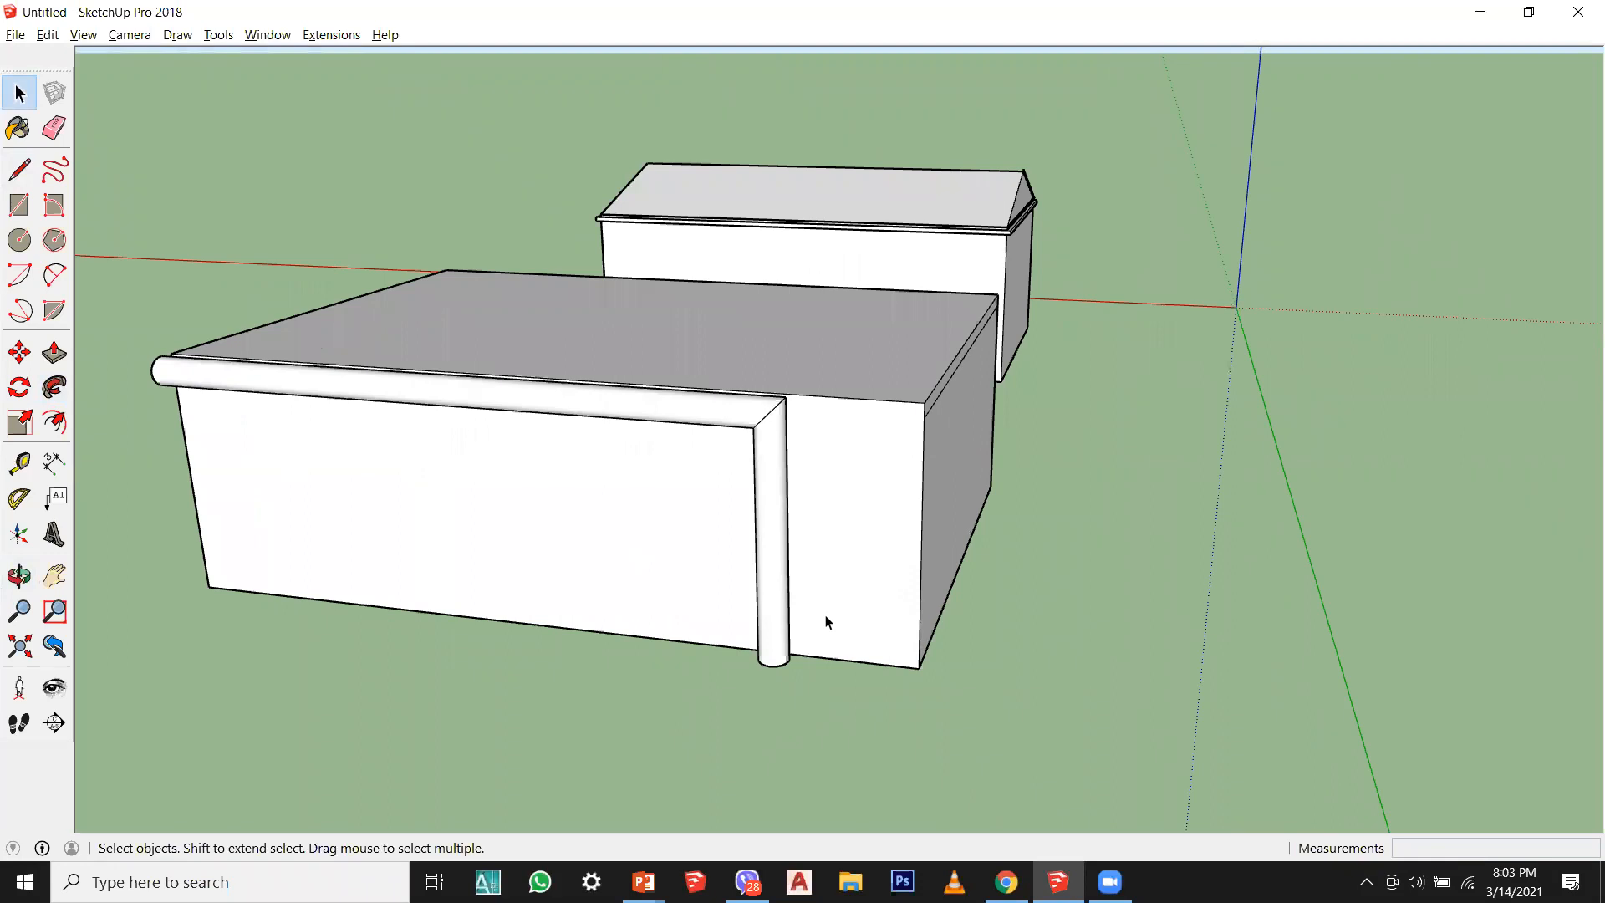
key("ctrl+z")
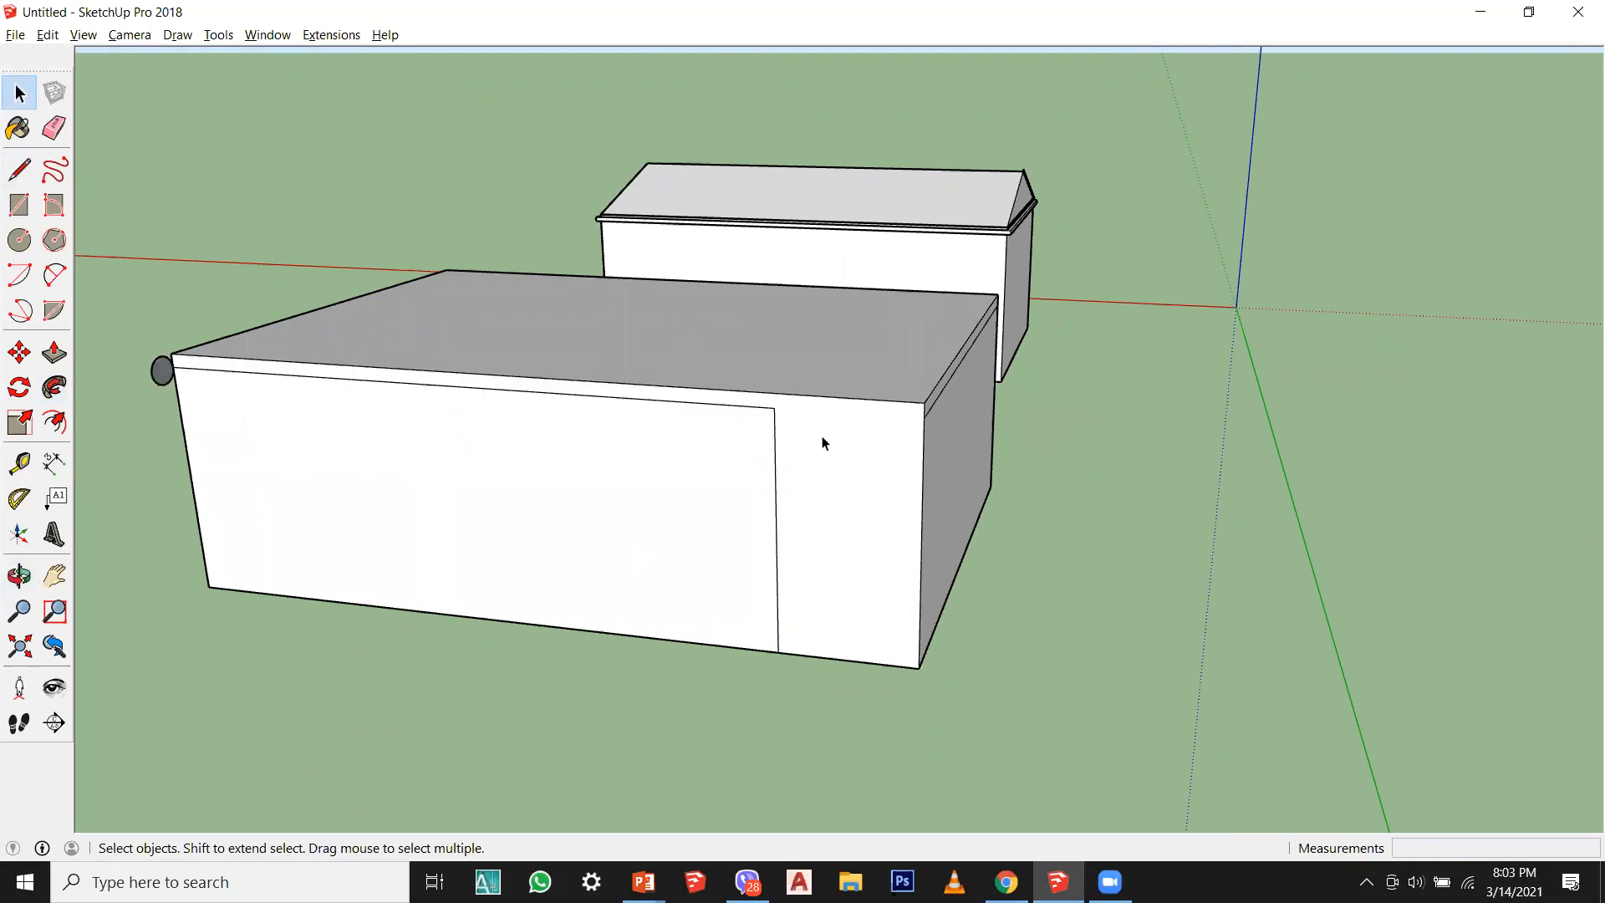
Step: Delete the horizontal line that runs just below the top edge of the box's front wall
middle_click_drag(459, 499, 594, 348)
left_click(605, 325)
scroll(558, 307, "up", 3)
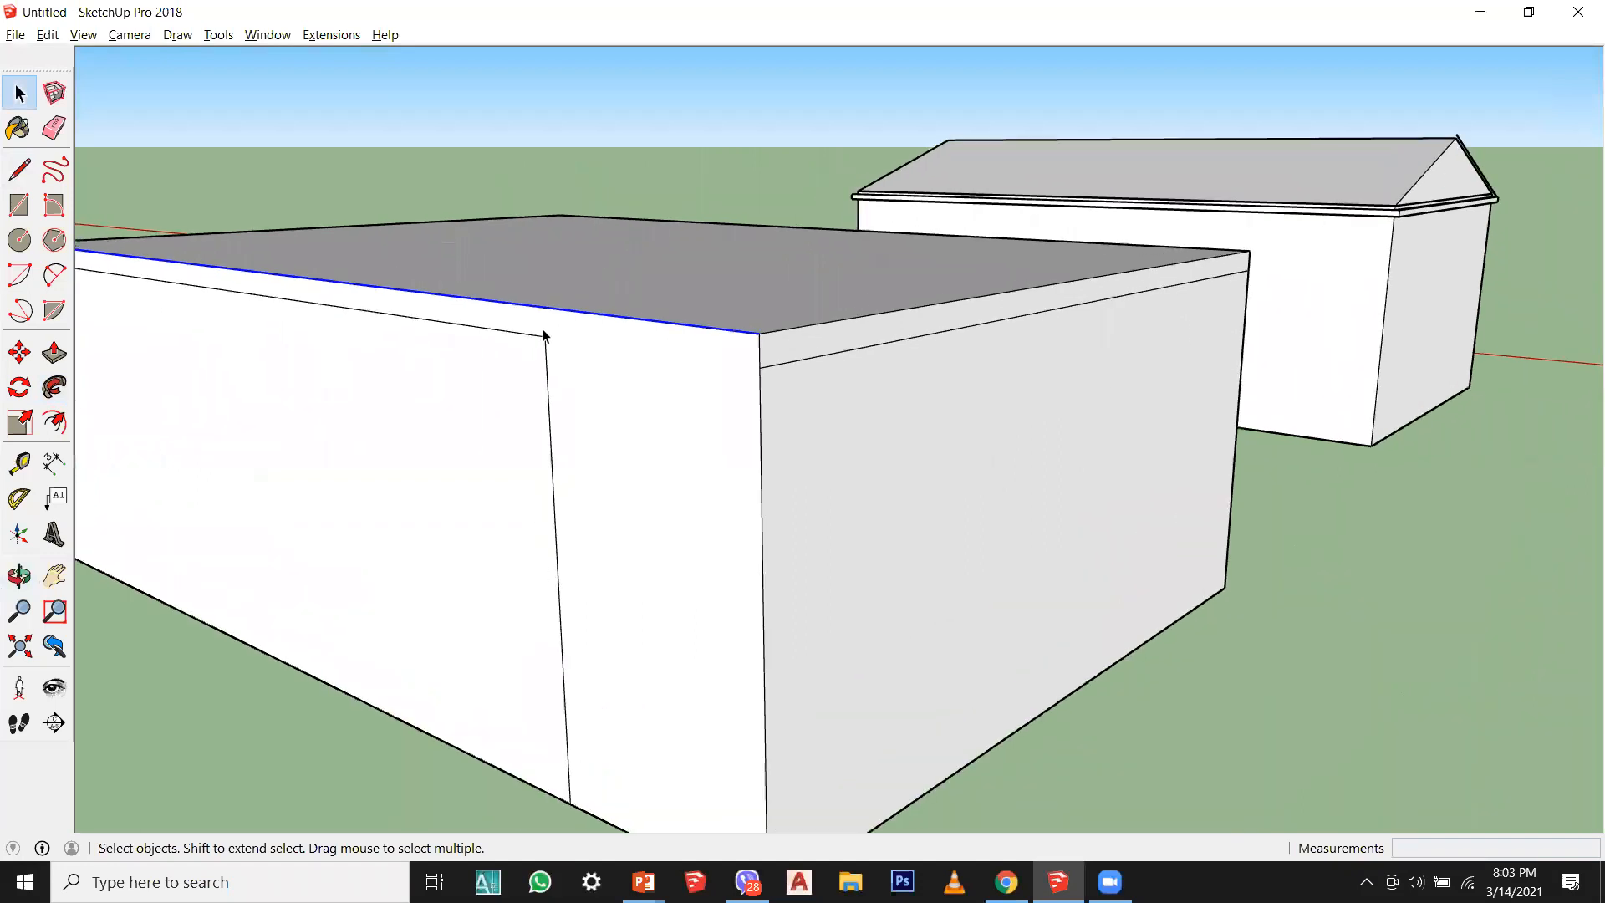
scroll(715, 408, "down", 2)
scroll(662, 387, "up", 2)
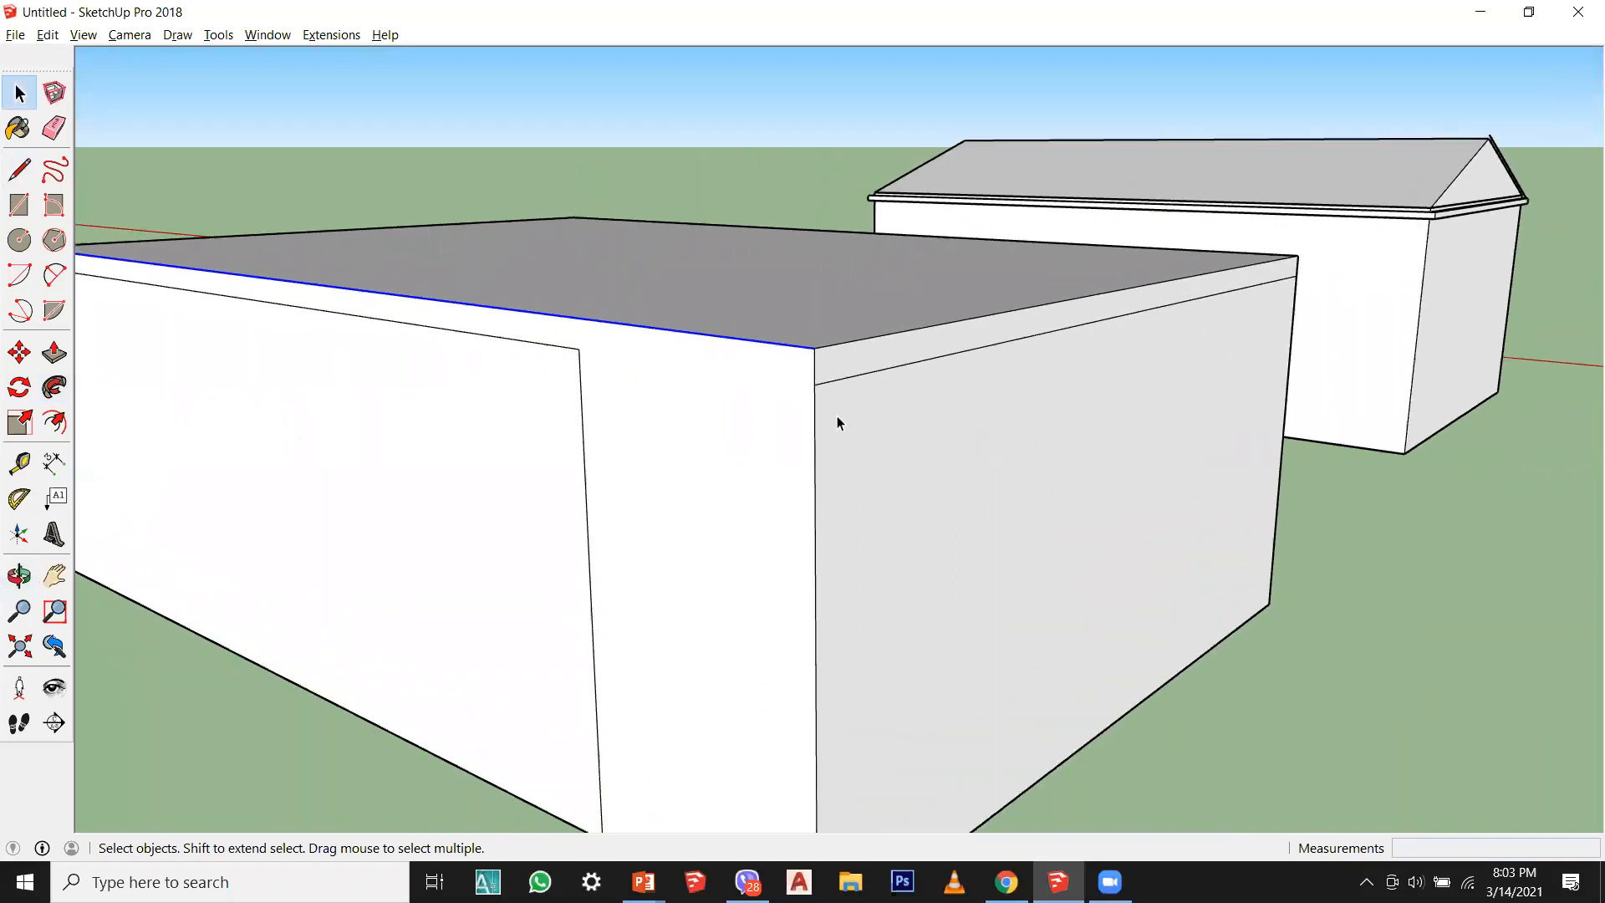
scroll(836, 414, "down", 3)
scroll(227, 279, "up", 3)
scroll(234, 301, "up", 4)
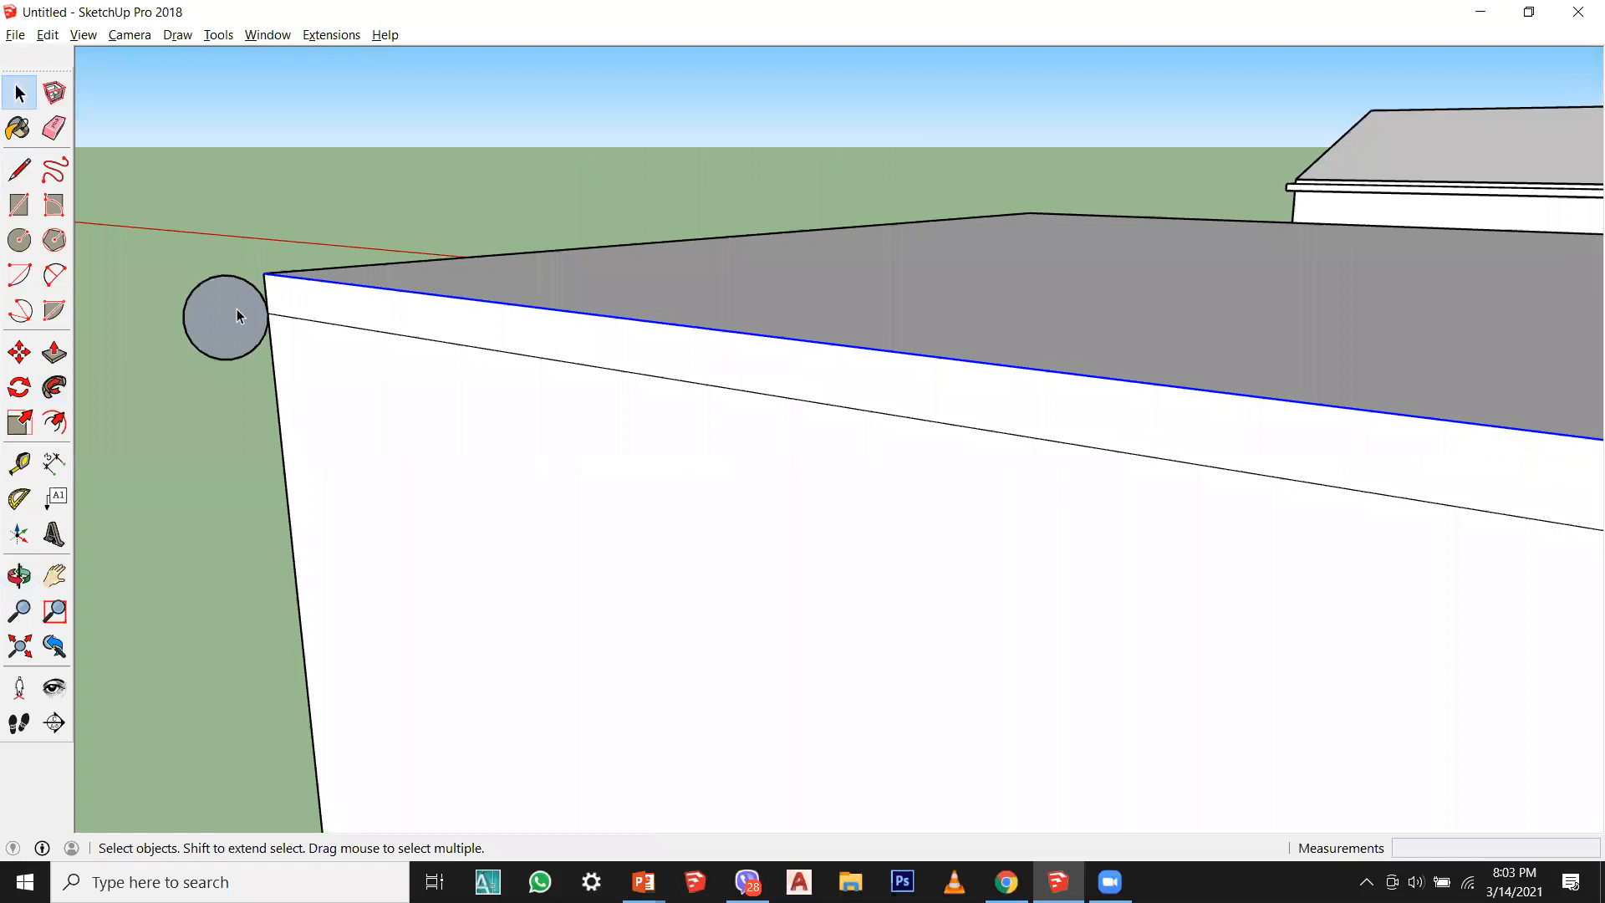
left_click(302, 321)
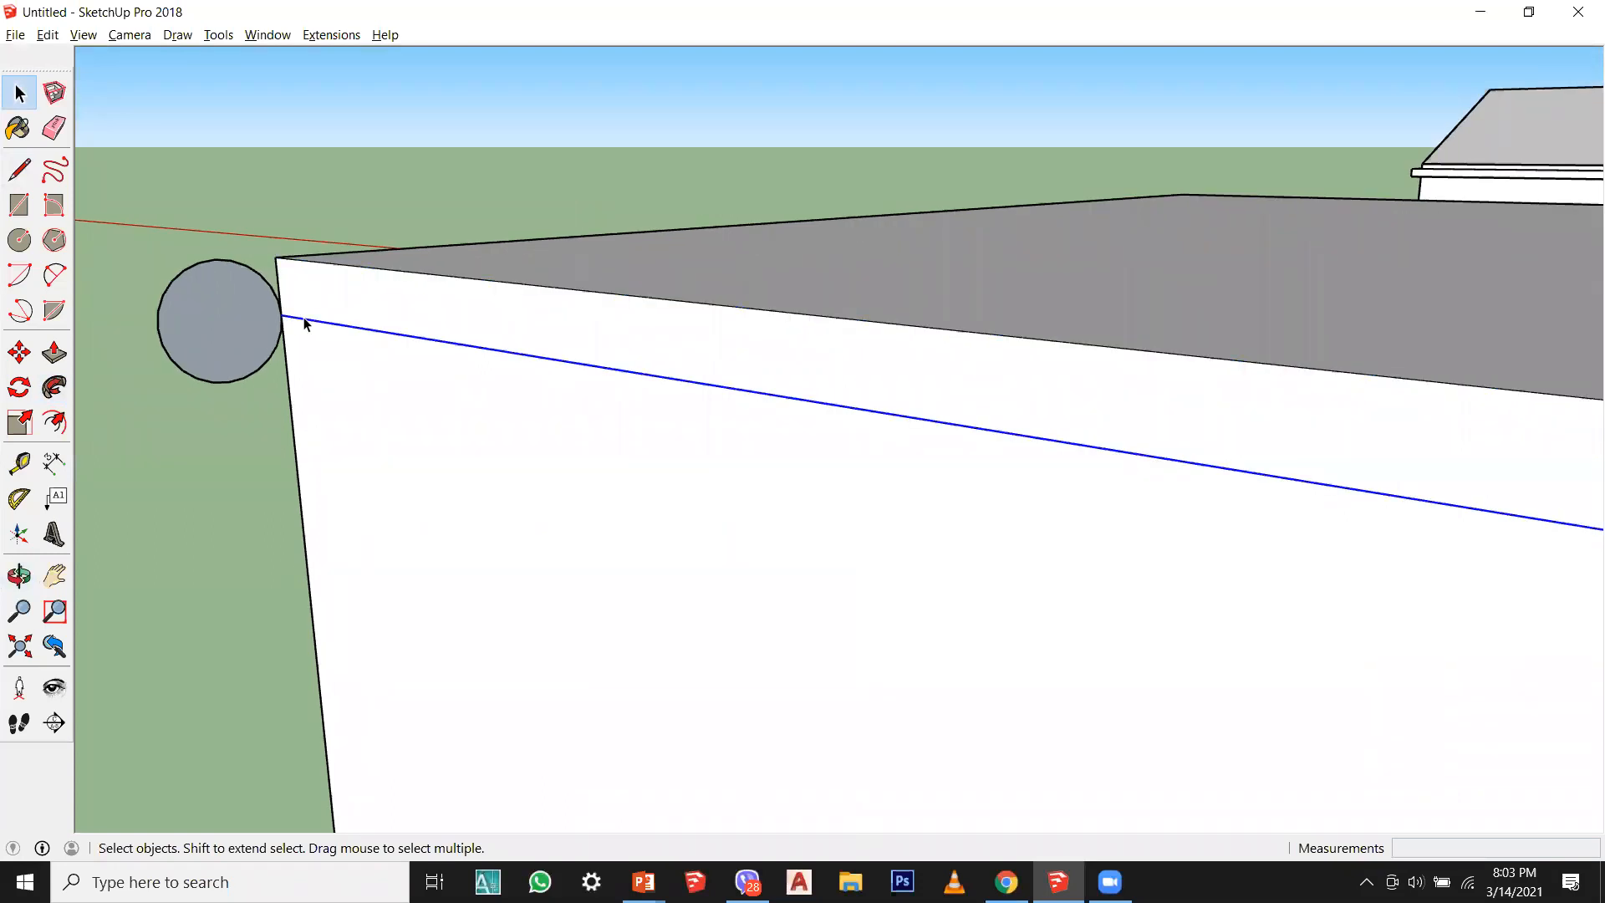
key("Delete")
Step: Move the circle up about 2' 1" so its edge touches the box's top front corner
scroll(240, 268, "up", 2)
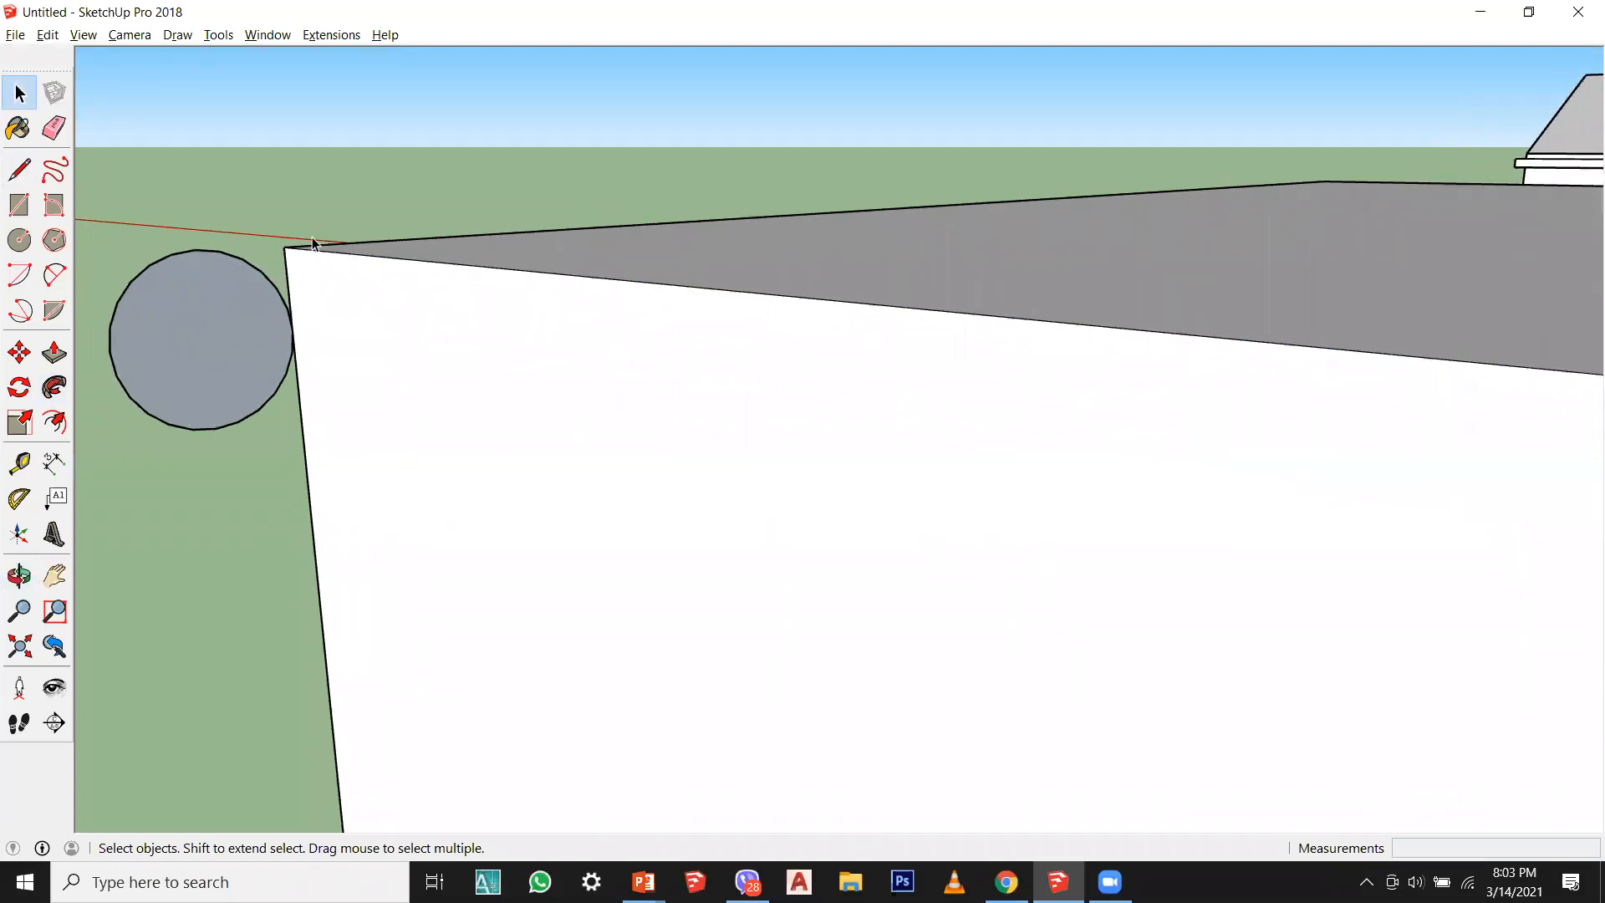
left_click(249, 310)
key("m")
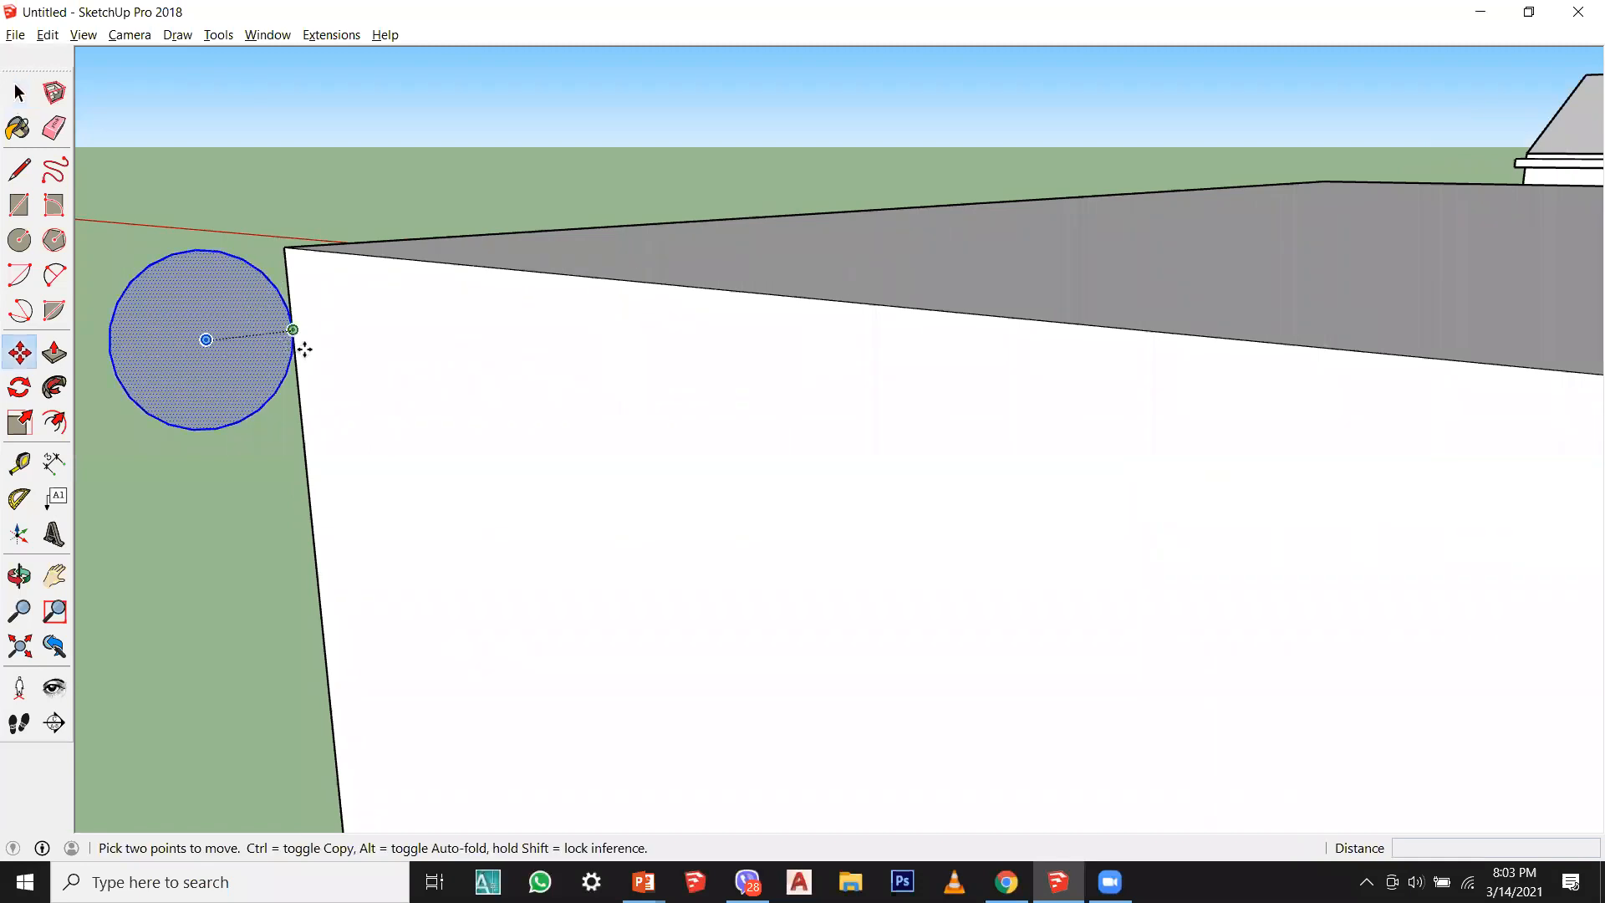
left_click_drag(293, 334, 284, 248)
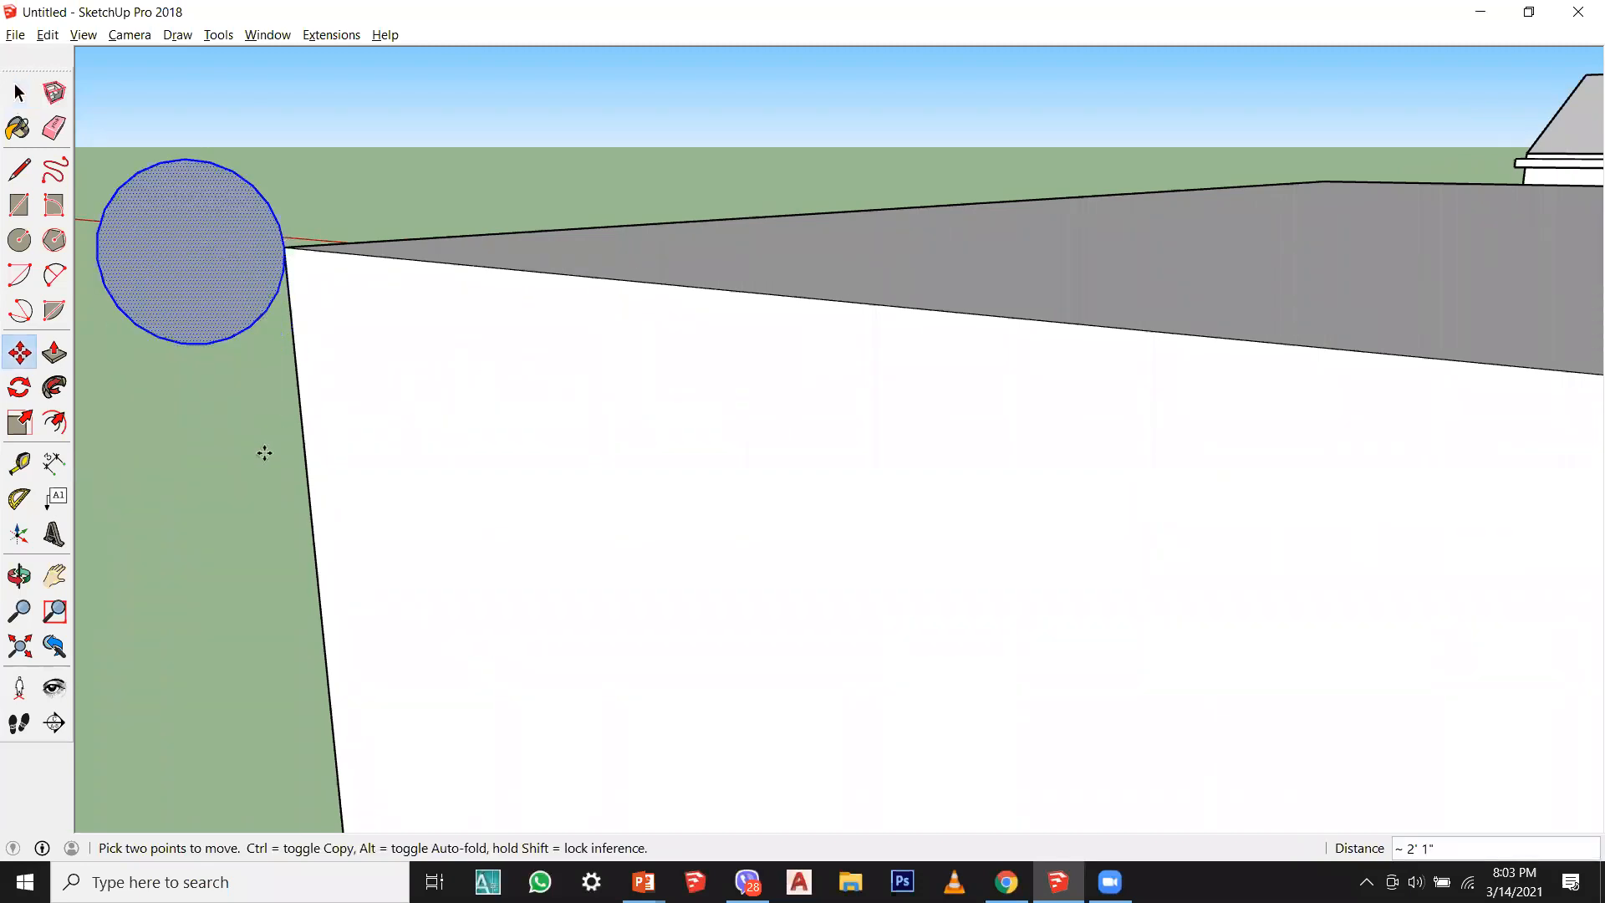
Step: Select the edges around the box's top face as a path, starting with the front edge
left_click(19, 92)
scroll(92, 290, "down", 1)
left_click(314, 260)
scroll(189, 353, "down", 4)
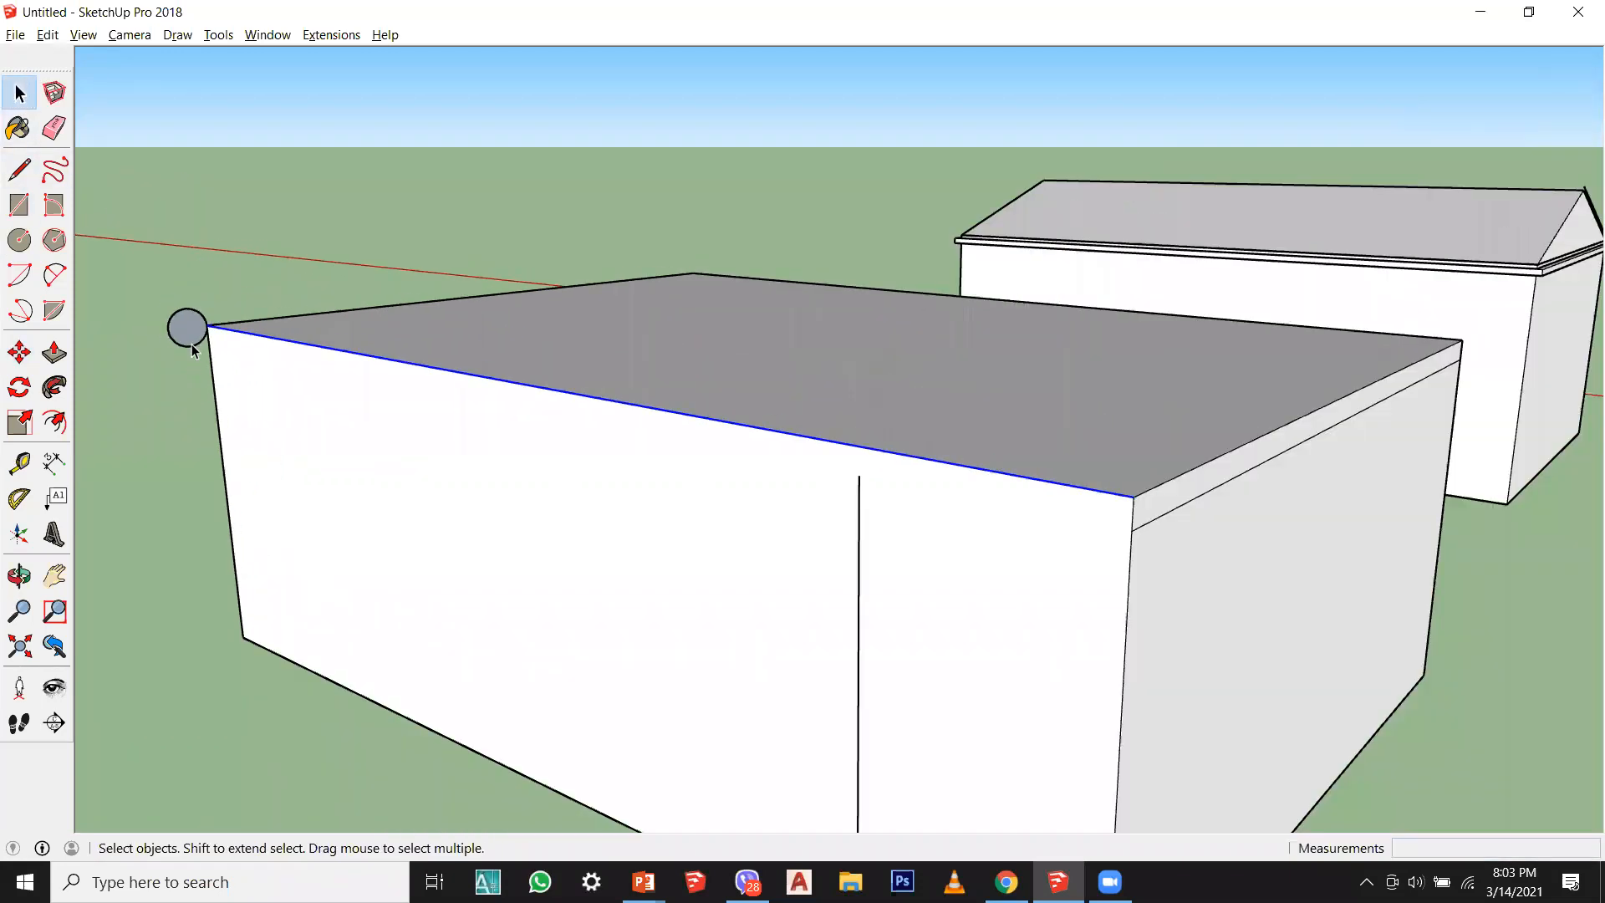
scroll(875, 480, "up", 1)
scroll(924, 438, "down", 3)
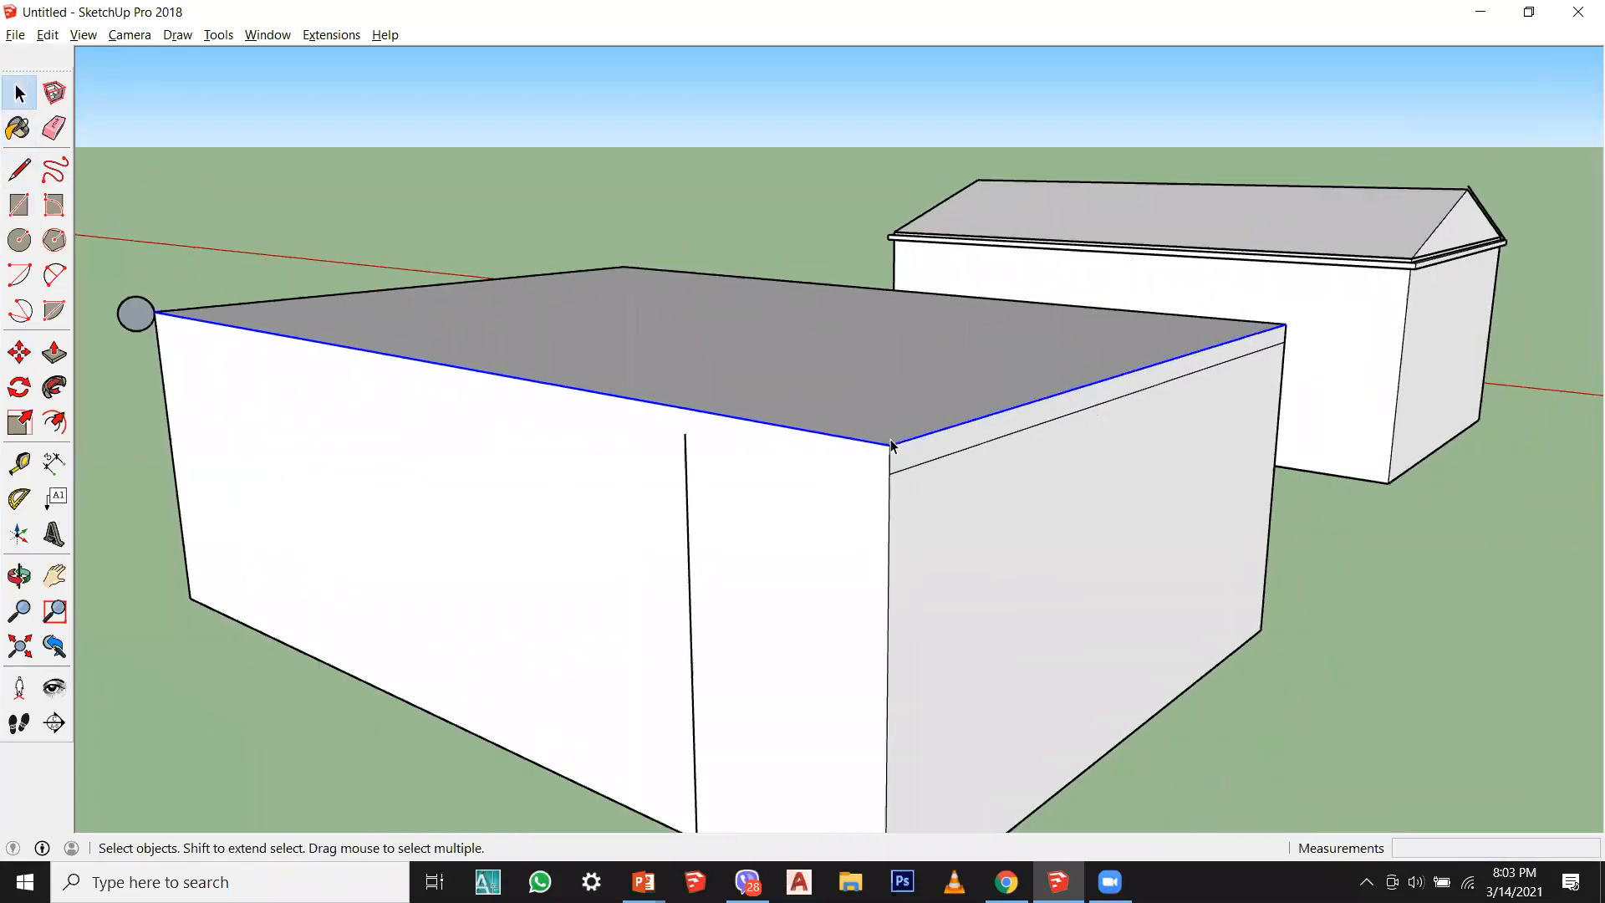
middle_click_drag(924, 438, 831, 598)
left_click(426, 106, "ctrl")
Step: Try sweeping the circle along the selected top edges with Follow Me, and undo the sweep
left_click(56, 388)
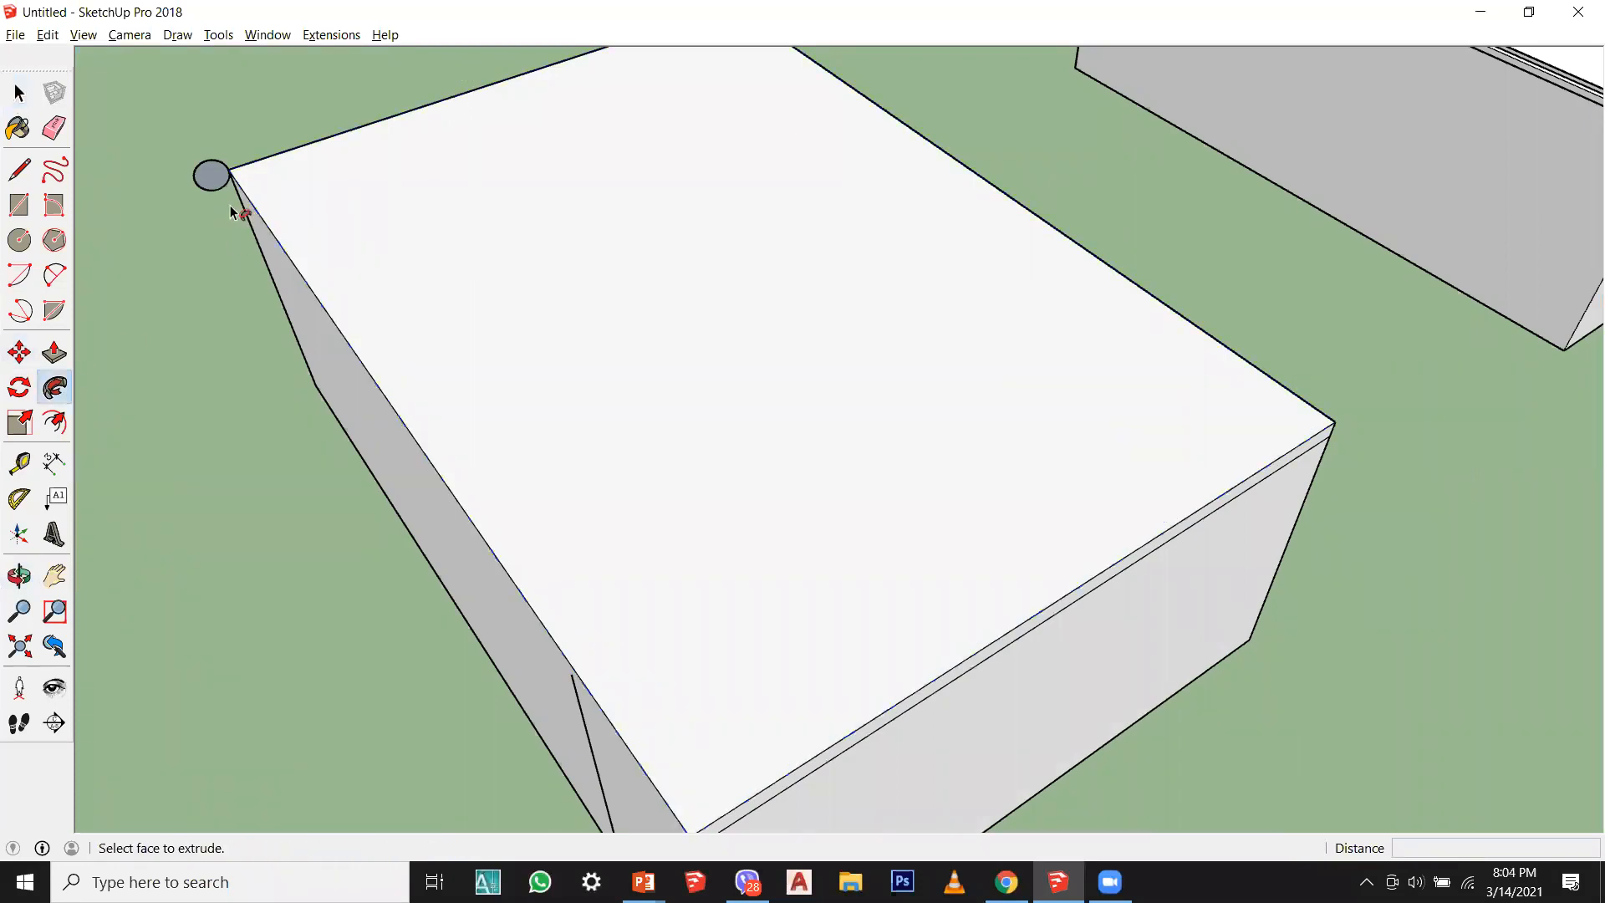
left_click(212, 176)
scroll(348, 501, "down", 2)
middle_click_drag(347, 501, 609, 520)
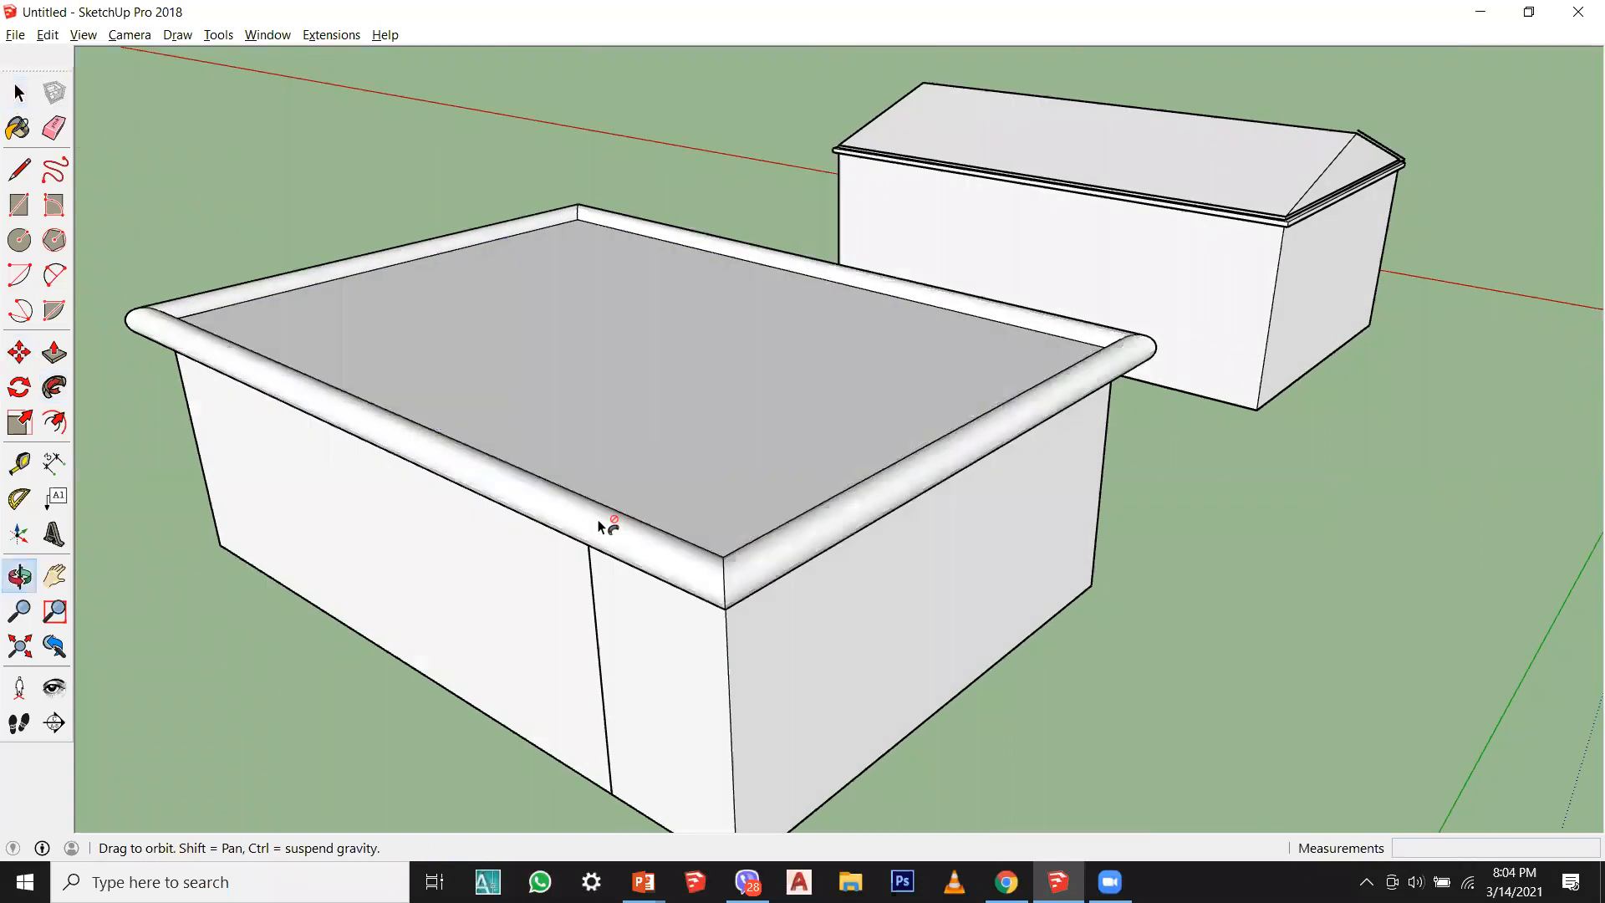
key("ctrl+z")
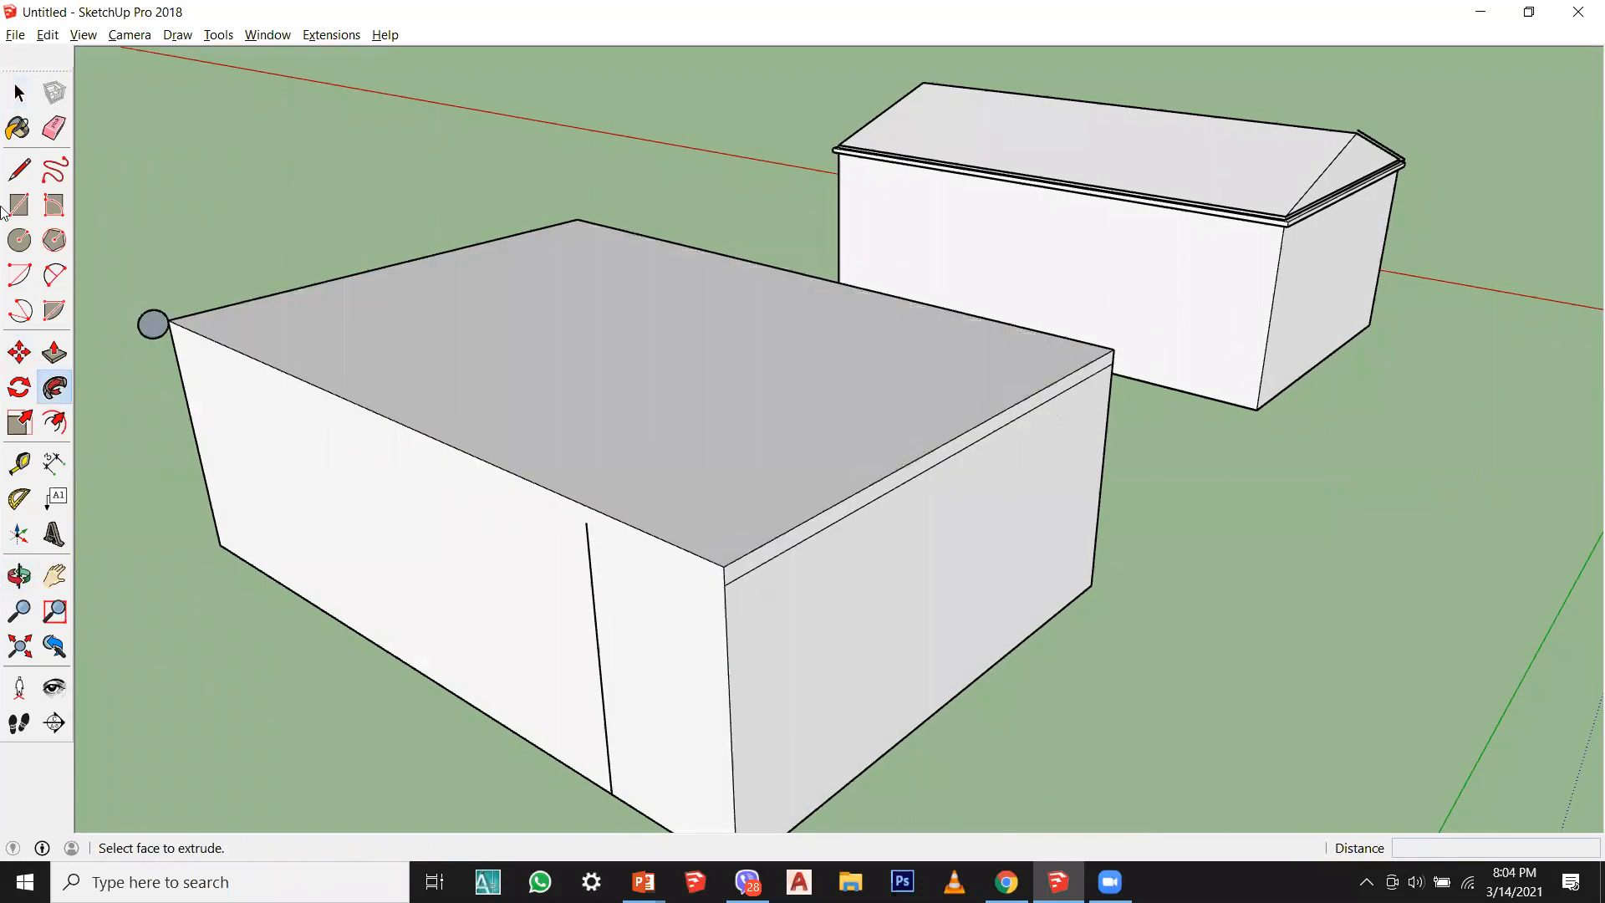
Step: Select all four edges of the box's top face one by one as the sweep path
left_click(19, 91)
left_click(662, 541)
left_click(766, 543, "shift")
left_click(852, 290, "shift")
left_click(440, 253, "shift")
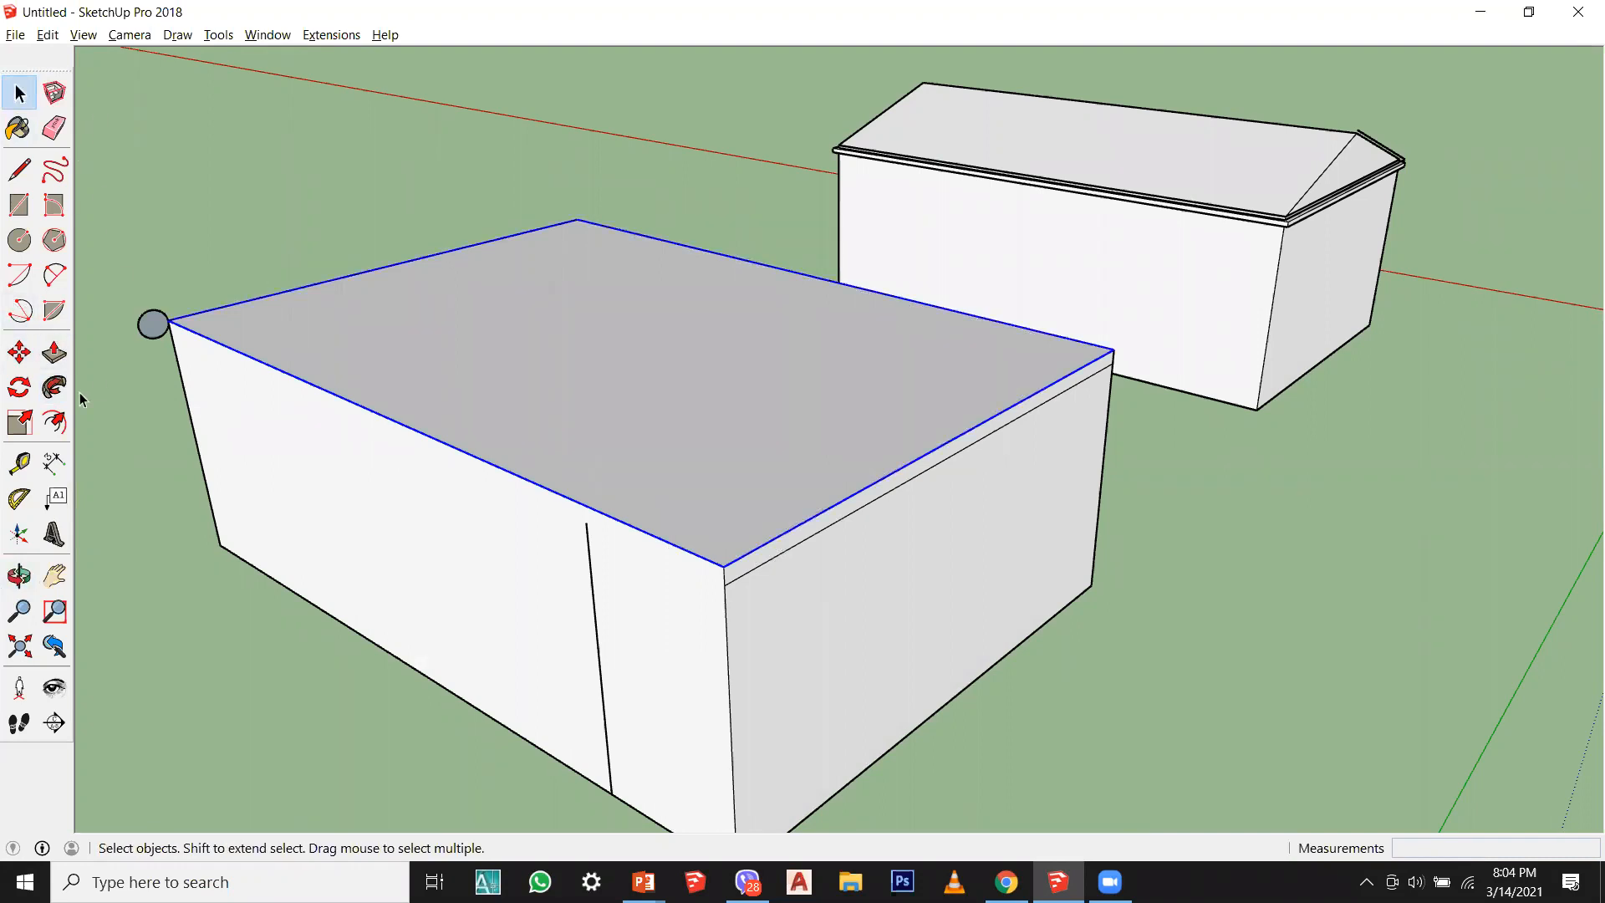
scroll(244, 276, "up", 3)
middle_click_drag(244, 276, 388, 344)
scroll(113, 385, "down", 5)
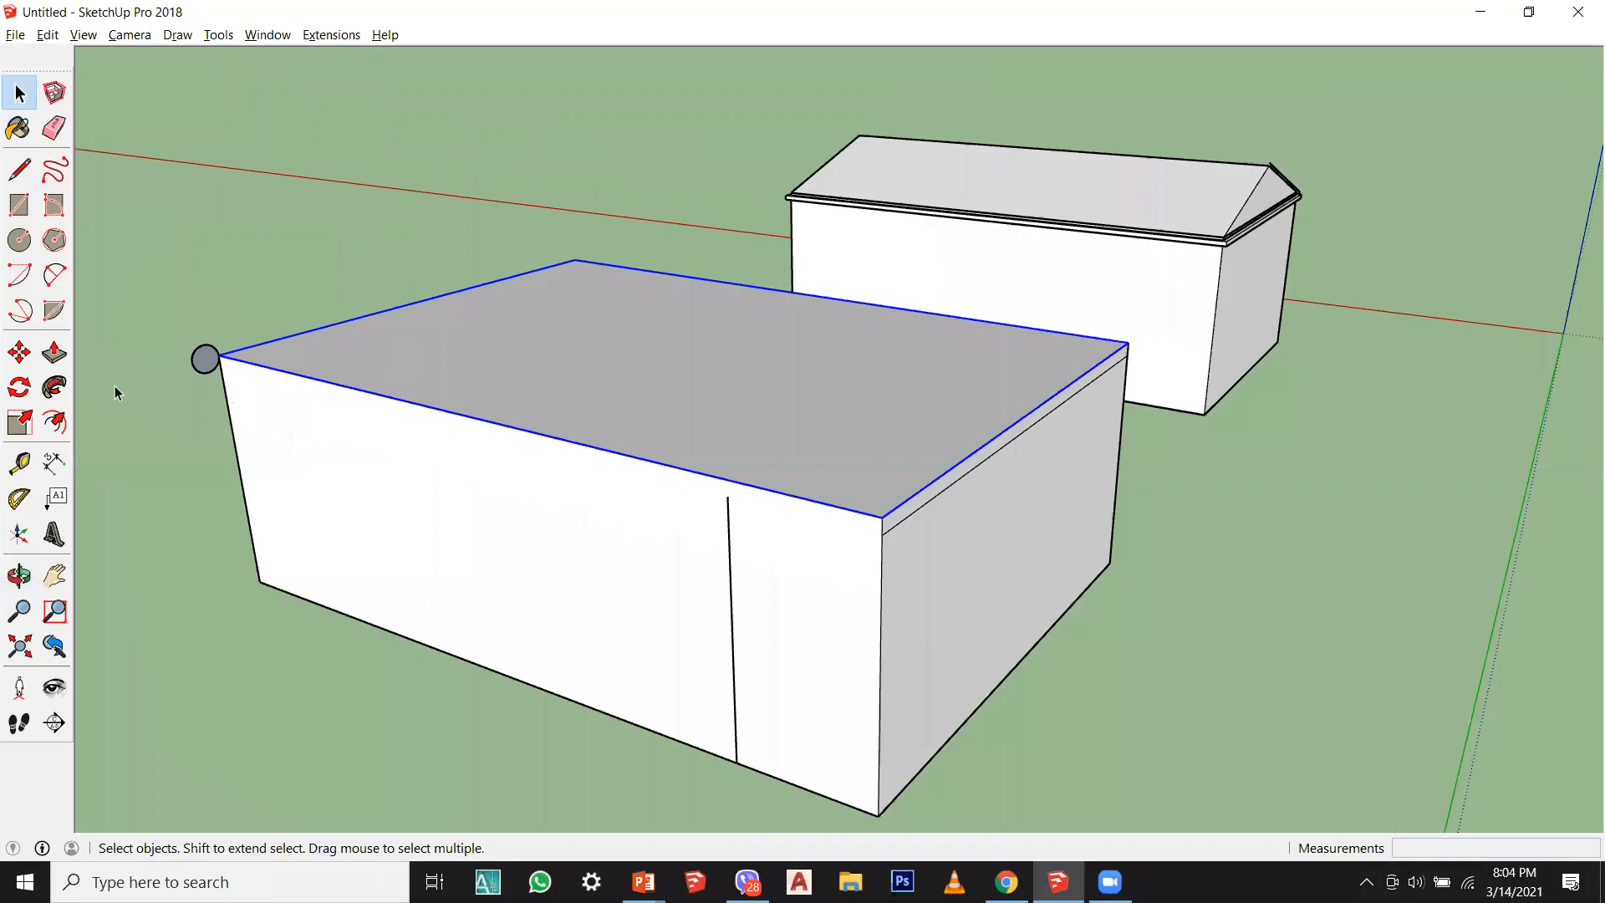
scroll(169, 269, "up", 5)
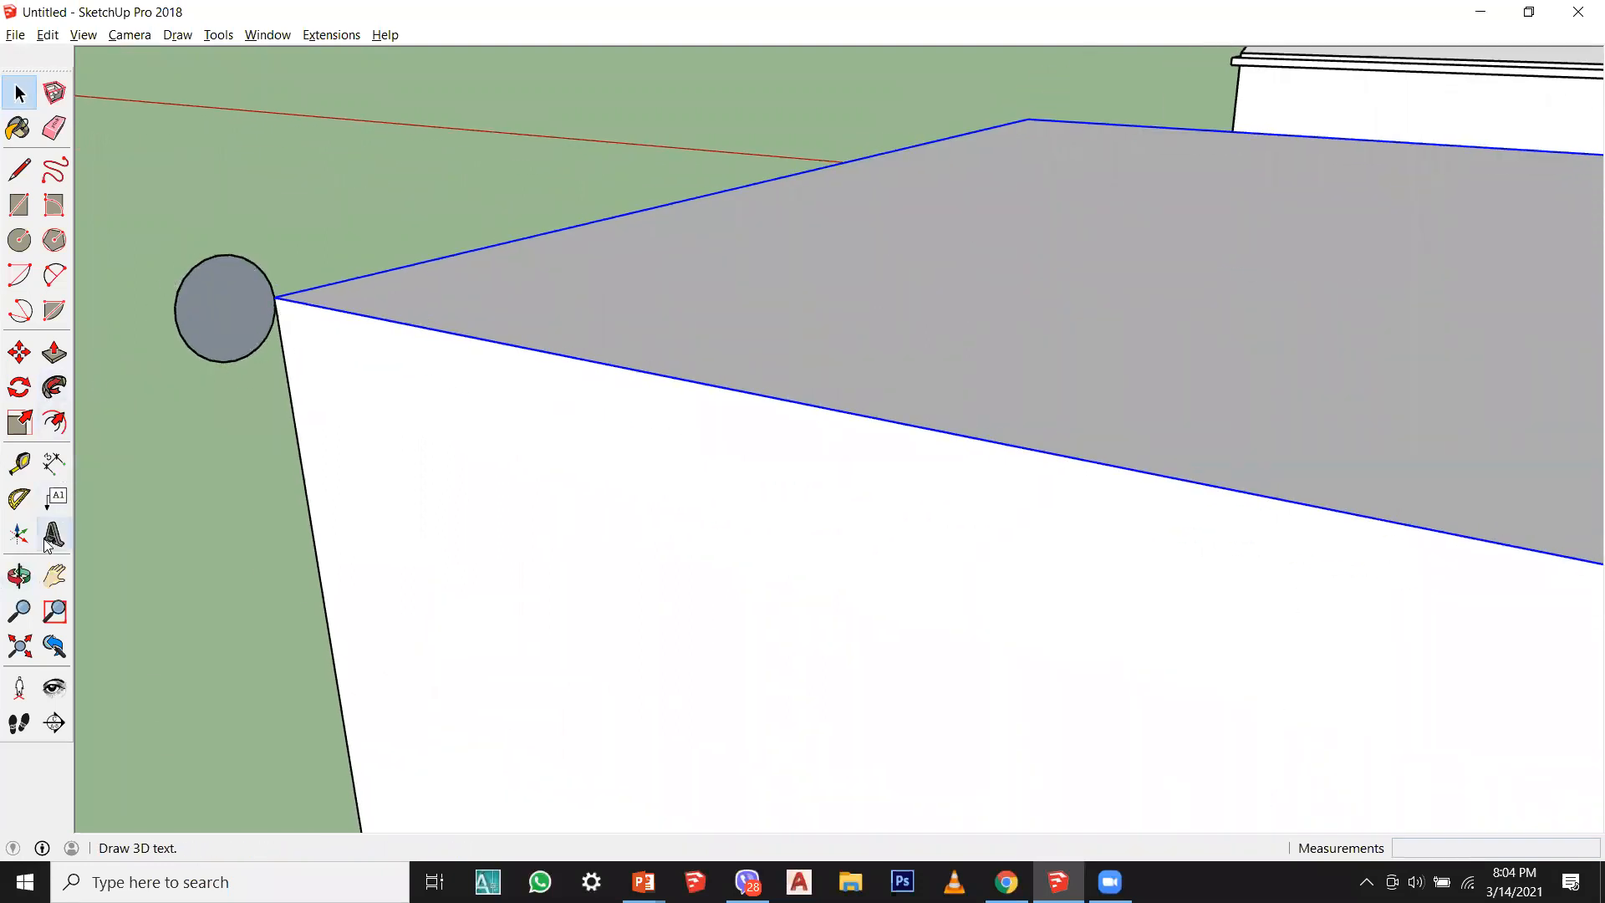
Step: Sweep the circle along the box's four selected top edges with Follow Me
left_click(54, 386)
left_click(229, 334)
scroll(165, 416, "down", 3)
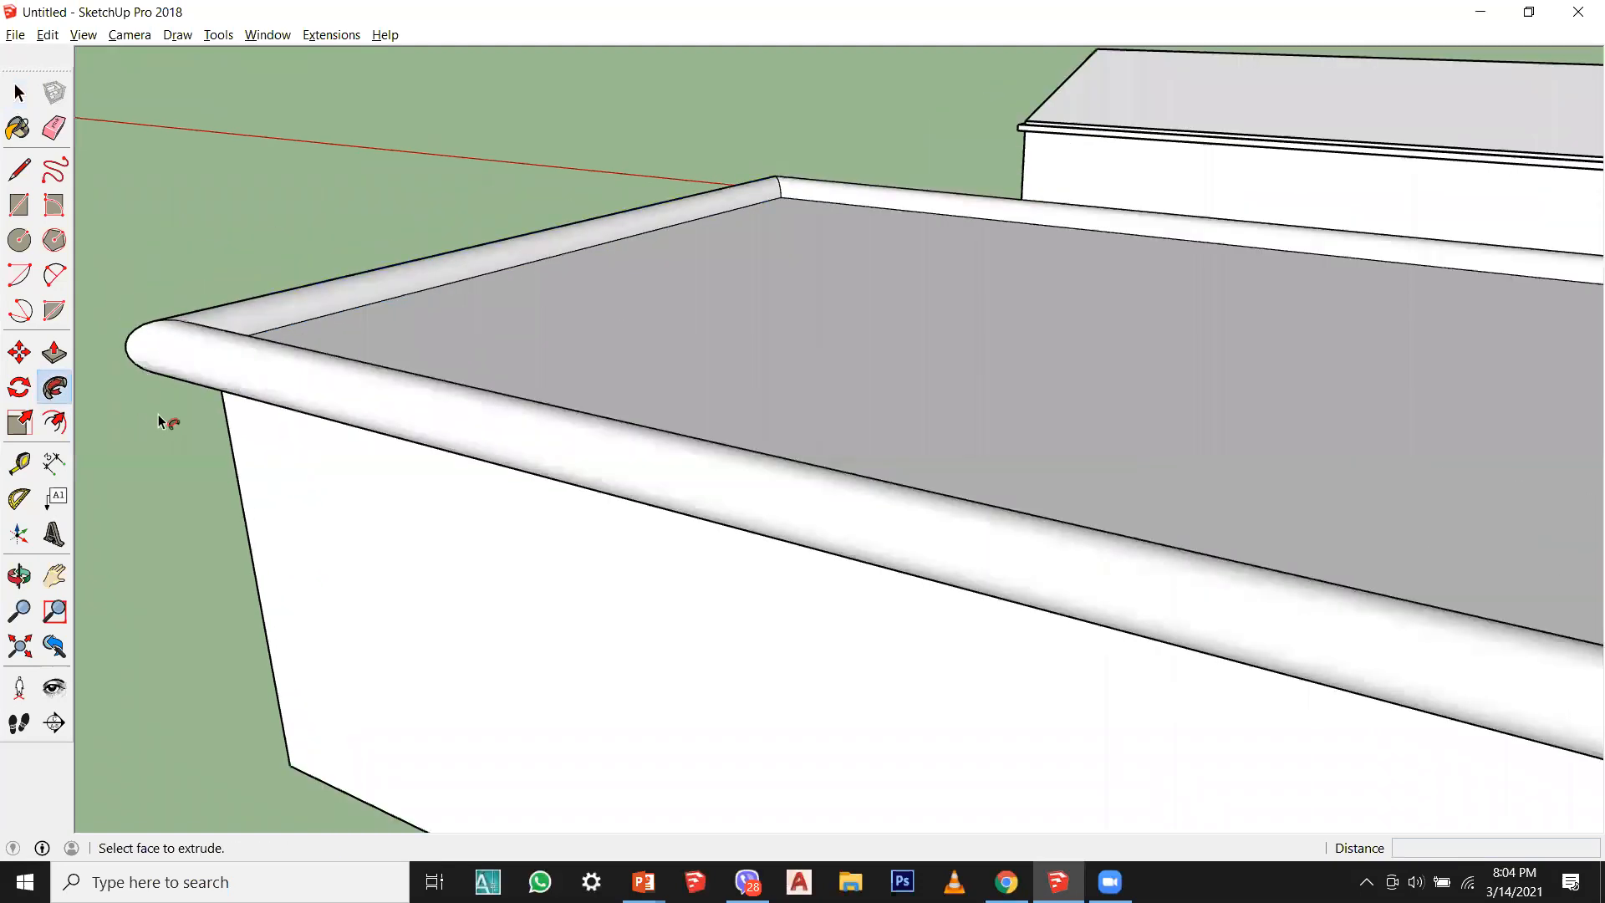
middle_click_drag(410, 284, 378, 370)
scroll(380, 372, "down", 2)
middle_click_drag(257, 305, 435, 392)
scroll(660, 468, "down", 1)
left_click(31, 107)
scroll(803, 732, "up", 3)
middle_click_drag(802, 732, 463, 656)
scroll(585, 669, "down", 3)
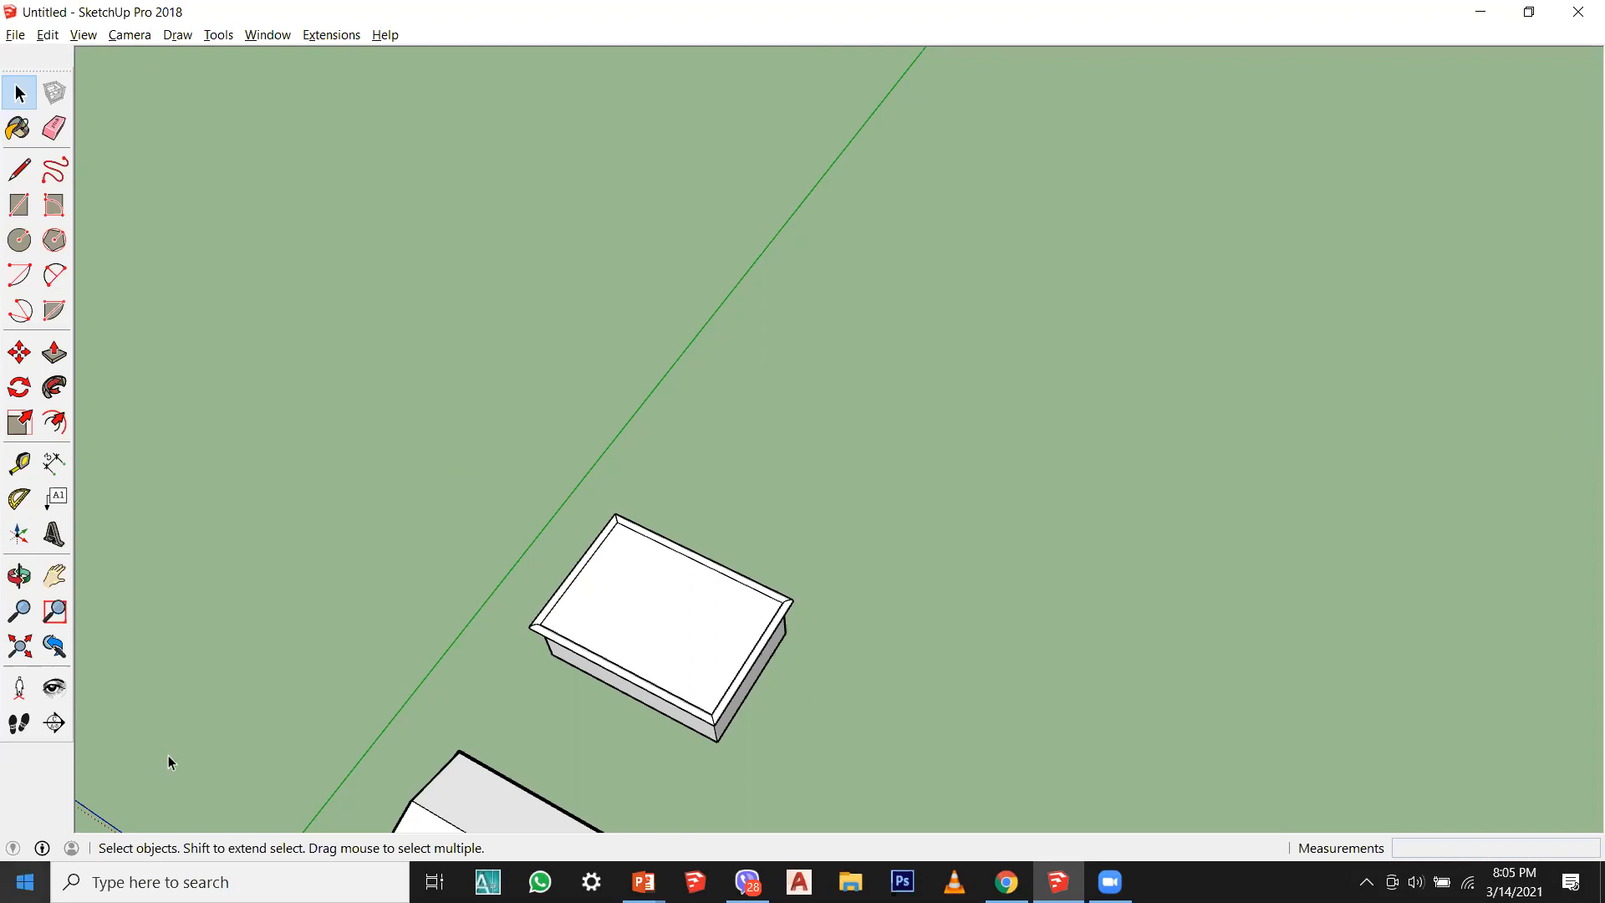
middle_click_drag(1045, 505, 961, 561)
middle_click_drag(516, 574, 669, 418)
scroll(814, 540, "up", 1)
middle_click_drag(813, 541, 1125, 559)
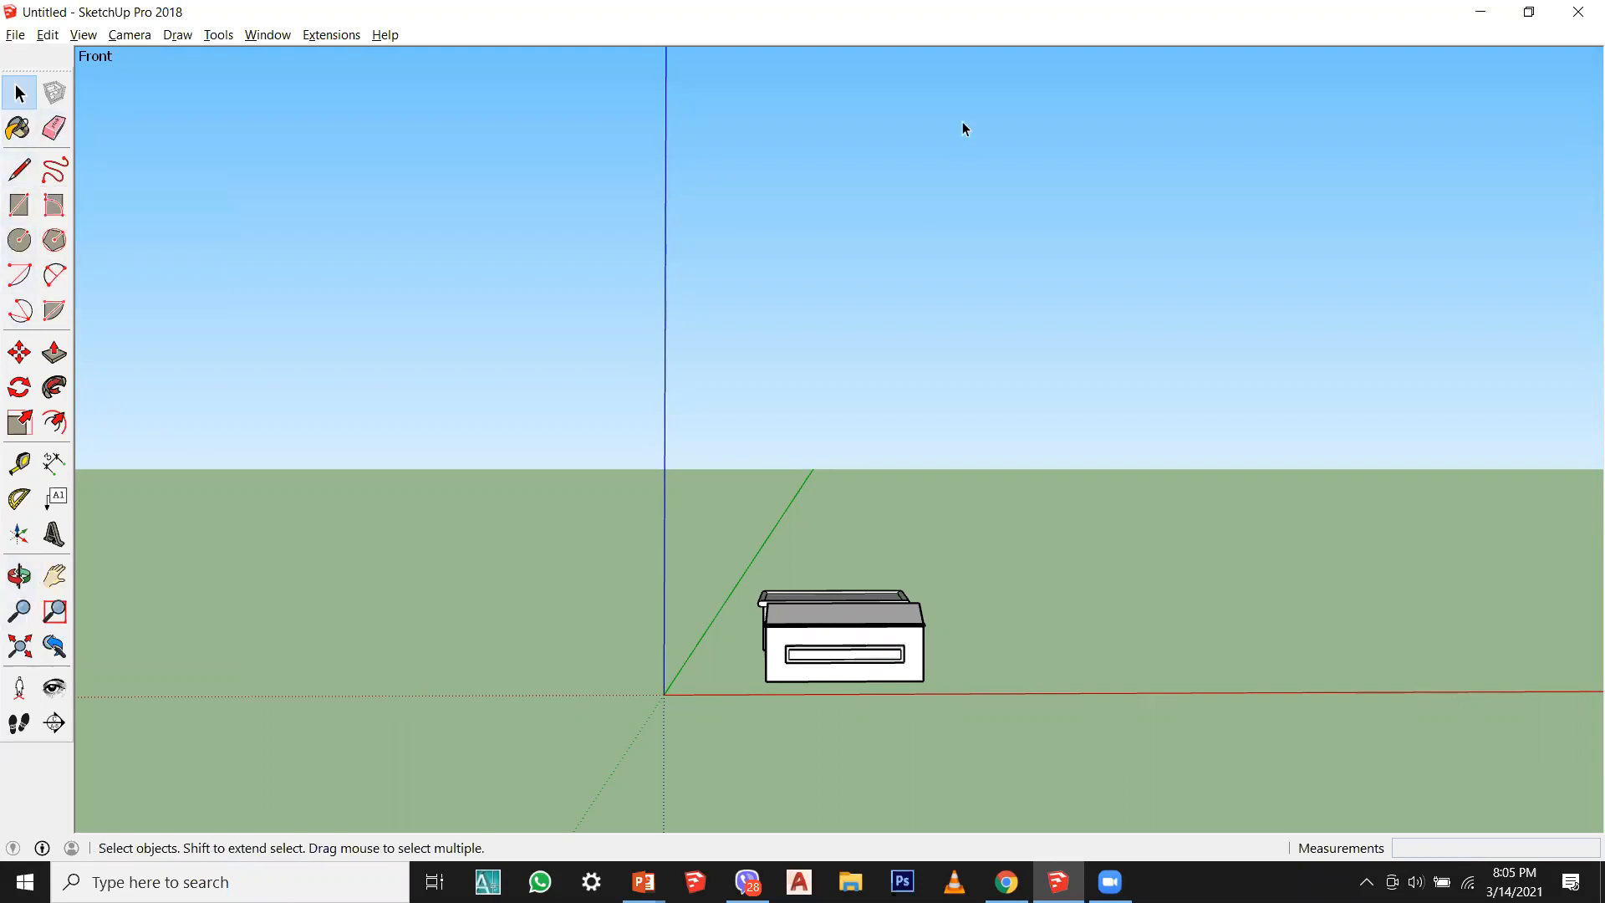
middle_click_drag(700, 674, 835, 777)
scroll(831, 820, "up", 2)
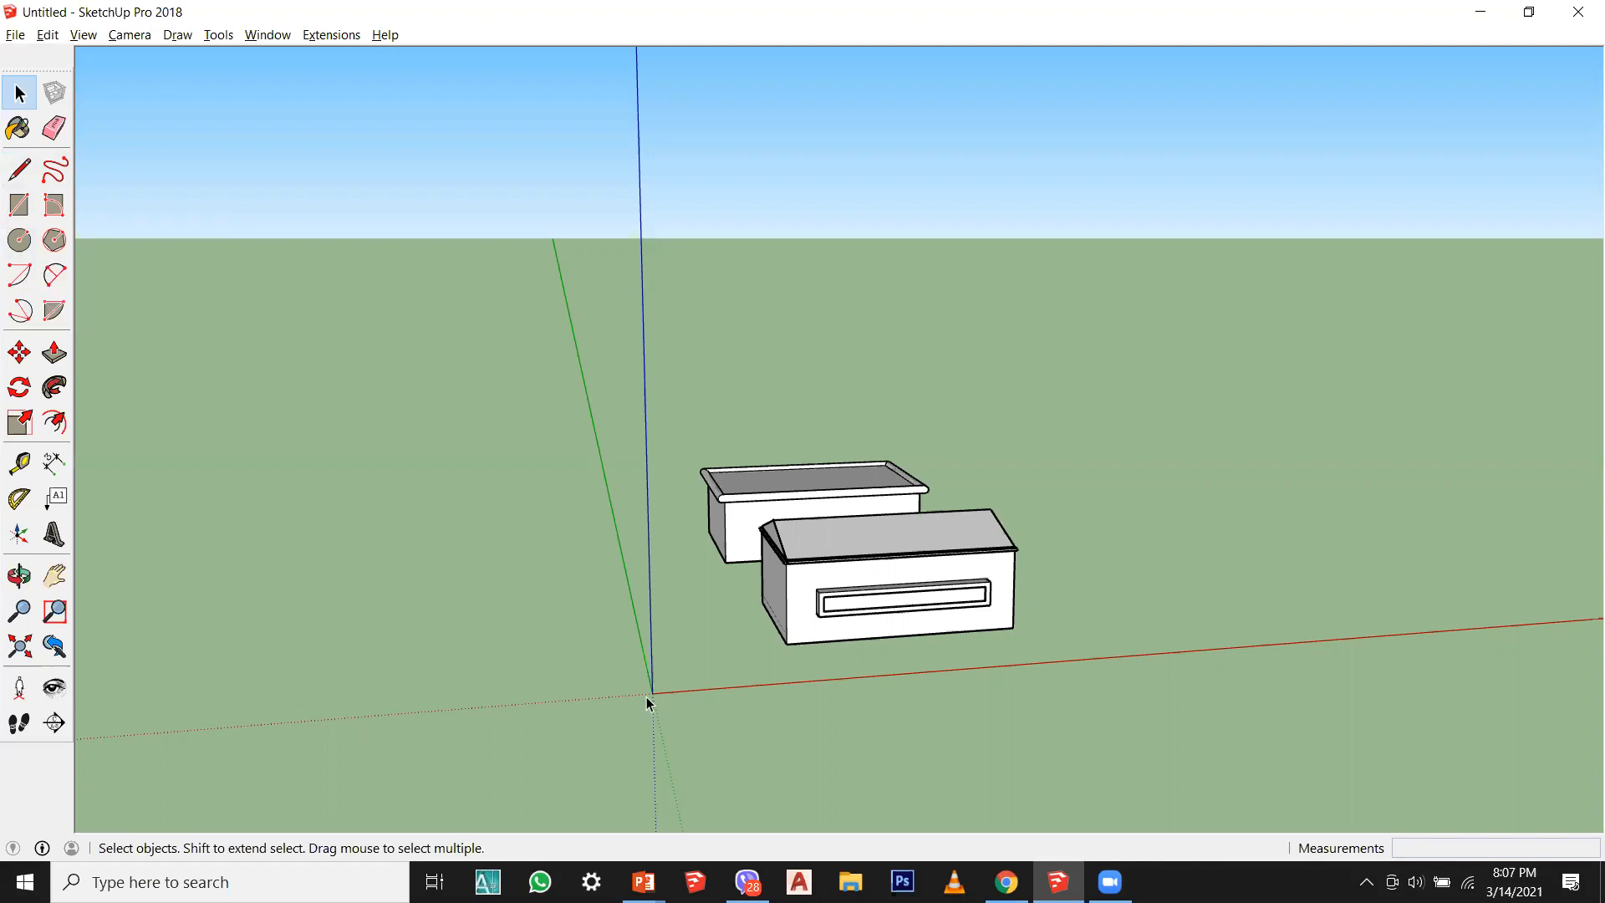
Step: Draw a ground circle of about 88' 5" radius beside the buildings and pull it up about 150' 9" into a cylinder
left_click(19, 240)
left_click(309, 555)
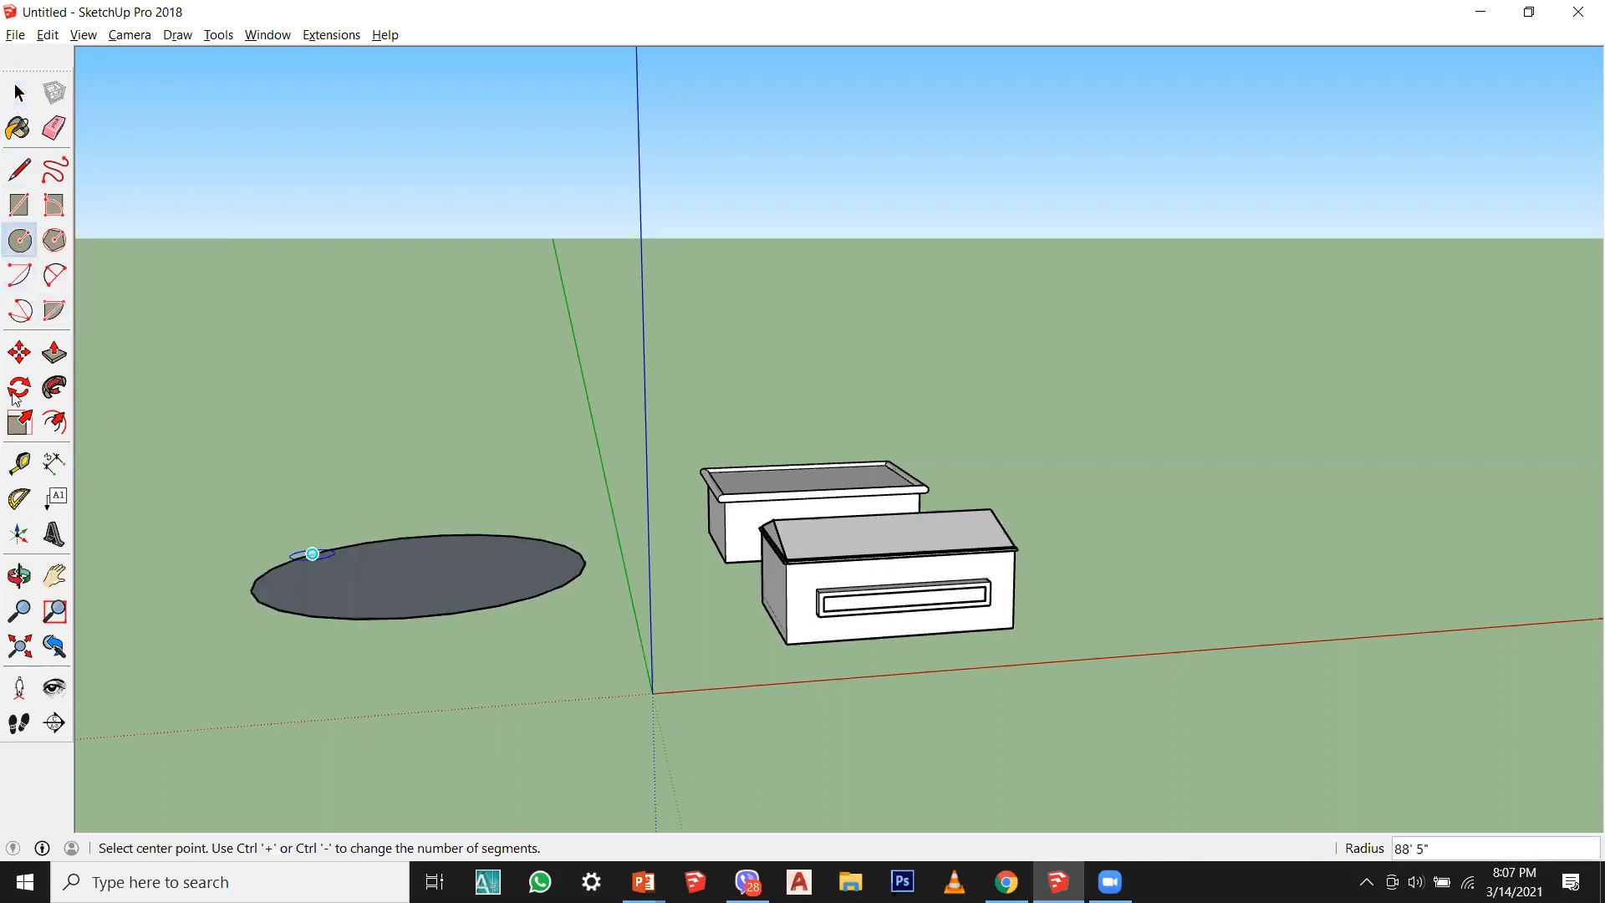
left_click(54, 352)
left_click(376, 577)
left_click(520, 313)
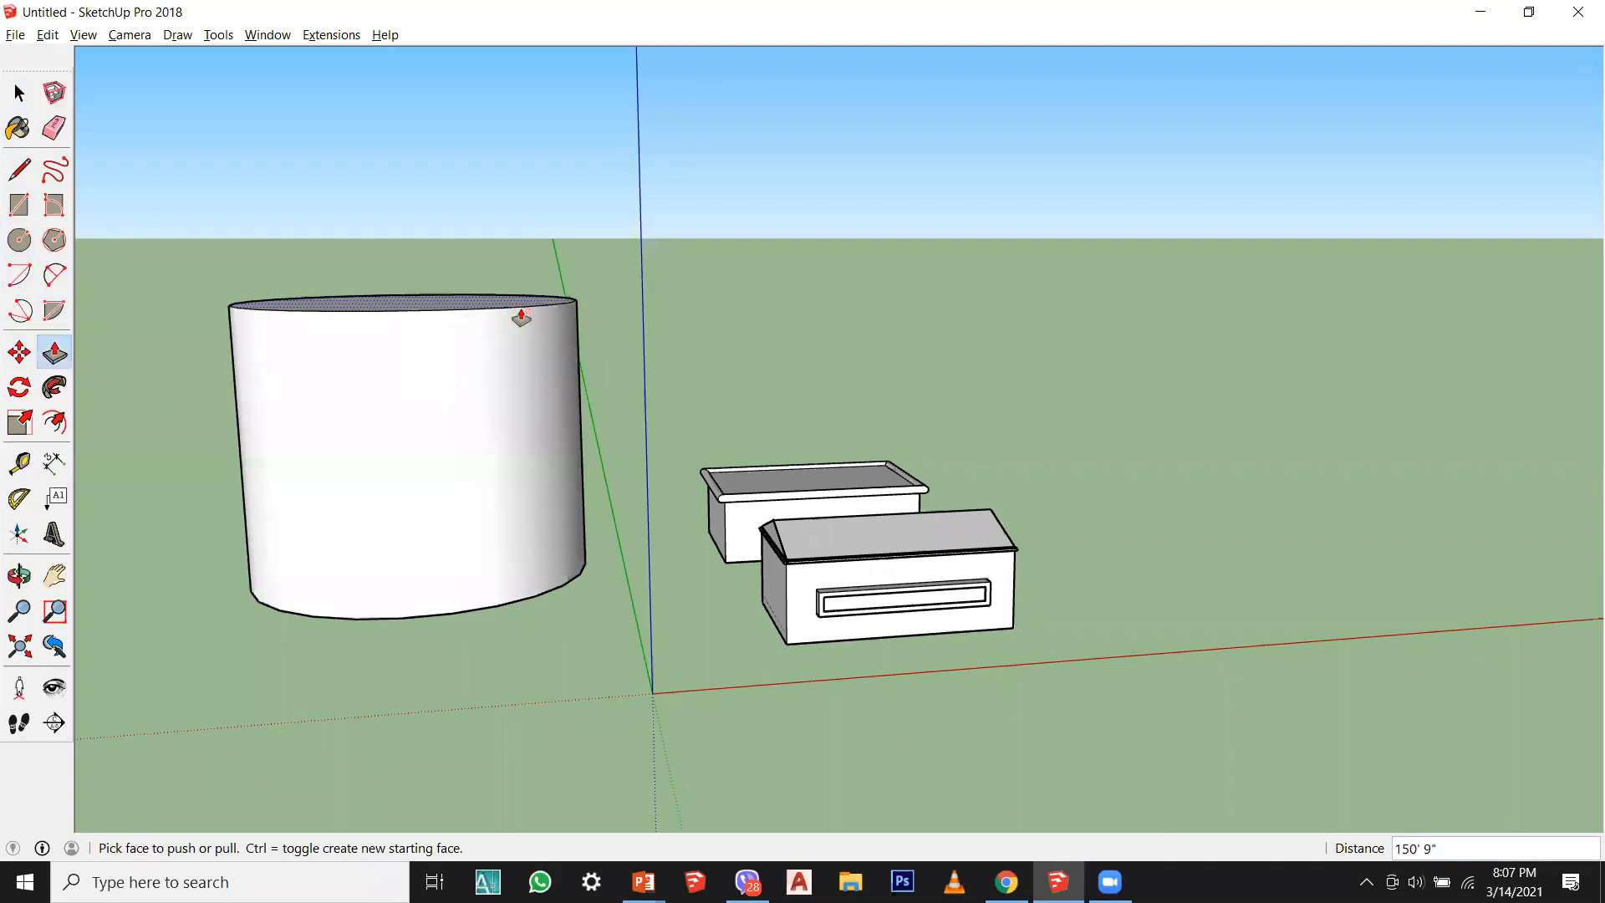
left_click(31, 97)
left_click(525, 351)
middle_click_drag(525, 351, 455, 483)
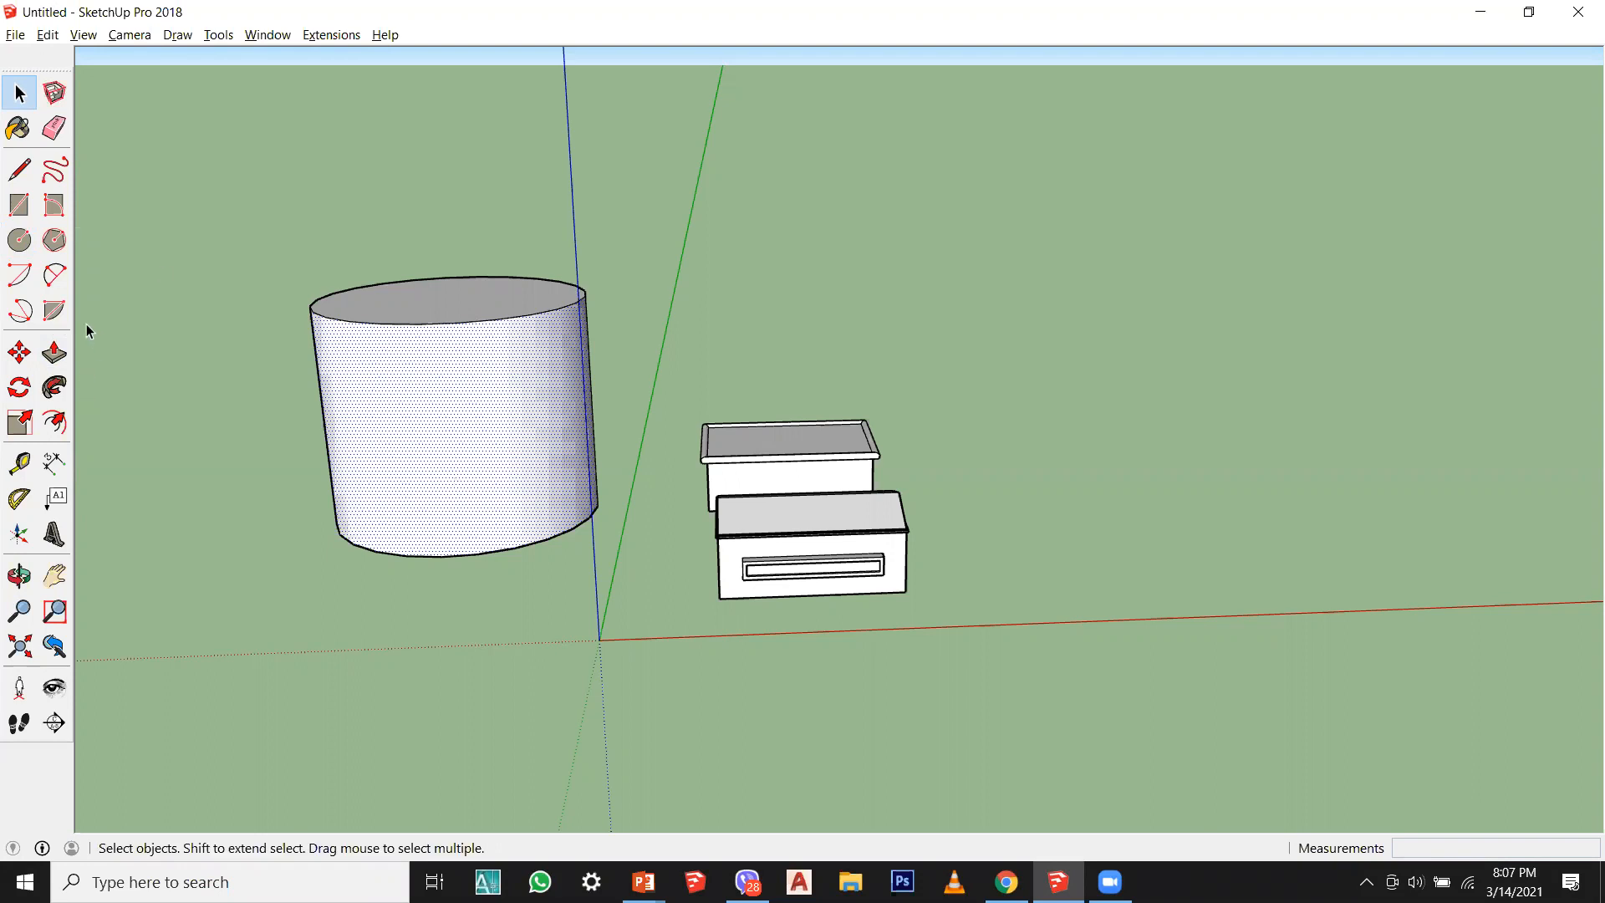
left_click(54, 240)
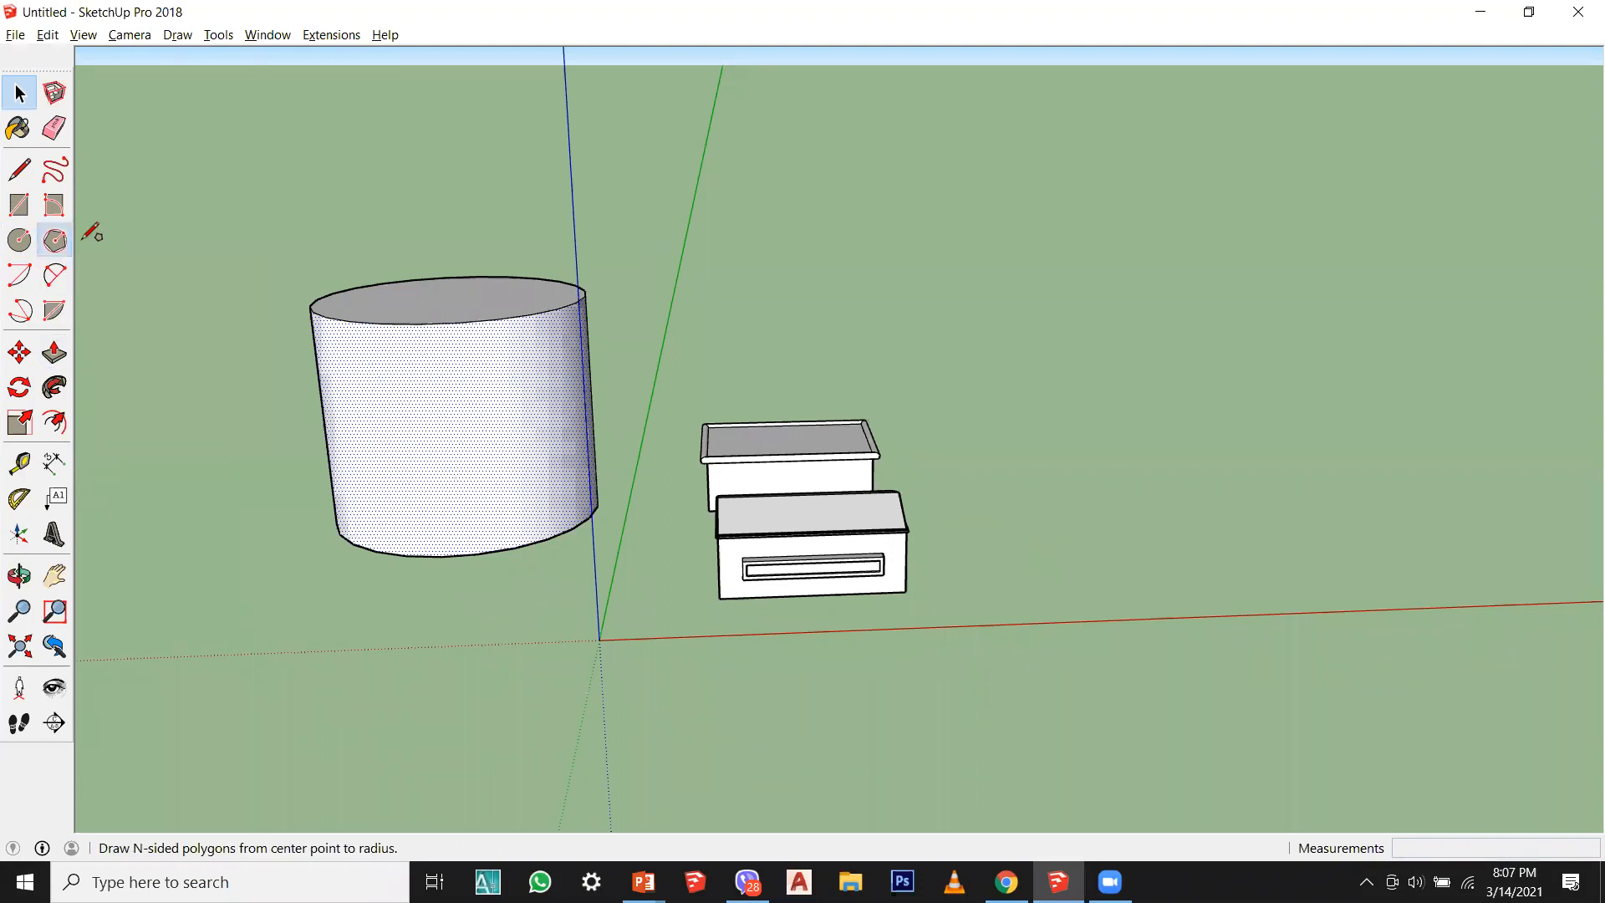
scroll(538, 401, "down", 2)
middle_click_drag(538, 401, 610, 610)
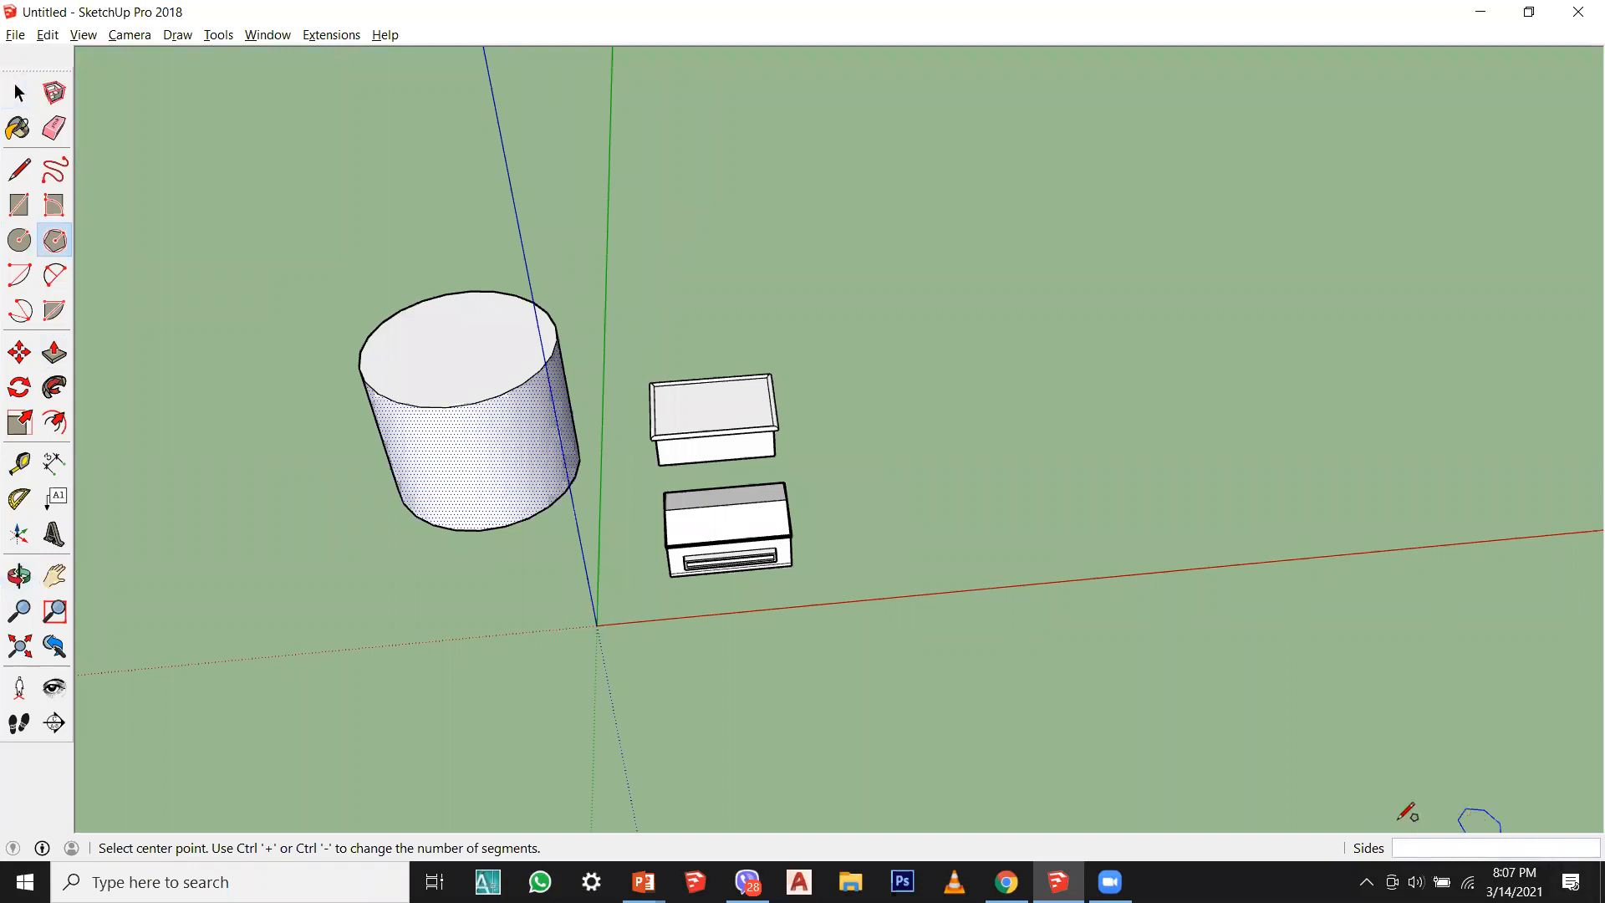
left_click(597, 624)
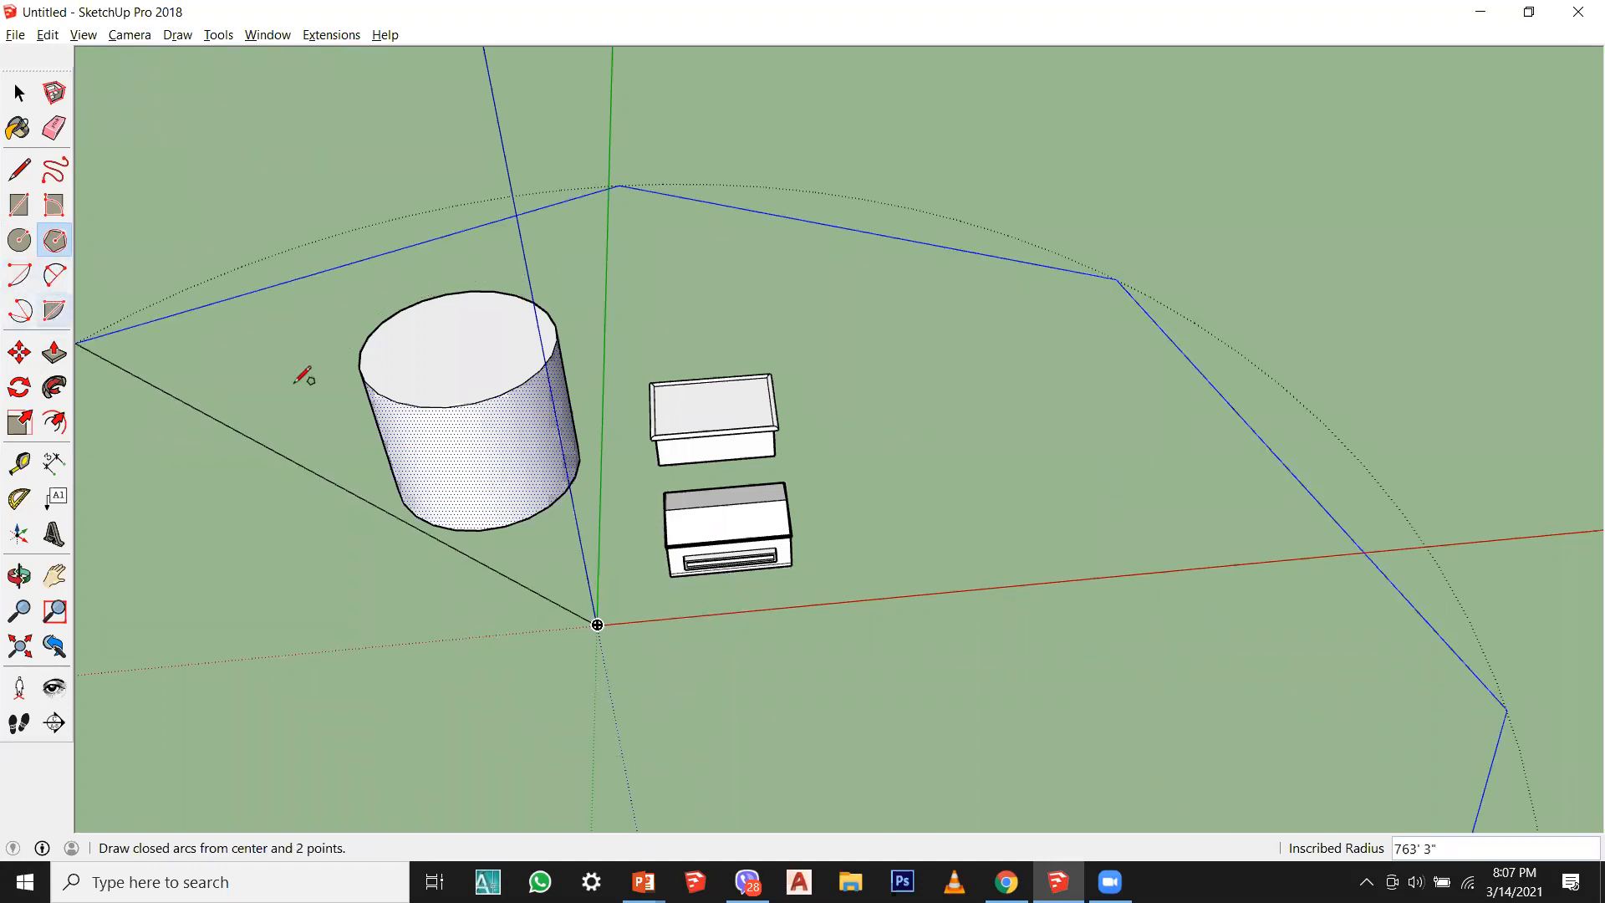
Step: Draw an arc about 272' 7" long, centred on the red axis on the buildings' opposite side from the cylinder
left_click(19, 278)
left_click(948, 591)
left_click(979, 439)
left_click(1170, 558)
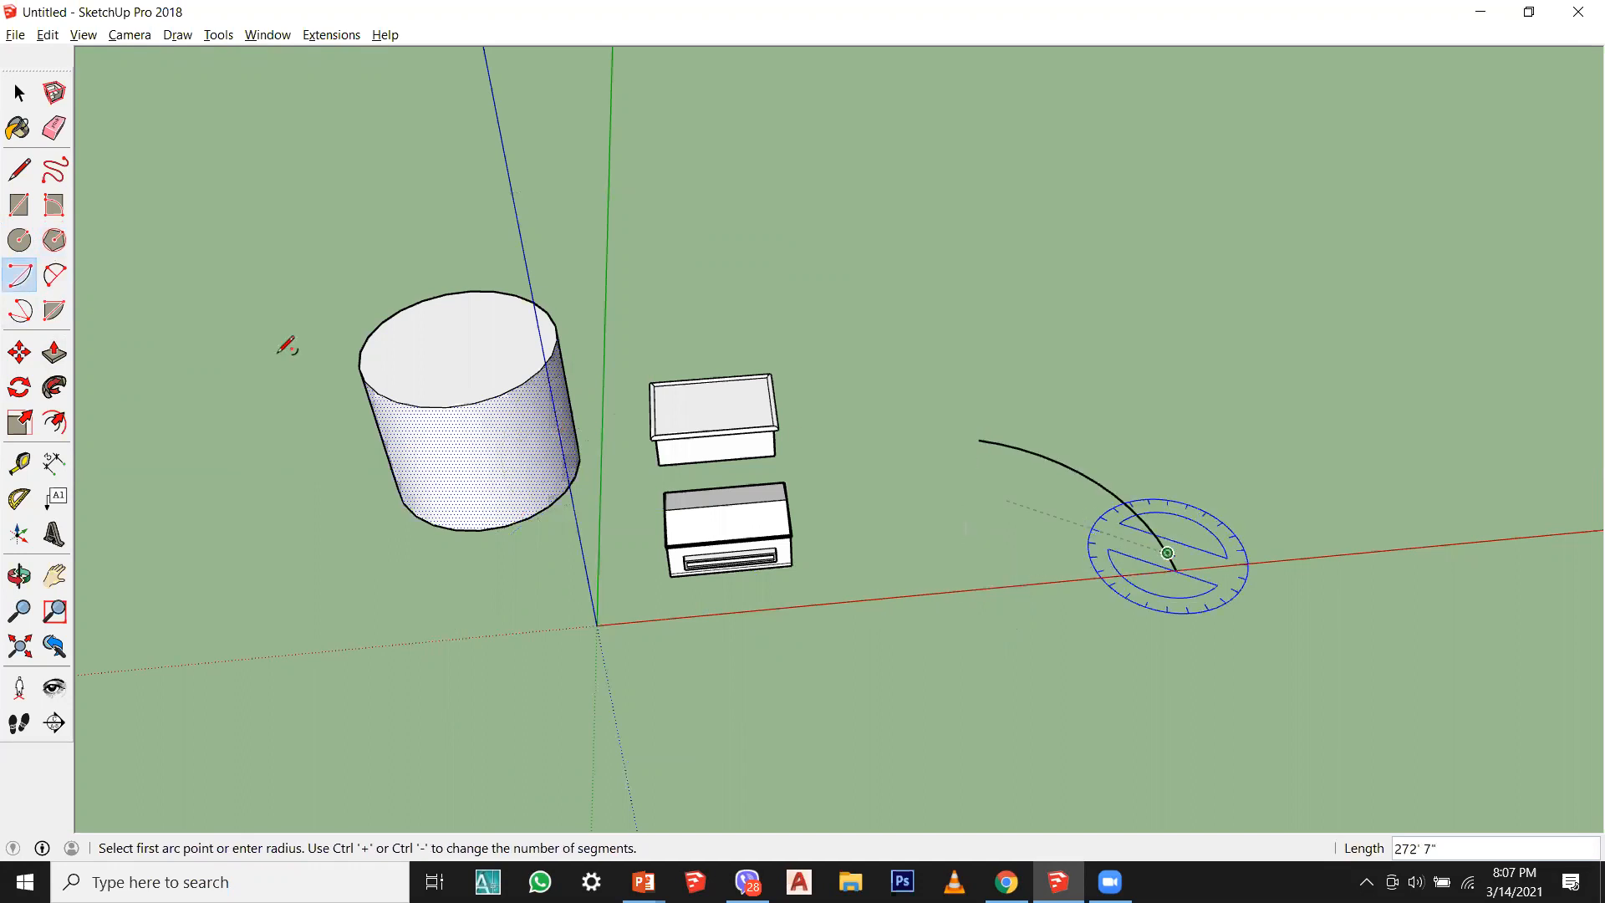
Step: Draw a rectangle on the ground that encloses the arc, with one side along the red axis
key("r")
left_click(899, 407)
left_click(1196, 569)
left_click(18, 310)
left_click(946, 591)
left_click(839, 491)
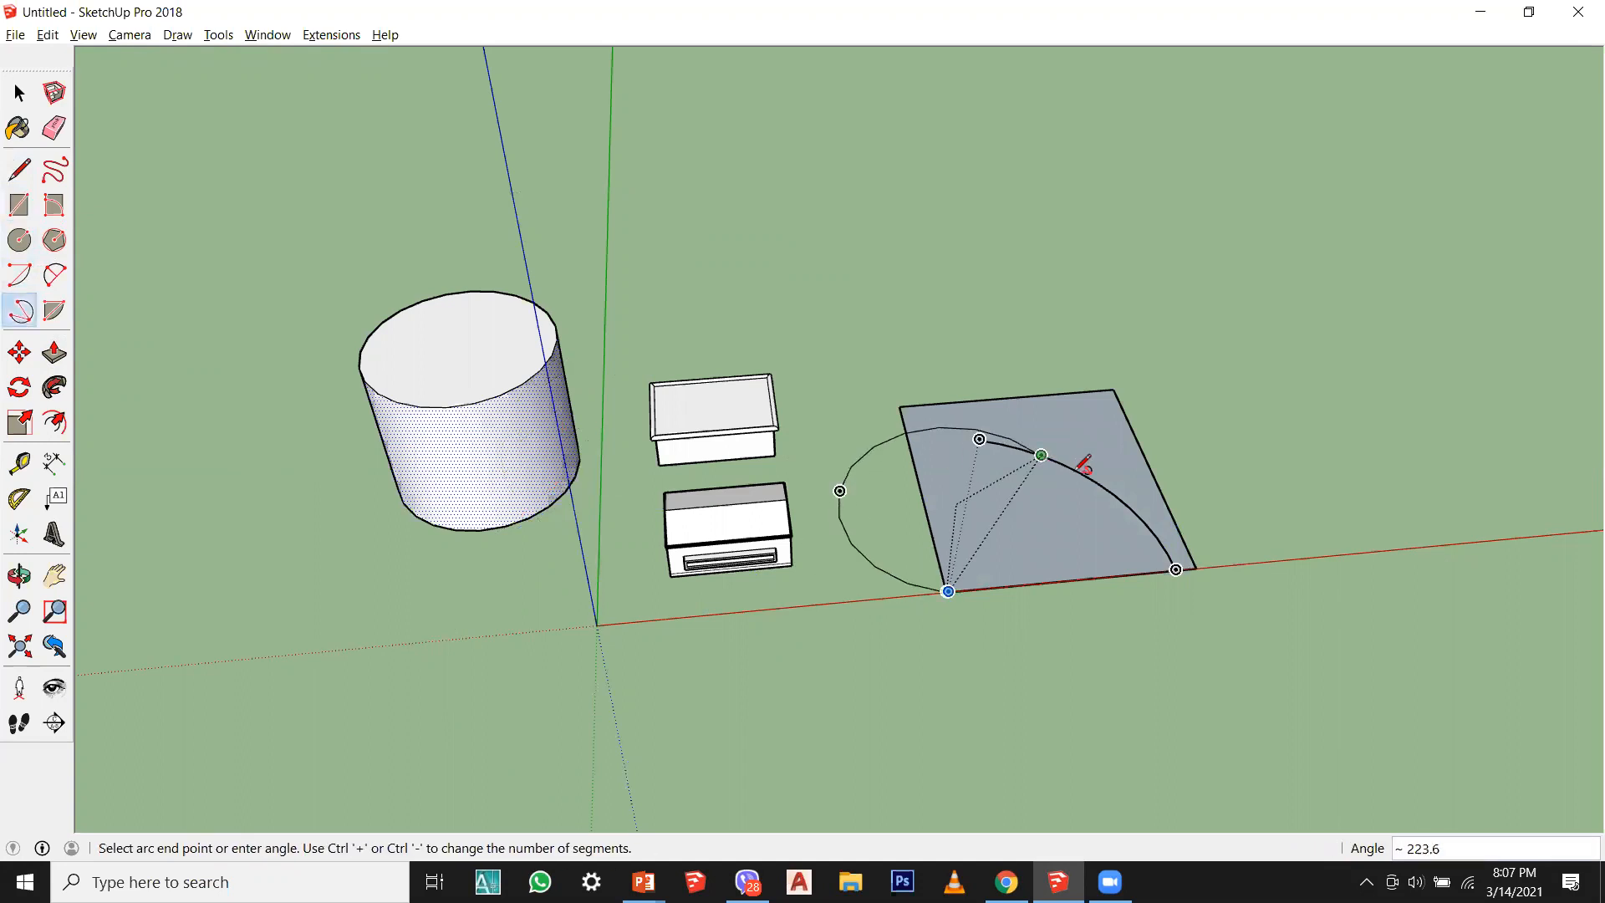
left_click(20, 93)
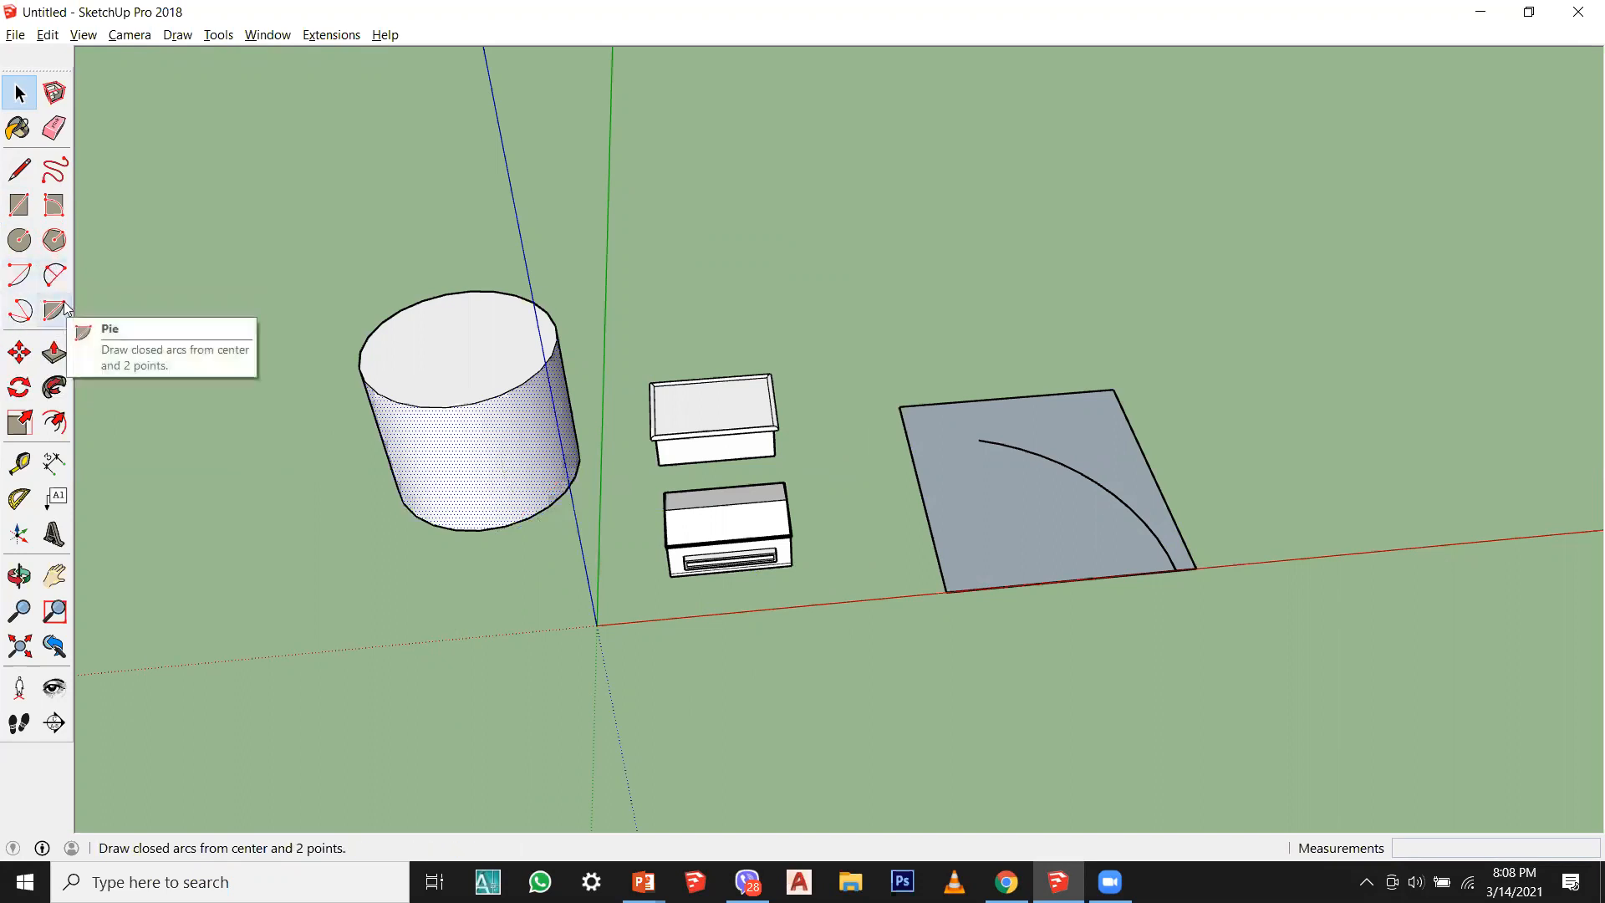
Step: Draw a pie shape spanning about 135 degrees on the ground behind the two buildings
left_click(54, 310)
left_click(790, 321)
left_click(901, 242)
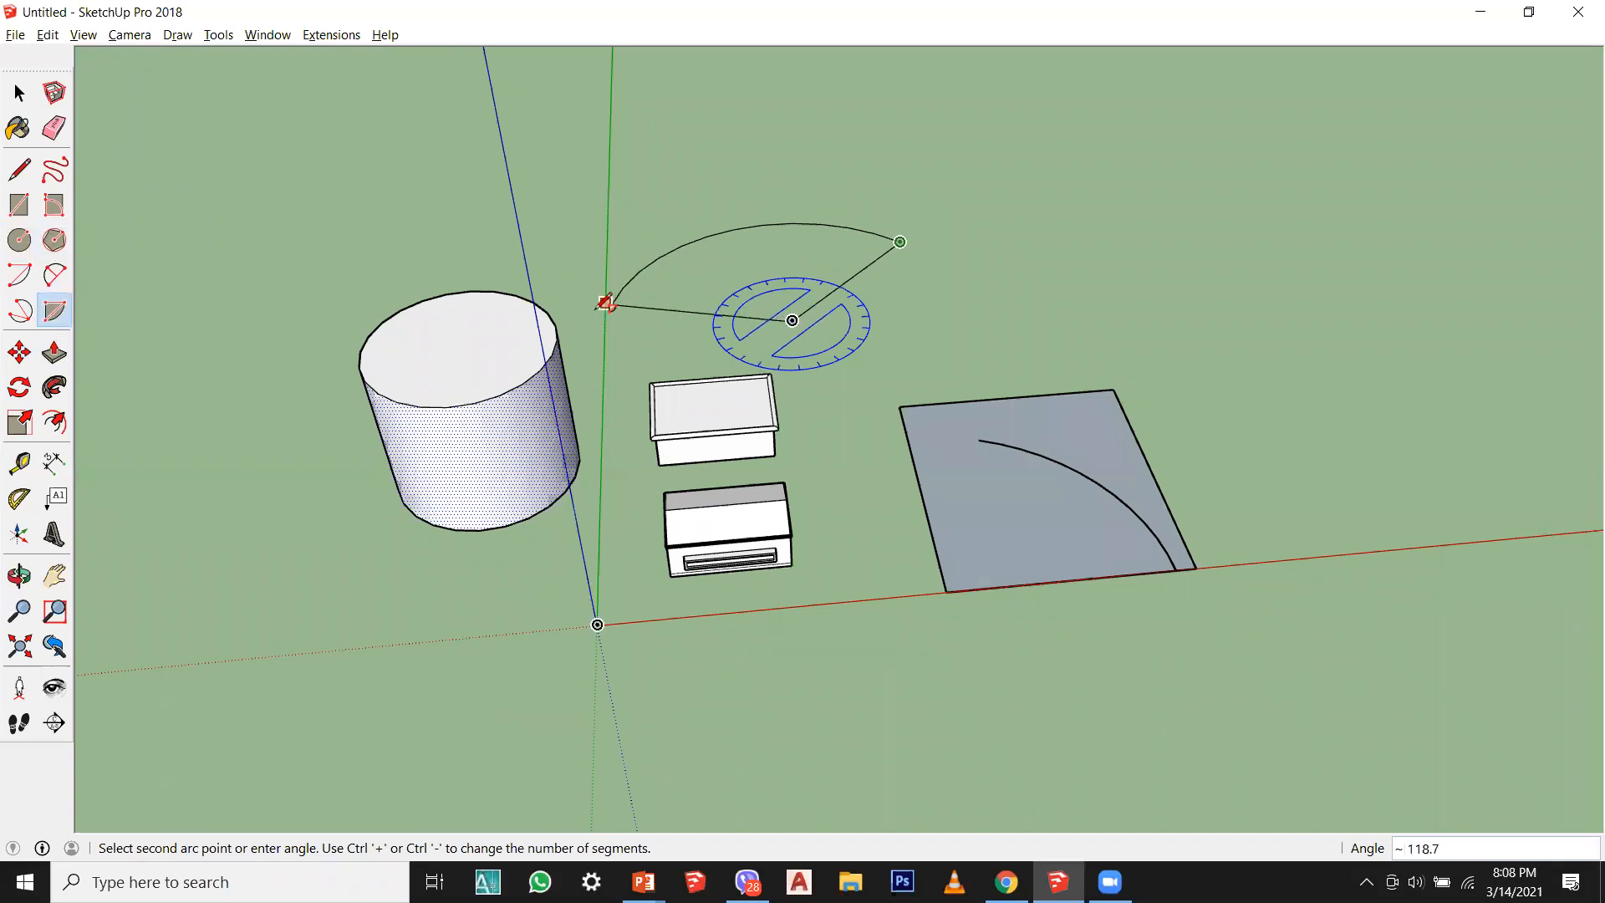
left_click(604, 335)
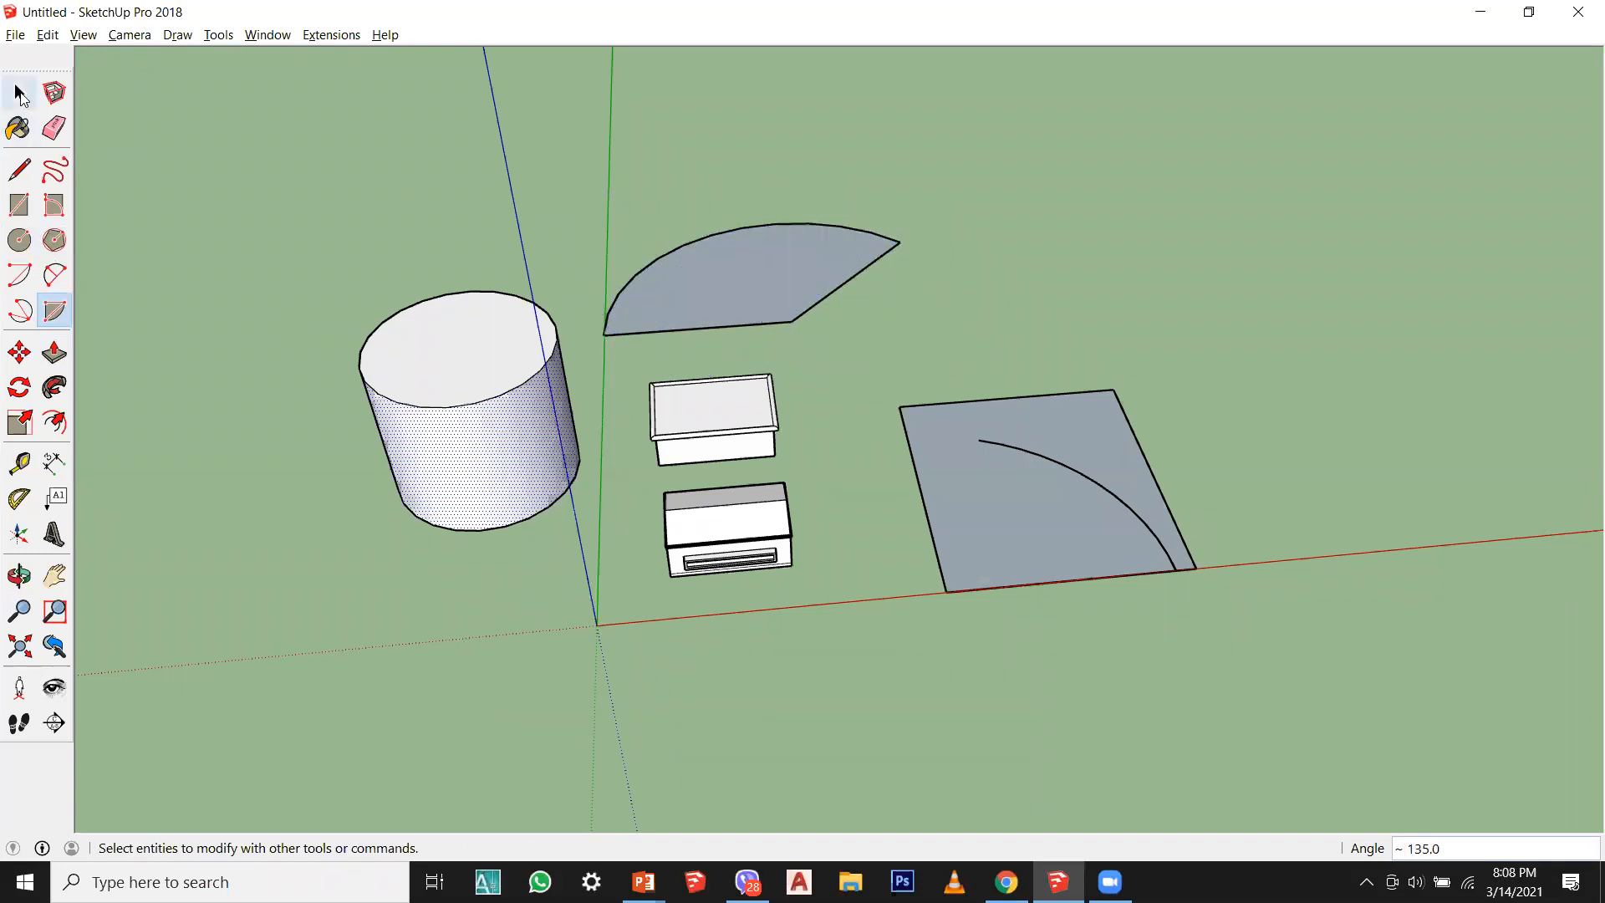
left_click(20, 93)
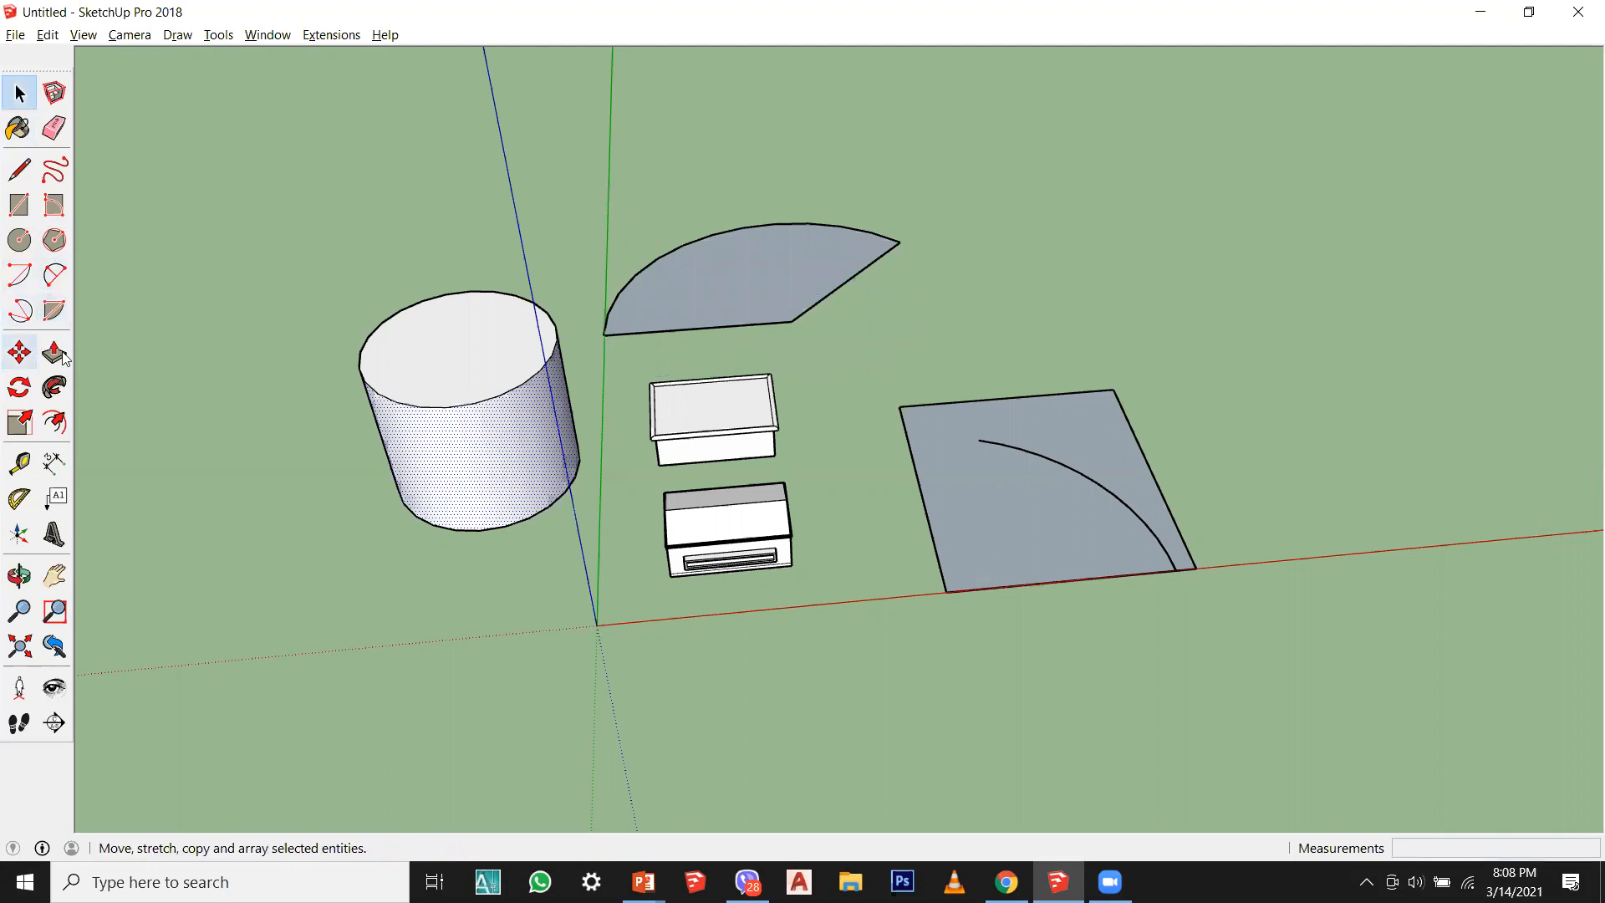
Step: Start the Move tool with the cylinder's curved surface selected
middle_click_drag(669, 714, 9, 368)
left_click(18, 354)
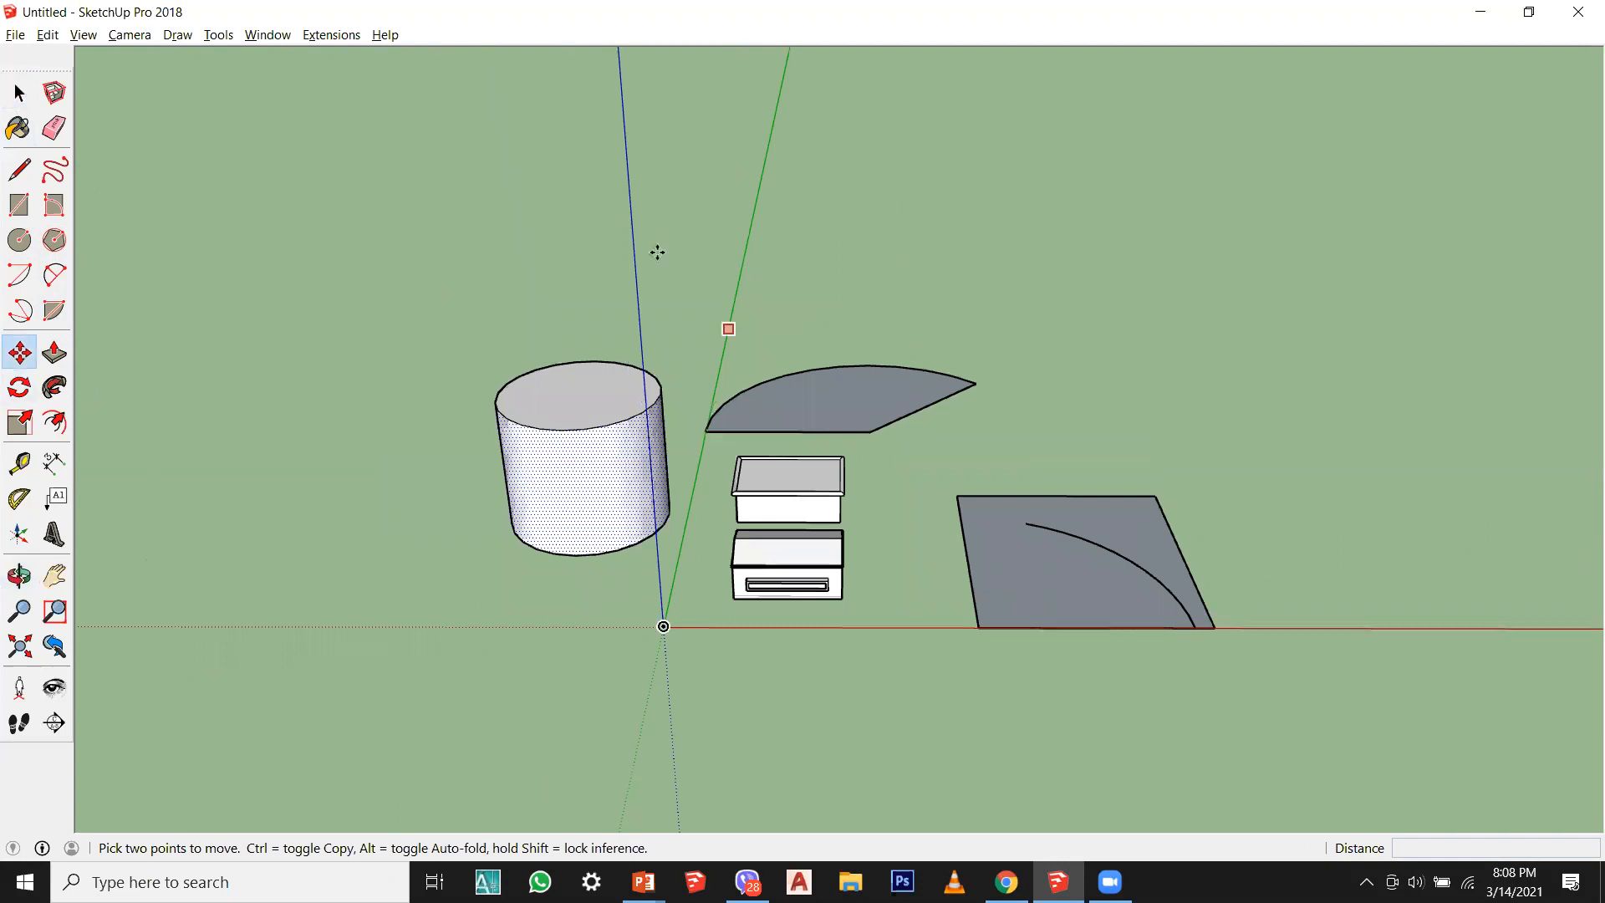